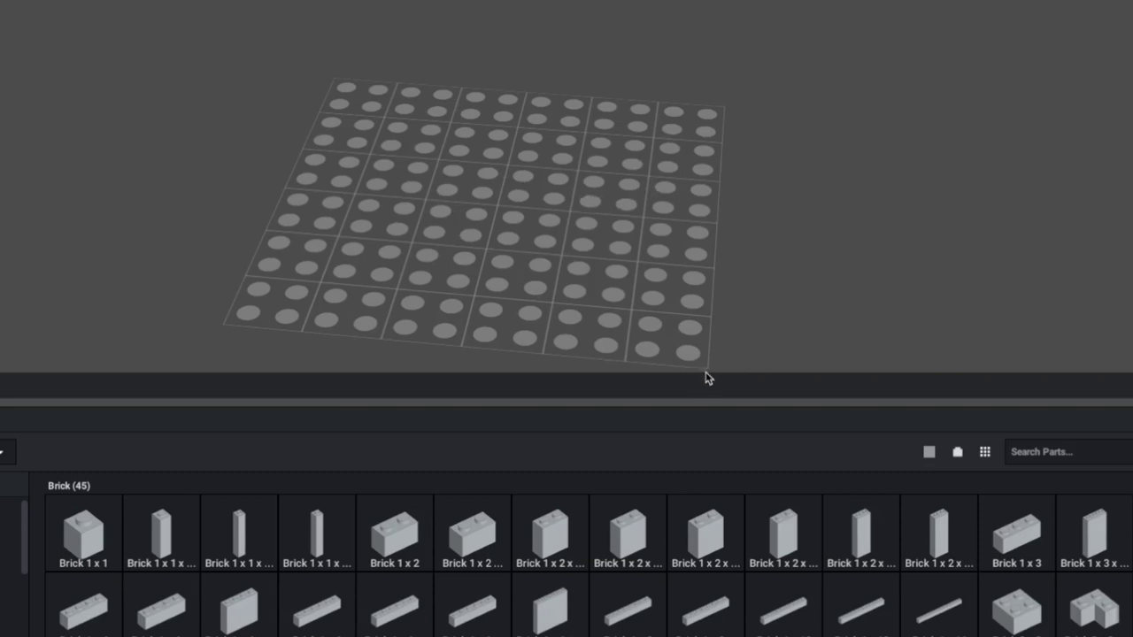
{"action": "mouse_move", "coordinate": [608, 278]}
{"action": "right_mouse_down"}
{"action": "mouse_move", "coordinate": [635, 273]}
{"action": "mouse_move", "coordinate": [600, 275]}
{"action": "right_mouse_up"}
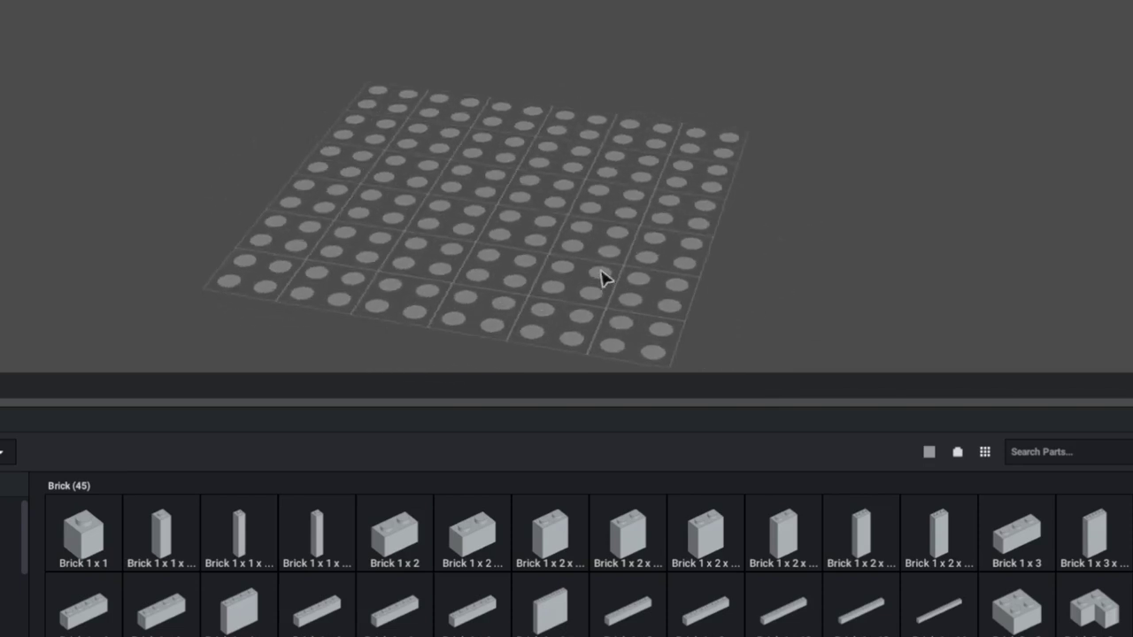
{"action": "middle_click_drag", "start_coordinate": [533, 157], "coordinate": [538, 161]}
{"action": "right_click_drag", "start_coordinate": [540, 168], "coordinate": [641, 110]}
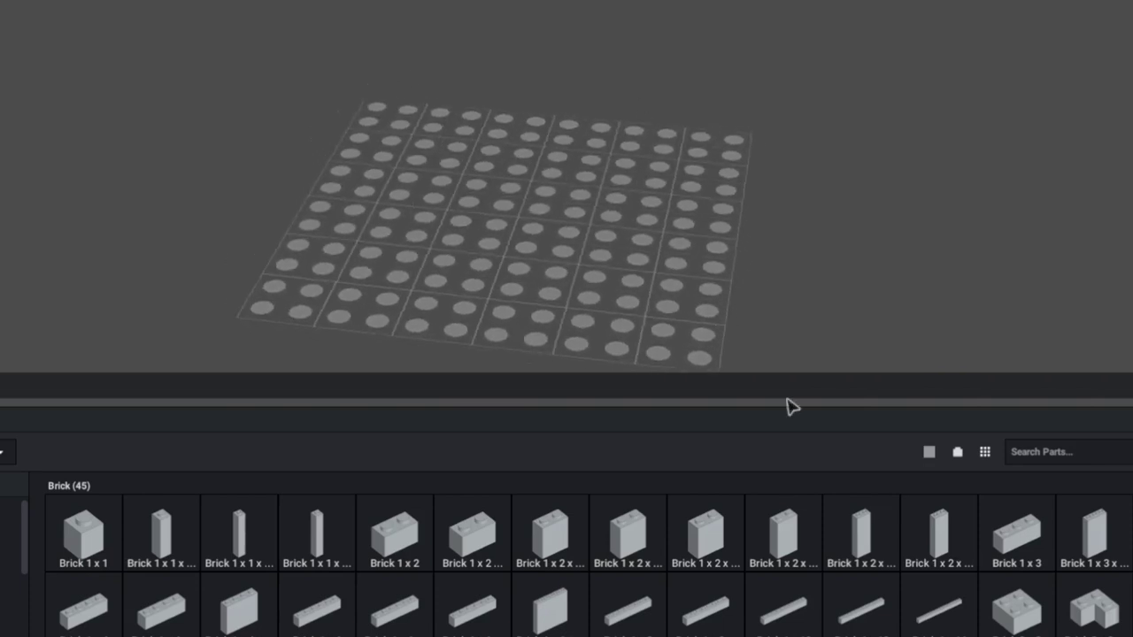
{"action": "right_click_drag", "start_coordinate": [805, 354], "coordinate": [531, 239]}
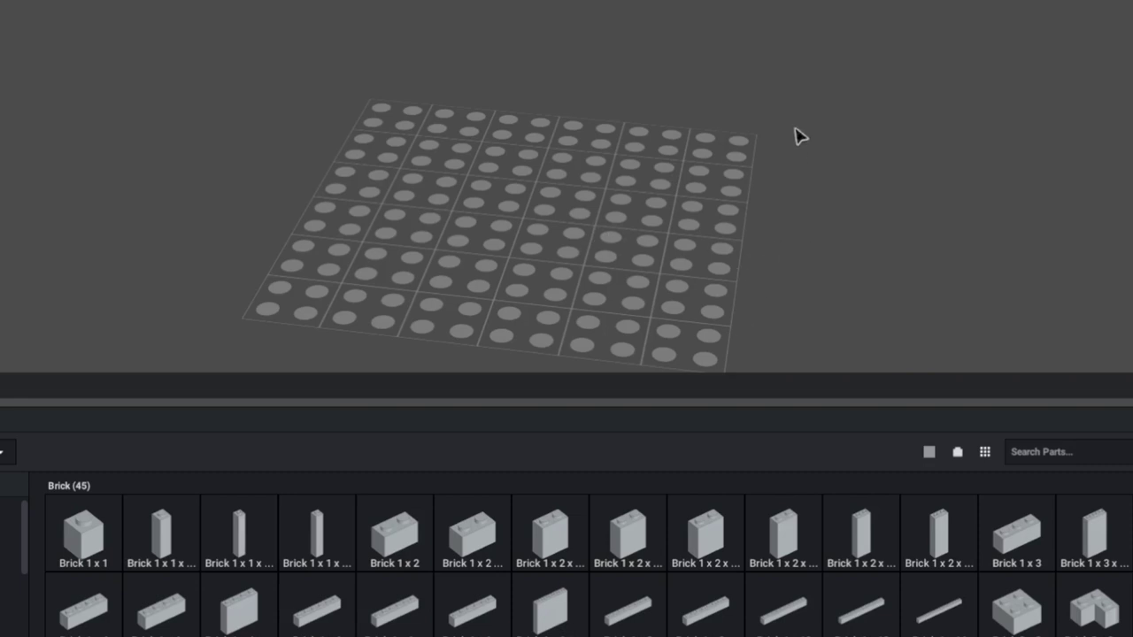
{"action": "mouse_move", "coordinate": [762, 235]}
{"action": "right_mouse_down"}
{"action": "mouse_move", "coordinate": [789, 232]}
{"action": "mouse_move", "coordinate": [780, 239]}
{"action": "right_mouse_up"}
{"action": "middle_click_drag", "start_coordinate": [770, 235], "coordinate": [764, 209]}
{"action": "right_click_drag", "start_coordinate": [761, 236], "coordinate": [755, 244]}
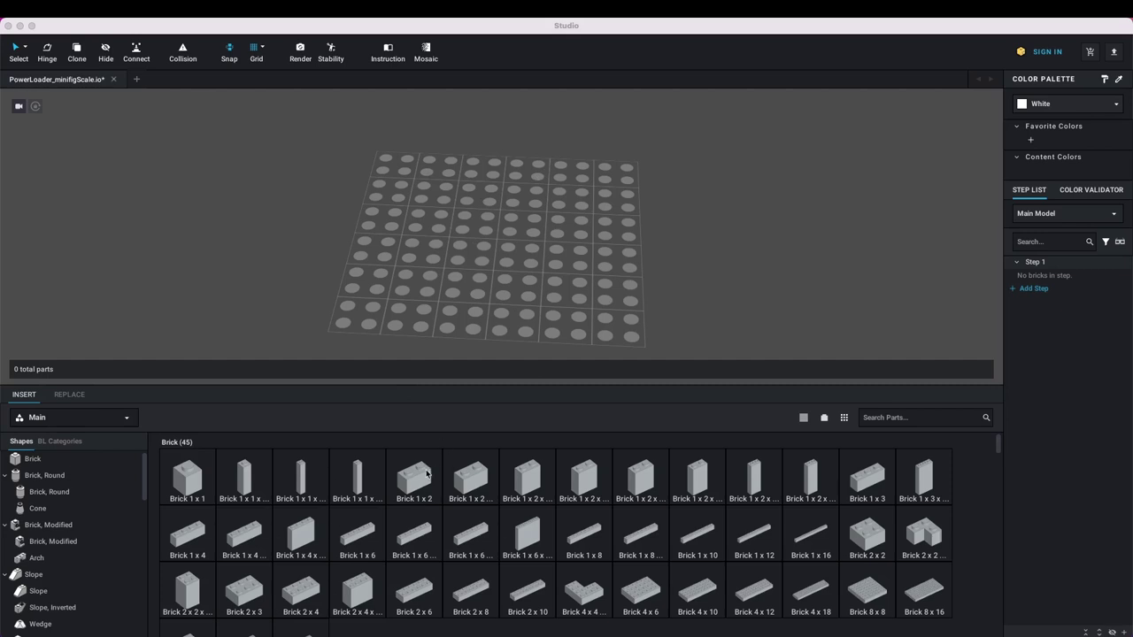
Step: Place a Brick 1 x 2 near the centre of the grid and paste five copies of it around the grid
{"action": "left_click", "coordinate": [750, 498]}
{"action": "left_click_drag", "start_coordinate": [403, 484], "coordinate": [530, 223]}
{"action": "key", "text": "ctrl+c"}
{"action": "key", "text": "ctrl+v"}
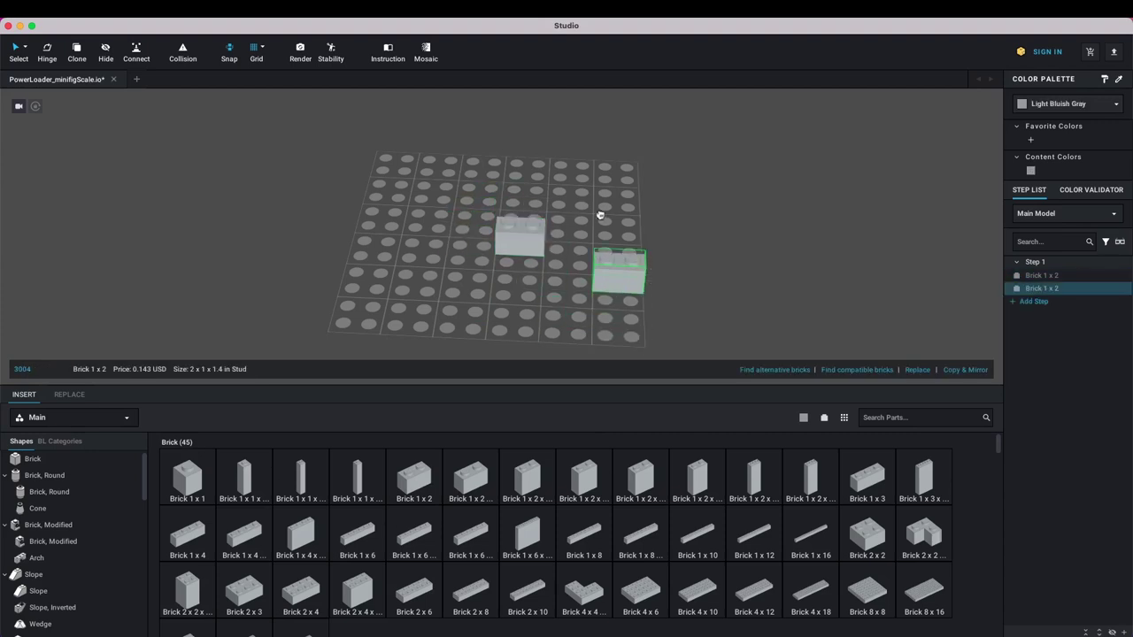
{"action": "left_click", "coordinate": [424, 229]}
{"action": "key", "text": "super+v"}
{"action": "left_click", "coordinate": [499, 184]}
{"action": "key", "text": "super+v"}
{"action": "left_click", "coordinate": [648, 234]}
{"action": "key", "text": "super+v"}
{"action": "left_click", "coordinate": [487, 292]}
{"action": "key", "text": "super+v"}
{"action": "left_click", "coordinate": [576, 204]}
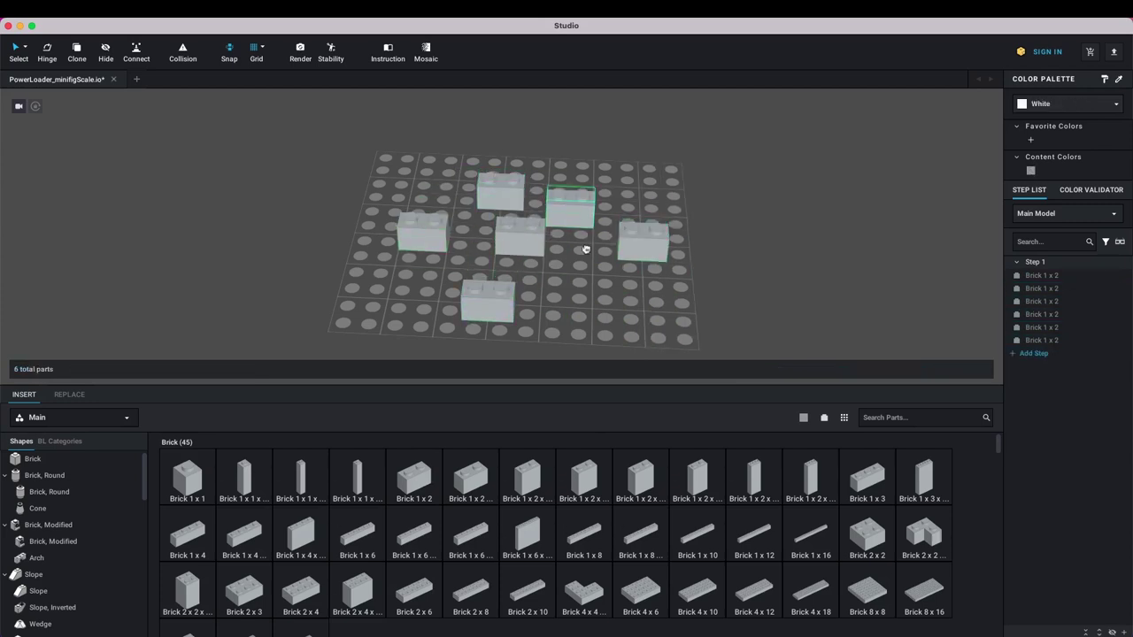
{"action": "key", "text": "super+v"}
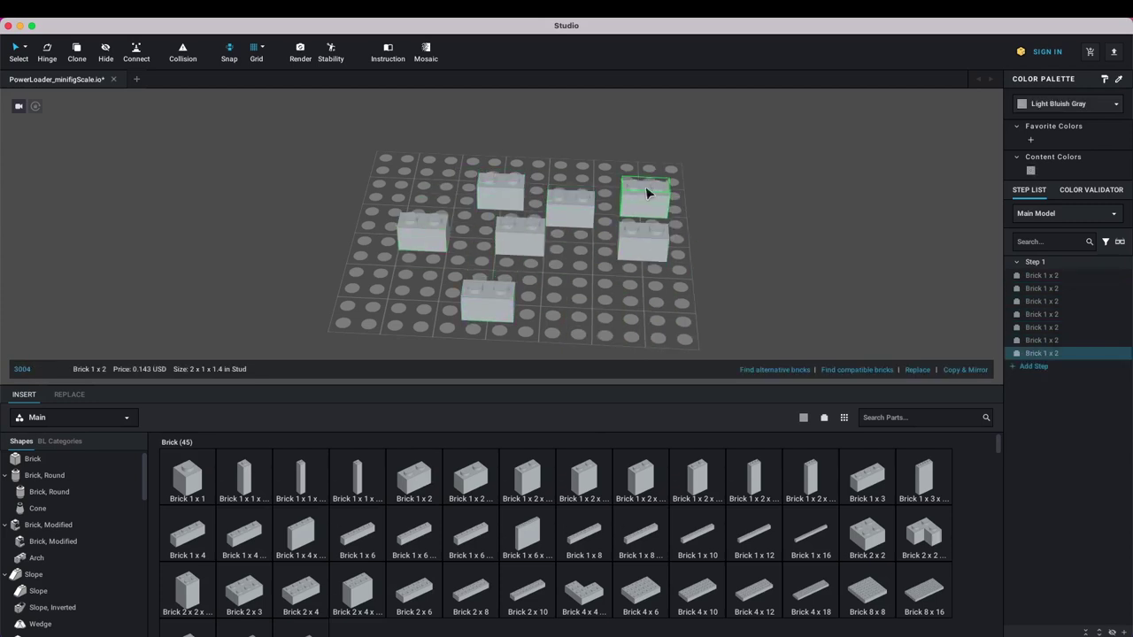
{"action": "key", "text": "Escape"}
Step: Select all the Brick 1 x 2 parts on the grid together and delete them
{"action": "left_click_drag", "start_coordinate": [715, 330], "coordinate": [332, 173]}
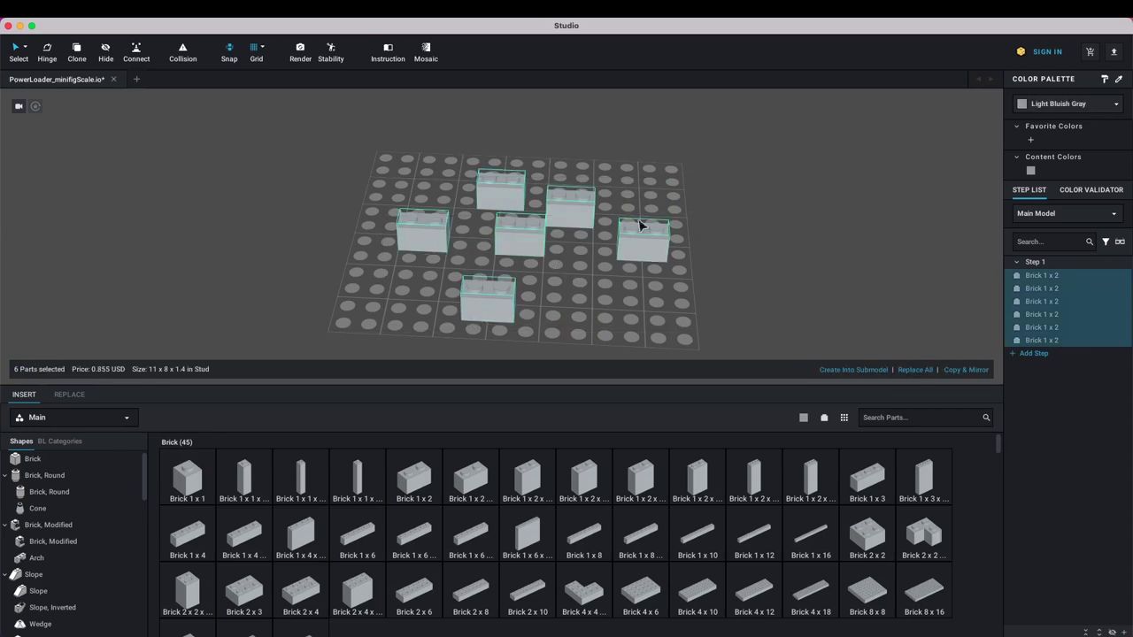
{"action": "key", "text": "Delete"}
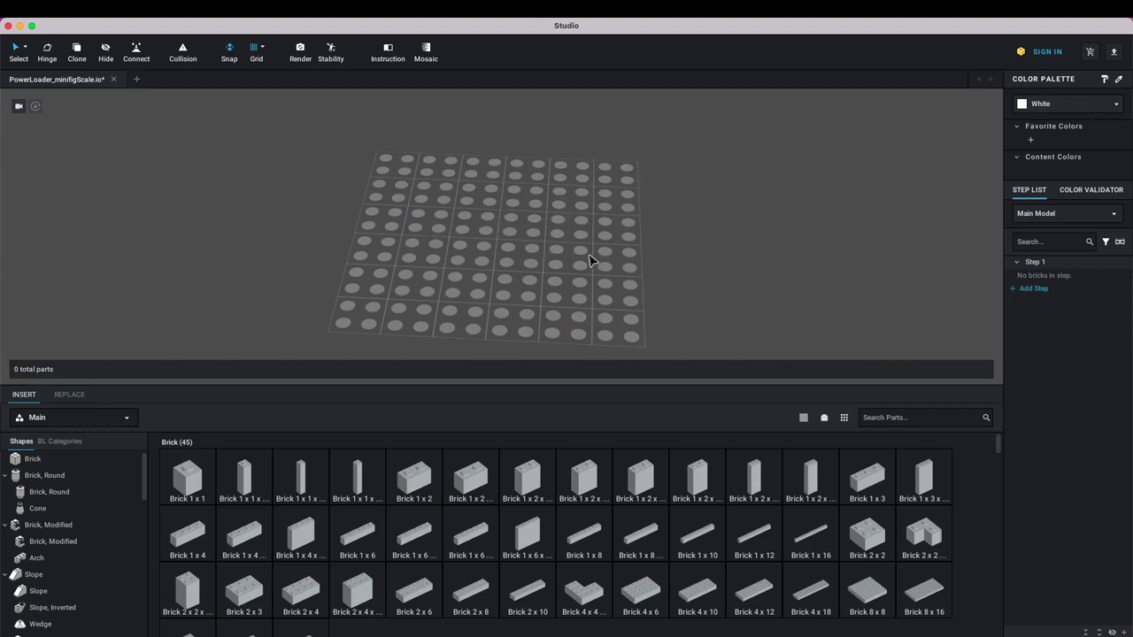
{"action": "right_click_drag", "start_coordinate": [590, 263], "coordinate": [502, 232]}
{"action": "scroll", "coordinate": [527, 235], "scroll_direction": "up", "scroll_amount": 3}
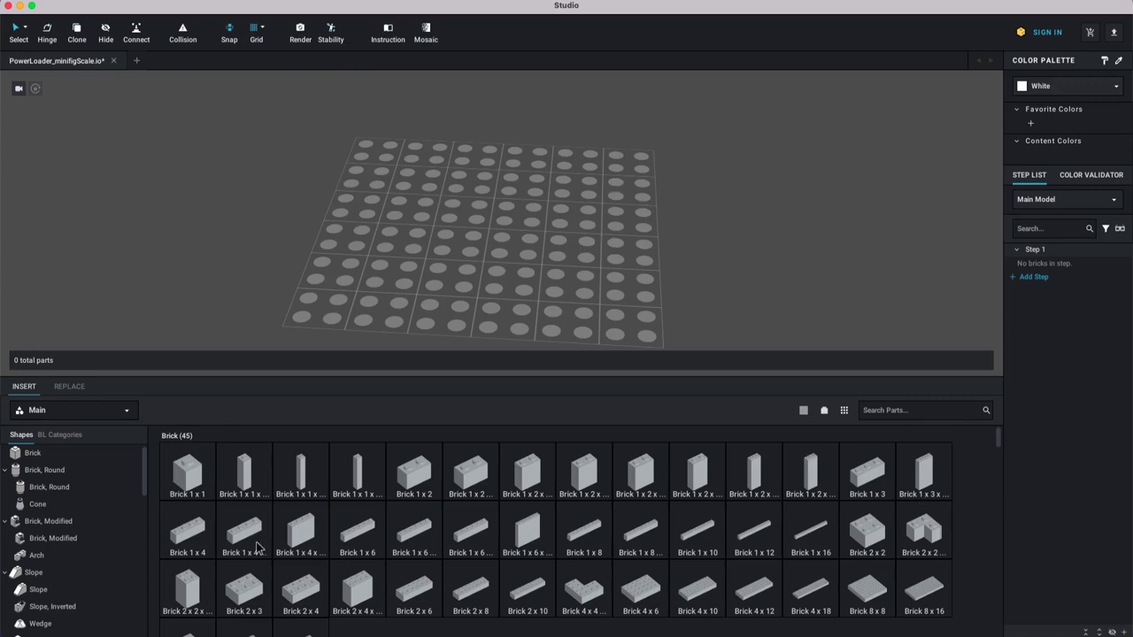
Step: Look through the parts library and display the Brick, Round category
{"action": "scroll", "coordinate": [270, 485], "scroll_direction": "down", "scroll_amount": 15}
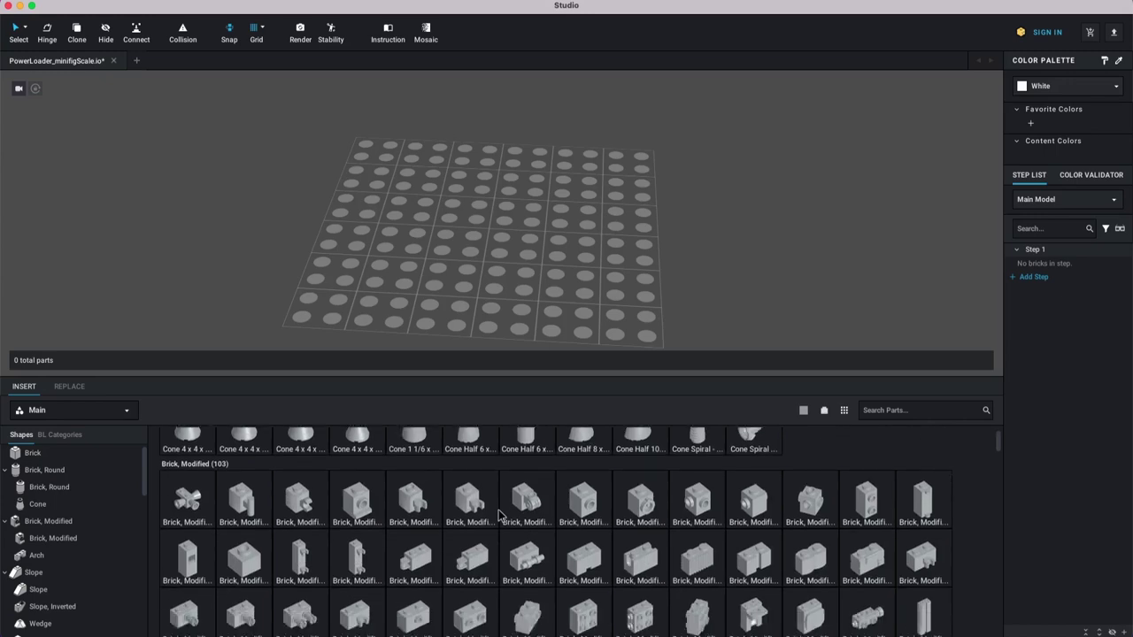
{"action": "scroll", "coordinate": [498, 514], "scroll_direction": "down", "scroll_amount": 15}
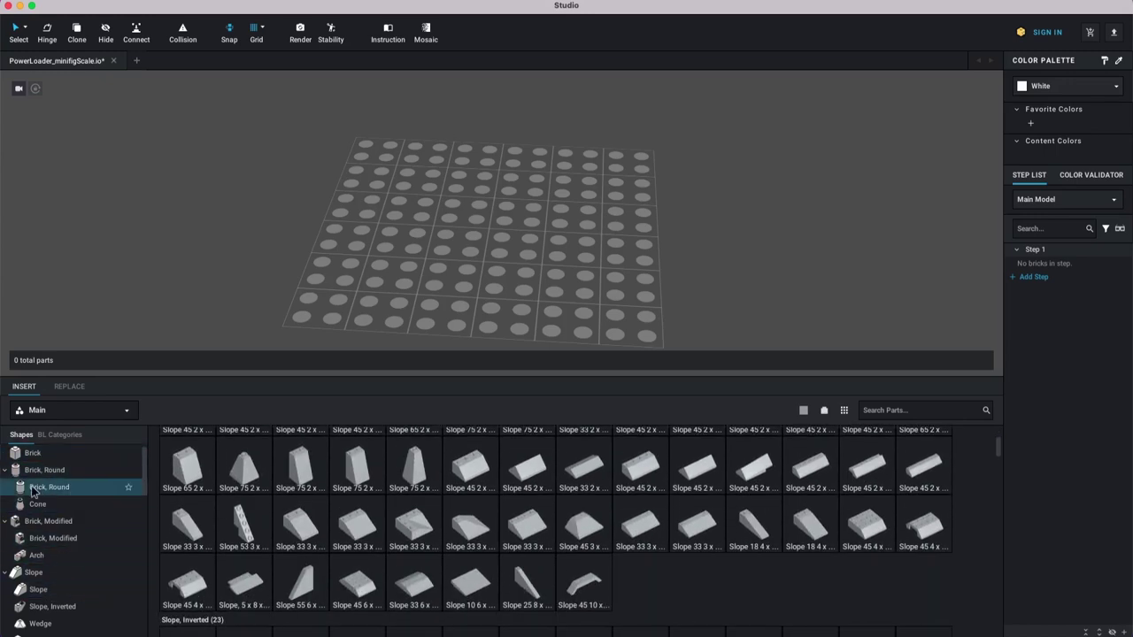
{"action": "left_click", "coordinate": [31, 472]}
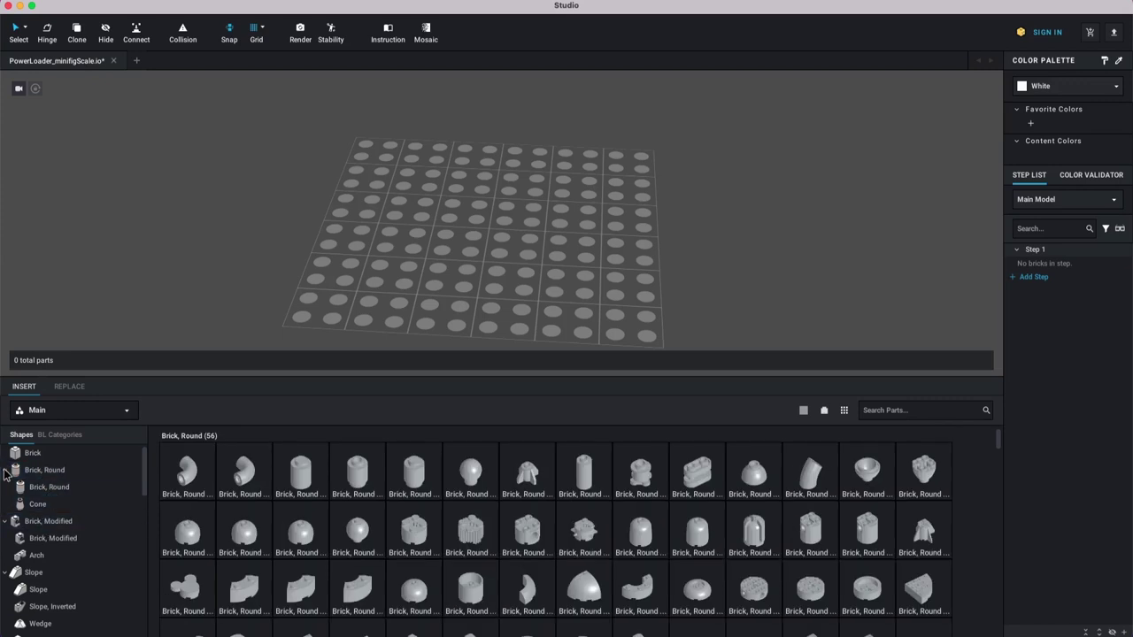
Step: Collapse the Brick, Round, the Brick, Modified and the Slope groups in the shape category list
{"action": "left_click", "coordinate": [6, 470]}
{"action": "left_click", "coordinate": [6, 487]}
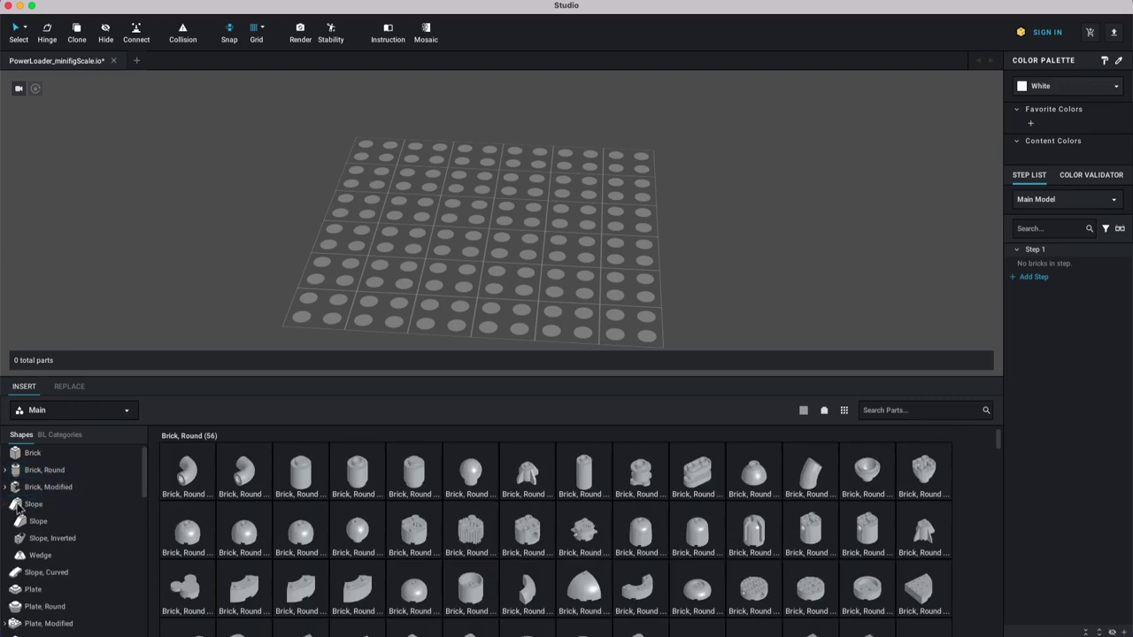
{"action": "left_click", "coordinate": [6, 503]}
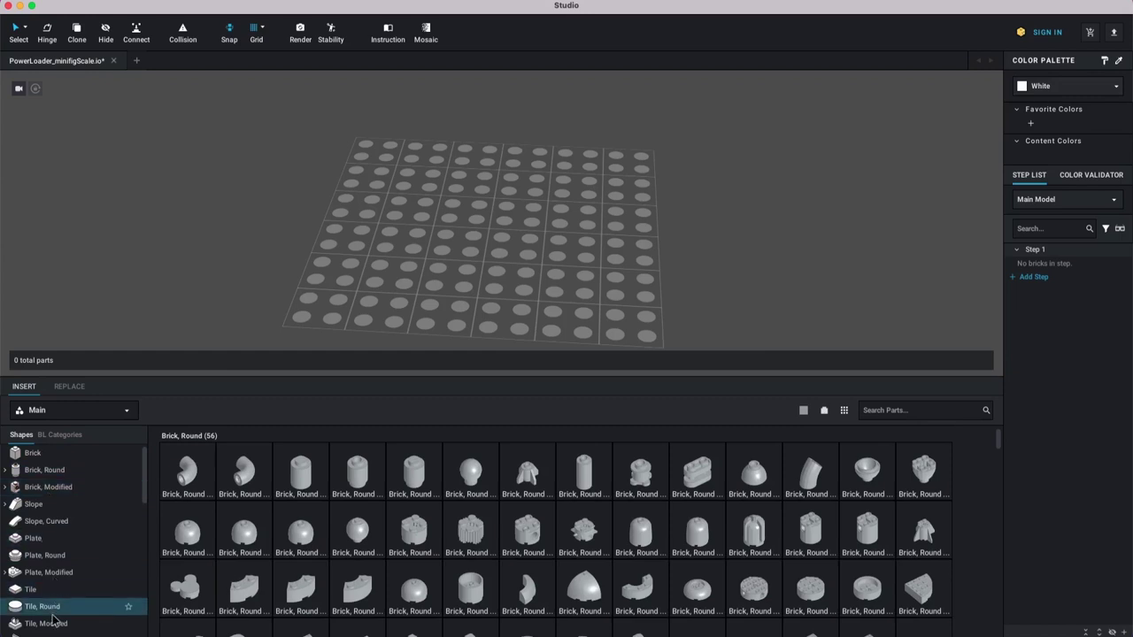
Step: Display the Slope category, then the Slope, Curved category, and look through the curved slopes
{"action": "left_click", "coordinate": [33, 503]}
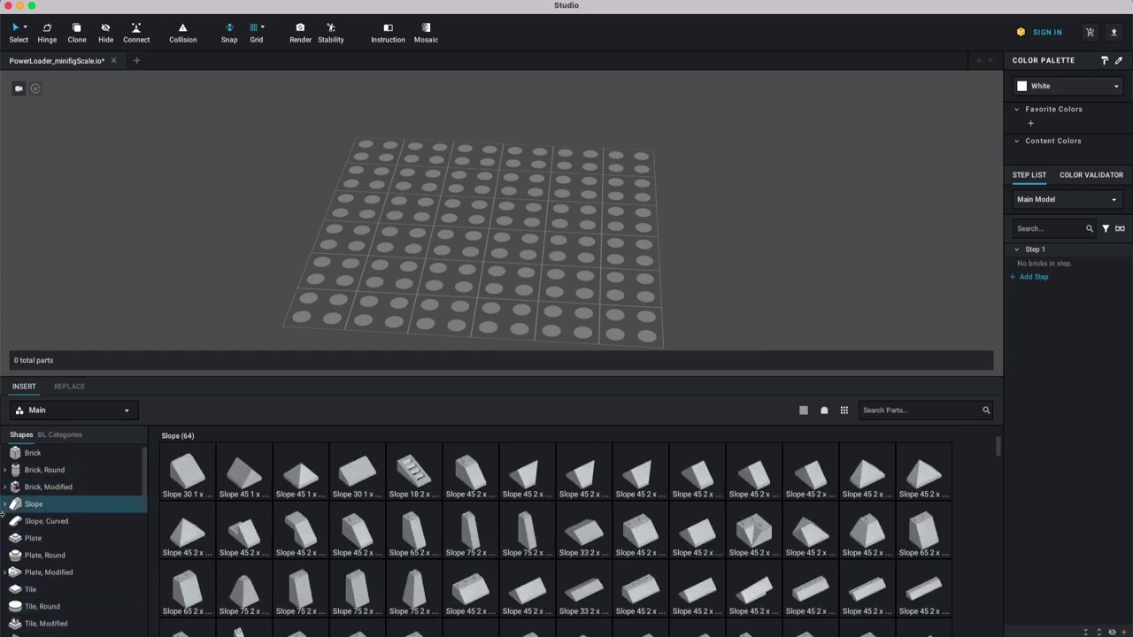
{"action": "left_click", "coordinate": [49, 522]}
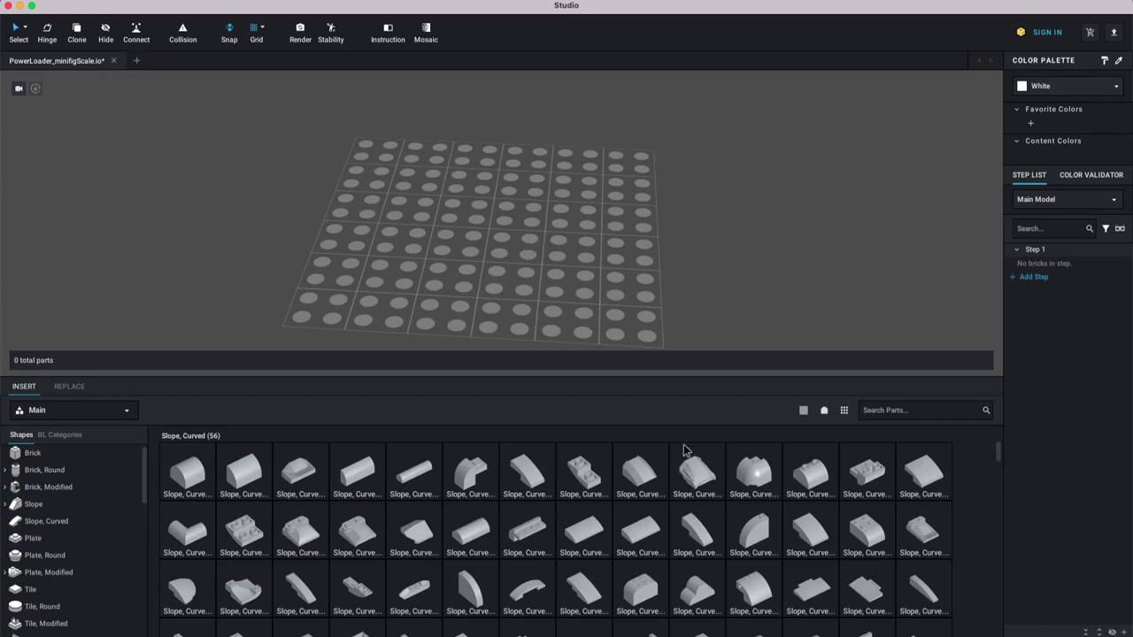
{"action": "scroll", "coordinate": [888, 508], "scroll_direction": "down", "scroll_amount": 2}
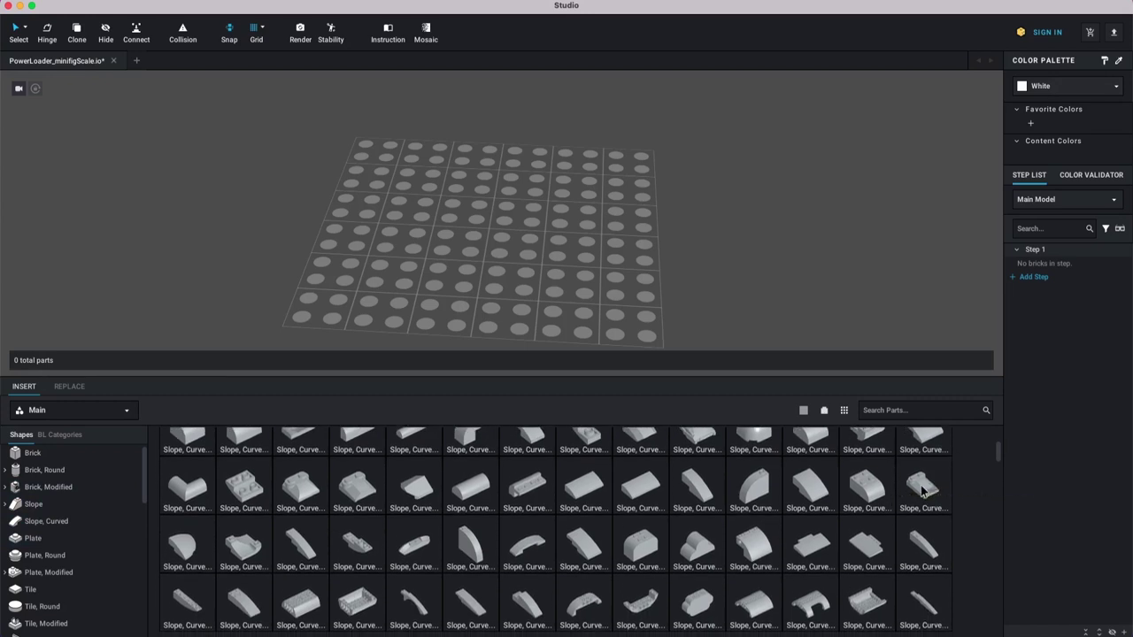
Step: Search the parts library for "ingot" and place the minifigure ingot utensil near the centre of the grid
{"action": "left_click", "coordinate": [905, 408]}
{"action": "type", "text": "ingot"}
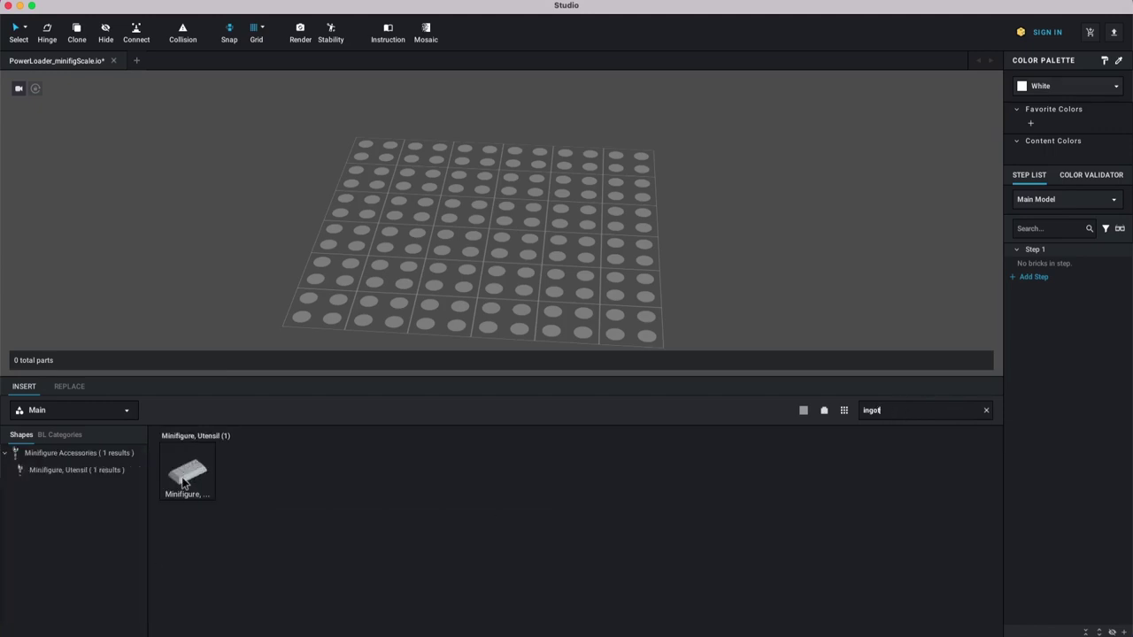
{"action": "left_click", "coordinate": [116, 453]}
{"action": "left_click", "coordinate": [186, 478]}
{"action": "left_click", "coordinate": [510, 269]}
Step: Search the parts library for "hose" and look through the flexible, ribbed, rigid and soft axle hoses
{"action": "left_click", "coordinate": [919, 413]}
{"action": "type", "text": "hose"}
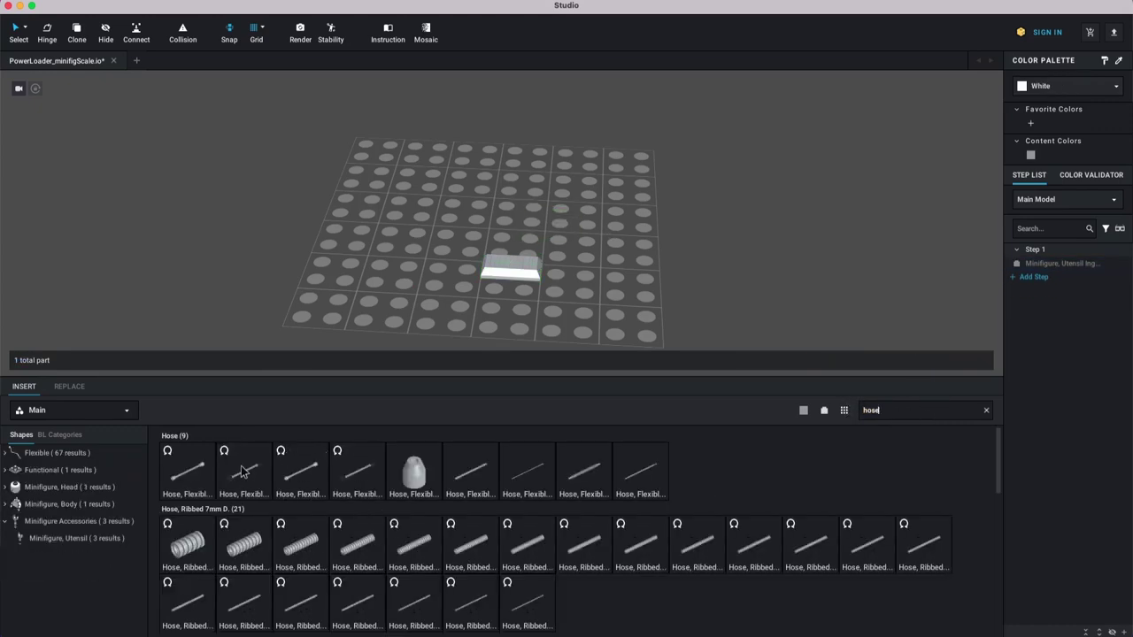
{"action": "scroll", "coordinate": [606, 534], "scroll_direction": "down", "scroll_amount": 5}
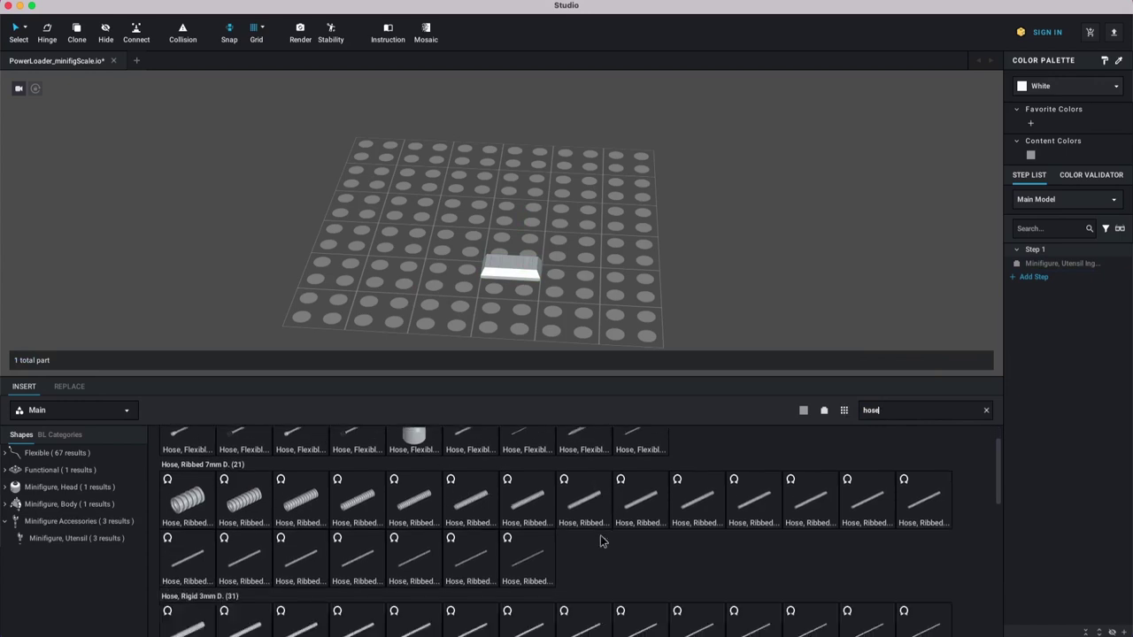
{"action": "scroll", "coordinate": [509, 533], "scroll_direction": "down", "scroll_amount": 3}
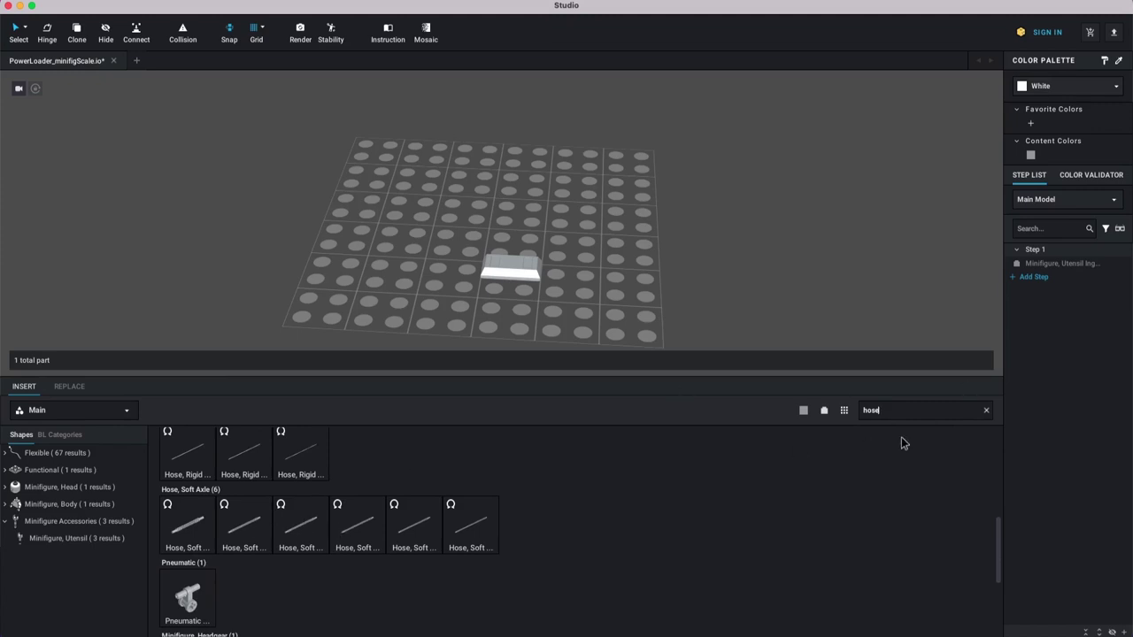
Step: Clear the part search and delete the ingot from the grid
{"action": "left_click", "coordinate": [987, 412]}
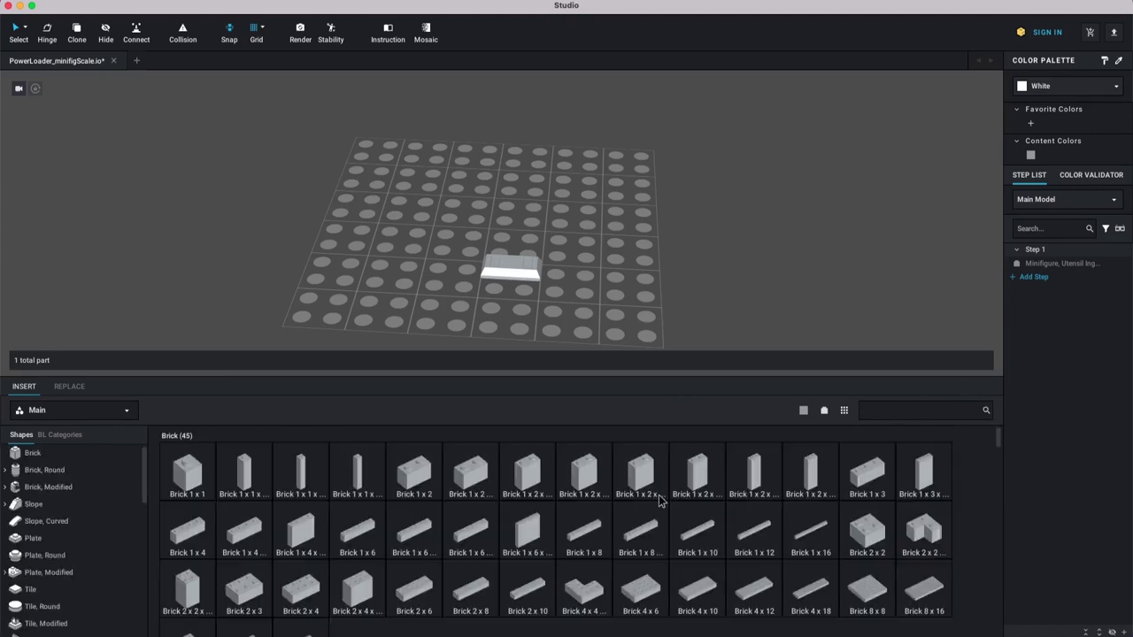
{"action": "left_click", "coordinate": [531, 280]}
{"action": "key", "text": "Delete"}
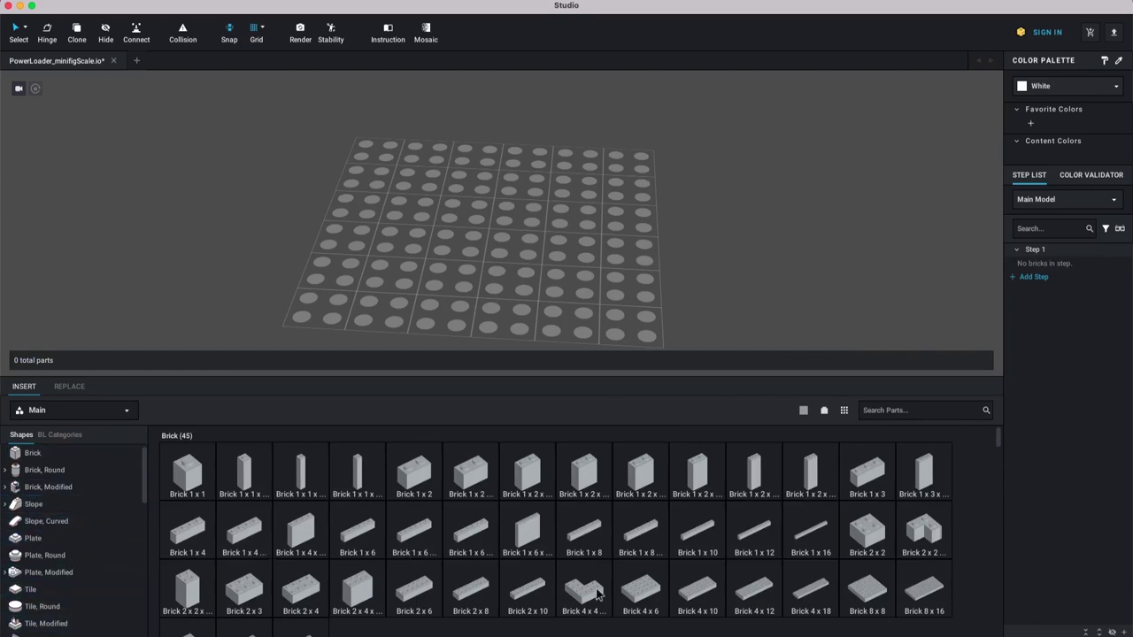
Step: Search the parts library for "windscreen", check the matching categories, and clear the search
{"action": "left_click", "coordinate": [910, 409]}
{"action": "type", "text": "dscre"}
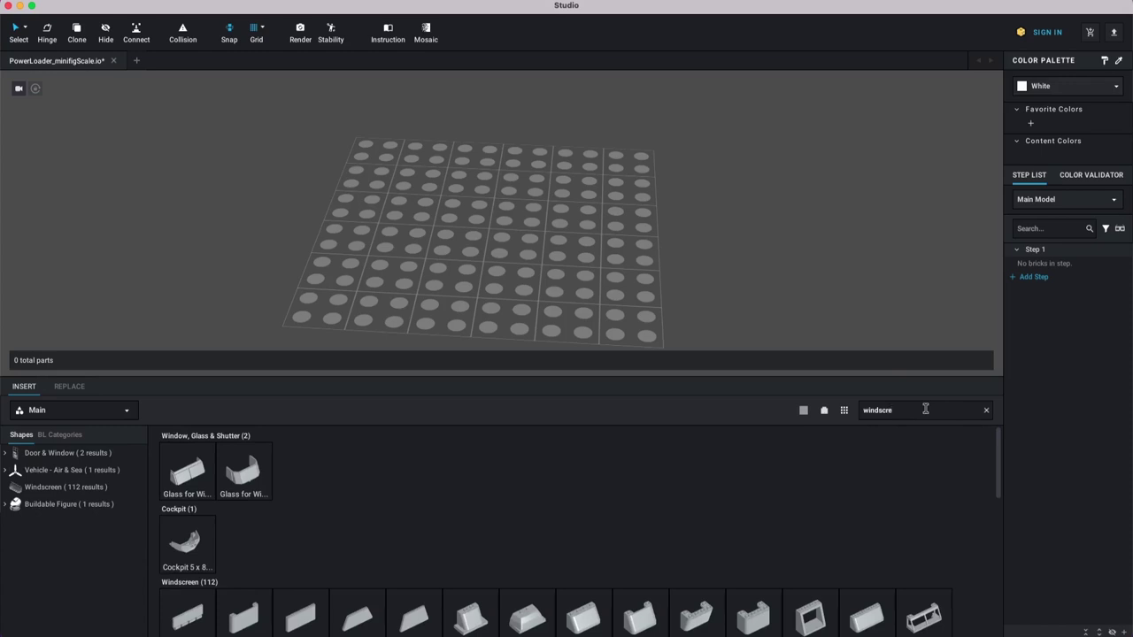
{"action": "type", "text": "en"}
{"action": "left_click", "coordinate": [69, 504]}
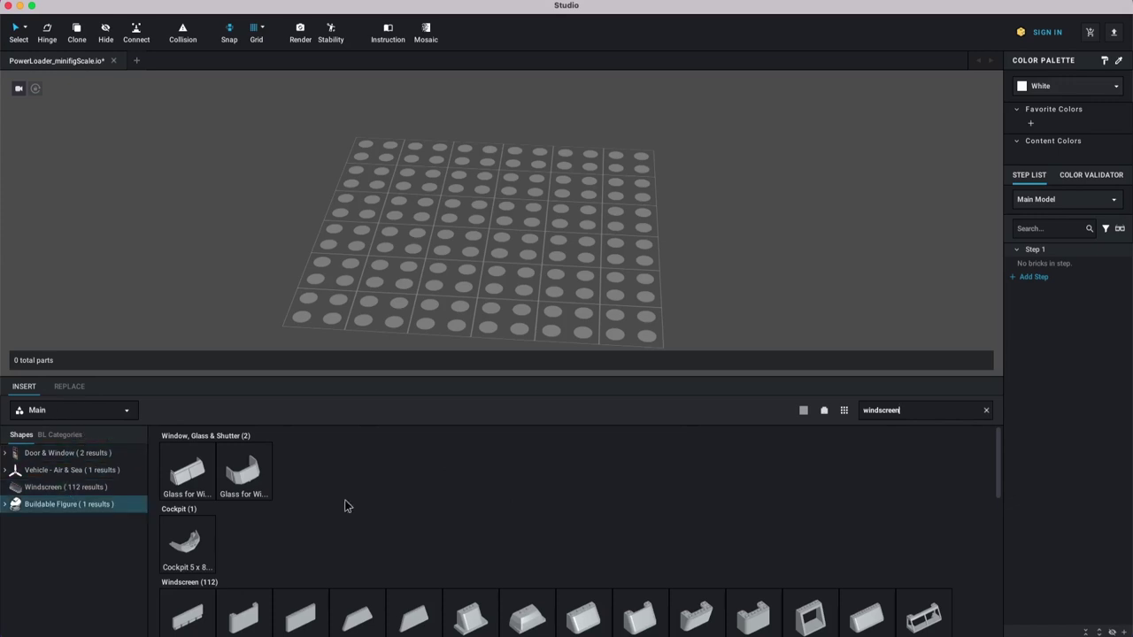
{"action": "left_click", "coordinate": [988, 413]}
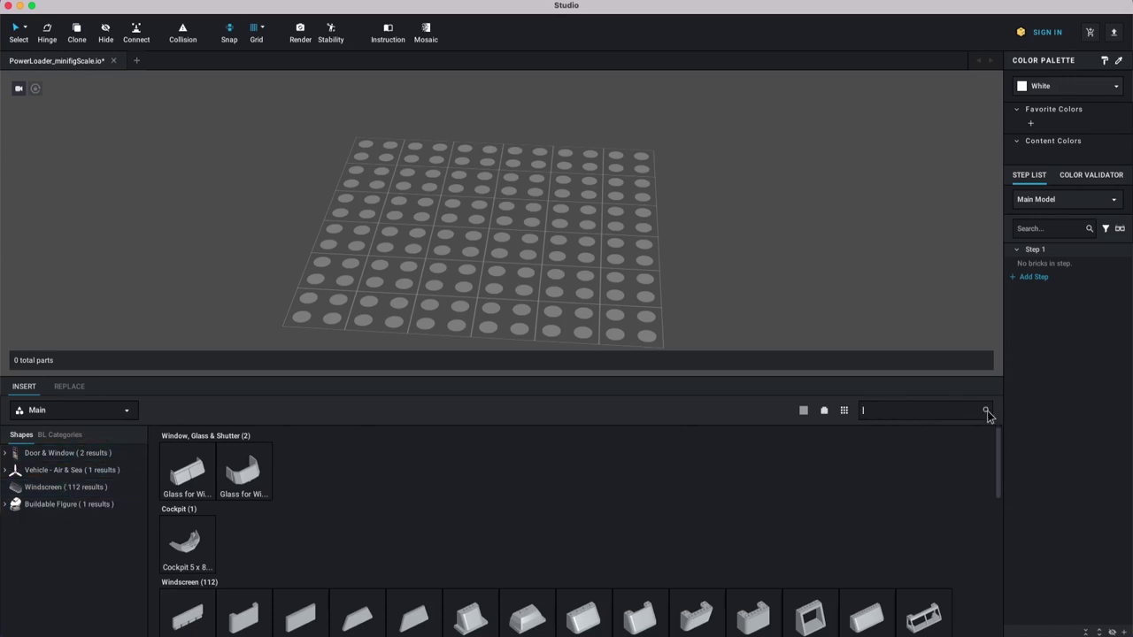
{"action": "type", "text": "fasas"}
{"action": "key", "text": "BackSpace"}
{"action": "key", "text": "BackSpace"}
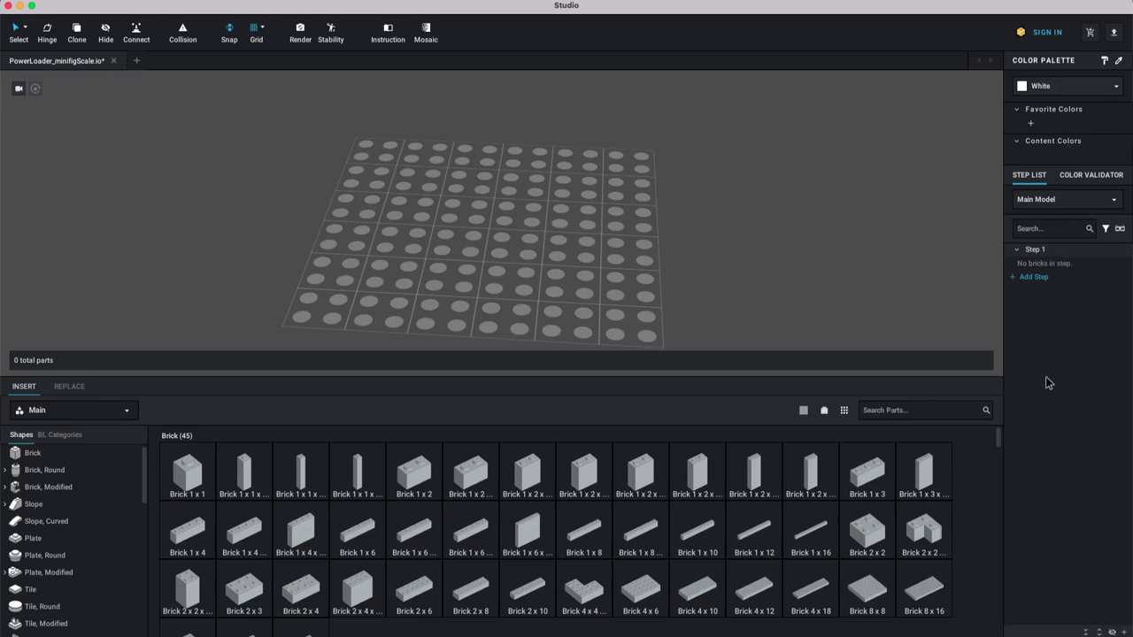
{"action": "left_click", "coordinate": [1051, 252]}
Step: Include decorated parts in the parts library, look at the printed bricks, and hide decorated parts again
{"action": "left_click", "coordinate": [824, 411]}
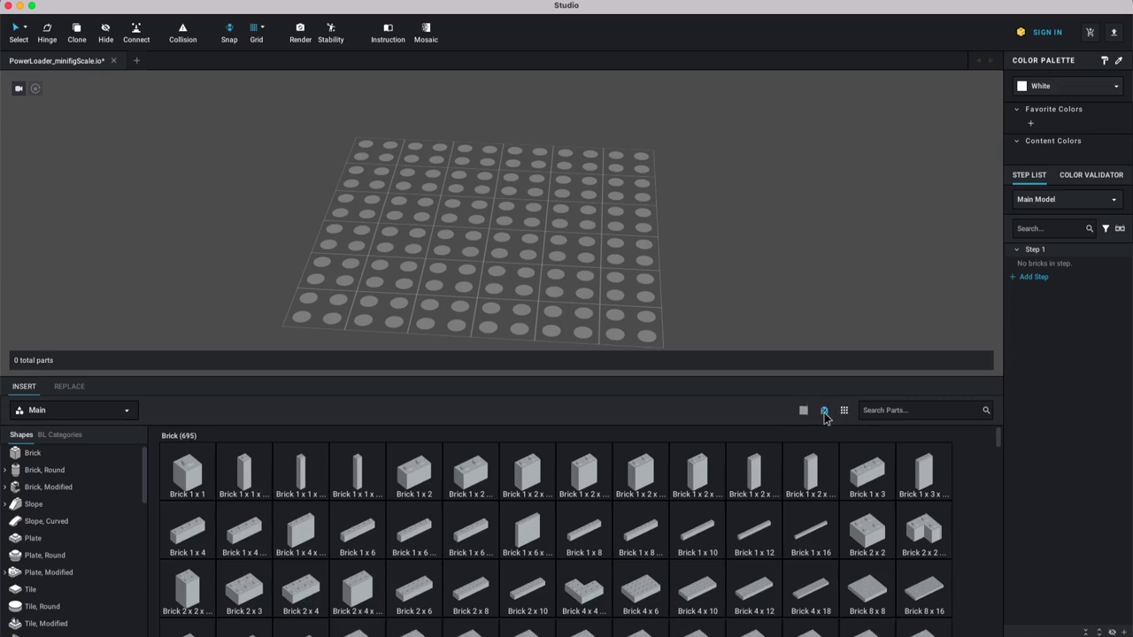
{"action": "scroll", "coordinate": [835, 522], "scroll_direction": "down", "scroll_amount": 3}
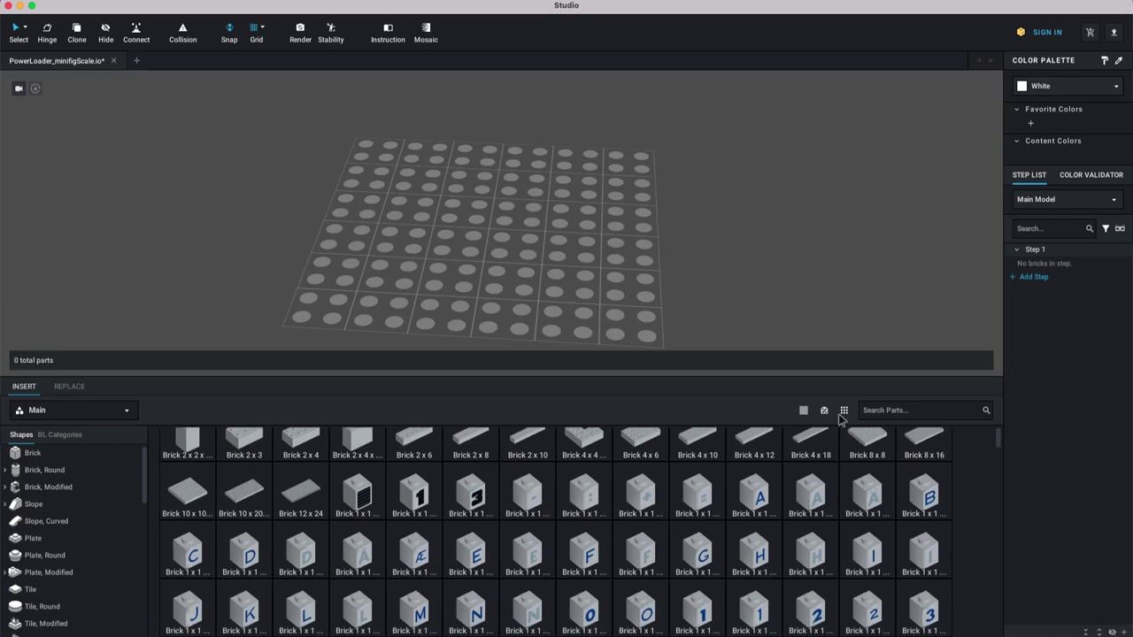
{"action": "left_click", "coordinate": [824, 412]}
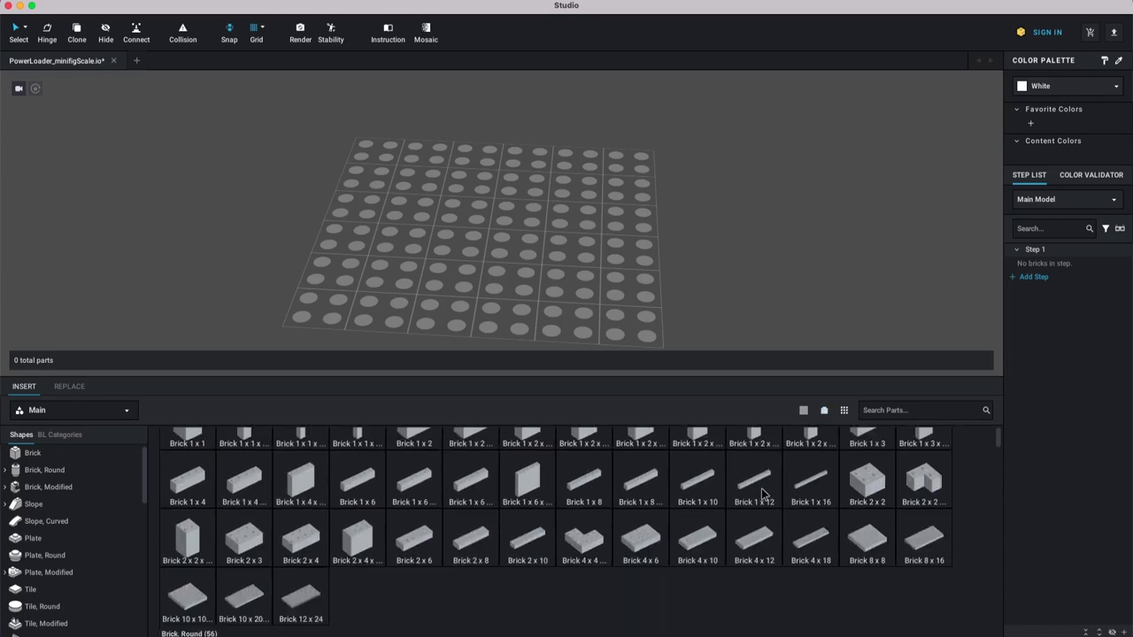
{"action": "scroll", "coordinate": [722, 509], "scroll_direction": "up", "scroll_amount": 1}
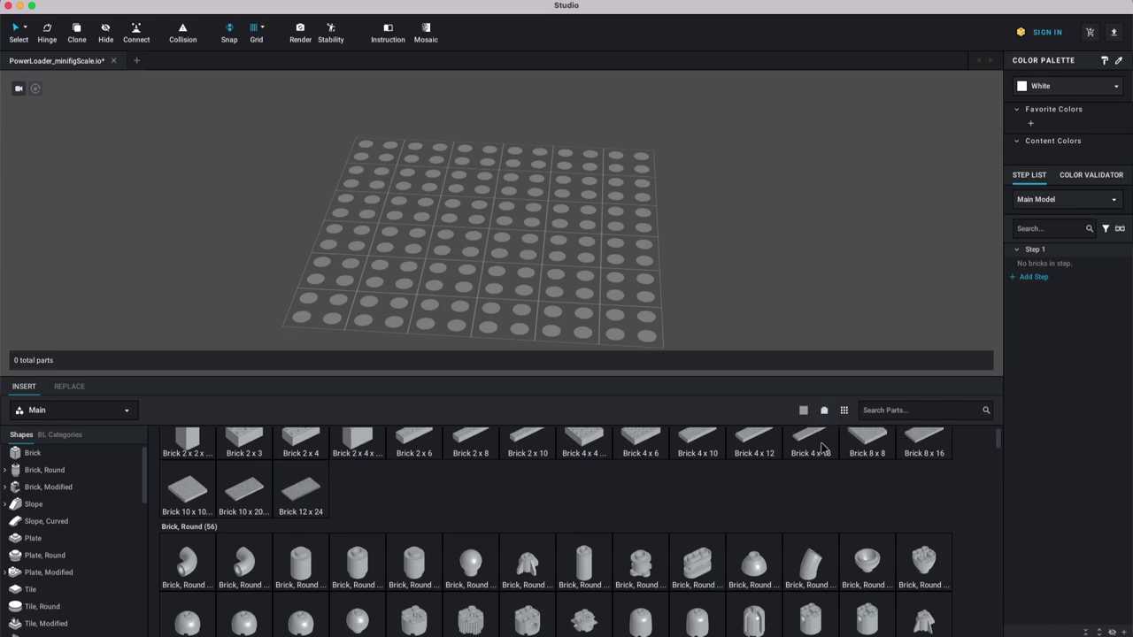
Step: Turn the display of decorated parts back on and browse the printed 1 x 1 and 1 x 2 bricks
{"action": "left_click", "coordinate": [825, 411]}
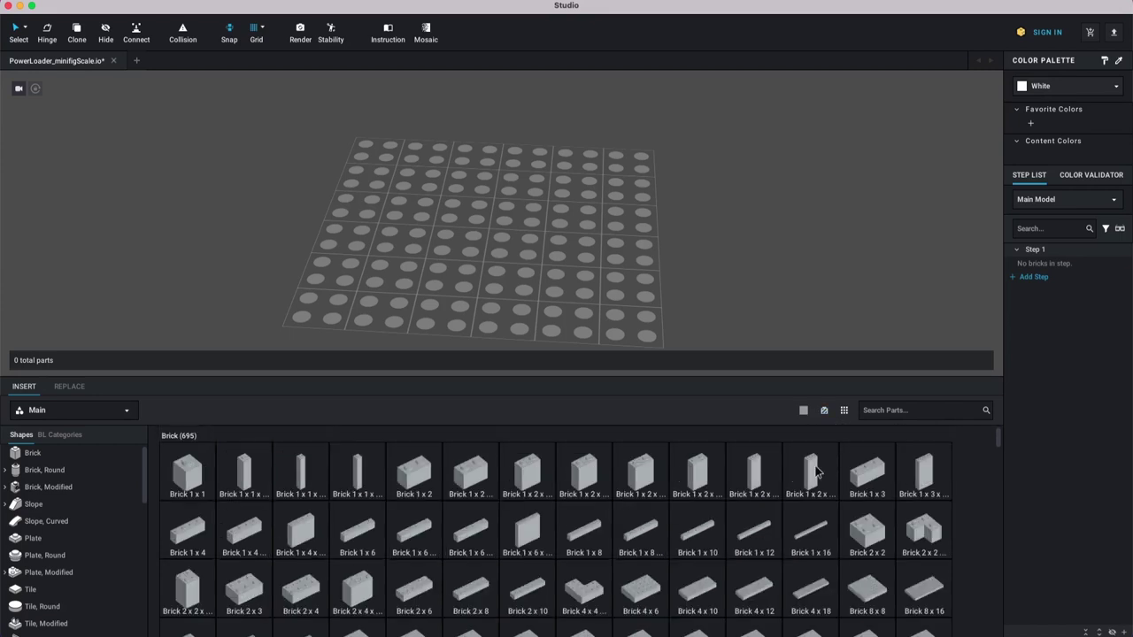
{"action": "scroll", "coordinate": [816, 472], "scroll_direction": "down", "scroll_amount": 10}
{"action": "scroll", "coordinate": [532, 555], "scroll_direction": "down", "scroll_amount": 5}
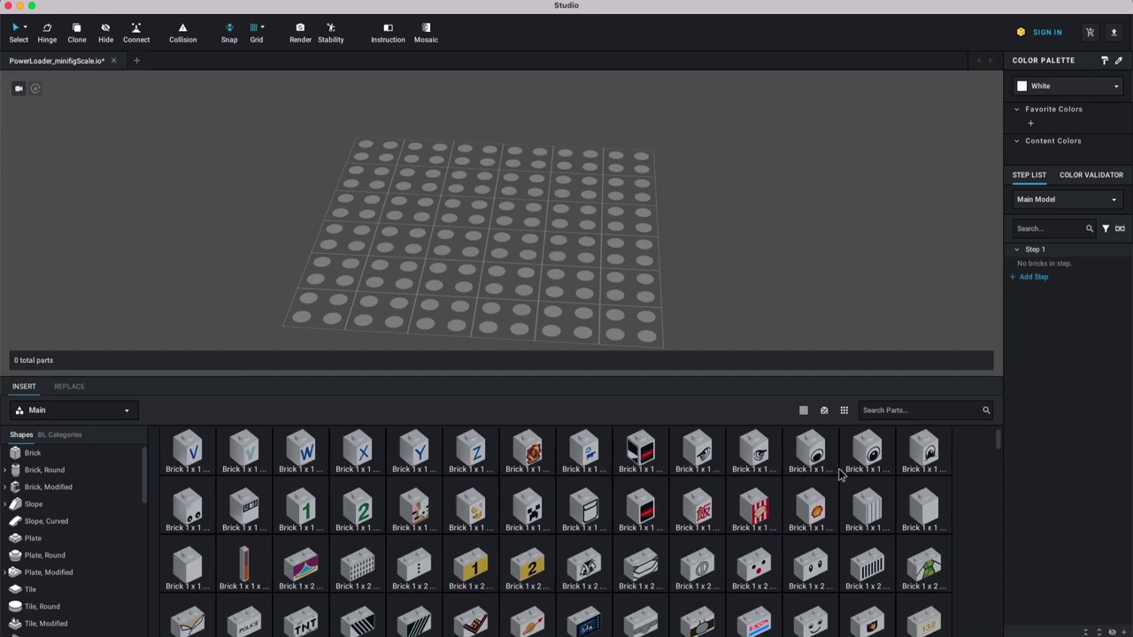
{"action": "scroll", "coordinate": [729, 512], "scroll_direction": "down", "scroll_amount": 3}
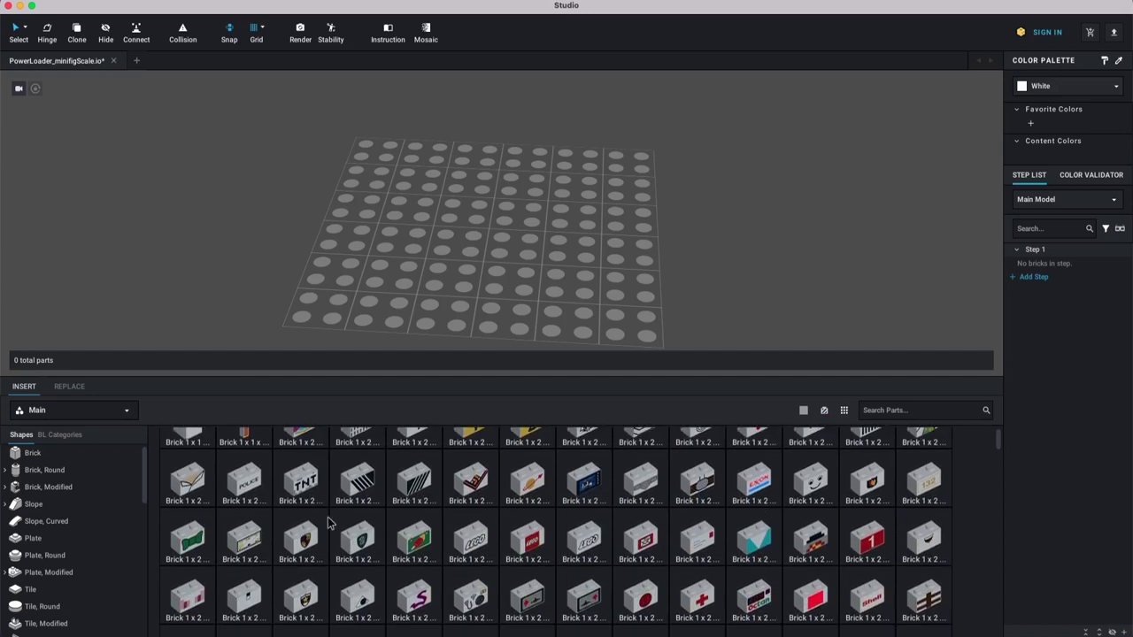
Step: Look through more printed 1 x 2 bricks in the parts library and turn the display of decorated parts off
{"action": "scroll", "coordinate": [521, 501], "scroll_direction": "down", "scroll_amount": 4}
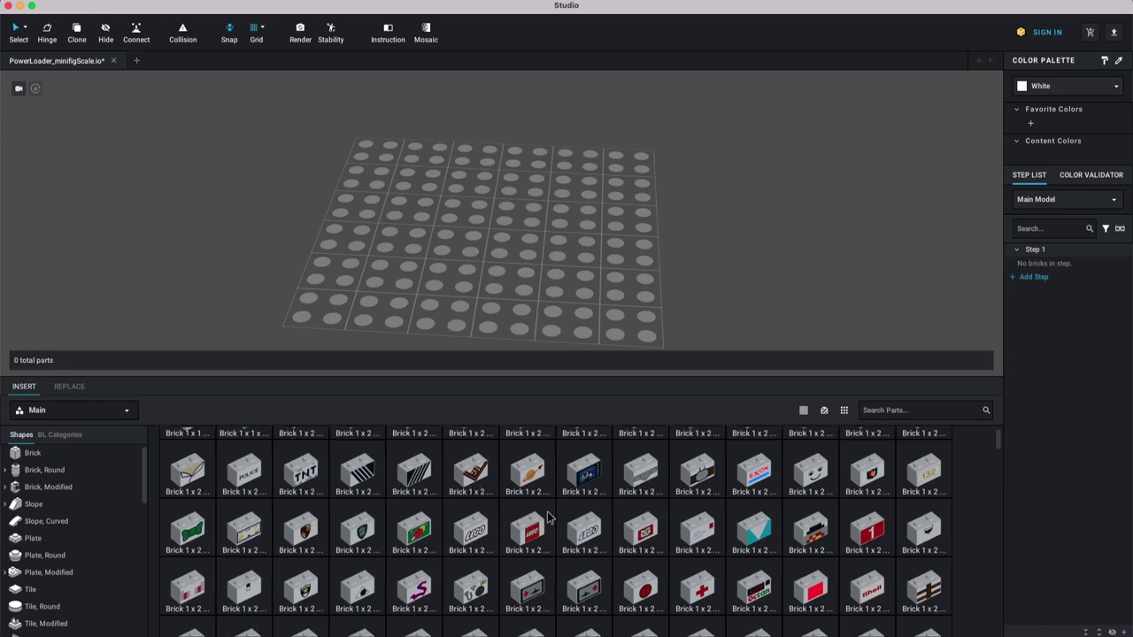
{"action": "scroll", "coordinate": [583, 516], "scroll_direction": "down", "scroll_amount": 4}
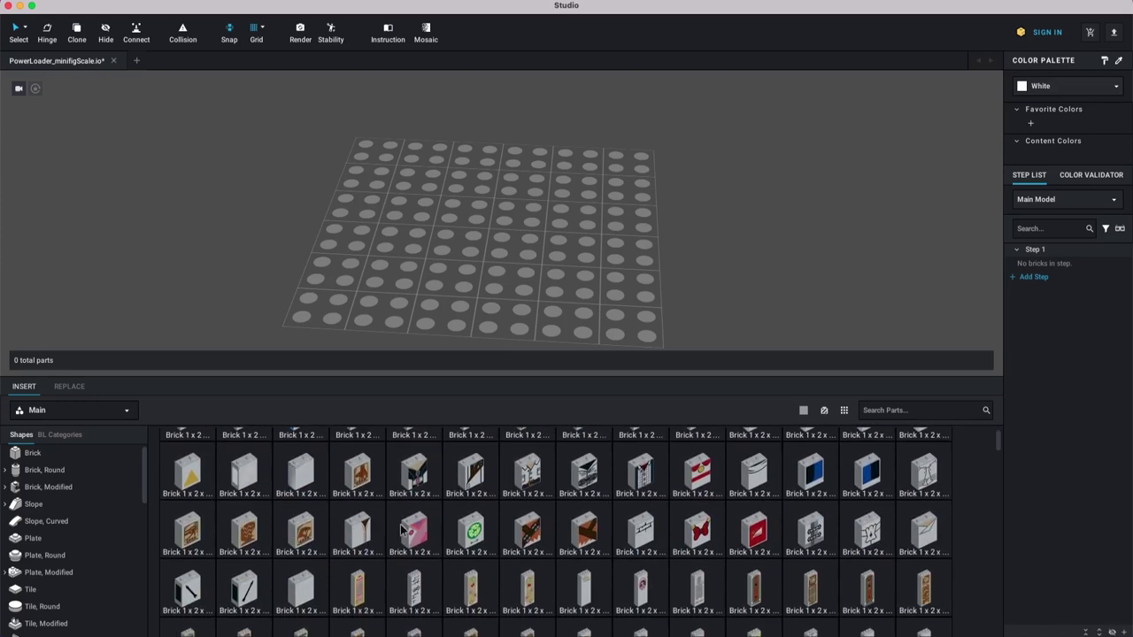
{"action": "left_click", "coordinate": [824, 412]}
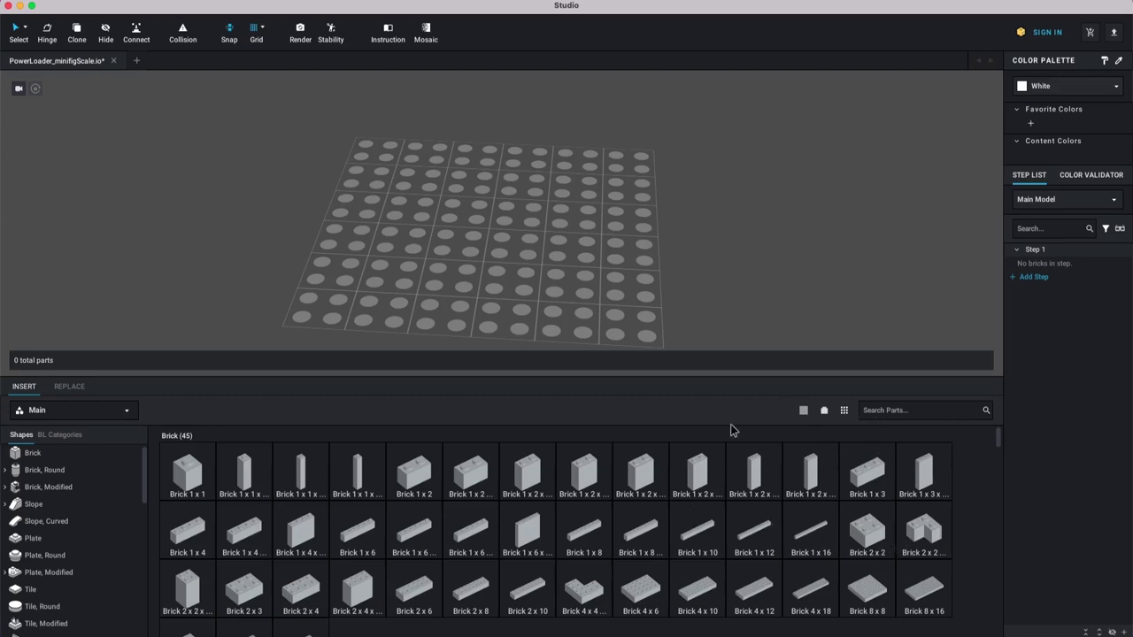
Step: Set the display color of the parts library to Yellow from the solid colors
{"action": "left_click", "coordinate": [803, 412]}
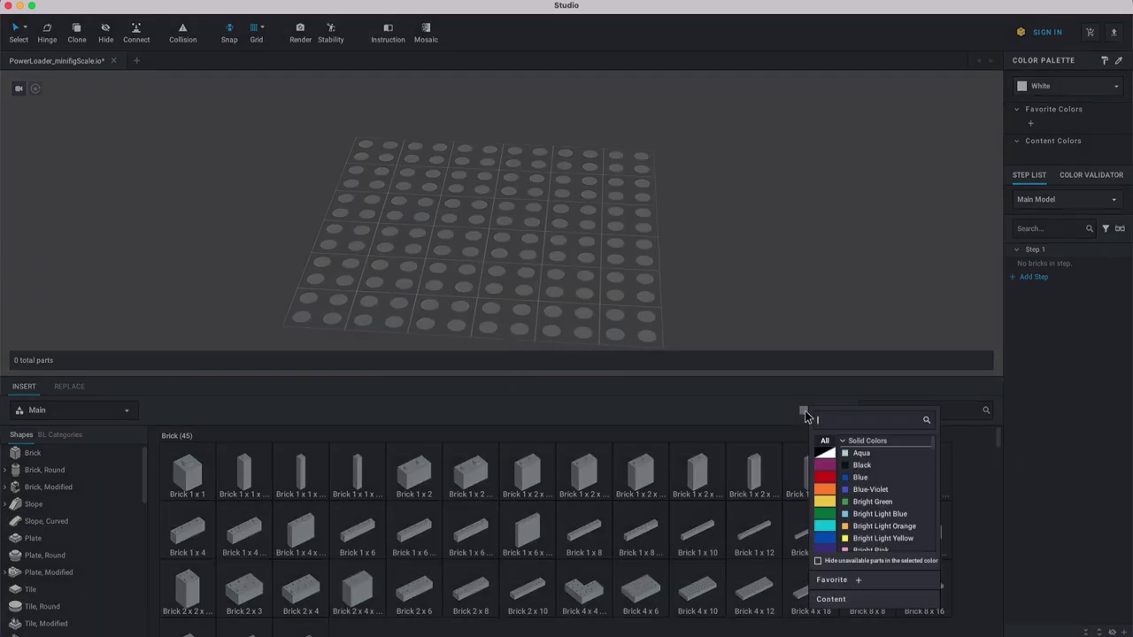
{"action": "scroll", "coordinate": [885, 486], "scroll_direction": "down", "scroll_amount": 10}
{"action": "scroll", "coordinate": [876, 497], "scroll_direction": "down", "scroll_amount": 5}
{"action": "scroll", "coordinate": [880, 468], "scroll_direction": "down", "scroll_amount": 8}
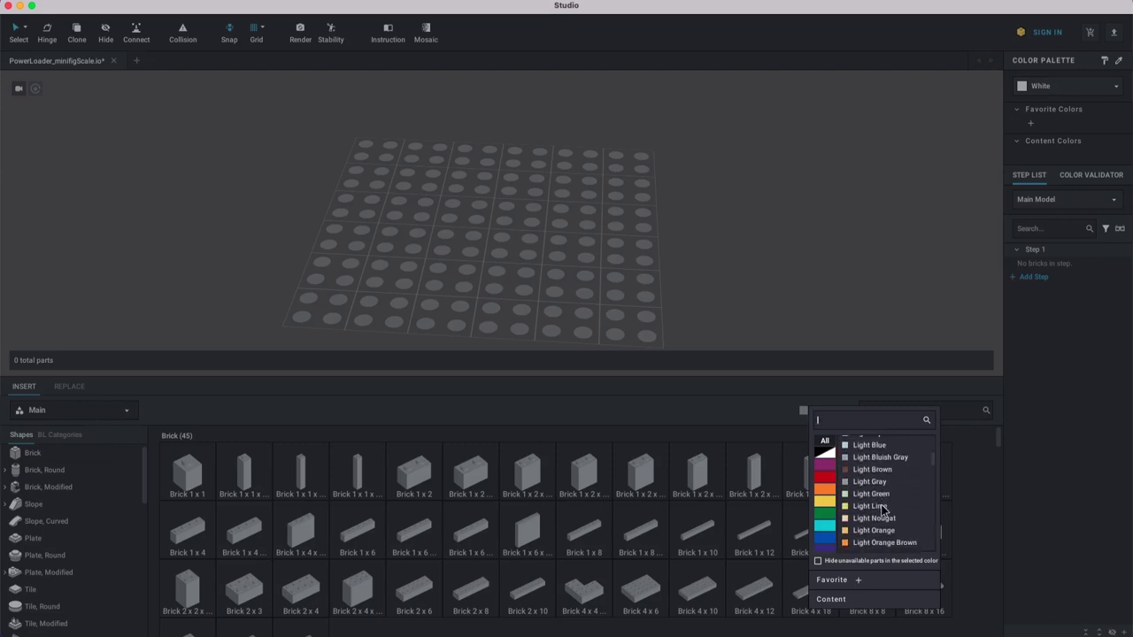
{"action": "scroll", "coordinate": [882, 510], "scroll_direction": "down", "scroll_amount": 4}
{"action": "scroll", "coordinate": [886, 522], "scroll_direction": "down", "scroll_amount": 10}
{"action": "scroll", "coordinate": [890, 514], "scroll_direction": "down", "scroll_amount": 6}
{"action": "left_click", "coordinate": [886, 530]}
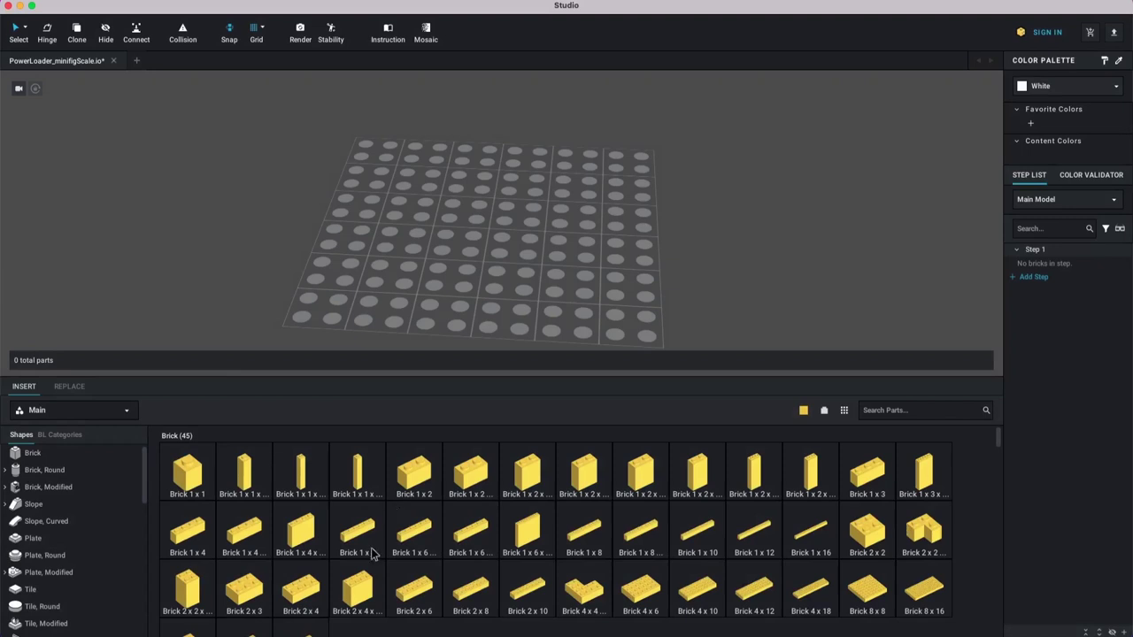
Step: Place a yellow Brick 1 x 2 without Bottom Tube on the grid and delete it again
{"action": "left_click", "coordinate": [471, 489]}
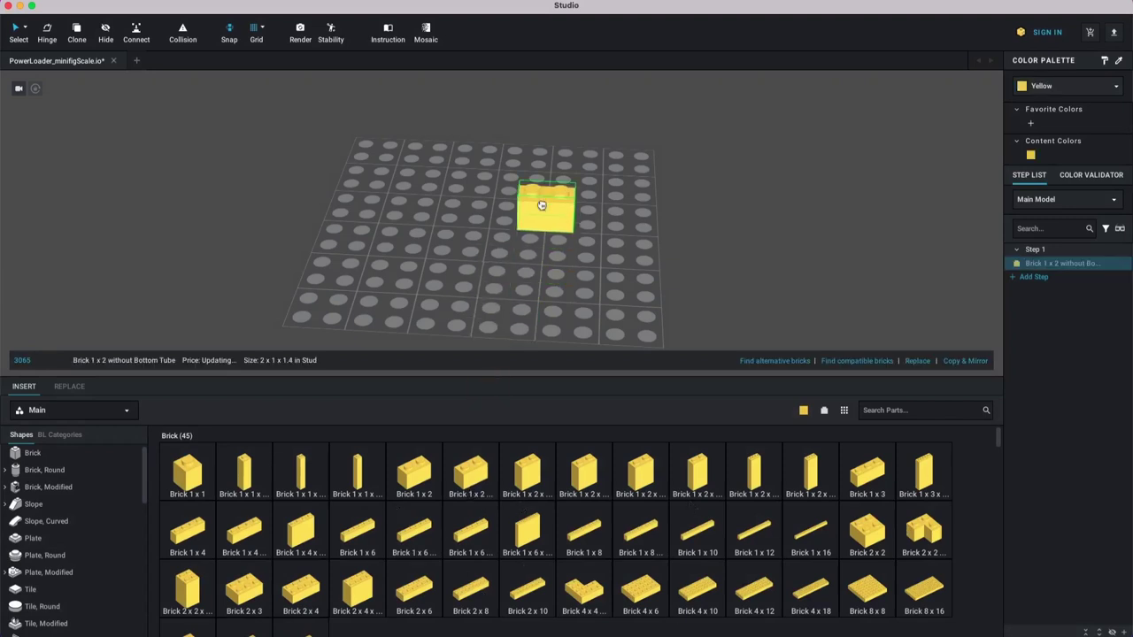
{"action": "left_click", "coordinate": [557, 197]}
{"action": "key", "text": "Escape"}
{"action": "left_click", "coordinate": [536, 222]}
{"action": "key", "text": "Delete"}
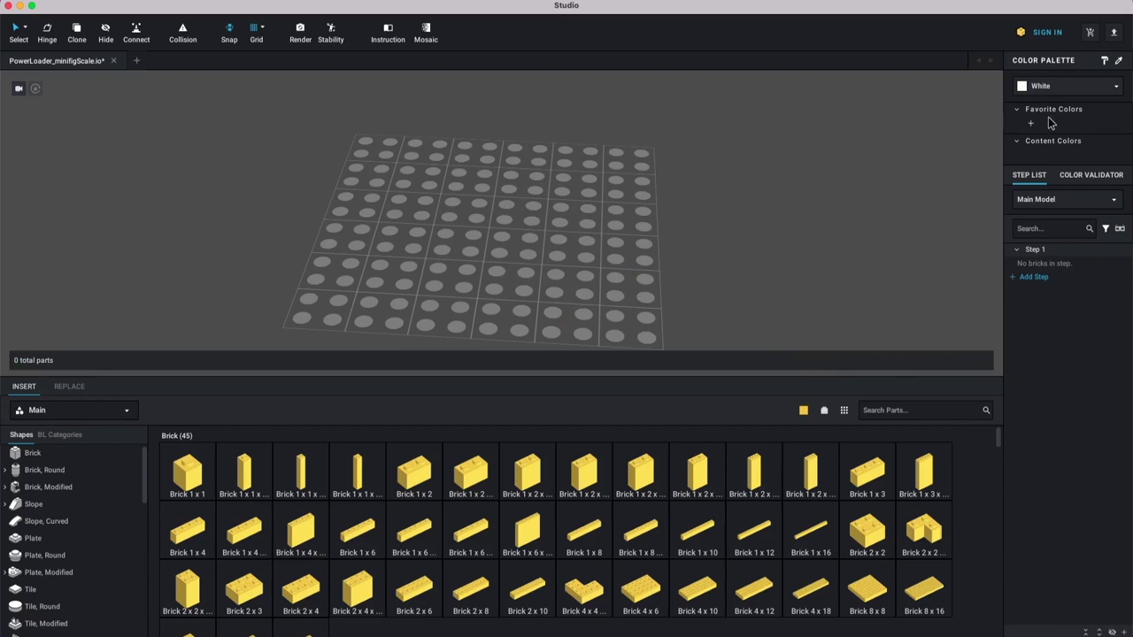
Step: Place one yellow Brick 1 x 2 near the middle of the grid
{"action": "left_click", "coordinate": [421, 487]}
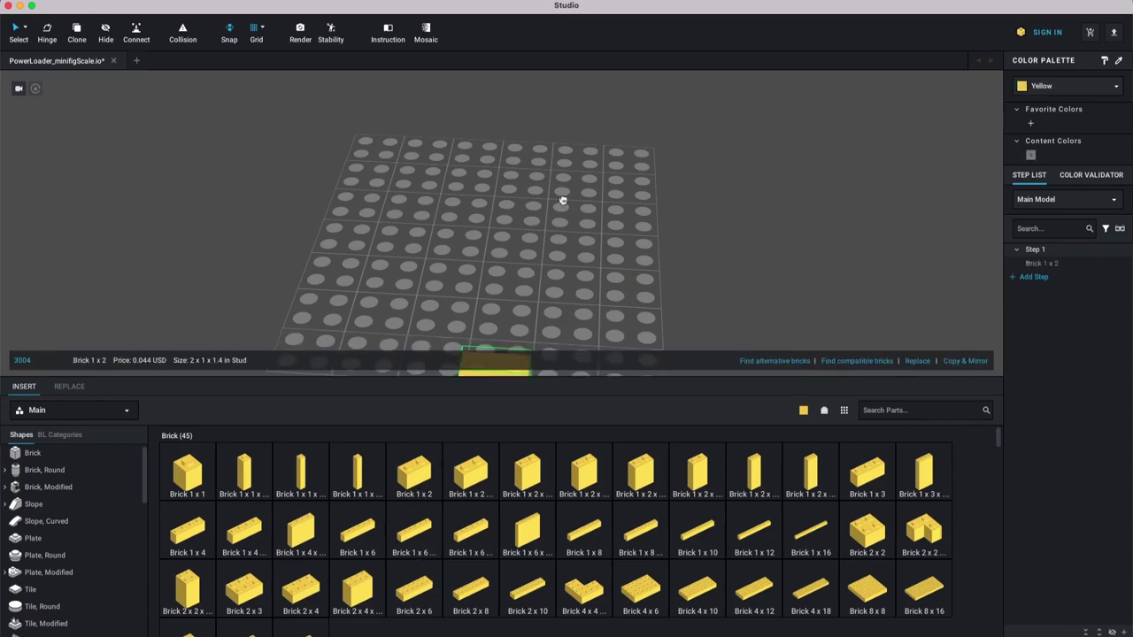
{"action": "left_click", "coordinate": [543, 221]}
{"action": "key", "text": "Escape"}
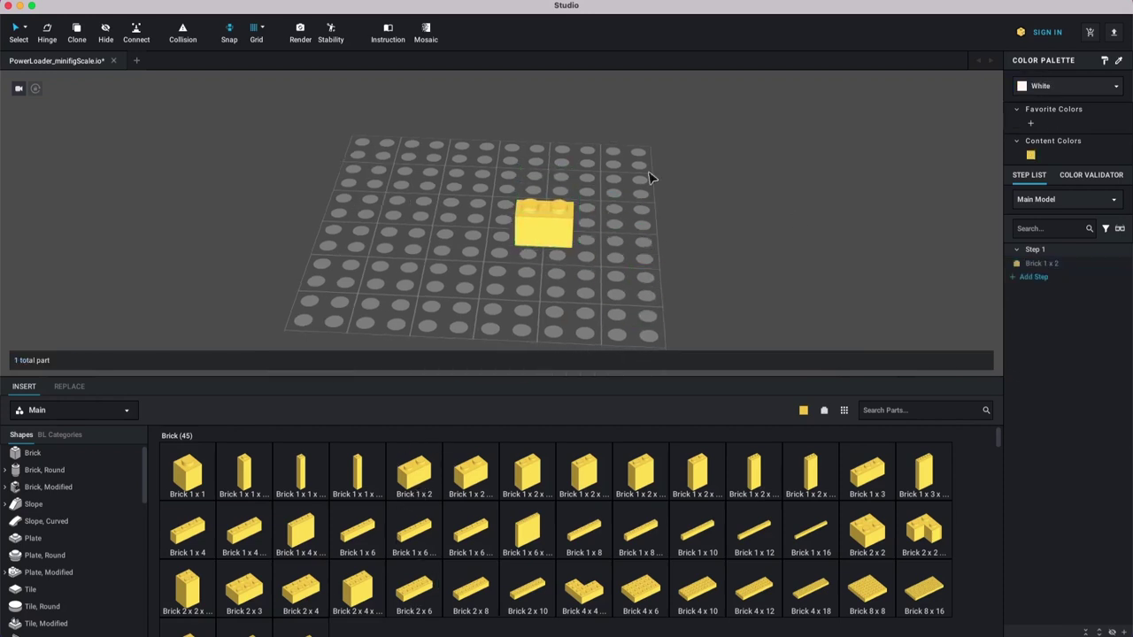
Step: Recolor the placed Brick 1 x 2 to Dark Turquoise and shift it sideways by two studs
{"action": "left_click_drag", "start_coordinate": [648, 176], "coordinate": [489, 255]}
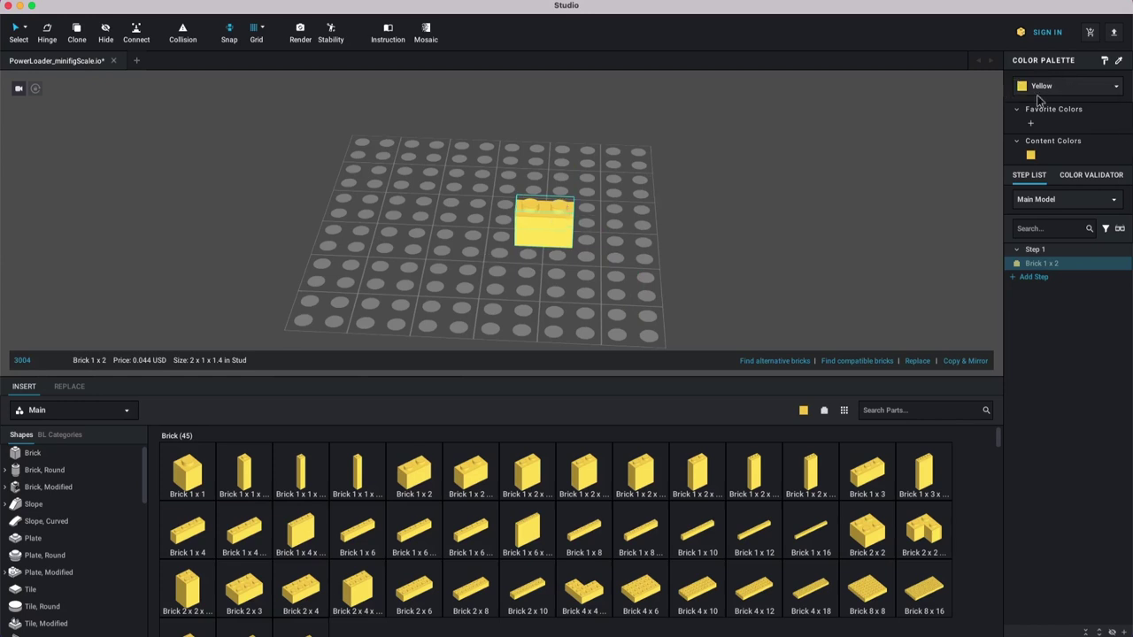
{"action": "left_click", "coordinate": [1117, 90]}
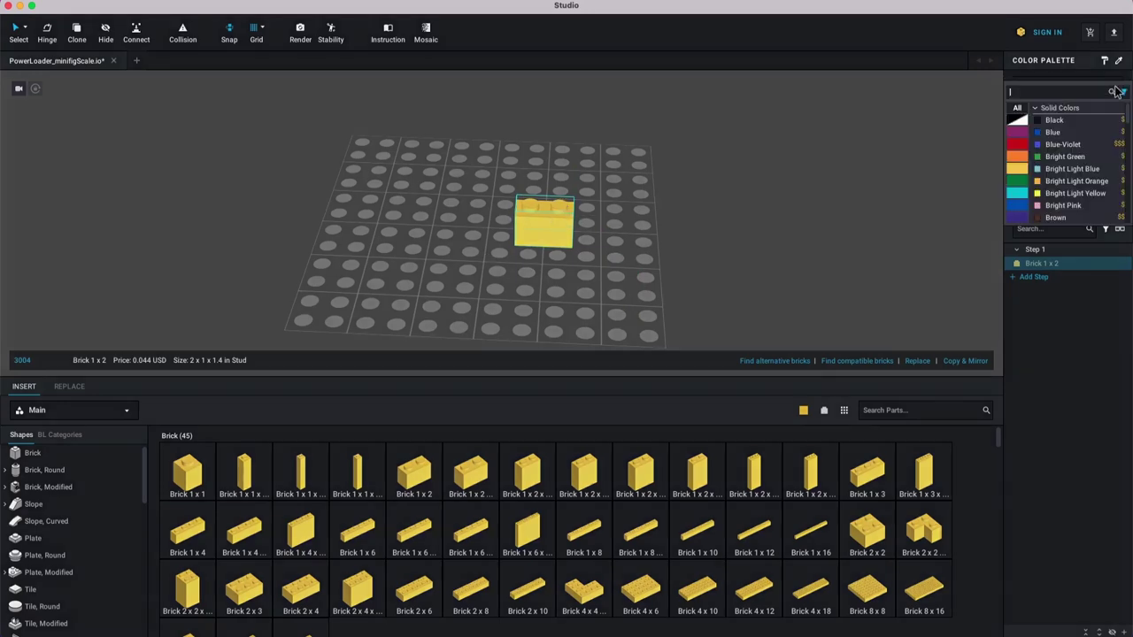
{"action": "scroll", "coordinate": [1071, 158], "scroll_direction": "down", "scroll_amount": 10}
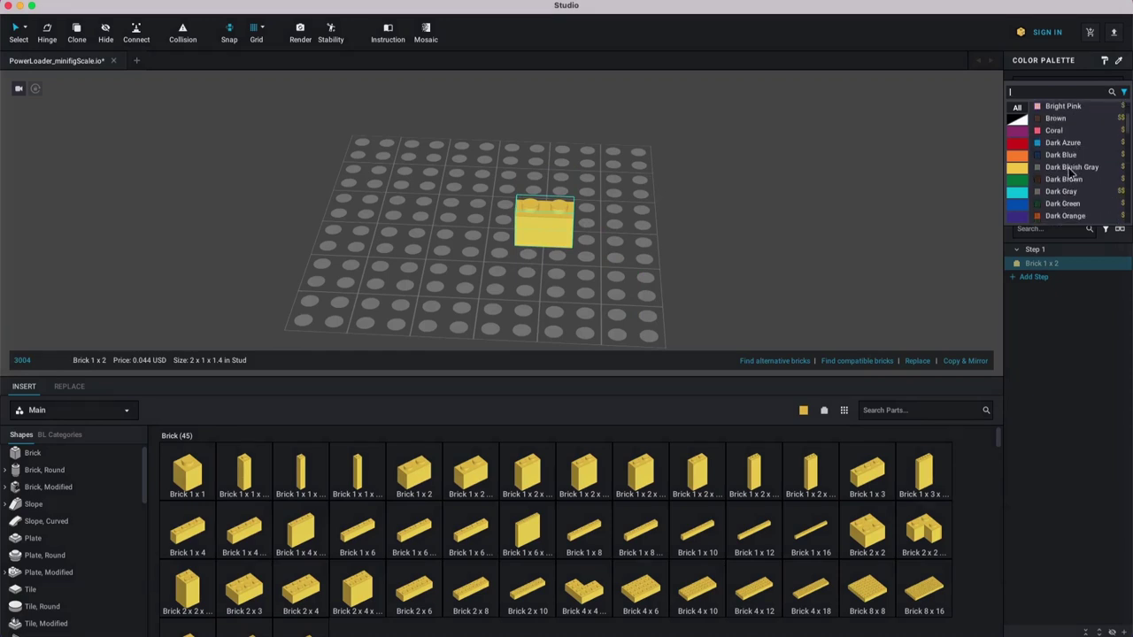
{"action": "left_click", "coordinate": [1068, 173]}
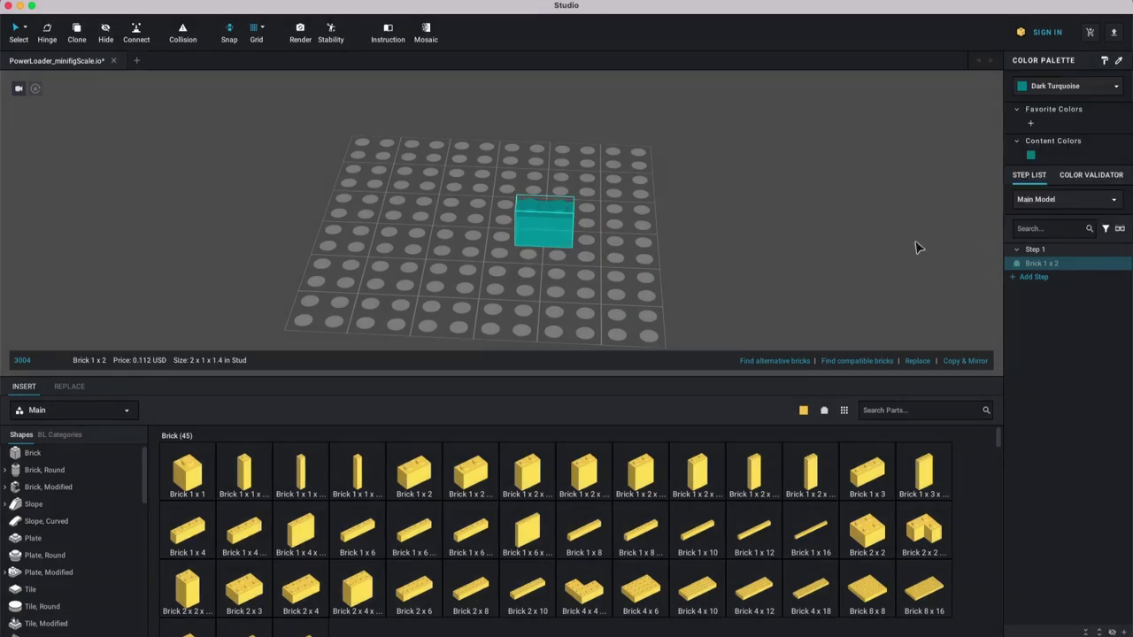
{"action": "left_click_drag", "start_coordinate": [533, 238], "coordinate": [591, 246]}
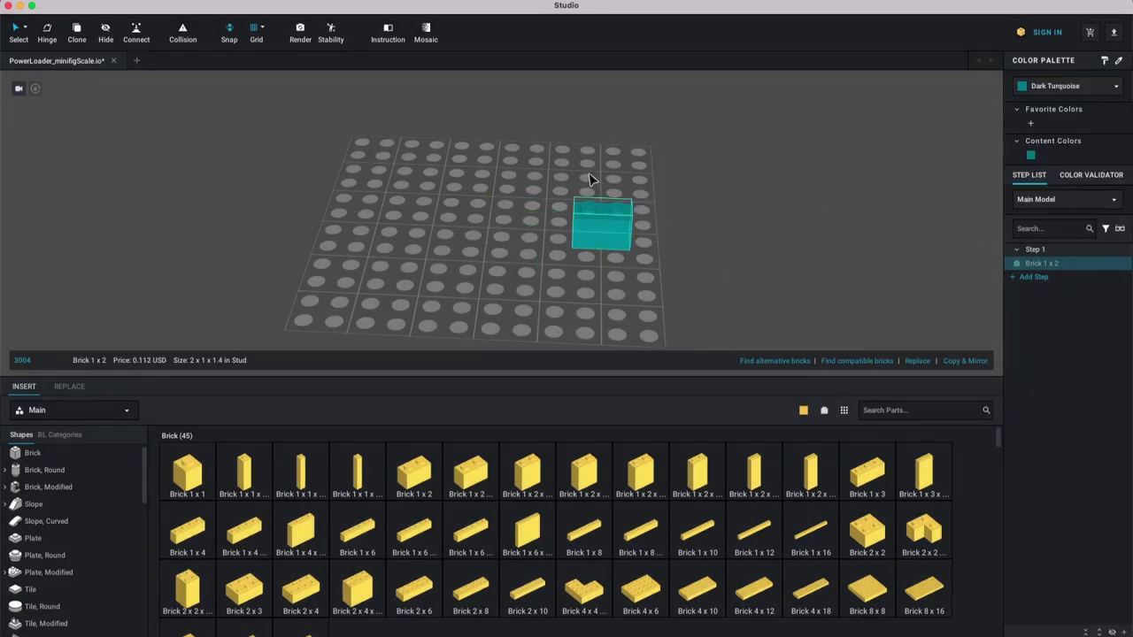
{"action": "left_click", "coordinate": [575, 167]}
Step: Place one yellow Brick 1 x 2 x 2 with Inside Axle Holder beside the turquoise brick
{"action": "left_click", "coordinate": [526, 474]}
{"action": "left_click", "coordinate": [498, 193]}
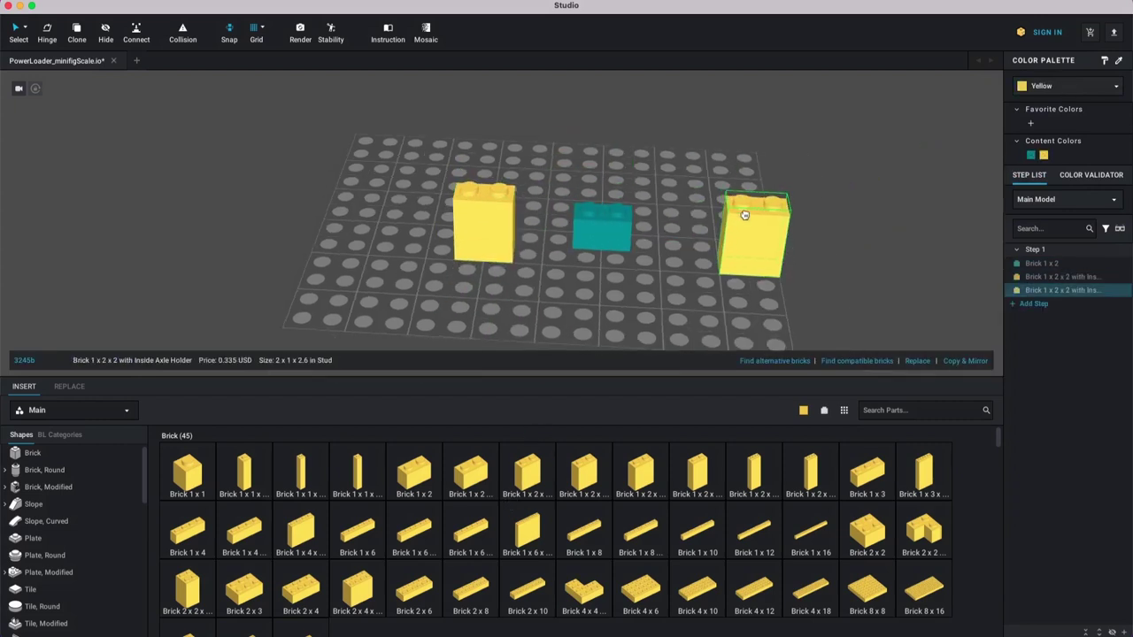
{"action": "key", "text": "Escape"}
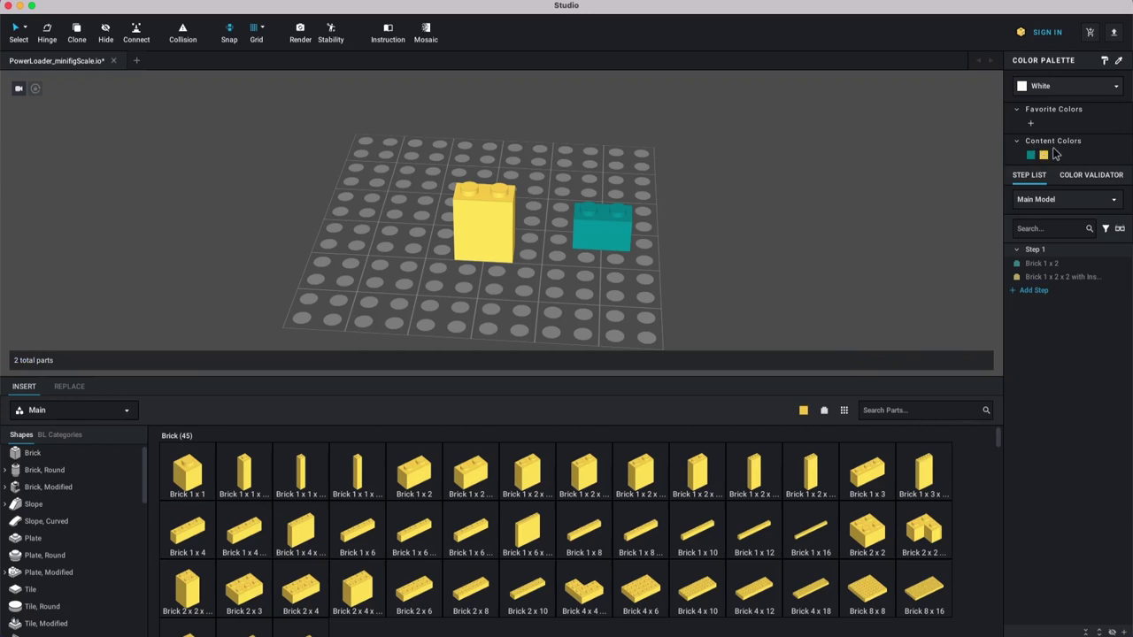
Step: Move the turquoise Brick 1 x 2 towards the front of the grid and recolor it Yellow from the model's content colors
{"action": "left_click_drag", "start_coordinate": [613, 231], "coordinate": [617, 260]}
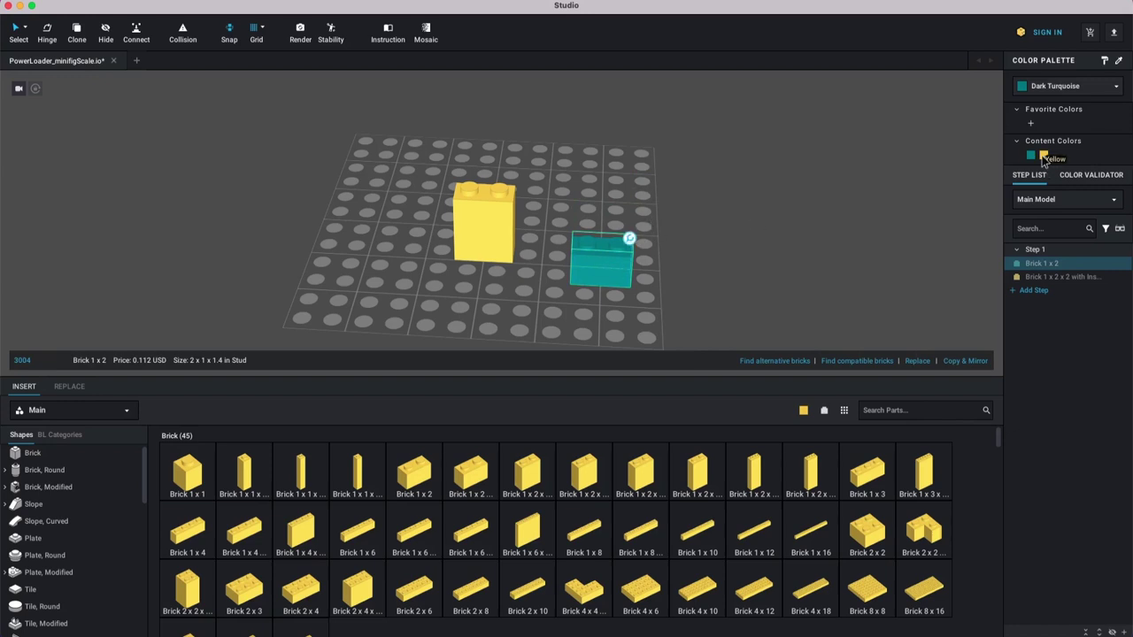
{"action": "left_click", "coordinate": [1056, 89]}
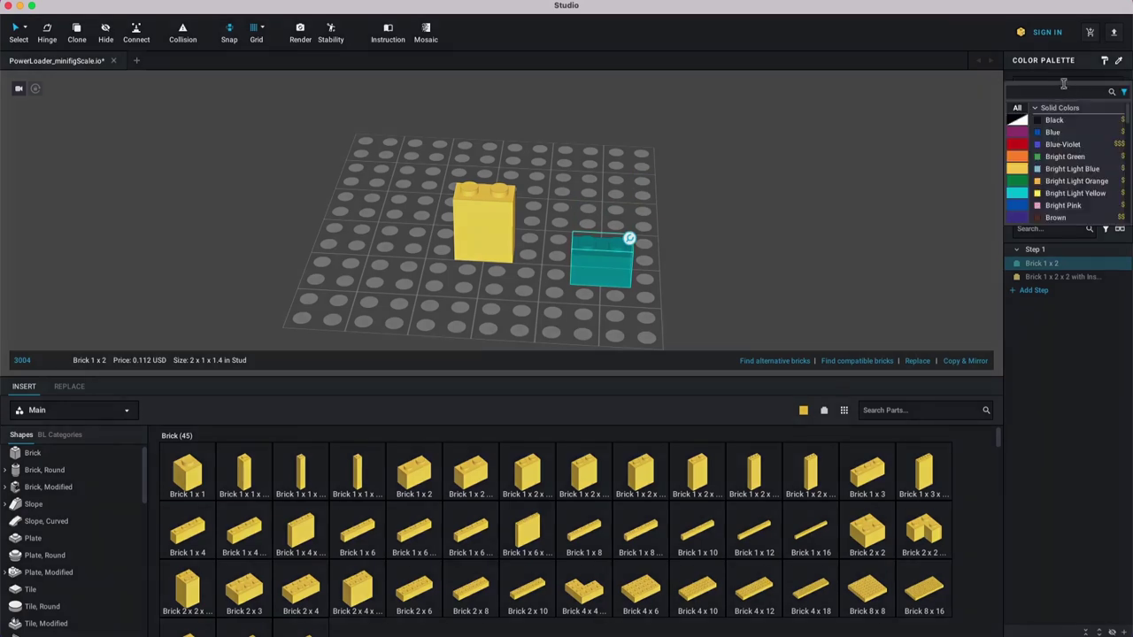
{"action": "left_click", "coordinate": [1067, 85]}
{"action": "left_click", "coordinate": [1044, 156]}
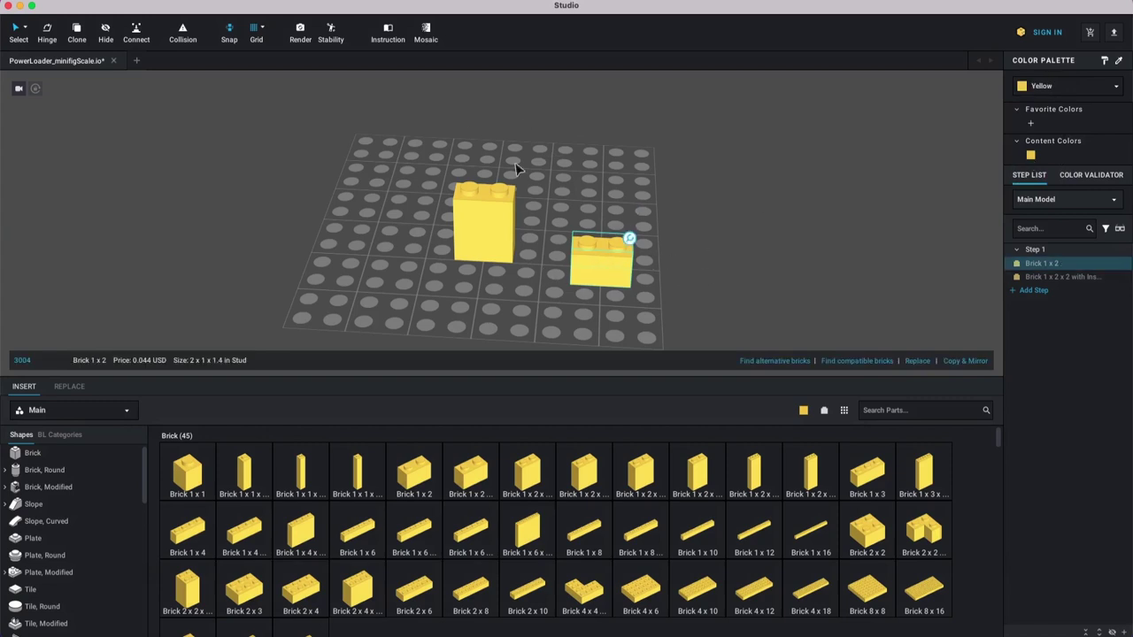
Step: Select both bricks on the grid with a selection box and delete them
{"action": "left_click", "coordinate": [711, 320]}
{"action": "left_click_drag", "start_coordinate": [463, 144], "coordinate": [663, 299]}
{"action": "key", "text": "Delete"}
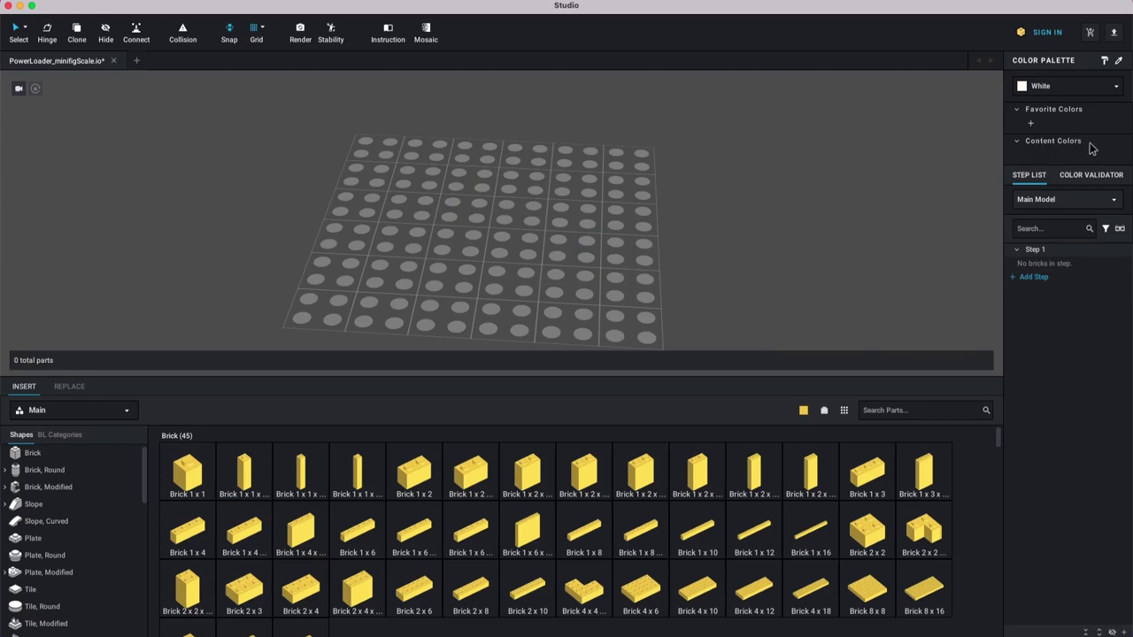
{"action": "right_click_drag", "start_coordinate": [560, 253], "coordinate": [738, 247]}
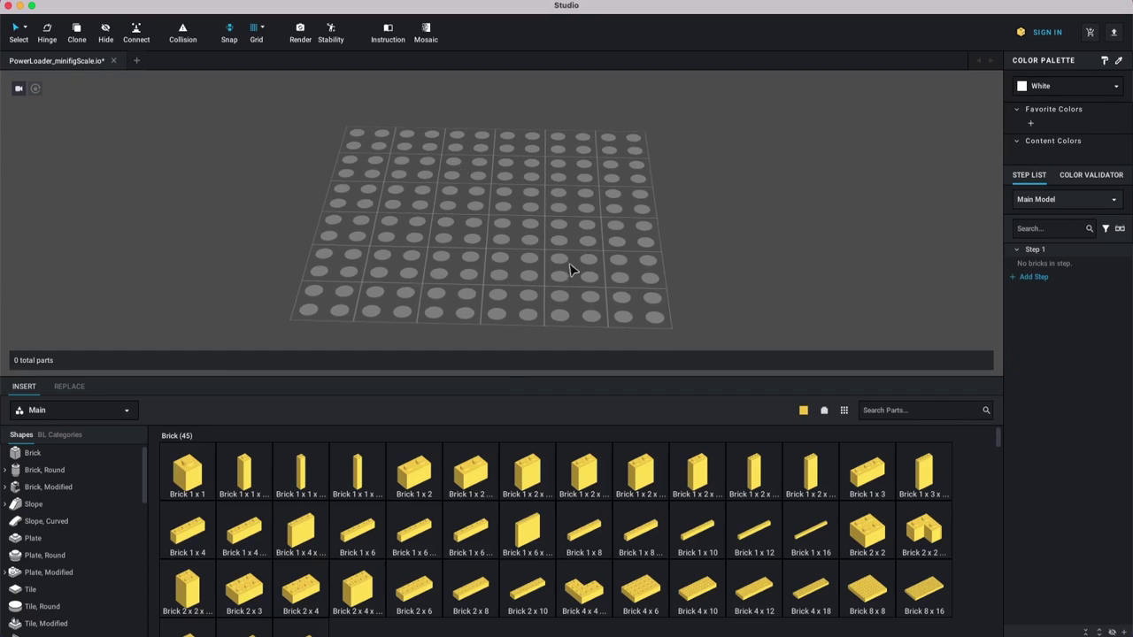
{"action": "scroll", "coordinate": [572, 265], "scroll_direction": "down", "scroll_amount": 1}
{"action": "middle_click_drag", "start_coordinate": [562, 310], "coordinate": [592, 322]}
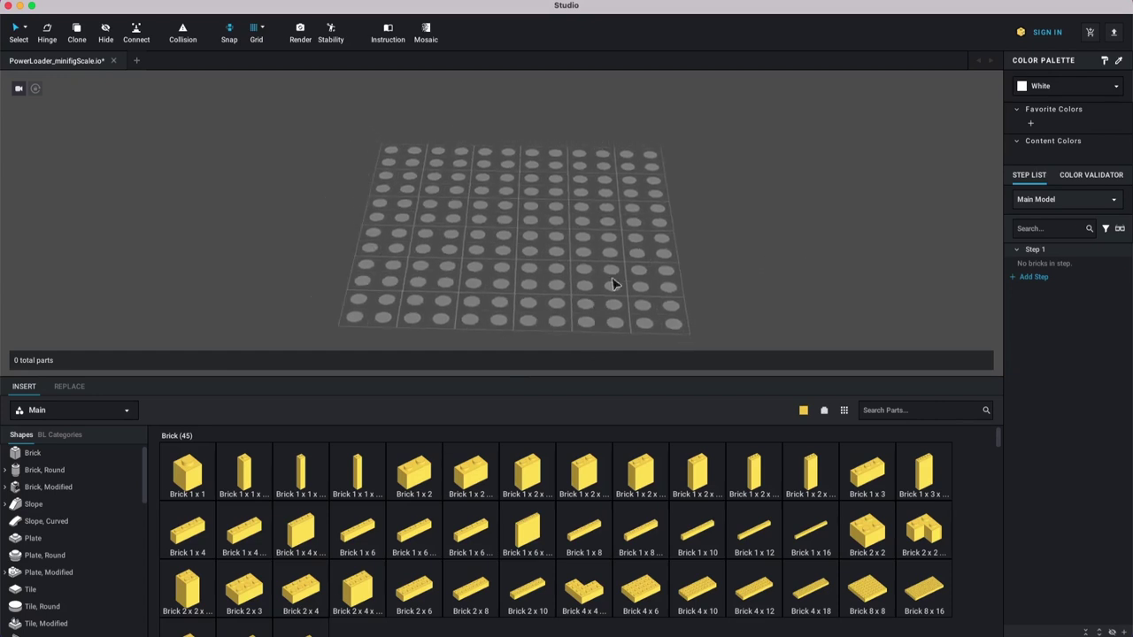
{"action": "right_click_drag", "start_coordinate": [632, 288], "coordinate": [671, 239]}
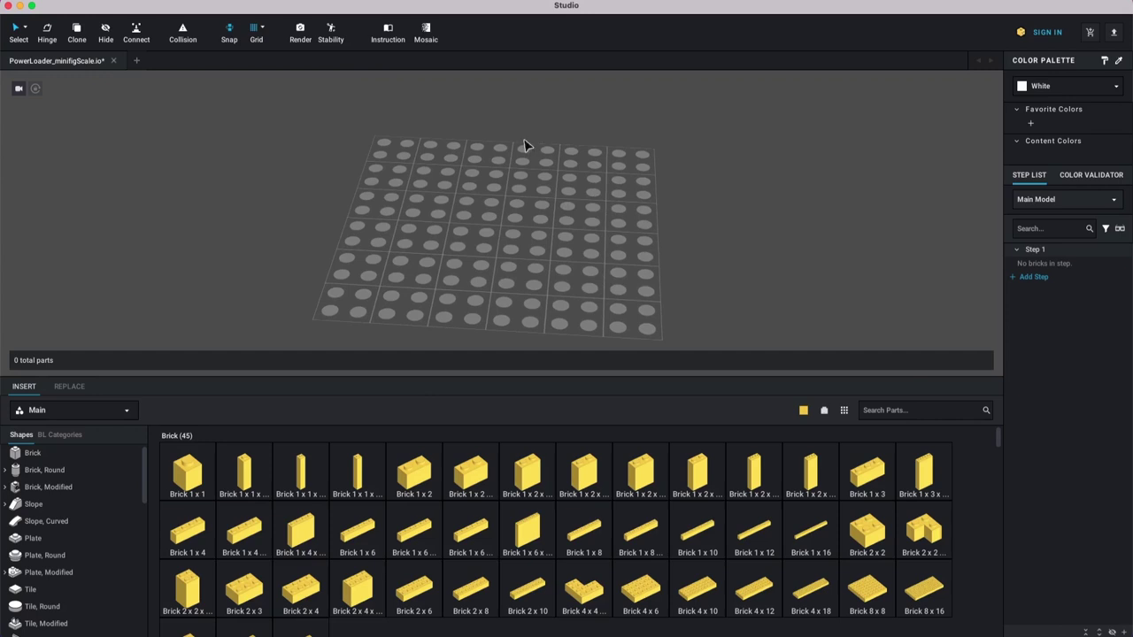
{"action": "middle_click_drag", "start_coordinate": [697, 172], "coordinate": [687, 169]}
{"action": "right_click_drag", "start_coordinate": [691, 180], "coordinate": [614, 195]}
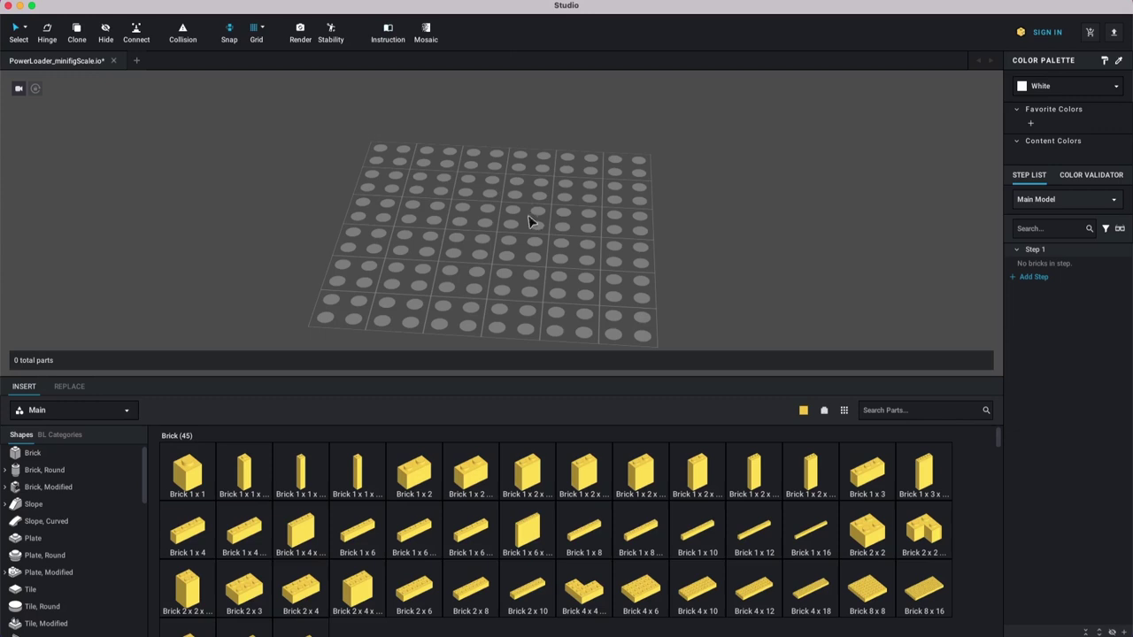
{"action": "right_click_drag", "start_coordinate": [521, 211], "coordinate": [522, 211]}
{"action": "middle_click_drag", "start_coordinate": [521, 210], "coordinate": [537, 215]}
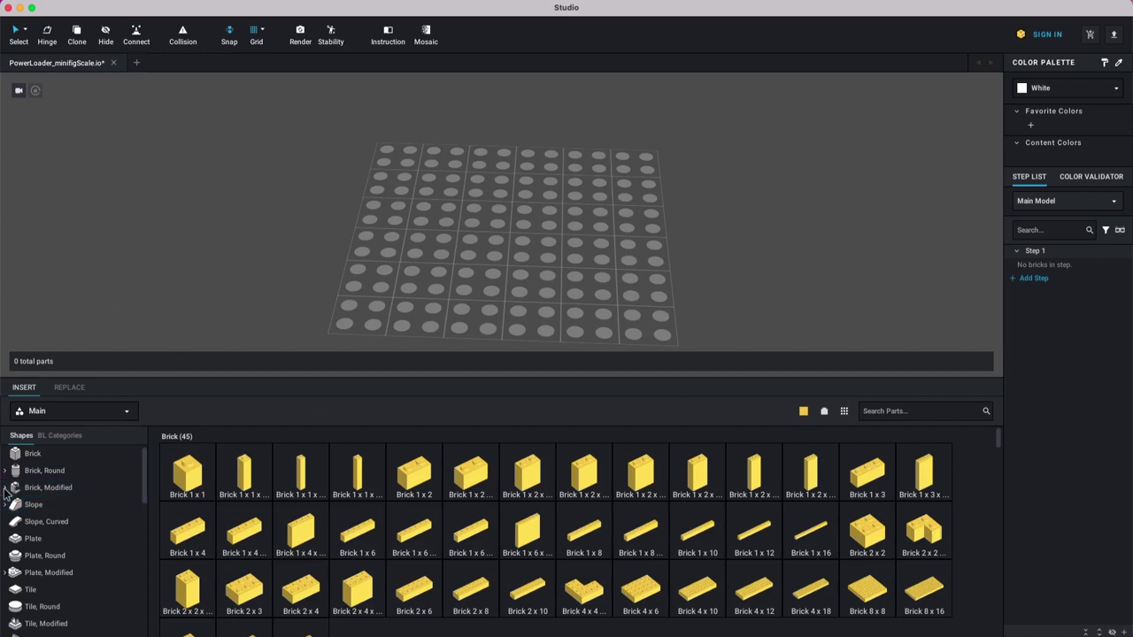
Step: Expand the Brick, Modified category and show the parts of its Brick, Modified subcategory
{"action": "left_click", "coordinate": [49, 489]}
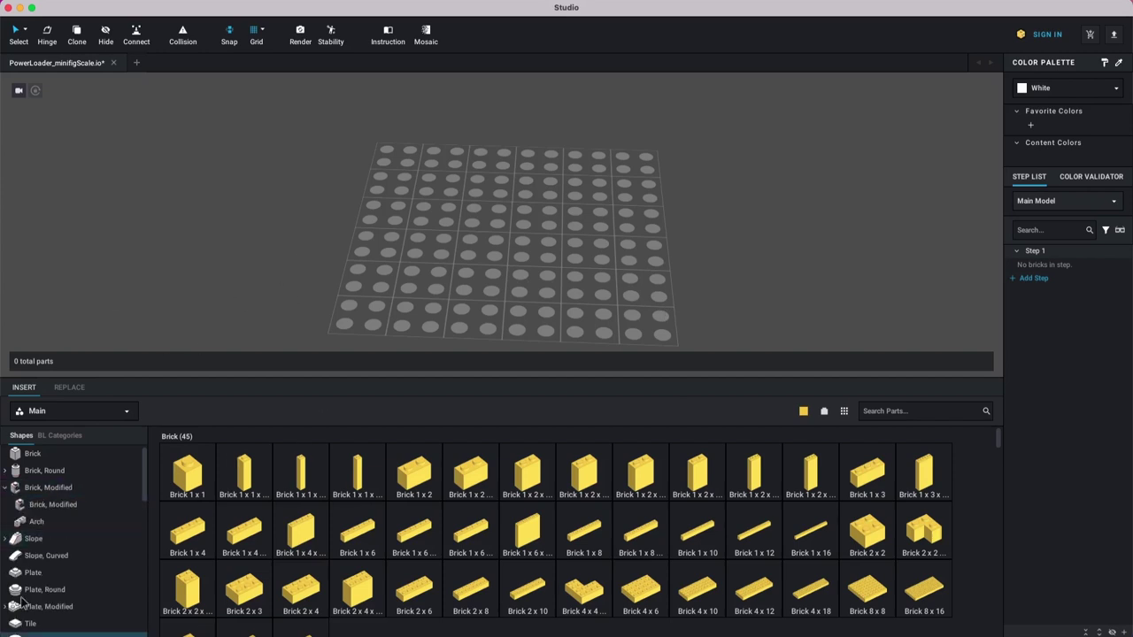
{"action": "left_click", "coordinate": [58, 511]}
{"action": "scroll", "coordinate": [704, 544], "scroll_direction": "down", "scroll_amount": 1}
{"action": "scroll", "coordinate": [703, 543], "scroll_direction": "down", "scroll_amount": 1}
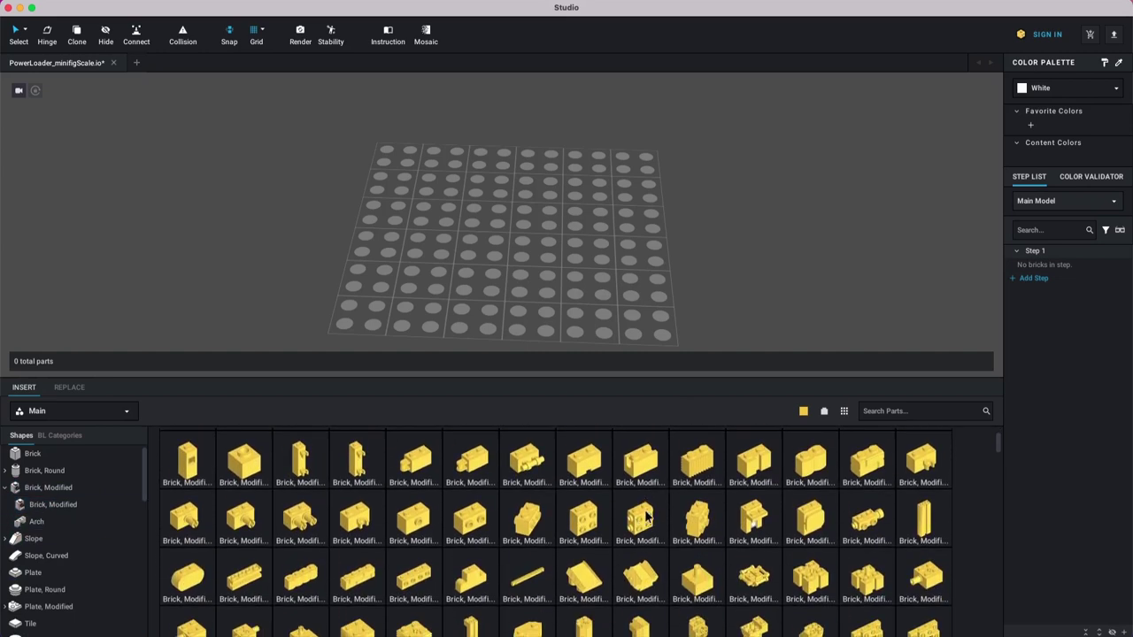
Step: Place a yellow Brick, Modified 1 x 2 x 1 2/3 with Studs on Side and Ends, rotated to run front to back
{"action": "left_click_drag", "start_coordinate": [644, 516], "coordinate": [530, 213]}
{"action": "key", "text": "Right"}
{"action": "key", "text": "Right"}
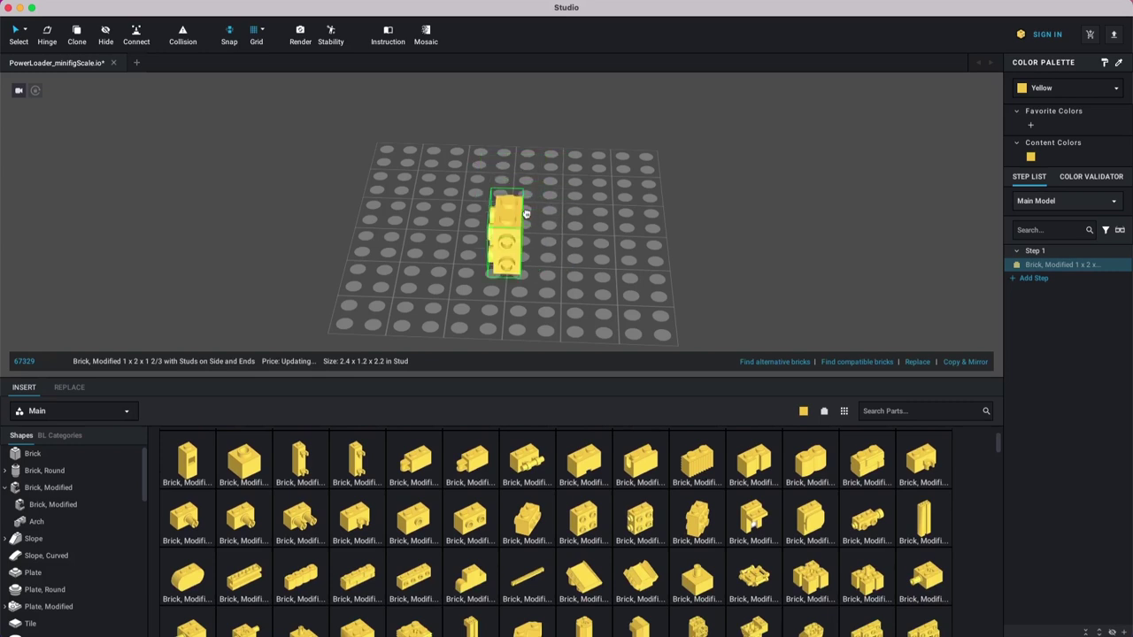
{"action": "left_click", "coordinate": [529, 212]}
Step: Rotate a second copy of the modified brick to face the opposite way and place it back to back with the first
{"action": "key", "text": "Right"}
{"action": "key", "text": "Right"}
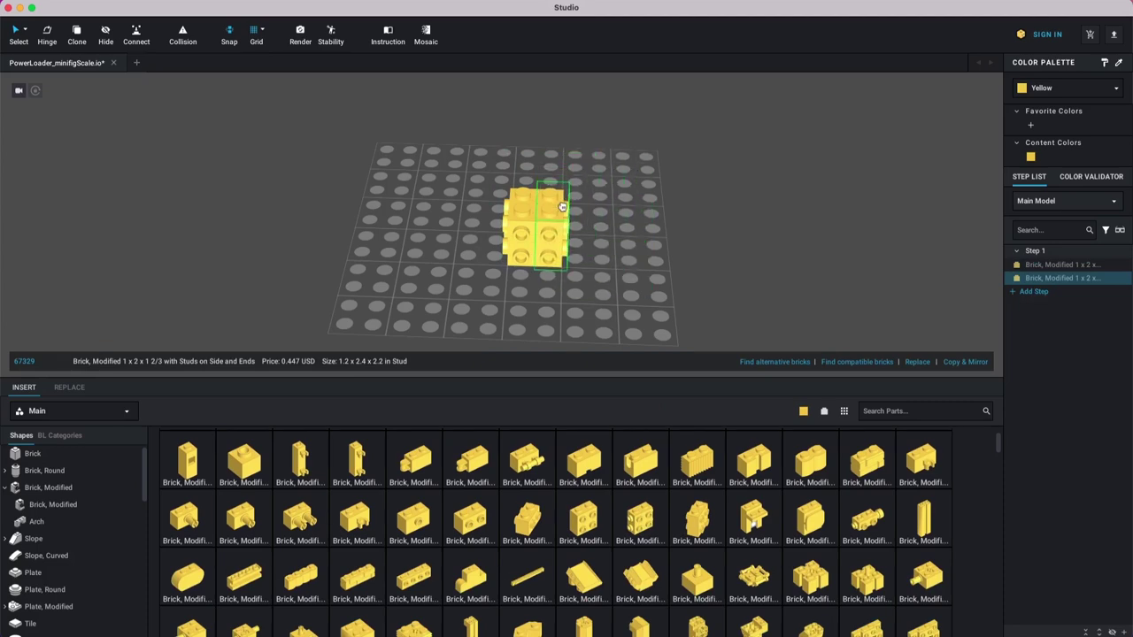
{"action": "left_click", "coordinate": [560, 210]}
{"action": "key", "text": "Escape"}
Step: Pull the second modified brick away from the first to an empty spot on the grid
{"action": "right_click_drag", "start_coordinate": [630, 234], "coordinate": [595, 232]}
{"action": "middle_click_drag", "start_coordinate": [575, 227], "coordinate": [526, 229]}
{"action": "scroll", "coordinate": [582, 247], "scroll_direction": "up", "scroll_amount": 3}
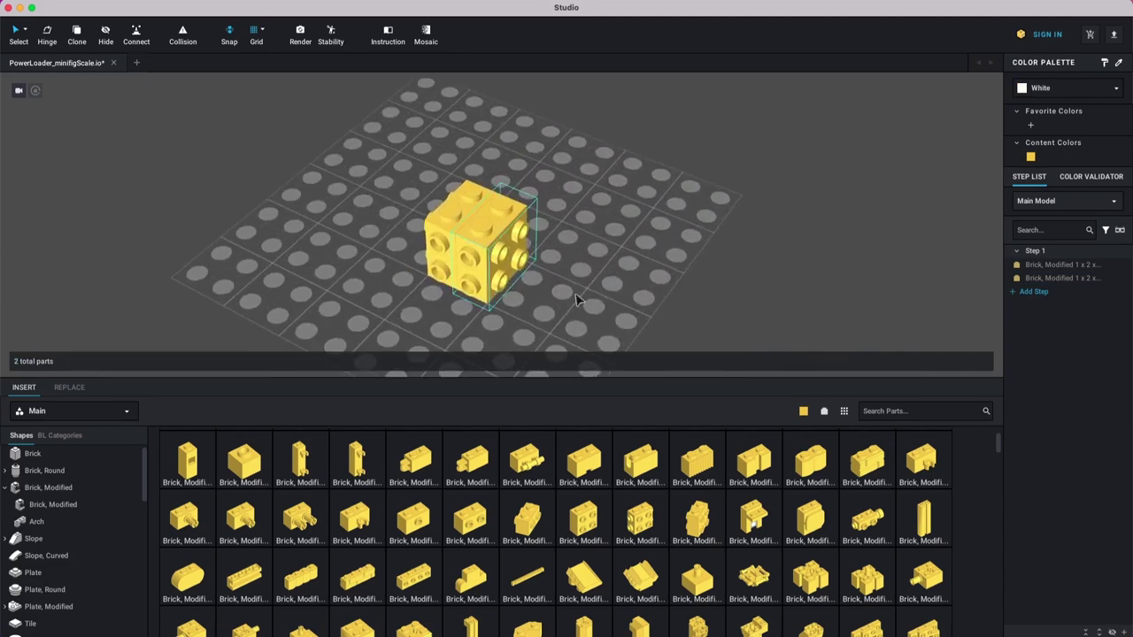
{"action": "right_click_drag", "start_coordinate": [544, 298], "coordinate": [496, 294]}
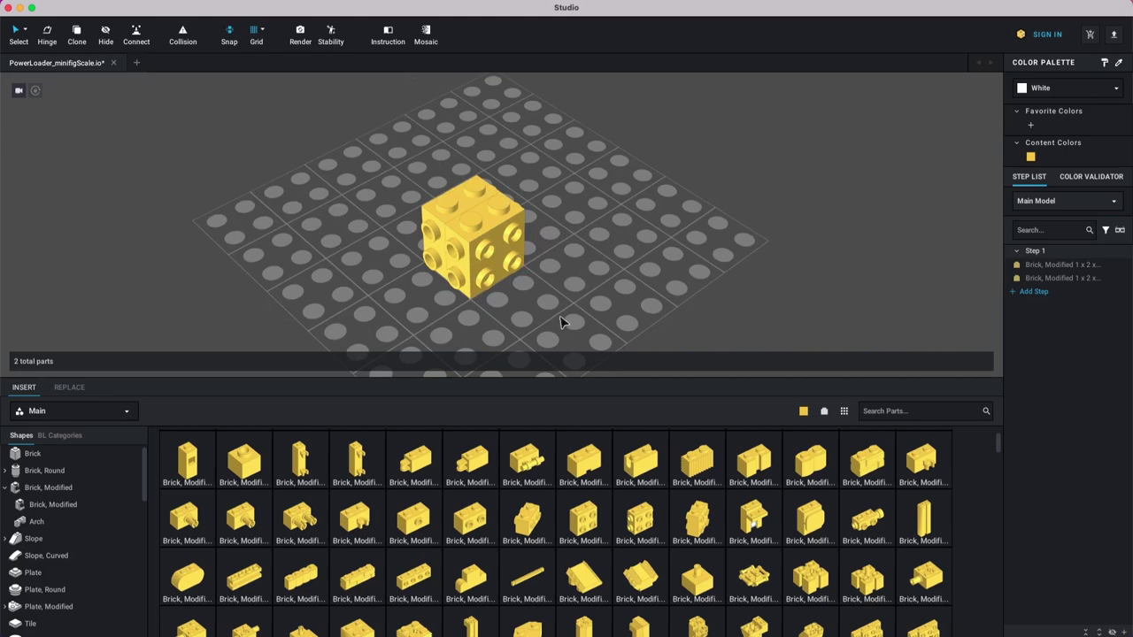
{"action": "right_click_drag", "start_coordinate": [561, 321], "coordinate": [571, 320]}
{"action": "middle_click_drag", "start_coordinate": [563, 268], "coordinate": [549, 285]}
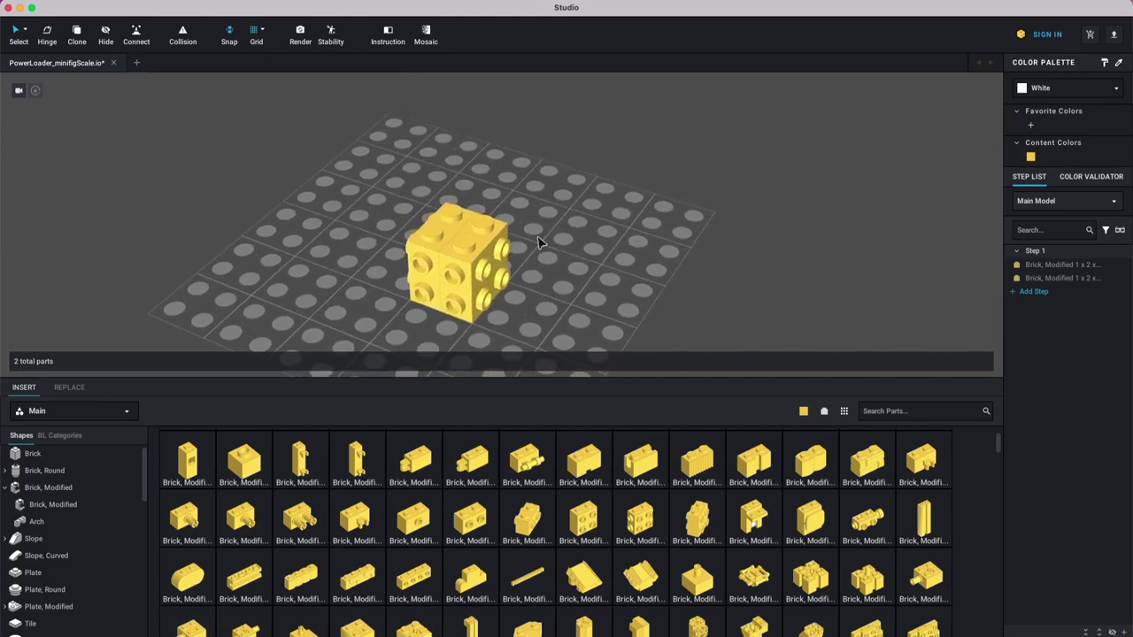
{"action": "key", "text": "Down"}
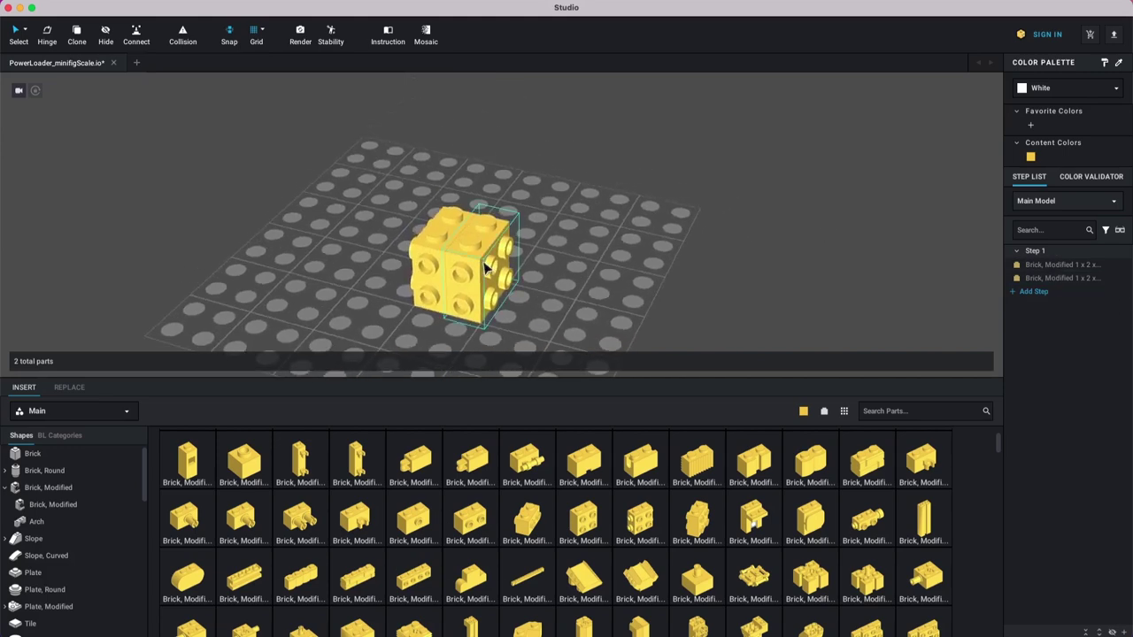
{"action": "left_click", "coordinate": [518, 285]}
{"action": "left_click_drag", "start_coordinate": [518, 285], "coordinate": [570, 259]}
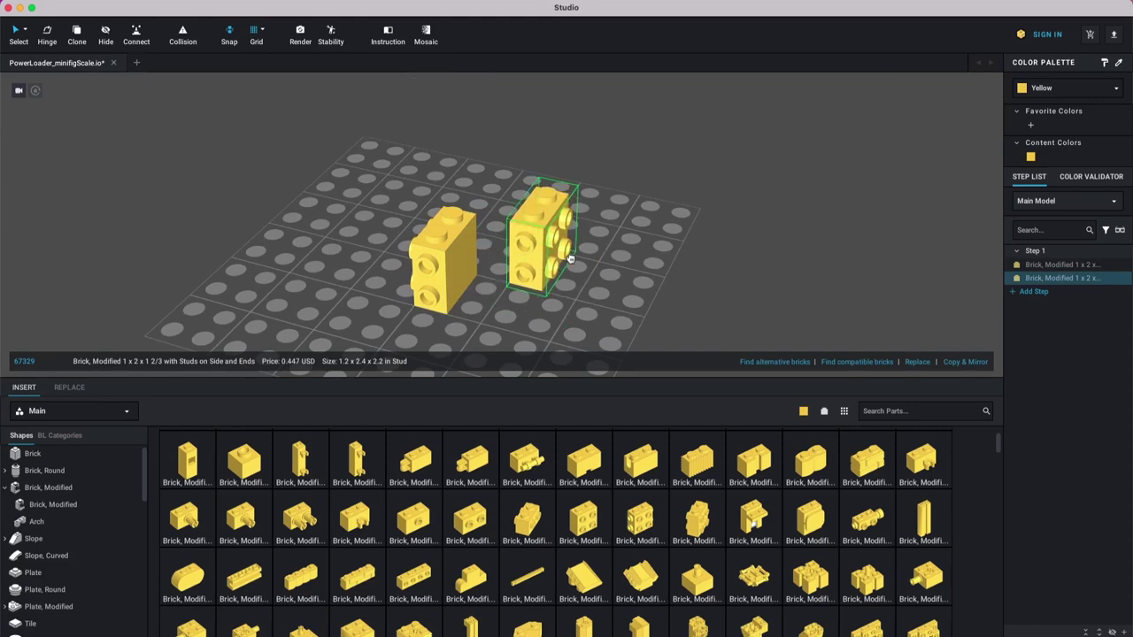
Step: Rotate the separated modified brick through a series of quarter turns
{"action": "key", "text": "Right"}
{"action": "key", "text": "Right"}
{"action": "key", "text": "Right"}
{"action": "key", "text": "Right"}
{"action": "key", "text": "Up"}
{"action": "key", "text": "Right"}
{"action": "key", "text": "Right"}
{"action": "key", "text": "Right"}
{"action": "key", "text": "Right"}
{"action": "key", "text": "Right"}
{"action": "key", "text": "Right"}
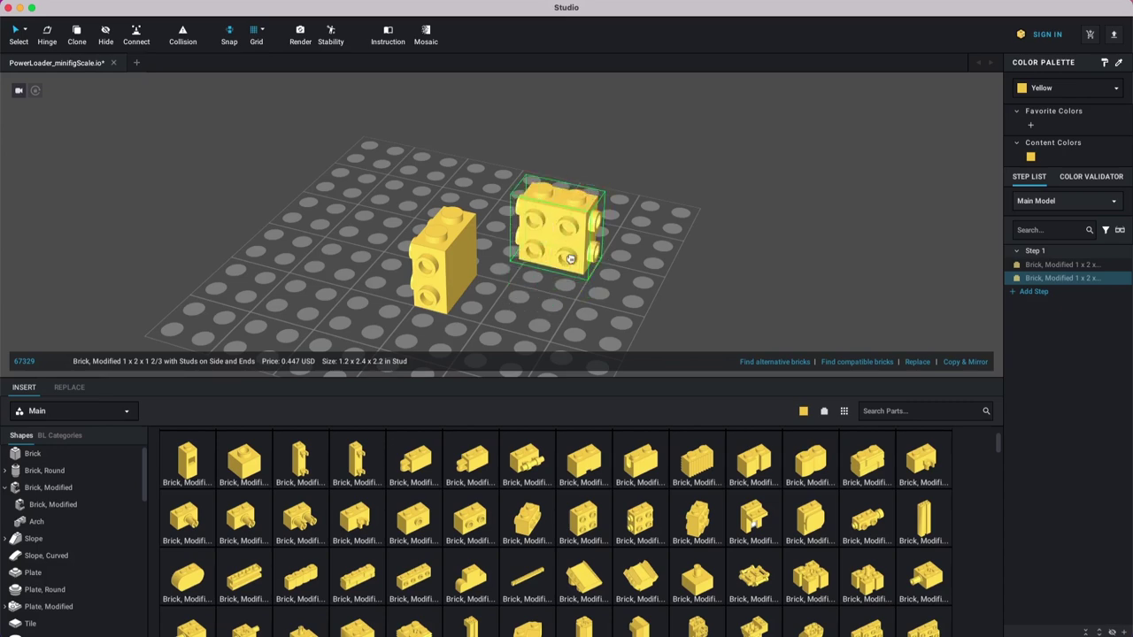
Step: Place the second modified brick back to back against the first one again
{"action": "left_click_drag", "start_coordinate": [571, 258], "coordinate": [507, 238]}
{"action": "right_click_drag", "start_coordinate": [507, 238], "coordinate": [520, 245]}
{"action": "left_click_drag", "start_coordinate": [521, 245], "coordinate": [495, 246]}
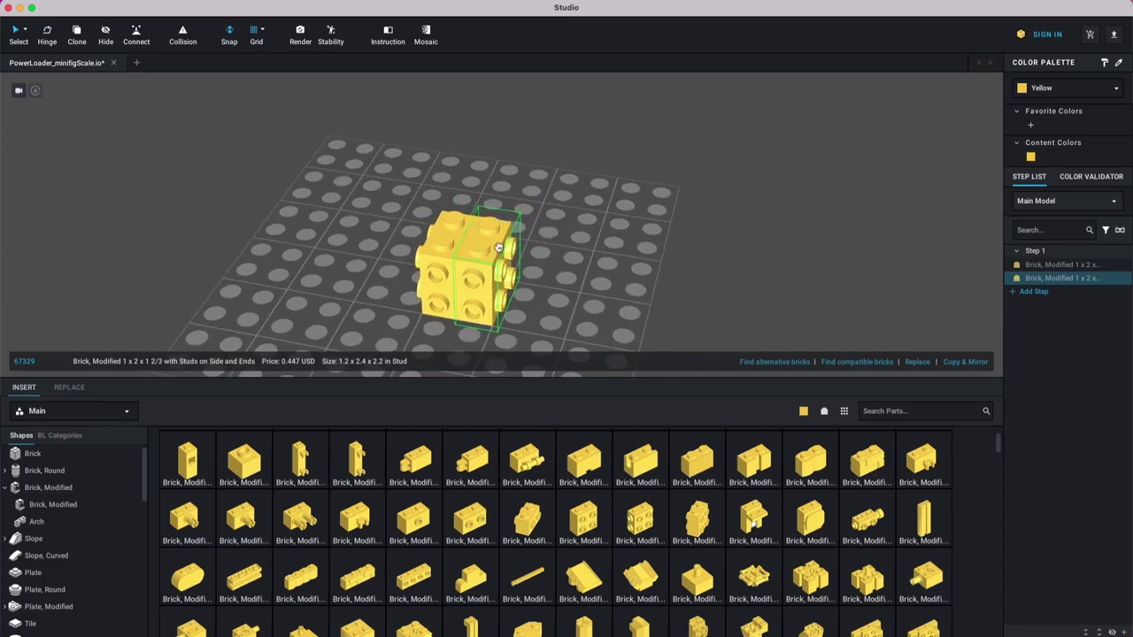
{"action": "left_click", "coordinate": [568, 248]}
{"action": "middle_click_drag", "start_coordinate": [556, 253], "coordinate": [590, 247]}
{"action": "right_click_drag", "start_coordinate": [620, 246], "coordinate": [598, 250]}
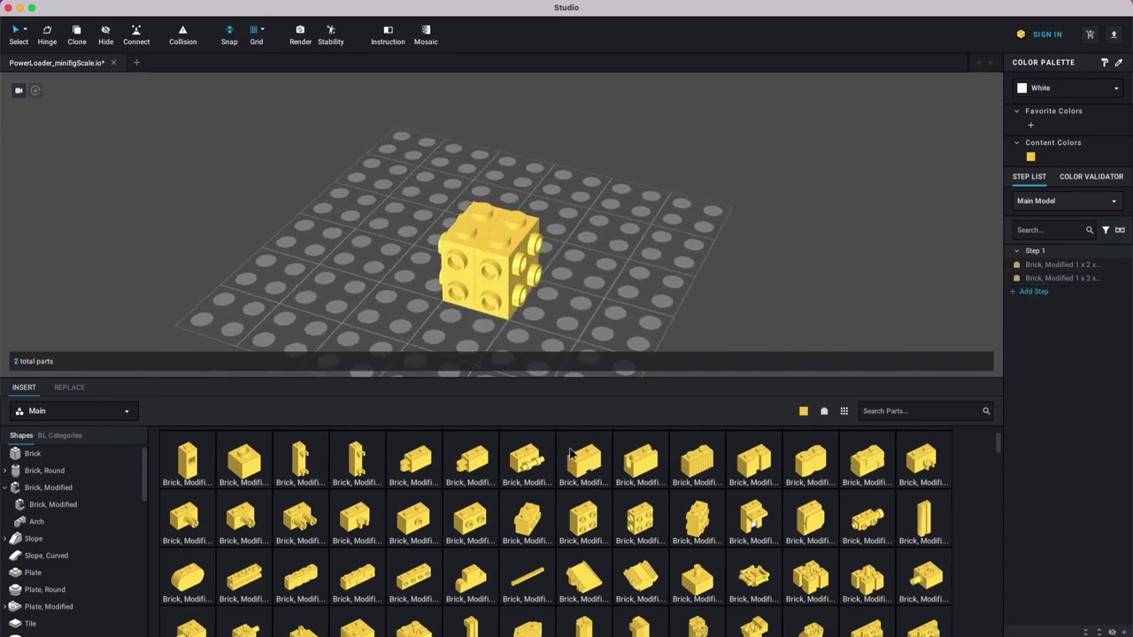
Step: Place a third modified brick crosswise on top of the pair and seven more copies in a cluster beside the stack
{"action": "left_click", "coordinate": [651, 528]}
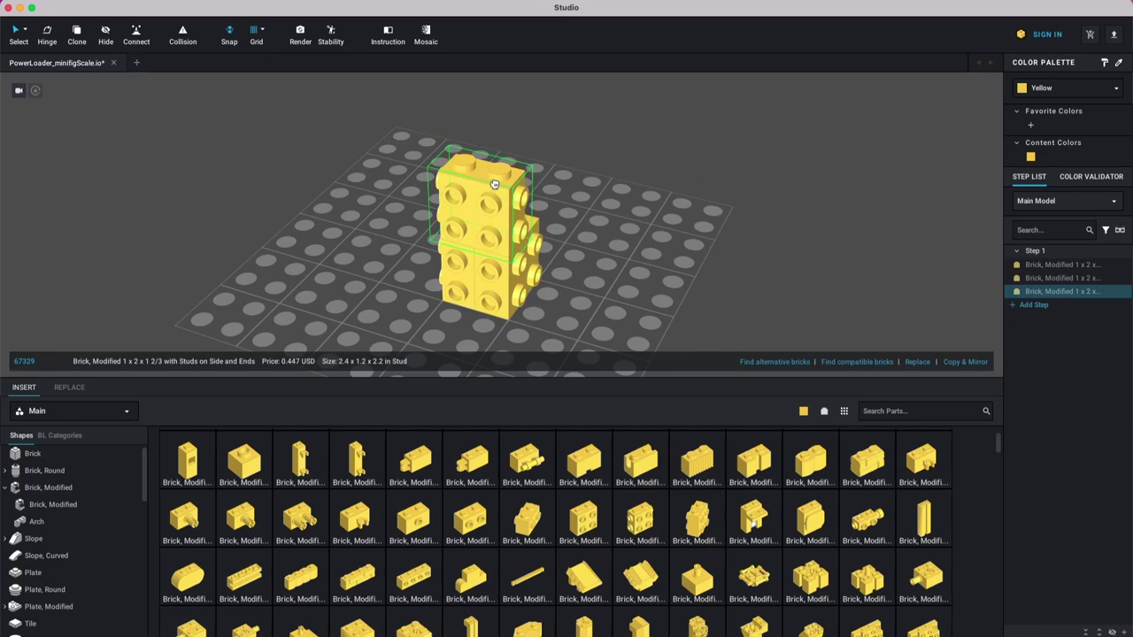
{"action": "left_click", "coordinate": [494, 186]}
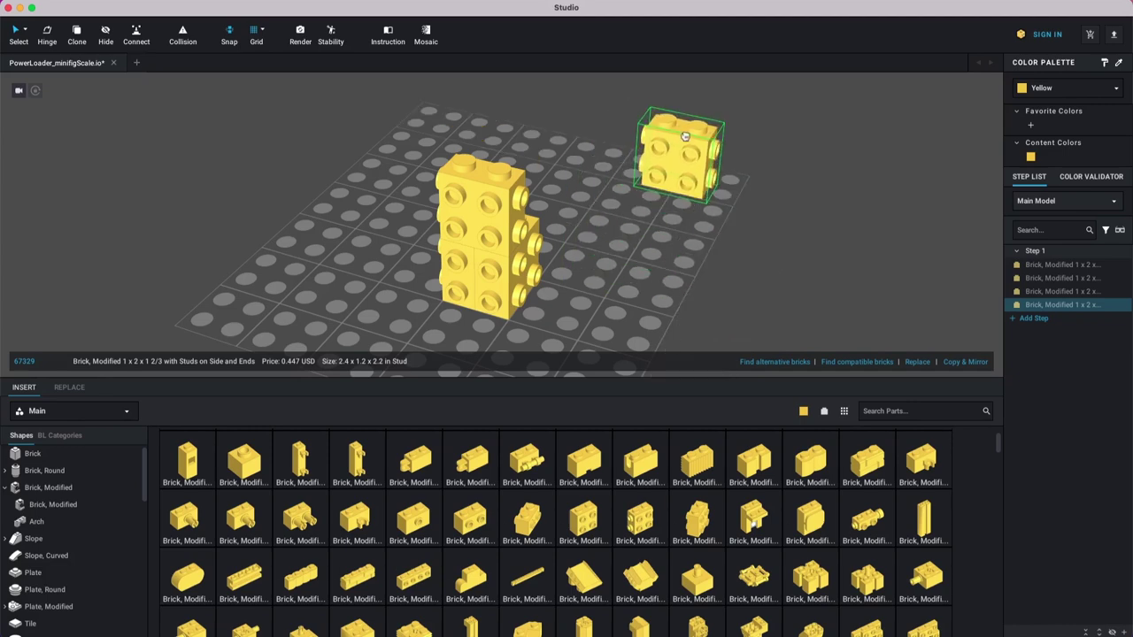
{"action": "left_click", "coordinate": [682, 133]}
{"action": "left_click", "coordinate": [649, 215]}
{"action": "left_click", "coordinate": [763, 194]}
{"action": "left_click", "coordinate": [754, 157]}
{"action": "left_click", "coordinate": [714, 155]}
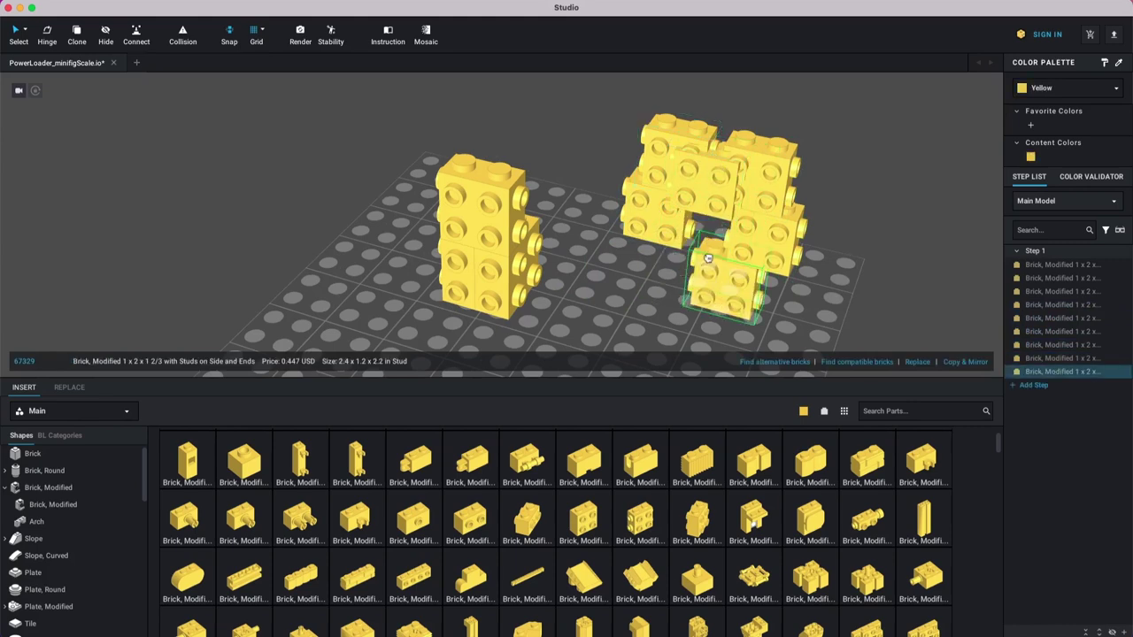
{"action": "left_click", "coordinate": [721, 235]}
{"action": "left_click", "coordinate": [758, 309]}
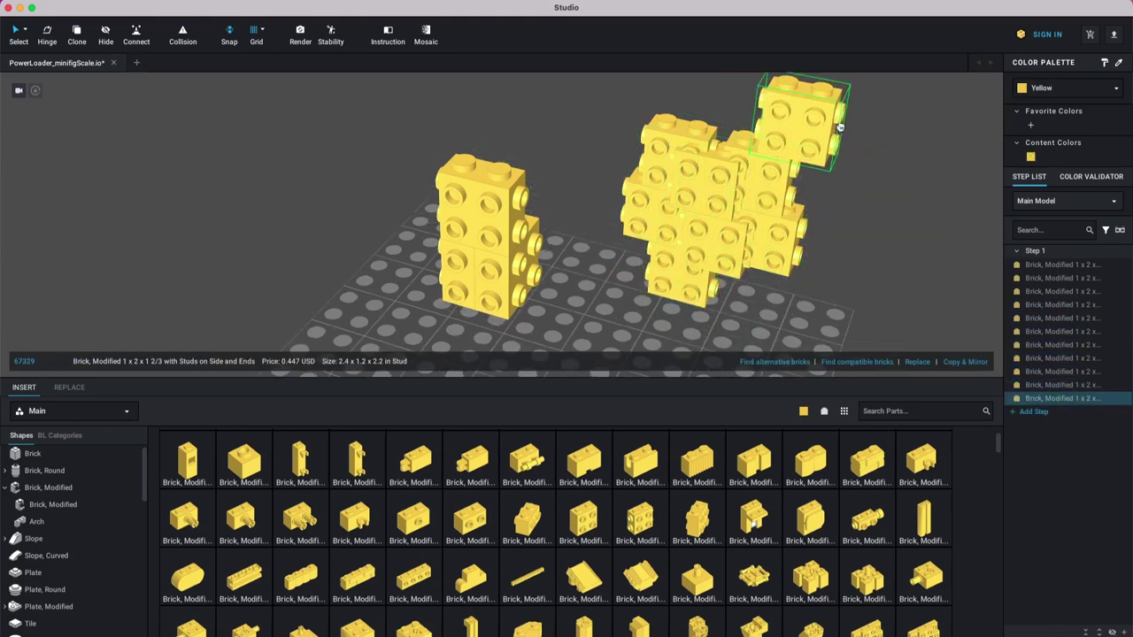
{"action": "key", "text": "Escape"}
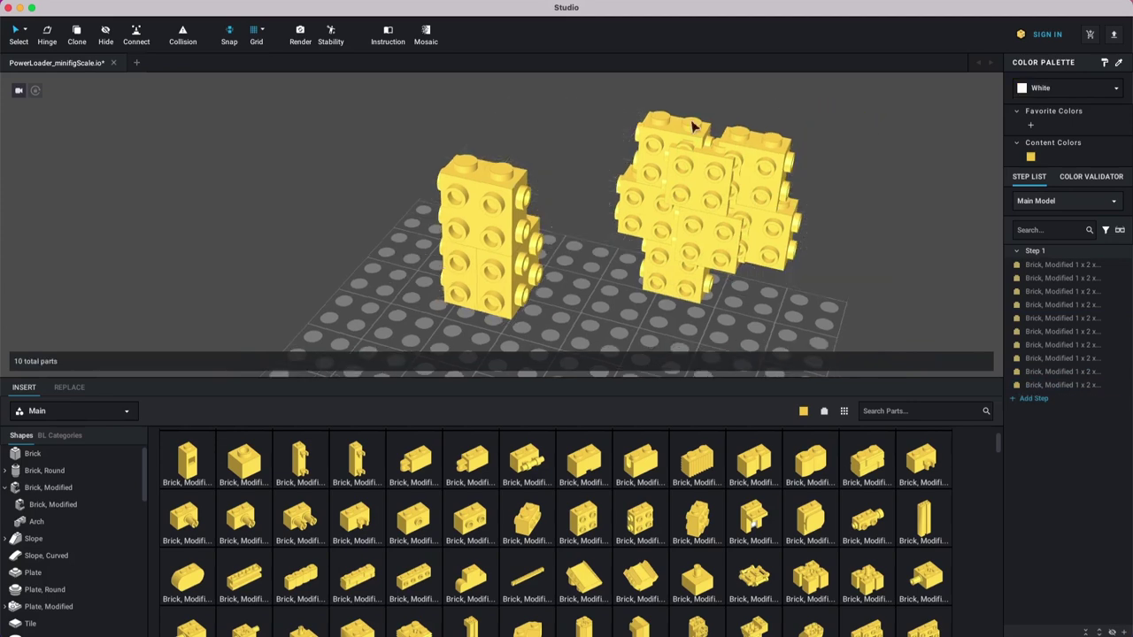
Step: Delete the seven clustered copies with a selection box, and also delete the crosswise brick on top of the pair
{"action": "left_click_drag", "start_coordinate": [876, 103], "coordinate": [613, 312]}
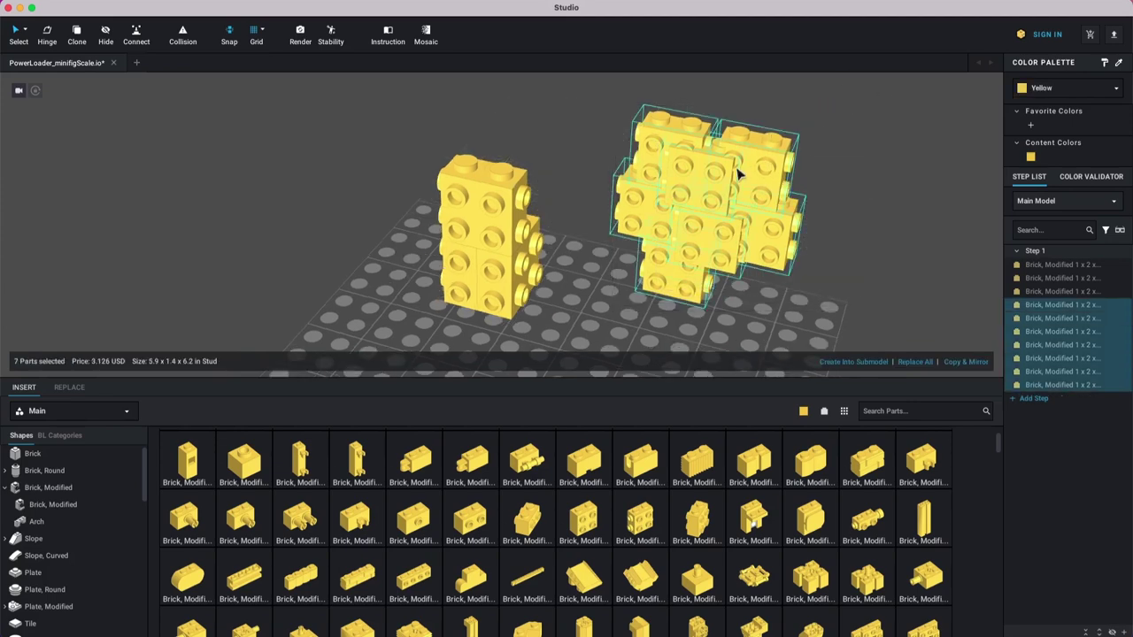
{"action": "key", "text": "Delete"}
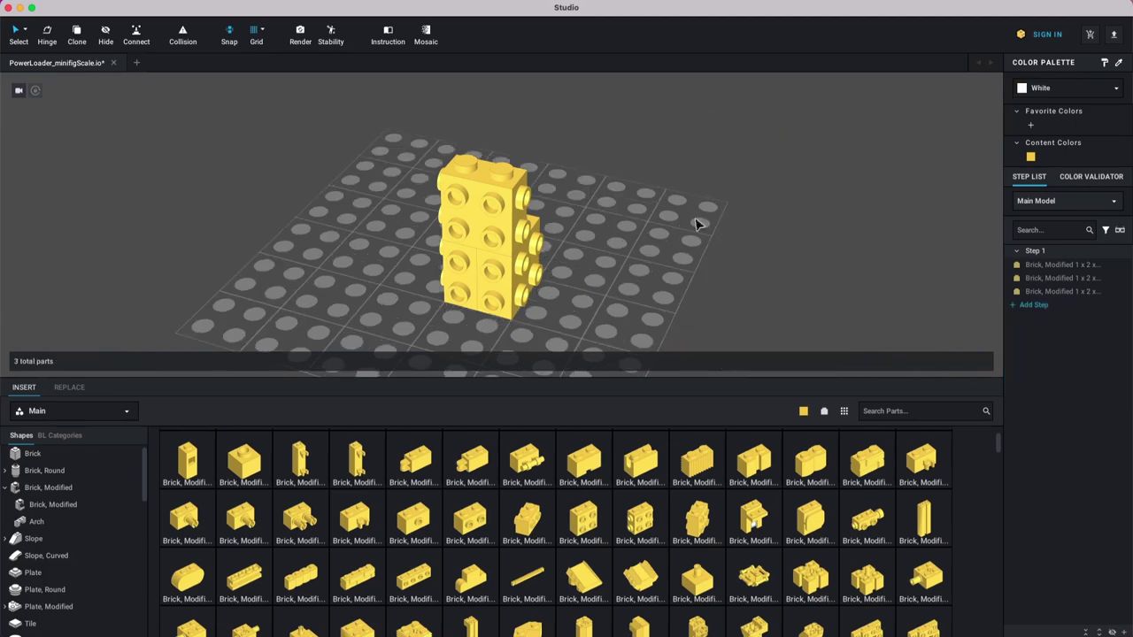
{"action": "left_click", "coordinate": [453, 215]}
{"action": "key", "text": "Delete"}
{"action": "mouse_move", "coordinate": [603, 247]}
{"action": "right_mouse_down"}
{"action": "mouse_move", "coordinate": [539, 247]}
{"action": "mouse_move", "coordinate": [619, 248]}
{"action": "mouse_move", "coordinate": [609, 254]}
{"action": "right_mouse_up"}
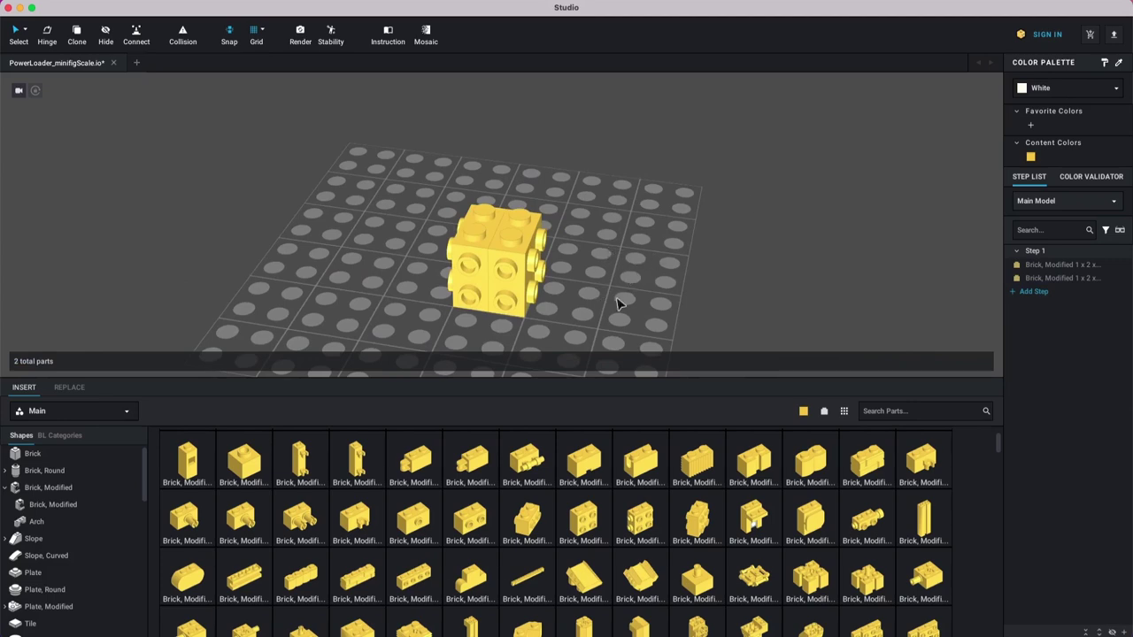
Step: Stack the second modified brick on top of the first, rotated so both have their side studs facing the same way
{"action": "left_click", "coordinate": [516, 284]}
{"action": "right_click_drag", "start_coordinate": [625, 271], "coordinate": [596, 284]}
{"action": "left_click_drag", "start_coordinate": [503, 270], "coordinate": [486, 170]}
{"action": "key", "text": "Right"}
{"action": "key", "text": "Right"}
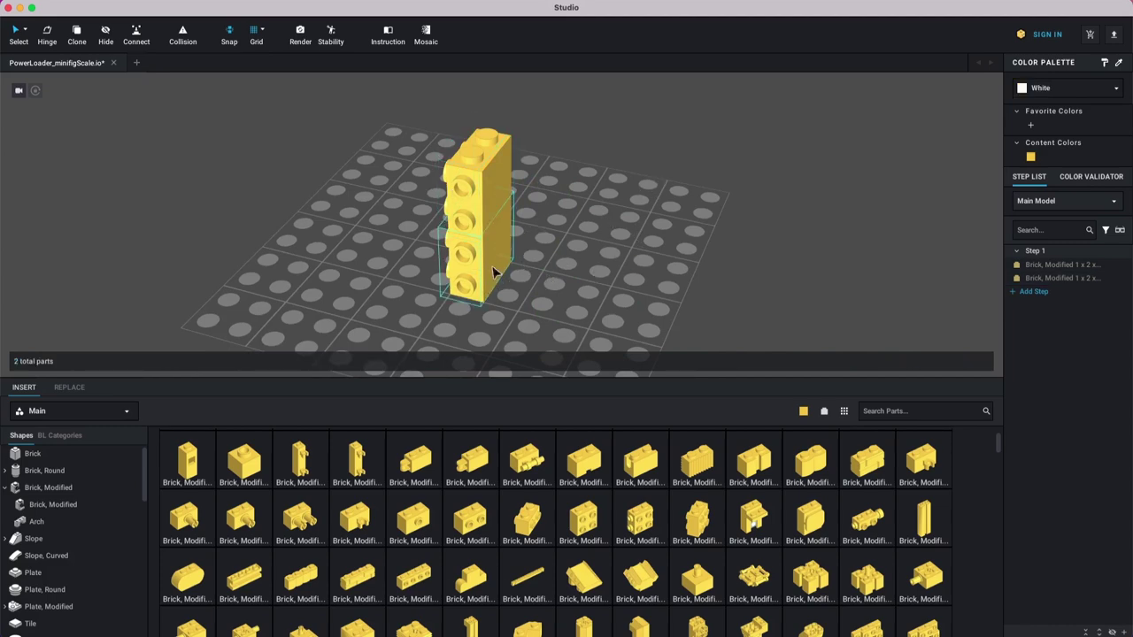
Step: Change the color of the upper modified brick to Black
{"action": "left_click", "coordinate": [494, 271]}
{"action": "left_click", "coordinate": [487, 177]}
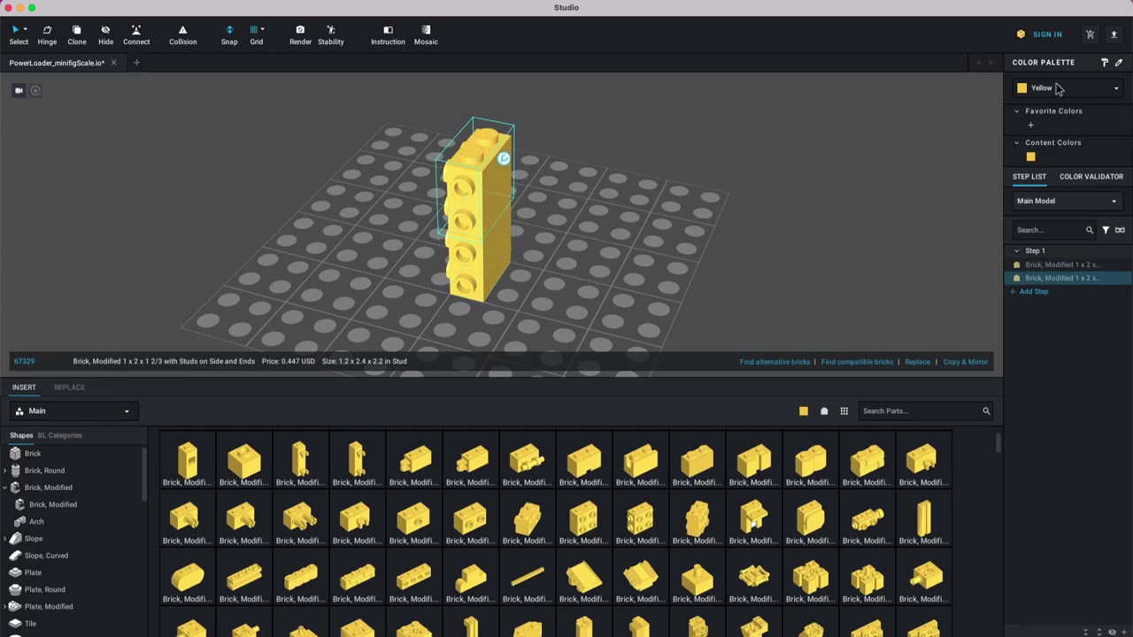
{"action": "left_click", "coordinate": [1060, 89]}
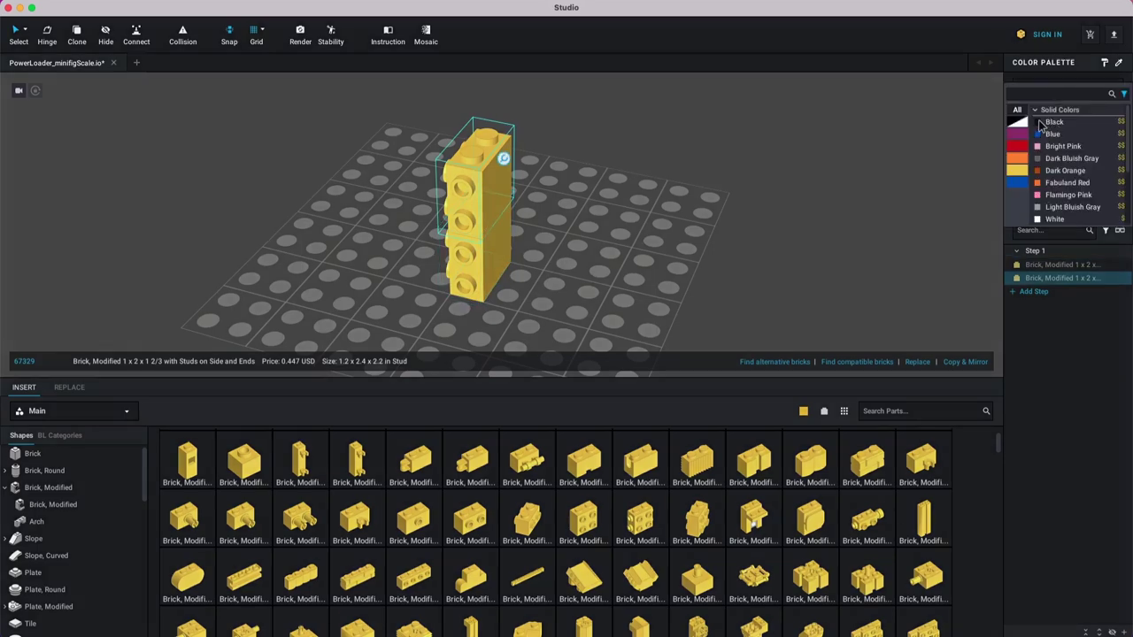
{"action": "left_click", "coordinate": [1044, 123]}
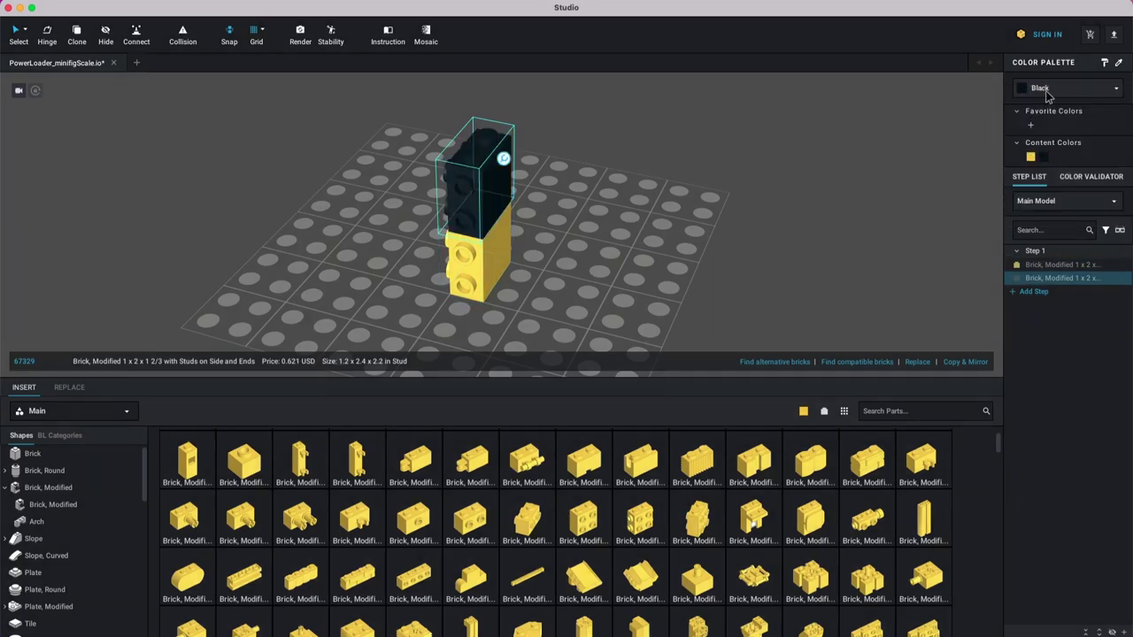
{"action": "left_click", "coordinate": [557, 237]}
{"action": "right_click_drag", "start_coordinate": [546, 266], "coordinate": [509, 221]}
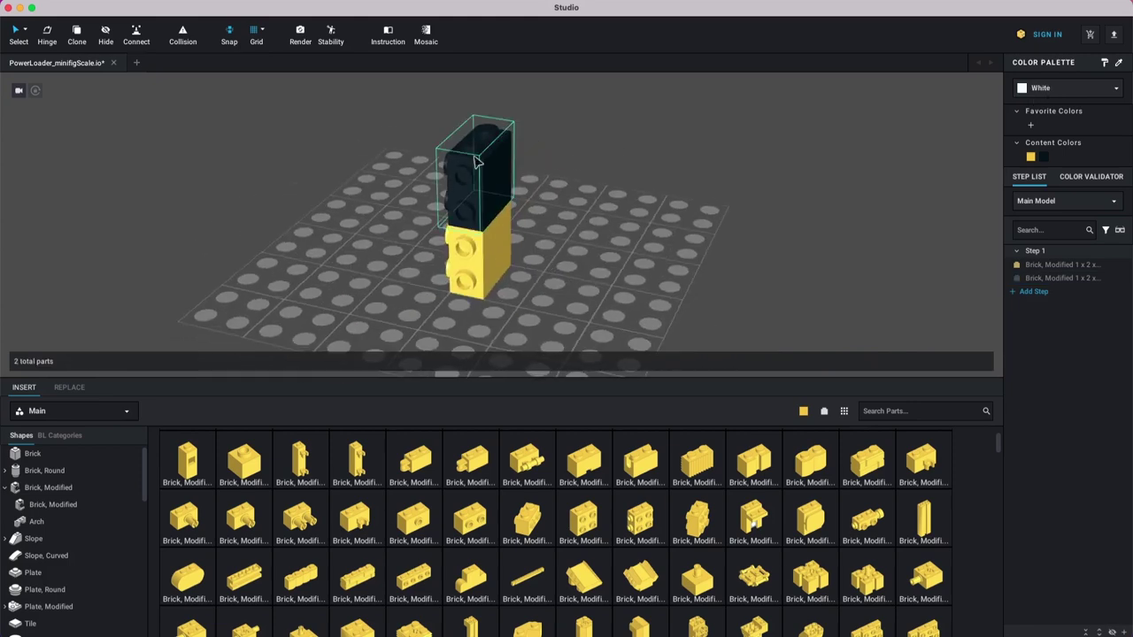
Step: Add a second building step to the step list
{"action": "left_click", "coordinate": [1036, 252]}
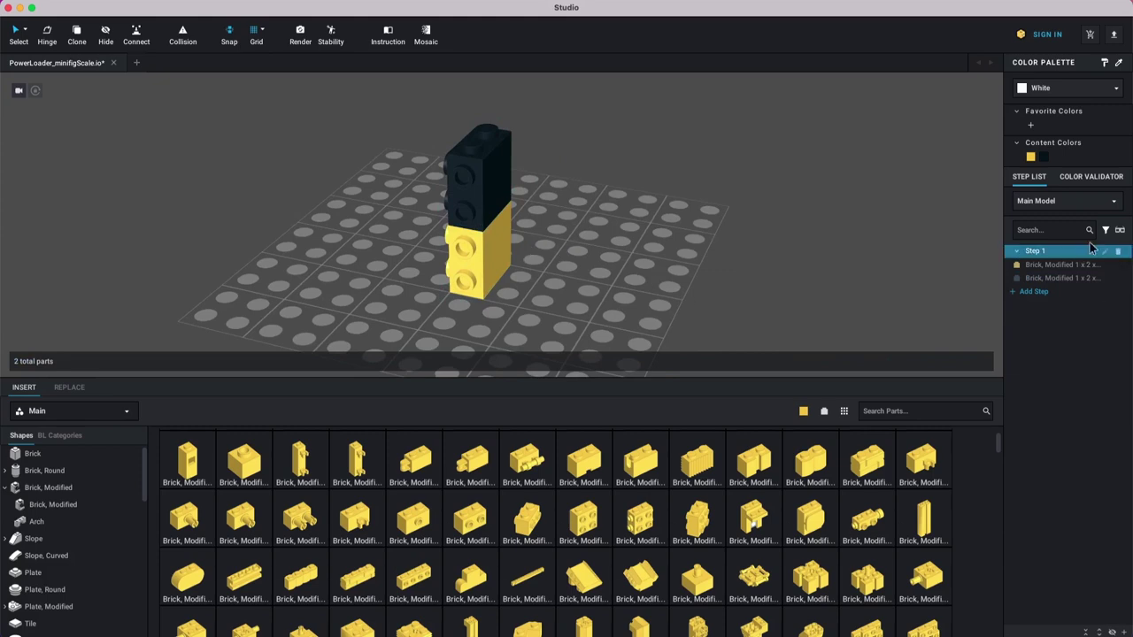
{"action": "left_click", "coordinate": [1032, 292]}
{"action": "mouse_move", "coordinate": [576, 253]}
{"action": "right_mouse_down"}
{"action": "mouse_move", "coordinate": [623, 252]}
{"action": "mouse_move", "coordinate": [517, 256]}
{"action": "mouse_move", "coordinate": [576, 255]}
{"action": "right_mouse_up"}
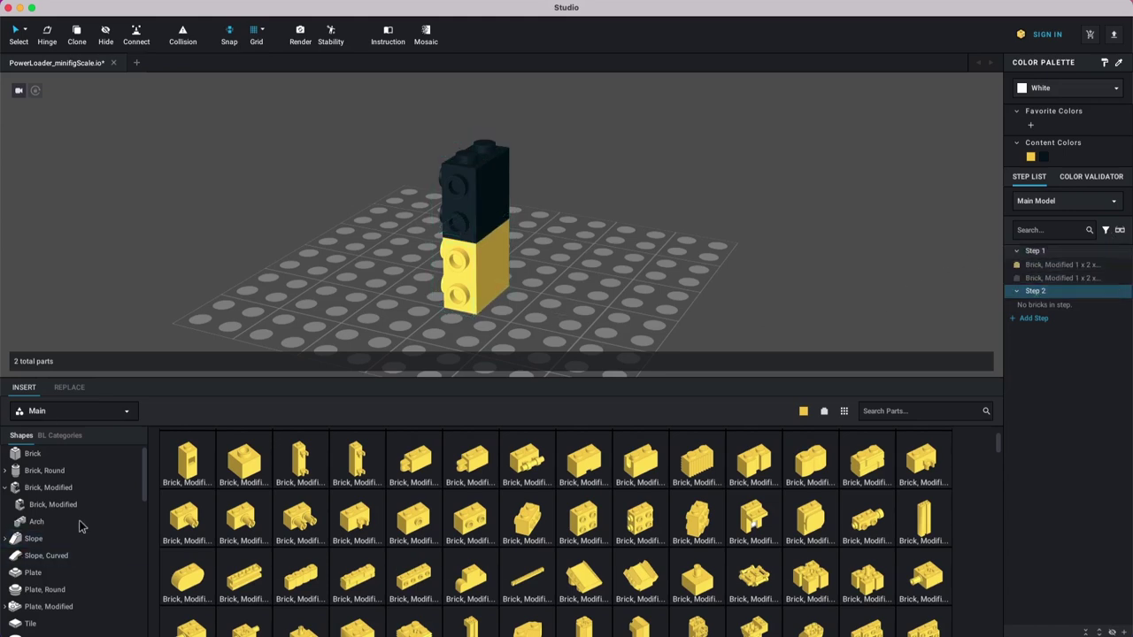
Step: Place two yellow Slope 45 2 x 1 parts from the Slope category side by side on top of the black brick
{"action": "left_click", "coordinate": [32, 538]}
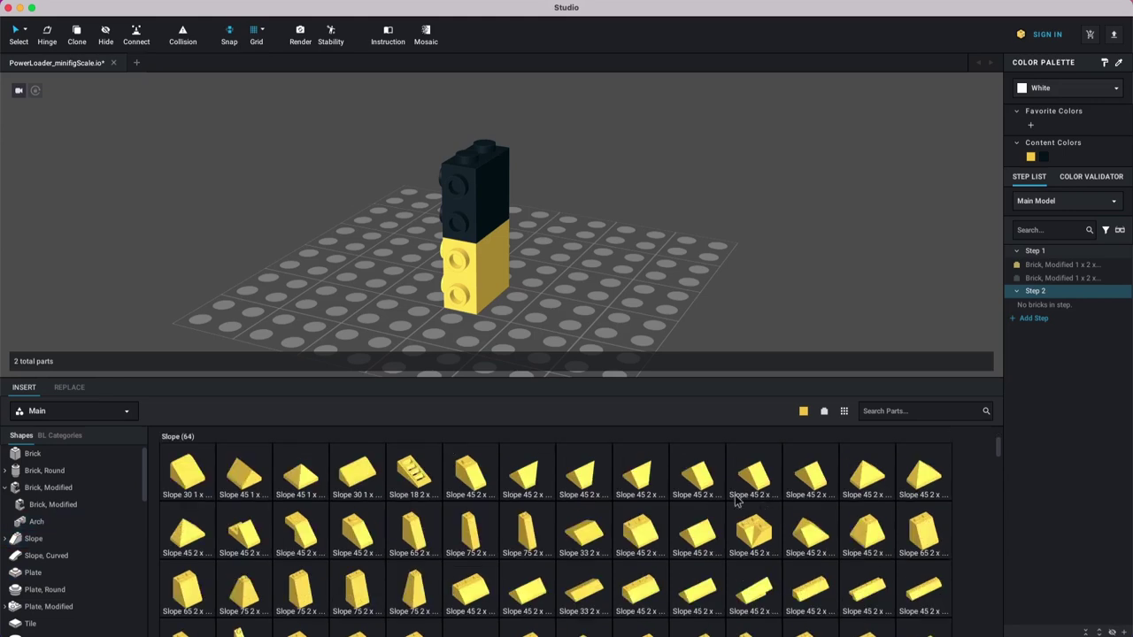
{"action": "left_click_drag", "start_coordinate": [295, 509], "coordinate": [501, 133]}
{"action": "left_click", "coordinate": [510, 133]}
{"action": "left_click", "coordinate": [517, 150]}
{"action": "key", "text": "Escape"}
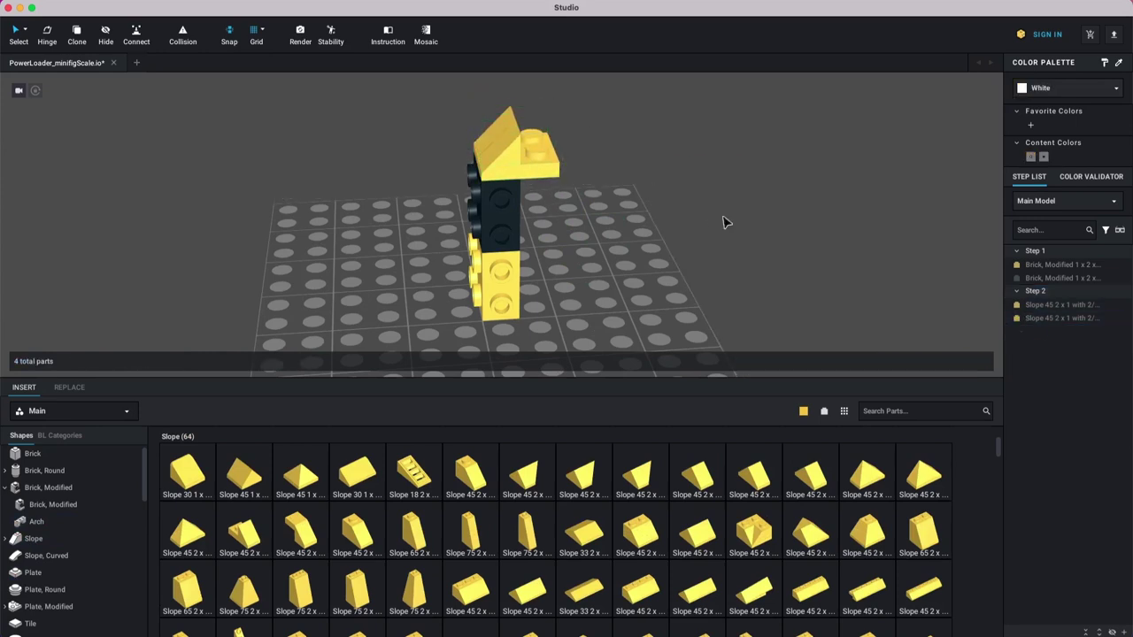
{"action": "right_click_drag", "start_coordinate": [632, 246], "coordinate": [639, 251]}
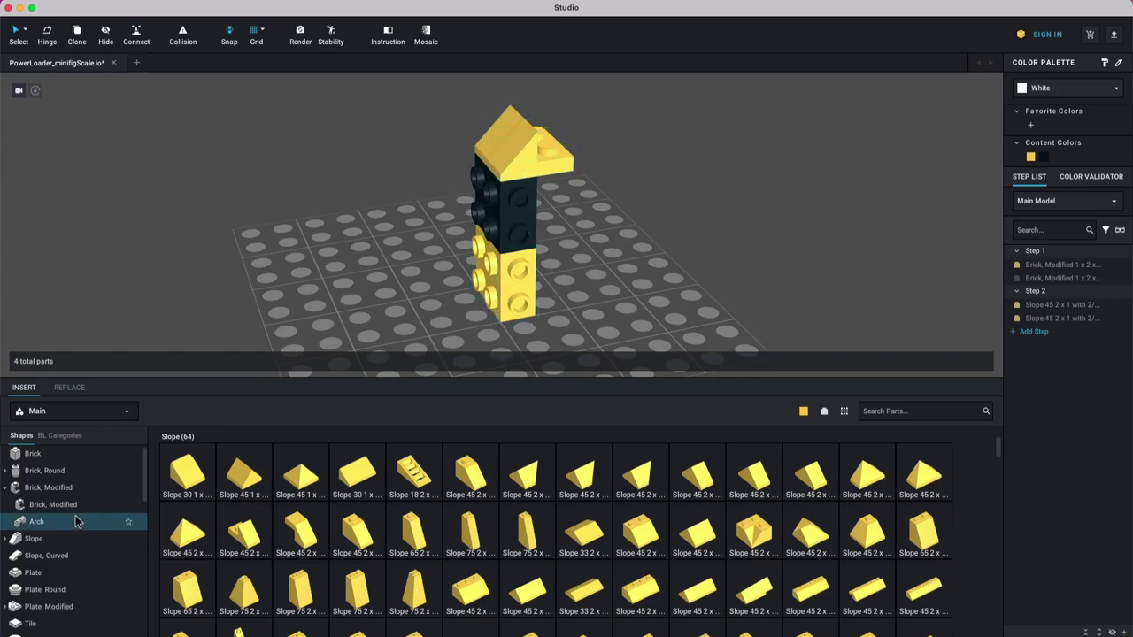
Step: Take a yellow Tile 2 x 2 with Groove from the Tile category and rotate it upright to face the bricks' side studs
{"action": "scroll", "coordinate": [69, 549], "scroll_direction": "down", "scroll_amount": 2}
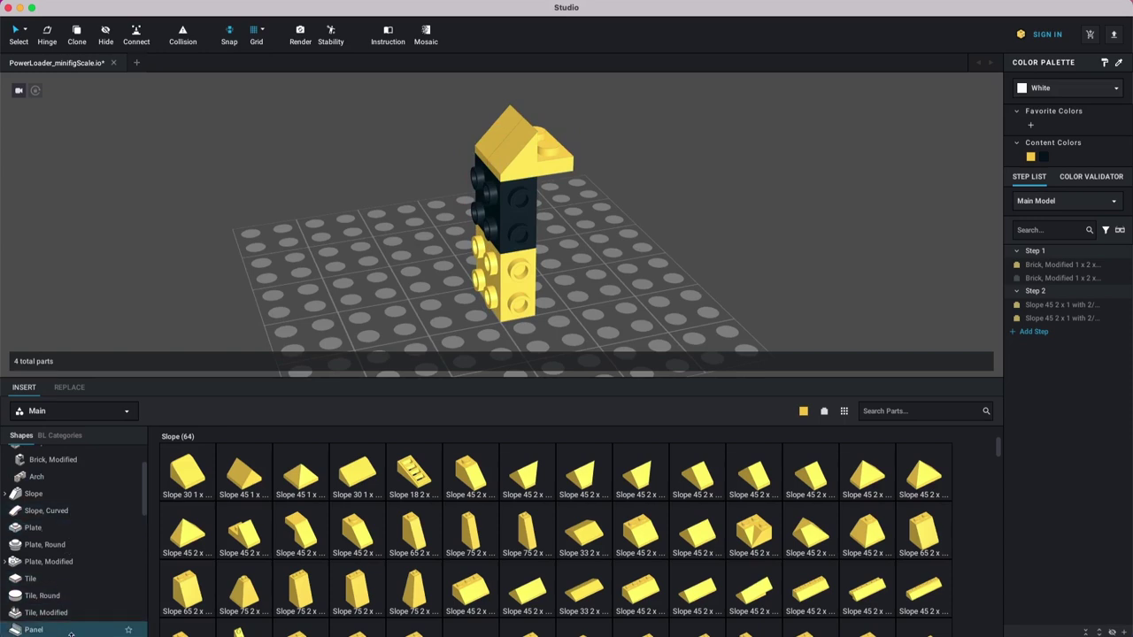
{"action": "left_click", "coordinate": [54, 578]}
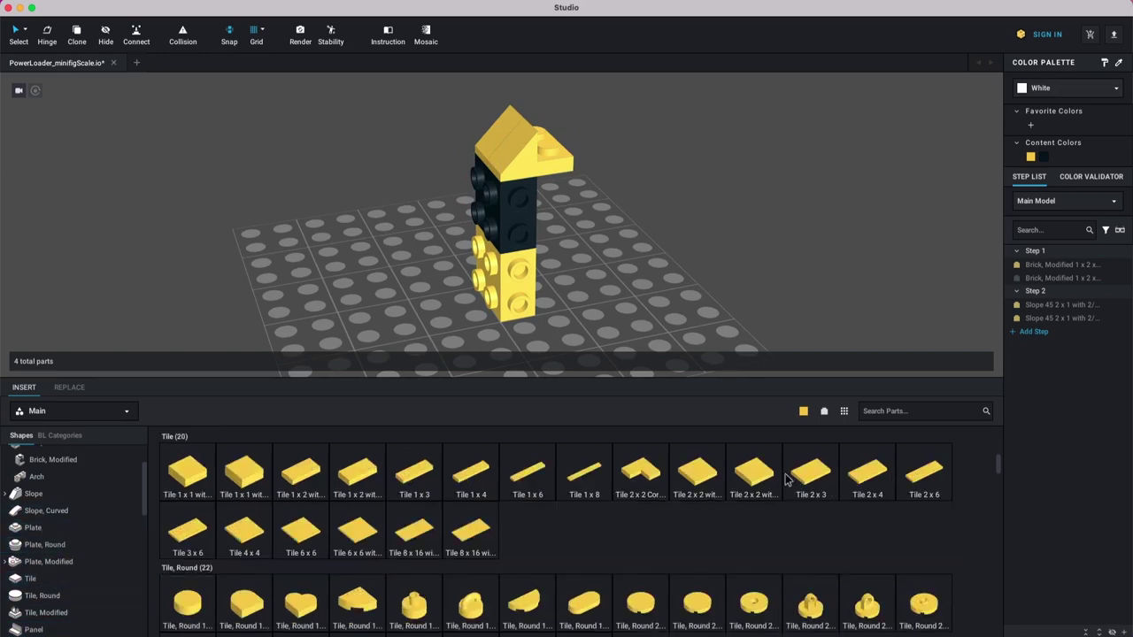
{"action": "left_click_drag", "start_coordinate": [699, 480], "coordinate": [695, 305]}
{"action": "right_click_drag", "start_coordinate": [694, 305], "coordinate": [699, 301]}
{"action": "key", "text": "Up"}
{"action": "key", "text": "Down"}
{"action": "key", "text": "Up"}
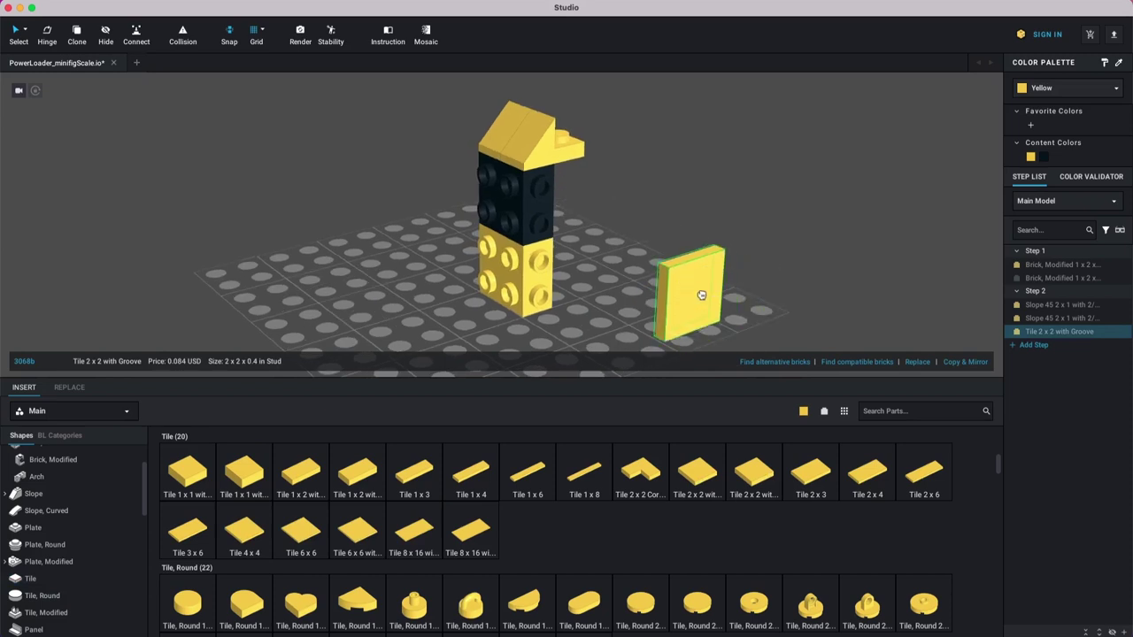
{"action": "key", "text": "Right"}
{"action": "key", "text": "Right"}
{"action": "key", "text": "Right"}
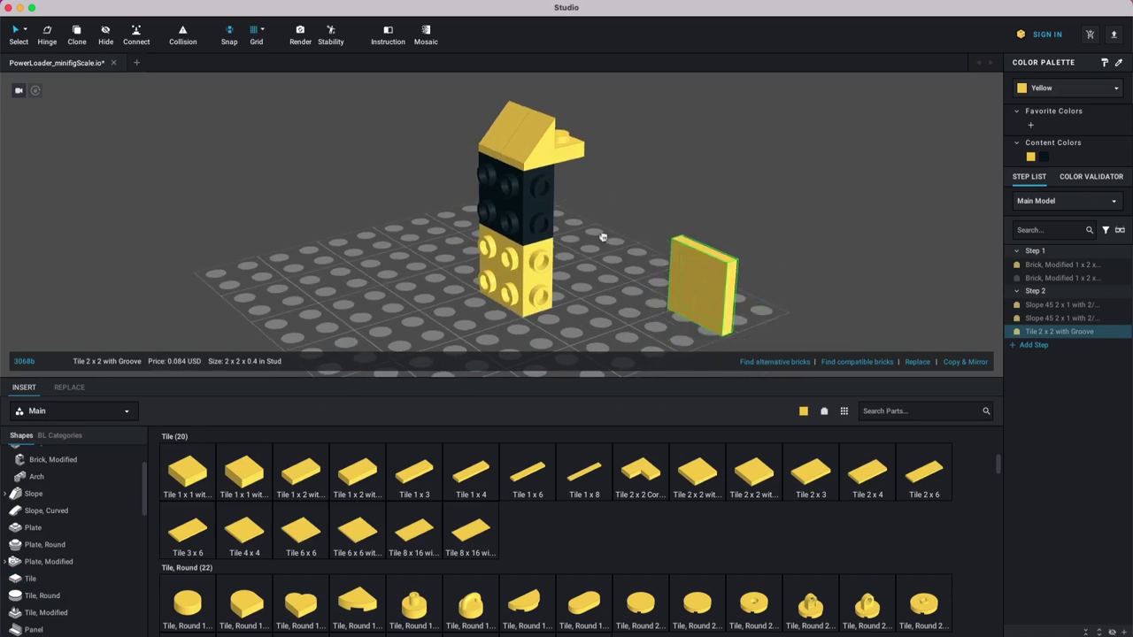
Step: Attach the upright tile to the side studs of the black brick and discard the extra copy
{"action": "left_click", "coordinate": [499, 202]}
{"action": "key", "text": "Delete"}
{"action": "right_click_drag", "start_coordinate": [607, 222], "coordinate": [620, 245]}
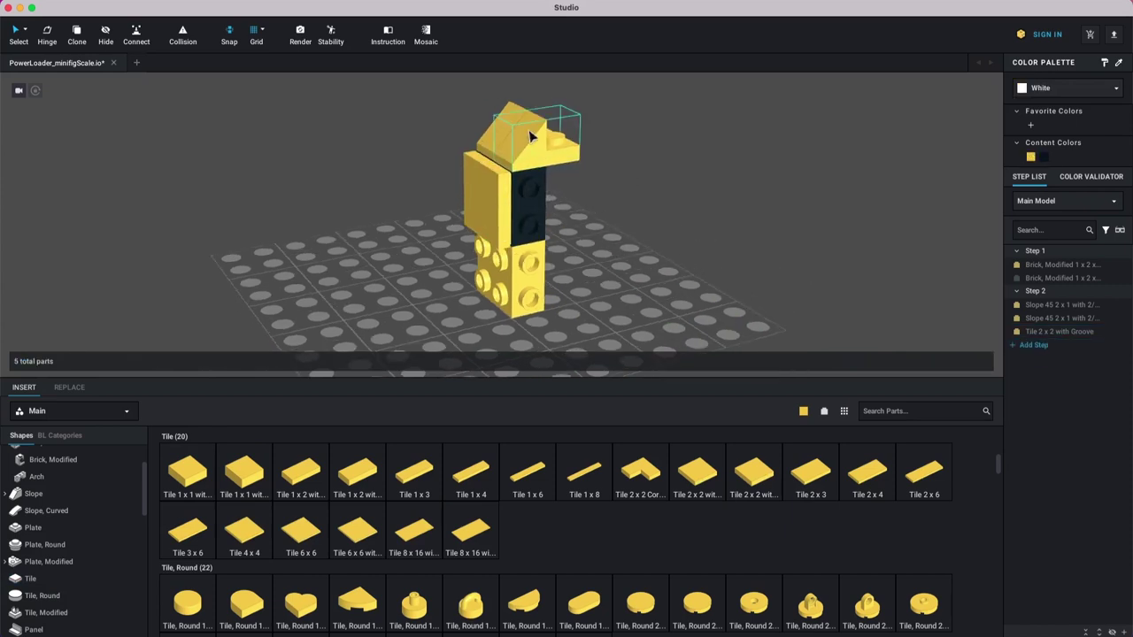
{"action": "right_click_drag", "start_coordinate": [715, 266], "coordinate": [643, 290]}
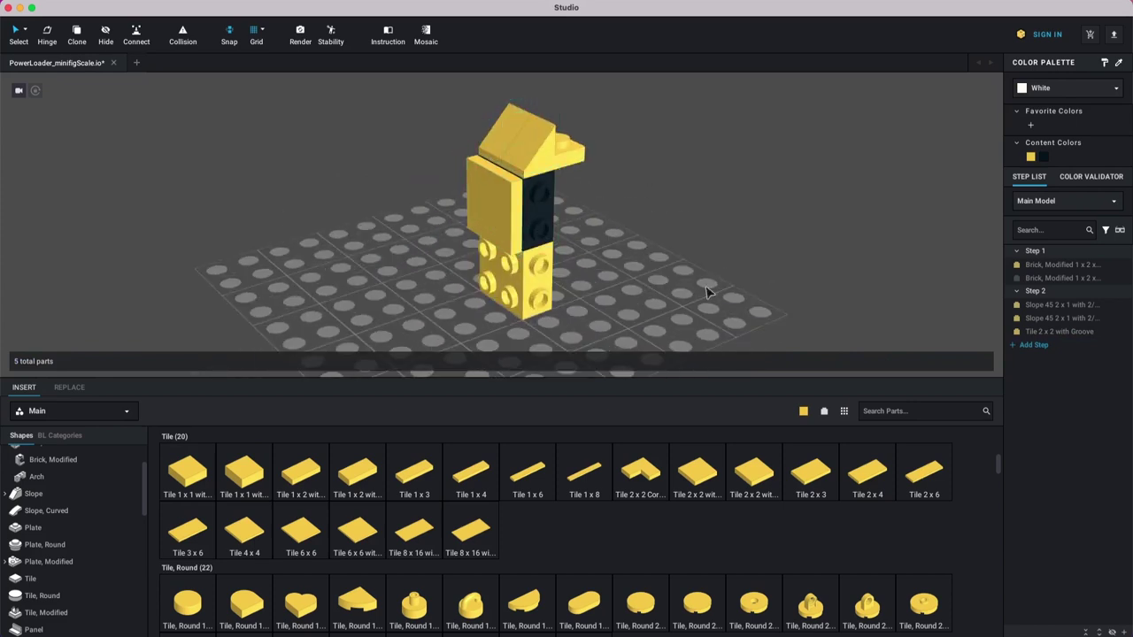
Step: Add a third, empty building step to the step list
{"action": "left_click", "coordinate": [1053, 305]}
{"action": "left_click", "coordinate": [1033, 351]}
{"action": "left_click", "coordinate": [1033, 347]}
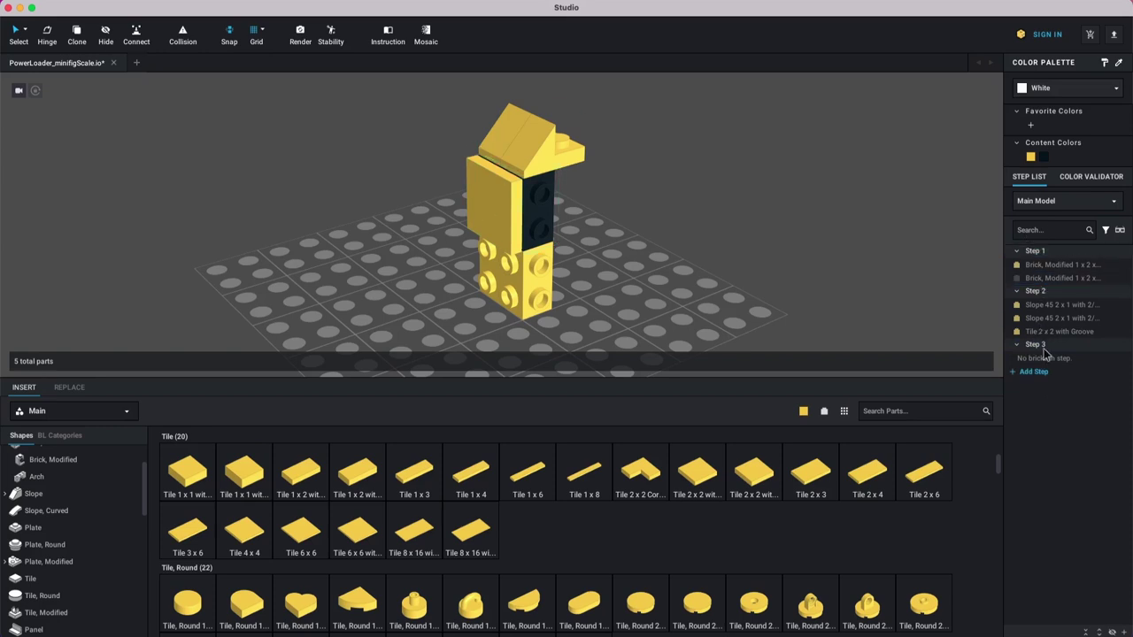
Step: Move one Slope 45 2 x 1 part from Step 2 to the end of Step 1 in the step list
{"action": "left_click", "coordinate": [1062, 292]}
{"action": "left_click", "coordinate": [1048, 278]}
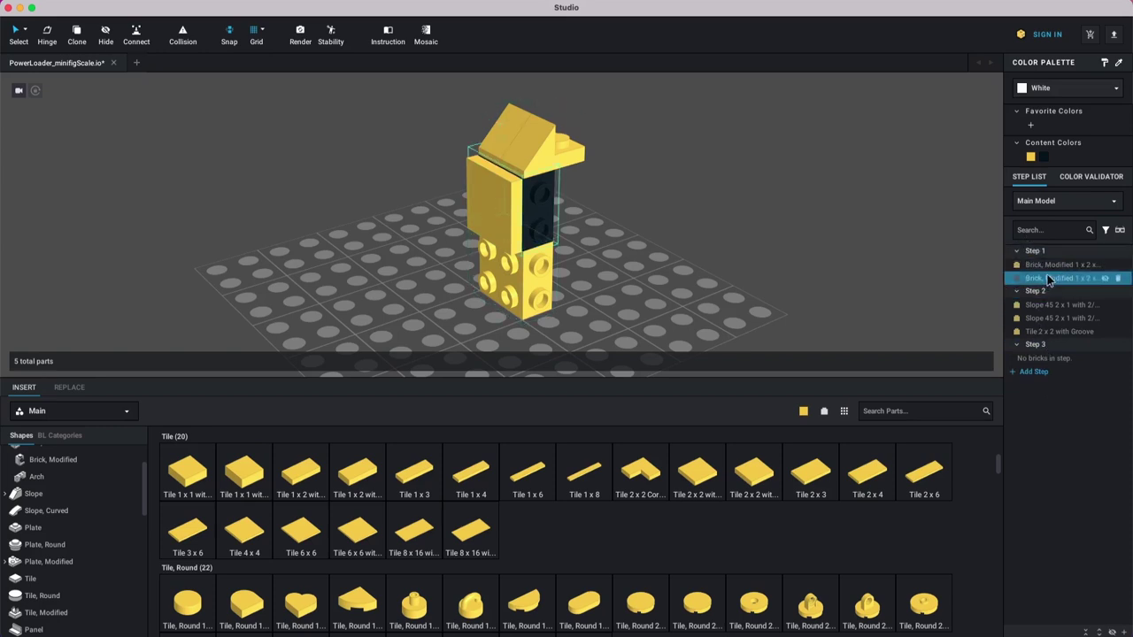
{"action": "left_click", "coordinate": [1058, 318]}
{"action": "left_click", "coordinate": [1062, 264]}
{"action": "left_click", "coordinate": [1067, 304]}
{"action": "left_click", "coordinate": [1064, 317]}
{"action": "left_click", "coordinate": [1058, 278]}
{"action": "left_click", "coordinate": [1063, 304]}
{"action": "left_click", "coordinate": [1063, 318]}
{"action": "left_click_drag", "start_coordinate": [1062, 318], "coordinate": [1062, 292]}
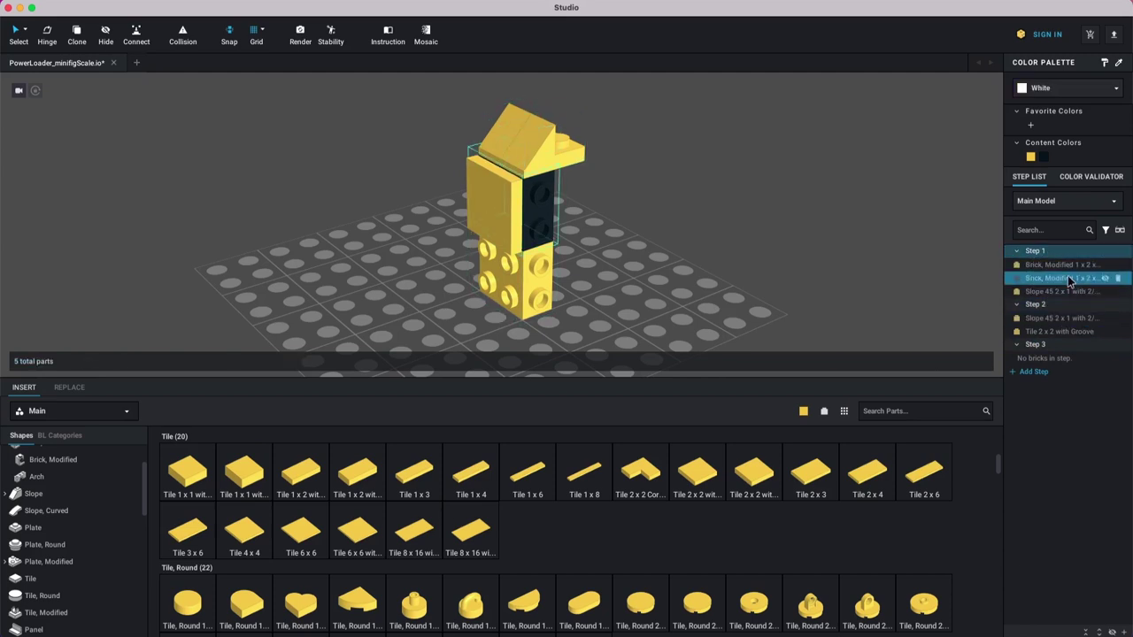
Step: Move the Slope 45 2 x 1 part from Step 1 back into Step 2 and make Step 3 the active step
{"action": "left_click", "coordinate": [1061, 293]}
{"action": "left_click_drag", "start_coordinate": [1050, 291], "coordinate": [1050, 320]}
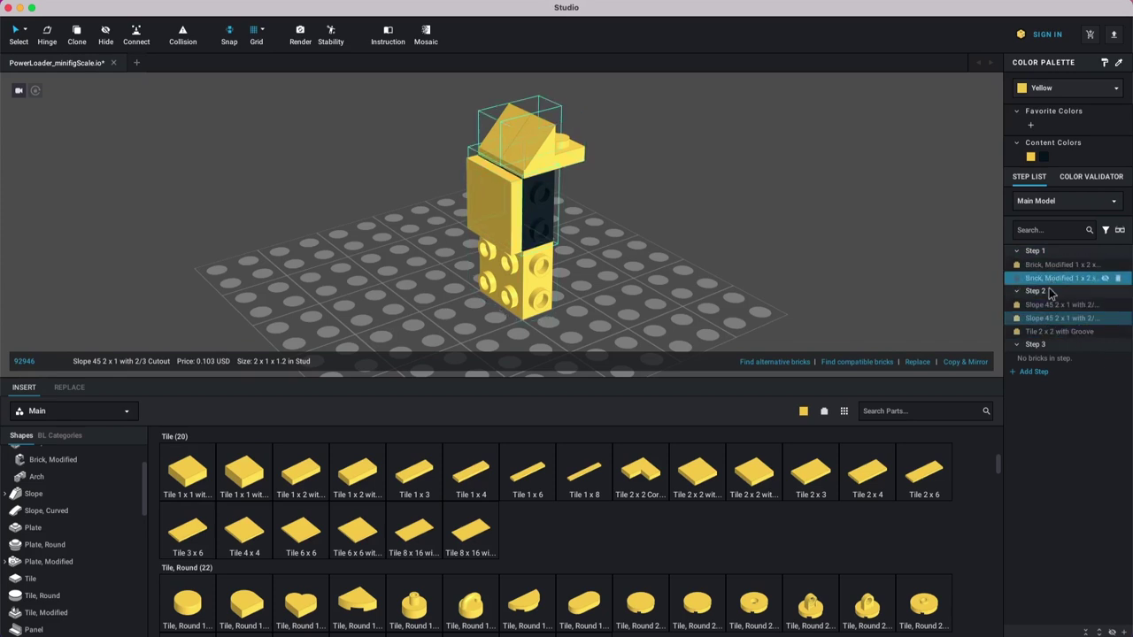
{"action": "left_click", "coordinate": [1062, 345]}
{"action": "left_click", "coordinate": [1059, 348]}
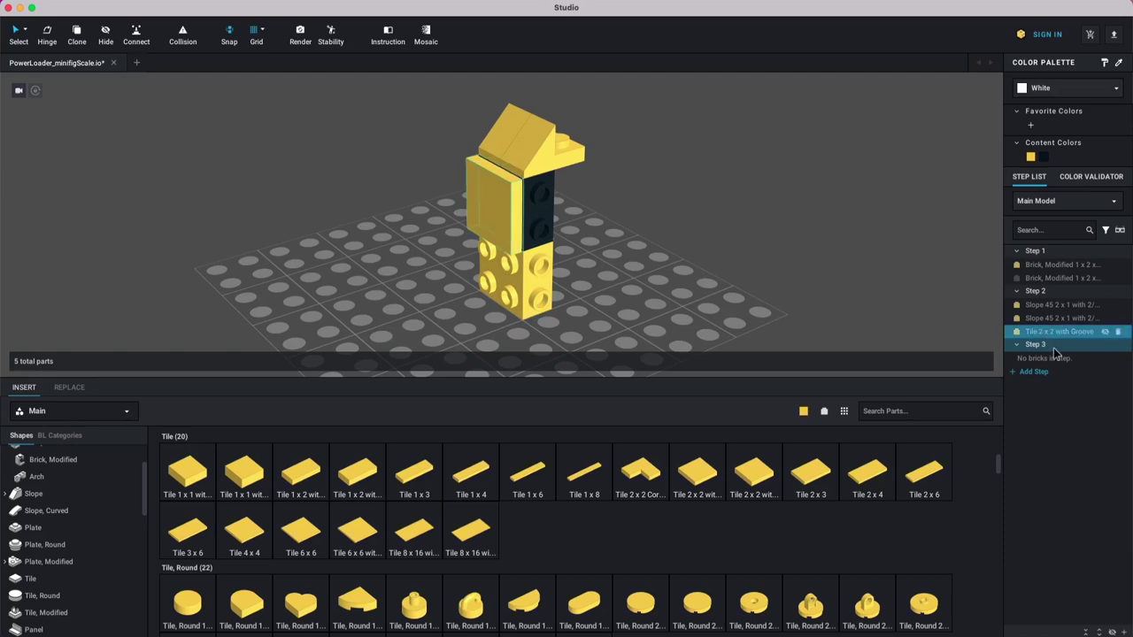
{"action": "left_click", "coordinate": [1036, 347]}
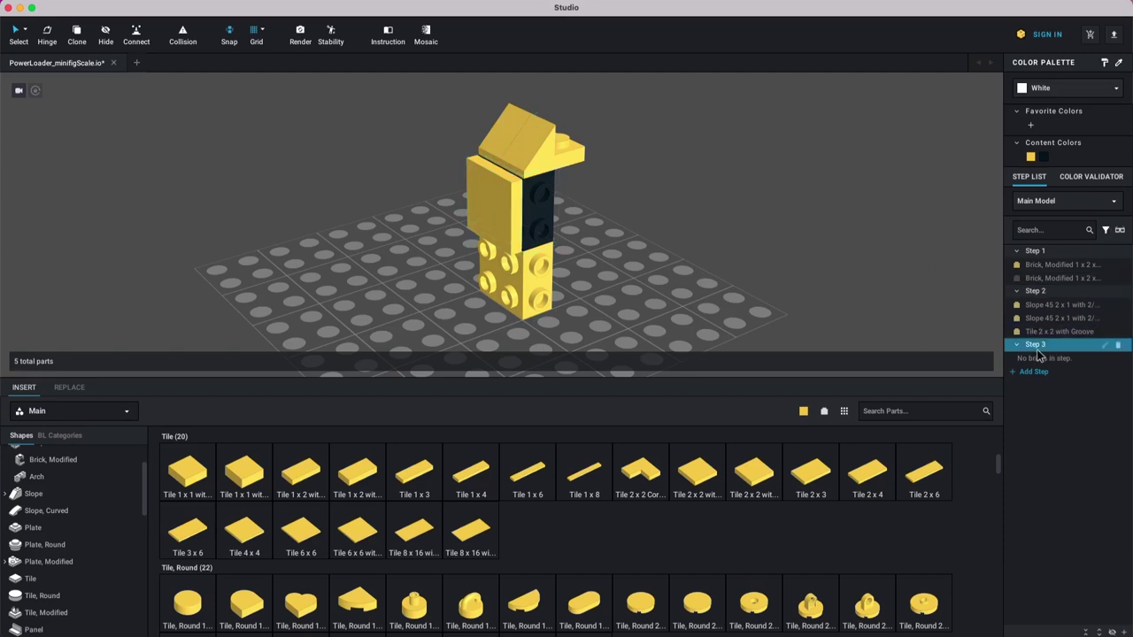
Step: Preview the build at Step 1 and at Step 2 in the step-by-step view mode, and return to the full model
{"action": "left_click", "coordinate": [1120, 230]}
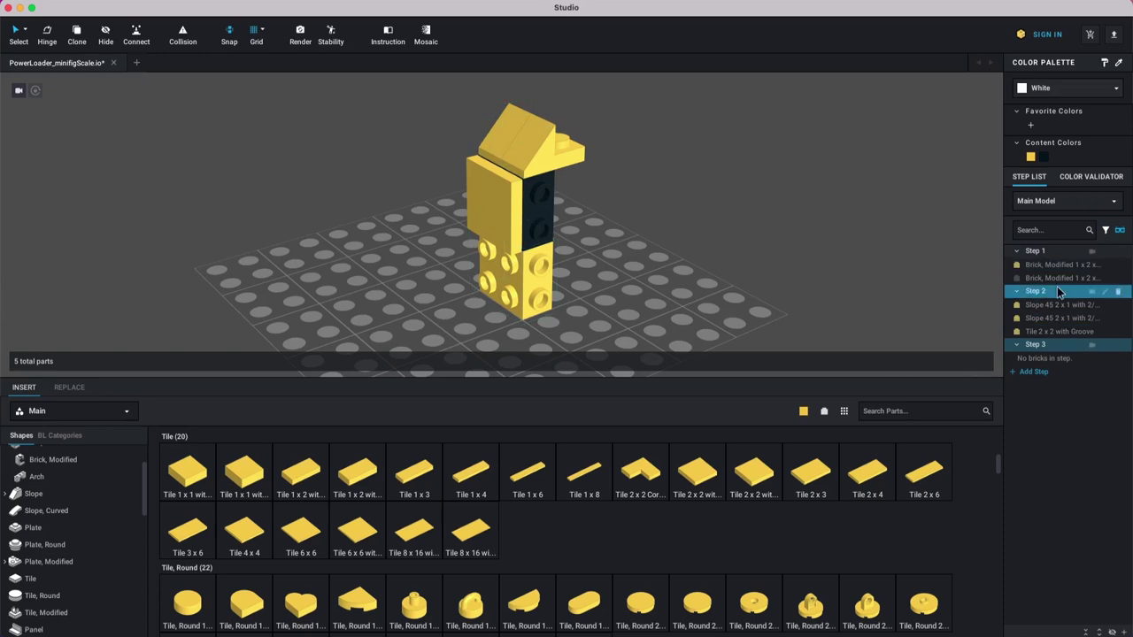
{"action": "left_click", "coordinate": [1069, 264]}
{"action": "left_click", "coordinate": [1067, 255]}
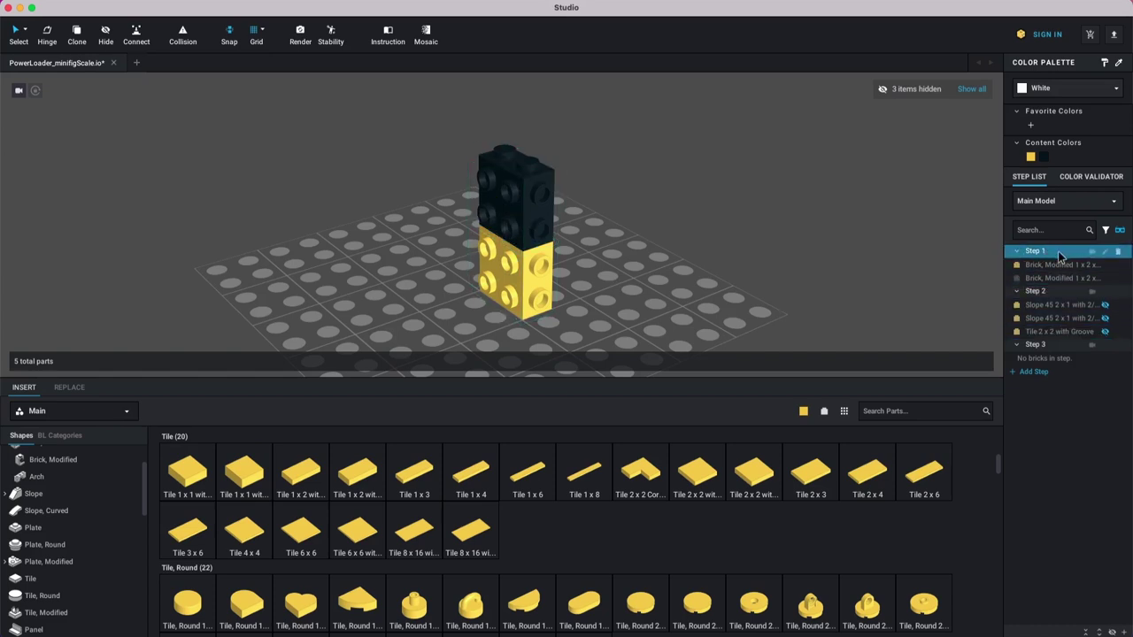
{"action": "left_click", "coordinate": [525, 225]}
{"action": "left_click", "coordinate": [1042, 293]}
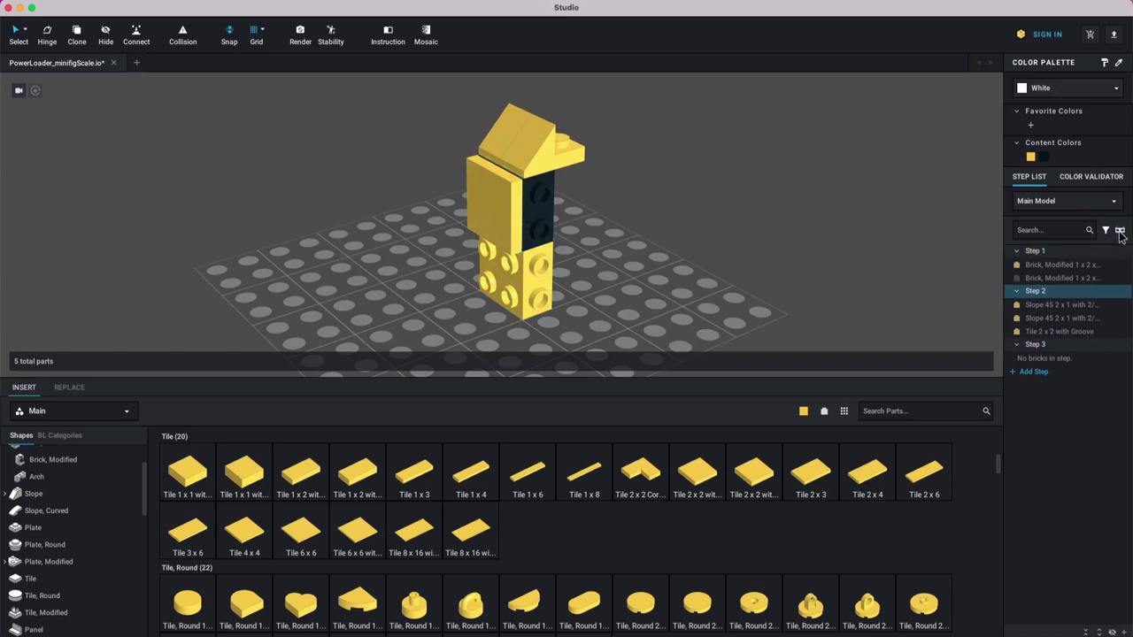
Step: In Step 3, attach an upright yellow Plate 1 x 2 to the yellow brick's upper side studs, directly below the tile
{"action": "left_click", "coordinate": [1045, 356]}
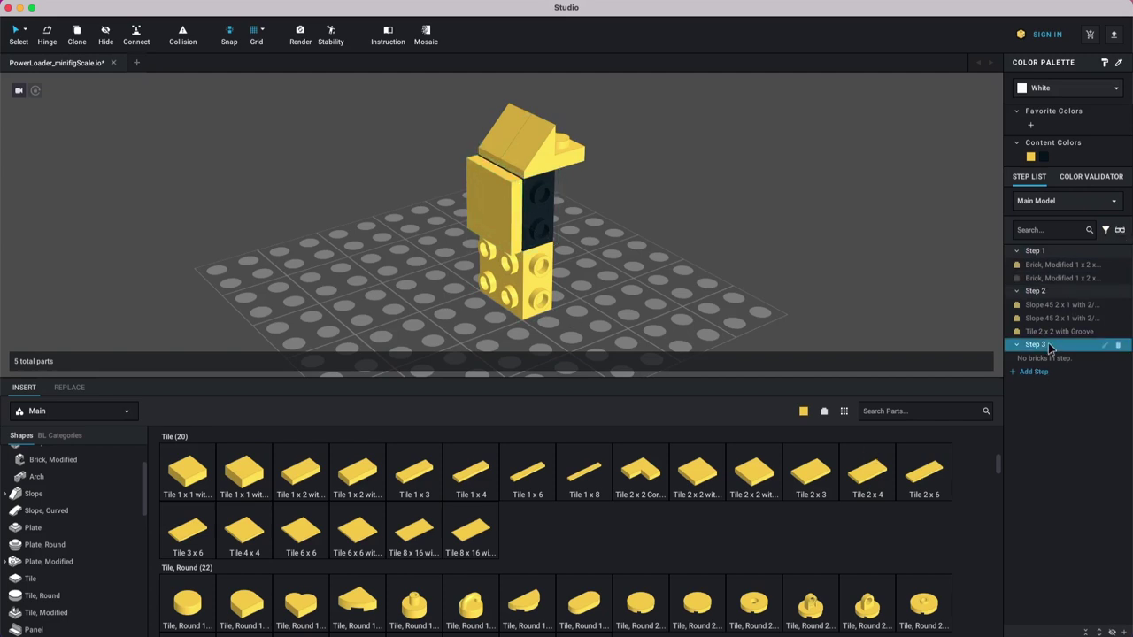
{"action": "right_click_drag", "start_coordinate": [654, 207], "coordinate": [648, 217]}
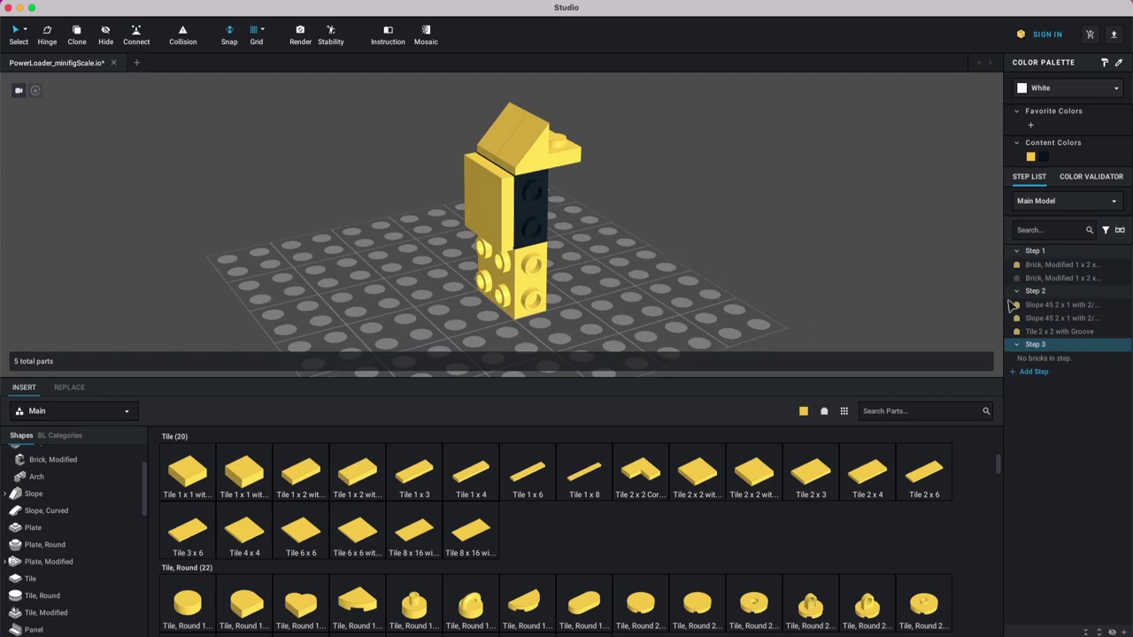
{"action": "left_click", "coordinate": [35, 527]}
{"action": "left_click_drag", "start_coordinate": [244, 487], "coordinate": [681, 272]}
{"action": "right_click_drag", "start_coordinate": [681, 272], "coordinate": [683, 273]}
{"action": "key", "text": "Right"}
{"action": "key", "text": "Down"}
{"action": "left_click_drag", "start_coordinate": [681, 274], "coordinate": [500, 269]}
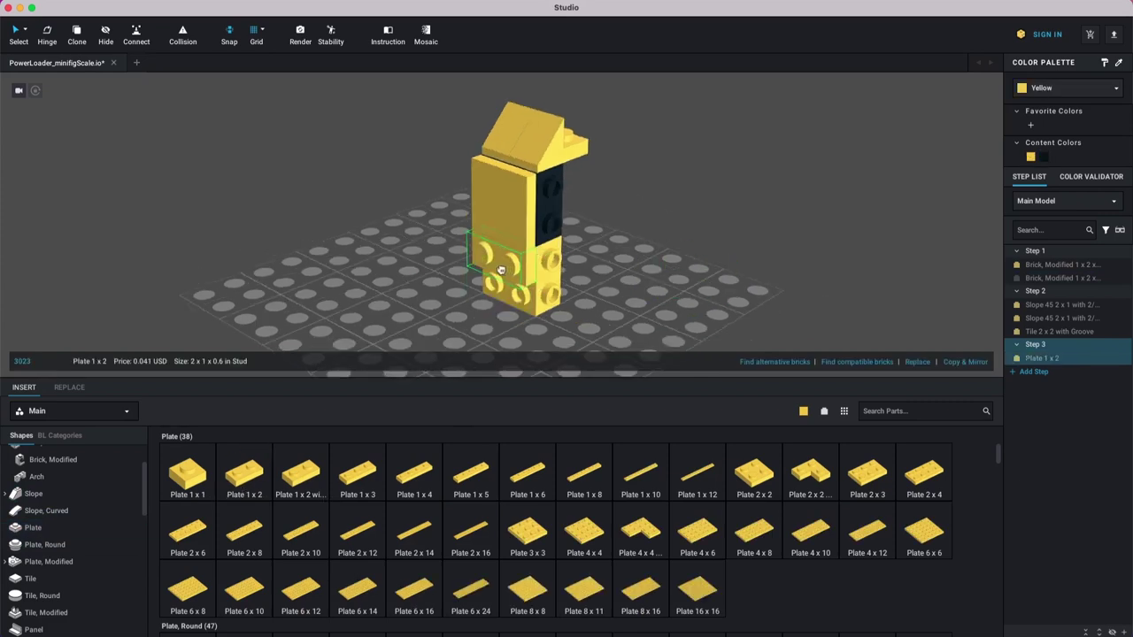
{"action": "left_click", "coordinate": [687, 249]}
Step: Place a second yellow Plate 1 x 2 beside the model and try tipping it over while viewing it from above
{"action": "right_click_drag", "start_coordinate": [654, 271], "coordinate": [664, 271]}
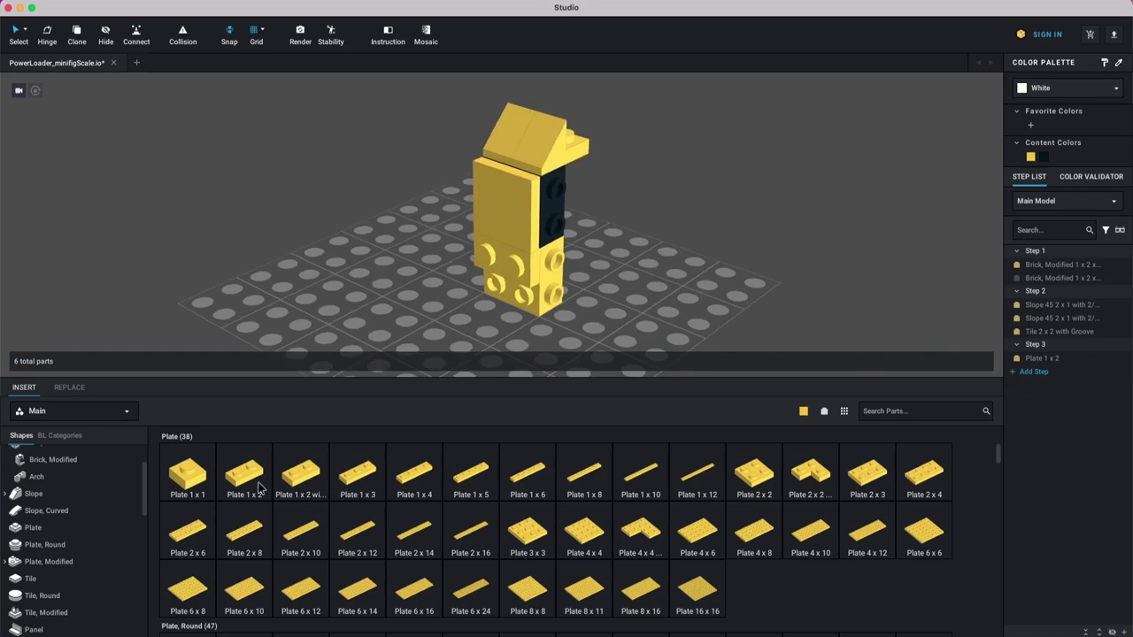
{"action": "left_click_drag", "start_coordinate": [256, 483], "coordinate": [688, 253]}
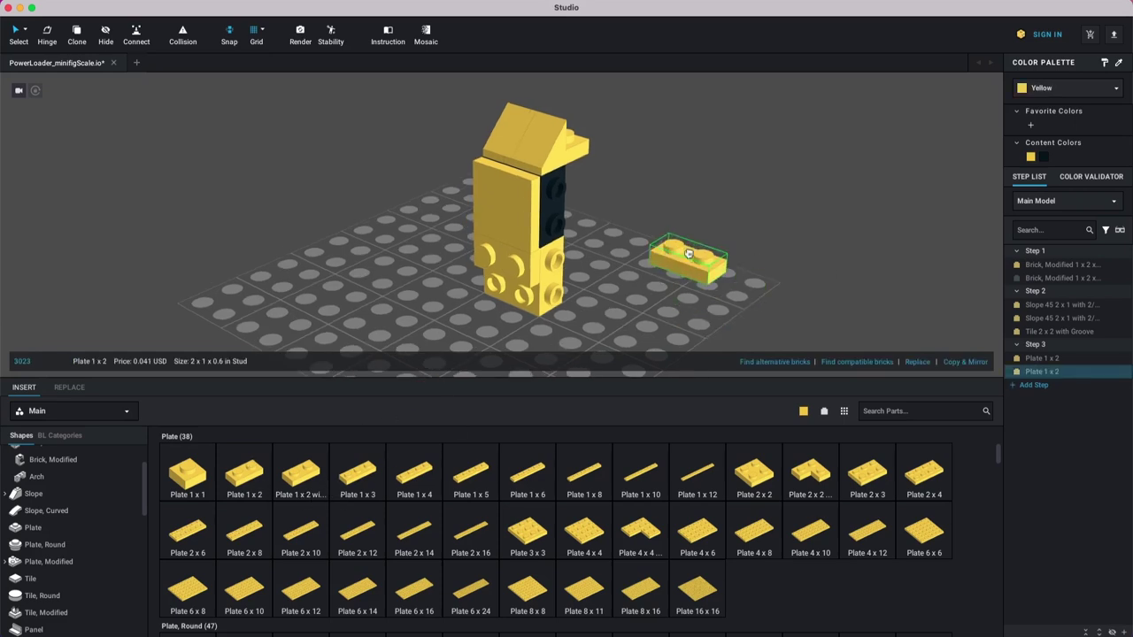
{"action": "key", "text": "Up"}
{"action": "mouse_move", "coordinate": [682, 249]}
{"action": "left_mouse_down"}
{"action": "mouse_move", "coordinate": [663, 245]}
{"action": "mouse_move", "coordinate": [698, 253]}
{"action": "mouse_move", "coordinate": [678, 249]}
{"action": "left_mouse_up"}
{"action": "right_click_drag", "start_coordinate": [679, 248], "coordinate": [675, 273]}
{"action": "left_click_drag", "start_coordinate": [675, 273], "coordinate": [644, 285]}
{"action": "key", "text": "Down"}
{"action": "key", "text": "Down"}
{"action": "key", "text": "Down"}
{"action": "key", "text": "Down"}
{"action": "key", "text": "Down"}
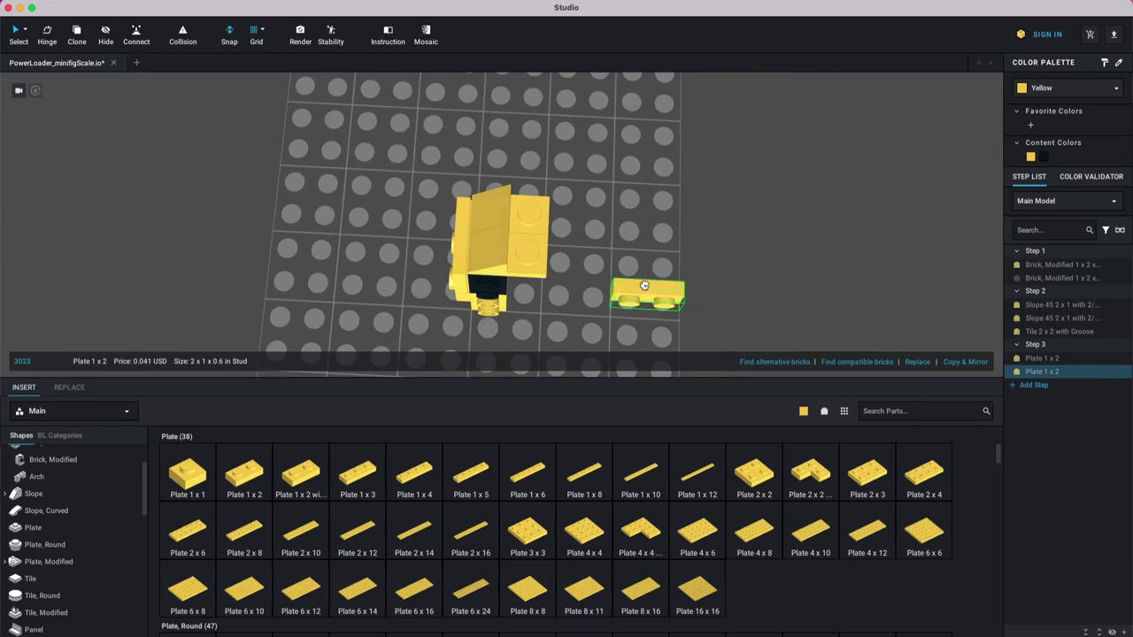
{"action": "key", "text": "Up"}
{"action": "key", "text": "Up"}
{"action": "key", "text": "Up"}
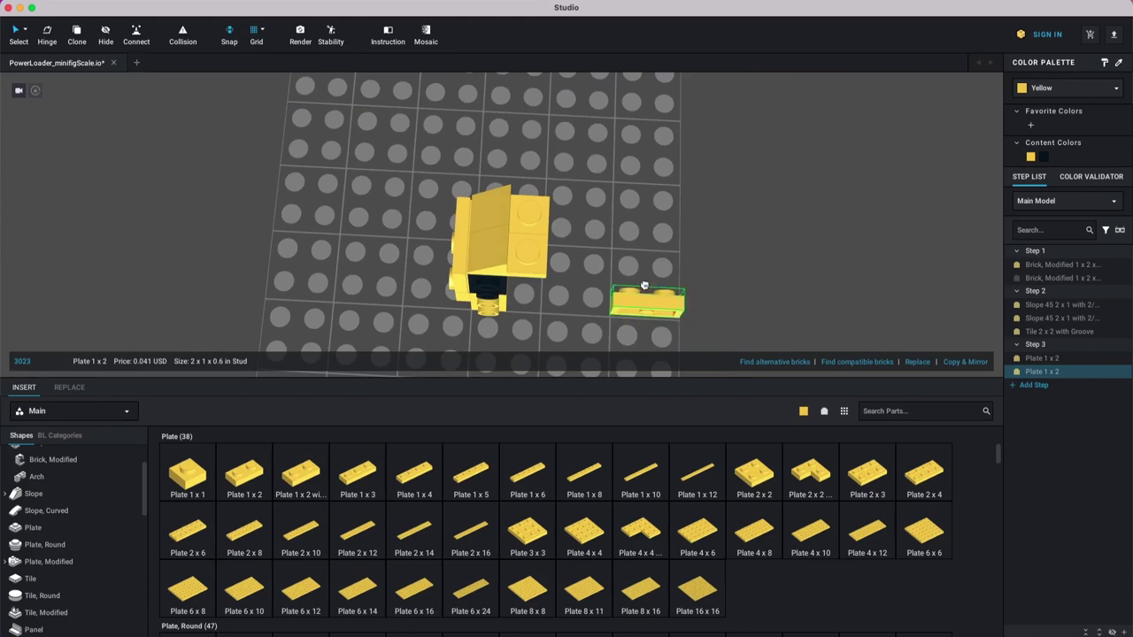
Step: Try rotating the loose Plate 1 x 2 end over end while facing the model's tiled side
{"action": "right_click_drag", "start_coordinate": [645, 286], "coordinate": [690, 264]}
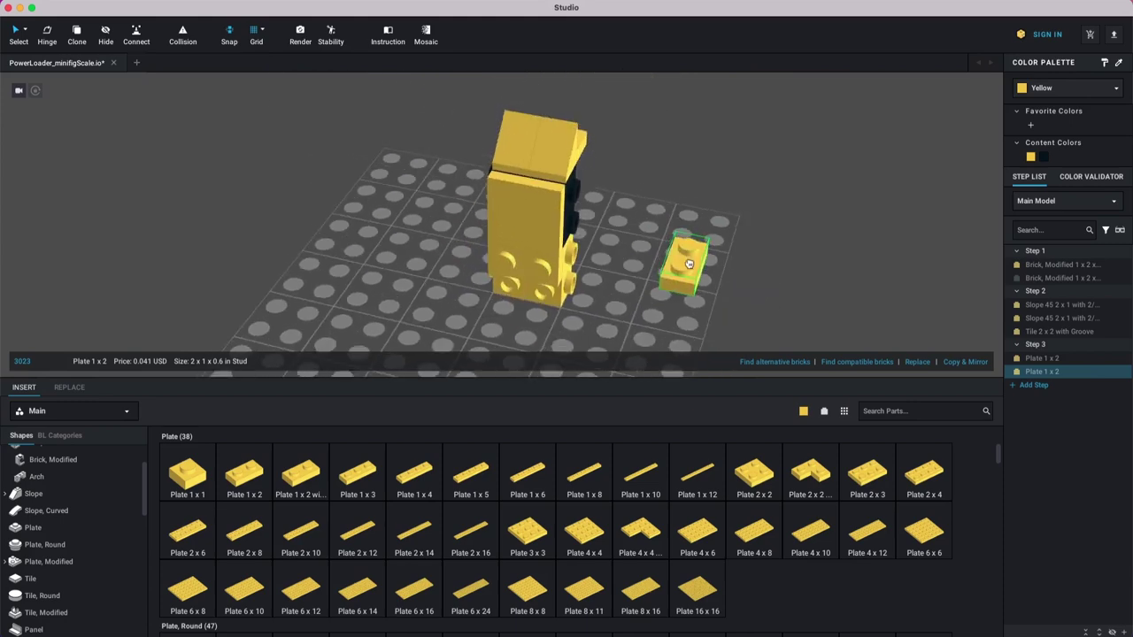
{"action": "key", "text": "Up"}
{"action": "key", "text": "Up"}
{"action": "key", "text": "Up"}
{"action": "key", "text": "Up"}
{"action": "key", "text": "Up"}
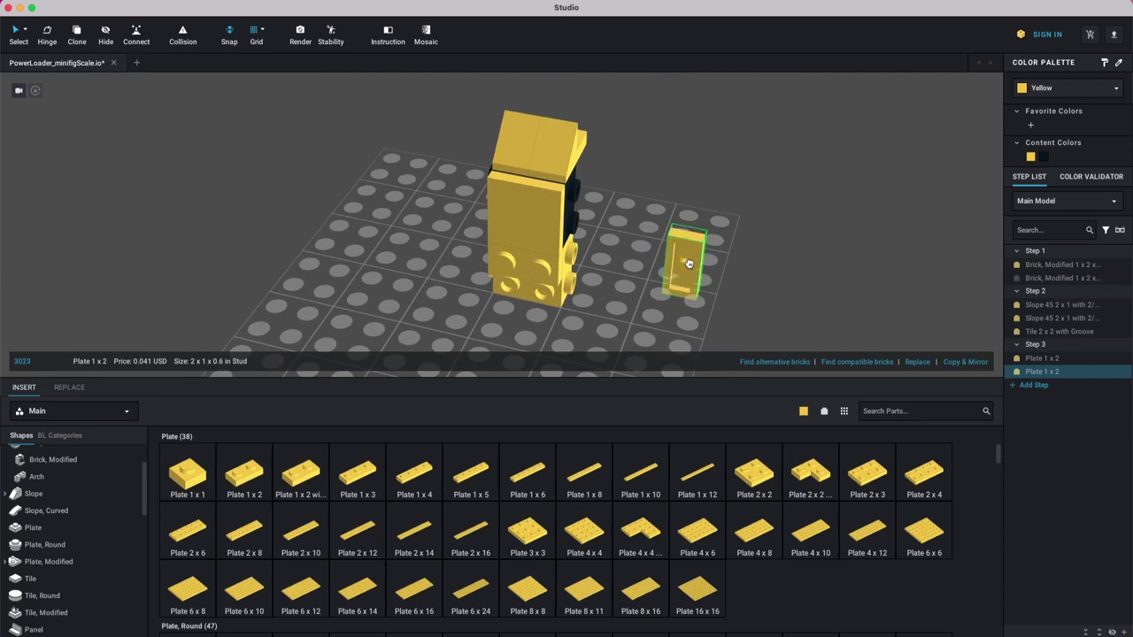
{"action": "key", "text": "Up"}
{"action": "key", "text": "Up"}
{"action": "key", "text": "Up"}
Step: Try turning the loose Plate 1 x 2 in different directions from other viewing angles, and delete it
{"action": "right_click_drag", "start_coordinate": [689, 264], "coordinate": [659, 303]}
{"action": "key", "text": "Up"}
{"action": "key", "text": "Up"}
{"action": "key", "text": "Up"}
{"action": "key", "text": "Up"}
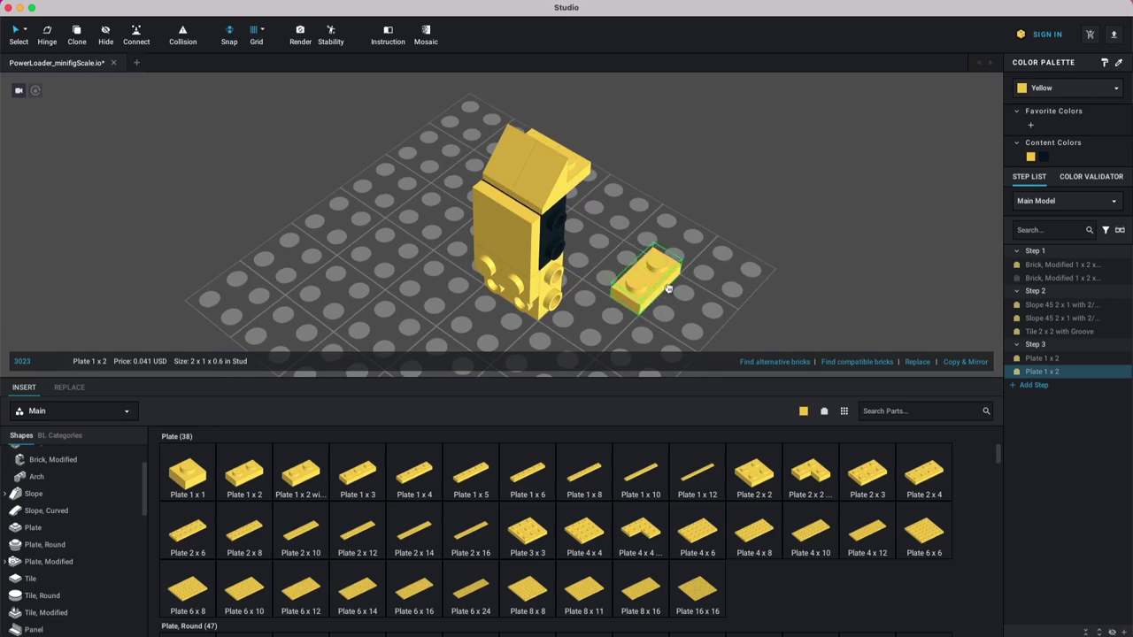
{"action": "key", "text": "Up"}
{"action": "key", "text": "Up"}
{"action": "key", "text": "Right"}
{"action": "key", "text": "Right"}
{"action": "right_click_drag", "start_coordinate": [669, 283], "coordinate": [682, 284]}
{"action": "key", "text": "Up"}
{"action": "key", "text": "Up"}
{"action": "key", "text": "Up"}
{"action": "key", "text": "Up"}
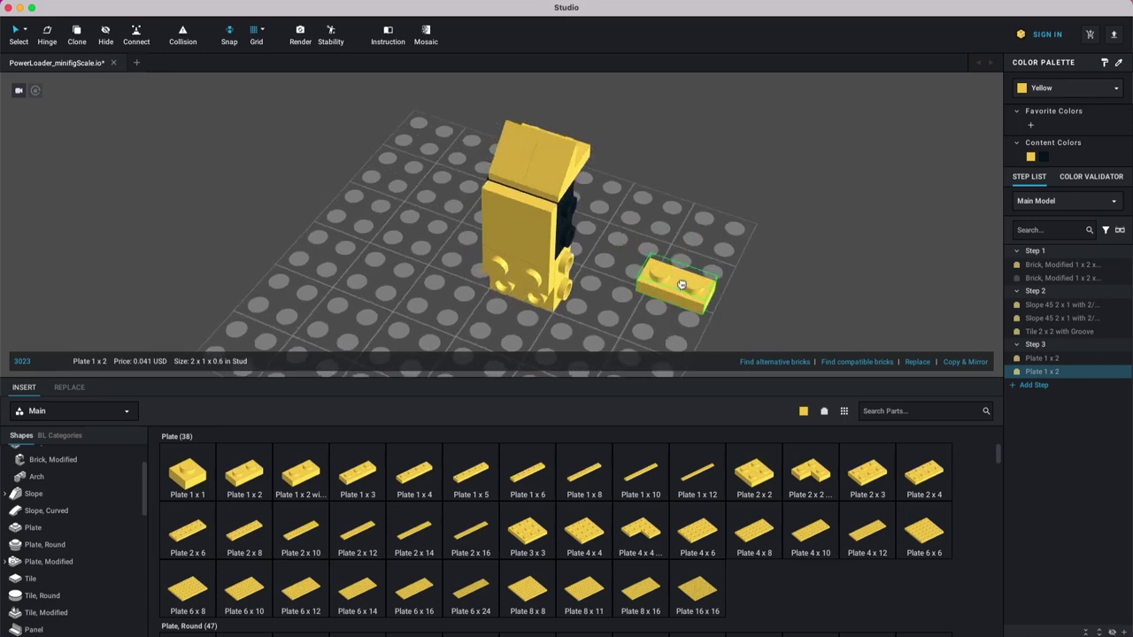
{"action": "key", "text": "Up"}
{"action": "key", "text": "Delete"}
Step: Attach a yellow Tile, Modified 1 x 2 with Bar Handle to the lowest side studs of the yellow brick
{"action": "right_click_drag", "start_coordinate": [687, 260], "coordinate": [668, 261]}
{"action": "middle_click_drag", "start_coordinate": [669, 262], "coordinate": [689, 270]}
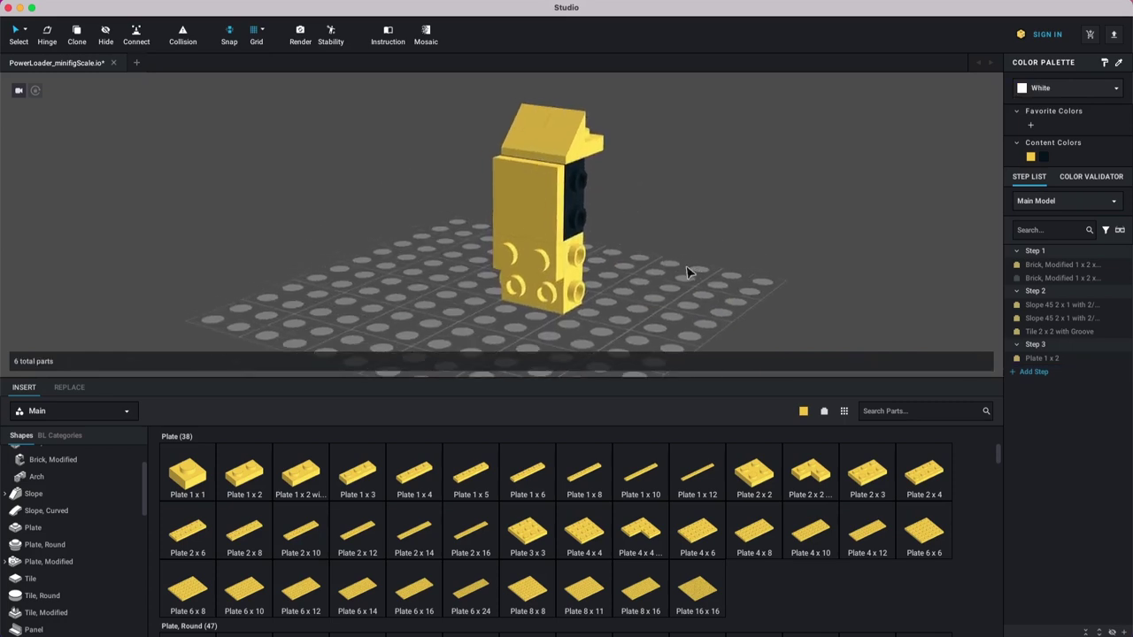
{"action": "left_click", "coordinate": [53, 531]}
{"action": "left_click", "coordinate": [72, 547]}
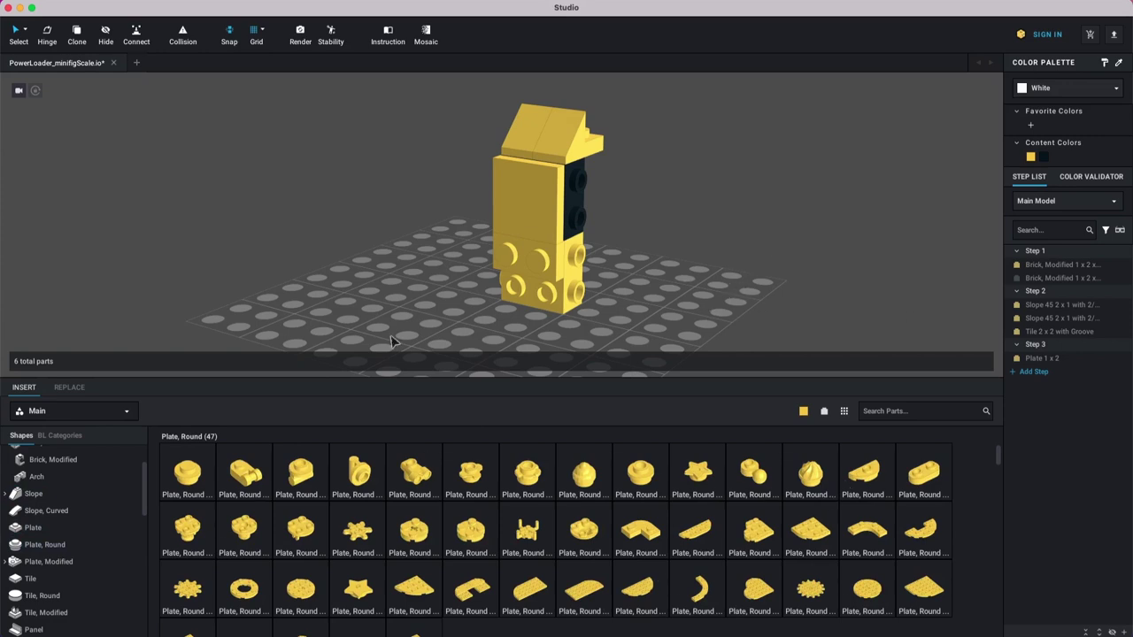
{"action": "left_click", "coordinate": [60, 584]}
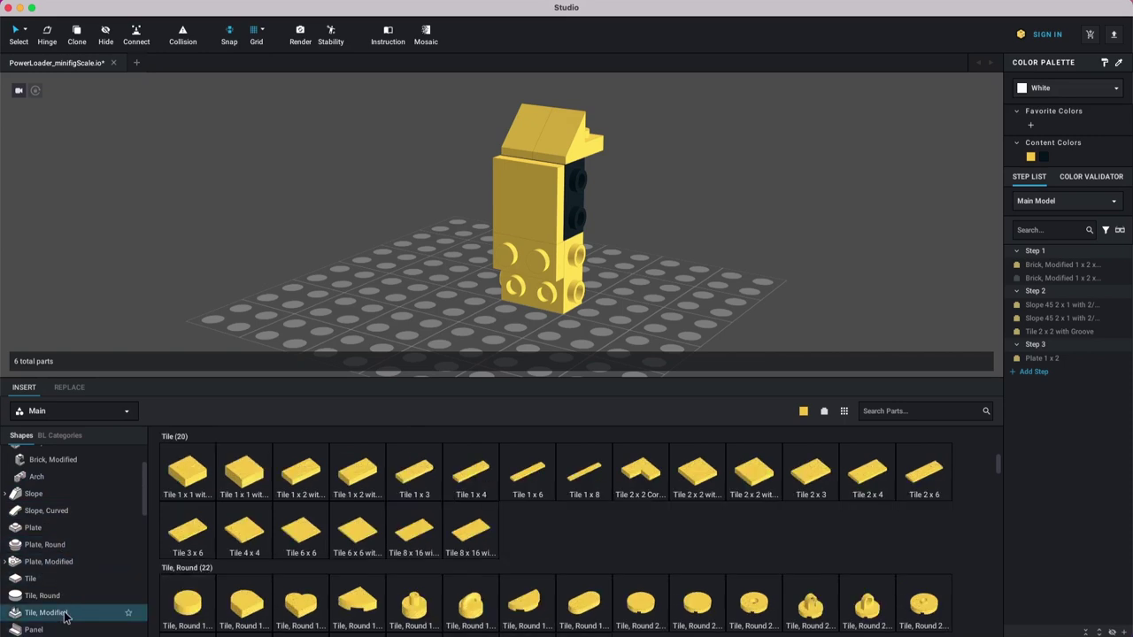
{"action": "left_click", "coordinate": [65, 612]}
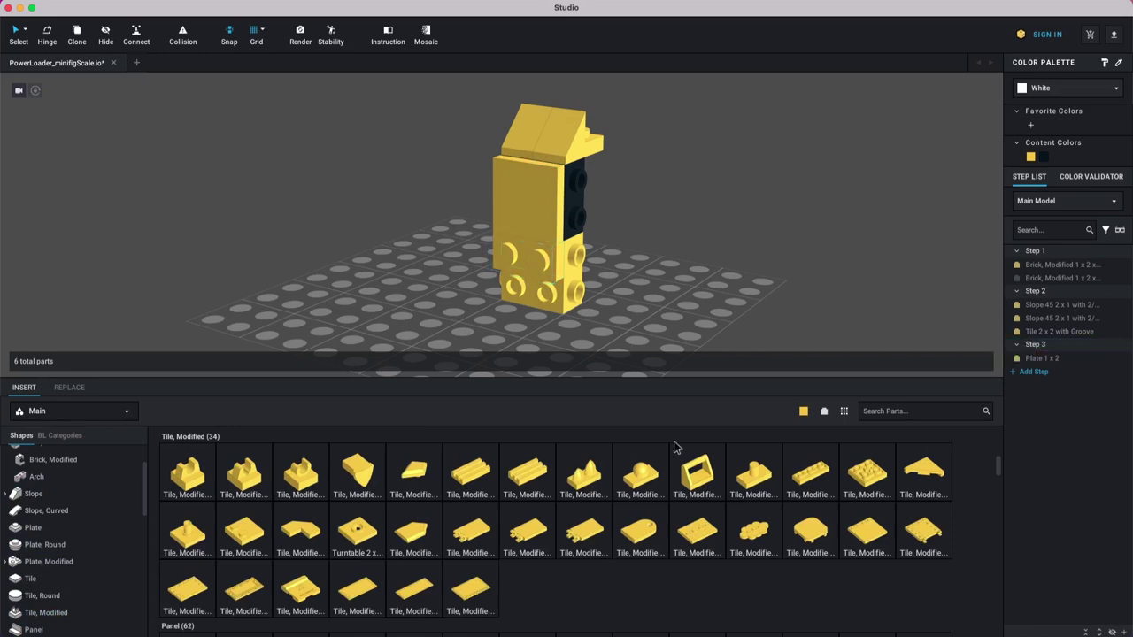
{"action": "left_click_drag", "start_coordinate": [696, 485], "coordinate": [578, 304]}
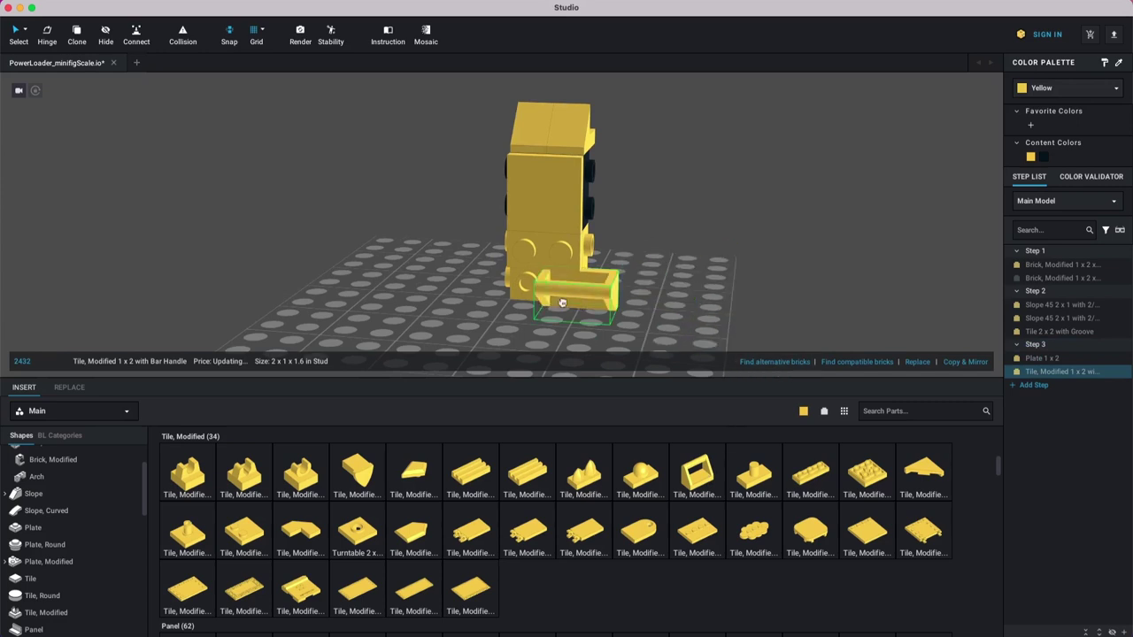
{"action": "left_click", "coordinate": [546, 301]}
{"action": "key", "text": "Escape"}
{"action": "right_click_drag", "start_coordinate": [670, 282], "coordinate": [557, 336]}
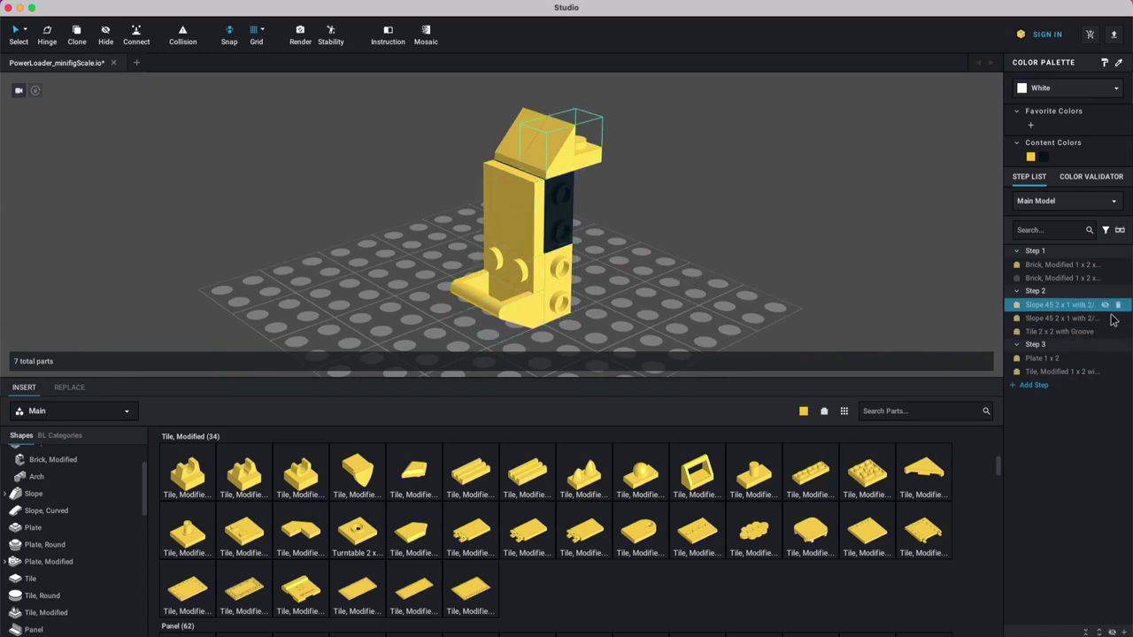
Step: Add a fourth building step and open the Brick, Modified parts category
{"action": "left_click", "coordinate": [1033, 385]}
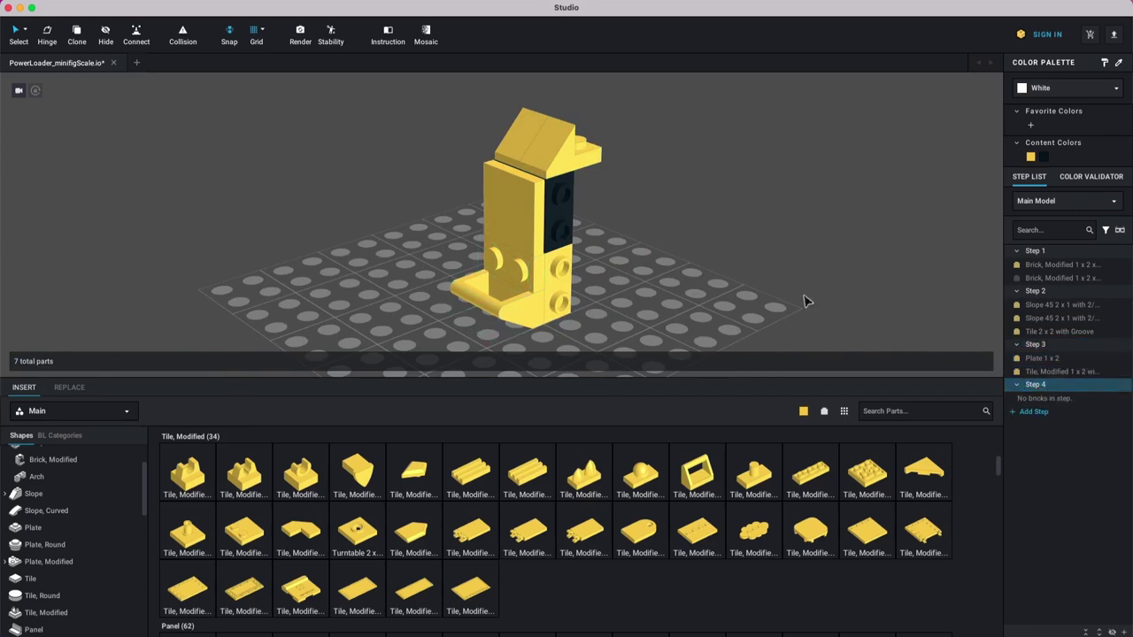
{"action": "right_click_drag", "start_coordinate": [758, 280], "coordinate": [740, 276]}
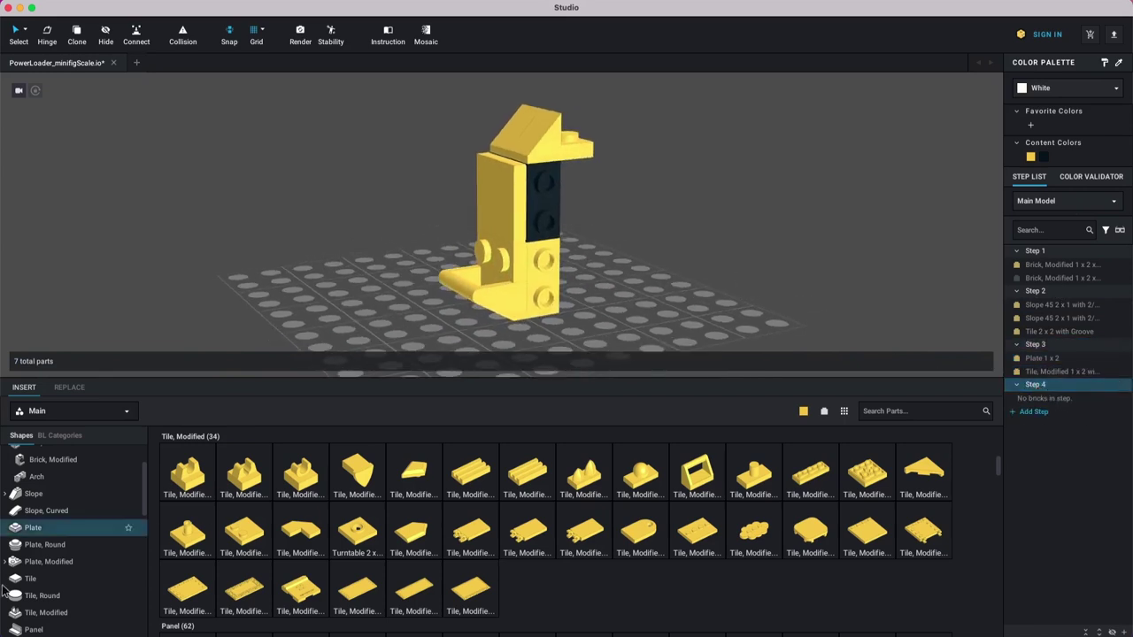
{"action": "scroll", "coordinate": [44, 509], "scroll_direction": "up", "scroll_amount": 1}
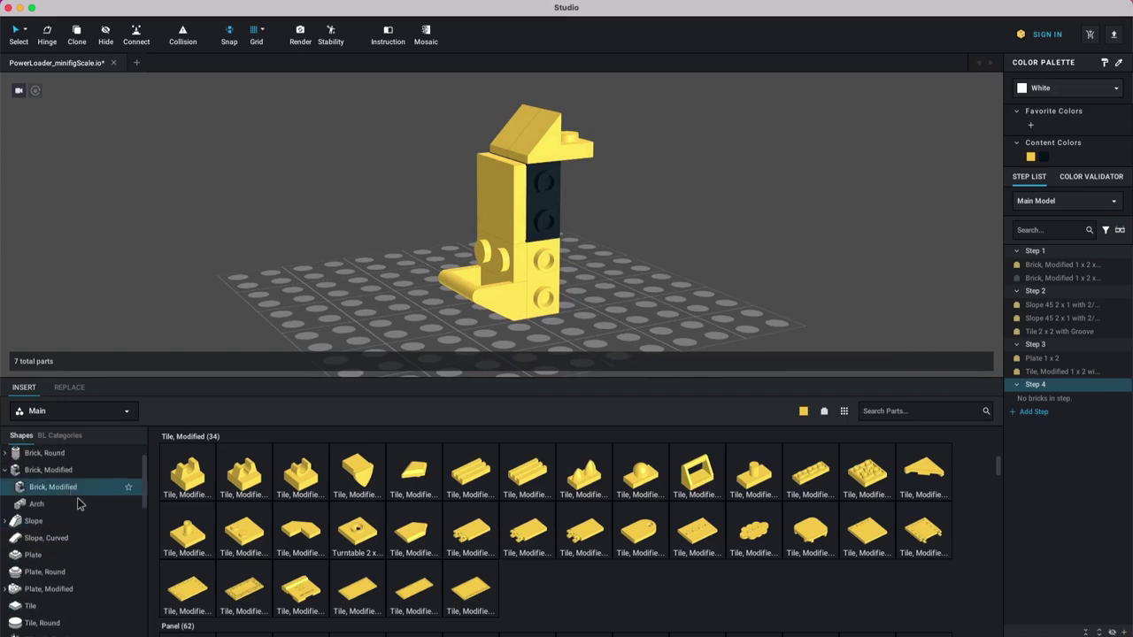
{"action": "left_click", "coordinate": [54, 486]}
Step: Place two yellow Brick, Modified 1 x 1 with Stud on Side parts side by side under the slopes' overhang in Step 4
{"action": "left_click_drag", "start_coordinate": [706, 481], "coordinate": [601, 243]}
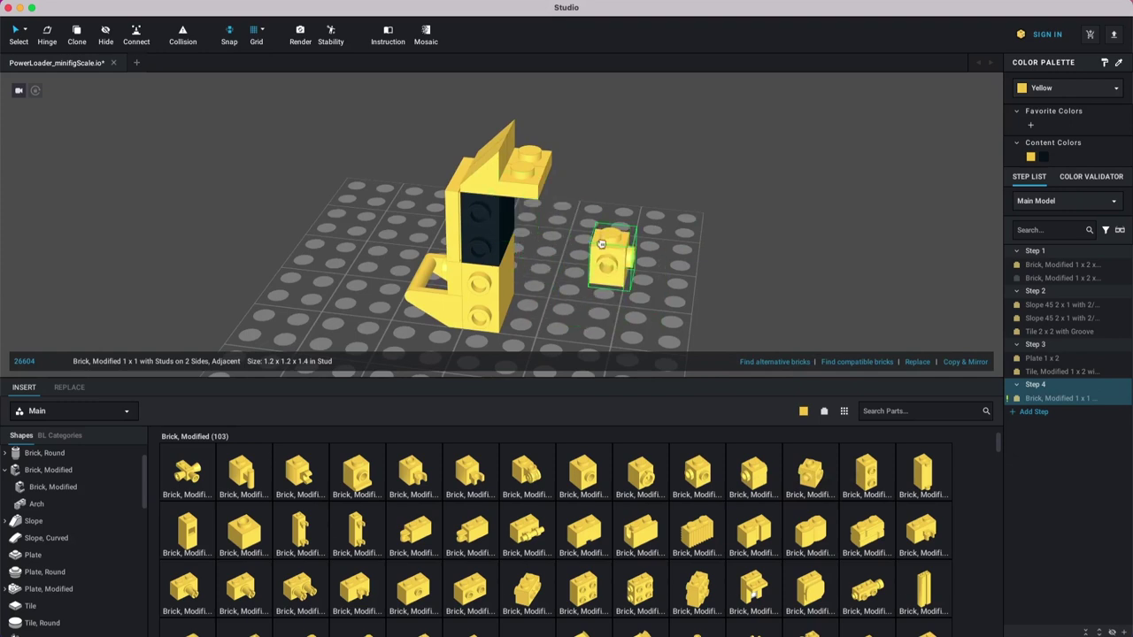
{"action": "key", "text": "Delete"}
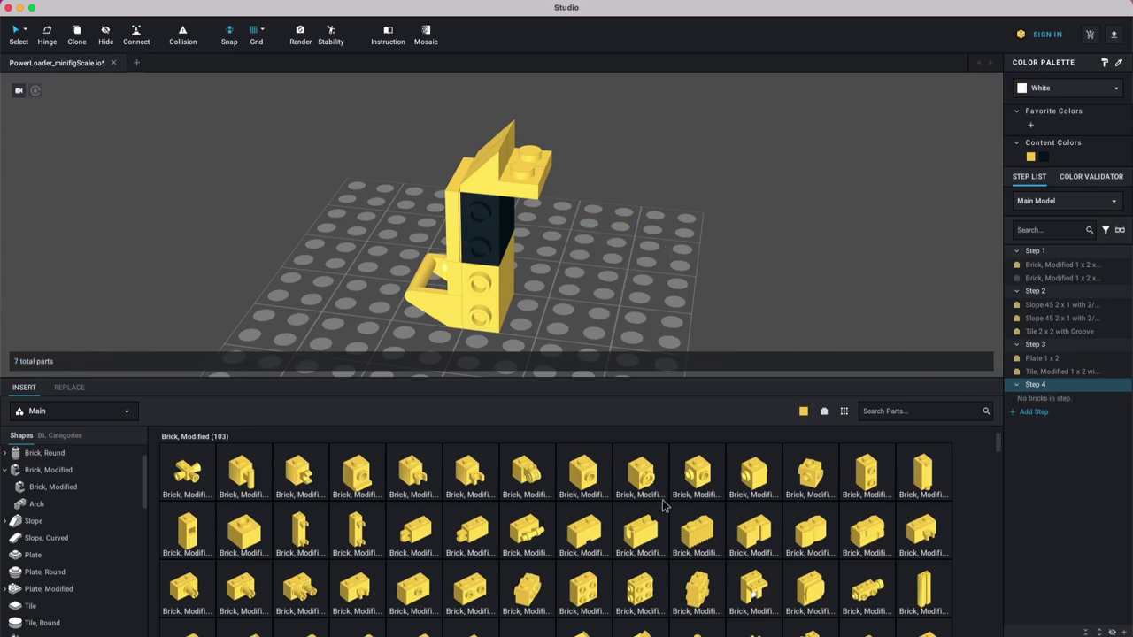
{"action": "left_click", "coordinate": [588, 476]}
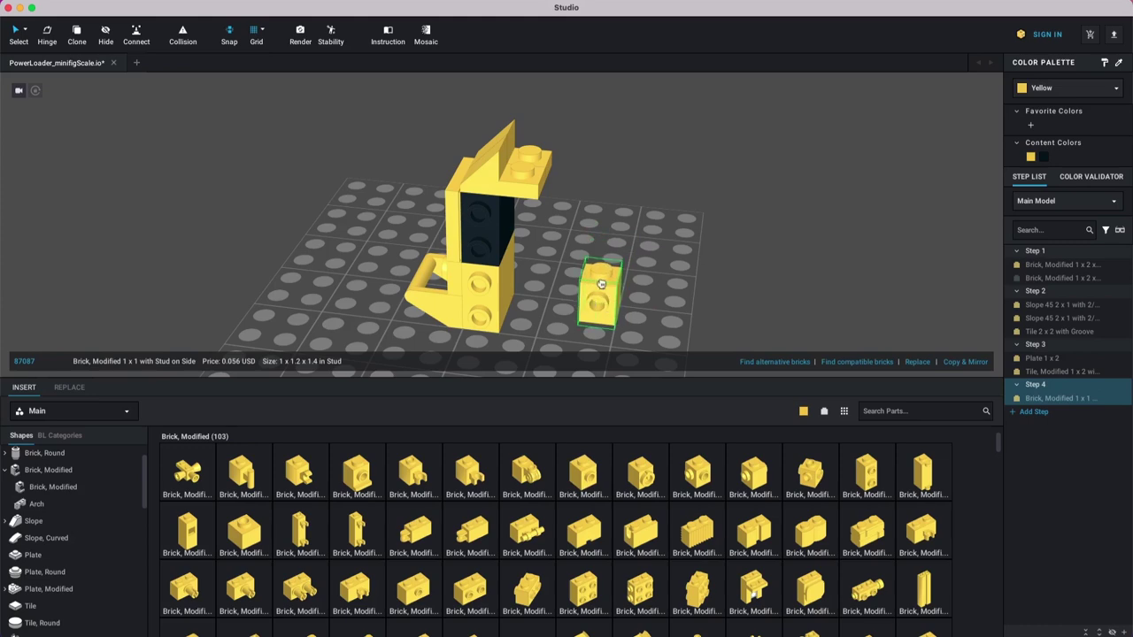
{"action": "right_click_drag", "start_coordinate": [579, 287], "coordinate": [558, 285]}
{"action": "left_click_drag", "start_coordinate": [558, 285], "coordinate": [494, 203]}
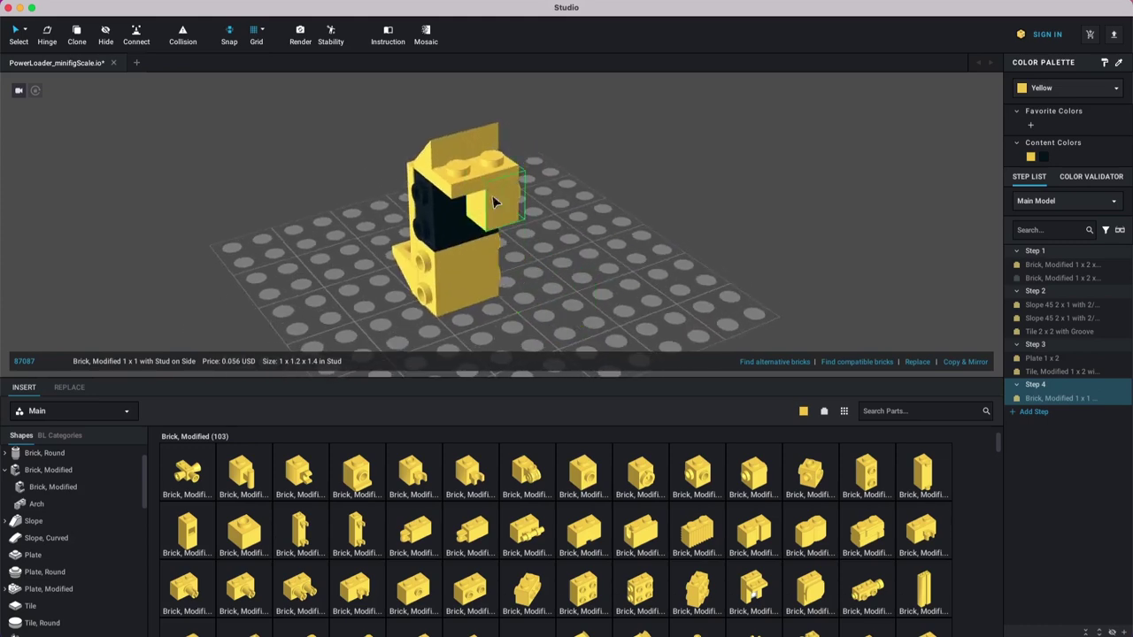
{"action": "left_click", "coordinate": [496, 200]}
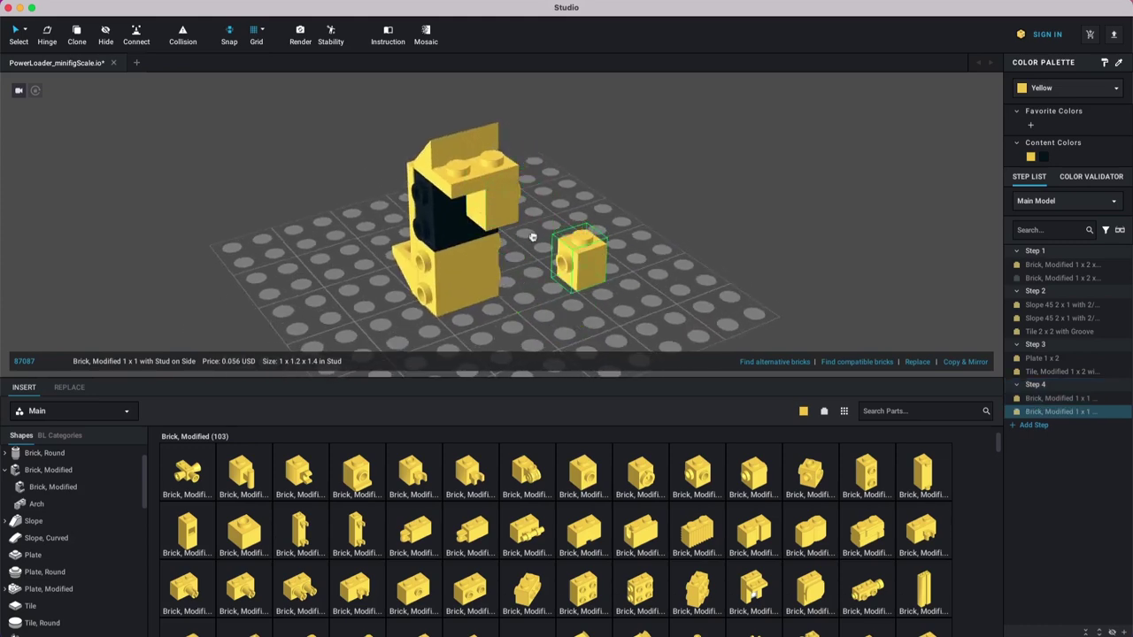
{"action": "key", "text": "Escape"}
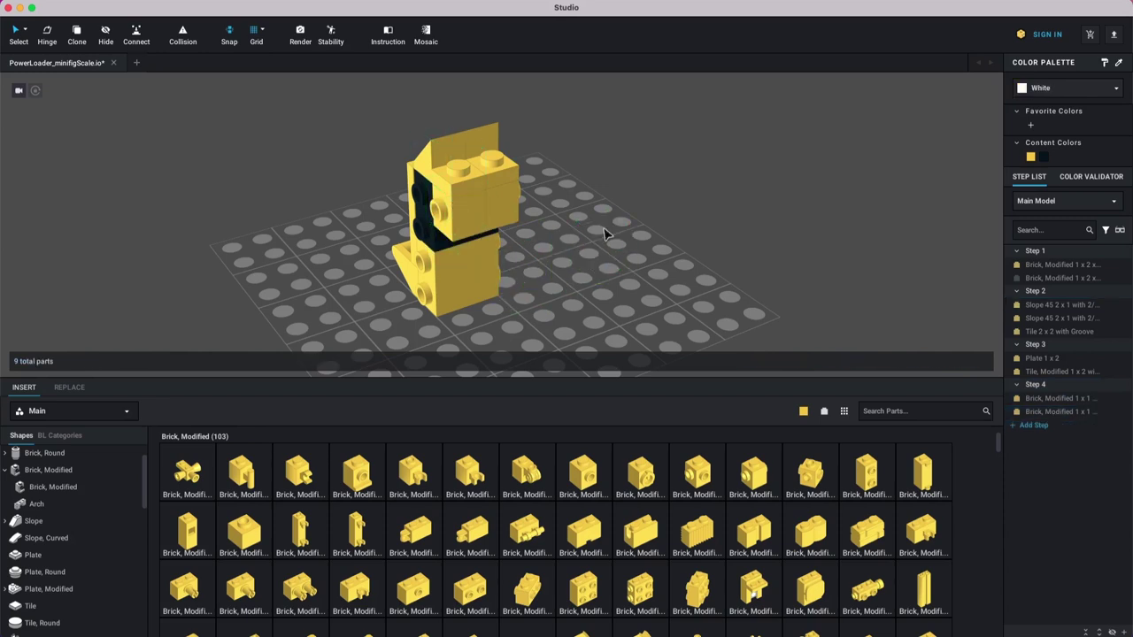
Step: Select both Brick, Modified 1 x 1 with Stud on Side parts in Step 4 and recolor them black
{"action": "right_click_drag", "start_coordinate": [617, 315], "coordinate": [644, 311]}
{"action": "left_click", "coordinate": [501, 218]}
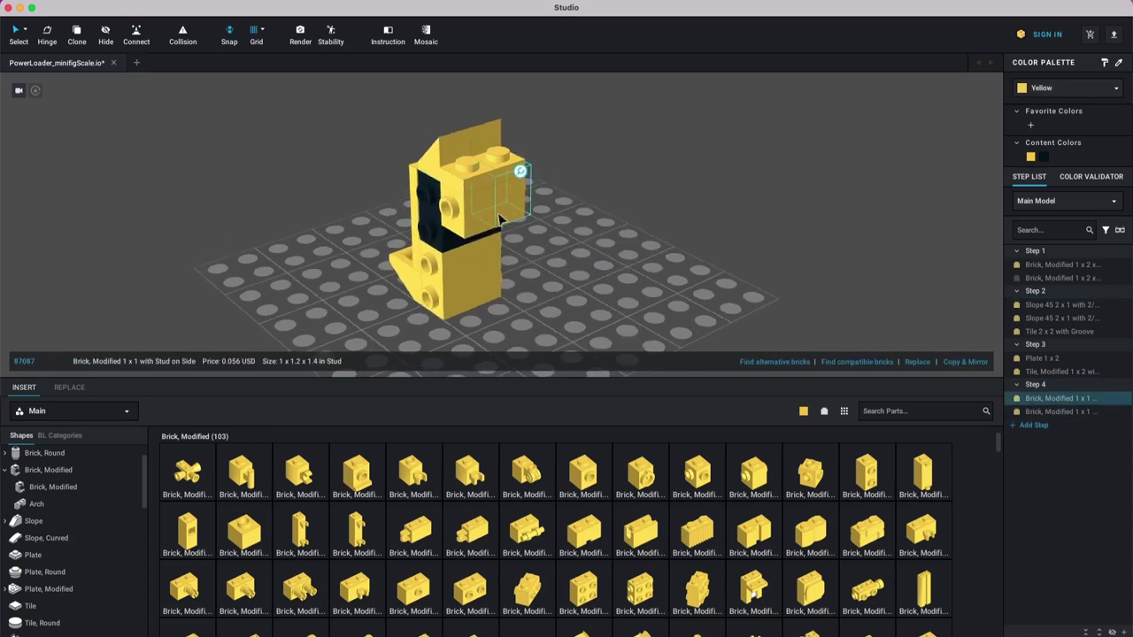
{"action": "left_click", "coordinate": [471, 210], "text": "shift"}
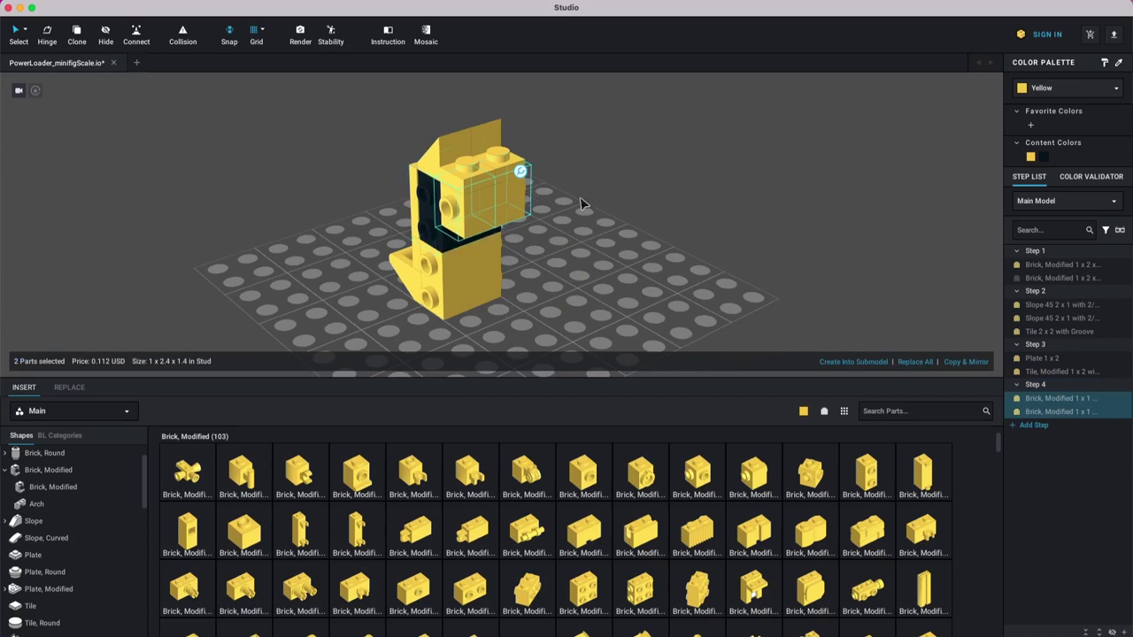
{"action": "key", "text": "Escape"}
{"action": "left_click", "coordinate": [520, 204]}
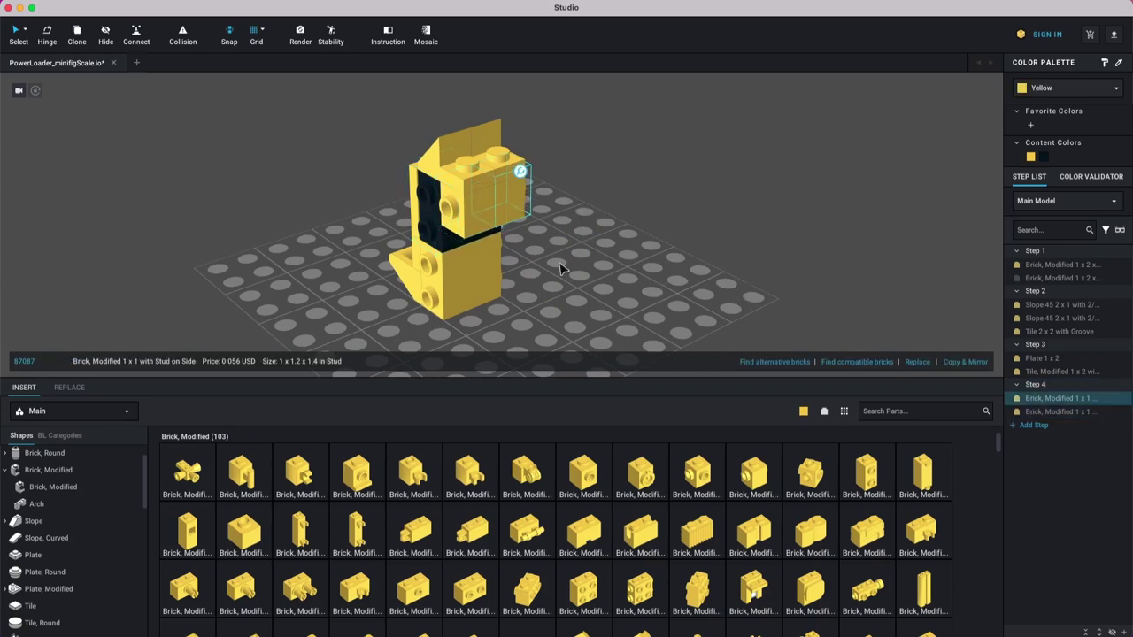
{"action": "left_click", "coordinate": [496, 228], "text": "shift"}
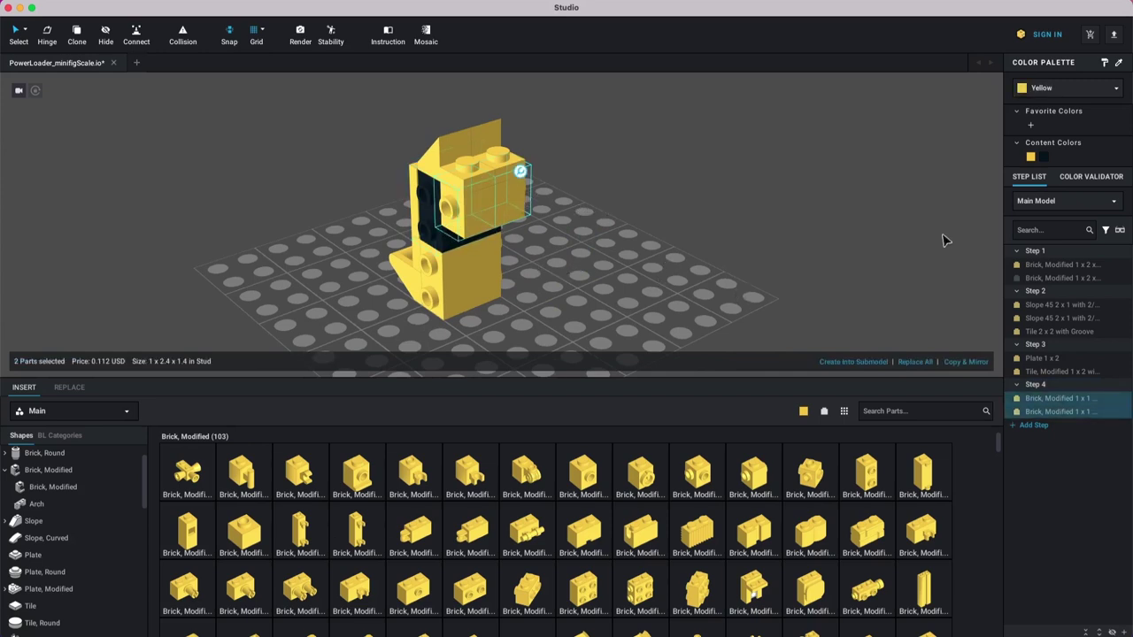
{"action": "left_click", "coordinate": [1043, 157]}
{"action": "left_click", "coordinate": [541, 304]}
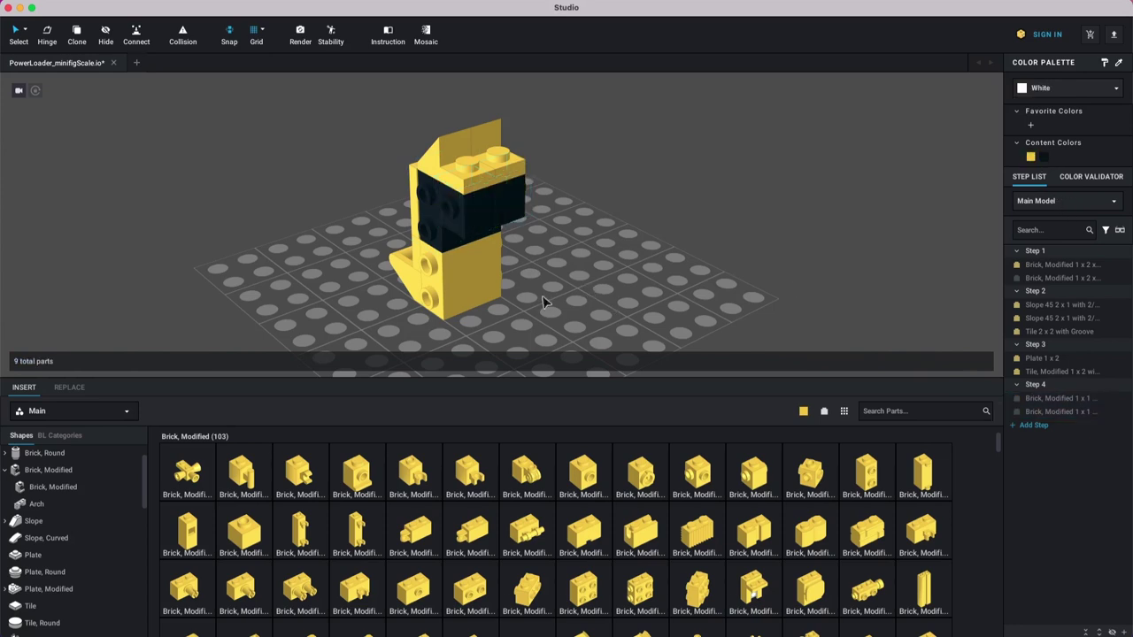
Step: Add a fifth building step and attach a yellow Plate 1 x 2 beneath the two black 1 x 1 bricks
{"action": "right_click_drag", "start_coordinate": [548, 290], "coordinate": [602, 285]}
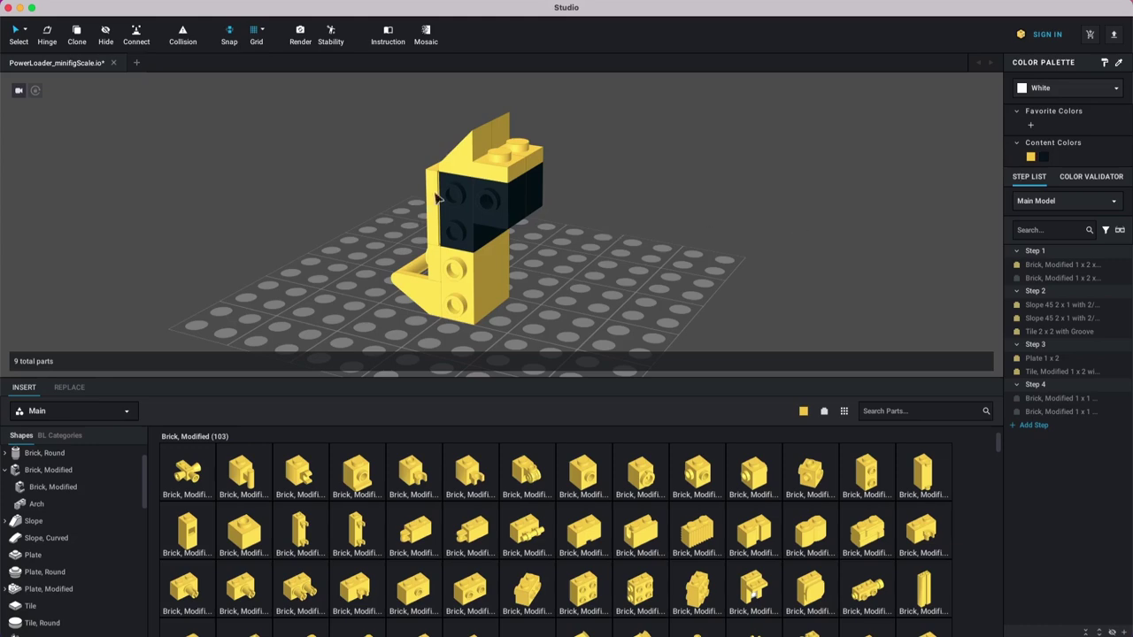
{"action": "right_click_drag", "start_coordinate": [623, 287], "coordinate": [877, 322]}
{"action": "mouse_move", "coordinate": [618, 251]}
{"action": "right_mouse_down"}
{"action": "mouse_move", "coordinate": [644, 254]}
{"action": "mouse_move", "coordinate": [584, 256]}
{"action": "mouse_move", "coordinate": [620, 258]}
{"action": "right_mouse_up"}
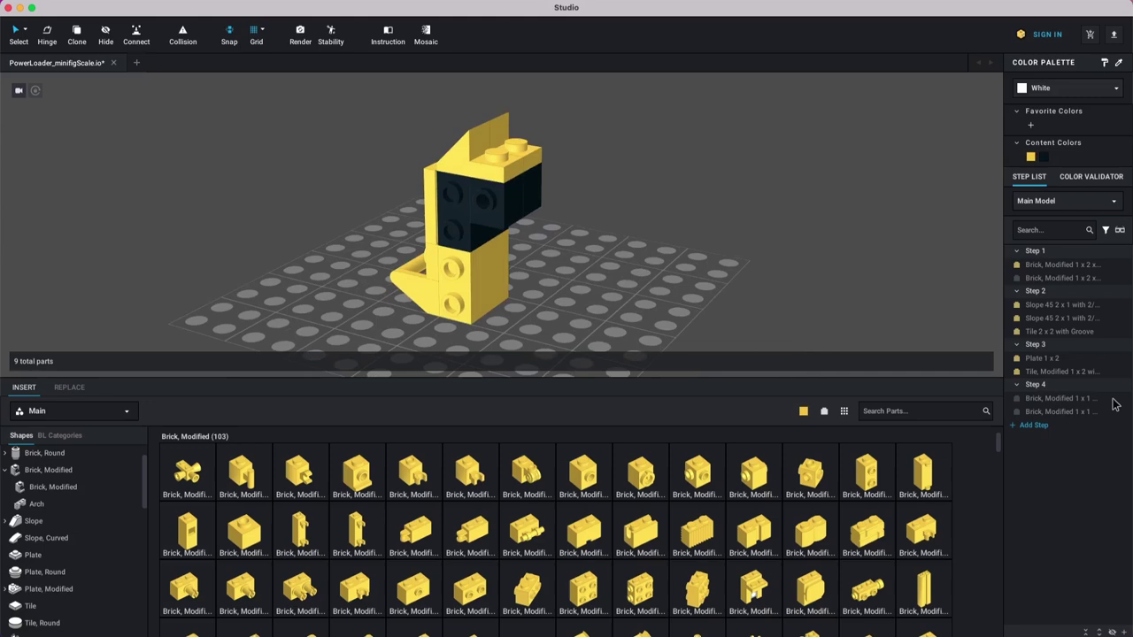
{"action": "left_click", "coordinate": [1049, 426]}
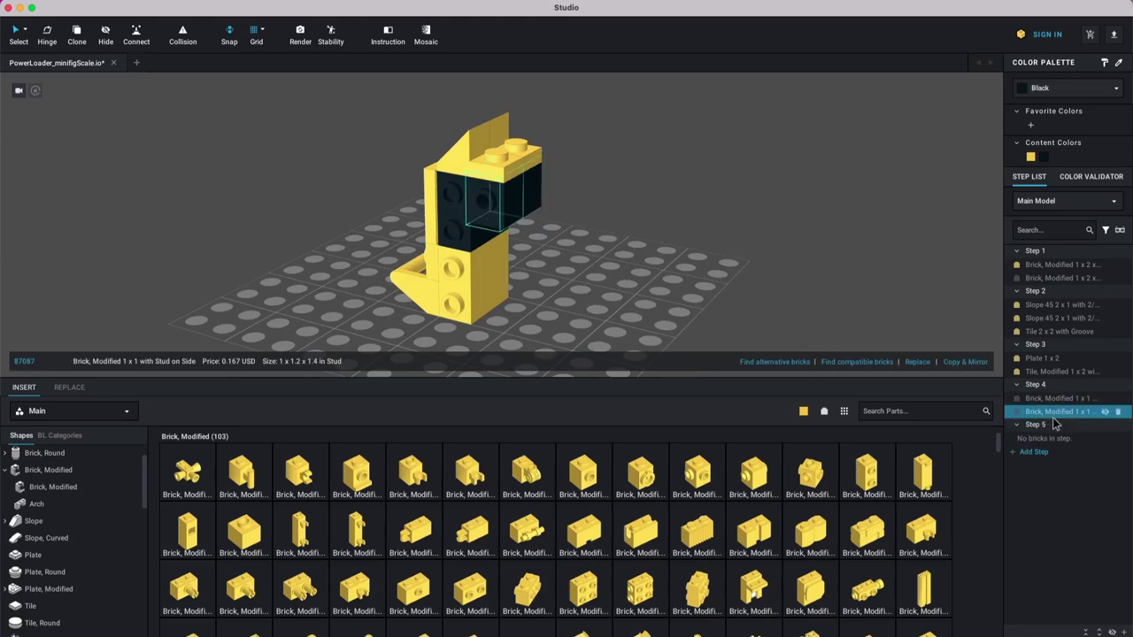
{"action": "left_click", "coordinate": [49, 555]}
{"action": "left_click_drag", "start_coordinate": [232, 481], "coordinate": [550, 290]}
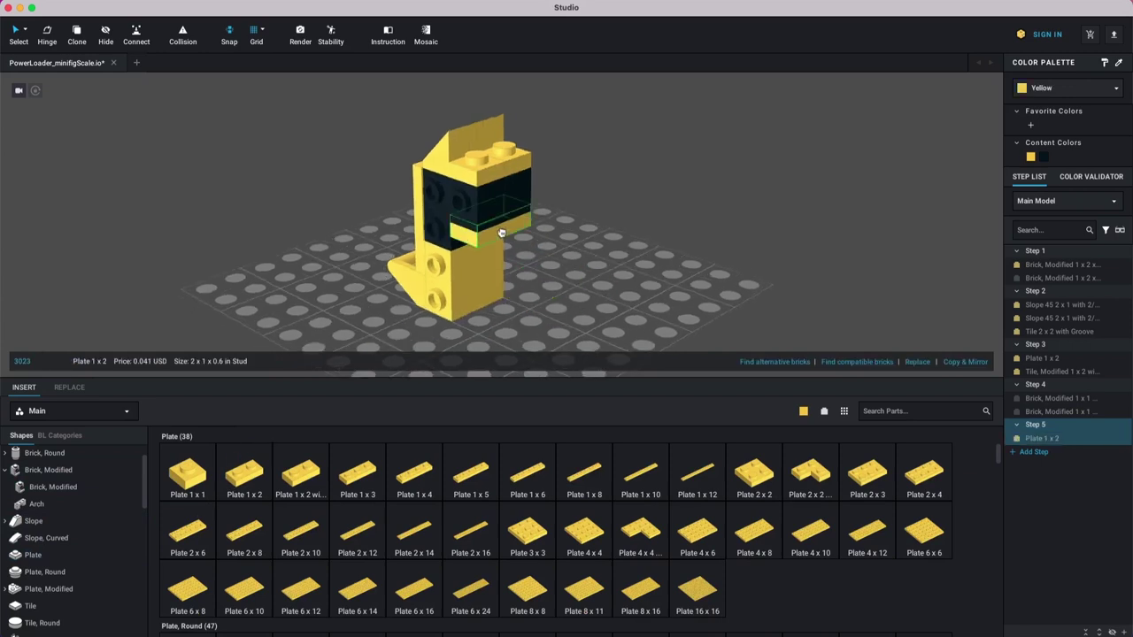
{"action": "left_click", "coordinate": [503, 234]}
{"action": "key", "text": "Escape"}
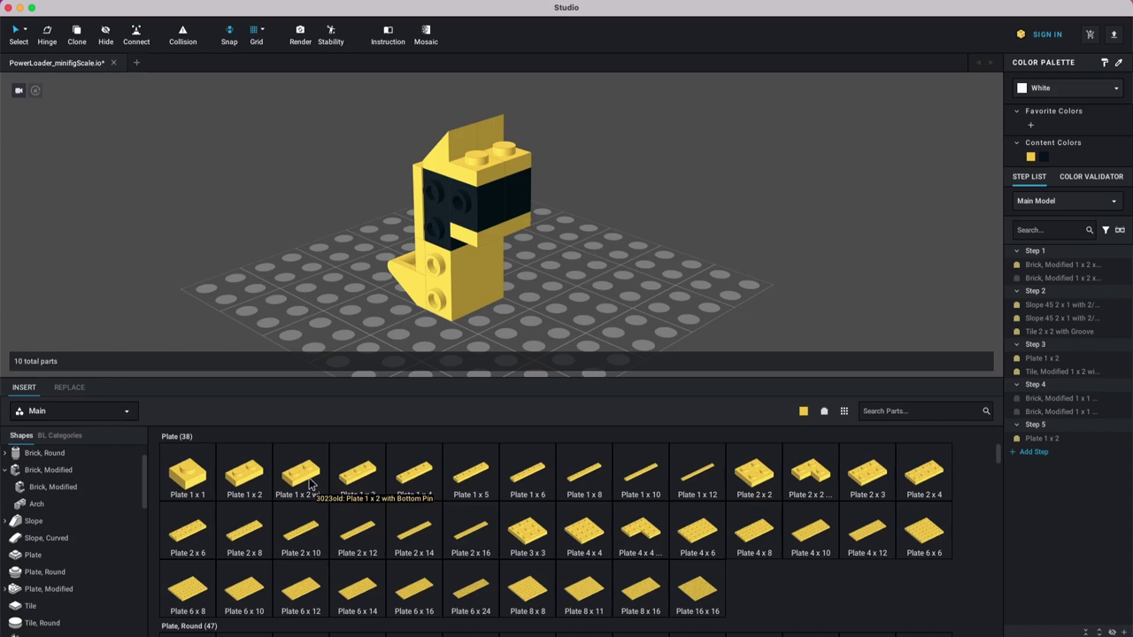
Step: Place a yellow Plate 1 x 2 with Bottom Pin and a regular Plate 1 x 2 upside down side by side next to the model
{"action": "left_click_drag", "start_coordinate": [306, 482], "coordinate": [598, 301]}
{"action": "key", "text": "Up"}
{"action": "key", "text": "Up"}
{"action": "right_click_drag", "start_coordinate": [598, 301], "coordinate": [607, 243]}
{"action": "key", "text": "super+d"}
{"action": "key", "text": "Escape"}
{"action": "left_click_drag", "start_coordinate": [232, 479], "coordinate": [594, 295]}
{"action": "left_click", "coordinate": [594, 295]}
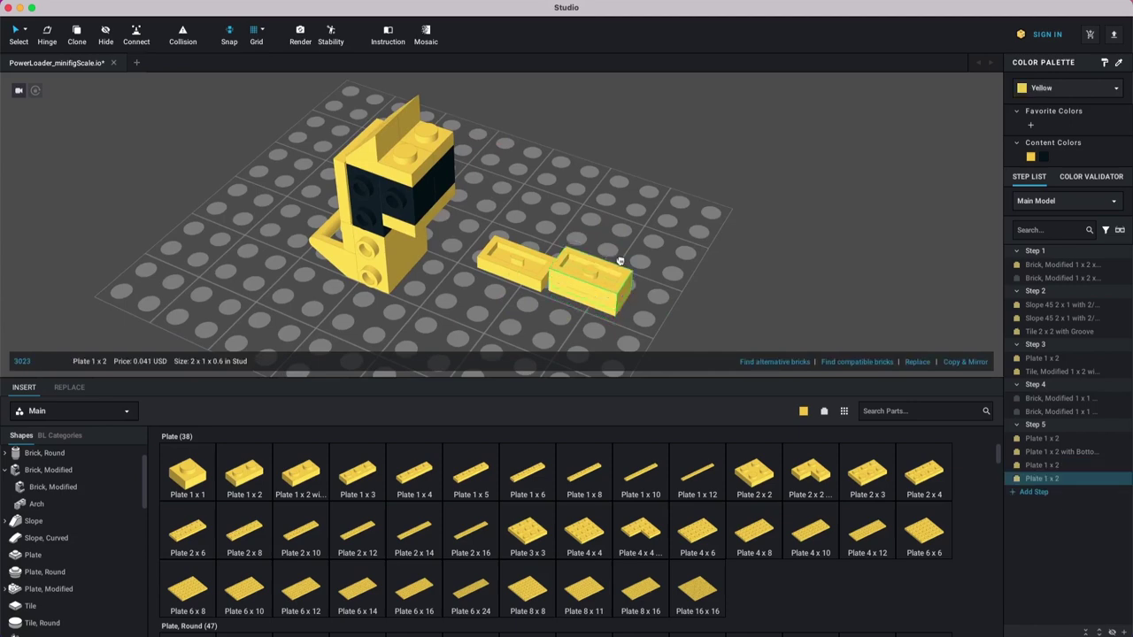
{"action": "key", "text": "Escape"}
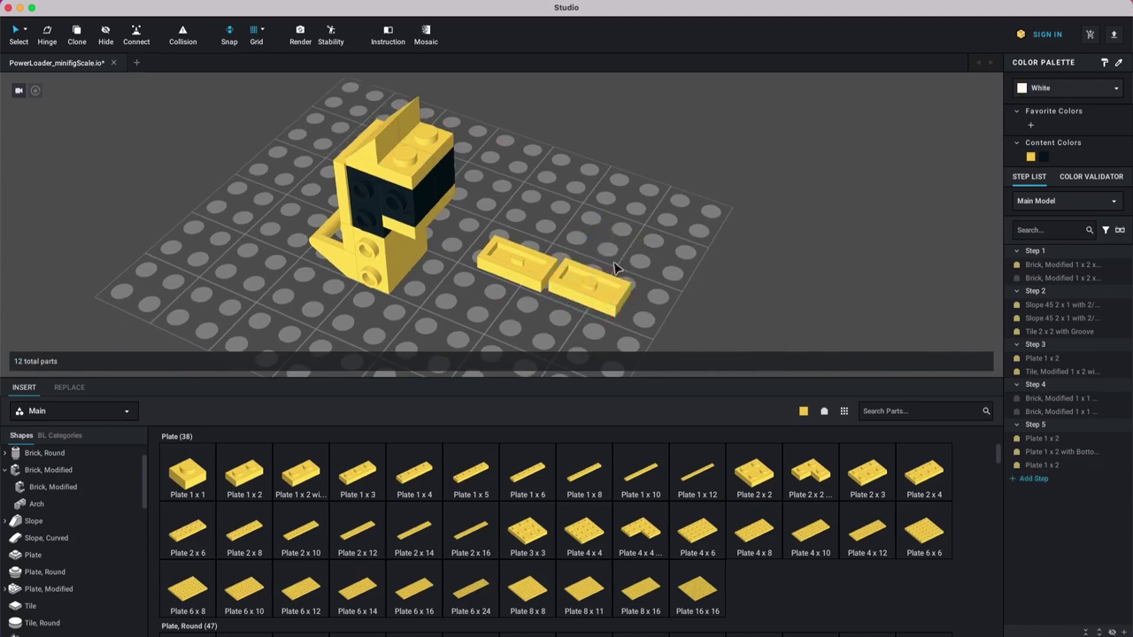
Step: Compare the part details of the two loose plates and delete the Plate 1 x 2 with Bottom Pin
{"action": "left_click", "coordinate": [505, 269]}
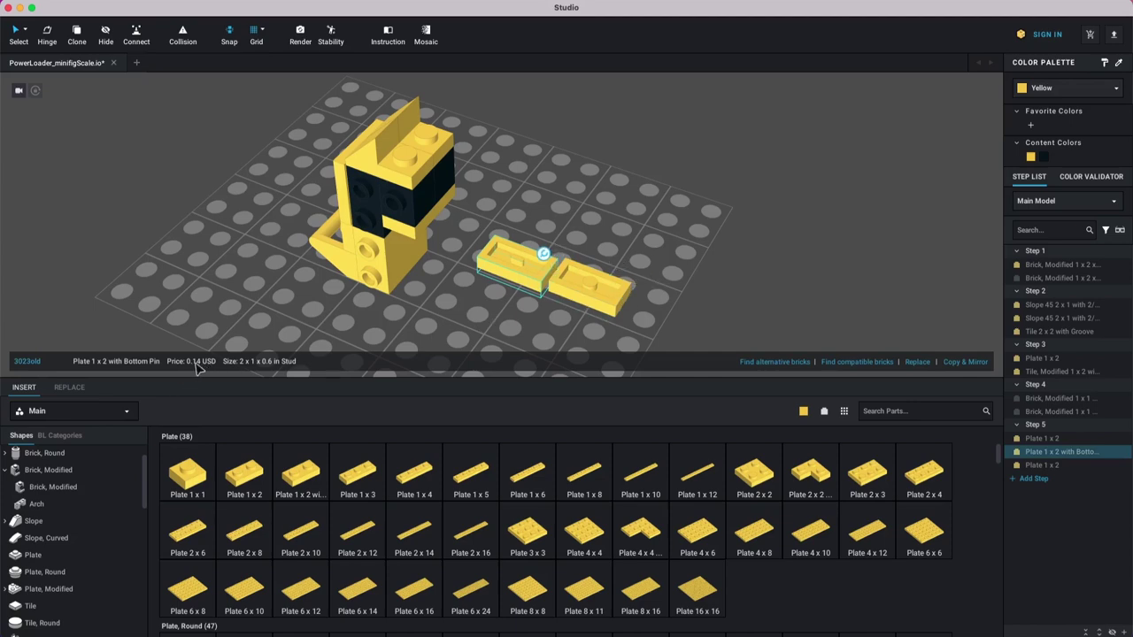
{"action": "left_click", "coordinate": [591, 292]}
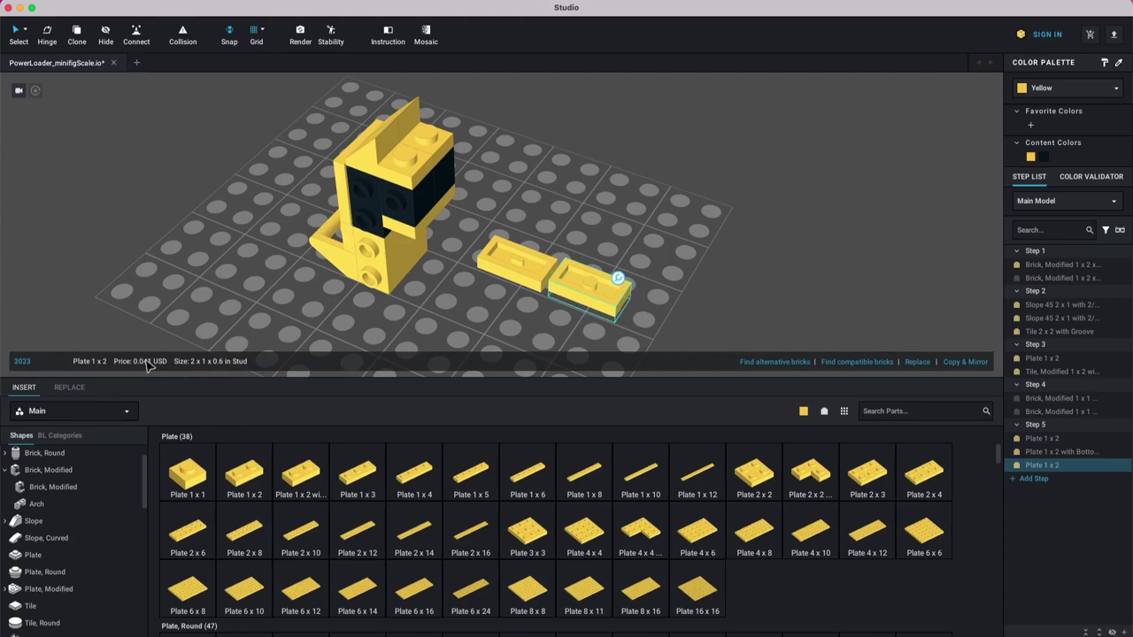
{"action": "left_click", "coordinate": [519, 267]}
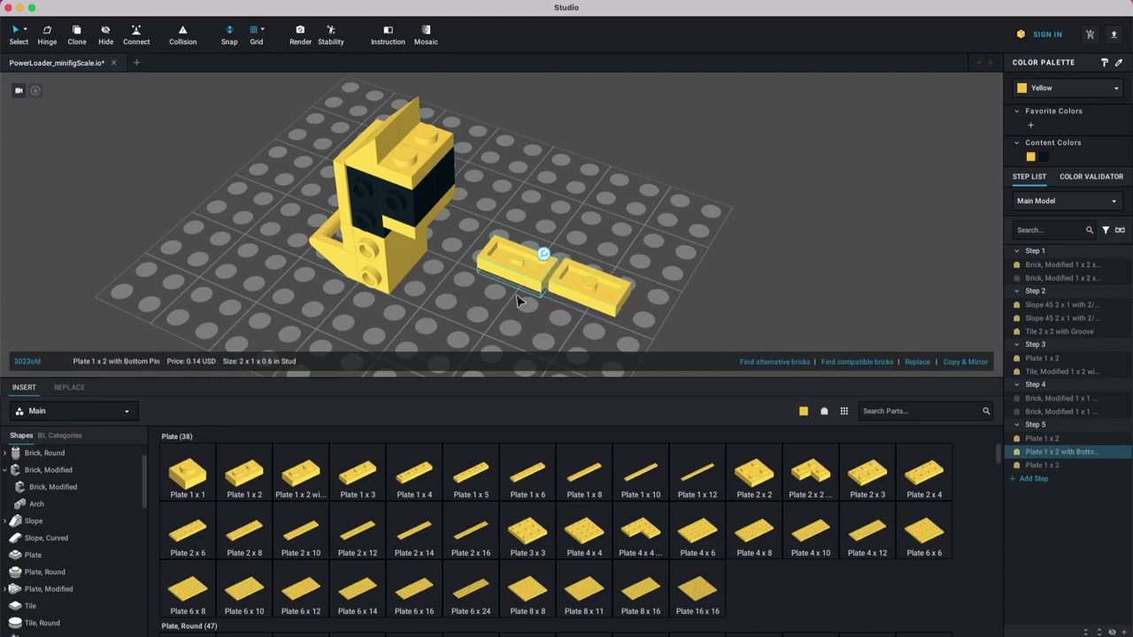
{"action": "left_click_drag", "start_coordinate": [525, 247], "coordinate": [522, 249]}
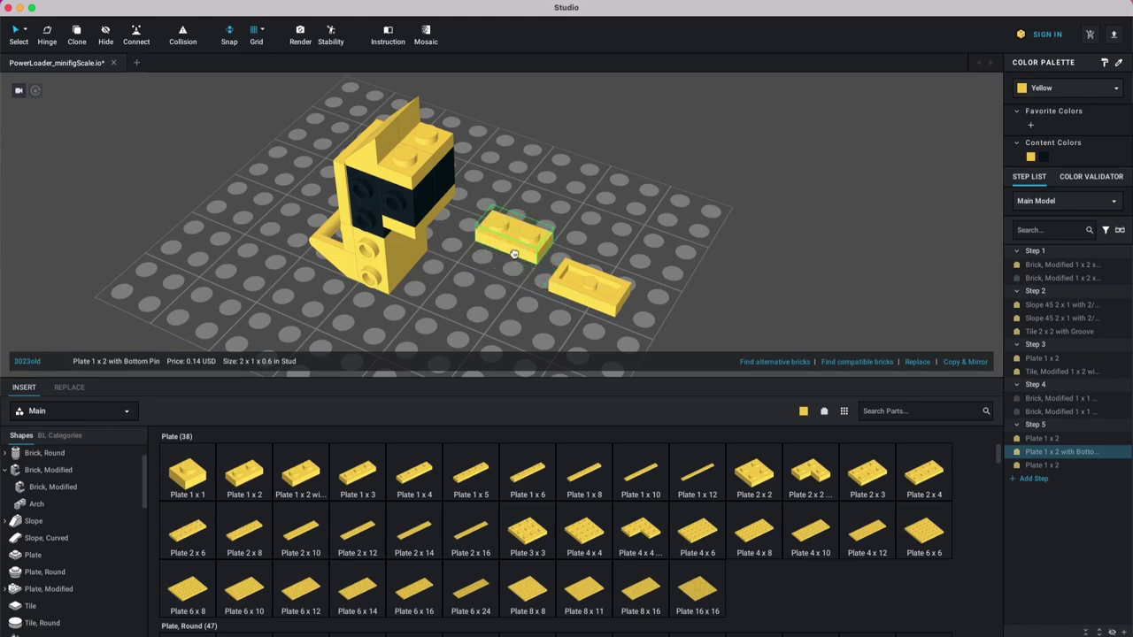
{"action": "key", "text": "Delete"}
Step: Attach the remaining loose Plate 1 x 2 to the model directly under the first Step 5 plate
{"action": "left_click_drag", "start_coordinate": [599, 292], "coordinate": [442, 230]}
{"action": "left_click", "coordinate": [529, 297]}
{"action": "right_click_drag", "start_coordinate": [486, 280], "coordinate": [416, 301]}
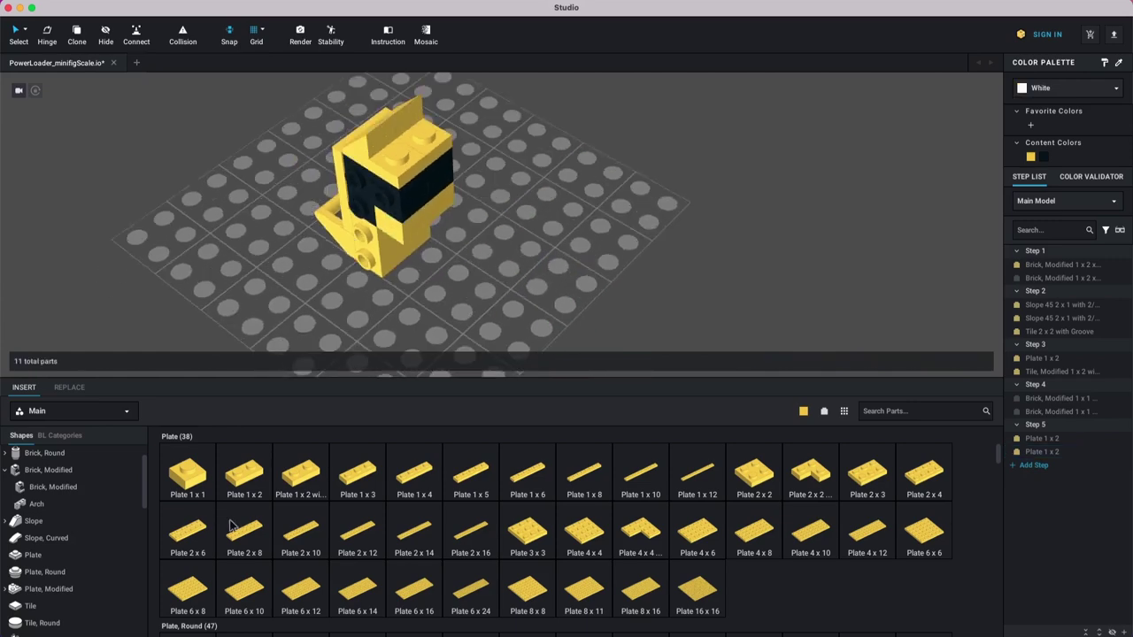
Step: Open the Brick parts category
{"action": "scroll", "coordinate": [70, 540], "scroll_direction": "down", "scroll_amount": 3}
{"action": "scroll", "coordinate": [75, 514], "scroll_direction": "up", "scroll_amount": 4}
{"action": "left_click", "coordinate": [73, 460]}
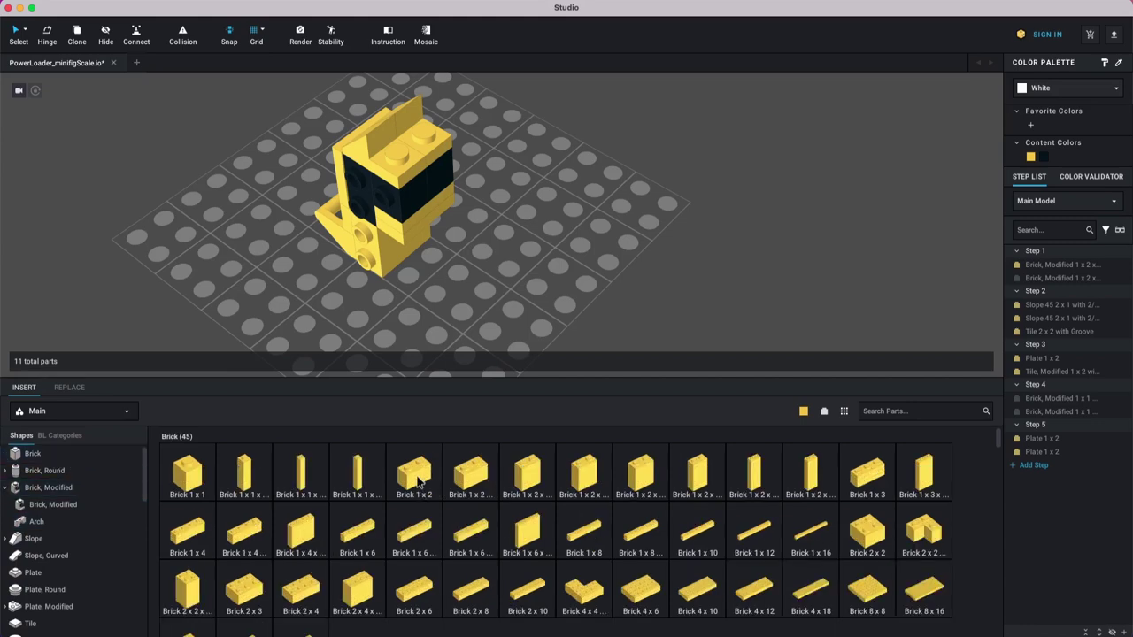
Step: Place a yellow Brick 1 x 2 without Bottom Tube upright on the grid beside the model
{"action": "left_click_drag", "start_coordinate": [479, 483], "coordinate": [534, 288]}
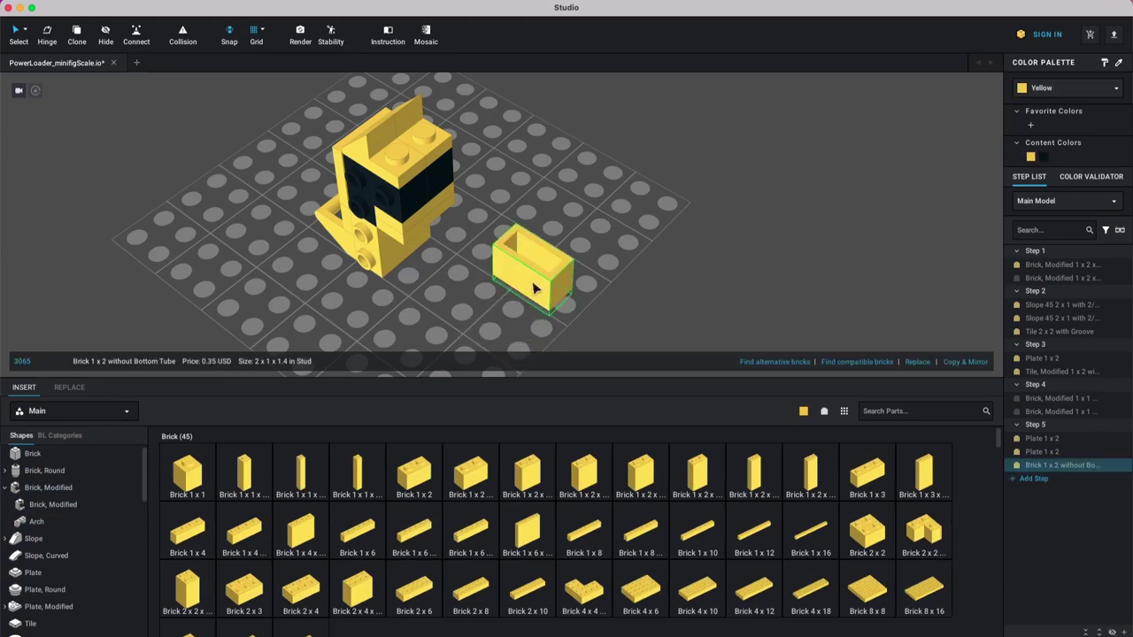
{"action": "key", "text": "Delete"}
{"action": "left_click_drag", "start_coordinate": [463, 481], "coordinate": [546, 252]}
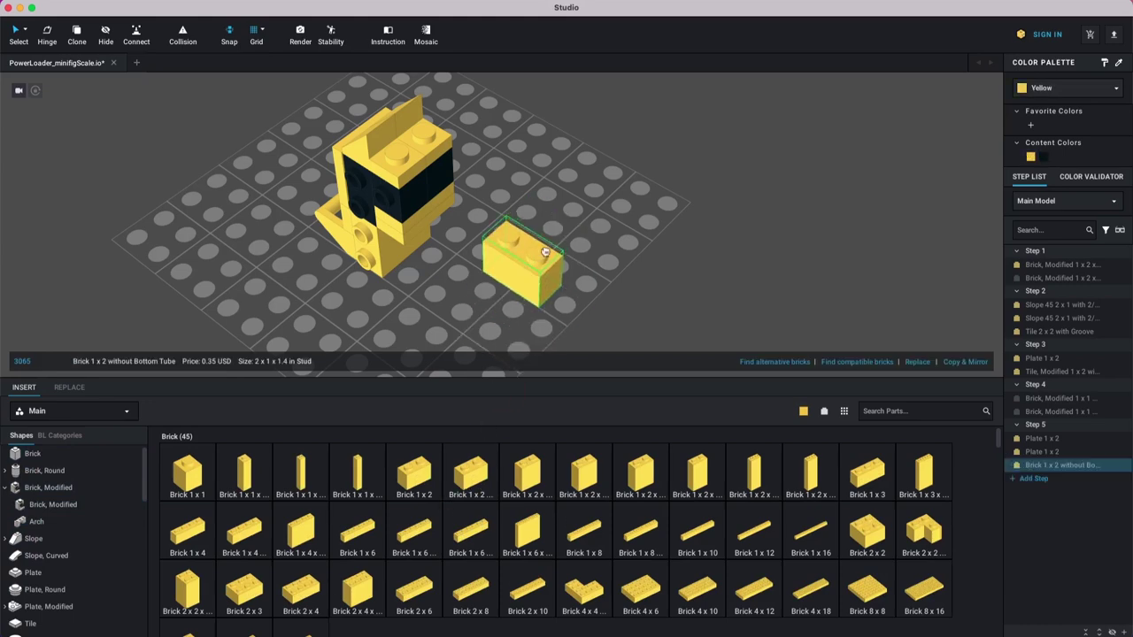
{"action": "left_click", "coordinate": [545, 252]}
{"action": "right_click_drag", "start_coordinate": [567, 252], "coordinate": [587, 271]}
{"action": "key", "text": "Escape"}
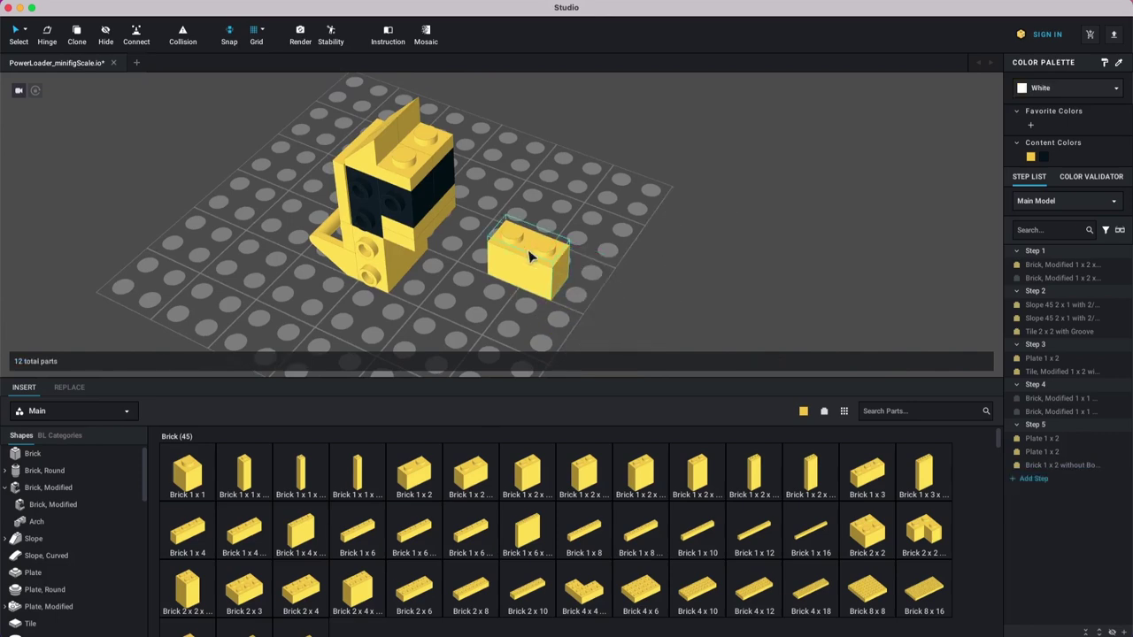
Step: Turn the loose Brick 1 x 2 without Bottom Tube over to inspect its underside, and delete it
{"action": "left_click_drag", "start_coordinate": [538, 271], "coordinate": [576, 292]}
{"action": "key", "text": "Up"}
{"action": "key", "text": "Up"}
{"action": "right_click_drag", "start_coordinate": [572, 289], "coordinate": [571, 311]}
{"action": "key", "text": "Down"}
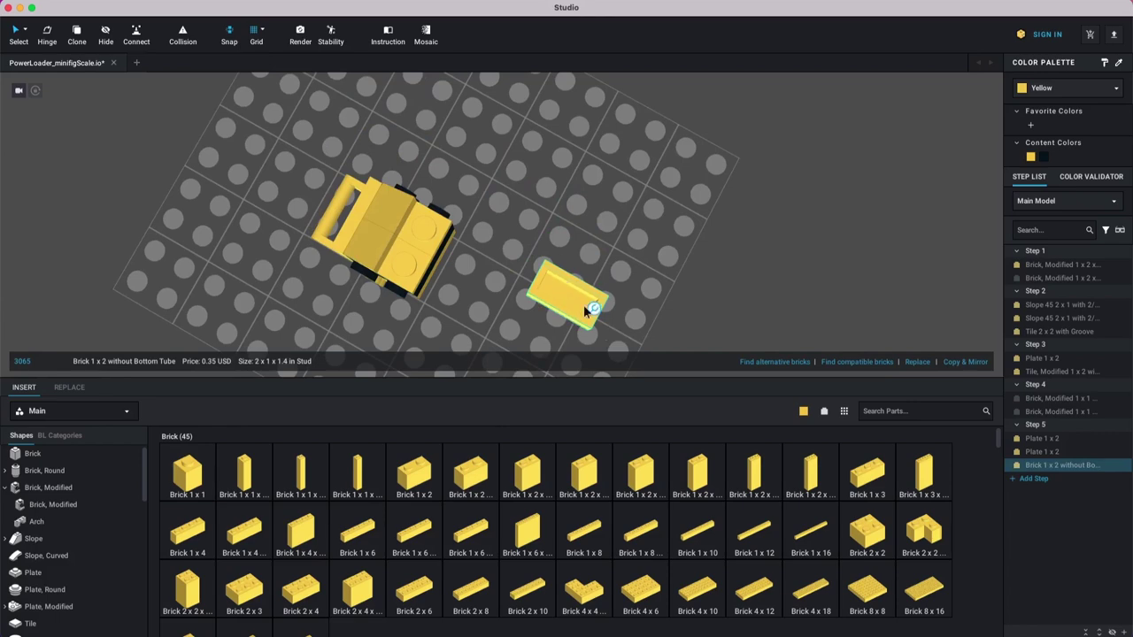
{"action": "right_click_drag", "start_coordinate": [642, 295], "coordinate": [571, 290]}
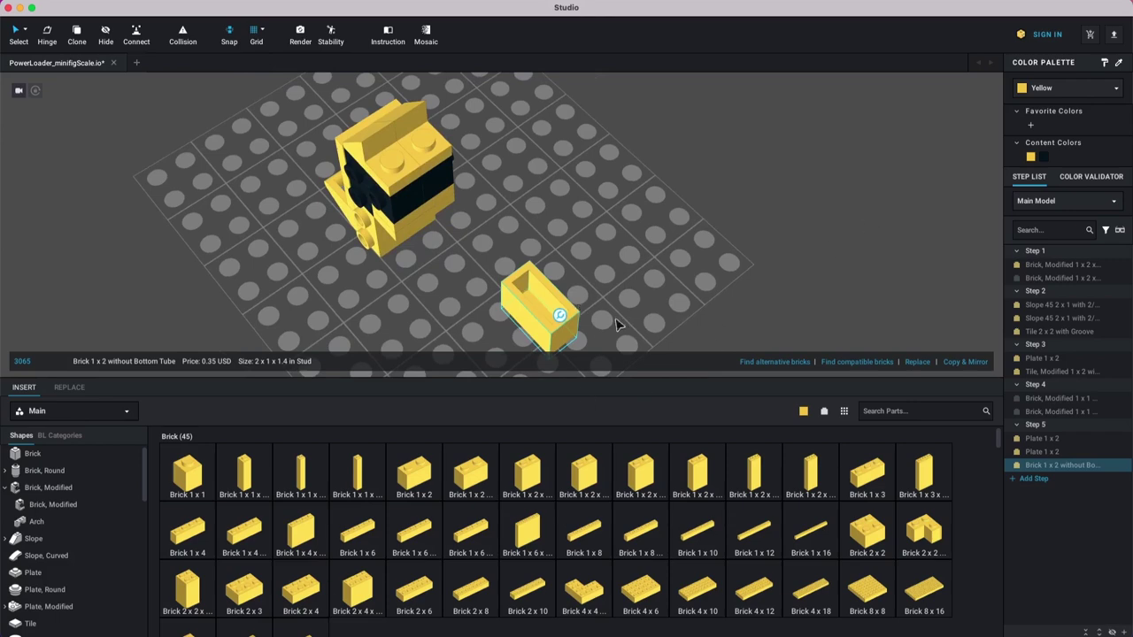
{"action": "key", "text": "Delete"}
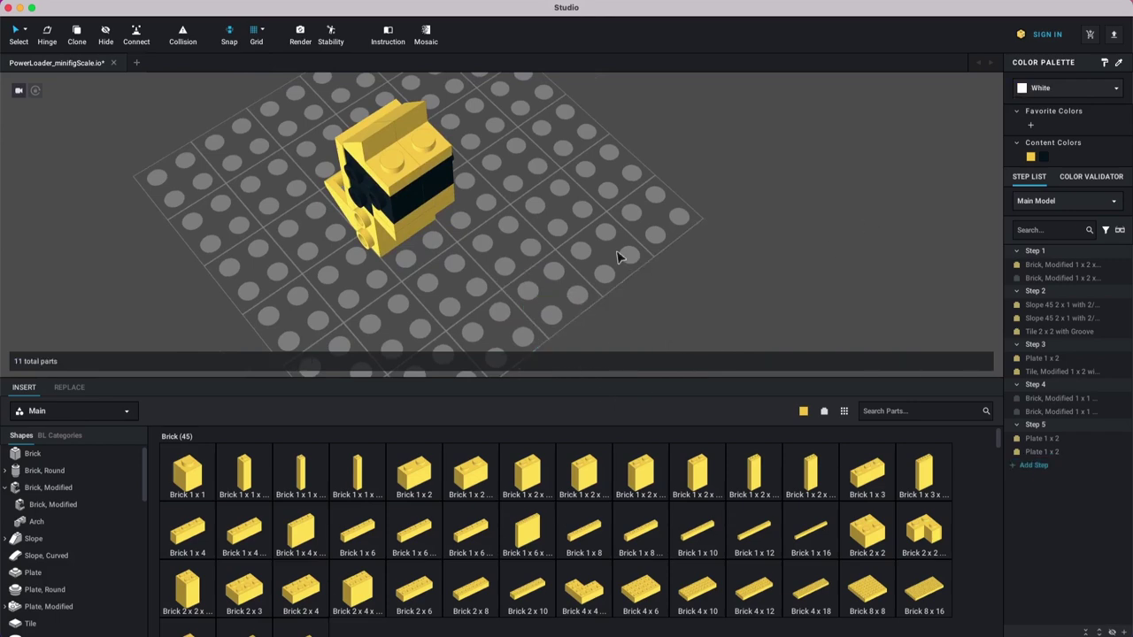
Step: Hide Brick 1 x 2 without Bottom Tube from the parts library and stop the hidden-part alert from showing again
{"action": "right_click_drag", "start_coordinate": [535, 262], "coordinate": [542, 259]}
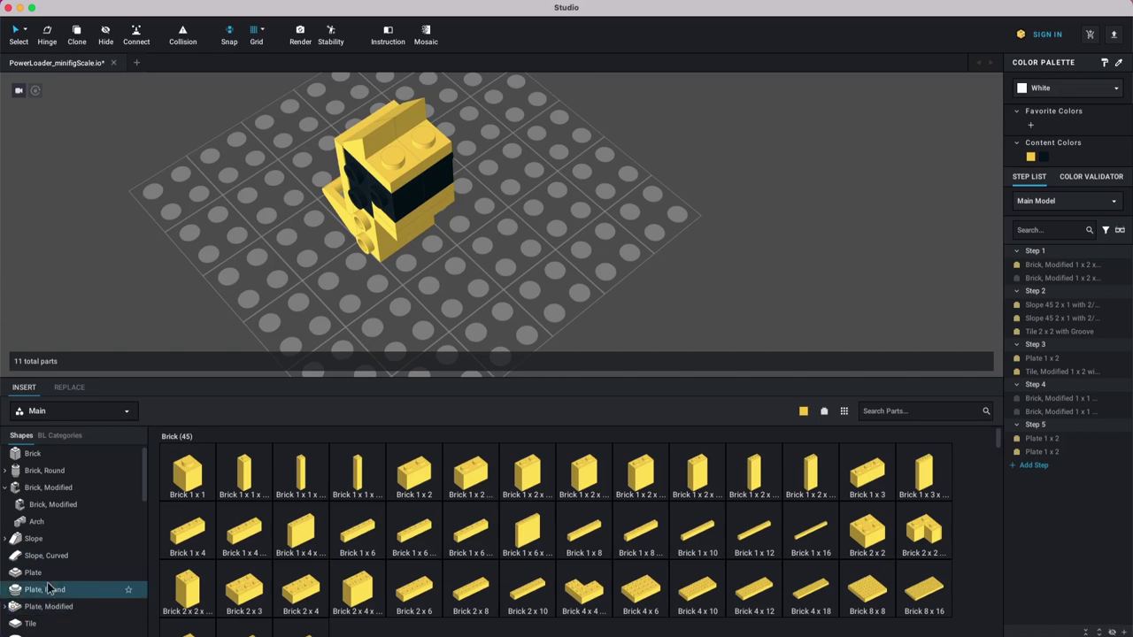
{"action": "scroll", "coordinate": [53, 576], "scroll_direction": "down", "scroll_amount": 1}
{"action": "scroll", "coordinate": [472, 512], "scroll_direction": "up", "scroll_amount": 1}
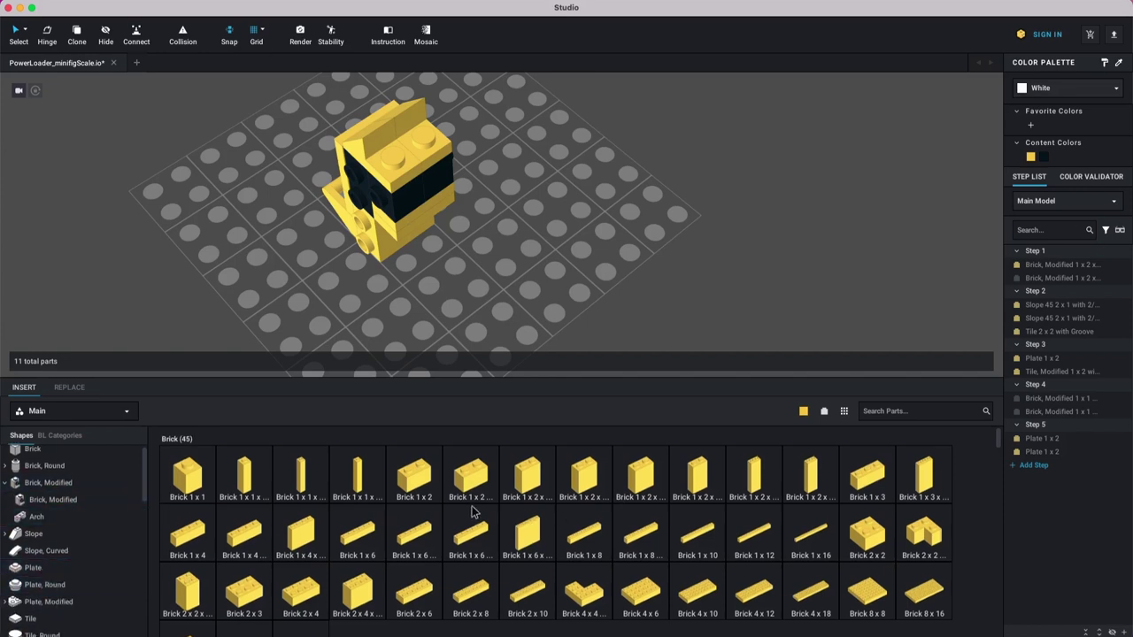
{"action": "right_click", "coordinate": [482, 478]}
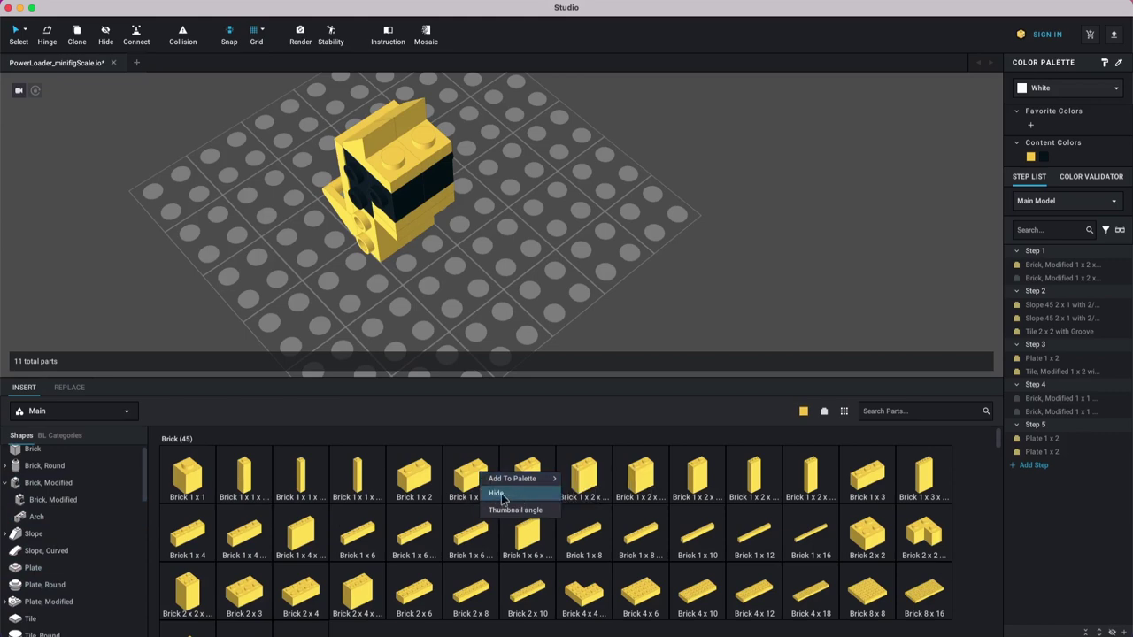
{"action": "left_click", "coordinate": [517, 494]}
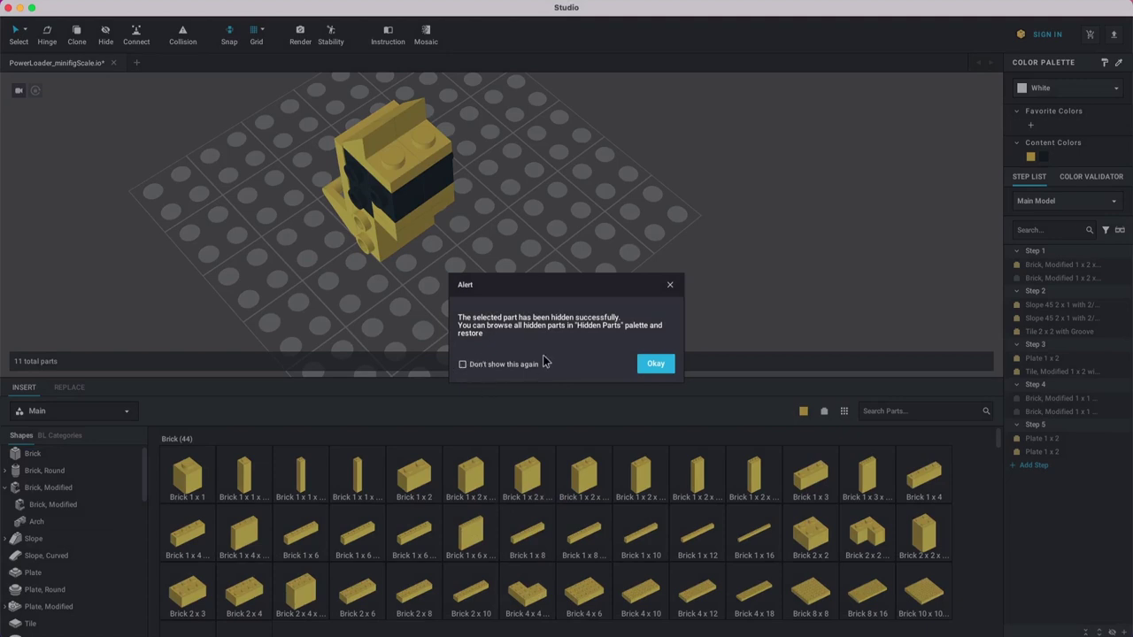
{"action": "left_click", "coordinate": [462, 365]}
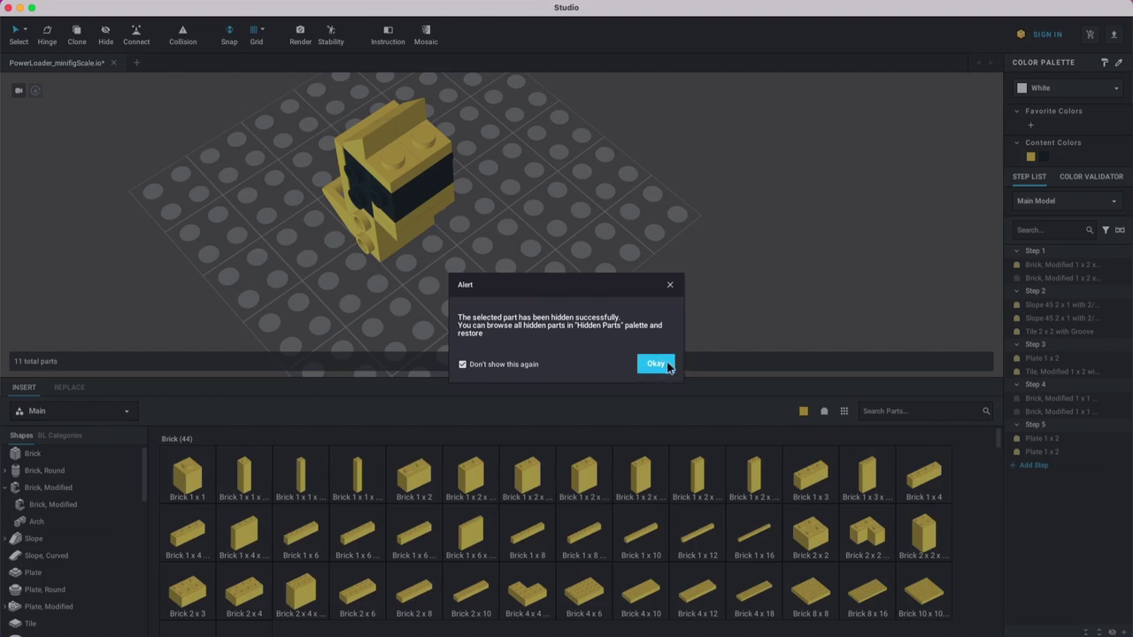
{"action": "left_click", "coordinate": [659, 363]}
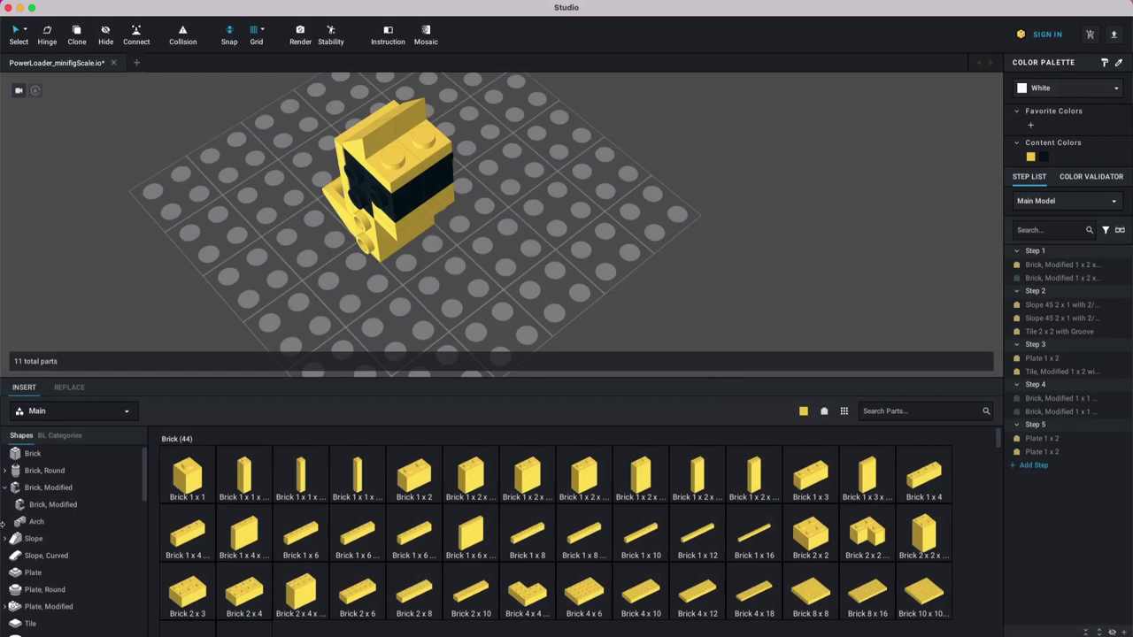
Step: Look through the parts library's shape categories and check the replacement view for bricks
{"action": "scroll", "coordinate": [84, 558], "scroll_direction": "down", "scroll_amount": 5}
{"action": "scroll", "coordinate": [102, 522], "scroll_direction": "down", "scroll_amount": 5}
{"action": "scroll", "coordinate": [106, 540], "scroll_direction": "up", "scroll_amount": 10}
{"action": "left_click", "coordinate": [69, 389]}
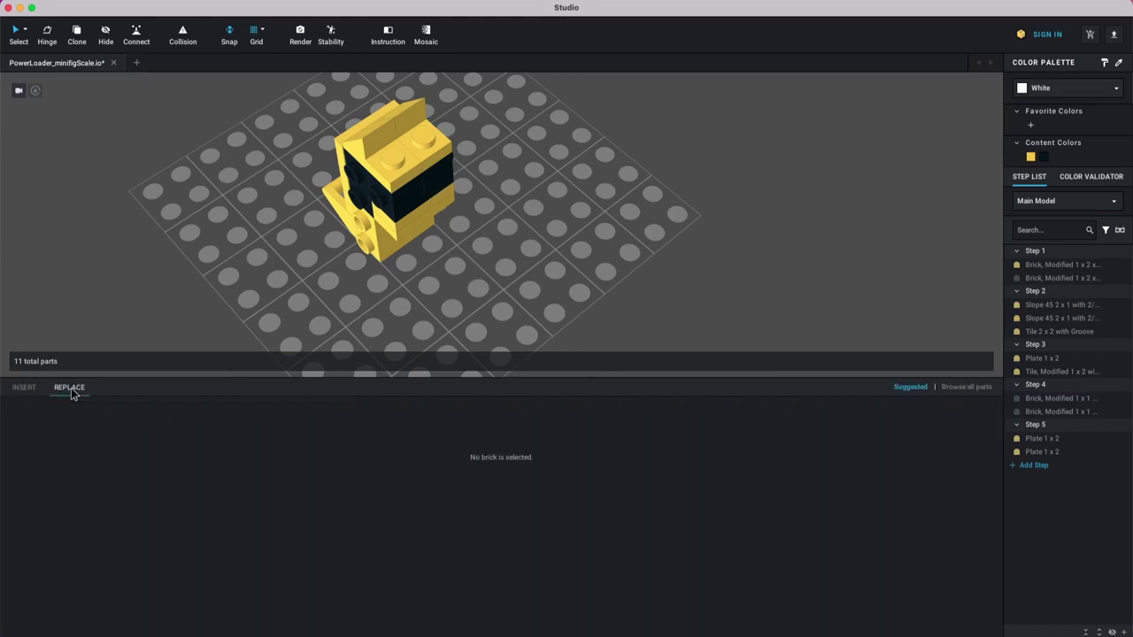
{"action": "left_click", "coordinate": [21, 389]}
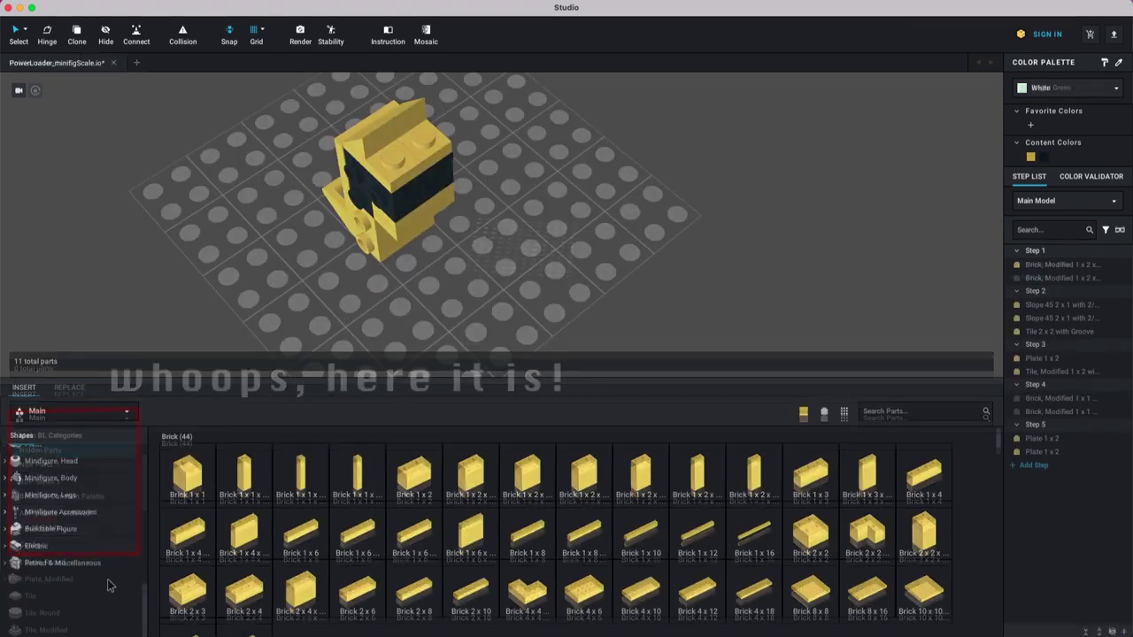
{"action": "scroll", "coordinate": [91, 567], "scroll_direction": "down", "scroll_amount": 5}
{"action": "scroll", "coordinate": [91, 572], "scroll_direction": "up", "scroll_amount": 8}
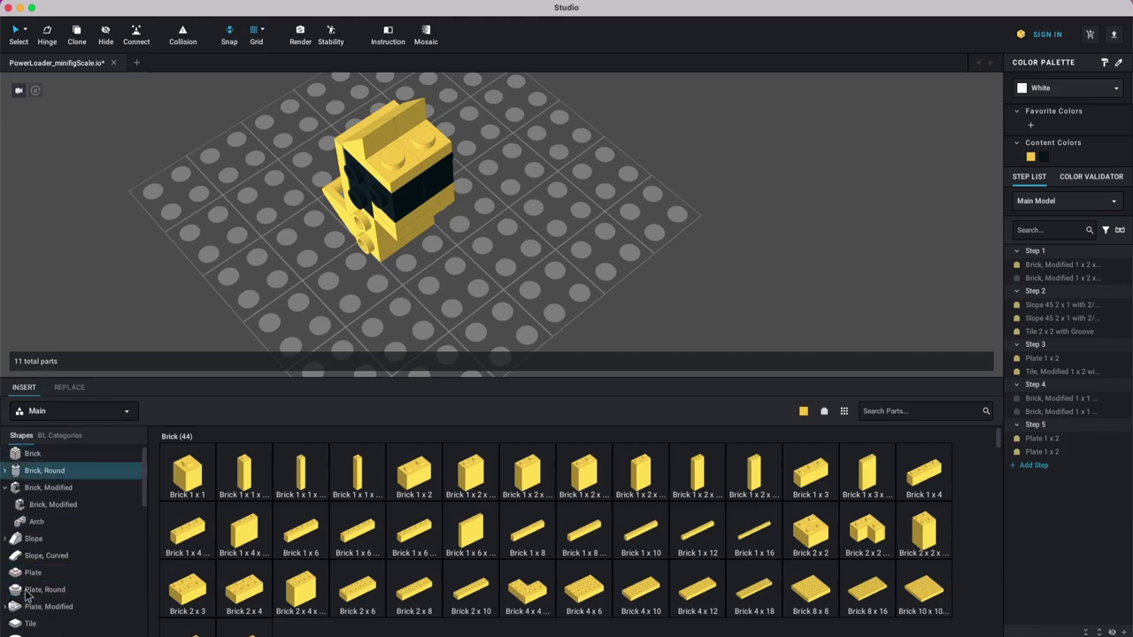
{"action": "scroll", "coordinate": [68, 571], "scroll_direction": "down", "scroll_amount": 6}
{"action": "scroll", "coordinate": [68, 570], "scroll_direction": "down", "scroll_amount": 3}
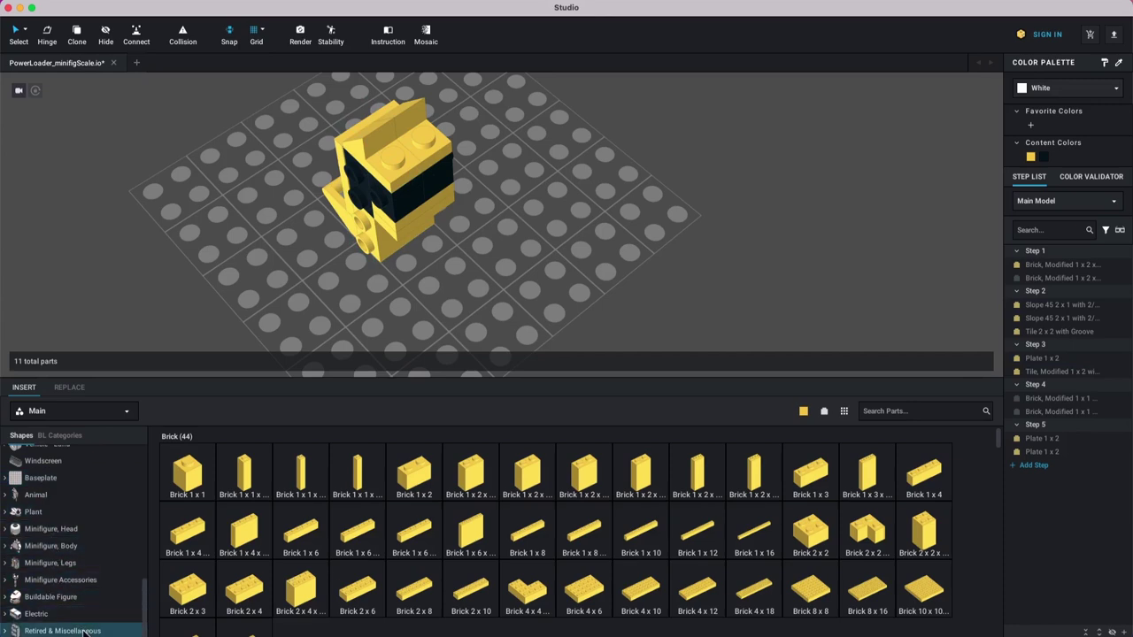
Step: Examine the Retired & Miscellaneous subcategories, collapse them and look back through the other part categories
{"action": "left_click", "coordinate": [40, 631]}
{"action": "scroll", "coordinate": [89, 602], "scroll_direction": "down", "scroll_amount": 3}
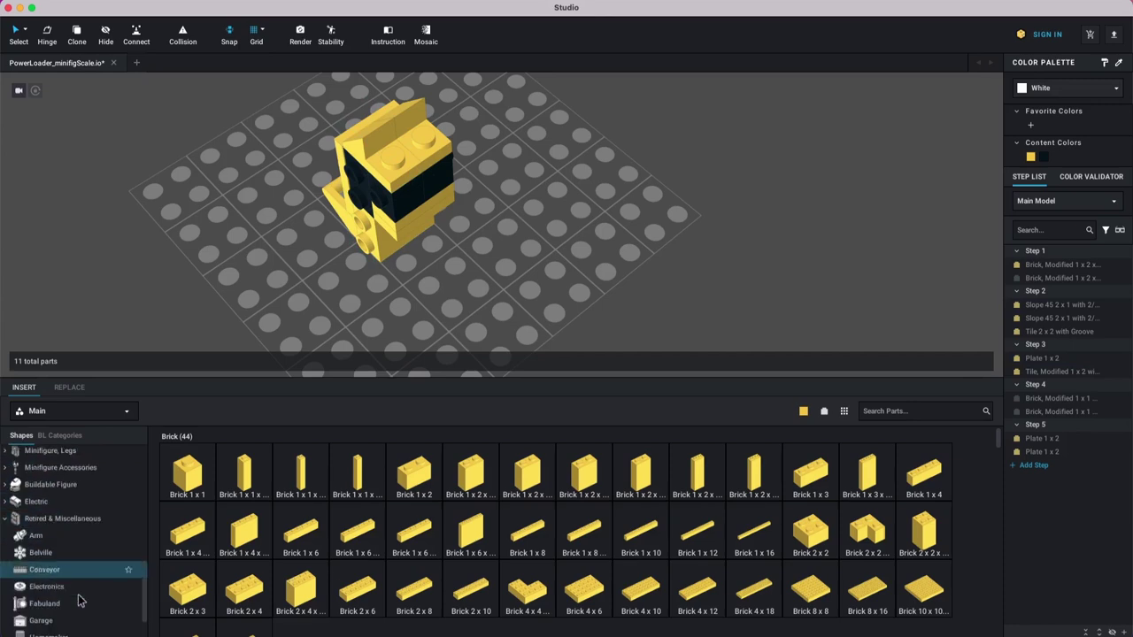
{"action": "scroll", "coordinate": [76, 620], "scroll_direction": "up", "scroll_amount": 3}
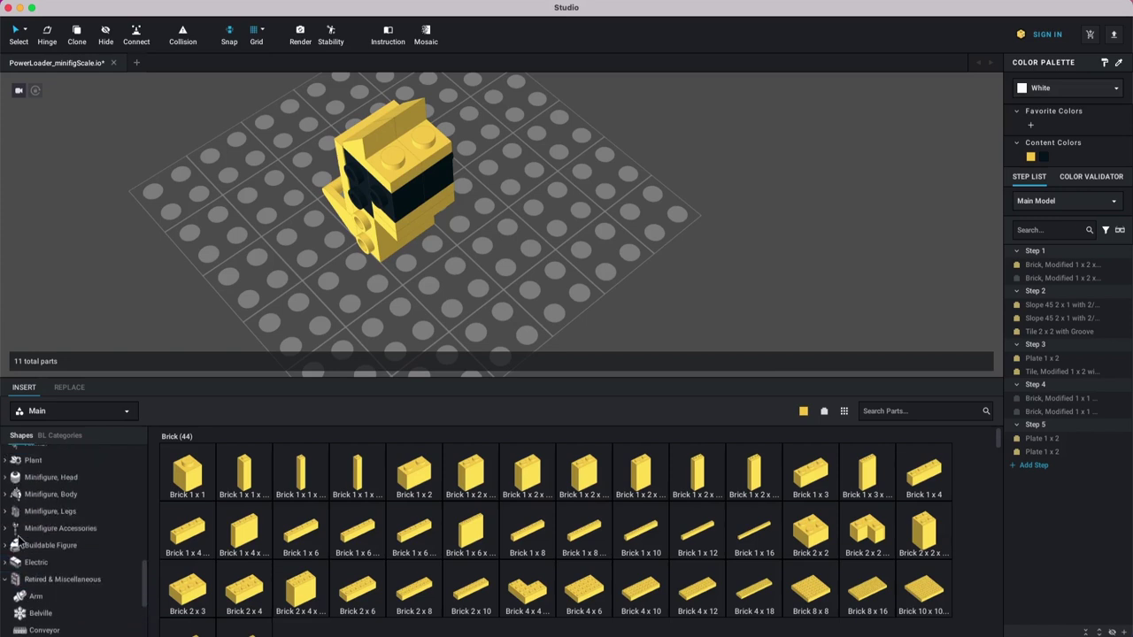
{"action": "scroll", "coordinate": [71, 576], "scroll_direction": "down", "scroll_amount": 3}
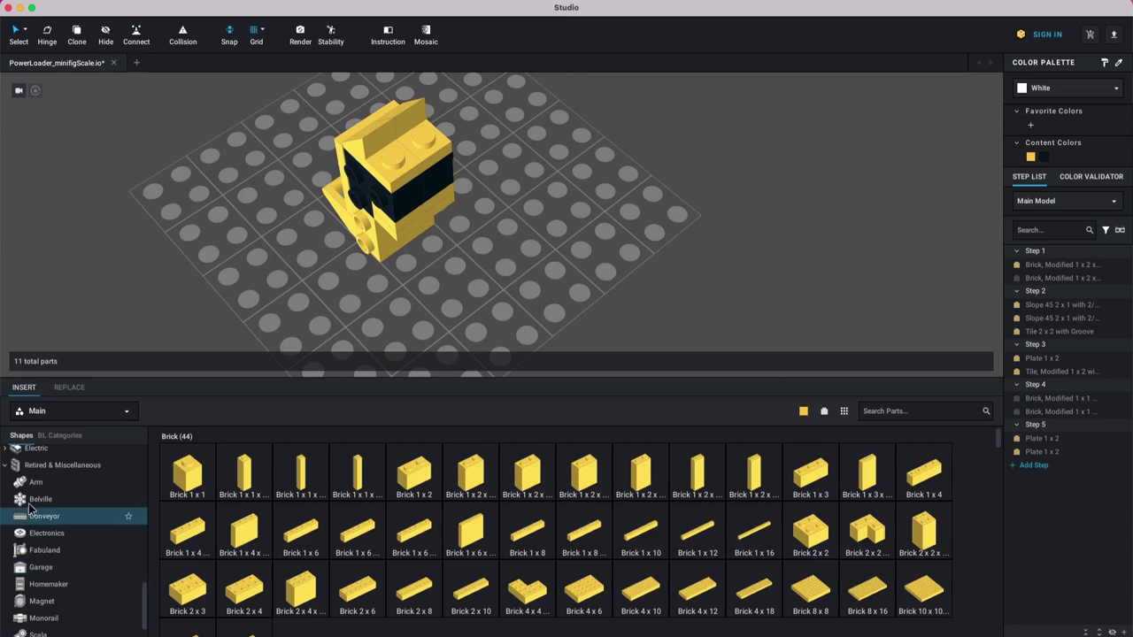
{"action": "left_click", "coordinate": [7, 472]}
{"action": "scroll", "coordinate": [80, 531], "scroll_direction": "up", "scroll_amount": 3}
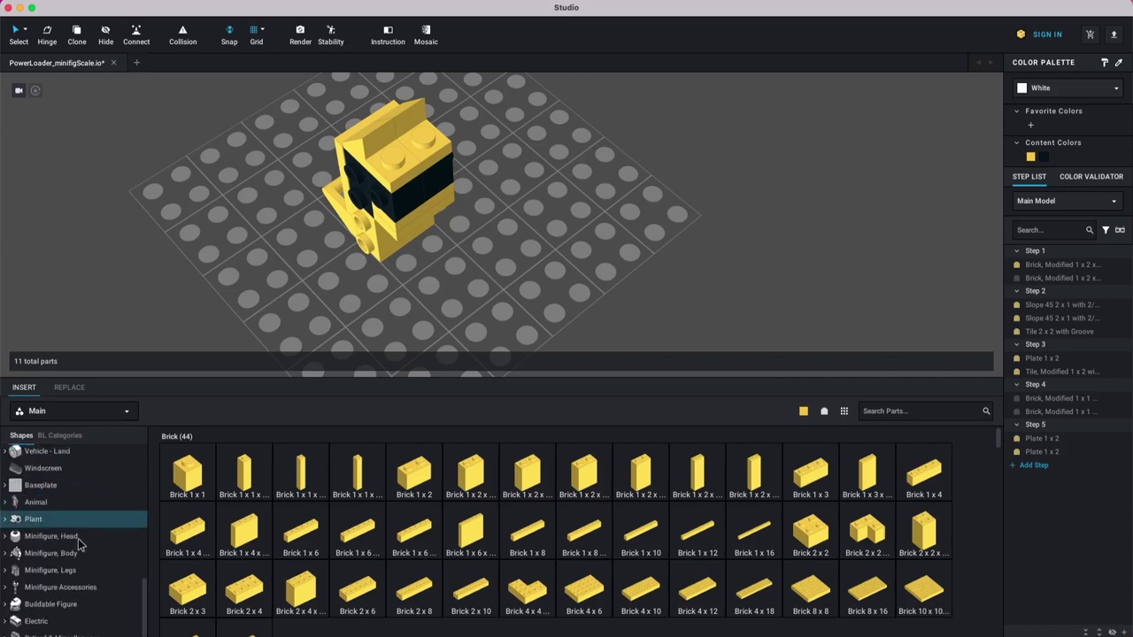
{"action": "scroll", "coordinate": [99, 561], "scroll_direction": "up", "scroll_amount": 5}
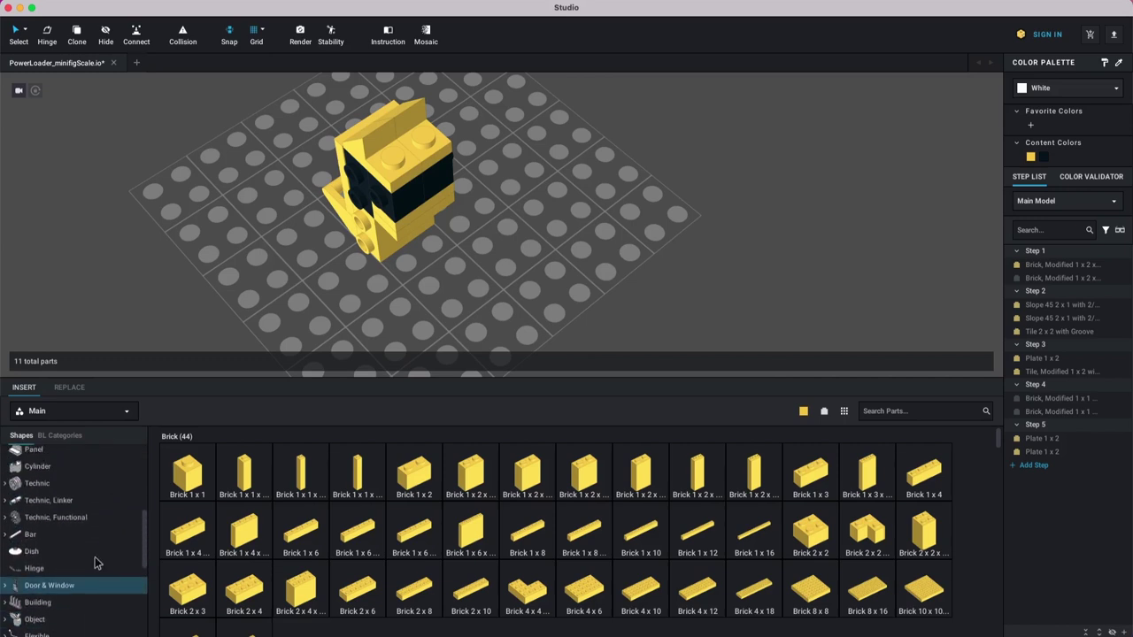
Step: Recolor both Plate 1 x 2 parts in Step 5 to Black and clear the selection
{"action": "right_click_drag", "start_coordinate": [450, 309], "coordinate": [470, 252]}
{"action": "left_click", "coordinate": [431, 228]}
{"action": "left_click", "coordinate": [430, 235], "text": "shift"}
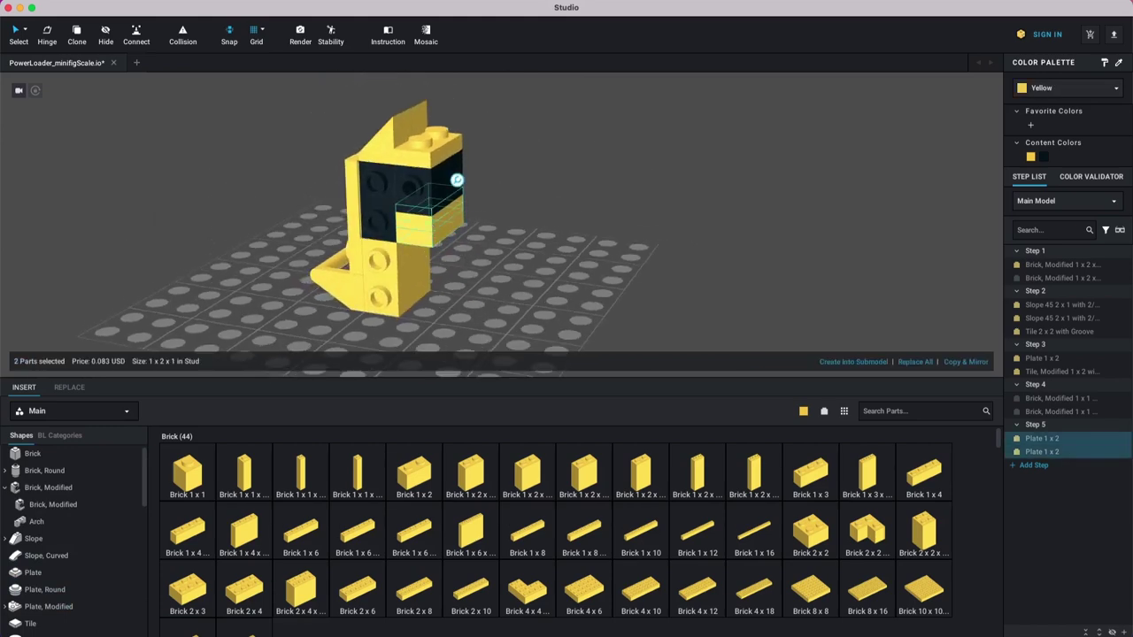
{"action": "left_click", "coordinate": [1045, 156]}
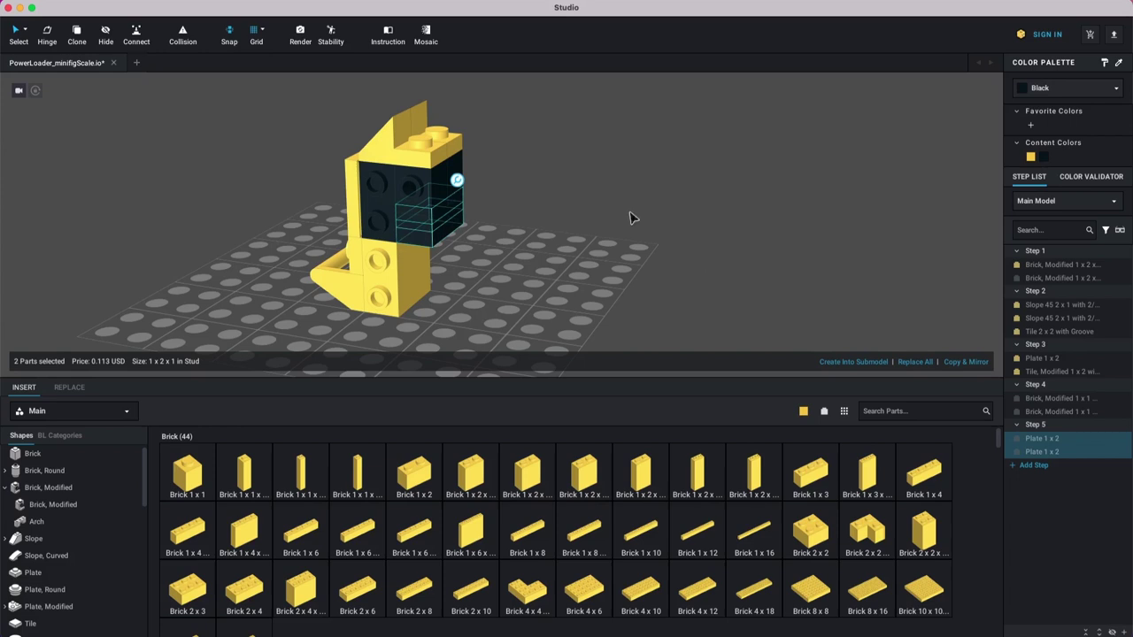
{"action": "left_click", "coordinate": [630, 218]}
{"action": "left_click", "coordinate": [1058, 371]}
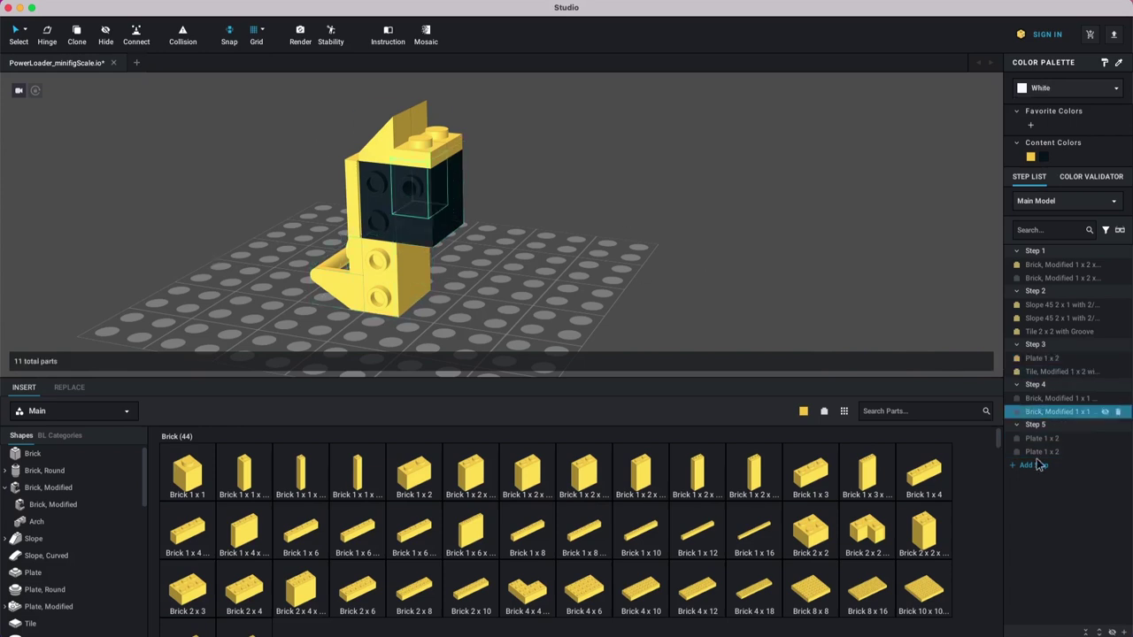
{"action": "left_click", "coordinate": [428, 230]}
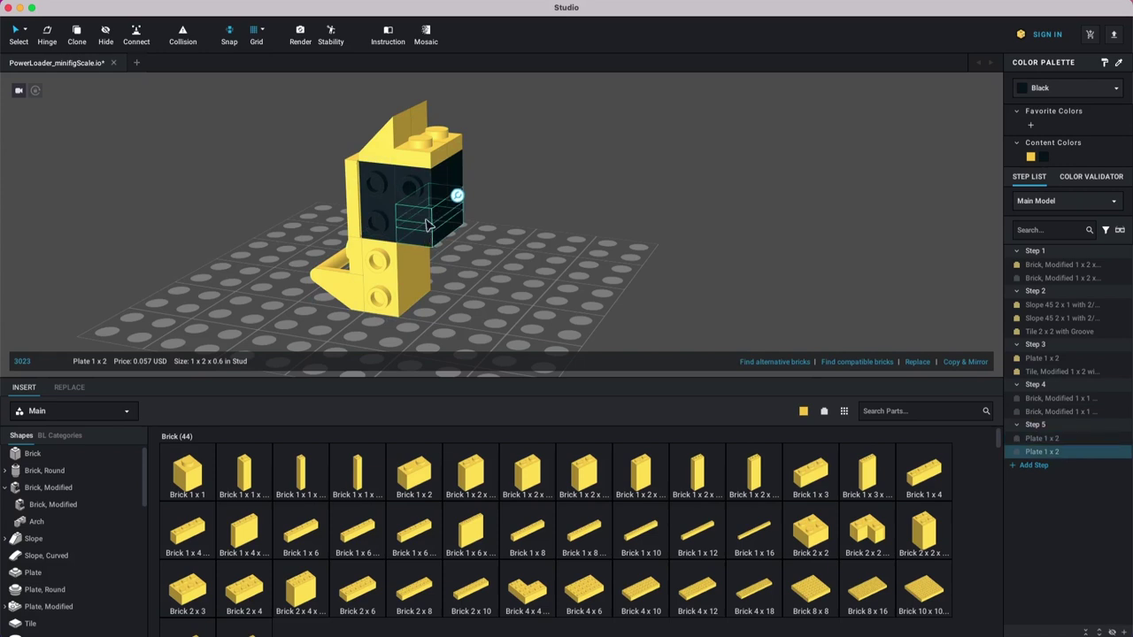
{"action": "left_click", "coordinate": [540, 244]}
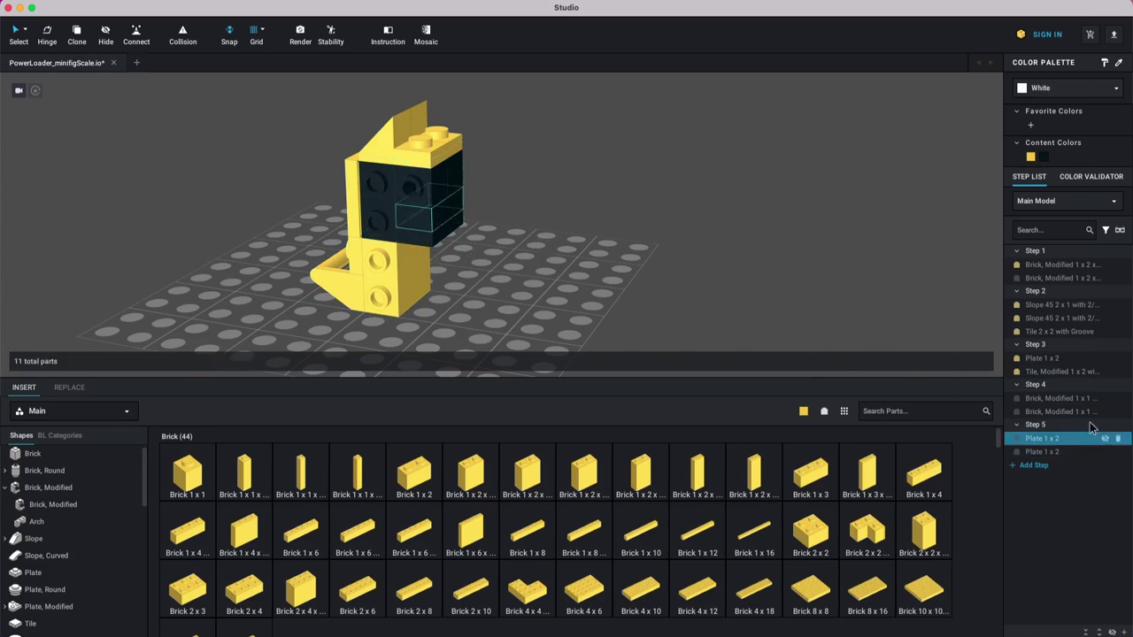
Step: Turn on the step-by-step view and compare the model at Step 4 and Step 5
{"action": "left_click", "coordinate": [1119, 230]}
{"action": "left_click", "coordinate": [1058, 372]}
{"action": "left_click", "coordinate": [1052, 386]}
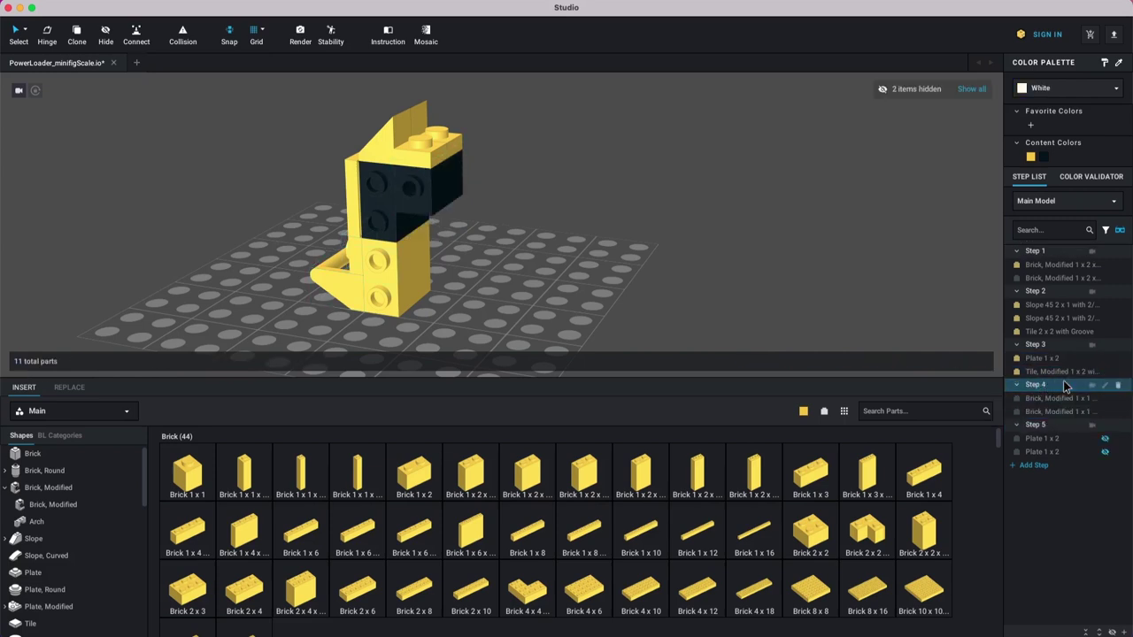
{"action": "left_click", "coordinate": [1035, 413]}
{"action": "left_click", "coordinate": [1036, 425]}
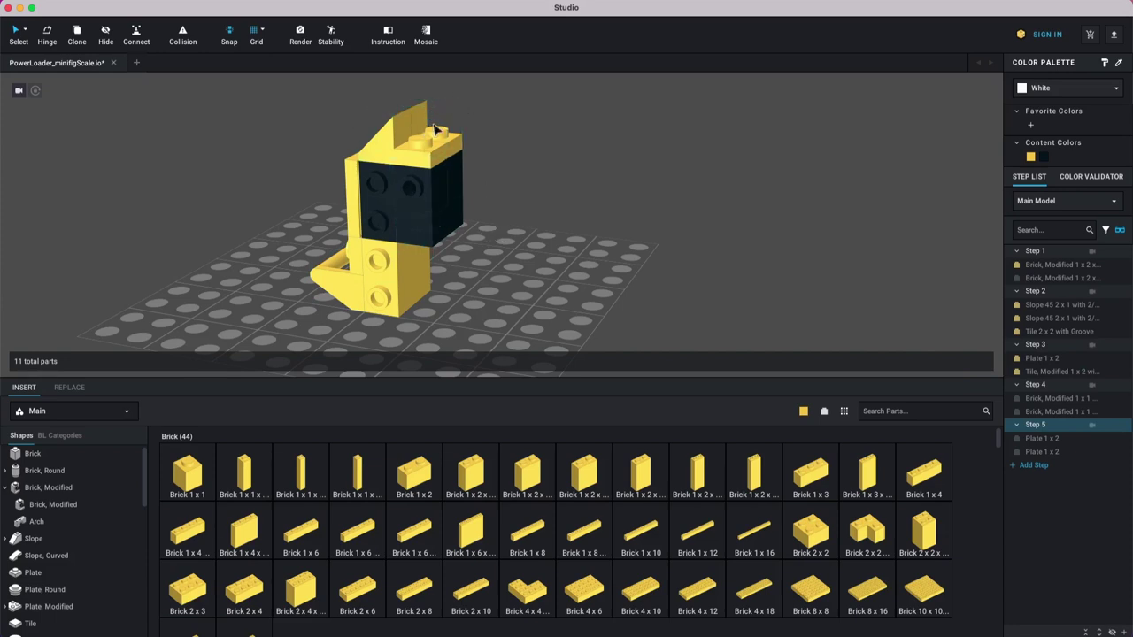
{"action": "right_click_drag", "start_coordinate": [486, 254], "coordinate": [451, 232]}
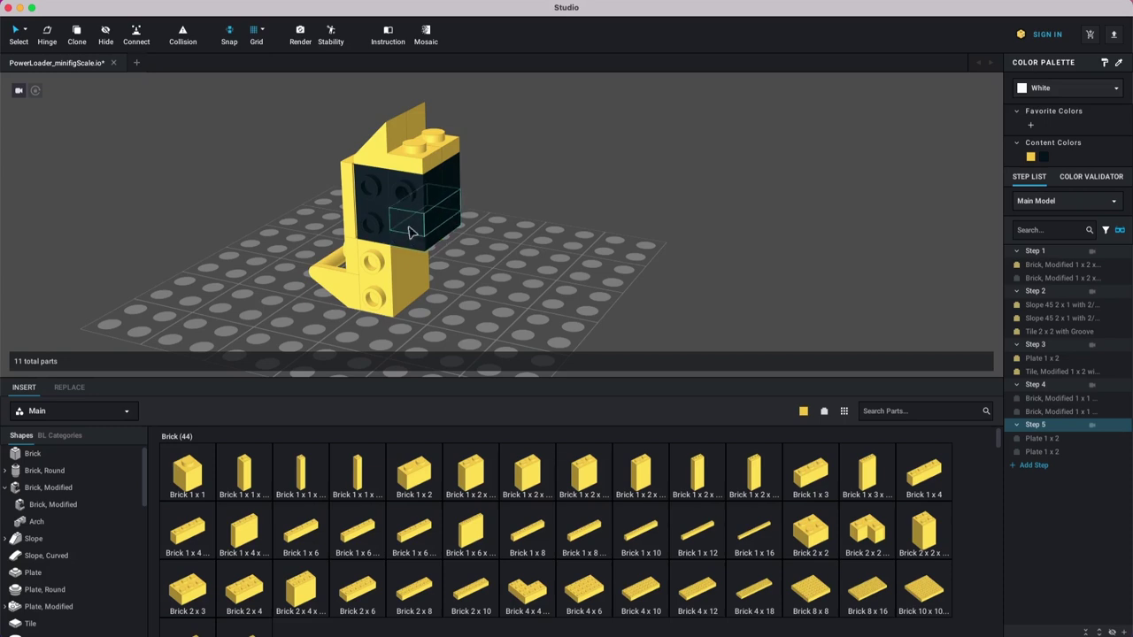
{"action": "left_click", "coordinate": [1052, 385]}
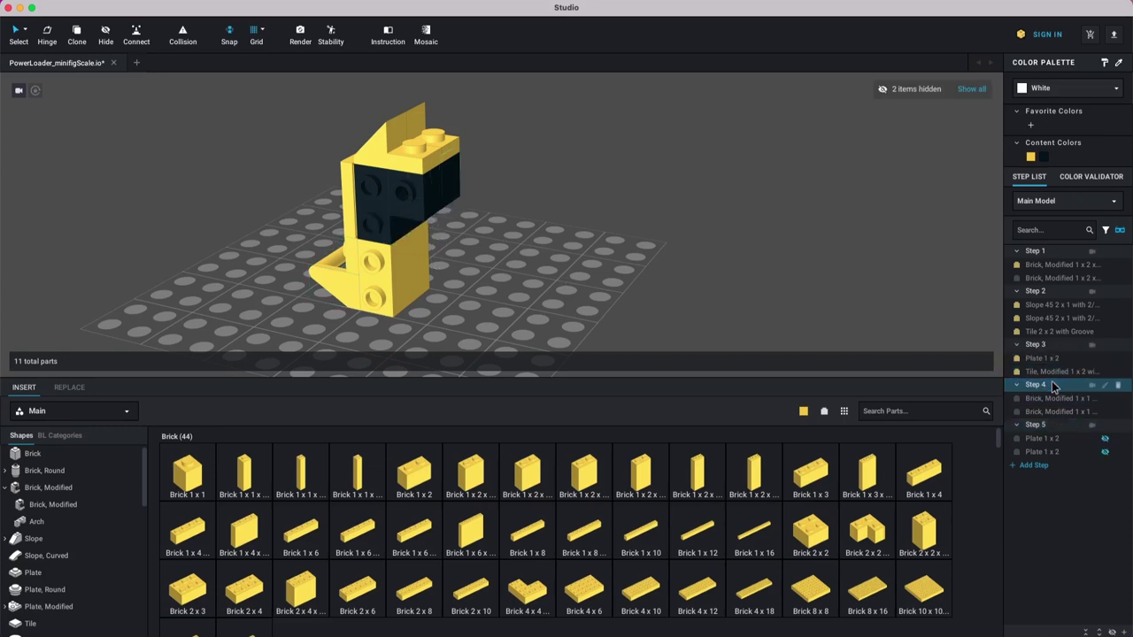
{"action": "left_click", "coordinate": [1043, 425]}
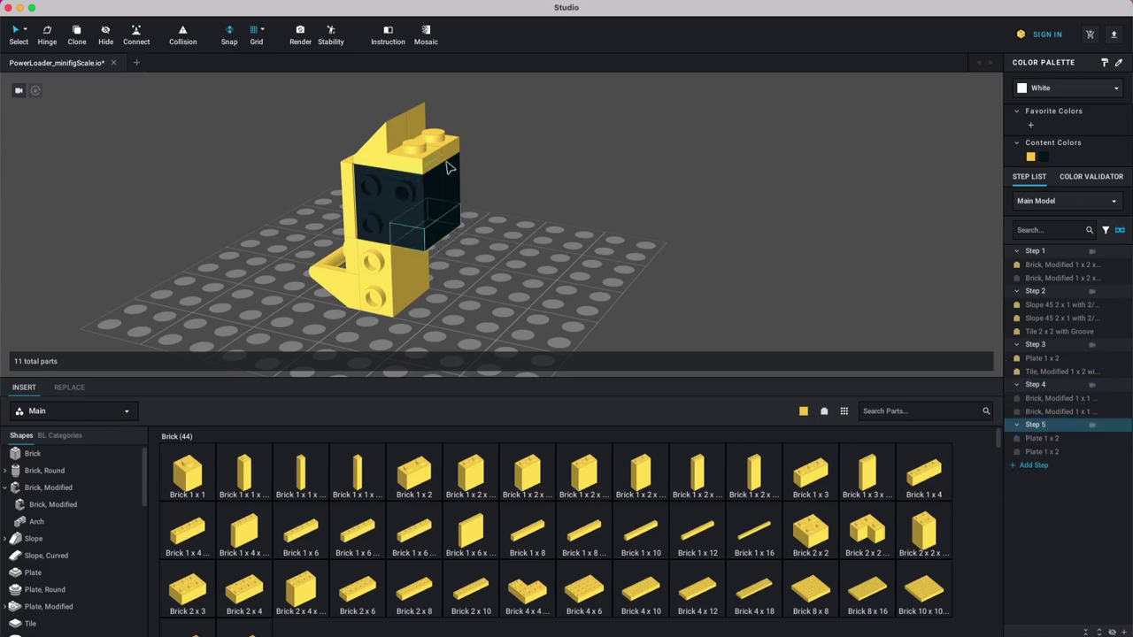
Step: Clone the lower black Plate 1 x 2 and stack three copies beneath it
{"action": "left_click", "coordinate": [440, 239]}
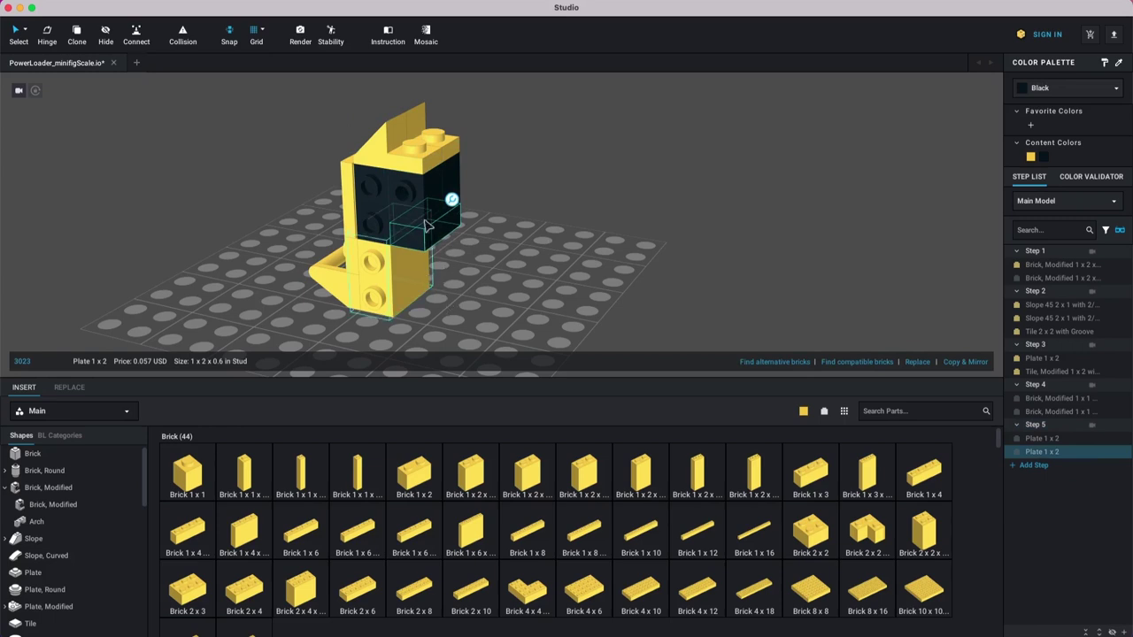
{"action": "left_click", "coordinate": [494, 259]}
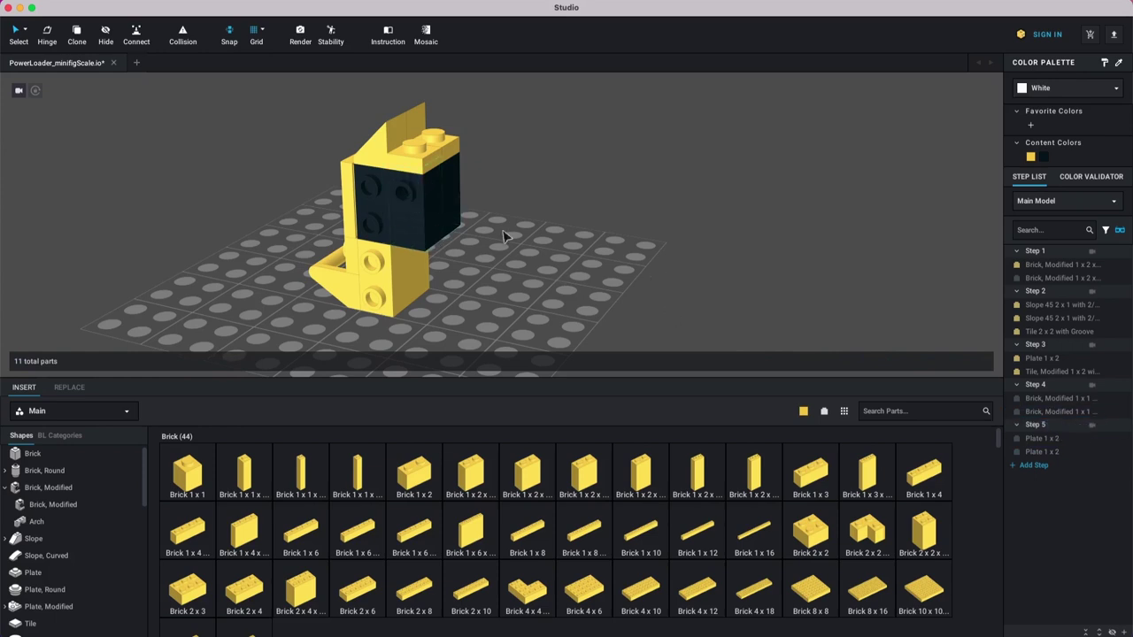
{"action": "left_click", "coordinate": [444, 236]}
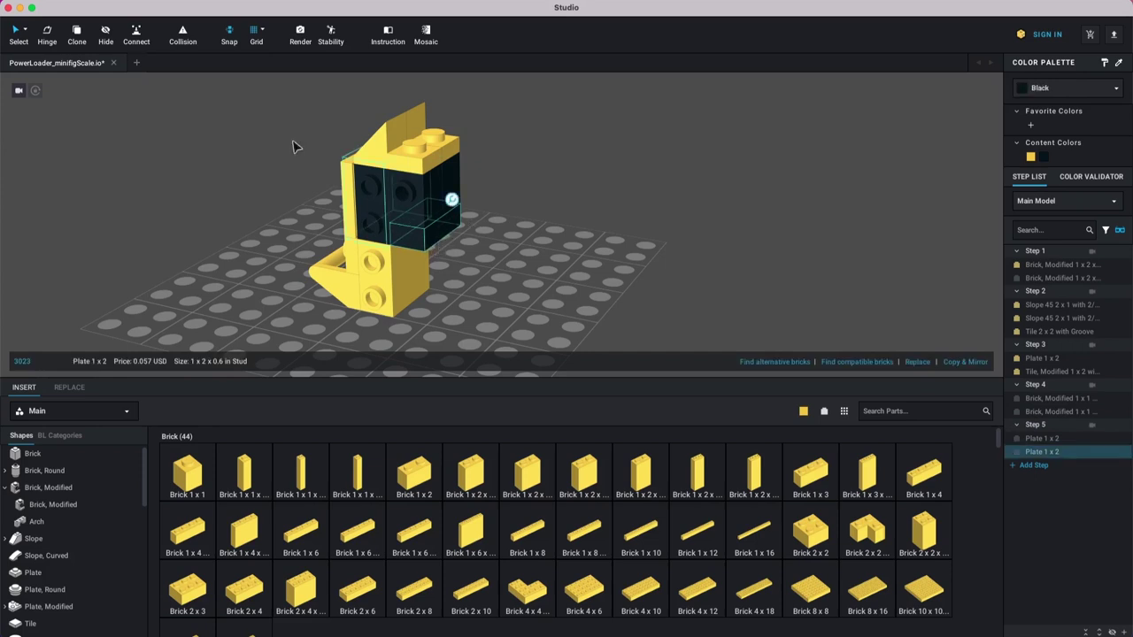
{"action": "left_click", "coordinate": [76, 34]}
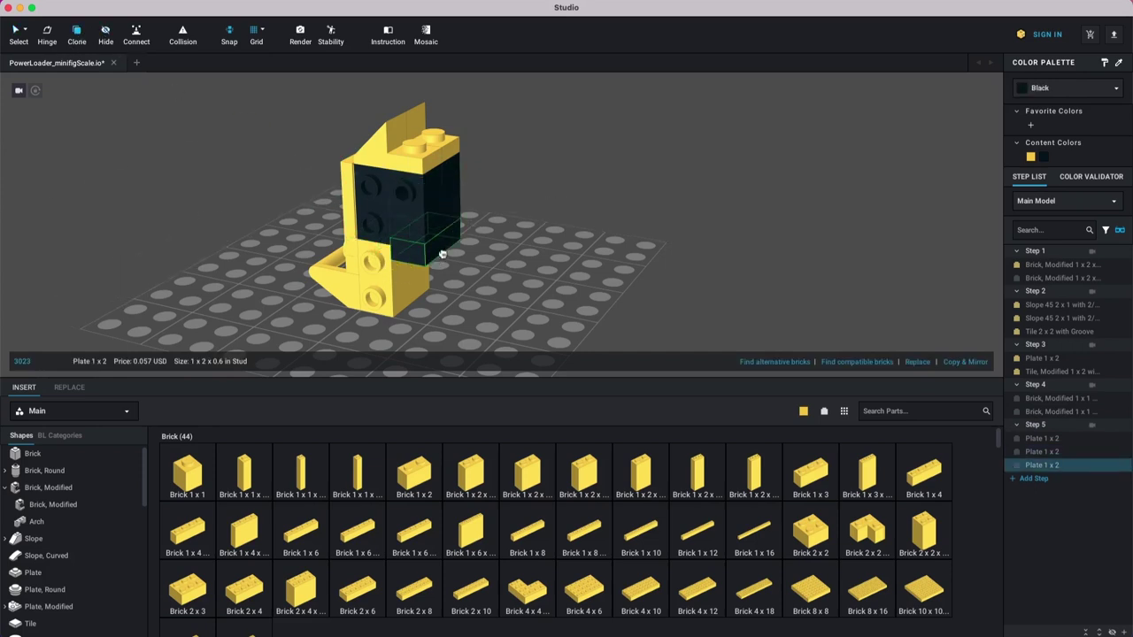
{"action": "left_click", "coordinate": [440, 257]}
{"action": "left_click", "coordinate": [440, 280]}
{"action": "key", "text": "Escape"}
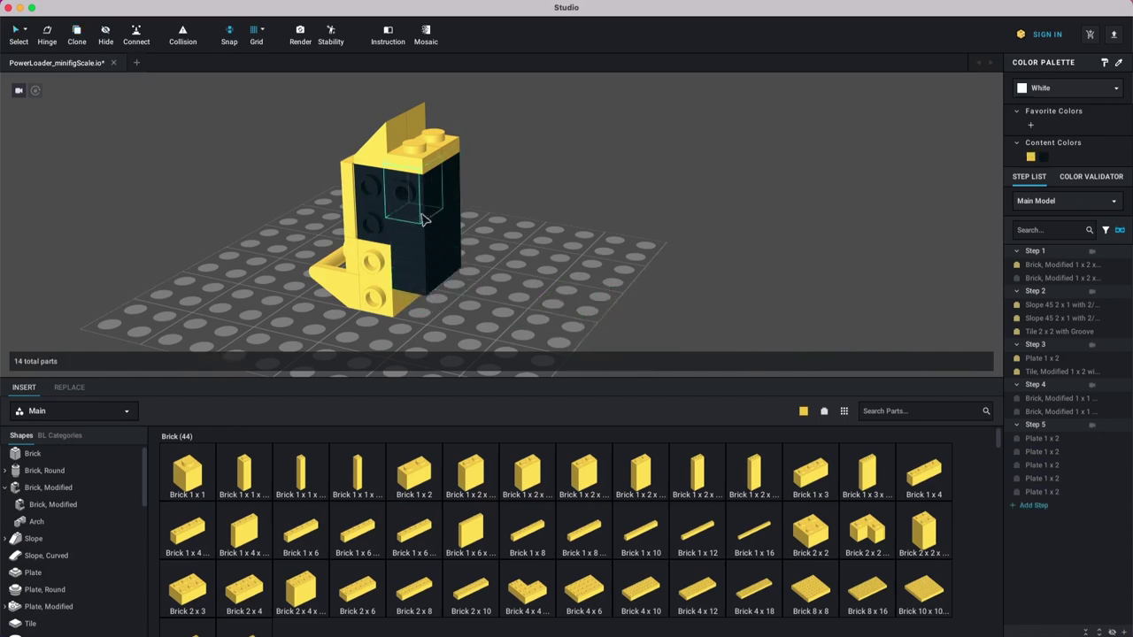
Step: Select the three cloned black Plate 1 x 2 parts beneath the model's black section and delete them
{"action": "left_click", "coordinate": [435, 266]}
{"action": "left_click", "coordinate": [434, 273]}
{"action": "left_click", "coordinate": [437, 277]}
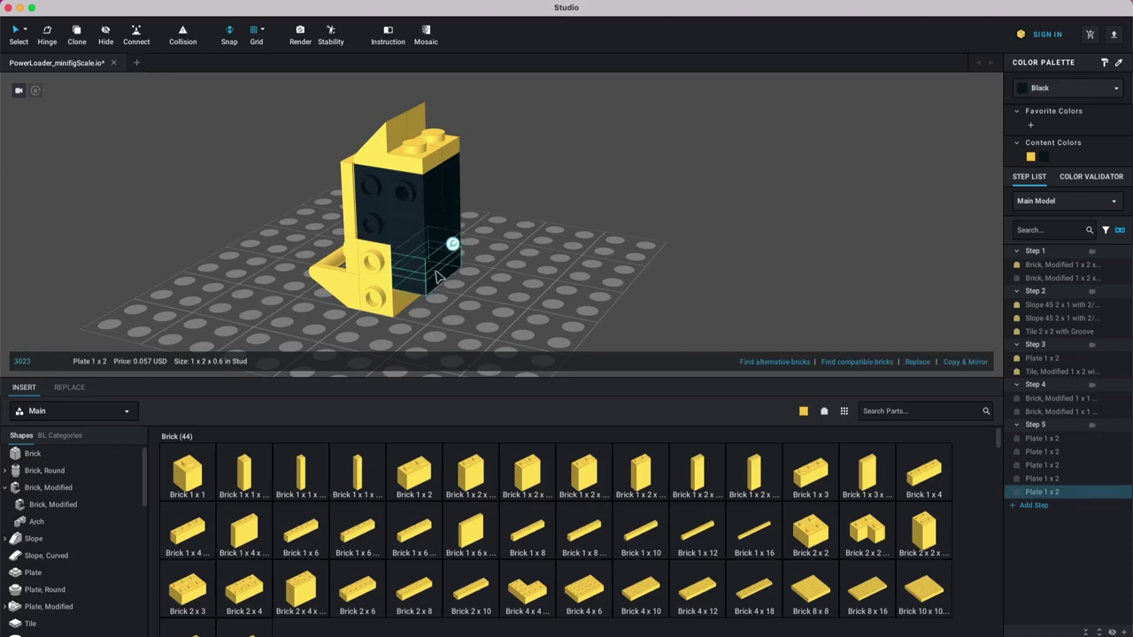
{"action": "left_click", "coordinate": [432, 266], "text": "shift"}
{"action": "left_click", "coordinate": [436, 267], "text": "shift"}
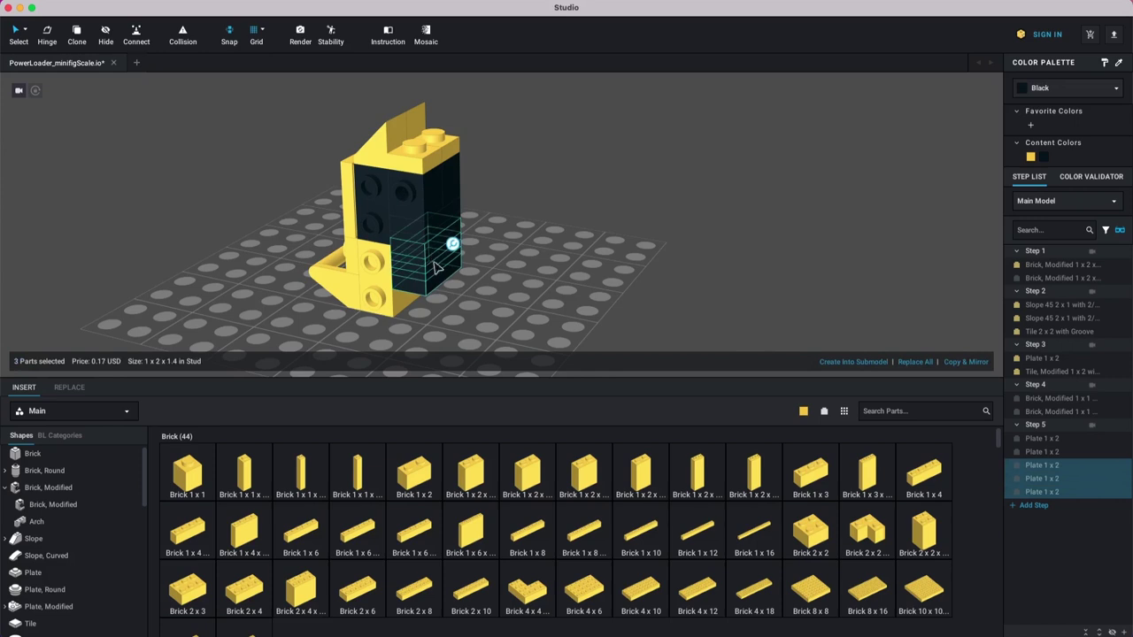
{"action": "key", "text": "Delete"}
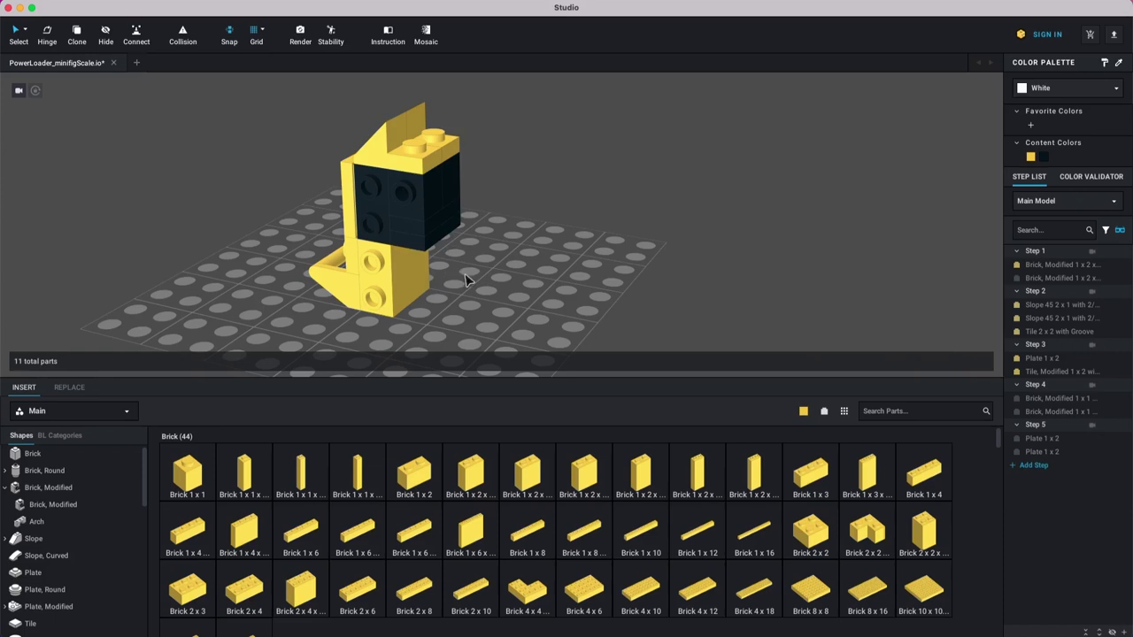
{"action": "right_click_drag", "start_coordinate": [471, 272], "coordinate": [523, 314]}
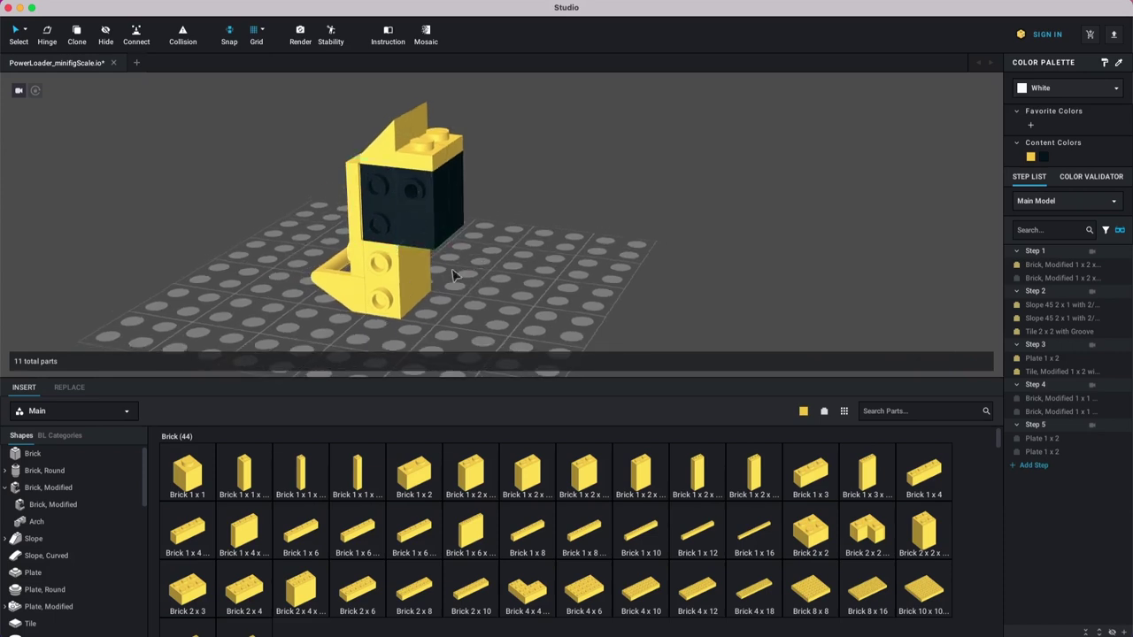
Step: Add a new building step after Step 5 and open the Plate, Modified parts category
{"action": "left_click", "coordinate": [1059, 469]}
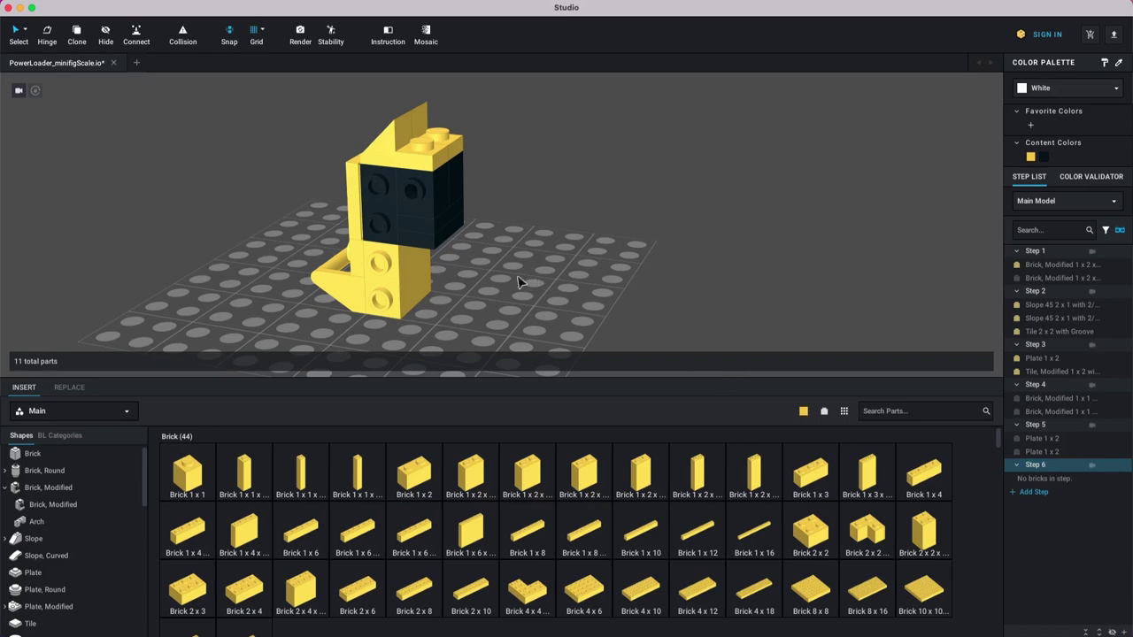
{"action": "scroll", "coordinate": [45, 558], "scroll_direction": "down", "scroll_amount": 3}
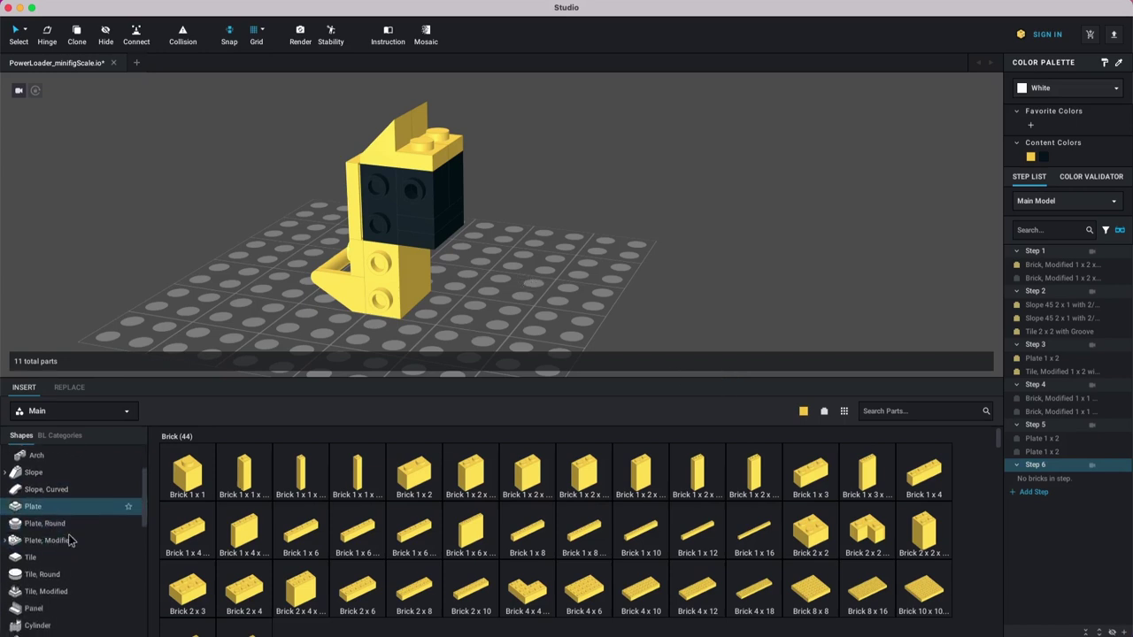
{"action": "left_click", "coordinate": [61, 538]}
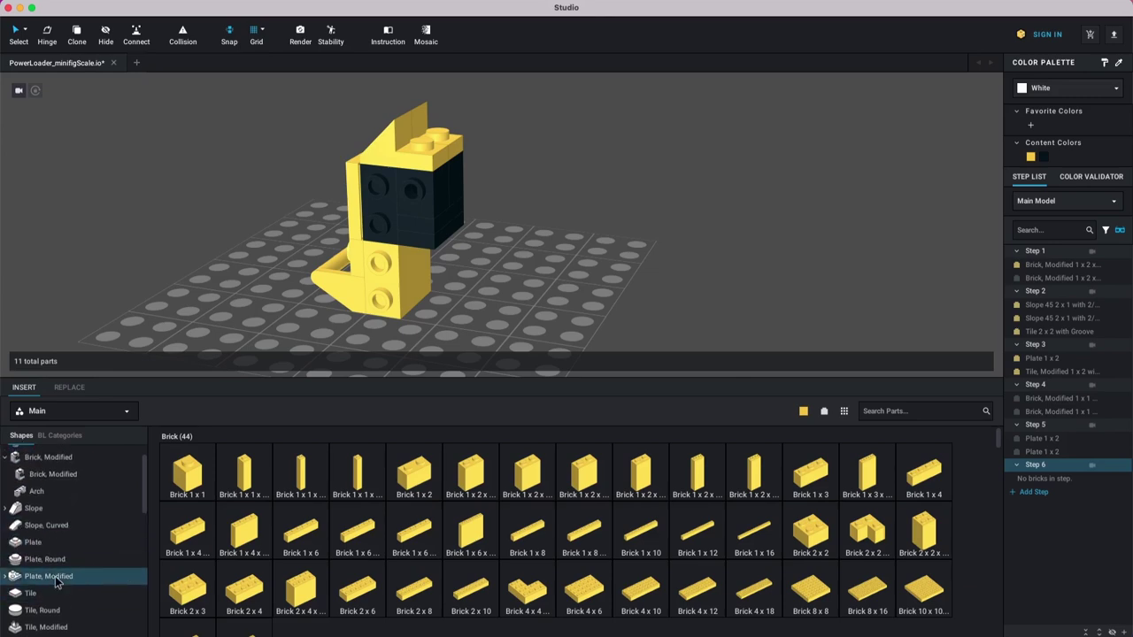
Step: Place a yellow Plate, Modified 1 x 1 with Light Attachment - Thick Ring on each side of the model's top
{"action": "scroll", "coordinate": [639, 501], "scroll_direction": "down", "scroll_amount": 3}
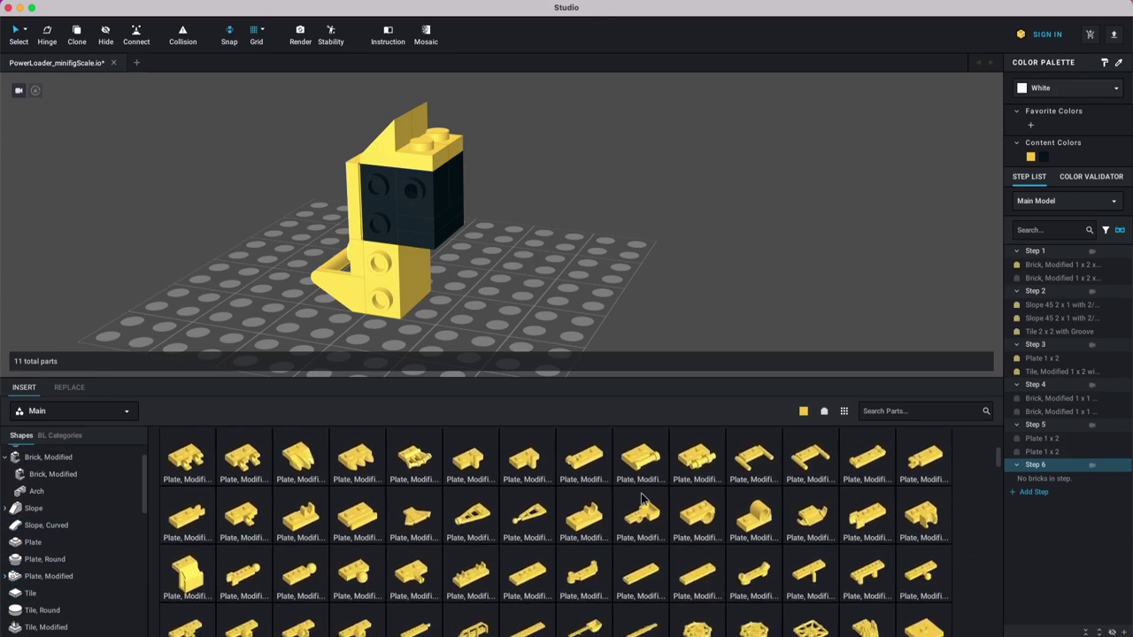
{"action": "scroll", "coordinate": [673, 509], "scroll_direction": "down", "scroll_amount": 2}
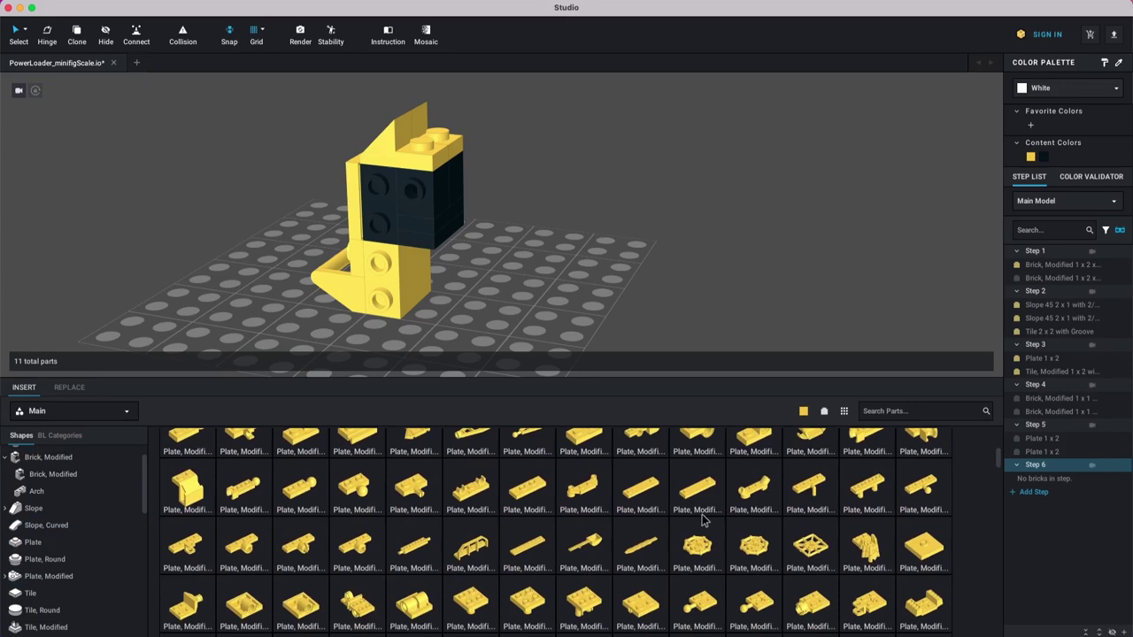
{"action": "scroll", "coordinate": [620, 513], "scroll_direction": "up", "scroll_amount": 10}
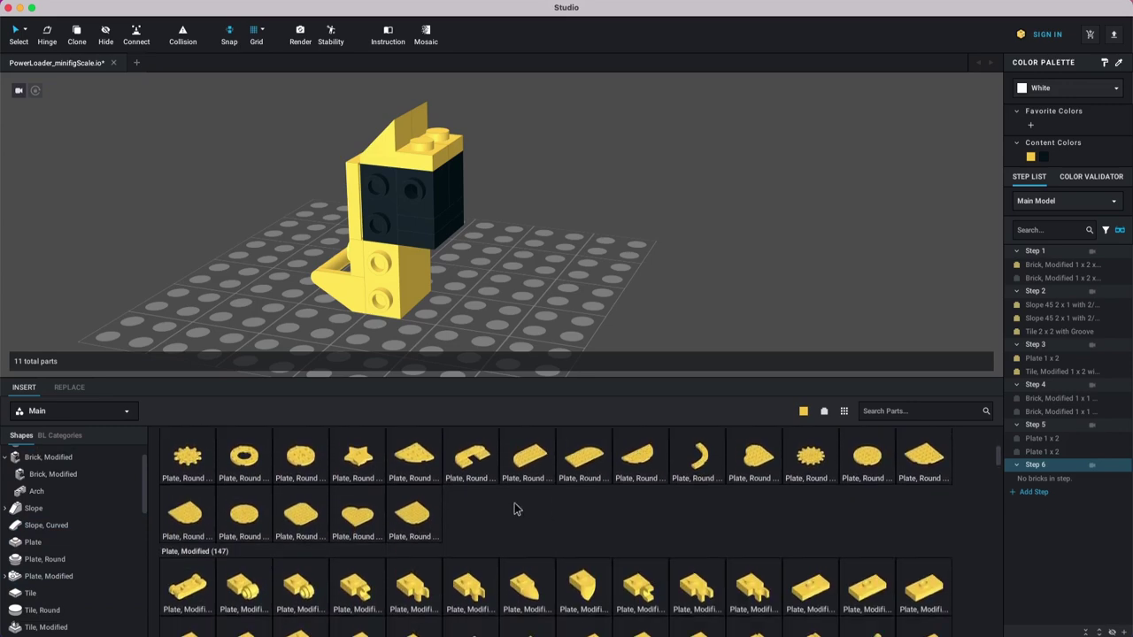
{"action": "scroll", "coordinate": [542, 510], "scroll_direction": "down", "scroll_amount": 1}
{"action": "left_click_drag", "start_coordinate": [239, 549], "coordinate": [445, 148]}
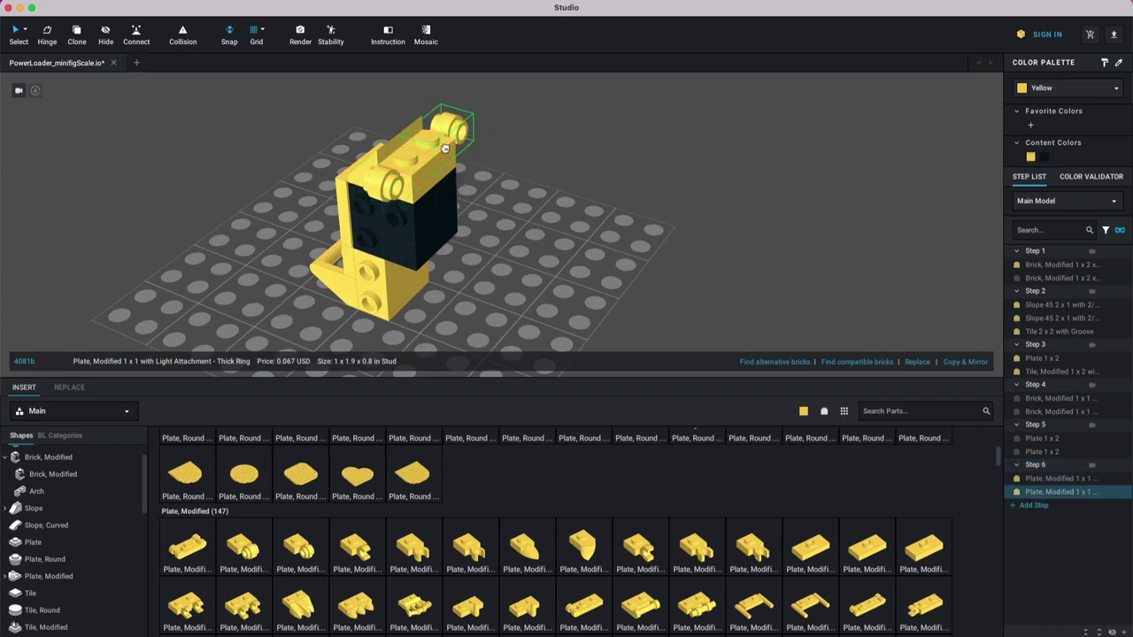
{"action": "left_click", "coordinate": [441, 149]}
{"action": "key", "text": "Escape"}
{"action": "right_click_drag", "start_coordinate": [557, 217], "coordinate": [629, 225]}
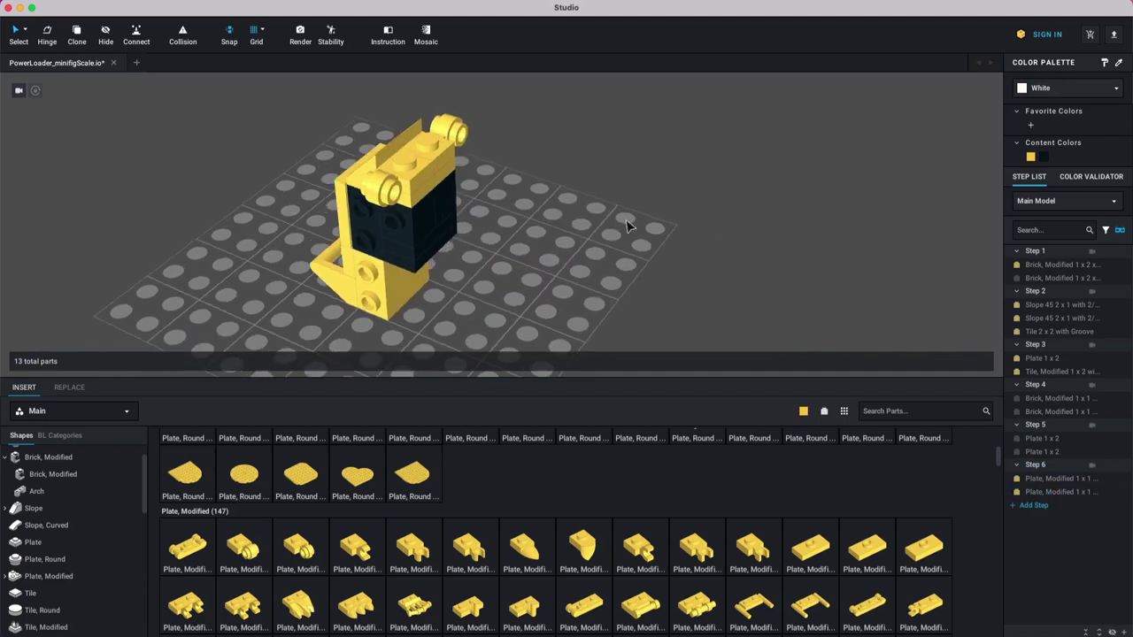
Step: Add a new building step after Step 6 and search the parts library for "hose"
{"action": "left_click", "coordinate": [1036, 507]}
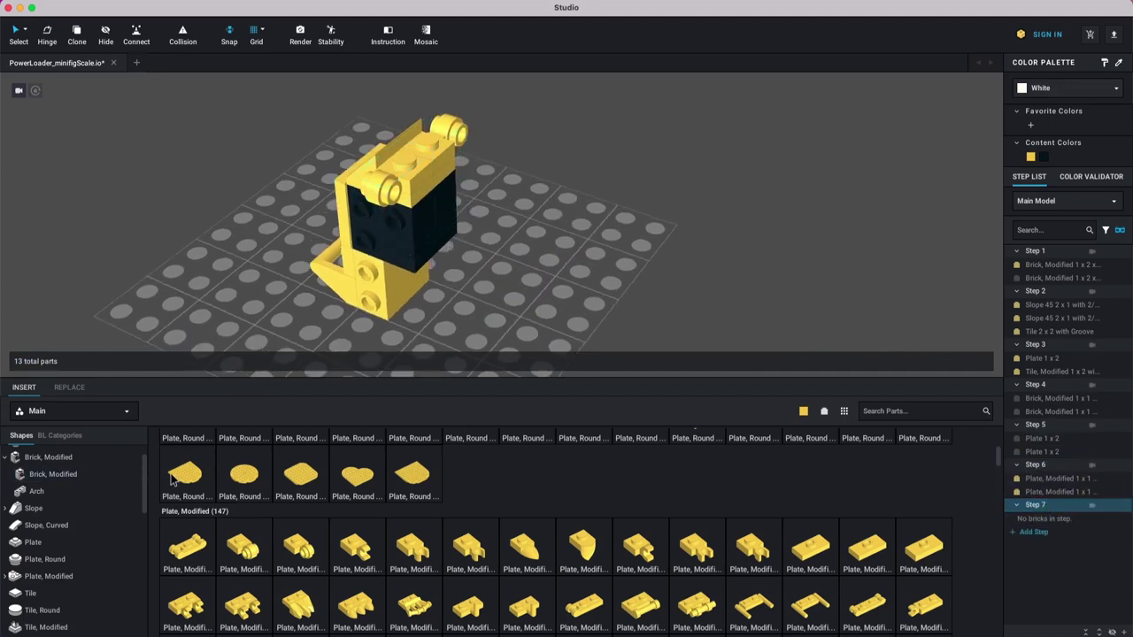
{"action": "left_click", "coordinate": [907, 417]}
{"action": "type", "text": "hose"}
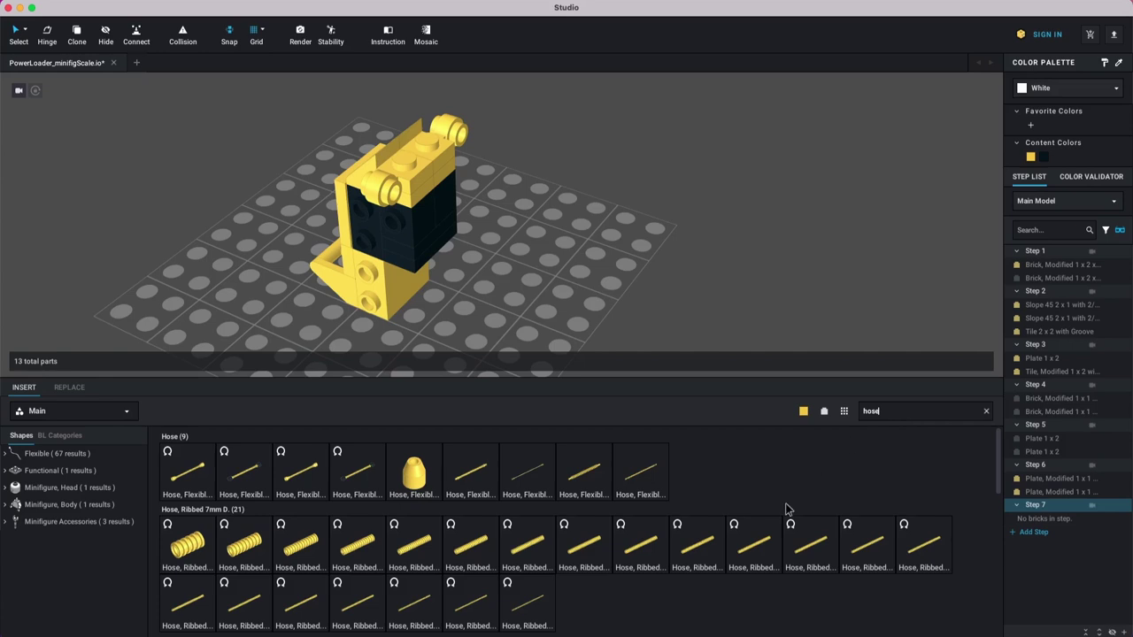
{"action": "scroll", "coordinate": [709, 518], "scroll_direction": "down", "scroll_amount": 10}
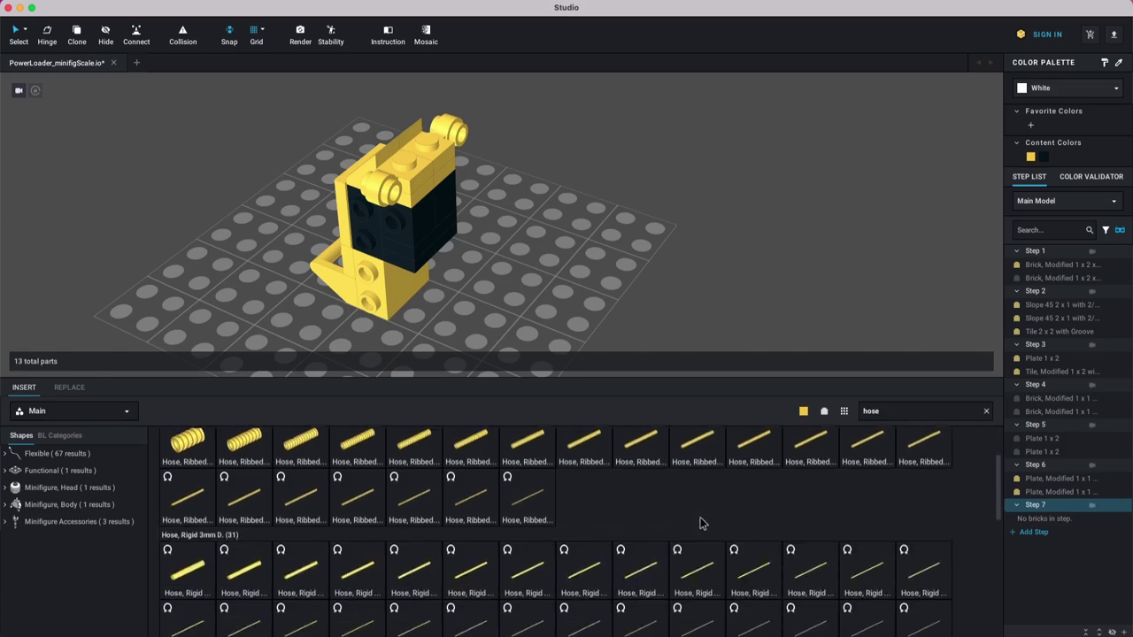
{"action": "scroll", "coordinate": [318, 529], "scroll_direction": "down", "scroll_amount": 3}
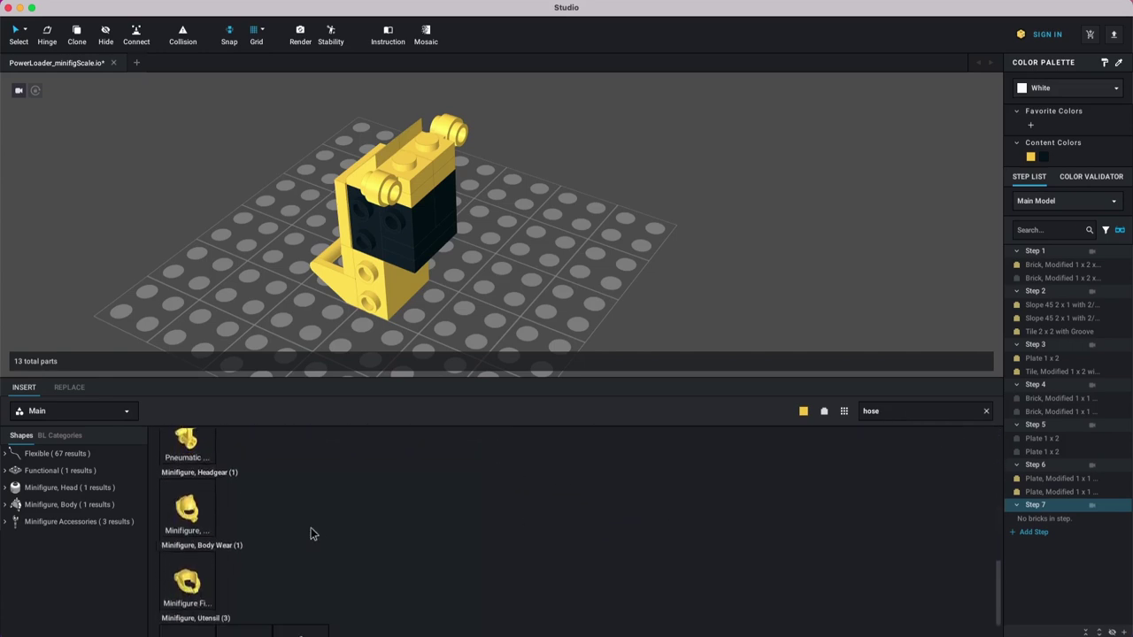
Step: Insert a yellow Minifigure, Utensil Hose Nozzle Elaborate into one of the light attachment rings
{"action": "left_click", "coordinate": [191, 606]}
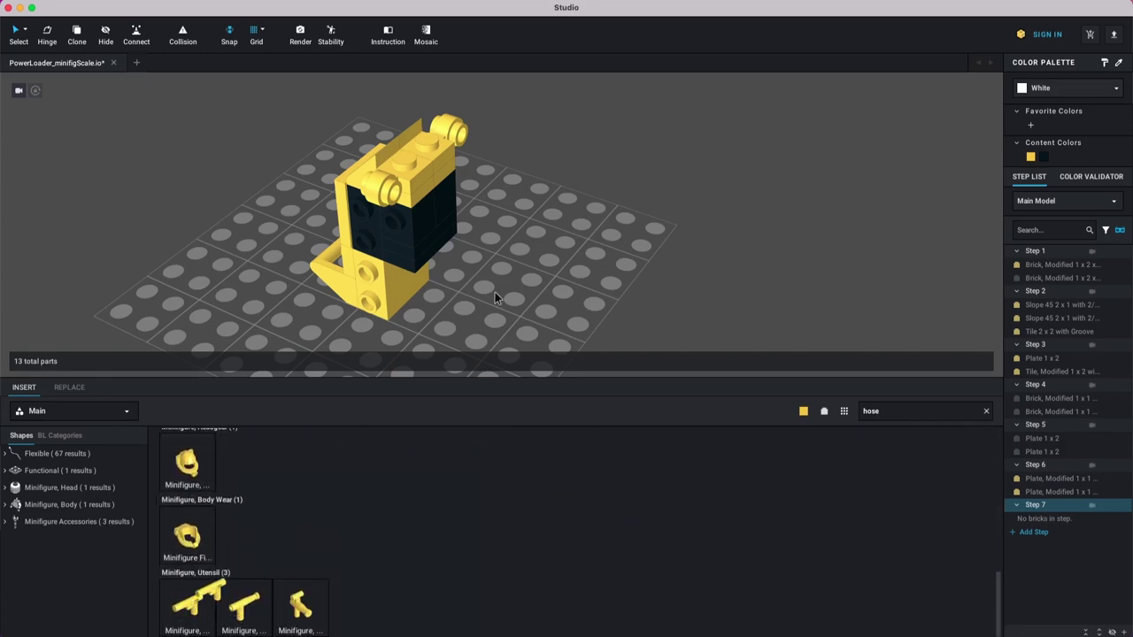
{"action": "right_click_drag", "start_coordinate": [551, 209], "coordinate": [509, 265]}
{"action": "left_click_drag", "start_coordinate": [499, 269], "coordinate": [463, 127]}
{"action": "right_click_drag", "start_coordinate": [464, 126], "coordinate": [469, 178]}
{"action": "left_click_drag", "start_coordinate": [469, 178], "coordinate": [467, 164]}
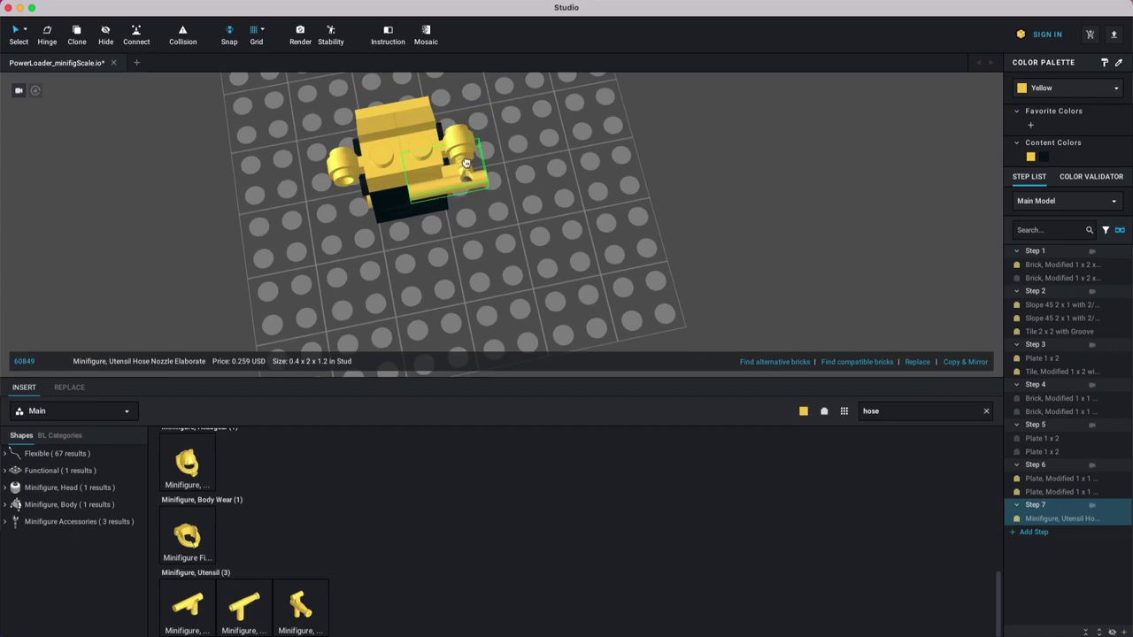
{"action": "left_click", "coordinate": [466, 165]}
Step: Try to place a second hose nozzle in the opposite light attachment ring
{"action": "middle_click_drag", "start_coordinate": [544, 168], "coordinate": [617, 227]}
{"action": "scroll", "coordinate": [616, 226], "scroll_direction": "up", "scroll_amount": 3}
{"action": "right_click_drag", "start_coordinate": [675, 266], "coordinate": [716, 251]}
{"action": "left_click_drag", "start_coordinate": [822, 233], "coordinate": [422, 303]}
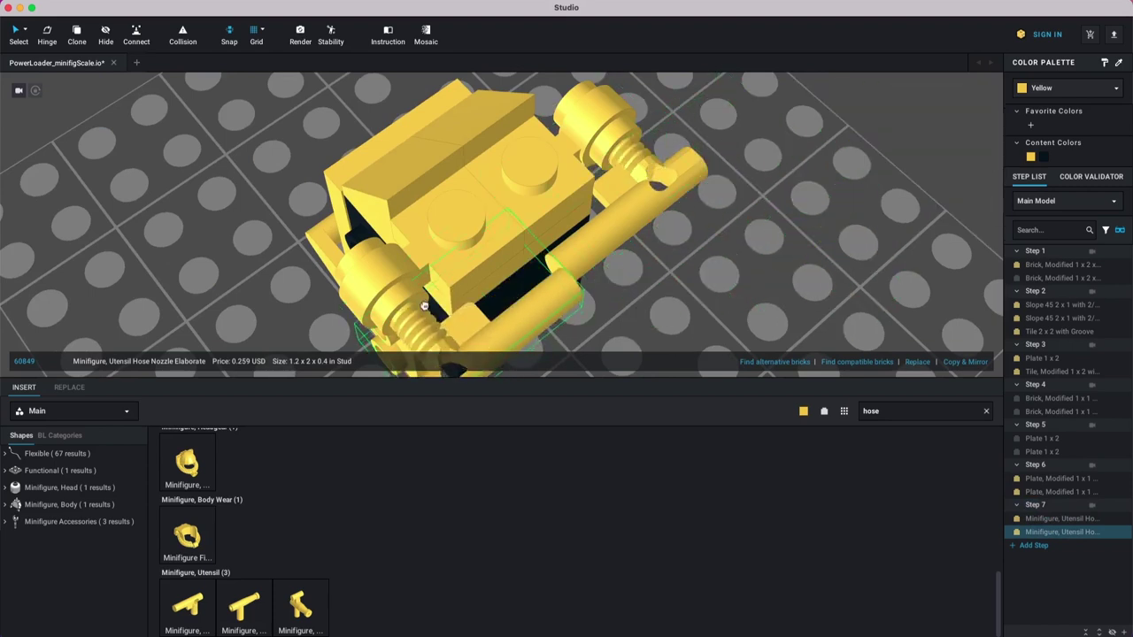
{"action": "left_click_drag", "start_coordinate": [759, 204], "coordinate": [785, 193]}
{"action": "key", "text": "Delete"}
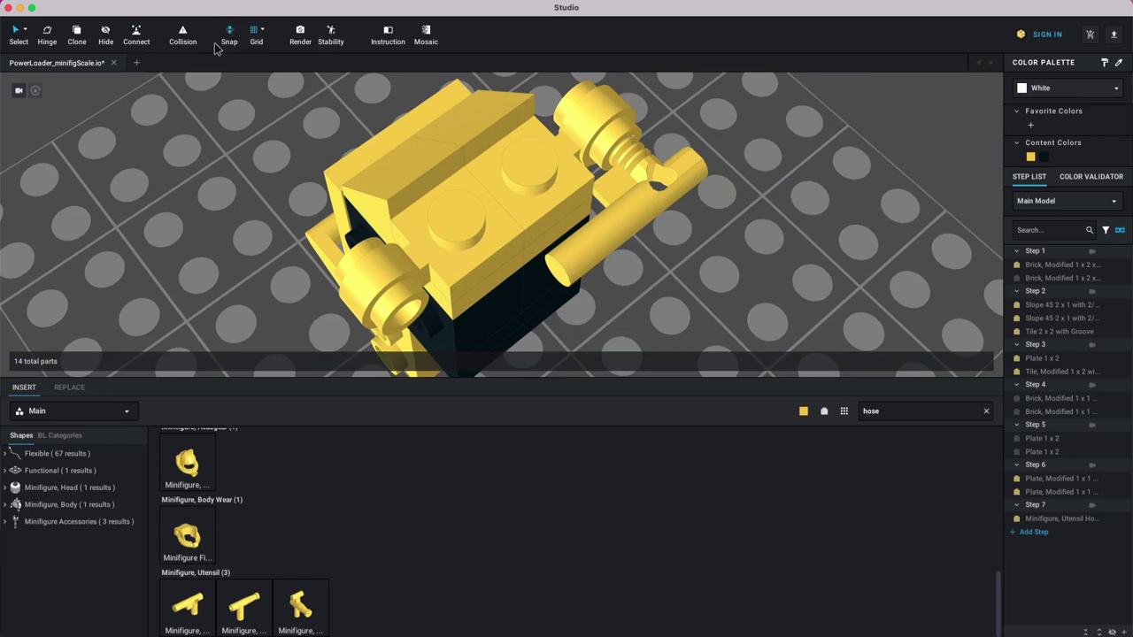
Step: Switch to the coarse grid, clone the hose nozzle and attach the copy to the opposite light attachment
{"action": "left_click", "coordinate": [262, 32]}
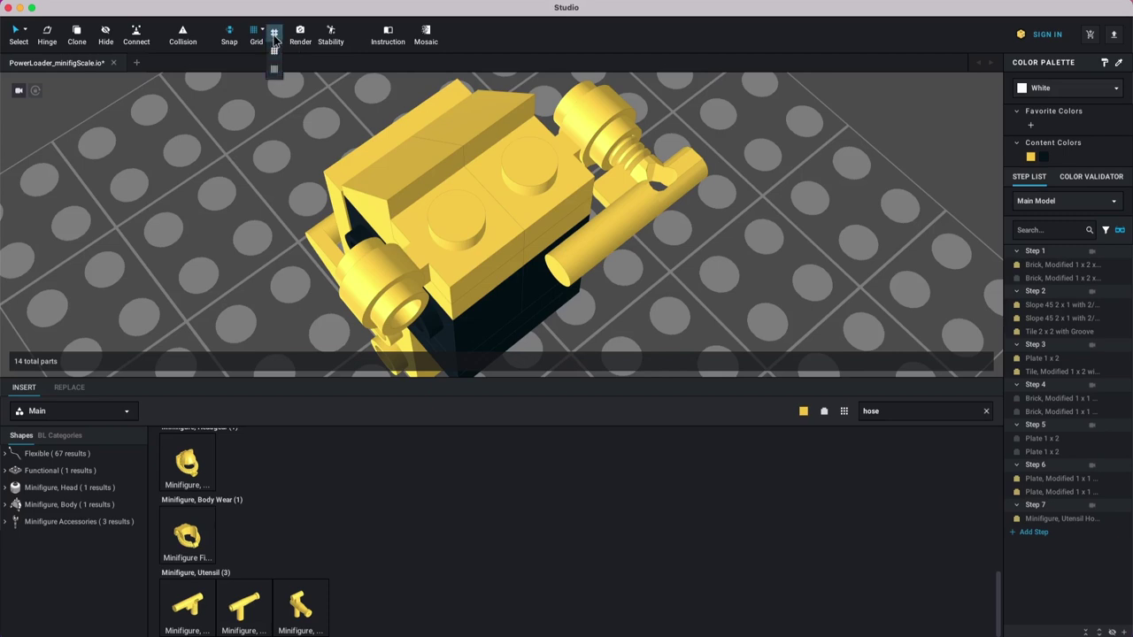
{"action": "left_click", "coordinate": [274, 34]}
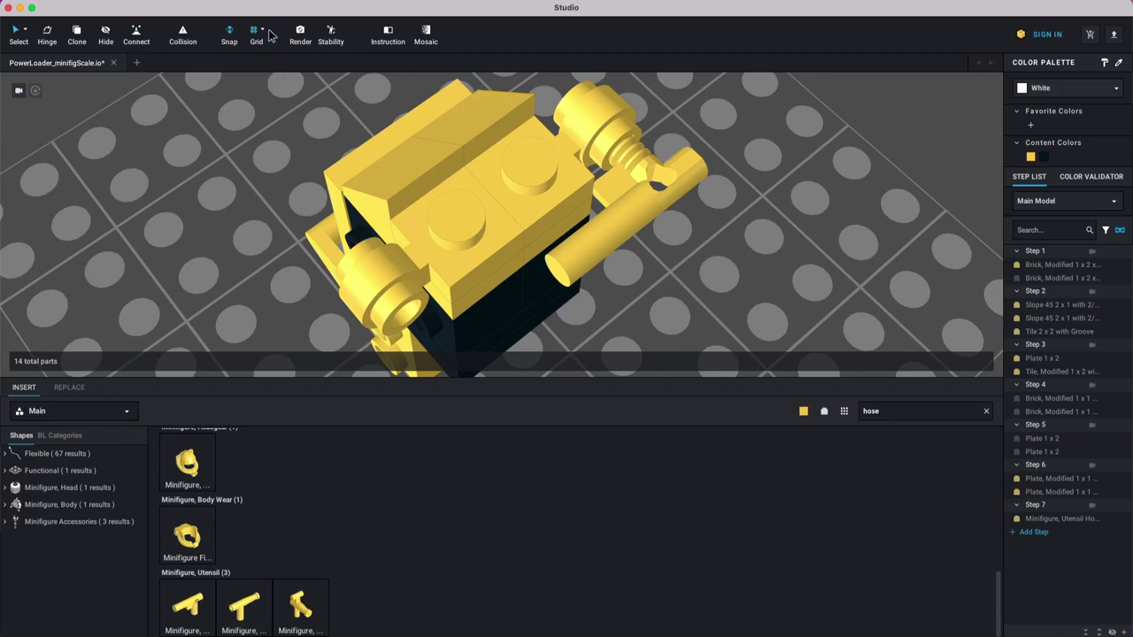
{"action": "left_click", "coordinate": [637, 160]}
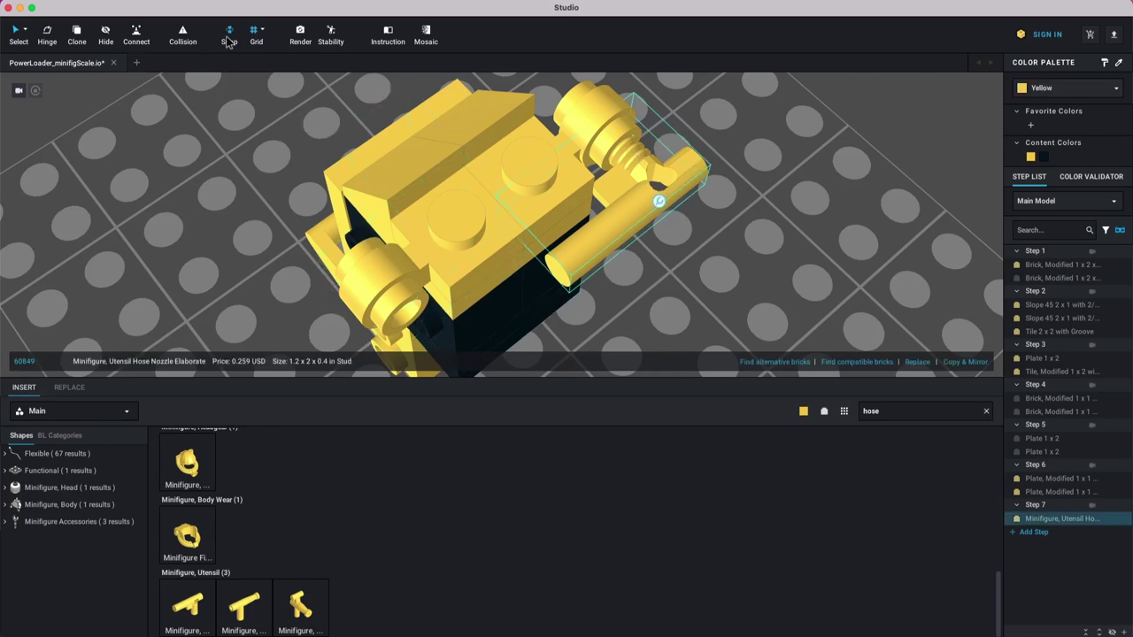
{"action": "left_click", "coordinate": [77, 35]}
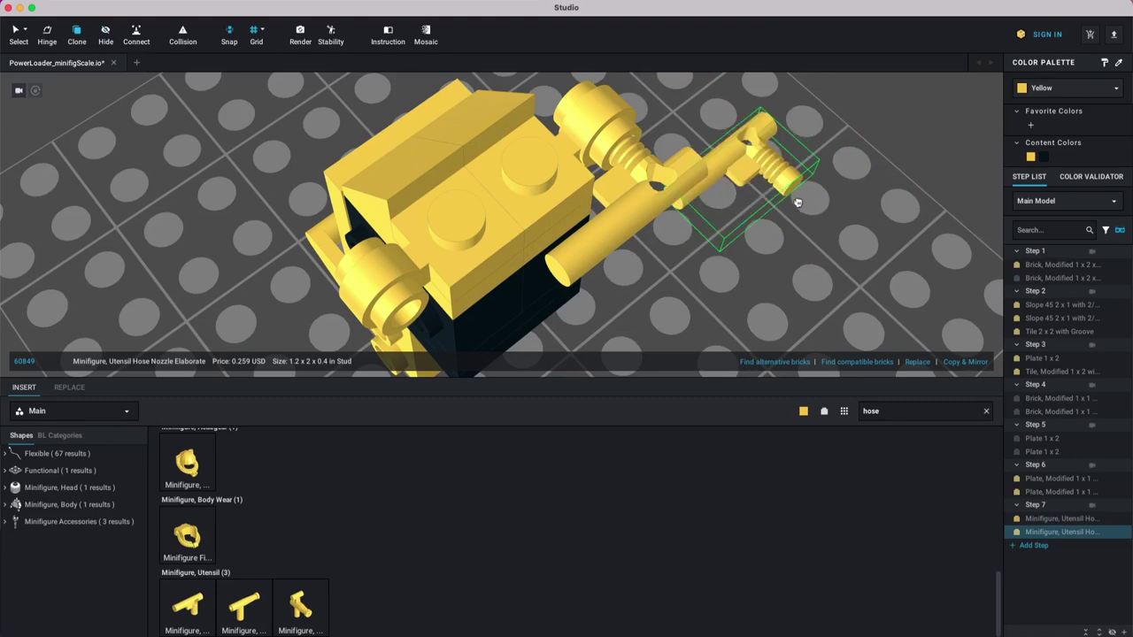
{"action": "scroll", "coordinate": [779, 216], "scroll_direction": "down", "scroll_amount": 3}
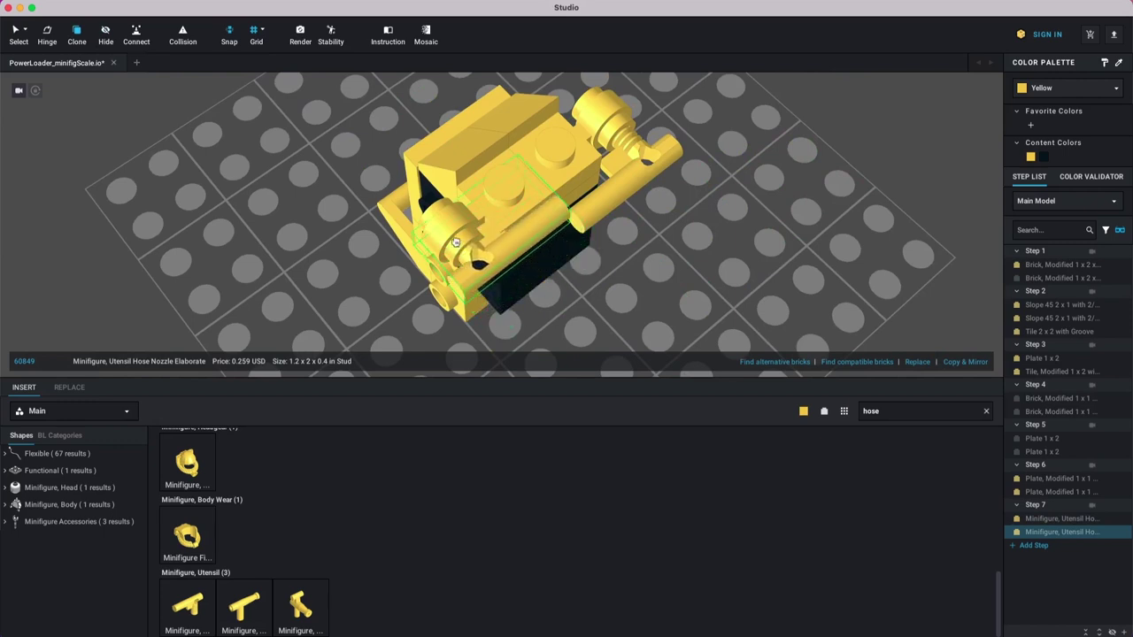
{"action": "left_click", "coordinate": [576, 275]}
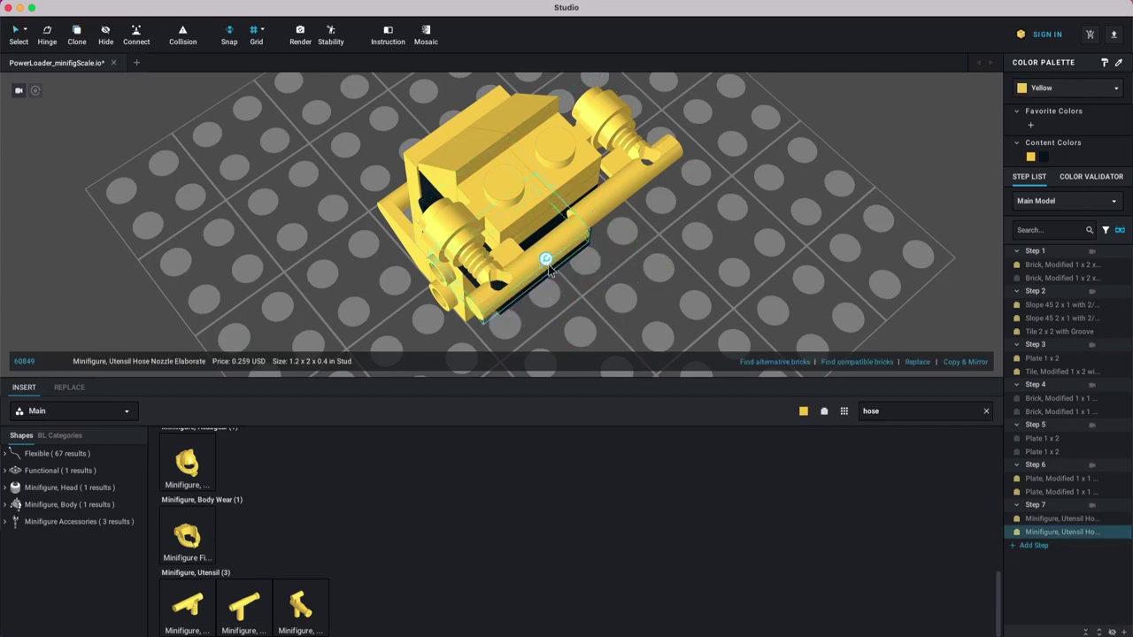
Step: Try to move the cloned hose nozzle along its ring axis with the coarse grid active
{"action": "left_click", "coordinate": [550, 262]}
{"action": "right_click_drag", "start_coordinate": [574, 298], "coordinate": [596, 303]}
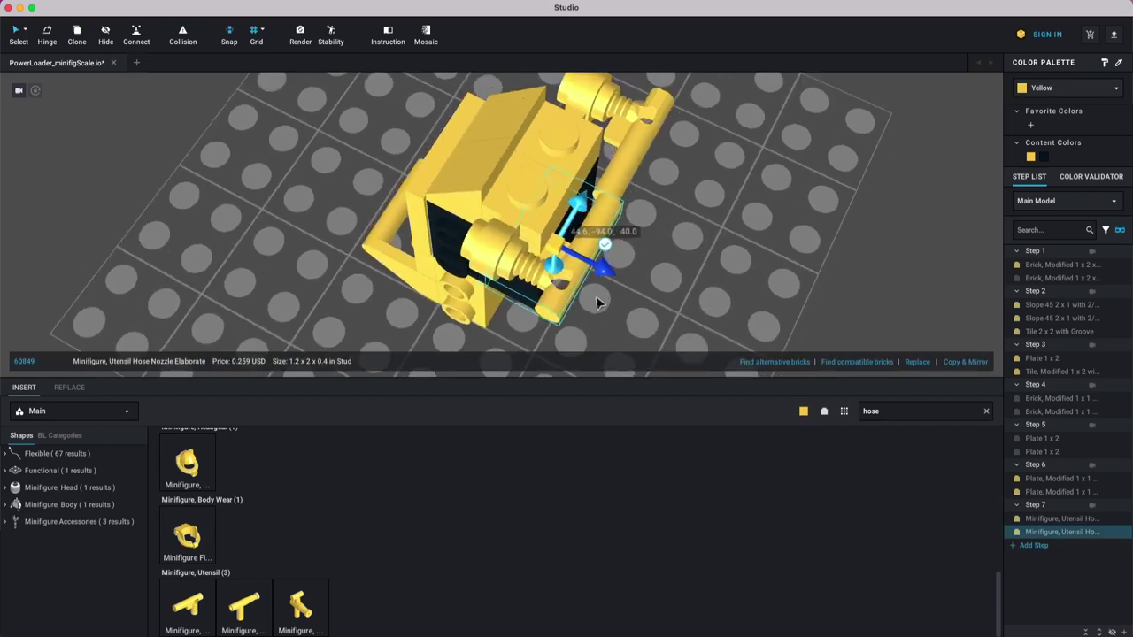
{"action": "left_click", "coordinate": [681, 274]}
{"action": "left_click", "coordinate": [592, 253]}
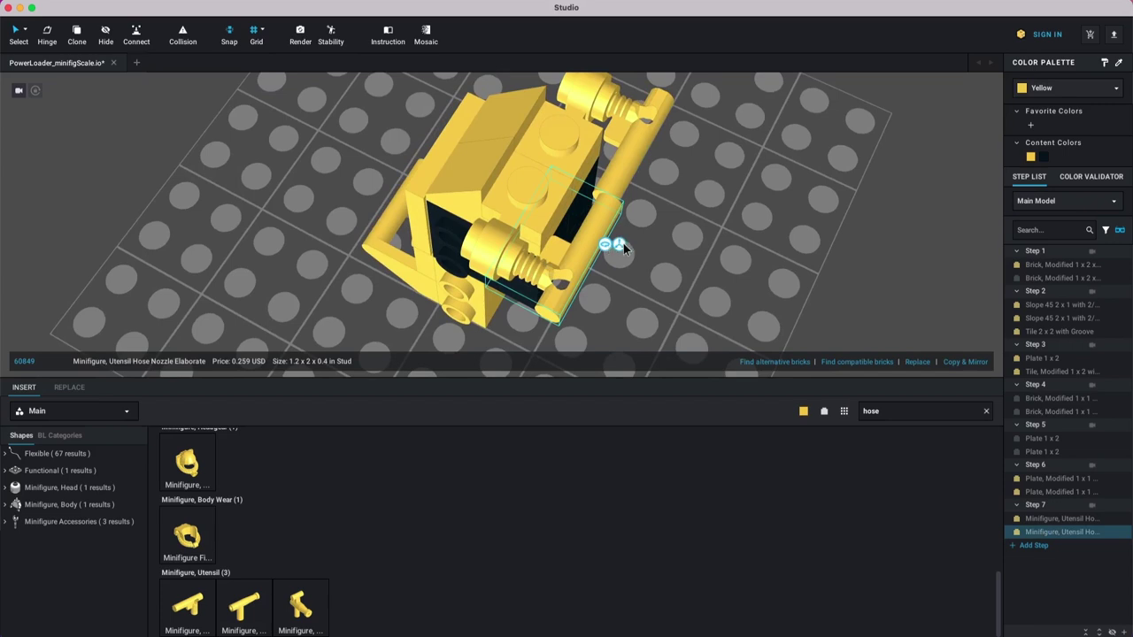
{"action": "left_click", "coordinate": [619, 246]}
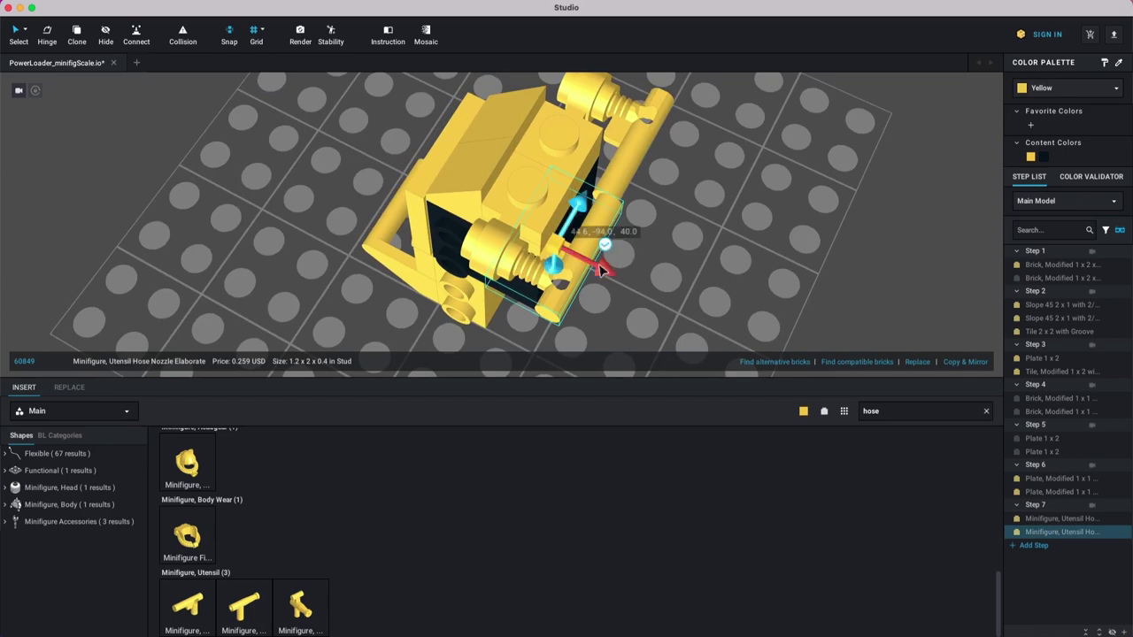
{"action": "left_click_drag", "start_coordinate": [590, 272], "coordinate": [668, 229]}
Step: Switch to the finest grid and move the cloned hose nozzle inward to position 42.6, -94.0, 40.0
{"action": "left_click", "coordinate": [263, 32]}
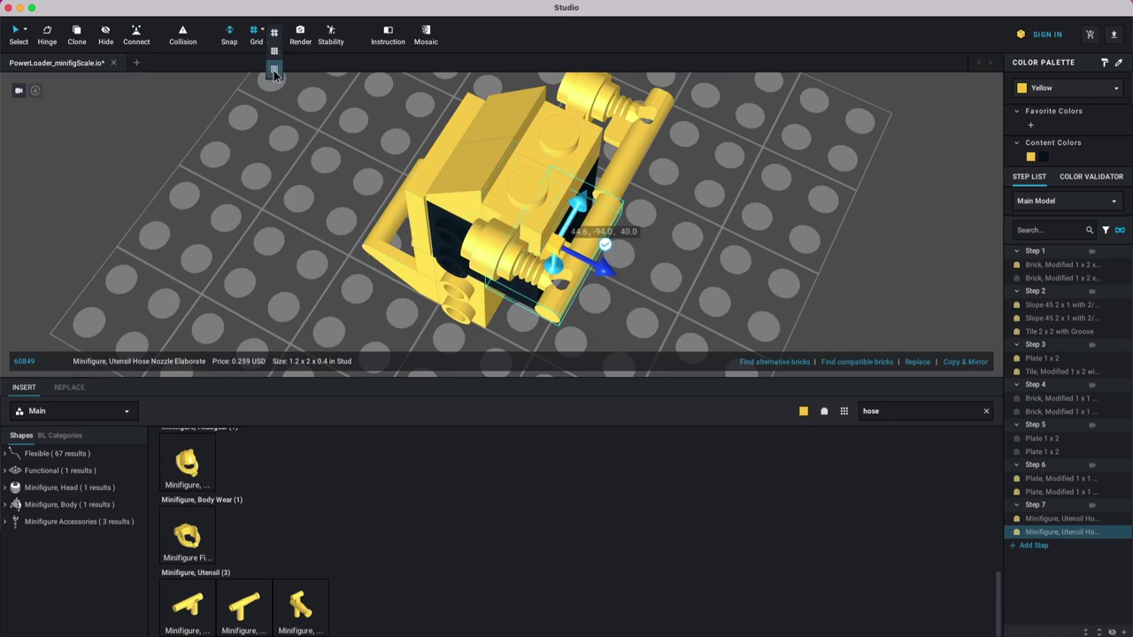
{"action": "left_click", "coordinate": [274, 70]}
{"action": "left_click_drag", "start_coordinate": [608, 274], "coordinate": [606, 275]}
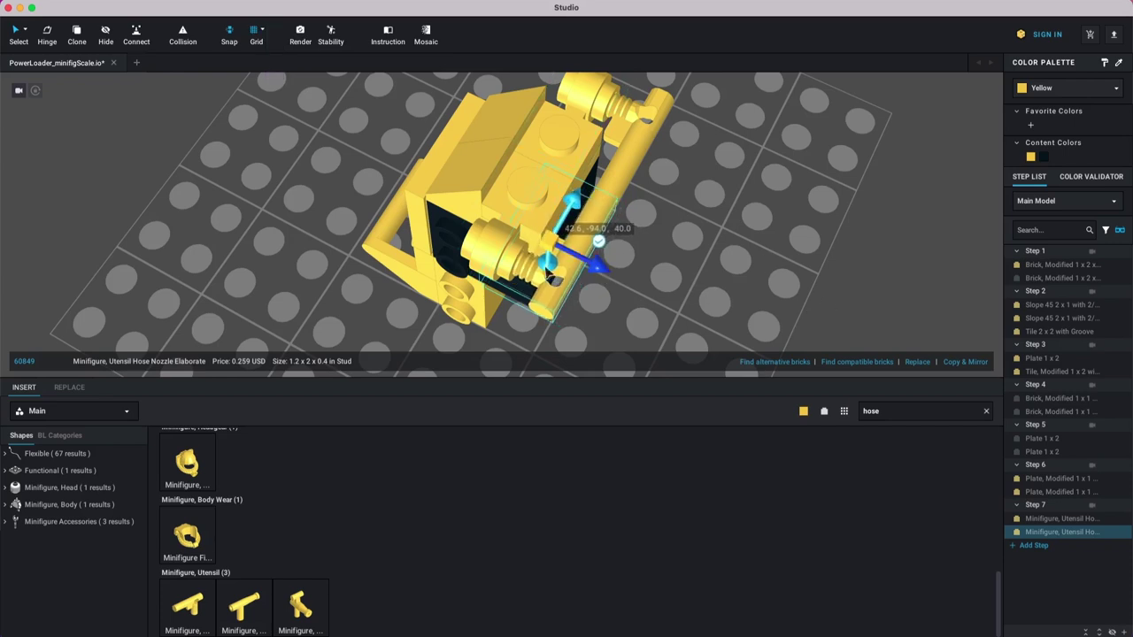
{"action": "left_click", "coordinate": [713, 244]}
{"action": "right_click_drag", "start_coordinate": [712, 244], "coordinate": [581, 295]}
{"action": "right_click_drag", "start_coordinate": [566, 254], "coordinate": [563, 317]}
{"action": "left_click", "coordinate": [563, 317]}
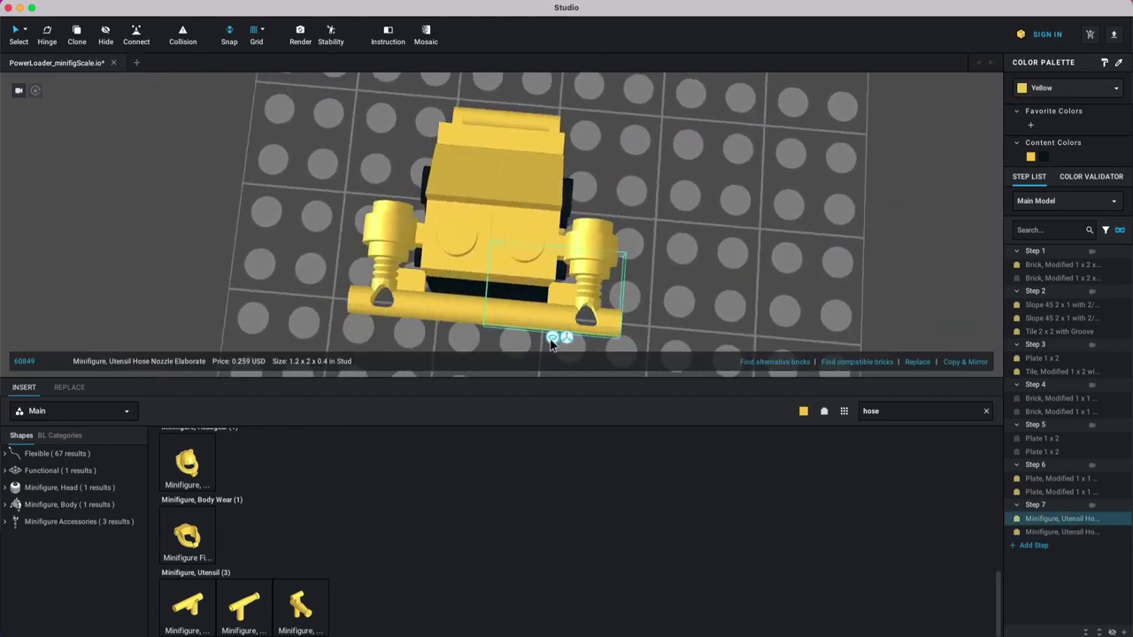
{"action": "right_click_drag", "start_coordinate": [683, 263], "coordinate": [625, 254]}
{"action": "left_click", "coordinate": [652, 244]}
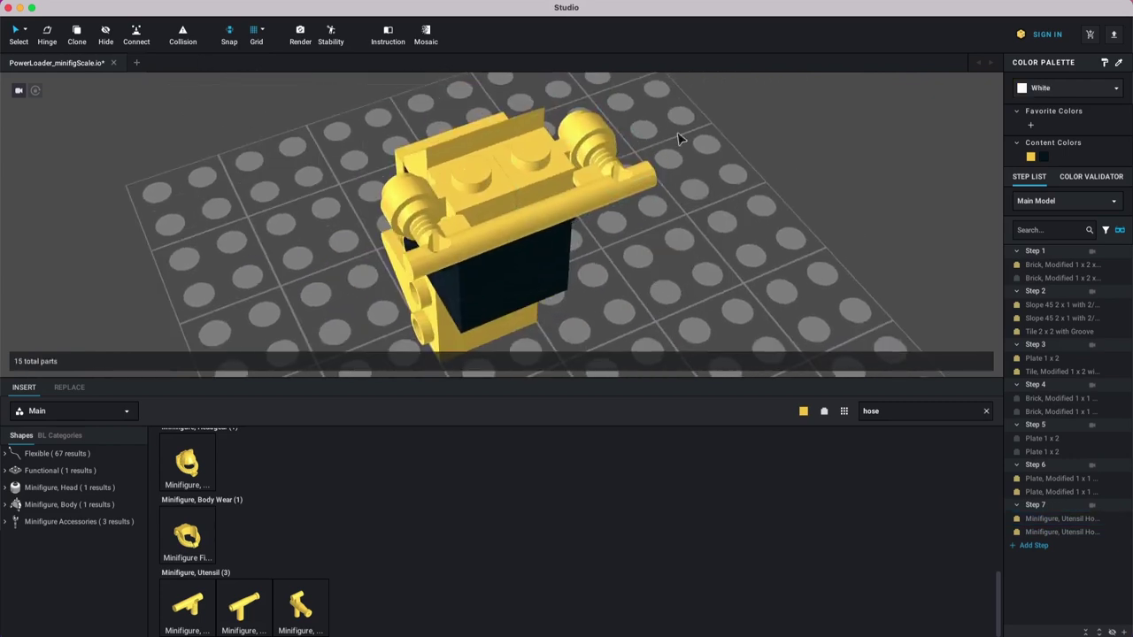
Step: Try rotating the original hose nozzle in its light attachment by 90° and by -90°
{"action": "left_click", "coordinate": [611, 196]}
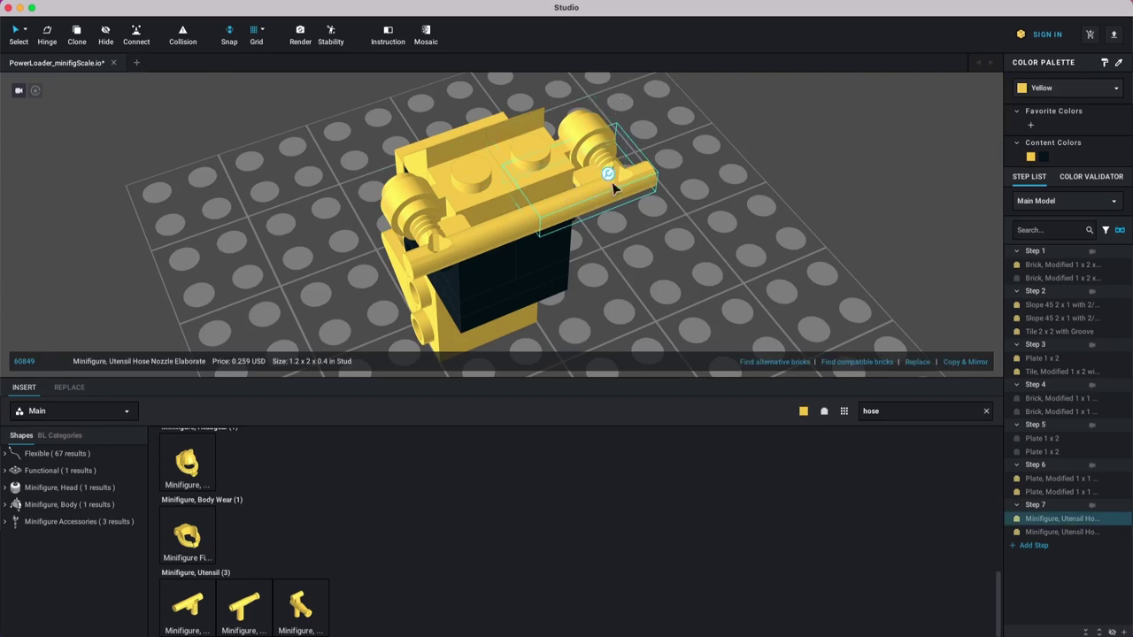
{"action": "right_click_drag", "start_coordinate": [636, 254], "coordinate": [559, 163]}
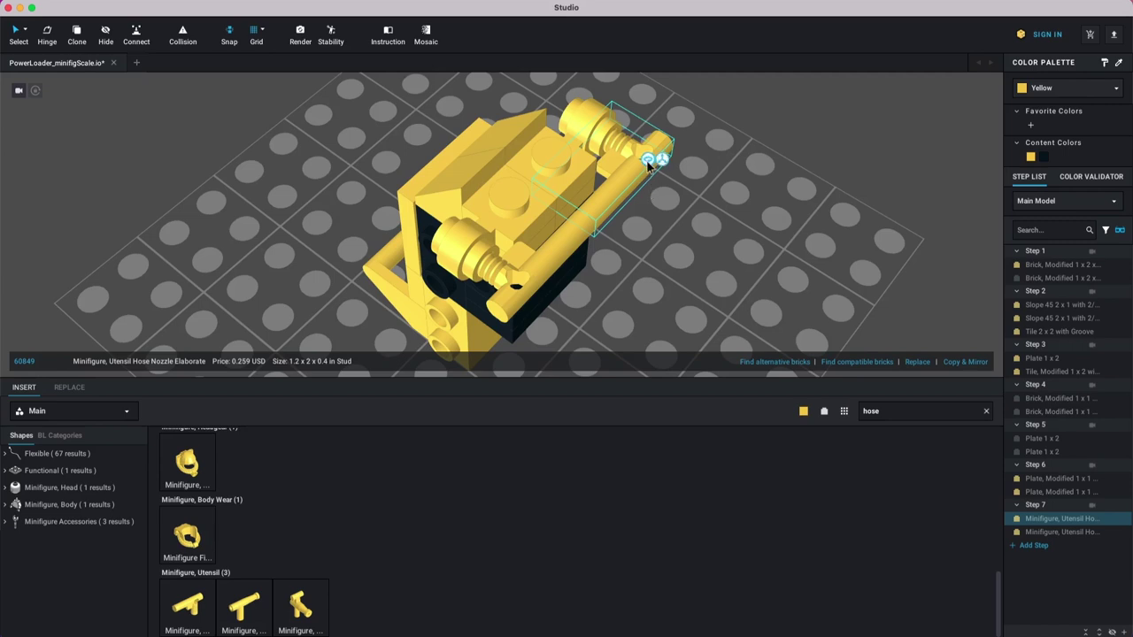
{"action": "left_click", "coordinate": [649, 161]}
{"action": "right_click_drag", "start_coordinate": [649, 161], "coordinate": [600, 170]}
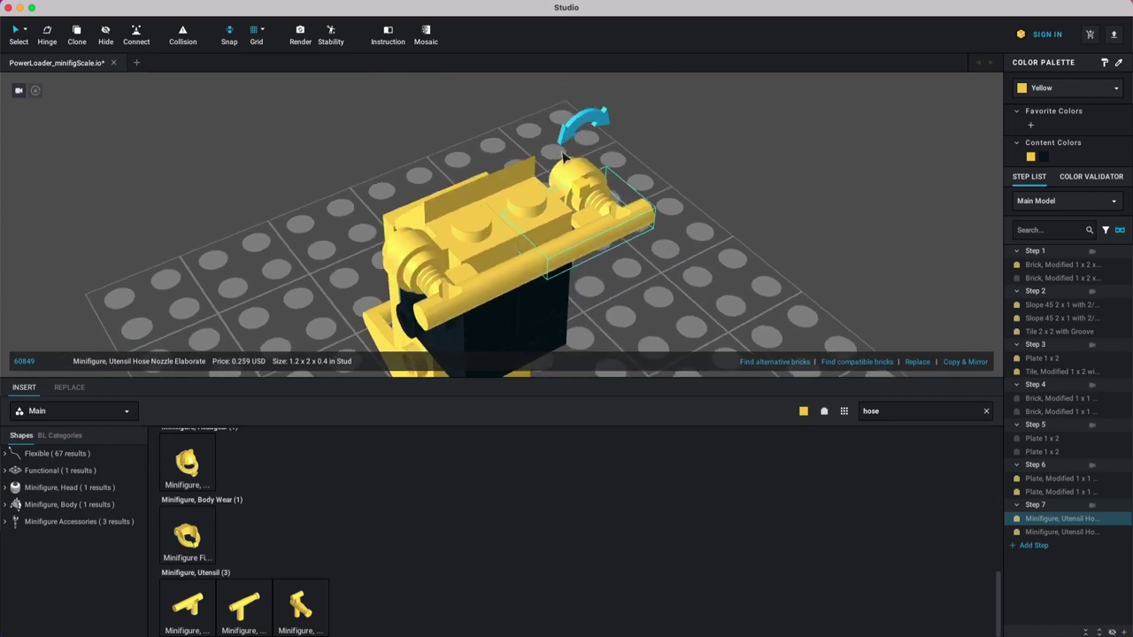
{"action": "mouse_move", "coordinate": [592, 124]}
{"action": "left_mouse_down"}
{"action": "mouse_move", "coordinate": [609, 133]}
{"action": "mouse_move", "coordinate": [572, 134]}
{"action": "mouse_move", "coordinate": [620, 201]}
{"action": "mouse_move", "coordinate": [639, 177]}
{"action": "mouse_move", "coordinate": [630, 227]}
{"action": "mouse_move", "coordinate": [650, 158]}
{"action": "mouse_move", "coordinate": [589, 106]}
{"action": "mouse_move", "coordinate": [600, 108]}
{"action": "mouse_move", "coordinate": [587, 121]}
{"action": "left_mouse_up"}
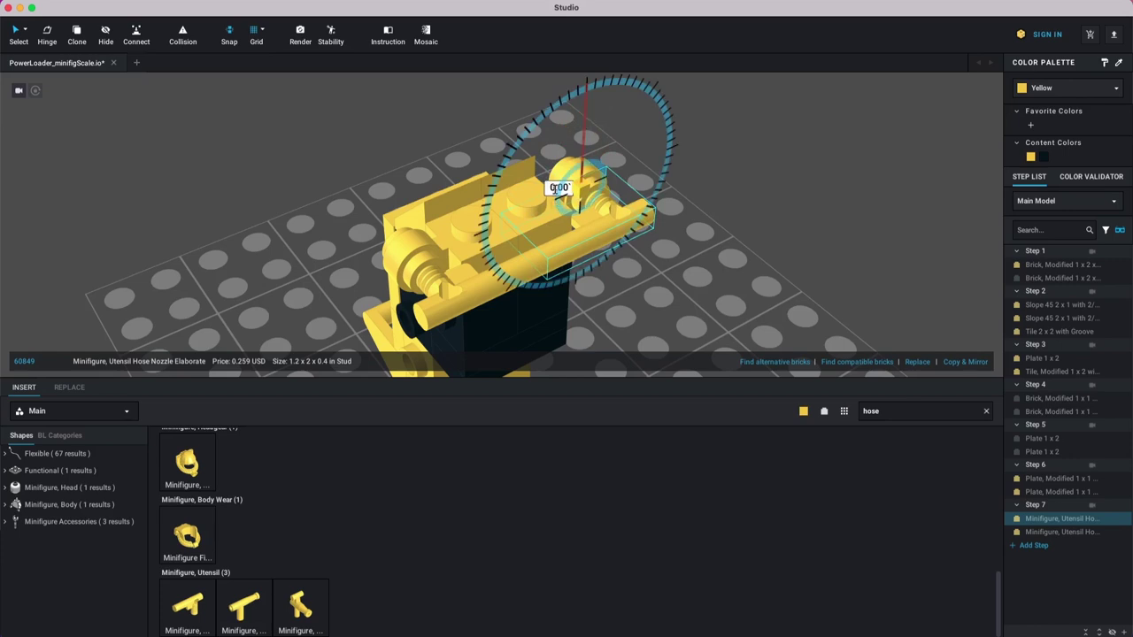
{"action": "type", "text": "90"}
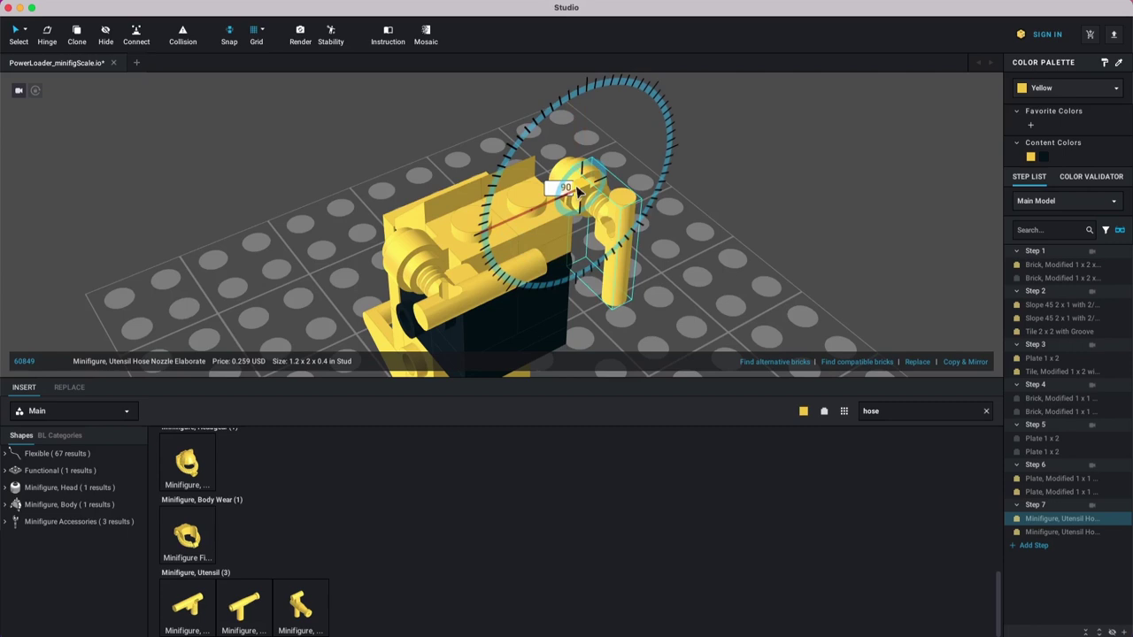
{"action": "key", "text": "BackSpace"}
{"action": "key", "text": "BackSpace"}
{"action": "type", "text": "-90"}
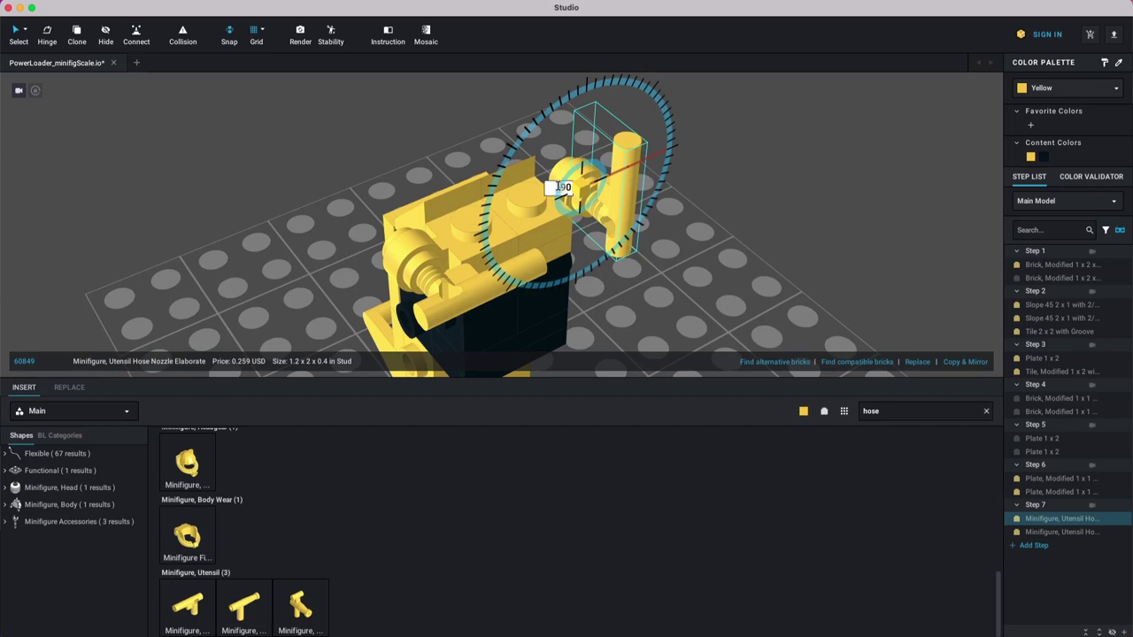
{"action": "key", "text": "Return"}
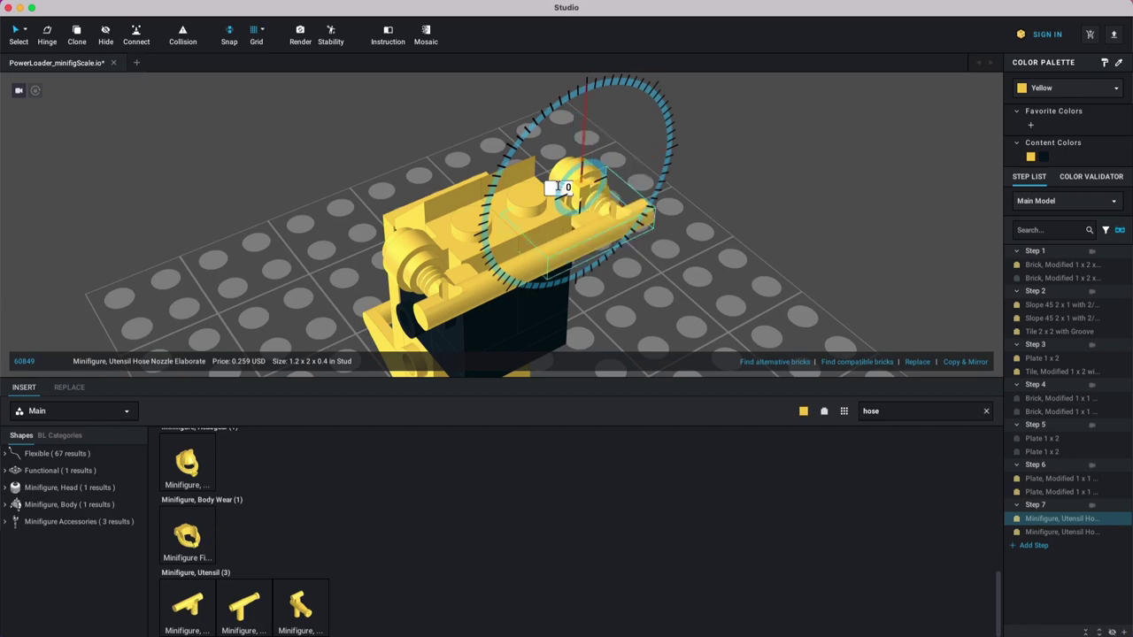
{"action": "left_click", "coordinate": [609, 209]}
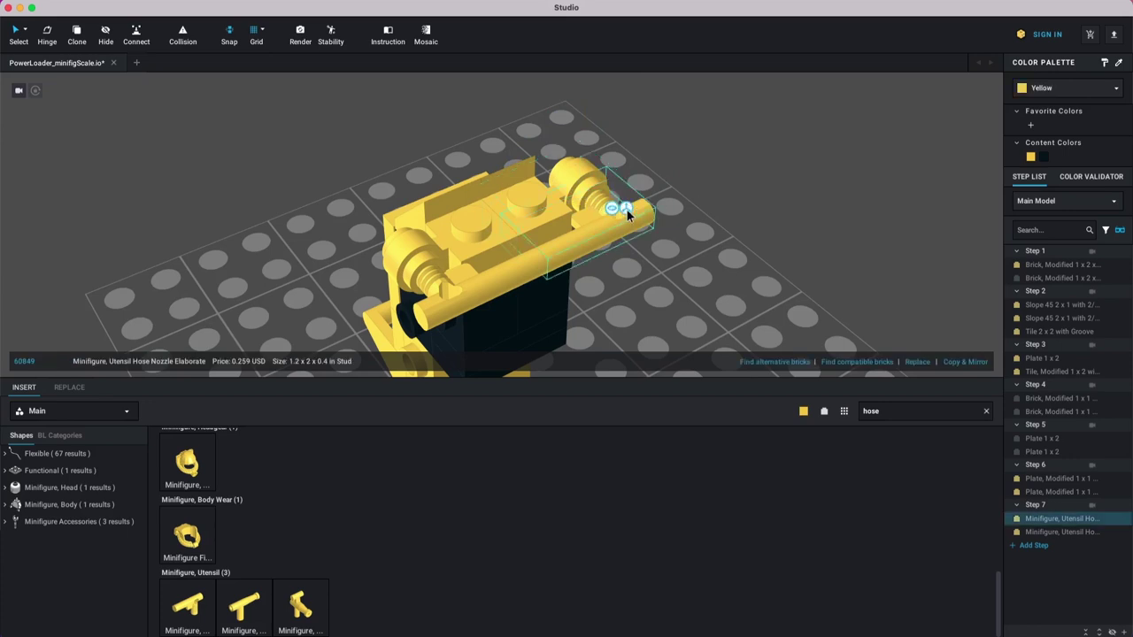
Step: Move the original hose nozzle along its light attachment to position 42.6, -94.0, 0.0, matching its clone on the opposite side
{"action": "left_click", "coordinate": [626, 210]}
{"action": "left_click_drag", "start_coordinate": [568, 239], "coordinate": [598, 201]}
{"action": "right_click_drag", "start_coordinate": [596, 203], "coordinate": [591, 244]}
{"action": "left_click_drag", "start_coordinate": [591, 244], "coordinate": [591, 246]}
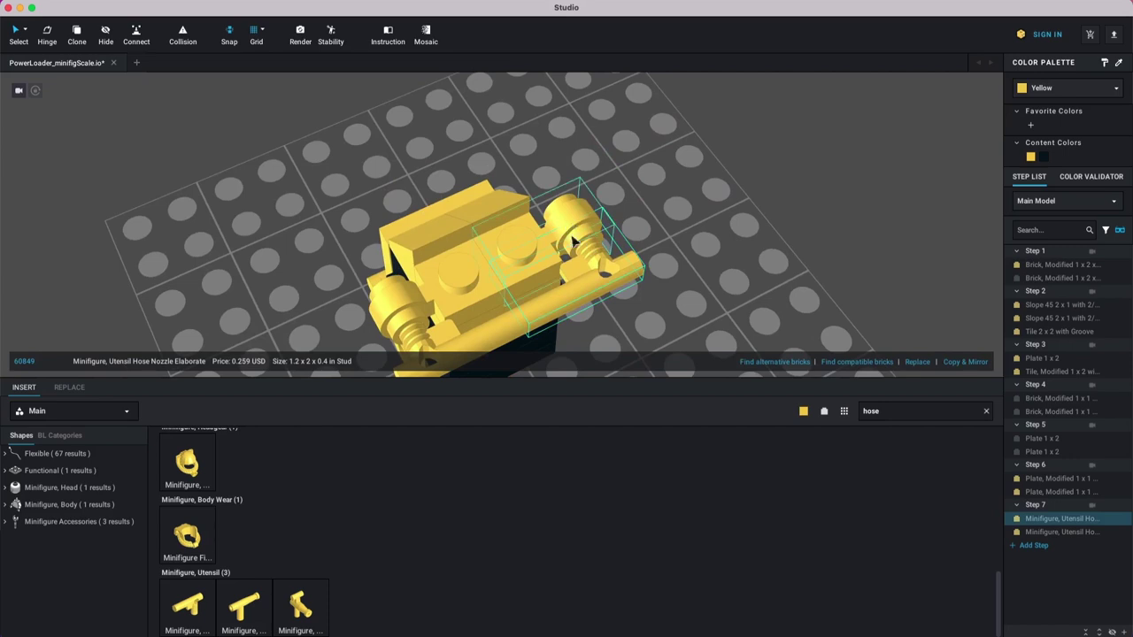
{"action": "middle_click_drag", "start_coordinate": [682, 230], "coordinate": [731, 206]}
{"action": "left_click", "coordinate": [730, 203]}
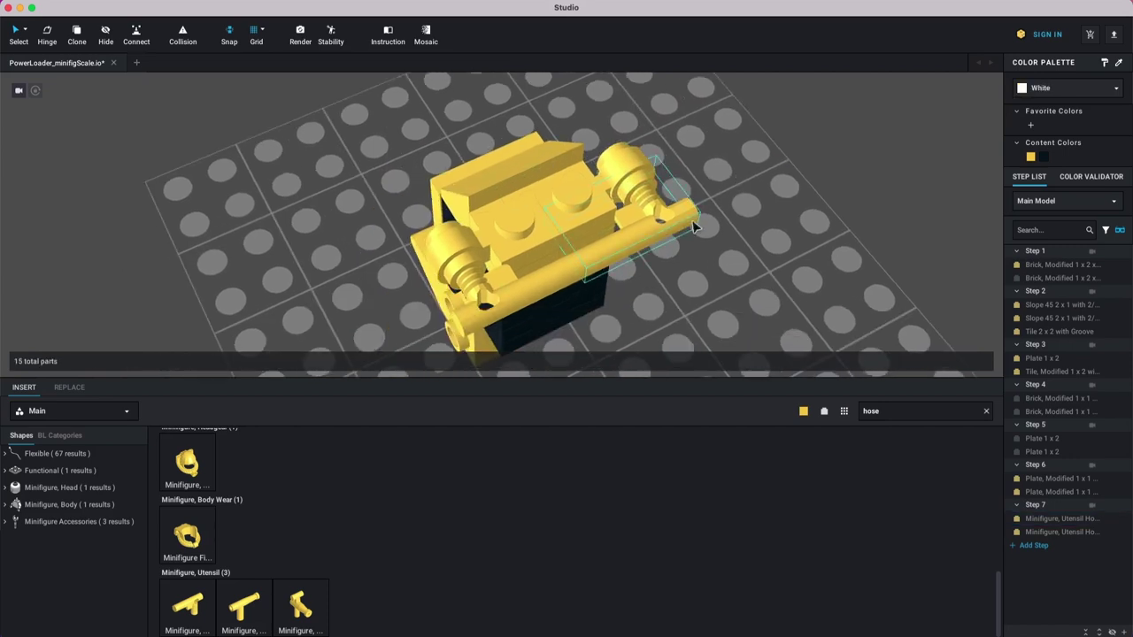
{"action": "left_click", "coordinate": [664, 225]}
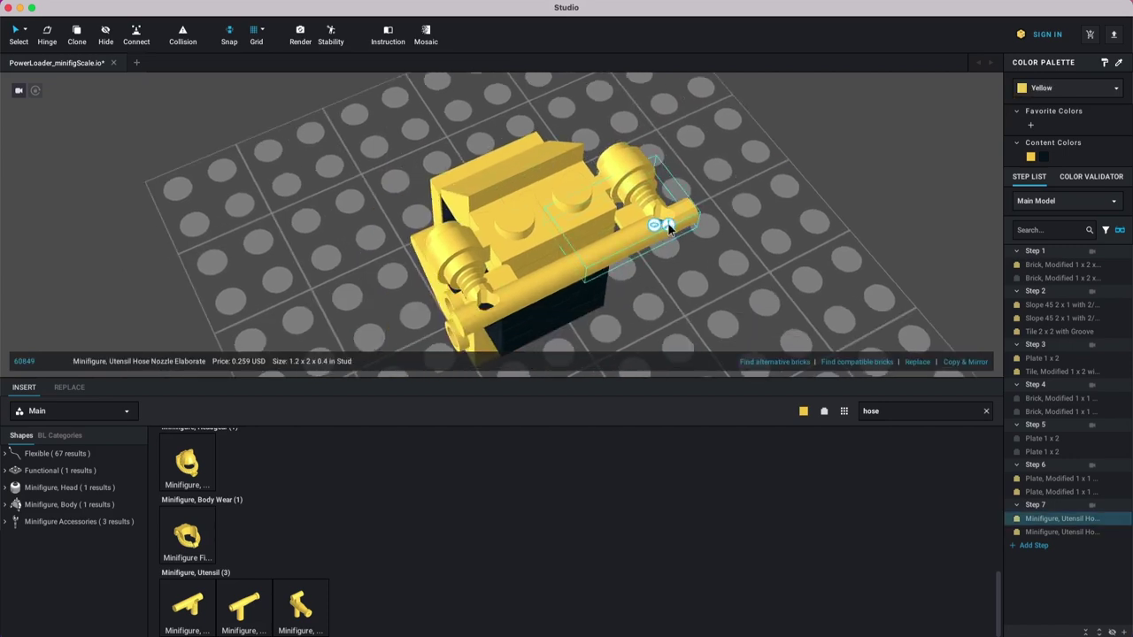
{"action": "left_click", "coordinate": [669, 227]}
{"action": "left_click_drag", "start_coordinate": [641, 232], "coordinate": [657, 266]}
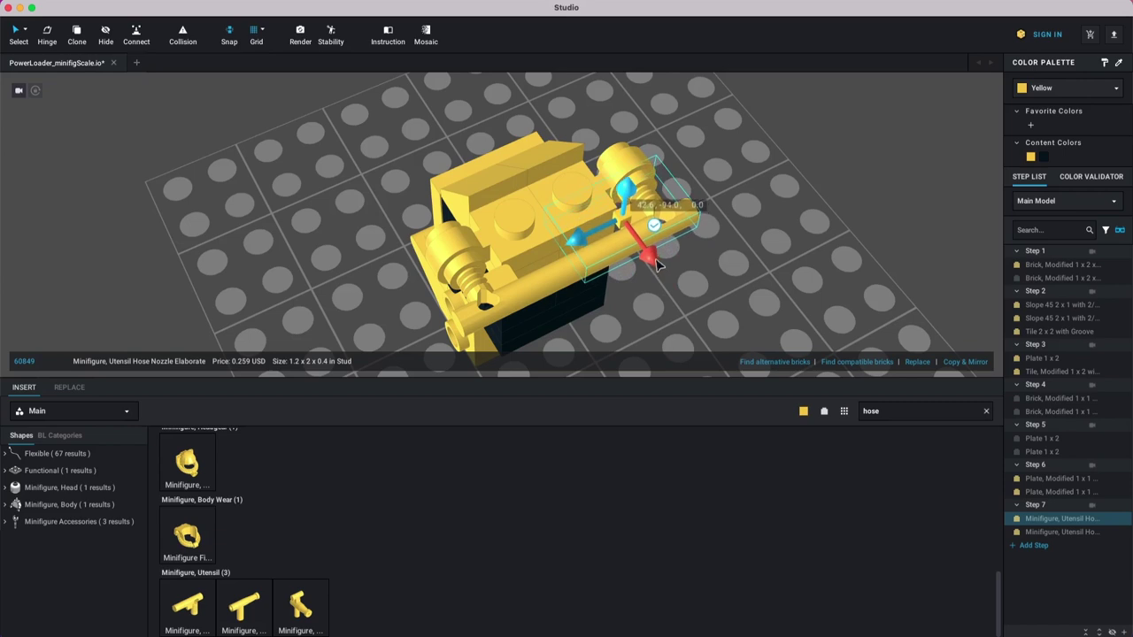
{"action": "left_click", "coordinate": [726, 272]}
{"action": "right_click_drag", "start_coordinate": [728, 274], "coordinate": [563, 91]}
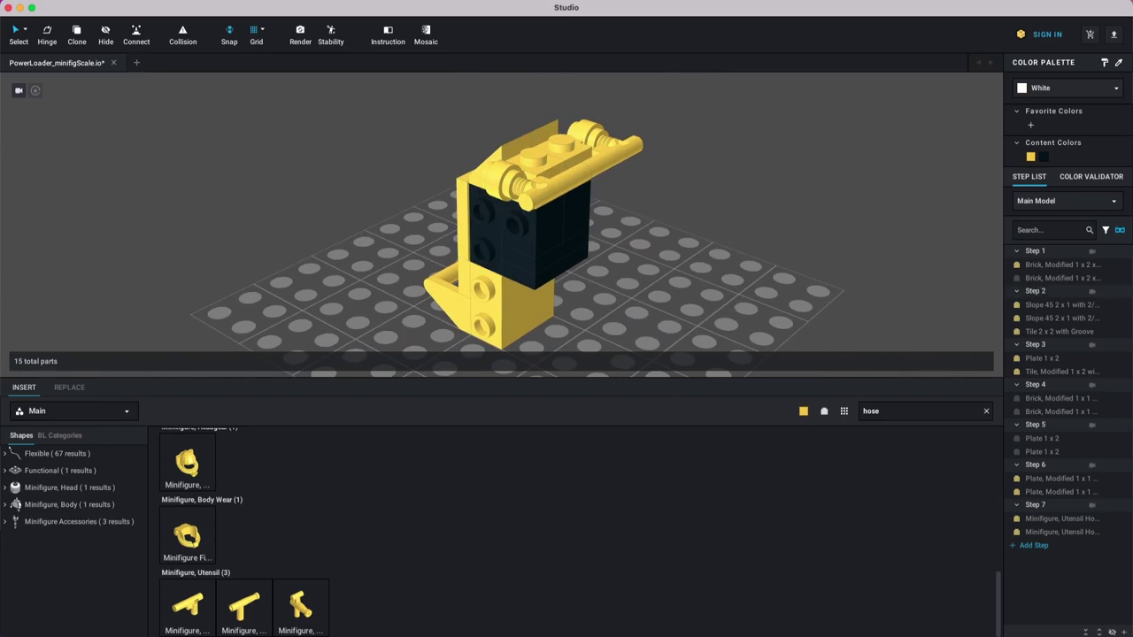
Step: Add Step 8 and clone the yellow Brick, Modified 1 x 2 x 1 2/3 with side studs to the front of the base brick
{"action": "left_click", "coordinate": [1040, 546]}
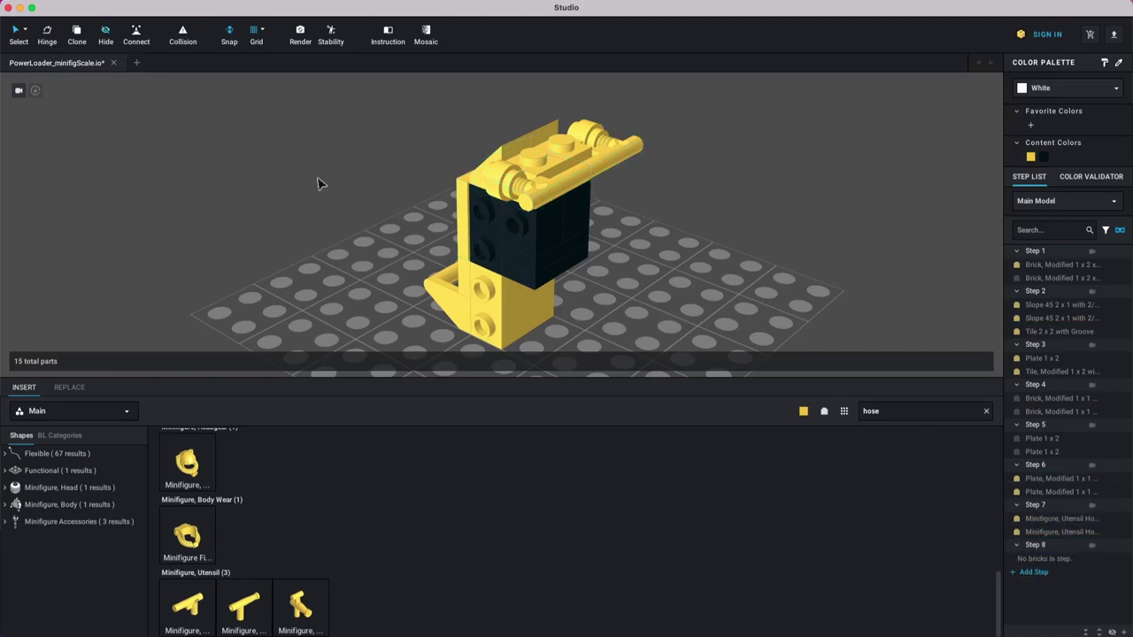
{"action": "left_click", "coordinate": [76, 34]}
{"action": "left_click", "coordinate": [505, 313]}
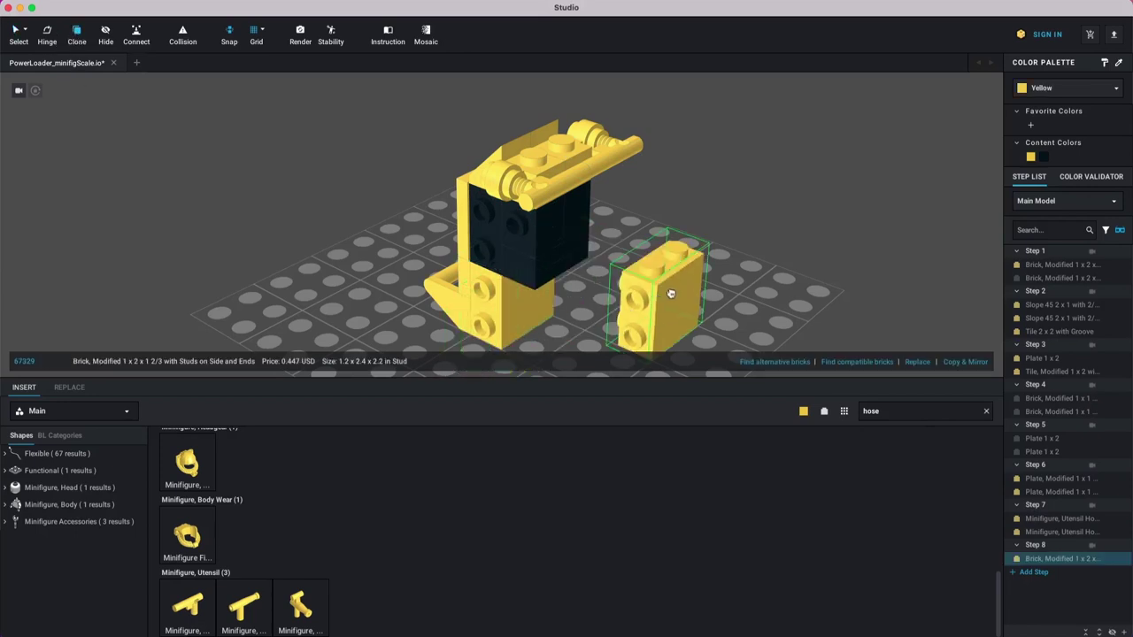
{"action": "left_click", "coordinate": [572, 291]}
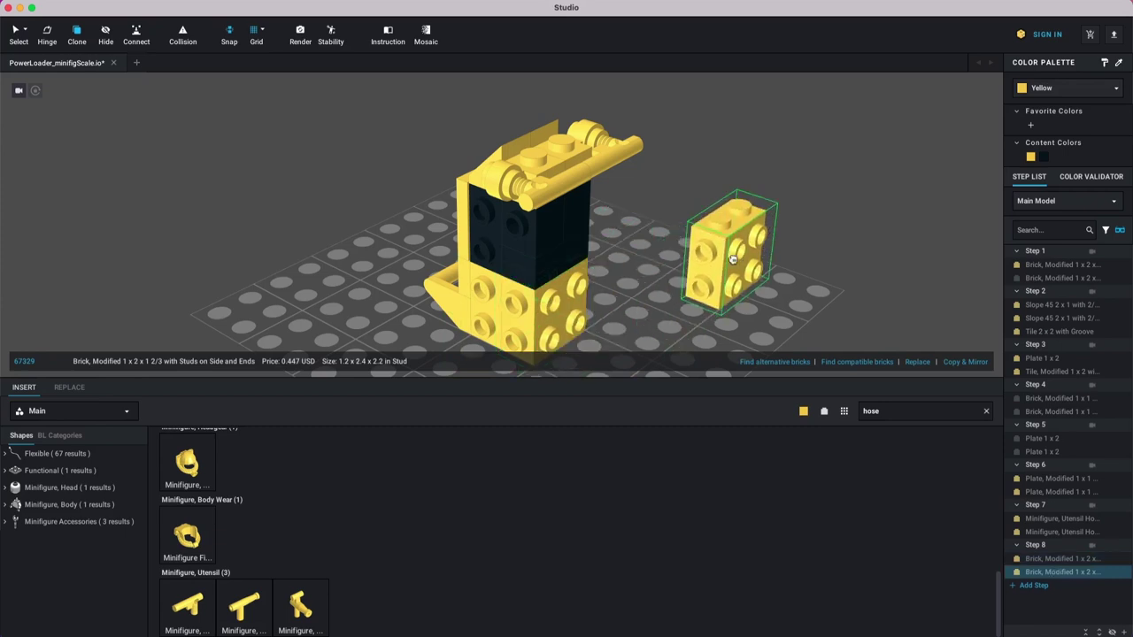
{"action": "key", "text": "Escape"}
{"action": "mouse_move", "coordinate": [642, 303]}
{"action": "right_mouse_down"}
{"action": "mouse_move", "coordinate": [655, 311]}
{"action": "mouse_move", "coordinate": [630, 271]}
{"action": "mouse_move", "coordinate": [615, 282]}
{"action": "right_mouse_up"}
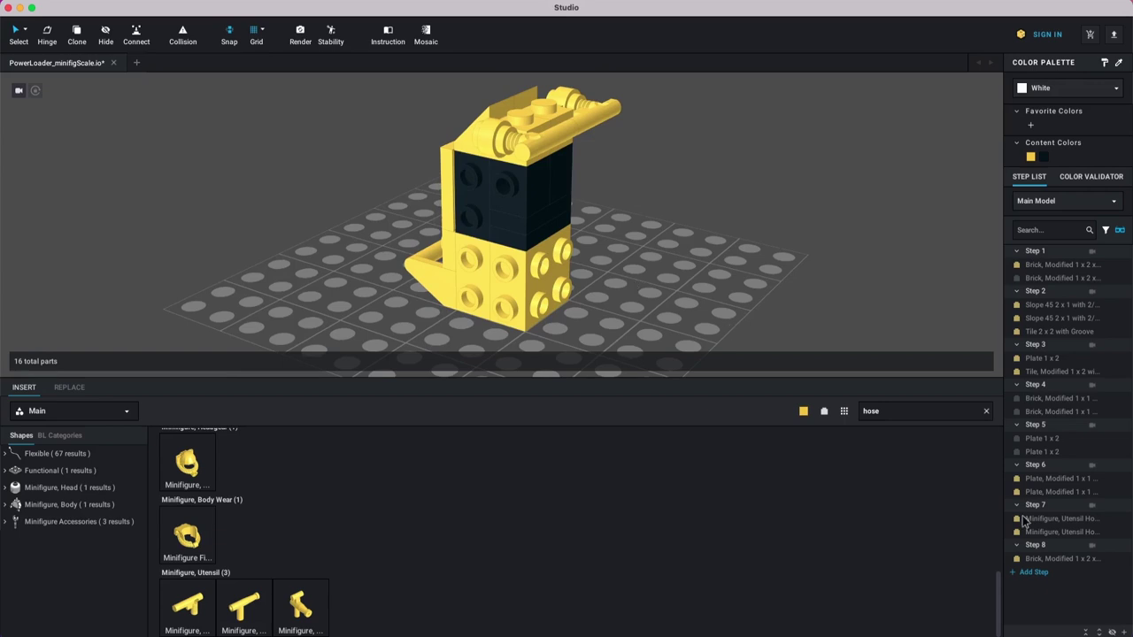
Step: Add Step 9 and attach two yellow Plate, Round 1 x 1 pieces side by side under the front base brick
{"action": "left_click", "coordinate": [1031, 572]}
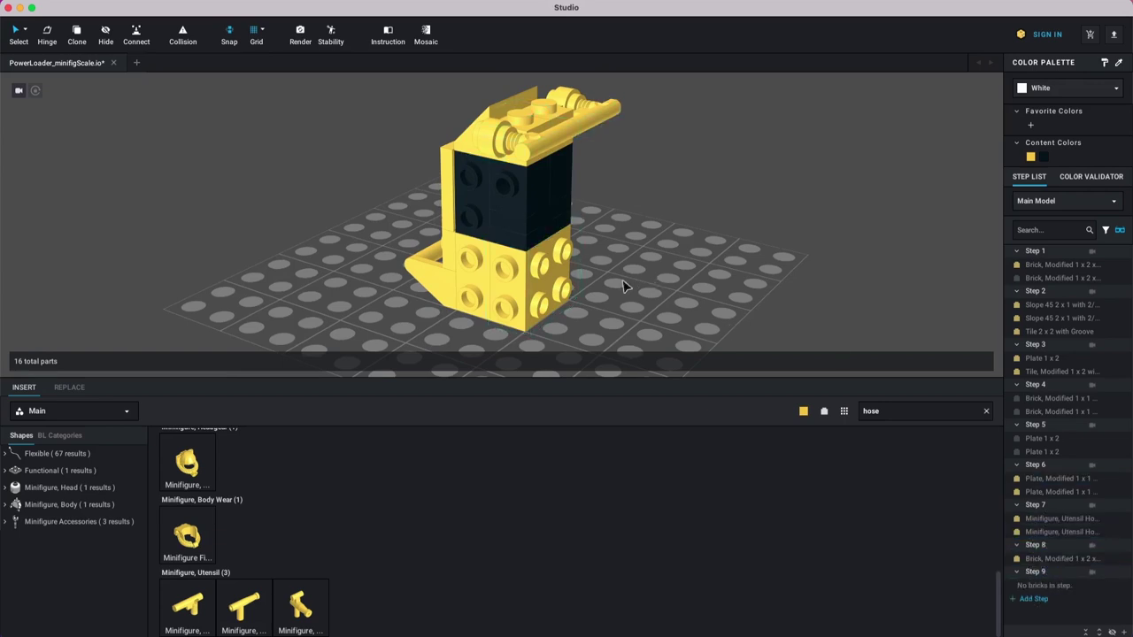
{"action": "right_click_drag", "start_coordinate": [624, 286], "coordinate": [620, 242]}
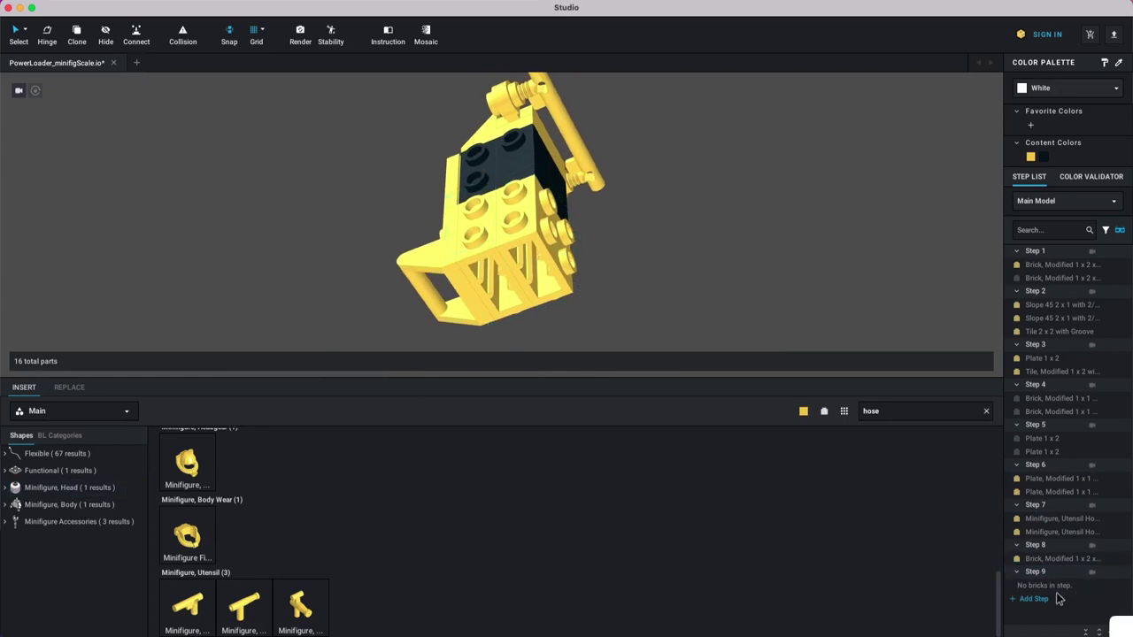
{"action": "left_click", "coordinate": [1039, 575]}
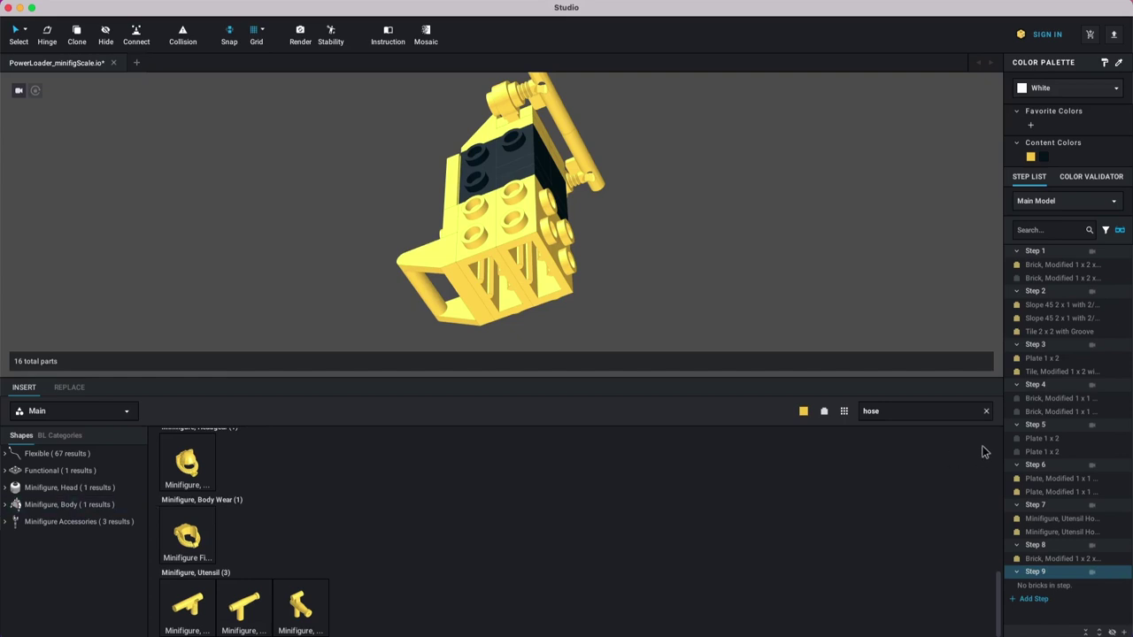
{"action": "left_click", "coordinate": [988, 413]}
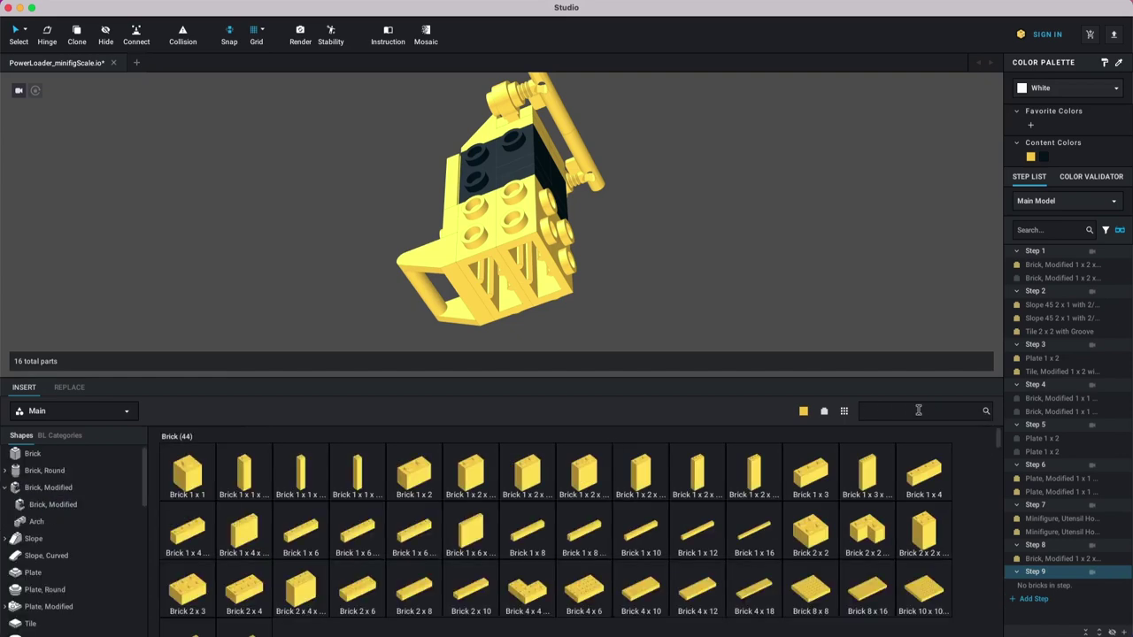
{"action": "left_click", "coordinate": [35, 586]}
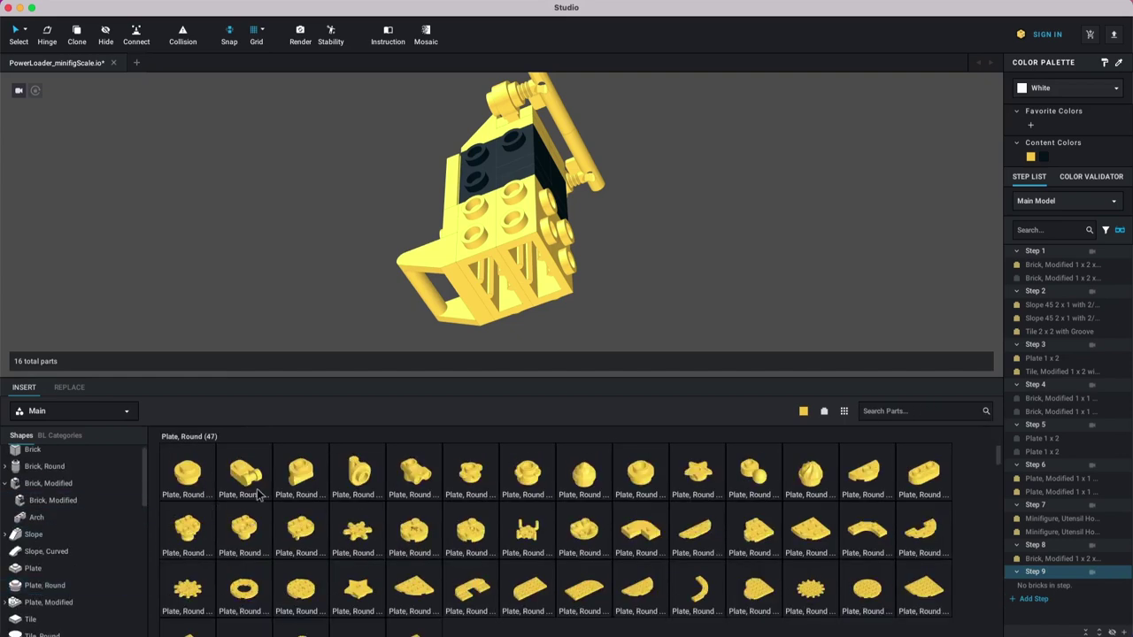
{"action": "left_click", "coordinate": [645, 478]}
{"action": "left_click", "coordinate": [541, 258]}
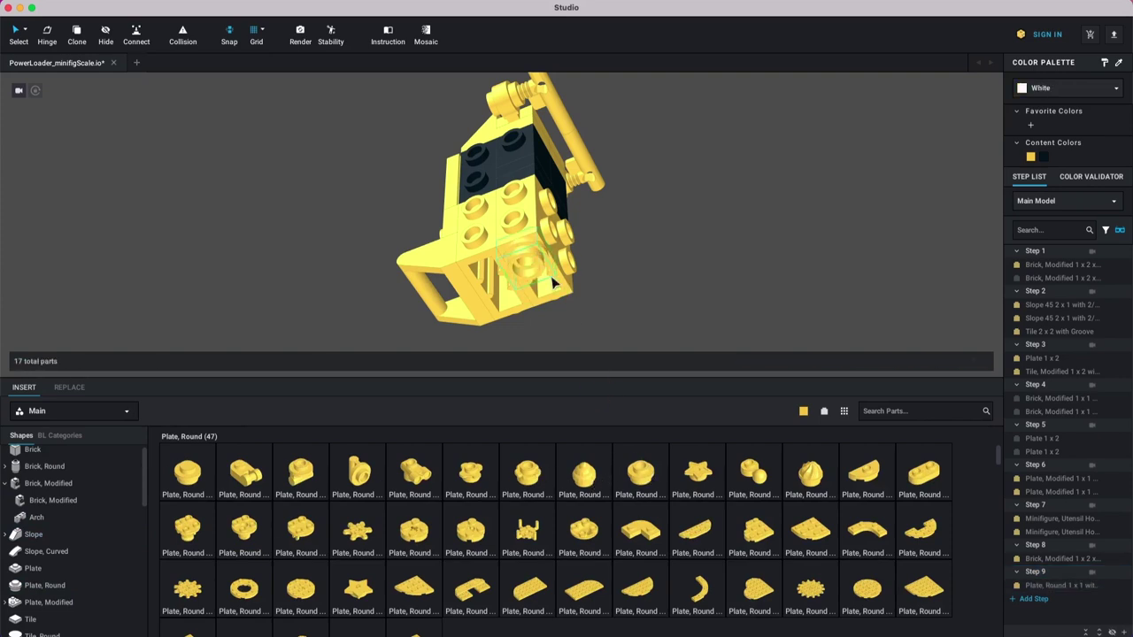
{"action": "left_click", "coordinate": [560, 281]}
{"action": "key", "text": "Escape"}
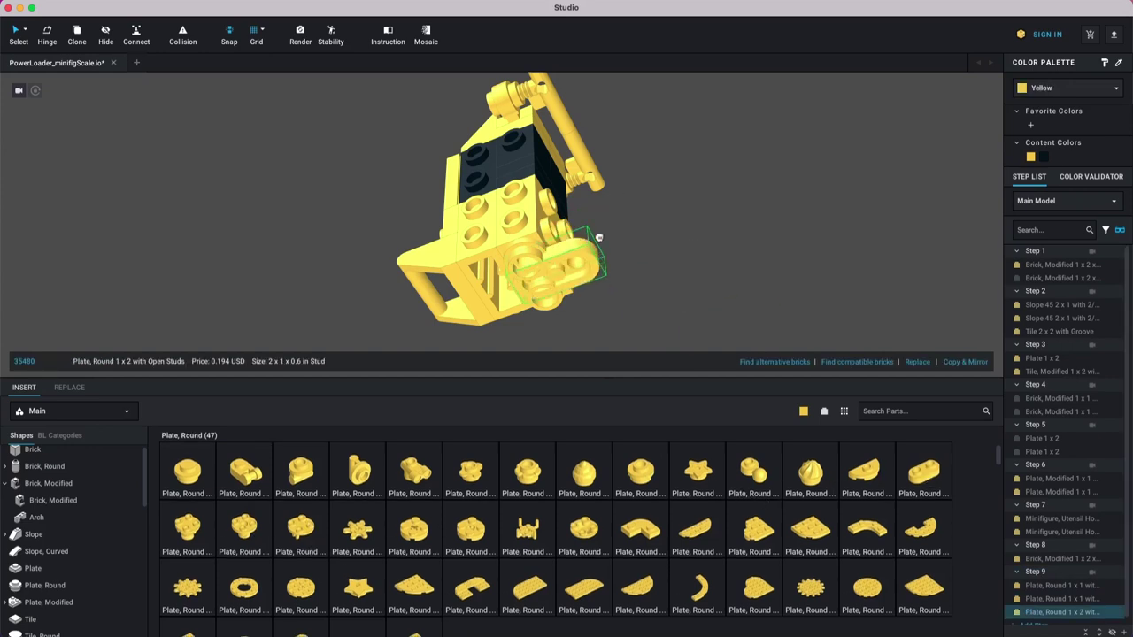
Step: Attach a yellow Plate, Round 1 x 2 with Open Studs under the rear base brick beside the two round plates
{"action": "middle_click_drag", "start_coordinate": [586, 264], "coordinate": [610, 233]}
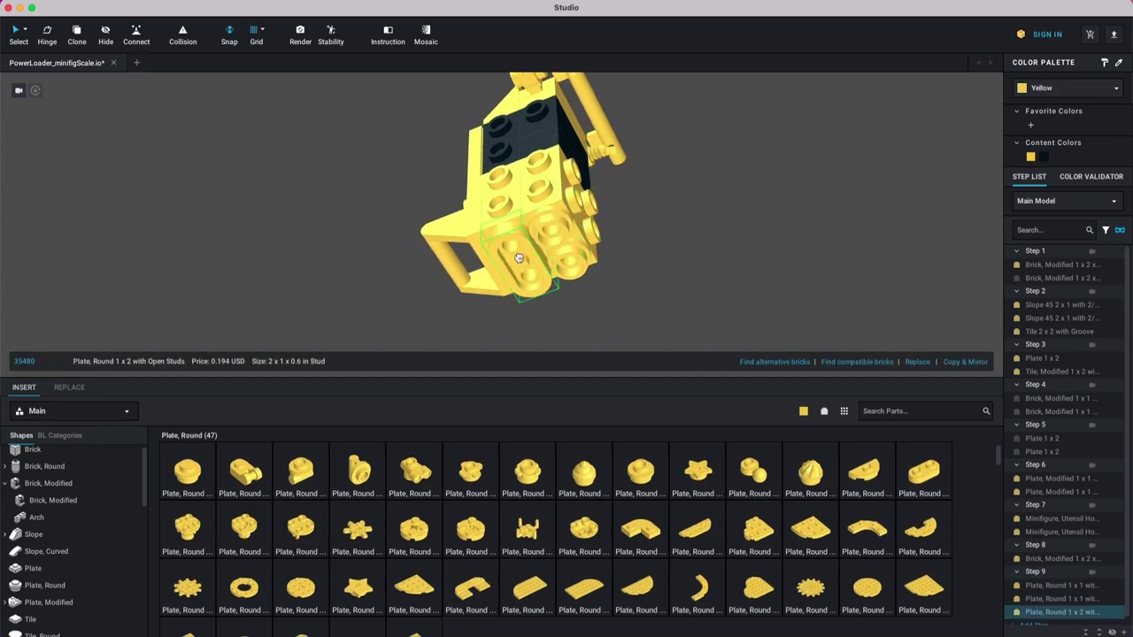
{"action": "left_click", "coordinate": [518, 259]}
{"action": "key", "text": "Escape"}
{"action": "right_click_drag", "start_coordinate": [639, 228], "coordinate": [649, 234]}
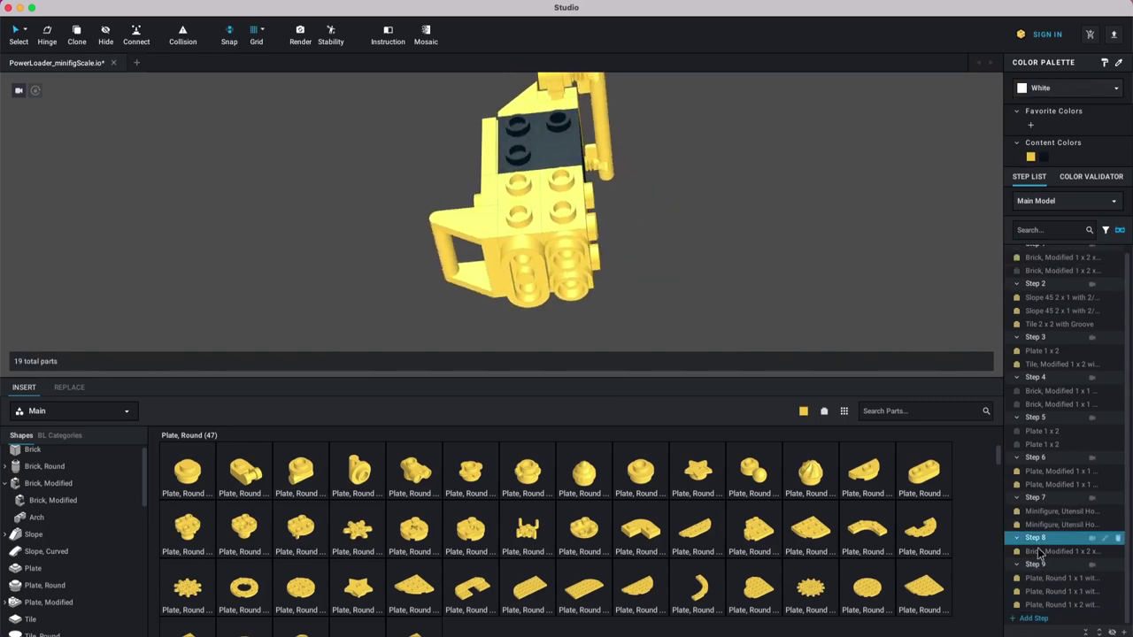
Step: Add Step 10 and insert a Bar 1L with Clip Mechanical Claw, rotated, into an open stud of the 1 x 2 round plate
{"action": "left_click", "coordinate": [1032, 618]}
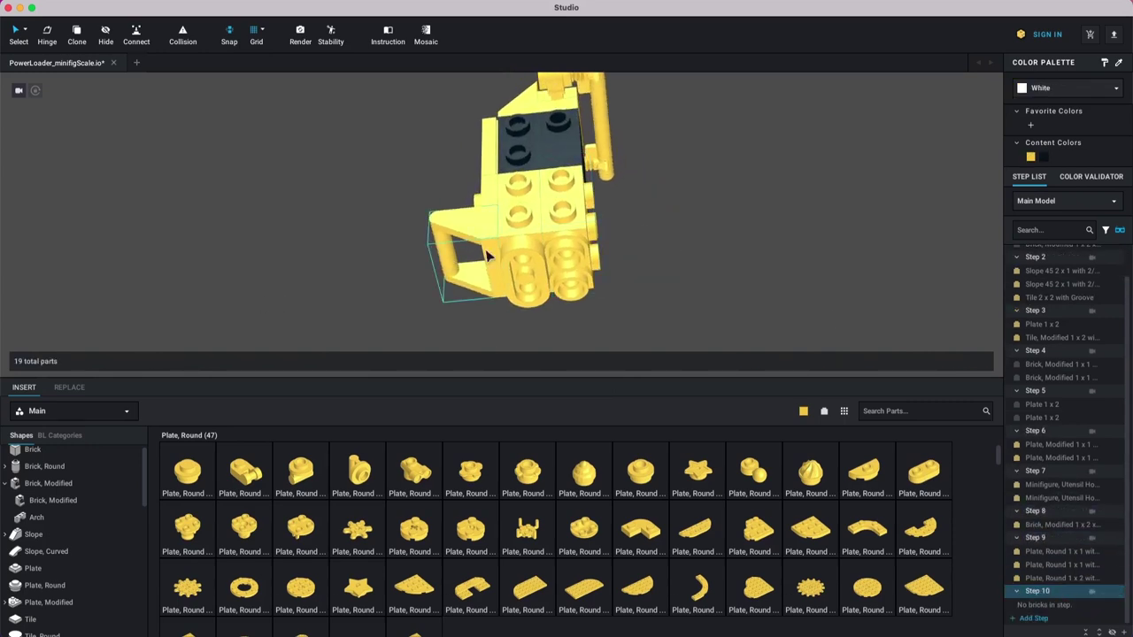
{"action": "scroll", "coordinate": [78, 486], "scroll_direction": "down", "scroll_amount": 10}
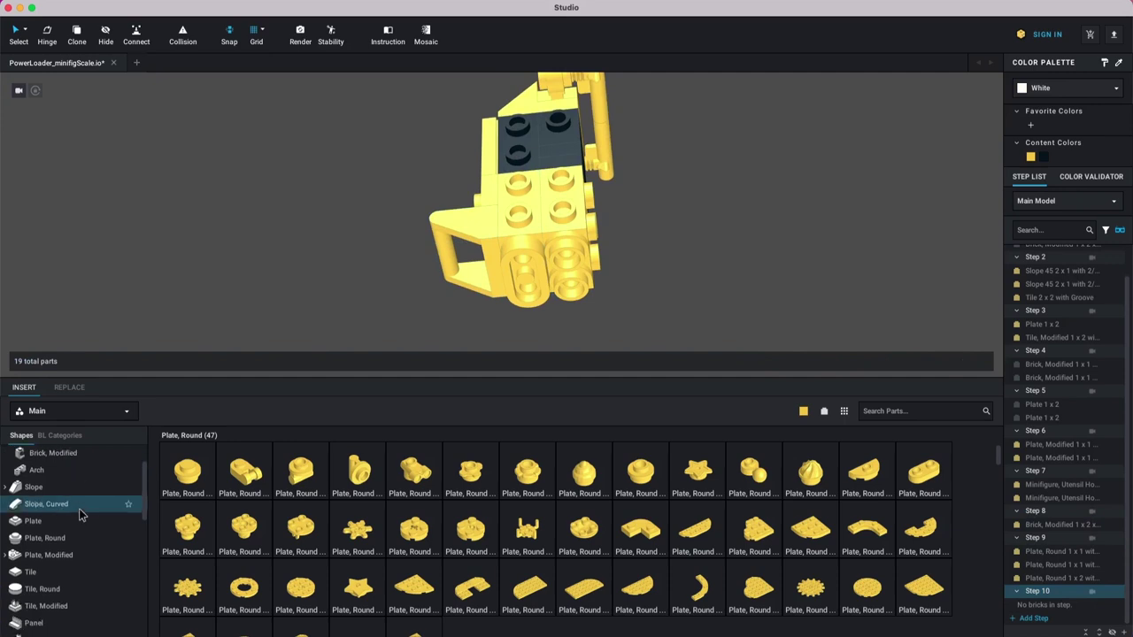
{"action": "scroll", "coordinate": [54, 498], "scroll_direction": "up", "scroll_amount": 5}
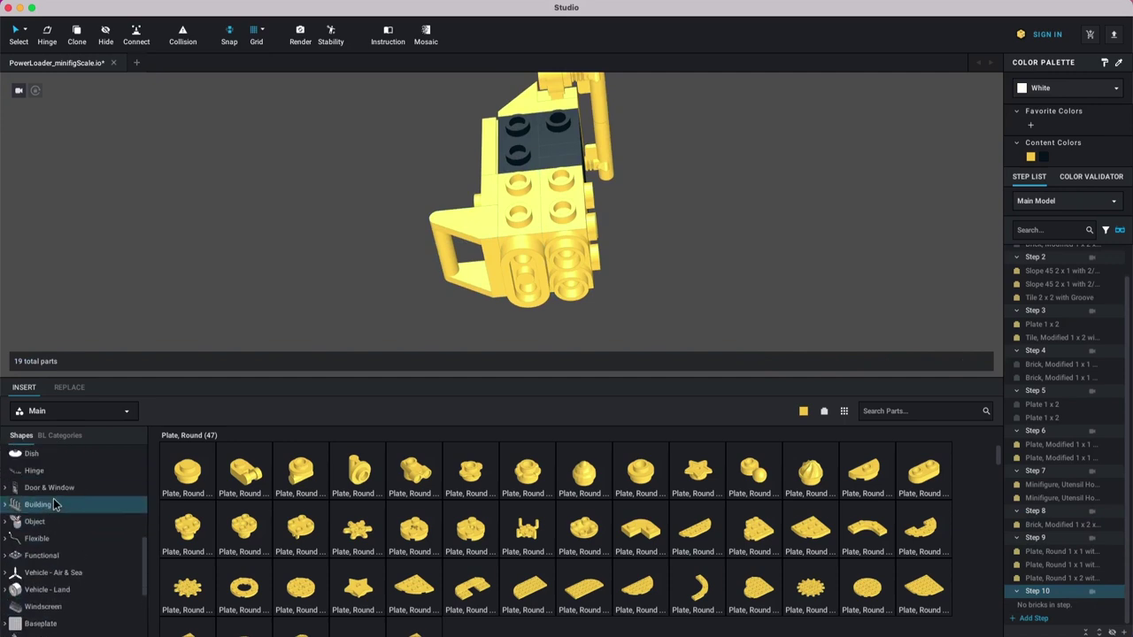
{"action": "left_click", "coordinate": [40, 503]}
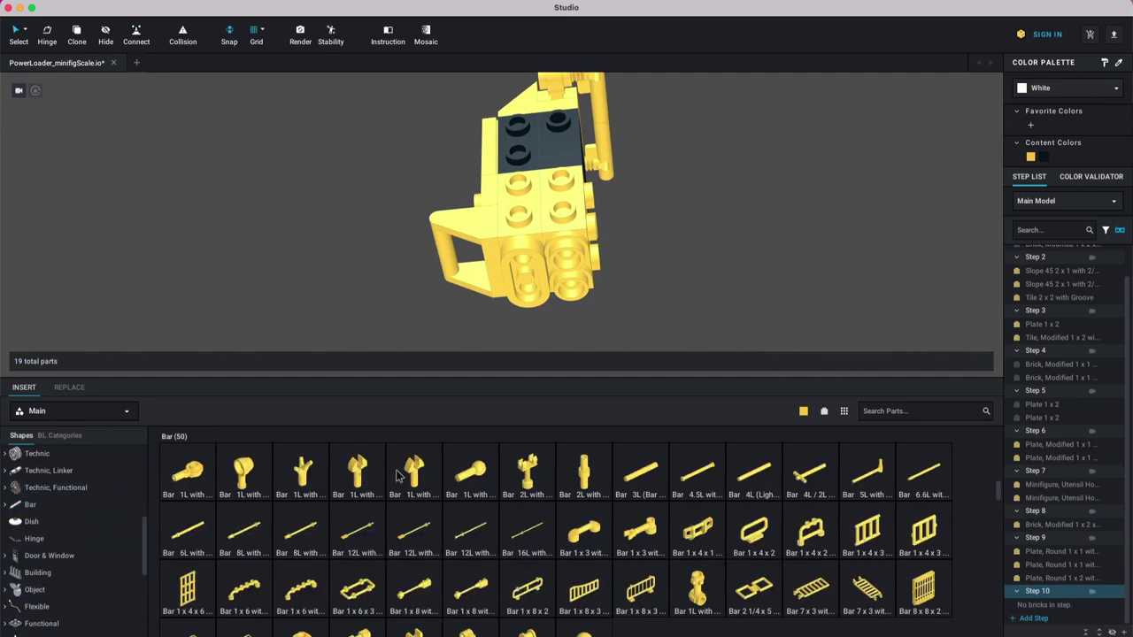
{"action": "left_click_drag", "start_coordinate": [358, 478], "coordinate": [522, 278]}
{"action": "key", "text": "Right"}
{"action": "right_click_drag", "start_coordinate": [521, 278], "coordinate": [485, 261]}
{"action": "left_click_drag", "start_coordinate": [483, 261], "coordinate": [485, 258]}
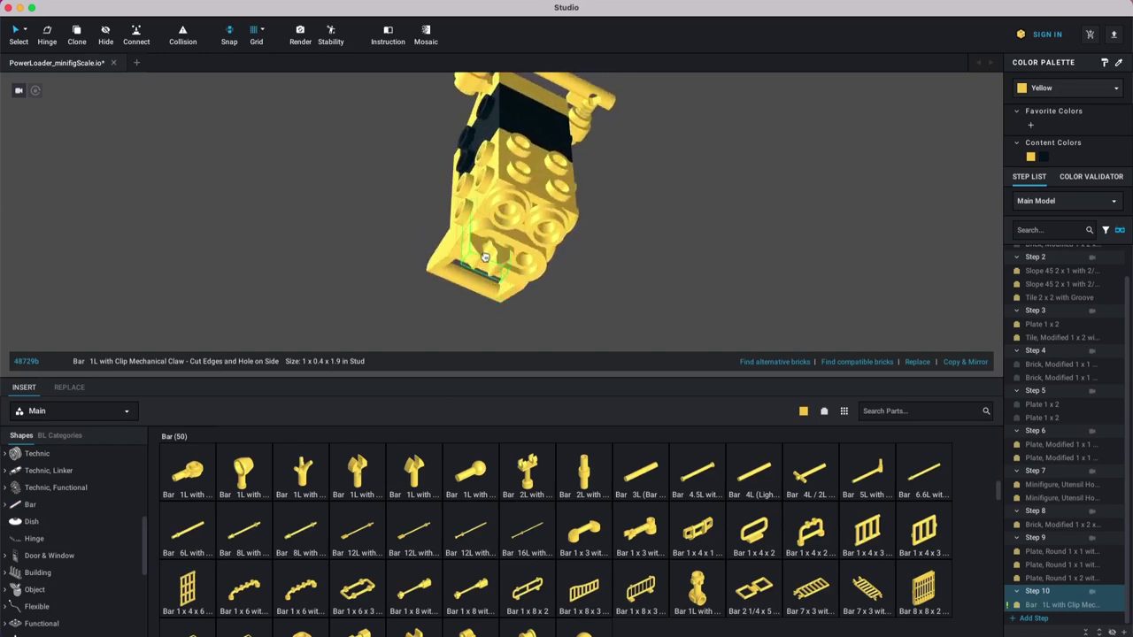
{"action": "left_click", "coordinate": [485, 258]}
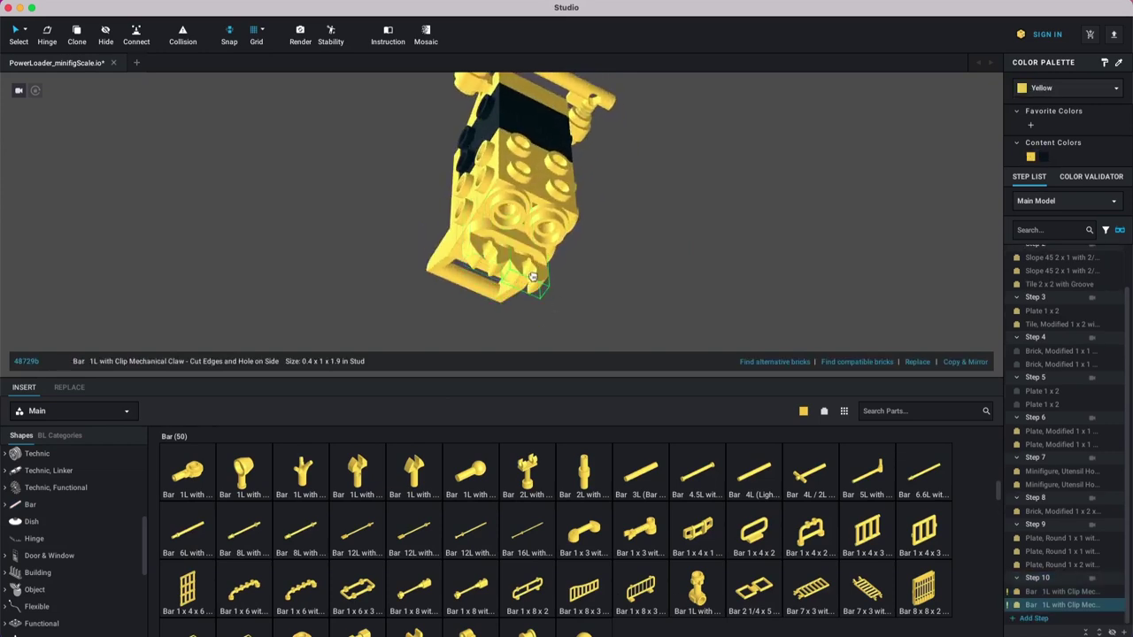
Step: Place three more mechanical claws in the remaining open studs of the round plates under the model
{"action": "left_click", "coordinate": [532, 277]}
{"action": "left_click", "coordinate": [554, 242]}
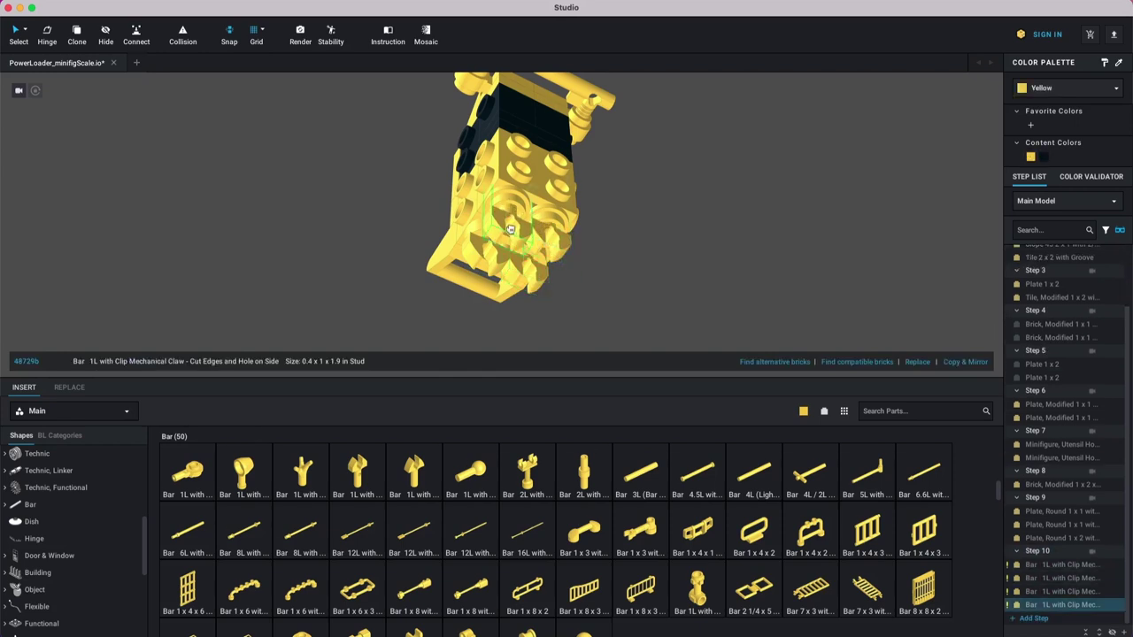
{"action": "left_click", "coordinate": [513, 226]}
{"action": "key", "text": "Escape"}
Step: Examine how closely the four claws sit next to each other beneath the round plates
{"action": "right_click_drag", "start_coordinate": [636, 259], "coordinate": [602, 280]}
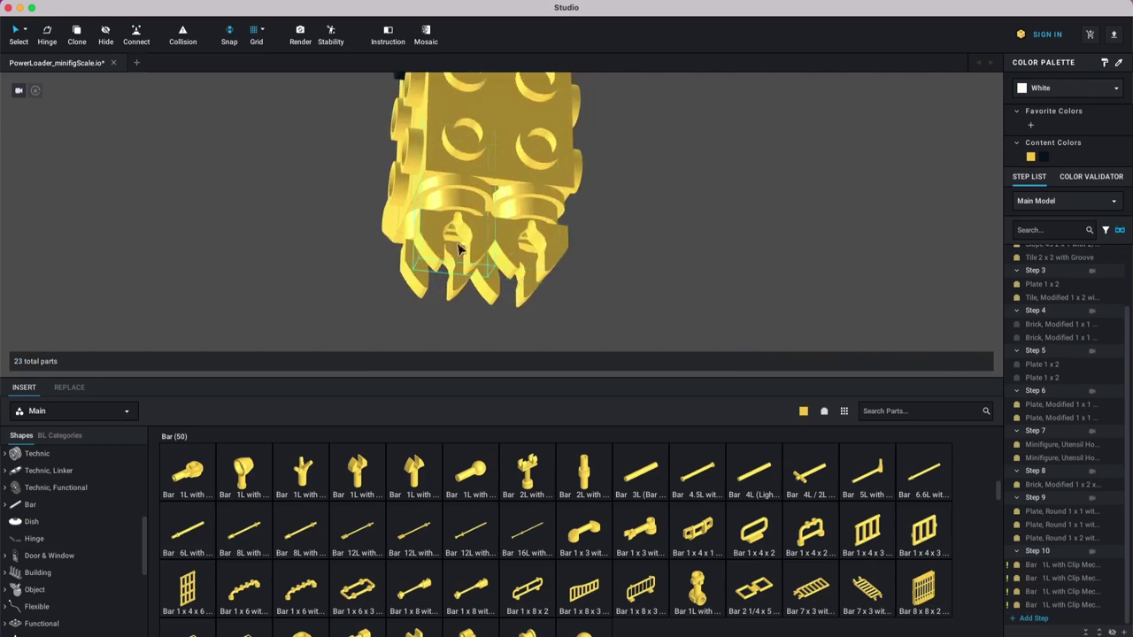
{"action": "right_click_drag", "start_coordinate": [476, 240], "coordinate": [559, 295]}
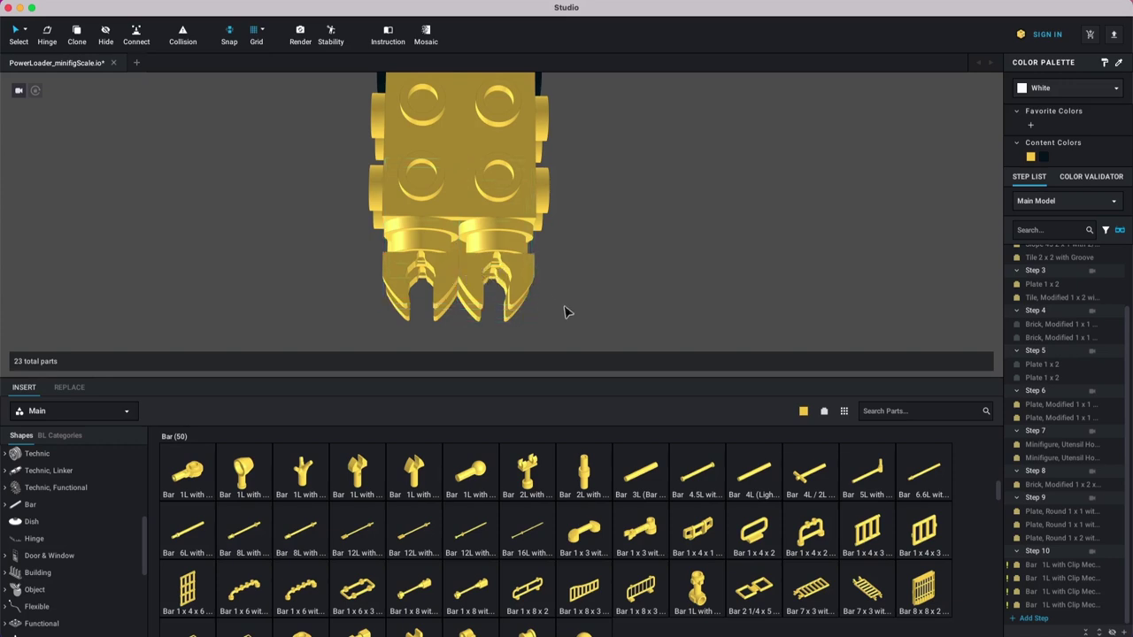
{"action": "right_click_drag", "start_coordinate": [564, 308], "coordinate": [570, 314]}
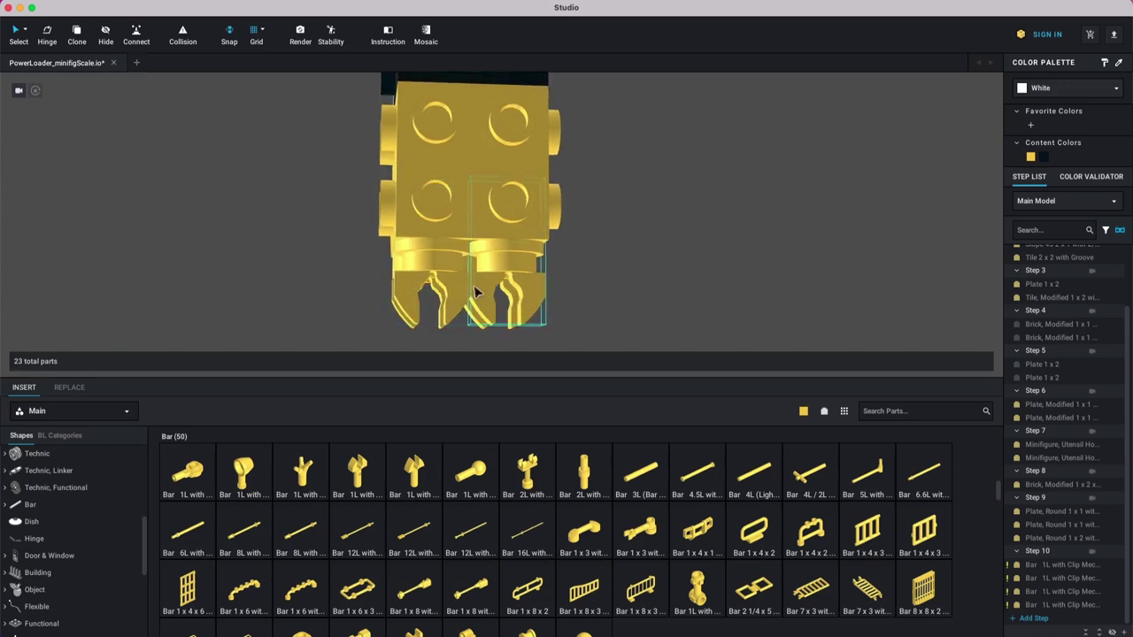
{"action": "right_click_drag", "start_coordinate": [529, 316], "coordinate": [553, 321]}
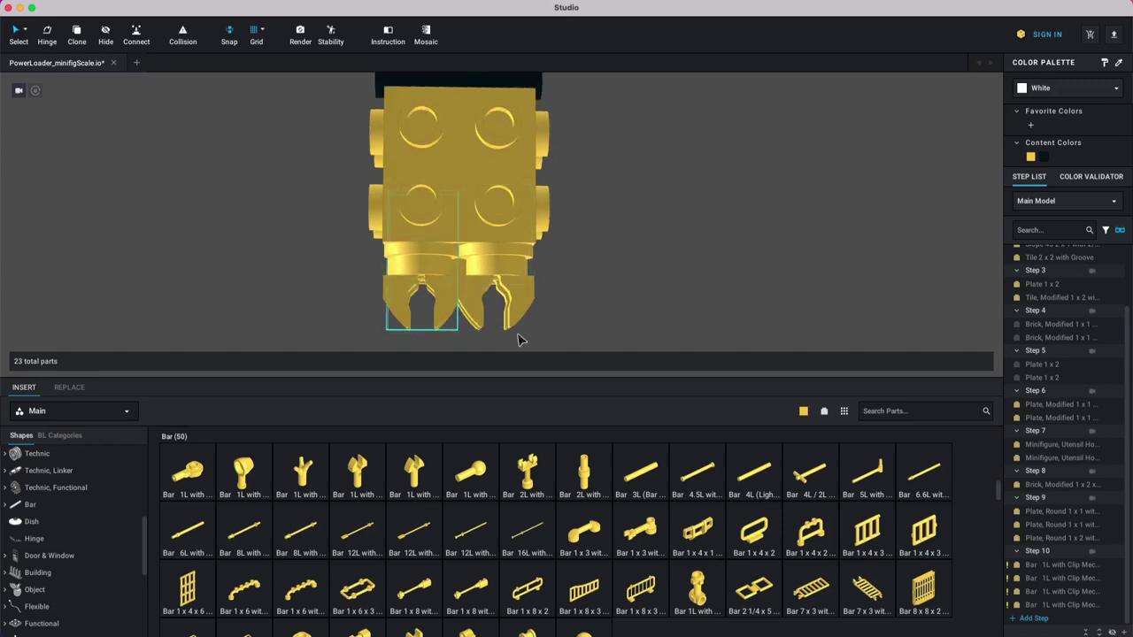
{"action": "mouse_move", "coordinate": [536, 316]}
{"action": "right_mouse_down"}
{"action": "mouse_move", "coordinate": [652, 313]}
{"action": "mouse_move", "coordinate": [550, 309]}
{"action": "right_mouse_up"}
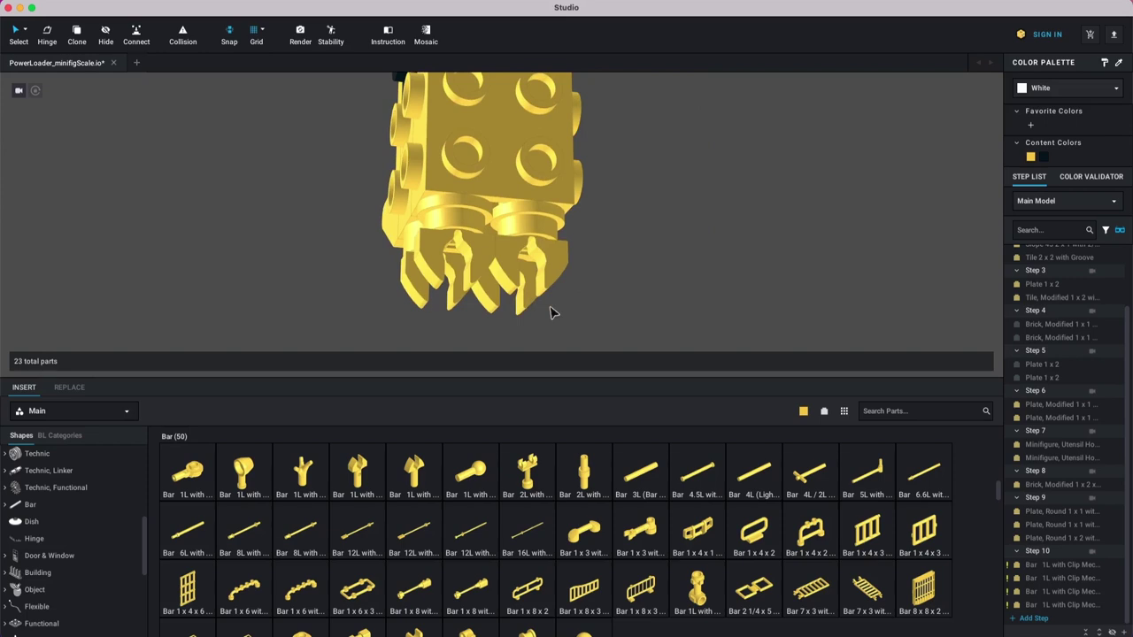
{"action": "right_click_drag", "start_coordinate": [561, 321], "coordinate": [687, 270]}
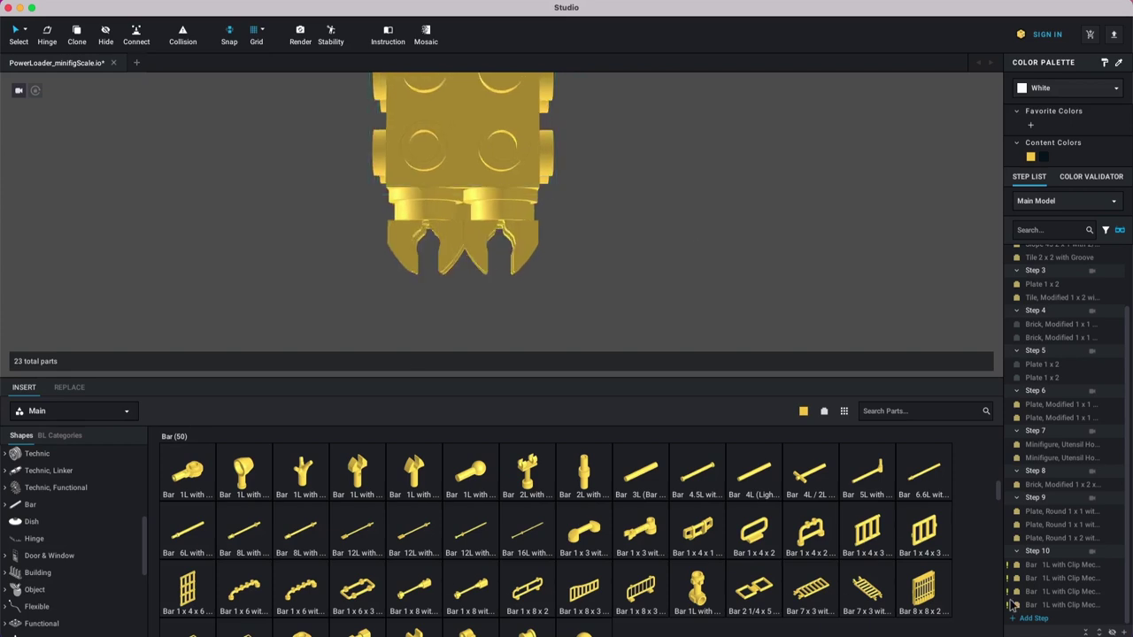
Step: Select all four mechanical claws of Step 10 and recolor them Dark Bluish Gray
{"action": "left_click", "coordinate": [1009, 592]}
{"action": "left_click", "coordinate": [1018, 605]}
{"action": "left_click", "coordinate": [1025, 578]}
{"action": "left_click", "coordinate": [1025, 566]}
{"action": "left_click", "coordinate": [1024, 607]}
{"action": "left_click", "coordinate": [1032, 567]}
{"action": "left_click", "coordinate": [671, 331]}
{"action": "left_click_drag", "start_coordinate": [595, 309], "coordinate": [425, 251]}
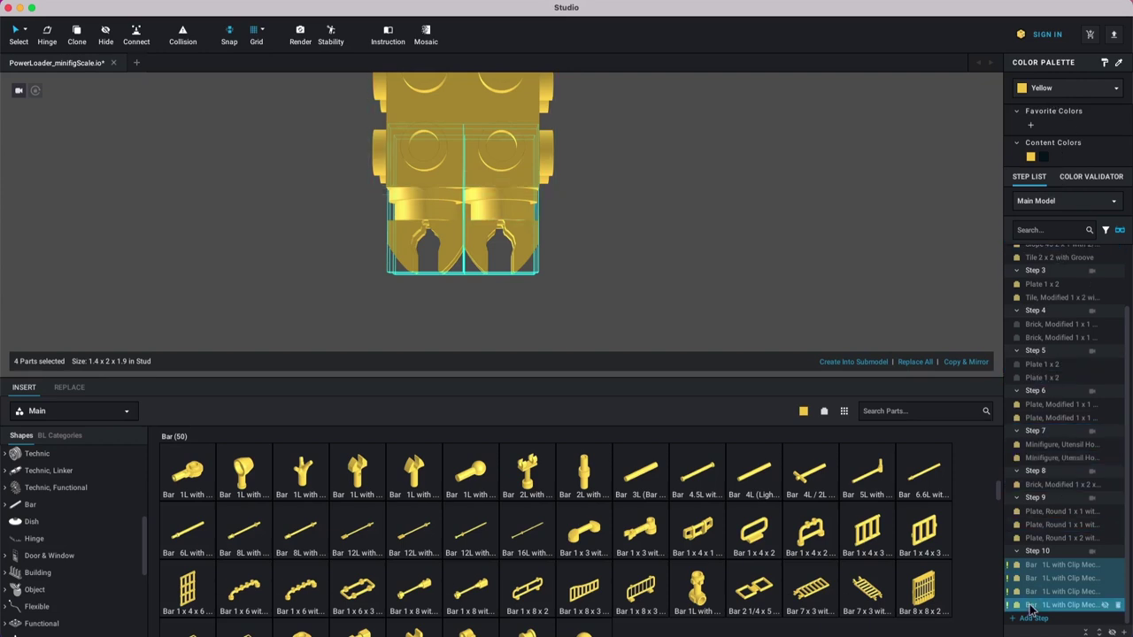
{"action": "left_click", "coordinate": [1073, 89]}
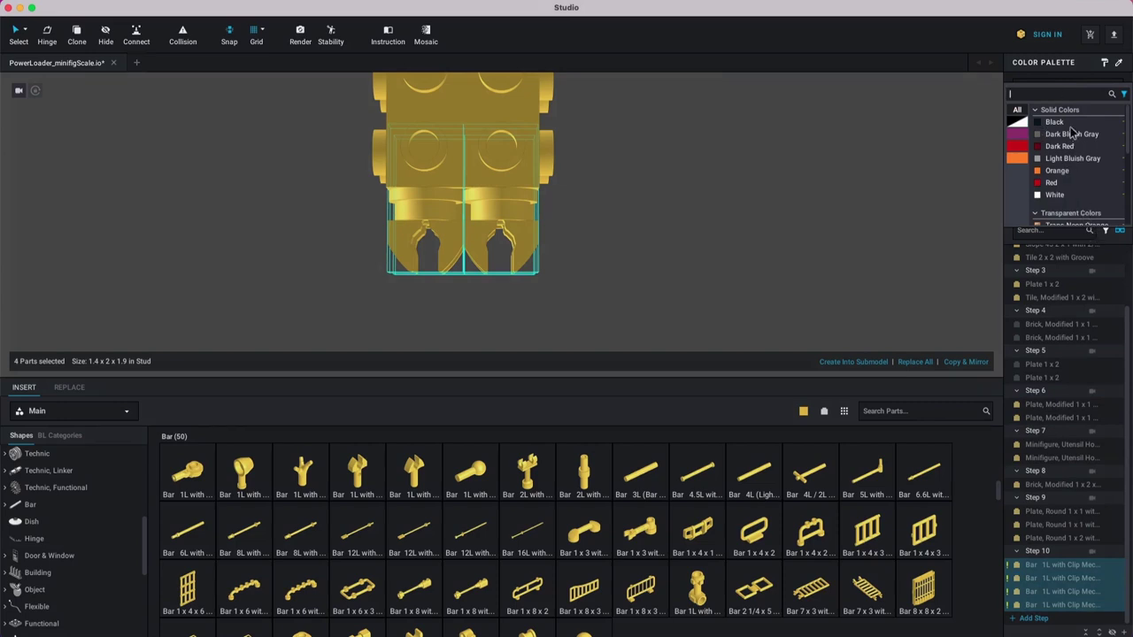
{"action": "left_click", "coordinate": [1054, 135]}
{"action": "left_click", "coordinate": [594, 252]}
{"action": "right_click_drag", "start_coordinate": [583, 254], "coordinate": [606, 261]}
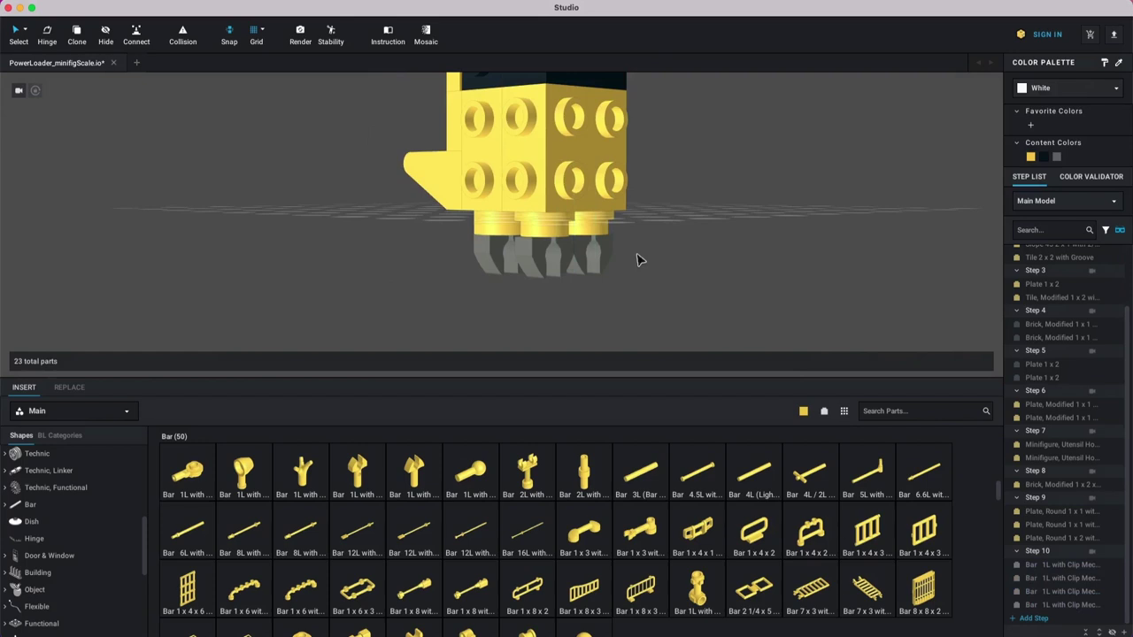
{"action": "right_click_drag", "start_coordinate": [619, 281], "coordinate": [630, 257]}
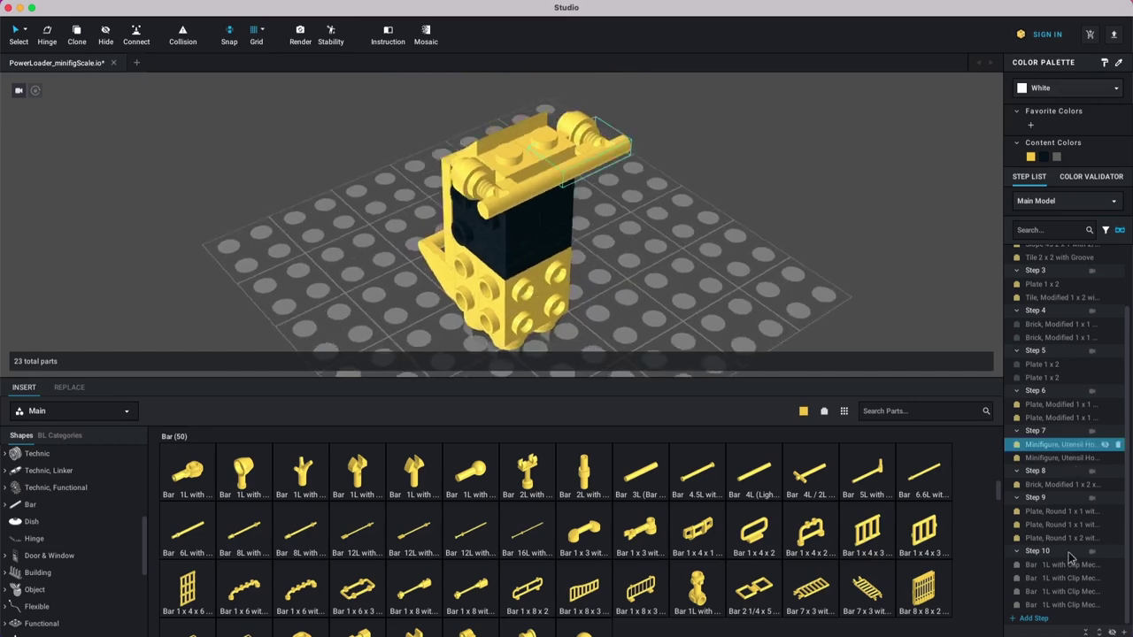
Step: Add Step 11 and show the Plate, Modified parts for insertion
{"action": "left_click", "coordinate": [1040, 618]}
{"action": "left_click", "coordinate": [1040, 590]}
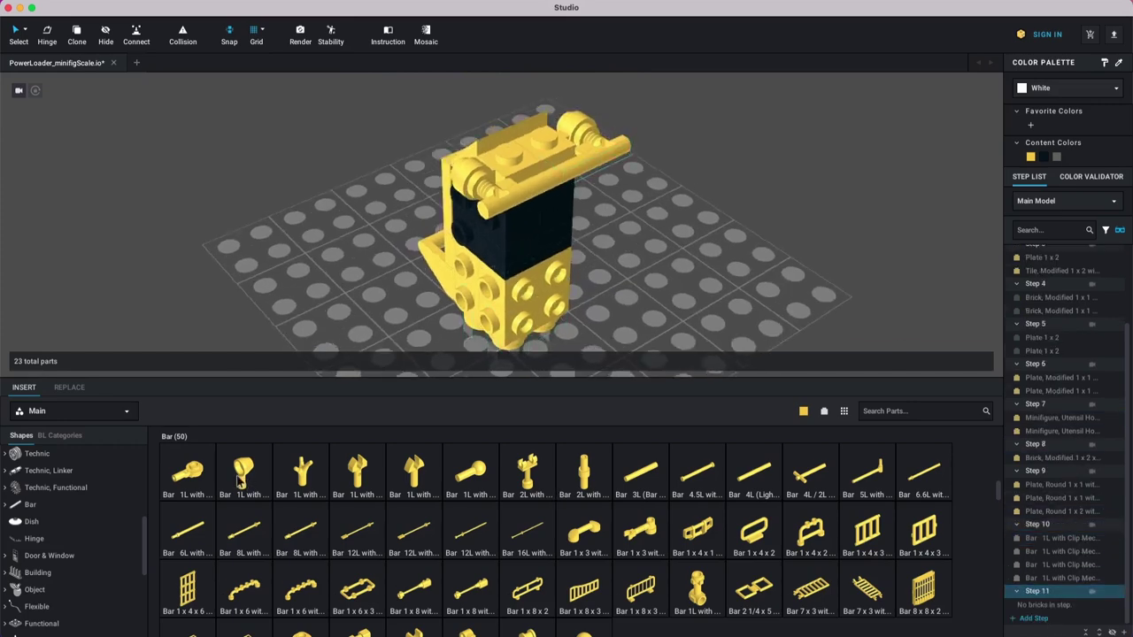
{"action": "scroll", "coordinate": [76, 500], "scroll_direction": "up", "scroll_amount": 2}
{"action": "scroll", "coordinate": [78, 505], "scroll_direction": "up", "scroll_amount": 4}
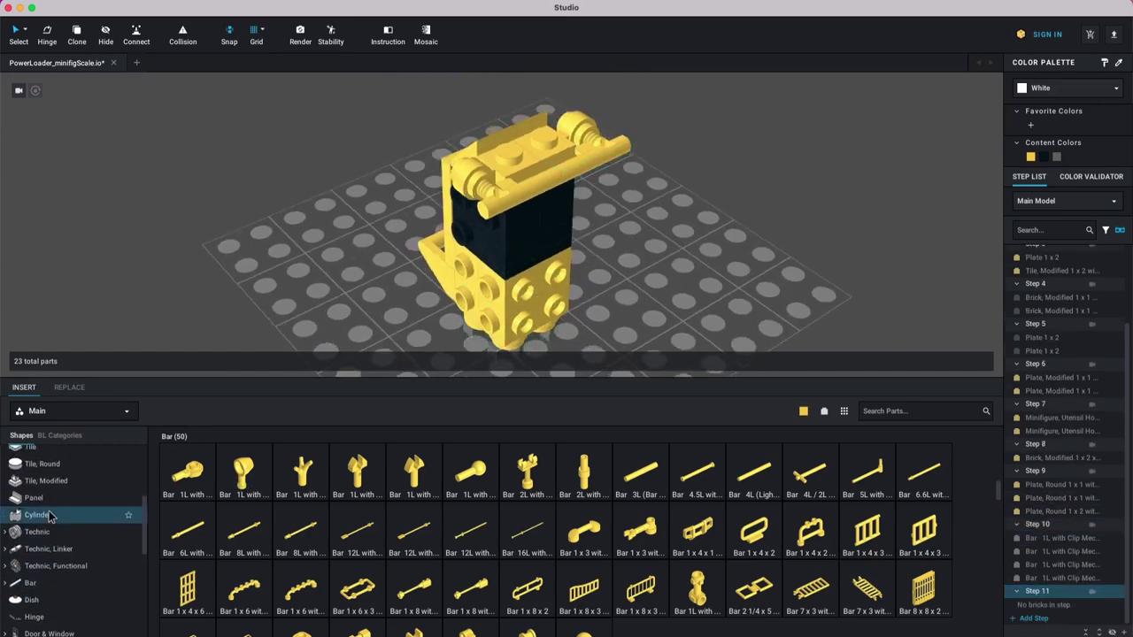
{"action": "scroll", "coordinate": [81, 513], "scroll_direction": "up", "scroll_amount": 2}
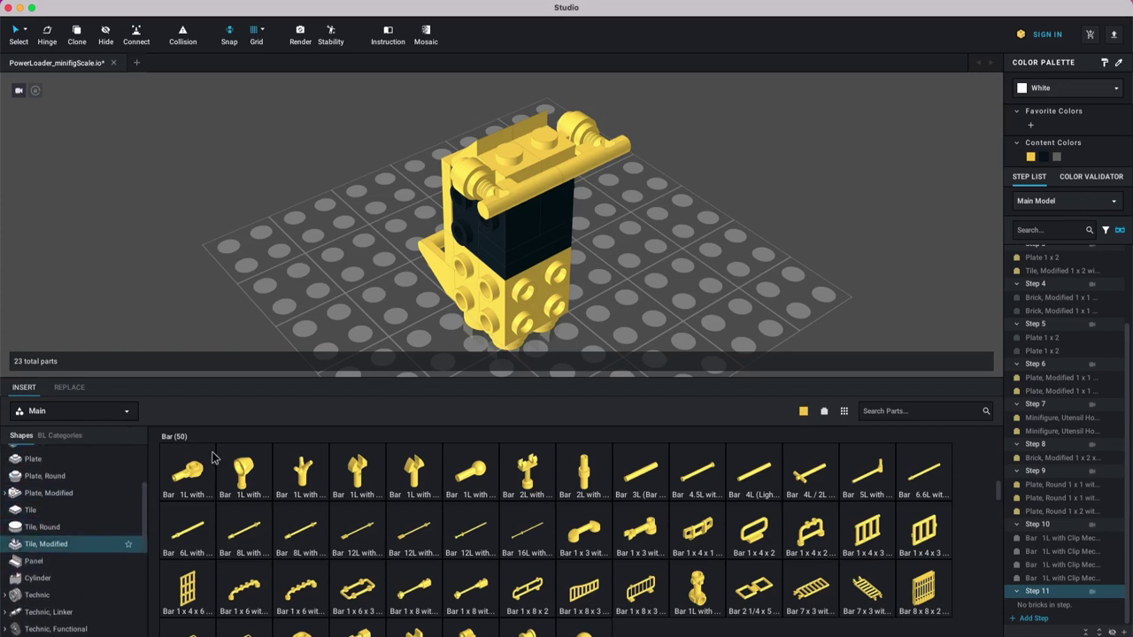
{"action": "scroll", "coordinate": [84, 509], "scroll_direction": "down", "scroll_amount": 1}
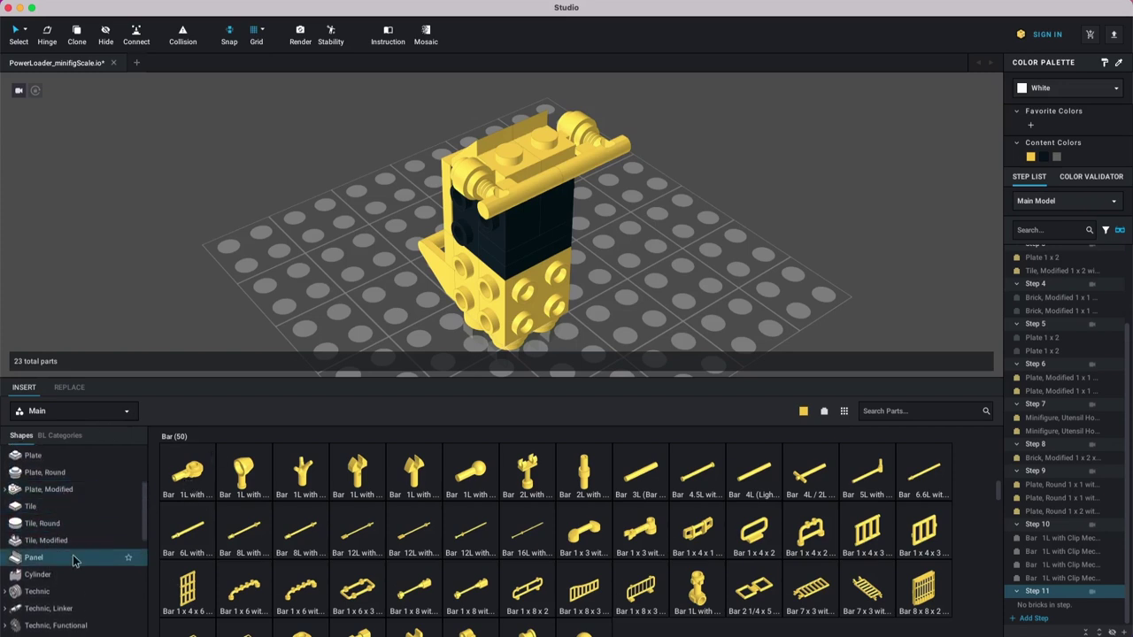
{"action": "left_click", "coordinate": [51, 491]}
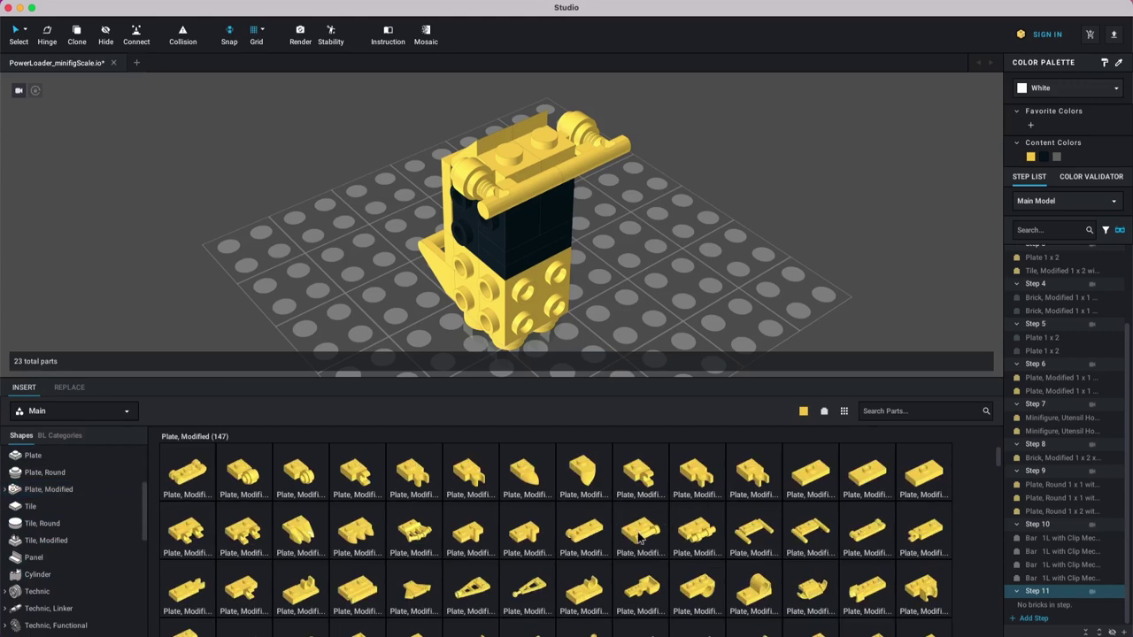
Step: Place a yellow Plate, Modified 1 x 2 with 1 Stud (Jumper) on the two open studs at the model's top
{"action": "scroll", "coordinate": [686, 584], "scroll_direction": "down", "scroll_amount": 3}
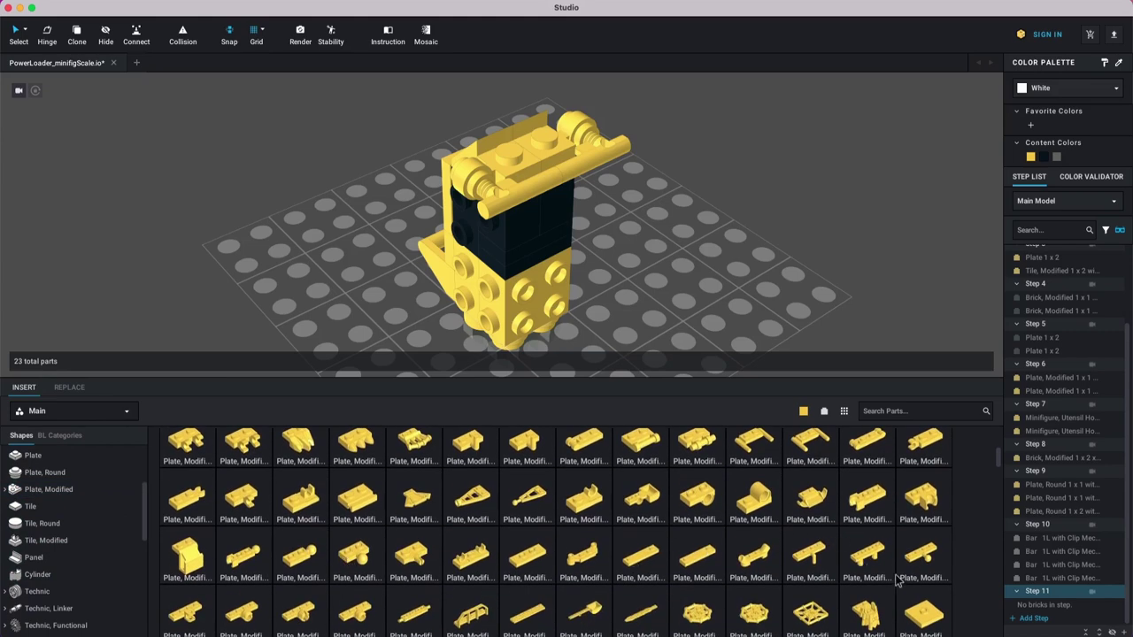
{"action": "scroll", "coordinate": [898, 580], "scroll_direction": "up", "scroll_amount": 3}
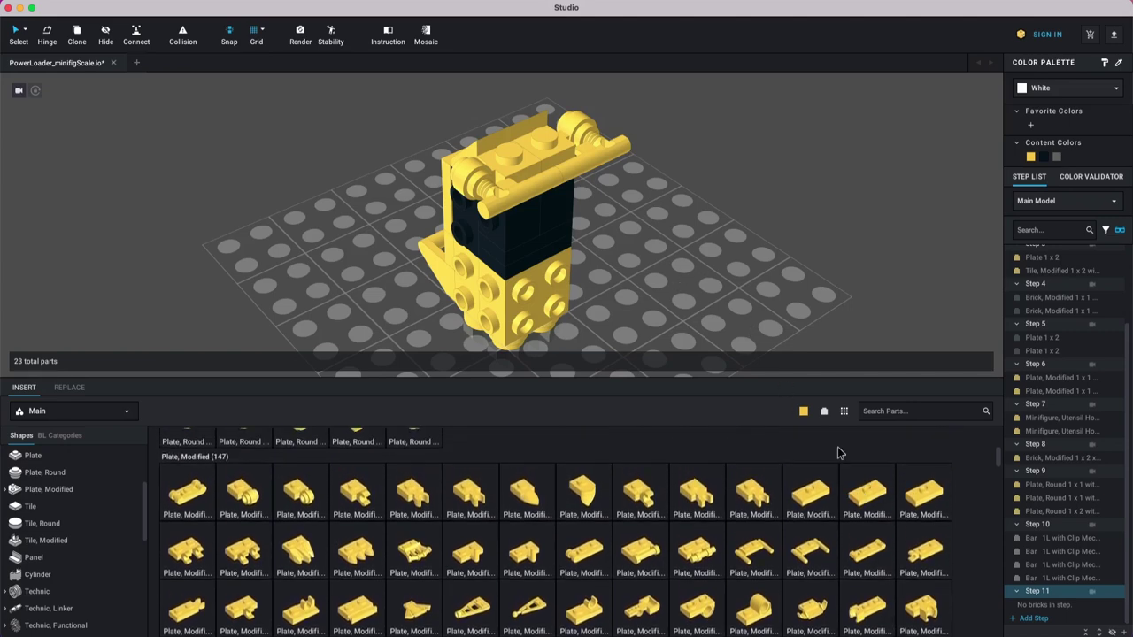
{"action": "left_click_drag", "start_coordinate": [872, 496], "coordinate": [754, 138]}
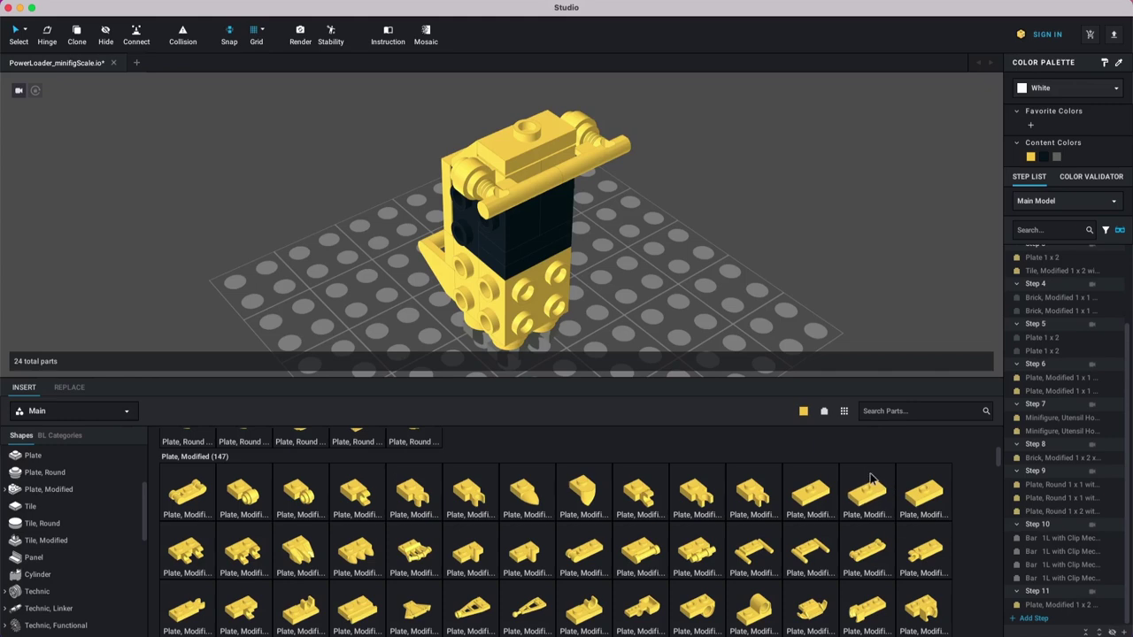
{"action": "left_click_drag", "start_coordinate": [870, 479], "coordinate": [751, 194]}
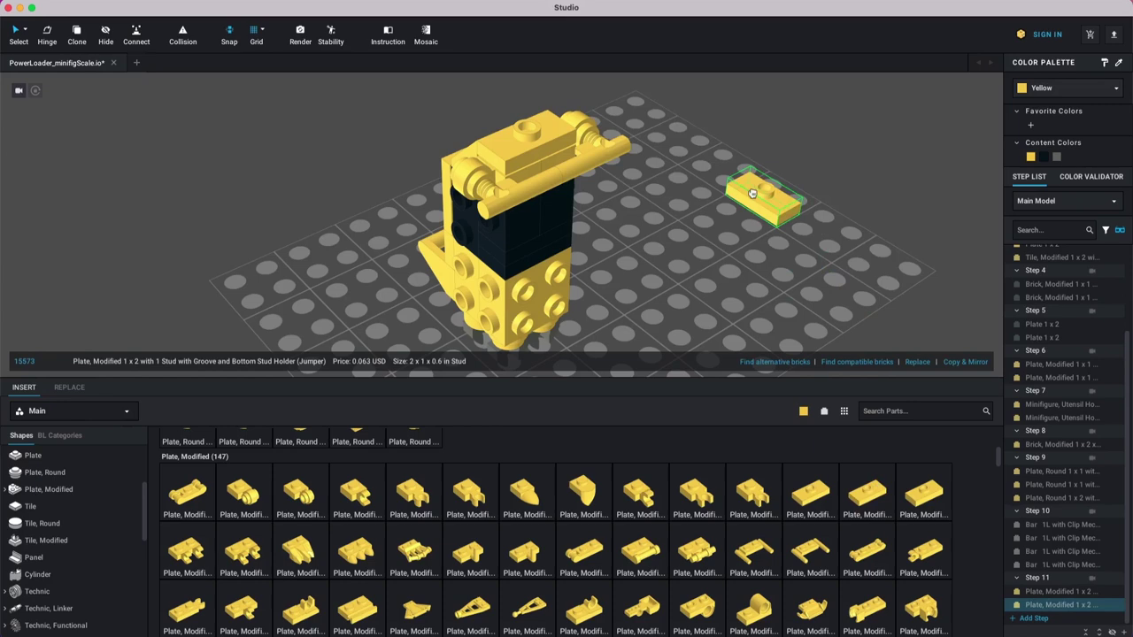
{"action": "key", "text": "Escape"}
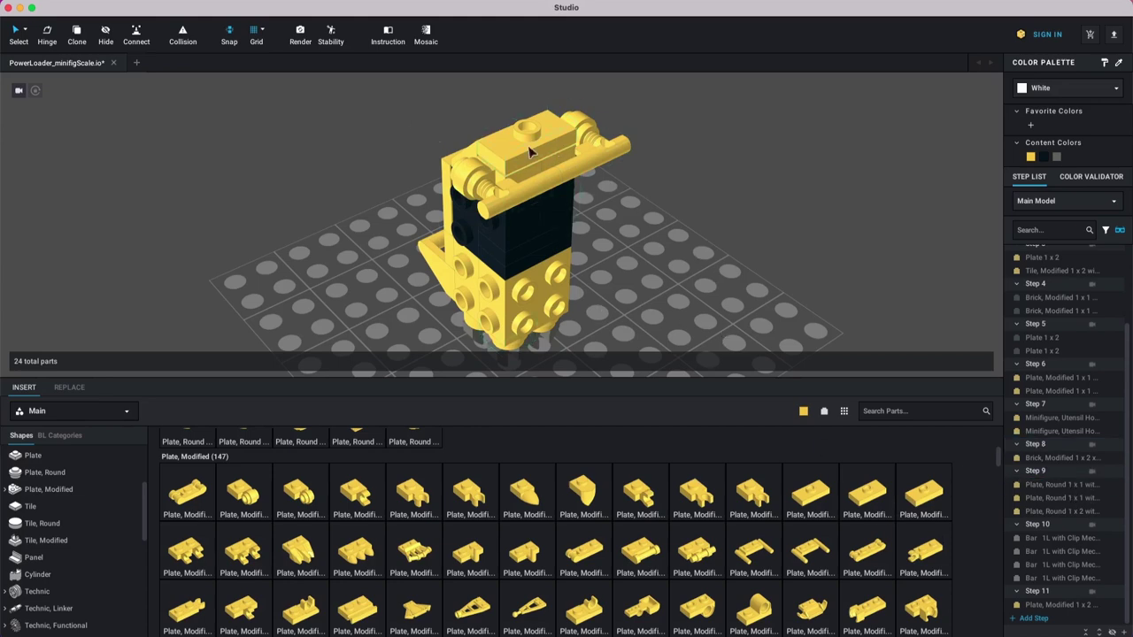
Step: Search the parts for "lever" and mount an all-yellow Antenna Small Base lever, rotated, behind one of the Minifigure Utensil parts
{"action": "left_click", "coordinate": [892, 411]}
{"action": "type", "text": "lever"}
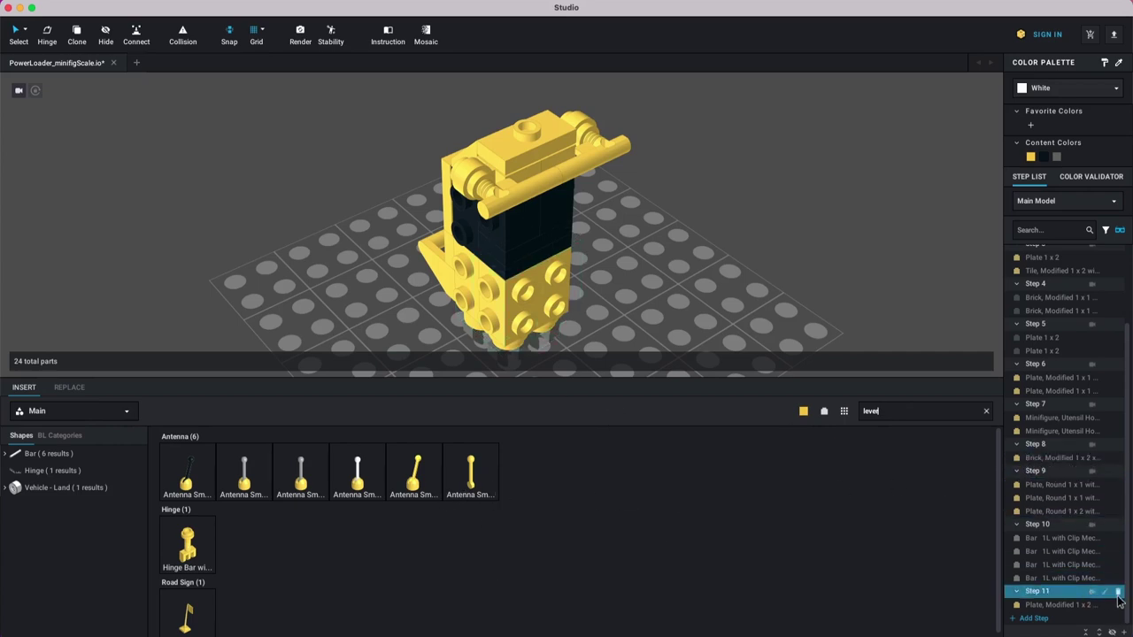
{"action": "left_click", "coordinate": [416, 489]}
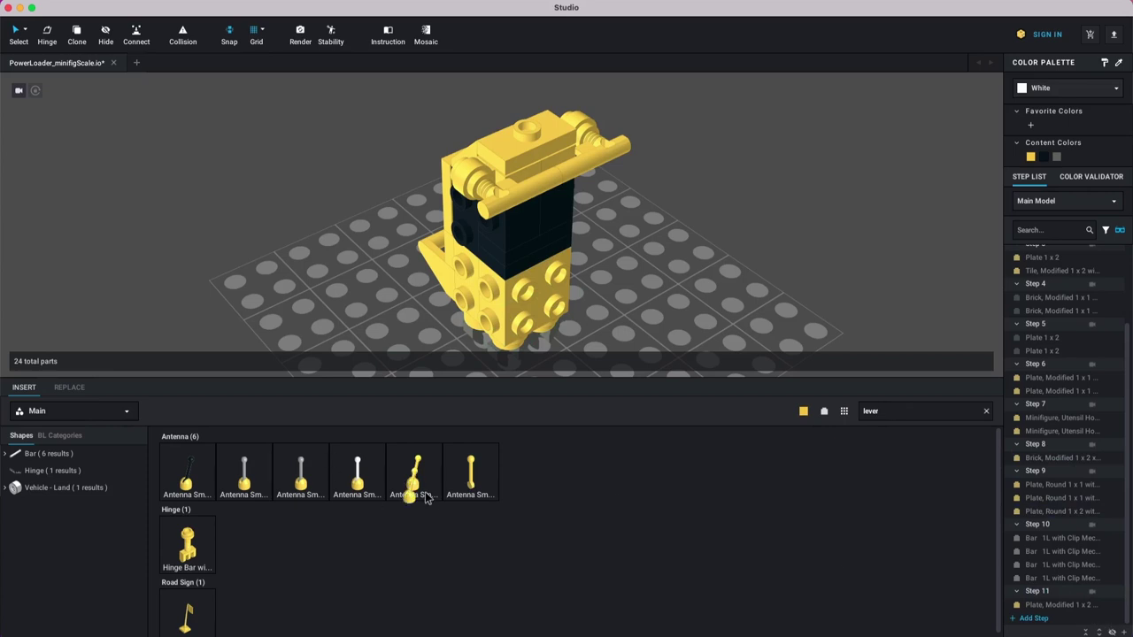
{"action": "mouse_move", "coordinate": [687, 264]}
{"action": "right_mouse_down"}
{"action": "mouse_move", "coordinate": [748, 270]}
{"action": "mouse_move", "coordinate": [720, 257]}
{"action": "mouse_move", "coordinate": [700, 268]}
{"action": "right_mouse_up"}
{"action": "key", "text": "Right"}
{"action": "key", "text": "Right"}
{"action": "key", "text": "Right"}
{"action": "key", "text": "Down"}
{"action": "key", "text": "Down"}
{"action": "left_click", "coordinate": [608, 164]}
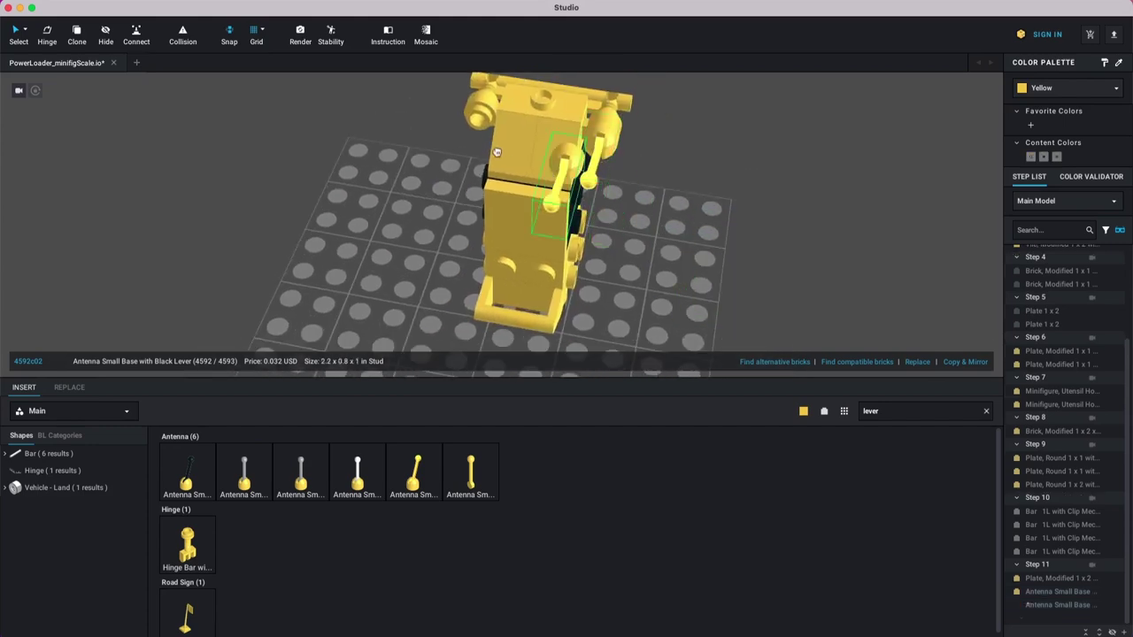
Step: Mount a second all-yellow antenna lever behind the other Minifigure Utensil part
{"action": "left_click", "coordinate": [464, 142]}
{"action": "right_click_drag", "start_coordinate": [721, 185], "coordinate": [670, 195]}
{"action": "key", "text": "Escape"}
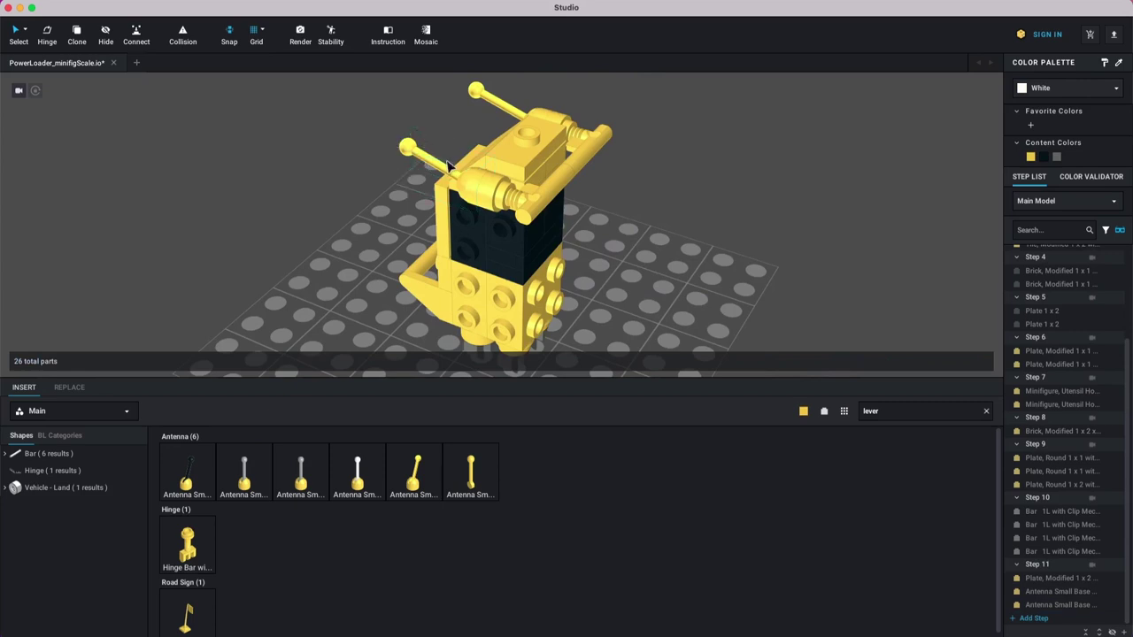
Step: Clear the part search and try to rotate one of the mounted antenna levers about its base
{"action": "left_click", "coordinate": [986, 415]}
{"action": "right_click_drag", "start_coordinate": [753, 172], "coordinate": [572, 168]}
{"action": "left_click", "coordinate": [500, 137]}
{"action": "mouse_move", "coordinate": [549, 157]}
{"action": "right_click_drag", "start_coordinate": [550, 197], "coordinate": [552, 181]}
{"action": "left_click_drag", "start_coordinate": [554, 182], "coordinate": [600, 168]}
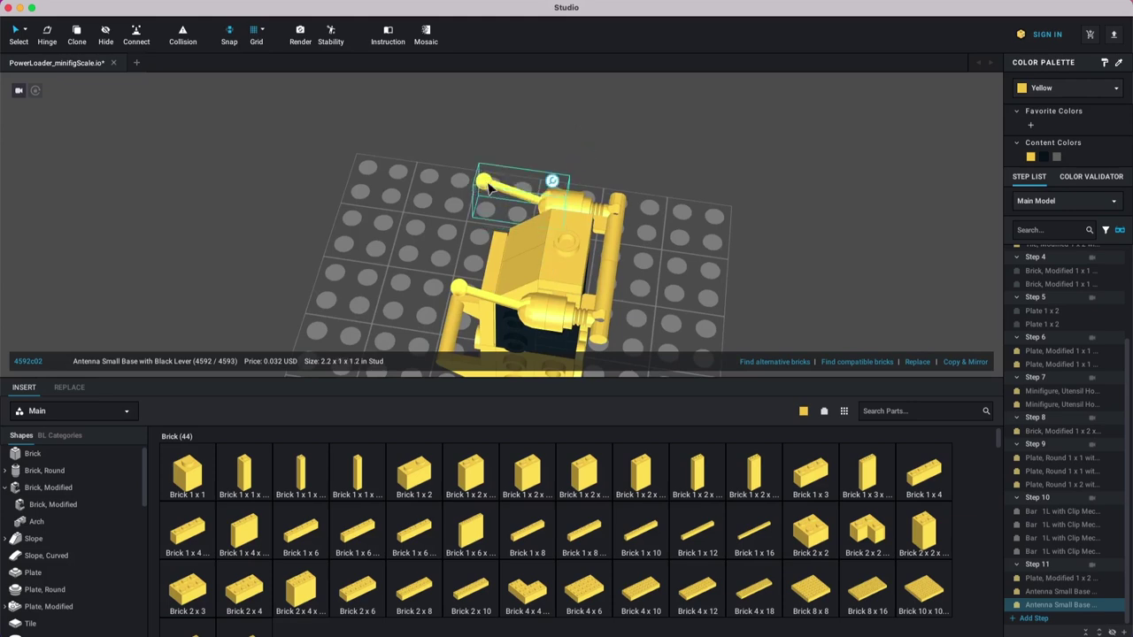
{"action": "right_click_drag", "start_coordinate": [513, 191], "coordinate": [546, 177]}
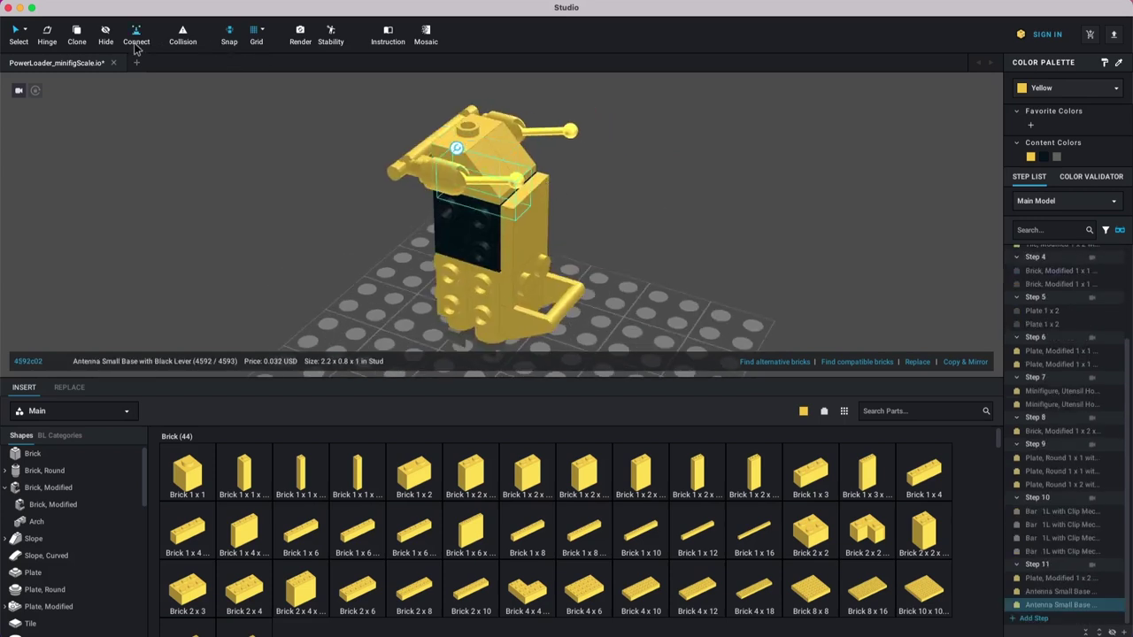
{"action": "left_click", "coordinate": [648, 197]}
{"action": "left_click", "coordinate": [515, 182]}
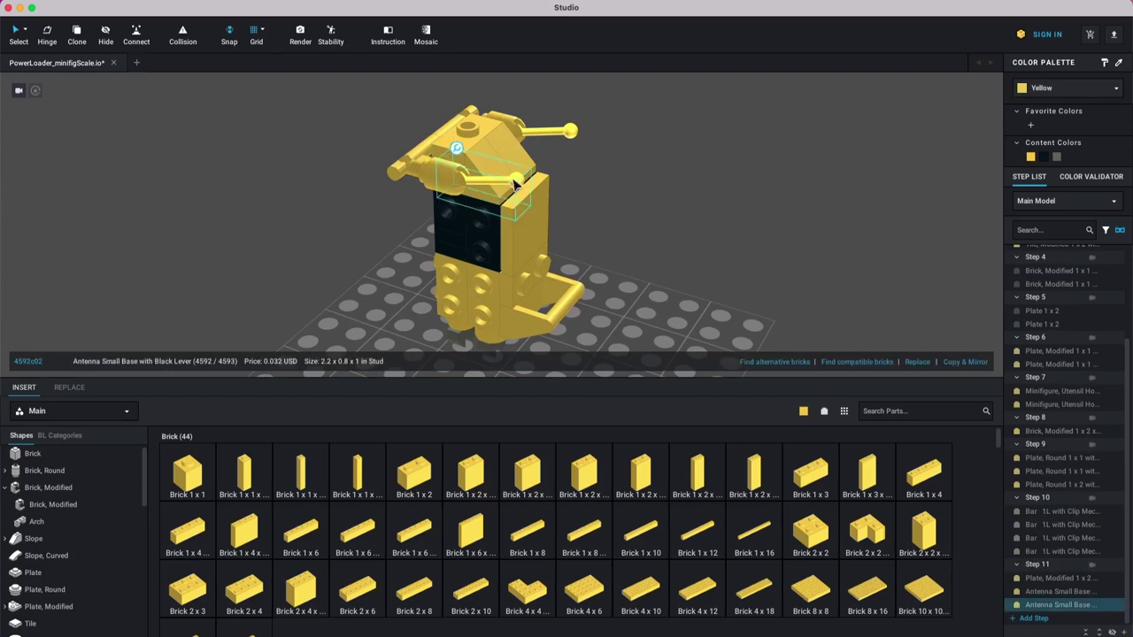
{"action": "left_click", "coordinate": [647, 192]}
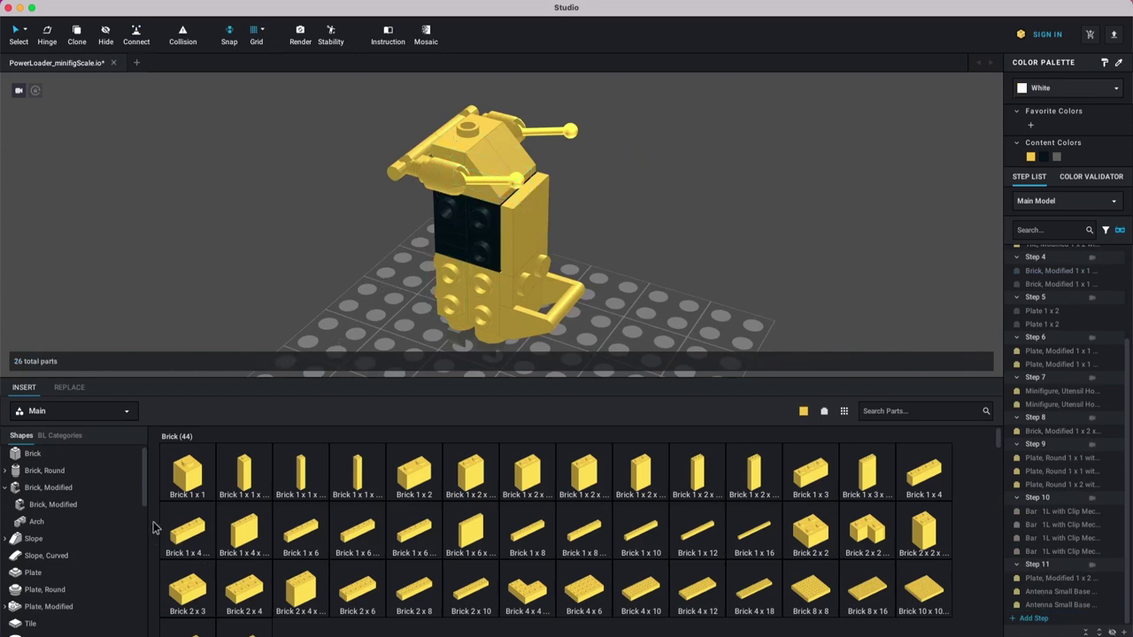
Step: Search for "lever" parts, place an Antenna Small Base with Black Lever on the baseplate, and delete it
{"action": "left_click", "coordinate": [930, 413]}
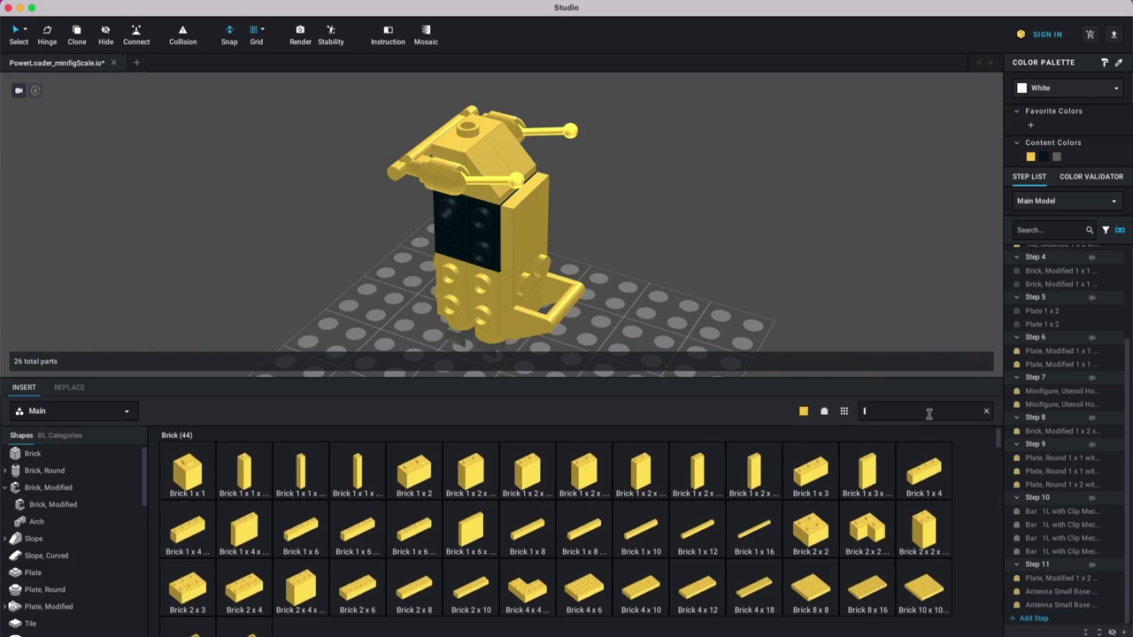
{"action": "type", "text": "lever"}
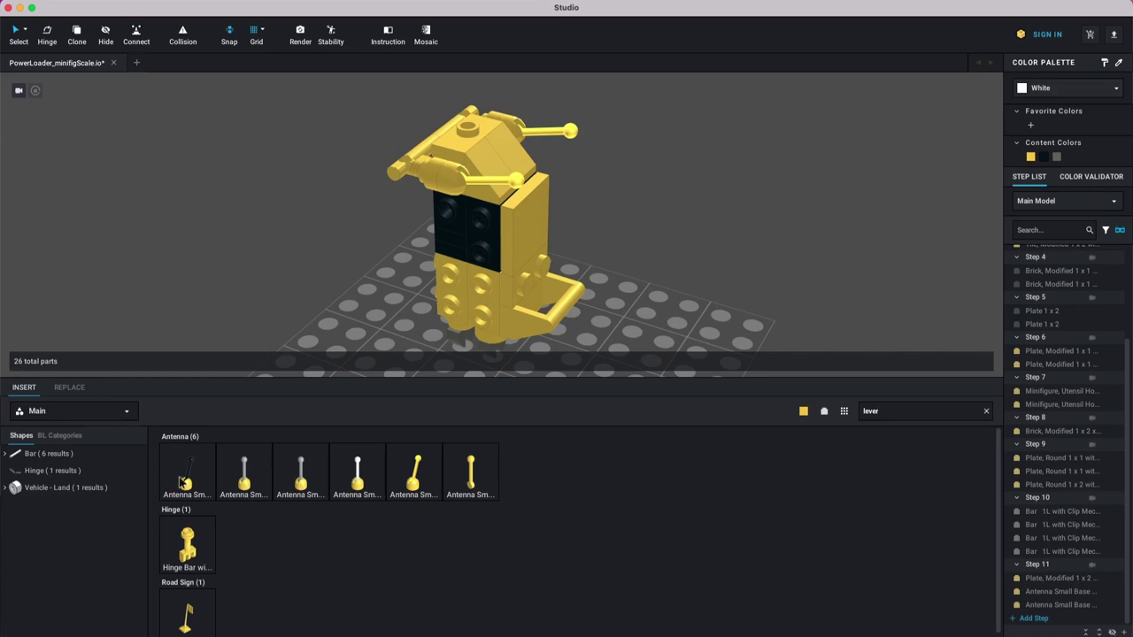
{"action": "left_click_drag", "start_coordinate": [190, 487], "coordinate": [647, 265]}
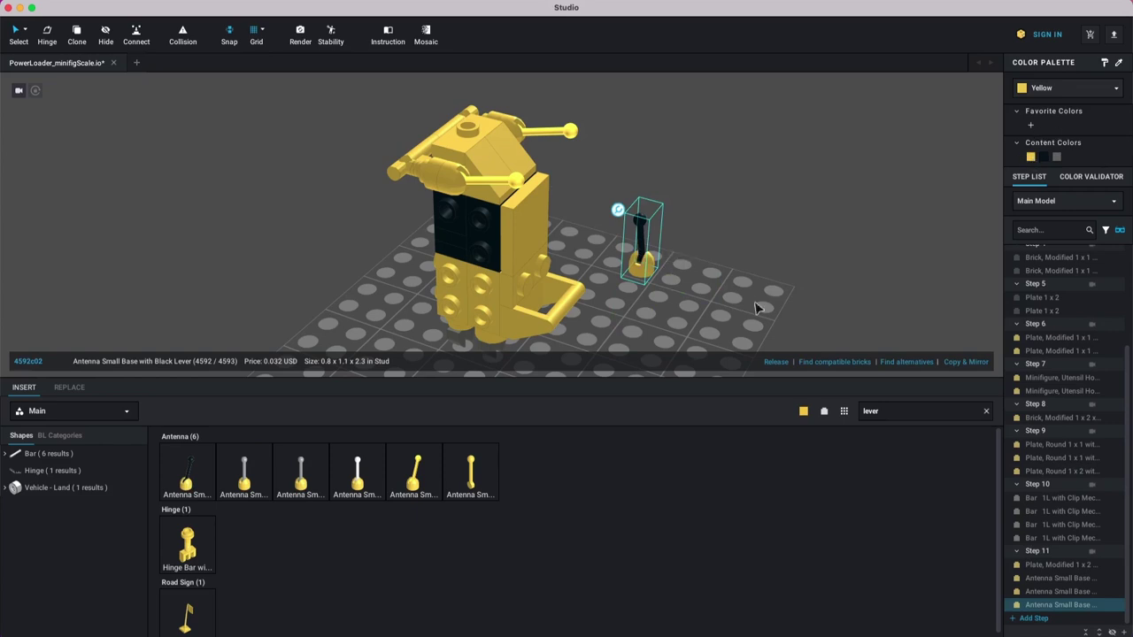
{"action": "key", "text": "Delete"}
Step: Examine the angle of the mounted antenna levers and compare them with the lever parts found in the library
{"action": "middle_click_drag", "start_coordinate": [705, 182], "coordinate": [686, 220]}
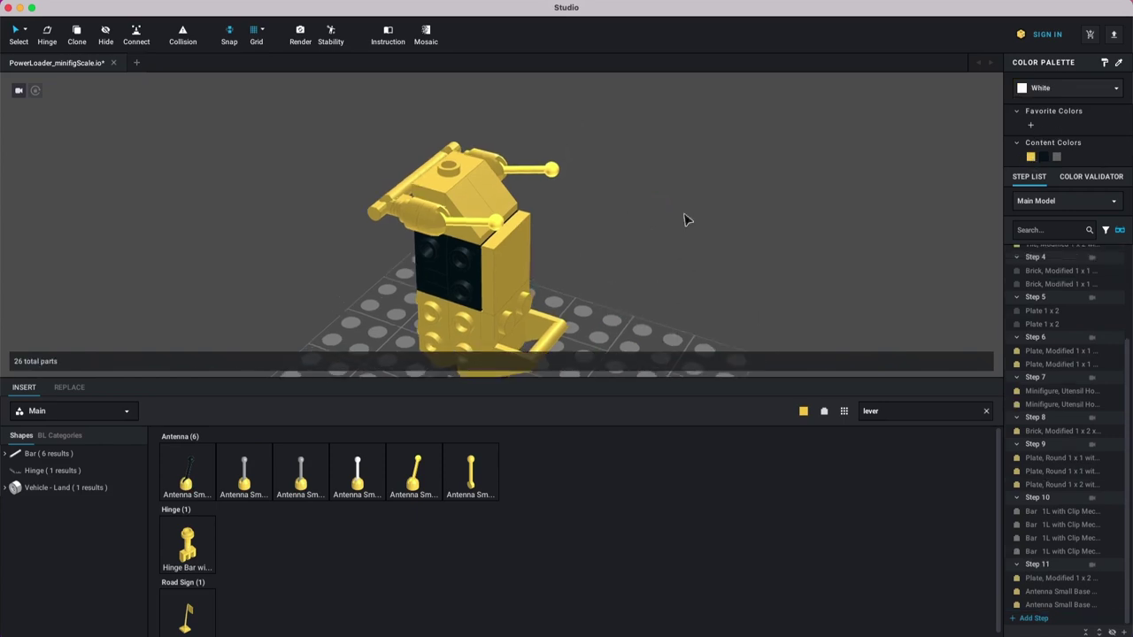
{"action": "left_click", "coordinate": [490, 229]}
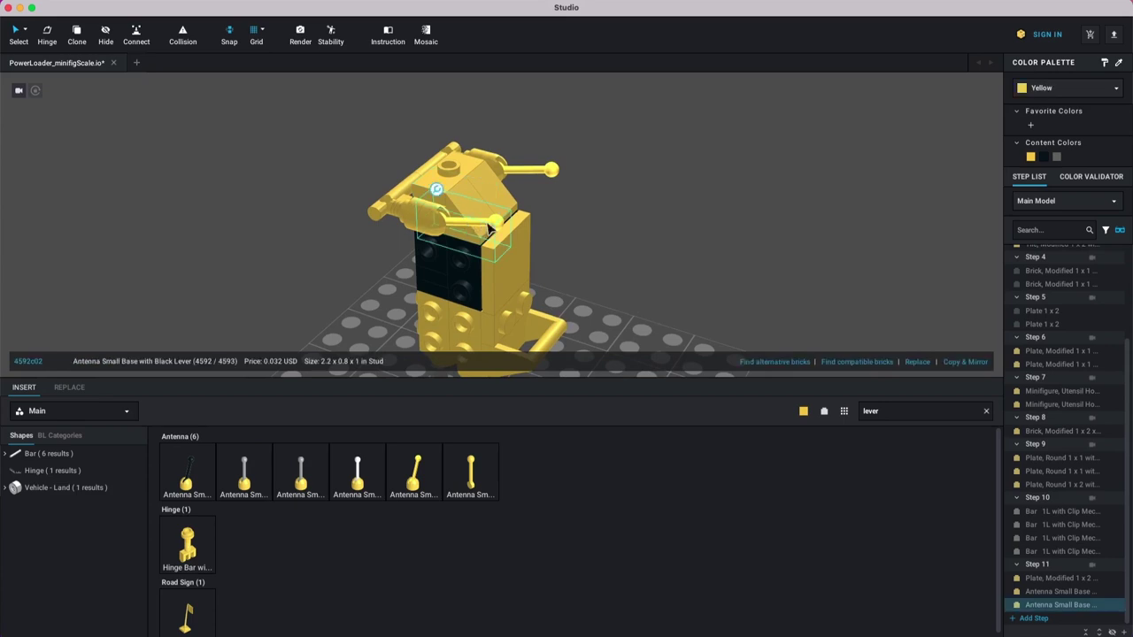
{"action": "right_click_drag", "start_coordinate": [503, 226], "coordinate": [512, 221]}
{"action": "left_click_drag", "start_coordinate": [508, 222], "coordinate": [505, 228]}
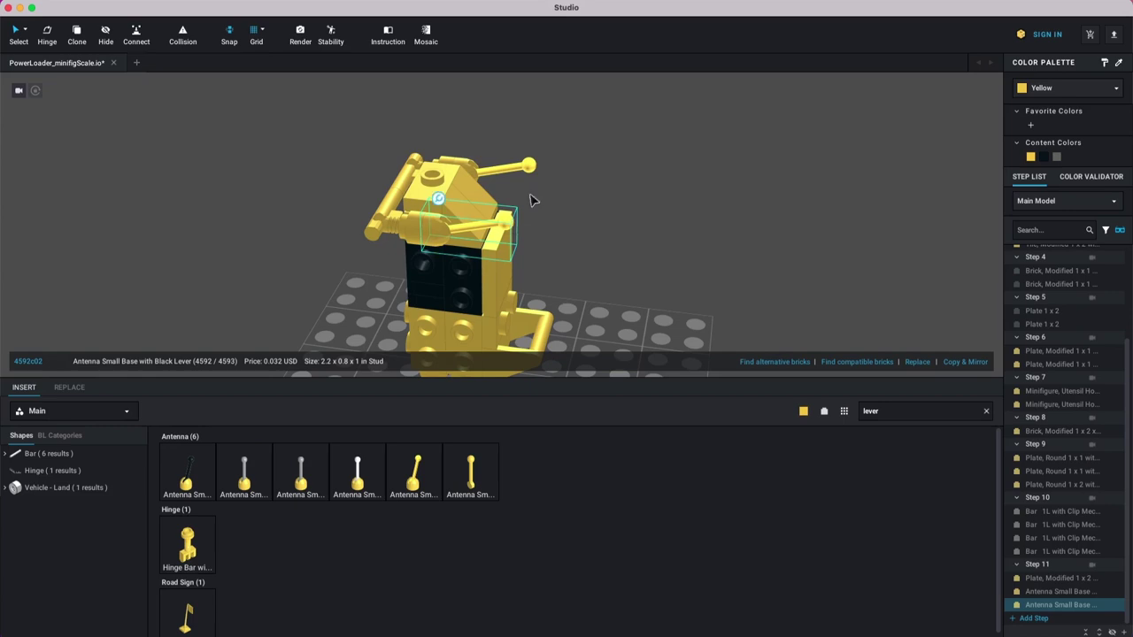
{"action": "scroll", "coordinate": [278, 565], "scroll_direction": "down", "scroll_amount": 1}
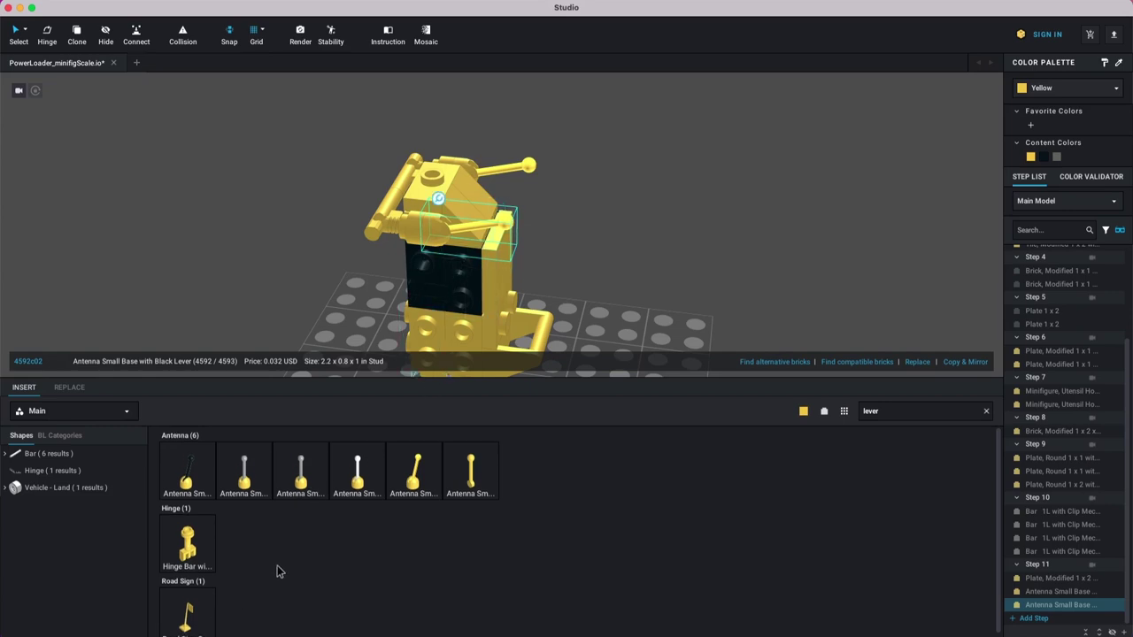
{"action": "scroll", "coordinate": [281, 561], "scroll_direction": "up", "scroll_amount": 1}
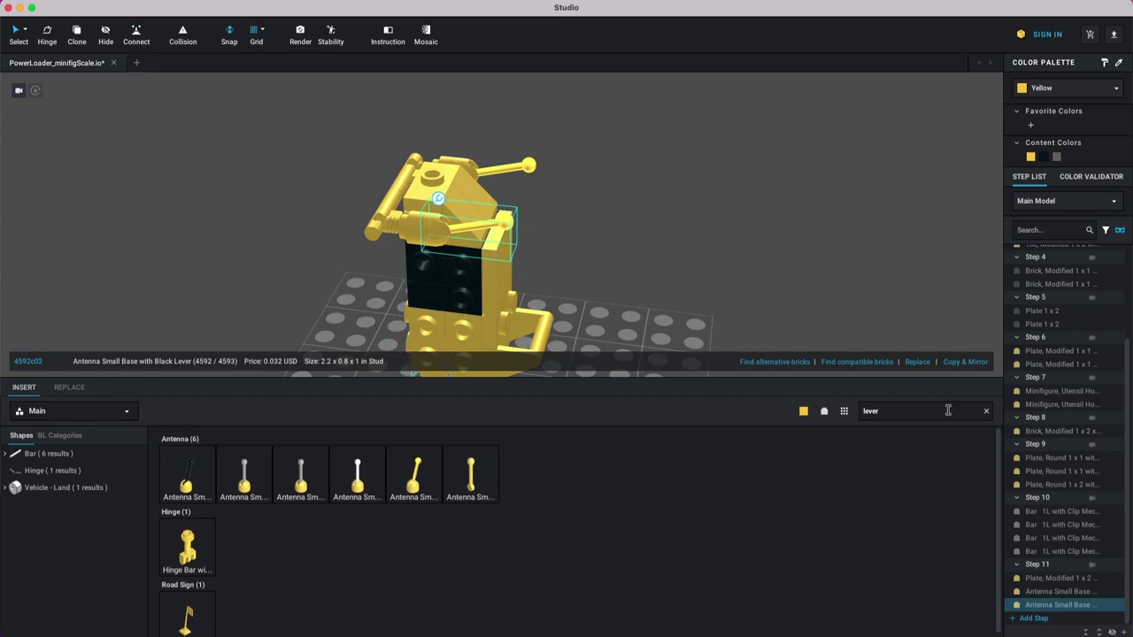
Step: Search the parts for "antenna" and place an Antenna Small Base with Light Bluish Gray Lever on the baseplate
{"action": "left_click", "coordinate": [987, 411]}
{"action": "type", "text": "antenna"}
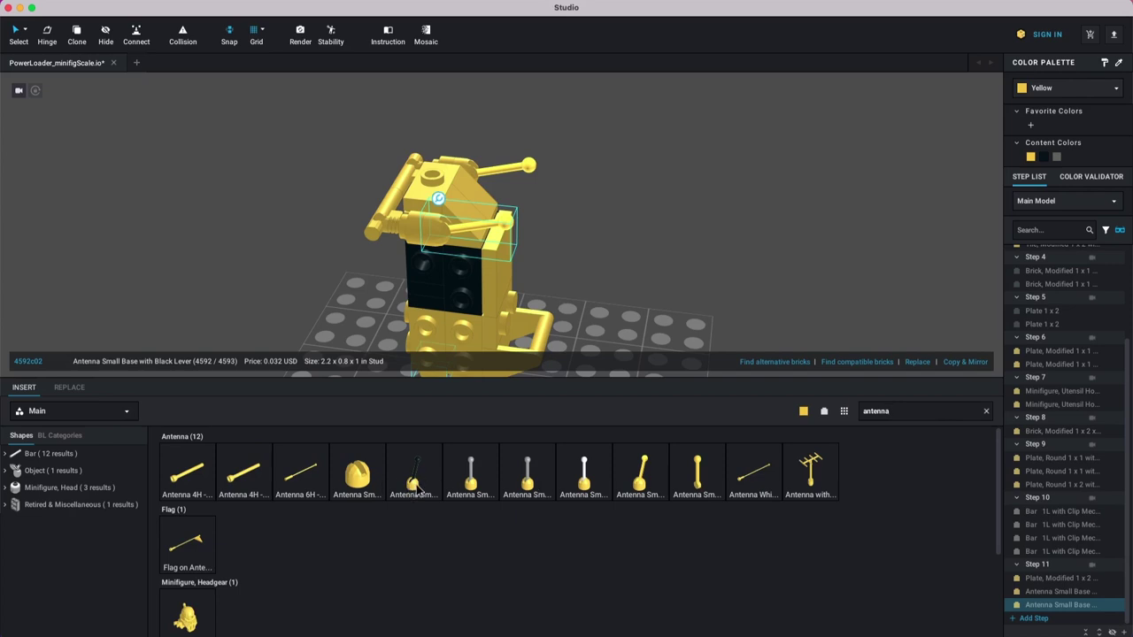
{"action": "left_click", "coordinate": [473, 487]}
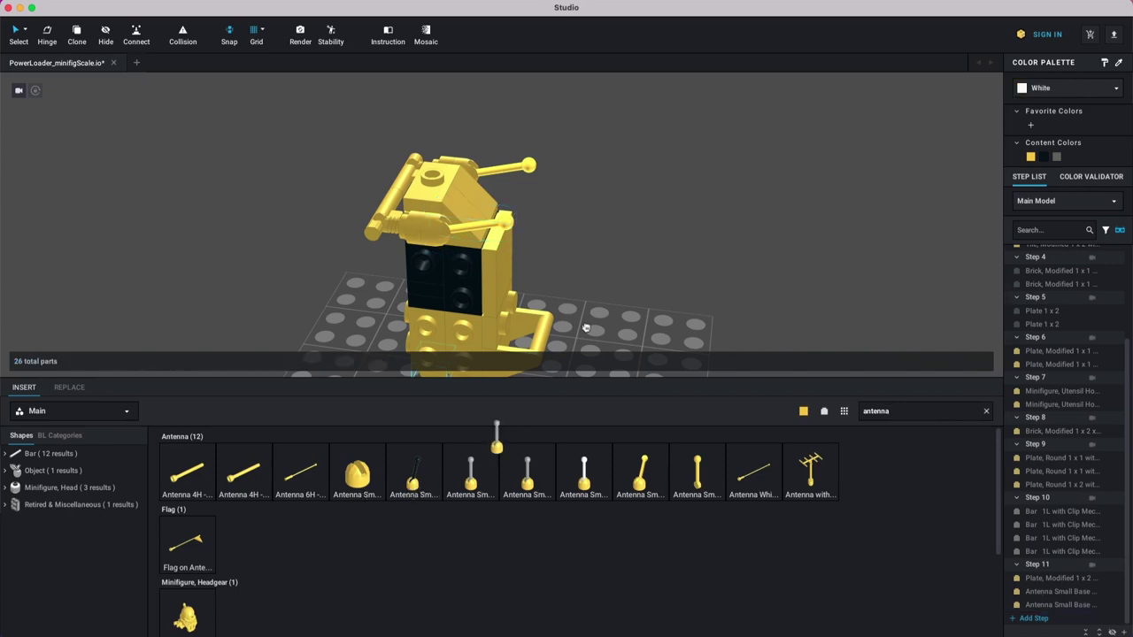
{"action": "left_click", "coordinate": [635, 292]}
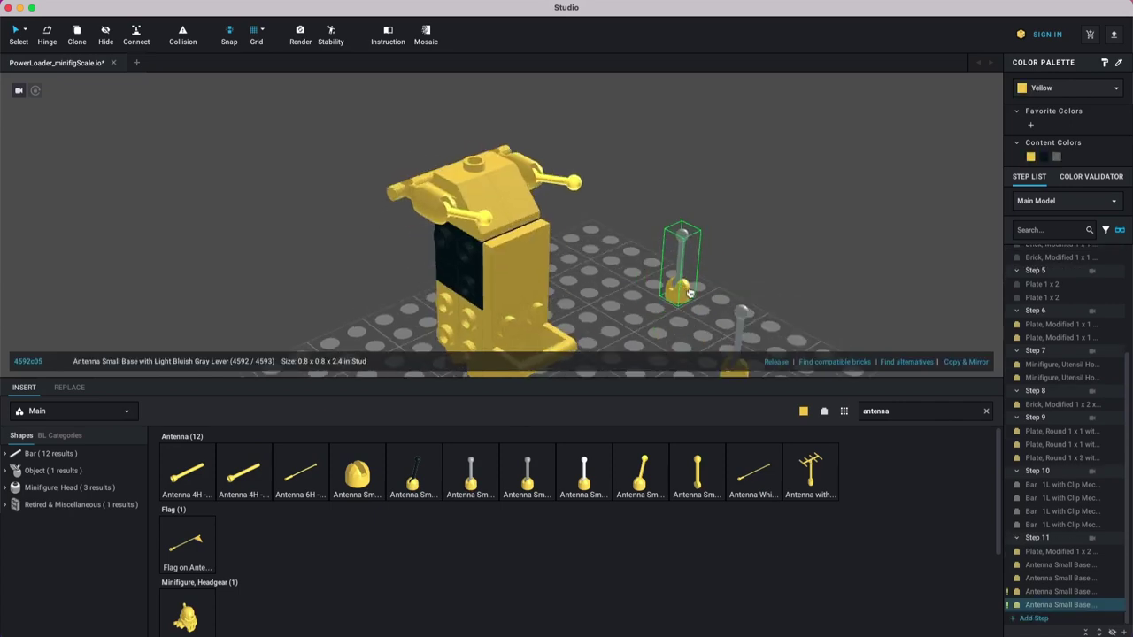
{"action": "key", "text": "Escape"}
{"action": "right_click_drag", "start_coordinate": [696, 304], "coordinate": [655, 256]}
{"action": "left_click", "coordinate": [641, 256]}
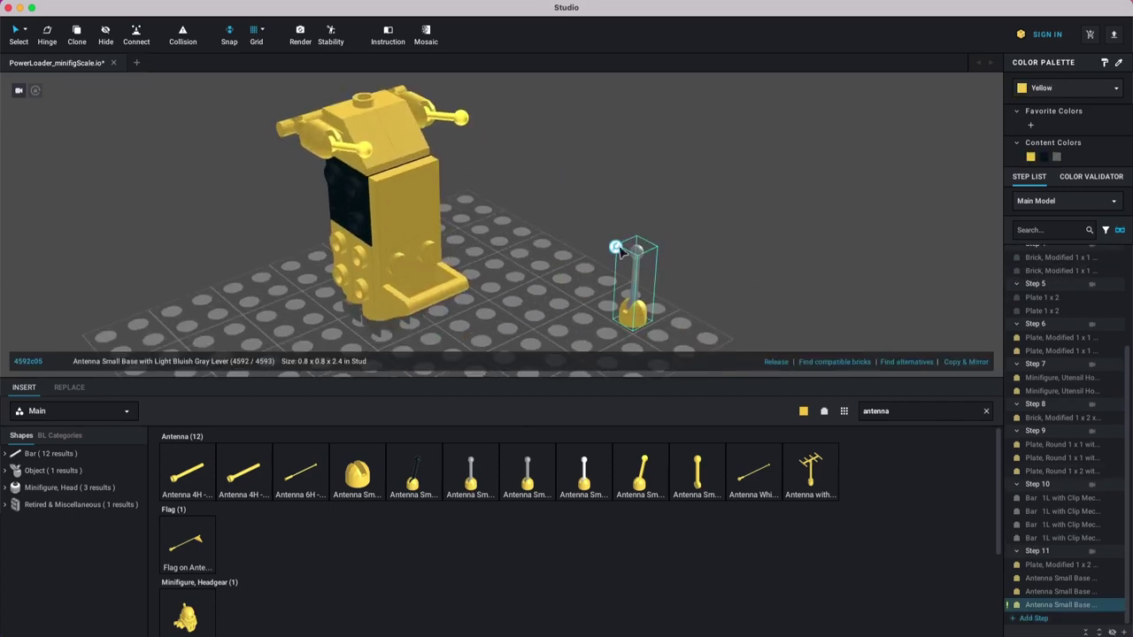
{"action": "left_click", "coordinate": [693, 302]}
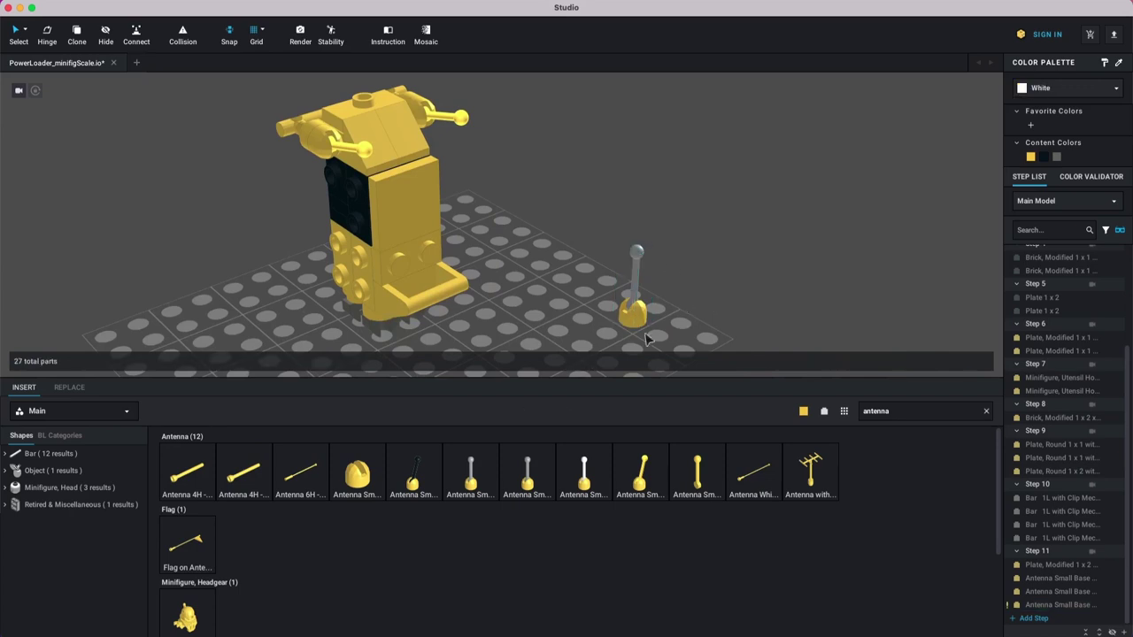
Step: Delete the two yellow antenna levers mounted on the model
{"action": "left_click", "coordinate": [447, 118]}
{"action": "key", "text": "Delete"}
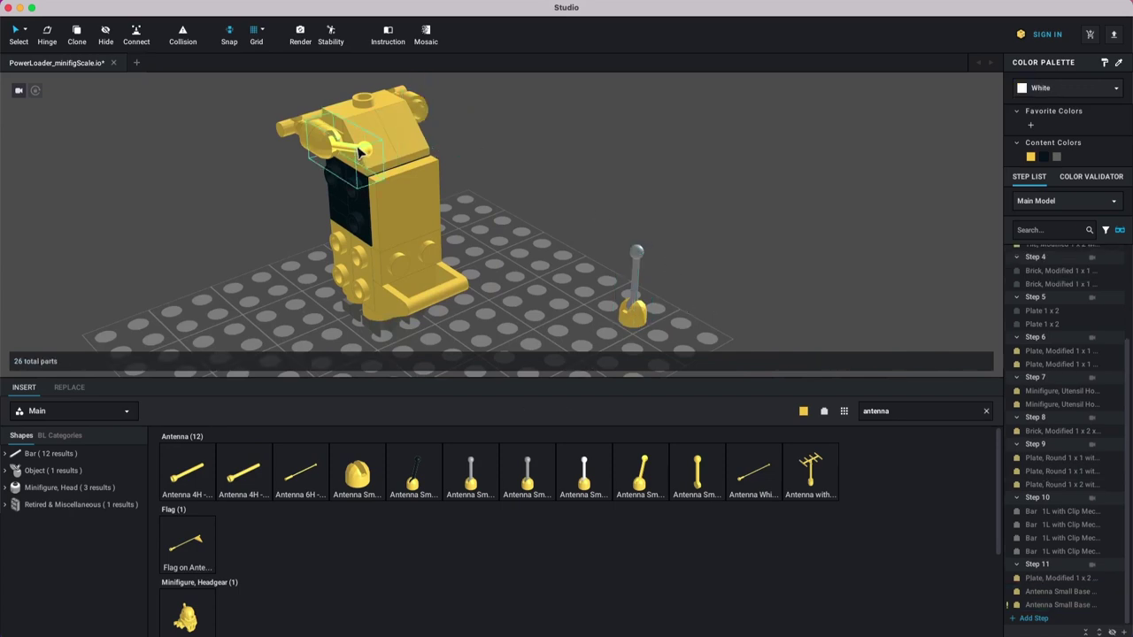
{"action": "left_click", "coordinate": [638, 316]}
{"action": "middle_click_drag", "start_coordinate": [686, 295], "coordinate": [645, 273]}
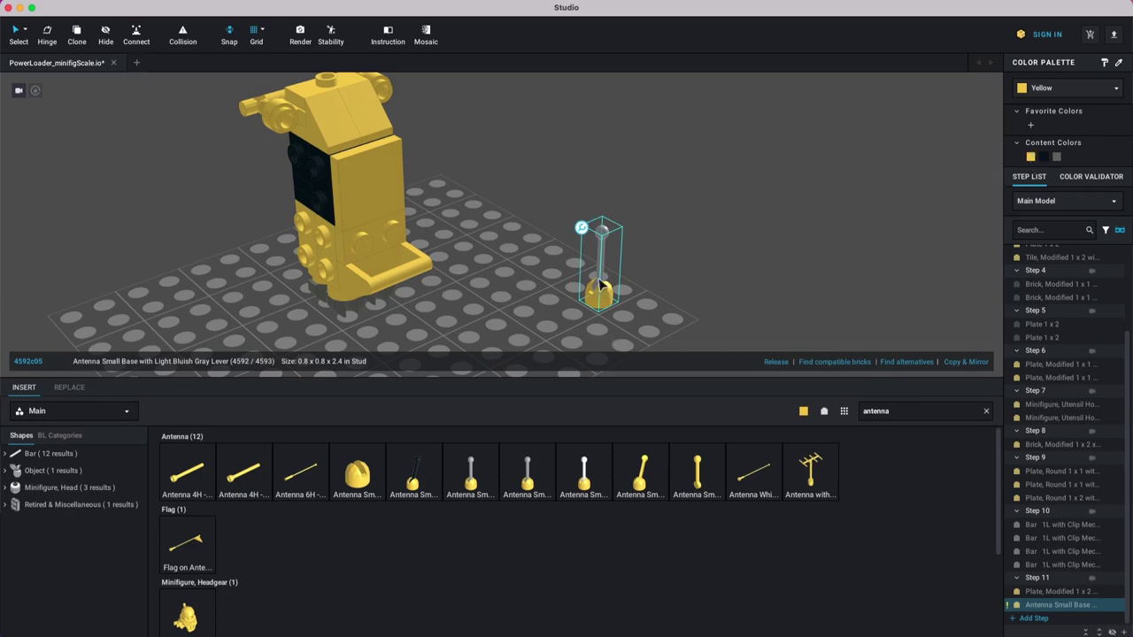
Step: Delete the antenna with the Light Bluish Gray lever from the baseplate
{"action": "left_click", "coordinate": [651, 279]}
{"action": "left_click", "coordinate": [601, 254]}
{"action": "key", "text": "Delete"}
Step: Place an Antenna Small Base with Light Gray Lever on the baseplate and delete it
{"action": "left_click", "coordinate": [529, 491]}
{"action": "left_click", "coordinate": [523, 292]}
{"action": "key", "text": "Escape"}
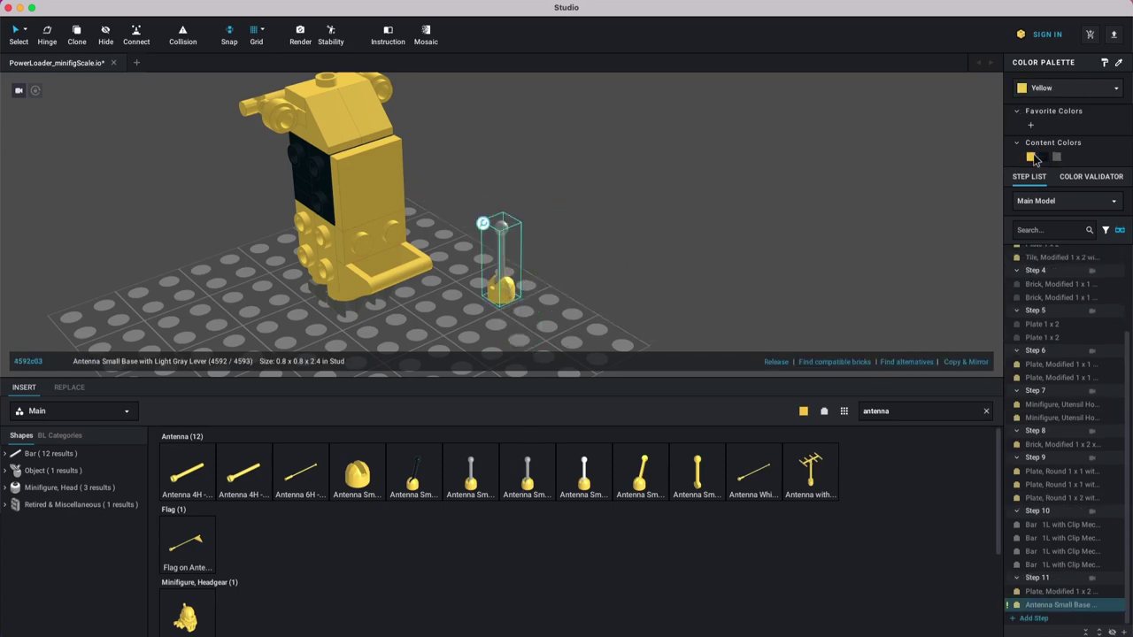
{"action": "left_click", "coordinate": [546, 315]}
{"action": "left_click", "coordinate": [516, 285]}
{"action": "key", "text": "Delete"}
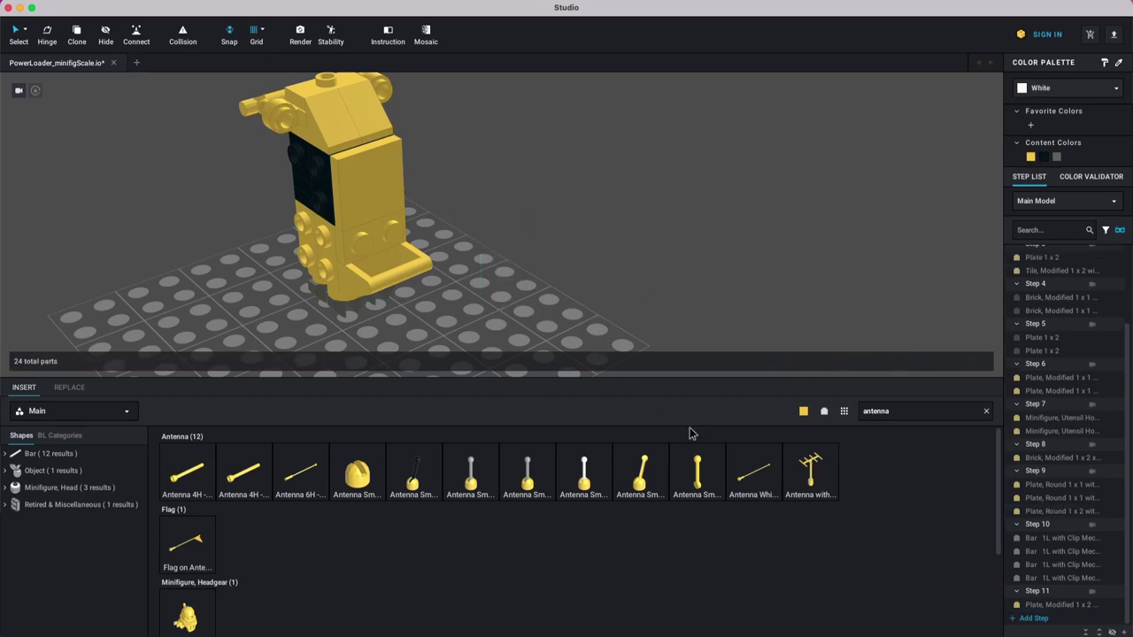
Step: Place a yellow Antenna Small Base on the baseplate and fit an Antenna Small Lever into it
{"action": "left_click", "coordinate": [367, 487]}
{"action": "left_click", "coordinate": [496, 310]}
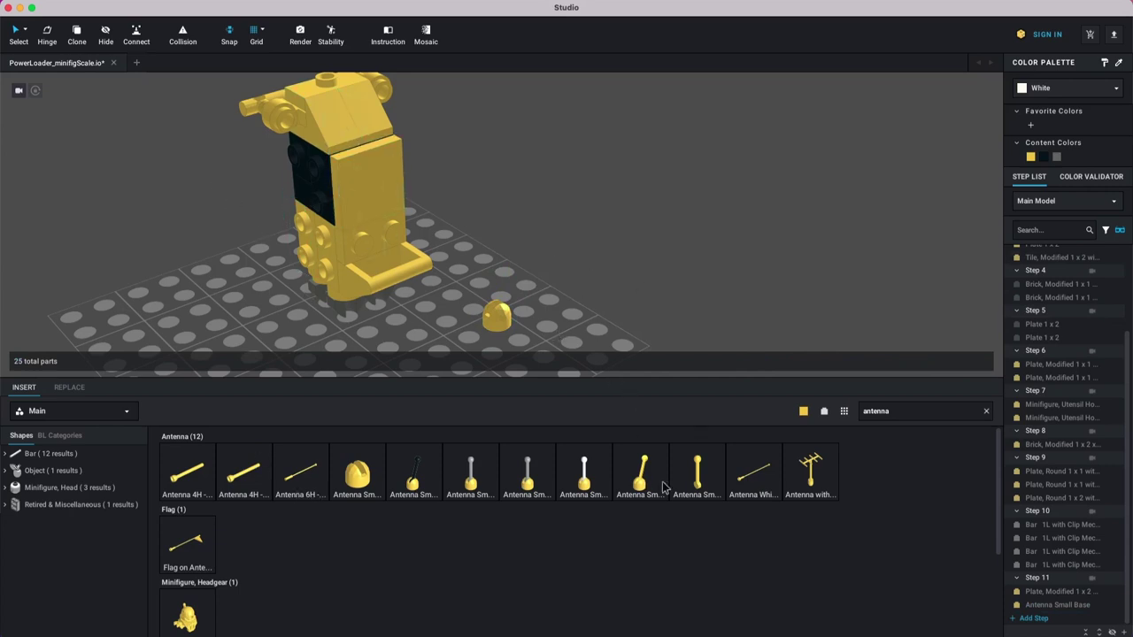
{"action": "left_click", "coordinate": [698, 484]}
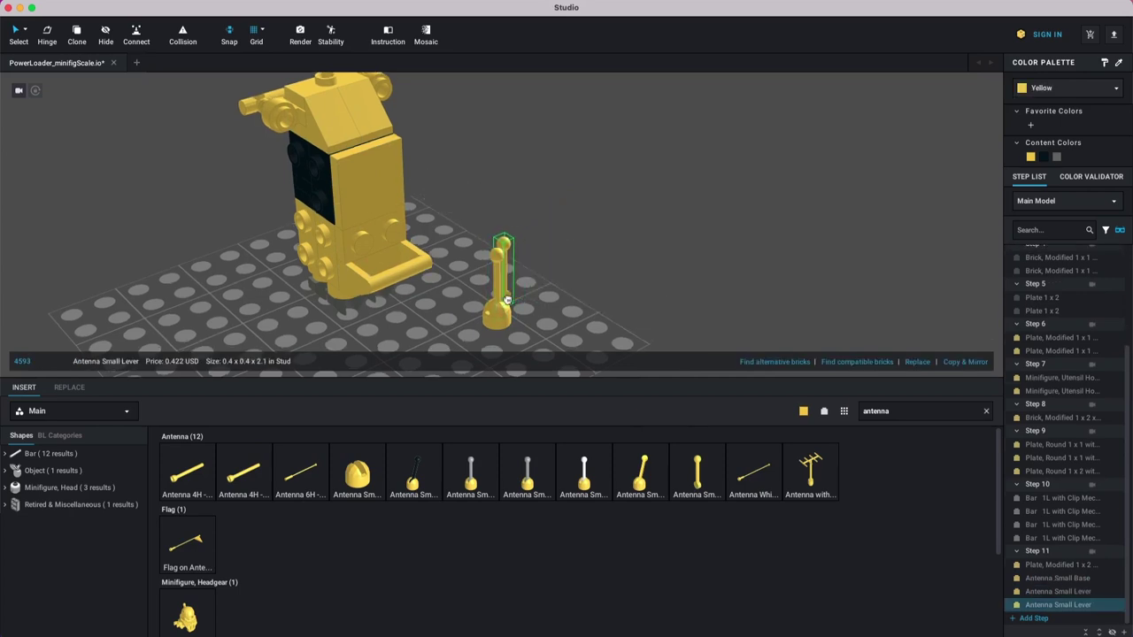
{"action": "left_click", "coordinate": [496, 270]}
{"action": "left_click", "coordinate": [497, 270]}
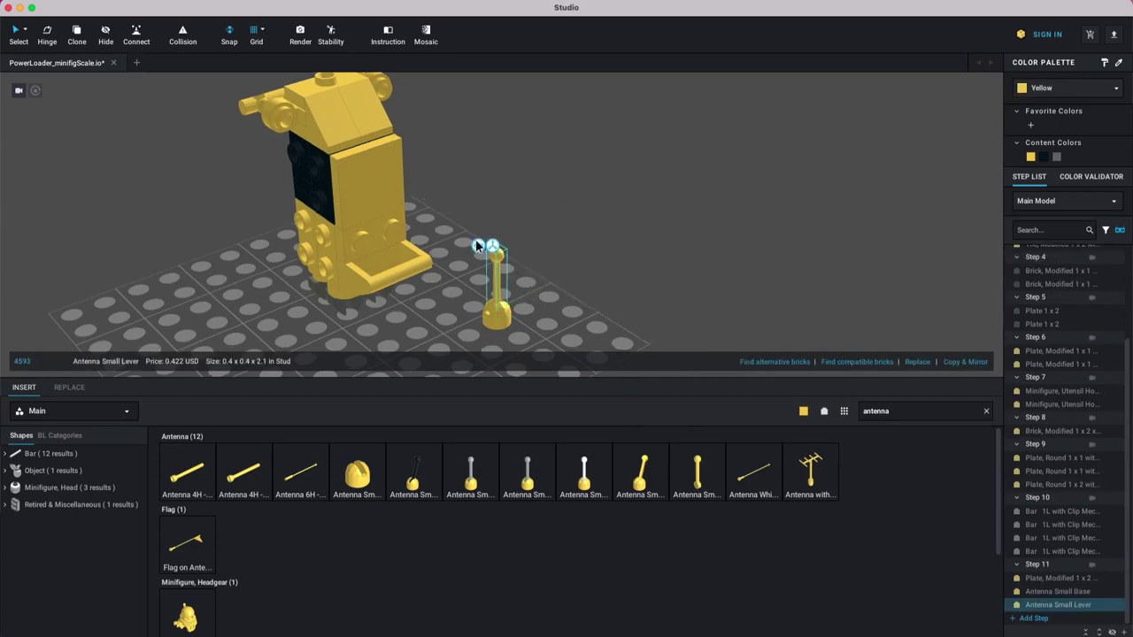
Step: Tilt the Antenna Small Lever down to the side of its base, at a hinge angle of 90 degrees
{"action": "left_click_drag", "start_coordinate": [530, 292], "coordinate": [500, 397]}
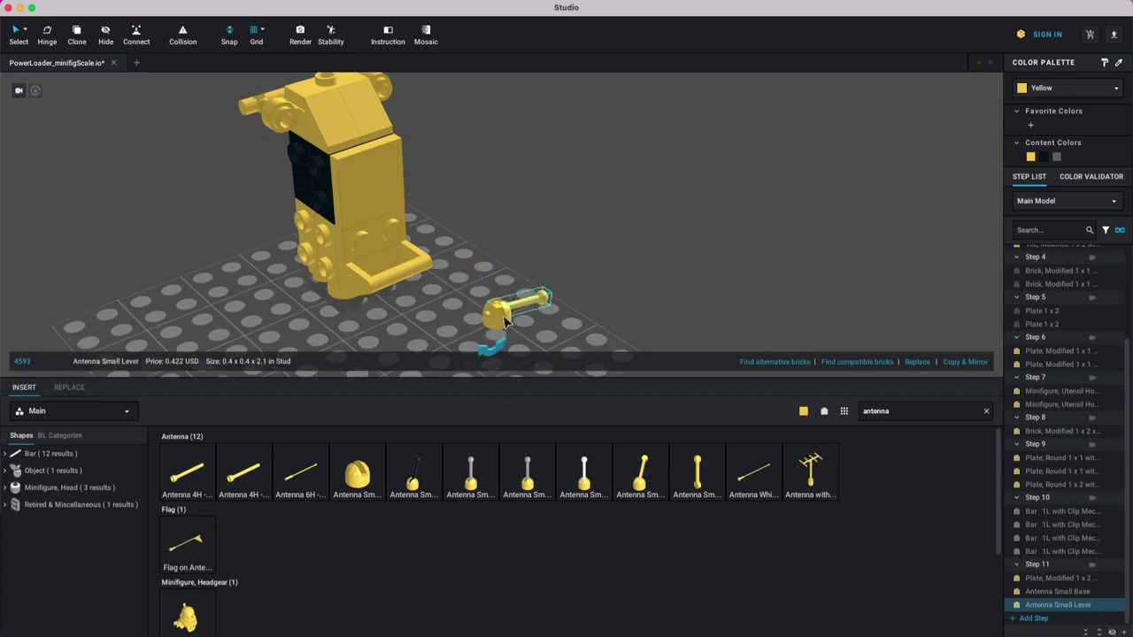
{"action": "left_click", "coordinate": [524, 297]}
{"action": "left_click", "coordinate": [516, 310]}
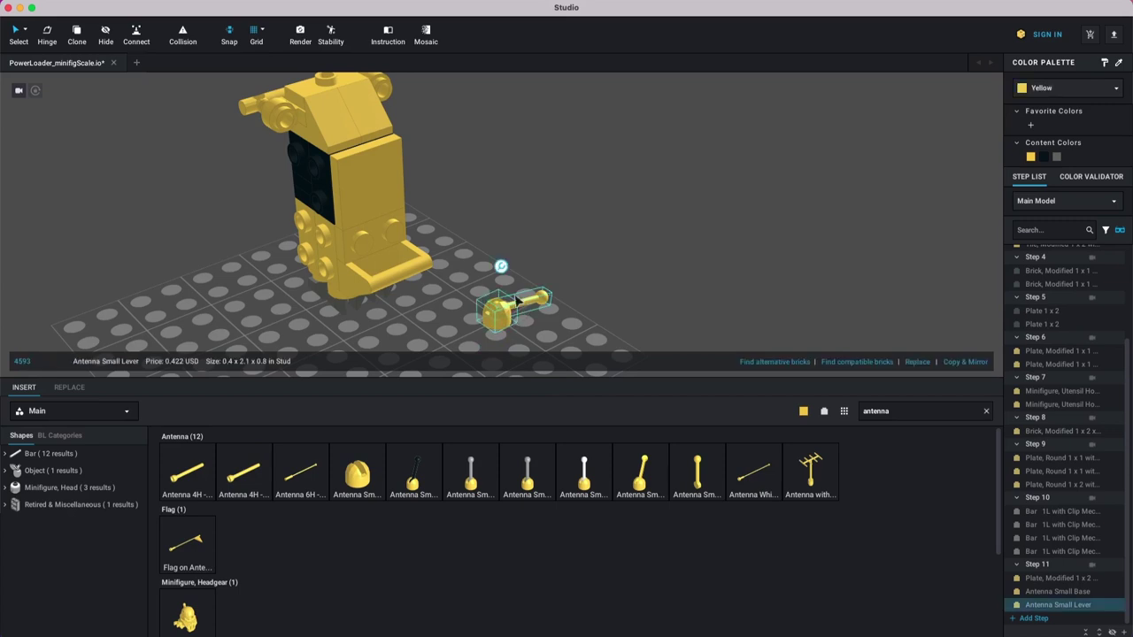
{"action": "left_click_drag", "start_coordinate": [497, 353], "coordinate": [468, 305]}
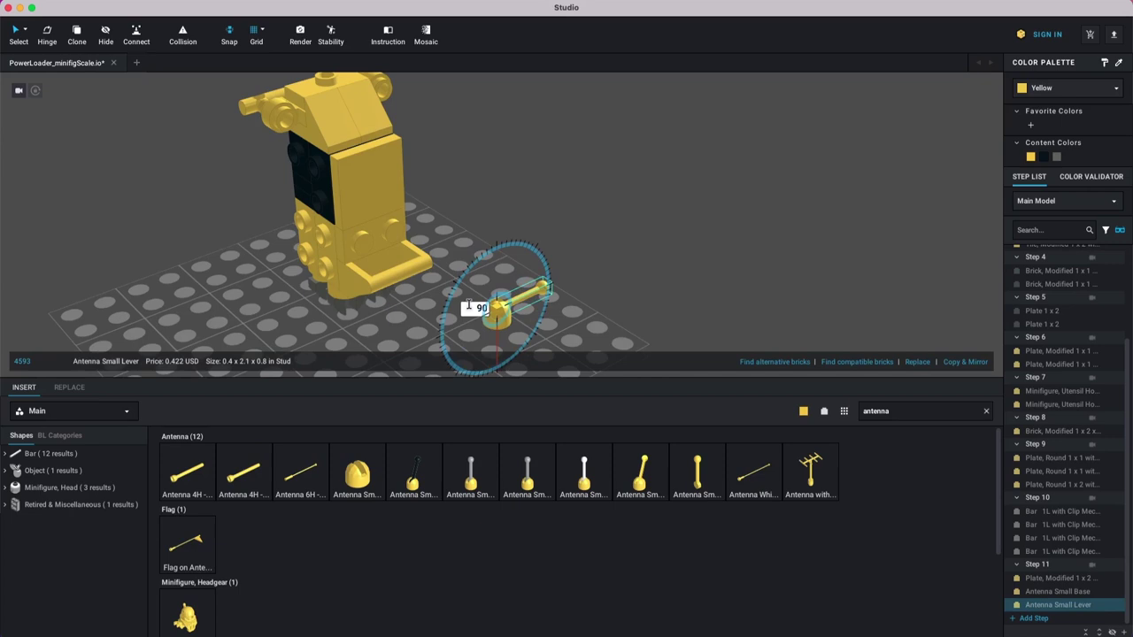
{"action": "left_click", "coordinate": [676, 288]}
{"action": "right_click_drag", "start_coordinate": [650, 301], "coordinate": [623, 298]}
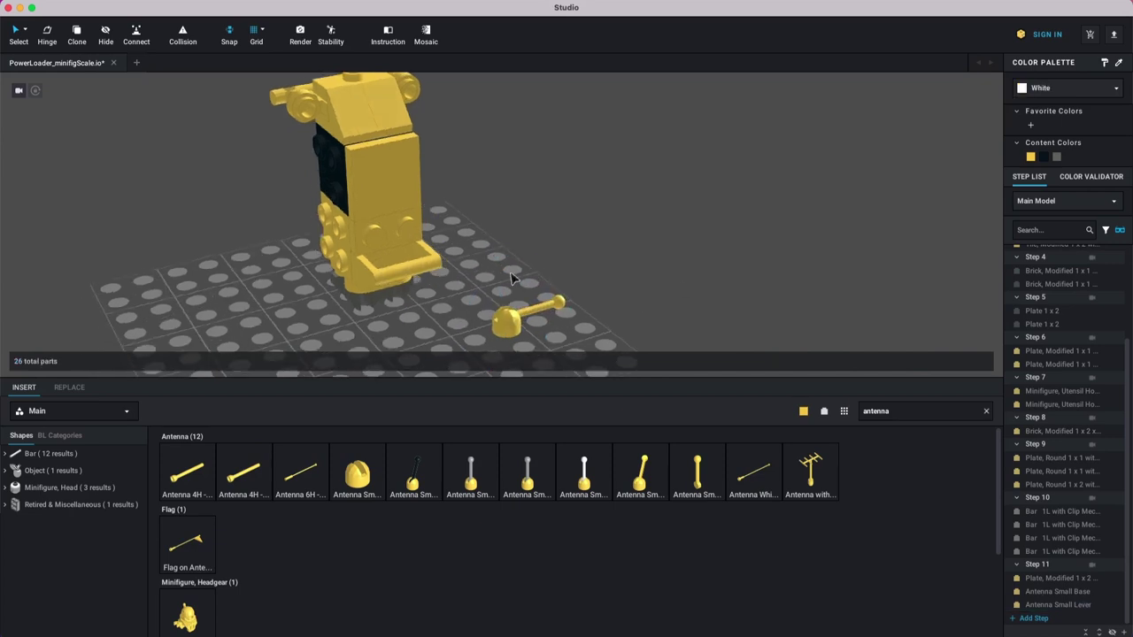
Step: Rotate the antenna base and lever together and mount them on the model's near shoulder with the lever pointing up
{"action": "double_click", "coordinate": [512, 330]}
{"action": "left_click_drag", "start_coordinate": [514, 331], "coordinate": [522, 289]}
{"action": "key", "text": "Left"}
{"action": "key", "text": "Down"}
{"action": "middle_click_drag", "start_coordinate": [503, 319], "coordinate": [505, 353]}
{"action": "left_click_drag", "start_coordinate": [505, 353], "coordinate": [309, 231]}
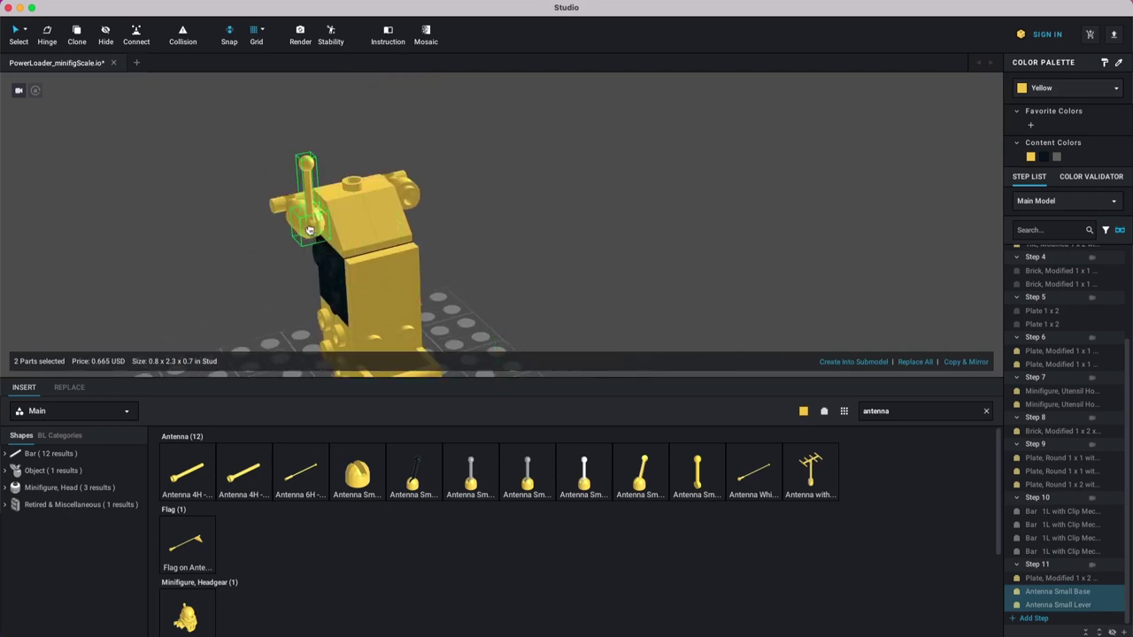
{"action": "left_click", "coordinate": [520, 325]}
{"action": "right_click_drag", "start_coordinate": [532, 316], "coordinate": [566, 340]}
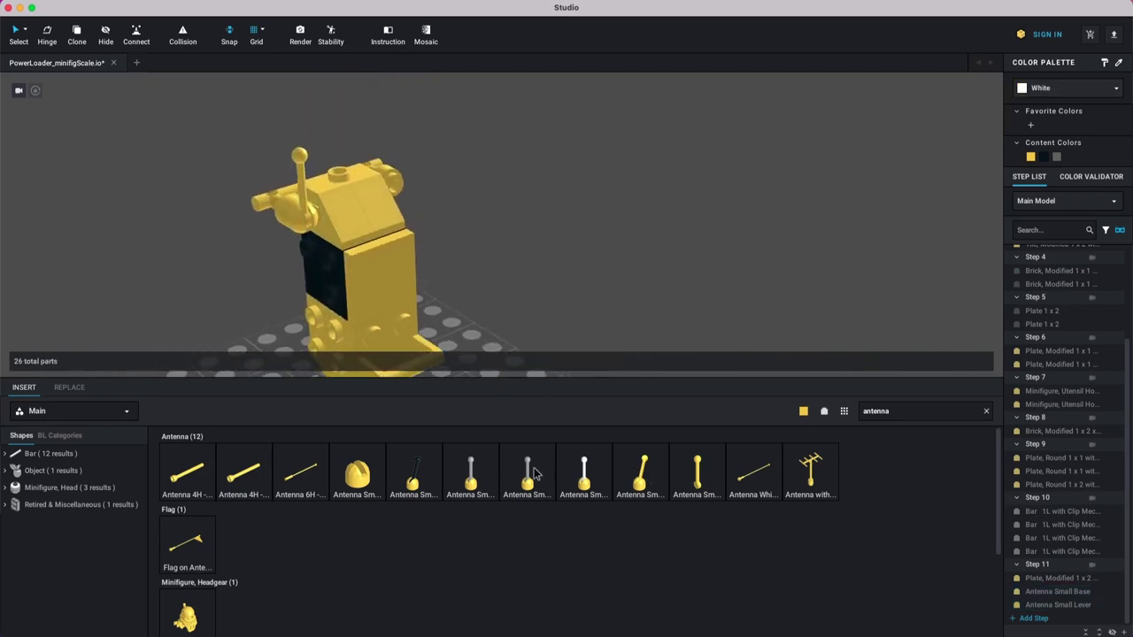
Step: Duplicate the shoulder's Antenna Small Base and Lever together and attach the copy to the opposite shoulder
{"action": "left_click", "coordinate": [287, 168]}
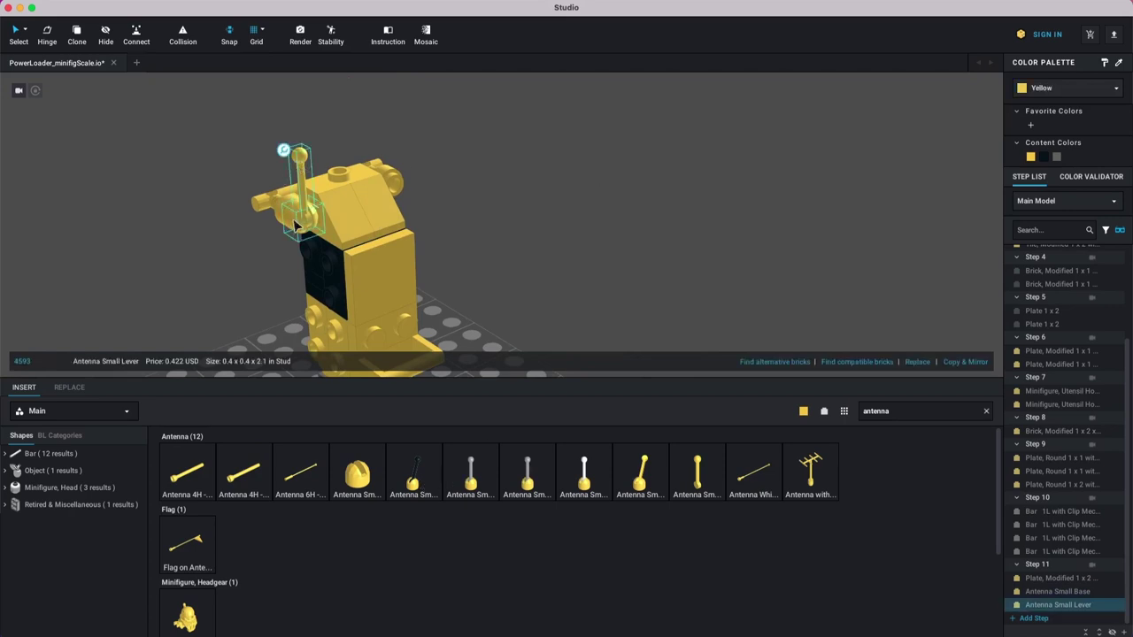
{"action": "left_click", "coordinate": [297, 226], "text": "shift"}
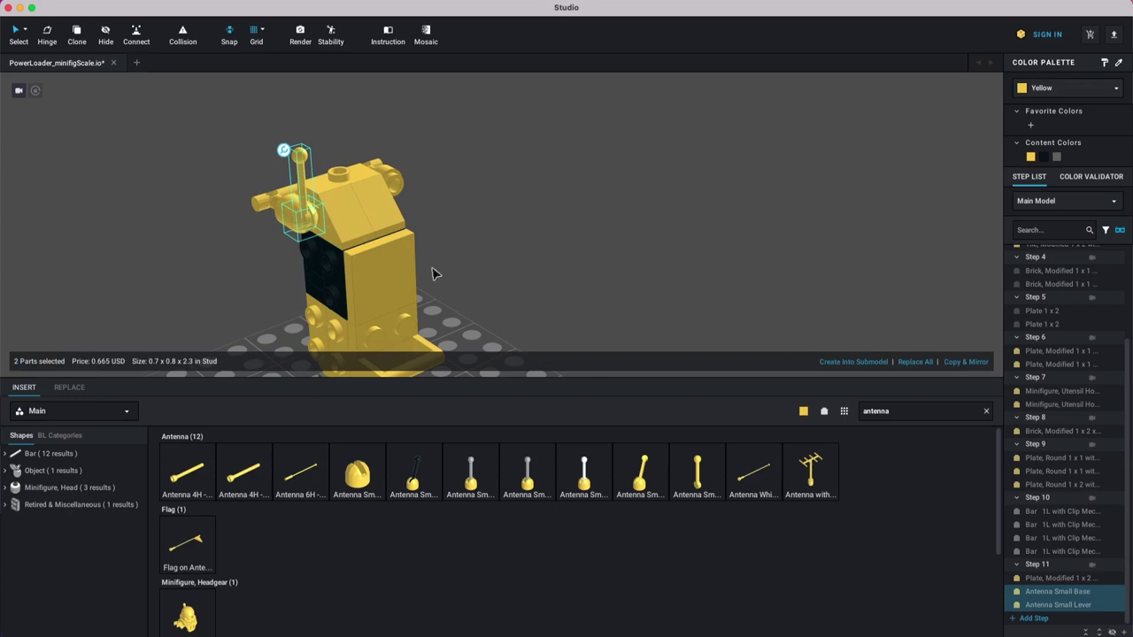
{"action": "left_click", "coordinate": [326, 151]}
{"action": "left_click", "coordinate": [297, 155]}
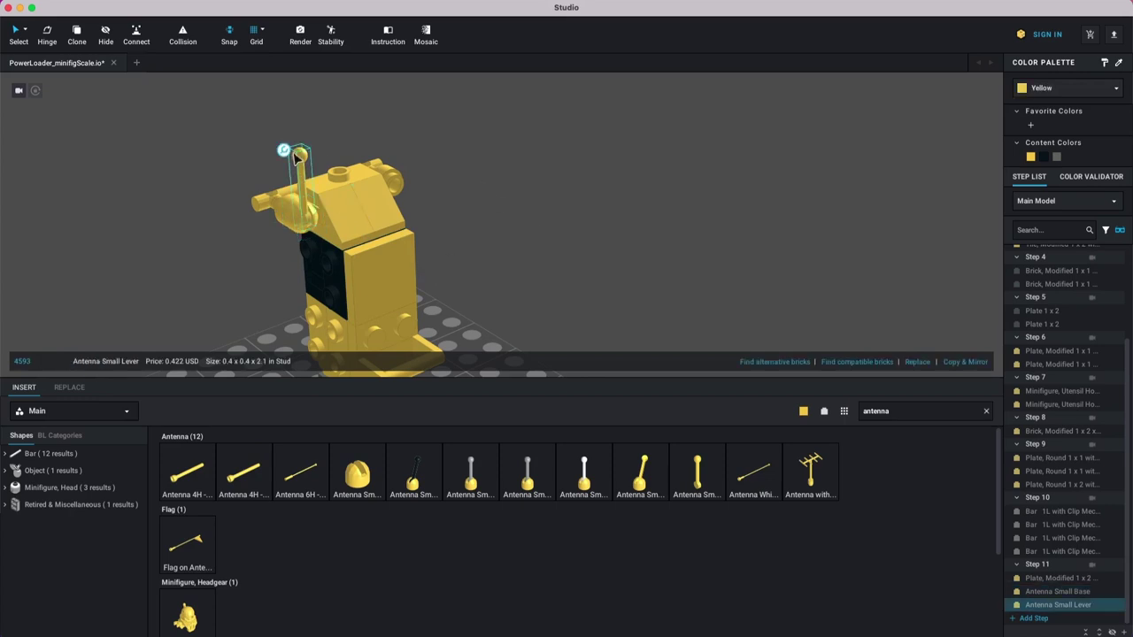
{"action": "left_click", "coordinate": [297, 225], "text": "shift"}
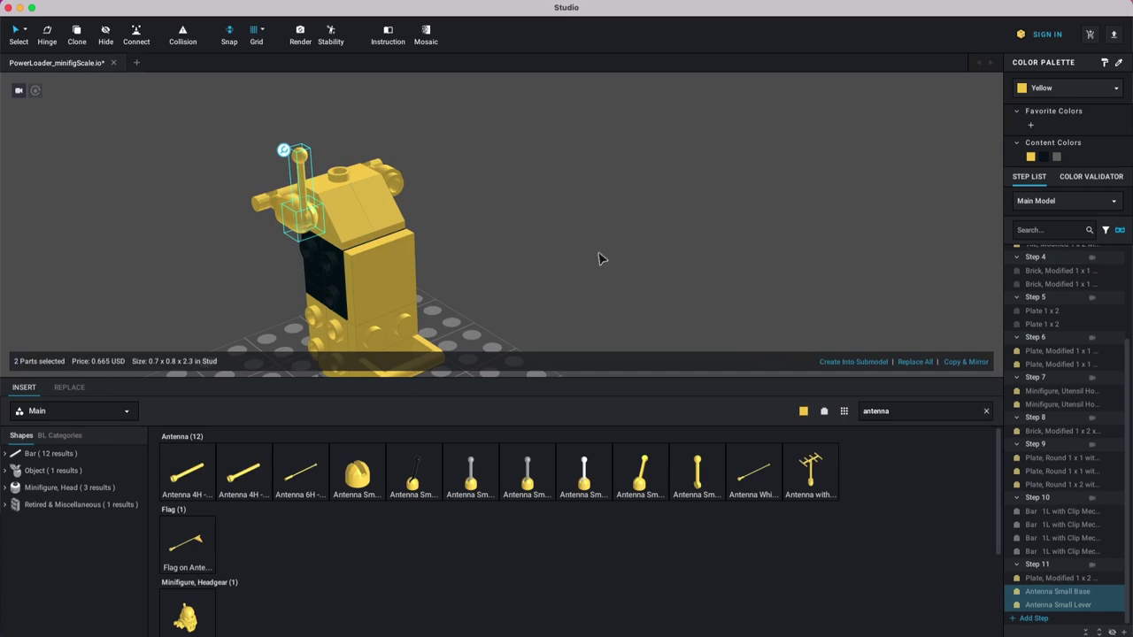
{"action": "key", "text": "super+d"}
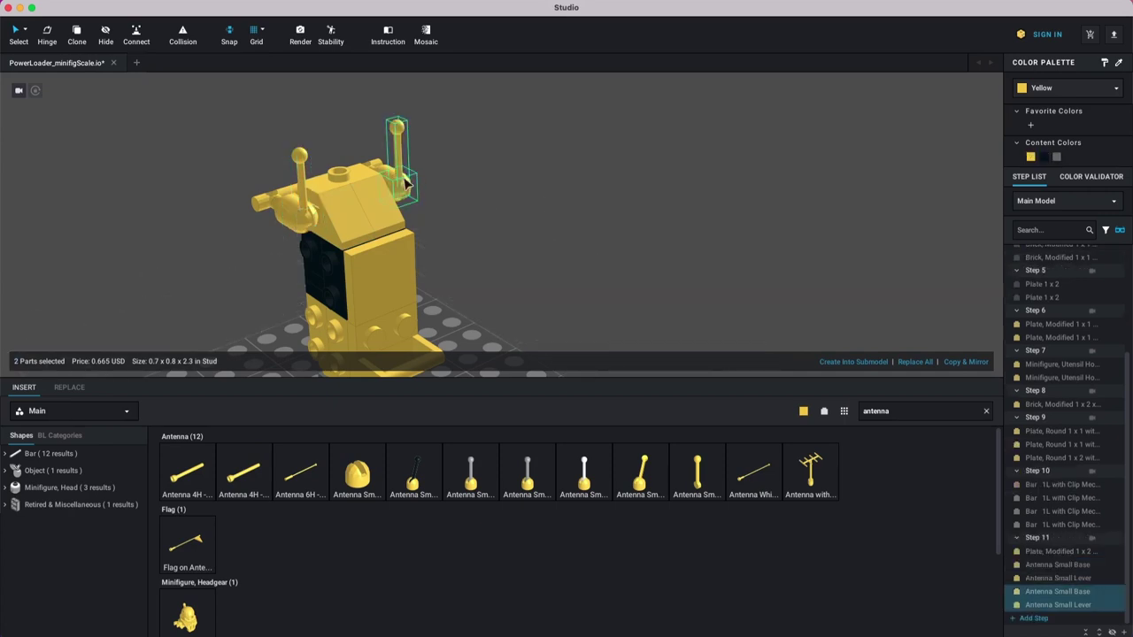
{"action": "right_click_drag", "start_coordinate": [539, 233], "coordinate": [584, 215]}
{"action": "left_click", "coordinate": [637, 210]}
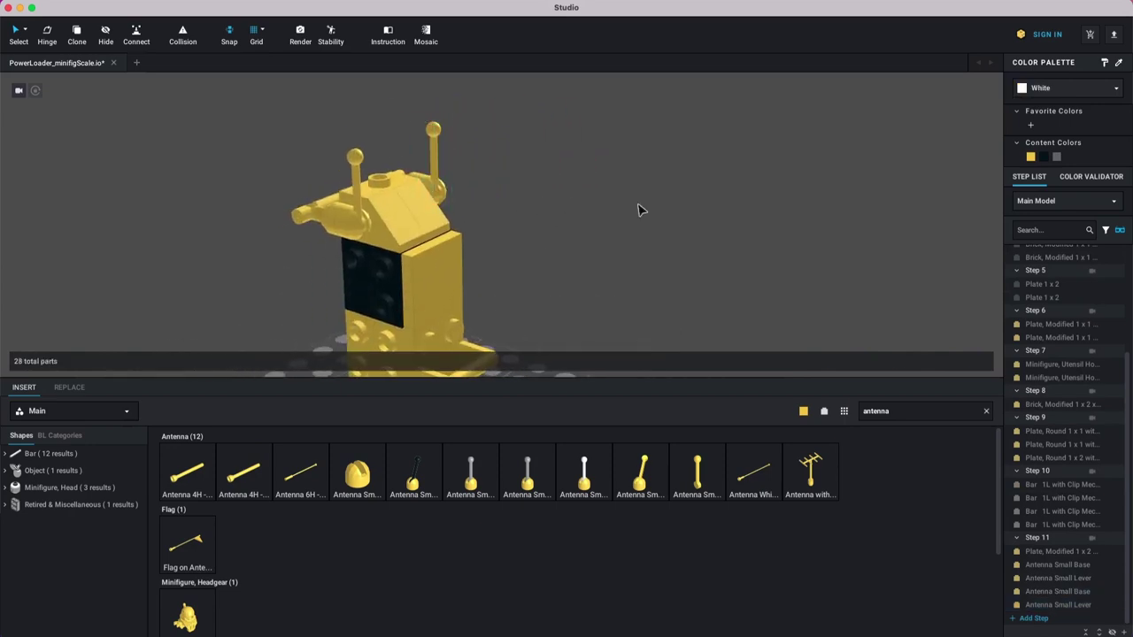
Step: Examine both mounted antennas from several angles and check their parts in the Step 11 list
{"action": "left_click", "coordinate": [436, 155]}
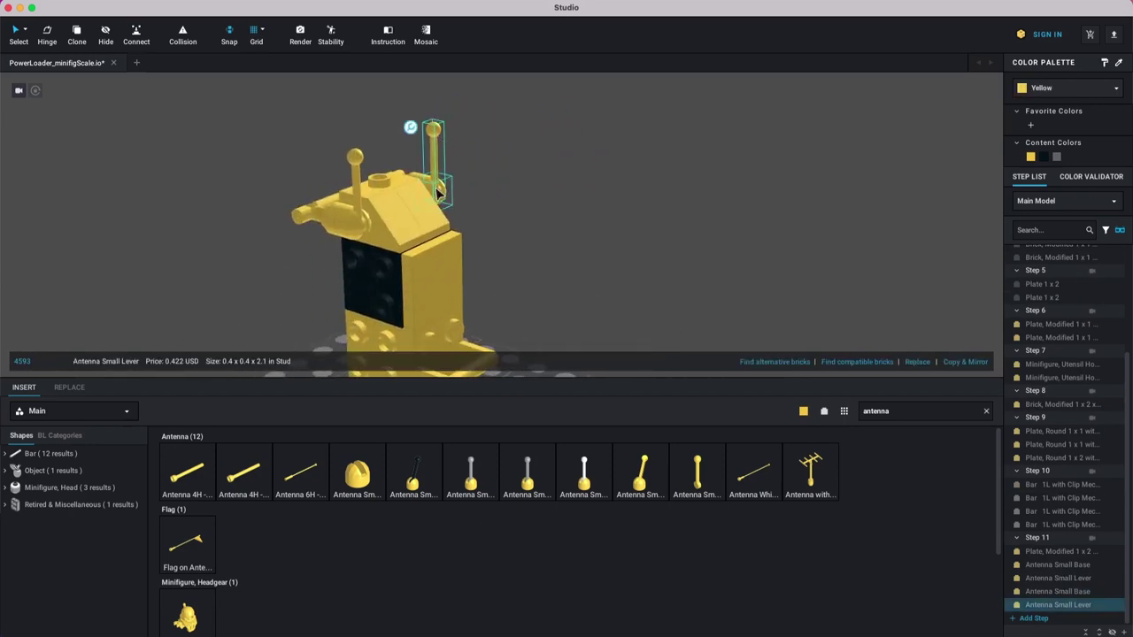
{"action": "left_click", "coordinate": [444, 197]}
{"action": "left_click", "coordinate": [553, 217]}
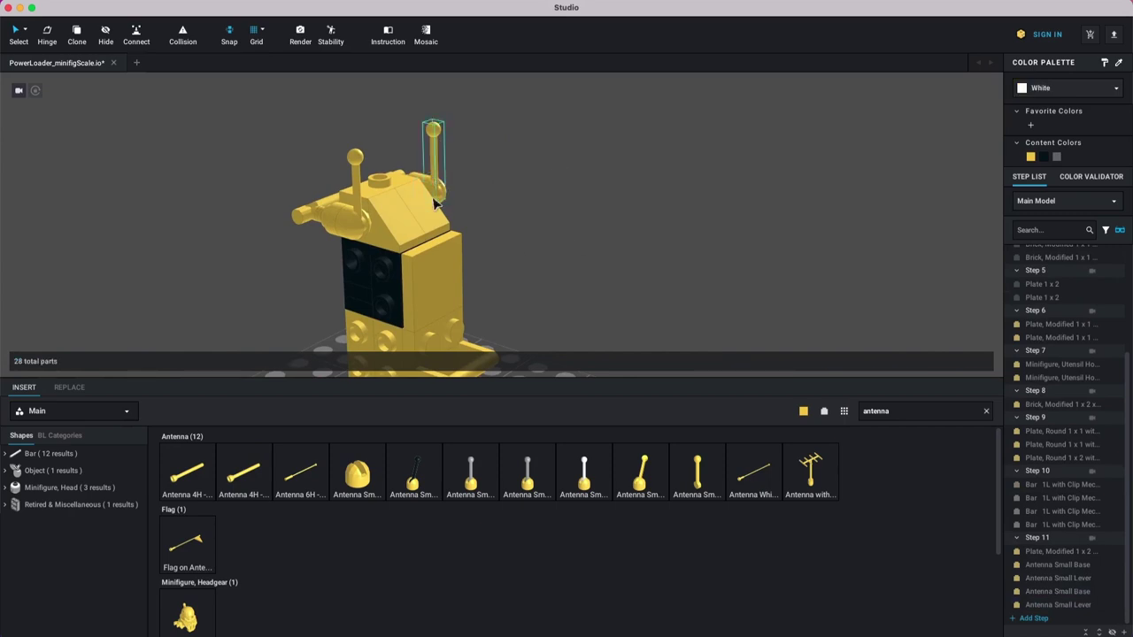
{"action": "right_click_drag", "start_coordinate": [560, 248], "coordinate": [519, 248]}
{"action": "right_click_drag", "start_coordinate": [469, 246], "coordinate": [593, 264]}
{"action": "left_click", "coordinate": [1059, 551]}
{"action": "left_click", "coordinate": [567, 128]}
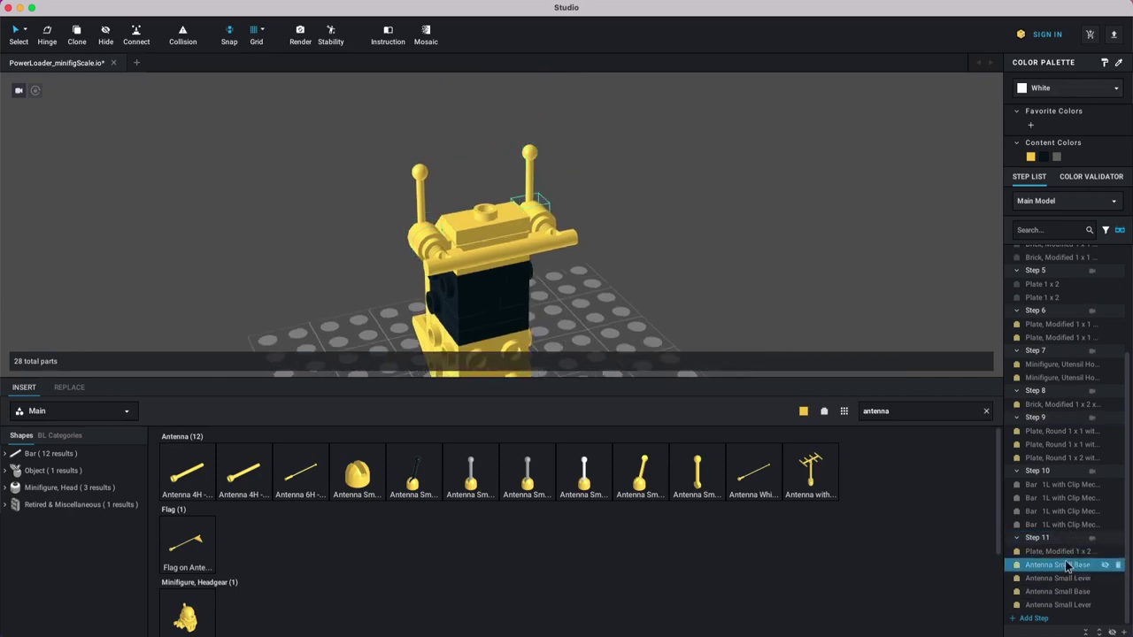
{"action": "left_click", "coordinate": [1053, 552]}
{"action": "left_click", "coordinate": [1052, 565]}
Step: Add Step 12 and place a Plate, Round 1 x 1 on the stud on top of the model
{"action": "left_click", "coordinate": [1033, 618]}
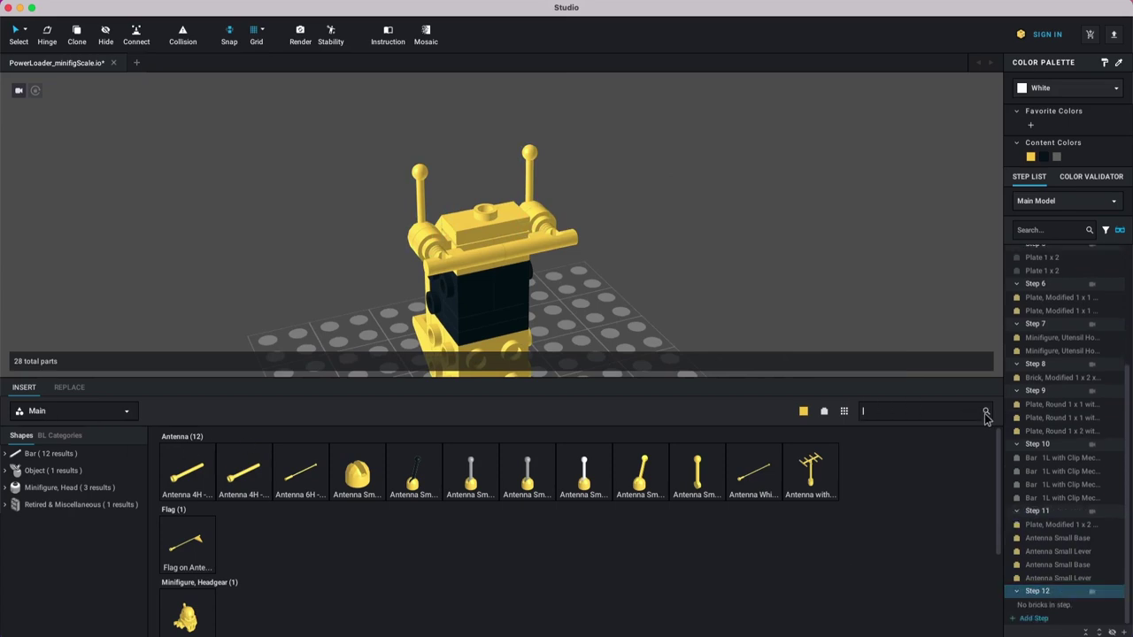
{"action": "left_click", "coordinate": [986, 413]}
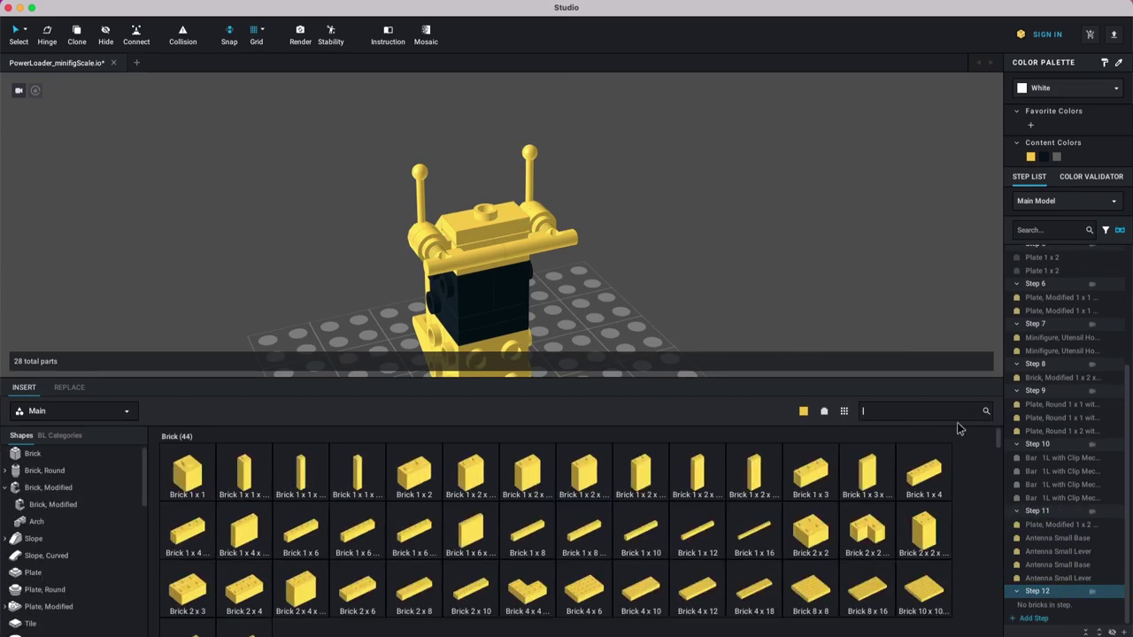
{"action": "left_click", "coordinate": [44, 589]}
{"action": "left_click_drag", "start_coordinate": [188, 478], "coordinate": [487, 199]}
{"action": "right_click_drag", "start_coordinate": [585, 238], "coordinate": [531, 239]}
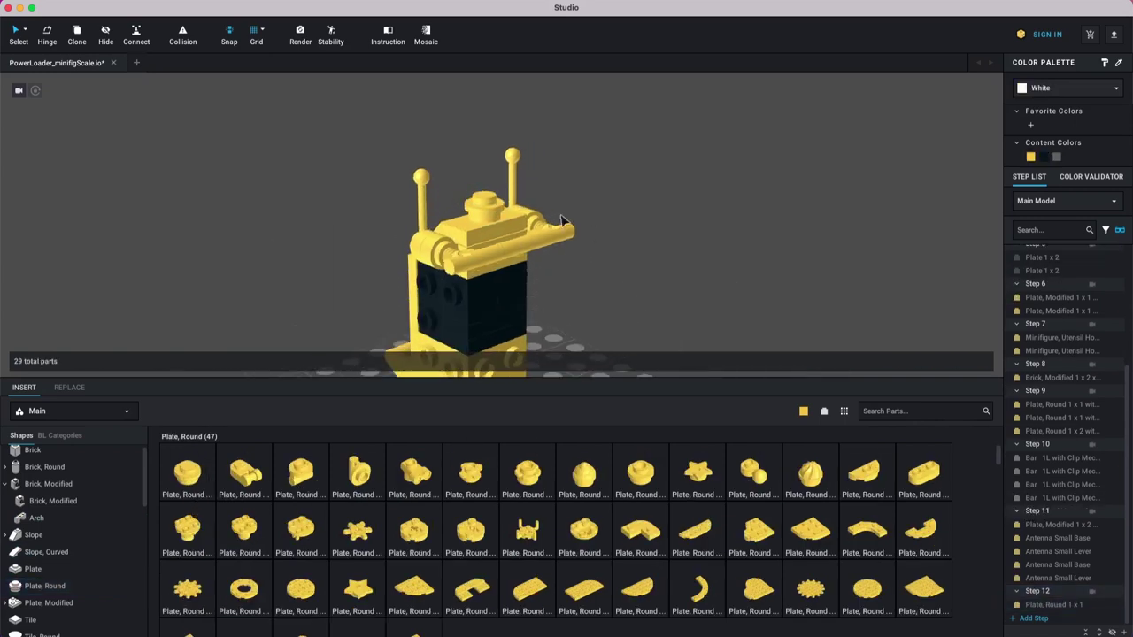
Step: Recolor the round plate on top of the model to Trans-Orange
{"action": "left_click", "coordinate": [485, 198]}
{"action": "left_click", "coordinate": [1071, 89]}
{"action": "scroll", "coordinate": [1072, 160], "scroll_direction": "down", "scroll_amount": 5}
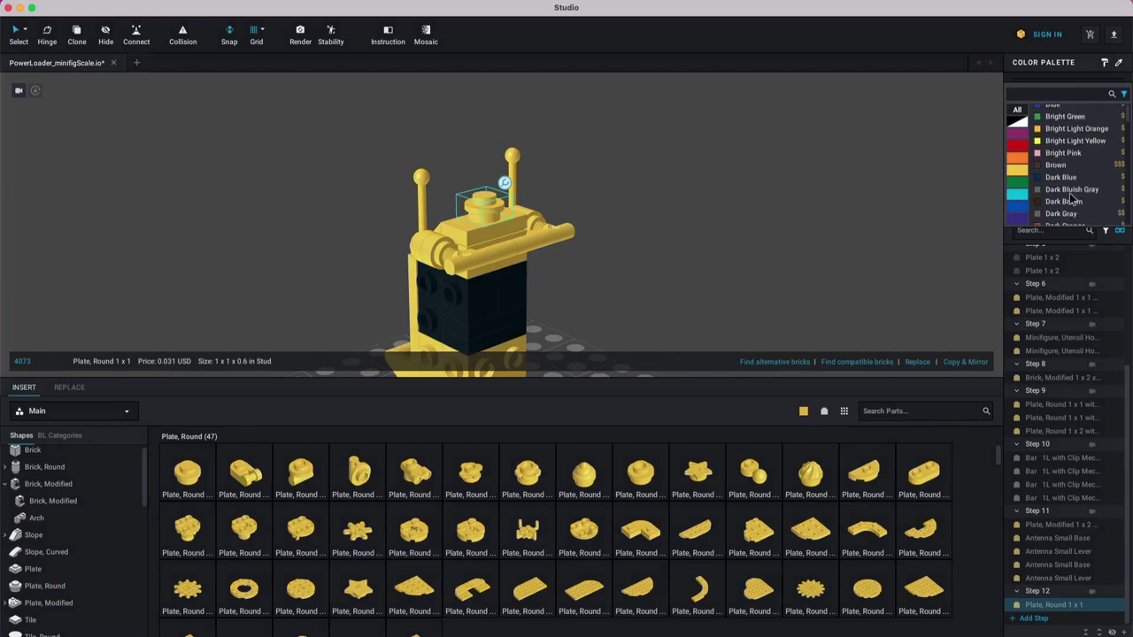
{"action": "scroll", "coordinate": [1071, 181], "scroll_direction": "down", "scroll_amount": 8}
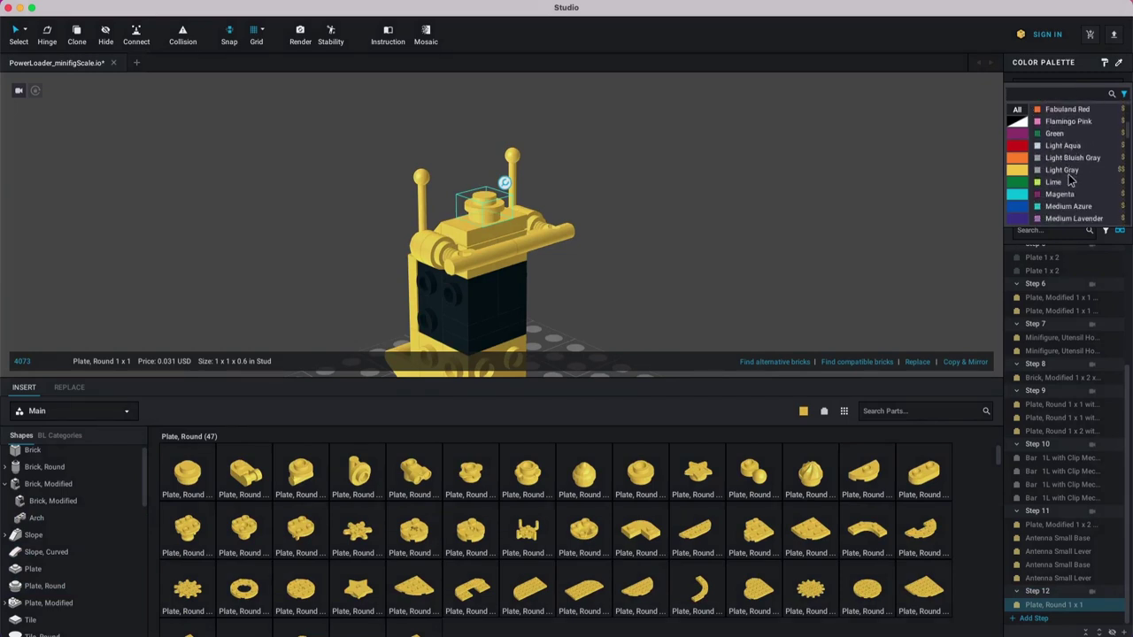
{"action": "scroll", "coordinate": [1071, 182], "scroll_direction": "down", "scroll_amount": 6}
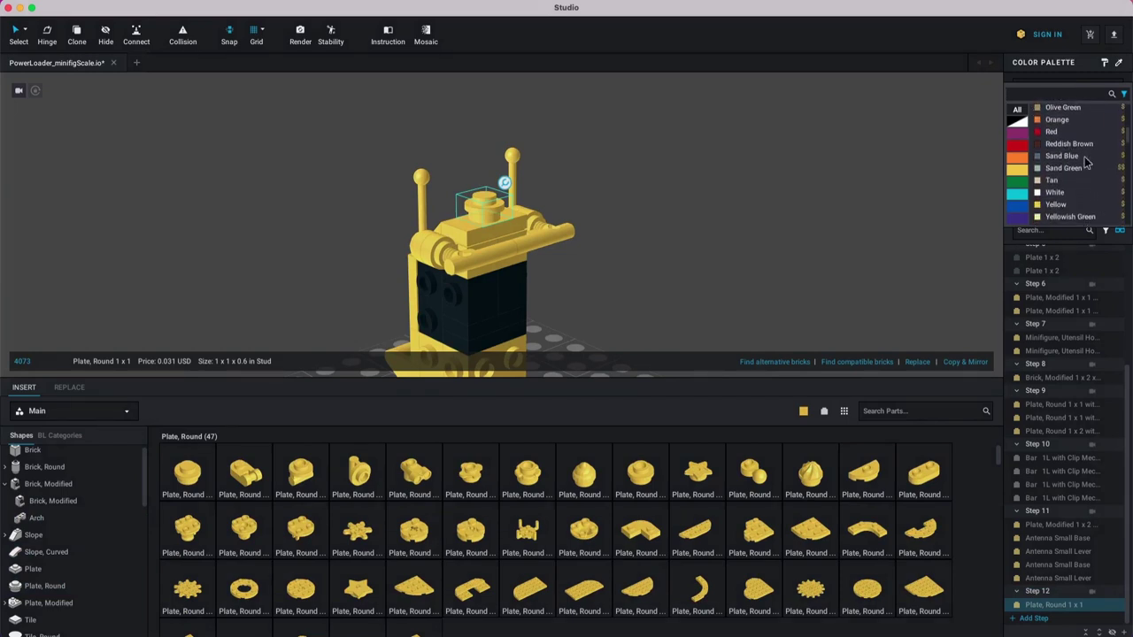
{"action": "scroll", "coordinate": [1058, 181], "scroll_direction": "down", "scroll_amount": 6}
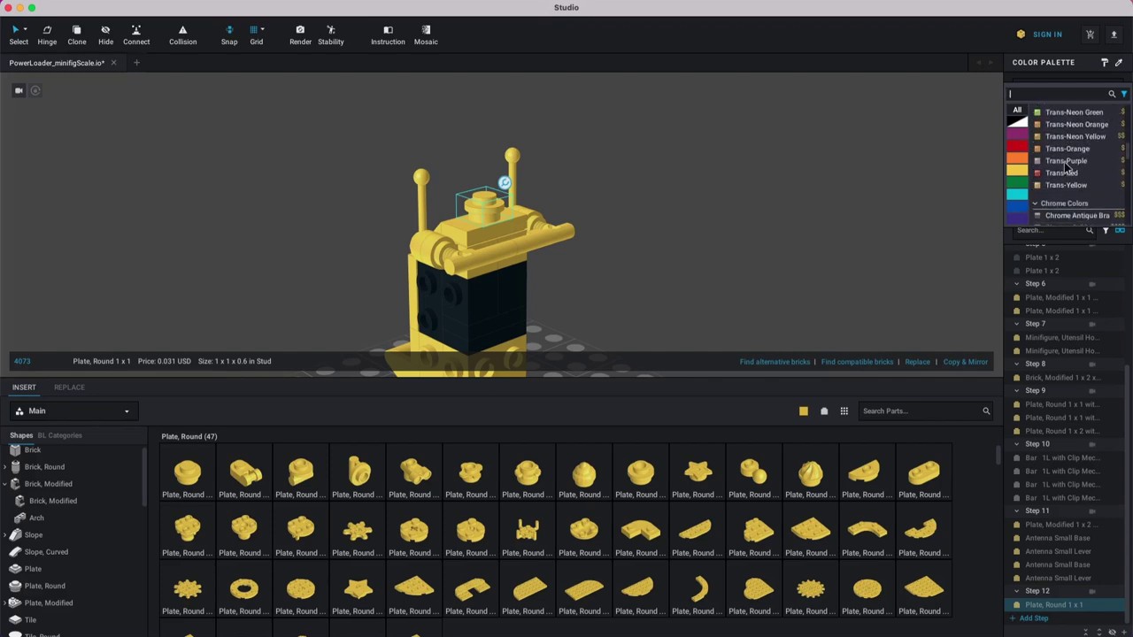
{"action": "left_click", "coordinate": [1064, 149]}
{"action": "left_click", "coordinate": [707, 221]}
{"action": "right_click_drag", "start_coordinate": [697, 242], "coordinate": [692, 246]}
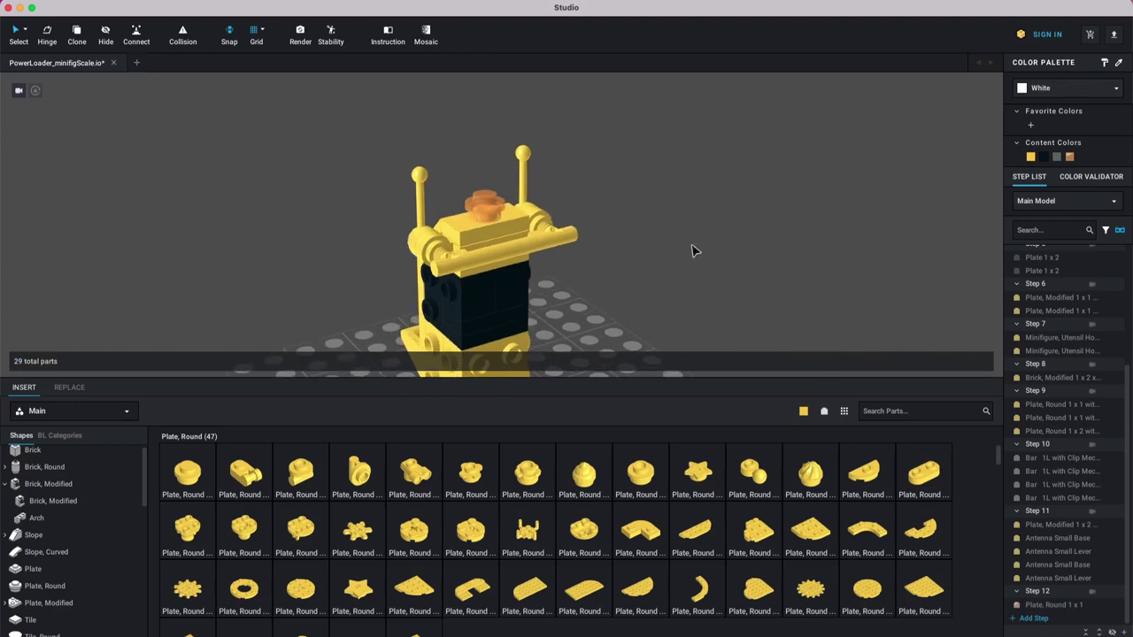
Step: Recolor the top round plate to Trans-Neon Orange and add Step 13 to the step list
{"action": "left_click", "coordinate": [496, 209]}
{"action": "left_click", "coordinate": [1079, 86]}
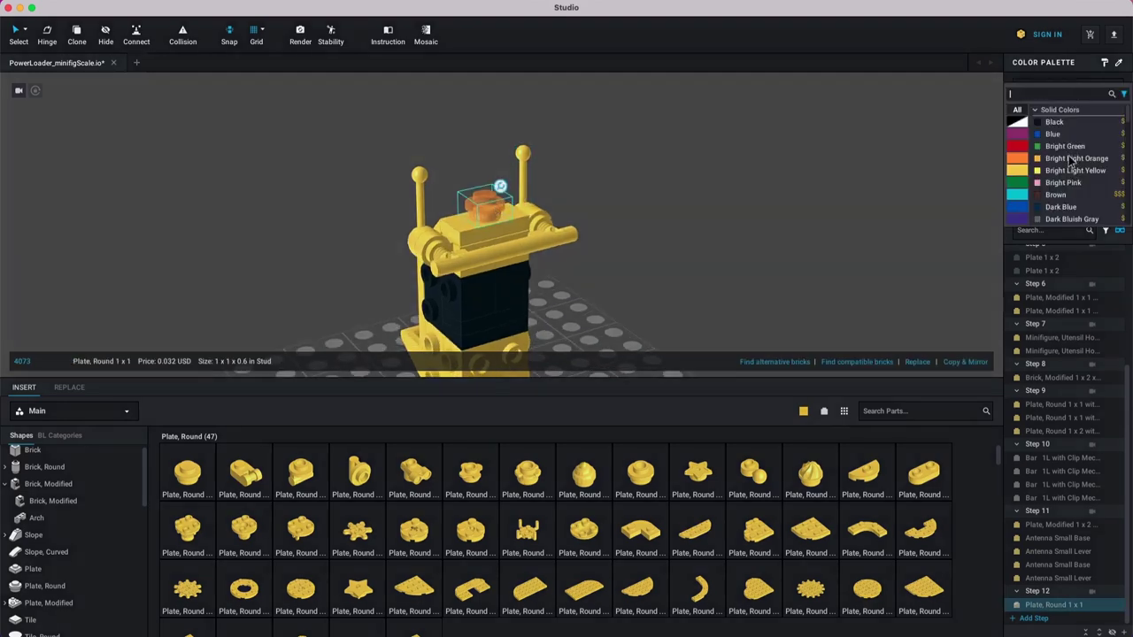
{"action": "scroll", "coordinate": [1073, 161], "scroll_direction": "down", "scroll_amount": 10}
{"action": "scroll", "coordinate": [1079, 168], "scroll_direction": "down", "scroll_amount": 6}
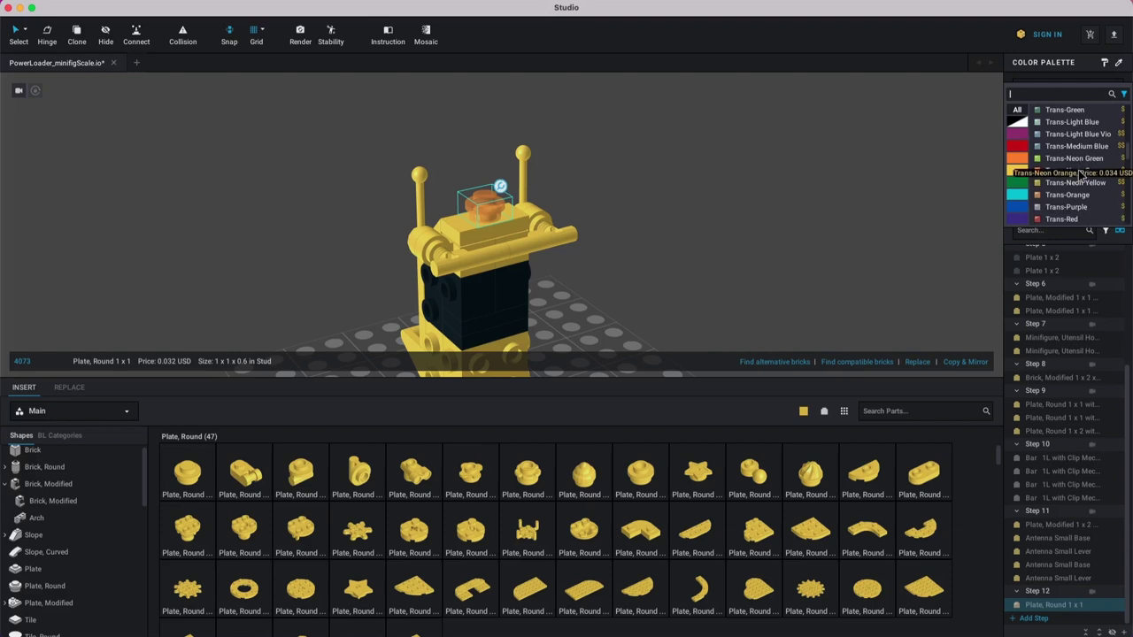
{"action": "left_click", "coordinate": [1080, 173]}
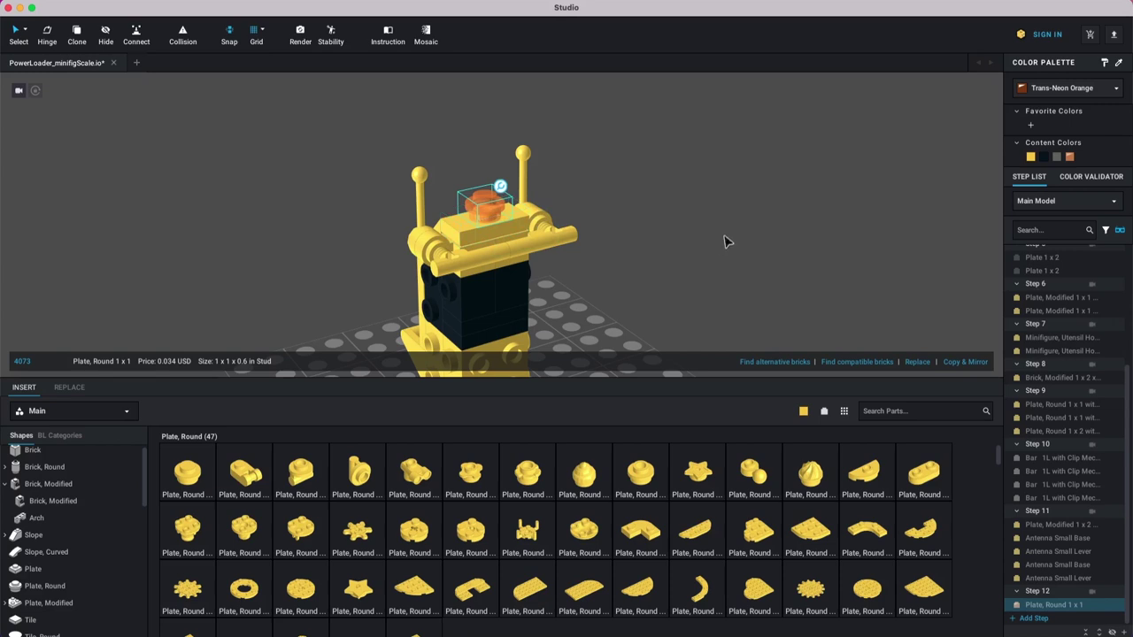
{"action": "left_click", "coordinate": [1032, 619]}
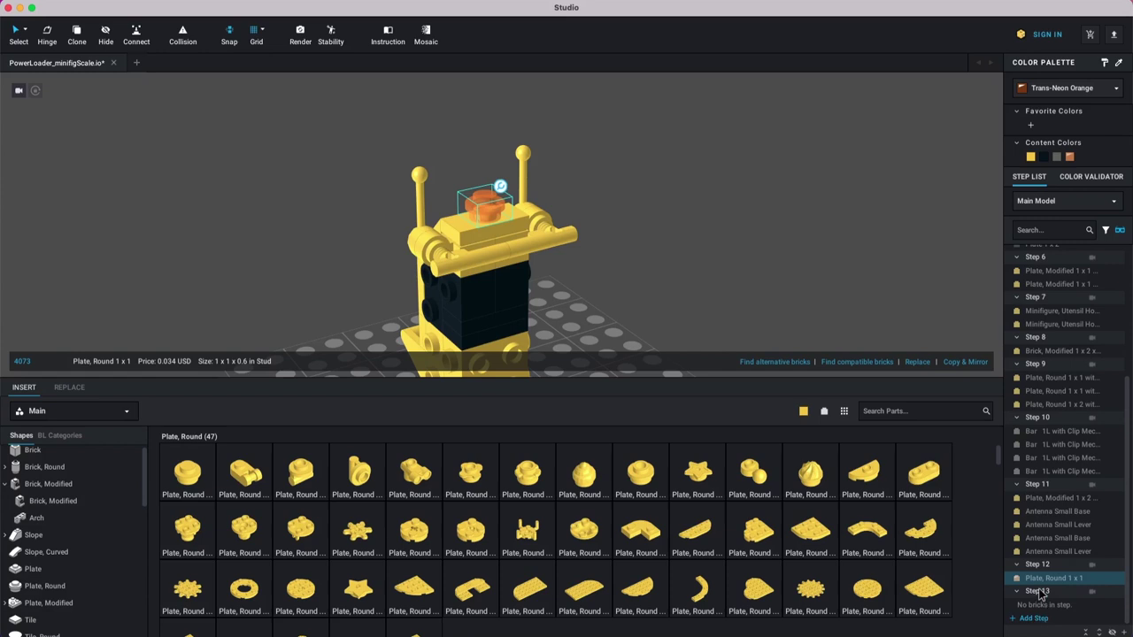
Step: Add a yellow Tile, Round 1 x 1 to Step 13, placed on the trans-neon orange round plate
{"action": "scroll", "coordinate": [53, 535], "scroll_direction": "down", "scroll_amount": 2}
{"action": "scroll", "coordinate": [40, 536], "scroll_direction": "down", "scroll_amount": 5}
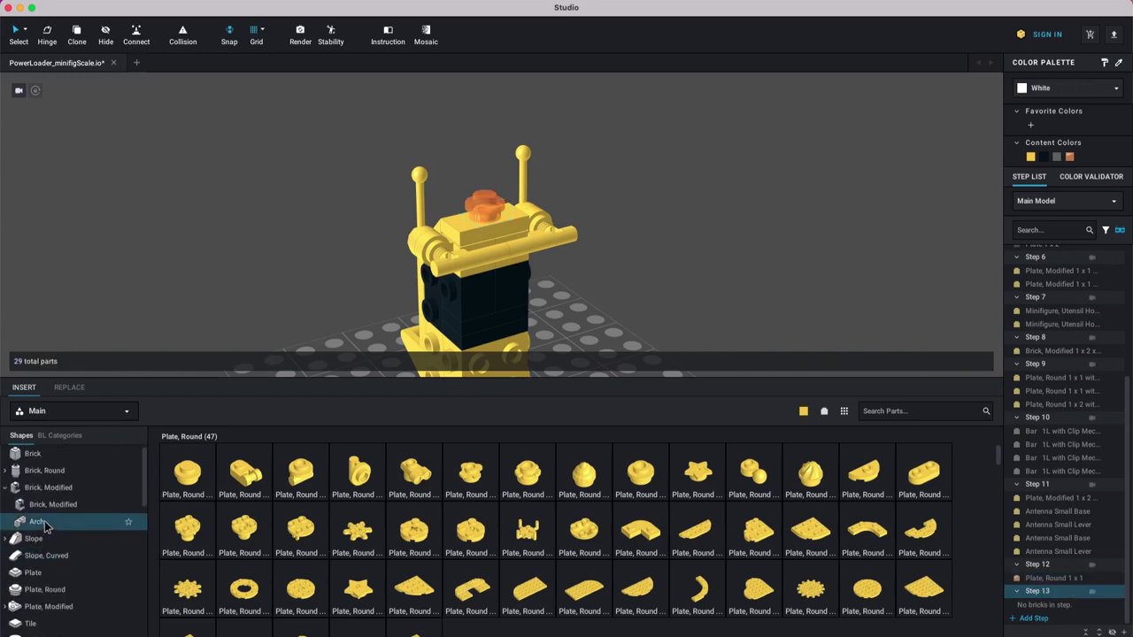
{"action": "left_click", "coordinate": [51, 479]}
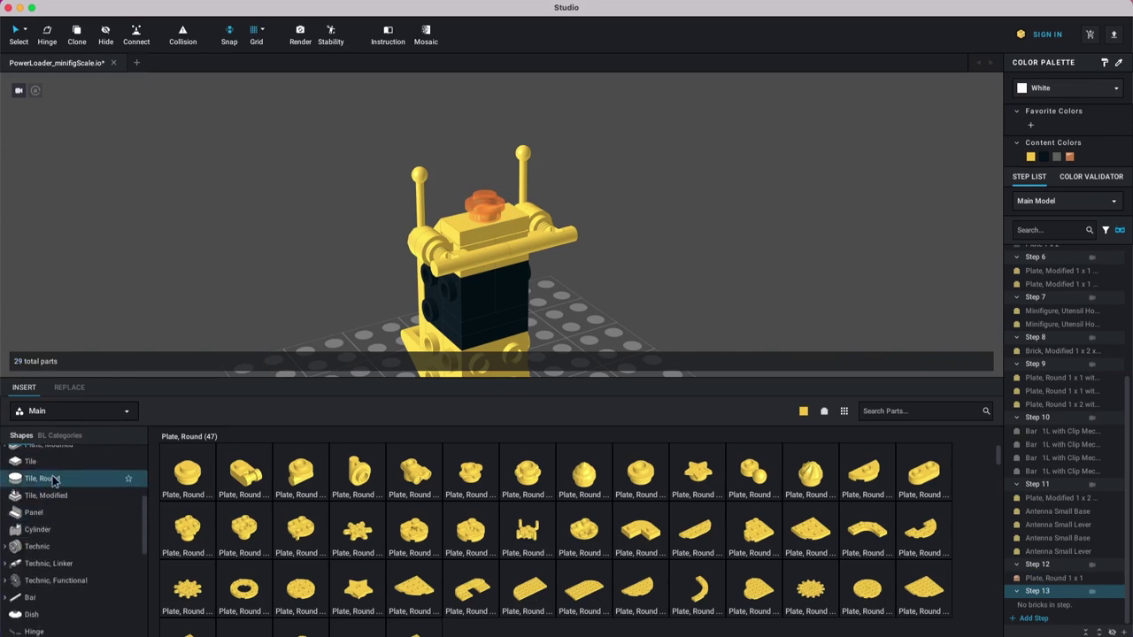
{"action": "left_click_drag", "start_coordinate": [193, 479], "coordinate": [481, 184]}
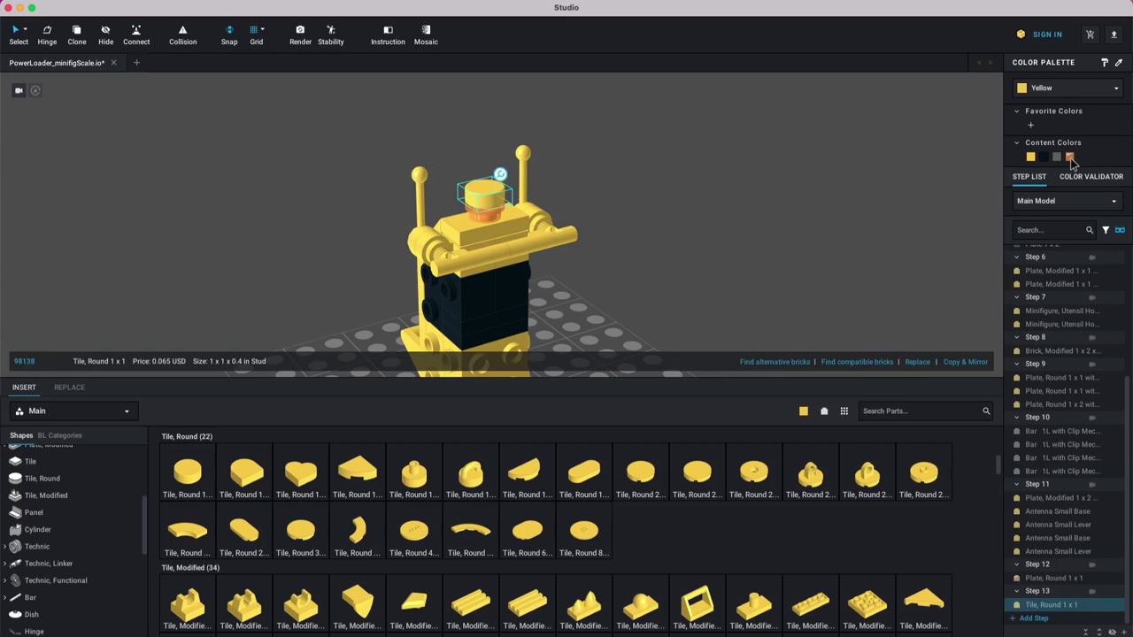
Step: Recolor the round tile on top of the model to Trans-Orange
{"action": "left_click", "coordinate": [1061, 87]}
{"action": "scroll", "coordinate": [1090, 168], "scroll_direction": "down", "scroll_amount": 10}
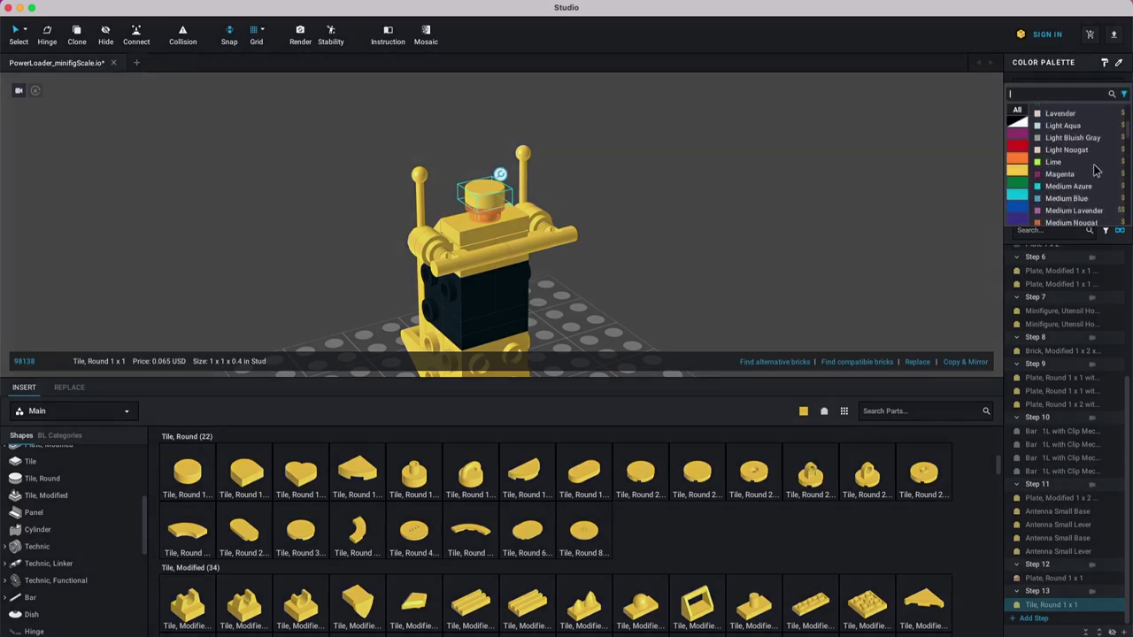
{"action": "scroll", "coordinate": [1092, 172], "scroll_direction": "down", "scroll_amount": 5}
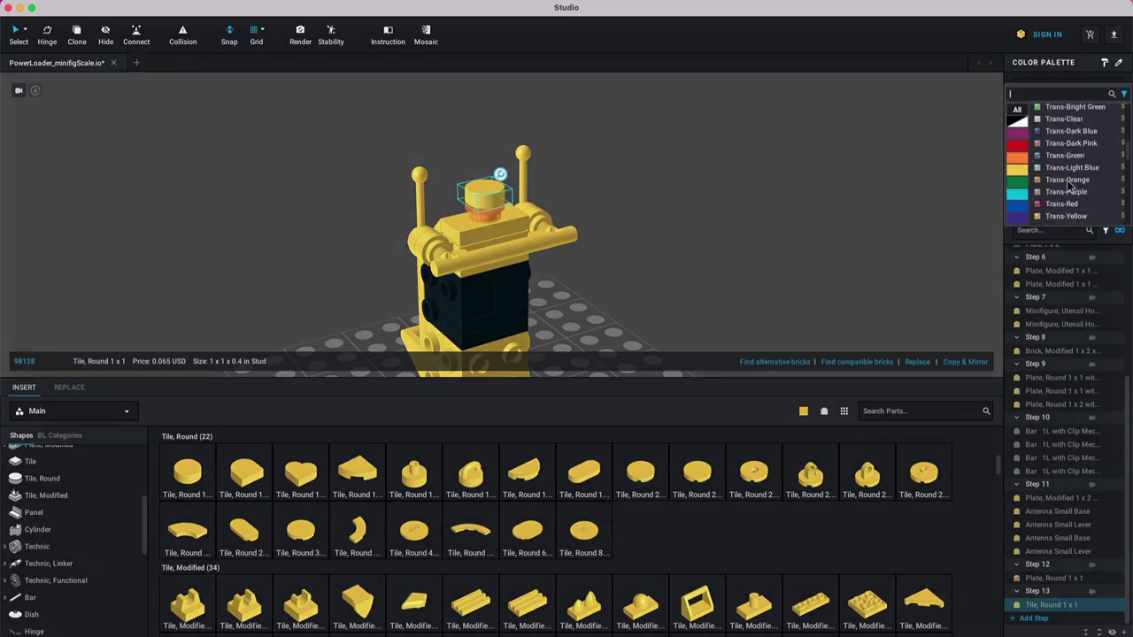
{"action": "left_click", "coordinate": [1069, 182]}
{"action": "left_click", "coordinate": [651, 251]}
Step: Examine the whole power loader body from the front, above and the side
{"action": "scroll", "coordinate": [647, 240], "scroll_direction": "down", "scroll_amount": 3}
{"action": "right_click_drag", "start_coordinate": [649, 233], "coordinate": [610, 242]}
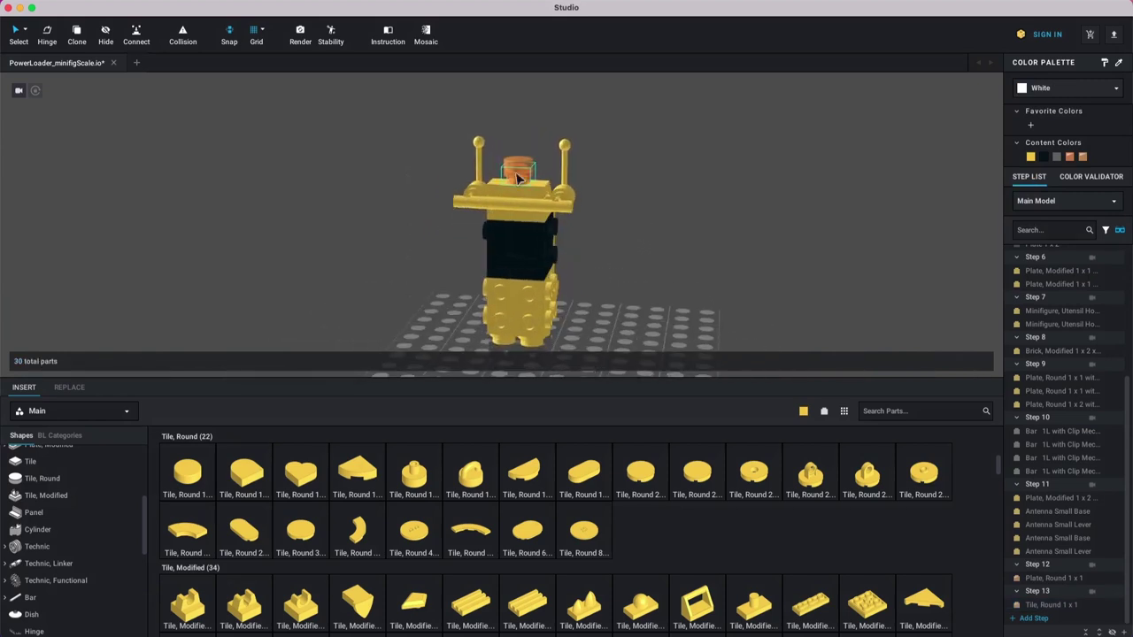
{"action": "right_click_drag", "start_coordinate": [607, 227], "coordinate": [627, 279]}
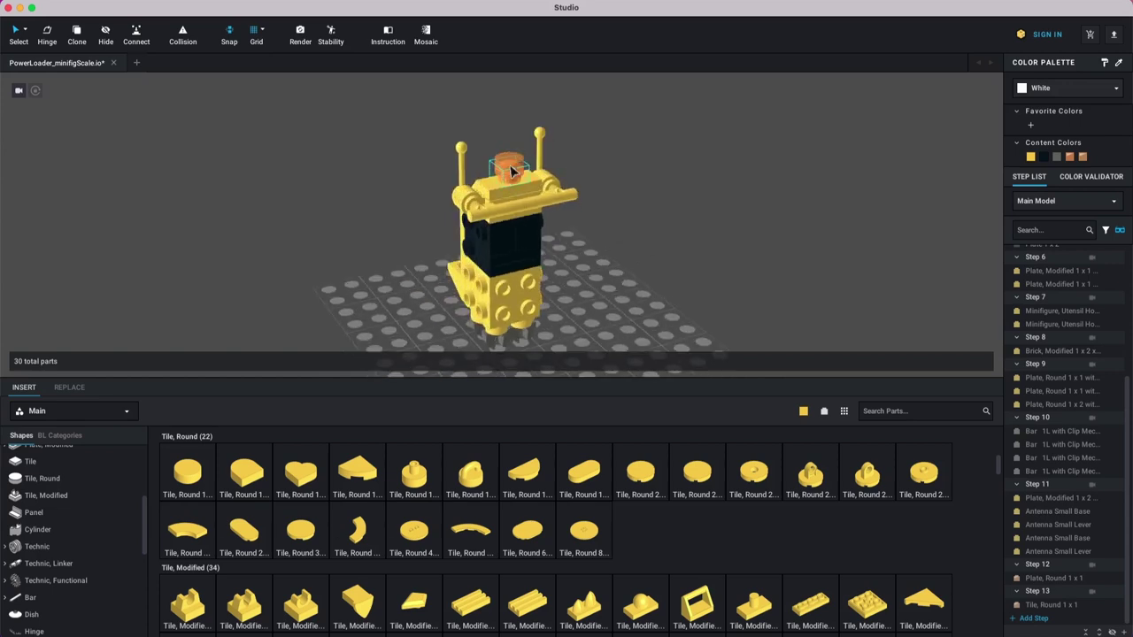
{"action": "right_click_drag", "start_coordinate": [648, 210], "coordinate": [632, 267]}
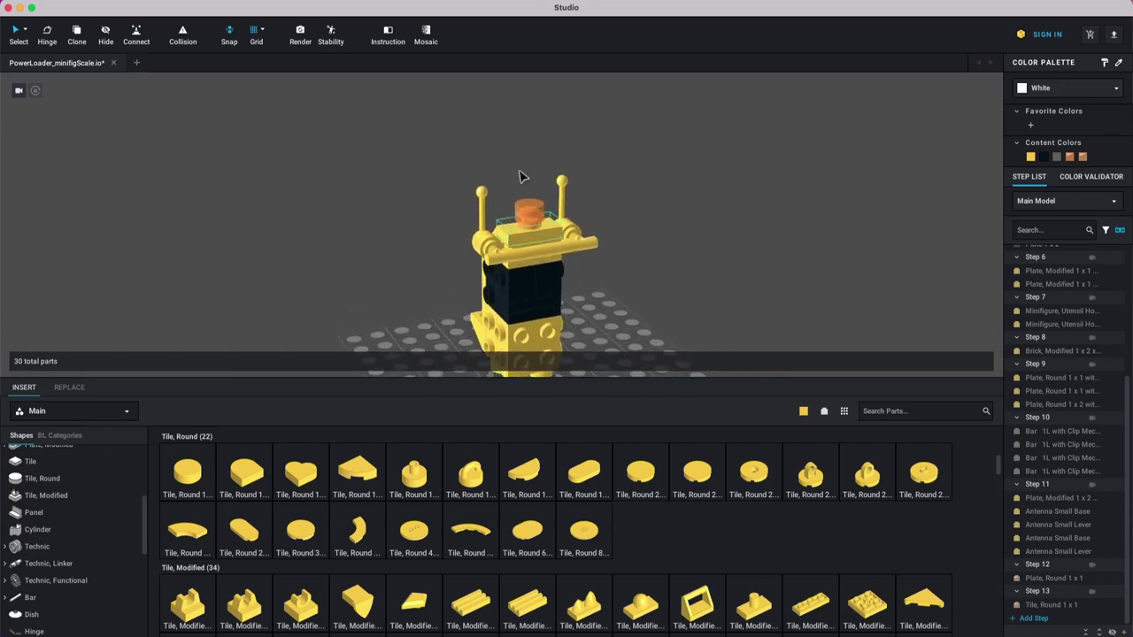
{"action": "right_click_drag", "start_coordinate": [608, 287], "coordinate": [629, 260]}
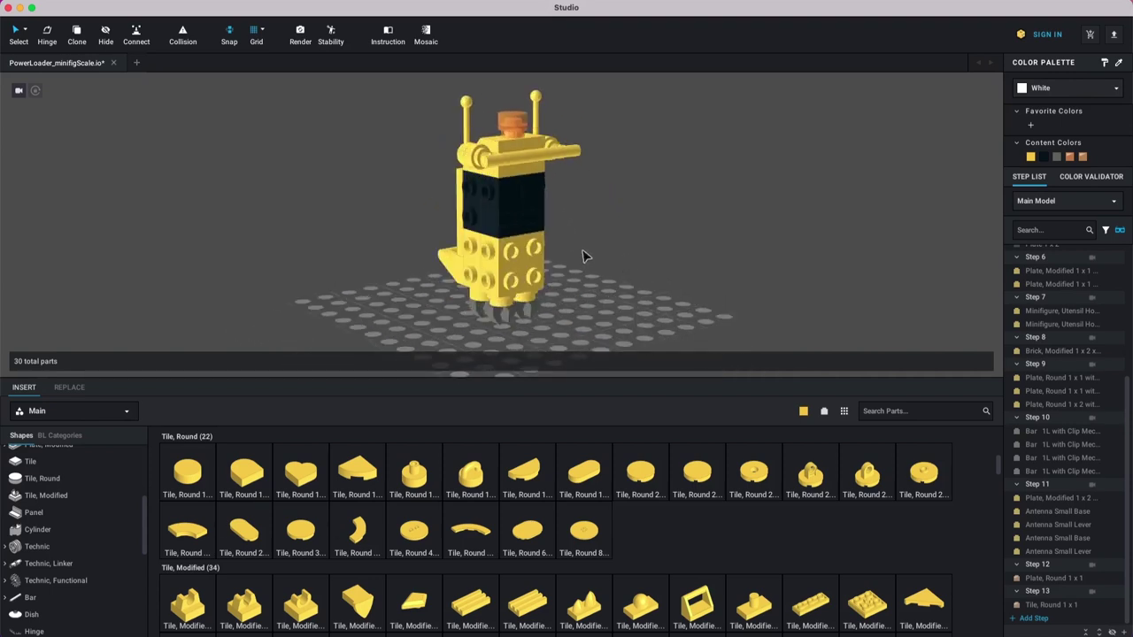
{"action": "right_click_drag", "start_coordinate": [567, 237], "coordinate": [604, 268]}
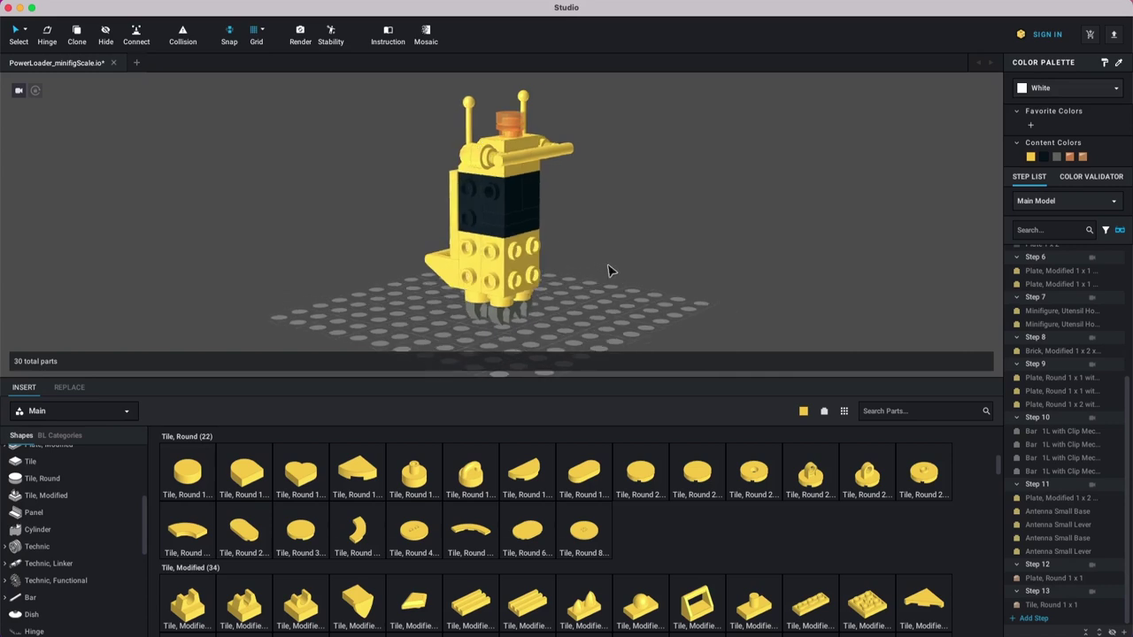
{"action": "middle_click_drag", "start_coordinate": [617, 287], "coordinate": [594, 299]}
{"action": "left_click", "coordinate": [463, 273]}
{"action": "left_click", "coordinate": [617, 263]}
{"action": "right_click_drag", "start_coordinate": [539, 232], "coordinate": [581, 263]}
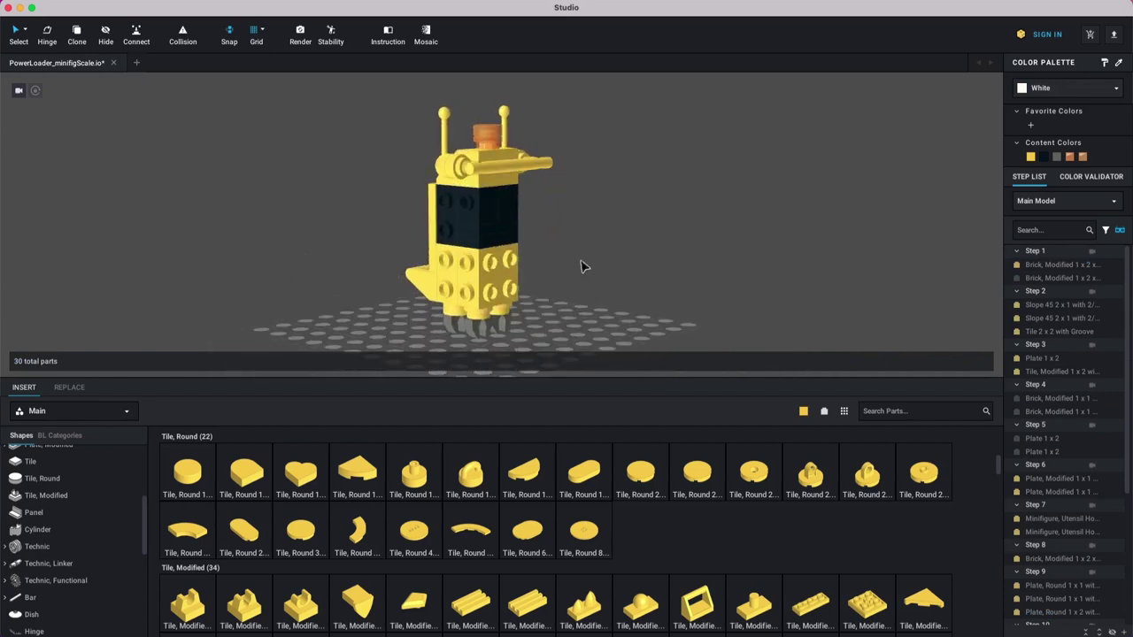
Step: Check which build steps the black torso bricks belong to by selecting them in the model
{"action": "scroll", "coordinate": [1071, 595], "scroll_direction": "down", "scroll_amount": 3}
{"action": "scroll", "coordinate": [1080, 591], "scroll_direction": "down", "scroll_amount": 3}
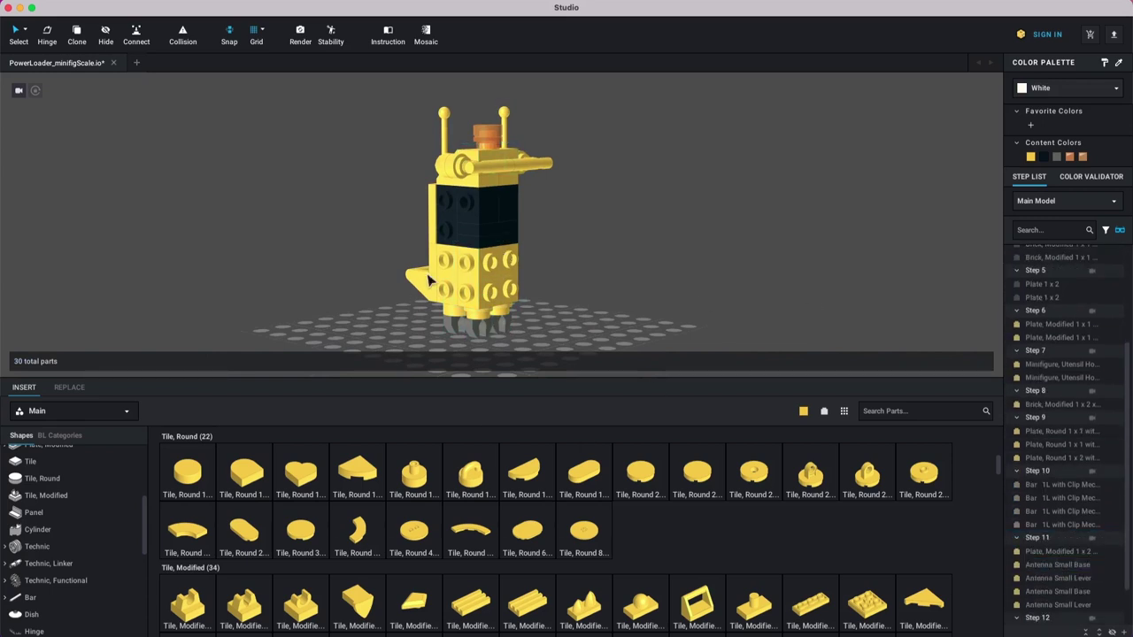
{"action": "left_click", "coordinate": [472, 218]}
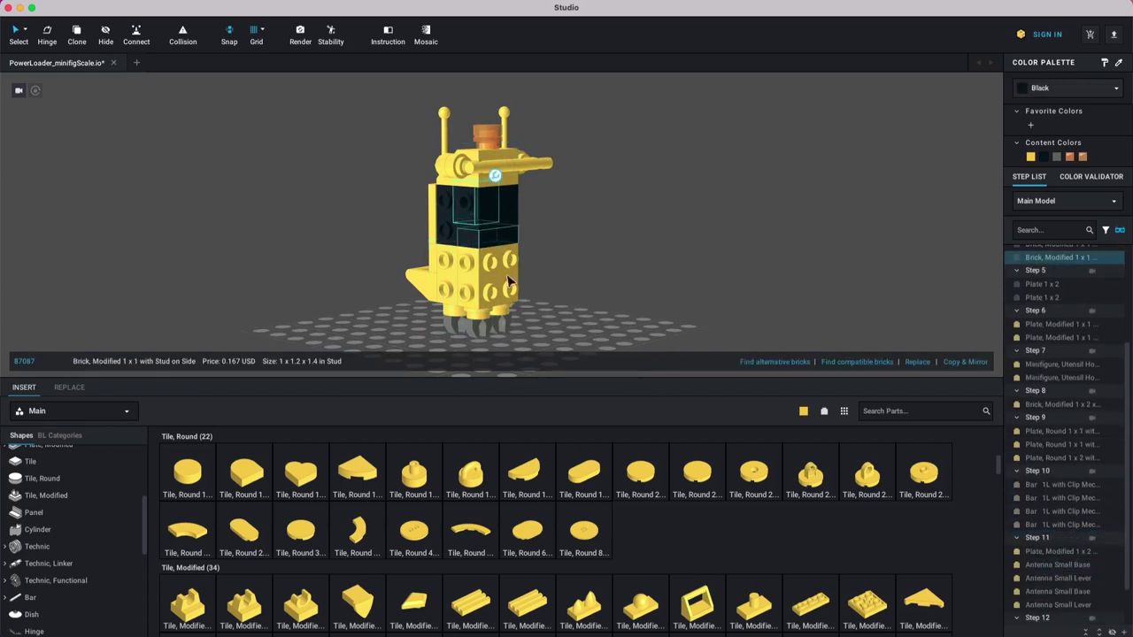
{"action": "left_click", "coordinate": [832, 252]}
{"action": "scroll", "coordinate": [1104, 394], "scroll_direction": "down", "scroll_amount": 3}
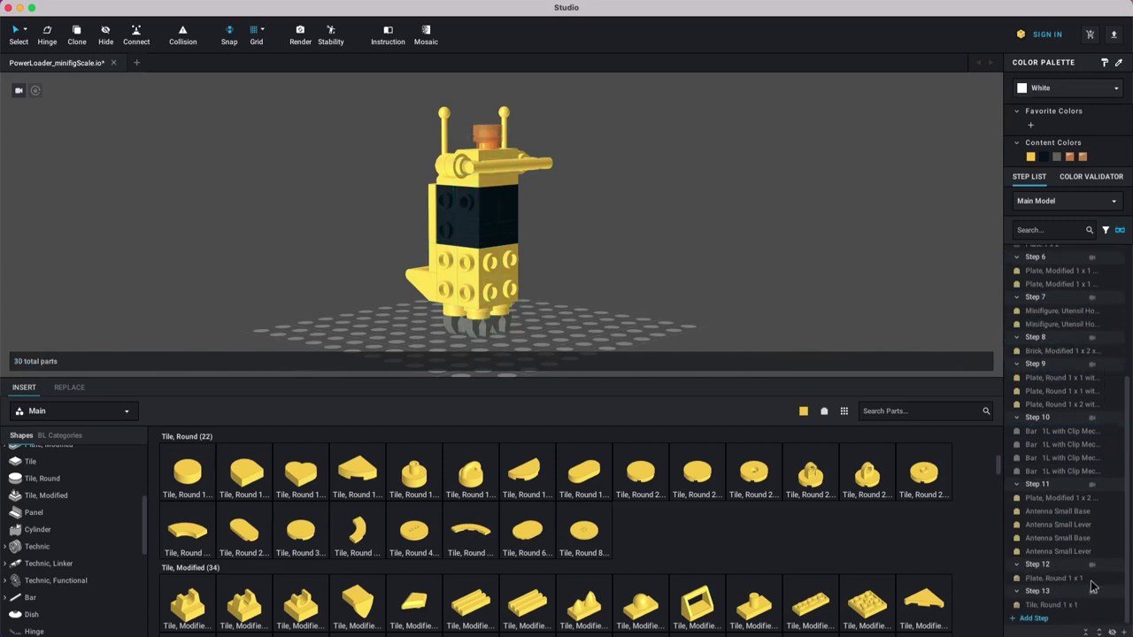
{"action": "left_click", "coordinate": [449, 208]}
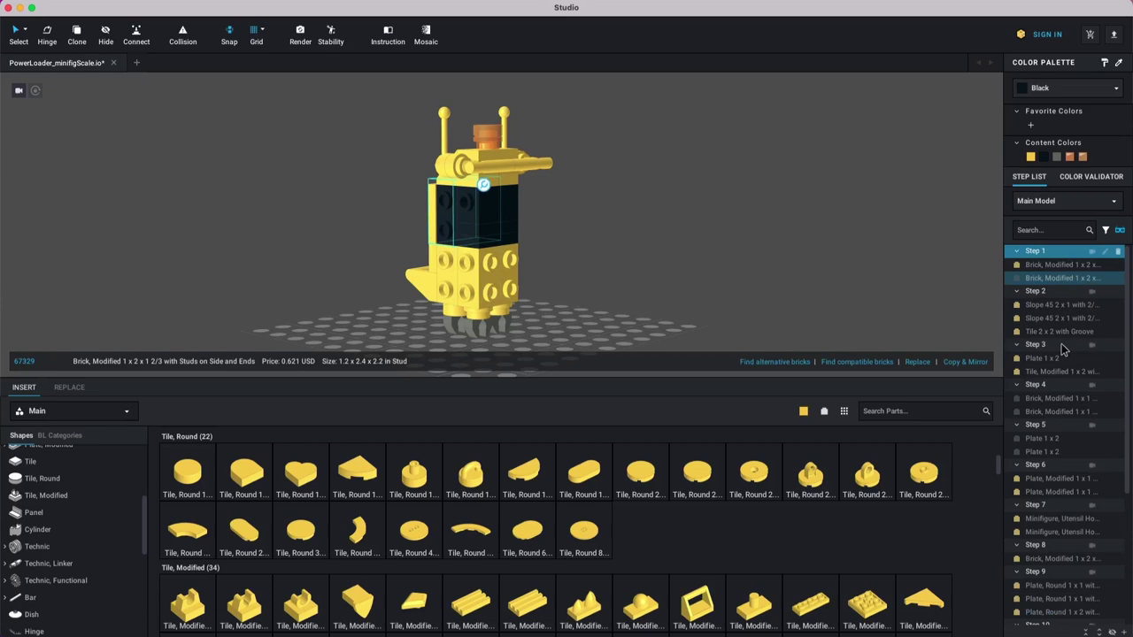
{"action": "left_click", "coordinate": [345, 114]}
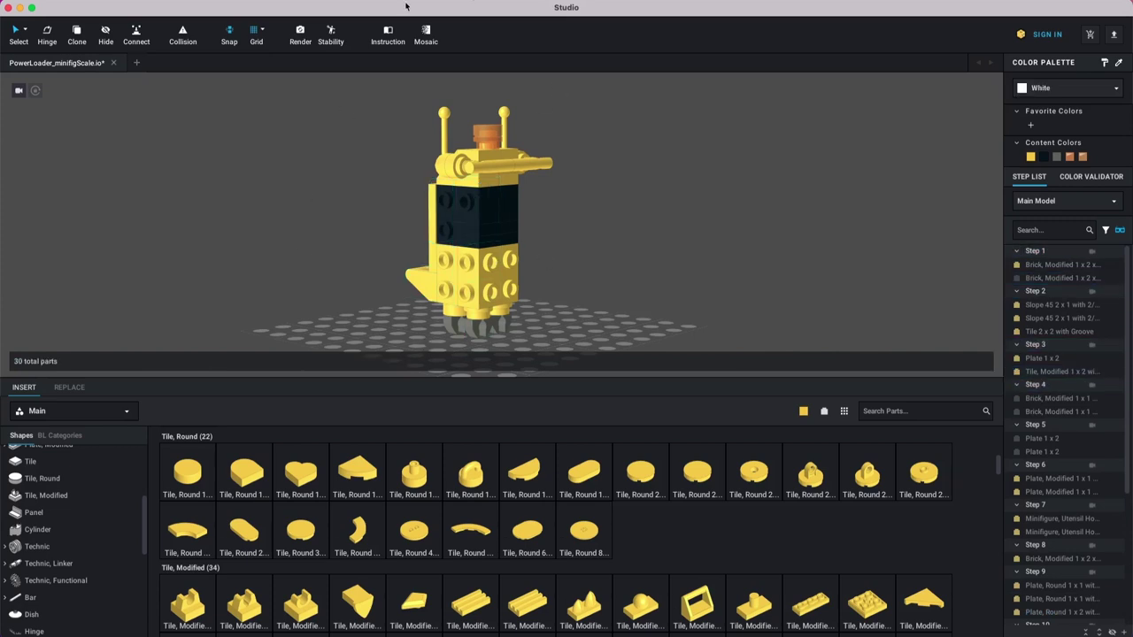
{"action": "left_click", "coordinate": [472, 232]}
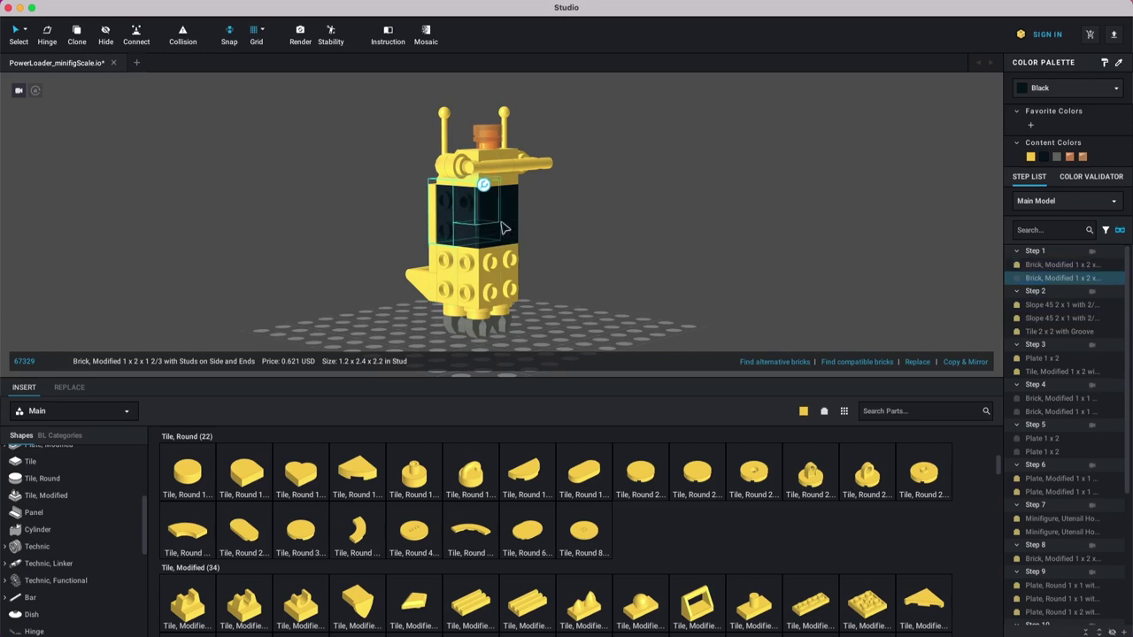
{"action": "left_click", "coordinate": [806, 297]}
Step: Show only the Step 1 bricks and examine them from several sides
{"action": "left_click", "coordinate": [1048, 279]}
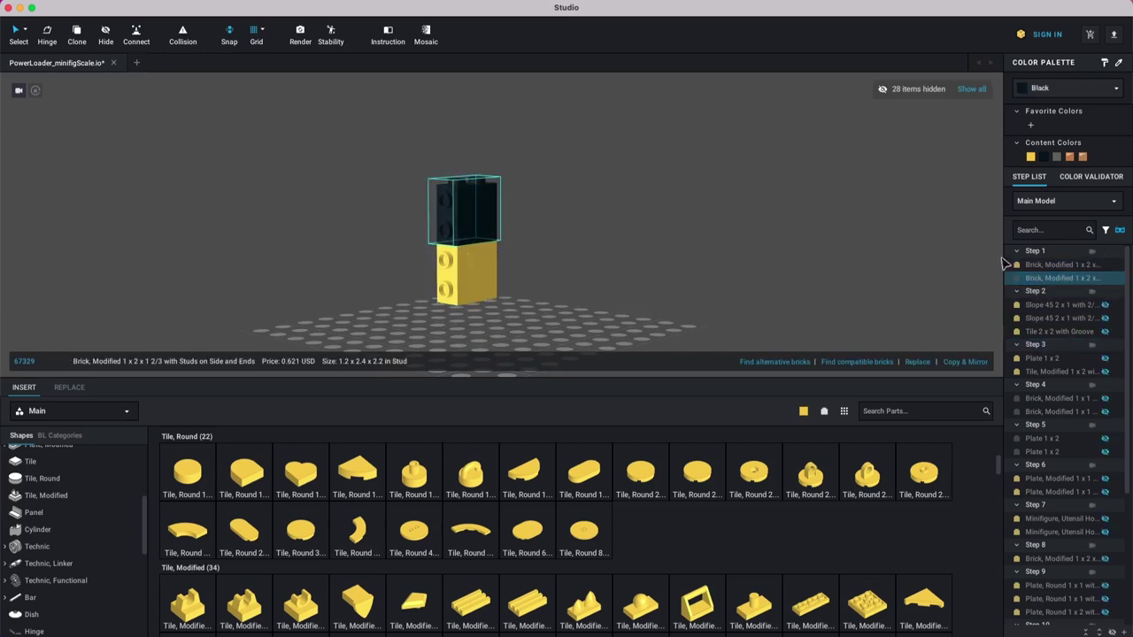
{"action": "left_click", "coordinate": [625, 242]}
{"action": "right_click_drag", "start_coordinate": [625, 241], "coordinate": [841, 293]}
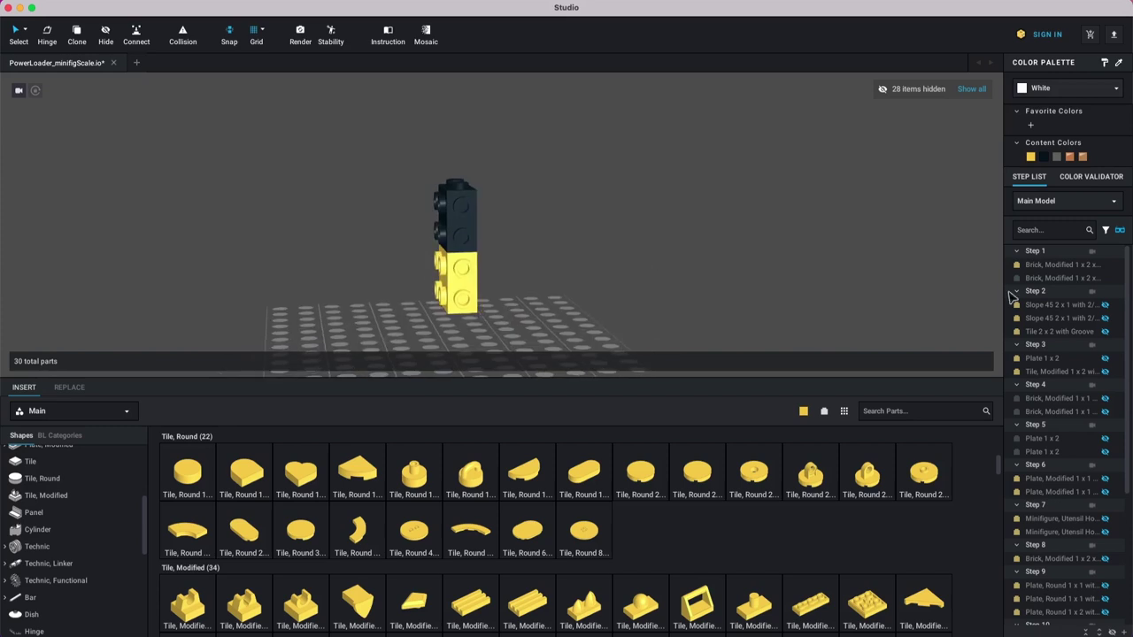
{"action": "left_click", "coordinate": [1052, 264]}
{"action": "left_click", "coordinate": [1023, 232]}
{"action": "right_click_drag", "start_coordinate": [724, 261], "coordinate": [792, 262]}
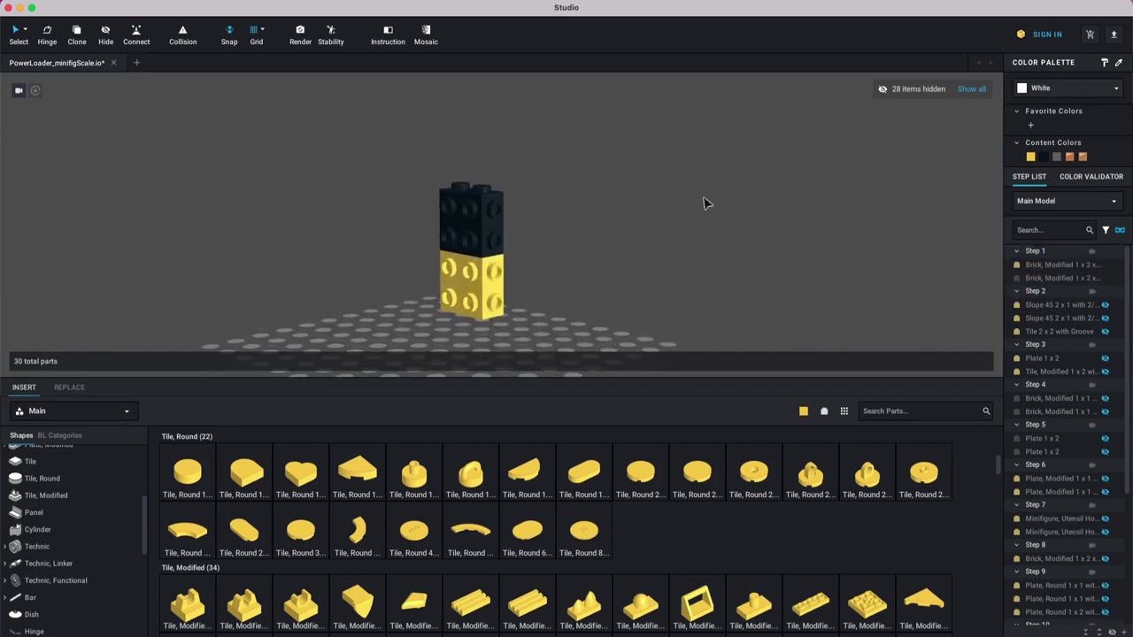
Step: Select the upper black brick in the model and check its entry under Step 1
{"action": "left_click", "coordinate": [494, 232]}
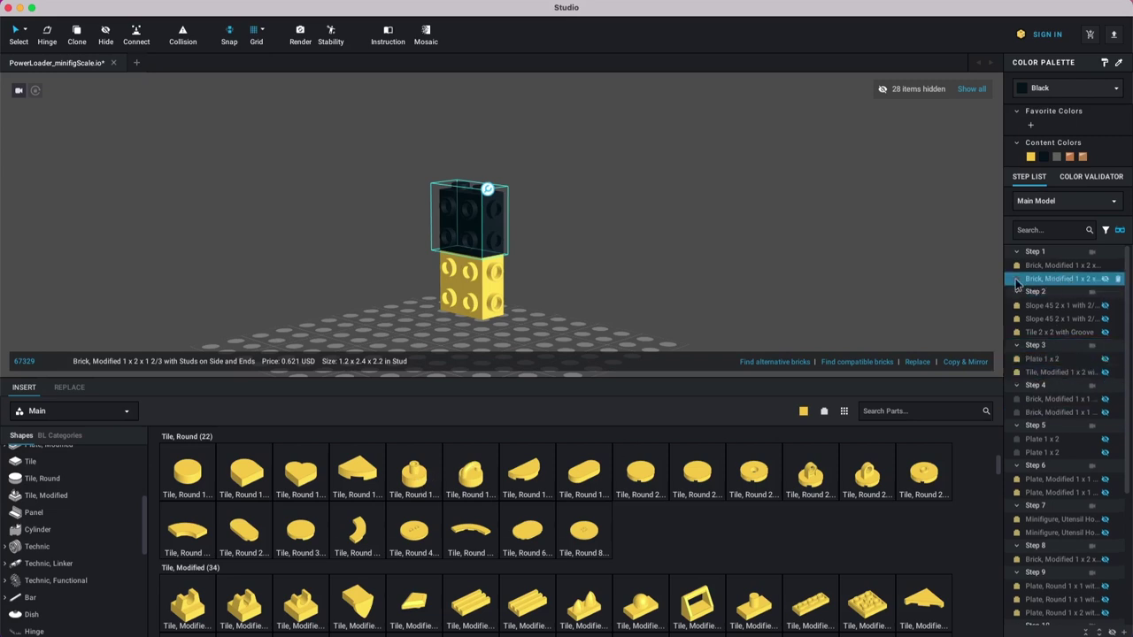
{"action": "left_click_drag", "start_coordinate": [480, 223], "coordinate": [466, 246]}
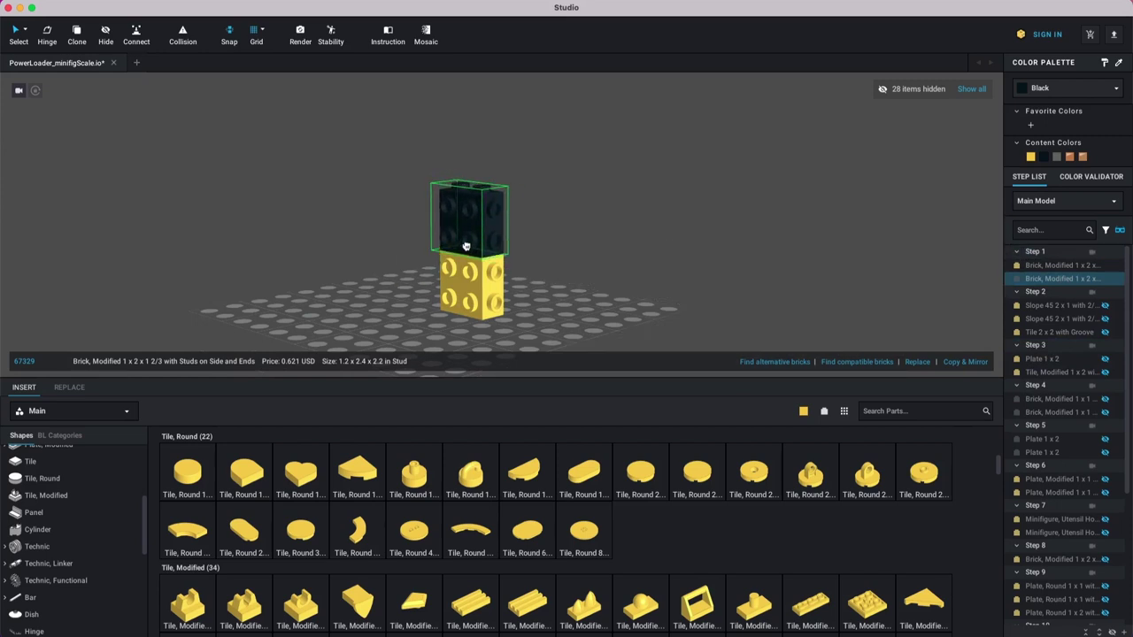
{"action": "left_click", "coordinate": [842, 228]}
{"action": "left_click", "coordinate": [485, 227]}
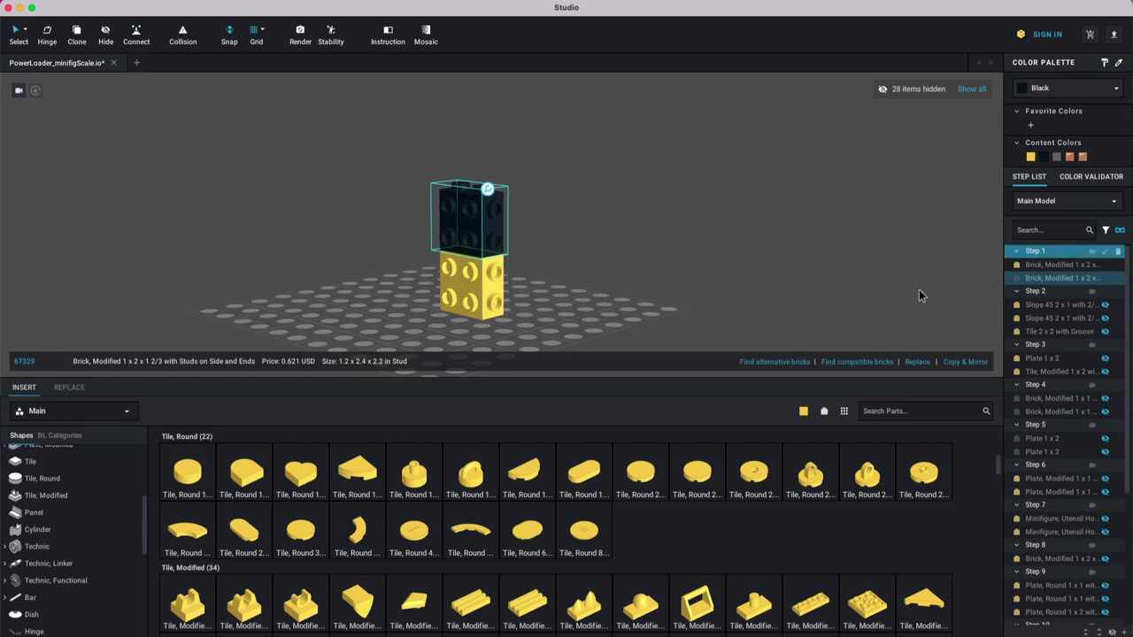
Step: Add a Tile, Round 1 x 1 with Bar and Pin Holder beside the bricks in Step 13 and delete it
{"action": "left_click_drag", "start_coordinate": [413, 478], "coordinate": [602, 310]}
{"action": "key", "text": "super+z"}
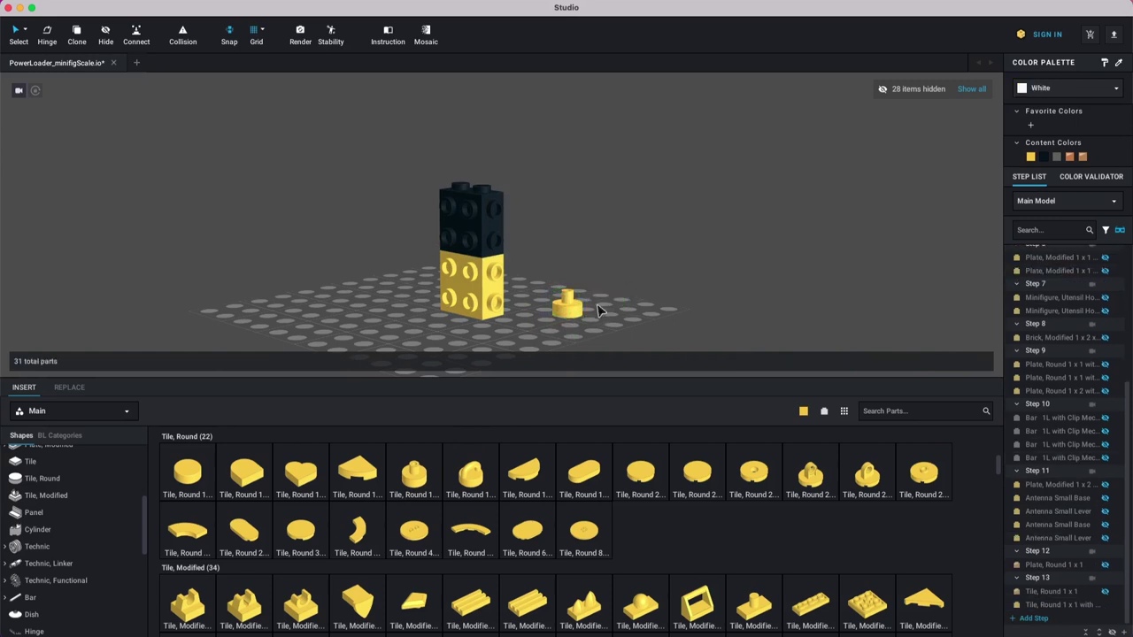
{"action": "left_click", "coordinate": [568, 309]}
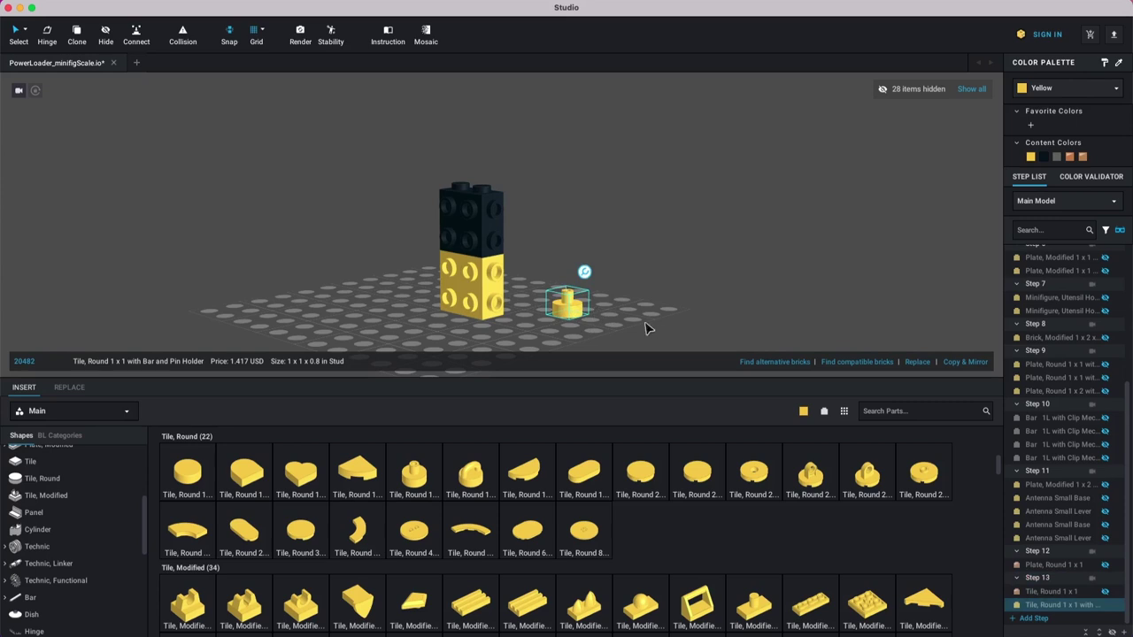
{"action": "key", "text": "Delete"}
Step: Make Step 1 current, add a Tile, Round 1 x 1 with Bar and Pin Holder beside the bricks, and delete it
{"action": "mouse_move", "coordinate": [460, 232]}
{"action": "left_mouse_down"}
{"action": "mouse_move", "coordinate": [1093, 307]}
{"action": "mouse_move", "coordinate": [759, 293]}
{"action": "mouse_move", "coordinate": [470, 239]}
{"action": "left_mouse_up"}
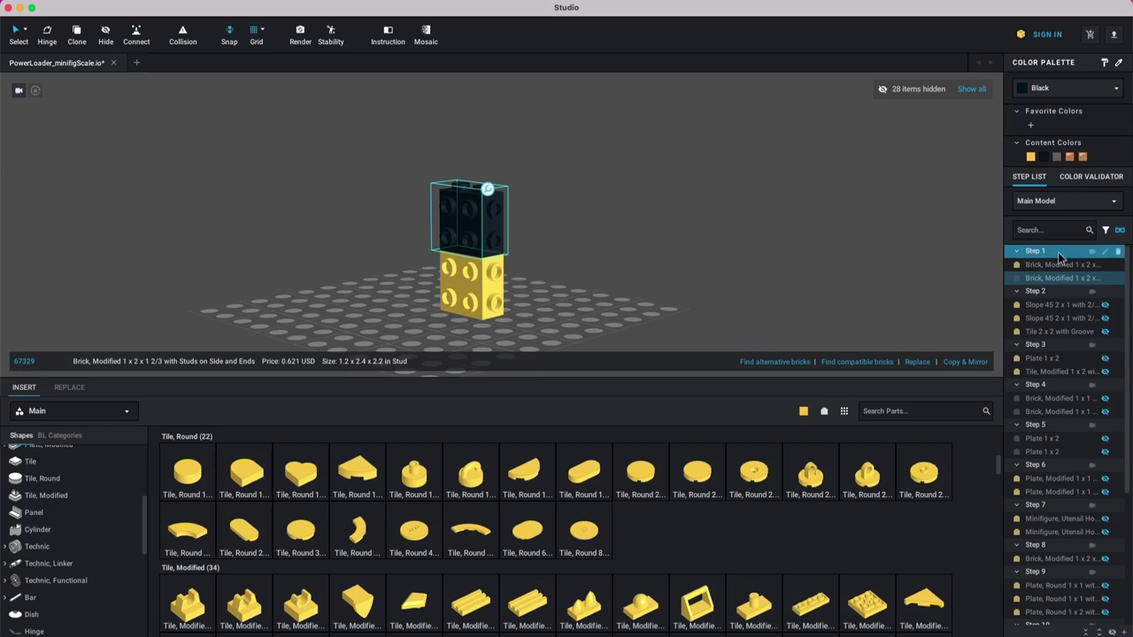
{"action": "left_click", "coordinate": [1059, 253]}
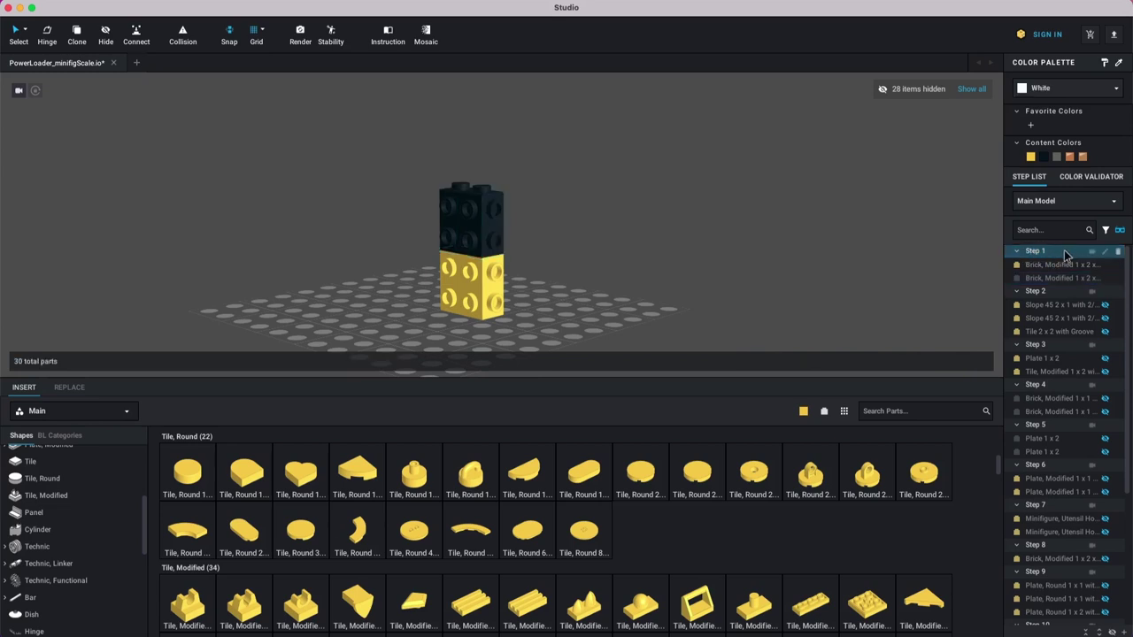
{"action": "left_click", "coordinate": [1058, 251]}
{"action": "left_click_drag", "start_coordinate": [408, 478], "coordinate": [587, 286]}
{"action": "key", "text": "Escape"}
{"action": "left_click", "coordinate": [545, 299]}
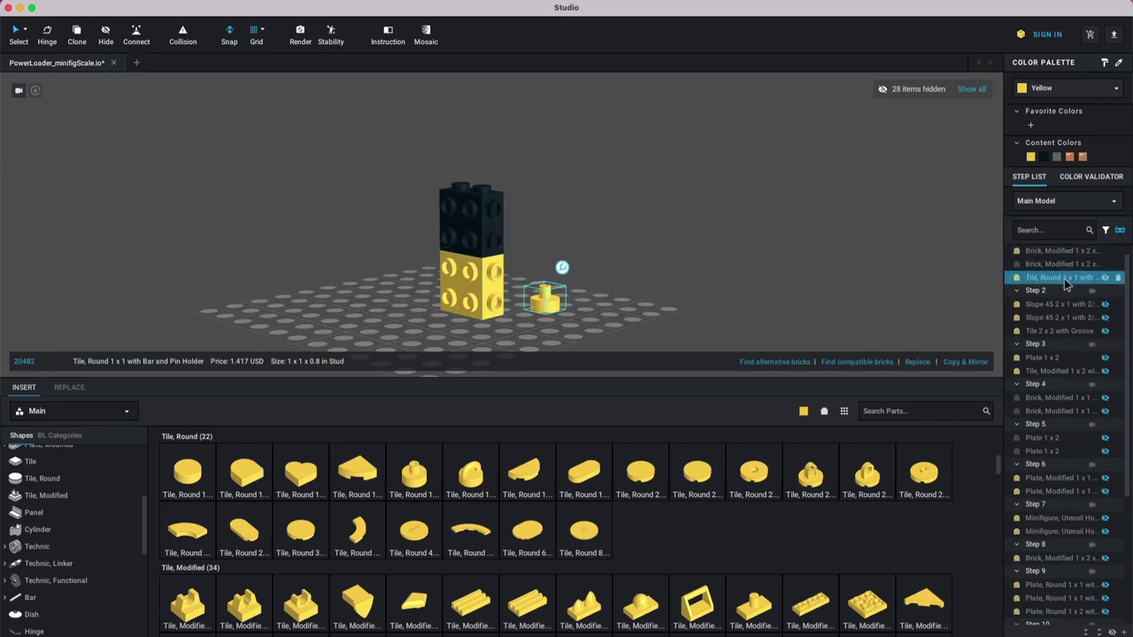
{"action": "scroll", "coordinate": [1065, 277], "scroll_direction": "up", "scroll_amount": 1}
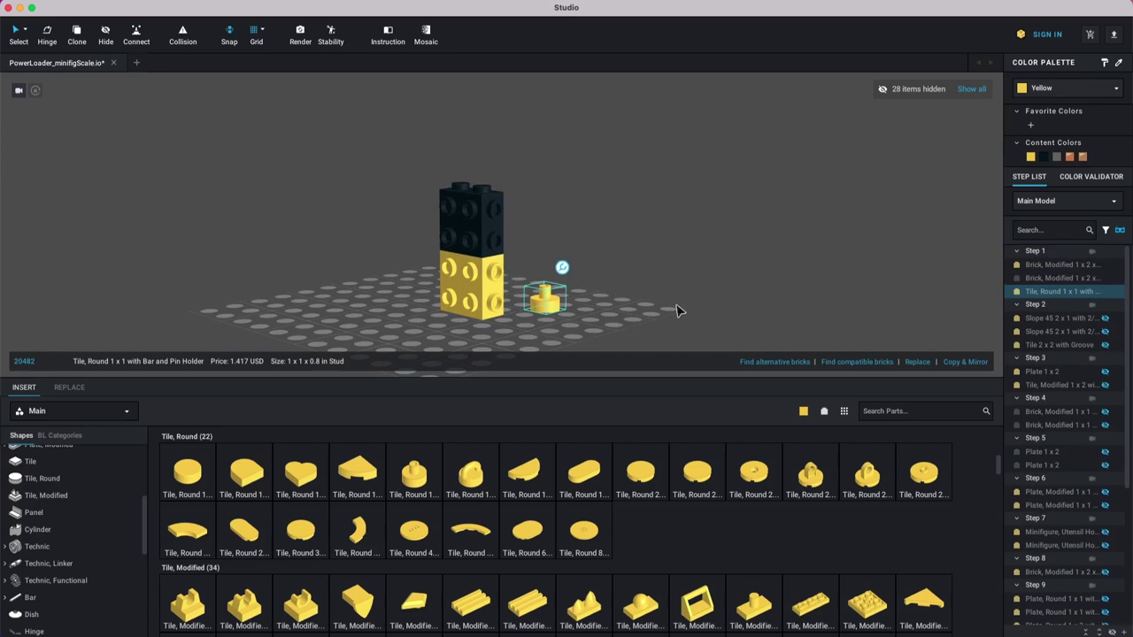
{"action": "key", "text": "Delete"}
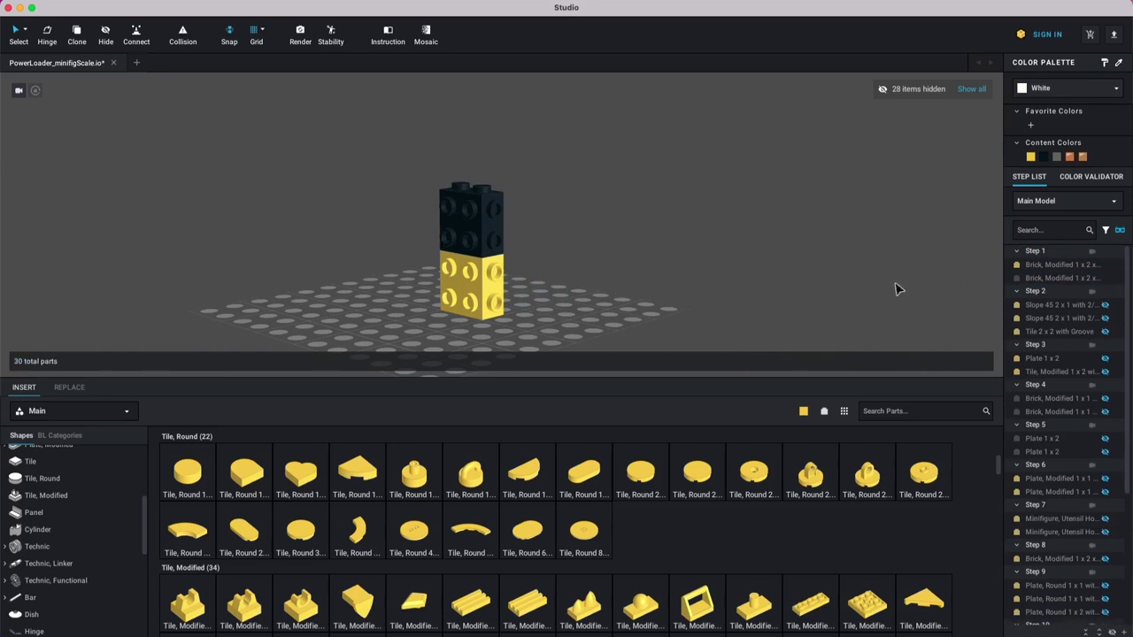
Step: Show the model as built through Step 4, check its brick entries, and return to Step 1
{"action": "left_click", "coordinate": [1058, 410]}
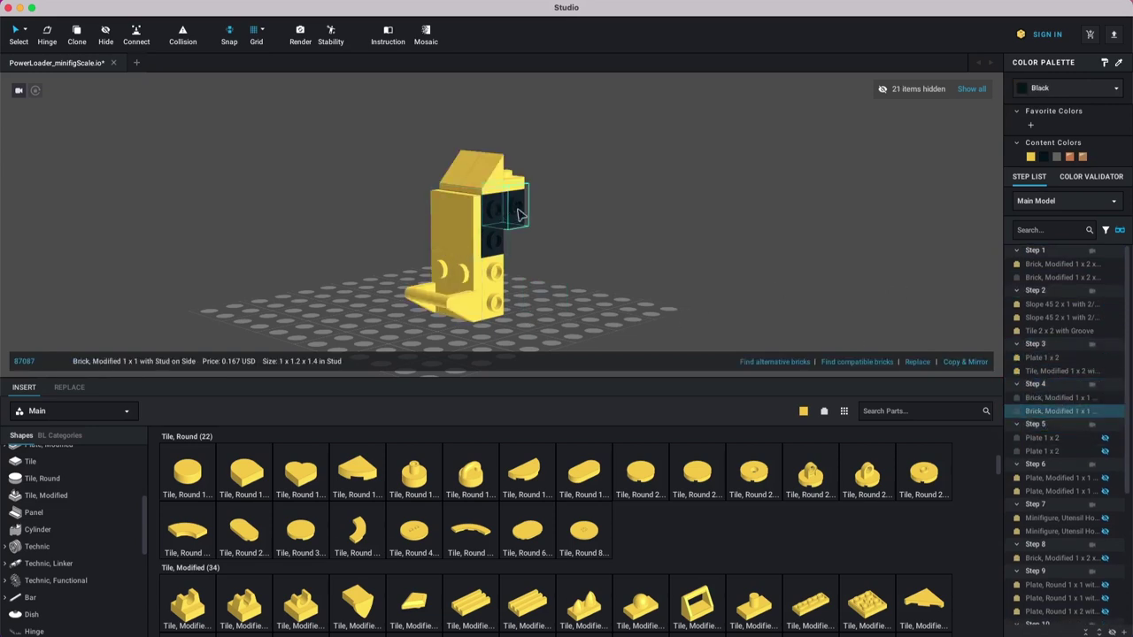
{"action": "left_click", "coordinate": [1035, 385]}
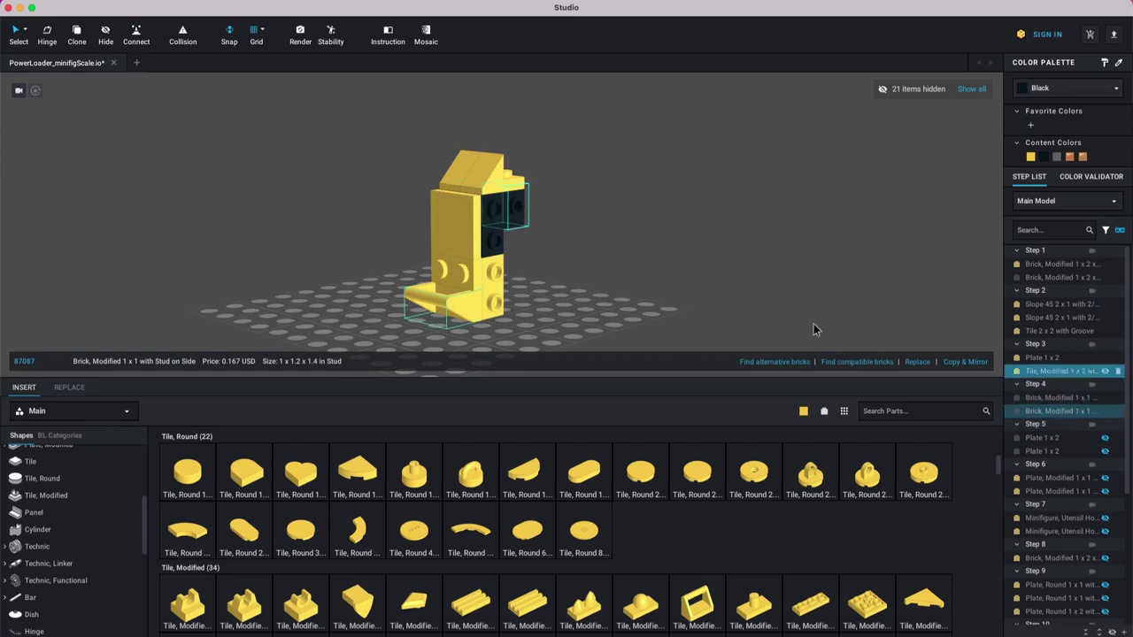
{"action": "left_click", "coordinate": [1063, 437]}
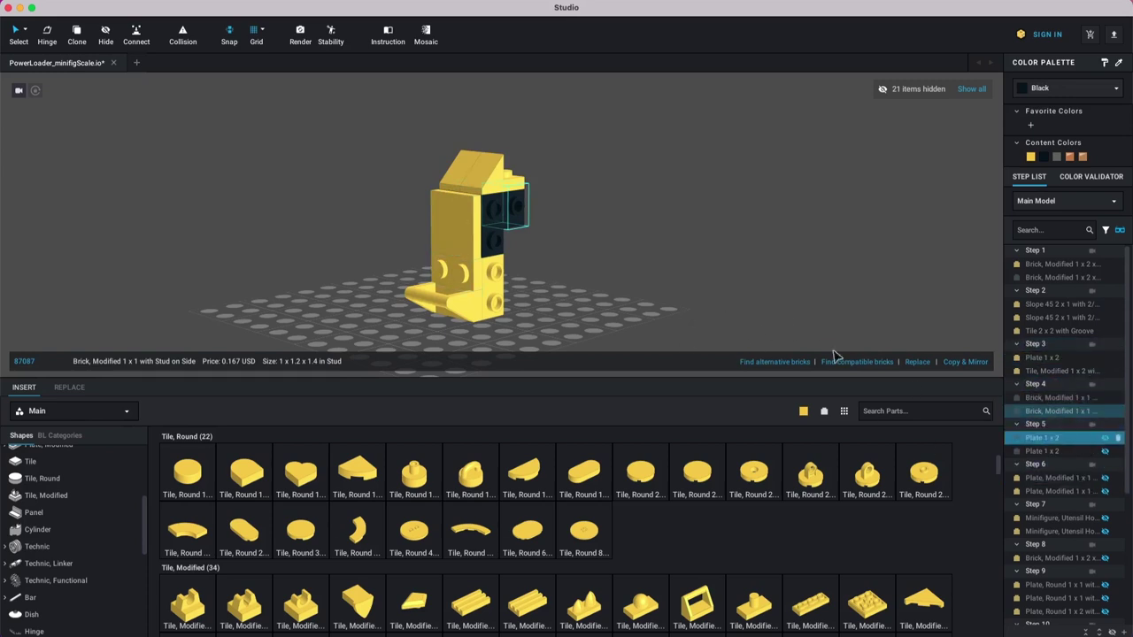
{"action": "left_click", "coordinate": [1049, 251]}
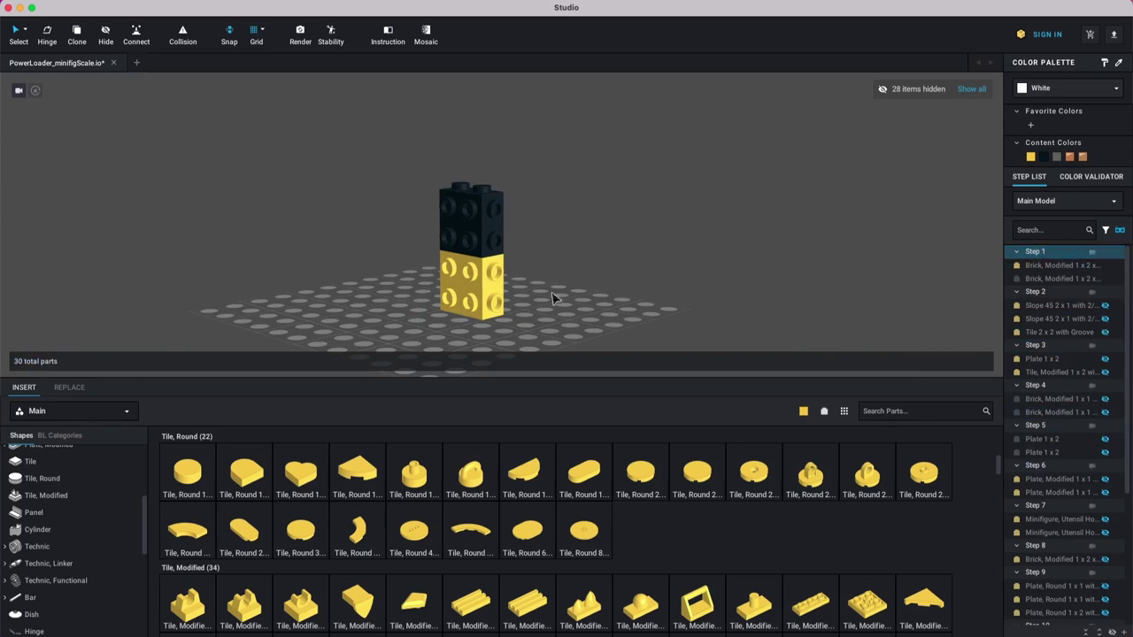
Step: Make Step 13 the current step so the complete model is shown, with its round tile selected
{"action": "scroll", "coordinate": [1072, 531], "scroll_direction": "down", "scroll_amount": 5}
{"action": "left_click", "coordinate": [1096, 606]}
{"action": "left_click", "coordinate": [1069, 606]}
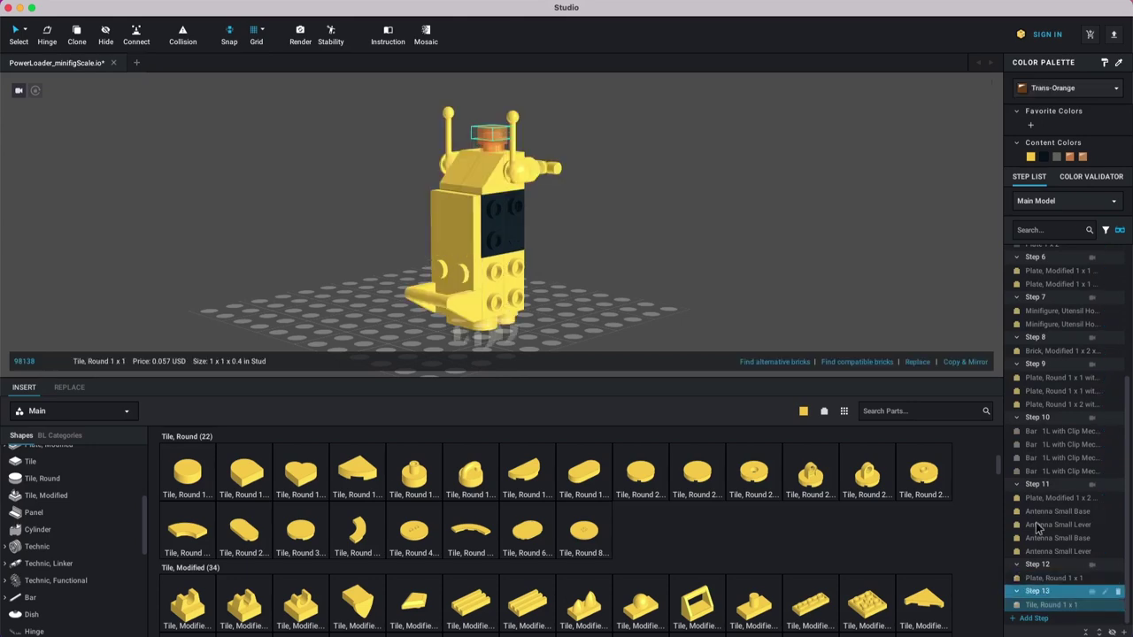
Step: Deselect the round tile and inspect the assembled loader body from several sides
{"action": "left_click", "coordinate": [609, 295]}
{"action": "right_click_drag", "start_coordinate": [609, 295], "coordinate": [668, 272]}
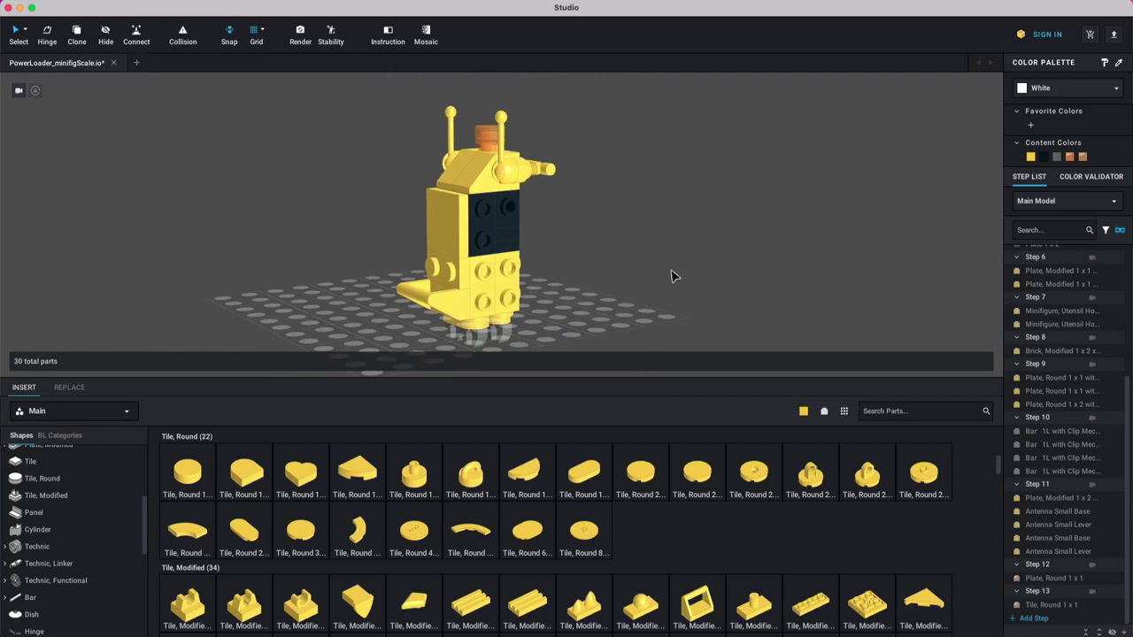
{"action": "right_click_drag", "start_coordinate": [668, 272], "coordinate": [595, 273]}
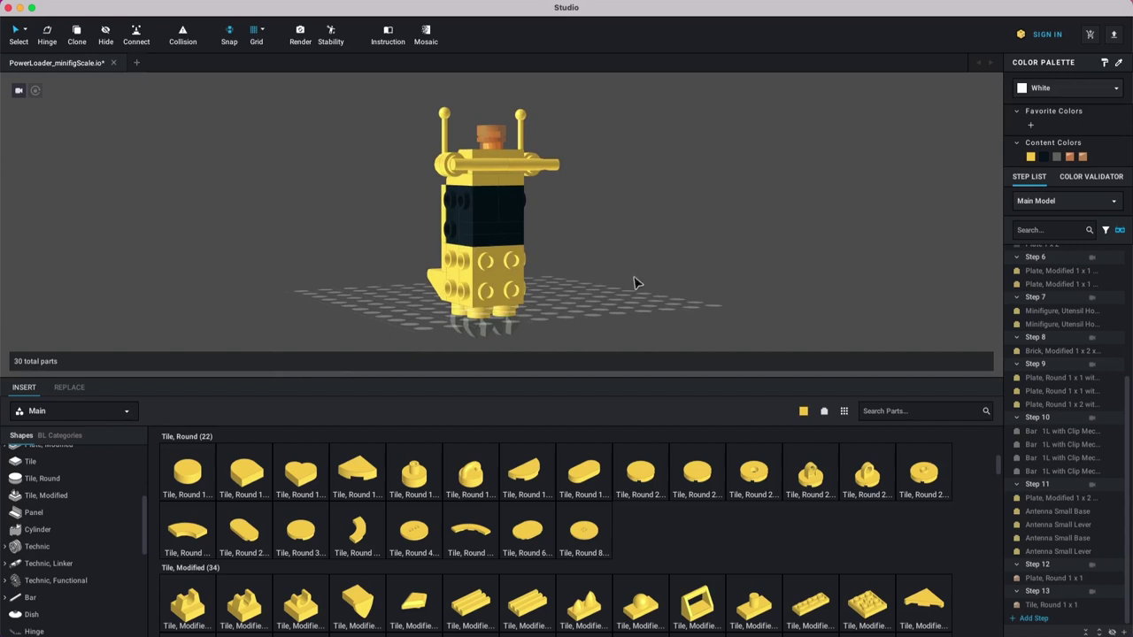
{"action": "right_click_drag", "start_coordinate": [616, 269], "coordinate": [316, 167]}
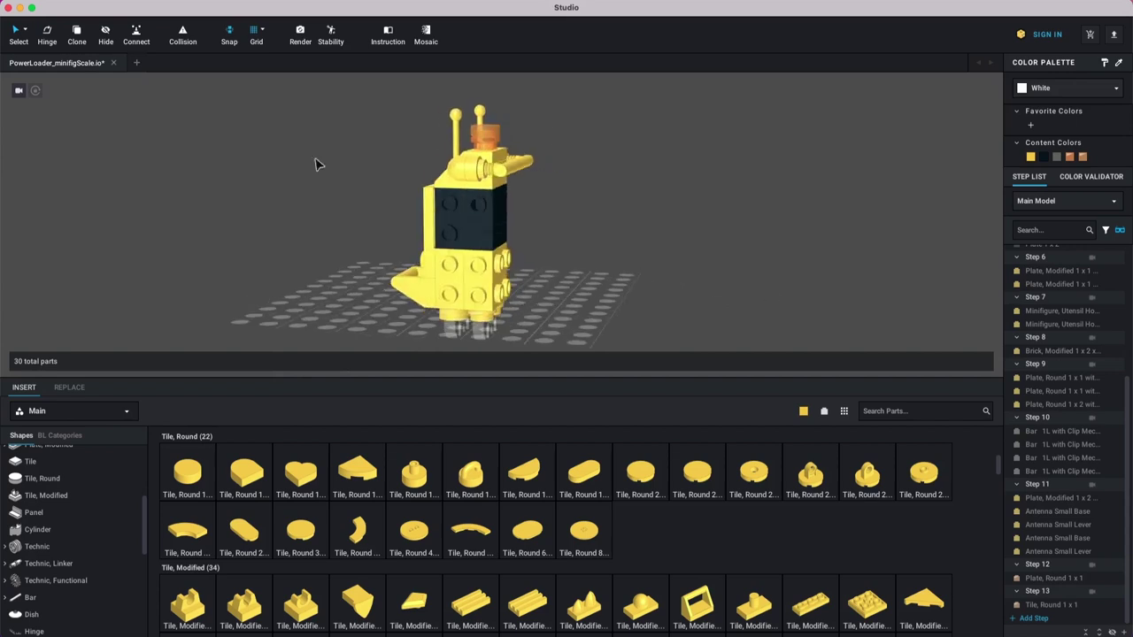
{"action": "right_click_drag", "start_coordinate": [481, 266], "coordinate": [485, 197]}
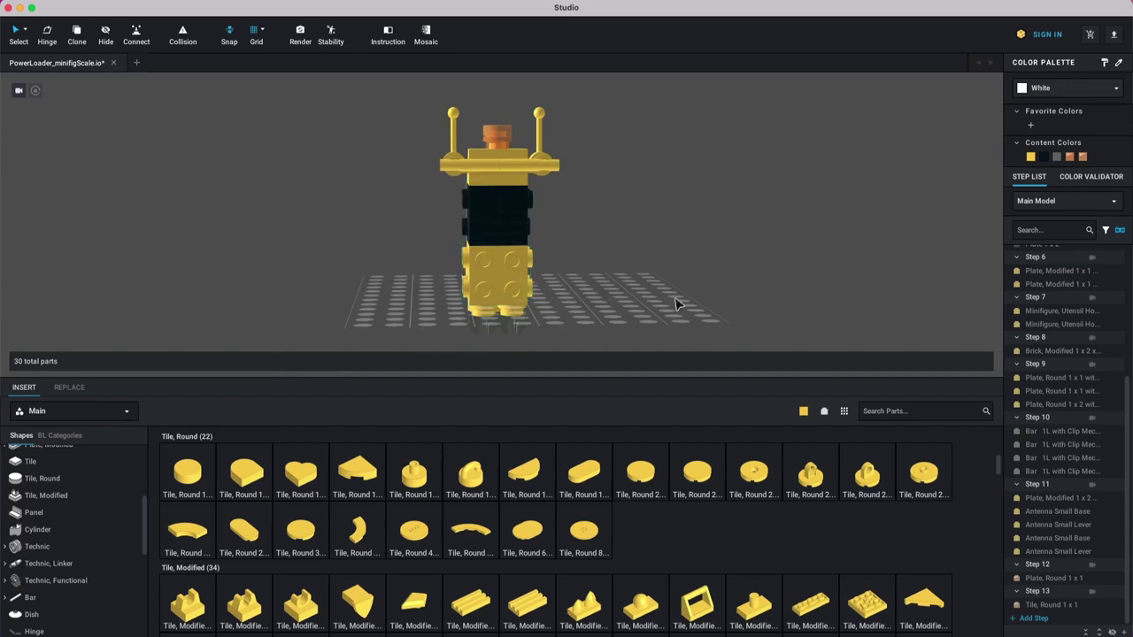
Step: Add Step 14 and place a yellow Plate 2 x 3 on the baseplate, apart from the loader body
{"action": "left_click", "coordinate": [1044, 618]}
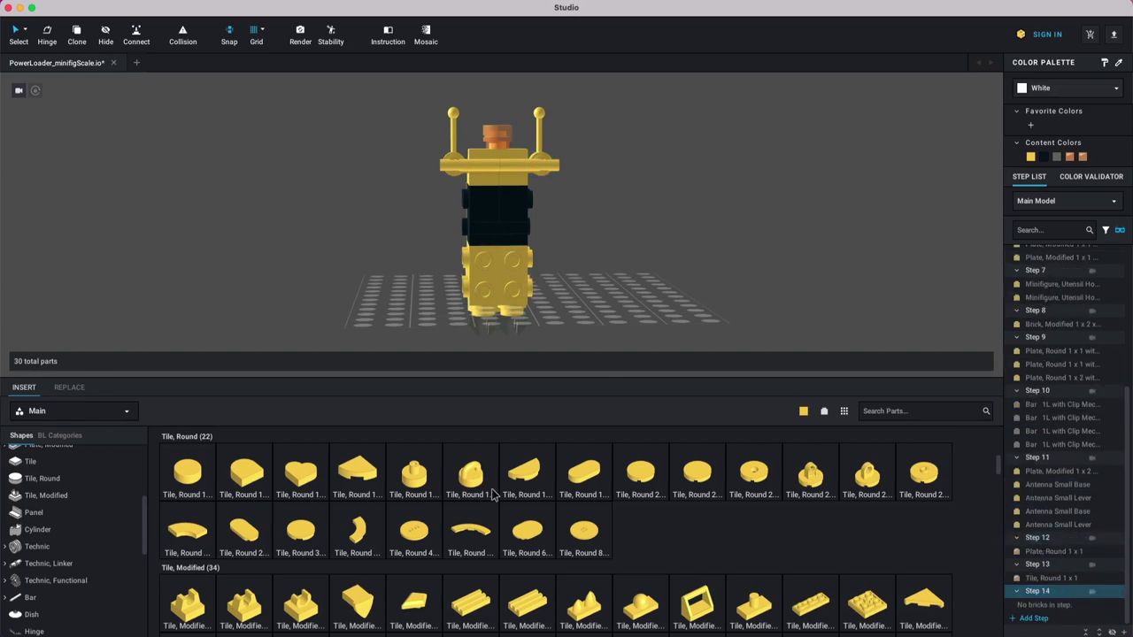
{"action": "scroll", "coordinate": [58, 526], "scroll_direction": "up", "scroll_amount": 3}
{"action": "scroll", "coordinate": [59, 525], "scroll_direction": "up", "scroll_amount": 4}
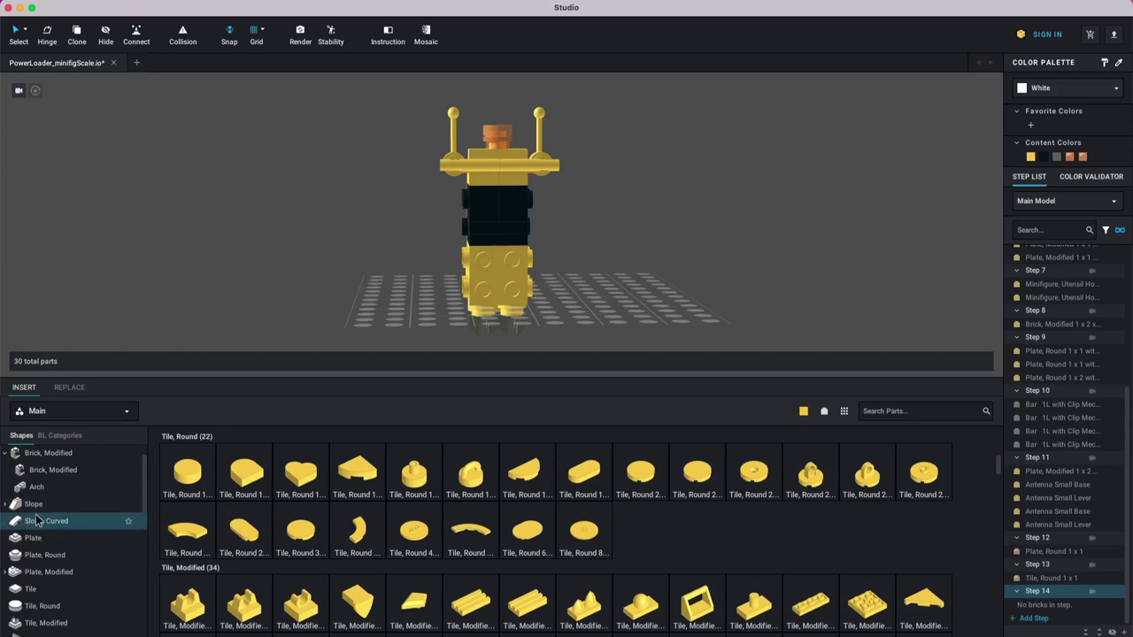
{"action": "left_click", "coordinate": [37, 503]}
{"action": "left_click", "coordinate": [35, 537]}
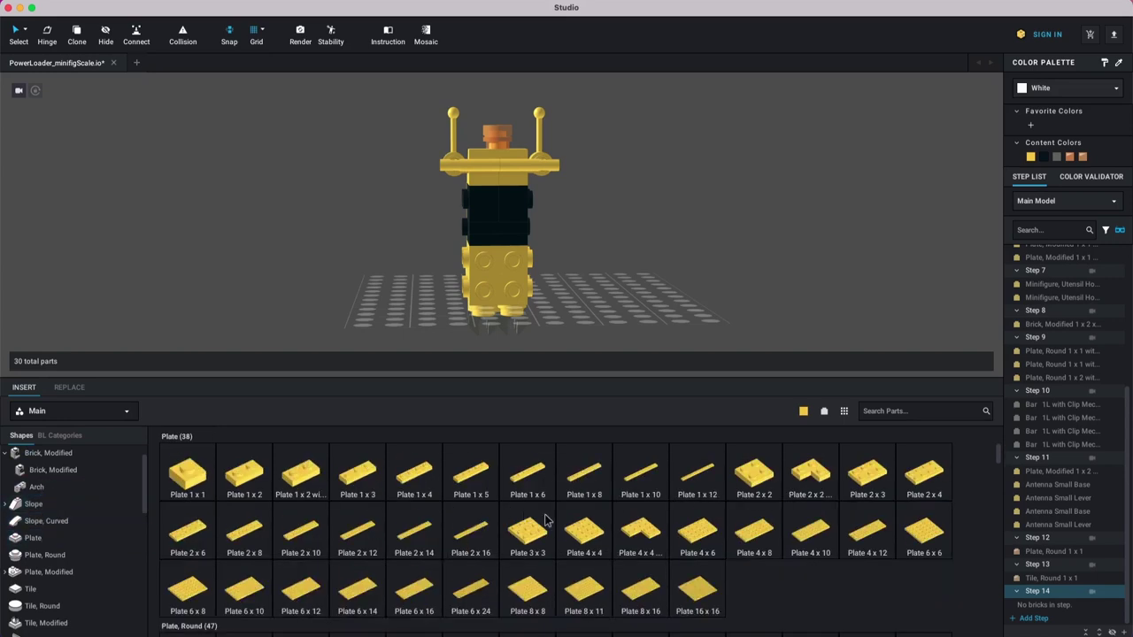
{"action": "left_click", "coordinate": [856, 476]}
{"action": "mouse_move", "coordinate": [693, 278]}
{"action": "right_mouse_down"}
{"action": "mouse_move", "coordinate": [721, 322]}
{"action": "mouse_move", "coordinate": [681, 266]}
{"action": "mouse_move", "coordinate": [692, 261]}
{"action": "right_mouse_up"}
{"action": "left_click", "coordinate": [692, 260]}
{"action": "left_click", "coordinate": [762, 237]}
{"action": "right_click_drag", "start_coordinate": [771, 237], "coordinate": [766, 265]}
Step: Add Step 15, place a rotated Plate, Round 1 x 2 with Open Studs on the 2 x 3 plate, and delete the extra copy
{"action": "left_click", "coordinate": [1034, 619]}
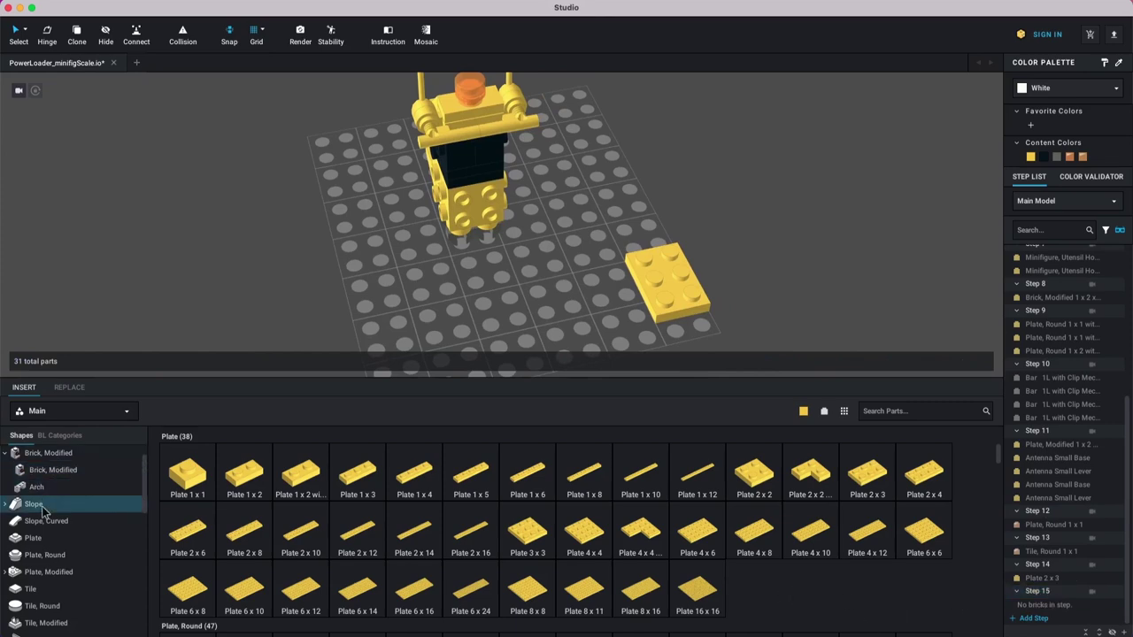
{"action": "left_click", "coordinate": [43, 555]}
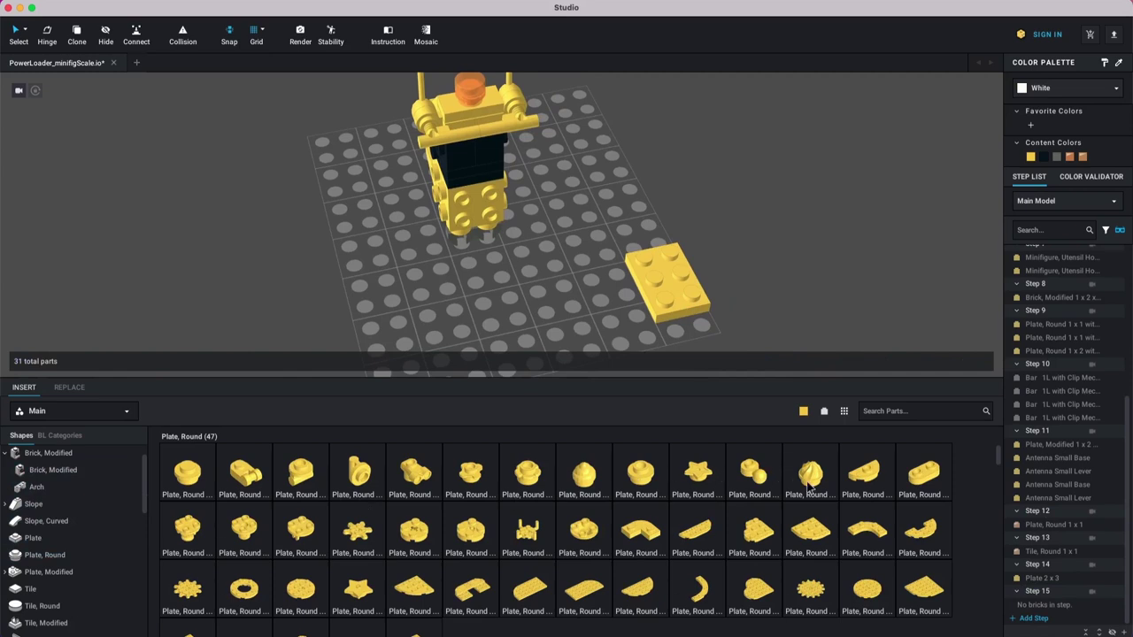
{"action": "left_click_drag", "start_coordinate": [923, 473], "coordinate": [688, 269]}
{"action": "key", "text": "Right"}
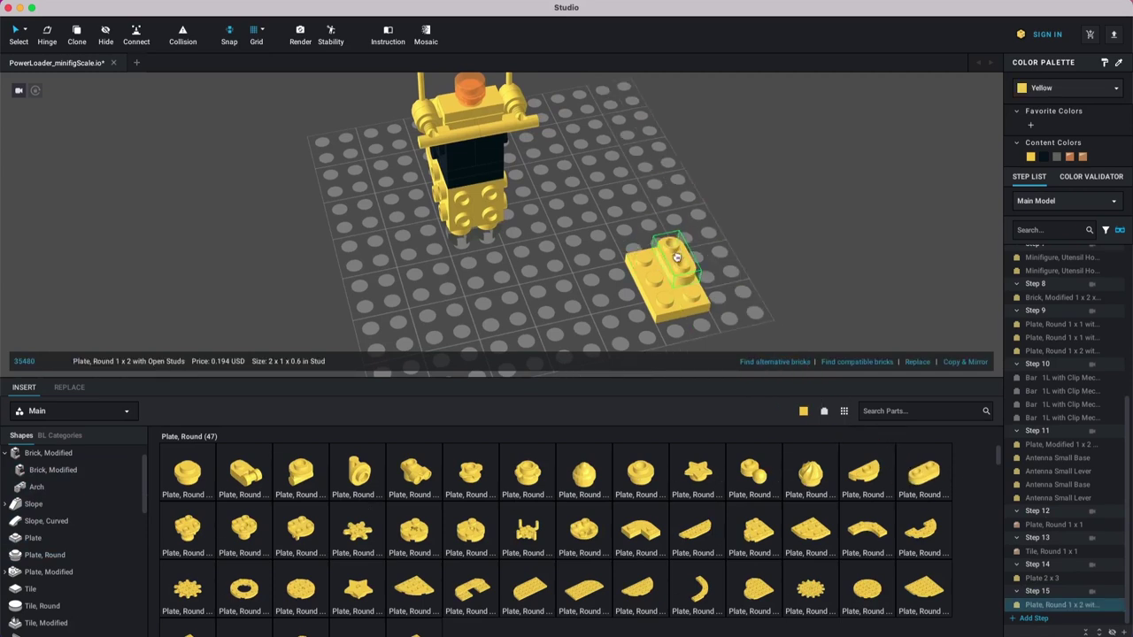
{"action": "left_click", "coordinate": [678, 259]}
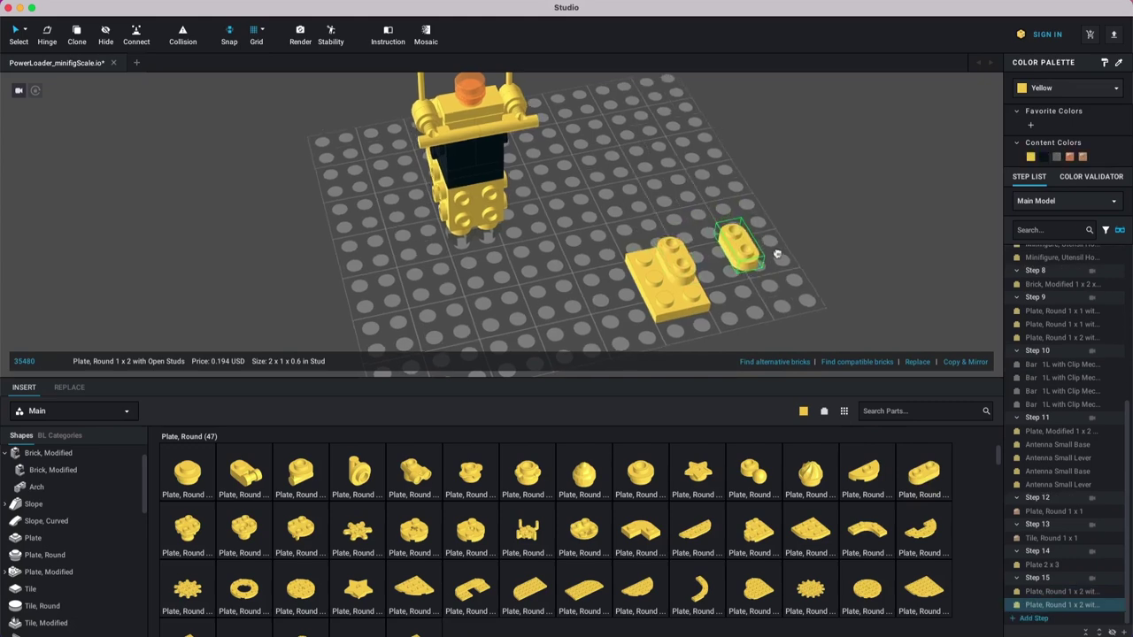
{"action": "key", "text": "Delete"}
Step: Place a Slope 30 1 x 2 x 2/3 across the front end of the 2 x 3 plate
{"action": "scroll", "coordinate": [44, 496], "scroll_direction": "up", "scroll_amount": 2}
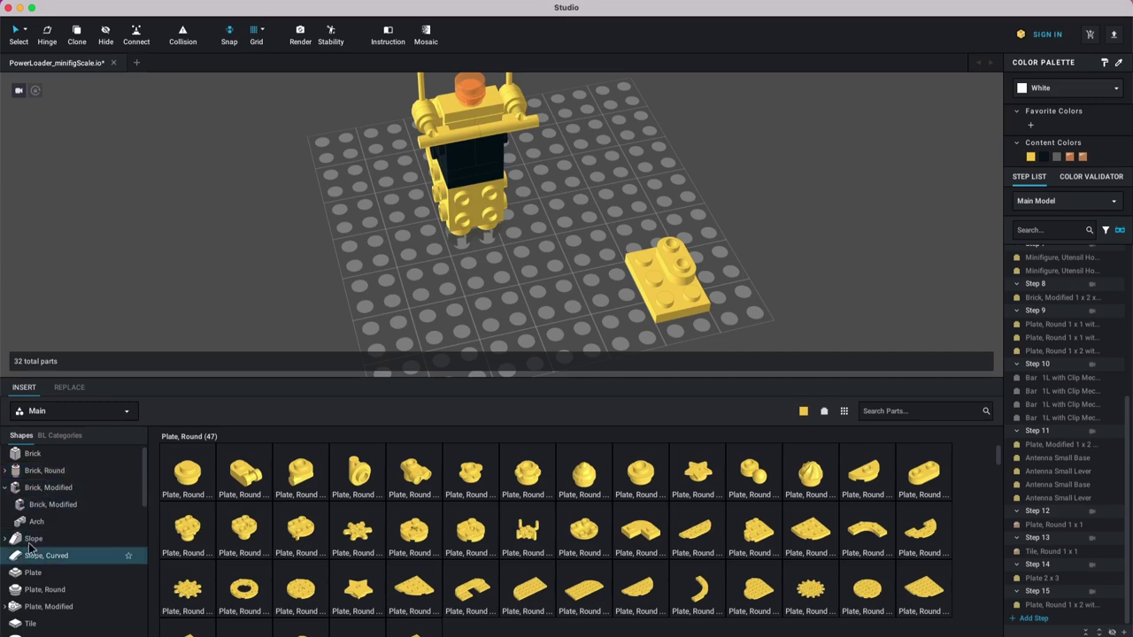
{"action": "left_click", "coordinate": [33, 539]}
{"action": "left_click", "coordinate": [374, 472]}
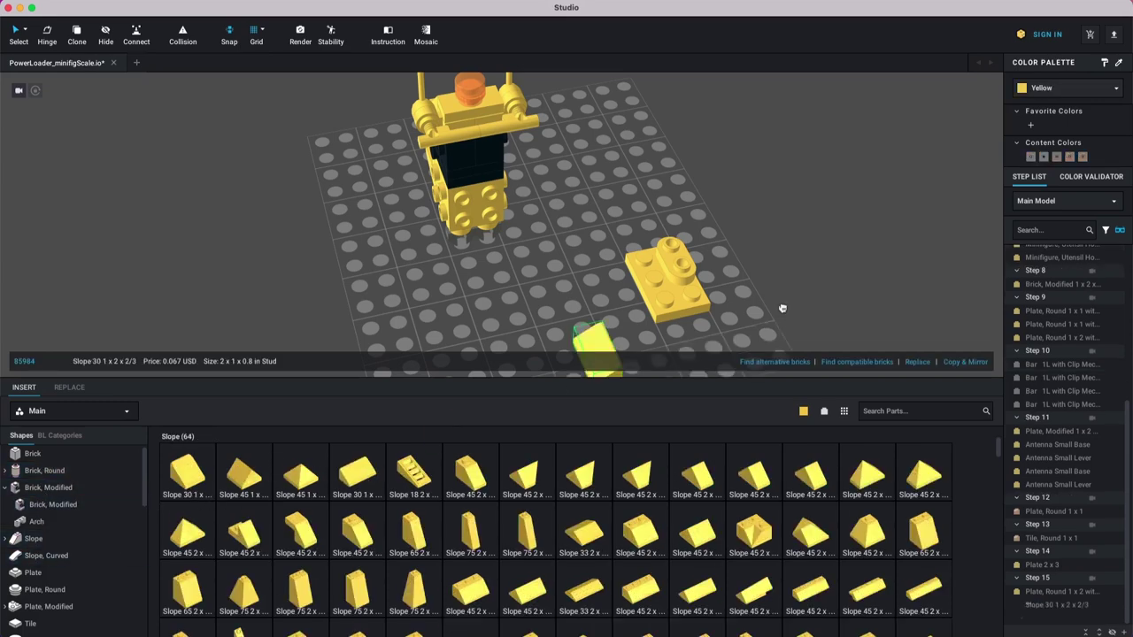
{"action": "left_click", "coordinate": [677, 288]}
{"action": "key", "text": "Escape"}
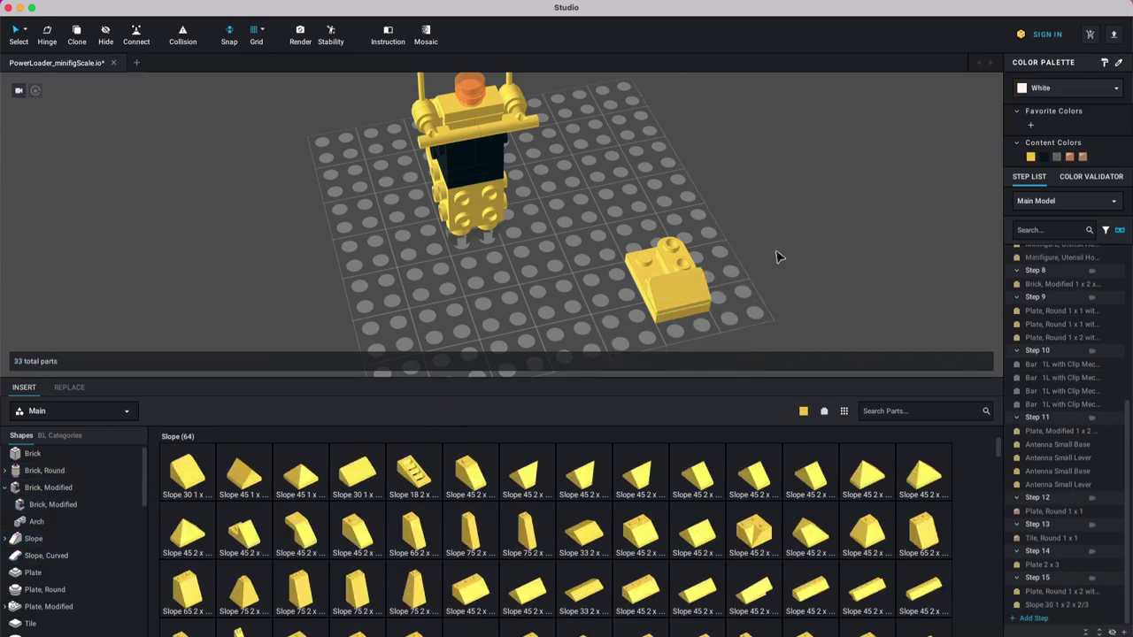
Step: Add Step 16 and place a Slope, Curved 2 x 1 x 2/3 behind the Slope 30 on the side assembly
{"action": "left_click", "coordinate": [47, 563]}
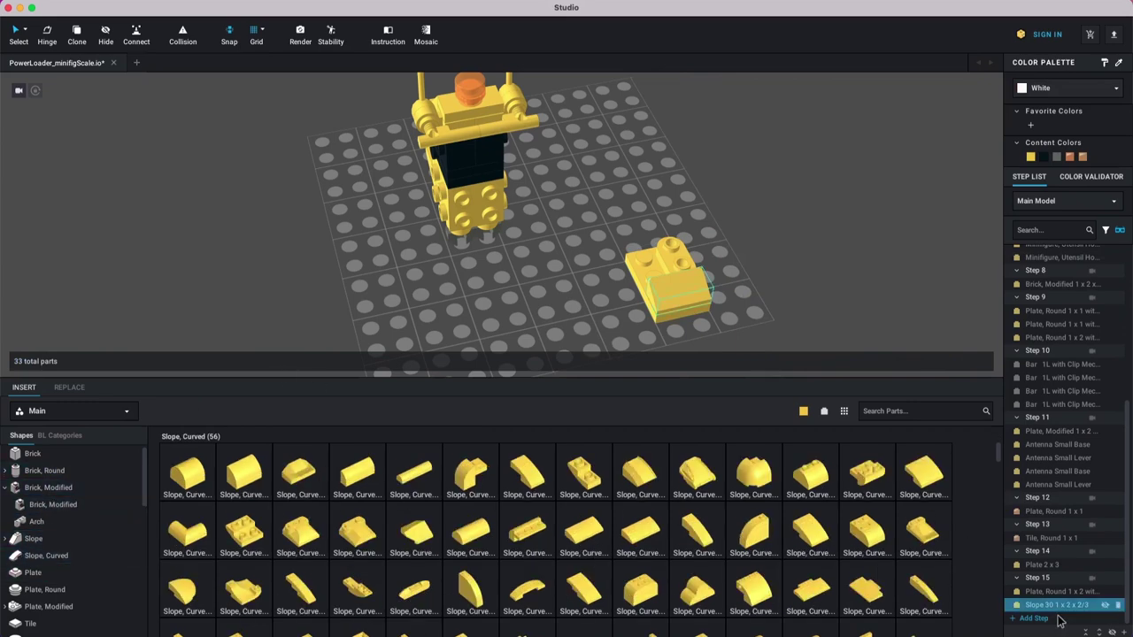
{"action": "left_click", "coordinate": [1045, 620]}
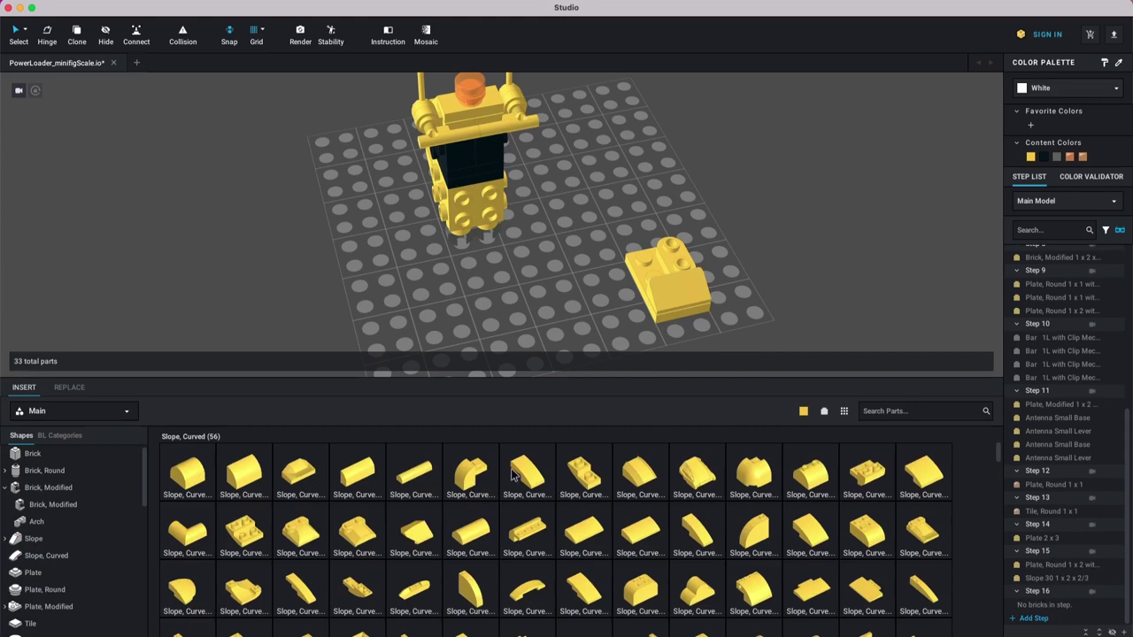
{"action": "left_click_drag", "start_coordinate": [522, 475], "coordinate": [670, 257]}
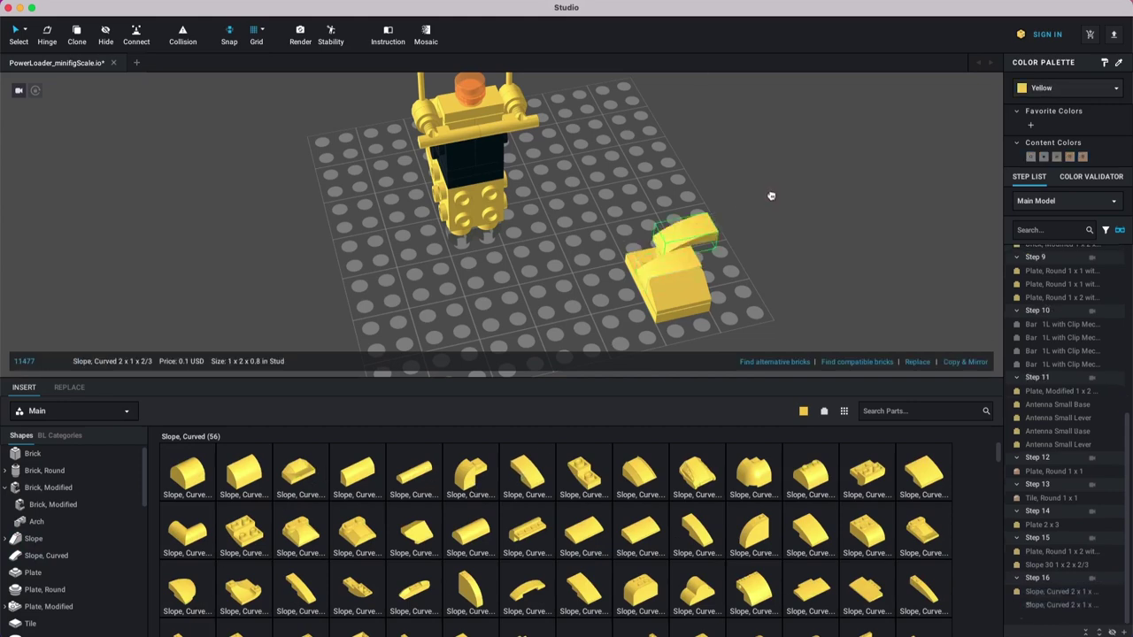
{"action": "right_click_drag", "start_coordinate": [770, 213], "coordinate": [767, 224]}
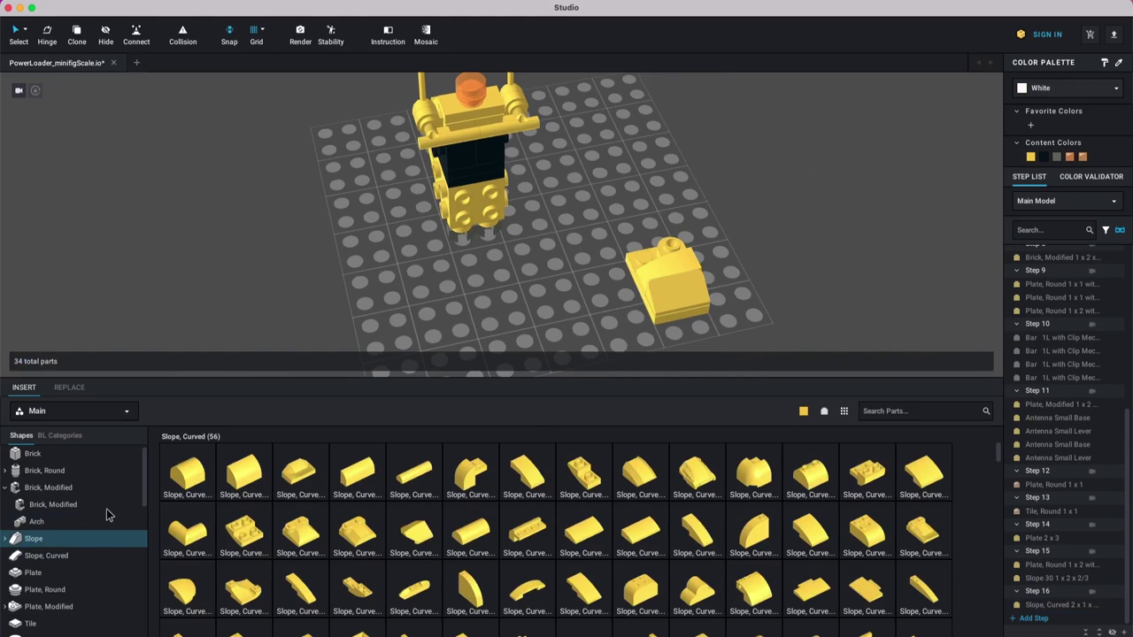
Step: Place a Bar 1L with 1 x 1 Round Plate with Hollow Stud on the plate's free rear stud, its bar pointing outward
{"action": "scroll", "coordinate": [127, 597], "scroll_direction": "down", "scroll_amount": 6}
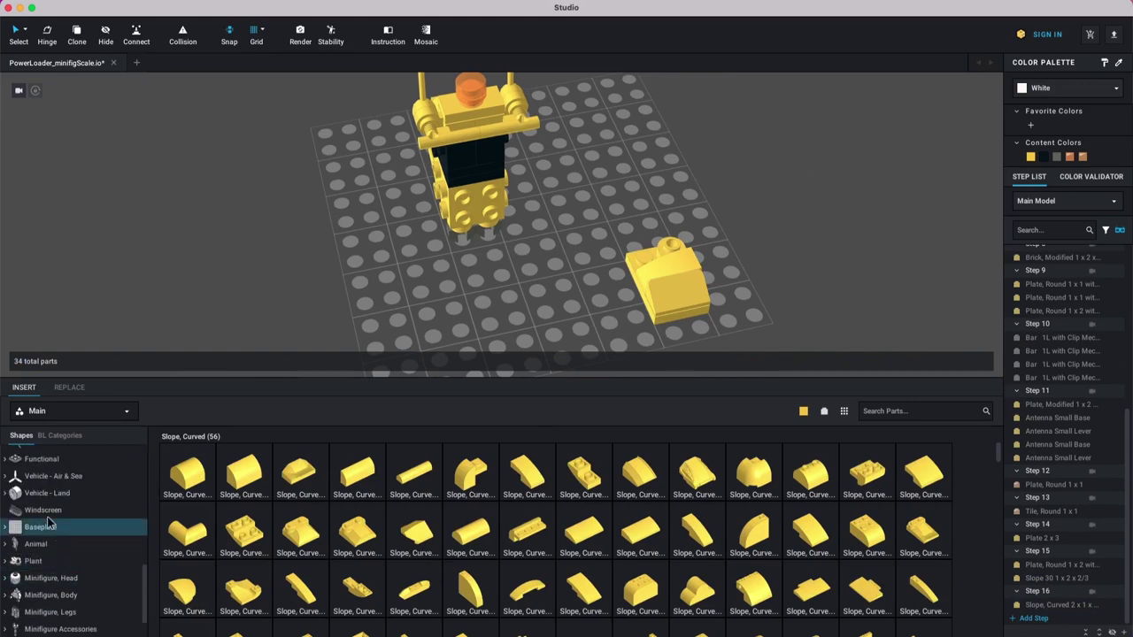
{"action": "scroll", "coordinate": [44, 523], "scroll_direction": "up", "scroll_amount": 2}
{"action": "left_click", "coordinate": [49, 460]}
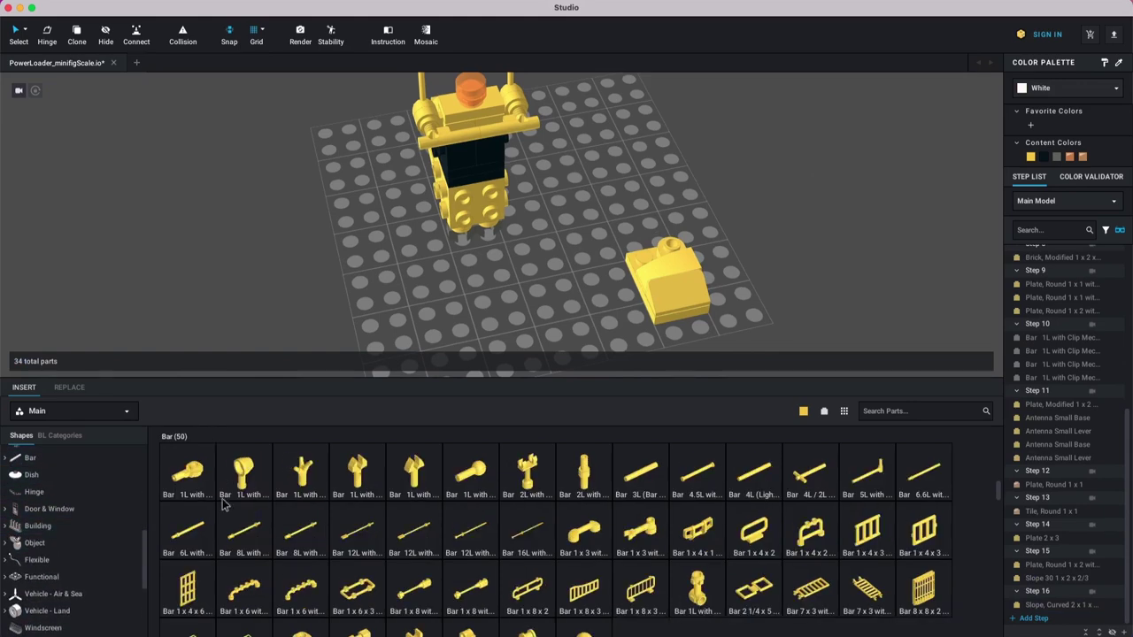
{"action": "left_click", "coordinate": [186, 481]}
{"action": "left_click", "coordinate": [634, 254]}
{"action": "key", "text": "Escape"}
{"action": "left_click", "coordinate": [643, 250]}
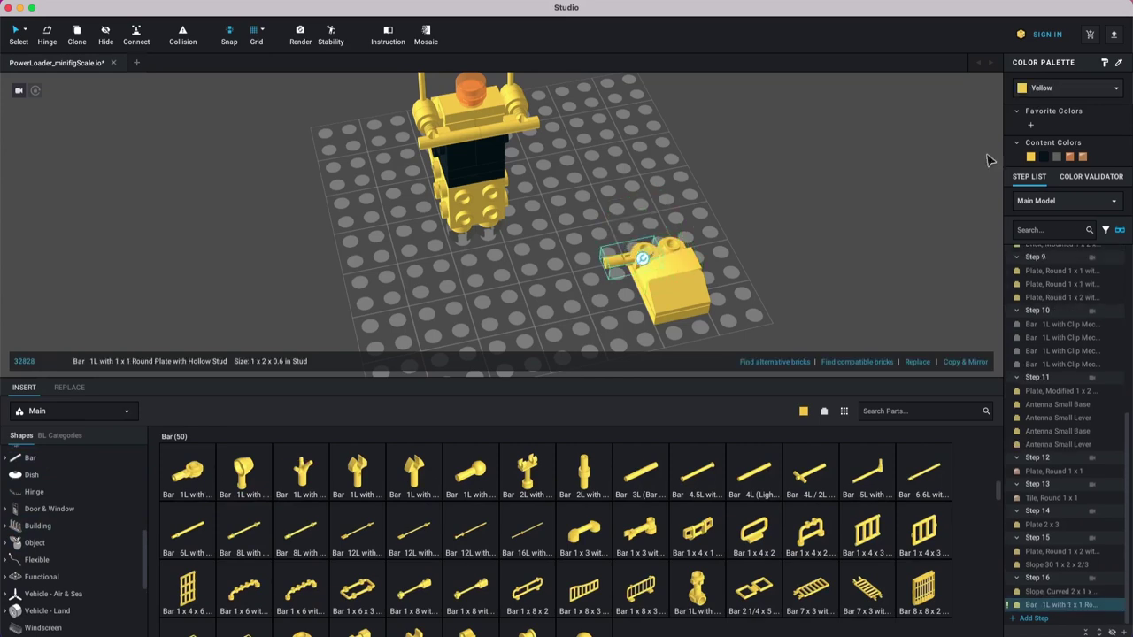
Step: Recolor the bar with the round plate to Light Bluish Gray and deselect it
{"action": "left_click", "coordinate": [1064, 86]}
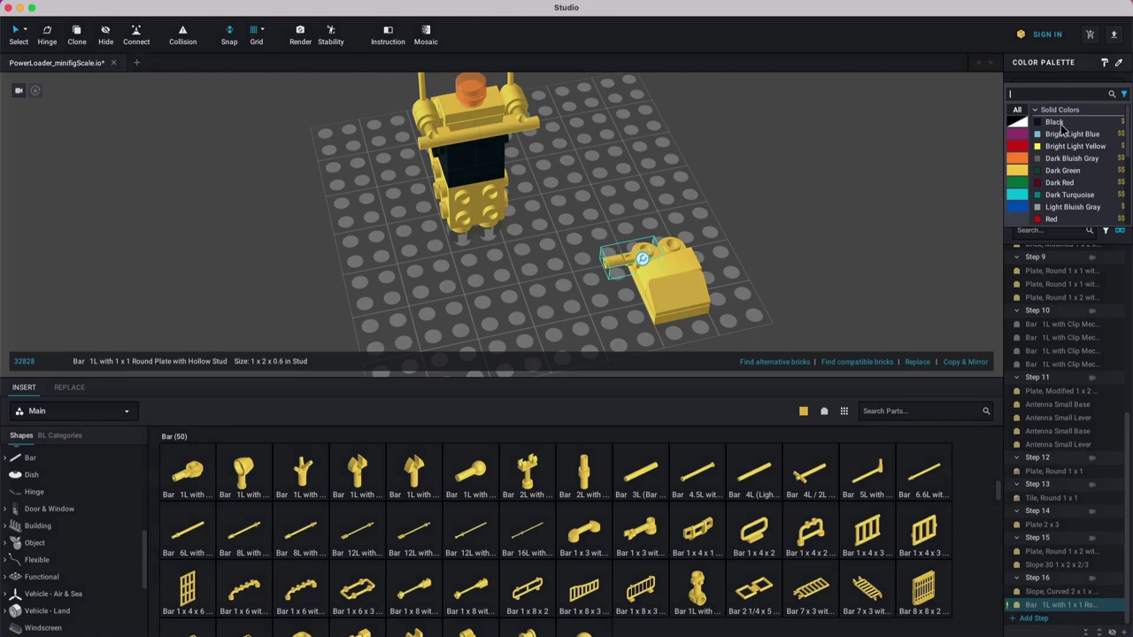
{"action": "scroll", "coordinate": [1062, 170], "scroll_direction": "down", "scroll_amount": 2}
{"action": "left_click", "coordinate": [1075, 170]}
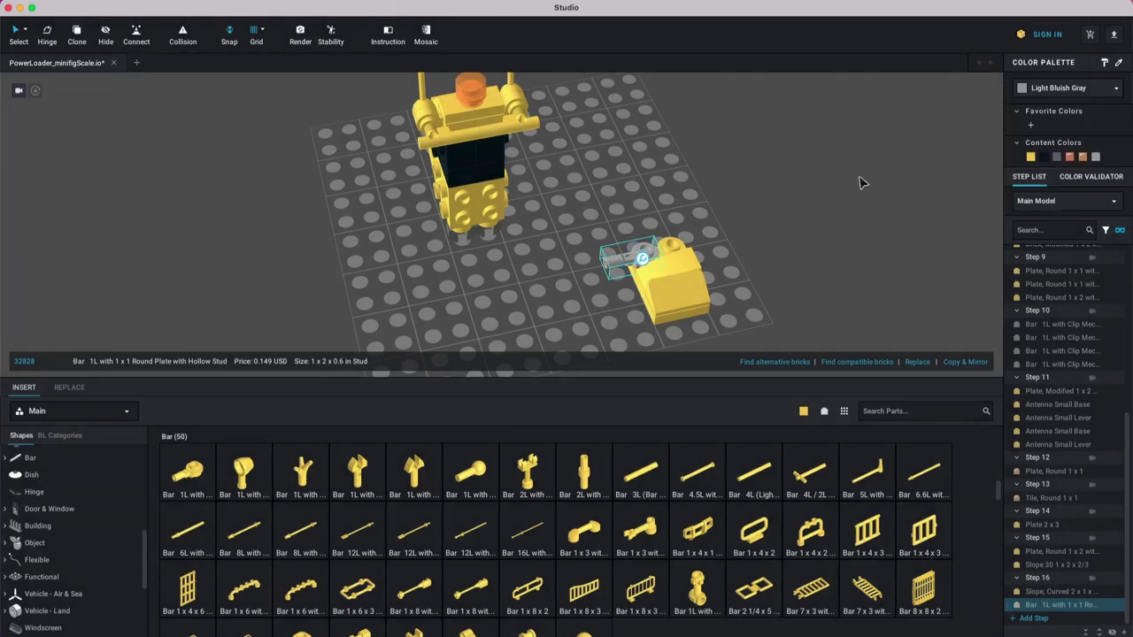
{"action": "left_click", "coordinate": [804, 251]}
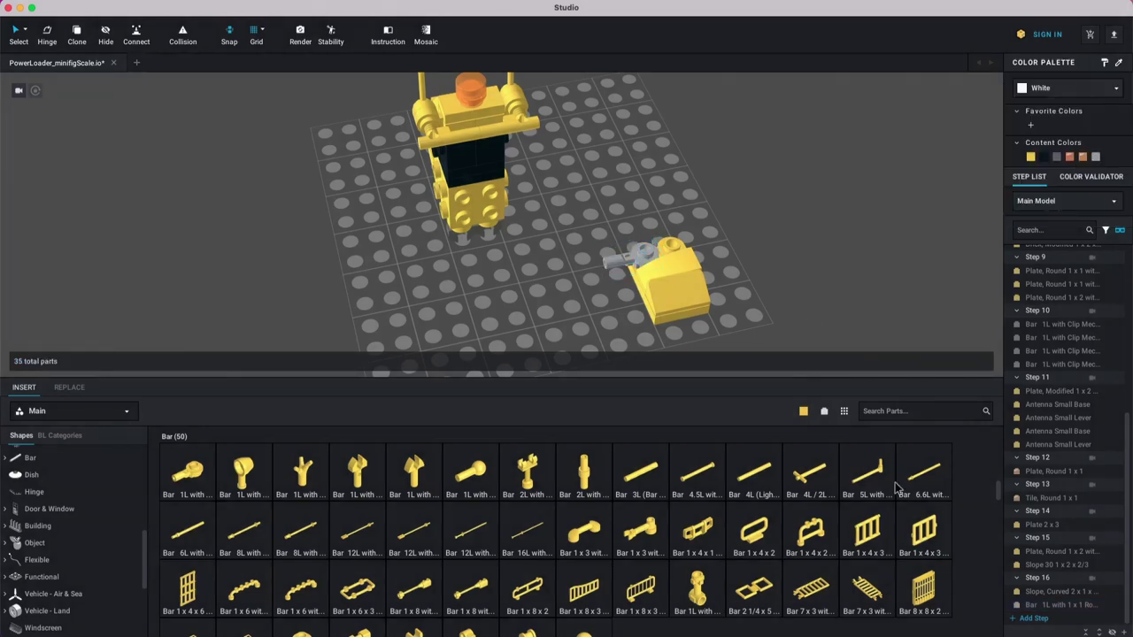
Step: Add Step 17 and place a yellow 1 x 1 round plate on the exposed rear stud of the 1 x 2 round plate
{"action": "left_click", "coordinate": [1033, 618]}
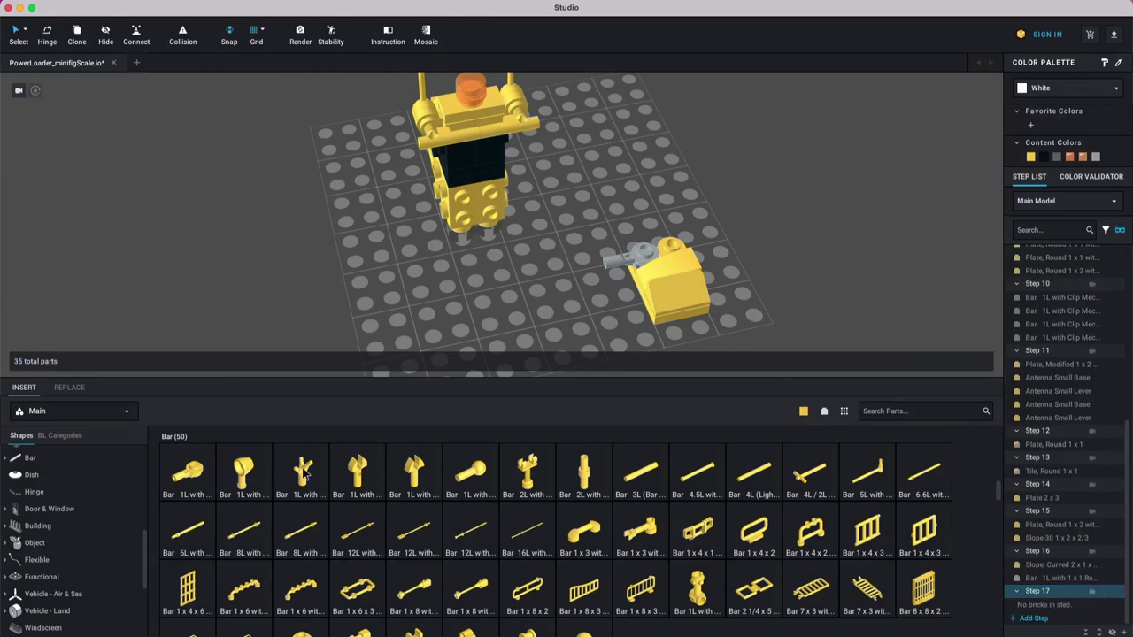
{"action": "scroll", "coordinate": [59, 500], "scroll_direction": "down", "scroll_amount": 5}
{"action": "scroll", "coordinate": [58, 500], "scroll_direction": "up", "scroll_amount": 2}
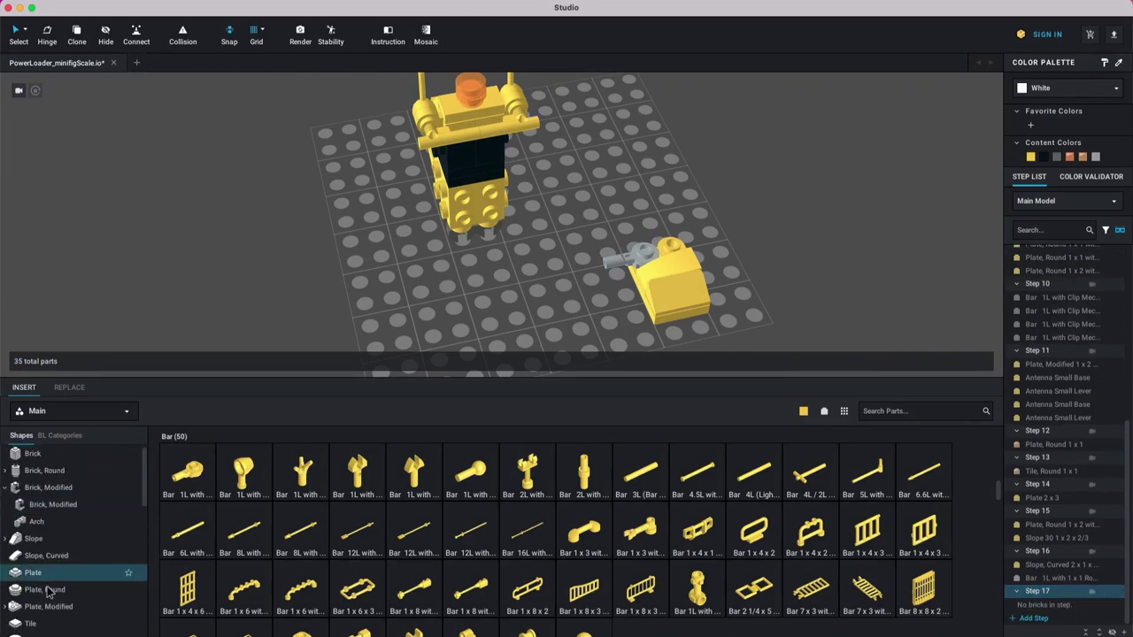
{"action": "left_click", "coordinate": [46, 590]}
{"action": "left_click_drag", "start_coordinate": [641, 481], "coordinate": [669, 240]}
{"action": "mouse_move", "coordinate": [786, 270]}
{"action": "right_mouse_down"}
{"action": "mouse_move", "coordinate": [784, 283]}
{"action": "mouse_move", "coordinate": [776, 276]}
{"action": "right_mouse_up"}
{"action": "middle_click_drag", "start_coordinate": [779, 271], "coordinate": [749, 207]}
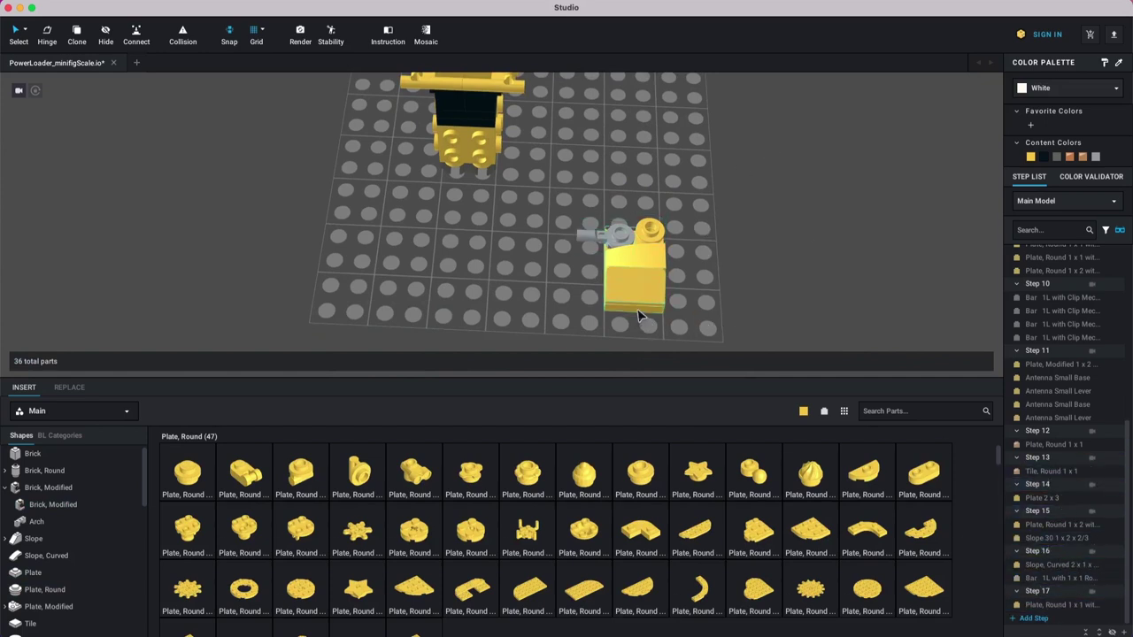
Step: Step through the side assembly's build sequence from Step 14 to Step 17
{"action": "left_click", "coordinate": [1064, 513]}
{"action": "left_click", "coordinate": [1043, 486]}
{"action": "left_click", "coordinate": [1051, 515]}
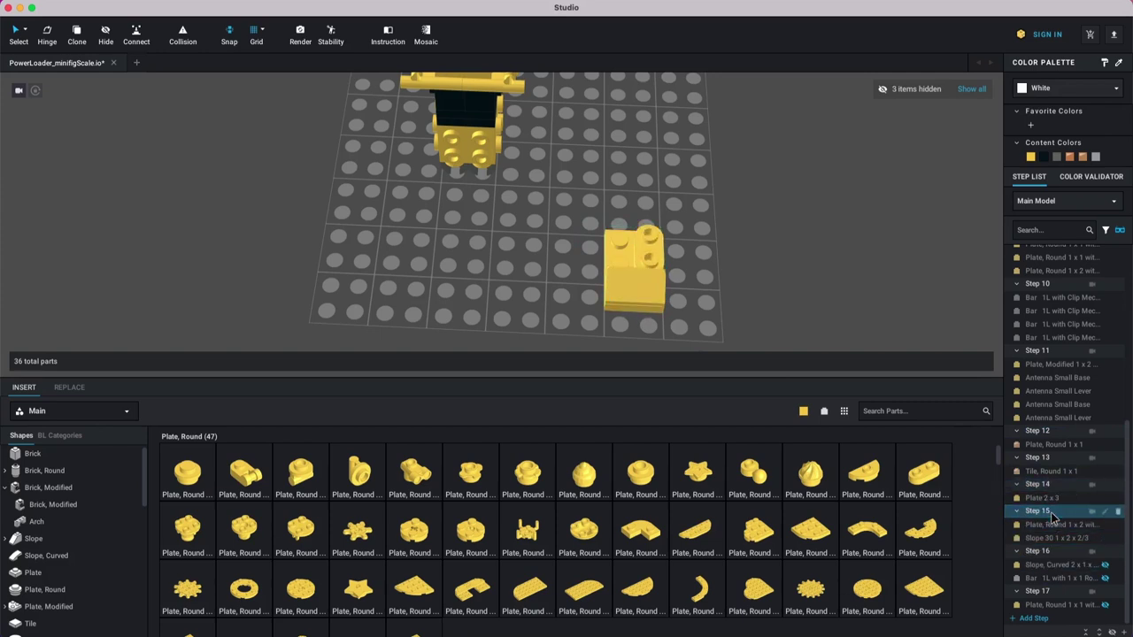
{"action": "left_click", "coordinate": [1054, 548]}
{"action": "left_click", "coordinate": [1054, 593]}
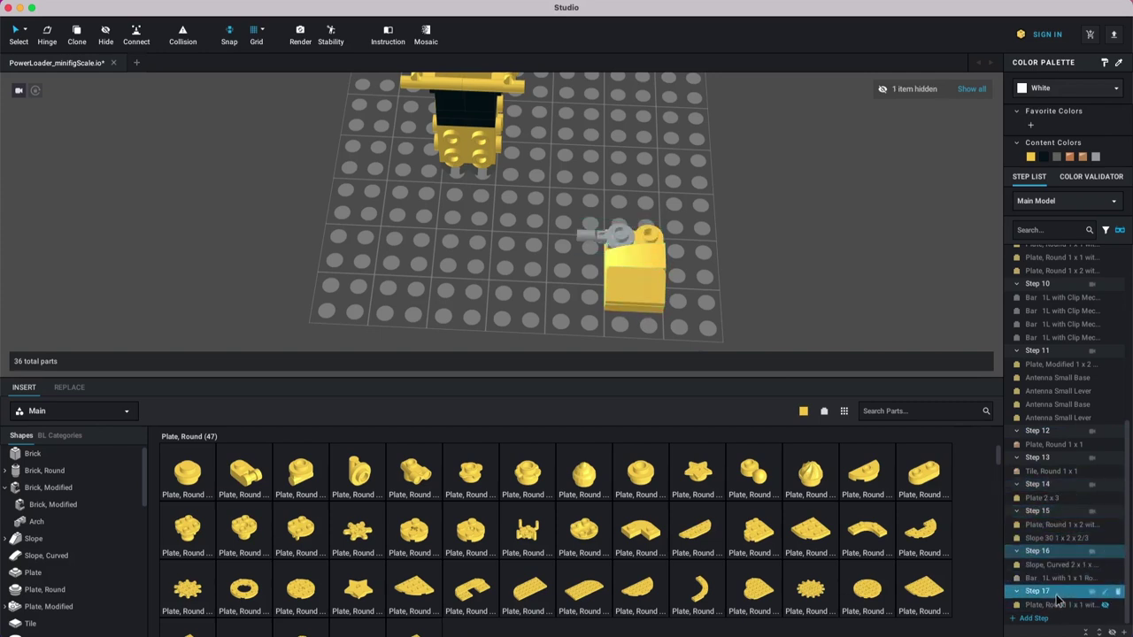
Step: Select all six parts of the side assembly and create a submodel from them named sideSupportBody
{"action": "left_click_drag", "start_coordinate": [738, 185], "coordinate": [569, 335]}
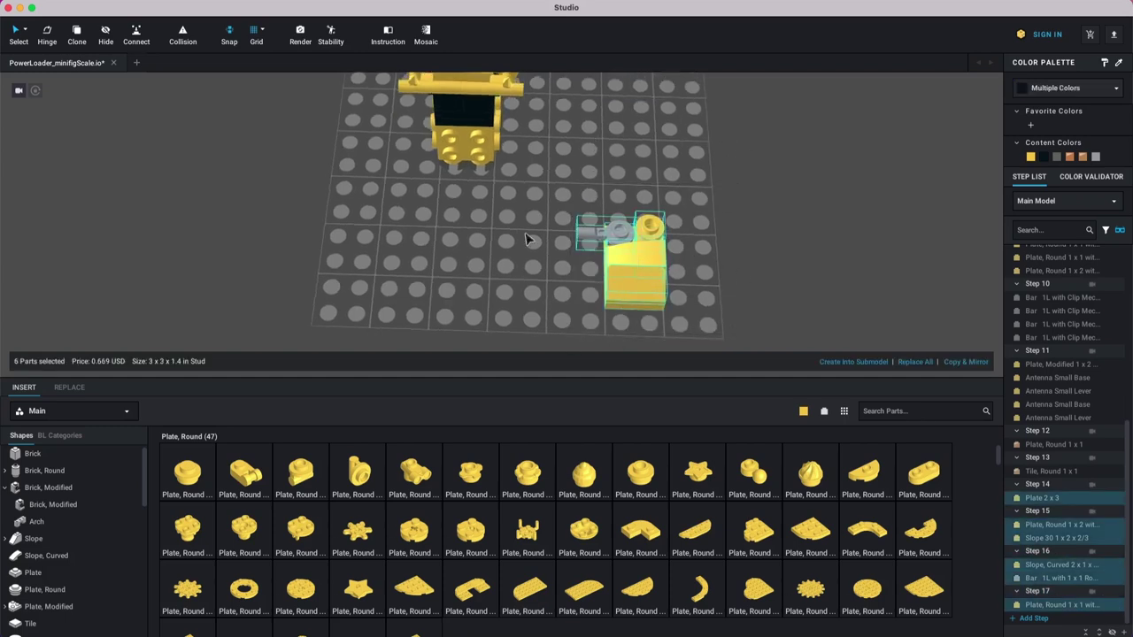
{"action": "left_click", "coordinate": [121, 1]}
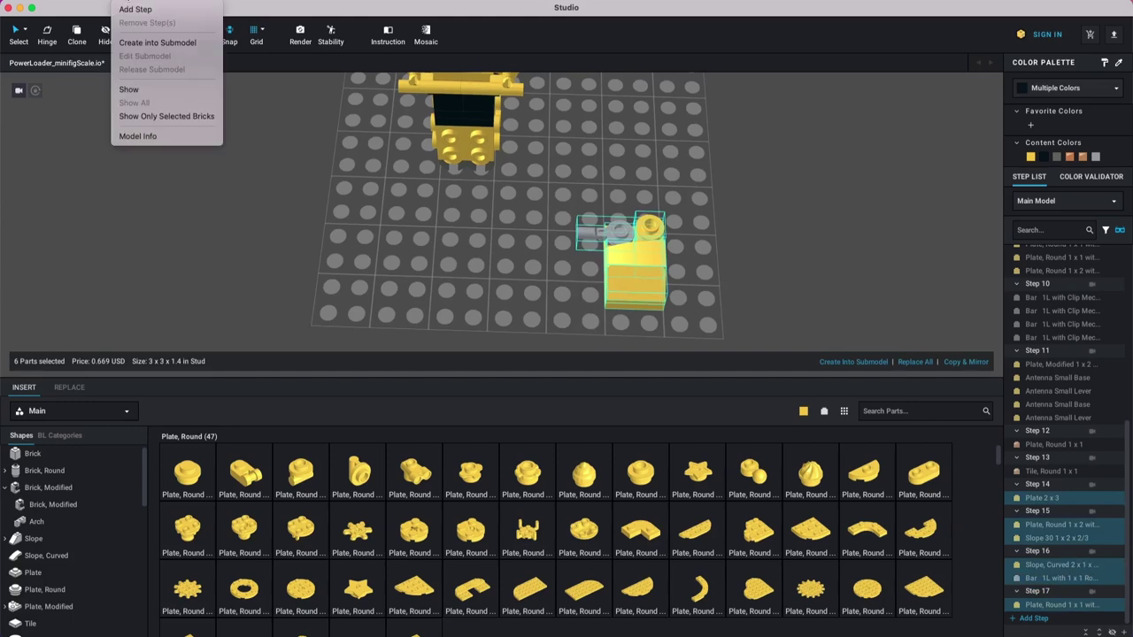
{"action": "left_click", "coordinate": [144, 44]}
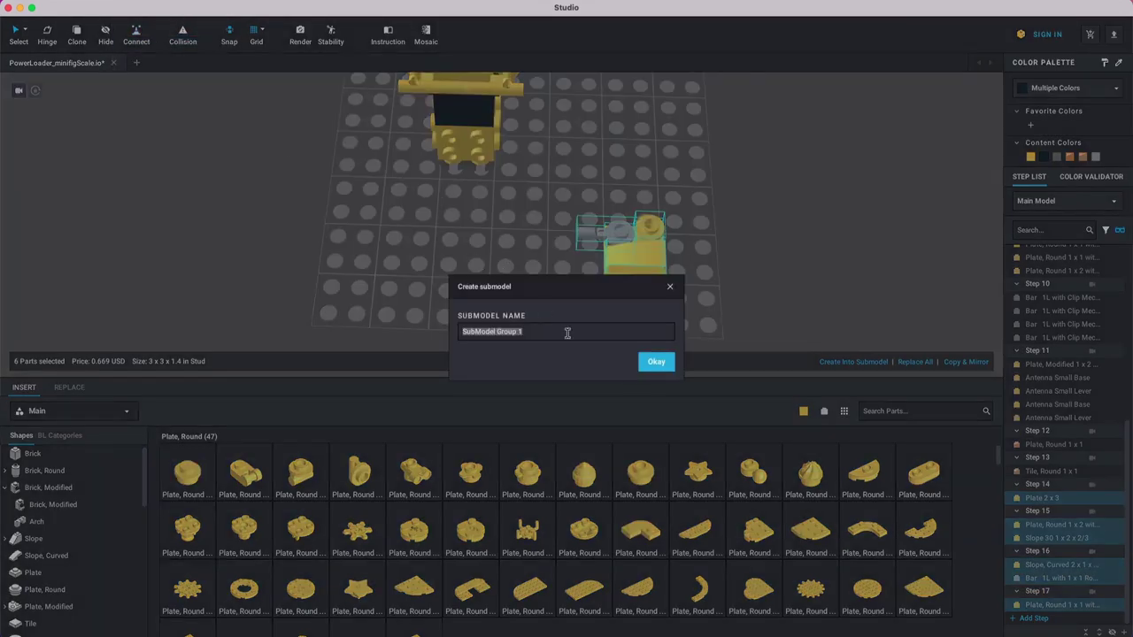
{"action": "type", "text": "a"}
{"action": "left_click", "coordinate": [655, 360]}
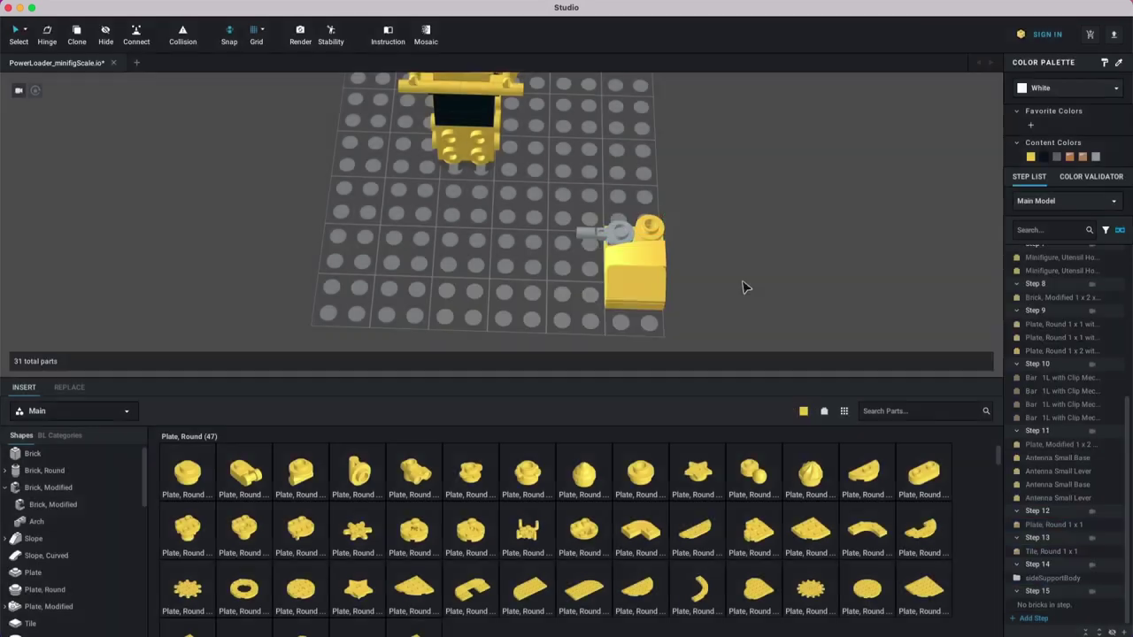
Step: Select the sideSupportBody submodel and move it one stud back on the baseplate
{"action": "left_click", "coordinate": [651, 265]}
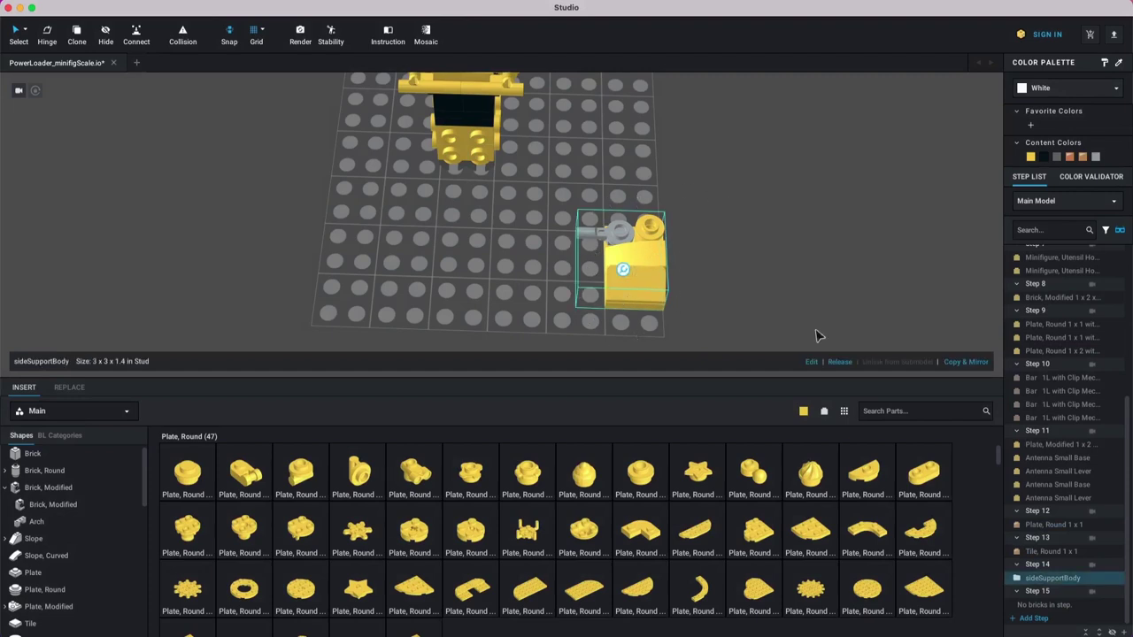
{"action": "left_click_drag", "start_coordinate": [642, 254], "coordinate": [659, 231]}
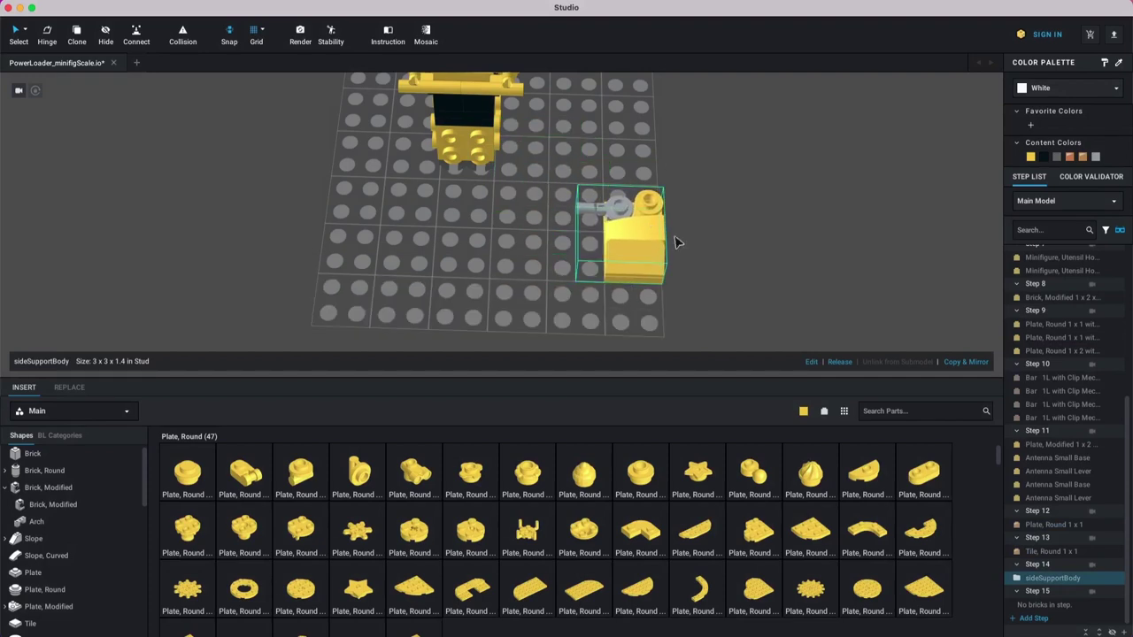
Step: Rotate the sideSupportBody submodel upright and attach it to one side of the loader's torso
{"action": "left_click", "coordinate": [1062, 580]}
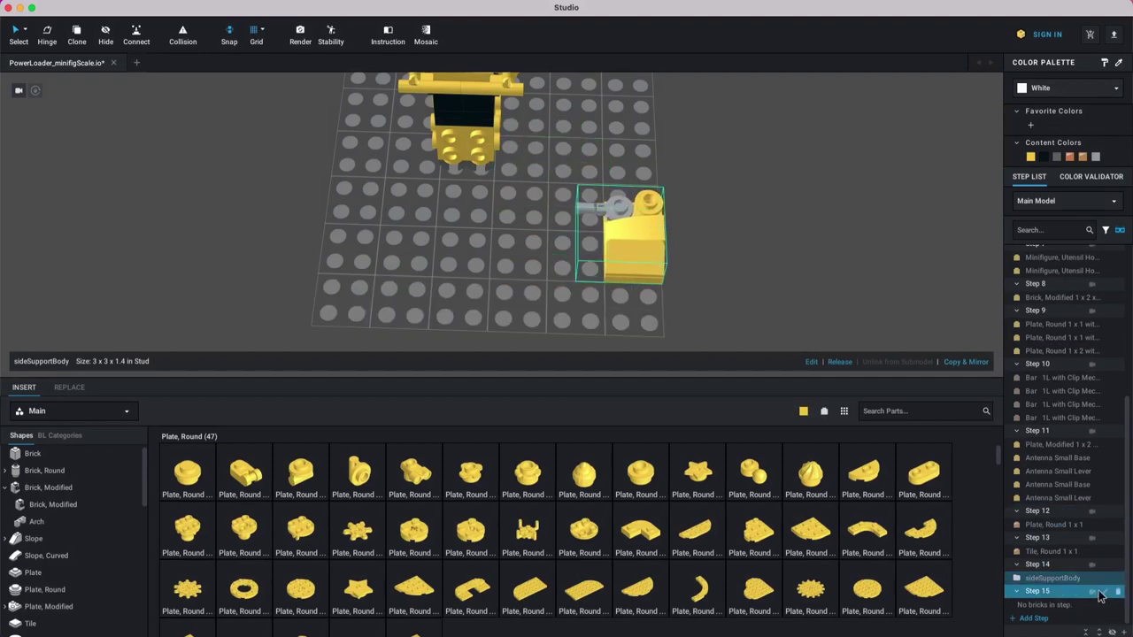
{"action": "left_click_drag", "start_coordinate": [1100, 597], "coordinate": [1065, 585]}
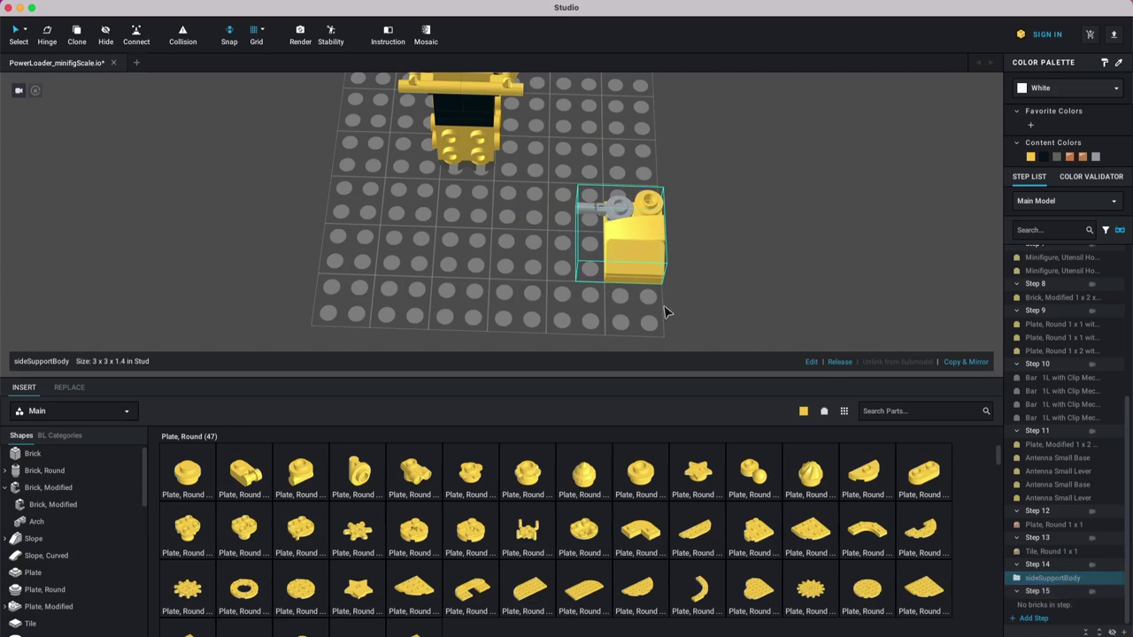
{"action": "left_click_drag", "start_coordinate": [627, 205], "coordinate": [674, 220]}
{"action": "key", "text": "Down"}
{"action": "right_click_drag", "start_coordinate": [674, 221], "coordinate": [696, 215]}
{"action": "key", "text": "Right"}
{"action": "left_click_drag", "start_coordinate": [696, 215], "coordinate": [664, 203]}
{"action": "key", "text": "Right"}
{"action": "key", "text": "Right"}
{"action": "left_click", "coordinate": [771, 247]}
{"action": "right_click_drag", "start_coordinate": [771, 248], "coordinate": [756, 250]}
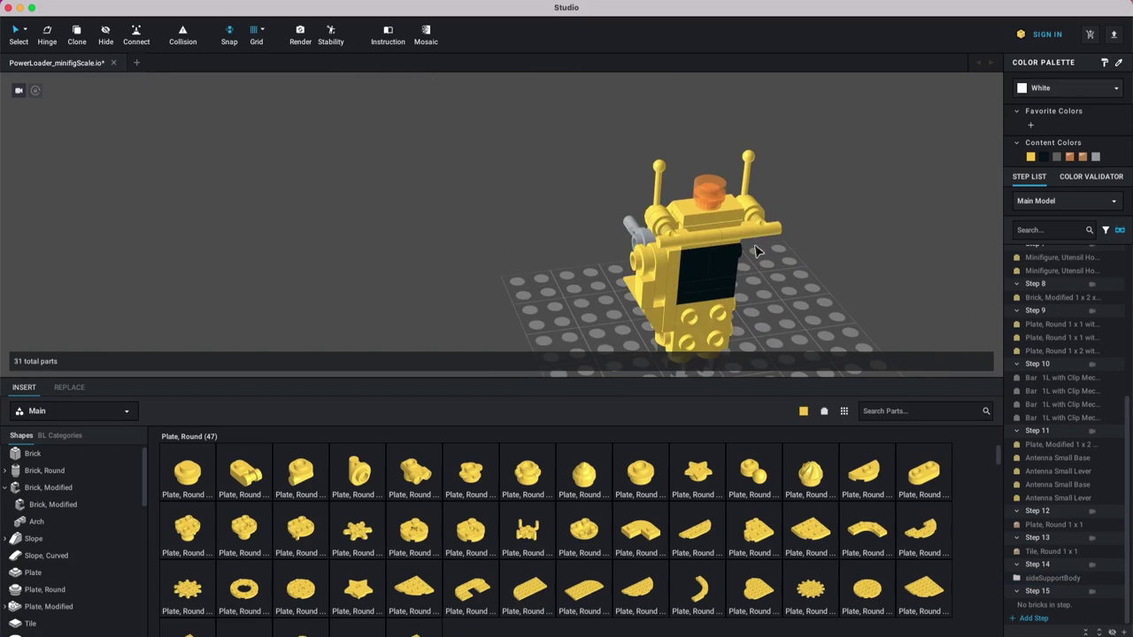
{"action": "middle_click_drag", "start_coordinate": [756, 251], "coordinate": [623, 225]}
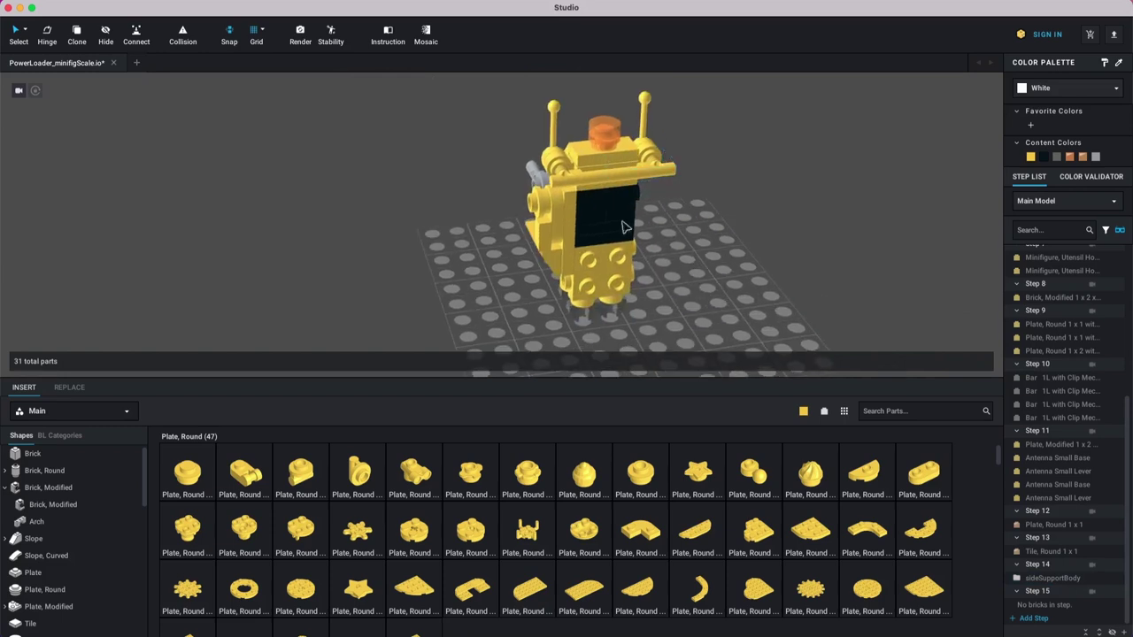
Step: Copy and mirror the sideSupportBody submodel into Step 15 and attach the mirrored copy to the opposite side of the torso
{"action": "left_click", "coordinate": [1049, 592]}
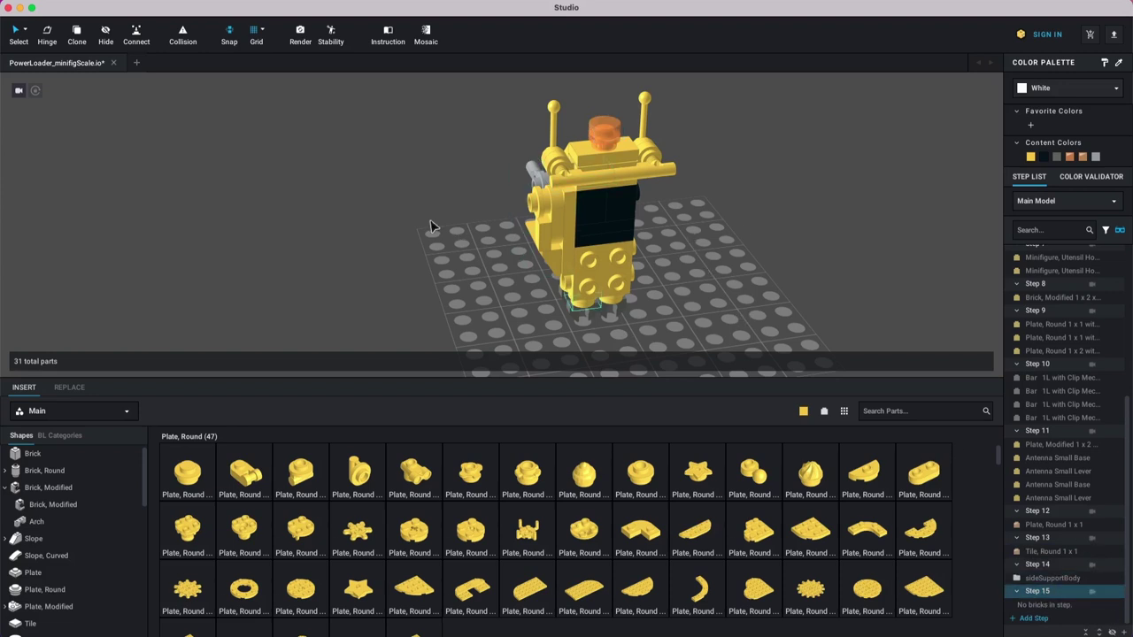
{"action": "left_click", "coordinate": [554, 221]}
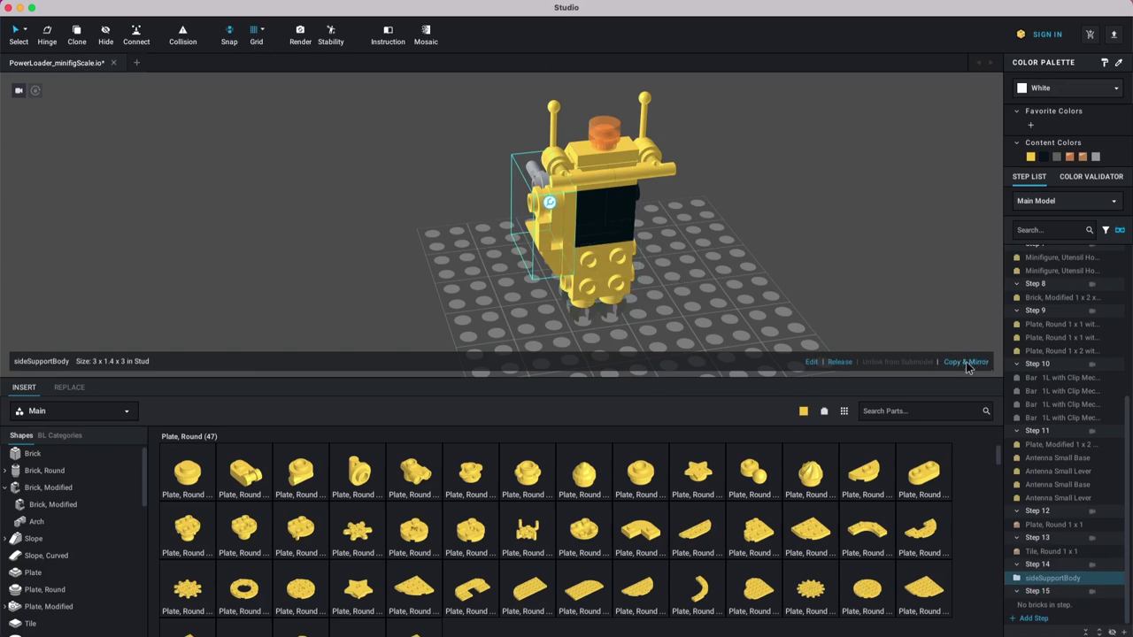
{"action": "left_click", "coordinate": [854, 288]}
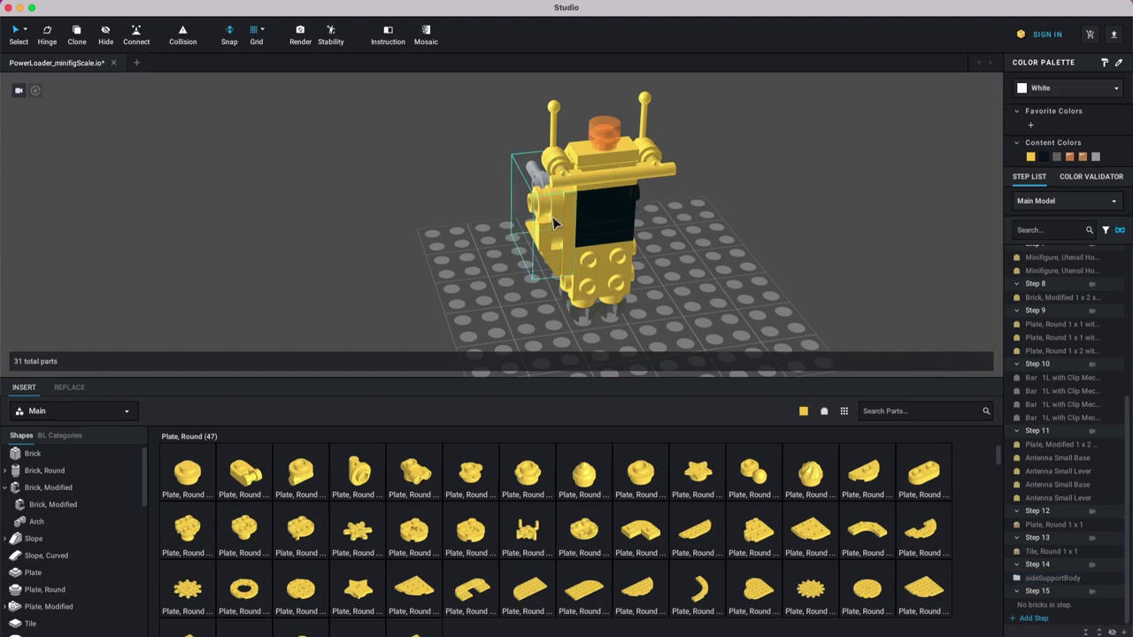
{"action": "left_click", "coordinate": [552, 220]}
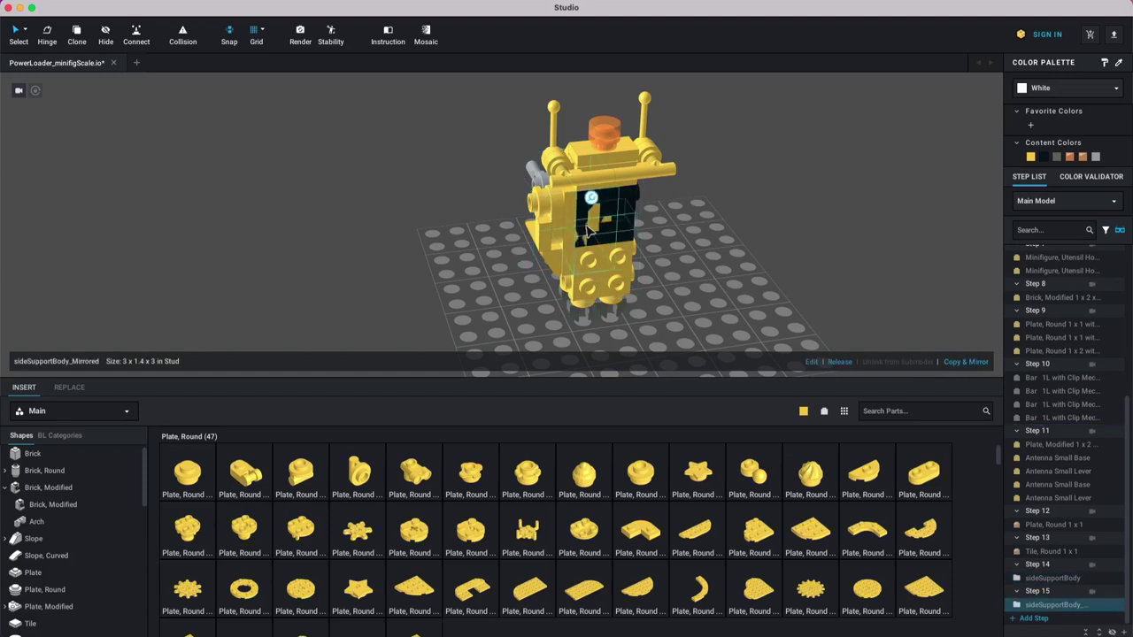
{"action": "left_click_drag", "start_coordinate": [597, 228], "coordinate": [703, 231]}
{"action": "right_click_drag", "start_coordinate": [703, 231], "coordinate": [676, 233]}
{"action": "left_click_drag", "start_coordinate": [675, 233], "coordinate": [580, 275]}
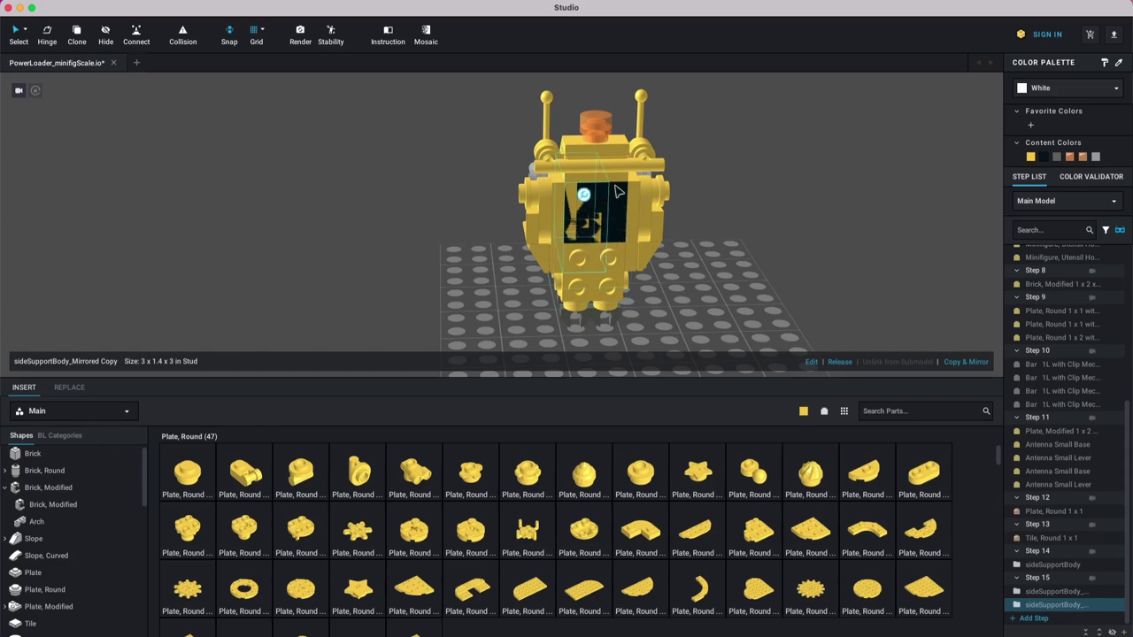
{"action": "right_click_drag", "start_coordinate": [685, 244], "coordinate": [700, 233]}
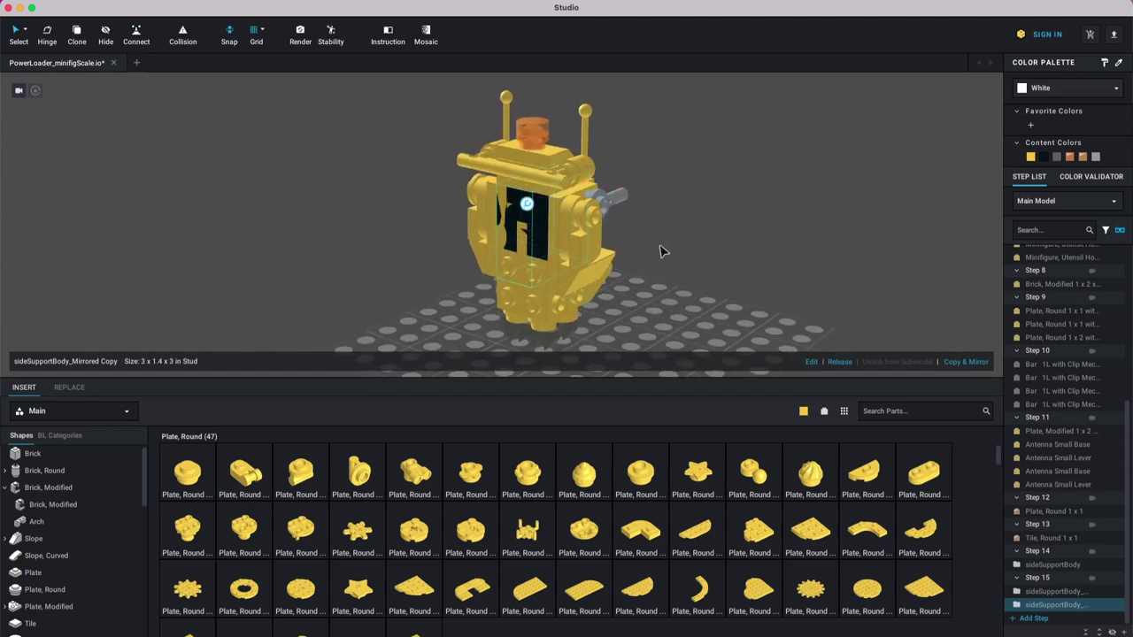
{"action": "key", "text": "Escape"}
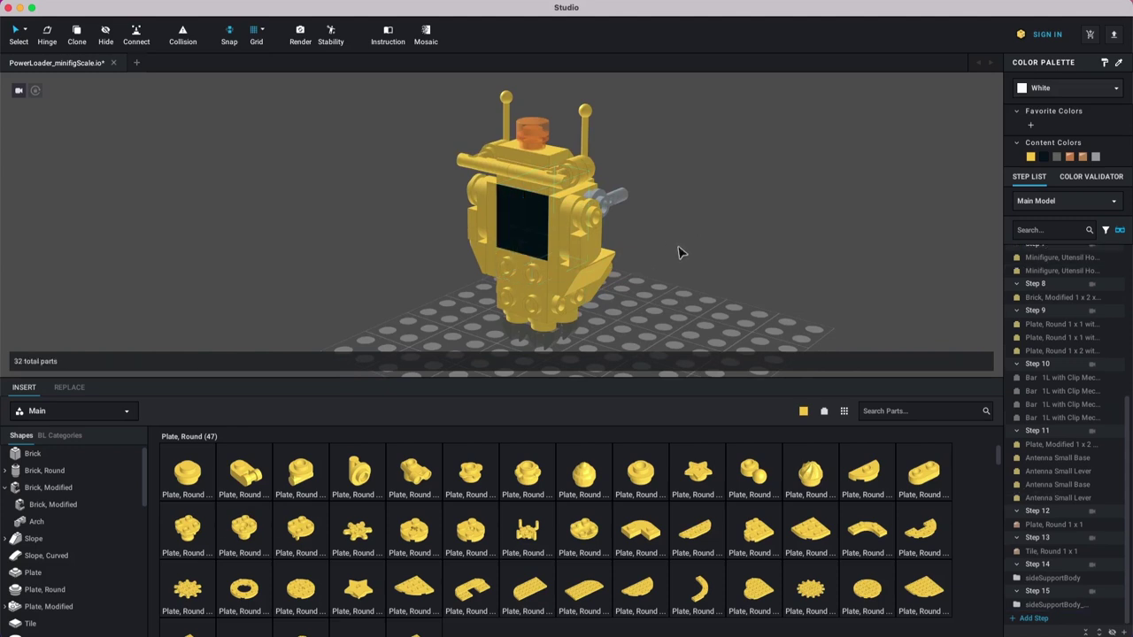
{"action": "key", "text": "super+v"}
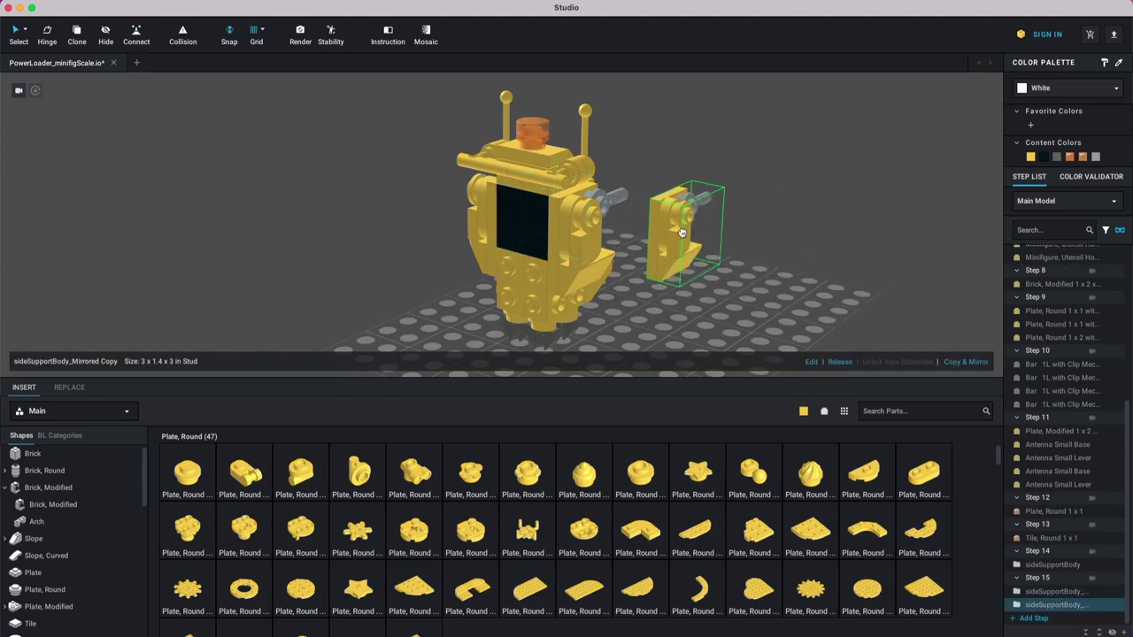
{"action": "left_click_drag", "start_coordinate": [755, 253], "coordinate": [729, 215]}
{"action": "key", "text": "Delete"}
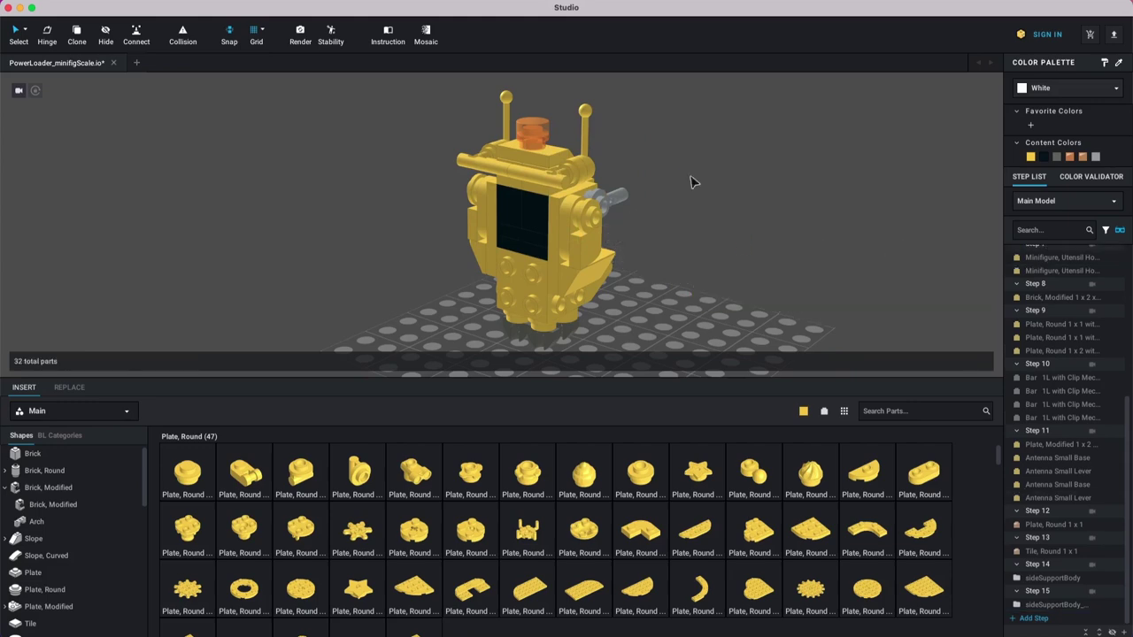
Step: Examine both side supports from the rear and sides, and check their entries in Step 14 and Step 15
{"action": "right_click_drag", "start_coordinate": [662, 272], "coordinate": [529, 218]}
{"action": "right_click_drag", "start_coordinate": [690, 275], "coordinate": [619, 203]}
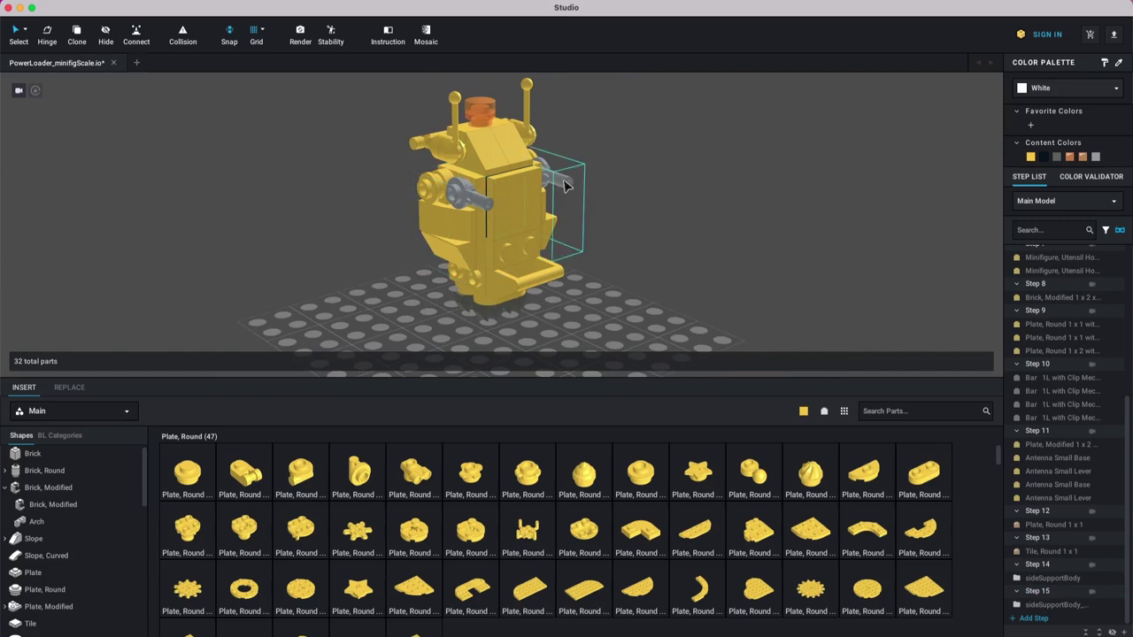
{"action": "left_click", "coordinate": [570, 188]}
{"action": "left_click", "coordinate": [1067, 580]}
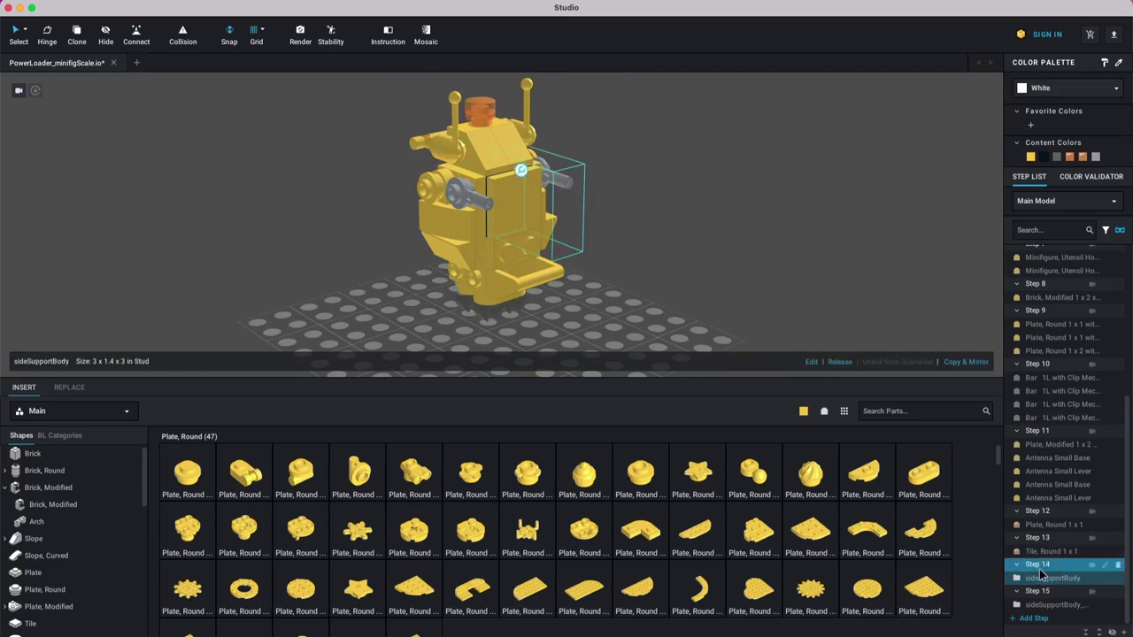
{"action": "right_click_drag", "start_coordinate": [670, 317], "coordinate": [588, 282]}
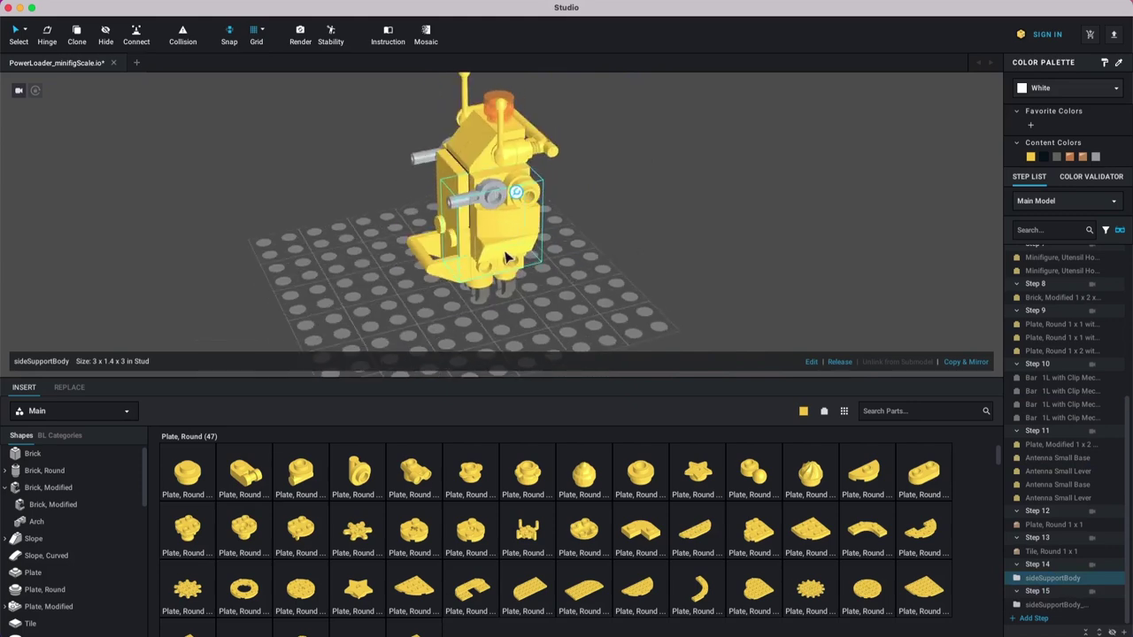
{"action": "right_click_drag", "start_coordinate": [564, 263], "coordinate": [567, 233]}
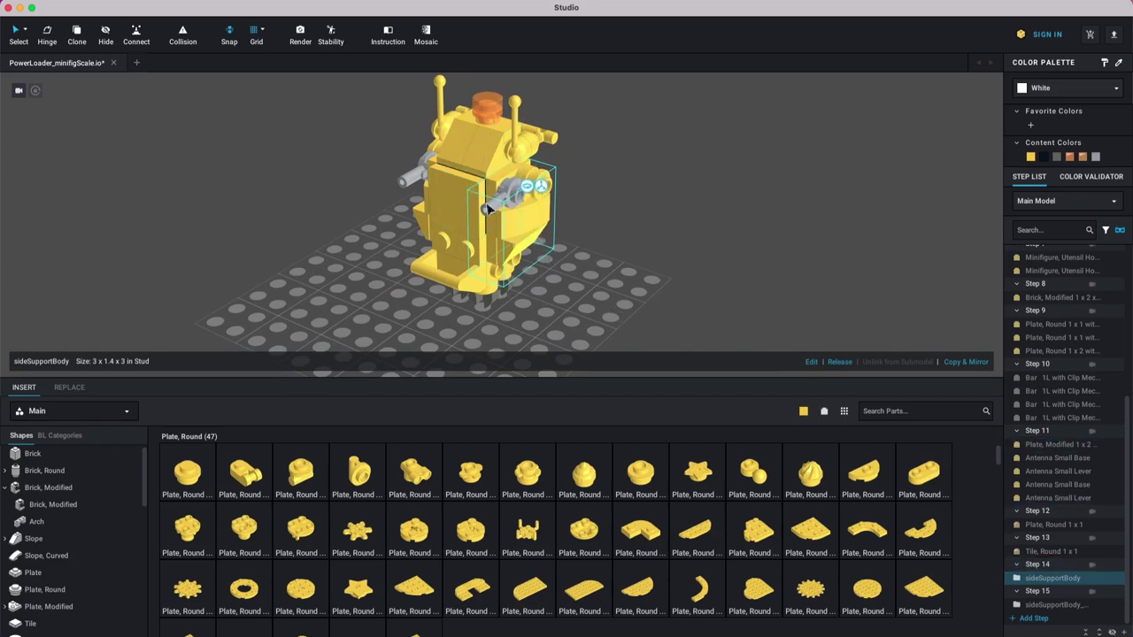
{"action": "right_click_drag", "start_coordinate": [619, 269], "coordinate": [627, 255]}
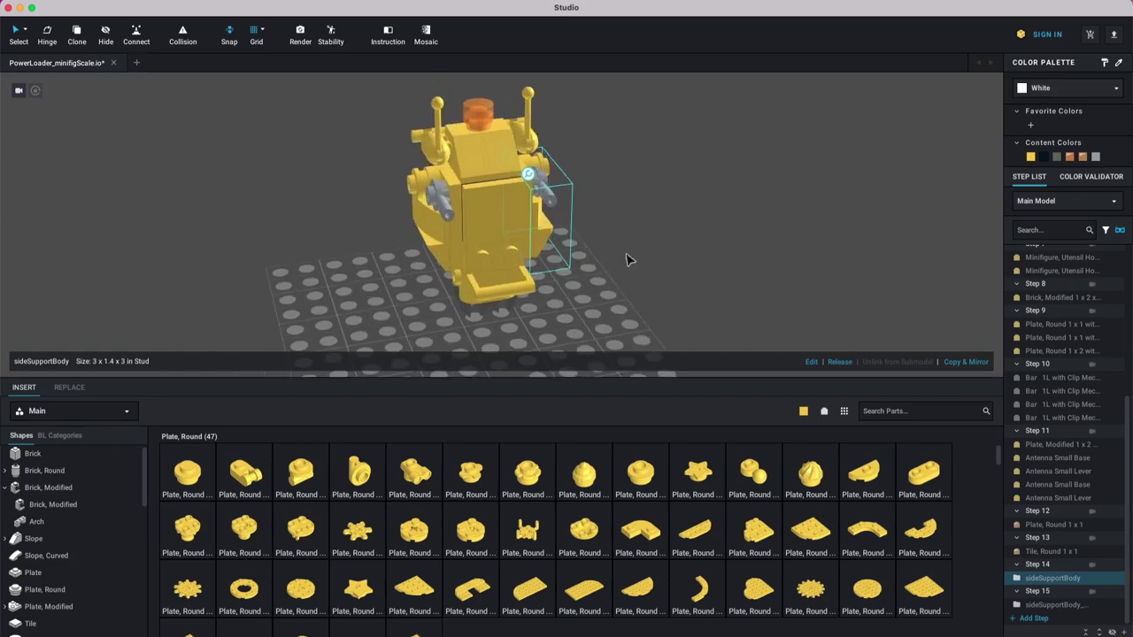
{"action": "left_click", "coordinate": [448, 191]}
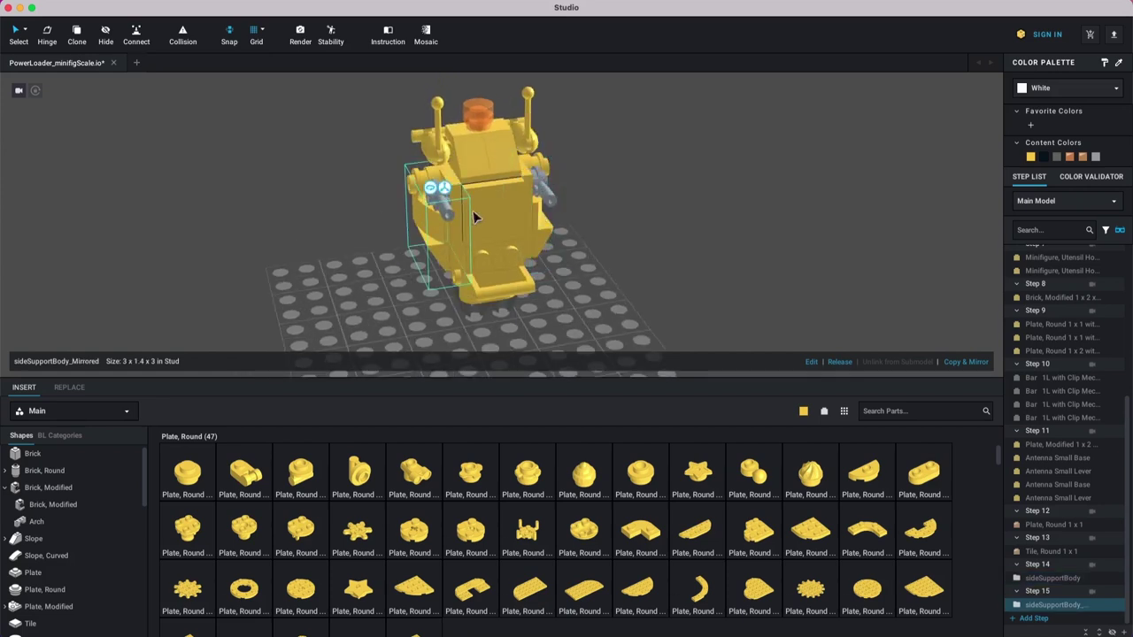
{"action": "left_click", "coordinate": [1038, 594]}
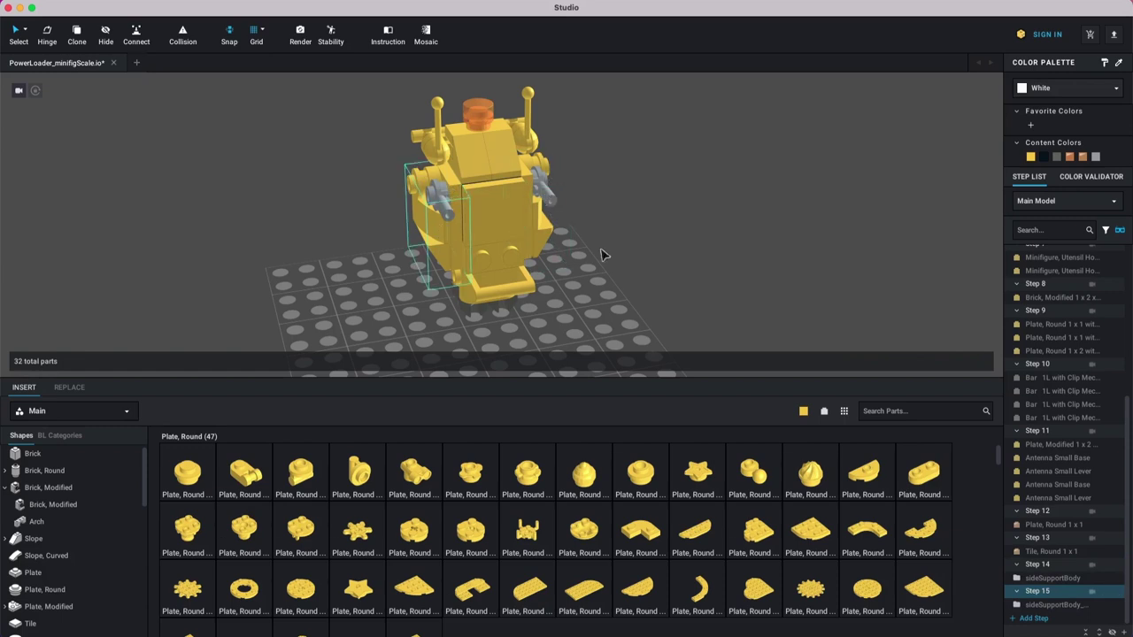
Step: Add Step 16 to the main model's build sequence
{"action": "left_click", "coordinate": [1032, 619]}
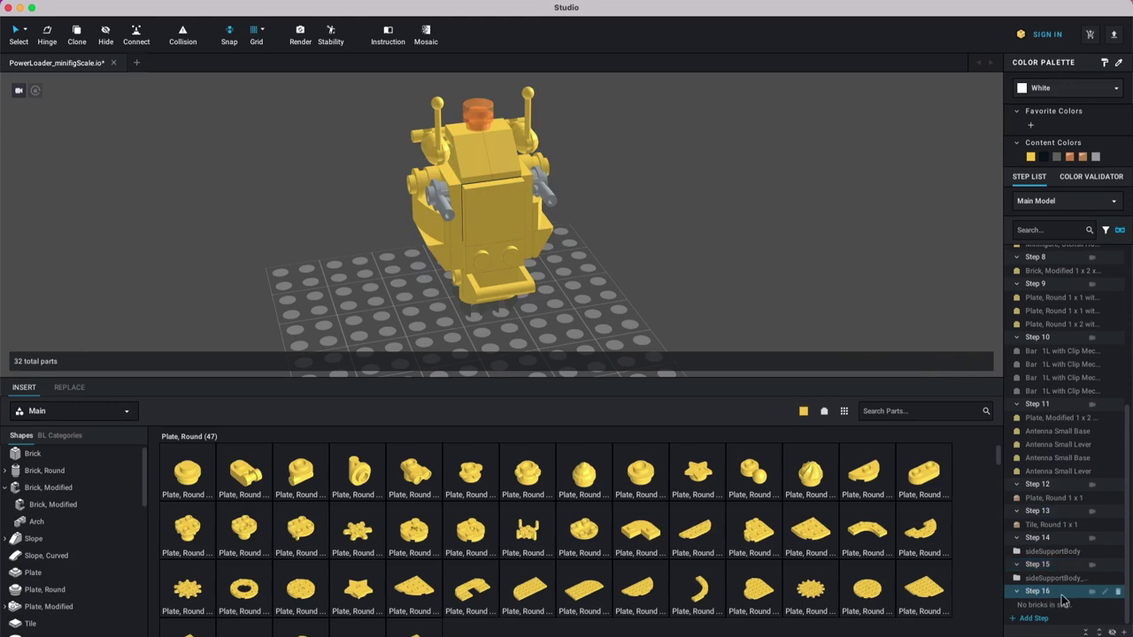
{"action": "right_click_drag", "start_coordinate": [670, 269], "coordinate": [607, 257]}
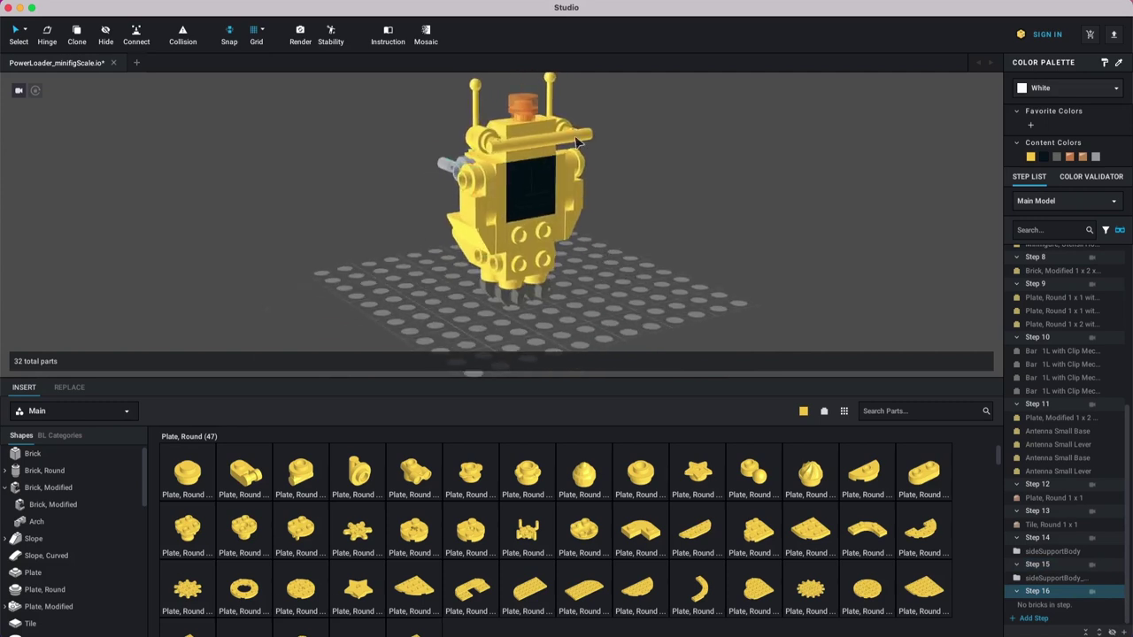
{"action": "right_click_drag", "start_coordinate": [643, 302], "coordinate": [673, 311]}
{"action": "left_click", "coordinate": [1056, 472]}
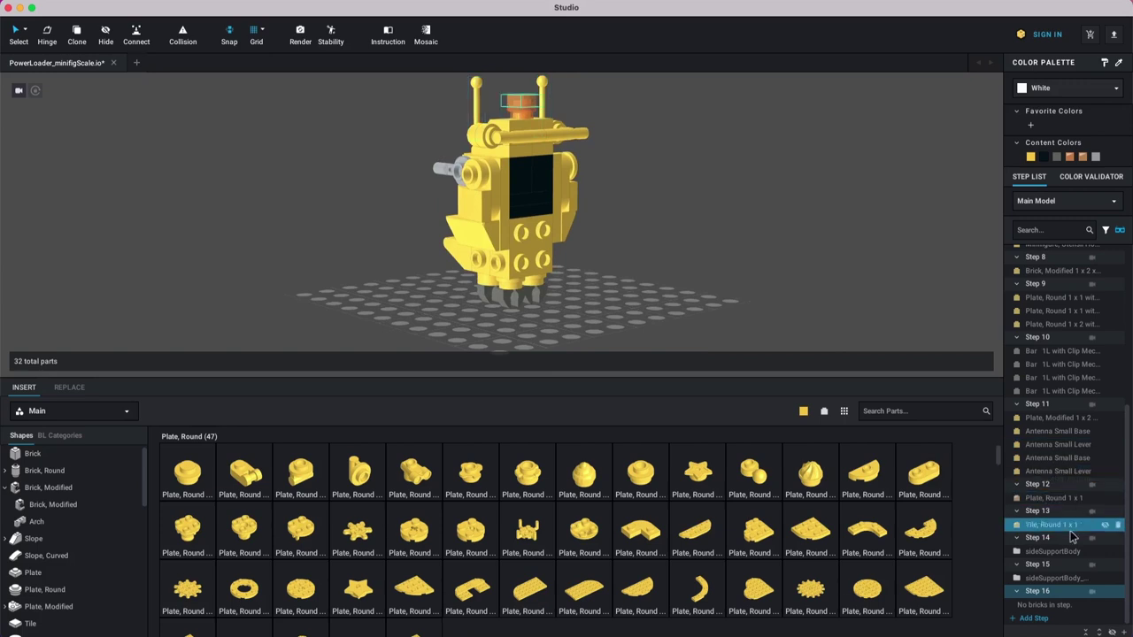
{"action": "right_click_drag", "start_coordinate": [728, 247], "coordinate": [722, 252]}
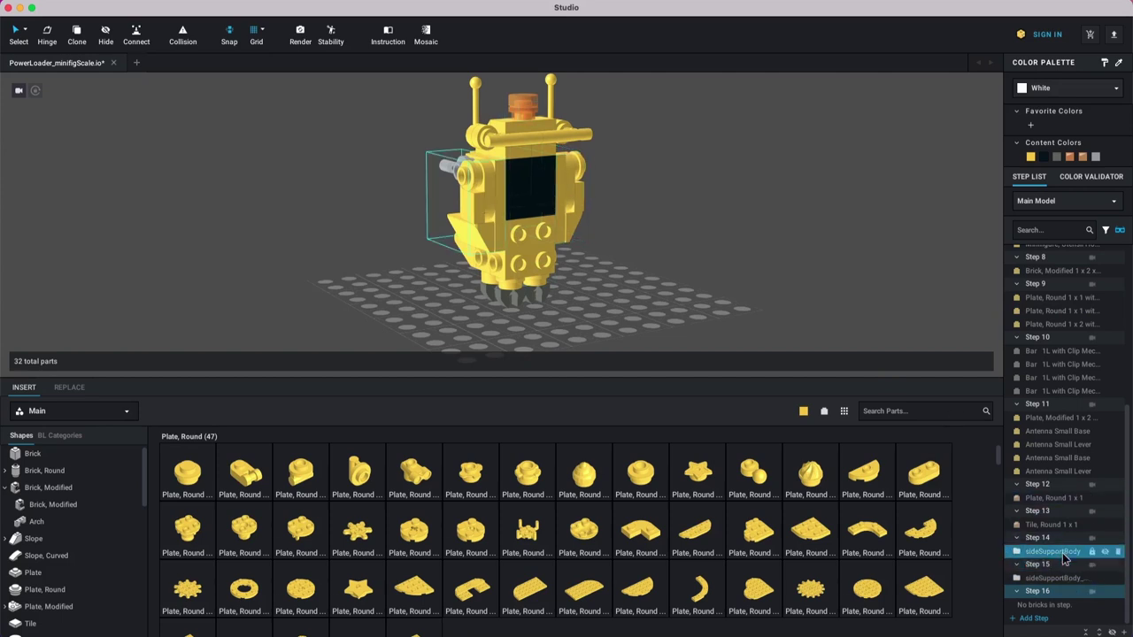
{"action": "right_click_drag", "start_coordinate": [703, 274], "coordinate": [601, 188]}
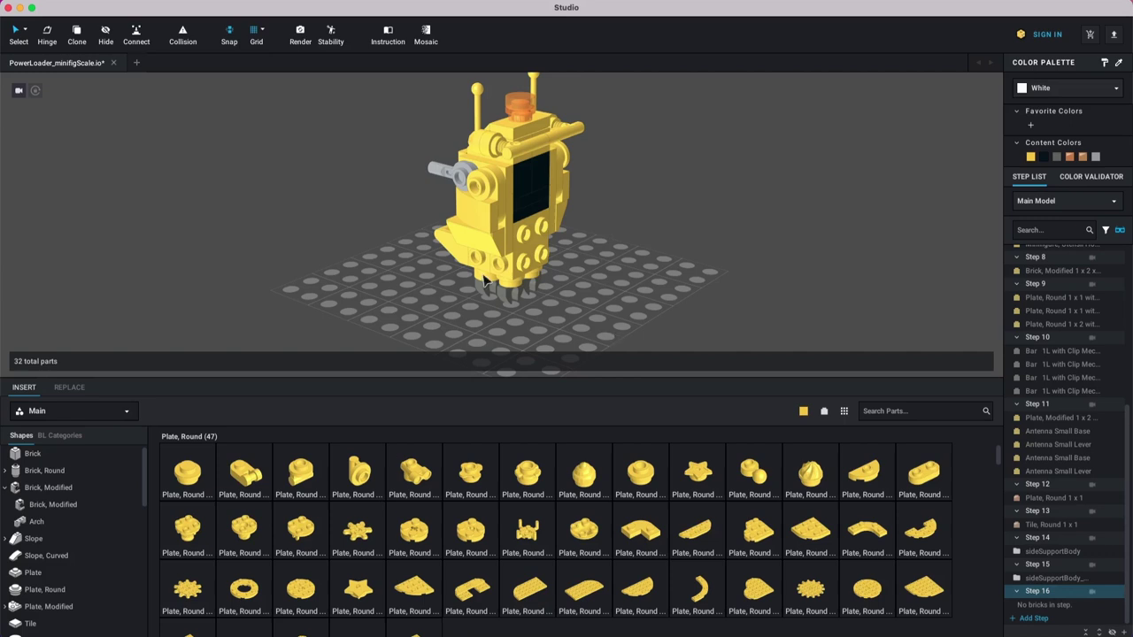
{"action": "right_click_drag", "start_coordinate": [670, 245], "coordinate": [690, 248]}
{"action": "right_click_drag", "start_coordinate": [577, 258], "coordinate": [651, 304]}
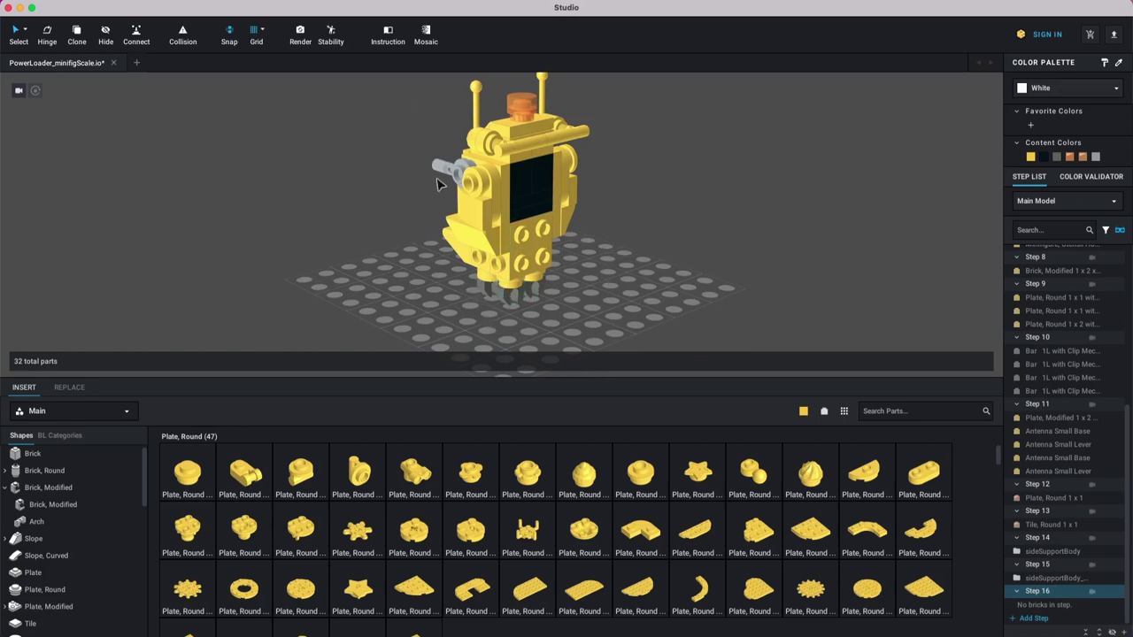
{"action": "right_click_drag", "start_coordinate": [444, 228], "coordinate": [908, 390]}
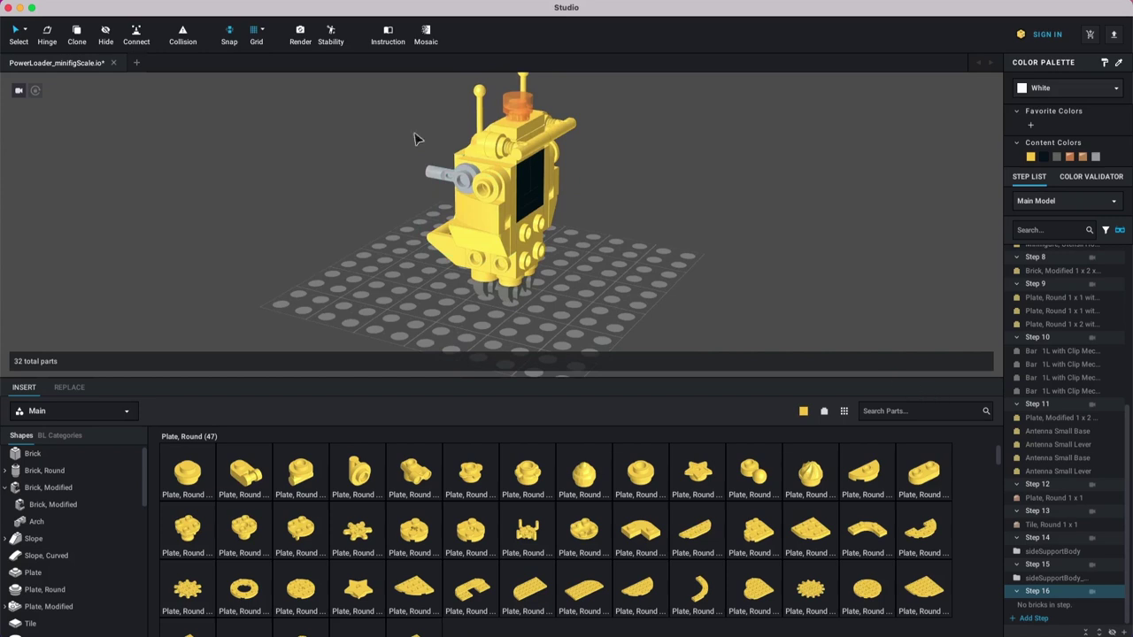
Step: Copy the light bluish gray Bar 1L with 1 x 1 Round Plate from sideSupportBody and place it on the empty baseplate area
{"action": "left_click", "coordinate": [441, 177]}
{"action": "double_click", "coordinate": [440, 177]}
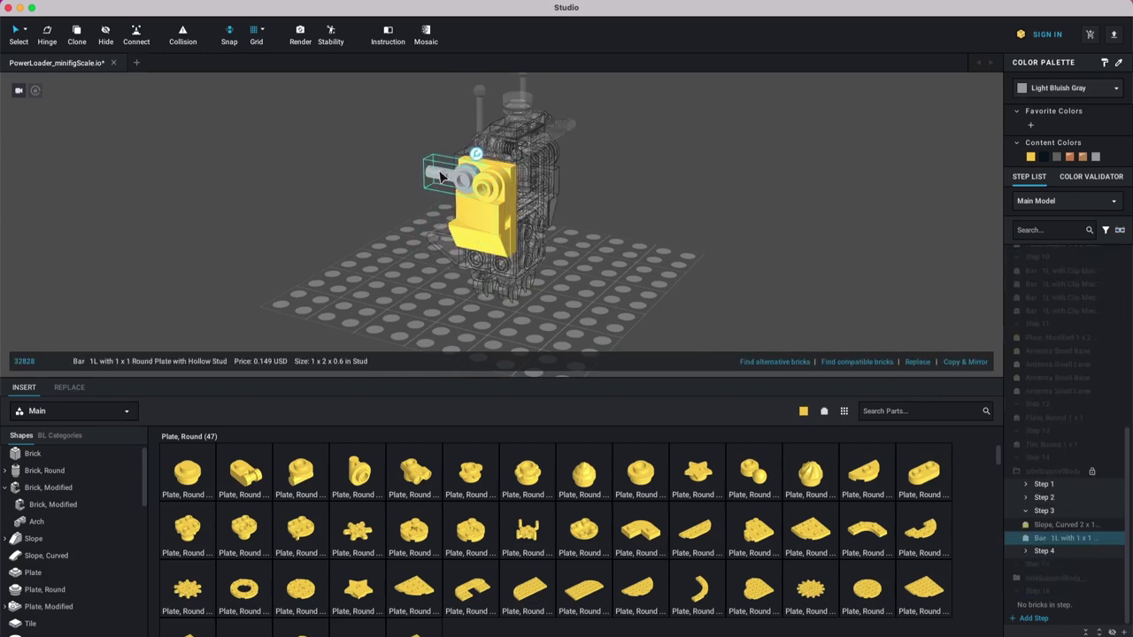
{"action": "double_click", "coordinate": [644, 211]}
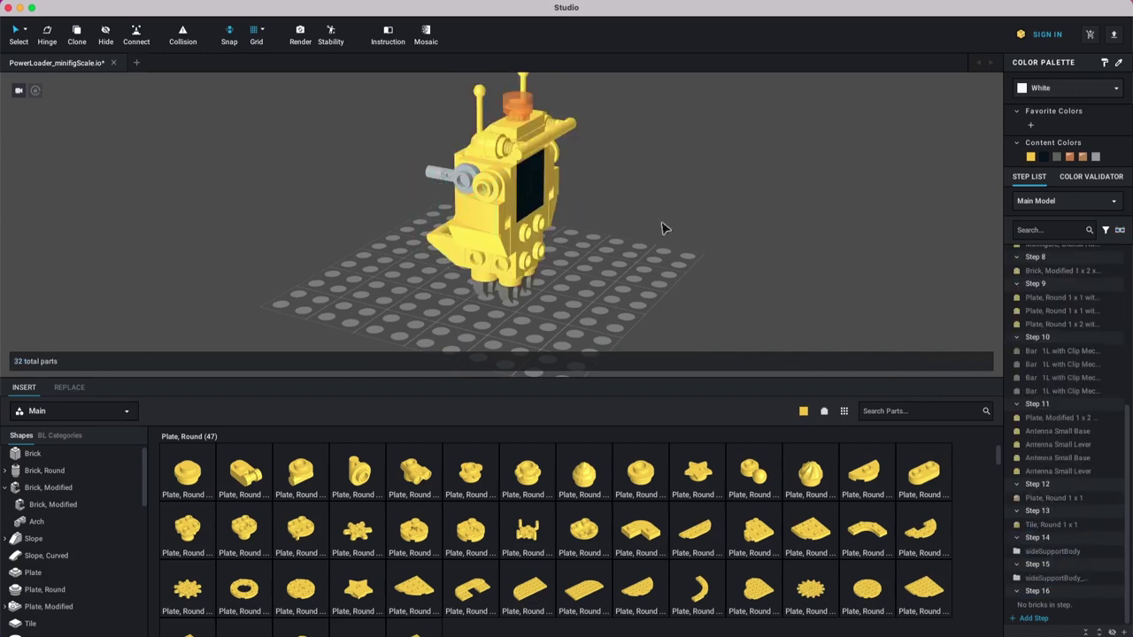
{"action": "right_click_drag", "start_coordinate": [663, 228], "coordinate": [593, 286]}
{"action": "key", "text": "super+v"}
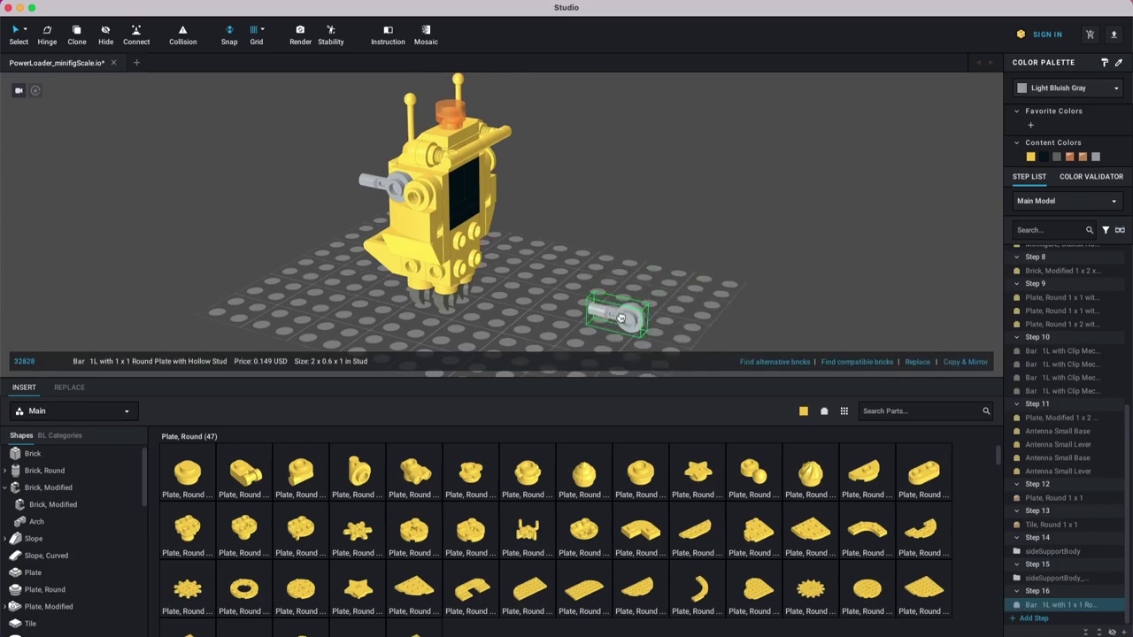
{"action": "mouse_move", "coordinate": [719, 321]}
{"action": "right_mouse_down"}
{"action": "mouse_move", "coordinate": [721, 331]}
{"action": "mouse_move", "coordinate": [711, 313]}
{"action": "right_mouse_up"}
{"action": "left_click", "coordinate": [711, 312]}
Step: Add Step 17 and place a copy of the side support's yellow Slope, Curved 2 x 1 x 2/3 on the loose bar's round plate
{"action": "left_click", "coordinate": [1035, 618]}
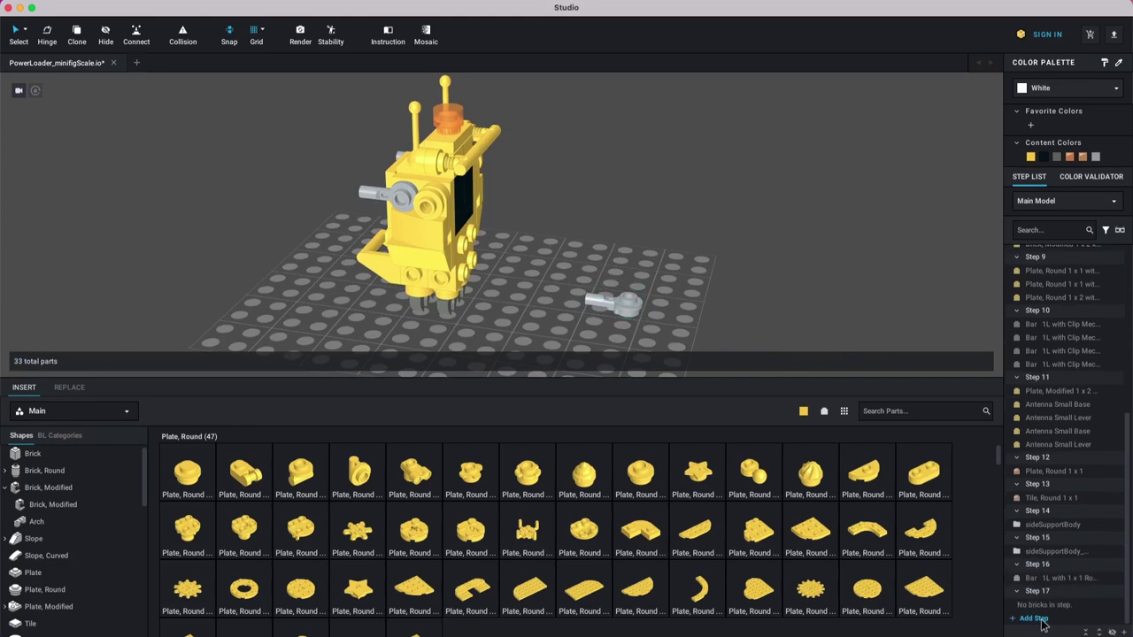
{"action": "double_click", "coordinate": [409, 232]}
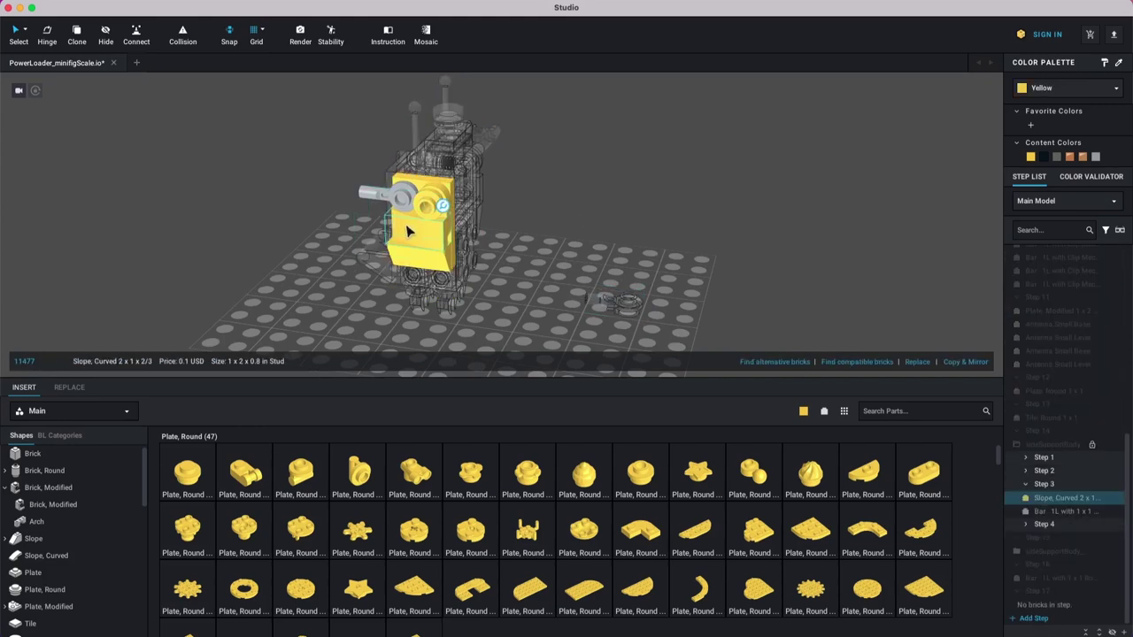
{"action": "double_click", "coordinate": [617, 253]}
{"action": "key", "text": "super+v"}
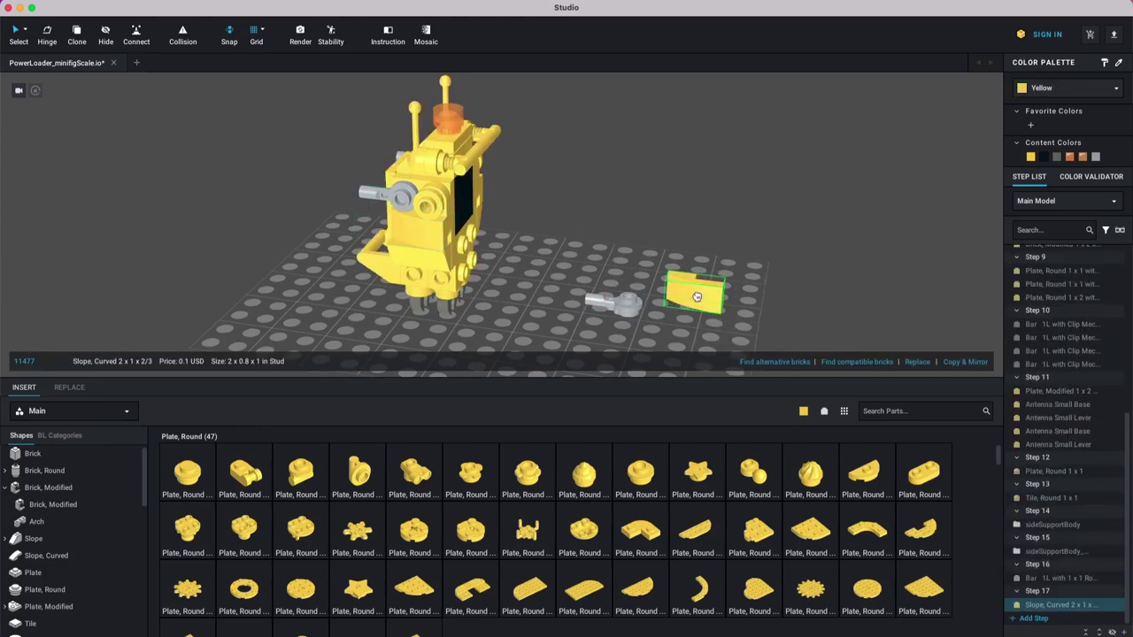
{"action": "left_click", "coordinate": [645, 304]}
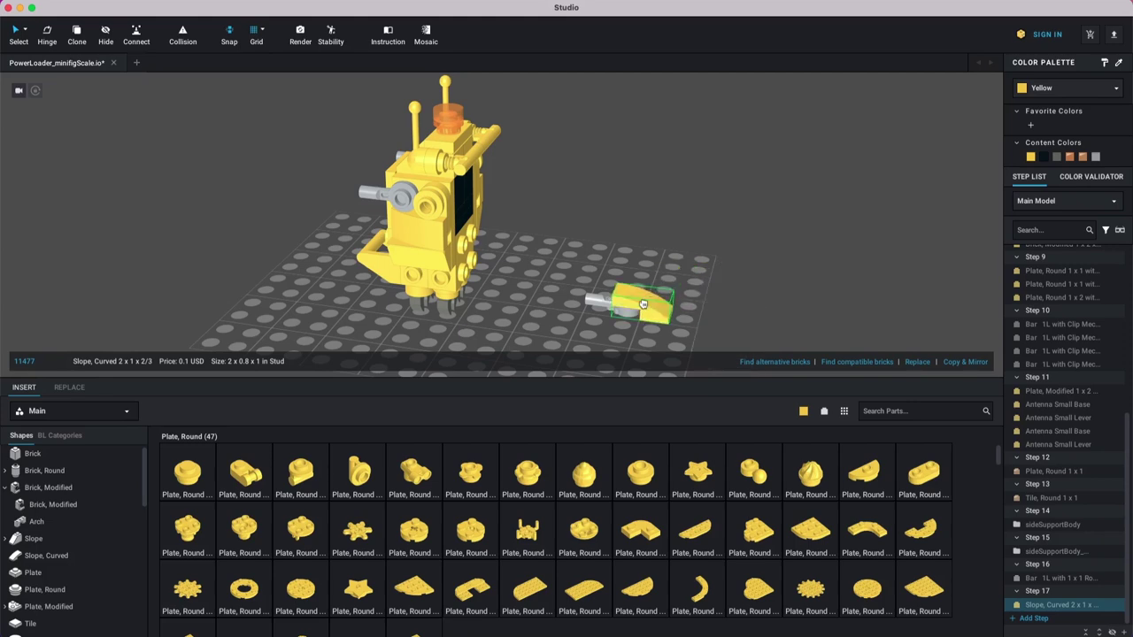
{"action": "right_click", "coordinate": [655, 246]}
{"action": "left_click", "coordinate": [613, 204]}
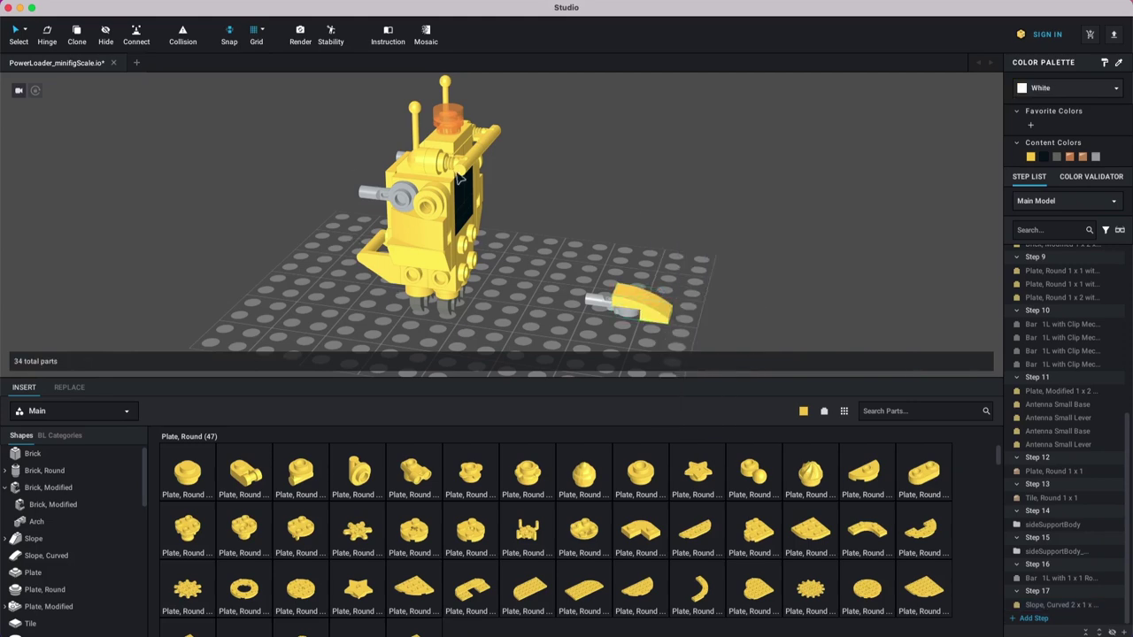
Step: Group the loose gray bar and the yellow curved slope on the baseplate into a submodel named handSupport
{"action": "right_click_drag", "start_coordinate": [548, 249], "coordinate": [580, 236]}
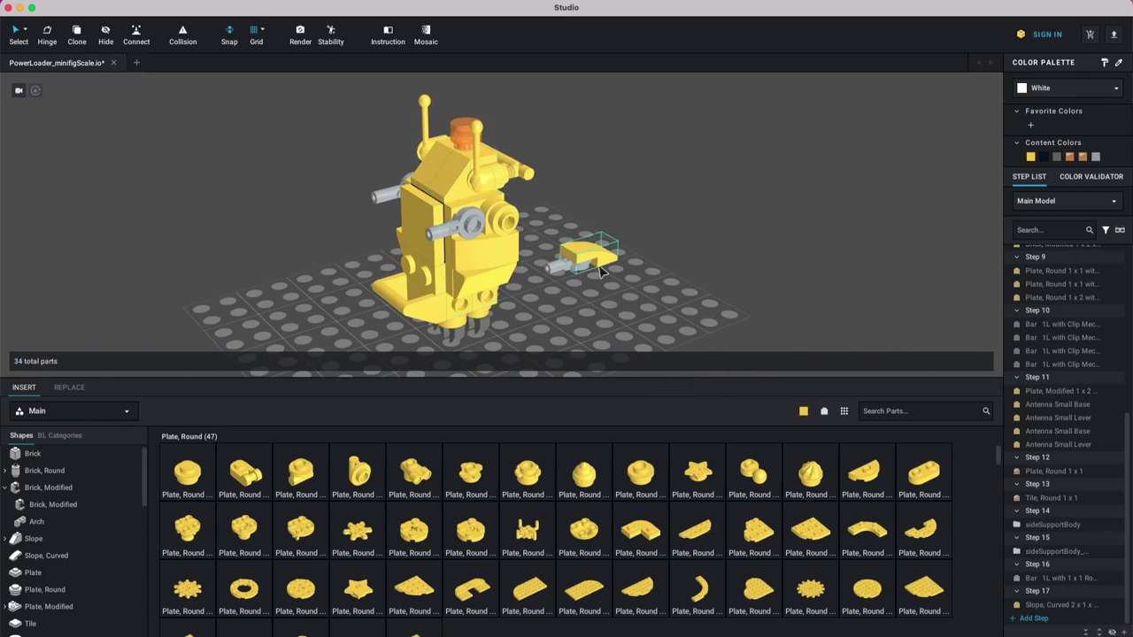
{"action": "right_click_drag", "start_coordinate": [624, 340], "coordinate": [450, 506]}
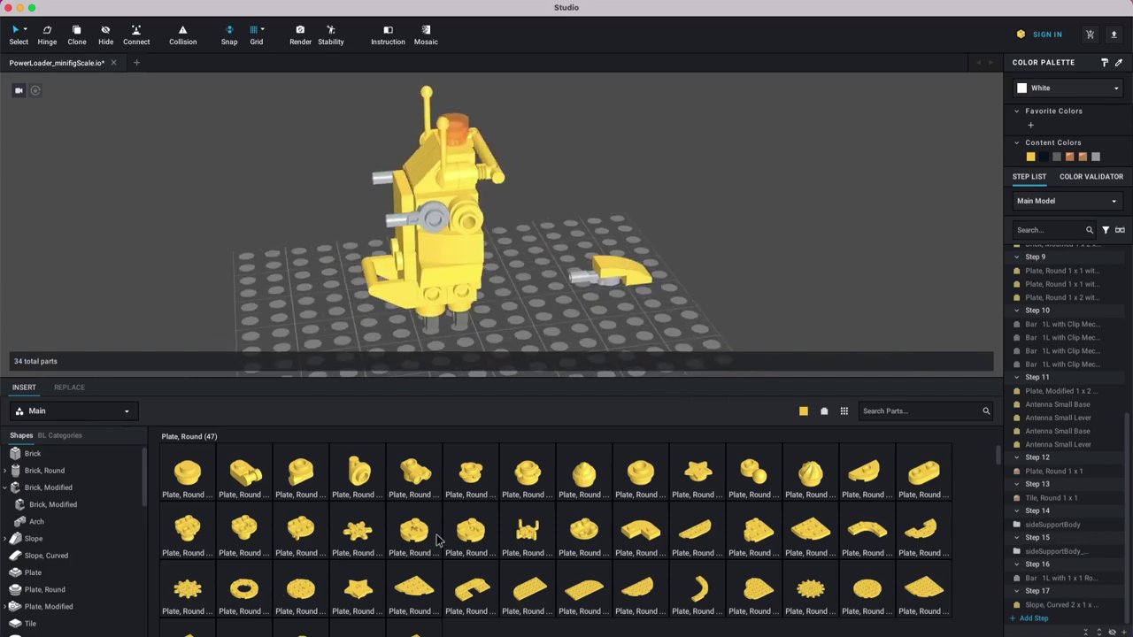
{"action": "right_click_drag", "start_coordinate": [505, 309], "coordinate": [511, 237]}
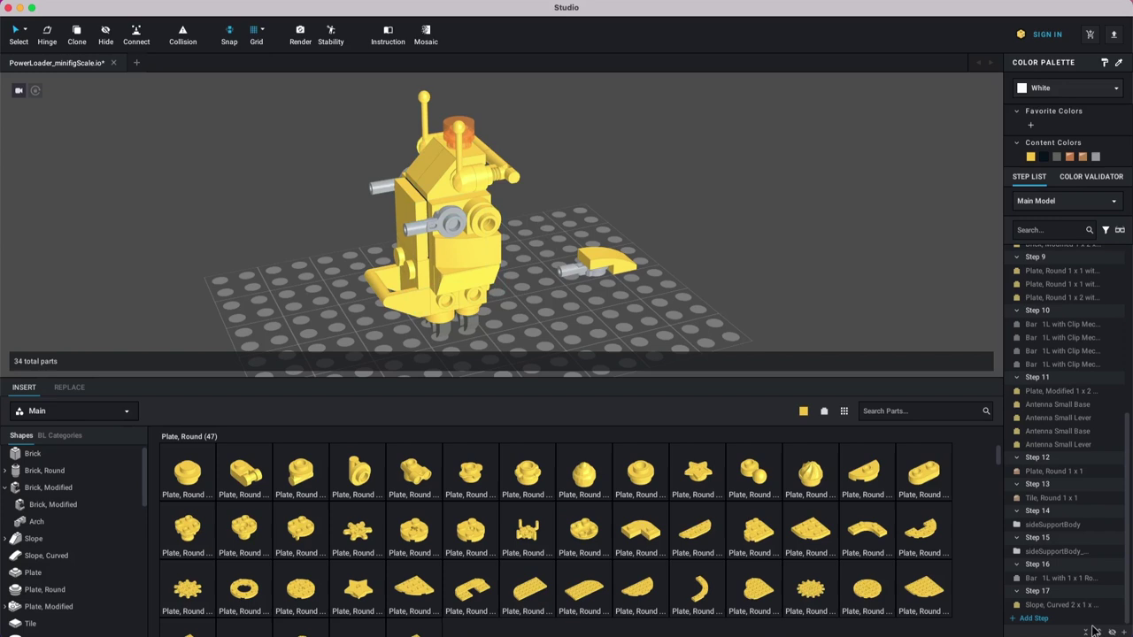
{"action": "right_click_drag", "start_coordinate": [711, 244], "coordinate": [672, 252]}
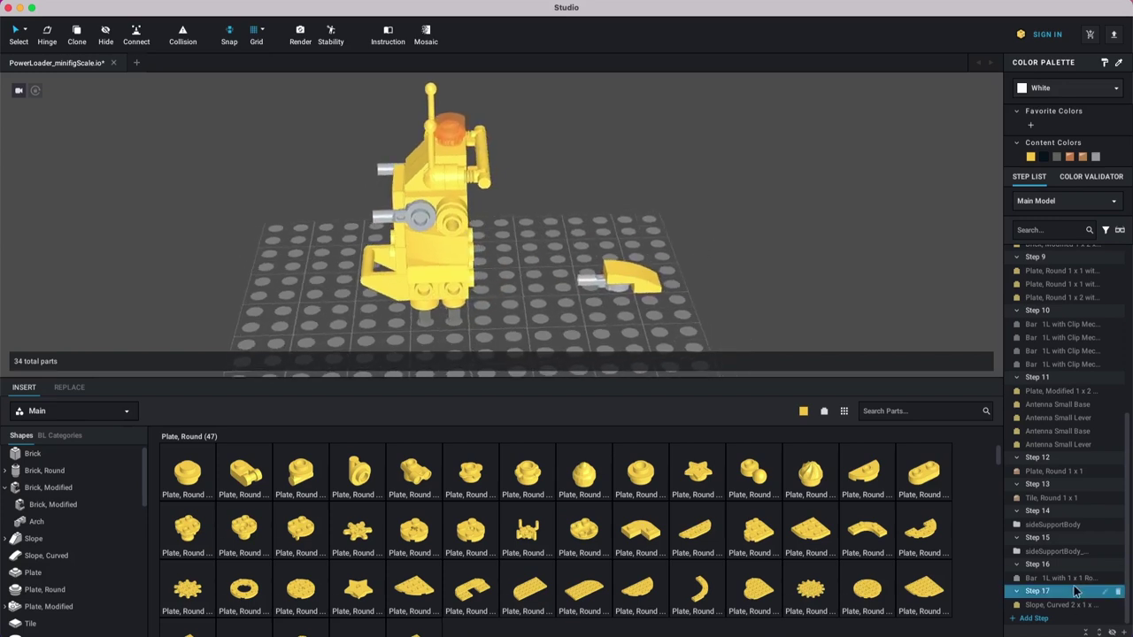
{"action": "left_click_drag", "start_coordinate": [721, 222], "coordinate": [582, 301]}
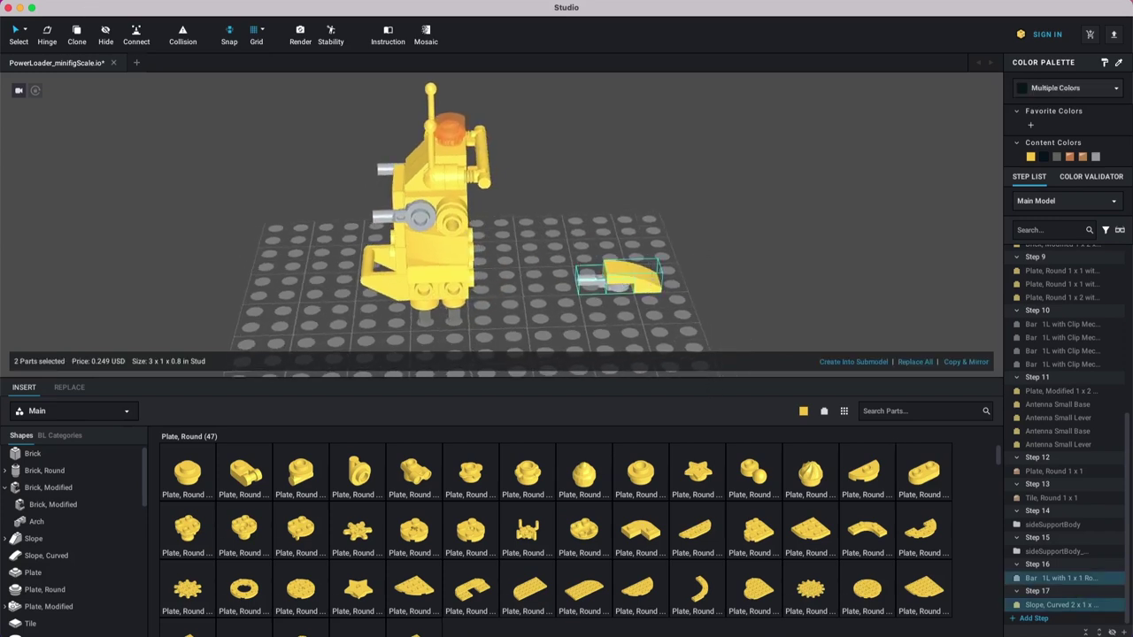
{"action": "left_click", "coordinate": [133, 2]}
{"action": "left_click", "coordinate": [172, 44]}
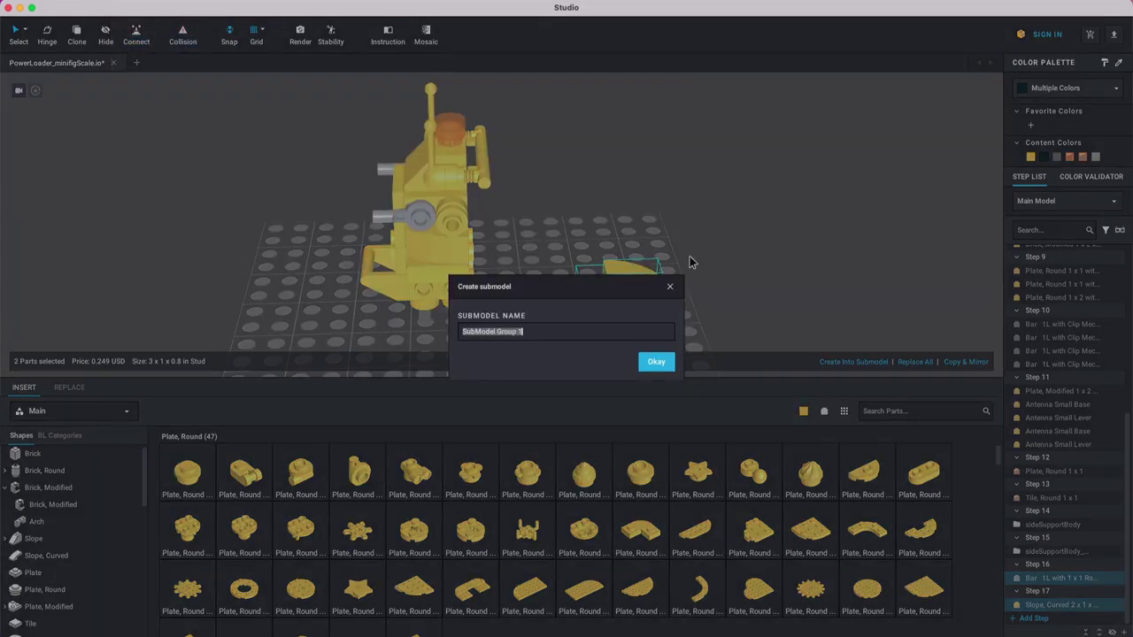
{"action": "type", "text": "handSupport"}
{"action": "key", "text": "Return"}
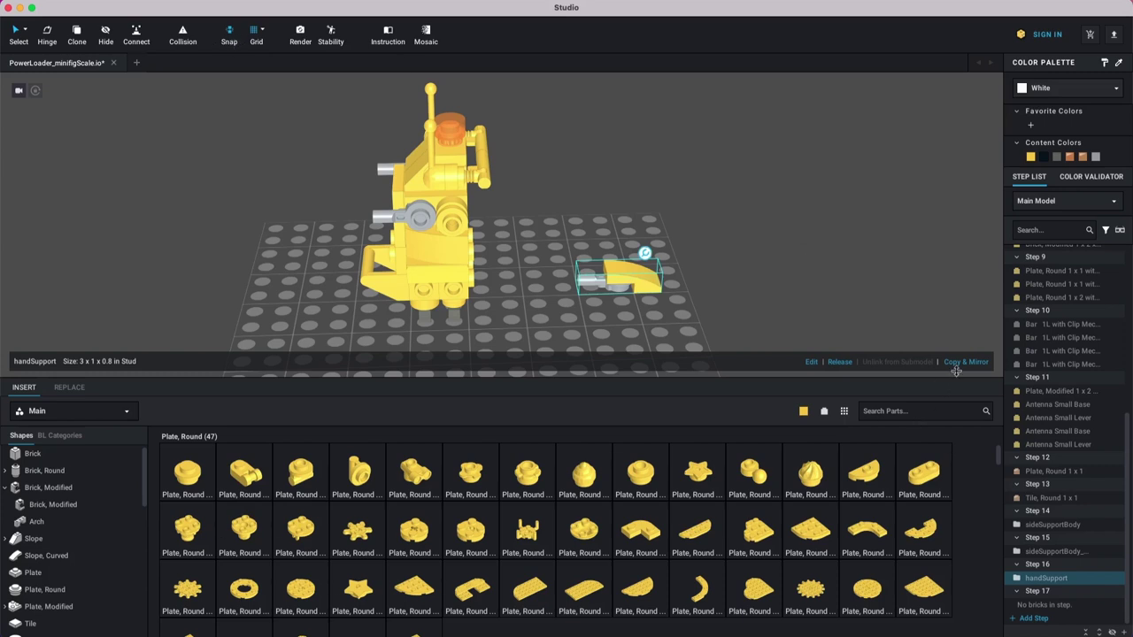
Step: Clone the handSupport submodel once and attach the pair, rotated with their bars pointing forward, to both lower sides of the torso
{"action": "left_click", "coordinate": [77, 33]}
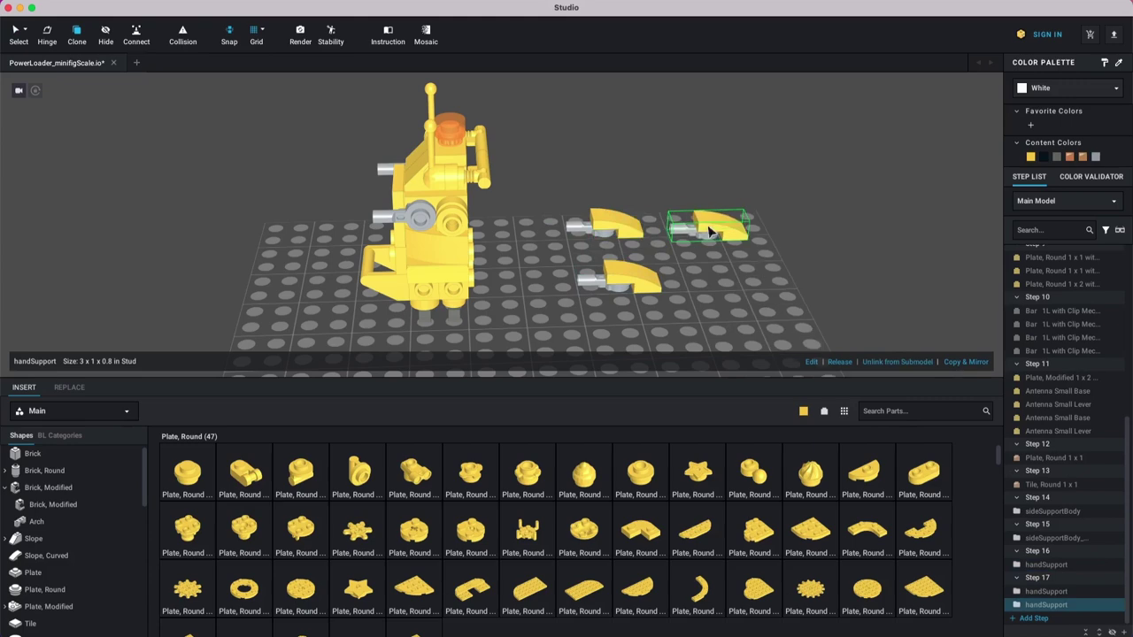
{"action": "left_click", "coordinate": [610, 227]}
{"action": "right_click_drag", "start_coordinate": [641, 275], "coordinate": [613, 244]}
{"action": "mouse_move", "coordinate": [684, 269]}
{"action": "left_mouse_down"}
{"action": "mouse_move", "coordinate": [416, 271]}
{"action": "mouse_move", "coordinate": [426, 275]}
{"action": "left_mouse_up"}
{"action": "key", "text": "Up"}
{"action": "right_click_drag", "start_coordinate": [555, 296], "coordinate": [521, 300]}
{"action": "left_click_drag", "start_coordinate": [594, 347], "coordinate": [581, 265]}
{"action": "key", "text": "Left"}
{"action": "key", "text": "Left"}
{"action": "right_click_drag", "start_coordinate": [570, 268], "coordinate": [505, 268]}
{"action": "left_click_drag", "start_coordinate": [554, 318], "coordinate": [559, 266]}
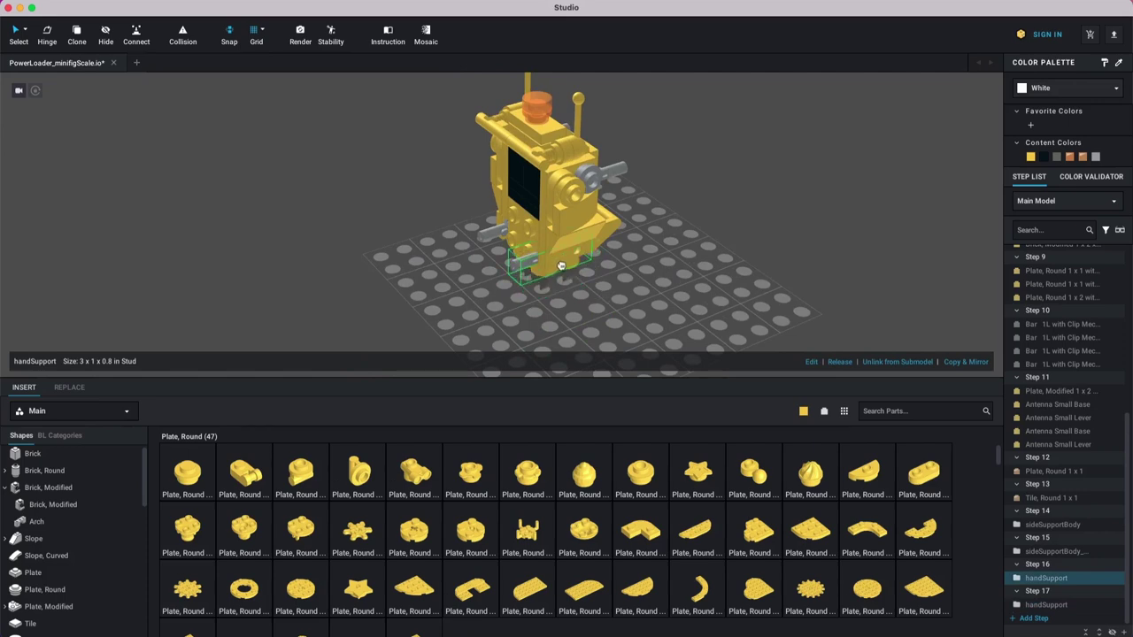
{"action": "left_click_drag", "start_coordinate": [568, 264], "coordinate": [571, 266]}
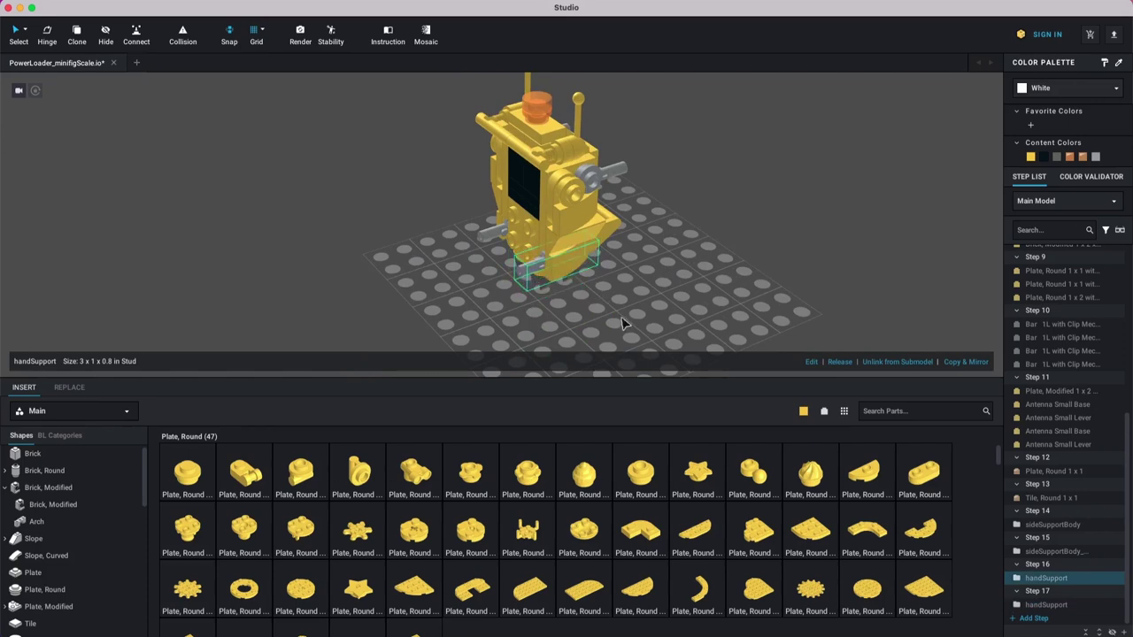
Step: Move the second handSupport from Step 17 into Step 16
{"action": "right_click_drag", "start_coordinate": [638, 323], "coordinate": [688, 321]}
{"action": "left_click", "coordinate": [644, 300]}
{"action": "left_click", "coordinate": [1053, 606]}
{"action": "left_click_drag", "start_coordinate": [1045, 603], "coordinate": [1046, 583]}
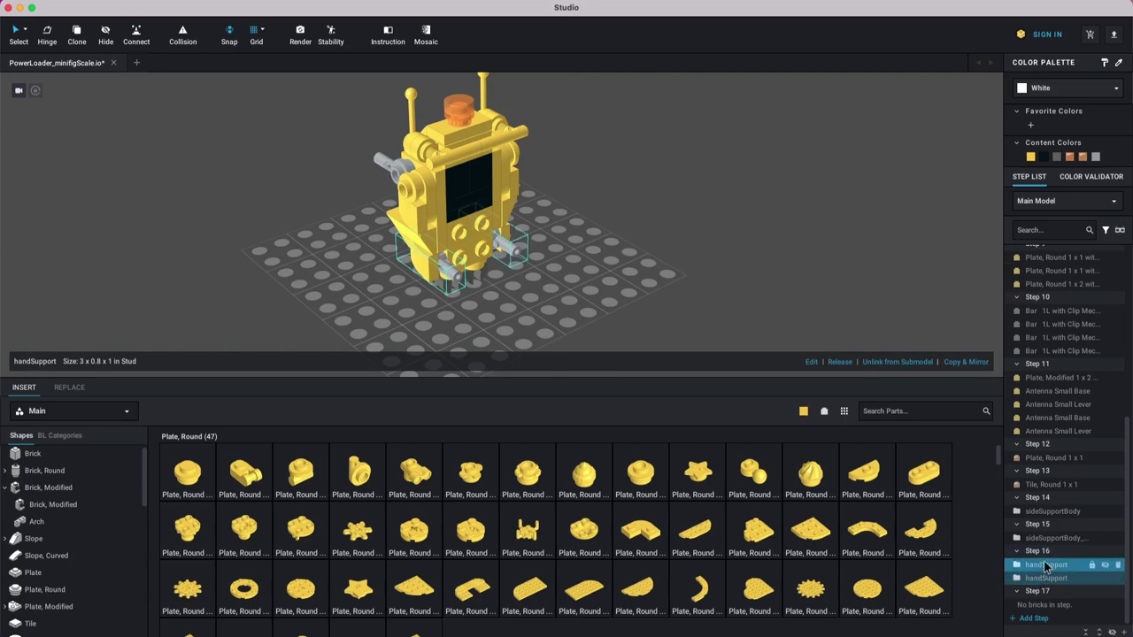
{"action": "left_click", "coordinate": [498, 292]}
{"action": "right_click_drag", "start_coordinate": [594, 273], "coordinate": [548, 274]}
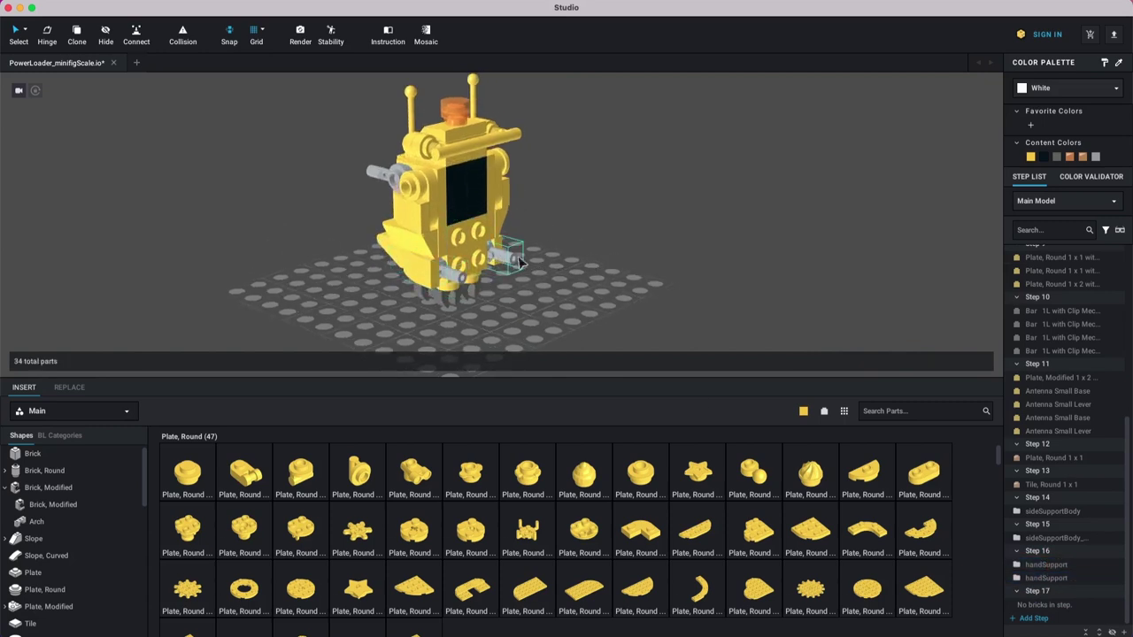
{"action": "left_click", "coordinate": [519, 260]}
{"action": "left_click", "coordinate": [569, 244]}
Step: Make Step 17 the current build step and show the Tile, Modified parts
{"action": "left_click", "coordinate": [1032, 593]}
{"action": "right_click_drag", "start_coordinate": [645, 281], "coordinate": [634, 279]}
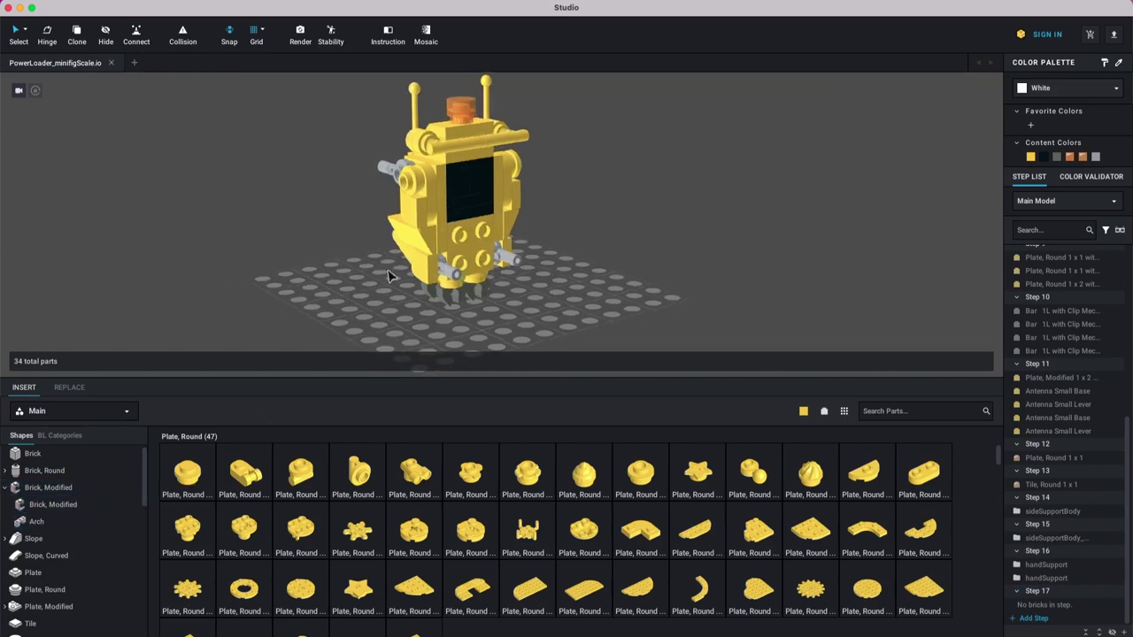
{"action": "mouse_move", "coordinate": [546, 235]}
{"action": "right_mouse_down"}
{"action": "mouse_move", "coordinate": [629, 230]}
{"action": "mouse_move", "coordinate": [547, 235]}
{"action": "right_mouse_up"}
{"action": "left_click", "coordinate": [1040, 591]}
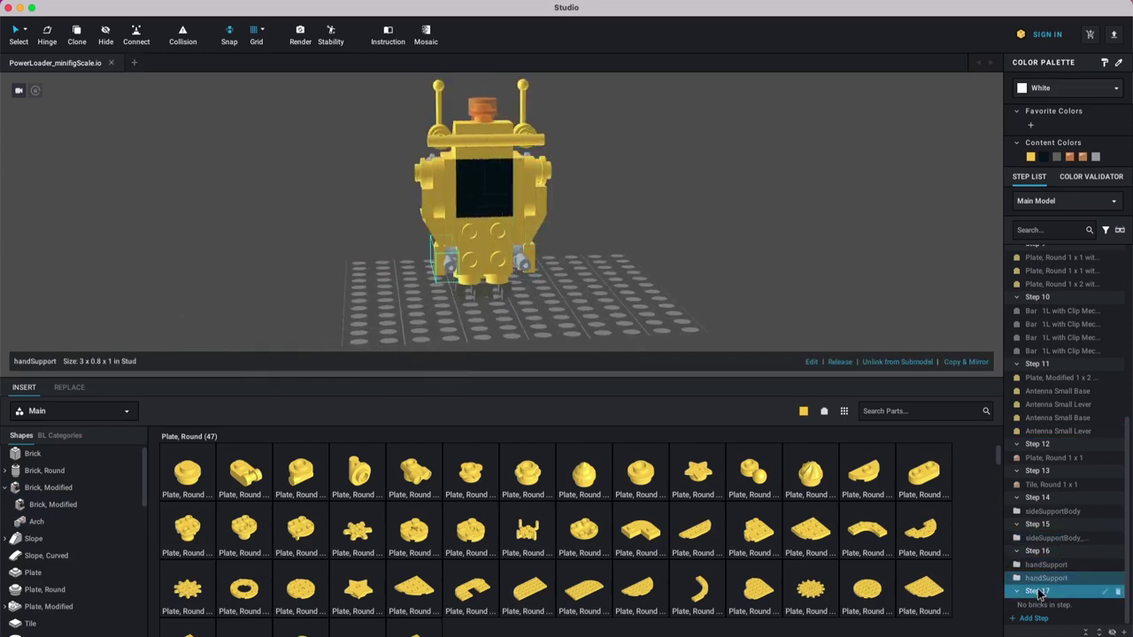
{"action": "scroll", "coordinate": [45, 575], "scroll_direction": "down", "scroll_amount": 3}
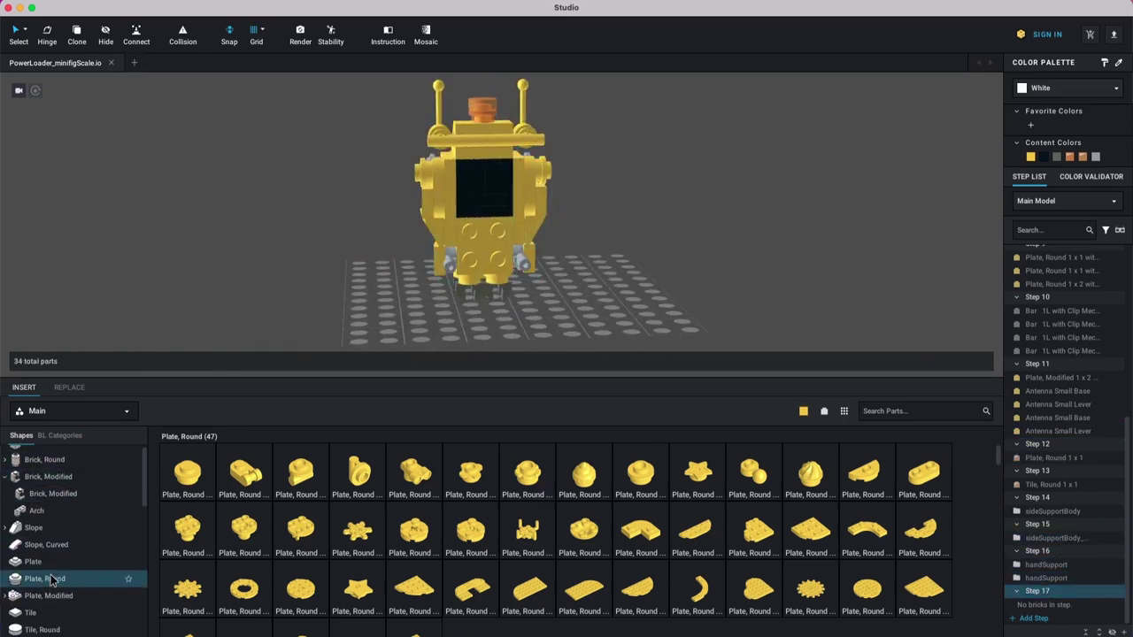
{"action": "scroll", "coordinate": [47, 567], "scroll_direction": "down", "scroll_amount": 2}
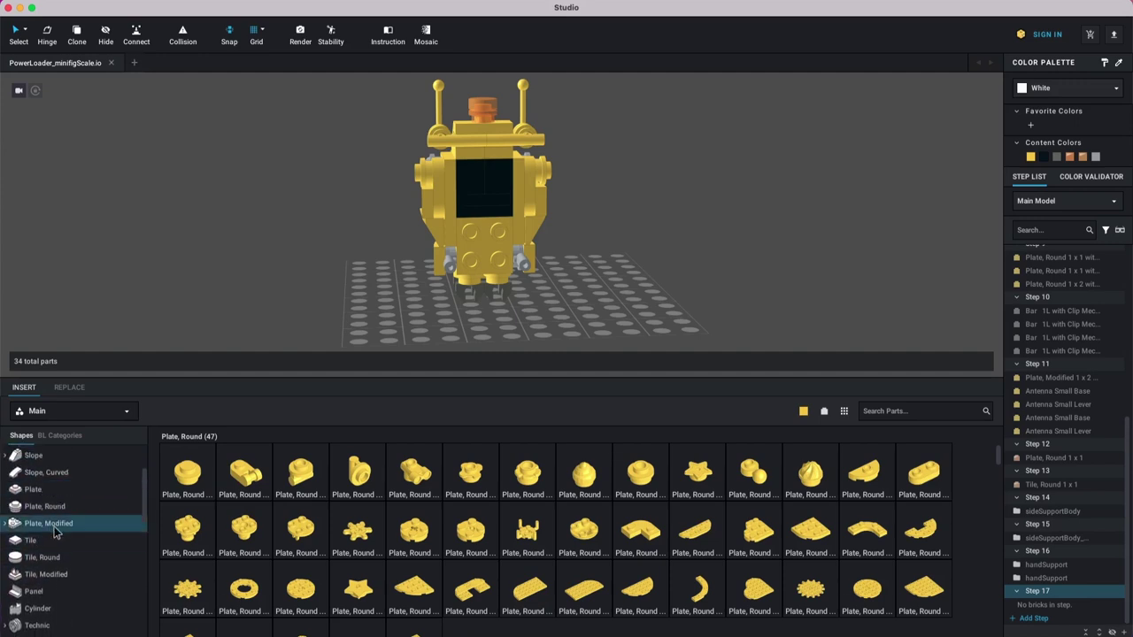
{"action": "left_click", "coordinate": [48, 523]}
{"action": "scroll", "coordinate": [66, 576], "scroll_direction": "down", "scroll_amount": 1}
{"action": "left_click", "coordinate": [49, 549]}
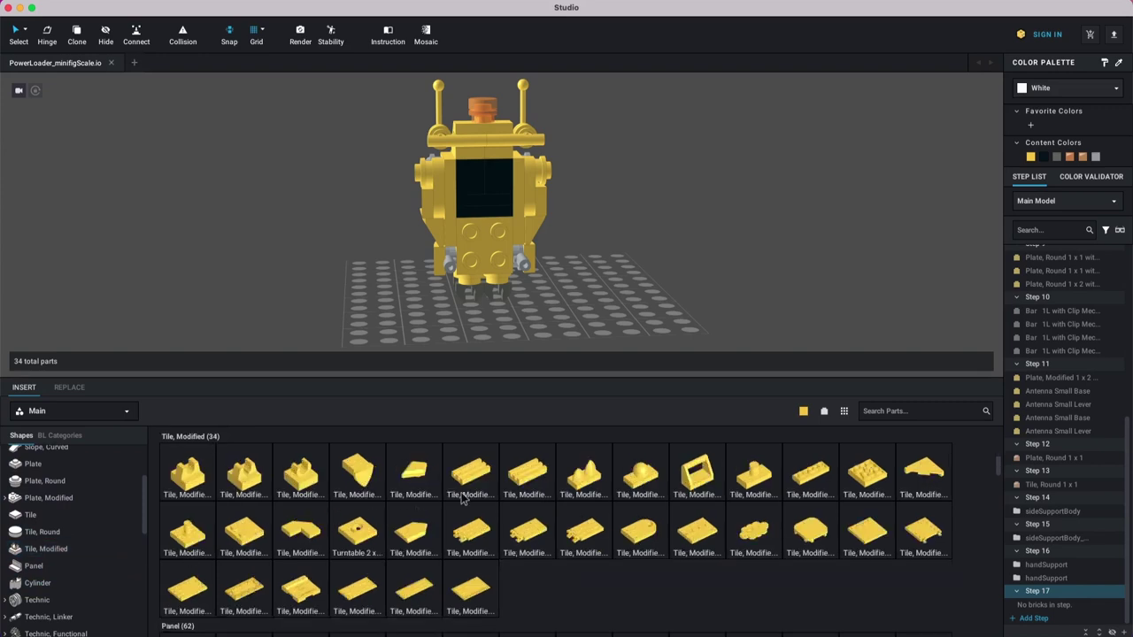
Step: Place two rotated Tile, Modified Facet 2 parts side by side on the torso's front below the screen and color them black
{"action": "left_click_drag", "start_coordinate": [373, 474], "coordinate": [449, 221]}
{"action": "left_click", "coordinate": [467, 229]}
{"action": "key", "text": "Right"}
{"action": "key", "text": "Down"}
{"action": "key", "text": "Right"}
{"action": "left_click_drag", "start_coordinate": [600, 286], "coordinate": [480, 238], "text": "alt"}
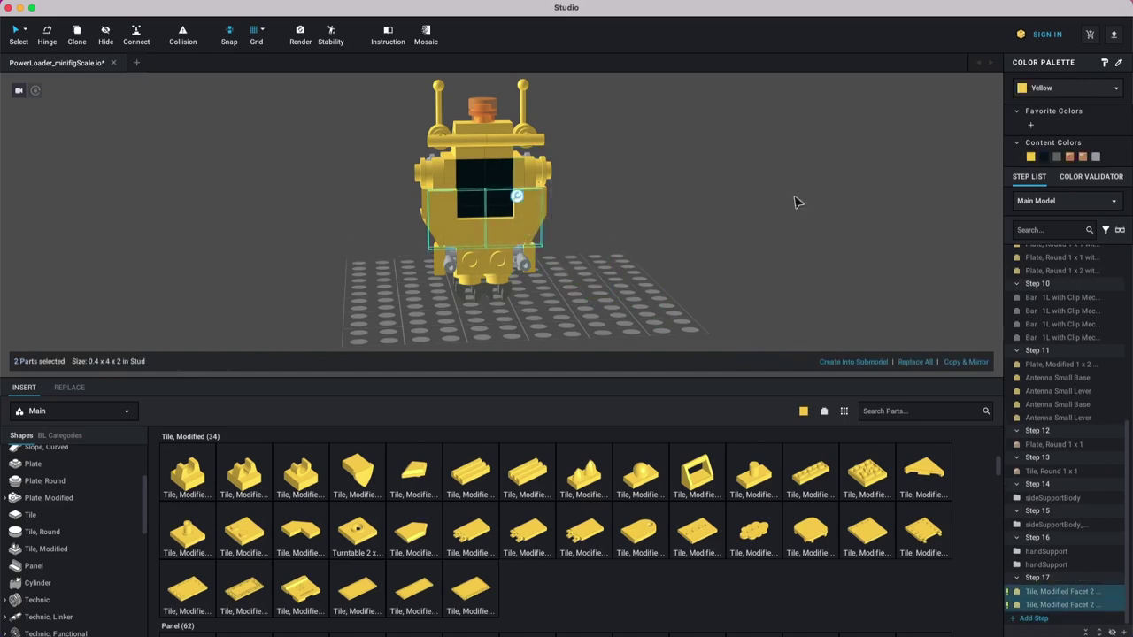
{"action": "left_click", "coordinate": [678, 260]}
{"action": "mouse_move", "coordinate": [678, 260]}
{"action": "right_mouse_down"}
{"action": "mouse_move", "coordinate": [695, 265]}
{"action": "mouse_move", "coordinate": [657, 259]}
{"action": "right_mouse_up"}
{"action": "middle_click_drag", "start_coordinate": [657, 253], "coordinate": [681, 249]}
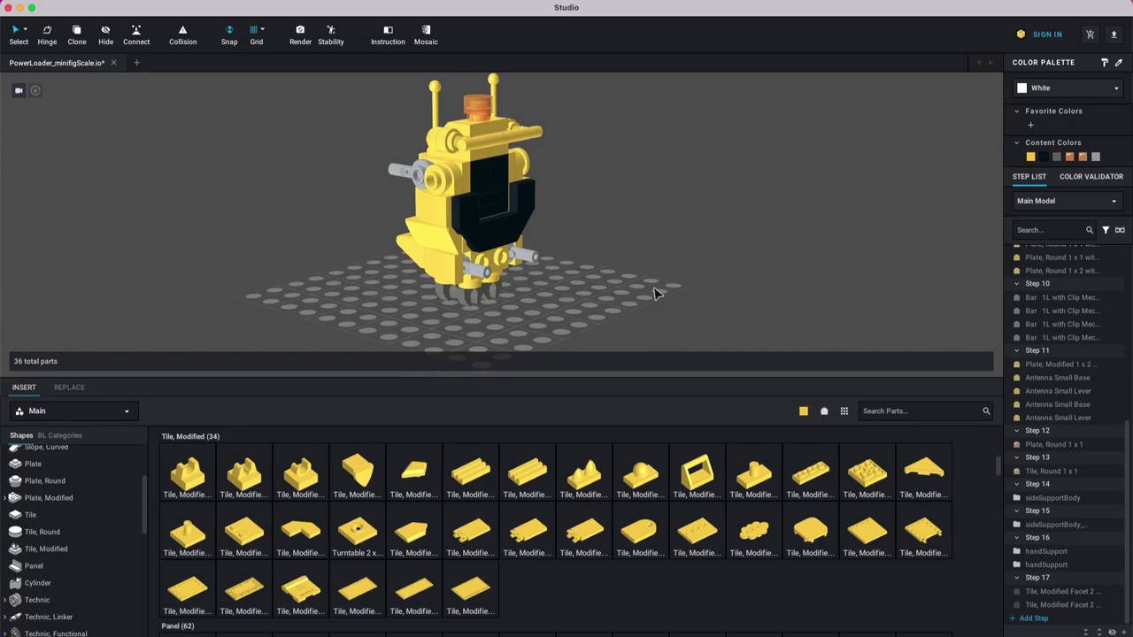
Step: Place a yellow Plate 1 x 2 on the torso's lower front, just below the black facet tiles
{"action": "left_click", "coordinate": [46, 466]}
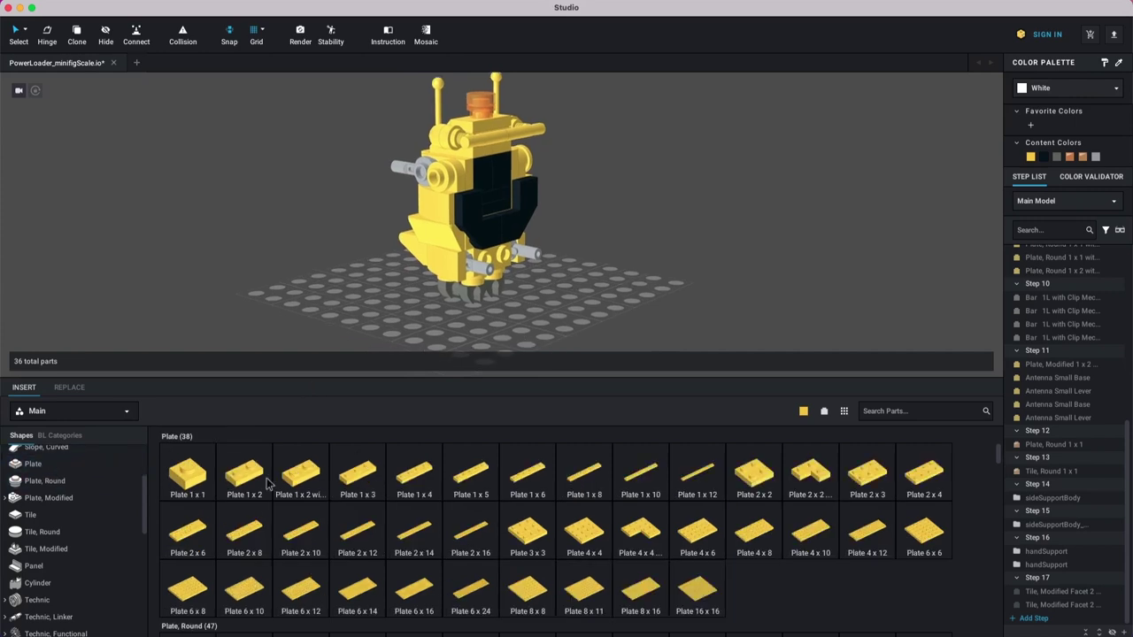
{"action": "right_click_drag", "start_coordinate": [599, 227], "coordinate": [626, 273]}
{"action": "left_click", "coordinate": [506, 247]}
{"action": "key", "text": "Escape"}
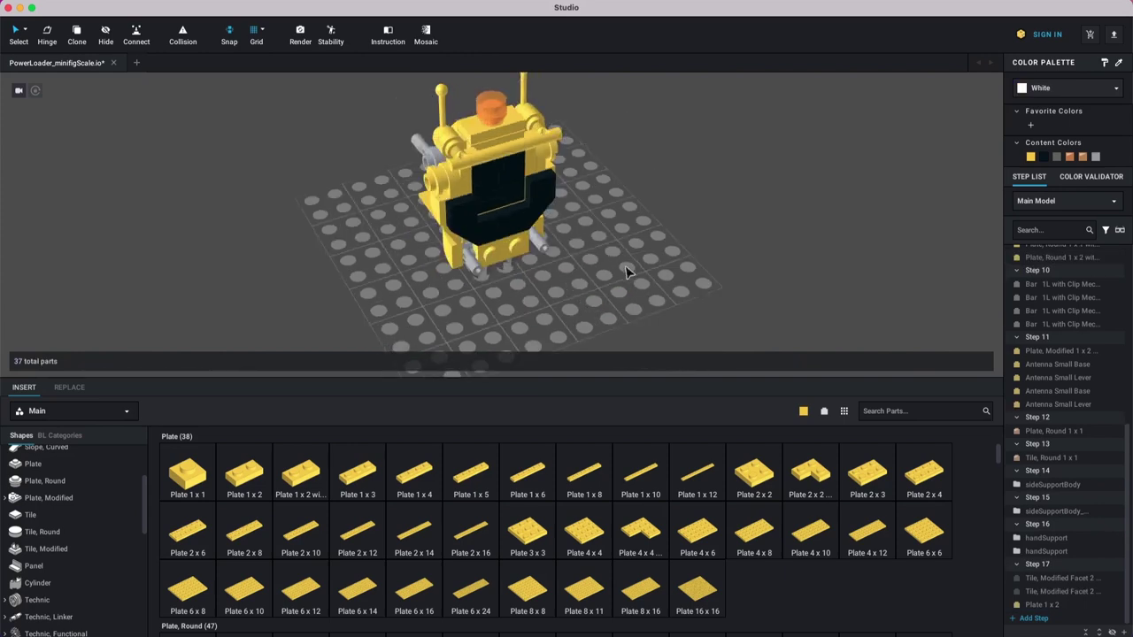
Step: Add Step 18 and place a rotated Minifigure, Utensil Ingot / Bar on the Plate 1 x 2 at the torso's lower front
{"action": "left_click", "coordinate": [1034, 619]}
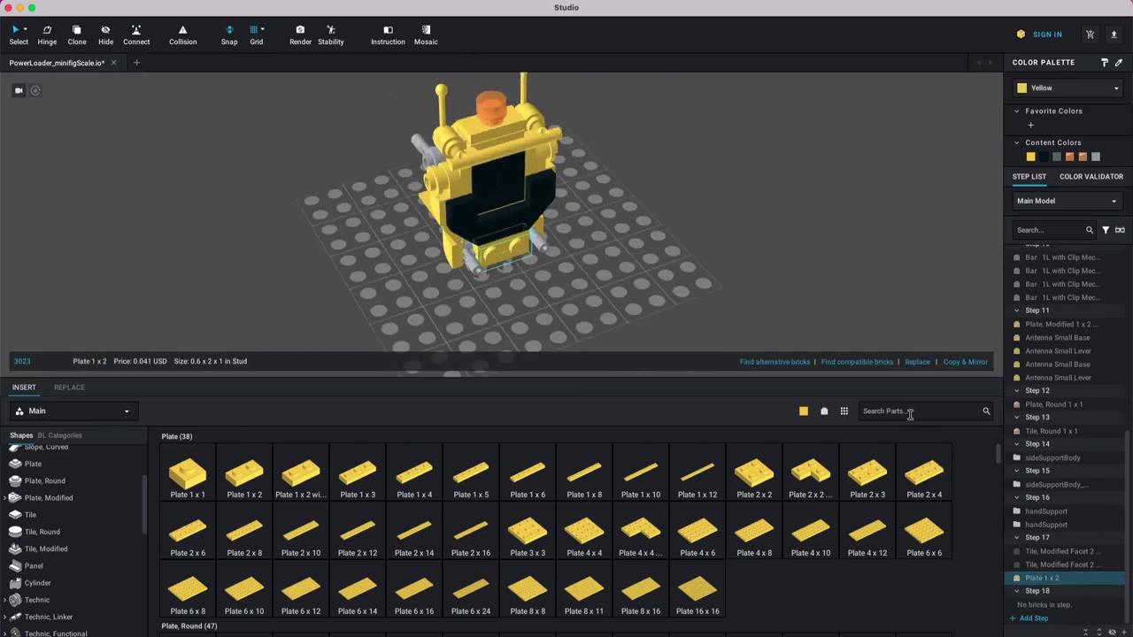
{"action": "type", "text": "ingot"}
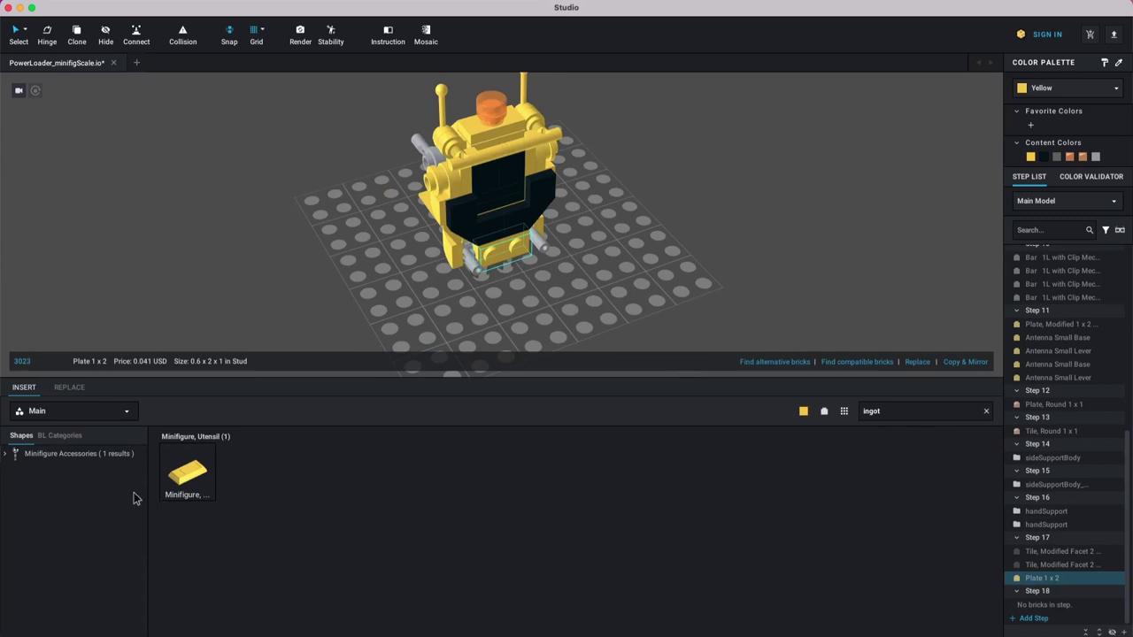
{"action": "left_click", "coordinate": [188, 478]}
{"action": "key", "text": "Right"}
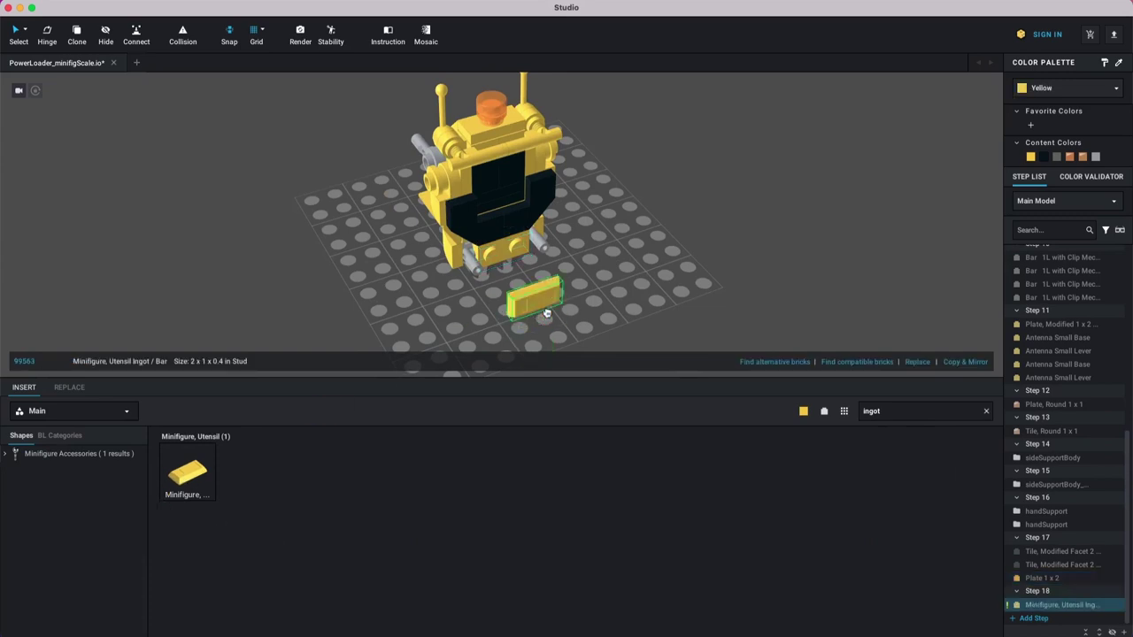
{"action": "left_click", "coordinate": [516, 263]}
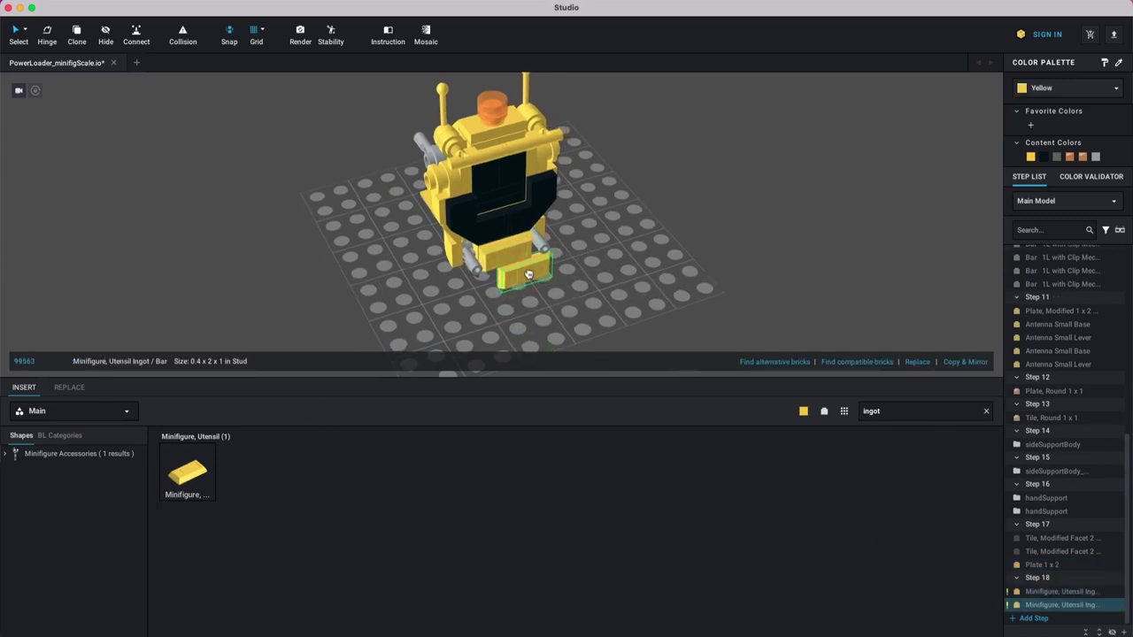
{"action": "key", "text": "Escape"}
{"action": "left_click", "coordinate": [515, 257]}
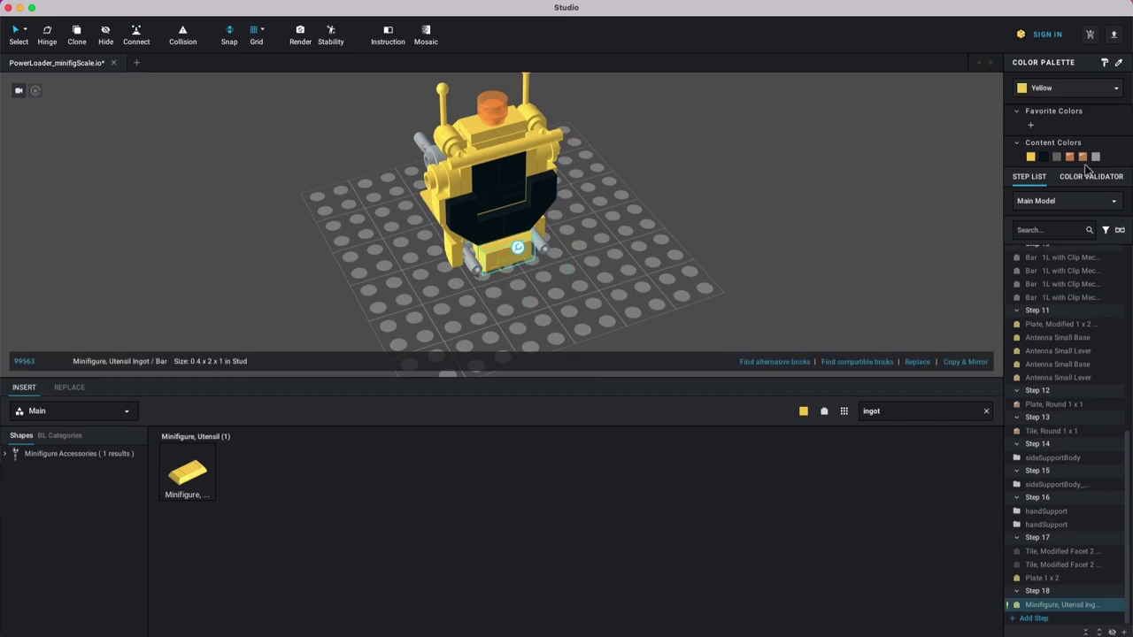
{"action": "key", "text": "Escape"}
Step: Add Step 19 and place two yellow Plate, Round 1 x 1 parts on the two studs low on the torso's back
{"action": "left_click", "coordinate": [1033, 617]}
{"action": "right_click_drag", "start_coordinate": [676, 169], "coordinate": [991, 416]}
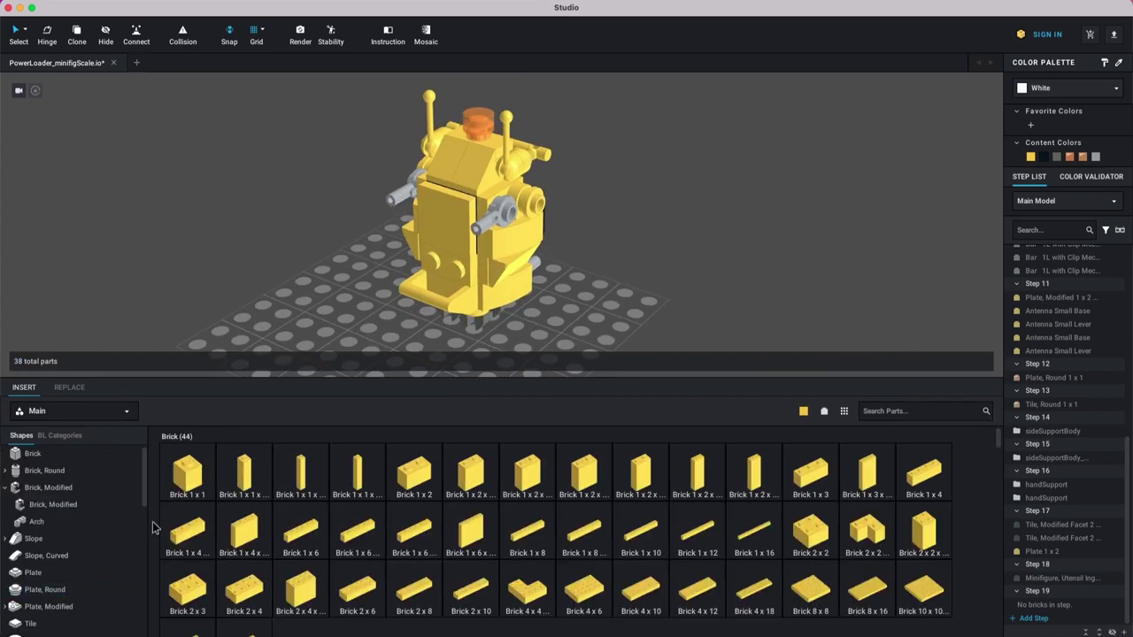
{"action": "left_click", "coordinate": [42, 592]}
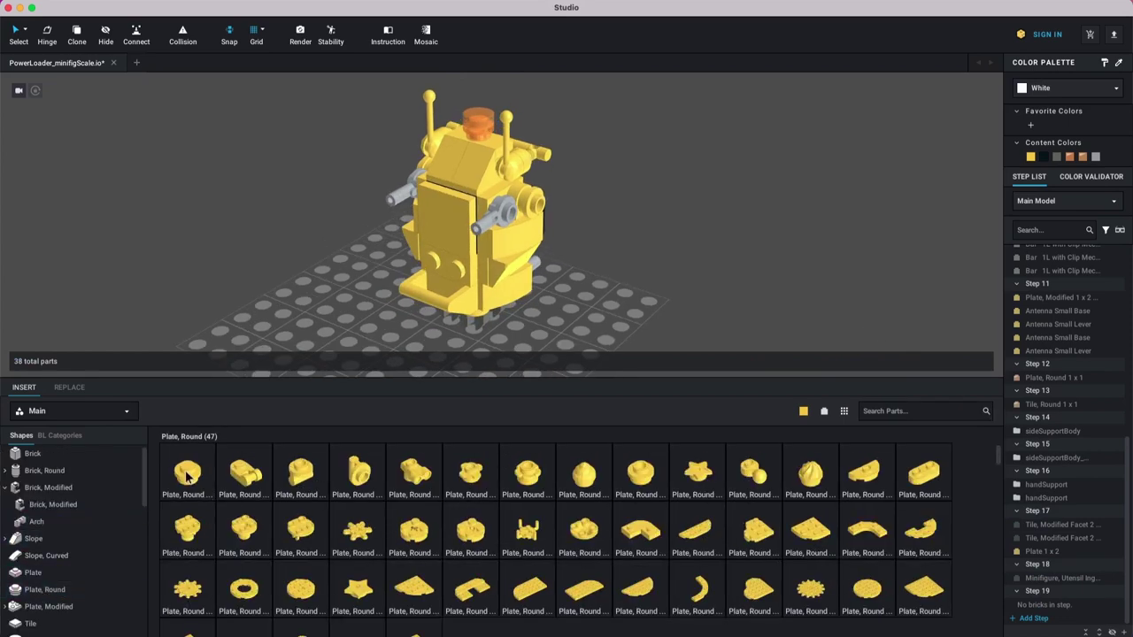
{"action": "left_click", "coordinate": [186, 477]}
{"action": "right_click_drag", "start_coordinate": [610, 297], "coordinate": [628, 293]}
{"action": "left_click", "coordinate": [479, 281]}
{"action": "key", "text": "Escape"}
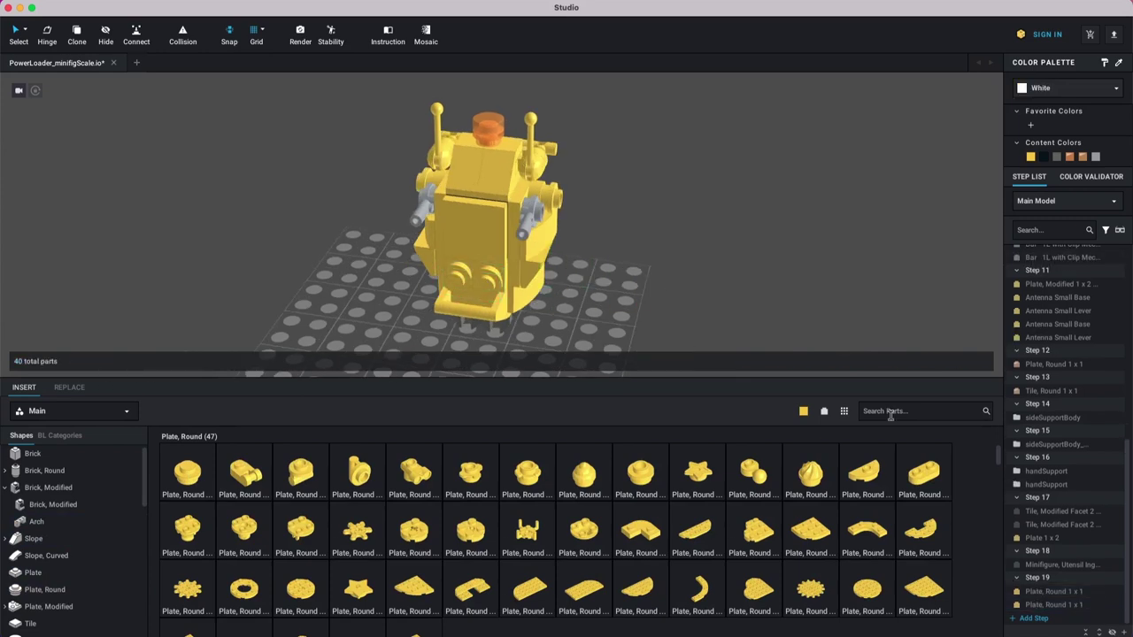
Step: Add Step 20 and place a copy of sideSupportBody's light bluish gray Bar 1L with 1 x 1 Round Plate on the empty baseplate area
{"action": "left_click", "coordinate": [1037, 619]}
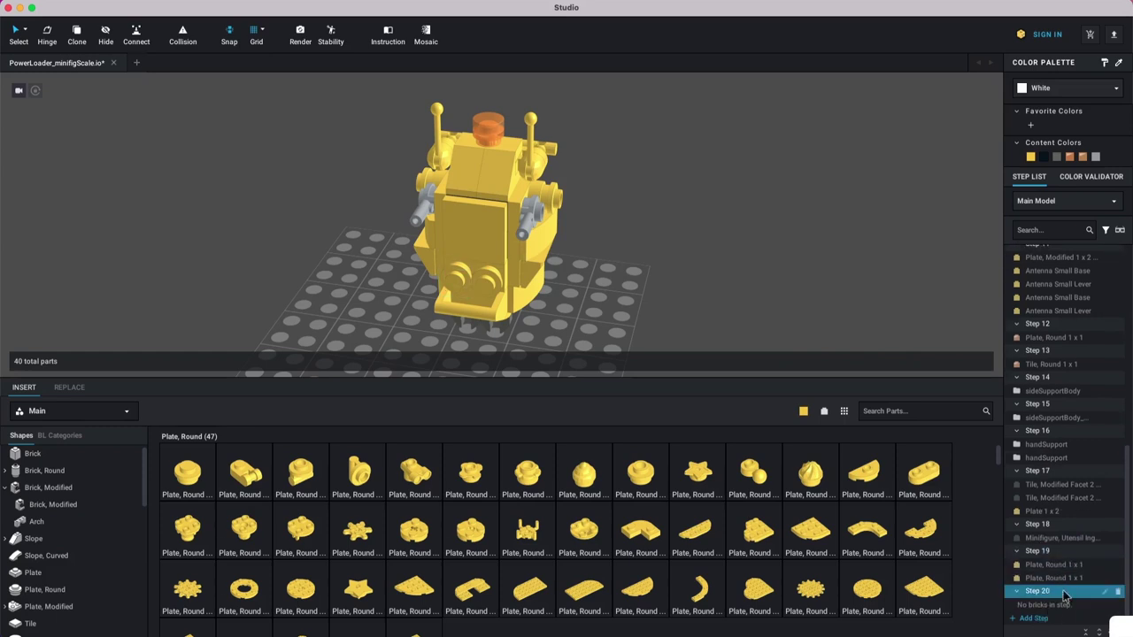
{"action": "left_click", "coordinate": [537, 218]}
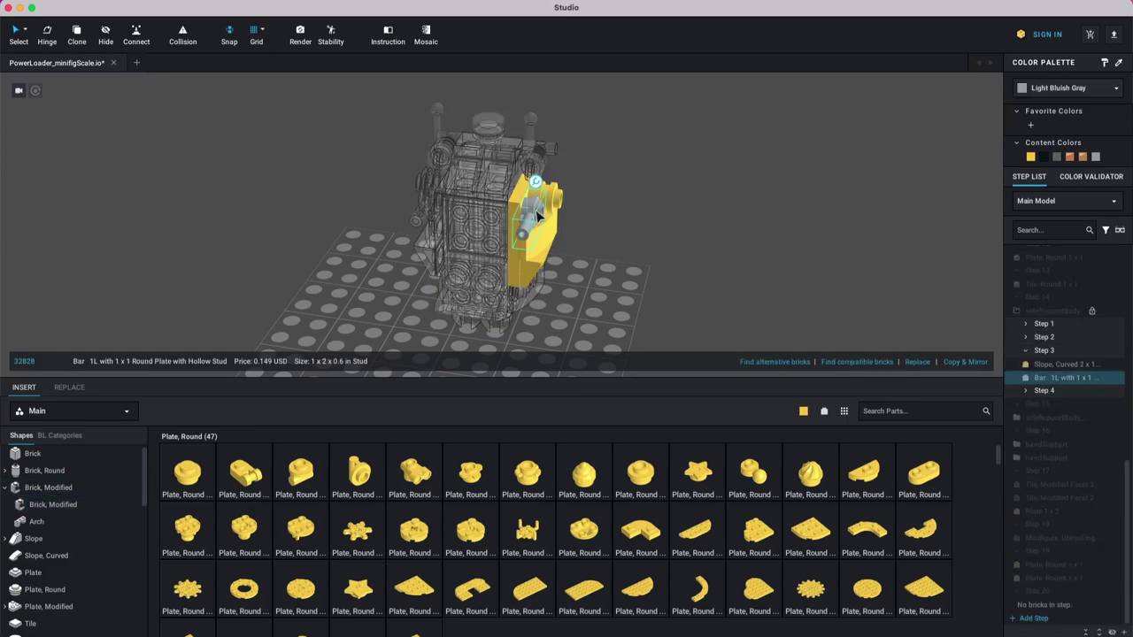
{"action": "double_click", "coordinate": [640, 249]}
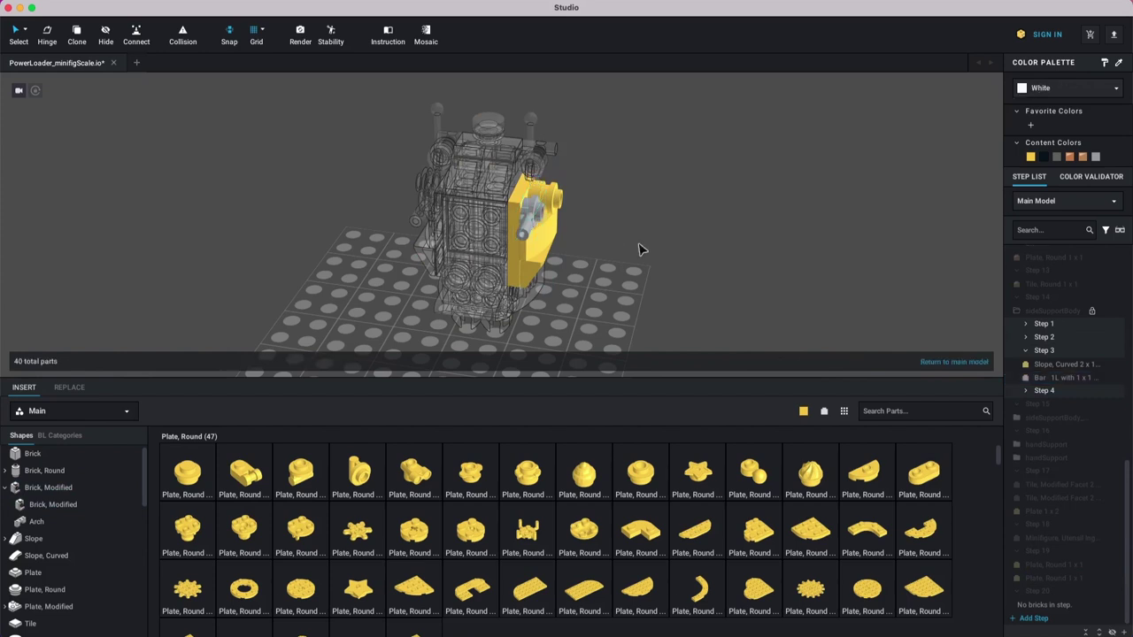
{"action": "key", "text": "super+v"}
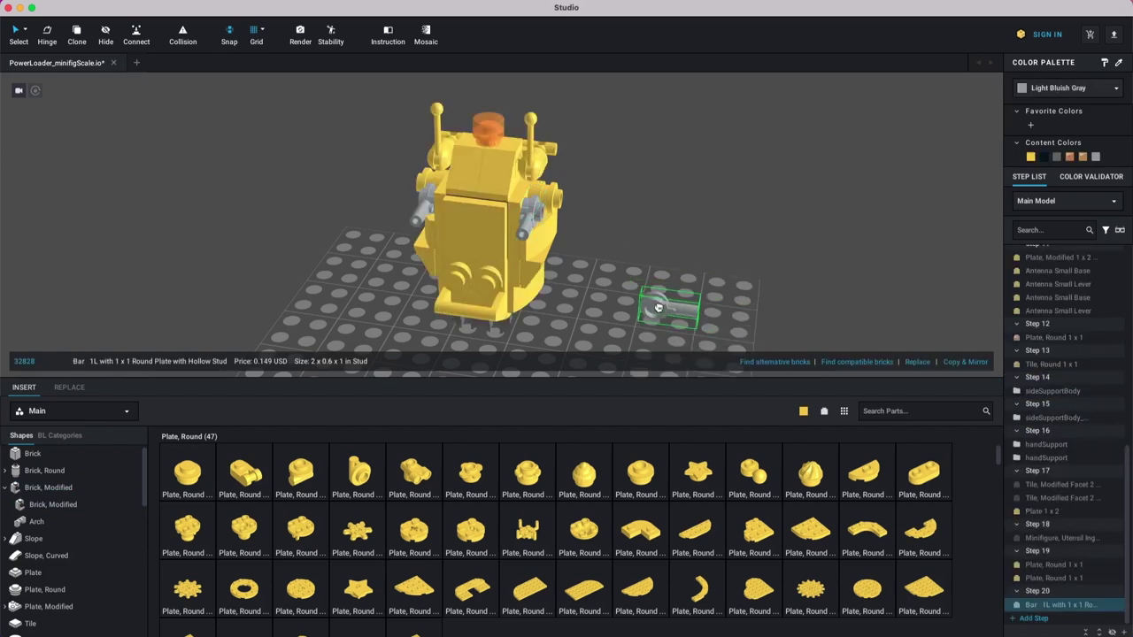
{"action": "right_click", "coordinate": [702, 297]}
{"action": "left_click", "coordinate": [705, 262]}
Step: Expand the Technic and Technic, Linker shape groups and display the Technic, Connector parts
{"action": "right_click_drag", "start_coordinate": [704, 263], "coordinate": [667, 295]}
{"action": "scroll", "coordinate": [57, 505], "scroll_direction": "down", "scroll_amount": 5}
{"action": "scroll", "coordinate": [58, 492], "scroll_direction": "down", "scroll_amount": 1}
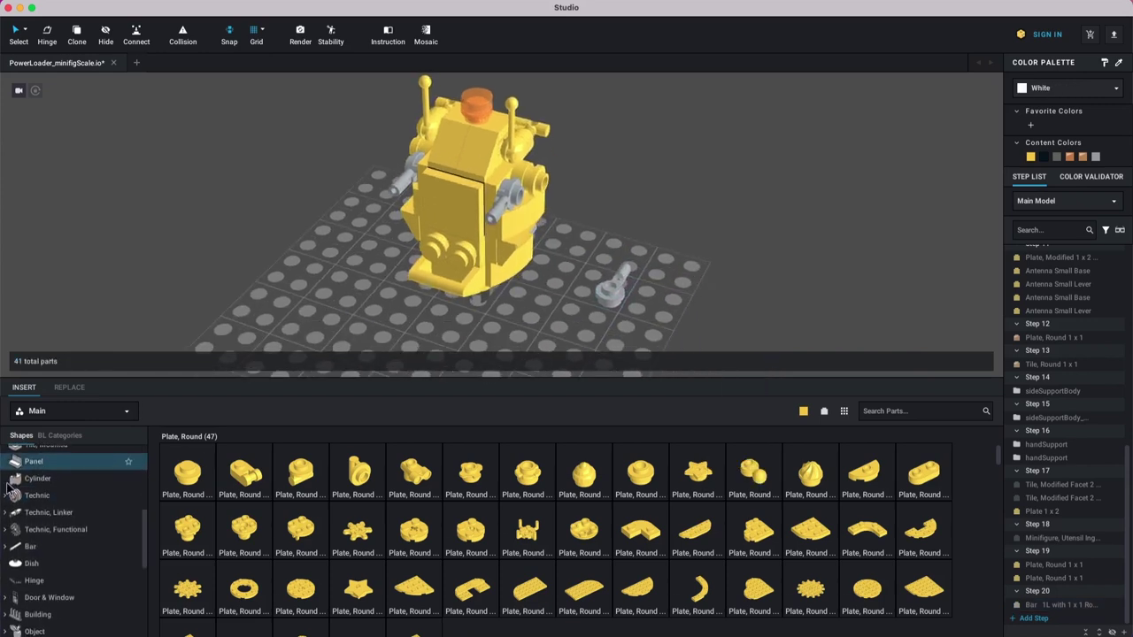
{"action": "left_click", "coordinate": [7, 496]}
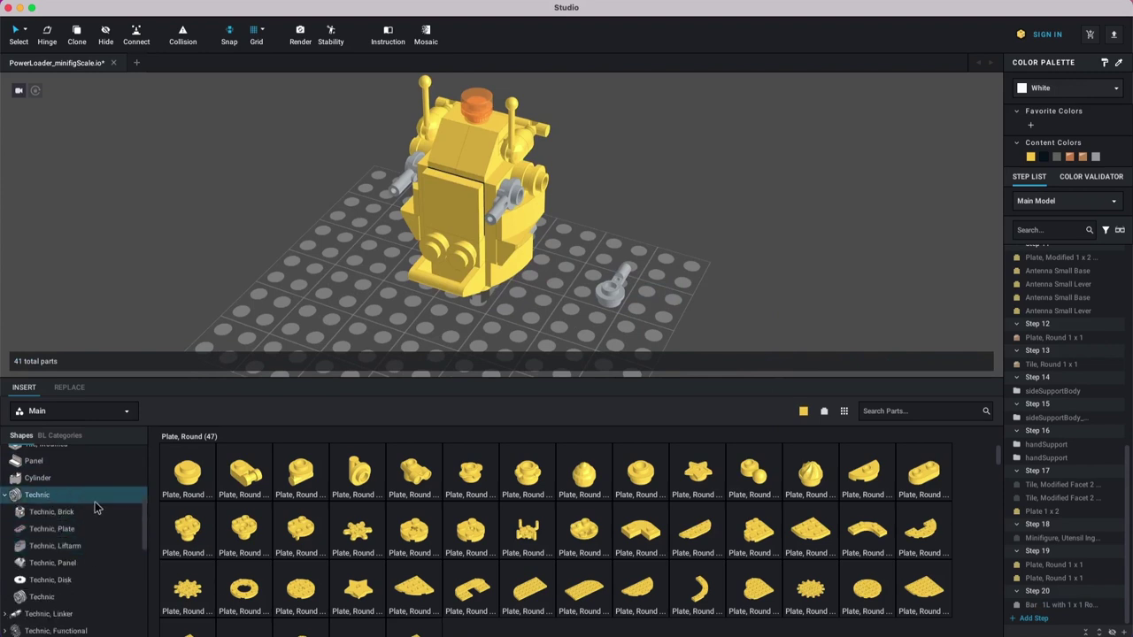
{"action": "scroll", "coordinate": [67, 572], "scroll_direction": "down", "scroll_amount": 2}
{"action": "left_click", "coordinate": [88, 567]}
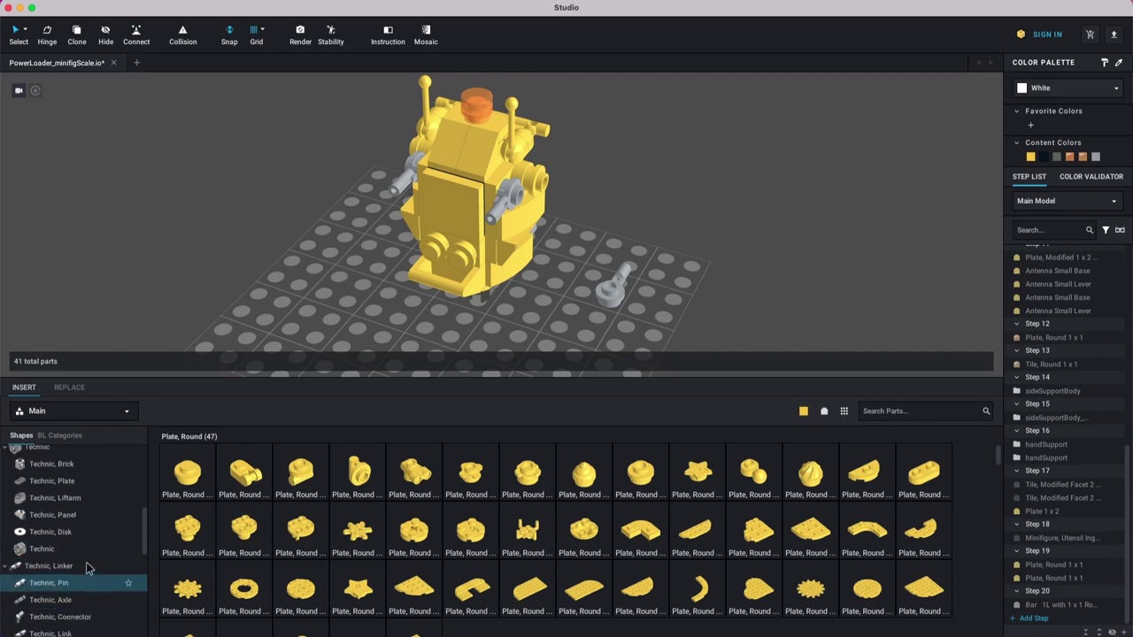
{"action": "scroll", "coordinate": [80, 576], "scroll_direction": "down", "scroll_amount": 1}
{"action": "left_click", "coordinate": [59, 586]}
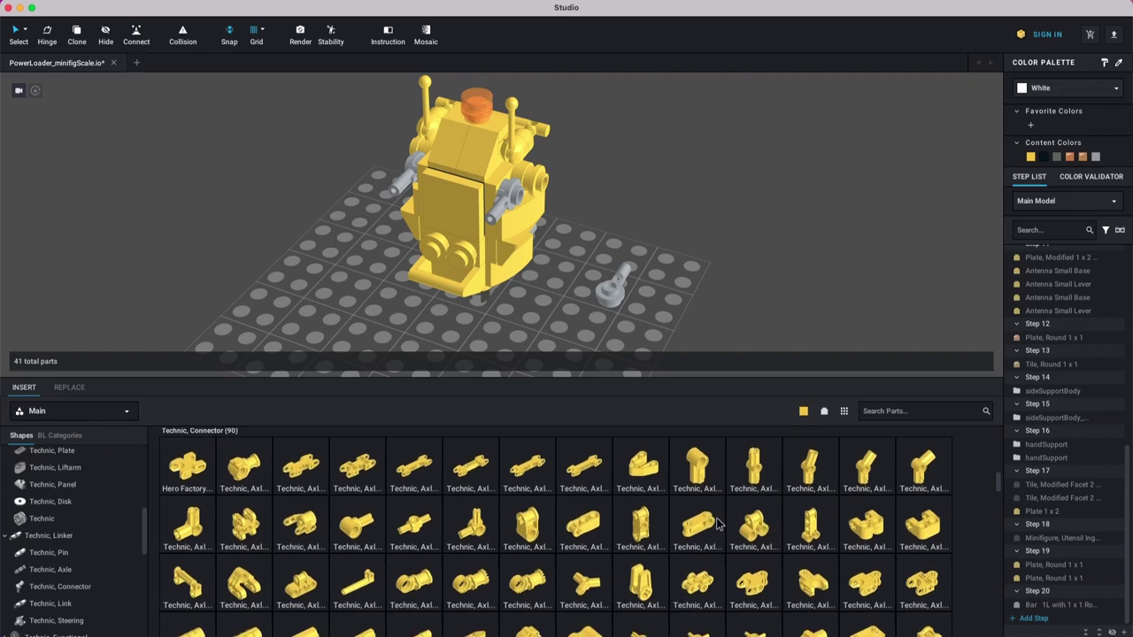
Step: Look through the Technic, Connector parts for a connector that fits onto the light bluish gray bar
{"action": "scroll", "coordinate": [708, 527], "scroll_direction": "down", "scroll_amount": 2}
{"action": "scroll", "coordinate": [695, 531], "scroll_direction": "down", "scroll_amount": 1}
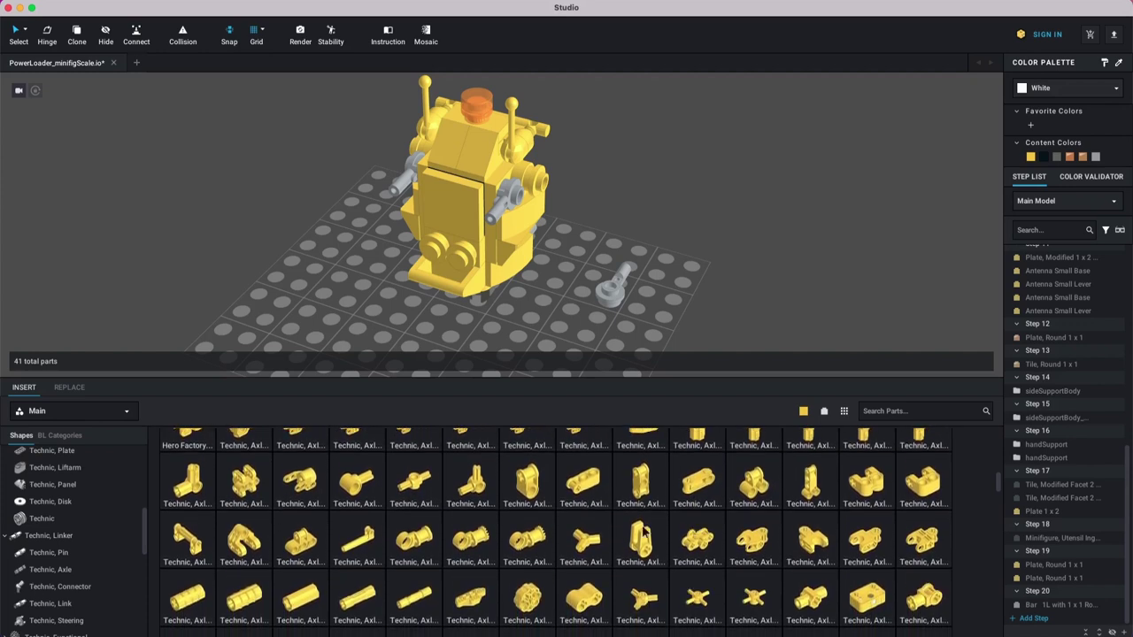
{"action": "scroll", "coordinate": [938, 545], "scroll_direction": "down", "scroll_amount": 3}
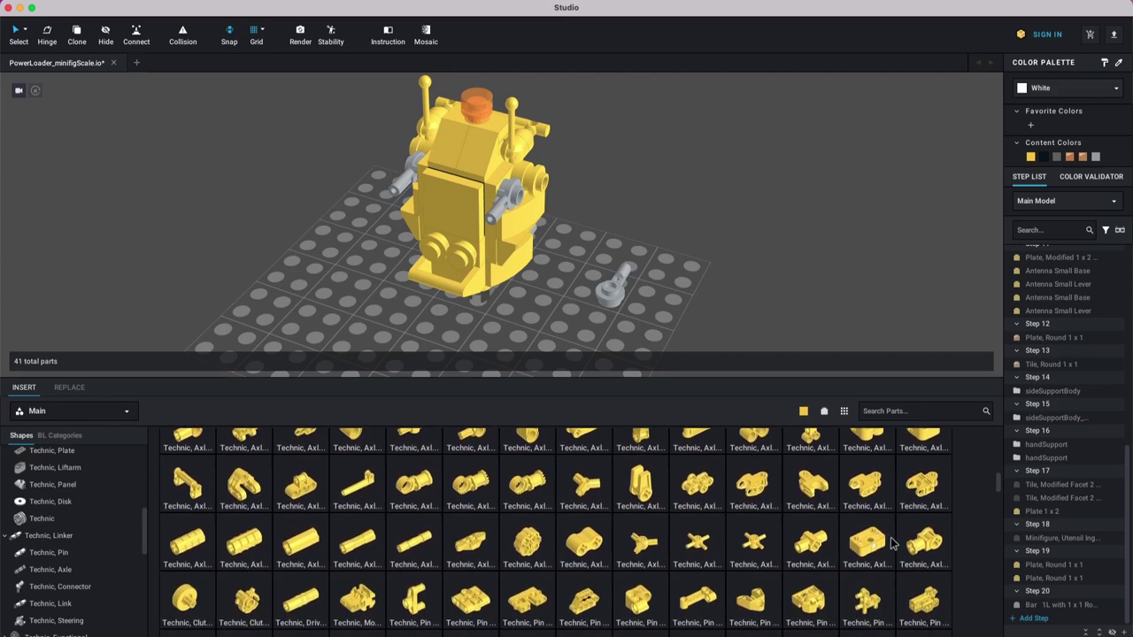
{"action": "scroll", "coordinate": [894, 547], "scroll_direction": "up", "scroll_amount": 6}
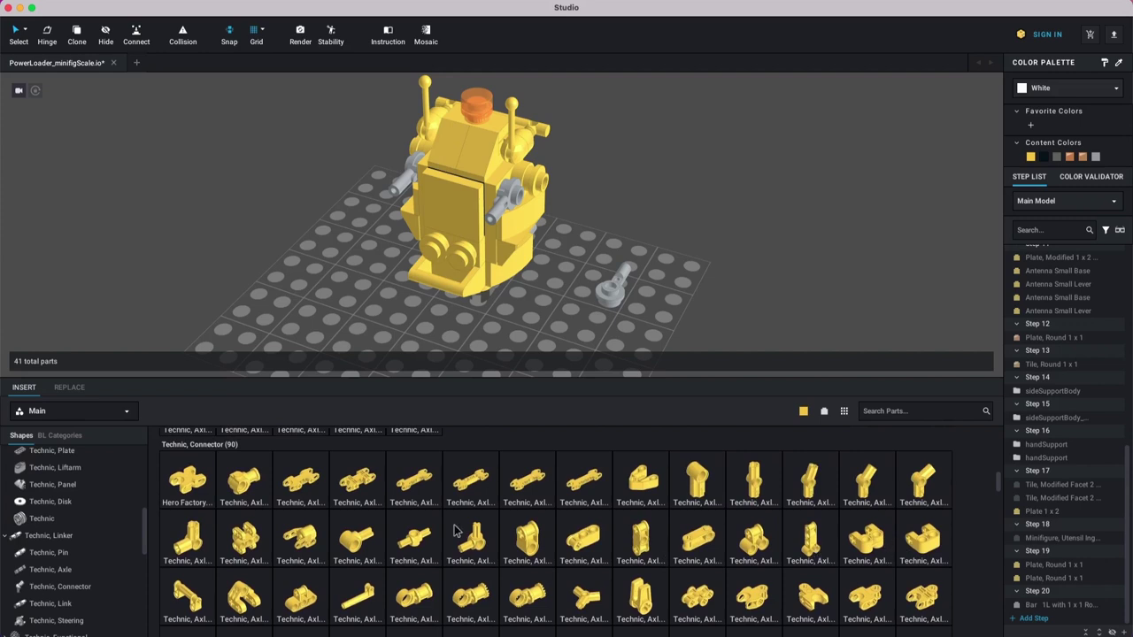
{"action": "scroll", "coordinate": [451, 531], "scroll_direction": "down", "scroll_amount": 3}
{"action": "scroll", "coordinate": [451, 531], "scroll_direction": "down", "scroll_amount": 5}
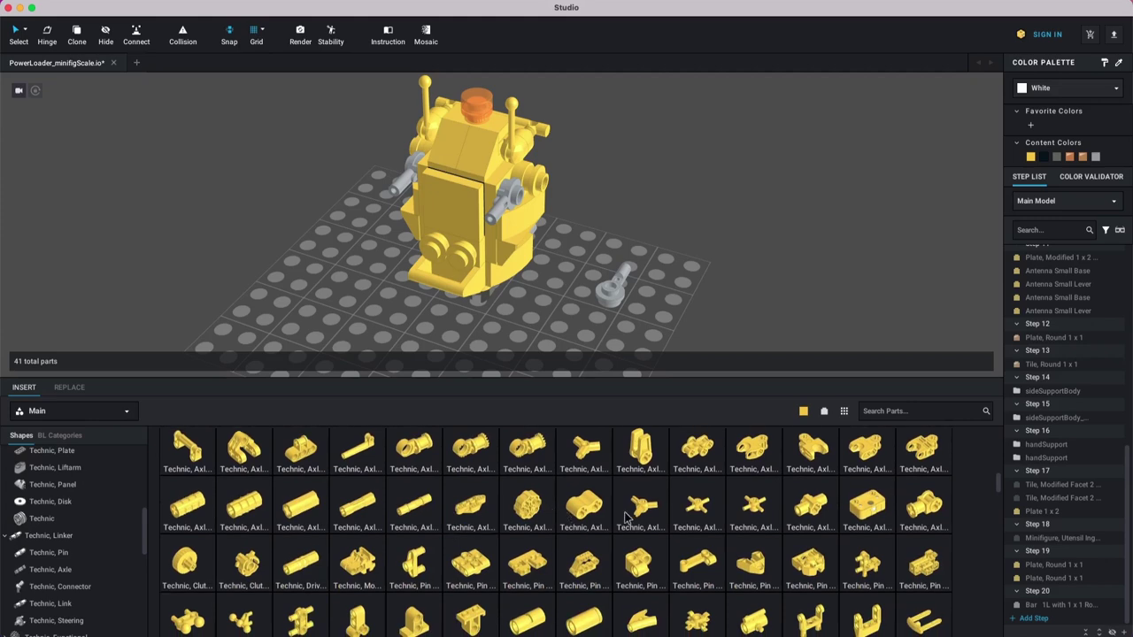
{"action": "scroll", "coordinate": [628, 519], "scroll_direction": "down", "scroll_amount": 3}
{"action": "scroll", "coordinate": [631, 519], "scroll_direction": "down", "scroll_amount": 10}
{"action": "scroll", "coordinate": [630, 520], "scroll_direction": "down", "scroll_amount": 8}
{"action": "scroll", "coordinate": [630, 521], "scroll_direction": "down", "scroll_amount": 8}
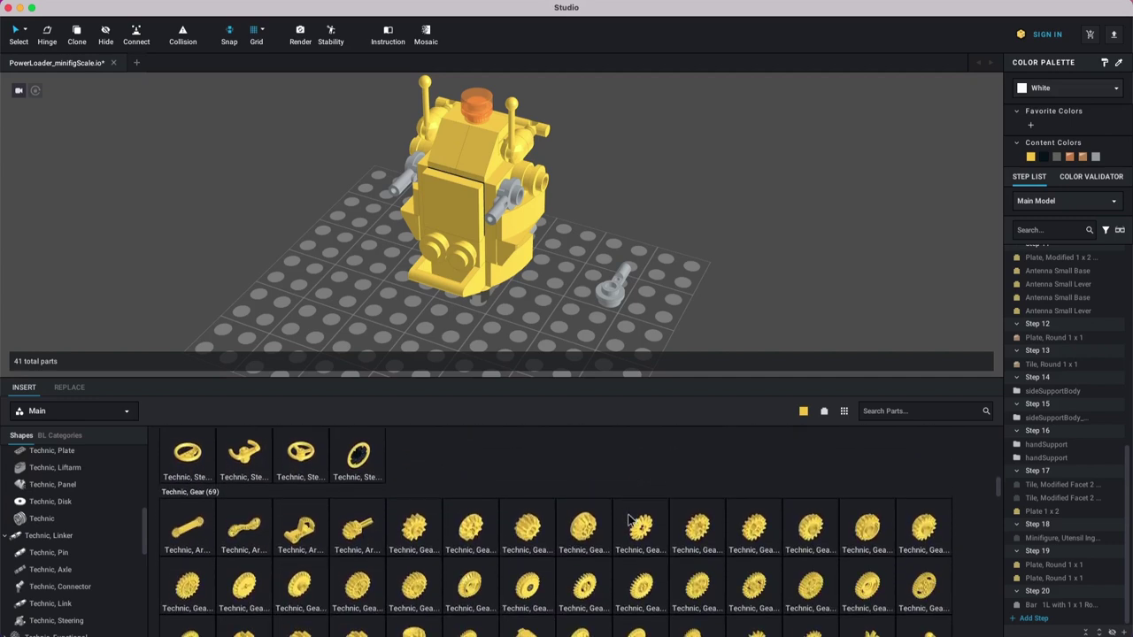
{"action": "scroll", "coordinate": [631, 520], "scroll_direction": "up", "scroll_amount": 6}
{"action": "scroll", "coordinate": [631, 520], "scroll_direction": "up", "scroll_amount": 10}
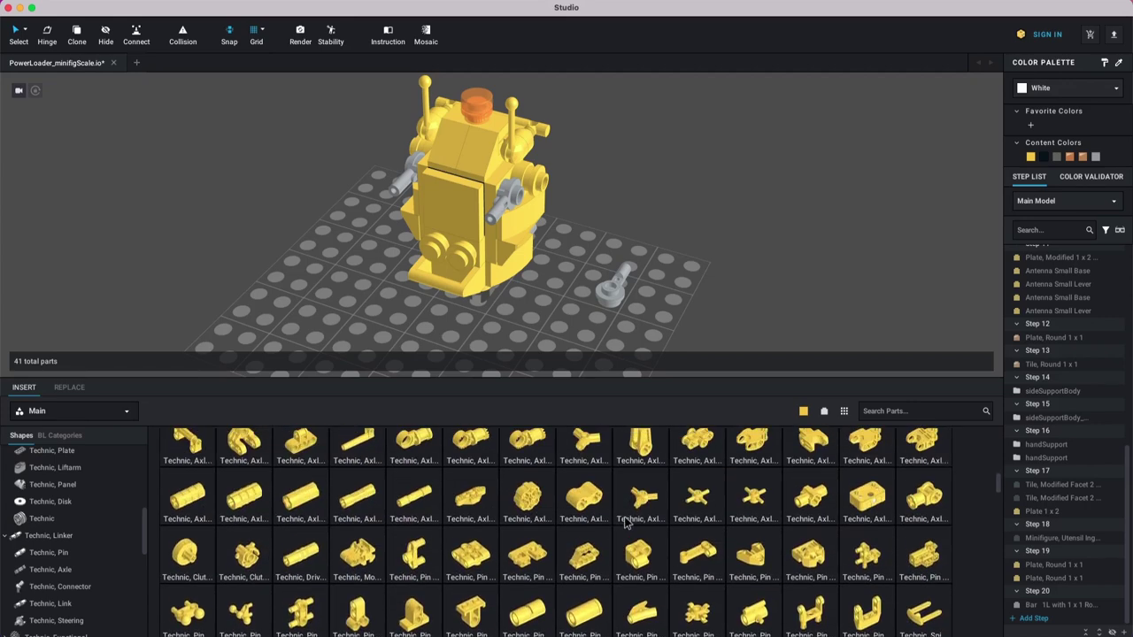
{"action": "scroll", "coordinate": [625, 522], "scroll_direction": "up", "scroll_amount": 2}
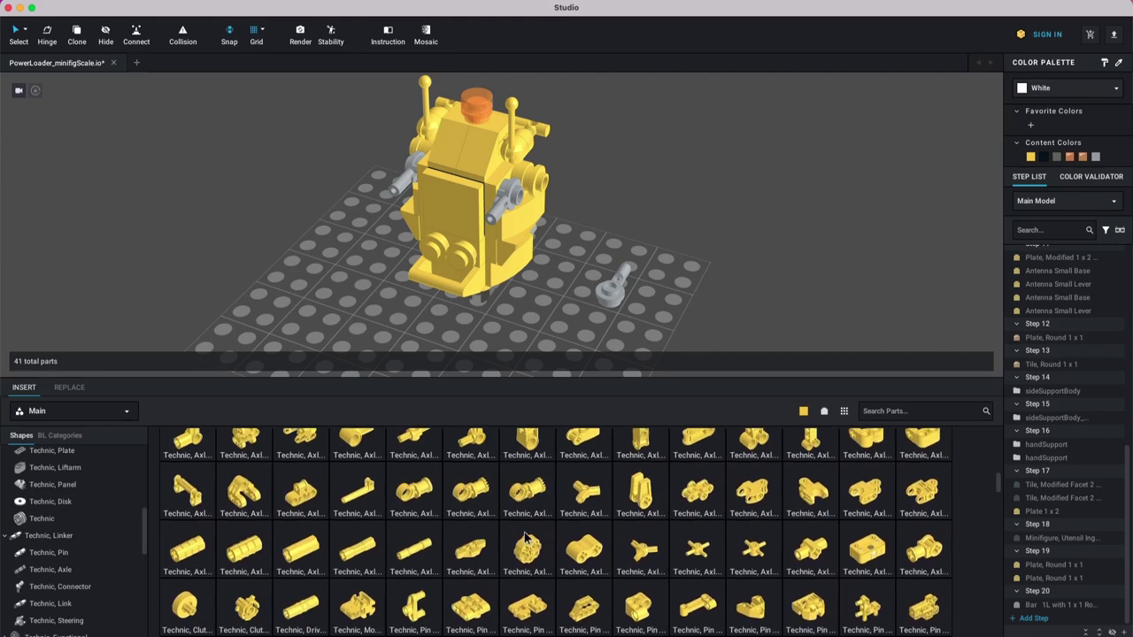
{"action": "scroll", "coordinate": [525, 537], "scroll_direction": "up", "scroll_amount": 2}
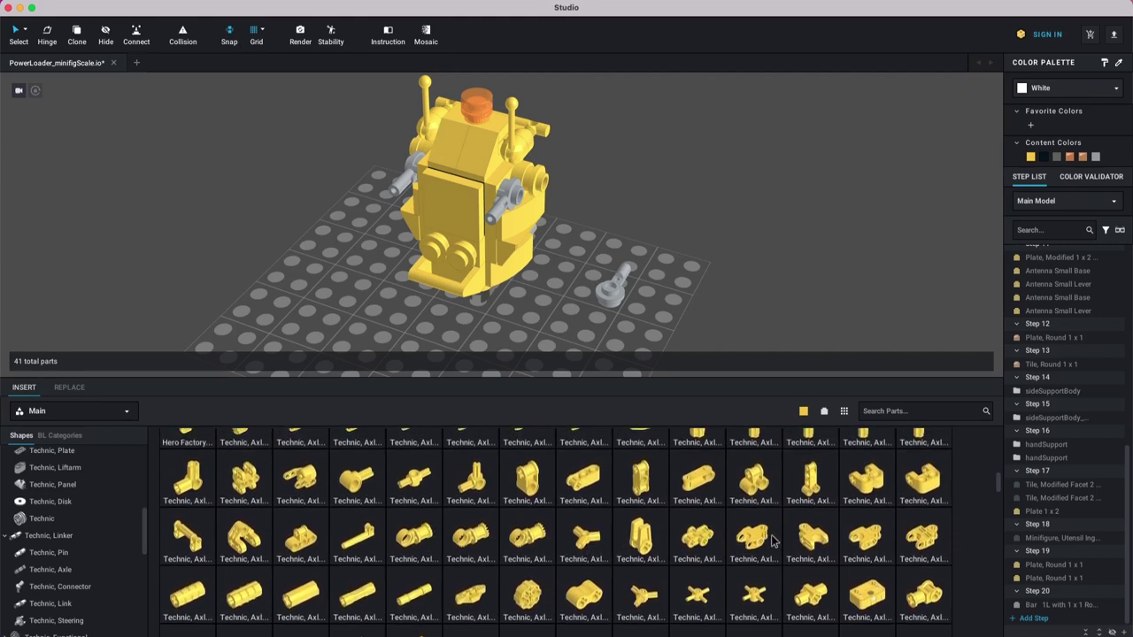
{"action": "scroll", "coordinate": [931, 556], "scroll_direction": "up", "scroll_amount": 3}
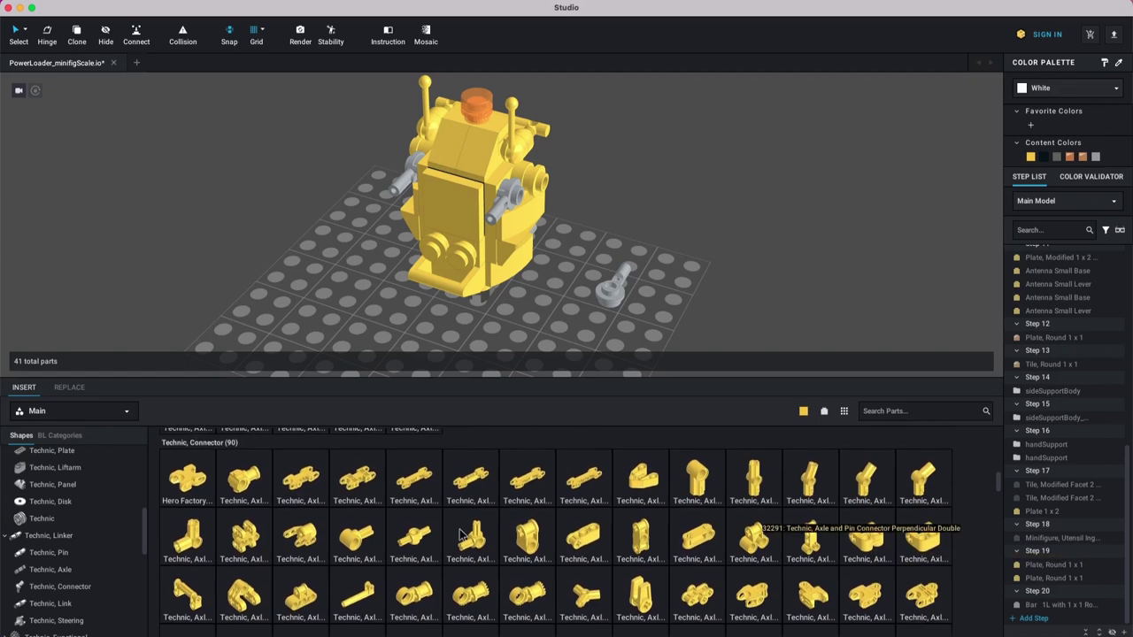
{"action": "scroll", "coordinate": [408, 538], "scroll_direction": "down", "scroll_amount": 1}
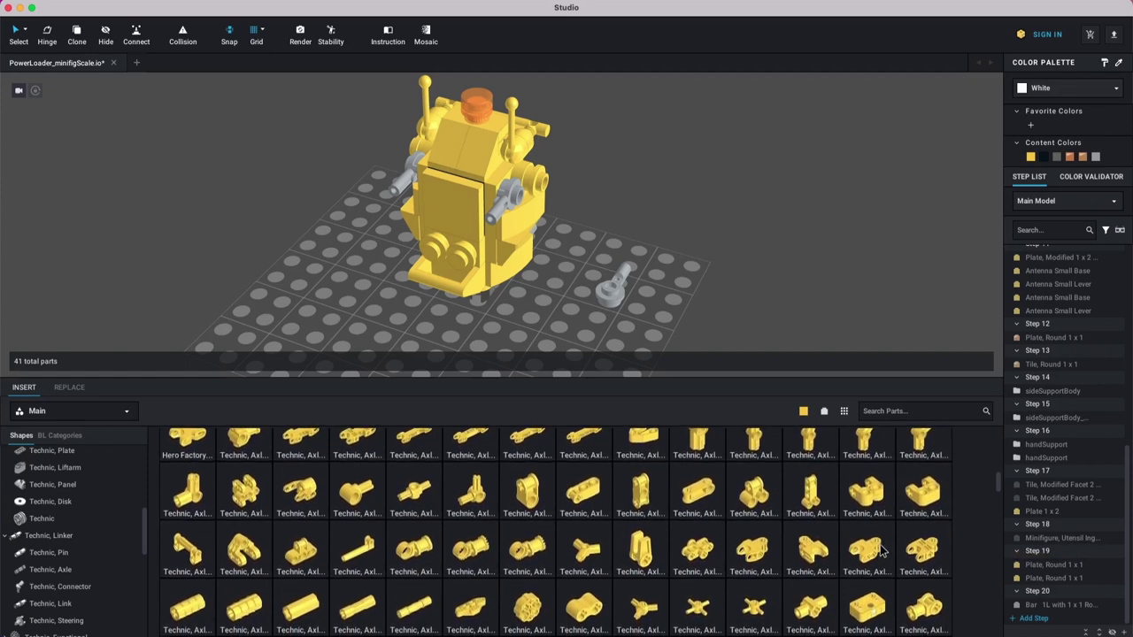
{"action": "scroll", "coordinate": [662, 552], "scroll_direction": "down", "scroll_amount": 1}
{"action": "scroll", "coordinate": [35, 540], "scroll_direction": "down", "scroll_amount": 1}
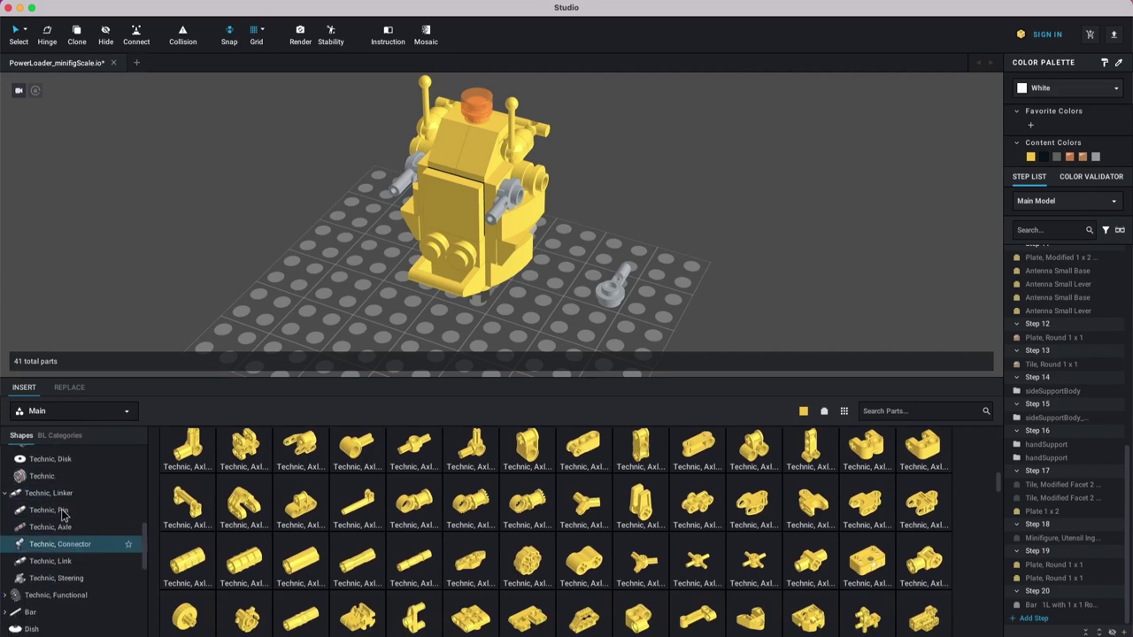
{"action": "left_click", "coordinate": [34, 527]}
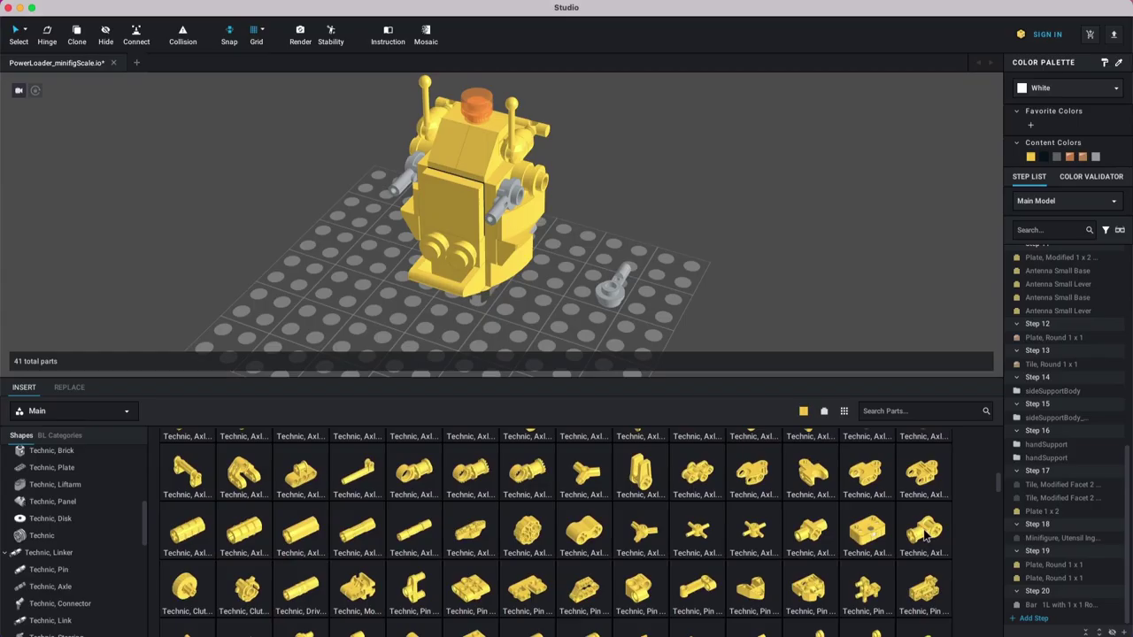
Step: Attach a yellow Technic, Axle Connector with Axle Hole to the loose gray bar and move the connector into a new Step 21
{"action": "left_click", "coordinate": [709, 269]}
{"action": "left_click_drag", "start_coordinate": [709, 268], "coordinate": [624, 268]}
{"action": "left_click", "coordinate": [623, 270]}
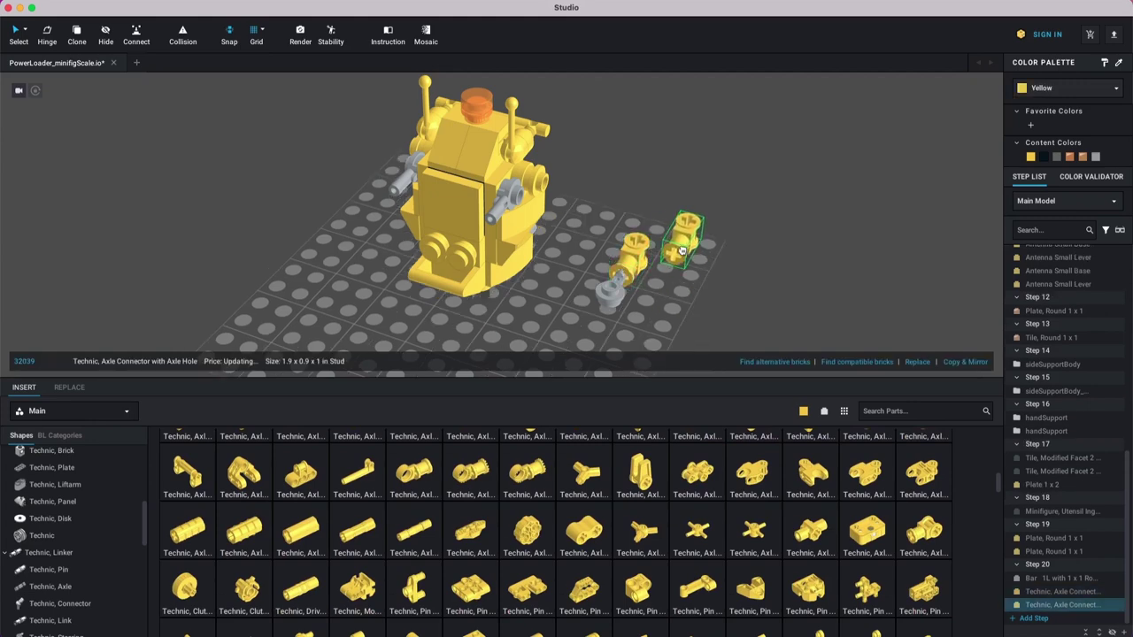
{"action": "key", "text": "Escape"}
{"action": "right_click_drag", "start_coordinate": [705, 295], "coordinate": [695, 301]}
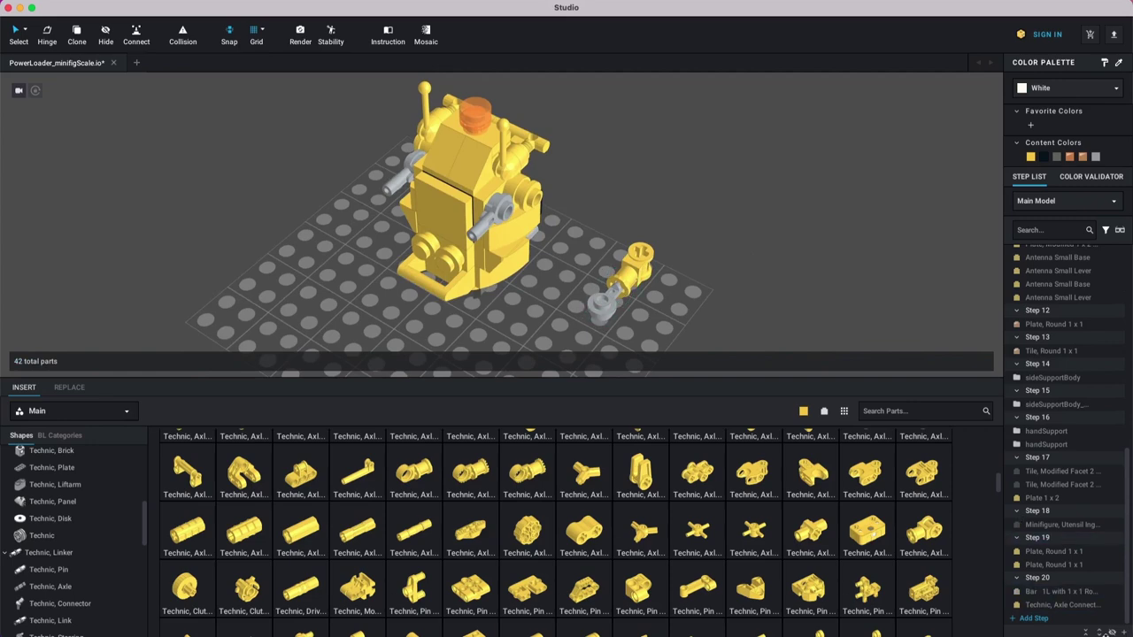
{"action": "left_click", "coordinate": [1036, 619]}
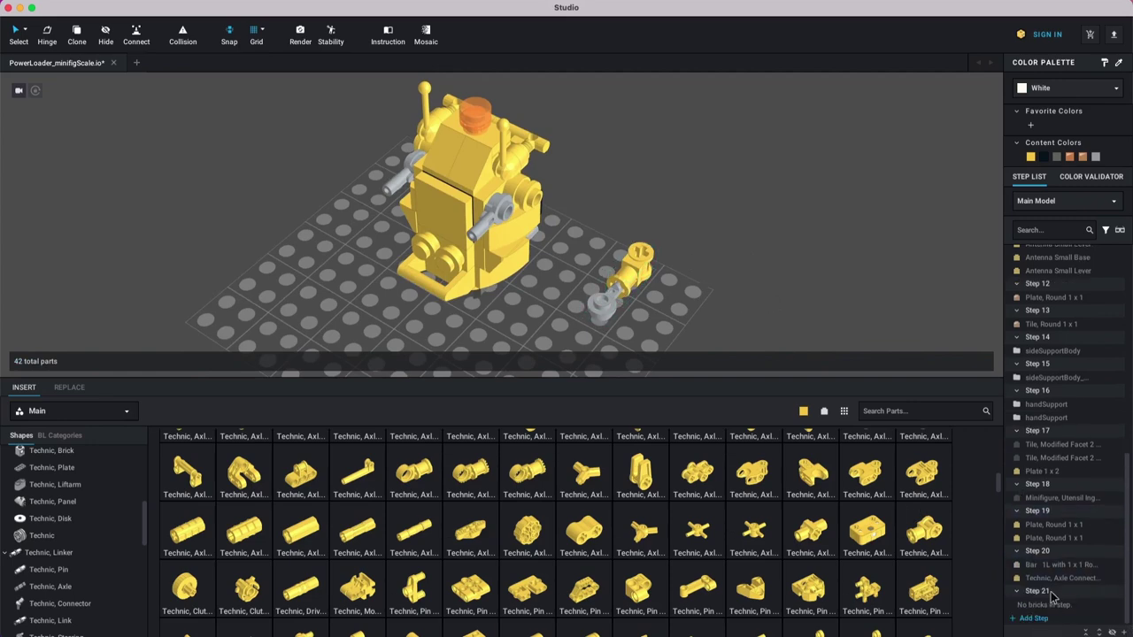
{"action": "left_click_drag", "start_coordinate": [1058, 578], "coordinate": [1049, 609]}
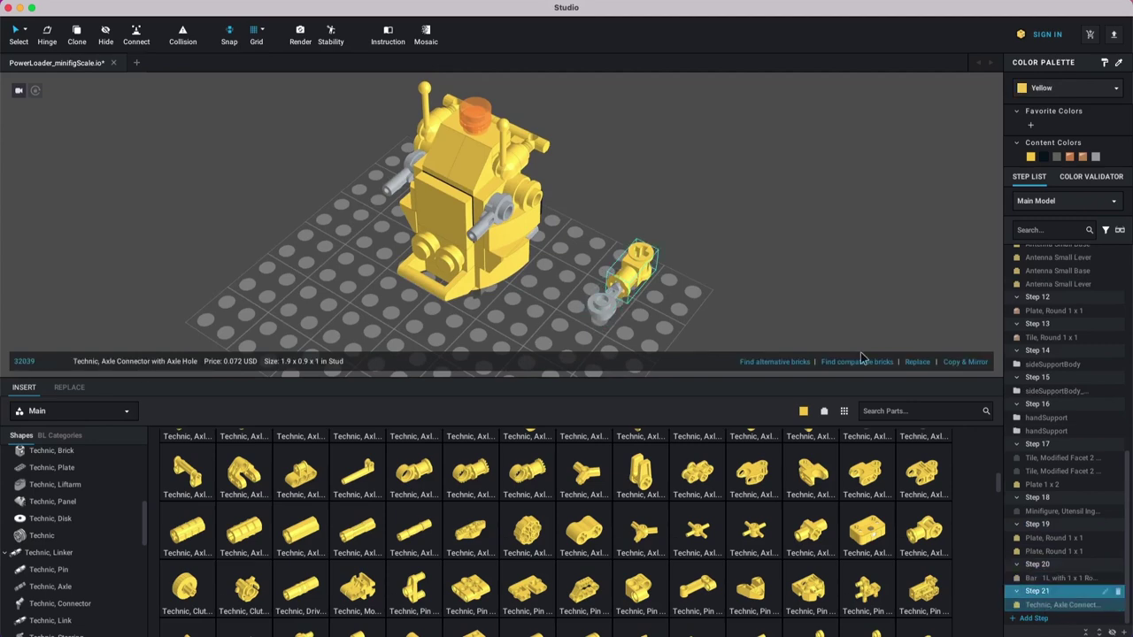
Step: Combine the gray bar and the yellow axle connector into a submodel named piston
{"action": "left_click_drag", "start_coordinate": [757, 213], "coordinate": [615, 308]}
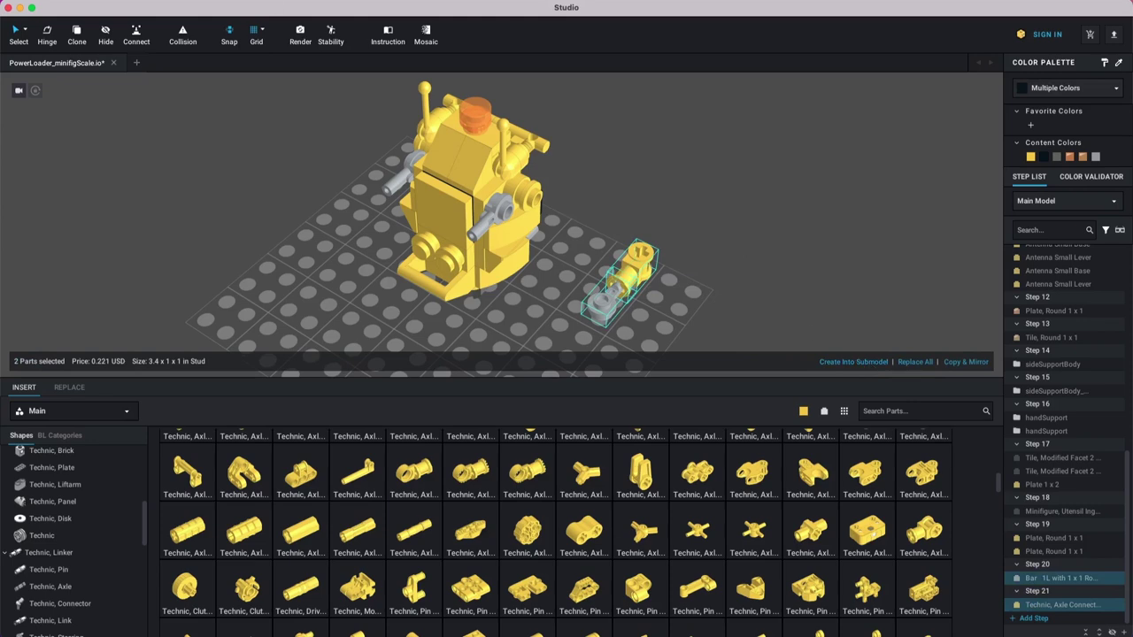
{"action": "left_click", "coordinate": [133, 2]}
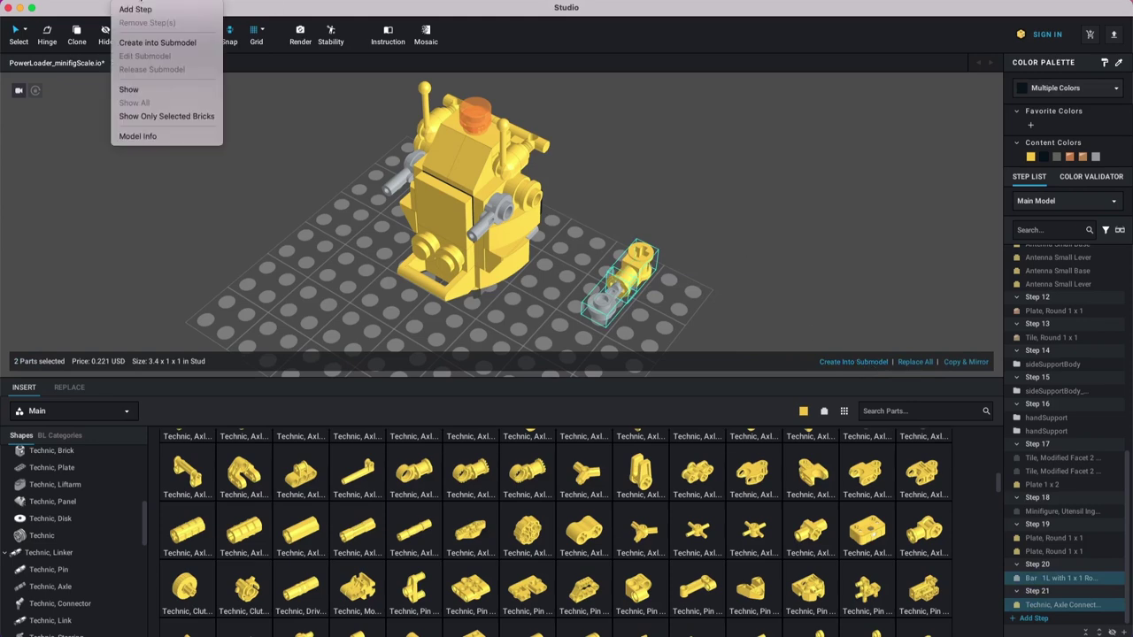
{"action": "left_click", "coordinate": [794, 195]}
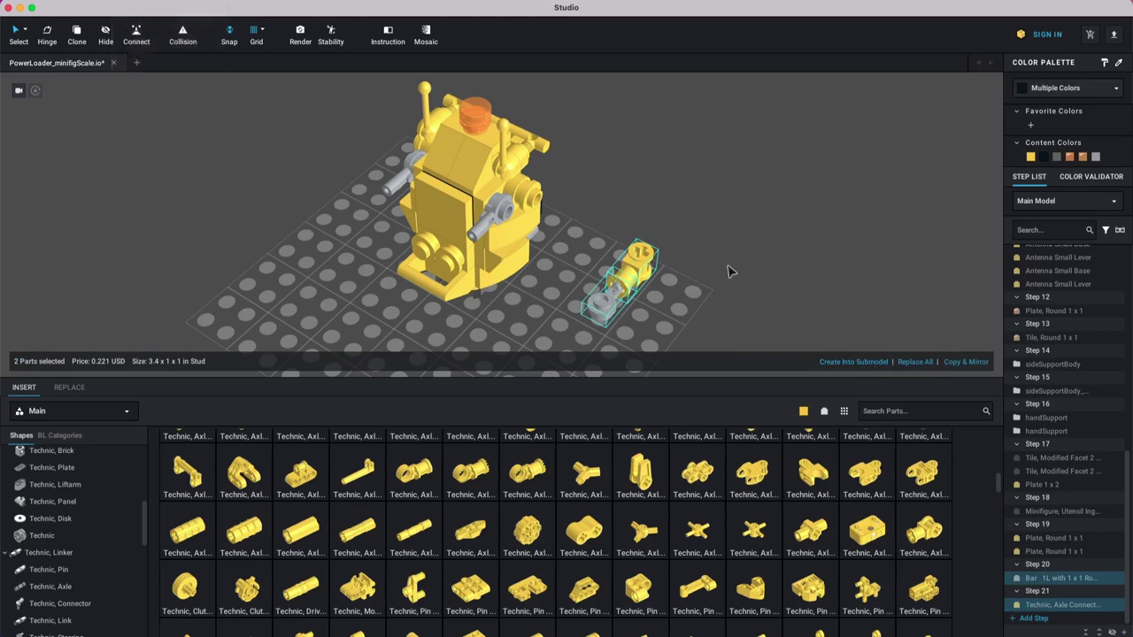
{"action": "left_click", "coordinate": [856, 362]}
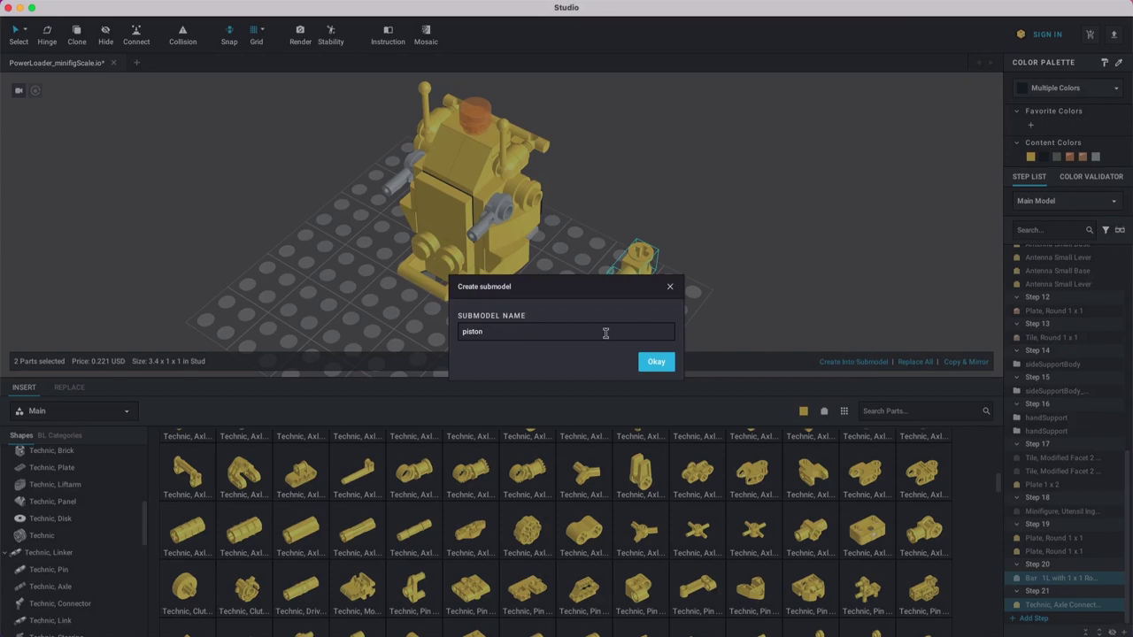
{"action": "key", "text": "Return"}
Step: Stand the piston upright on the left round stud of the torso's lower front and place a copy in Step 21 on the right one
{"action": "left_click", "coordinate": [609, 307]}
{"action": "key", "text": "Down"}
{"action": "middle_click_drag", "start_coordinate": [583, 292], "coordinate": [654, 257]}
{"action": "left_click_drag", "start_coordinate": [703, 250], "coordinate": [502, 182]}
{"action": "right_click_drag", "start_coordinate": [575, 239], "coordinate": [610, 243]}
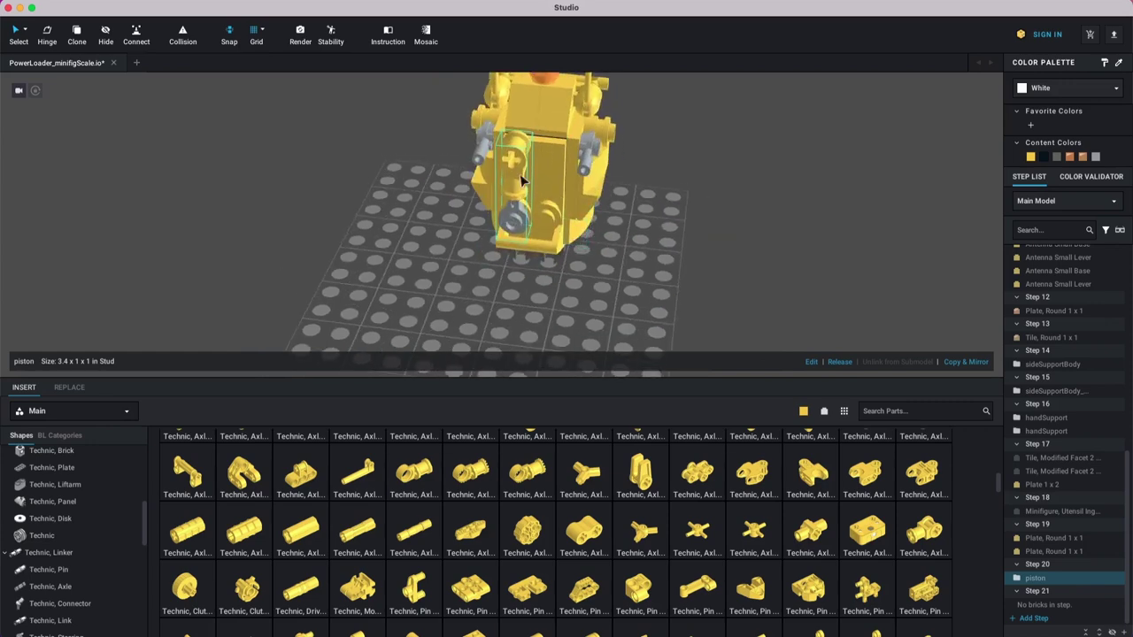
{"action": "key", "text": "super+v"}
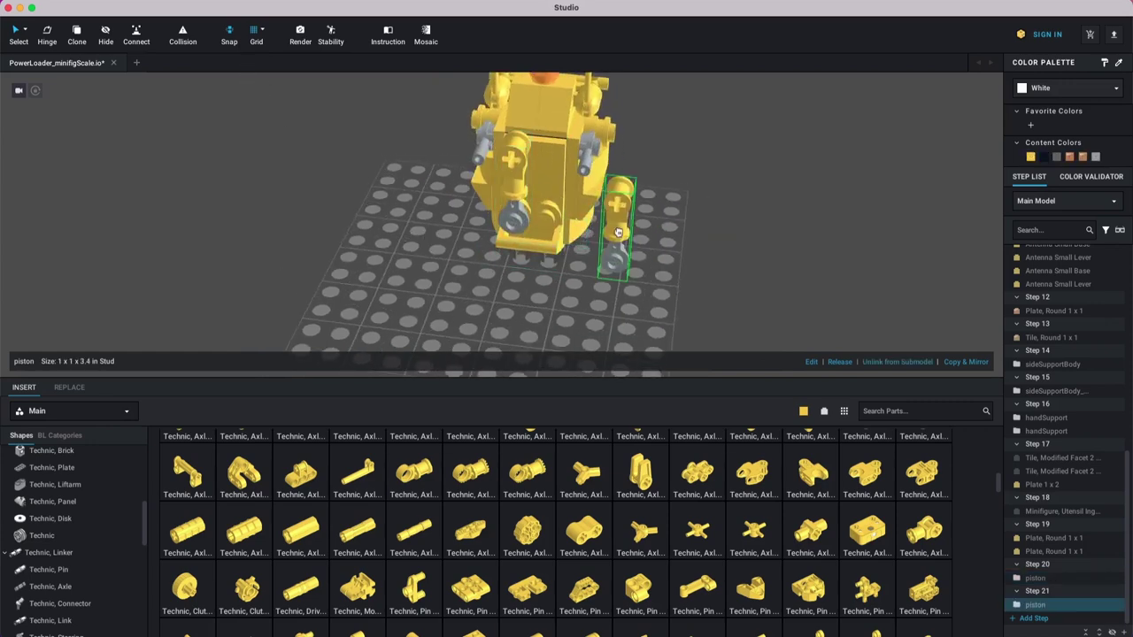
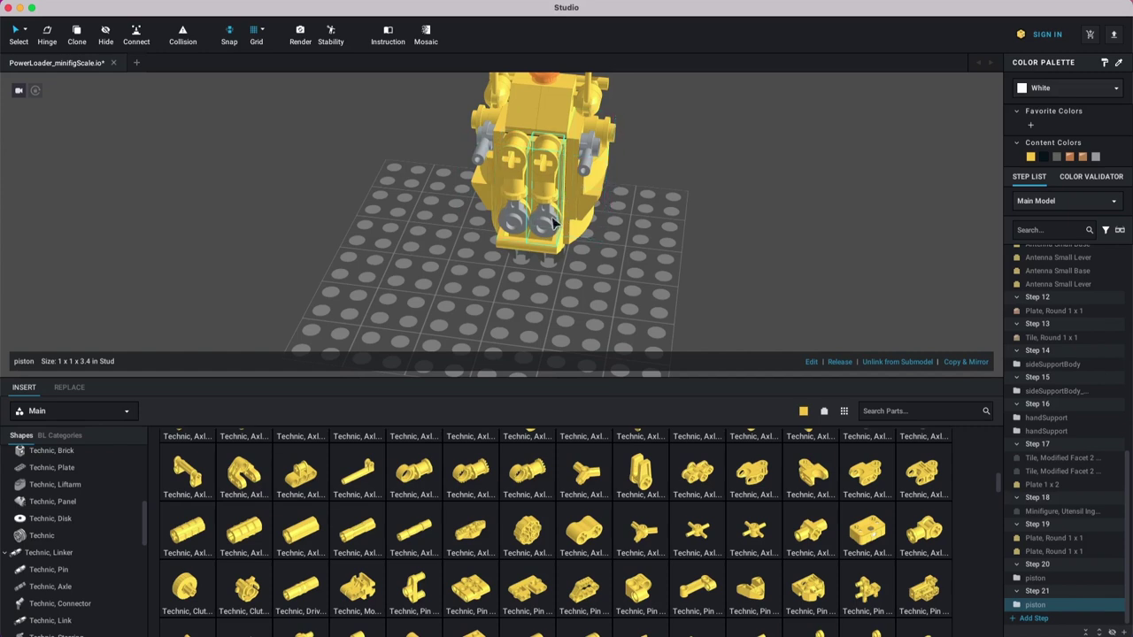
{"action": "left_click", "coordinate": [78, 37]}
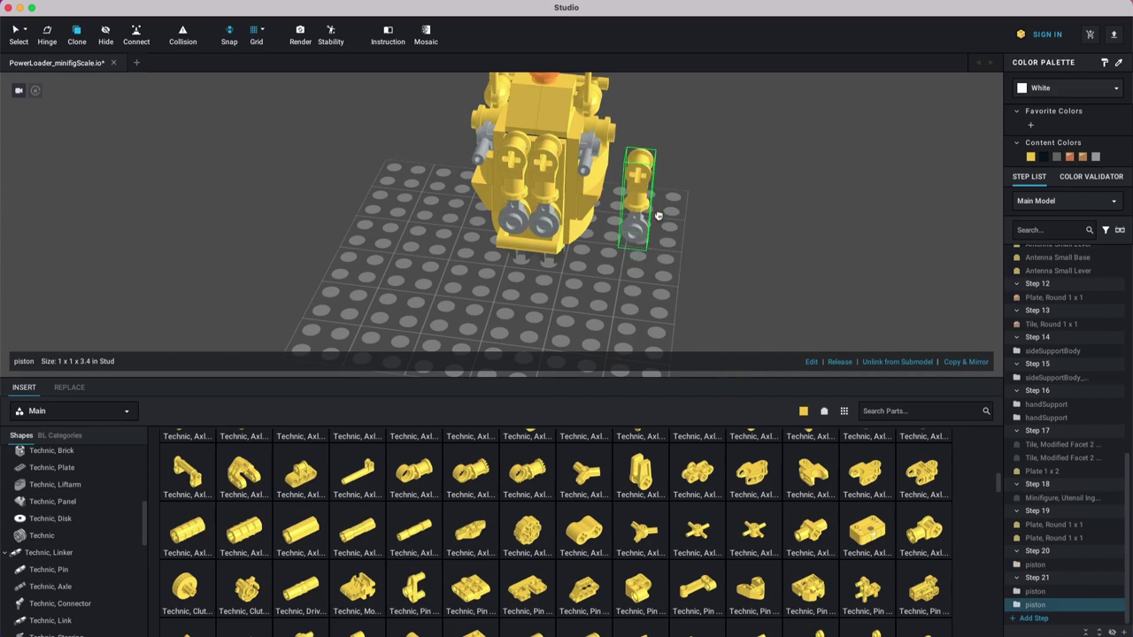
{"action": "left_click", "coordinate": [656, 220]}
{"action": "left_click", "coordinate": [698, 223]}
{"action": "left_click", "coordinate": [783, 236]}
{"action": "key", "text": "Escape"}
{"action": "left_click_drag", "start_coordinate": [873, 215], "coordinate": [625, 249]}
{"action": "key", "text": "Delete"}
Step: Rotate the two front pistons outward around their lower round ends so that they form a V
{"action": "left_click", "coordinate": [512, 175]}
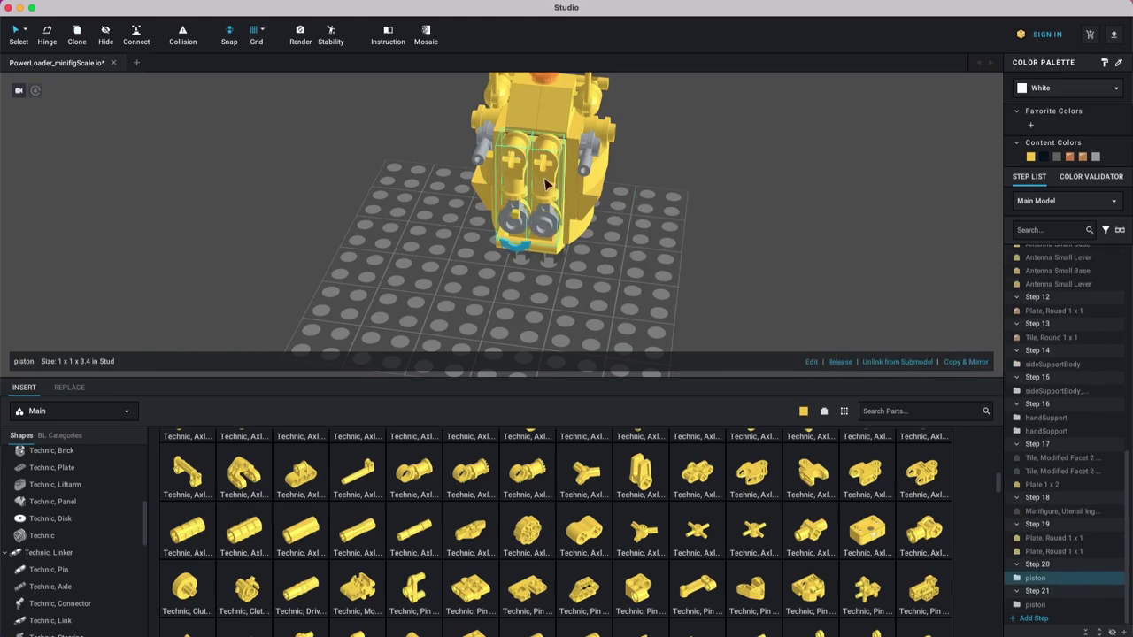
{"action": "right_click_drag", "start_coordinate": [545, 180], "coordinate": [551, 224]}
{"action": "left_click_drag", "start_coordinate": [531, 240], "coordinate": [559, 239]}
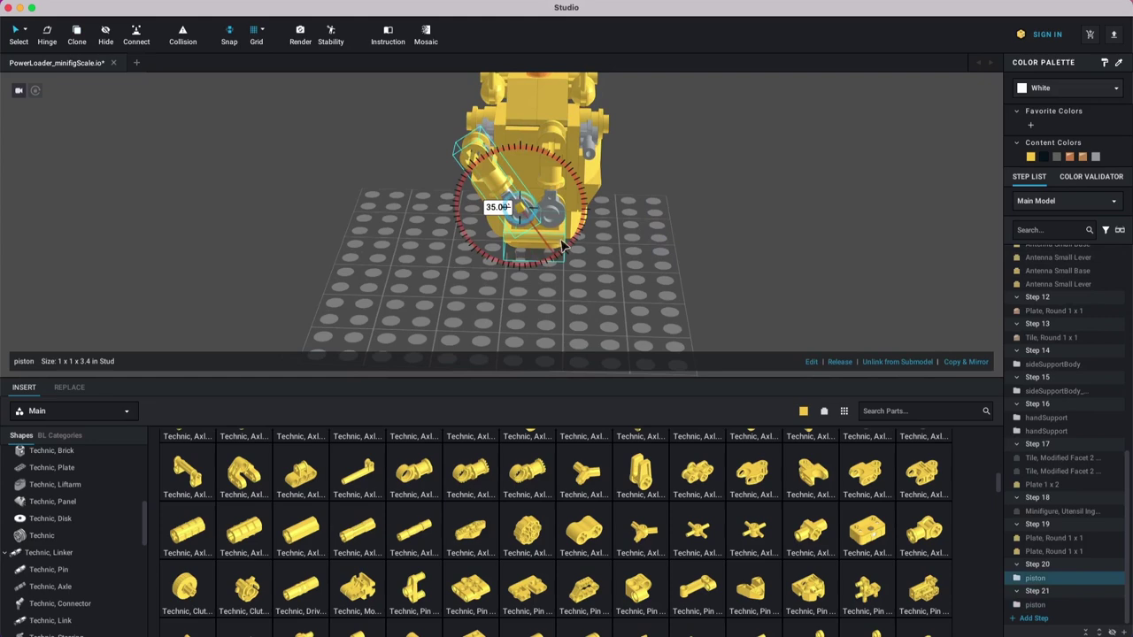
{"action": "right_click_drag", "start_coordinate": [559, 246], "coordinate": [537, 181]}
{"action": "left_click", "coordinate": [551, 186]}
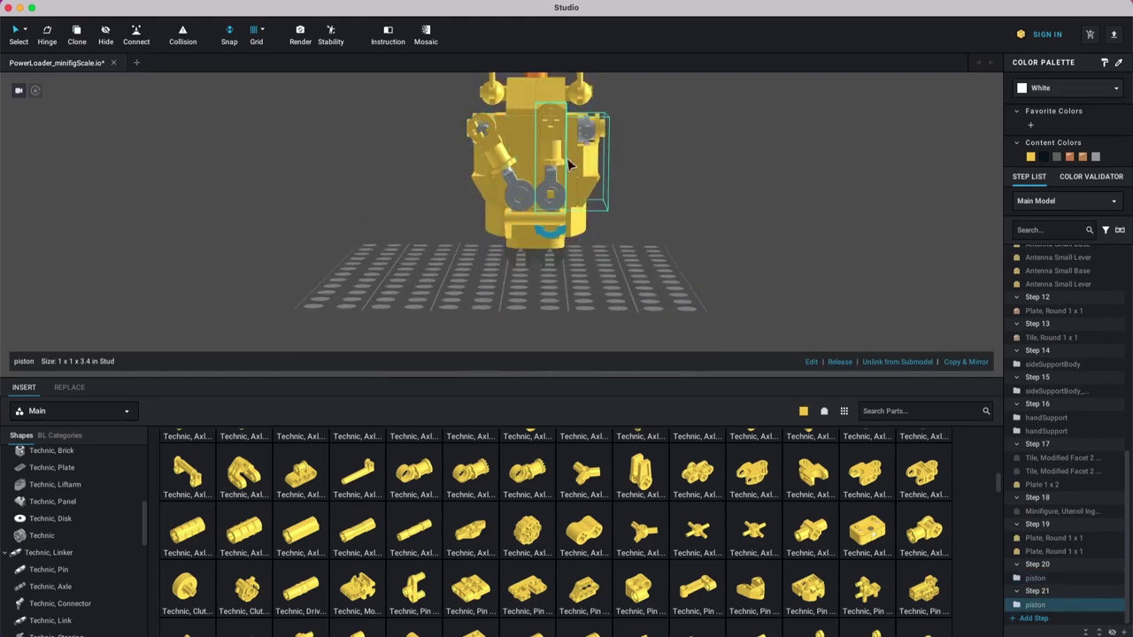
{"action": "left_click_drag", "start_coordinate": [540, 233], "coordinate": [527, 228]}
Step: Move the second piston from Step 21 into Step 20, then select the first piston
{"action": "right_click_drag", "start_coordinate": [662, 156], "coordinate": [663, 187]}
{"action": "middle_click_drag", "start_coordinate": [663, 187], "coordinate": [676, 253]}
{"action": "scroll", "coordinate": [676, 253], "scroll_direction": "up", "scroll_amount": 3}
{"action": "left_click", "coordinate": [486, 226]}
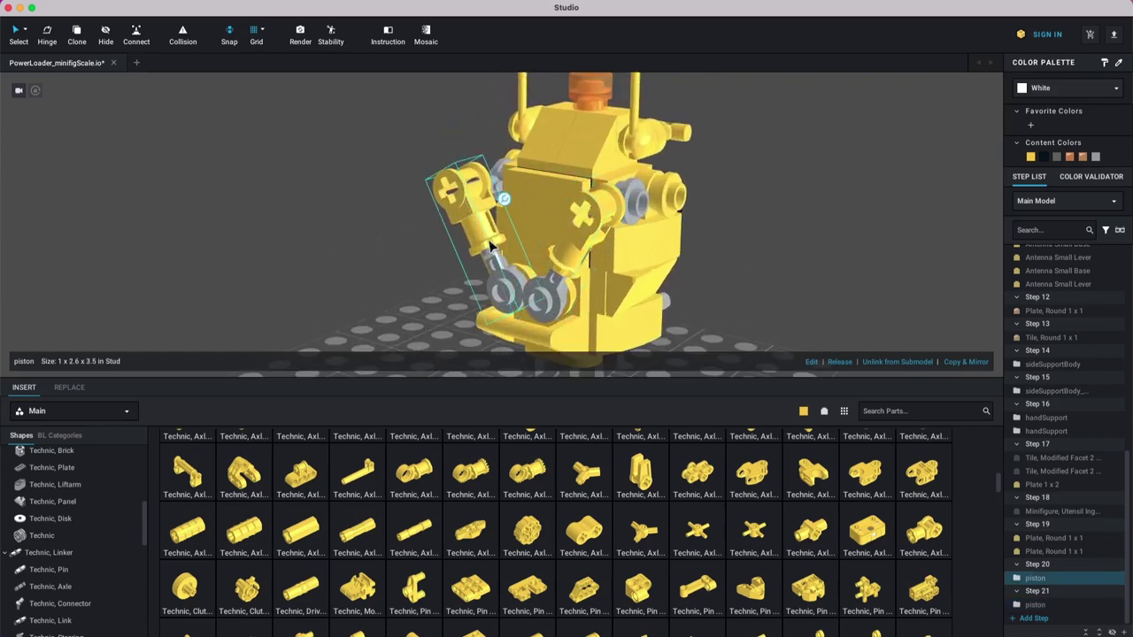
{"action": "right_click_drag", "start_coordinate": [484, 249], "coordinate": [472, 228]}
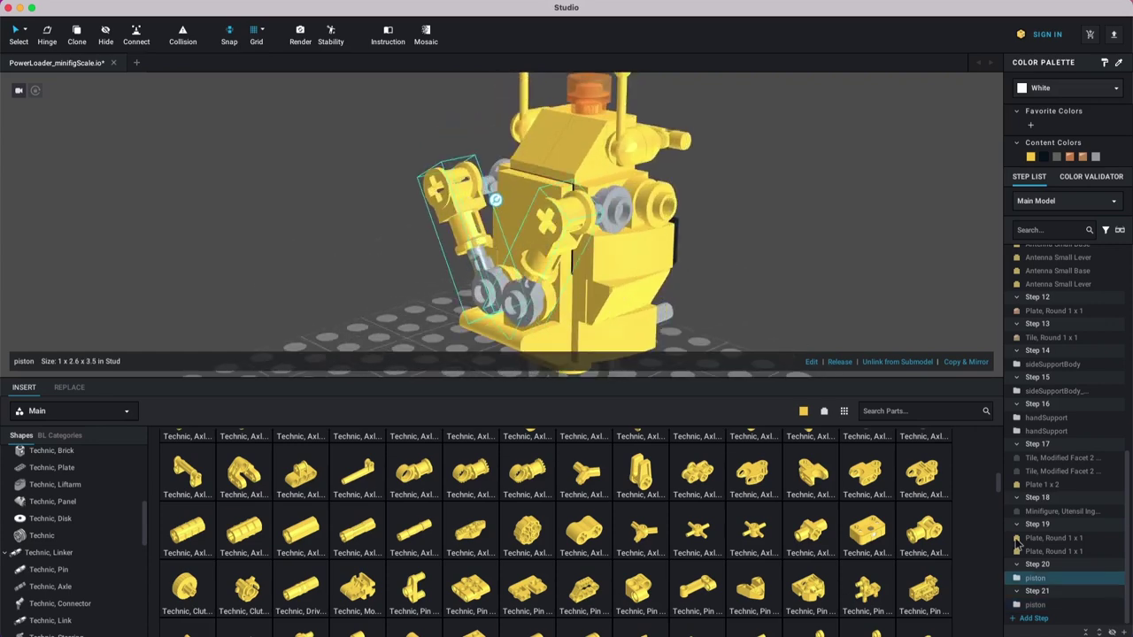
{"action": "left_click_drag", "start_coordinate": [1034, 604], "coordinate": [1056, 589]}
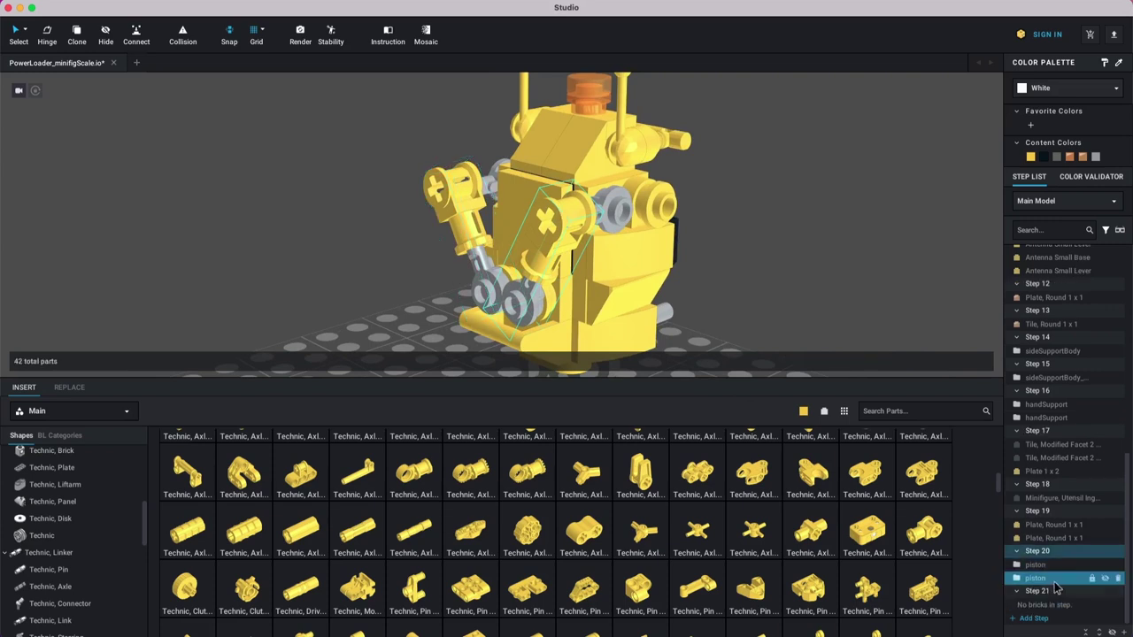
{"action": "left_click", "coordinate": [1053, 566]}
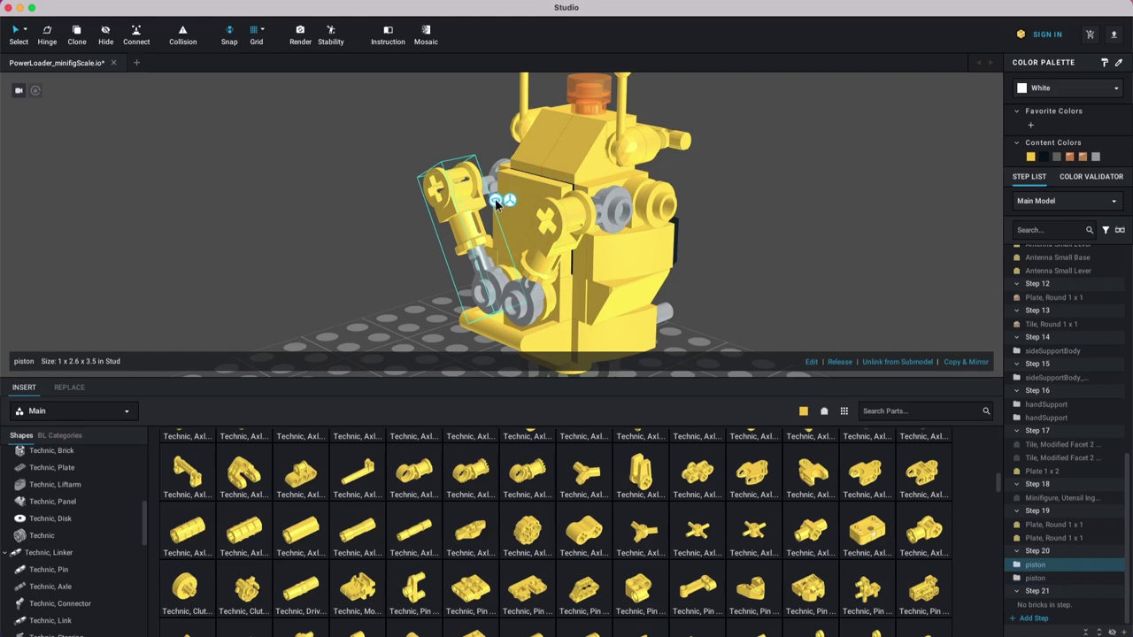
Step: Edit the piston submodel to slide the yellow axle connector slightly down the gray bar toward its round end, and return to the main model
{"action": "right_click", "coordinate": [462, 206]}
{"action": "mouse_move", "coordinate": [485, 341]}
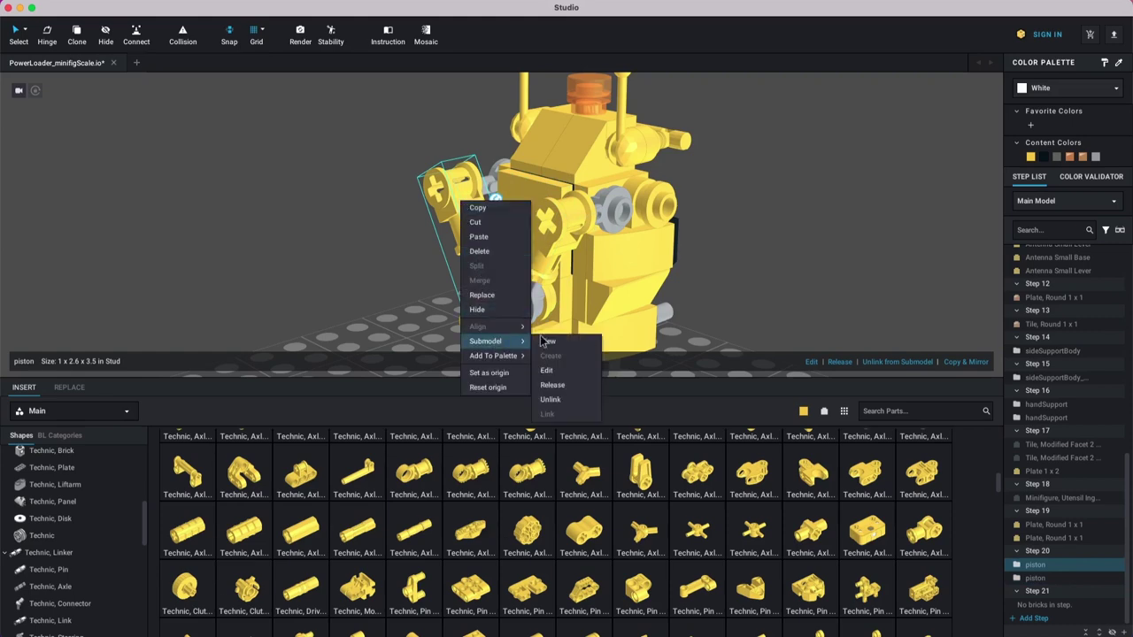
{"action": "left_click", "coordinate": [565, 369]}
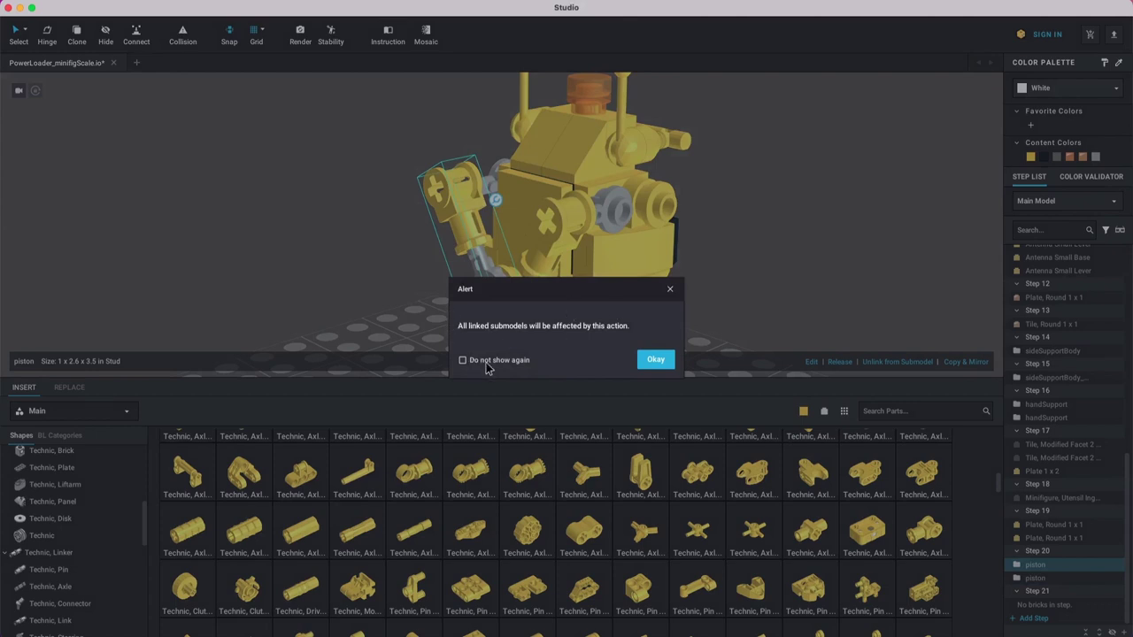
{"action": "left_click", "coordinate": [655, 361]}
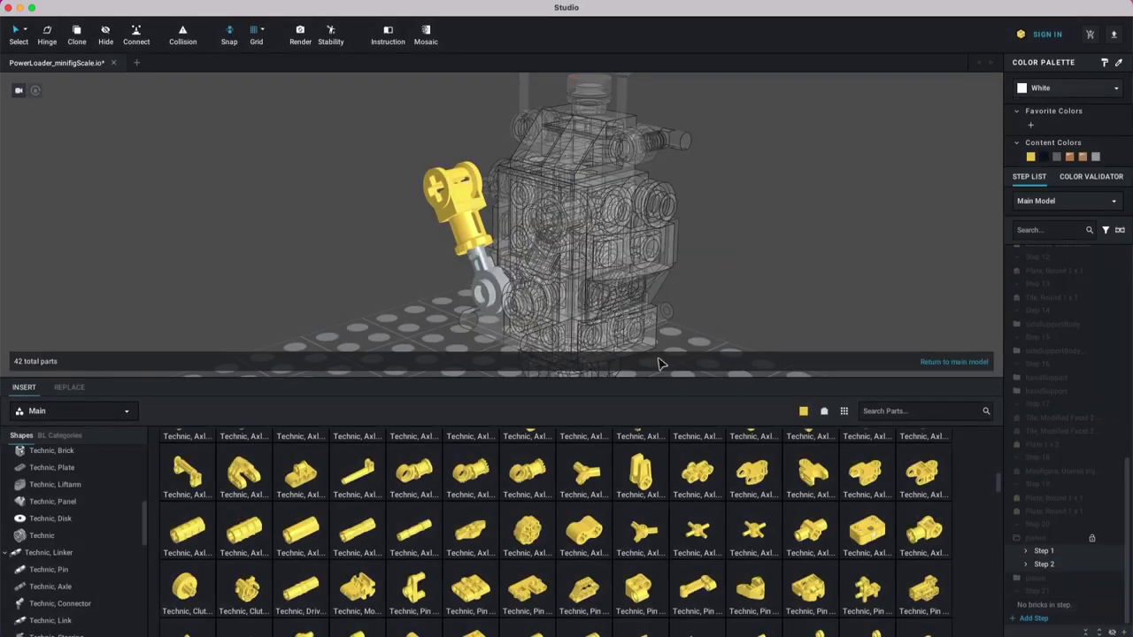
{"action": "left_click", "coordinate": [461, 179]}
{"action": "right_click_drag", "start_coordinate": [479, 213], "coordinate": [505, 211]}
{"action": "left_click", "coordinate": [515, 168]}
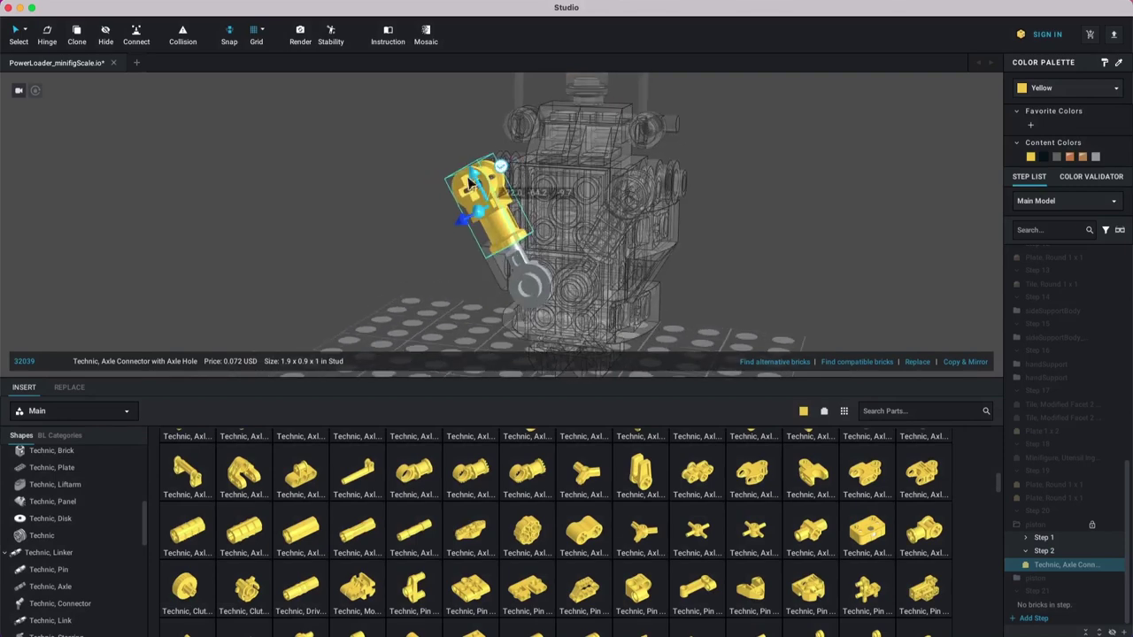
{"action": "left_click_drag", "start_coordinate": [478, 184], "coordinate": [483, 193]}
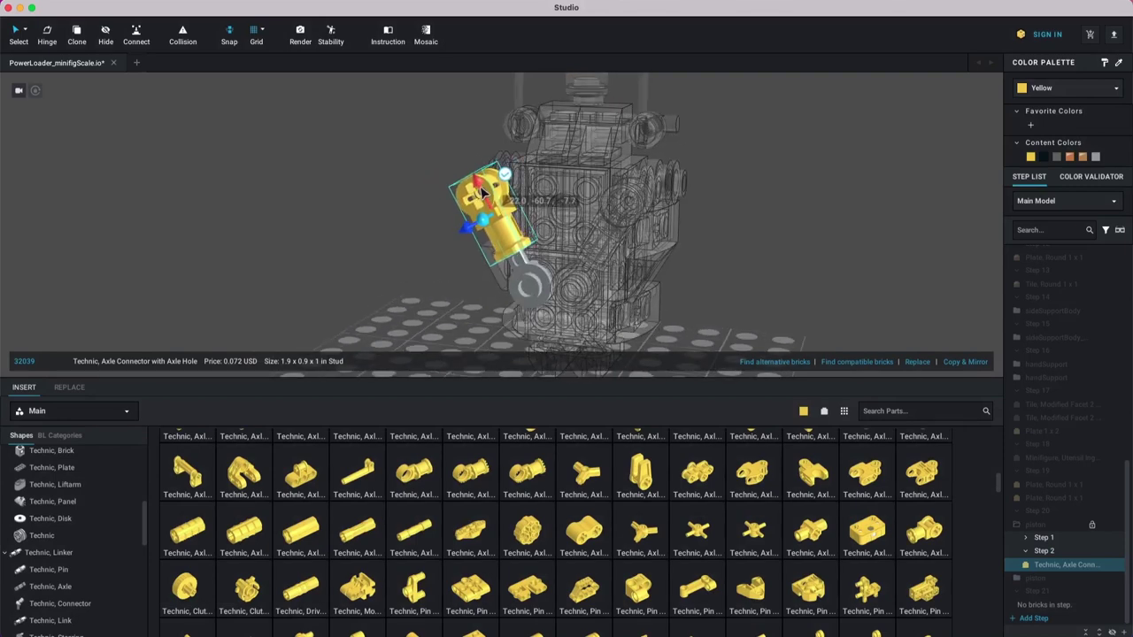
{"action": "double_click", "coordinate": [762, 222]}
{"action": "right_click_drag", "start_coordinate": [735, 227], "coordinate": [756, 223]}
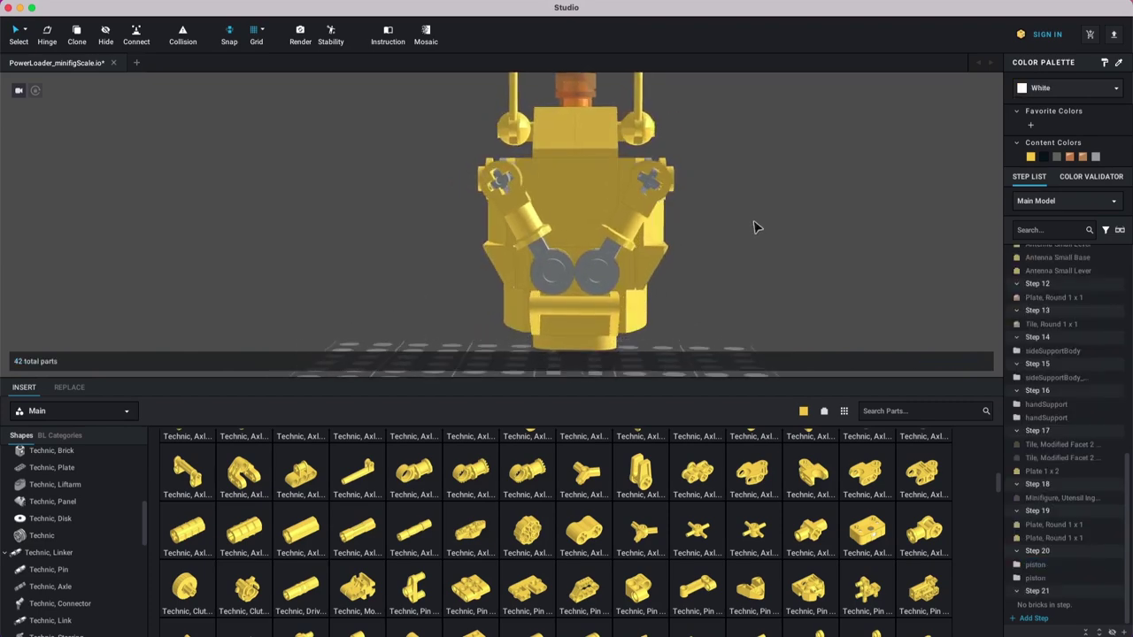
Step: Examine how both front pistons sit against the torso from the front and from an angle
{"action": "left_click", "coordinate": [647, 203]}
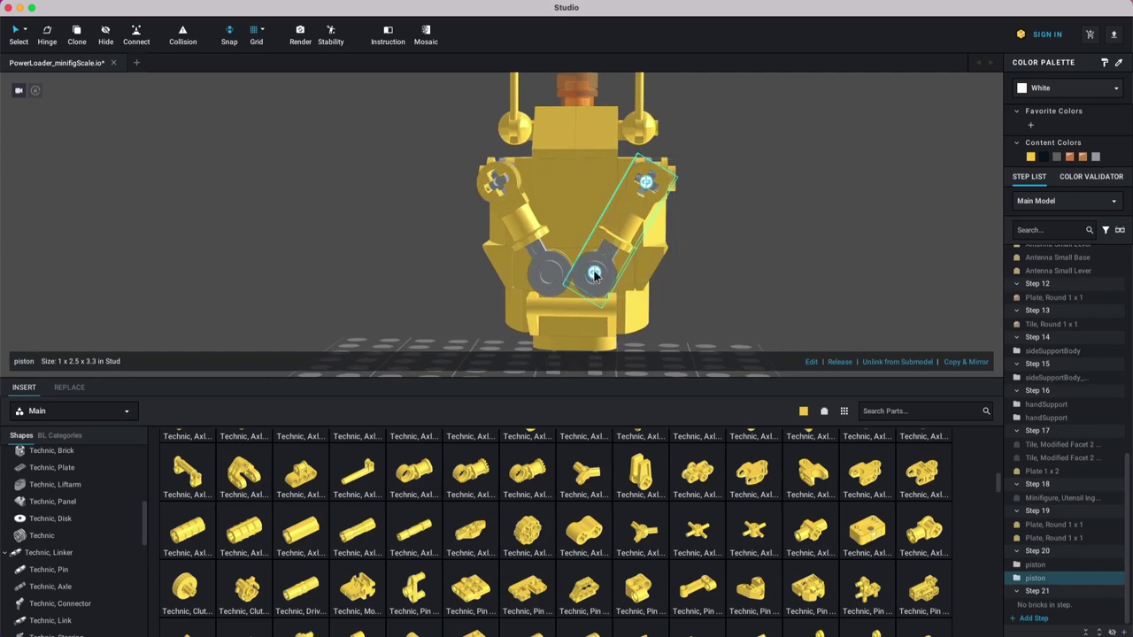
{"action": "left_click", "coordinate": [594, 274]}
{"action": "left_click", "coordinate": [755, 243]}
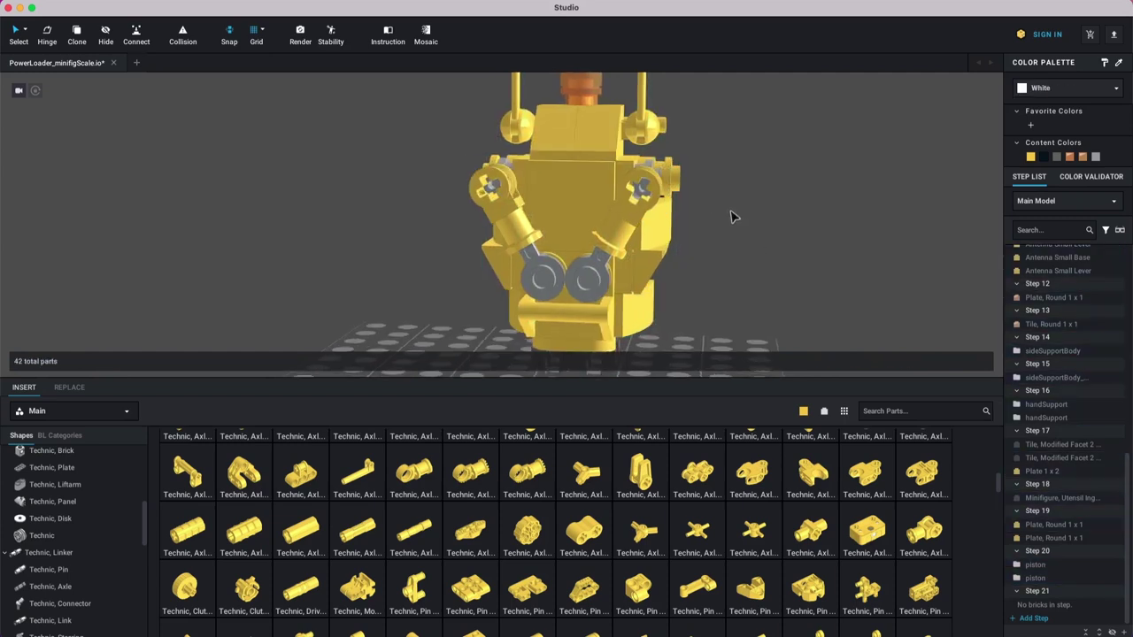
{"action": "right_click_drag", "start_coordinate": [665, 215], "coordinate": [734, 229]}
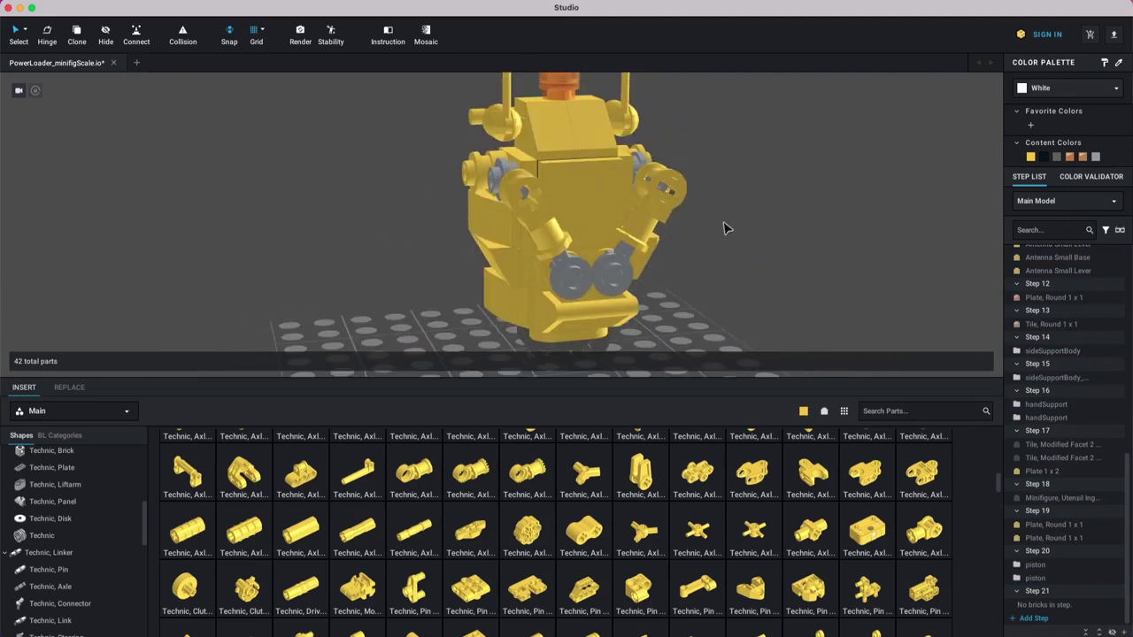
{"action": "left_click", "coordinate": [556, 220]}
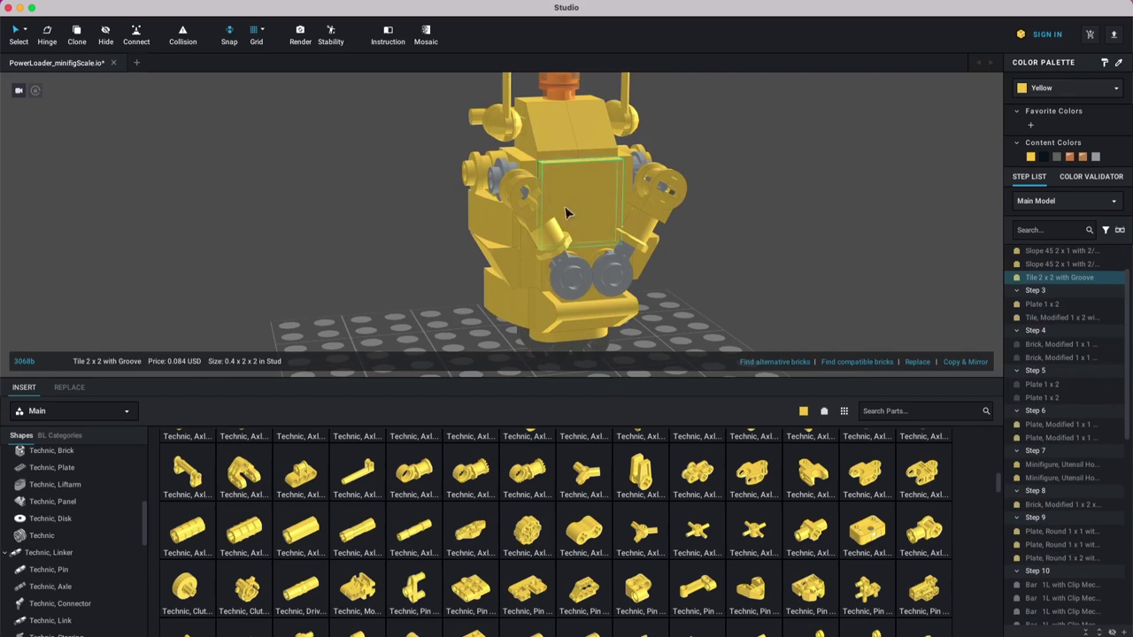
{"action": "left_click", "coordinate": [802, 205]}
{"action": "right_click_drag", "start_coordinate": [685, 235], "coordinate": [657, 214]}
{"action": "left_click", "coordinate": [658, 213]}
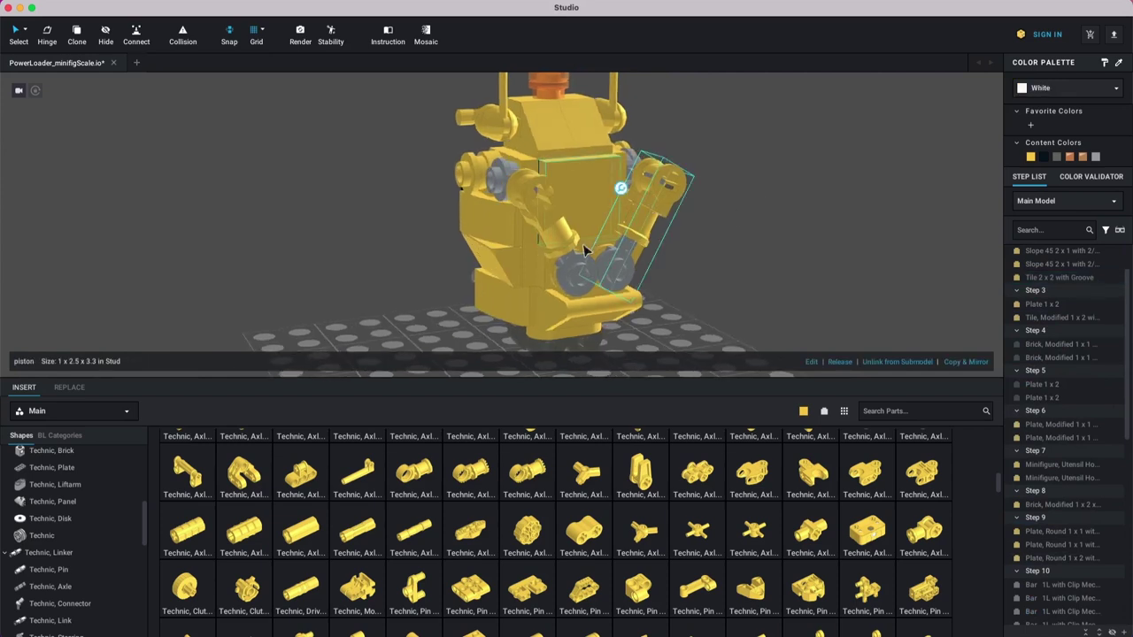
{"action": "left_click", "coordinate": [582, 252]}
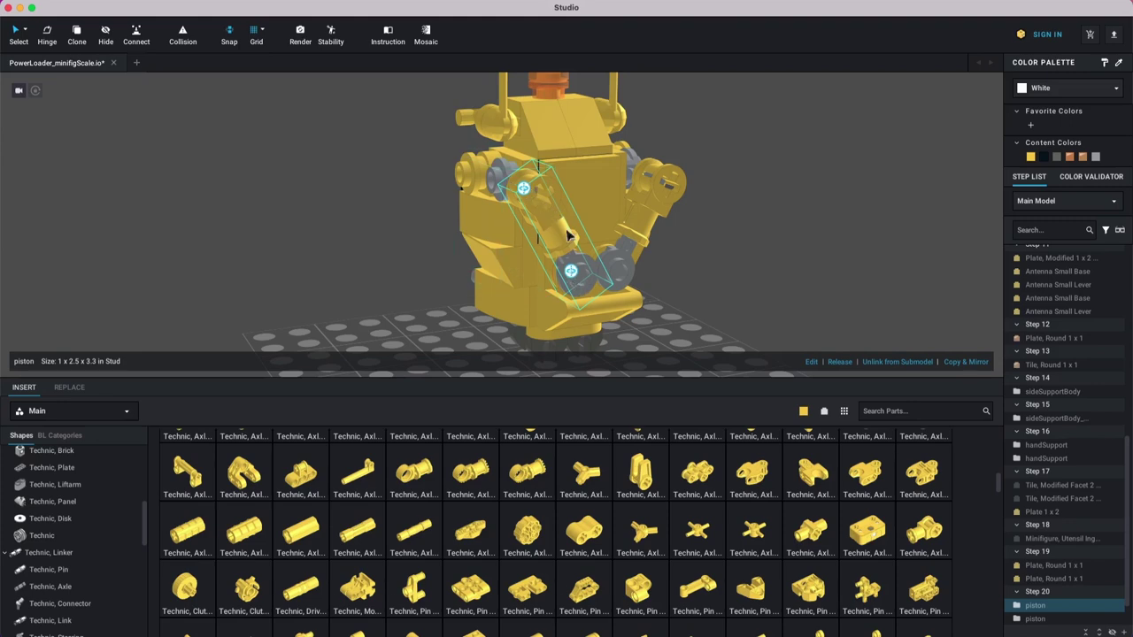
Step: Try to rotate the first piston with all connected parts around its lower round end, and undo the rotation
{"action": "double_click", "coordinate": [572, 276]}
{"action": "left_click_drag", "start_coordinate": [613, 304], "coordinate": [643, 361]}
{"action": "key", "text": "super+z"}
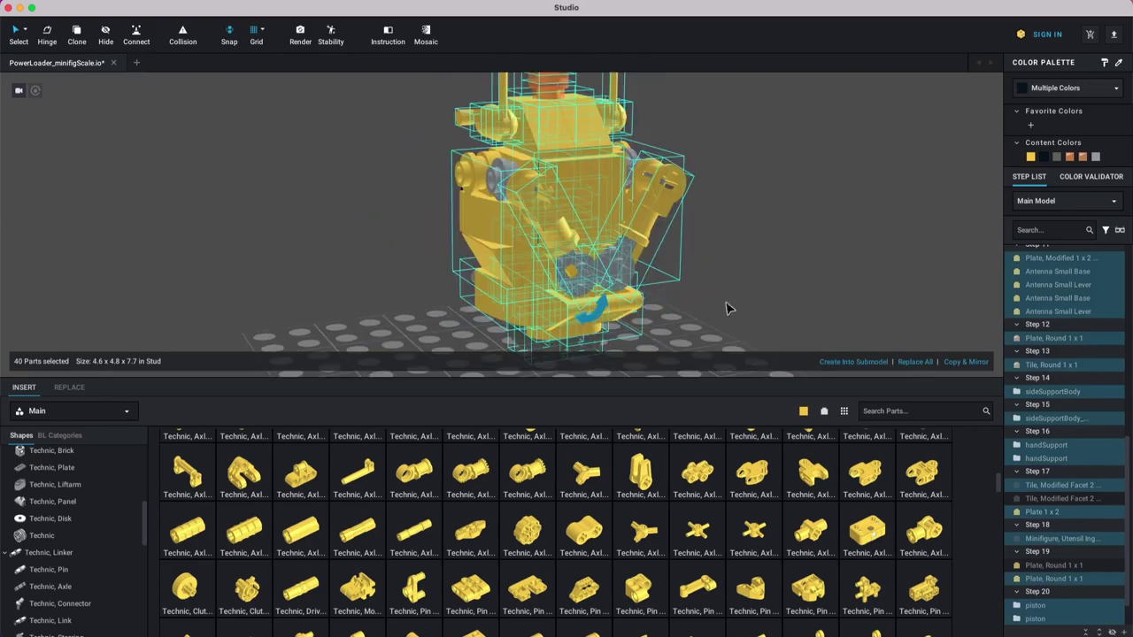
{"action": "left_click", "coordinate": [739, 249]}
Step: Try to reposition the first piston alone by pulling it away from the torso and turning it, and undo the changes
{"action": "left_click", "coordinate": [556, 231]}
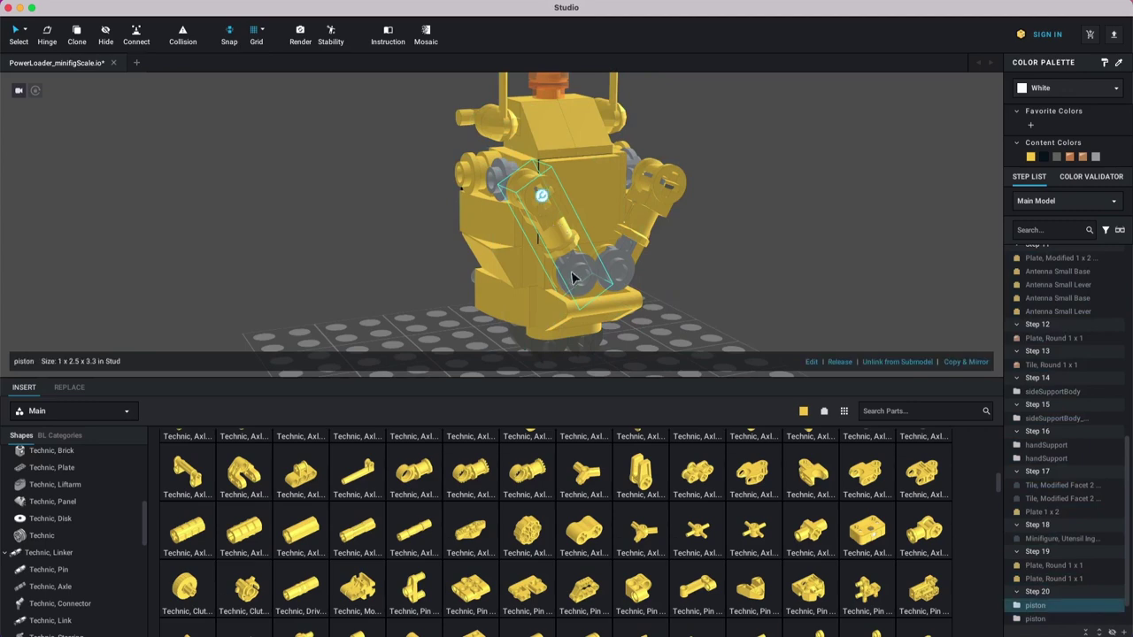
{"action": "right_click_drag", "start_coordinate": [569, 277], "coordinate": [574, 214]}
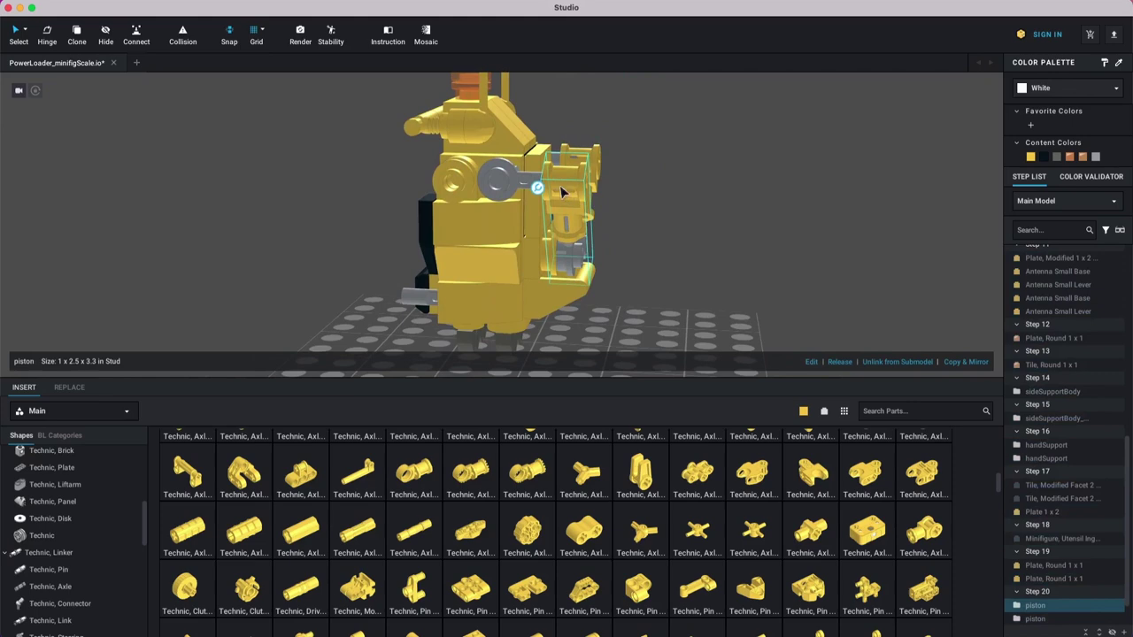
{"action": "left_click_drag", "start_coordinate": [584, 188], "coordinate": [643, 231]}
{"action": "left_click", "coordinate": [685, 238]}
{"action": "right_click_drag", "start_coordinate": [684, 237], "coordinate": [606, 248]}
{"action": "left_click", "coordinate": [591, 278]}
{"action": "right_click_drag", "start_coordinate": [574, 281], "coordinate": [579, 290]}
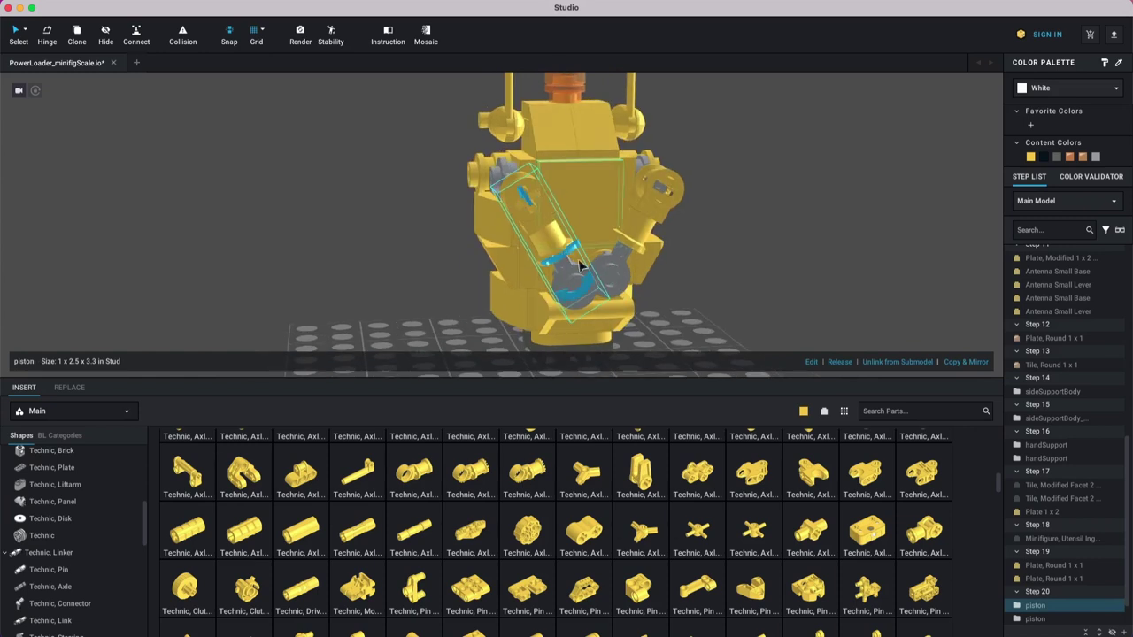
{"action": "left_click_drag", "start_coordinate": [583, 295], "coordinate": [551, 352]}
{"action": "key", "text": "super+z"}
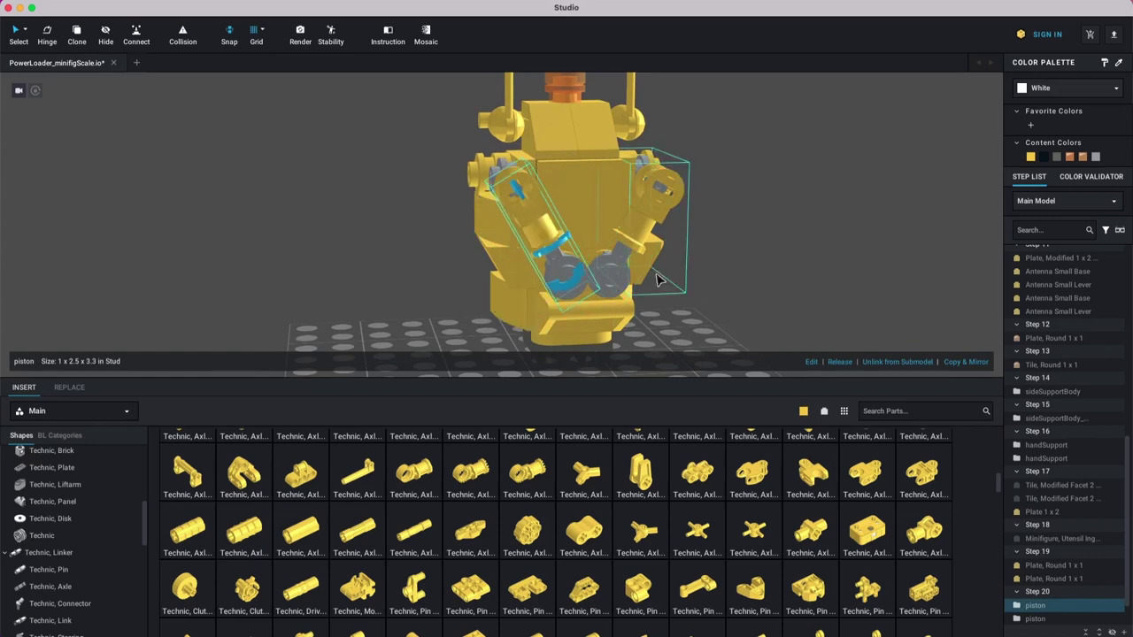
{"action": "right_click_drag", "start_coordinate": [692, 290], "coordinate": [717, 269]}
{"action": "left_click", "coordinate": [719, 274]}
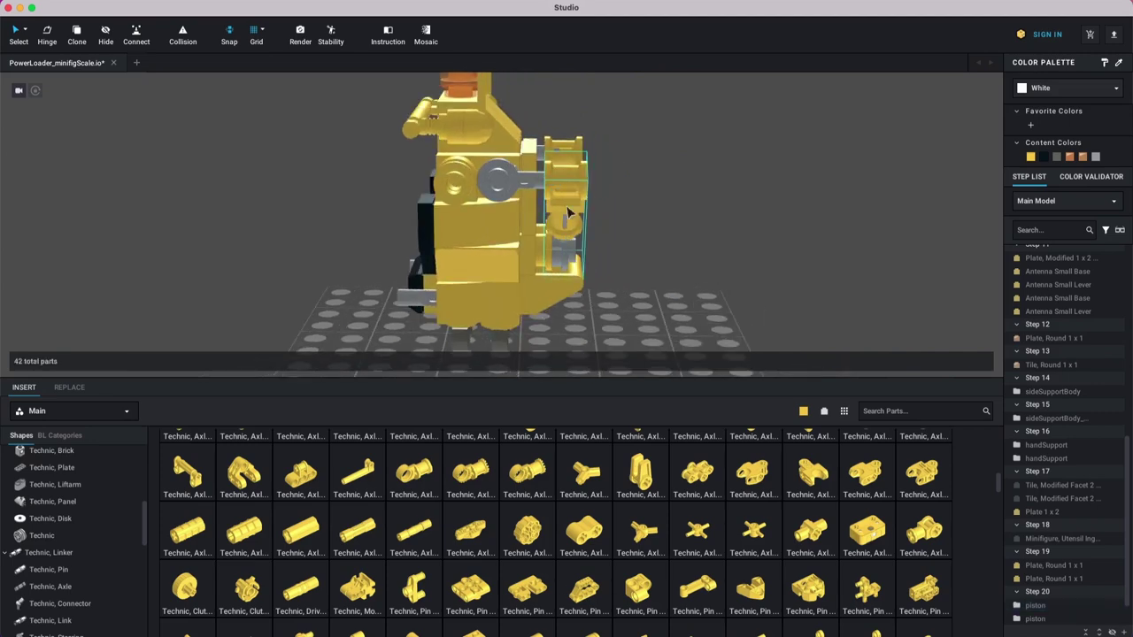
Step: Try to rotate one hose nozzle at the top of the torso's back, and undo the rotation
{"action": "right_click_drag", "start_coordinate": [622, 211], "coordinate": [658, 220]}
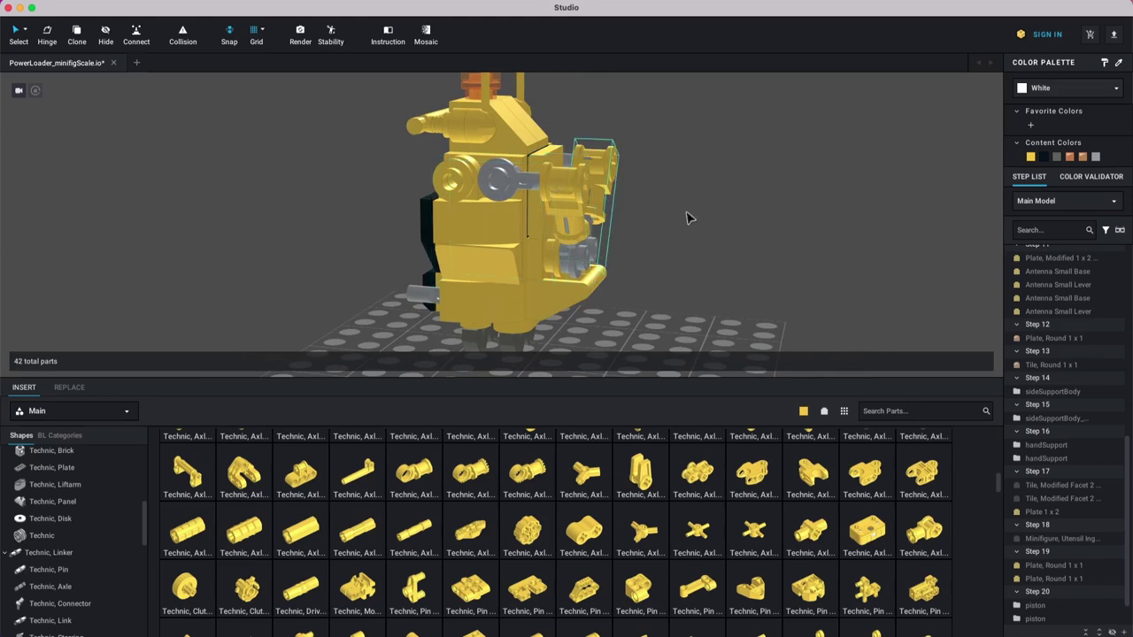
{"action": "right_click_drag", "start_coordinate": [690, 222], "coordinate": [482, 181]}
{"action": "left_click", "coordinate": [474, 179]}
{"action": "middle_click_drag", "start_coordinate": [503, 177], "coordinate": [580, 204]}
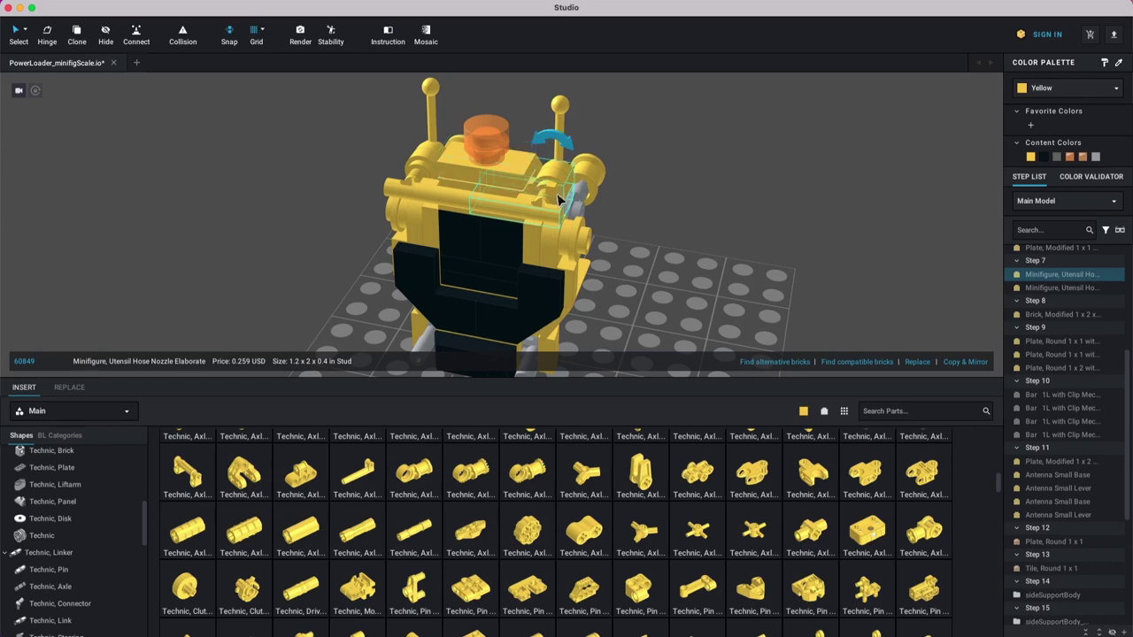
{"action": "mouse_move", "coordinate": [546, 141]}
{"action": "left_mouse_down"}
{"action": "mouse_move", "coordinate": [621, 159]}
{"action": "mouse_move", "coordinate": [586, 122]}
{"action": "mouse_move", "coordinate": [549, 113]}
{"action": "mouse_move", "coordinate": [501, 124]}
{"action": "mouse_move", "coordinate": [525, 145]}
{"action": "left_mouse_up"}
{"action": "key", "text": "super+z"}
{"action": "left_click", "coordinate": [633, 228]}
{"action": "right_click_drag", "start_coordinate": [633, 232], "coordinate": [528, 215]}
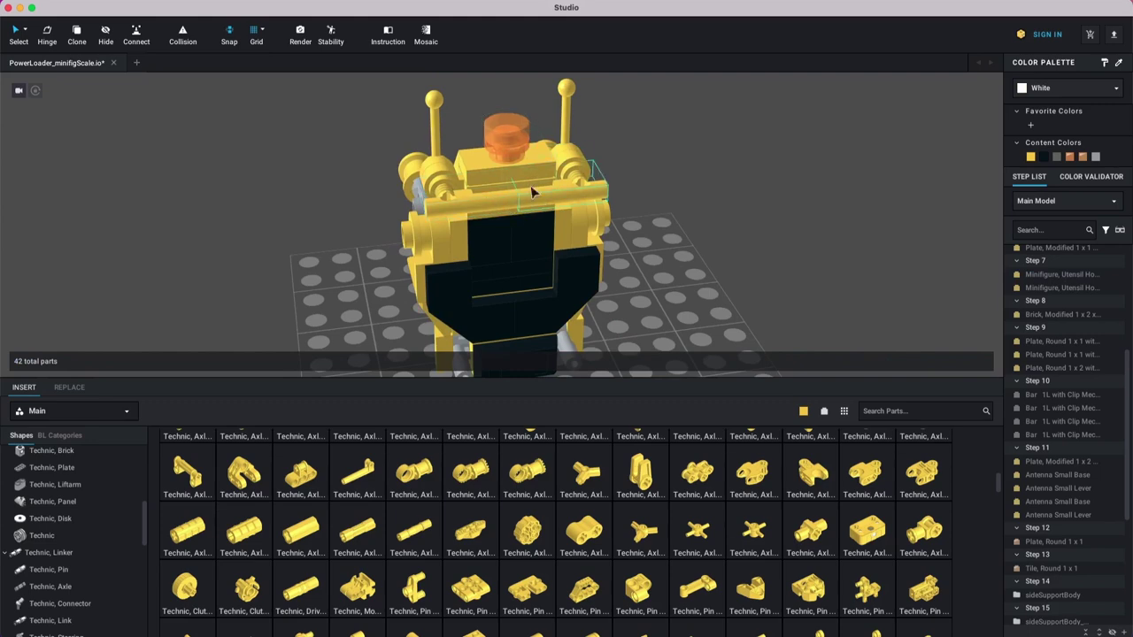
{"action": "right_click_drag", "start_coordinate": [743, 233], "coordinate": [701, 256]}
{"action": "right_click_drag", "start_coordinate": [666, 204], "coordinate": [615, 211]}
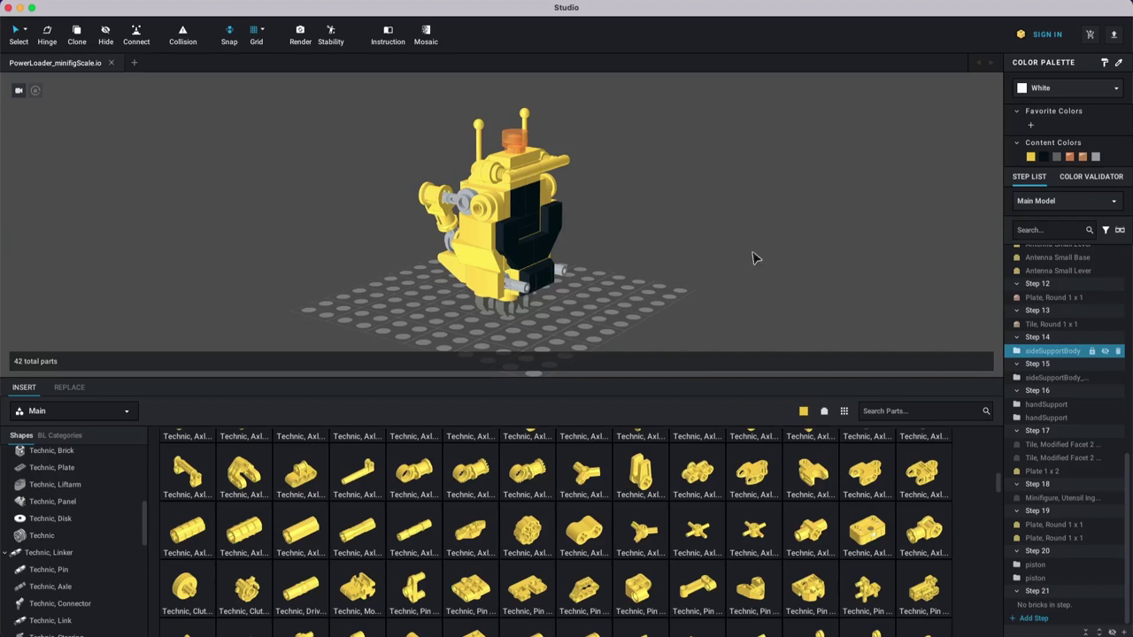
Step: Add a yellow Bar 3L (Bar Arrow) from the Bar category to Step 21, lying on the baseplate beside the torso
{"action": "scroll", "coordinate": [174, 512], "scroll_direction": "down", "scroll_amount": 1}
{"action": "scroll", "coordinate": [86, 541], "scroll_direction": "down", "scroll_amount": 3}
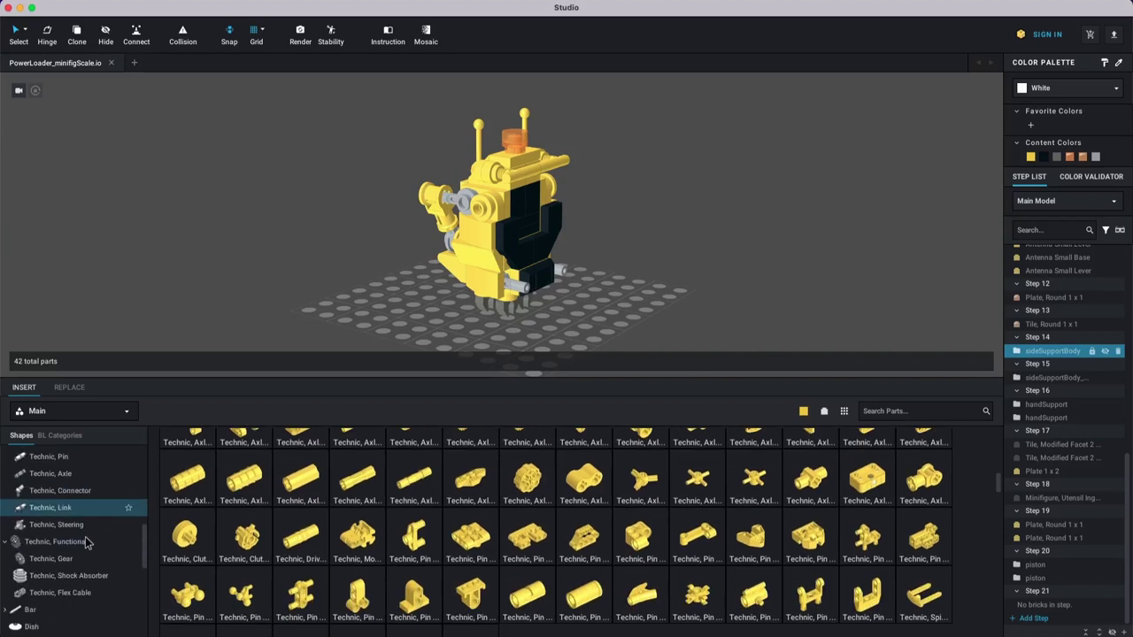
{"action": "left_click", "coordinate": [71, 529]}
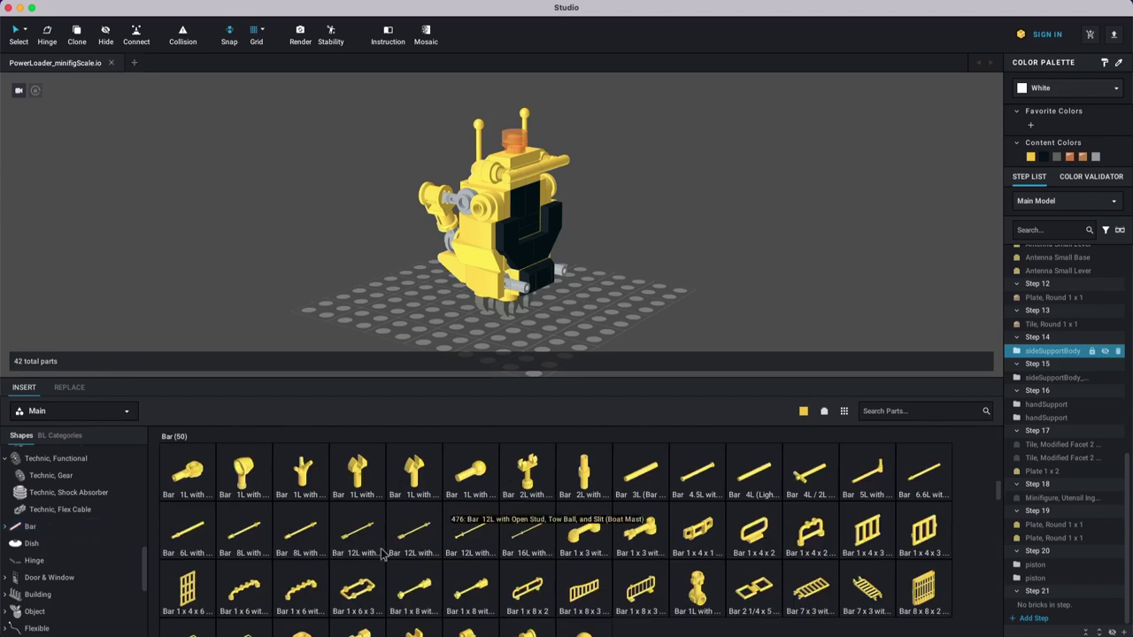
{"action": "left_click_drag", "start_coordinate": [630, 482], "coordinate": [617, 228]}
{"action": "left_click", "coordinate": [626, 250]}
{"action": "right_click_drag", "start_coordinate": [627, 251], "coordinate": [655, 278]}
{"action": "left_click_drag", "start_coordinate": [649, 271], "coordinate": [628, 239]}
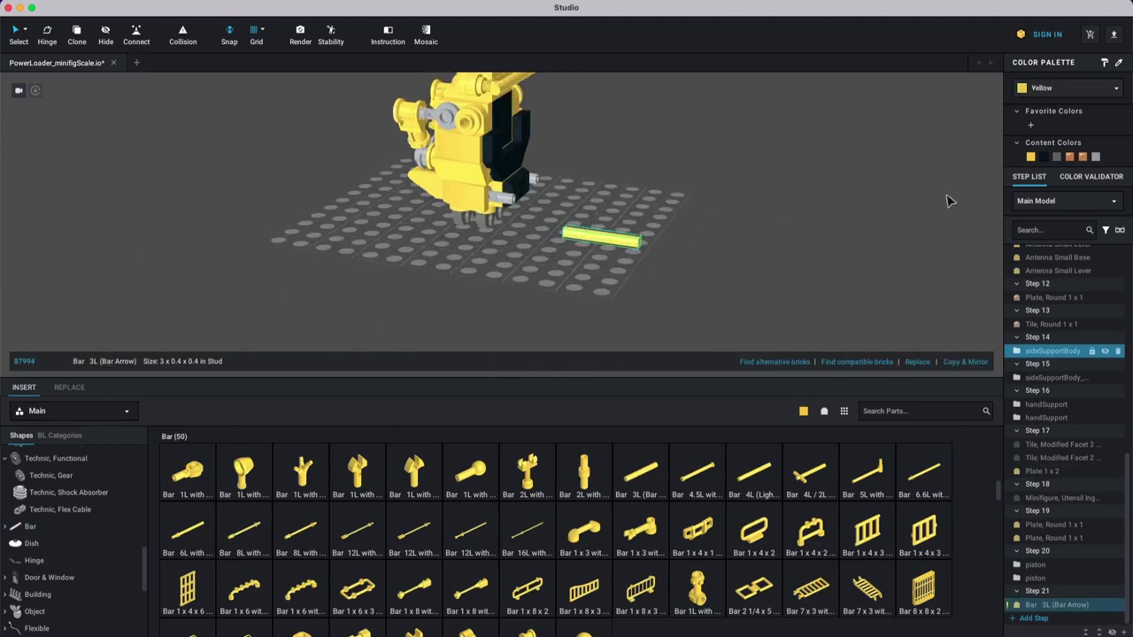
Step: Recolor the new Bar 3L to Pearl Gold
{"action": "left_click", "coordinate": [1068, 89]}
{"action": "scroll", "coordinate": [1067, 177], "scroll_direction": "down", "scroll_amount": 5}
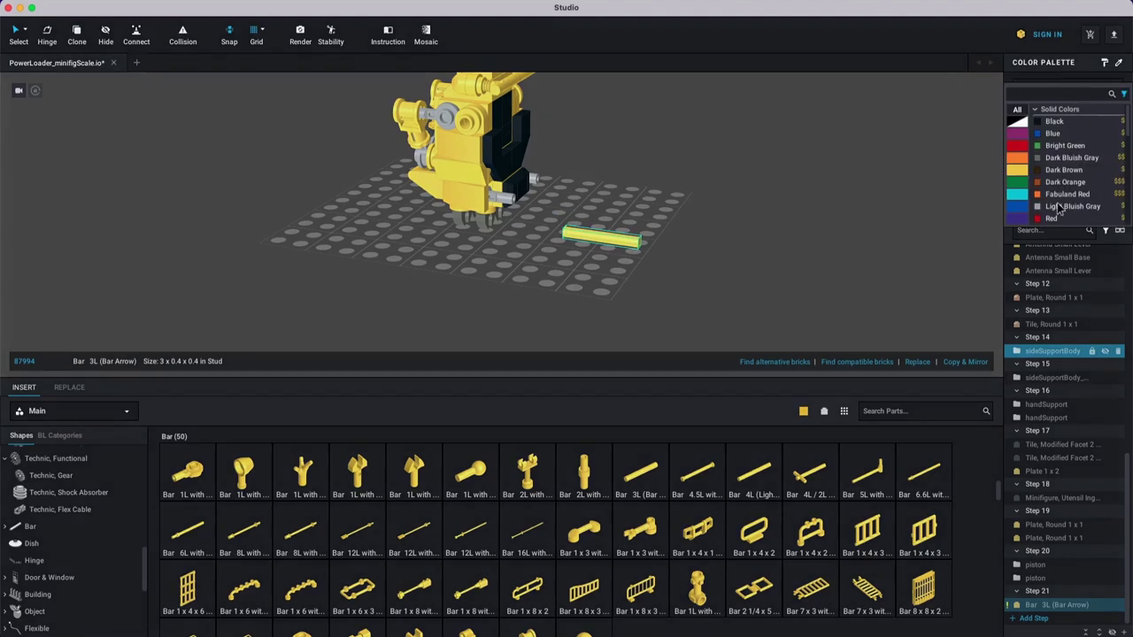
{"action": "scroll", "coordinate": [1067, 193], "scroll_direction": "down", "scroll_amount": 4}
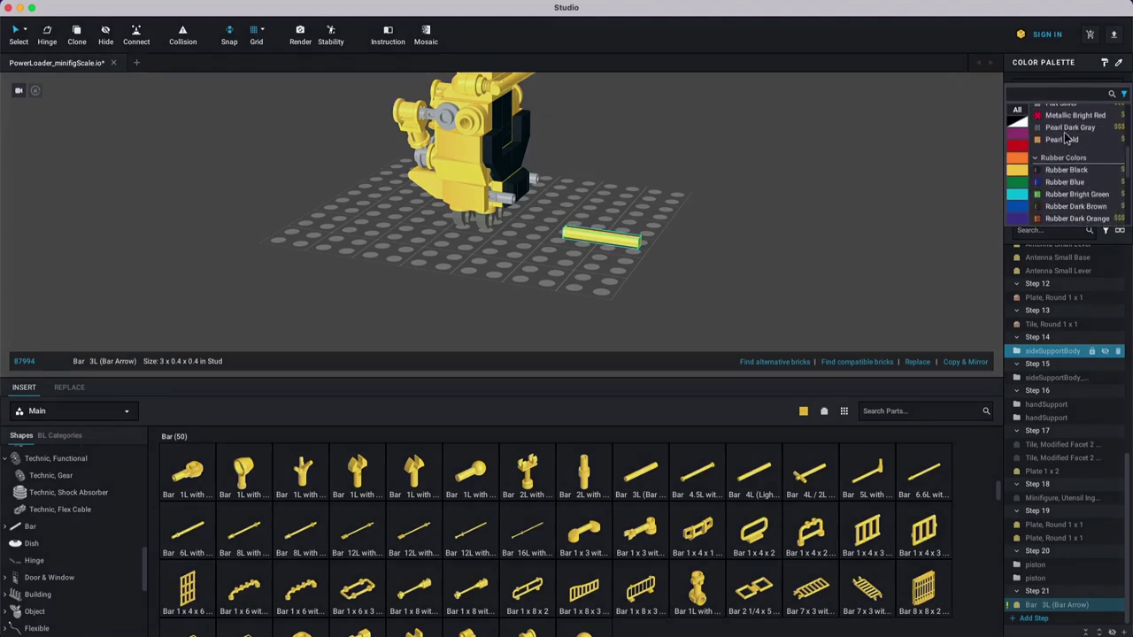
{"action": "left_click", "coordinate": [1066, 141]}
{"action": "left_click", "coordinate": [1093, 92]}
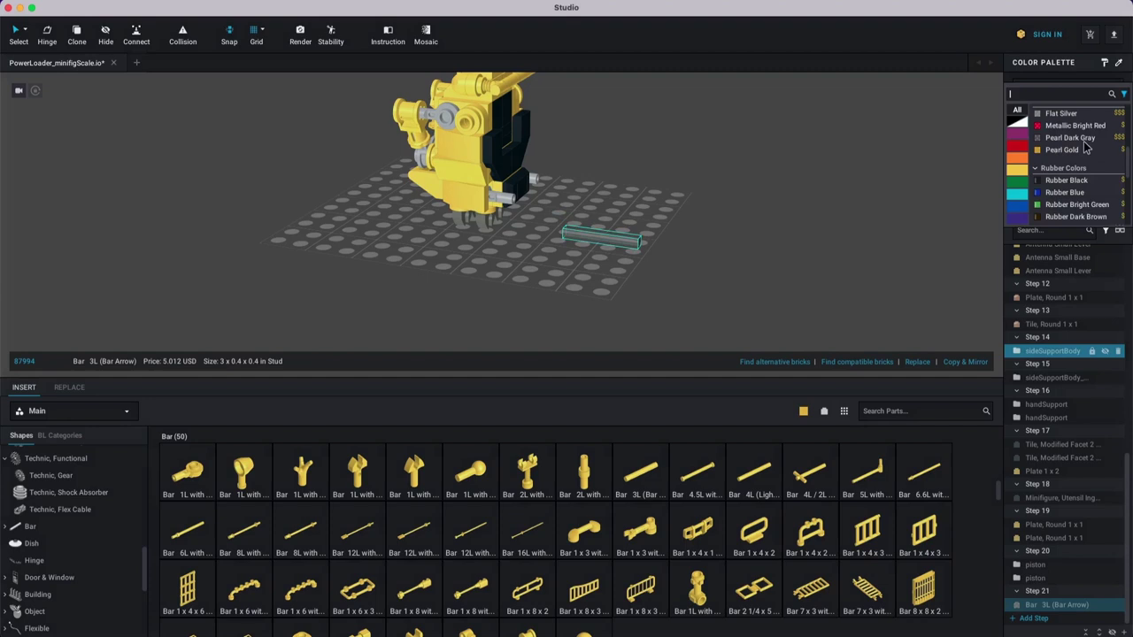
{"action": "scroll", "coordinate": [1072, 196], "scroll_direction": "down", "scroll_amount": 4}
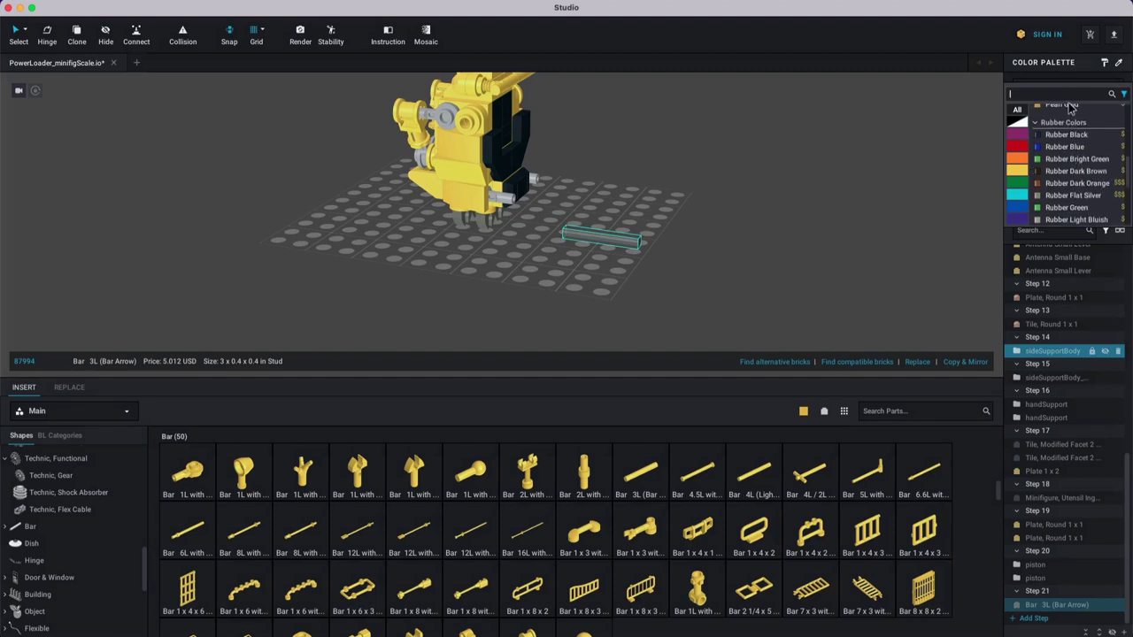
{"action": "left_click", "coordinate": [1068, 106]}
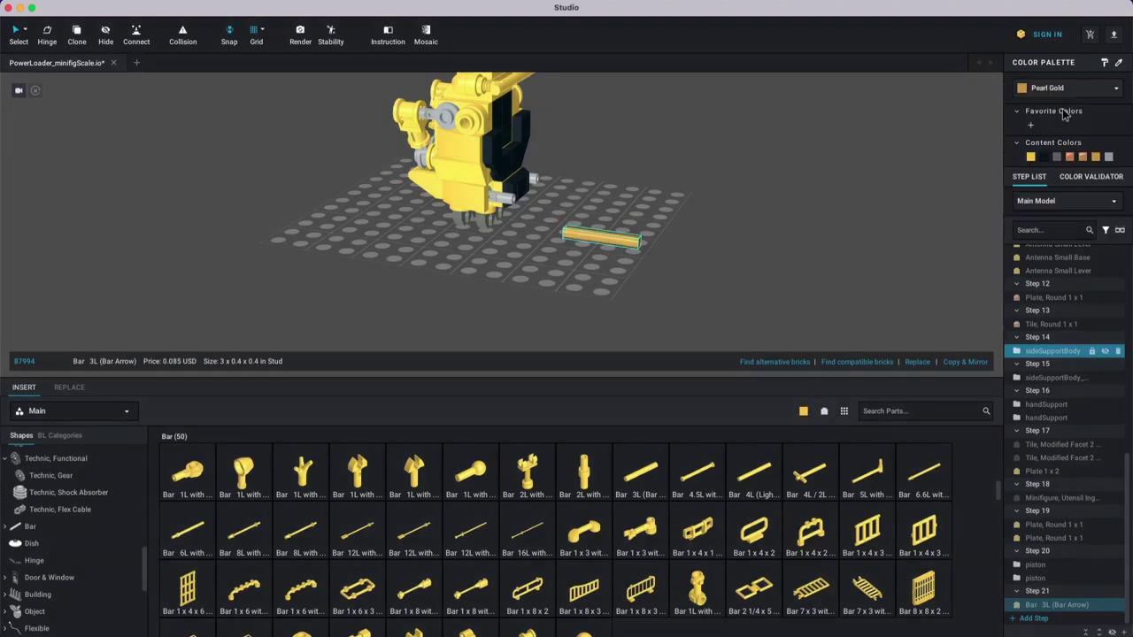
{"action": "left_click", "coordinate": [767, 240]}
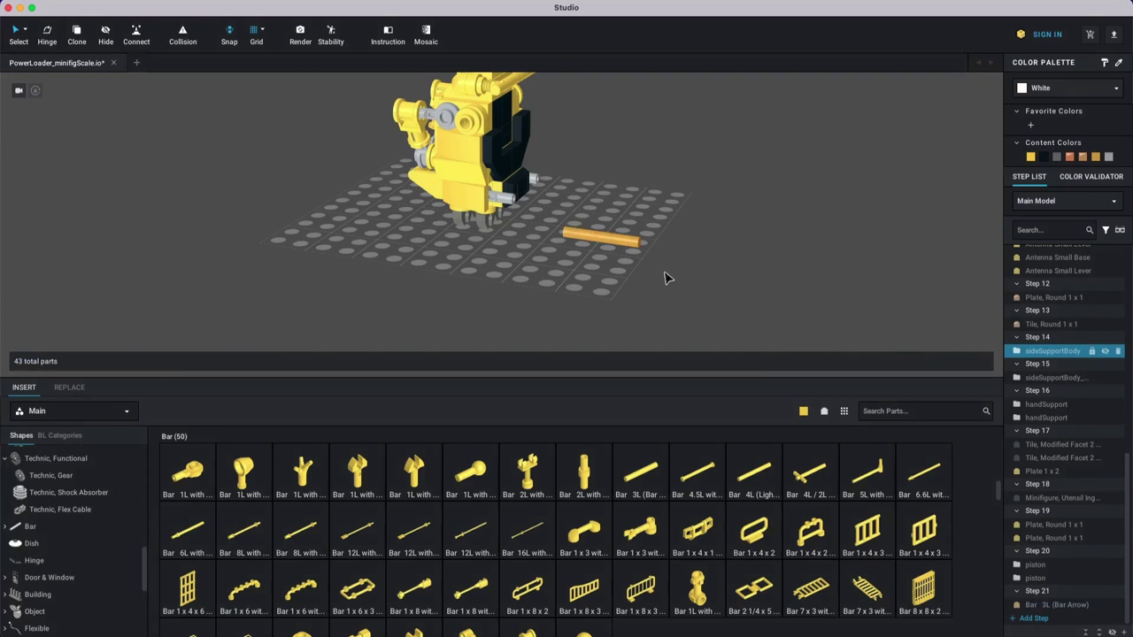
Step: Attach a yellow Plate, Round 1 x 1 with Open Stud to the outer end of the gold bar
{"action": "scroll", "coordinate": [75, 518], "scroll_direction": "up", "scroll_amount": 10}
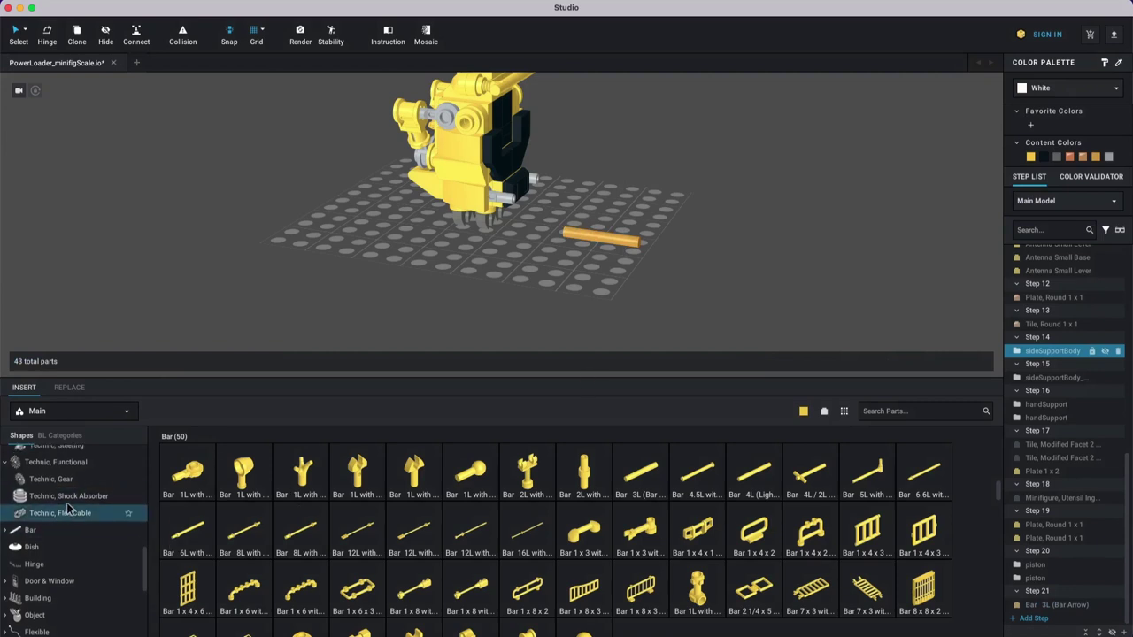
{"action": "left_click", "coordinate": [58, 527]}
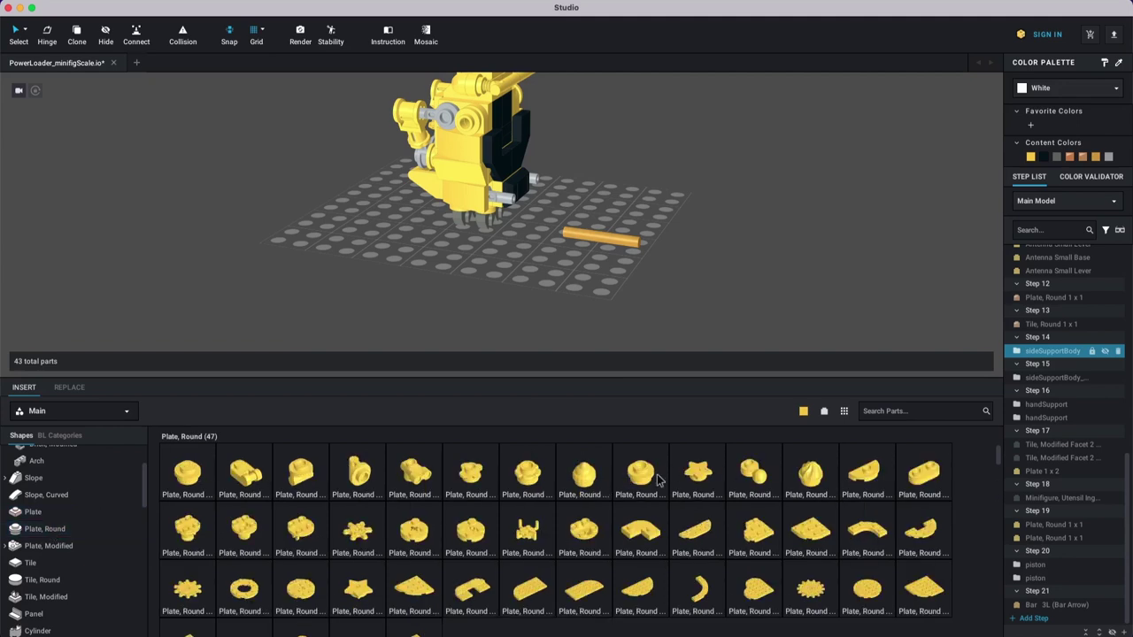
{"action": "left_click", "coordinate": [658, 479]}
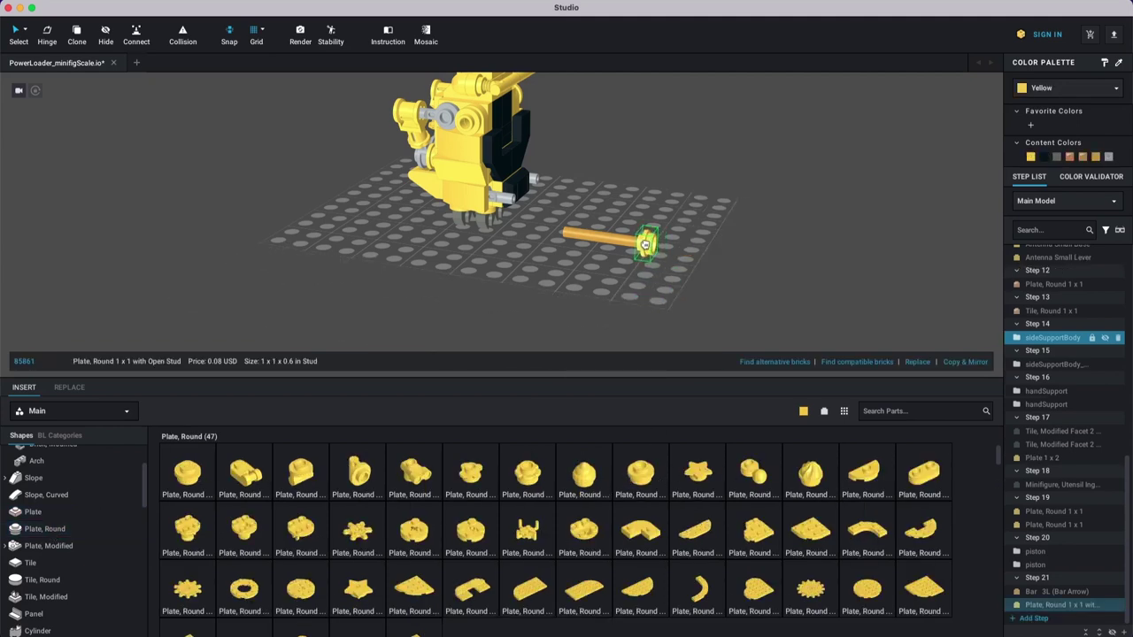
{"action": "left_click", "coordinate": [634, 242]}
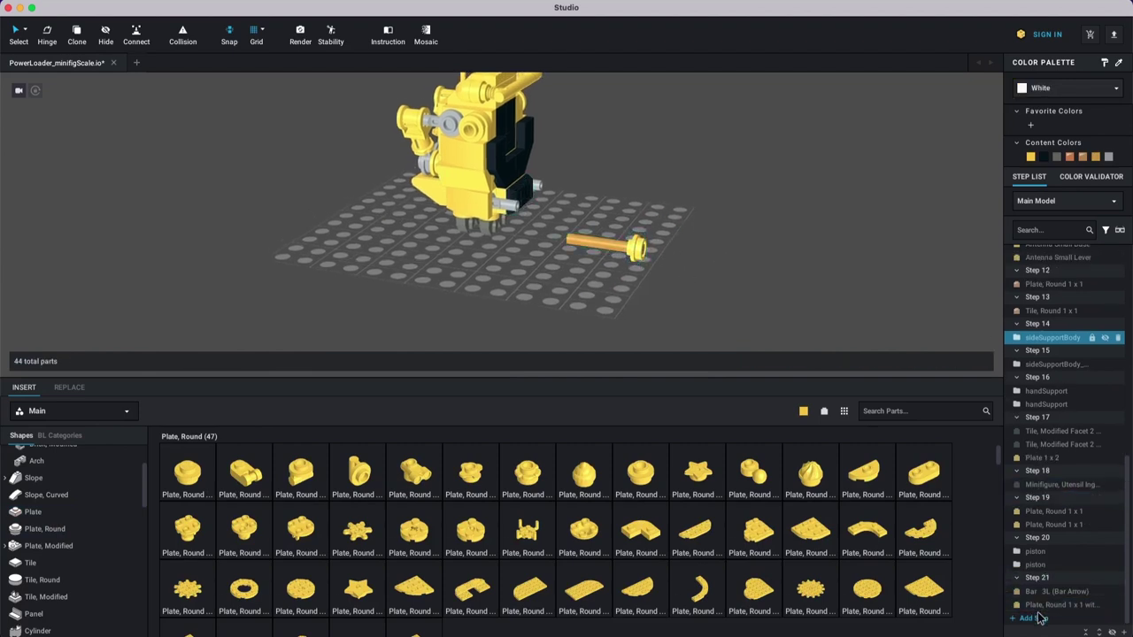
Step: Add Step 22 and place a yellow Plate 1 x 1 upright on the baseplate below the gold bar
{"action": "left_click", "coordinate": [1036, 618]}
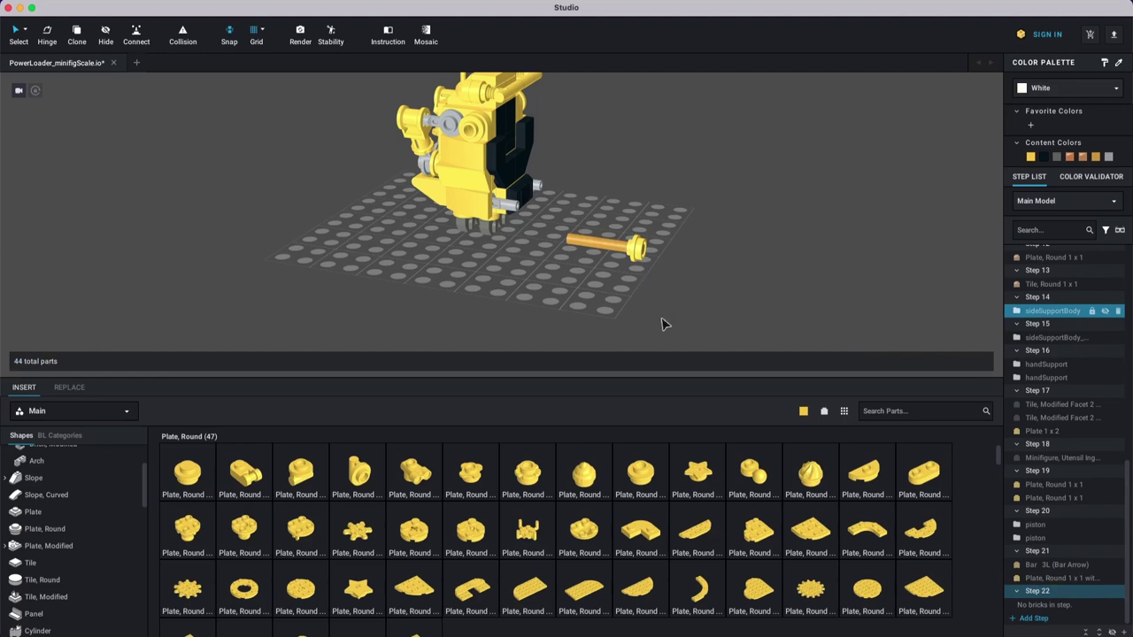
{"action": "left_click", "coordinate": [49, 512]}
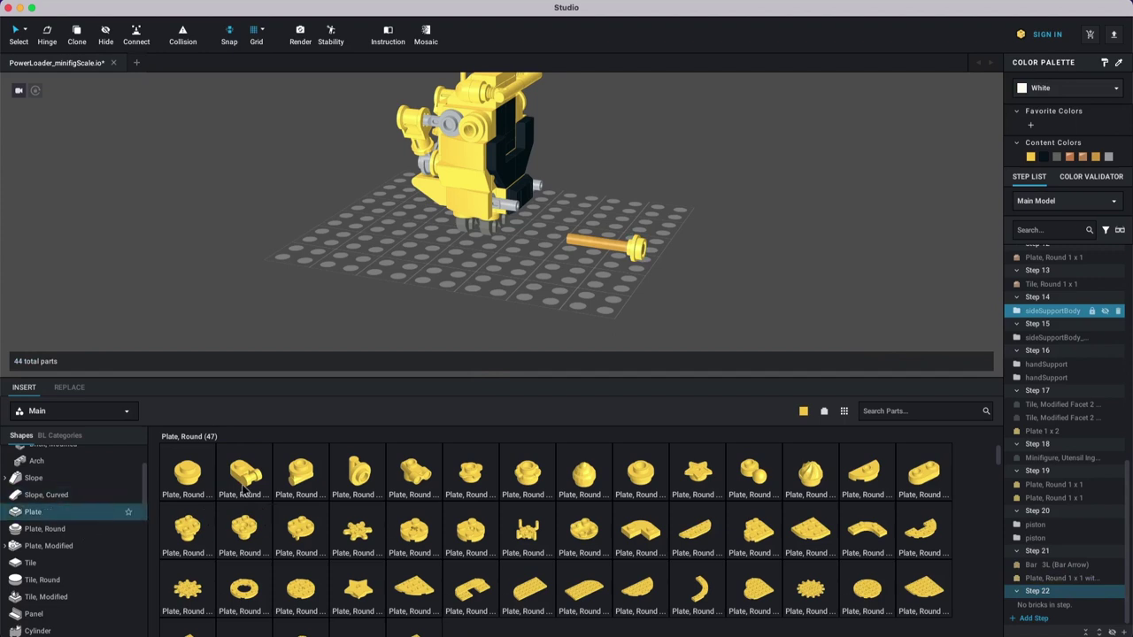
{"action": "left_click_drag", "start_coordinate": [210, 483], "coordinate": [592, 277]}
{"action": "left_click", "coordinate": [635, 286]}
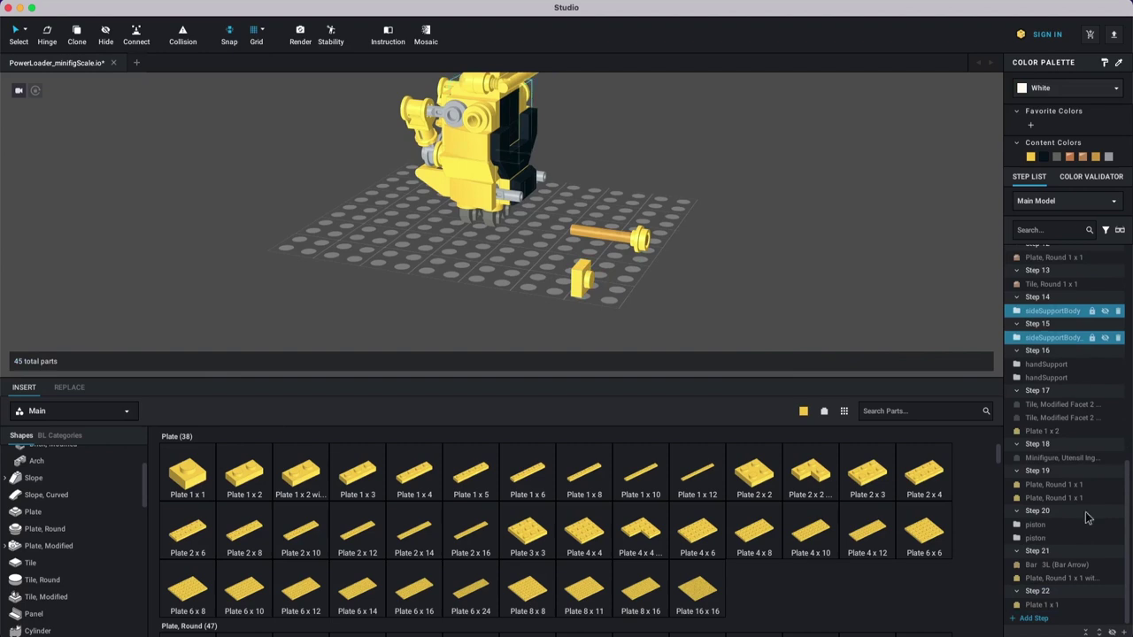
{"action": "left_click", "coordinate": [1041, 604]}
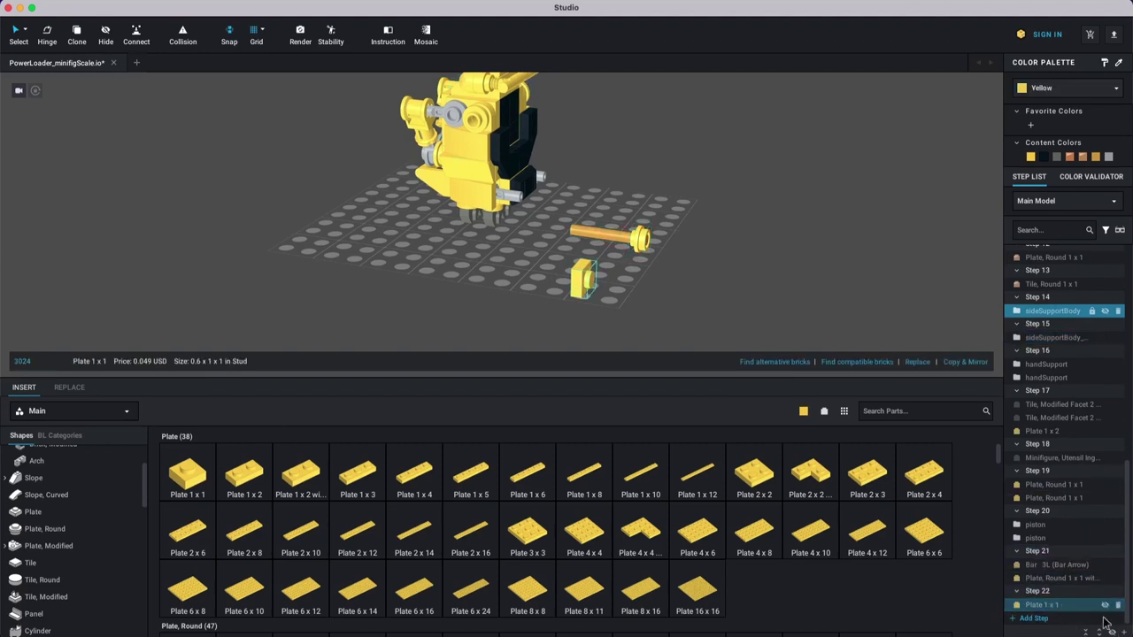
Step: Add Step 23 and attach a Plate, Modified 1 x 1 with Open O Clip Thick (Vertical Grip) to each side of the Plate 1 x 1
{"action": "left_click", "coordinate": [1124, 632]}
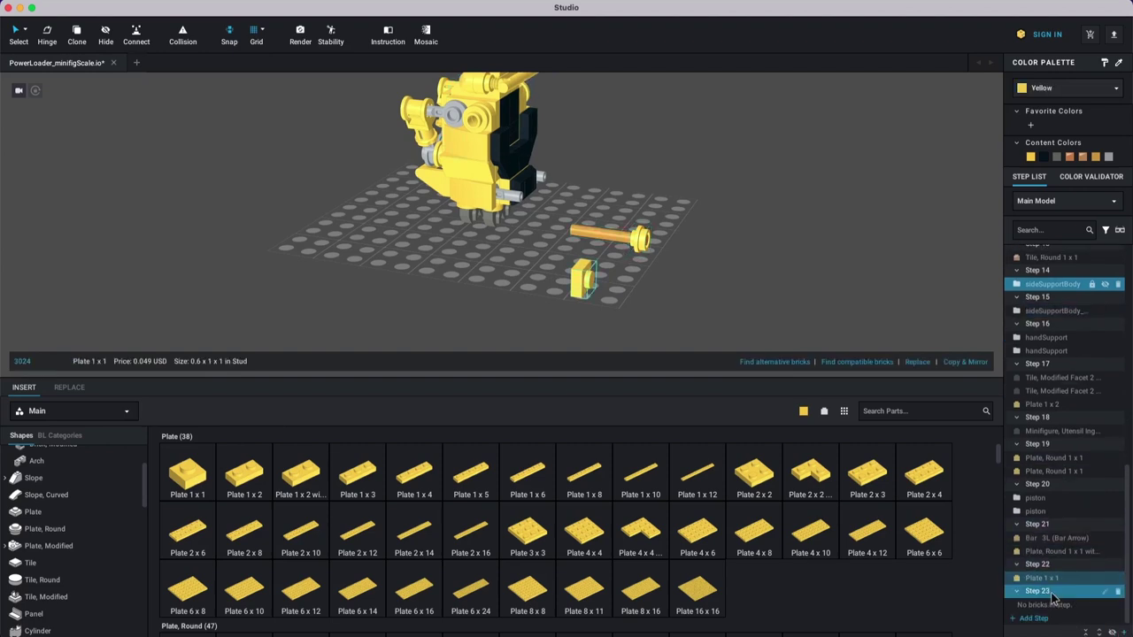
{"action": "left_click", "coordinate": [1049, 597]}
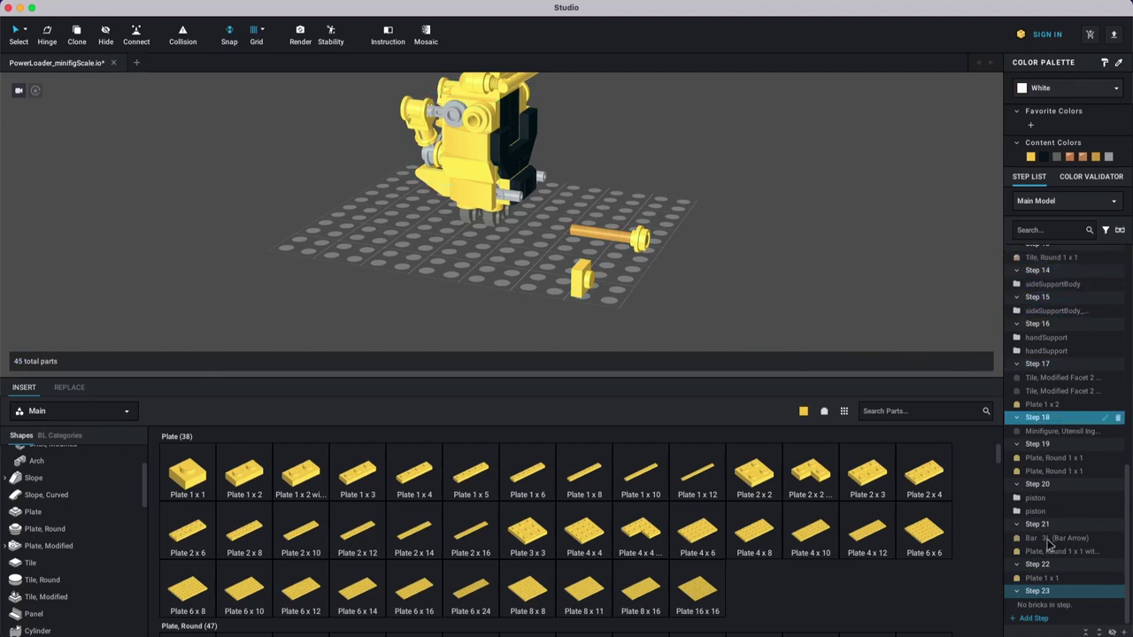
{"action": "left_click", "coordinate": [638, 253]}
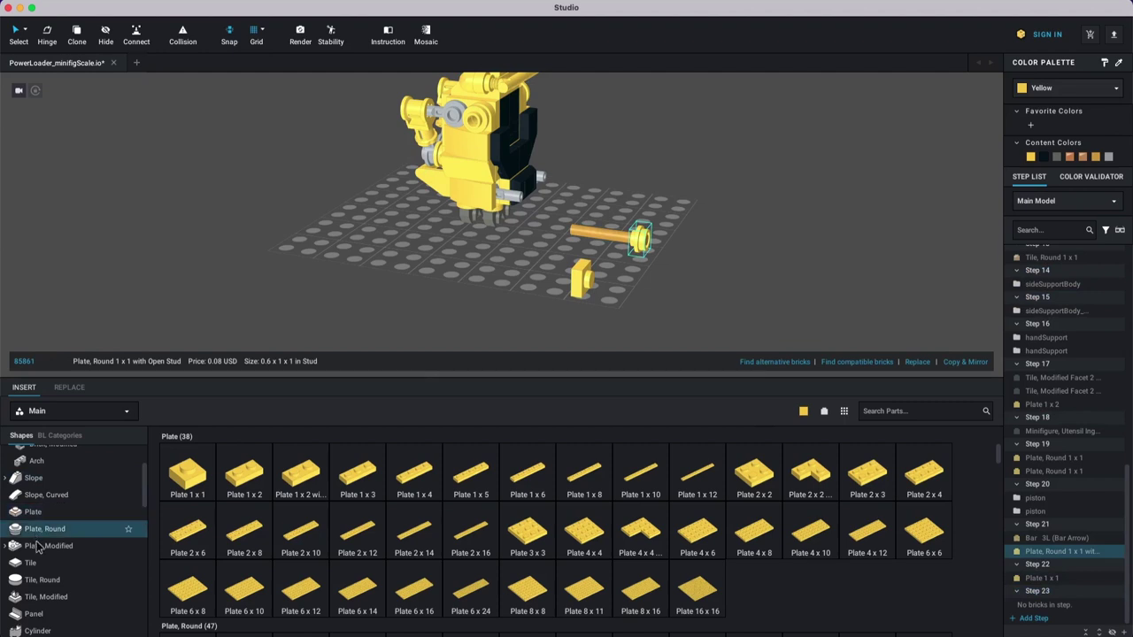
{"action": "left_click", "coordinate": [62, 545]}
{"action": "left_click_drag", "start_coordinate": [425, 486], "coordinate": [573, 274]}
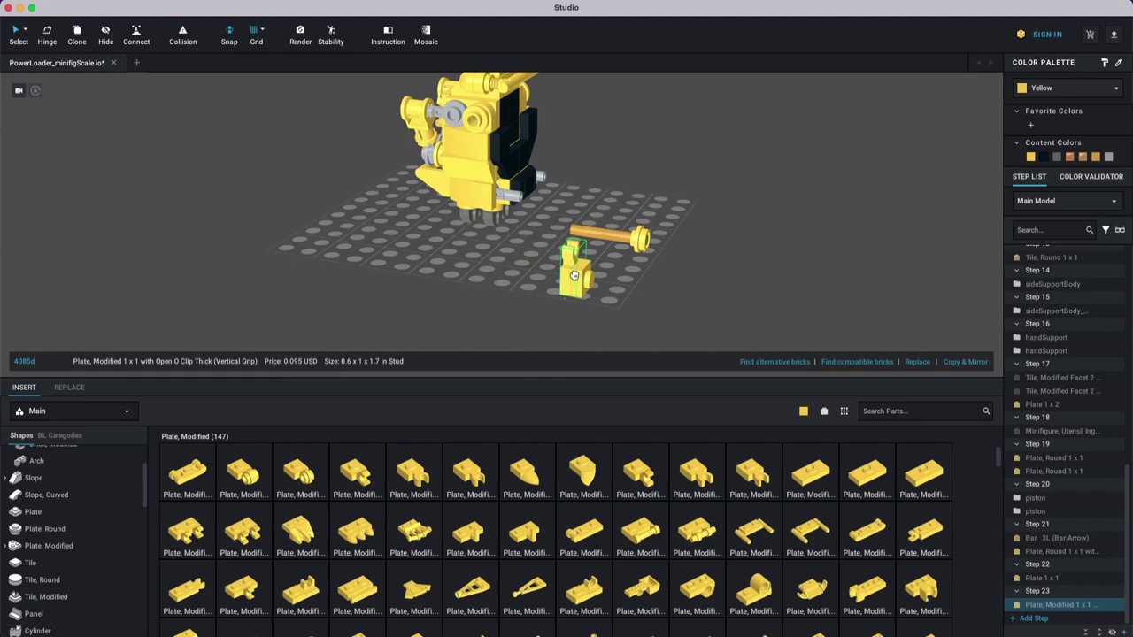
{"action": "key", "text": "super+d"}
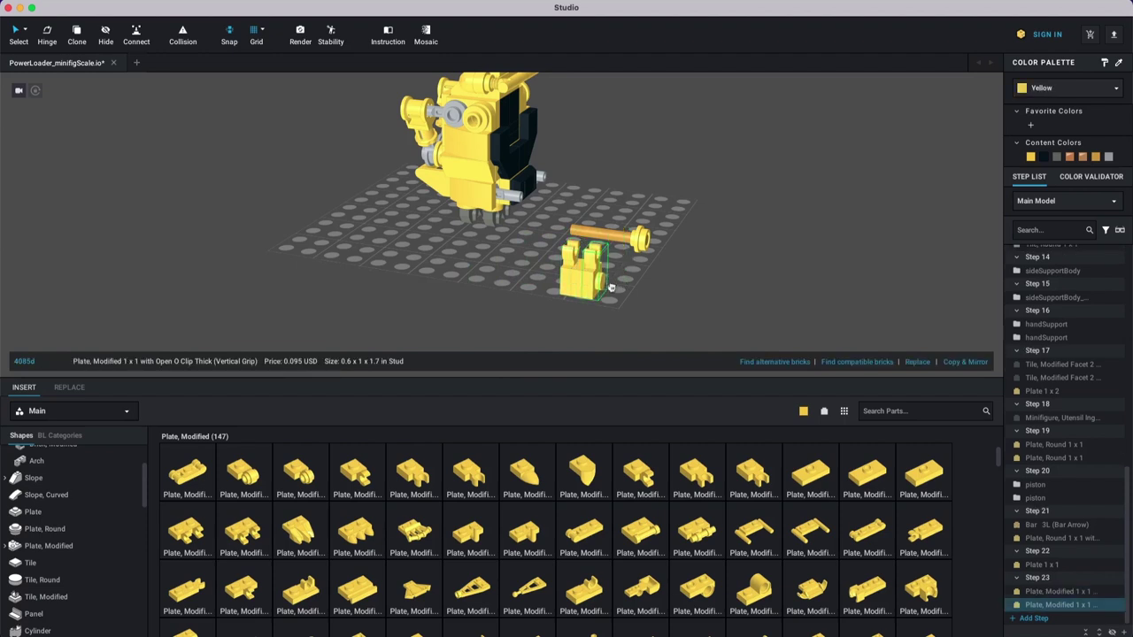
{"action": "left_click", "coordinate": [644, 295]}
Step: Add Step 24 and clone a third 1 x 1 clip plate onto the stud end of the row
{"action": "left_click", "coordinate": [1033, 619]}
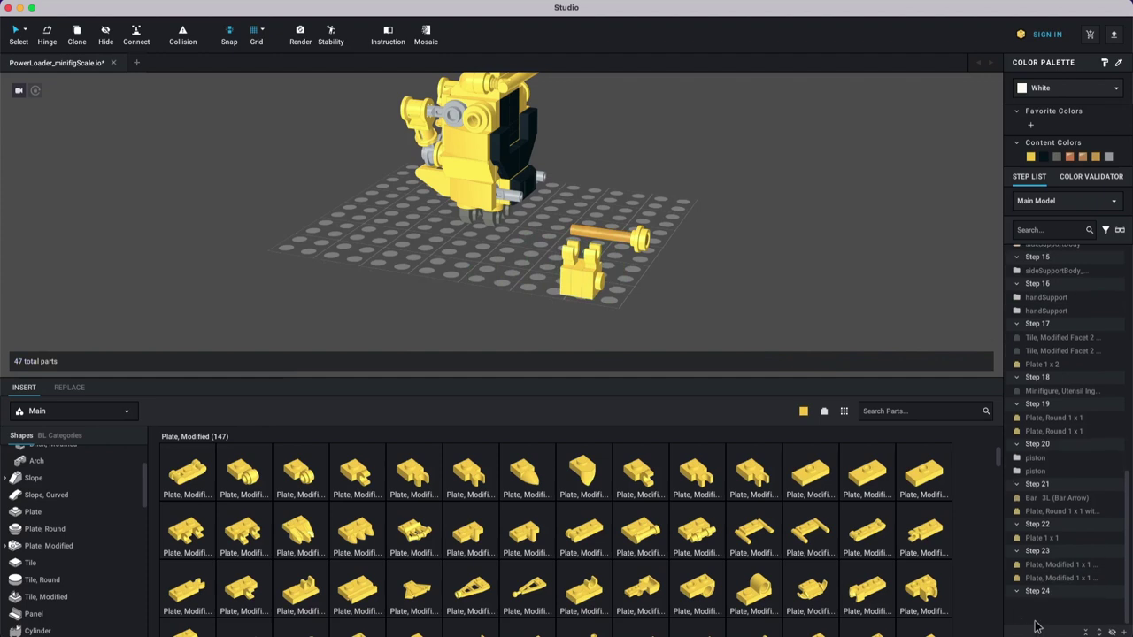
{"action": "left_click", "coordinate": [77, 35]}
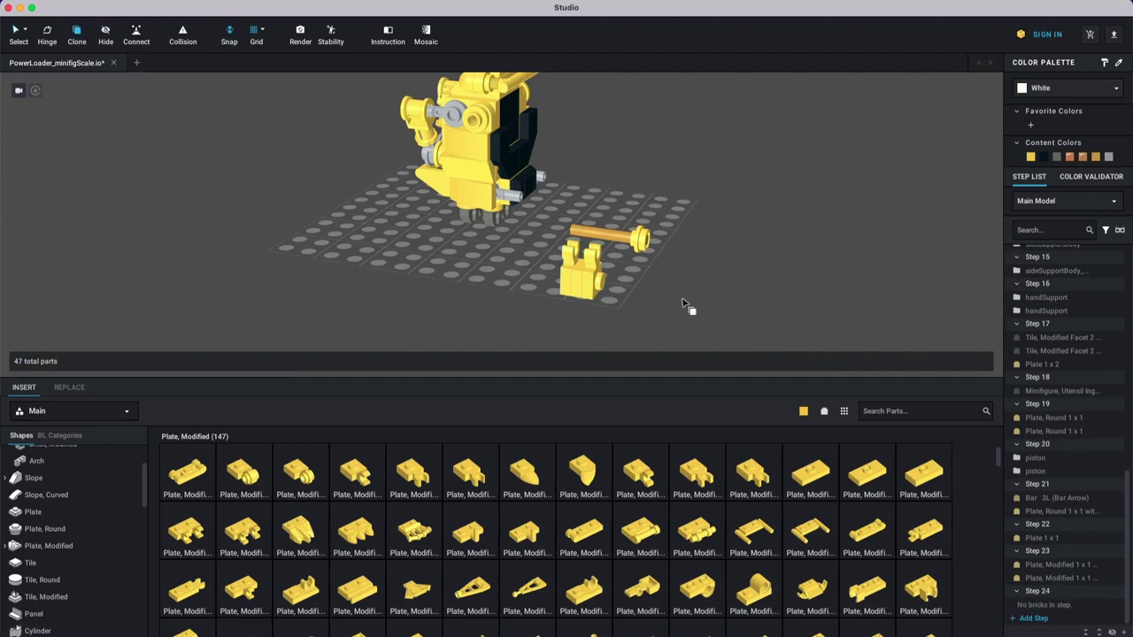
{"action": "left_click", "coordinate": [595, 279]}
{"action": "left_click", "coordinate": [694, 281]}
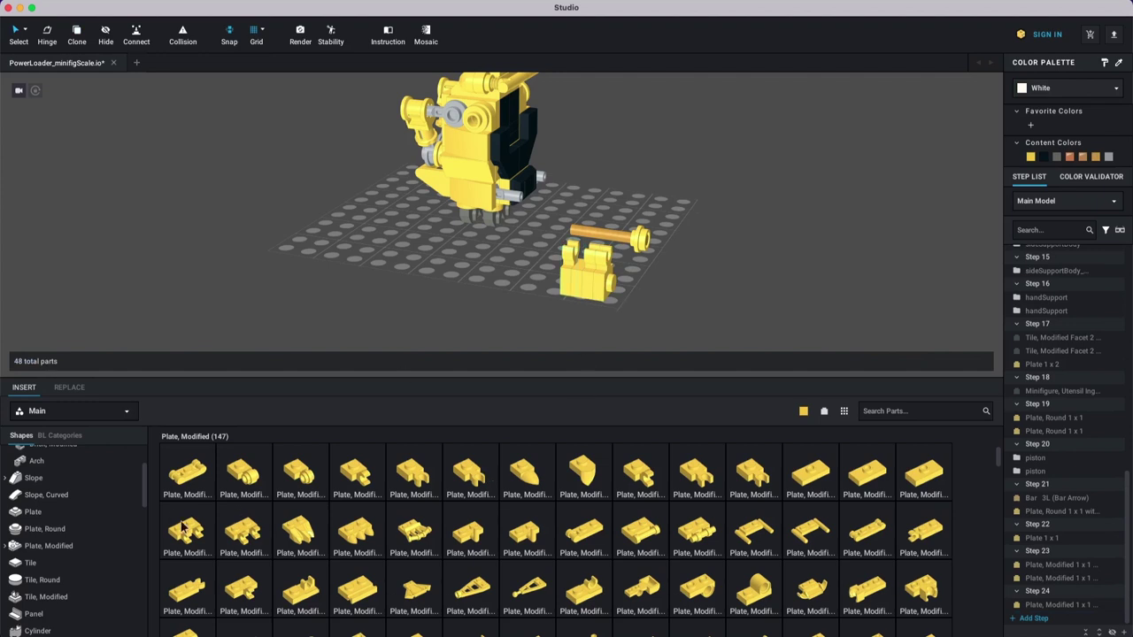
Step: Delete the Plate 1 x 1 between the clip plates from Step 22
{"action": "left_click", "coordinate": [50, 568]}
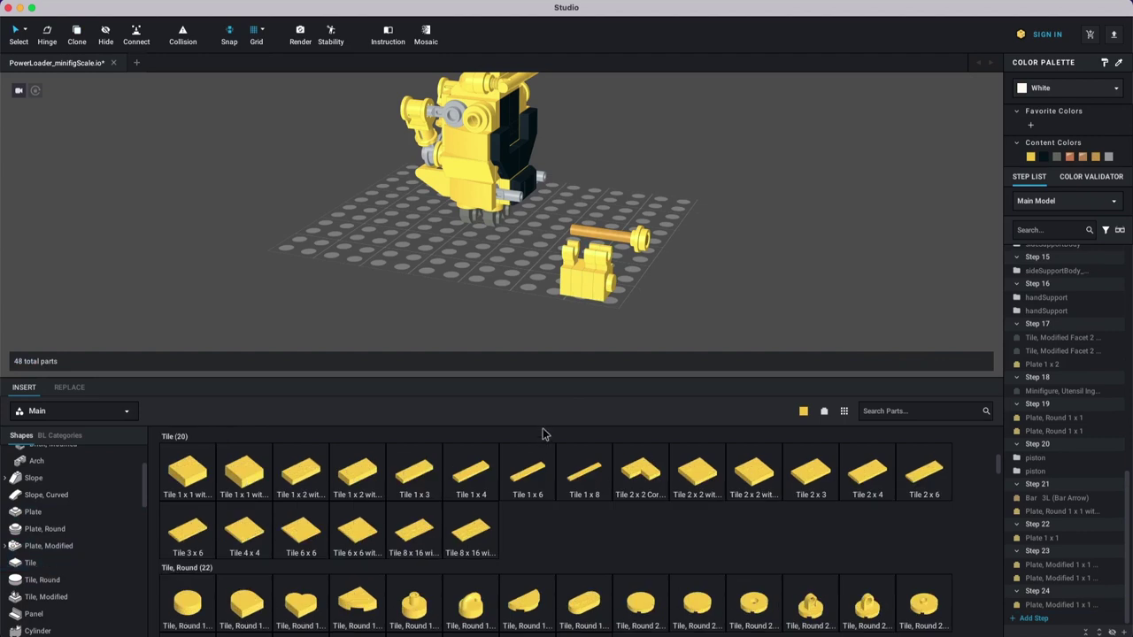
{"action": "left_click", "coordinate": [583, 281]}
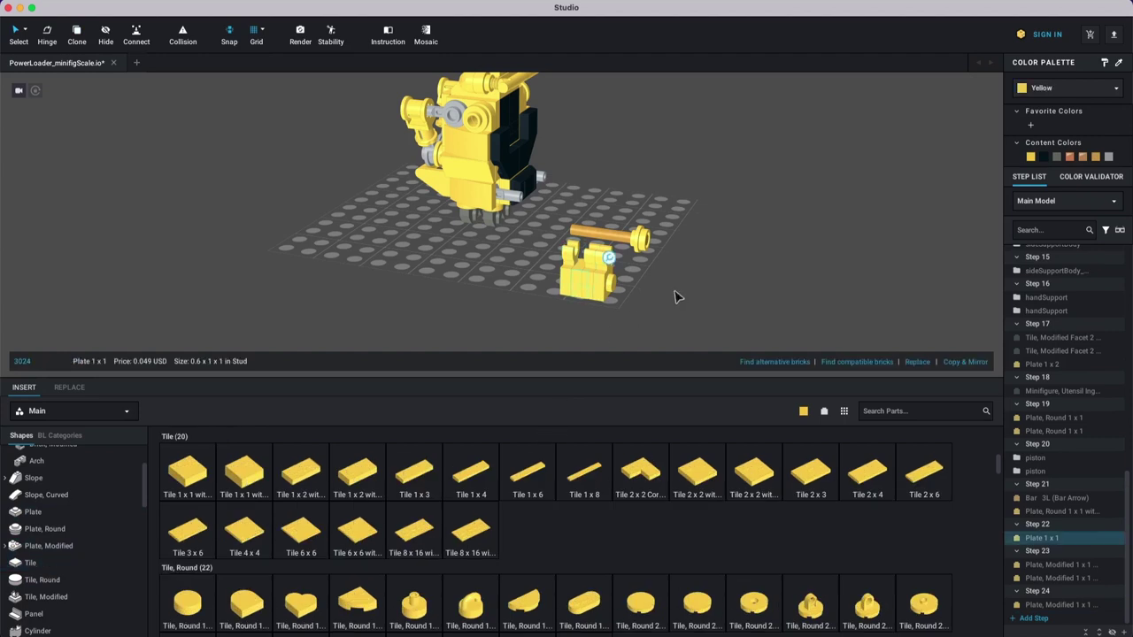
{"action": "key", "text": "Delete"}
Step: Make Step 22 active and fit a yellow Bracket 1 x 1 - 1 x 2 Inverted into the gap between the clip plates
{"action": "left_click", "coordinate": [1040, 486]}
{"action": "left_click", "coordinate": [1025, 524]}
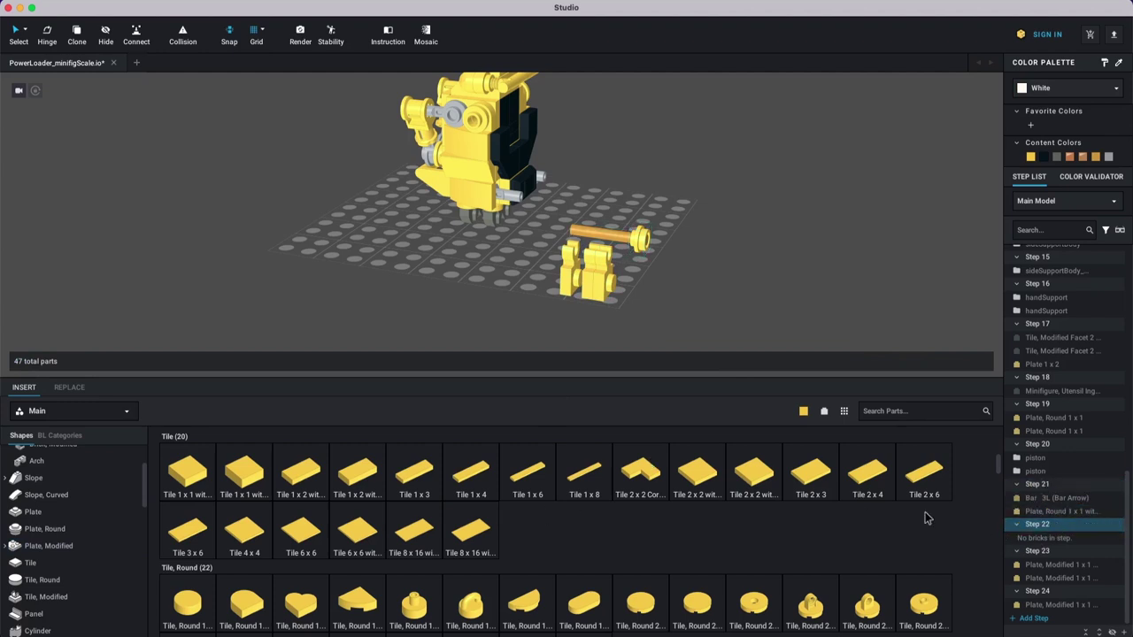
{"action": "mouse_move", "coordinate": [1060, 530]}
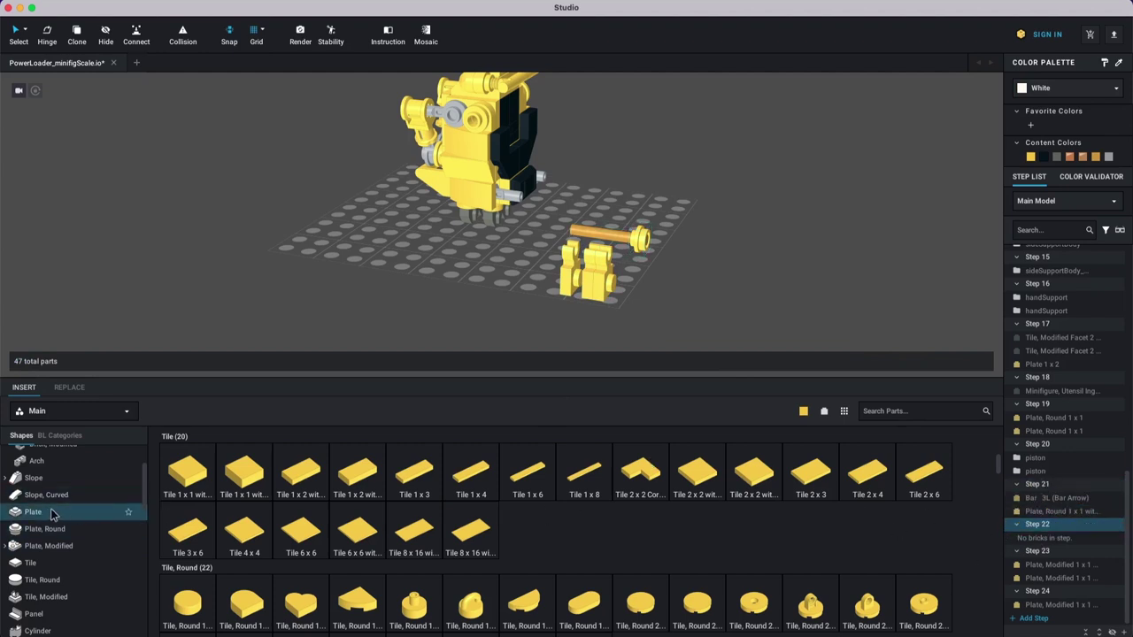
{"action": "scroll", "coordinate": [53, 548], "scroll_direction": "down", "scroll_amount": 1}
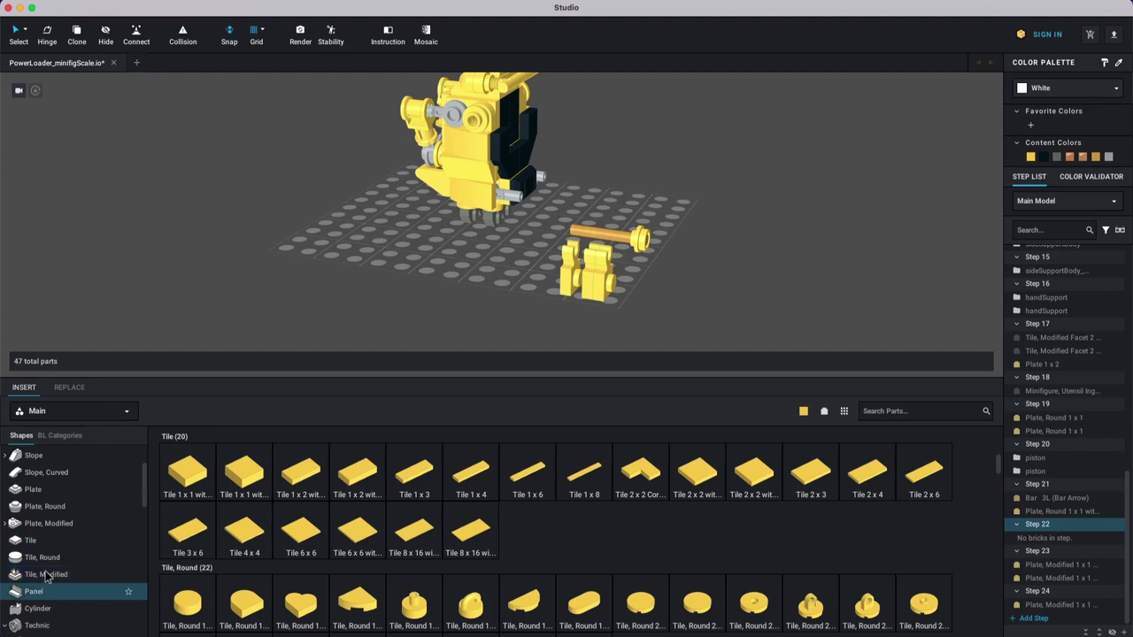
{"action": "scroll", "coordinate": [53, 540], "scroll_direction": "down", "scroll_amount": 2}
{"action": "scroll", "coordinate": [62, 523], "scroll_direction": "up", "scroll_amount": 2}
{"action": "left_click", "coordinate": [81, 527]}
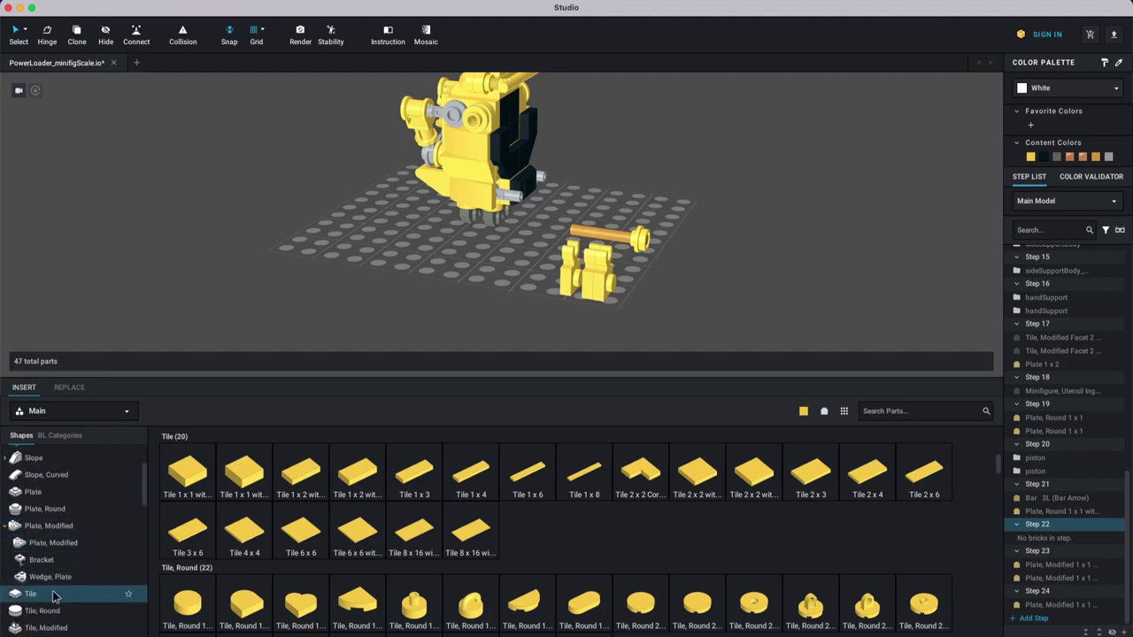
{"action": "left_click", "coordinate": [48, 560]}
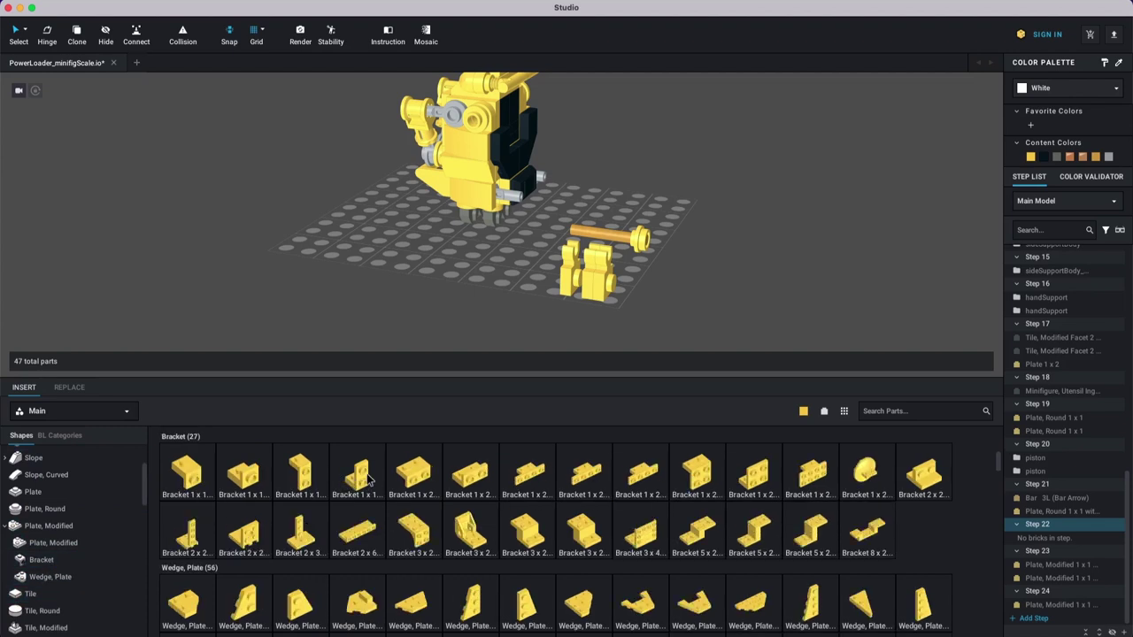
{"action": "left_click_drag", "start_coordinate": [368, 479], "coordinate": [561, 293]}
{"action": "left_click", "coordinate": [639, 294]}
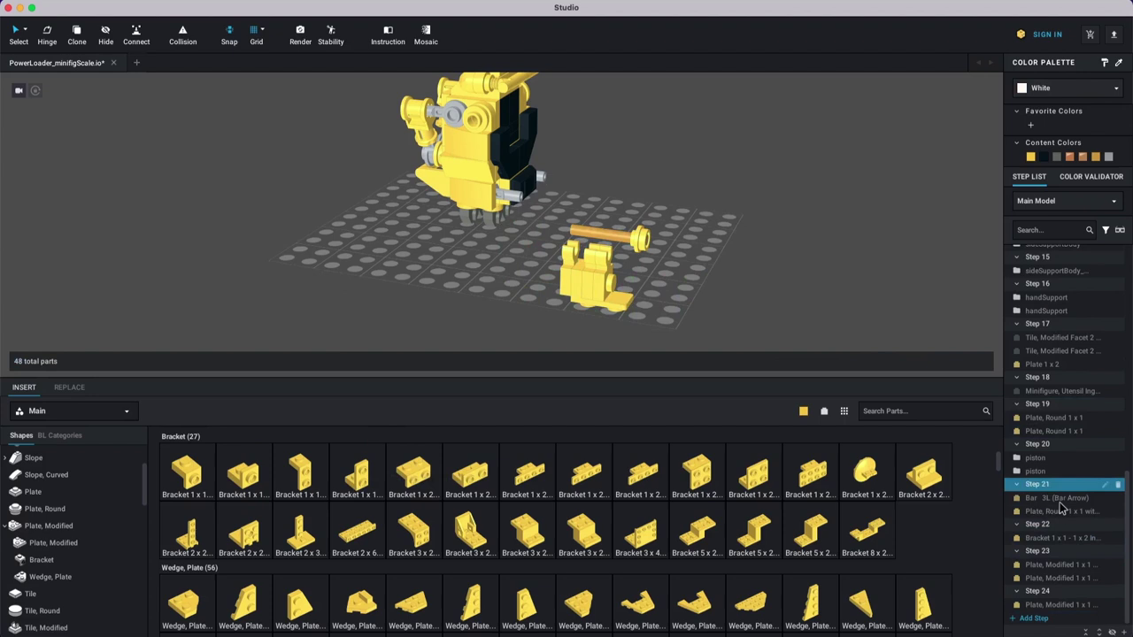
{"action": "left_click", "coordinate": [1067, 537]}
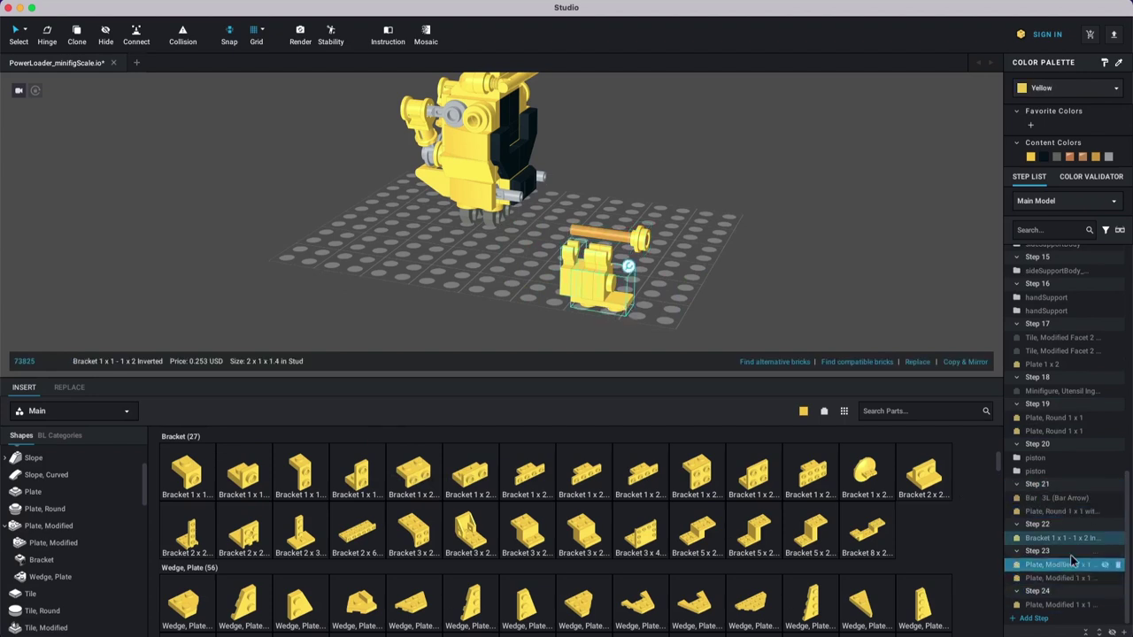
Step: Add Step 25 and cover the exposed stud at the end of the clip row with a yellow Tile 1 x 1 with Groove
{"action": "left_click", "coordinate": [1034, 617]}
{"action": "left_click", "coordinate": [670, 302]}
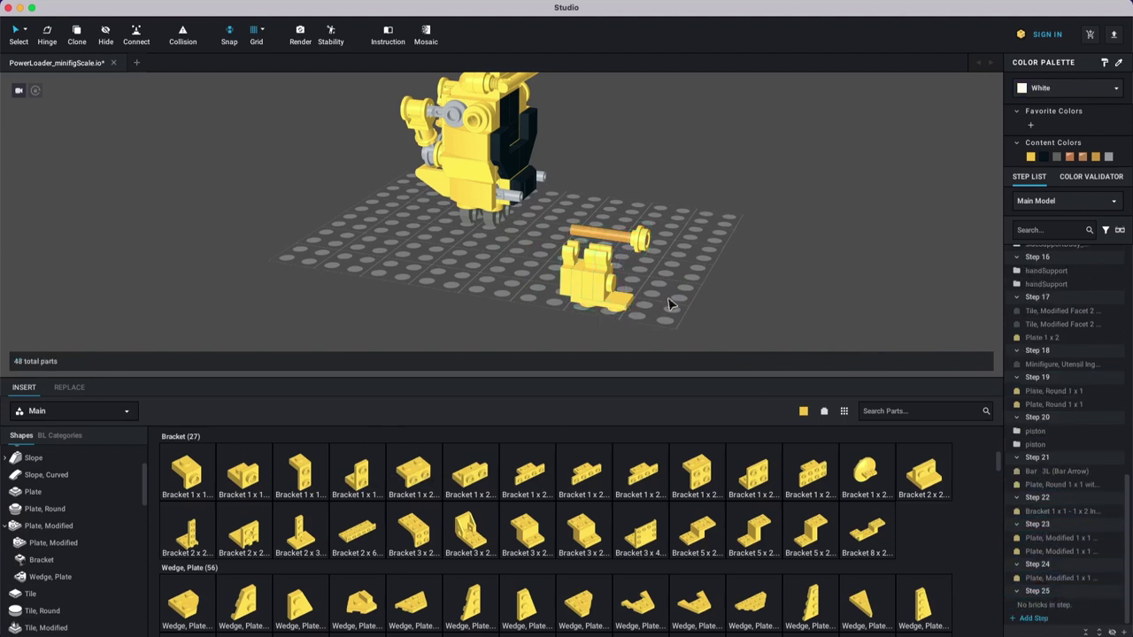
{"action": "left_click", "coordinate": [35, 594]}
{"action": "left_click_drag", "start_coordinate": [188, 474], "coordinate": [636, 283]}
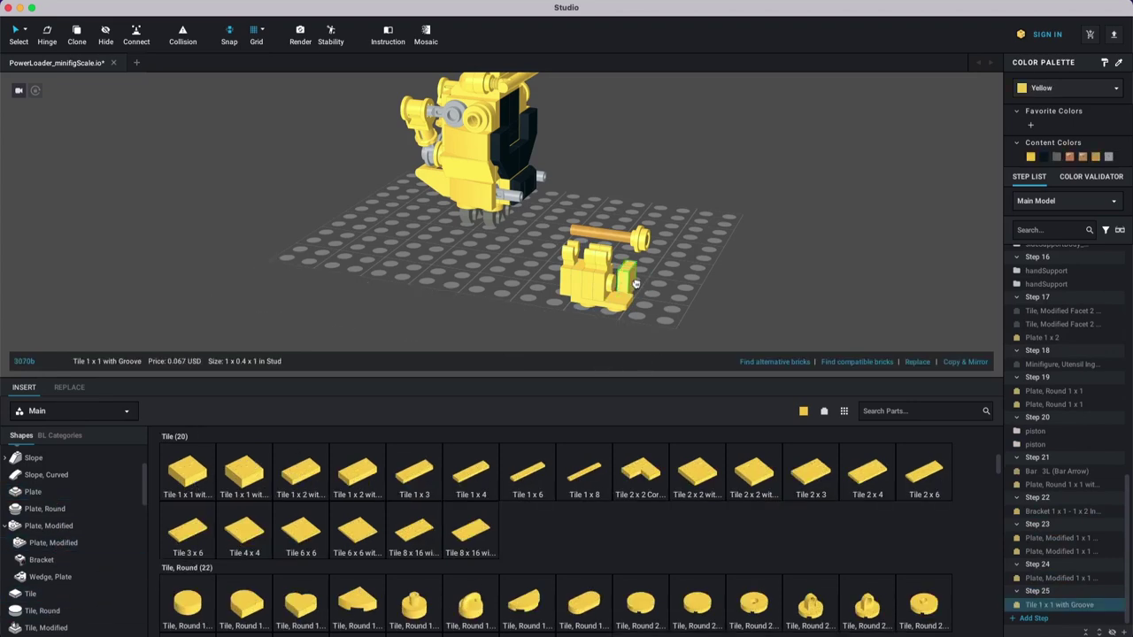
{"action": "left_click", "coordinate": [623, 284]}
{"action": "right_click_drag", "start_coordinate": [675, 286], "coordinate": [680, 289]}
{"action": "key", "text": "Escape"}
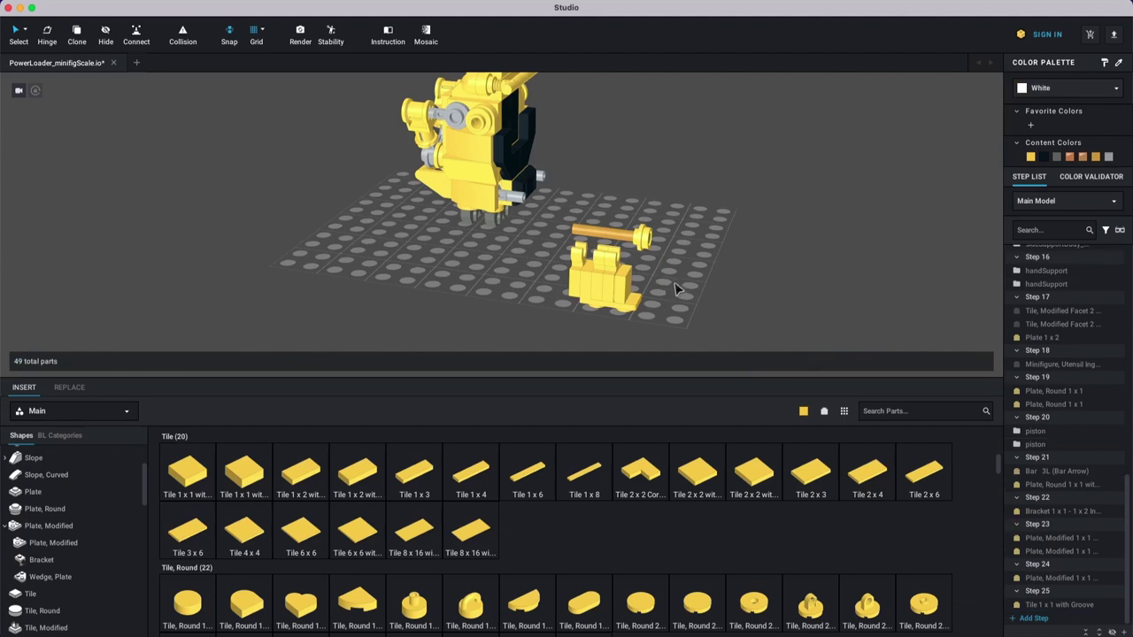
Step: Snap the gold bar with its round plate into the three clips, reversed so the round plate sits opposite the tile end
{"action": "left_click_drag", "start_coordinate": [704, 200], "coordinate": [632, 257]}
{"action": "left_click", "coordinate": [625, 240]}
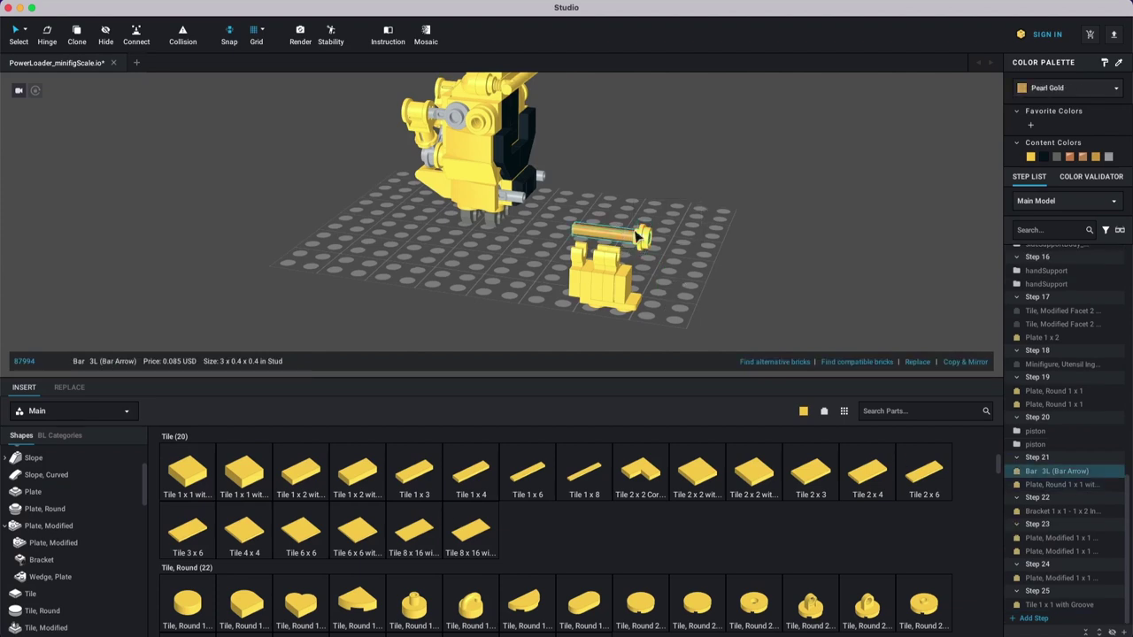
{"action": "left_click_drag", "start_coordinate": [670, 228], "coordinate": [628, 255]}
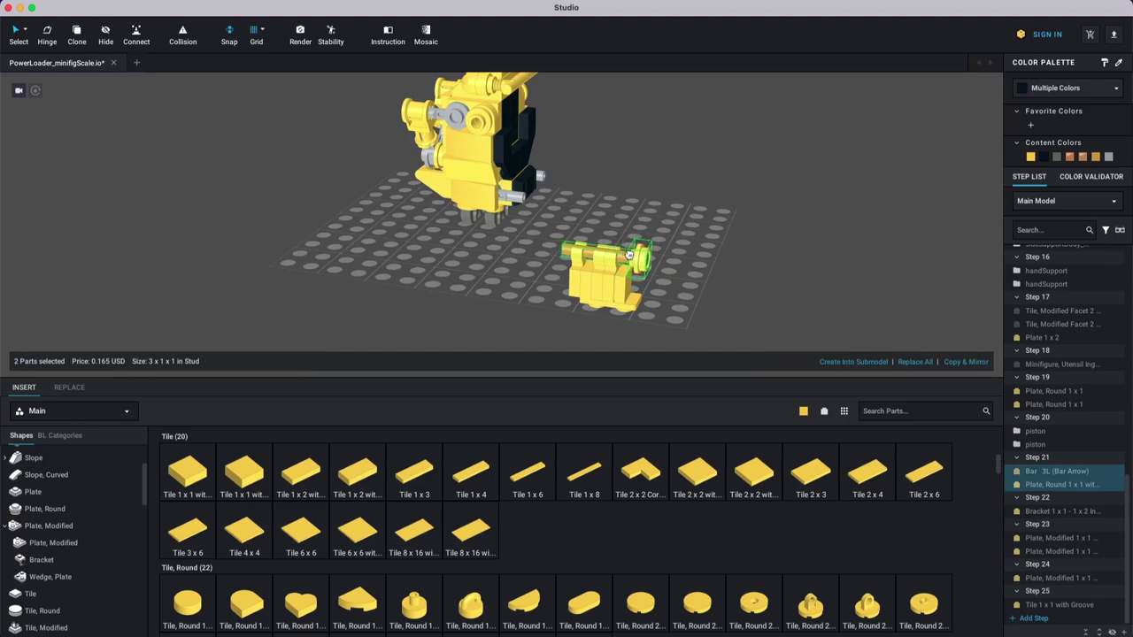
{"action": "left_click_drag", "start_coordinate": [629, 254], "coordinate": [555, 240]}
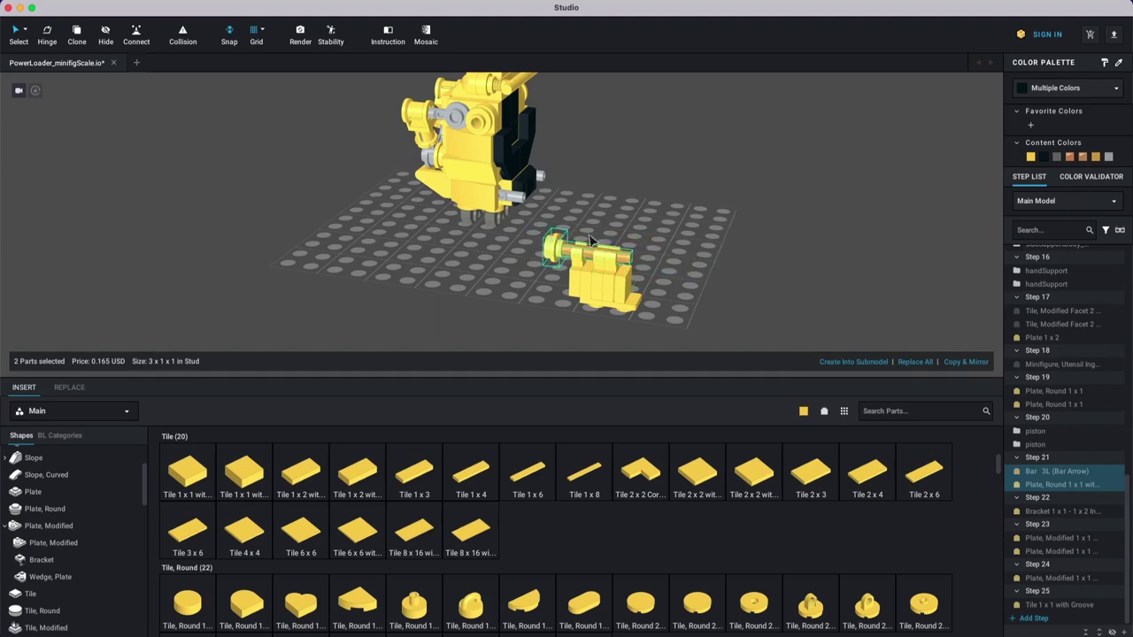
{"action": "left_click", "coordinate": [695, 251]}
{"action": "right_click_drag", "start_coordinate": [695, 251], "coordinate": [687, 282]}
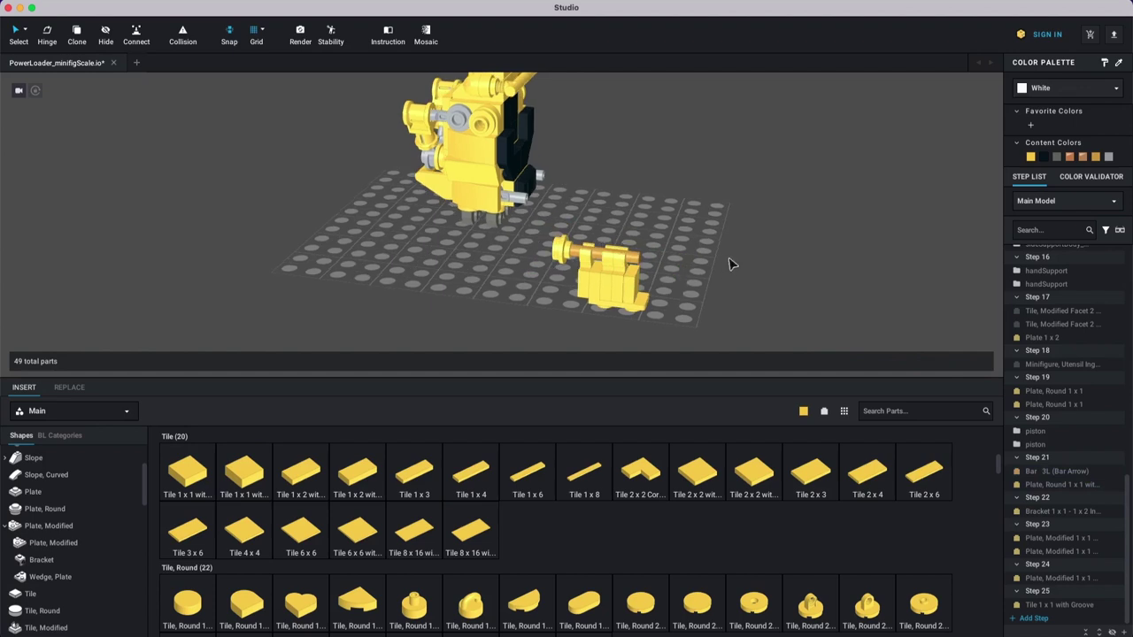
Step: Add Step 26 and attach one yellow Plate, Modified 1 x 2 with Bar Handle on End under the bracket, its handle pointing outward
{"action": "left_click", "coordinate": [1033, 618]}
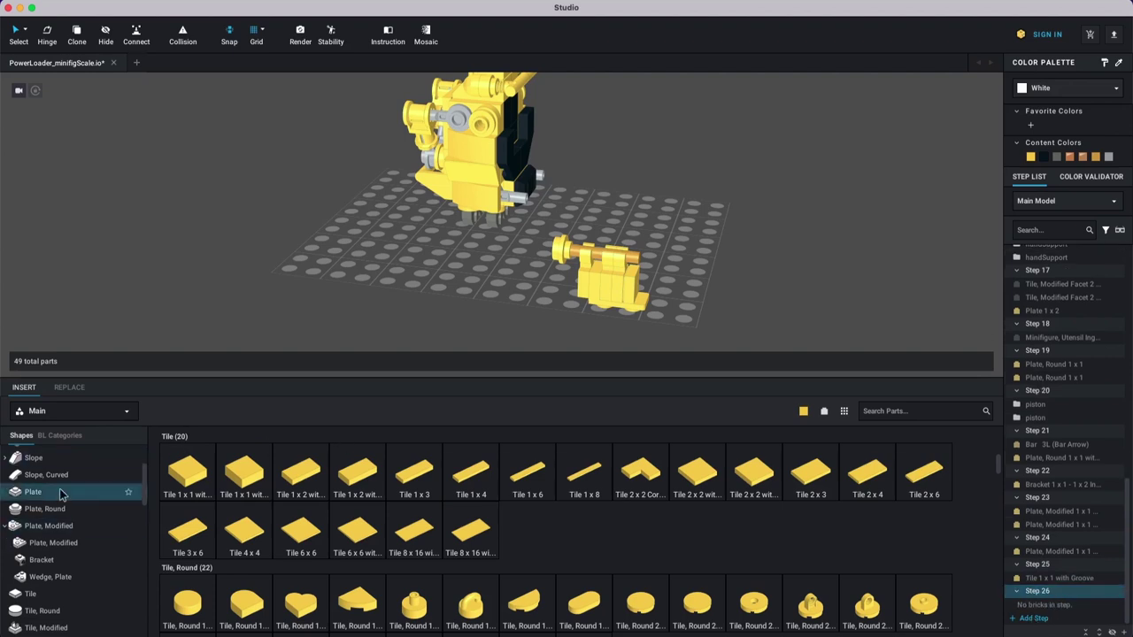
{"action": "scroll", "coordinate": [64, 506], "scroll_direction": "down", "scroll_amount": 1}
{"action": "scroll", "coordinate": [62, 501], "scroll_direction": "up", "scroll_amount": 3}
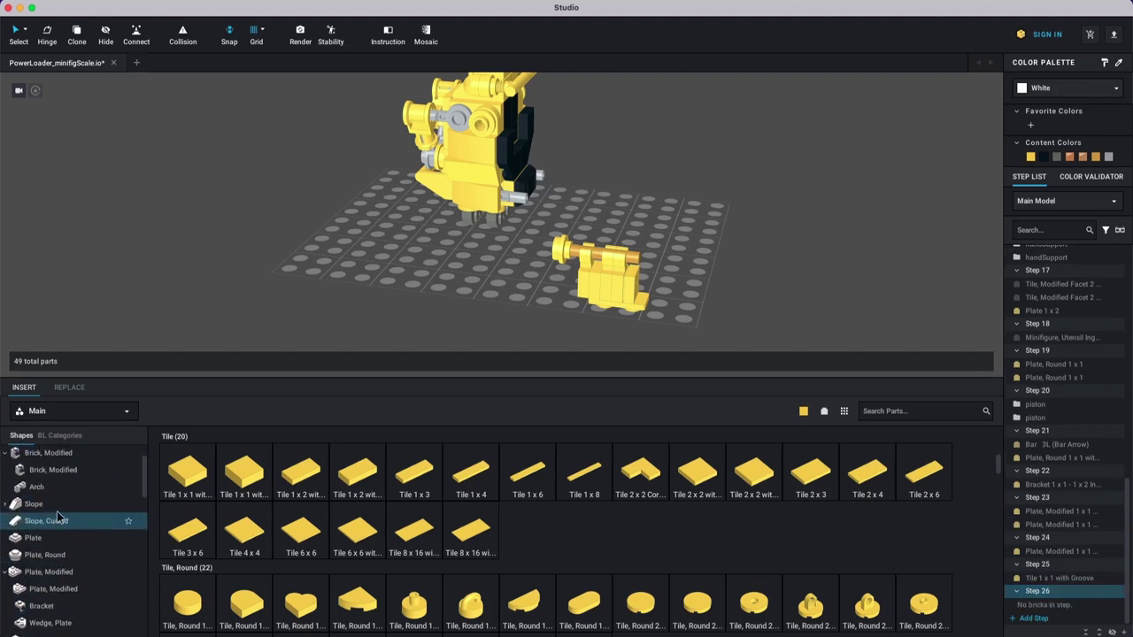
{"action": "scroll", "coordinate": [55, 540], "scroll_direction": "down", "scroll_amount": 1}
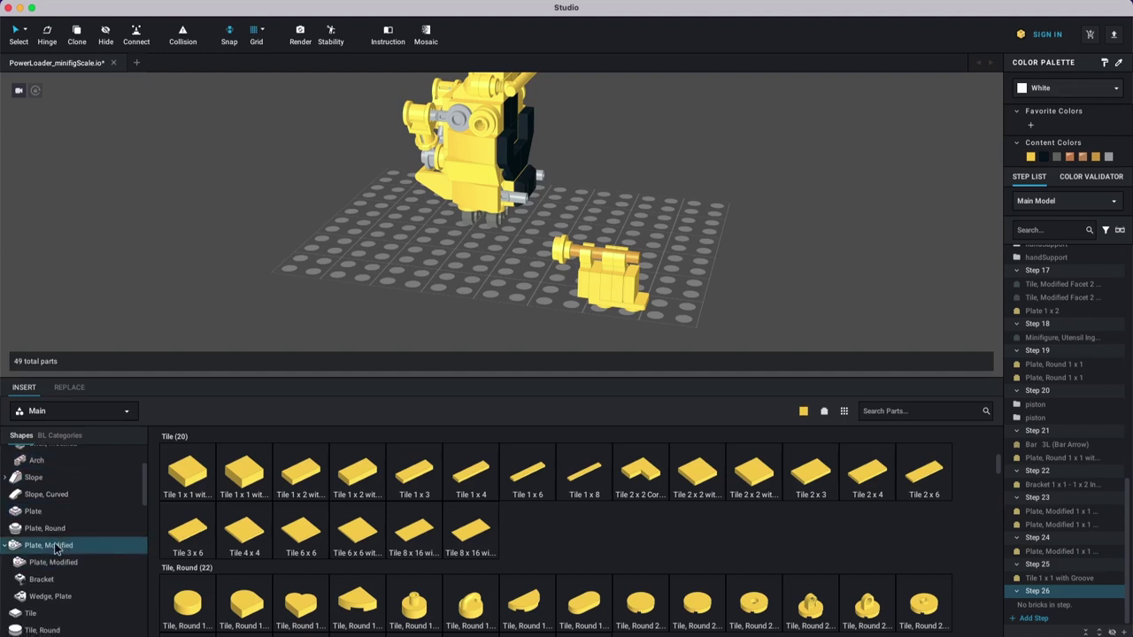
{"action": "left_click_drag", "start_coordinate": [582, 537], "coordinate": [624, 311]}
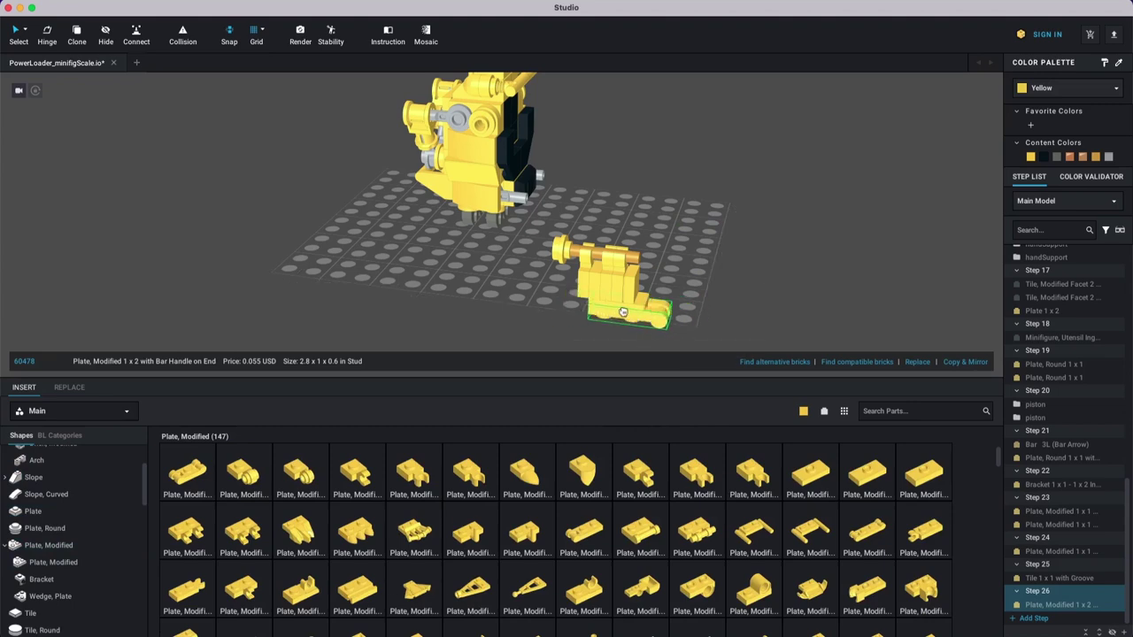
{"action": "left_click", "coordinate": [623, 311]}
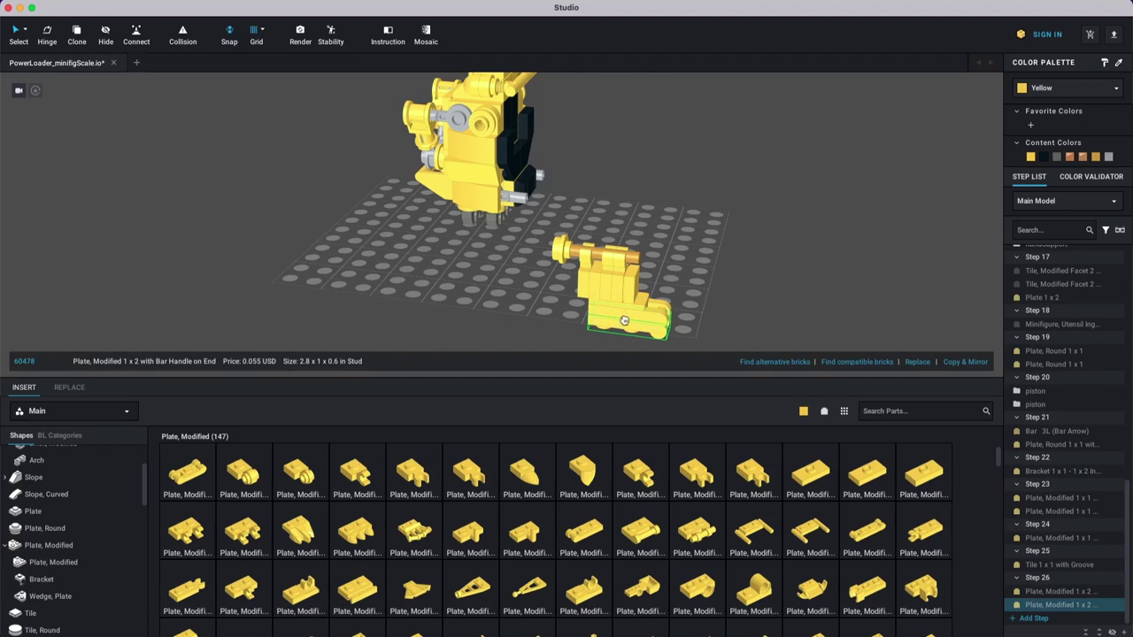
{"action": "right_click_drag", "start_coordinate": [720, 264], "coordinate": [673, 275]}
{"action": "key", "text": "Escape"}
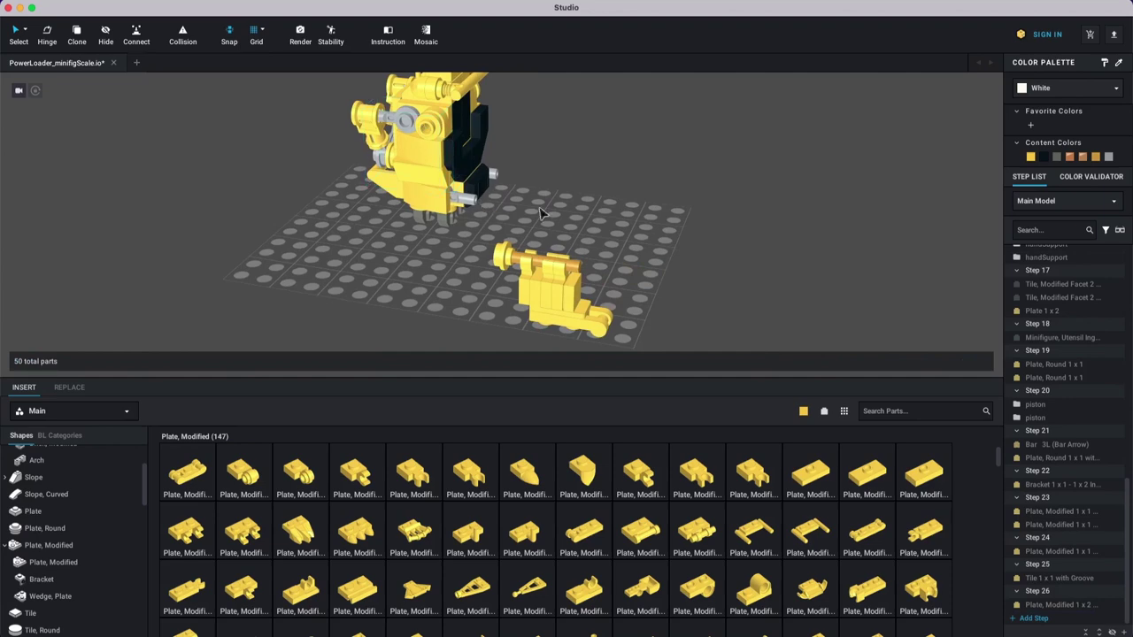
Step: Copy the Light Bluish Gray Bar 1L with 1 x 1 Round Plate from the torso and attach it to the clip unit's side opposite the handle
{"action": "left_click", "coordinate": [472, 204]}
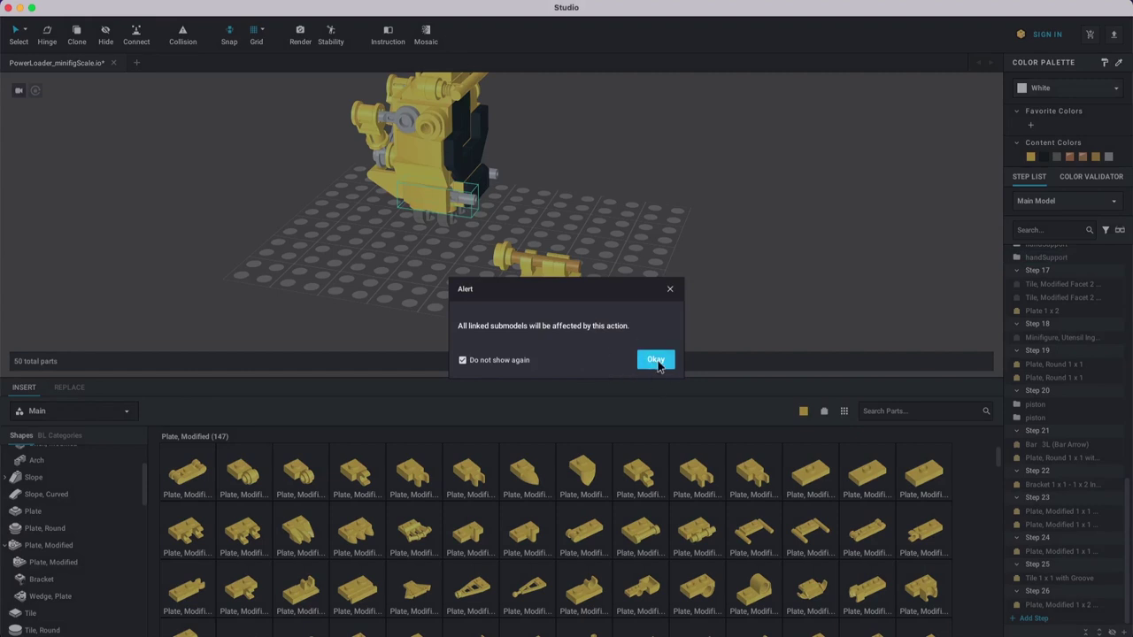
{"action": "left_click", "coordinate": [655, 361]}
{"action": "double_click", "coordinate": [558, 189]}
{"action": "key", "text": "super+v"}
{"action": "key", "text": "Right"}
{"action": "key", "text": "Right"}
{"action": "key", "text": "Right"}
{"action": "key", "text": "Down"}
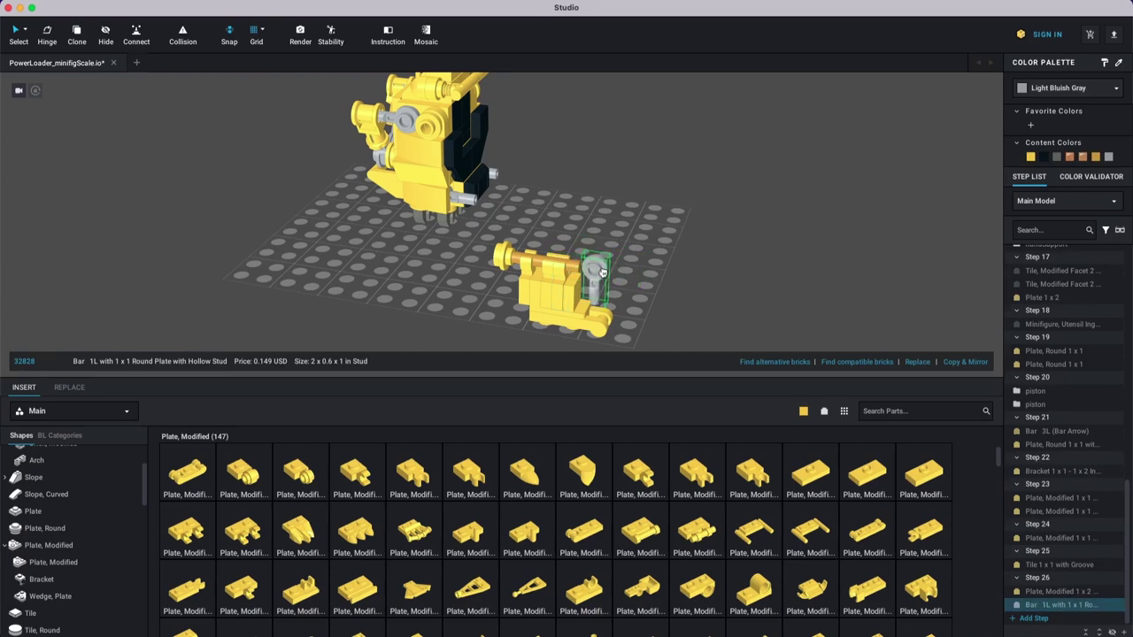
{"action": "left_click_drag", "start_coordinate": [603, 272], "coordinate": [510, 290]}
{"action": "left_click", "coordinate": [628, 264]}
{"action": "right_click_drag", "start_coordinate": [637, 237], "coordinate": [800, 341]}
Step: Add Step 27 and attach two yellow Tile, Modified 1 x 1 with Open O Clip side by side under the clip unit
{"action": "left_click", "coordinate": [1036, 618]}
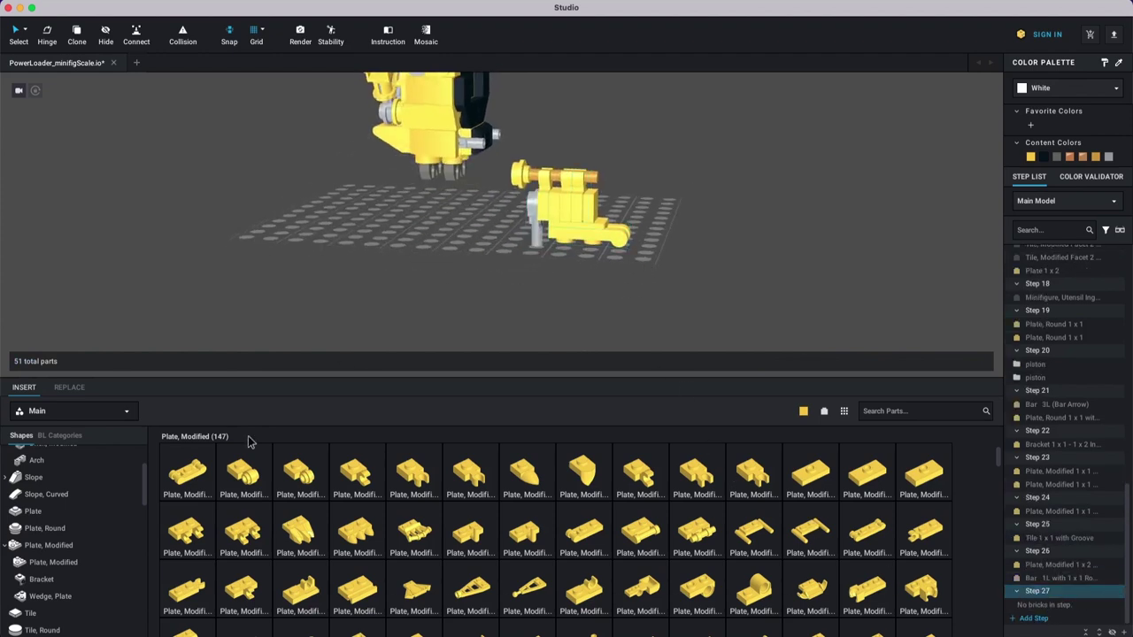
{"action": "scroll", "coordinate": [40, 492], "scroll_direction": "up", "scroll_amount": 1}
{"action": "scroll", "coordinate": [44, 558], "scroll_direction": "down", "scroll_amount": 3}
{"action": "left_click", "coordinate": [49, 584]}
{"action": "left_click_drag", "start_coordinate": [300, 476], "coordinate": [559, 275]}
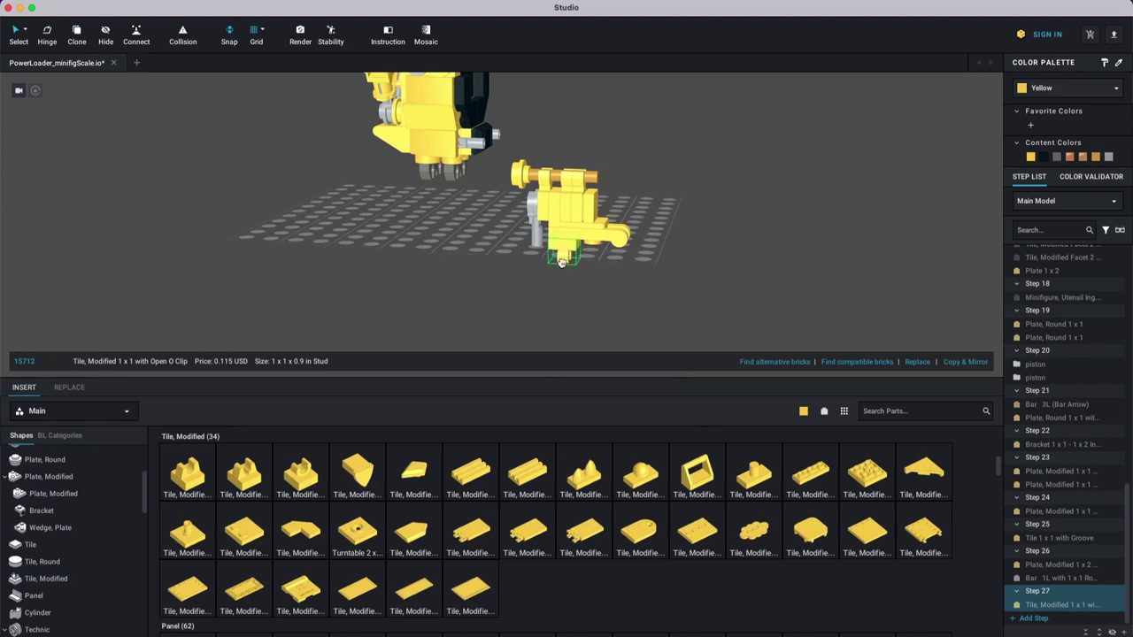
{"action": "left_click", "coordinate": [562, 263]}
{"action": "left_click", "coordinate": [591, 263]}
{"action": "key", "text": "Escape"}
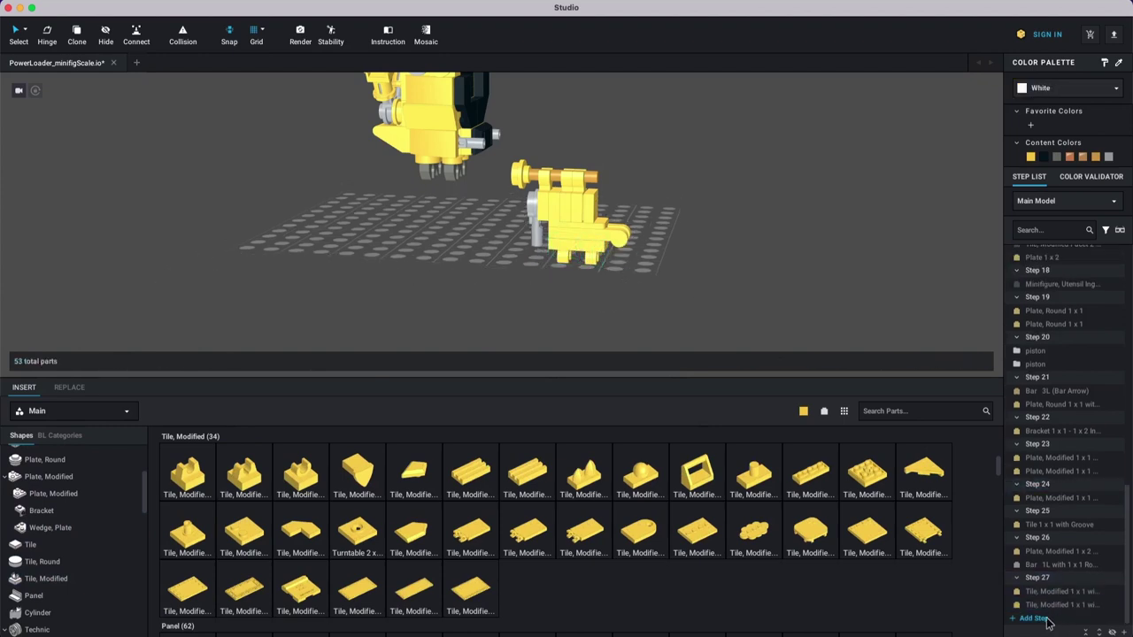
Step: Group all parts of the finished clip unit, Steps 21 to 27, into a submodel named r_legMain
{"action": "right_click_drag", "start_coordinate": [715, 267], "coordinate": [743, 326]}
{"action": "left_click_drag", "start_coordinate": [733, 317], "coordinate": [553, 183]}
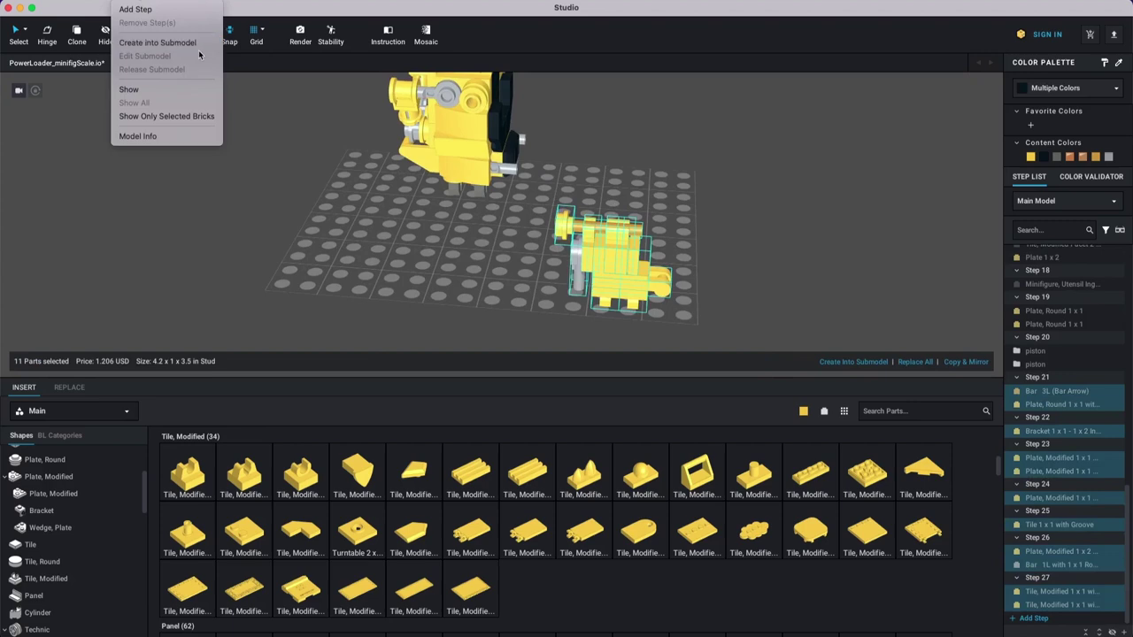
{"action": "left_click", "coordinate": [155, 46]}
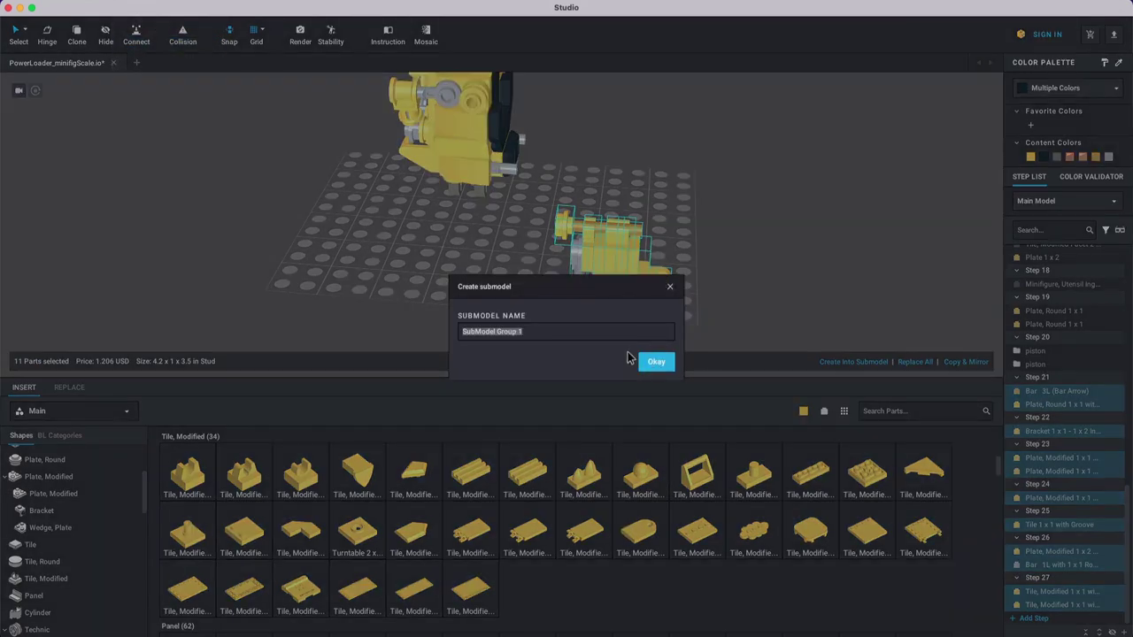
{"action": "type", "text": "f"}
{"action": "left_click", "coordinate": [642, 363]}
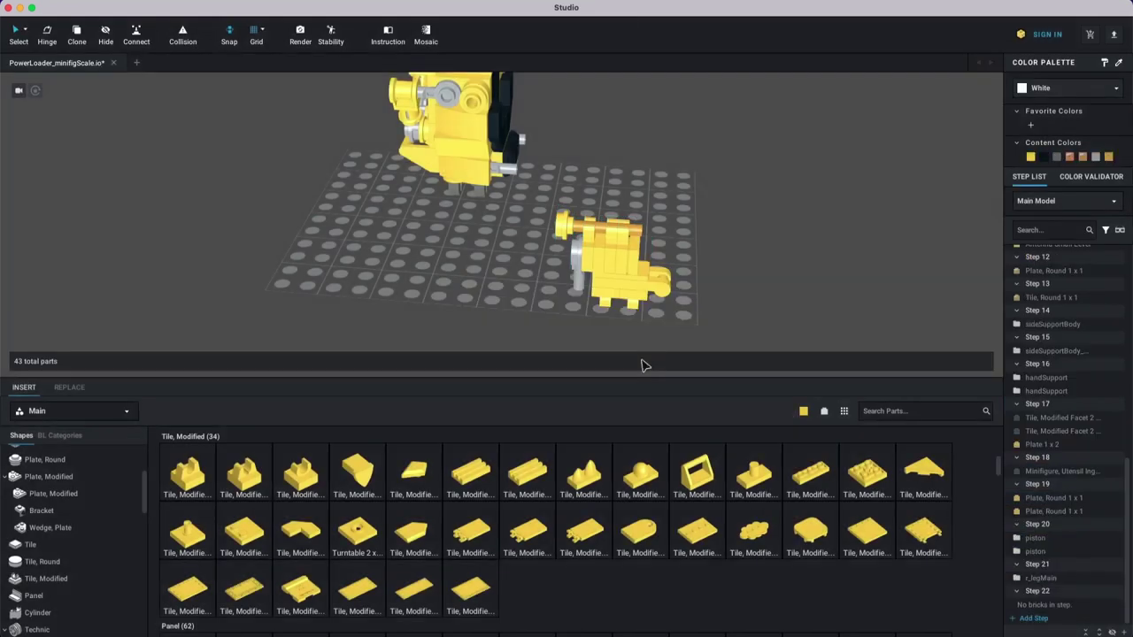
Step: Make Step 22 active and stand a yellow Plate, Modified 1 x 2 with a bar handle upright on the grid beside the leg unit
{"action": "middle_click_drag", "start_coordinate": [733, 277], "coordinate": [708, 273]}
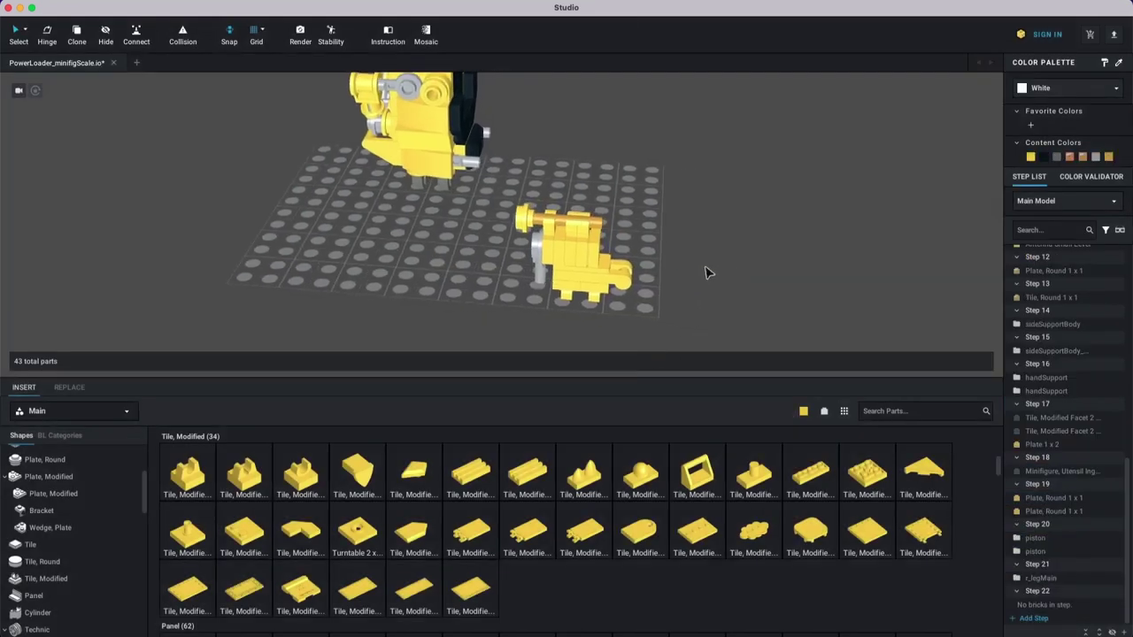
{"action": "left_click", "coordinate": [1029, 593]}
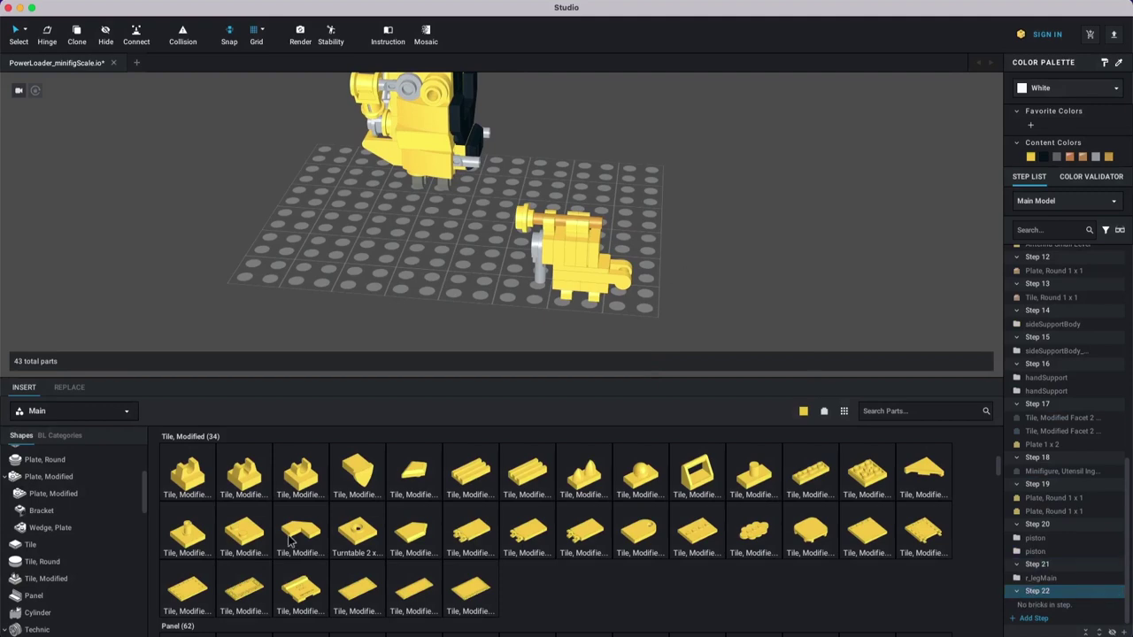
{"action": "left_click", "coordinate": [49, 494]}
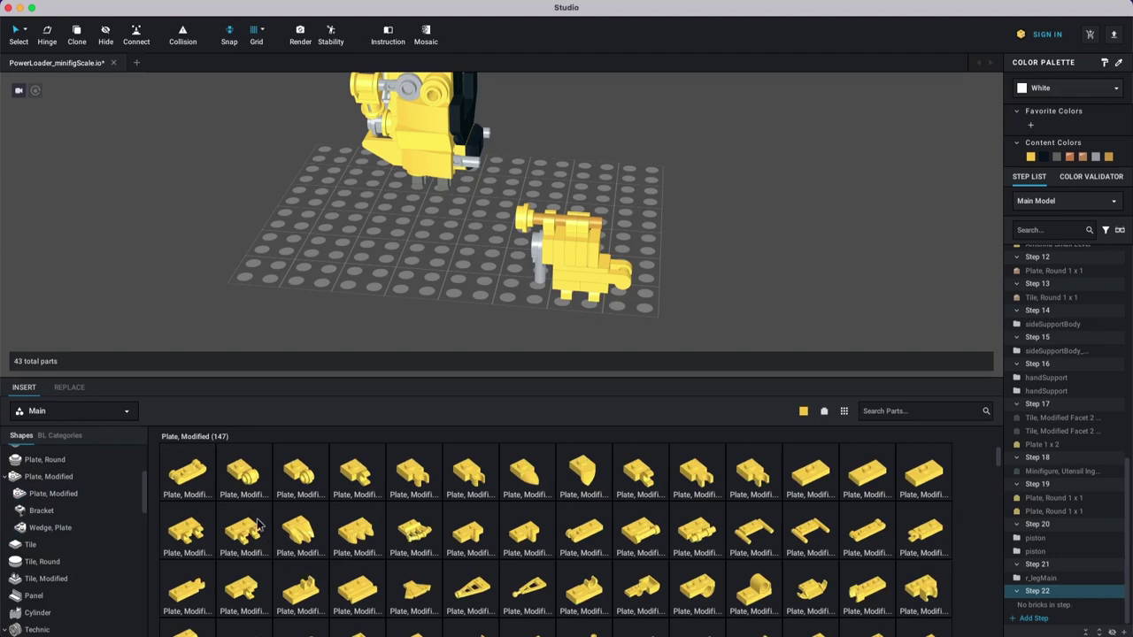
{"action": "scroll", "coordinate": [354, 549], "scroll_direction": "down", "scroll_amount": 1}
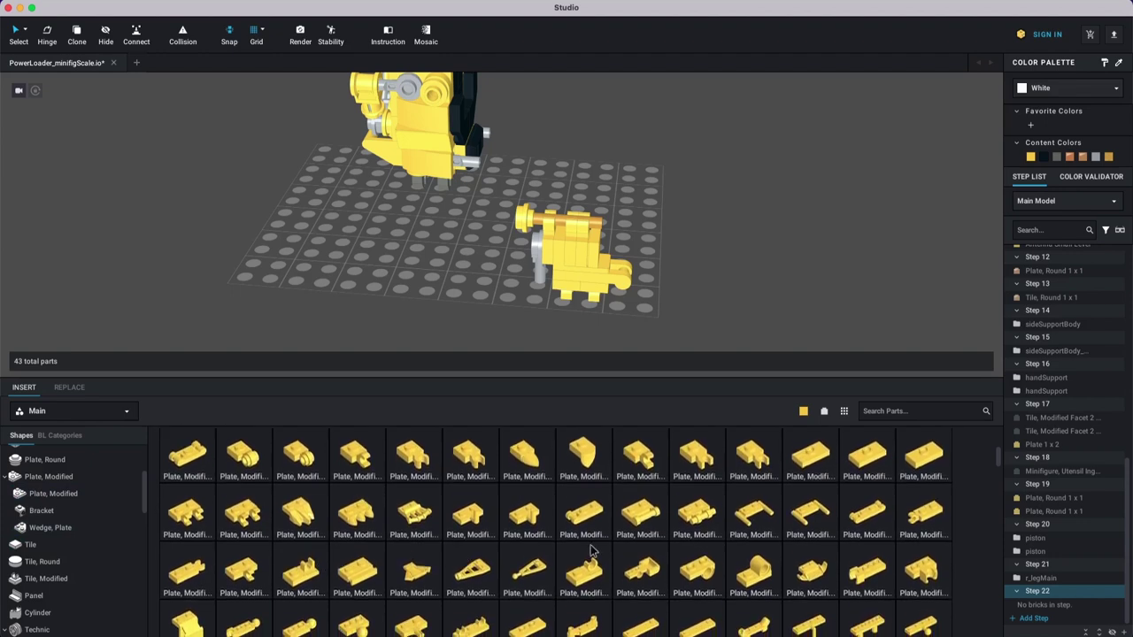
{"action": "left_click_drag", "start_coordinate": [640, 514], "coordinate": [726, 281]}
{"action": "key", "text": "Down"}
{"action": "left_click", "coordinate": [725, 257]}
{"action": "right_click_drag", "start_coordinate": [761, 222], "coordinate": [722, 238]}
{"action": "key", "text": "Escape"}
{"action": "left_click_drag", "start_coordinate": [670, 272], "coordinate": [676, 296]}
{"action": "left_click", "coordinate": [762, 272]}
{"action": "right_click_drag", "start_coordinate": [721, 297], "coordinate": [704, 287]}
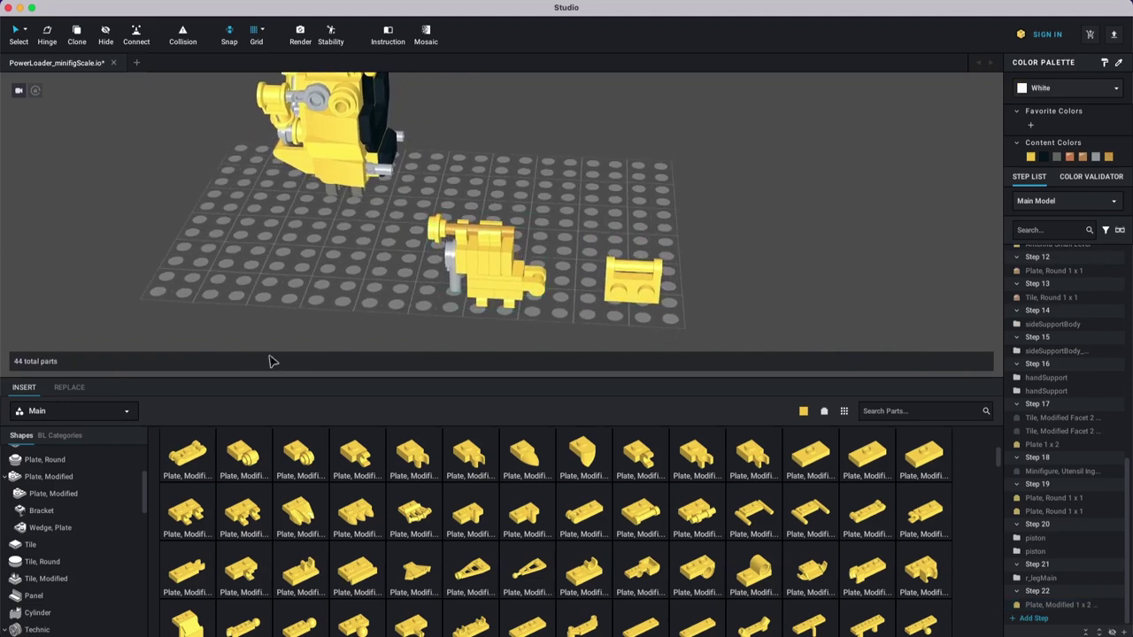
Step: Attach a yellow Bracket 1 x 1 - 1 x 1 Inverted behind each end of the handle plate, with the studs facing outward
{"action": "left_click", "coordinate": [71, 512]}
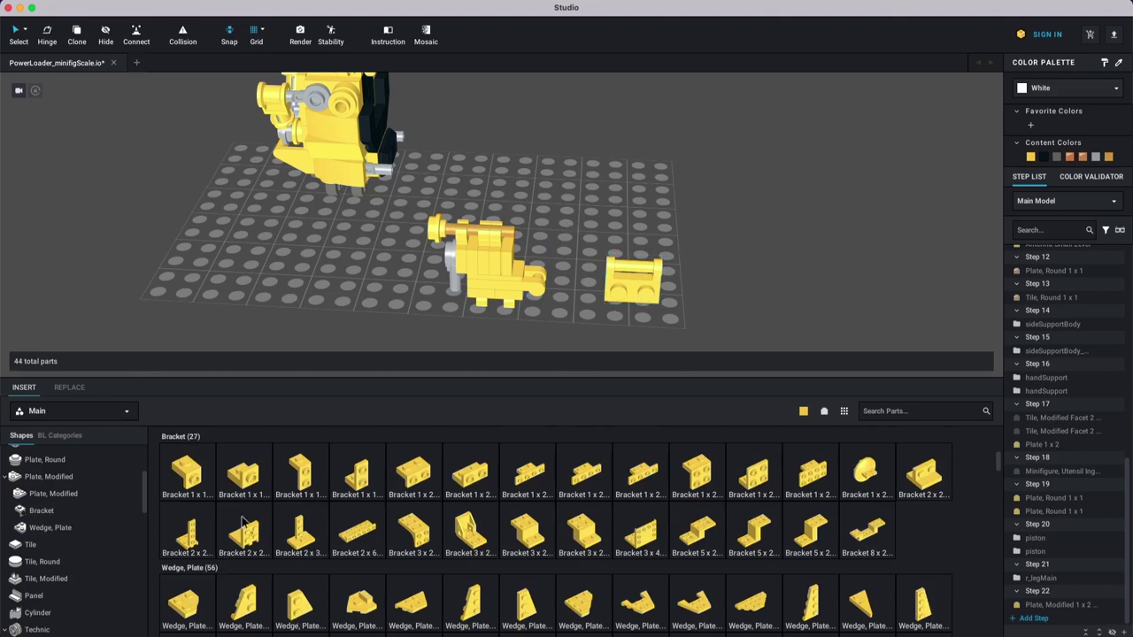
{"action": "left_click_drag", "start_coordinate": [243, 474], "coordinate": [665, 291]}
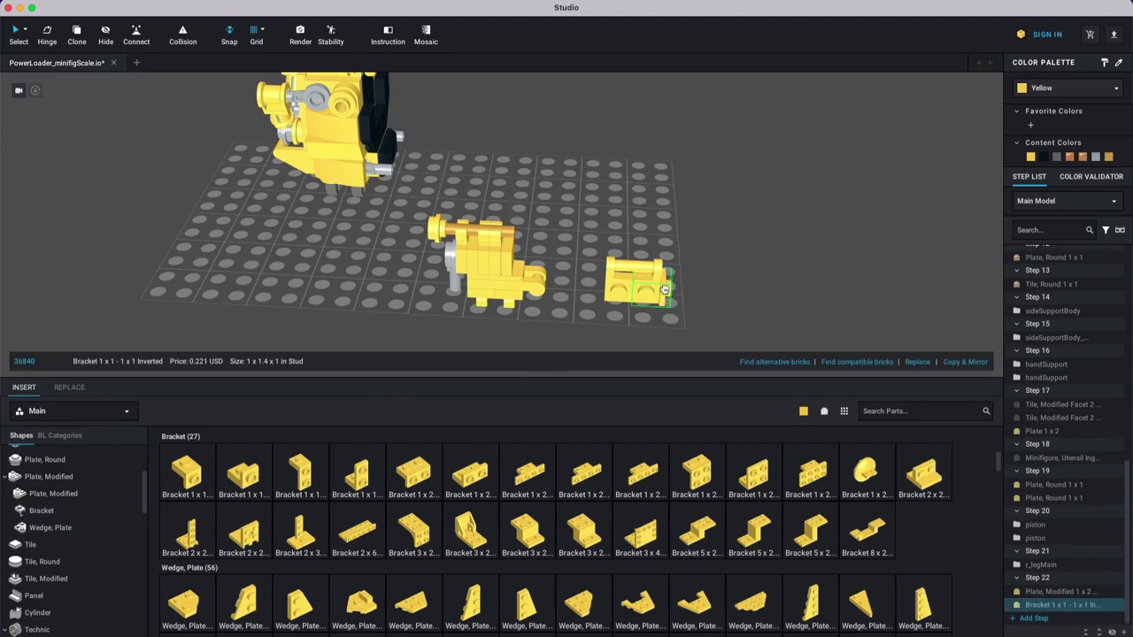
{"action": "left_click", "coordinate": [625, 323]}
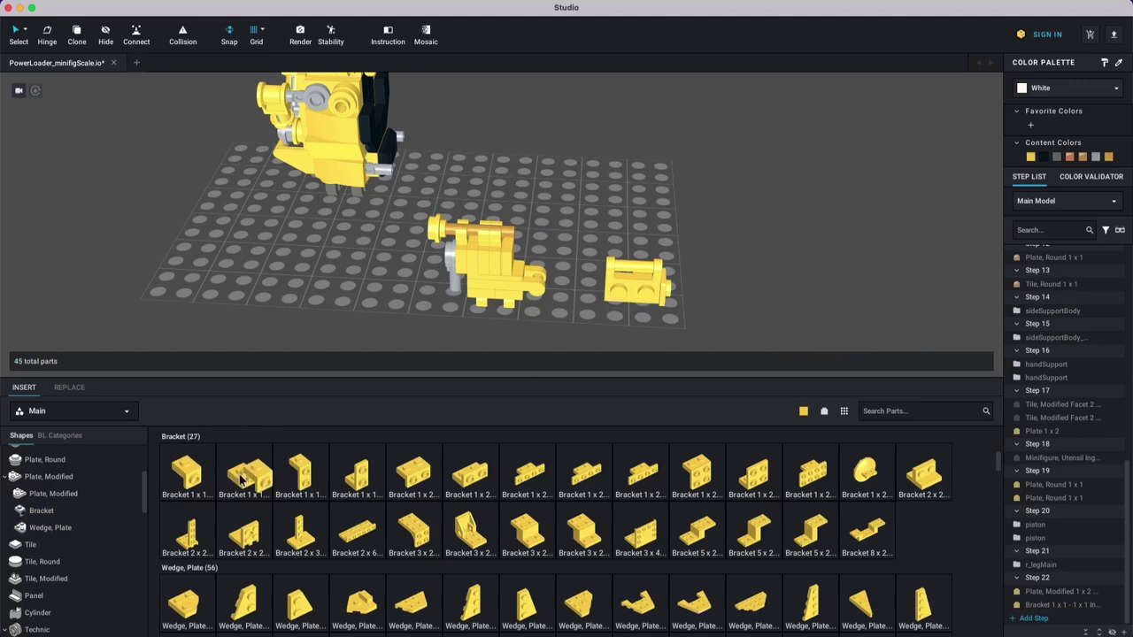
{"action": "left_click_drag", "start_coordinate": [301, 474], "coordinate": [605, 282]}
{"action": "left_click", "coordinate": [613, 218]}
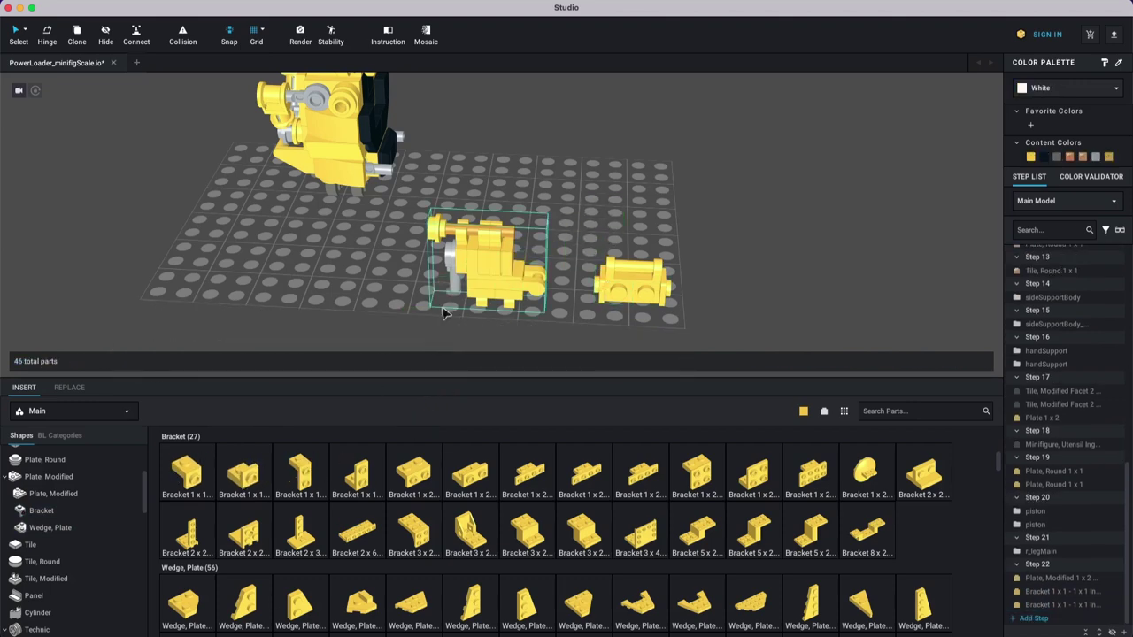
Step: Recolor the inverted bracket at the end nearest the leg unit black
{"action": "left_click", "coordinate": [606, 295]}
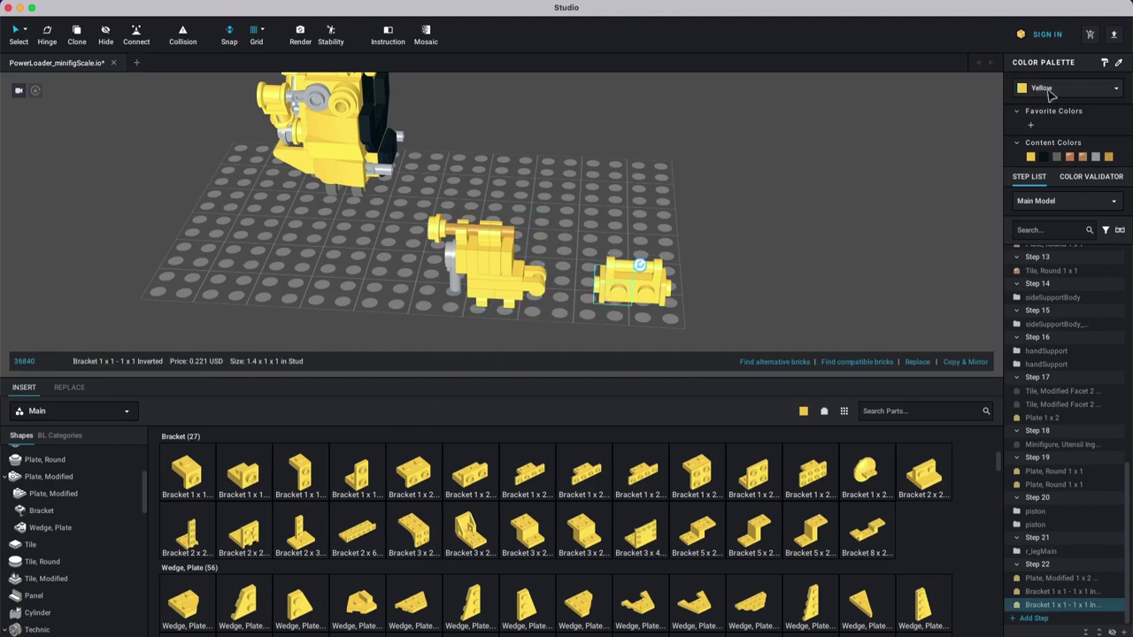
{"action": "left_click", "coordinate": [1043, 157]}
{"action": "left_click", "coordinate": [685, 209]}
{"action": "middle_click_drag", "start_coordinate": [685, 210], "coordinate": [627, 215]}
Step: Add Steps 23 and 24 and move both inverted brackets from Step 22 into Step 23
{"action": "left_click", "coordinate": [1034, 618]}
{"action": "left_click", "coordinate": [1068, 569]}
{"action": "left_click", "coordinate": [1067, 577], "text": "shift"}
{"action": "left_click_drag", "start_coordinate": [1048, 574], "coordinate": [1049, 609]}
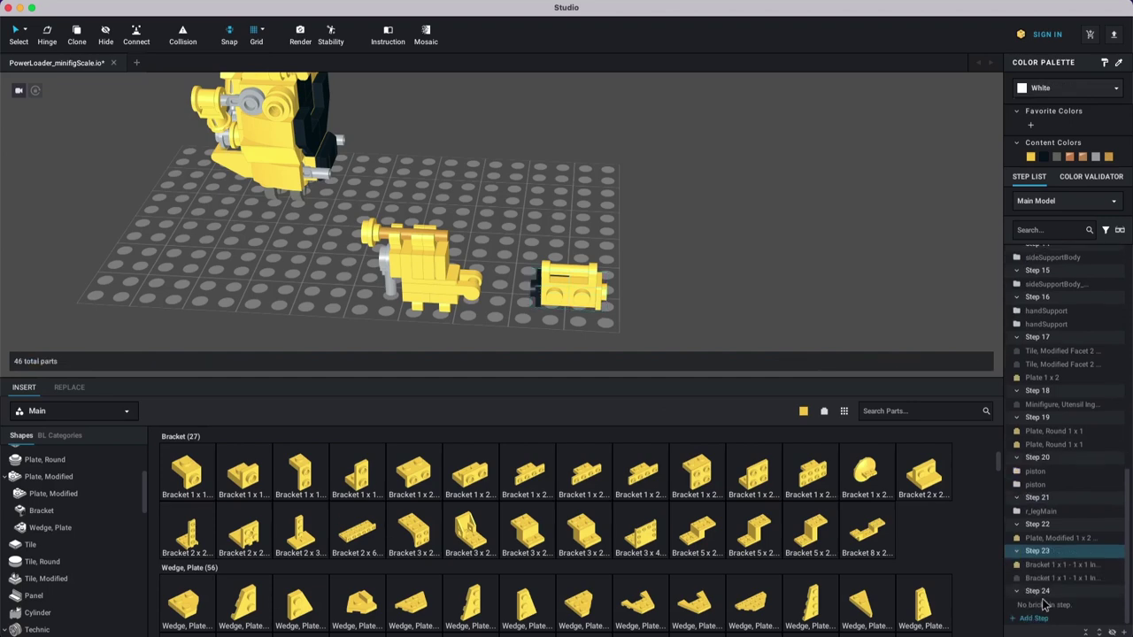
Step: View the list of build steps that the yellow bracket in Step 23 can be moved to
{"action": "left_click", "coordinate": [1041, 552]}
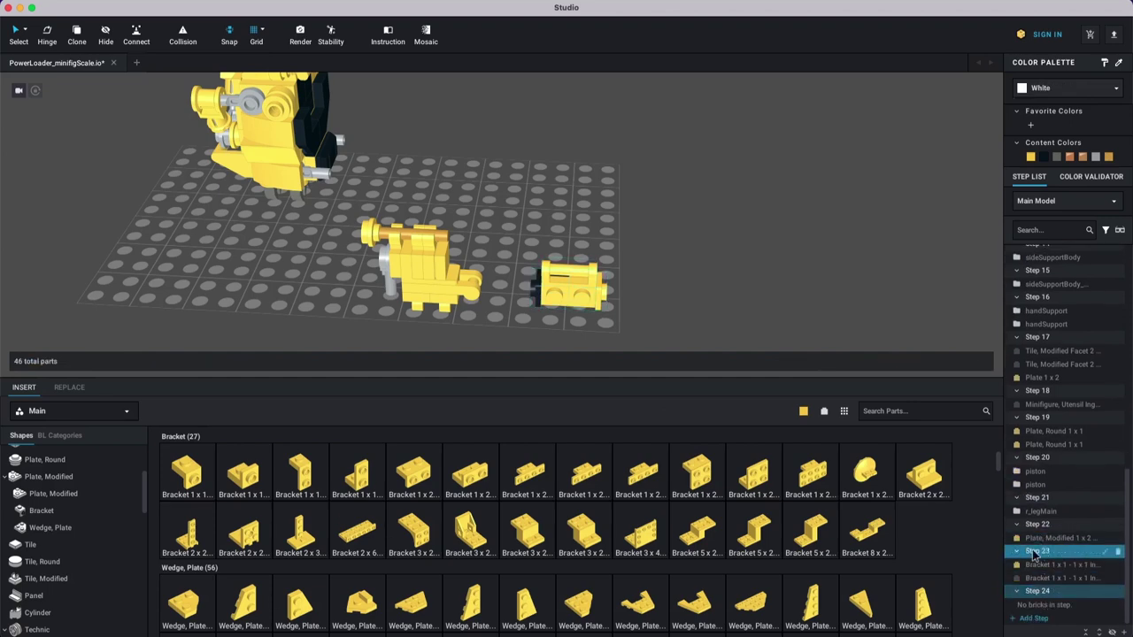
{"action": "right_click", "coordinate": [1051, 556]}
{"action": "left_click", "coordinate": [1050, 566]}
{"action": "left_click", "coordinate": [1050, 567]}
{"action": "right_click", "coordinate": [1049, 571]}
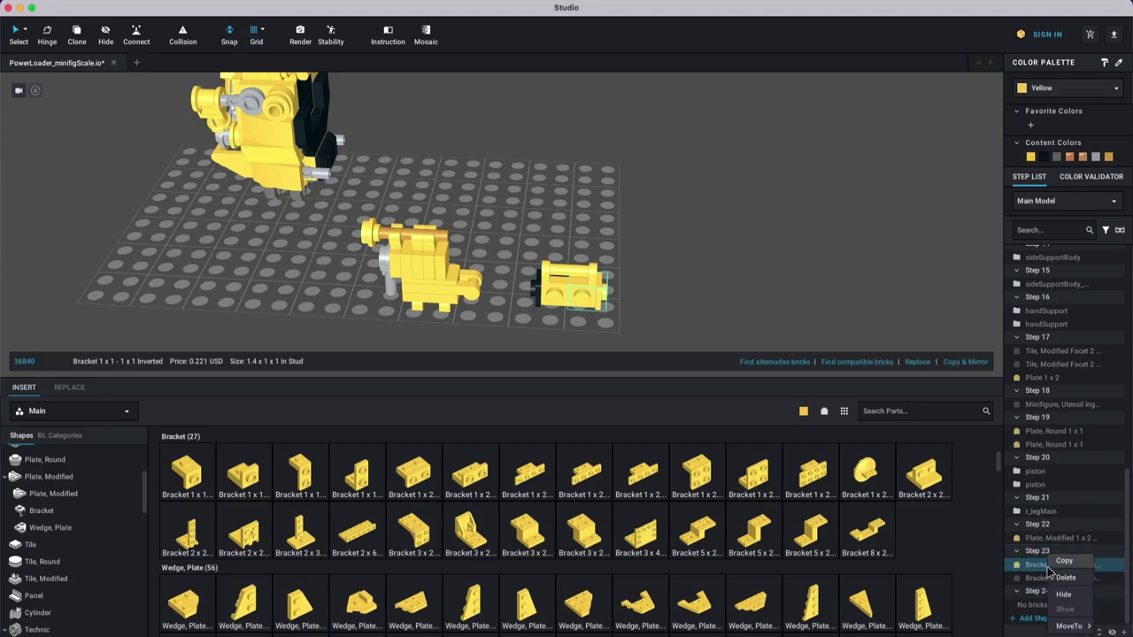
{"action": "mouse_move", "coordinate": [1068, 627]}
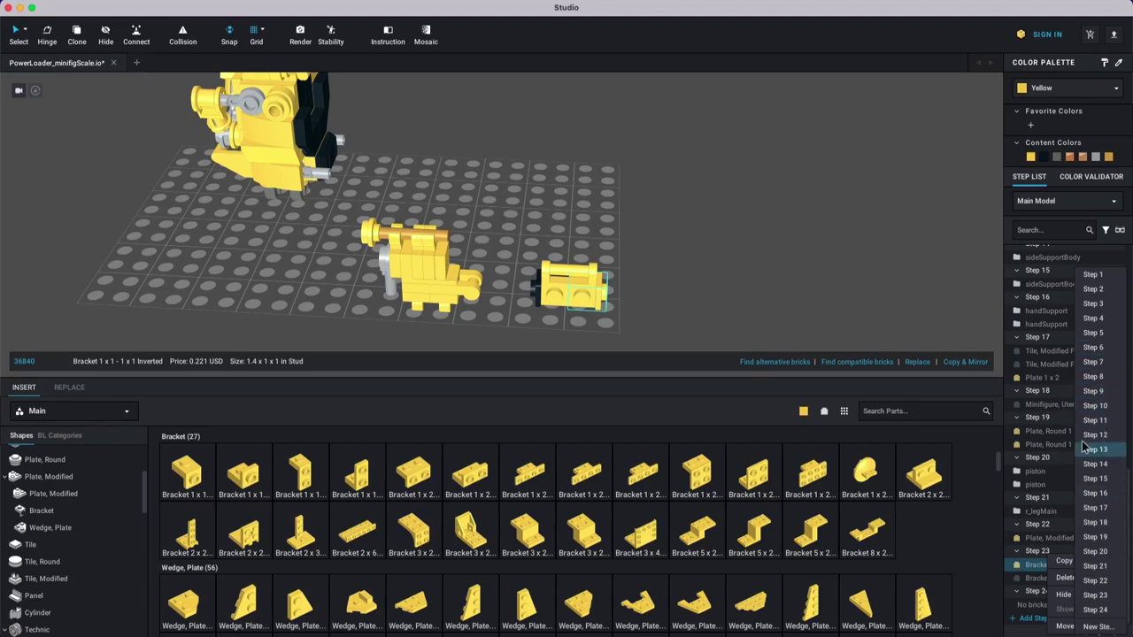
{"action": "left_click", "coordinate": [742, 327]}
{"action": "left_click", "coordinate": [632, 310]}
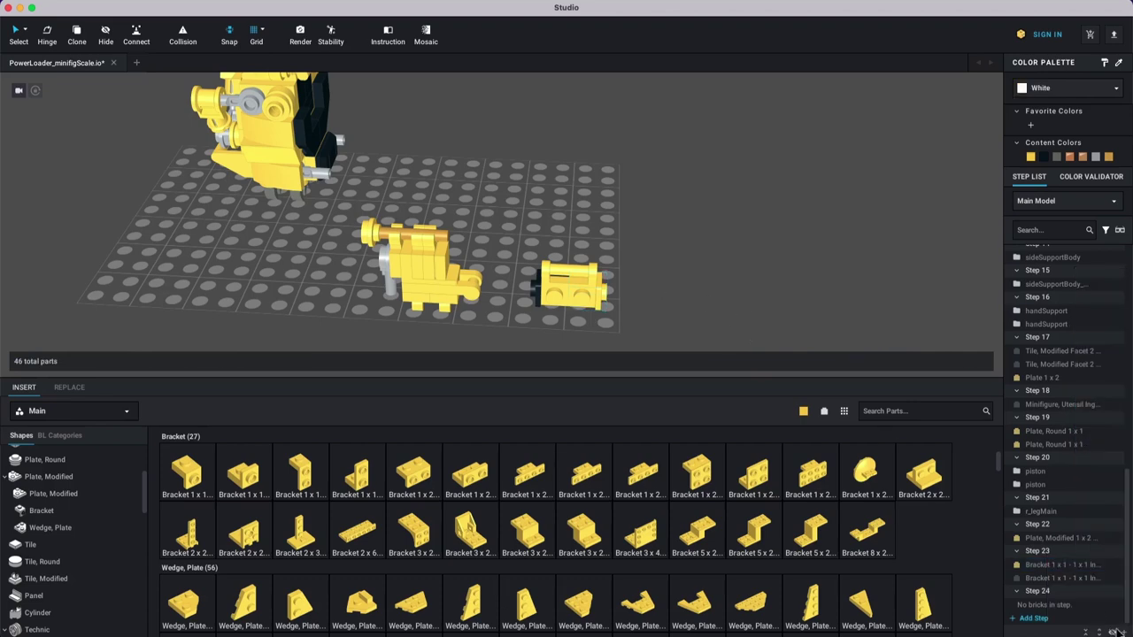
Step: Make Step 24 active and attach a rotated yellow Slope 30 1 x 1 x 2/3 to the outer stud of the yellow bracket
{"action": "left_click", "coordinate": [1040, 593]}
{"action": "scroll", "coordinate": [79, 522], "scroll_direction": "up", "scroll_amount": 2}
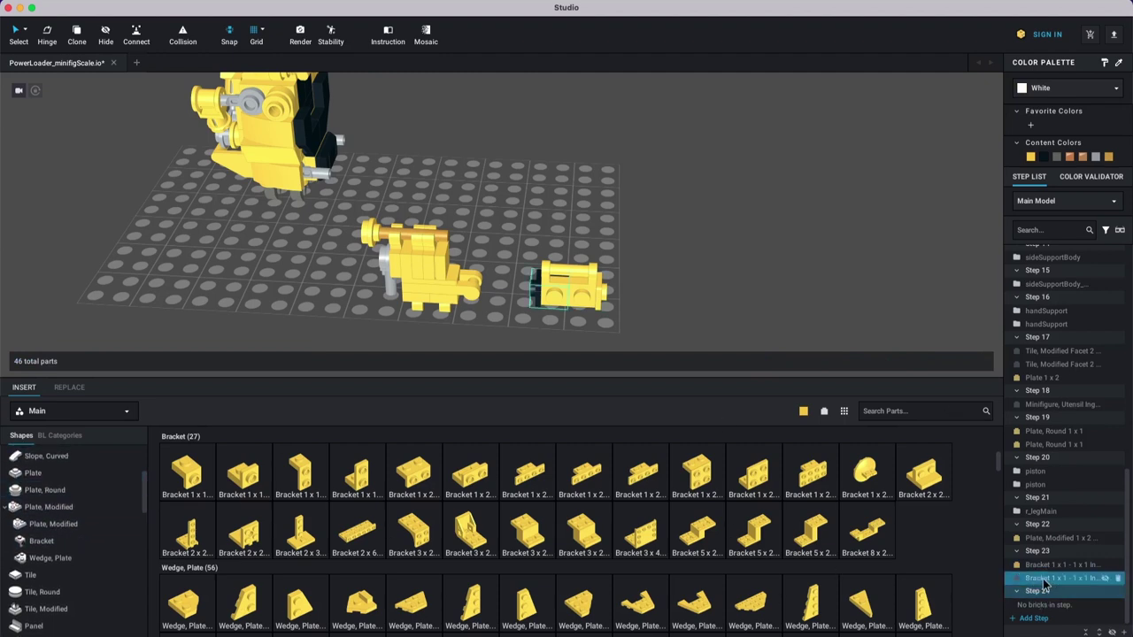
{"action": "scroll", "coordinate": [40, 514], "scroll_direction": "up", "scroll_amount": 3}
{"action": "scroll", "coordinate": [43, 496], "scroll_direction": "up", "scroll_amount": 2}
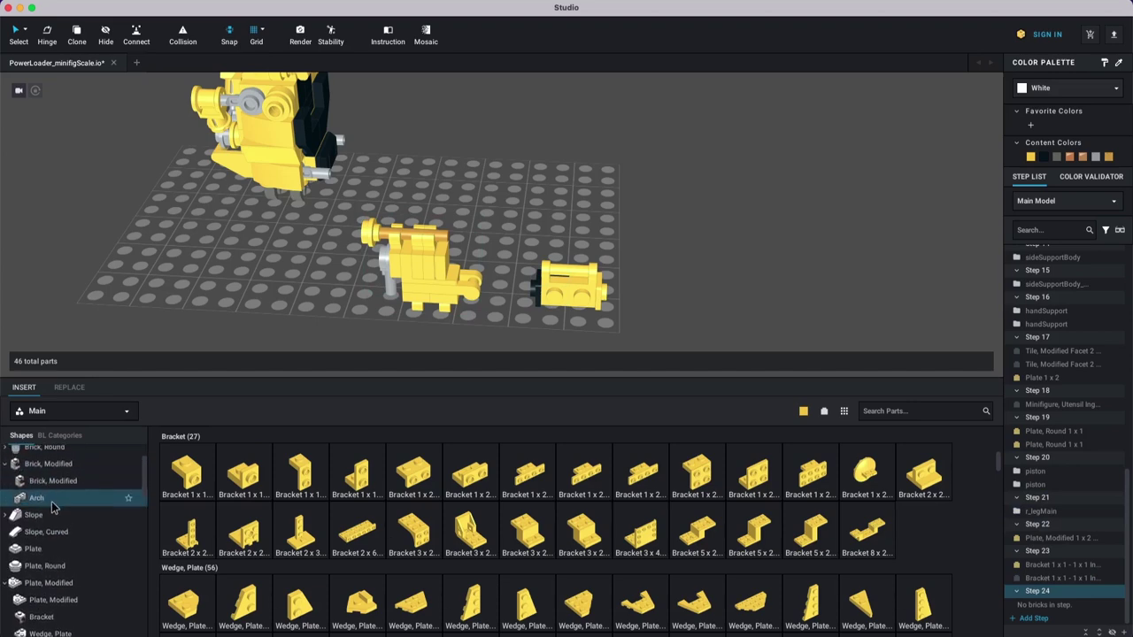
{"action": "scroll", "coordinate": [54, 549], "scroll_direction": "down", "scroll_amount": 4}
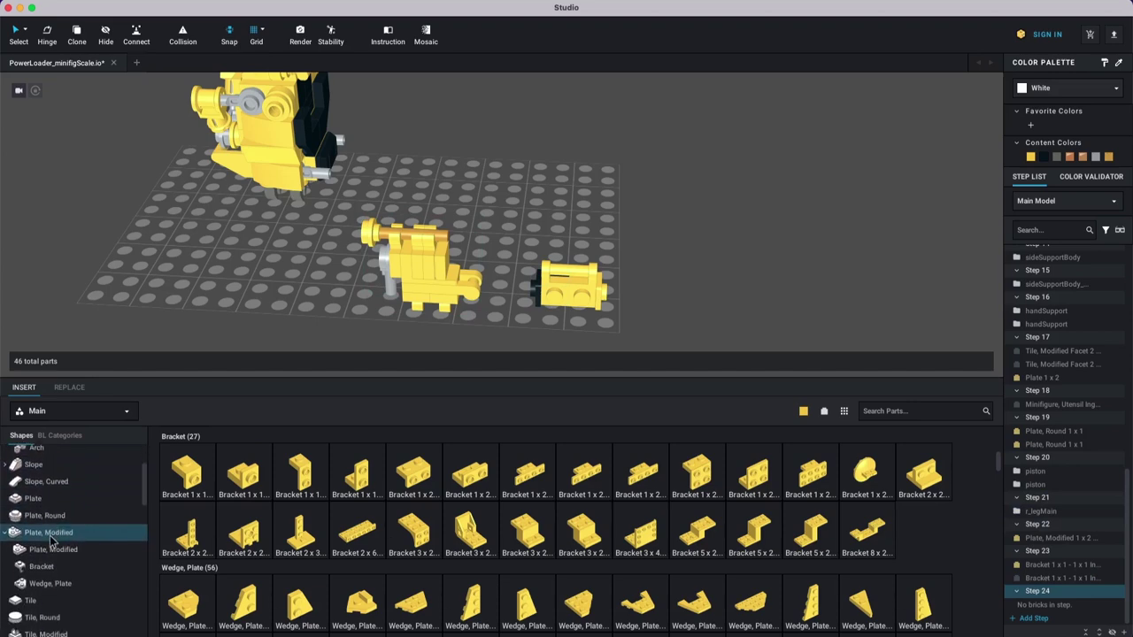
{"action": "scroll", "coordinate": [53, 558], "scroll_direction": "up", "scroll_amount": 5}
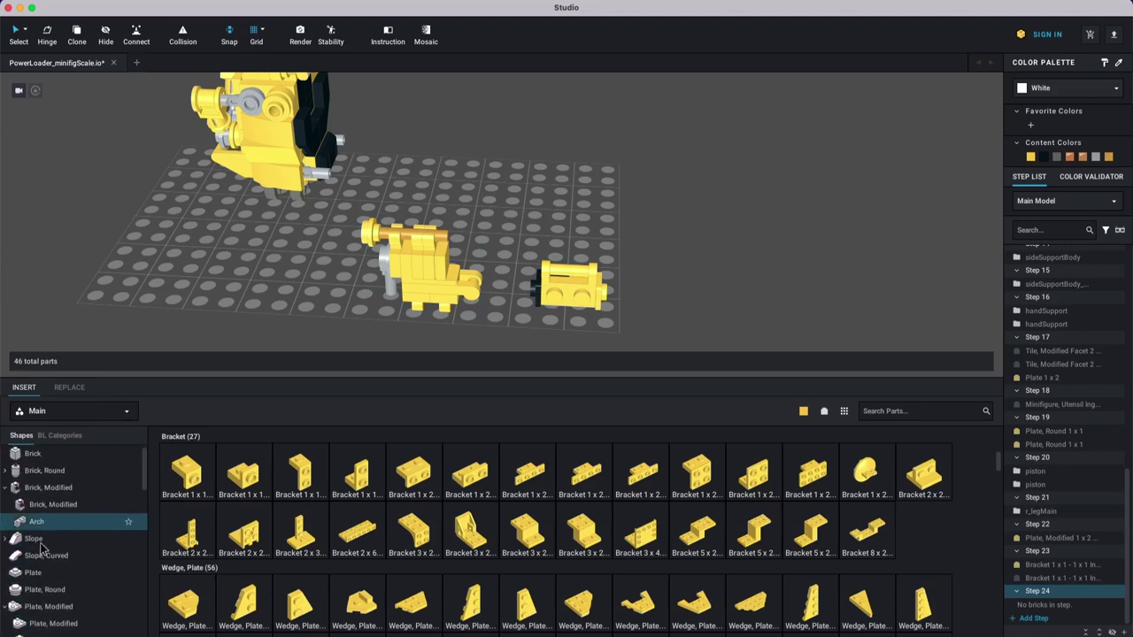
{"action": "left_click", "coordinate": [40, 539]}
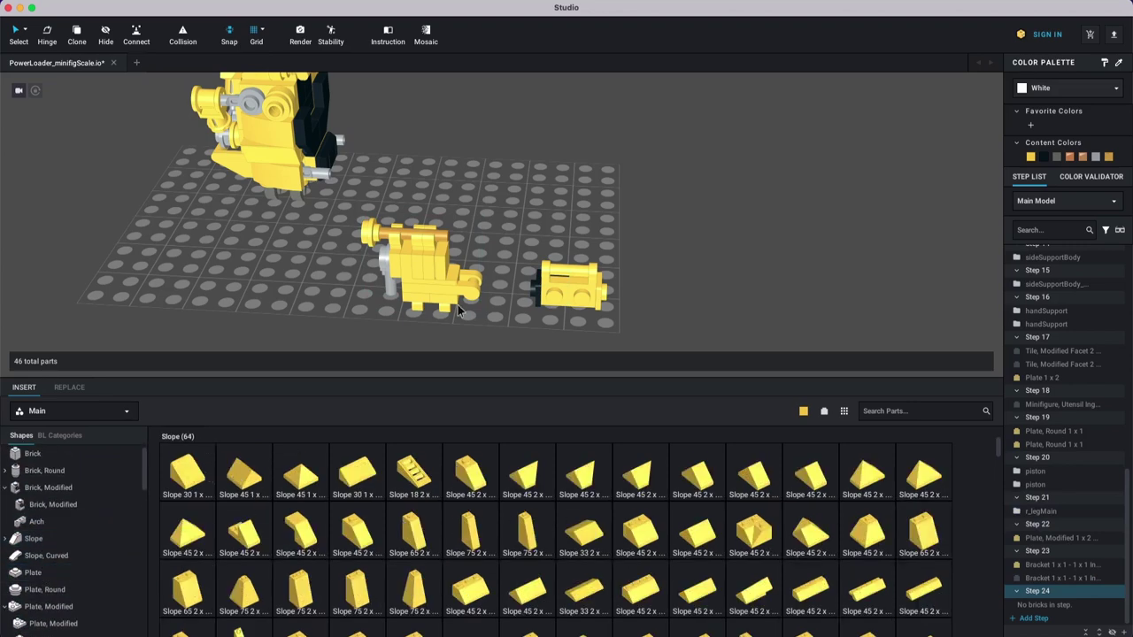
{"action": "right_click_drag", "start_coordinate": [656, 272], "coordinate": [619, 273]}
{"action": "left_click", "coordinate": [619, 314]}
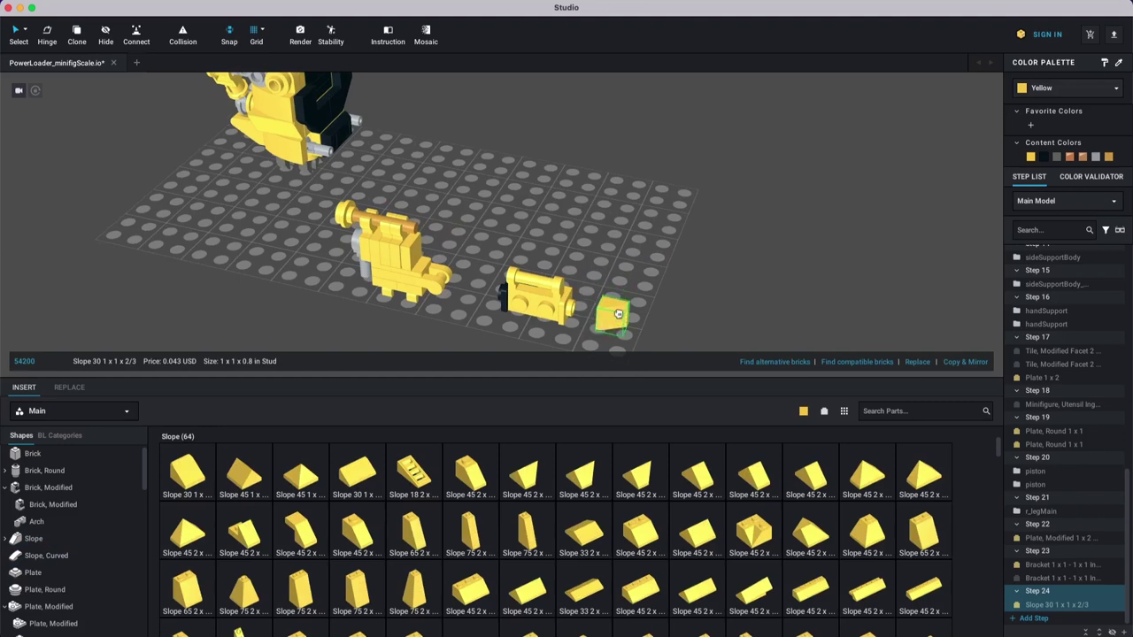
{"action": "right_click_drag", "start_coordinate": [607, 321], "coordinate": [599, 324]}
{"action": "key", "text": "Right"}
{"action": "key", "text": "Right"}
{"action": "key", "text": "Right"}
{"action": "key", "text": "Right"}
{"action": "key", "text": "Right"}
{"action": "left_click", "coordinate": [566, 311]}
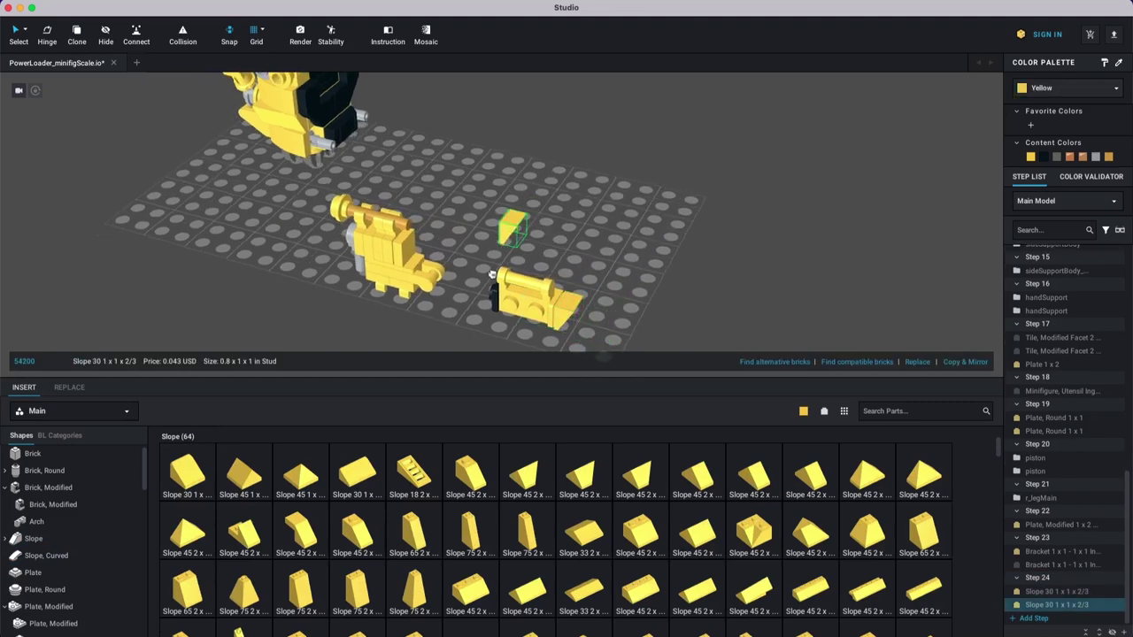
Step: Attach a second yellow Slope 30 1 x 1 x 2/3 to the black bracket's outer stud and discard the leftover copy
{"action": "left_click", "coordinate": [488, 289]}
{"action": "right_click_drag", "start_coordinate": [524, 250], "coordinate": [564, 255]}
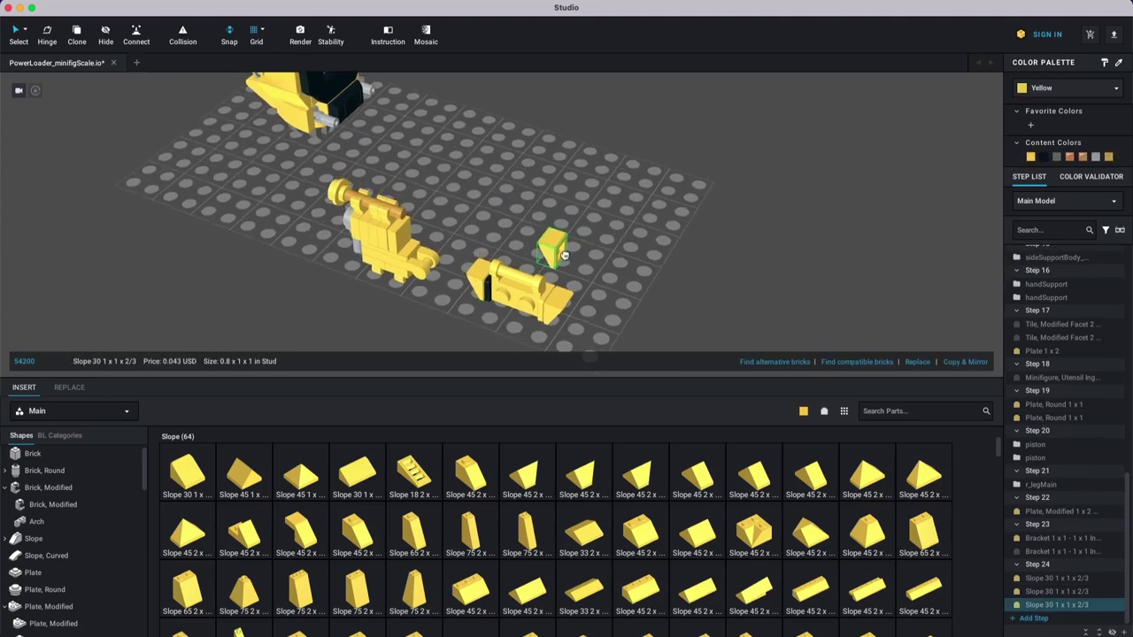
{"action": "key", "text": "Delete"}
Step: Add Step 25 and cover the handle plate's stud nearest the black bracket with a yellow Tile, Round 1 x 1
{"action": "left_click", "coordinate": [1027, 619]}
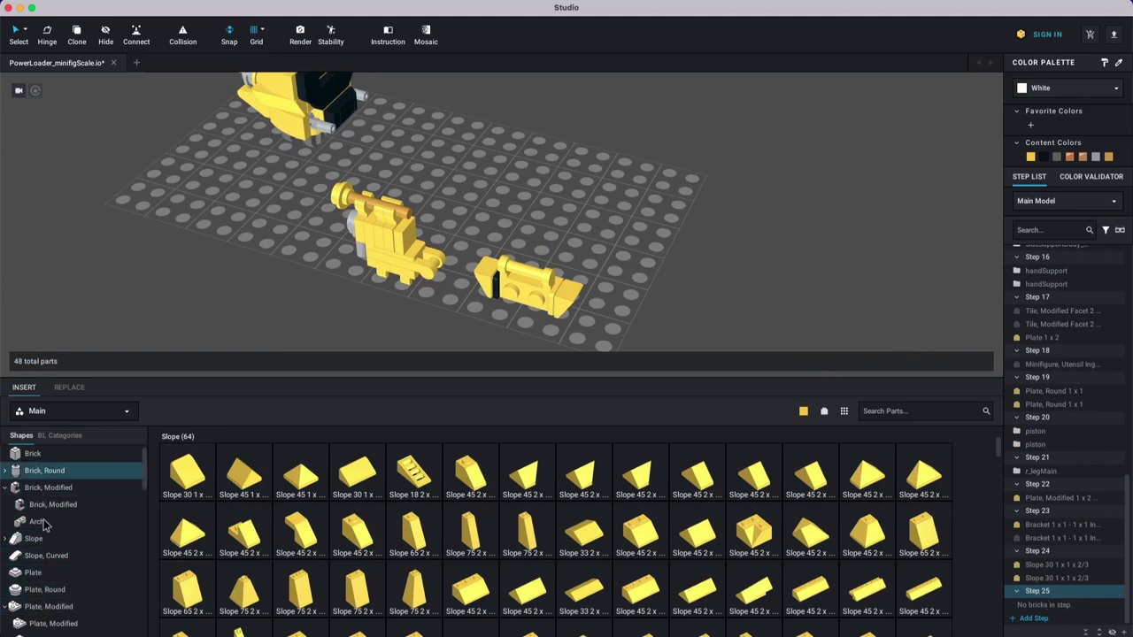
{"action": "scroll", "coordinate": [43, 531], "scroll_direction": "down", "scroll_amount": 3}
{"action": "scroll", "coordinate": [43, 567], "scroll_direction": "down", "scroll_amount": 1}
{"action": "left_click", "coordinate": [45, 586]}
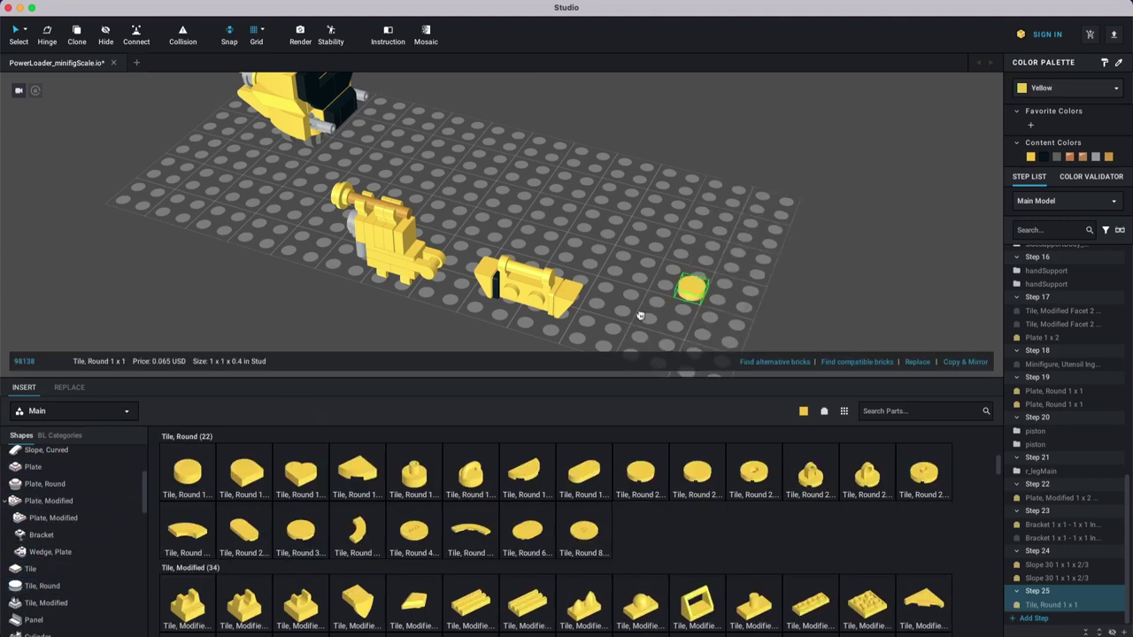
{"action": "left_click", "coordinate": [571, 282]}
{"action": "left_click", "coordinate": [674, 253]}
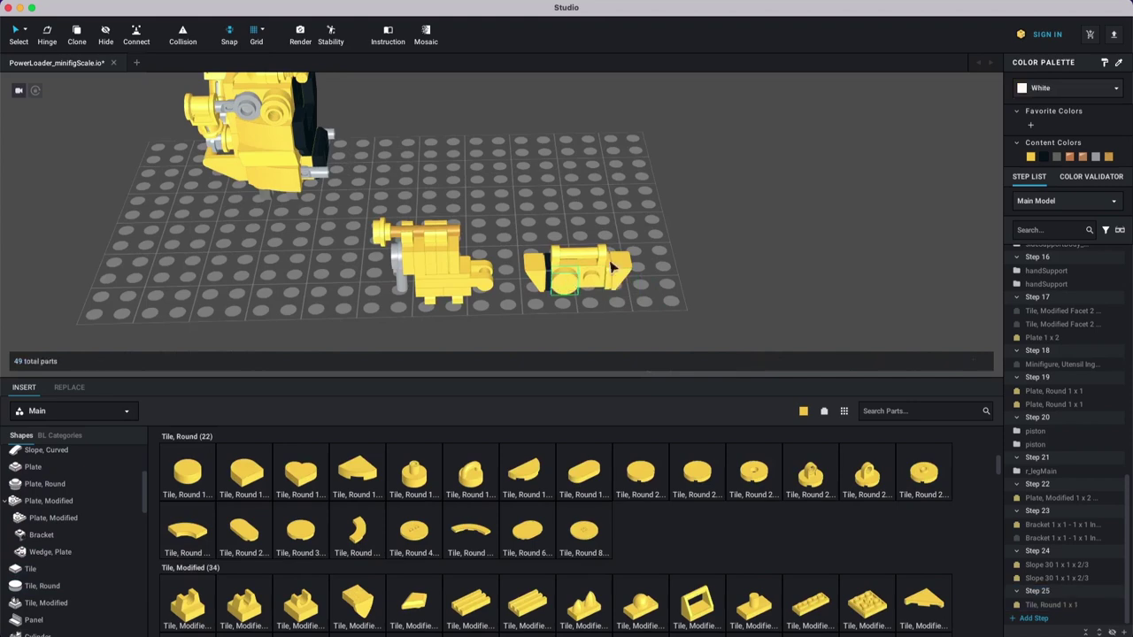
{"action": "right_click_drag", "start_coordinate": [660, 260], "coordinate": [635, 265]}
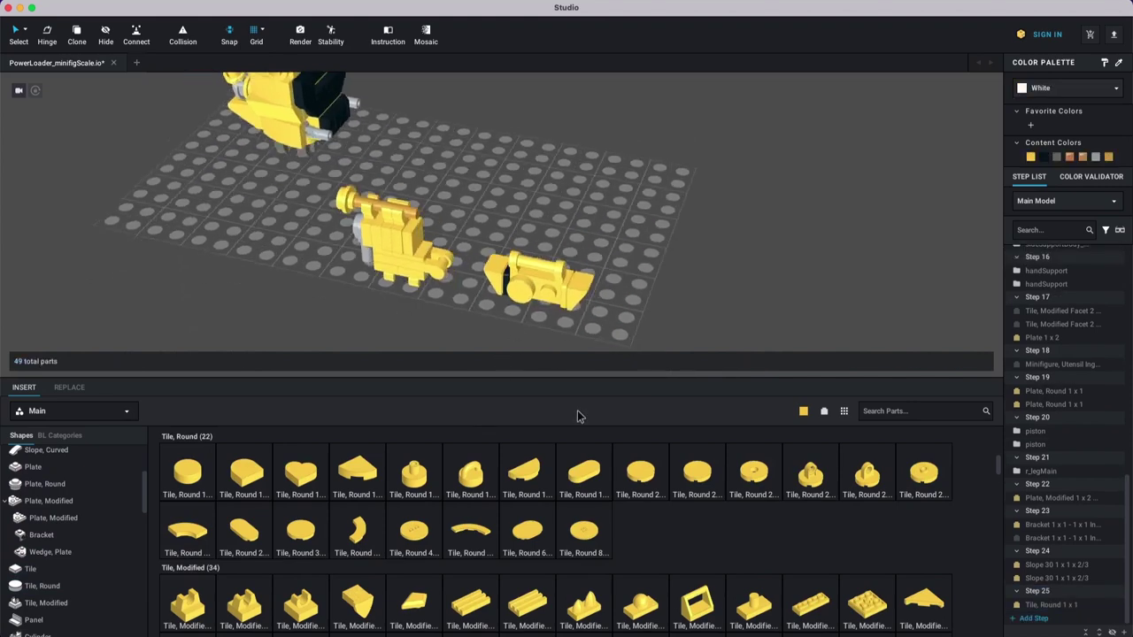
Step: Copy the leg's light bluish gray Bar 1L with 1 x 1 Round Plate onto the handle plate's free stud beside the round tile
{"action": "left_click", "coordinate": [368, 266]}
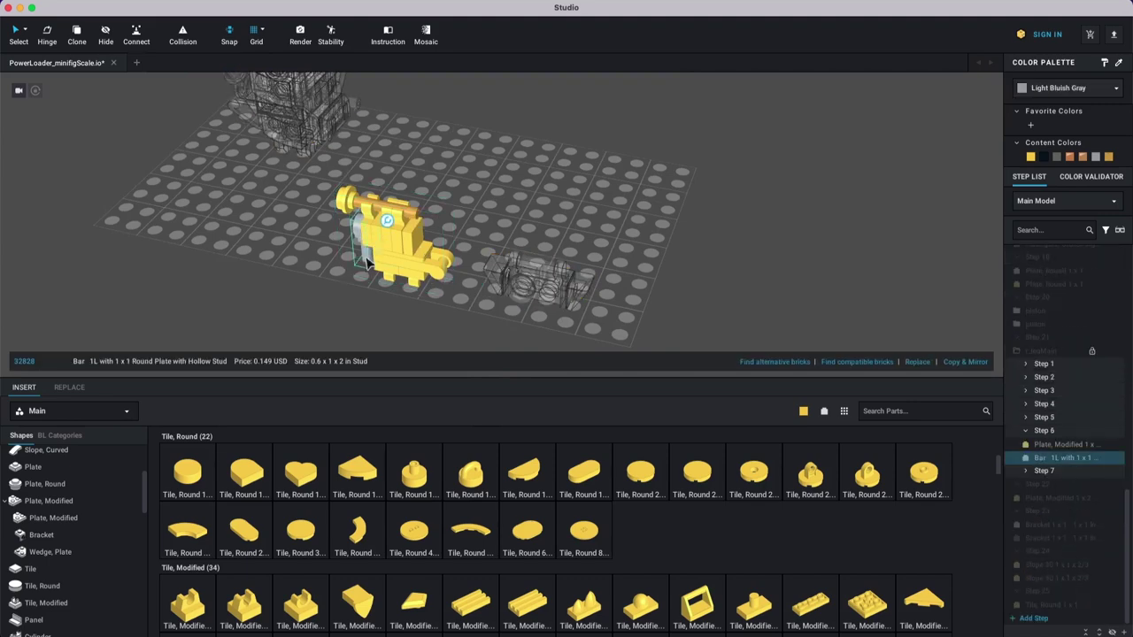
{"action": "double_click", "coordinate": [652, 222]}
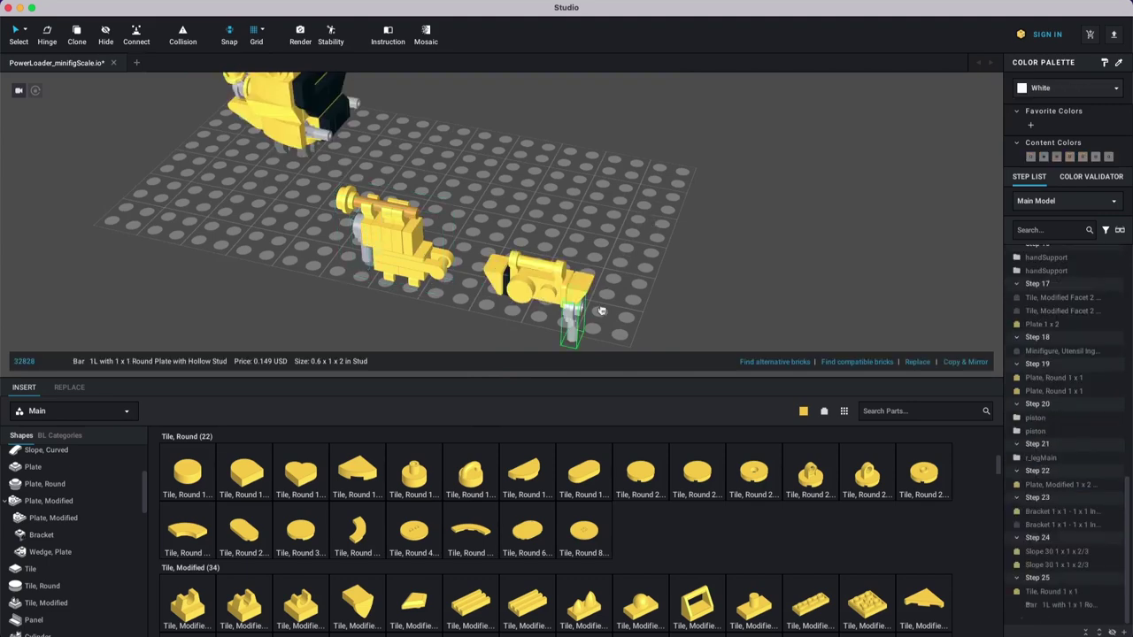
{"action": "key", "text": "super+v"}
{"action": "left_click_drag", "start_coordinate": [643, 310], "coordinate": [547, 297]}
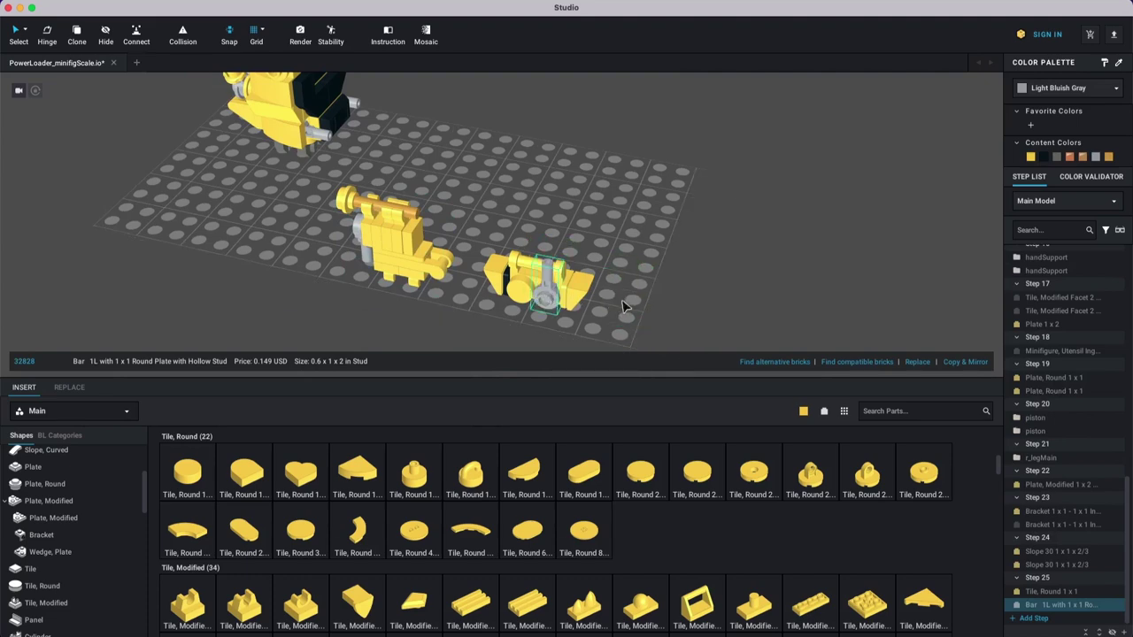
{"action": "right_click_drag", "start_coordinate": [623, 300], "coordinate": [617, 301]}
{"action": "right_click", "coordinate": [614, 263]}
{"action": "left_click", "coordinate": [724, 285]}
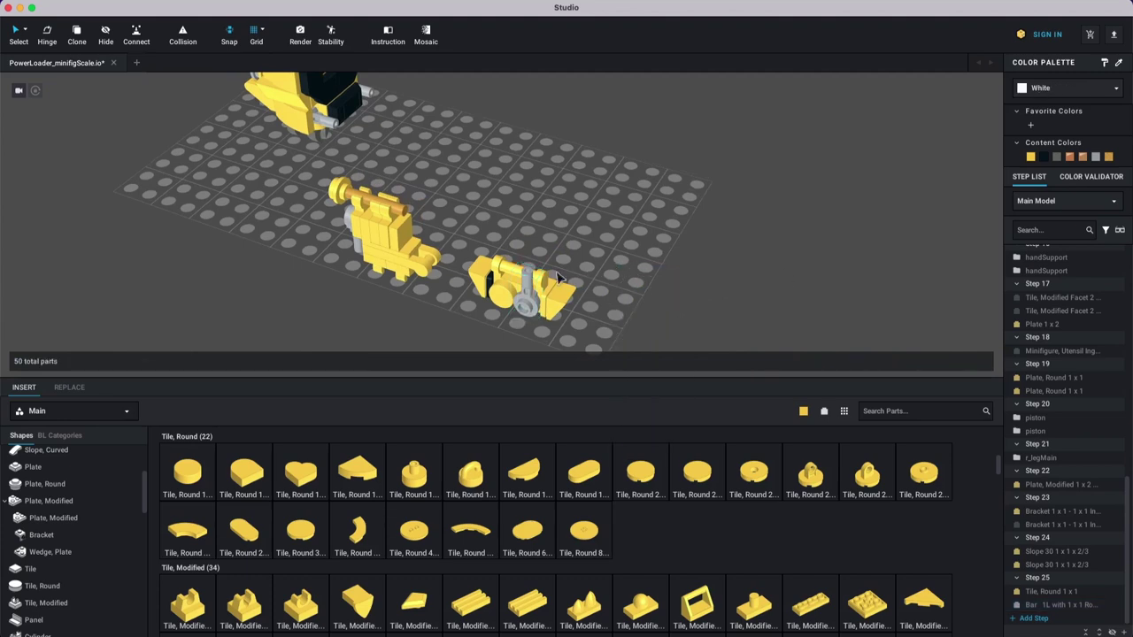
Step: Rotate the new gray bar about its stud so that it tilts diagonally outward over the adjacent slope
{"action": "left_click", "coordinate": [530, 287]}
{"action": "right_click_drag", "start_coordinate": [535, 287], "coordinate": [575, 261]}
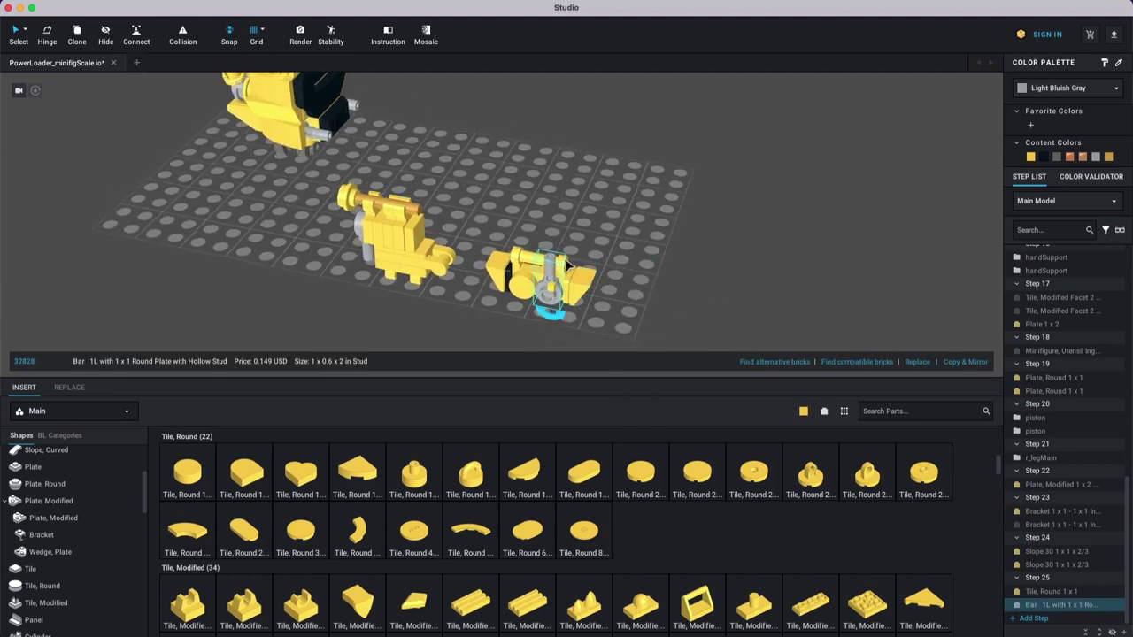
{"action": "left_click_drag", "start_coordinate": [548, 315], "coordinate": [544, 326]}
{"action": "right_click_drag", "start_coordinate": [540, 326], "coordinate": [619, 296]}
{"action": "left_click", "coordinate": [661, 293]}
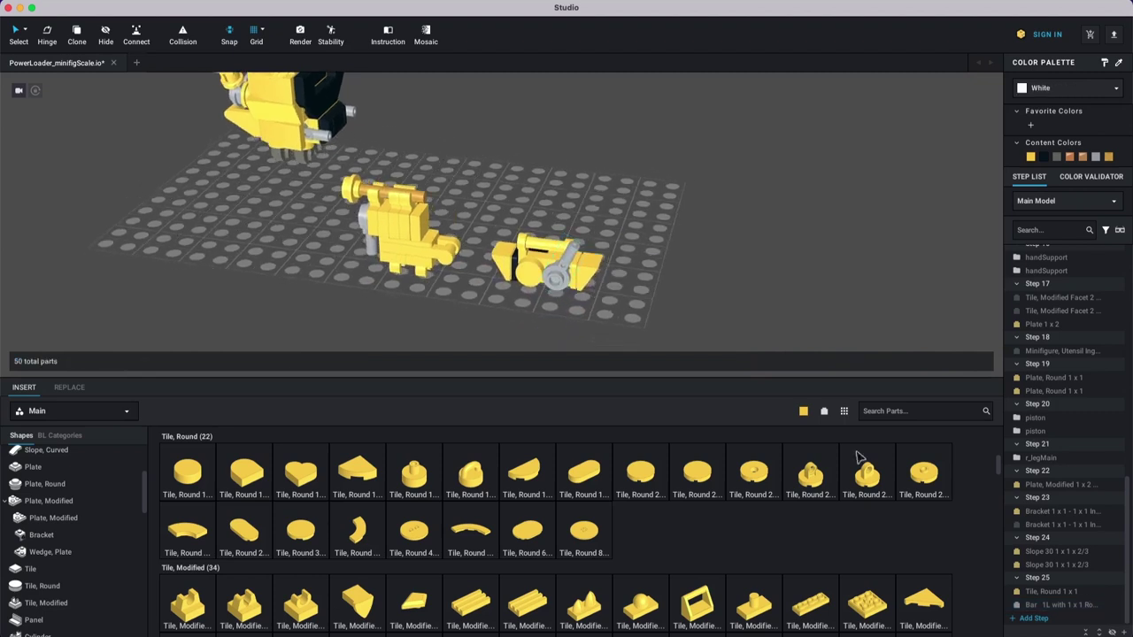
Step: Add Step 26 and clone the gray Bar 1L onto the opposite side of the foot assembly
{"action": "left_click", "coordinate": [1034, 618]}
{"action": "left_click", "coordinate": [76, 32]}
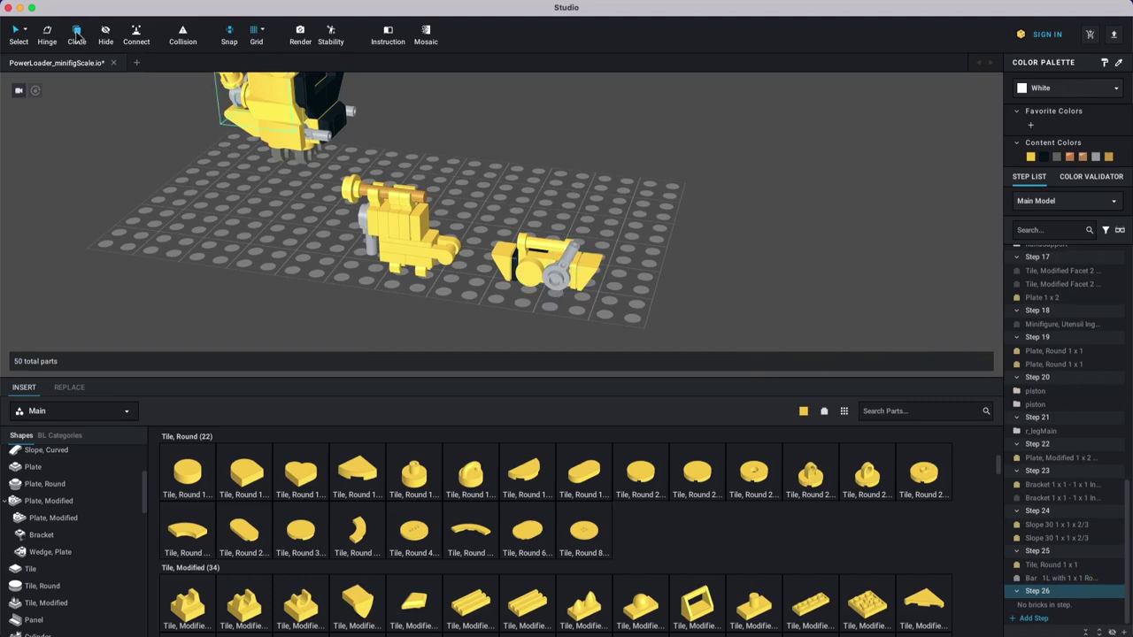
{"action": "left_click", "coordinate": [556, 282]}
{"action": "mouse_move", "coordinate": [634, 273]}
{"action": "right_mouse_down"}
{"action": "mouse_move", "coordinate": [569, 291]}
{"action": "mouse_move", "coordinate": [408, 241]}
{"action": "right_mouse_up"}
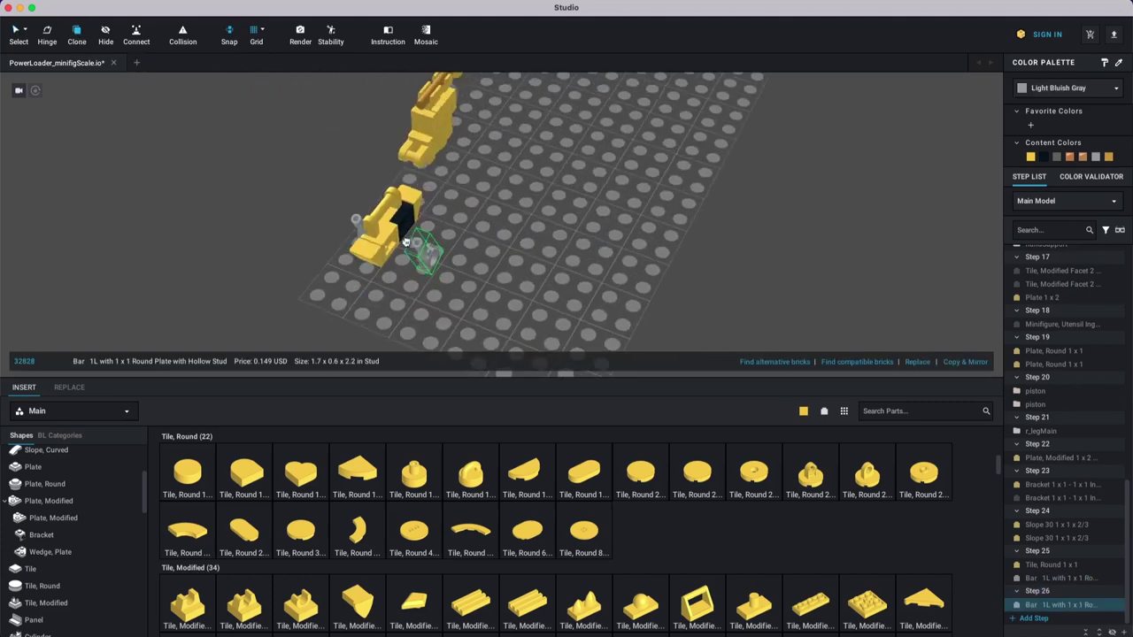
{"action": "left_click", "coordinate": [396, 240]}
{"action": "key", "text": "Escape"}
Step: Rotate the cloned gray bar about its stud to match the tilt of the first bar
{"action": "right_click_drag", "start_coordinate": [553, 265], "coordinate": [447, 252]}
{"action": "left_click", "coordinate": [446, 253]}
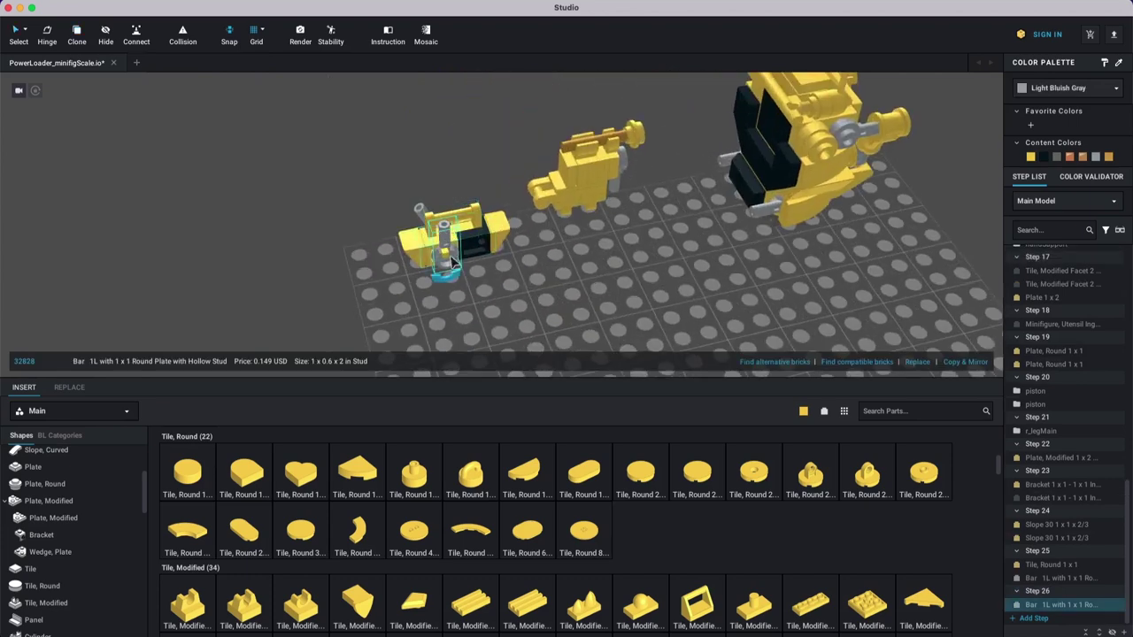
{"action": "left_click_drag", "start_coordinate": [462, 284], "coordinate": [493, 291]}
{"action": "key", "text": "Escape"}
Step: Attach a yellow Plate, Round 1 x 1 beside the cloned bar on the foot and discard the extra copy
{"action": "left_click", "coordinate": [45, 483]}
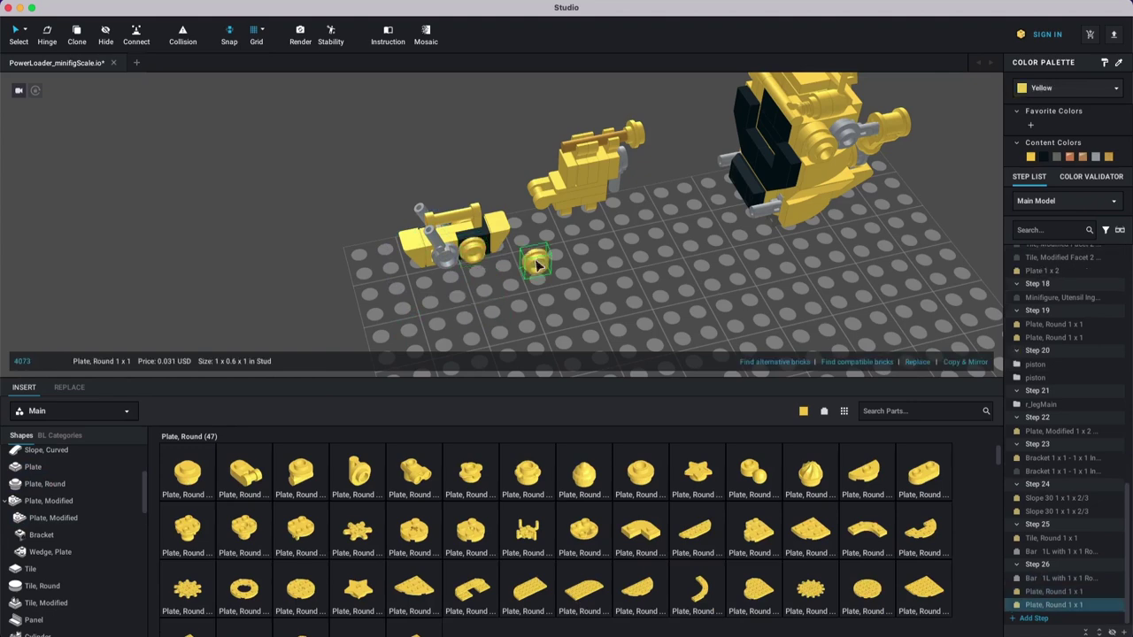
{"action": "left_click", "coordinate": [456, 287]}
{"action": "right_click_drag", "start_coordinate": [449, 300], "coordinate": [534, 303]}
Step: Group all nine foot parts into a submodel named r_foot
{"action": "left_click_drag", "start_coordinate": [685, 296], "coordinate": [485, 173]}
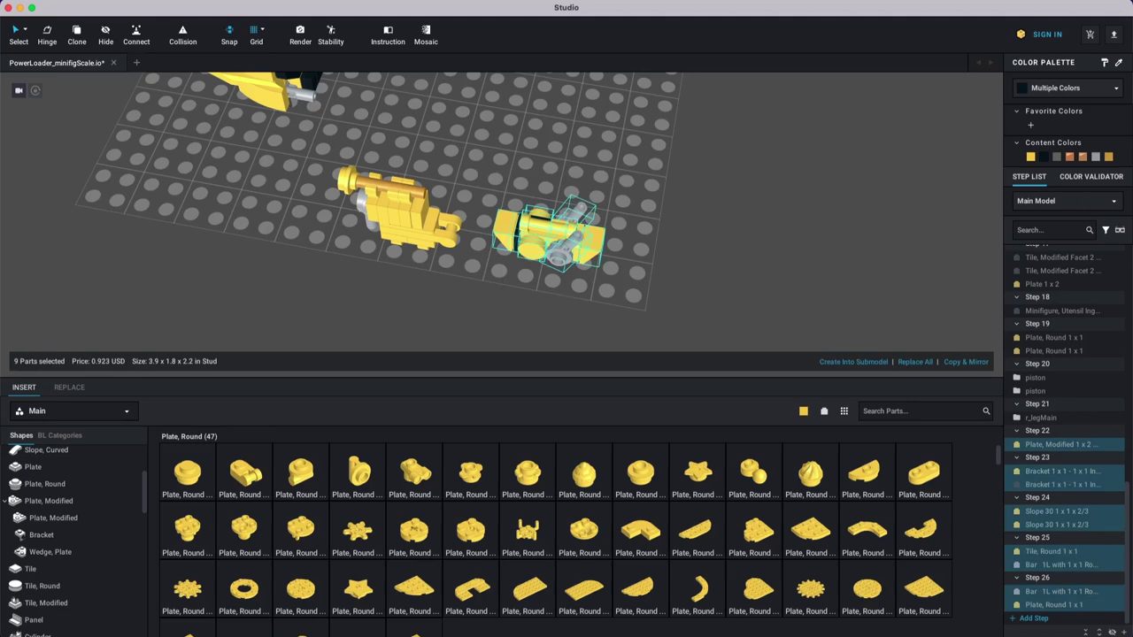
{"action": "left_click", "coordinate": [142, 1]}
{"action": "left_click", "coordinate": [172, 38]}
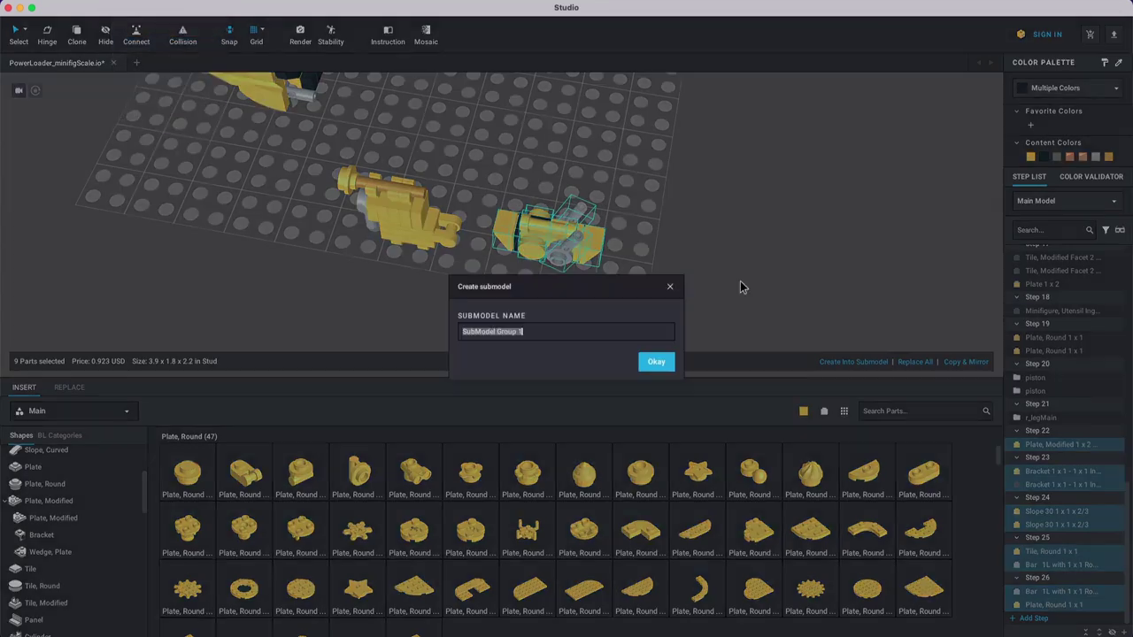
{"action": "key", "text": "BackSpace"}
{"action": "key", "text": "Return"}
Step: Move the r_foot submodel underneath the right leg so its handle meets the leg's lower clips
{"action": "left_click_drag", "start_coordinate": [566, 237], "coordinate": [416, 265]}
{"action": "mouse_move", "coordinate": [418, 268]}
{"action": "right_mouse_down"}
{"action": "mouse_move", "coordinate": [431, 283]}
{"action": "mouse_move", "coordinate": [421, 270]}
{"action": "right_mouse_up"}
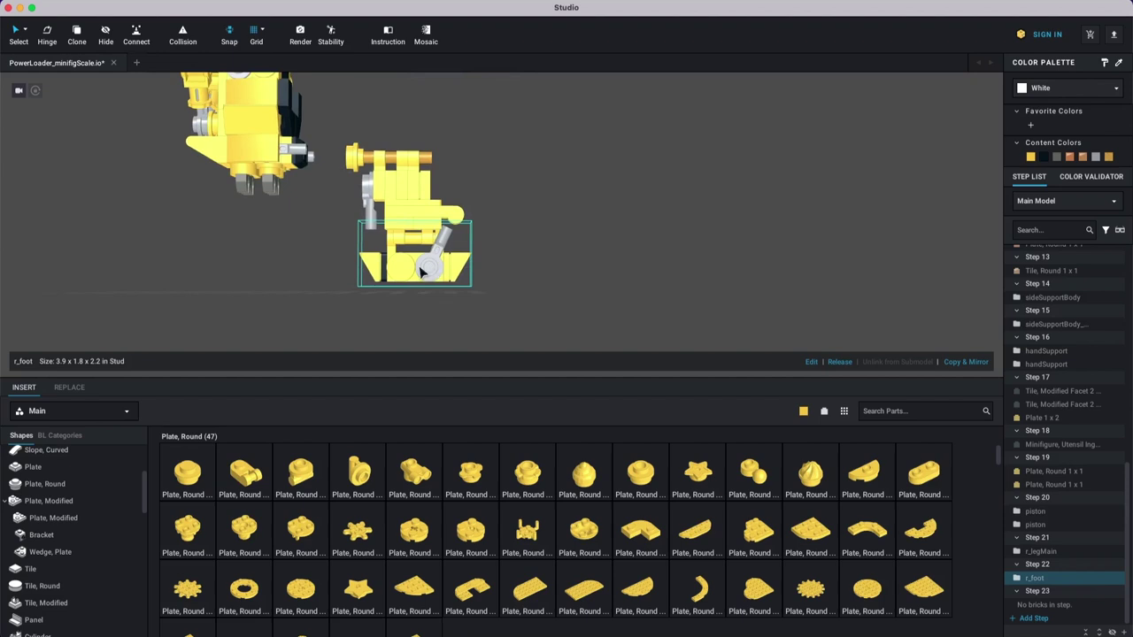
{"action": "left_click", "coordinate": [412, 270]}
{"action": "left_click", "coordinate": [509, 270]}
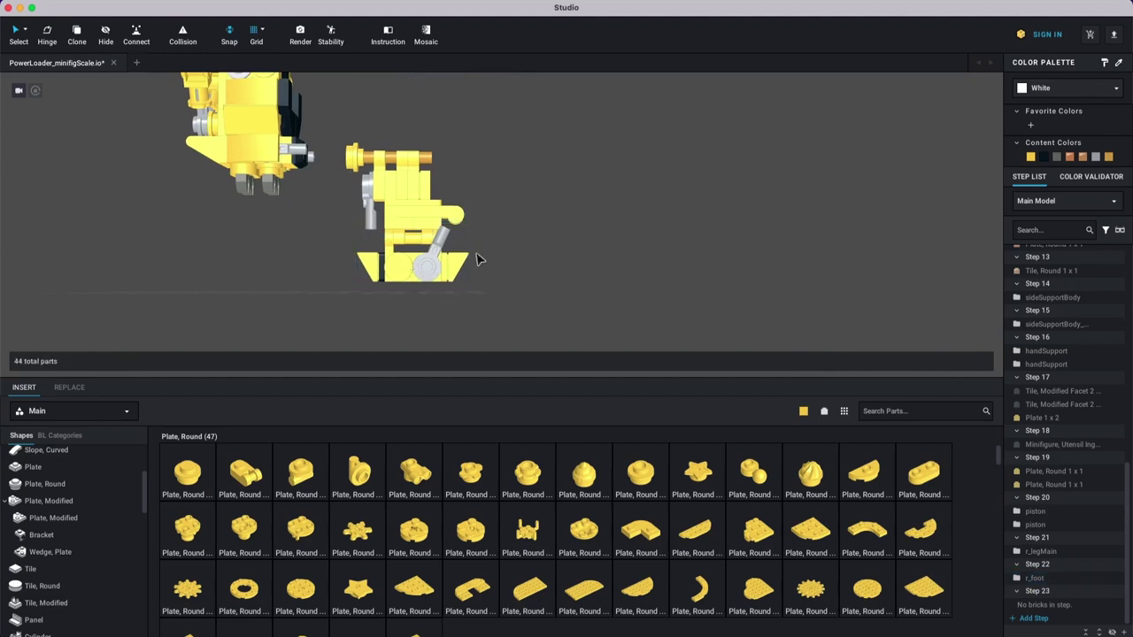
Step: Adjust the seating of the r_legMain submodel on the foot's handle
{"action": "right_click_drag", "start_coordinate": [478, 258], "coordinate": [448, 263]}
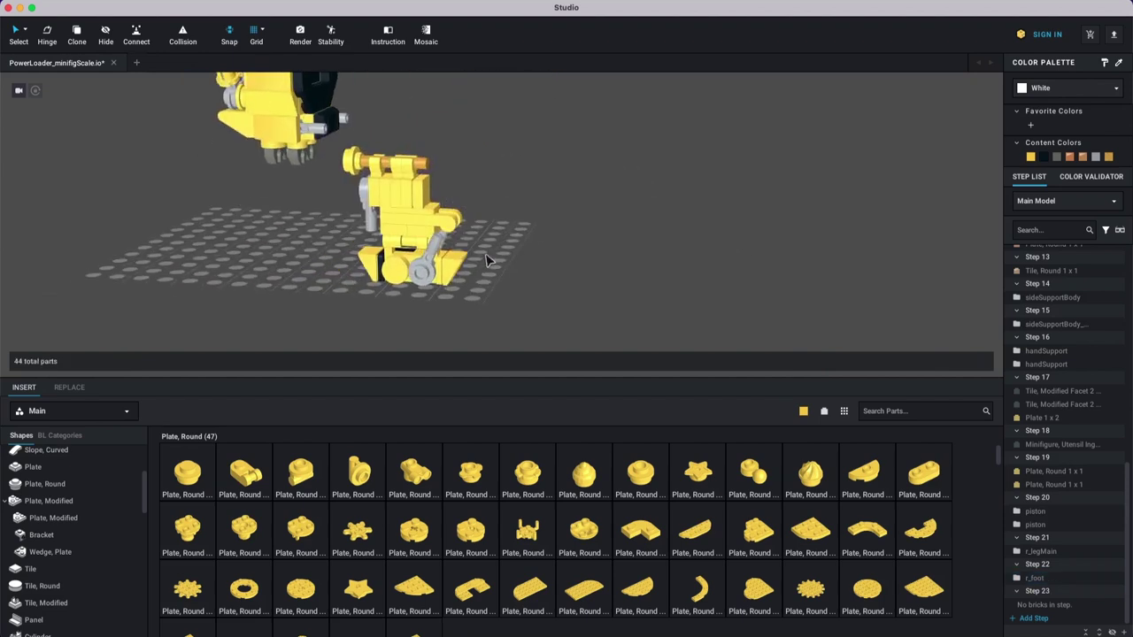
{"action": "left_click", "coordinate": [423, 224]}
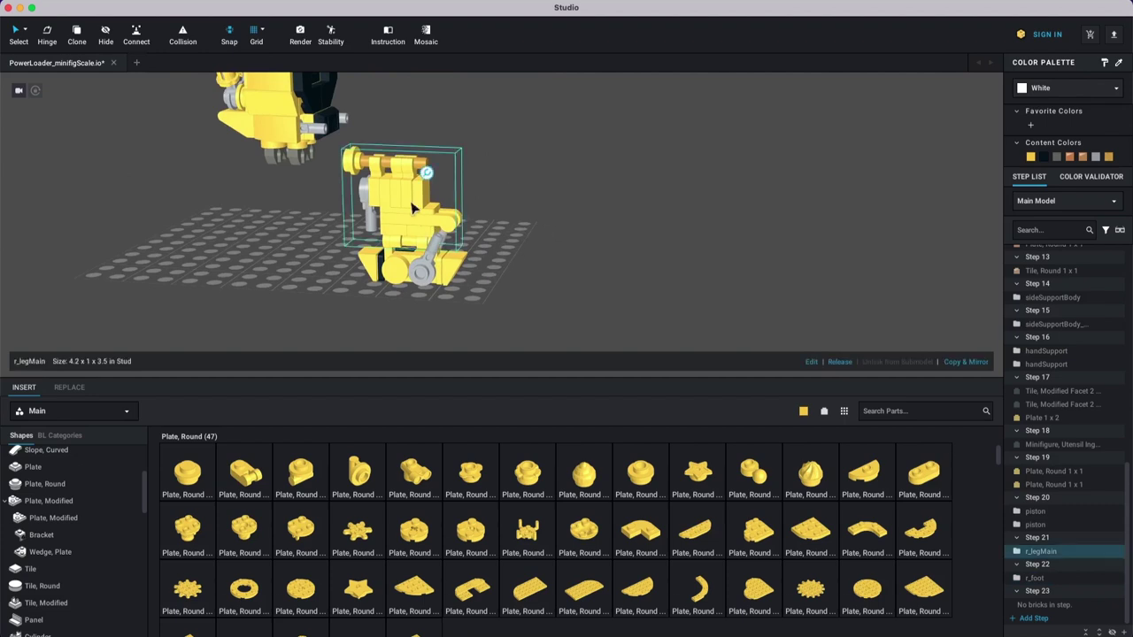
{"action": "right_click_drag", "start_coordinate": [444, 229], "coordinate": [422, 221]}
{"action": "left_click_drag", "start_coordinate": [415, 208], "coordinate": [416, 192]}
{"action": "left_click", "coordinate": [555, 173]}
Step: Combine the r_legMain and r_foot submodels into one submodel named R_leg
{"action": "right_click_drag", "start_coordinate": [555, 173], "coordinate": [670, 308]}
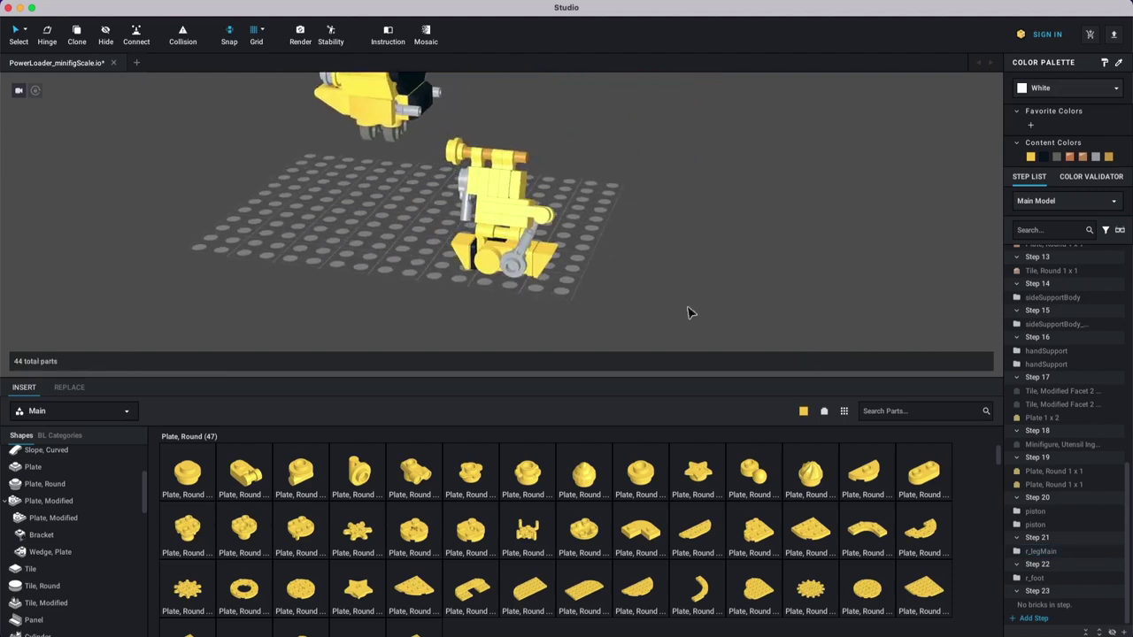
{"action": "right_click_drag", "start_coordinate": [597, 288], "coordinate": [532, 297]}
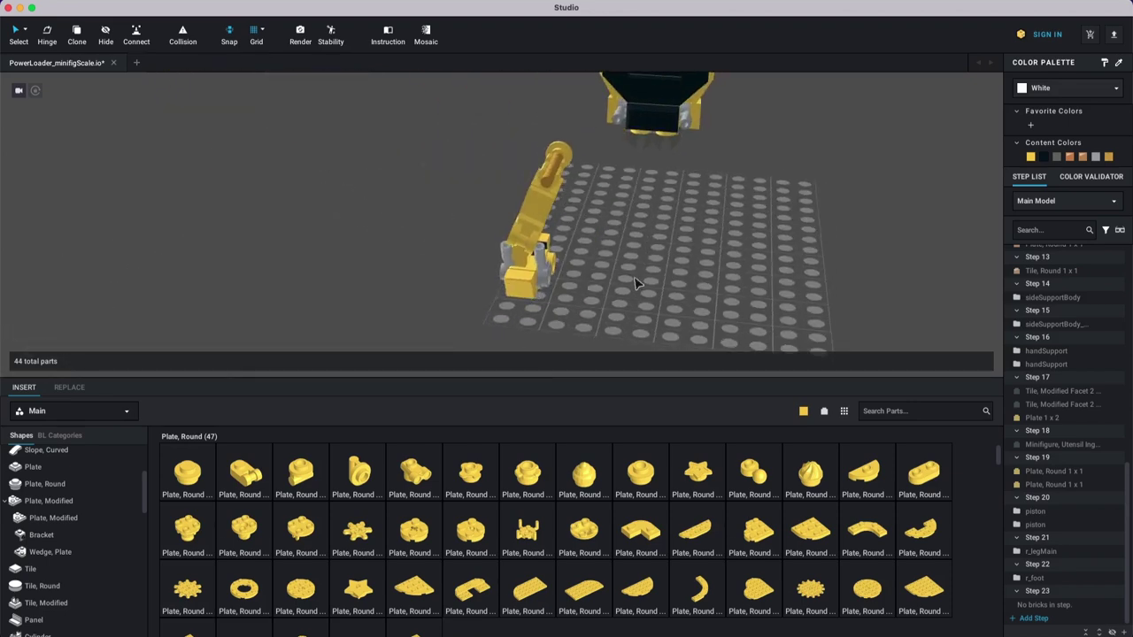
{"action": "left_click_drag", "start_coordinate": [569, 261], "coordinate": [487, 177]}
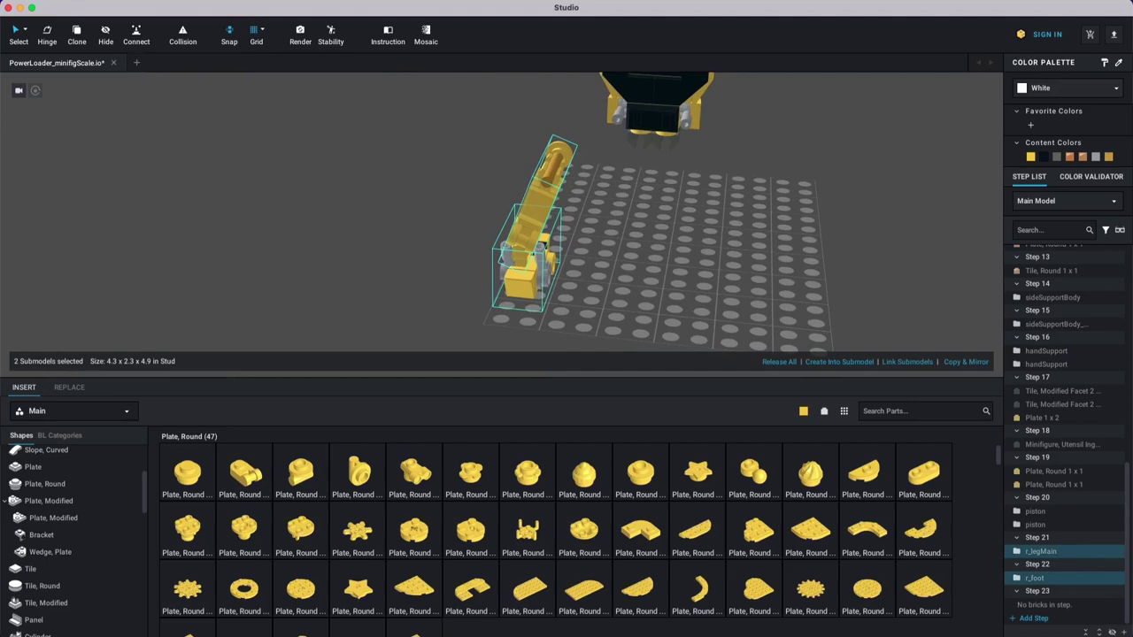
{"action": "left_click", "coordinate": [133, 1]}
{"action": "left_click", "coordinate": [163, 43]}
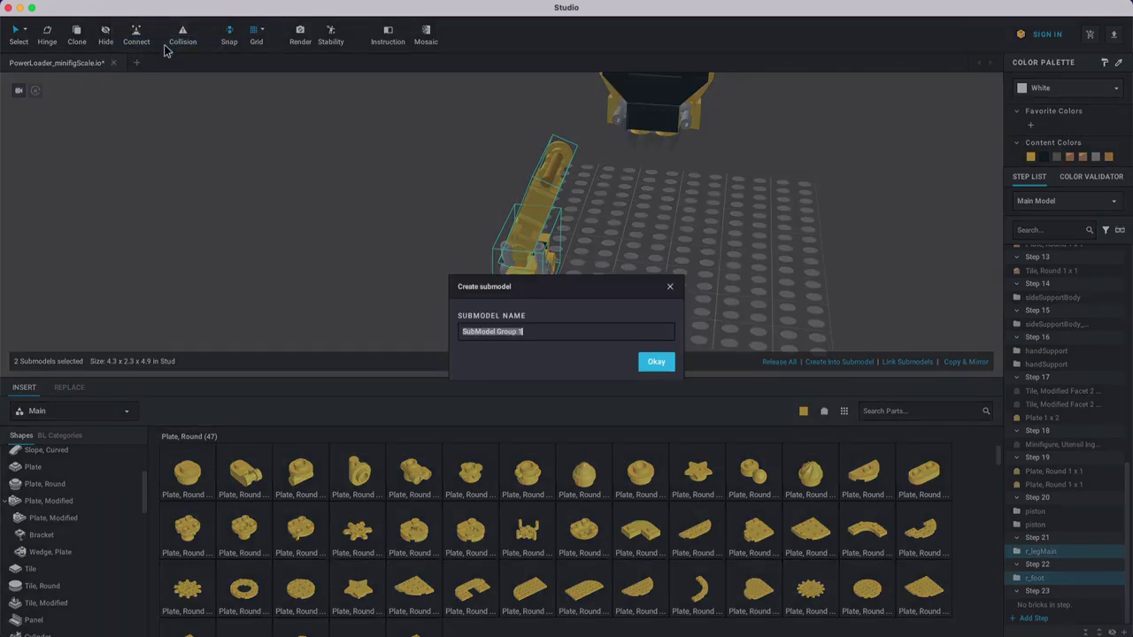
{"action": "type", "text": "r"}
{"action": "key", "text": "Return"}
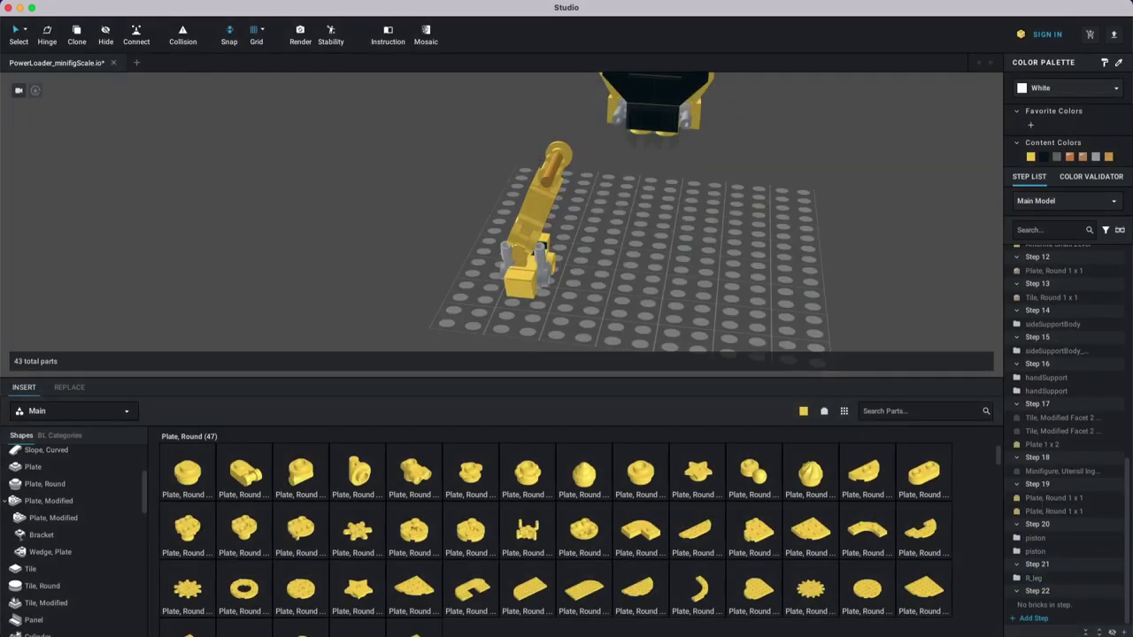
Step: Move the R_leg submodel up under the loader's body and connect its hip bar to the gray clips
{"action": "right_click_drag", "start_coordinate": [679, 159], "coordinate": [538, 89]}
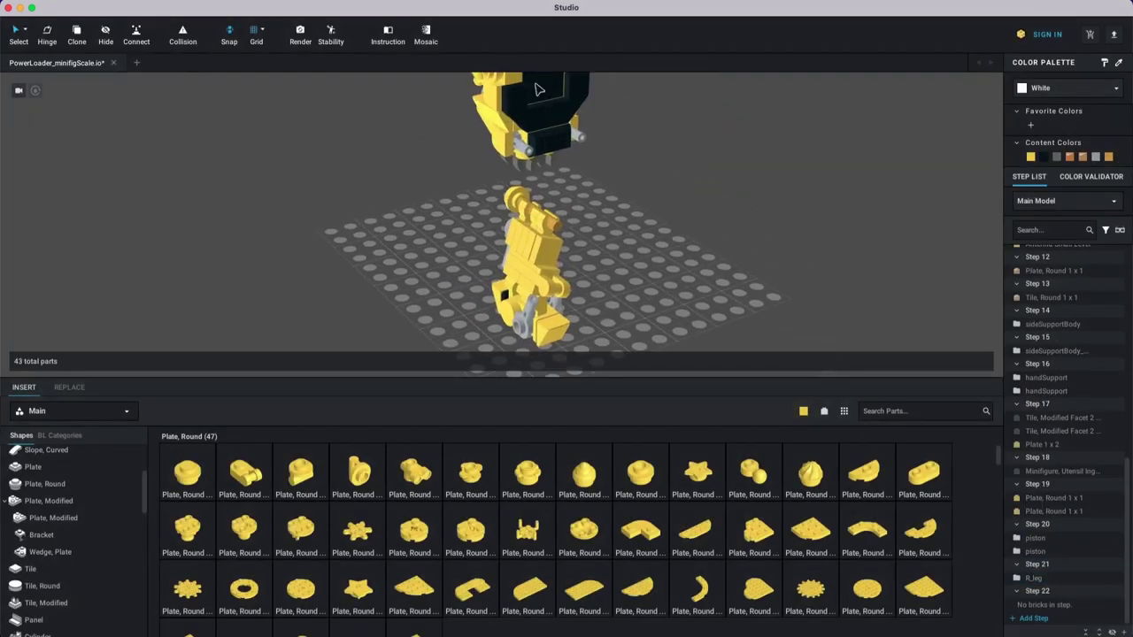
{"action": "left_click_drag", "start_coordinate": [544, 244], "coordinate": [469, 189]}
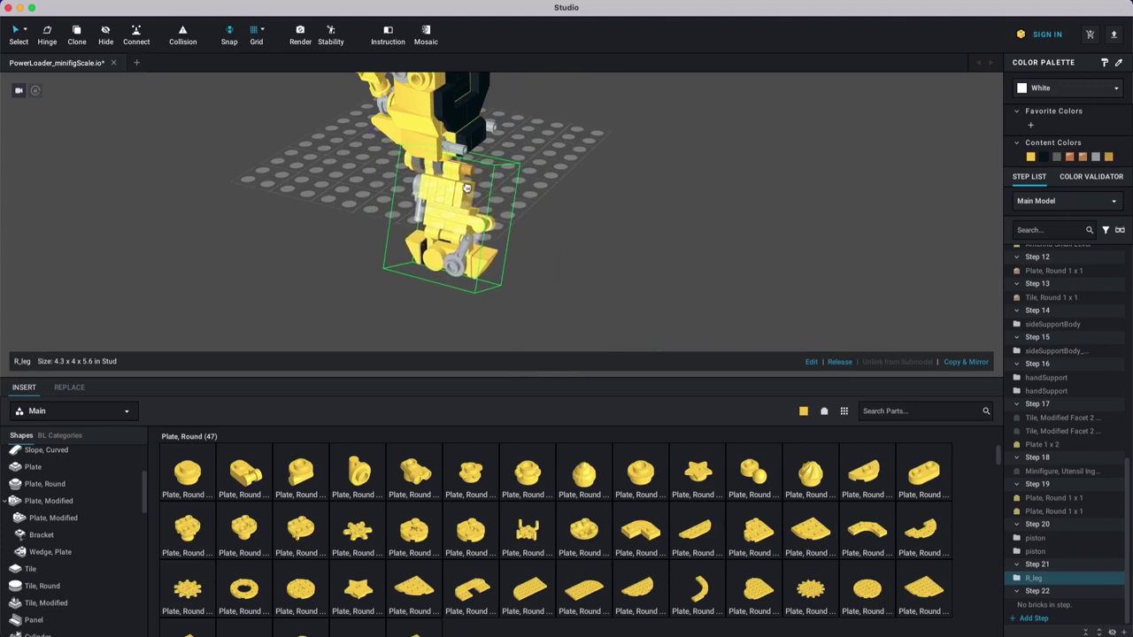
{"action": "left_click_drag", "start_coordinate": [467, 187], "coordinate": [483, 190]}
{"action": "right_click_drag", "start_coordinate": [483, 190], "coordinate": [481, 187]}
{"action": "key", "text": "f"}
Step: Try to nudge the R_leg submodel sideways along its X axis beneath the body
{"action": "scroll", "coordinate": [549, 208], "scroll_direction": "up", "scroll_amount": 5}
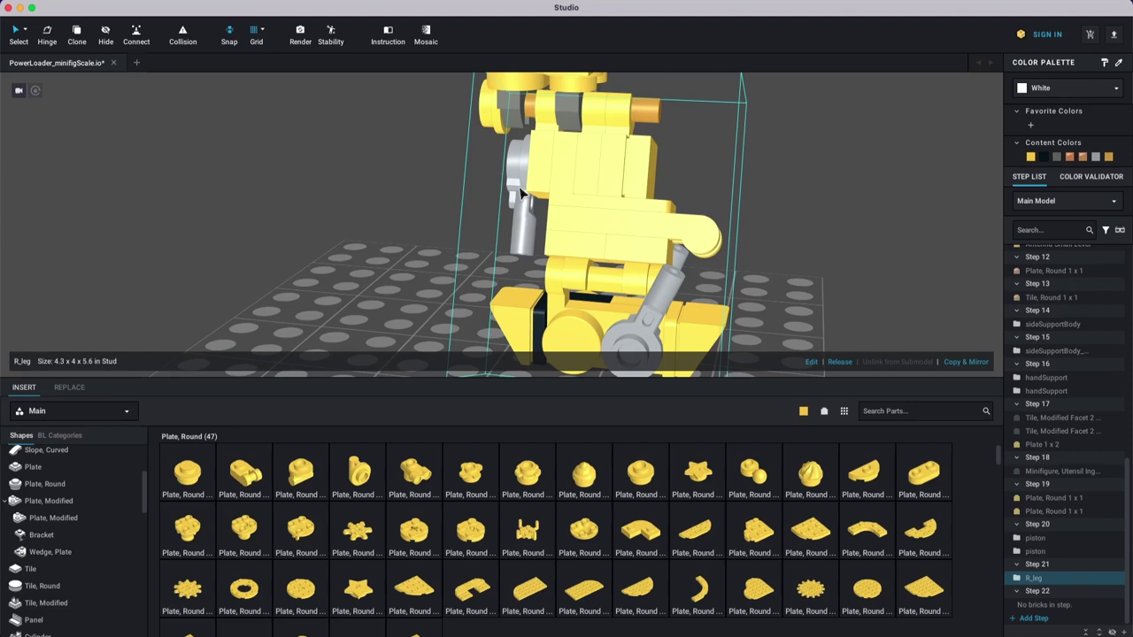
{"action": "right_click_drag", "start_coordinate": [664, 188], "coordinate": [677, 188]}
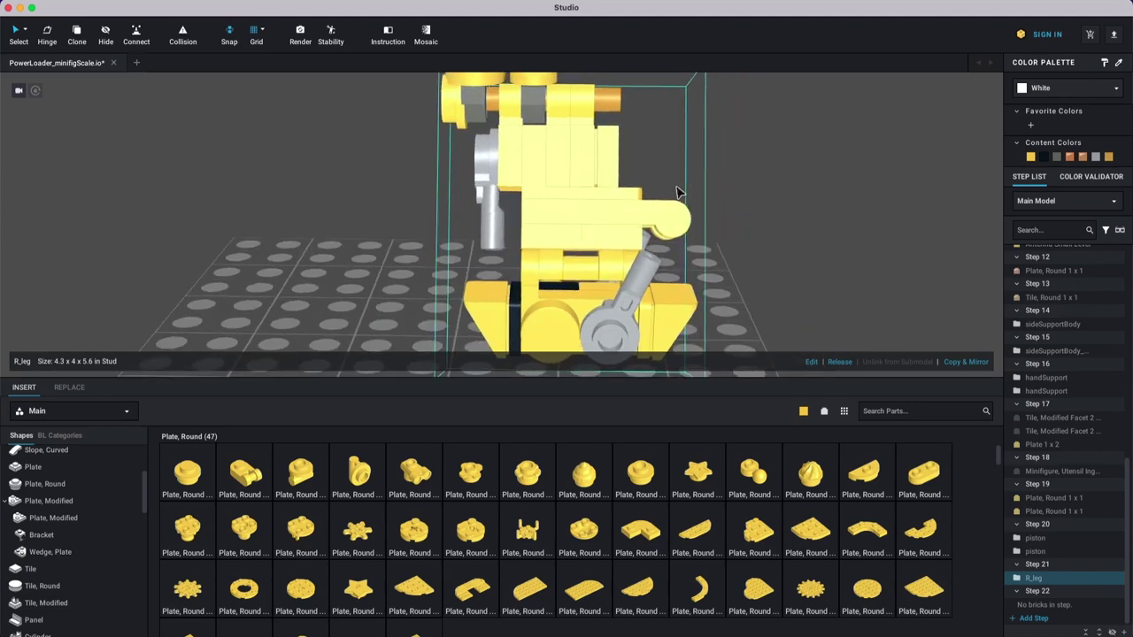
{"action": "right_click_drag", "start_coordinate": [659, 137], "coordinate": [566, 140]}
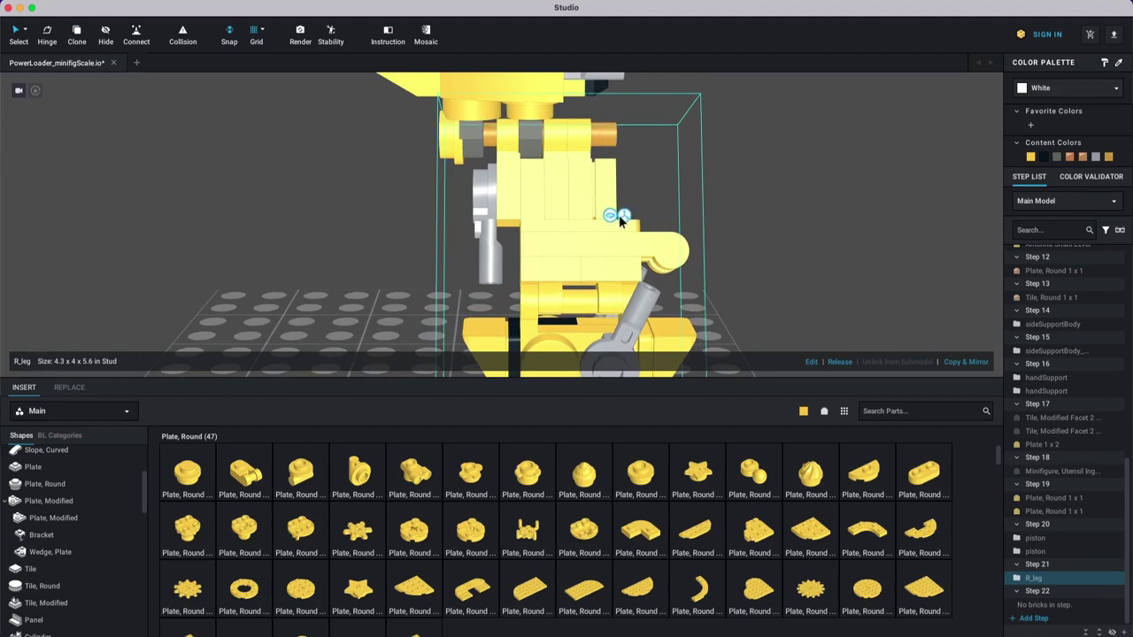
{"action": "left_click", "coordinate": [622, 217]}
{"action": "left_click_drag", "start_coordinate": [518, 262], "coordinate": [514, 288]}
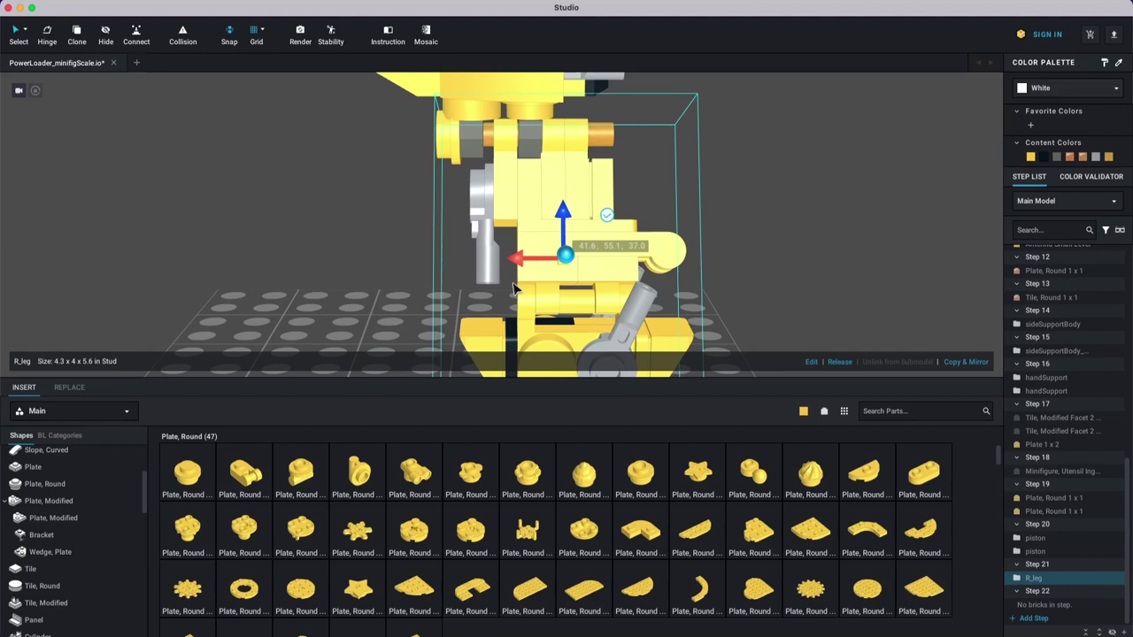
{"action": "left_click", "coordinate": [636, 179]}
Step: Shift the R_leg submodel along the X axis and set its X position to 41
{"action": "right_click_drag", "start_coordinate": [635, 179], "coordinate": [580, 199]}
{"action": "left_click", "coordinate": [572, 157]}
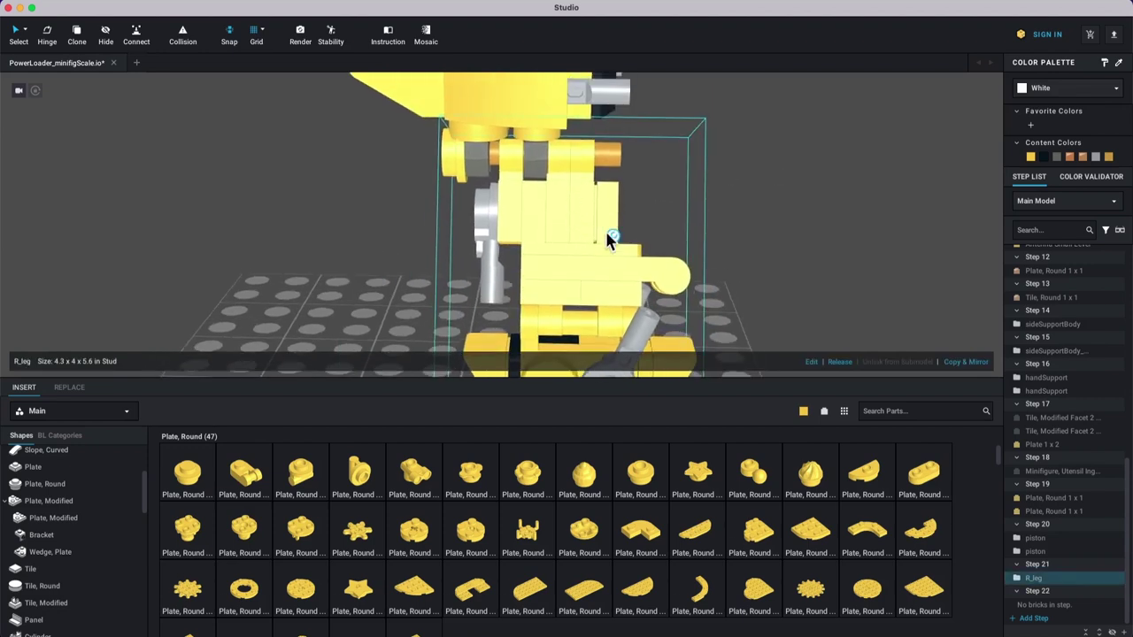
{"action": "left_click_drag", "start_coordinate": [524, 279], "coordinate": [518, 424]}
{"action": "left_click", "coordinate": [597, 263]}
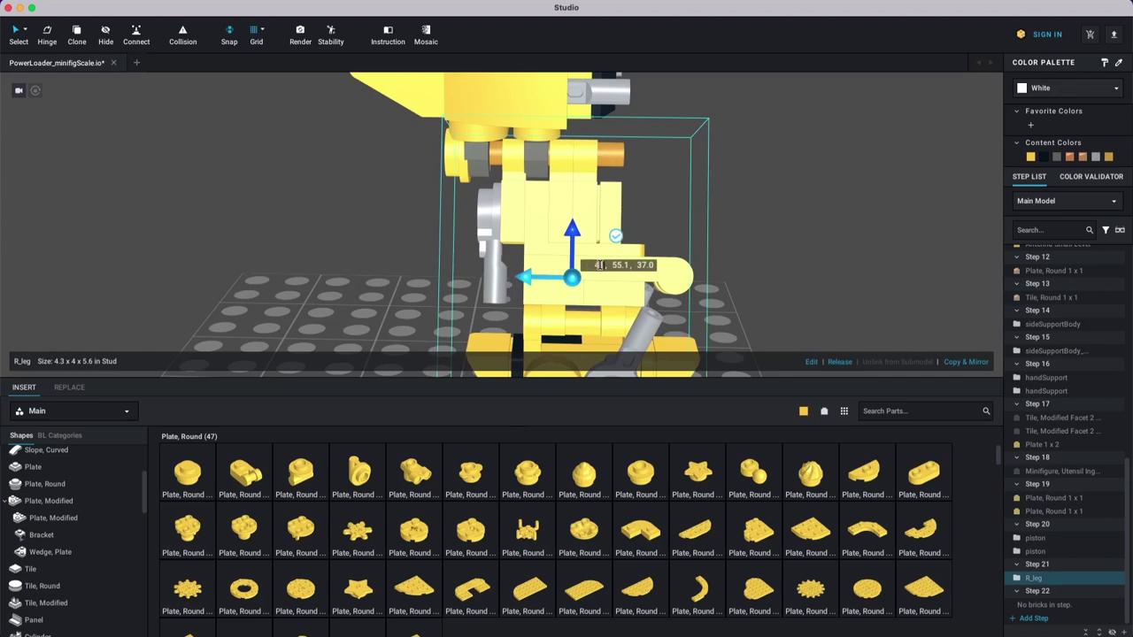
{"action": "type", "text": "1"}
{"action": "key", "text": "Return"}
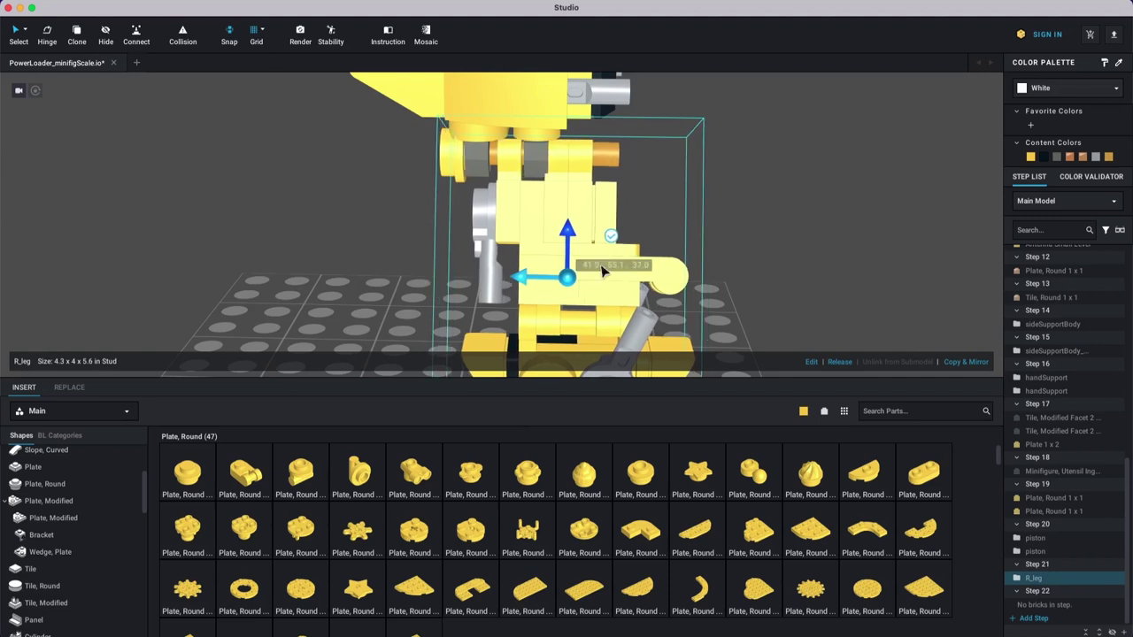
Step: Try an X position of 41.5 and a slightly different finer value for the R_leg submodel
{"action": "left_click", "coordinate": [593, 262]}
{"action": "type", "text": "43.5"}
{"action": "key", "text": "Return"}
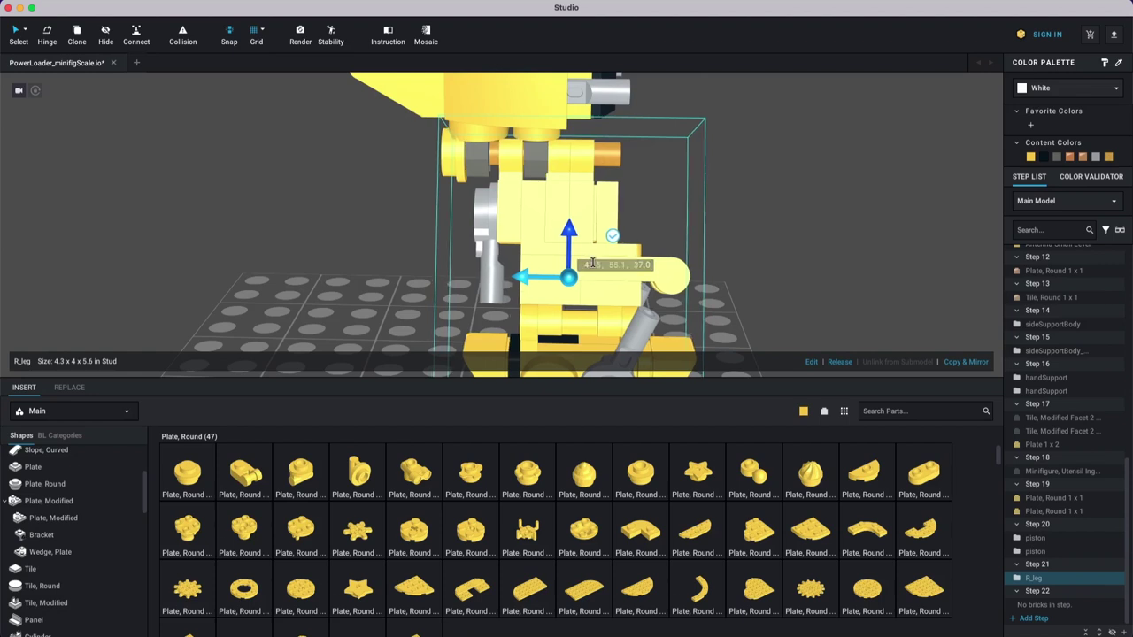
{"action": "double_click", "coordinate": [591, 264]}
{"action": "type", "text": "41.2"}
{"action": "key", "text": "Return"}
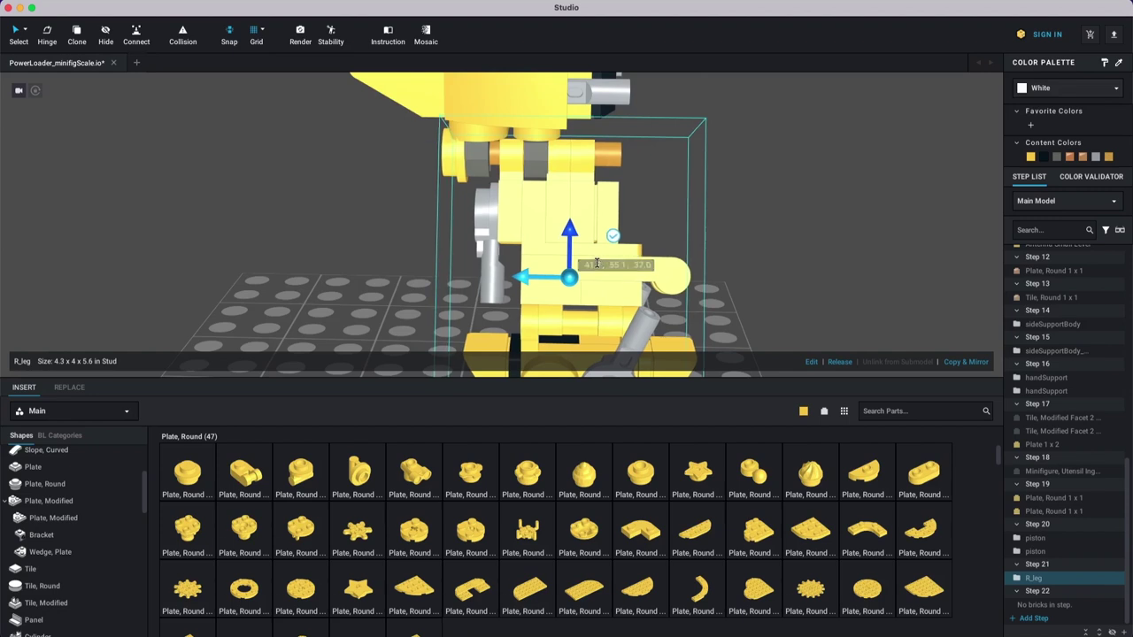
Step: Set the R_leg submodel's X position to 41.8 and finish the precise move
{"action": "double_click", "coordinate": [595, 264]}
{"action": "key", "text": "Return"}
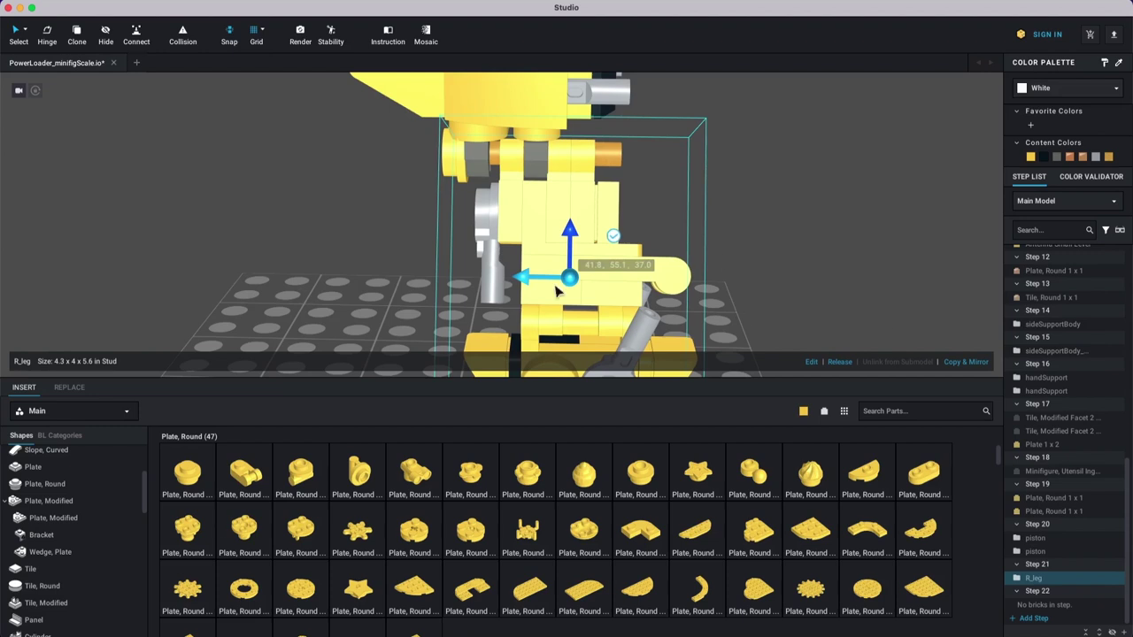
{"action": "left_click", "coordinate": [599, 263]}
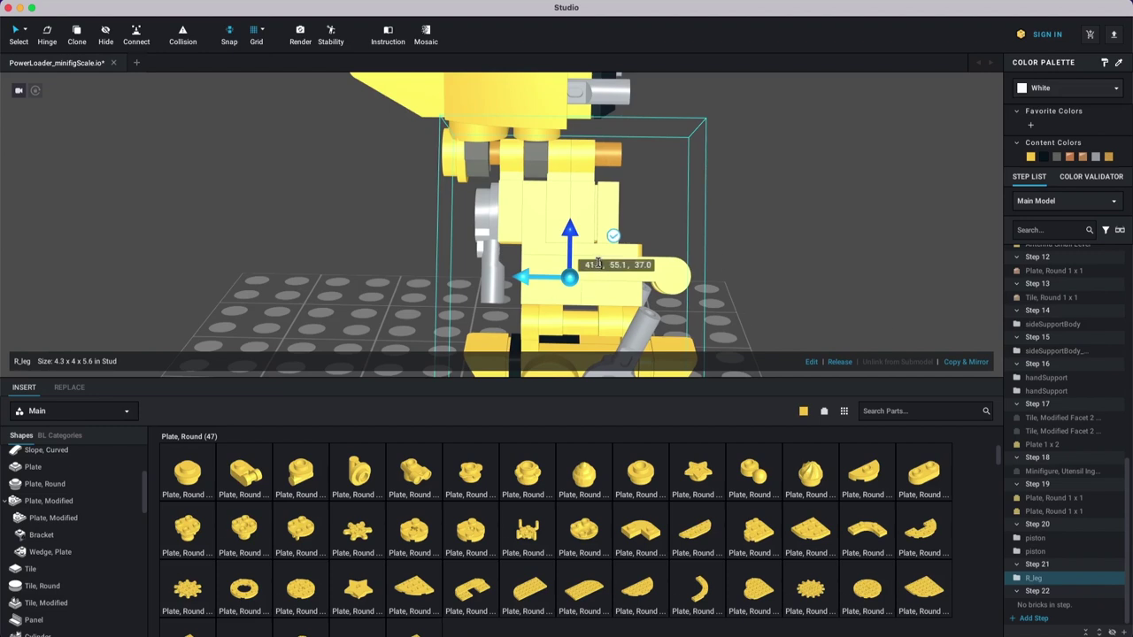
{"action": "key", "text": "Return"}
{"action": "left_click", "coordinate": [809, 193]}
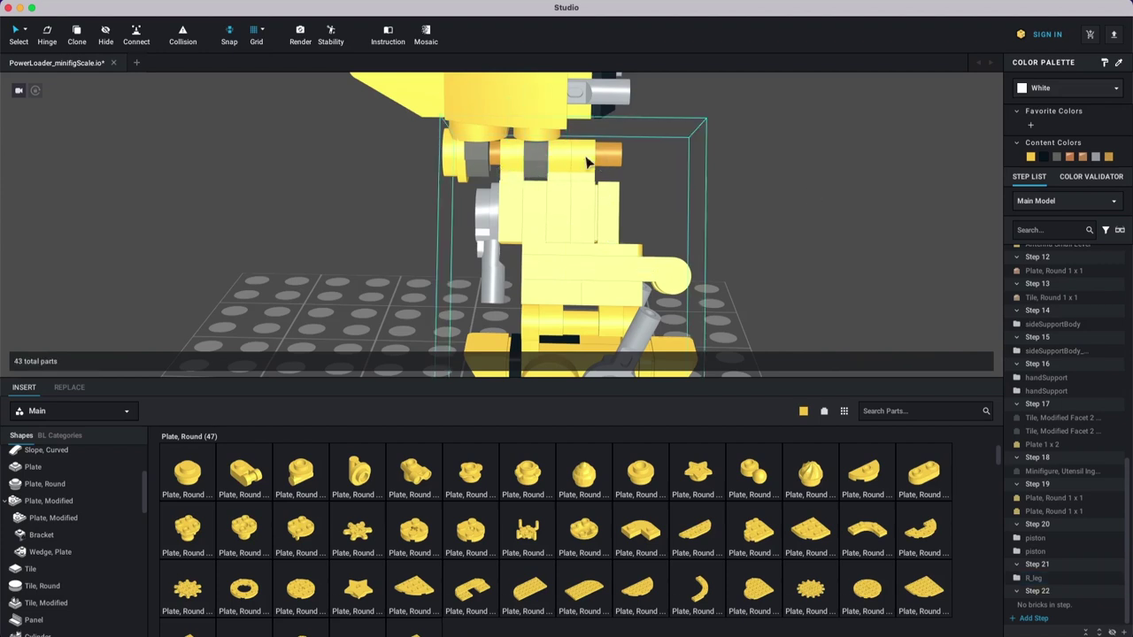
Step: Turn on collision detection and examine the R_leg hip joint and foot for overlapping parts
{"action": "left_click", "coordinate": [610, 157]}
{"action": "scroll", "coordinate": [792, 222], "scroll_direction": "up", "scroll_amount": 2}
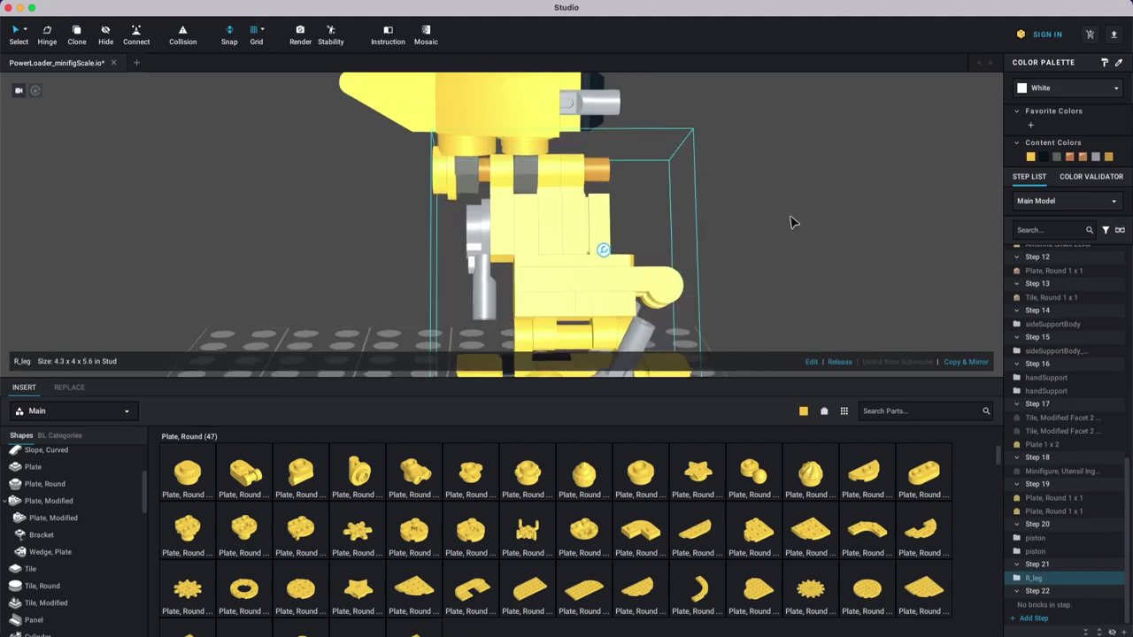
{"action": "right_click_drag", "start_coordinate": [792, 221], "coordinate": [833, 221]}
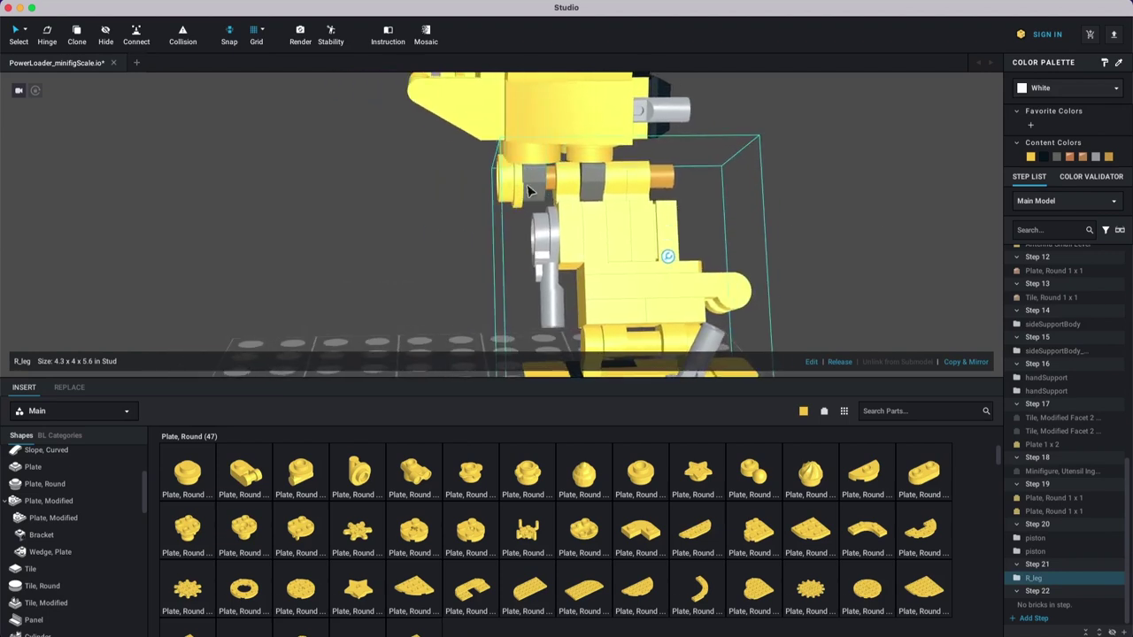
{"action": "left_click", "coordinate": [471, 171]}
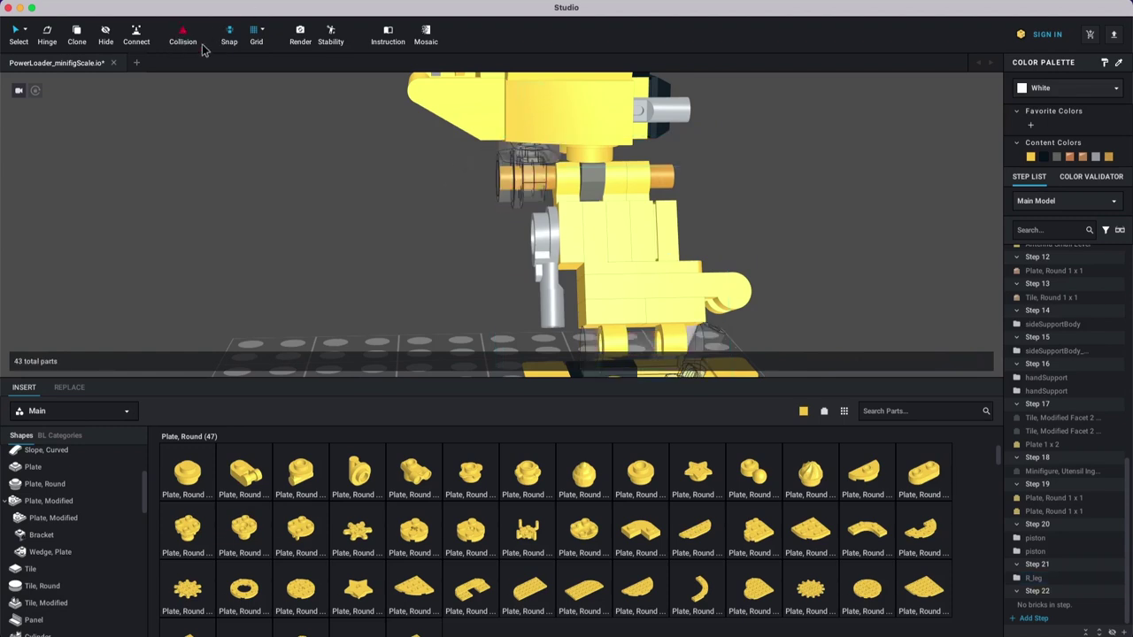
{"action": "right_click_drag", "start_coordinate": [575, 232], "coordinate": [540, 227]}
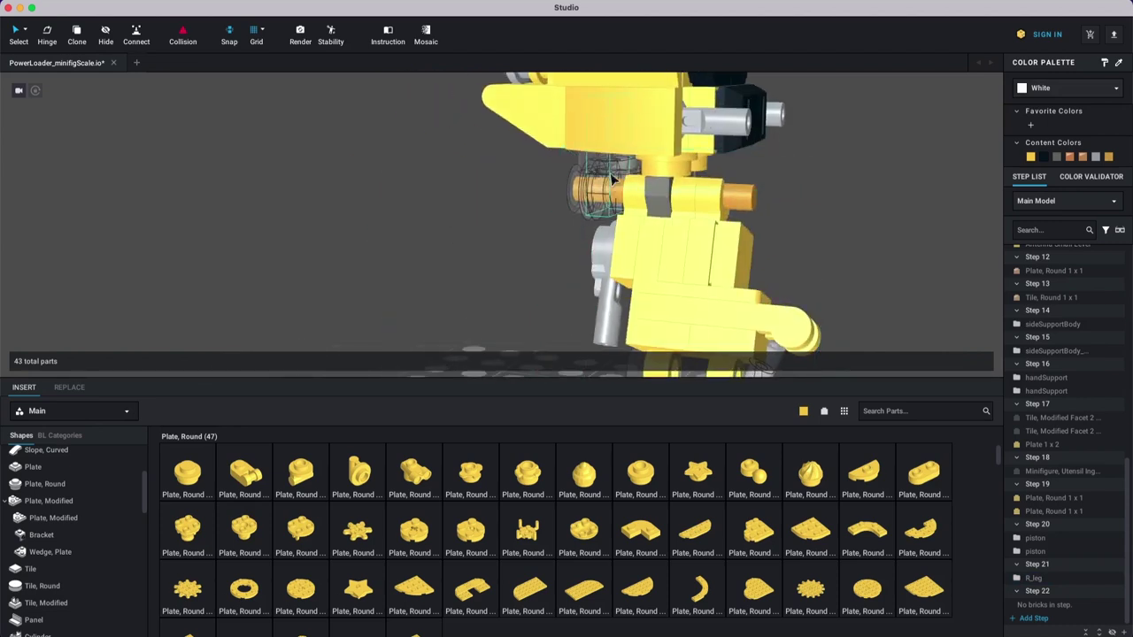
{"action": "scroll", "coordinate": [697, 245], "scroll_direction": "down", "scroll_amount": 6}
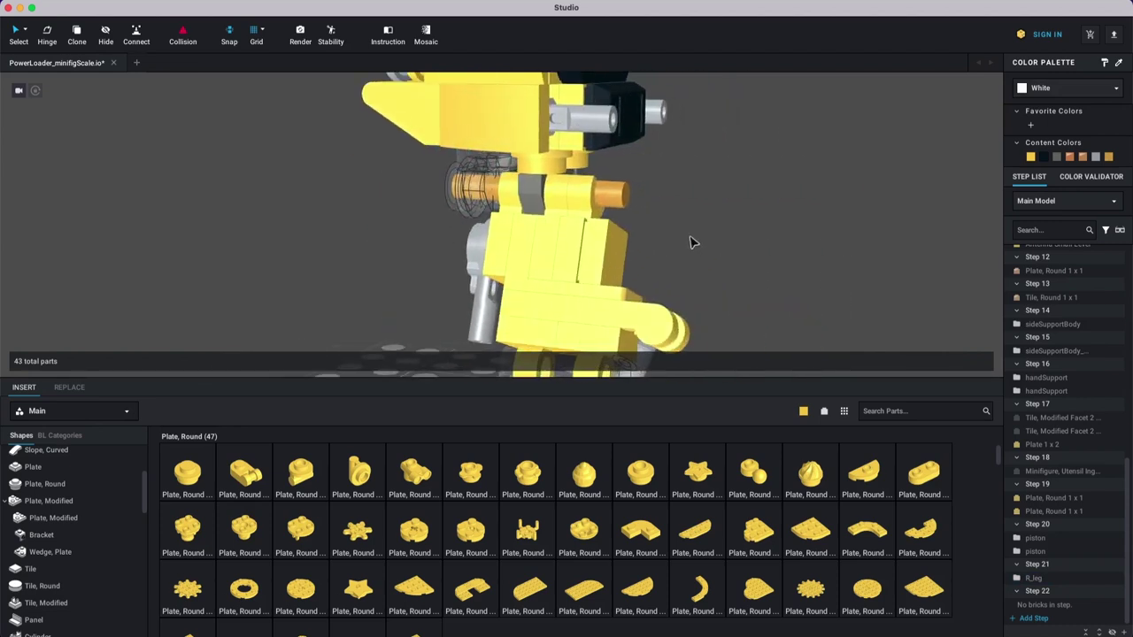
{"action": "scroll", "coordinate": [715, 259], "scroll_direction": "up", "scroll_amount": 3}
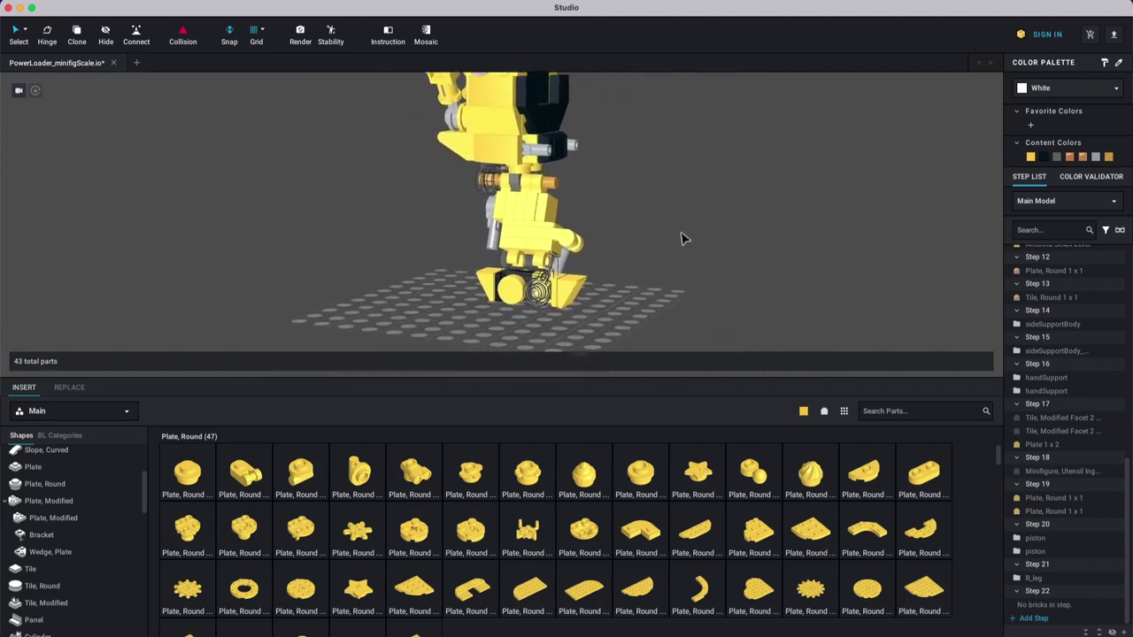
{"action": "scroll", "coordinate": [611, 297], "scroll_direction": "up", "scroll_amount": 4}
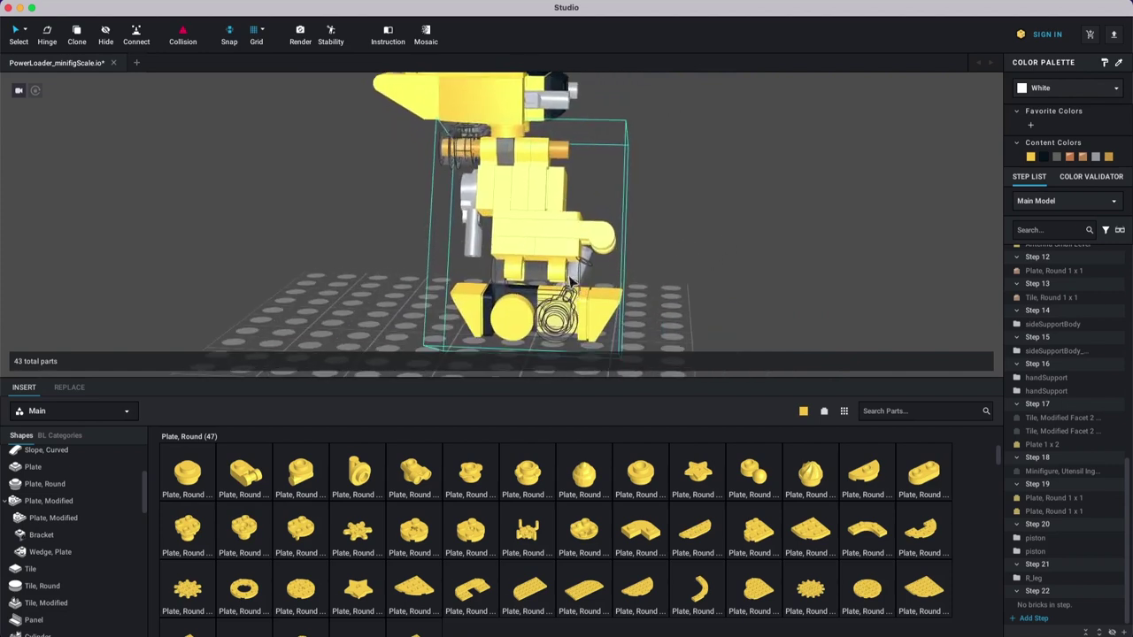
{"action": "right_click_drag", "start_coordinate": [761, 237], "coordinate": [759, 236]}
{"action": "scroll", "coordinate": [759, 241], "scroll_direction": "left", "scroll_amount": 2}
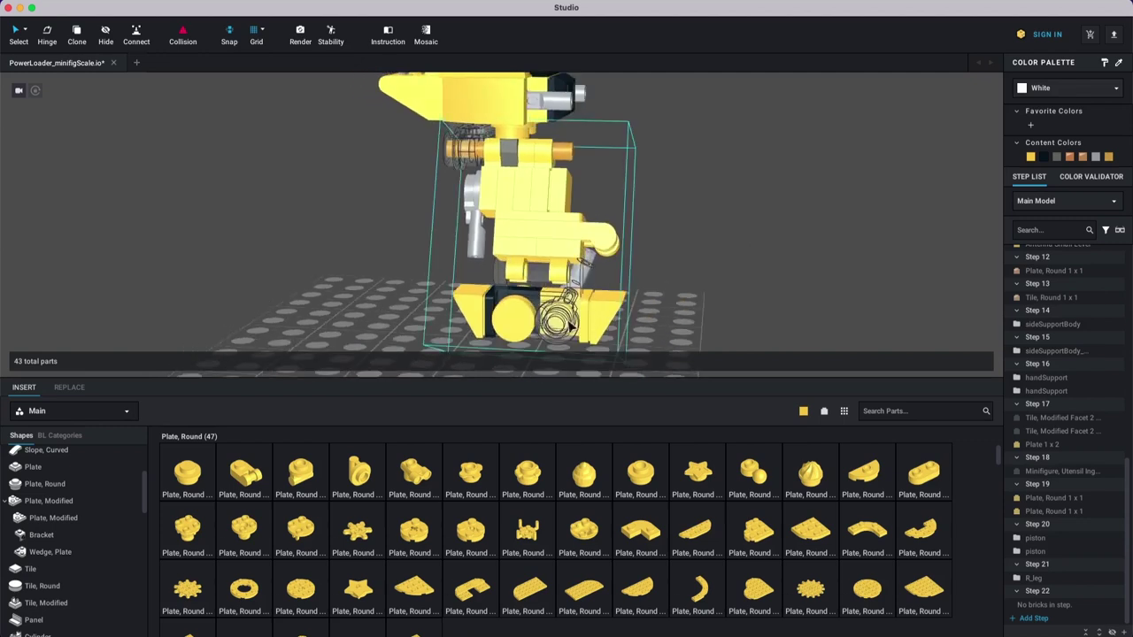
Step: Open the R_leg submodel for editing
{"action": "right_click", "coordinate": [569, 327]}
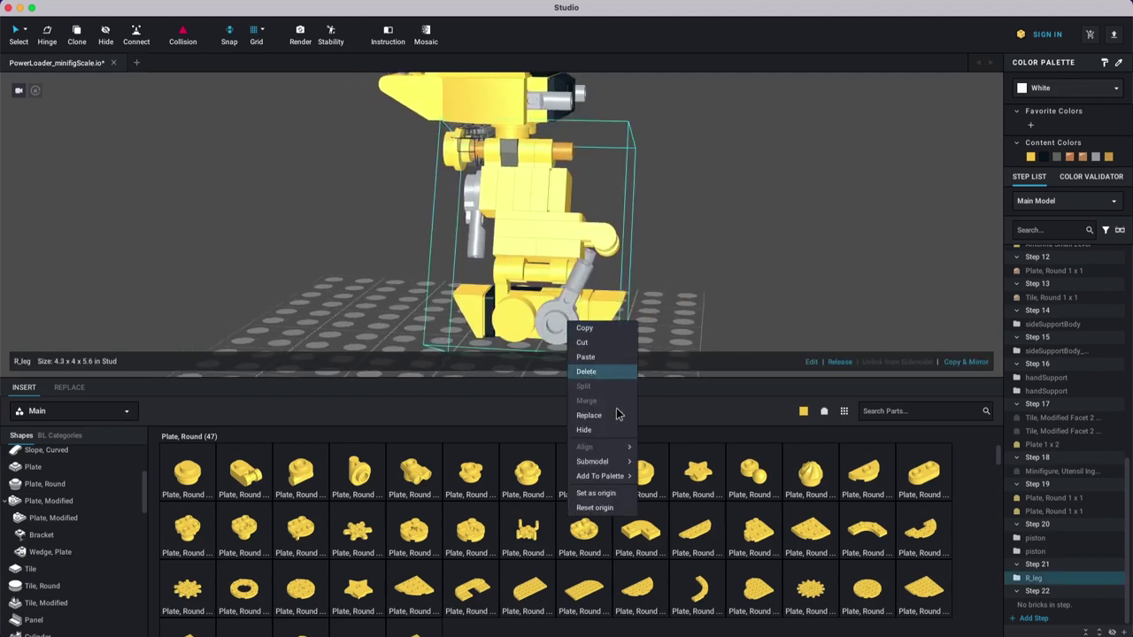
{"action": "left_click", "coordinate": [624, 288]}
{"action": "right_click", "coordinate": [576, 302]}
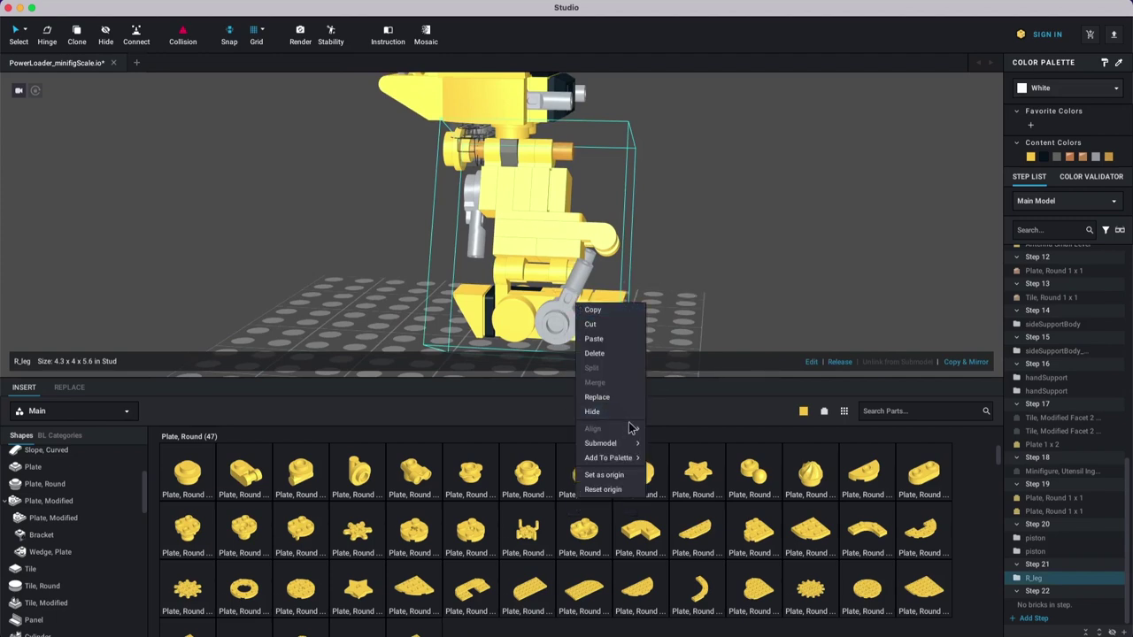
{"action": "mouse_move", "coordinate": [626, 445]}
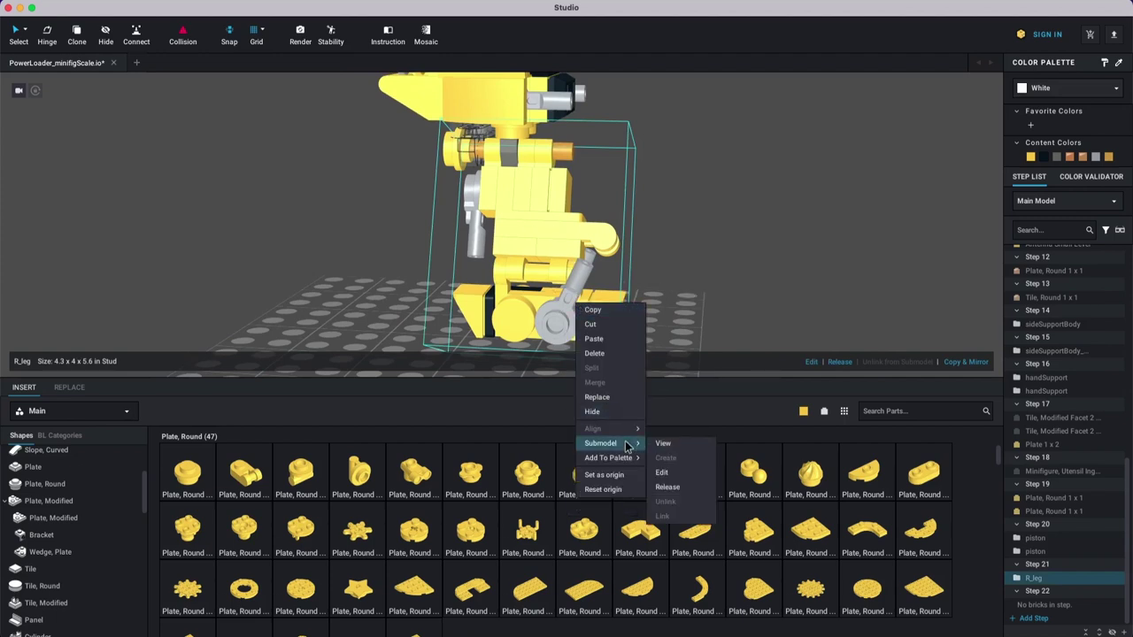
{"action": "left_click", "coordinate": [662, 473]}
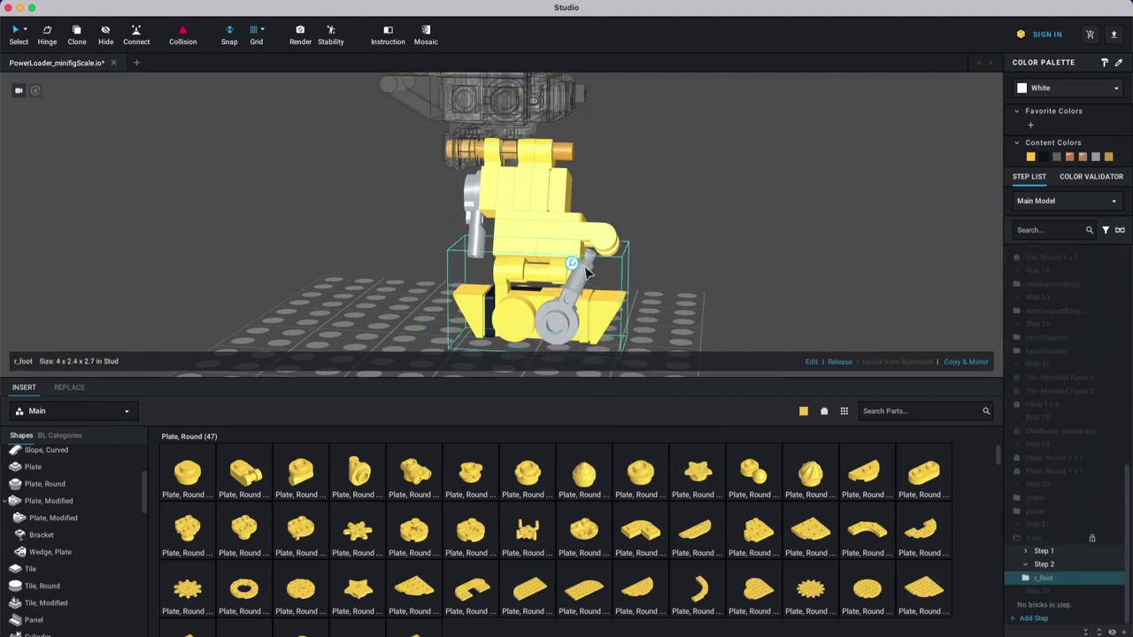
Step: Open the nested r_foot submodel for editing and select its light bluish gray Bar 1L with 1 x 1 Round Plate
{"action": "mouse_move", "coordinate": [584, 276]}
{"action": "right_mouse_down"}
{"action": "mouse_move", "coordinate": [585, 313]}
{"action": "mouse_move", "coordinate": [581, 286]}
{"action": "right_mouse_up"}
{"action": "right_click", "coordinate": [581, 285]}
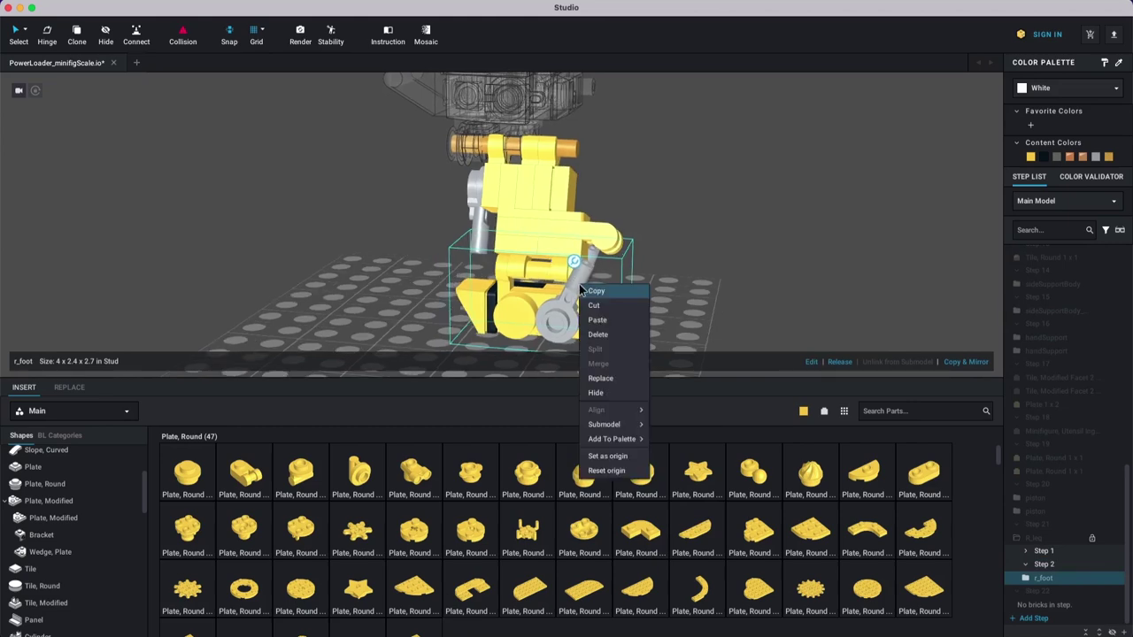
{"action": "mouse_move", "coordinate": [620, 425]}
{"action": "left_click", "coordinate": [689, 455]}
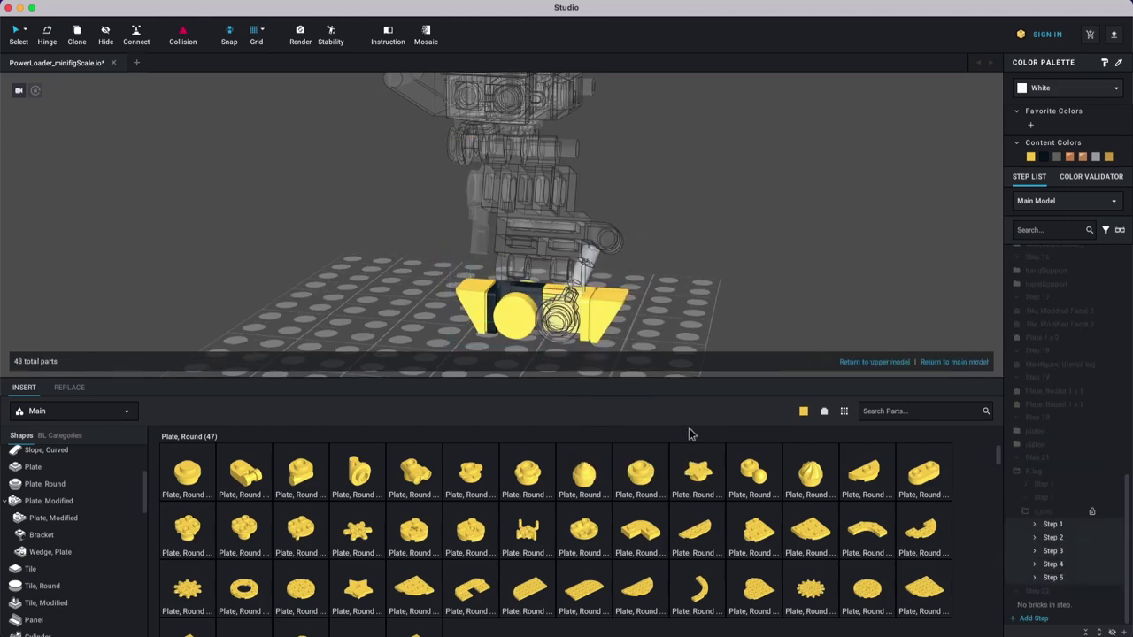
{"action": "left_click", "coordinate": [588, 273]}
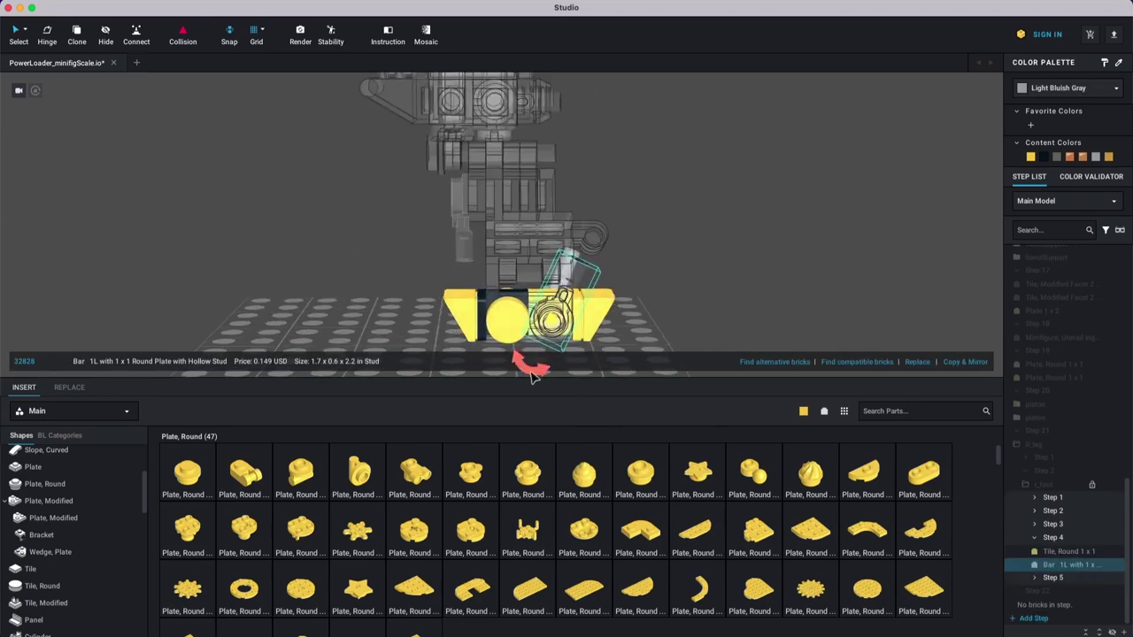
Step: Rotate the foot's Step 4 light bluish gray Bar 1L with Round Plate so it leans further toward the sloped end
{"action": "left_click_drag", "start_coordinate": [529, 377], "coordinate": [553, 384]}
{"action": "left_click", "coordinate": [650, 263]}
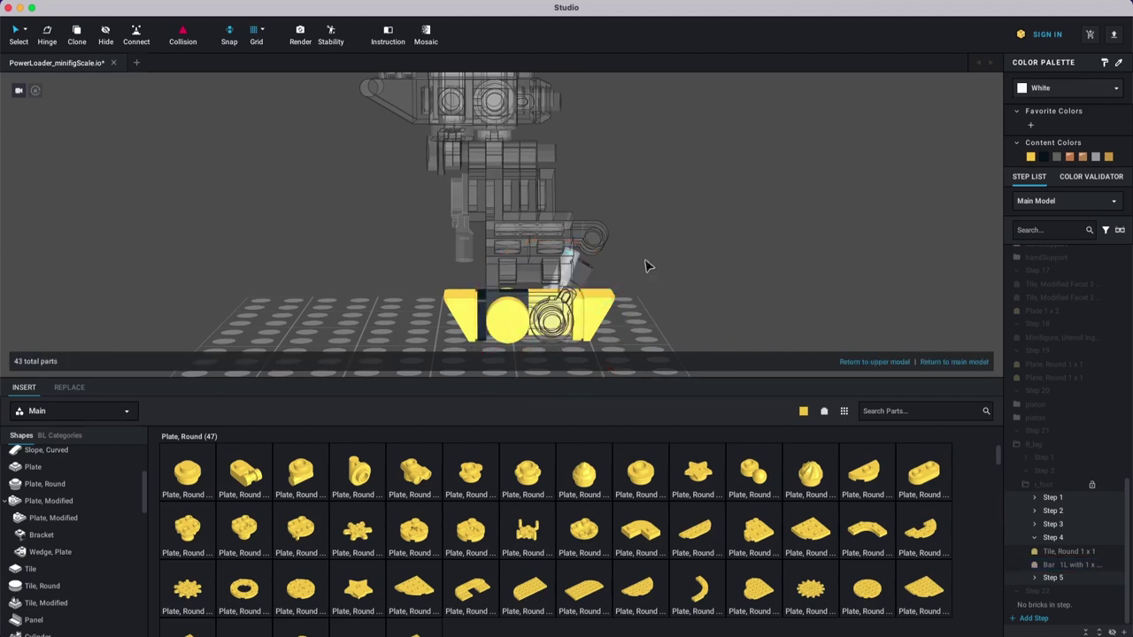
{"action": "right_click_drag", "start_coordinate": [595, 257], "coordinate": [582, 223]}
{"action": "left_click", "coordinate": [599, 252]}
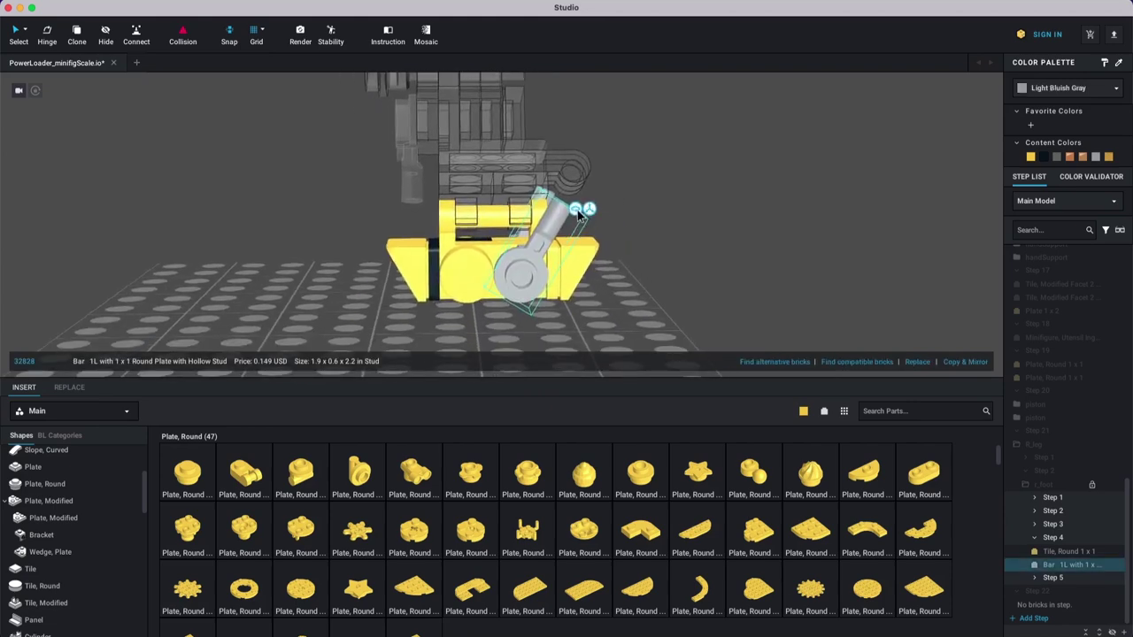
{"action": "left_click", "coordinate": [576, 210]}
{"action": "left_click_drag", "start_coordinate": [492, 335], "coordinate": [474, 358]}
{"action": "left_click", "coordinate": [677, 228]}
{"action": "right_click_drag", "start_coordinate": [656, 235], "coordinate": [547, 257]}
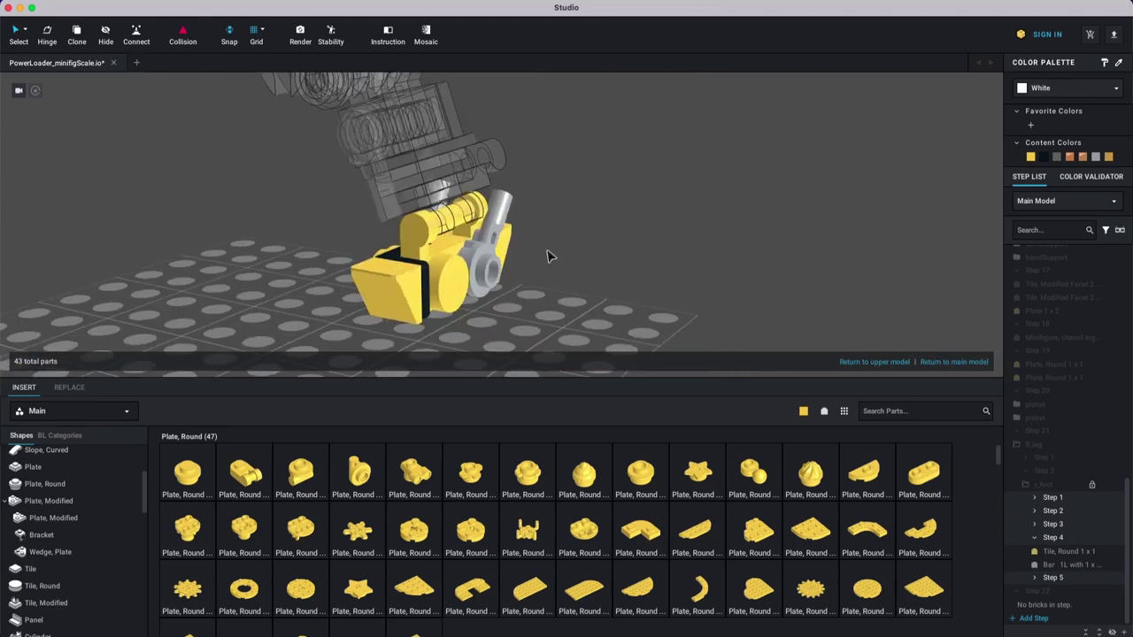
{"action": "scroll", "coordinate": [531, 248], "scroll_direction": "up", "scroll_amount": 5}
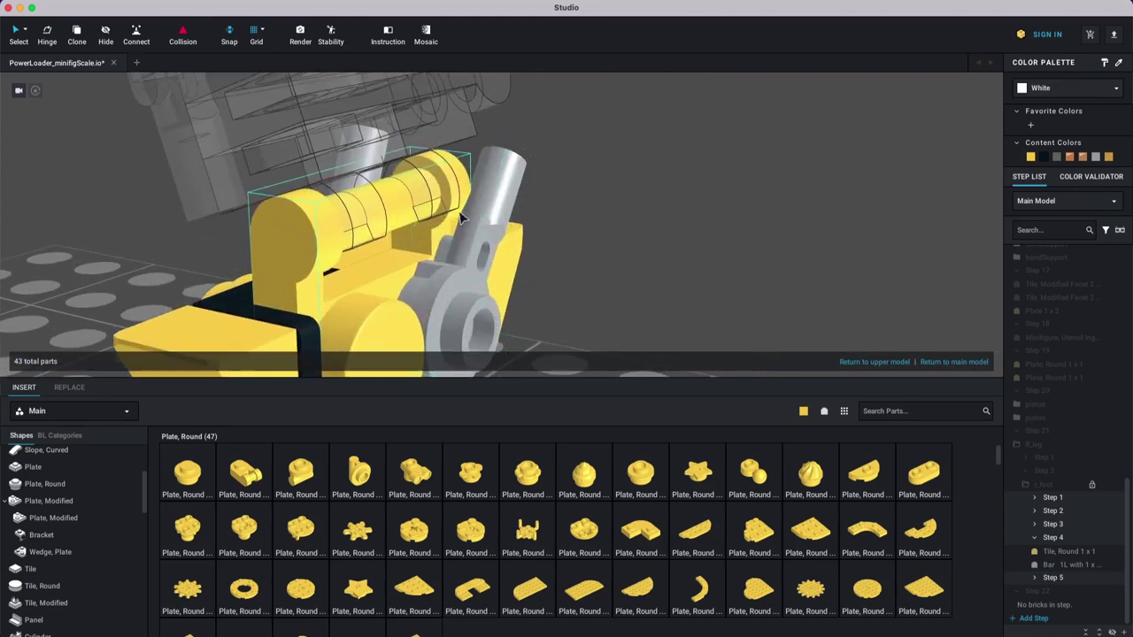
Step: Undo the last two changes made in the foot submodel
{"action": "left_click", "coordinate": [469, 217]}
{"action": "right_click_drag", "start_coordinate": [469, 217], "coordinate": [534, 214]}
{"action": "key", "text": "super+z"}
{"action": "key", "text": "super+z"}
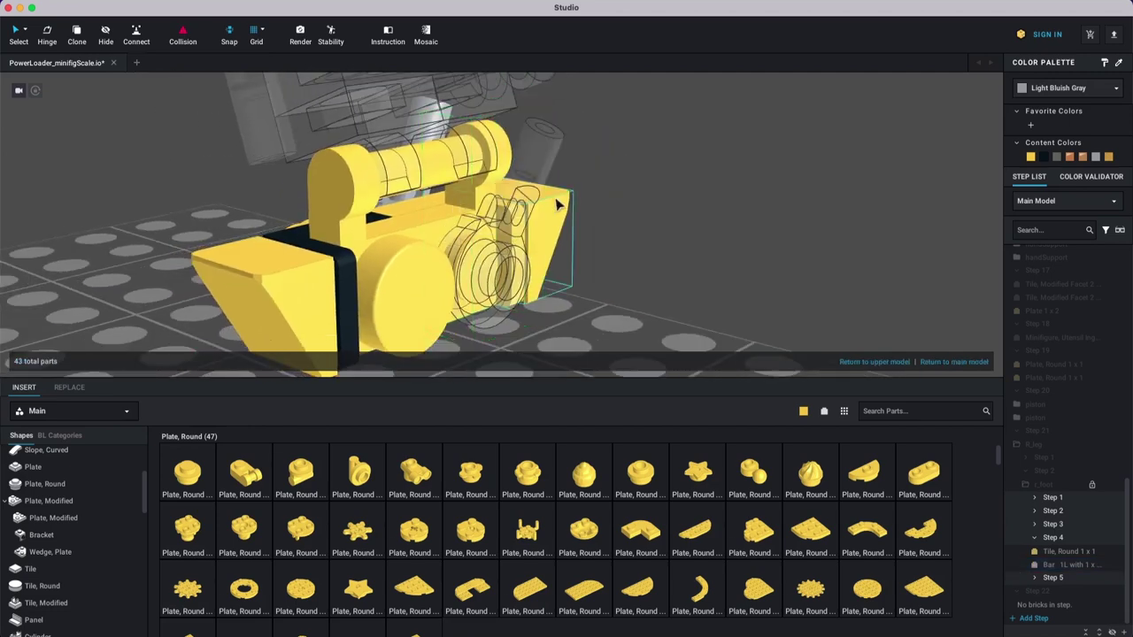
Step: Reselect the Step 4 gray bar and tilt it slightly lower toward the yellow slope
{"action": "left_click", "coordinate": [534, 161]}
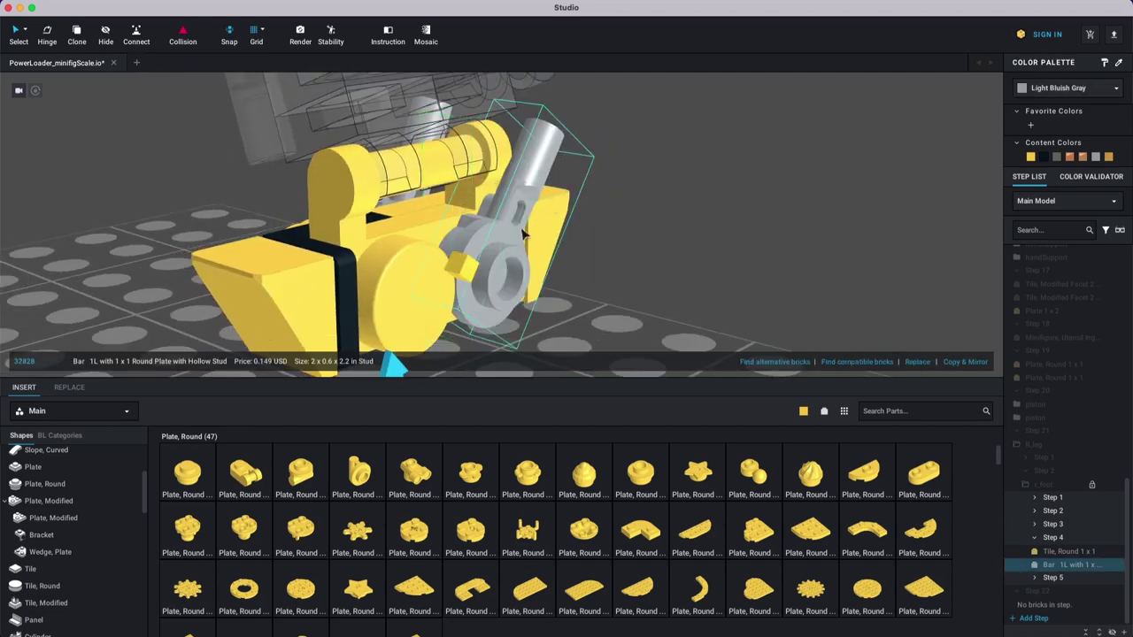
{"action": "left_click_drag", "start_coordinate": [389, 365], "coordinate": [384, 351]}
{"action": "left_click_drag", "start_coordinate": [691, 187], "coordinate": [705, 215]}
{"action": "right_click_drag", "start_coordinate": [703, 239], "coordinate": [523, 222]}
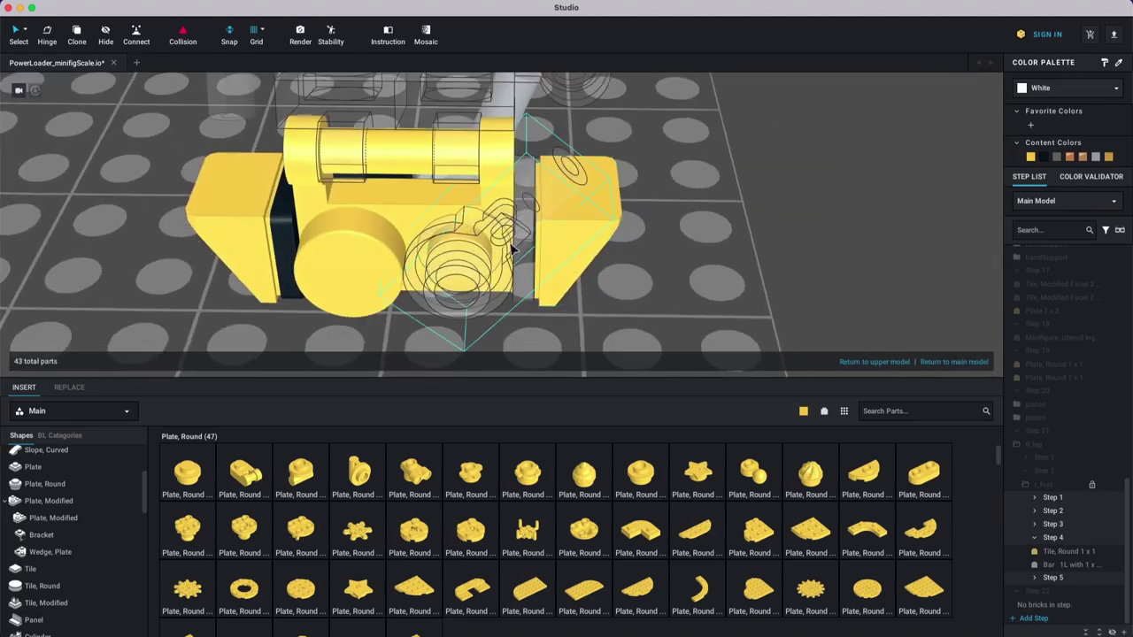
Step: With collision checking off, rotate the Step 4 gray bar around its round plate to adjust its lean over the slope
{"action": "left_click", "coordinate": [564, 172]}
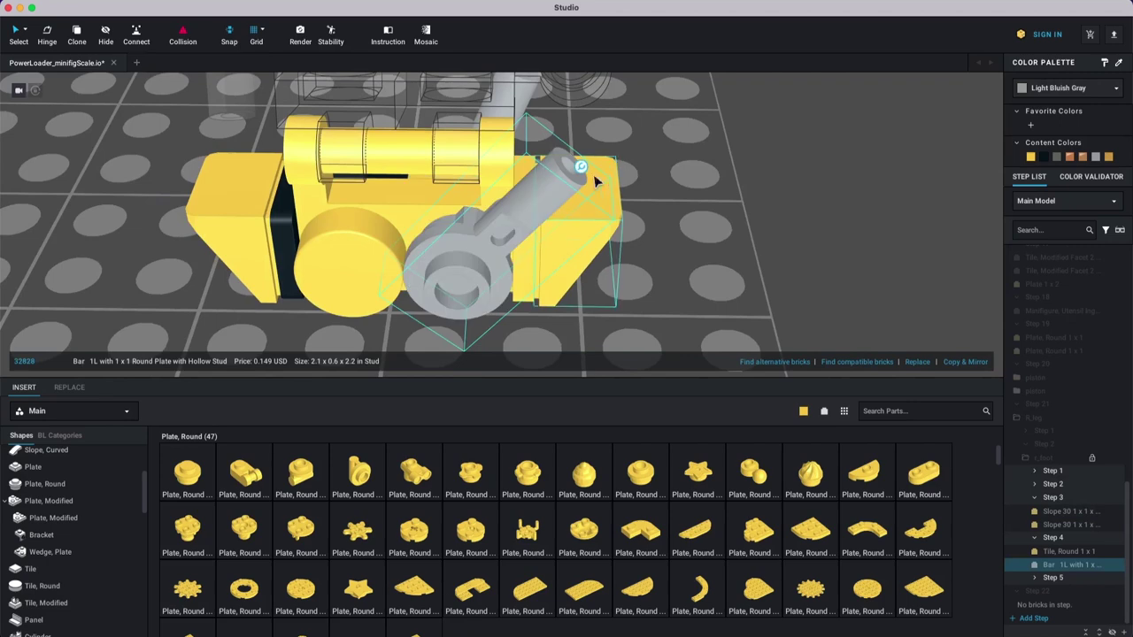
{"action": "left_click", "coordinate": [580, 167]}
{"action": "right_click_drag", "start_coordinate": [636, 207], "coordinate": [460, 106]}
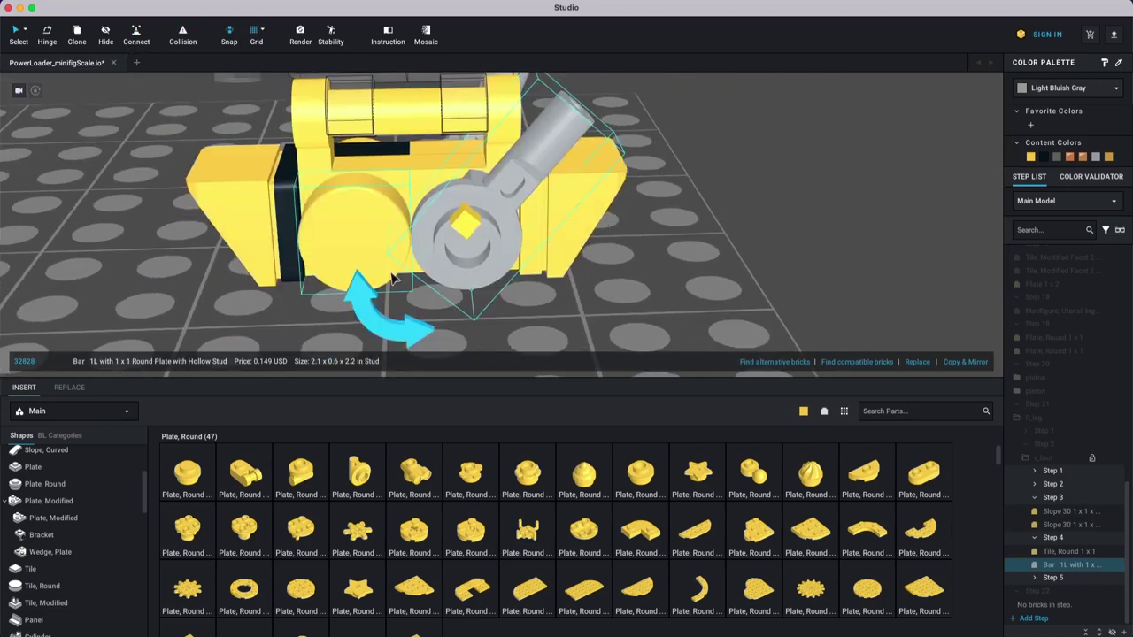
{"action": "left_click_drag", "start_coordinate": [385, 325], "coordinate": [305, 412]}
{"action": "right_click_drag", "start_coordinate": [809, 235], "coordinate": [676, 179]}
{"action": "middle_click_drag", "start_coordinate": [676, 174], "coordinate": [692, 171]}
{"action": "left_click_drag", "start_coordinate": [423, 316], "coordinate": [278, 487]}
{"action": "right_click_drag", "start_coordinate": [718, 238], "coordinate": [617, 294]}
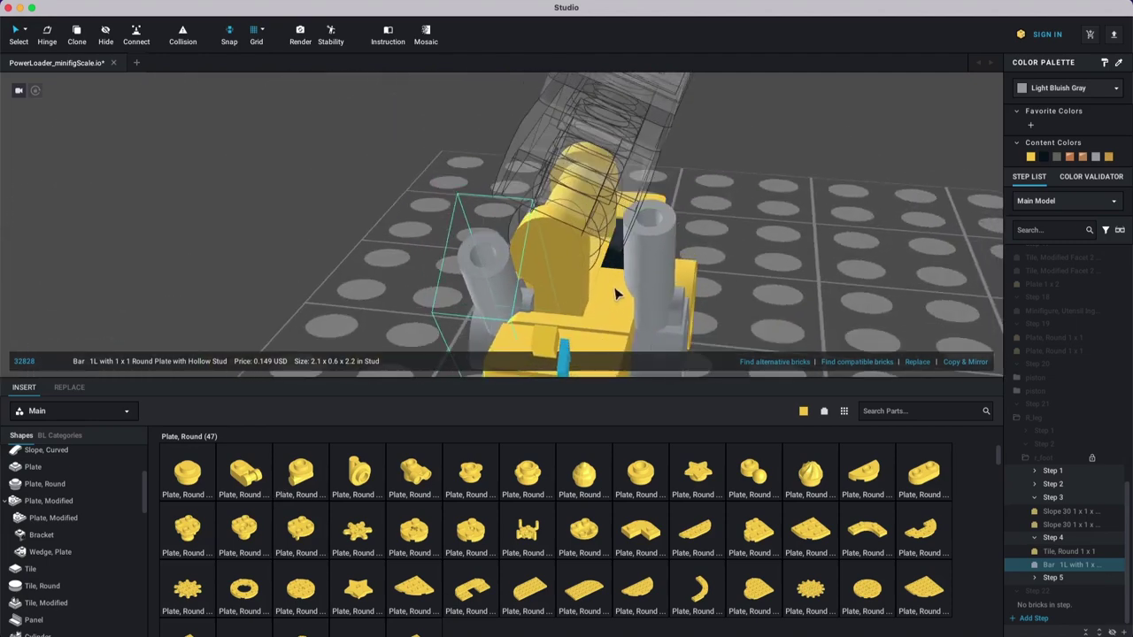
Step: Fine-tune the Step 4 bar's rotation against the opposite bar and the sloped end, then deselect it
{"action": "scroll", "coordinate": [617, 294], "scroll_direction": "up", "scroll_amount": 5}
{"action": "right_click_drag", "start_coordinate": [556, 316], "coordinate": [531, 216]}
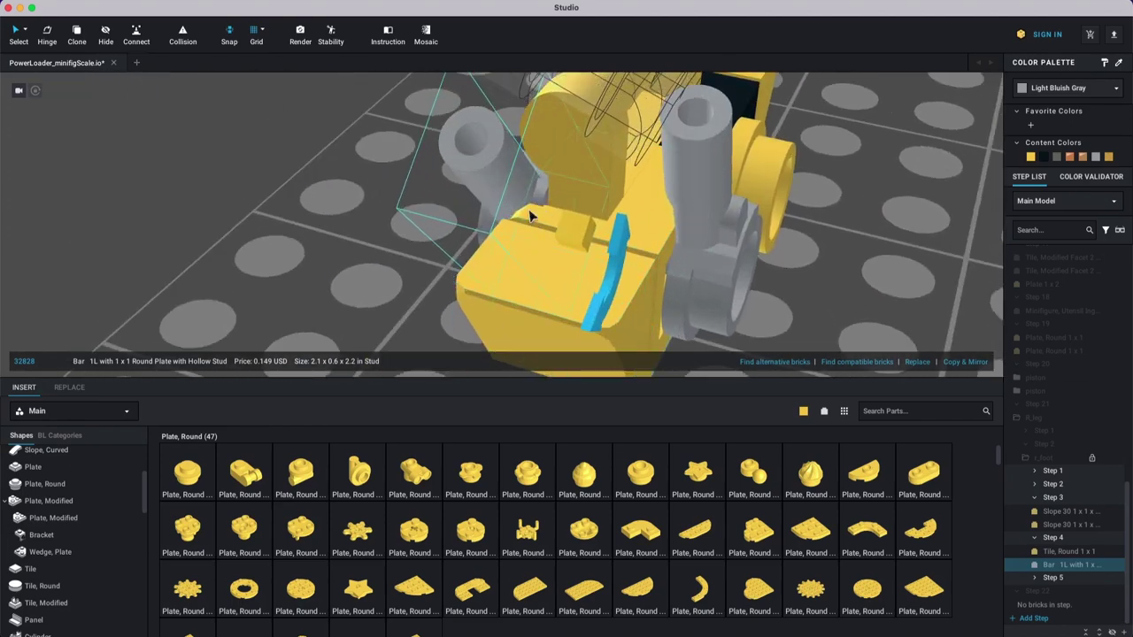
{"action": "right_click_drag", "start_coordinate": [477, 278], "coordinate": [363, 332]}
{"action": "left_click_drag", "start_coordinate": [357, 348], "coordinate": [335, 352]}
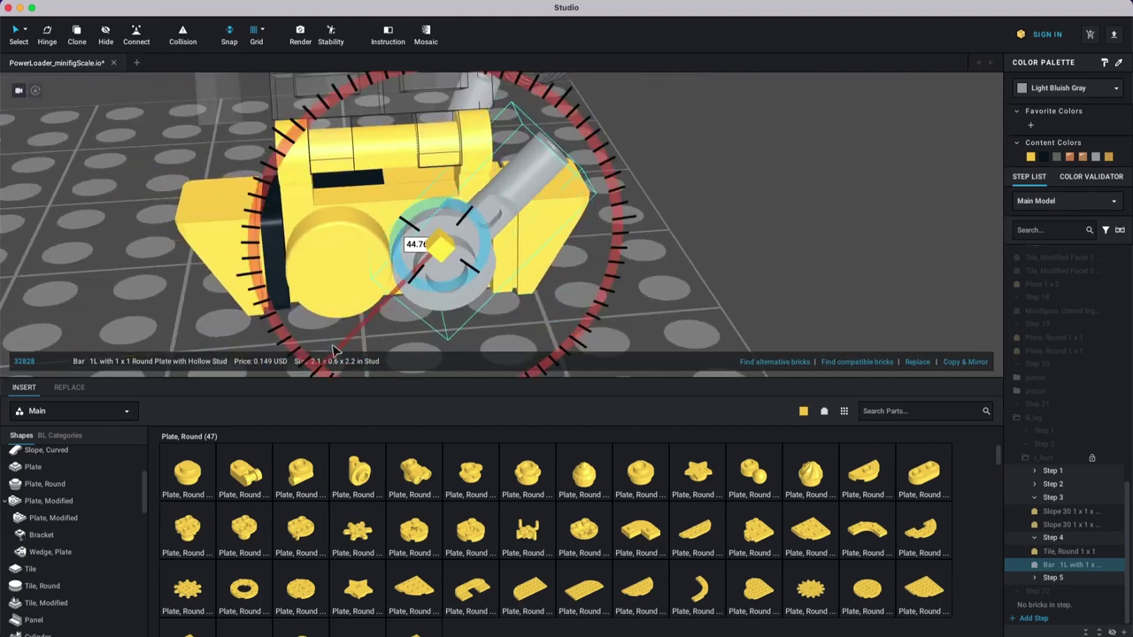
{"action": "left_click_drag", "start_coordinate": [299, 388], "coordinate": [264, 390]}
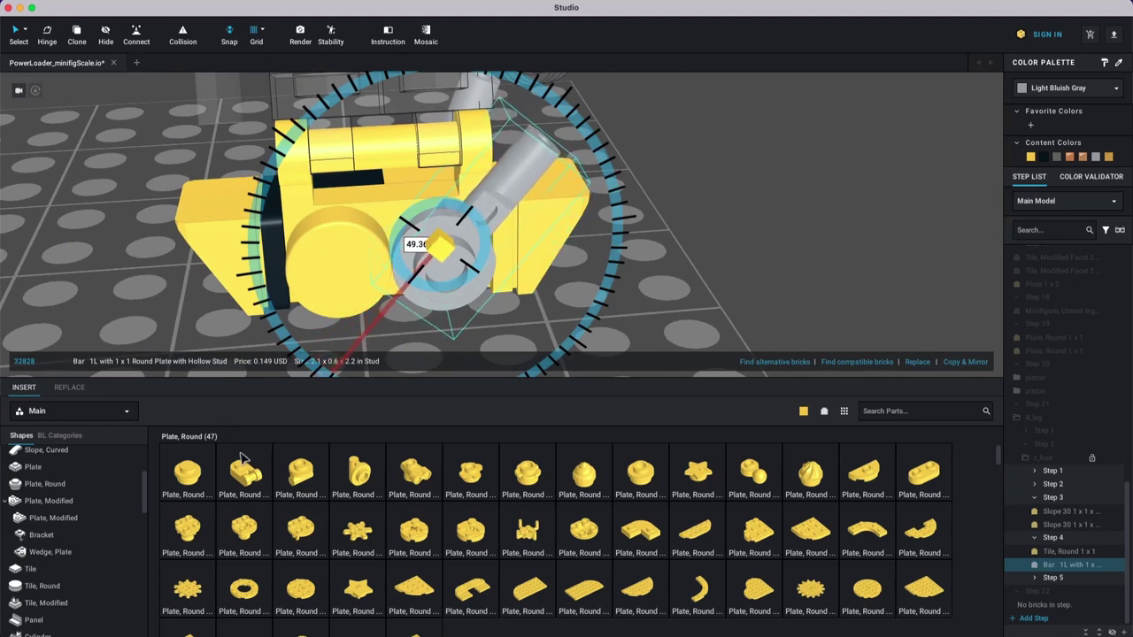
{"action": "left_click_drag", "start_coordinate": [241, 459], "coordinate": [241, 459]}
{"action": "right_click_drag", "start_coordinate": [425, 337], "coordinate": [482, 205]}
{"action": "left_click_drag", "start_coordinate": [369, 341], "coordinate": [321, 430]}
{"action": "right_click_drag", "start_coordinate": [442, 266], "coordinate": [622, 182]}
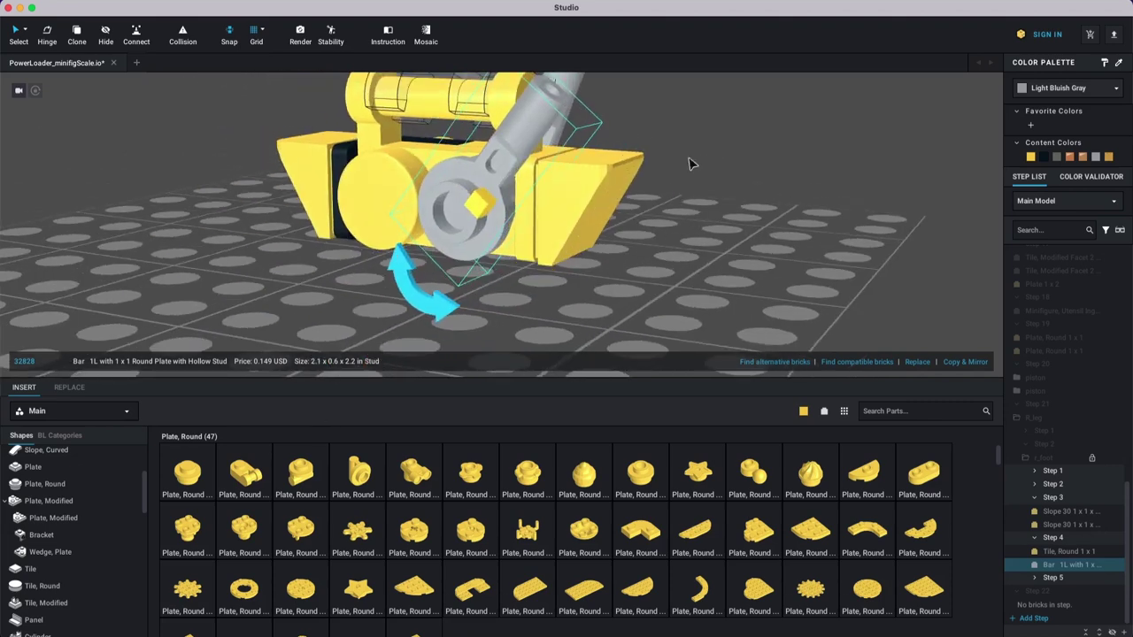
{"action": "left_click", "coordinate": [688, 163]}
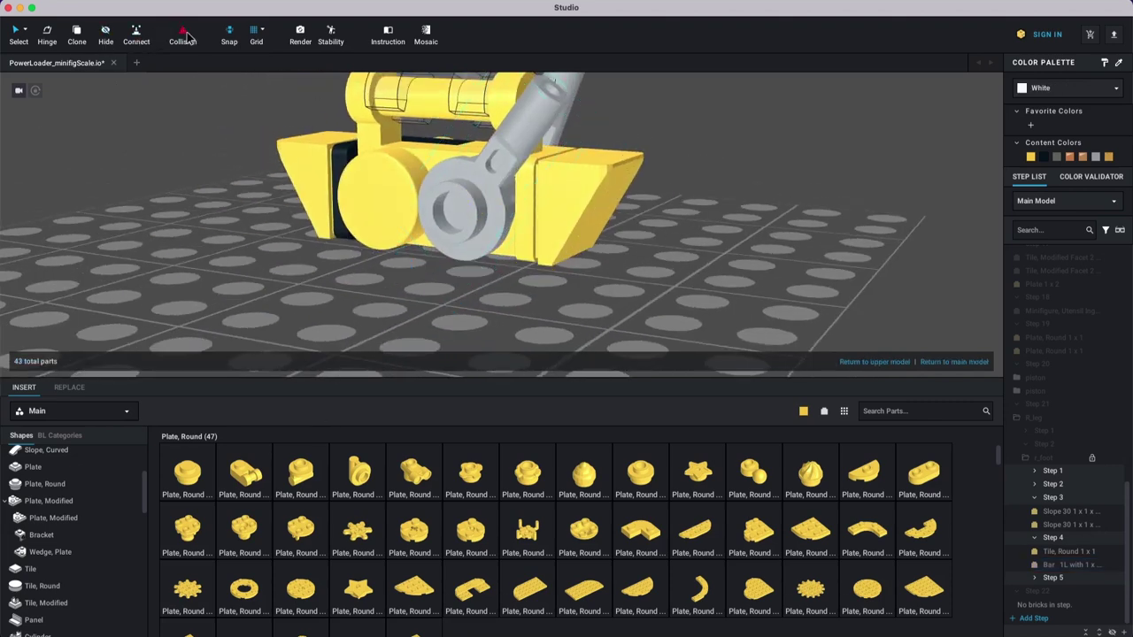
Step: Rotate the Step 5 gray bar on the foot's opposite side to match the first bar's lean, then leave submodel editing
{"action": "right_click_drag", "start_coordinate": [671, 191], "coordinate": [620, 232]}
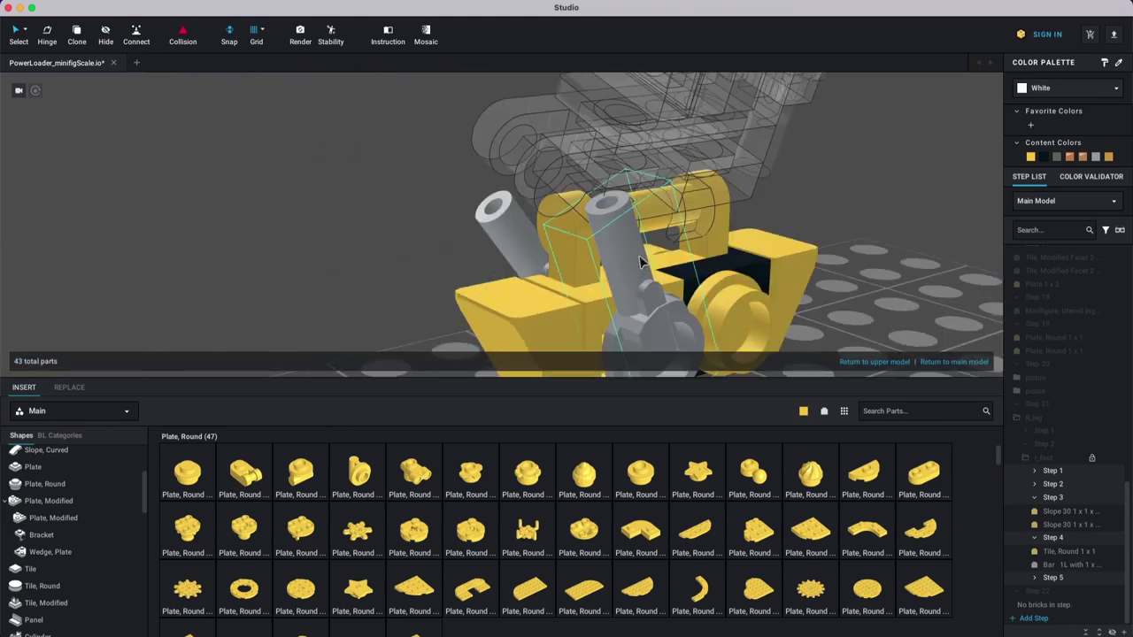
{"action": "left_click", "coordinate": [636, 257]}
{"action": "right_click_drag", "start_coordinate": [627, 184], "coordinate": [673, 213]}
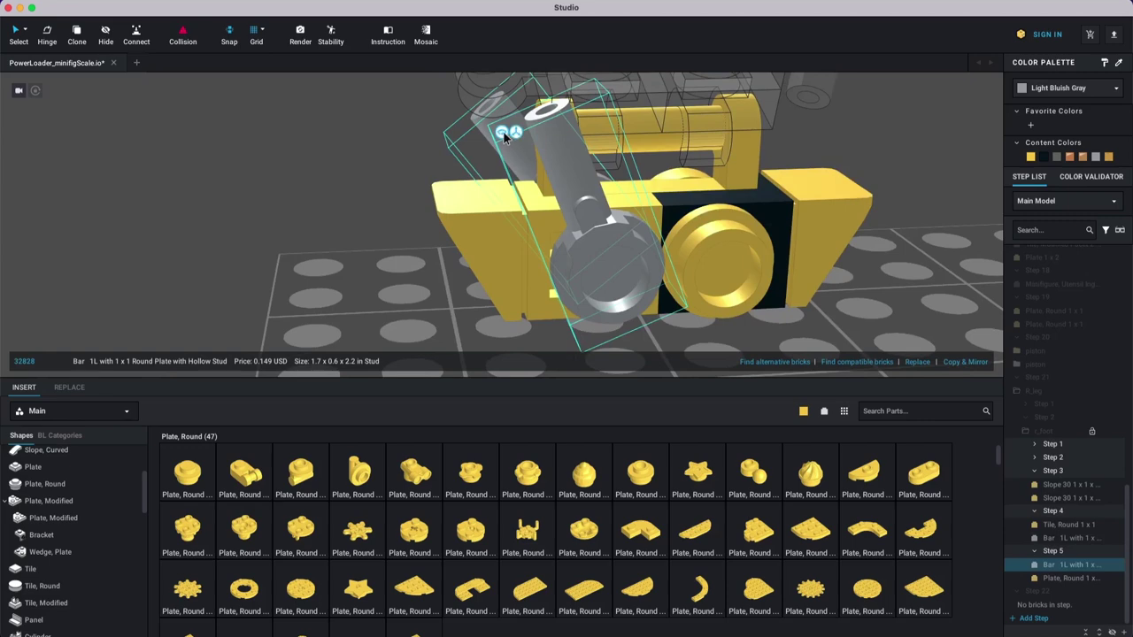
{"action": "left_click_drag", "start_coordinate": [695, 355], "coordinate": [752, 380]}
{"action": "left_click", "coordinate": [429, 164]}
{"action": "double_click", "coordinate": [390, 185]}
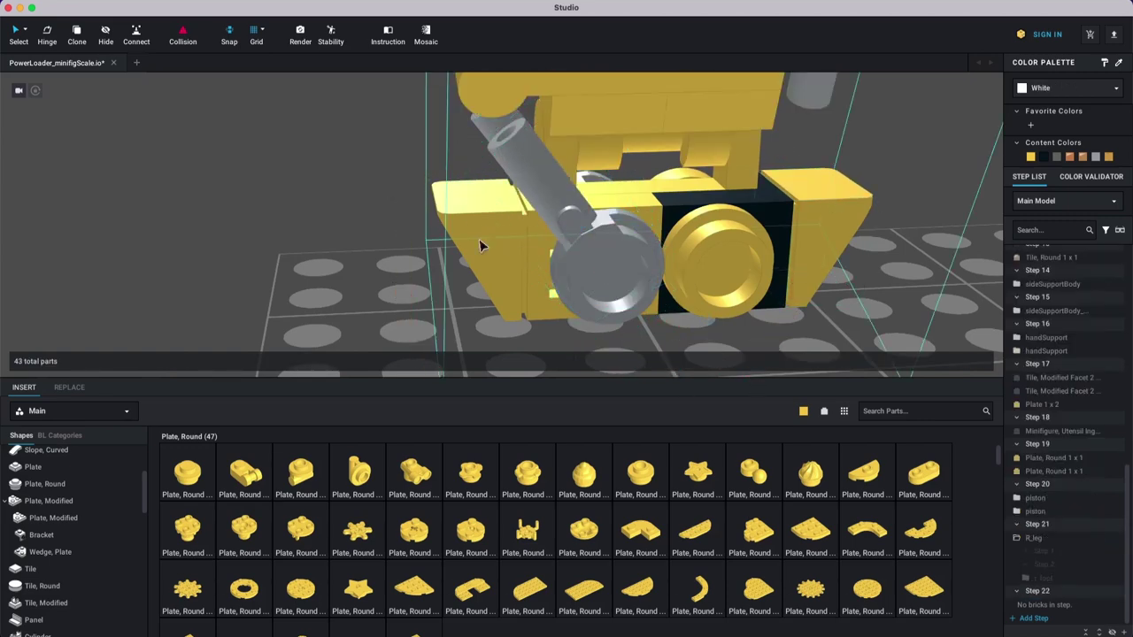
Step: Examine how the foot's angled bars line up with the right leg in the full model
{"action": "right_click_drag", "start_coordinate": [284, 182], "coordinate": [346, 186]}
{"action": "scroll", "coordinate": [517, 215], "scroll_direction": "down", "scroll_amount": 3}
{"action": "right_click_drag", "start_coordinate": [519, 217], "coordinate": [562, 218]}
{"action": "scroll", "coordinate": [632, 210], "scroll_direction": "down", "scroll_amount": 3}
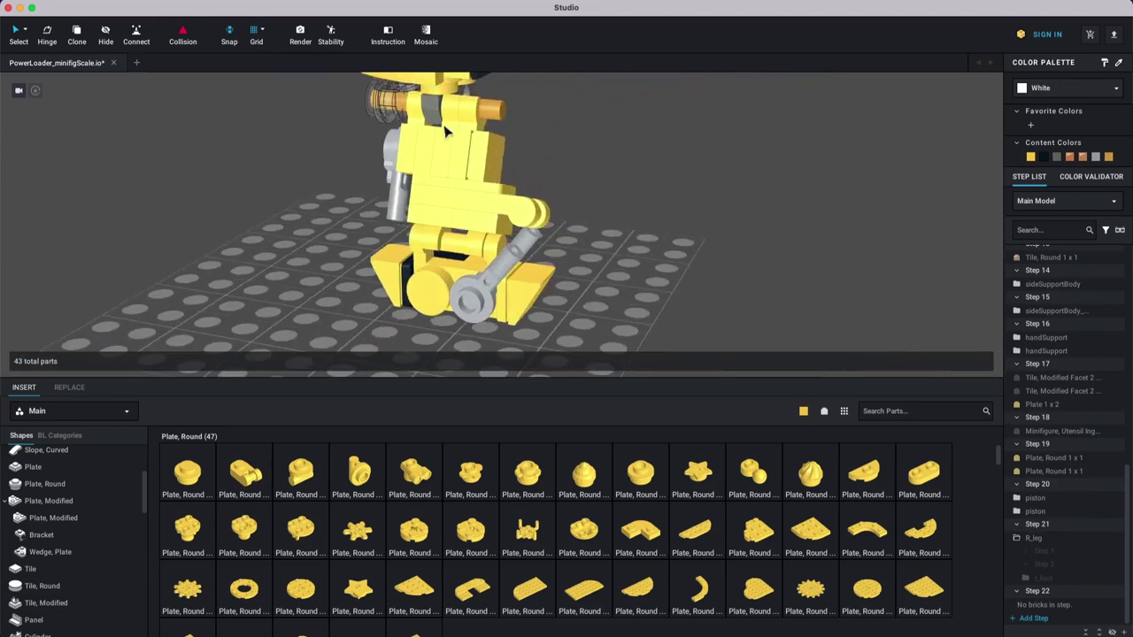
{"action": "middle_click_drag", "start_coordinate": [563, 219], "coordinate": [560, 257]}
{"action": "right_click_drag", "start_coordinate": [640, 266], "coordinate": [489, 184]}
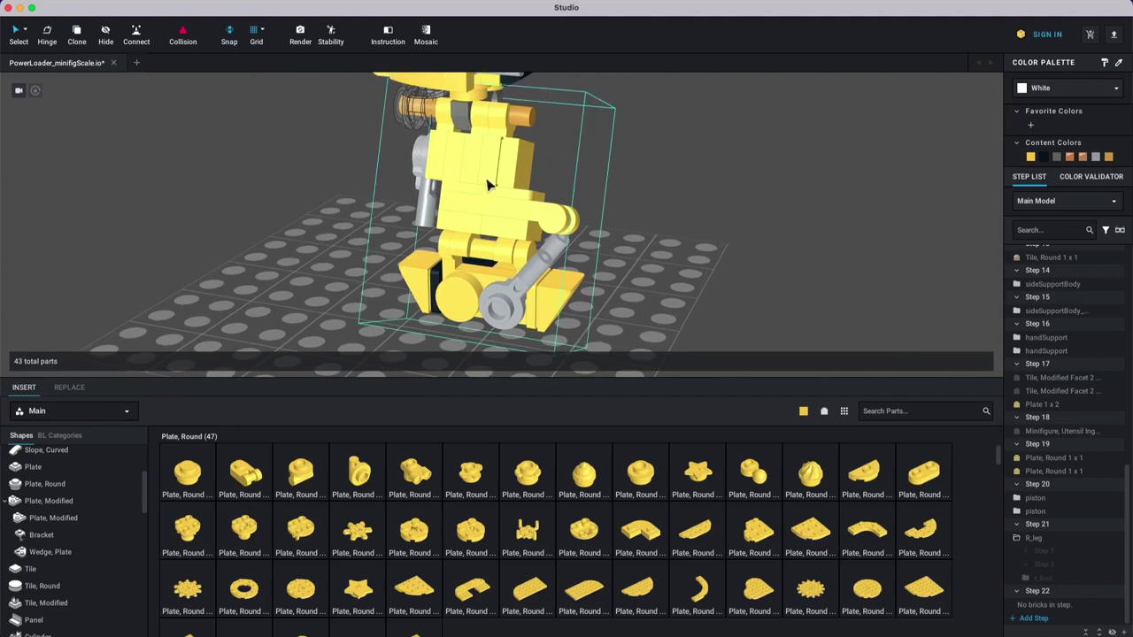
{"action": "right_click_drag", "start_coordinate": [612, 207], "coordinate": [579, 200]}
{"action": "middle_click_drag", "start_coordinate": [471, 167], "coordinate": [521, 208]}
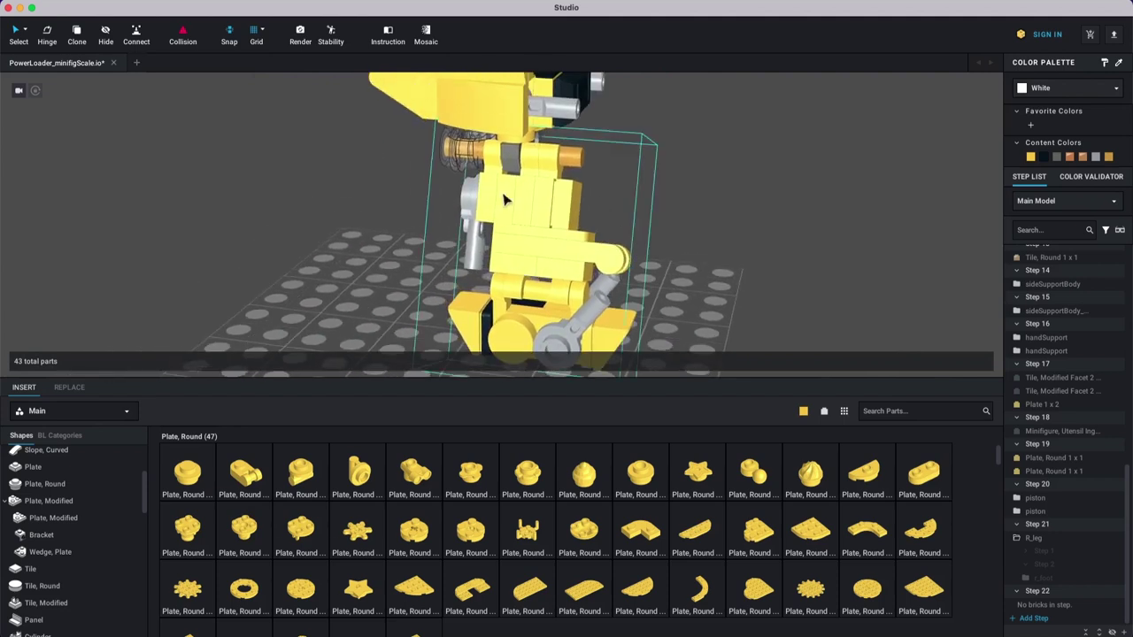
Step: View the R_leg submodel on its own and pick out its r_legMain part
{"action": "right_click", "coordinate": [537, 195]}
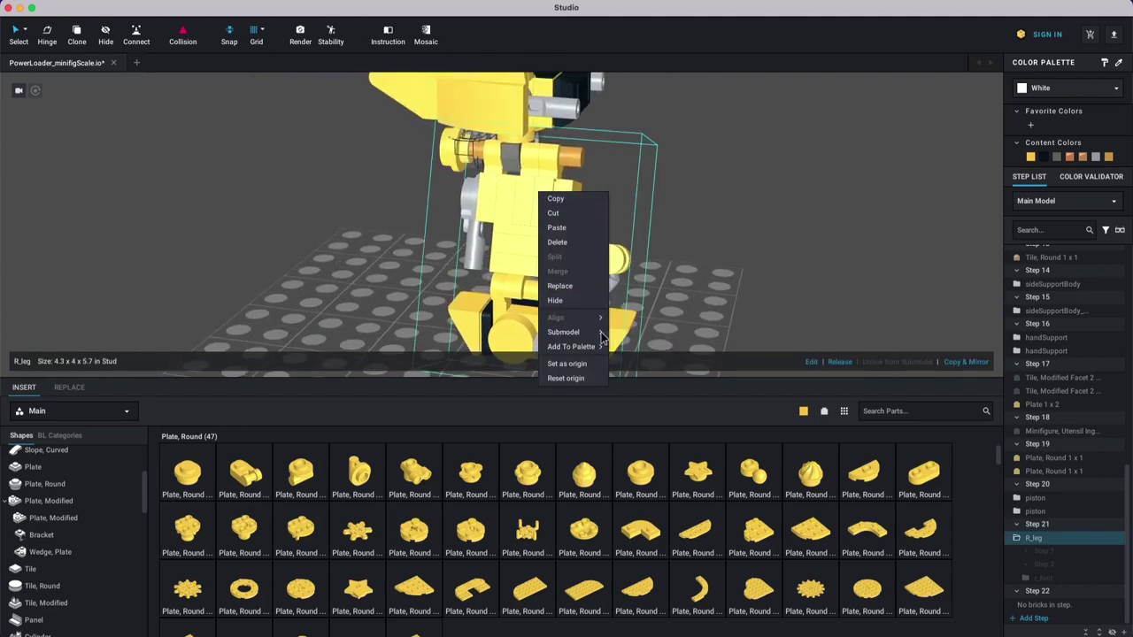
{"action": "mouse_move", "coordinate": [585, 335]}
{"action": "left_click", "coordinate": [628, 332]}
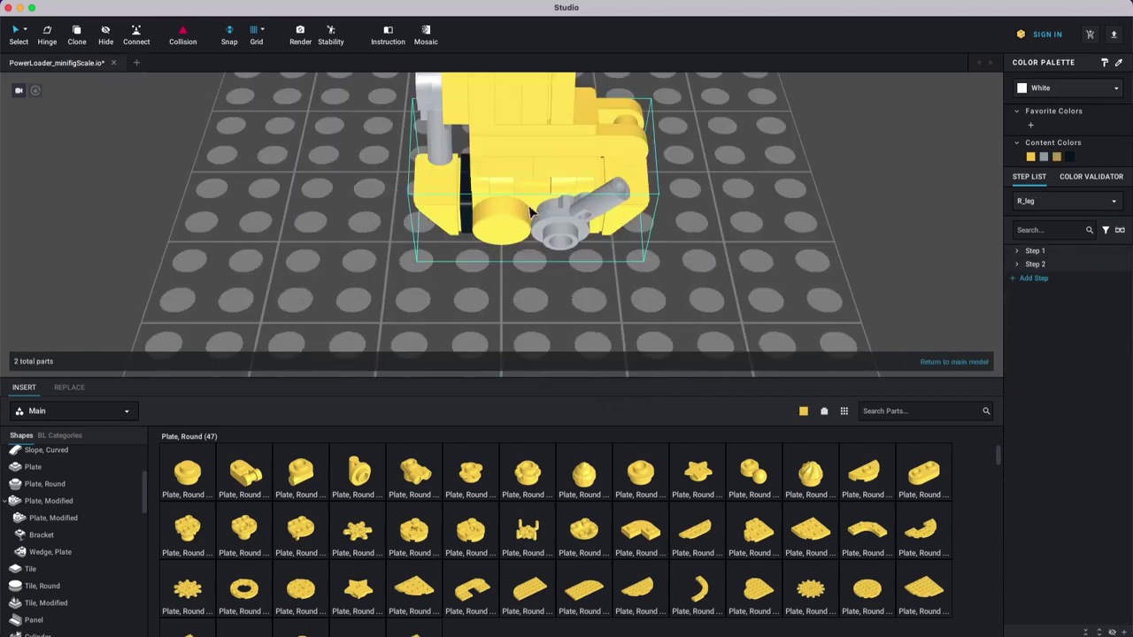
{"action": "scroll", "coordinate": [578, 276], "scroll_direction": "down", "scroll_amount": 5}
{"action": "right_click_drag", "start_coordinate": [529, 181], "coordinate": [526, 160]}
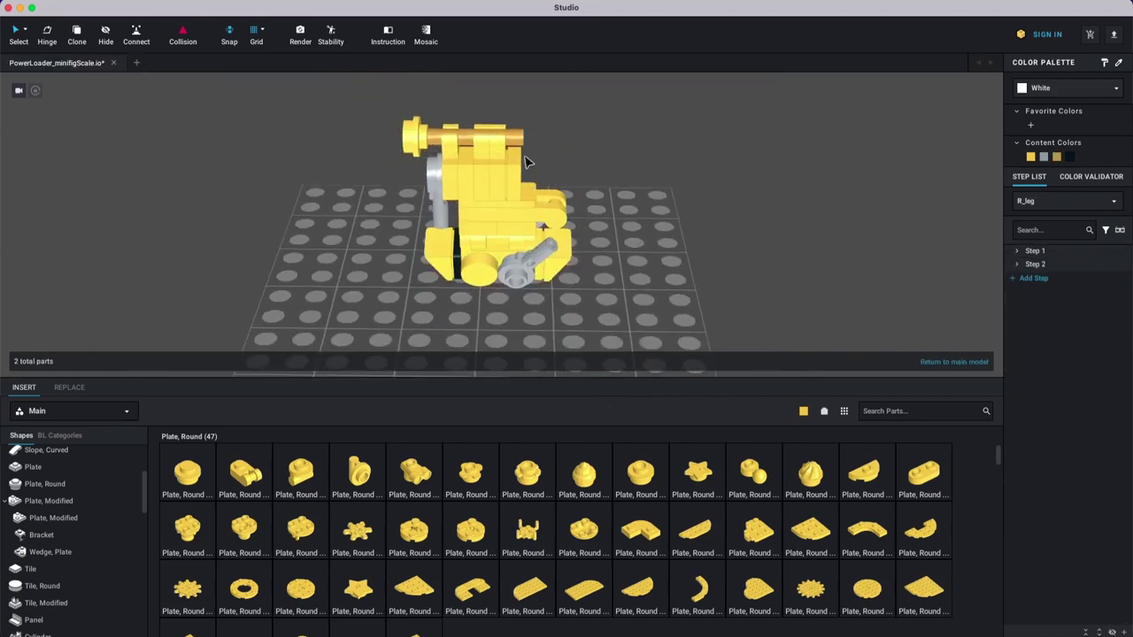
{"action": "middle_click_drag", "start_coordinate": [526, 160], "coordinate": [533, 227]}
{"action": "right_click_drag", "start_coordinate": [534, 228], "coordinate": [464, 135]}
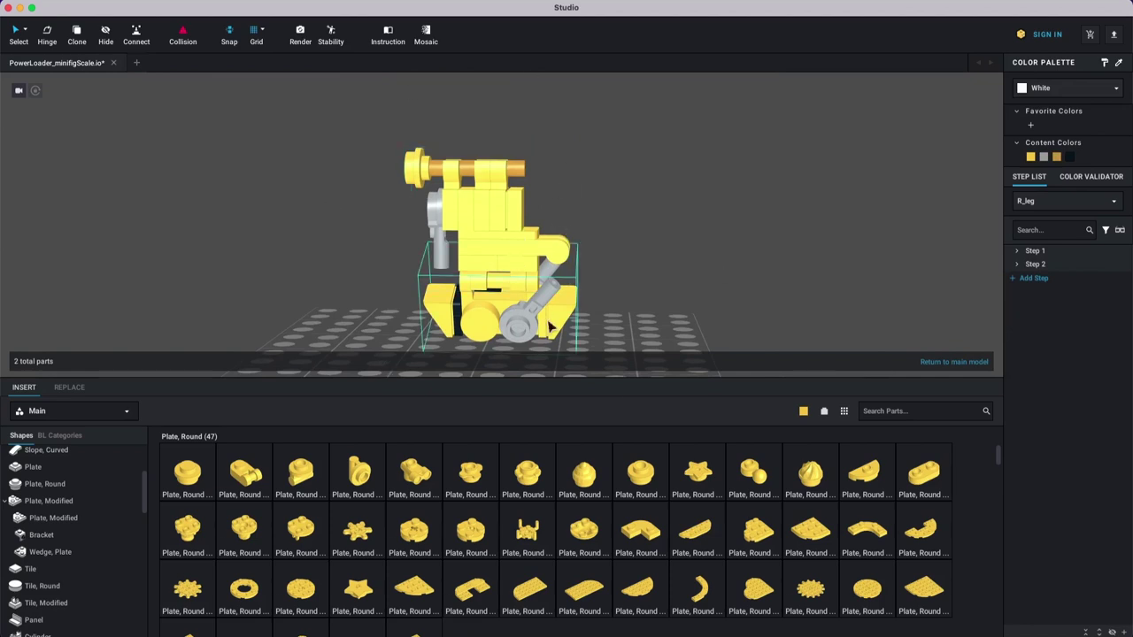
{"action": "left_click", "coordinate": [435, 175]}
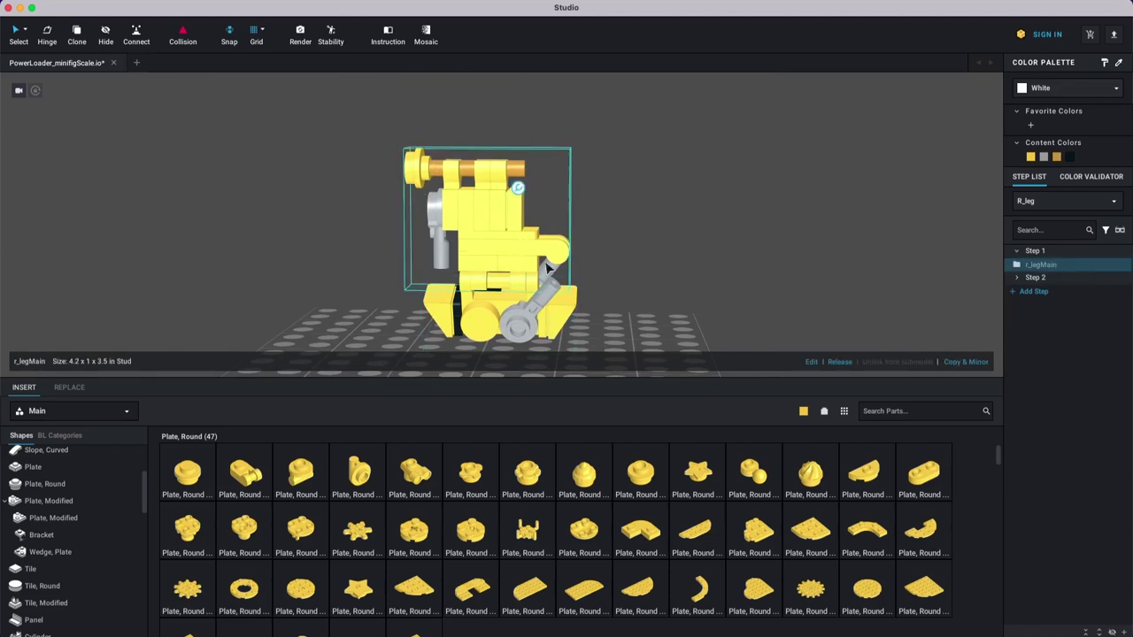
{"action": "left_click", "coordinate": [905, 282]}
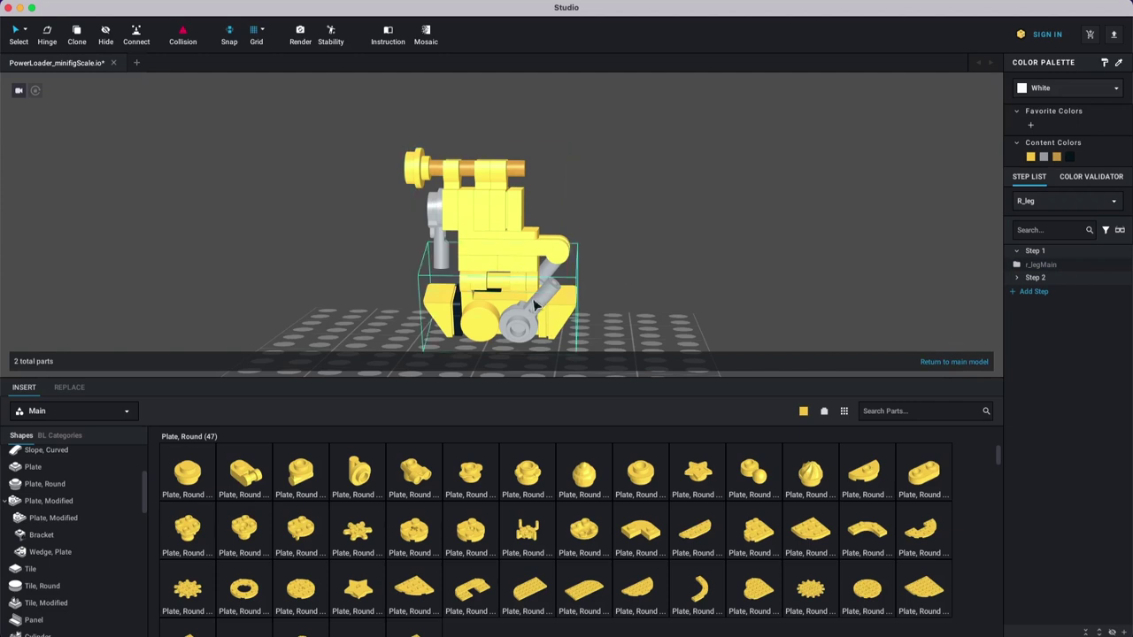
Step: View the nested r_foot submodel on its own, then return to the R_leg level
{"action": "left_click", "coordinate": [521, 288]}
{"action": "right_click", "coordinate": [520, 289]}
{"action": "mouse_move", "coordinate": [556, 434]}
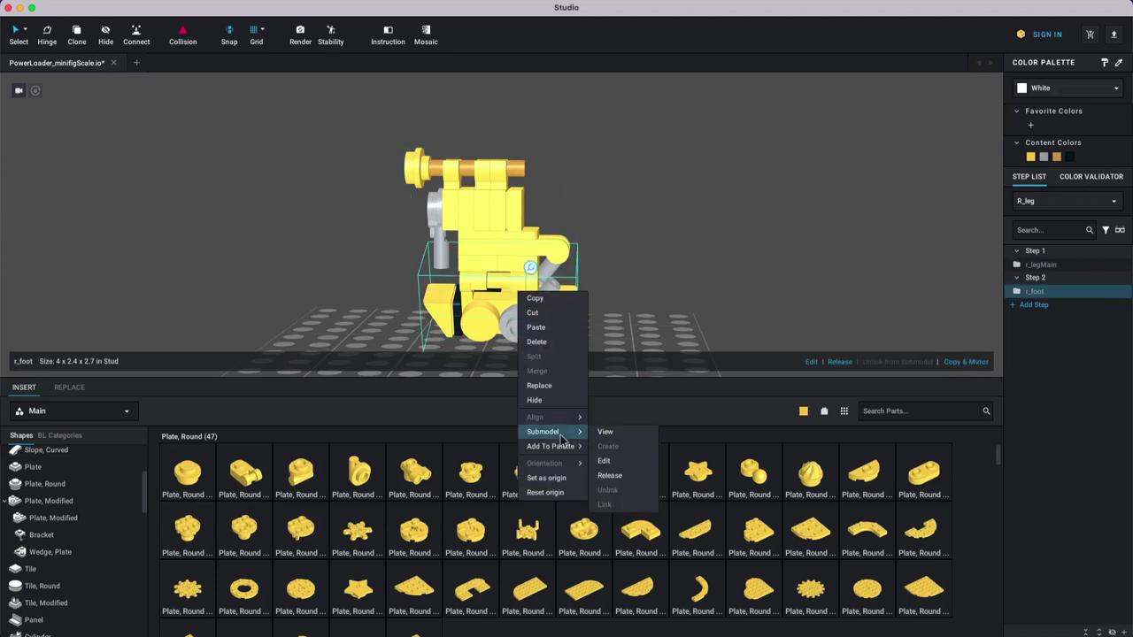
{"action": "left_click", "coordinate": [610, 430]}
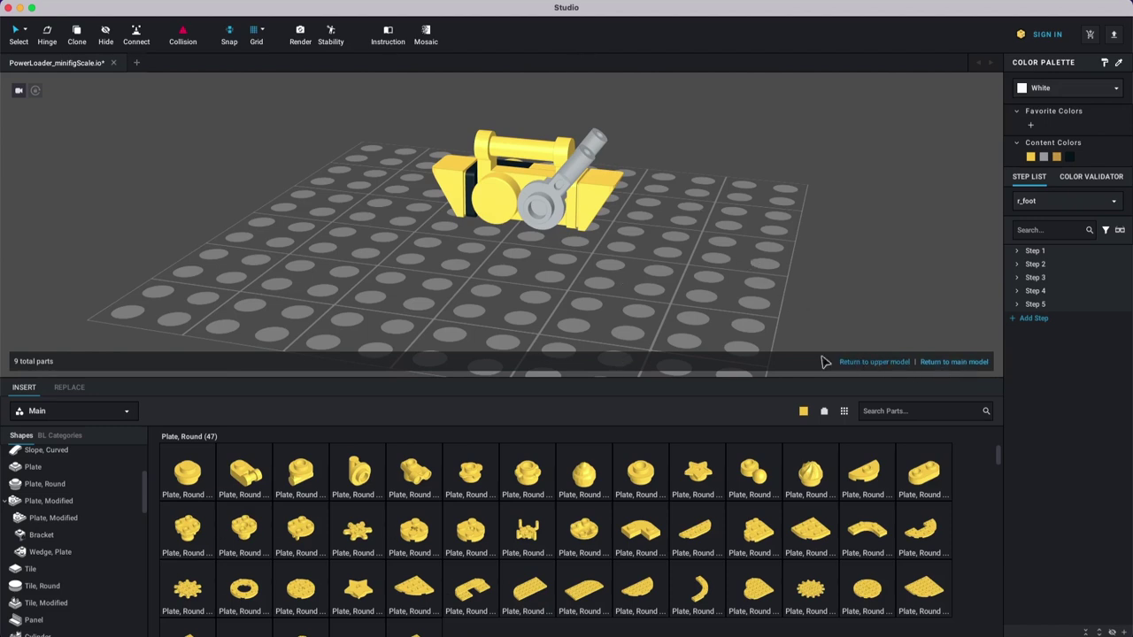
{"action": "left_click", "coordinate": [881, 370]}
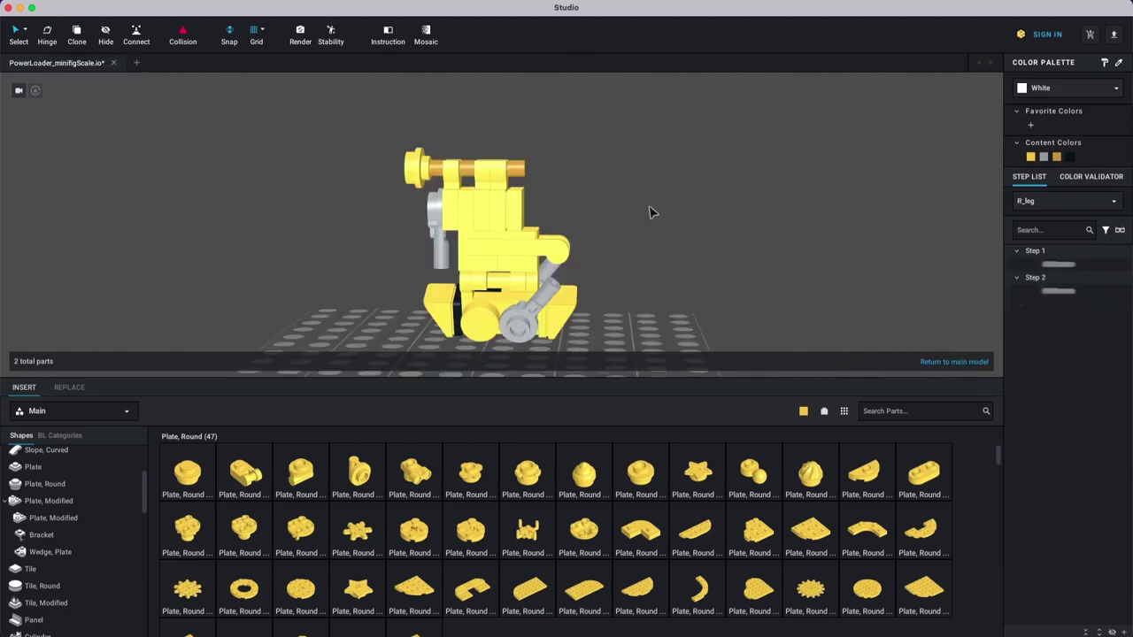
Step: Check the available options for the nested r_legMain submodel, then return to the main model
{"action": "left_click", "coordinate": [520, 174]}
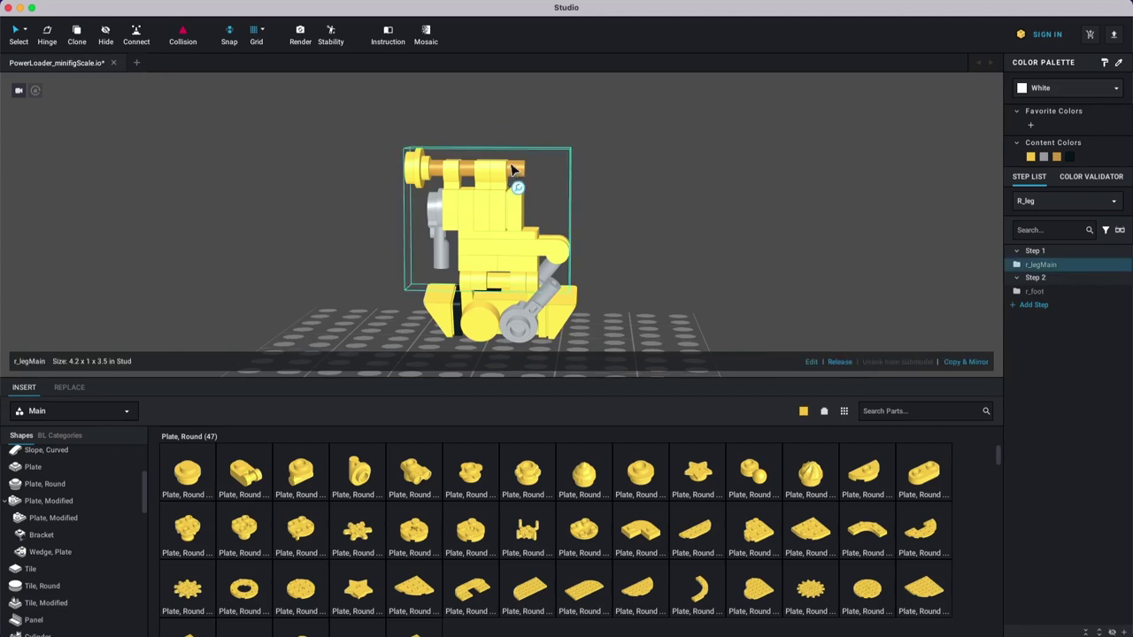
{"action": "right_click", "coordinate": [512, 170]}
{"action": "key", "text": "Escape"}
{"action": "right_click", "coordinate": [511, 183]}
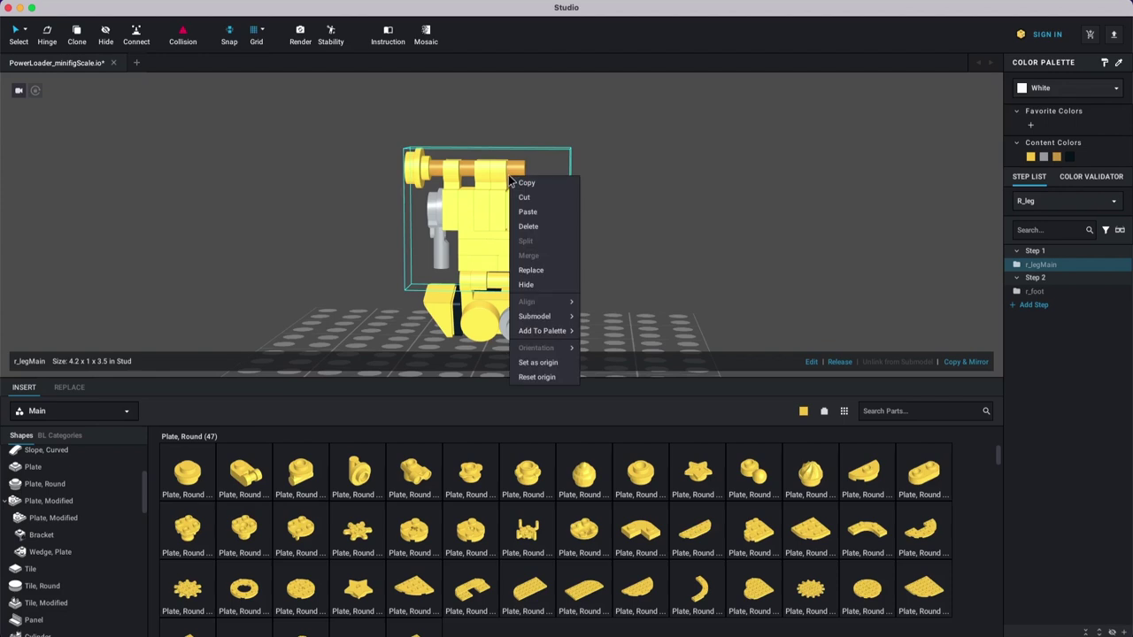
{"action": "left_click", "coordinate": [851, 316]}
{"action": "left_click", "coordinate": [917, 310]}
{"action": "left_click", "coordinate": [972, 363]}
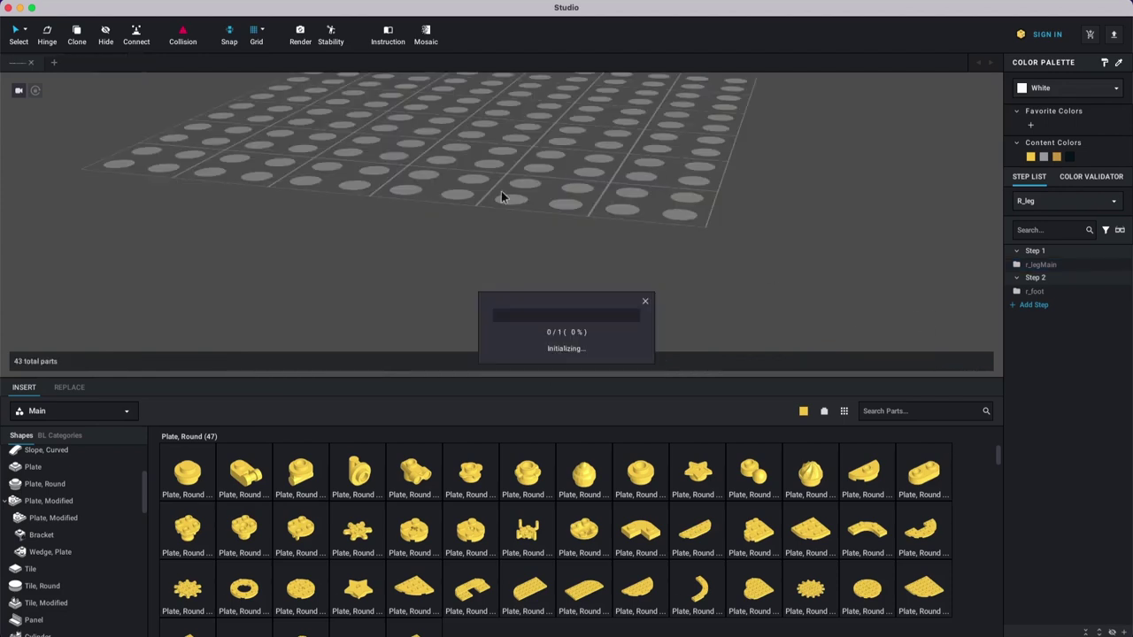
Step: Open the R_leg submodel and its nested r_legMain submodel for editing in the context of the full model
{"action": "right_click_drag", "start_coordinate": [542, 184], "coordinate": [453, 158]}
{"action": "right_click", "coordinate": [559, 160]}
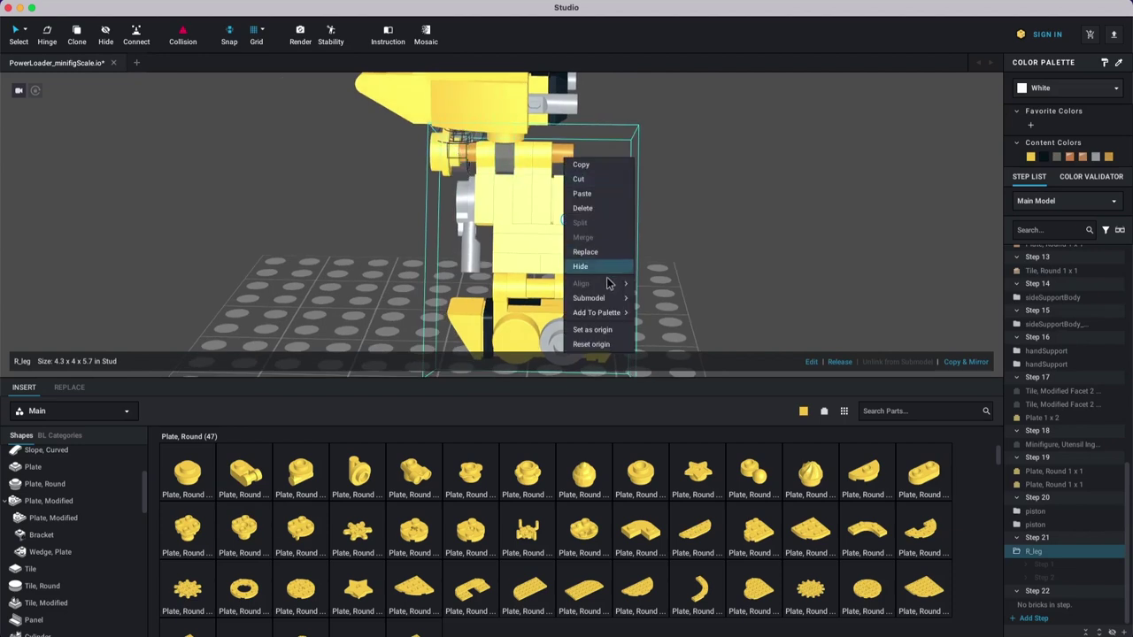
{"action": "mouse_move", "coordinate": [611, 298]}
{"action": "left_click", "coordinate": [666, 328]}
{"action": "right_click", "coordinate": [573, 156]}
{"action": "mouse_move", "coordinate": [620, 297]}
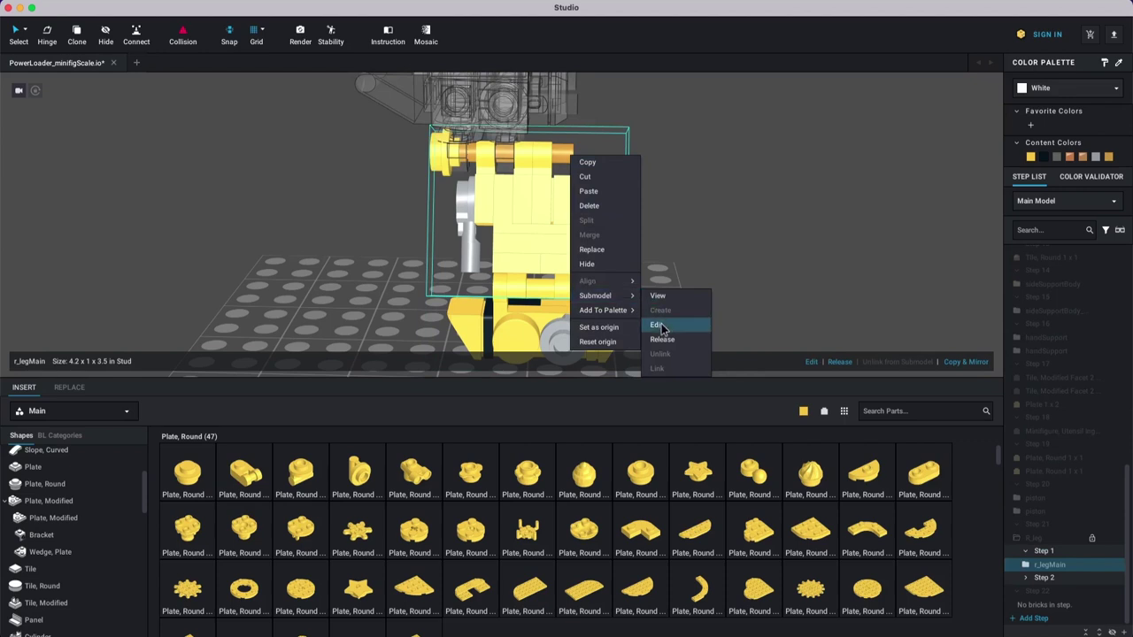
{"action": "left_click", "coordinate": [663, 325]}
Step: Slide the hip's Bar 3L and round plate together along the bar's axis, toward the round-plate end, and return to the main model
{"action": "left_click", "coordinate": [479, 159]}
{"action": "left_click", "coordinate": [447, 161], "text": "shift"}
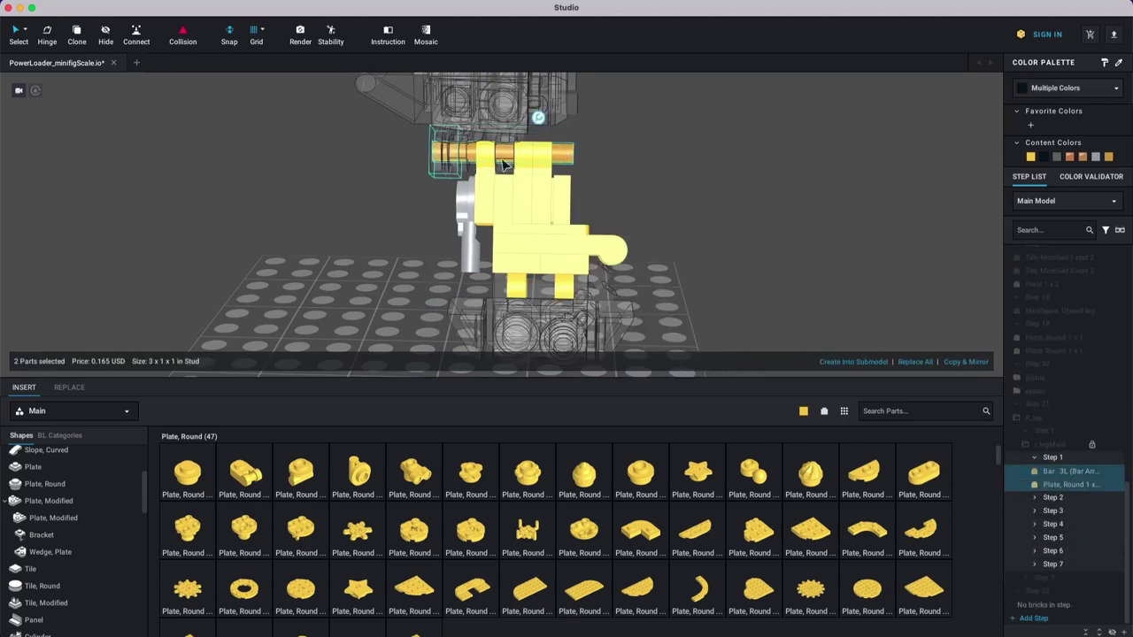
{"action": "mouse_move", "coordinate": [567, 160]}
{"action": "left_mouse_down"}
{"action": "mouse_move", "coordinate": [595, 156]}
{"action": "mouse_move", "coordinate": [478, 156]}
{"action": "mouse_move", "coordinate": [554, 156]}
{"action": "left_mouse_up"}
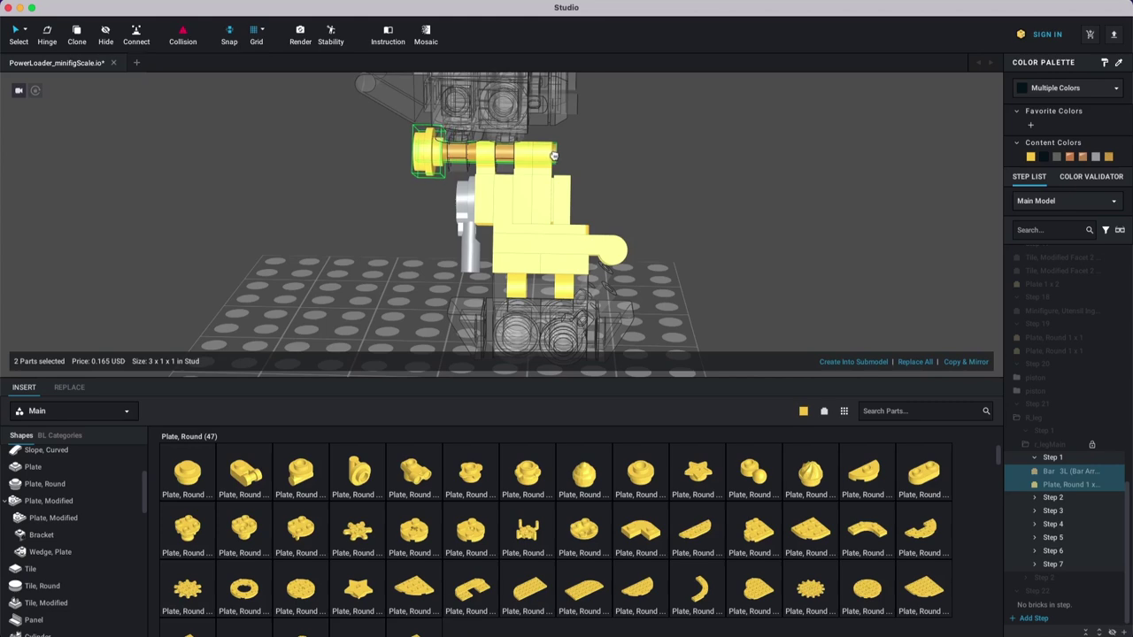
{"action": "left_click", "coordinate": [654, 169]}
{"action": "mouse_move", "coordinate": [653, 169]}
{"action": "right_mouse_down"}
{"action": "mouse_move", "coordinate": [650, 183]}
{"action": "mouse_move", "coordinate": [576, 169]}
{"action": "mouse_move", "coordinate": [666, 186]}
{"action": "mouse_move", "coordinate": [657, 181]}
{"action": "right_mouse_up"}
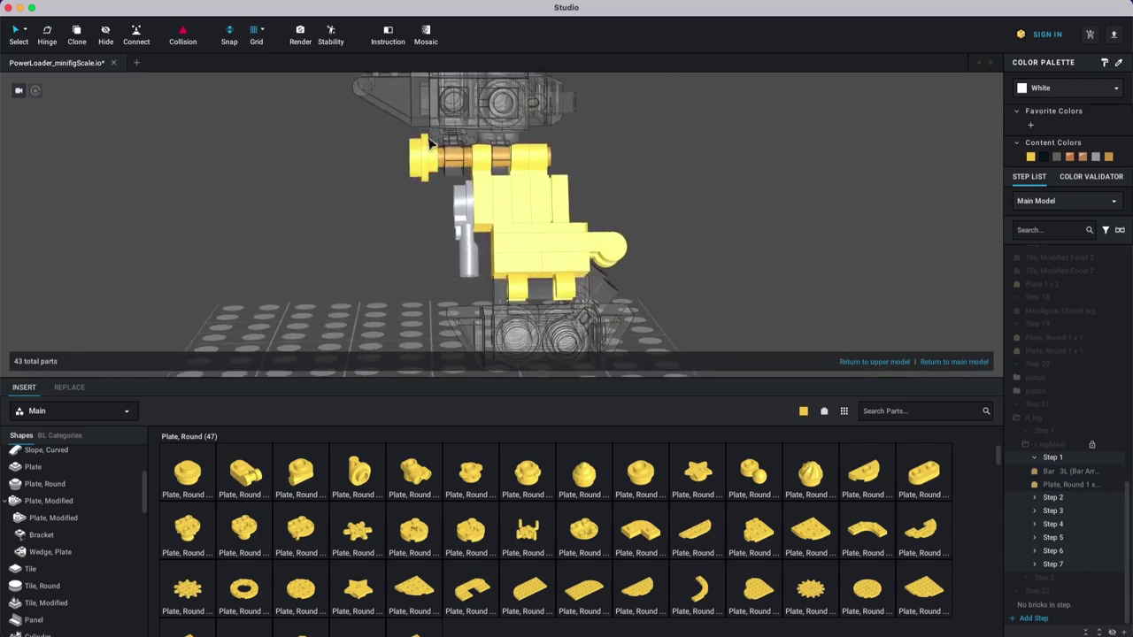
{"action": "left_click", "coordinate": [945, 362]}
{"action": "scroll", "coordinate": [709, 224], "scroll_direction": "down", "scroll_amount": 3}
{"action": "right_click_drag", "start_coordinate": [678, 254], "coordinate": [584, 260]}
Step: Create a mirrored copy of the R_leg submodel and place it under the hip beside the original leg
{"action": "left_click", "coordinate": [512, 232]}
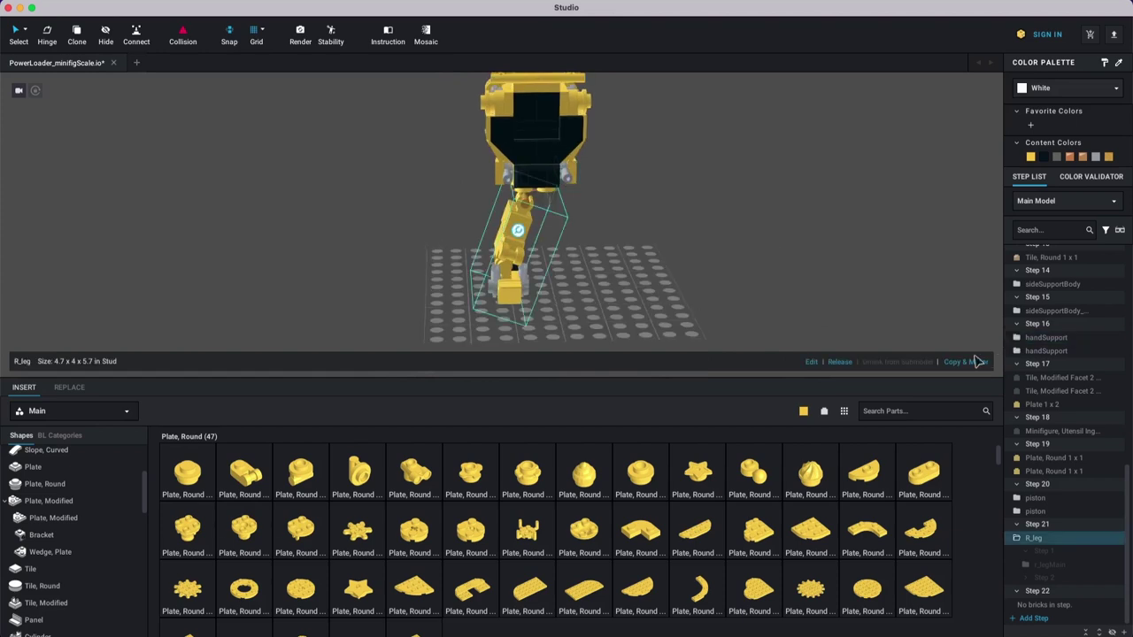
{"action": "left_click", "coordinate": [967, 362]}
{"action": "right_click_drag", "start_coordinate": [600, 193], "coordinate": [557, 255]}
{"action": "scroll", "coordinate": [556, 254], "scroll_direction": "up", "scroll_amount": 1}
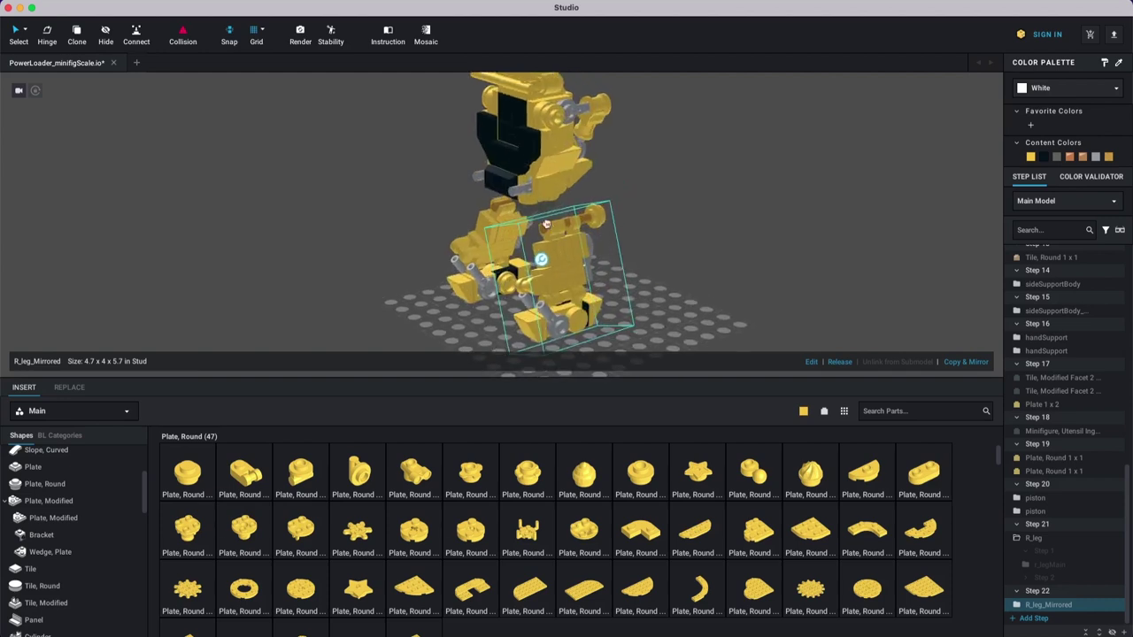
{"action": "left_click_drag", "start_coordinate": [528, 219], "coordinate": [523, 220]}
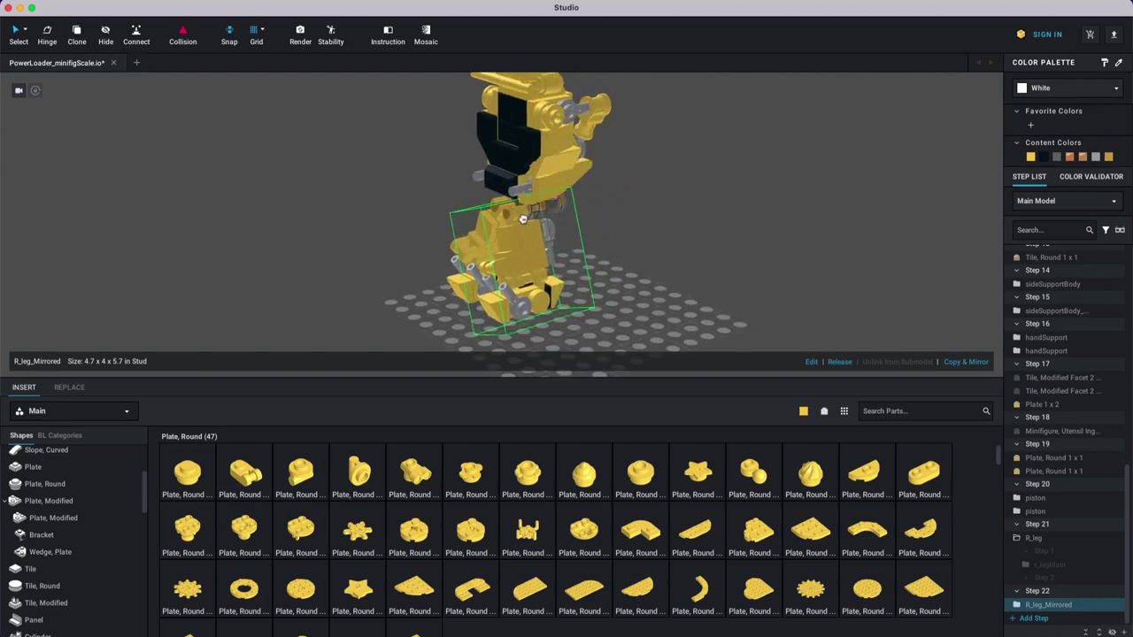
Step: Set the mirrored leg's first position coordinate to 39
{"action": "right_click_drag", "start_coordinate": [670, 243], "coordinate": [627, 258]}
{"action": "scroll", "coordinate": [626, 258], "scroll_direction": "up", "scroll_amount": 5}
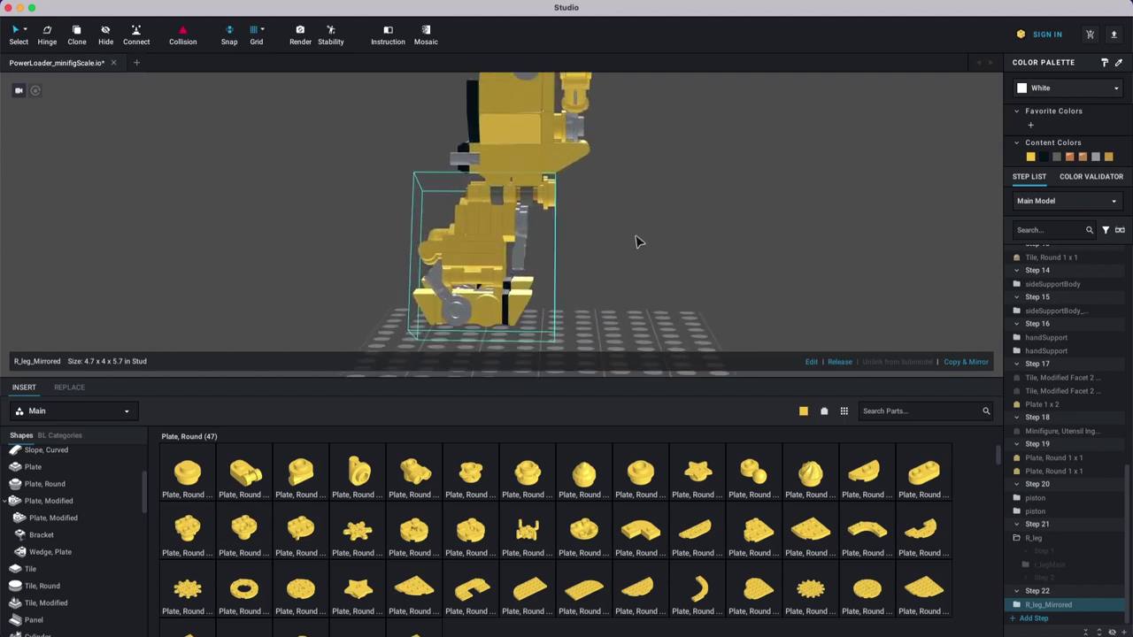
{"action": "scroll", "coordinate": [546, 196], "scroll_direction": "up", "scroll_amount": 3}
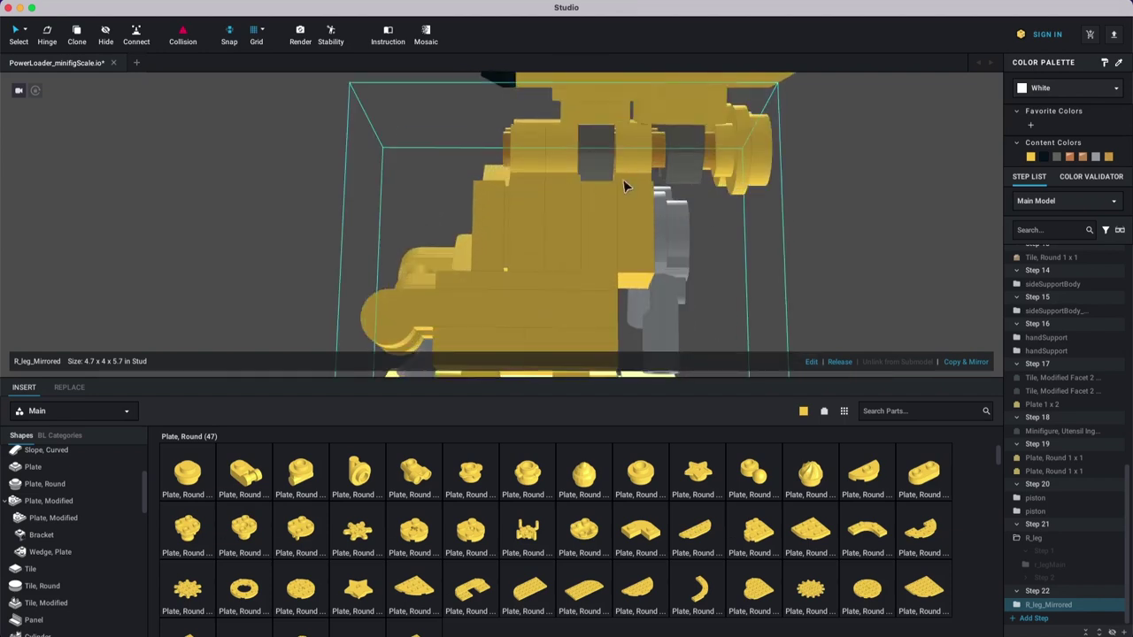
{"action": "left_click", "coordinate": [509, 271]}
{"action": "mouse_move", "coordinate": [501, 335]}
{"action": "left_mouse_down"}
{"action": "mouse_move", "coordinate": [493, 353]}
{"action": "mouse_move", "coordinate": [509, 345]}
{"action": "left_mouse_up"}
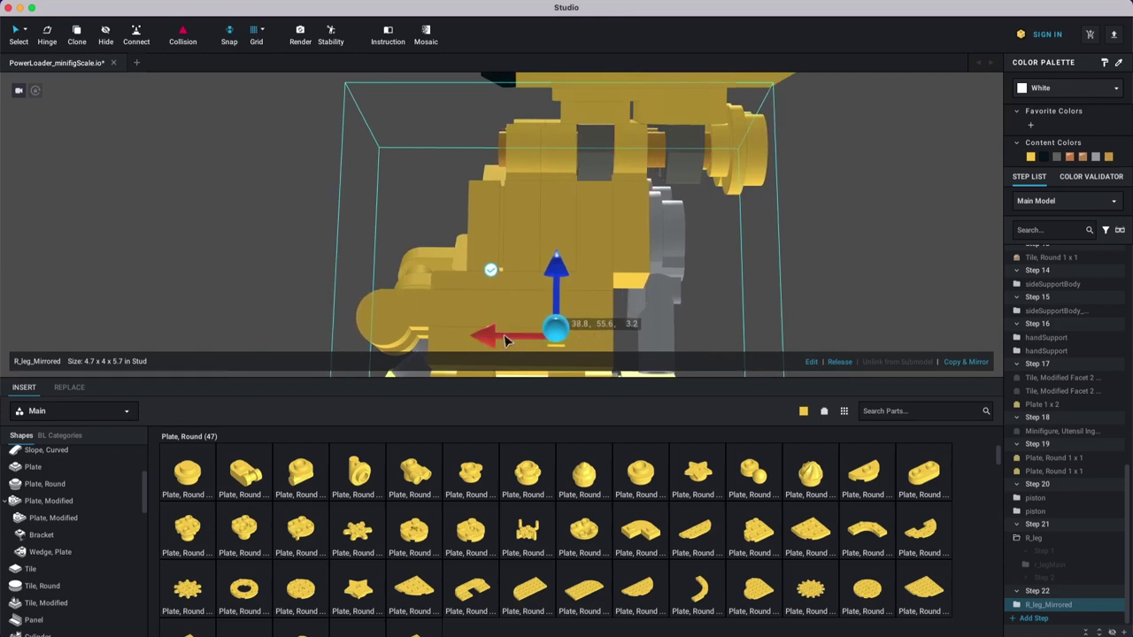
{"action": "mouse_move", "coordinate": [502, 340]}
{"action": "left_mouse_down"}
{"action": "mouse_move", "coordinate": [460, 332]}
{"action": "mouse_move", "coordinate": [501, 340]}
{"action": "left_mouse_up"}
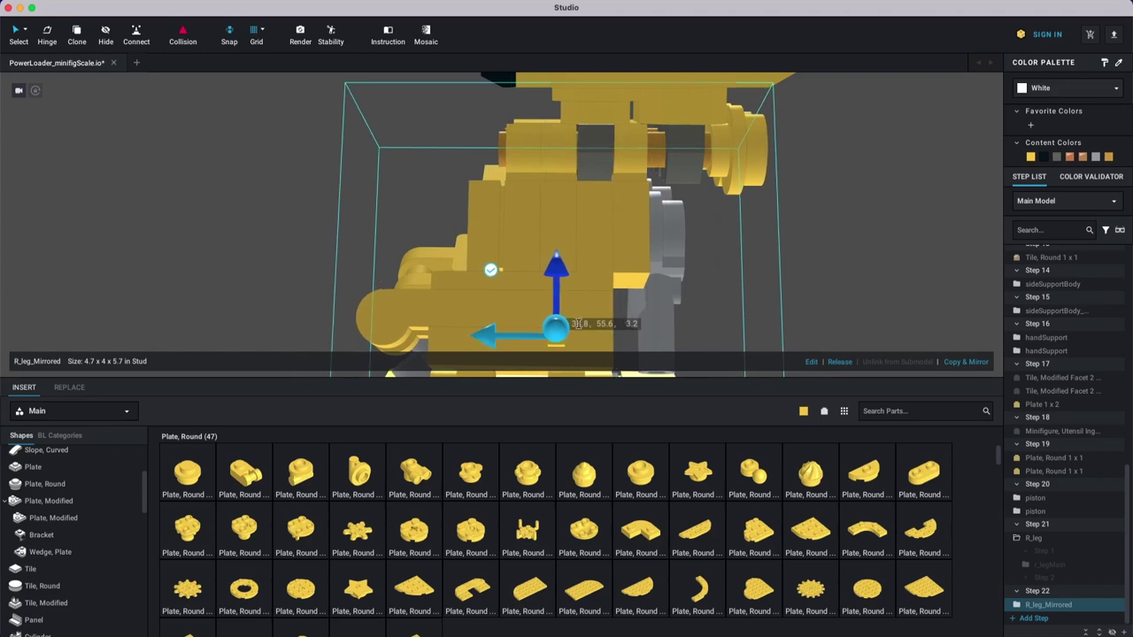
{"action": "type", "text": "39"}
{"action": "key", "text": "Return"}
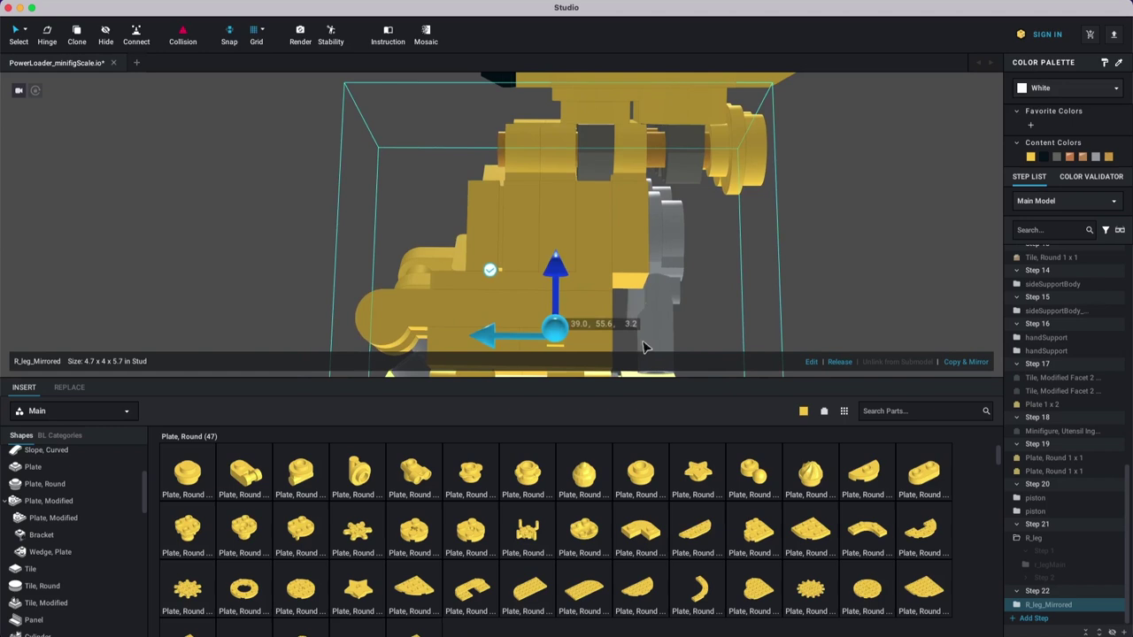
Step: Try 37 and 38 as the mirrored leg's first position coordinate
{"action": "left_click", "coordinate": [578, 324]}
{"action": "type", "text": "3"}
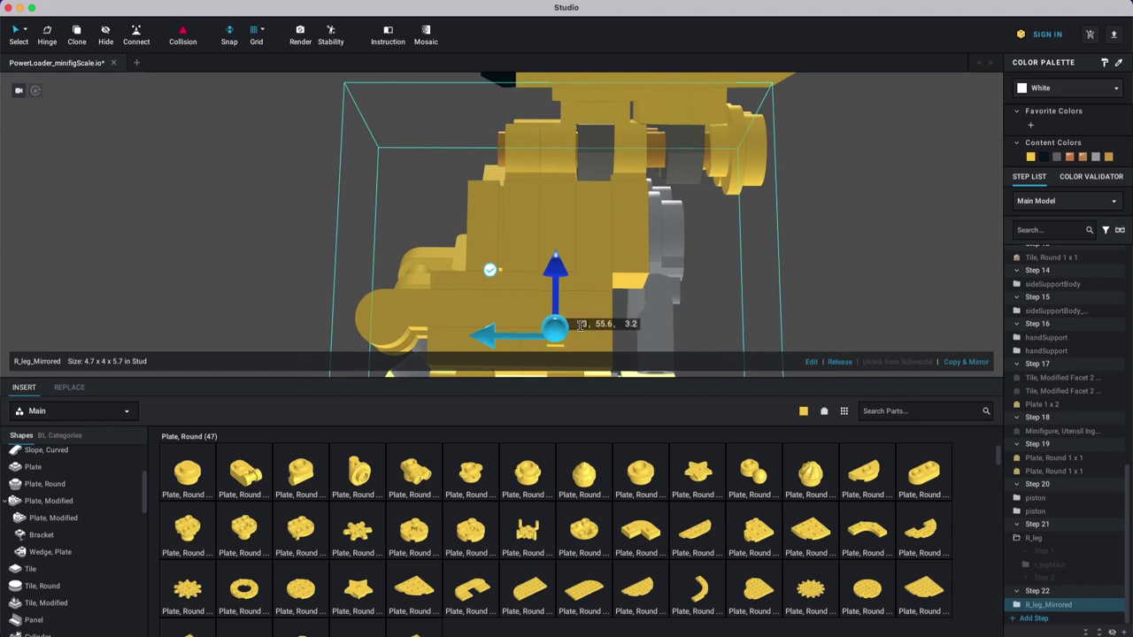
{"action": "type", "text": "7"}
{"action": "key", "text": "Return"}
{"action": "left_click", "coordinate": [583, 324]}
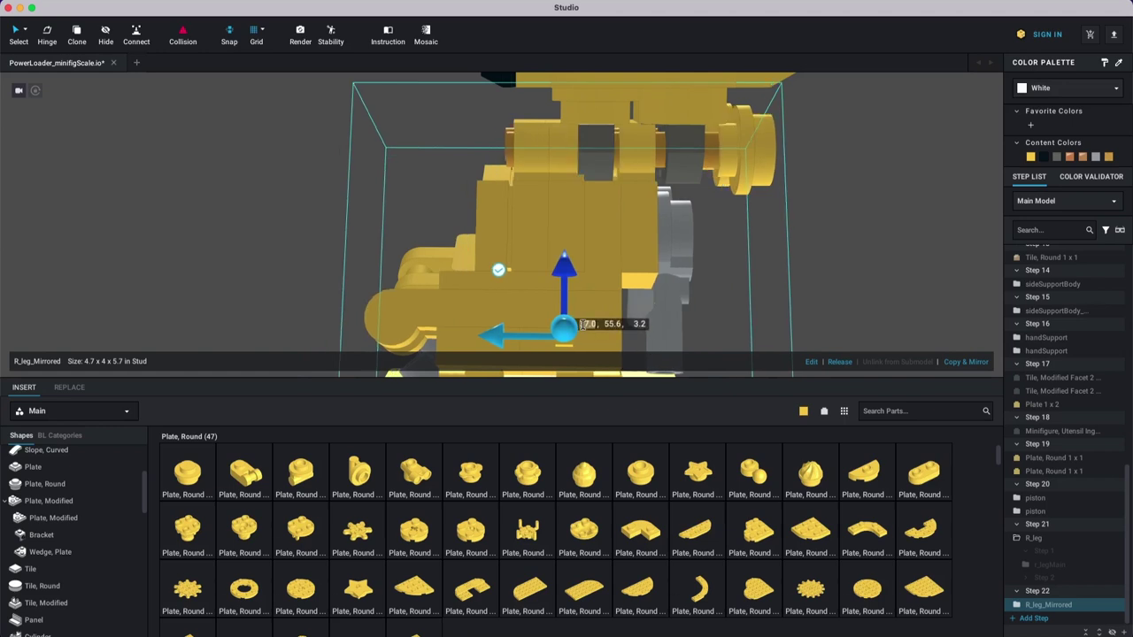
{"action": "type", "text": "36"}
{"action": "key", "text": "Return"}
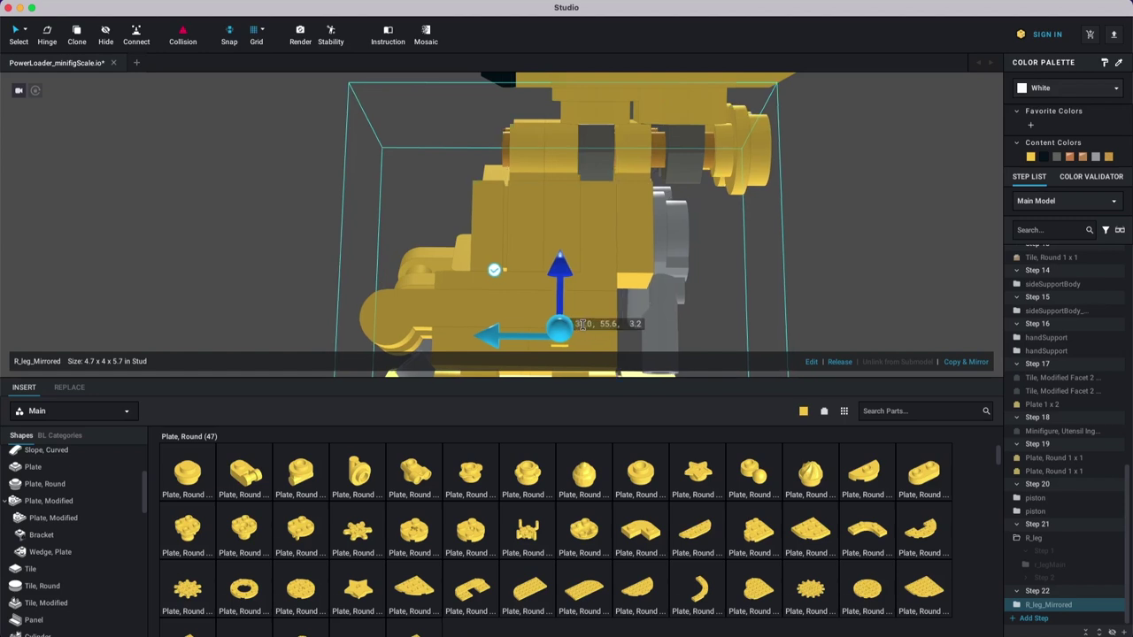
Step: Try 38.8 for the mirrored leg's first position coordinate, and settle on 38.7
{"action": "left_click", "coordinate": [582, 324]}
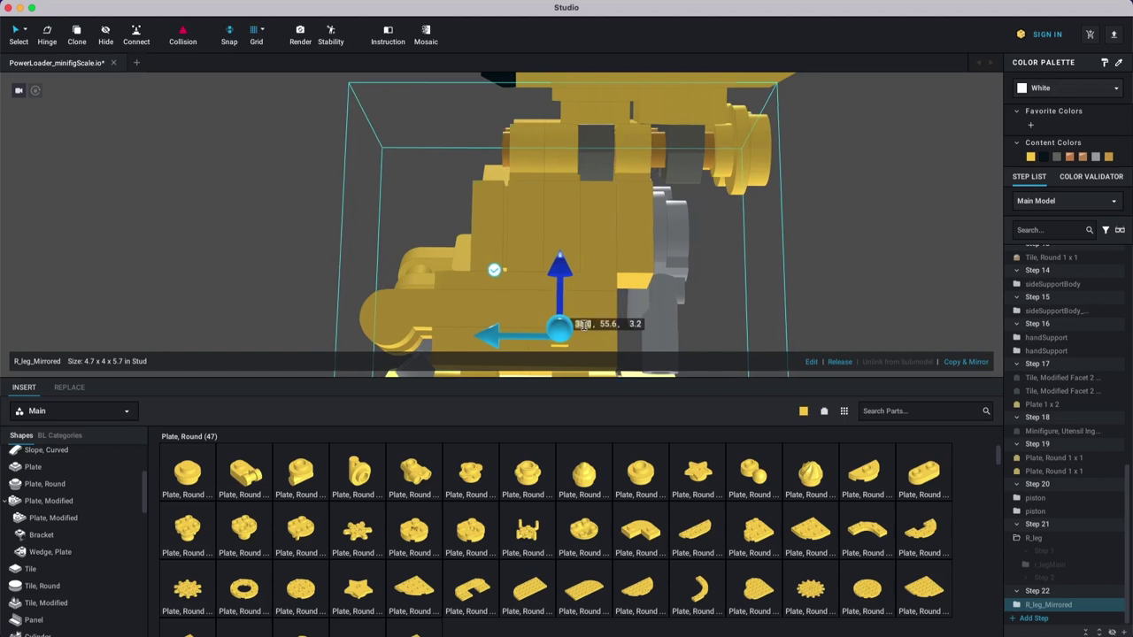
{"action": "type", "text": "38.8"}
{"action": "key", "text": "Return"}
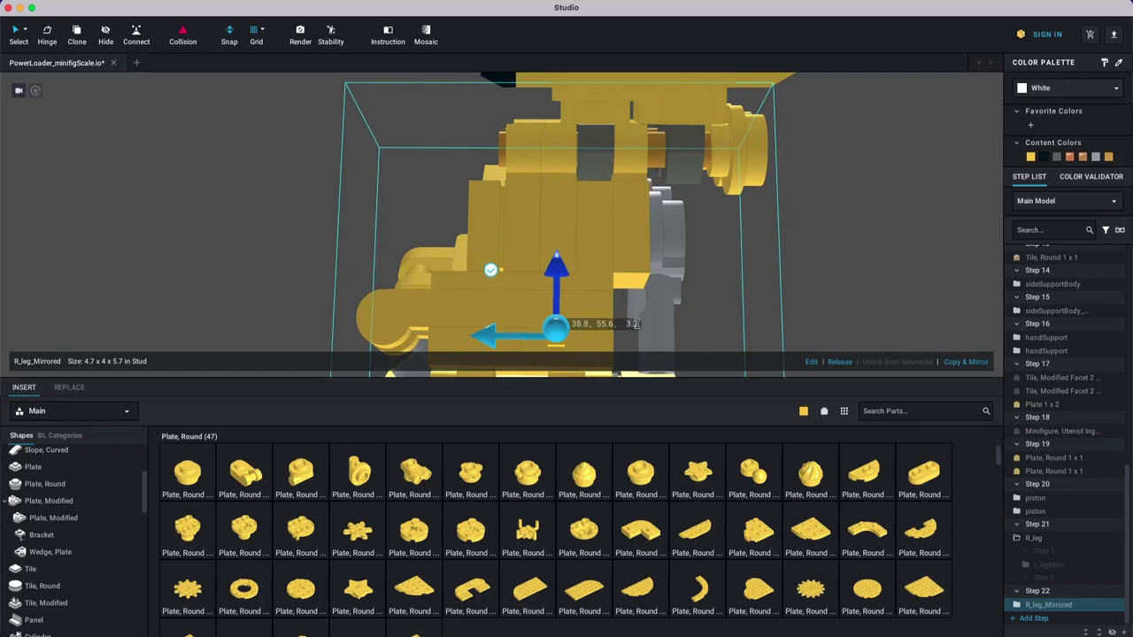
{"action": "left_click", "coordinate": [581, 324]}
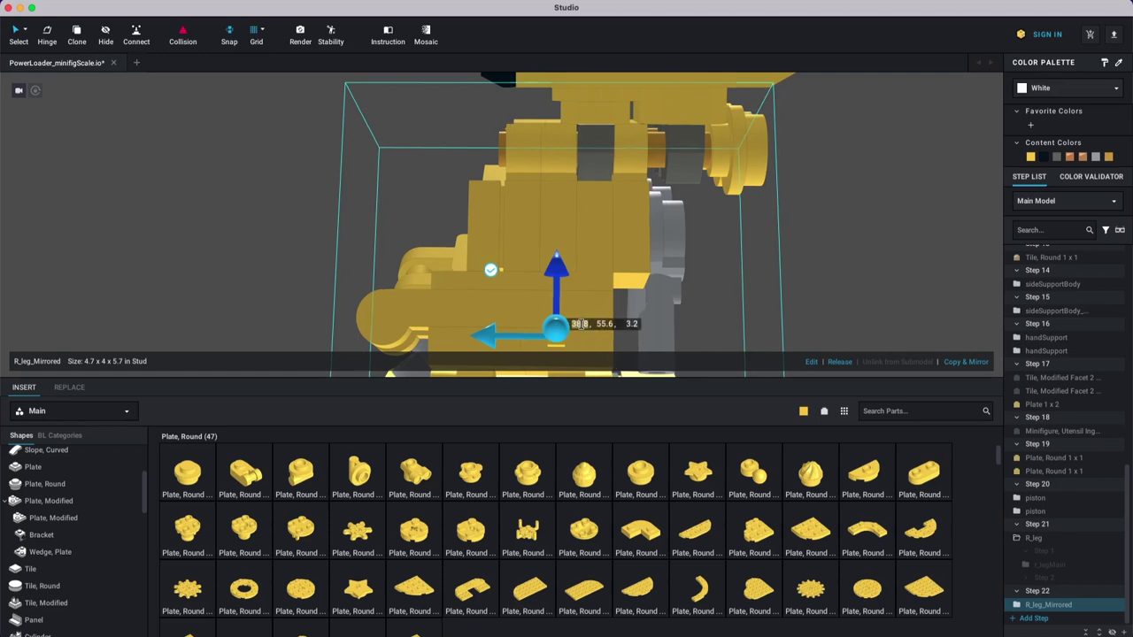
{"action": "key", "text": "Return"}
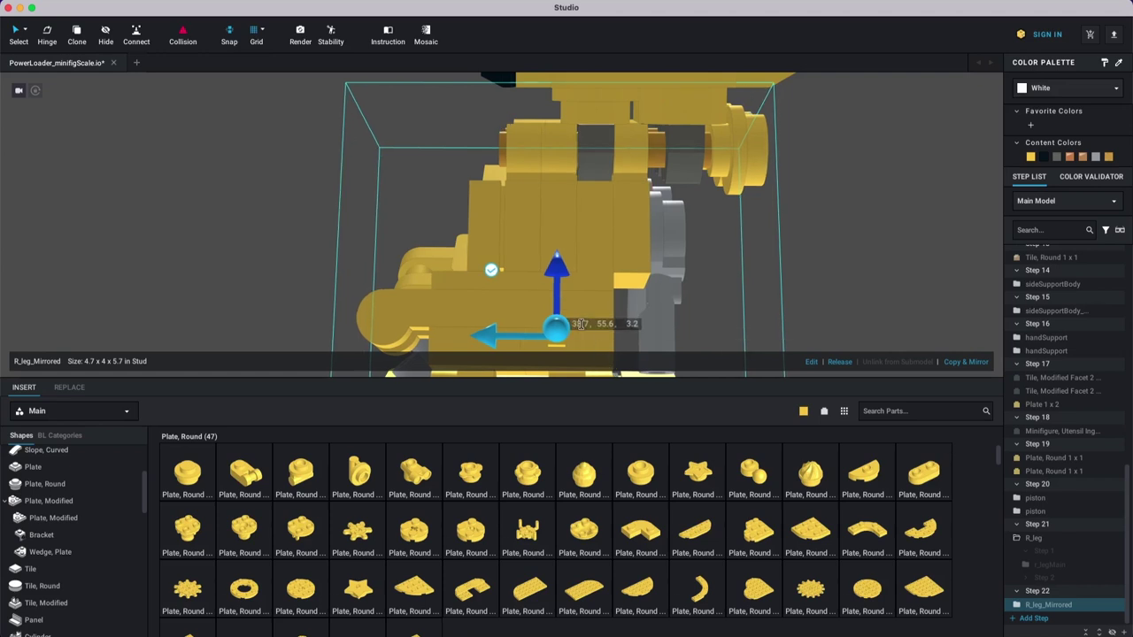
Step: Deselect the mirrored leg, check how both legs sit under the hip, and save the model
{"action": "left_click", "coordinate": [829, 265]}
{"action": "scroll", "coordinate": [742, 240], "scroll_direction": "down", "scroll_amount": 3}
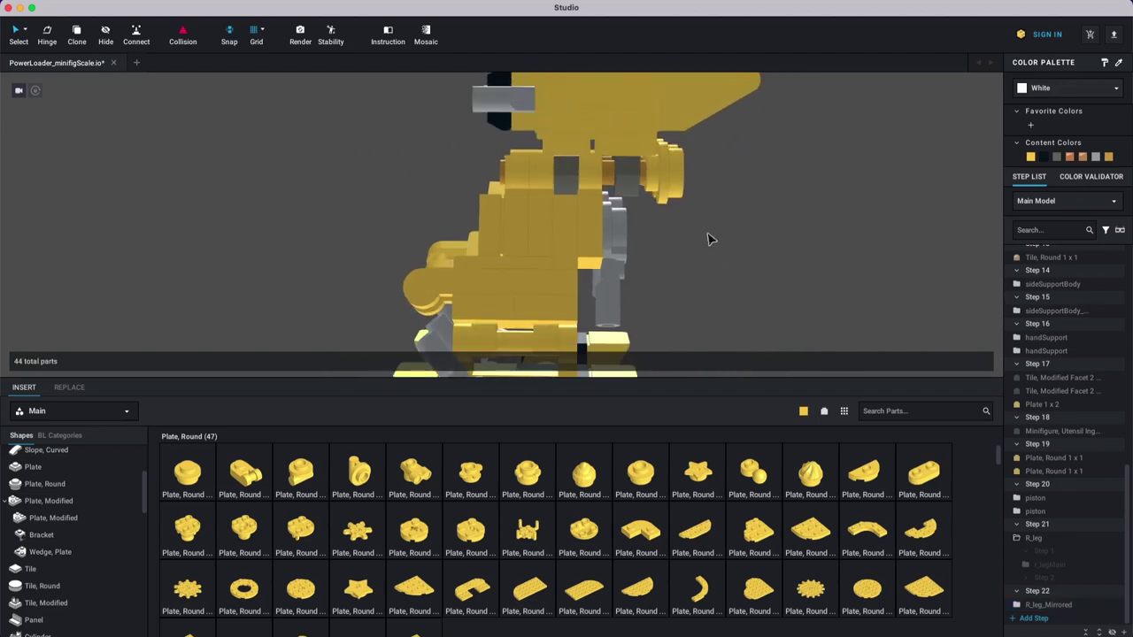
{"action": "right_click_drag", "start_coordinate": [709, 234], "coordinate": [748, 225]}
{"action": "scroll", "coordinate": [696, 273], "scroll_direction": "down", "scroll_amount": 5}
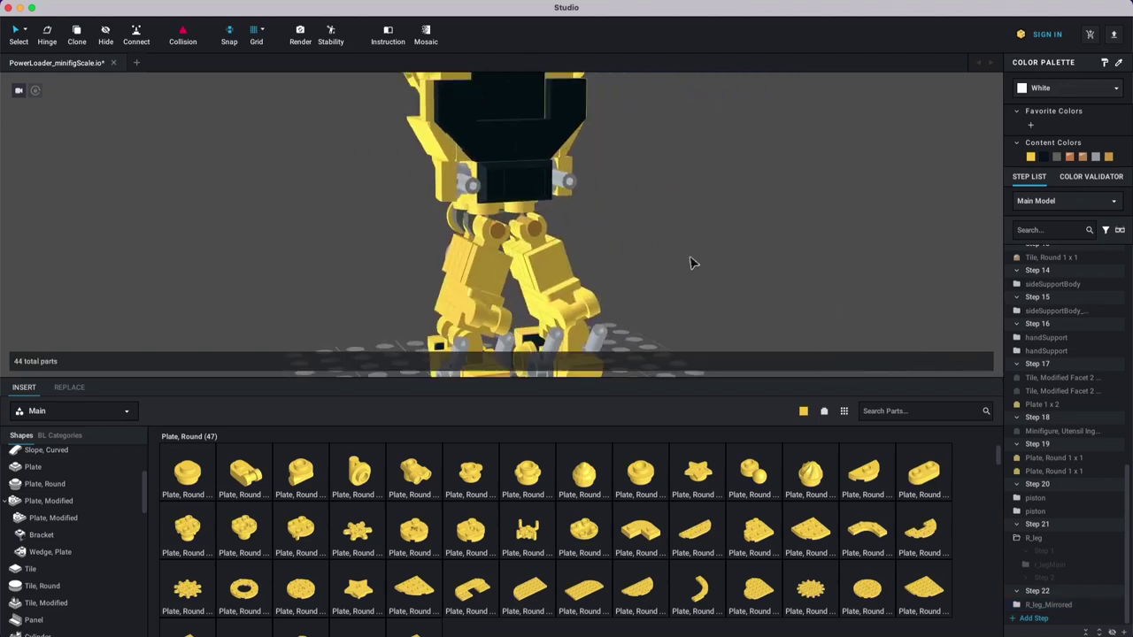
{"action": "right_click_drag", "start_coordinate": [601, 260], "coordinate": [659, 259]}
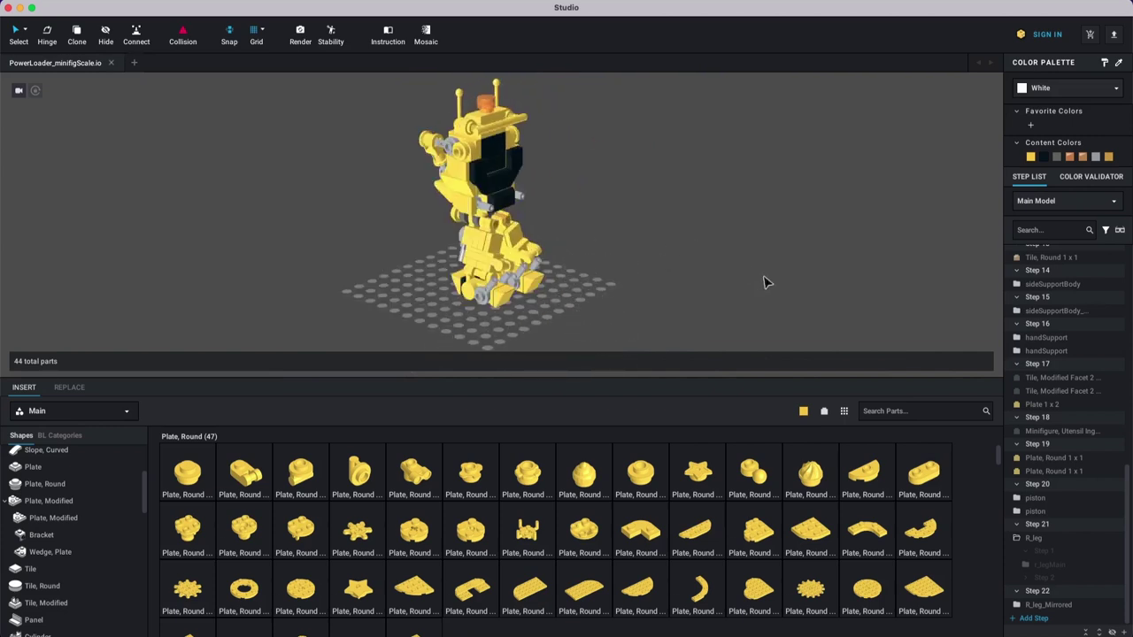
Step: Add a new empty building step after the mirrored leg and collapse R_leg's contents in the step list
{"action": "left_click", "coordinate": [1029, 618]}
{"action": "left_click", "coordinate": [1031, 512]}
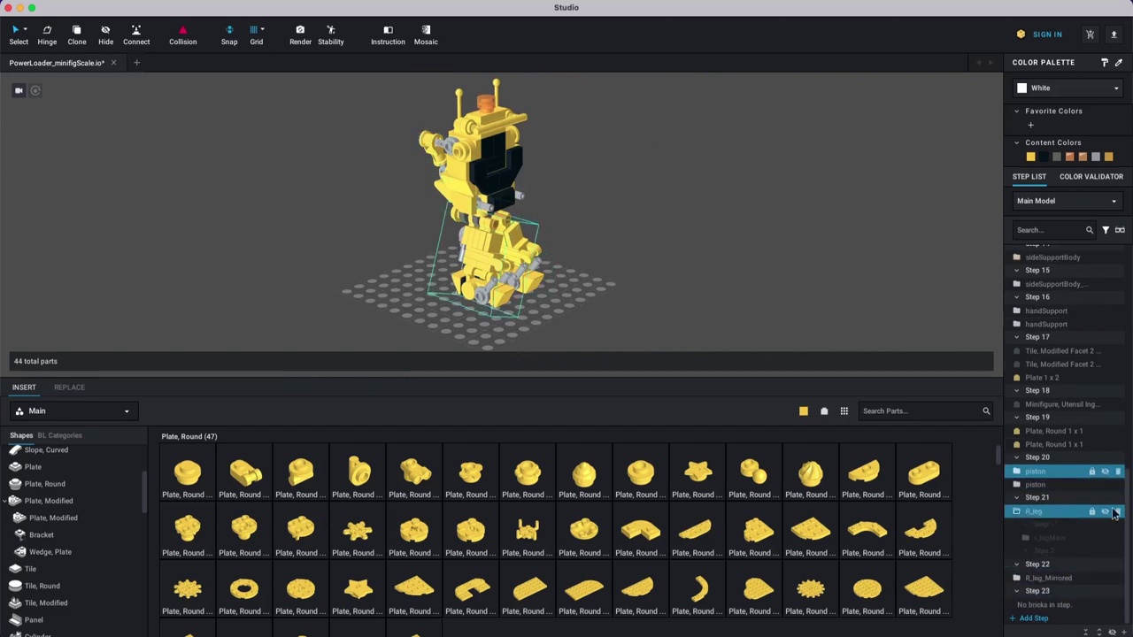
{"action": "left_click", "coordinate": [1114, 513]}
{"action": "left_click", "coordinate": [1032, 514]}
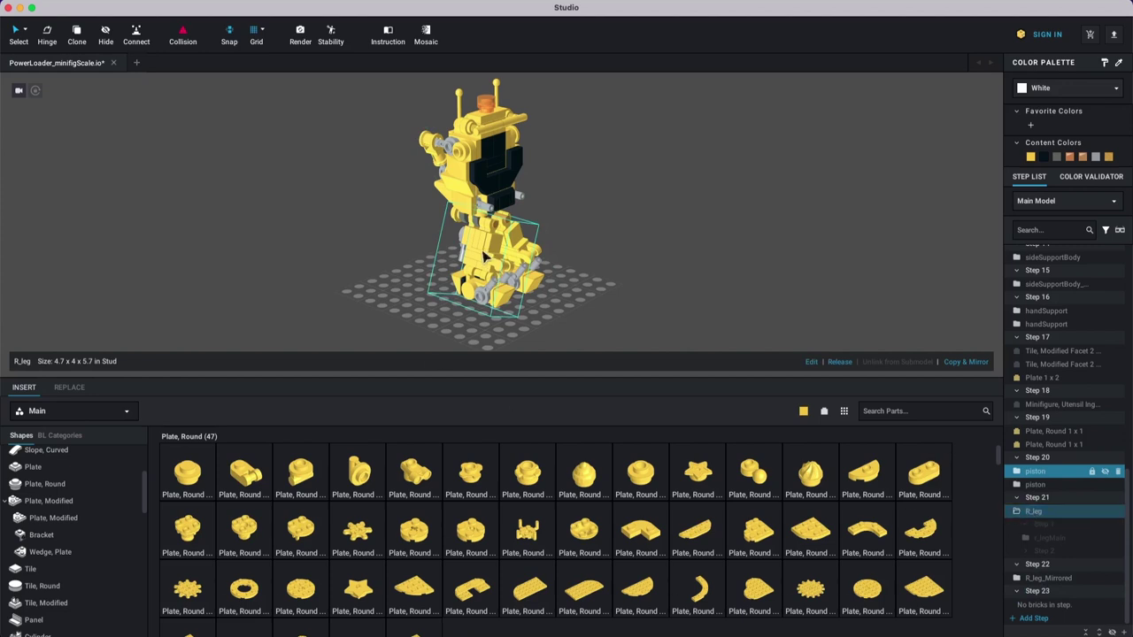
{"action": "left_click", "coordinate": [623, 254]}
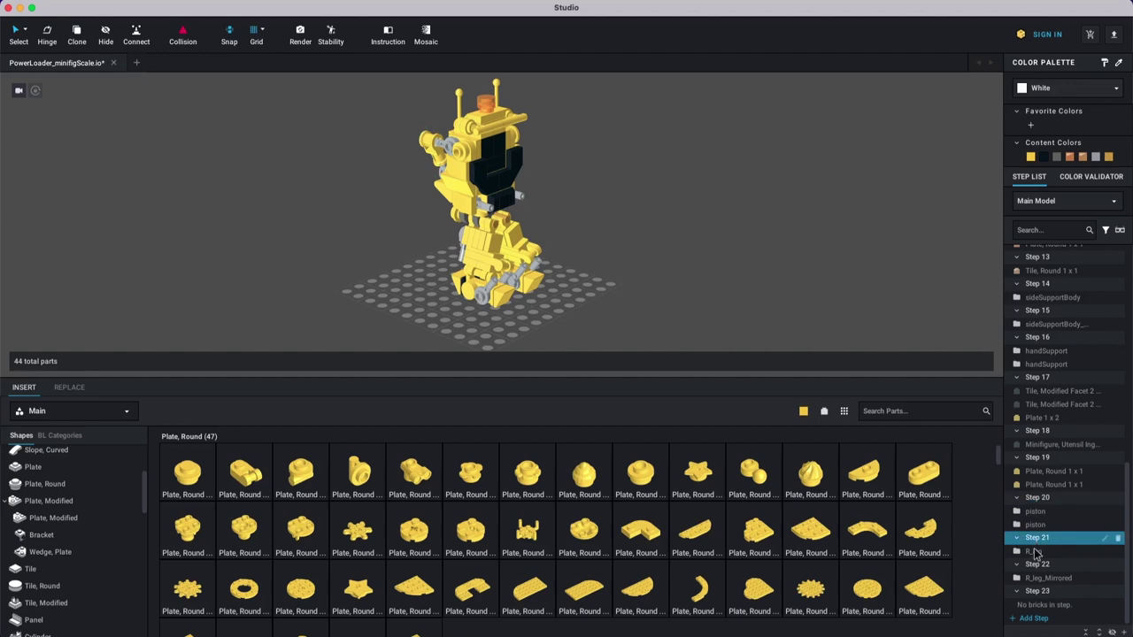
{"action": "left_click", "coordinate": [1026, 553]}
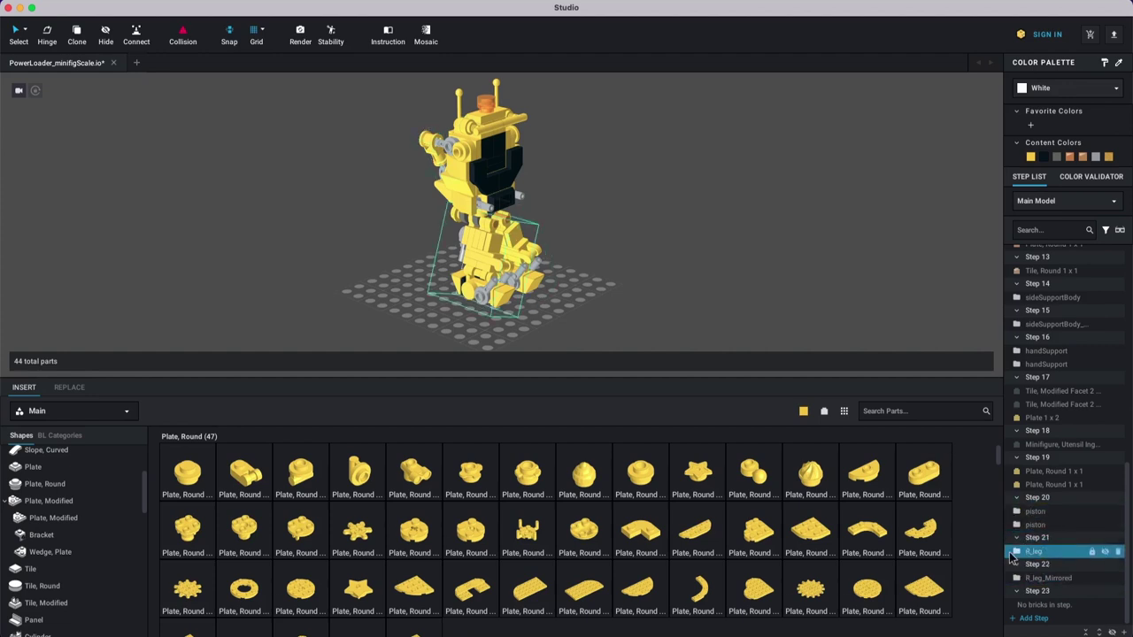
{"action": "key", "text": "Down"}
{"action": "key", "text": "Down"}
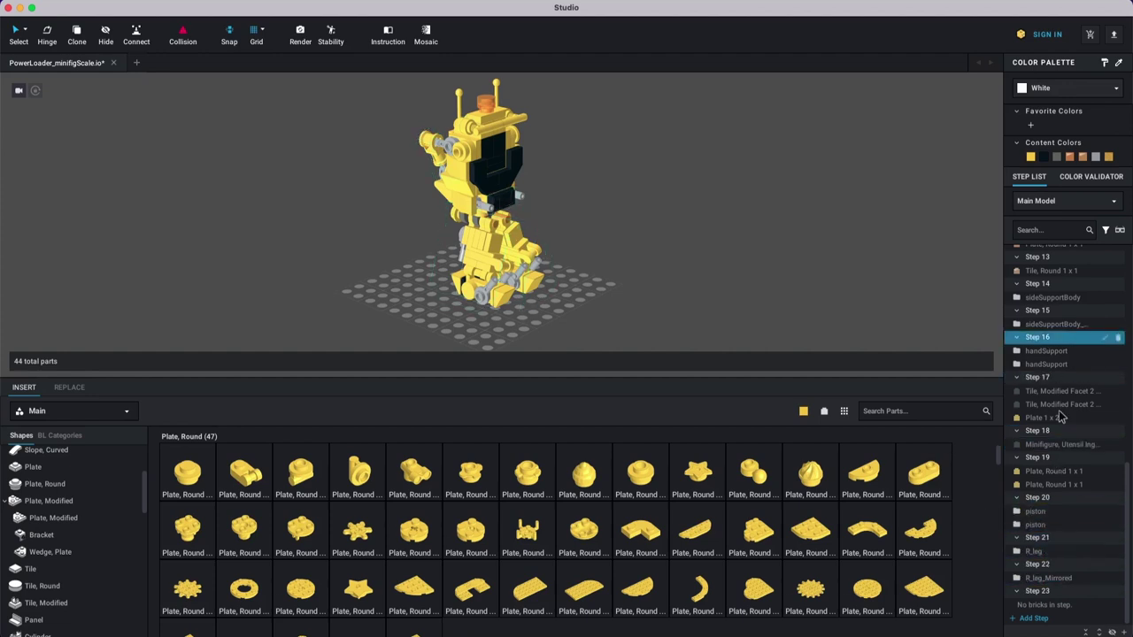
{"action": "left_click", "coordinate": [1033, 554]}
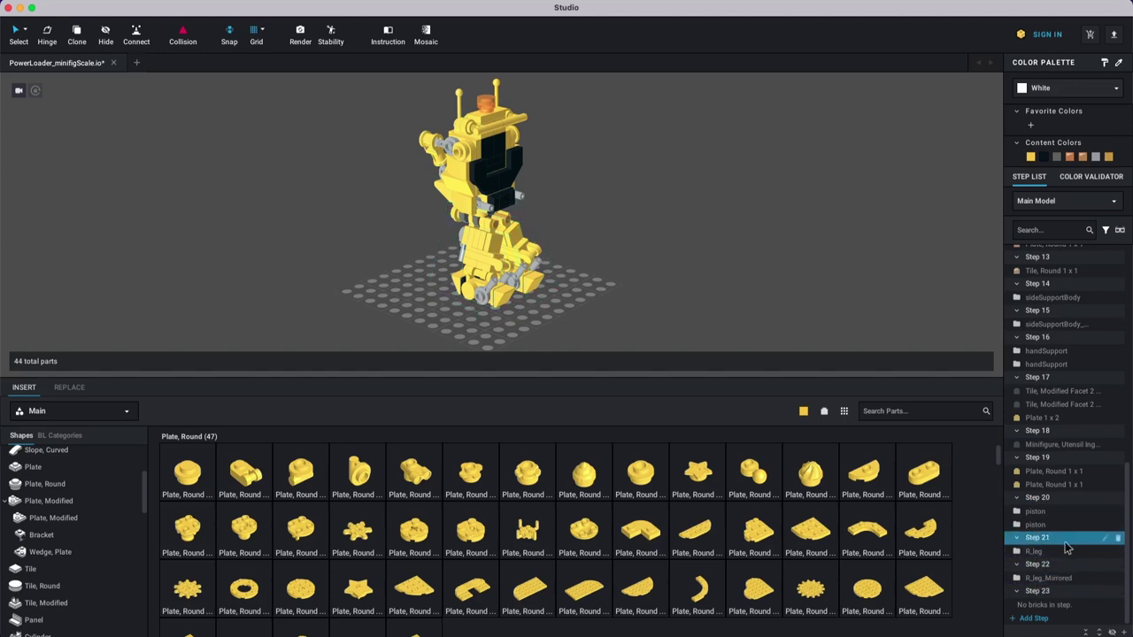
{"action": "left_click", "coordinate": [1037, 555]}
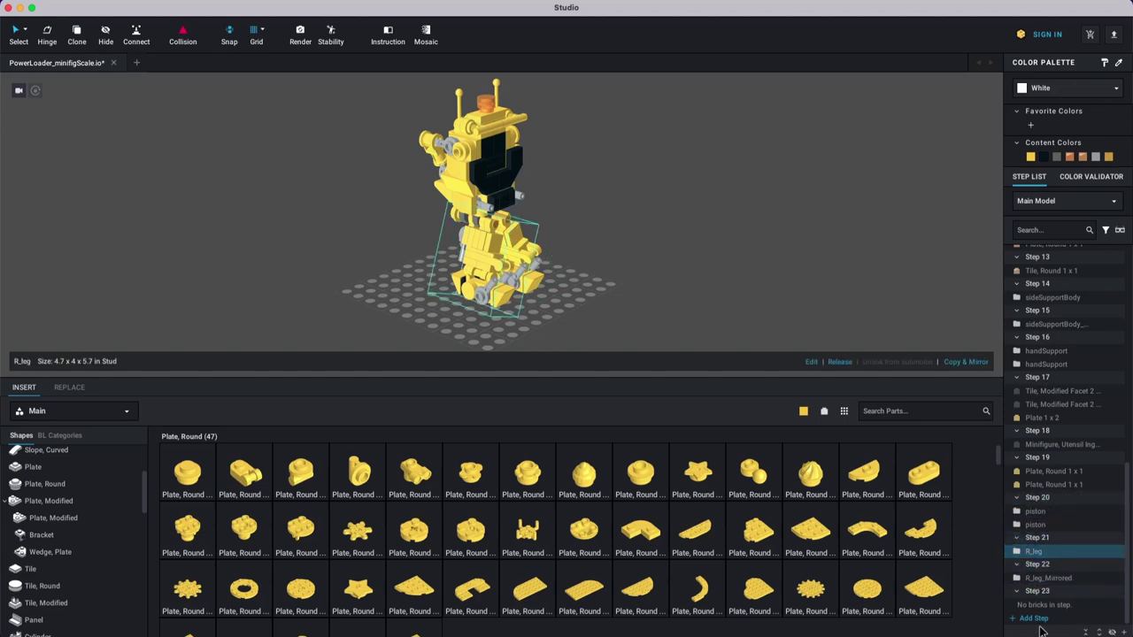
{"action": "left_click_drag", "start_coordinate": [1042, 598], "coordinate": [1038, 591]}
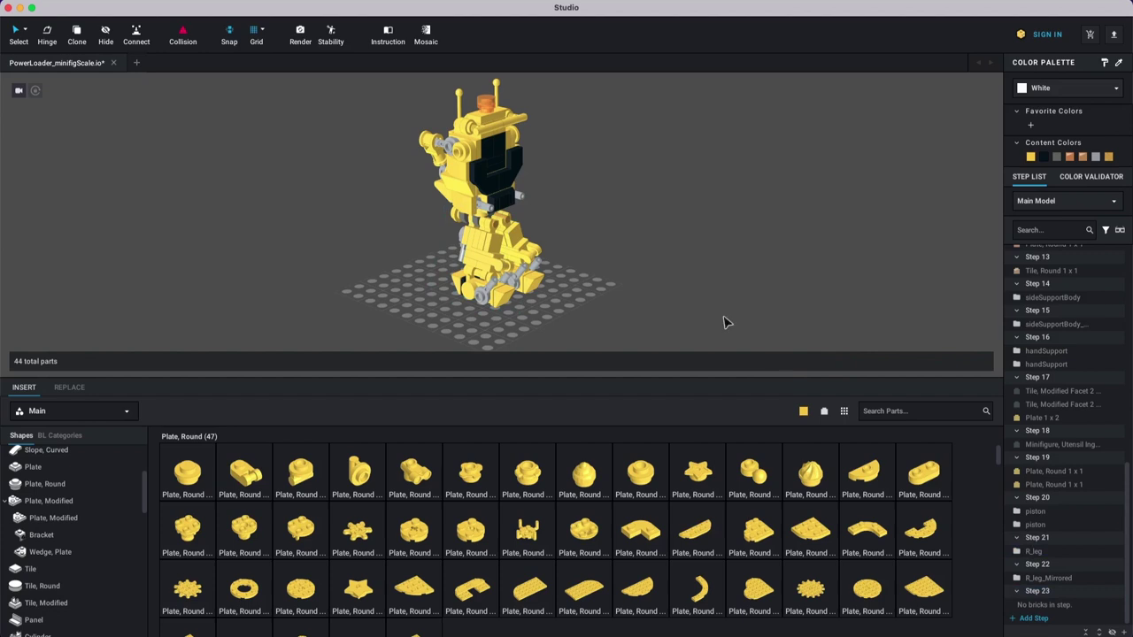
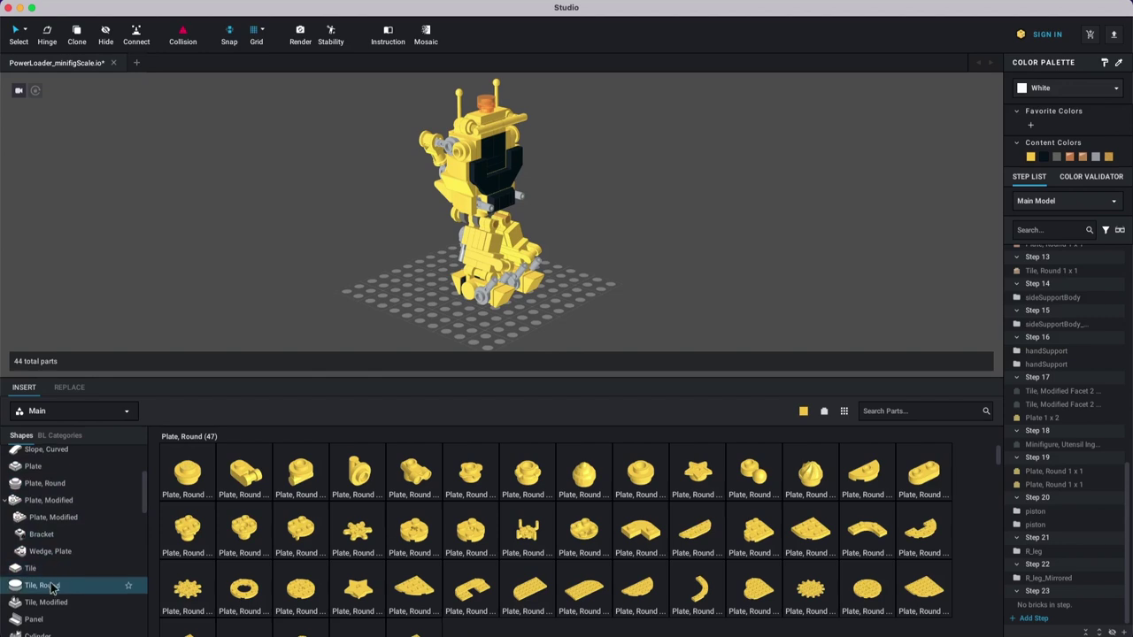
Step: Add a yellow Plate, Modified 1 x 2 with Bar Handle on End (60478), stand it upright and place it on the grid beside the model
{"action": "scroll", "coordinate": [49, 602], "scroll_direction": "down", "scroll_amount": 1}
{"action": "scroll", "coordinate": [53, 607], "scroll_direction": "up", "scroll_amount": 5}
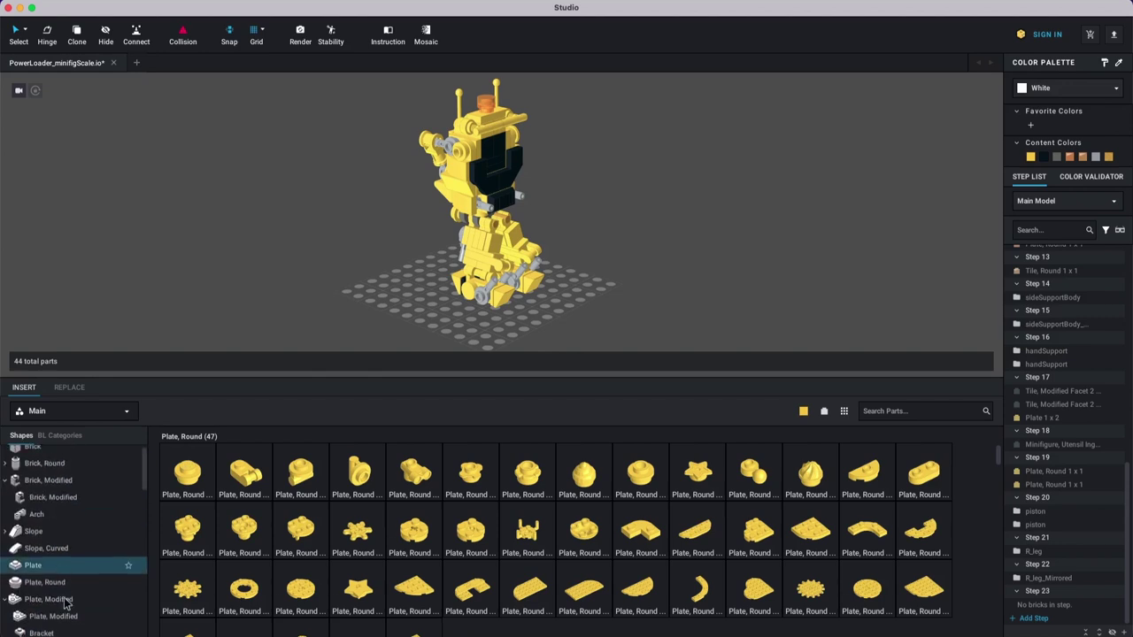
{"action": "left_click", "coordinate": [63, 604]}
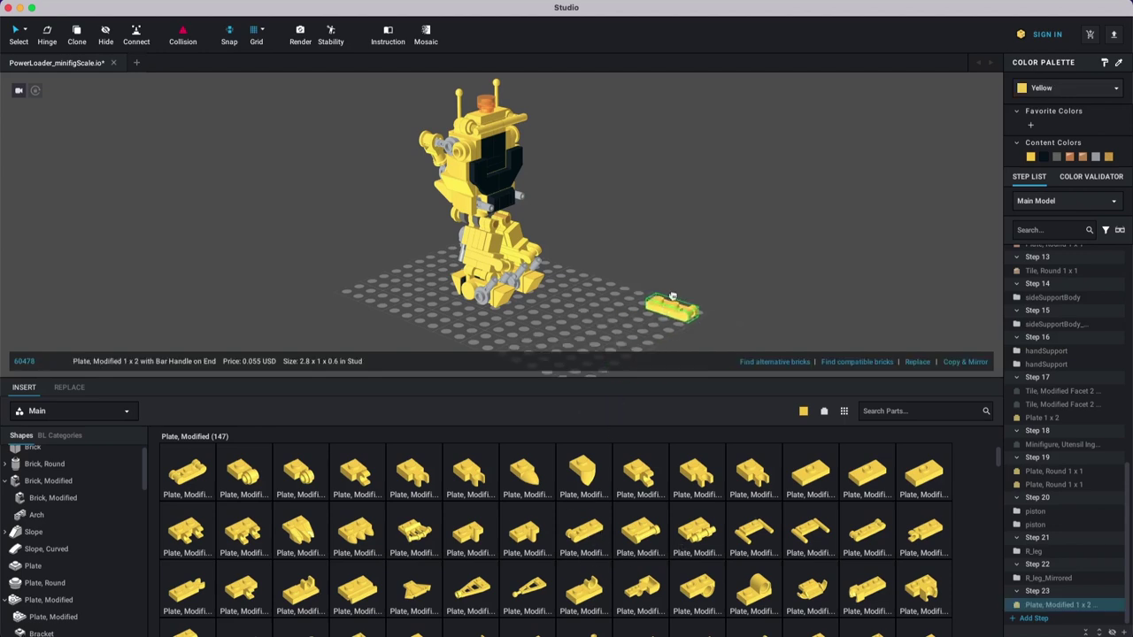
{"action": "left_click_drag", "start_coordinate": [687, 275], "coordinate": [609, 308]}
{"action": "key", "text": "Up"}
{"action": "right_click_drag", "start_coordinate": [609, 309], "coordinate": [579, 299]}
{"action": "left_click", "coordinate": [579, 299]}
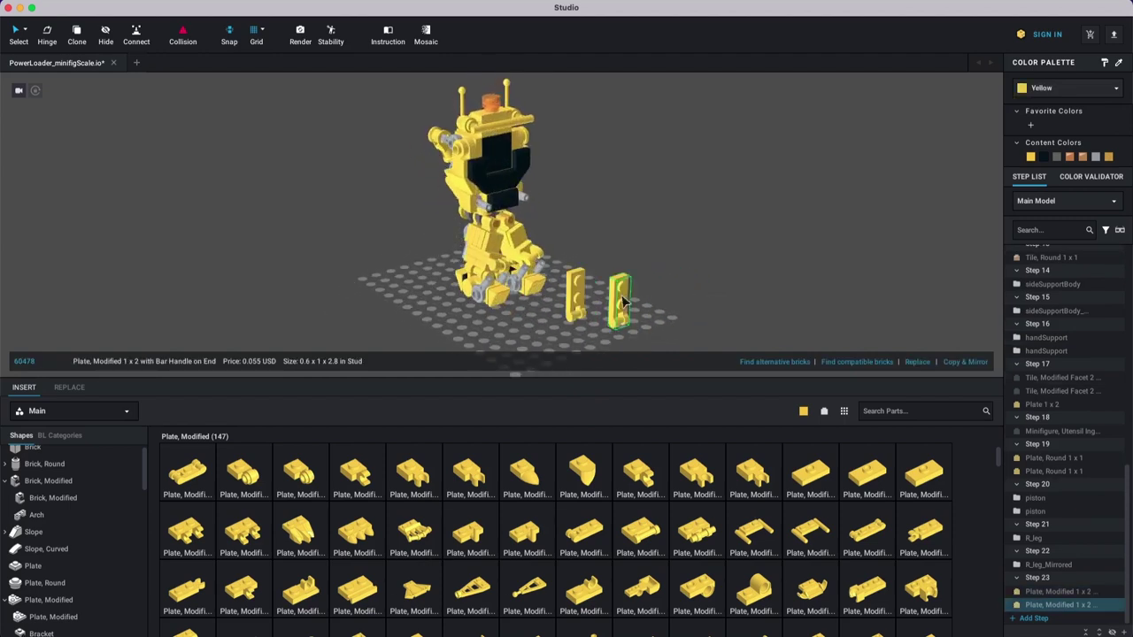
Step: Discard the extra bar-handle plate and, in a new building step, place a yellow Plate, Modified 1 x 2 with 2 Open O Clips (60470b) on the grid
{"action": "key", "text": "Escape"}
{"action": "middle_click_drag", "start_coordinate": [622, 302], "coordinate": [623, 260]}
{"action": "scroll", "coordinate": [622, 270], "scroll_direction": "up", "scroll_amount": 2}
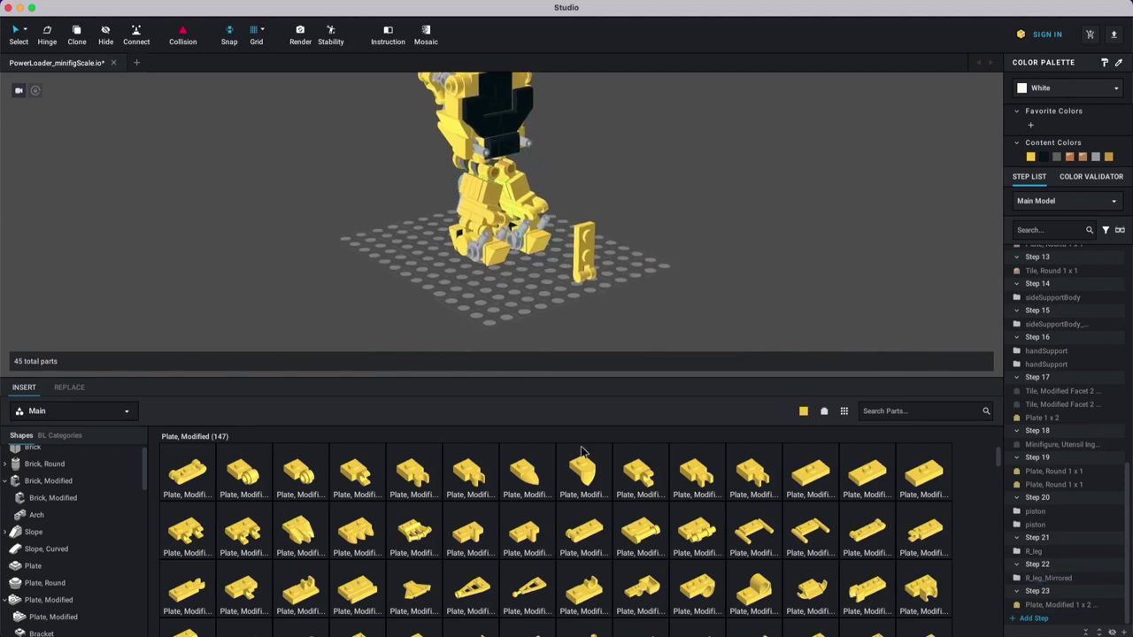
{"action": "left_click", "coordinate": [1034, 617]}
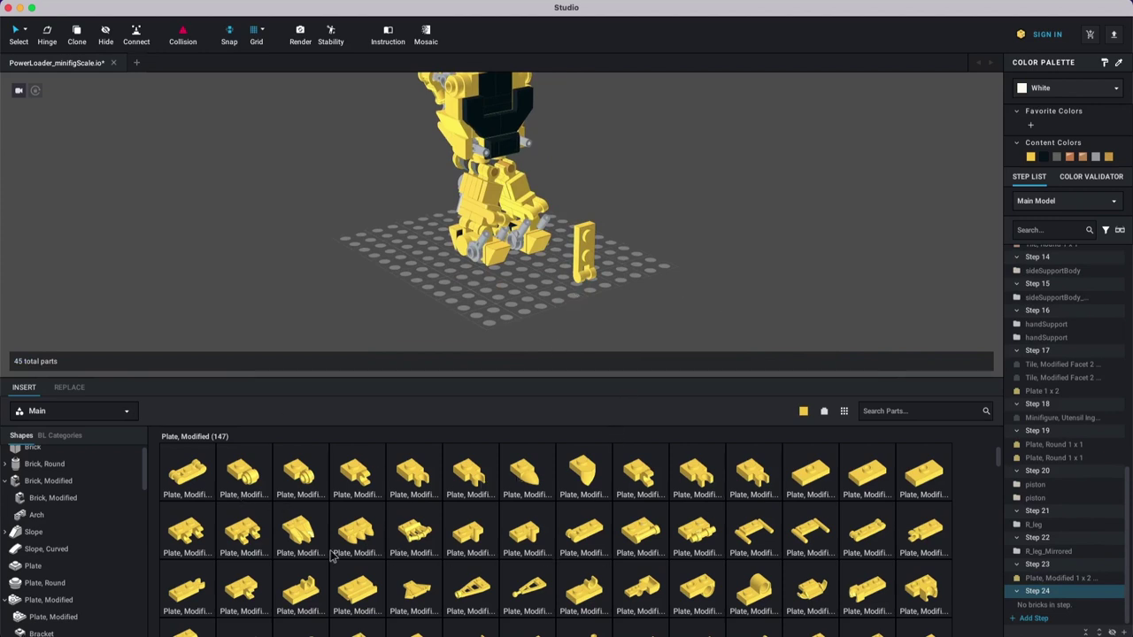
{"action": "left_click", "coordinate": [188, 540]}
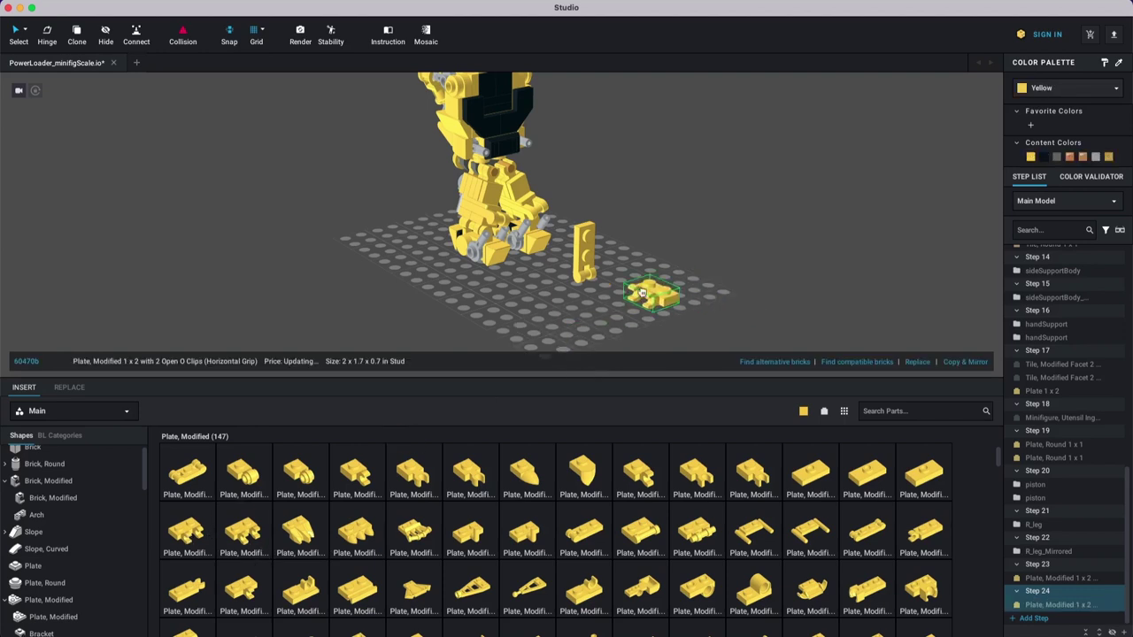
{"action": "left_click", "coordinate": [640, 298]}
{"action": "key", "text": "Escape"}
Step: Place a Plate, Modified 1 x 2 with 2 U Clips (60470) to compare with the open-clip plate, and delete it
{"action": "left_click", "coordinate": [230, 538]}
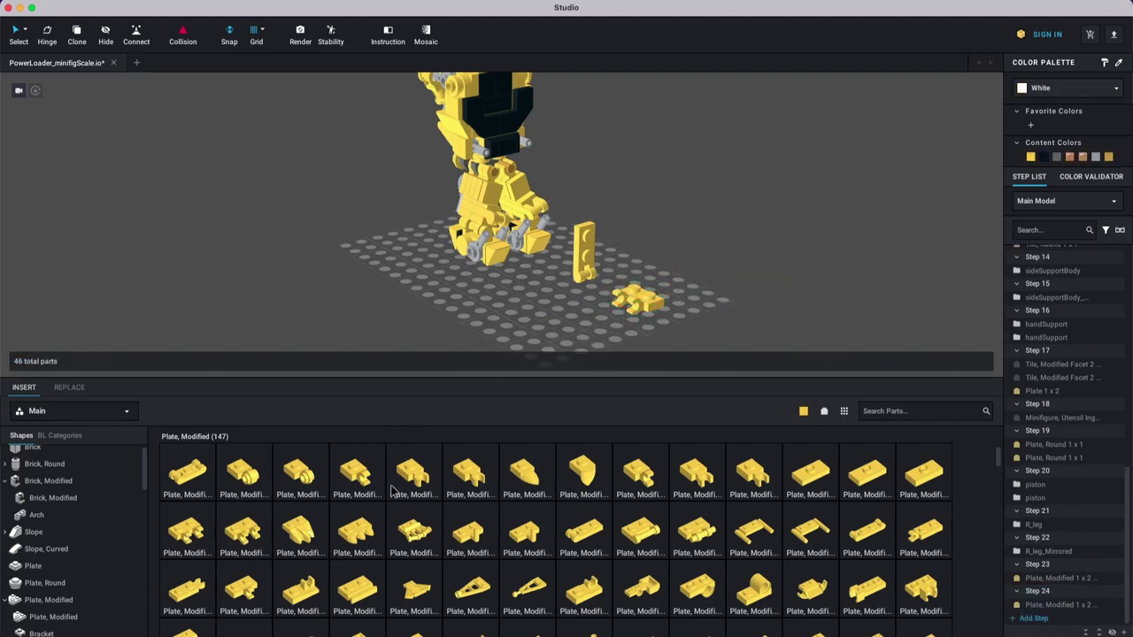
{"action": "left_click", "coordinate": [689, 313]}
{"action": "right_click_drag", "start_coordinate": [696, 306], "coordinate": [735, 296]}
{"action": "left_click_drag", "start_coordinate": [734, 295], "coordinate": [680, 301]}
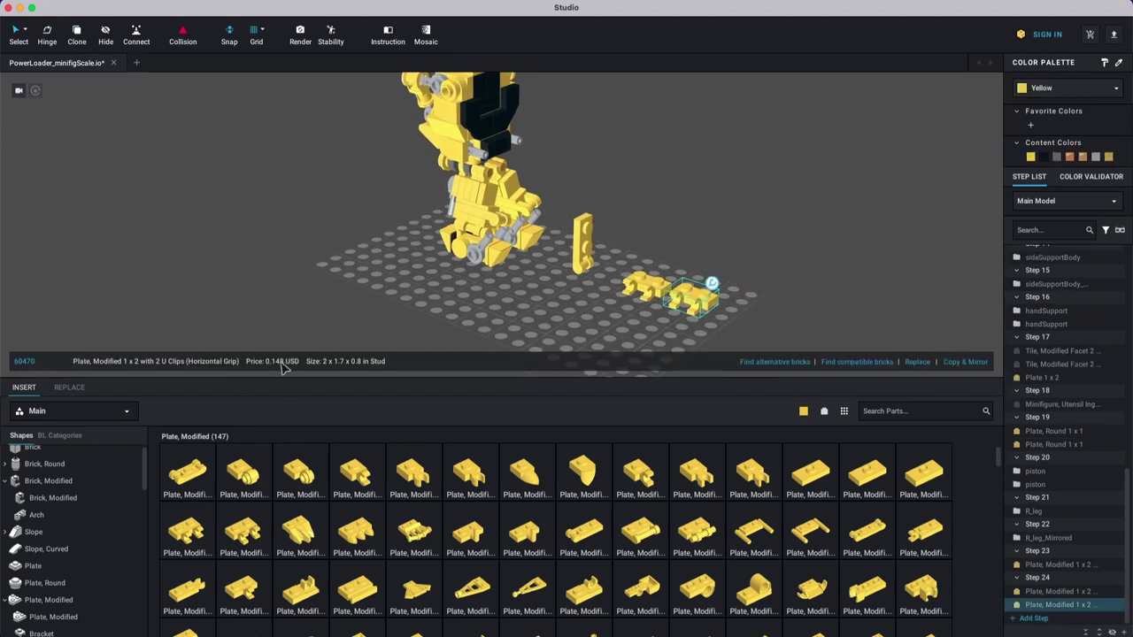
{"action": "left_click", "coordinate": [641, 286], "text": "shift"}
{"action": "left_click", "coordinate": [641, 286]}
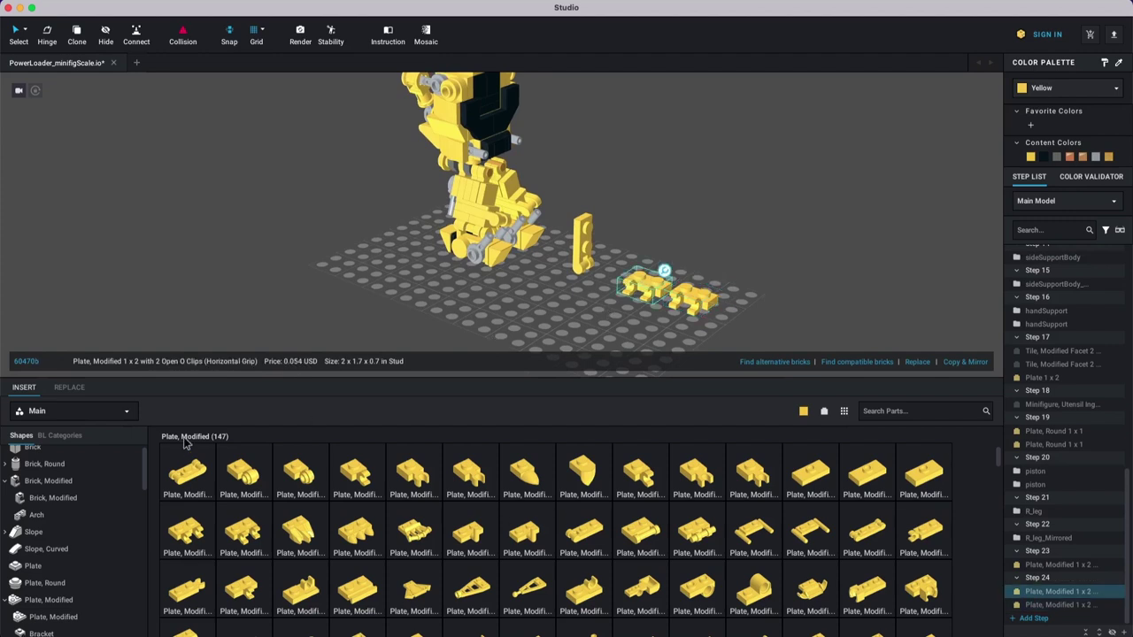
{"action": "left_click", "coordinate": [708, 295]}
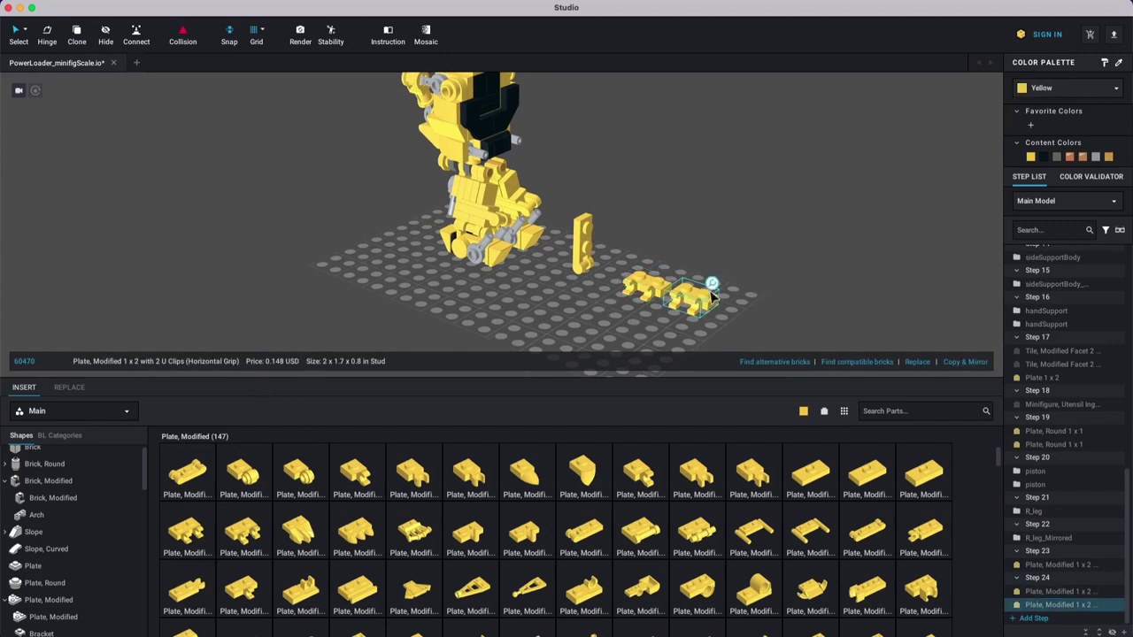
{"action": "key", "text": "Delete"}
Step: Turn the open-clip plate upright and attach it to the back of the standing bar-handle plate
{"action": "left_click", "coordinate": [652, 292]}
{"action": "left_click_drag", "start_coordinate": [651, 292], "coordinate": [628, 282]}
{"action": "right_click_drag", "start_coordinate": [628, 281], "coordinate": [612, 278]}
{"action": "left_click_drag", "start_coordinate": [613, 279], "coordinate": [639, 305]}
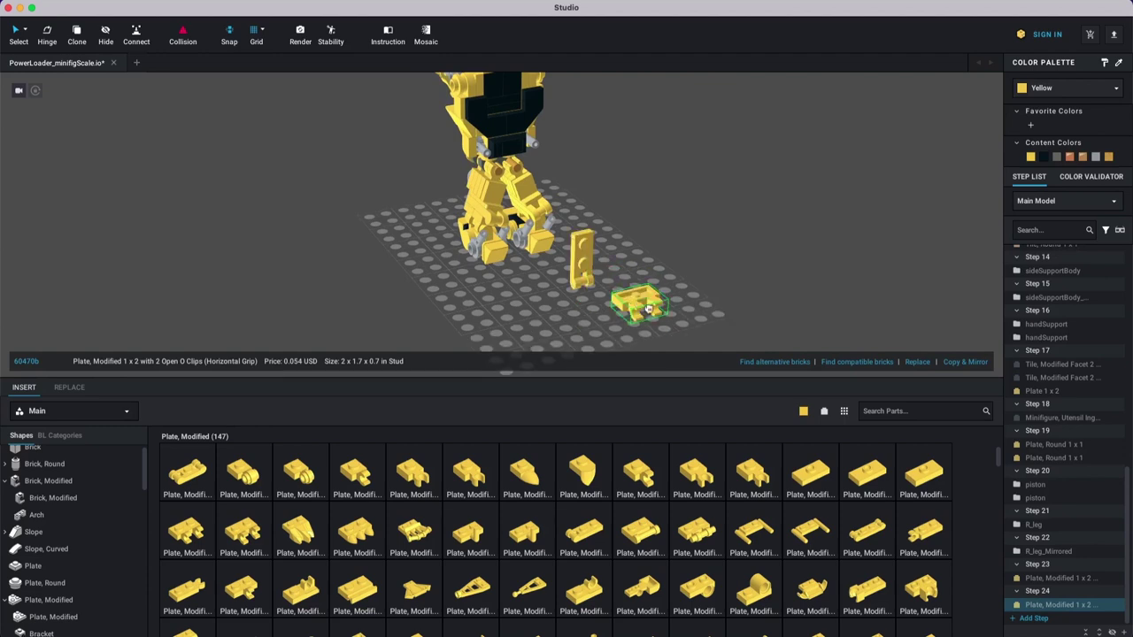
{"action": "right_click_drag", "start_coordinate": [649, 309], "coordinate": [676, 309]}
{"action": "key", "text": "Up"}
{"action": "key", "text": "Right"}
{"action": "key", "text": "Right"}
{"action": "left_click_drag", "start_coordinate": [675, 309], "coordinate": [582, 237]}
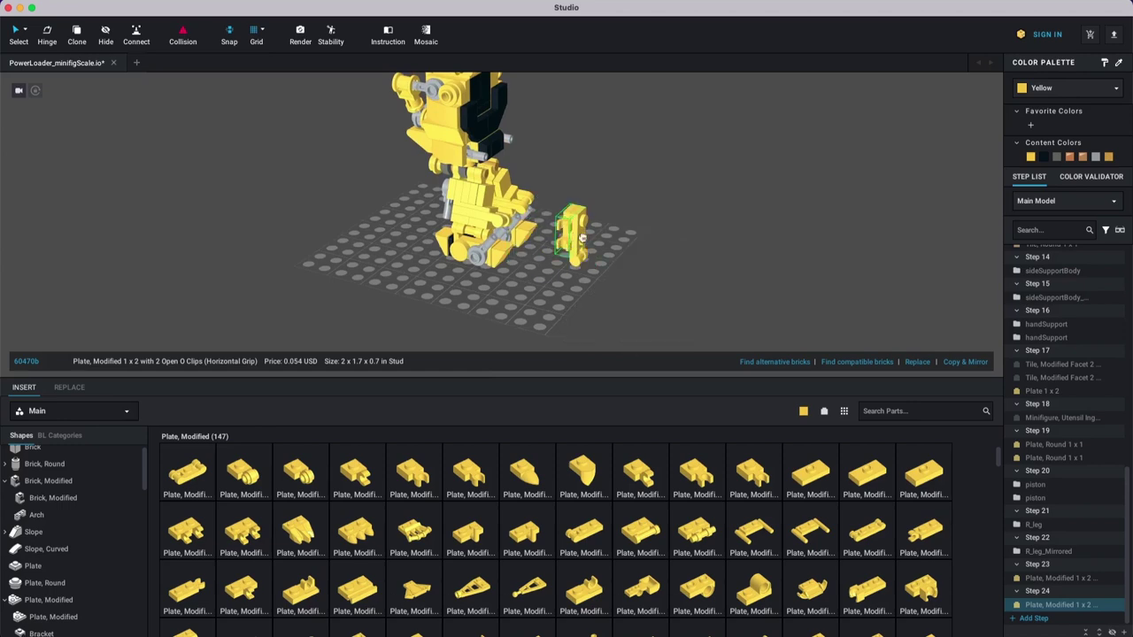
{"action": "left_click", "coordinate": [626, 255]}
{"action": "middle_click_drag", "start_coordinate": [626, 255], "coordinate": [602, 276]}
{"action": "right_click_drag", "start_coordinate": [602, 281], "coordinate": [602, 225]}
{"action": "left_click_drag", "start_coordinate": [596, 201], "coordinate": [658, 239]}
{"action": "left_click", "coordinate": [696, 243]}
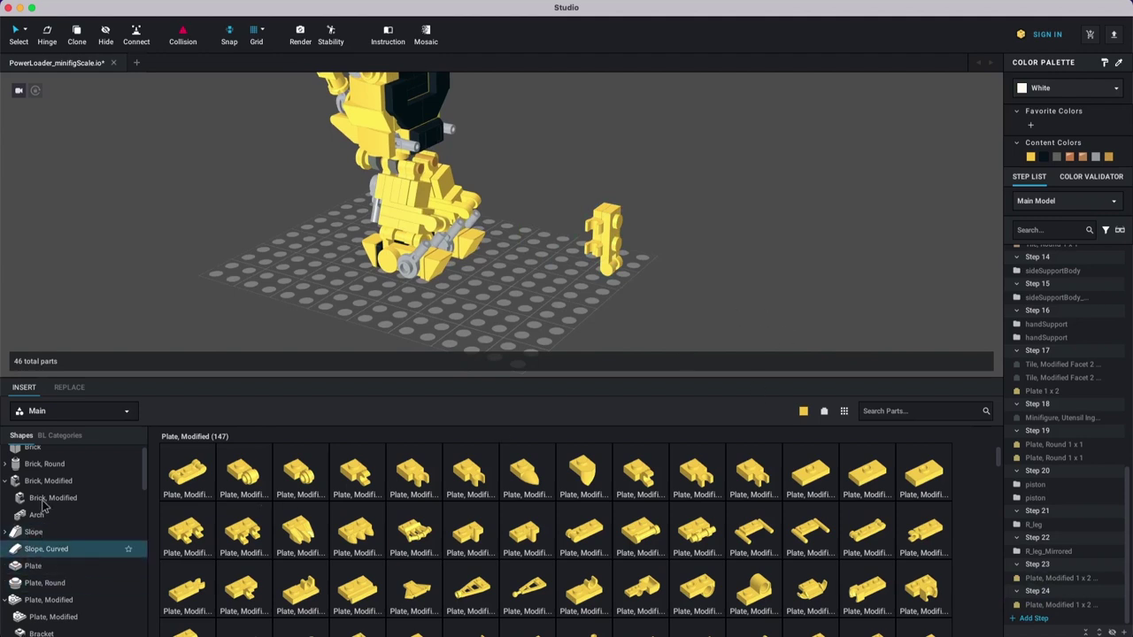
Step: Attach a yellow Tile 1 x 1 with Groove (3070b) to the lower front stud of the upright bar-handle plate
{"action": "scroll", "coordinate": [44, 500], "scroll_direction": "up", "scroll_amount": 1}
{"action": "scroll", "coordinate": [51, 531], "scroll_direction": "down", "scroll_amount": 3}
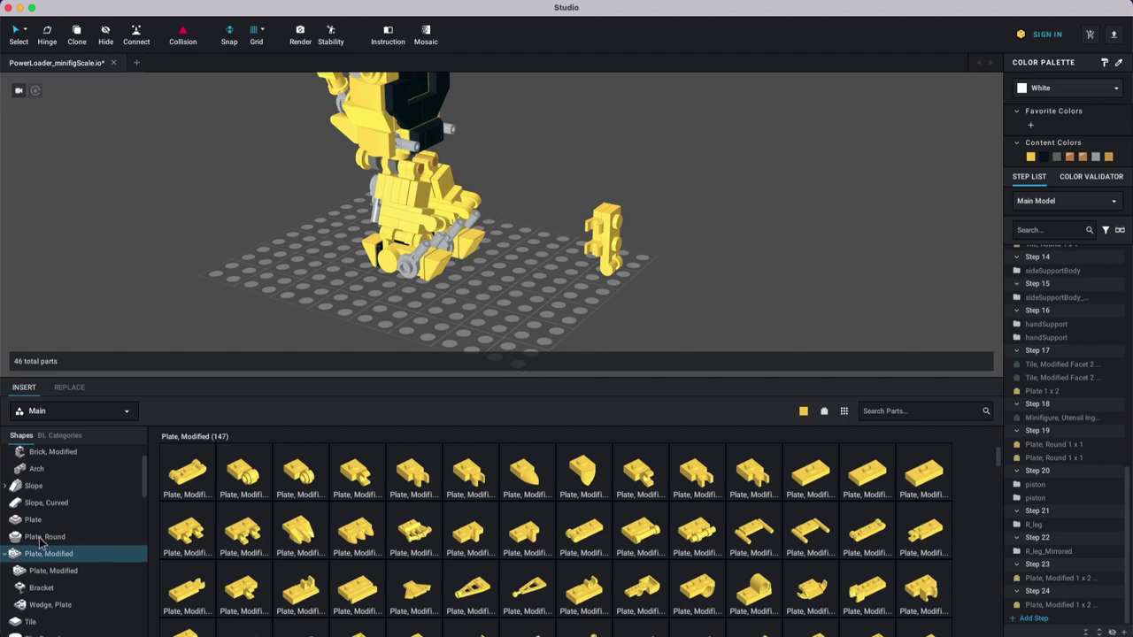
{"action": "left_click_drag", "start_coordinate": [184, 475], "coordinate": [629, 257]}
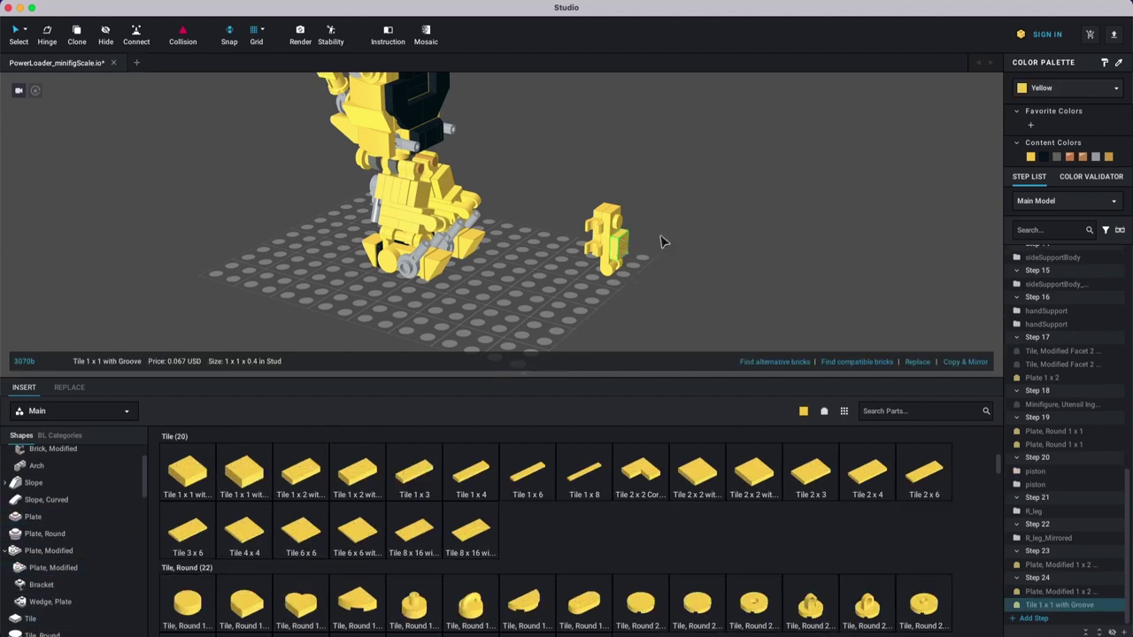
{"action": "left_click", "coordinate": [624, 246]}
{"action": "key", "text": "Escape"}
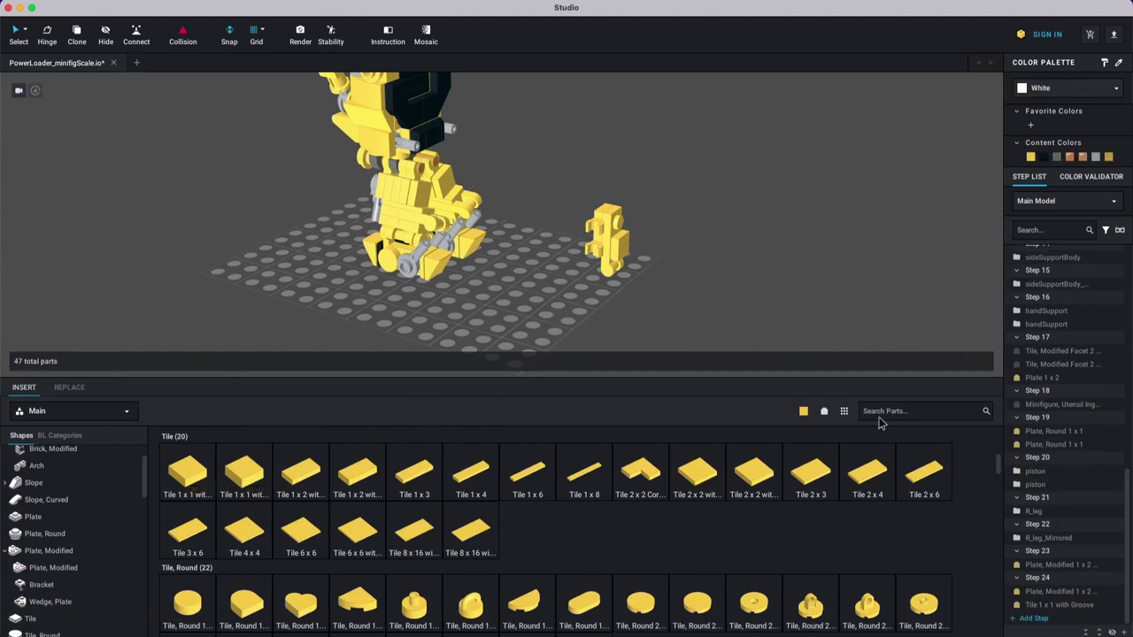
Step: Add a new building step and attach a yellow Slope, Inverted 45 2 x 1 (3665) to the upper end of the upright plate assembly
{"action": "left_click", "coordinate": [1041, 618]}
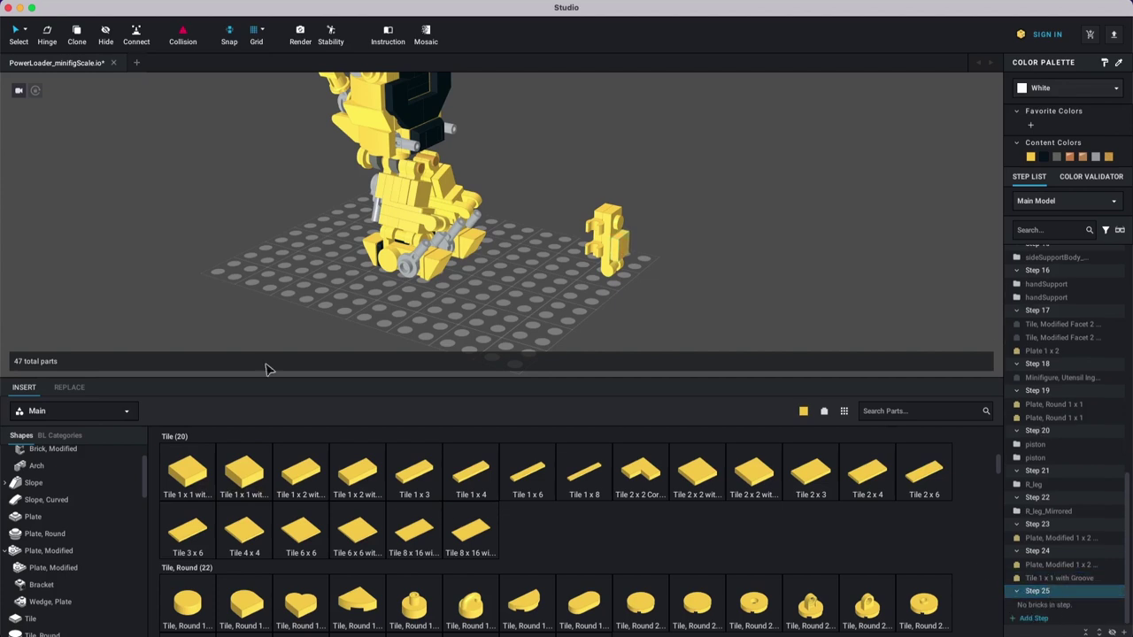
{"action": "left_click", "coordinate": [4, 482]}
{"action": "left_click", "coordinate": [39, 534]}
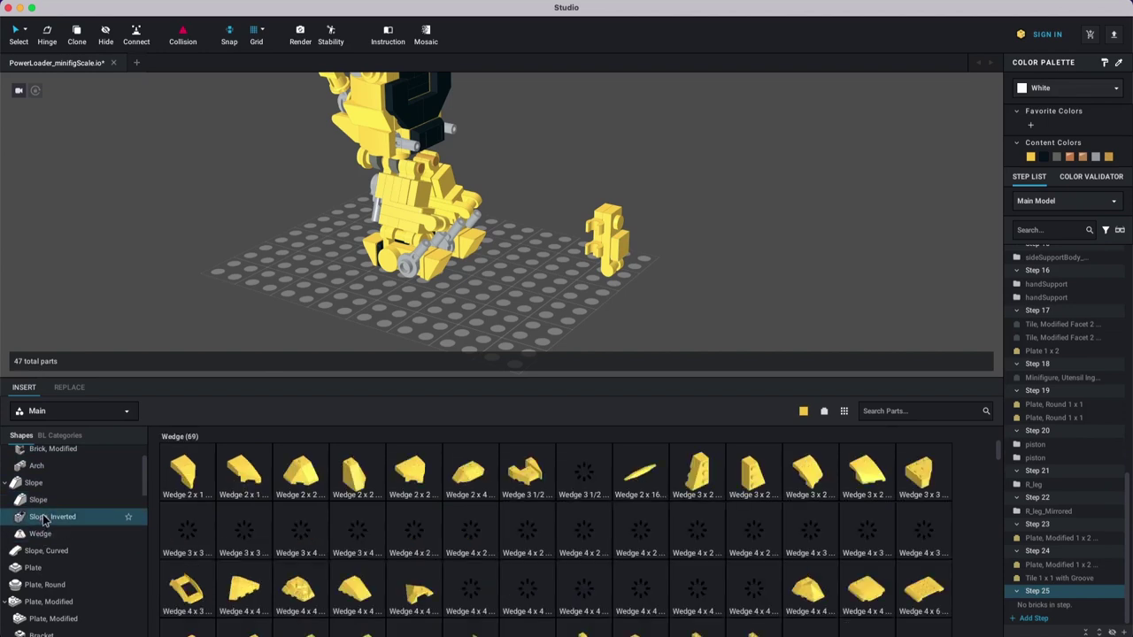
{"action": "scroll", "coordinate": [252, 485], "scroll_direction": "up", "scroll_amount": 3}
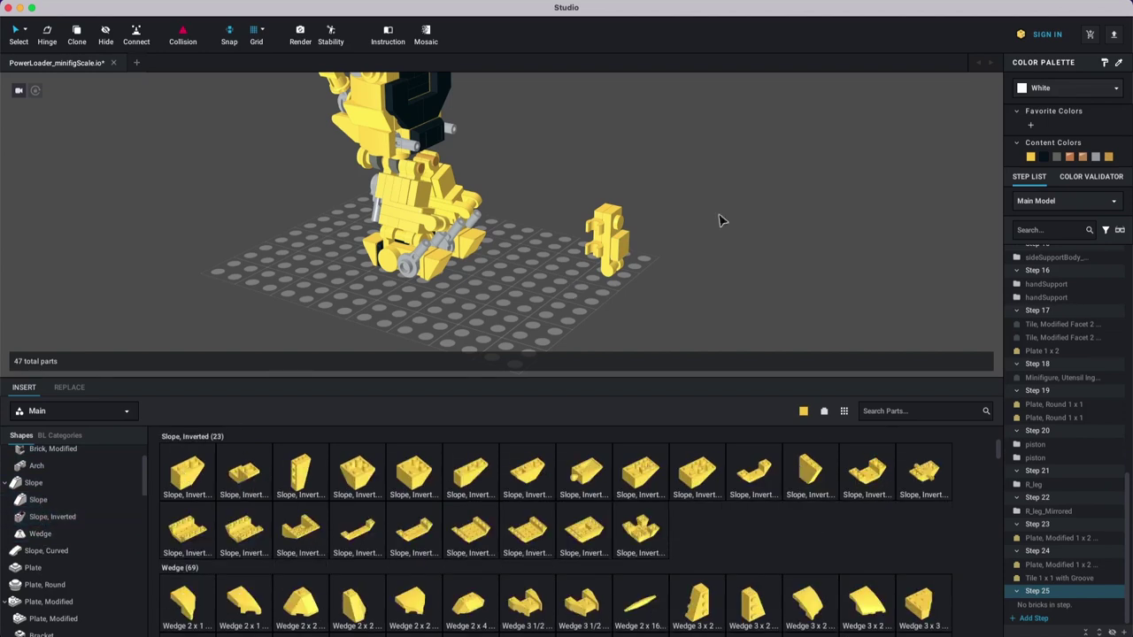
{"action": "left_click_drag", "start_coordinate": [188, 462], "coordinate": [526, 242]}
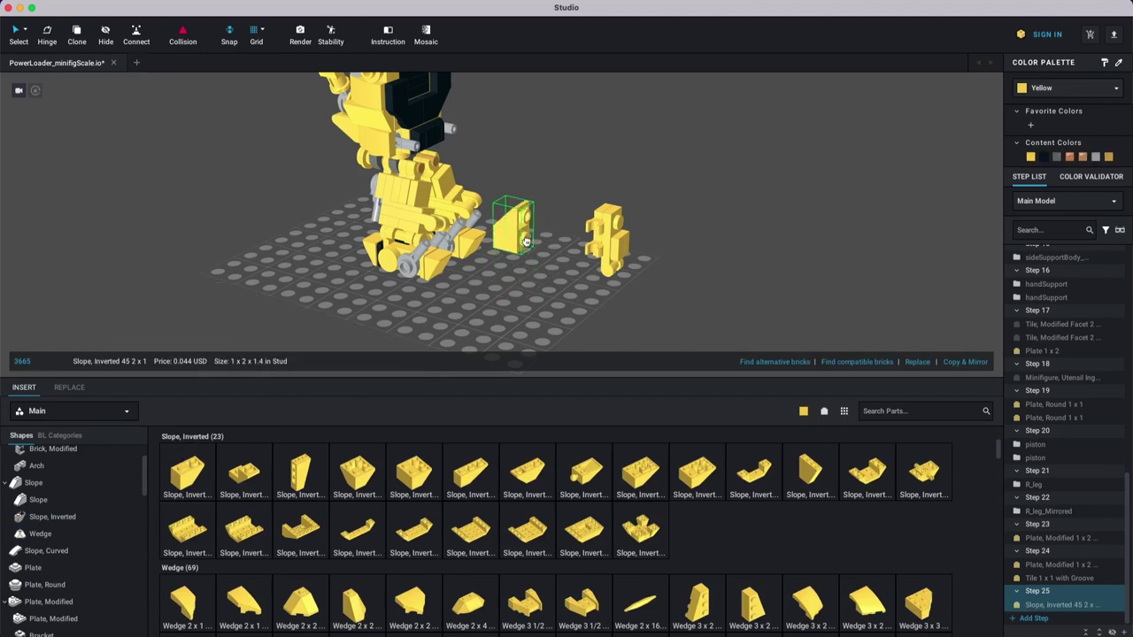
{"action": "left_click", "coordinate": [597, 215]}
{"action": "right_click_drag", "start_coordinate": [692, 221], "coordinate": [703, 222]}
{"action": "key", "text": "Delete"}
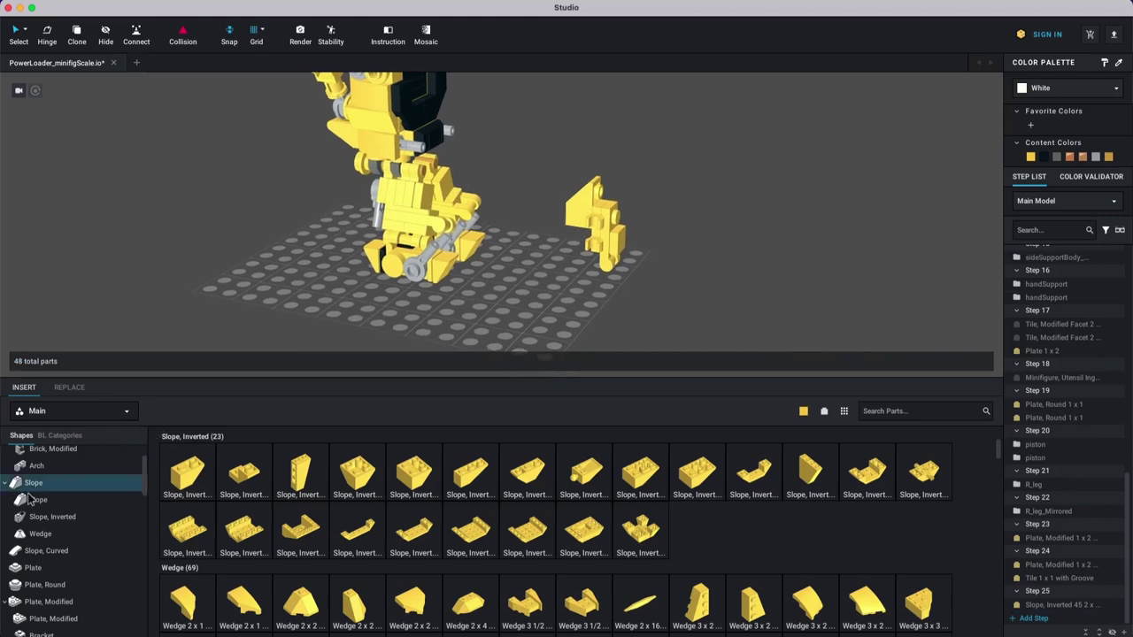
Step: Attach a yellow Plate 1 x 1 beneath the inverted slope
{"action": "left_click", "coordinate": [38, 569]}
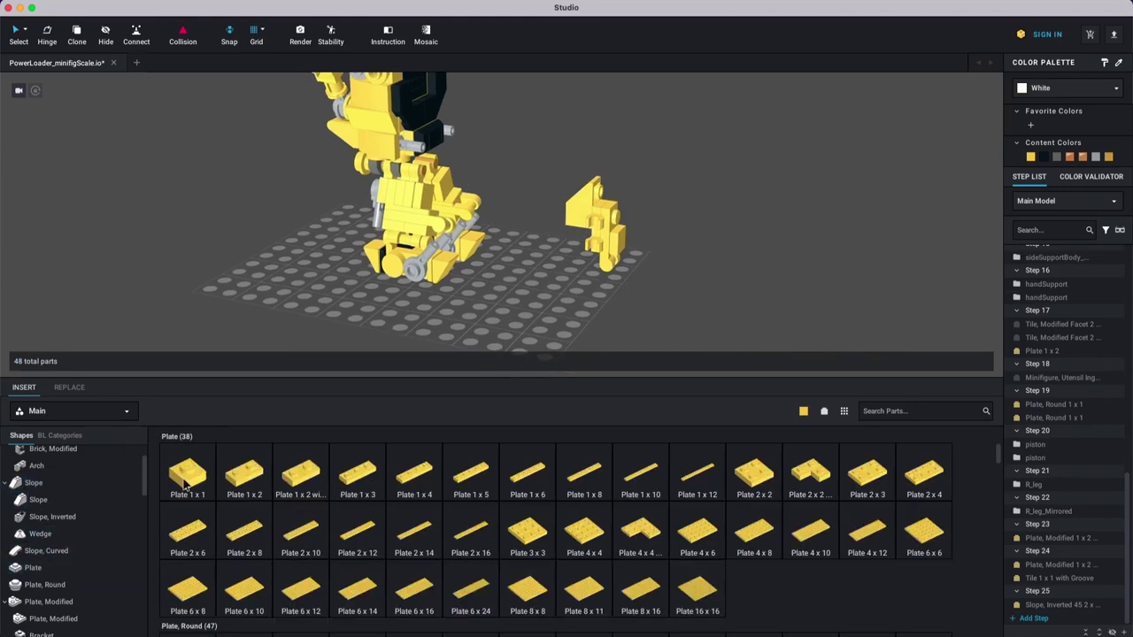
{"action": "left_click_drag", "start_coordinate": [214, 478], "coordinate": [548, 232]}
{"action": "left_click", "coordinate": [561, 229]}
{"action": "key", "text": "Escape"}
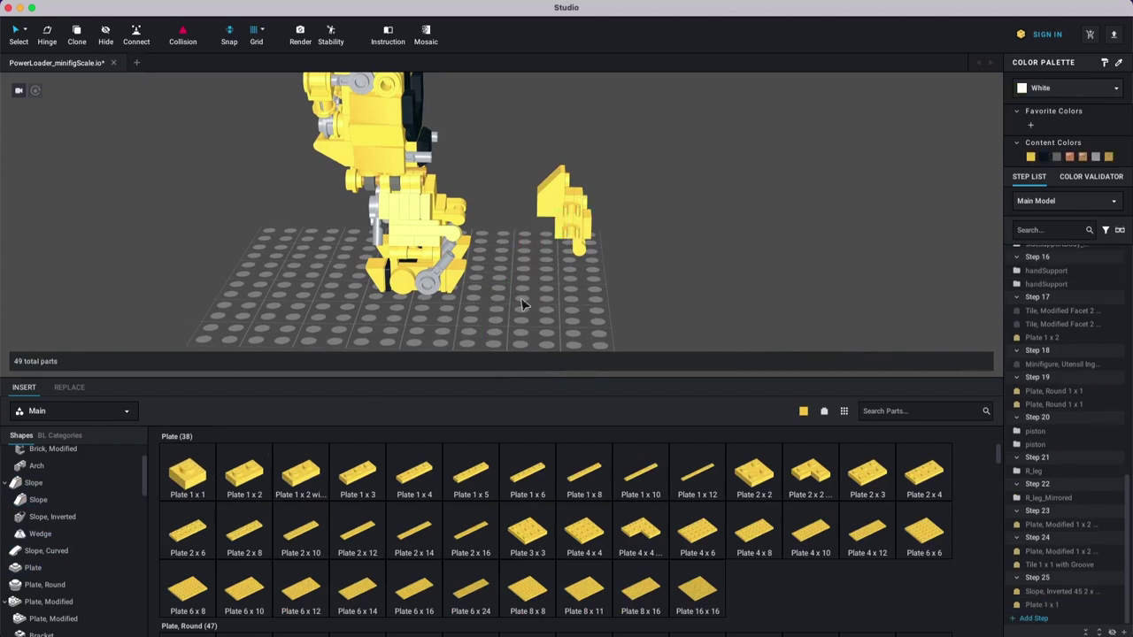
Step: In a new building step, copy the foot's gray Bar 1L with 1 x 1 Round Plate with Hollow Stud (32828) and hang it below the inverted slope
{"action": "left_click", "coordinate": [1034, 619]}
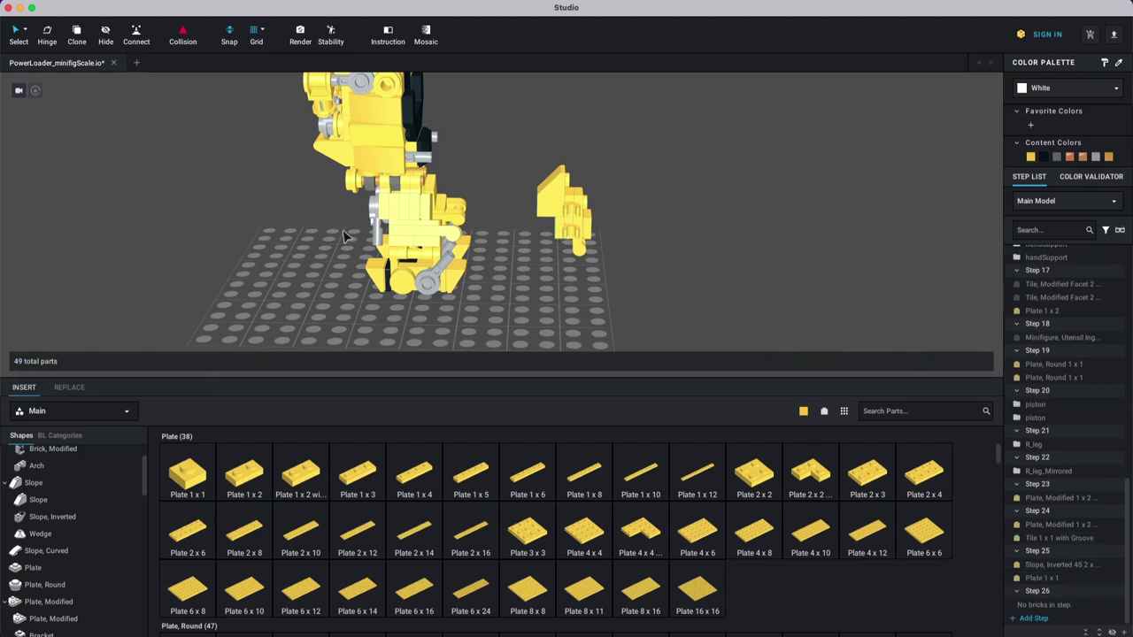
{"action": "left_click", "coordinate": [433, 292]}
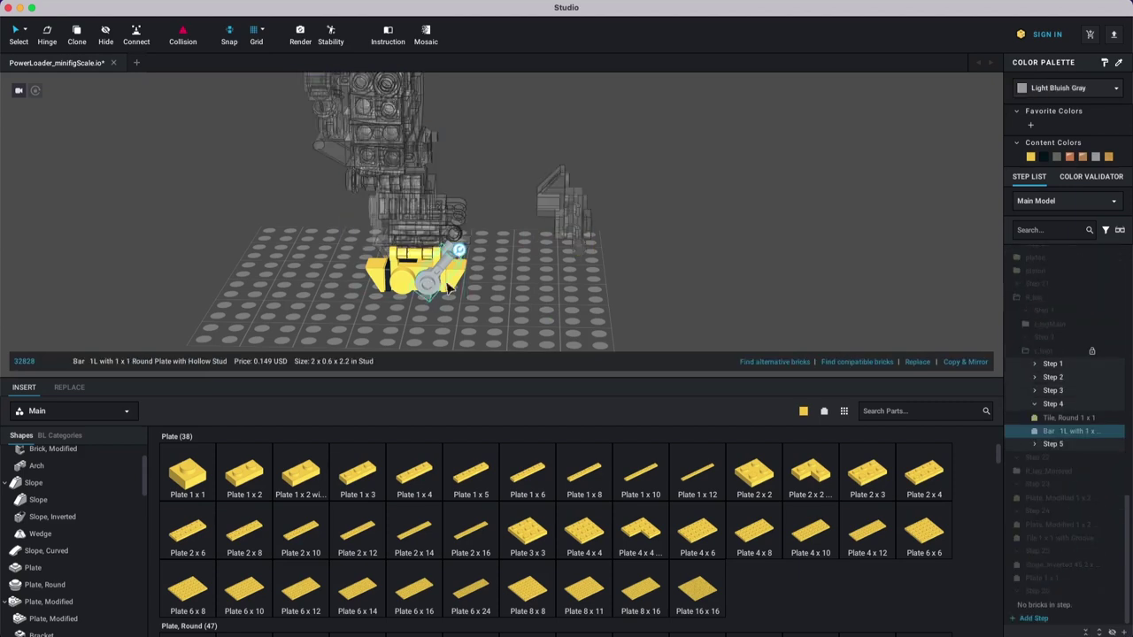
{"action": "key", "text": "Escape"}
{"action": "left_click", "coordinate": [438, 281]}
{"action": "key", "text": "Escape"}
{"action": "right_click_drag", "start_coordinate": [558, 276], "coordinate": [563, 267]}
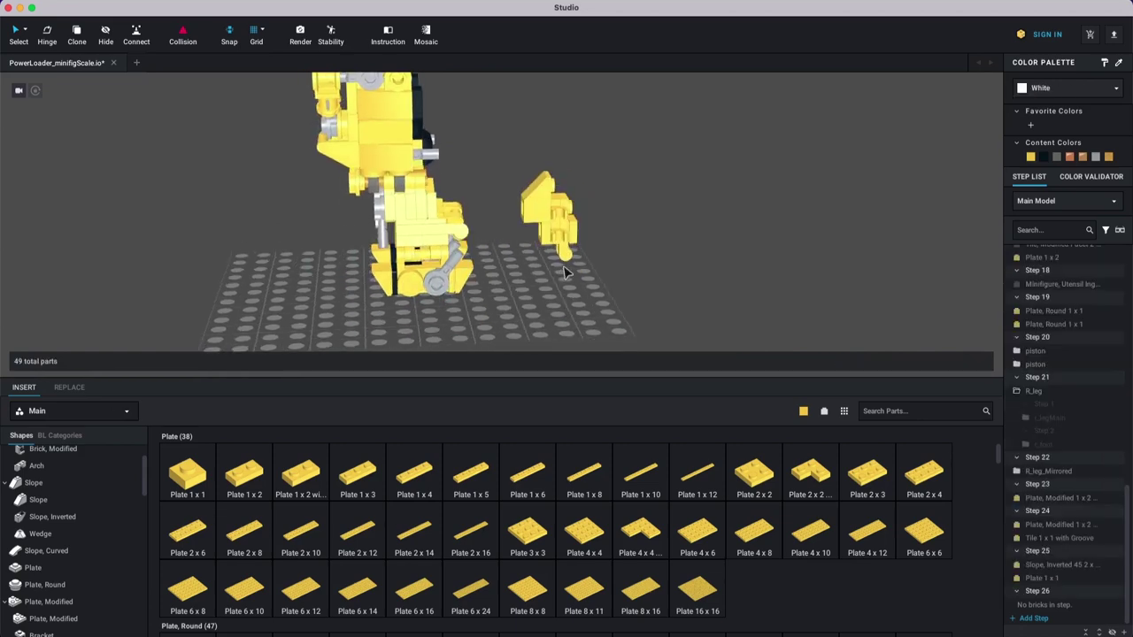
{"action": "key", "text": "super+v"}
{"action": "left_click_drag", "start_coordinate": [584, 312], "coordinate": [546, 239]}
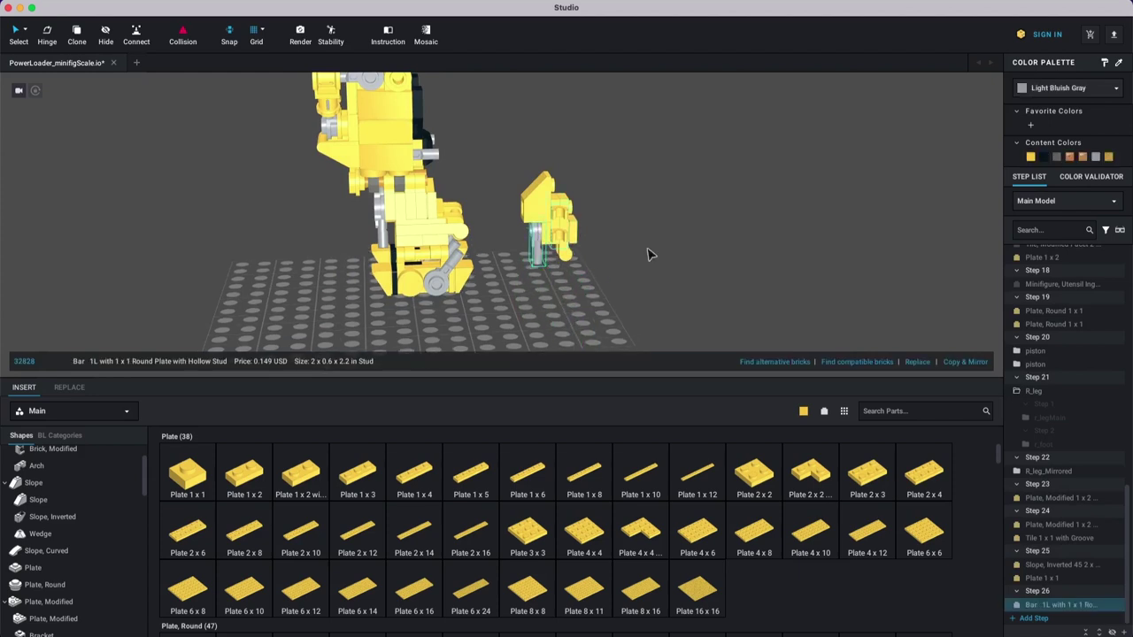
{"action": "left_click", "coordinate": [645, 250]}
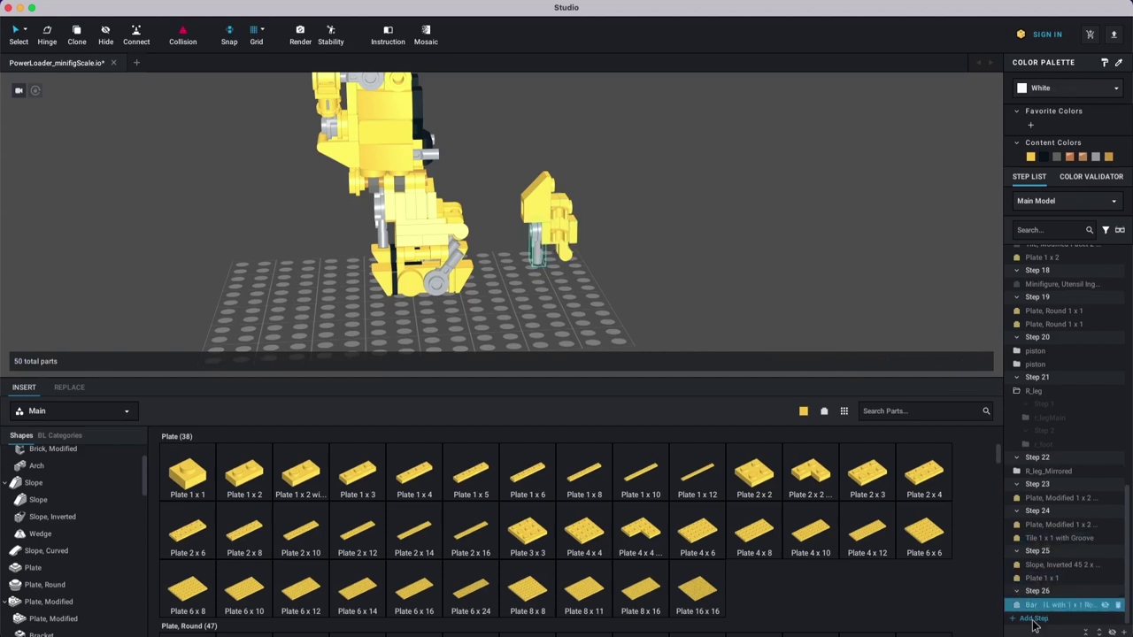
Step: Add a new building step and place a duplicate of the yellow Plate 1 x 1 under the inverted slope, beside the hanging bar
{"action": "scroll", "coordinate": [1049, 584], "scroll_direction": "down", "scroll_amount": 1}
{"action": "left_click", "coordinate": [522, 226]}
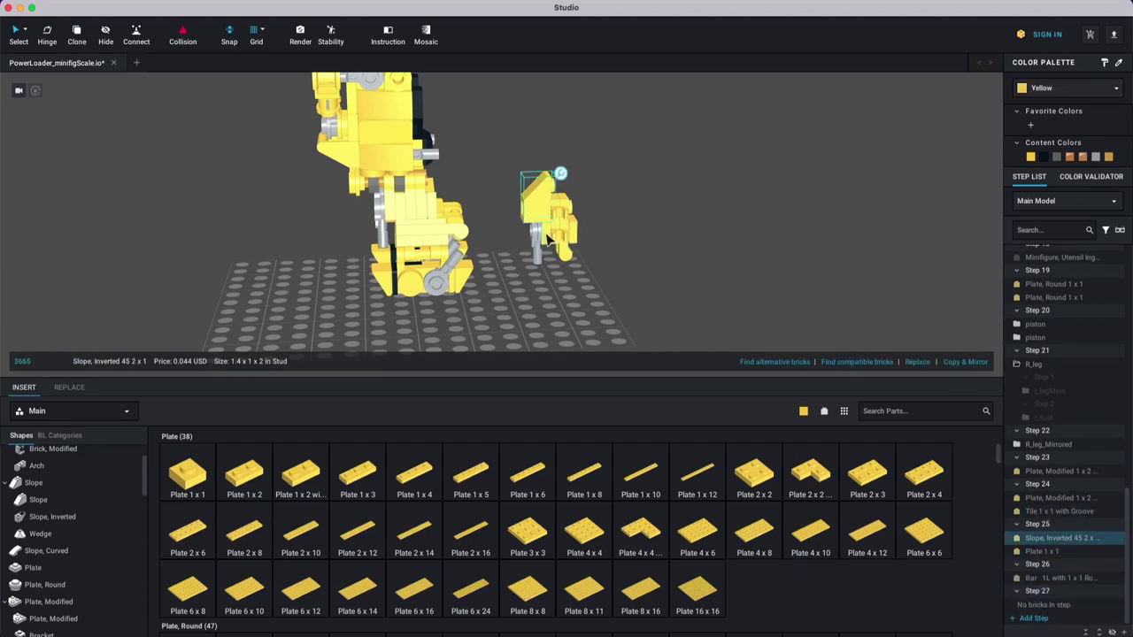
{"action": "left_click", "coordinate": [554, 235]}
{"action": "key", "text": "super+d"}
{"action": "left_click", "coordinate": [653, 252]}
Step: Examine the separate slope, plate and bar assembly from several angles and compare it with the main figure
{"action": "right_click_drag", "start_coordinate": [652, 252], "coordinate": [589, 276]}
{"action": "middle_click_drag", "start_coordinate": [654, 266], "coordinate": [618, 291]}
{"action": "right_click_drag", "start_coordinate": [620, 297], "coordinate": [624, 290]}
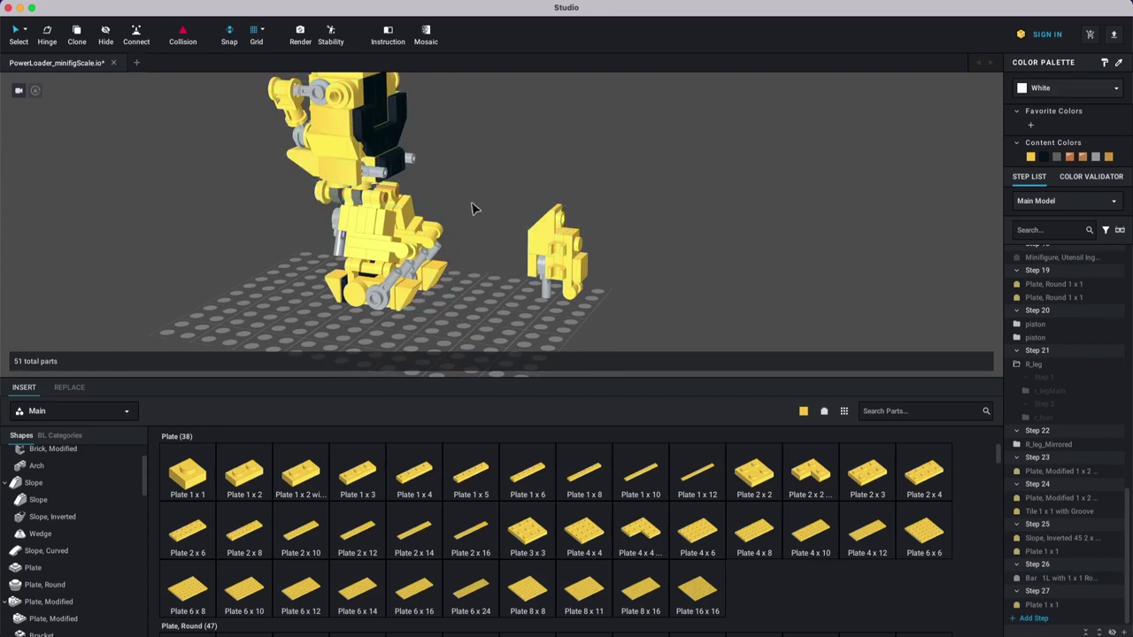
{"action": "right_click_drag", "start_coordinate": [654, 258], "coordinate": [653, 274]}
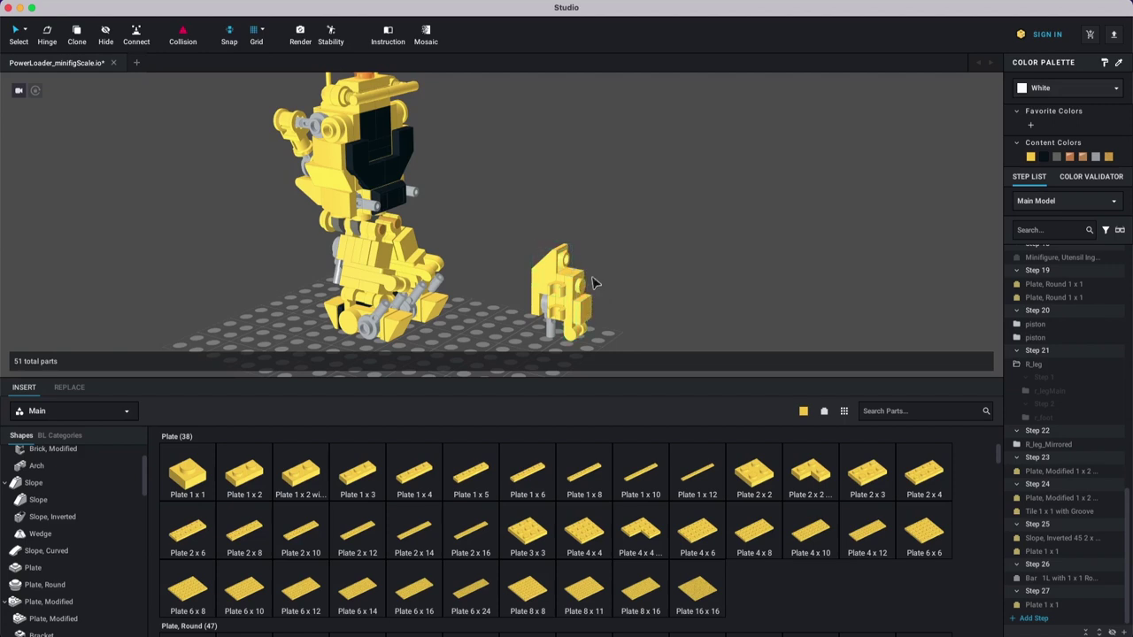
{"action": "middle_click_drag", "start_coordinate": [686, 279], "coordinate": [698, 243]}
{"action": "right_click_drag", "start_coordinate": [698, 242], "coordinate": [652, 247]}
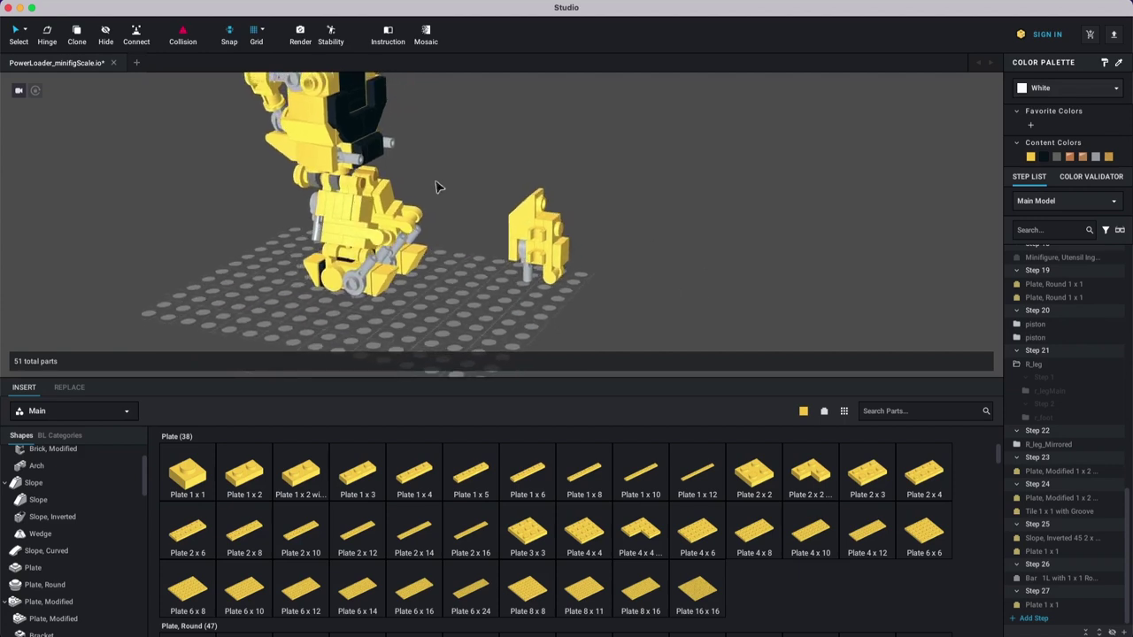
{"action": "middle_click_drag", "start_coordinate": [584, 245], "coordinate": [586, 264]}
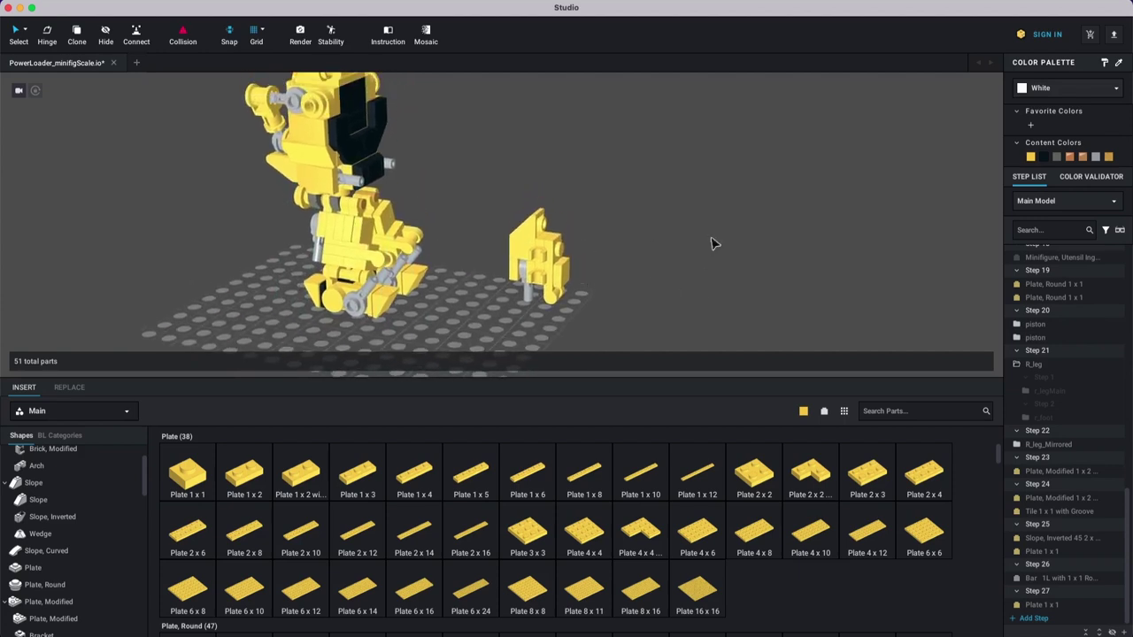
{"action": "right_click_drag", "start_coordinate": [737, 274], "coordinate": [713, 273]}
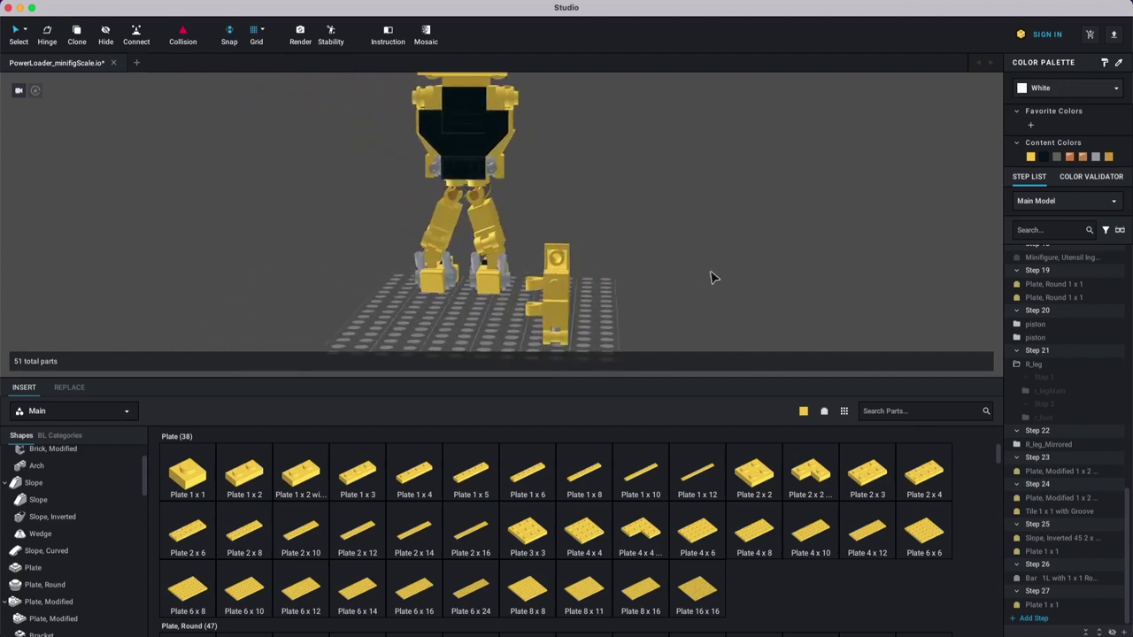
Step: Open the sideSupportBody_Mirrored submodel on the torso in its own view and add a new empty building step to it
{"action": "middle_click_drag", "start_coordinate": [713, 272], "coordinate": [734, 352]}
{"action": "left_click", "coordinate": [529, 177]}
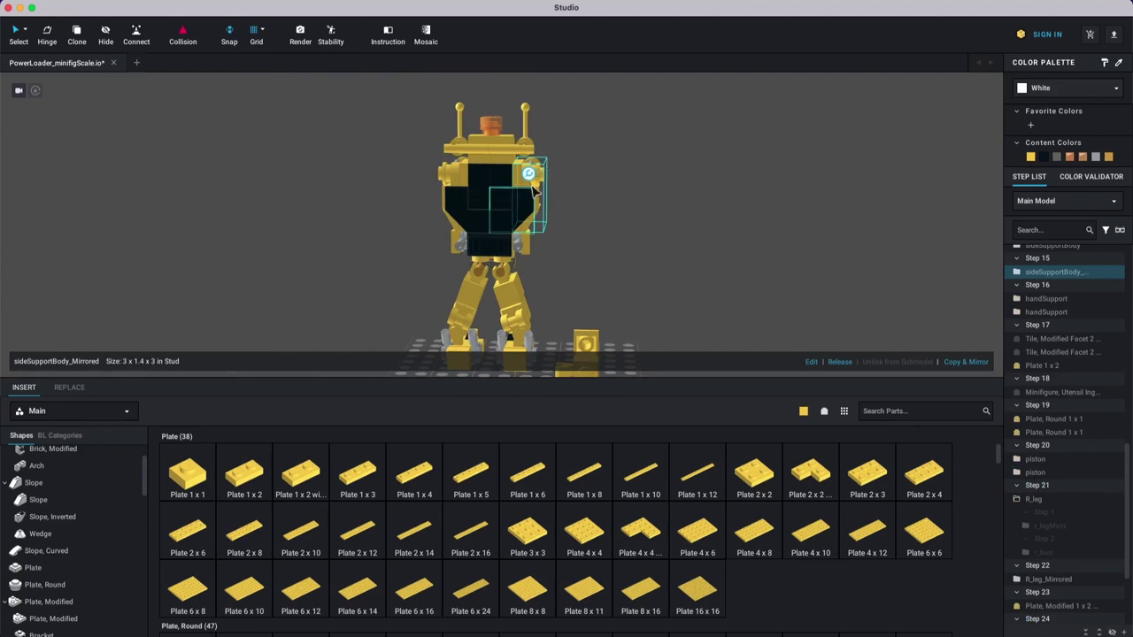
{"action": "right_click", "coordinate": [526, 183]}
{"action": "mouse_move", "coordinate": [560, 322]}
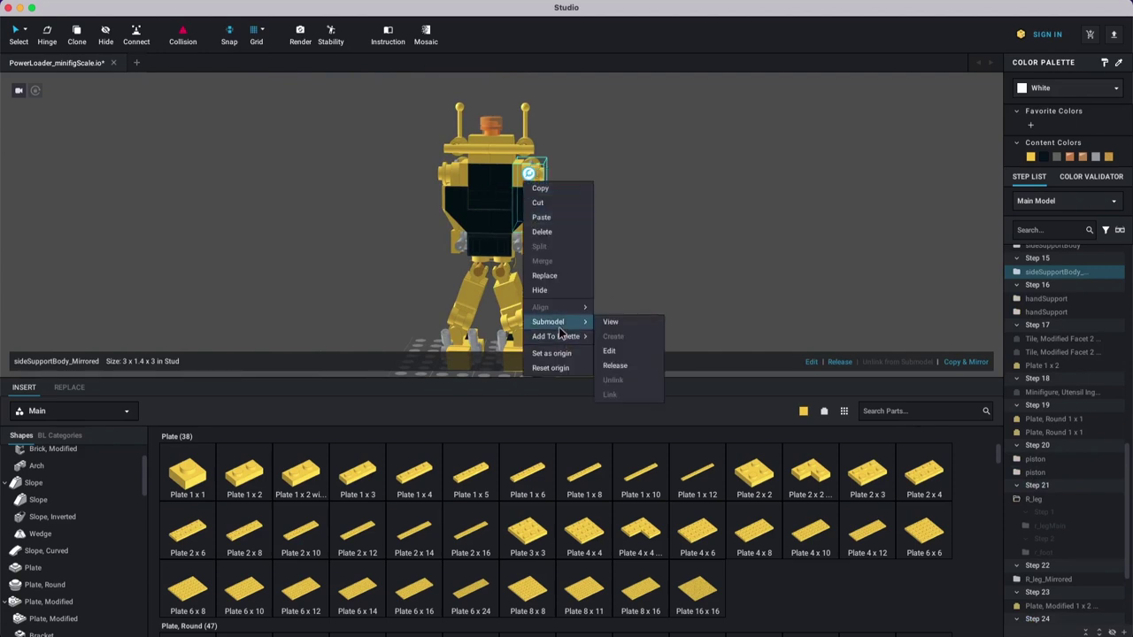
{"action": "left_click", "coordinate": [625, 324]}
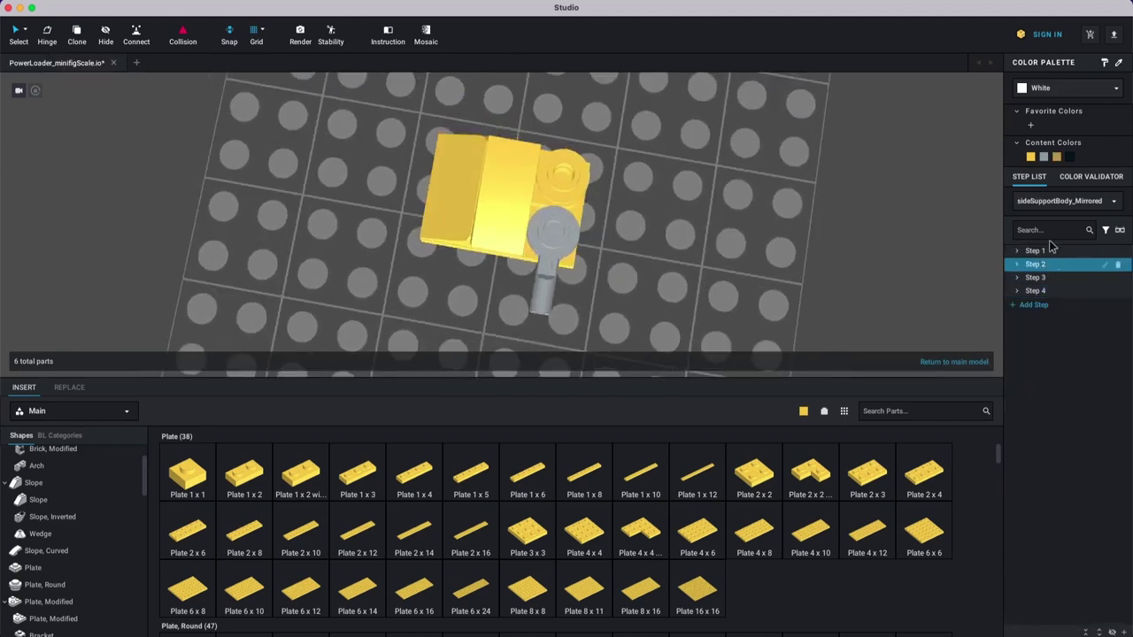
{"action": "left_click", "coordinate": [1033, 304]}
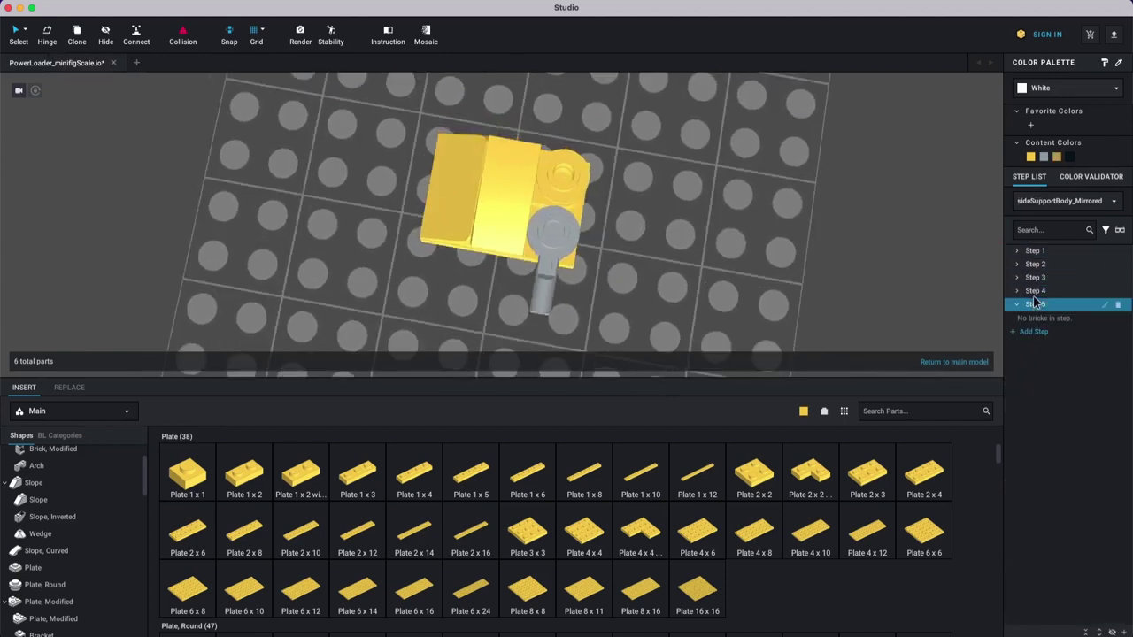
Step: Search the part library for "t bar" and mount a Pneumatic T Piece Second Version (T Bar with Ball in Center) on the yellow round plate
{"action": "left_click", "coordinate": [885, 410]}
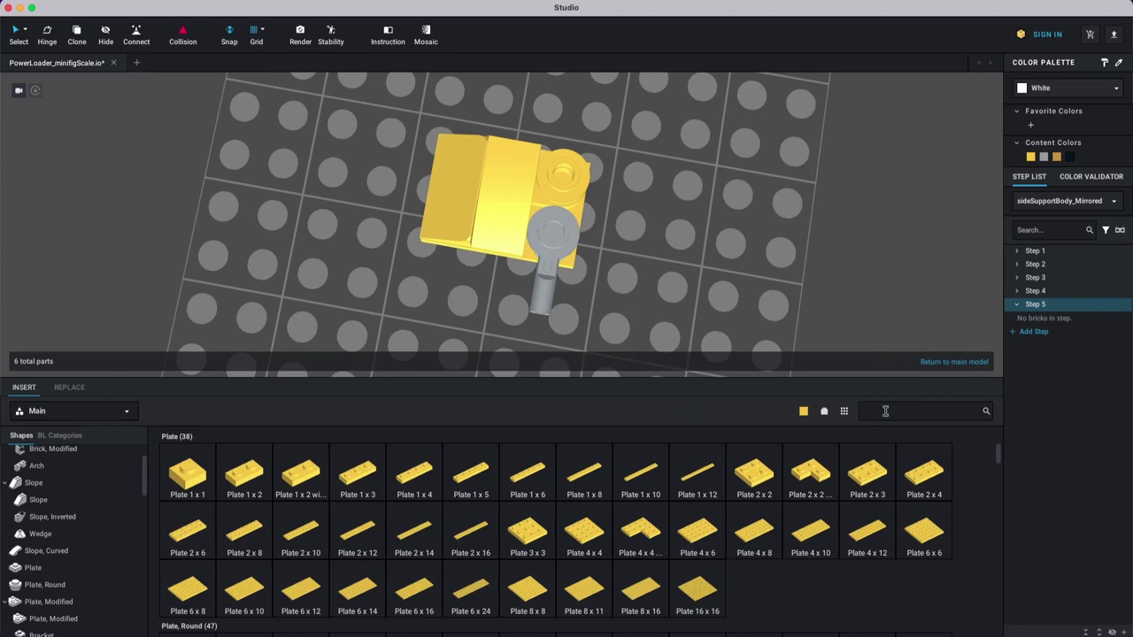
{"action": "type", "text": "t bar"}
{"action": "scroll", "coordinate": [688, 478], "scroll_direction": "down", "scroll_amount": 10}
{"action": "scroll", "coordinate": [320, 513], "scroll_direction": "down", "scroll_amount": 10}
{"action": "scroll", "coordinate": [300, 519], "scroll_direction": "down", "scroll_amount": 15}
{"action": "scroll", "coordinate": [263, 526], "scroll_direction": "down", "scroll_amount": 10}
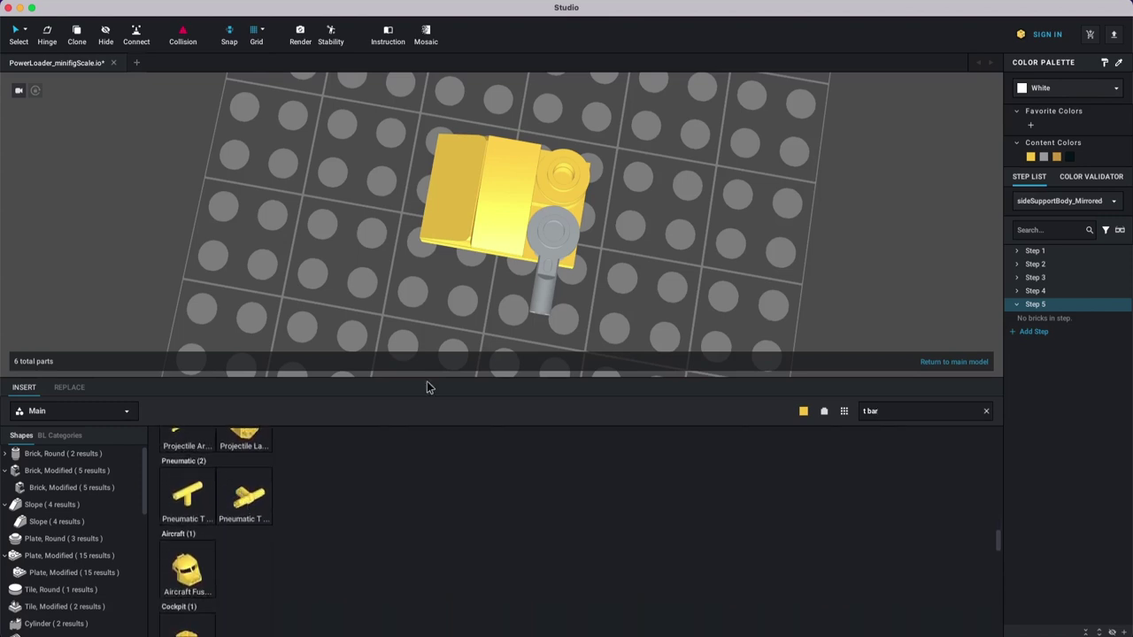
{"action": "key", "text": "Right"}
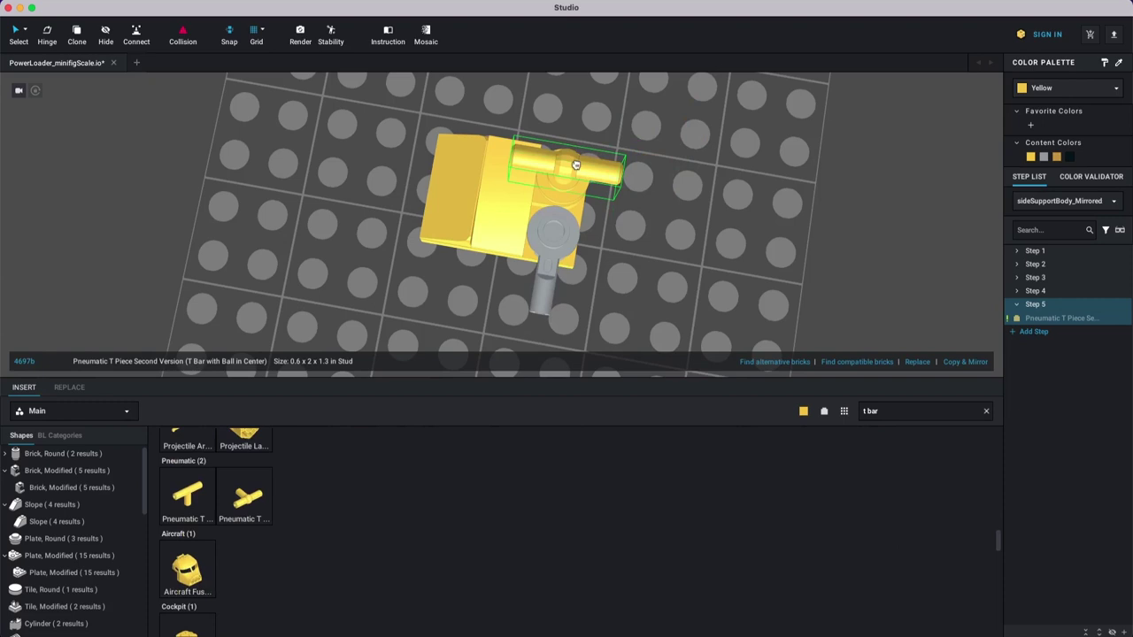
{"action": "left_click", "coordinate": [576, 165]}
{"action": "mouse_move", "coordinate": [636, 153]}
{"action": "right_mouse_down"}
{"action": "mouse_move", "coordinate": [622, 157]}
{"action": "mouse_move", "coordinate": [634, 144]}
{"action": "right_mouse_up"}
{"action": "key", "text": "Escape"}
{"action": "left_click_drag", "start_coordinate": [549, 131], "coordinate": [548, 142]}
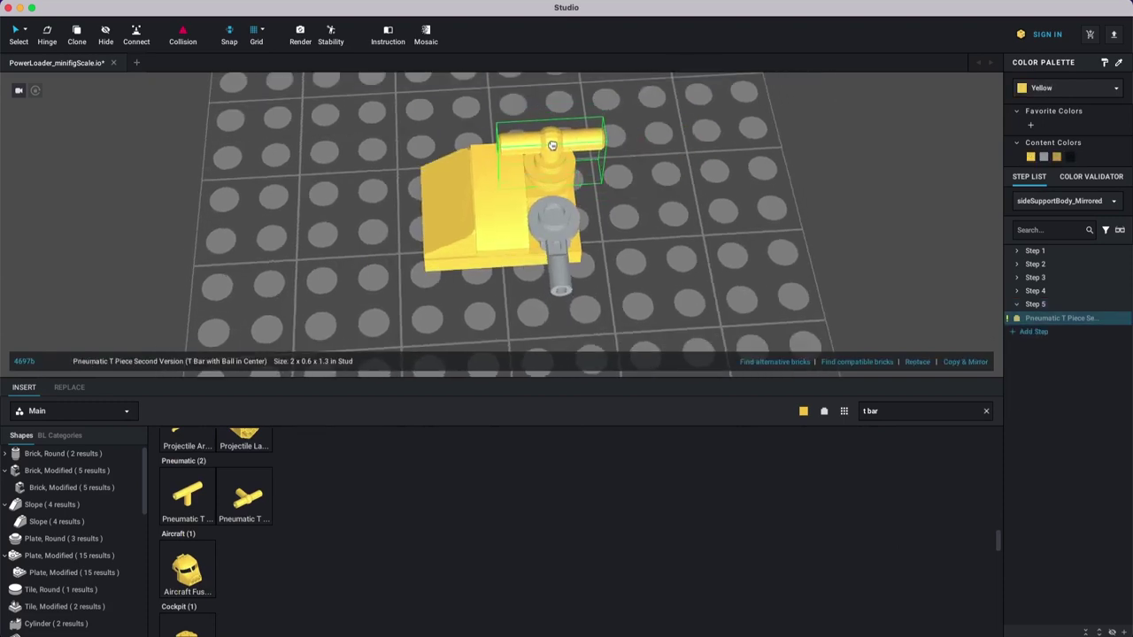
{"action": "left_click", "coordinate": [691, 135]}
Step: Recolor the T bar to Light Bluish Gray and check which other colors it is available in
{"action": "left_click", "coordinate": [591, 150]}
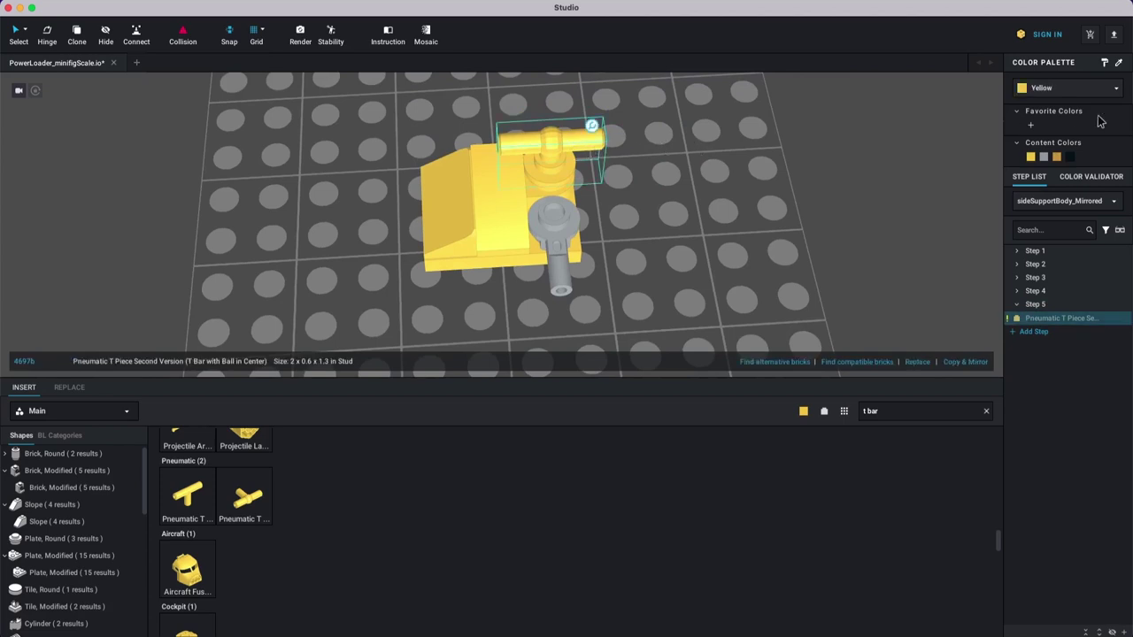
{"action": "left_click", "coordinate": [1043, 157]}
{"action": "left_click", "coordinate": [772, 228]}
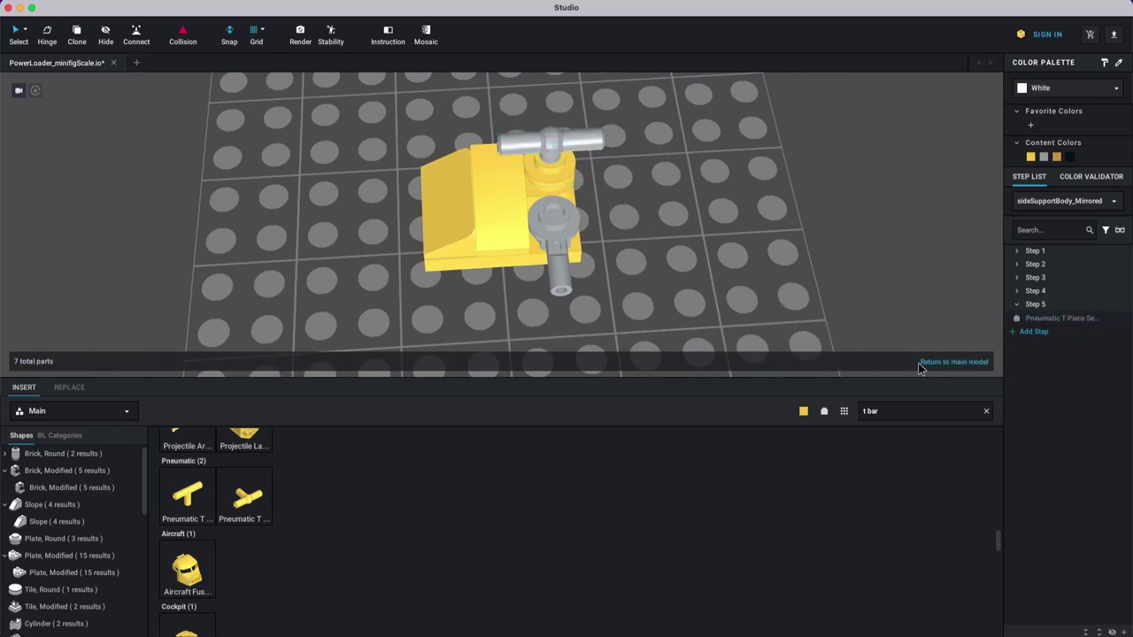
{"action": "left_click", "coordinate": [605, 152]}
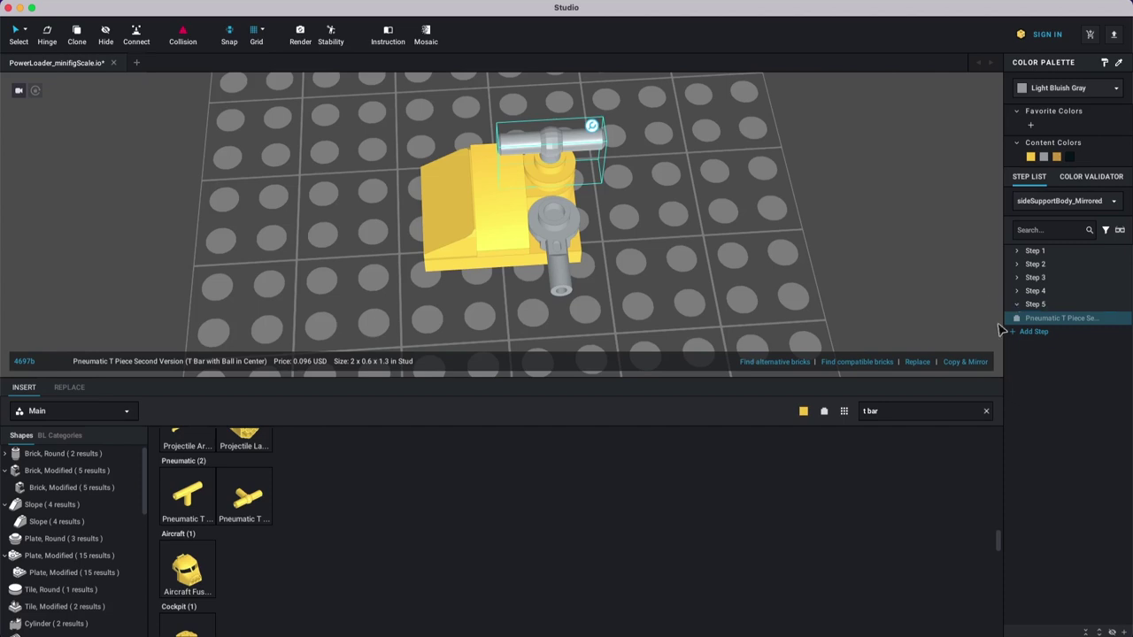
{"action": "left_click", "coordinate": [1049, 89]}
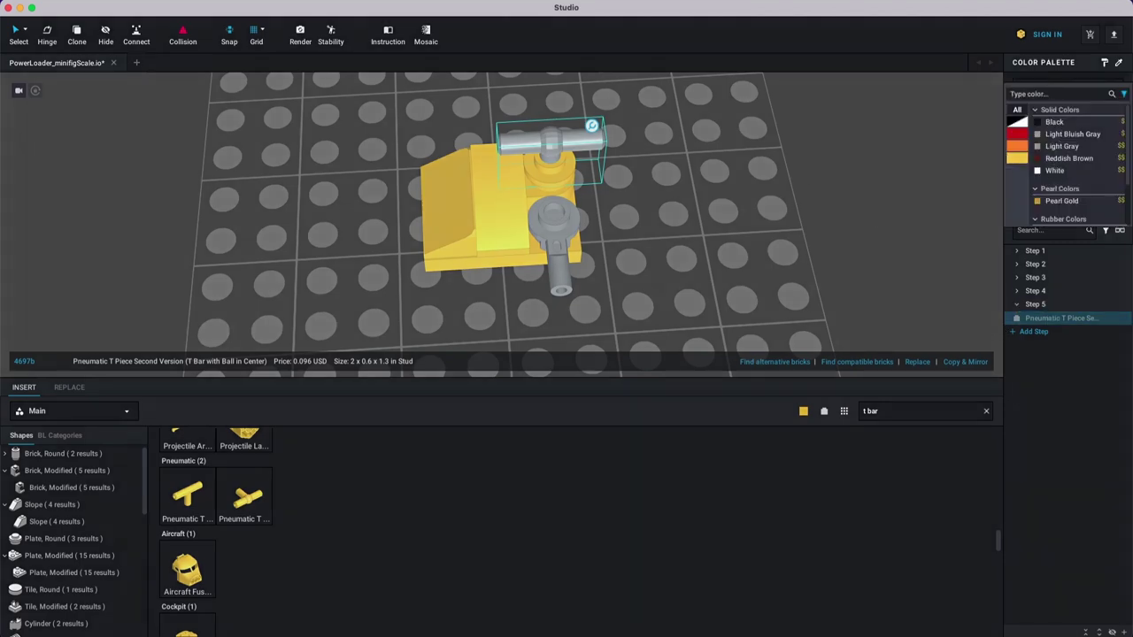
{"action": "left_click", "coordinate": [916, 329]}
{"action": "left_click", "coordinate": [912, 325]}
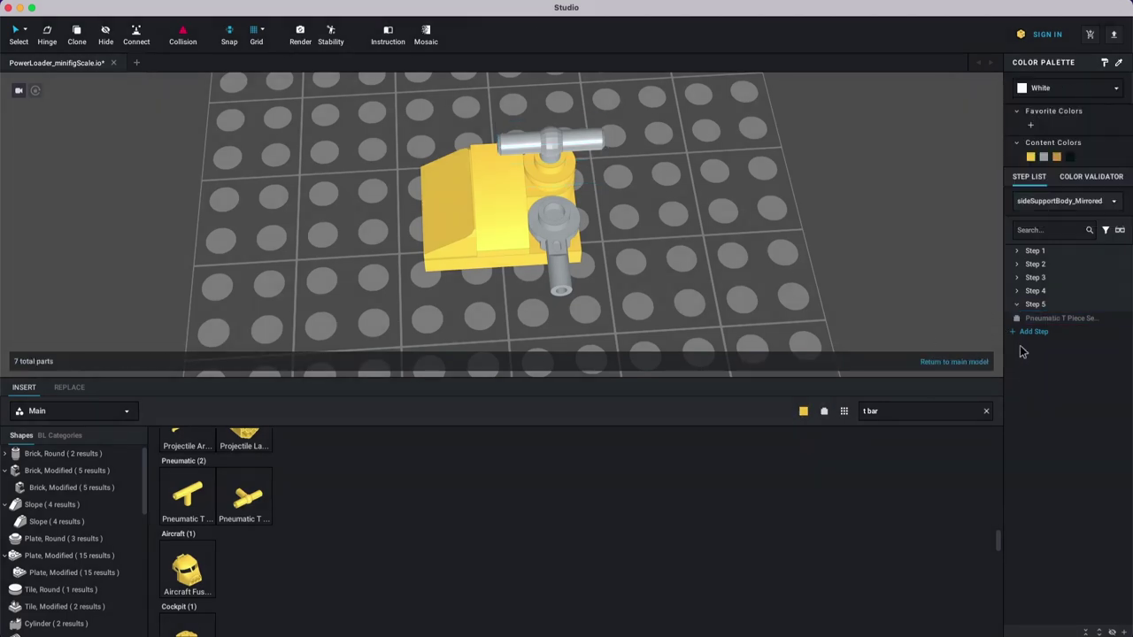
{"action": "left_click", "coordinate": [746, 282]}
Step: Return to the main model, open the opposite sideSupportBody submodel in its own view and add an empty building step to it
{"action": "left_click", "coordinate": [952, 362]}
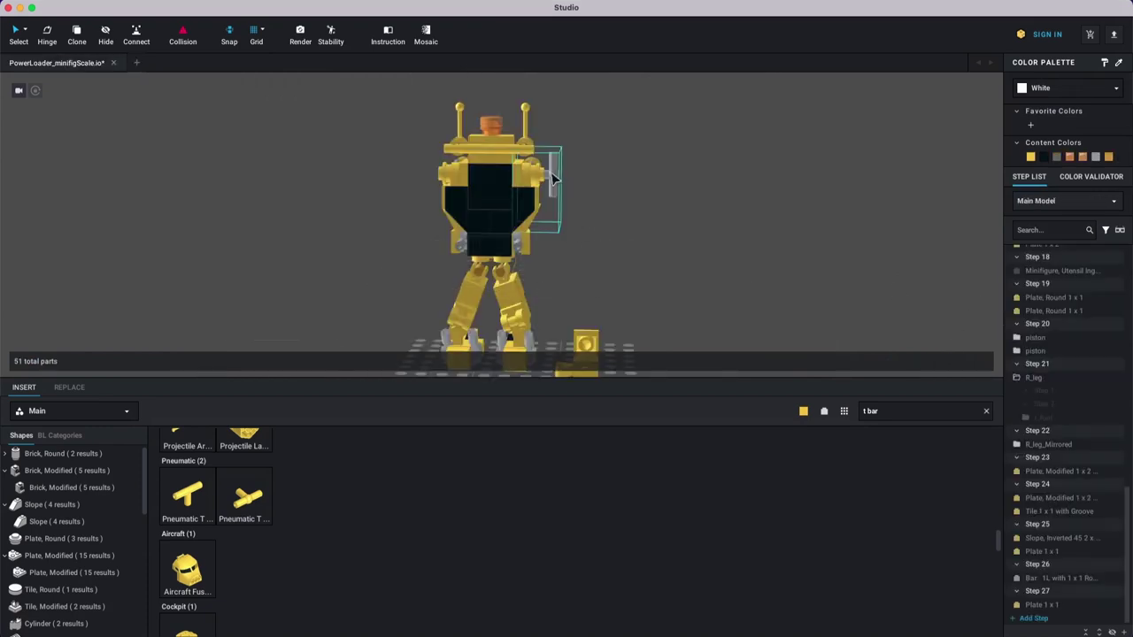
{"action": "left_click", "coordinate": [556, 182]}
{"action": "left_click", "coordinate": [601, 194]}
{"action": "right_click_drag", "start_coordinate": [601, 232], "coordinate": [628, 263]}
{"action": "left_click", "coordinate": [394, 174]}
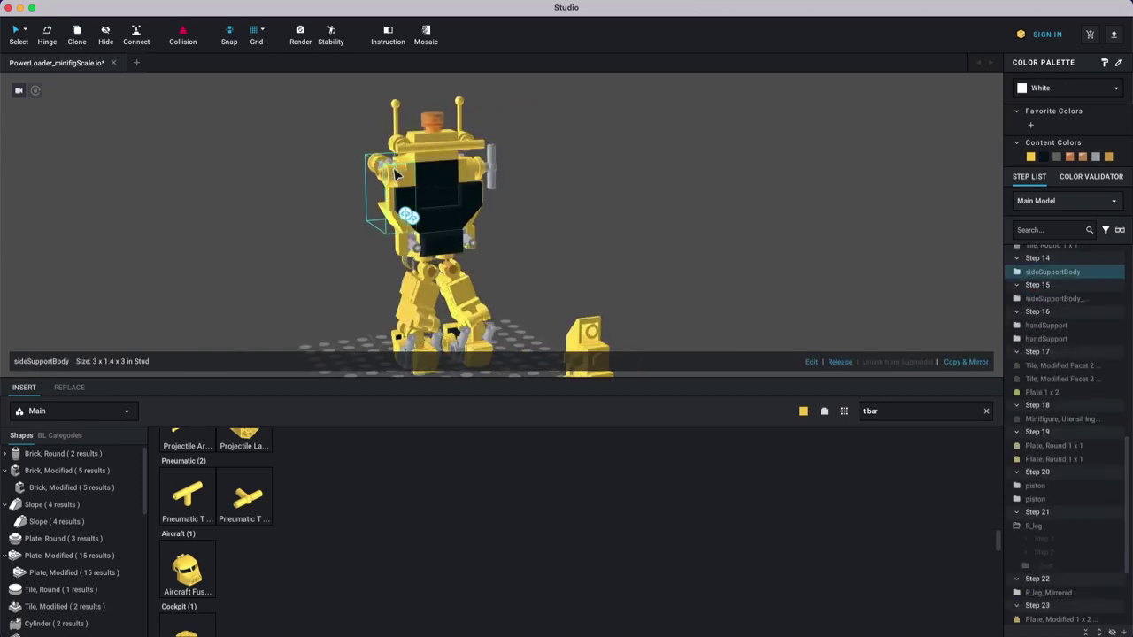
{"action": "right_click", "coordinate": [393, 182]}
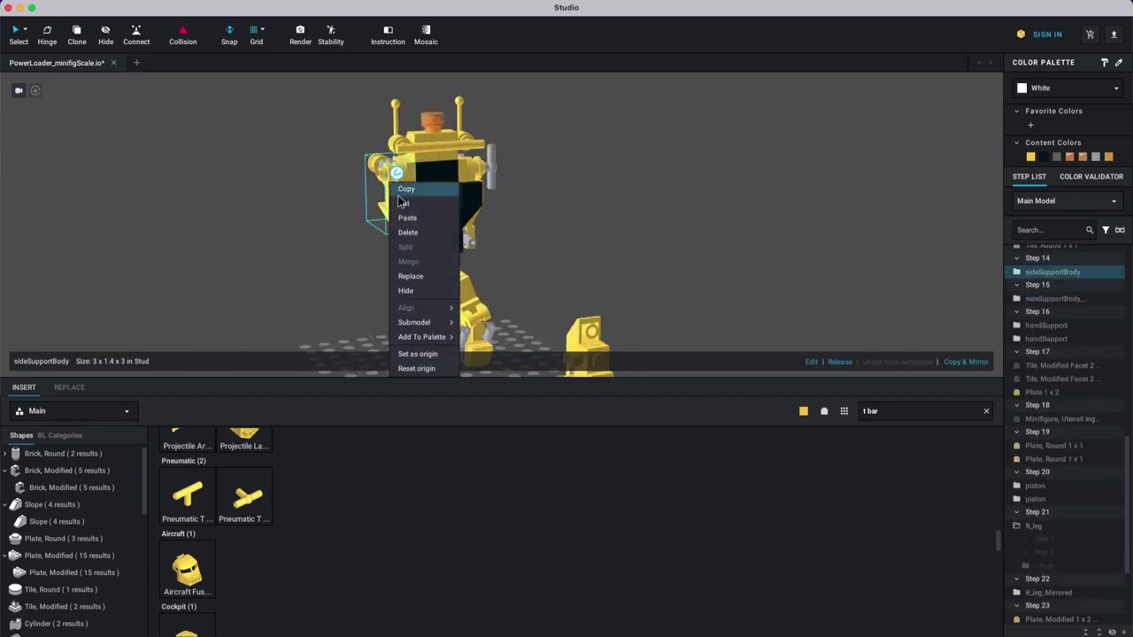
{"action": "mouse_move", "coordinate": [417, 322]}
{"action": "left_click", "coordinate": [487, 323]}
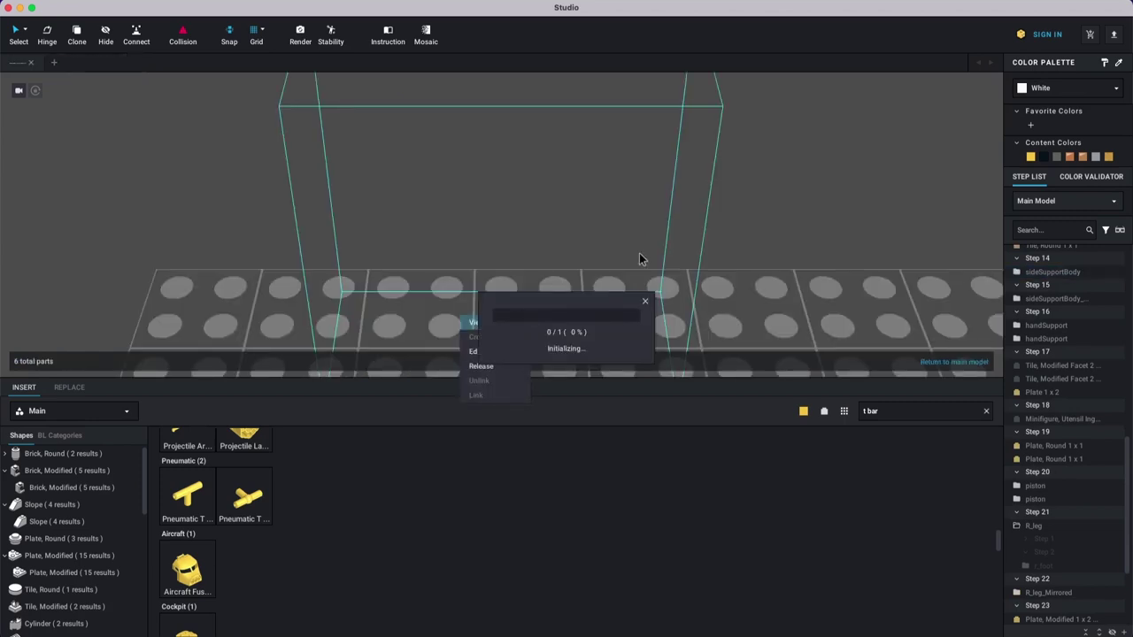
{"action": "left_click", "coordinate": [1034, 304]}
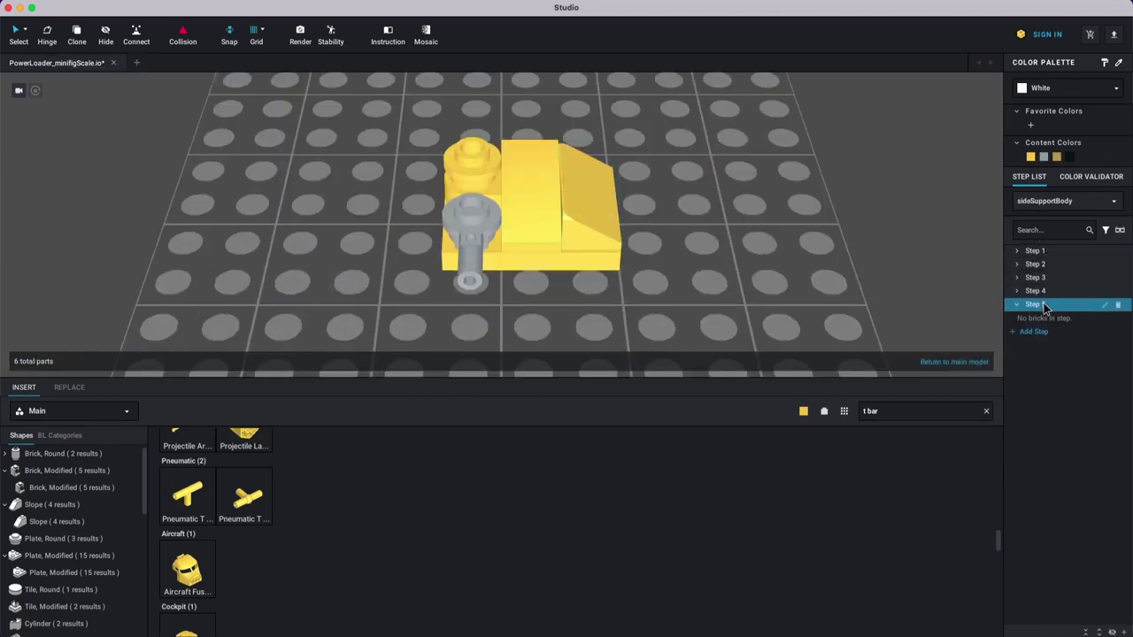
Step: Place a copy of the light bluish gray T bar on the yellow round plate of sideSupportBody
{"action": "left_click", "coordinate": [466, 169]}
{"action": "right_click_drag", "start_coordinate": [470, 133], "coordinate": [410, 182]}
{"action": "key", "text": "Down"}
{"action": "key", "text": "Right"}
{"action": "key", "text": "Down"}
{"action": "left_click_drag", "start_coordinate": [392, 188], "coordinate": [474, 139]}
{"action": "right_click_drag", "start_coordinate": [659, 174], "coordinate": [609, 193]}
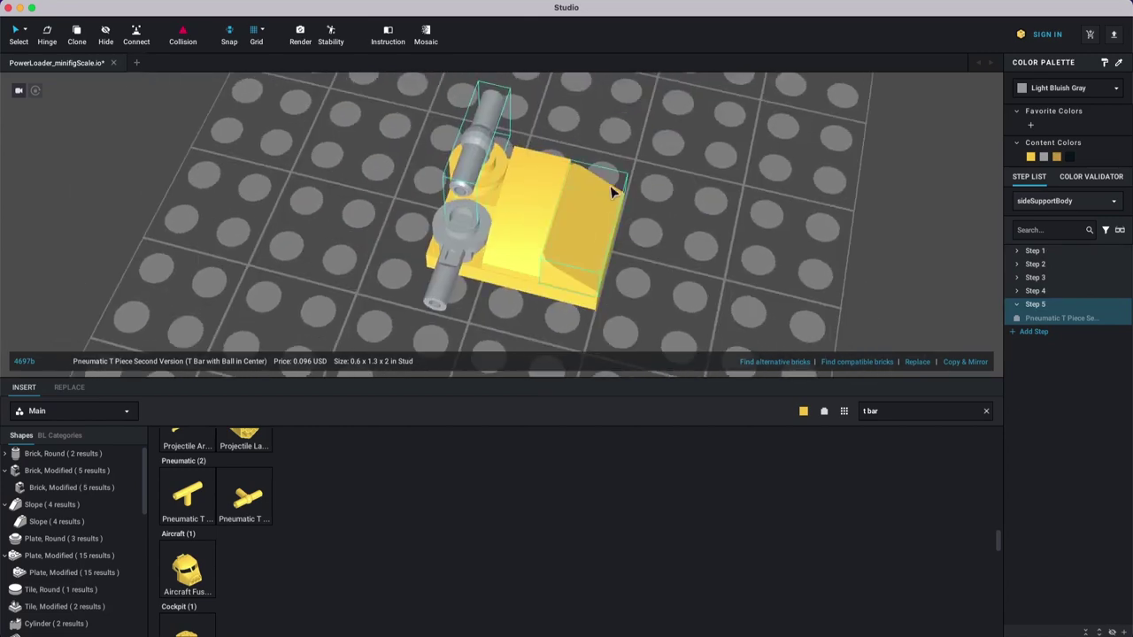
{"action": "right_click_drag", "start_coordinate": [644, 174], "coordinate": [602, 173]}
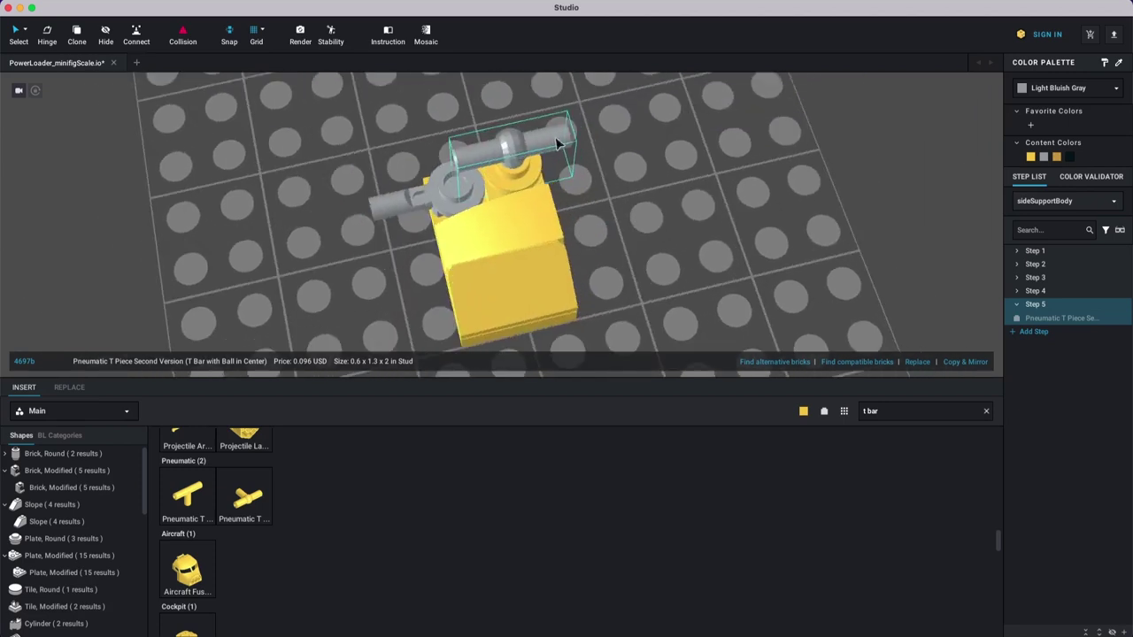
Step: Rotate the T bar so its stem plugs down into the yellow round plate and its crossbar lies across the top
{"action": "mouse_move", "coordinate": [522, 181]}
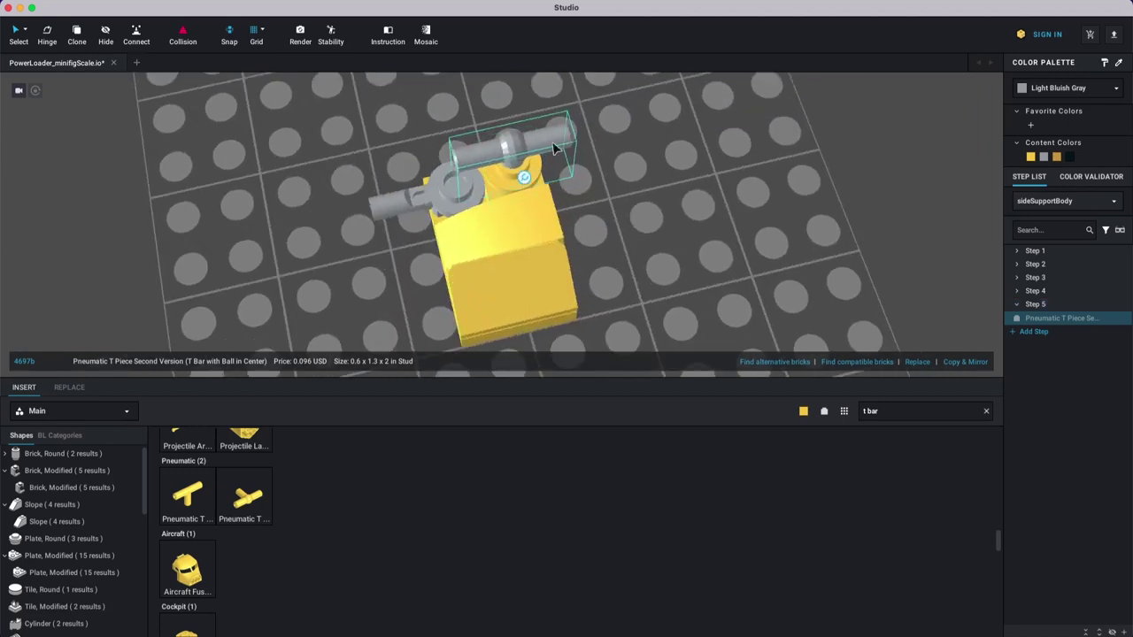
{"action": "mouse_move", "coordinate": [551, 146]}
{"action": "left_mouse_down"}
{"action": "mouse_move", "coordinate": [617, 130]}
{"action": "mouse_move", "coordinate": [539, 145]}
{"action": "left_mouse_up"}
{"action": "key", "text": "Right"}
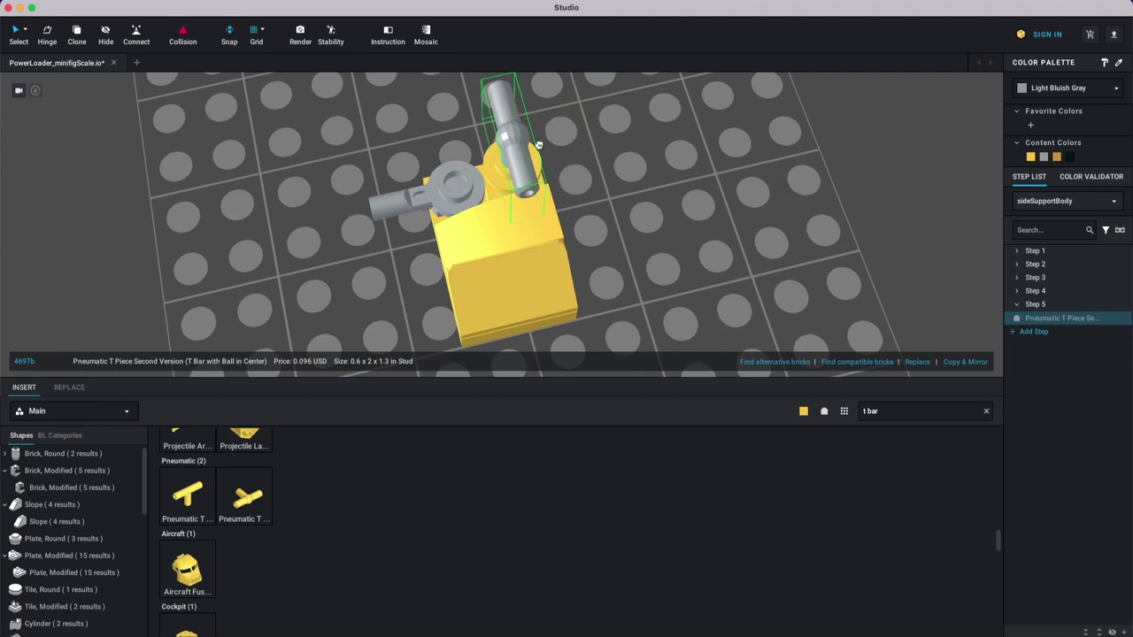
{"action": "mouse_move", "coordinate": [538, 144]}
{"action": "right_mouse_down"}
{"action": "mouse_move", "coordinate": [615, 174]}
{"action": "mouse_move", "coordinate": [546, 131]}
{"action": "right_mouse_up"}
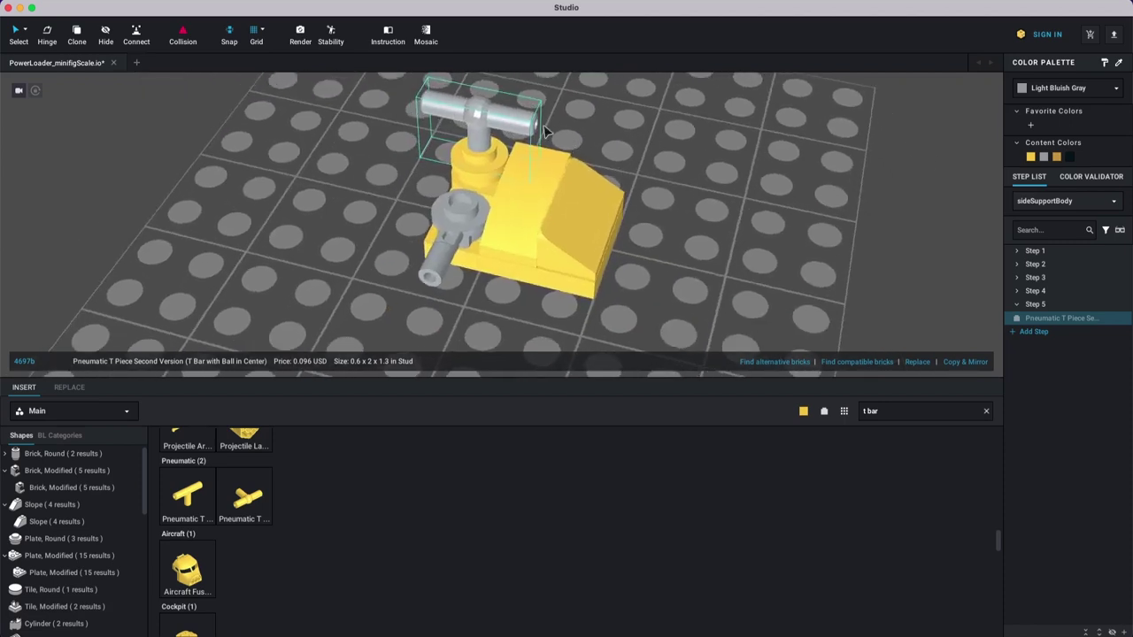
{"action": "left_click", "coordinate": [875, 321]}
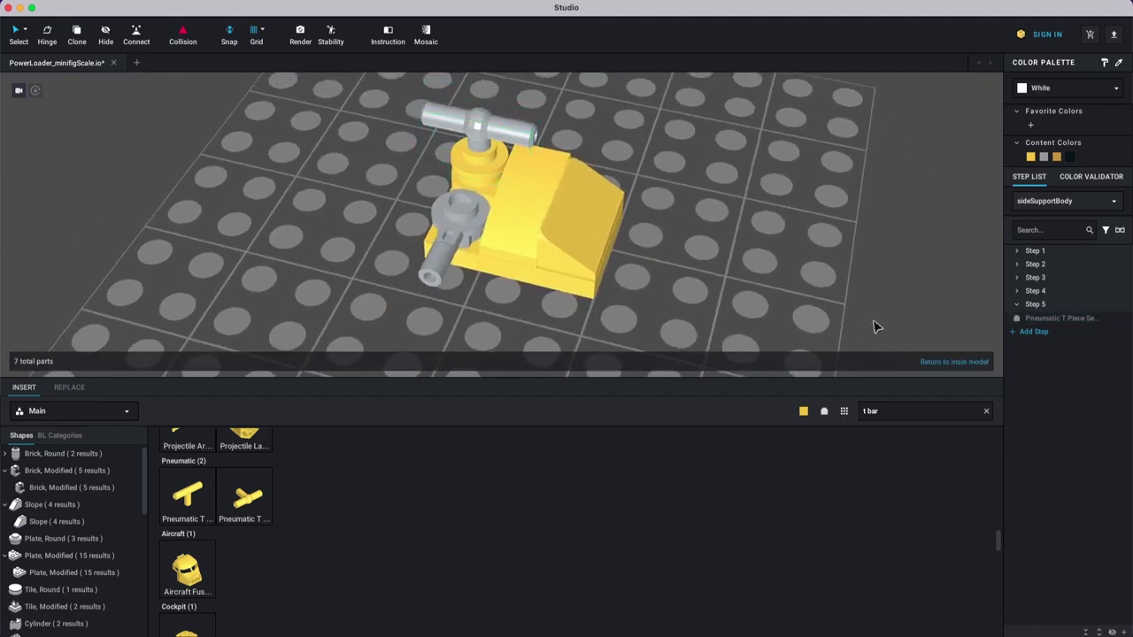
Step: Back in the main model, group the seven parts of the separate slope, plate and bar assembly into a submodel with the default name
{"action": "left_click", "coordinate": [932, 362]}
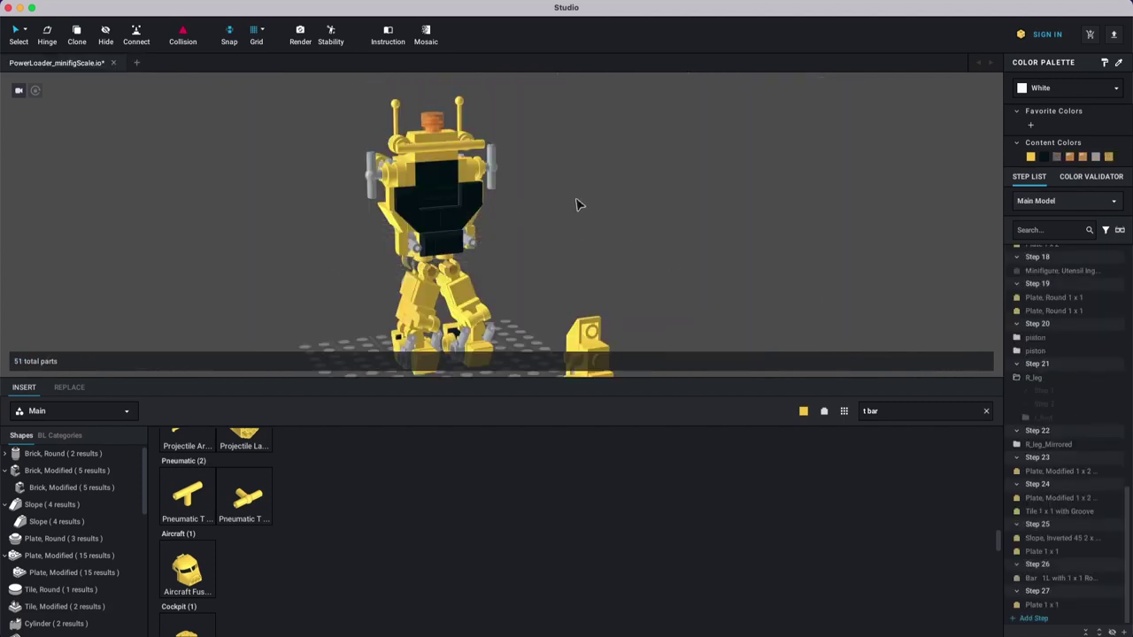
{"action": "right_click_drag", "start_coordinate": [619, 256], "coordinate": [689, 237]}
{"action": "left_click_drag", "start_coordinate": [594, 203], "coordinate": [703, 321]}
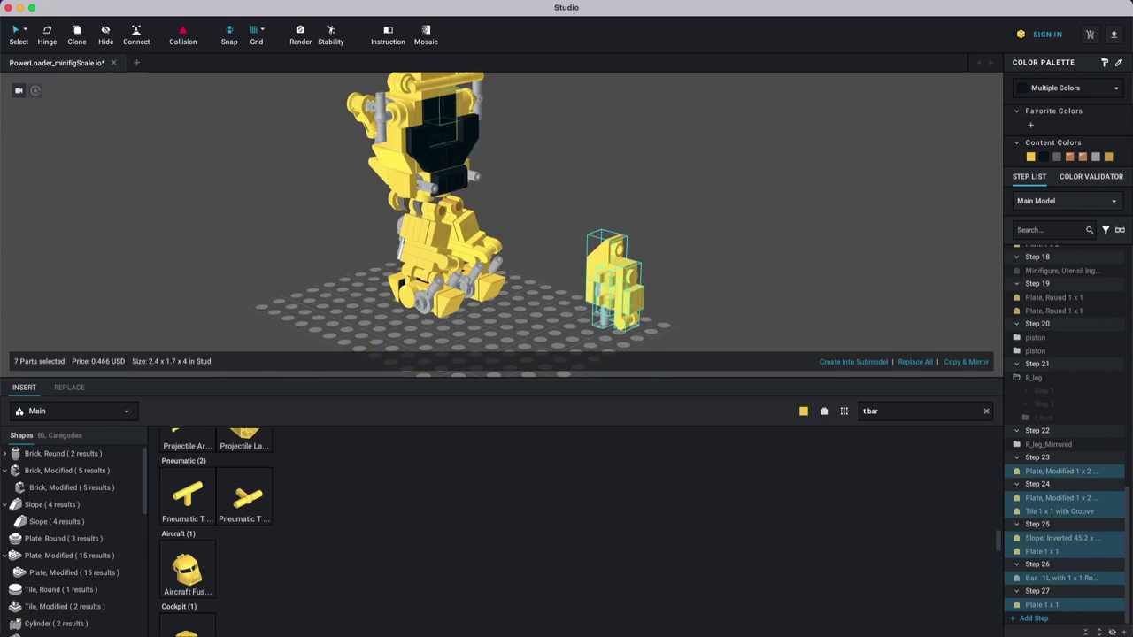
{"action": "left_click", "coordinate": [141, 1]}
{"action": "mouse_move", "coordinate": [124, 0]}
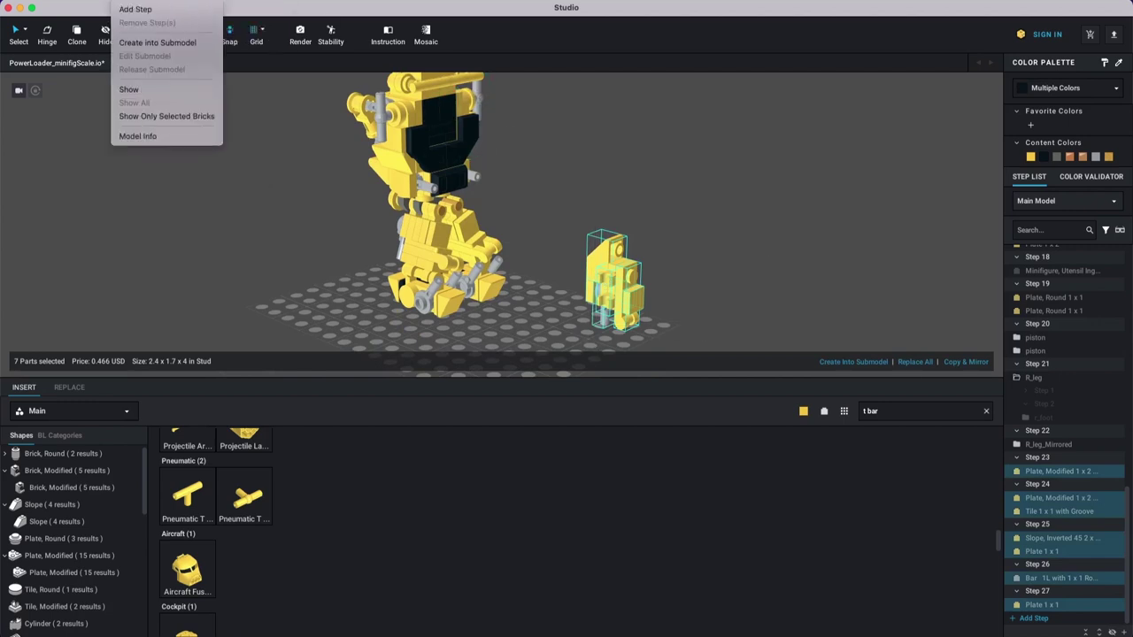
{"action": "left_click", "coordinate": [159, 43]}
{"action": "left_click", "coordinate": [670, 357]}
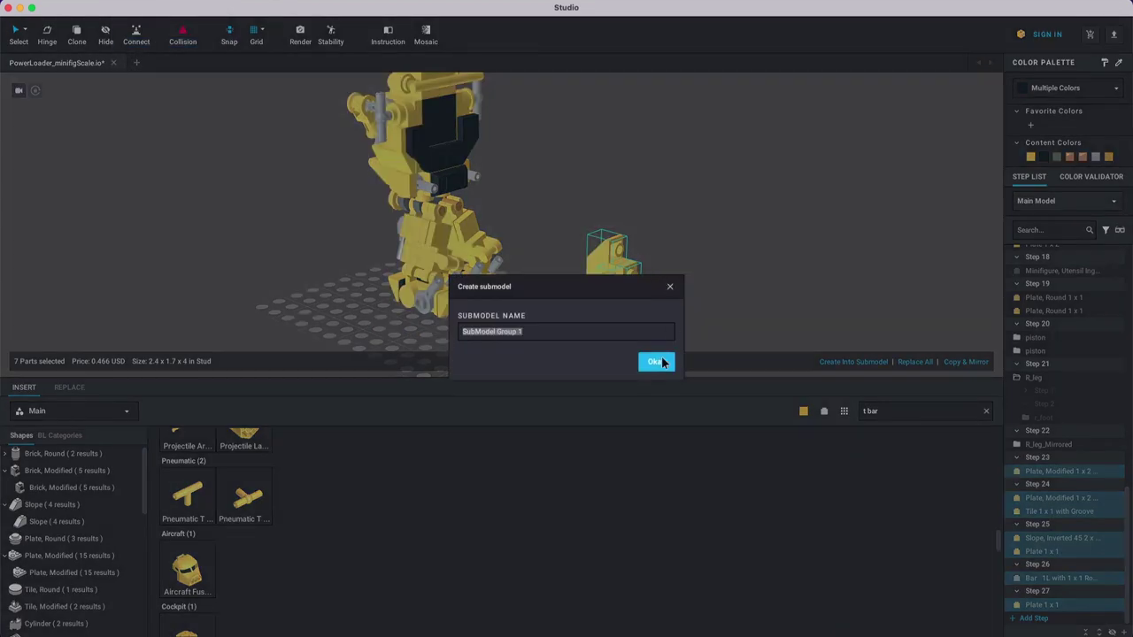
Step: Move the new submodel from beside the figure onto the T bar of sideSupportBody_Mirrored at the torso's side
{"action": "left_click_drag", "start_coordinate": [745, 200], "coordinate": [580, 333]}
{"action": "right_click_drag", "start_coordinate": [632, 292], "coordinate": [562, 181]}
{"action": "left_click_drag", "start_coordinate": [561, 182], "coordinate": [559, 174]}
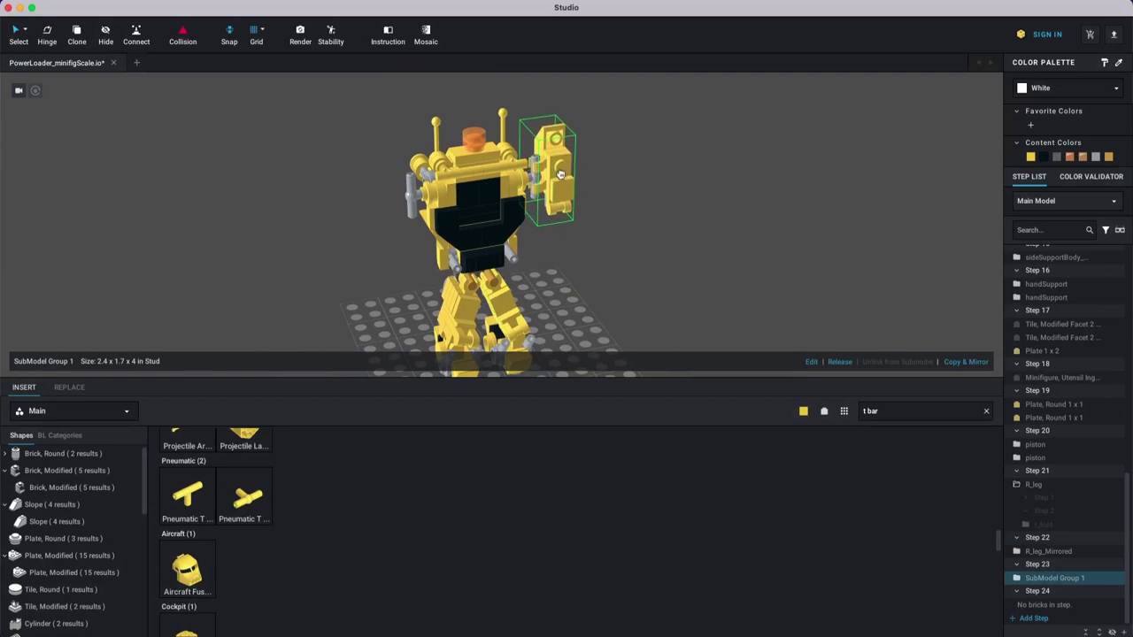
{"action": "left_click", "coordinate": [607, 176]}
Step: Rename the newly attached arm submodel as l_armUpper
{"action": "left_click", "coordinate": [1047, 580]}
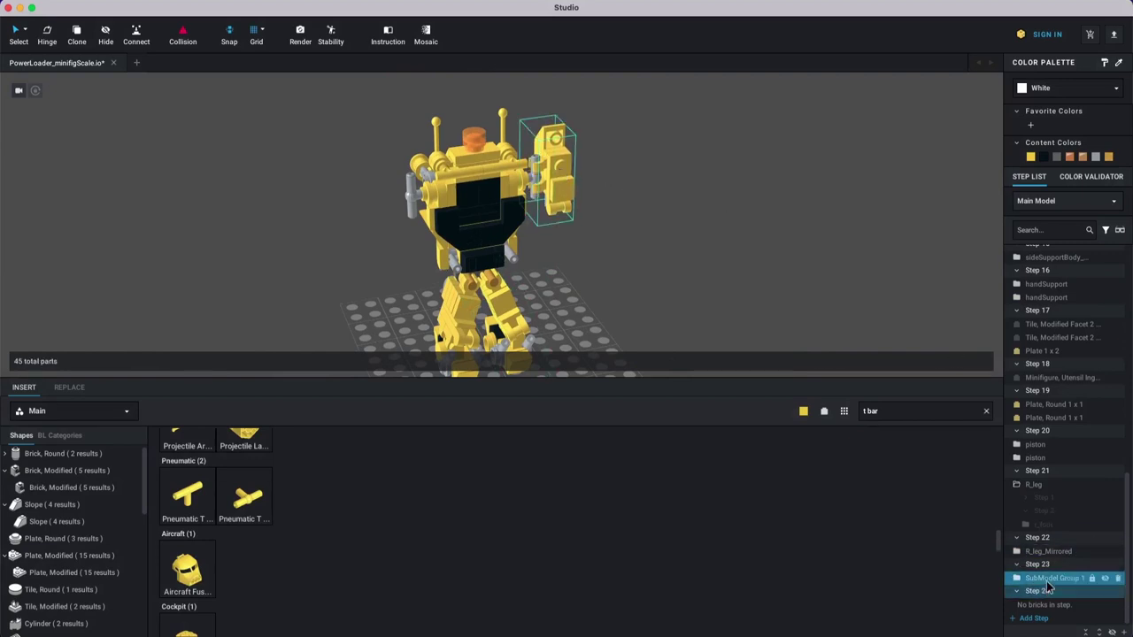
{"action": "left_click", "coordinate": [555, 170]}
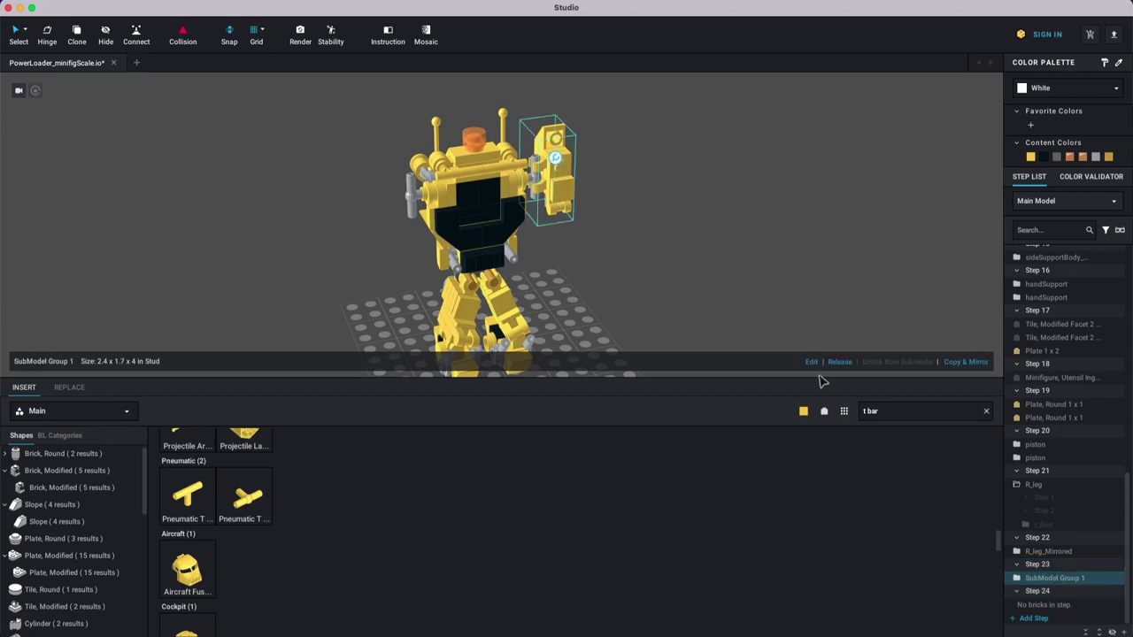
{"action": "right_click", "coordinate": [1054, 578]}
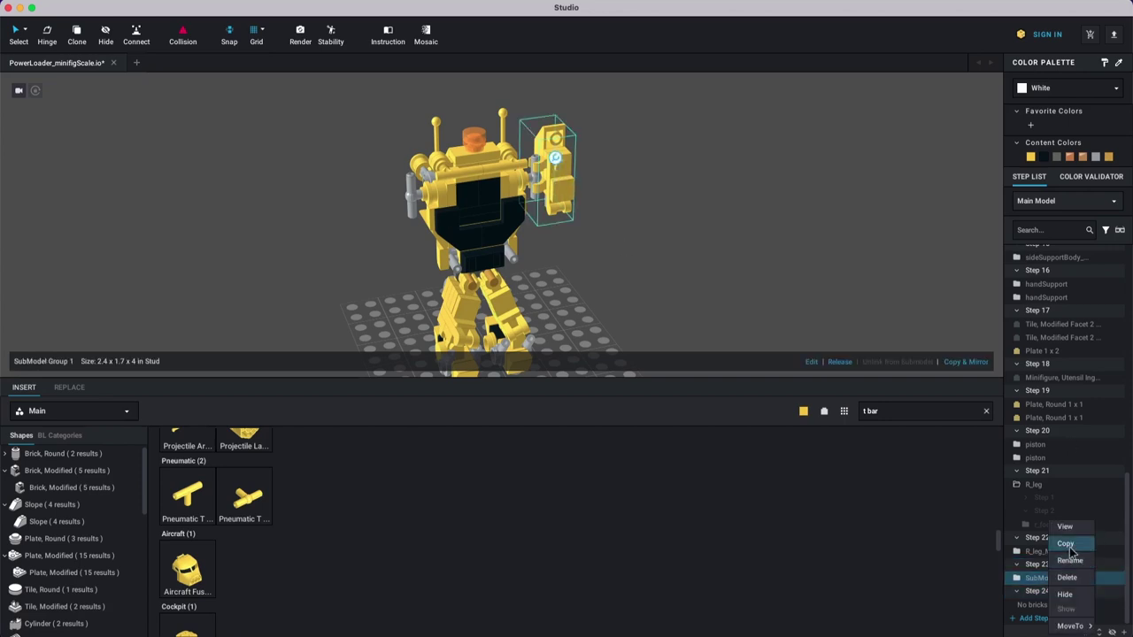
{"action": "left_click", "coordinate": [1069, 561]}
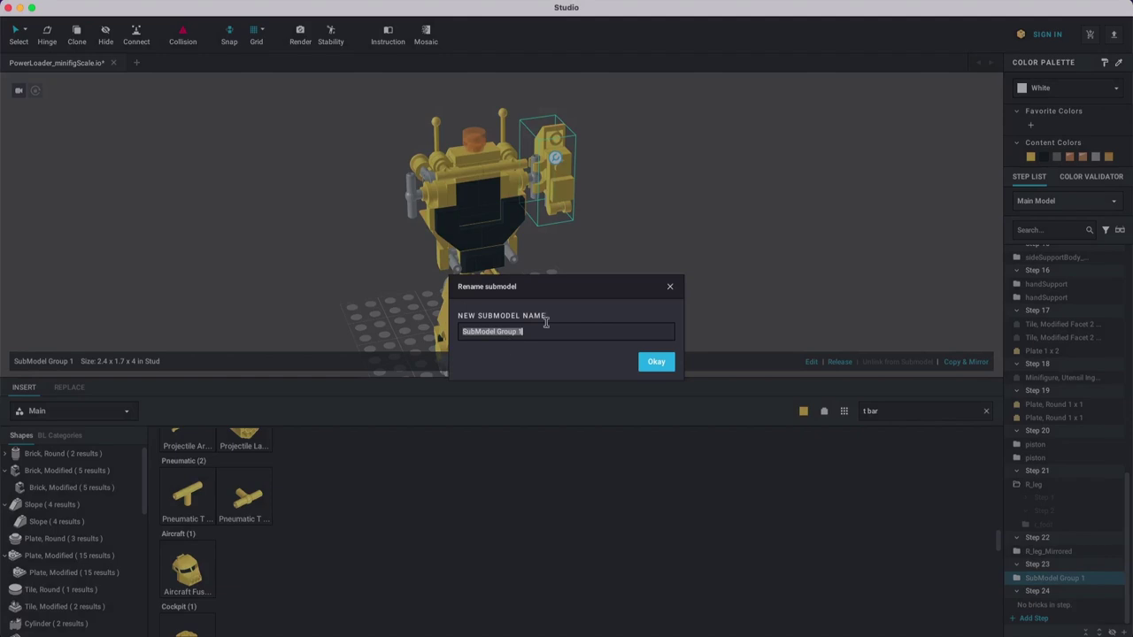
{"action": "key", "text": "BackSpace"}
{"action": "key", "text": "Return"}
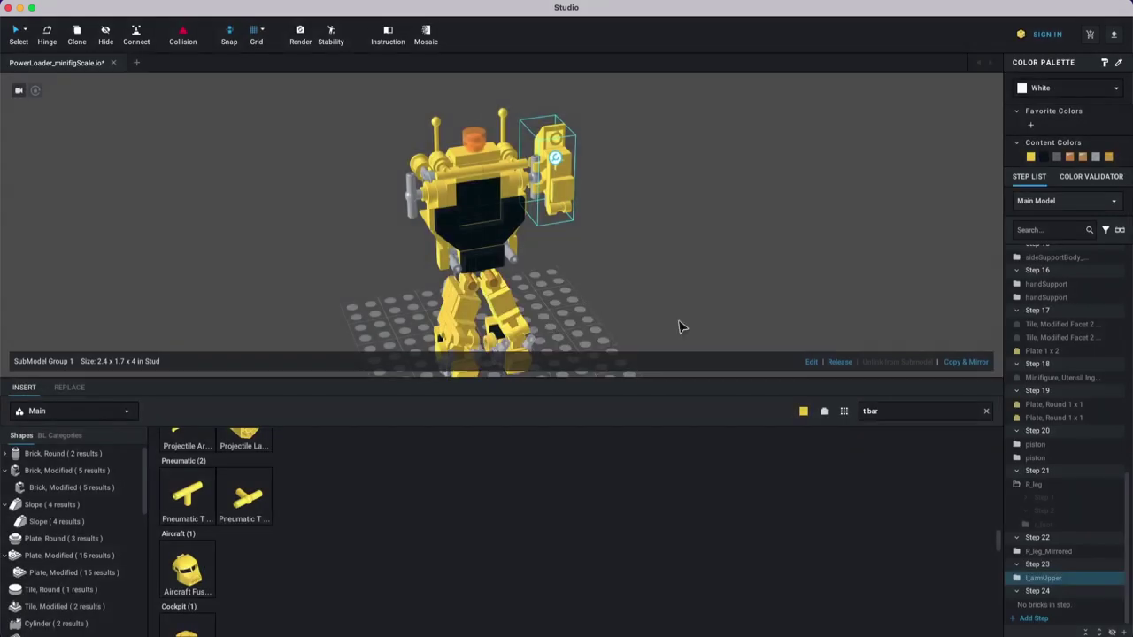
Step: Collapse Step 21 in the step list and rename the R_leg_Mirrored submodel as L_leg
{"action": "left_click", "coordinate": [1017, 470]}
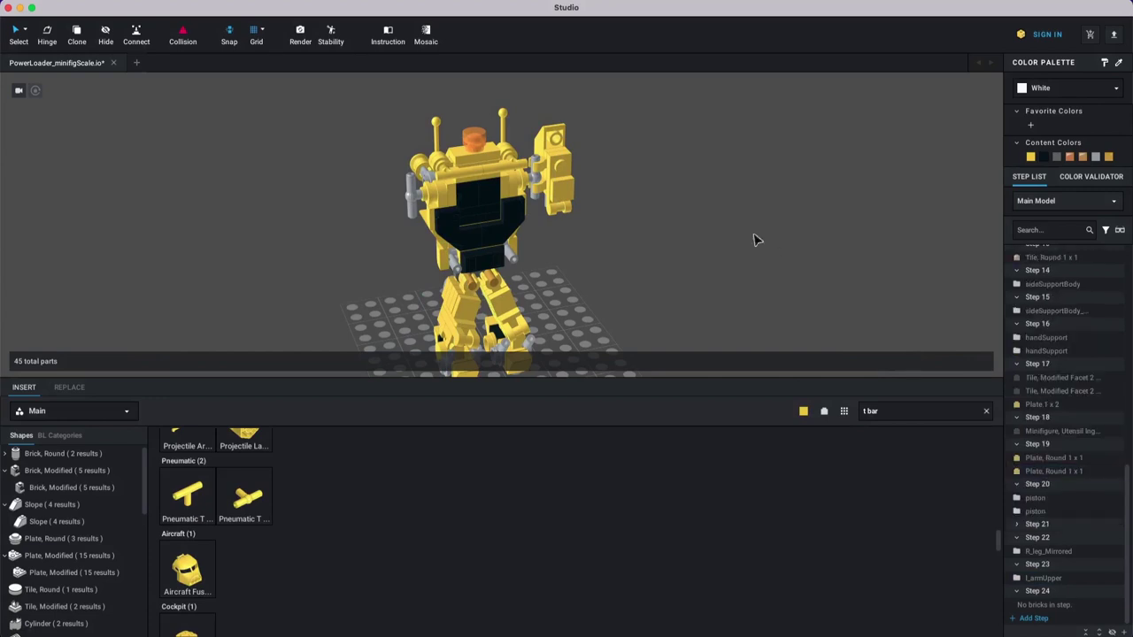
{"action": "left_click", "coordinate": [1058, 579]}
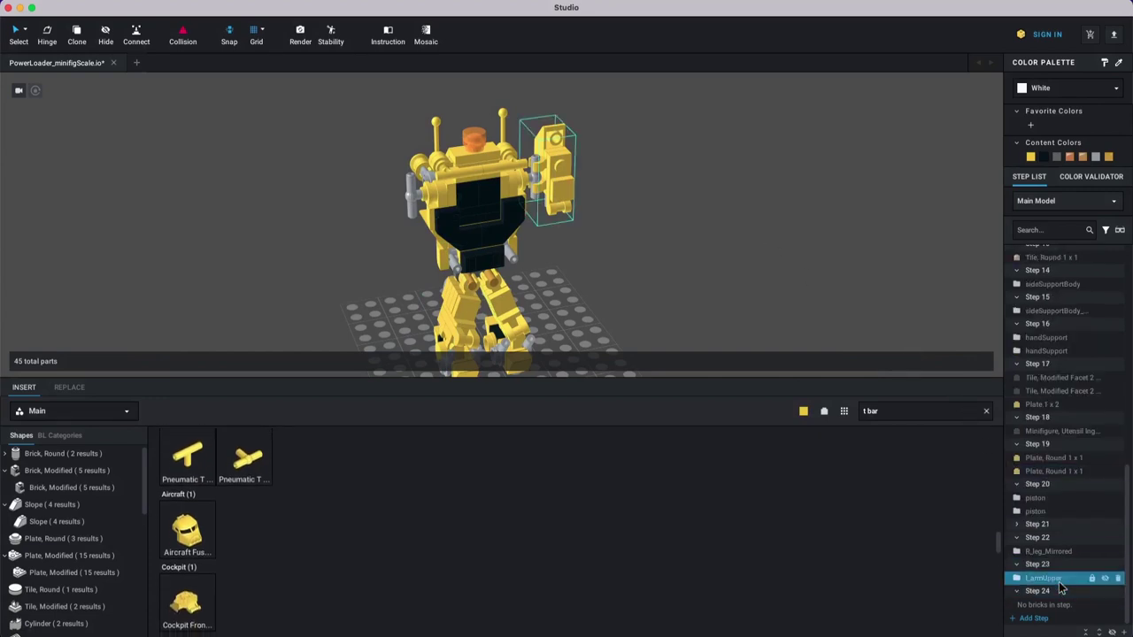
{"action": "left_click", "coordinate": [1058, 553]}
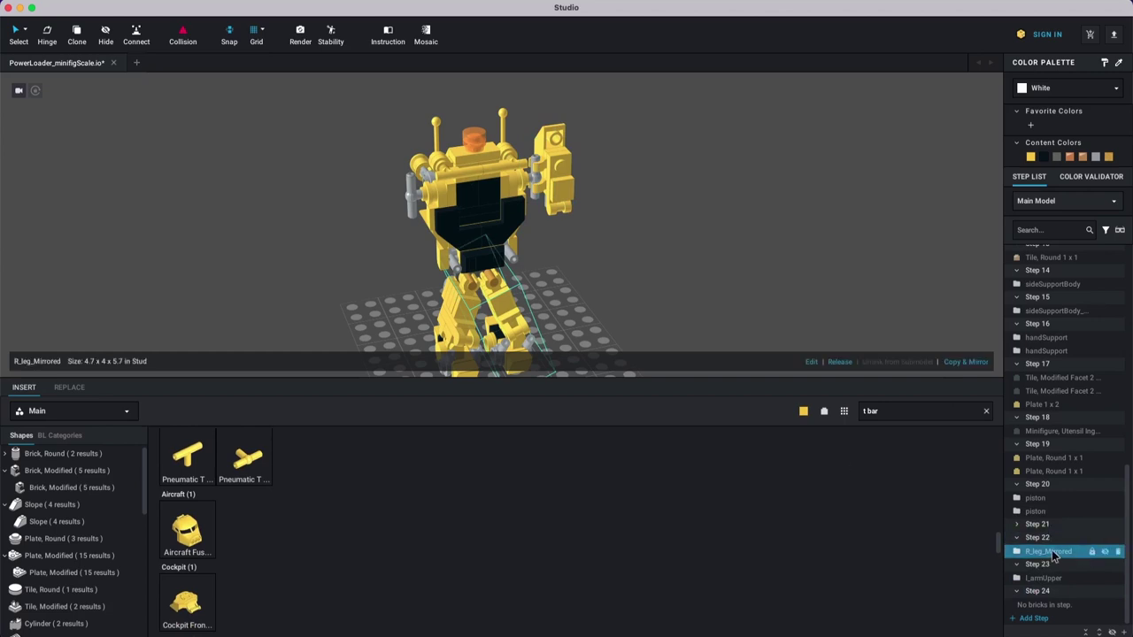
{"action": "right_click", "coordinate": [1053, 553]}
{"action": "left_click", "coordinate": [1074, 560]}
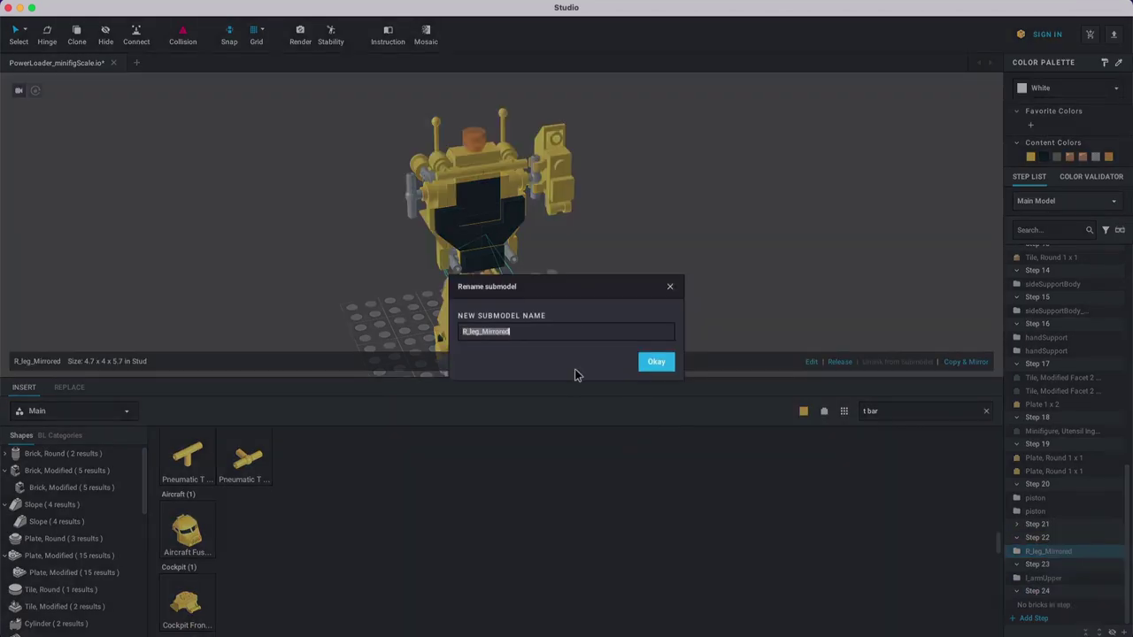
{"action": "type", "text": "L_leg"}
{"action": "key", "text": "Return"}
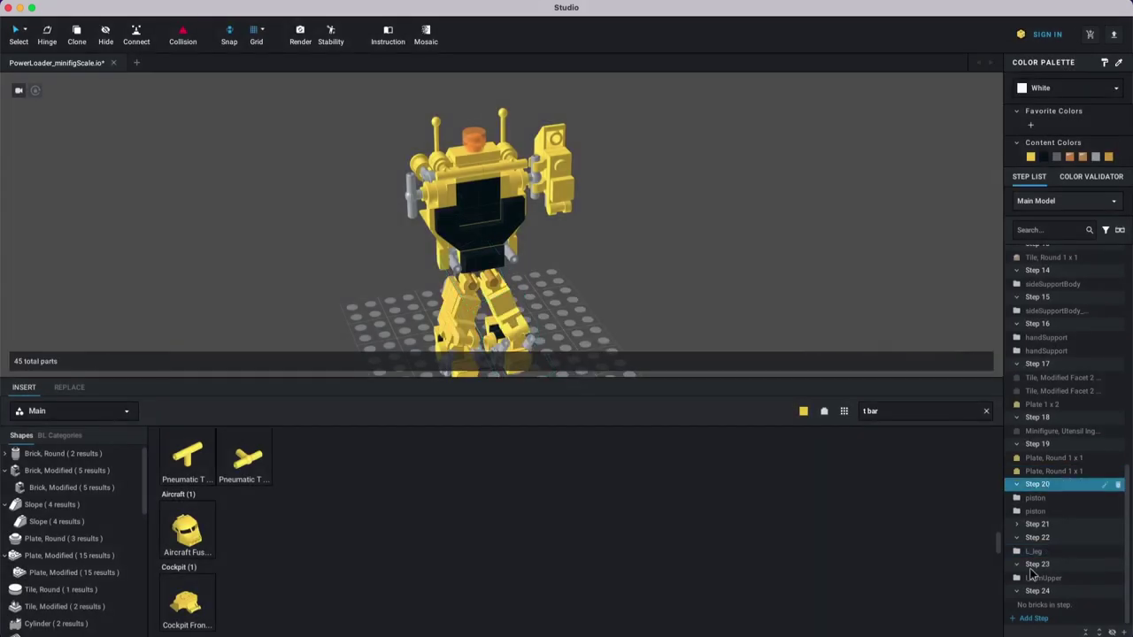
Step: Make the empty Step 24 current and clear the "t bar" part search
{"action": "left_click", "coordinate": [1037, 591]}
{"action": "right_click_drag", "start_coordinate": [673, 237], "coordinate": [684, 240]}
{"action": "middle_click_drag", "start_coordinate": [684, 241], "coordinate": [668, 214]}
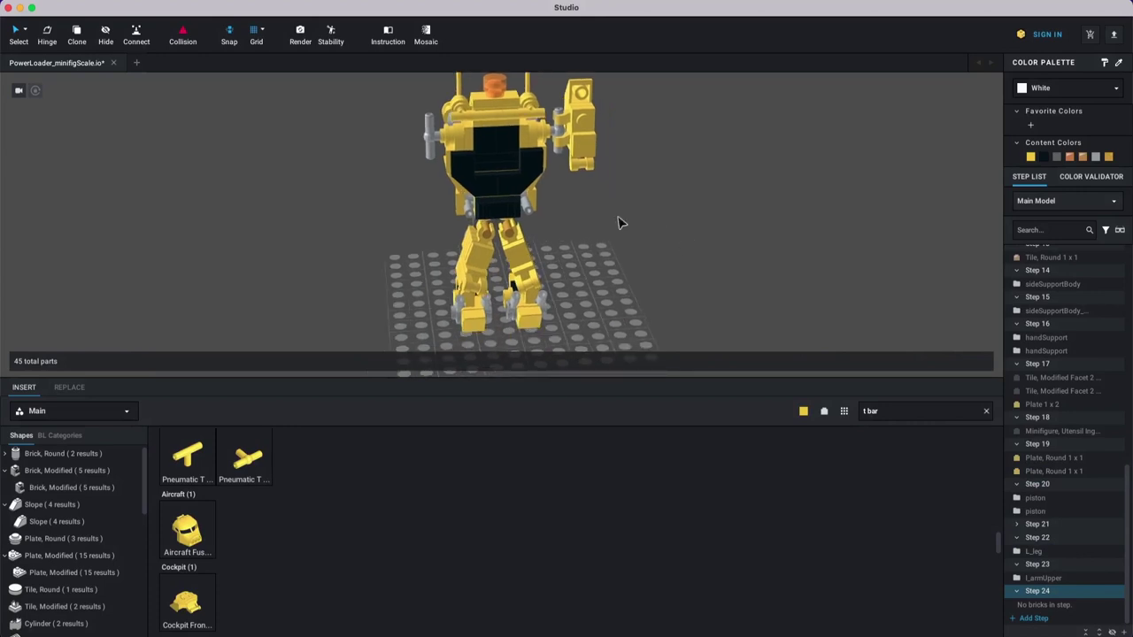
{"action": "right_click_drag", "start_coordinate": [620, 223], "coordinate": [626, 224]}
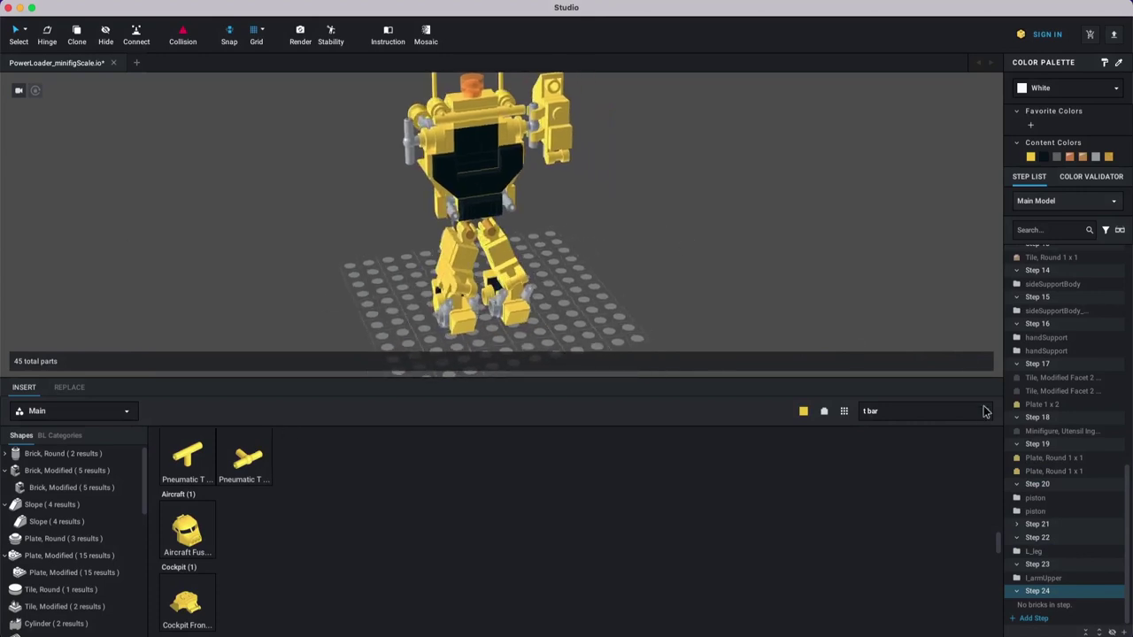
{"action": "left_click", "coordinate": [986, 416]}
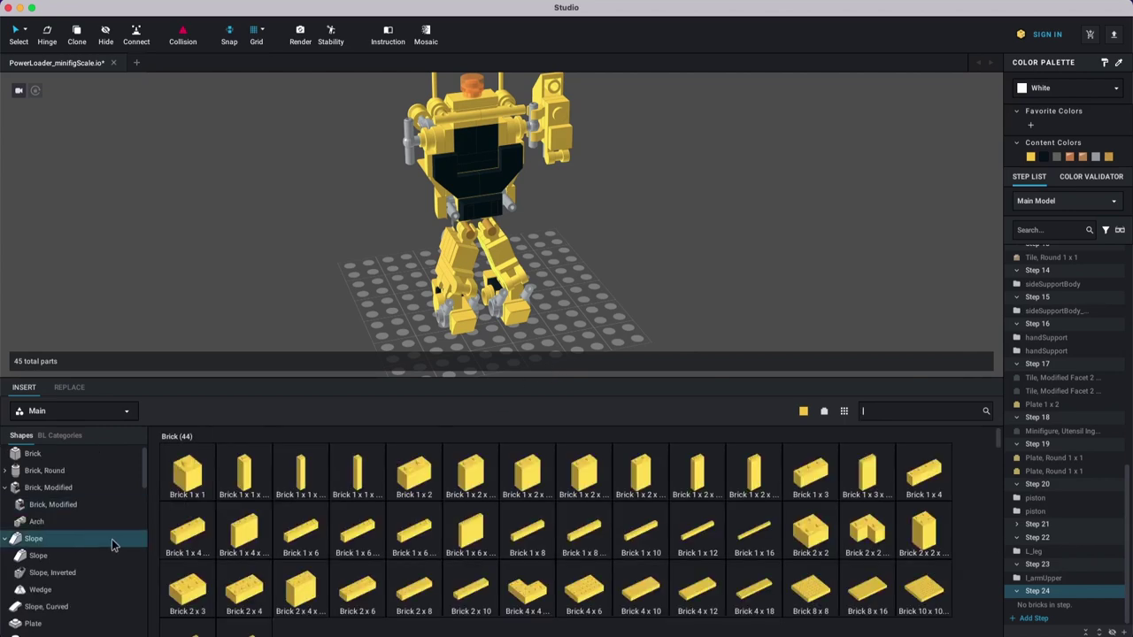
{"action": "scroll", "coordinate": [104, 532], "scroll_direction": "down", "scroll_amount": 1}
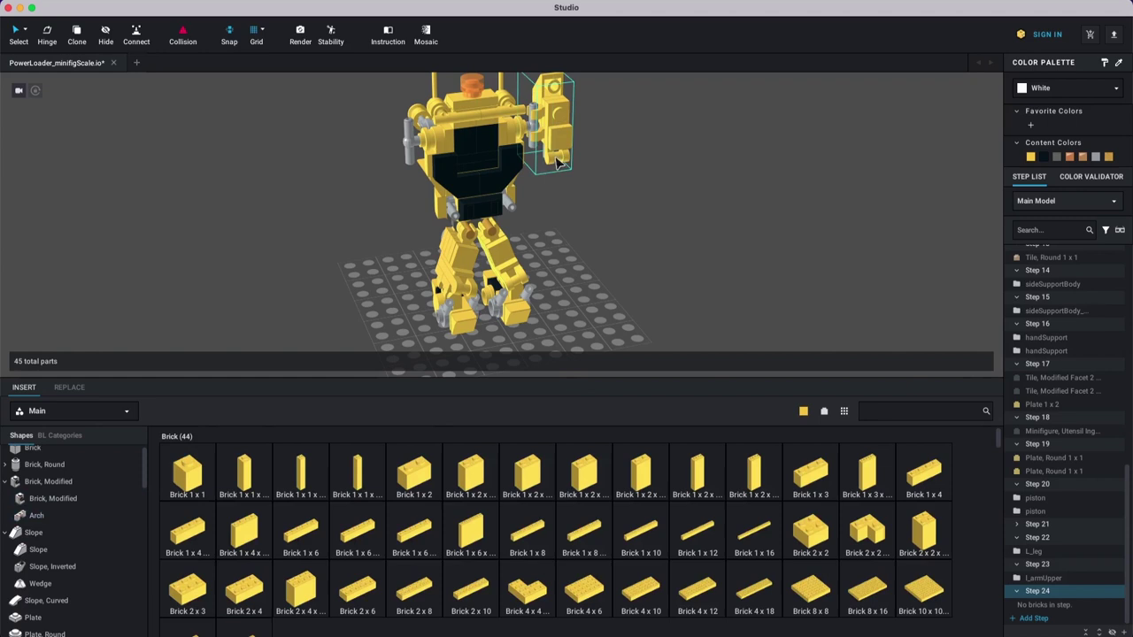
Step: Place a copy of the upper arm's Plate, Modified 1 x 2 with Bar Handle on End on the grid beside the figure
{"action": "left_click", "coordinate": [559, 160]}
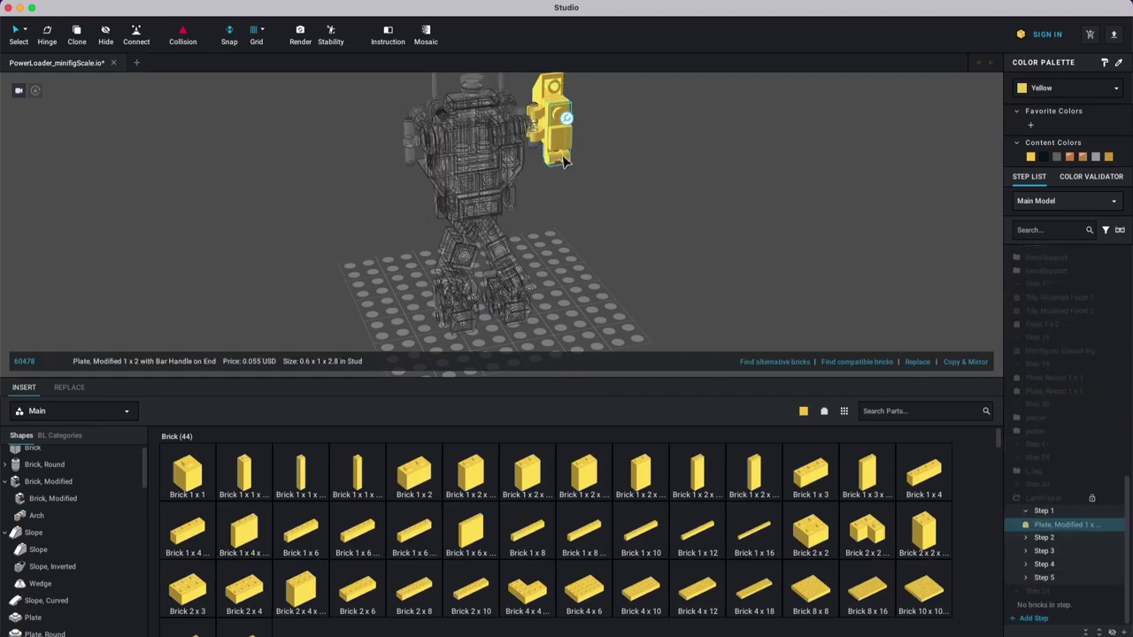
{"action": "double_click", "coordinate": [653, 262]}
{"action": "key", "text": "super+v"}
{"action": "key", "text": "Up"}
{"action": "left_click", "coordinate": [625, 307]}
{"action": "left_click", "coordinate": [675, 250]}
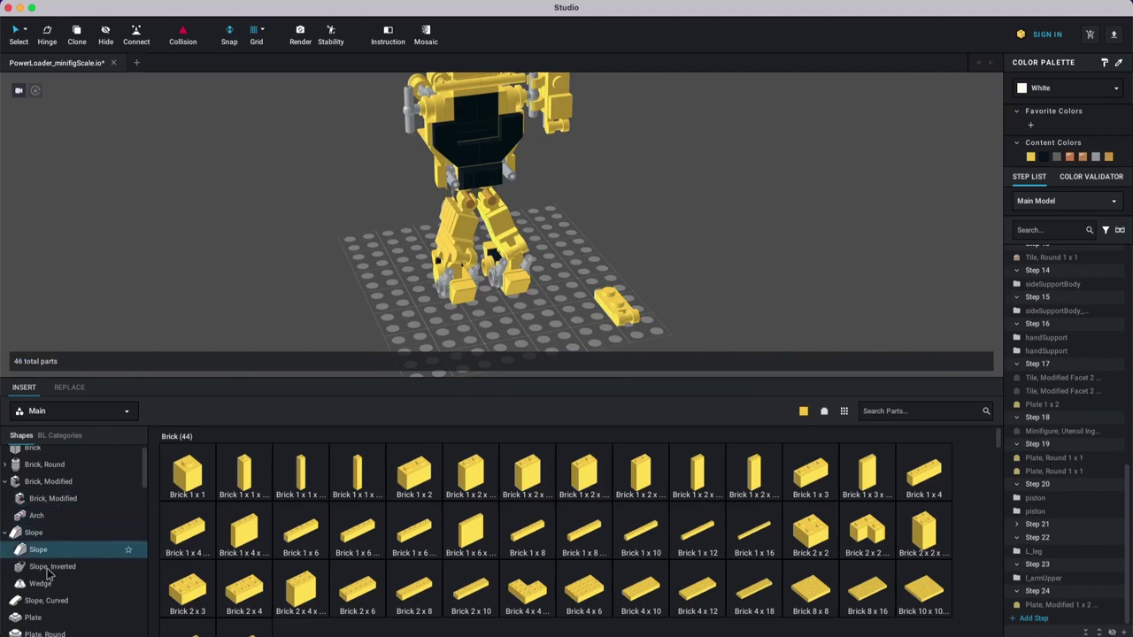
Step: Show the Plate, Modified parts and add Step 25 to the step list
{"action": "scroll", "coordinate": [55, 566], "scroll_direction": "down", "scroll_amount": 1}
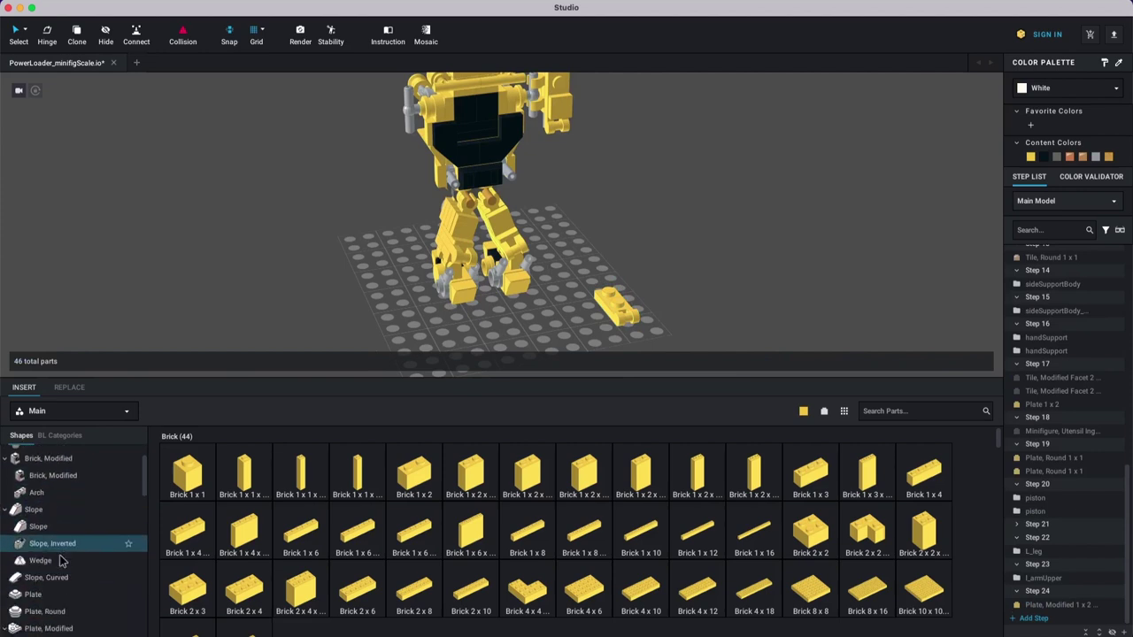
{"action": "scroll", "coordinate": [56, 615], "scroll_direction": "down", "scroll_amount": 1}
{"action": "left_click", "coordinate": [49, 607]}
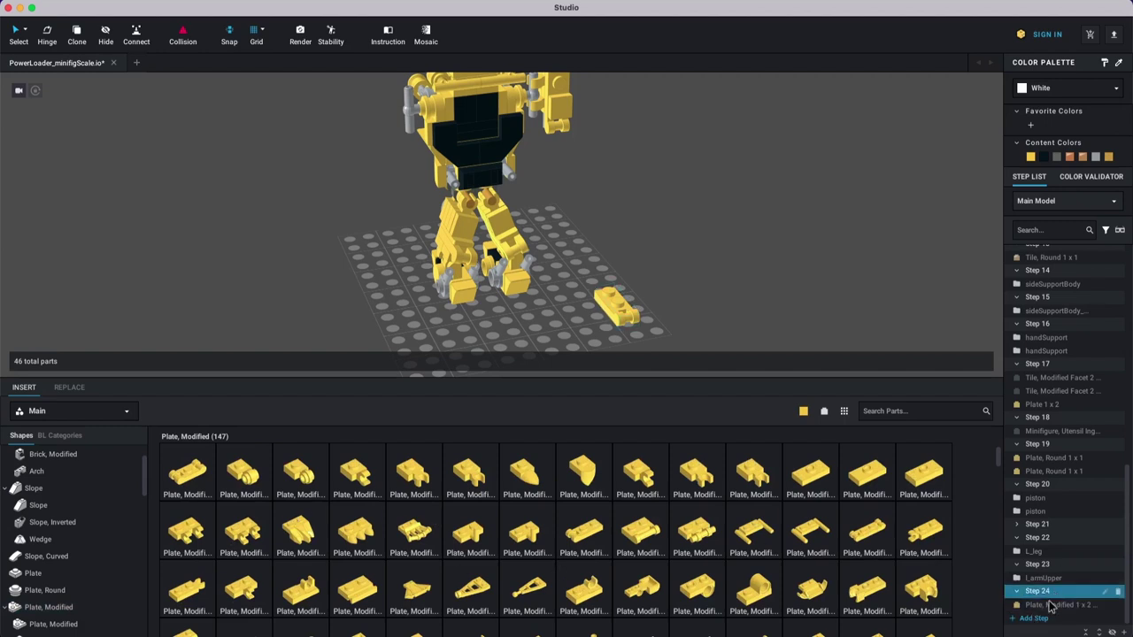
{"action": "left_click", "coordinate": [1032, 619]}
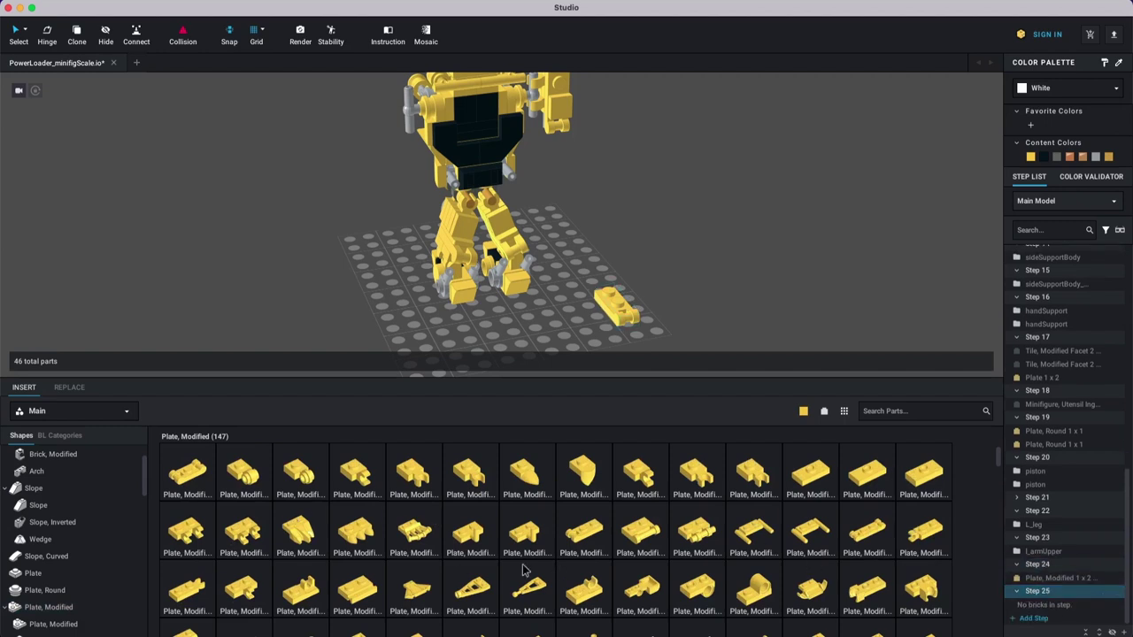
Step: Place a yellow Plate, Modified 1 x 2 with Open O Clip on Top on the bar-handle plate beside the figure
{"action": "scroll", "coordinate": [580, 588], "scroll_direction": "down", "scroll_amount": 1}
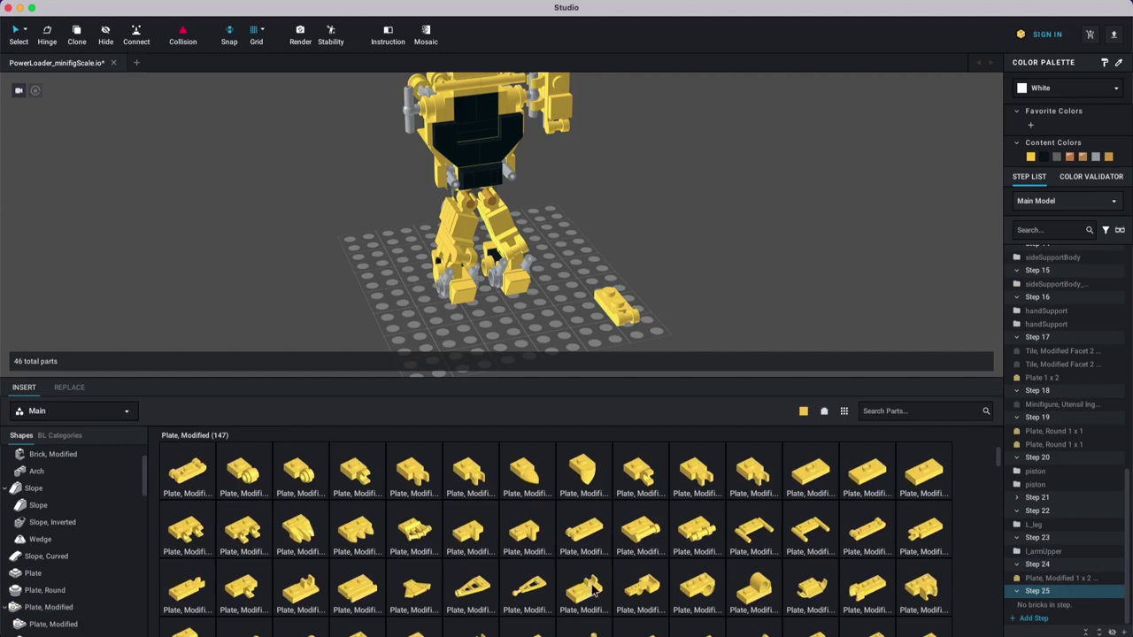
{"action": "left_click_drag", "start_coordinate": [593, 591], "coordinate": [616, 278]}
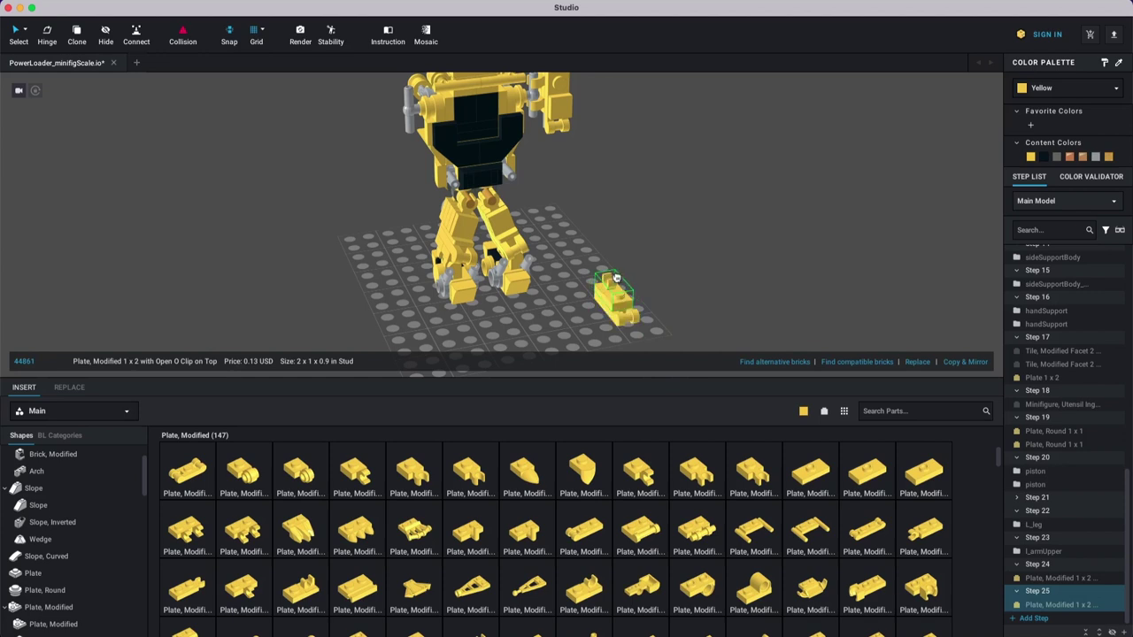
{"action": "left_click", "coordinate": [617, 278]}
{"action": "key", "text": "Escape"}
Step: Add a yellow Plate, Modified 1 x 2 with Clip on Top next to the small forearm assembly
{"action": "right_click_drag", "start_coordinate": [691, 264], "coordinate": [704, 289]}
{"action": "left_click", "coordinate": [586, 305]}
{"action": "scroll", "coordinate": [513, 573], "scroll_direction": "down", "scroll_amount": 2}
{"action": "left_click_drag", "start_coordinate": [310, 556], "coordinate": [616, 291]}
{"action": "left_click", "coordinate": [661, 324]}
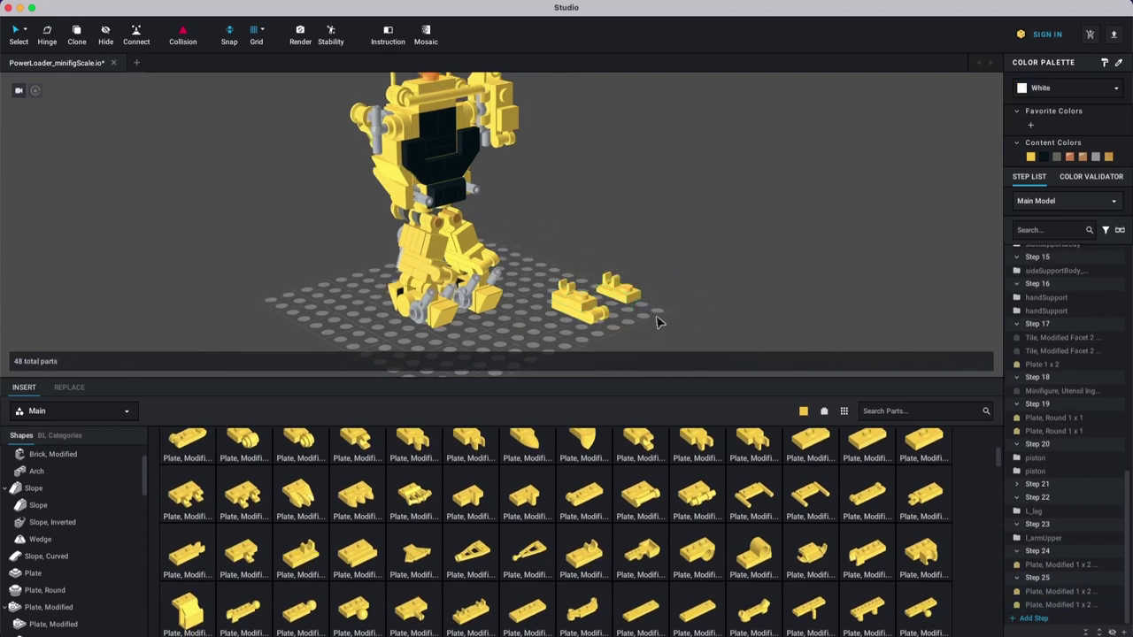
Step: Delete the Open O Clip plate and move the plate with Clip on Top onto the bar-handle plate in its place
{"action": "left_click", "coordinate": [618, 294]}
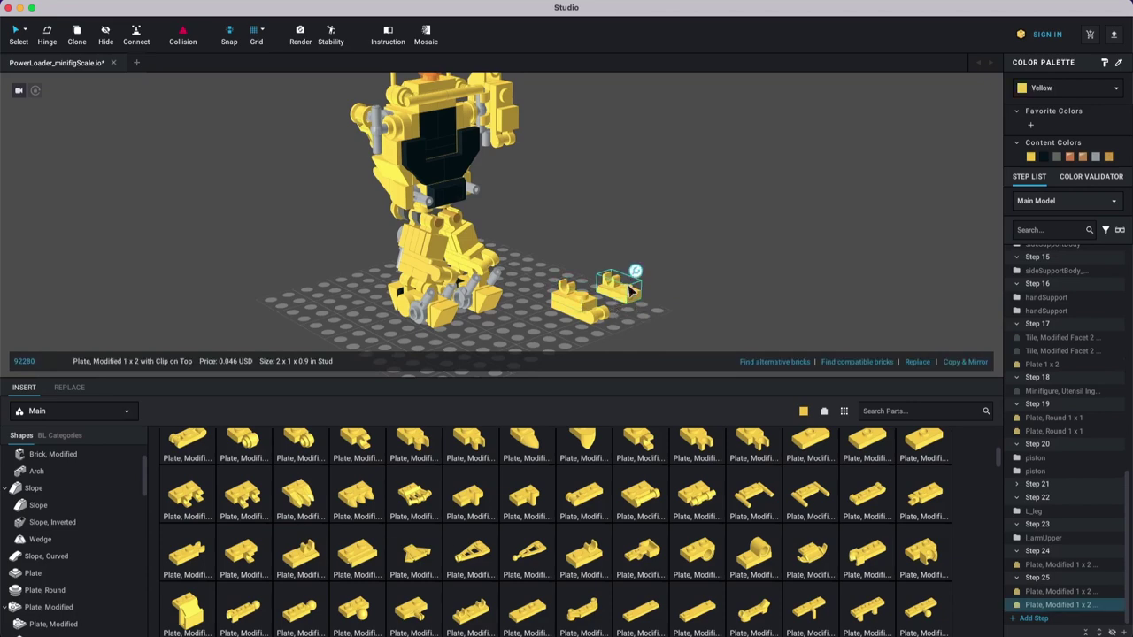
{"action": "left_click", "coordinate": [583, 305]}
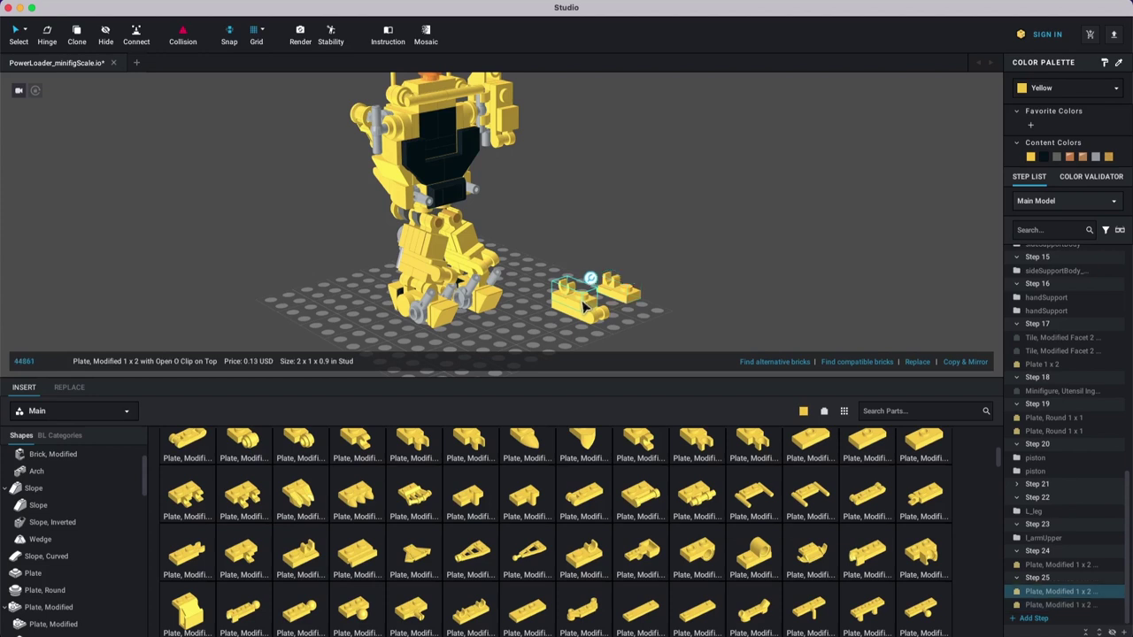
{"action": "key", "text": "Delete"}
{"action": "left_click_drag", "start_coordinate": [625, 294], "coordinate": [579, 304]}
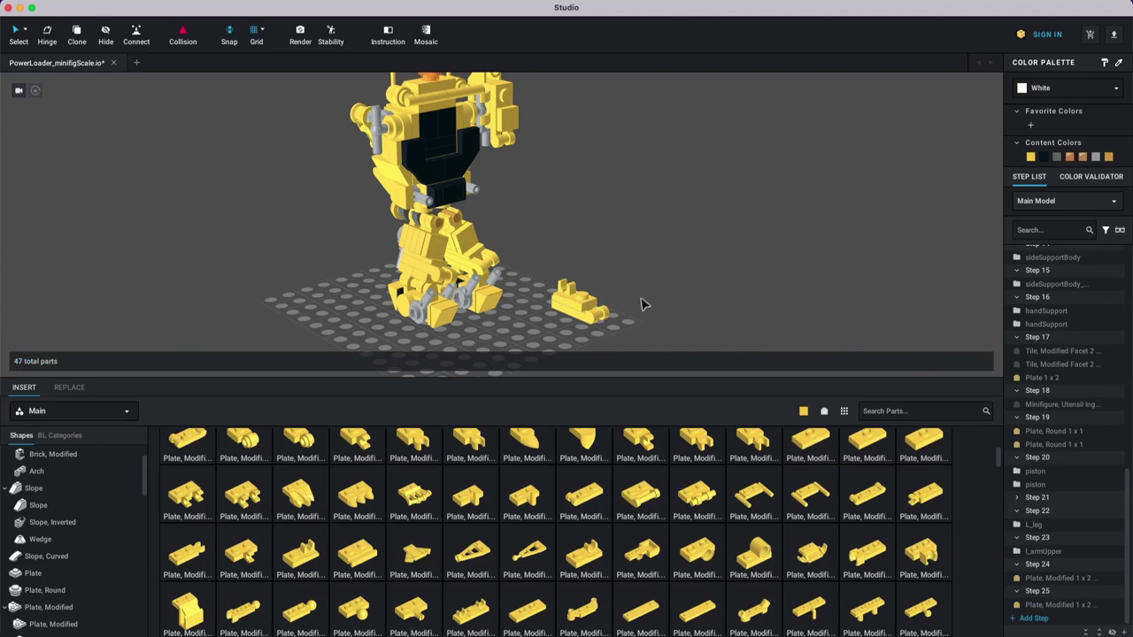
Step: Add Step 26 and attach a yellow Bracket 1 x 2 - 1 x 2 Inverted to the forearm assembly with its studs facing sideways
{"action": "right_click_drag", "start_coordinate": [676, 305], "coordinate": [671, 309]}
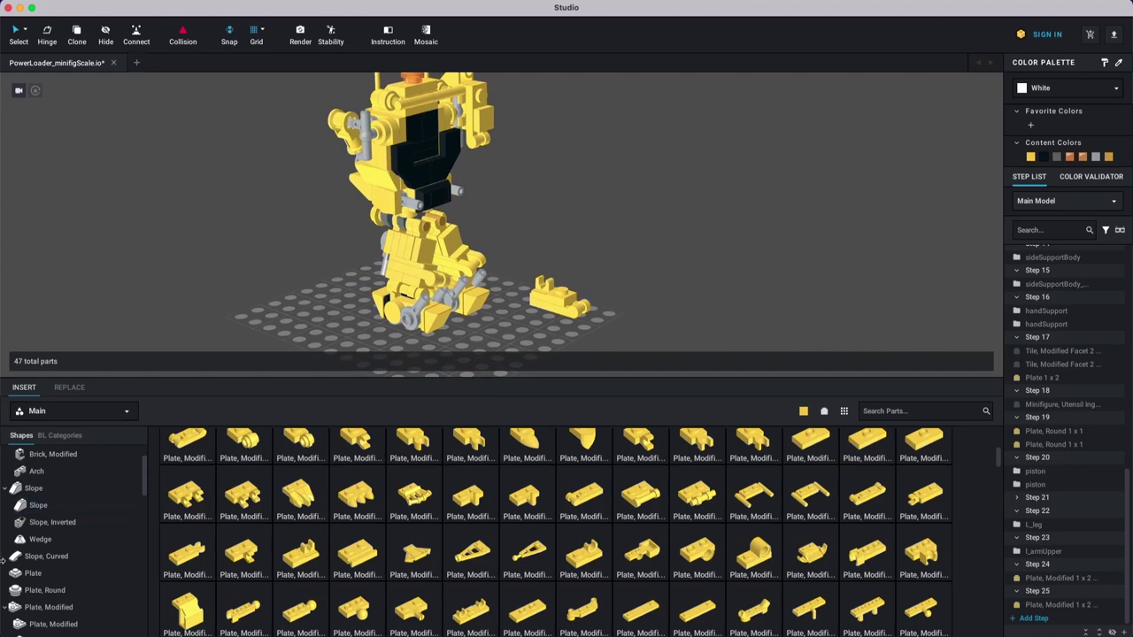
{"action": "scroll", "coordinate": [51, 602], "scroll_direction": "down", "scroll_amount": 3}
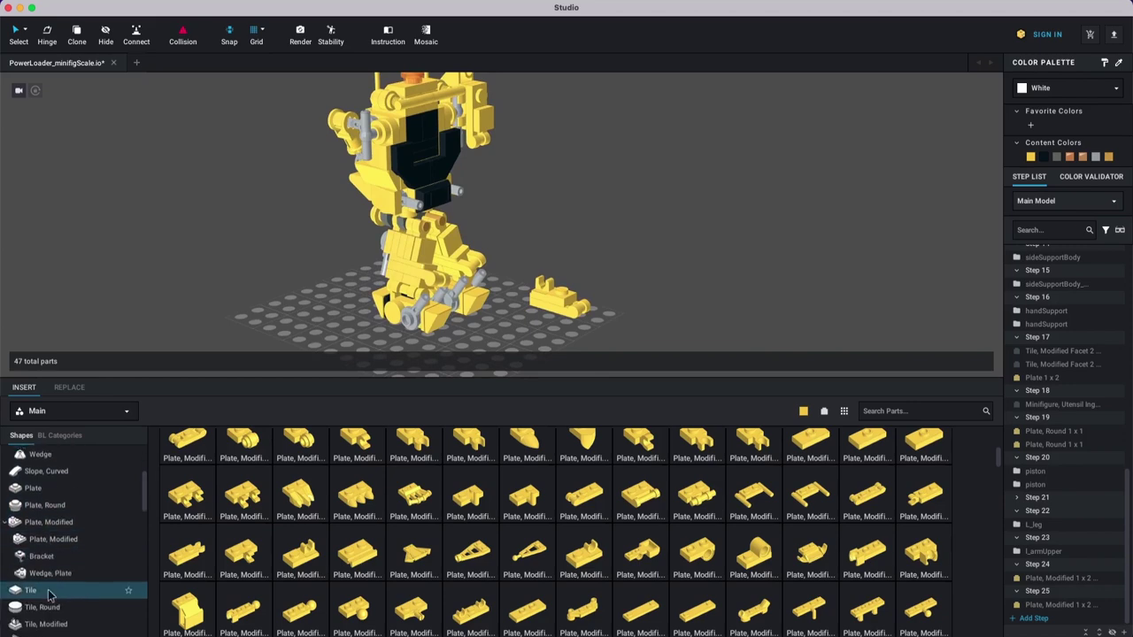
{"action": "left_click", "coordinate": [44, 548]}
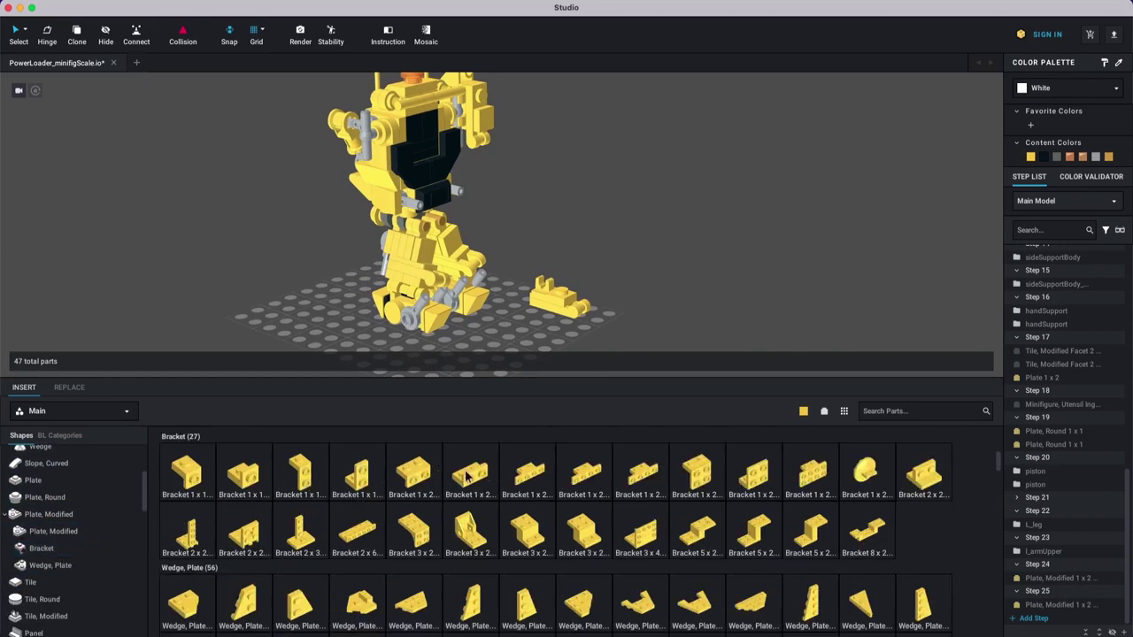
{"action": "left_click", "coordinate": [1032, 617]}
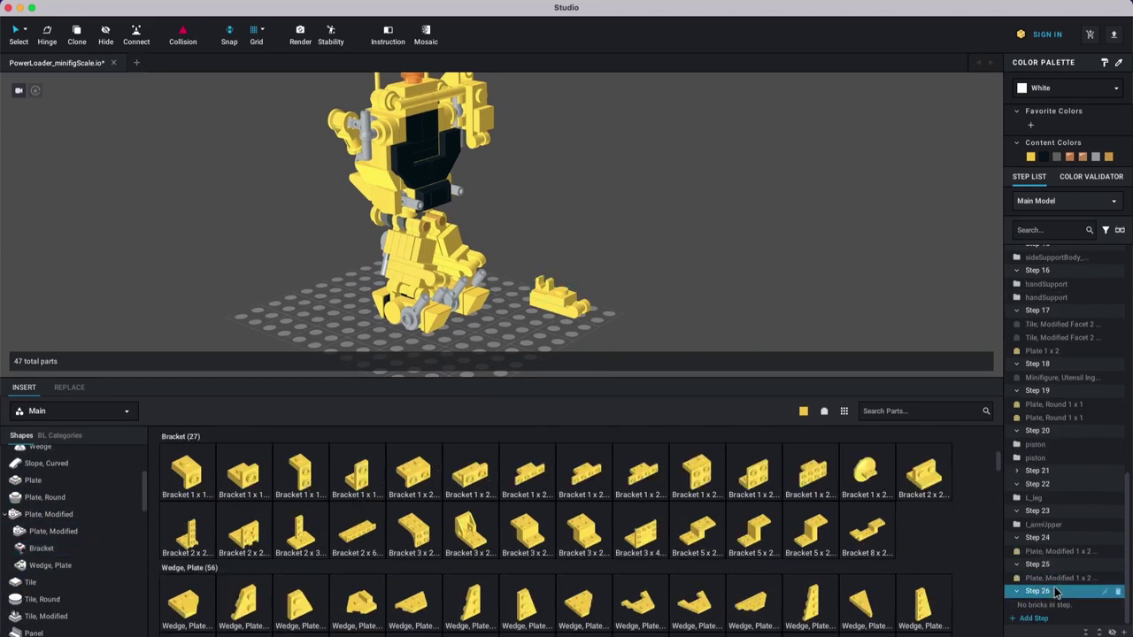
{"action": "left_click_drag", "start_coordinate": [482, 482], "coordinate": [553, 322]}
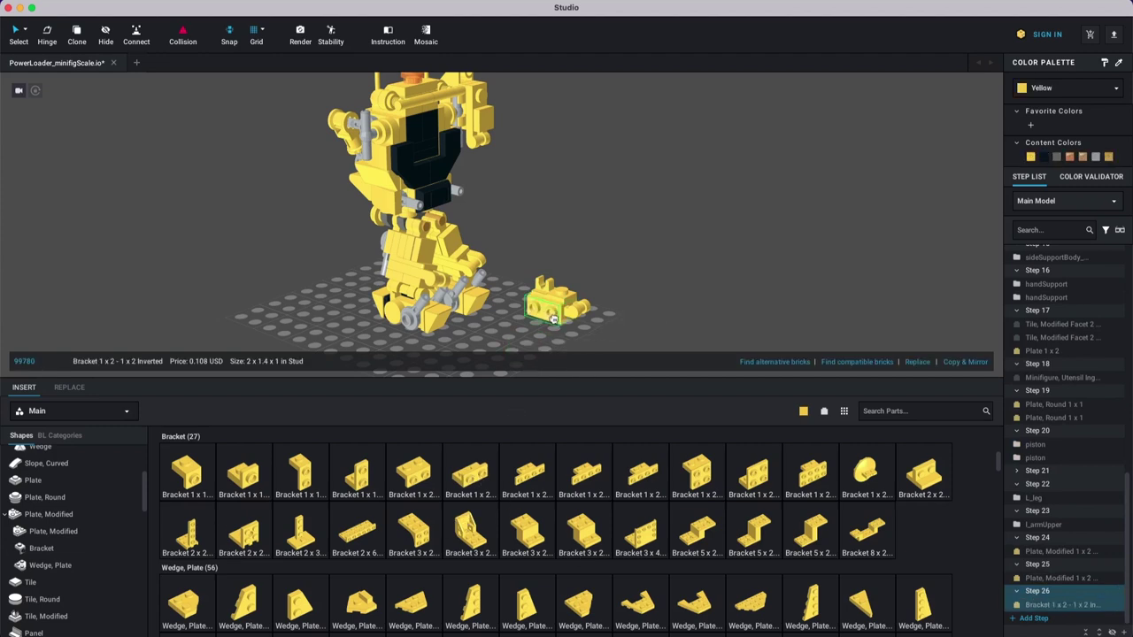
{"action": "left_click", "coordinate": [603, 317]}
{"action": "scroll", "coordinate": [602, 314], "scroll_direction": "up", "scroll_amount": 5}
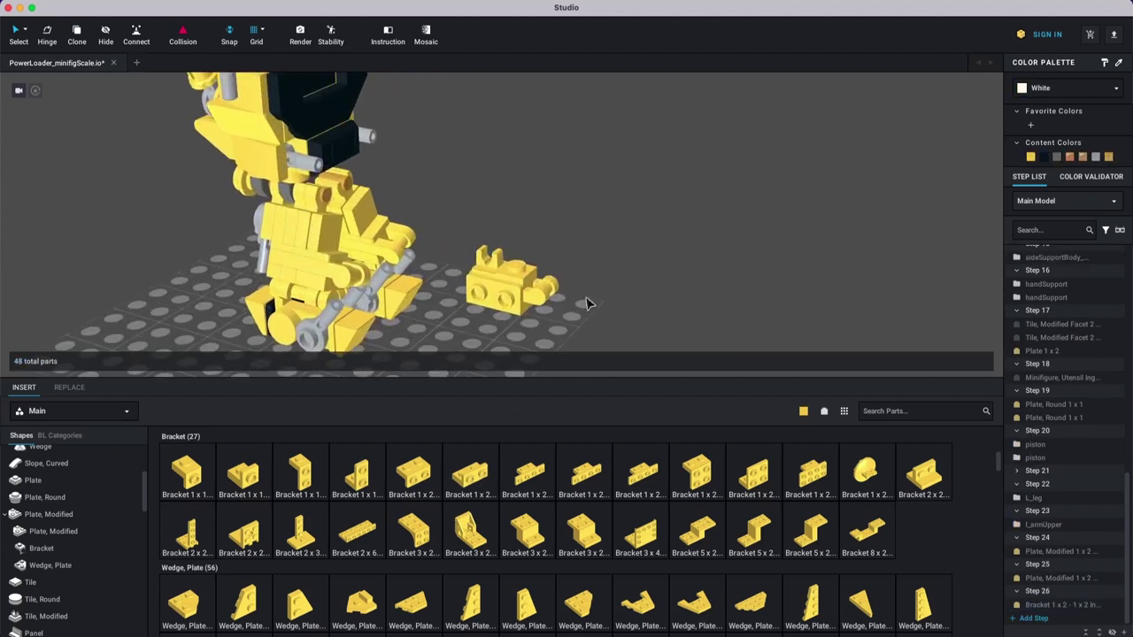
{"action": "scroll", "coordinate": [584, 304], "scroll_direction": "up", "scroll_amount": 1}
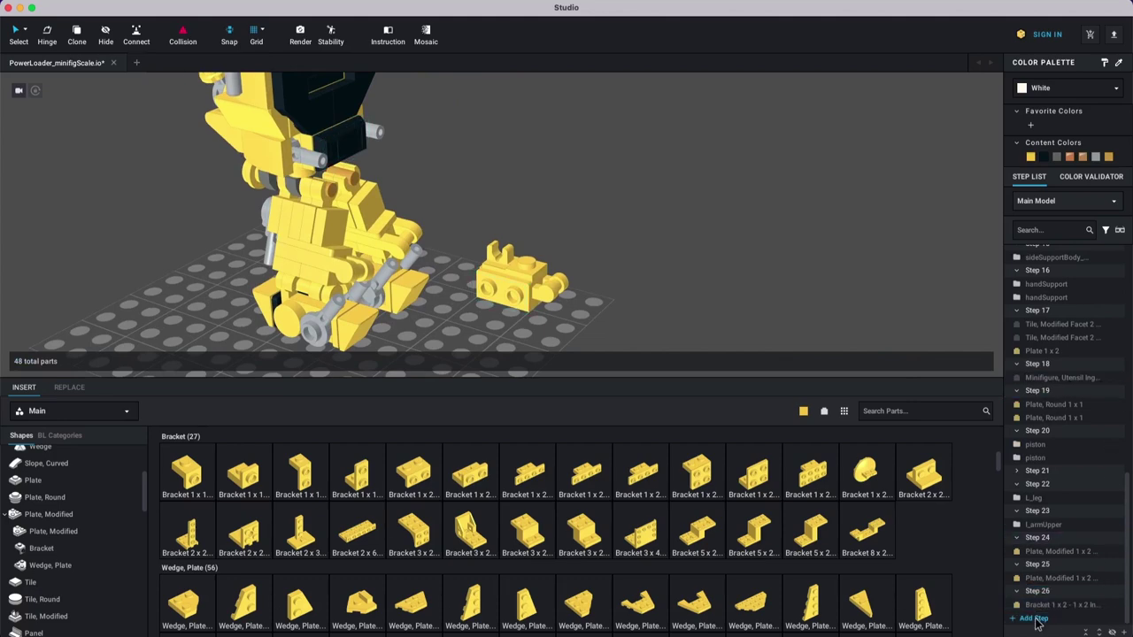
Step: Add Step 27 and search the part library for "fire hose", clearing the search again
{"action": "left_click", "coordinate": [1035, 618]}
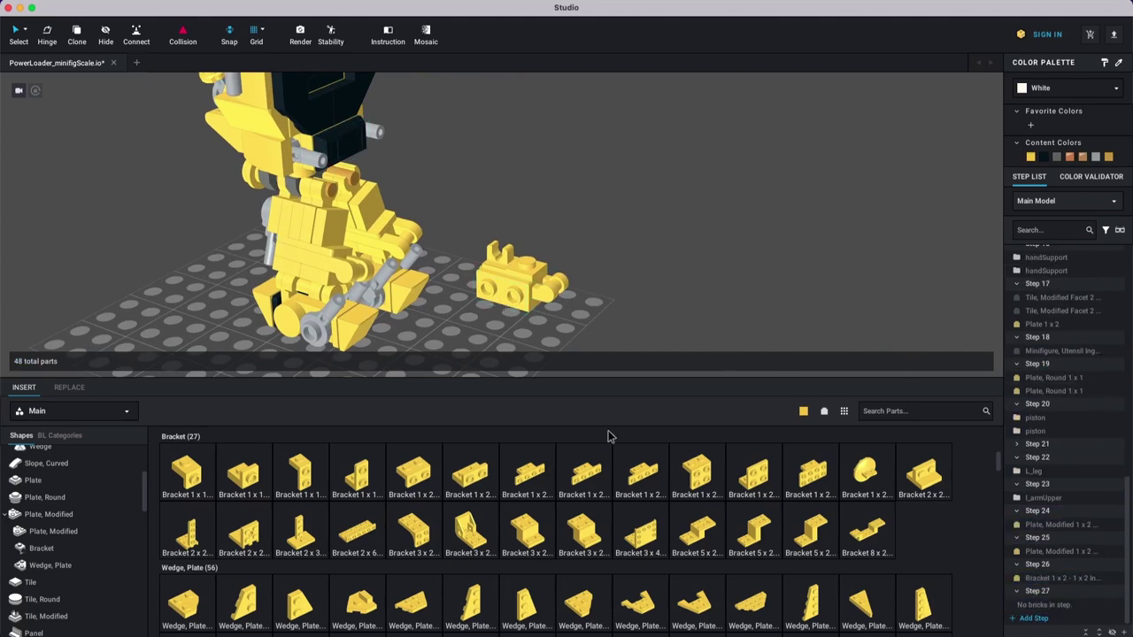
{"action": "left_click", "coordinate": [897, 411]}
{"action": "type", "text": "tire hose"}
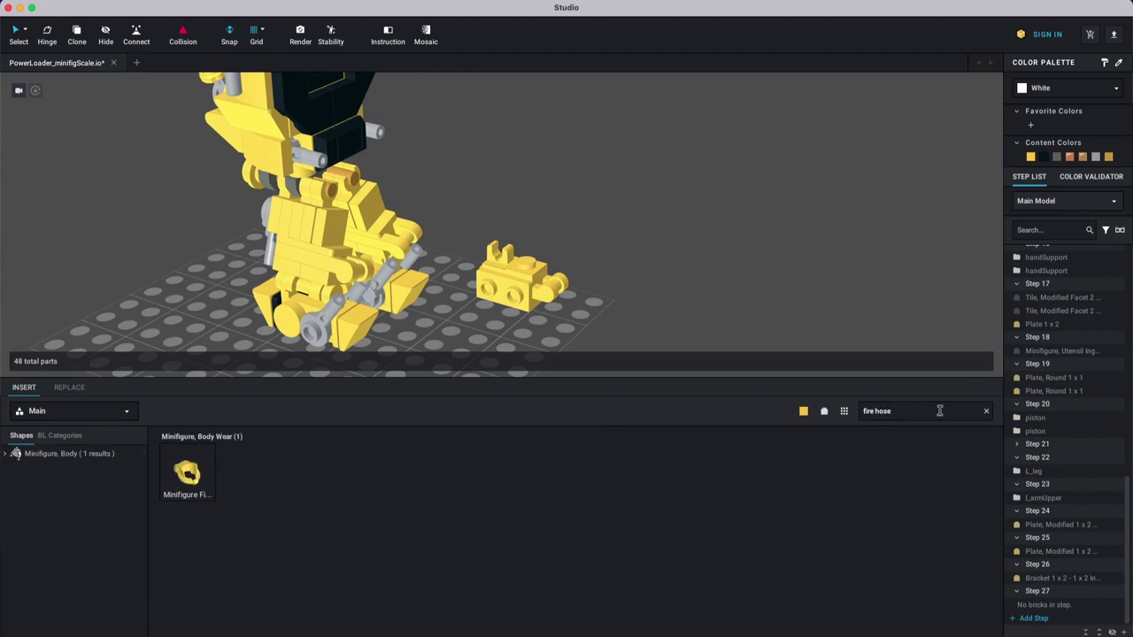
{"action": "left_click", "coordinate": [983, 411]}
Step: Duplicate the torso's Utensil Hose Nozzle Elaborate, attach the copy upright to the forearm bracket's side stud and color it black
{"action": "right_click_drag", "start_coordinate": [857, 251], "coordinate": [358, 155]}
{"action": "left_click", "coordinate": [349, 146]}
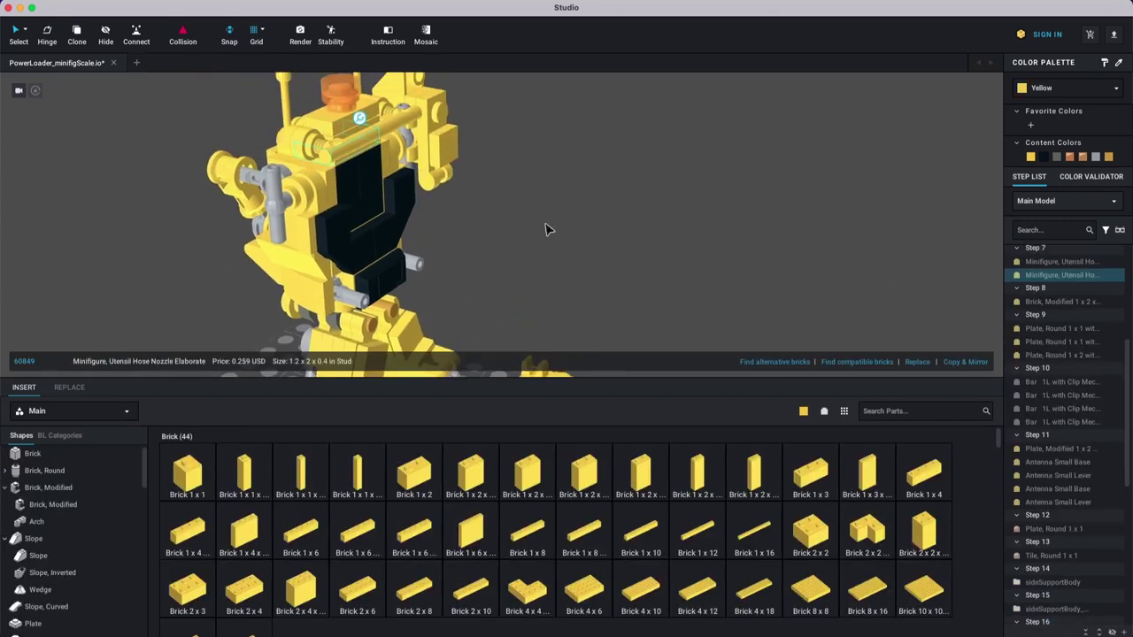
{"action": "middle_click_drag", "start_coordinate": [563, 299], "coordinate": [535, 184]}
{"action": "key", "text": "super+d"}
{"action": "left_click", "coordinate": [636, 312]}
{"action": "left_click_drag", "start_coordinate": [637, 312], "coordinate": [530, 323]}
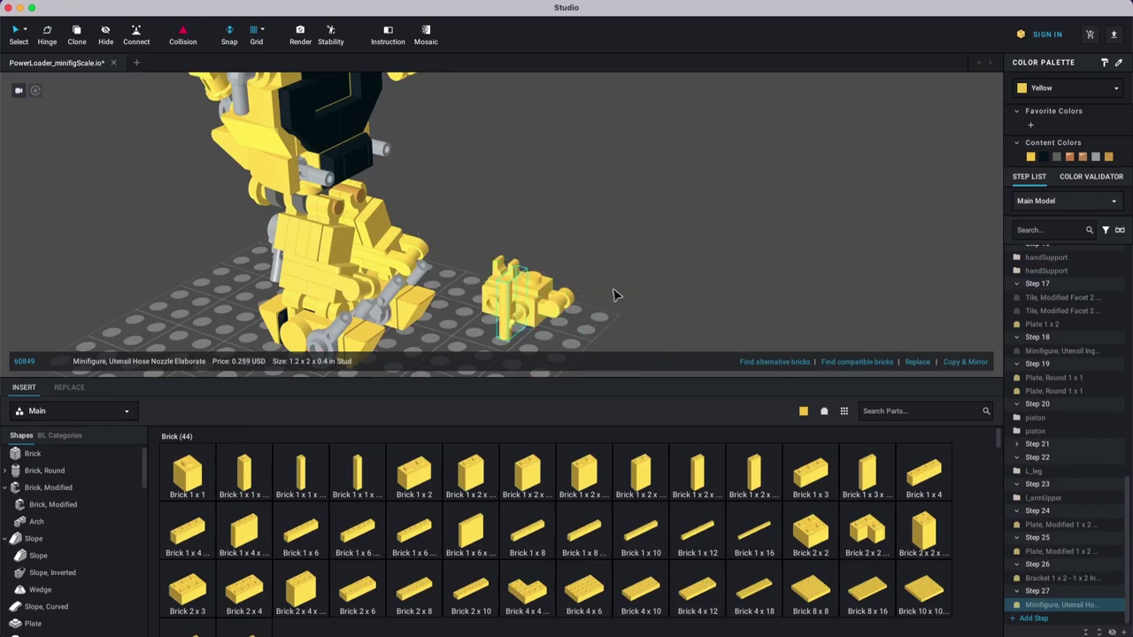
{"action": "left_click", "coordinate": [1044, 157]}
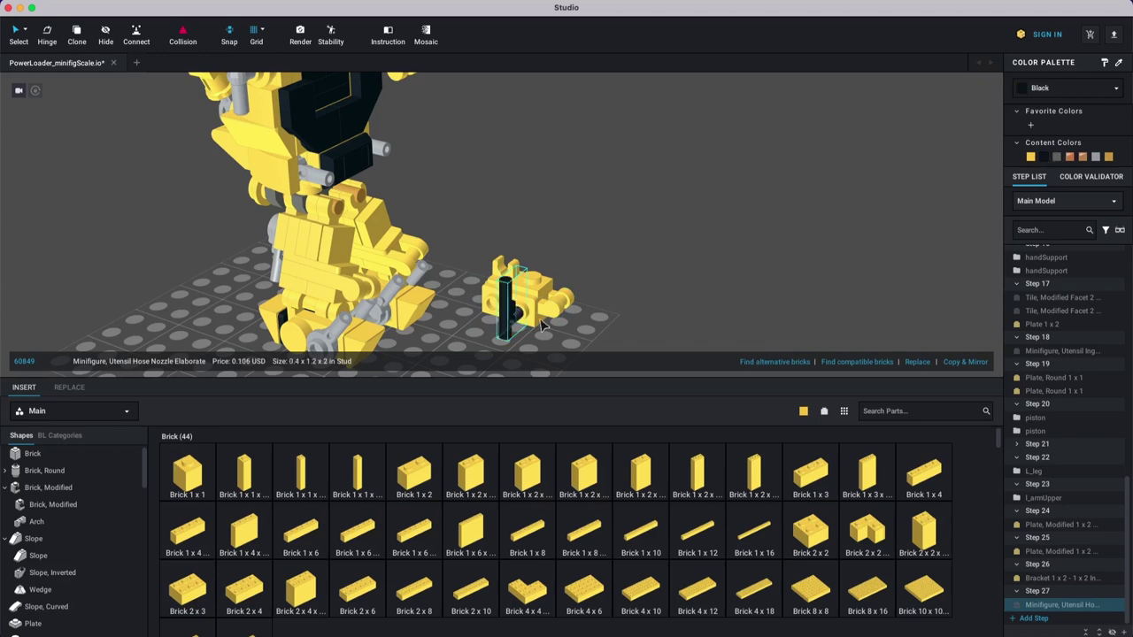
{"action": "left_click", "coordinate": [721, 298]}
Step: Add an empty Step 28 after the hose nozzle's step
{"action": "right_click_drag", "start_coordinate": [721, 298], "coordinate": [699, 240]}
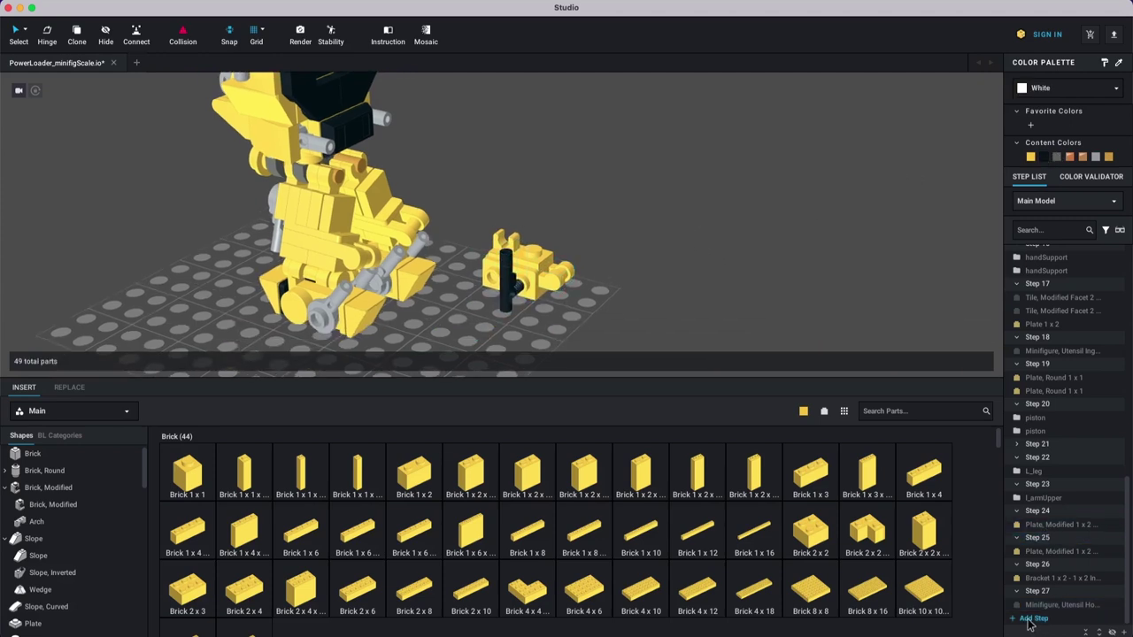
{"action": "left_click", "coordinate": [1033, 618]}
{"action": "left_click", "coordinate": [1053, 600]}
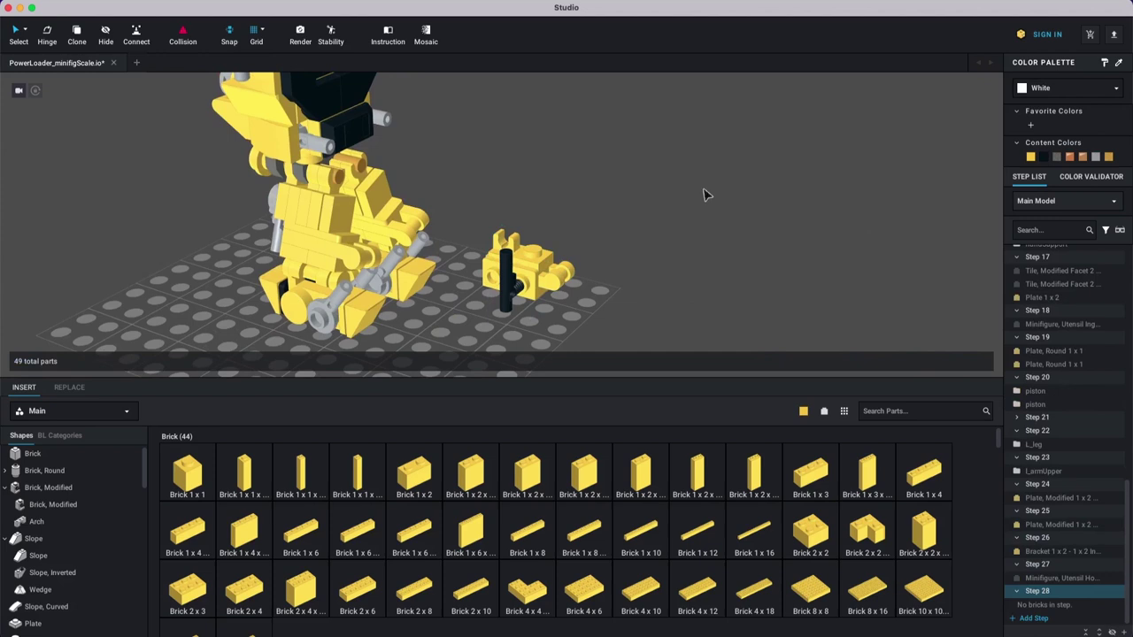
{"action": "left_click", "coordinate": [627, 316]}
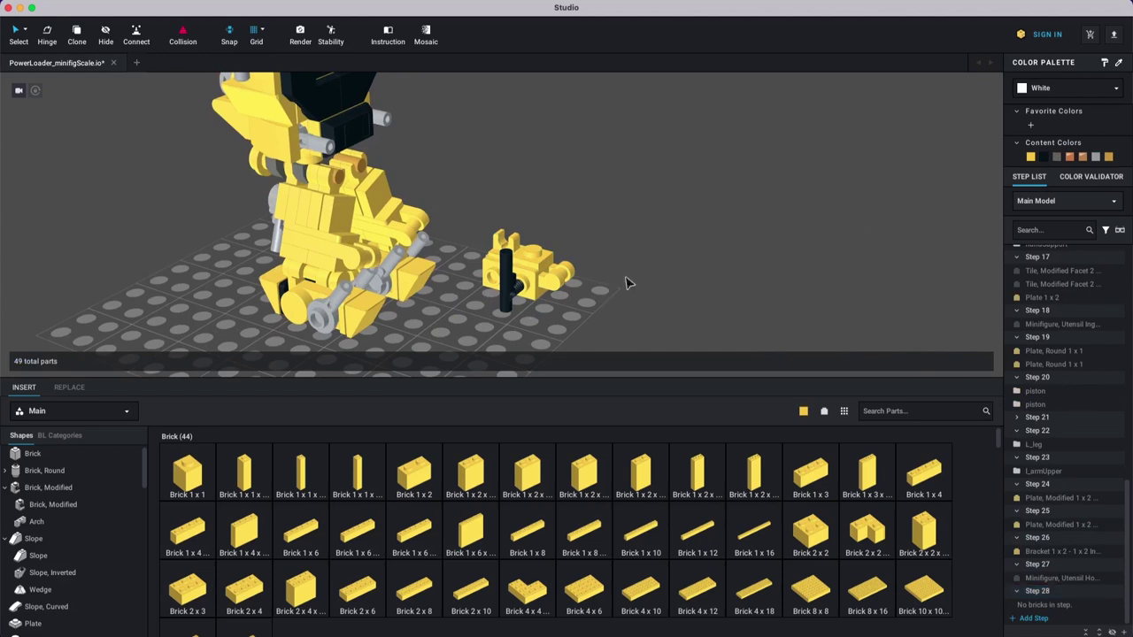
Step: Group the four parts of the forearm assembly into a submodel named L_forarm
{"action": "left_click_drag", "start_coordinate": [700, 181], "coordinate": [493, 320]}
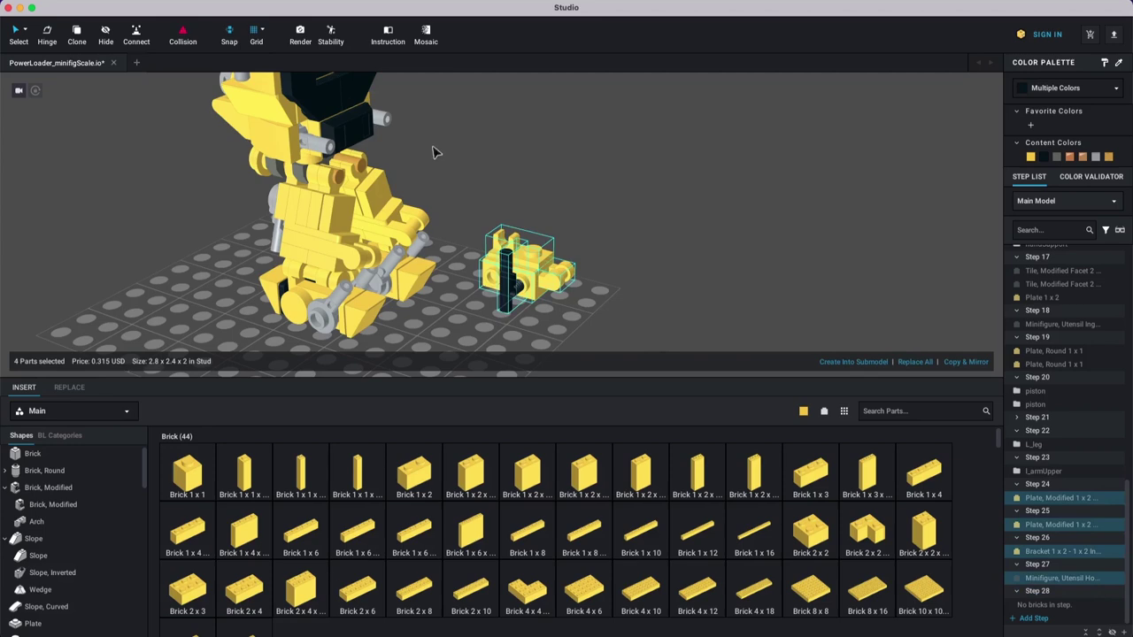
{"action": "left_click", "coordinate": [124, 7]}
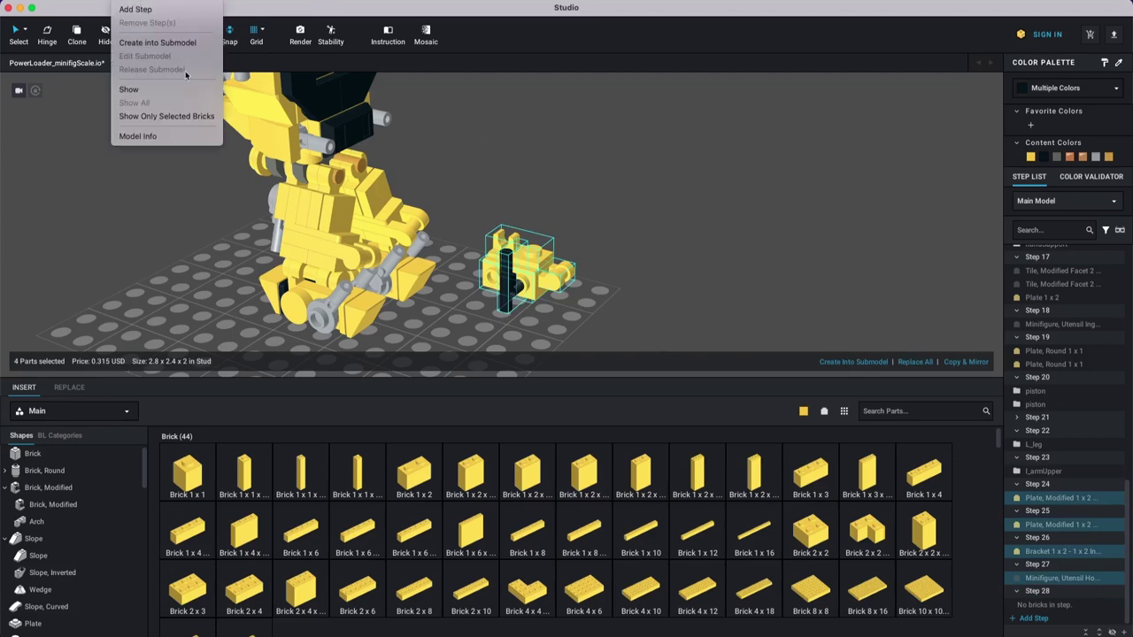
{"action": "left_click", "coordinate": [177, 41]}
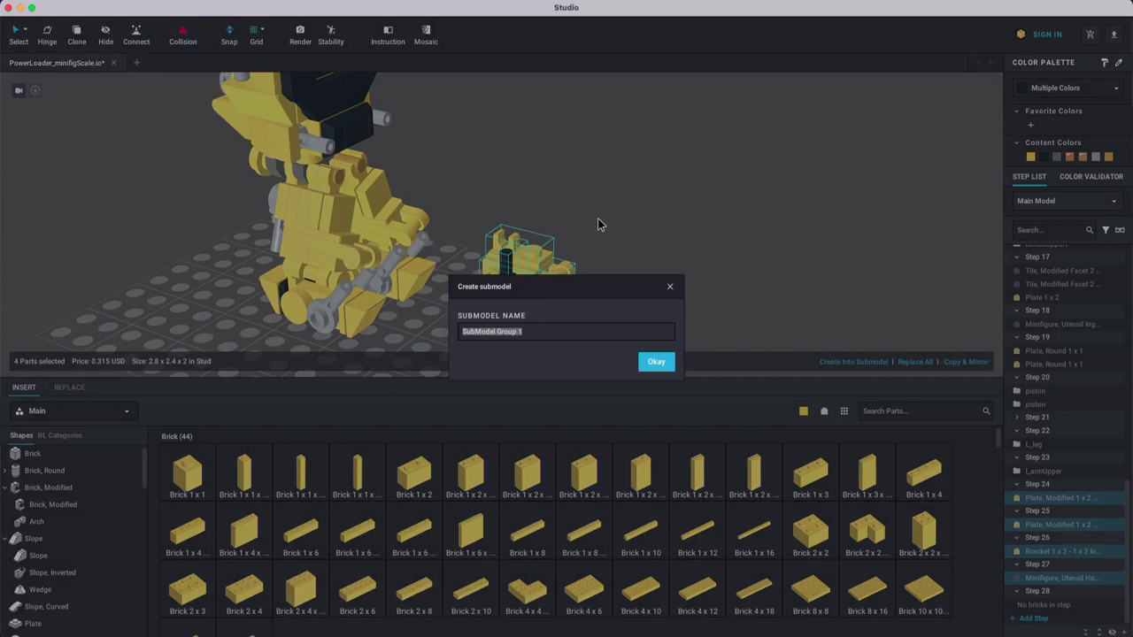
{"action": "type", "text": "L_forarm"}
{"action": "key", "text": "Return"}
Step: Attach the L_forarm submodel to the lower end of l_armUpper and make the empty Step 25 current
{"action": "right_click_drag", "start_coordinate": [671, 234], "coordinate": [428, 123]}
{"action": "right_click_drag", "start_coordinate": [571, 156], "coordinate": [571, 214]}
{"action": "left_click", "coordinate": [1037, 590]}
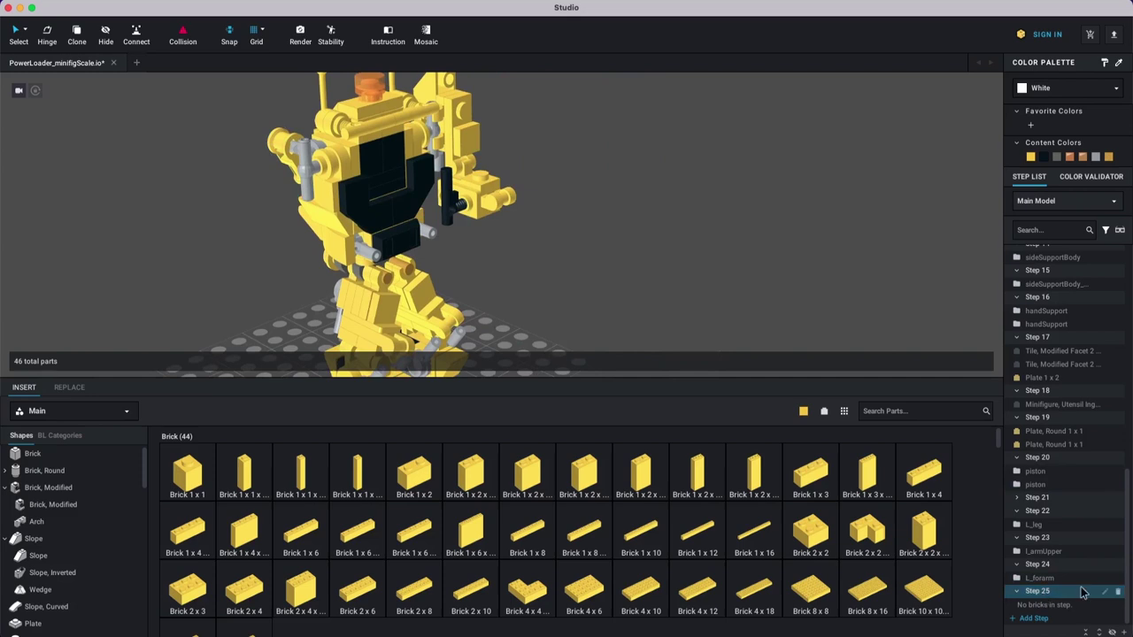
{"action": "left_click", "coordinate": [631, 271]}
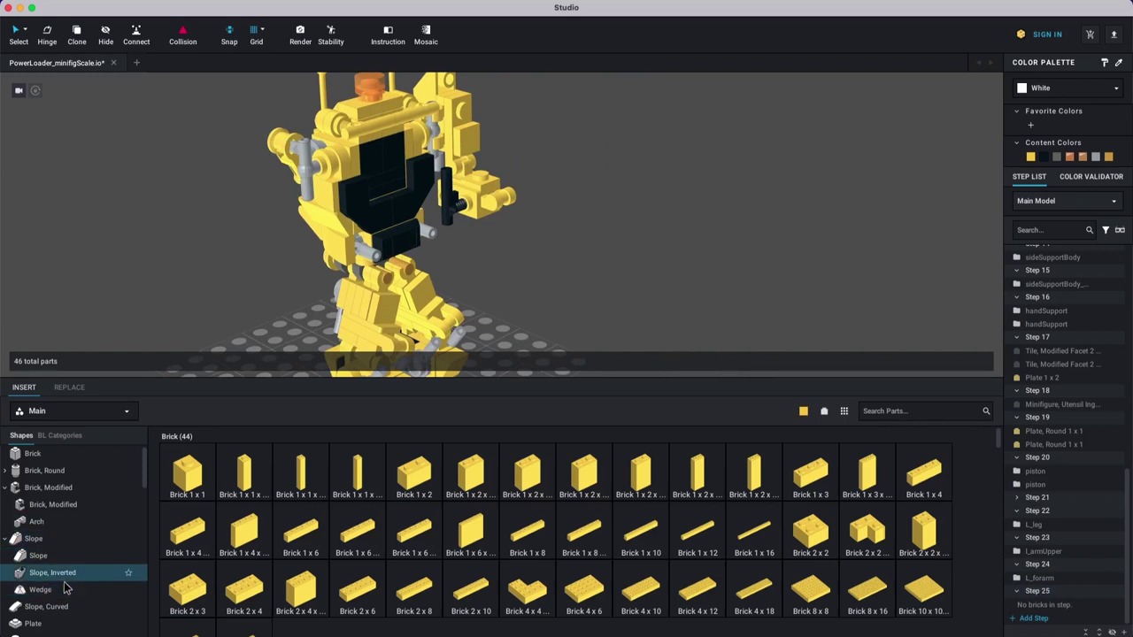
Step: Insert a yellow Brick, Modified 1 x 1 with Headlight on the baseplate beside the Power Loader
{"action": "left_click", "coordinate": [52, 488]}
{"action": "left_click_drag", "start_coordinate": [358, 478], "coordinate": [635, 276]}
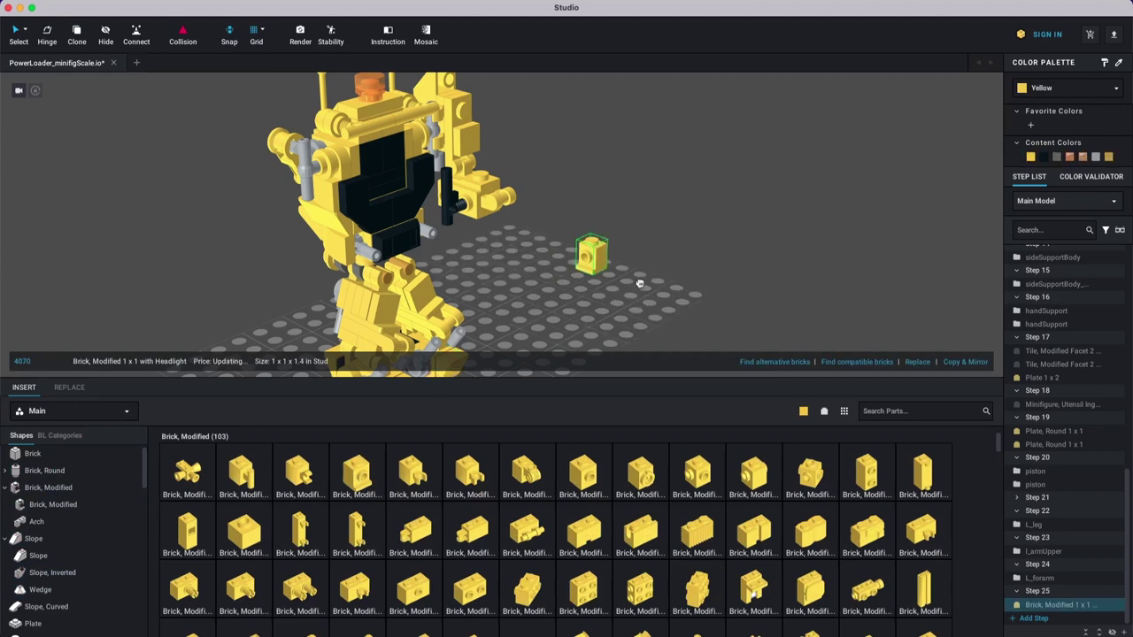
{"action": "left_click", "coordinate": [648, 341]}
{"action": "key", "text": "Escape"}
{"action": "middle_click_drag", "start_coordinate": [675, 307], "coordinate": [661, 269]}
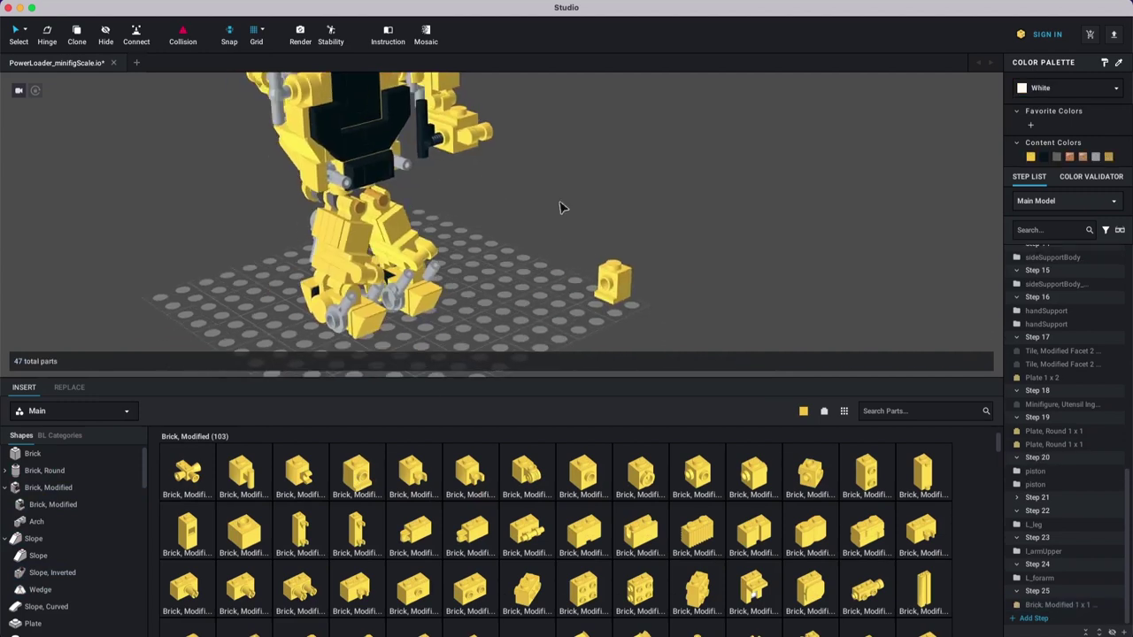
Step: Duplicate the hip's Bar 1L with Clip Mechanical Claw, lay the copy horizontally and attach it to the headlight brick's side stud
{"action": "left_click", "coordinate": [334, 200]}
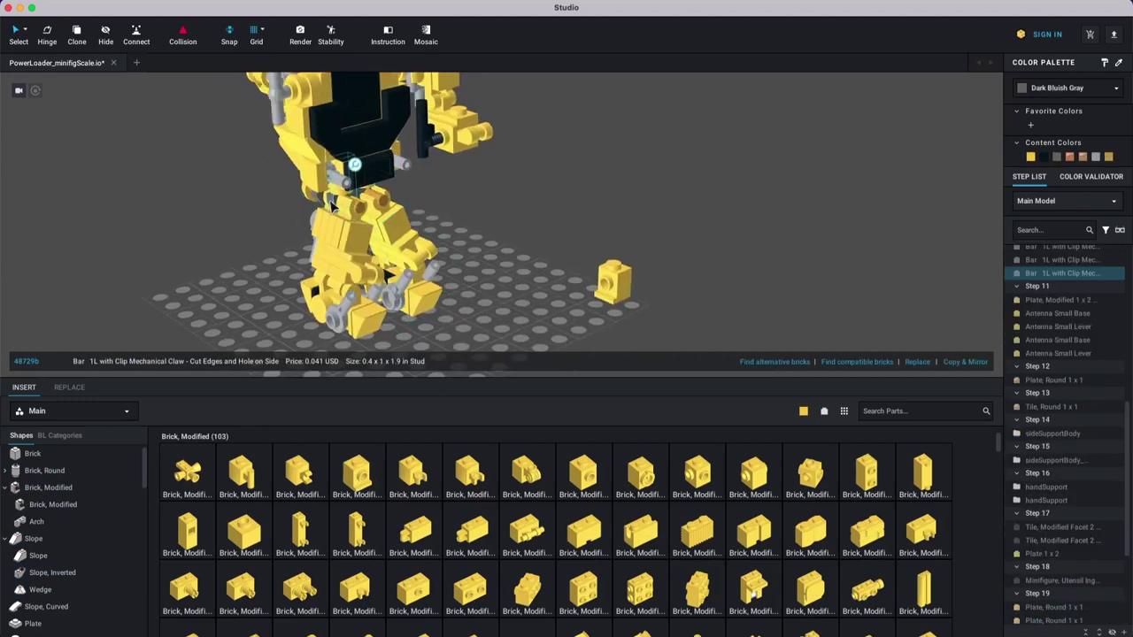
{"action": "key", "text": "ctrl+c"}
{"action": "key", "text": "ctrl+v"}
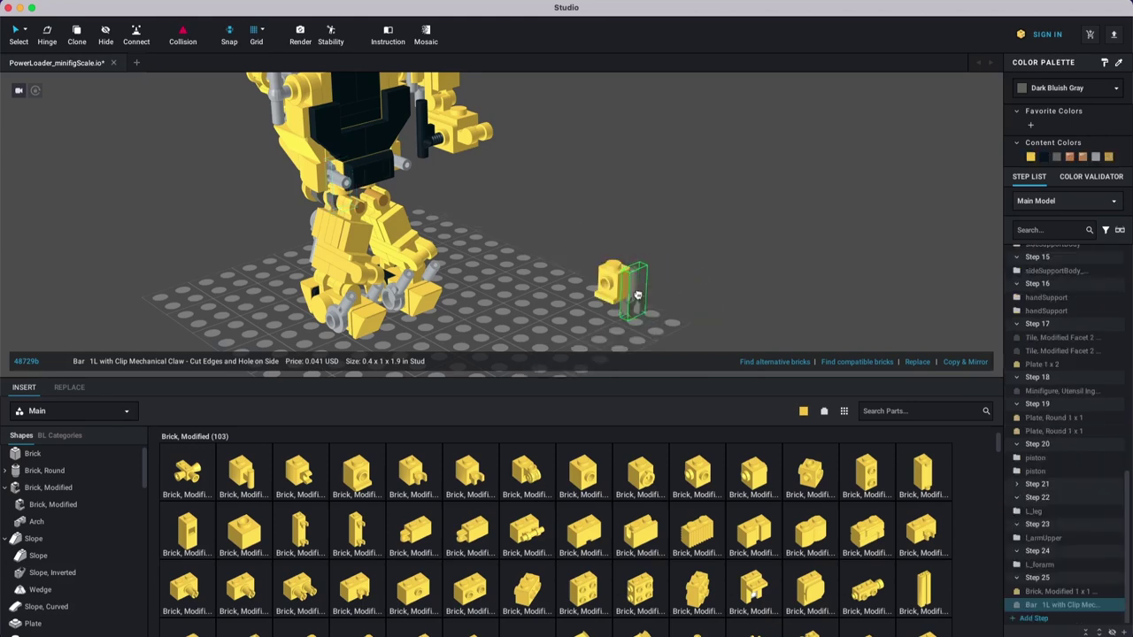
{"action": "key", "text": "Right"}
{"action": "key", "text": "Right"}
{"action": "key", "text": "Right"}
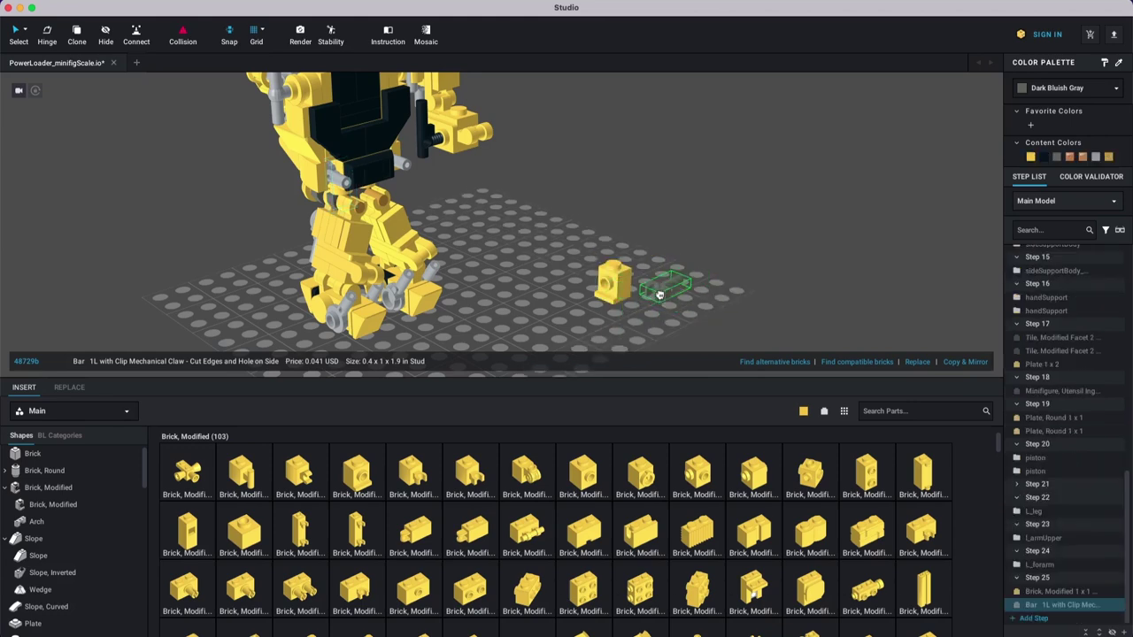
{"action": "right_click_drag", "start_coordinate": [659, 296], "coordinate": [652, 296]}
{"action": "left_click", "coordinate": [617, 288]}
{"action": "right_click", "coordinate": [717, 286]}
{"action": "left_click", "coordinate": [767, 241]}
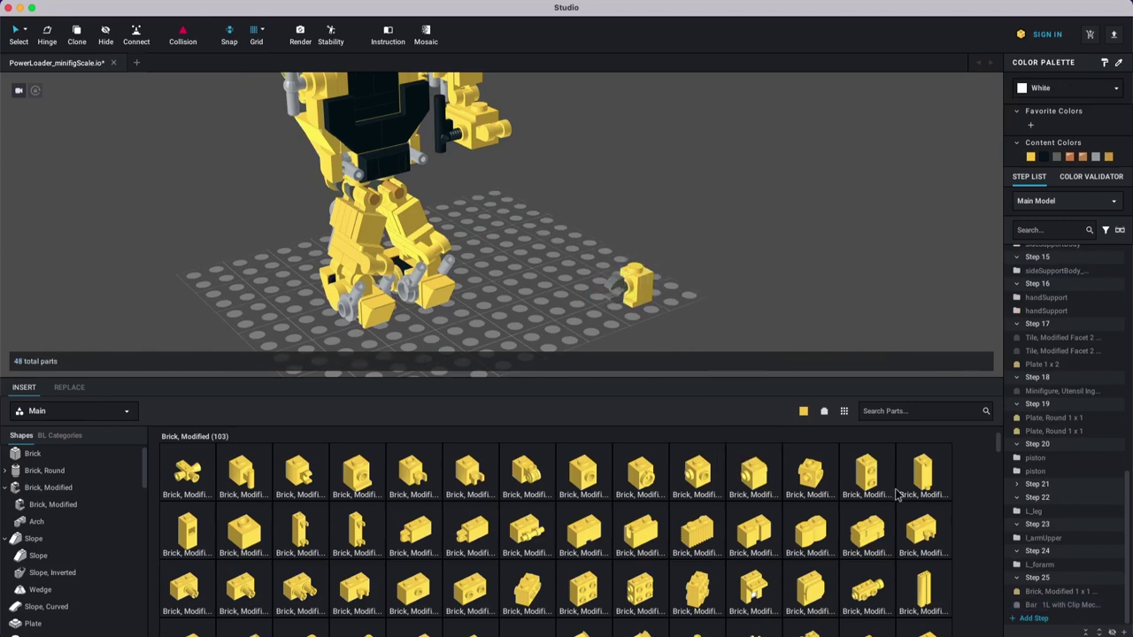
Step: Move the claw bar into its own Step 26 and add an empty Step 27
{"action": "left_click", "coordinate": [1053, 622]}
{"action": "left_click_drag", "start_coordinate": [1057, 578], "coordinate": [1037, 624]}
{"action": "left_click", "coordinate": [1035, 619]}
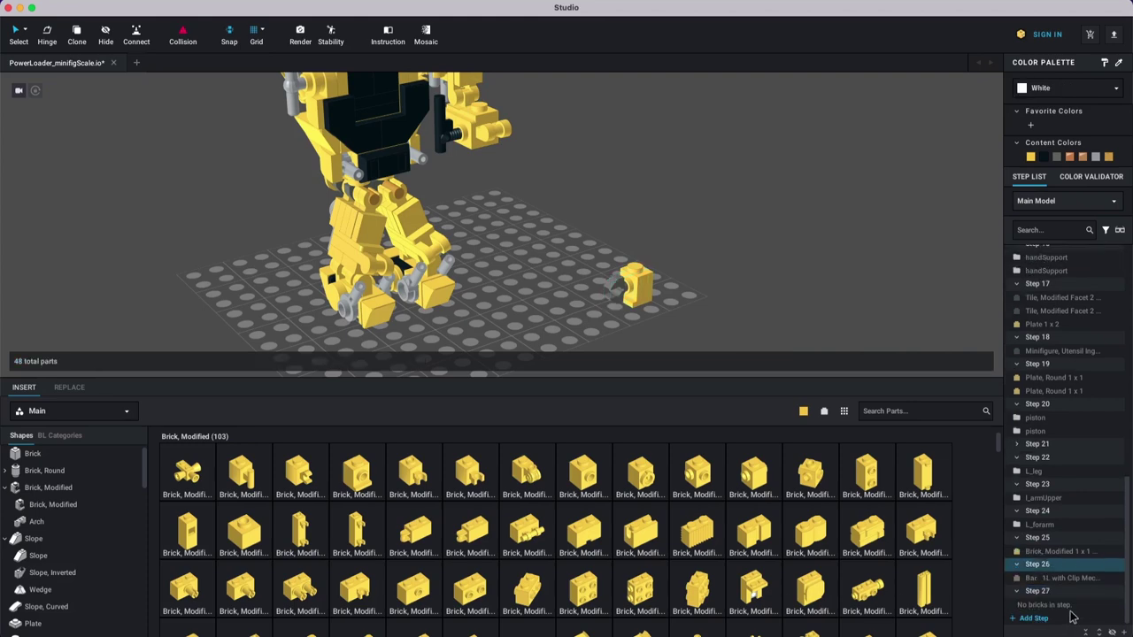
Step: Place a yellow Plate 1 x 1 on top of the headlight brick
{"action": "middle_click_drag", "start_coordinate": [667, 267], "coordinate": [640, 269]}
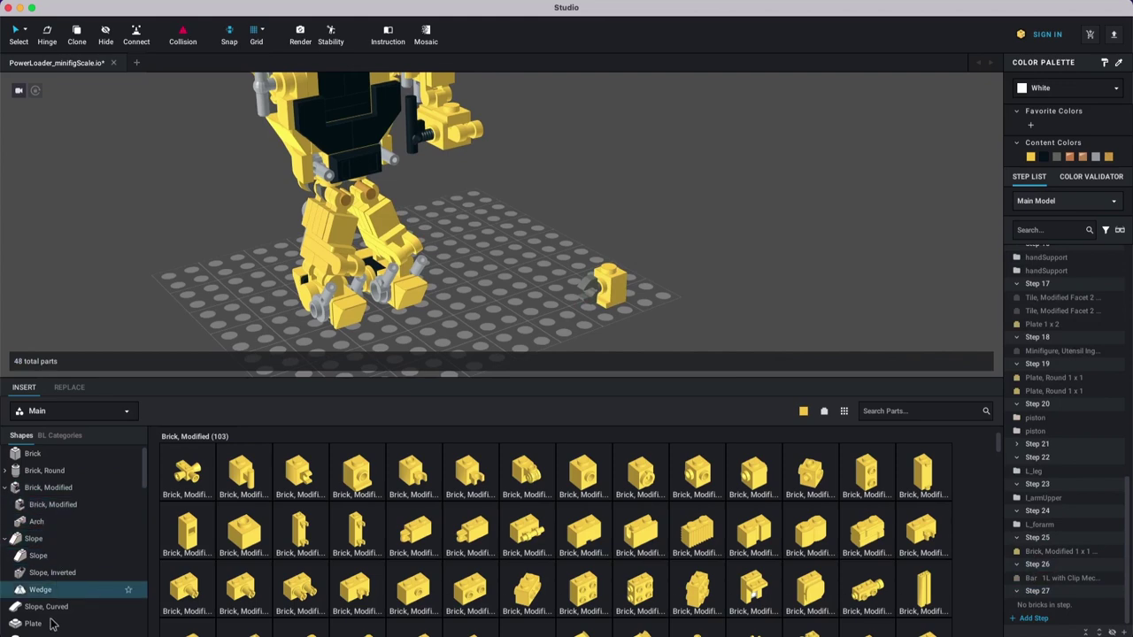
{"action": "left_click", "coordinate": [79, 624]}
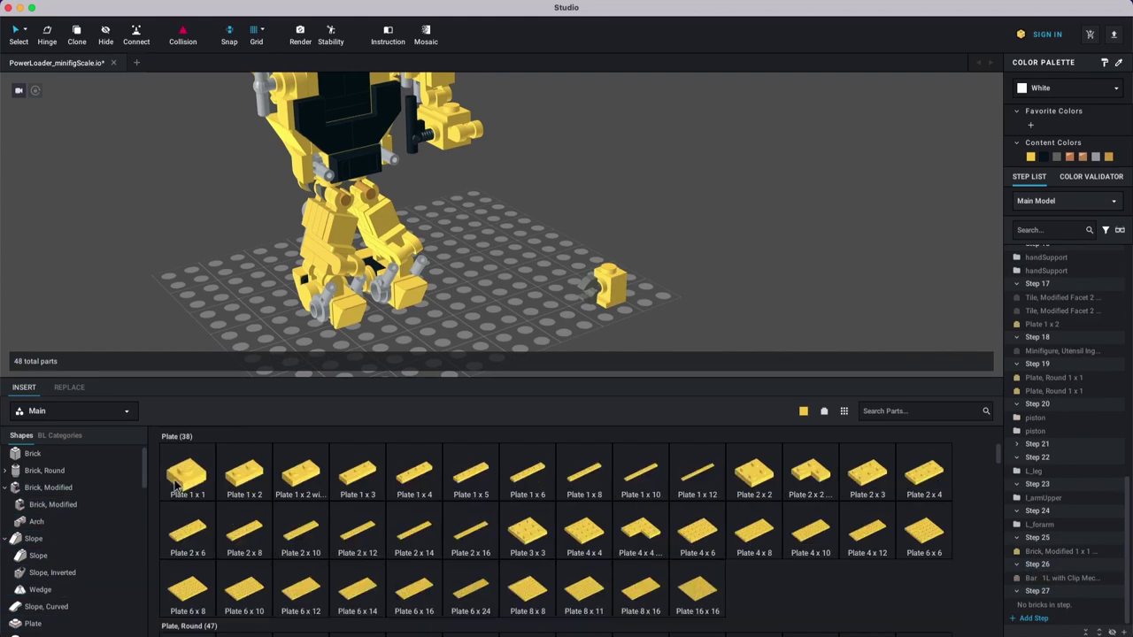
{"action": "left_click", "coordinate": [607, 264]}
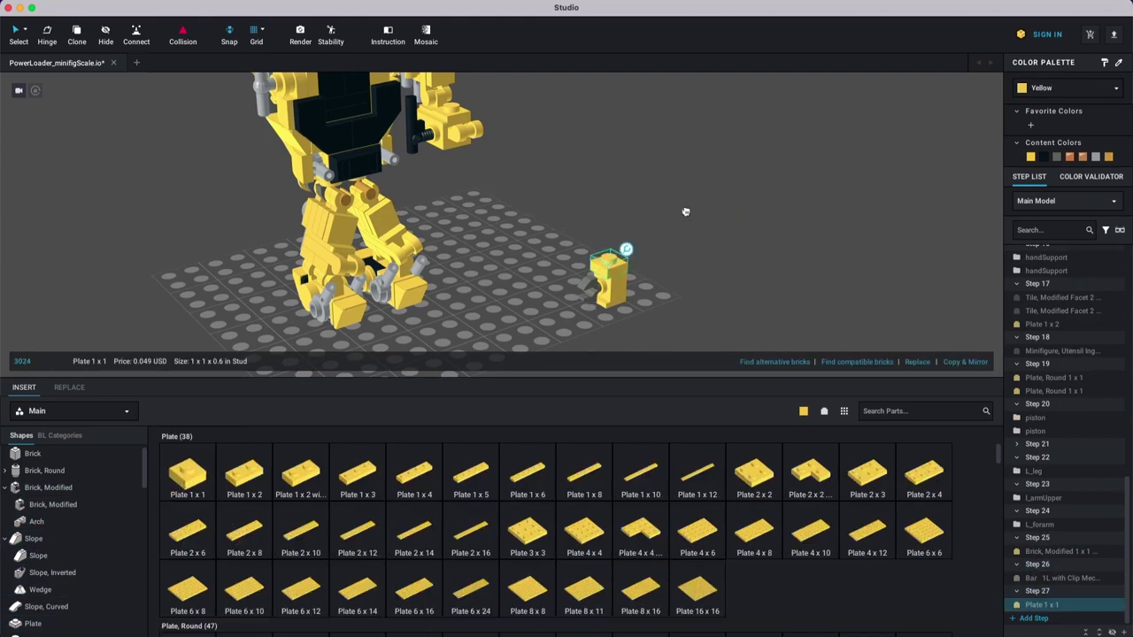
{"action": "left_click", "coordinate": [683, 214]}
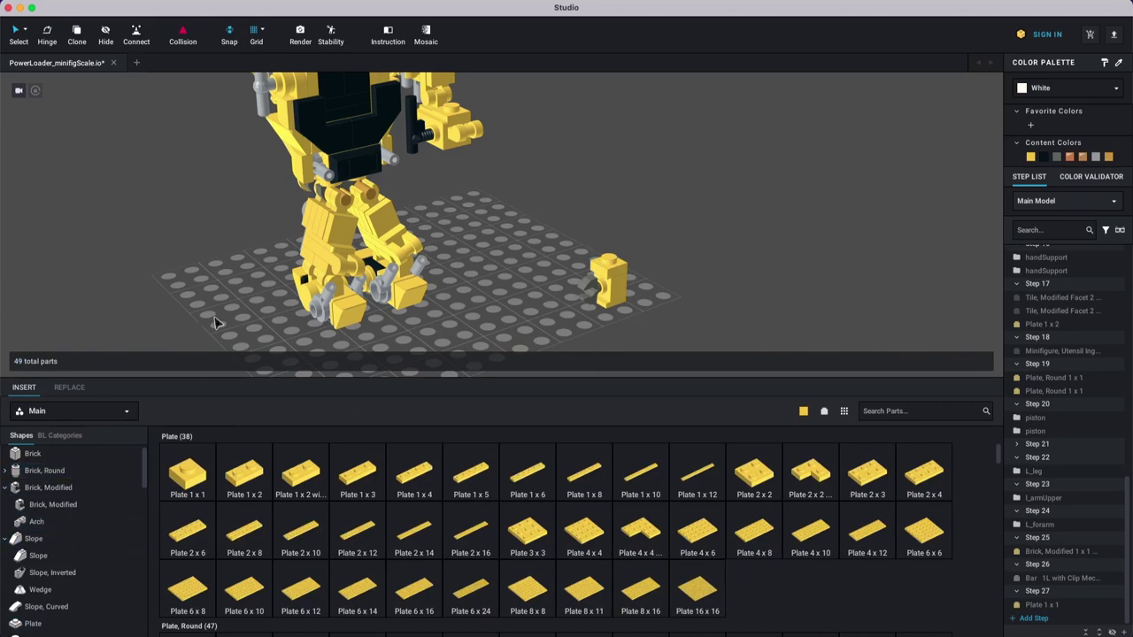
Step: Duplicate the right leg's Plate, Modified 1 x 1 with Open O Clip Thick (Vertical Grip) and attach the copy flat under the headlight brick
{"action": "left_click", "coordinate": [327, 219]}
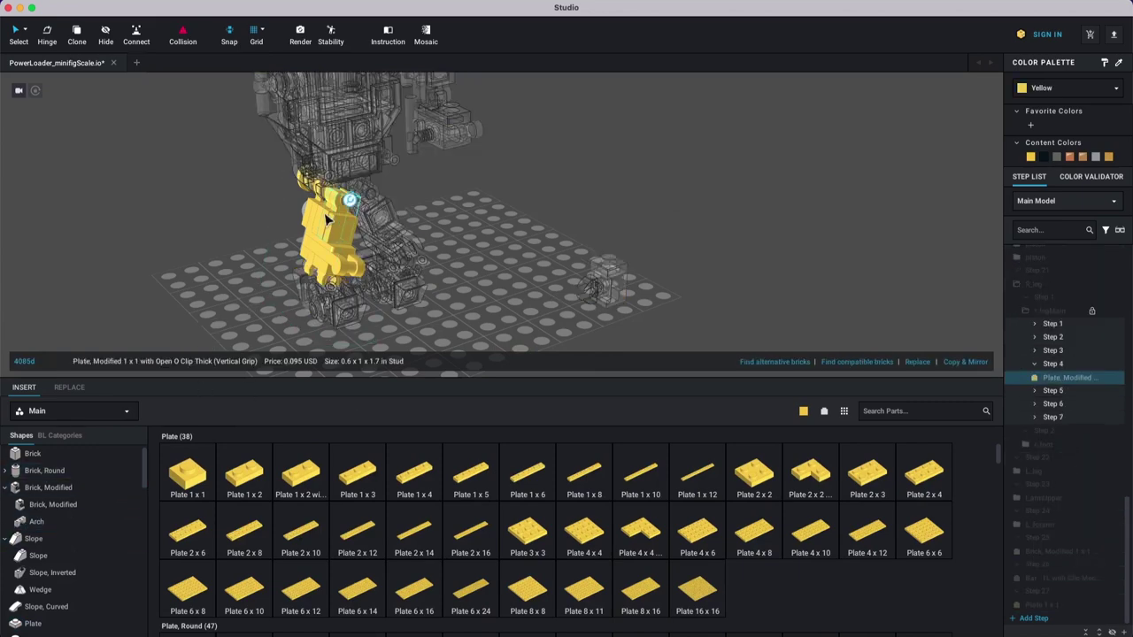
{"action": "double_click", "coordinate": [557, 201]}
{"action": "key", "text": "super+v"}
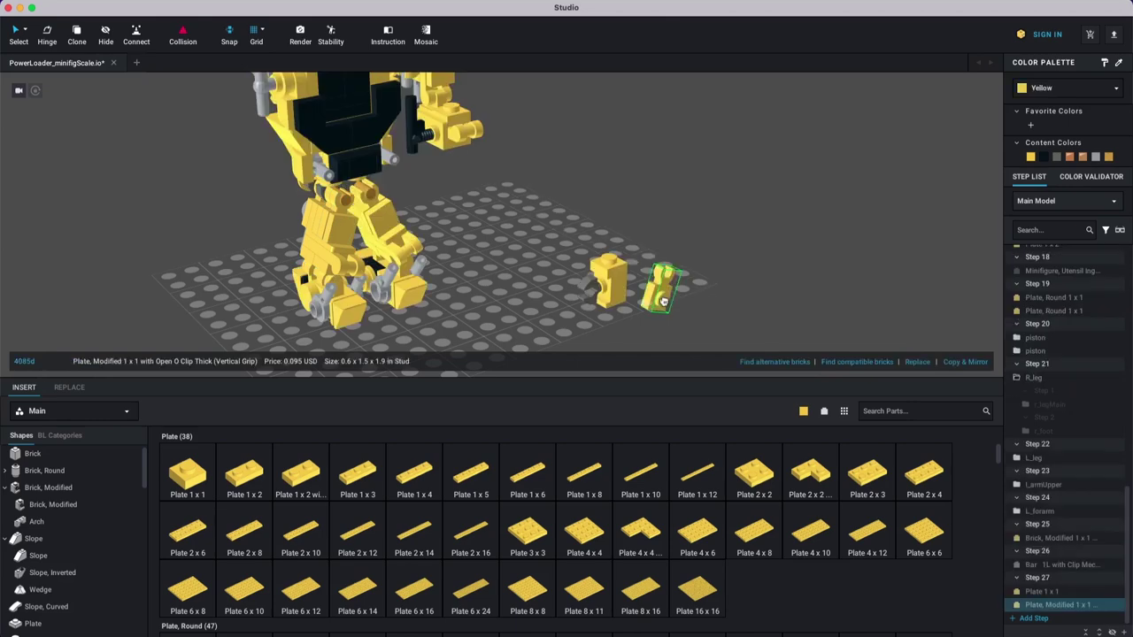
{"action": "key", "text": "Down"}
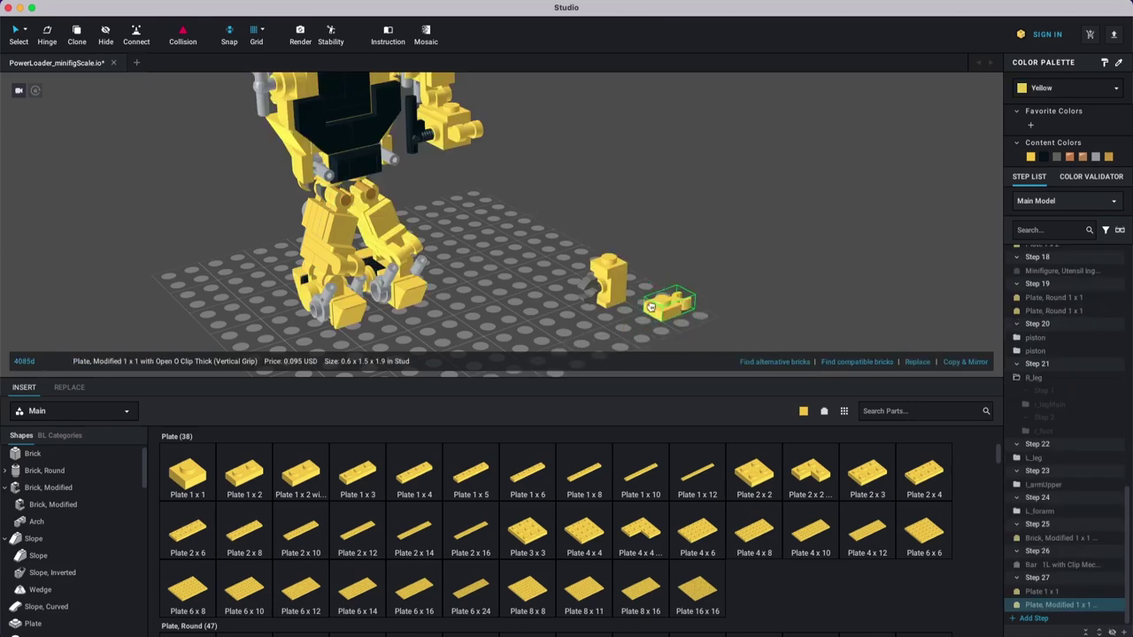
{"action": "left_click", "coordinate": [622, 307]}
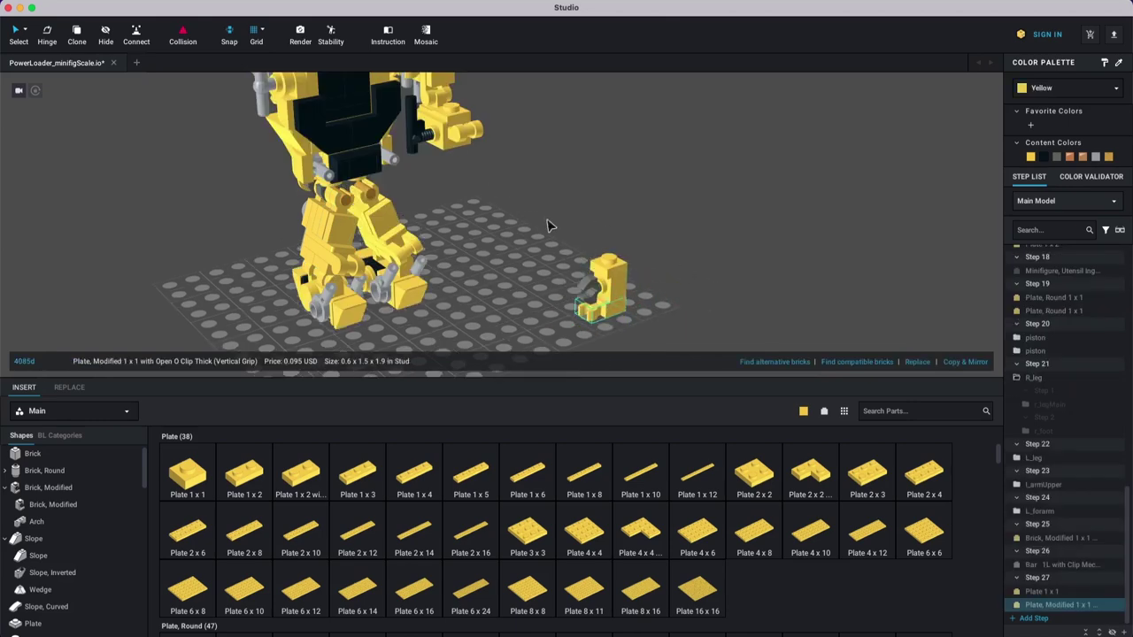
Step: Reposition the clip plate under the headlight brick so its clip faces away from the claw bar, and add an empty Step 28
{"action": "left_click_drag", "start_coordinate": [595, 318], "coordinate": [639, 304]}
{"action": "left_click", "coordinate": [696, 289]}
{"action": "right_click_drag", "start_coordinate": [695, 289], "coordinate": [501, 264]}
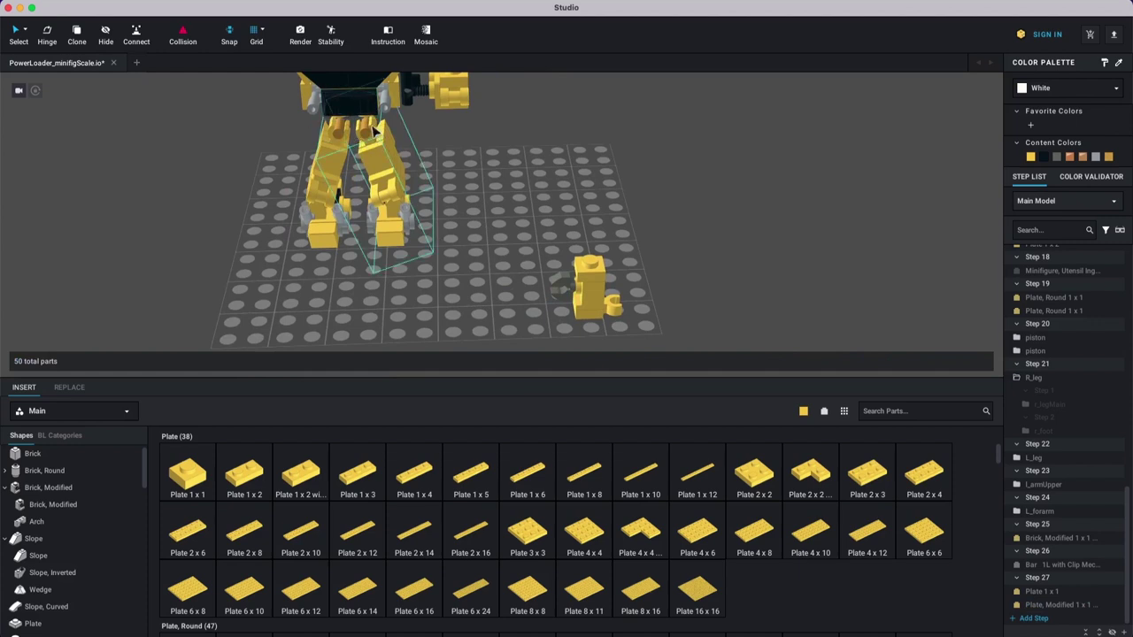
{"action": "left_click", "coordinate": [607, 304]}
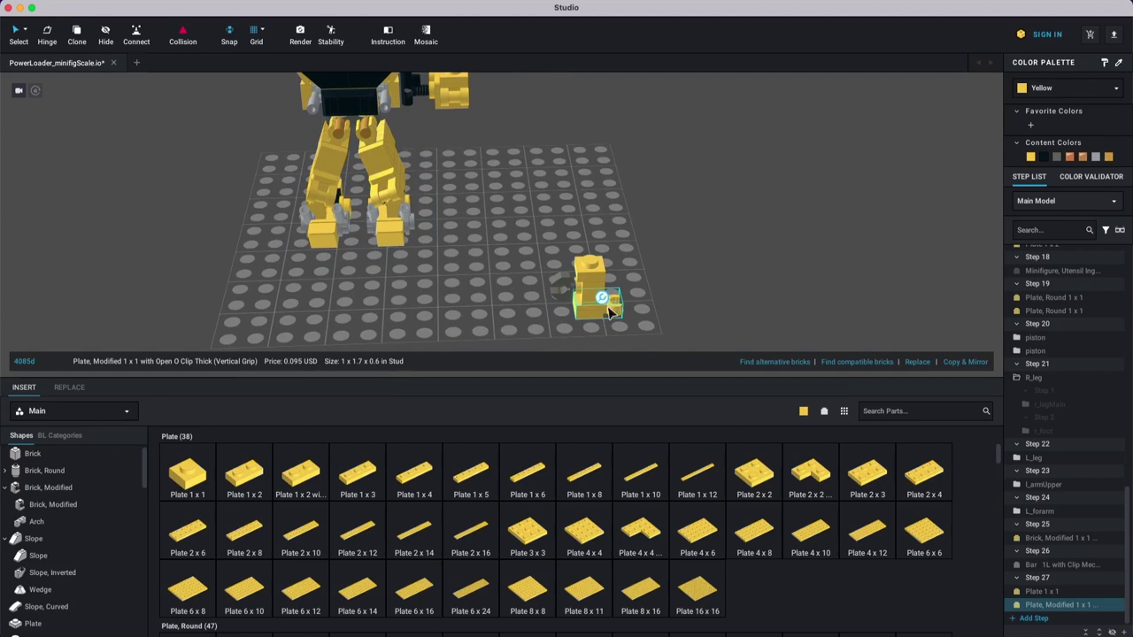
{"action": "left_click", "coordinate": [772, 317]}
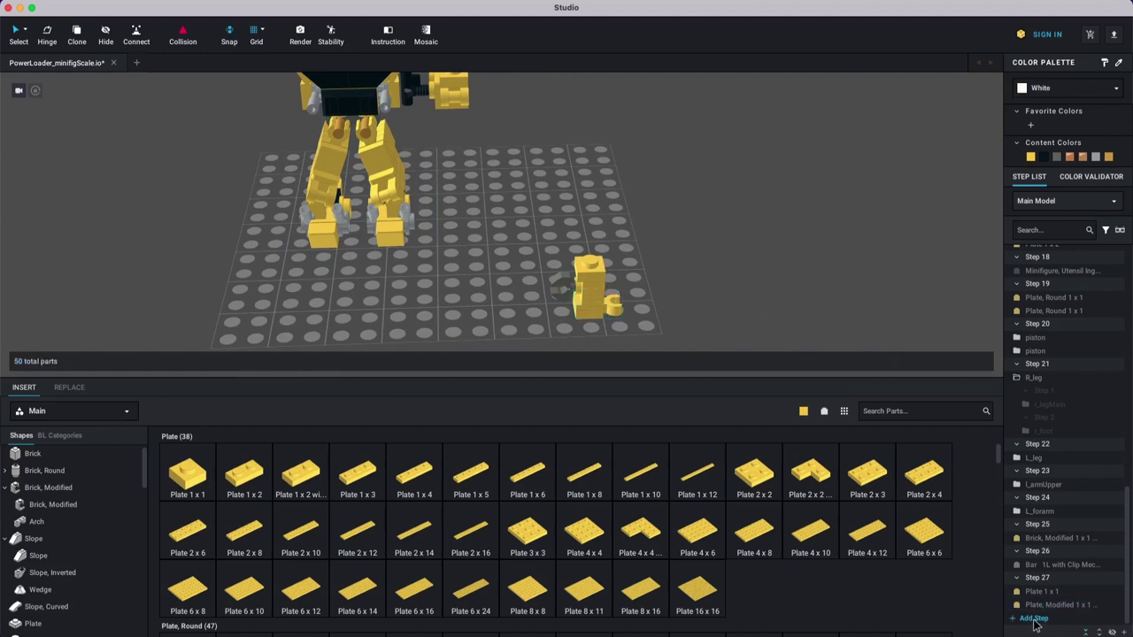
{"action": "left_click", "coordinate": [1034, 619]}
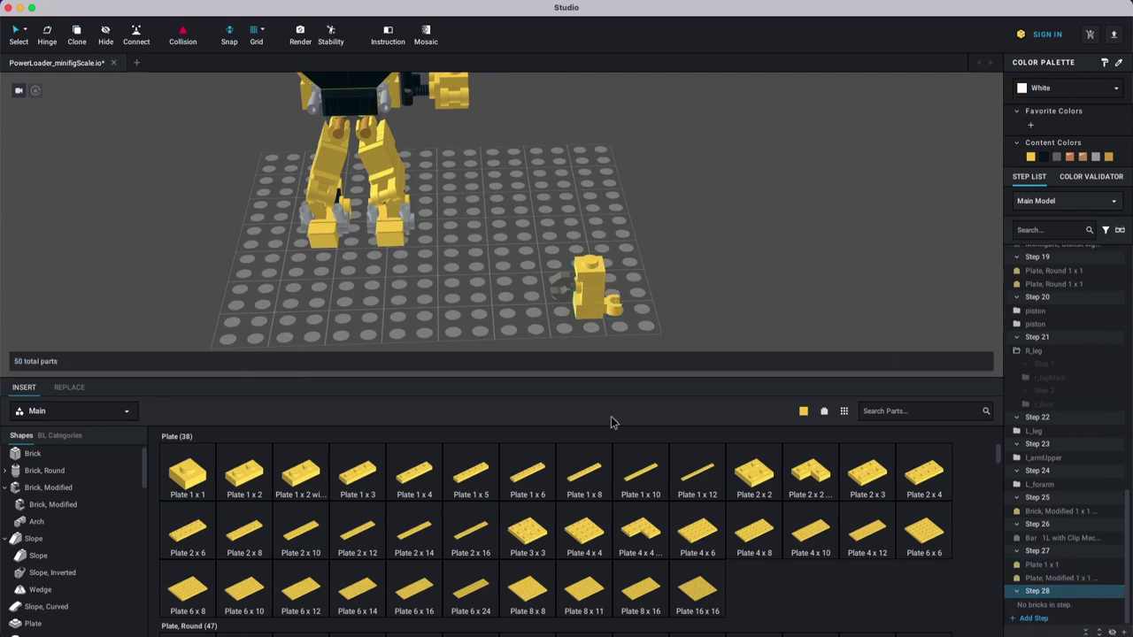
Step: Try to clone the lower clip plate to the top of the brick column, and delete the copy
{"action": "left_click", "coordinate": [75, 35]}
{"action": "left_click", "coordinate": [612, 308]}
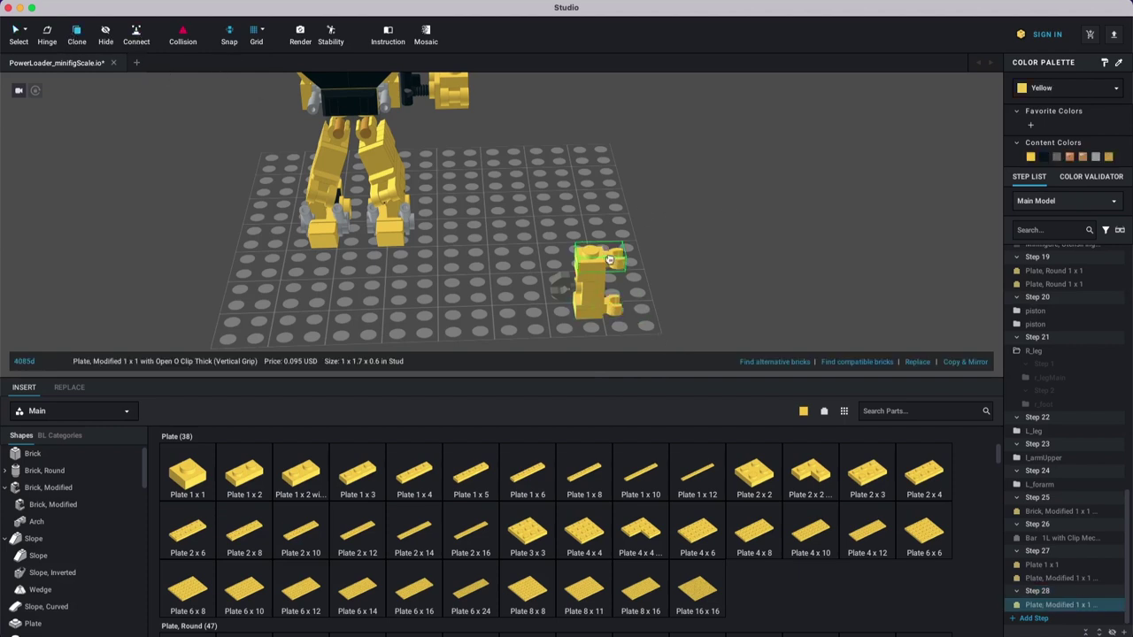
{"action": "left_click", "coordinate": [611, 261]}
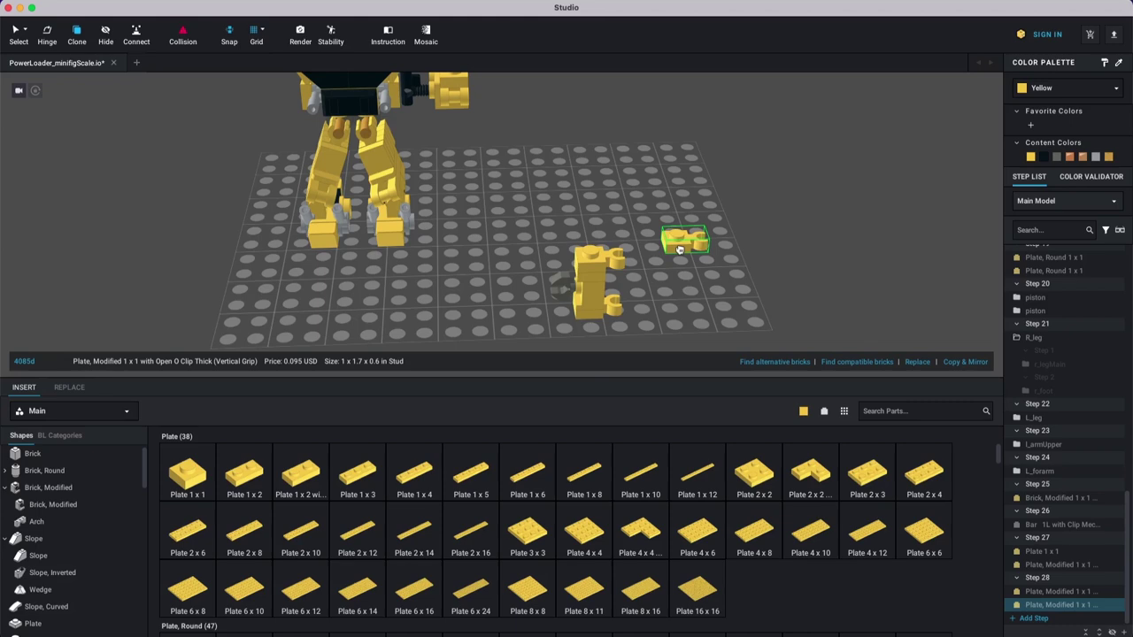
{"action": "key", "text": "Escape"}
{"action": "left_click", "coordinate": [623, 265]}
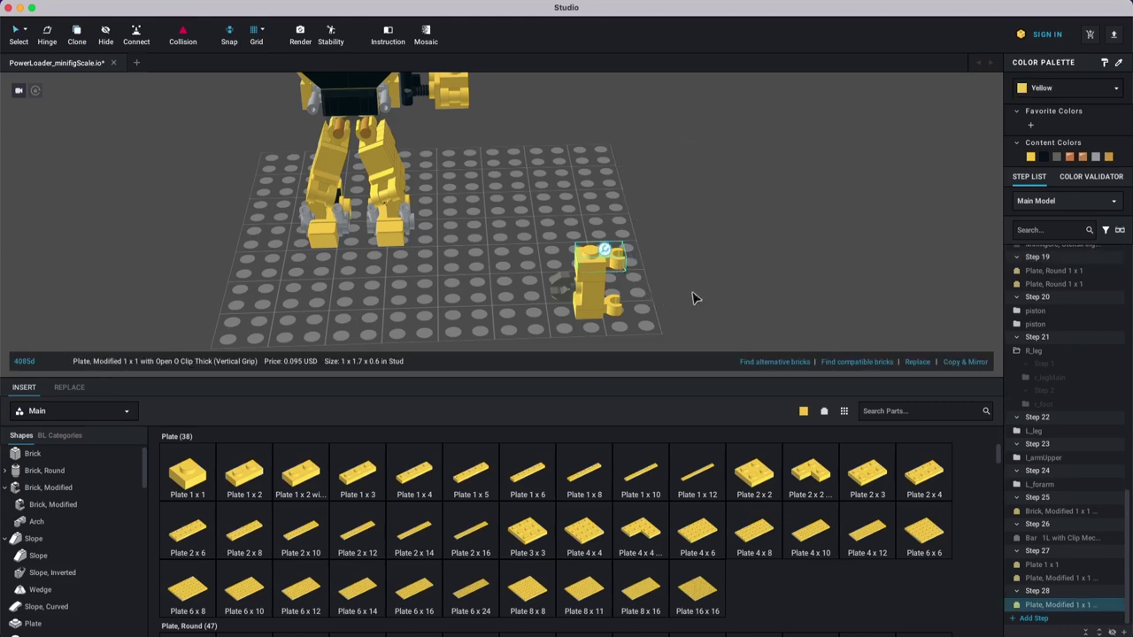
{"action": "key", "text": "Delete"}
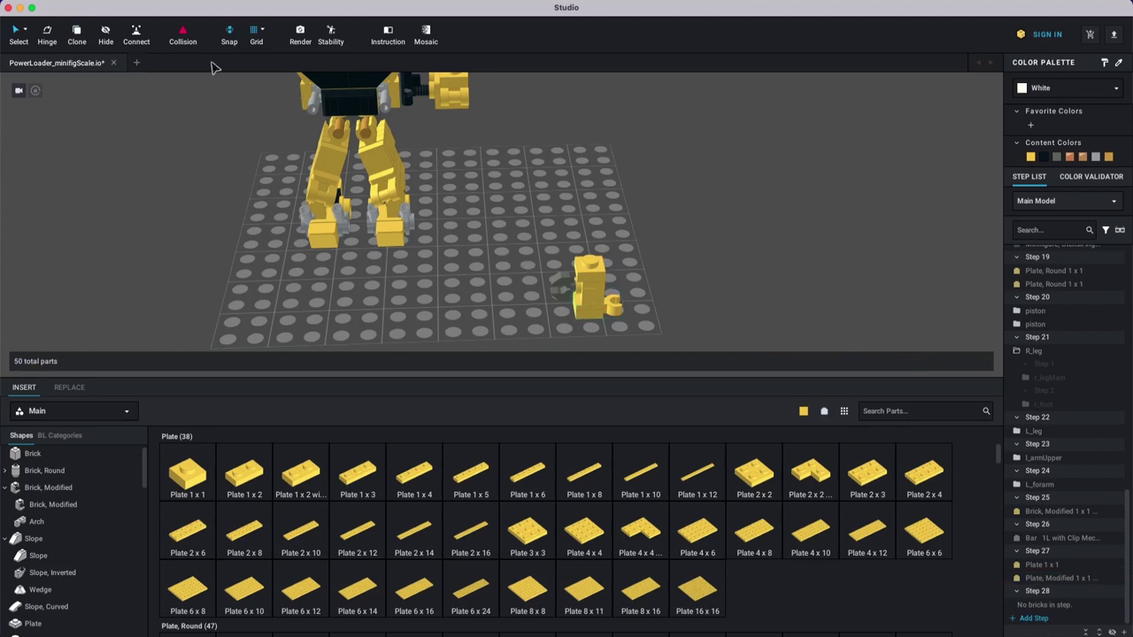
Step: Clone the Plate 1 x 1 onto the top of the column in Step 28 and add an empty Step 29
{"action": "left_click", "coordinate": [77, 35]}
{"action": "left_click", "coordinate": [590, 262]}
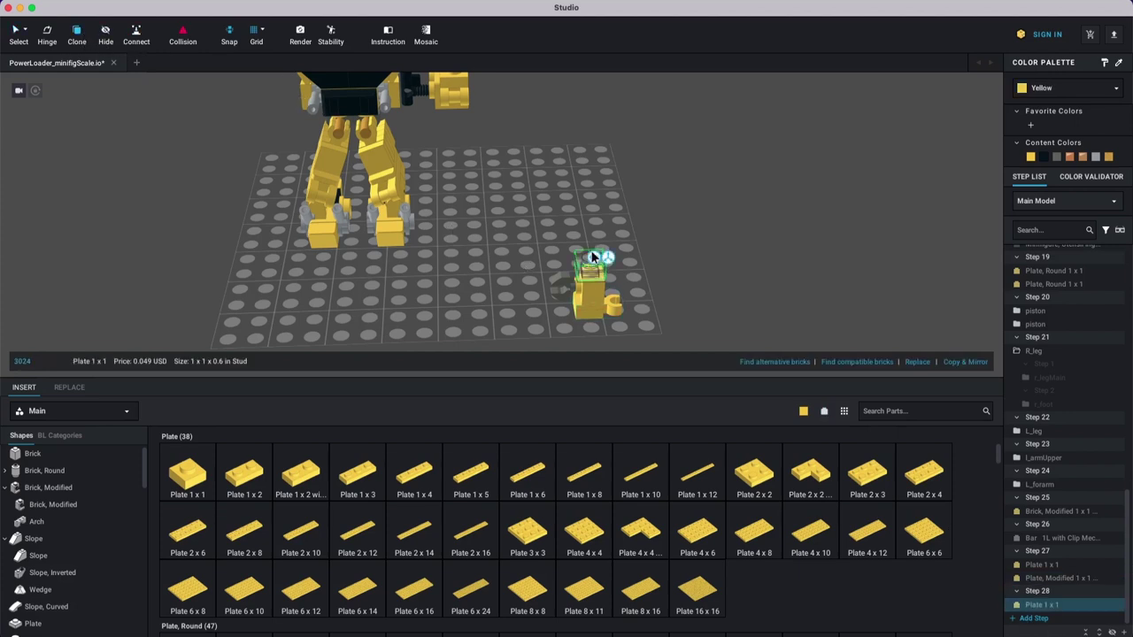
{"action": "left_click", "coordinate": [580, 260]}
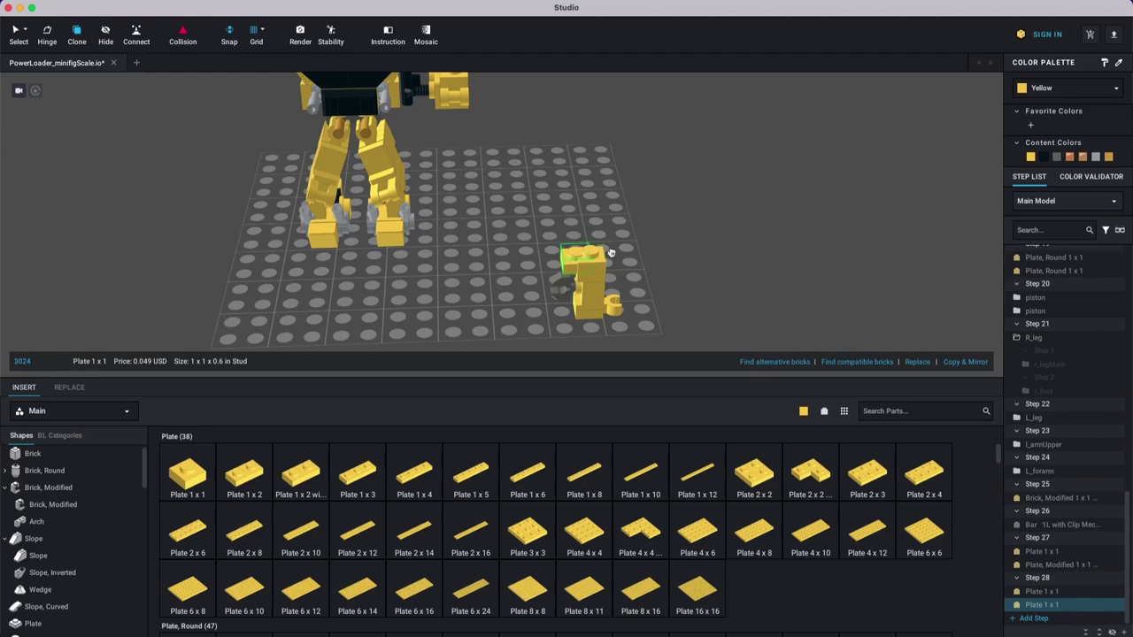
{"action": "key", "text": "Escape"}
{"action": "left_click", "coordinate": [1036, 618]}
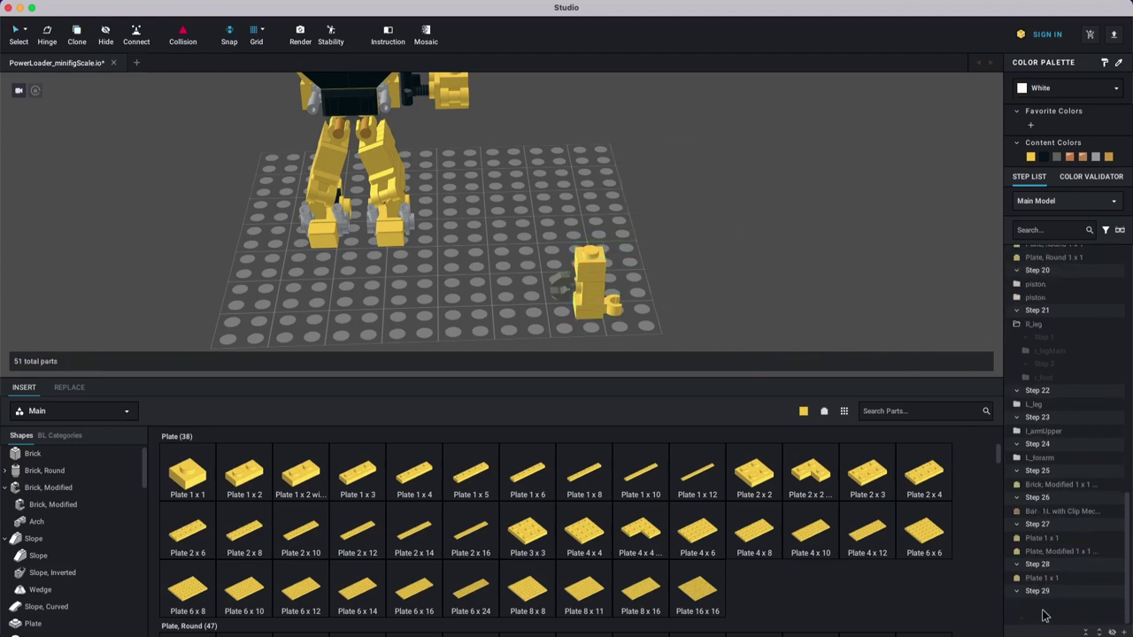
Step: Duplicate the lower clip plate and stack the copy on top of the column with its clip directly above the lower one
{"action": "left_click", "coordinate": [596, 242]}
{"action": "key", "text": "Delete"}
{"action": "left_click", "coordinate": [613, 310]}
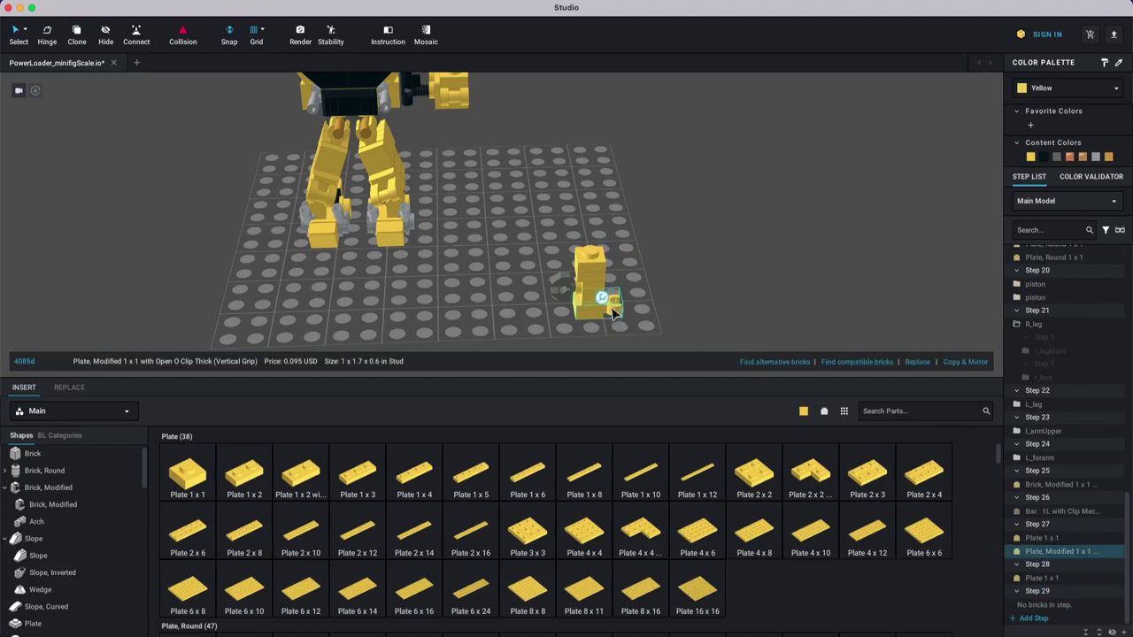
{"action": "left_click_drag", "start_coordinate": [613, 310], "coordinate": [607, 249]}
{"action": "left_click", "coordinate": [656, 242]}
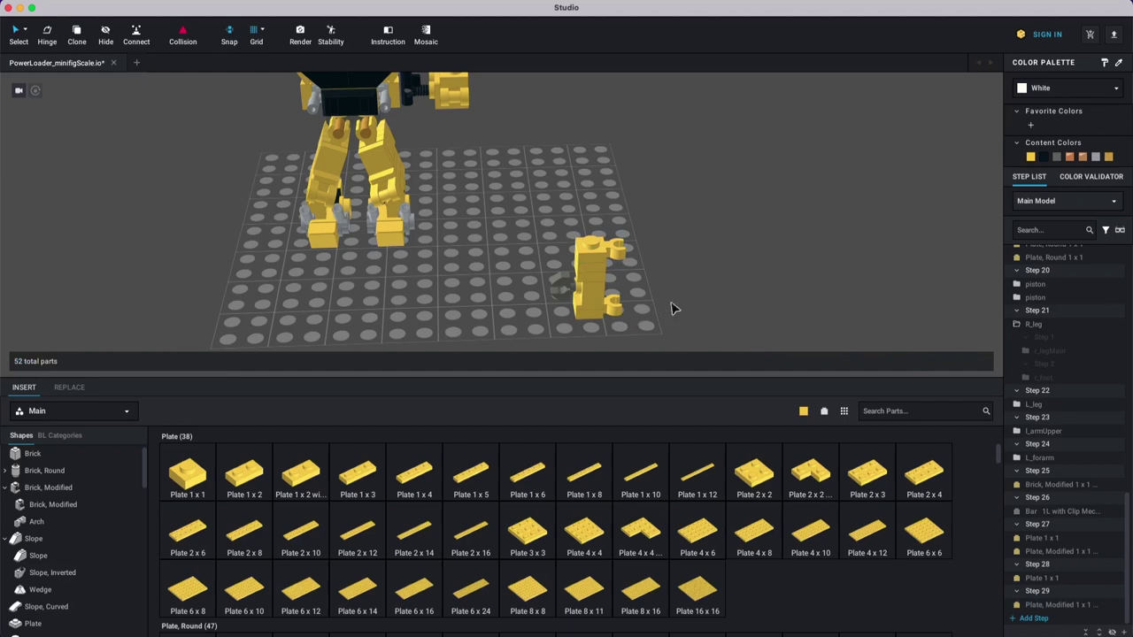
{"action": "left_click_drag", "start_coordinate": [713, 213], "coordinate": [517, 195]}
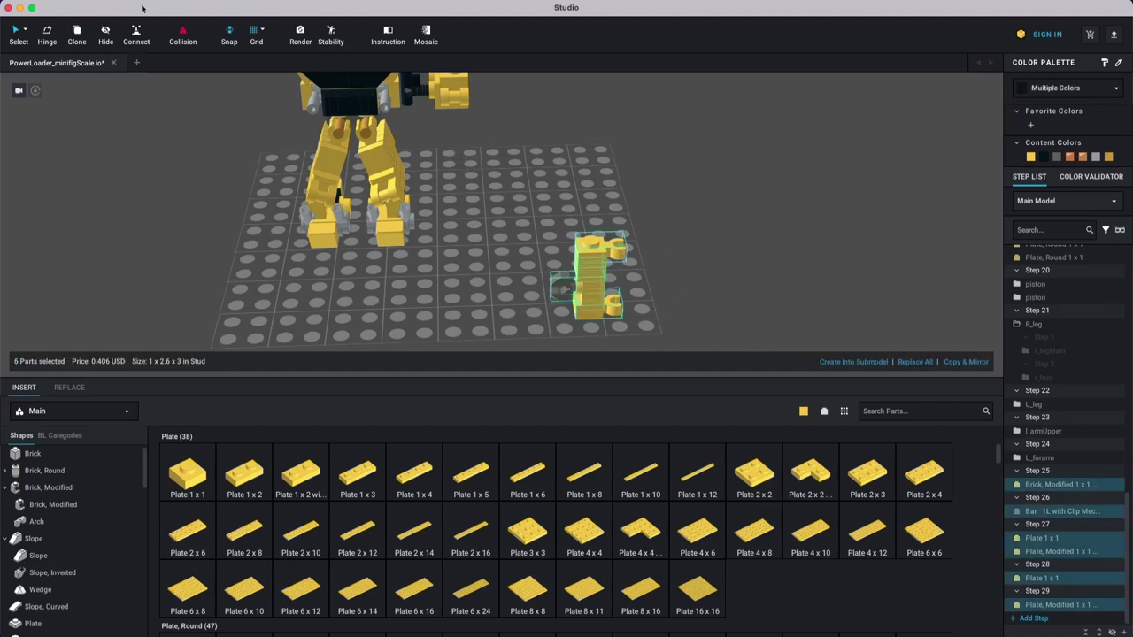
{"action": "left_click", "coordinate": [726, 211]}
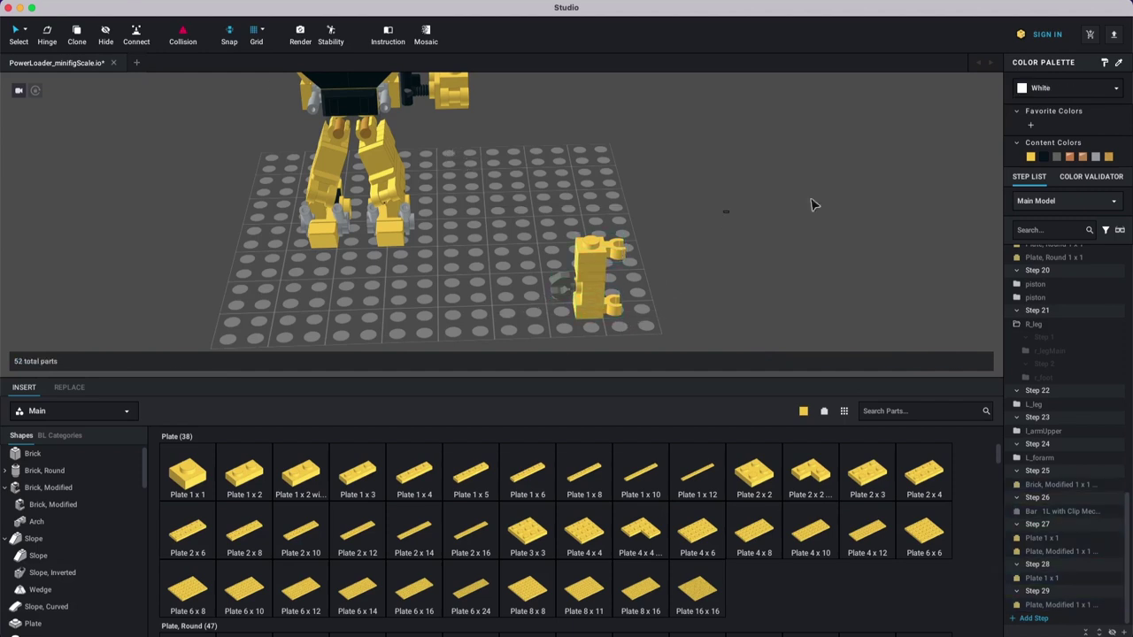
Step: Insert a Bar 3L (Bar Arrow) vertically through both clips and color it light gray
{"action": "scroll", "coordinate": [40, 483], "scroll_direction": "down", "scroll_amount": 5}
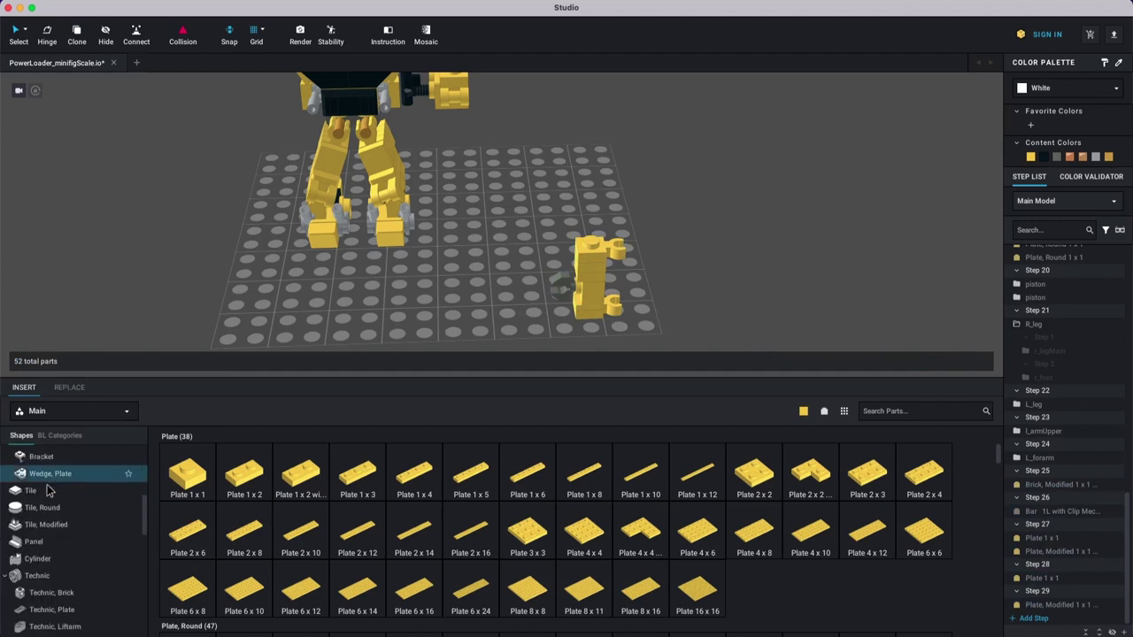
{"action": "scroll", "coordinate": [46, 522], "scroll_direction": "down", "scroll_amount": 10}
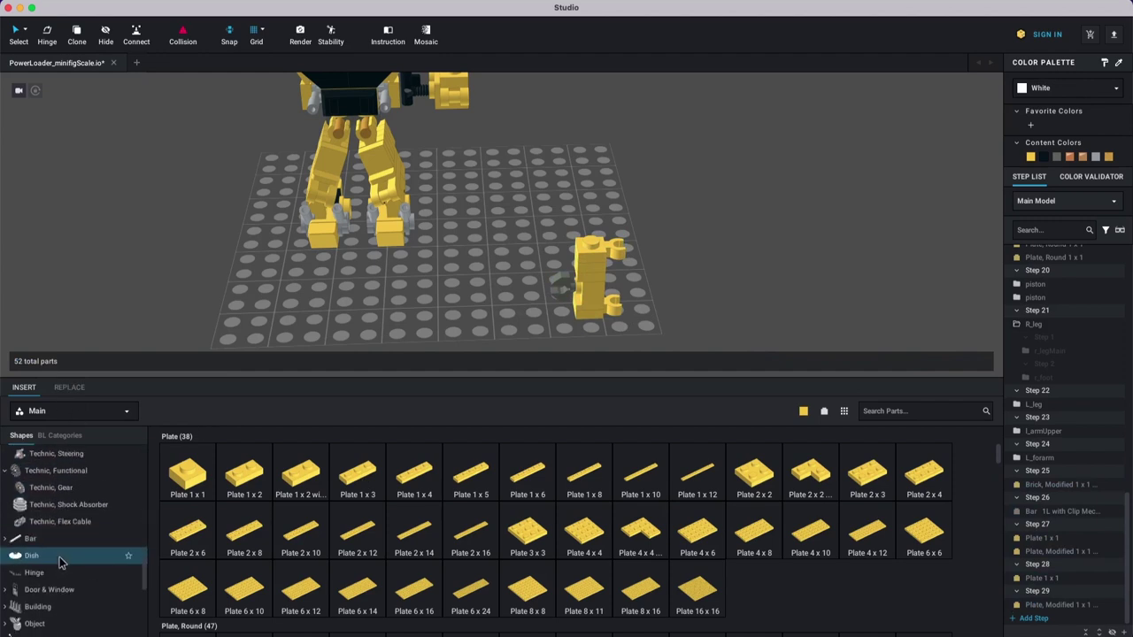
{"action": "left_click", "coordinate": [43, 515]}
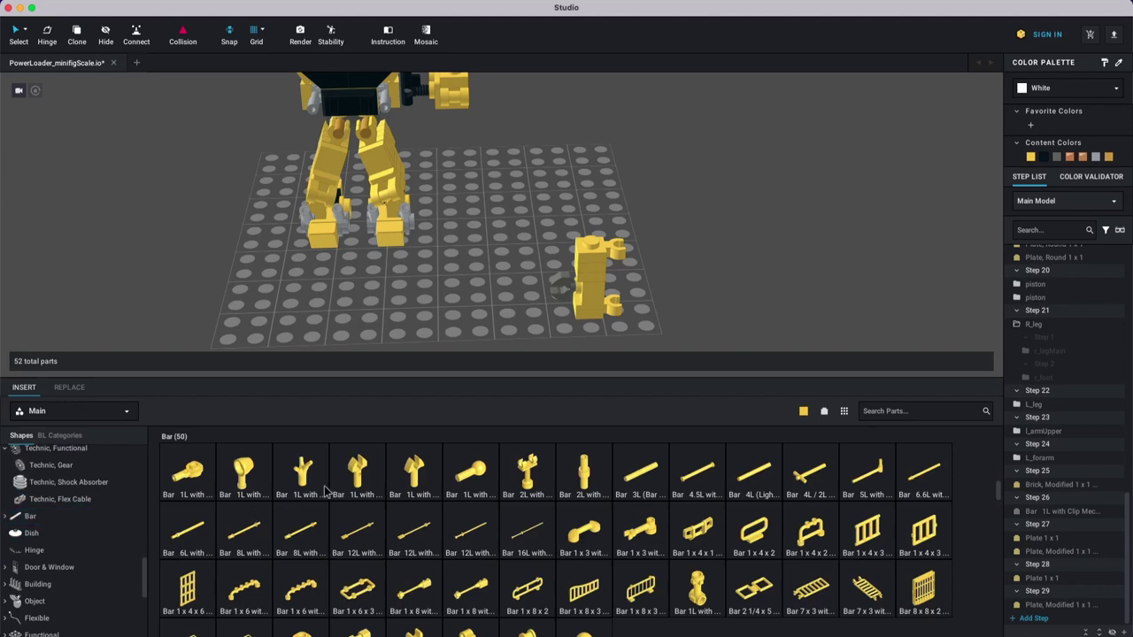
{"action": "left_click_drag", "start_coordinate": [644, 486], "coordinate": [624, 247]}
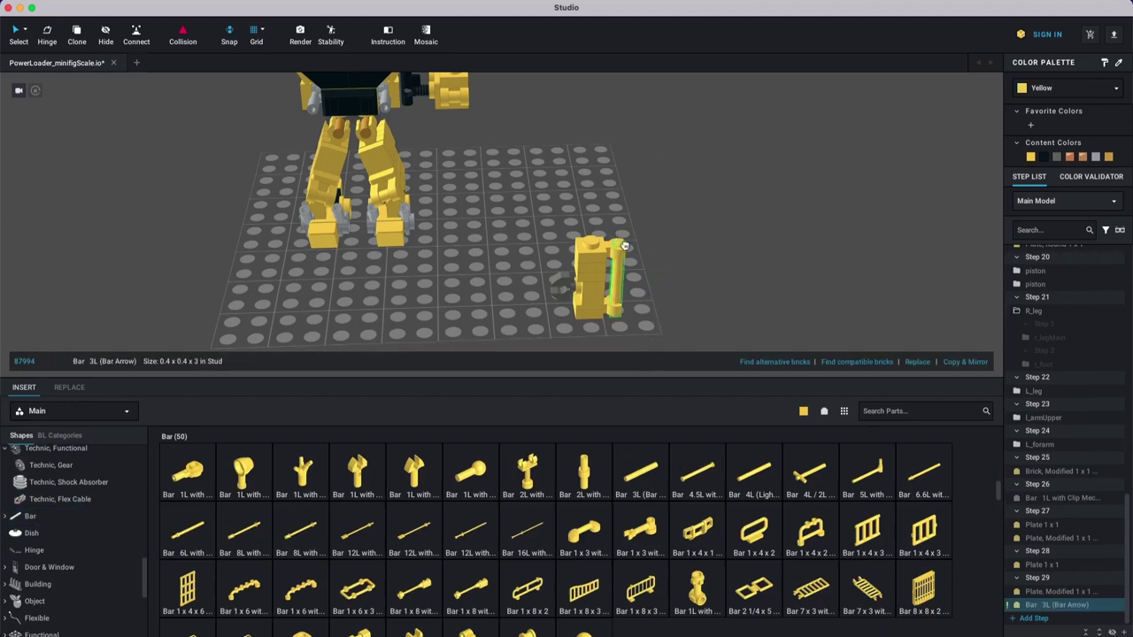
{"action": "left_click", "coordinate": [625, 244]}
{"action": "key", "text": "Escape"}
{"action": "left_click", "coordinate": [623, 270]}
{"action": "left_click", "coordinate": [1096, 156]}
{"action": "left_click", "coordinate": [738, 309]}
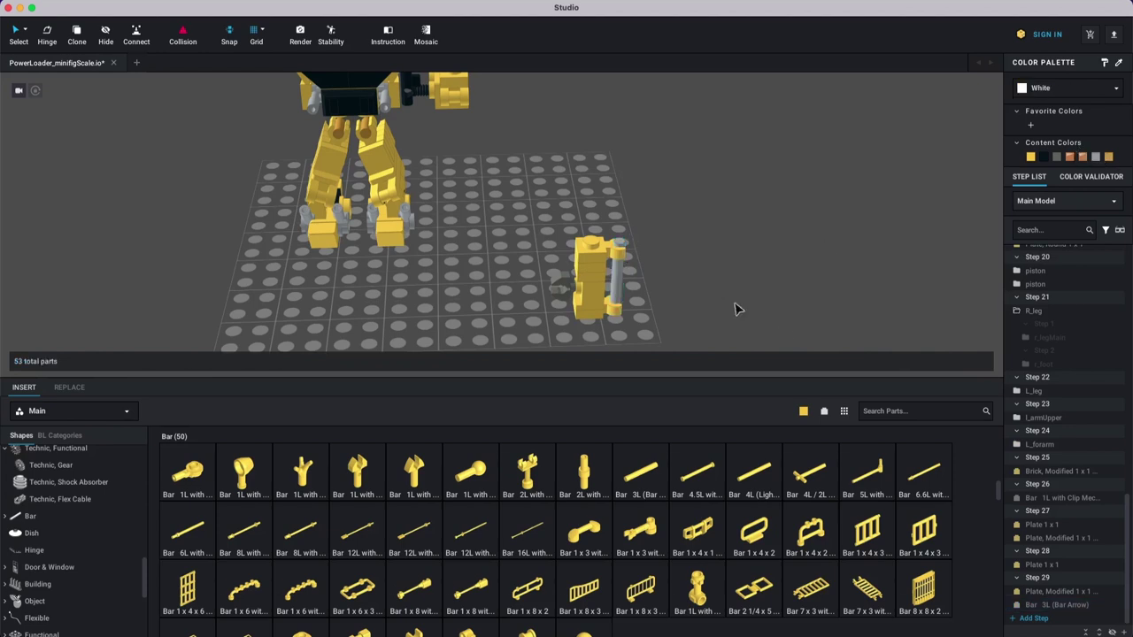
Step: Add Step 30 to the step list and move the Bar 3L (Bar Arrow) into it
{"action": "left_click", "coordinate": [1052, 605]}
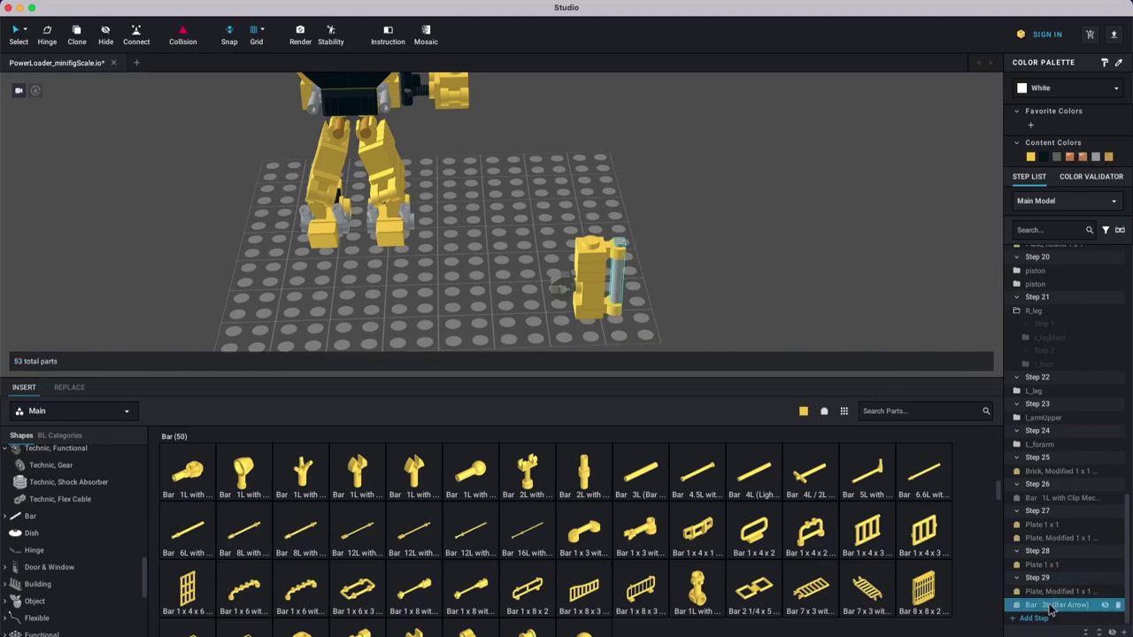
{"action": "left_click", "coordinate": [1037, 617]}
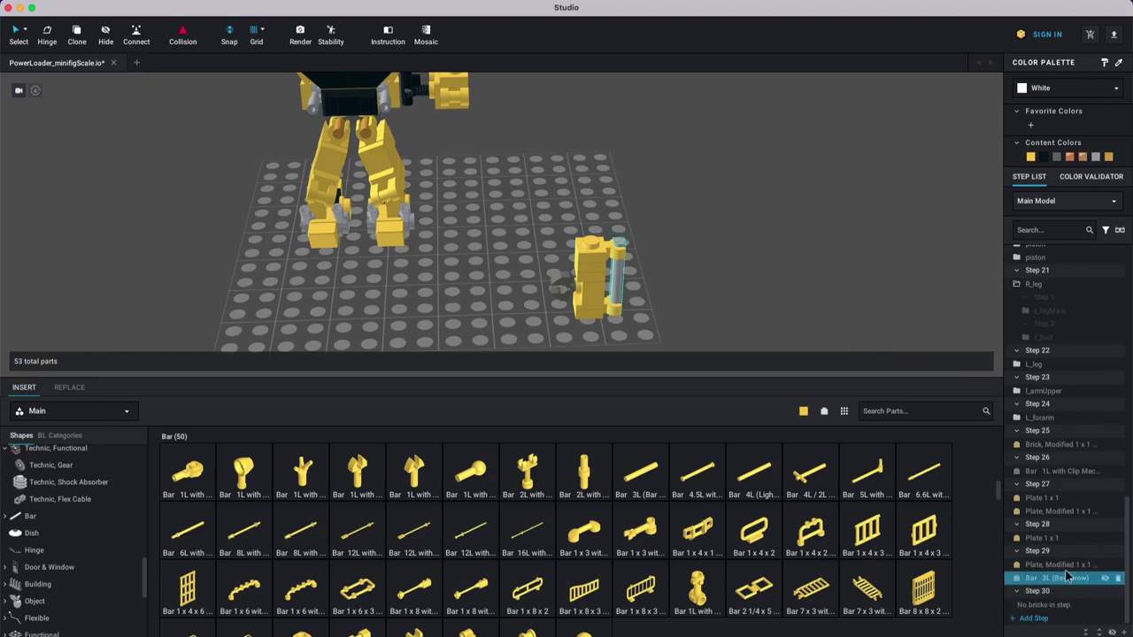
{"action": "left_click_drag", "start_coordinate": [1047, 582], "coordinate": [1051, 615]}
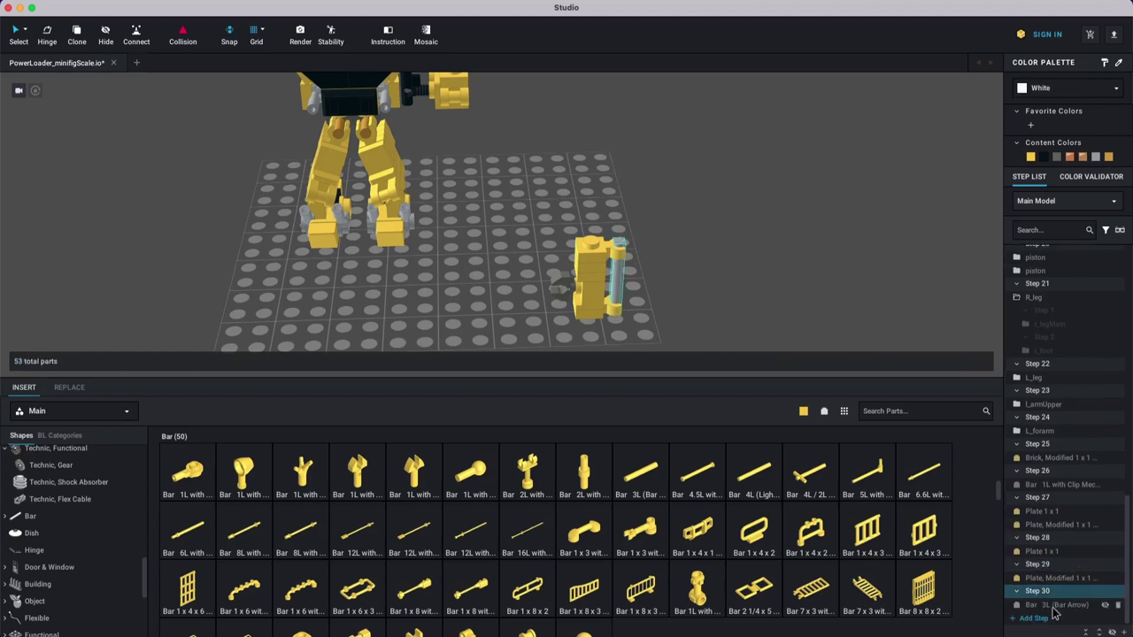
Step: Group all the hand parts beside the model into a submodel named L_hand
{"action": "mouse_move", "coordinate": [722, 200]}
{"action": "left_mouse_down"}
{"action": "mouse_move", "coordinate": [678, 258]}
{"action": "mouse_move", "coordinate": [525, 370]}
{"action": "left_mouse_up"}
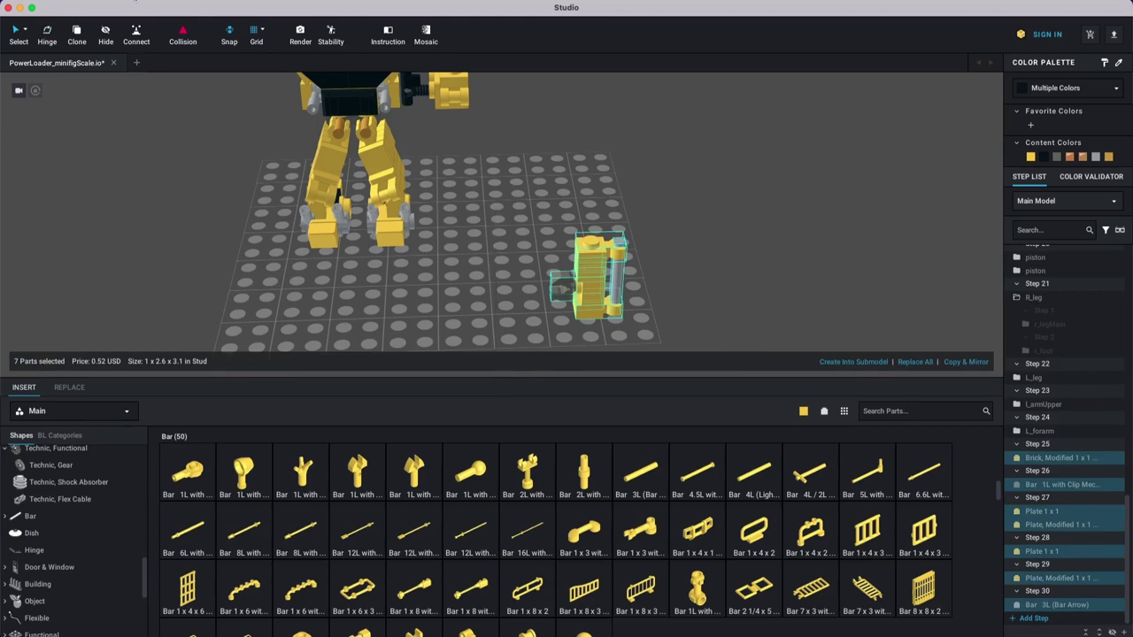
{"action": "left_click", "coordinate": [135, 2]}
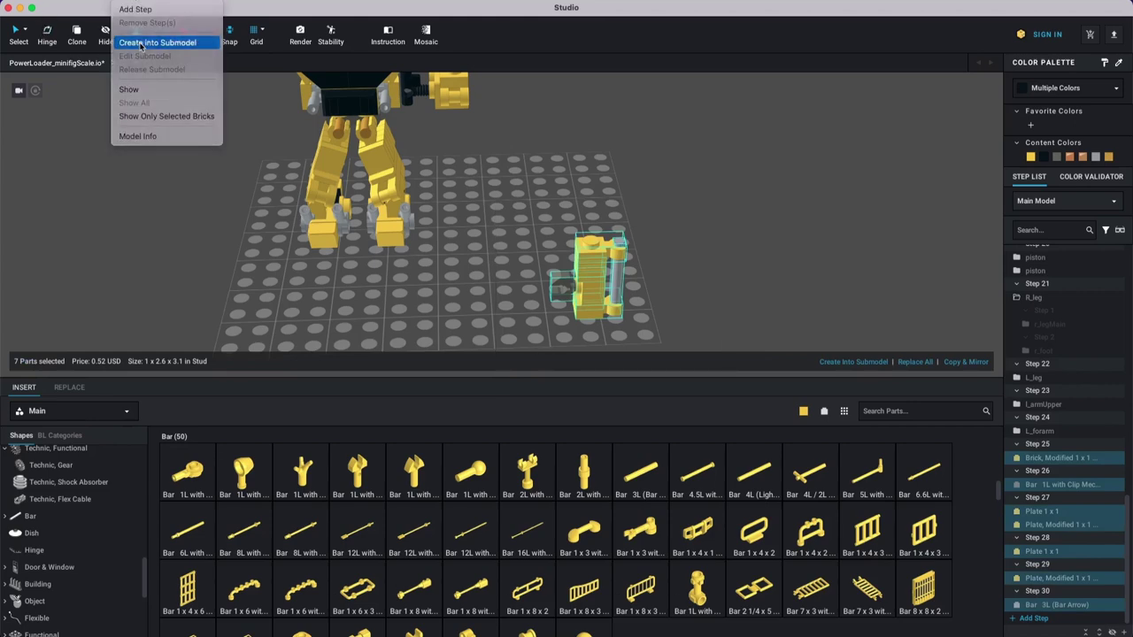
{"action": "left_click", "coordinate": [142, 42]}
{"action": "key", "text": "BackSpace"}
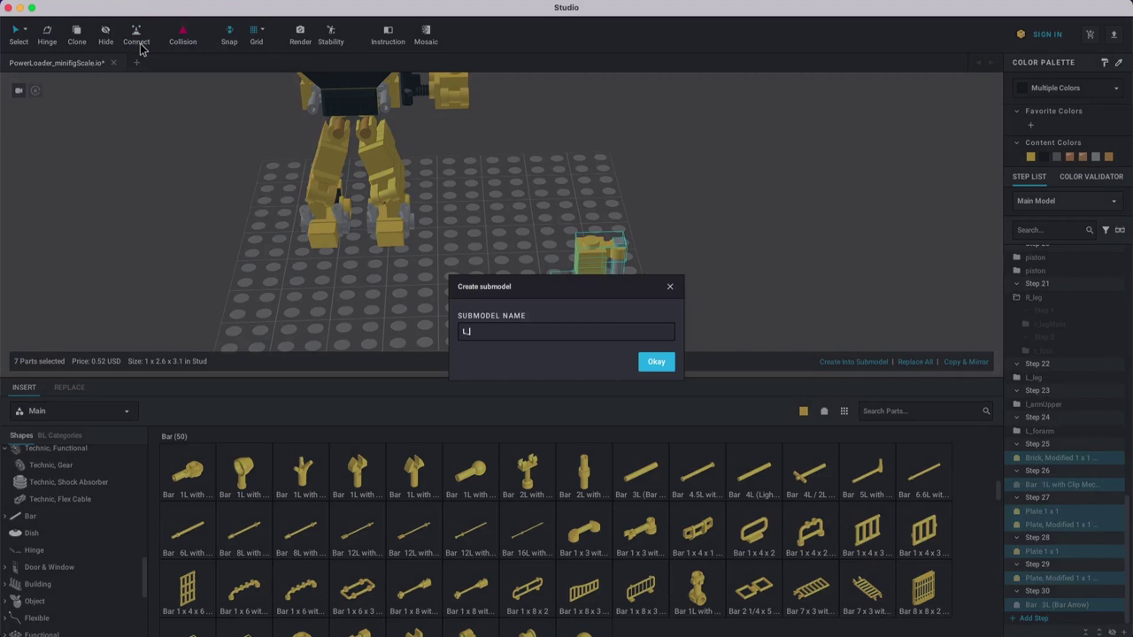
{"action": "type", "text": "L_hand"}
{"action": "key", "text": "Return"}
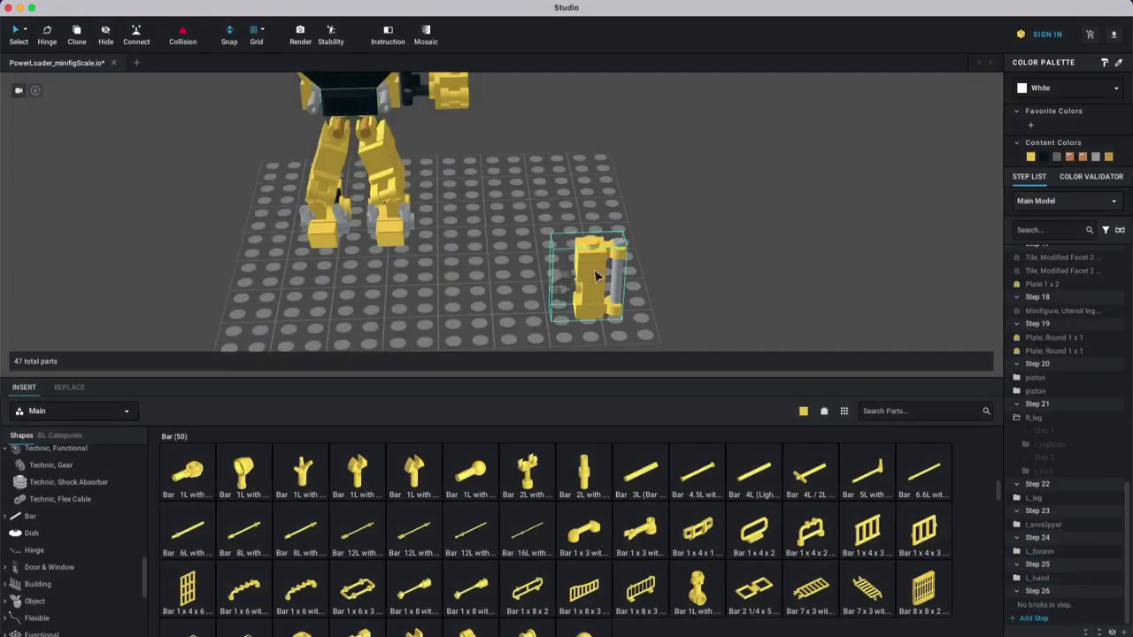
Step: Rotate the L_hand submodel and attach it to the end of the left forearm with its vertical bar facing outward
{"action": "left_click_drag", "start_coordinate": [594, 301], "coordinate": [548, 272]}
{"action": "middle_click_drag", "start_coordinate": [549, 273], "coordinate": [538, 334]}
{"action": "key", "text": "Right"}
{"action": "left_click_drag", "start_coordinate": [538, 309], "coordinate": [489, 240]}
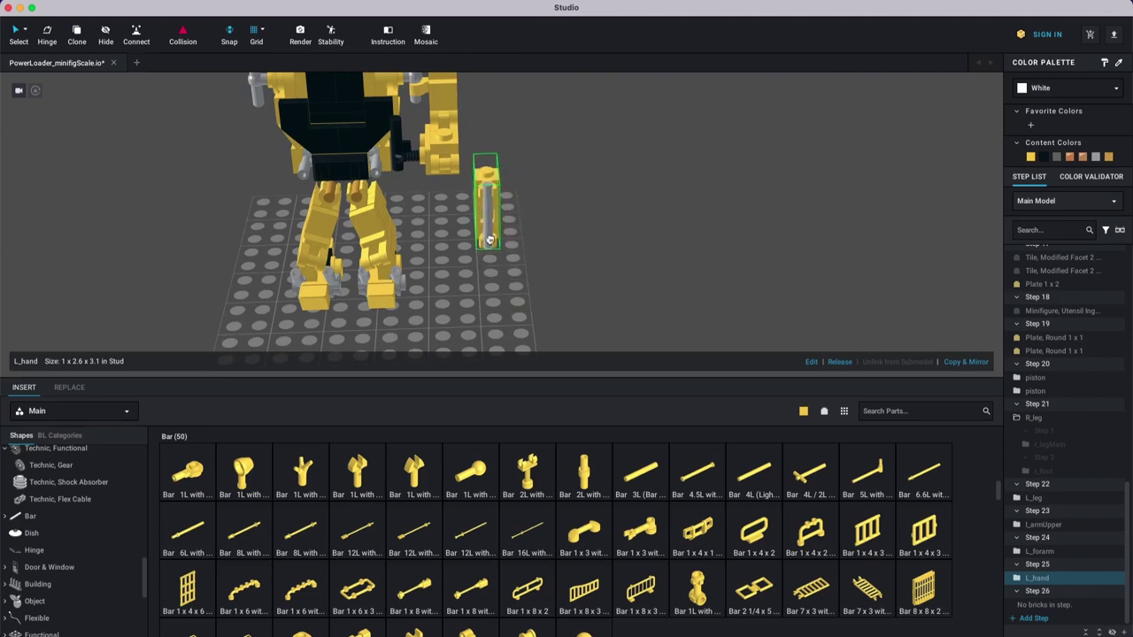
{"action": "right_click_drag", "start_coordinate": [478, 258], "coordinate": [531, 256]}
{"action": "left_click_drag", "start_coordinate": [409, 215], "coordinate": [395, 228]}
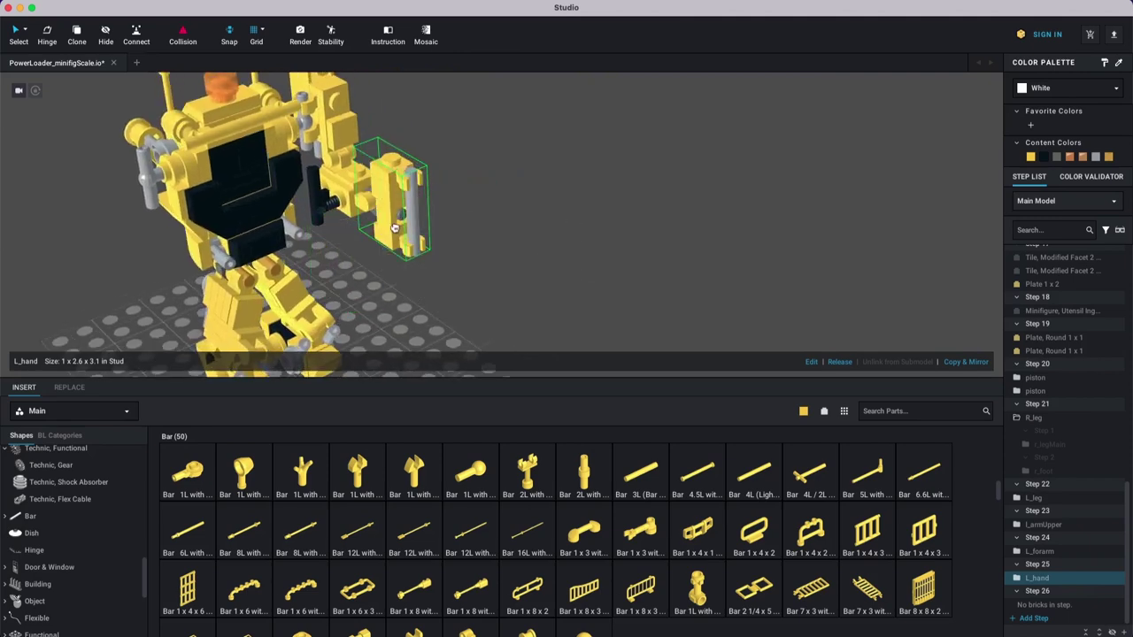
{"action": "right_click_drag", "start_coordinate": [466, 235], "coordinate": [536, 242]}
{"action": "left_click", "coordinate": [536, 242]}
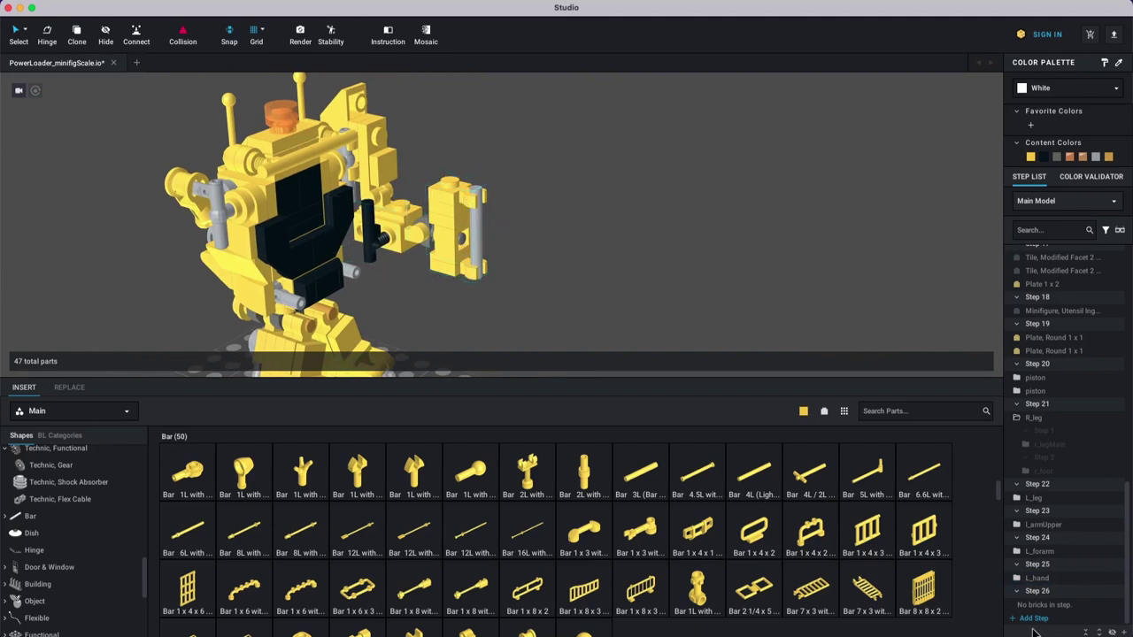
Step: Copy the upper clip plate from inside L_hand and paste it onto the baseplate beside the model, in Step 26
{"action": "left_click", "coordinate": [1040, 590]}
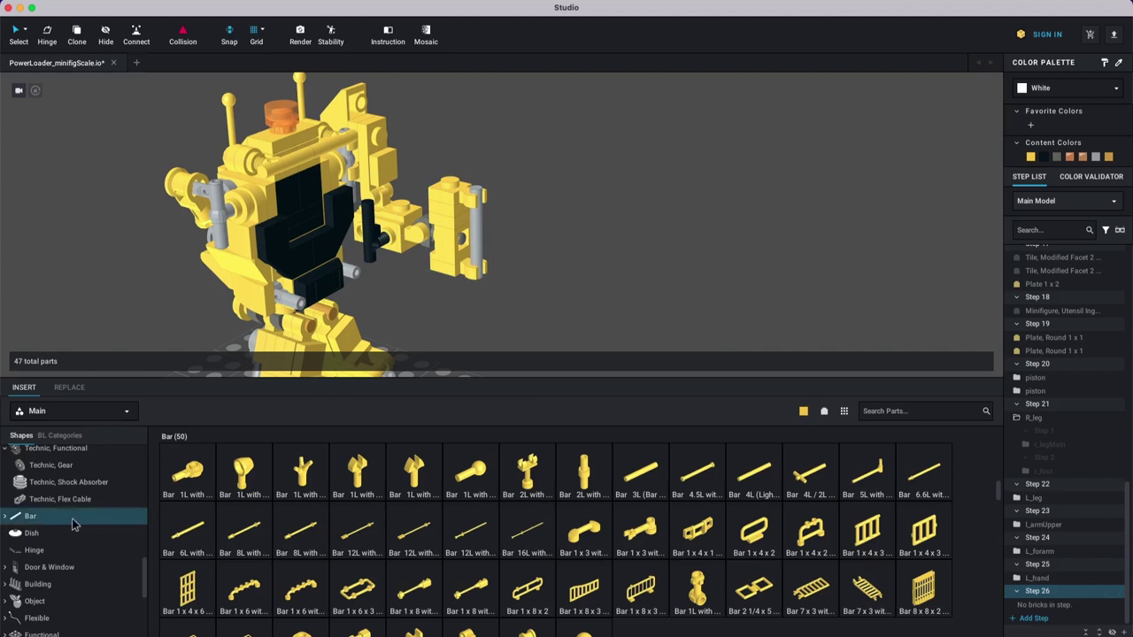
{"action": "left_click", "coordinate": [467, 199]}
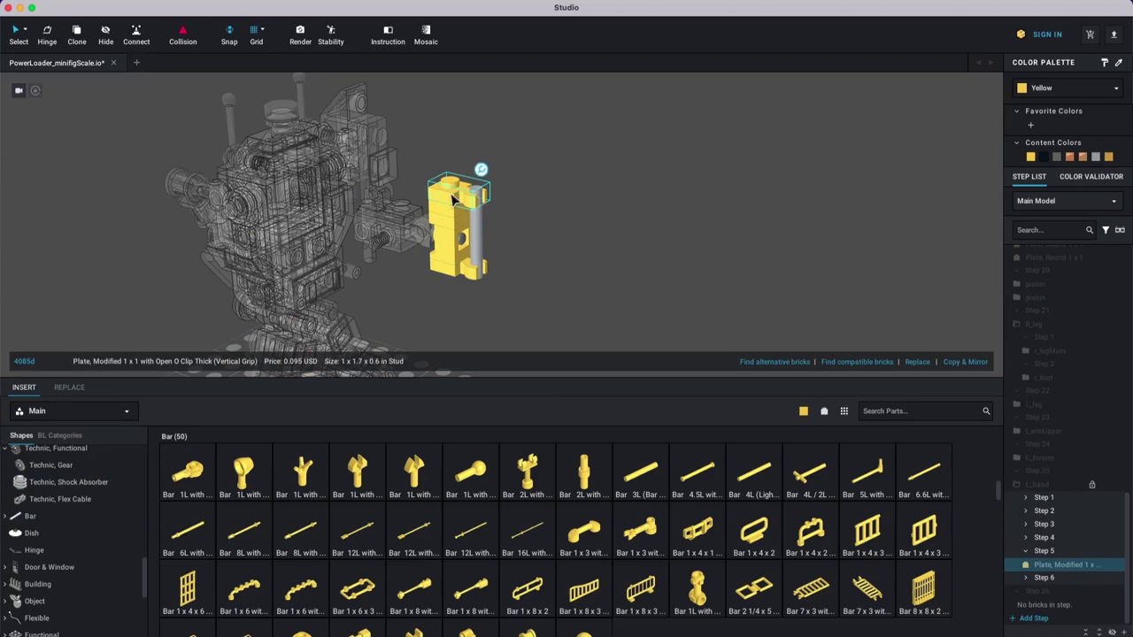
{"action": "middle_click_drag", "start_coordinate": [580, 251], "coordinate": [569, 206]}
{"action": "double_click", "coordinate": [572, 230]}
{"action": "scroll", "coordinate": [579, 295], "scroll_direction": "down", "scroll_amount": 1}
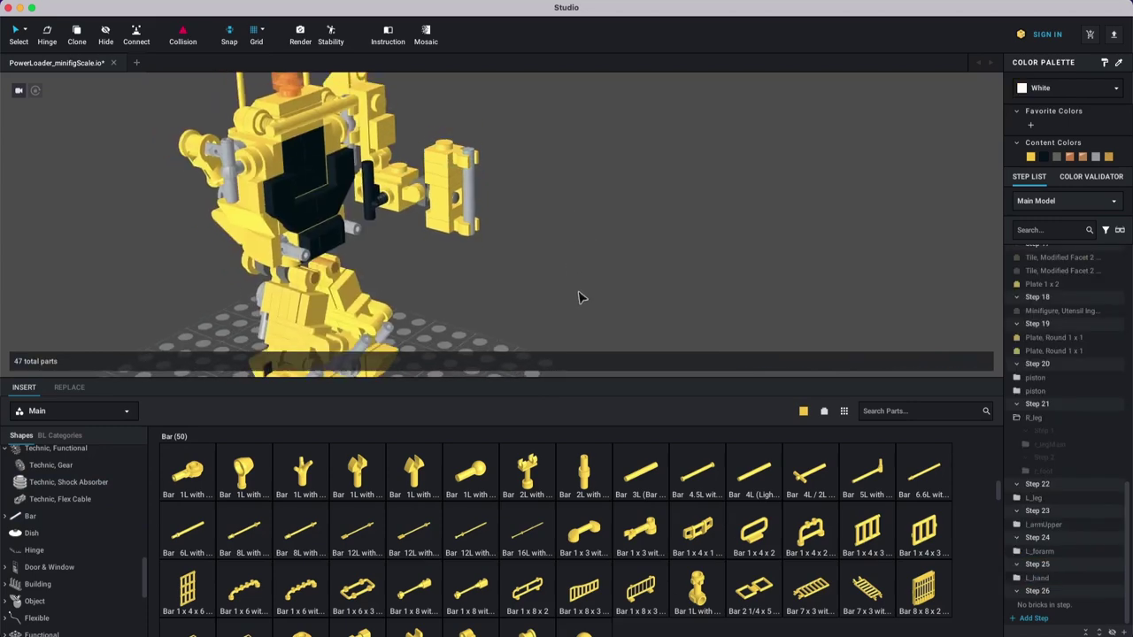
{"action": "middle_click_drag", "start_coordinate": [579, 295], "coordinate": [561, 268]}
{"action": "key", "text": "super+v"}
{"action": "left_click", "coordinate": [617, 299]}
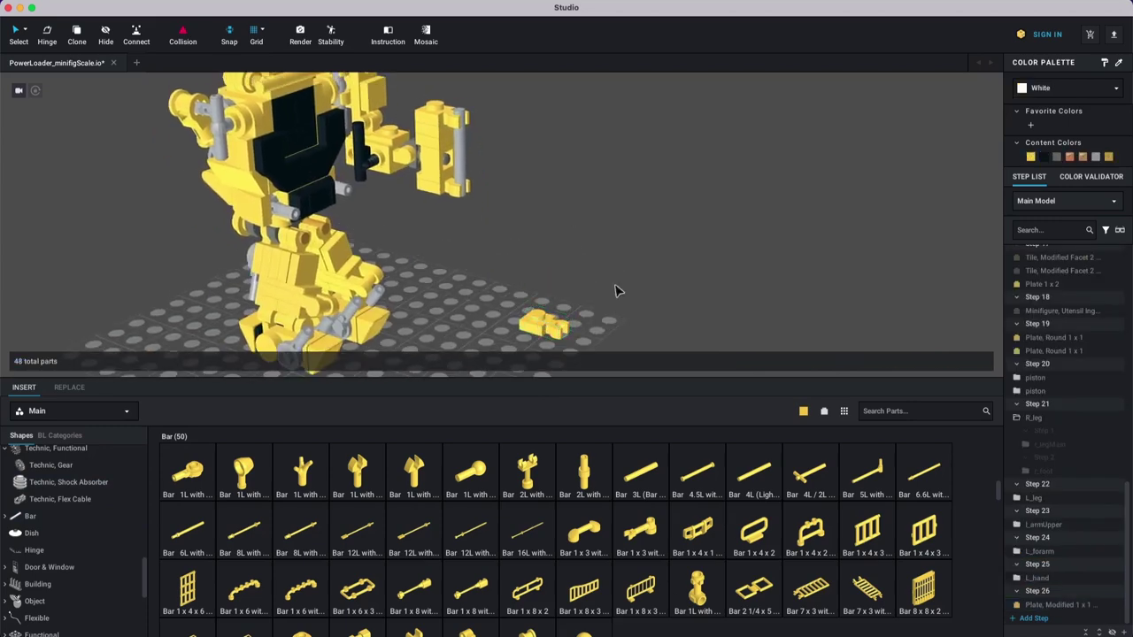
Step: Color the pasted clip plate light gray and turn it so its clip faces the model
{"action": "middle_click_drag", "start_coordinate": [622, 296], "coordinate": [610, 285]}
{"action": "right_click_drag", "start_coordinate": [608, 301], "coordinate": [585, 279]}
{"action": "left_click", "coordinate": [527, 269]}
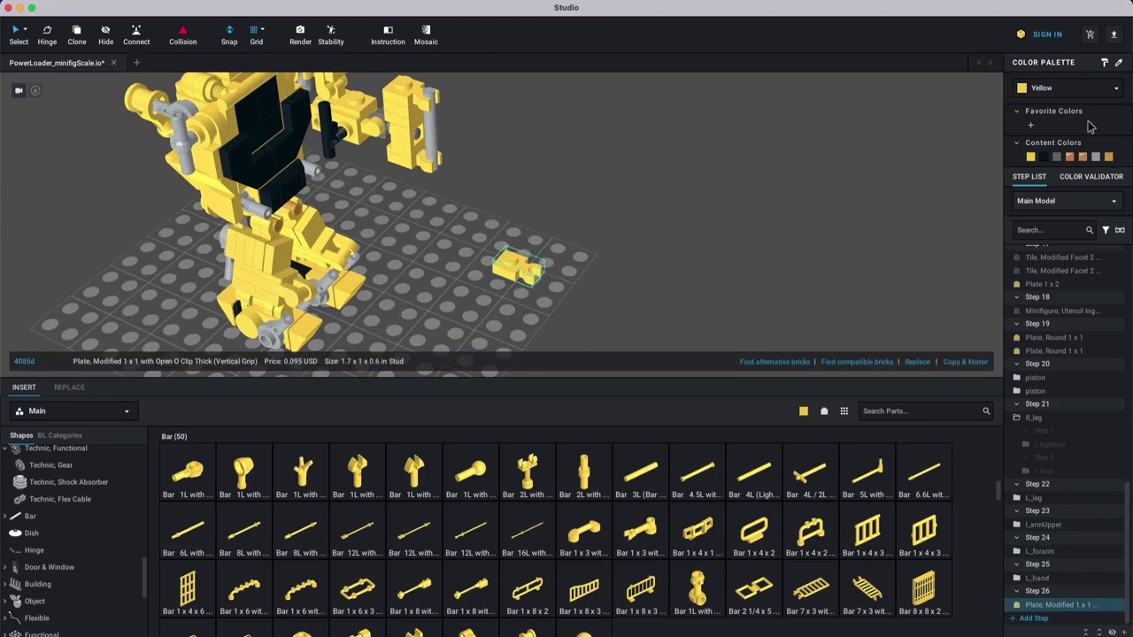
{"action": "left_click", "coordinate": [1097, 158]}
{"action": "mouse_move", "coordinate": [518, 273]}
{"action": "left_mouse_down"}
{"action": "mouse_move", "coordinate": [577, 264]}
{"action": "mouse_move", "coordinate": [524, 276]}
{"action": "left_mouse_up"}
{"action": "left_click", "coordinate": [616, 288]}
{"action": "right_click_drag", "start_coordinate": [617, 288], "coordinate": [684, 339]}
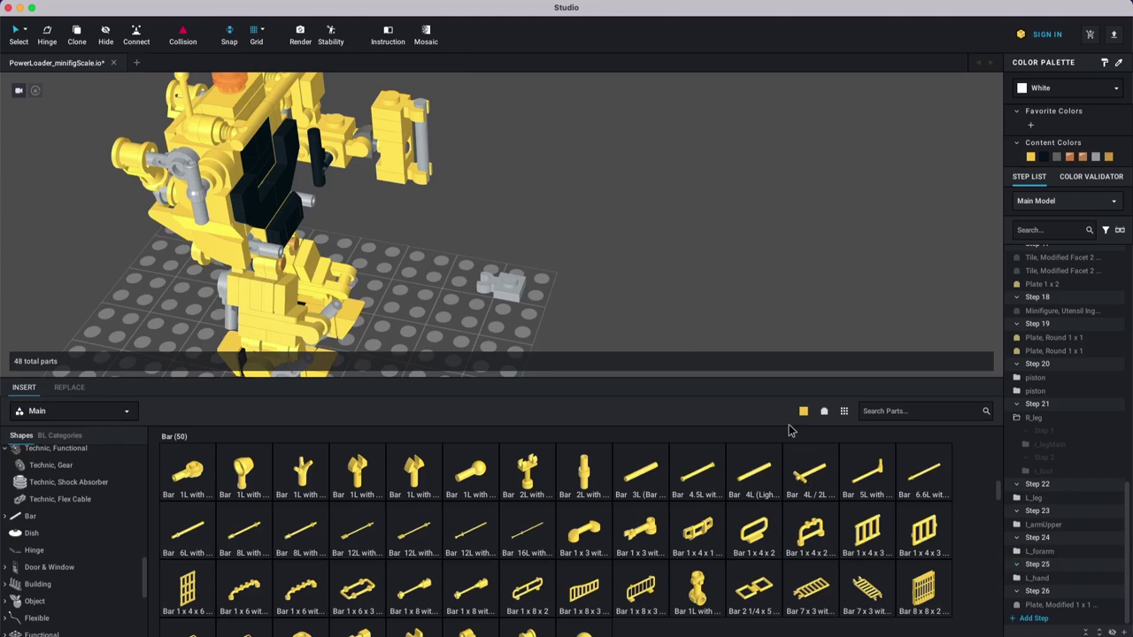
Step: Include decorated parts and place two danger-stripe Tiles 1 x 2, Large Yellow Corners on the clip plate and Small Yellow Corners beside it
{"action": "left_click", "coordinate": [824, 411]}
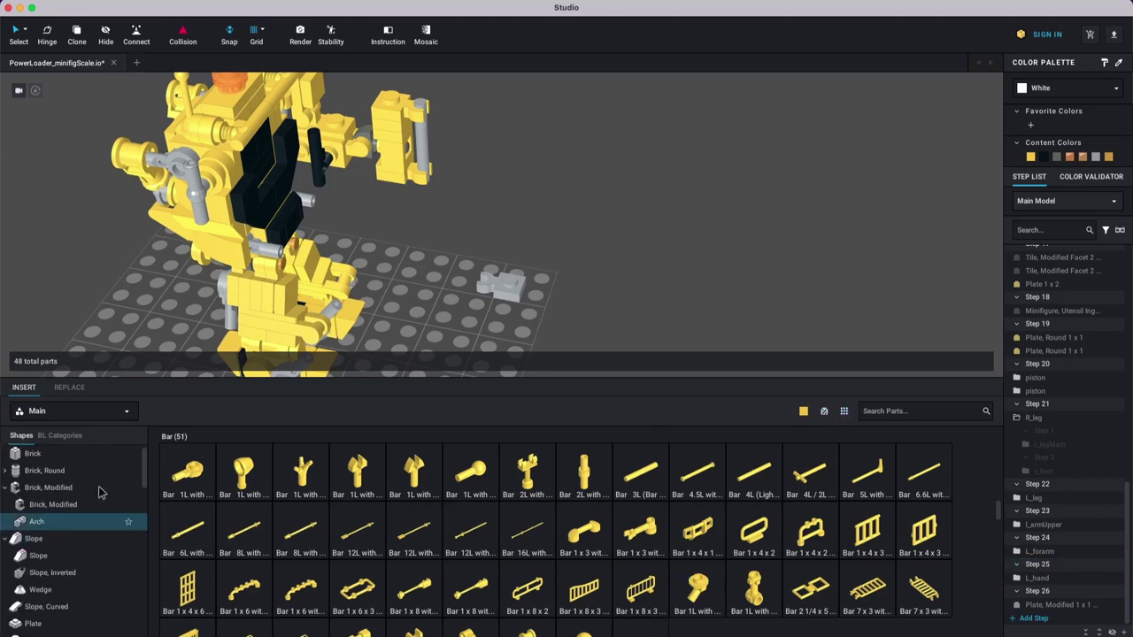
{"action": "scroll", "coordinate": [41, 547], "scroll_direction": "down", "scroll_amount": 3}
{"action": "scroll", "coordinate": [51, 584], "scroll_direction": "down", "scroll_amount": 3}
{"action": "left_click", "coordinate": [35, 530]}
{"action": "scroll", "coordinate": [431, 534], "scroll_direction": "down", "scroll_amount": 10}
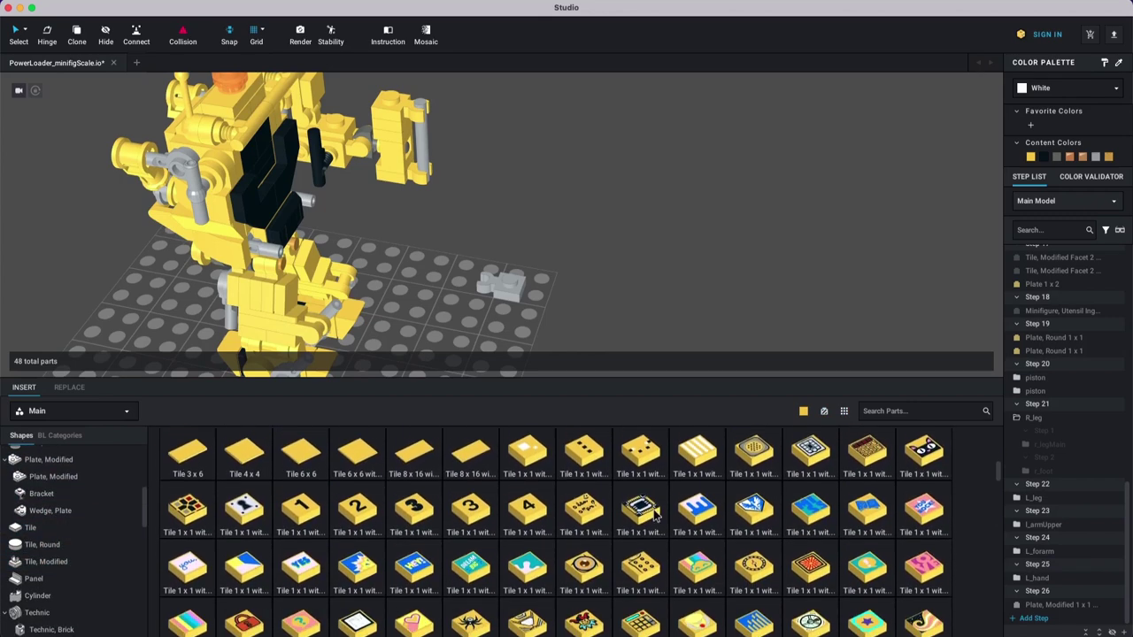
{"action": "scroll", "coordinate": [658, 521], "scroll_direction": "down", "scroll_amount": 10}
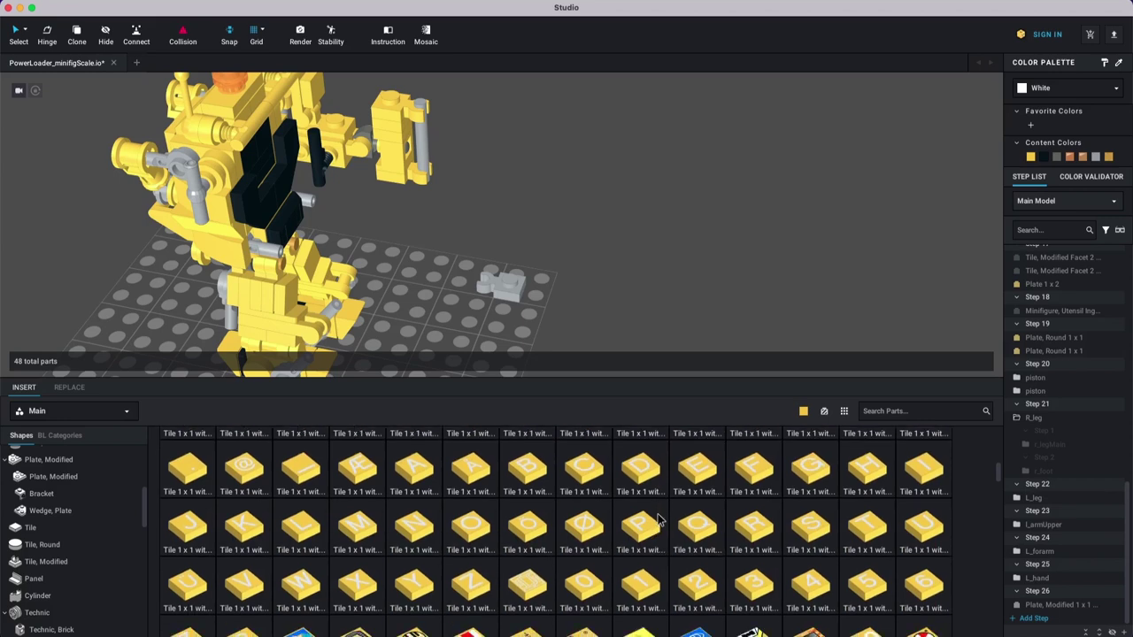
{"action": "scroll", "coordinate": [657, 520], "scroll_direction": "down", "scroll_amount": 3}
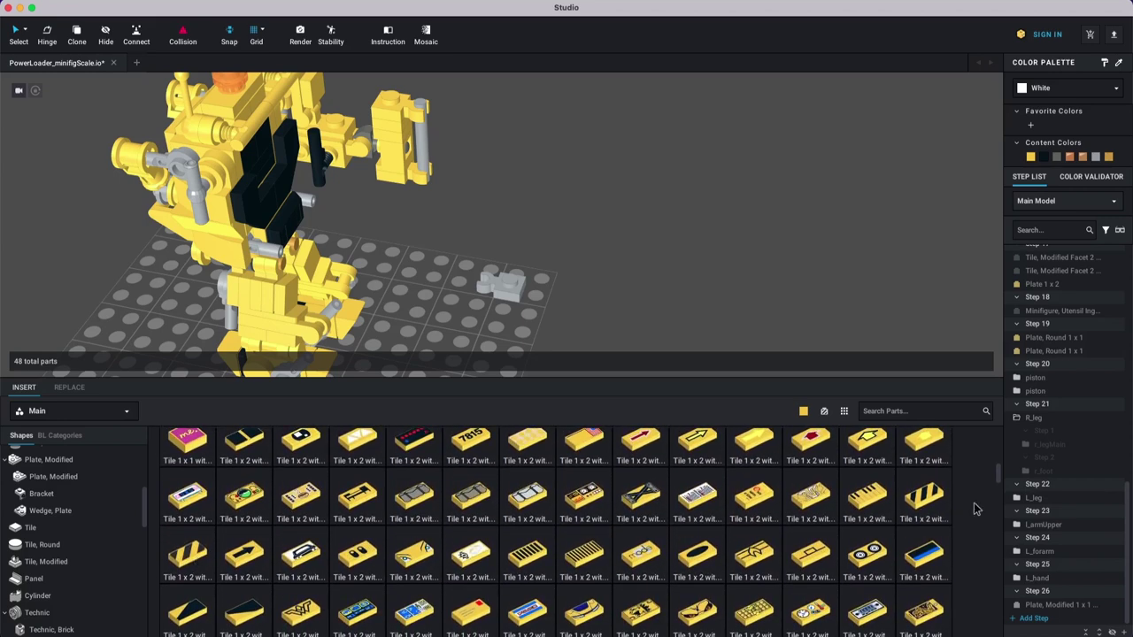
{"action": "left_click_drag", "start_coordinate": [917, 501], "coordinate": [522, 284]}
{"action": "left_click_drag", "start_coordinate": [196, 556], "coordinate": [597, 291]}
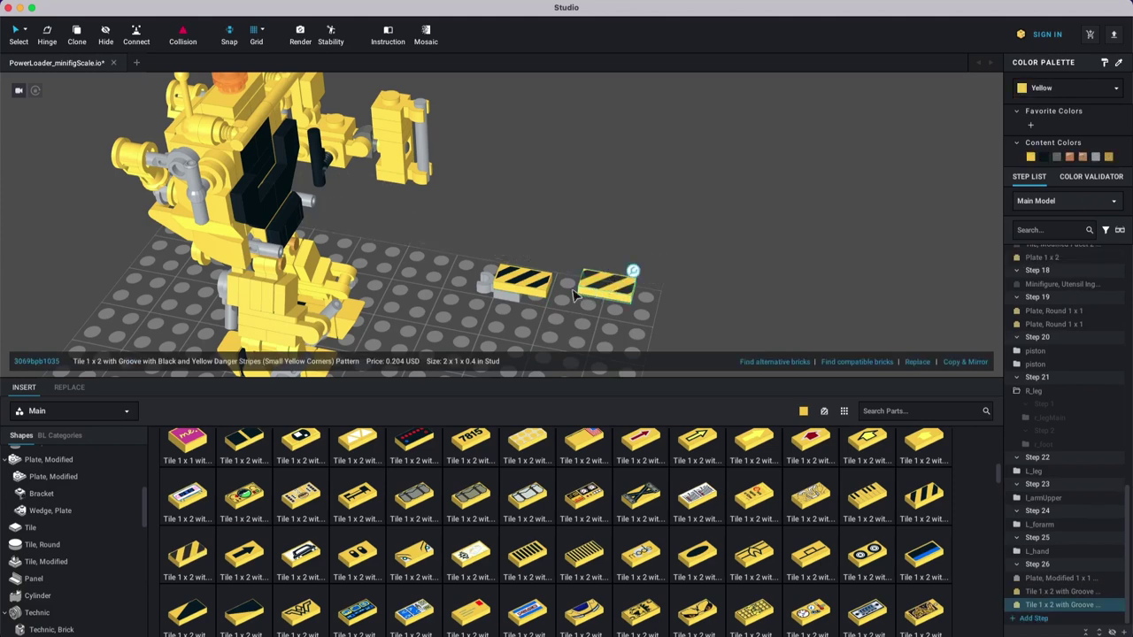
Step: Check the part details of both danger-stripe tiles to compare their pattern versions
{"action": "left_click", "coordinate": [535, 288]}
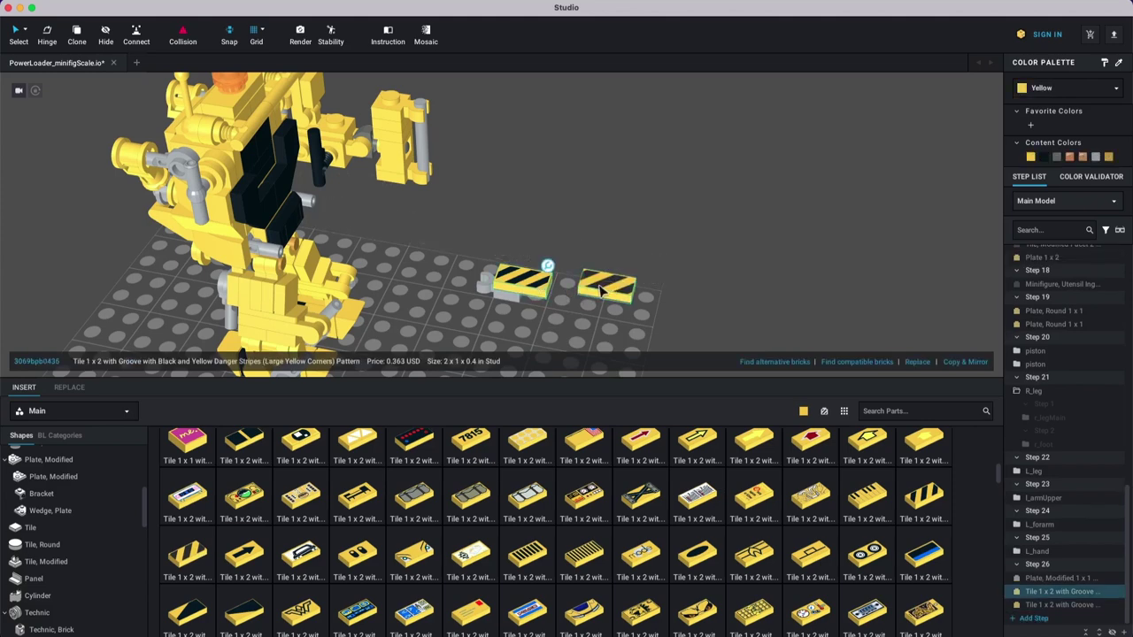
{"action": "left_click", "coordinate": [620, 289]}
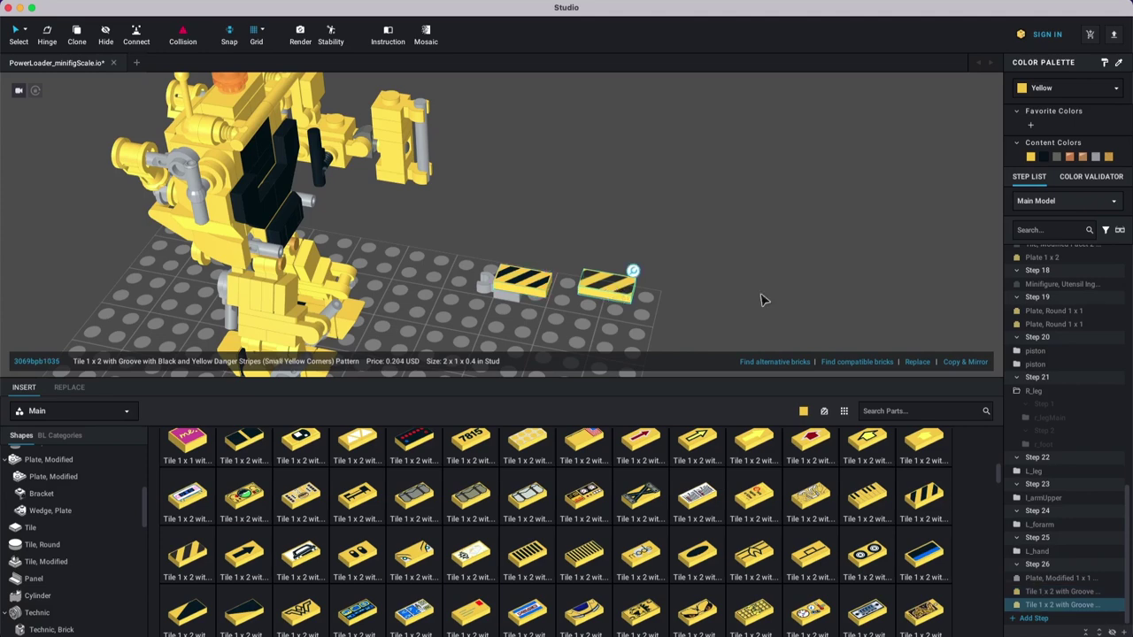
{"action": "left_click", "coordinate": [740, 270]}
Step: Browse the printed 1 x 2, 1 x 3 and 1 x 4 tiles for other danger-stripe patterns
{"action": "scroll", "coordinate": [336, 555], "scroll_direction": "down", "scroll_amount": 1}
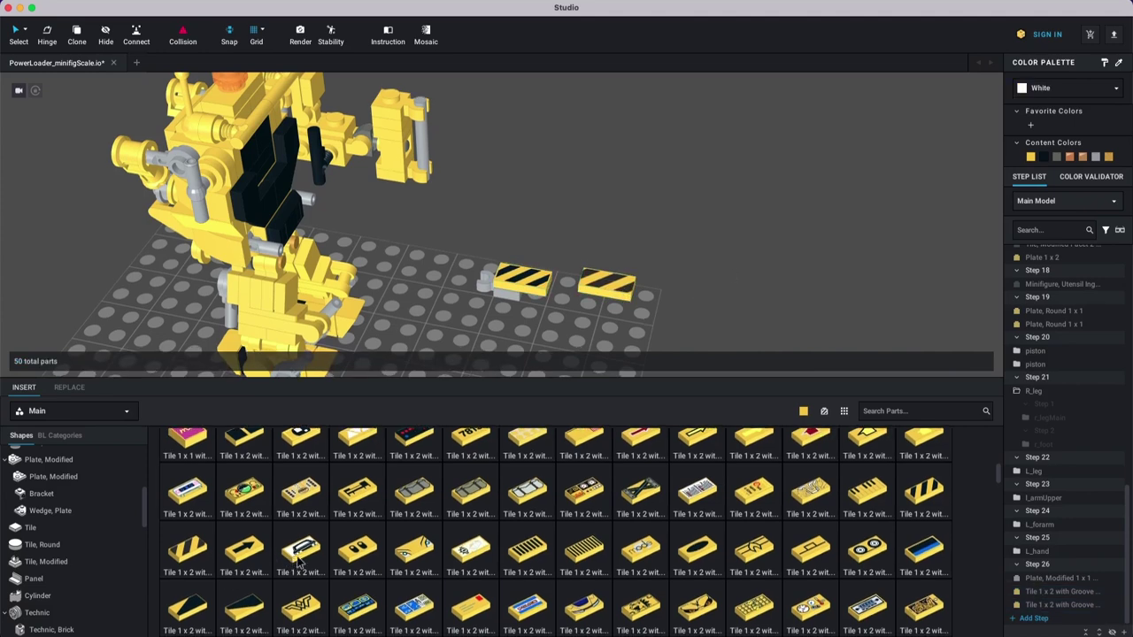
{"action": "scroll", "coordinate": [336, 555], "scroll_direction": "down", "scroll_amount": 3}
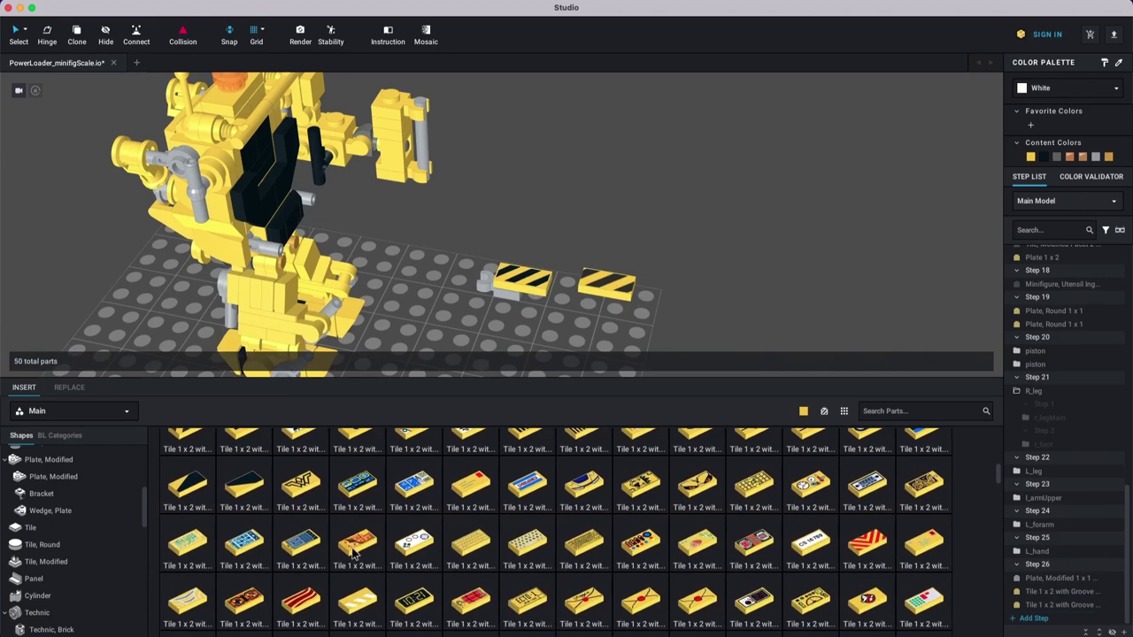
{"action": "scroll", "coordinate": [353, 555], "scroll_direction": "down", "scroll_amount": 2}
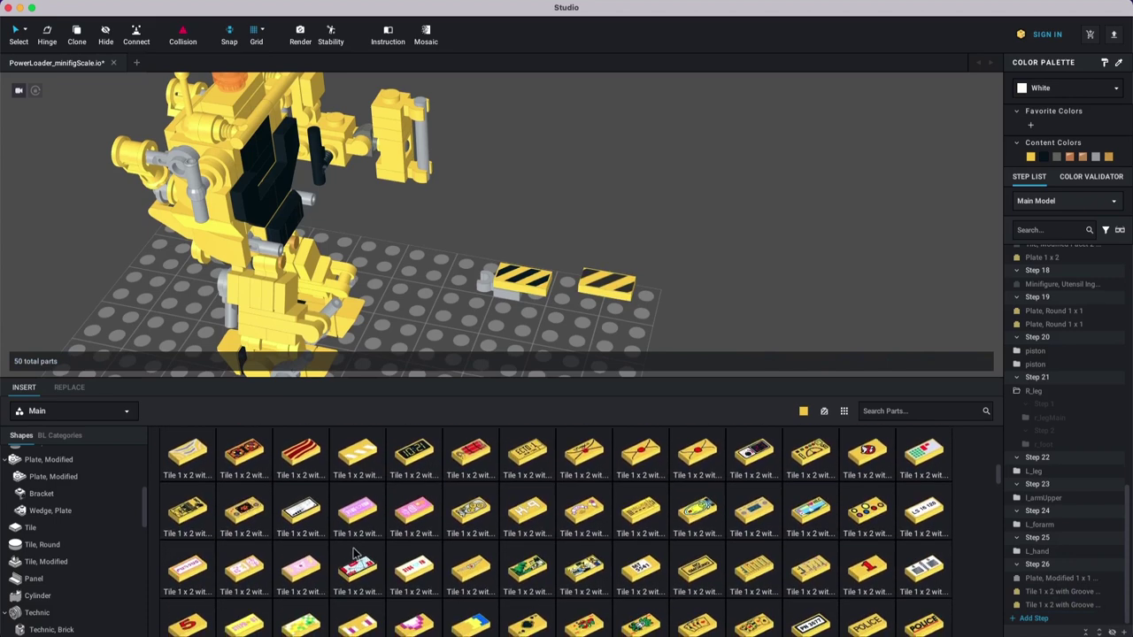
{"action": "scroll", "coordinate": [358, 549], "scroll_direction": "down", "scroll_amount": 3}
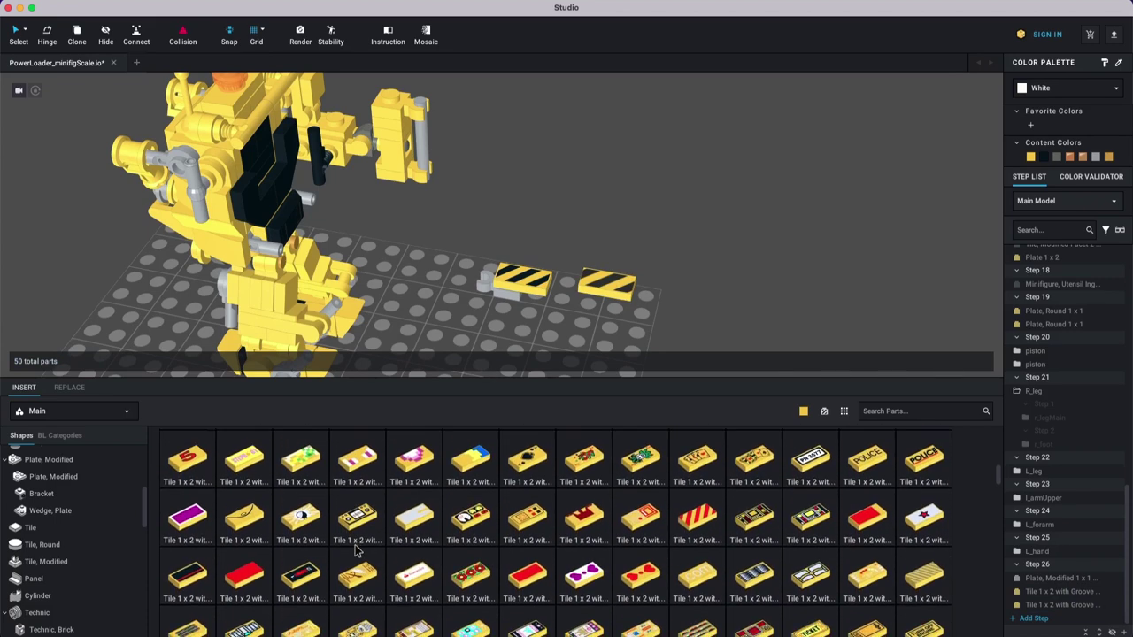
{"action": "scroll", "coordinate": [618, 529], "scroll_direction": "down", "scroll_amount": 3}
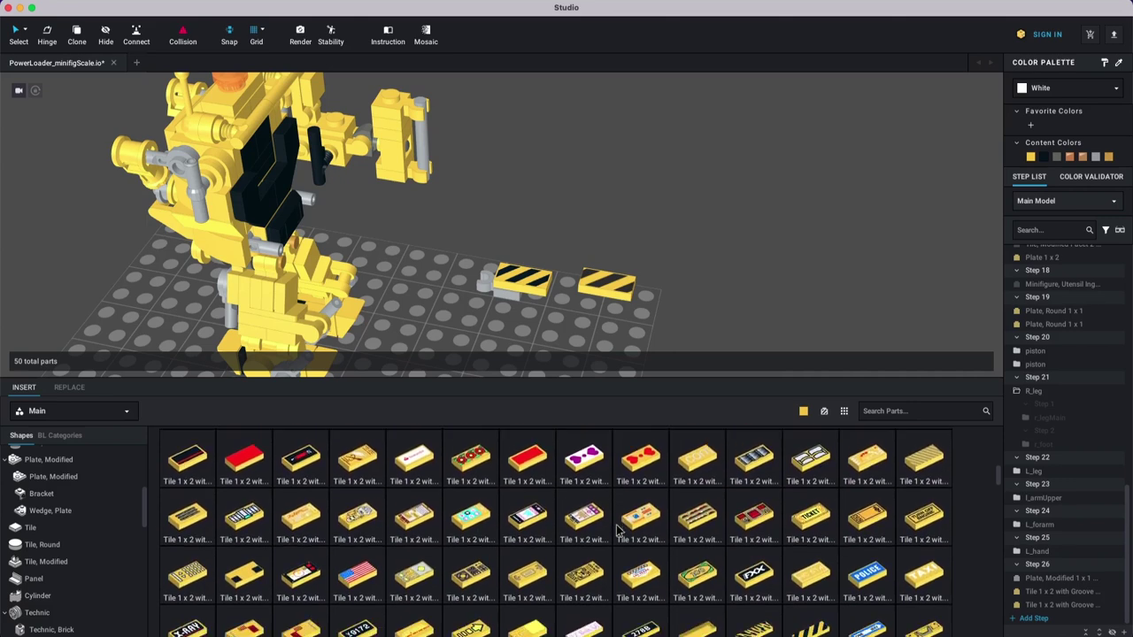
{"action": "scroll", "coordinate": [618, 529], "scroll_direction": "down", "scroll_amount": 5}
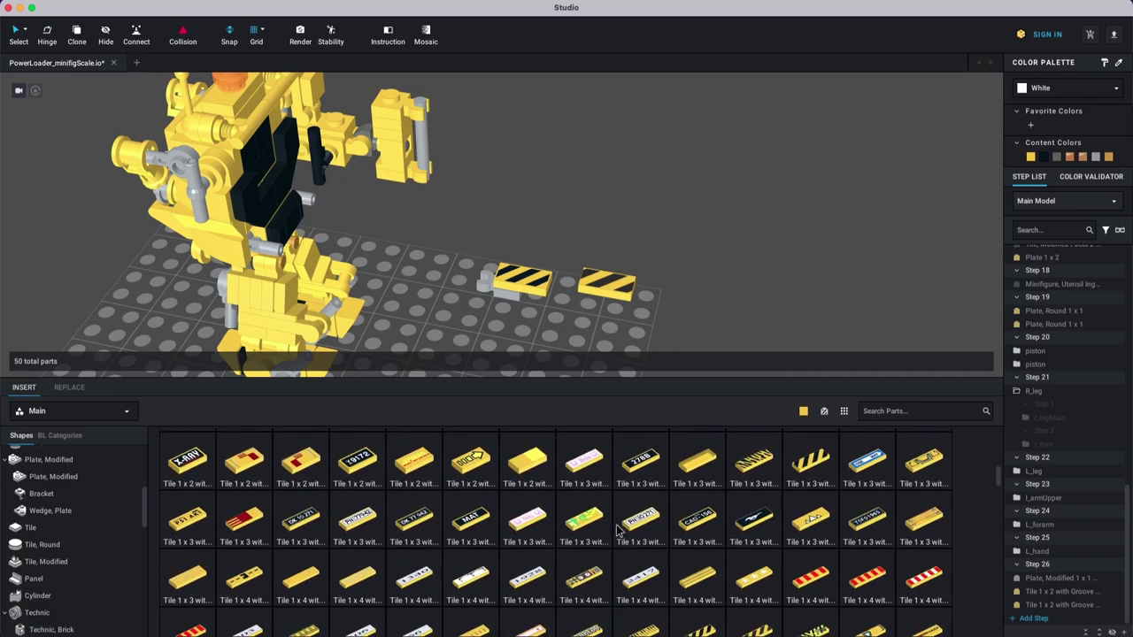
{"action": "scroll", "coordinate": [691, 586], "scroll_direction": "up", "scroll_amount": 1}
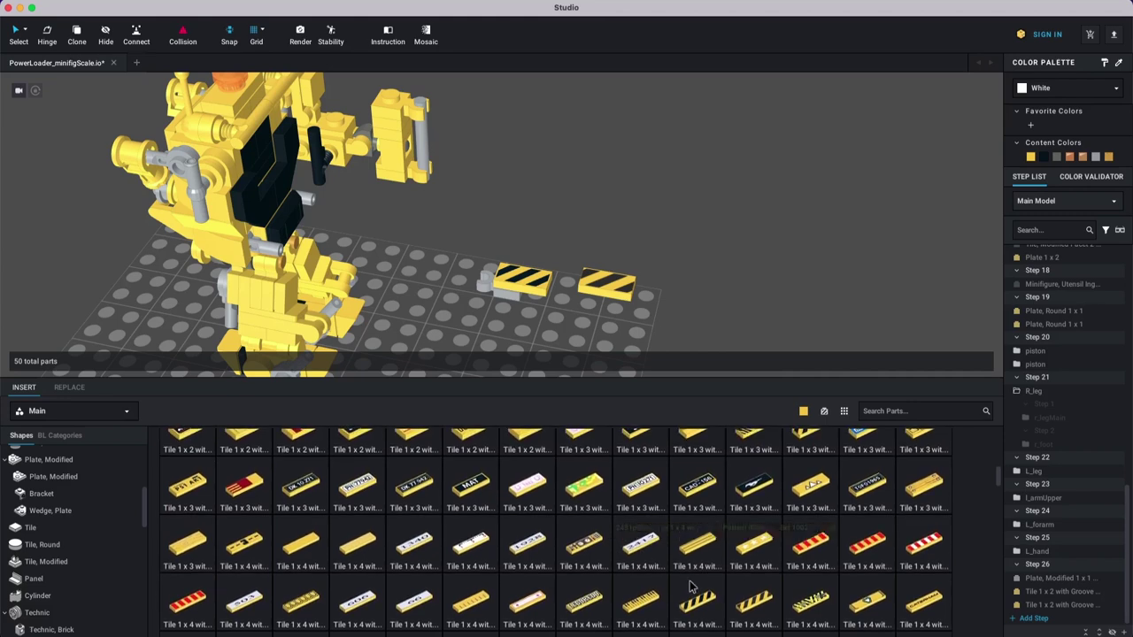
{"action": "scroll", "coordinate": [694, 586], "scroll_direction": "up", "scroll_amount": 4}
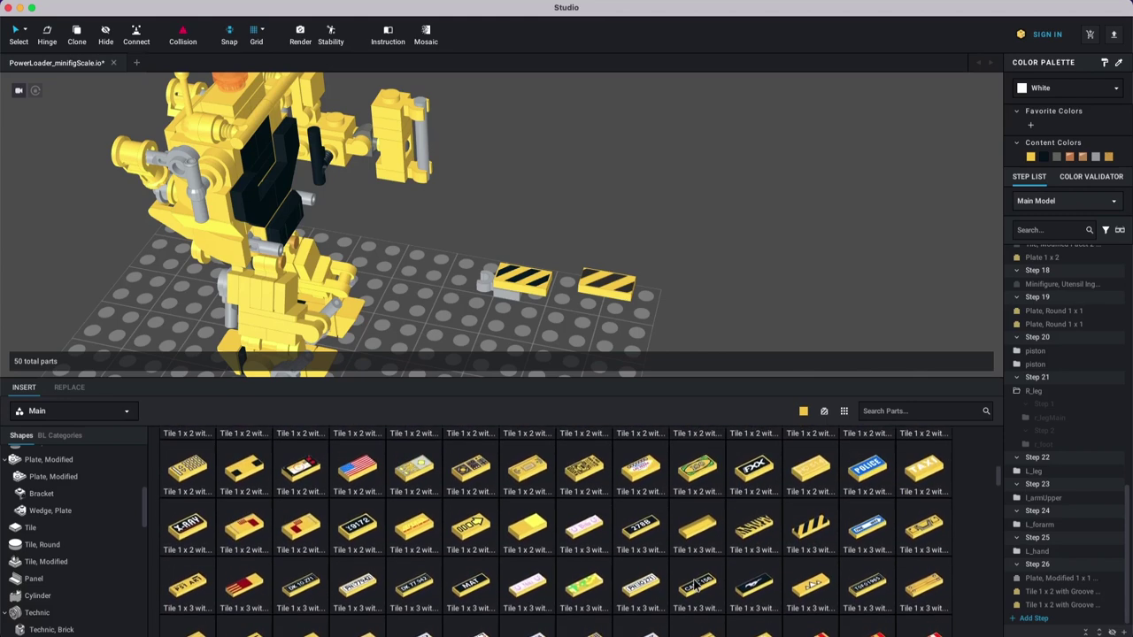
{"action": "scroll", "coordinate": [696, 583], "scroll_direction": "up", "scroll_amount": 2}
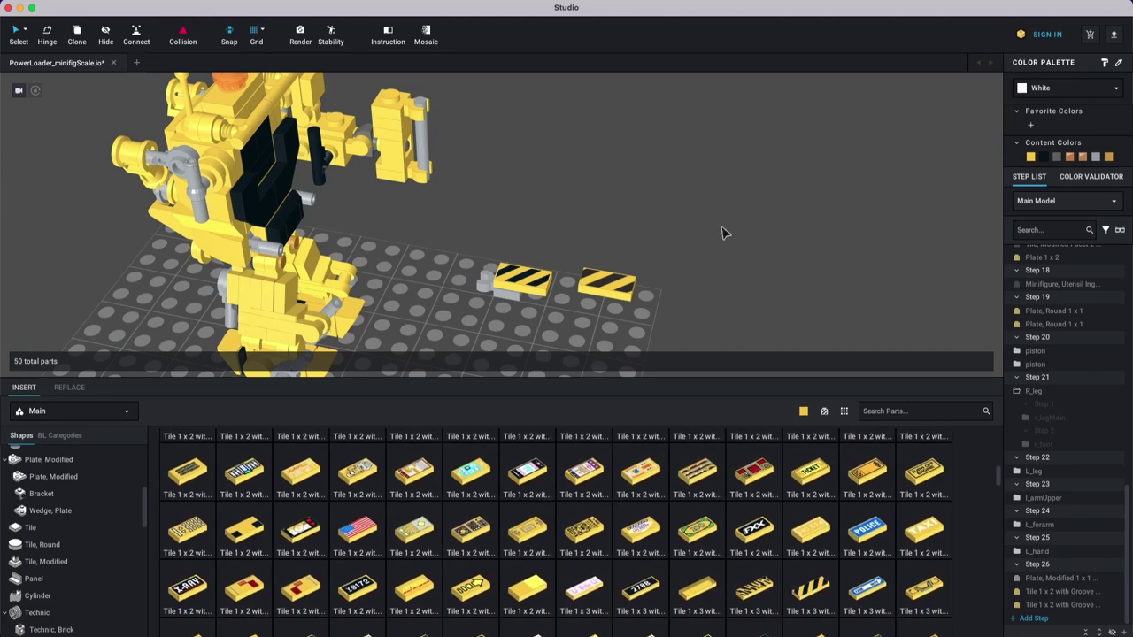
Step: Examine the stripe direction and corners of the two placed tiles up close from above
{"action": "left_click", "coordinate": [620, 277]}
{"action": "right_click_drag", "start_coordinate": [668, 284], "coordinate": [665, 322]}
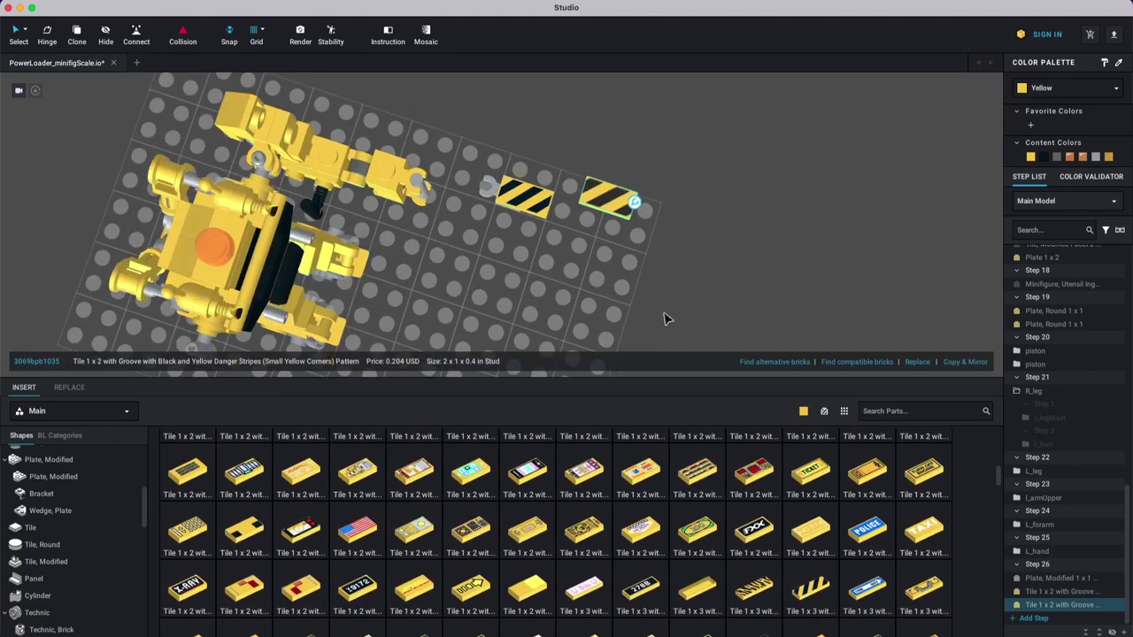
{"action": "scroll", "coordinate": [666, 319], "scroll_direction": "up", "scroll_amount": 8}
{"action": "left_click", "coordinate": [674, 280]}
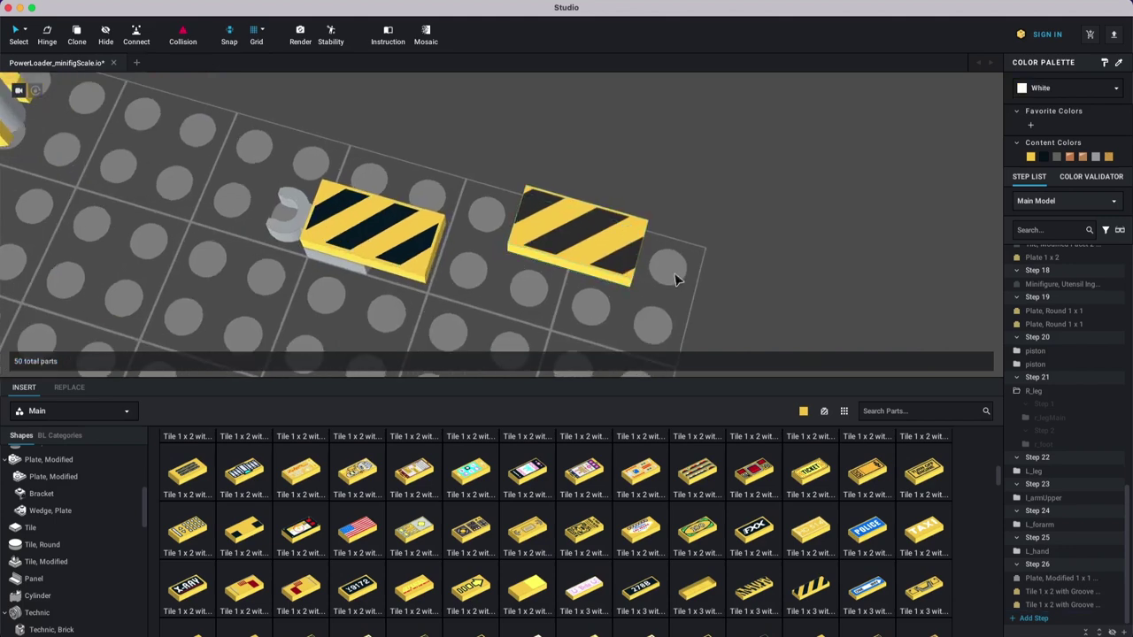
{"action": "left_click", "coordinate": [573, 248]}
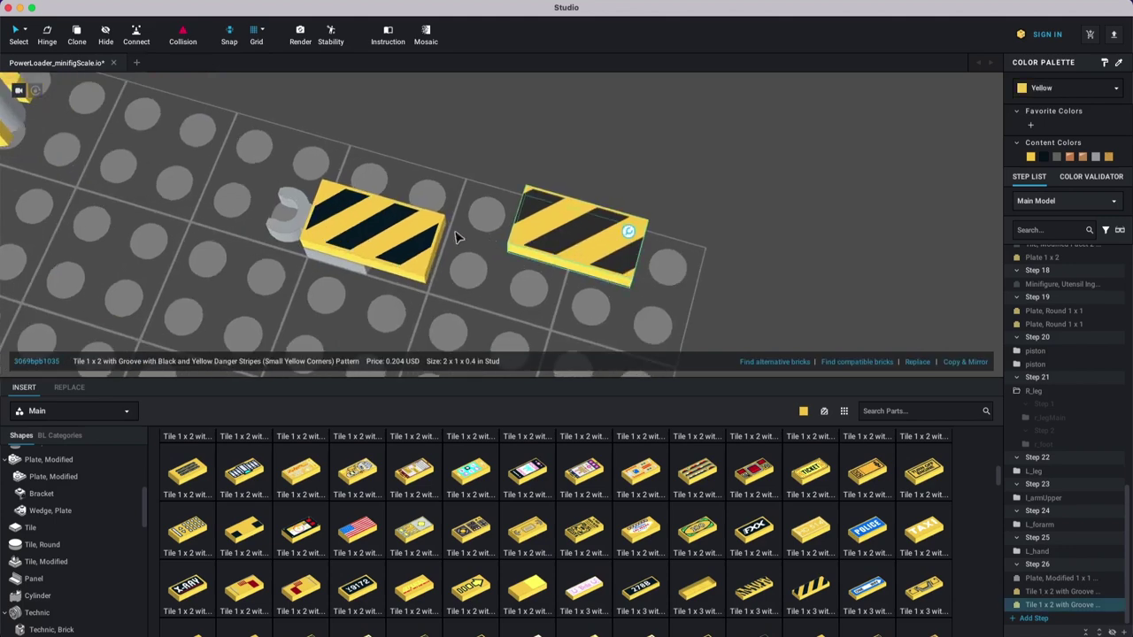
Step: Delete the Large Yellow Corners tile from the clip plate and put the Small Yellow Corners danger-stripe tile in its place
{"action": "left_click", "coordinate": [386, 239]}
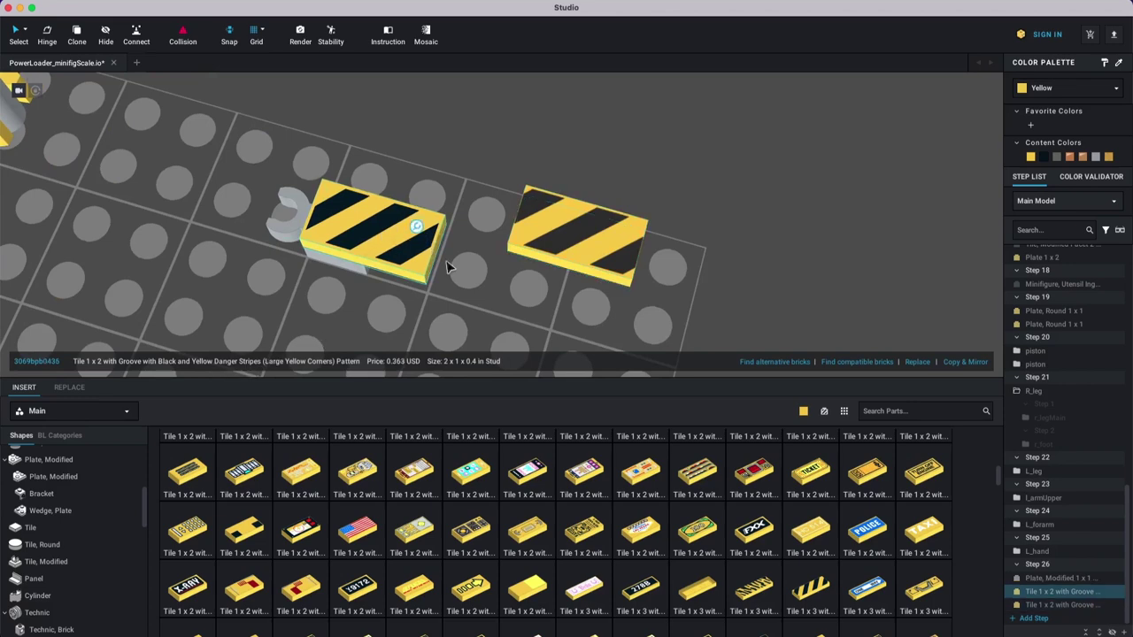
{"action": "key", "text": "Delete"}
{"action": "scroll", "coordinate": [567, 244], "scroll_direction": "down", "scroll_amount": 4}
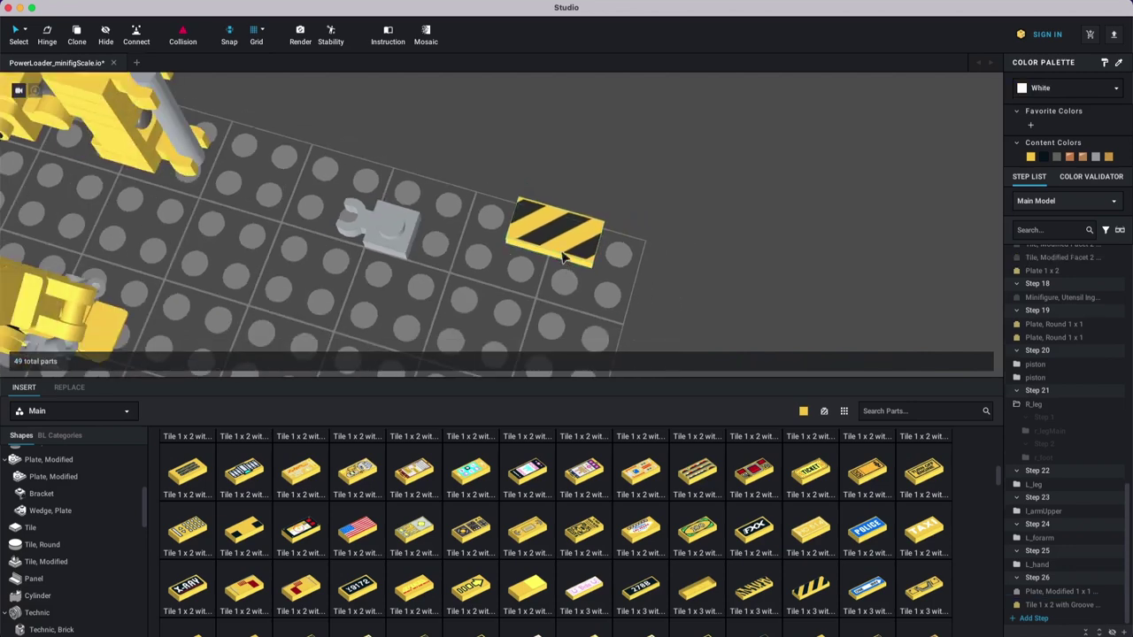
{"action": "left_click_drag", "start_coordinate": [559, 278], "coordinate": [424, 269]}
{"action": "left_click", "coordinate": [565, 252]}
{"action": "middle_click_drag", "start_coordinate": [555, 260], "coordinate": [527, 221]}
{"action": "right_click_drag", "start_coordinate": [506, 285], "coordinate": [510, 269]}
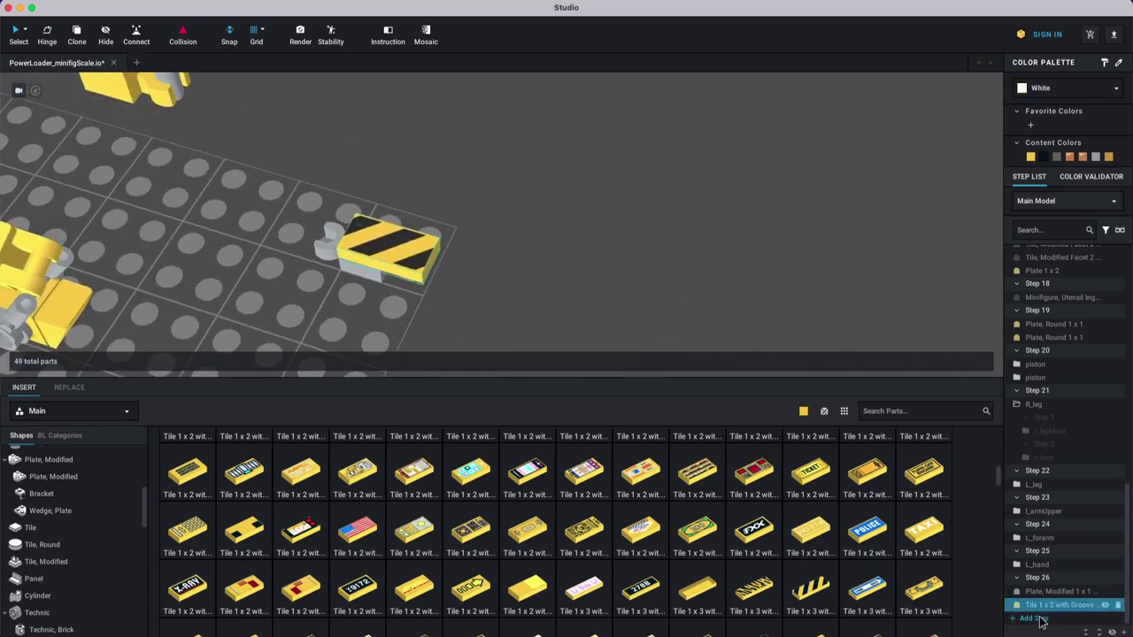
Step: Move the striped tile into its own build step, add another step, and place a Plate, Round 1 x 2 with Open Studs under the tile's overhang
{"action": "left_click", "coordinate": [1041, 621]}
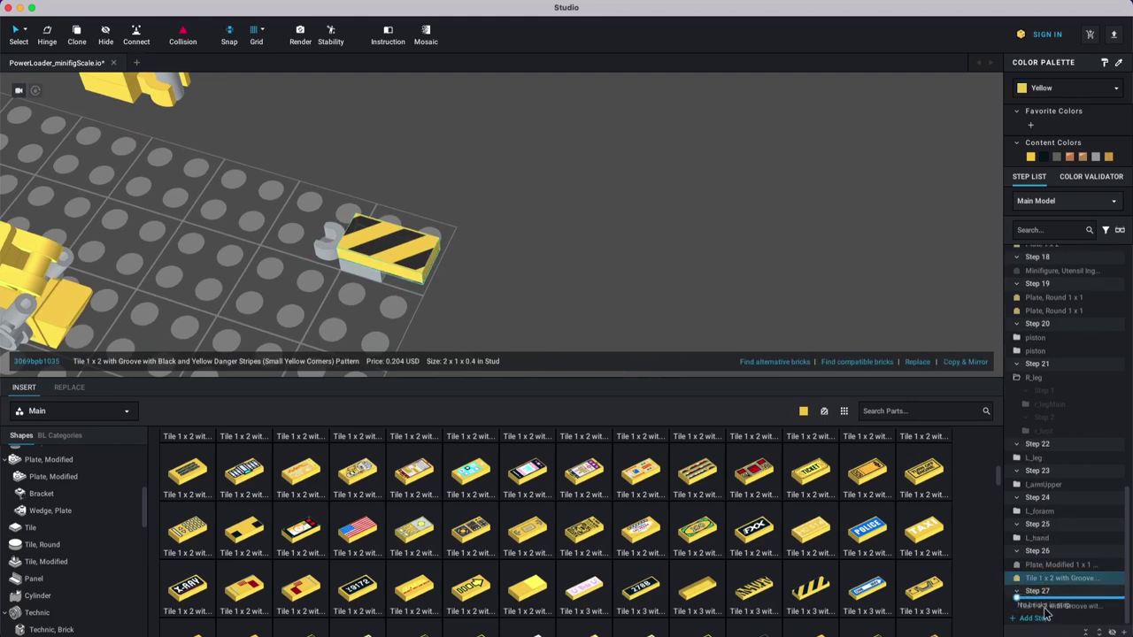
{"action": "left_click", "coordinate": [1035, 619]}
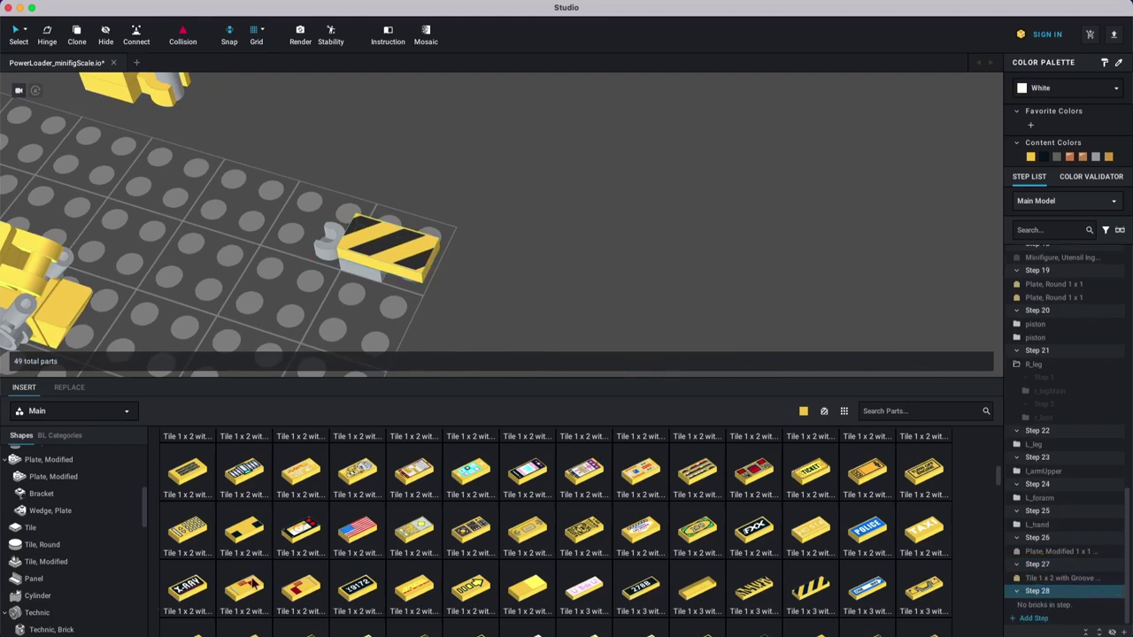
{"action": "left_click", "coordinate": [824, 411]}
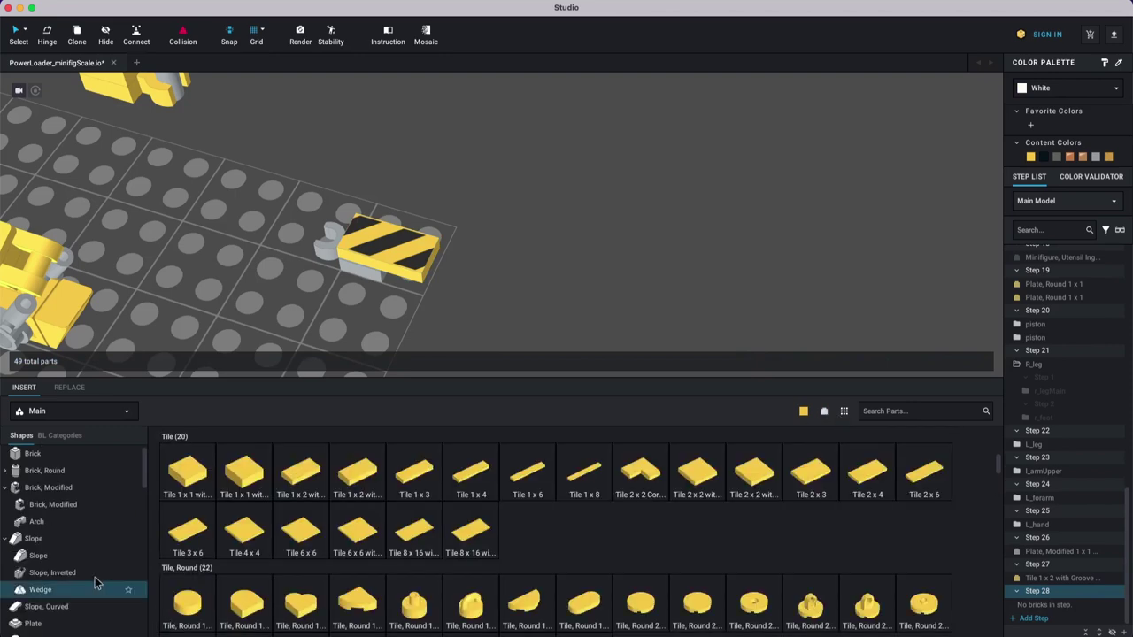
{"action": "scroll", "coordinate": [49, 531], "scroll_direction": "down", "scroll_amount": 3}
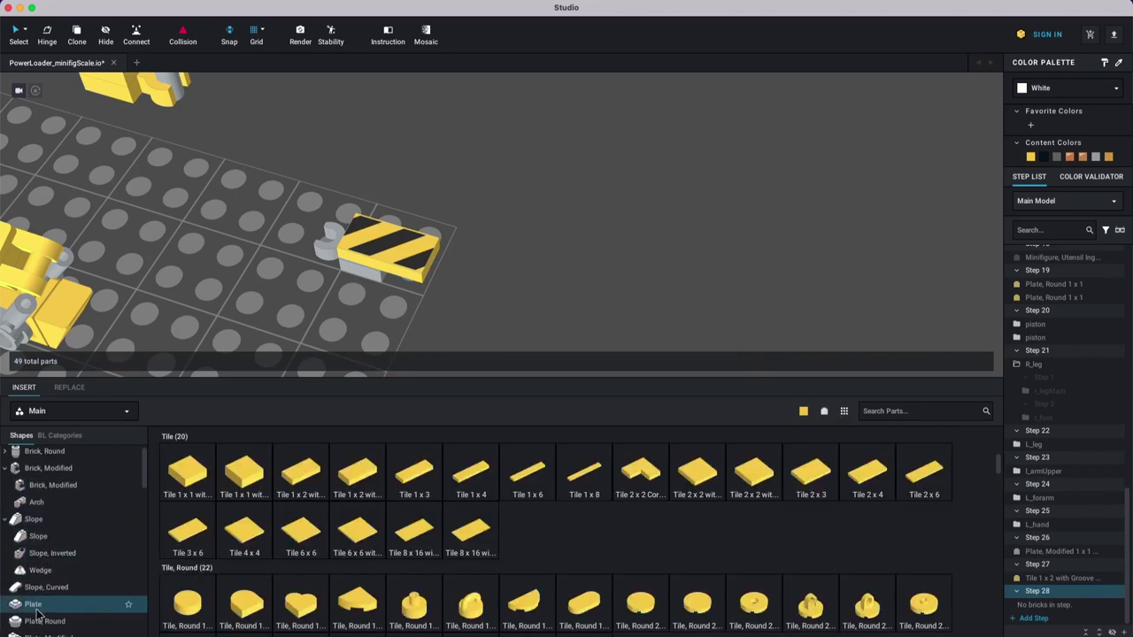
{"action": "left_click", "coordinate": [66, 553]}
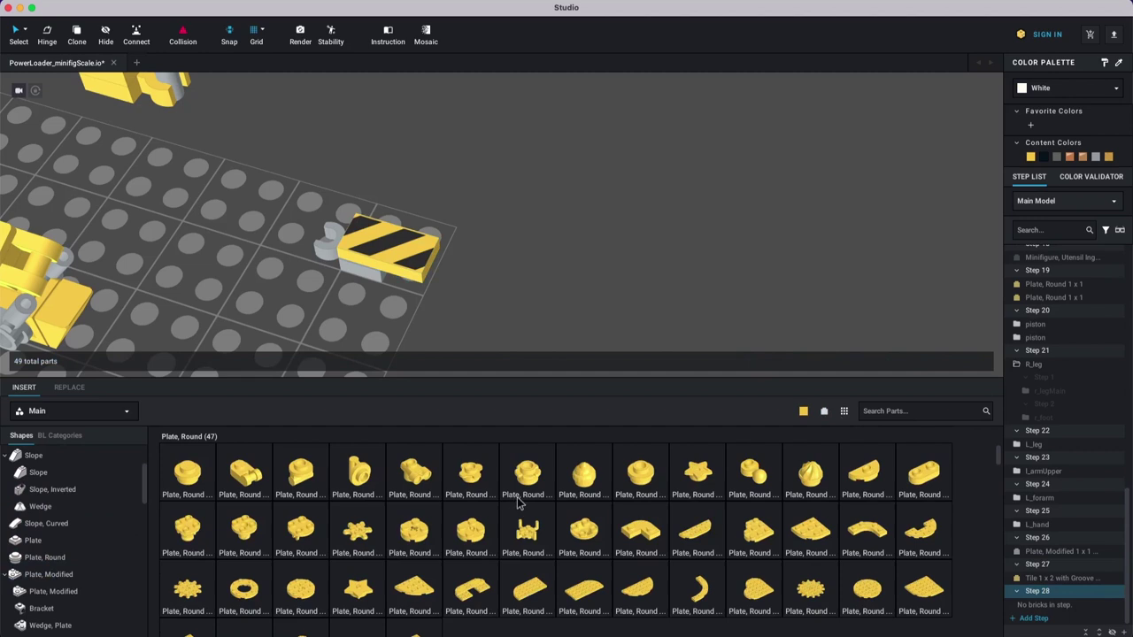
{"action": "left_click", "coordinate": [921, 483]}
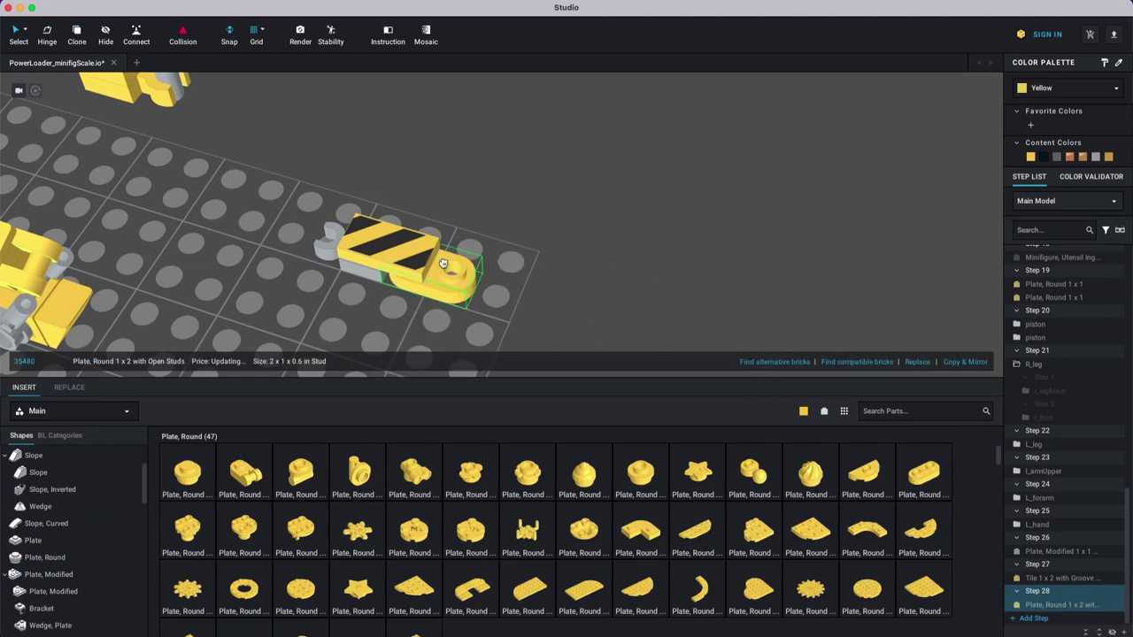
{"action": "left_click", "coordinate": [450, 265]}
{"action": "left_click", "coordinate": [461, 254]}
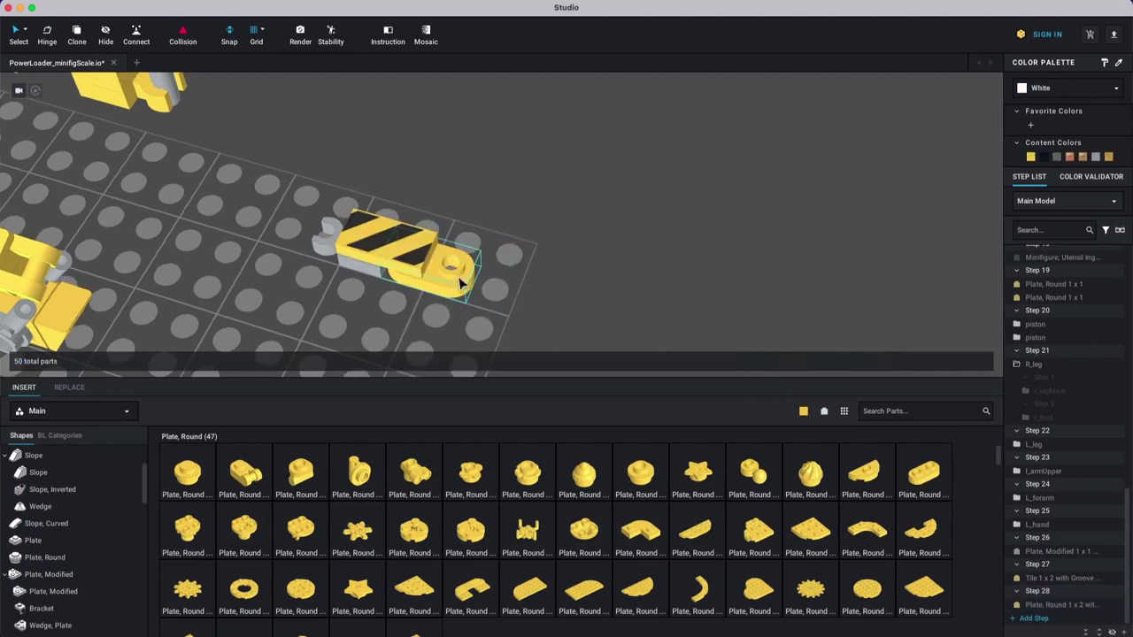
Step: Recolor the round 1 x 2 plate Light Bluish Gray and add a new build step after it
{"action": "left_click", "coordinate": [1083, 157]}
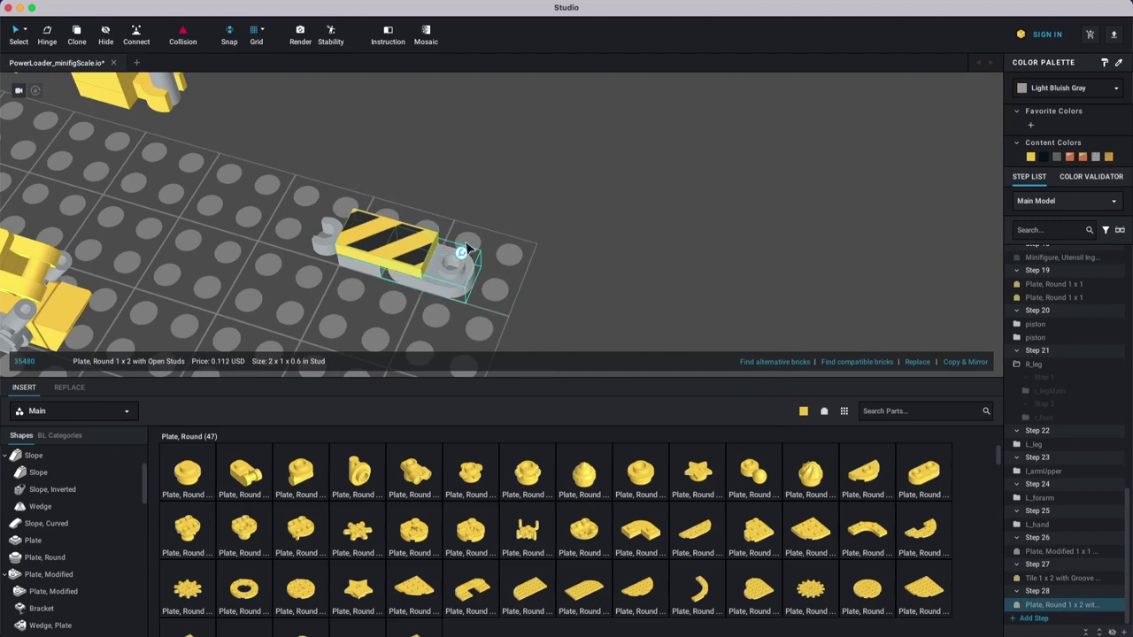
{"action": "left_click", "coordinate": [449, 240]}
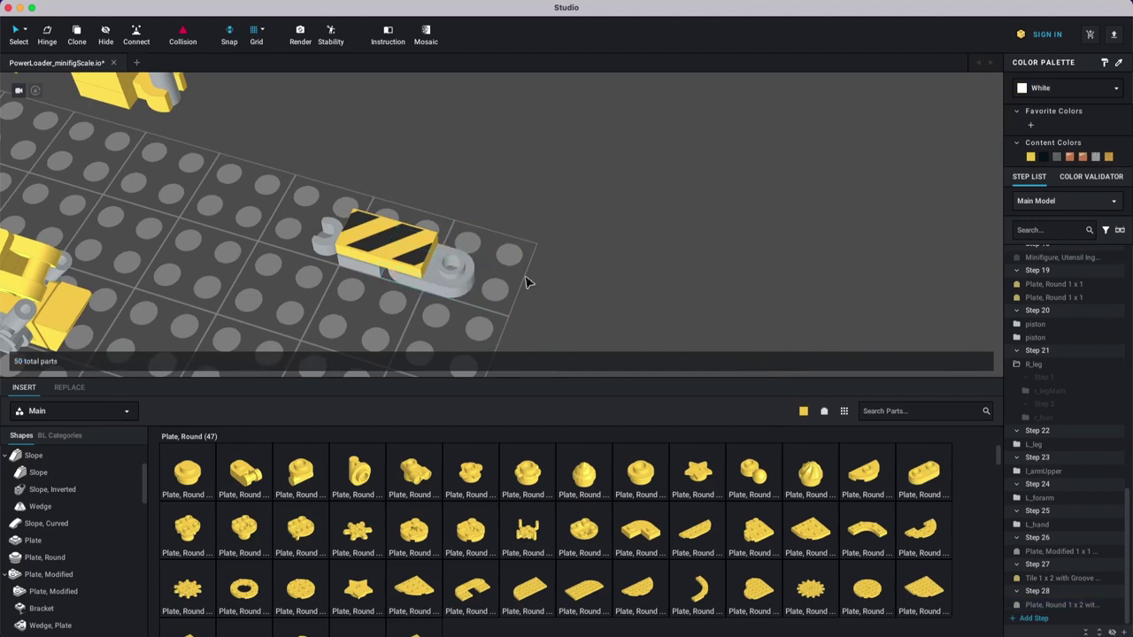
{"action": "right_click_drag", "start_coordinate": [526, 283], "coordinate": [534, 286]}
{"action": "left_click", "coordinate": [1032, 618]}
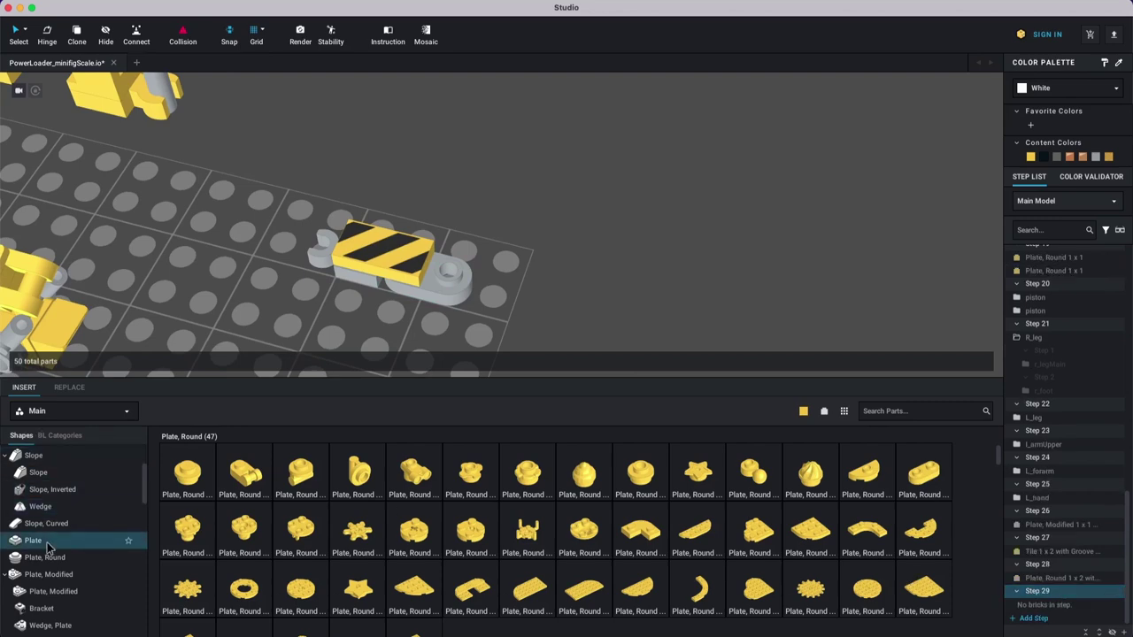
{"action": "middle_click_drag", "start_coordinate": [124, 246], "coordinate": [271, 240]}
{"action": "scroll", "coordinate": [225, 291], "scroll_direction": "down", "scroll_amount": 2}
{"action": "right_click_drag", "start_coordinate": [226, 291], "coordinate": [158, 271]}
{"action": "left_click", "coordinate": [160, 212]}
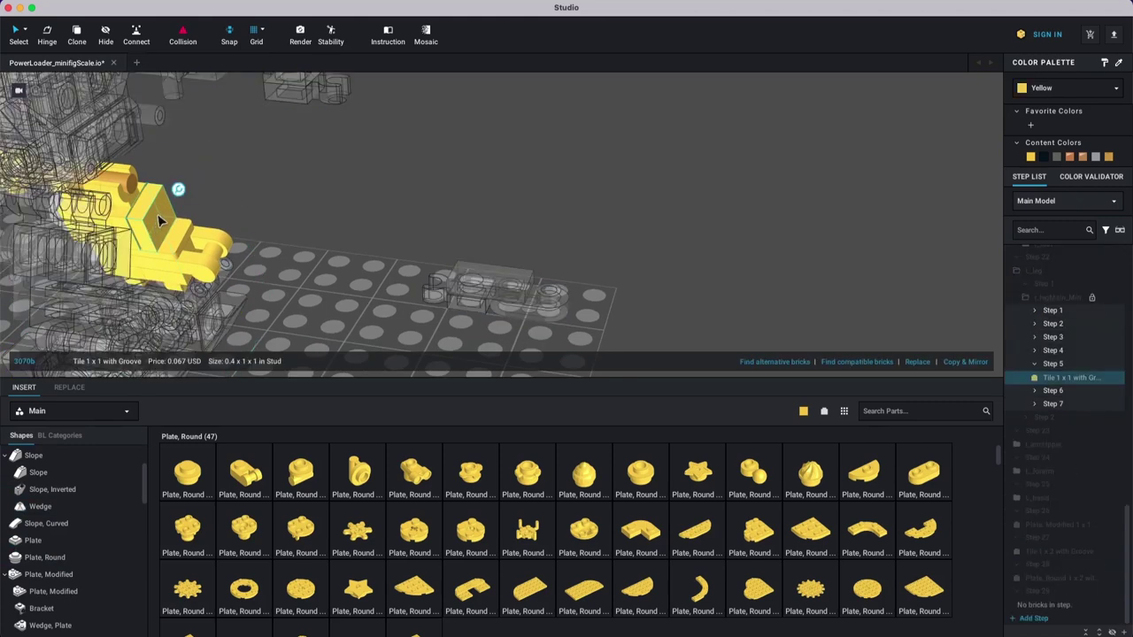
{"action": "left_click", "coordinate": [359, 215]}
{"action": "key", "text": "super+v"}
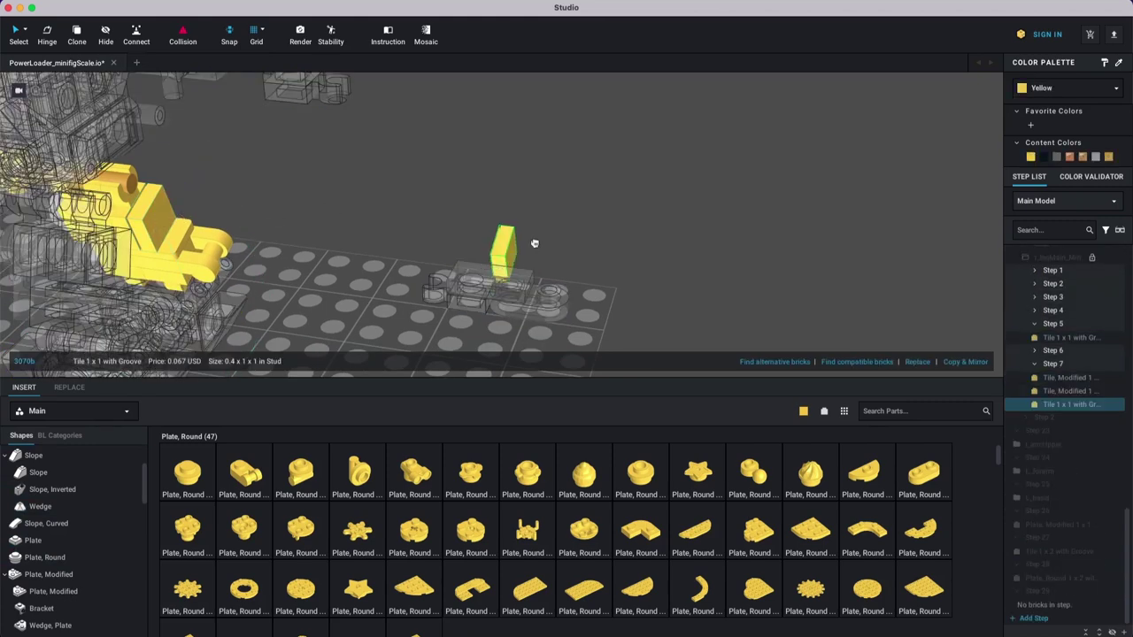
{"action": "key", "text": "Escape"}
Step: Copy the yellow Tile 1 x 1 with Groove from the leg into the main model and lay it flat on the round plate's exposed stud
{"action": "left_click", "coordinate": [169, 230]}
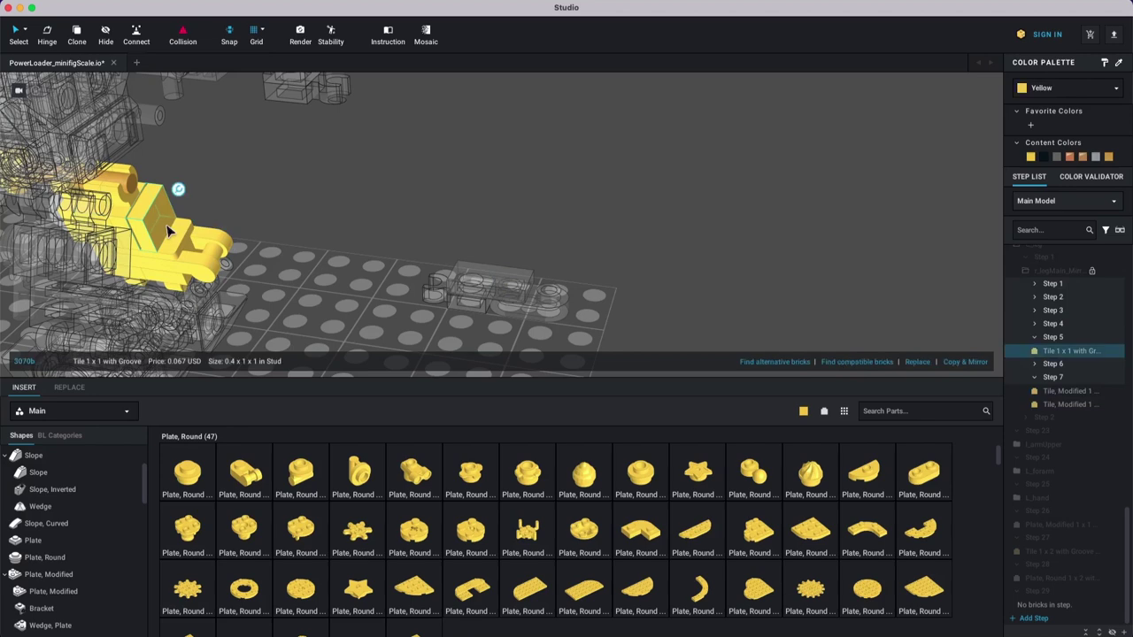
{"action": "double_click", "coordinate": [384, 205]}
{"action": "key", "text": "super+v"}
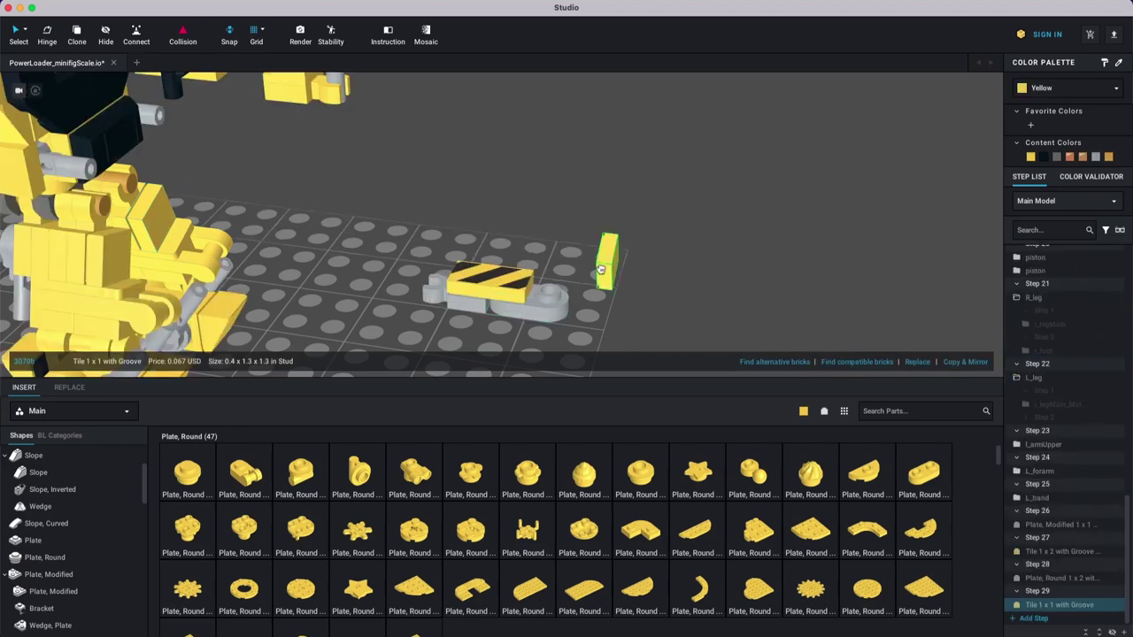
{"action": "key", "text": "Up"}
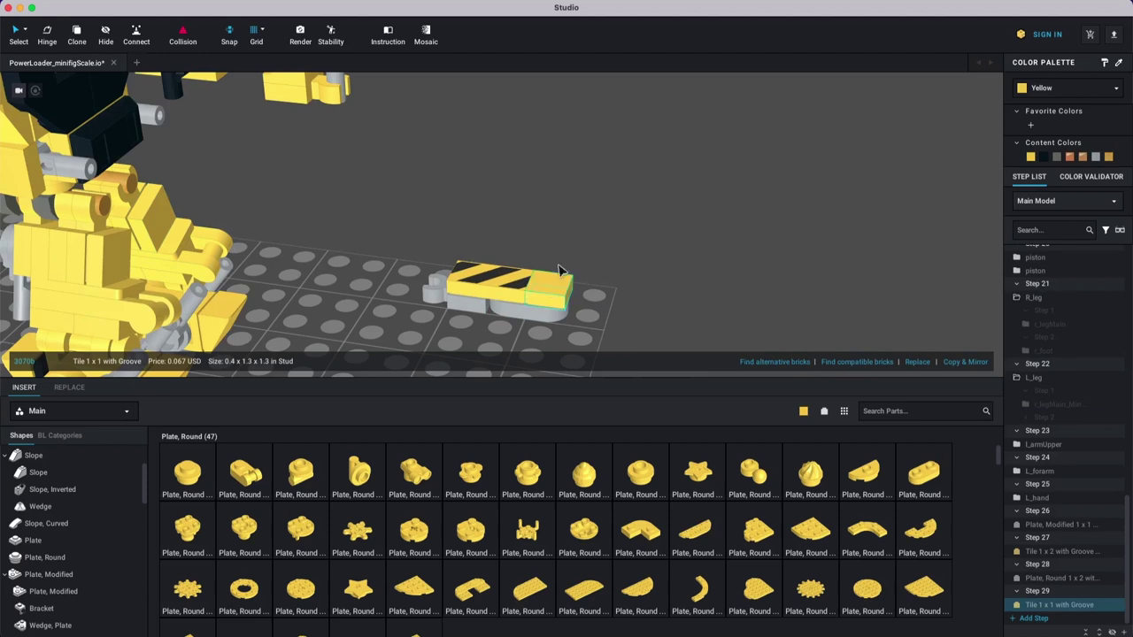
{"action": "right_click_drag", "start_coordinate": [585, 257], "coordinate": [599, 232]}
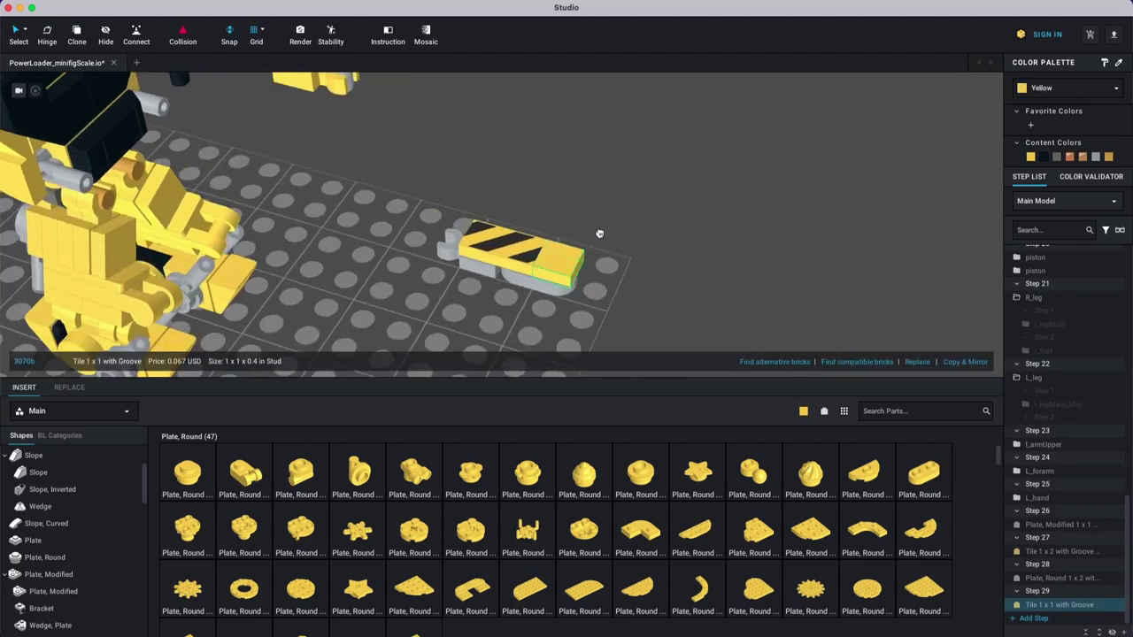
{"action": "left_click_drag", "start_coordinate": [590, 217], "coordinate": [555, 269]}
{"action": "left_click_drag", "start_coordinate": [646, 258], "coordinate": [611, 267]}
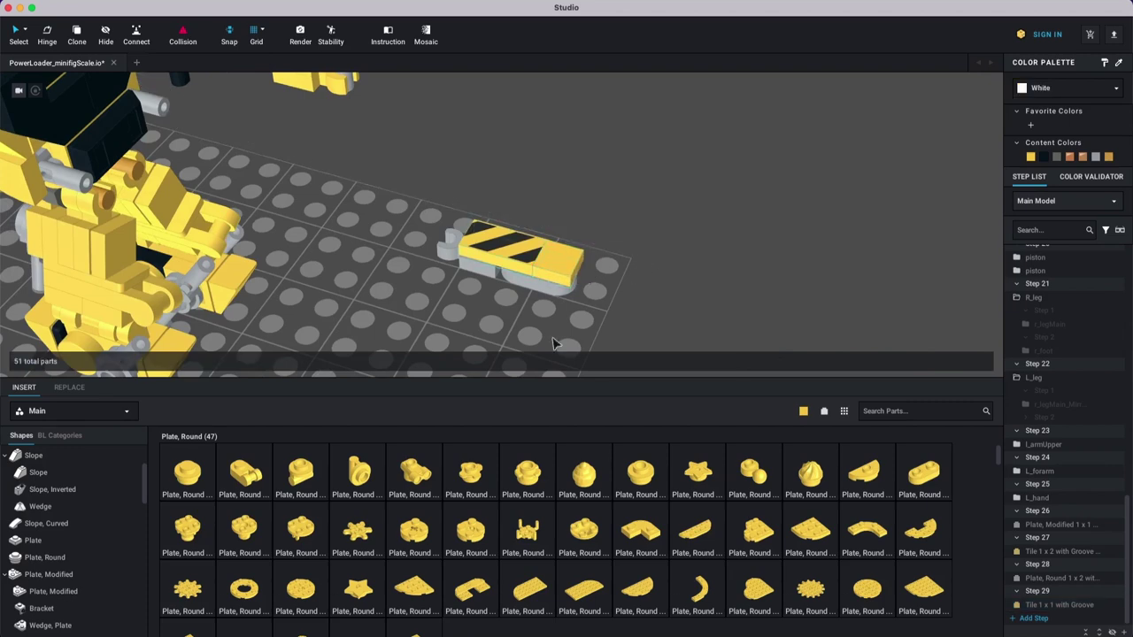
Step: Create a submodel named Finger from the four finger parts
{"action": "left_click_drag", "start_coordinate": [742, 202], "coordinate": [428, 326]}
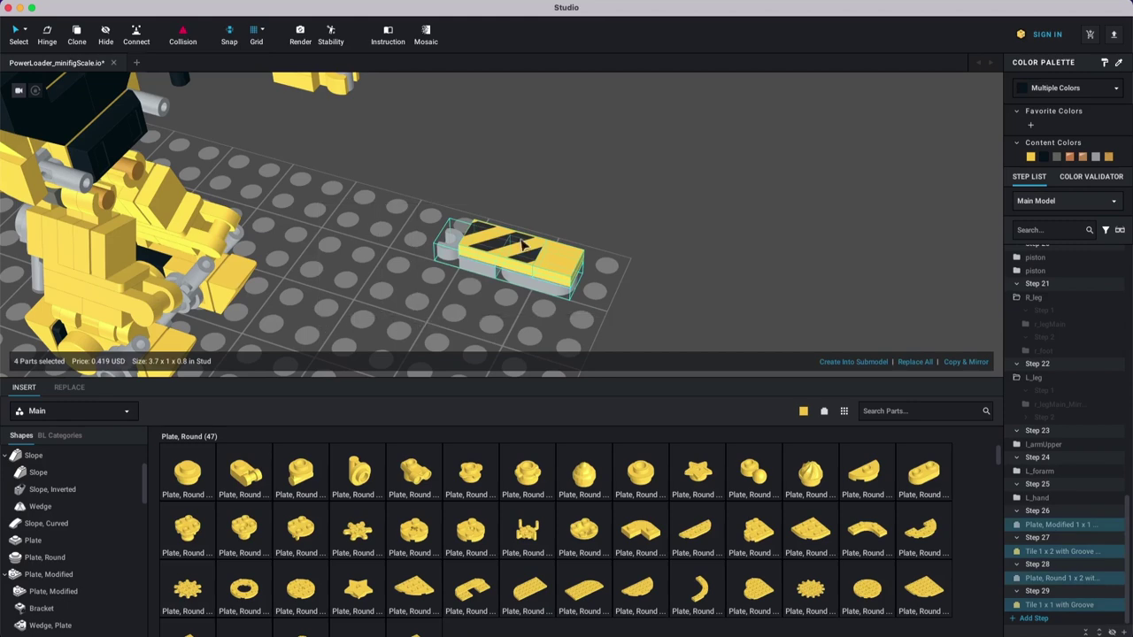
{"action": "left_click", "coordinate": [132, 0]}
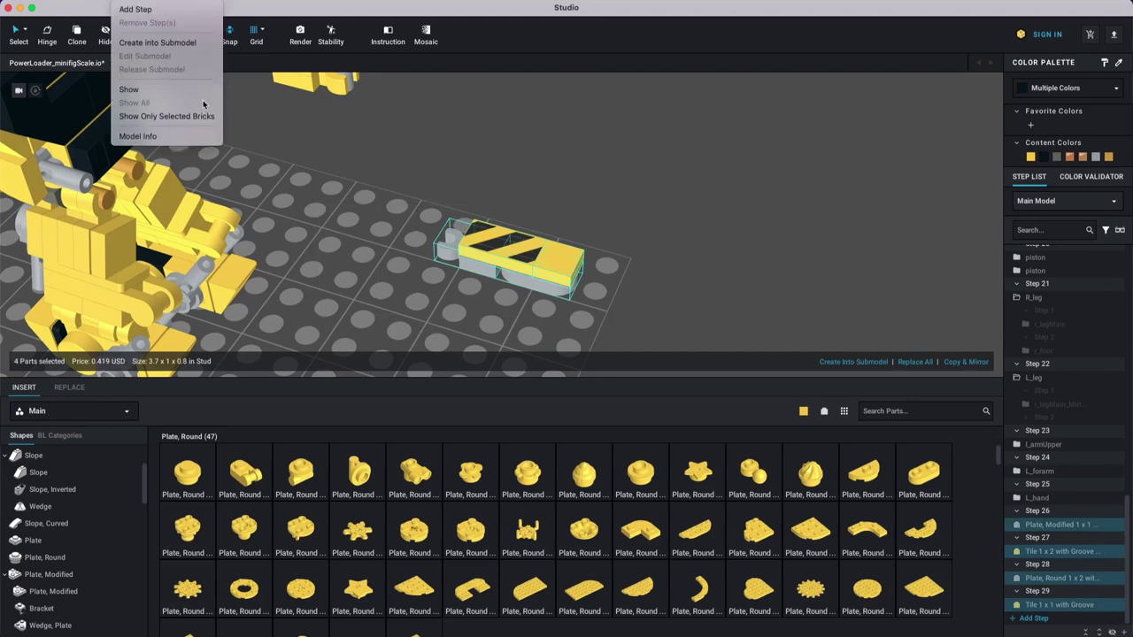
{"action": "left_click", "coordinate": [157, 42]}
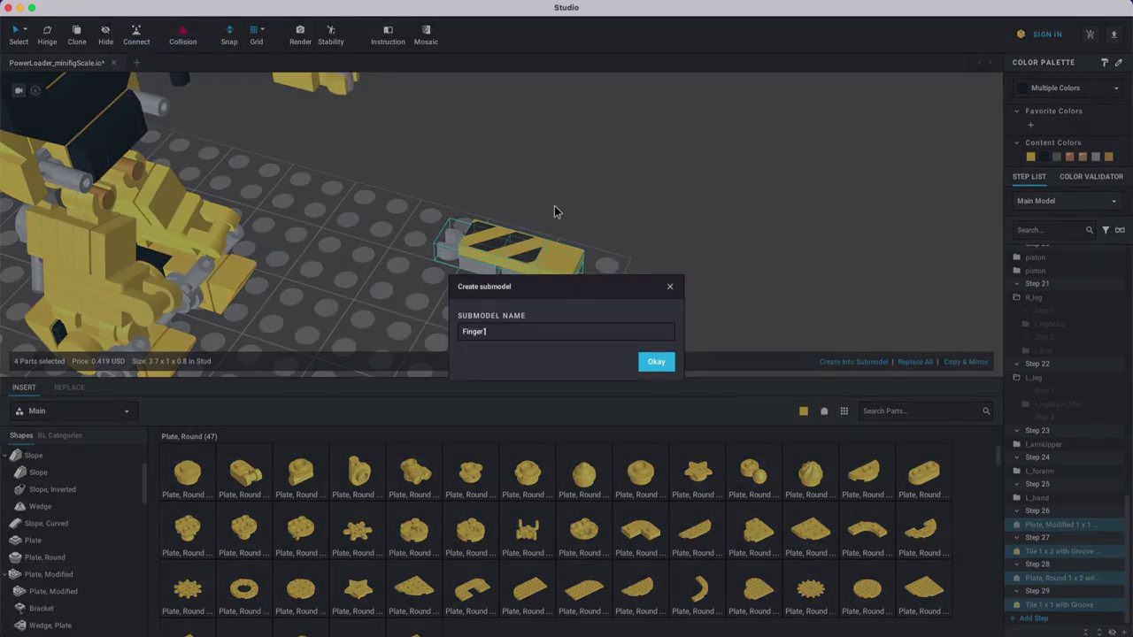
{"action": "type", "text": "Finger"}
{"action": "key", "text": "Return"}
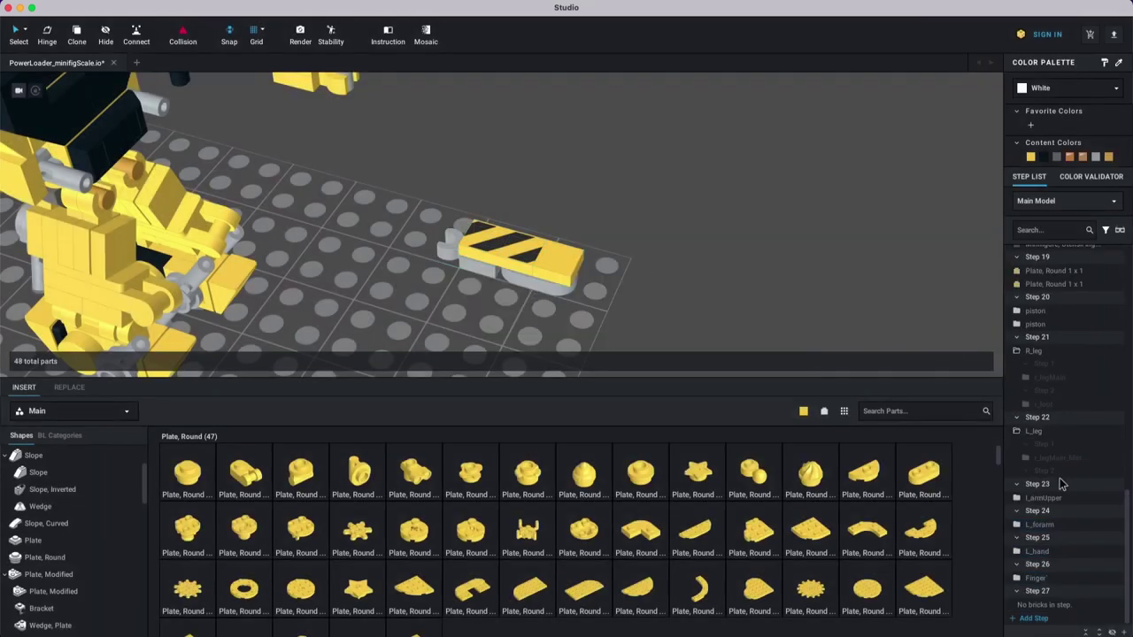
Step: Rename the Finger submodel as Finger1
{"action": "left_click", "coordinate": [1059, 578]}
{"action": "right_click", "coordinate": [1061, 579]}
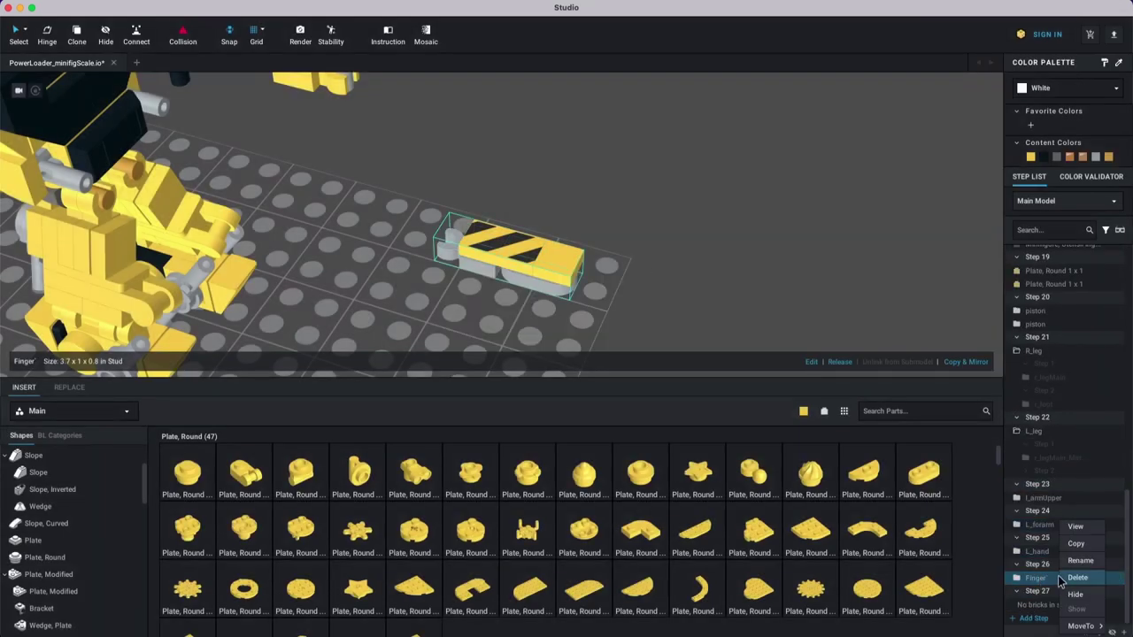
{"action": "left_click", "coordinate": [1080, 561]}
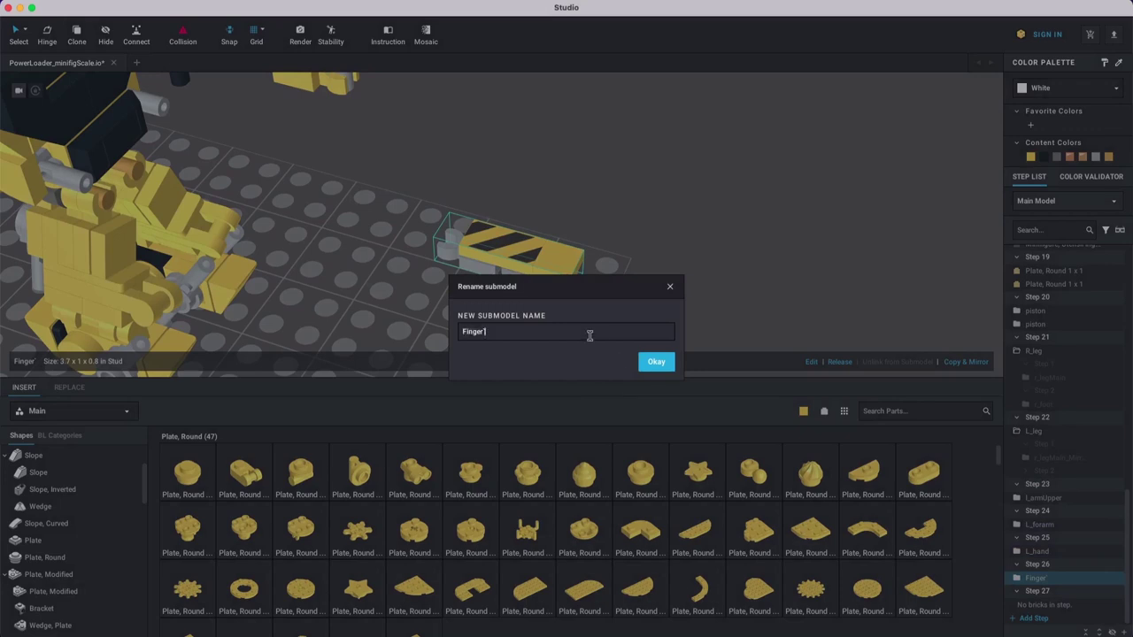
{"action": "key", "text": "Return"}
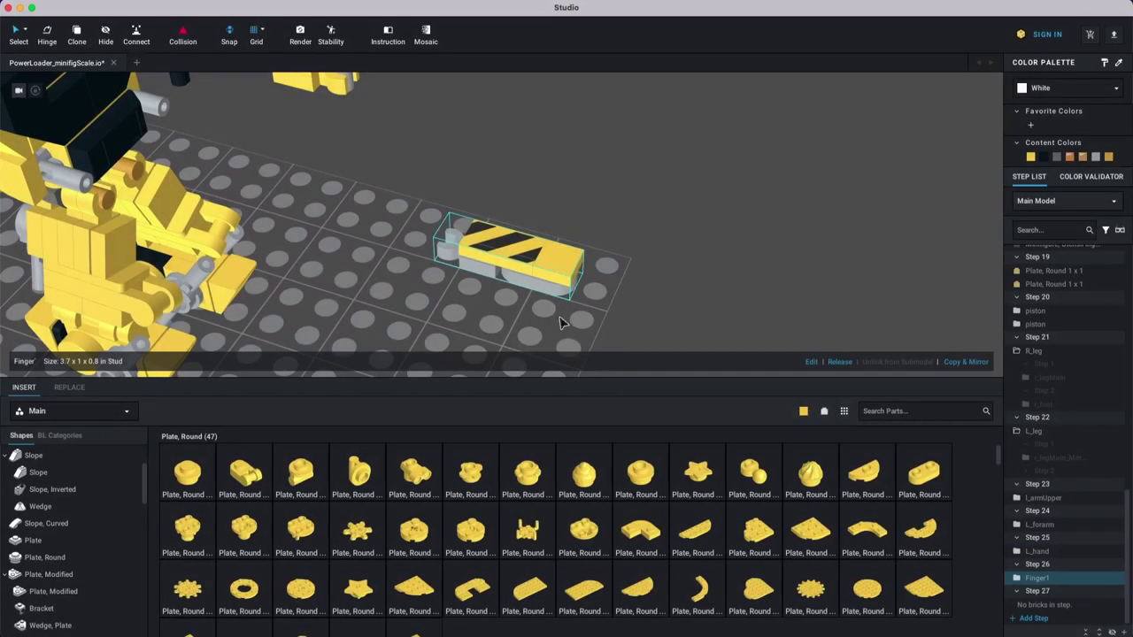
Step: Clip Finger1 to the upper end of the hand's vertical bar and clone it upside down onto the bar's lower end
{"action": "left_click_drag", "start_coordinate": [547, 302], "coordinate": [379, 177]}
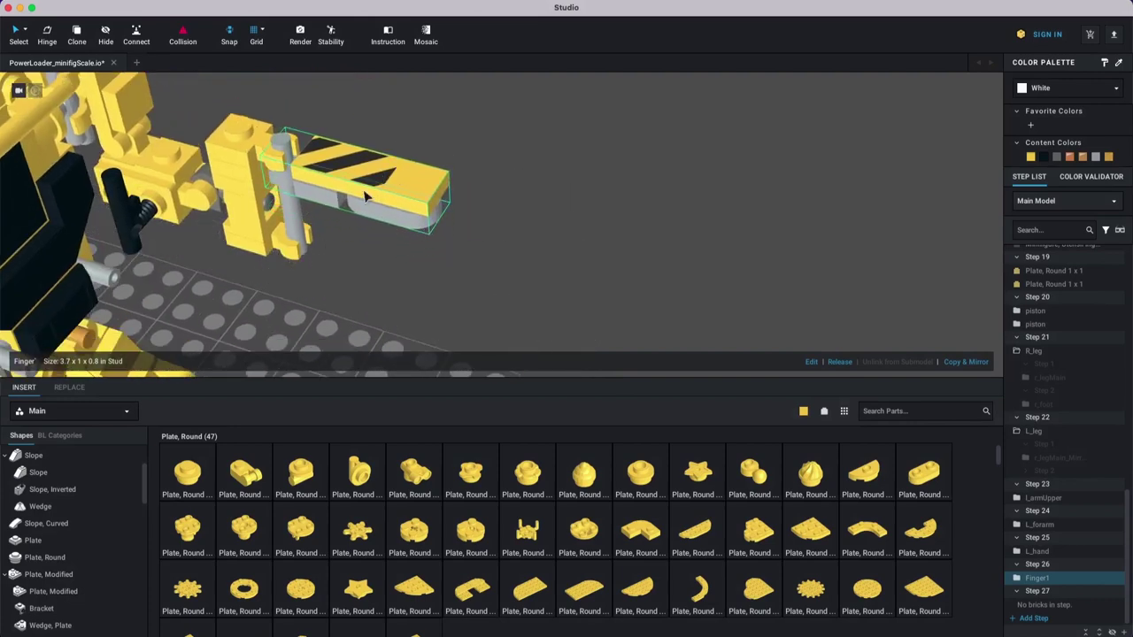
{"action": "left_click", "coordinate": [76, 34]}
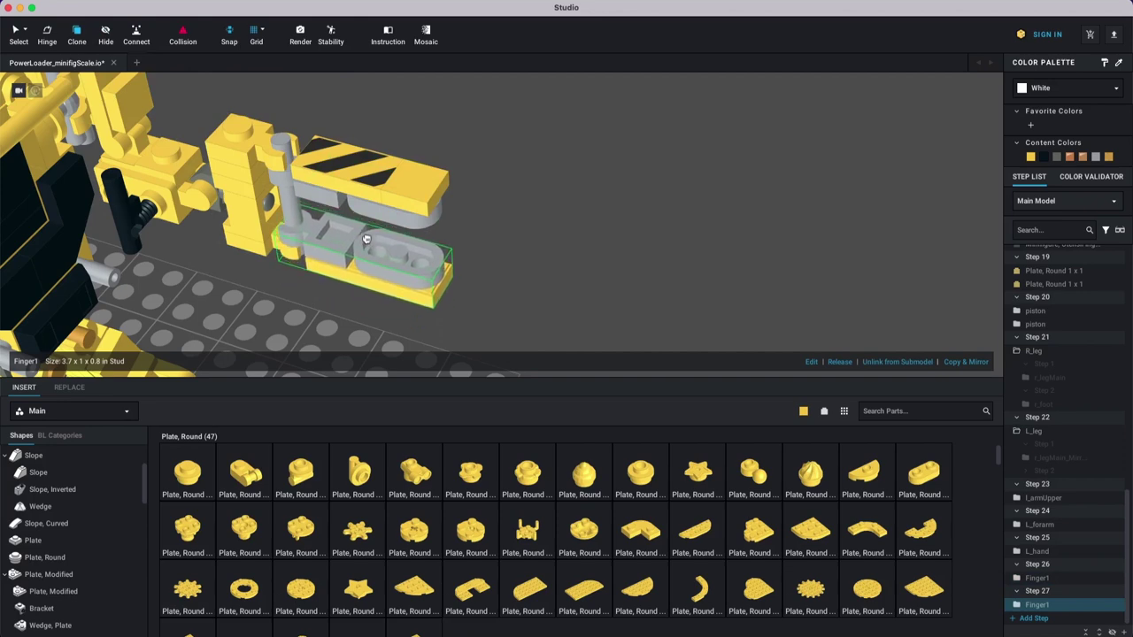
{"action": "left_click", "coordinate": [366, 239]}
{"action": "mouse_move", "coordinate": [557, 224]}
{"action": "right_mouse_down"}
{"action": "mouse_move", "coordinate": [524, 233]}
{"action": "mouse_move", "coordinate": [533, 217]}
{"action": "right_mouse_up"}
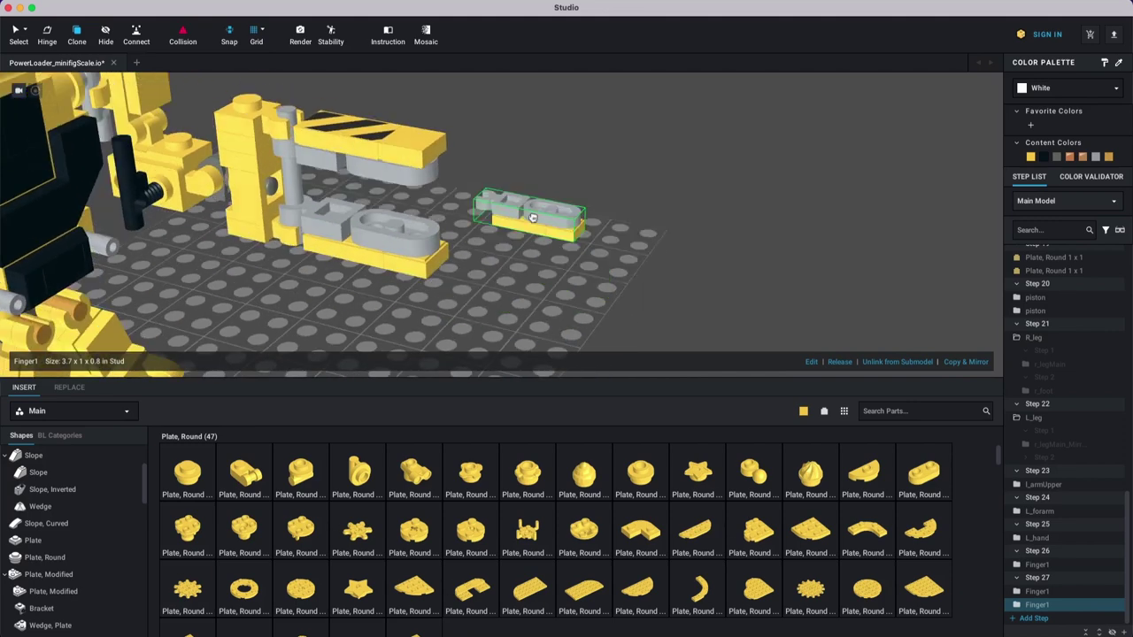
{"action": "key", "text": "Escape"}
Step: Combine the left upper arm, forearm, hand and both finger submodels into one submodel named L_arm
{"action": "middle_click_drag", "start_coordinate": [520, 210], "coordinate": [646, 177]}
{"action": "scroll", "coordinate": [642, 206], "scroll_direction": "down", "scroll_amount": 3}
{"action": "mouse_move", "coordinate": [687, 150]}
{"action": "right_mouse_down"}
{"action": "mouse_move", "coordinate": [609, 146]}
{"action": "mouse_move", "coordinate": [620, 165]}
{"action": "mouse_move", "coordinate": [698, 165]}
{"action": "right_mouse_up"}
{"action": "left_click_drag", "start_coordinate": [640, 140], "coordinate": [285, 262]}
{"action": "left_click", "coordinate": [343, 107], "text": "shift"}
{"action": "right_click_drag", "start_coordinate": [643, 250], "coordinate": [483, 242]}
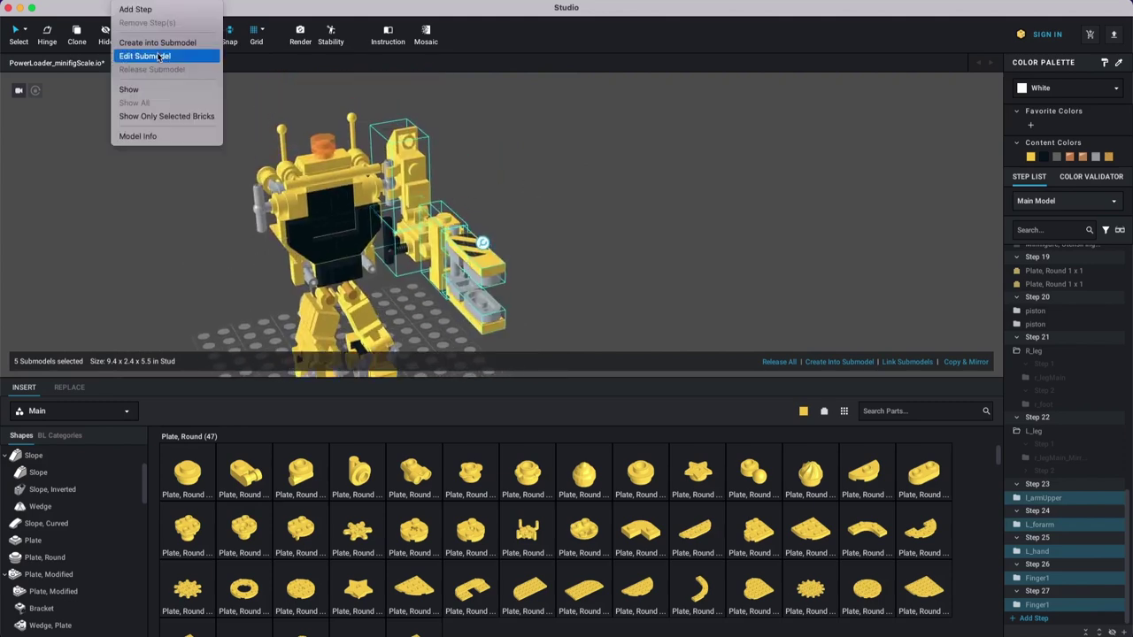
{"action": "left_click", "coordinate": [164, 40]}
{"action": "type", "text": "L"}
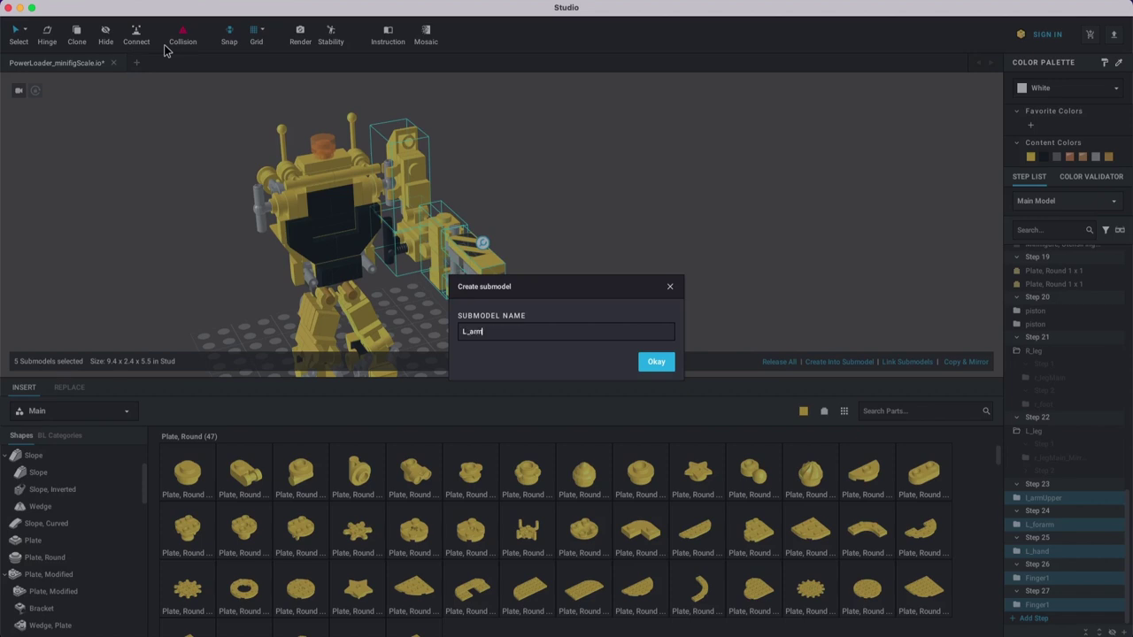
{"action": "type", "text": "_arm"}
{"action": "key", "text": "Return"}
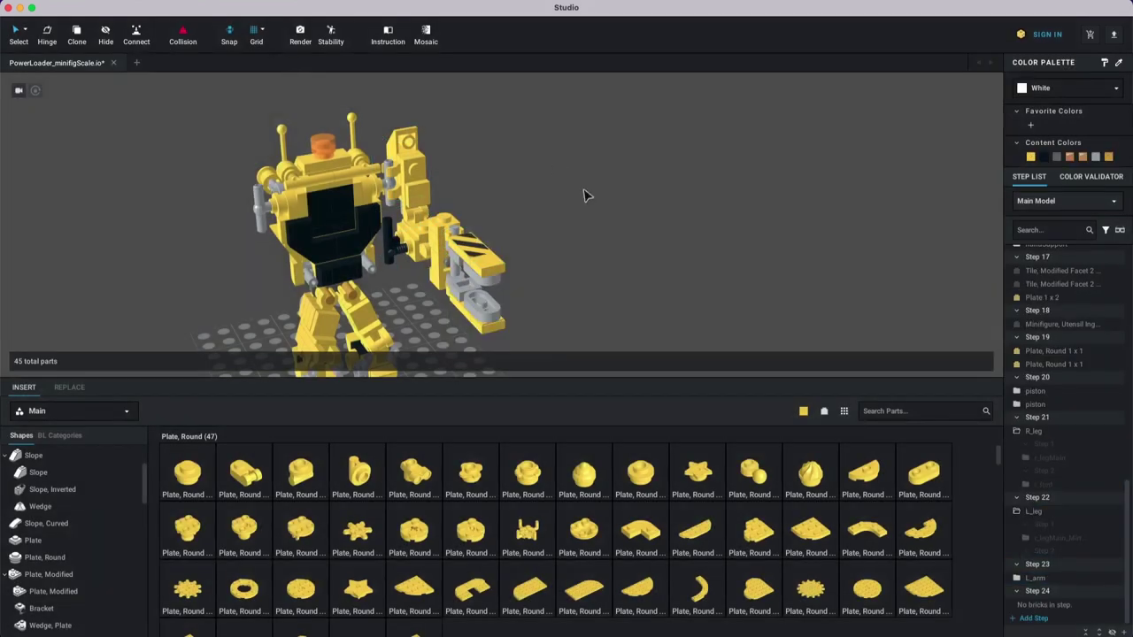
Step: Make a mirrored copy of L_arm and attach it to the shoulder on the opposite side of the body
{"action": "right_click_drag", "start_coordinate": [584, 195], "coordinate": [697, 267]}
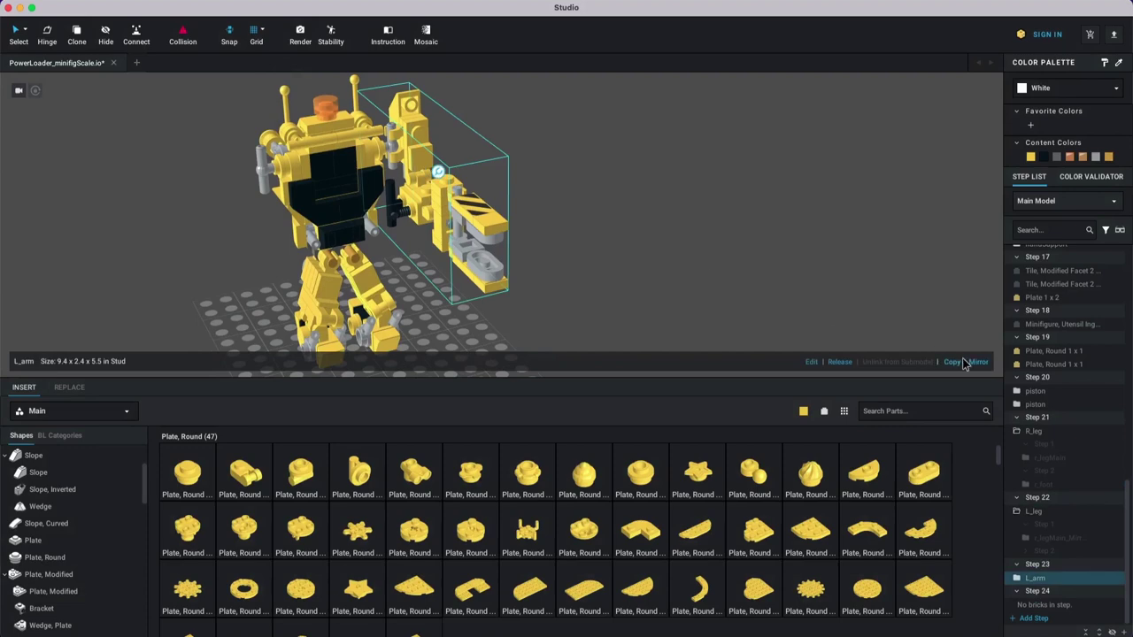
{"action": "left_click", "coordinate": [965, 362]}
{"action": "left_click_drag", "start_coordinate": [257, 157], "coordinate": [259, 162]}
{"action": "left_click", "coordinate": [681, 186]}
{"action": "right_click_drag", "start_coordinate": [658, 185], "coordinate": [468, 182]}
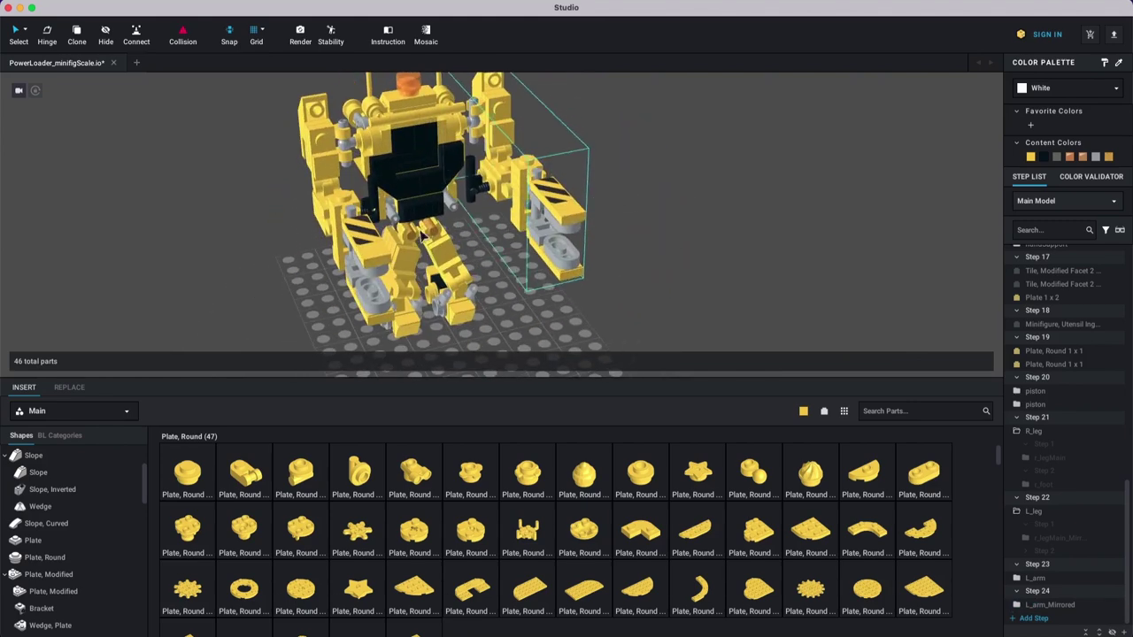
{"action": "right_click_drag", "start_coordinate": [492, 135], "coordinate": [638, 195]}
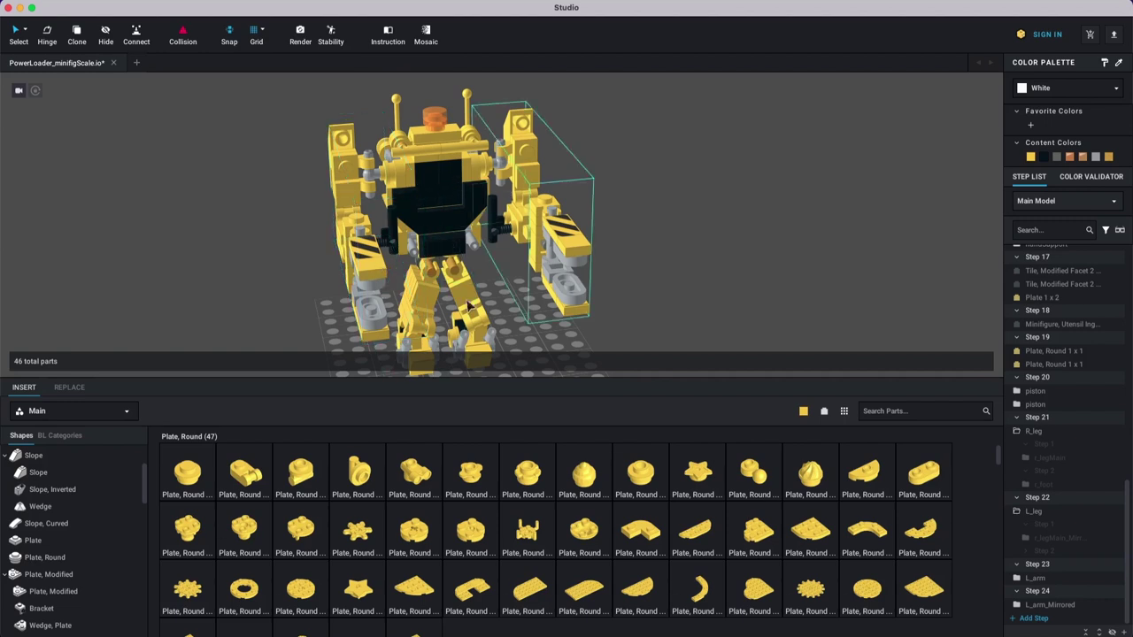
{"action": "right_click_drag", "start_coordinate": [688, 281], "coordinate": [649, 253]}
{"action": "right_click_drag", "start_coordinate": [656, 252], "coordinate": [425, 205]}
{"action": "right_click_drag", "start_coordinate": [727, 167], "coordinate": [673, 200]}
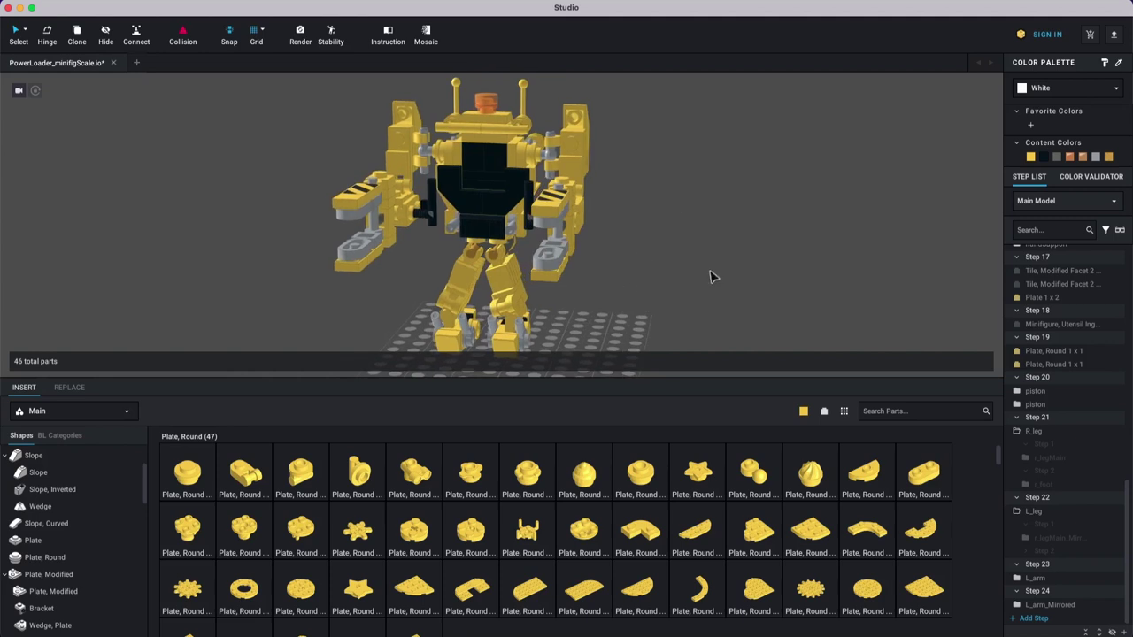
{"action": "right_click_drag", "start_coordinate": [642, 270], "coordinate": [723, 320]}
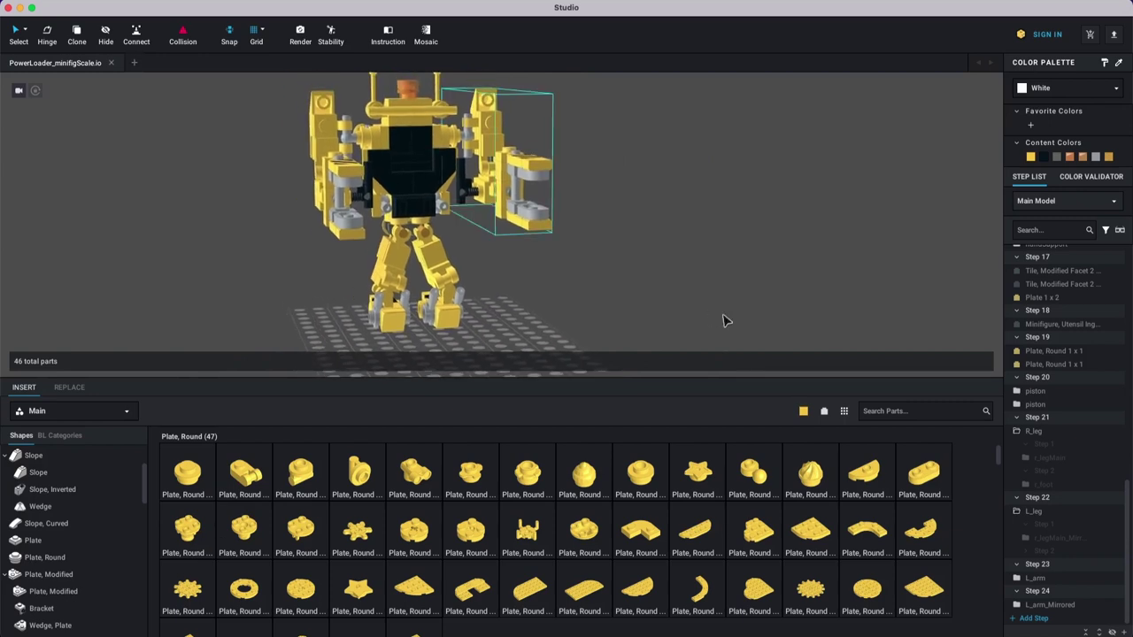
Step: Collapse the two leg steps, Step 21 and Step 22, in the building sequence and add Step 25 after the mirrored arm
{"action": "left_click", "coordinate": [1017, 417]}
{"action": "left_click", "coordinate": [1016, 501]}
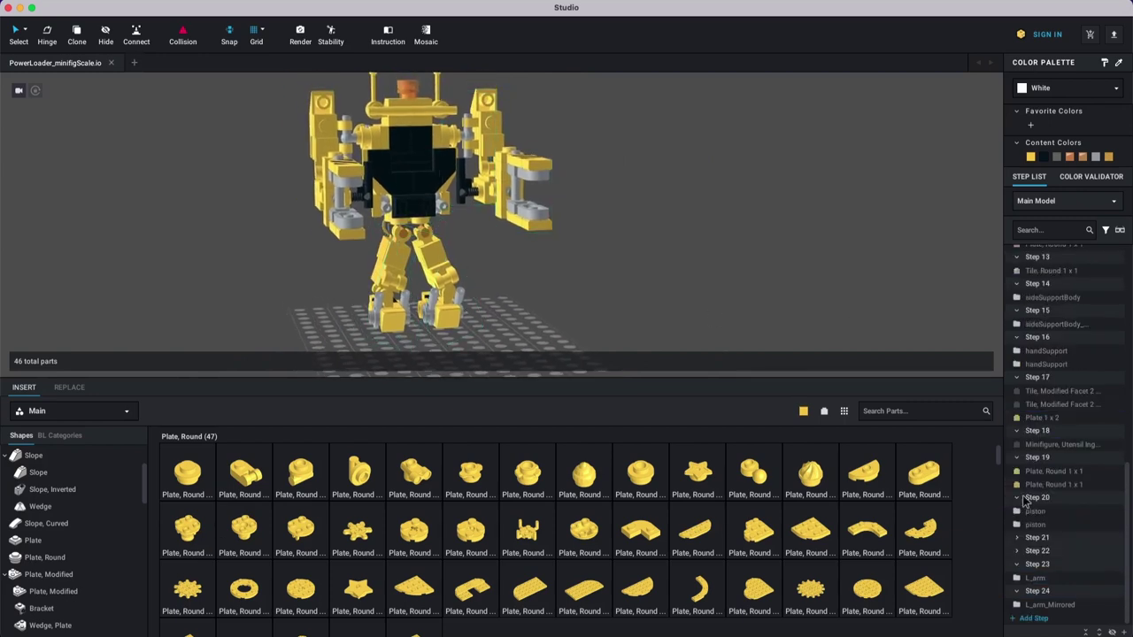
{"action": "left_click", "coordinate": [1034, 619]}
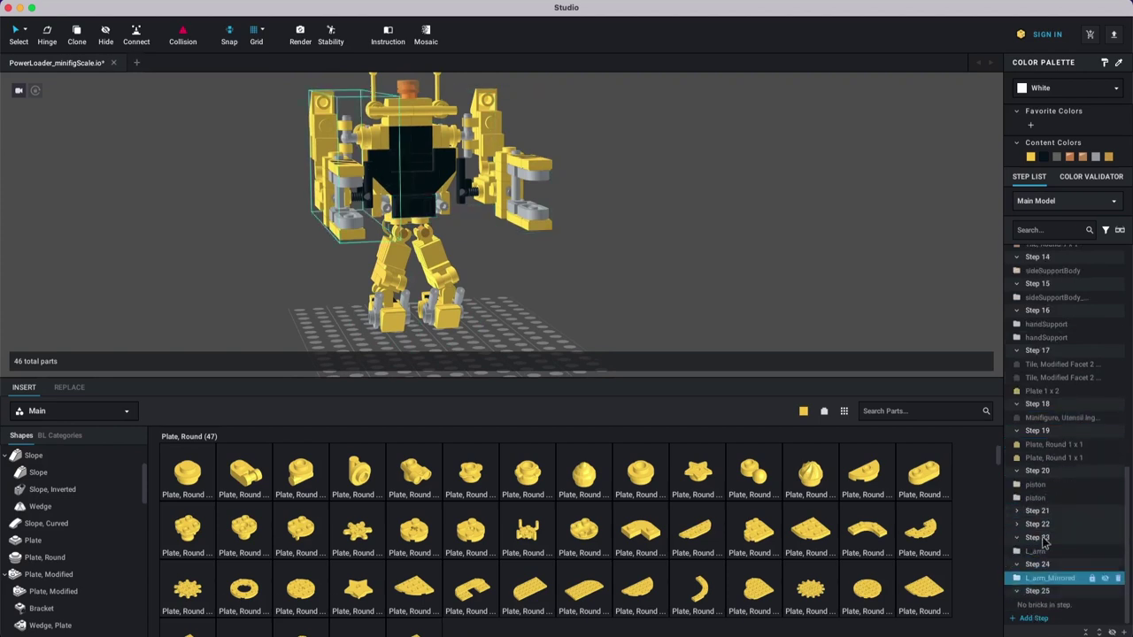
{"action": "left_click", "coordinate": [1036, 498]}
{"action": "left_click", "coordinate": [1038, 552], "text": "super"}
{"action": "left_click", "coordinate": [1042, 566], "text": "super"}
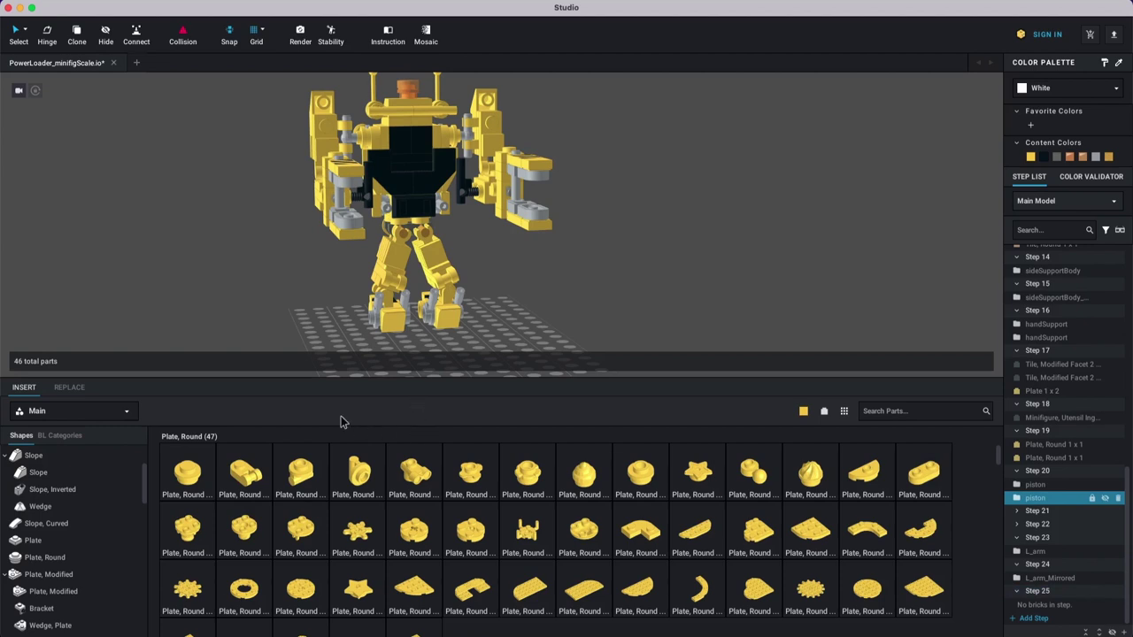
Step: Insert one yellow Bar 4L (Lightsaber Blade / Wand) and lay it horizontally on the baseplate, clear of the Power Loader
{"action": "scroll", "coordinate": [62, 531], "scroll_direction": "down", "scroll_amount": 5}
{"action": "scroll", "coordinate": [53, 553], "scroll_direction": "down", "scroll_amount": 8}
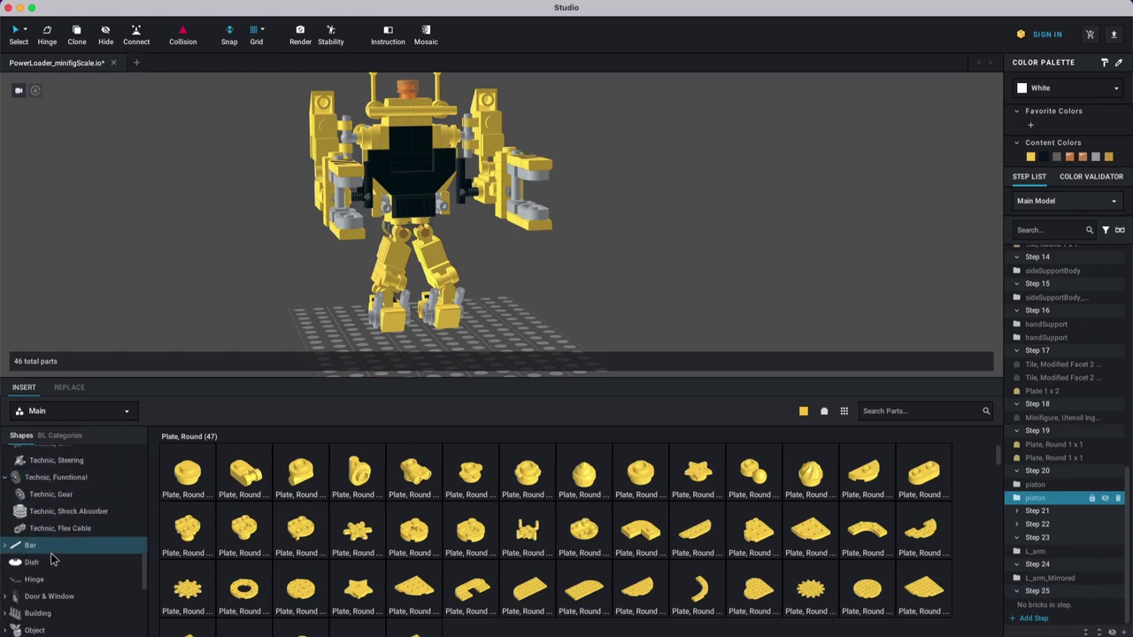
{"action": "scroll", "coordinate": [51, 554], "scroll_direction": "down", "scroll_amount": 2}
{"action": "left_click", "coordinate": [58, 489]}
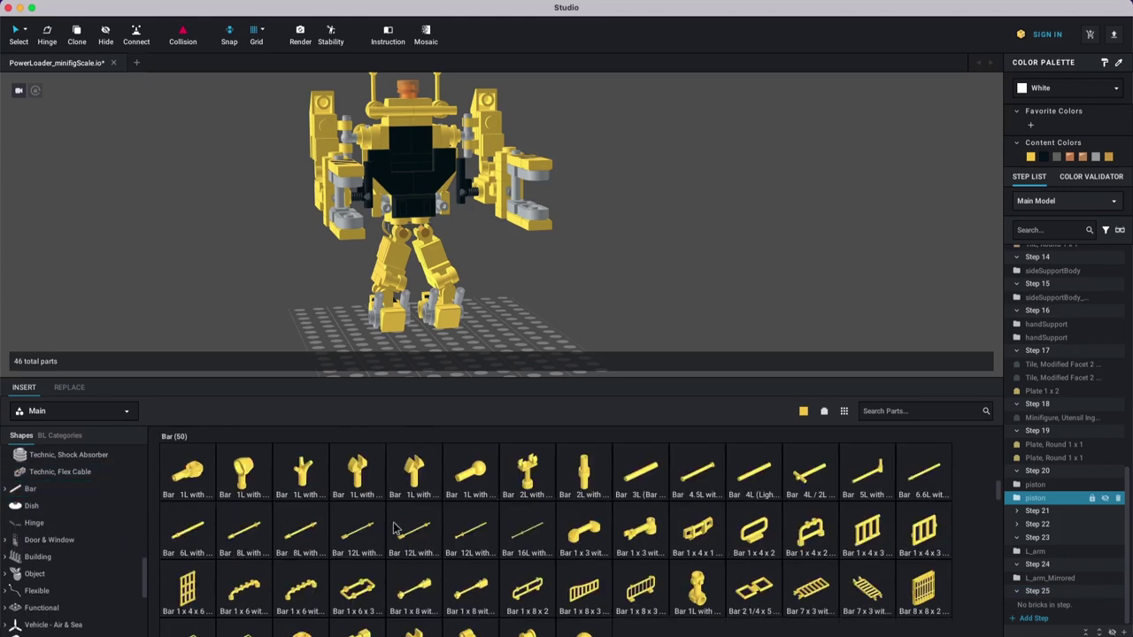
{"action": "left_click", "coordinate": [763, 473]}
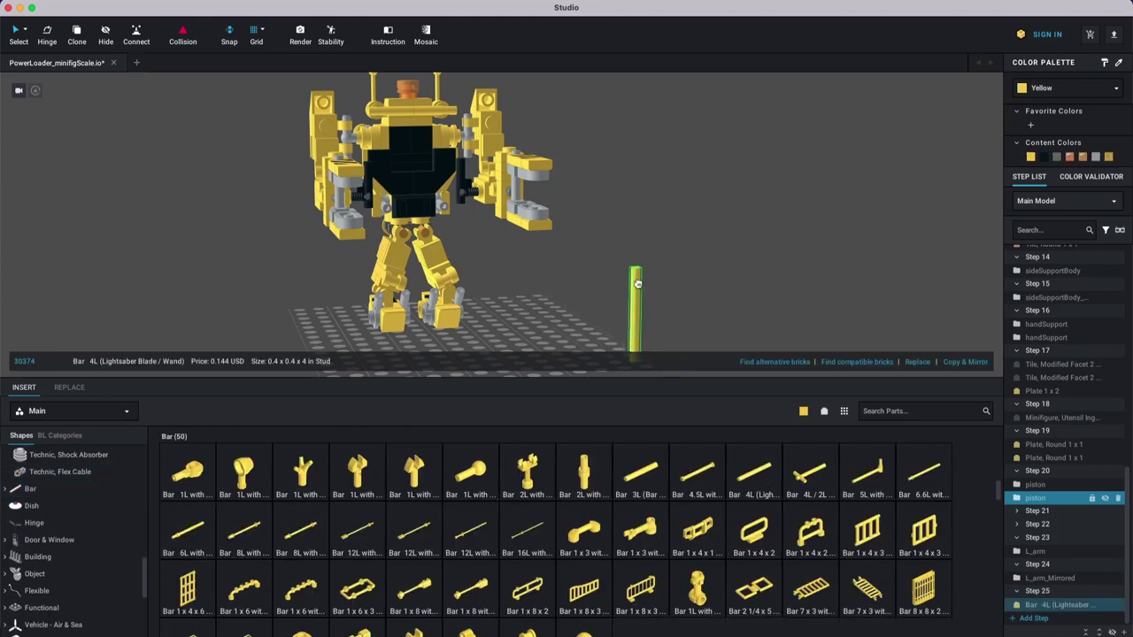
{"action": "right_click_drag", "start_coordinate": [640, 266], "coordinate": [632, 300]}
{"action": "key", "text": "Up"}
{"action": "key", "text": "Left"}
{"action": "left_click", "coordinate": [733, 305]}
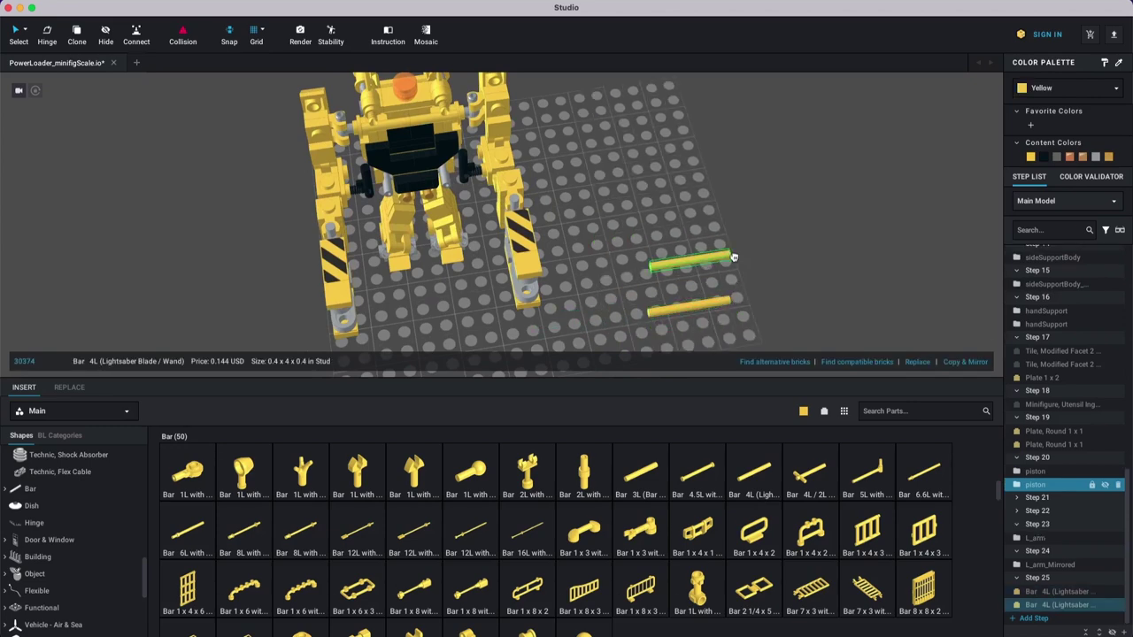
{"action": "key", "text": "Escape"}
{"action": "right_click_drag", "start_coordinate": [736, 276], "coordinate": [731, 273]}
{"action": "middle_click_drag", "start_coordinate": [732, 272], "coordinate": [662, 268]}
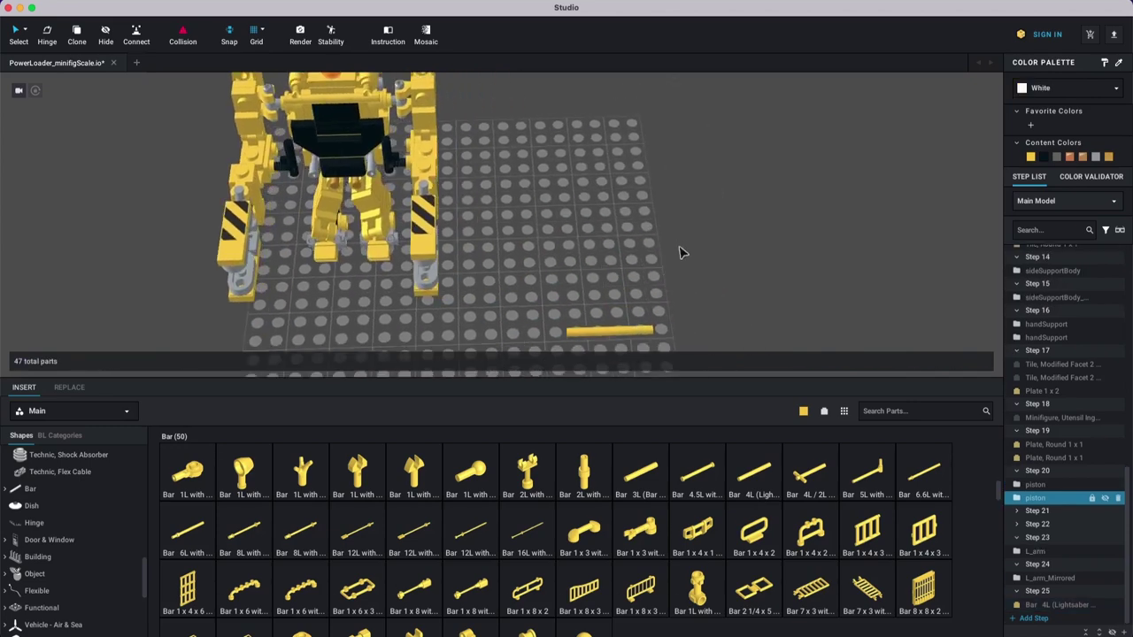
Step: Add Step 26 and clip a copy of the upper arm's Plate, Modified 1 x 2 with 2 Open O Clips upright onto the loose bar
{"action": "left_click", "coordinate": [1035, 619]}
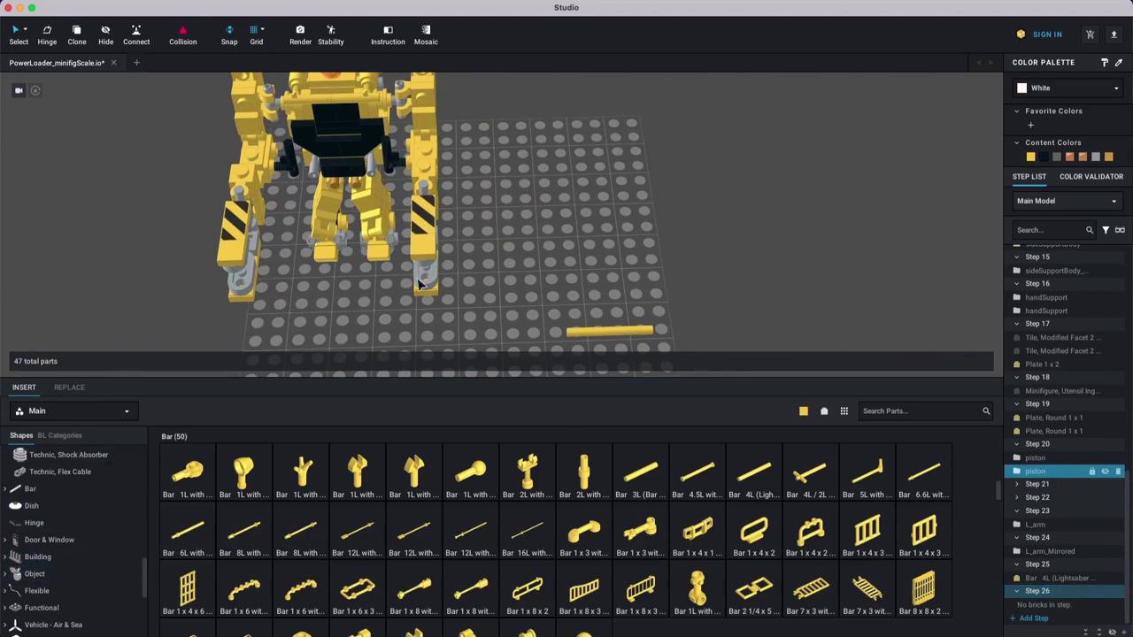
{"action": "right_click_drag", "start_coordinate": [488, 228], "coordinate": [443, 181]}
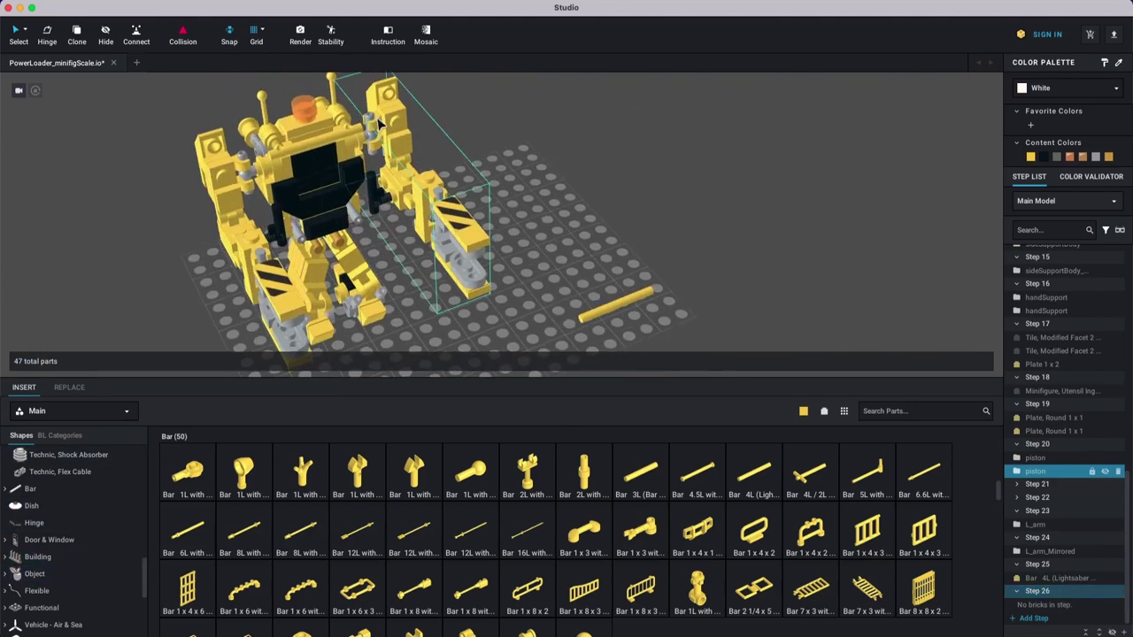
{"action": "left_click", "coordinate": [381, 123]}
{"action": "double_click", "coordinate": [582, 155]}
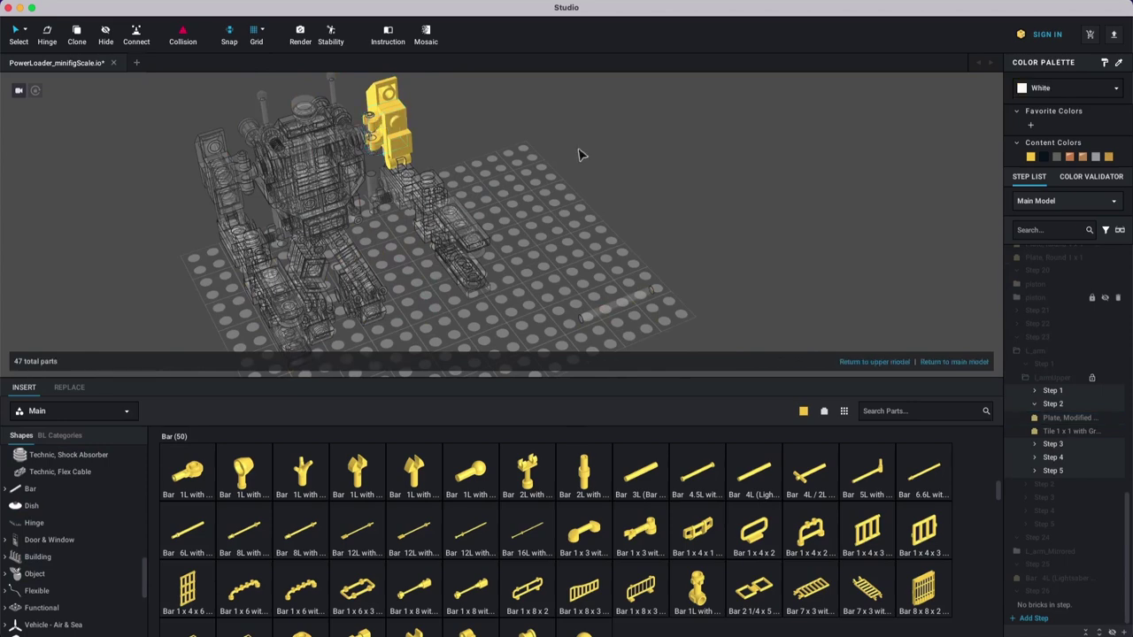
{"action": "key", "text": "super+v"}
{"action": "right_click_drag", "start_coordinate": [659, 301], "coordinate": [624, 279]}
{"action": "key", "text": "Right"}
{"action": "key", "text": "Right"}
{"action": "left_click_drag", "start_coordinate": [619, 314], "coordinate": [636, 313]}
{"action": "left_click", "coordinate": [765, 263]}
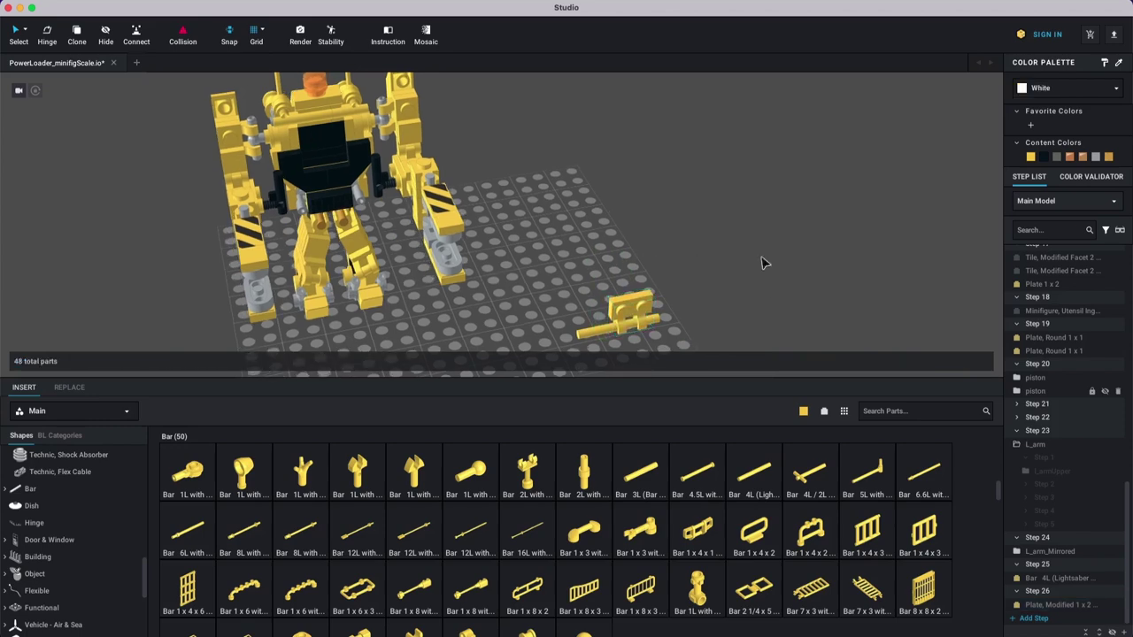
Step: Add Step 27 and place a yellow Plate, Modified 1 x 2 with Bar Handles - Flat Ends, Low Attachment beside the bar assembly
{"action": "middle_click_drag", "start_coordinate": [724, 293], "coordinate": [641, 286]}
{"action": "left_click", "coordinate": [1043, 623]}
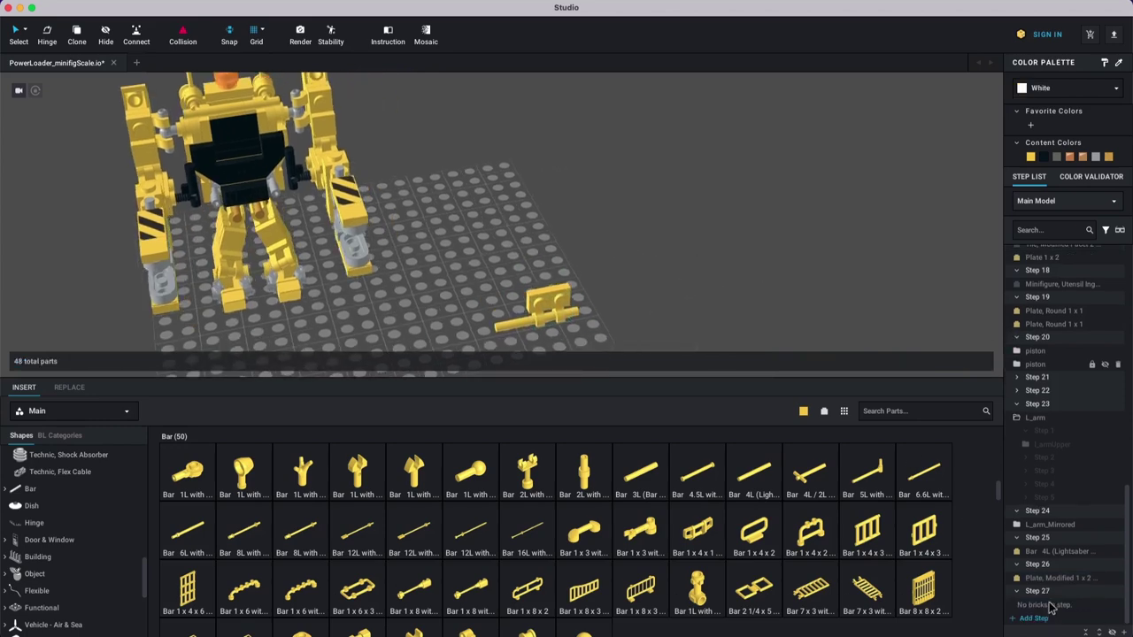
{"action": "left_click", "coordinate": [61, 492]}
{"action": "scroll", "coordinate": [71, 504], "scroll_direction": "up", "scroll_amount": 10}
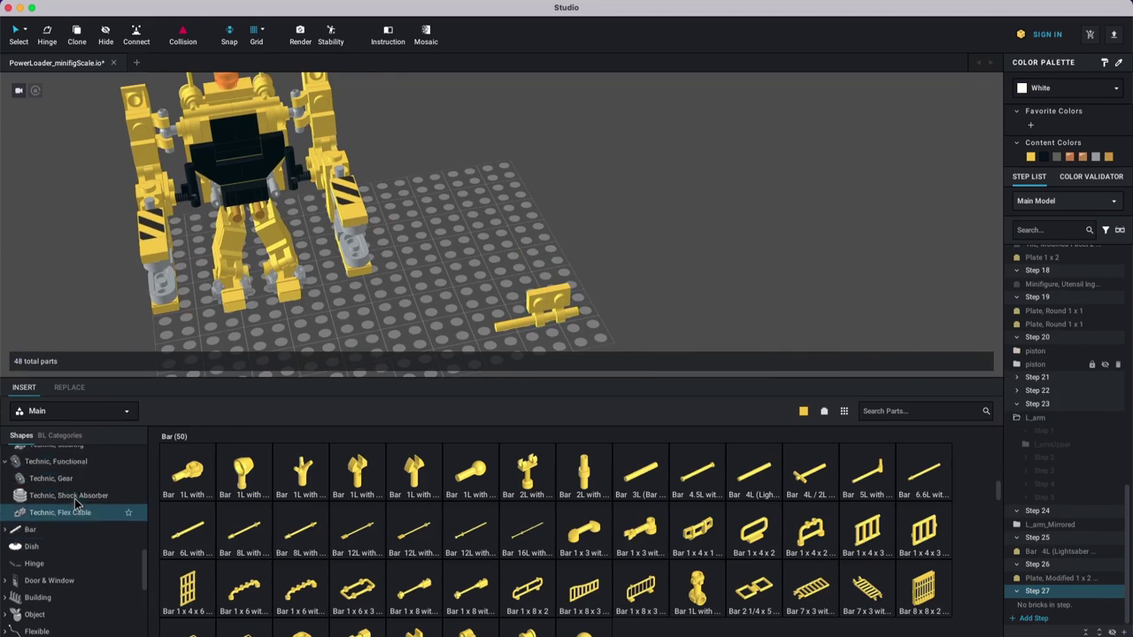
{"action": "left_click", "coordinate": [50, 586]}
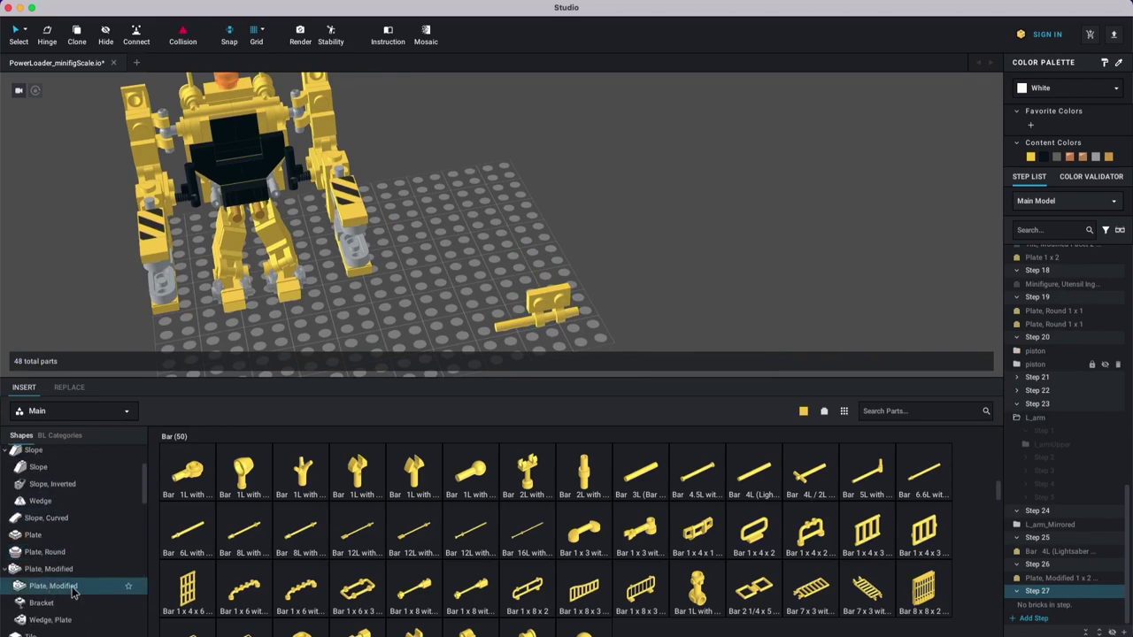
{"action": "scroll", "coordinate": [772, 482], "scroll_direction": "down", "scroll_amount": 3}
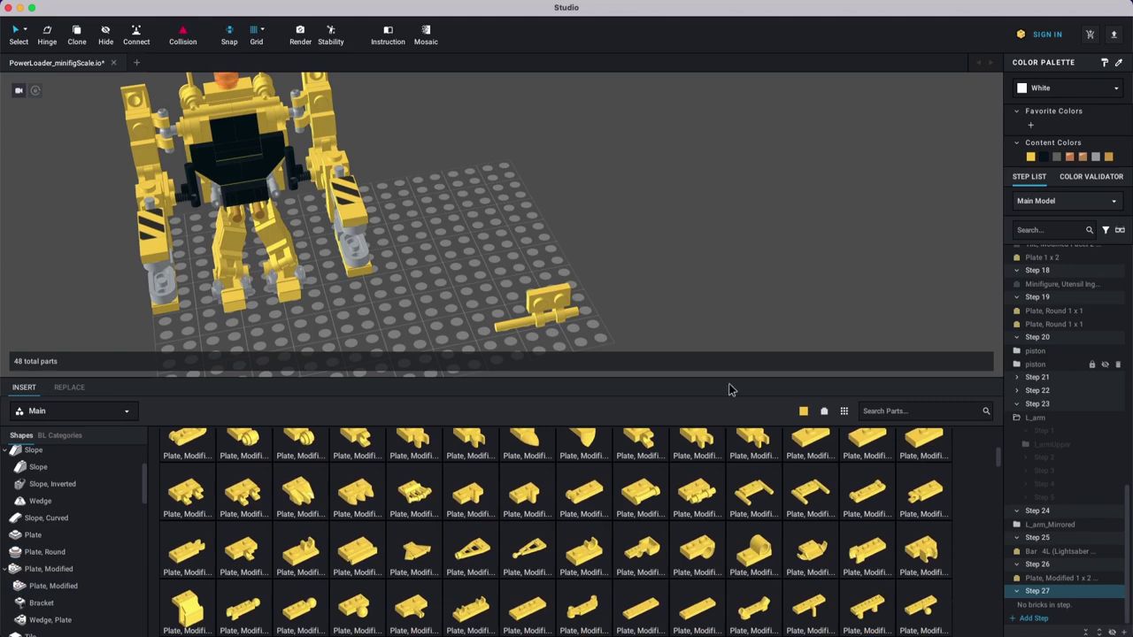
{"action": "left_click", "coordinate": [646, 306]}
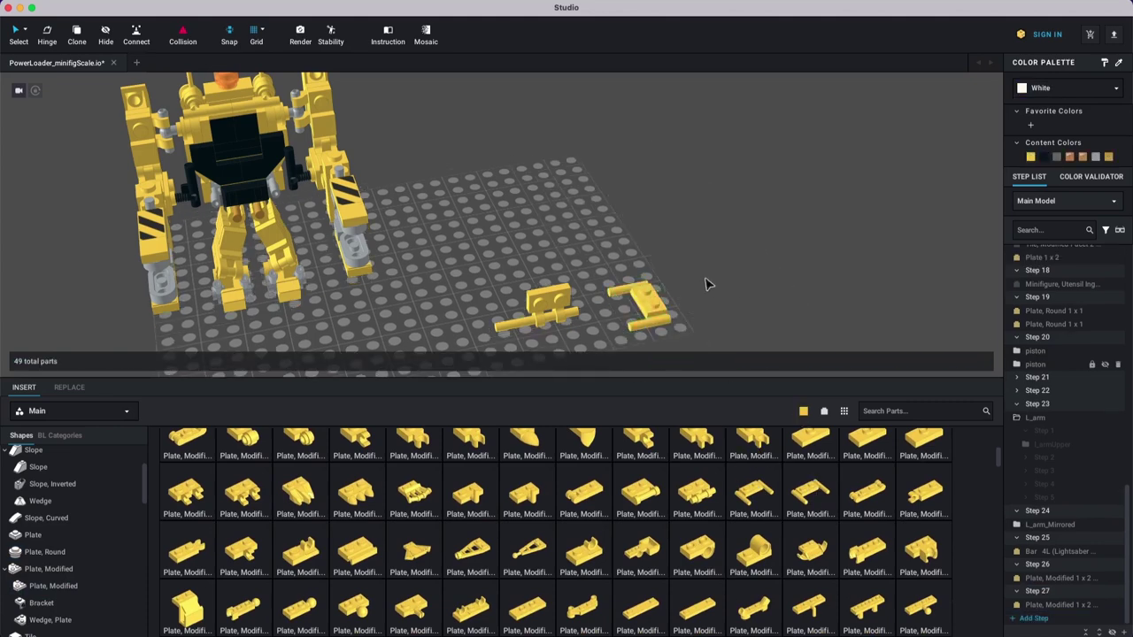
Step: Compare the Round Ends, Mid Attachment variant, discard it, and attach the Flat Ends plate to the clip plate with its handles pointing up
{"action": "left_click", "coordinate": [734, 301]}
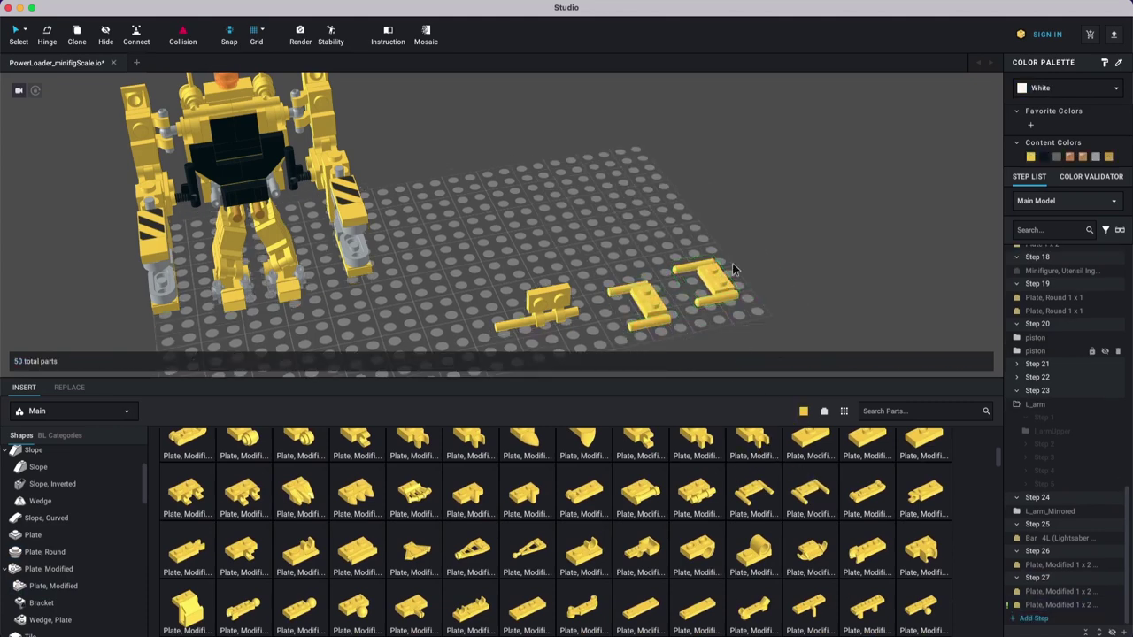
{"action": "left_click", "coordinate": [722, 279]}
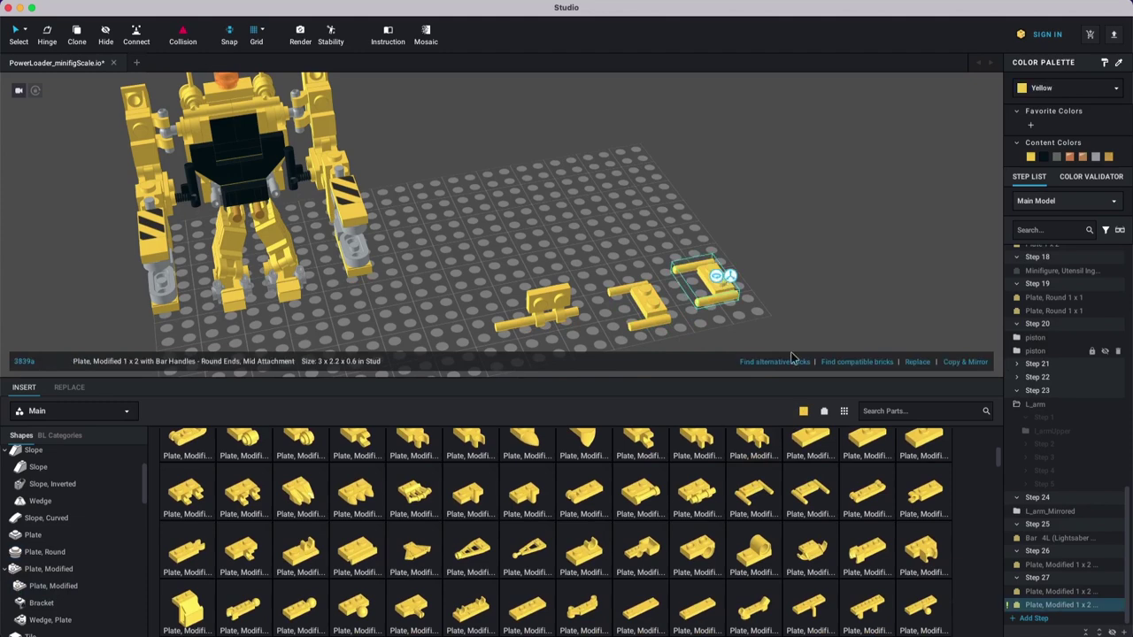
{"action": "left_click_drag", "start_coordinate": [718, 281], "coordinate": [553, 307]}
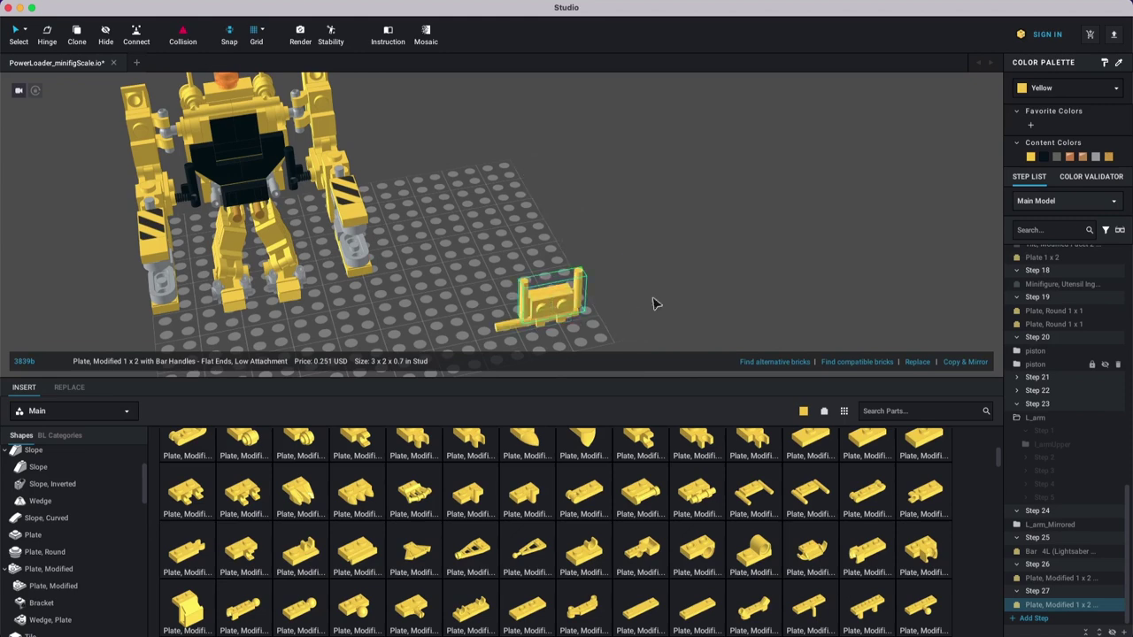
{"action": "right_click_drag", "start_coordinate": [658, 298], "coordinate": [661, 298]}
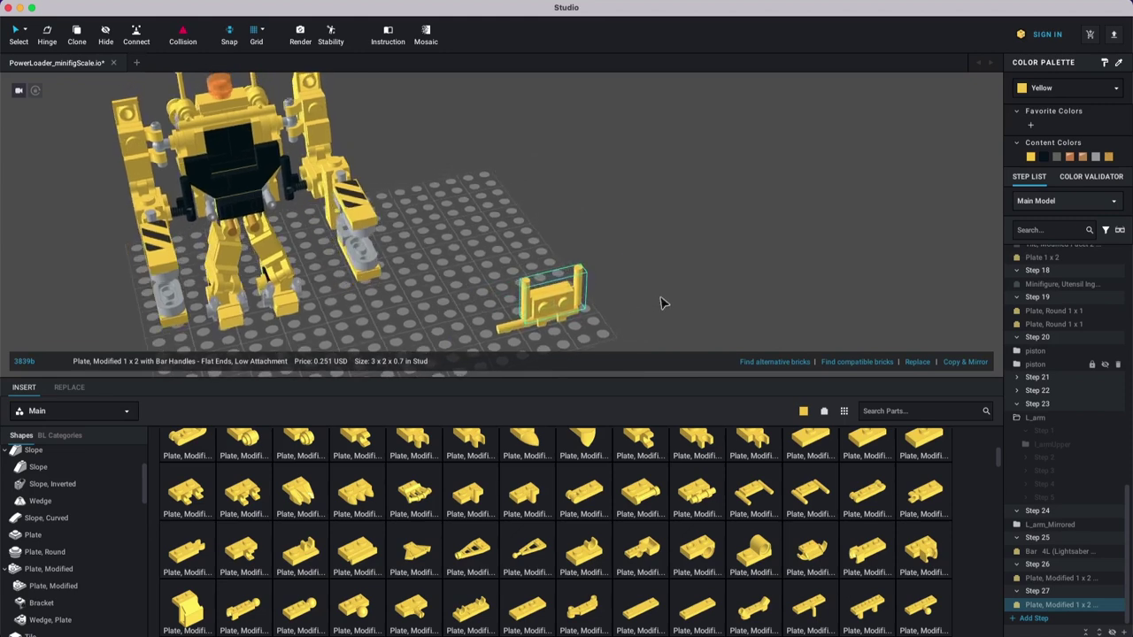
{"action": "left_click", "coordinate": [670, 301]}
{"action": "left_click", "coordinate": [557, 305]}
Step: Add Step 28 and clip a yellow Bar Holder with Clip onto the loose bar's outer end, beneath the upright handle
{"action": "left_click", "coordinate": [1038, 618]}
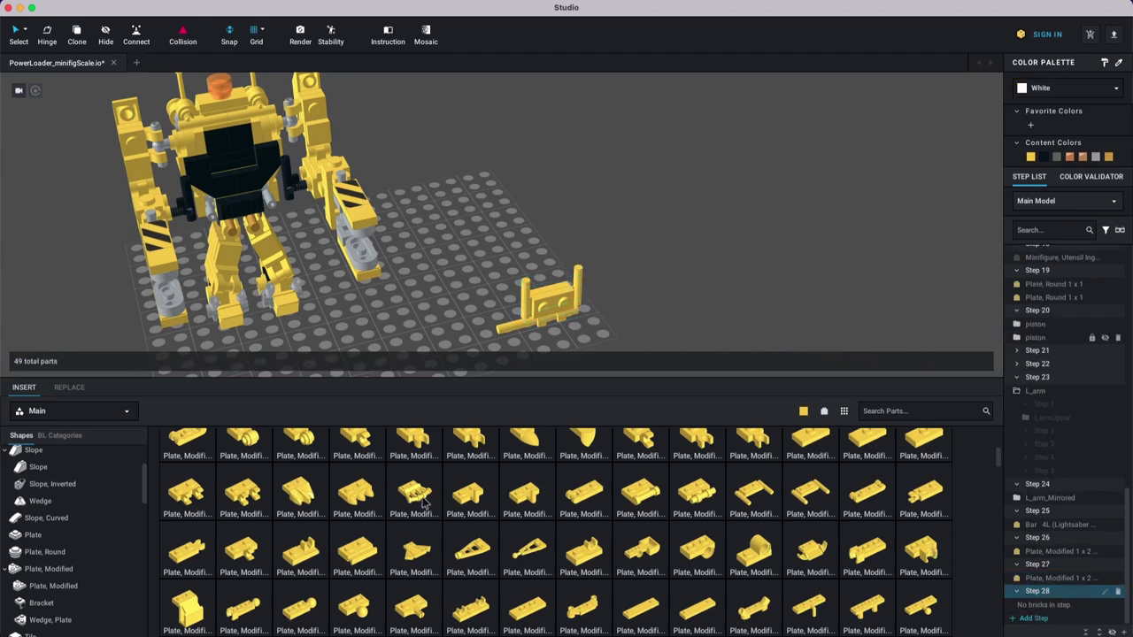
{"action": "scroll", "coordinate": [53, 531], "scroll_direction": "down", "scroll_amount": 3}
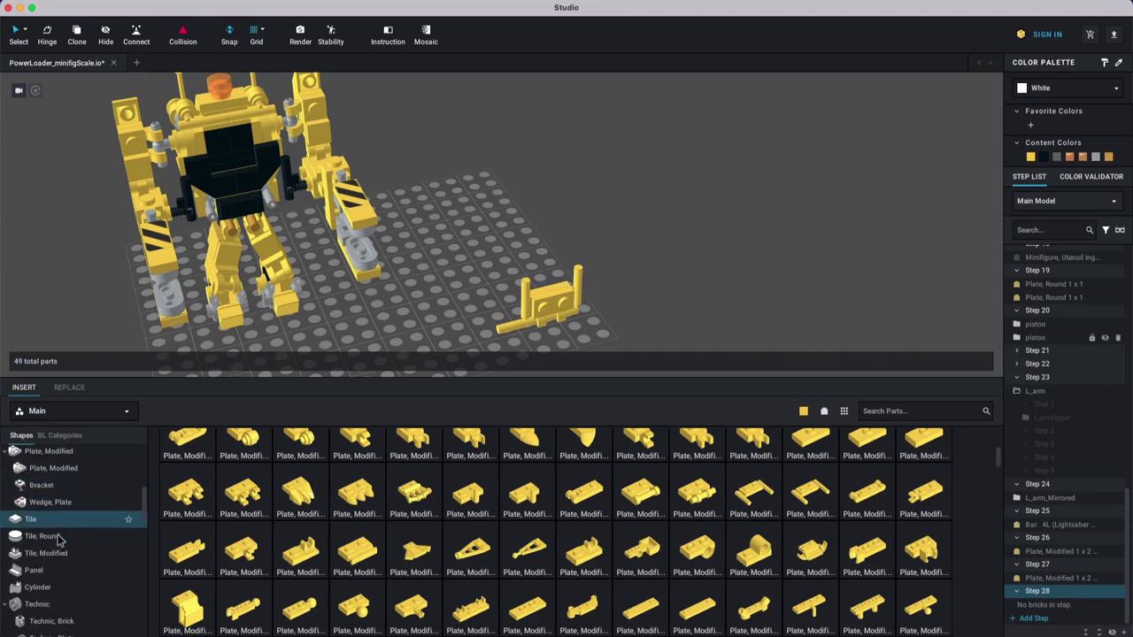
{"action": "scroll", "coordinate": [62, 540], "scroll_direction": "down", "scroll_amount": 3}
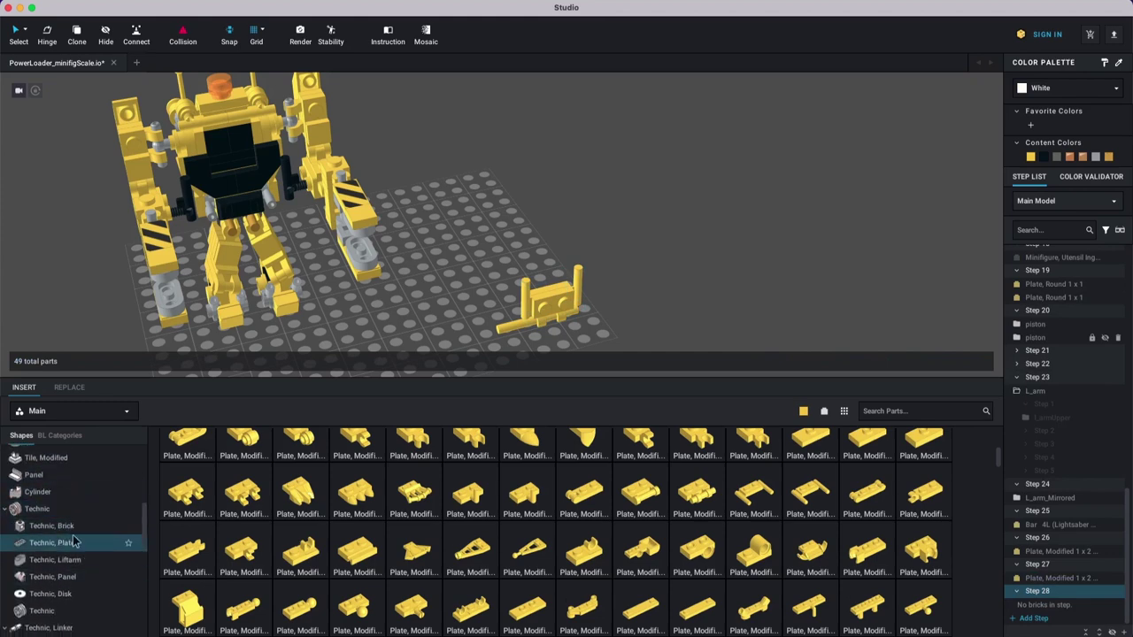
{"action": "scroll", "coordinate": [71, 557], "scroll_direction": "down", "scroll_amount": 5}
{"action": "scroll", "coordinate": [71, 576], "scroll_direction": "down", "scroll_amount": 3}
{"action": "scroll", "coordinate": [71, 571], "scroll_direction": "down", "scroll_amount": 2}
{"action": "left_click", "coordinate": [35, 541]}
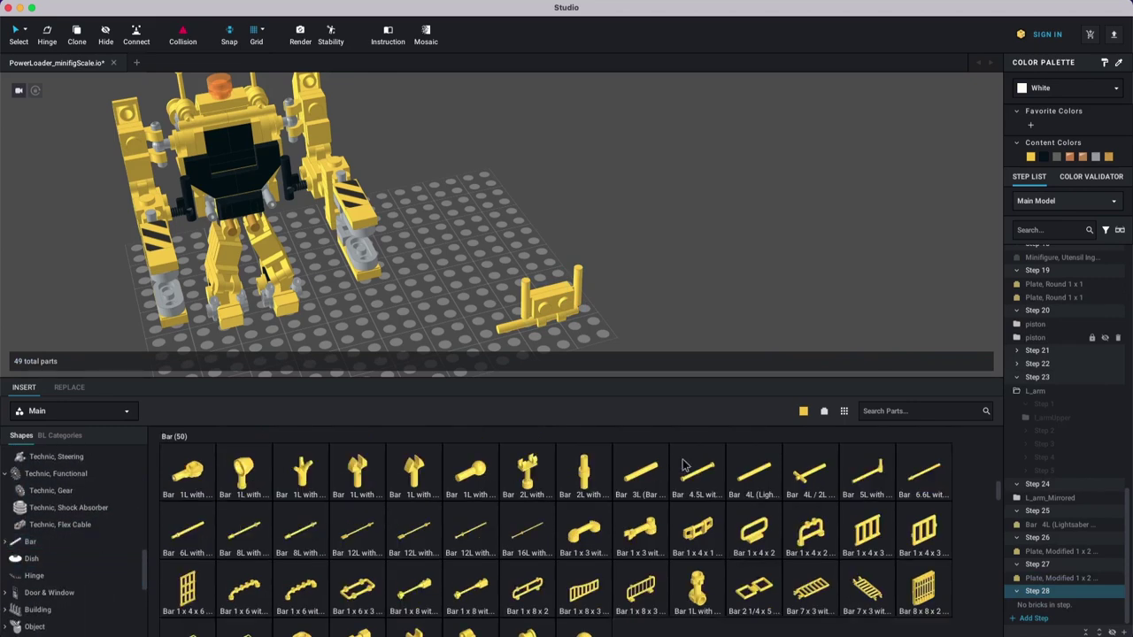
{"action": "scroll", "coordinate": [531, 566], "scroll_direction": "down", "scroll_amount": 2}
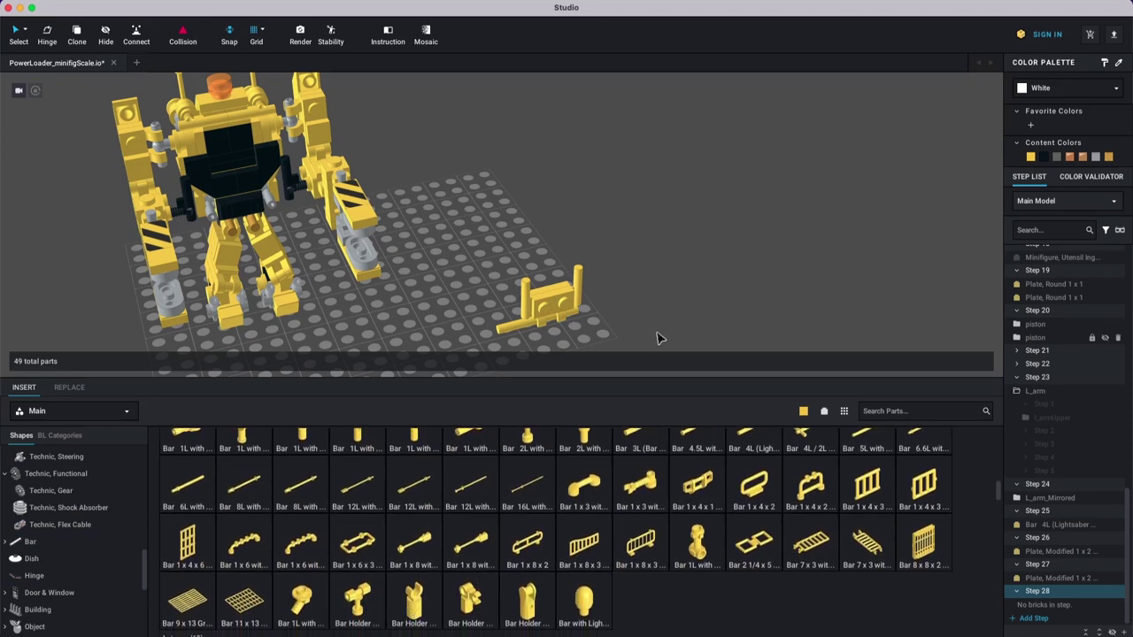
{"action": "right_click_drag", "start_coordinate": [645, 326], "coordinate": [636, 297]}
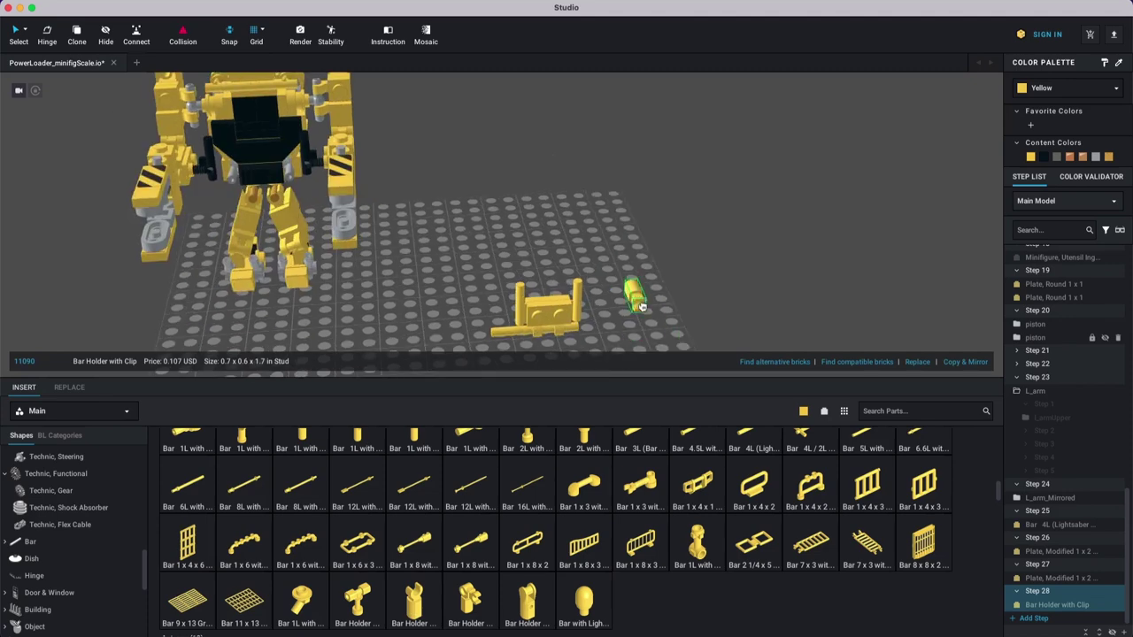
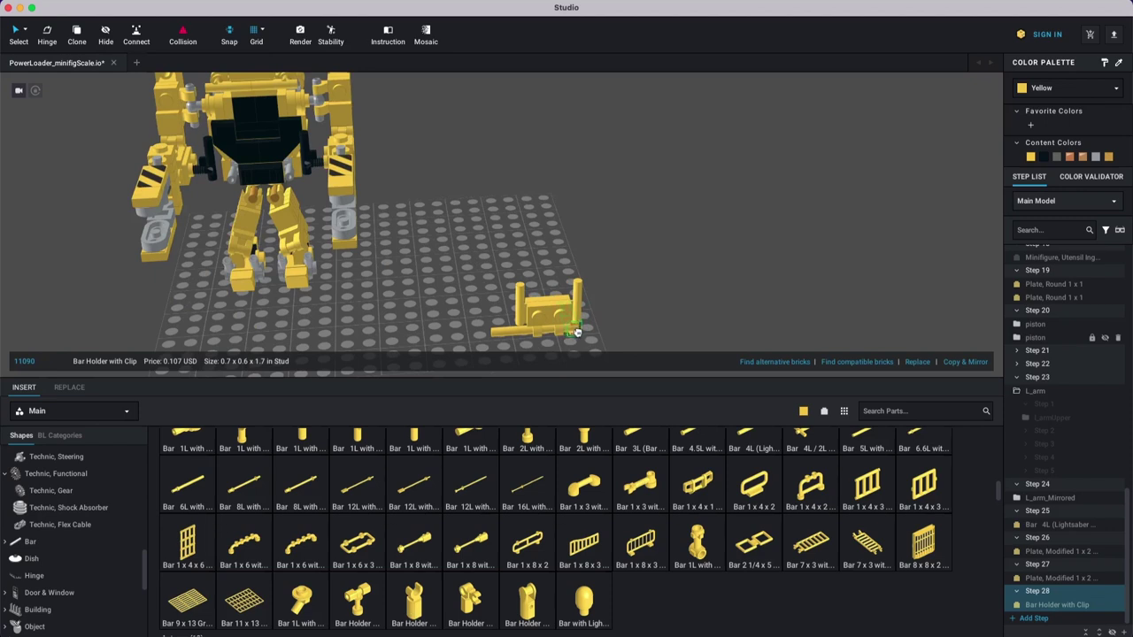
{"action": "left_click", "coordinate": [577, 332]}
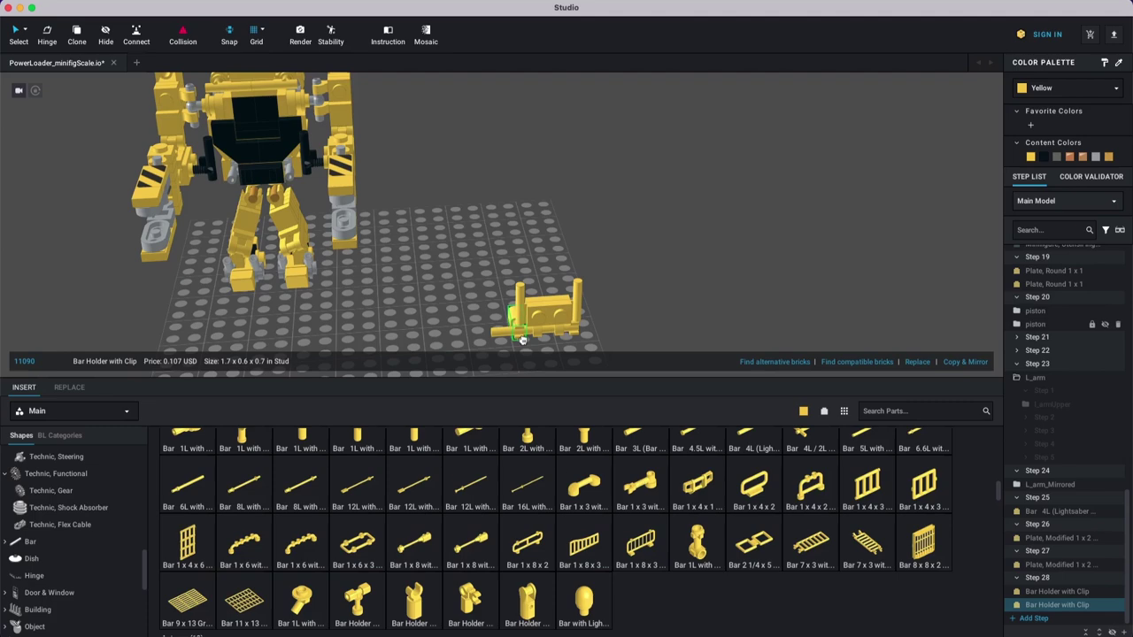
Step: Clip a second Bar Holder with Clip onto the loose bar beneath the other upright handle
{"action": "left_click", "coordinate": [523, 340]}
{"action": "right_click_drag", "start_coordinate": [567, 301], "coordinate": [602, 259]}
{"action": "scroll", "coordinate": [619, 273], "scroll_direction": "up", "scroll_amount": 3}
{"action": "key", "text": "Escape"}
{"action": "middle_click_drag", "start_coordinate": [637, 285], "coordinate": [629, 258]}
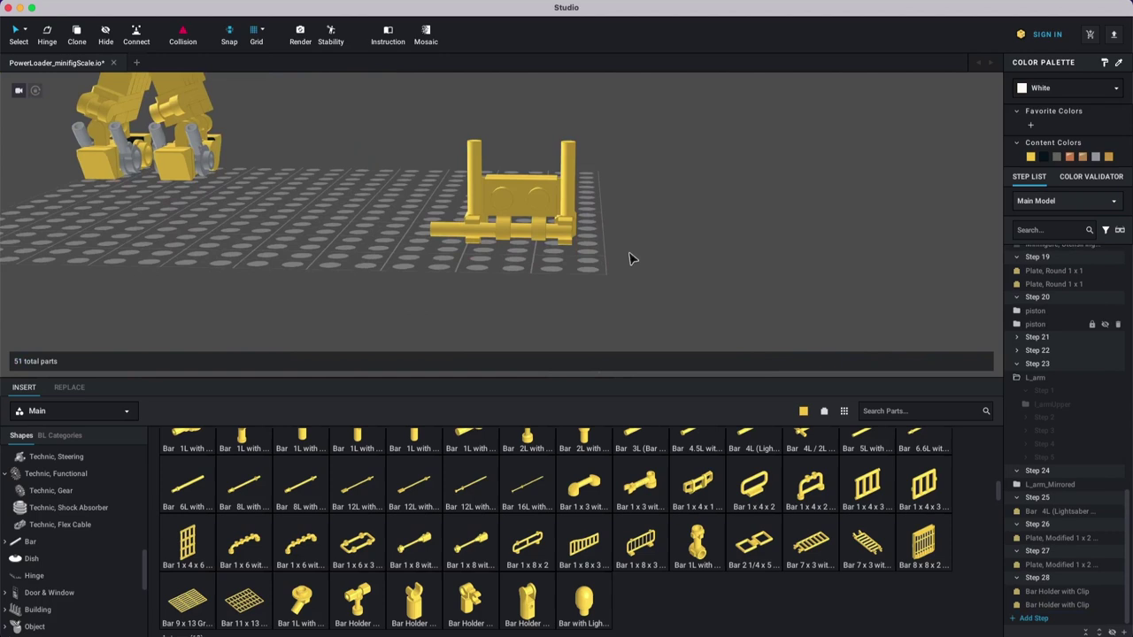
Step: Try to reposition the plate with upright bar handles by itself over the clip plate
{"action": "scroll", "coordinate": [634, 256], "scroll_direction": "up", "scroll_amount": 3}
{"action": "left_click", "coordinate": [537, 183]}
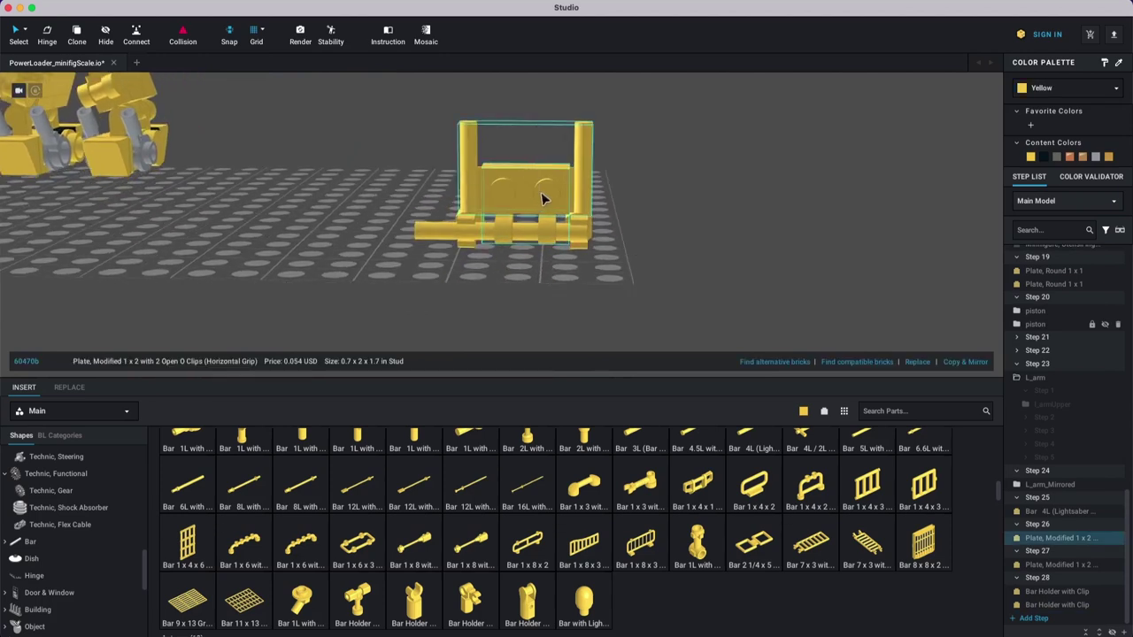
{"action": "left_click", "coordinate": [536, 198]}
{"action": "mouse_move", "coordinate": [532, 198]}
{"action": "left_mouse_down"}
{"action": "mouse_move", "coordinate": [515, 232]}
{"action": "mouse_move", "coordinate": [537, 200]}
{"action": "left_mouse_up"}
{"action": "left_click_drag", "start_coordinate": [545, 135], "coordinate": [523, 189]}
{"action": "left_click", "coordinate": [540, 198]}
{"action": "left_click", "coordinate": [528, 200]}
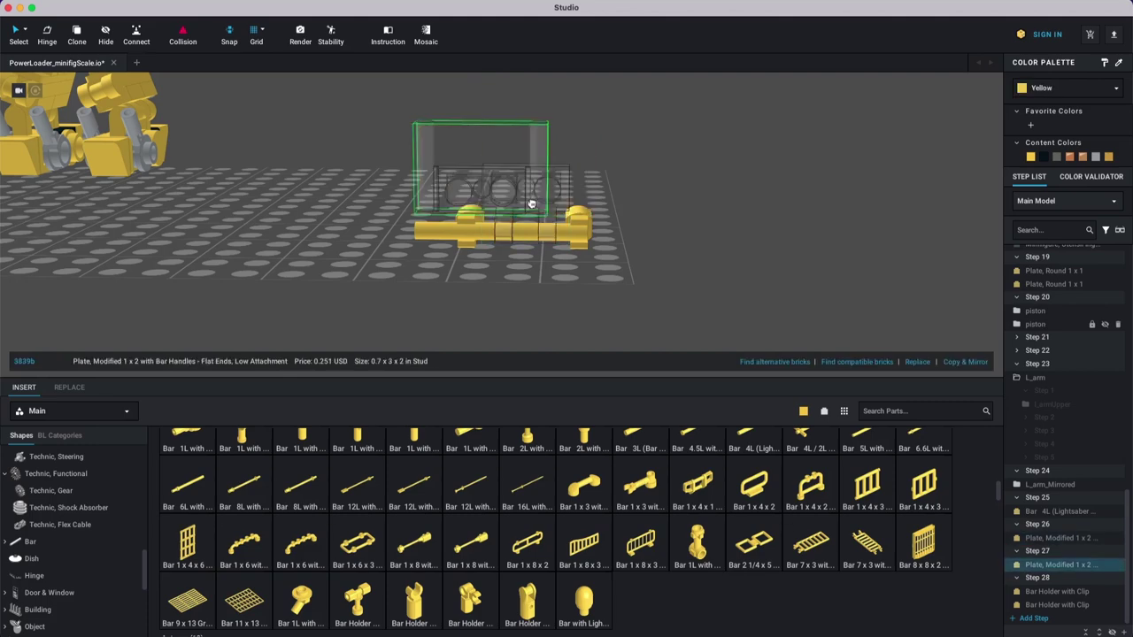
{"action": "right_click_drag", "start_coordinate": [655, 174], "coordinate": [573, 125]}
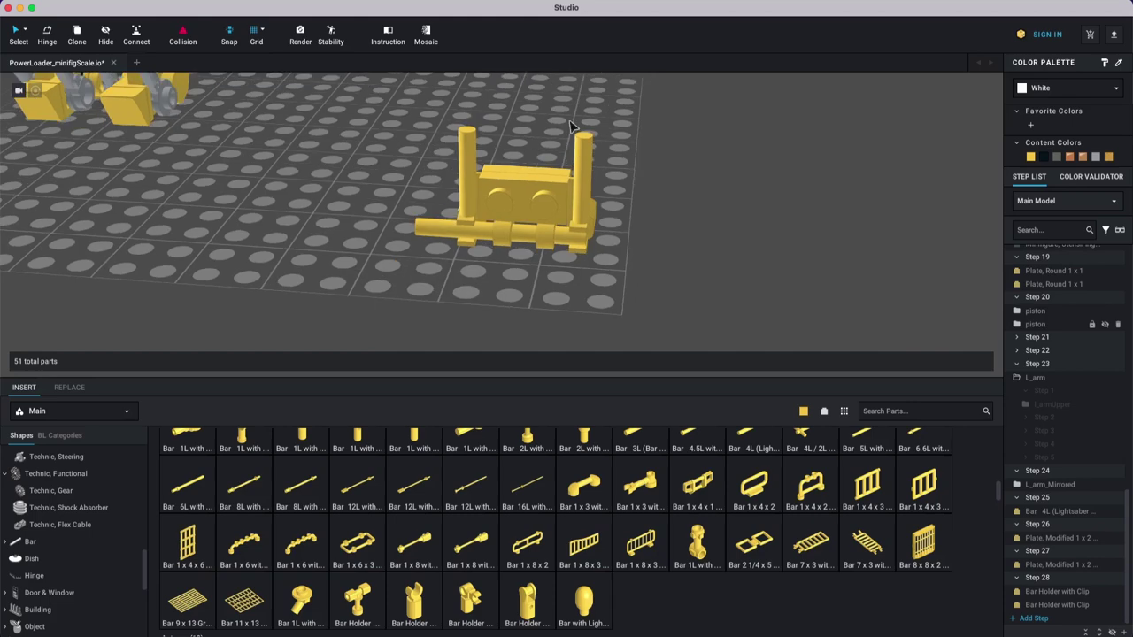
Step: Select the clip plate and handle plate together and shift them slightly along the bar to line up with the bar holders
{"action": "left_click", "coordinate": [518, 188], "text": "shift"}
{"action": "left_click_drag", "start_coordinate": [536, 193], "coordinate": [534, 198]}
{"action": "right_click_drag", "start_coordinate": [670, 241], "coordinate": [670, 230]}
{"action": "left_click", "coordinate": [670, 231]}
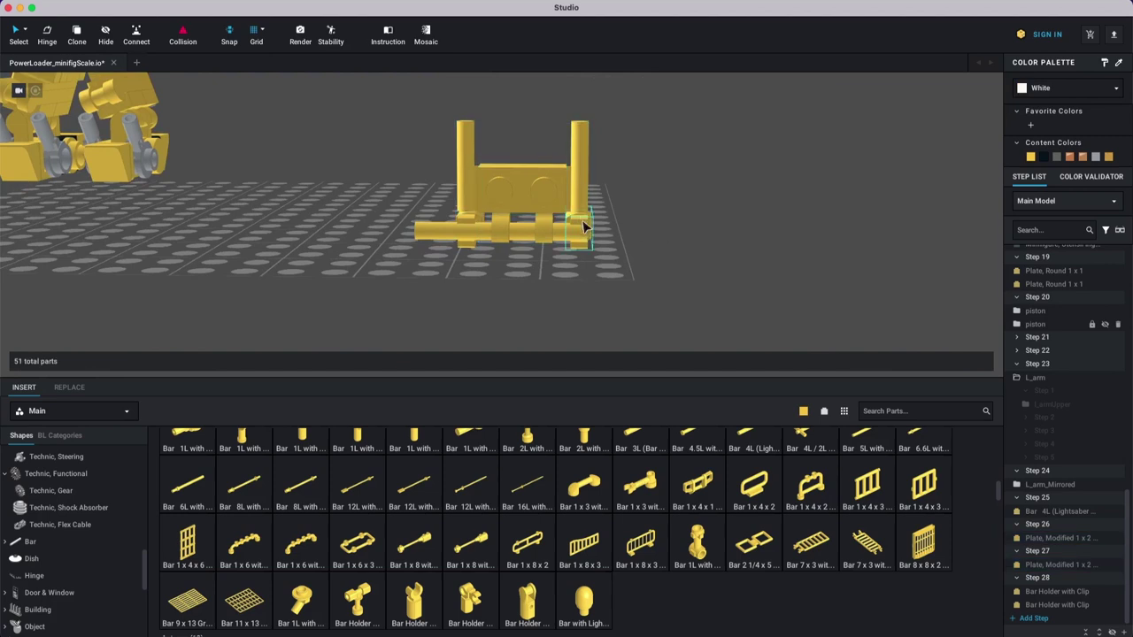
Step: Add Step 29 and clone the yellow Bar Holder with Clip near the loose bar's outer end
{"action": "right_click_drag", "start_coordinate": [481, 270], "coordinate": [481, 237]}
{"action": "right_click_drag", "start_coordinate": [565, 268], "coordinate": [449, 254]}
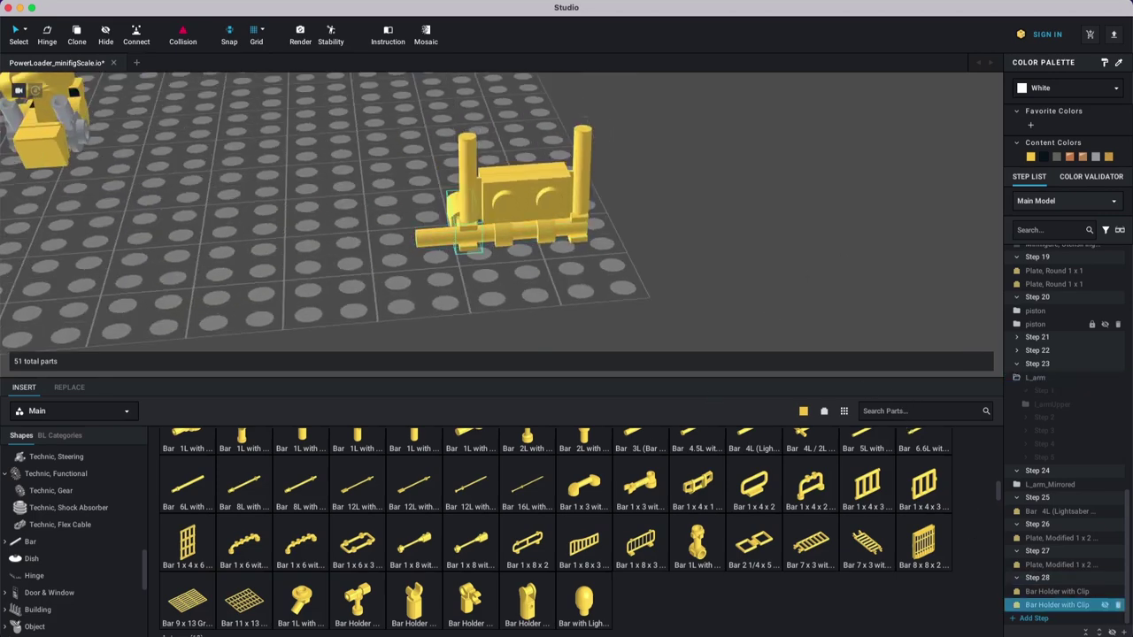
{"action": "left_click", "coordinate": [1033, 618]}
{"action": "right_click_drag", "start_coordinate": [657, 231], "coordinate": [653, 231]}
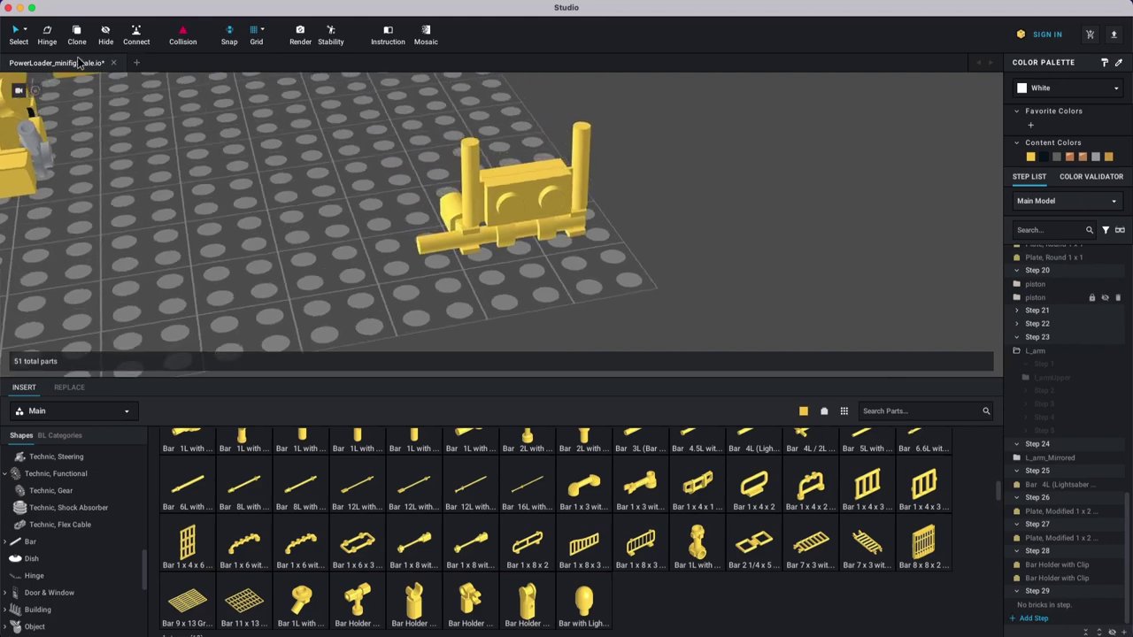
{"action": "left_click", "coordinate": [447, 215]}
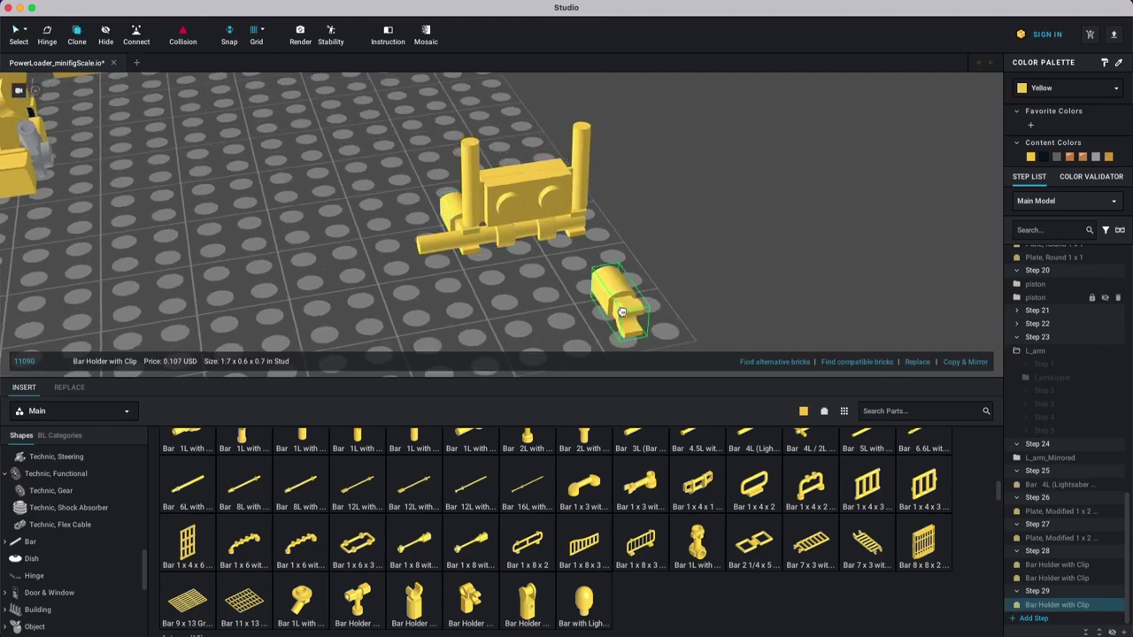
Step: Fit a cloned Bar Holder with Clip onto the top of each upright handle, with the clips pointing up
{"action": "left_click_drag", "start_coordinate": [454, 120], "coordinate": [577, 124], "text": "alt"}
{"action": "left_click", "coordinate": [577, 128]}
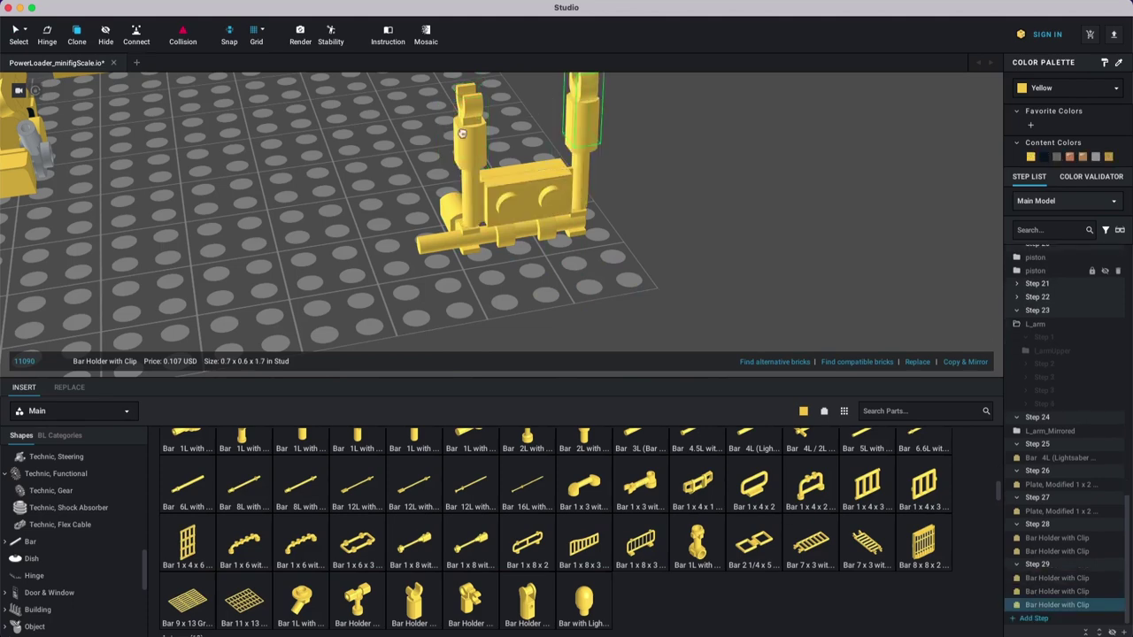
{"action": "middle_click_drag", "start_coordinate": [644, 182], "coordinate": [630, 234]}
{"action": "key", "text": "Escape"}
{"action": "left_click_drag", "start_coordinate": [576, 147], "coordinate": [577, 187]}
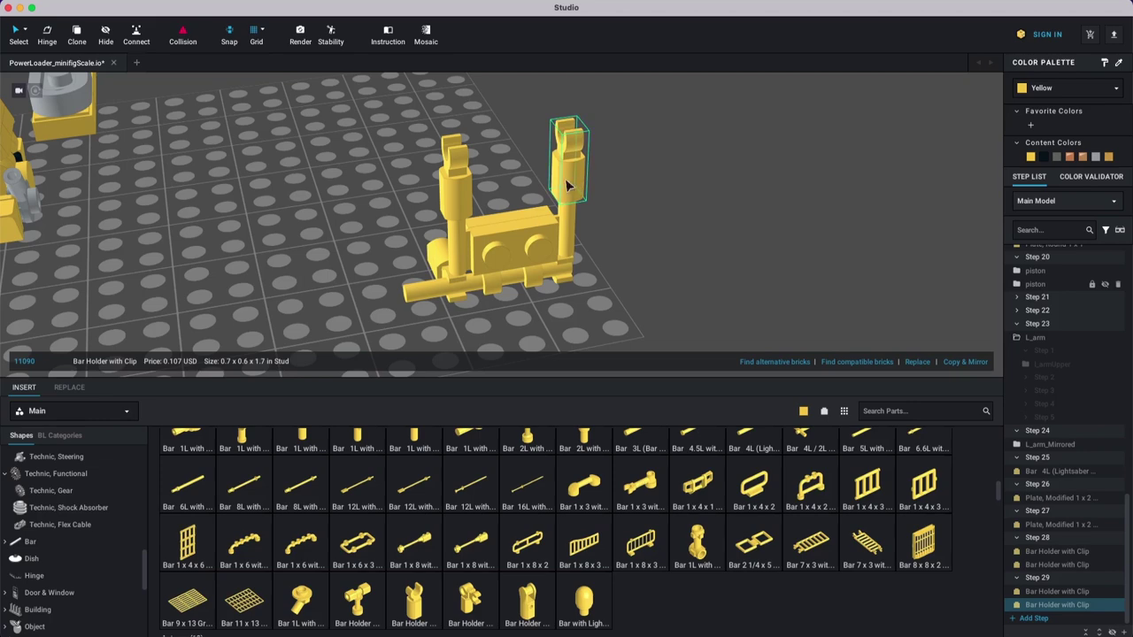
{"action": "left_click", "coordinate": [623, 202]}
Step: Copy the Pearl Gold Bar 3L (Bar Arrow) from the leg and snap the copy across the two upper clips
{"action": "right_click_drag", "start_coordinate": [624, 201], "coordinate": [618, 193]}
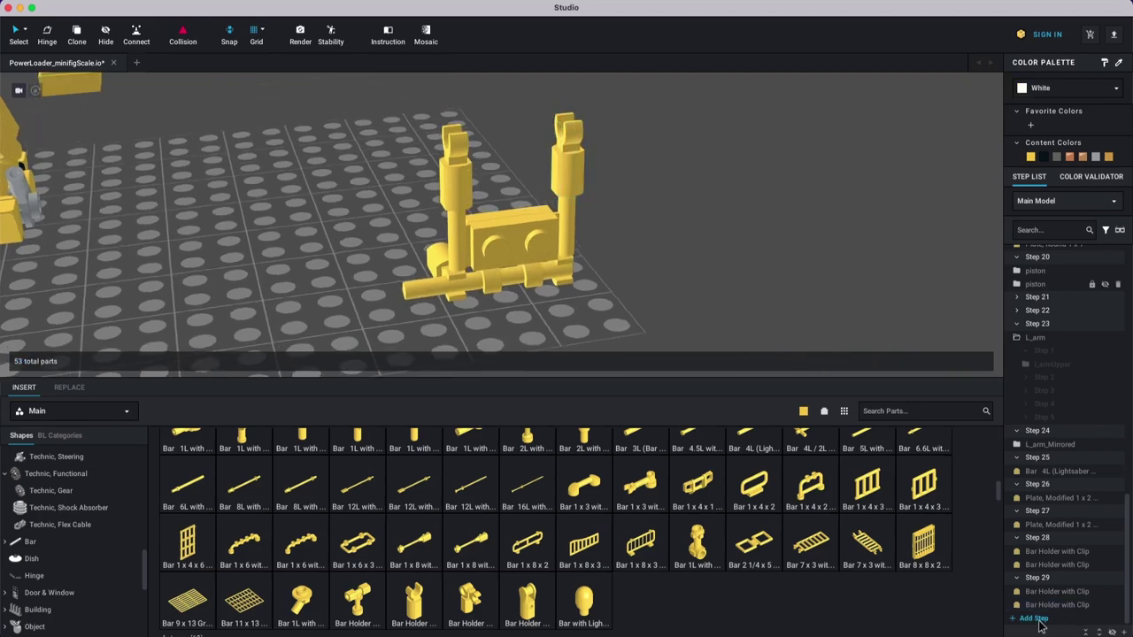
{"action": "middle_click_drag", "start_coordinate": [192, 265], "coordinate": [288, 265]}
{"action": "scroll", "coordinate": [288, 266], "scroll_direction": "down", "scroll_amount": 3}
{"action": "middle_click_drag", "start_coordinate": [301, 314], "coordinate": [404, 377]}
{"action": "left_click", "coordinate": [232, 180]}
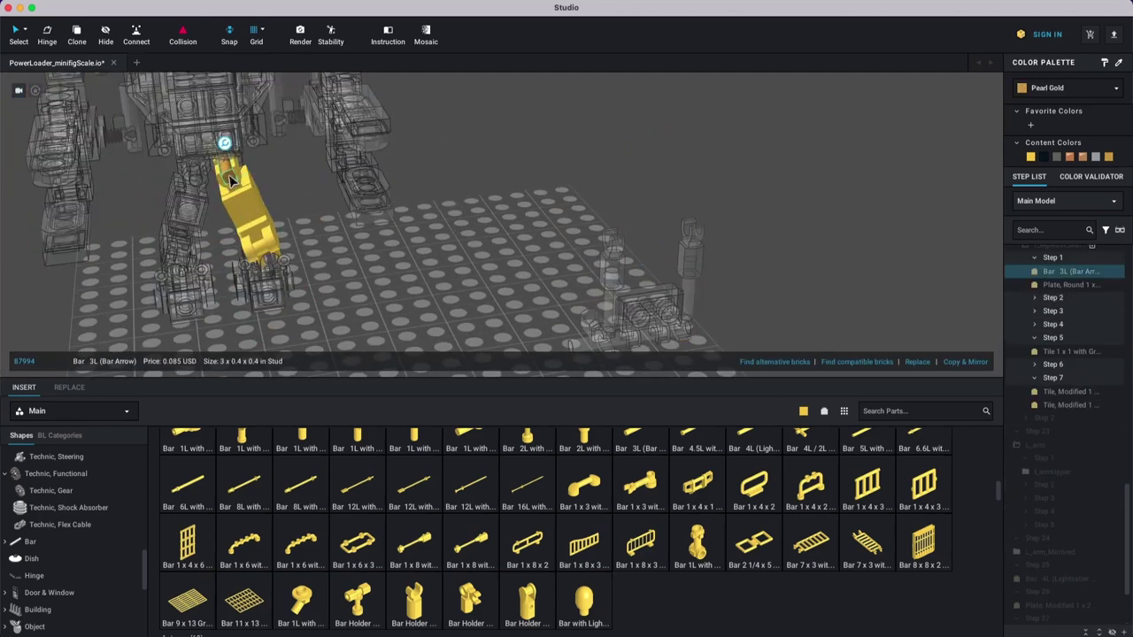
{"action": "key", "text": "ctrl+v"}
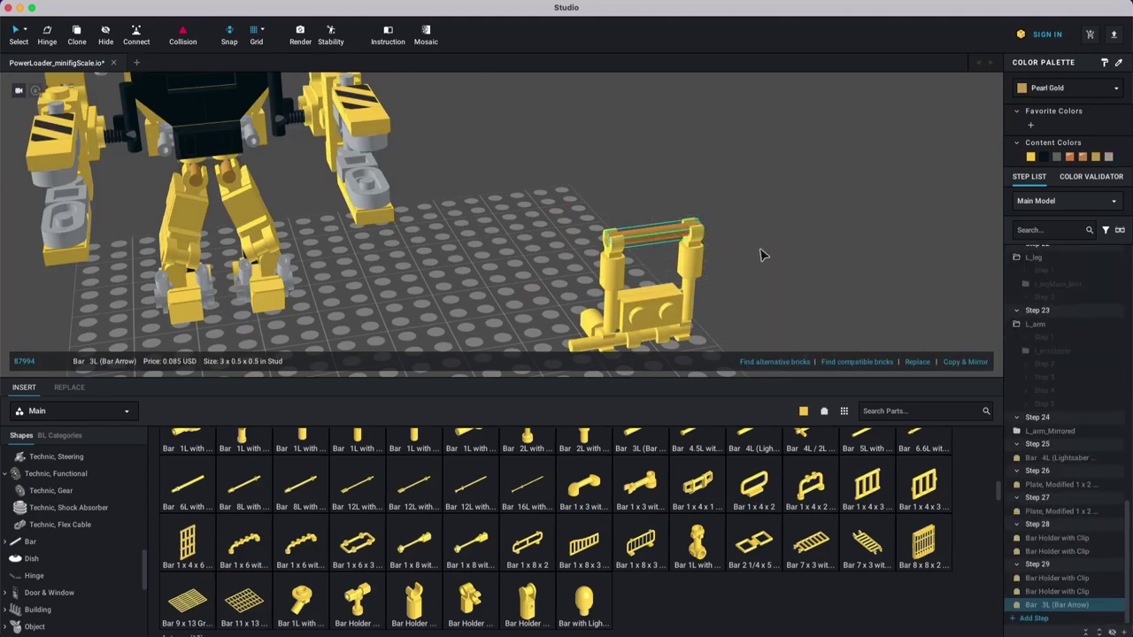
Step: Add Step 30 to the step list and put the Bar 3L (Bar Arrow) in it
{"action": "left_click", "coordinate": [760, 255]}
{"action": "middle_click_drag", "start_coordinate": [771, 281], "coordinate": [756, 254]}
{"action": "left_click", "coordinate": [1031, 618]}
{"action": "left_click", "coordinate": [1062, 580]}
{"action": "left_click_drag", "start_coordinate": [1065, 591], "coordinate": [1060, 593]}
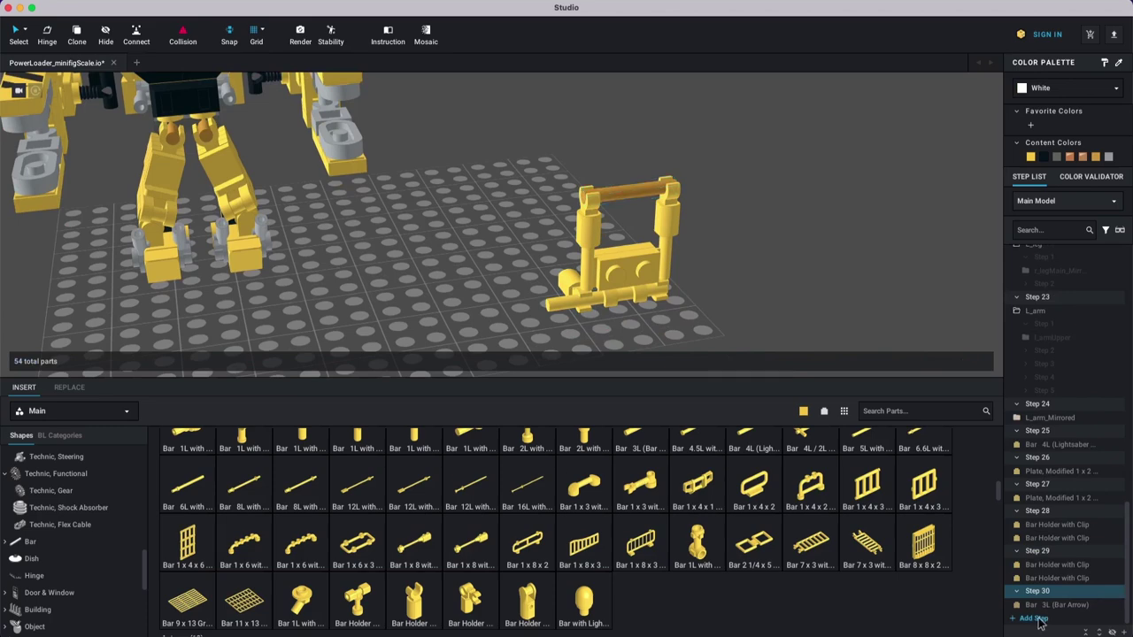
Step: Add Step 31 and browse the yellow bar parts for the next piece of the frame
{"action": "left_click", "coordinate": [1037, 619]}
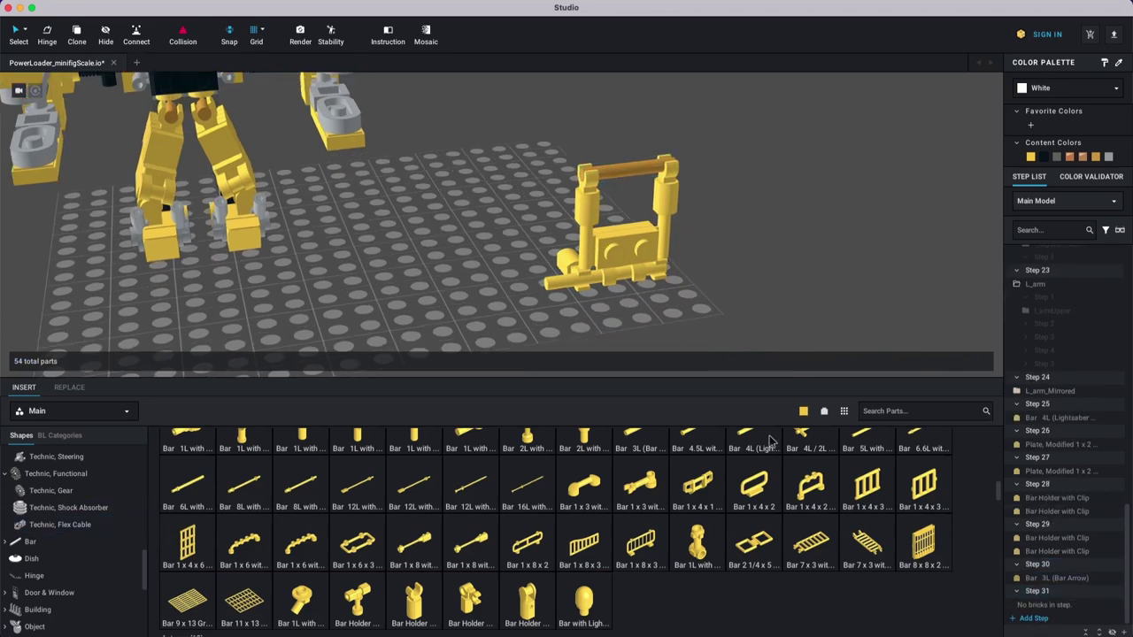
{"action": "scroll", "coordinate": [670, 535], "scroll_direction": "up", "scroll_amount": 2}
{"action": "scroll", "coordinate": [667, 534], "scroll_direction": "down", "scroll_amount": 1}
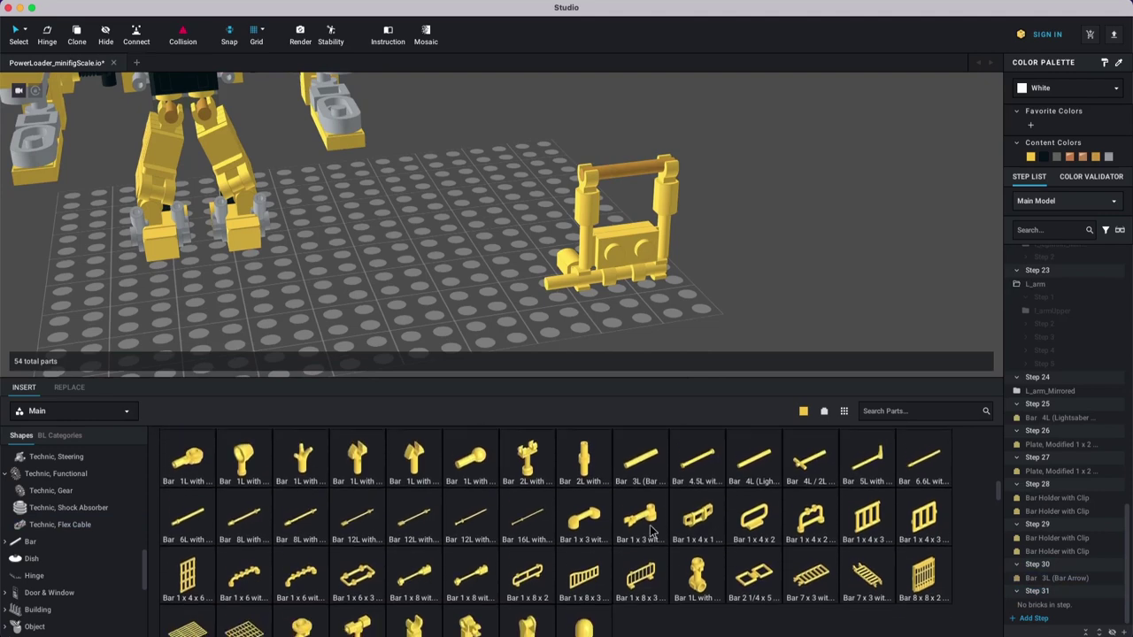
{"action": "scroll", "coordinate": [632, 540], "scroll_direction": "down", "scroll_amount": 2}
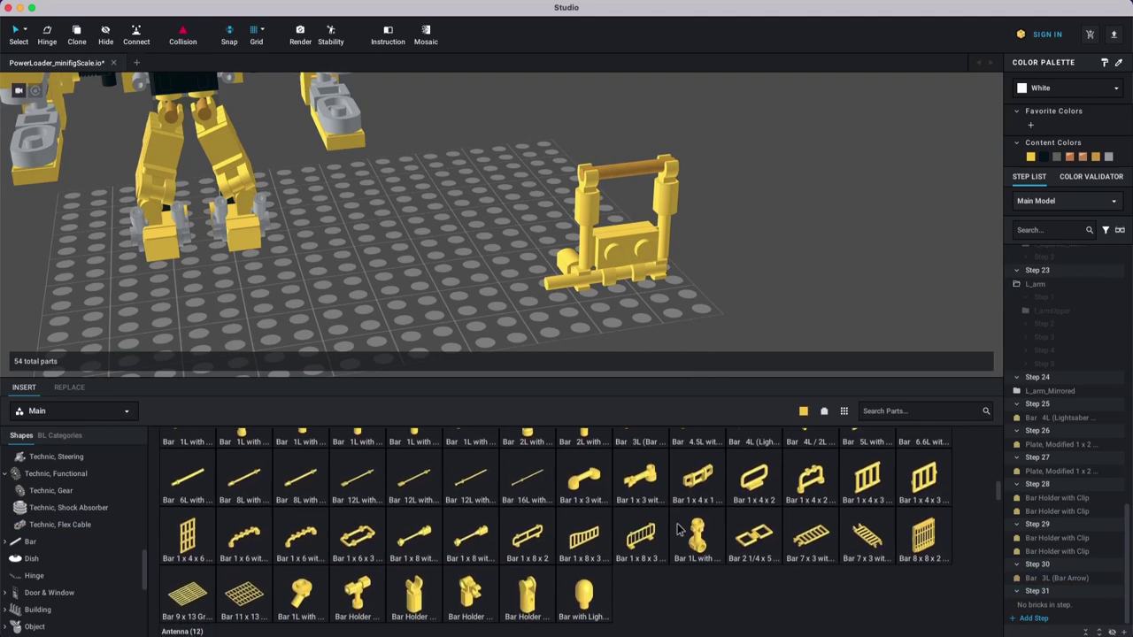
Step: Search the parts for "arm" and place an Arm Mechanical, Exo-Force / Bionicle, Thick Support beside the roll cage
{"action": "left_click", "coordinate": [893, 412]}
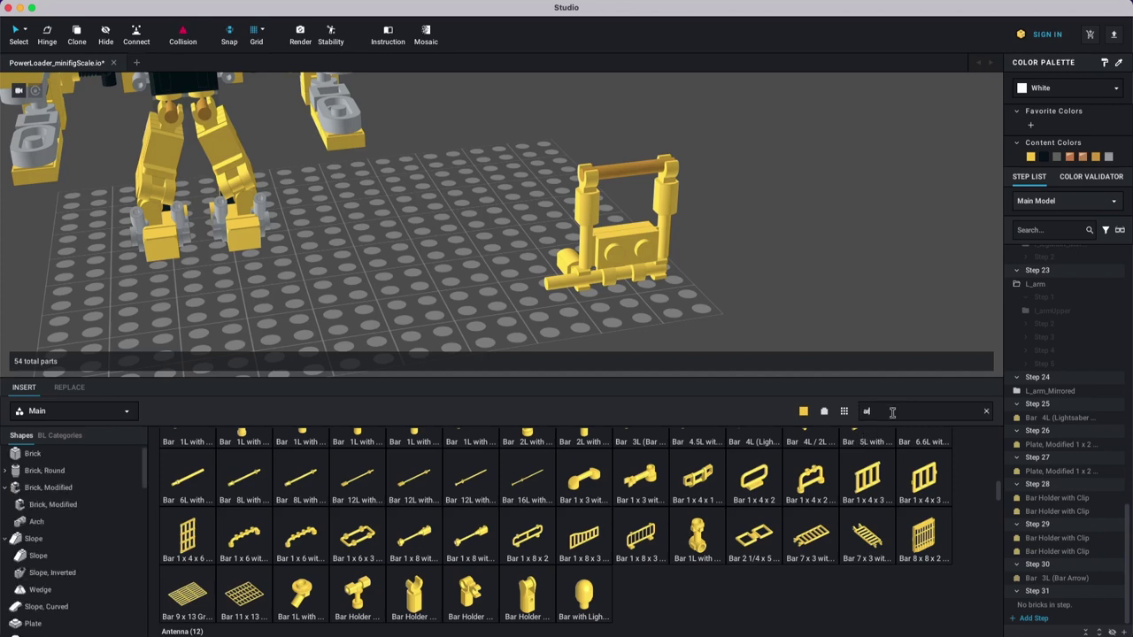
{"action": "type", "text": "arm"}
{"action": "scroll", "coordinate": [345, 552], "scroll_direction": "down", "scroll_amount": 10}
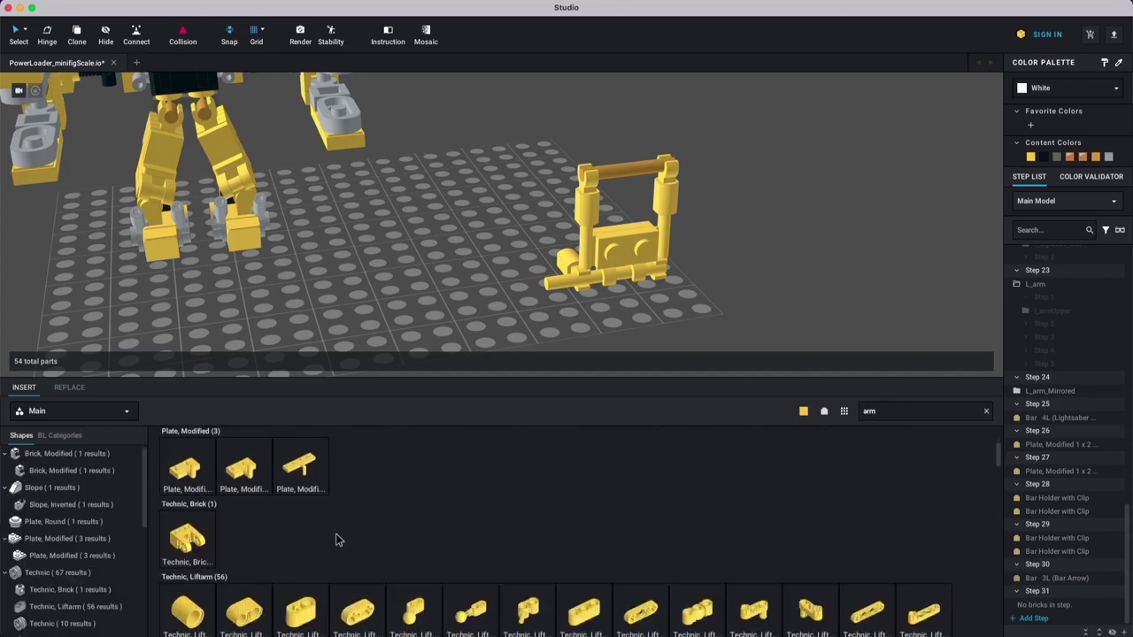
{"action": "scroll", "coordinate": [363, 527], "scroll_direction": "down", "scroll_amount": 8}
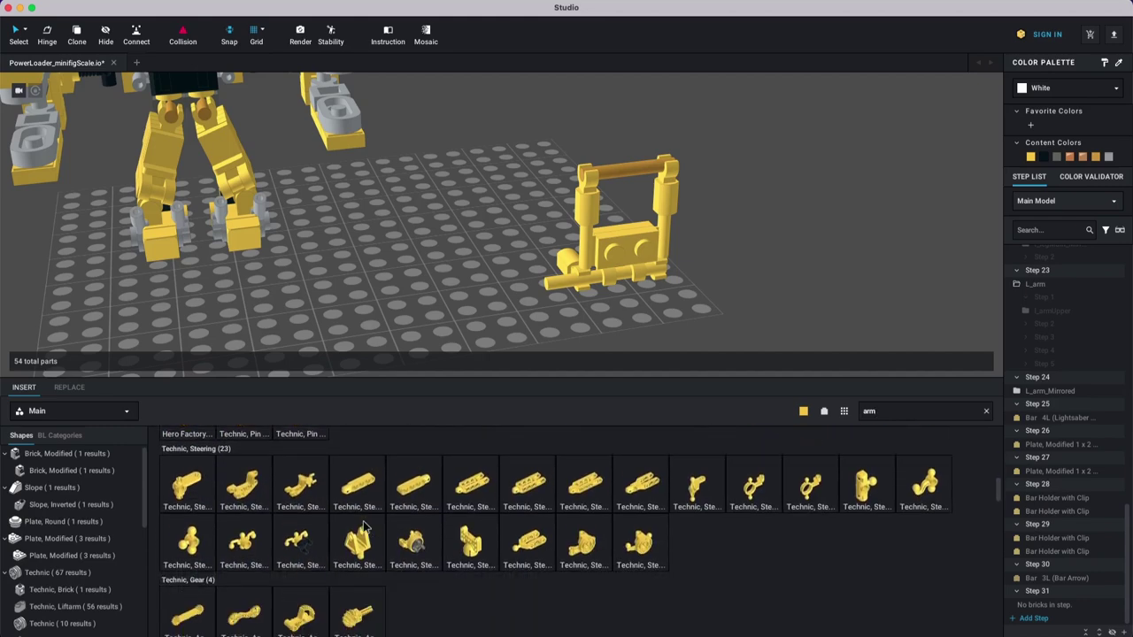
{"action": "scroll", "coordinate": [363, 526], "scroll_direction": "down", "scroll_amount": 8}
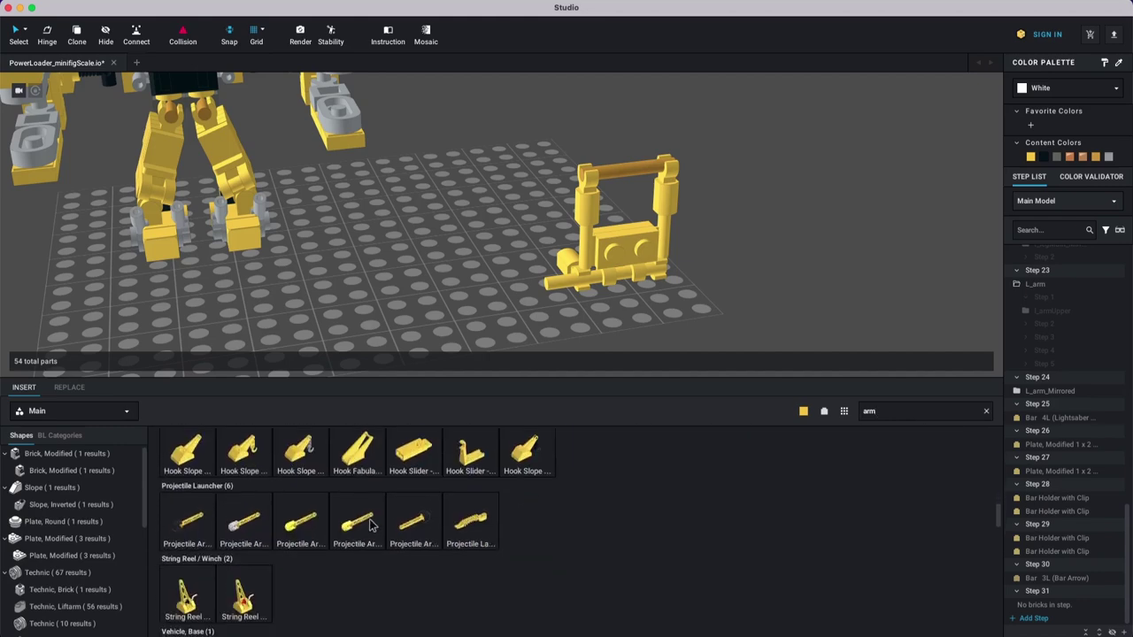
{"action": "scroll", "coordinate": [354, 528], "scroll_direction": "down", "scroll_amount": 6}
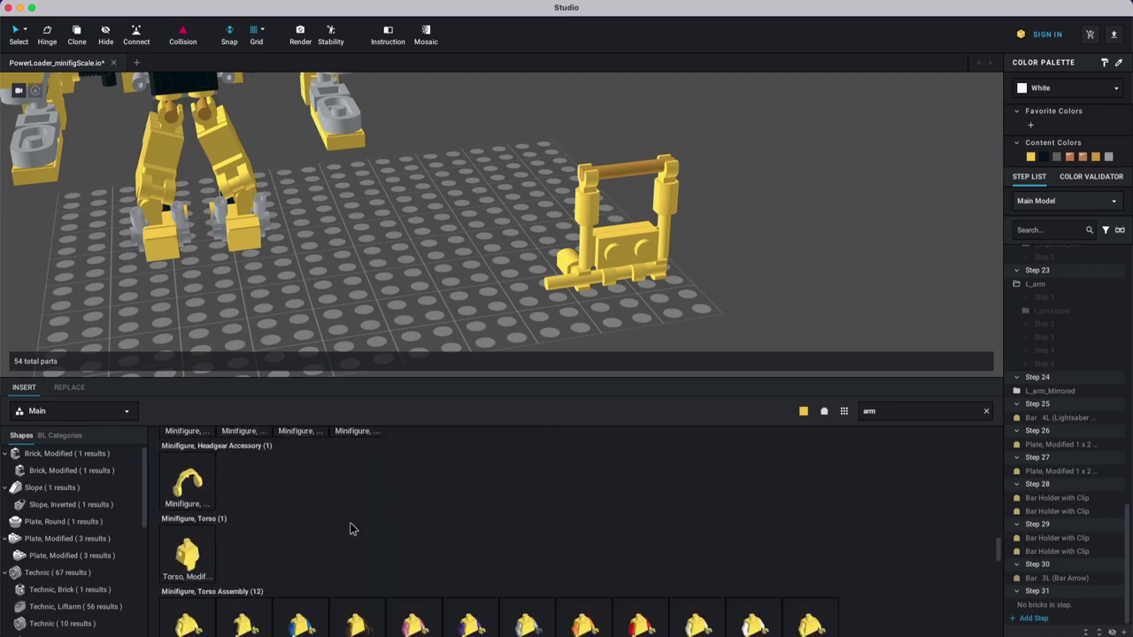
{"action": "scroll", "coordinate": [325, 528], "scroll_direction": "up", "scroll_amount": 3}
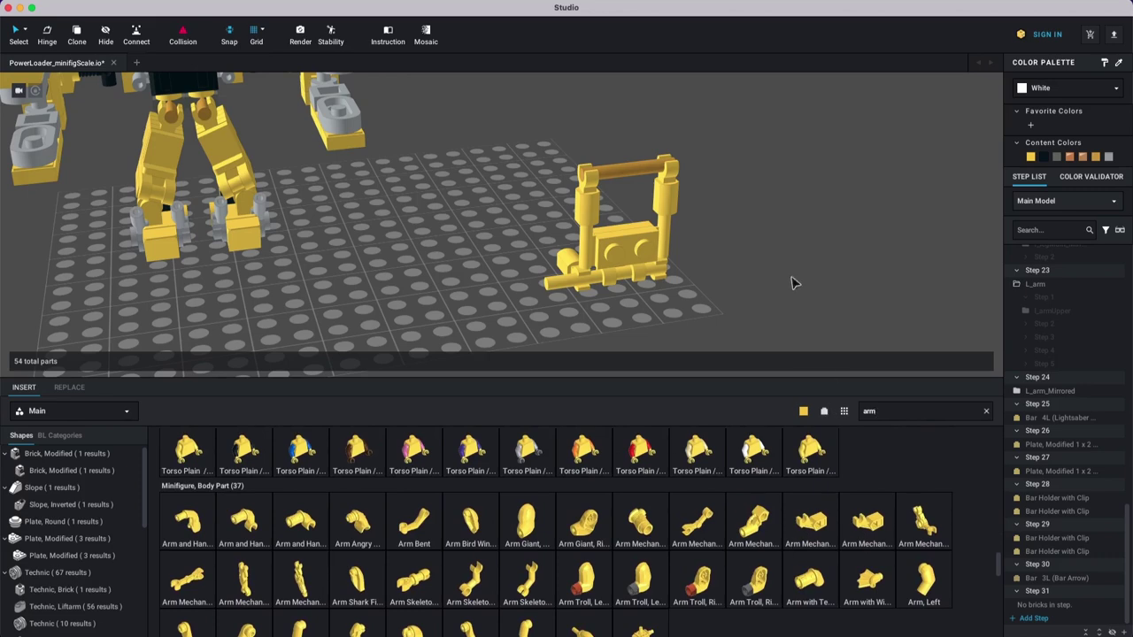
{"action": "left_click", "coordinate": [811, 522]}
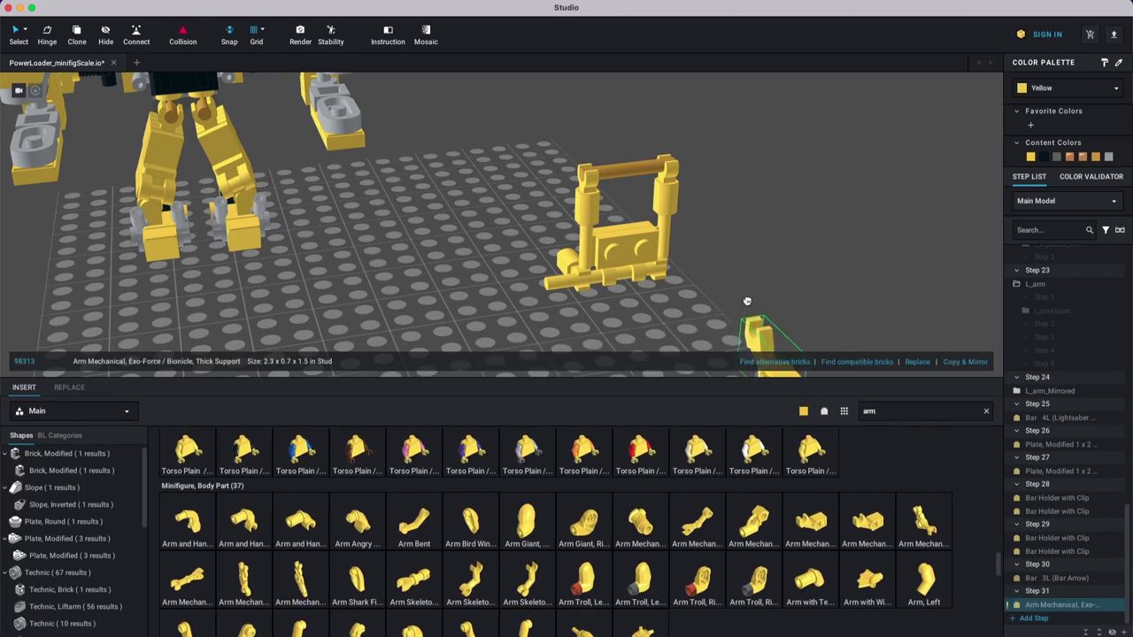
{"action": "left_click", "coordinate": [756, 277]}
{"action": "key", "text": "Escape"}
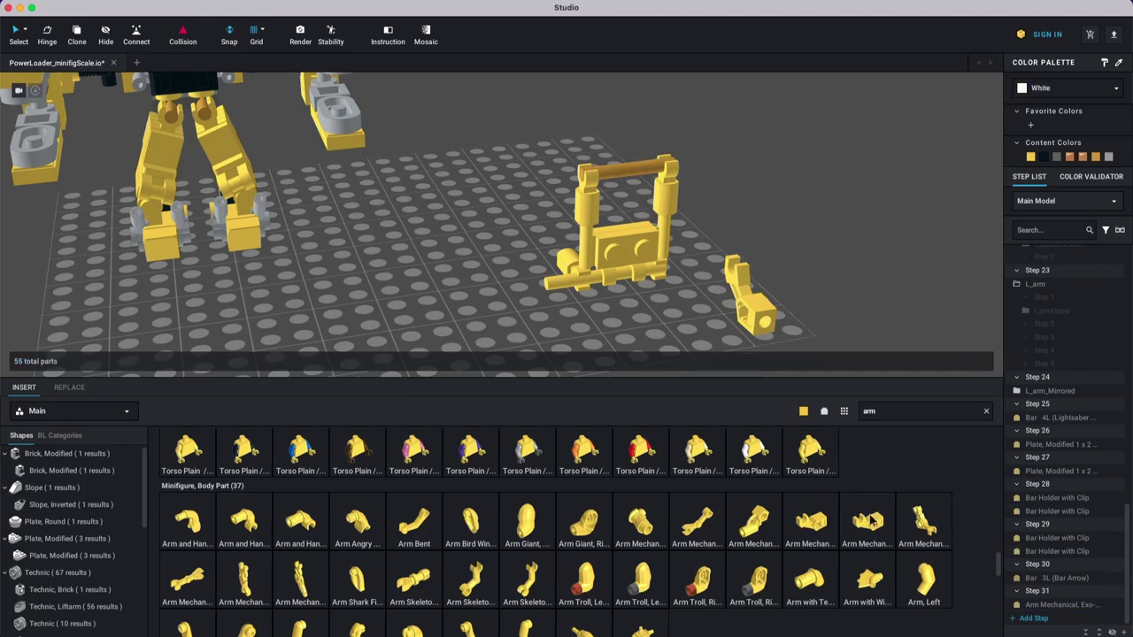
{"action": "left_click_drag", "start_coordinate": [870, 523], "coordinate": [857, 305]}
{"action": "right_click_drag", "start_coordinate": [856, 305], "coordinate": [817, 309]}
{"action": "middle_click_drag", "start_coordinate": [817, 309], "coordinate": [708, 323]}
{"action": "left_click", "coordinate": [647, 257]}
{"action": "left_click", "coordinate": [734, 210]}
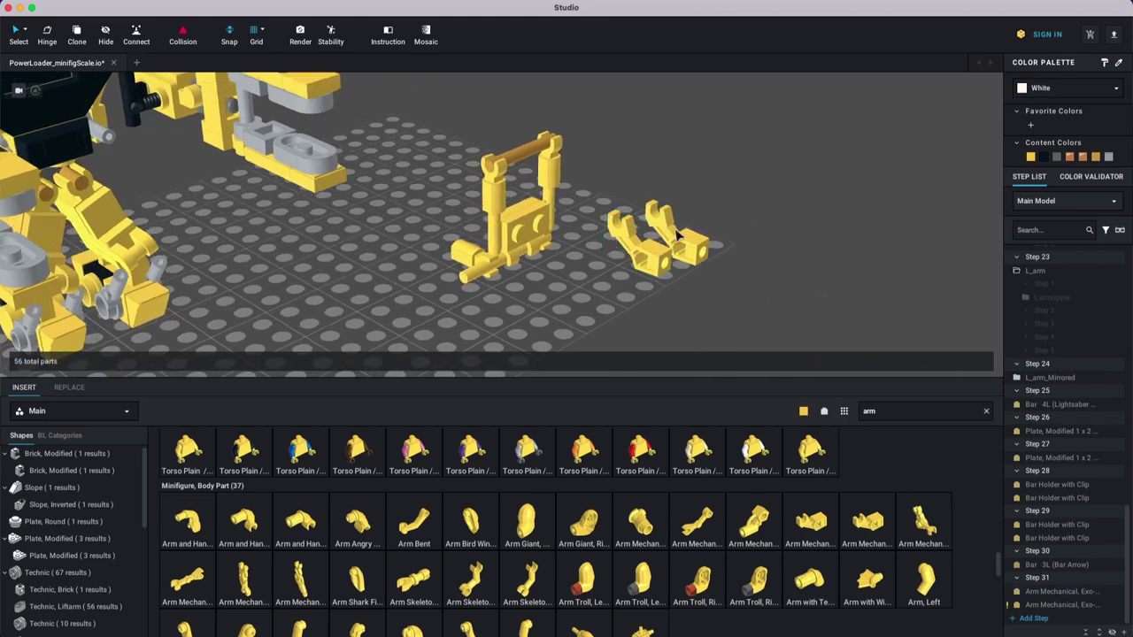
{"action": "left_click", "coordinate": [688, 240]}
{"action": "key", "text": "Delete"}
Step: Turn the mechanical arm upright so its clip end points down and its square socket faces up
{"action": "left_click", "coordinate": [664, 257]}
{"action": "left_click_drag", "start_coordinate": [642, 244], "coordinate": [624, 212]}
{"action": "right_click_drag", "start_coordinate": [624, 213], "coordinate": [639, 240]}
{"action": "key", "text": "Up"}
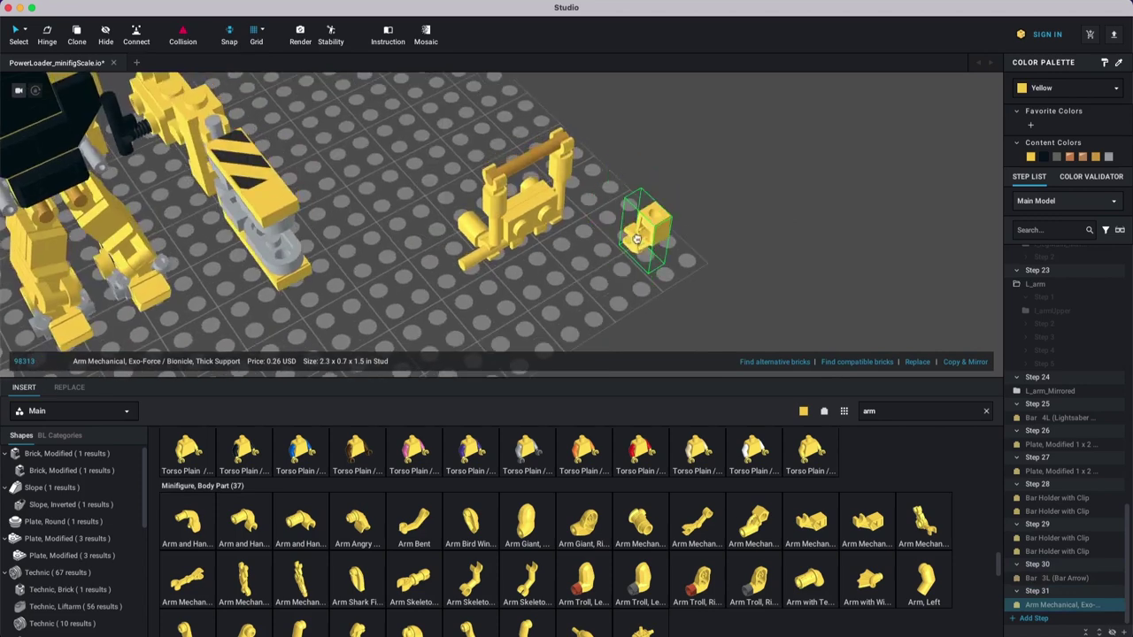
{"action": "left_click", "coordinate": [735, 219]}
{"action": "right_click_drag", "start_coordinate": [735, 220], "coordinate": [686, 230]}
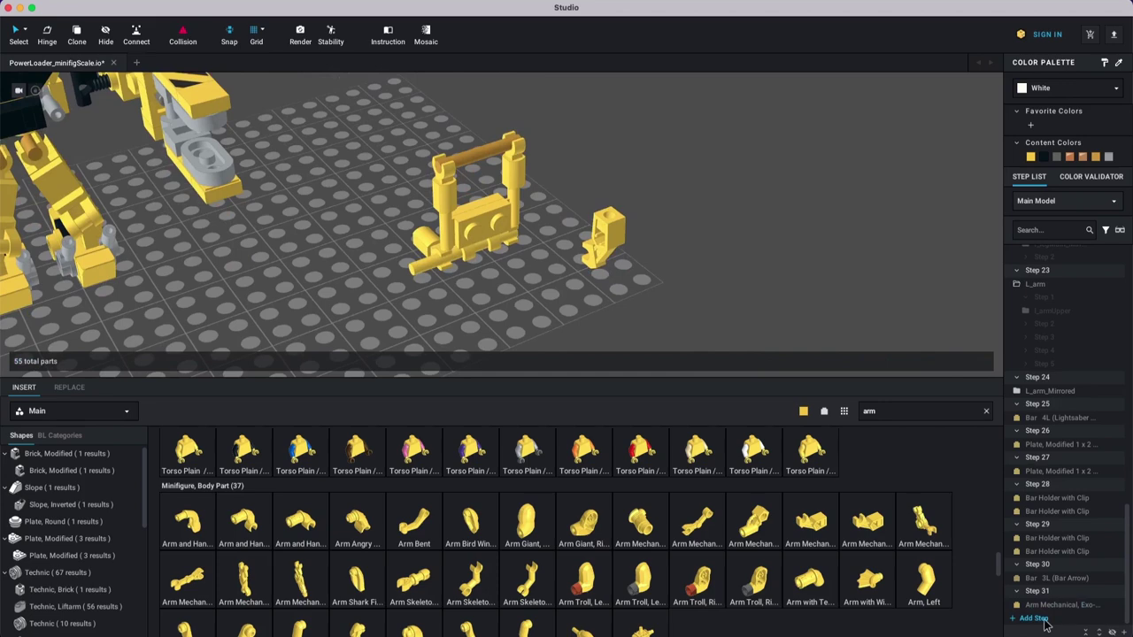
Step: Copy the Bar 1L with Clip Mechanical Claw from the loader's hand and paste it into the main model near the loose arm
{"action": "right_click_drag", "start_coordinate": [363, 242], "coordinate": [382, 196]}
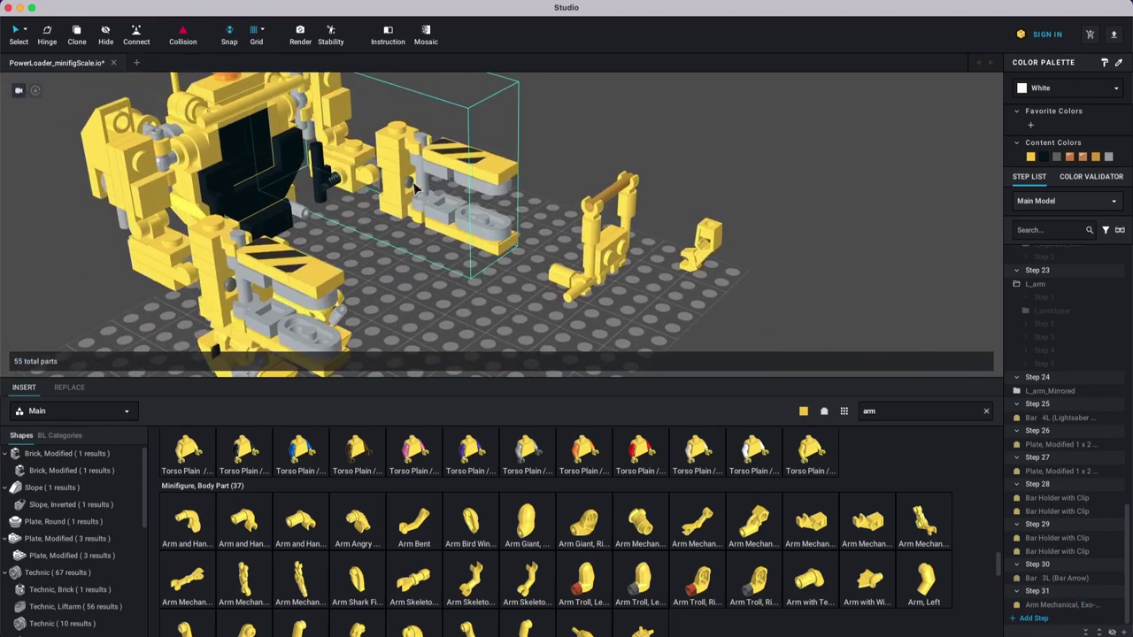
{"action": "double_click", "coordinate": [410, 187]}
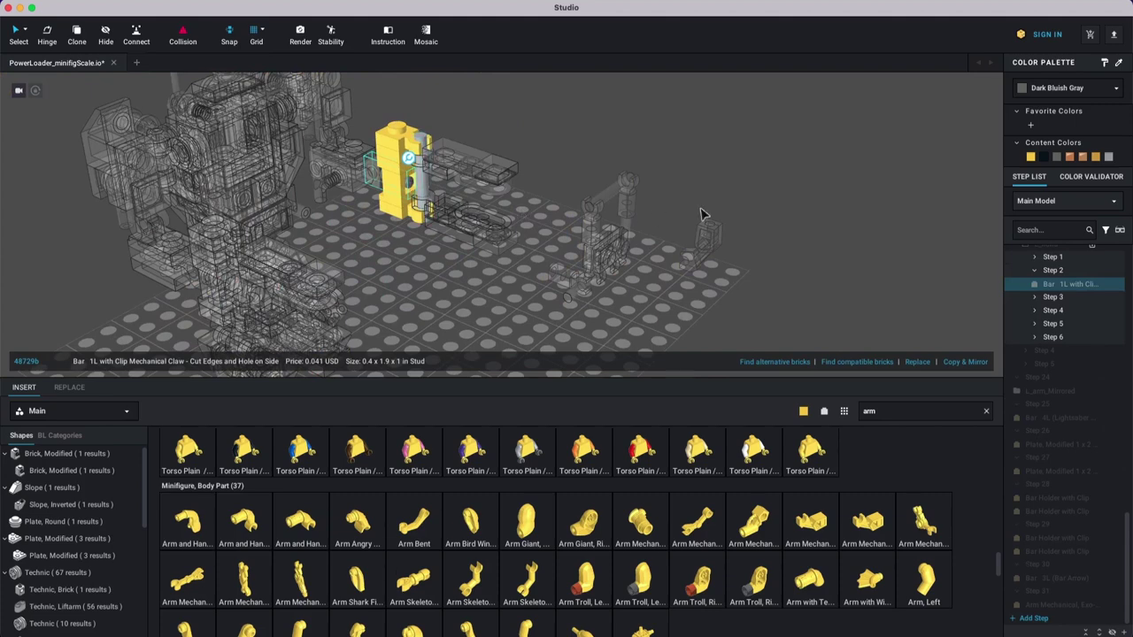
{"action": "double_click", "coordinate": [719, 210]}
{"action": "key", "text": "super+v"}
{"action": "right_click_drag", "start_coordinate": [752, 287], "coordinate": [748, 288]}
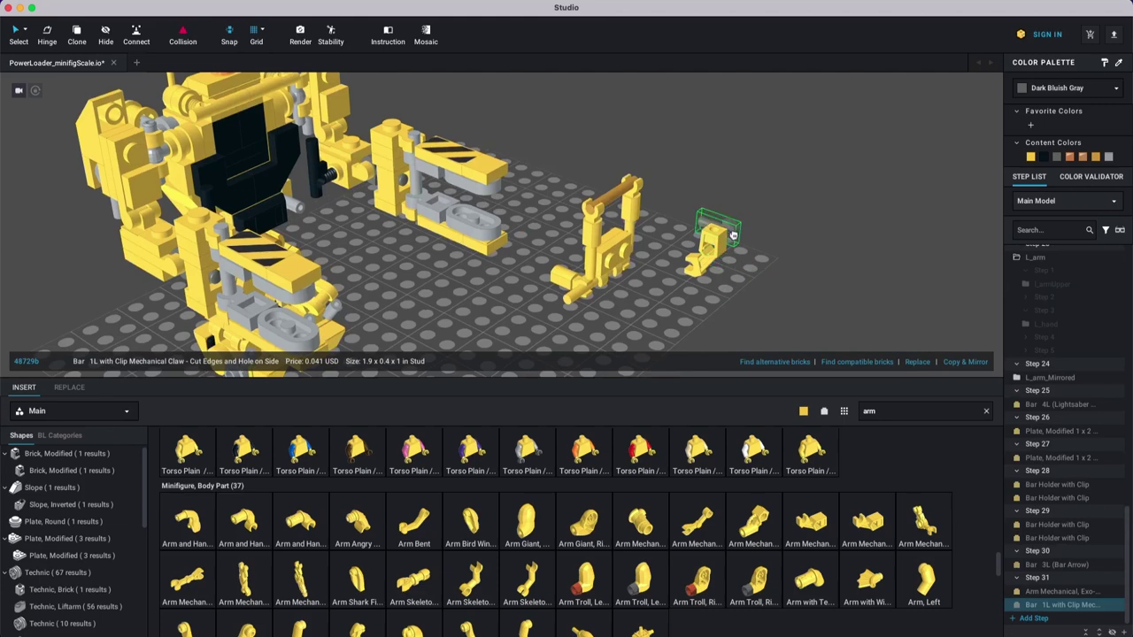
Step: Insert the copied claw's bar into the hole in the mechanical arm's upper end, with the claw pointing up
{"action": "right_click_drag", "start_coordinate": [740, 257], "coordinate": [718, 289]}
{"action": "middle_click_drag", "start_coordinate": [718, 288], "coordinate": [689, 212]}
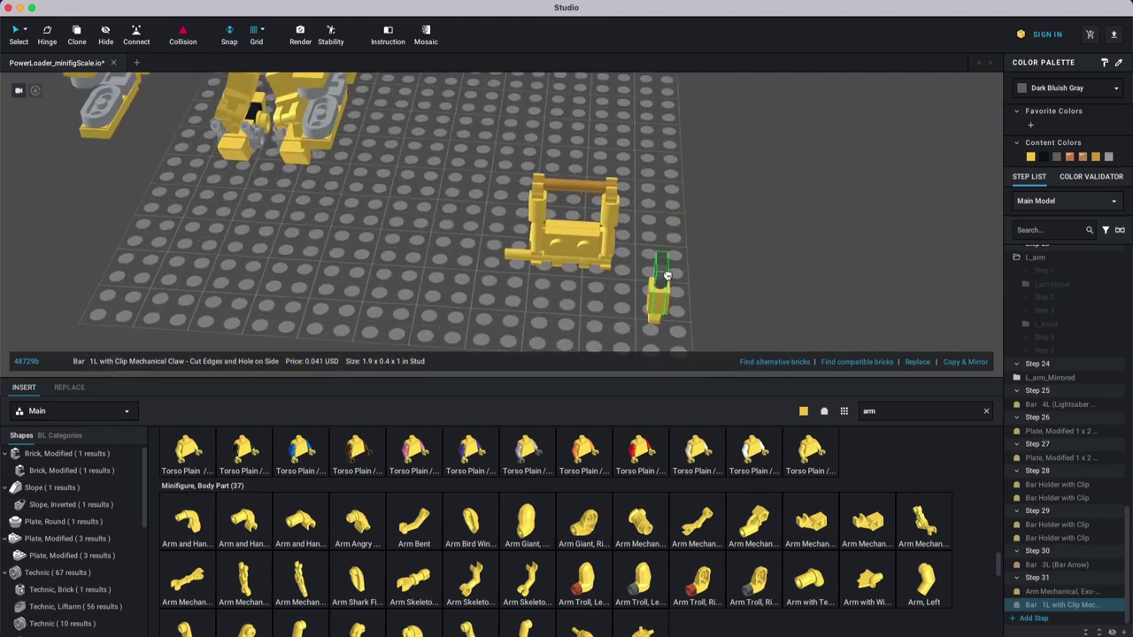
{"action": "right_click_drag", "start_coordinate": [699, 297], "coordinate": [708, 241]}
{"action": "scroll", "coordinate": [708, 241], "scroll_direction": "up", "scroll_amount": 10}
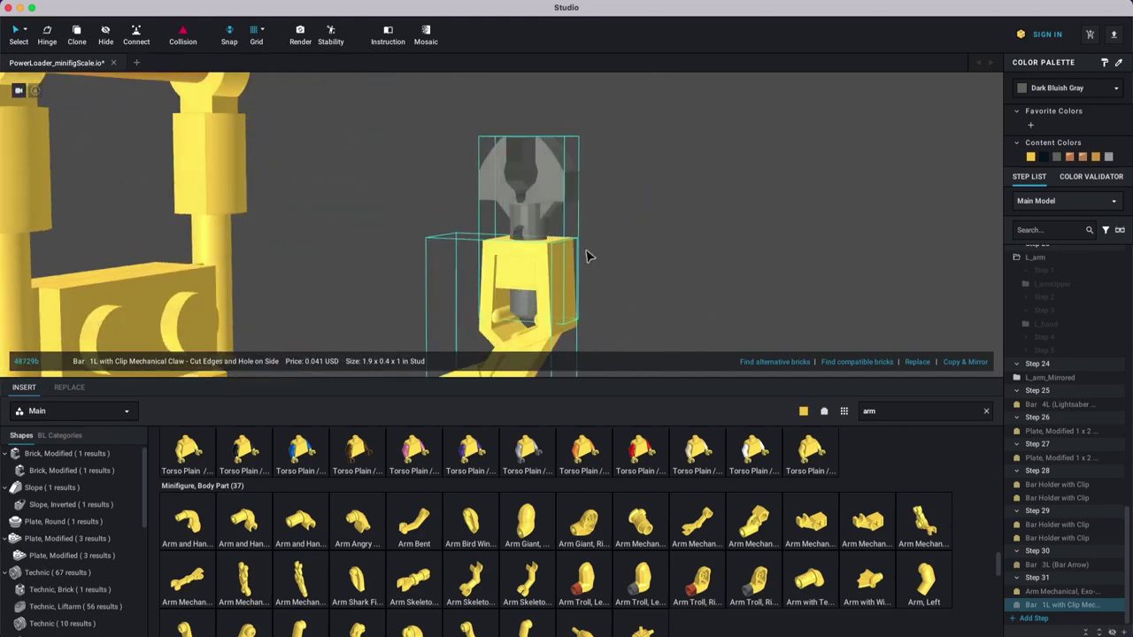
{"action": "left_click", "coordinate": [538, 227]}
{"action": "right_click_drag", "start_coordinate": [540, 254], "coordinate": [543, 245]}
{"action": "left_click", "coordinate": [537, 238]}
{"action": "right_click_drag", "start_coordinate": [538, 248], "coordinate": [494, 263]}
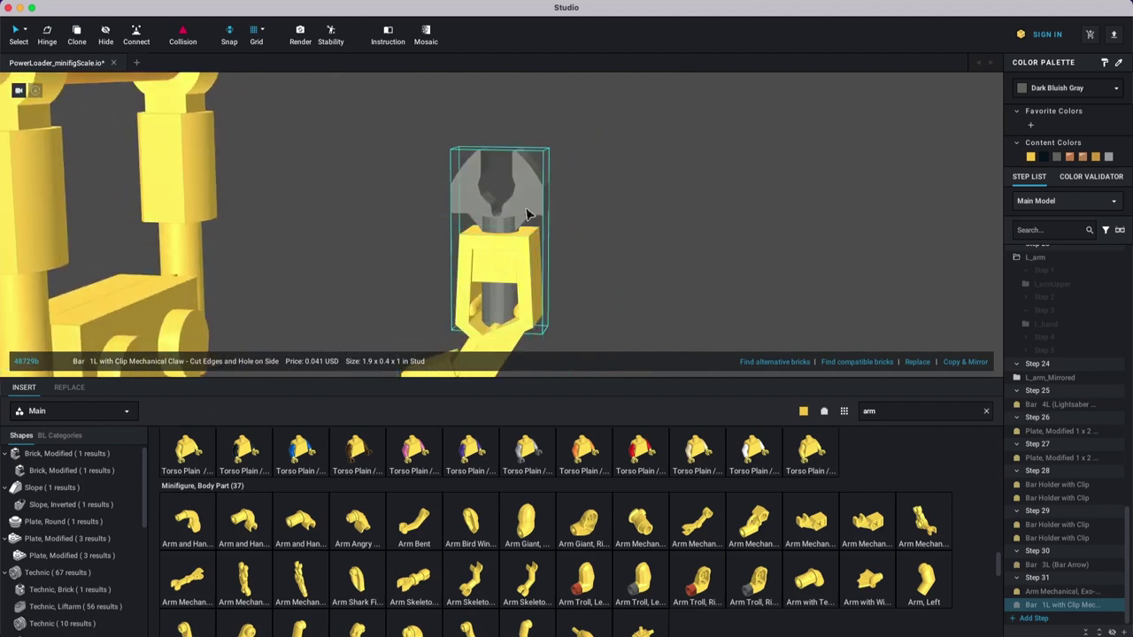
Step: Raise the claw slightly so more of its bar shows above the mechanical arm
{"action": "left_click", "coordinate": [583, 171]}
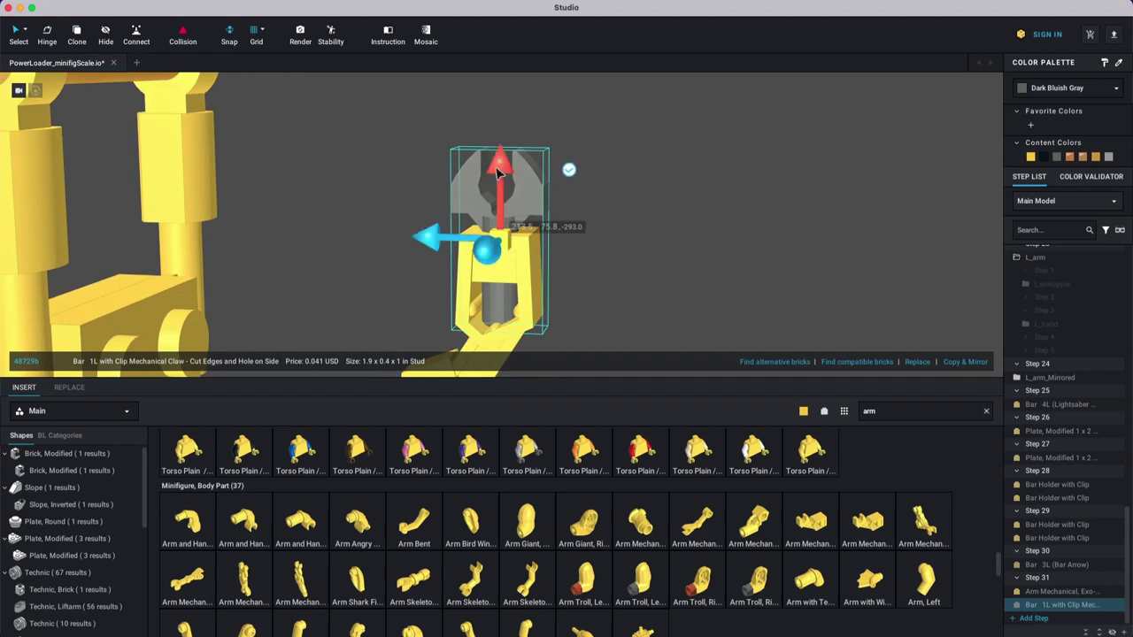
{"action": "left_click_drag", "start_coordinate": [496, 173], "coordinate": [609, 152]}
{"action": "scroll", "coordinate": [662, 242], "scroll_direction": "down", "scroll_amount": 10}
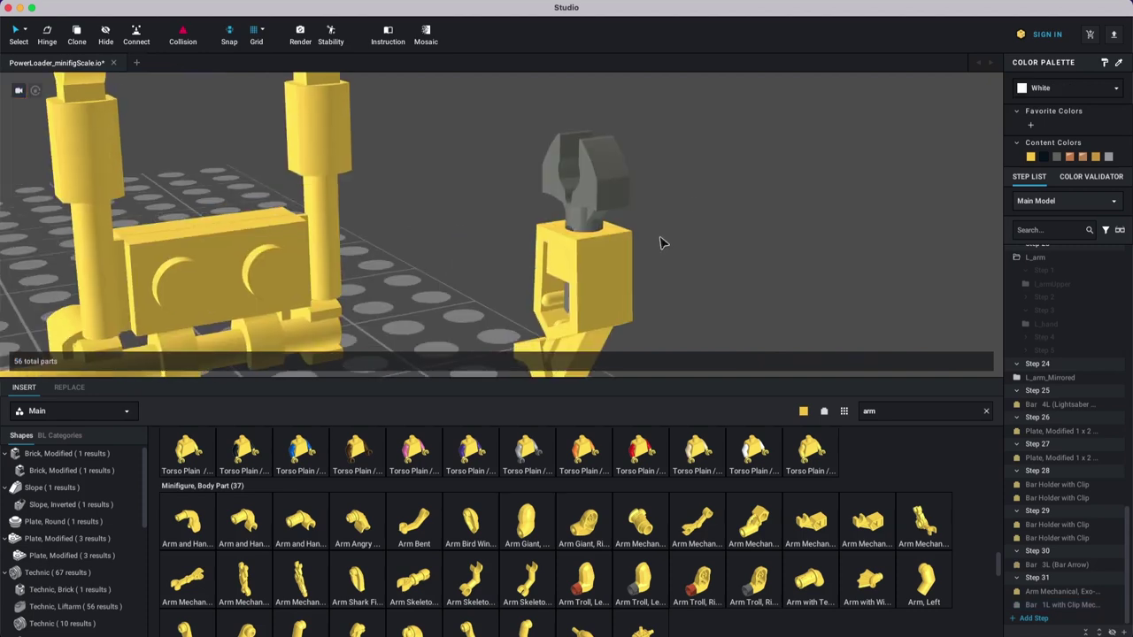
Step: Recolor the mechanical claw on the loose arm to Light Bluish Gray
{"action": "left_click", "coordinate": [1063, 86]}
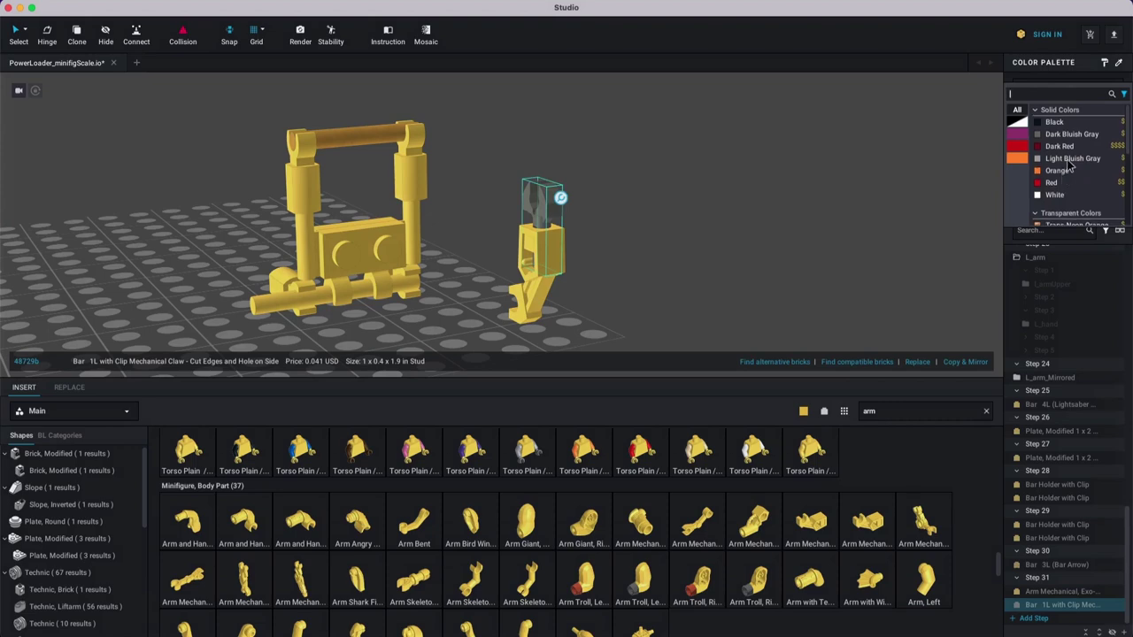
{"action": "left_click", "coordinate": [1070, 159]}
{"action": "left_click", "coordinate": [693, 222]}
Step: Group the mechanical arm and its claw into a submodel named rollCageHandle1
{"action": "middle_click_drag", "start_coordinate": [687, 218], "coordinate": [716, 206]}
{"action": "left_click_drag", "start_coordinate": [686, 183], "coordinate": [537, 291]}
{"action": "left_click", "coordinate": [133, 1]}
{"action": "left_click", "coordinate": [189, 44]}
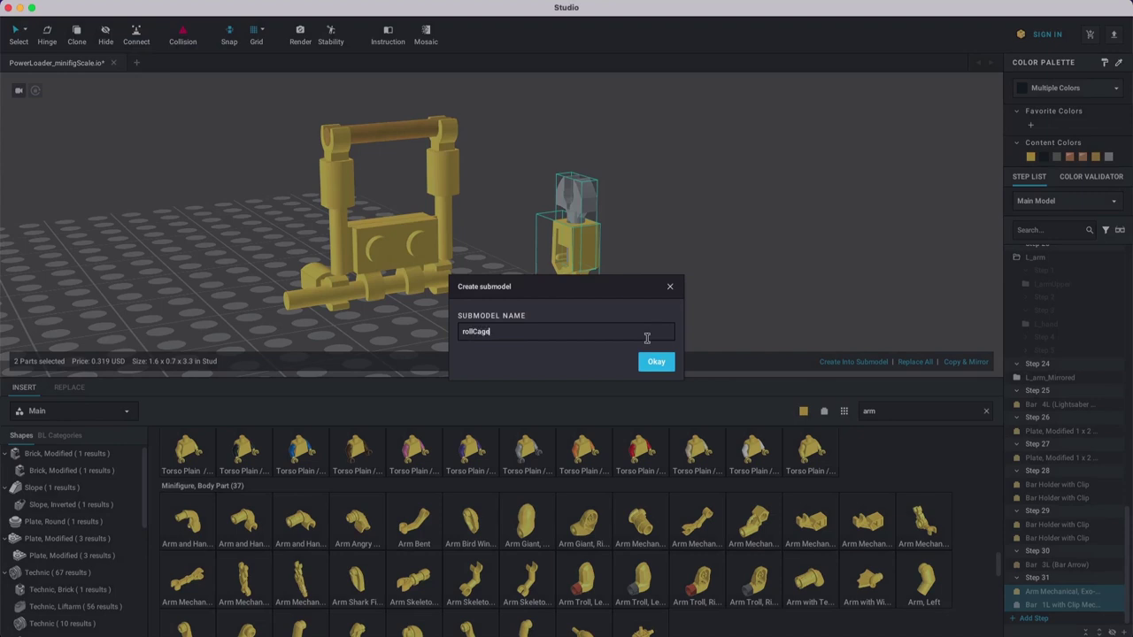
{"action": "type", "text": "rollCageHandle"}
{"action": "key", "text": "Return"}
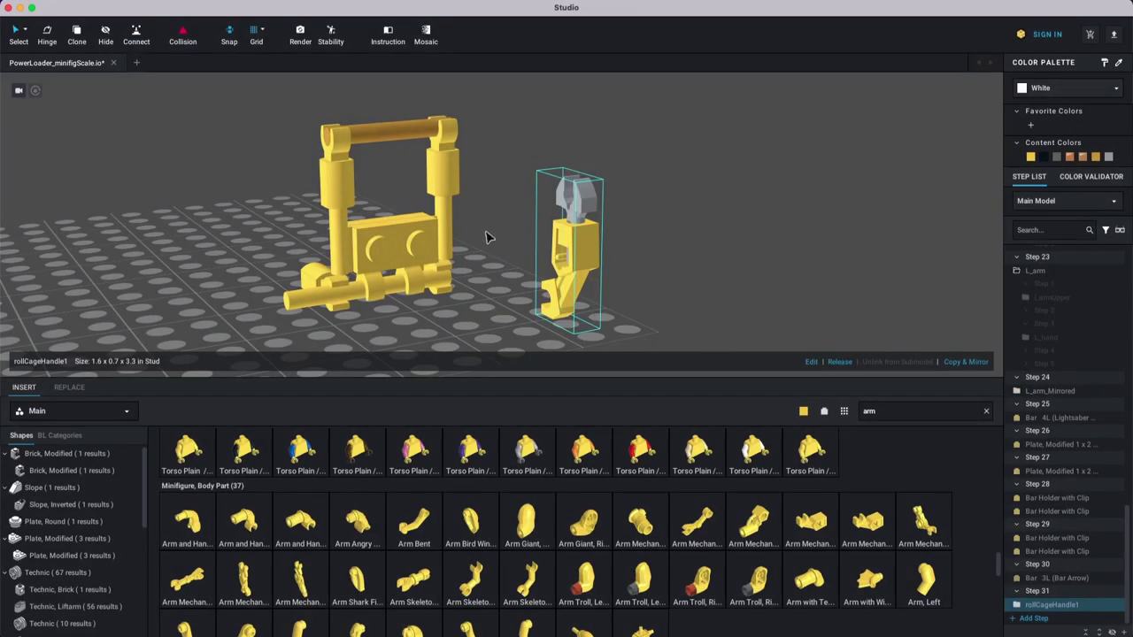
Step: Attach the rollCageHandle1 submodel to one end of the cage's top bar and tilt it forward until nearly horizontal
{"action": "left_click_drag", "start_coordinate": [599, 263], "coordinate": [400, 162]}
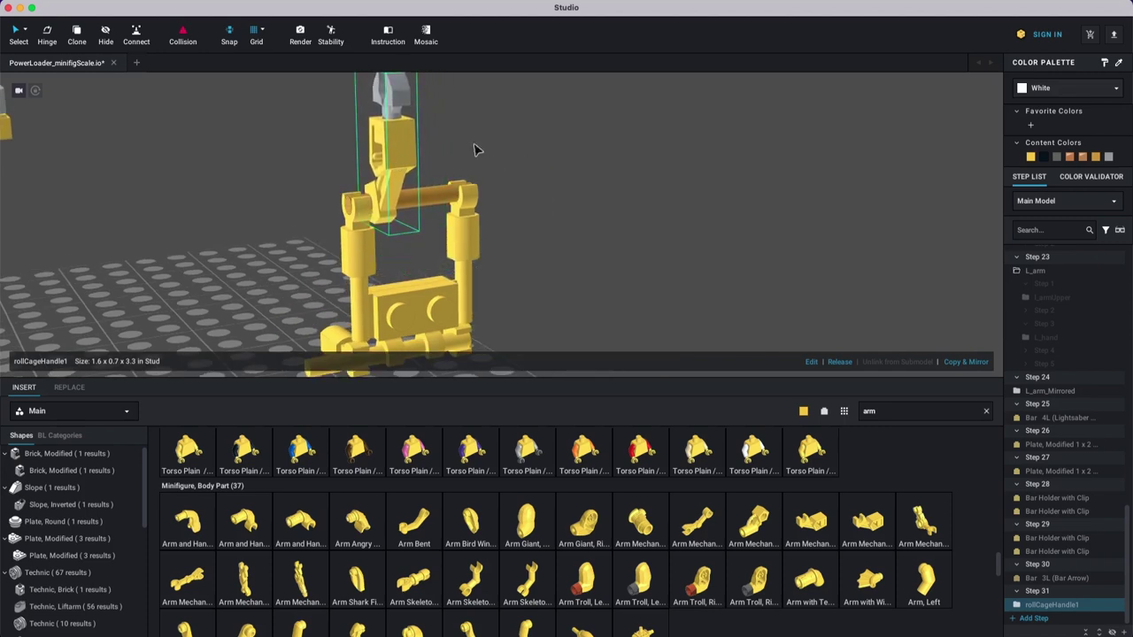
{"action": "left_click_drag", "start_coordinate": [399, 116], "coordinate": [367, 184]}
{"action": "right_click_drag", "start_coordinate": [425, 246], "coordinate": [461, 227]}
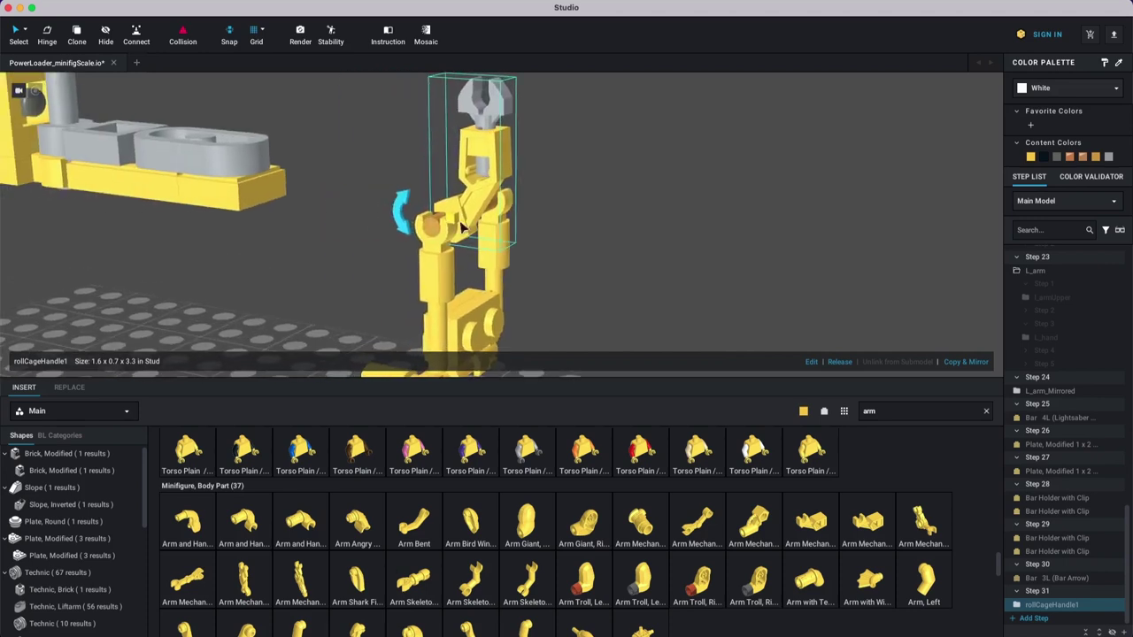
{"action": "left_click_drag", "start_coordinate": [407, 204], "coordinate": [407, 355]}
{"action": "left_click_drag", "start_coordinate": [432, 317], "coordinate": [434, 319]}
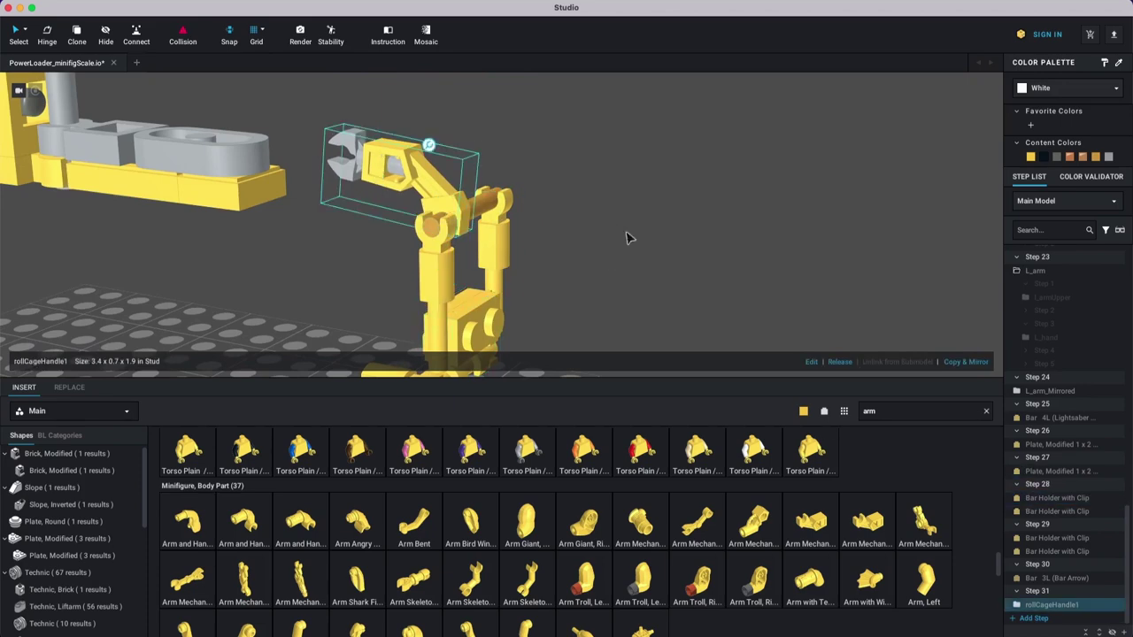
Step: Duplicate the rollCageHandle1 submodel and attach the copy at the opposite end of the cage's top bar
{"action": "right_click_drag", "start_coordinate": [682, 262], "coordinate": [633, 239]}
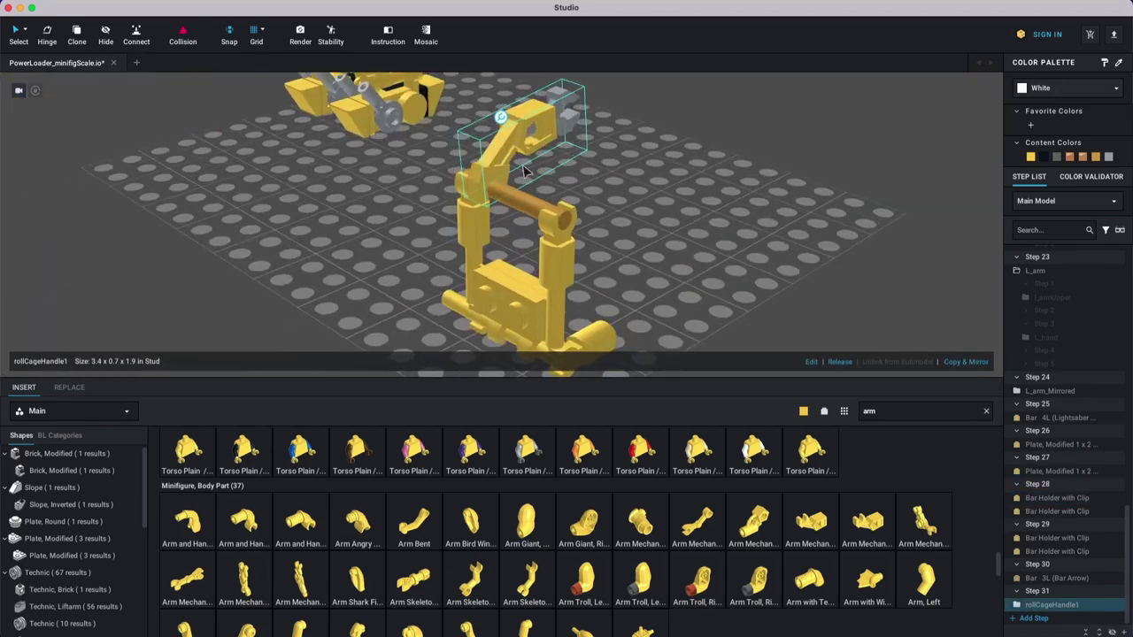
{"action": "key", "text": "super+d"}
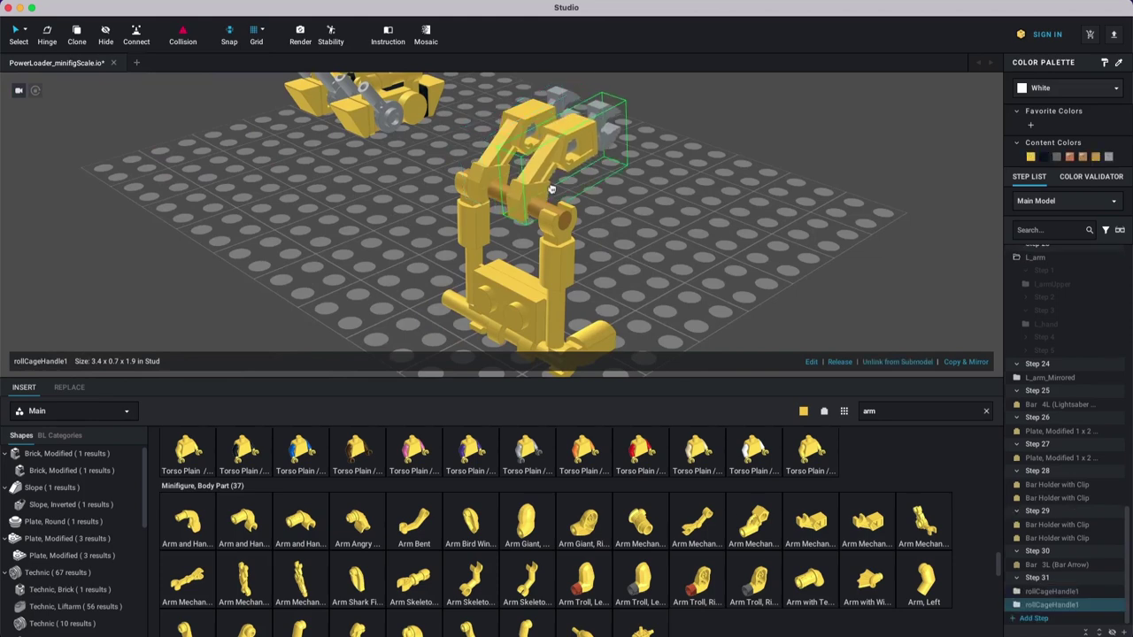
{"action": "left_click_drag", "start_coordinate": [564, 198], "coordinate": [567, 202], "text": "alt"}
{"action": "right_click_drag", "start_coordinate": [607, 248], "coordinate": [572, 216]}
{"action": "left_click_drag", "start_coordinate": [524, 201], "coordinate": [532, 200]}
{"action": "left_click", "coordinate": [611, 219]}
Step: Add Step 32 and attach an Arm Mechanical, Straight with Clips at 90 degrees (Vertical Grip) upright on the cage's lower bar
{"action": "left_click", "coordinate": [1031, 618]}
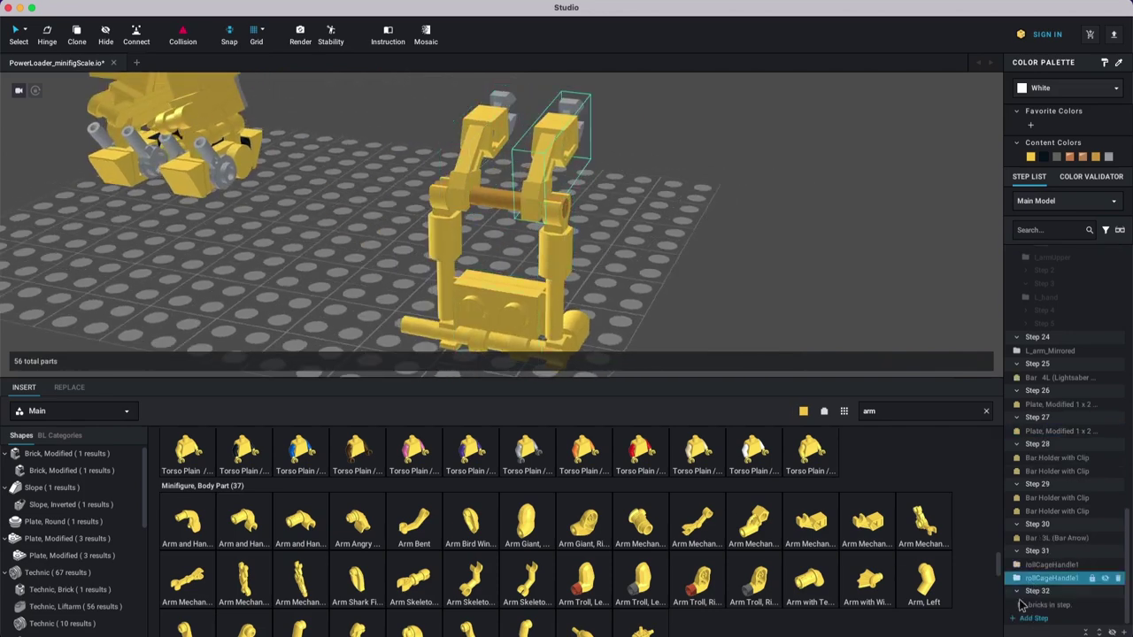
{"action": "right_click_drag", "start_coordinate": [584, 258], "coordinate": [617, 253]}
{"action": "scroll", "coordinate": [622, 239], "scroll_direction": "down", "scroll_amount": 5}
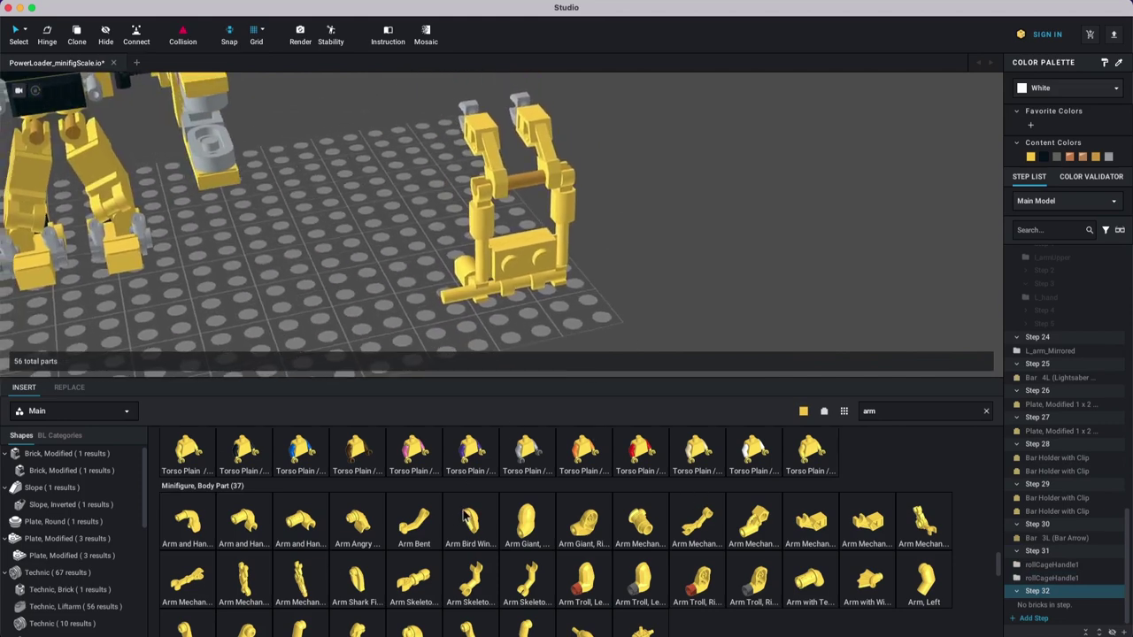
{"action": "scroll", "coordinate": [465, 515], "scroll_direction": "down", "scroll_amount": 3}
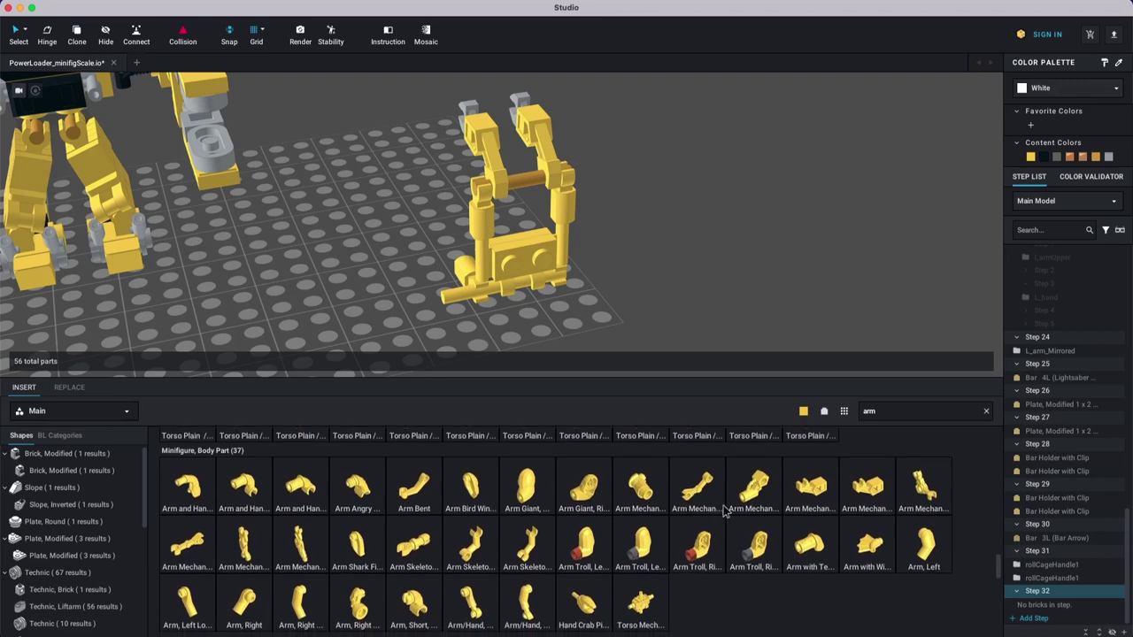
{"action": "scroll", "coordinate": [724, 511], "scroll_direction": "down", "scroll_amount": 1}
{"action": "scroll", "coordinate": [436, 543], "scroll_direction": "down", "scroll_amount": 2}
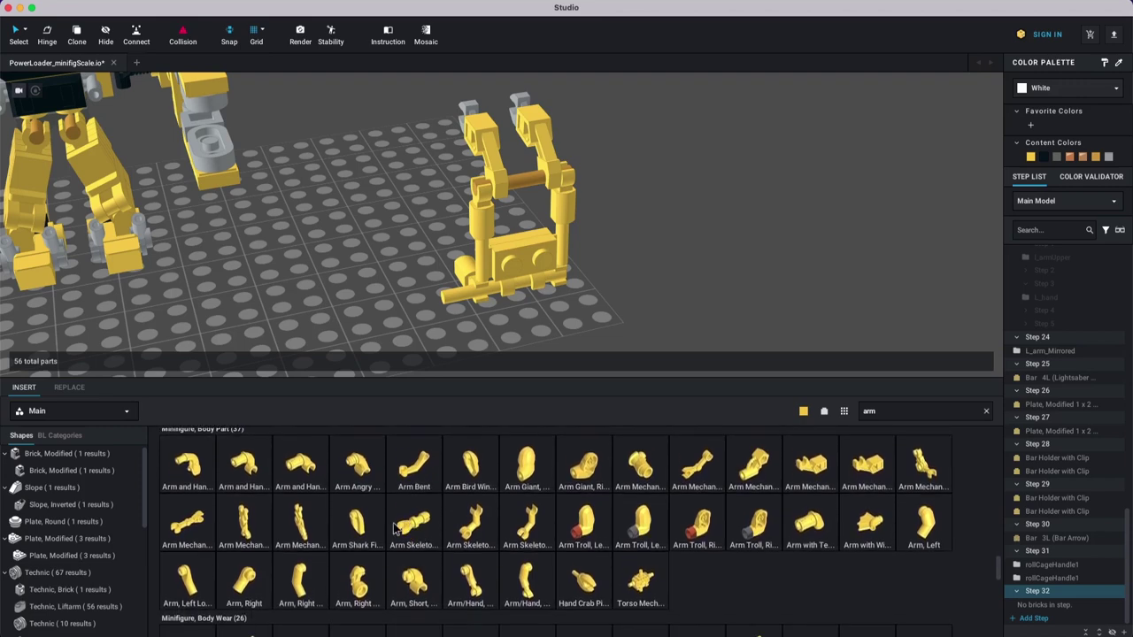
{"action": "left_click_drag", "start_coordinate": [204, 497], "coordinate": [463, 283]}
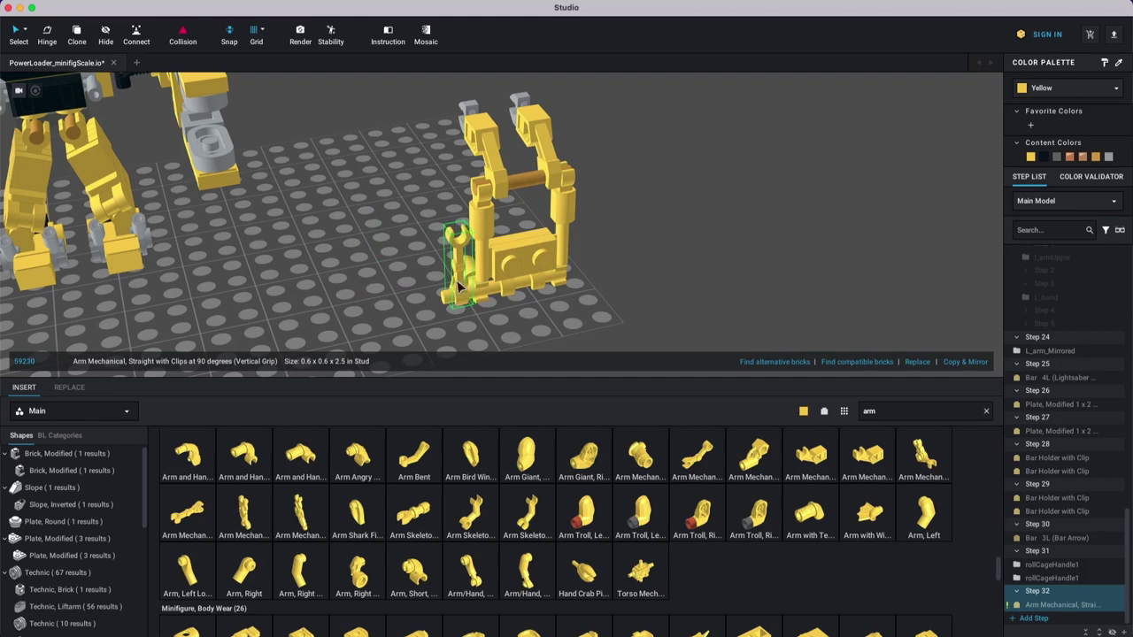
{"action": "left_click", "coordinate": [458, 282]}
Step: Recolor the straight mechanical arm on the cage's lower bar to black
{"action": "right_click_drag", "start_coordinate": [558, 304], "coordinate": [571, 303]}
{"action": "key", "text": "Delete"}
{"action": "left_click", "coordinate": [448, 295]}
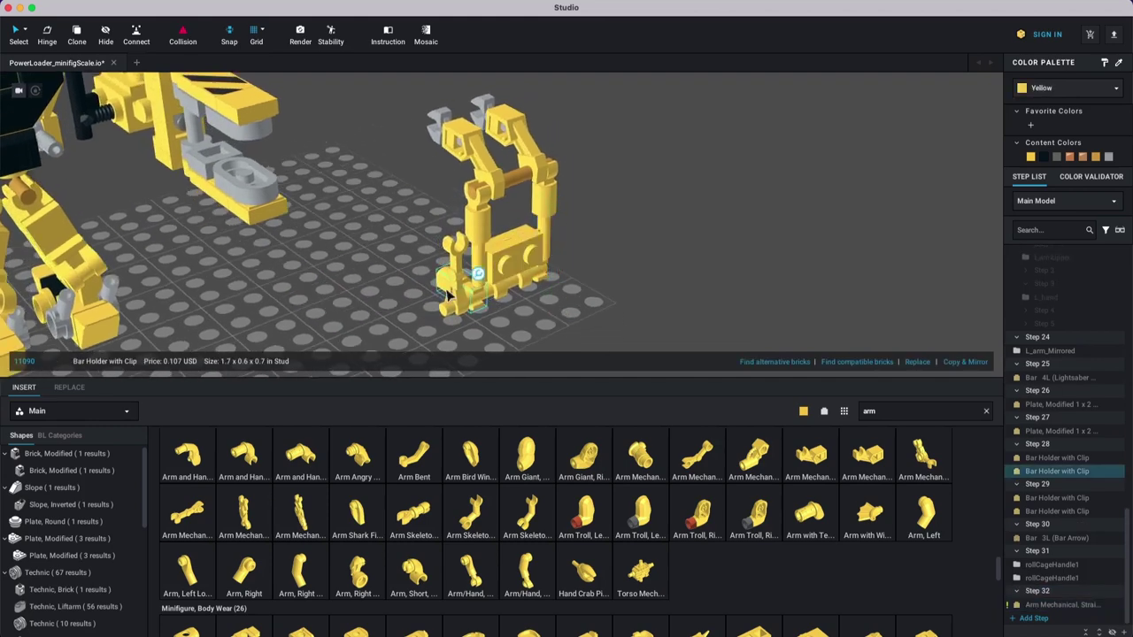
{"action": "left_click", "coordinate": [453, 295]}
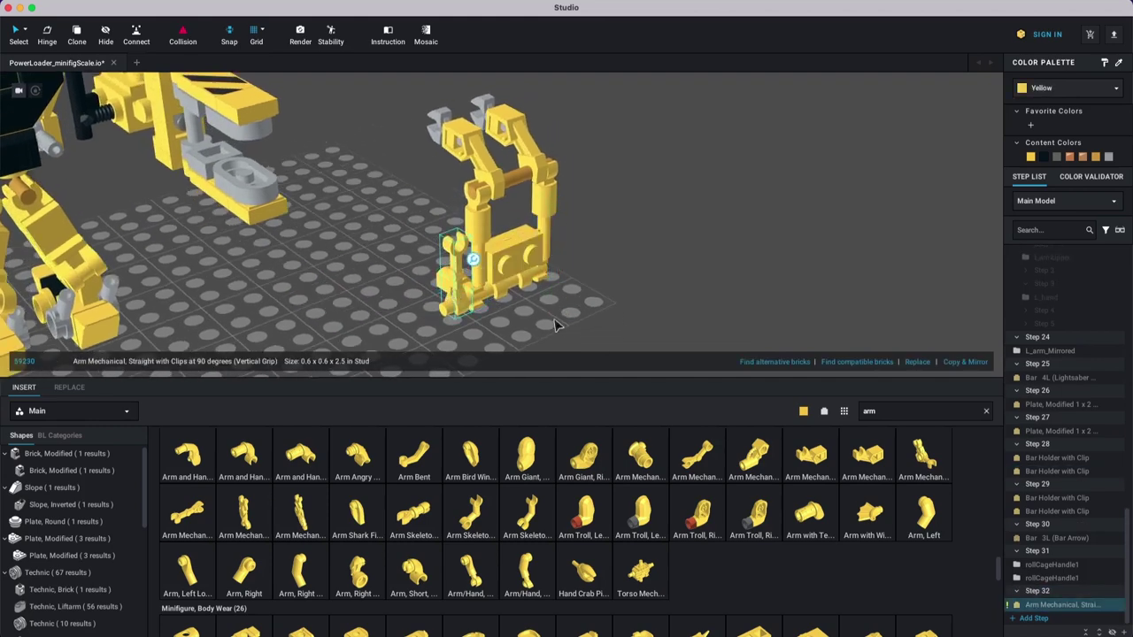
{"action": "left_click", "coordinate": [1046, 155]}
{"action": "left_click", "coordinate": [786, 215]}
{"action": "middle_click_drag", "start_coordinate": [816, 264], "coordinate": [816, 239]}
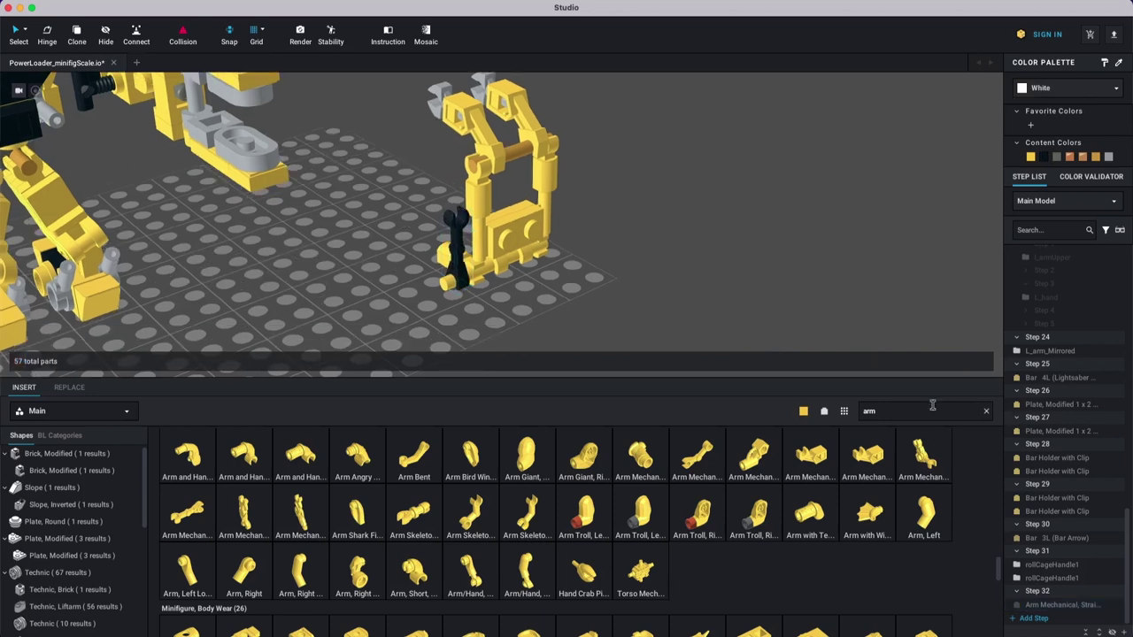
Step: Insert a Bar 2L with Stop Ring from the Bar parts into the clip at the black mechanical arm's upper end
{"action": "scroll", "coordinate": [495, 441], "scroll_direction": "down", "scroll_amount": 5}
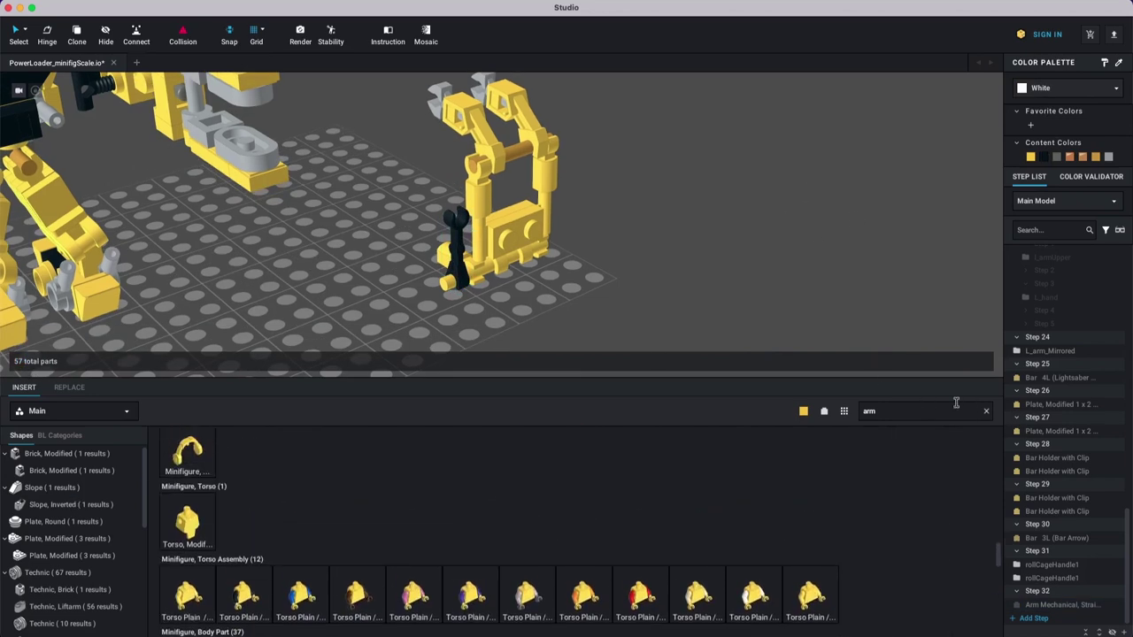
{"action": "left_click", "coordinate": [986, 416]}
{"action": "left_click", "coordinate": [53, 520]}
{"action": "scroll", "coordinate": [71, 531], "scroll_direction": "down", "scroll_amount": 3}
{"action": "scroll", "coordinate": [49, 546], "scroll_direction": "down", "scroll_amount": 5}
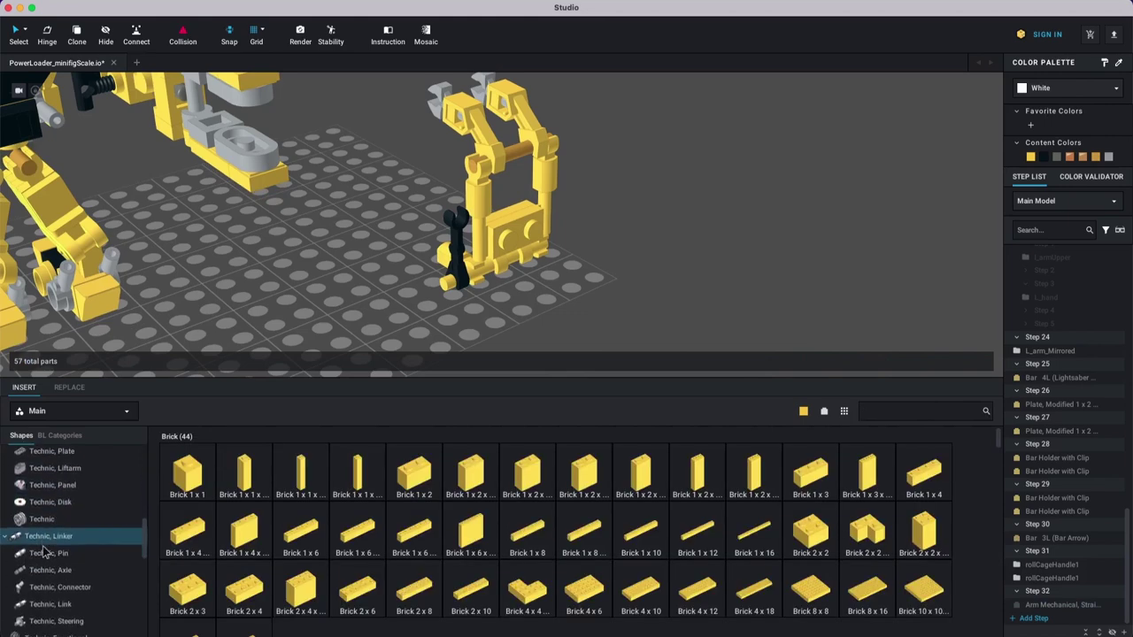
{"action": "scroll", "coordinate": [39, 561], "scroll_direction": "down", "scroll_amount": 3}
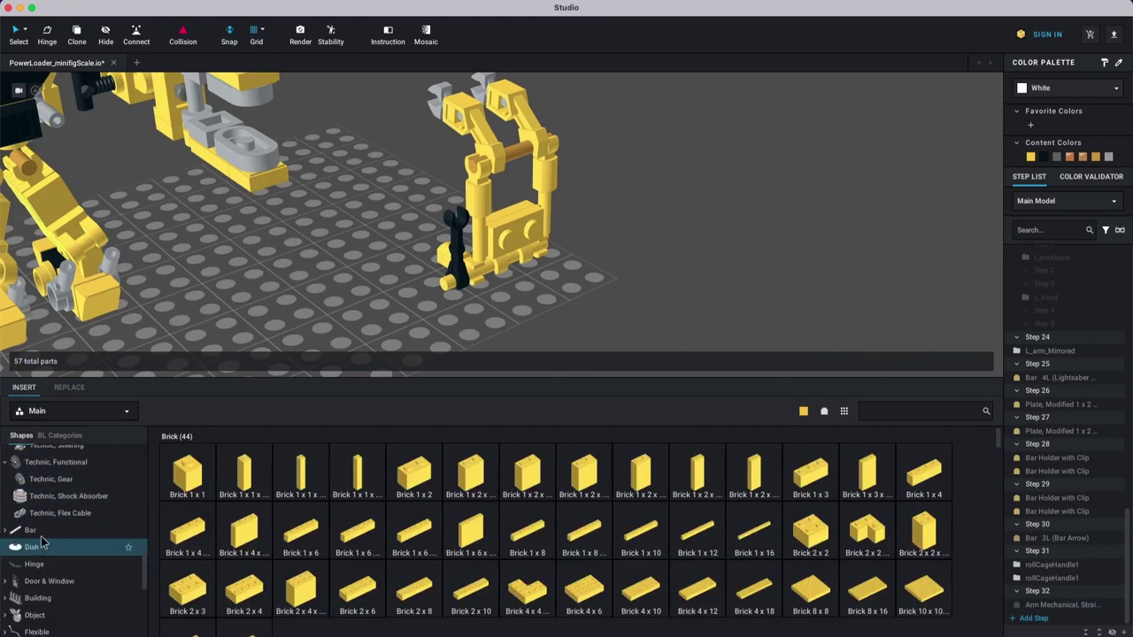
{"action": "left_click", "coordinate": [35, 532]}
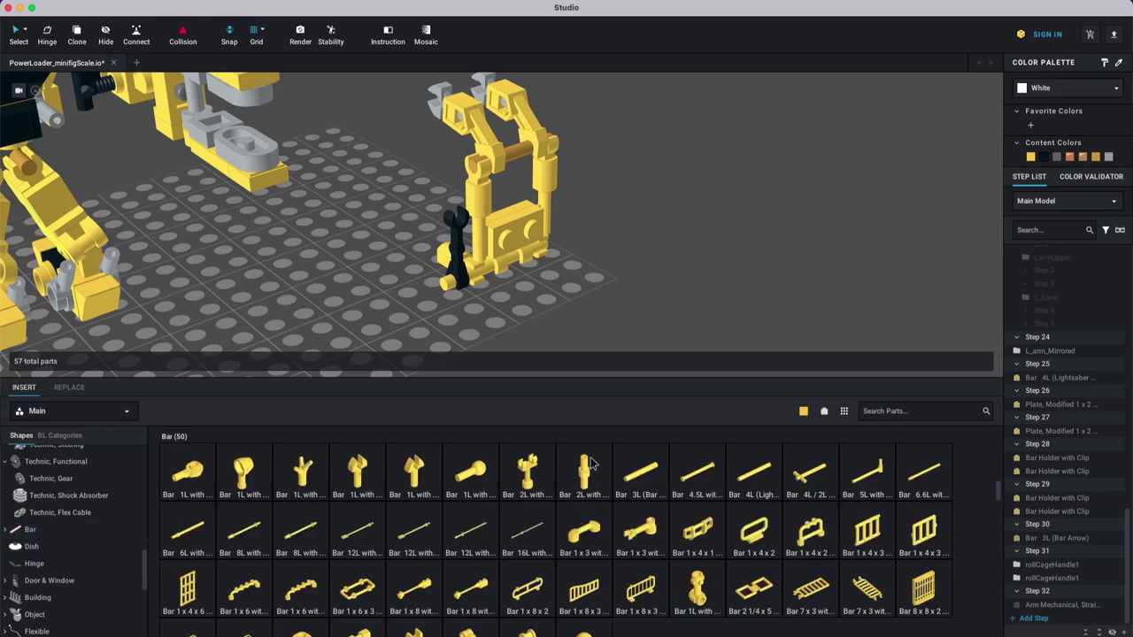
{"action": "left_click_drag", "start_coordinate": [644, 321], "coordinate": [466, 224]}
{"action": "left_click", "coordinate": [466, 223]}
{"action": "key", "text": "Escape"}
Step: Recolor the Bar 2L with Stop Ring to black
{"action": "left_click", "coordinate": [464, 225]}
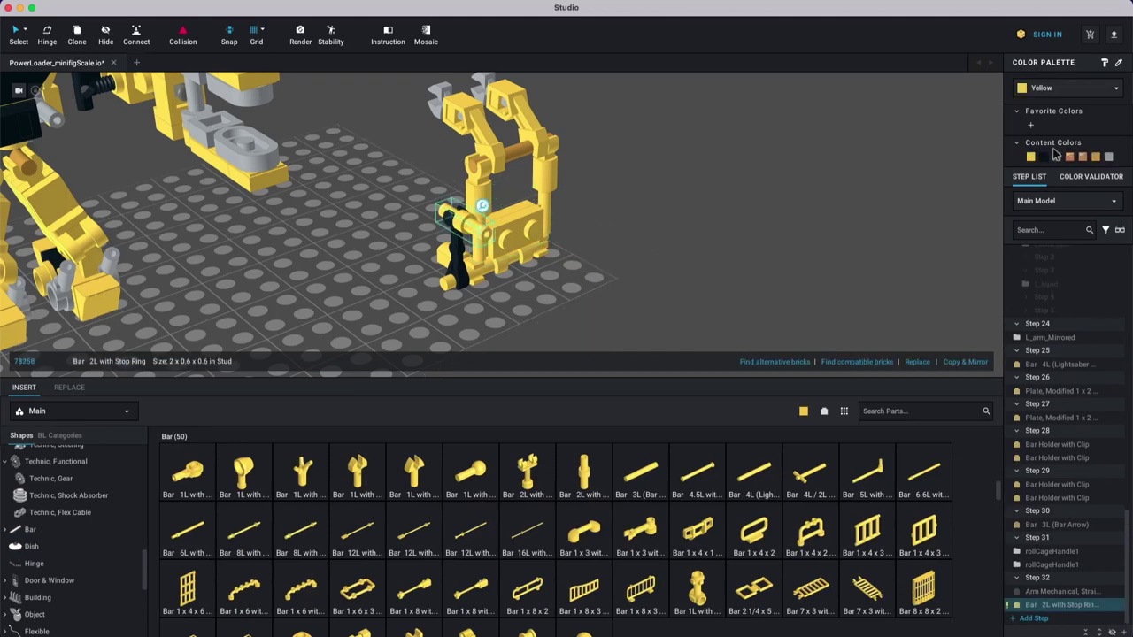
{"action": "left_click", "coordinate": [1043, 156]}
{"action": "right_click_drag", "start_coordinate": [696, 266], "coordinate": [684, 276]}
{"action": "left_click", "coordinate": [708, 276]}
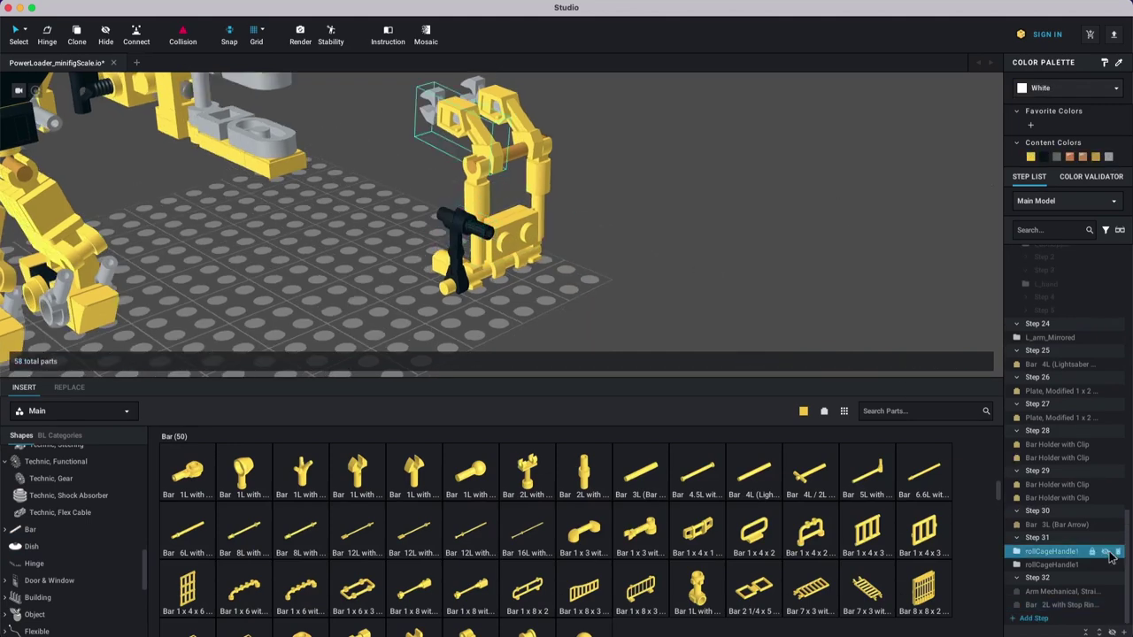
Step: Add Step 33, move the Bar 2L with Stop Ring into it, and add an empty Step 34
{"action": "left_click", "coordinate": [1038, 617]}
{"action": "left_click", "coordinate": [1055, 578]}
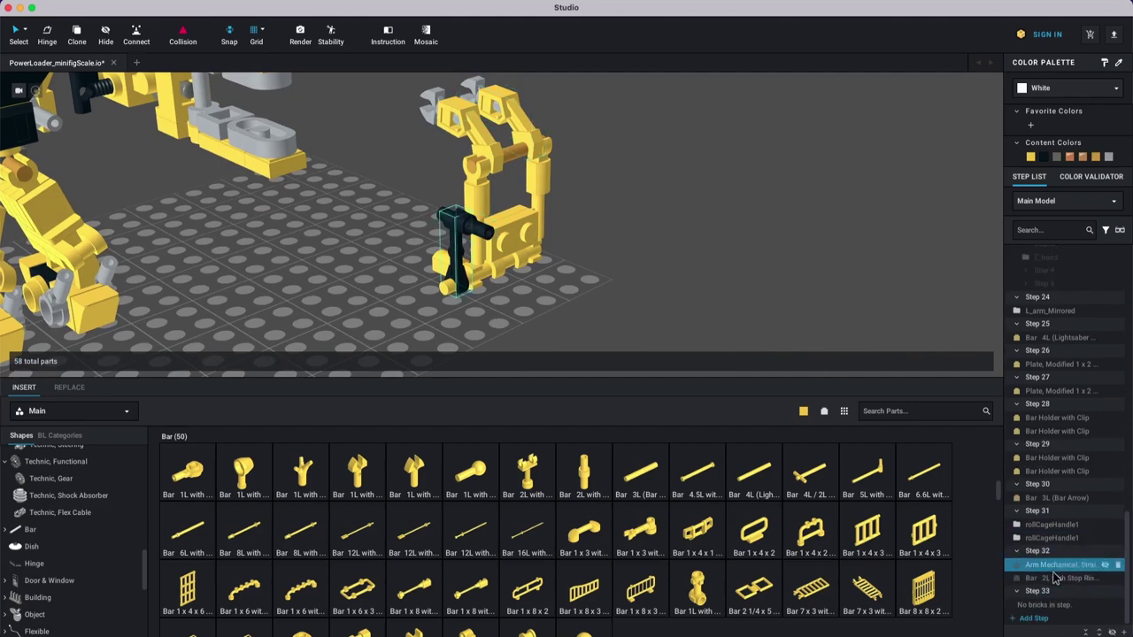
{"action": "left_click_drag", "start_coordinate": [1050, 590], "coordinate": [1057, 602]}
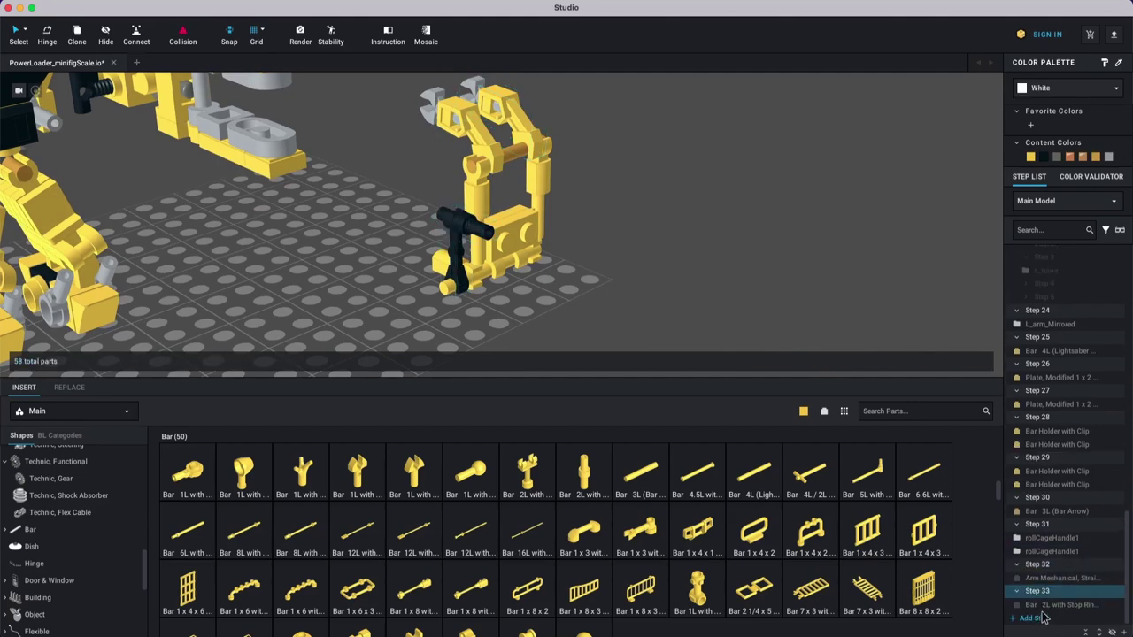
{"action": "left_click", "coordinate": [1041, 617]}
{"action": "left_click", "coordinate": [1052, 590]}
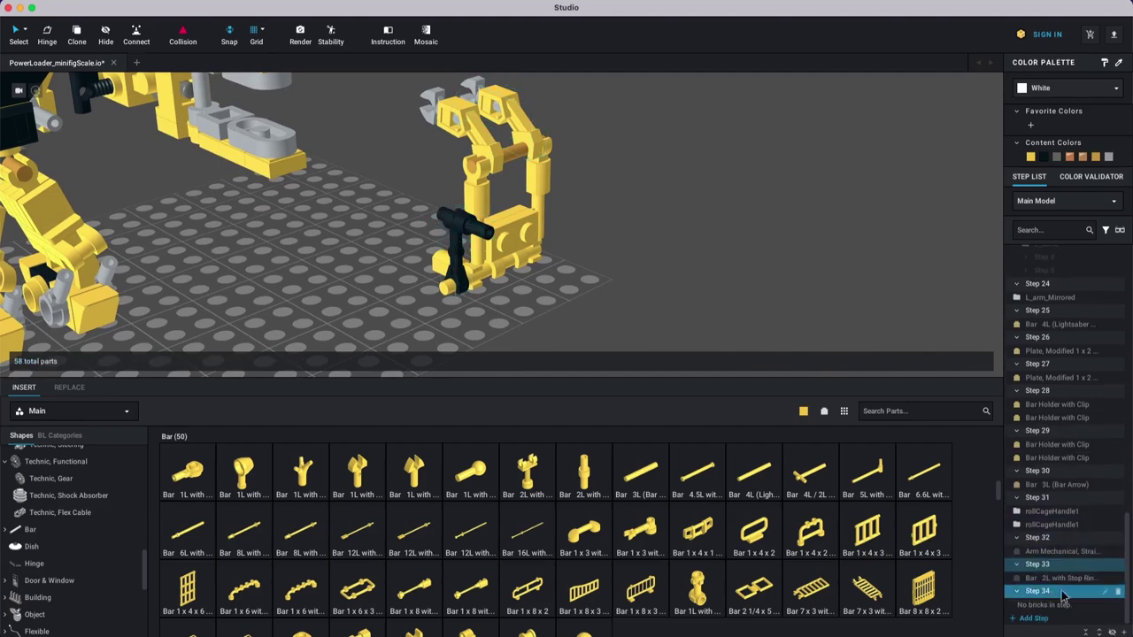
Step: Search the parts for "flame" and place the Wave Rounded Straight Single with Small Pin End (Candle Flame) beside the cage
{"action": "left_click", "coordinate": [893, 410]}
{"action": "type", "text": "fire"}
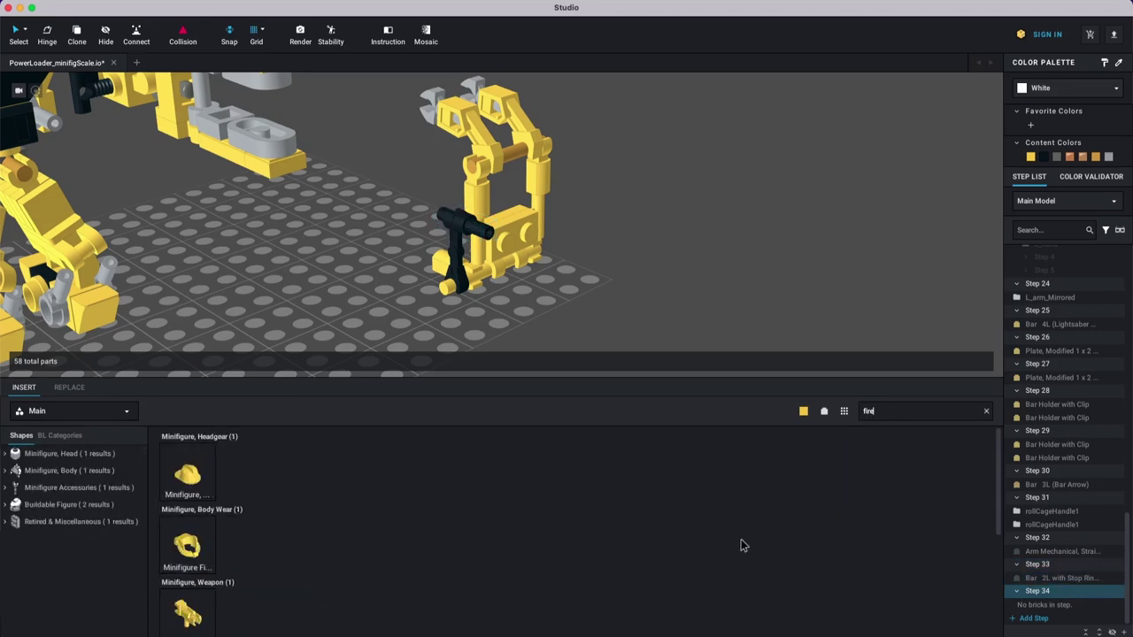
{"action": "scroll", "coordinate": [587, 496], "scroll_direction": "down", "scroll_amount": 5}
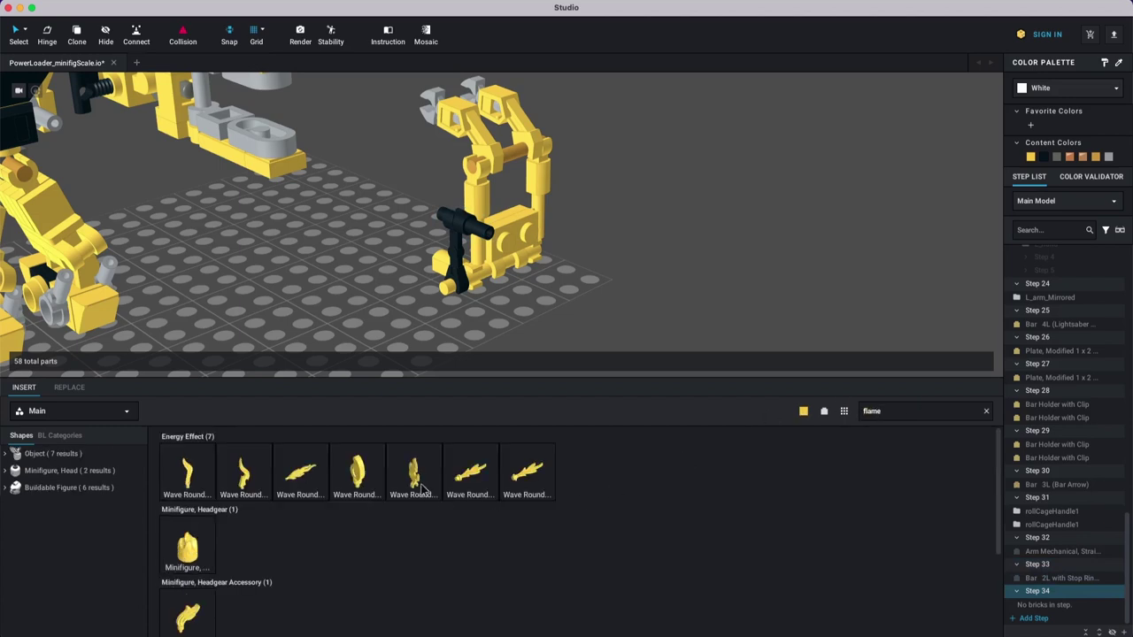
{"action": "left_click_drag", "start_coordinate": [352, 485], "coordinate": [580, 317]}
Step: Rotate the candle flame to line up with the black bar and attach it to the bar's outward-facing end
{"action": "key", "text": "Right"}
{"action": "key", "text": "Right"}
{"action": "key", "text": "Right"}
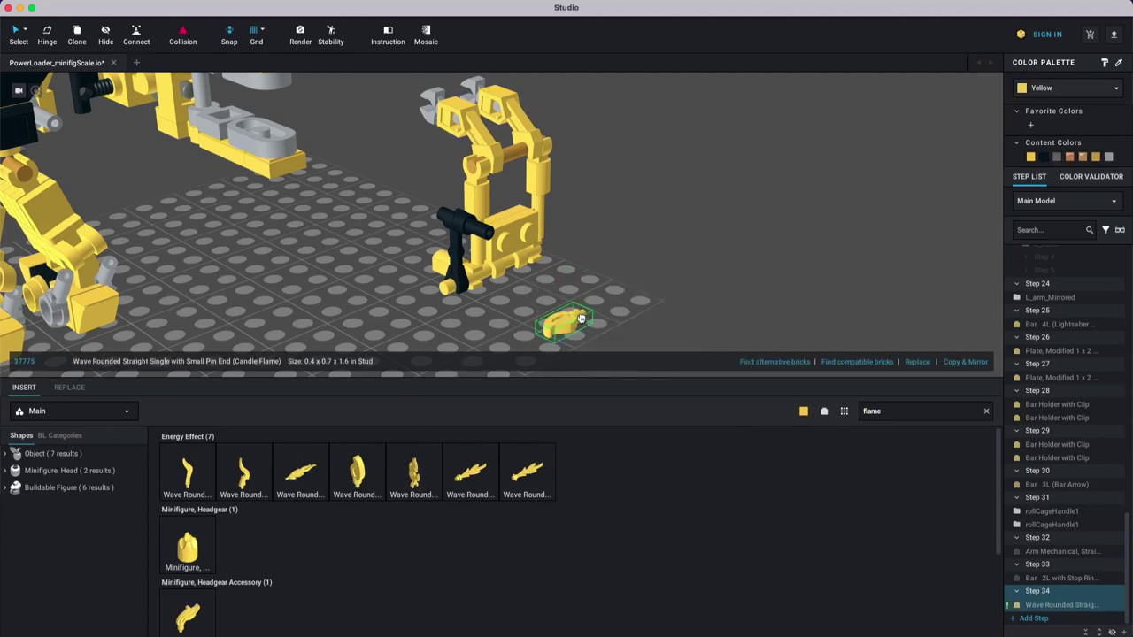
{"action": "mouse_move", "coordinate": [558, 320]}
{"action": "right_mouse_down"}
{"action": "mouse_move", "coordinate": [568, 321]}
{"action": "mouse_move", "coordinate": [543, 323]}
{"action": "right_mouse_up"}
{"action": "key", "text": "Down"}
{"action": "key", "text": "Down"}
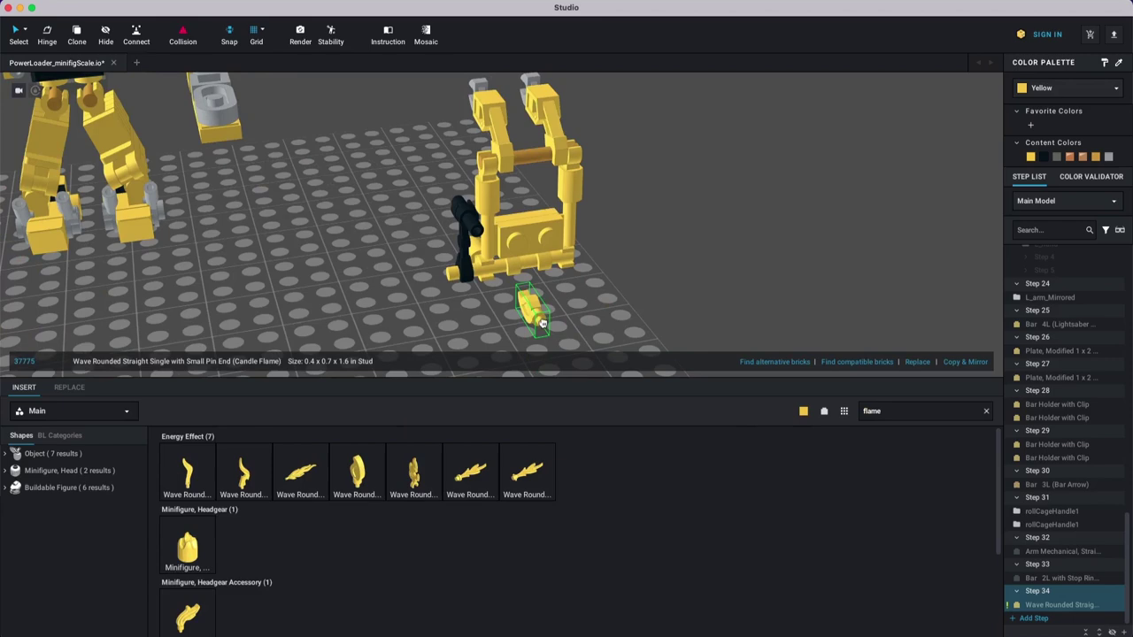
{"action": "left_click_drag", "start_coordinate": [543, 324], "coordinate": [486, 227]}
{"action": "left_click", "coordinate": [487, 232]}
{"action": "right_click_drag", "start_coordinate": [487, 232], "coordinate": [595, 256]}
{"action": "left_click", "coordinate": [595, 256]}
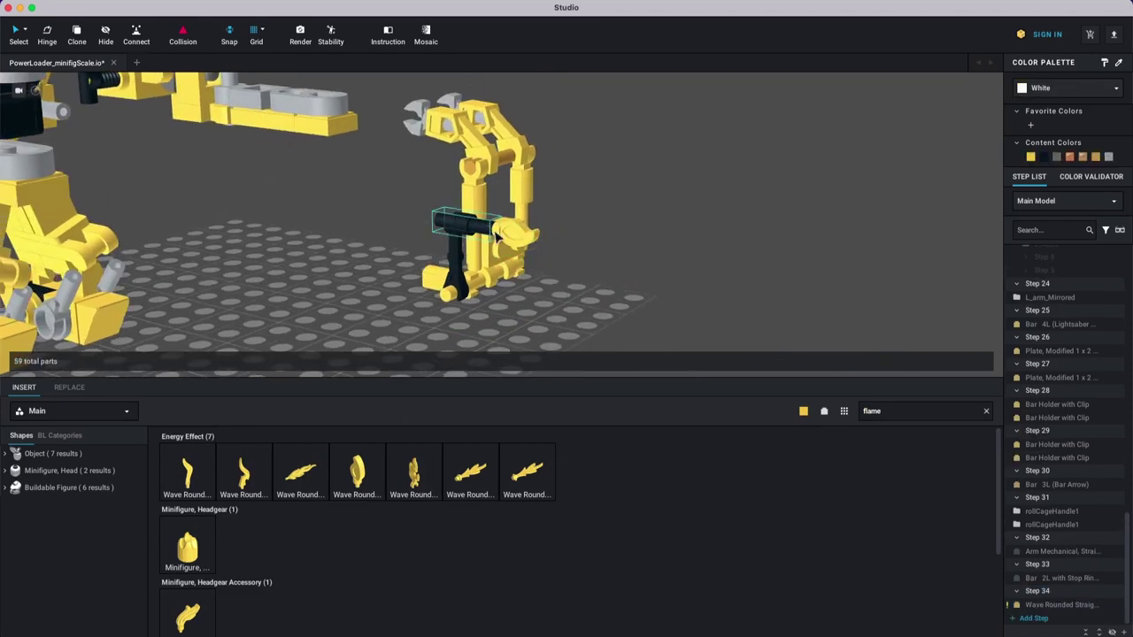
Step: Recolor the candle flame to Trans-Orange
{"action": "left_click", "coordinate": [526, 235]}
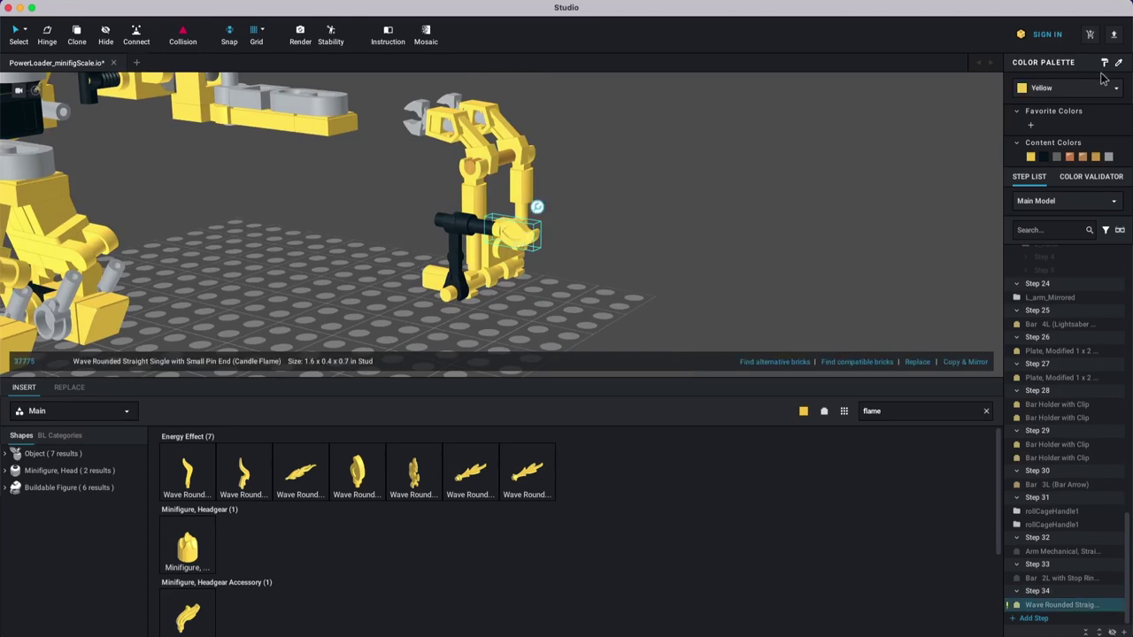
{"action": "left_click", "coordinate": [1061, 92]}
{"action": "left_click", "coordinate": [1072, 165]}
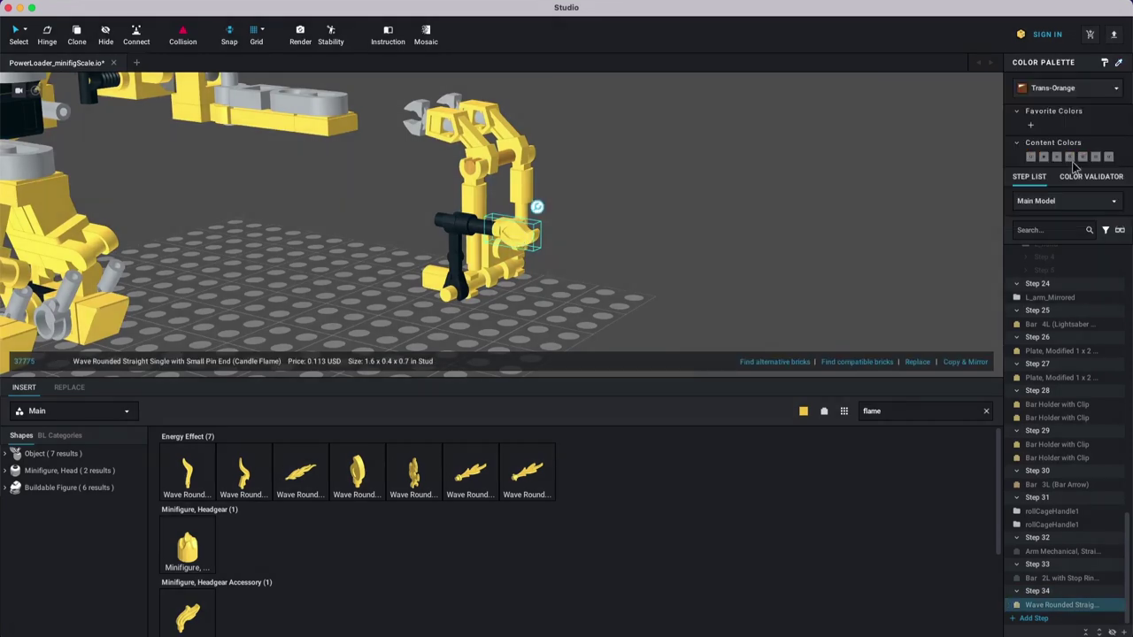
{"action": "left_click", "coordinate": [650, 245]}
{"action": "right_click_drag", "start_coordinate": [650, 245], "coordinate": [540, 256]}
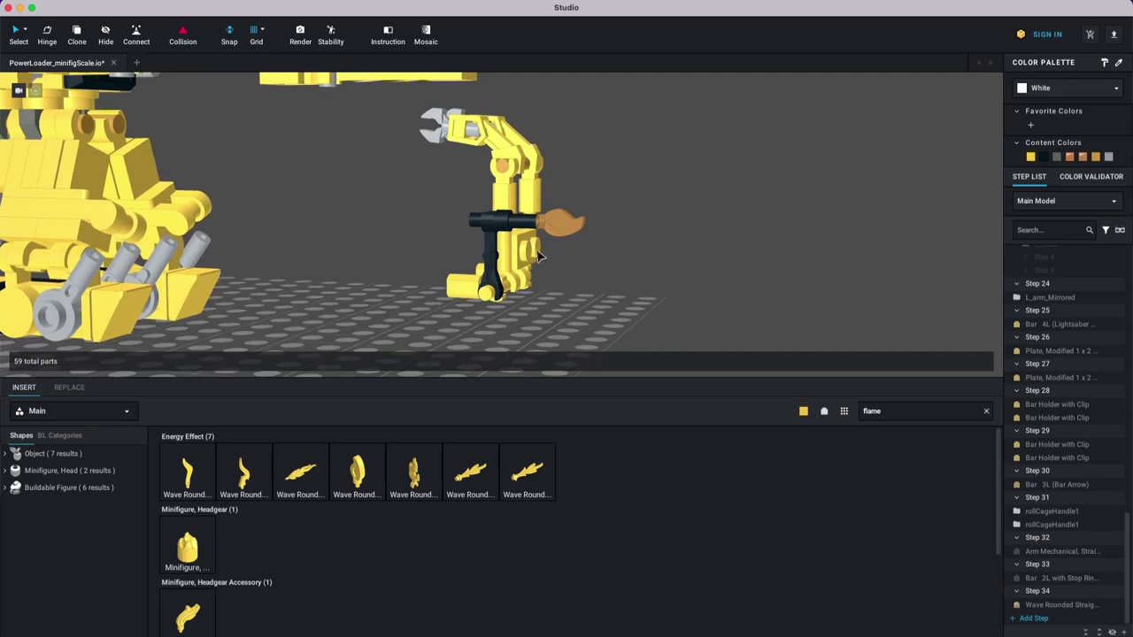
{"action": "right_click_drag", "start_coordinate": [608, 230], "coordinate": [673, 285]}
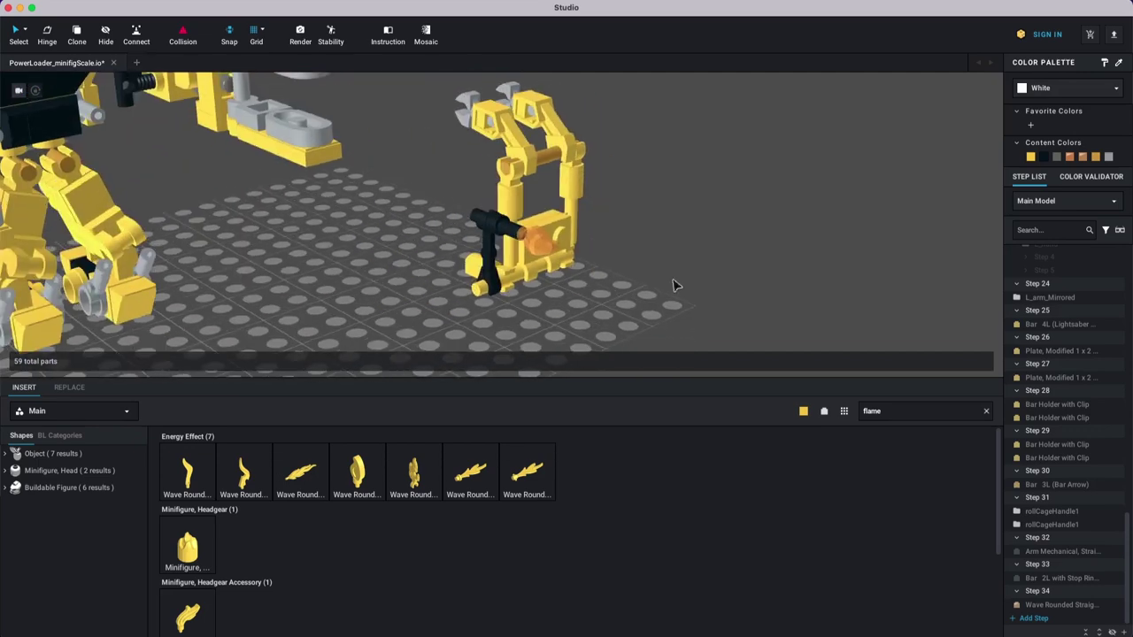
Step: Select all roll cage parts and group them into a submodel named "rollCage"
{"action": "left_click", "coordinate": [524, 241]}
{"action": "right_click_drag", "start_coordinate": [823, 301], "coordinate": [608, 256]}
{"action": "left_click_drag", "start_coordinate": [722, 298], "coordinate": [487, 110]}
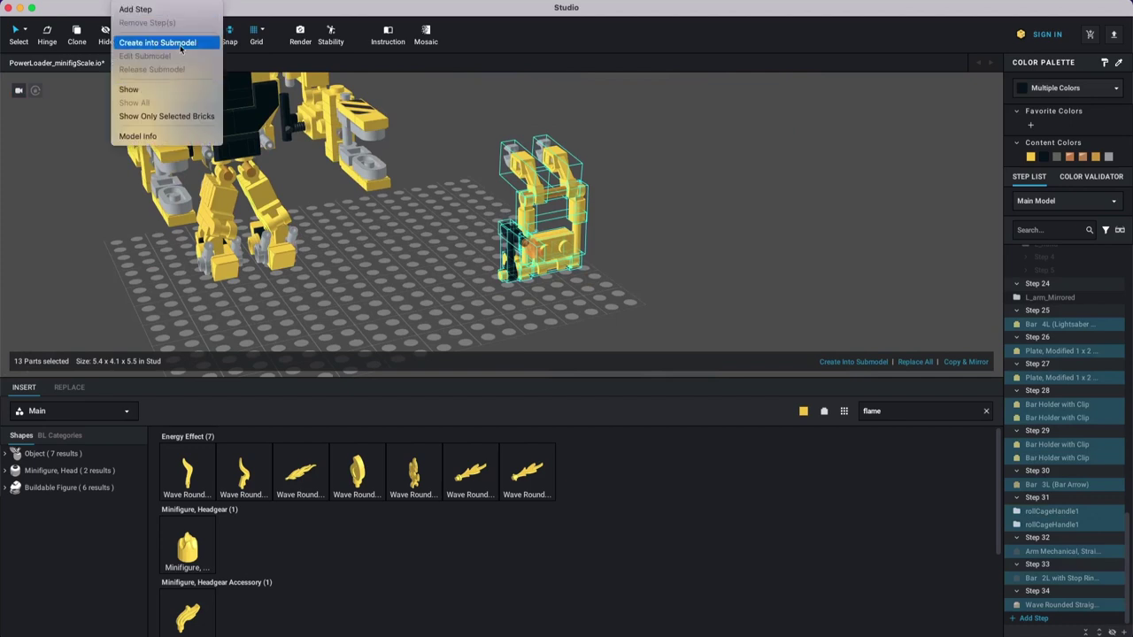
{"action": "left_click", "coordinate": [180, 45]}
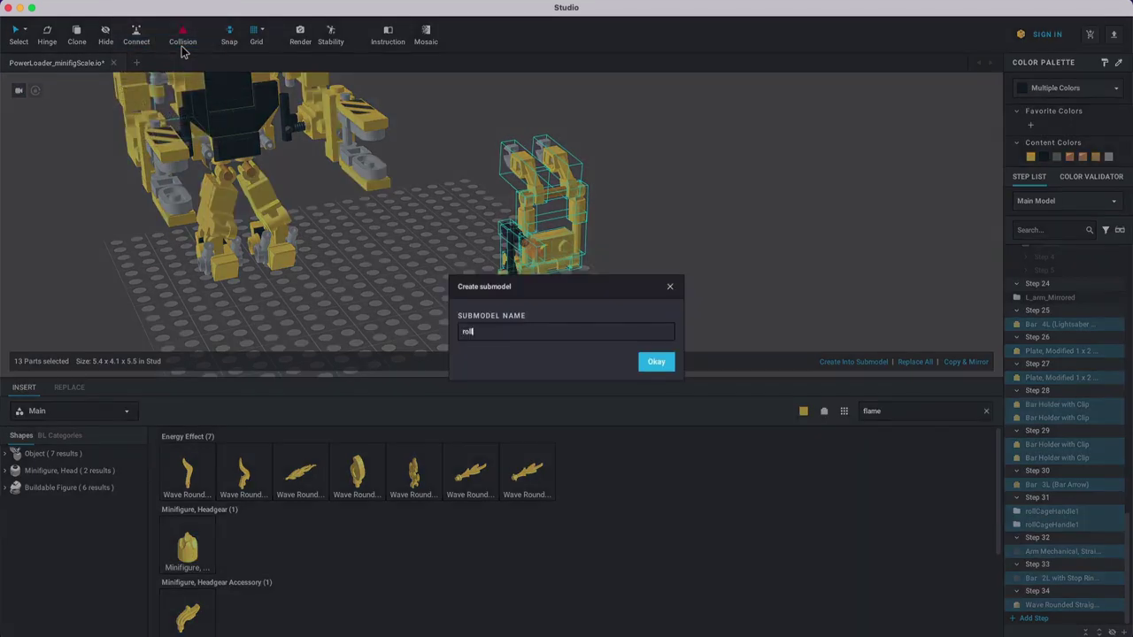
{"action": "type", "text": "rollCage"}
{"action": "key", "text": "Return"}
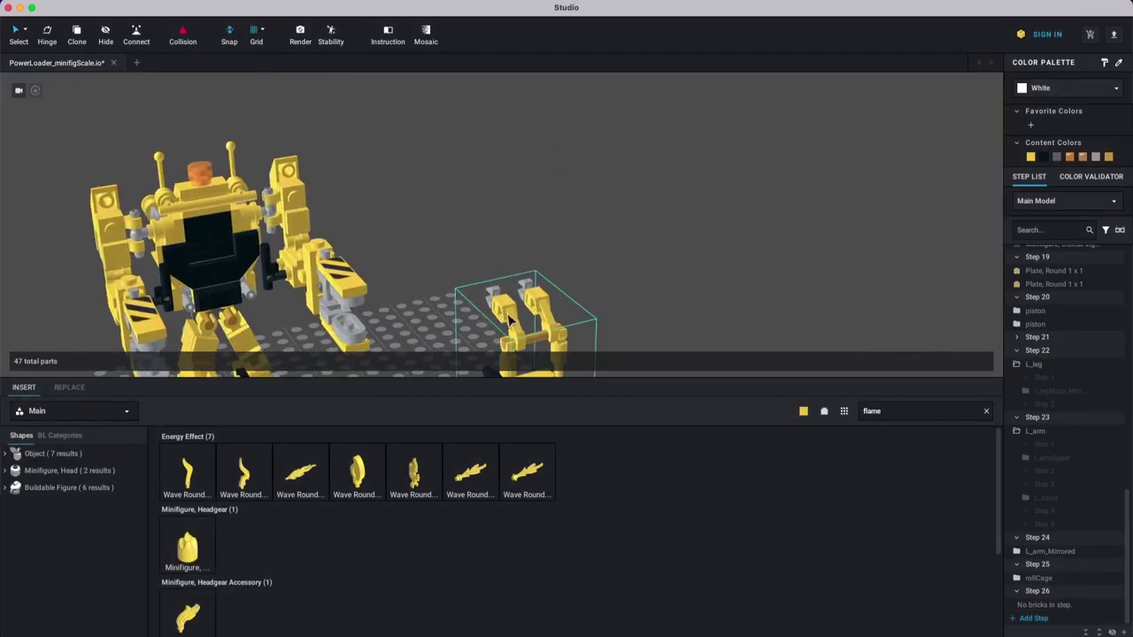
Step: Attach the rollCage submodel by its clawed handles to the upper front of the loader's torso and tilt it into position
{"action": "left_click_drag", "start_coordinate": [509, 323], "coordinate": [191, 219]}
{"action": "right_click_drag", "start_coordinate": [262, 268], "coordinate": [379, 230]}
{"action": "middle_click_drag", "start_coordinate": [378, 229], "coordinate": [395, 289]}
{"action": "scroll", "coordinate": [395, 288], "scroll_direction": "up", "scroll_amount": 2}
{"action": "right_click_drag", "start_coordinate": [395, 289], "coordinate": [407, 260]}
{"action": "middle_click_drag", "start_coordinate": [409, 182], "coordinate": [429, 241]}
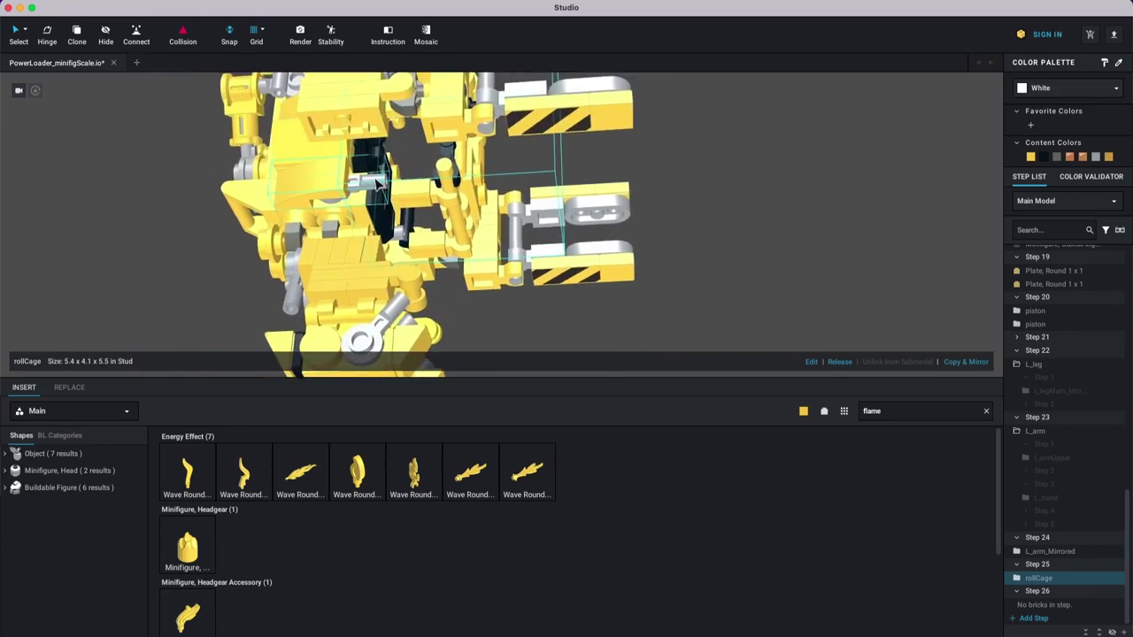
{"action": "right_click_drag", "start_coordinate": [436, 202], "coordinate": [434, 203]}
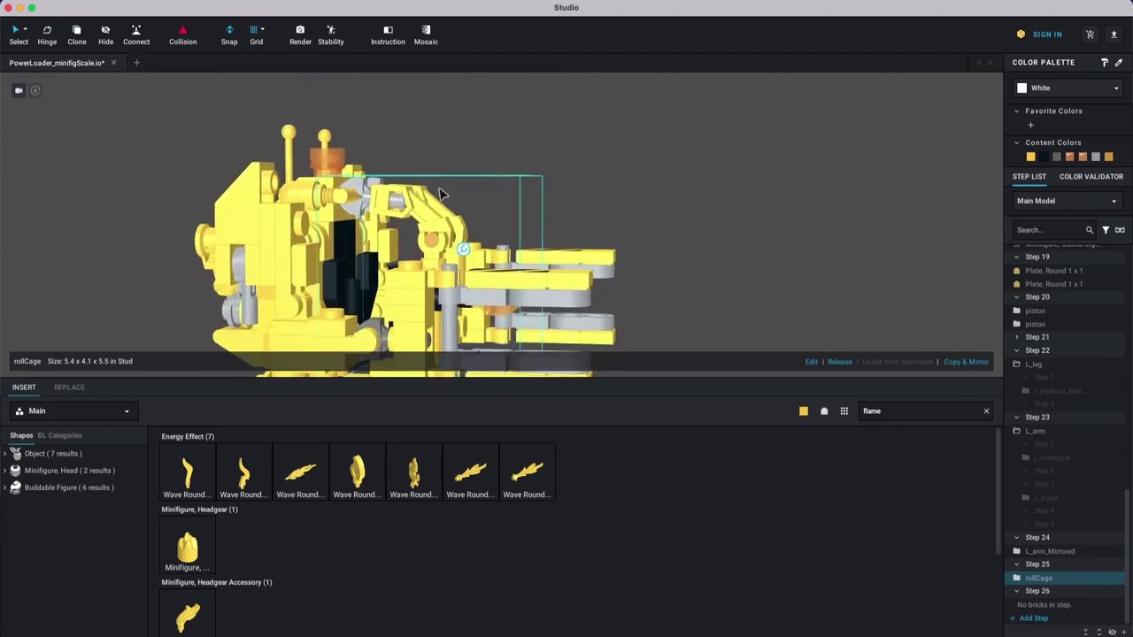
{"action": "left_click_drag", "start_coordinate": [319, 188], "coordinate": [285, 193]}
{"action": "left_click", "coordinate": [592, 185]}
{"action": "right_click_drag", "start_coordinate": [603, 165], "coordinate": [436, 172]}
Step: Open the rollCage submodel for editing and rotate the frame below the clawed handles by about 15.5 degrees
{"action": "left_click", "coordinate": [480, 207]}
{"action": "right_click", "coordinate": [478, 221]}
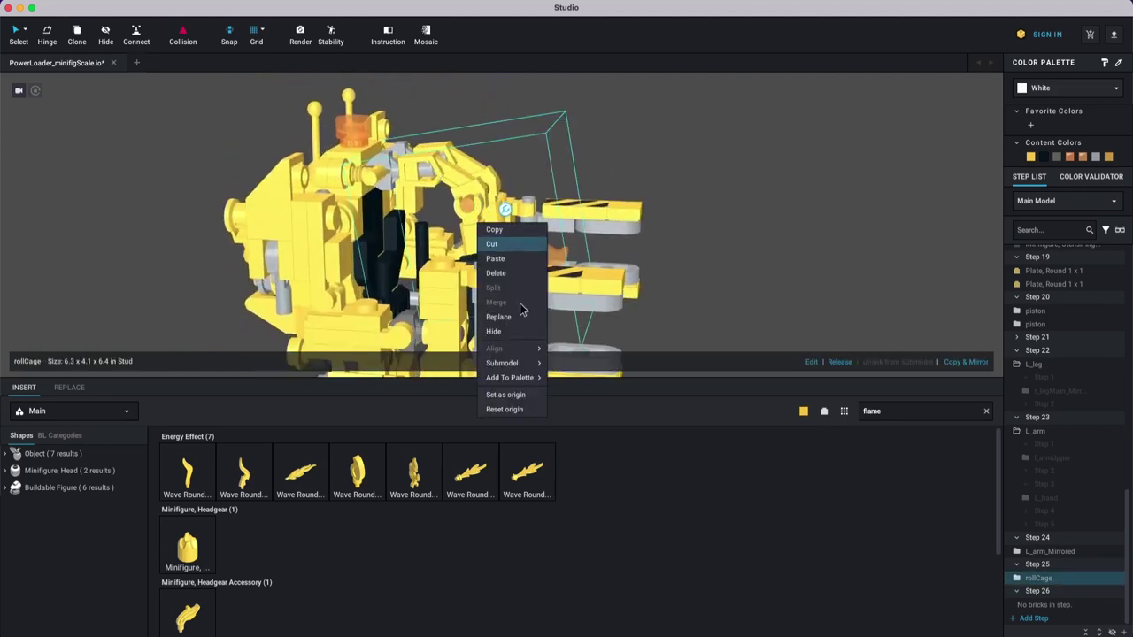
{"action": "mouse_move", "coordinate": [523, 366]}
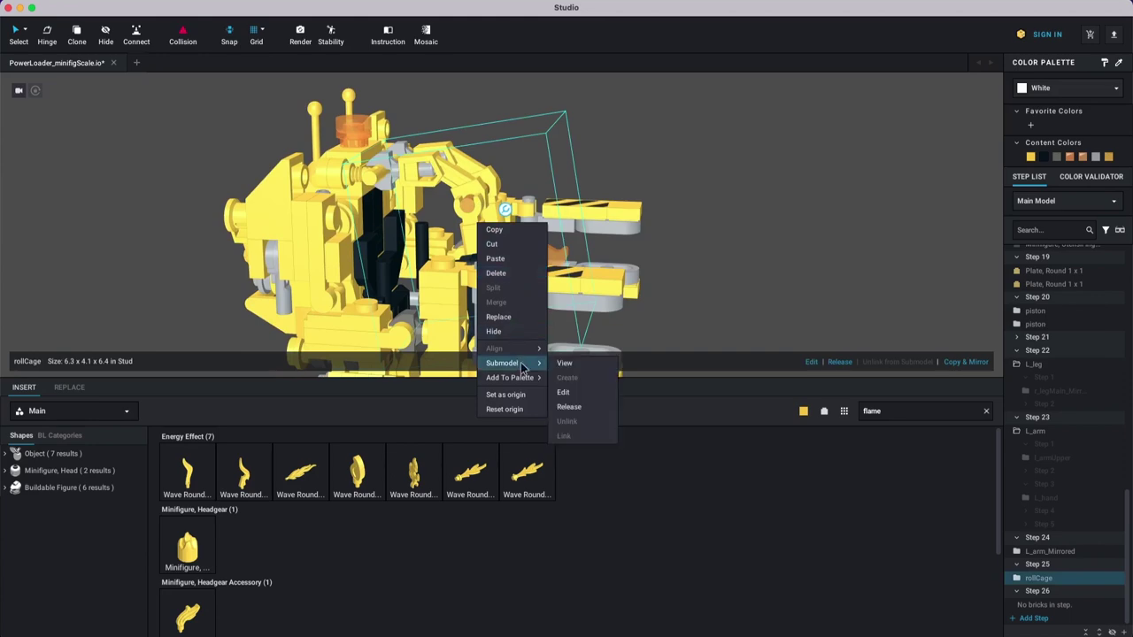
{"action": "left_click", "coordinate": [571, 393]}
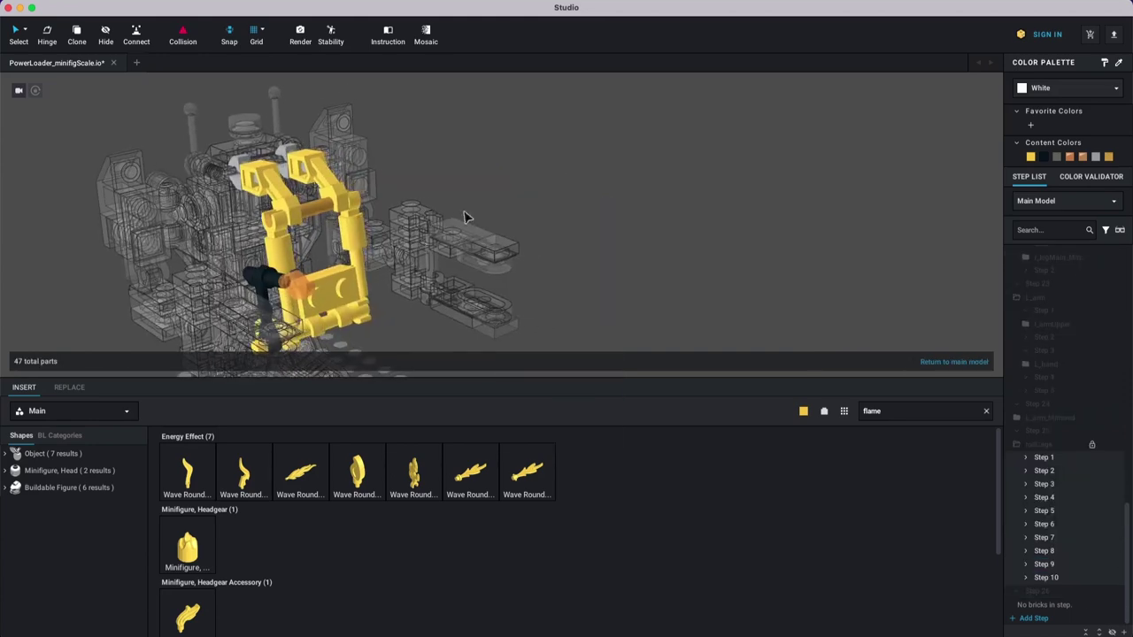
{"action": "left_click", "coordinate": [387, 184]}
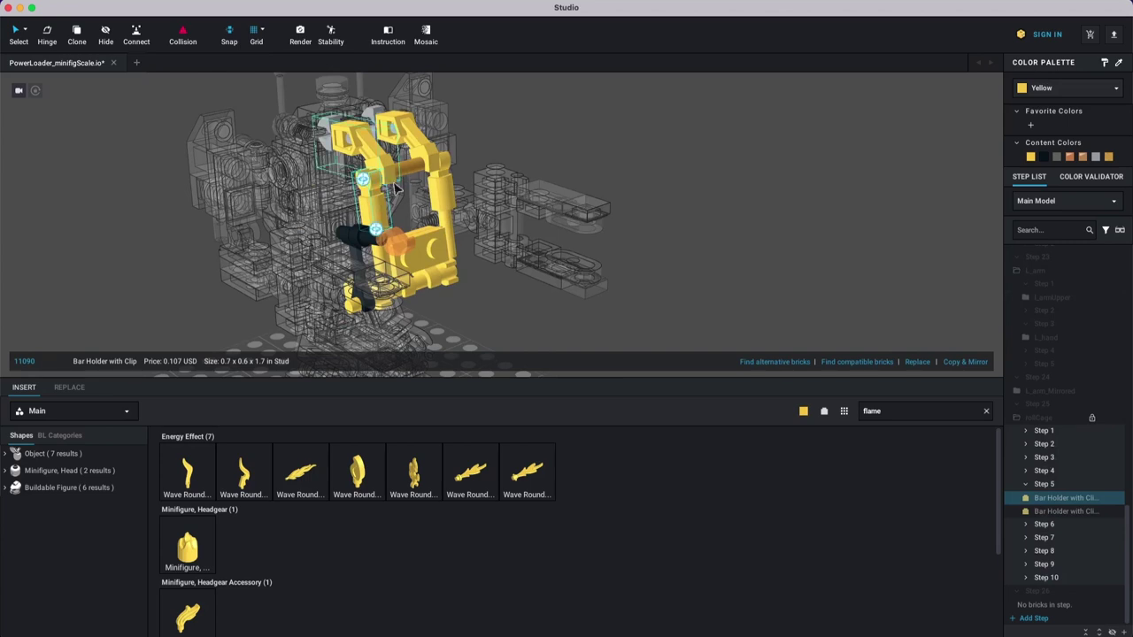
{"action": "key", "text": "super+a"}
{"action": "left_click_drag", "start_coordinate": [384, 158], "coordinate": [398, 102]}
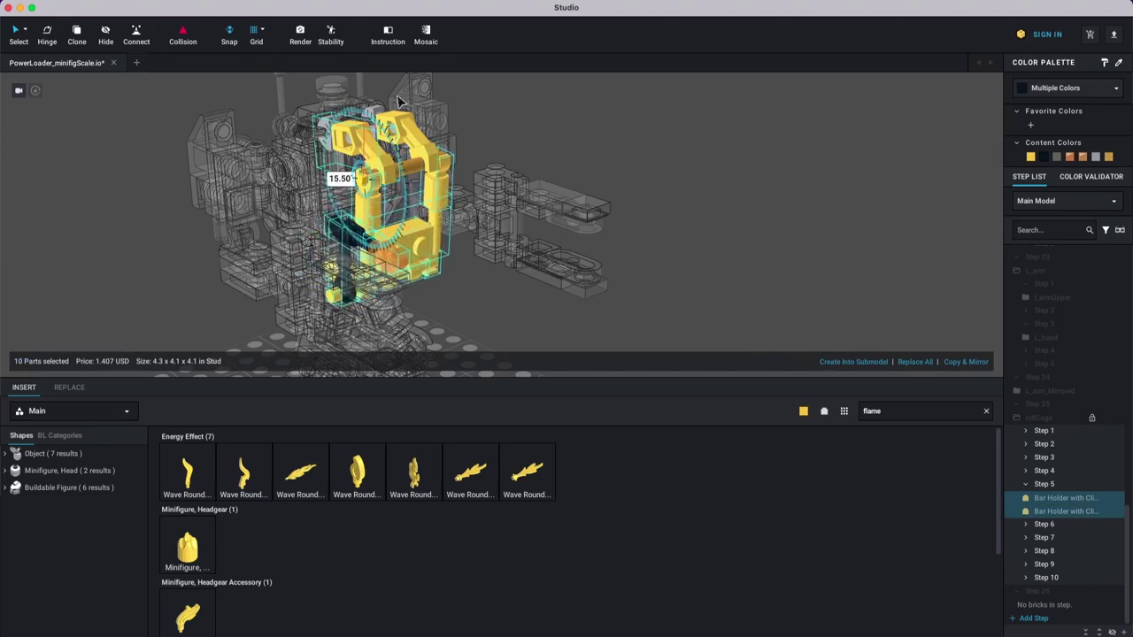
Step: Adjust the angle of the two bar holders at the cage's lower end and return to the main model
{"action": "right_click_drag", "start_coordinate": [483, 175], "coordinate": [523, 280]}
{"action": "scroll", "coordinate": [537, 242], "scroll_direction": "up", "scroll_amount": 3}
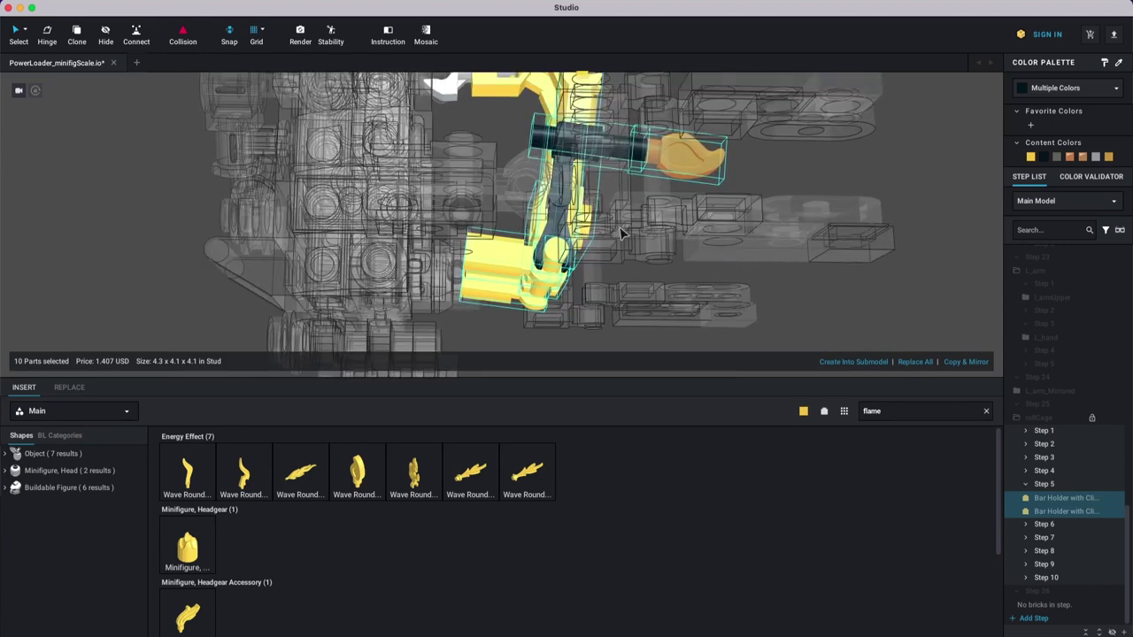
{"action": "right_click_drag", "start_coordinate": [620, 233], "coordinate": [525, 323]}
{"action": "left_click", "coordinate": [464, 282]}
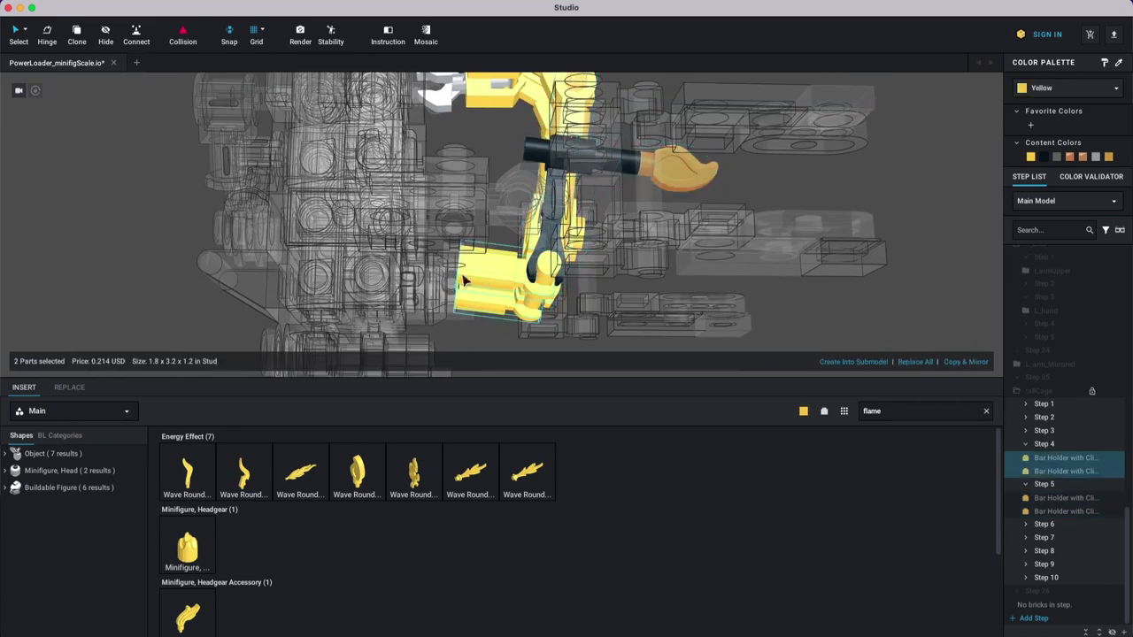
{"action": "right_click_drag", "start_coordinate": [443, 295], "coordinate": [403, 250]}
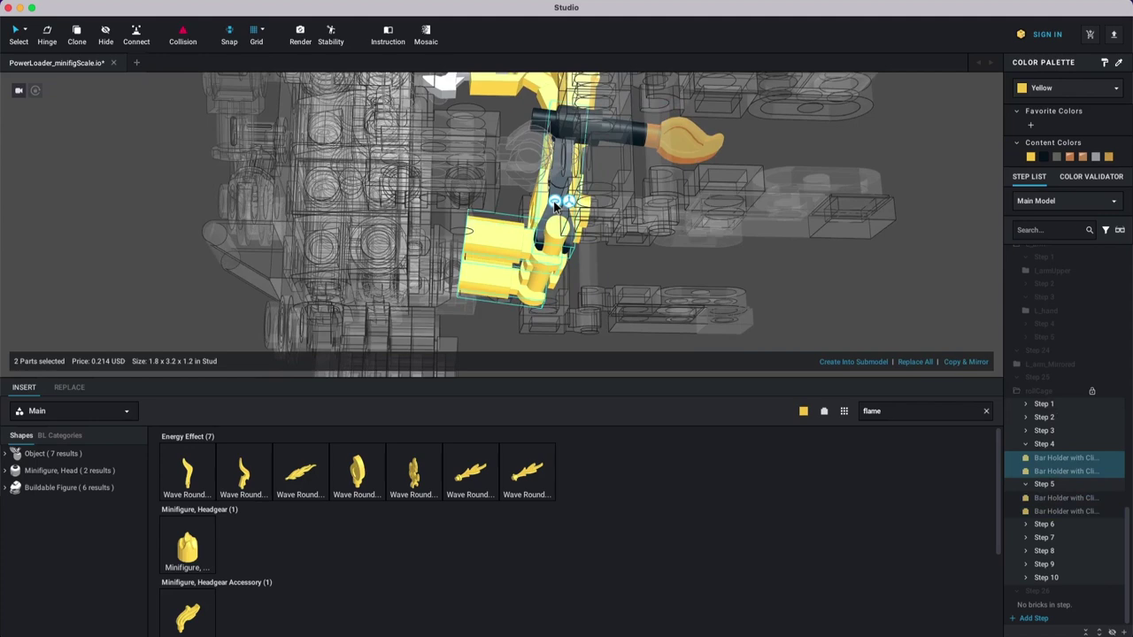
{"action": "left_click_drag", "start_coordinate": [599, 277], "coordinate": [712, 270]}
{"action": "left_click", "coordinate": [712, 270]}
{"action": "right_click_drag", "start_coordinate": [642, 268], "coordinate": [721, 267]}
{"action": "double_click", "coordinate": [876, 213]}
{"action": "middle_click_drag", "start_coordinate": [727, 215], "coordinate": [740, 177]}
{"action": "right_click_drag", "start_coordinate": [742, 182], "coordinate": [682, 235]}
{"action": "left_click", "coordinate": [501, 229]}
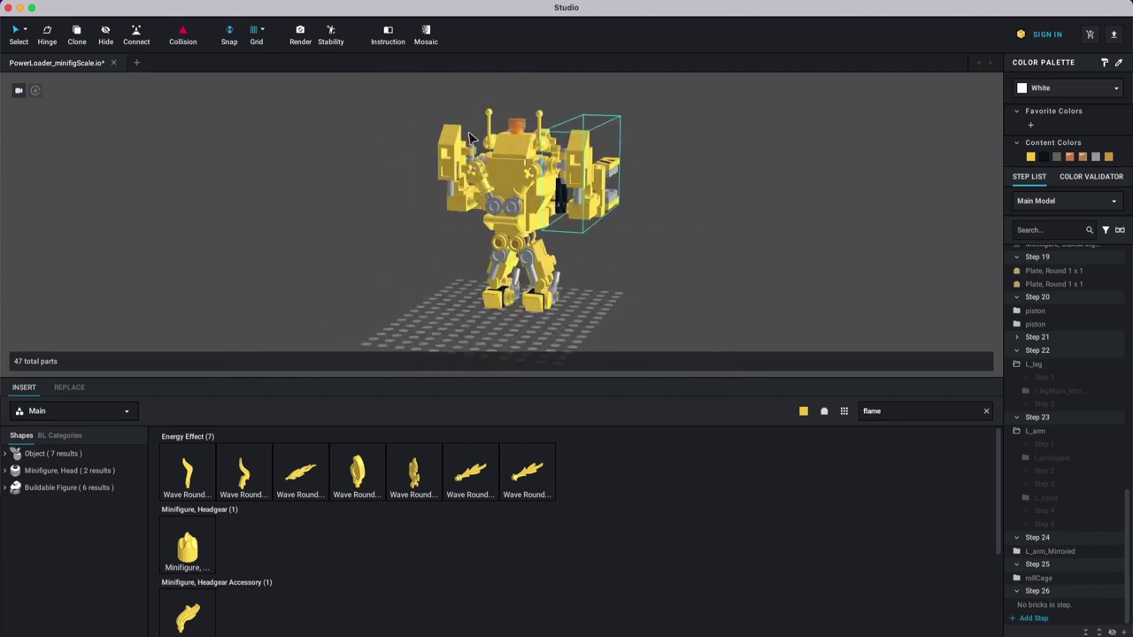
{"action": "left_click", "coordinate": [526, 197]}
{"action": "right_click_drag", "start_coordinate": [630, 240], "coordinate": [695, 258]}
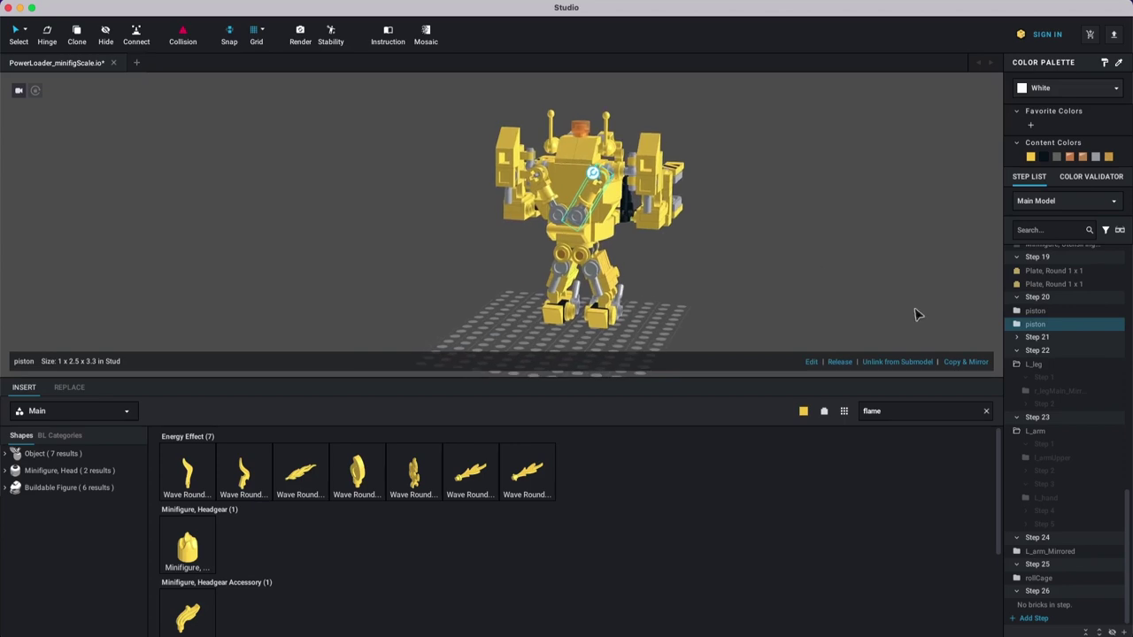
Step: Collapse Step 22 and Step 23 in the main model's step list
{"action": "left_click", "coordinate": [1017, 352]}
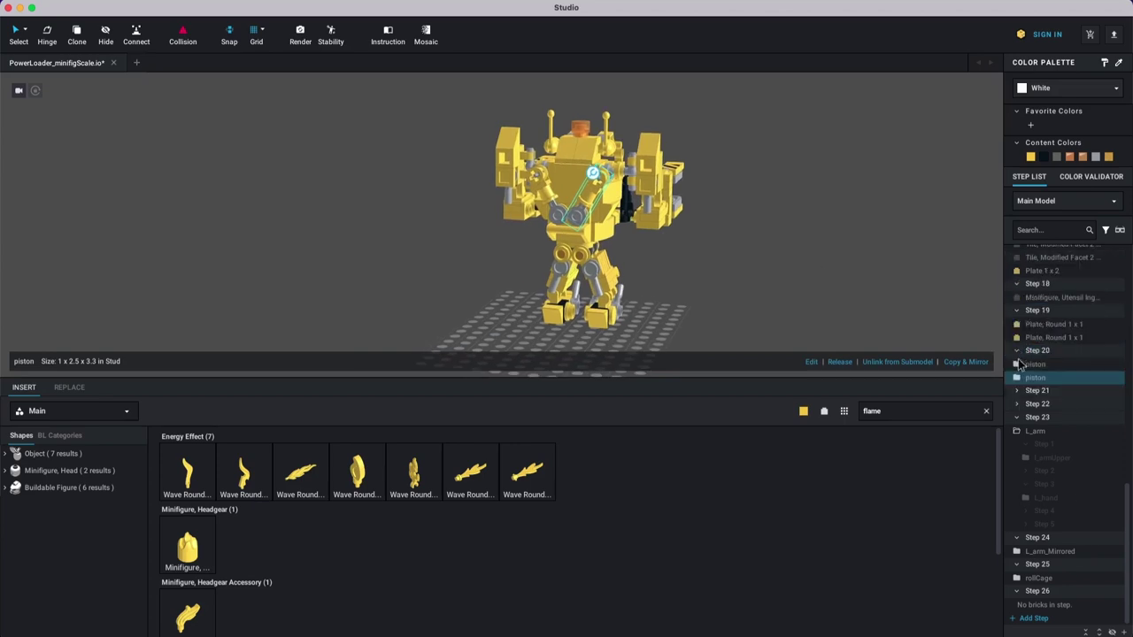
{"action": "left_click", "coordinate": [1017, 417]}
{"action": "left_click", "coordinate": [755, 273]}
{"action": "right_click_drag", "start_coordinate": [755, 272], "coordinate": [648, 235]}
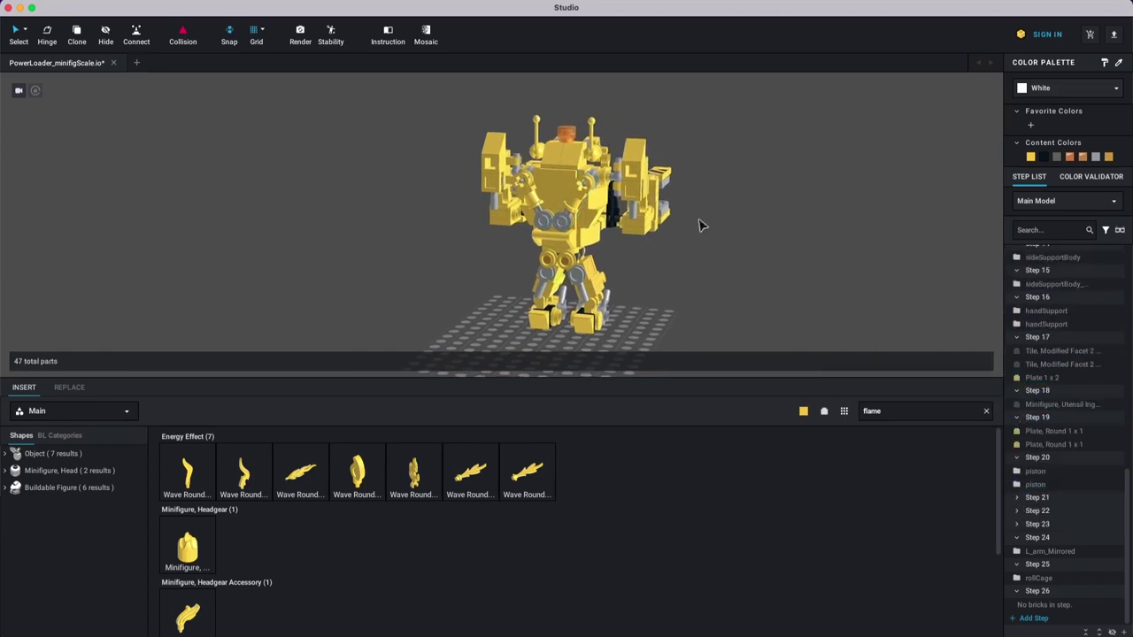
Step: Cut the Tile, Modified 1 x 2 with Bar Handle from the lower torso front and paste it back there under Step 26
{"action": "right_click_drag", "start_coordinate": [688, 169], "coordinate": [672, 180]}
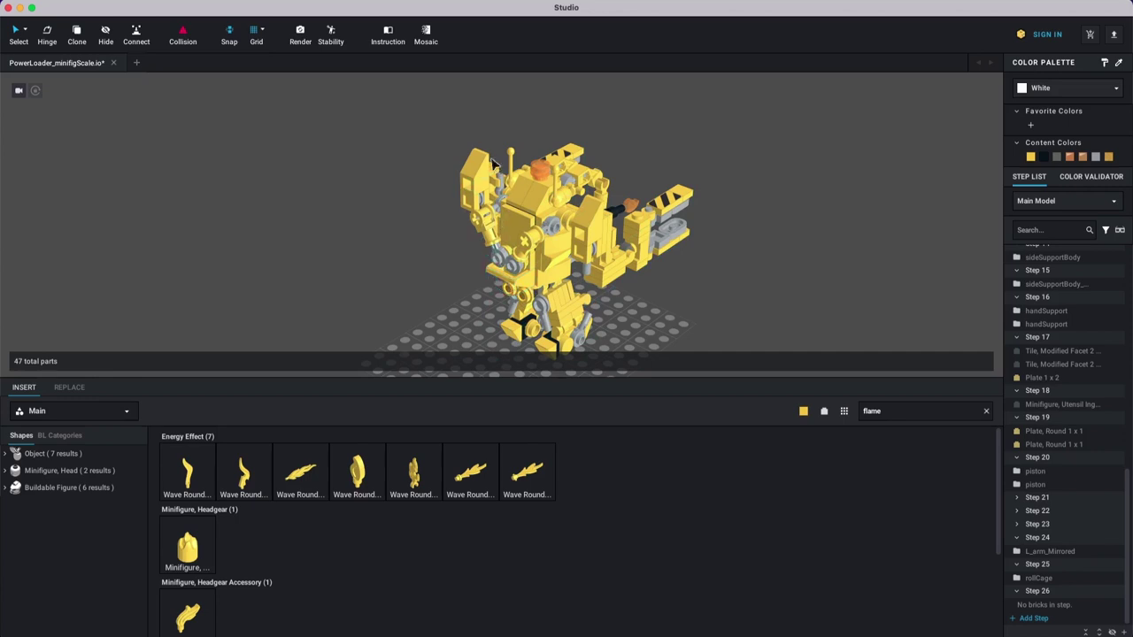
{"action": "right_click_drag", "start_coordinate": [707, 292], "coordinate": [673, 268]}
{"action": "left_click", "coordinate": [542, 240]}
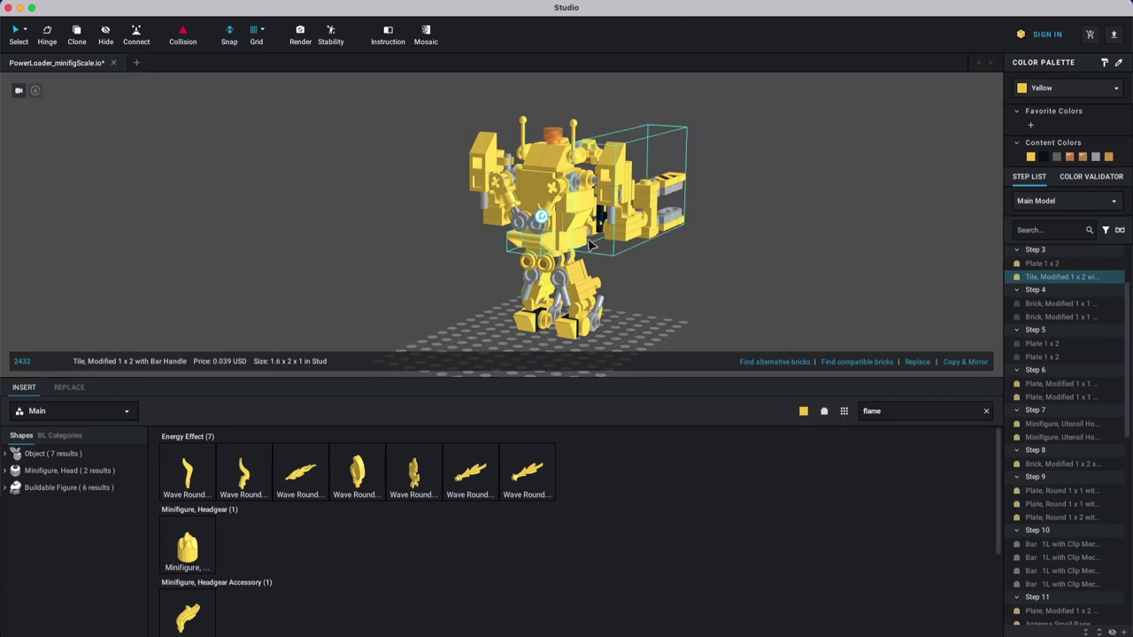
{"action": "left_click", "coordinate": [781, 289]}
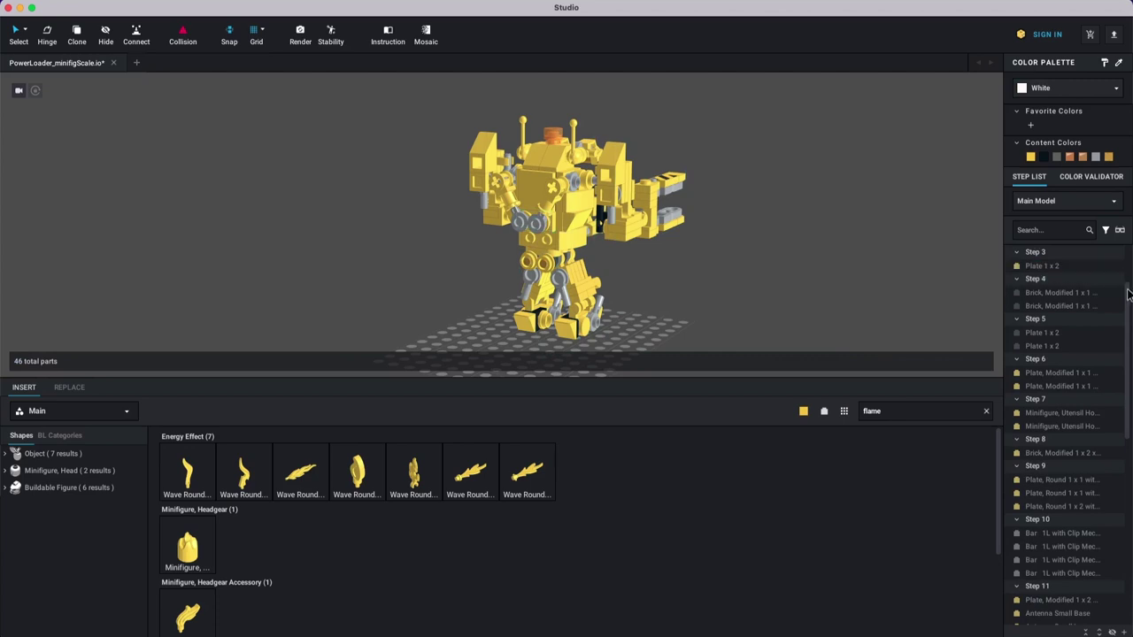
{"action": "left_click_drag", "start_coordinate": [1128, 306], "coordinate": [1127, 624]}
{"action": "left_click", "coordinate": [1071, 592]}
{"action": "key", "text": "super+v"}
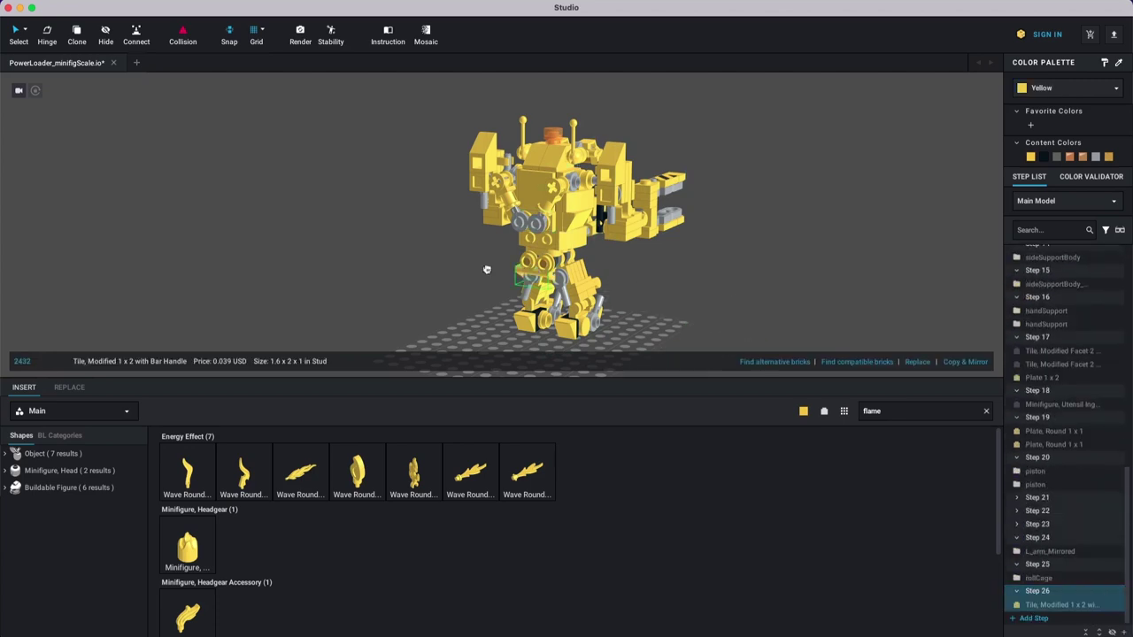
{"action": "left_click", "coordinate": [537, 245]}
{"action": "right_click_drag", "start_coordinate": [683, 235], "coordinate": [666, 301]}
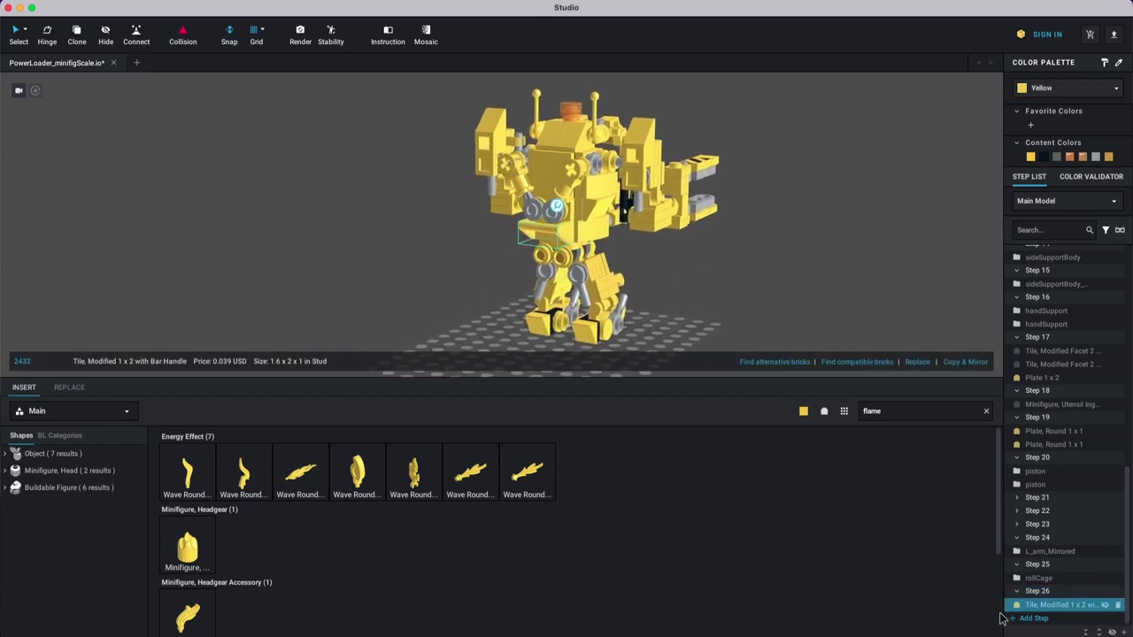
Step: Add Step 27 to the main model and move the bar-handle tile from Step 26 into it
{"action": "left_click", "coordinate": [1034, 618]}
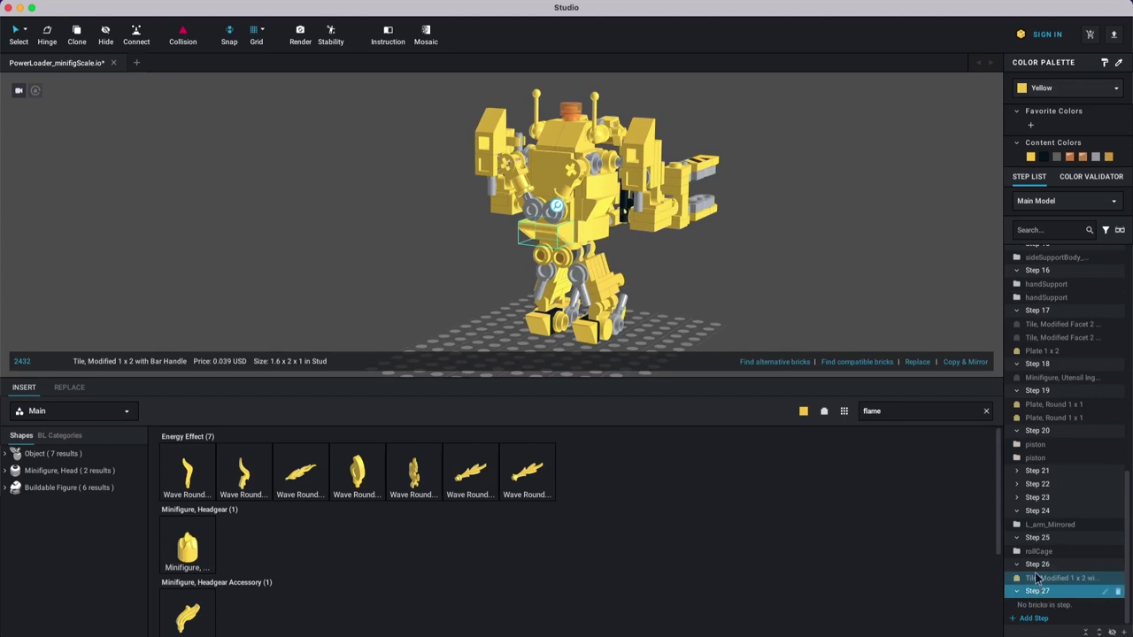
{"action": "left_click_drag", "start_coordinate": [1038, 578], "coordinate": [1041, 586]}
{"action": "left_click", "coordinate": [1047, 566]}
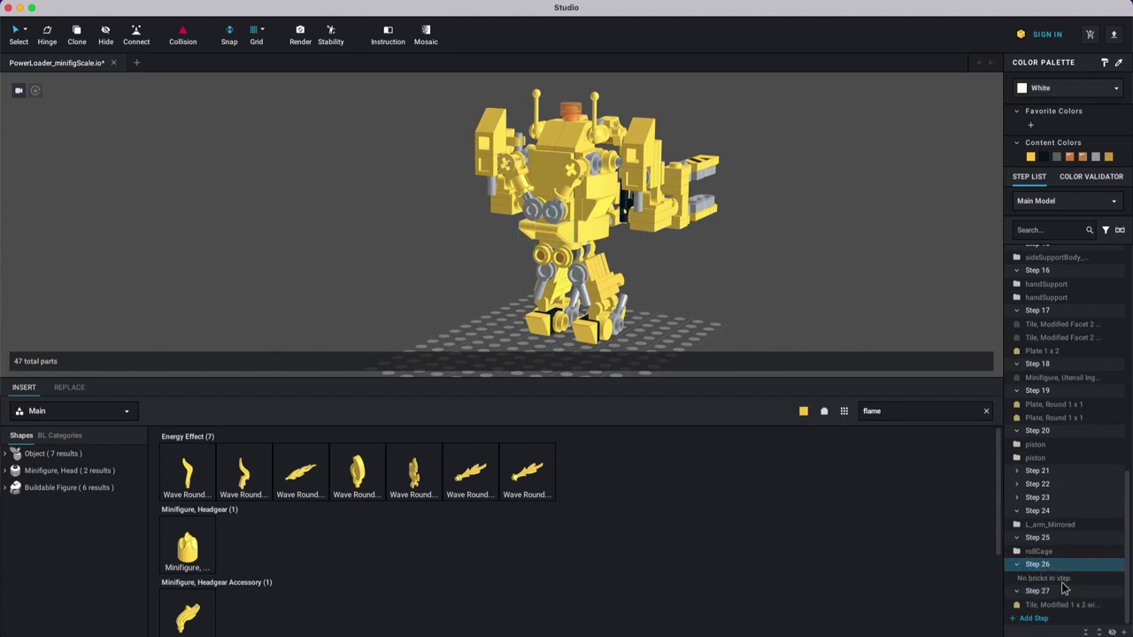
Step: Take the bar-handle tile off the loader's lower torso and set it down on the baseplate beside the model
{"action": "left_click", "coordinate": [745, 244]}
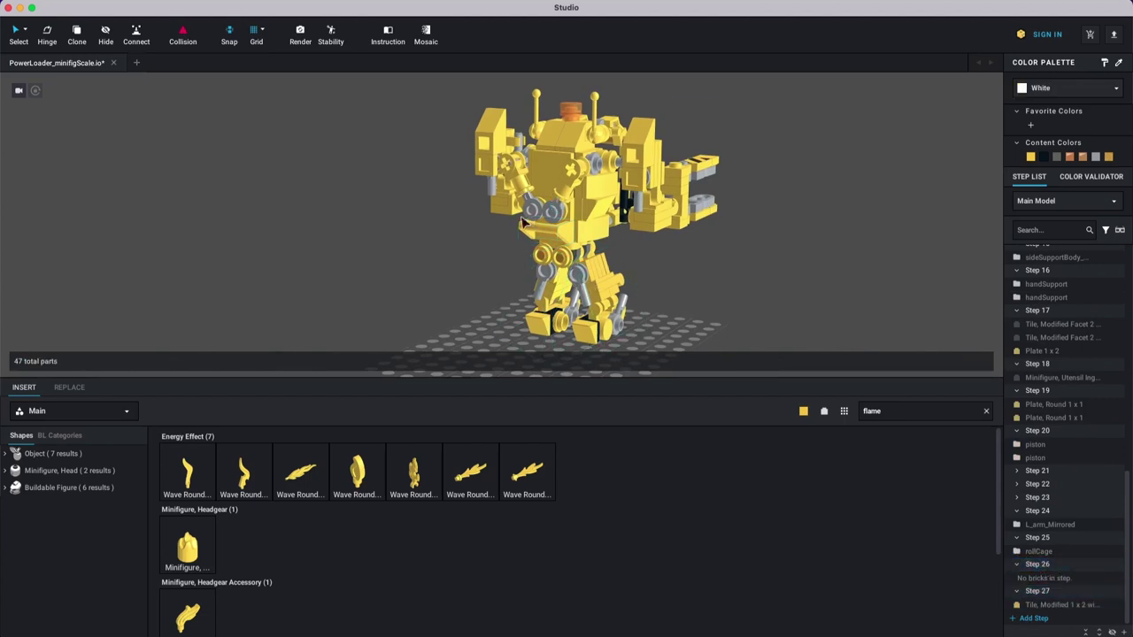
{"action": "left_click_drag", "start_coordinate": [547, 238], "coordinate": [806, 317]}
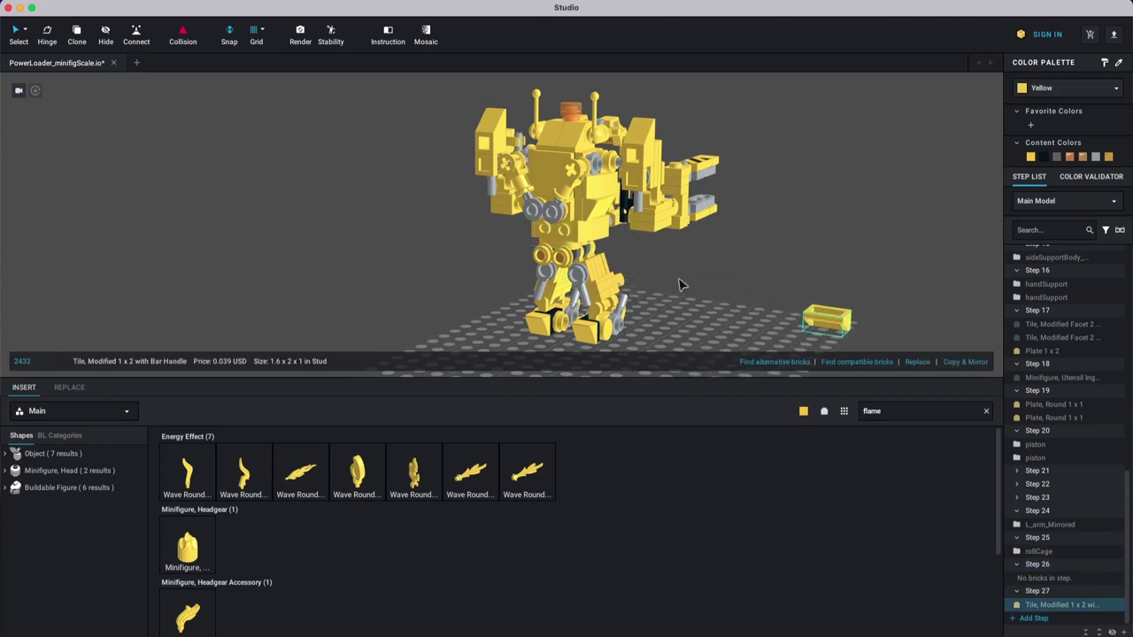
{"action": "left_click", "coordinate": [682, 283]}
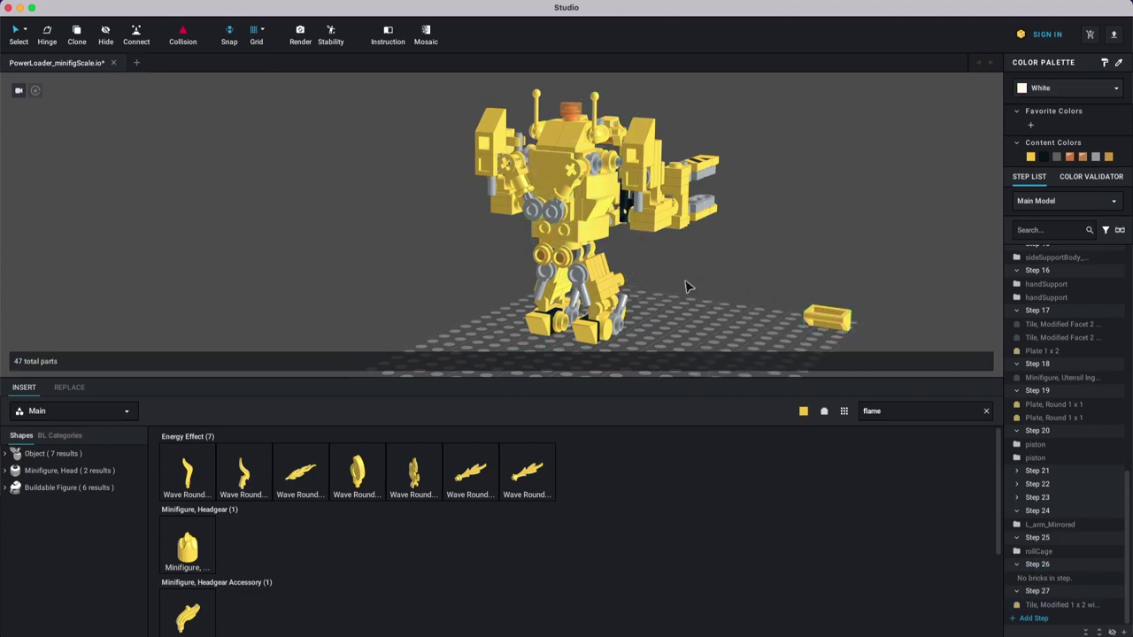
{"action": "right_click_drag", "start_coordinate": [688, 286], "coordinate": [701, 284]}
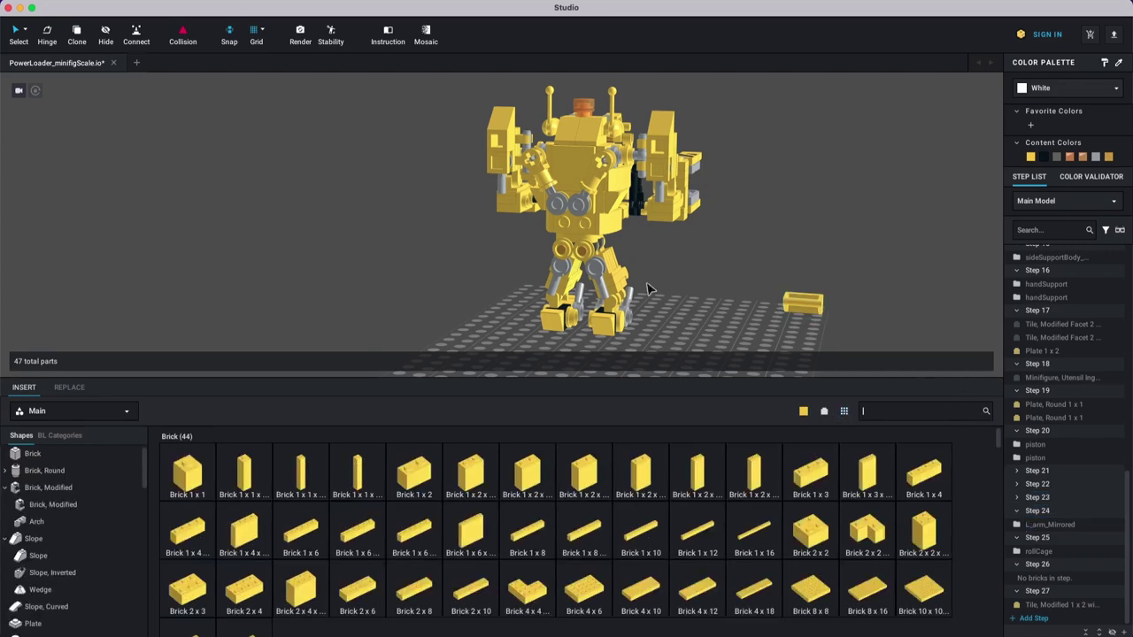
Step: Move the bar-handle tile back into Step 26 and make the empty Step 27 the current step
{"action": "left_click", "coordinate": [1047, 565]}
{"action": "left_click_drag", "start_coordinate": [1047, 587], "coordinate": [1046, 609]}
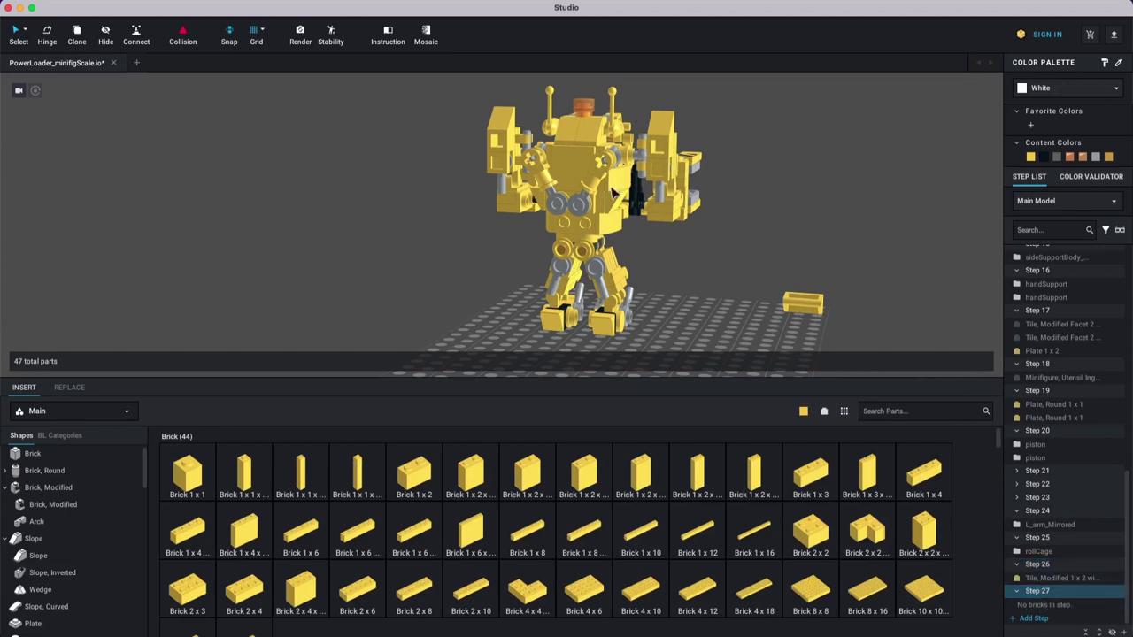
{"action": "left_click", "coordinate": [866, 266]}
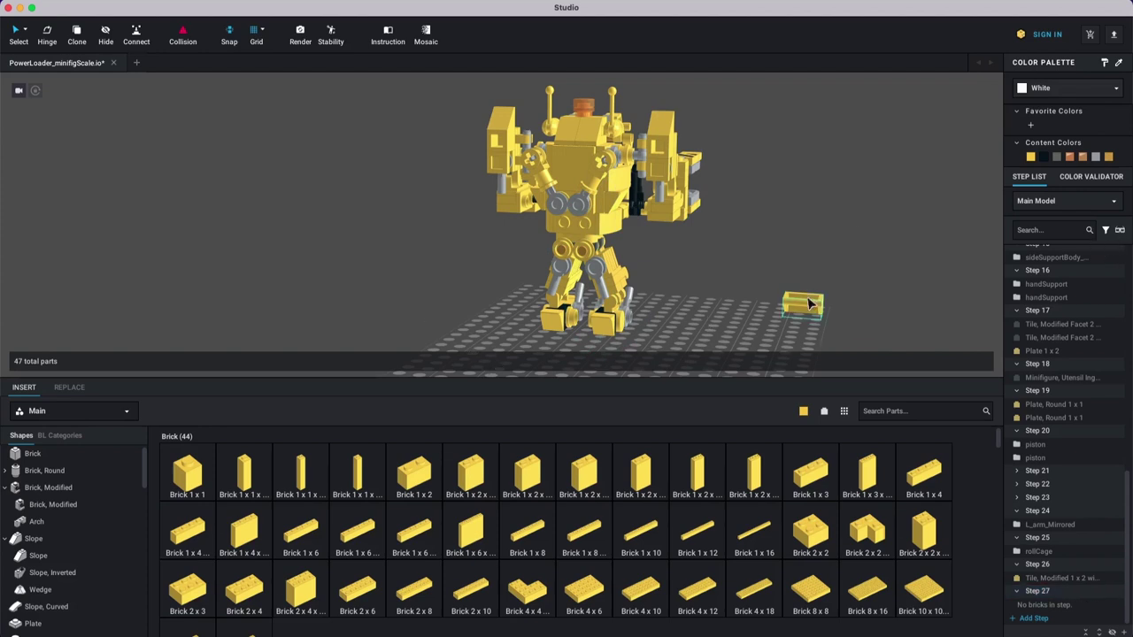
{"action": "left_click", "coordinate": [800, 303]}
{"action": "left_click", "coordinate": [883, 324]}
{"action": "left_click", "coordinate": [1036, 589]}
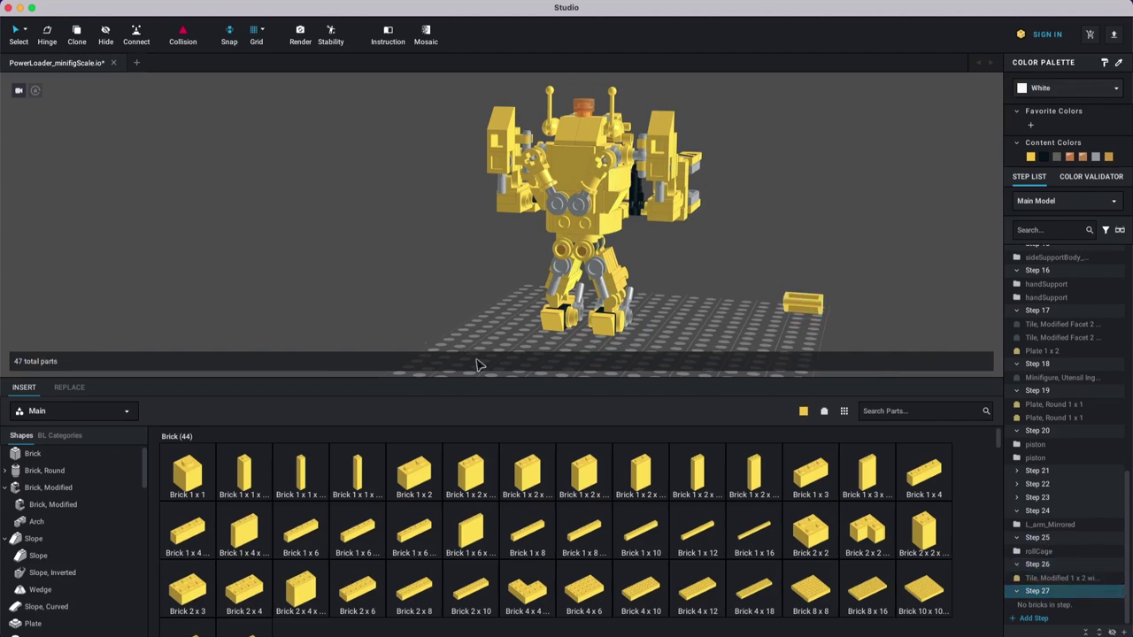
Step: Open the Flexible parts category and bring up its String & Net group
{"action": "scroll", "coordinate": [60, 524], "scroll_direction": "down", "scroll_amount": 1}
{"action": "scroll", "coordinate": [59, 524], "scroll_direction": "down", "scroll_amount": 6}
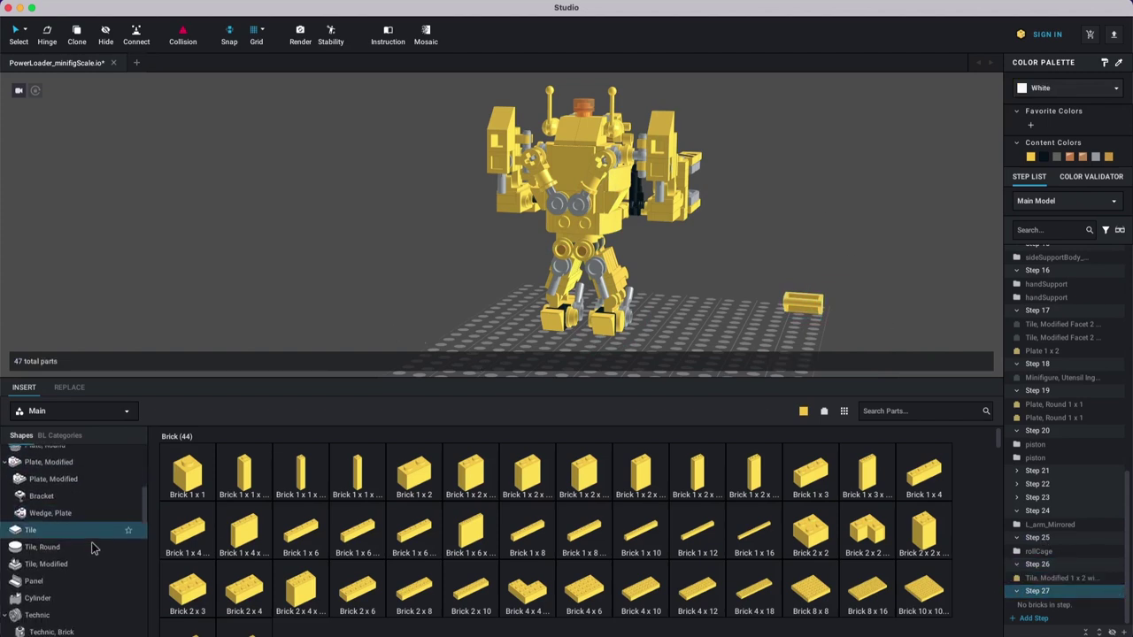
{"action": "scroll", "coordinate": [82, 544], "scroll_direction": "up", "scroll_amount": 3}
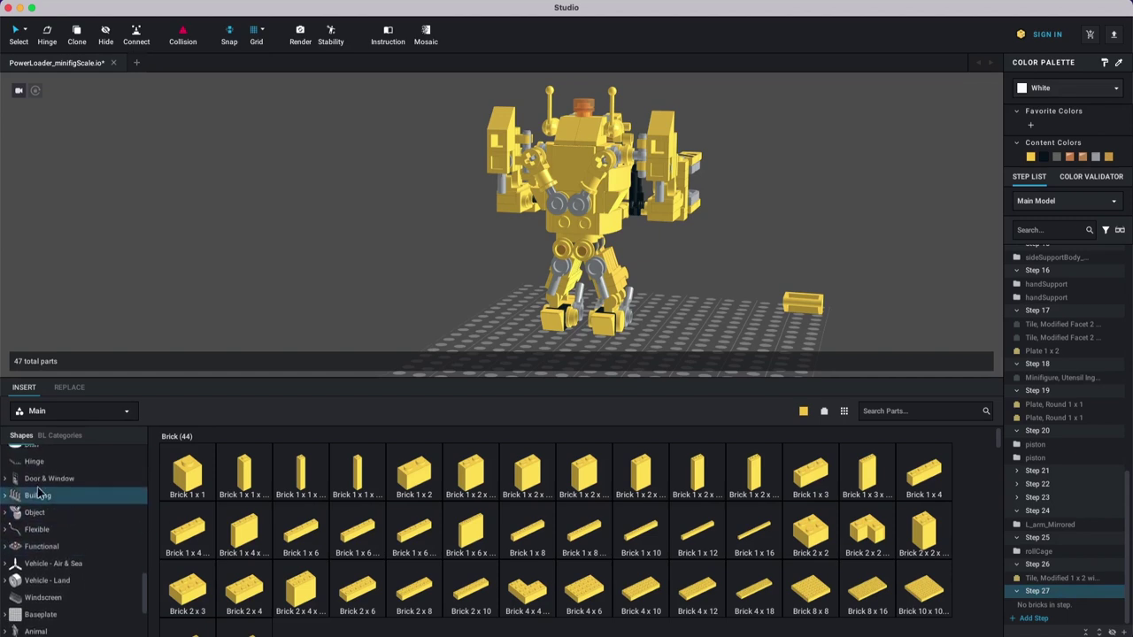
{"action": "scroll", "coordinate": [57, 501], "scroll_direction": "down", "scroll_amount": 1}
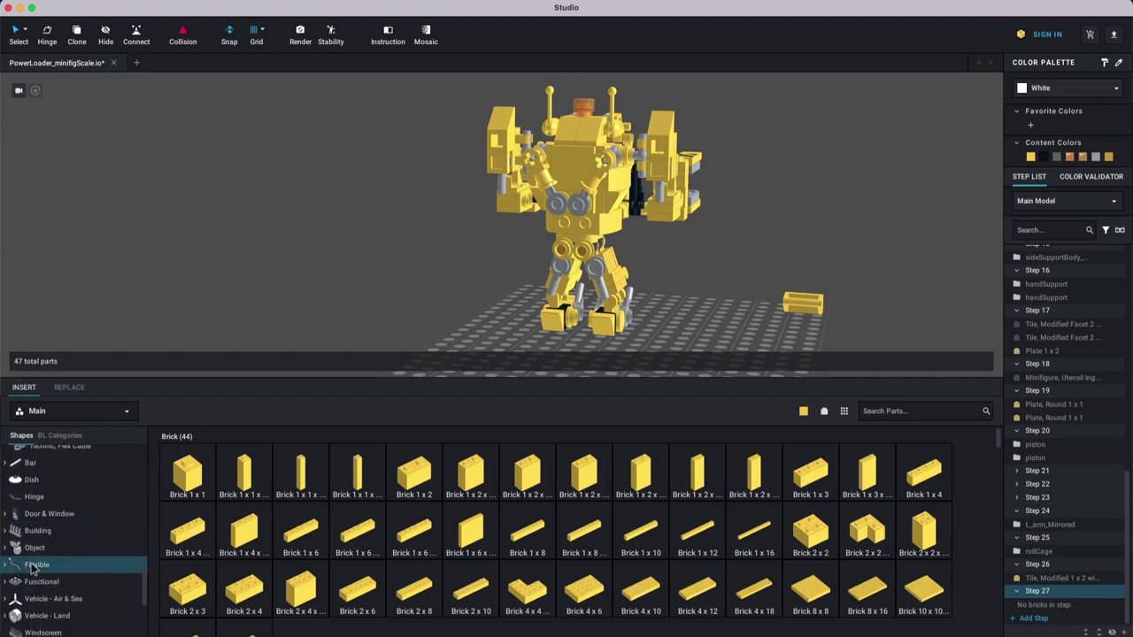
{"action": "left_click", "coordinate": [40, 565]}
{"action": "scroll", "coordinate": [459, 518], "scroll_direction": "down", "scroll_amount": 5}
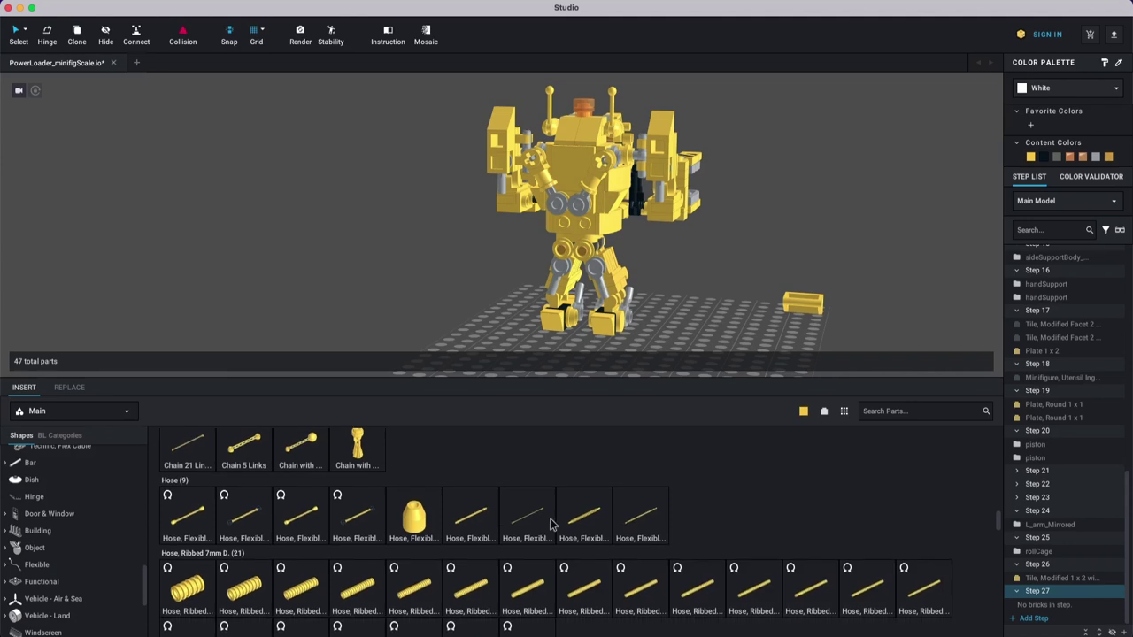
{"action": "scroll", "coordinate": [573, 538], "scroll_direction": "down", "scroll_amount": 5}
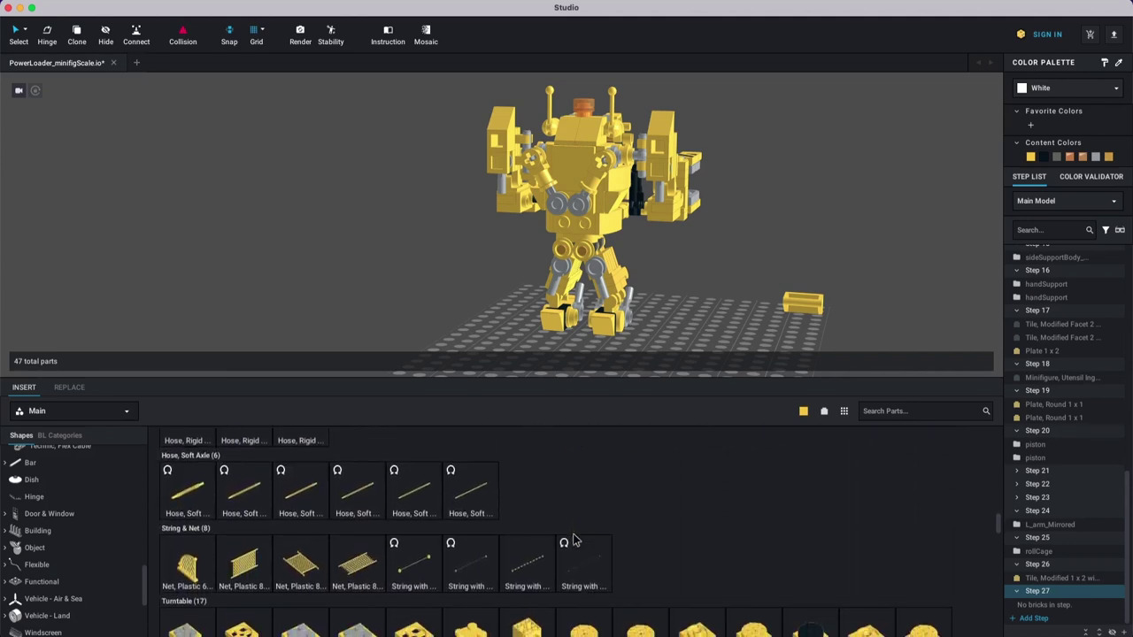
{"action": "scroll", "coordinate": [467, 532], "scroll_direction": "down", "scroll_amount": 2}
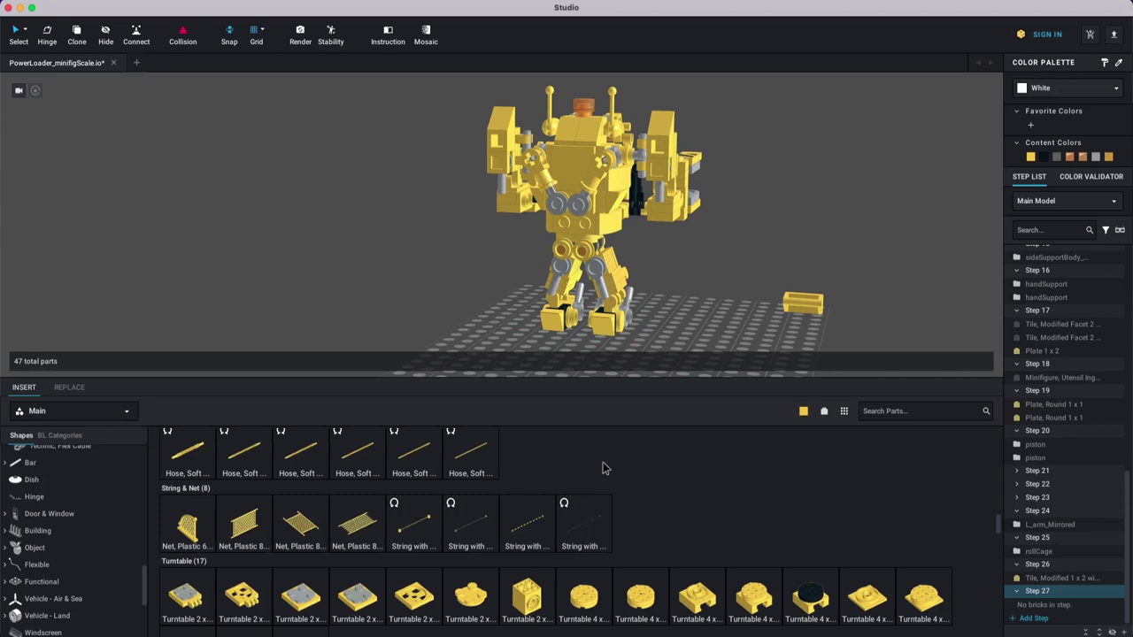
{"action": "left_click", "coordinate": [587, 503]}
{"action": "right_click_drag", "start_coordinate": [696, 310], "coordinate": [648, 292]}
{"action": "left_click_drag", "start_coordinate": [649, 292], "coordinate": [638, 310]}
{"action": "key", "text": "Delete"}
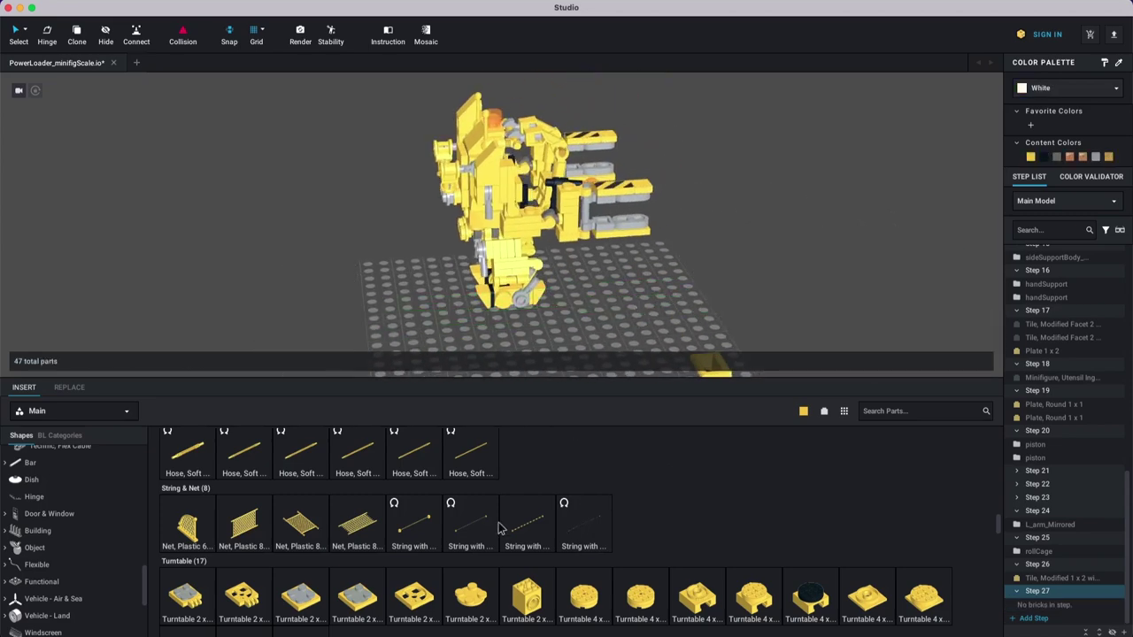
Step: Place one String with End Studs 21L Overall on the baseplate beside the loader and colour it Black
{"action": "left_click", "coordinate": [668, 311]}
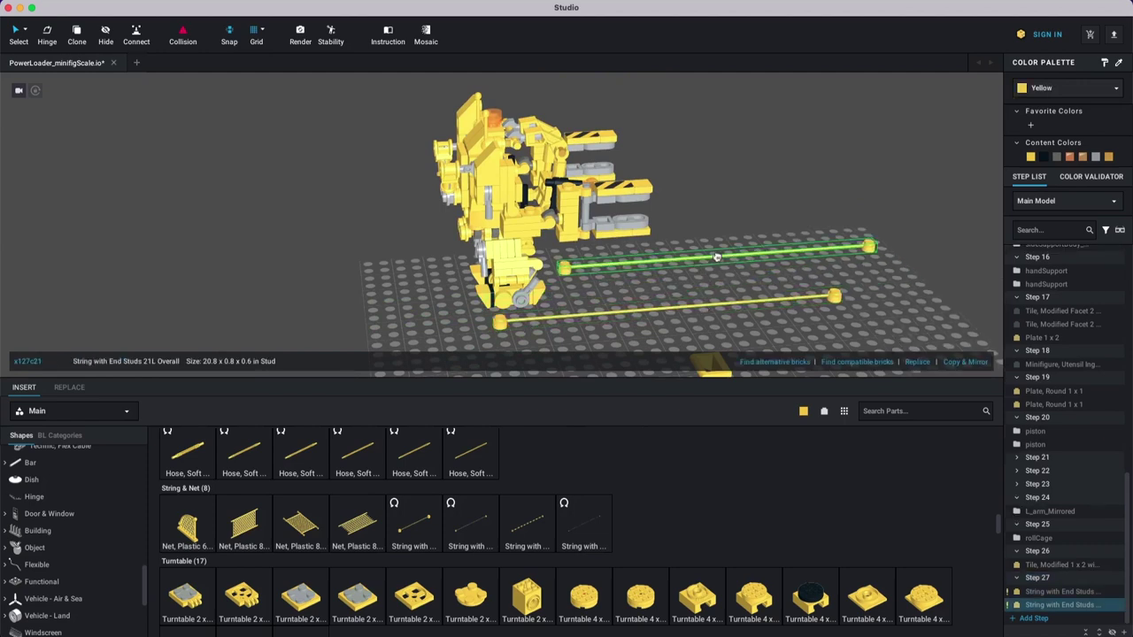
{"action": "right_click_drag", "start_coordinate": [716, 256], "coordinate": [730, 254]}
{"action": "key", "text": "Escape"}
{"action": "left_click", "coordinate": [827, 268]}
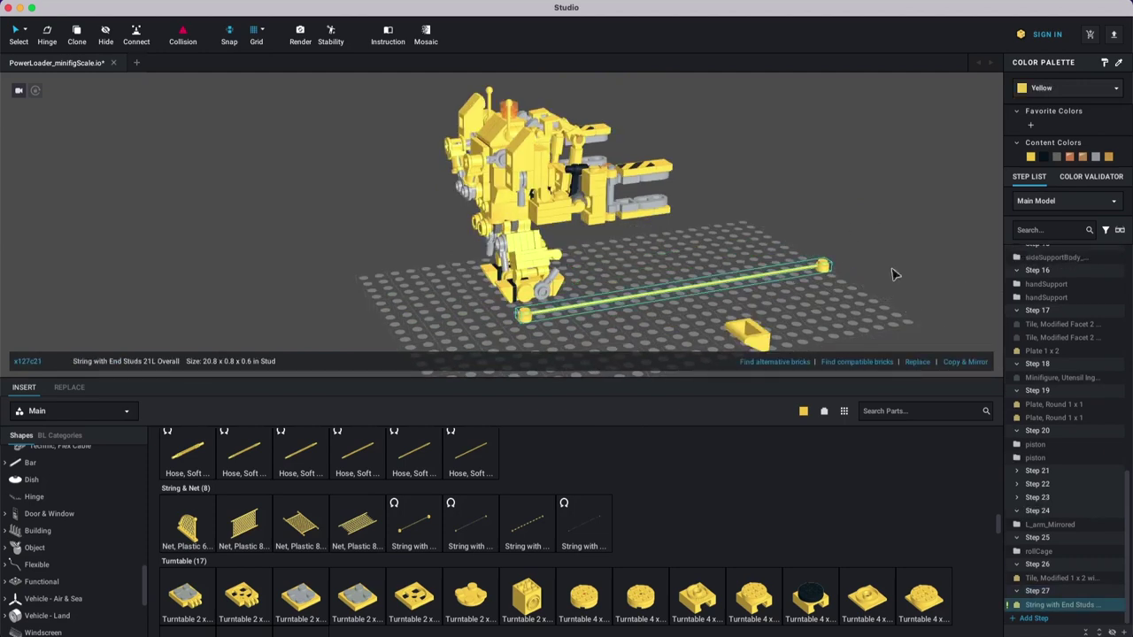
{"action": "left_click", "coordinate": [1068, 89]}
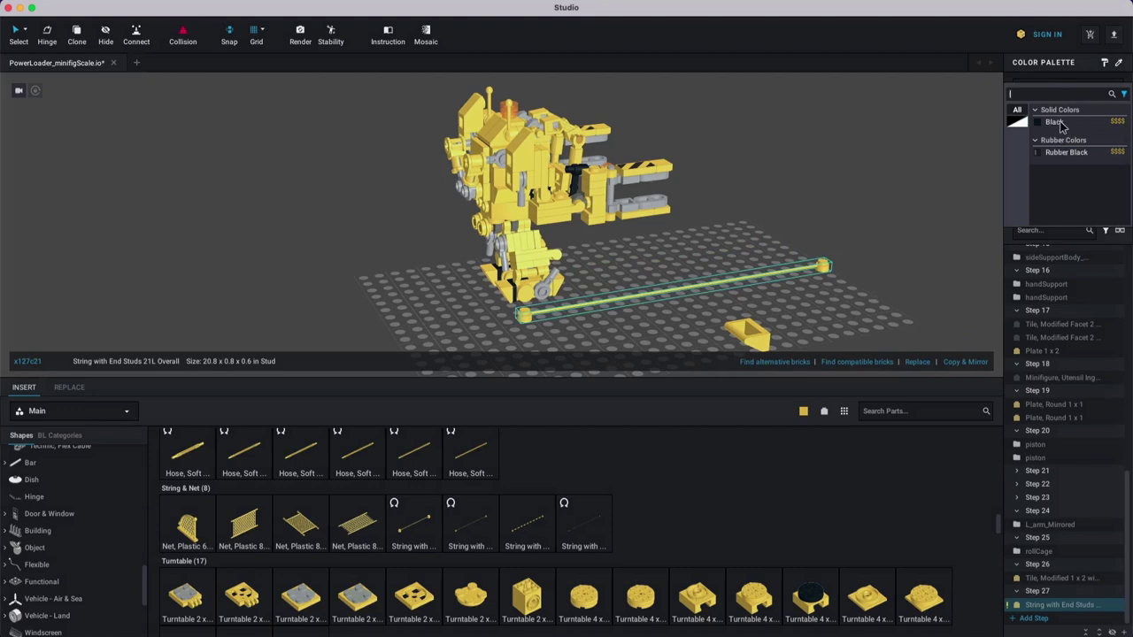
{"action": "left_click", "coordinate": [1062, 124]}
Step: Rotate the black string so that it stands upright beside the loader
{"action": "right_click_drag", "start_coordinate": [553, 306], "coordinate": [734, 209]}
{"action": "left_click_drag", "start_coordinate": [714, 215], "coordinate": [712, 261]}
{"action": "key", "text": "Up"}
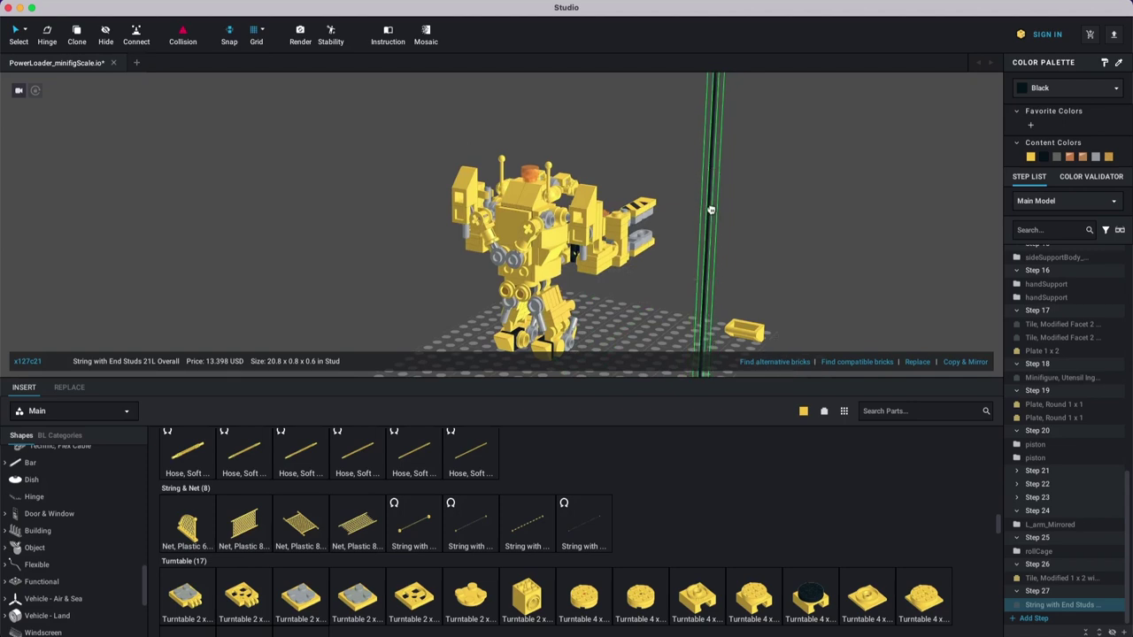
{"action": "middle_click_drag", "start_coordinate": [691, 245], "coordinate": [667, 152]}
{"action": "left_click_drag", "start_coordinate": [668, 156], "coordinate": [669, 160]}
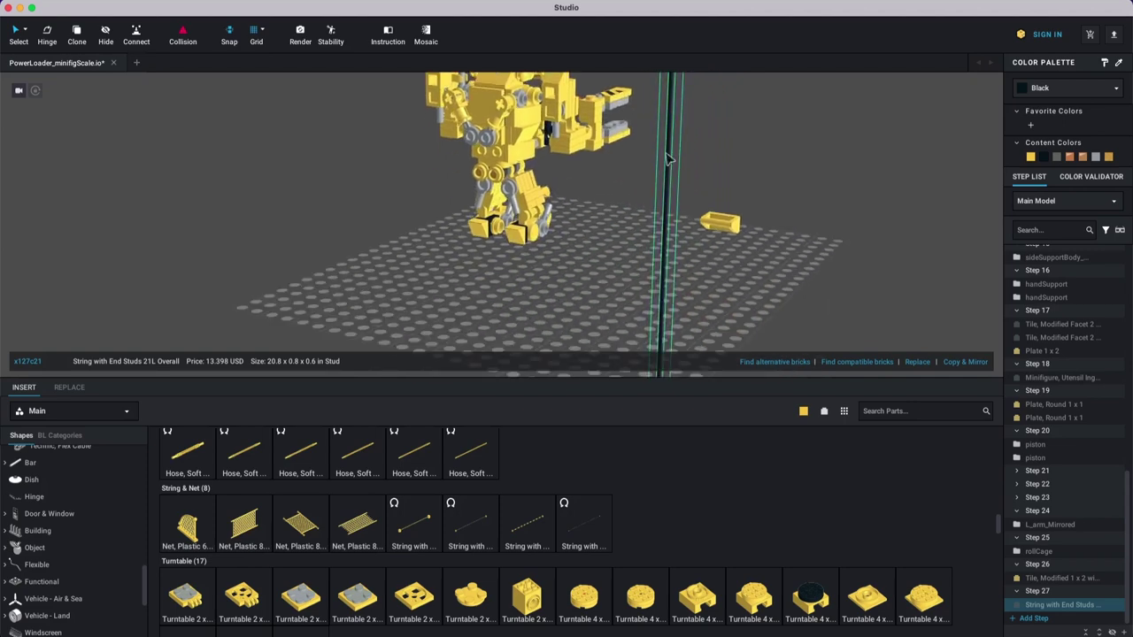
Step: Move the upright string to the loader and attach its lower end stud on top of one shoulder block
{"action": "left_click_drag", "start_coordinate": [670, 246], "coordinate": [607, 142]}
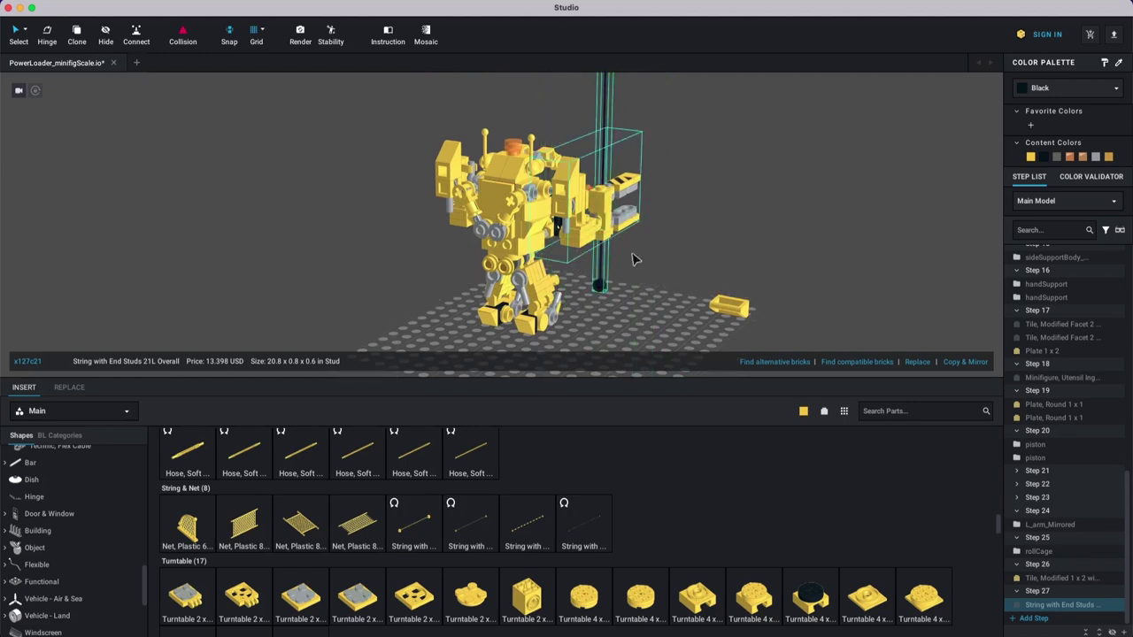
{"action": "right_click_drag", "start_coordinate": [607, 296], "coordinate": [598, 354]}
{"action": "left_click_drag", "start_coordinate": [577, 367], "coordinate": [392, 168]}
{"action": "right_click_drag", "start_coordinate": [529, 157], "coordinate": [506, 249]}
{"action": "middle_click_drag", "start_coordinate": [534, 150], "coordinate": [554, 199]}
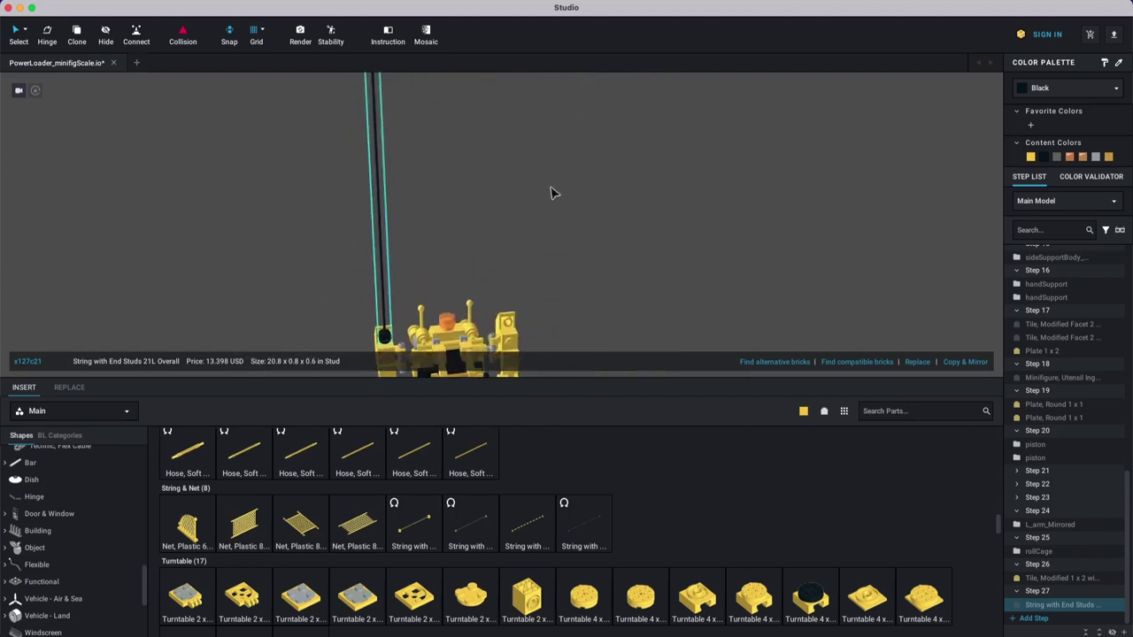
Step: Flex the string into an arch over the head and attach its free end stud on top of the opposite shoulder block
{"action": "scroll", "coordinate": [555, 190], "scroll_direction": "down", "scroll_amount": 2}
{"action": "left_click_drag", "start_coordinate": [547, 179], "coordinate": [529, 156]}
{"action": "middle_click_drag", "start_coordinate": [529, 141], "coordinate": [533, 191]}
{"action": "scroll", "coordinate": [534, 192], "scroll_direction": "down", "scroll_amount": 3}
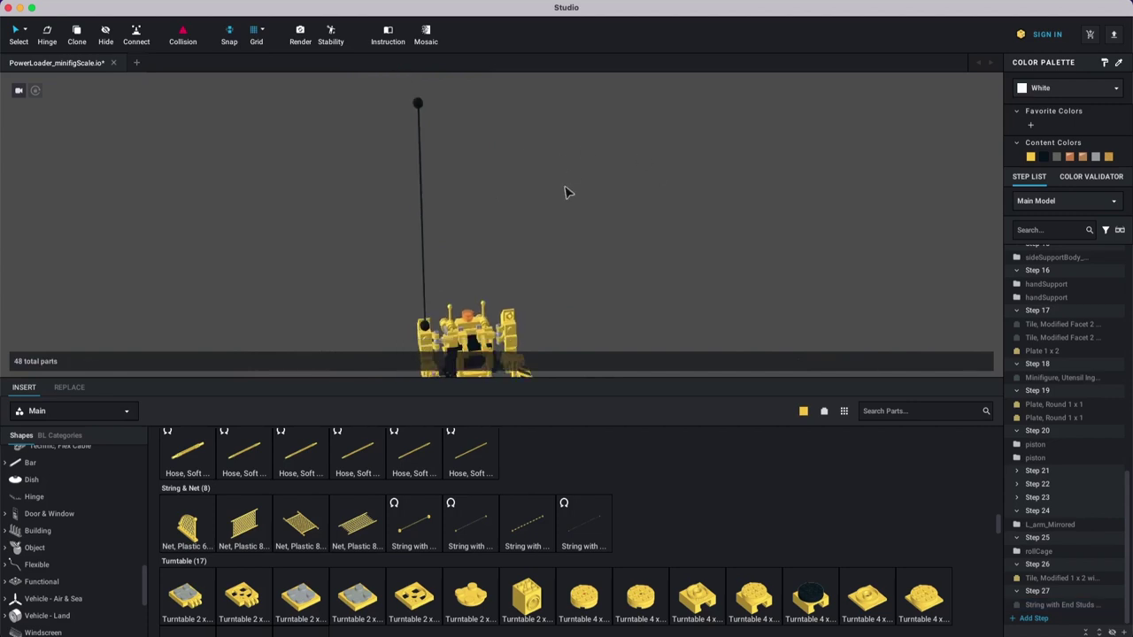
{"action": "left_click", "coordinate": [423, 151]}
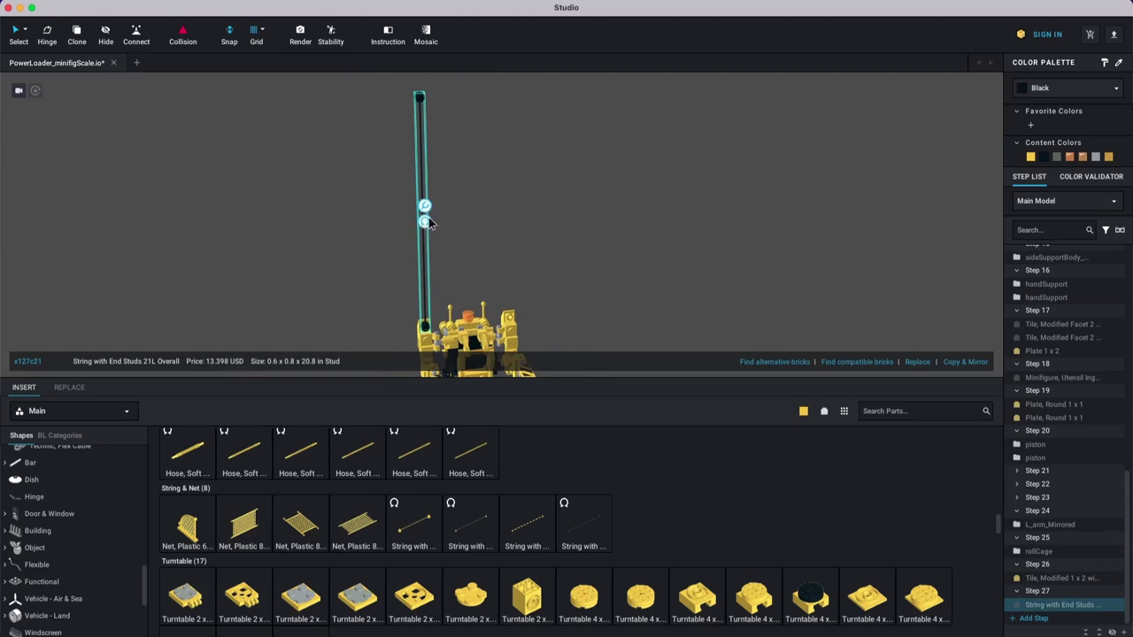
{"action": "left_click", "coordinate": [492, 74]}
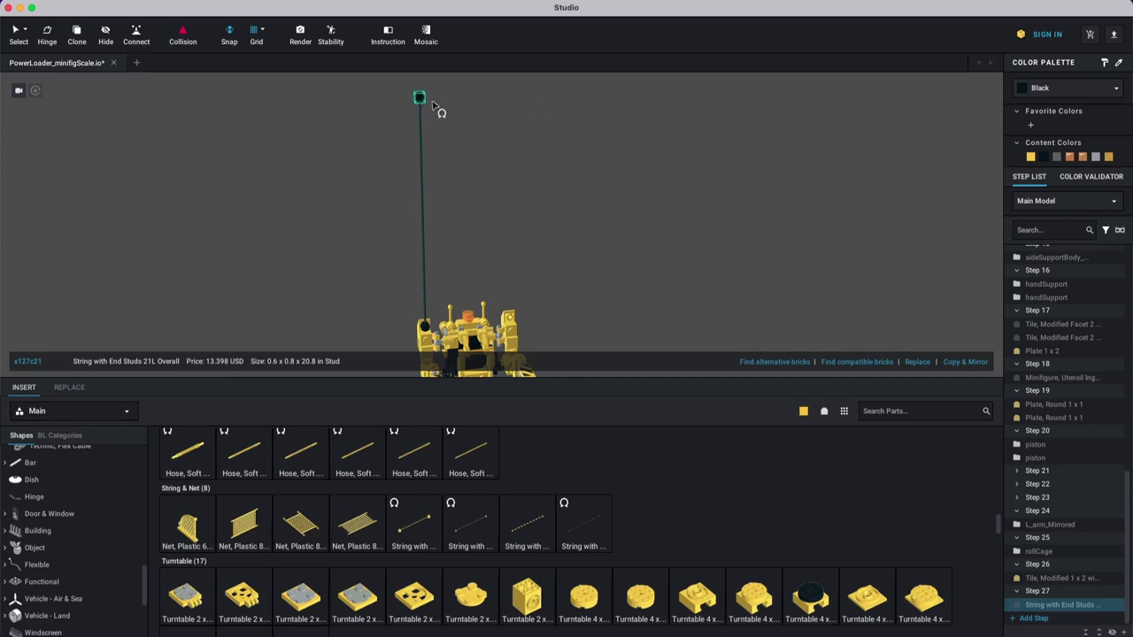
{"action": "left_click_drag", "start_coordinate": [471, 107], "coordinate": [516, 270]}
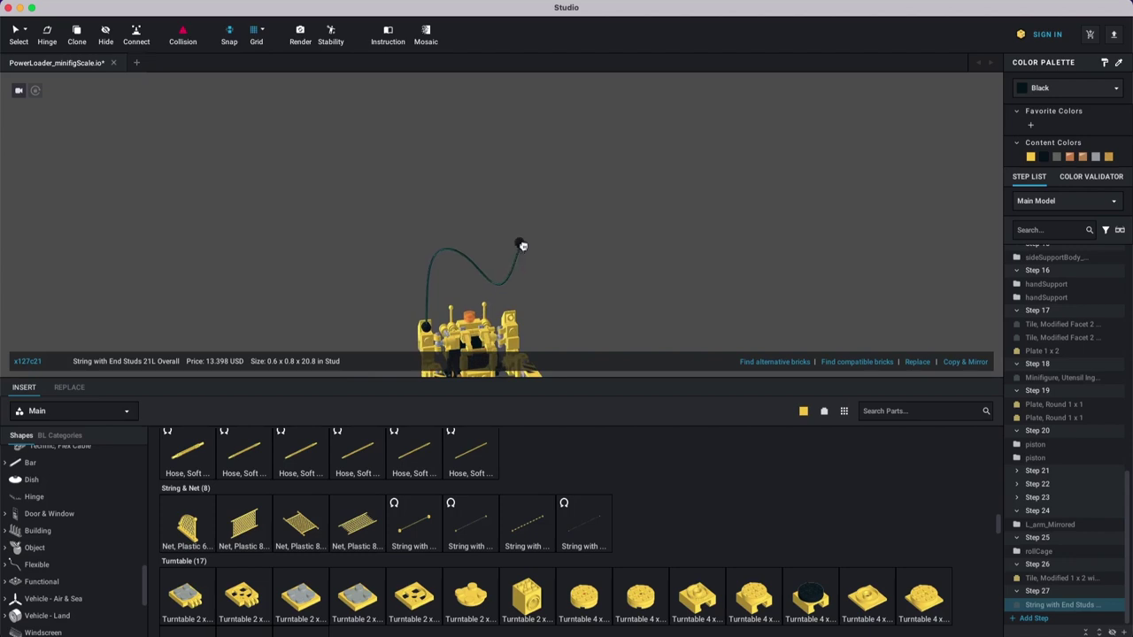
{"action": "left_click_drag", "start_coordinate": [526, 295], "coordinate": [520, 311]}
{"action": "middle_click_drag", "start_coordinate": [540, 277], "coordinate": [542, 230]}
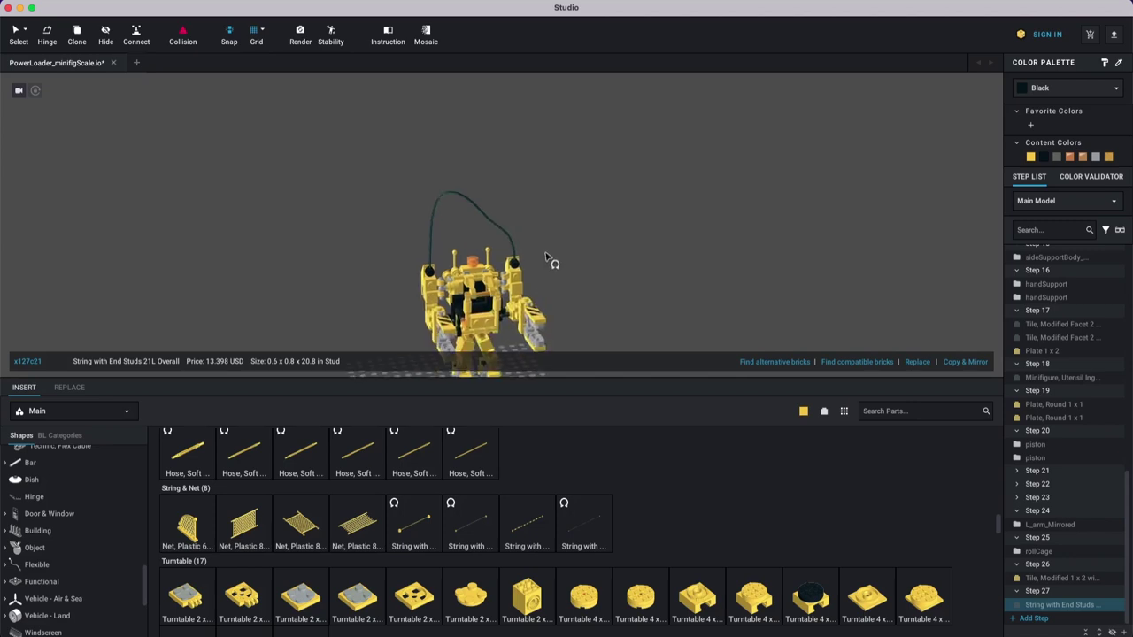
{"action": "scroll", "coordinate": [547, 292], "scroll_direction": "up", "scroll_amount": 3}
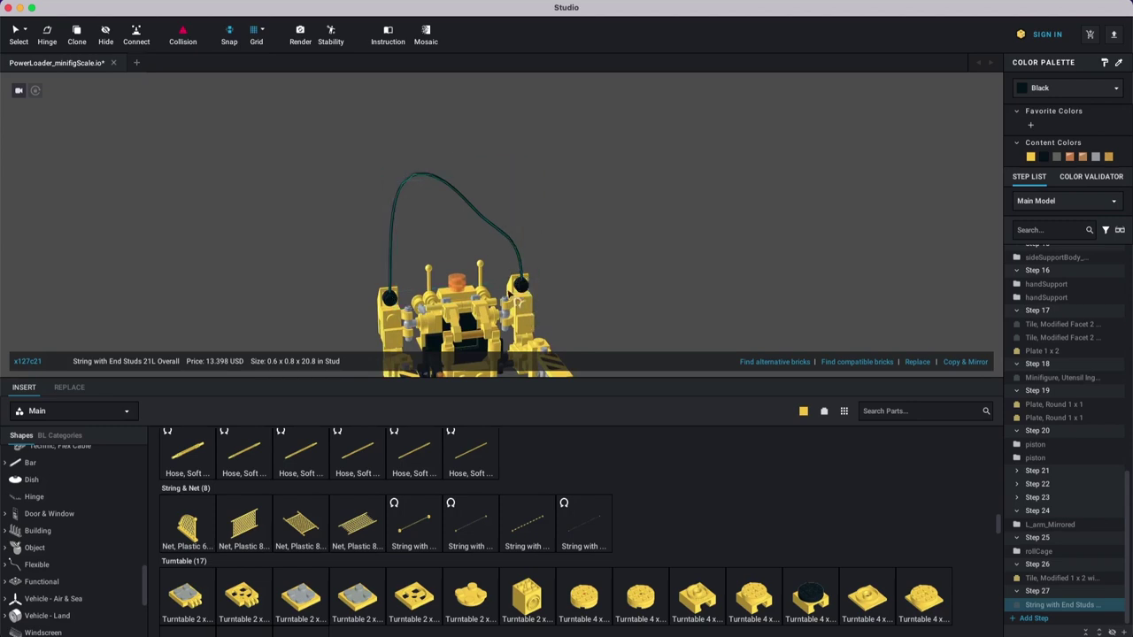
{"action": "left_click", "coordinate": [595, 245]}
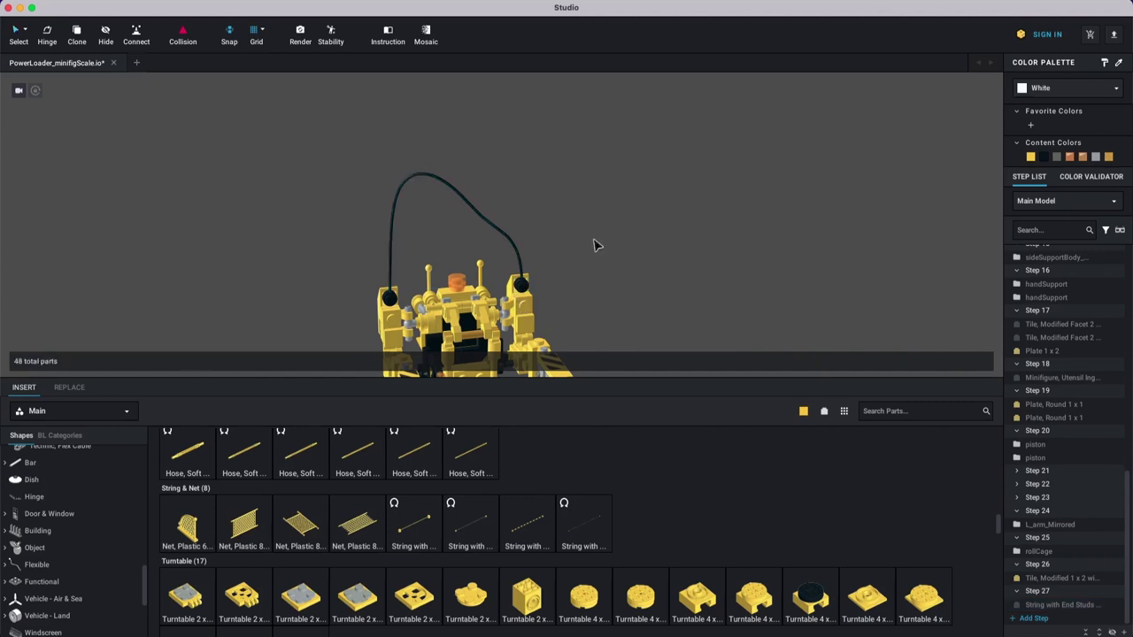
Step: Flex the black string's arch by raising its middle above the head and bending it backward and down behind the loader
{"action": "right_click_drag", "start_coordinate": [550, 188], "coordinate": [594, 184]}
{"action": "left_click", "coordinate": [529, 156]}
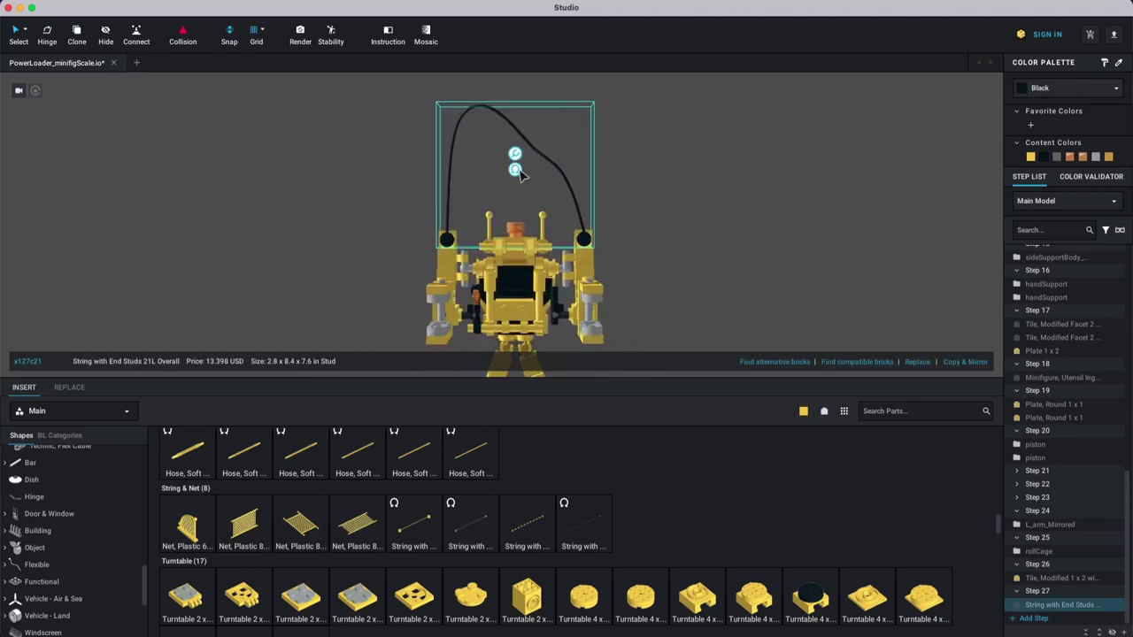
{"action": "left_click_drag", "start_coordinate": [518, 172], "coordinate": [524, 88]}
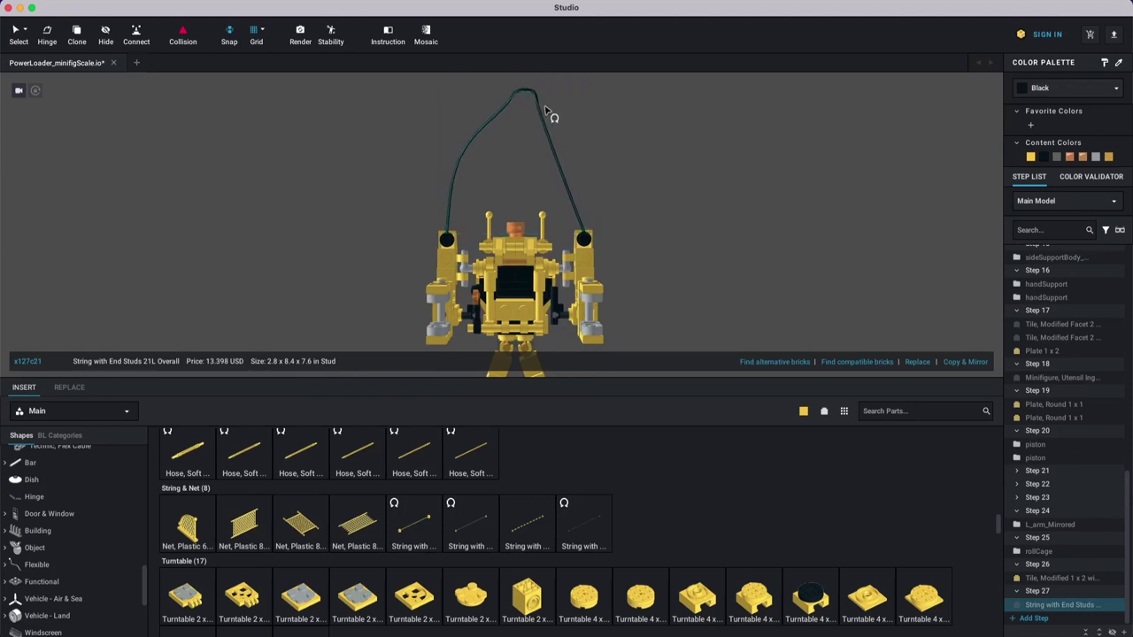
{"action": "right_click_drag", "start_coordinate": [631, 151], "coordinate": [552, 135]}
{"action": "left_click_drag", "start_coordinate": [471, 95], "coordinate": [619, 157]}
{"action": "right_click_drag", "start_coordinate": [635, 205], "coordinate": [462, 159]}
{"action": "left_click_drag", "start_coordinate": [460, 159], "coordinate": [494, 228]}
{"action": "right_click_drag", "start_coordinate": [492, 232], "coordinate": [486, 282]}
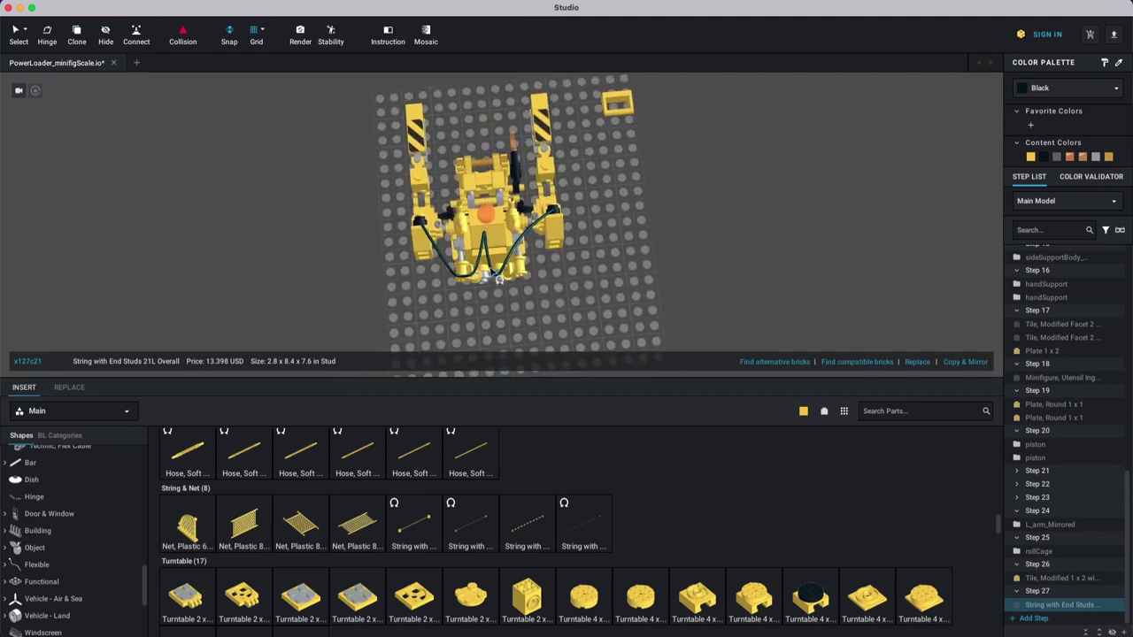
Step: Pull the middle of the string down along the loader's back toward the waist
{"action": "left_click_drag", "start_coordinate": [492, 246], "coordinate": [504, 341]}
{"action": "middle_click_drag", "start_coordinate": [508, 316], "coordinate": [501, 273]}
{"action": "scroll", "coordinate": [501, 273], "scroll_direction": "up", "scroll_amount": 1}
{"action": "left_click_drag", "start_coordinate": [494, 271], "coordinate": [503, 279]}
{"action": "right_click_drag", "start_coordinate": [509, 282], "coordinate": [488, 229]}
{"action": "left_click_drag", "start_coordinate": [488, 230], "coordinate": [490, 334]}
{"action": "right_click_drag", "start_coordinate": [519, 346], "coordinate": [541, 336]}
Step: Turn off collision detection and pull the lower part of the string outward, clear of the torso's rear surface
{"action": "middle_click_drag", "start_coordinate": [541, 337], "coordinate": [534, 245]}
{"action": "mouse_move", "coordinate": [535, 248]}
{"action": "right_mouse_down"}
{"action": "mouse_move", "coordinate": [538, 260]}
{"action": "mouse_move", "coordinate": [529, 235]}
{"action": "right_mouse_up"}
{"action": "scroll", "coordinate": [538, 253], "scroll_direction": "up", "scroll_amount": 5}
{"action": "right_click_drag", "start_coordinate": [452, 263], "coordinate": [454, 219]}
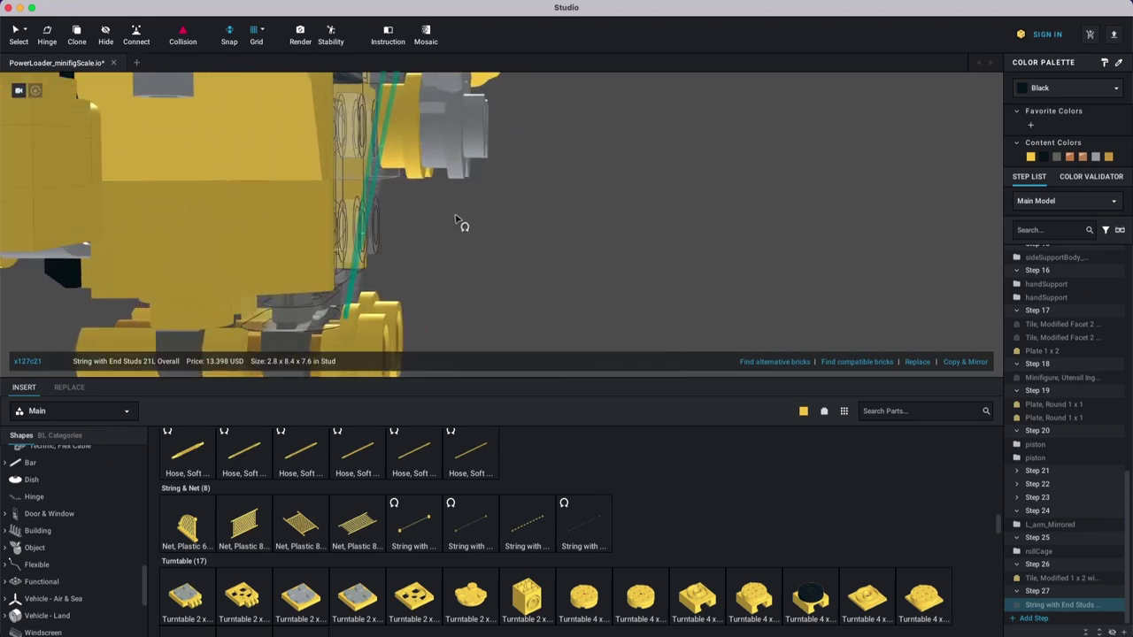
{"action": "middle_click_drag", "start_coordinate": [454, 219], "coordinate": [454, 206]}
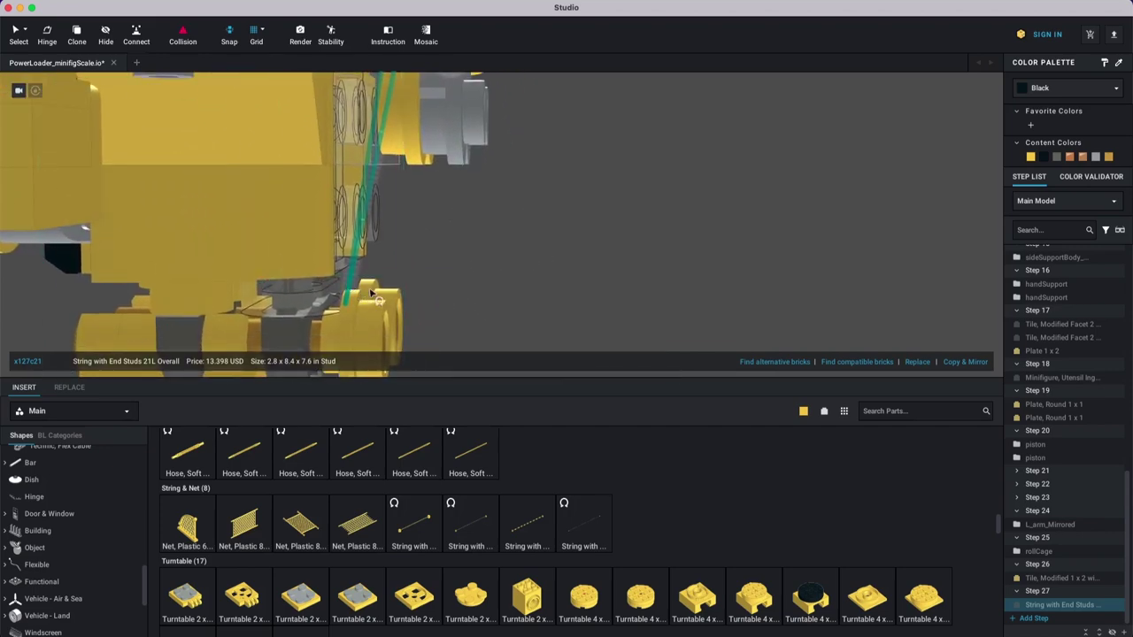
{"action": "mouse_move", "coordinate": [379, 281]}
{"action": "right_mouse_down"}
{"action": "mouse_move", "coordinate": [379, 253]}
{"action": "mouse_move", "coordinate": [379, 276]}
{"action": "right_mouse_up"}
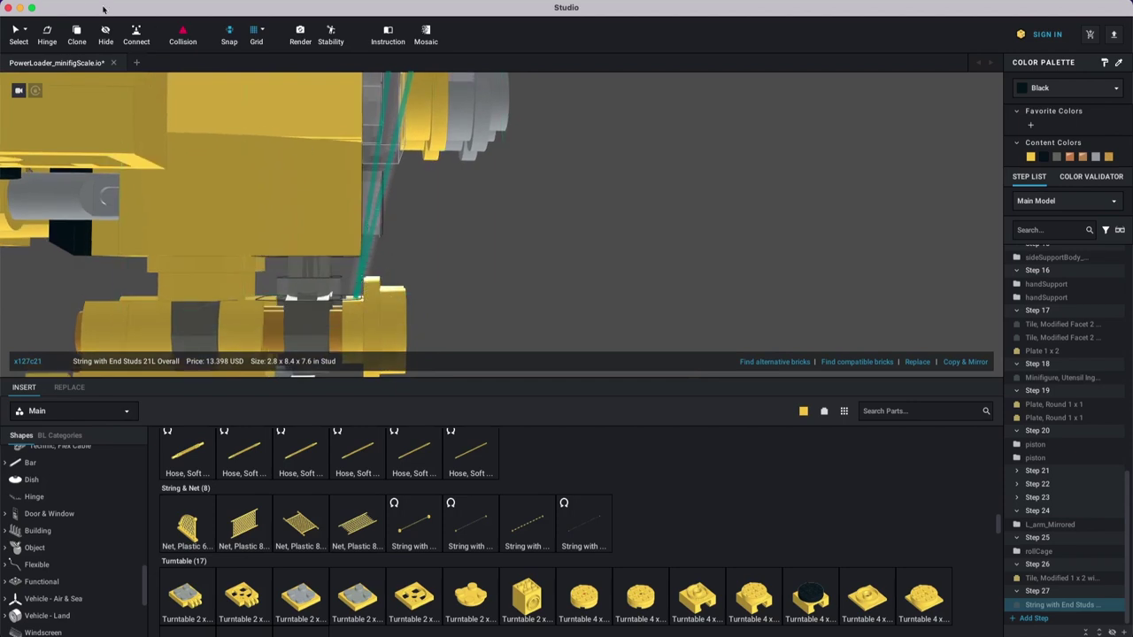
{"action": "left_click", "coordinate": [182, 32]}
{"action": "middle_click_drag", "start_coordinate": [390, 230], "coordinate": [363, 186]}
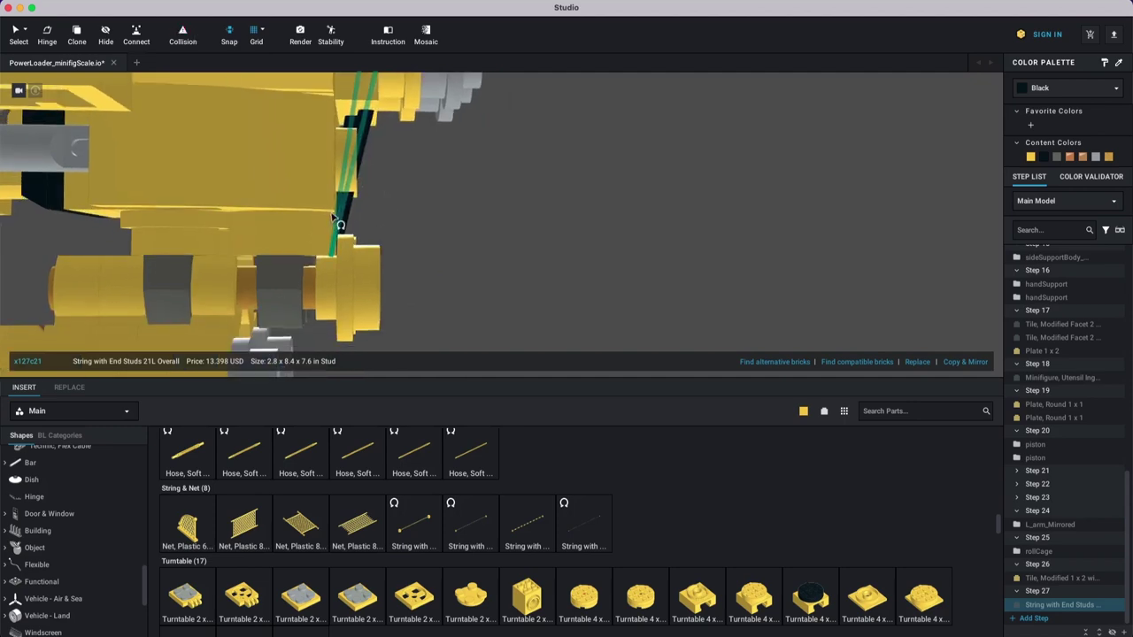
{"action": "left_click_drag", "start_coordinate": [342, 217], "coordinate": [431, 230]}
Step: Spread the string's V-shaped lower end to both sides of the lower back, forming a wider loop above the hip joints
{"action": "right_click_drag", "start_coordinate": [458, 255], "coordinate": [437, 196]}
{"action": "scroll", "coordinate": [436, 197], "scroll_direction": "down", "scroll_amount": 3}
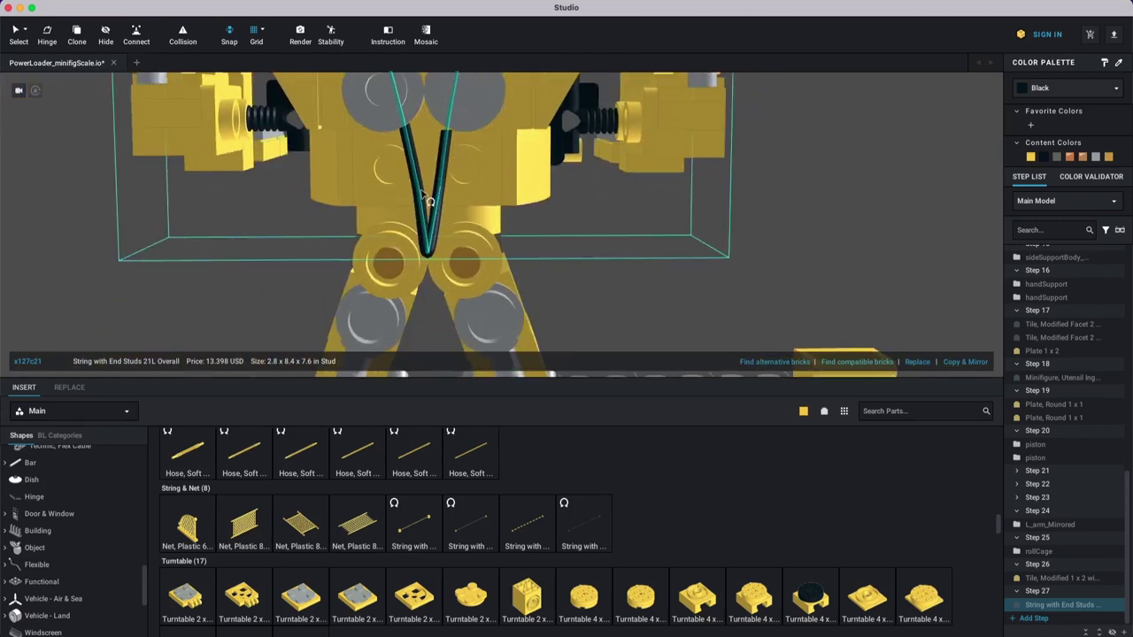
{"action": "left_click_drag", "start_coordinate": [419, 188], "coordinate": [314, 206]}
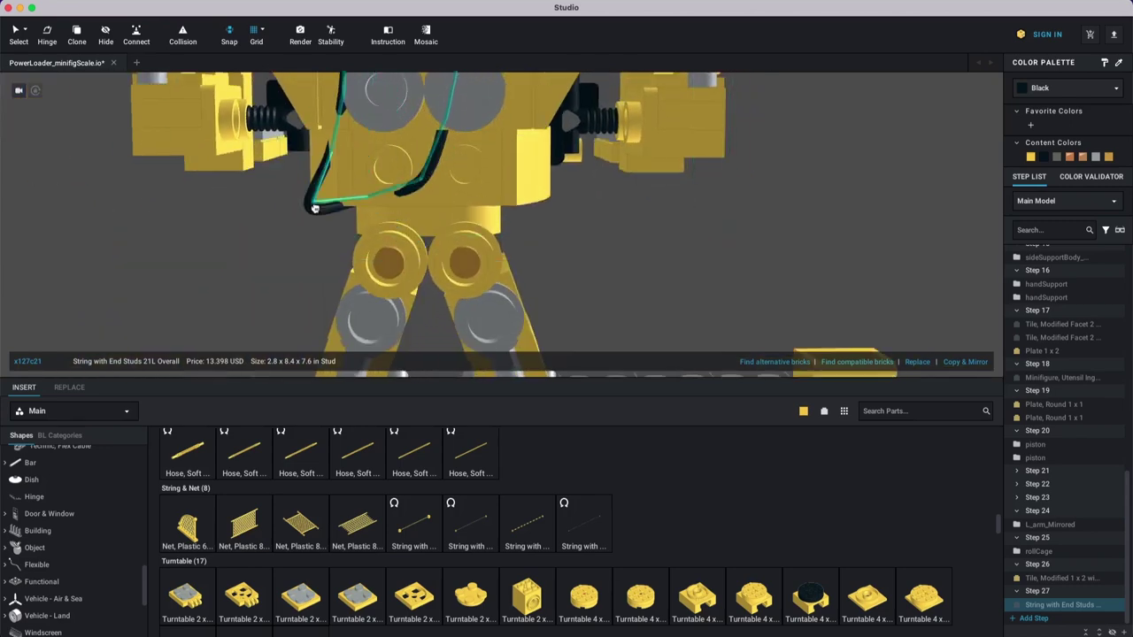
{"action": "left_click_drag", "start_coordinate": [424, 181], "coordinate": [504, 230]}
{"action": "right_click_drag", "start_coordinate": [496, 228], "coordinate": [442, 223]}
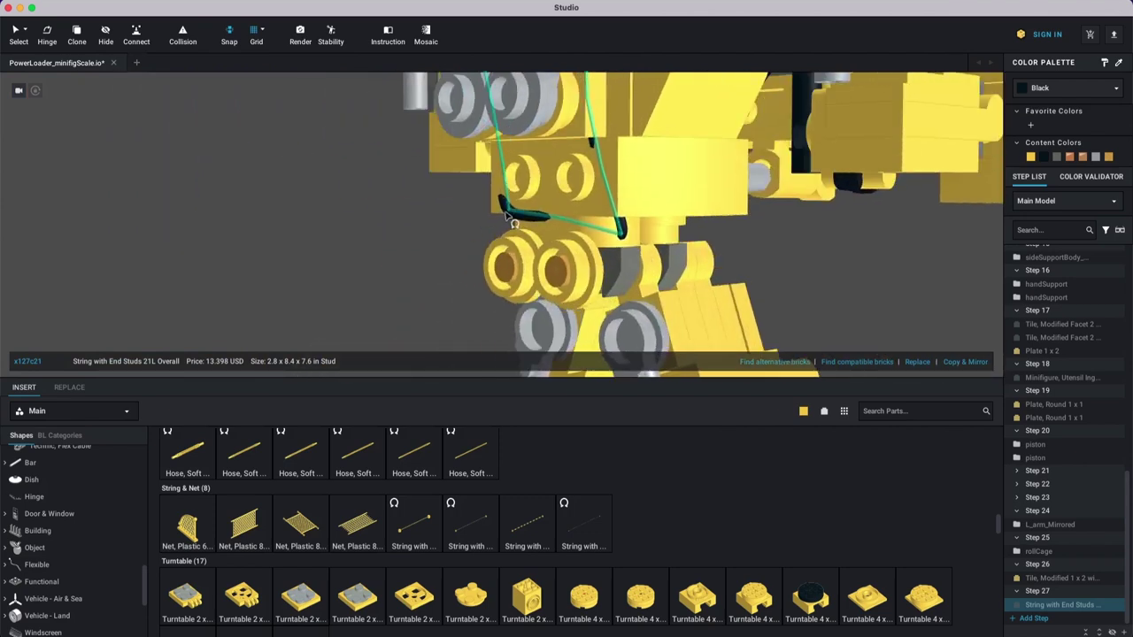
{"action": "right_click_drag", "start_coordinate": [549, 222], "coordinate": [567, 170]}
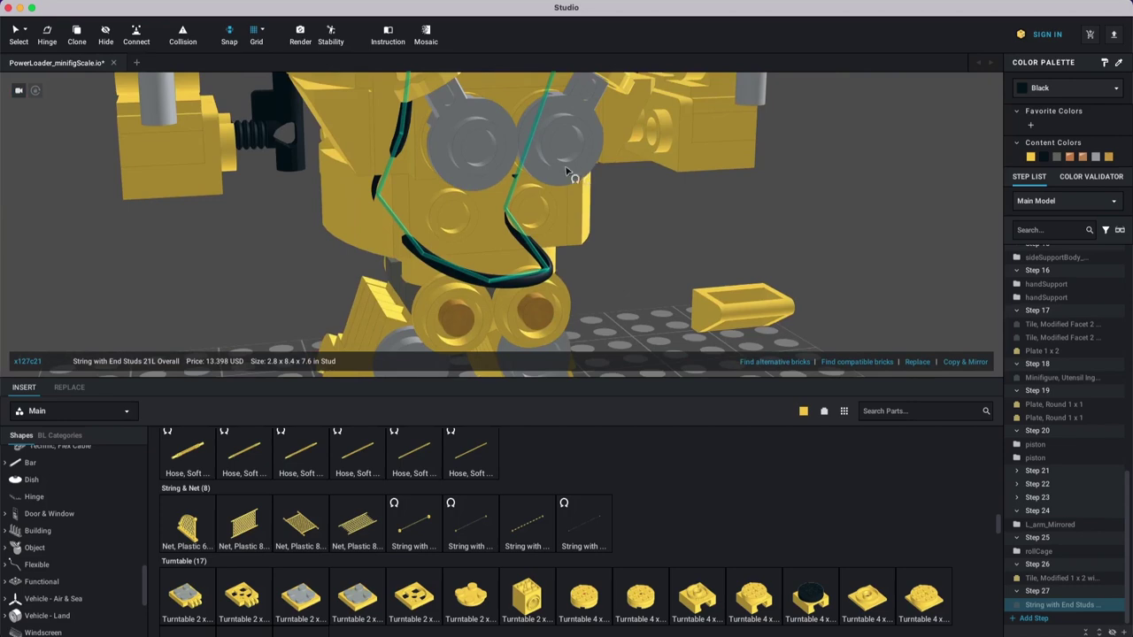
{"action": "right_click_drag", "start_coordinate": [605, 241], "coordinate": [472, 249]}
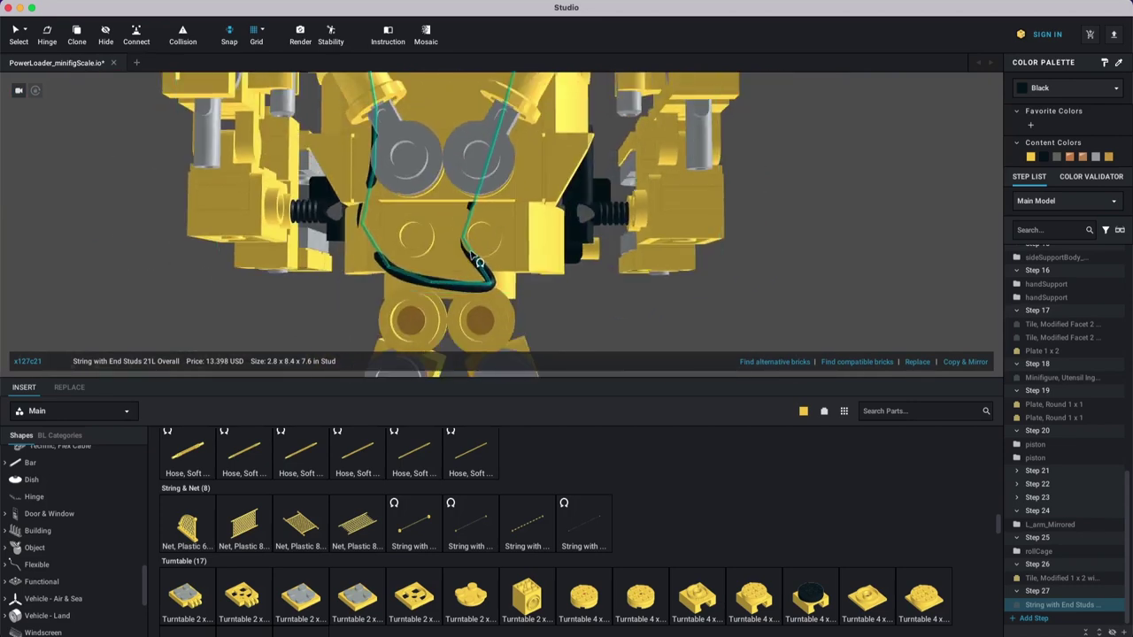
Step: Pull the loop's side and bottom points outward and down so that the string hangs behind the loader's hips
{"action": "left_click_drag", "start_coordinate": [501, 269], "coordinate": [538, 281]}
{"action": "right_click_drag", "start_coordinate": [547, 292], "coordinate": [457, 263]}
{"action": "left_click_drag", "start_coordinate": [446, 257], "coordinate": [561, 311]}
{"action": "right_click_drag", "start_coordinate": [561, 311], "coordinate": [505, 278]}
{"action": "left_click_drag", "start_coordinate": [508, 236], "coordinate": [460, 325]}
{"action": "right_click_drag", "start_coordinate": [460, 326], "coordinate": [461, 281]}
{"action": "left_click_drag", "start_coordinate": [475, 265], "coordinate": [581, 263]}
{"action": "right_click_drag", "start_coordinate": [625, 223], "coordinate": [551, 255]}
{"action": "left_click_drag", "start_coordinate": [571, 257], "coordinate": [628, 286]}
{"action": "right_click_drag", "start_coordinate": [651, 301], "coordinate": [566, 279]}
{"action": "left_click_drag", "start_coordinate": [556, 261], "coordinate": [523, 301]}
{"action": "right_click_drag", "start_coordinate": [515, 292], "coordinate": [602, 283]}
{"action": "scroll", "coordinate": [531, 221], "scroll_direction": "down", "scroll_amount": 3}
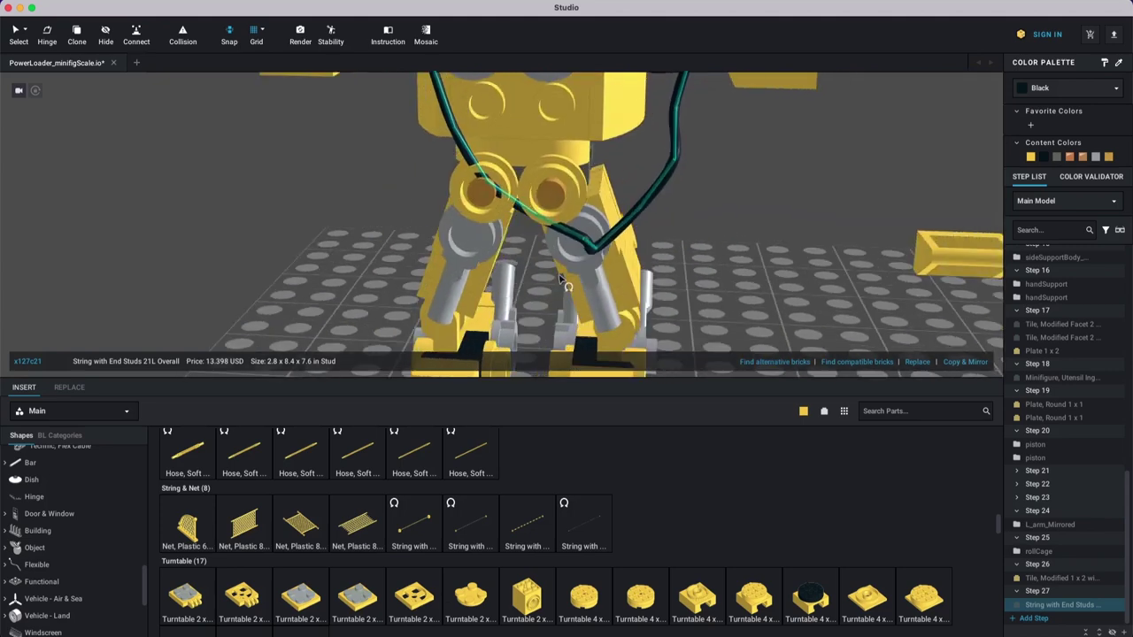
{"action": "middle_click_drag", "start_coordinate": [566, 292], "coordinate": [561, 345]}
{"action": "scroll", "coordinate": [470, 182], "scroll_direction": "down", "scroll_amount": 3}
{"action": "middle_click_drag", "start_coordinate": [442, 115], "coordinate": [425, 203]}
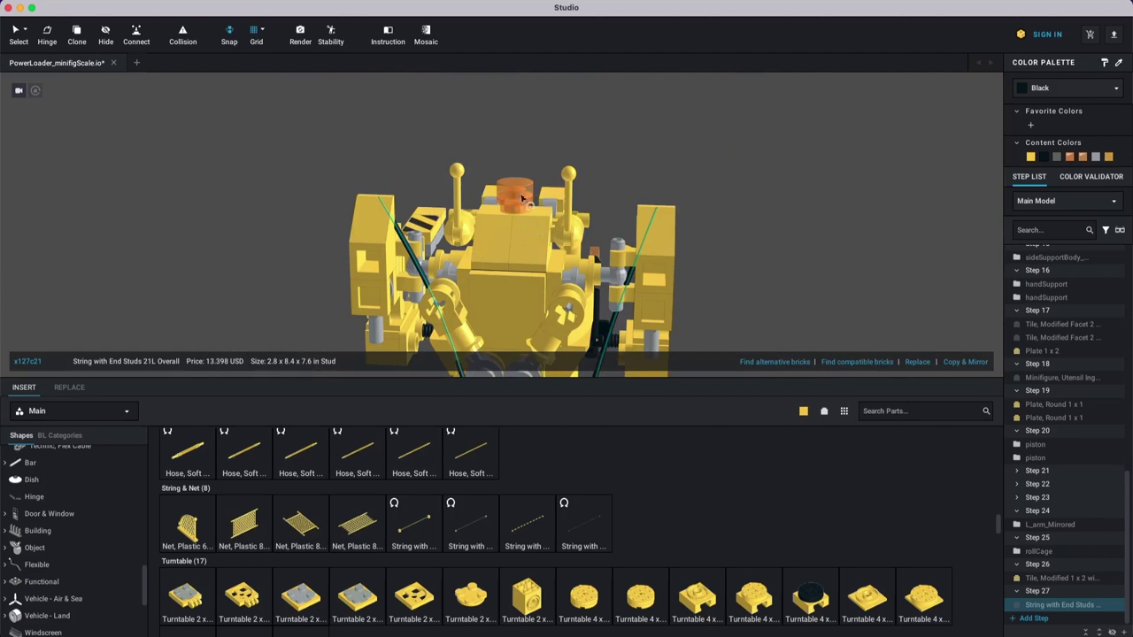
{"action": "right_click_drag", "start_coordinate": [551, 253], "coordinate": [546, 137]}
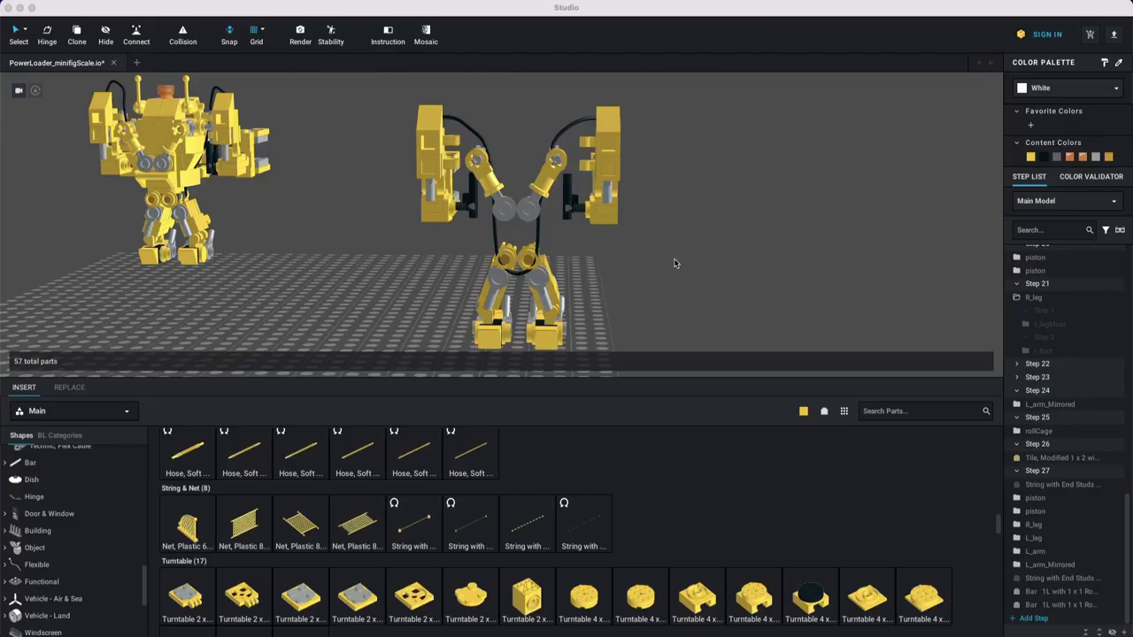
Step: Delete the black string from the complete loader
{"action": "right_click_drag", "start_coordinate": [645, 265], "coordinate": [717, 263]}
{"action": "right_click_drag", "start_coordinate": [668, 193], "coordinate": [534, 222]}
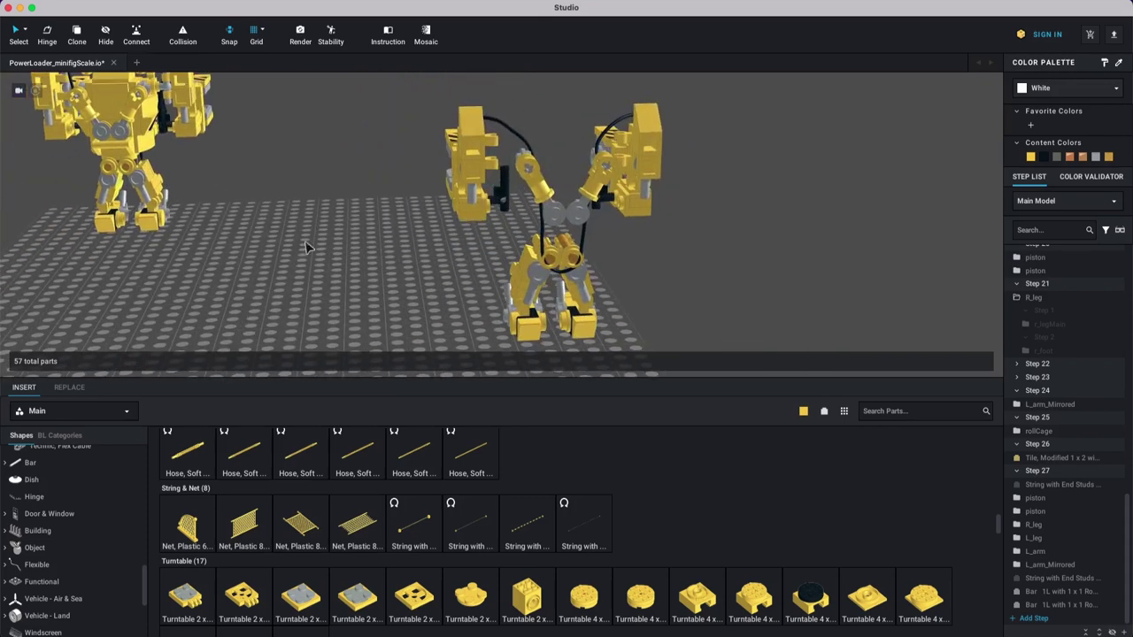
{"action": "right_click_drag", "start_coordinate": [295, 235], "coordinate": [254, 107]}
{"action": "left_click", "coordinate": [710, 260]}
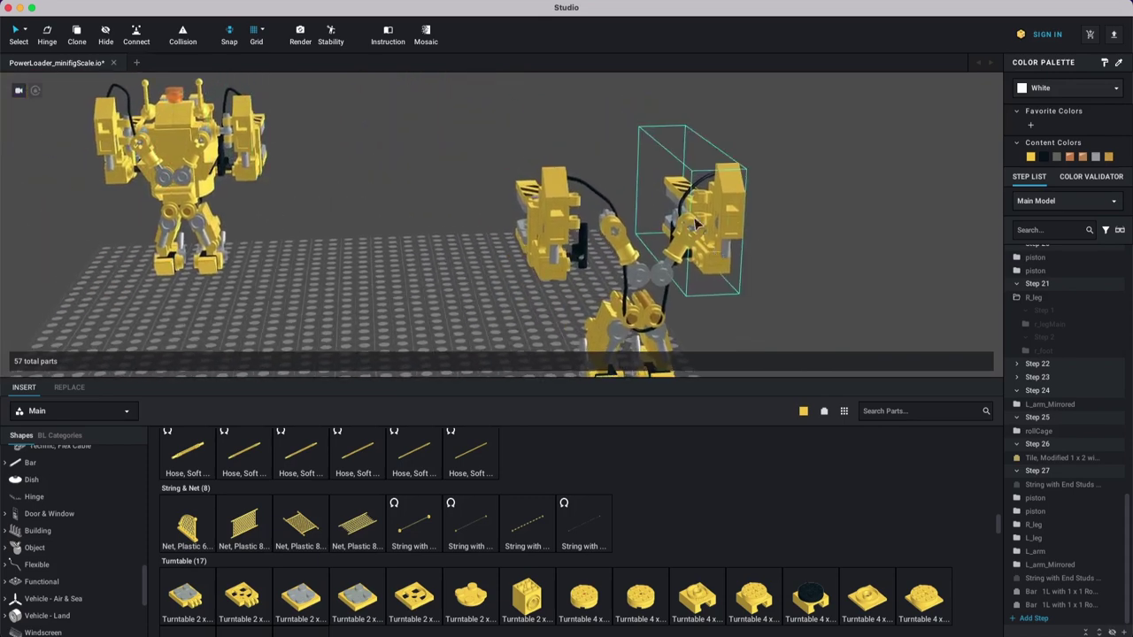
{"action": "middle_click_drag", "start_coordinate": [711, 259], "coordinate": [662, 175]}
{"action": "left_click", "coordinate": [750, 158]}
{"action": "right_click_drag", "start_coordinate": [733, 193], "coordinate": [580, 183]}
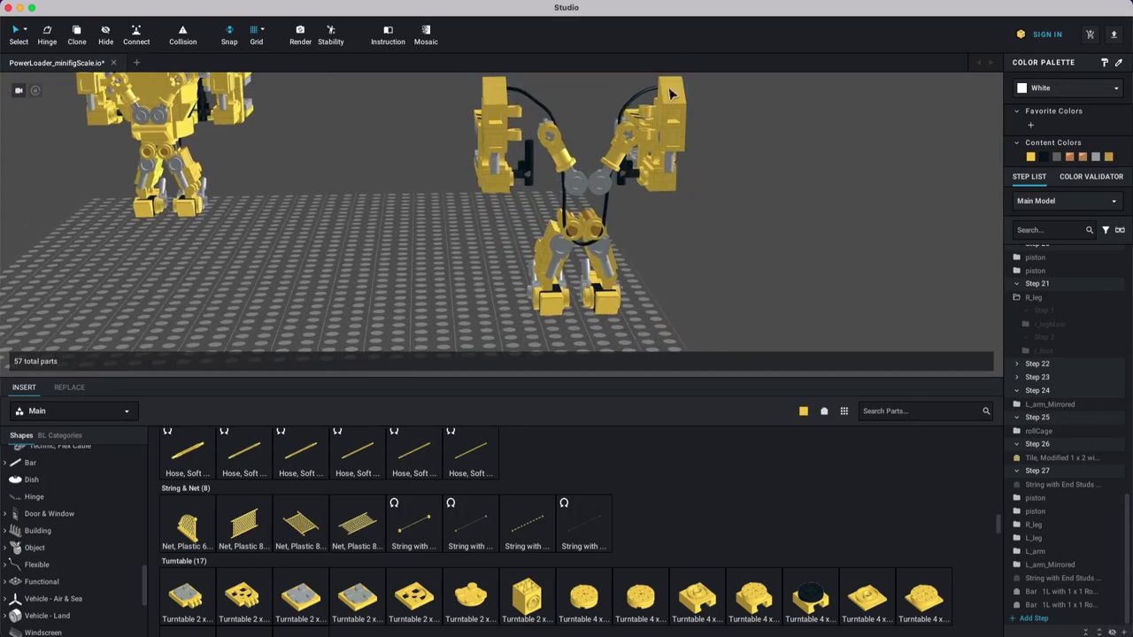
{"action": "middle_click_drag", "start_coordinate": [580, 229], "coordinate": [589, 285]}
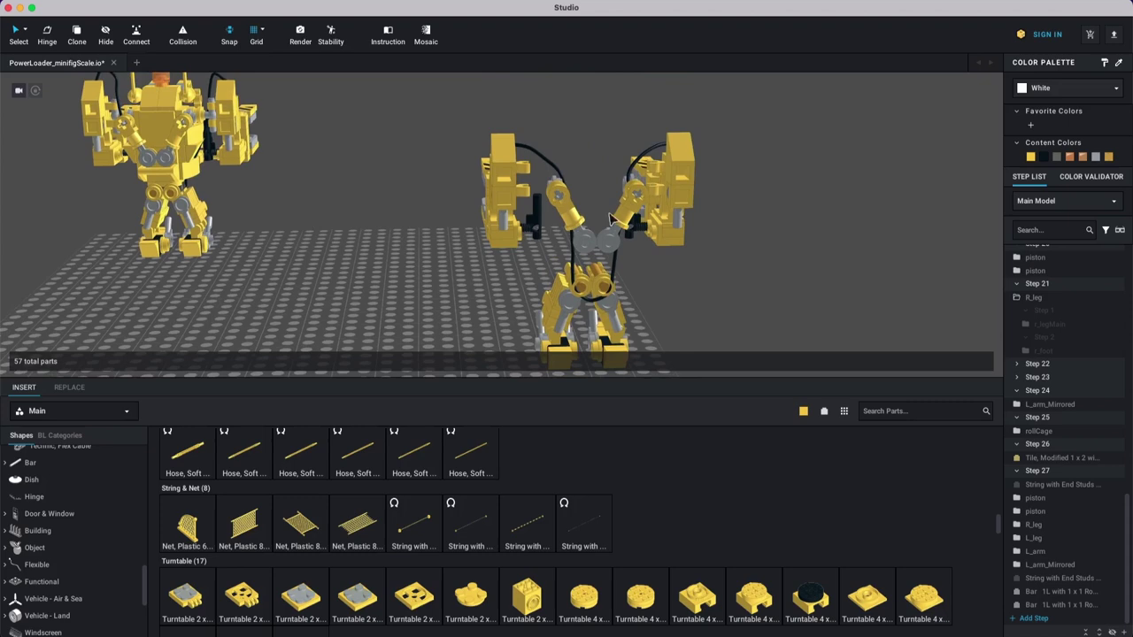
{"action": "left_click", "coordinate": [120, 93]}
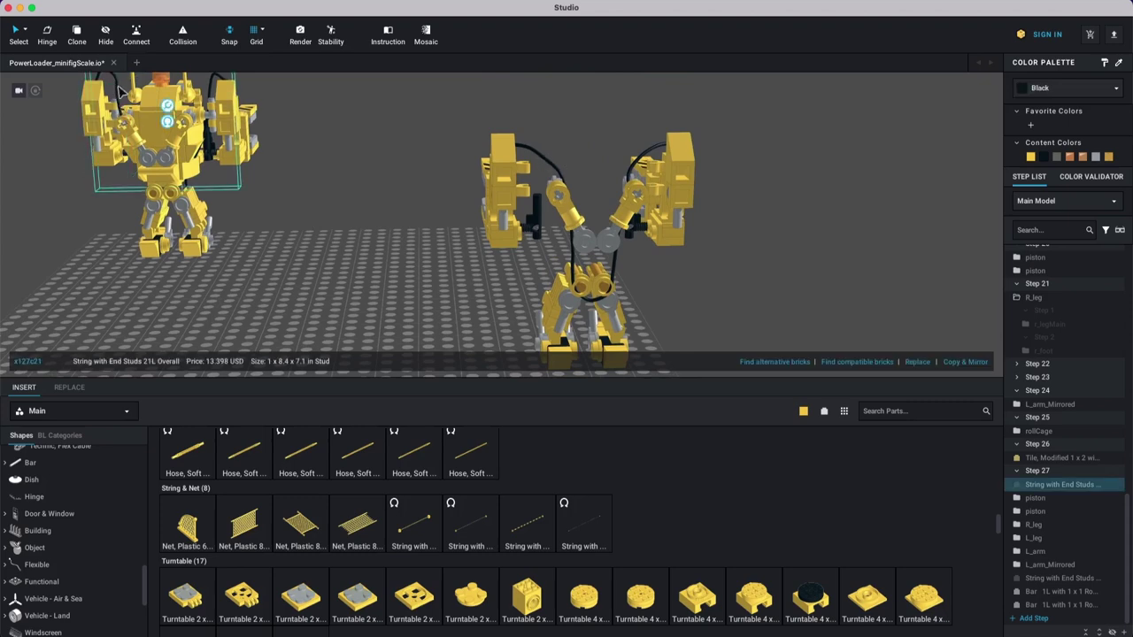
{"action": "key", "text": "Delete"}
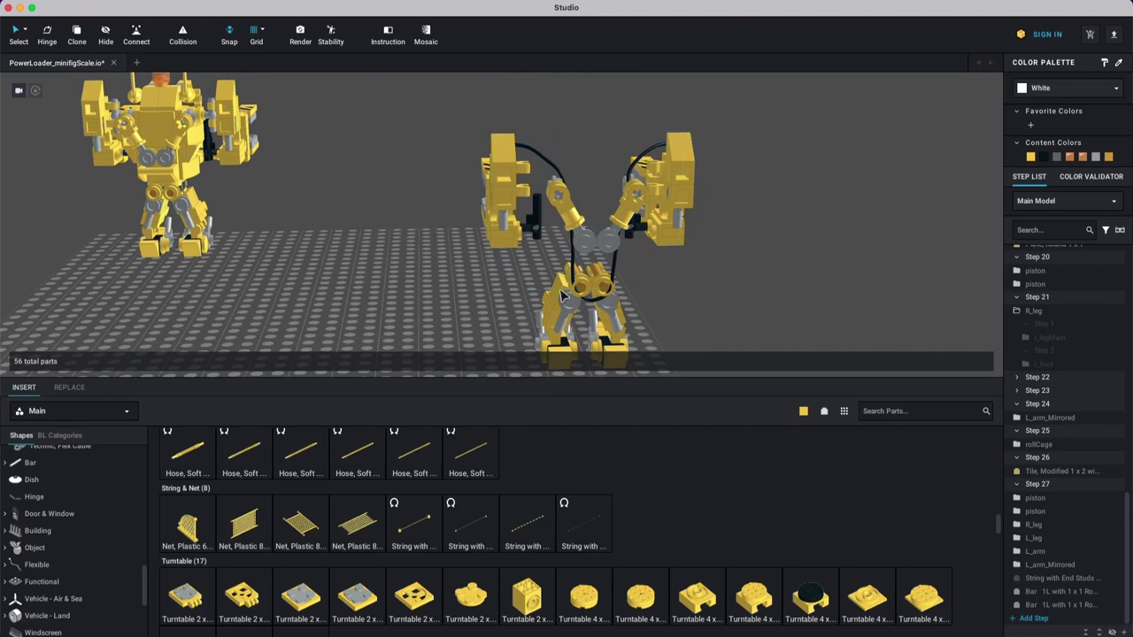
Step: Cut the shaped black string from the partial copy of the loader and paste it onto the complete loader
{"action": "right_click_drag", "start_coordinate": [654, 293], "coordinate": [558, 231]}
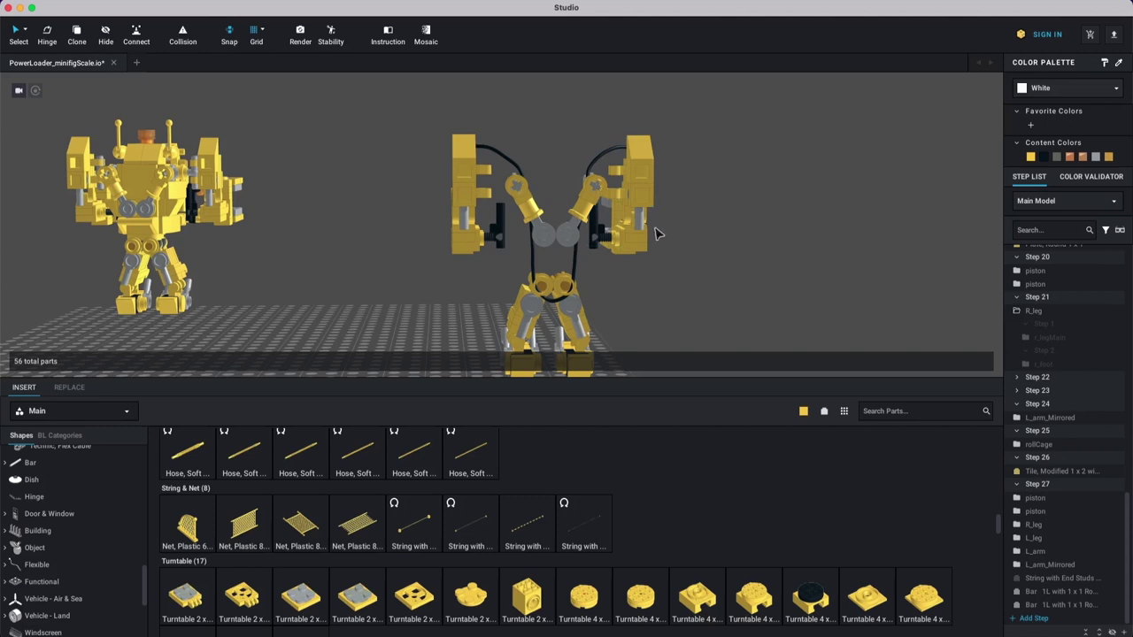
{"action": "left_click", "coordinate": [609, 155]}
{"action": "left_click", "coordinate": [609, 155]}
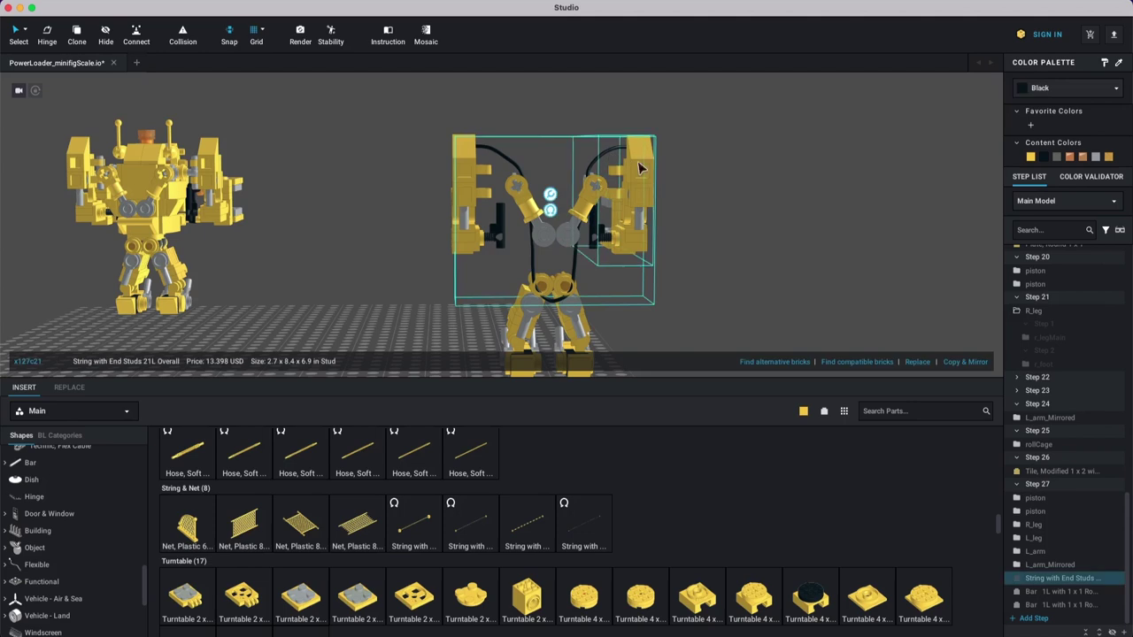
{"action": "mouse_move", "coordinate": [690, 216]}
{"action": "right_mouse_down"}
{"action": "mouse_move", "coordinate": [689, 204]}
{"action": "mouse_move", "coordinate": [691, 215]}
{"action": "right_mouse_up"}
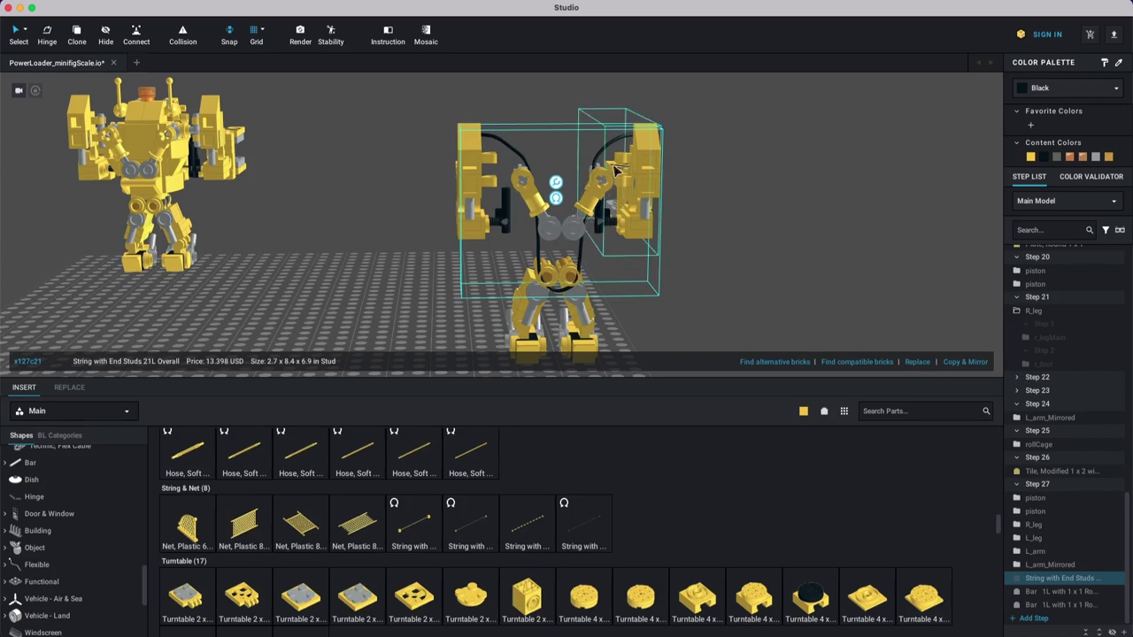
{"action": "right_click_drag", "start_coordinate": [660, 219], "coordinate": [695, 241]}
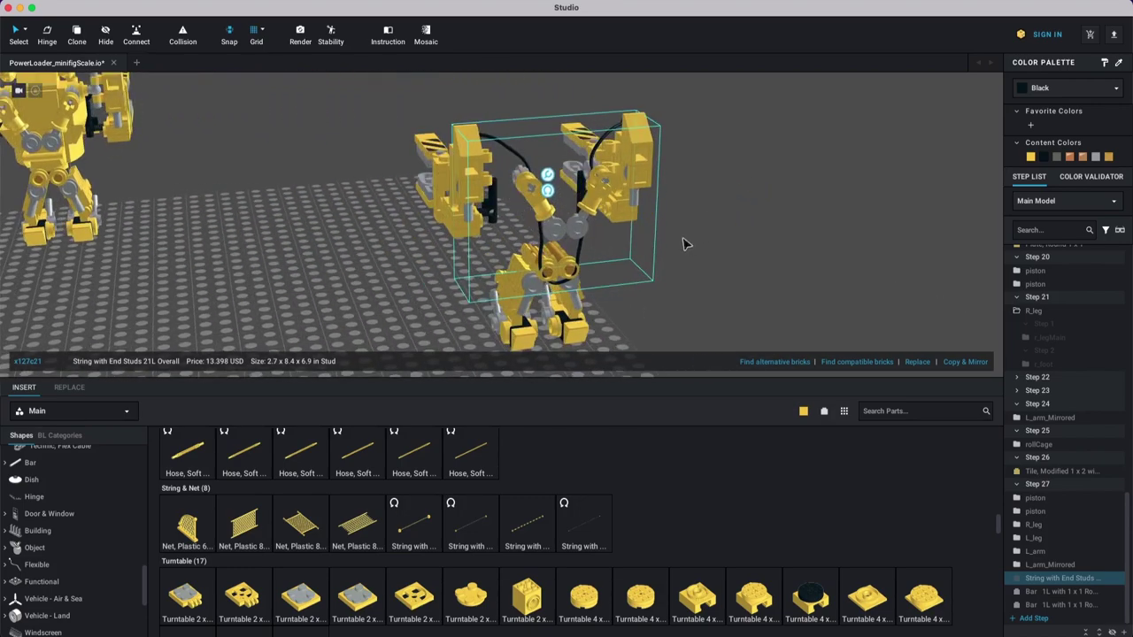
{"action": "key", "text": "Delete"}
{"action": "middle_click_drag", "start_coordinate": [384, 197], "coordinate": [719, 202]}
{"action": "right_click_drag", "start_coordinate": [519, 193], "coordinate": [532, 277]}
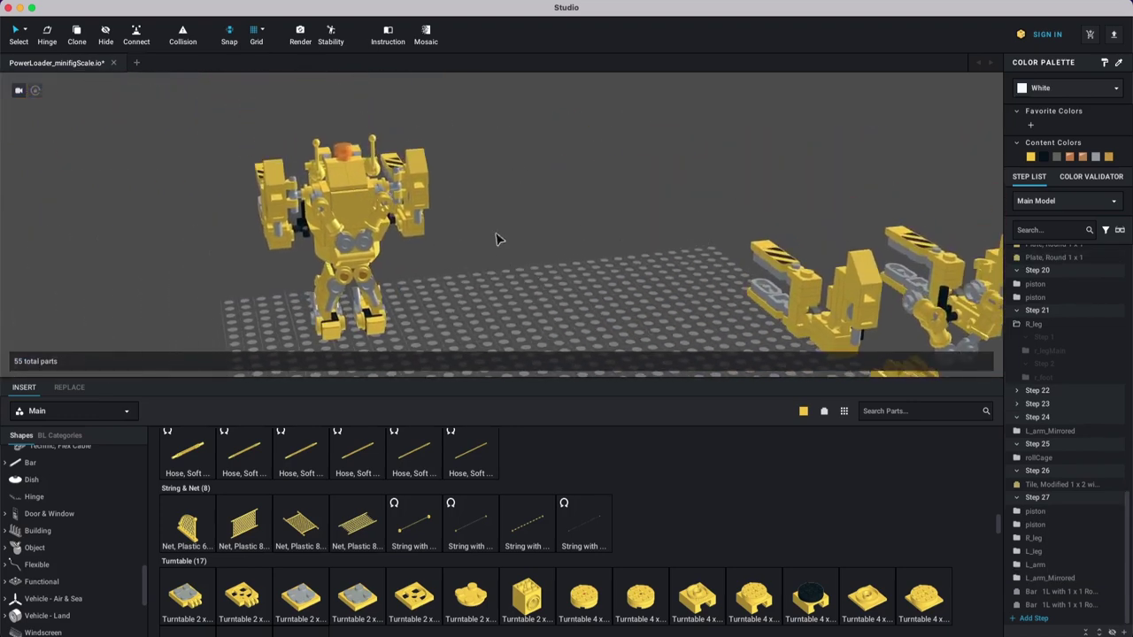
{"action": "key", "text": "super+v"}
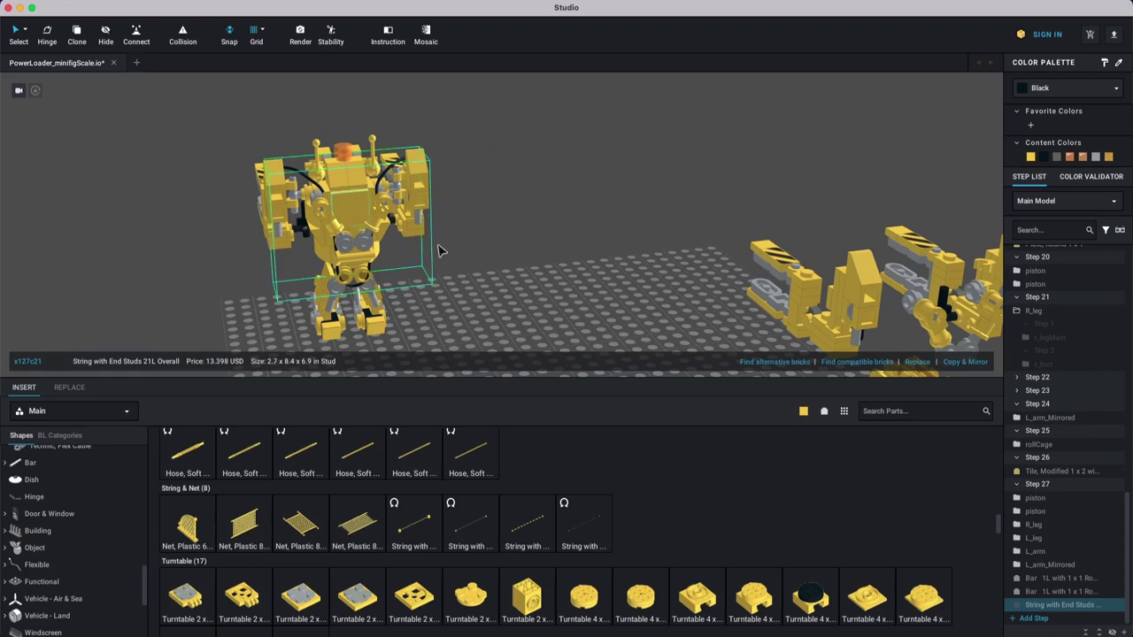
Step: Inspect the pasted string on the loader's back and compare the loader with its partial copy from several angles
{"action": "right_click_drag", "start_coordinate": [469, 249], "coordinate": [480, 248]}
{"action": "middle_click_drag", "start_coordinate": [481, 247], "coordinate": [540, 160]}
{"action": "left_click", "coordinate": [422, 235]}
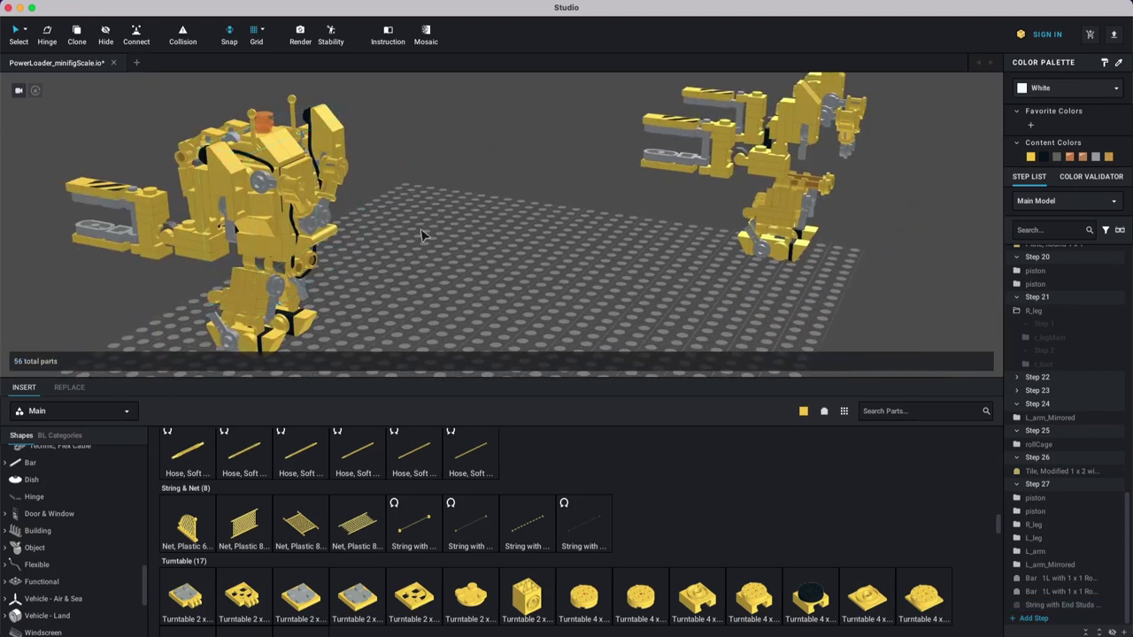
{"action": "middle_click_drag", "start_coordinate": [354, 225], "coordinate": [429, 185]}
{"action": "right_click_drag", "start_coordinate": [418, 190], "coordinate": [560, 285]}
{"action": "left_click", "coordinate": [559, 285]}
{"action": "middle_click_drag", "start_coordinate": [665, 239], "coordinate": [584, 182]}
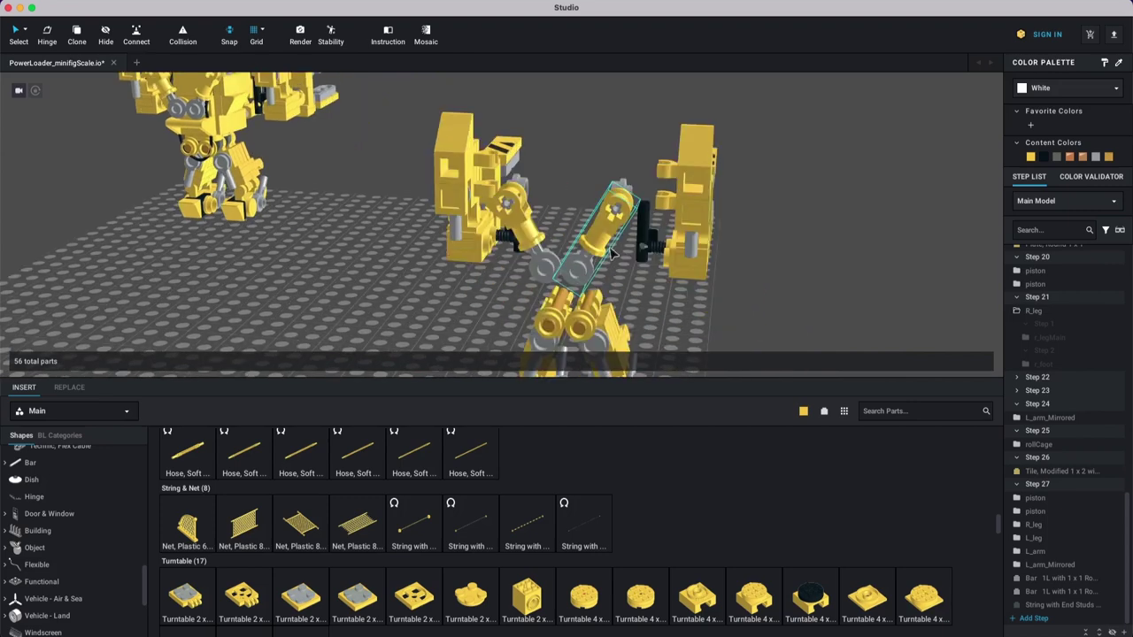
{"action": "right_click_drag", "start_coordinate": [564, 245], "coordinate": [425, 232]}
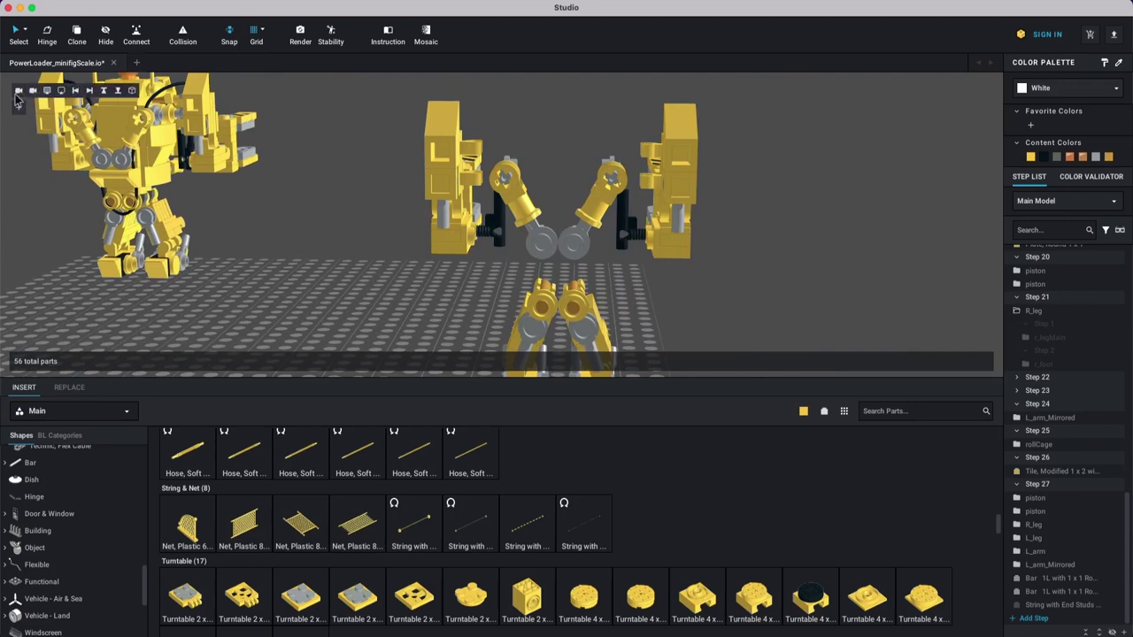
Step: Duplicate the black string on the complete loader's back and place the copy in the empty space beside the loader
{"action": "left_click", "coordinate": [88, 92]}
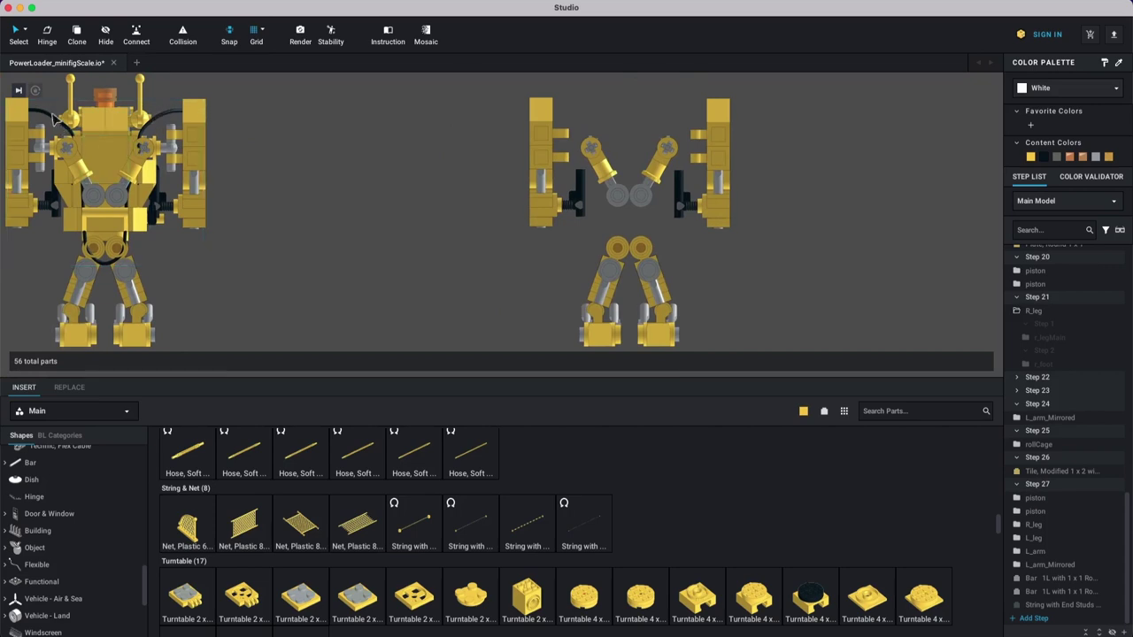
{"action": "left_click", "coordinate": [100, 267]}
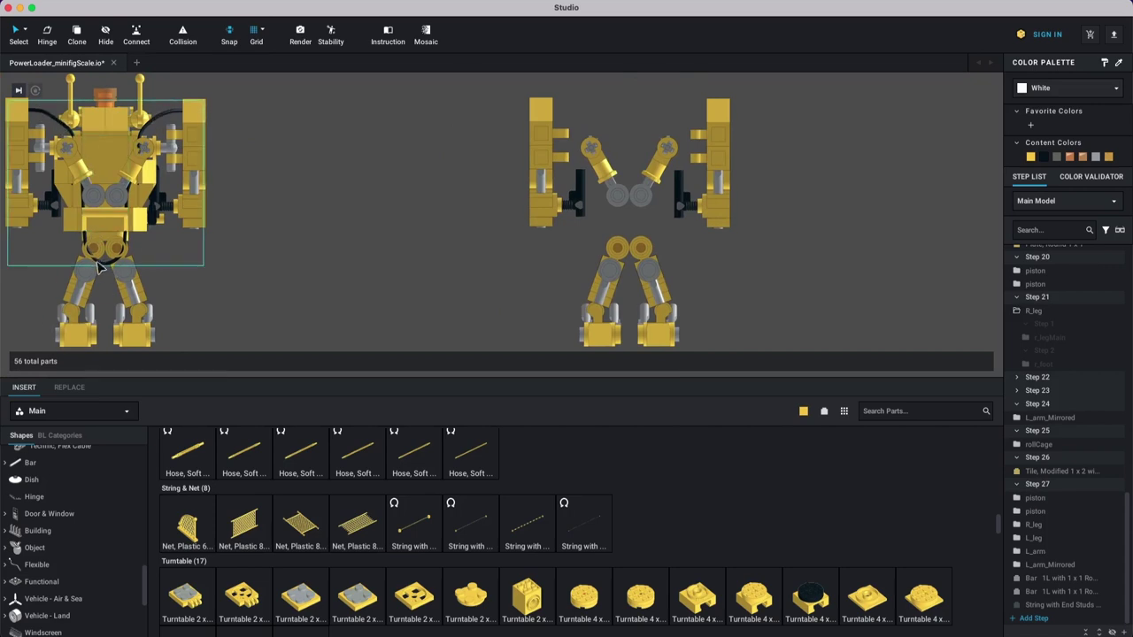
{"action": "middle_click_drag", "start_coordinate": [194, 250], "coordinate": [377, 263]}
{"action": "scroll", "coordinate": [380, 277], "scroll_direction": "up", "scroll_amount": 4}
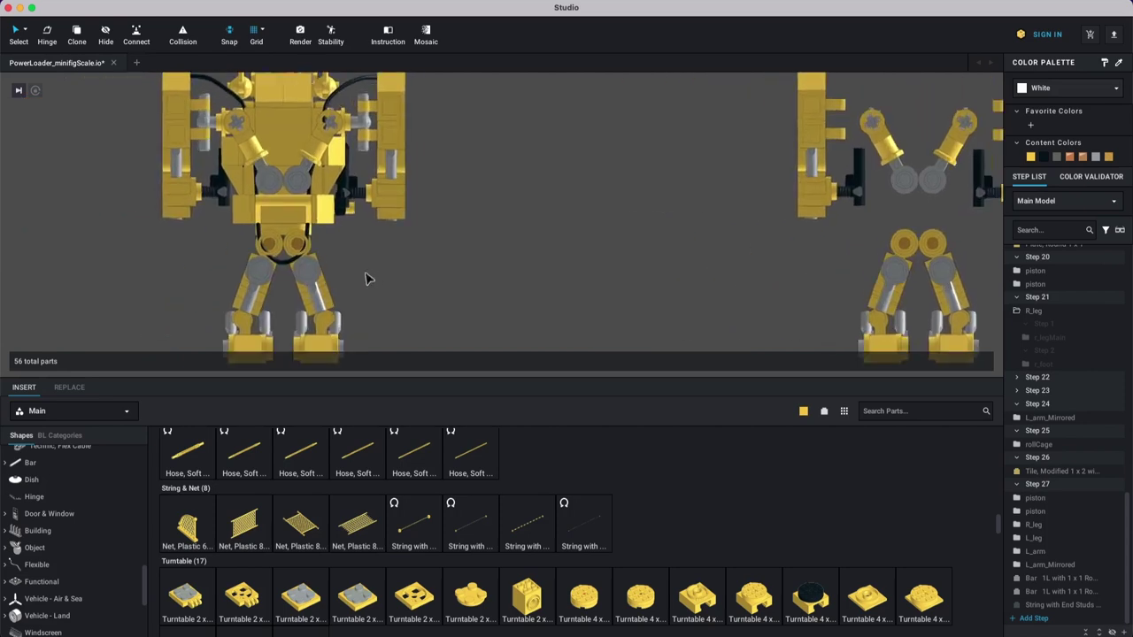
{"action": "middle_click_drag", "start_coordinate": [161, 230], "coordinate": [251, 230]}
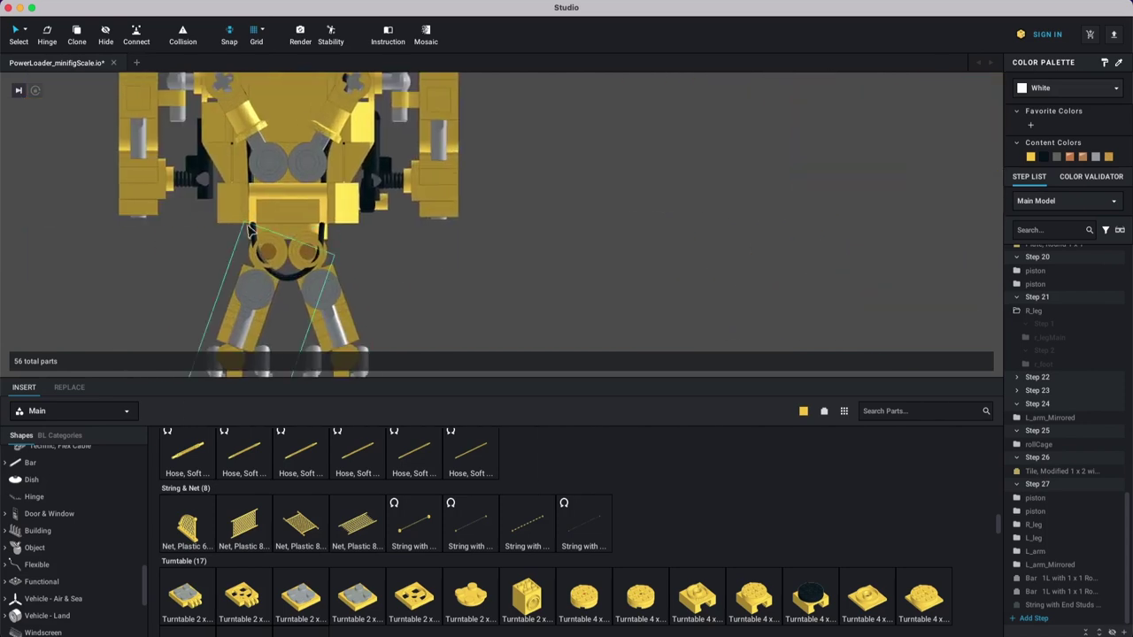
{"action": "left_click", "coordinate": [287, 278]}
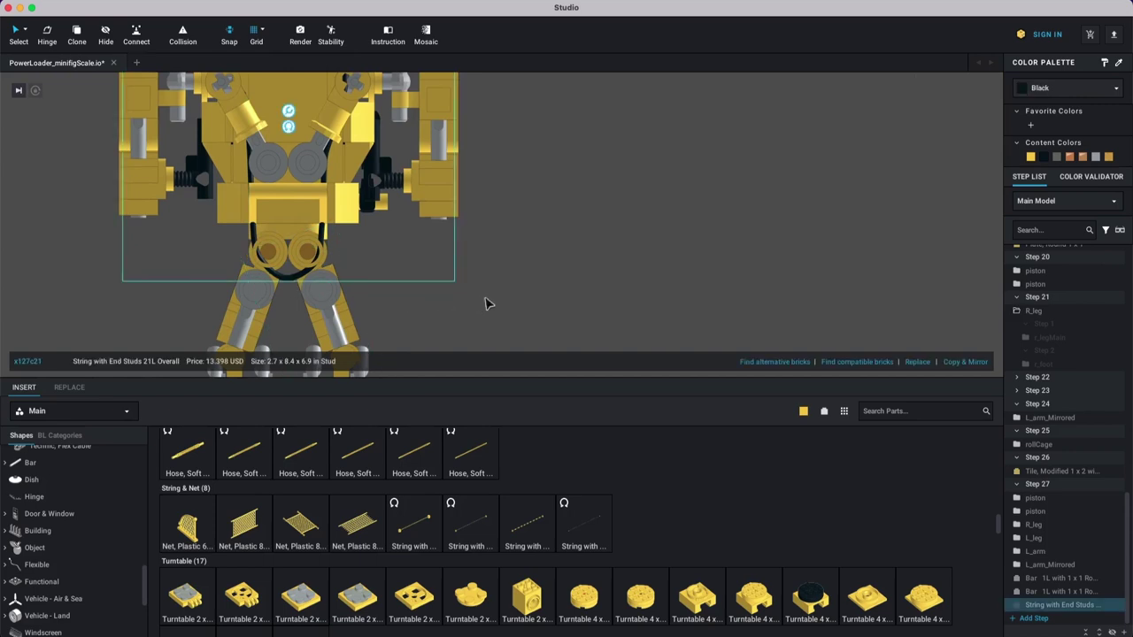
{"action": "key", "text": "ctrl+v"}
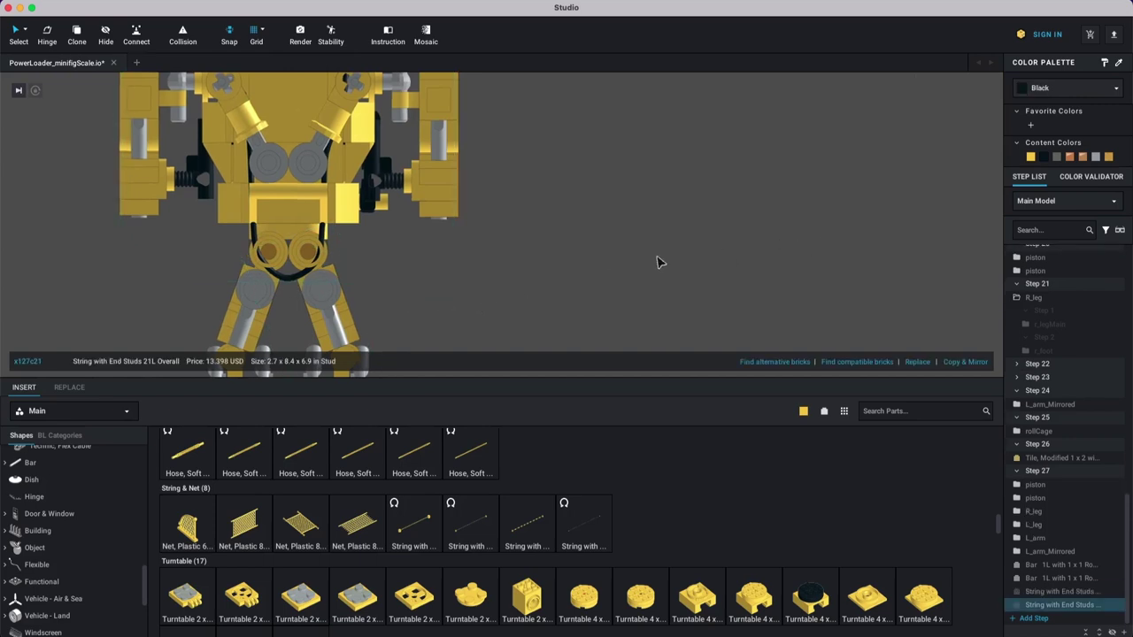
{"action": "scroll", "coordinate": [557, 245], "scroll_direction": "down", "scroll_amount": 4}
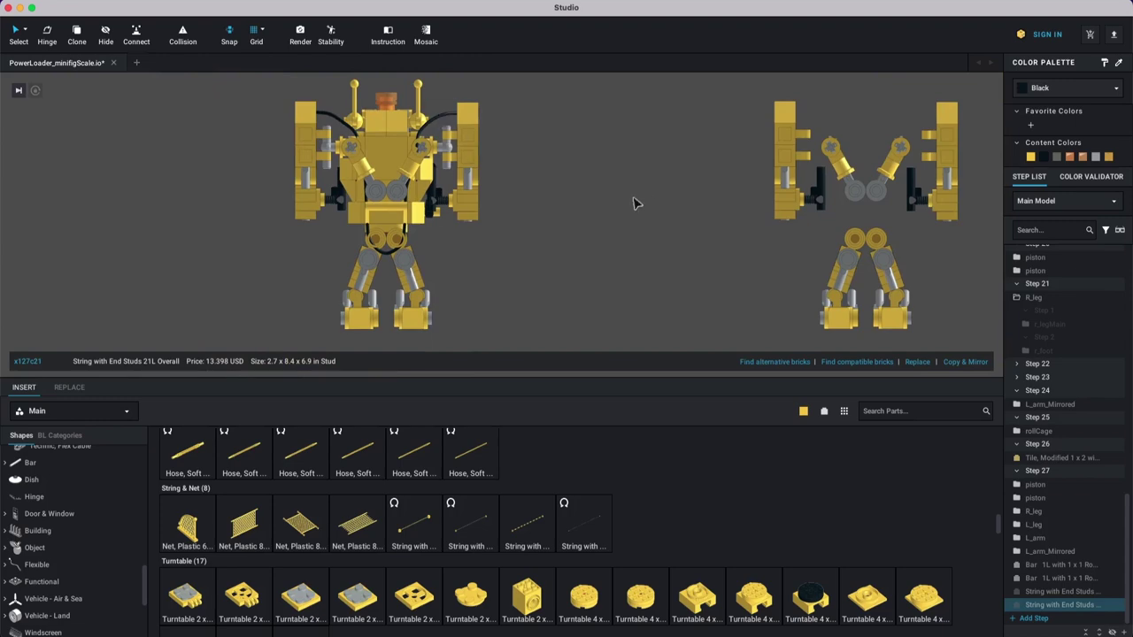
{"action": "right_click_drag", "start_coordinate": [619, 226], "coordinate": [647, 266]}
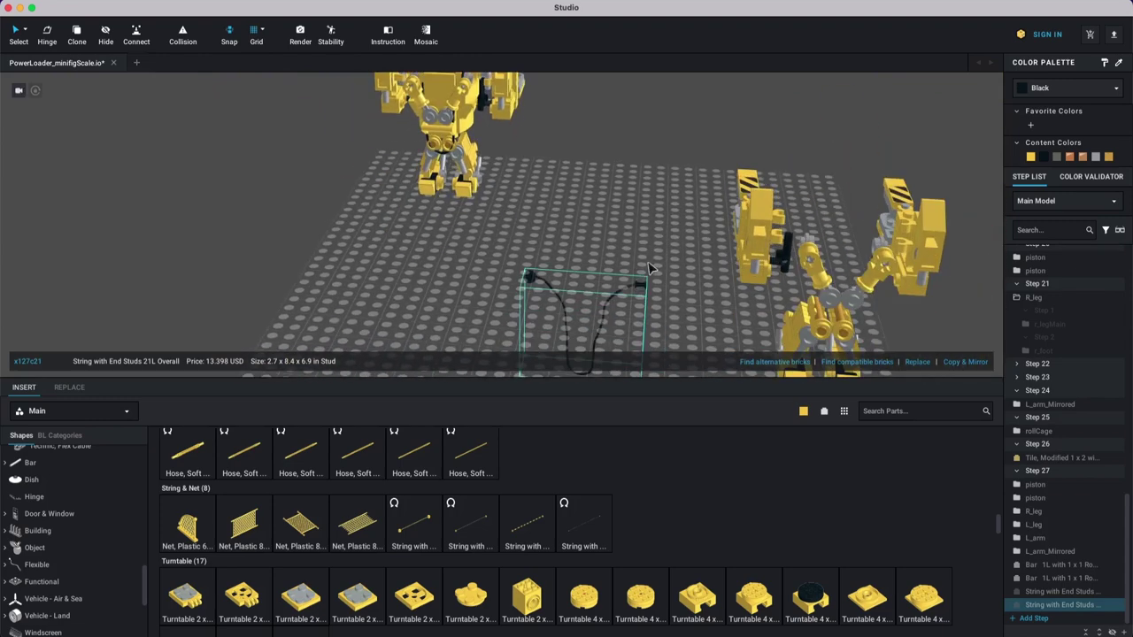
{"action": "left_click", "coordinate": [738, 100]}
{"action": "left_click", "coordinate": [568, 166]}
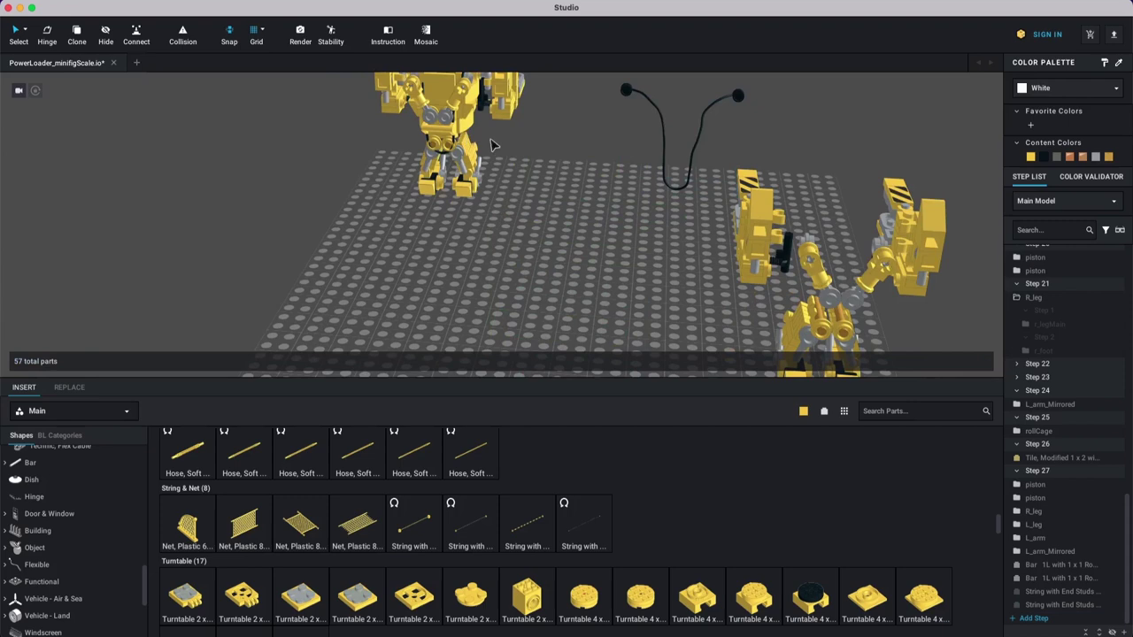
Step: Try to reshape the loader's black string by moving its flex points around the hips and lower back
{"action": "right_click_drag", "start_coordinate": [512, 155], "coordinate": [345, 173]}
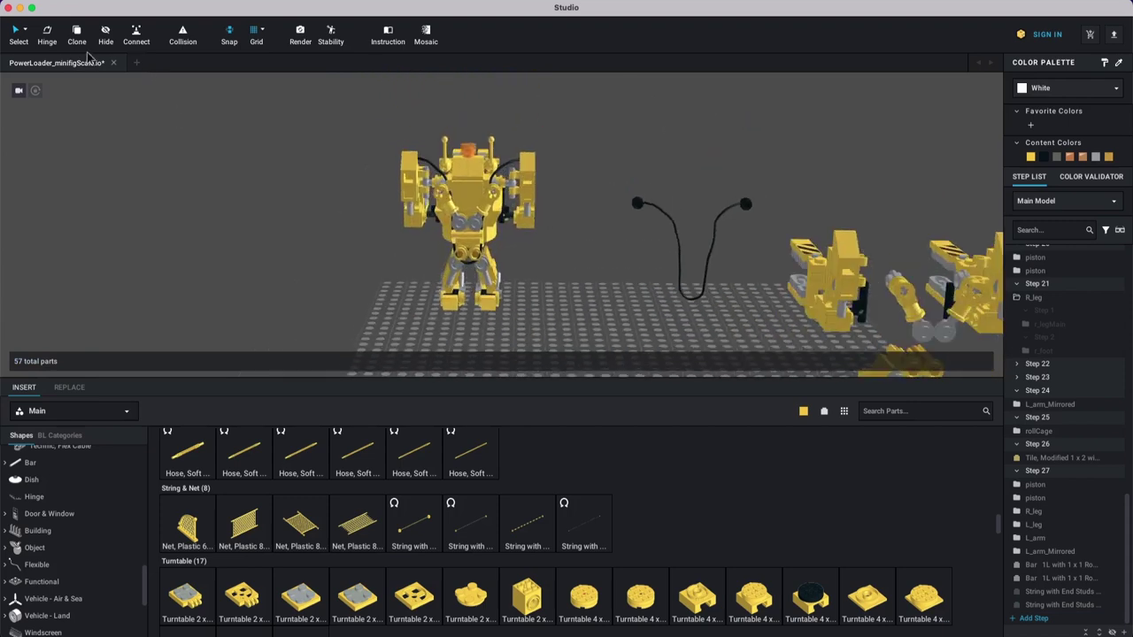
{"action": "mouse_move", "coordinate": [22, 92]}
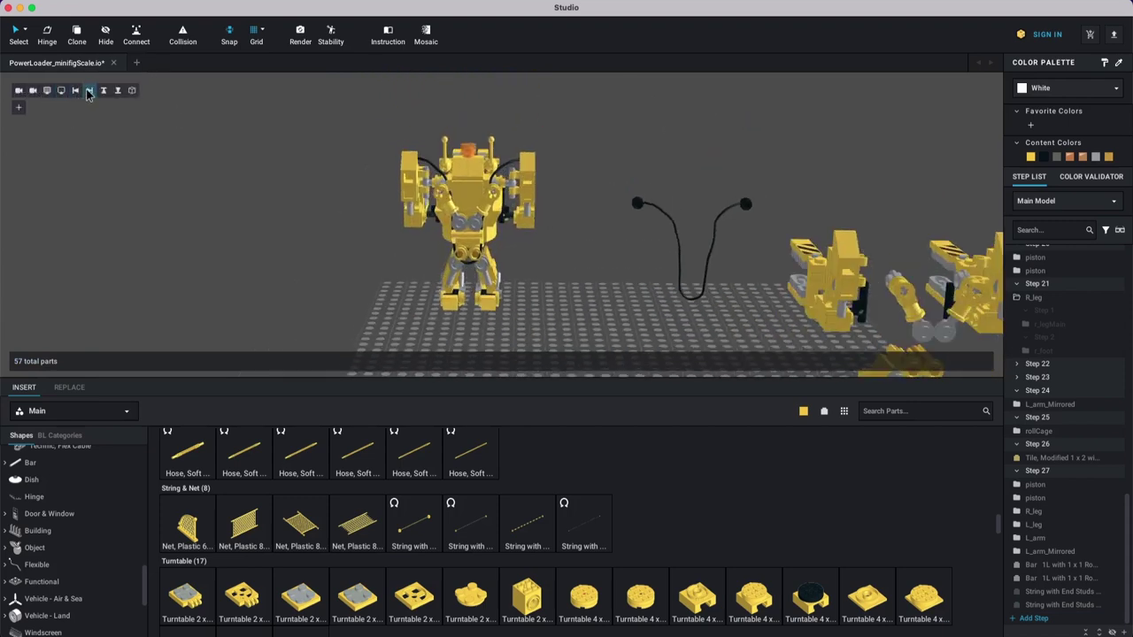
{"action": "left_click", "coordinate": [88, 92]}
{"action": "scroll", "coordinate": [554, 253], "scroll_direction": "up", "scroll_amount": 5}
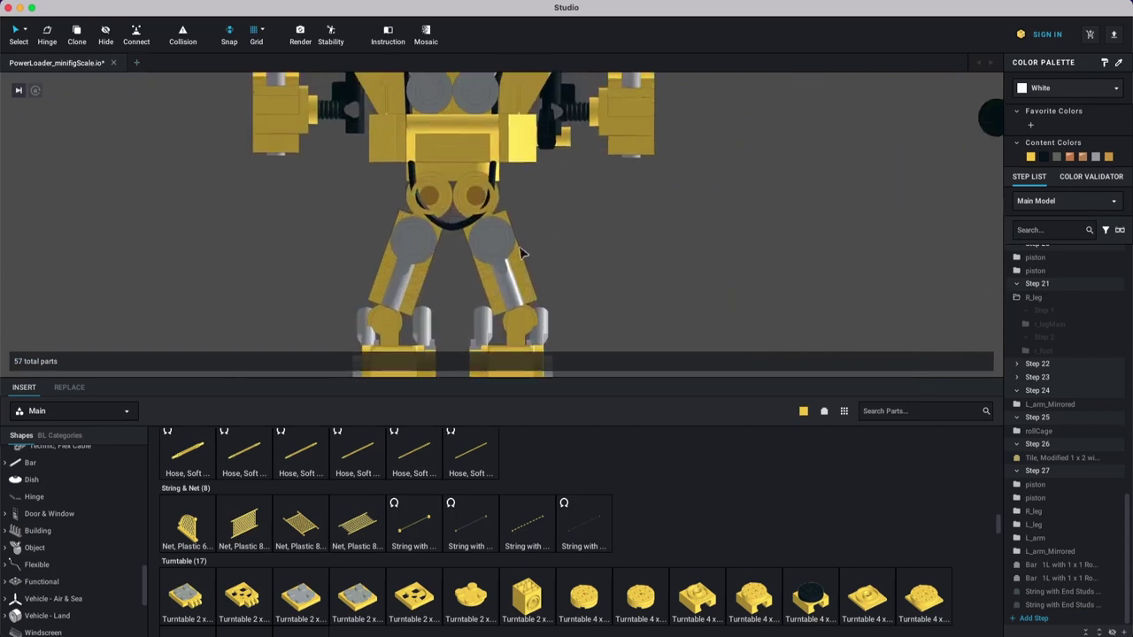
{"action": "left_click", "coordinate": [456, 232]}
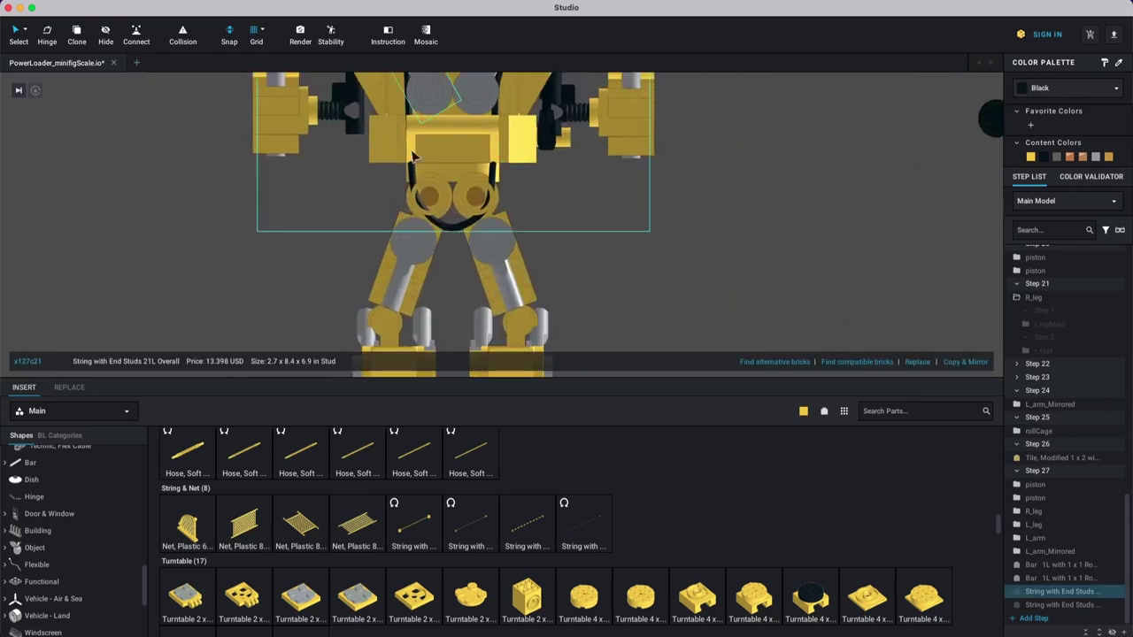
{"action": "middle_click_drag", "start_coordinate": [543, 191], "coordinate": [525, 387]}
{"action": "left_click", "coordinate": [435, 242]}
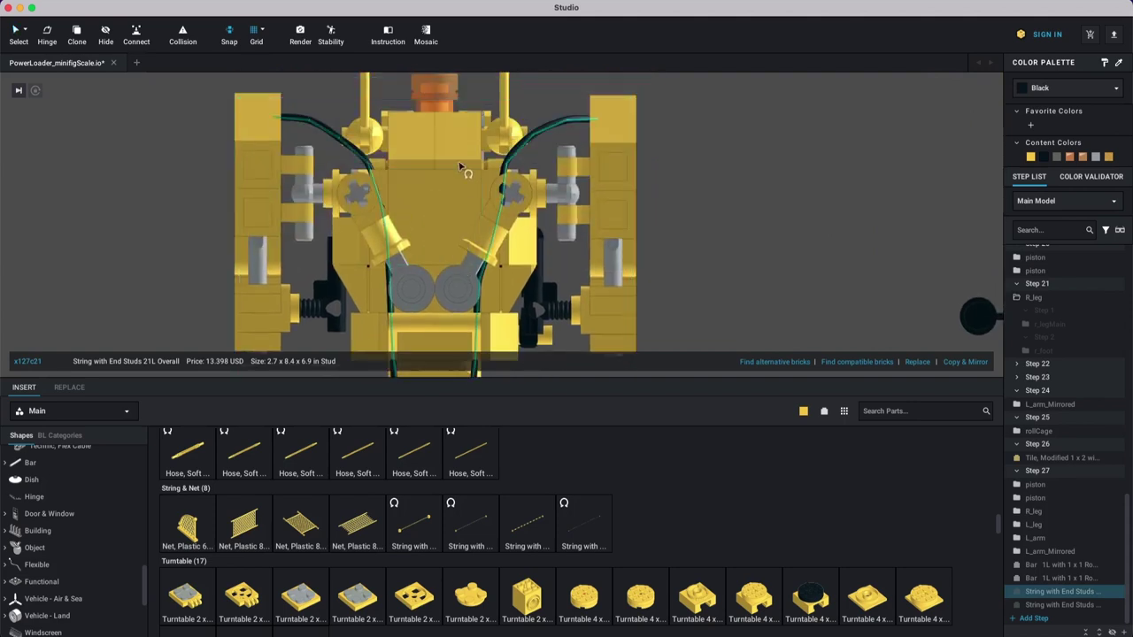
{"action": "scroll", "coordinate": [460, 166], "scroll_direction": "down", "scroll_amount": 4}
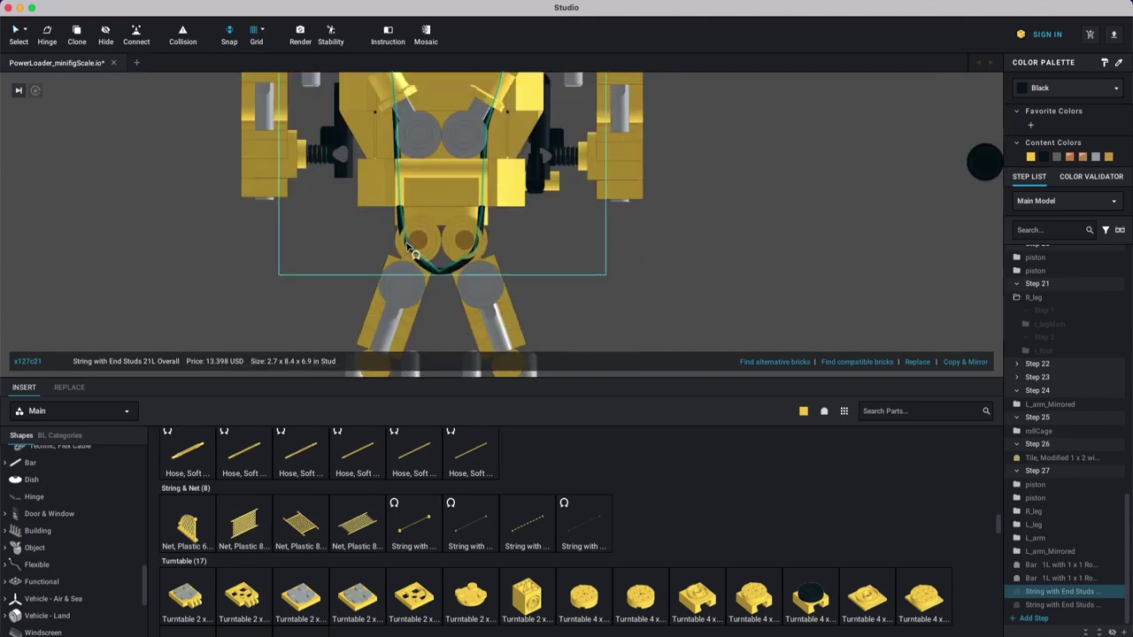
{"action": "key", "text": "Escape"}
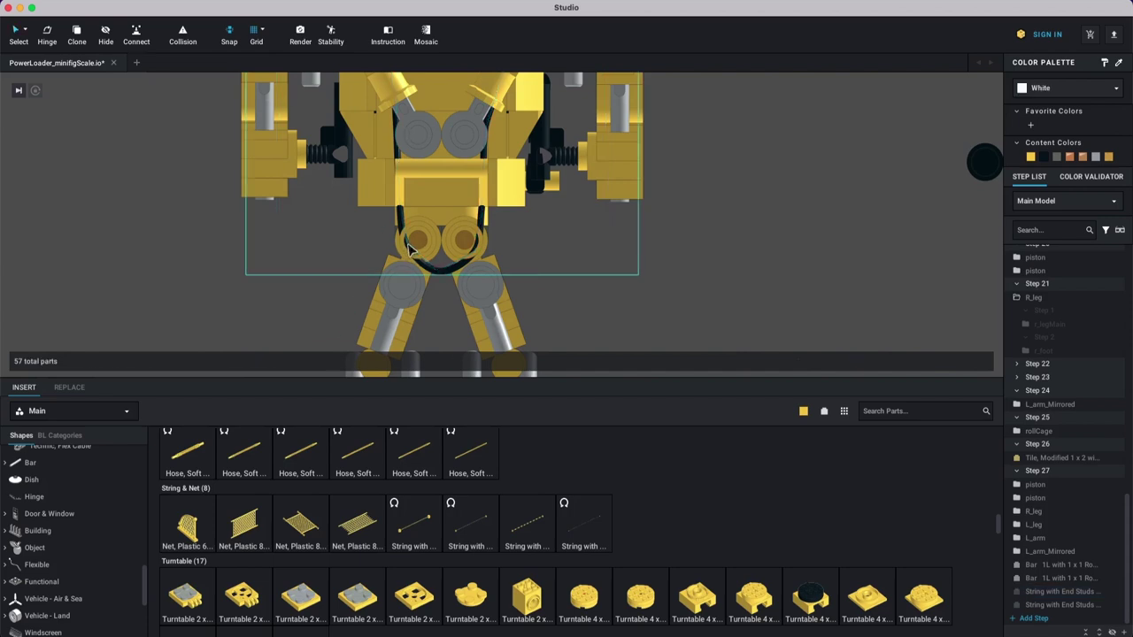
{"action": "left_click", "coordinate": [443, 277]}
{"action": "left_click", "coordinate": [442, 92]}
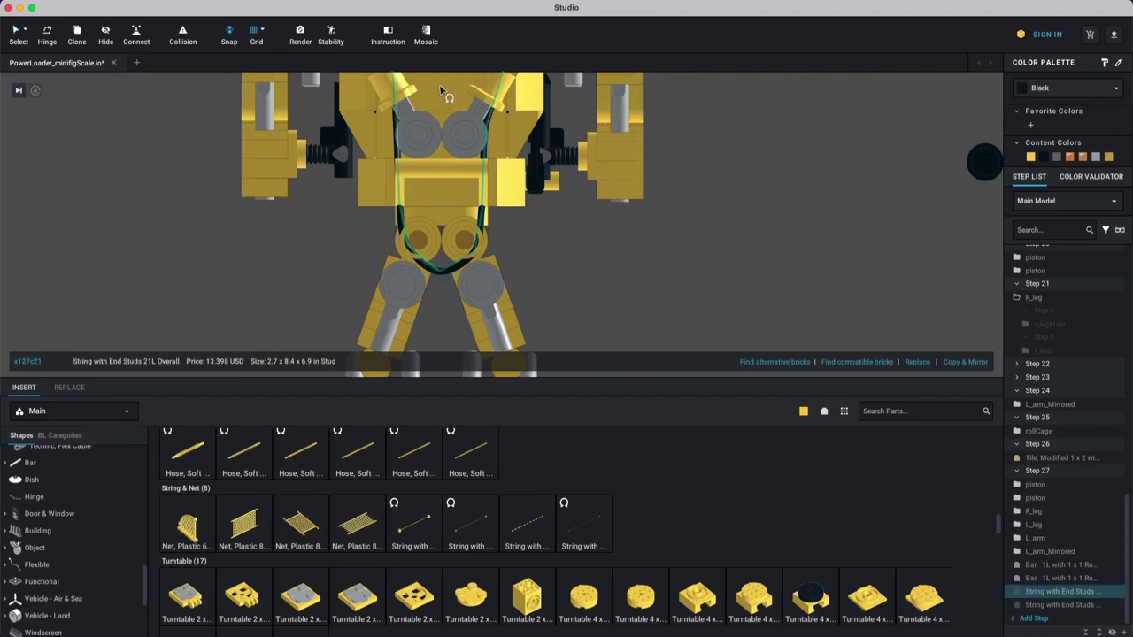
{"action": "left_click_drag", "start_coordinate": [406, 248], "coordinate": [403, 250]}
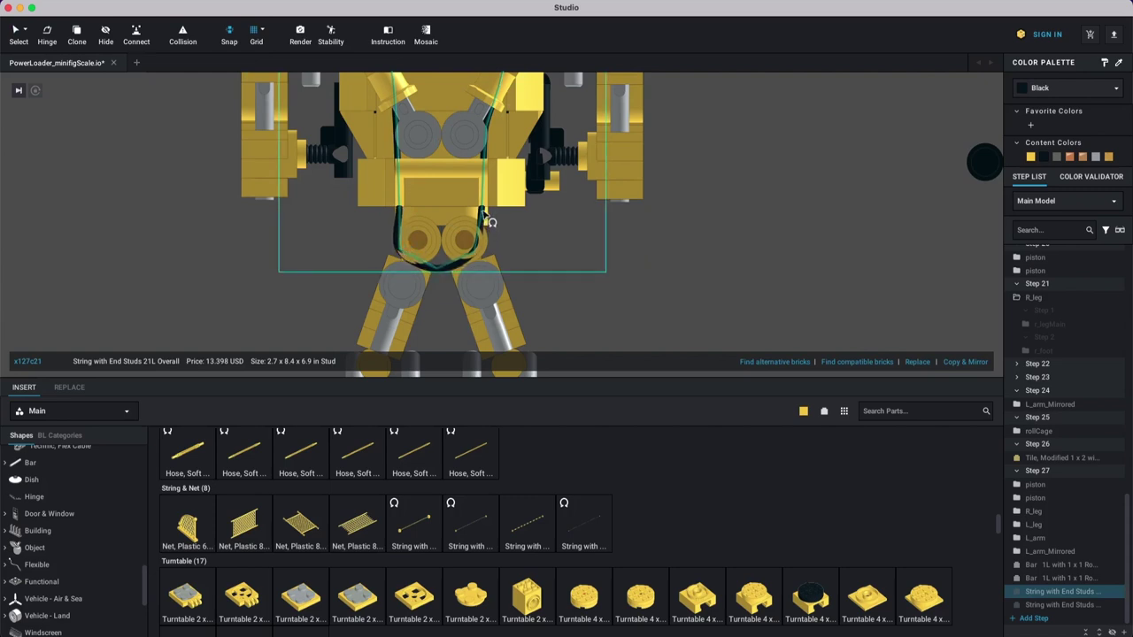
{"action": "left_click_drag", "start_coordinate": [482, 213], "coordinate": [407, 209]}
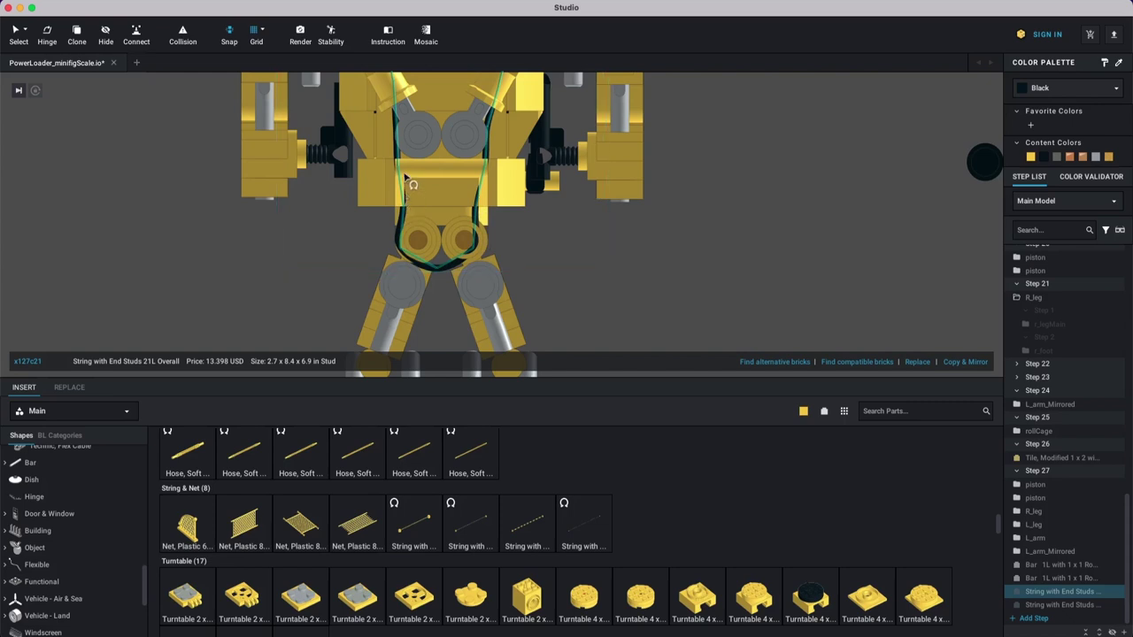
{"action": "left_click_drag", "start_coordinate": [397, 163], "coordinate": [396, 121]}
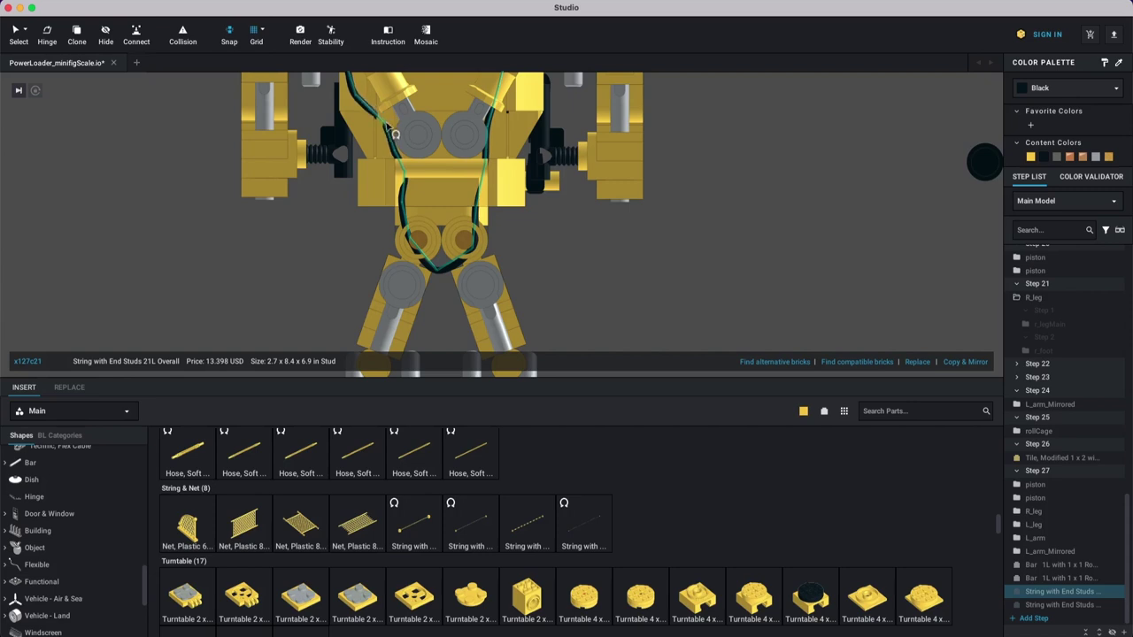
Step: Try to move the string's upper flex points near one shoulder, and close the flexible shape editing
{"action": "middle_click_drag", "start_coordinate": [402, 133], "coordinate": [379, 328]}
{"action": "left_click_drag", "start_coordinate": [282, 188], "coordinate": [365, 208]}
{"action": "left_click_drag", "start_coordinate": [296, 175], "coordinate": [281, 156]}
{"action": "middle_click_drag", "start_coordinate": [433, 349], "coordinate": [436, 264]}
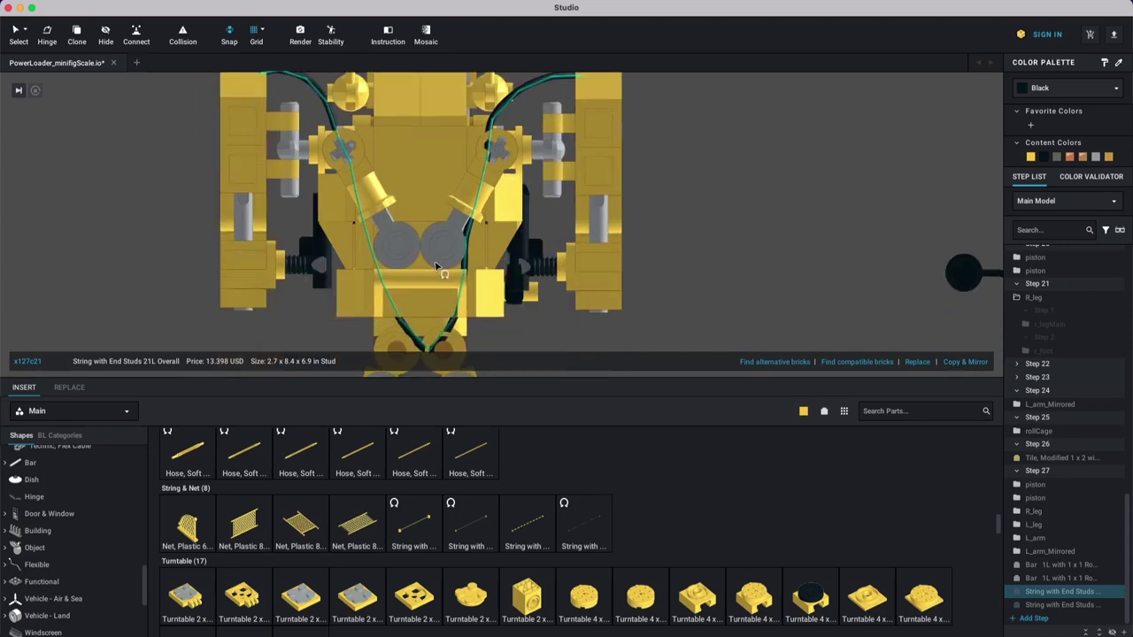
{"action": "scroll", "coordinate": [439, 274], "scroll_direction": "down", "scroll_amount": 3}
{"action": "right_click_drag", "start_coordinate": [504, 293], "coordinate": [631, 256]}
{"action": "scroll", "coordinate": [619, 254], "scroll_direction": "up", "scroll_amount": 4}
{"action": "left_click", "coordinate": [600, 250]}
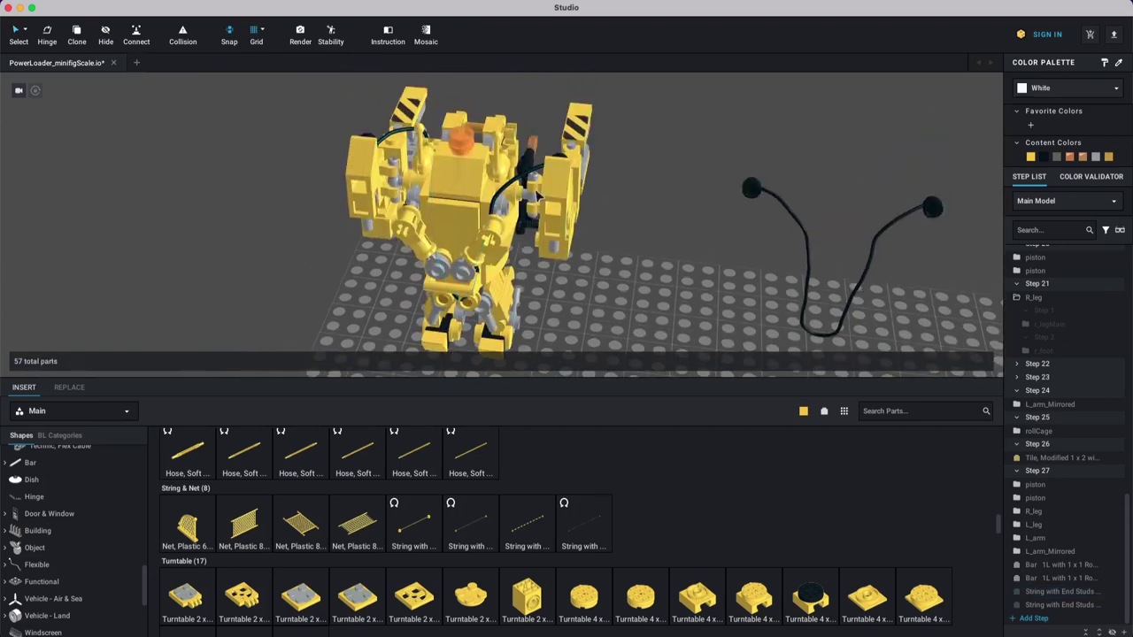
Step: Delete the reshaped string from the loader and attach the spare string copy to the shoulder blocks in its place
{"action": "left_click", "coordinate": [391, 148]}
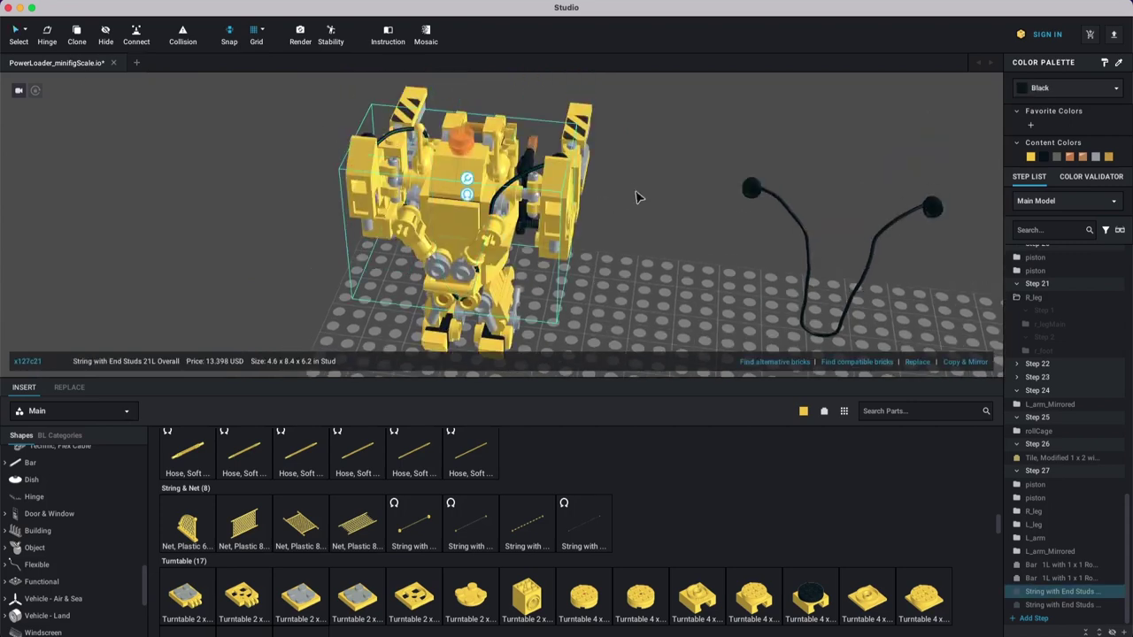
{"action": "key", "text": "Delete"}
{"action": "left_click", "coordinate": [772, 199]}
{"action": "left_click_drag", "start_coordinate": [759, 196], "coordinate": [365, 146]}
{"action": "right_click_drag", "start_coordinate": [579, 260], "coordinate": [587, 245]}
{"action": "middle_click_drag", "start_coordinate": [586, 242], "coordinate": [547, 158]}
{"action": "right_click_drag", "start_coordinate": [575, 255], "coordinate": [431, 205]}
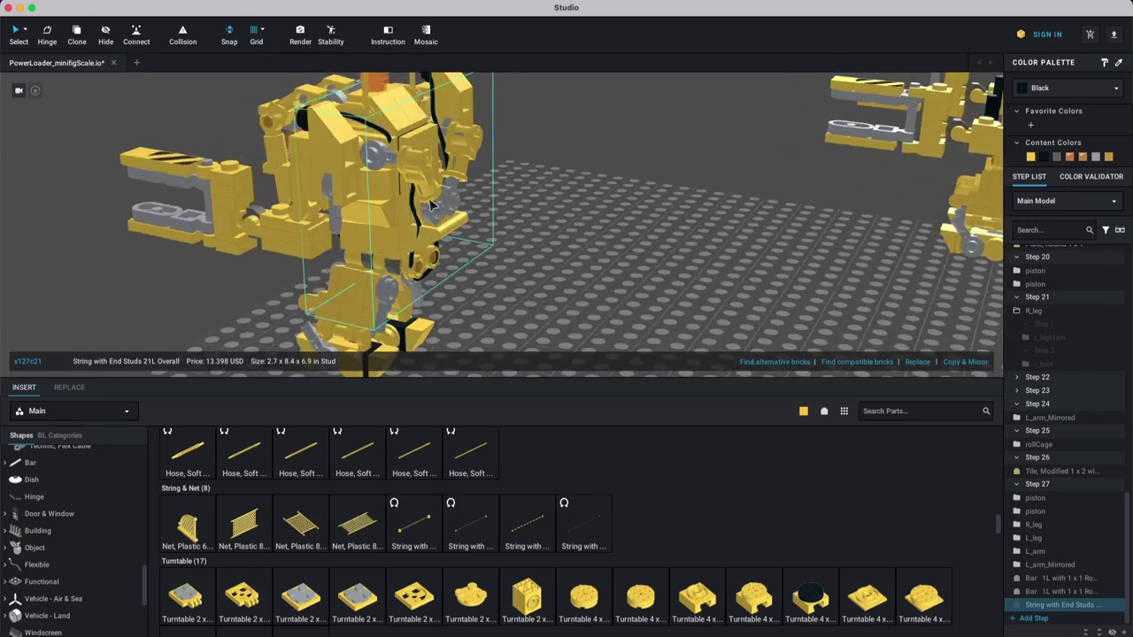
Step: Delete the partial copy of the loader, keeping only the complete model
{"action": "right_click_drag", "start_coordinate": [517, 264], "coordinate": [450, 274]}
{"action": "left_click_drag", "start_coordinate": [450, 274], "coordinate": [150, 88]}
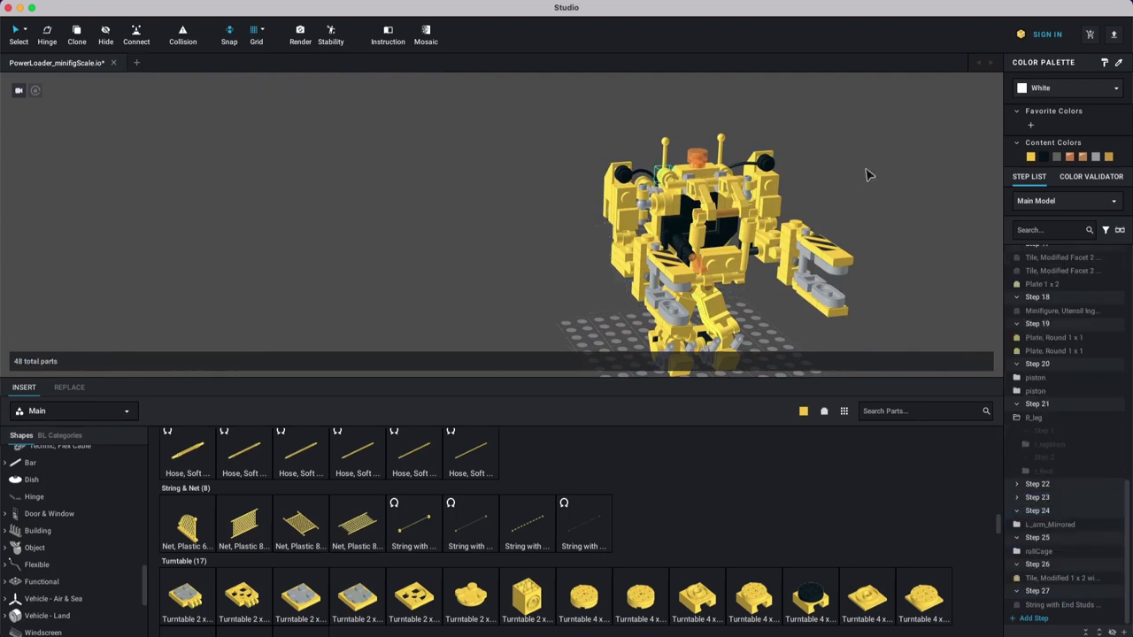
{"action": "right_click_drag", "start_coordinate": [868, 174], "coordinate": [694, 294]}
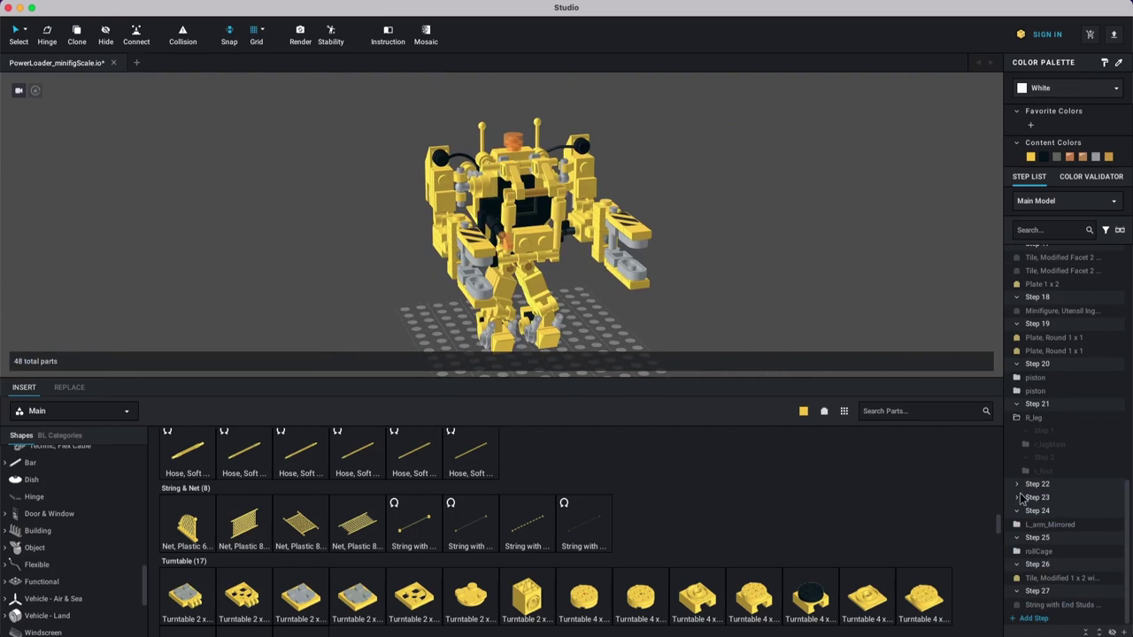
Step: Reorder the building steps so that Step 26 holds the string followed by the Tile, Modified 1 x 2 with Bar Handle
{"action": "left_click_drag", "start_coordinate": [1038, 564], "coordinate": [1043, 610]}
{"action": "right_click_drag", "start_coordinate": [753, 303], "coordinate": [823, 299]}
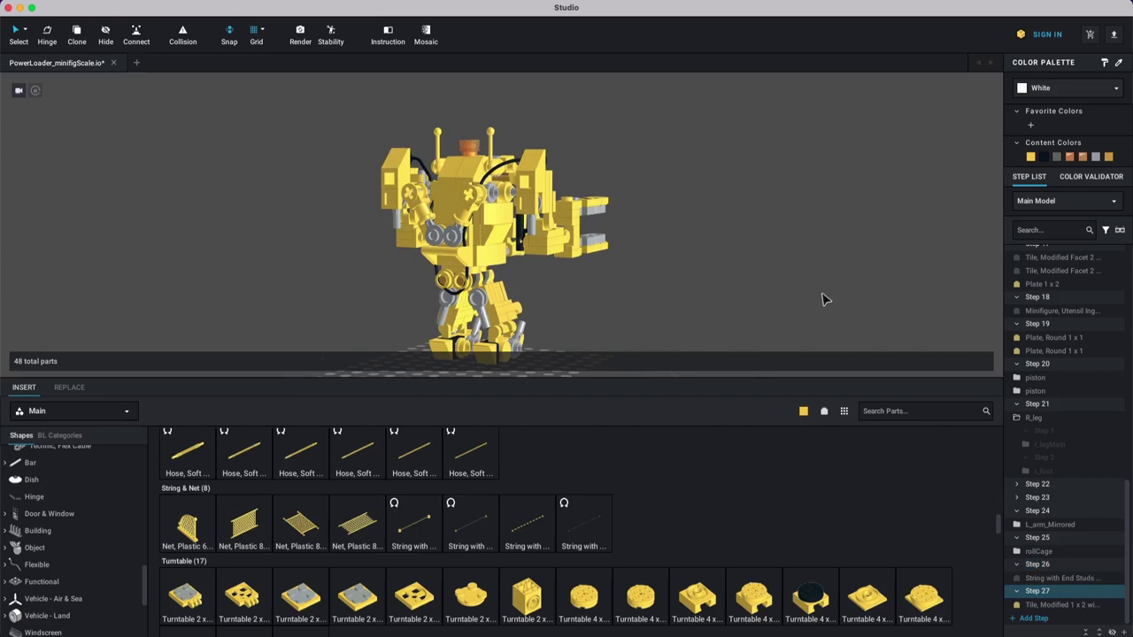
{"action": "left_click", "coordinate": [1040, 603]}
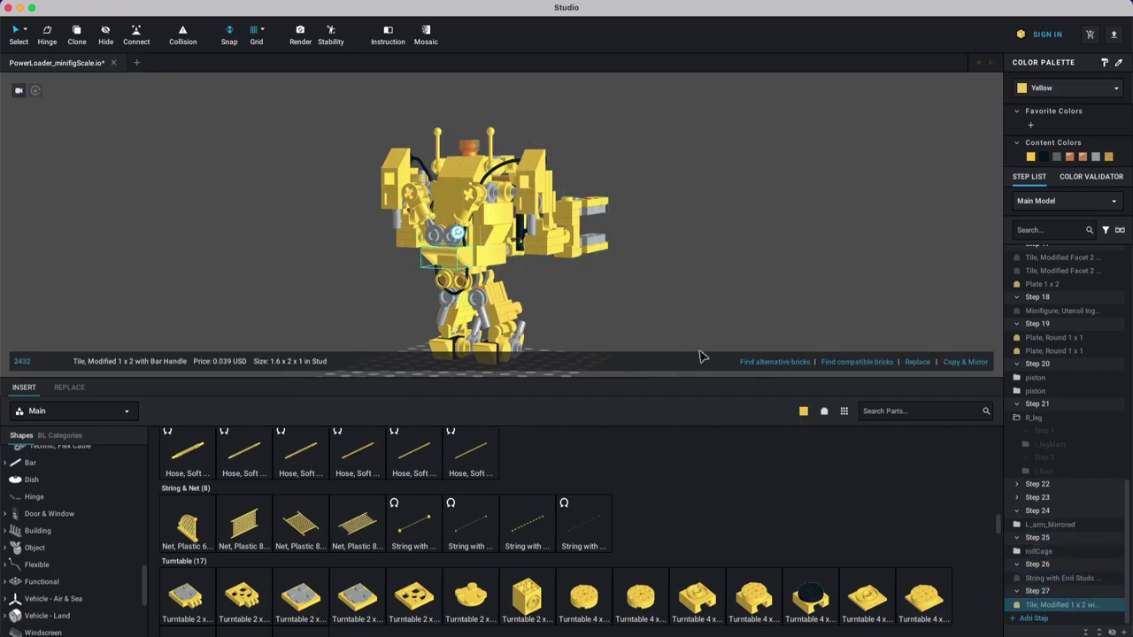
{"action": "left_click_drag", "start_coordinate": [1032, 602], "coordinate": [1041, 582]}
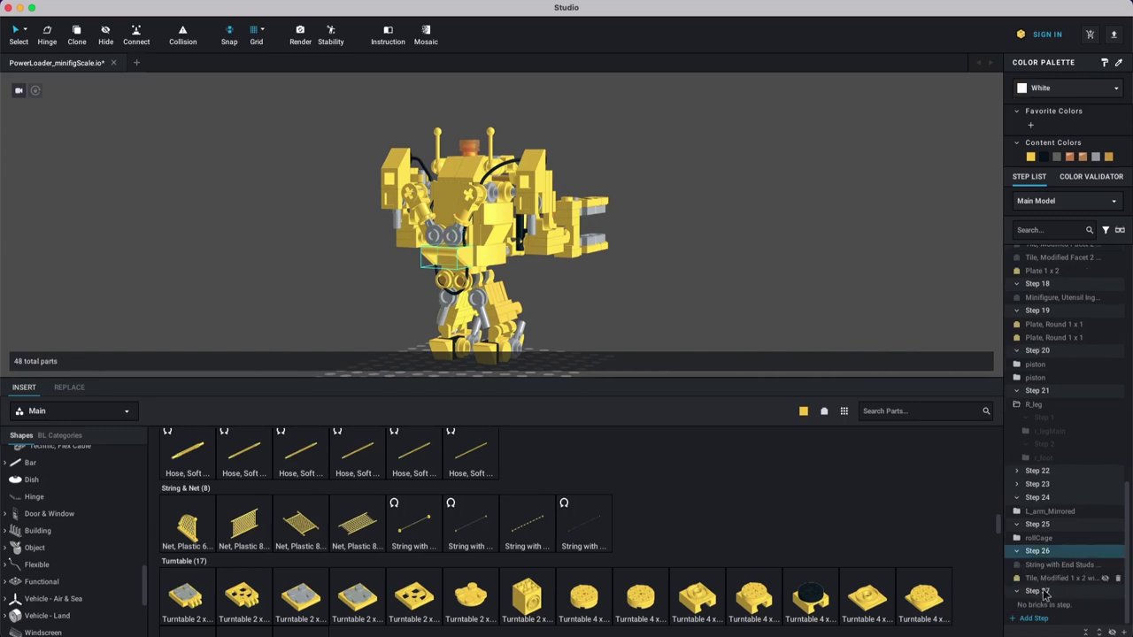
{"action": "left_click", "coordinate": [1058, 578]}
{"action": "right_click_drag", "start_coordinate": [474, 303], "coordinate": [541, 309]}
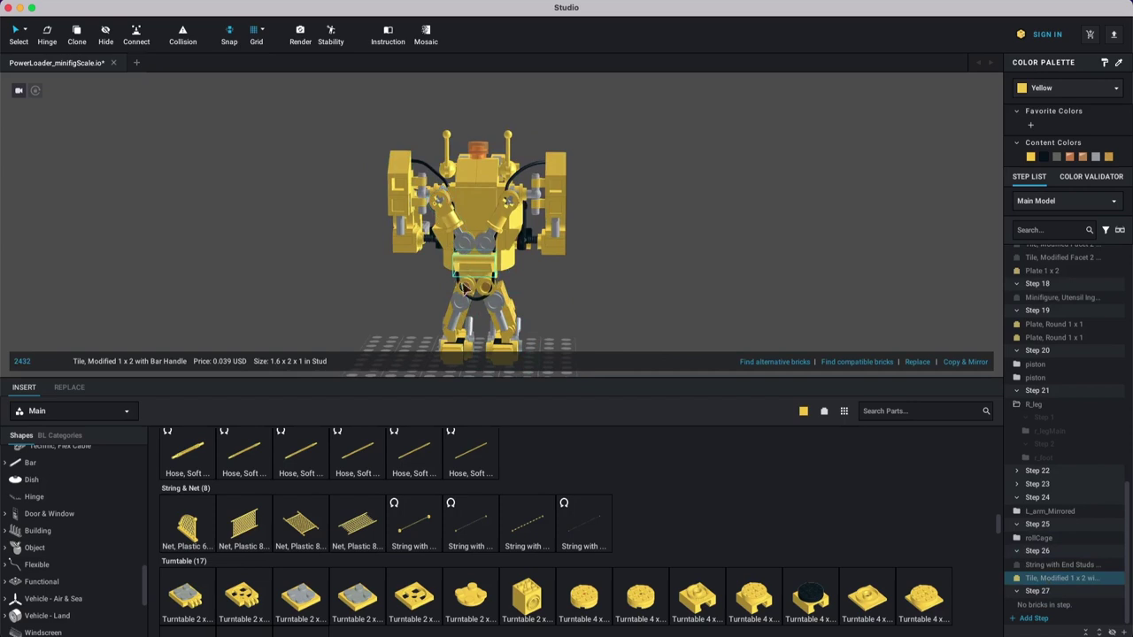
{"action": "left_click", "coordinate": [578, 303]}
{"action": "right_click_drag", "start_coordinate": [584, 306], "coordinate": [571, 280]}
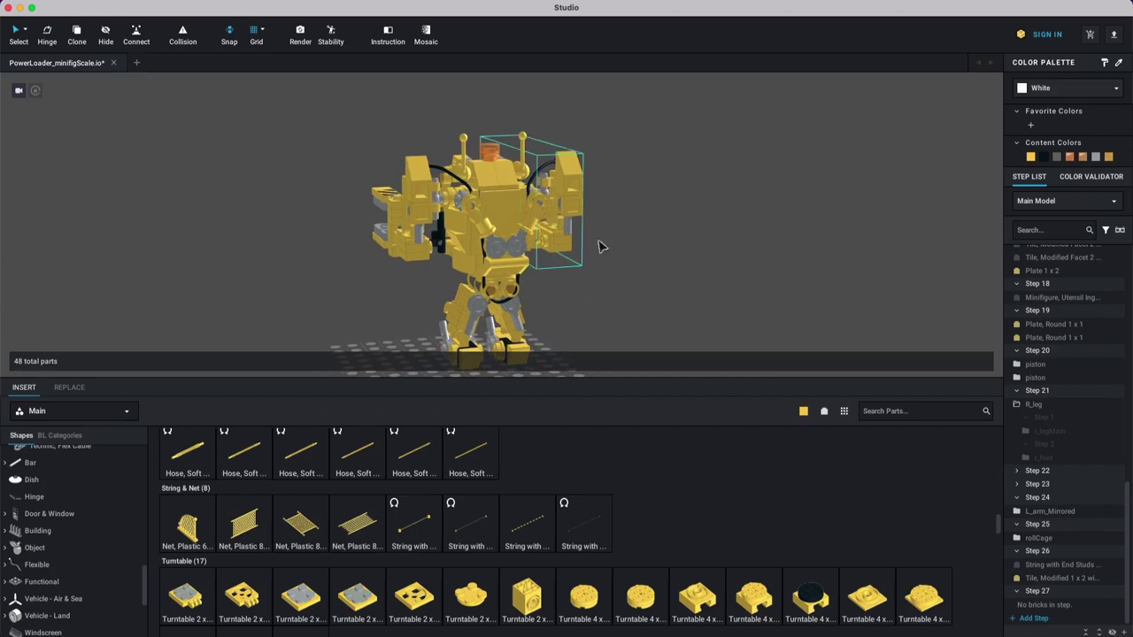
Step: Add a yellow Slope, Curved 2 x 1 x 2/3 to each shoulder block over the string's end studs, in Step 27
{"action": "left_click", "coordinate": [1062, 593]}
{"action": "mouse_move", "coordinate": [731, 240]}
{"action": "right_mouse_down"}
{"action": "mouse_move", "coordinate": [769, 227]}
{"action": "mouse_move", "coordinate": [708, 244]}
{"action": "mouse_move", "coordinate": [729, 243]}
{"action": "right_mouse_up"}
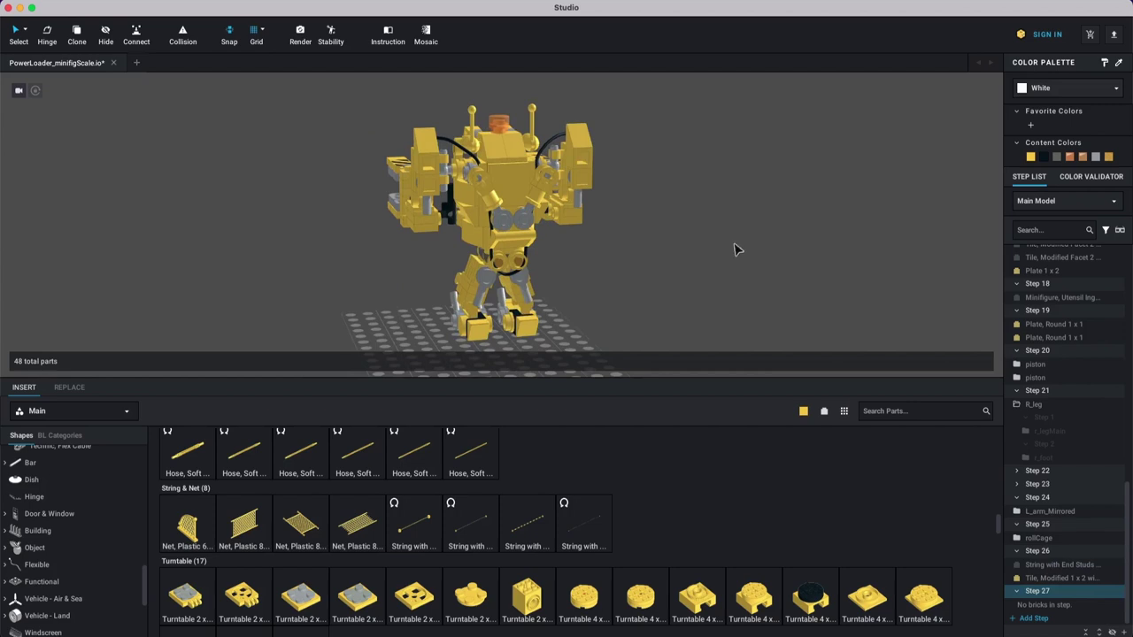
{"action": "right_click_drag", "start_coordinate": [608, 278], "coordinate": [426, 256]}
{"action": "scroll", "coordinate": [74, 508], "scroll_direction": "up", "scroll_amount": 5}
{"action": "scroll", "coordinate": [80, 518], "scroll_direction": "up", "scroll_amount": 3}
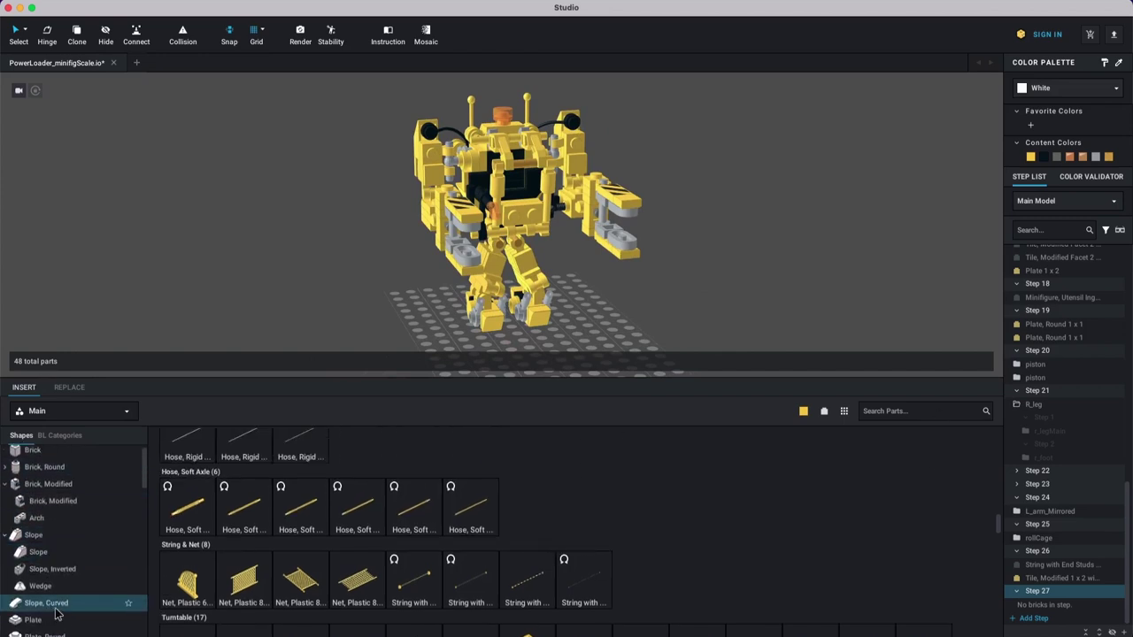
{"action": "left_click", "coordinate": [39, 607]}
{"action": "left_click", "coordinate": [529, 478]}
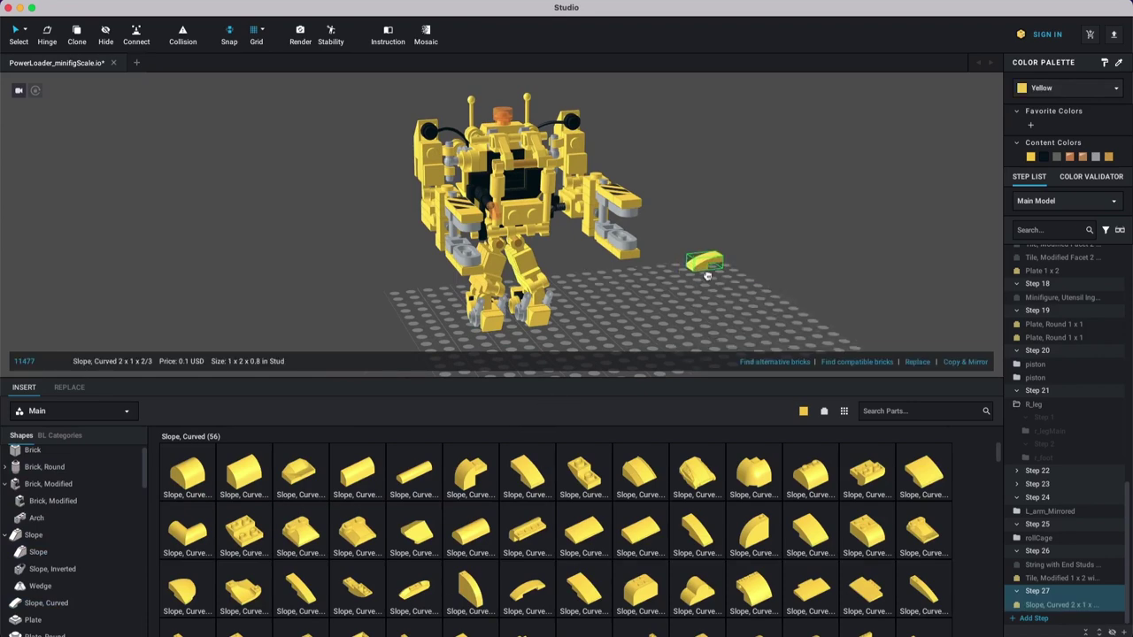
{"action": "left_click", "coordinate": [597, 139]}
{"action": "left_click", "coordinate": [438, 133]}
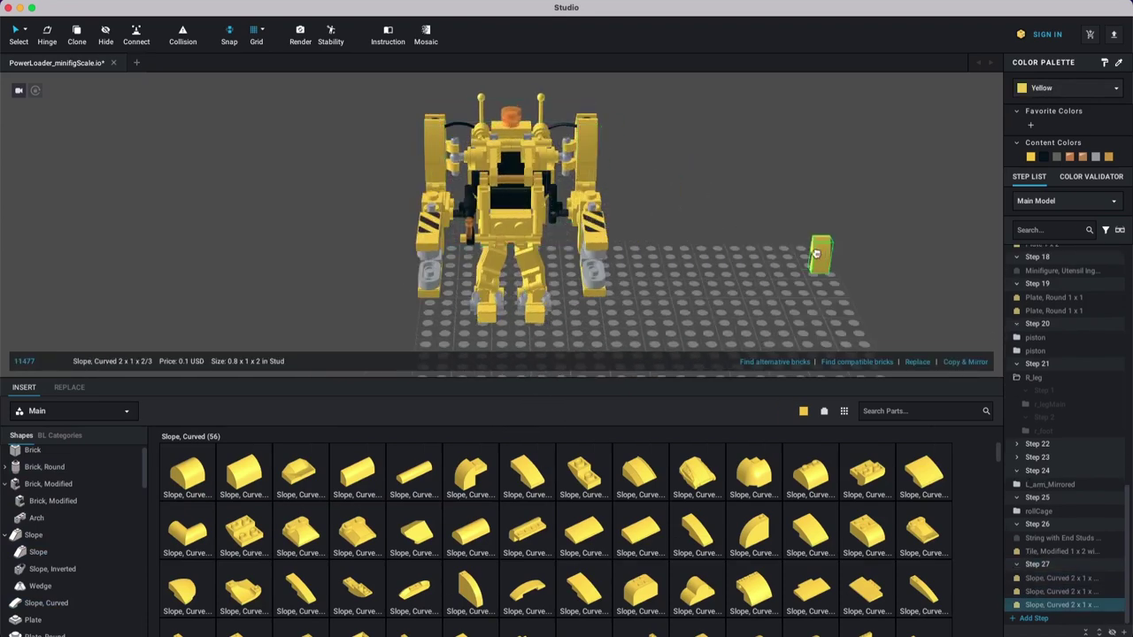
Step: Drop the surplus curved slope beside the loader and inspect the finished model from the back and front
{"action": "key", "text": "Escape"}
{"action": "right_click_drag", "start_coordinate": [711, 251], "coordinate": [744, 252]}
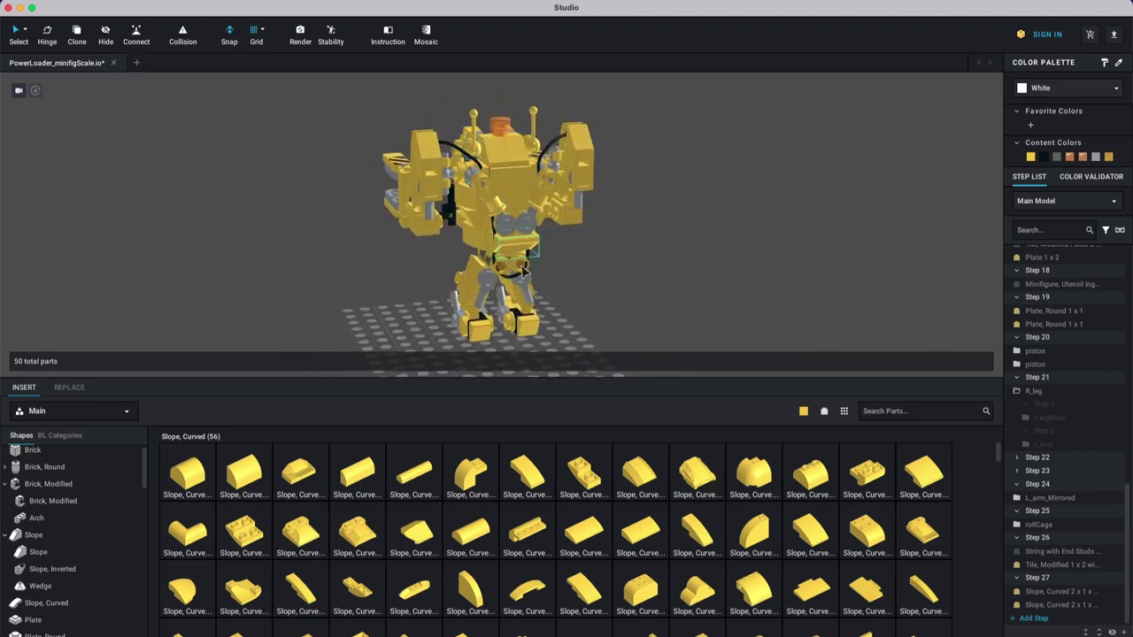
{"action": "mouse_move", "coordinate": [682, 295]}
{"action": "right_mouse_down"}
{"action": "mouse_move", "coordinate": [678, 283]}
{"action": "mouse_move", "coordinate": [795, 282]}
{"action": "mouse_move", "coordinate": [678, 293]}
{"action": "mouse_move", "coordinate": [711, 293]}
{"action": "mouse_move", "coordinate": [692, 294]}
{"action": "right_mouse_up"}
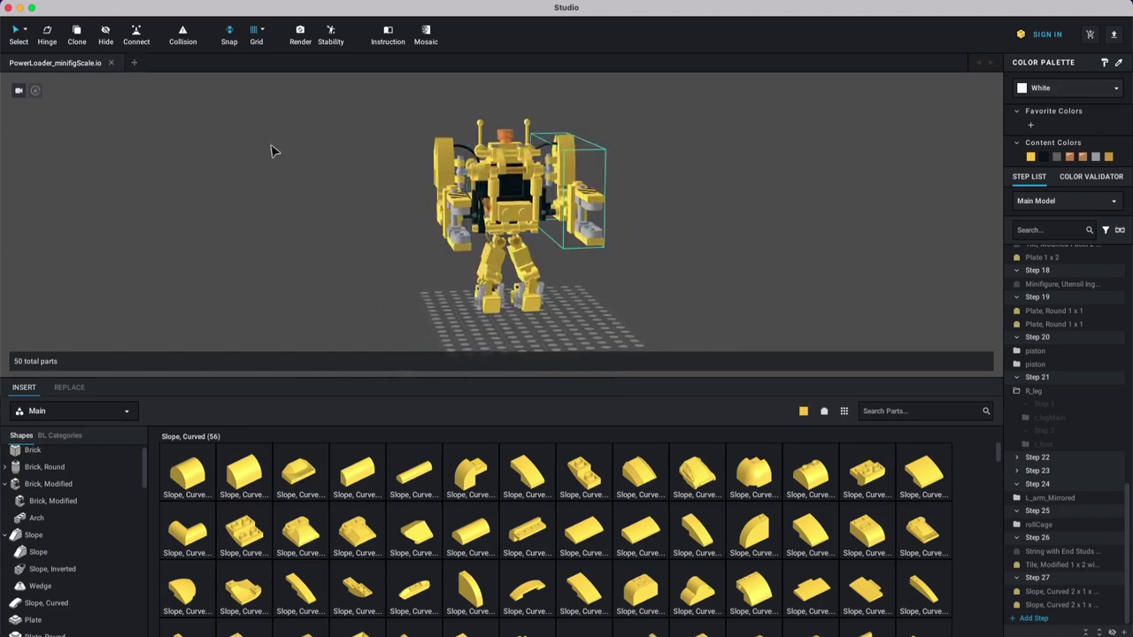
Step: Open the building instructions for the model and check Steps 1 to 3 in the step editor, ending on Step 1
{"action": "left_click", "coordinate": [388, 32]}
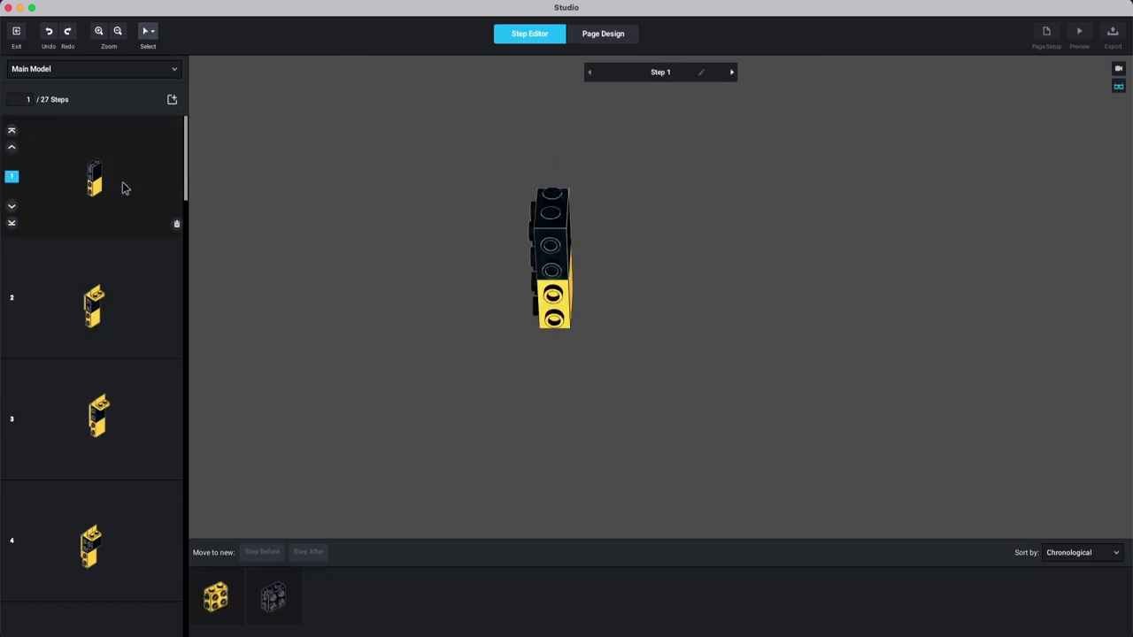
{"action": "left_click", "coordinate": [104, 288]}
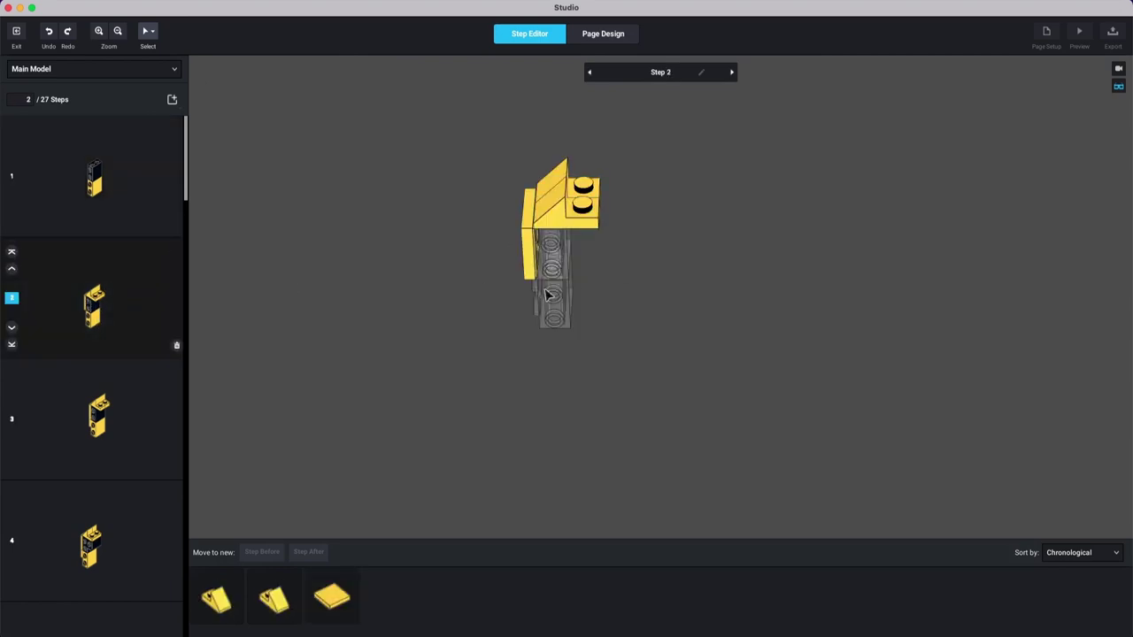
{"action": "left_click", "coordinate": [139, 368]}
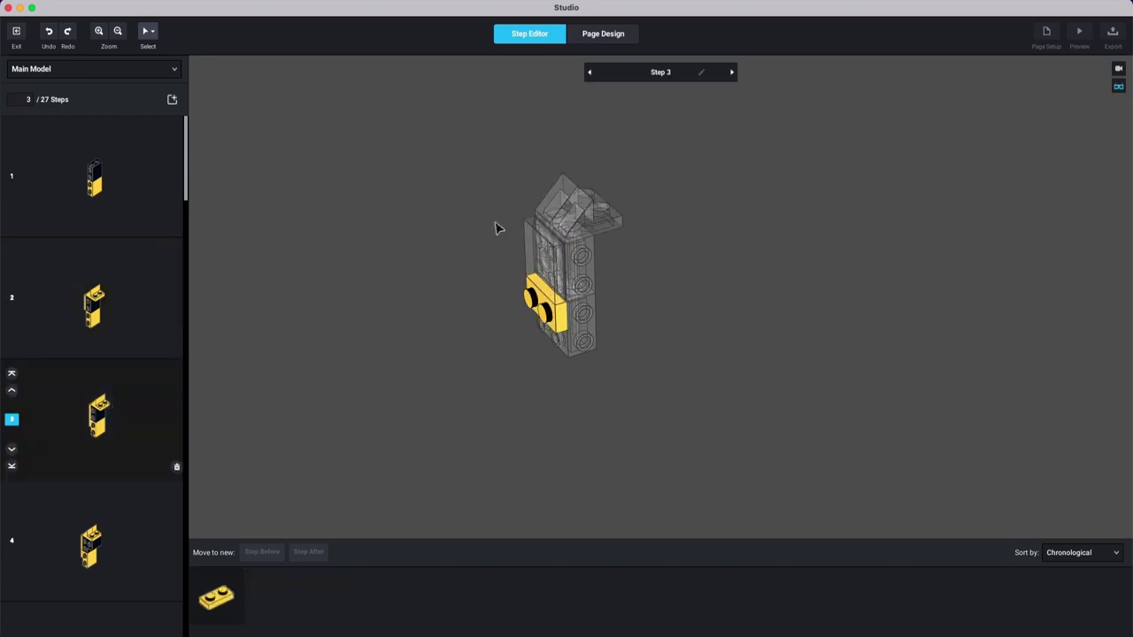
{"action": "left_click", "coordinate": [120, 152]}
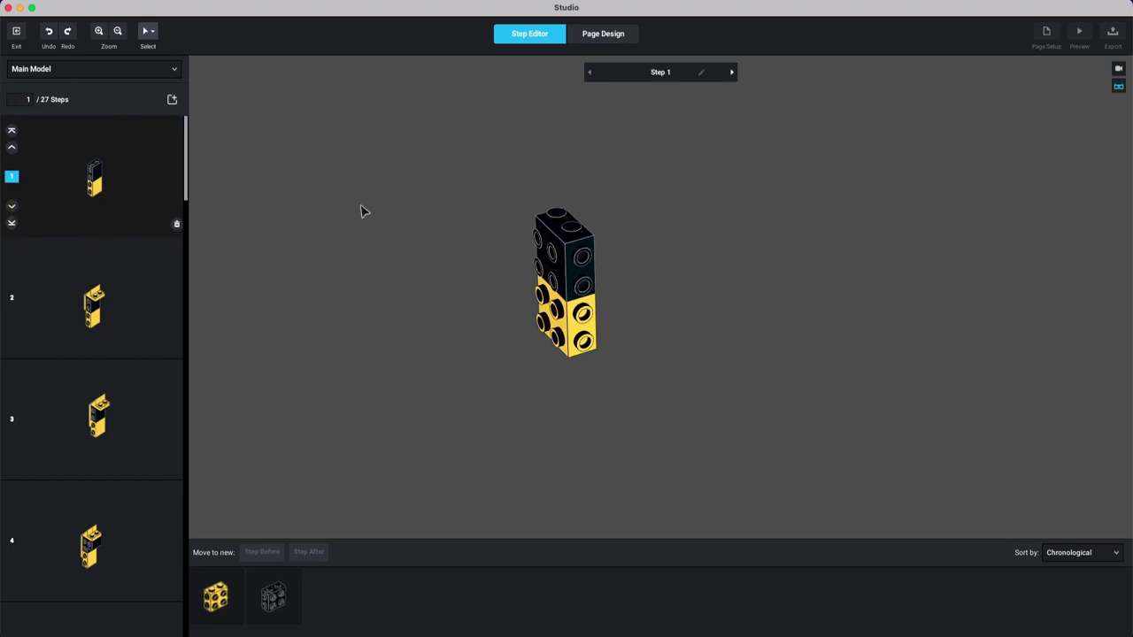
Step: Switch to the page design and change page 1's step view so the model is rotated to 180° about Y
{"action": "left_click", "coordinate": [595, 37]}
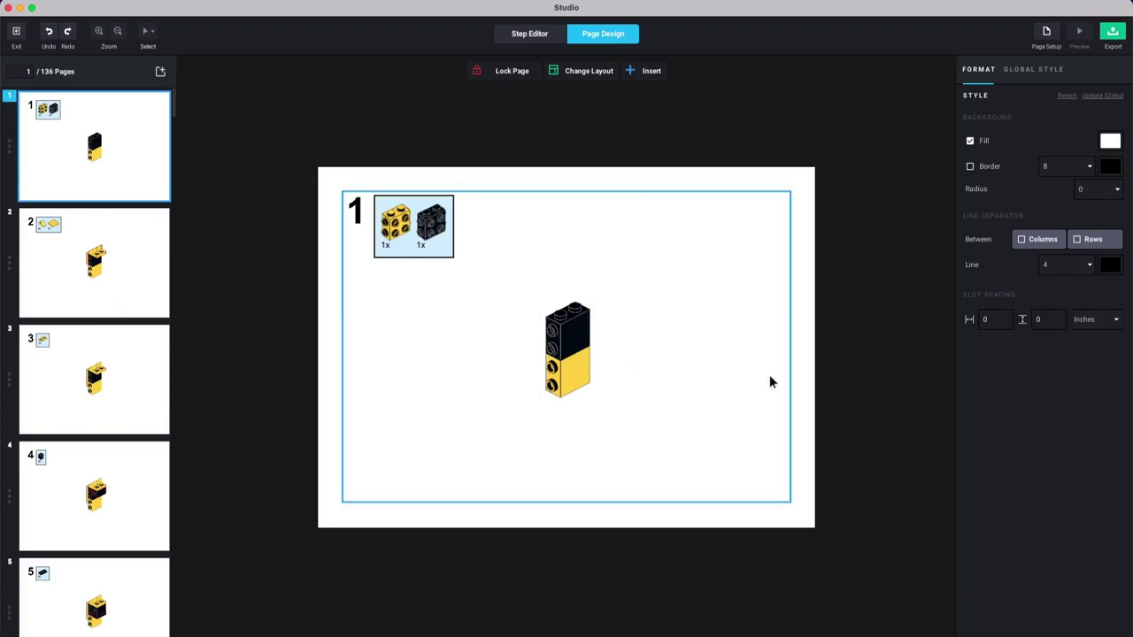
{"action": "left_click", "coordinate": [617, 346]}
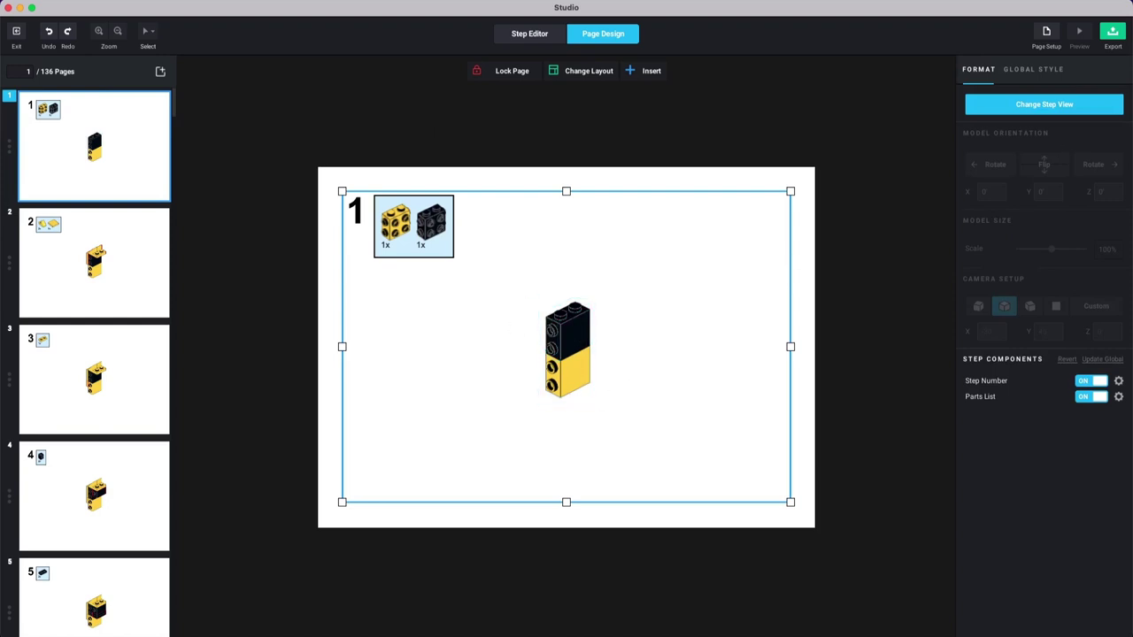
{"action": "left_click", "coordinate": [723, 141]}
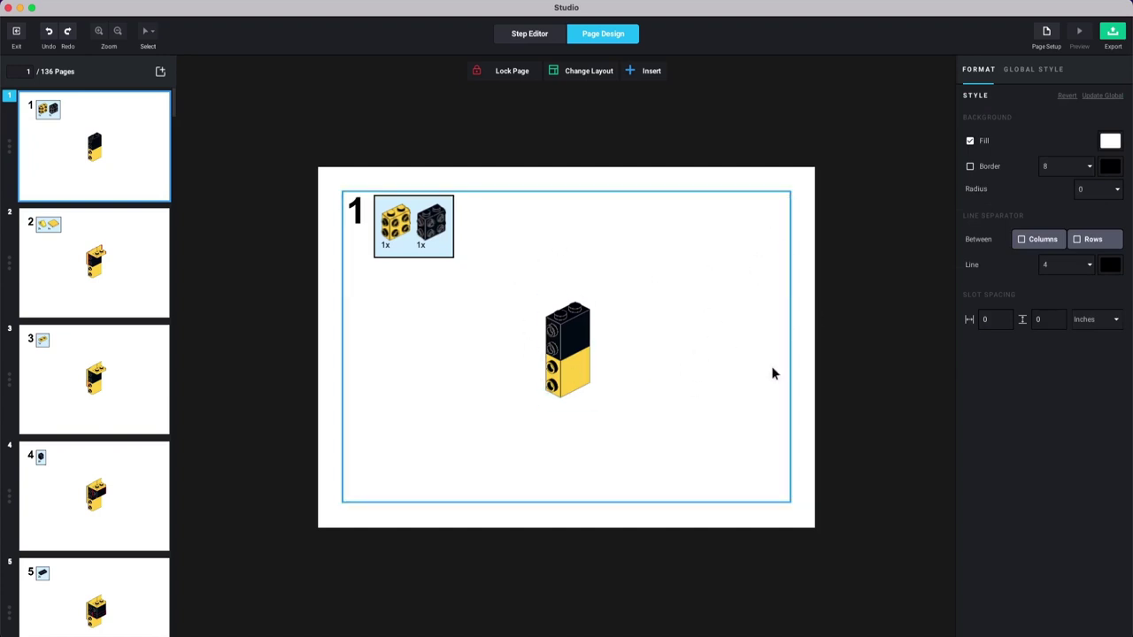
{"action": "left_click", "coordinate": [678, 278]}
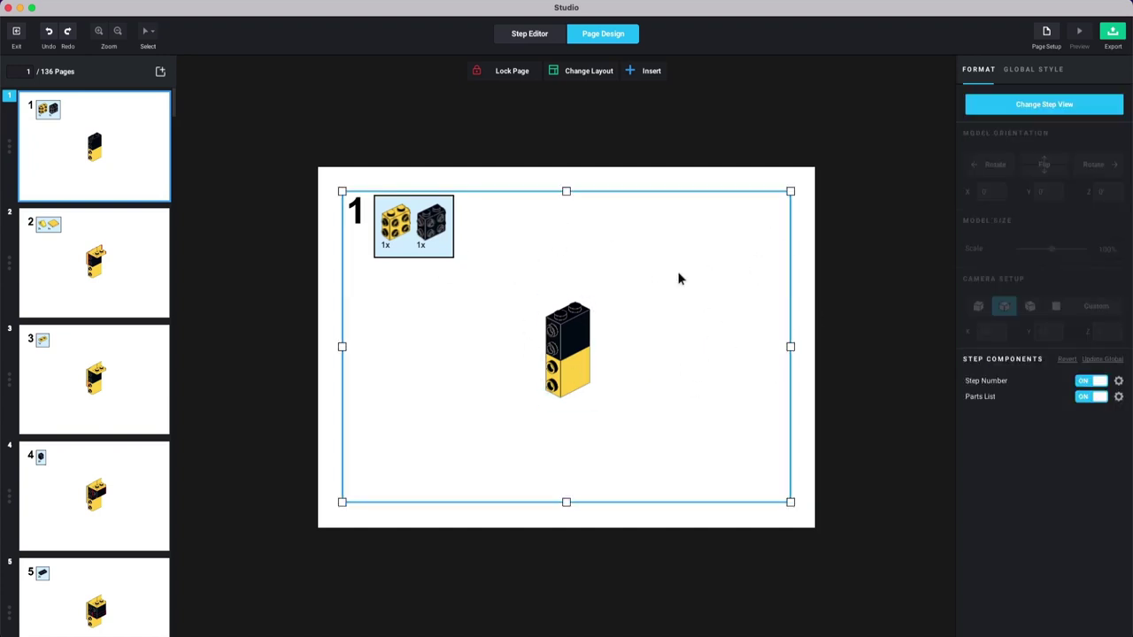
{"action": "left_click", "coordinate": [1063, 105]}
{"action": "left_click", "coordinate": [1000, 169]}
{"action": "left_click", "coordinate": [1003, 171]}
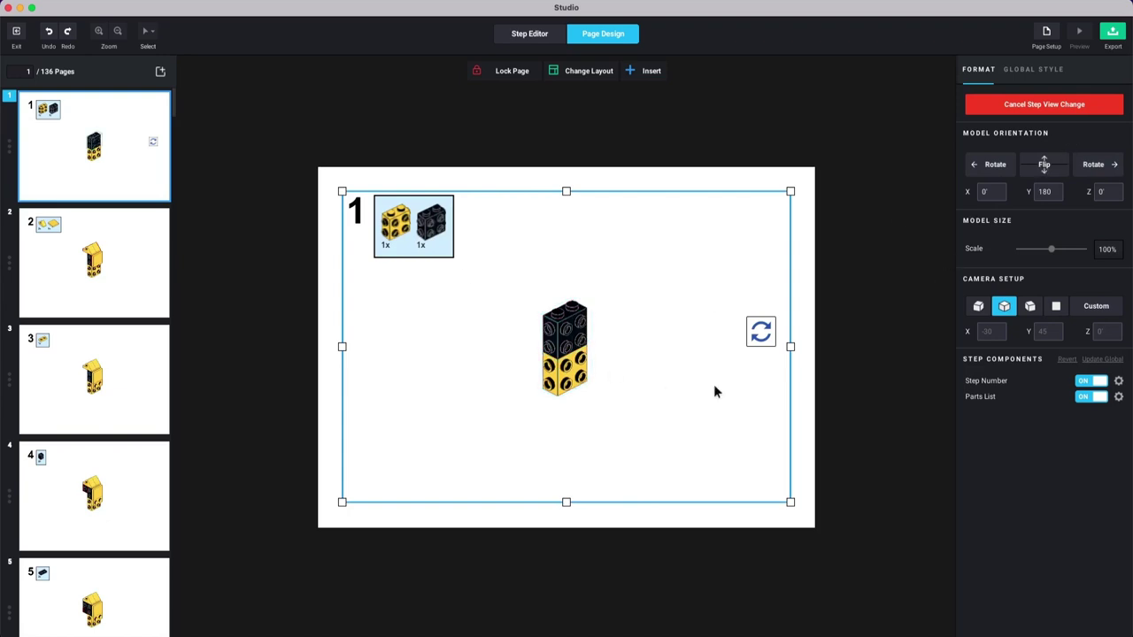
Step: Delete the rotation icon image from page 1
{"action": "left_click", "coordinate": [760, 333]}
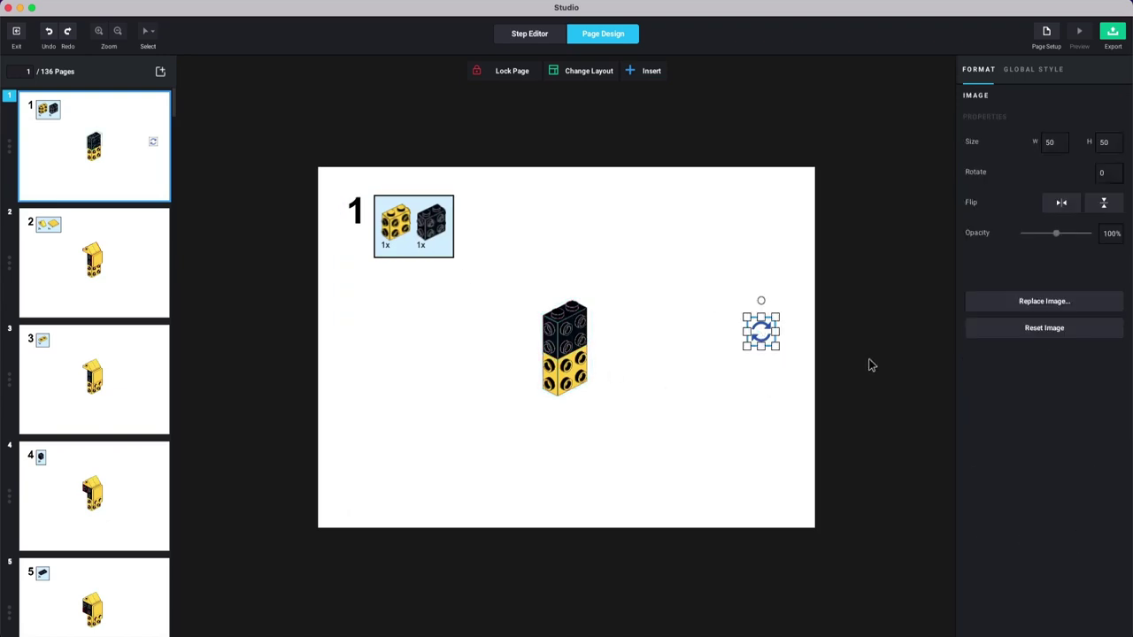
{"action": "key", "text": "Delete"}
{"action": "left_click", "coordinate": [667, 403]}
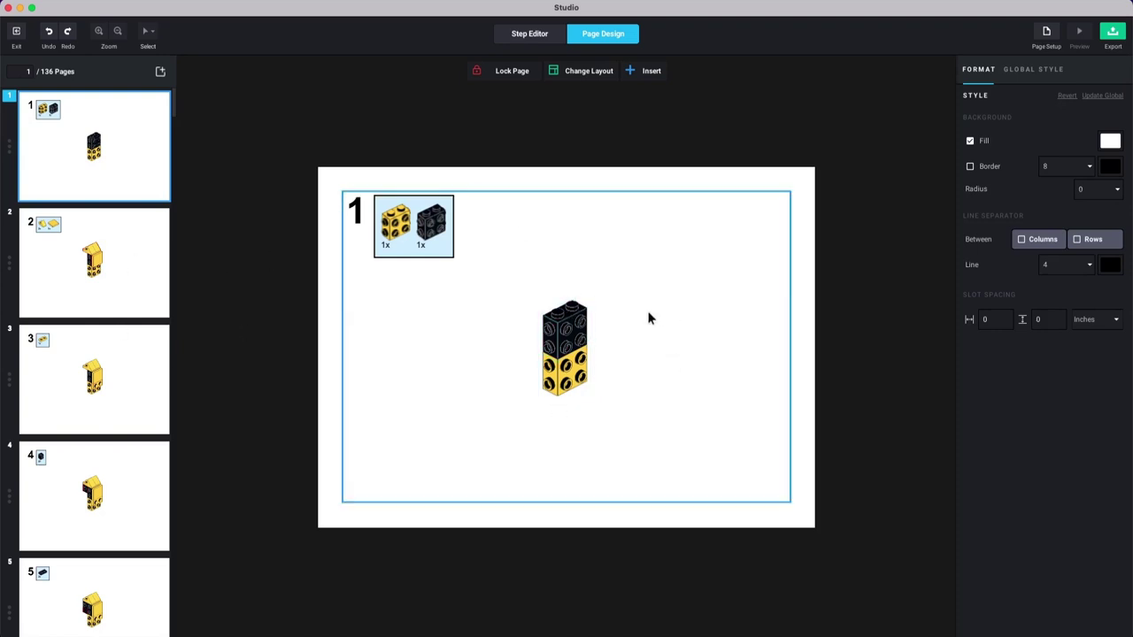
Step: Activate the buffer exchange for the black brick on page 1 and set its offset to 40 LDU in Y and 0 in Z
{"action": "left_click", "coordinate": [577, 332]}
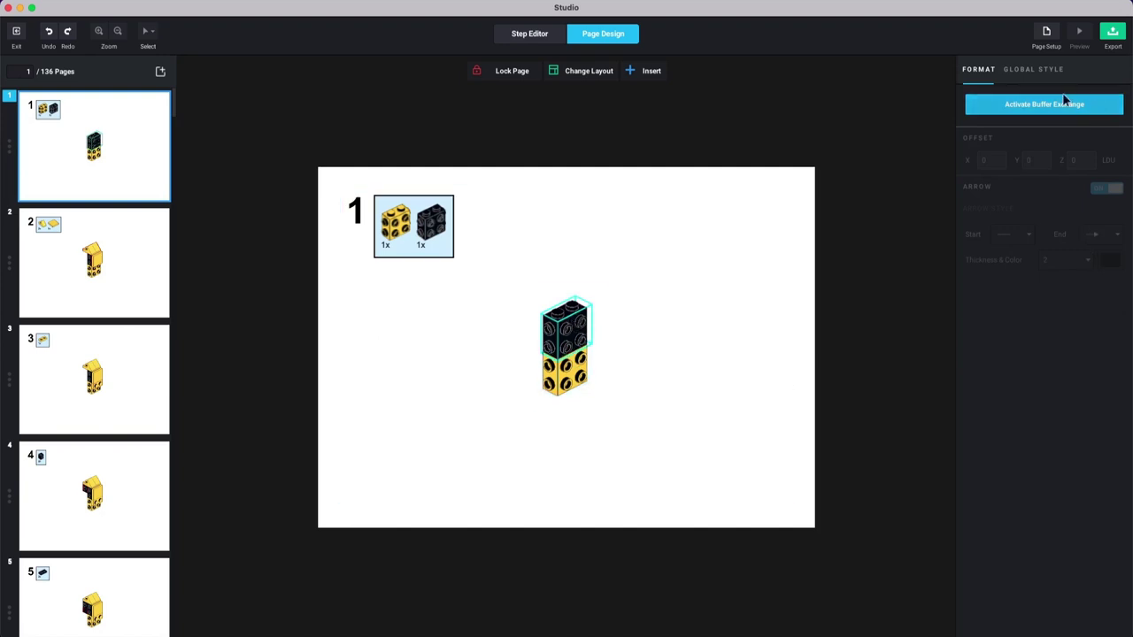
{"action": "left_click", "coordinate": [1050, 106]}
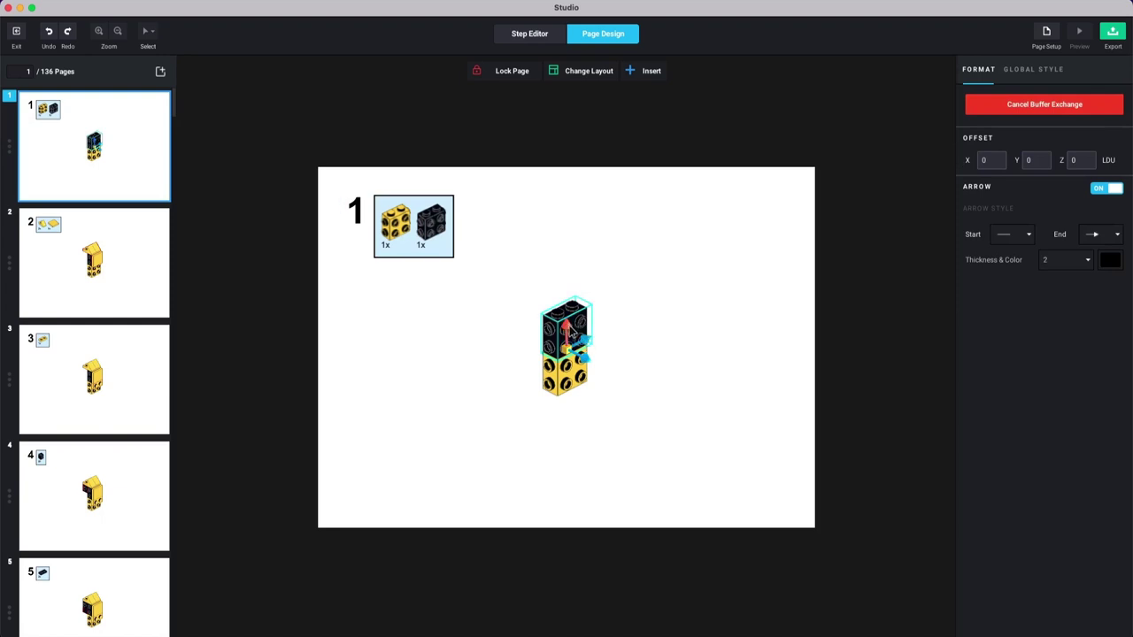
{"action": "left_click_drag", "start_coordinate": [571, 334], "coordinate": [565, 299]}
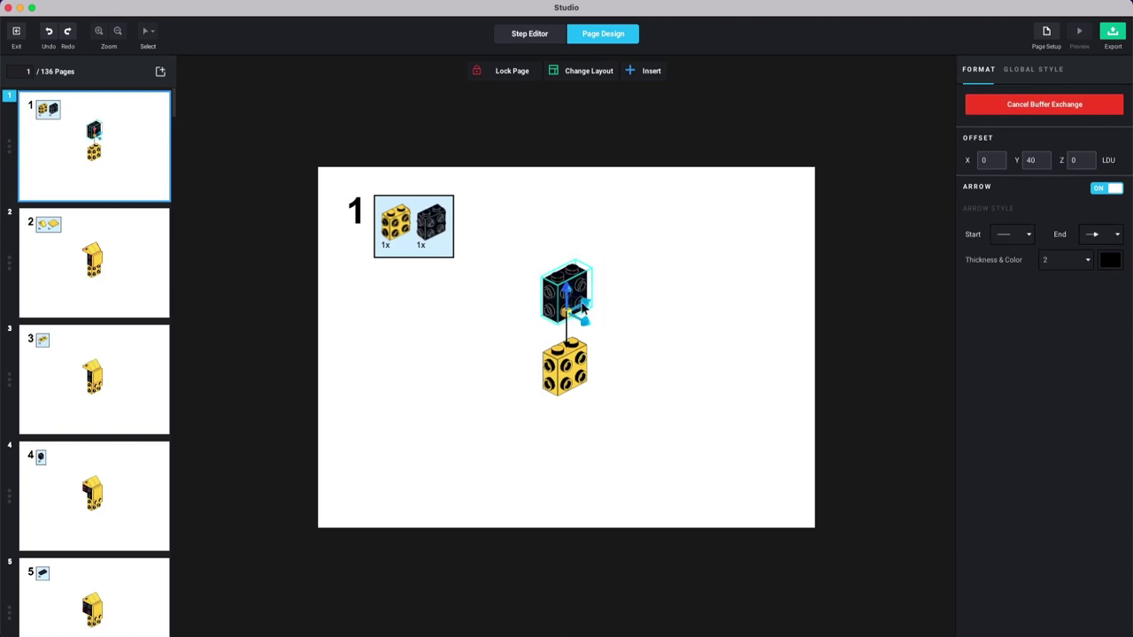
{"action": "left_click_drag", "start_coordinate": [584, 308], "coordinate": [611, 306]}
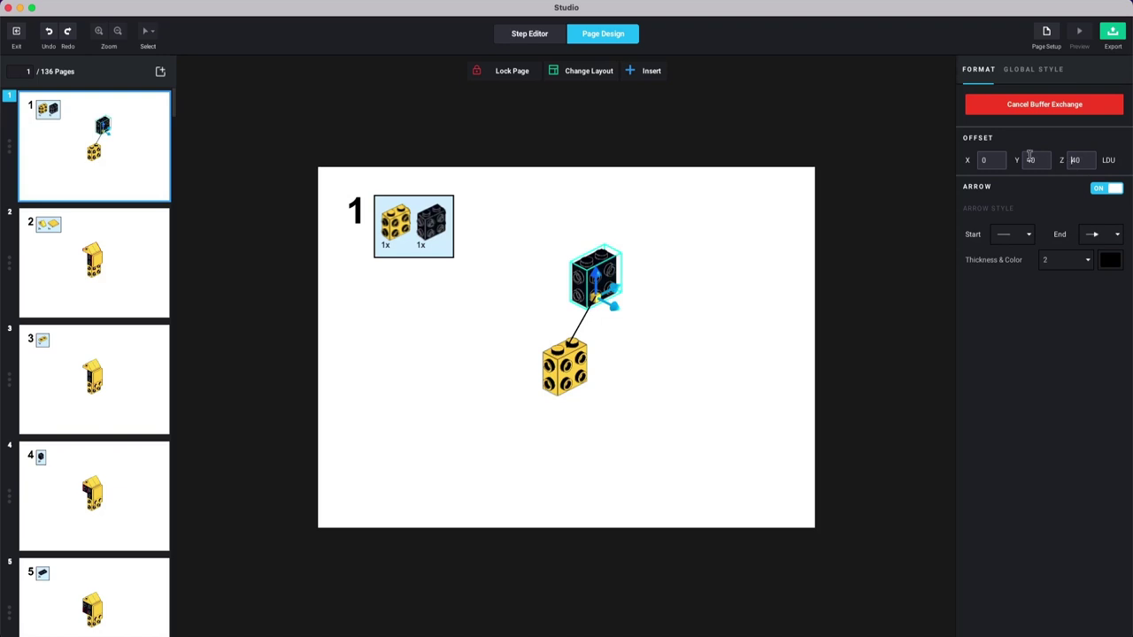
{"action": "left_click_drag", "start_coordinate": [1087, 160], "coordinate": [1057, 163]}
{"action": "type", "text": "0"}
{"action": "key", "text": "Return"}
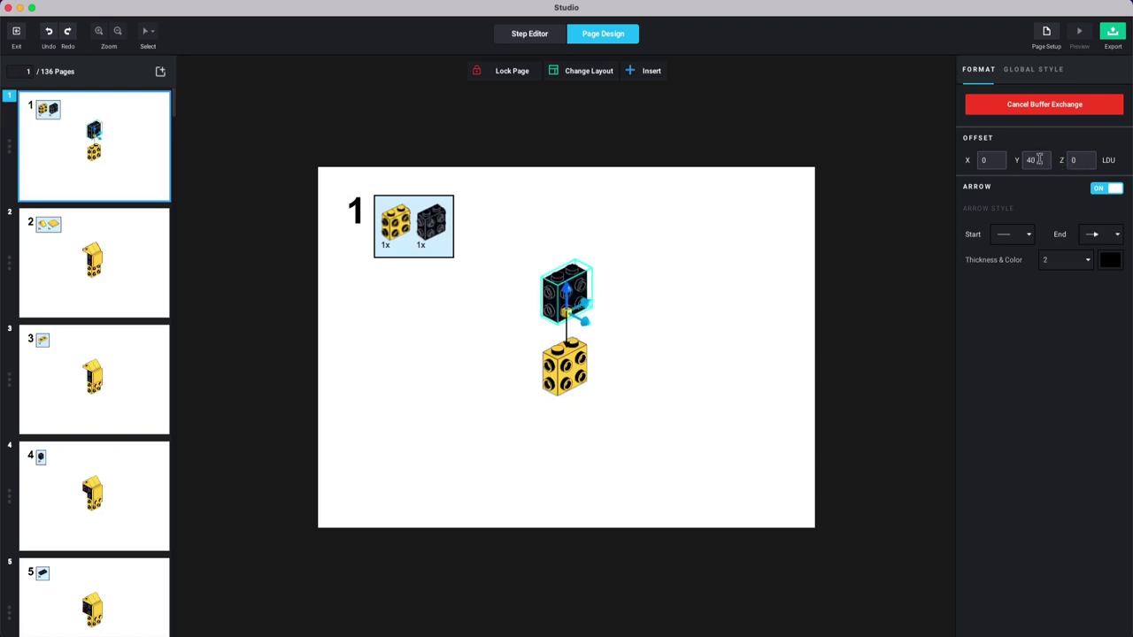
Step: Lower the start of the arrow to the black brick's underside and colour the arrow red (FF0808)
{"action": "left_click", "coordinate": [569, 322]}
{"action": "left_click_drag", "start_coordinate": [567, 312], "coordinate": [567, 317]}
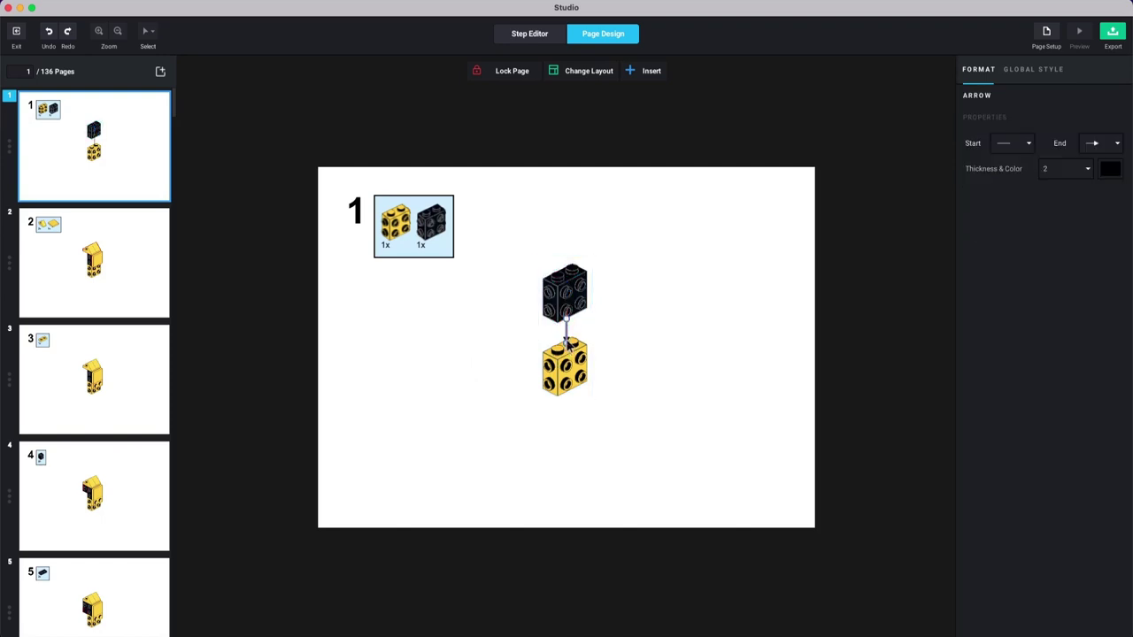
{"action": "left_click", "coordinate": [1108, 172]}
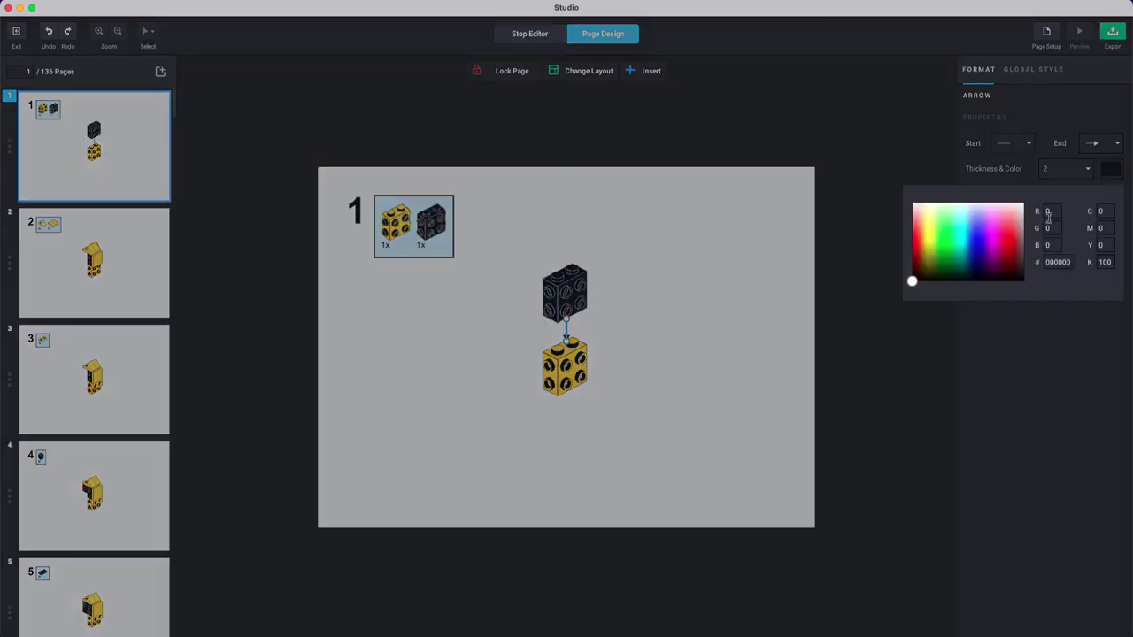
{"action": "left_click_drag", "start_coordinate": [940, 246], "coordinate": [911, 241]}
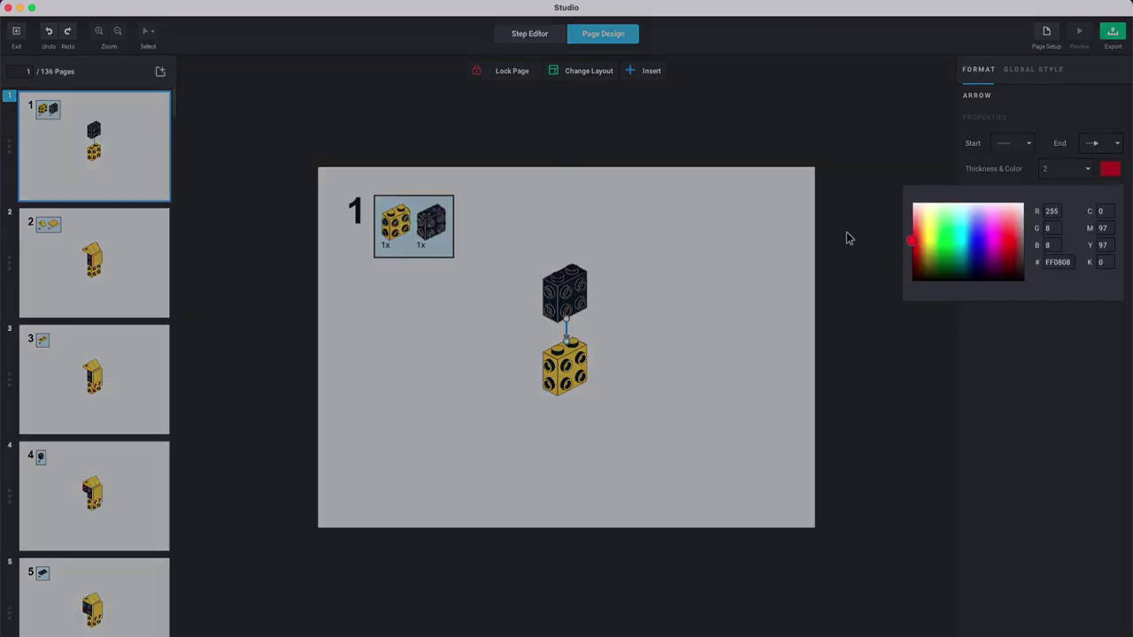
{"action": "left_click", "coordinate": [657, 132]}
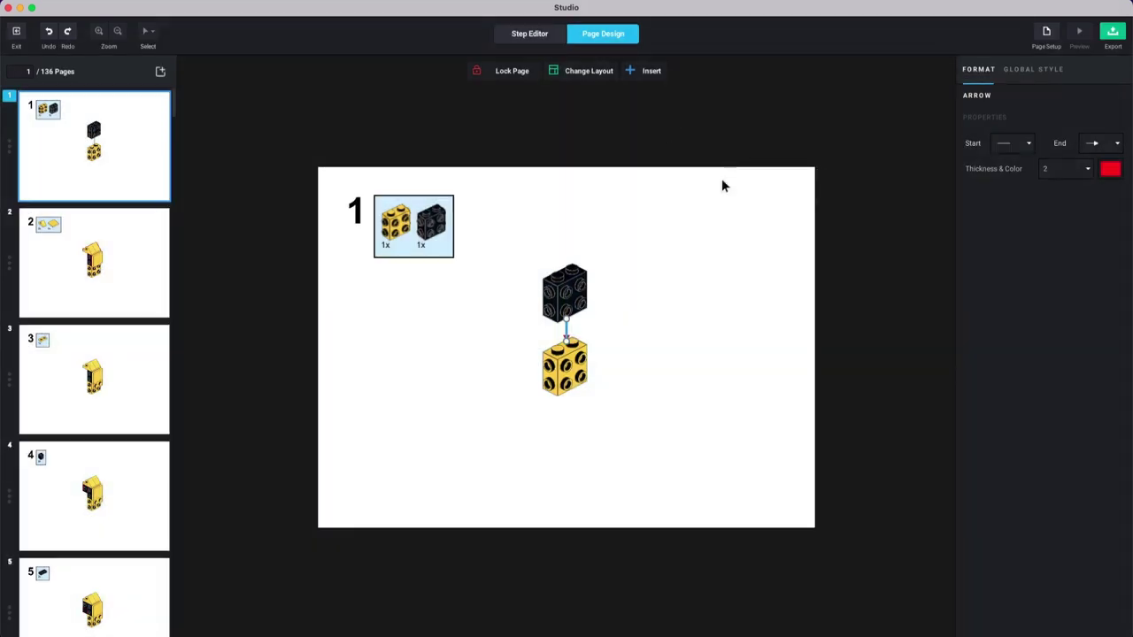
{"action": "left_click", "coordinate": [669, 310]}
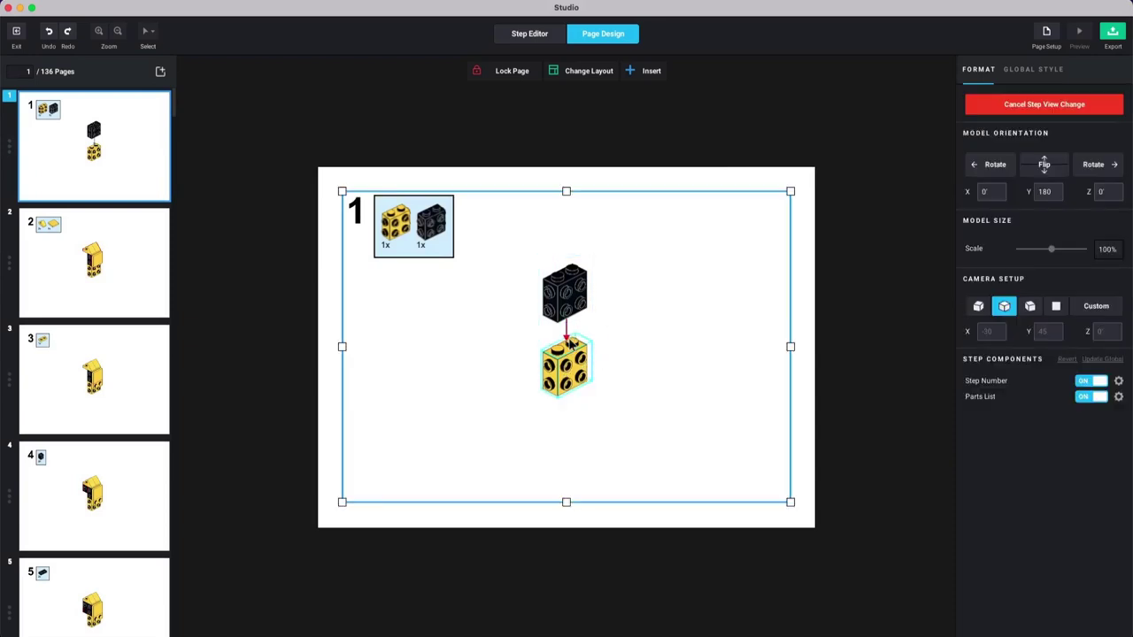
Step: Extend the red arrow's tip slightly further down onto the top of the yellow brick
{"action": "left_click", "coordinate": [571, 344]}
{"action": "left_click_drag", "start_coordinate": [562, 359], "coordinate": [567, 346]}
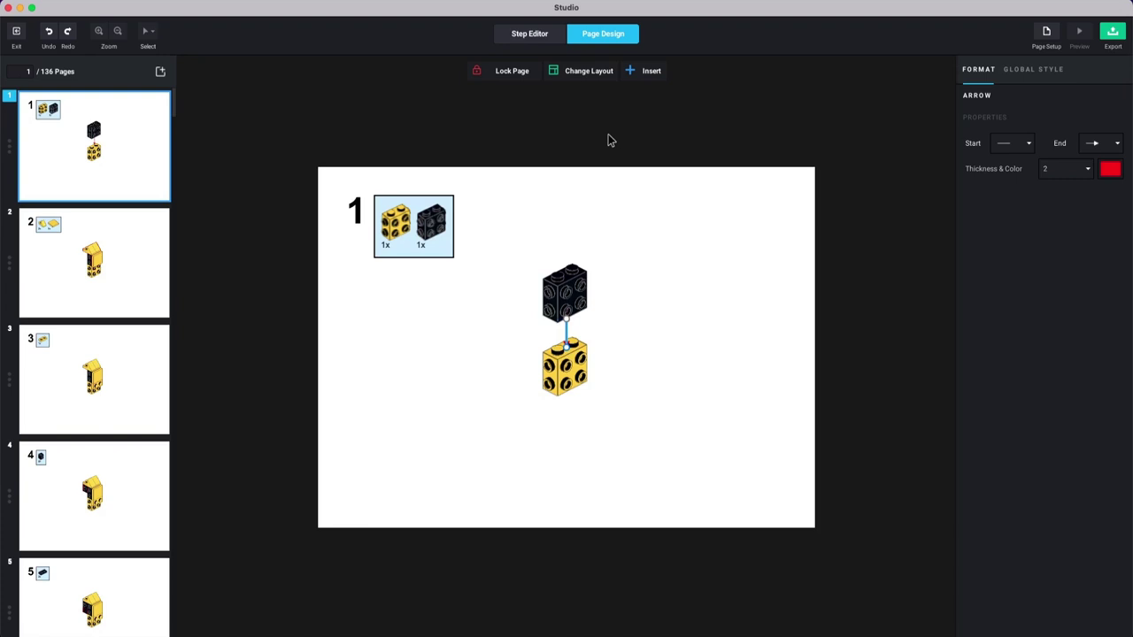
{"action": "left_click", "coordinate": [602, 344]}
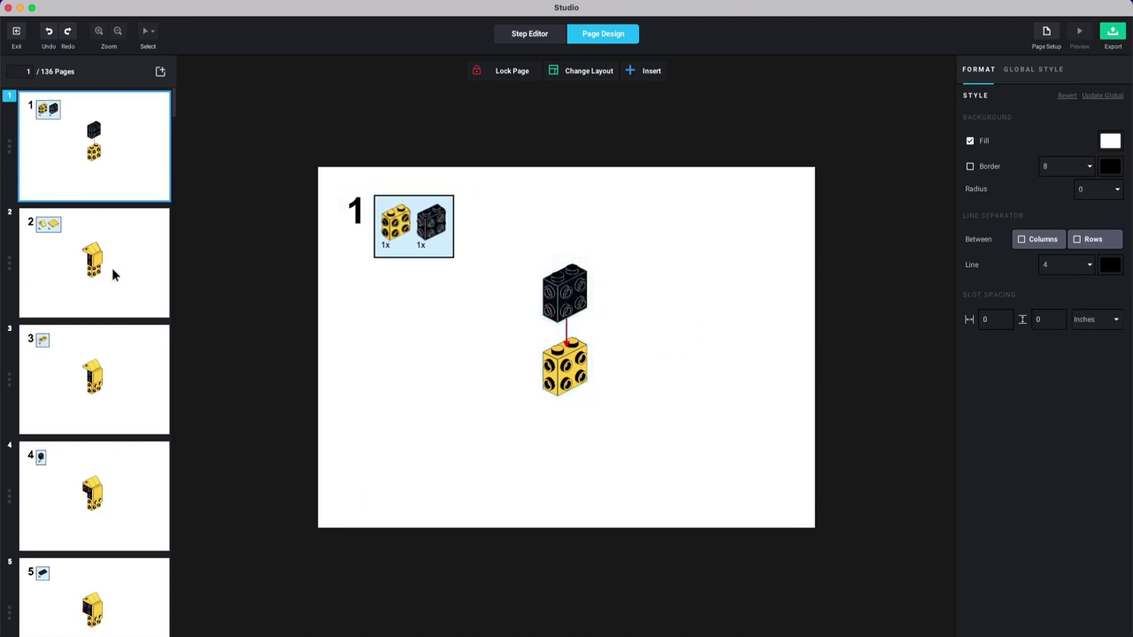
Step: Page through the first five instruction pages to check how the rotated model shows the added parts, ending on page 4
{"action": "left_click", "coordinate": [135, 232]}
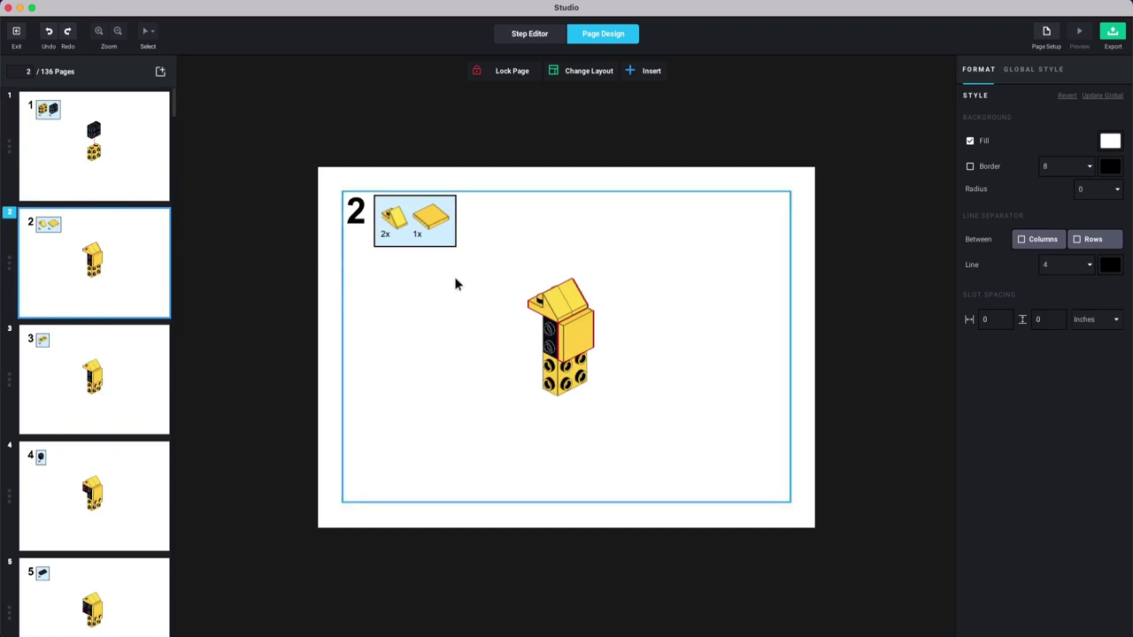
{"action": "key", "text": "Up"}
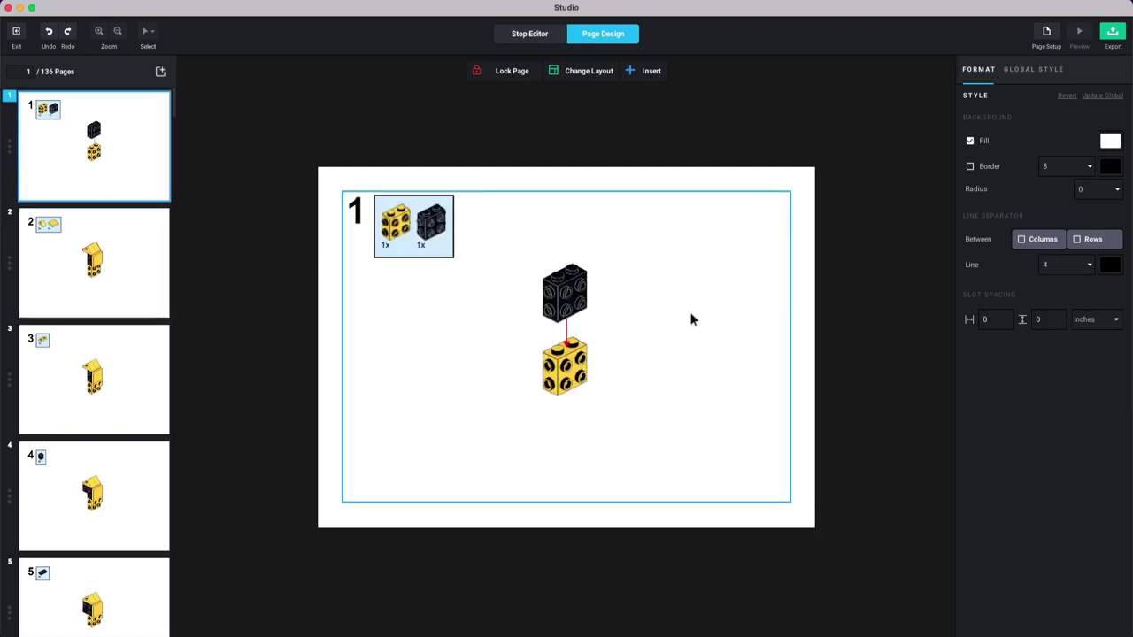
{"action": "key", "text": "Page_Down"}
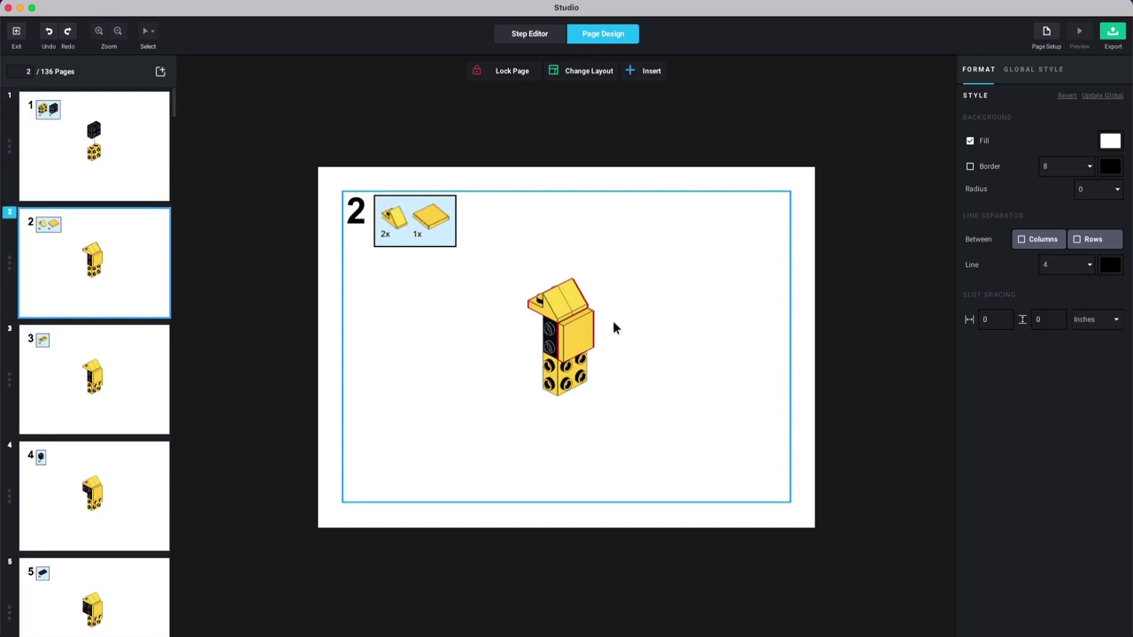
{"action": "key", "text": "Page_Down"}
{"action": "key", "text": "Page_Down"}
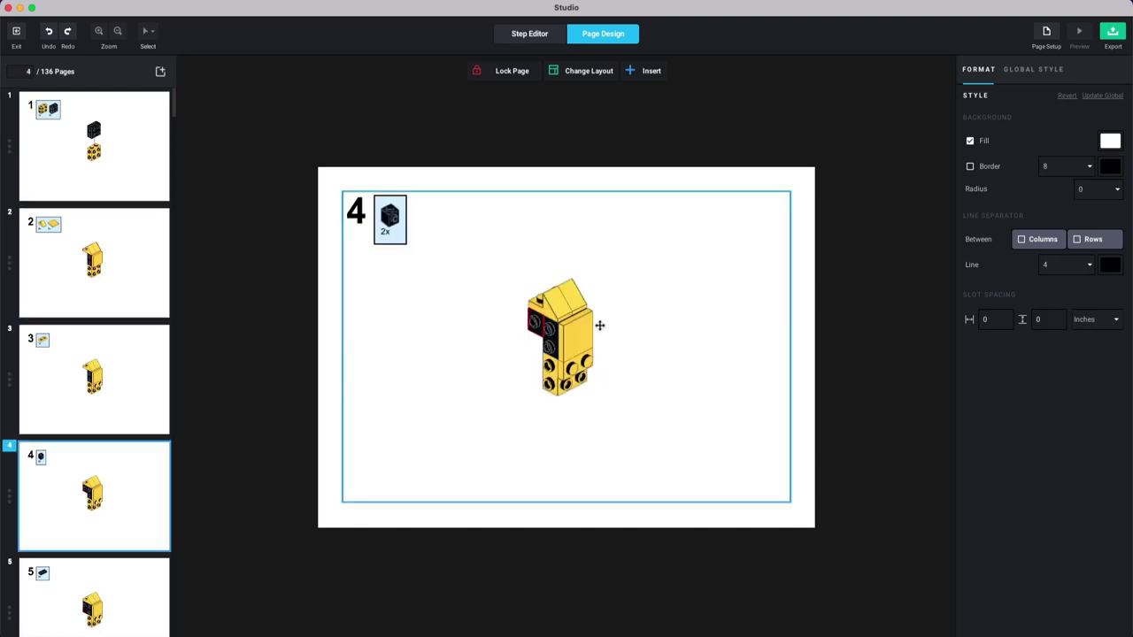
{"action": "key", "text": "Page_Down"}
{"action": "key", "text": "Page_Up"}
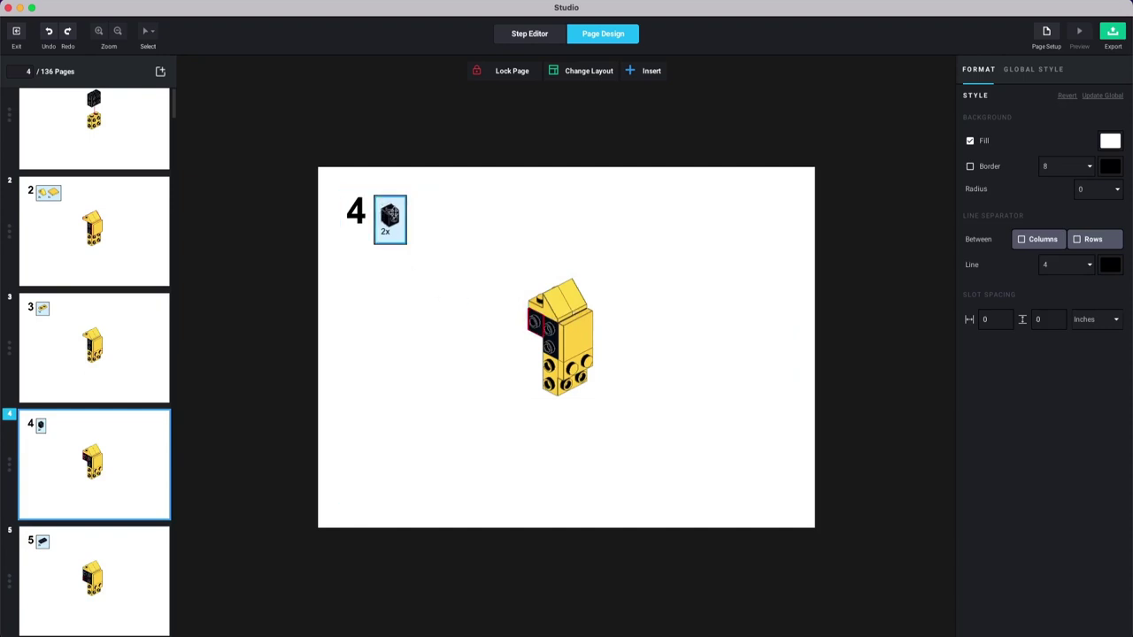
Step: Change page 4's step view to rotate the model to 0° about Y, and move the rotation icon close beside the model
{"action": "left_click", "coordinate": [527, 368]}
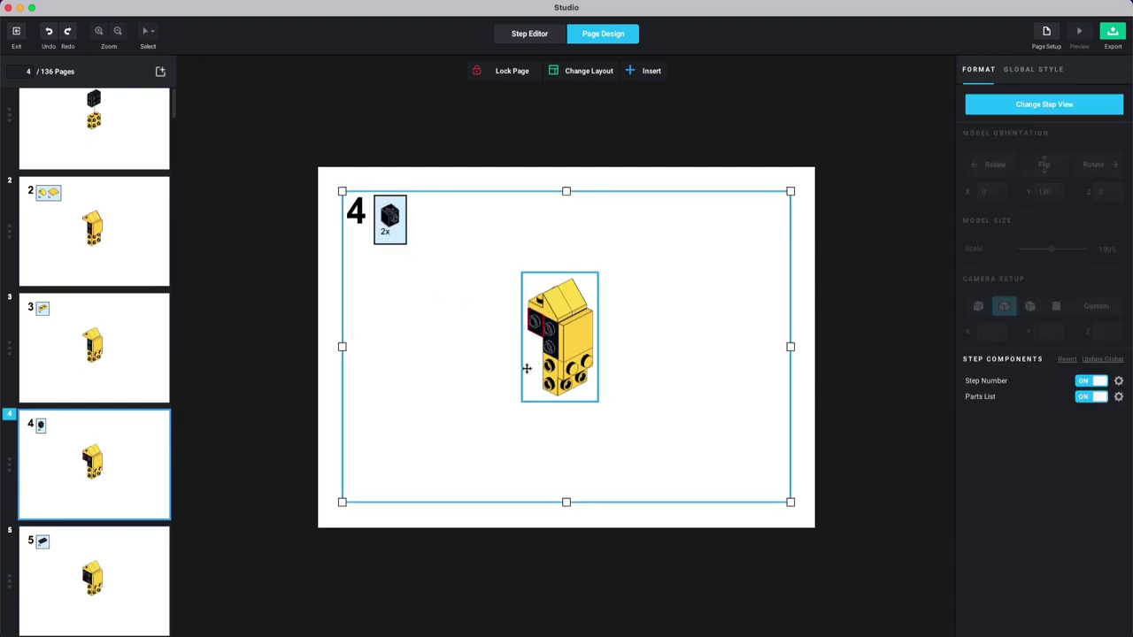
{"action": "left_click", "coordinate": [1032, 108]}
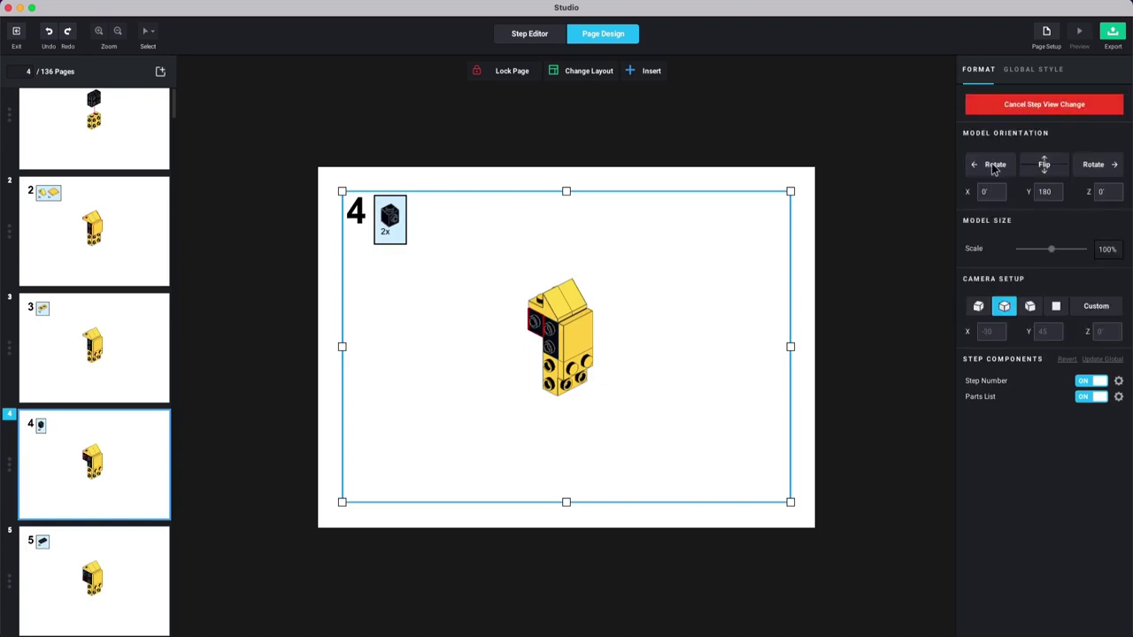
{"action": "left_click", "coordinate": [993, 165]}
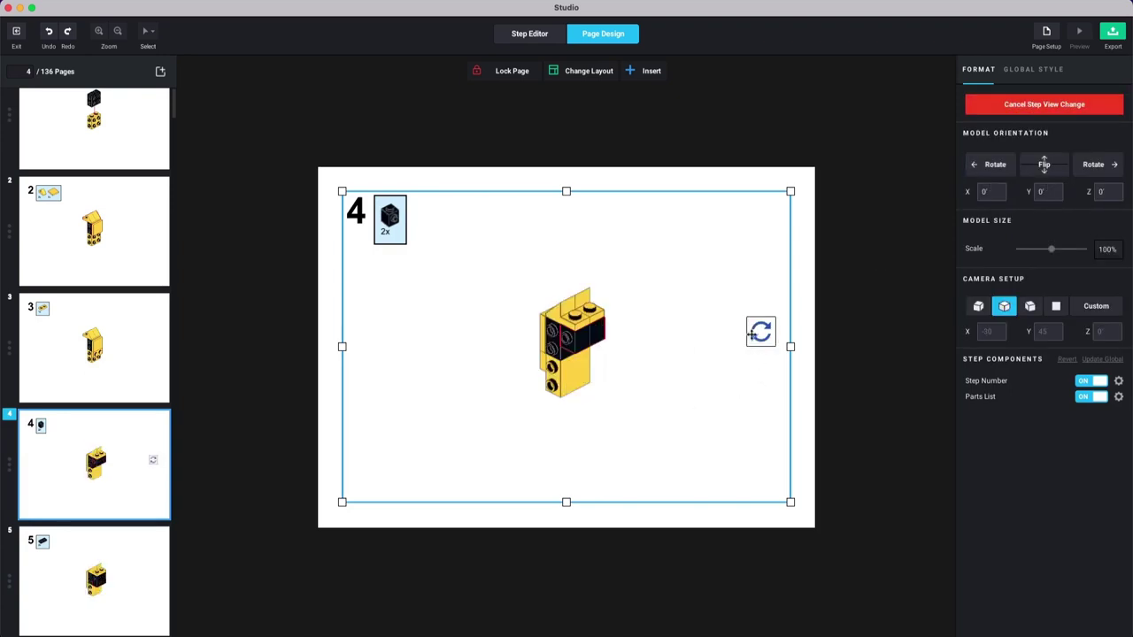
{"action": "left_click_drag", "start_coordinate": [767, 332], "coordinate": [640, 333]}
{"action": "left_click", "coordinate": [715, 439]}
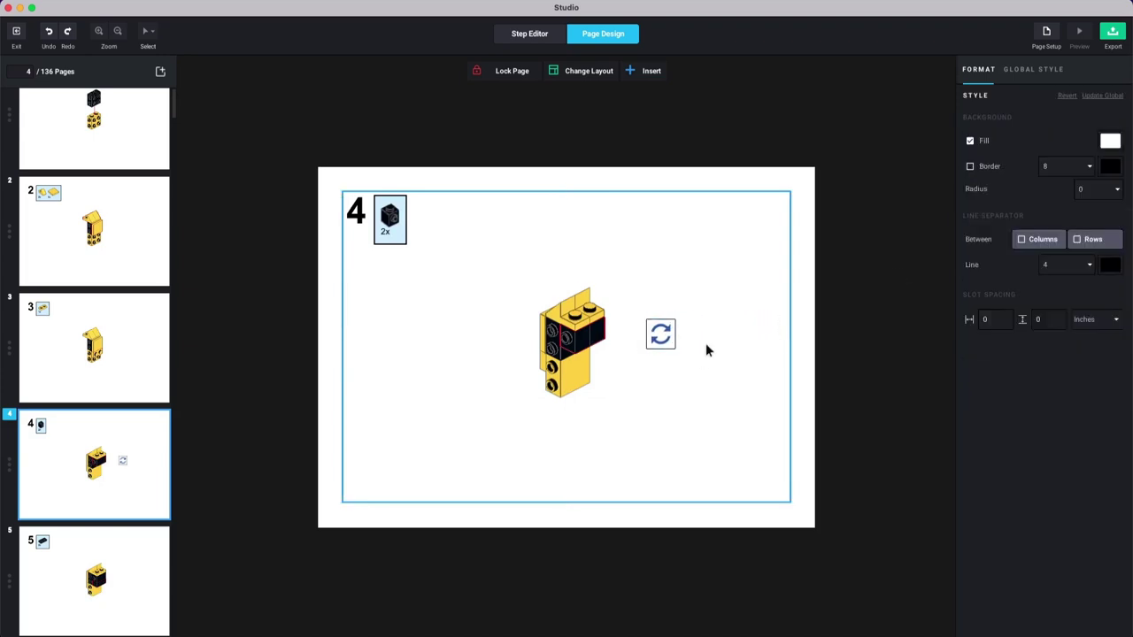
{"action": "scroll", "coordinate": [90, 229], "scroll_direction": "up", "scroll_amount": 1}
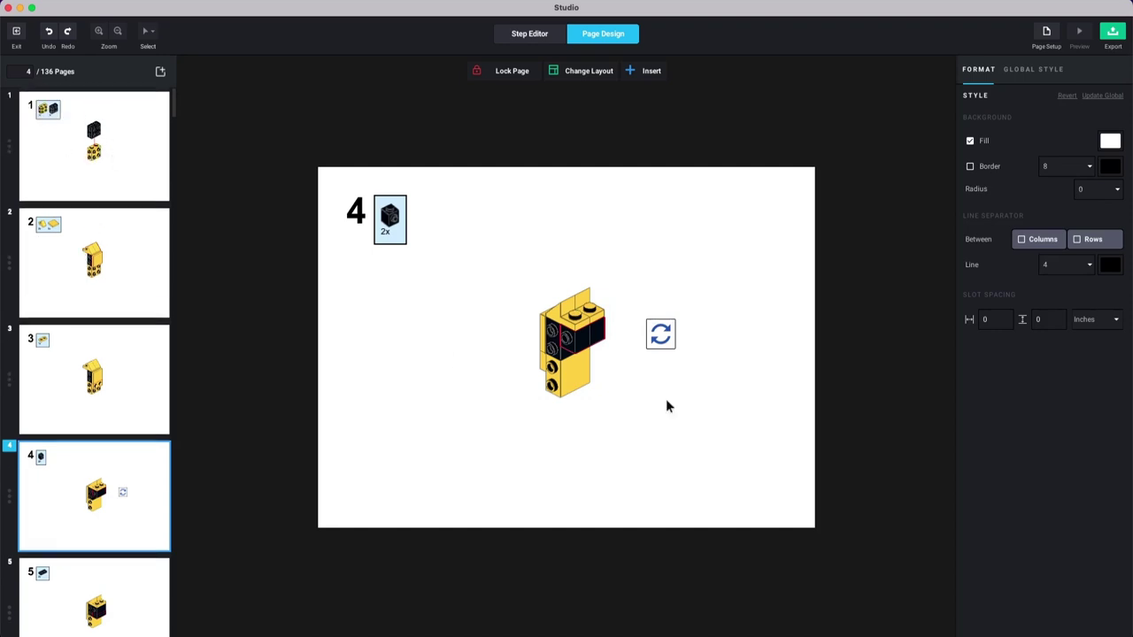
Step: Try rotating page 4's model by a quarter turn in its step view and turn it back
{"action": "left_click", "coordinate": [661, 333]}
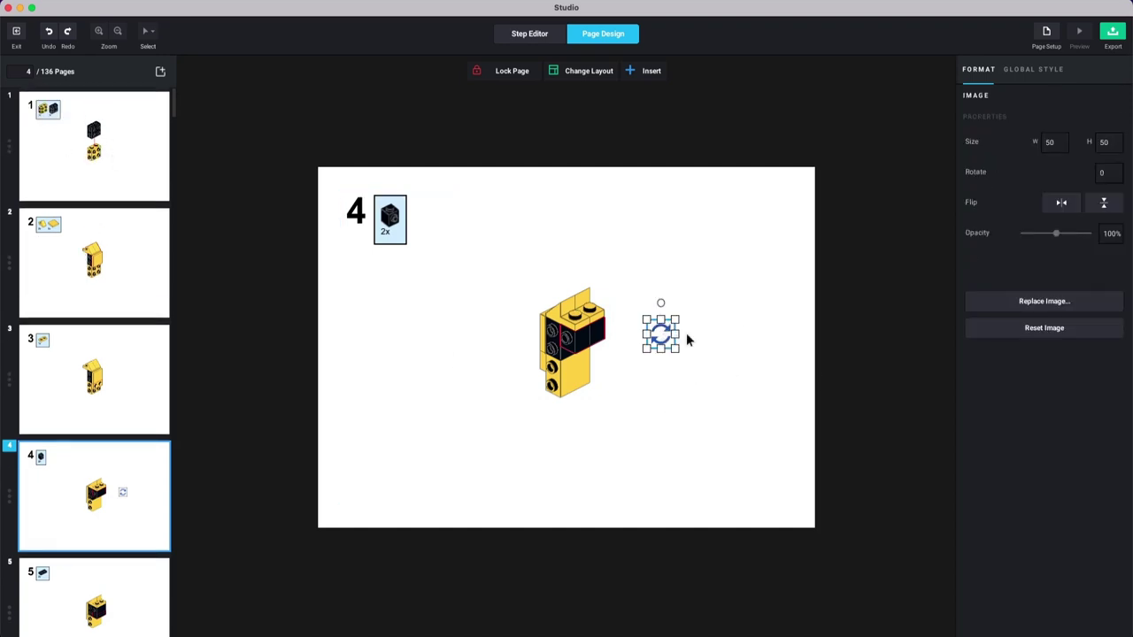
{"action": "left_click", "coordinate": [779, 352]}
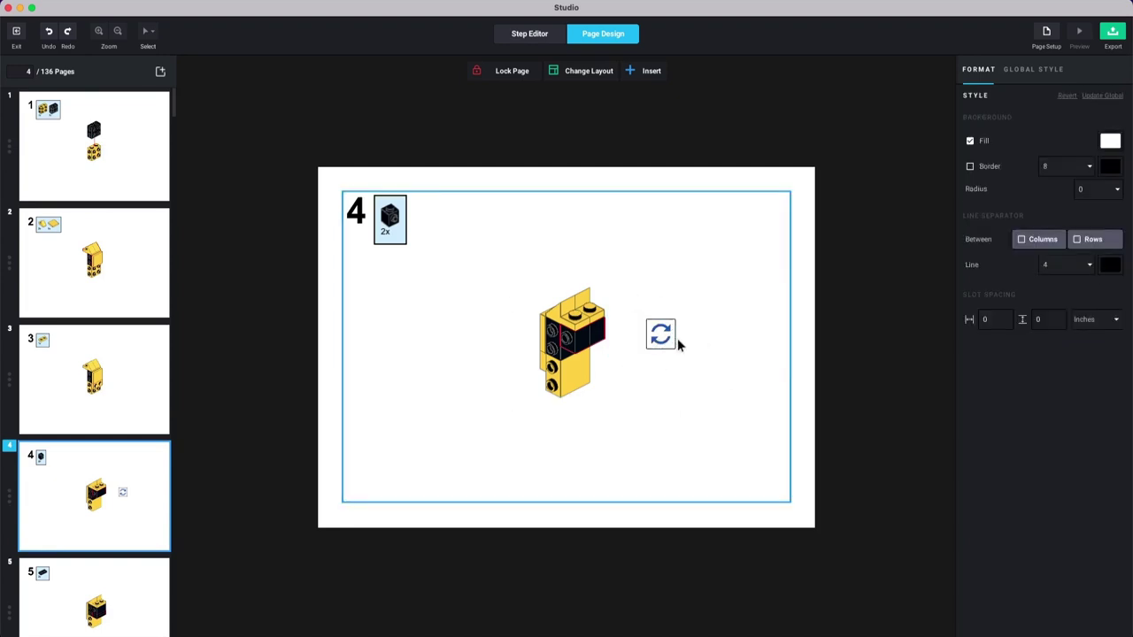
{"action": "left_click", "coordinate": [616, 395]}
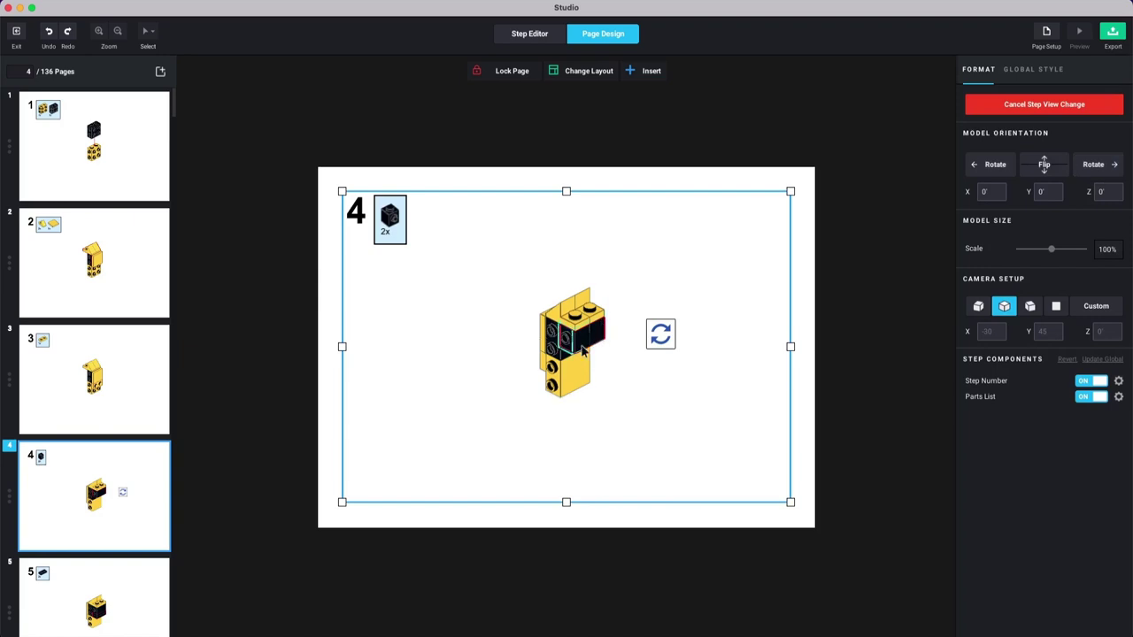
{"action": "left_click", "coordinate": [994, 164]}
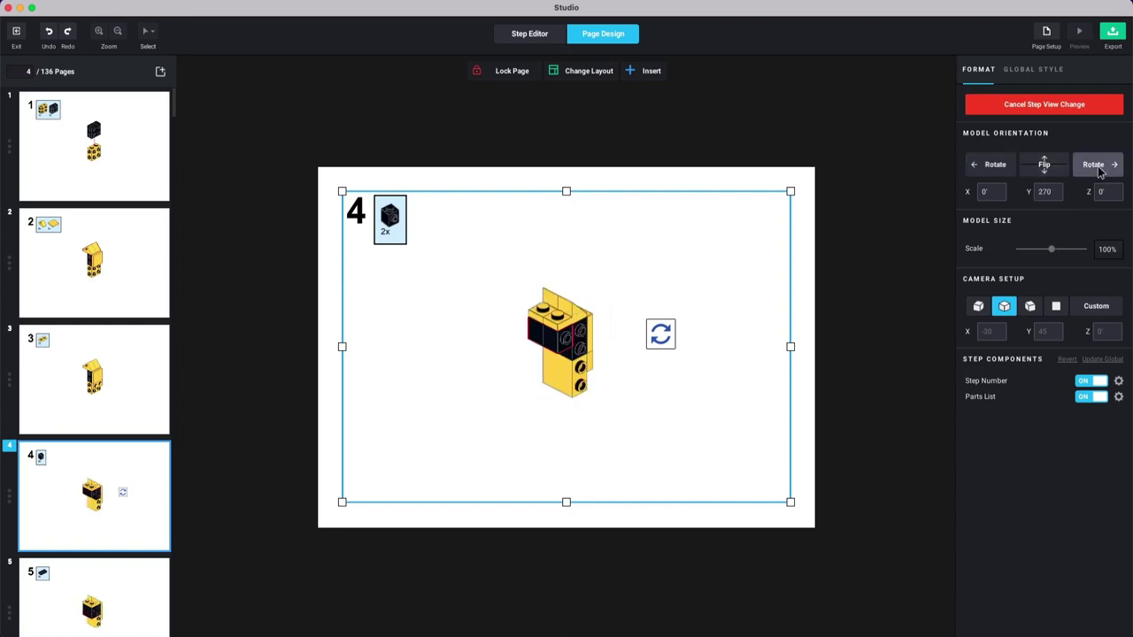
{"action": "left_click", "coordinate": [1097, 166]}
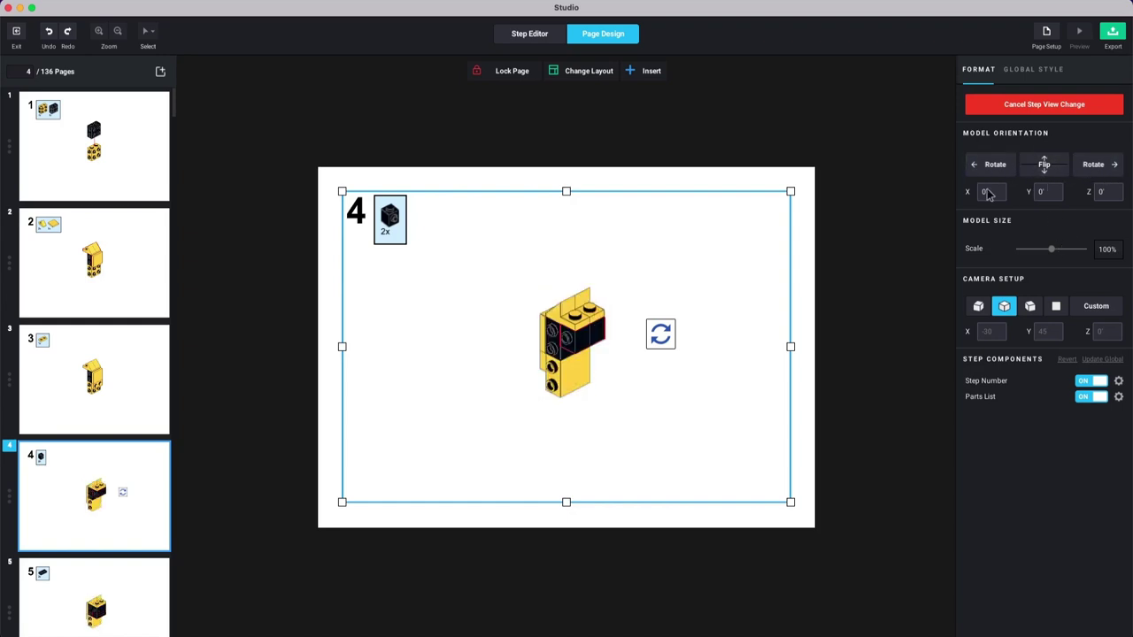
Step: Try a rotation of 30° about Y for page 4's model and set it to -20° instead
{"action": "left_click", "coordinate": [1049, 191]}
{"action": "type", "text": "30"}
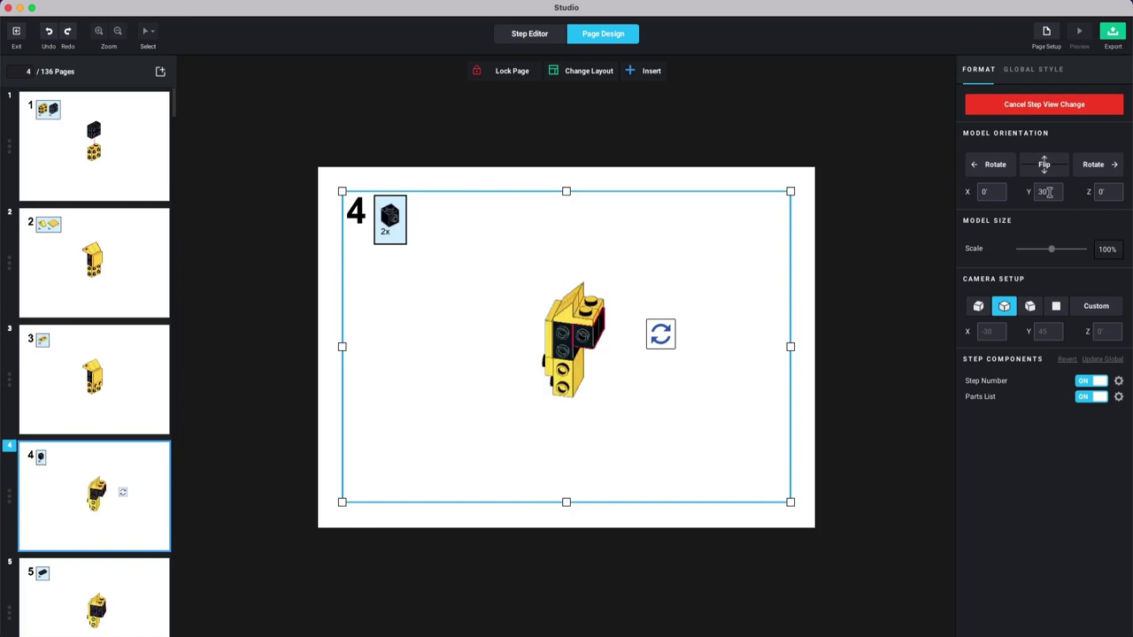
{"action": "key", "text": "Return"}
{"action": "type", "text": "-2"}
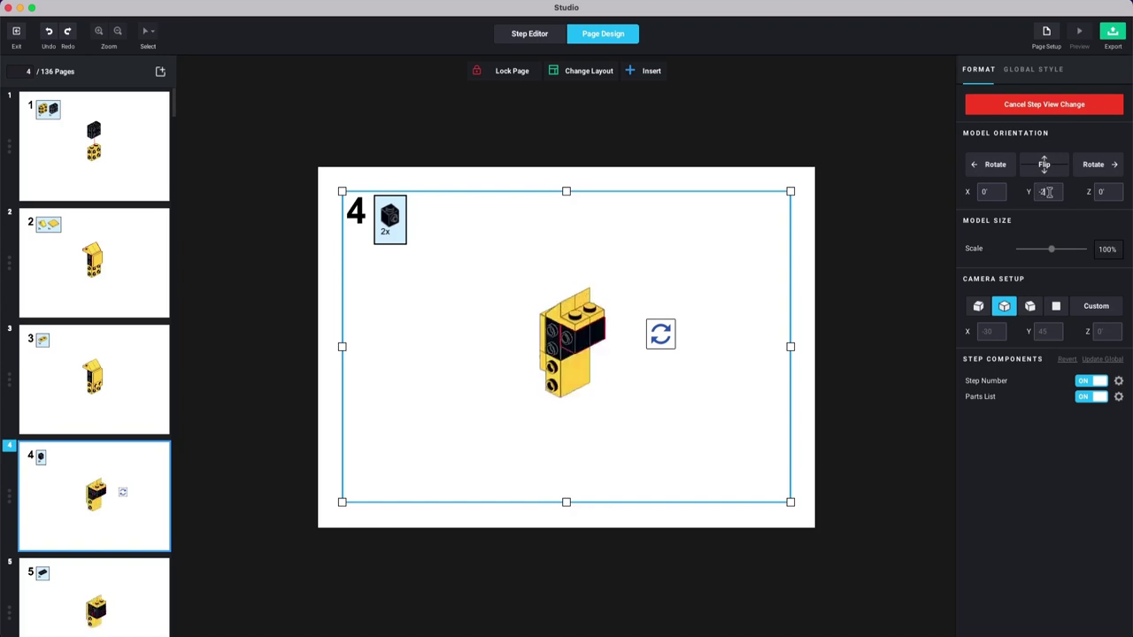
{"action": "type", "text": "0"}
{"action": "left_click", "coordinate": [820, 267]}
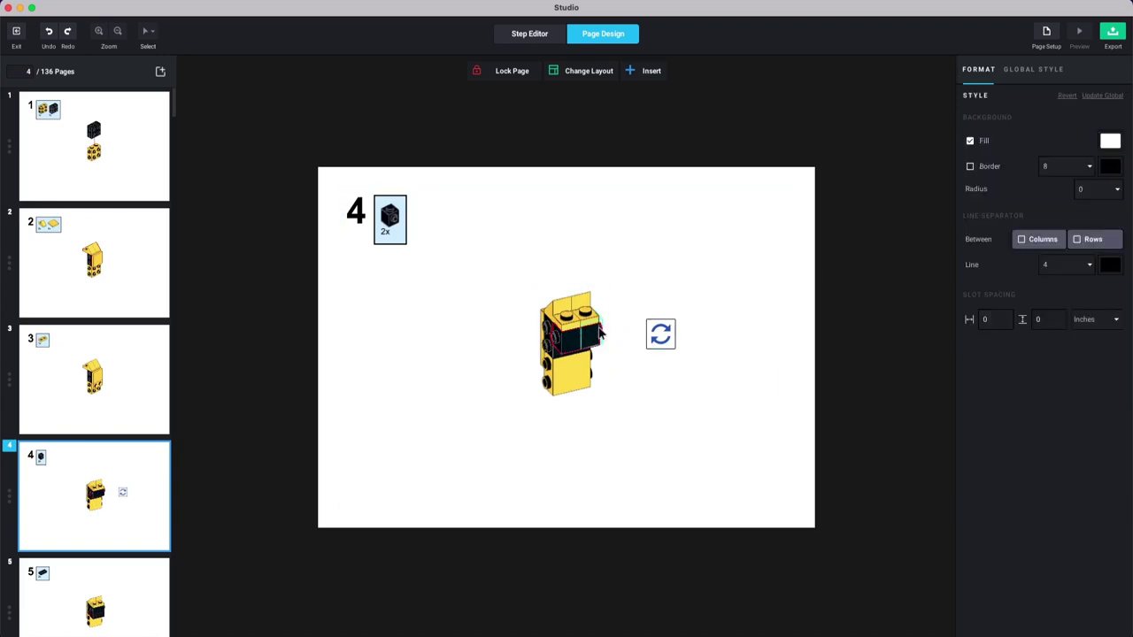
Step: Change page 5's step view so that the model is rotated 0° about Y
{"action": "left_click", "coordinate": [103, 589]}
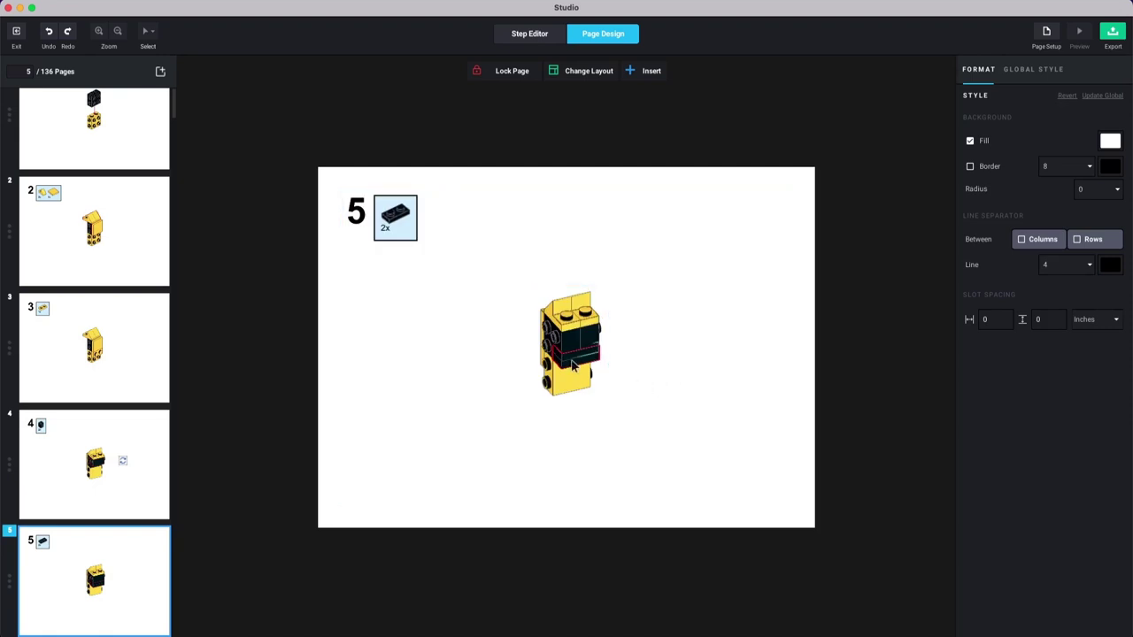
{"action": "left_click", "coordinate": [609, 379]}
{"action": "left_click", "coordinate": [1011, 106]}
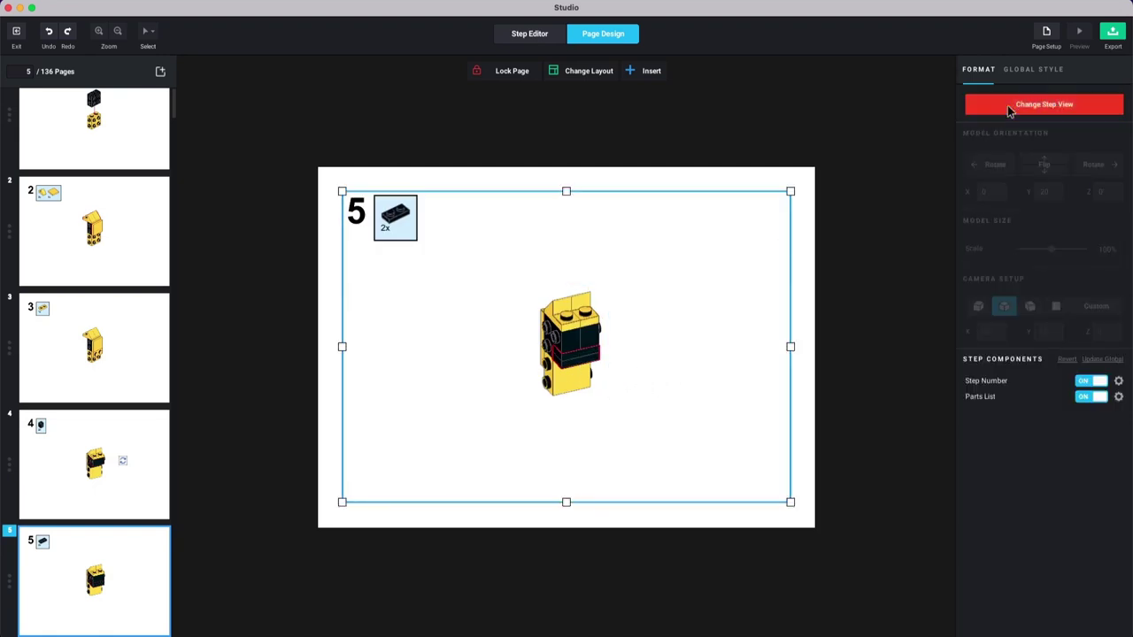
{"action": "type", "text": "0"}
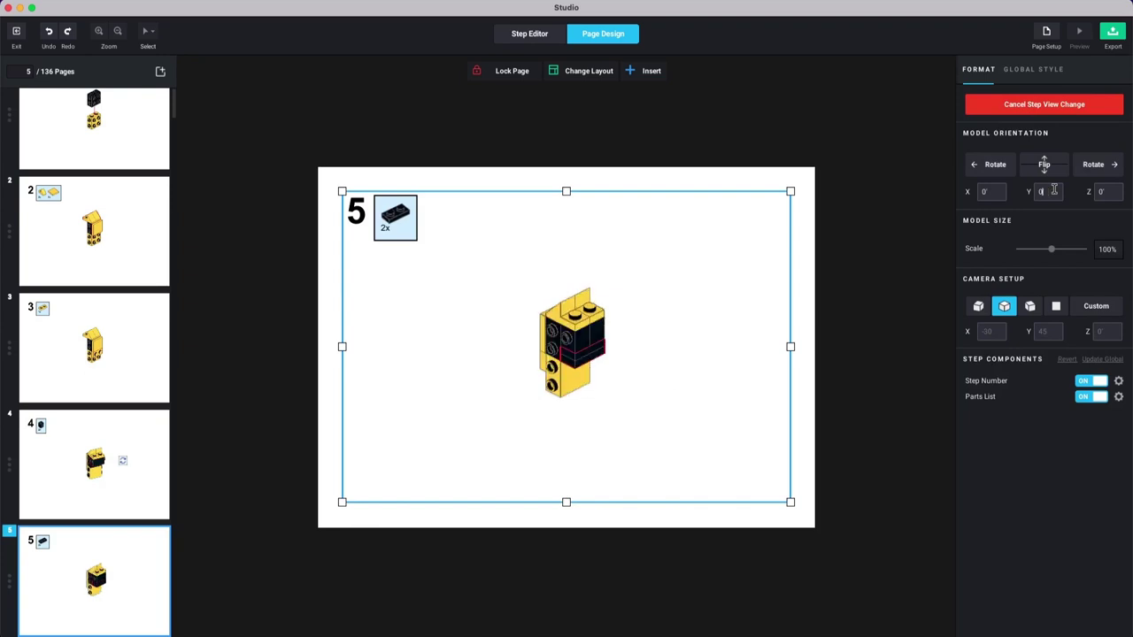
Step: Activate a buffer exchange for the black plate on page 5 and offset it by -60 LDU in Y
{"action": "left_click", "coordinate": [590, 362]}
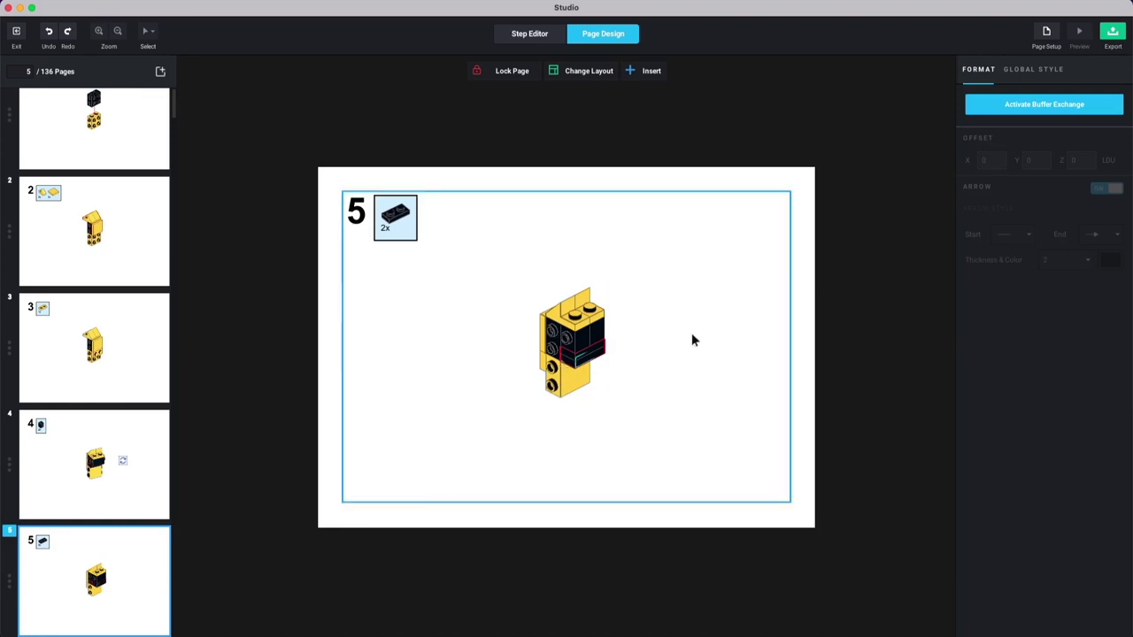
{"action": "left_click", "coordinate": [1064, 105]}
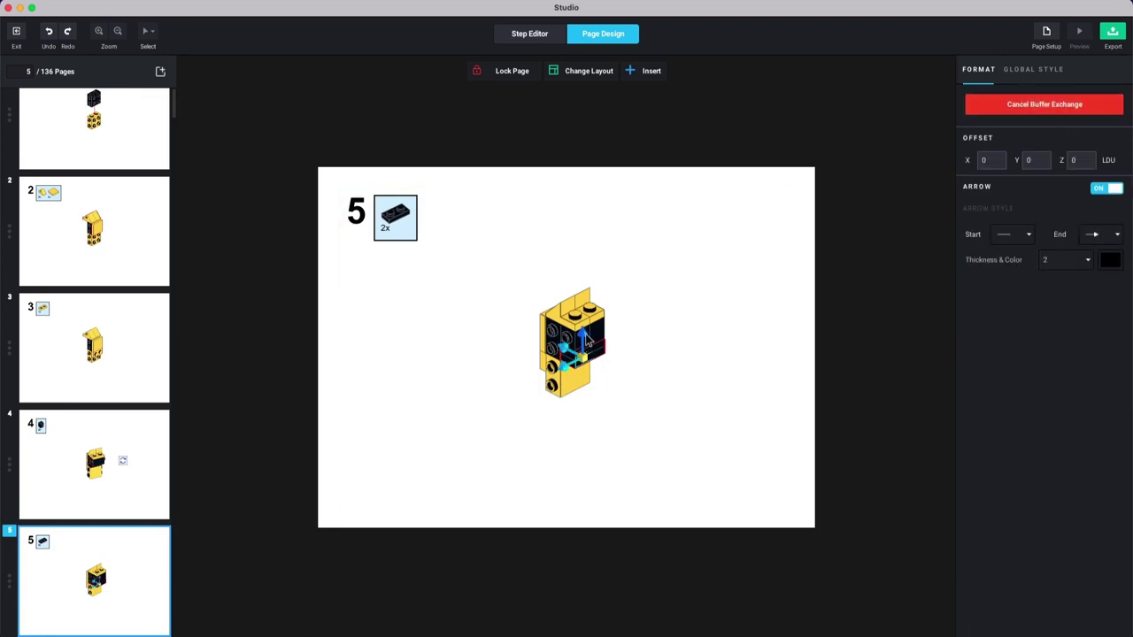
{"action": "left_click_drag", "start_coordinate": [583, 340], "coordinate": [583, 307]}
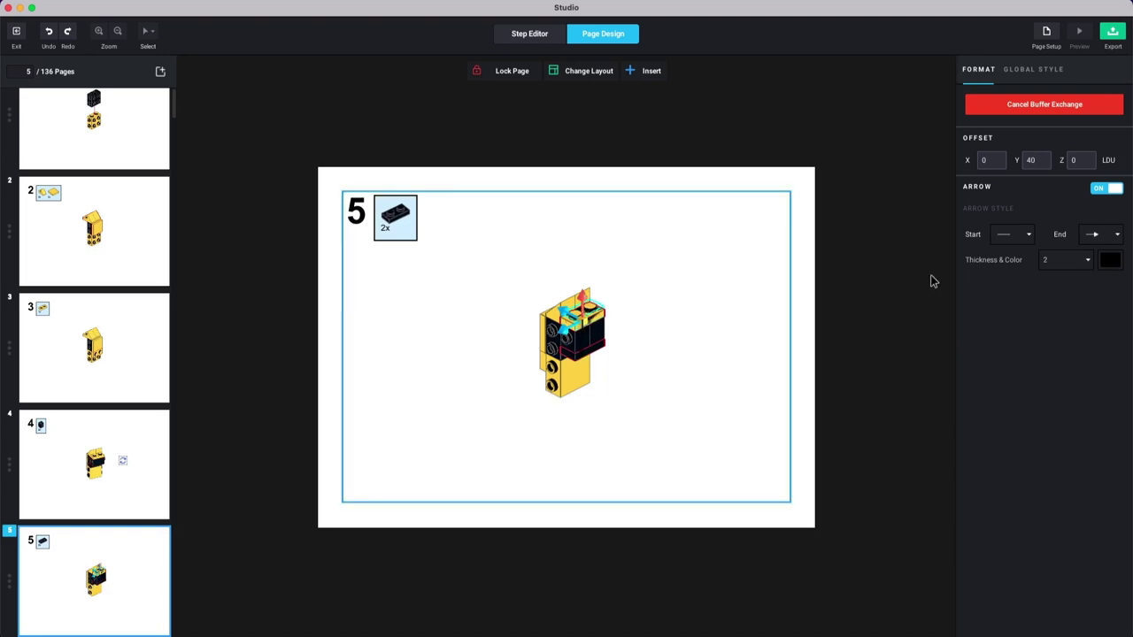
{"action": "left_click", "coordinate": [1043, 159]}
{"action": "type", "text": "-40"}
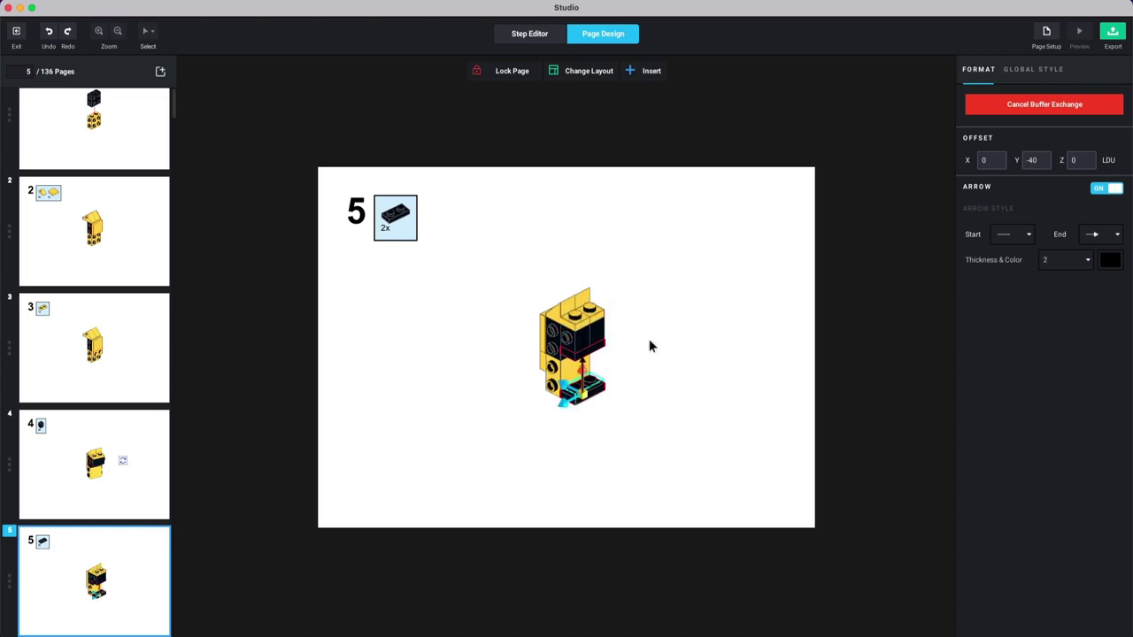
{"action": "left_click_drag", "start_coordinate": [1038, 159], "coordinate": [1011, 166]}
{"action": "type", "text": "-60"}
{"action": "key", "text": "Return"}
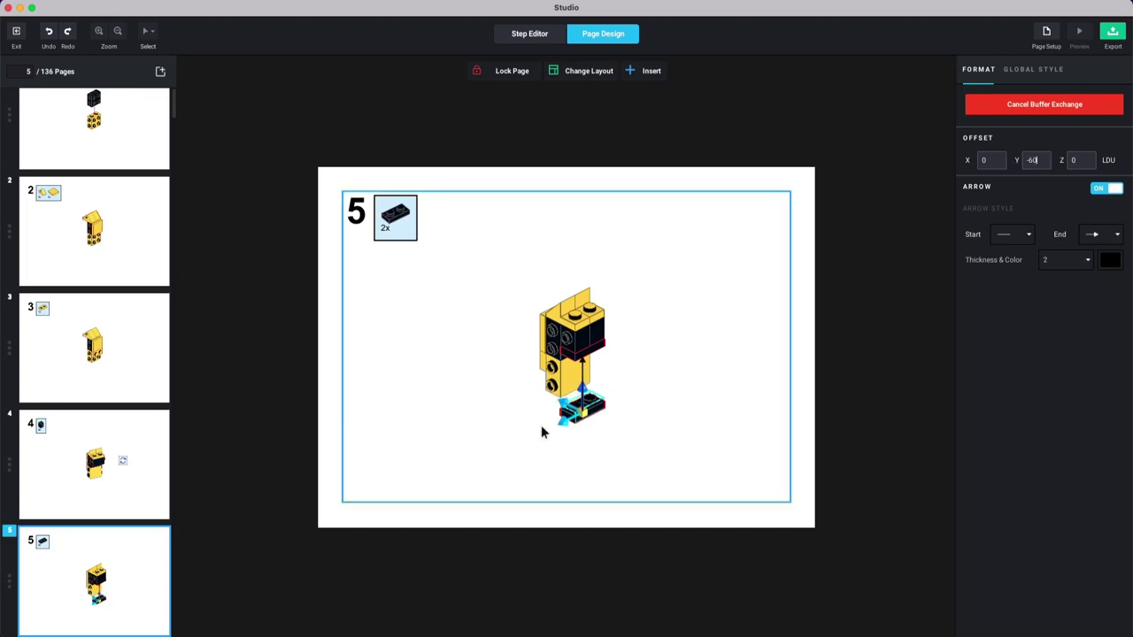
{"action": "left_click", "coordinate": [606, 445]}
Step: Shorten the arrow on page 5 so it starts at the top of the offset black plate, and colour it red (F70000)
{"action": "left_click", "coordinate": [584, 379]}
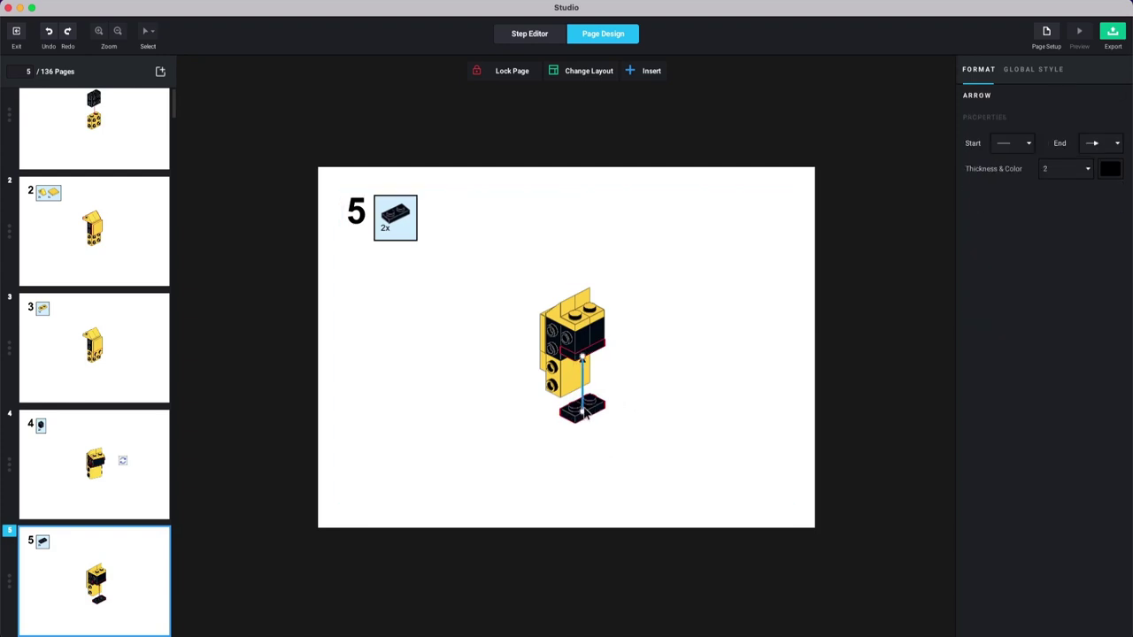
{"action": "left_click", "coordinate": [1110, 169]}
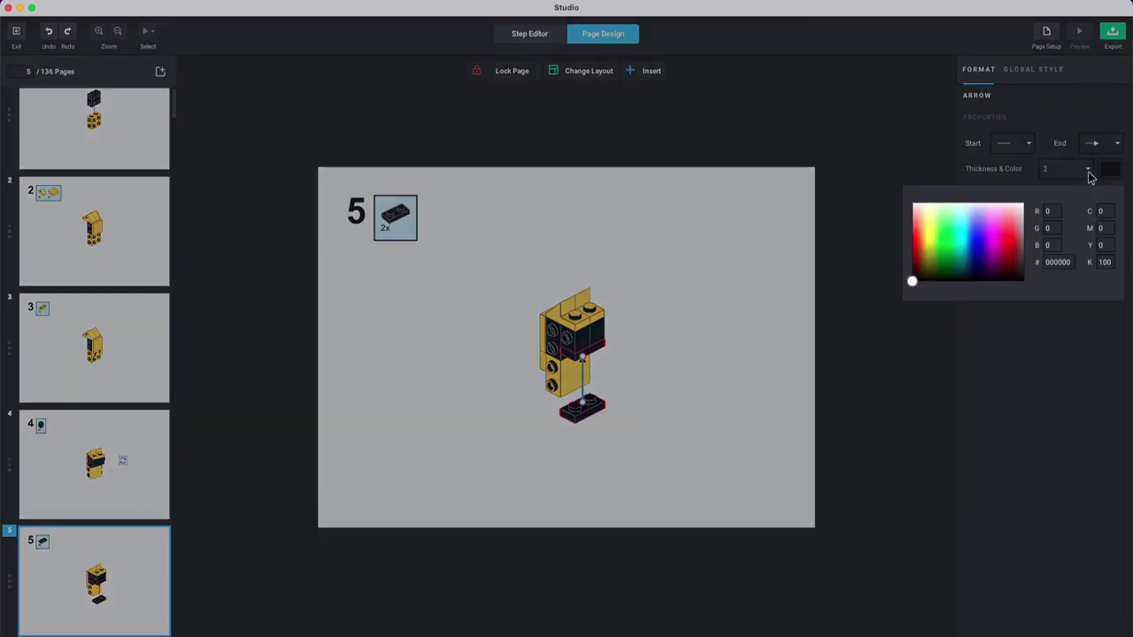
{"action": "left_click", "coordinate": [912, 244]}
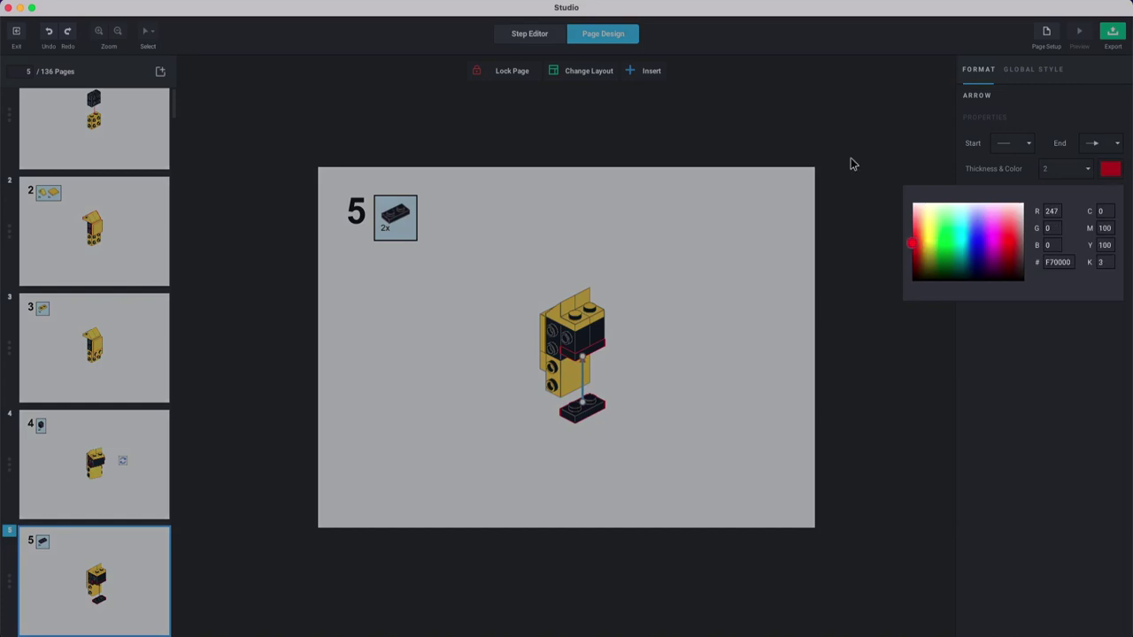
{"action": "left_click", "coordinate": [855, 169]}
{"action": "left_click", "coordinate": [858, 321]}
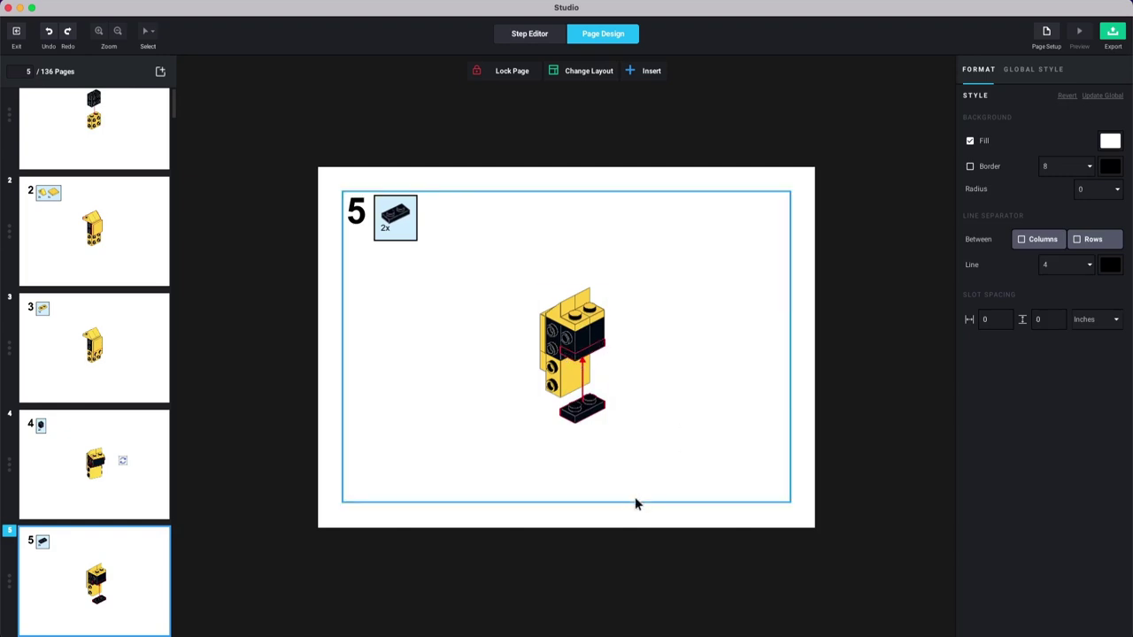
Step: Go through the pages to page 9 and change its step view, flipping the model to 90° about X
{"action": "key", "text": "Down"}
{"action": "key", "text": "Down"}
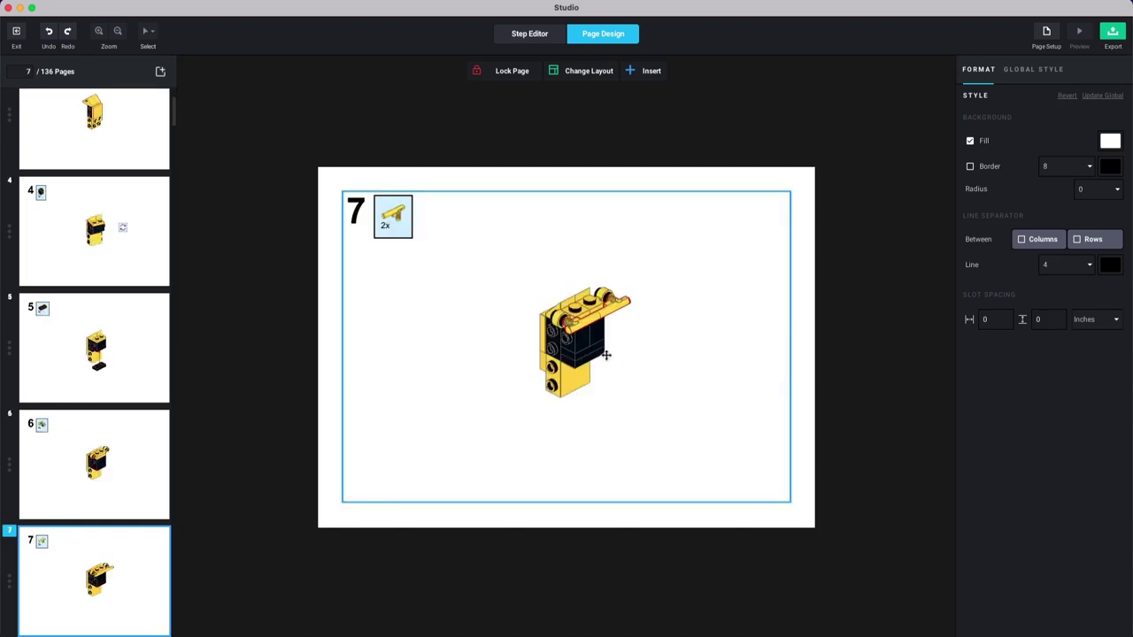
{"action": "key", "text": "Down"}
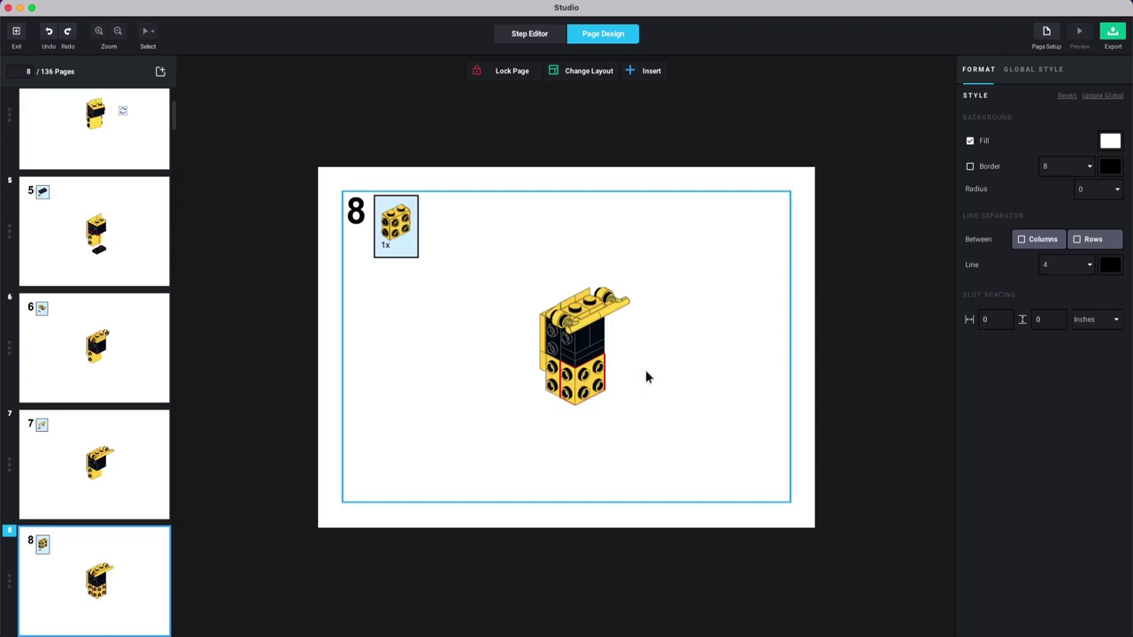
{"action": "key", "text": "Down"}
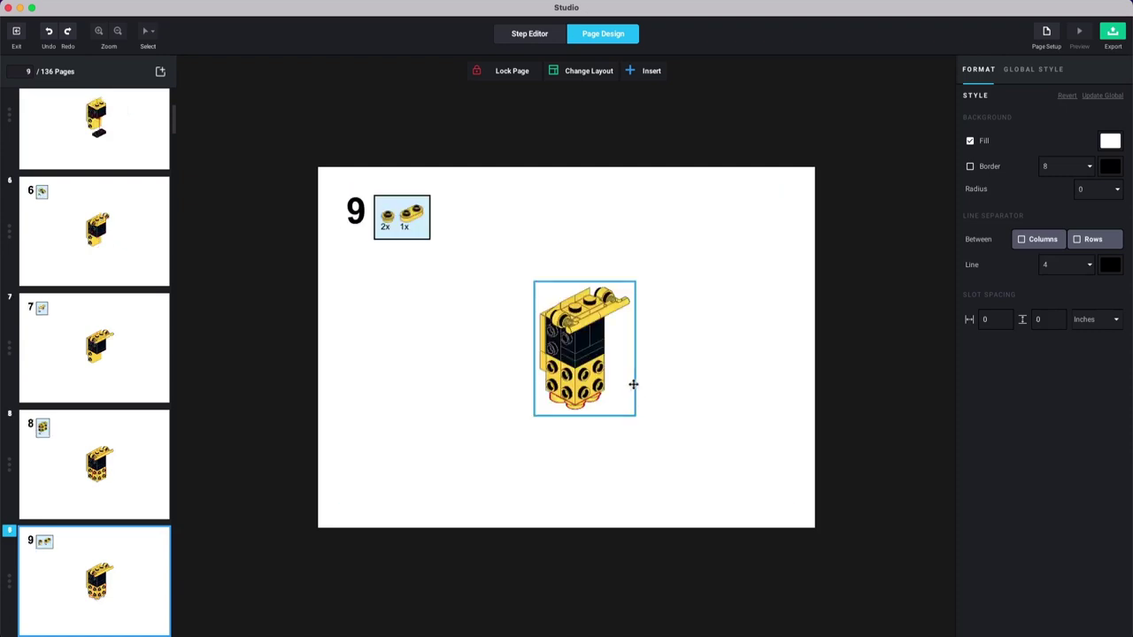
{"action": "left_click", "coordinate": [678, 351]}
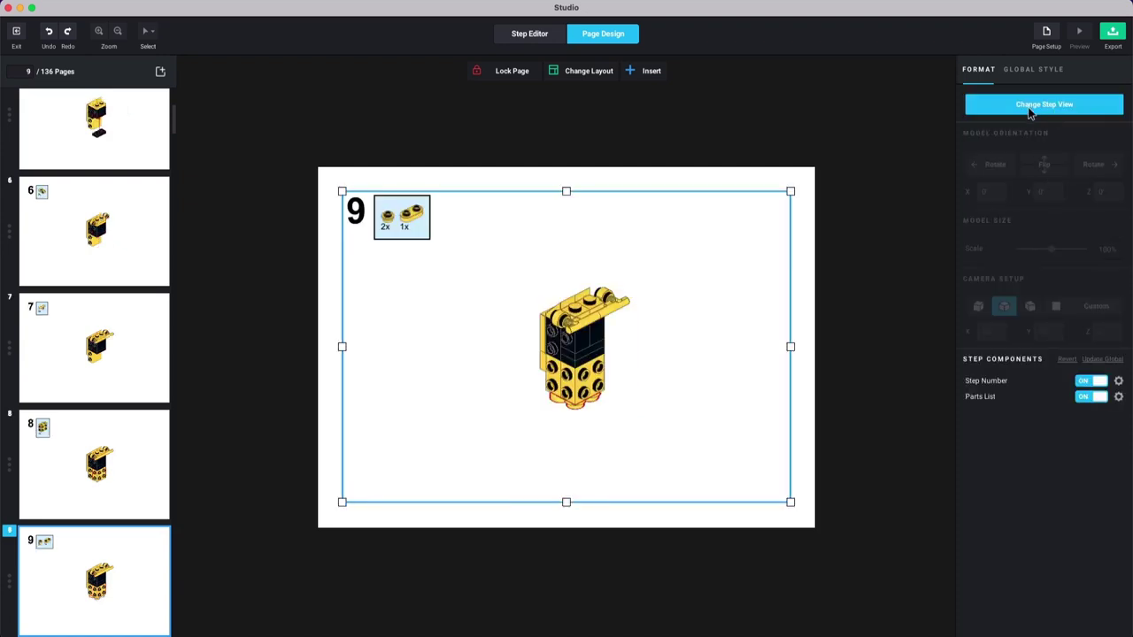
{"action": "left_click", "coordinate": [1029, 107]}
{"action": "left_click", "coordinate": [1040, 162]}
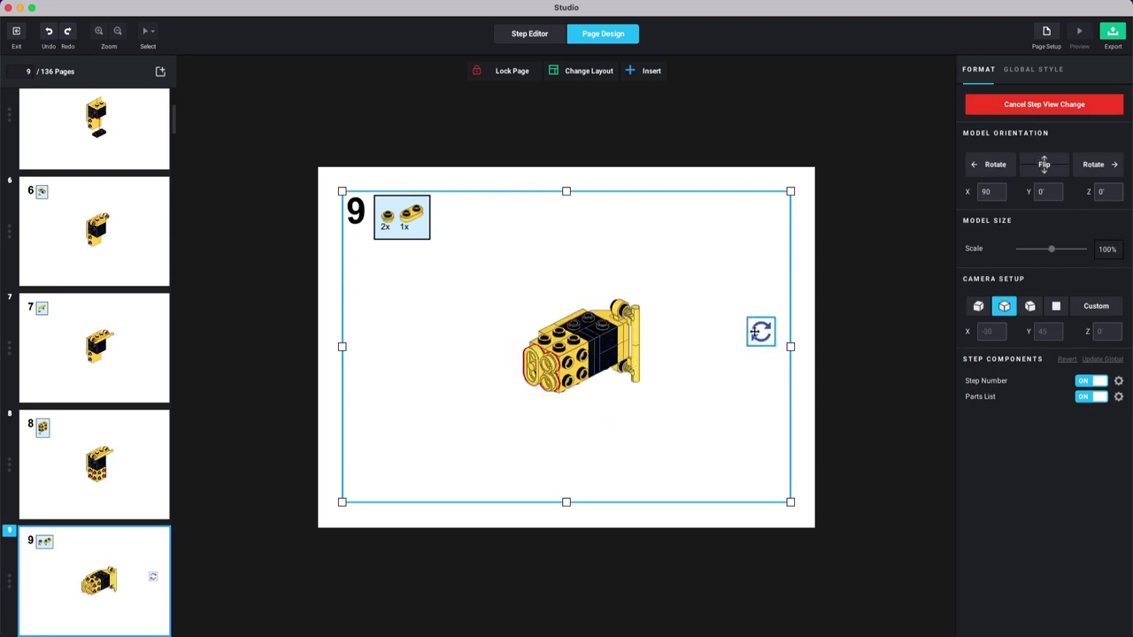
Step: Continue to page 11 and change its step view, flipping the model upright to 0° about X
{"action": "key", "text": "Down"}
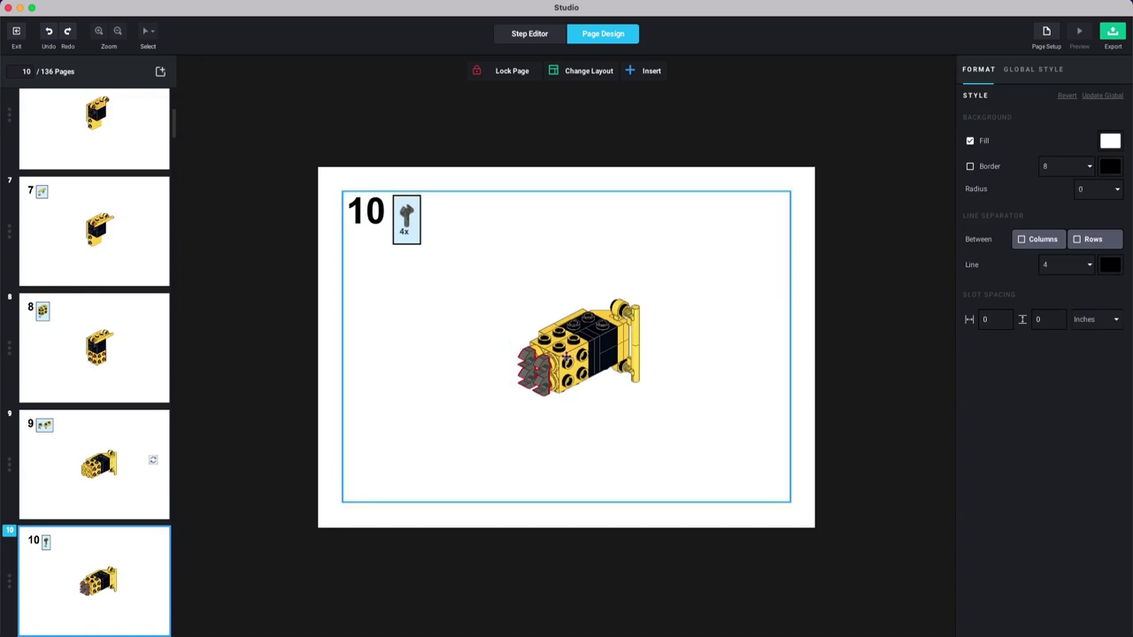
{"action": "key", "text": "Right"}
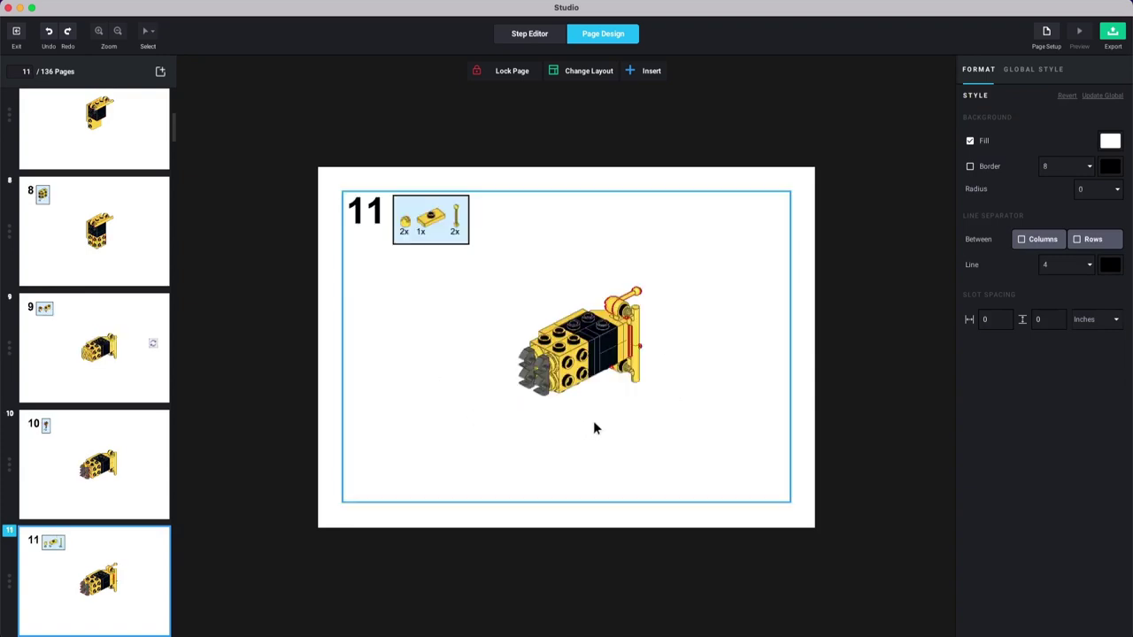
{"action": "left_click", "coordinate": [662, 363]}
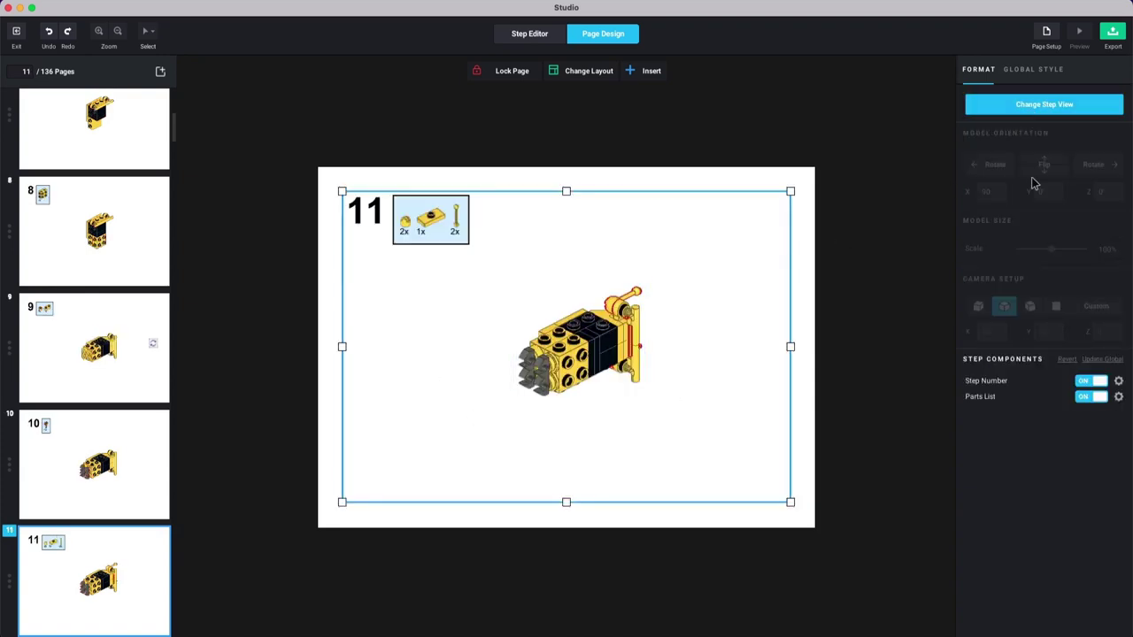
{"action": "left_click", "coordinate": [1018, 104]}
{"action": "left_click", "coordinate": [1038, 170]}
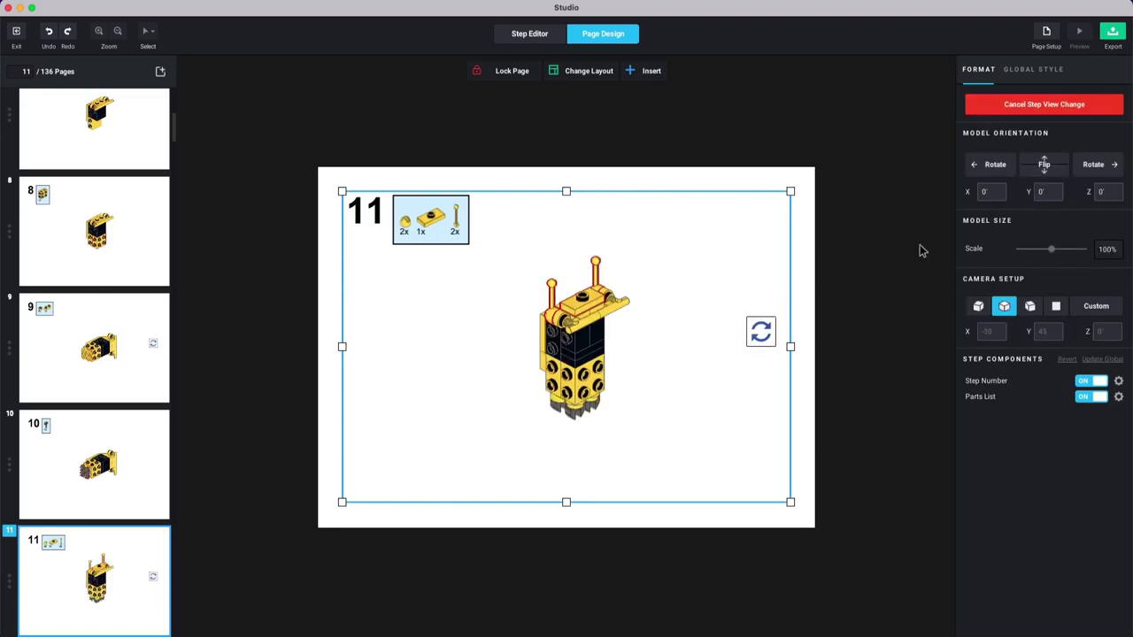
Step: Continue to page 14, rotate its submodel preview a quarter turn to the right, and delete the rotation icon from the page
{"action": "key", "text": "Down"}
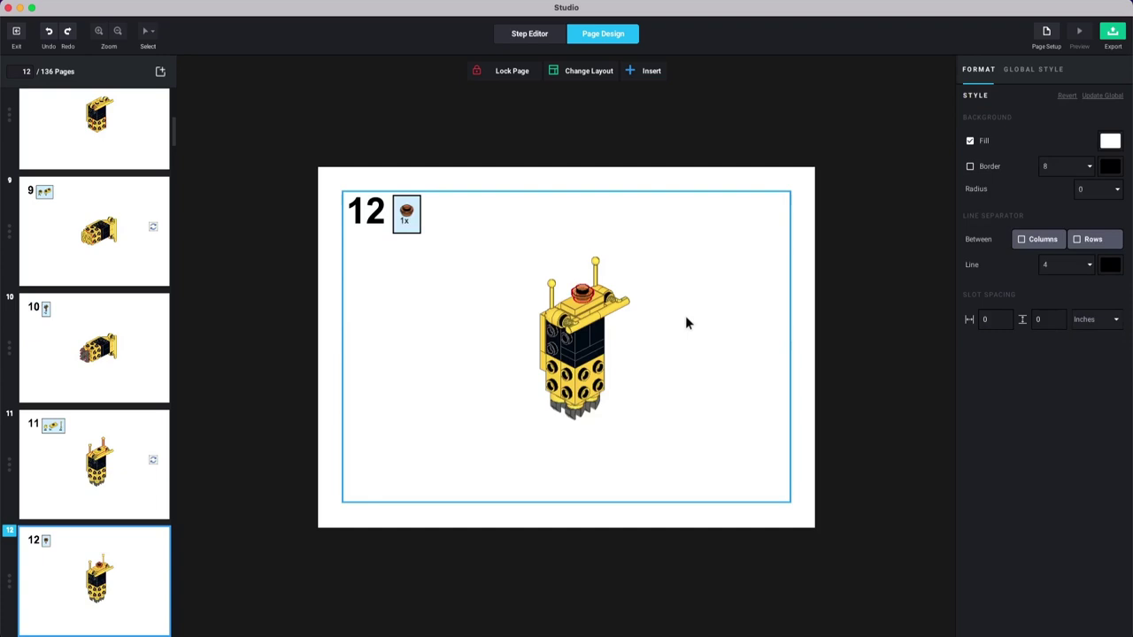
{"action": "key", "text": "Down"}
{"action": "key", "text": "Down"}
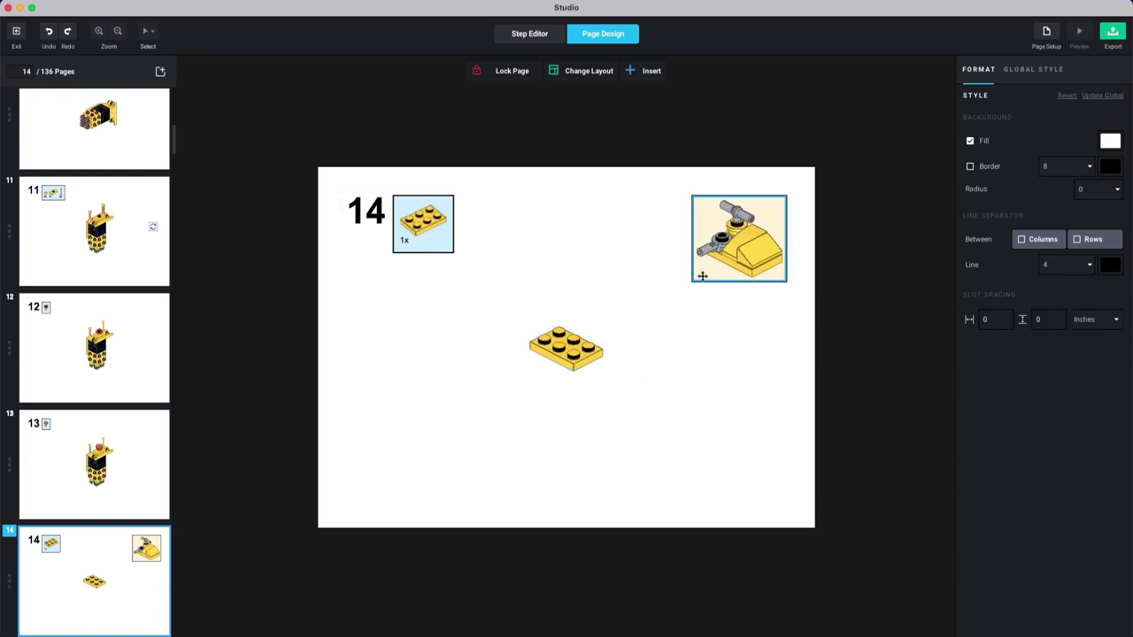
{"action": "left_click", "coordinate": [760, 225]}
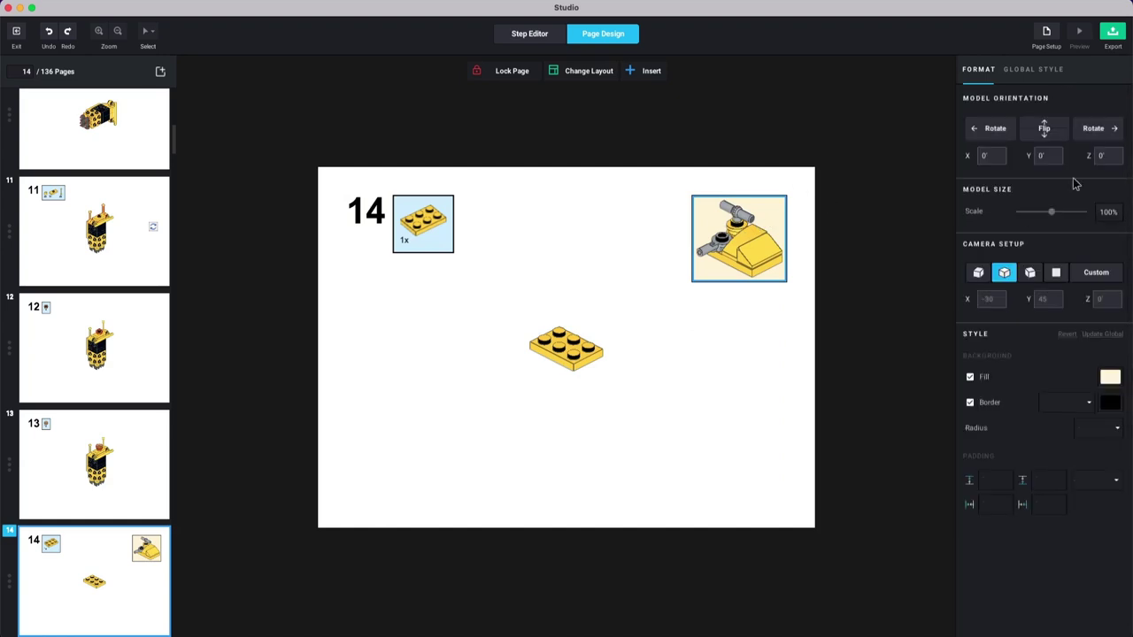
{"action": "left_click", "coordinate": [993, 130]}
{"action": "left_click", "coordinate": [993, 129]}
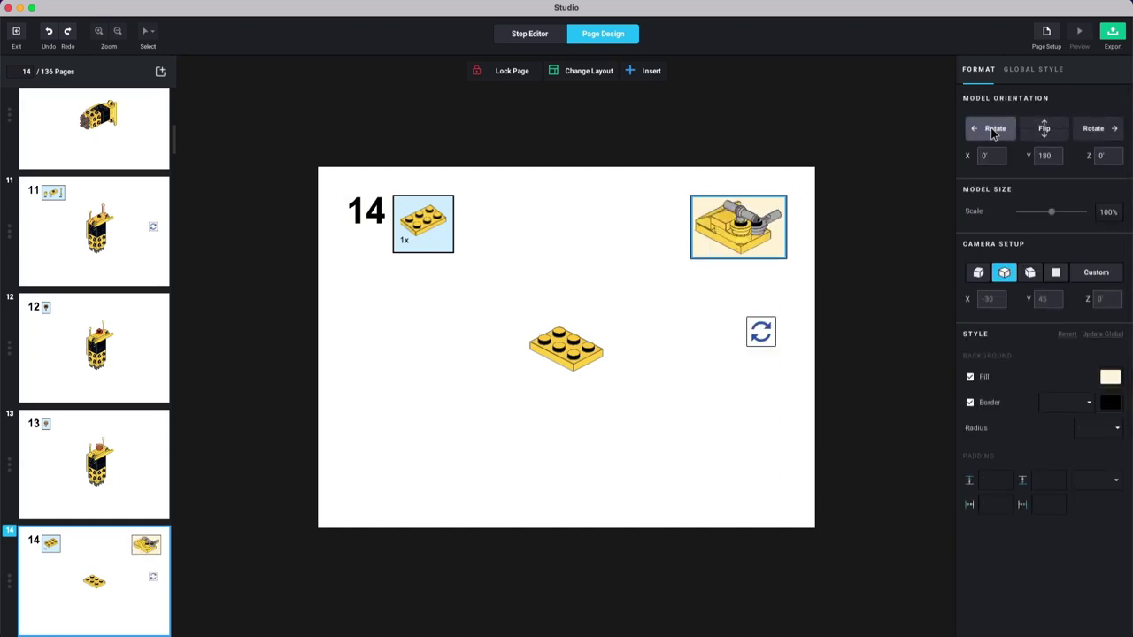
{"action": "left_click", "coordinate": [993, 129]}
{"action": "left_click", "coordinate": [993, 129]}
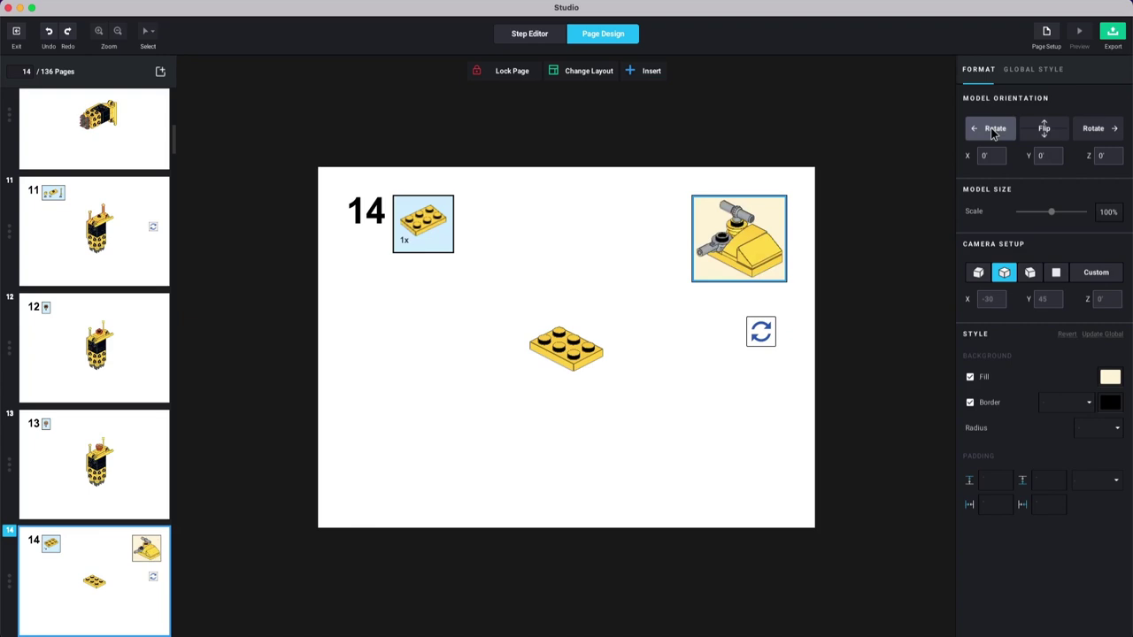
{"action": "left_click", "coordinate": [1094, 128]}
{"action": "left_click", "coordinate": [752, 326]}
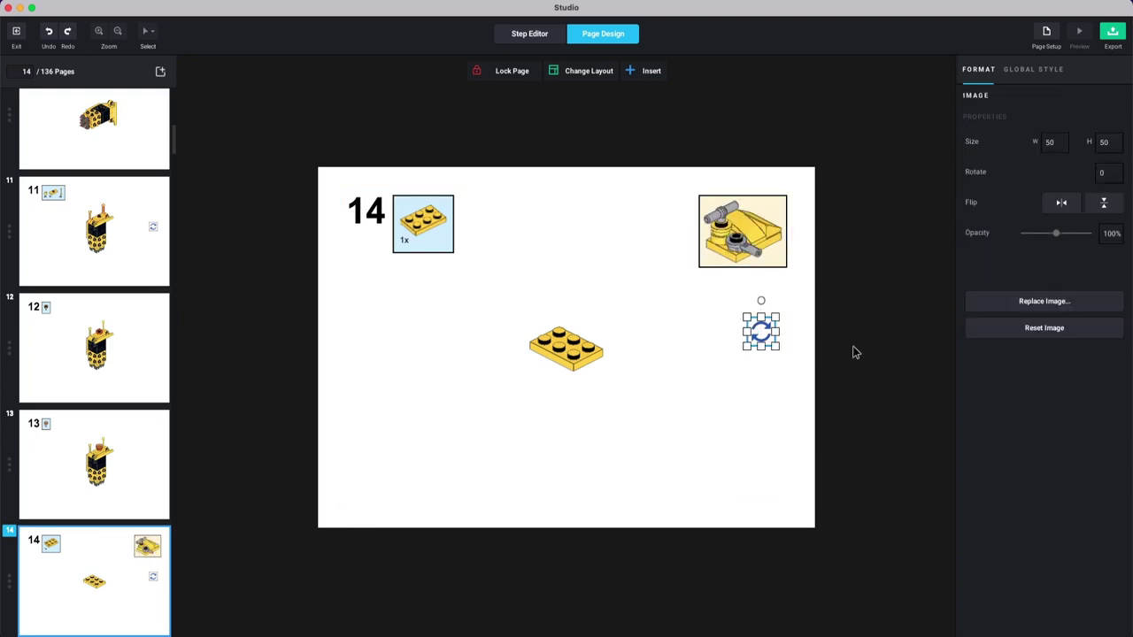
{"action": "key", "text": "Delete"}
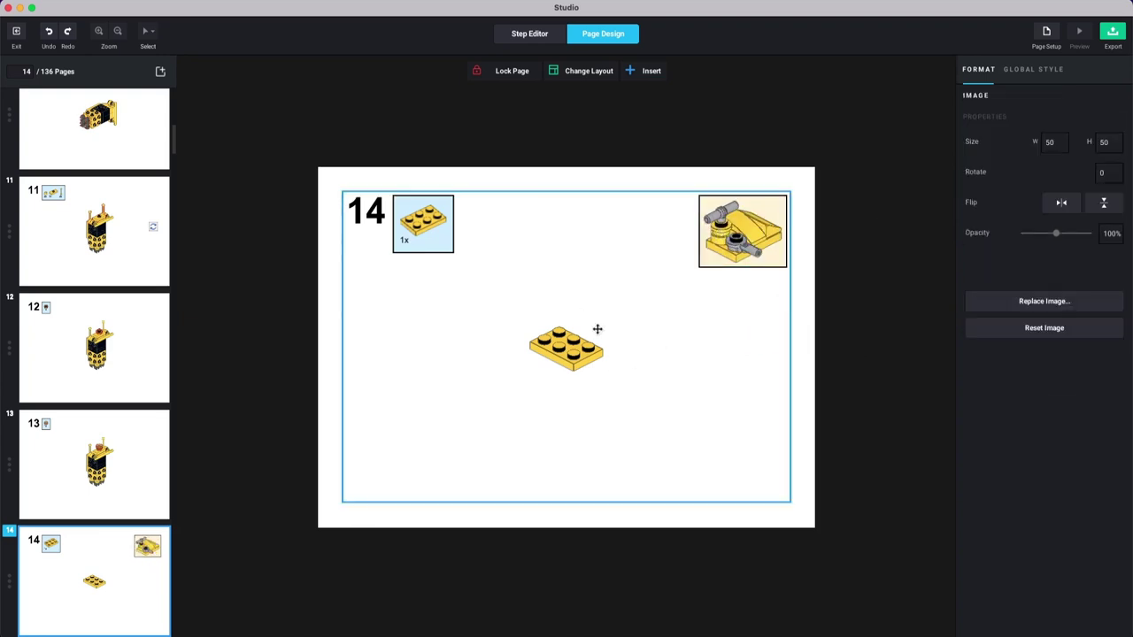
Step: Continue to page 19 and change its step view, scaling the model to 113% and moving it slightly down towards the page centre
{"action": "key", "text": "Down"}
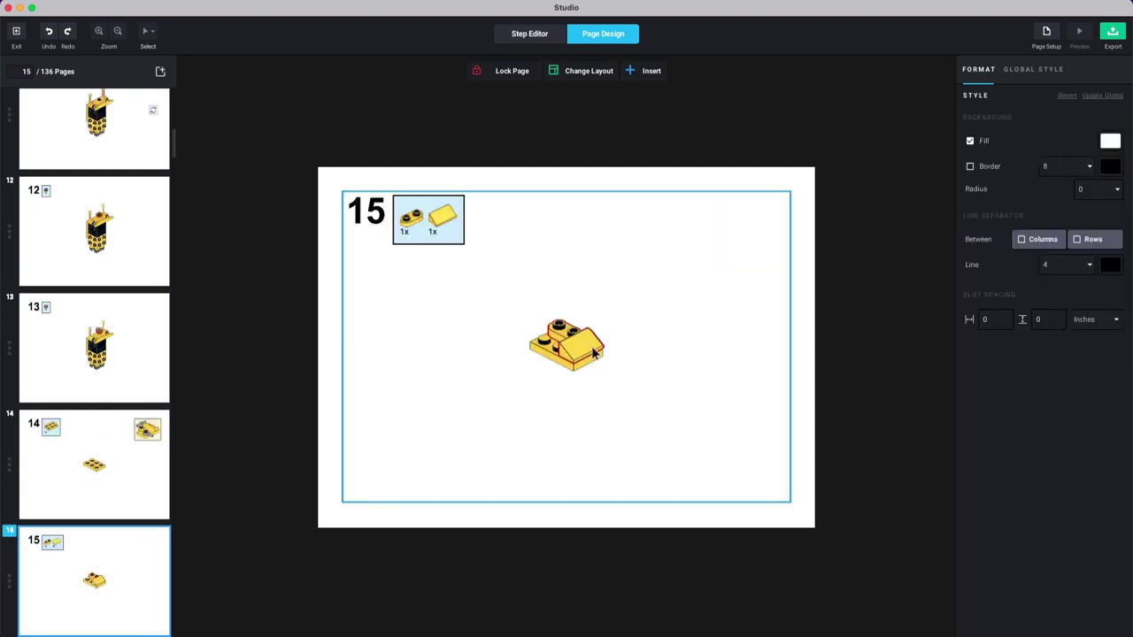
{"action": "key", "text": "Right"}
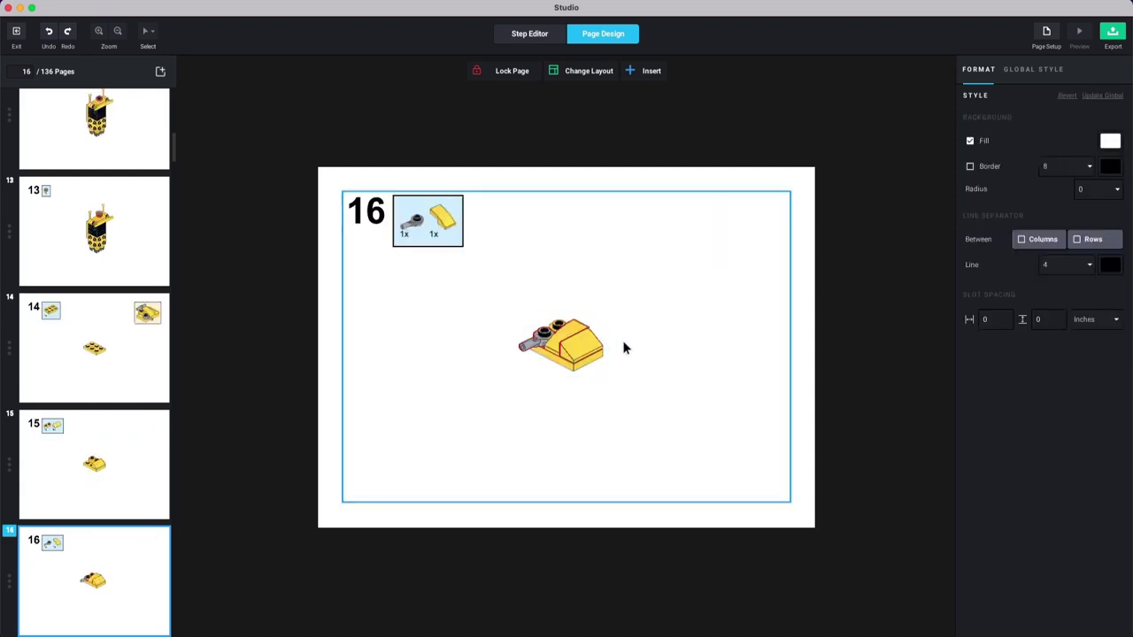
{"action": "key", "text": "Right"}
{"action": "key", "text": "Right"}
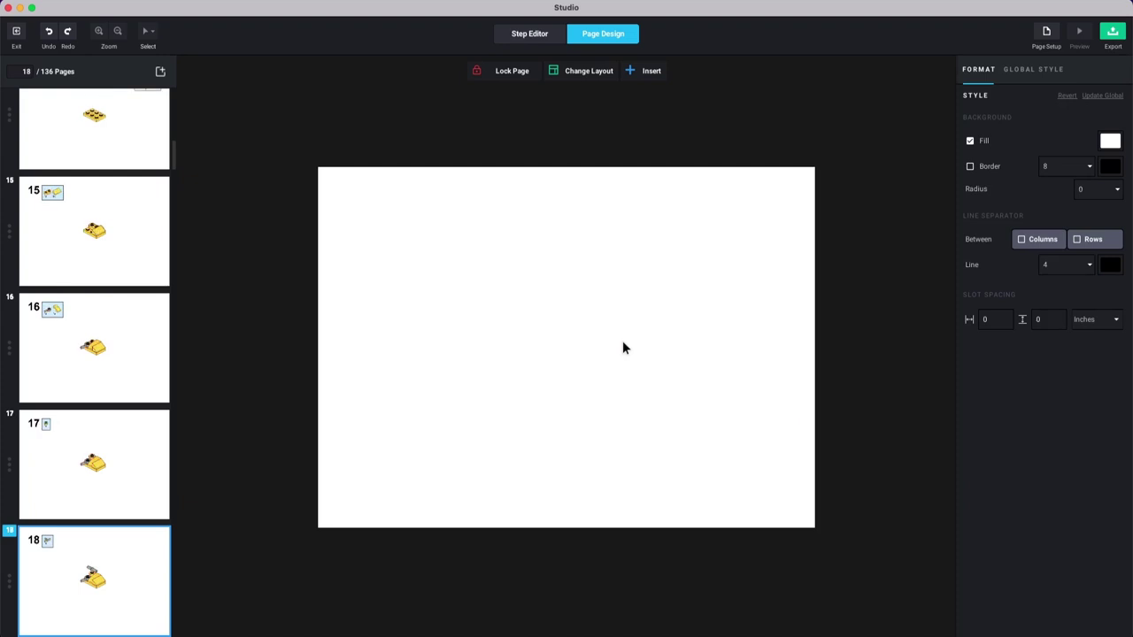
{"action": "key", "text": "Right"}
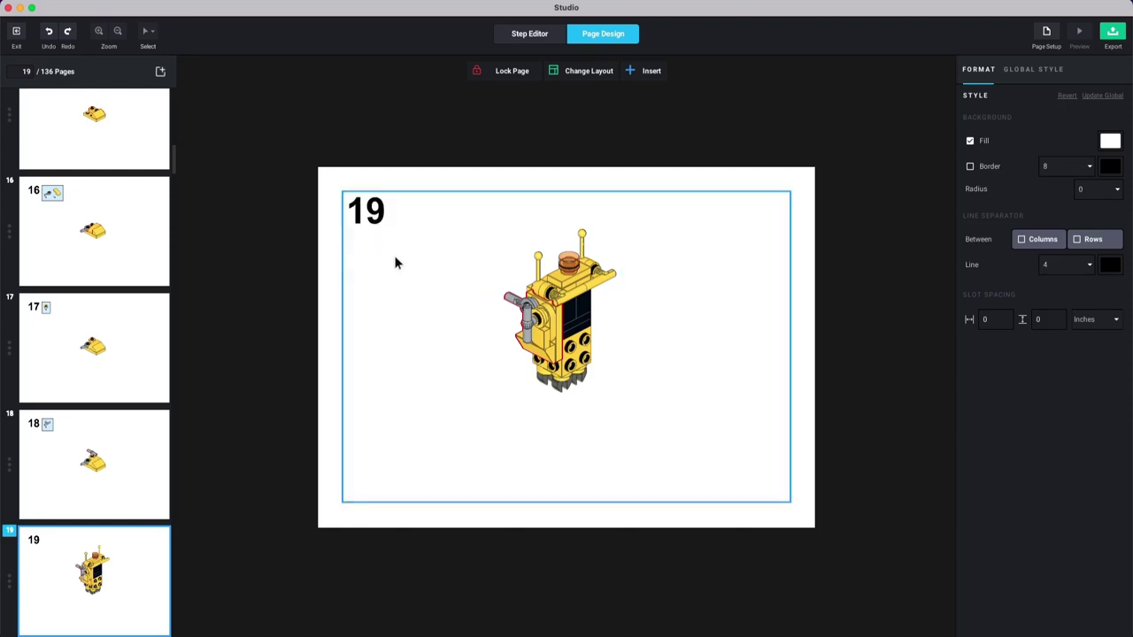
{"action": "left_click", "coordinate": [610, 337]}
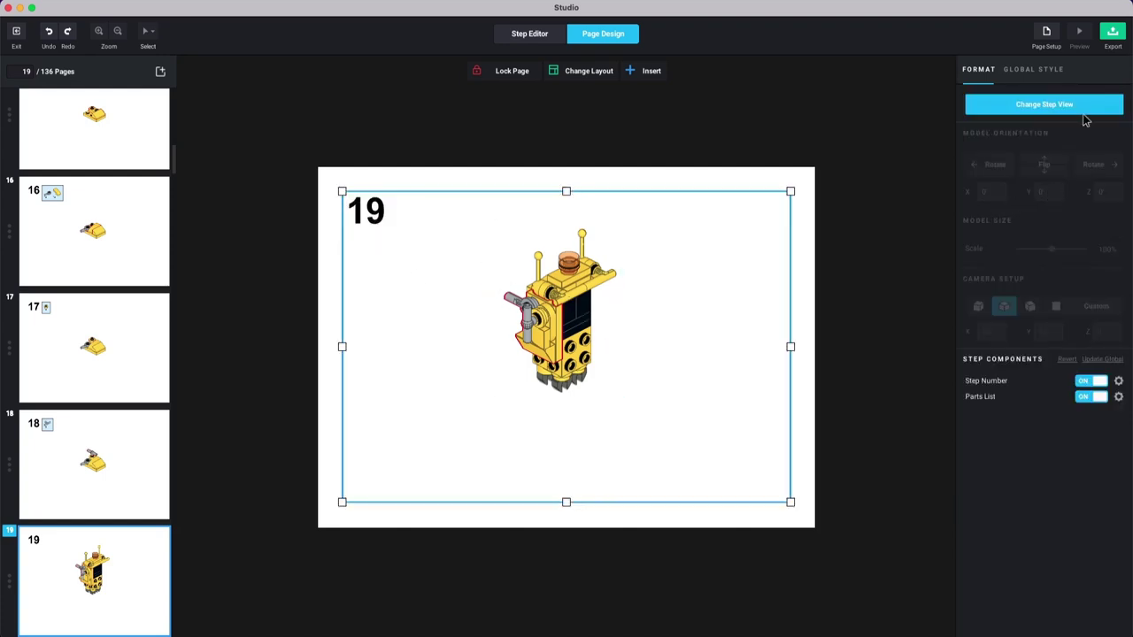
{"action": "left_click", "coordinate": [1043, 106]}
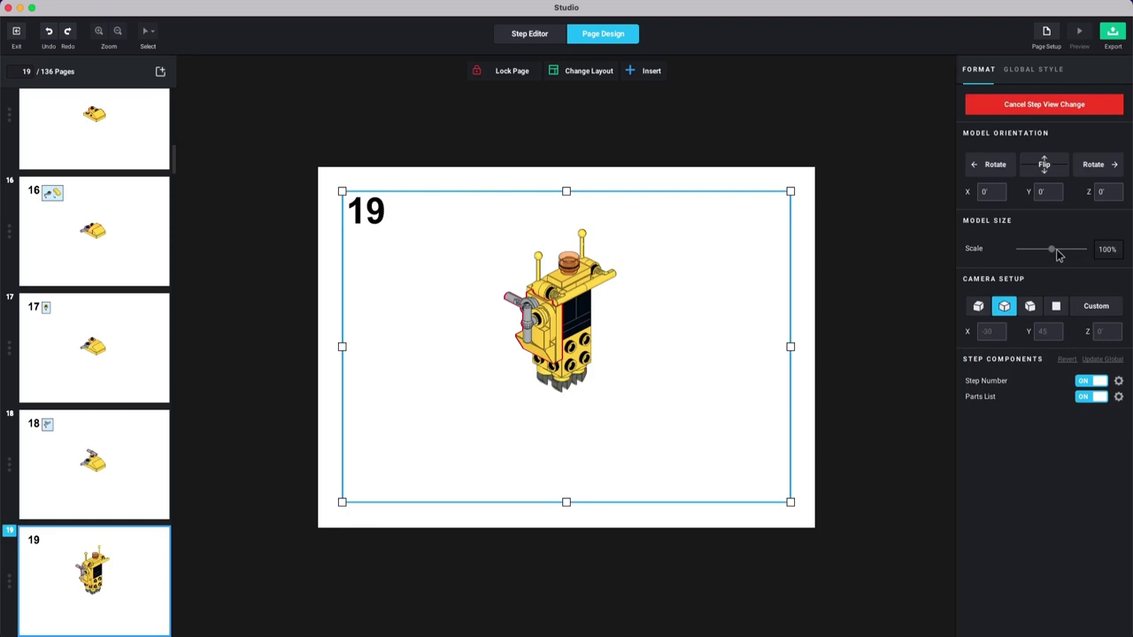
{"action": "left_click_drag", "start_coordinate": [1053, 250], "coordinate": [1058, 250]}
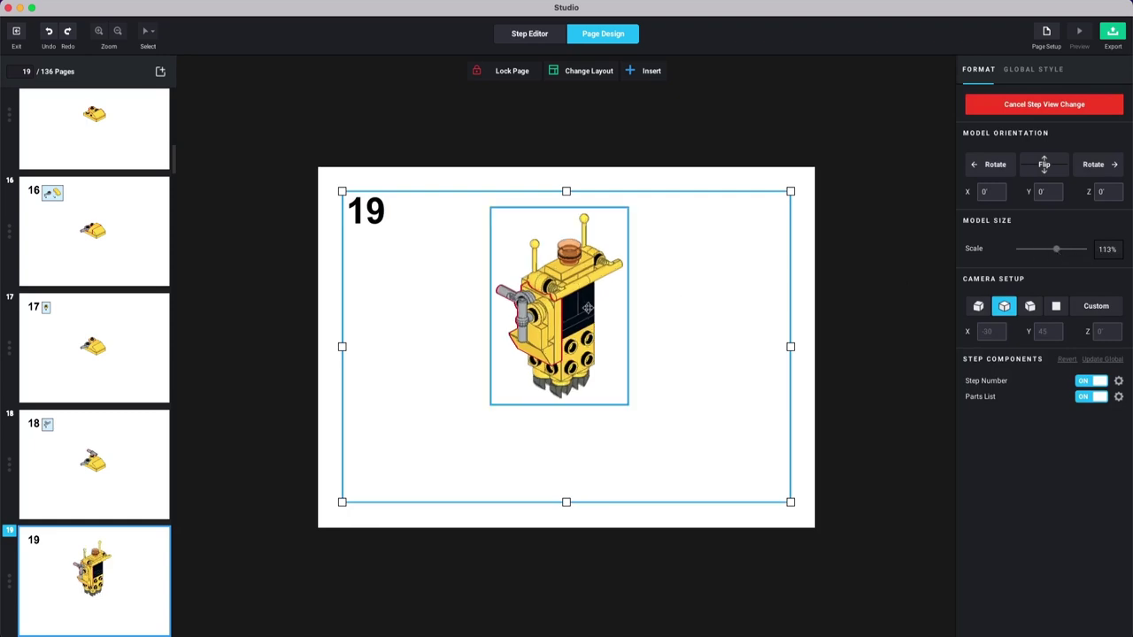
{"action": "left_click_drag", "start_coordinate": [591, 322], "coordinate": [592, 340]}
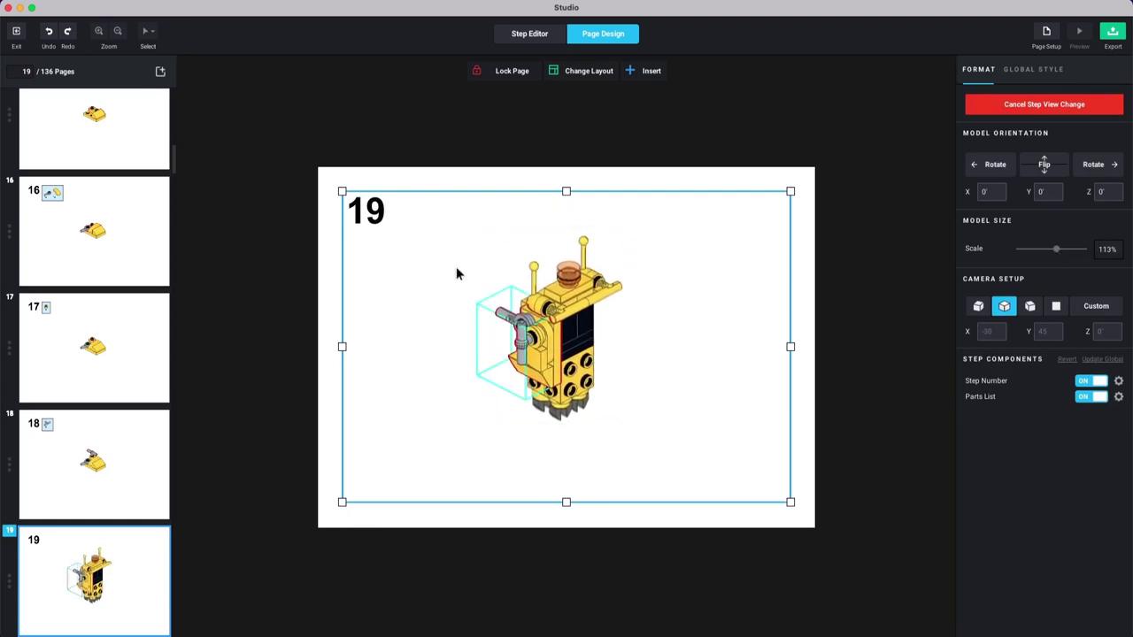
{"action": "left_click", "coordinate": [619, 146]}
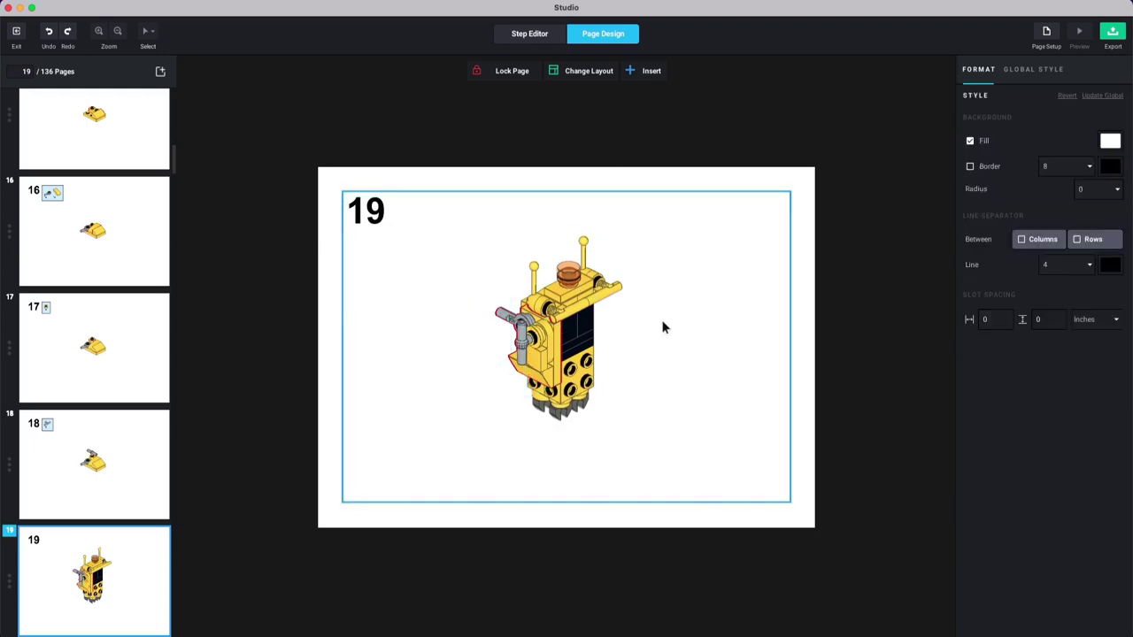
Step: Continue to page 25 and change its step view, rotating the model to 270° about Y
{"action": "key", "text": "Down"}
{"action": "key", "text": "Down"}
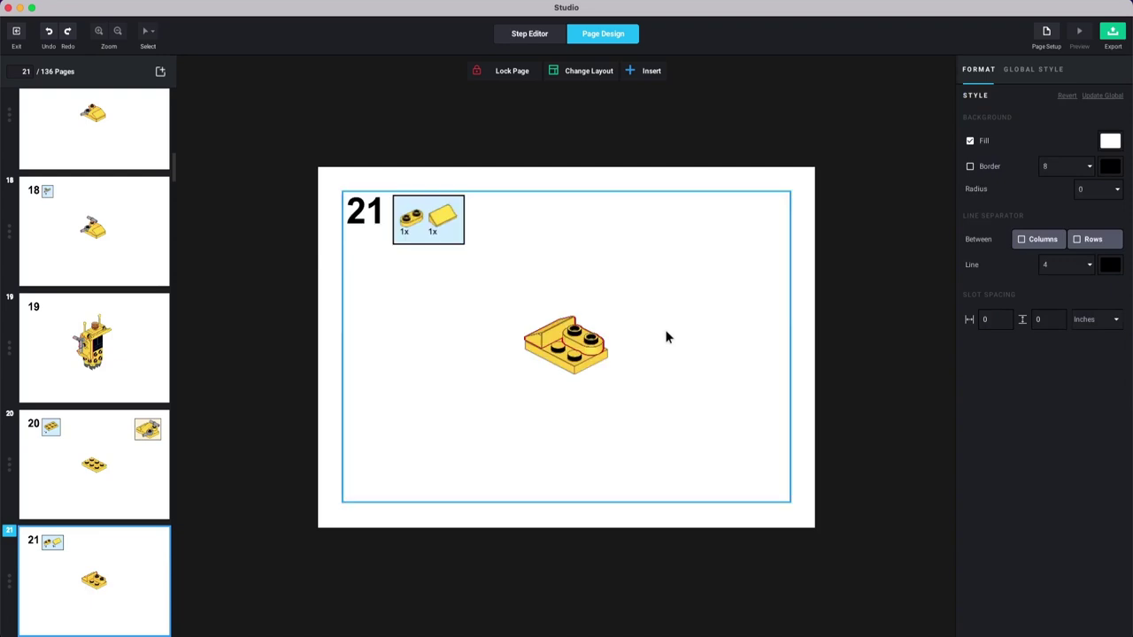
{"action": "key", "text": "Down"}
{"action": "key", "text": "Down"}
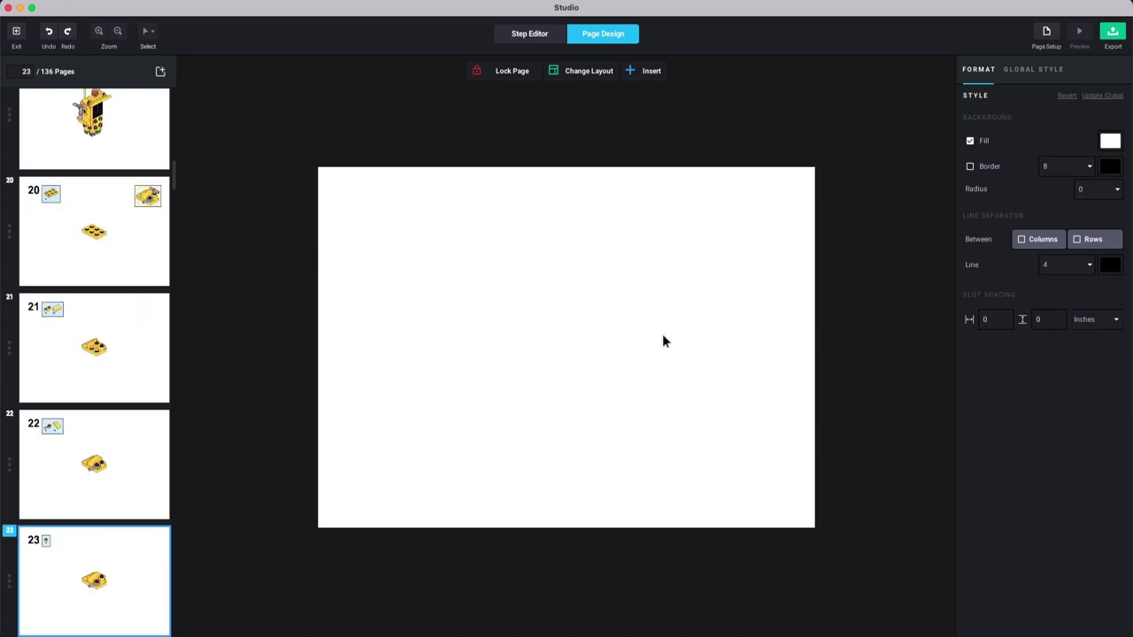
{"action": "key", "text": "Down"}
{"action": "key", "text": "Down"}
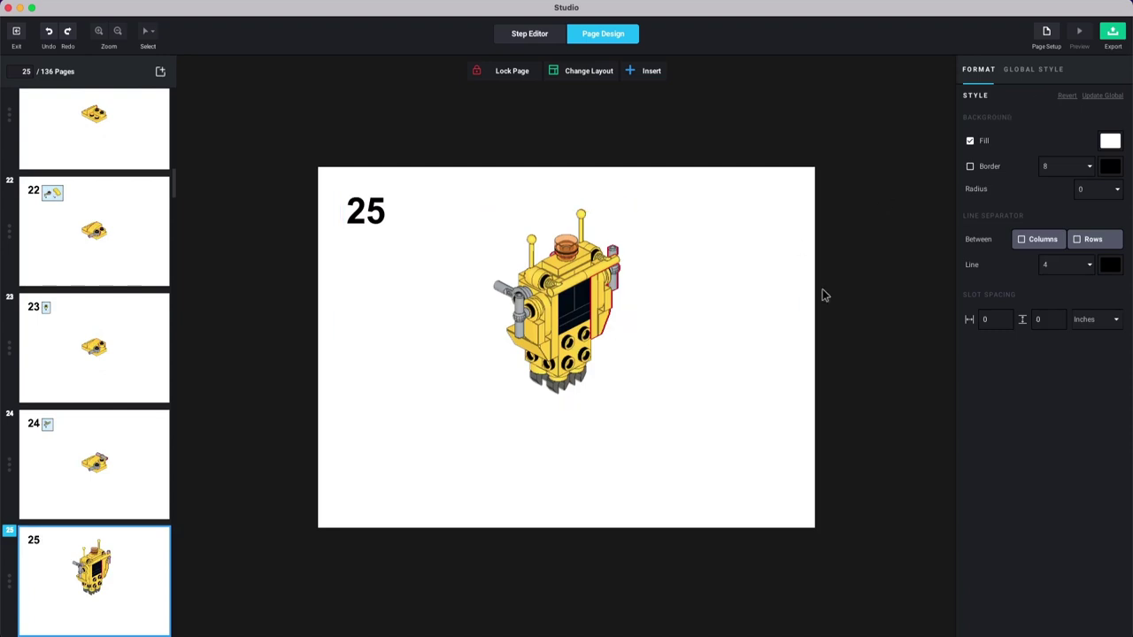
{"action": "left_click", "coordinate": [628, 381]}
{"action": "left_click", "coordinate": [1016, 105]}
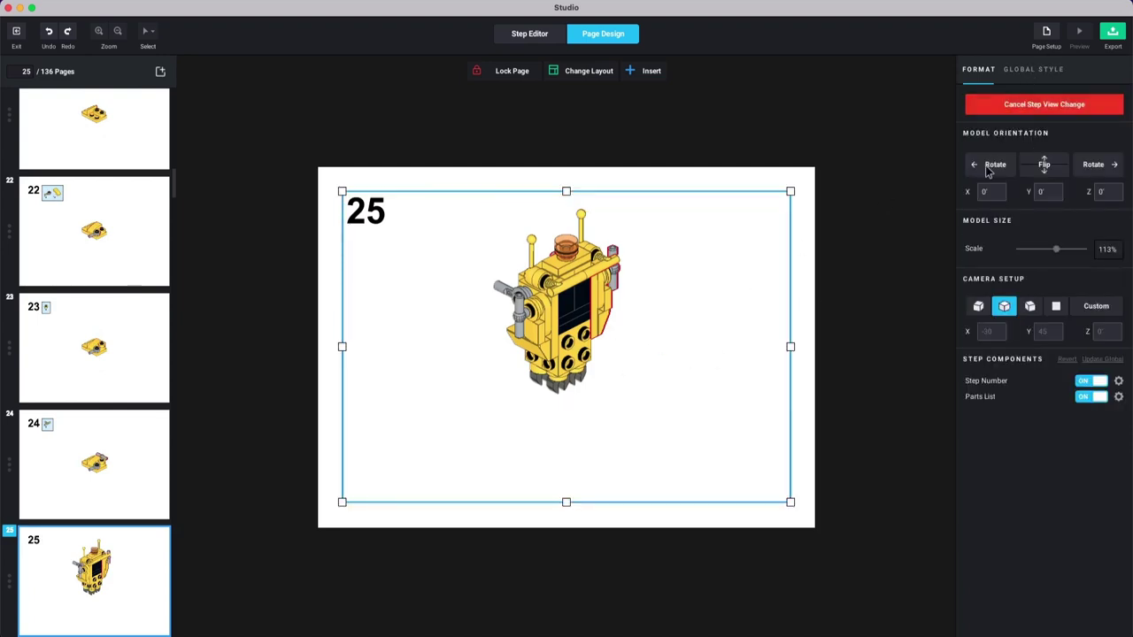
{"action": "left_click", "coordinate": [990, 166]}
Step: Reposition the model on page 25, align it to the current step centre, and delete the page's rotation icon
{"action": "left_click_drag", "start_coordinate": [580, 244], "coordinate": [634, 312]}
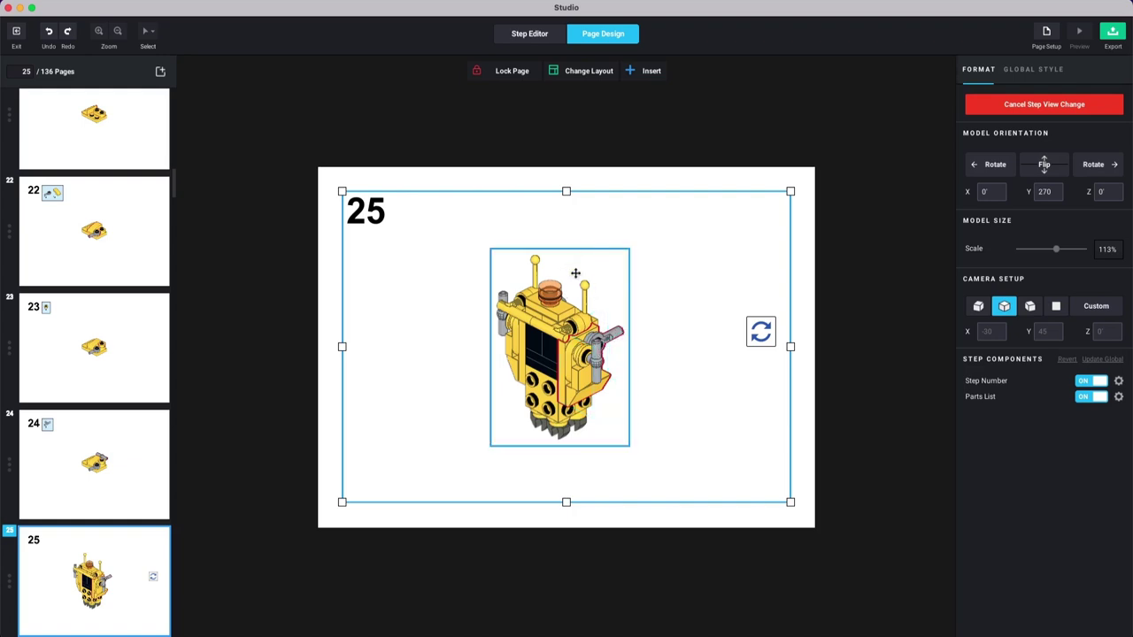
{"action": "left_click_drag", "start_coordinate": [591, 277], "coordinate": [775, 394]}
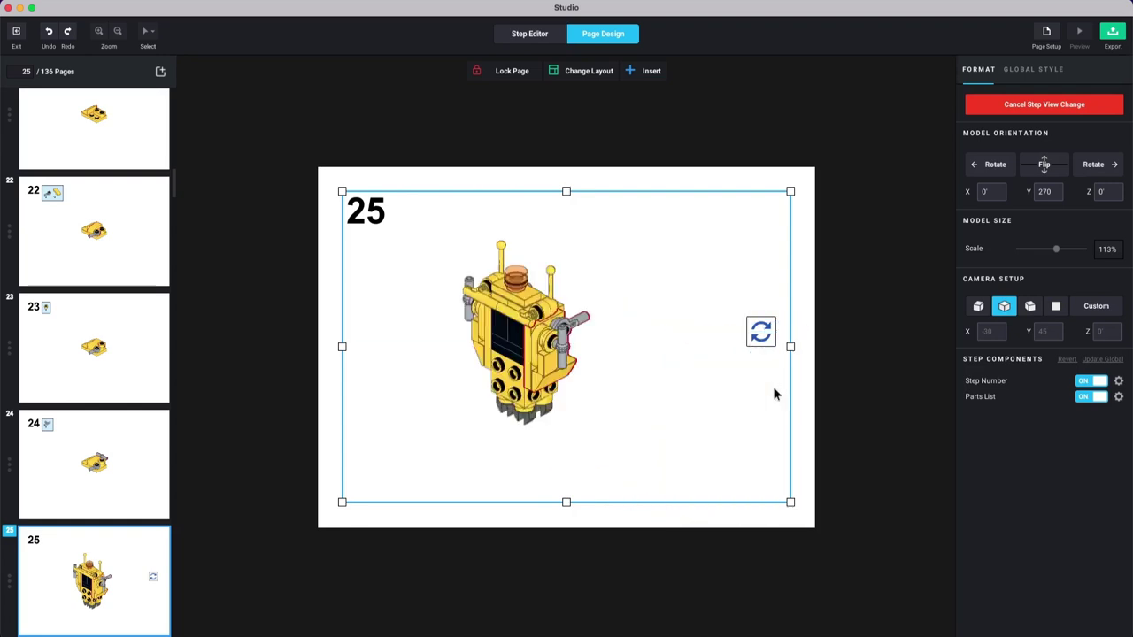
{"action": "left_click_drag", "start_coordinate": [544, 331], "coordinate": [579, 337]}
{"action": "left_click_drag", "start_coordinate": [579, 293], "coordinate": [583, 391]}
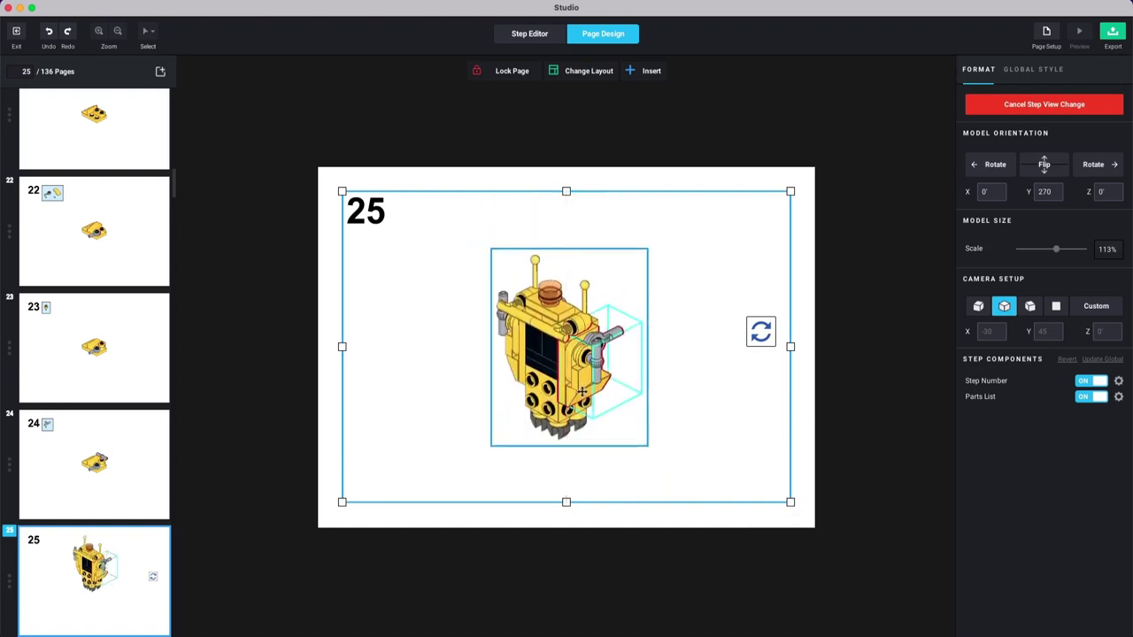
{"action": "right_click", "coordinate": [609, 300]}
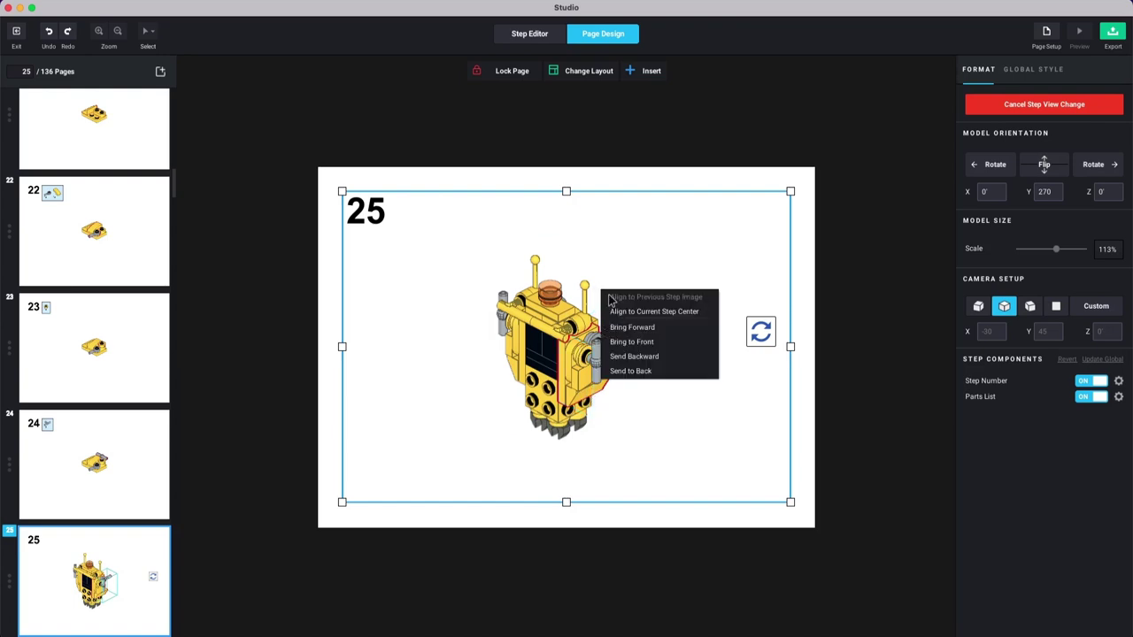
{"action": "left_click", "coordinate": [655, 312]}
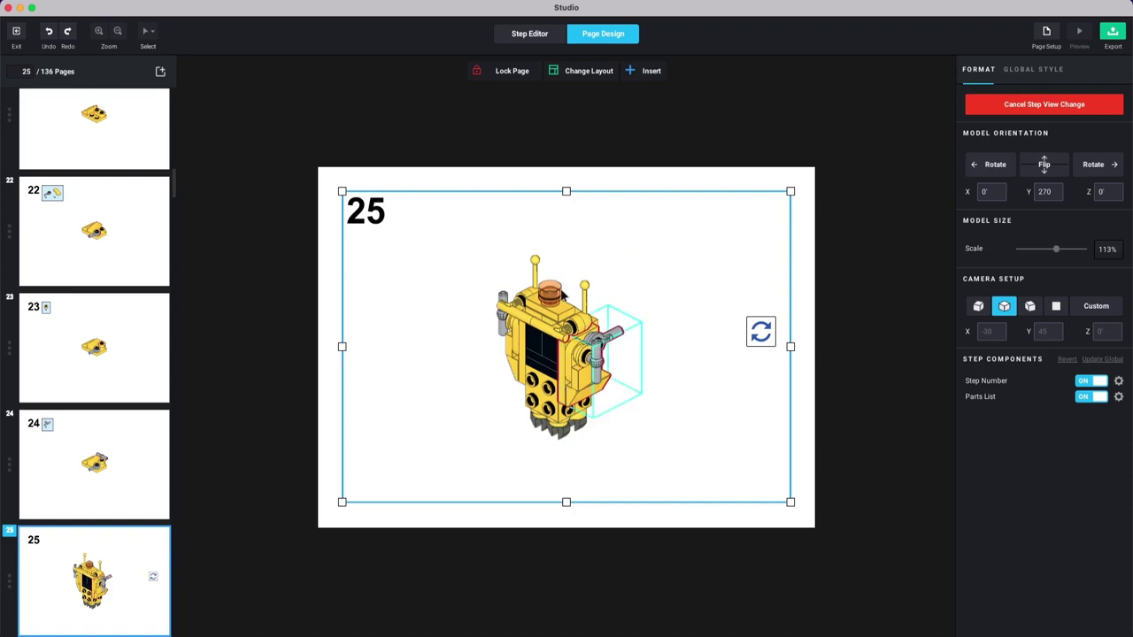
{"action": "mouse_move", "coordinate": [579, 335]}
{"action": "left_mouse_down"}
{"action": "mouse_move", "coordinate": [563, 299]}
{"action": "mouse_move", "coordinate": [578, 361]}
{"action": "mouse_move", "coordinate": [575, 322]}
{"action": "mouse_move", "coordinate": [510, 331]}
{"action": "mouse_move", "coordinate": [576, 335]}
{"action": "left_mouse_up"}
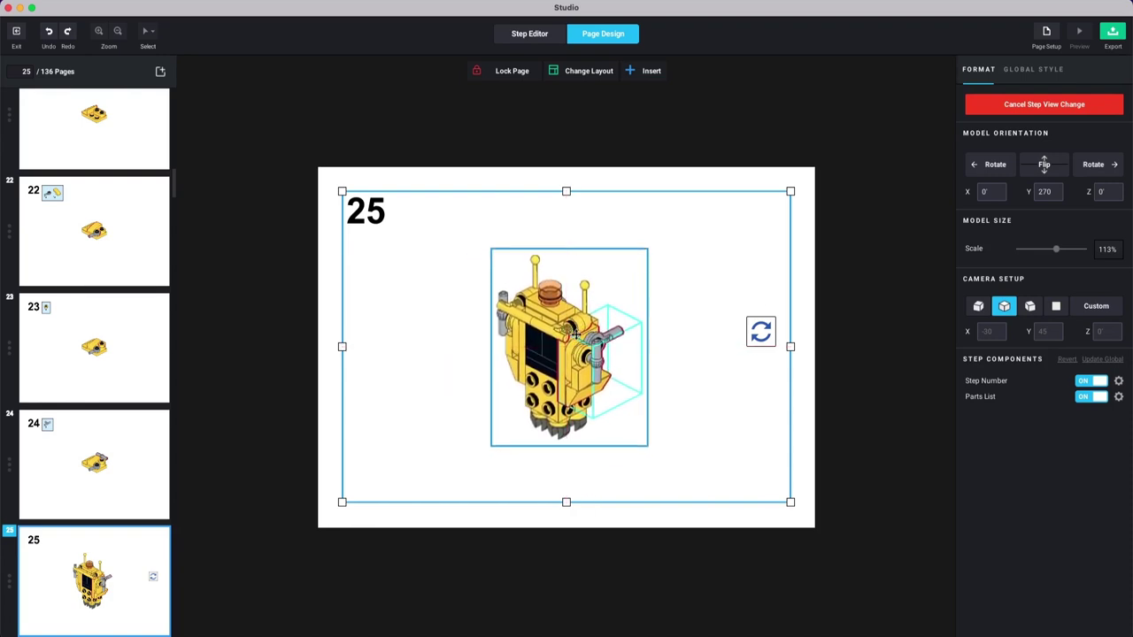
{"action": "left_click", "coordinate": [882, 351]}
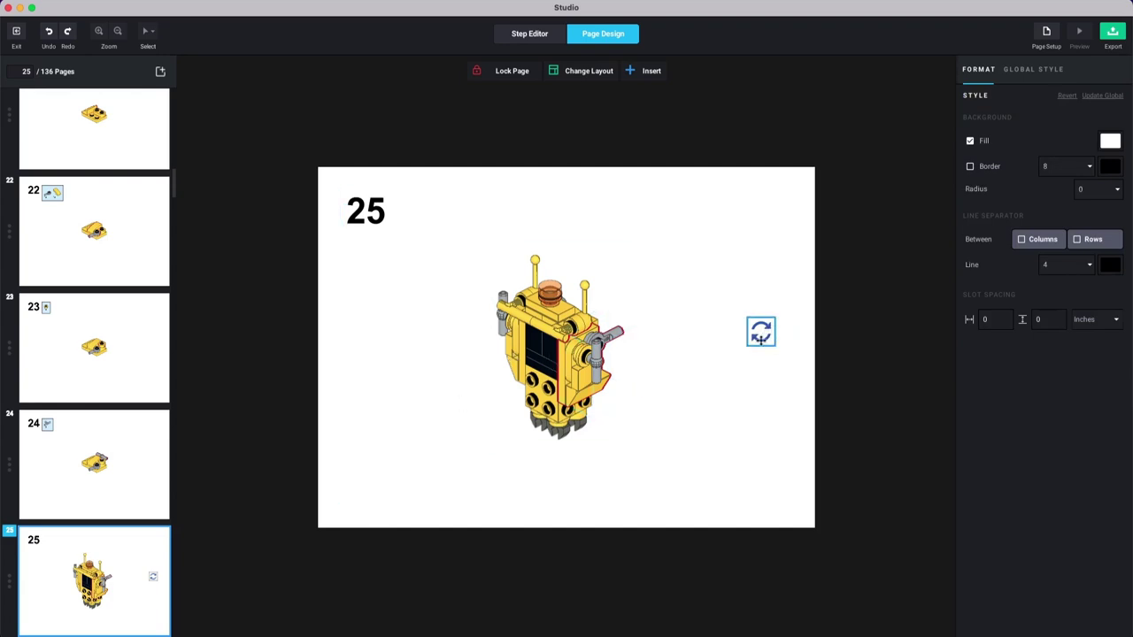
{"action": "left_click", "coordinate": [759, 335]}
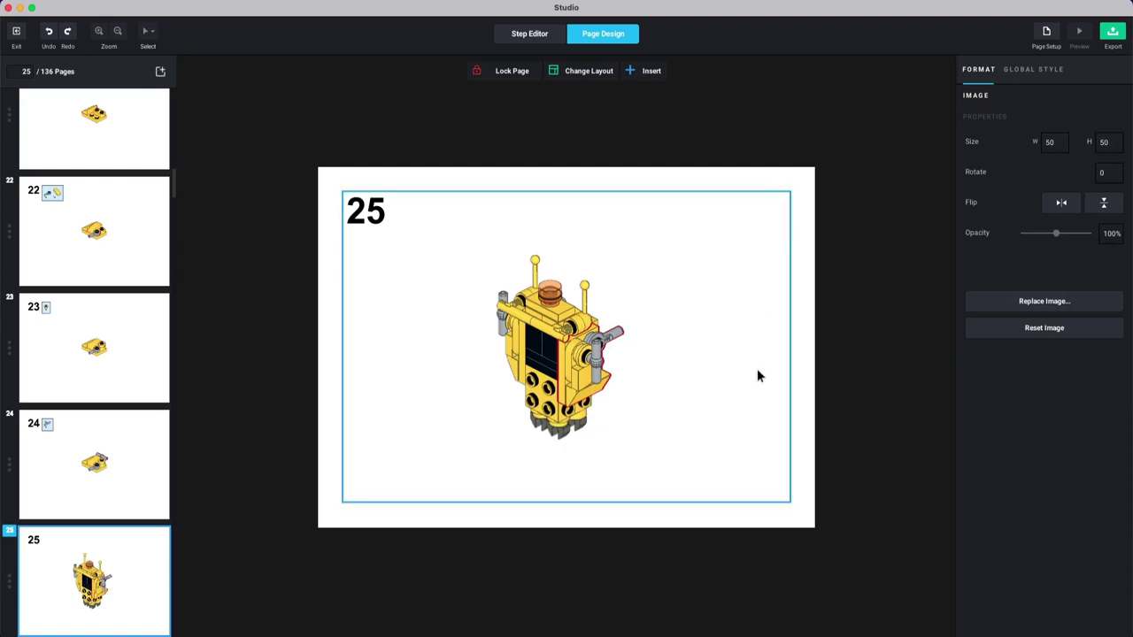
Step: Review pages 24 to 28, comparing the submodel preview on page 26 with the model orientation on page 27
{"action": "left_click", "coordinate": [129, 429]}
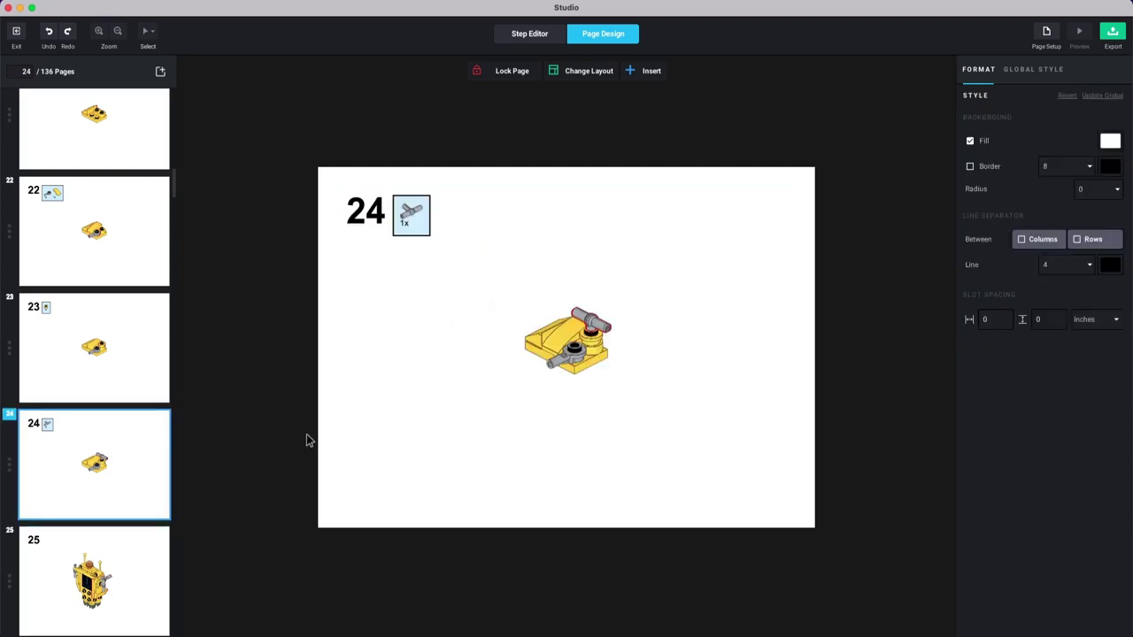
{"action": "key", "text": "Down"}
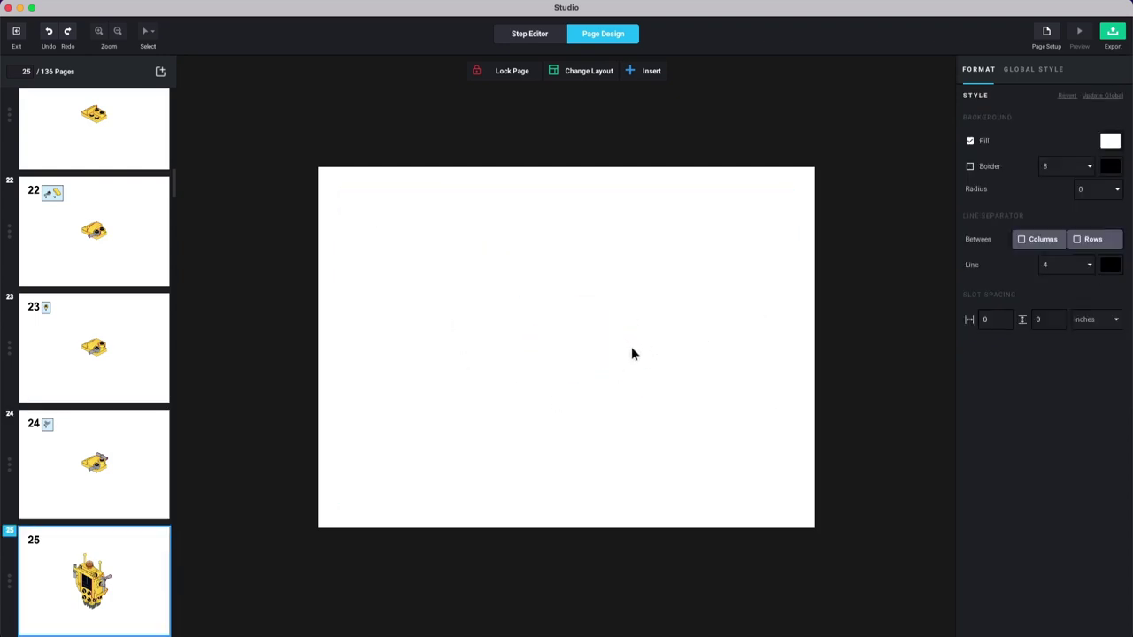
{"action": "key", "text": "Down"}
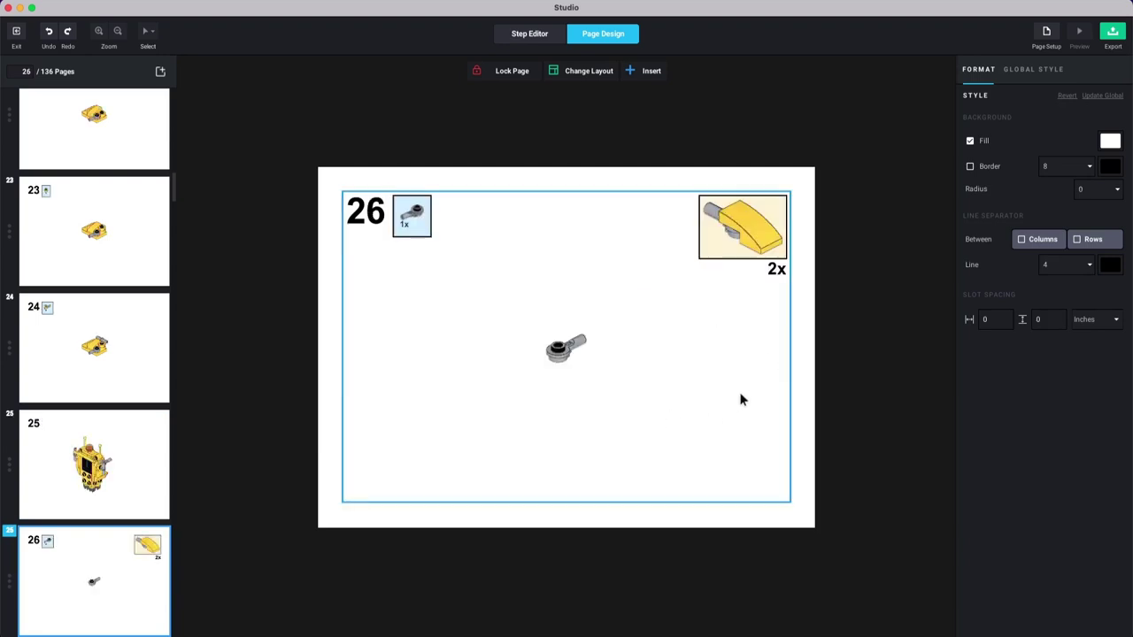
{"action": "key", "text": "Down"}
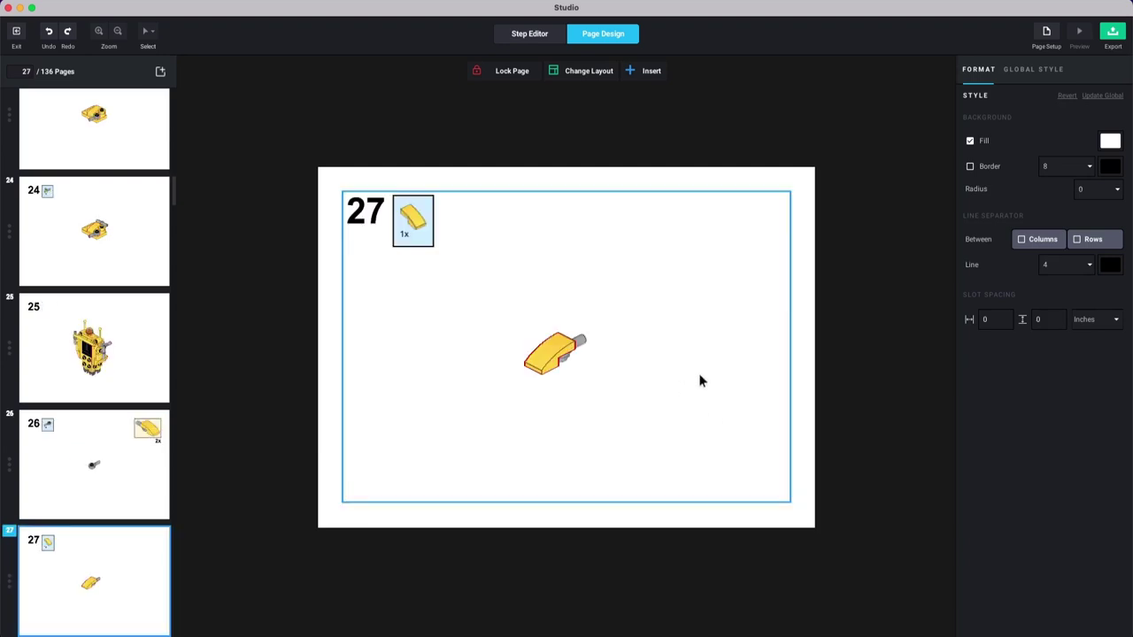
{"action": "key", "text": "Up"}
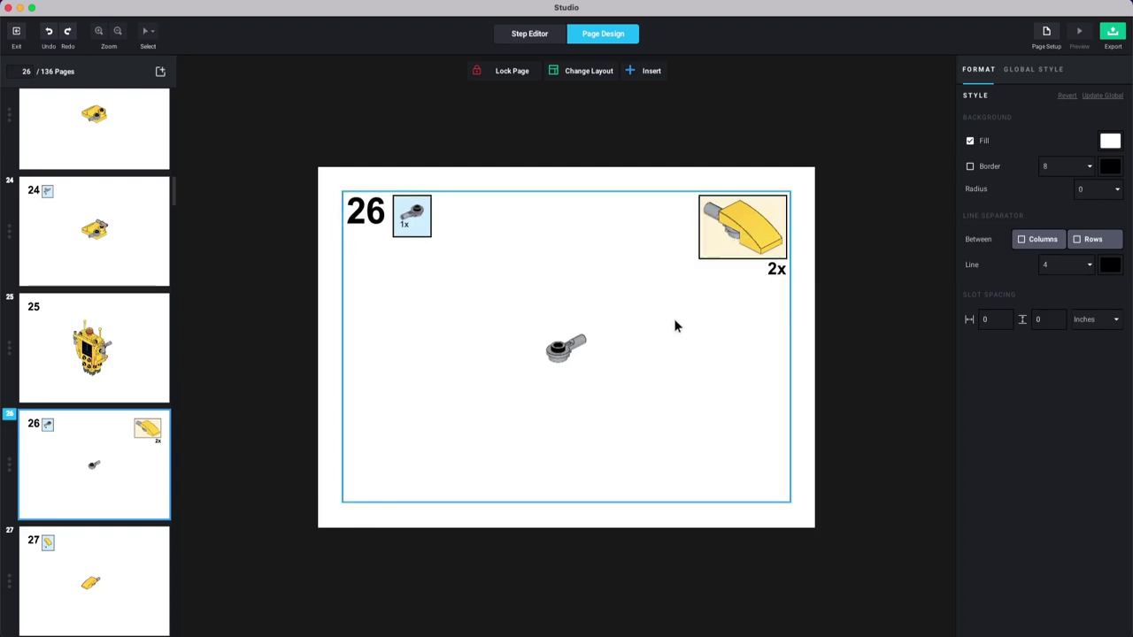
{"action": "key", "text": "Down"}
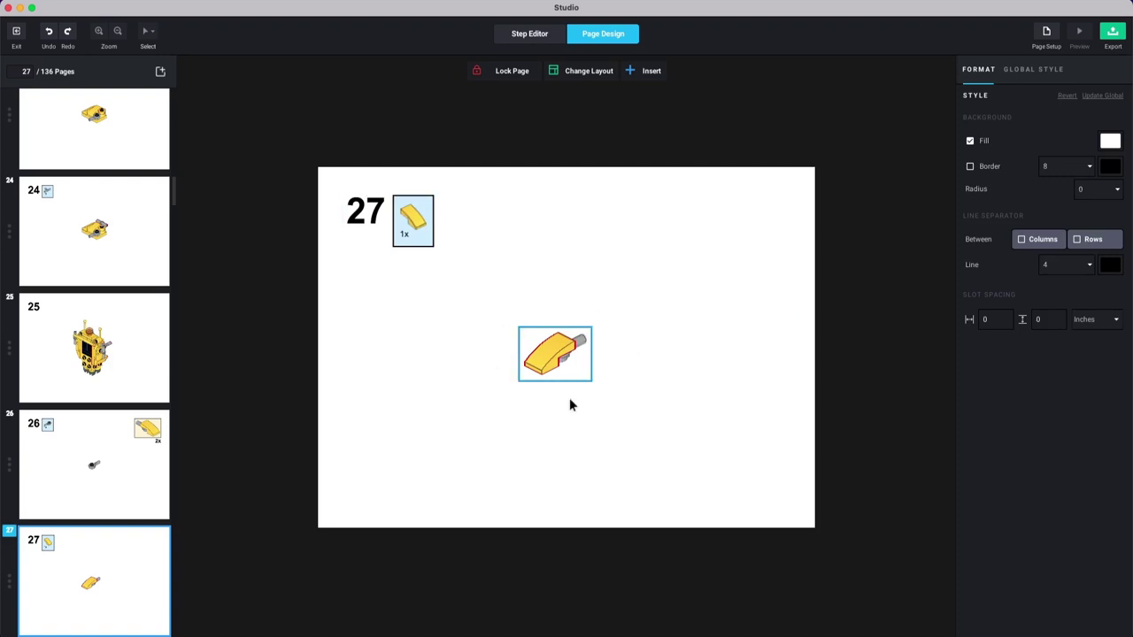
{"action": "key", "text": "Down"}
{"action": "key", "text": "Up"}
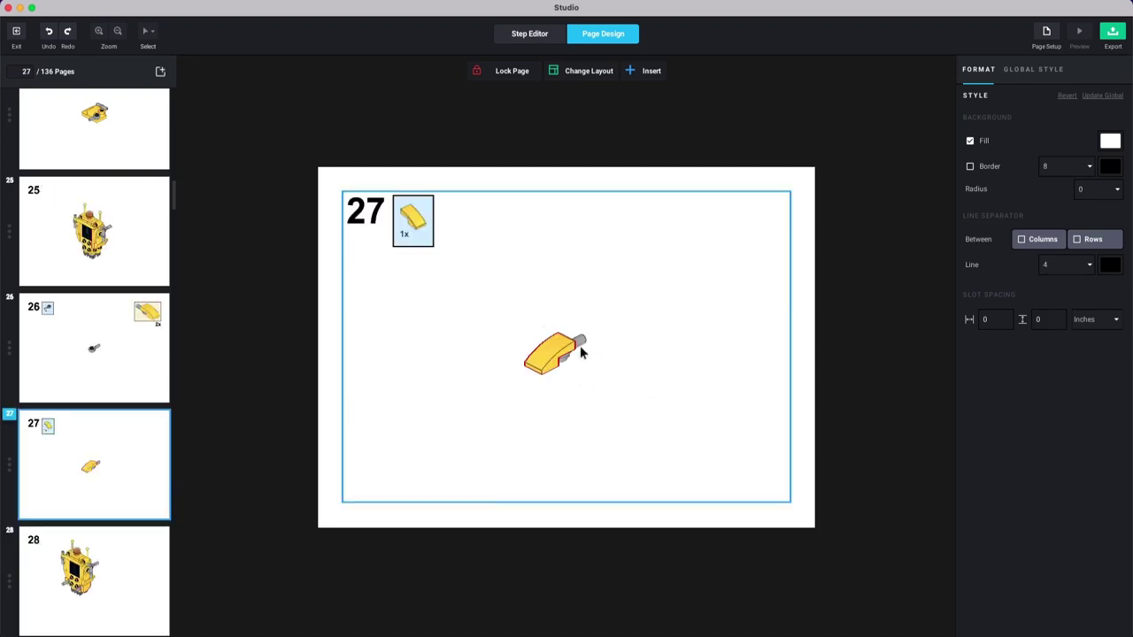
Step: Insert a text label reading "x2" on page 27 and set its font size to 36
{"action": "left_click", "coordinate": [651, 73]}
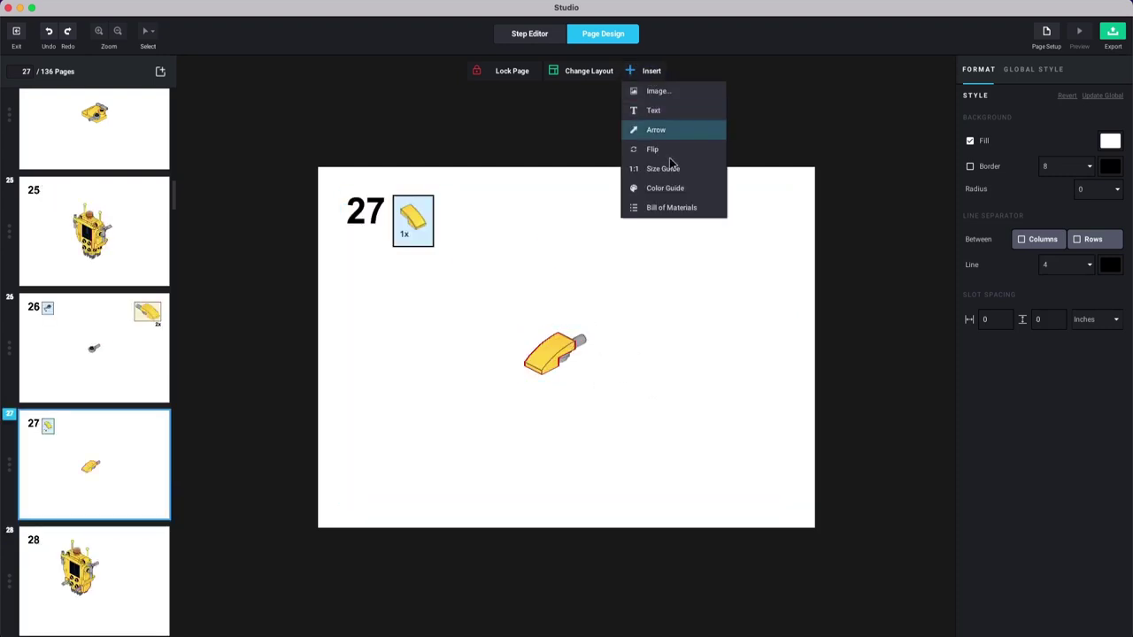
{"action": "left_click", "coordinate": [655, 111]}
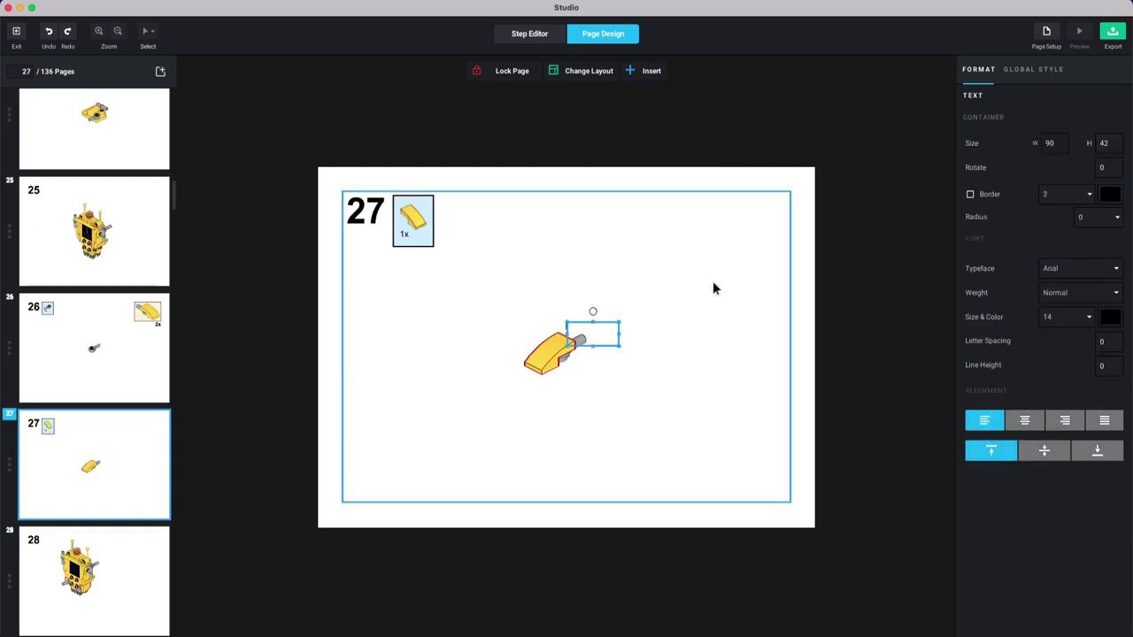
{"action": "type", "text": "4"}
{"action": "left_click", "coordinate": [1089, 318]}
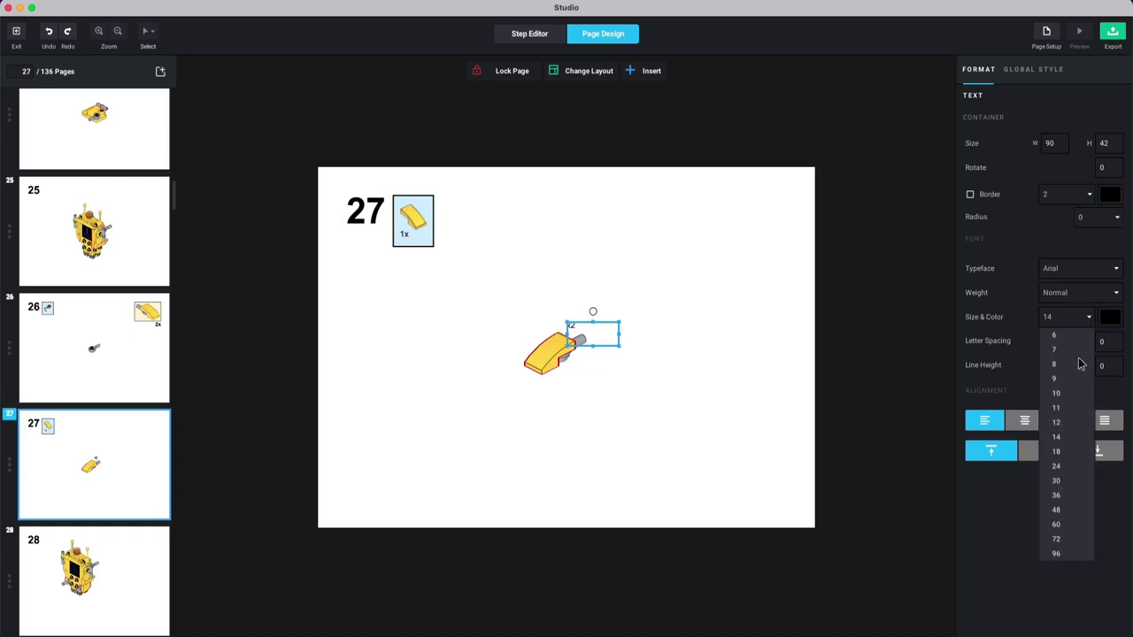
{"action": "left_click", "coordinate": [1067, 503]}
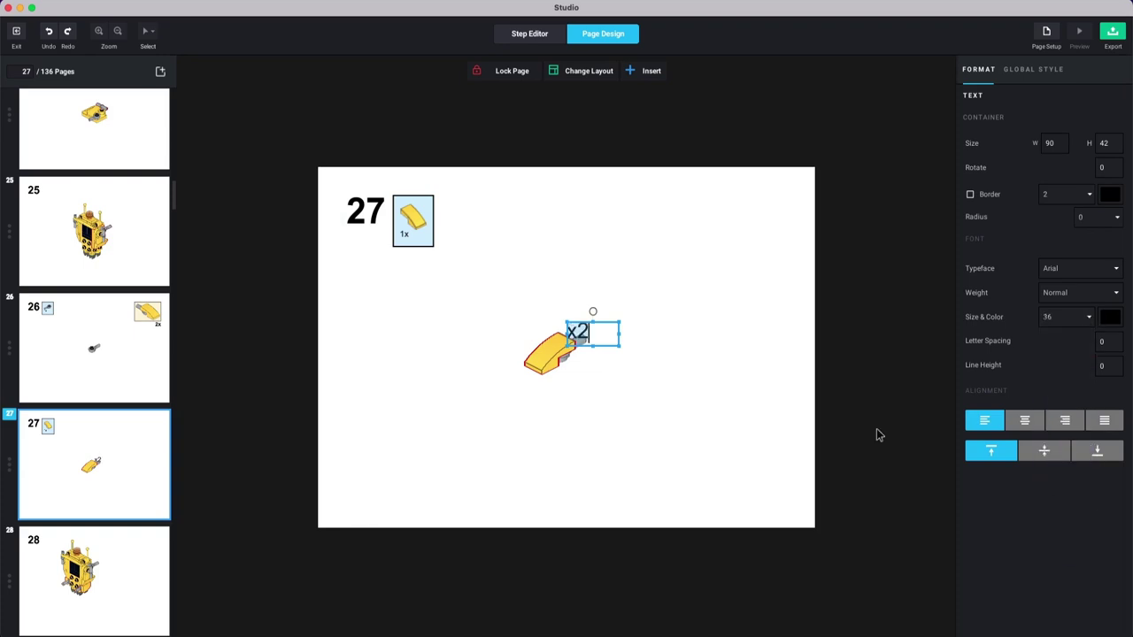
Step: Make the x2 label bold and place it just below the right end of the page 27 model
{"action": "left_click", "coordinate": [1117, 296]}
{"action": "left_click", "coordinate": [1118, 299]}
{"action": "left_click", "coordinate": [1029, 324]}
{"action": "left_click", "coordinate": [606, 337]}
{"action": "left_click_drag", "start_coordinate": [613, 336], "coordinate": [629, 379]}
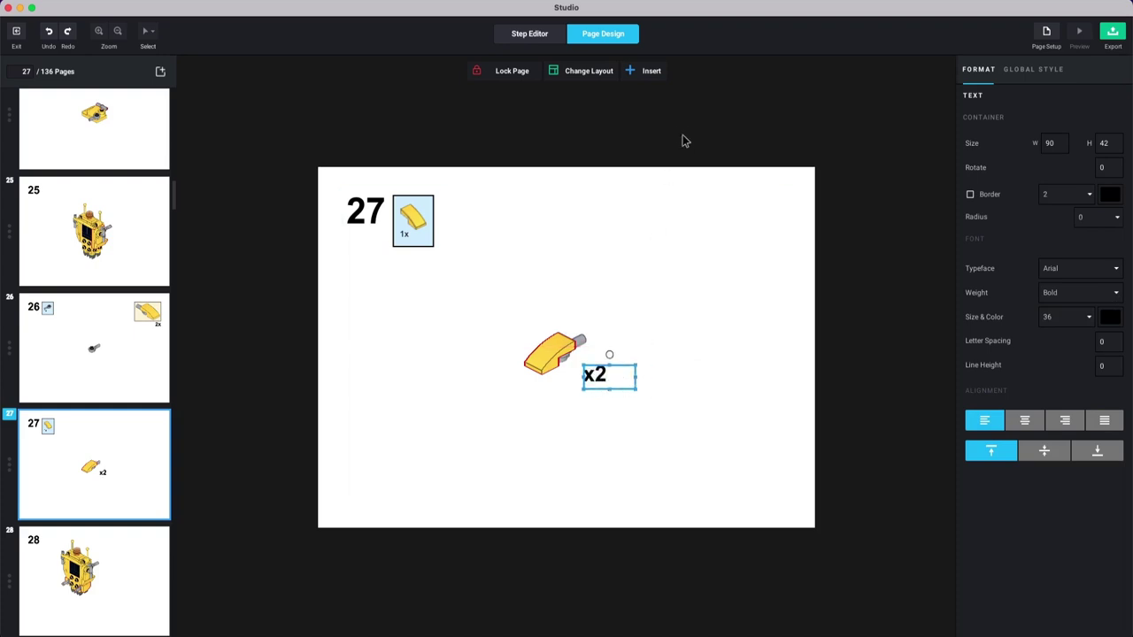
{"action": "left_click", "coordinate": [574, 457]}
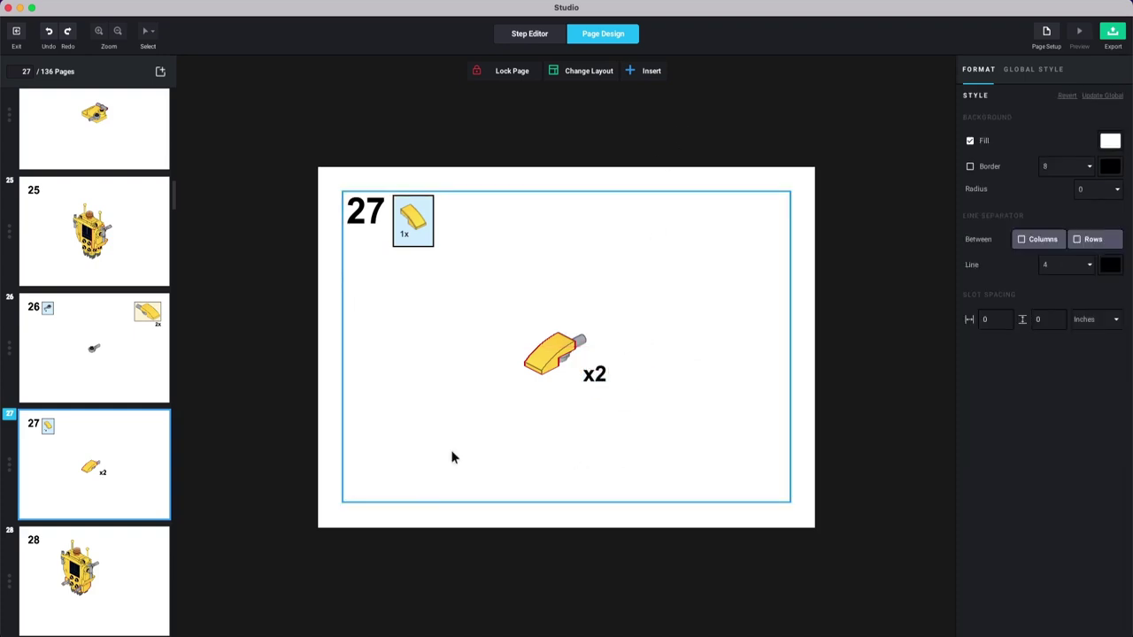
Step: Check the quantity on page 26, continue to page 28, and move its model to the page centre
{"action": "key", "text": "Up"}
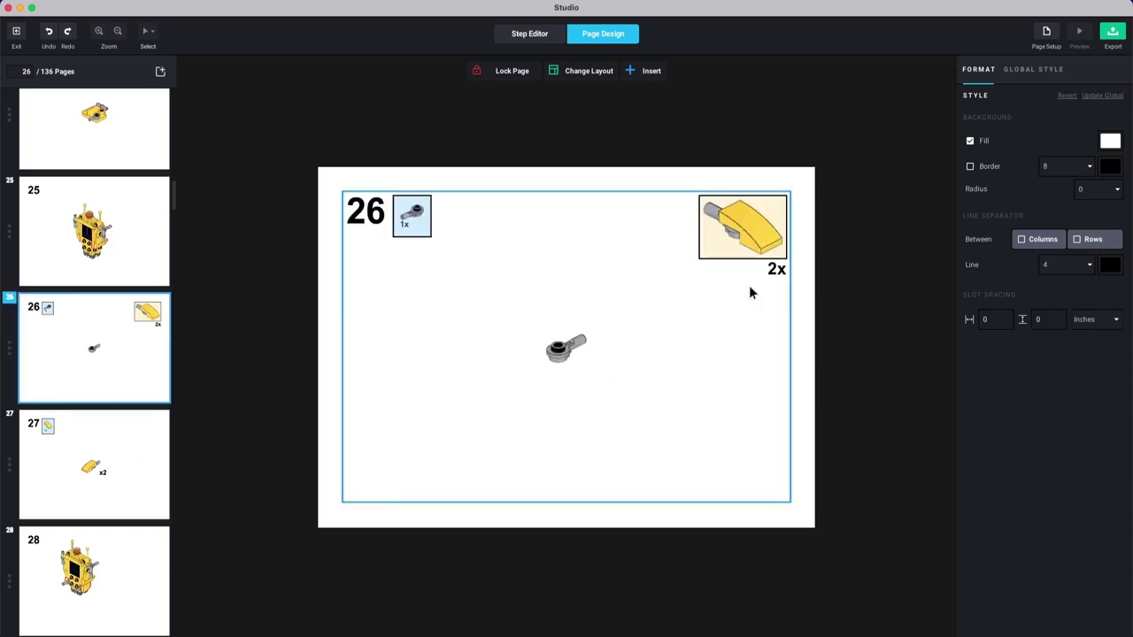
{"action": "key", "text": "Down"}
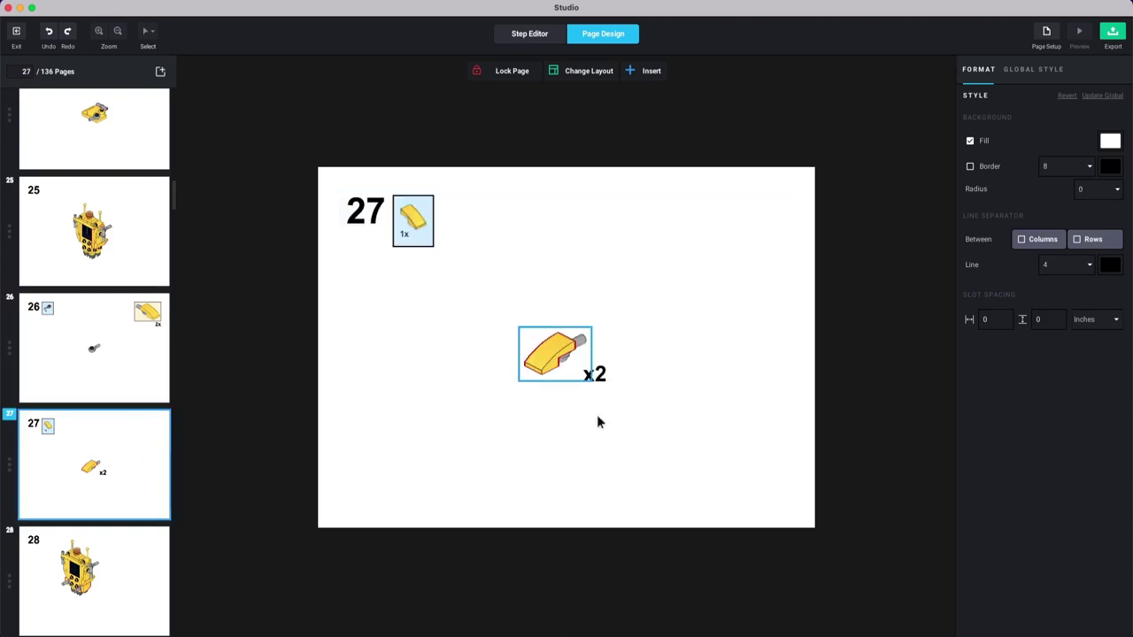
{"action": "key", "text": "Down"}
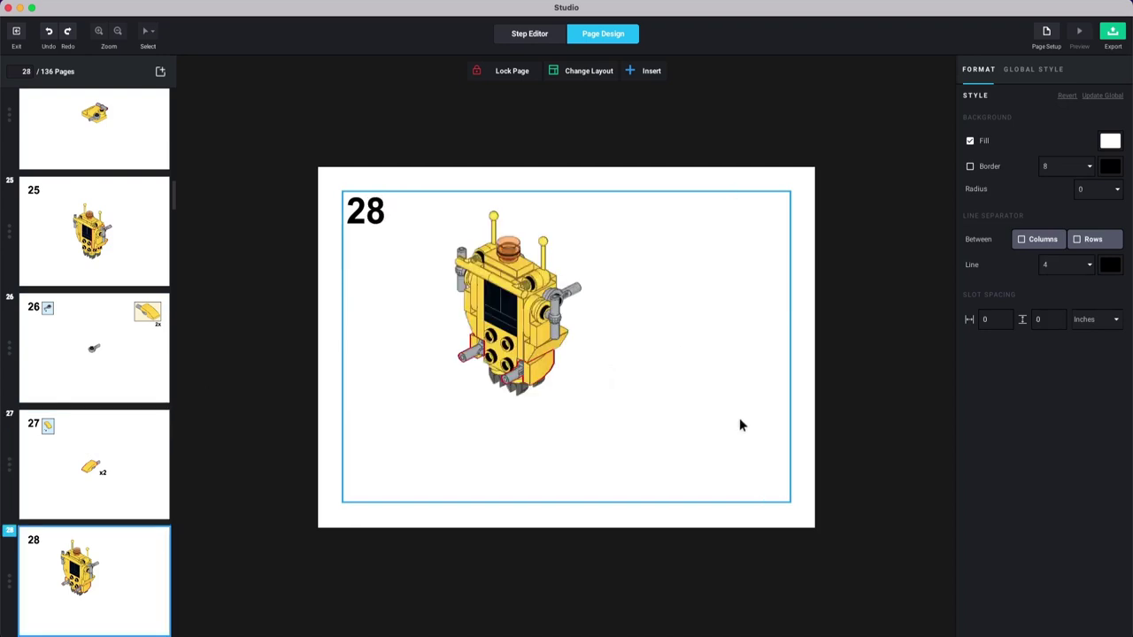
{"action": "left_click_drag", "start_coordinate": [618, 330], "coordinate": [623, 373]}
{"action": "left_click", "coordinate": [666, 140]}
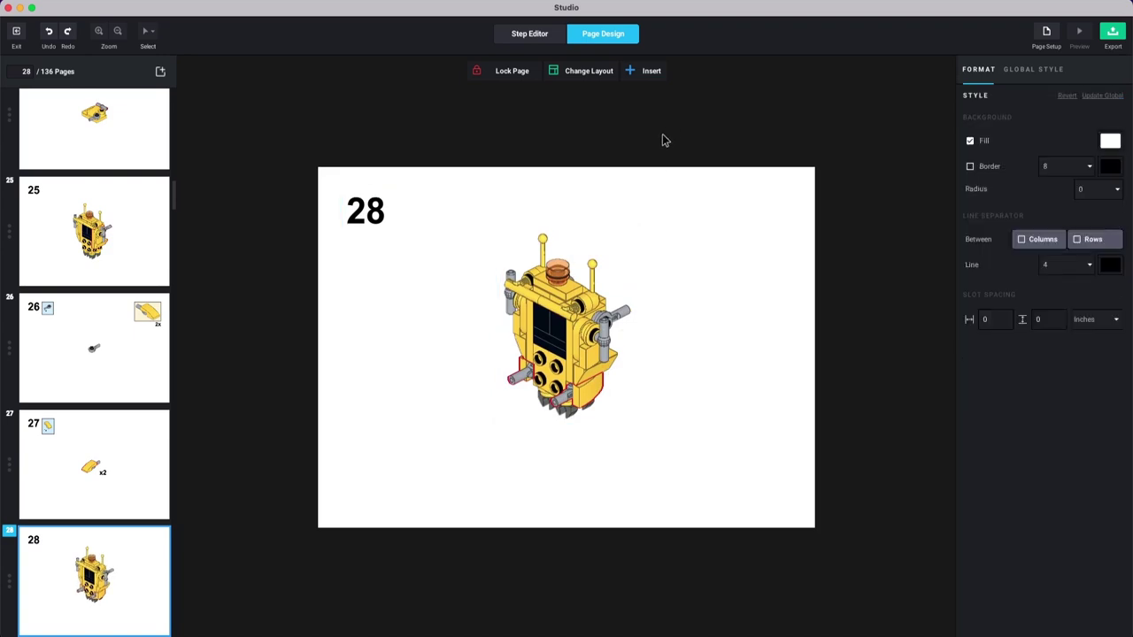
Step: Align the models on pages 29 and 30 to the previous step image
{"action": "key", "text": "Down"}
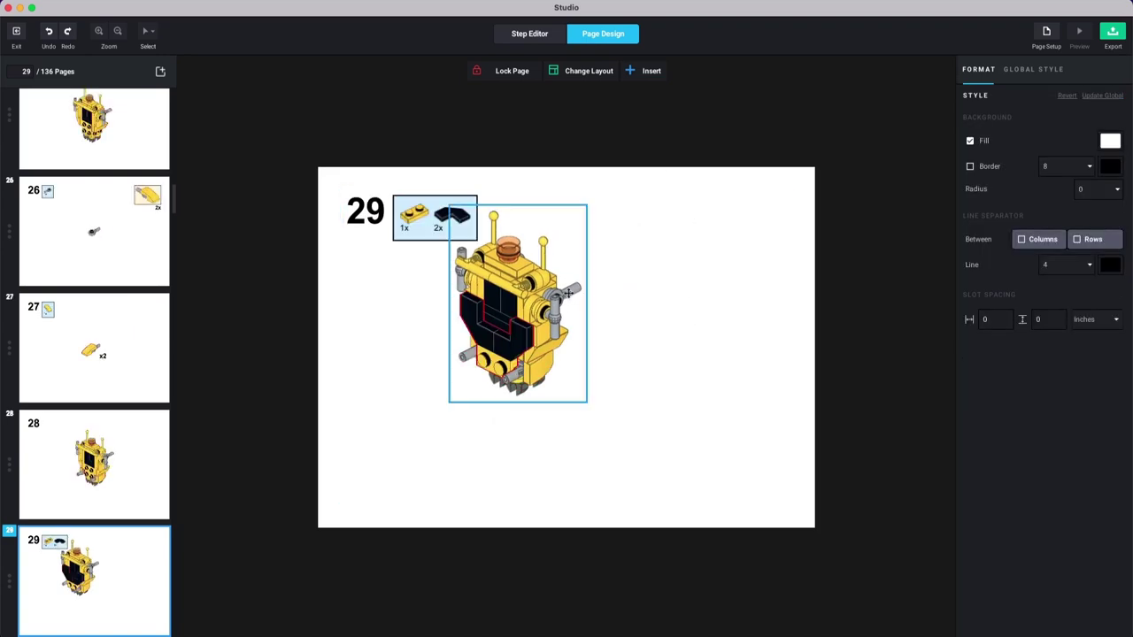
{"action": "right_click", "coordinate": [535, 302]}
{"action": "left_click", "coordinate": [554, 309]}
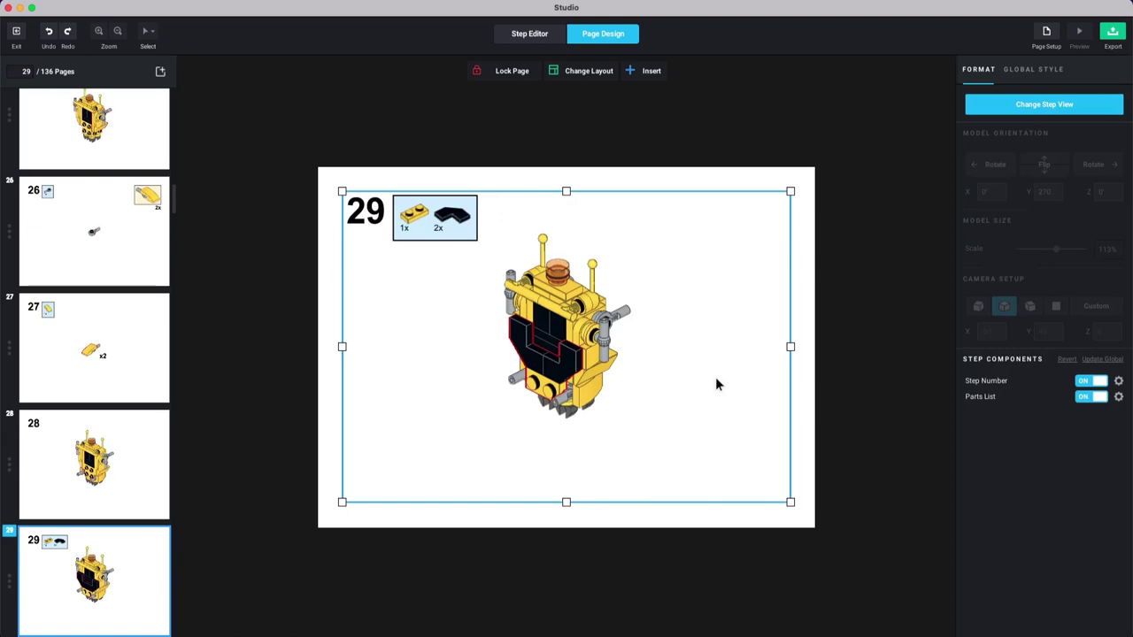
{"action": "key", "text": "Down"}
{"action": "left_click", "coordinate": [583, 326]}
{"action": "right_click", "coordinate": [586, 328]}
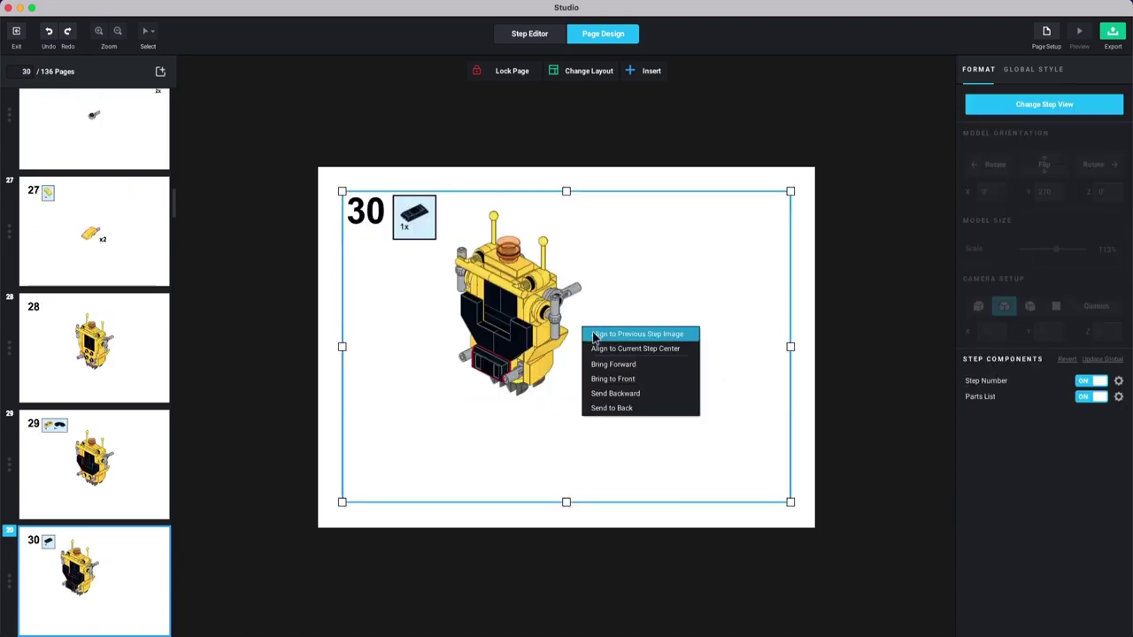
{"action": "left_click", "coordinate": [611, 333]}
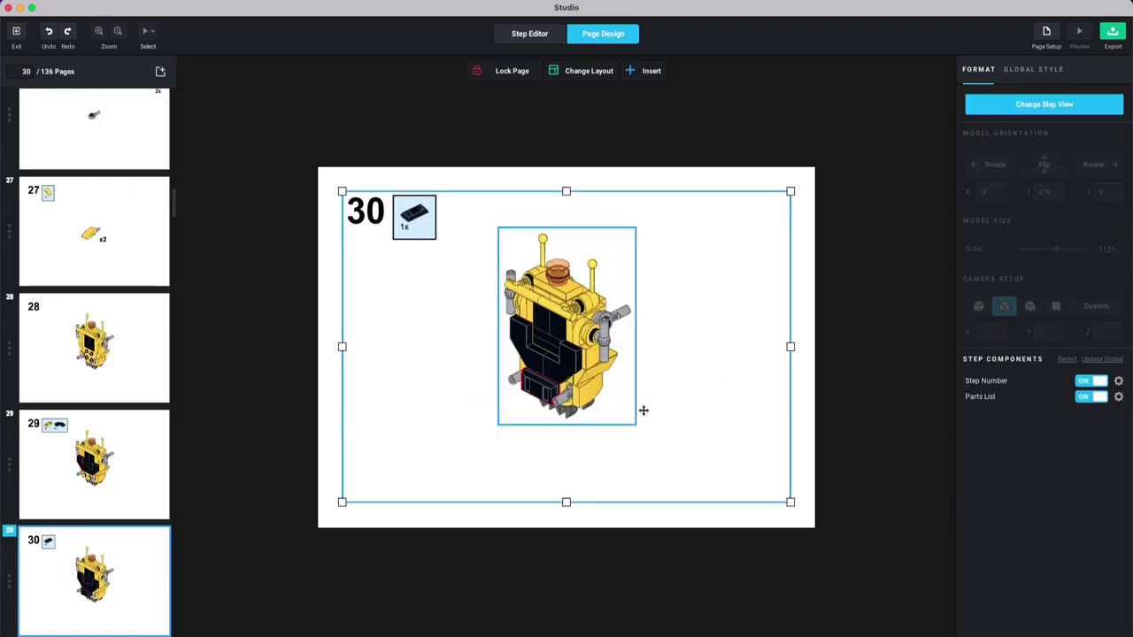
Step: On page 31, align the model to the previous step image, rotate its step view to 180° about Y, and recentre it
{"action": "key", "text": "Down"}
{"action": "left_click", "coordinate": [568, 321]}
{"action": "right_click", "coordinate": [569, 320]}
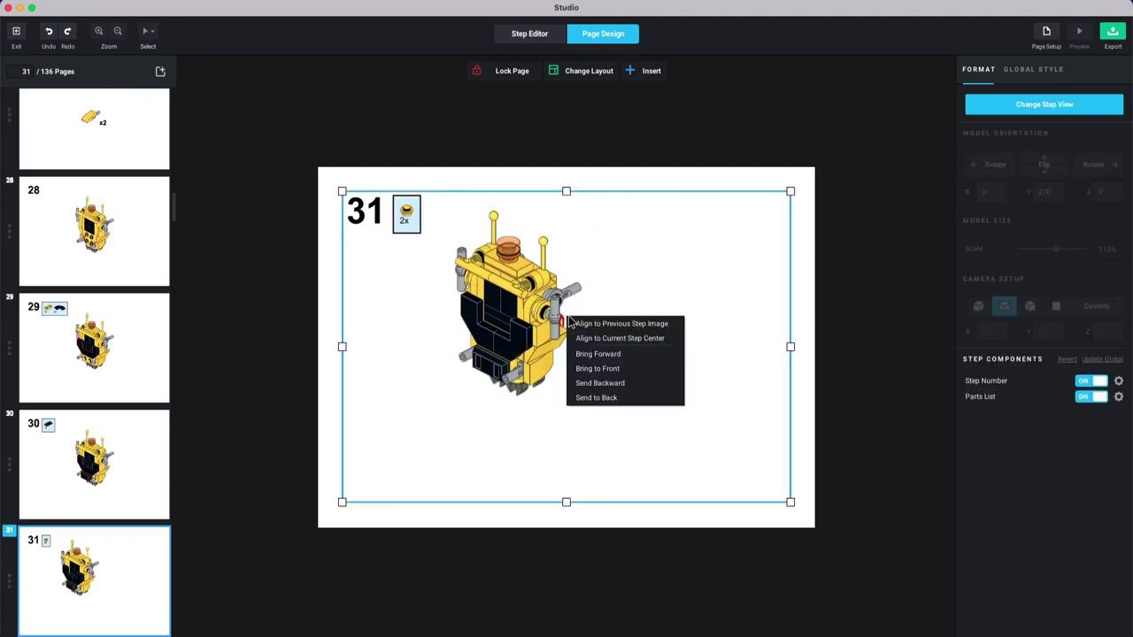
{"action": "left_click", "coordinate": [591, 324]}
{"action": "left_click", "coordinate": [1031, 106]}
{"action": "left_click", "coordinate": [995, 165]}
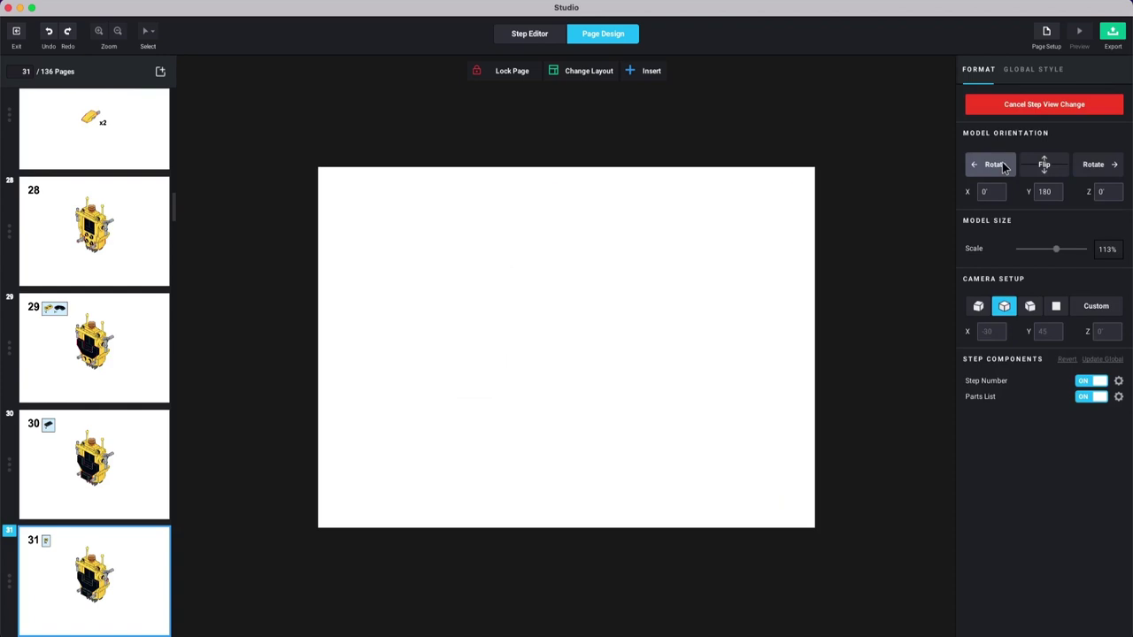
{"action": "left_click_drag", "start_coordinate": [588, 333], "coordinate": [618, 347]}
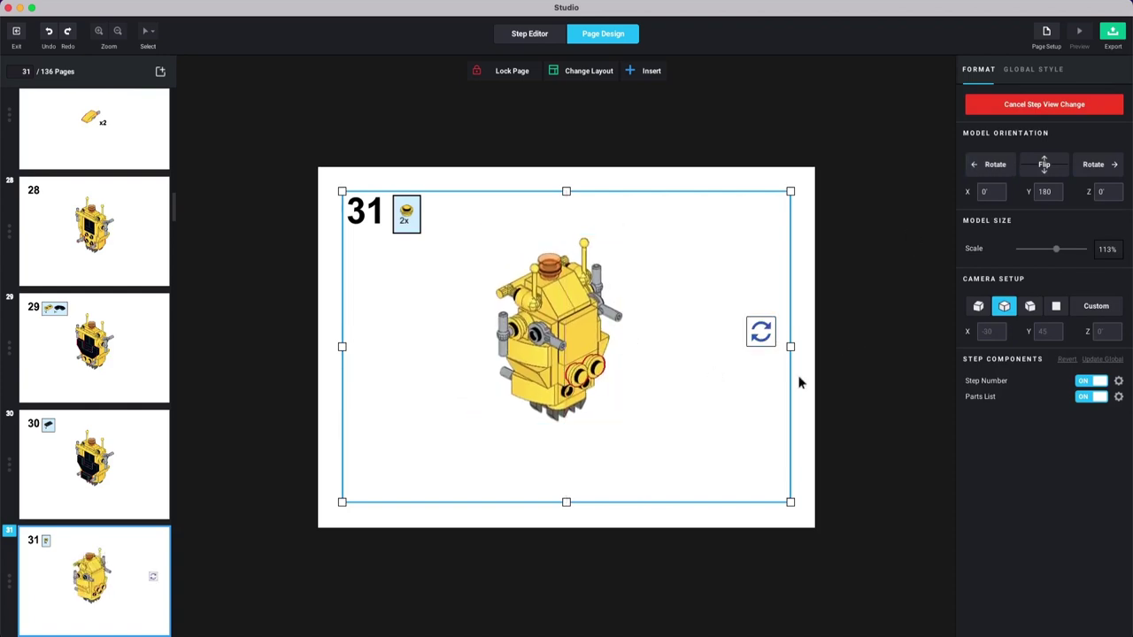
{"action": "left_click", "coordinate": [799, 383]}
Step: Copy the x2 label from page 27 and paste it below the submodel on page 33
{"action": "key", "text": "Down"}
{"action": "key", "text": "Down"}
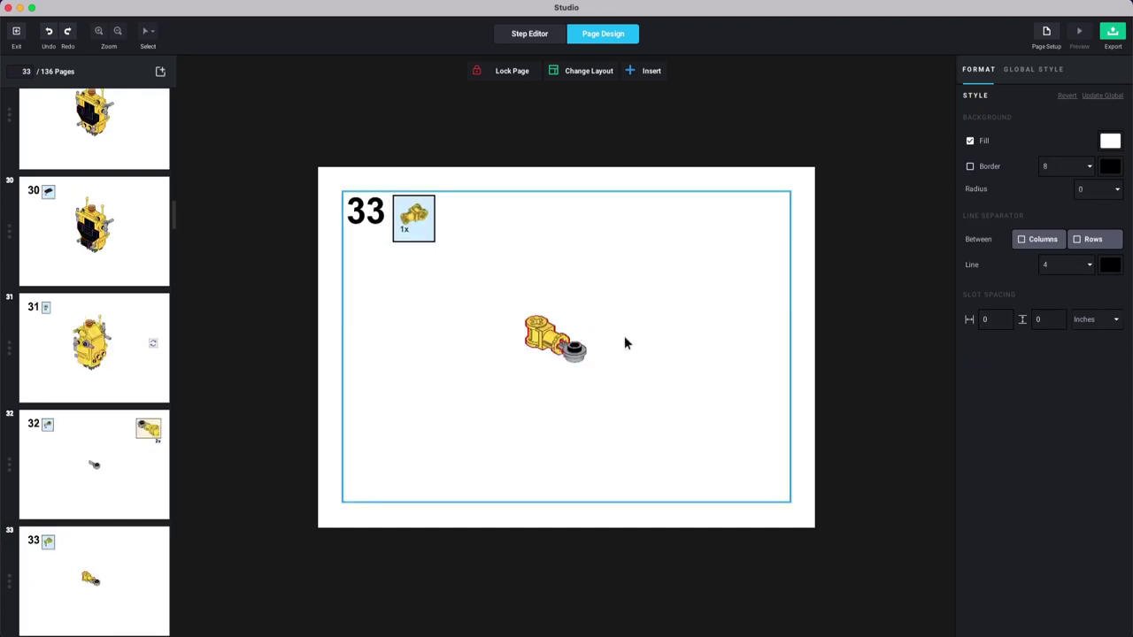
{"action": "scroll", "coordinate": [100, 298], "scroll_direction": "up", "scroll_amount": 5}
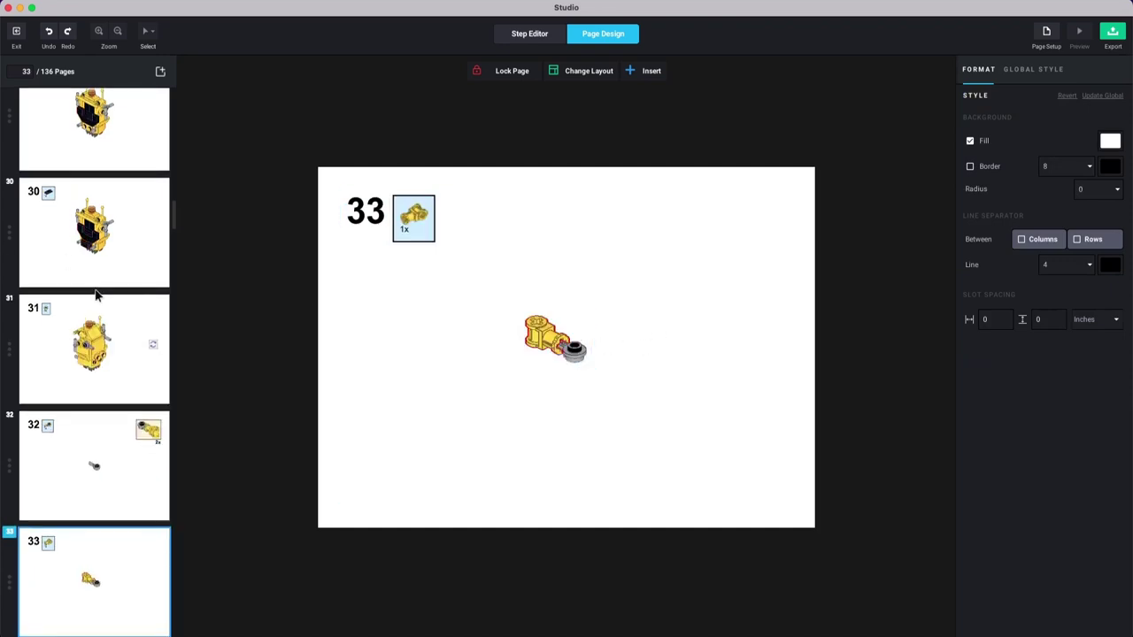
{"action": "left_click", "coordinate": [123, 467]}
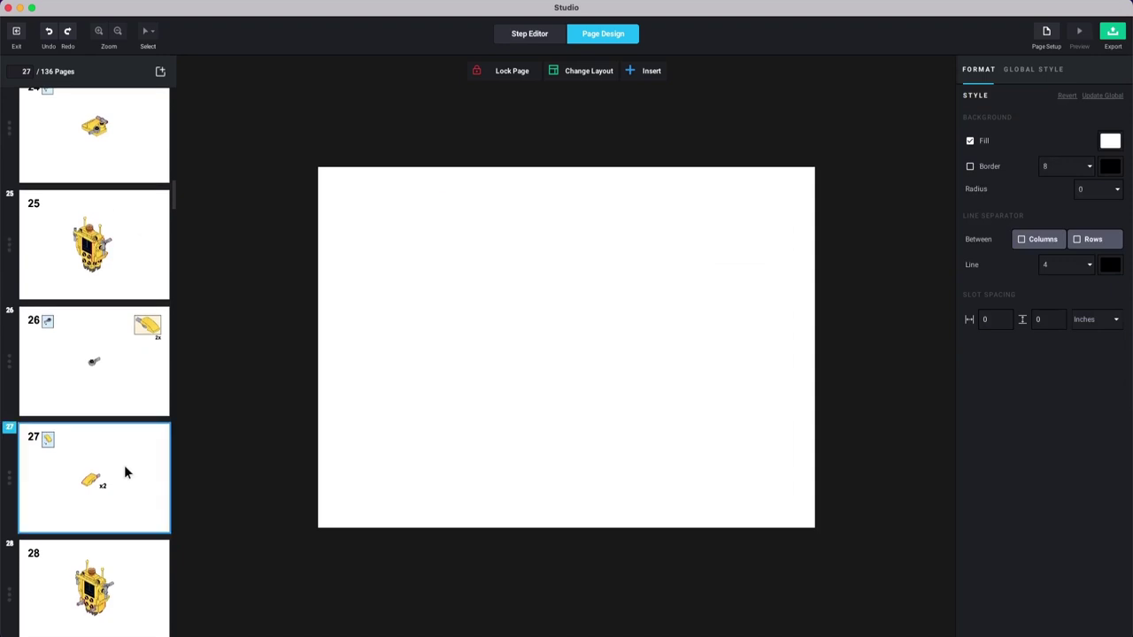
{"action": "left_click", "coordinate": [593, 372]}
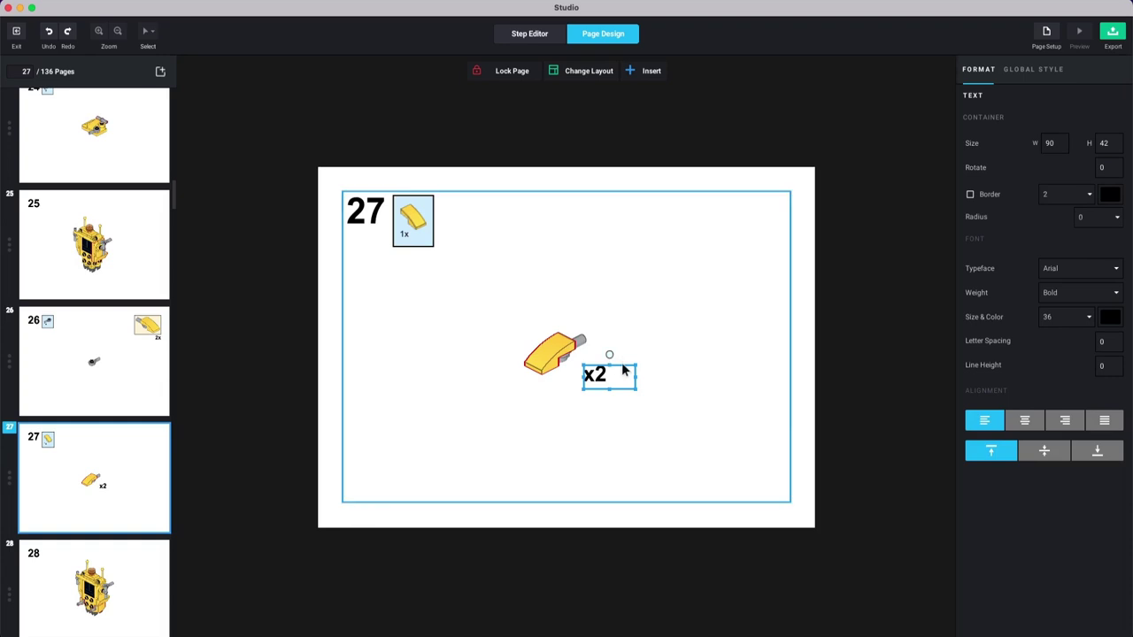
{"action": "key", "text": "super+v"}
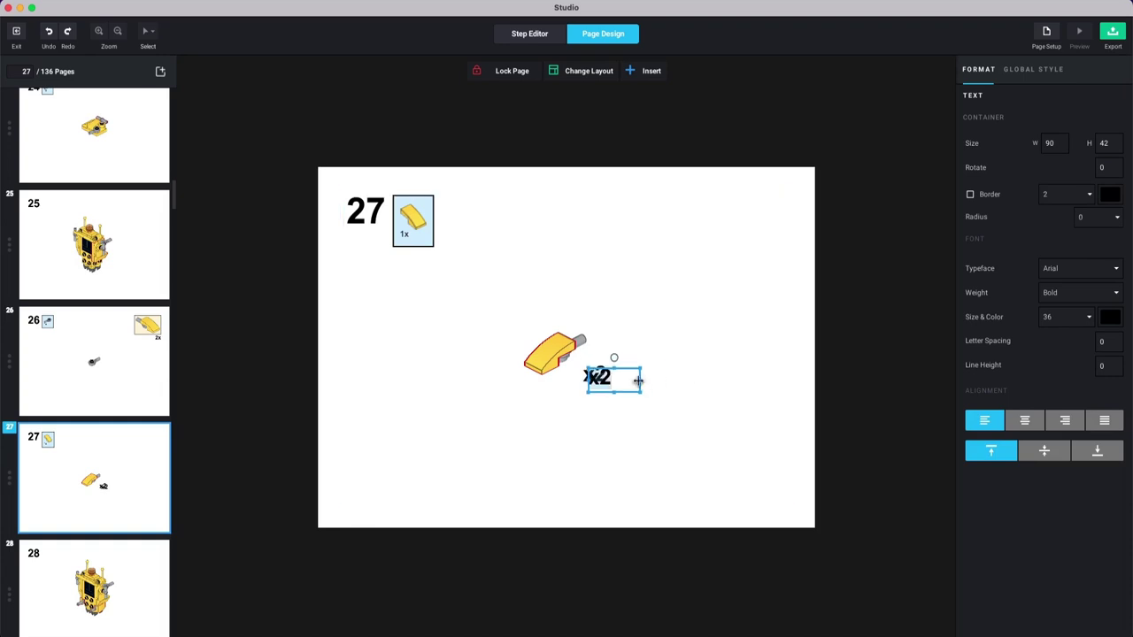
{"action": "left_click_drag", "start_coordinate": [636, 382], "coordinate": [633, 380]}
{"action": "scroll", "coordinate": [130, 407], "scroll_direction": "down", "scroll_amount": 5}
{"action": "scroll", "coordinate": [129, 410], "scroll_direction": "down", "scroll_amount": 3}
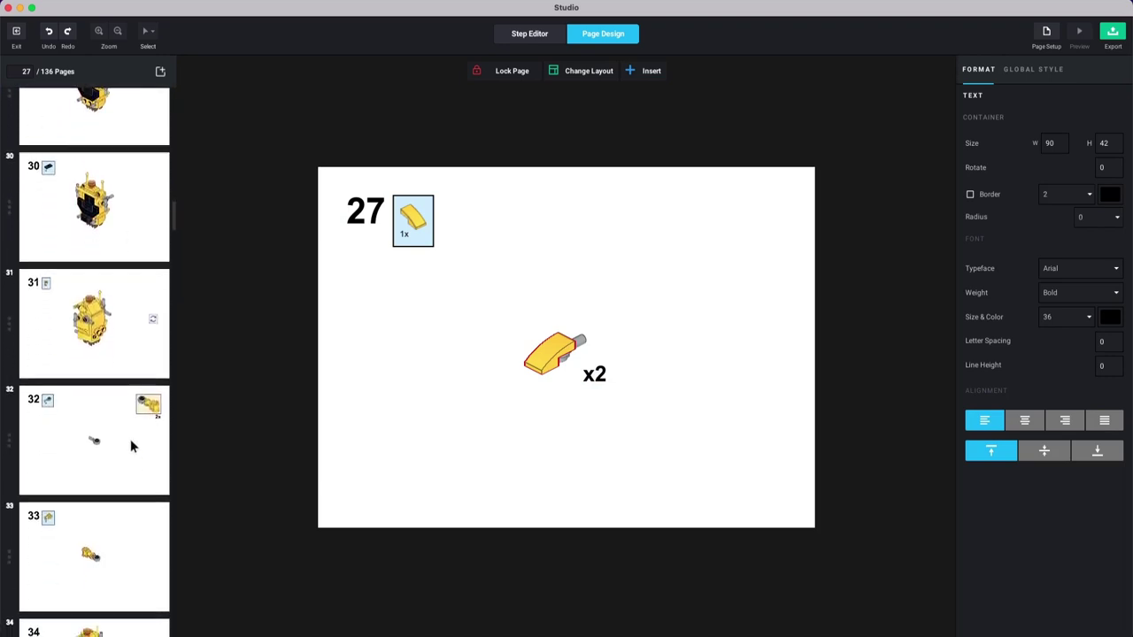
{"action": "left_click", "coordinate": [115, 497]}
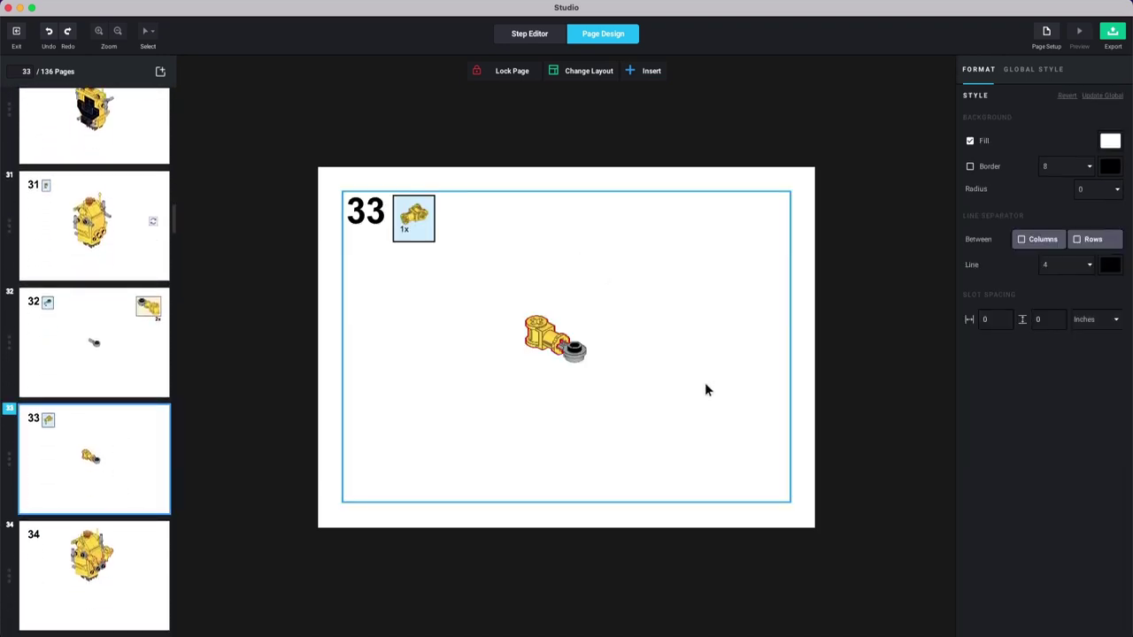
{"action": "key", "text": "super+v"}
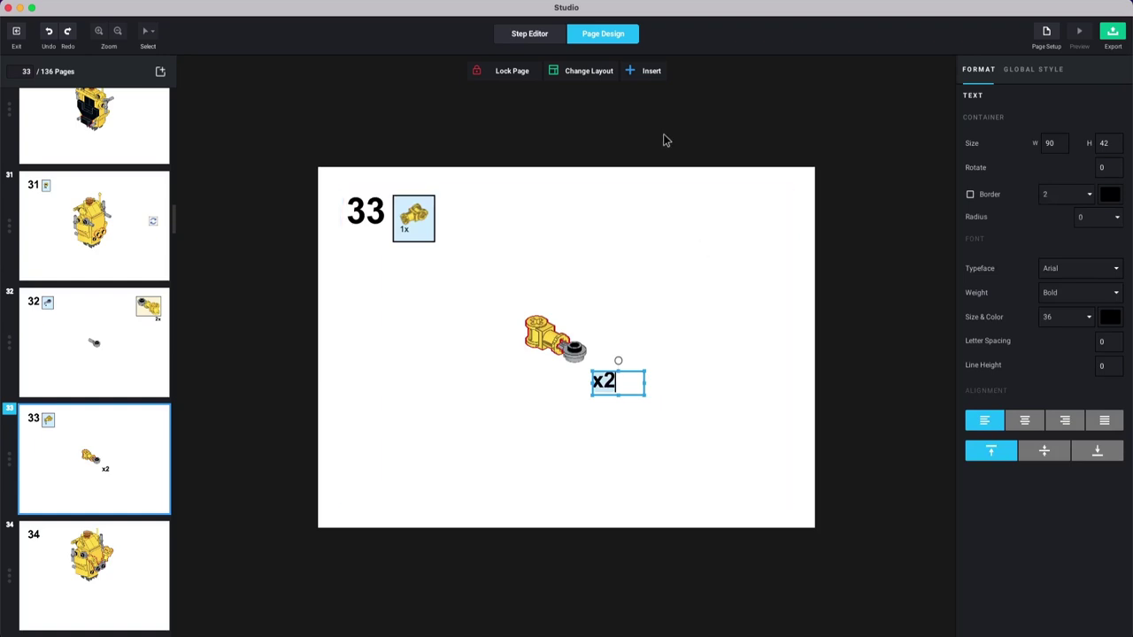
Step: Move the model on page 34 down to the page centre and continue to page 35
{"action": "left_click", "coordinate": [115, 600]}
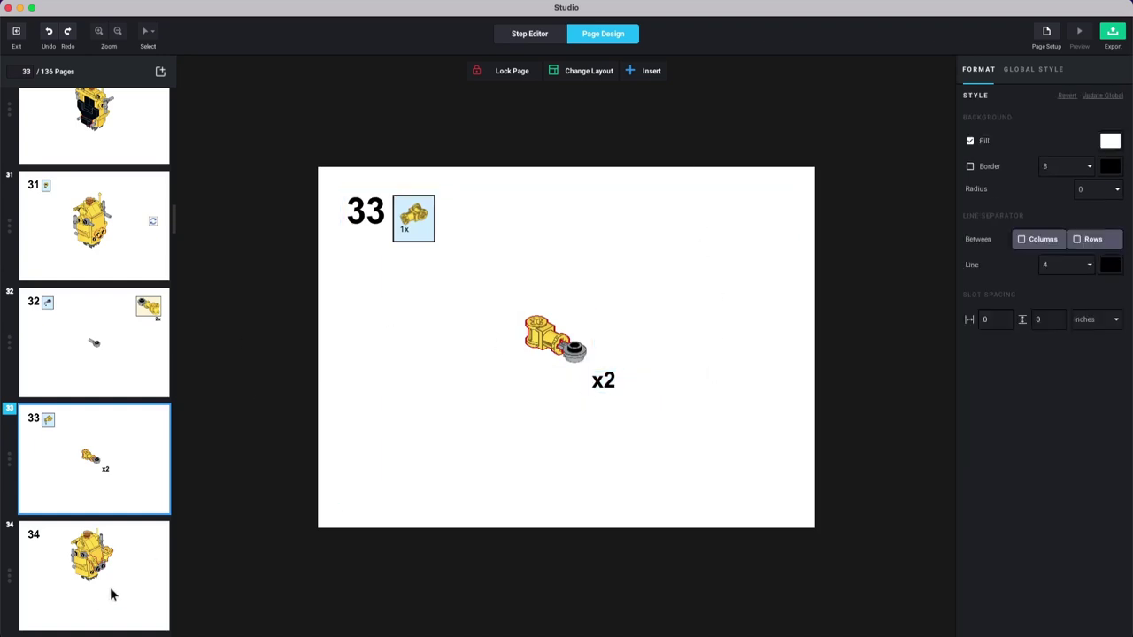
{"action": "left_click", "coordinate": [110, 587]}
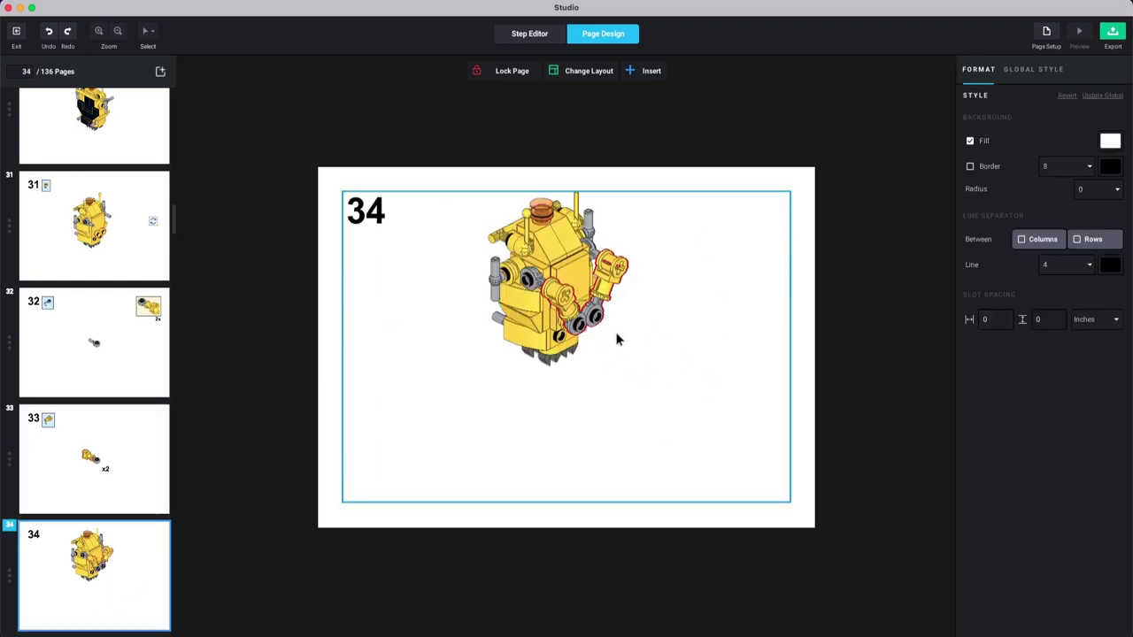
{"action": "left_click_drag", "start_coordinate": [599, 356], "coordinate": [602, 404]}
{"action": "left_click", "coordinate": [695, 449]}
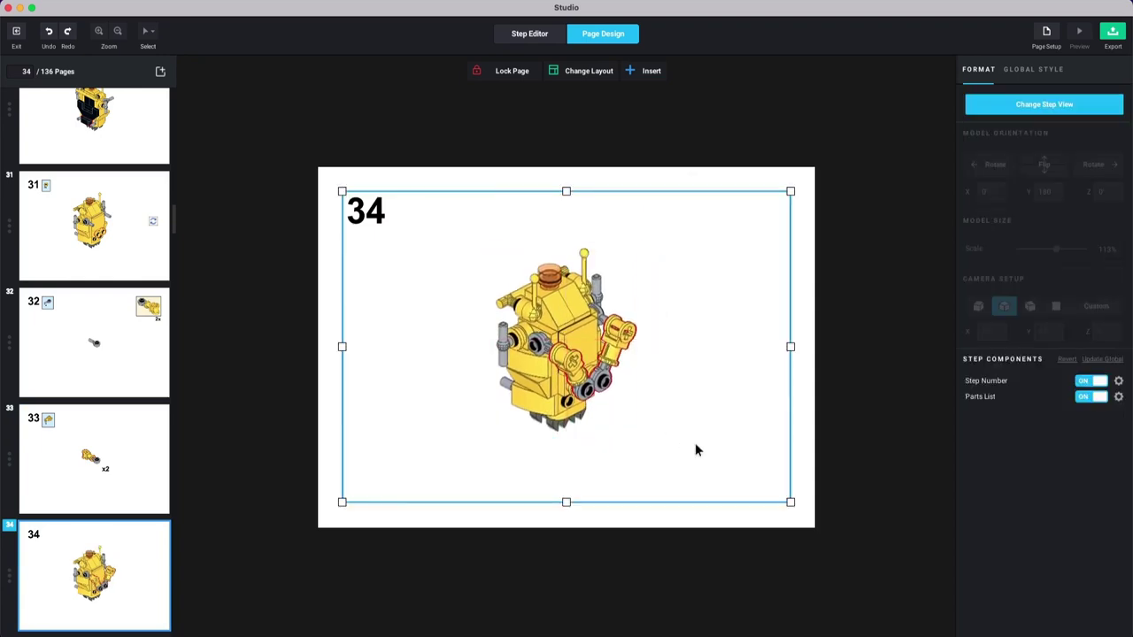
{"action": "key", "text": "Down"}
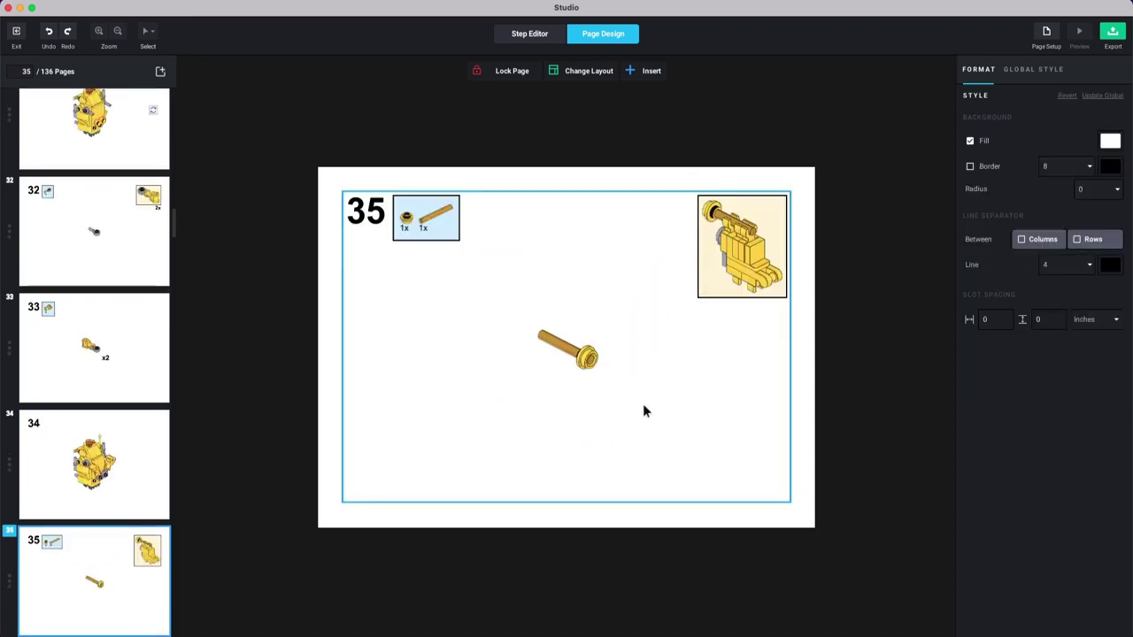
Step: Try a buffer exchange on page 35's round yellow part with a -40 LDU X offset and an arrow, and cancel it
{"action": "left_click", "coordinate": [587, 356]}
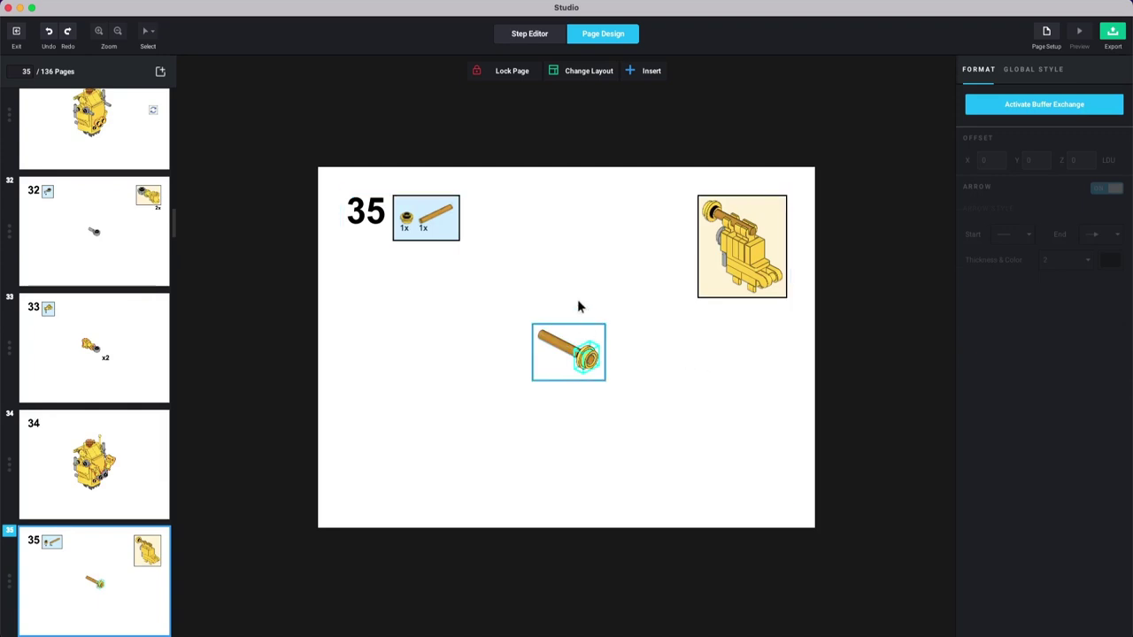
{"action": "left_click", "coordinate": [690, 317]}
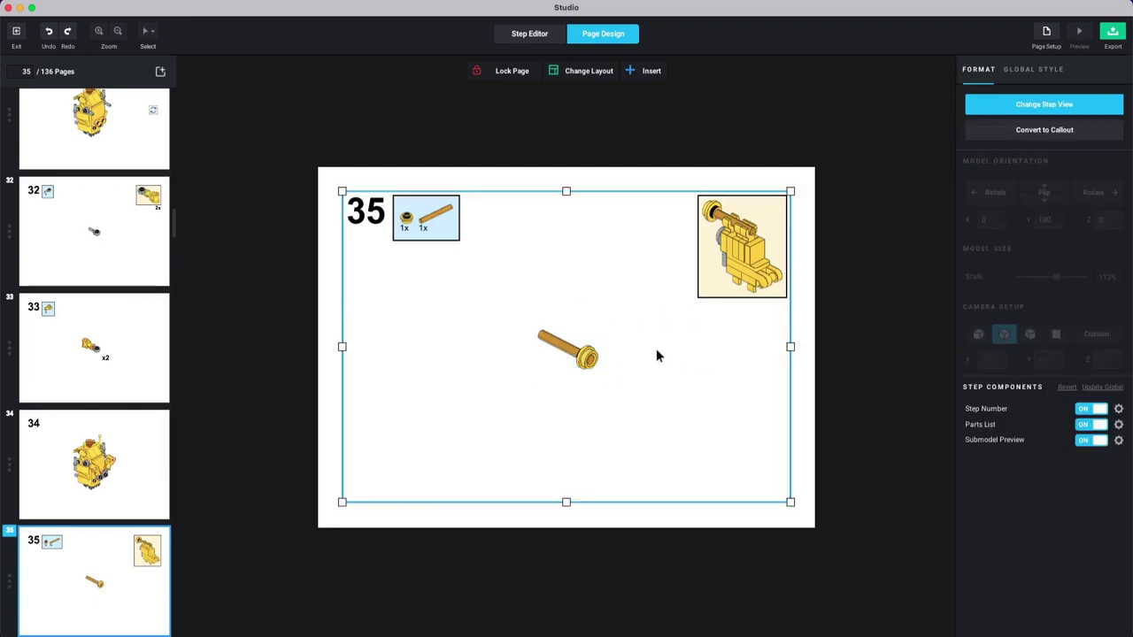
{"action": "left_click", "coordinate": [587, 355]}
{"action": "left_click", "coordinate": [1030, 104]}
{"action": "mouse_move", "coordinate": [617, 372]}
{"action": "left_mouse_down"}
{"action": "mouse_move", "coordinate": [609, 383]}
{"action": "mouse_move", "coordinate": [624, 385]}
{"action": "left_mouse_up"}
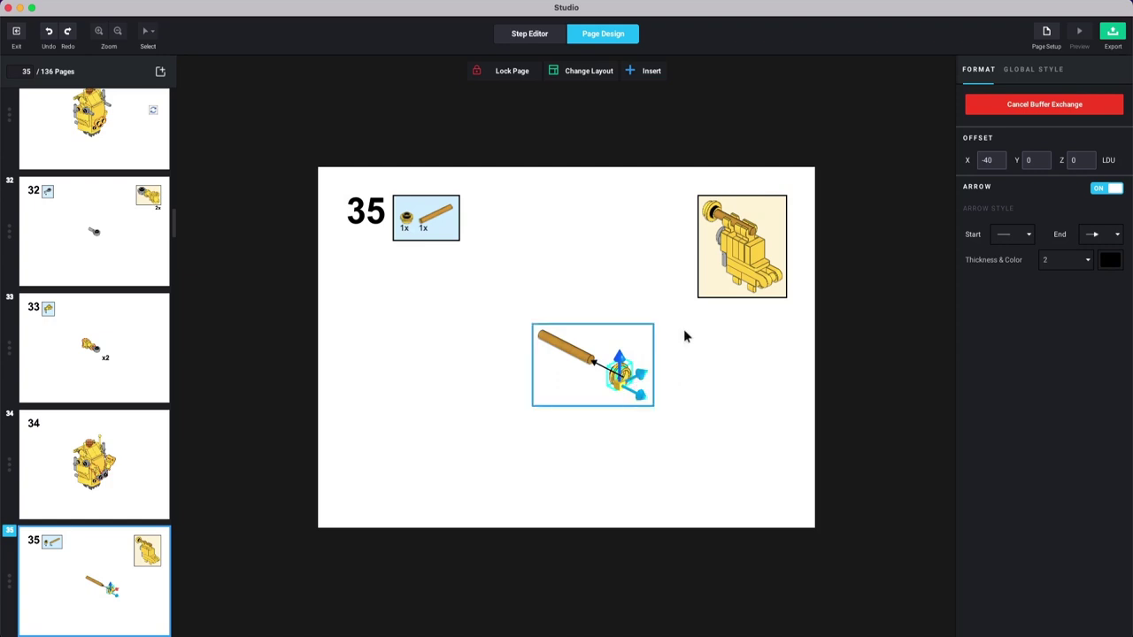
{"action": "left_click", "coordinate": [620, 370]}
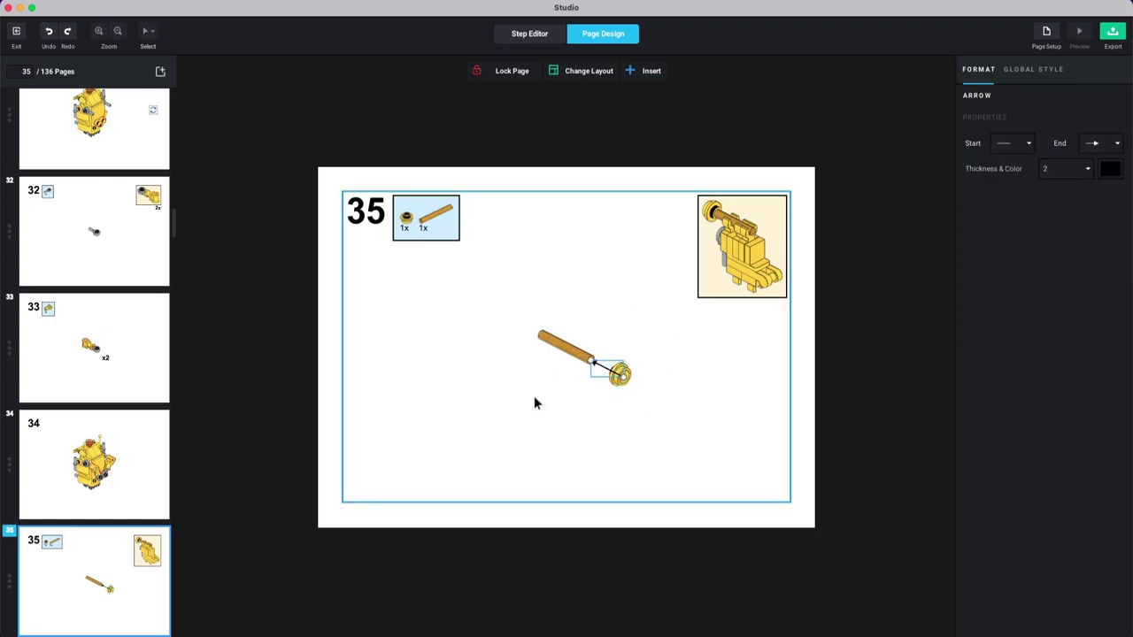
{"action": "left_click", "coordinate": [675, 408]}
{"action": "left_click", "coordinate": [624, 373]}
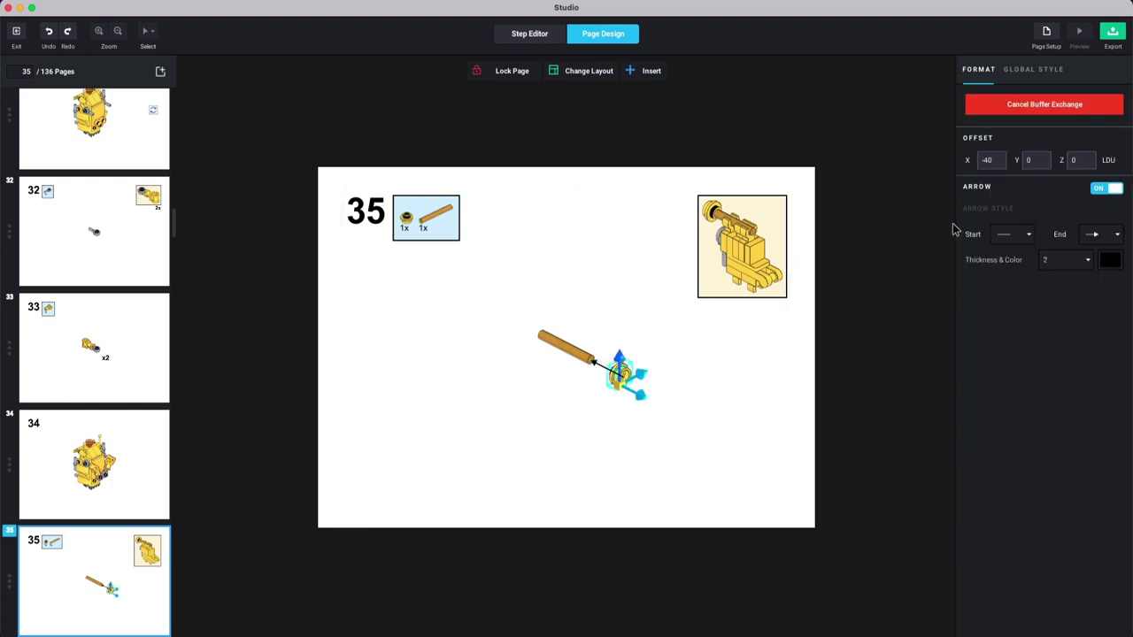
{"action": "left_click", "coordinate": [1043, 104]}
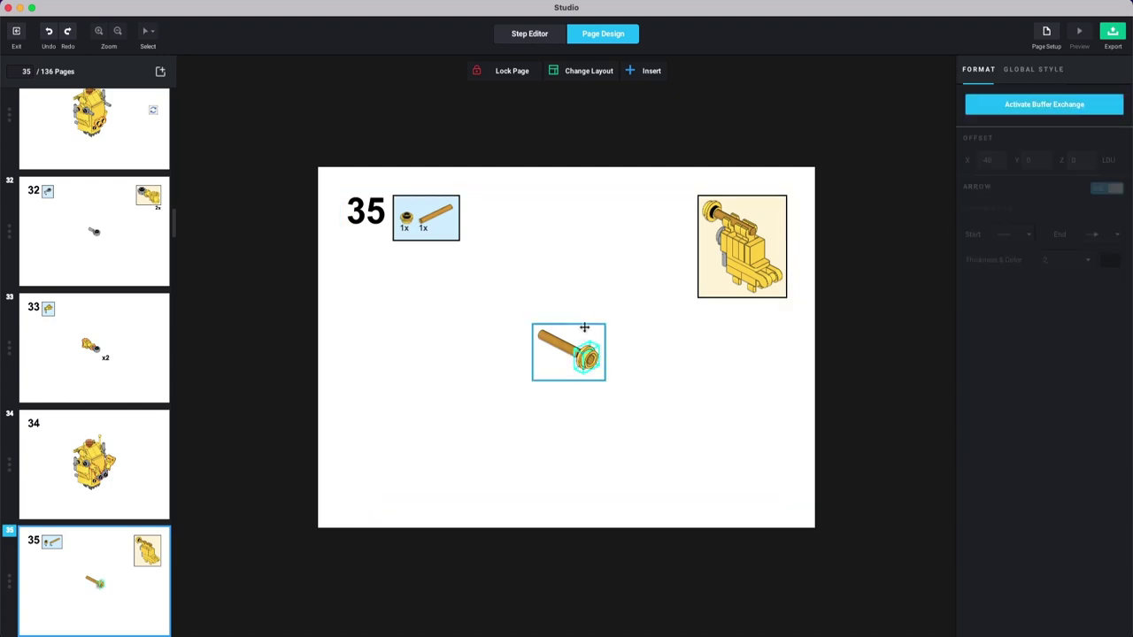
Step: Change the step view on page 35 to a model scale of 138% and nudge the model slightly up and left
{"action": "left_click", "coordinate": [734, 326]}
{"action": "left_click", "coordinate": [1038, 104]}
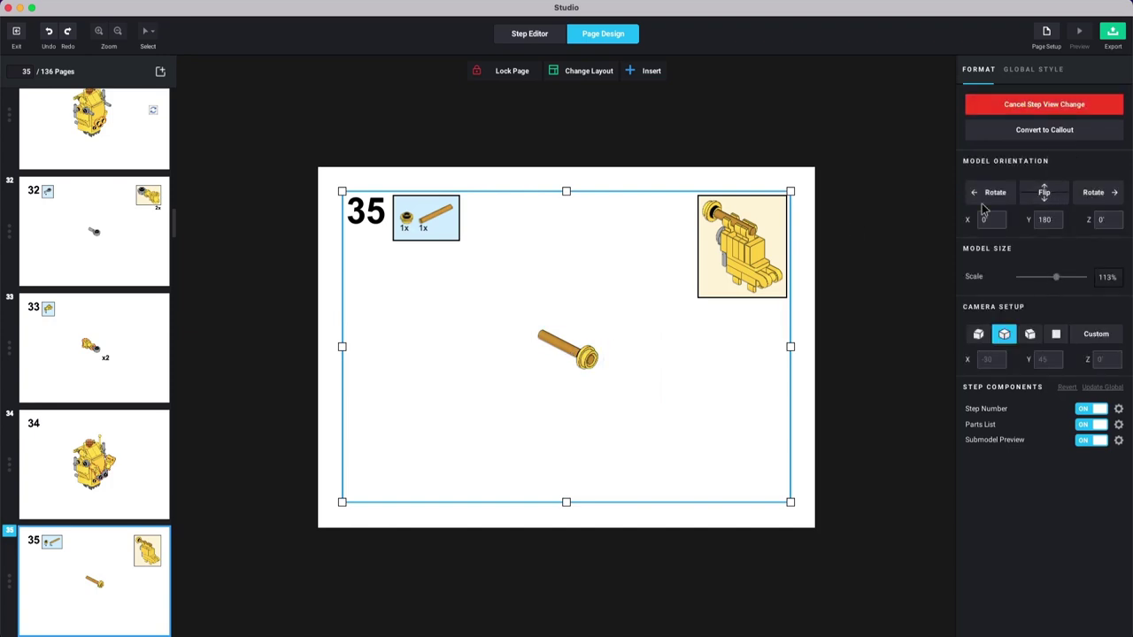
{"action": "left_click", "coordinate": [1064, 277]}
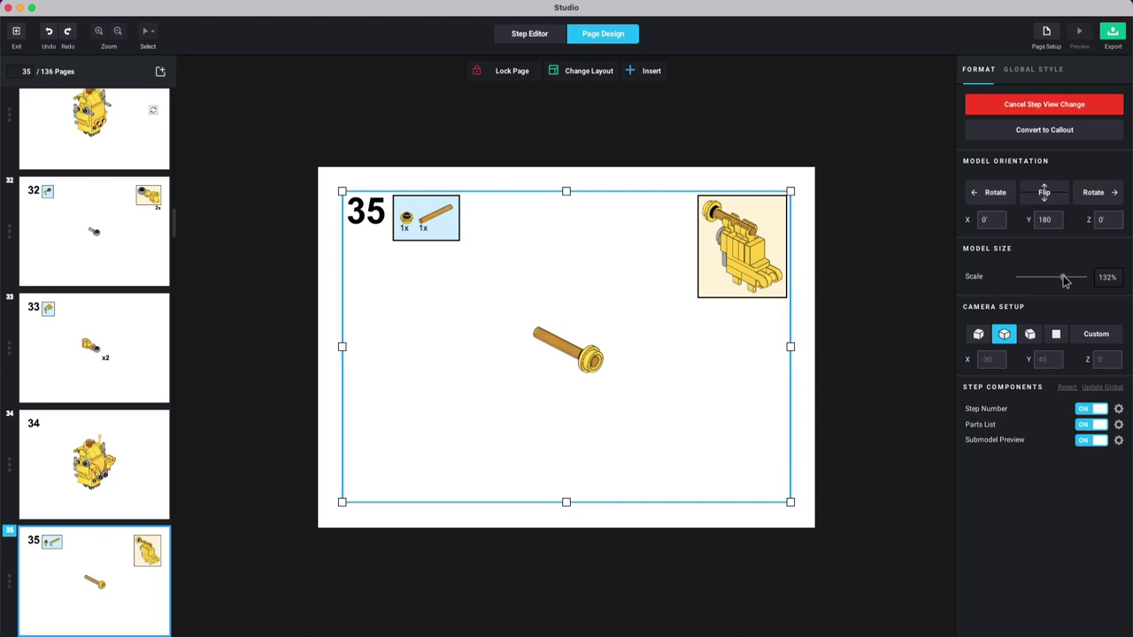
{"action": "left_click_drag", "start_coordinate": [1067, 281], "coordinate": [1067, 281]}
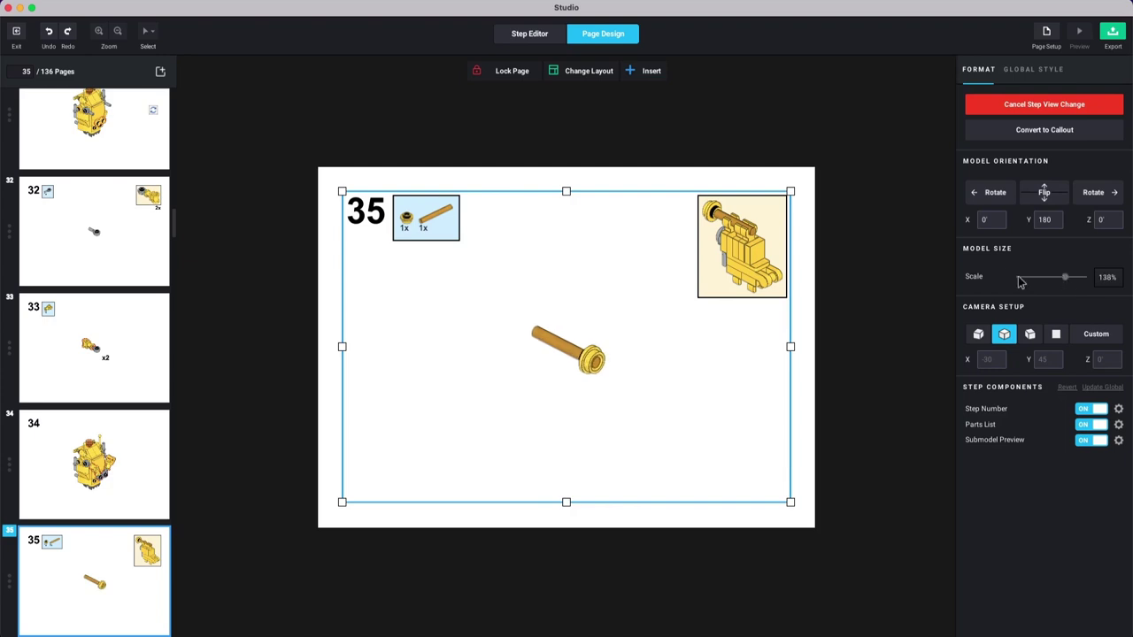
{"action": "left_click_drag", "start_coordinate": [589, 354], "coordinate": [568, 319]}
{"action": "left_click", "coordinate": [569, 374]}
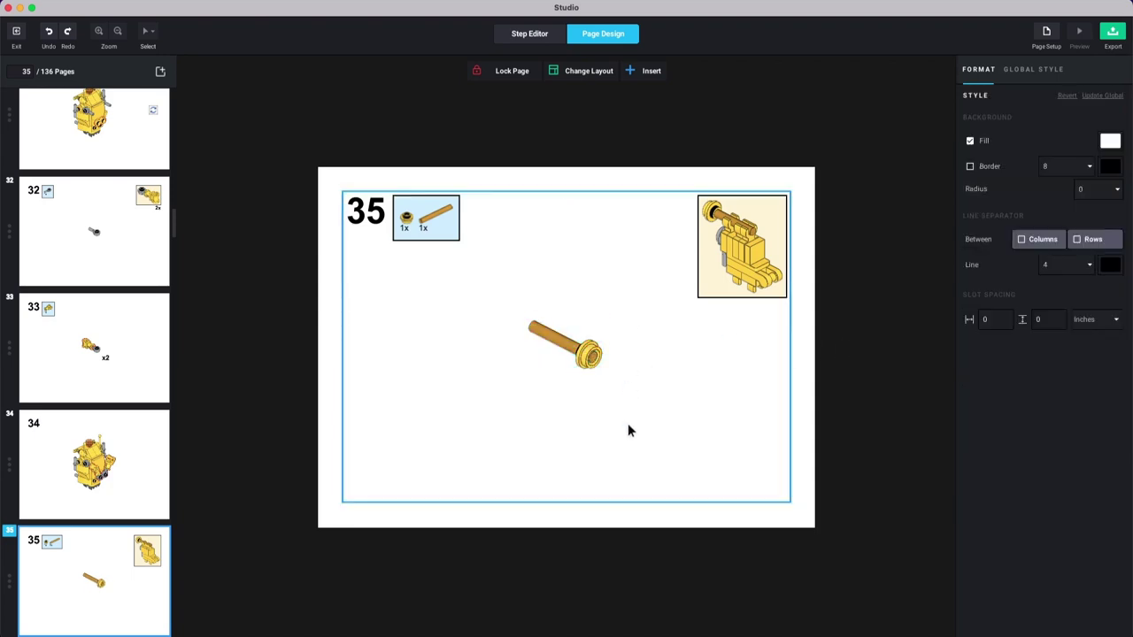
Step: On page 36, nudge the model slightly up and left and select the yellow bracket
{"action": "key", "text": "Down"}
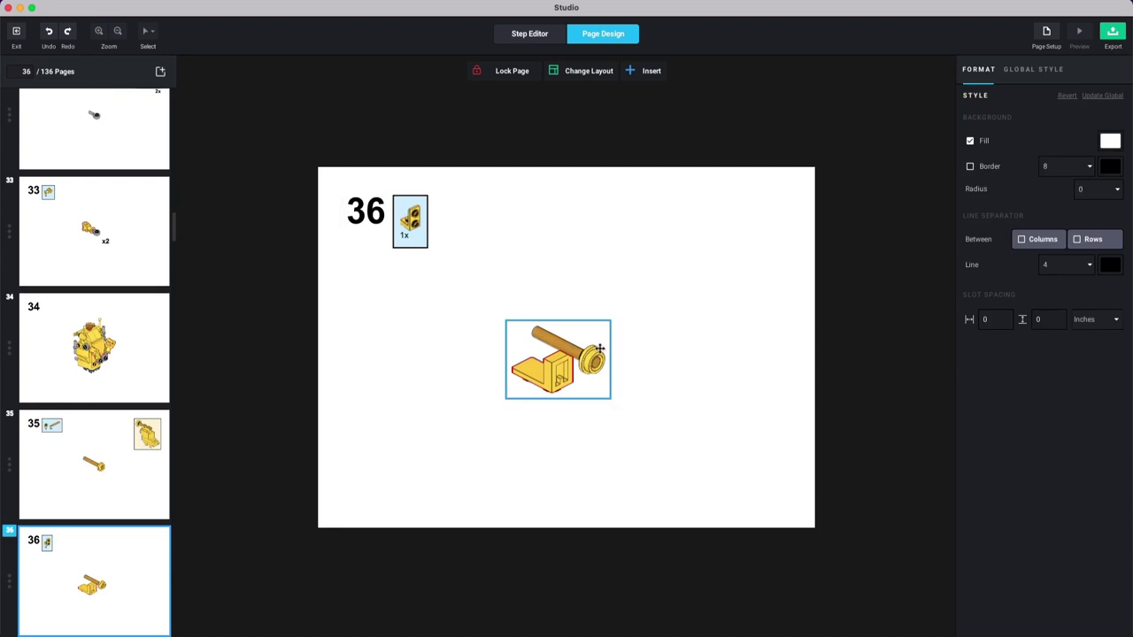
{"action": "mouse_move", "coordinate": [599, 391]}
{"action": "left_mouse_down"}
{"action": "mouse_move", "coordinate": [620, 377]}
{"action": "mouse_move", "coordinate": [601, 384]}
{"action": "left_mouse_up"}
{"action": "left_click", "coordinate": [573, 359]}
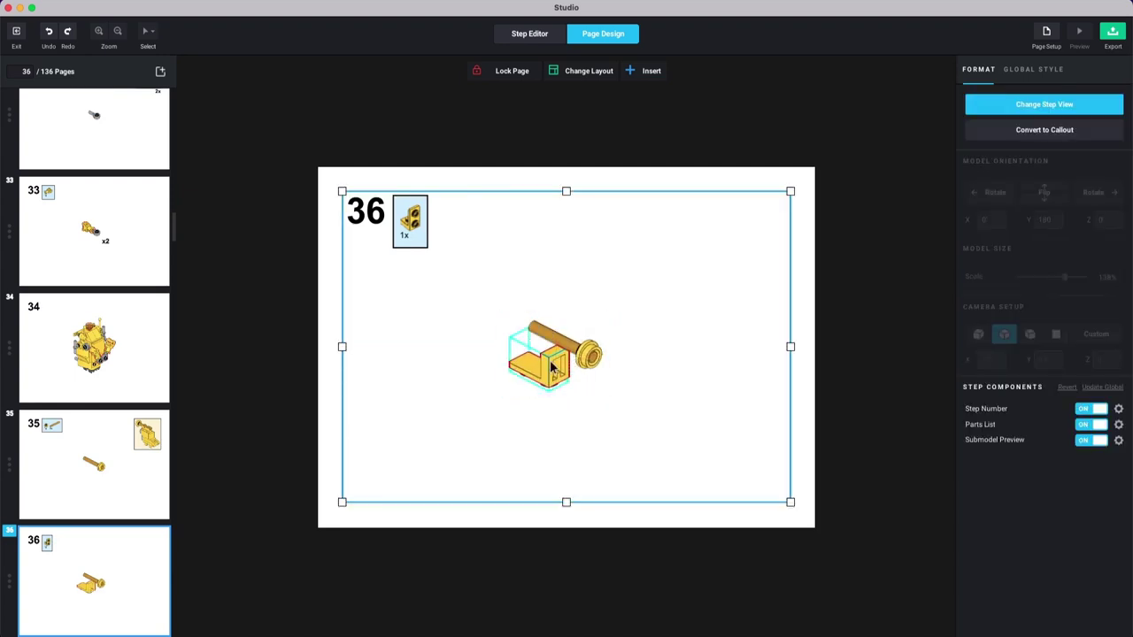
{"action": "left_click", "coordinate": [551, 366]}
Step: Examine the clip plates added on page 37 against the bracket step on page 36
{"action": "scroll", "coordinate": [89, 491], "scroll_direction": "down", "scroll_amount": 3}
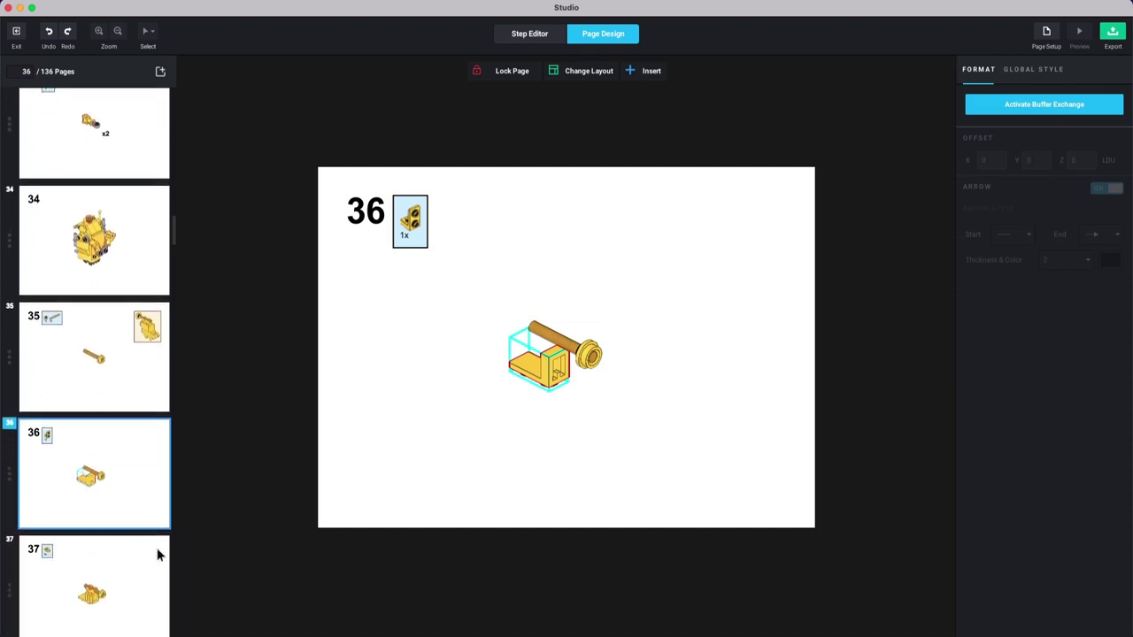
{"action": "left_click", "coordinate": [129, 568]}
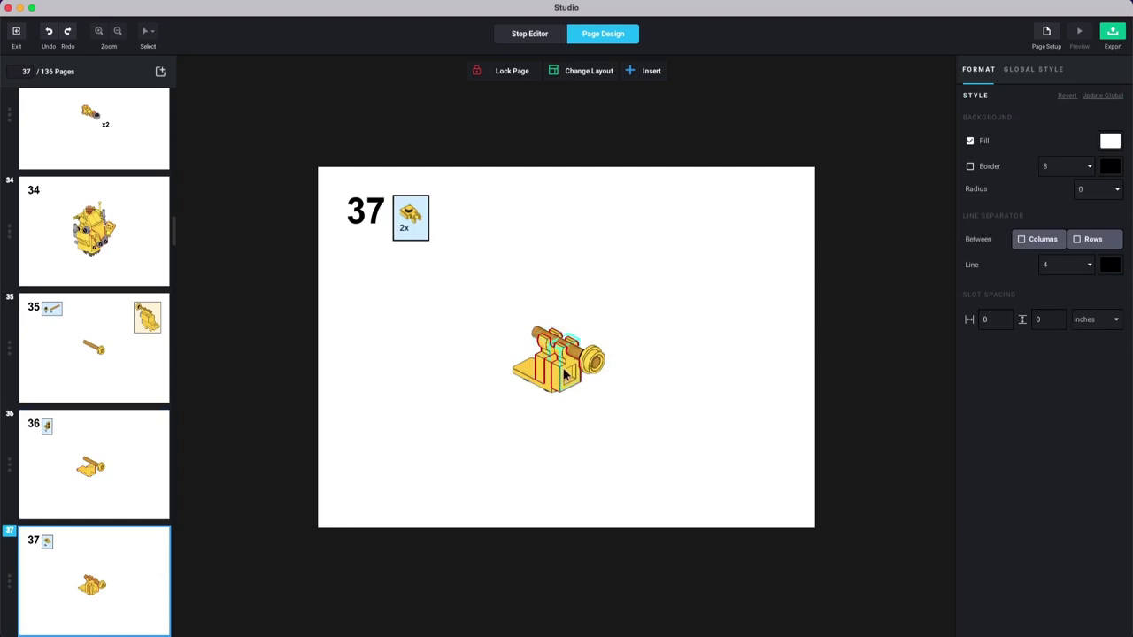
{"action": "left_click", "coordinate": [567, 363]}
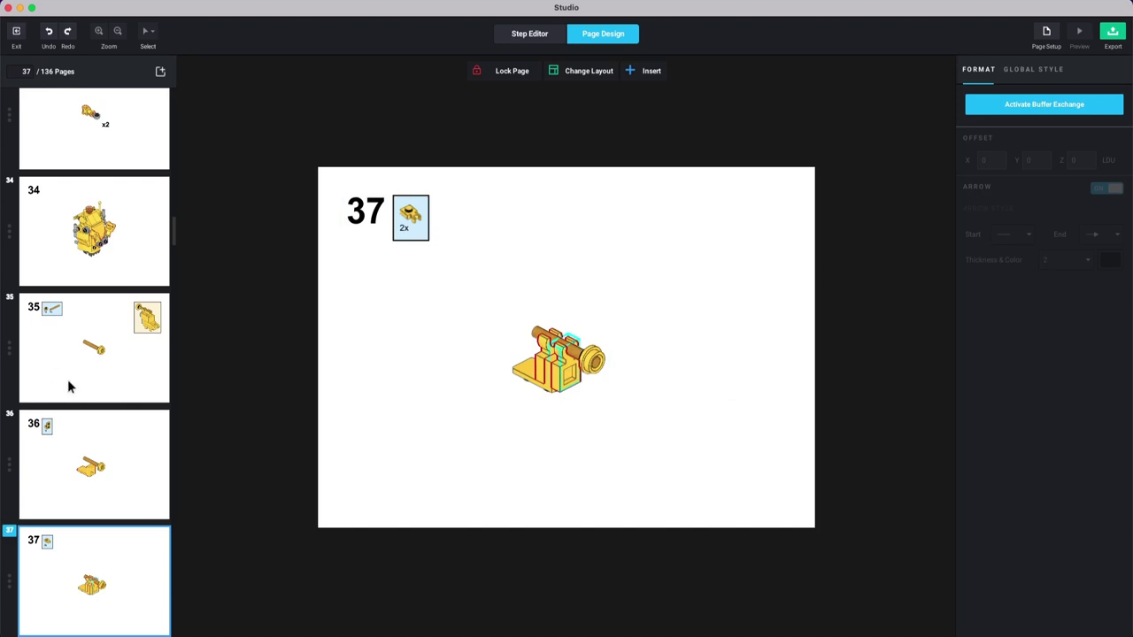
{"action": "left_click", "coordinate": [102, 459]}
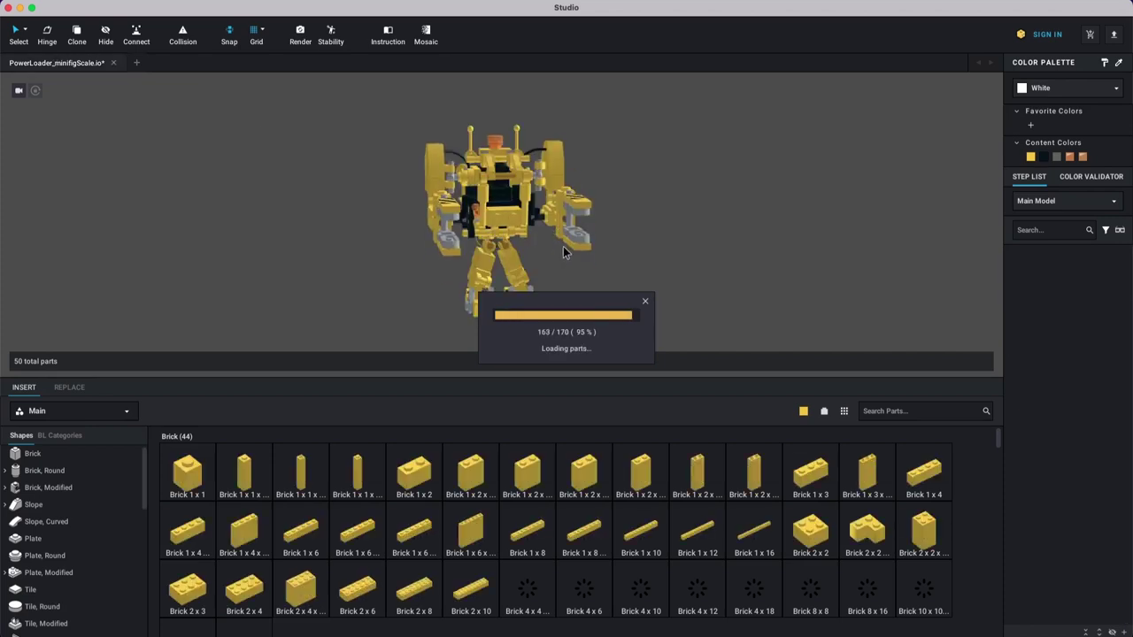
Step: Return to the model builder and open the L_leg submodel from the main model
{"action": "scroll", "coordinate": [569, 239], "scroll_direction": "up", "scroll_amount": 5}
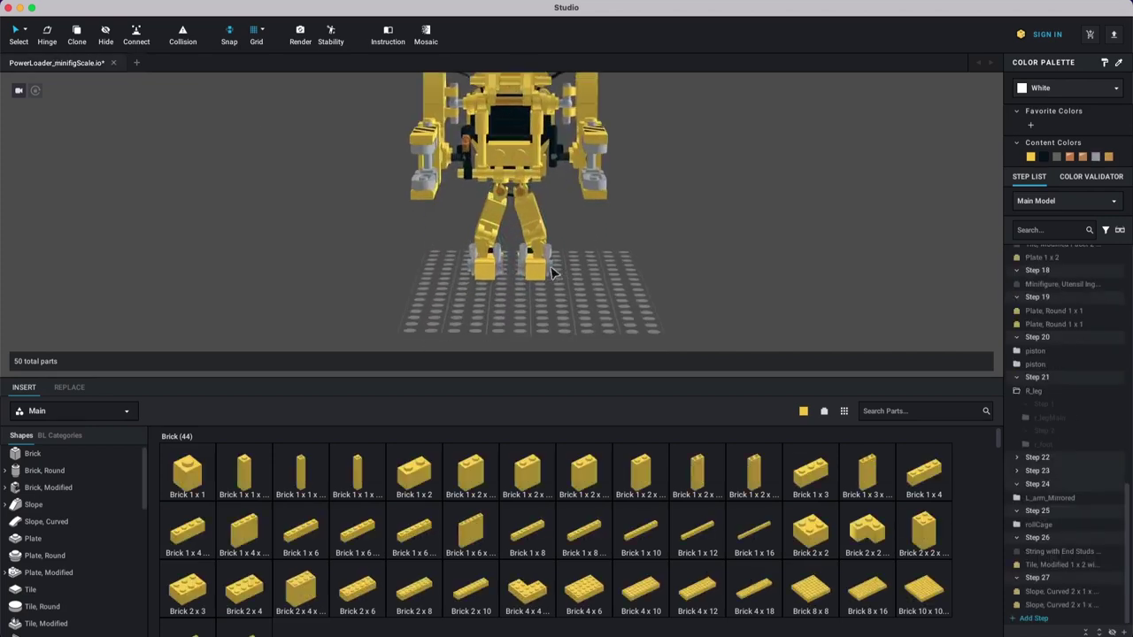
{"action": "left_click", "coordinate": [571, 232]}
{"action": "scroll", "coordinate": [573, 228], "scroll_direction": "up", "scroll_amount": 5}
{"action": "left_click", "coordinate": [574, 229]}
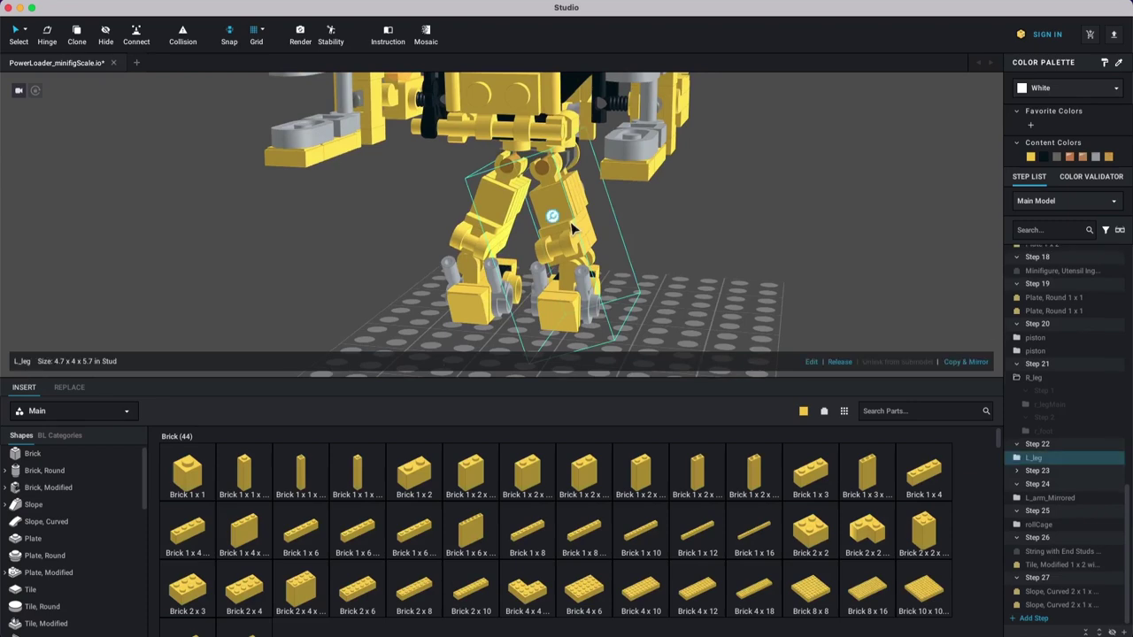
{"action": "right_click", "coordinate": [572, 226]}
{"action": "mouse_move", "coordinate": [625, 364]}
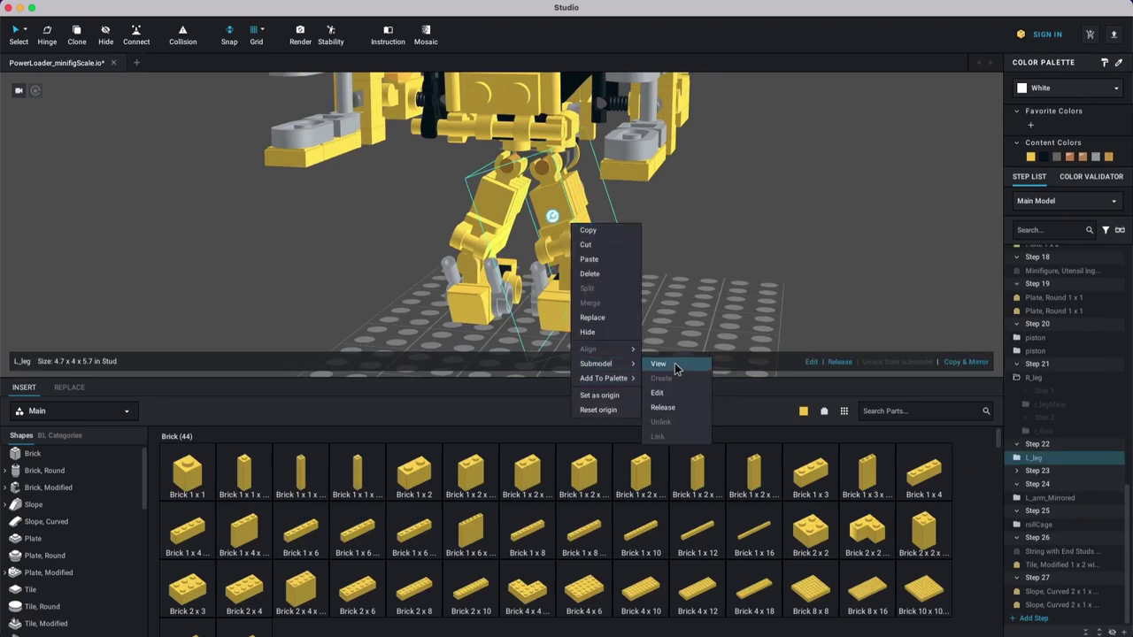
{"action": "left_click", "coordinate": [678, 391]}
Step: Open the nested r_legMain_Mirrored submodel inside L_leg
{"action": "right_click_drag", "start_coordinate": [613, 238], "coordinate": [493, 186]}
{"action": "left_click", "coordinate": [513, 184]}
{"action": "right_click", "coordinate": [488, 176]}
{"action": "mouse_move", "coordinate": [519, 316]}
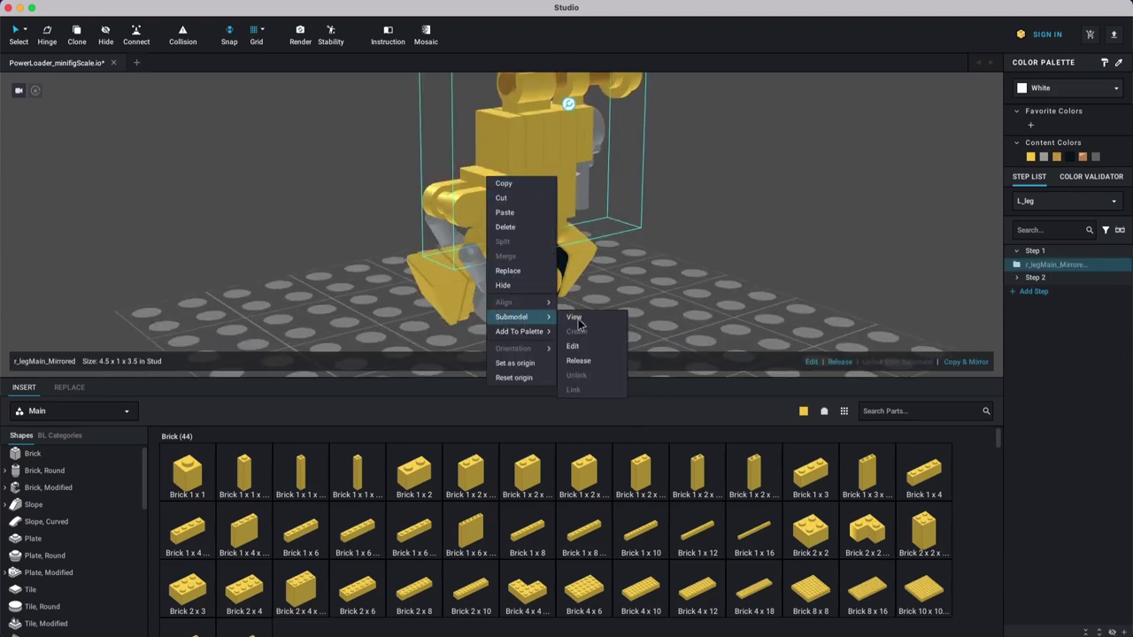
{"action": "left_click", "coordinate": [599, 320]}
{"action": "right_click_drag", "start_coordinate": [580, 251], "coordinate": [522, 217]}
{"action": "left_click", "coordinate": [522, 217]}
Step: Move the Plate, Modified 1 x 1 with Open O Clip nearest the bar's round end from Step 3 into Step 2, above the bracket
{"action": "left_click", "coordinate": [1016, 252]}
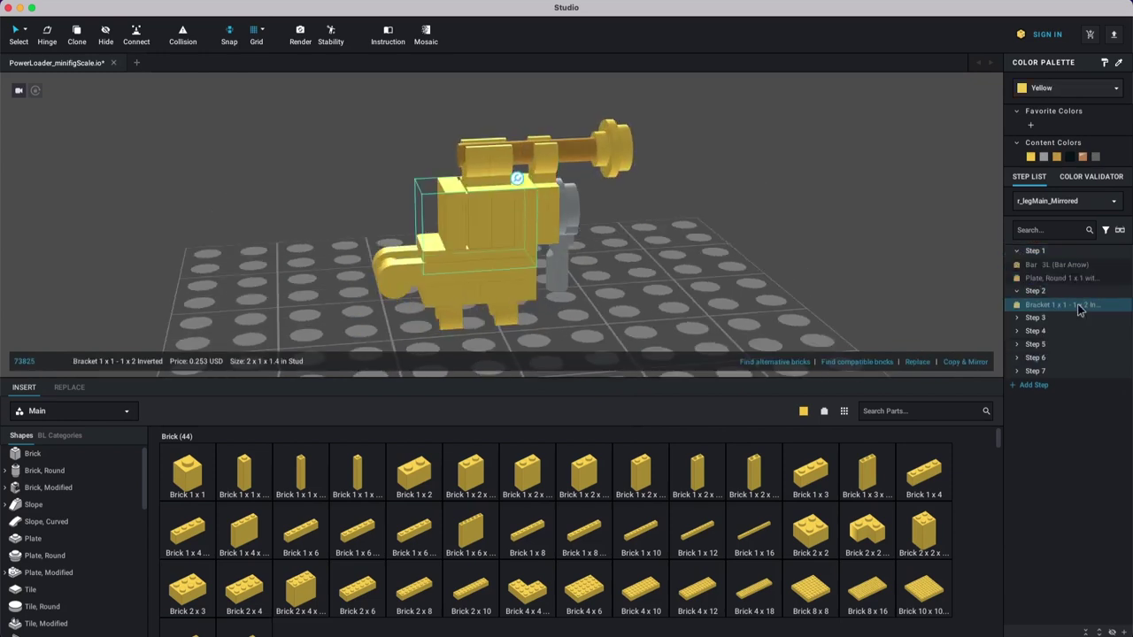
{"action": "left_click", "coordinate": [1053, 292]}
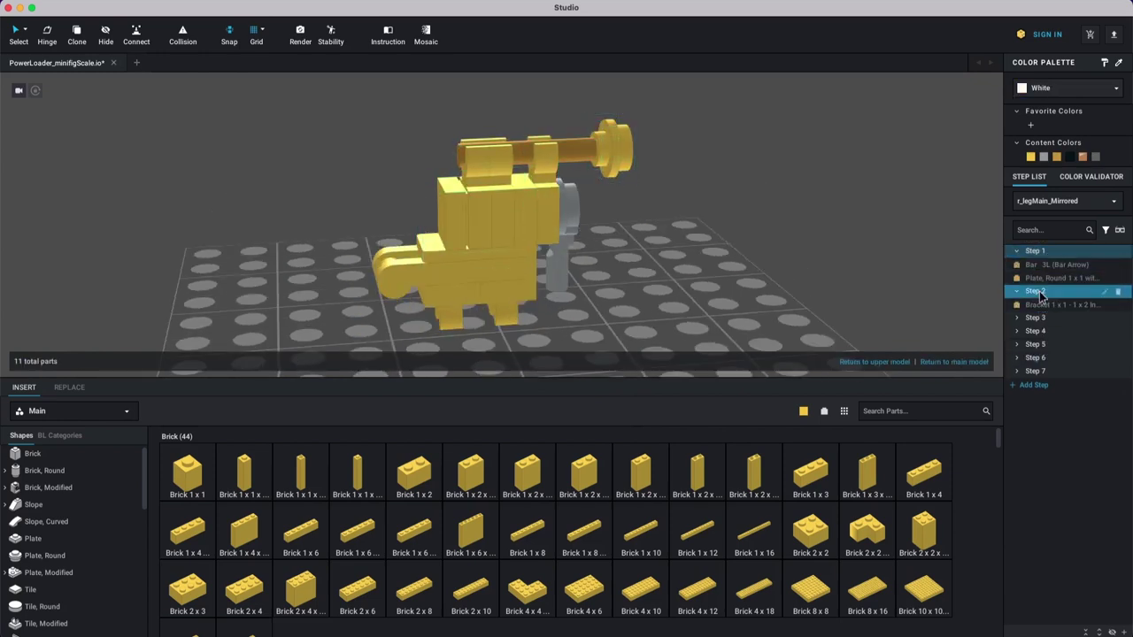
{"action": "left_click", "coordinate": [1045, 319]}
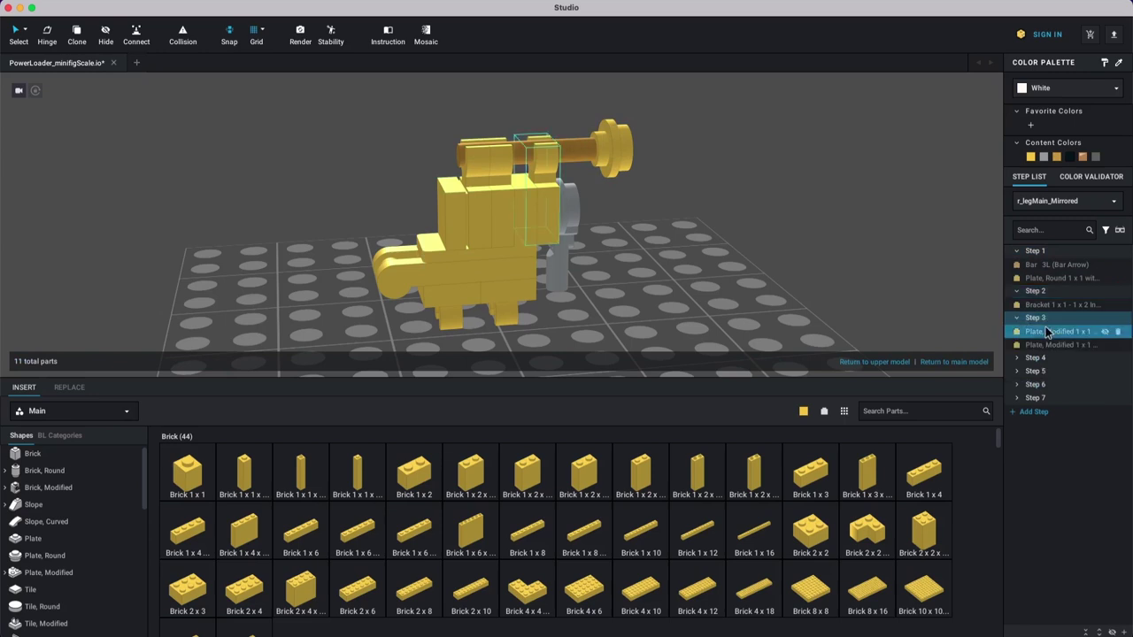
{"action": "left_click", "coordinate": [1047, 331]}
{"action": "left_click", "coordinate": [555, 240]}
{"action": "left_click", "coordinate": [550, 212]}
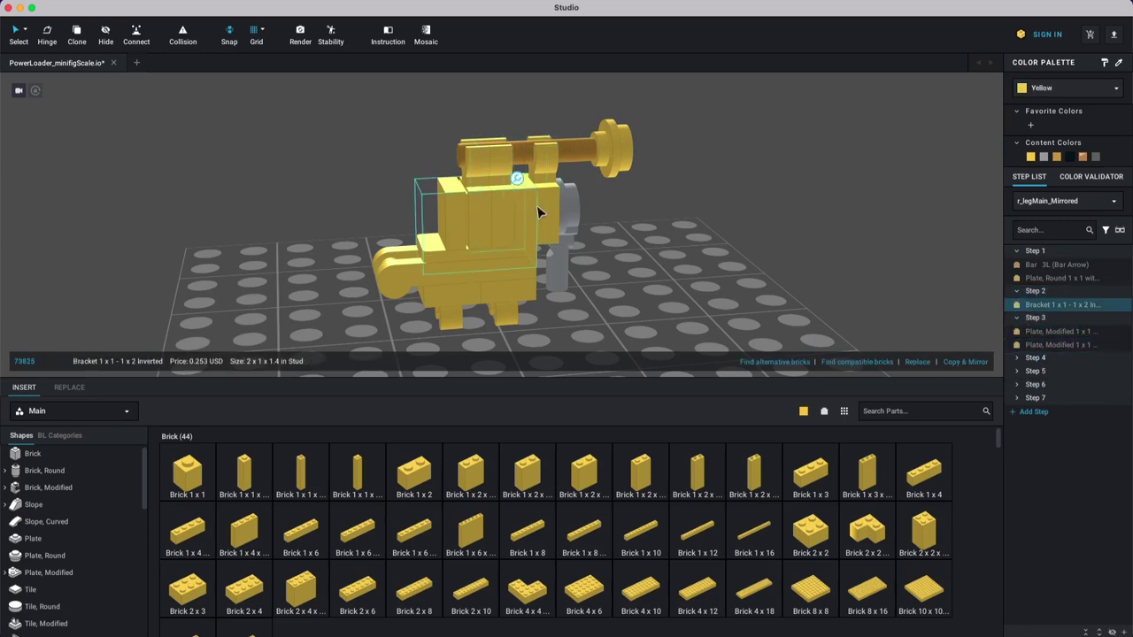
{"action": "left_click", "coordinate": [553, 195]}
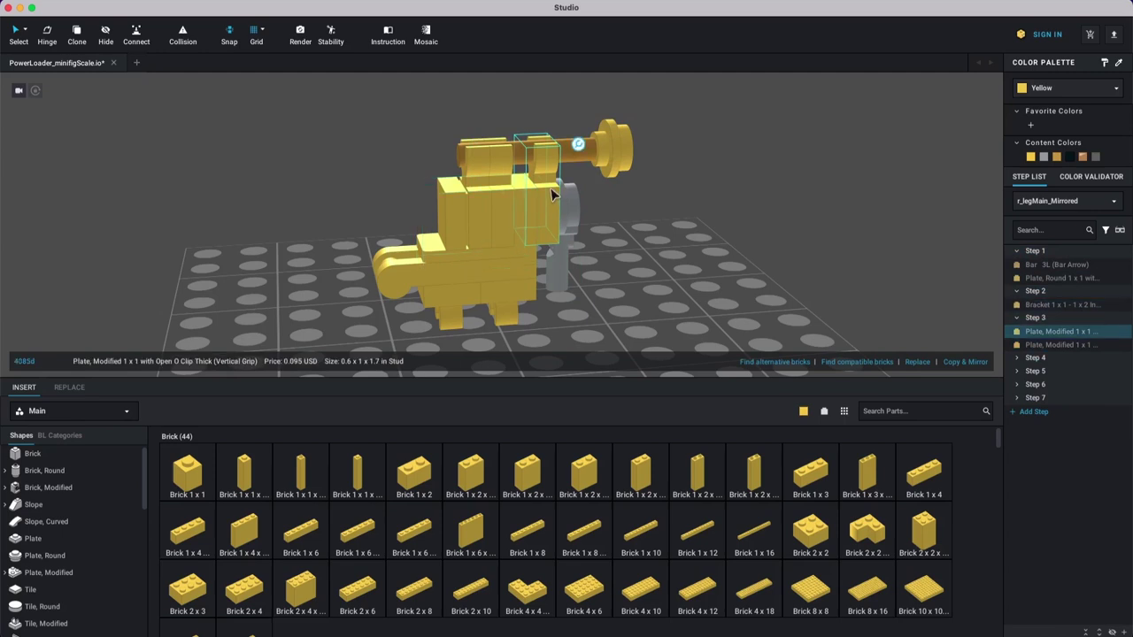
{"action": "left_click_drag", "start_coordinate": [1047, 335], "coordinate": [1058, 309]}
{"action": "left_click", "coordinate": [1068, 312]}
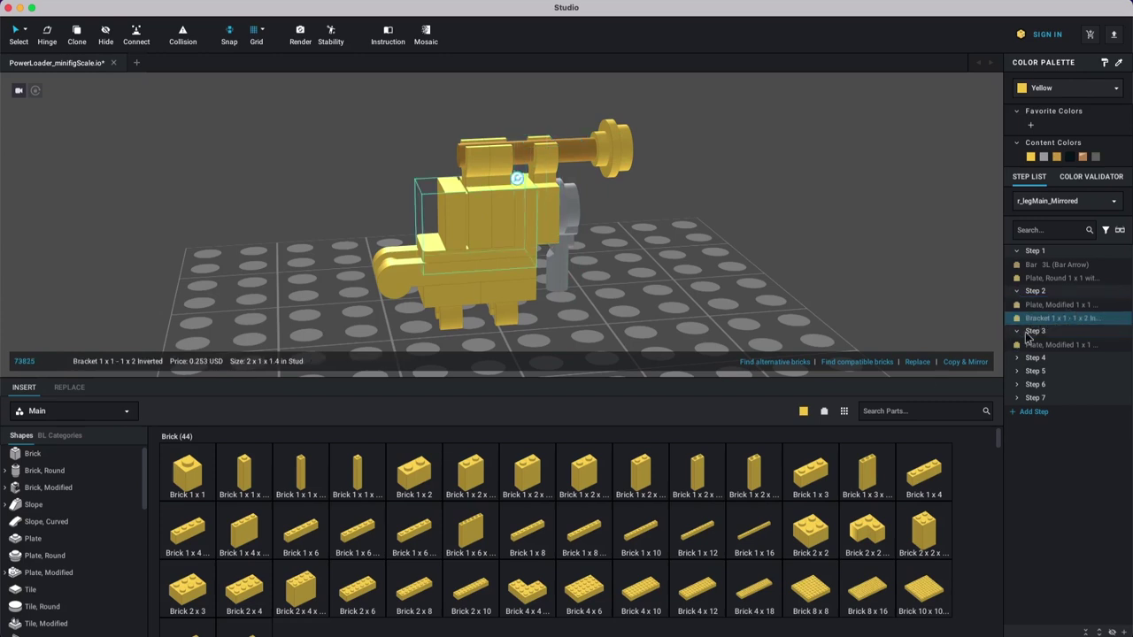
Step: Insert an empty step after Step 2 of r_legMain_Mirrored and expand it
{"action": "left_click", "coordinate": [1045, 291]}
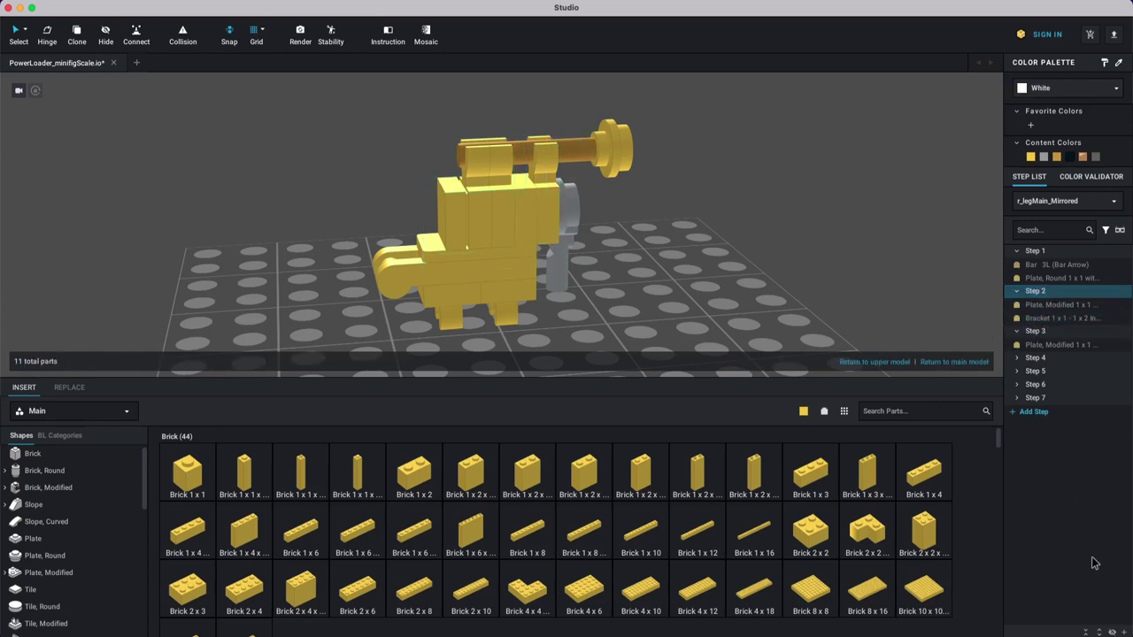
{"action": "left_click", "coordinate": [1122, 631]}
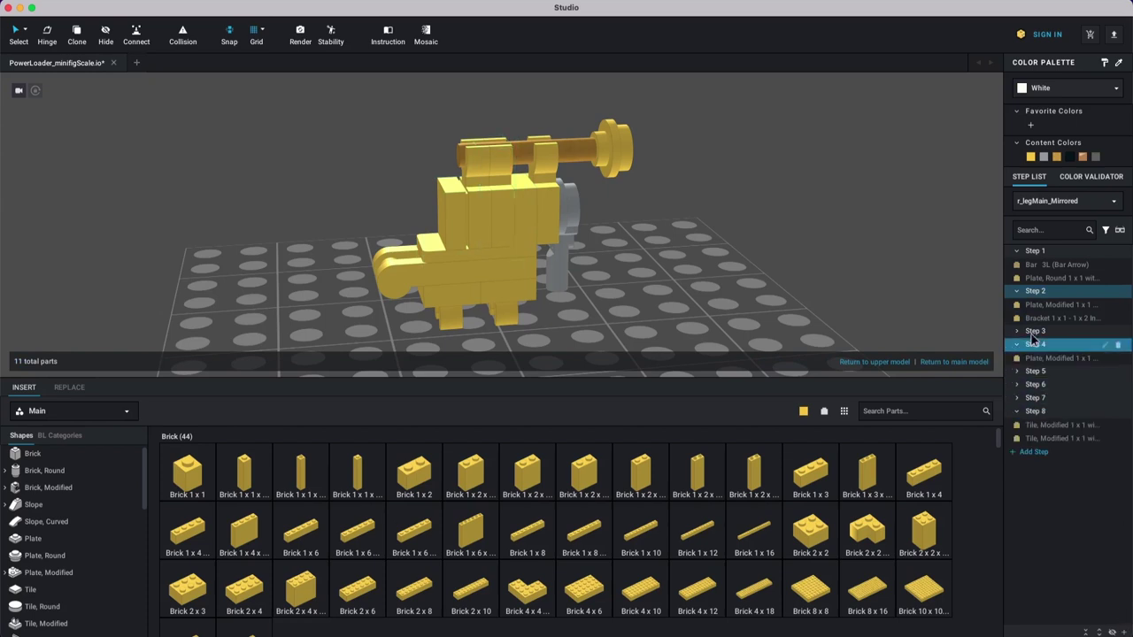
{"action": "left_click", "coordinate": [1018, 333]}
{"action": "left_click", "coordinate": [1035, 331]}
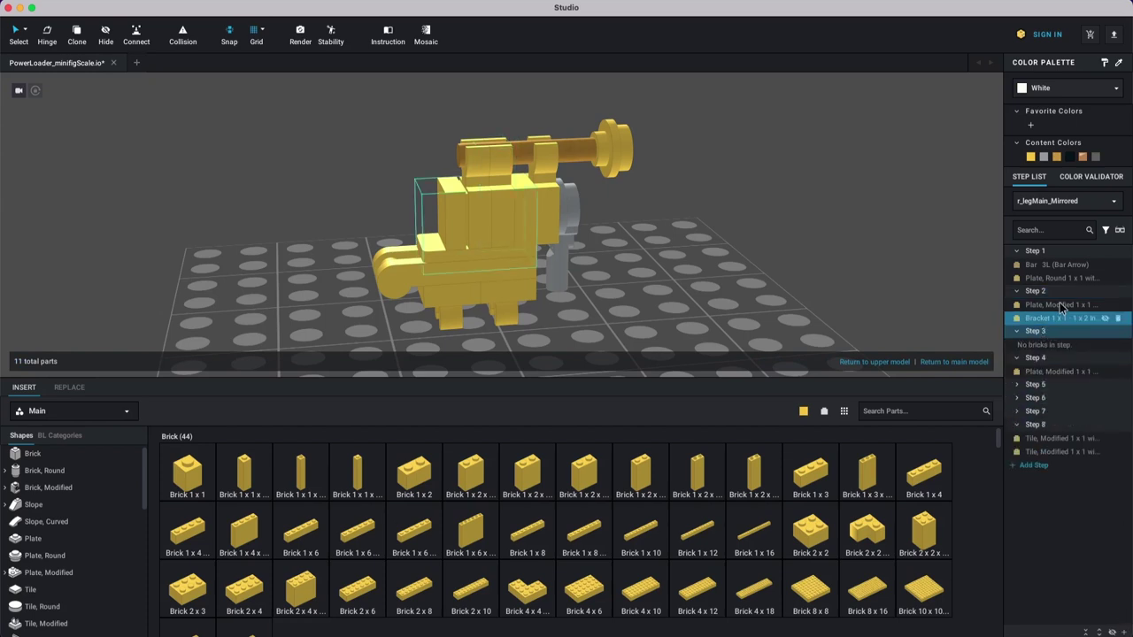
Step: Move the Bracket 1 x 1 - 1 x 2 Inverted from step 2 into the empty step 3 of r_legMain_Mirrored
{"action": "left_click", "coordinate": [527, 214]}
{"action": "left_click_drag", "start_coordinate": [1062, 318], "coordinate": [1053, 343]}
{"action": "left_click", "coordinate": [1049, 278]}
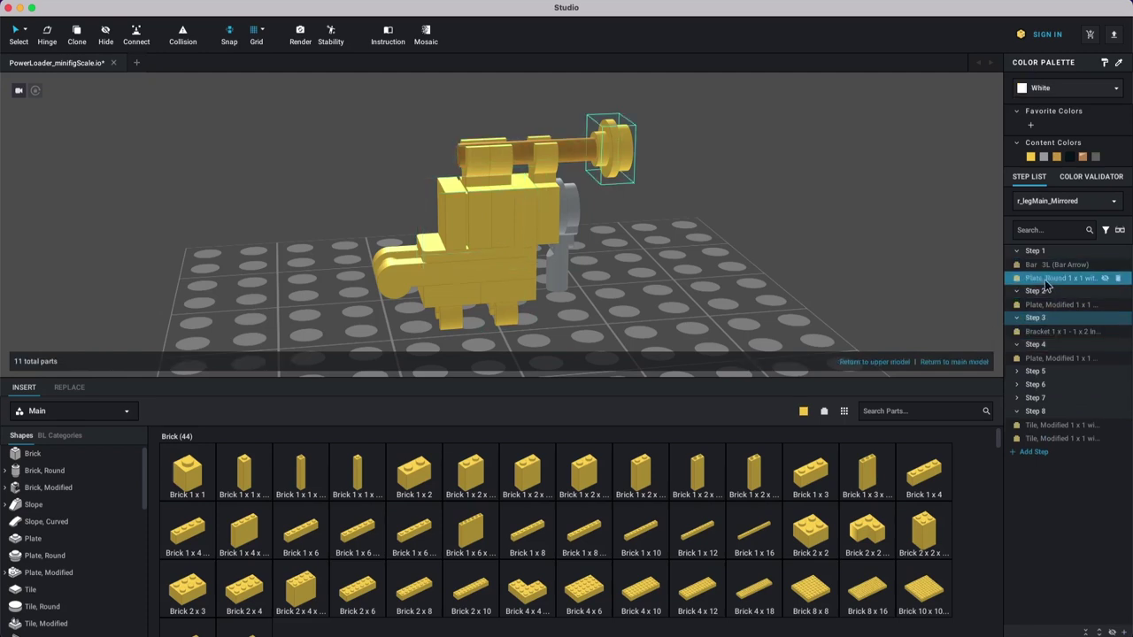
Step: Preview the build sequence of r_legMain_Mirrored step by step from step 1 through step 6
{"action": "left_click", "coordinate": [1053, 264]}
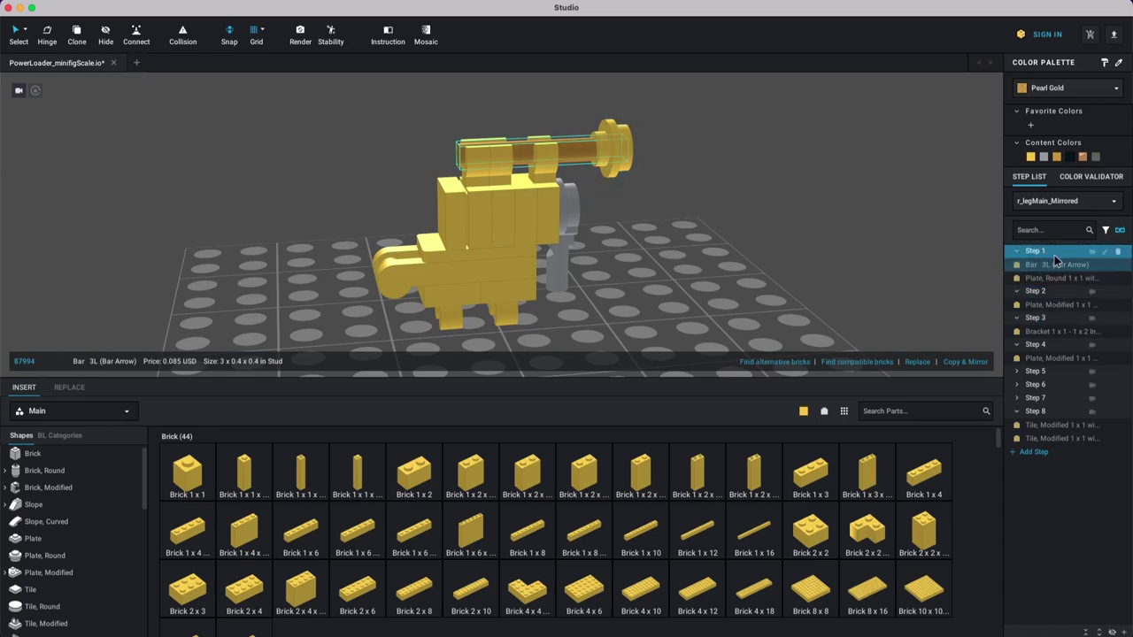
{"action": "left_click", "coordinate": [1053, 291]}
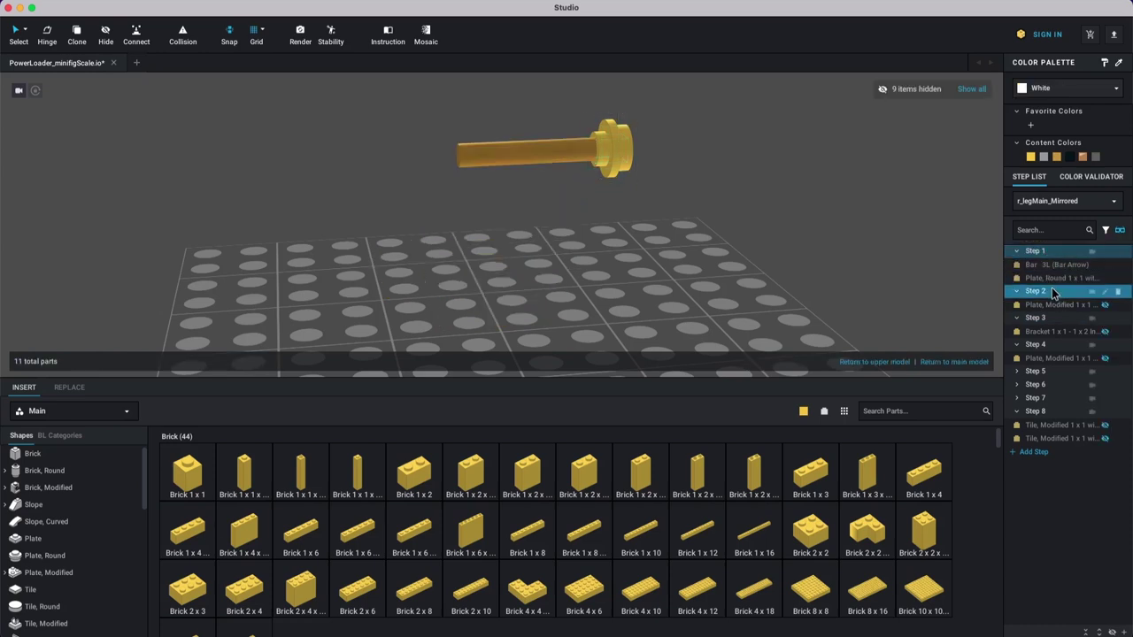
{"action": "left_click", "coordinate": [1050, 317]}
{"action": "left_click", "coordinate": [1047, 345]}
{"action": "left_click", "coordinate": [1042, 371]}
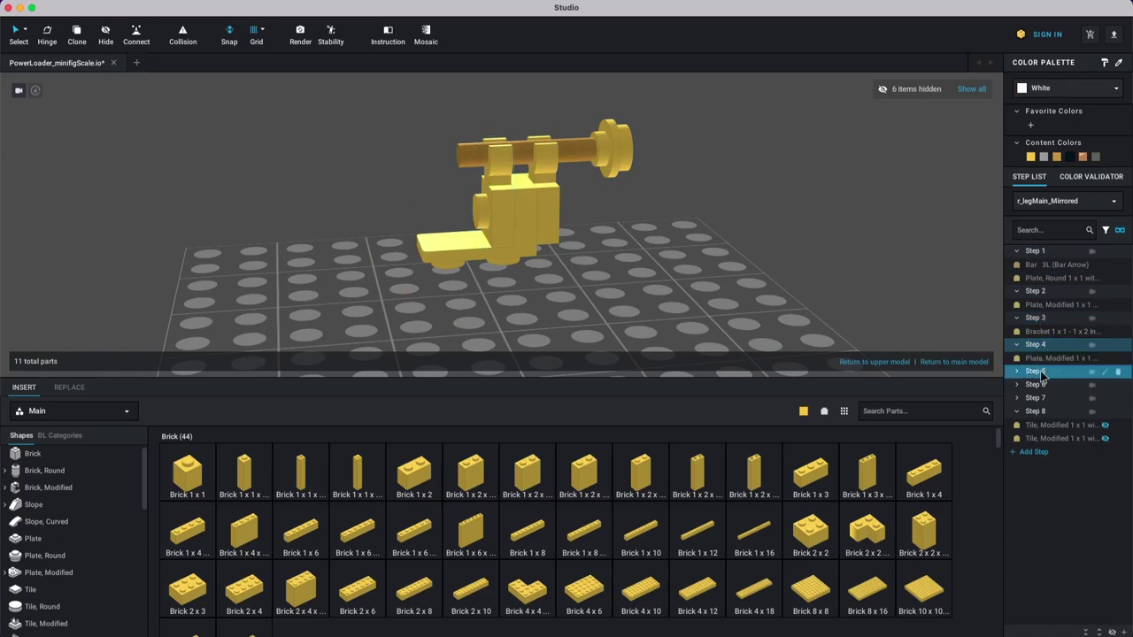
{"action": "left_click", "coordinate": [1042, 384]}
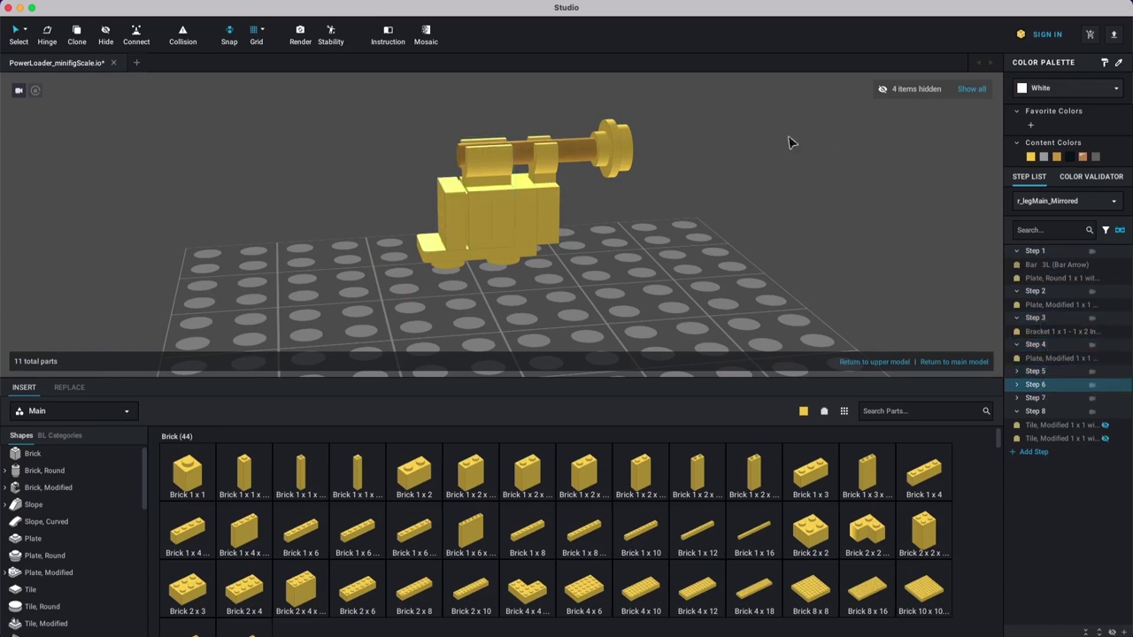
Step: Return to the main model and turn off the step-by-step view so the whole model is displayed
{"action": "left_click", "coordinate": [959, 215]}
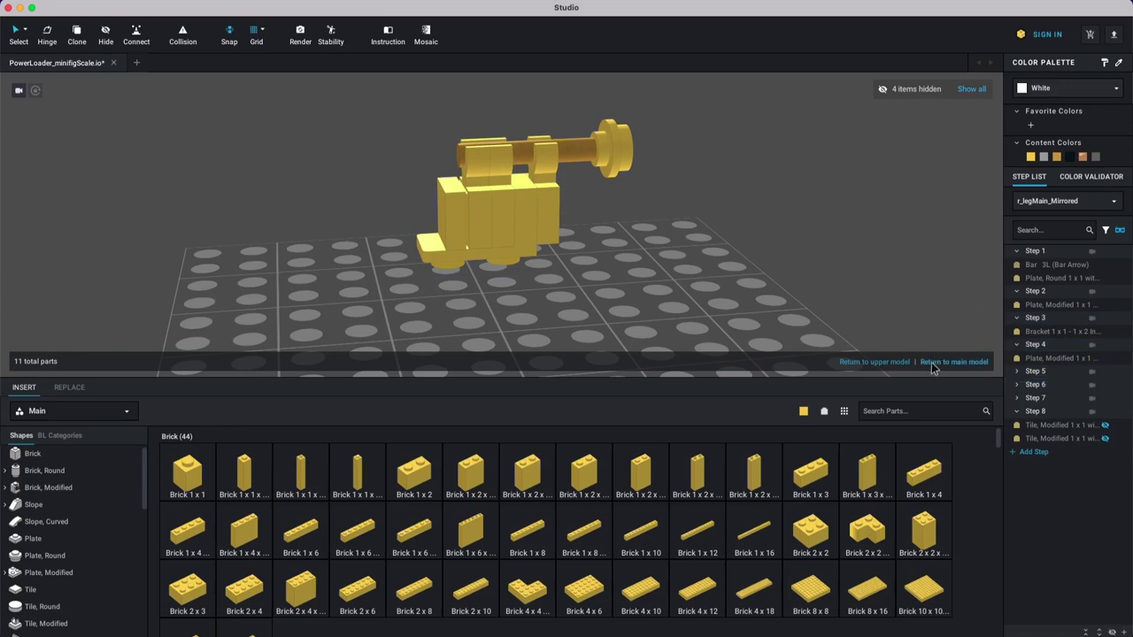
{"action": "left_click", "coordinate": [886, 364]}
{"action": "left_click", "coordinate": [926, 364]}
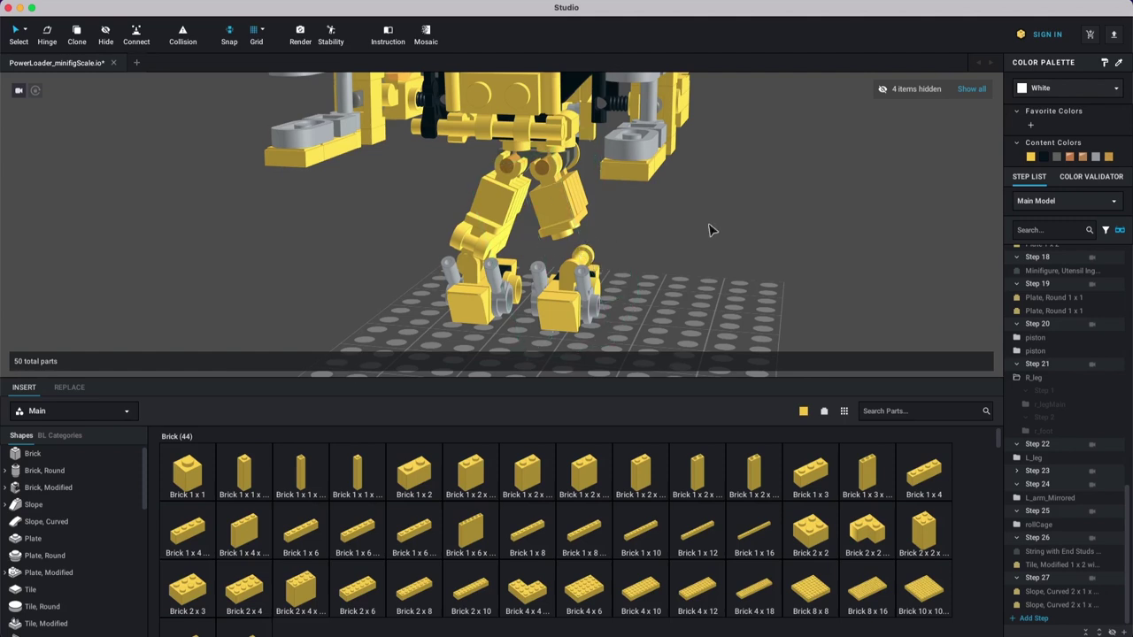
{"action": "right_click_drag", "start_coordinate": [708, 230], "coordinate": [1019, 226]}
{"action": "left_click", "coordinate": [1120, 230]}
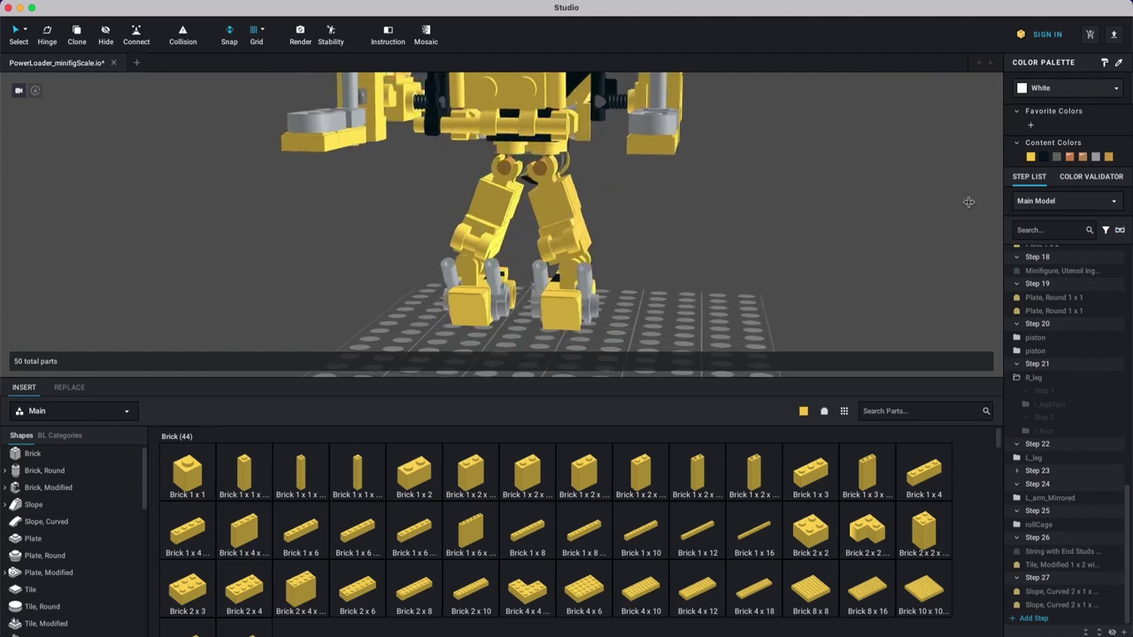
Step: Open the R_leg submodel for viewing and go into its nested r_legMain submodel
{"action": "right_click_drag", "start_coordinate": [563, 238], "coordinate": [539, 230]}
{"action": "left_click", "coordinate": [482, 226]}
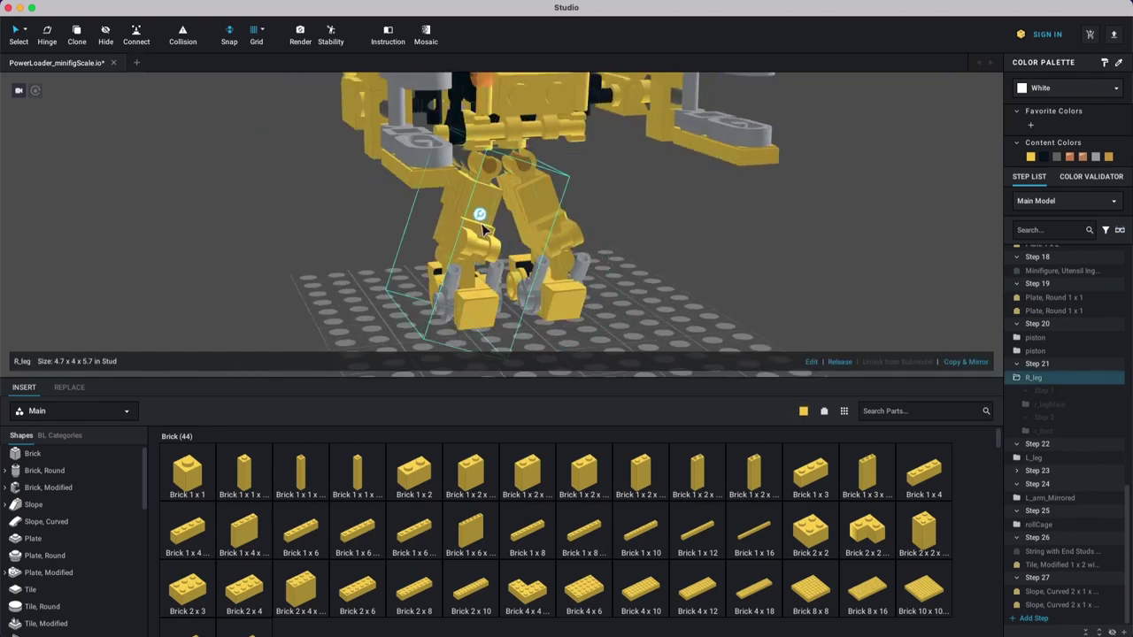
{"action": "right_click", "coordinate": [482, 226]}
{"action": "mouse_move", "coordinate": [526, 367]}
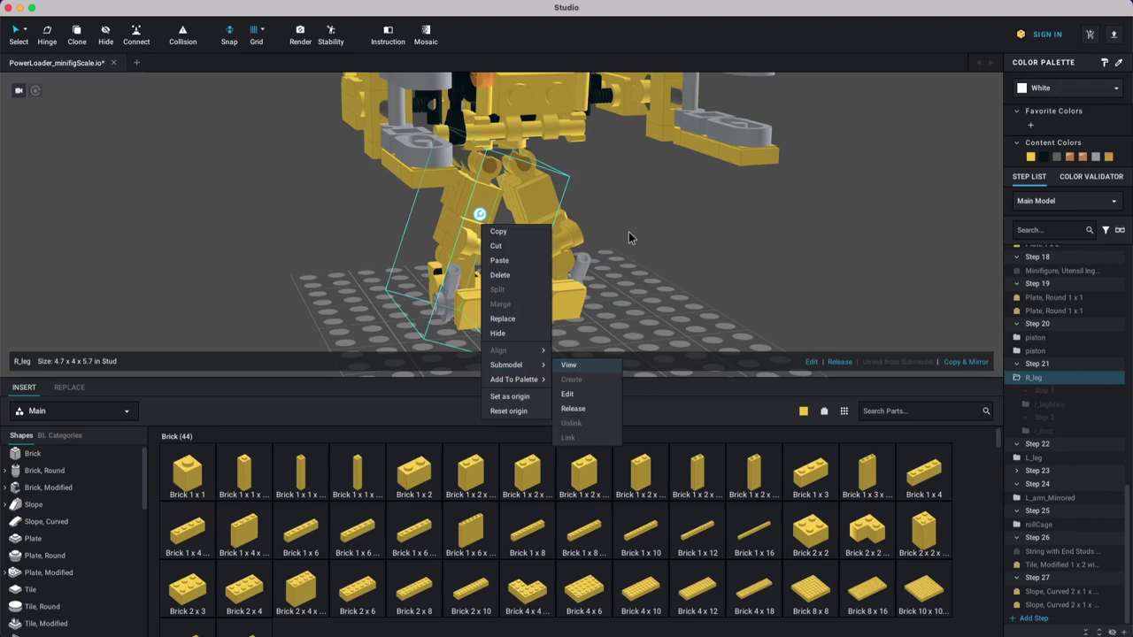
{"action": "left_click", "coordinate": [568, 366]}
{"action": "right_click_drag", "start_coordinate": [508, 231], "coordinate": [530, 199]}
{"action": "right_click", "coordinate": [551, 195]}
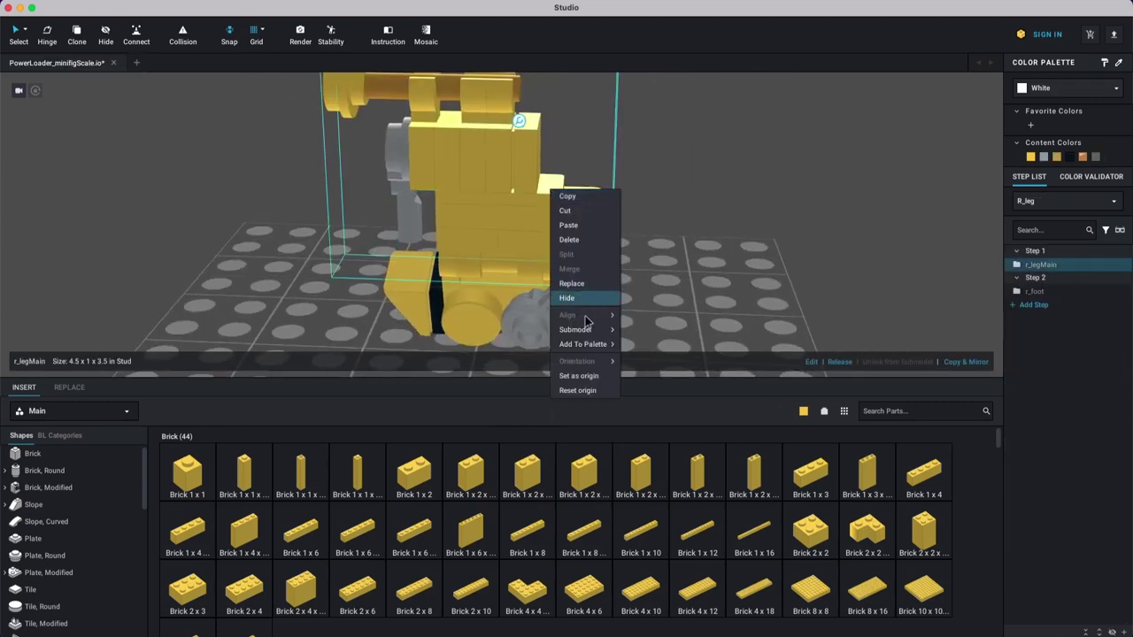
{"action": "mouse_move", "coordinate": [588, 330]}
{"action": "left_click", "coordinate": [659, 329]}
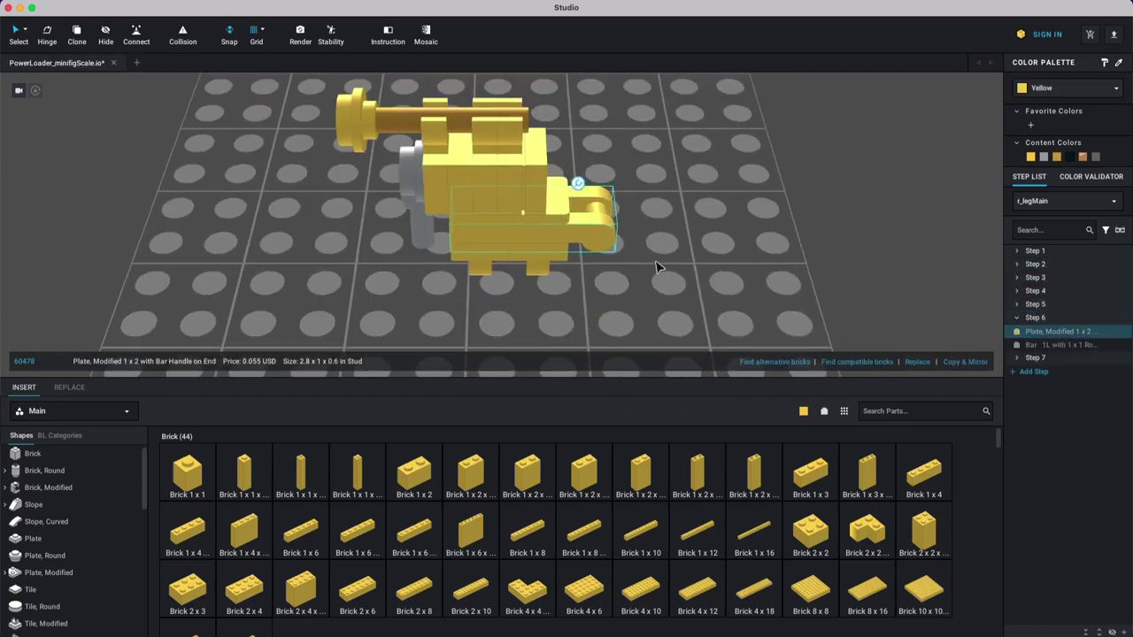
Step: Insert a new step after step 2 of r_legMain and move the Bracket 1 x 1 - 1 x 2 Inverted into it
{"action": "right_click_drag", "start_coordinate": [657, 268], "coordinate": [664, 241]}
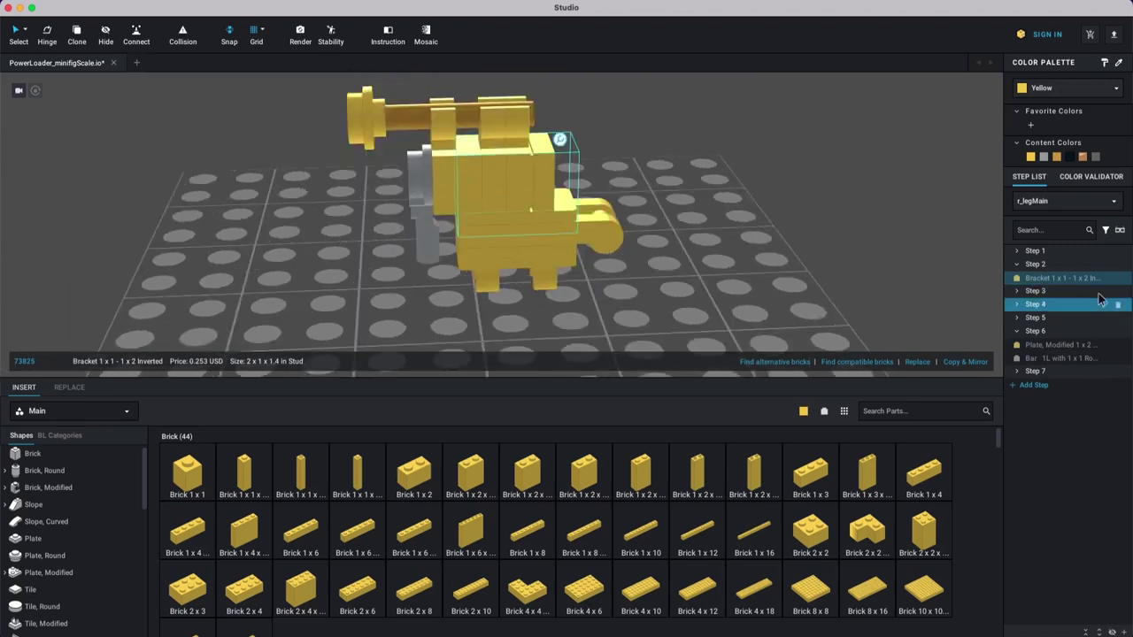
{"action": "left_click", "coordinate": [1036, 264]}
{"action": "left_click", "coordinate": [1123, 632]}
{"action": "left_click", "coordinate": [1017, 291]}
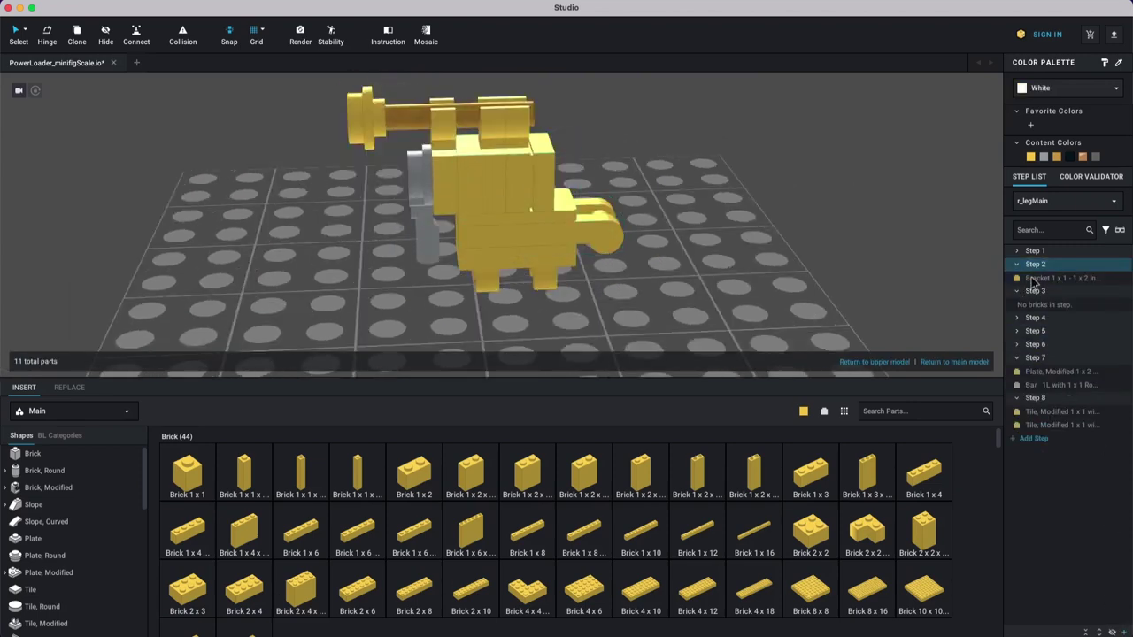
{"action": "left_click", "coordinate": [1040, 280]}
{"action": "left_click_drag", "start_coordinate": [1040, 281], "coordinate": [1040, 294]}
{"action": "left_click", "coordinate": [1034, 291]}
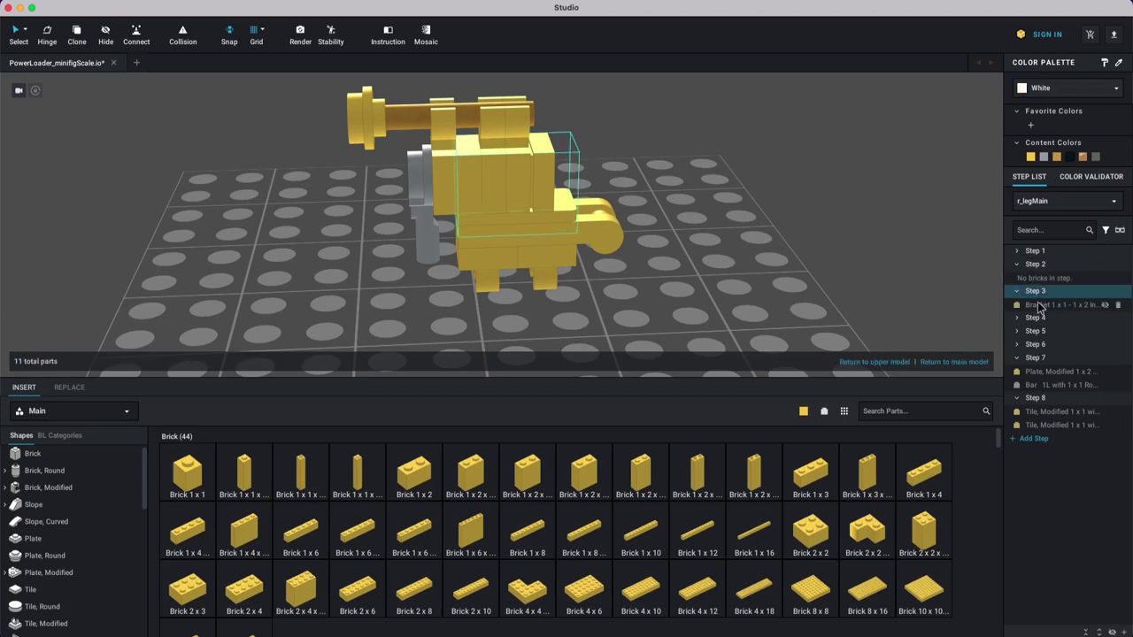
Step: Move a Plate, Modified 1 x 1 from step 4 of r_legMain into the empty step 2
{"action": "left_click", "coordinate": [453, 186]}
{"action": "left_click_drag", "start_coordinate": [1049, 332], "coordinate": [1033, 276]}
{"action": "left_click", "coordinate": [1035, 250]}
Step: Preview the build sequence of r_legMain from step 1 through step 4, and restore the full view
{"action": "left_click", "coordinate": [1118, 230]}
{"action": "left_click", "coordinate": [1051, 253]}
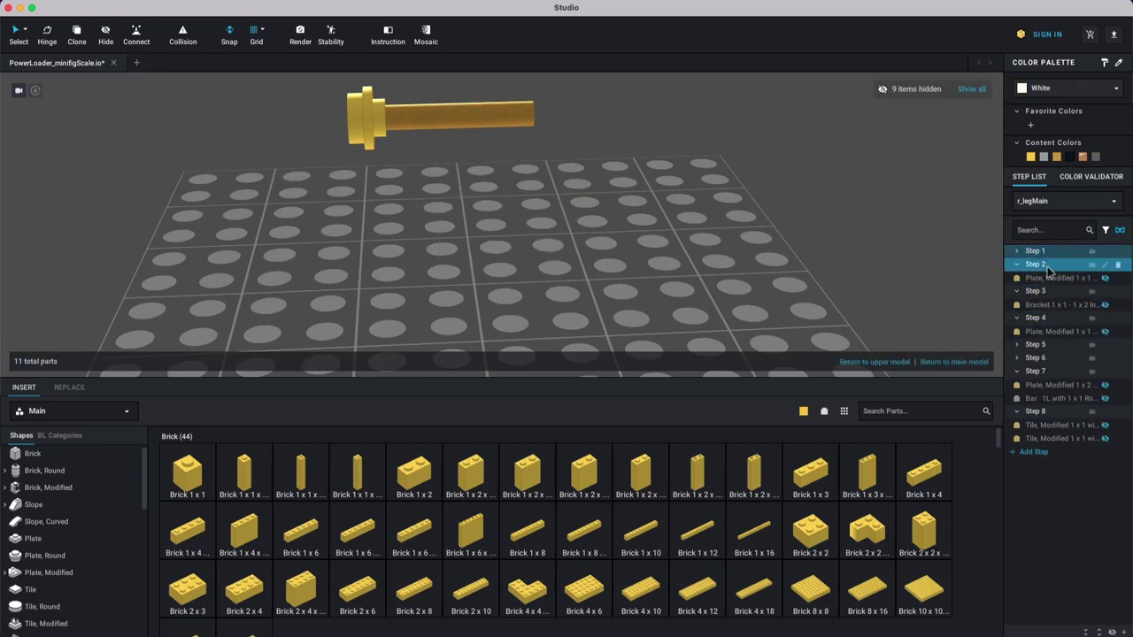
{"action": "left_click", "coordinate": [1051, 278]}
{"action": "left_click", "coordinate": [1053, 304]}
{"action": "left_click", "coordinate": [1051, 317]}
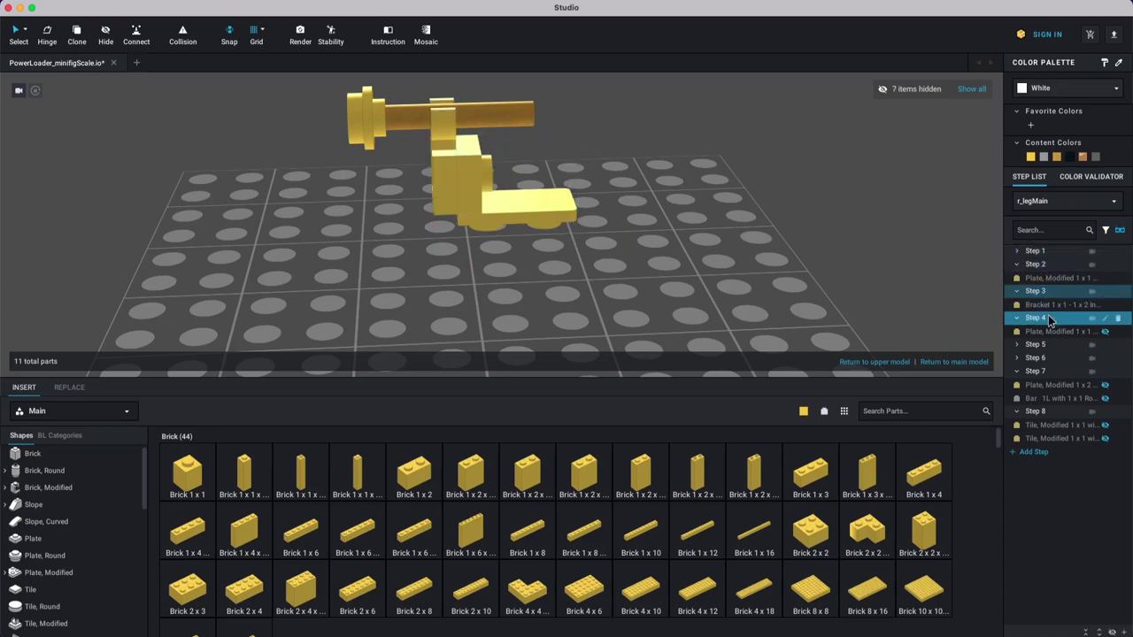
{"action": "left_click", "coordinate": [1119, 231]}
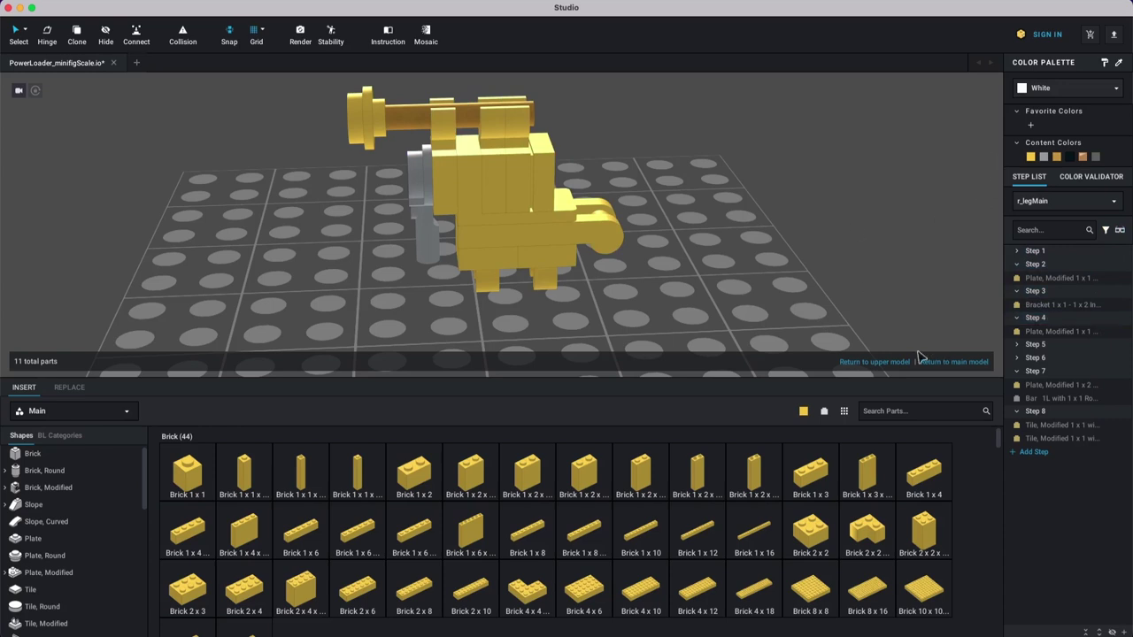
Step: Return to the main model and open its building instructions in Page Design
{"action": "left_click", "coordinate": [944, 361]}
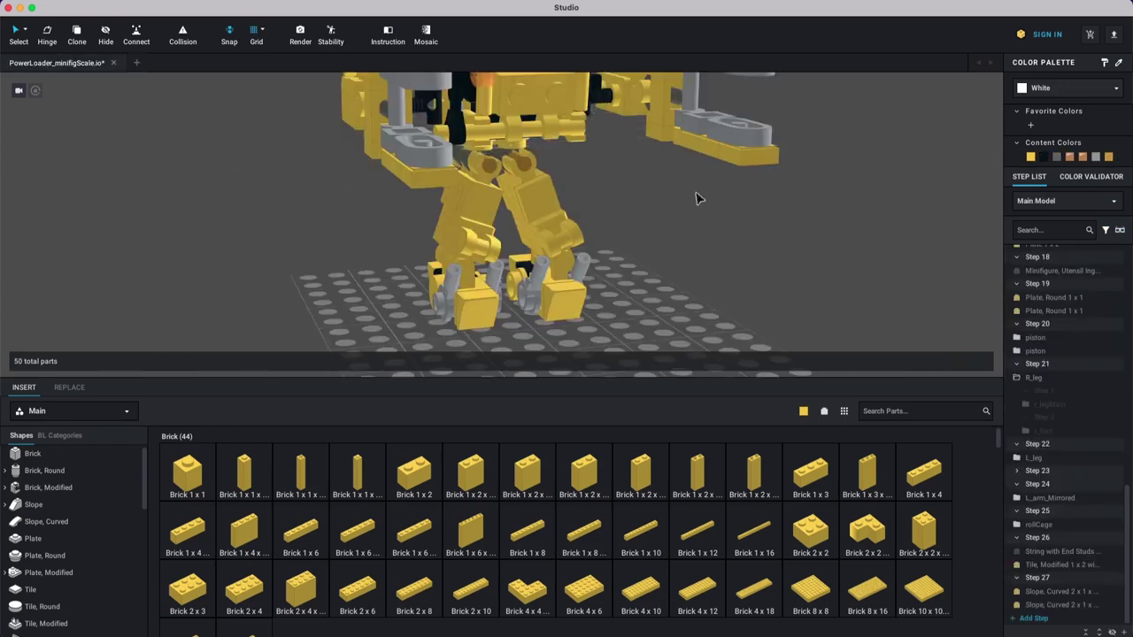
{"action": "left_click", "coordinate": [388, 37]}
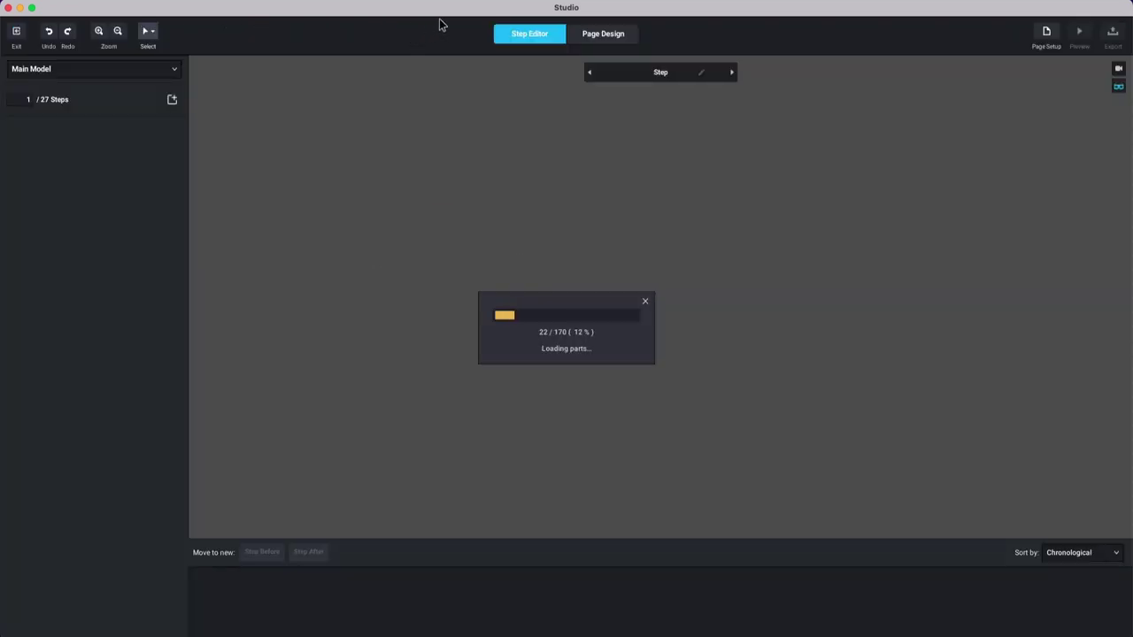
{"action": "left_click", "coordinate": [598, 39]}
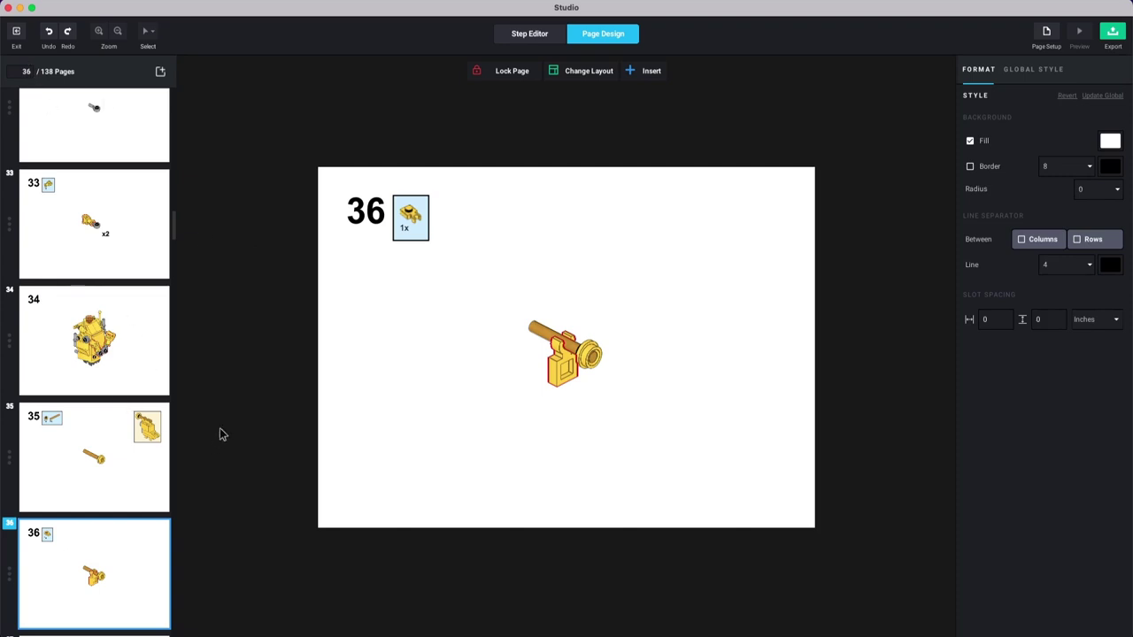
Step: Change the step view on instruction page 36, rotating the model to a Y orientation of 0
{"action": "scroll", "coordinate": [144, 461], "scroll_direction": "down", "scroll_amount": 1}
{"action": "left_click", "coordinate": [144, 460]}
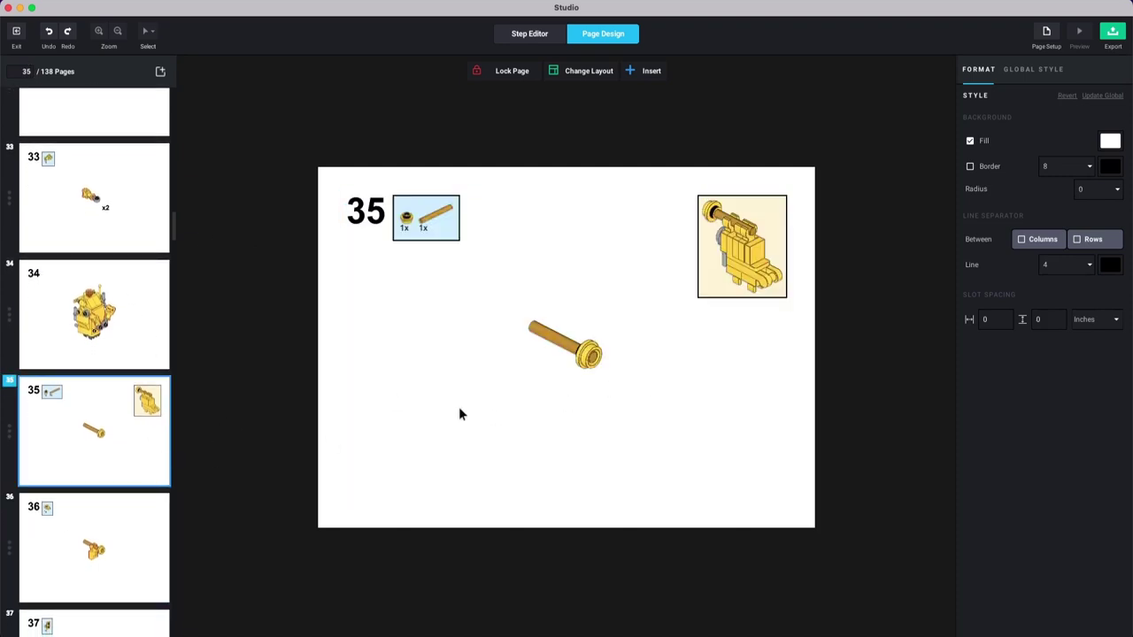
{"action": "key", "text": "Down"}
{"action": "key", "text": "Down"}
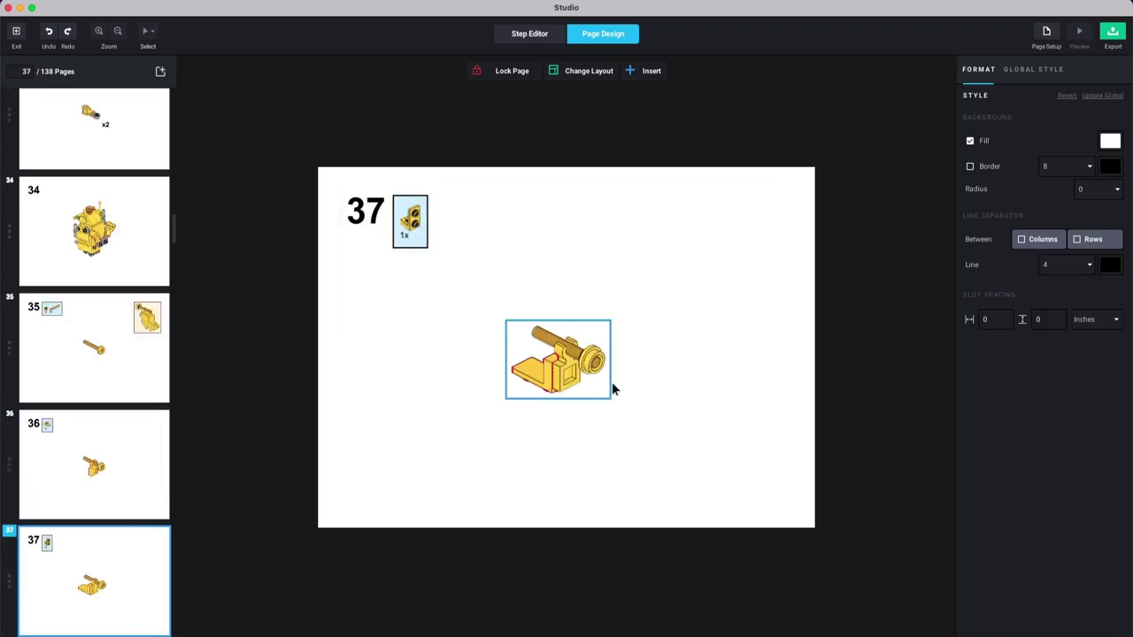
{"action": "key", "text": "Up"}
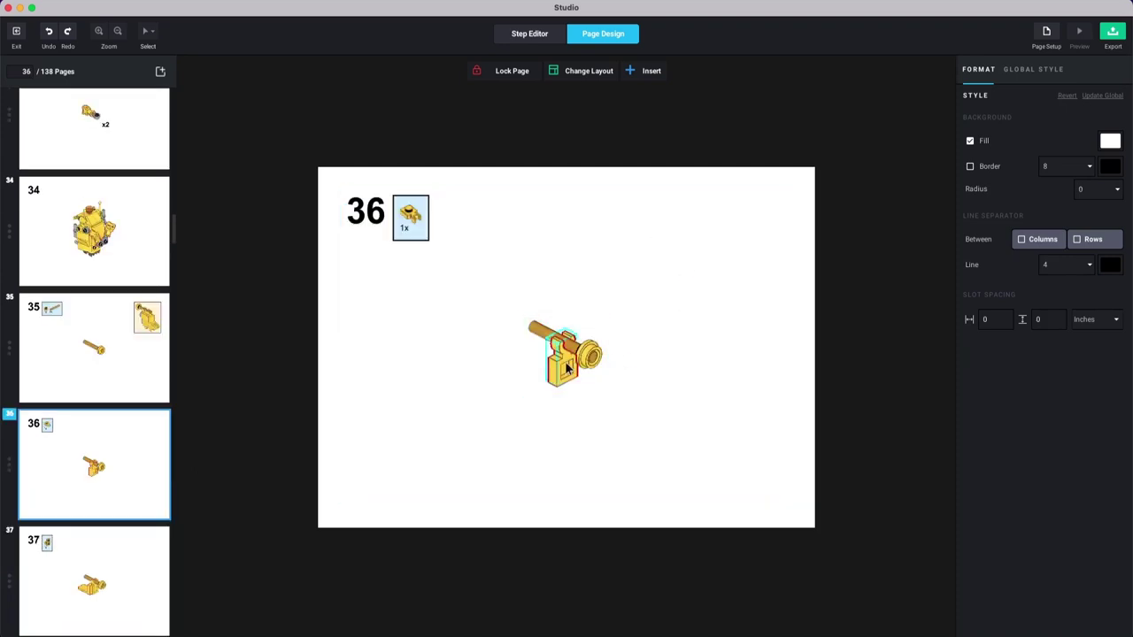
{"action": "left_click", "coordinate": [586, 326]}
{"action": "left_click", "coordinate": [1018, 105]}
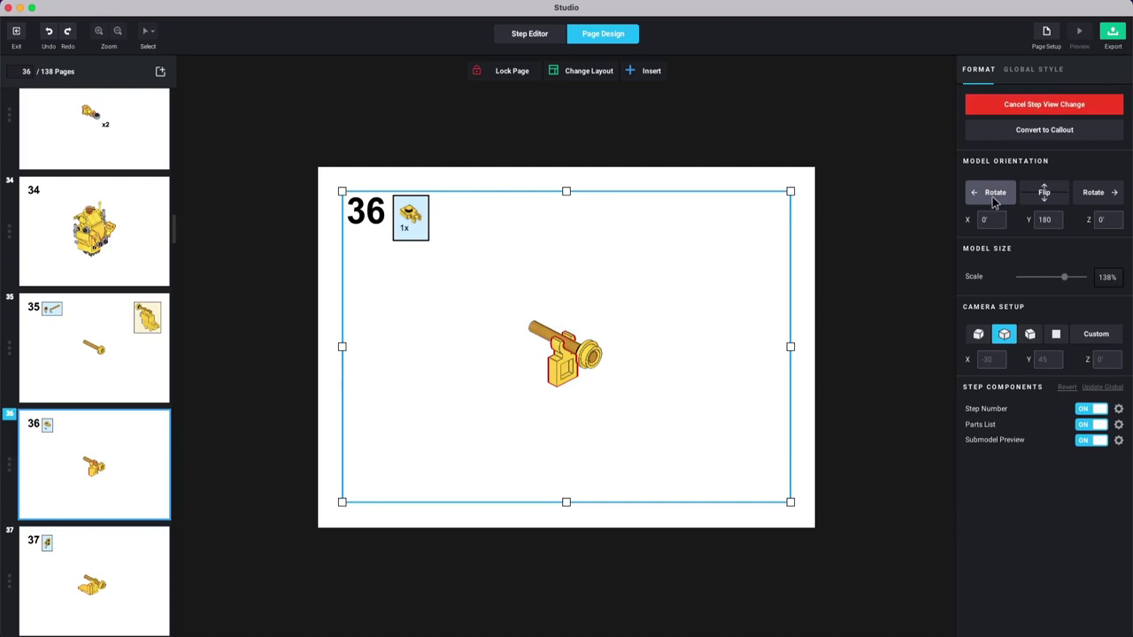
{"action": "left_click", "coordinate": [992, 193]}
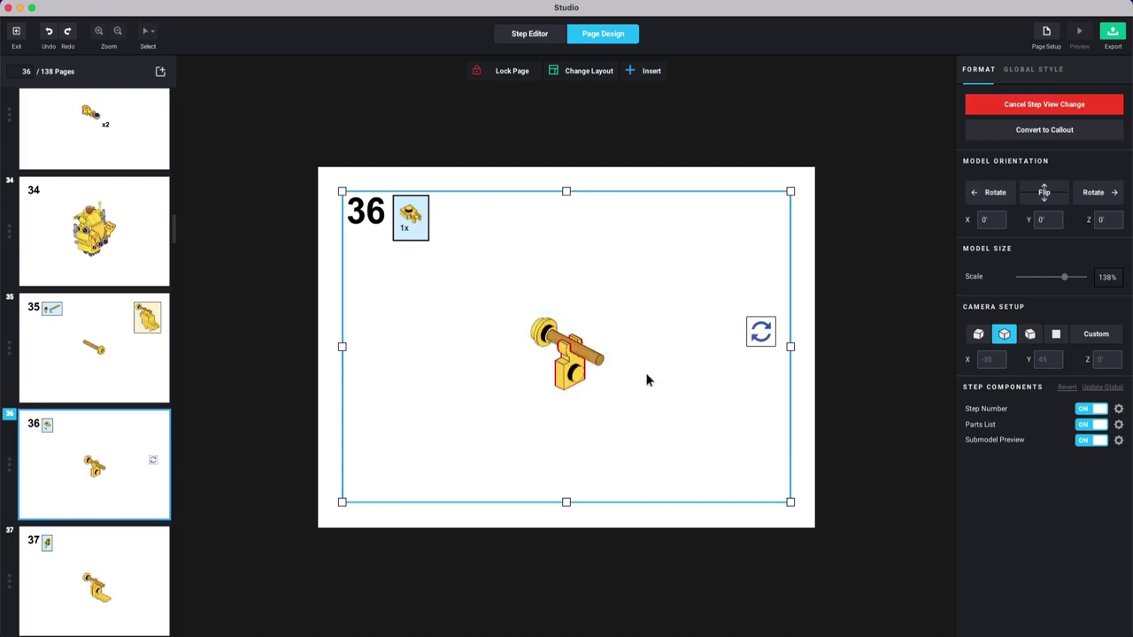
Step: Change the step 41 view to orientation X 90, Y 90 and shift the model image toward the page centre
{"action": "key", "text": "Down"}
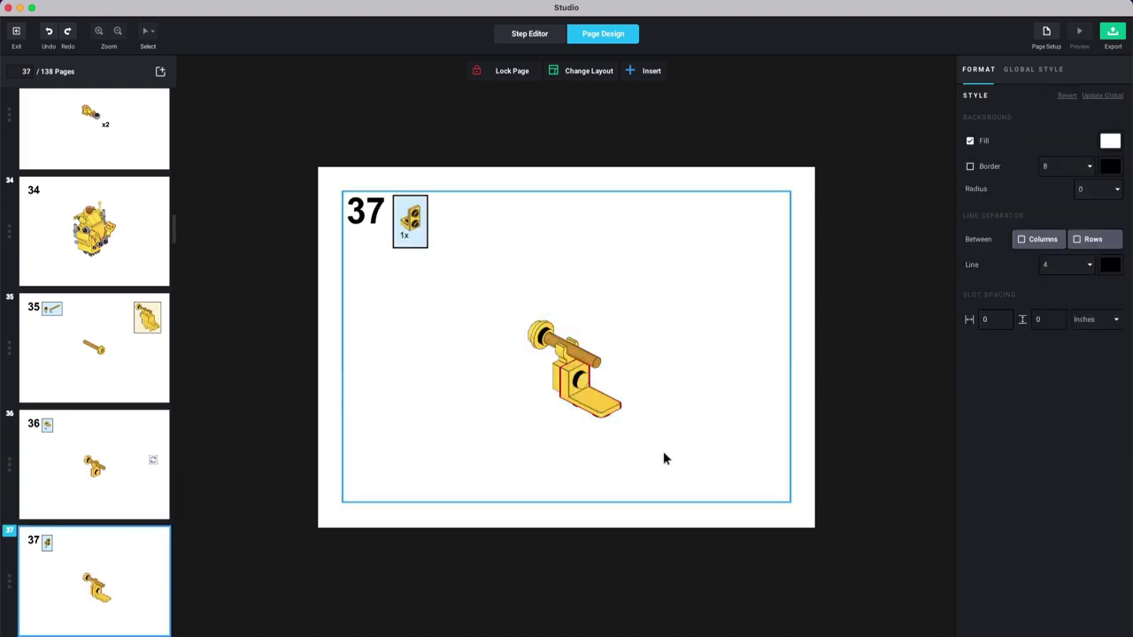
{"action": "key", "text": "Down"}
{"action": "key", "text": "Down"}
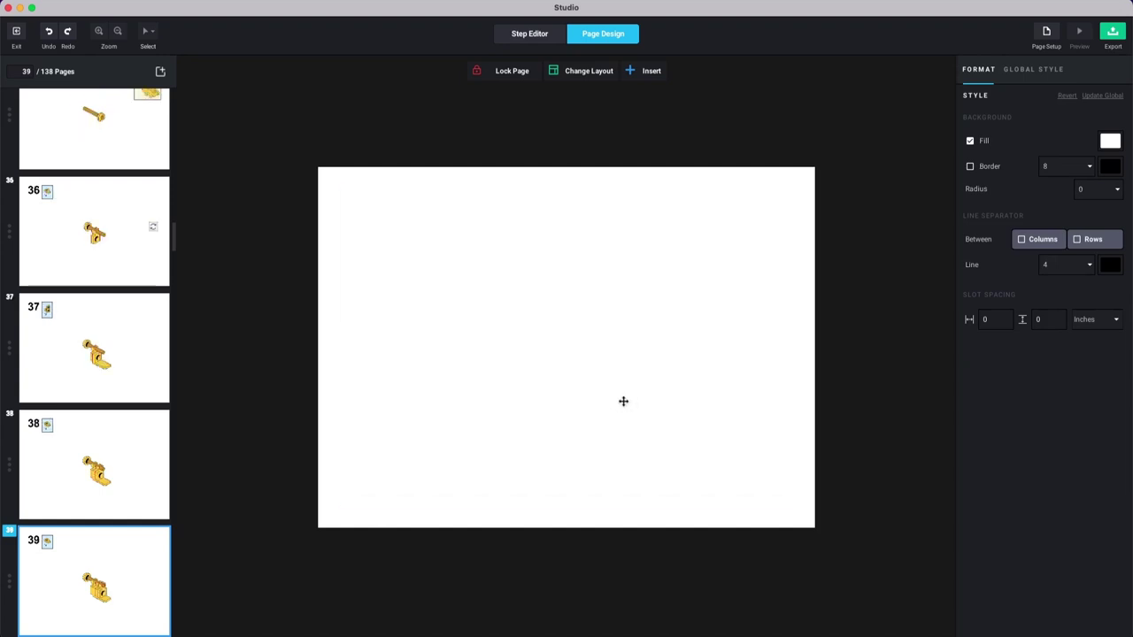
{"action": "key", "text": "Down"}
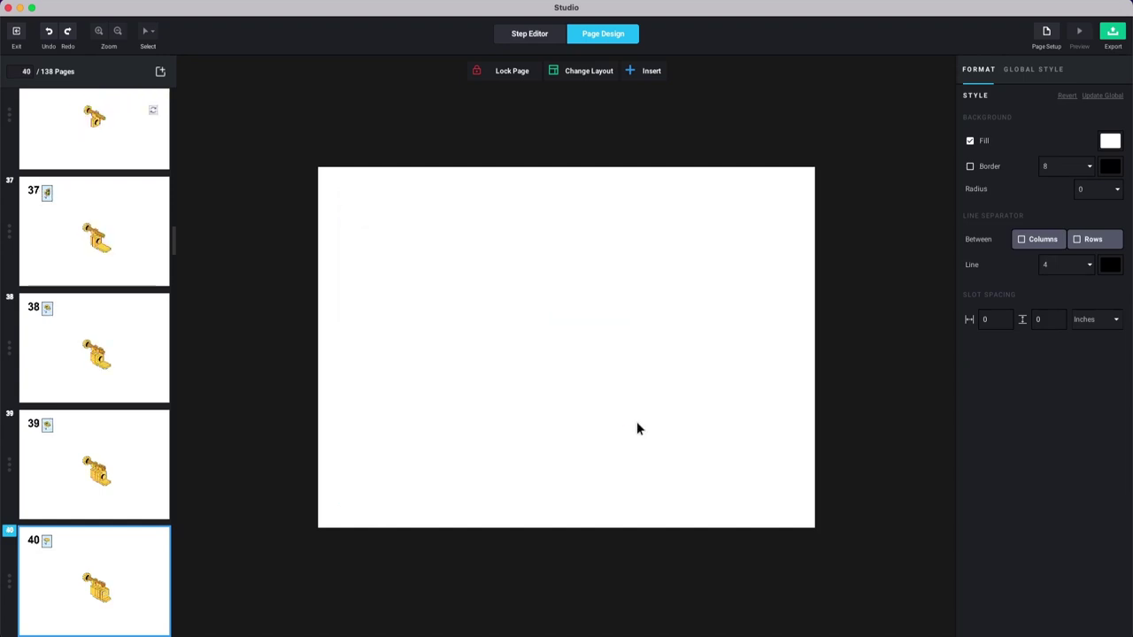
{"action": "key", "text": "Down"}
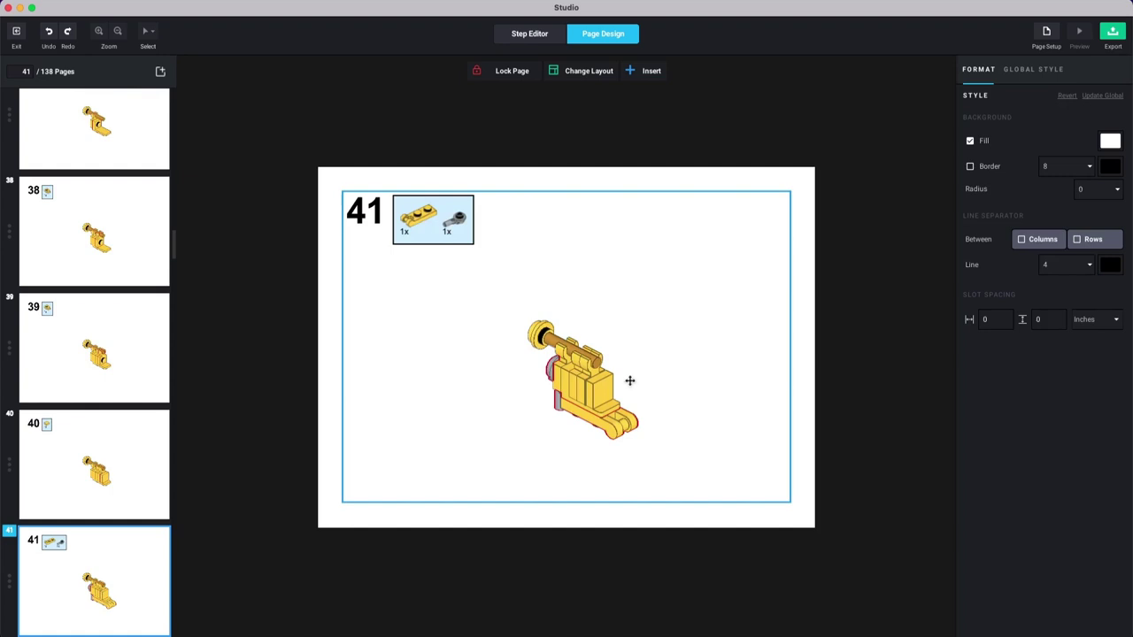
{"action": "left_click", "coordinate": [629, 380]}
{"action": "left_click", "coordinate": [987, 108]}
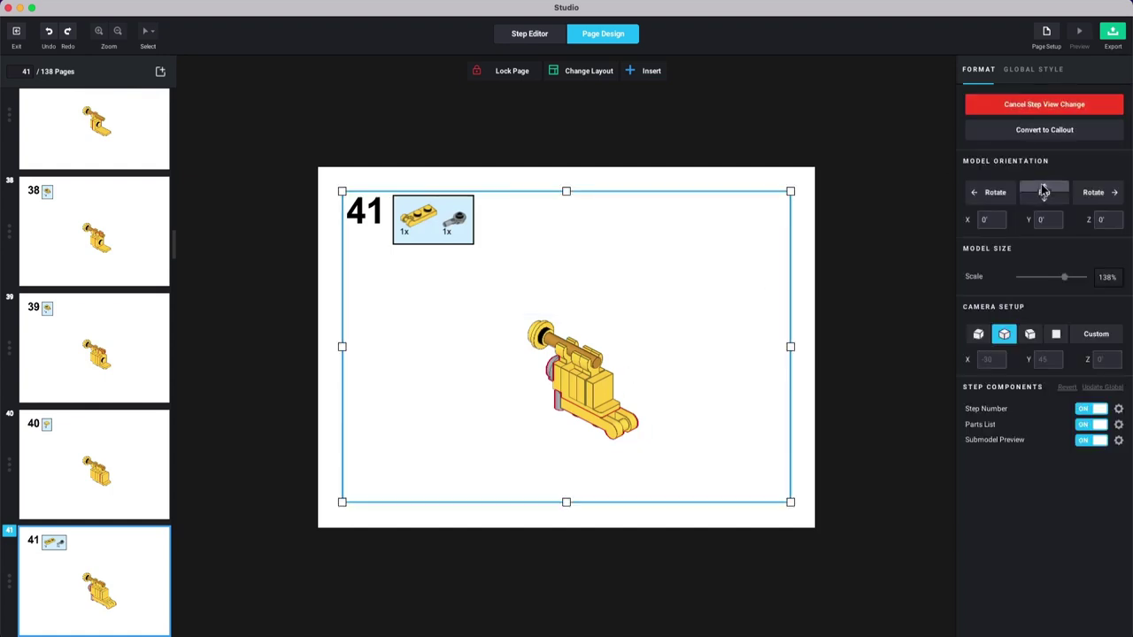
{"action": "left_click", "coordinate": [1041, 186]}
{"action": "left_click", "coordinate": [995, 195]}
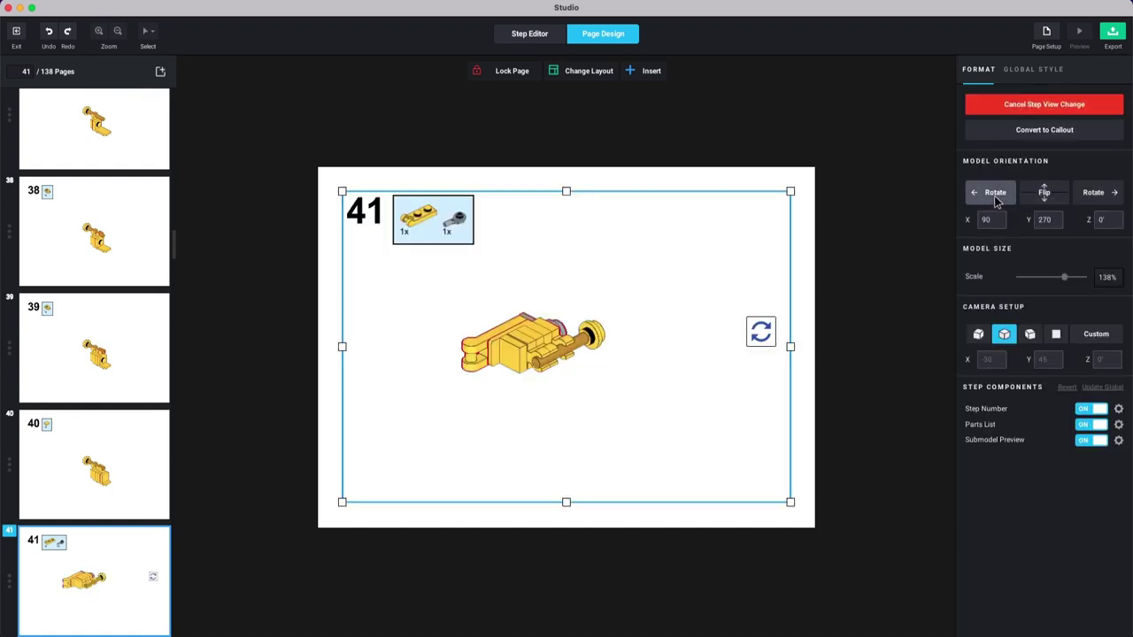
{"action": "left_click", "coordinate": [996, 195]}
{"action": "left_click", "coordinate": [996, 194]}
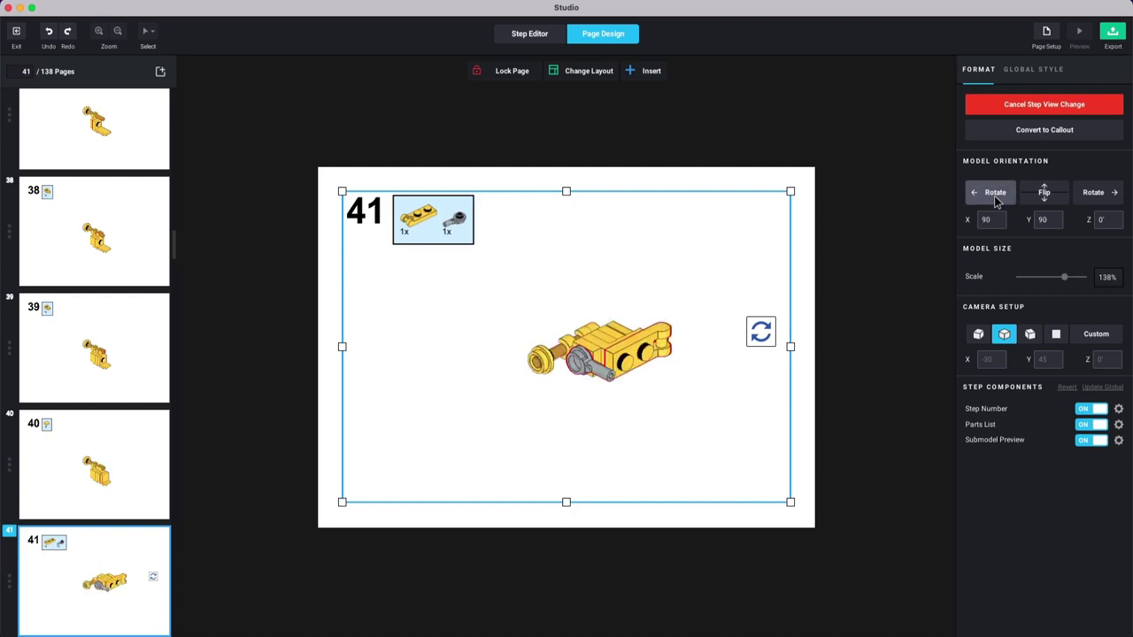
{"action": "left_click_drag", "start_coordinate": [644, 319], "coordinate": [594, 320]}
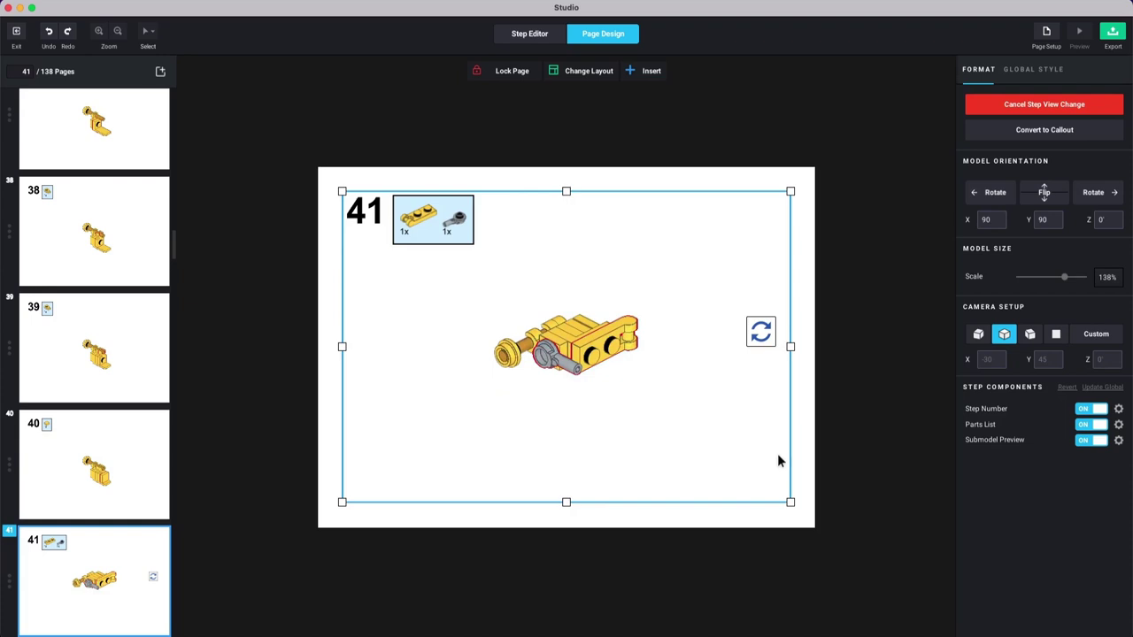
Step: Align the model image on instruction page 42 to the previous step's image
{"action": "key", "text": "Down"}
{"action": "right_click", "coordinate": [629, 319]}
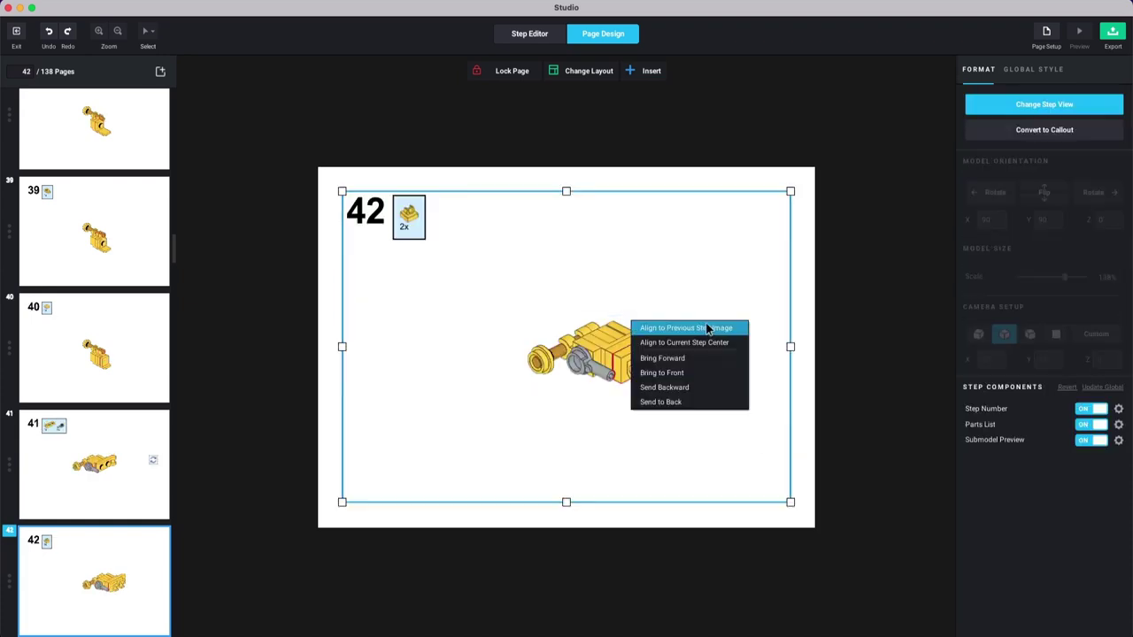
{"action": "left_click", "coordinate": [699, 329]}
{"action": "left_click", "coordinate": [744, 366]}
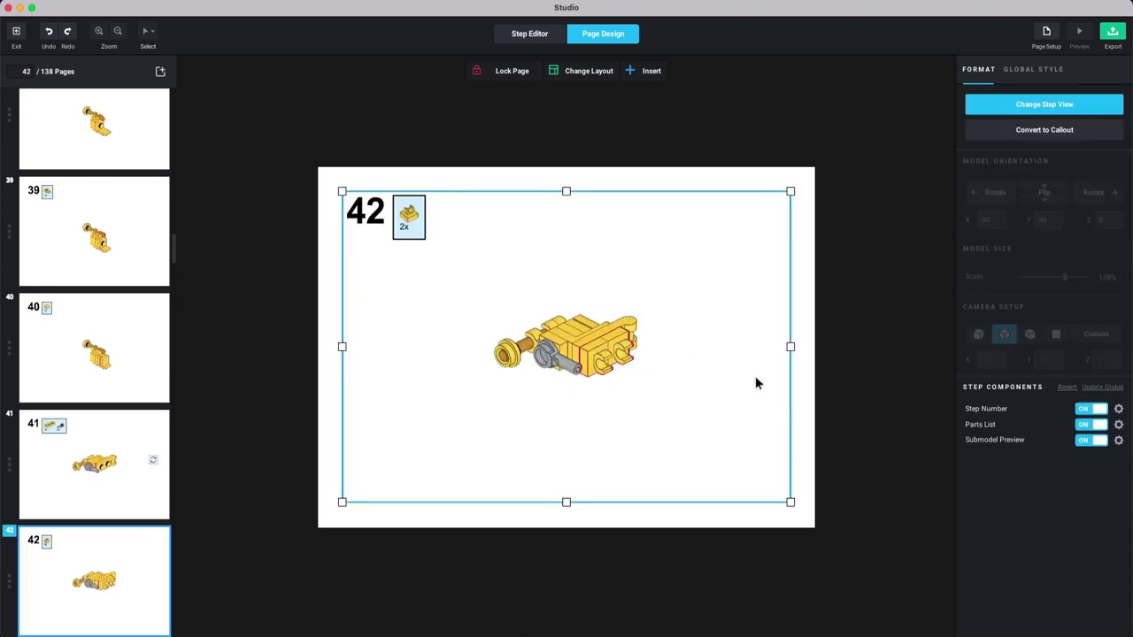
Step: Change the step 43 view to orientation X 0, Y 0, Z 0 and delete the rotation icon from its page
{"action": "key", "text": "Page_Down"}
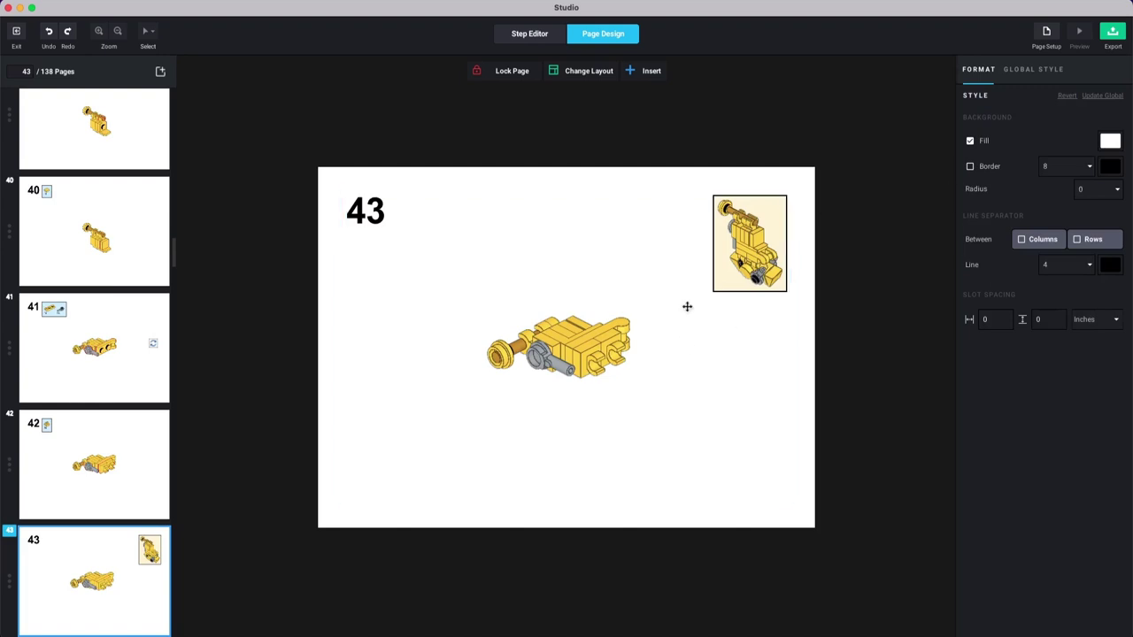
{"action": "left_click", "coordinate": [591, 321]}
{"action": "left_click", "coordinate": [1057, 103]}
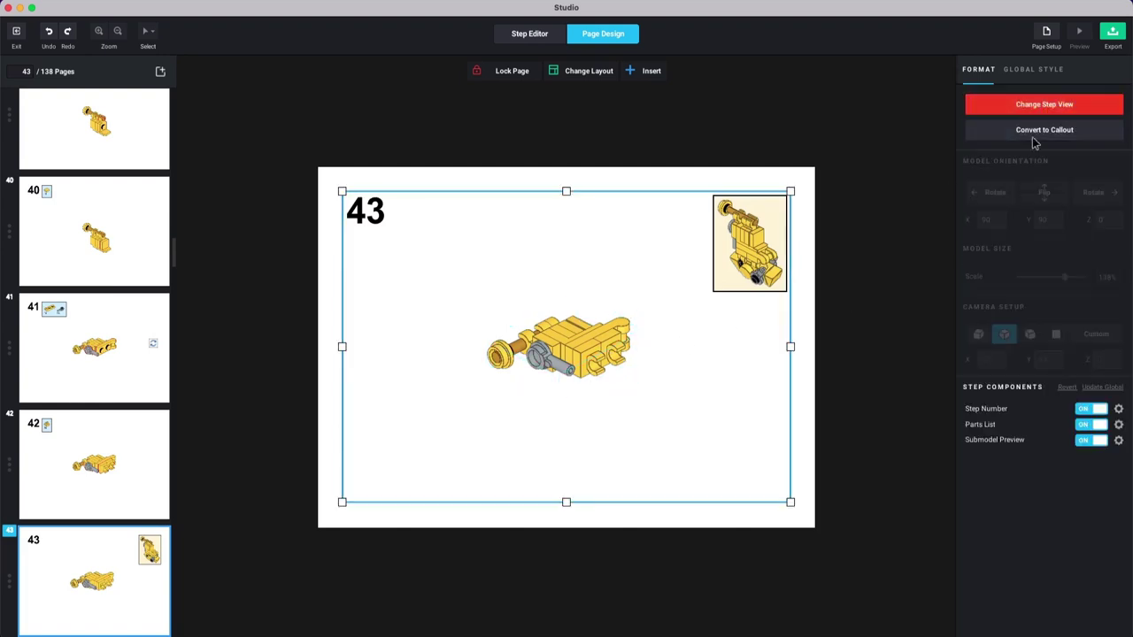
{"action": "left_click", "coordinate": [1043, 201]}
{"action": "left_click", "coordinate": [1041, 203]}
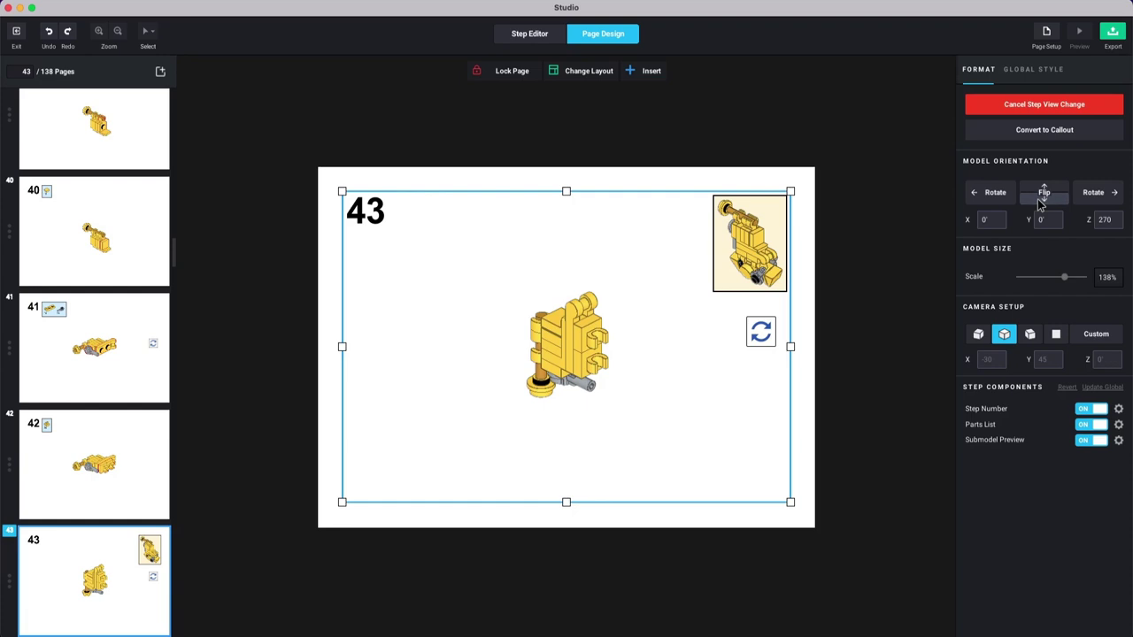
{"action": "left_click", "coordinate": [1038, 203]}
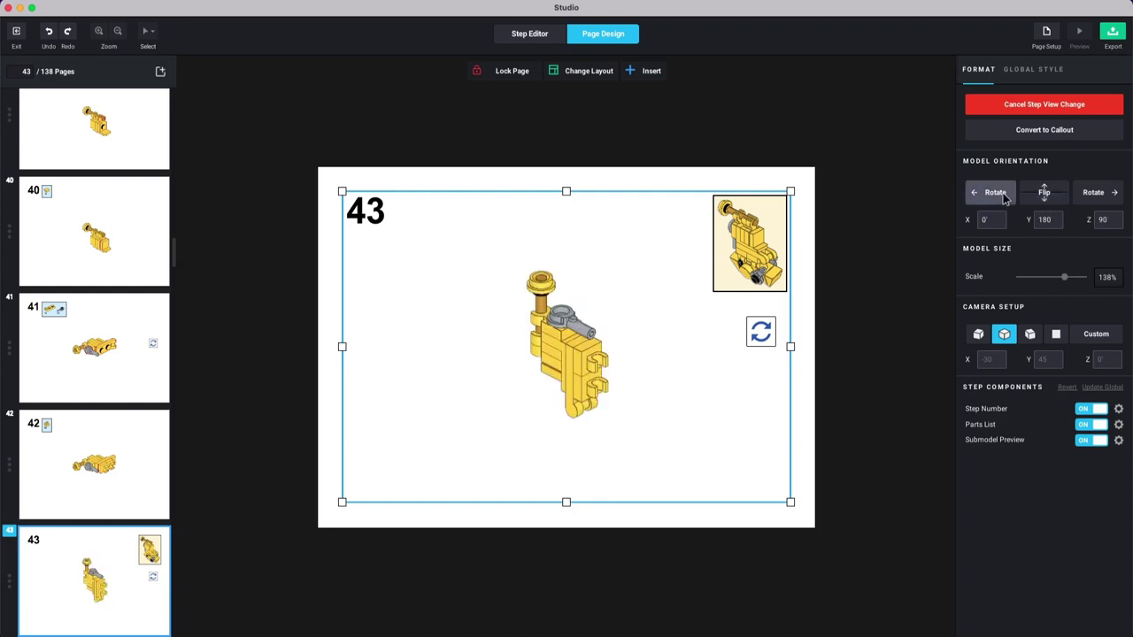
{"action": "left_click", "coordinate": [1045, 201]}
{"action": "left_click", "coordinate": [1043, 199]}
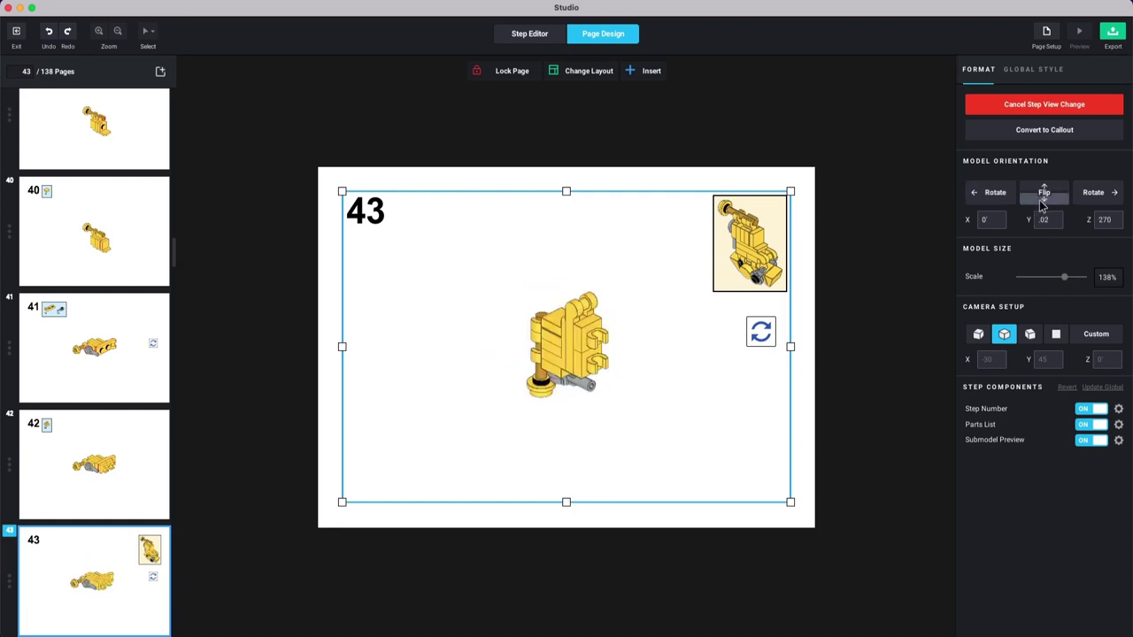
{"action": "left_click", "coordinate": [1051, 202]}
{"action": "key", "text": "Down"}
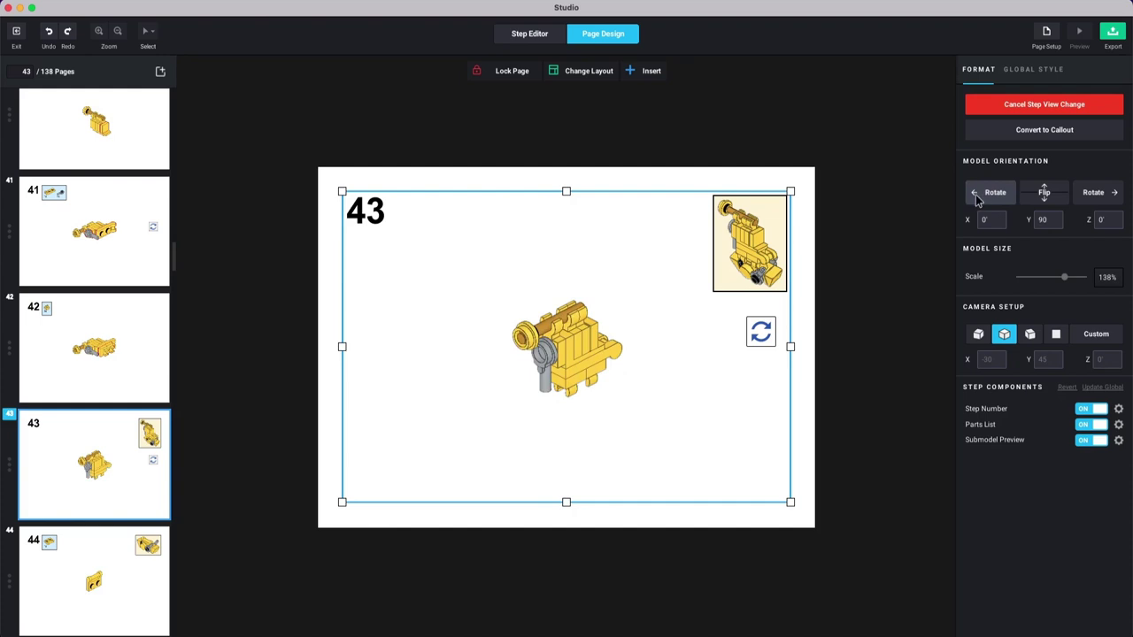
{"action": "left_click", "coordinate": [992, 192]}
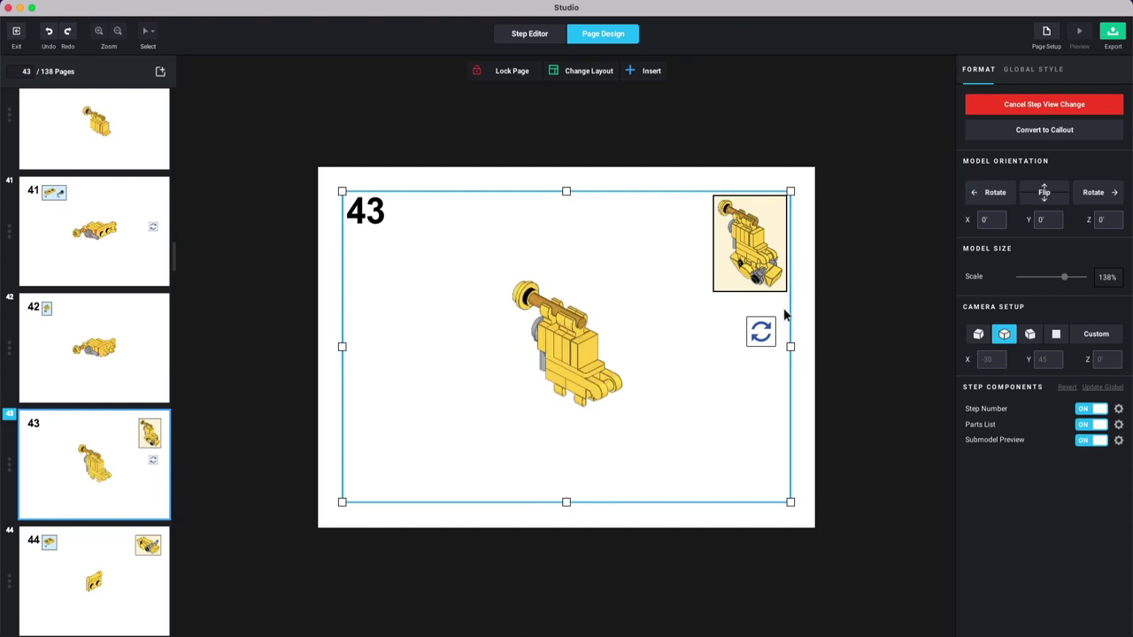
{"action": "left_click", "coordinate": [759, 332]}
{"action": "key", "text": "Delete"}
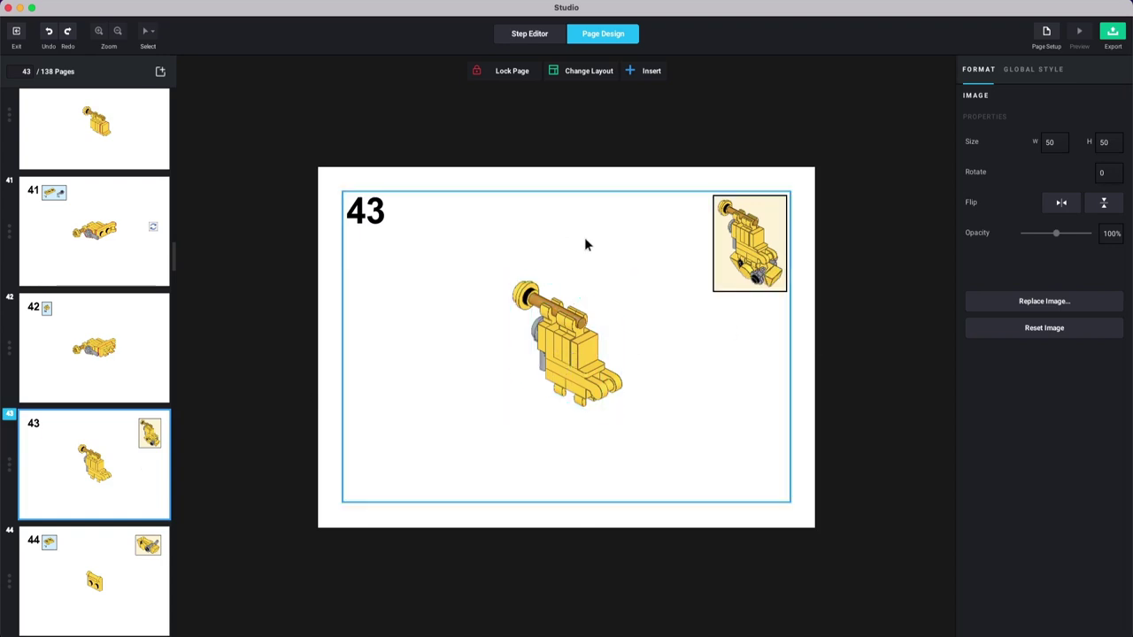
Step: Change the step view on instruction page 48, rotating the model to a Y orientation of 180
{"action": "key", "text": "Down"}
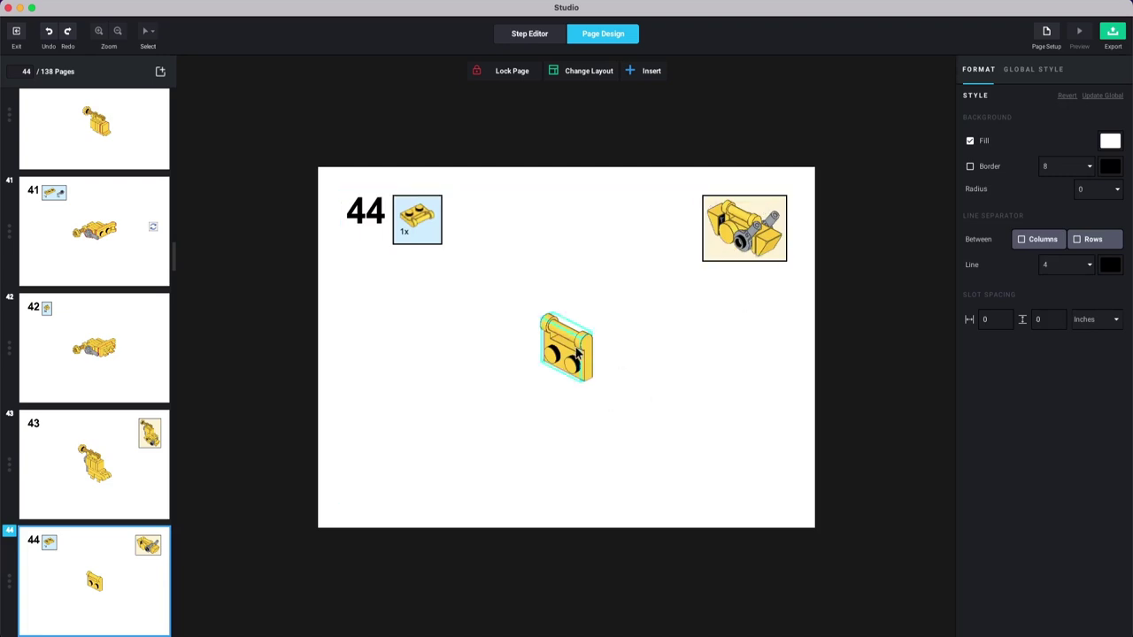
{"action": "key", "text": "Down"}
{"action": "key", "text": "Down"}
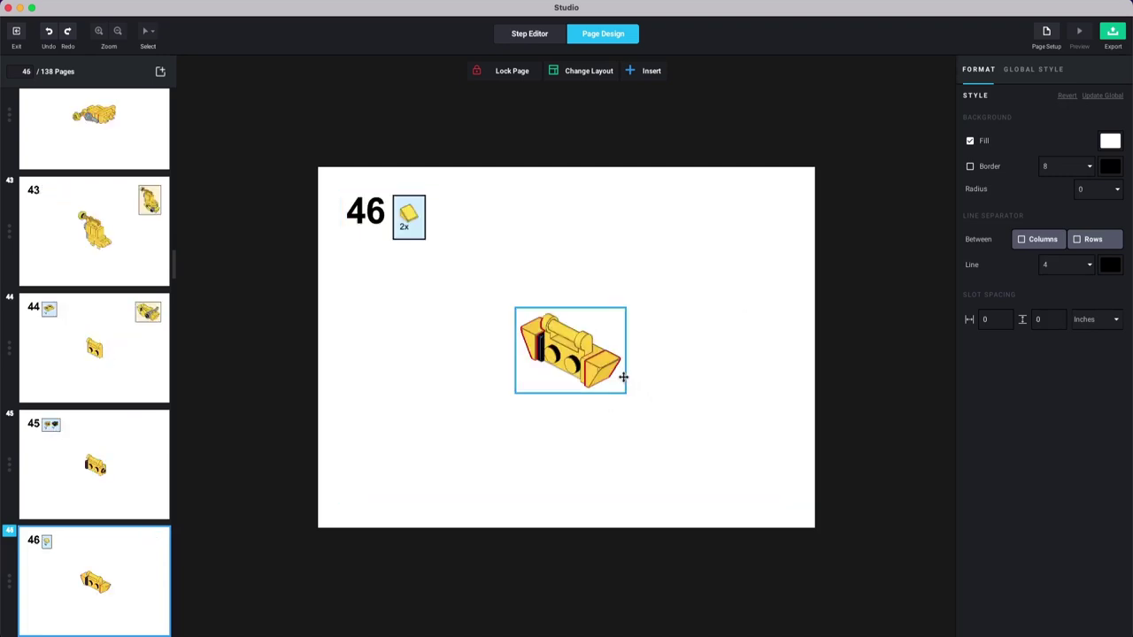
{"action": "key", "text": "Down"}
{"action": "key", "text": "Down"}
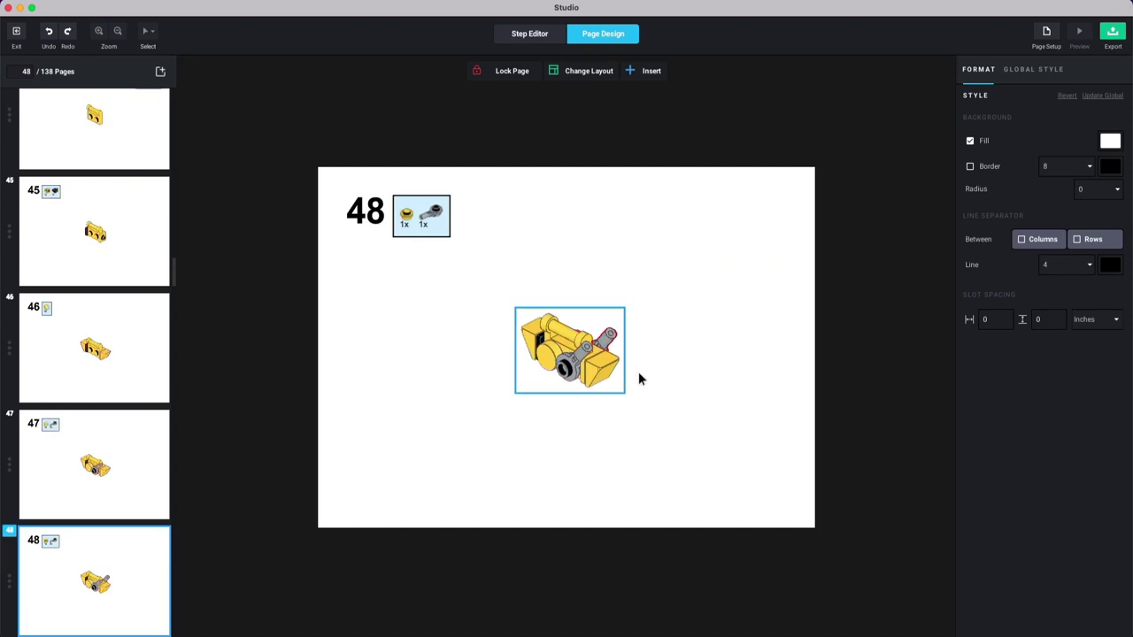
{"action": "left_click", "coordinate": [637, 376]}
{"action": "left_click", "coordinate": [1004, 105]}
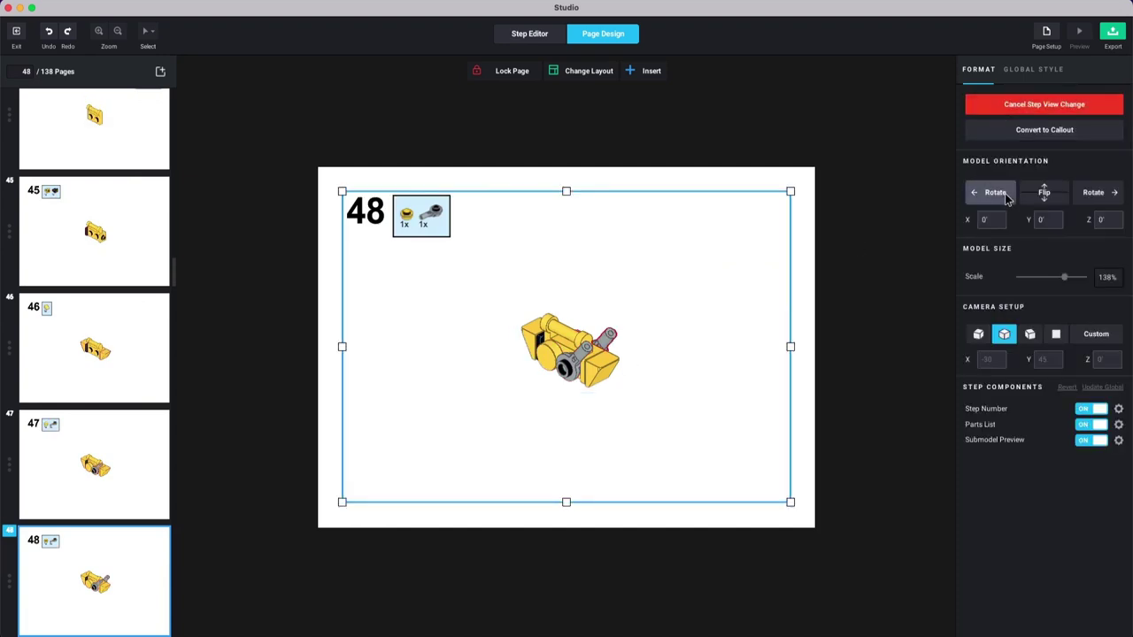
{"action": "left_click", "coordinate": [1000, 193]}
{"action": "left_click", "coordinate": [1005, 197]}
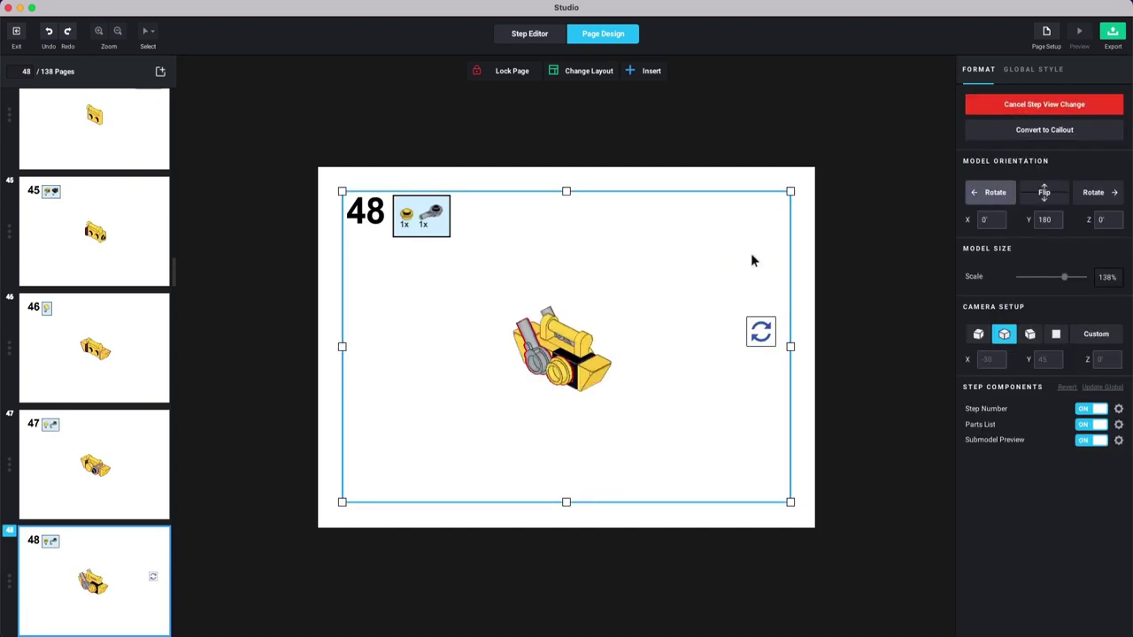
Step: Change the step 49 view, flipping the model to orientation X 0, Y 0, Z 180
{"action": "key", "text": "Down"}
{"action": "left_click", "coordinate": [788, 277]}
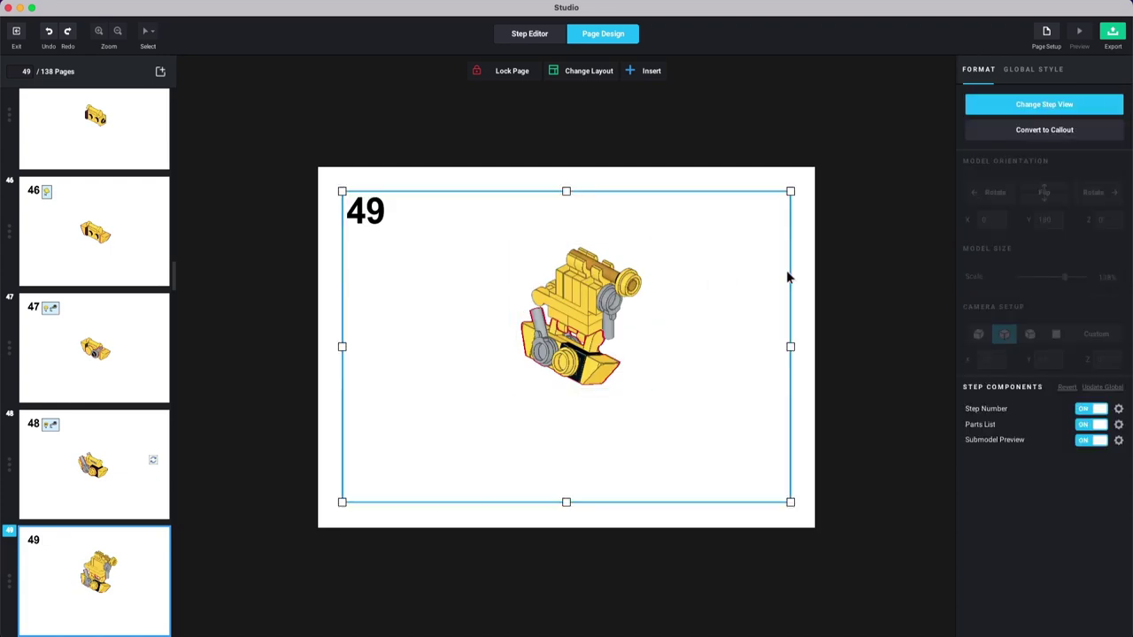
{"action": "left_click", "coordinate": [1027, 105]}
{"action": "left_click", "coordinate": [1044, 192]}
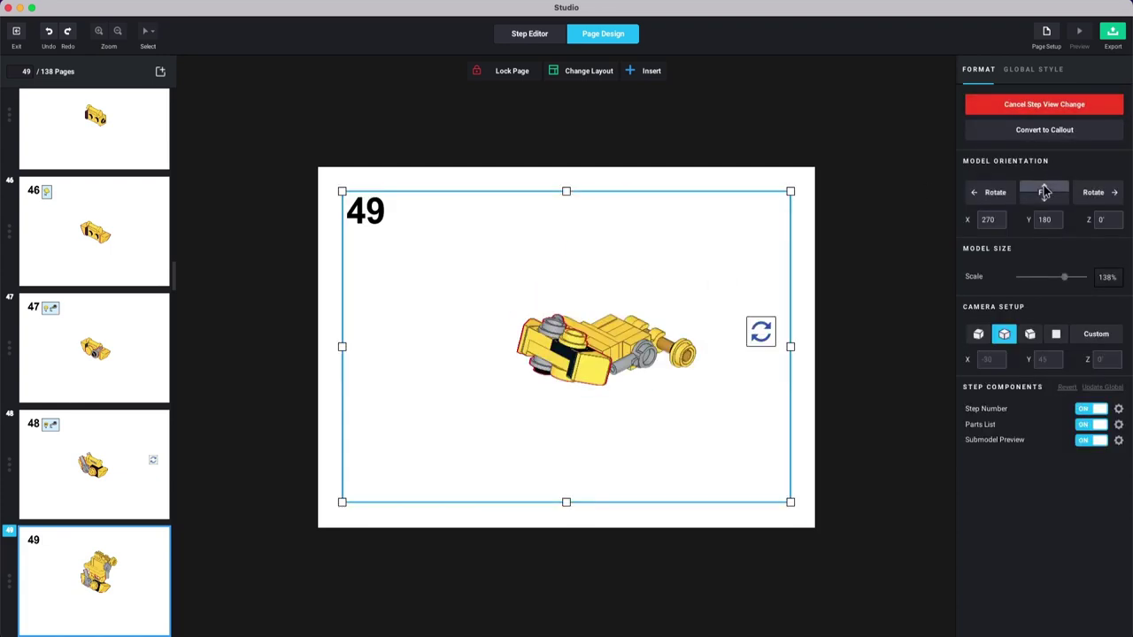
{"action": "left_click", "coordinate": [1045, 192]}
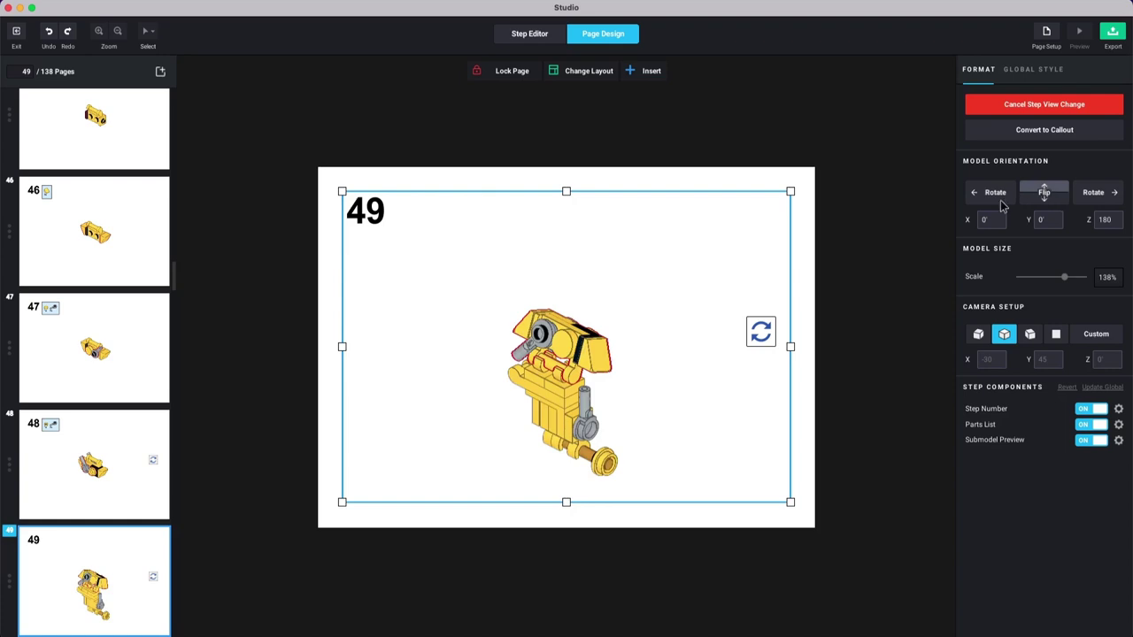
Step: Shift the model image on page 49 upward toward the page centre and delete the rotation icon
{"action": "left_click_drag", "start_coordinate": [592, 306], "coordinate": [606, 251]}
{"action": "double_click", "coordinate": [552, 308]}
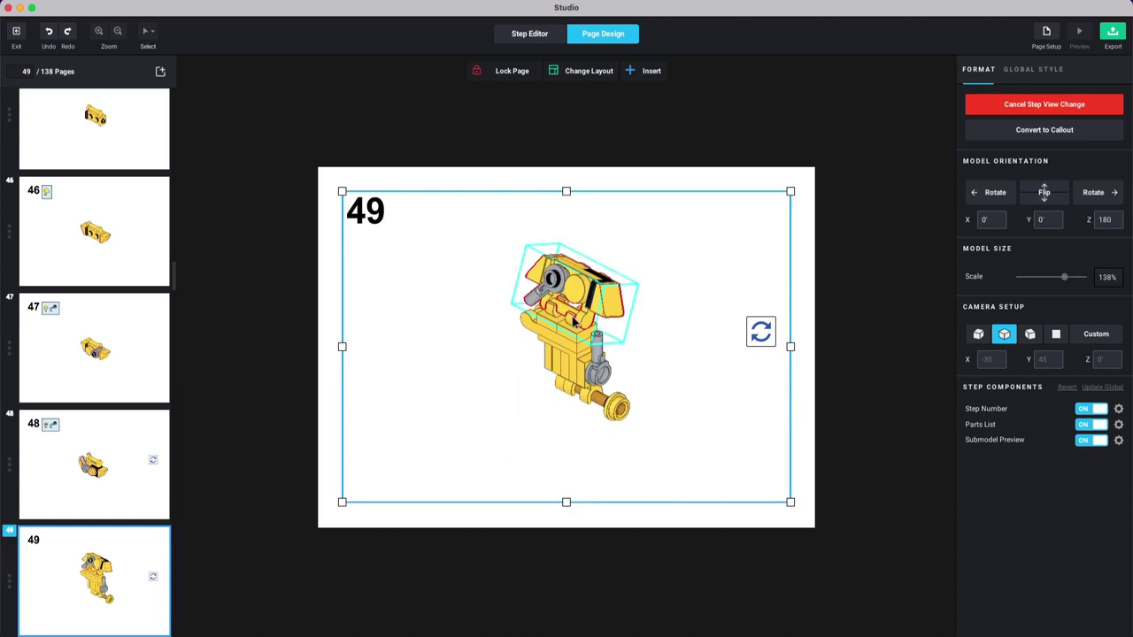
{"action": "left_click", "coordinate": [761, 331]}
{"action": "key", "text": "Delete"}
Step: Change the step view on instruction page 50, flipping the model to orientation X 0, Y 180, Z 0
{"action": "left_click", "coordinate": [151, 465]}
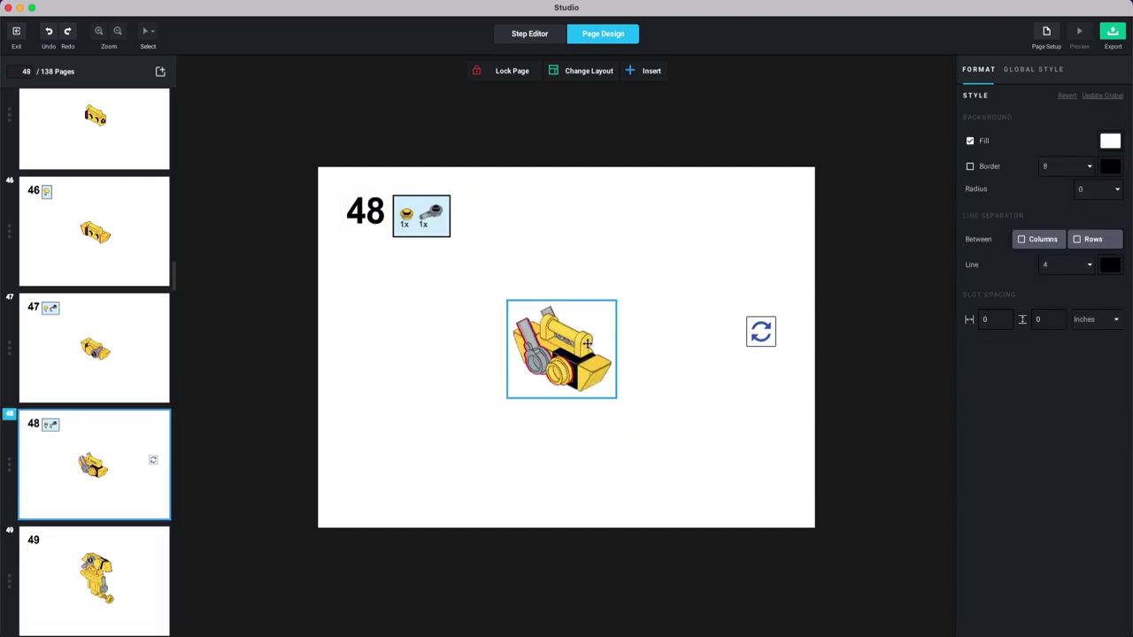
{"action": "scroll", "coordinate": [650, 360], "scroll_direction": "down", "scroll_amount": 1}
{"action": "left_click", "coordinate": [584, 292]}
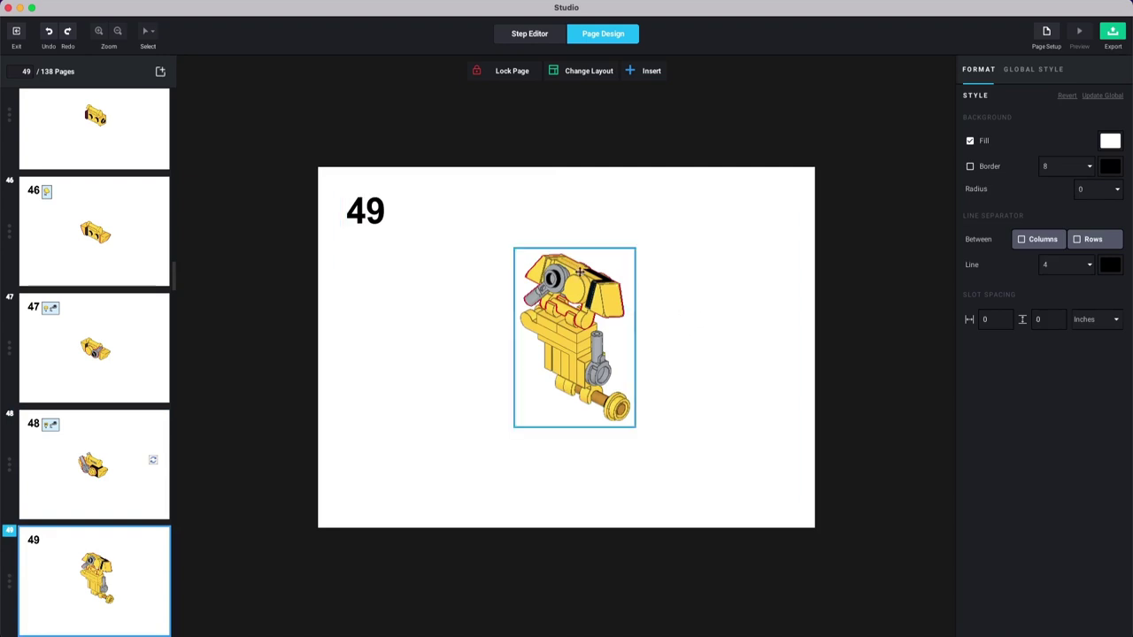
{"action": "scroll", "coordinate": [566, 409], "scroll_direction": "down", "scroll_amount": 1}
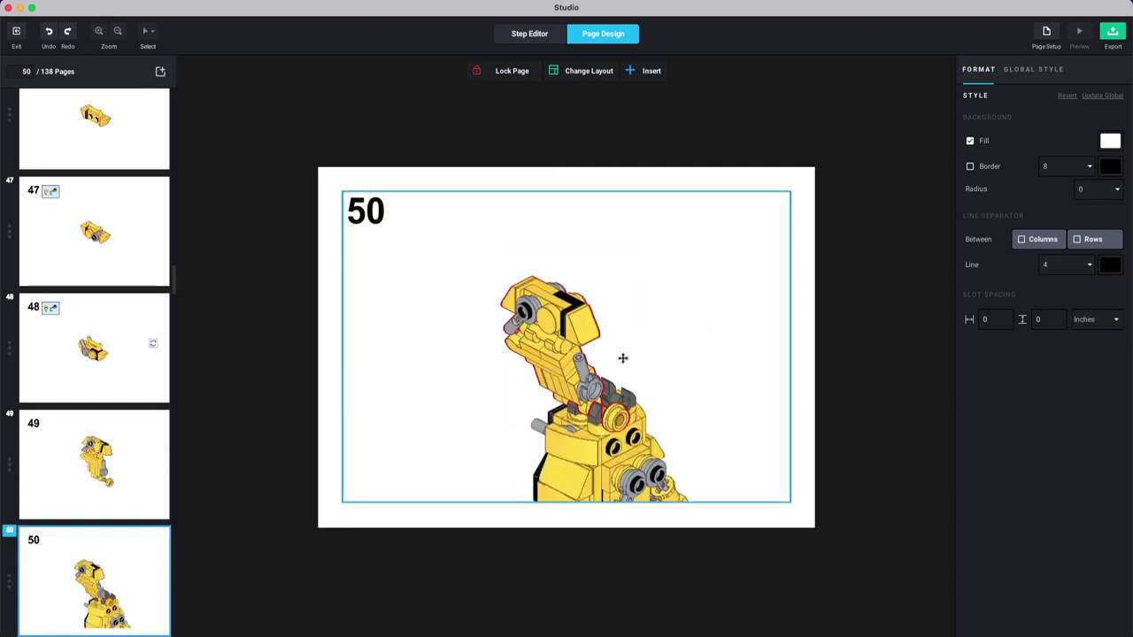
{"action": "left_click", "coordinate": [623, 358]}
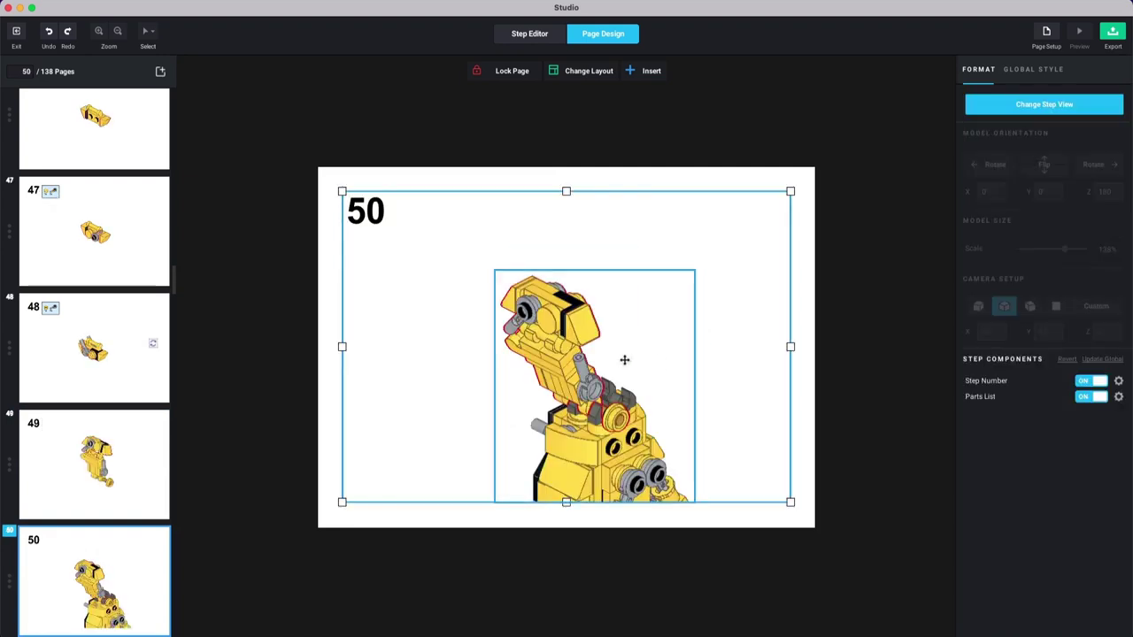
{"action": "left_click", "coordinate": [1032, 104]}
{"action": "left_click", "coordinate": [1042, 164]}
{"action": "left_click", "coordinate": [1039, 161]}
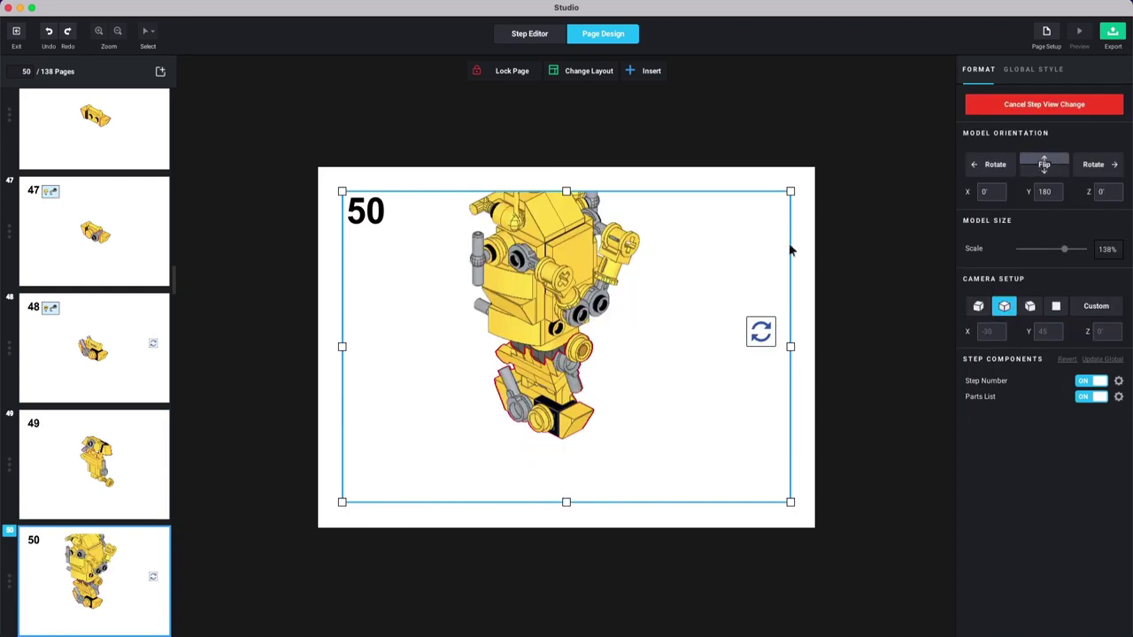
Step: Rotate the step 50 model to a Y orientation of 0 and reposition its image on the page
{"action": "left_click", "coordinate": [992, 162]}
{"action": "left_click", "coordinate": [993, 164]}
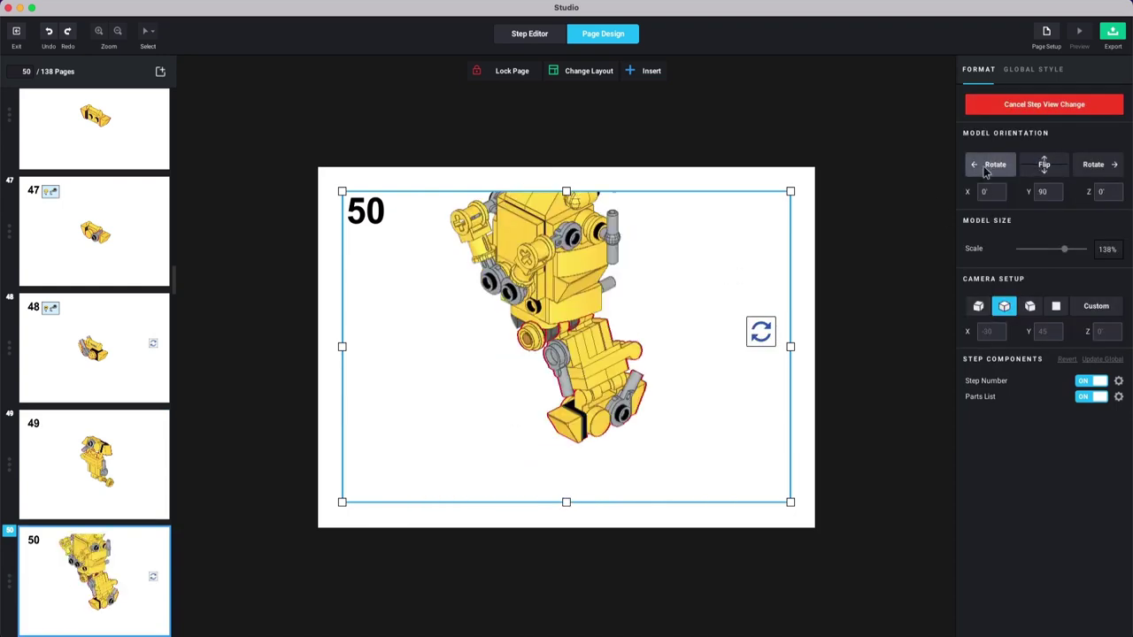
{"action": "left_click", "coordinate": [627, 322]}
{"action": "left_click", "coordinate": [711, 269]}
{"action": "left_click", "coordinate": [1005, 164]}
{"action": "left_click_drag", "start_coordinate": [670, 349], "coordinate": [607, 309]}
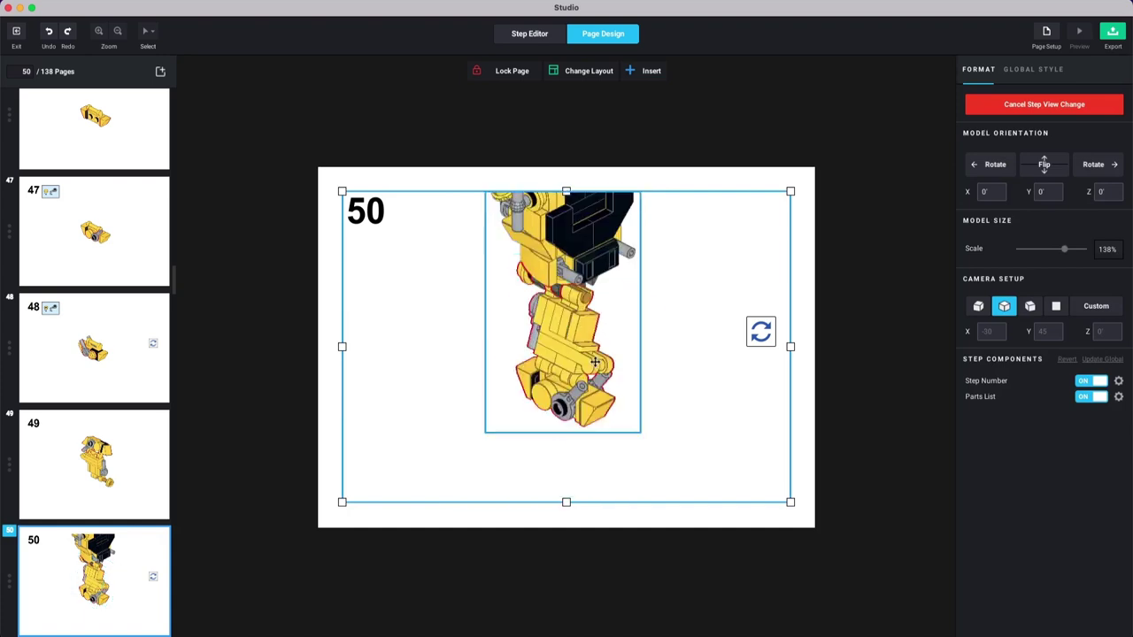
Step: Turn the step 50 model to orientation X 90, Y 90 and reposition its image within the page frame
{"action": "left_click", "coordinate": [1045, 165]}
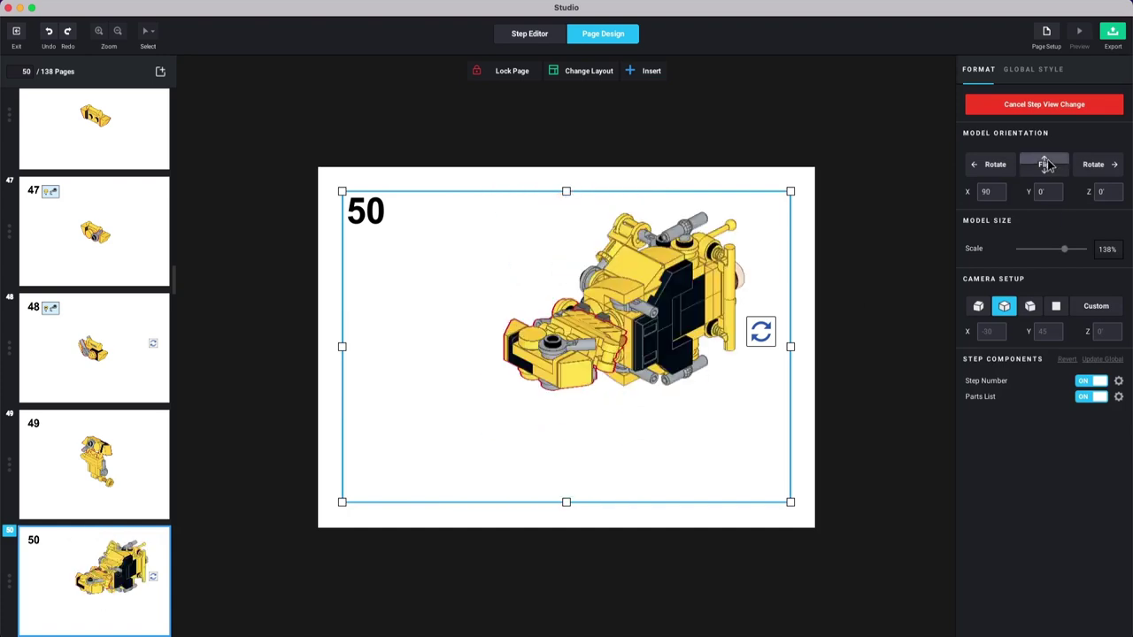
{"action": "left_click", "coordinate": [995, 169]}
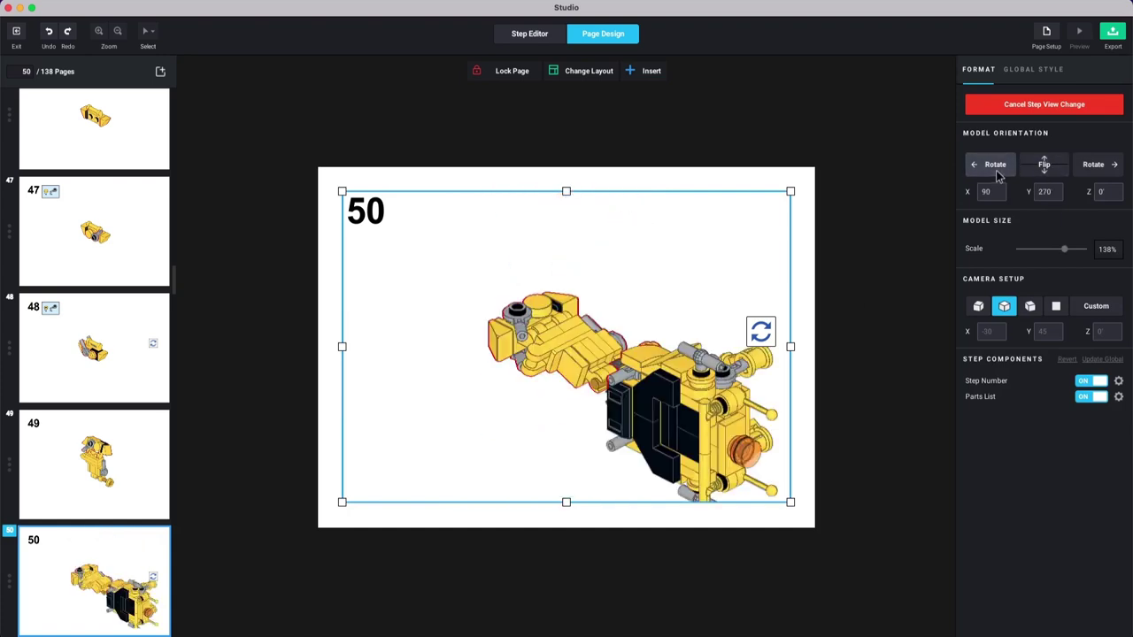
{"action": "left_click", "coordinate": [995, 166]}
{"action": "left_click", "coordinate": [552, 269]}
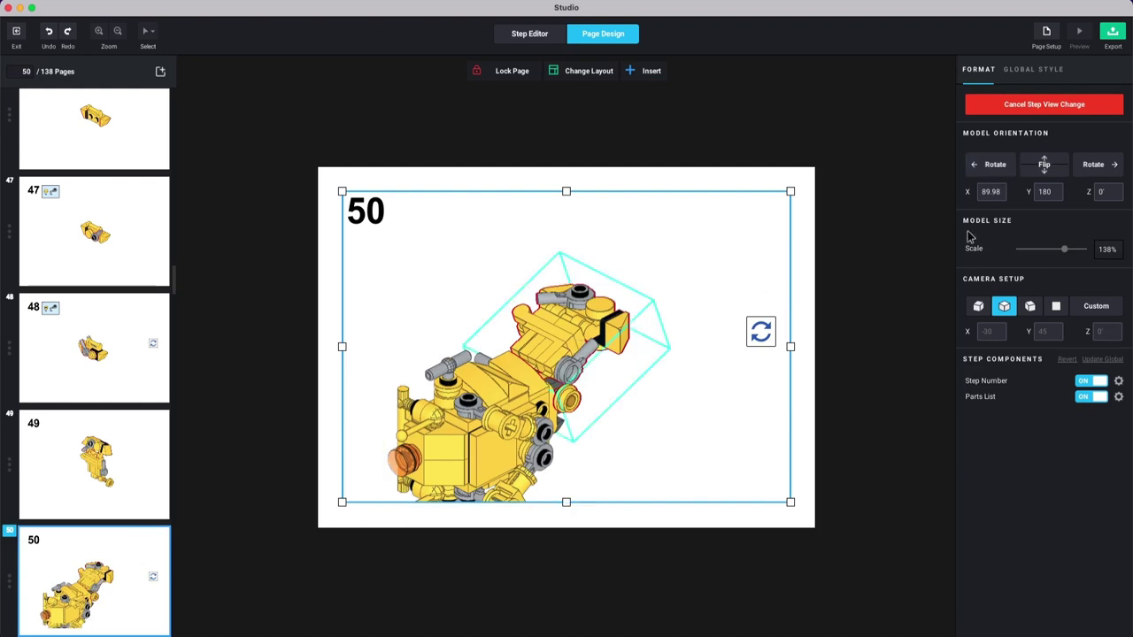
{"action": "left_click", "coordinate": [1002, 167]}
{"action": "left_click_drag", "start_coordinate": [602, 279], "coordinate": [663, 278]}
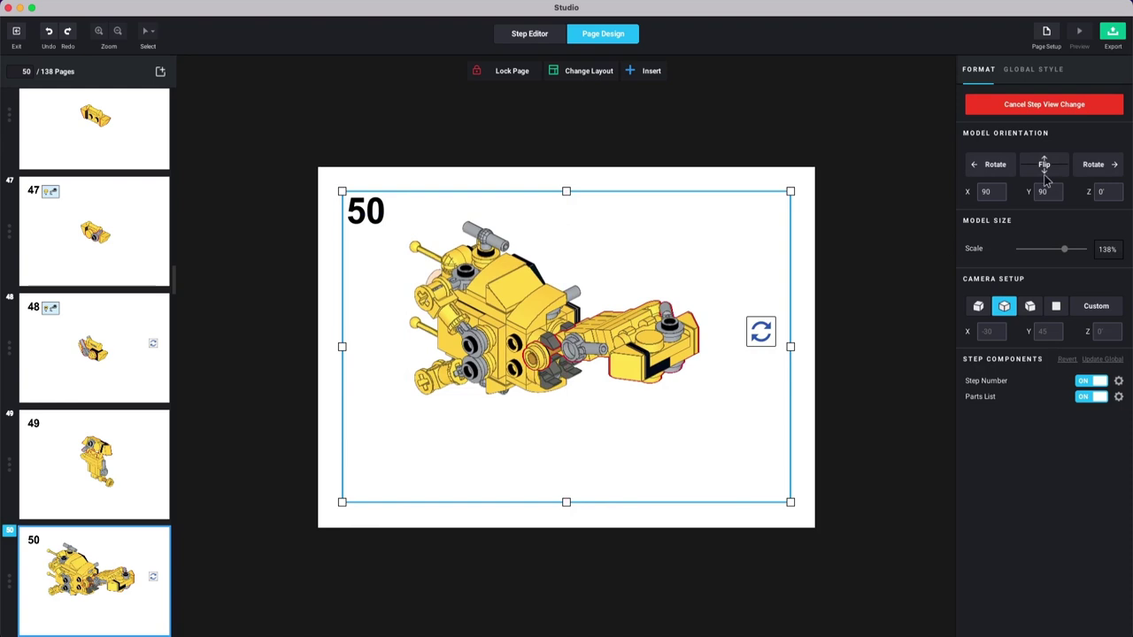
Step: Try a Y orientation of 45 for the step 50 model, and set it back to 90
{"action": "left_click", "coordinate": [994, 165]}
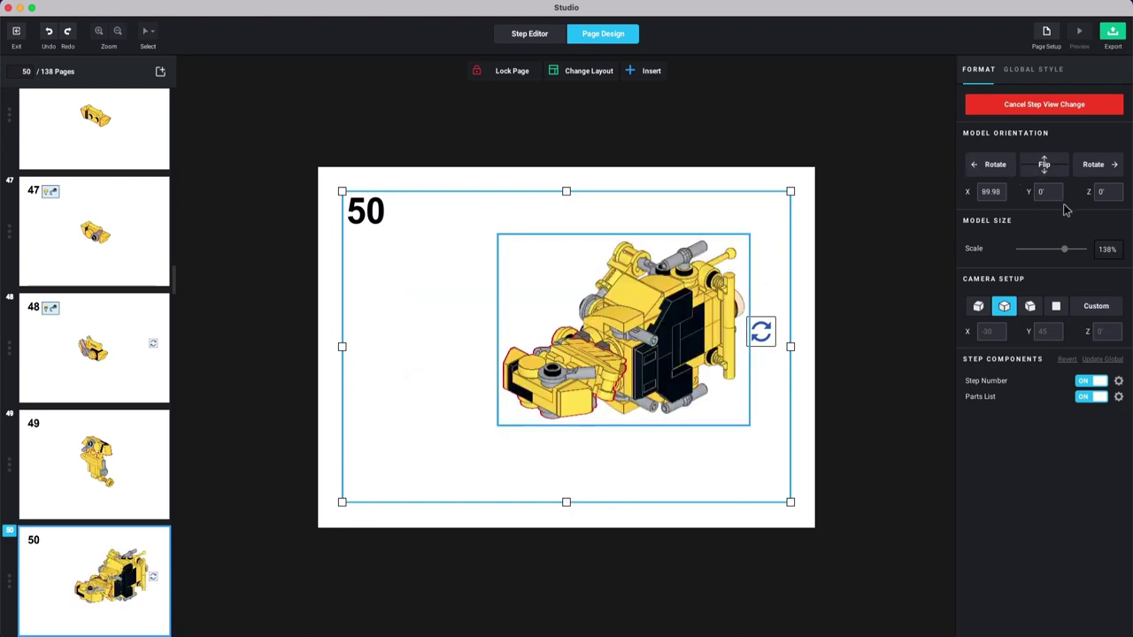
{"action": "left_click", "coordinate": [1094, 170]}
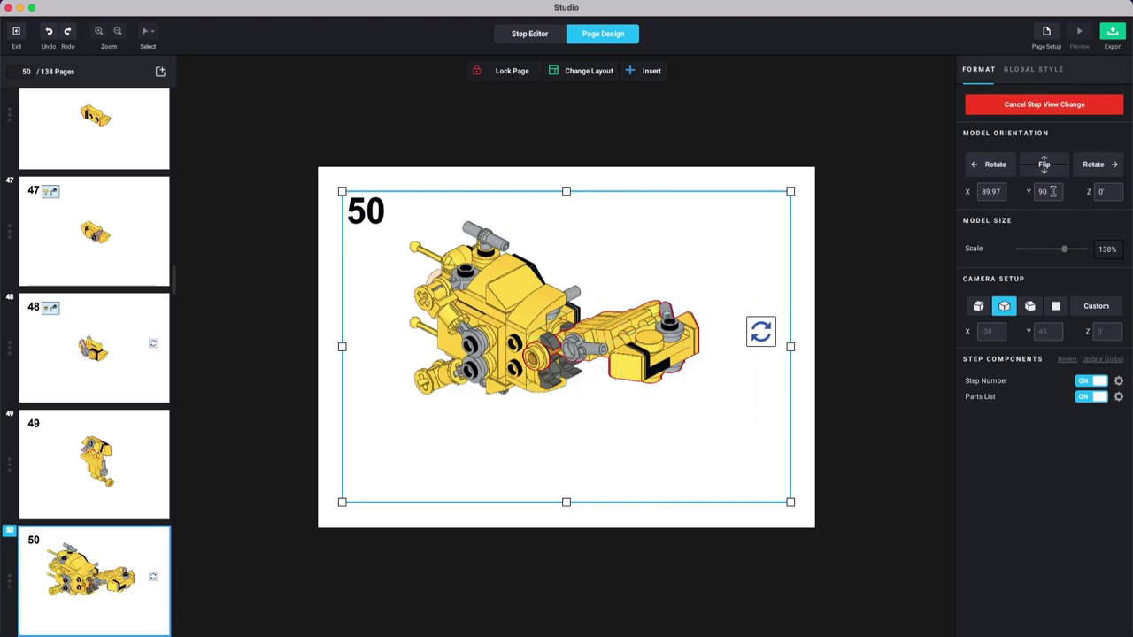
{"action": "type", "text": "45"}
{"action": "key", "text": "Return"}
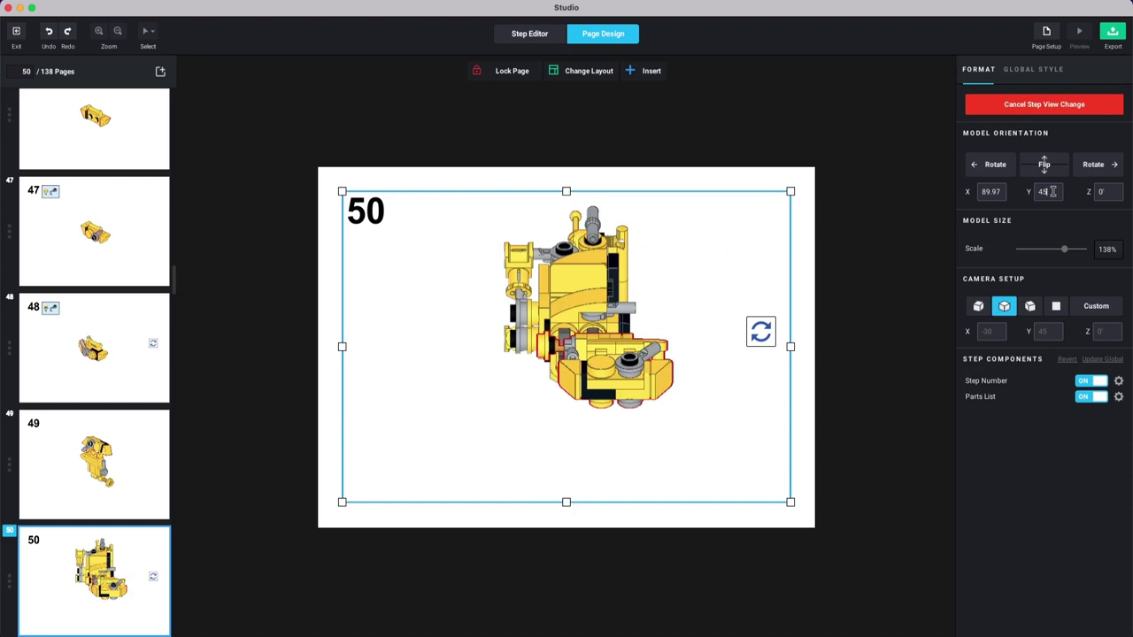
{"action": "key", "text": "BackSpace"}
{"action": "key", "text": "BackSpace"}
{"action": "type", "text": "90"}
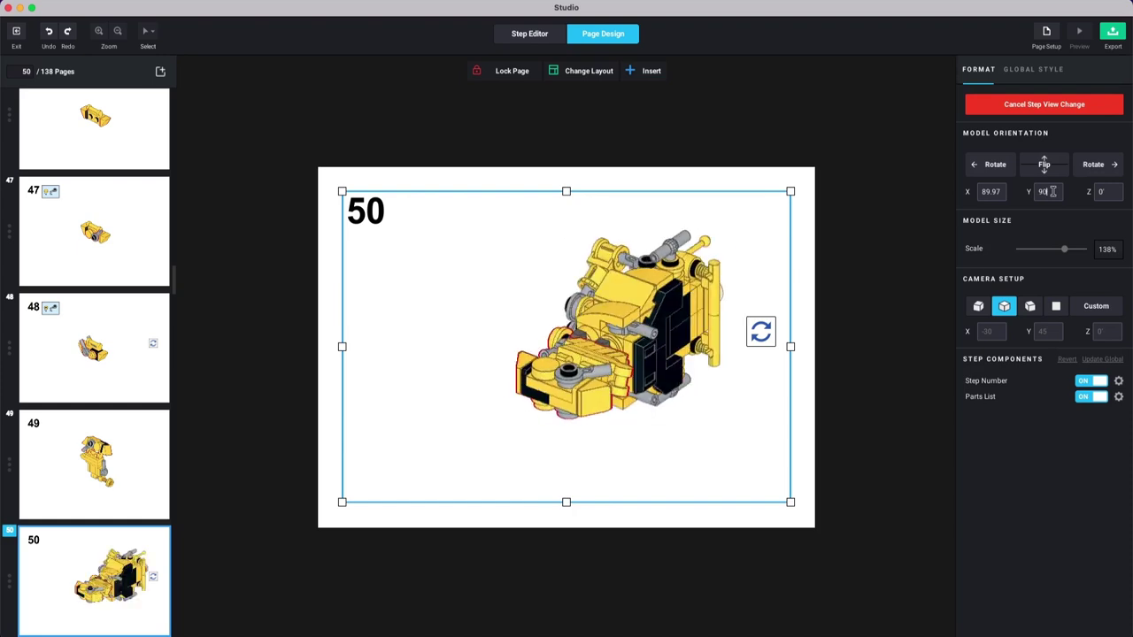
Step: Set the step 50 model's X orientation to 40 and move its image lower within the page frame
{"action": "left_click", "coordinate": [995, 196]}
{"action": "type", "text": "4"}
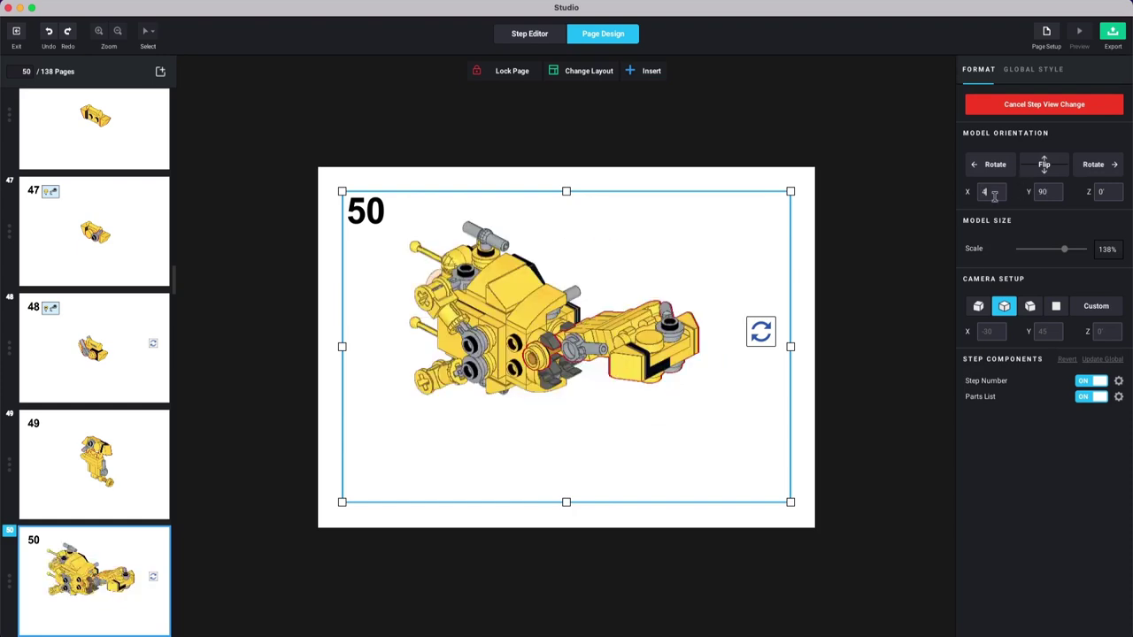
{"action": "type", "text": "0"}
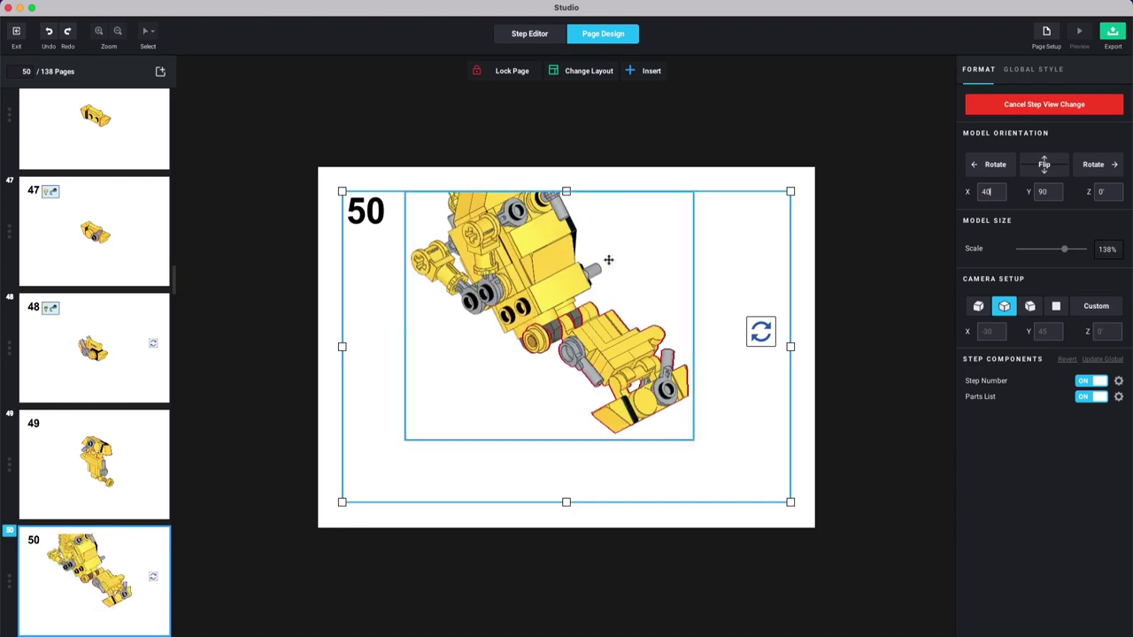
{"action": "left_click_drag", "start_coordinate": [627, 296], "coordinate": [649, 401]}
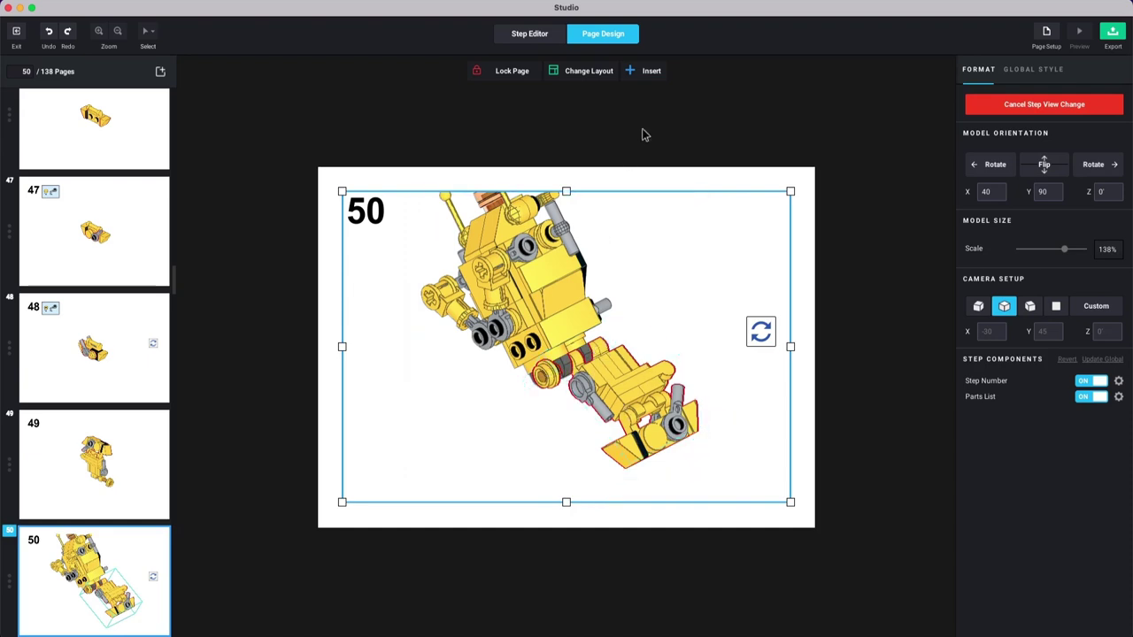
{"action": "left_click", "coordinate": [677, 302]}
Step: Delete the rotation icon from instruction page 50
{"action": "key", "text": "Down"}
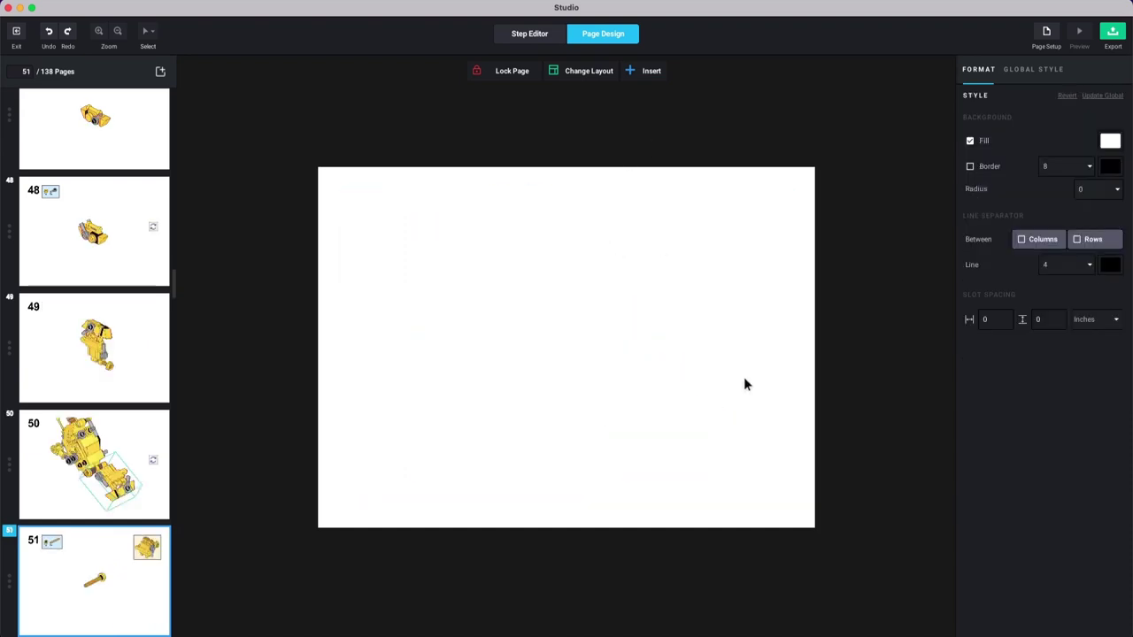
{"action": "key", "text": "Up"}
{"action": "left_click", "coordinate": [753, 328]}
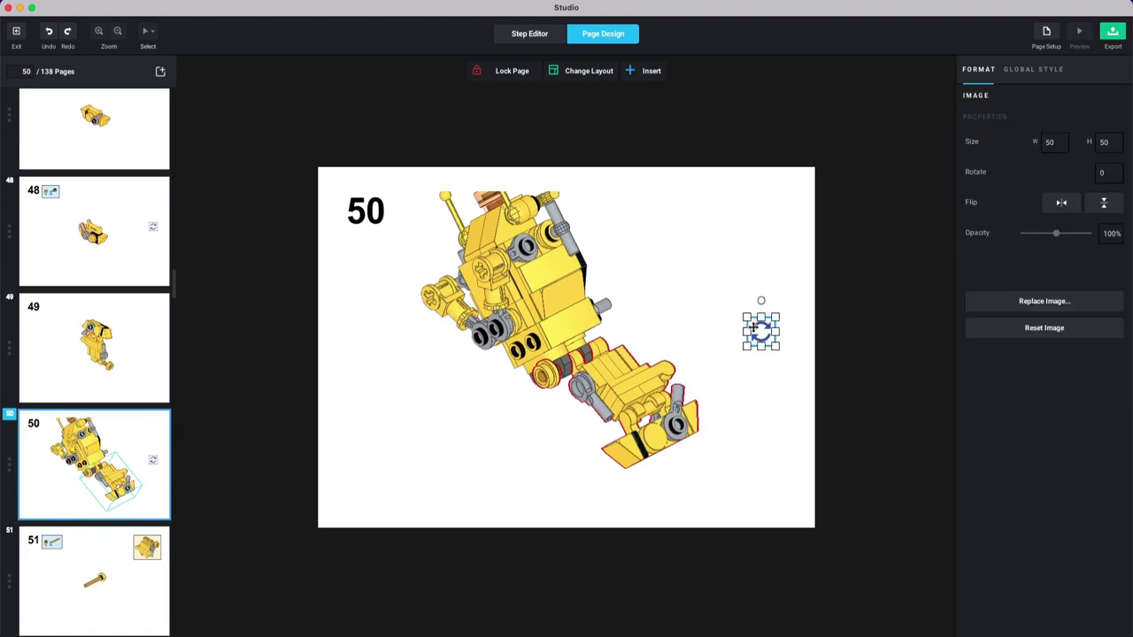
{"action": "key", "text": "Delete"}
Step: Change the step view on page 51 to an X orientation of 0 and delete the page's rotation icon
{"action": "key", "text": "Down"}
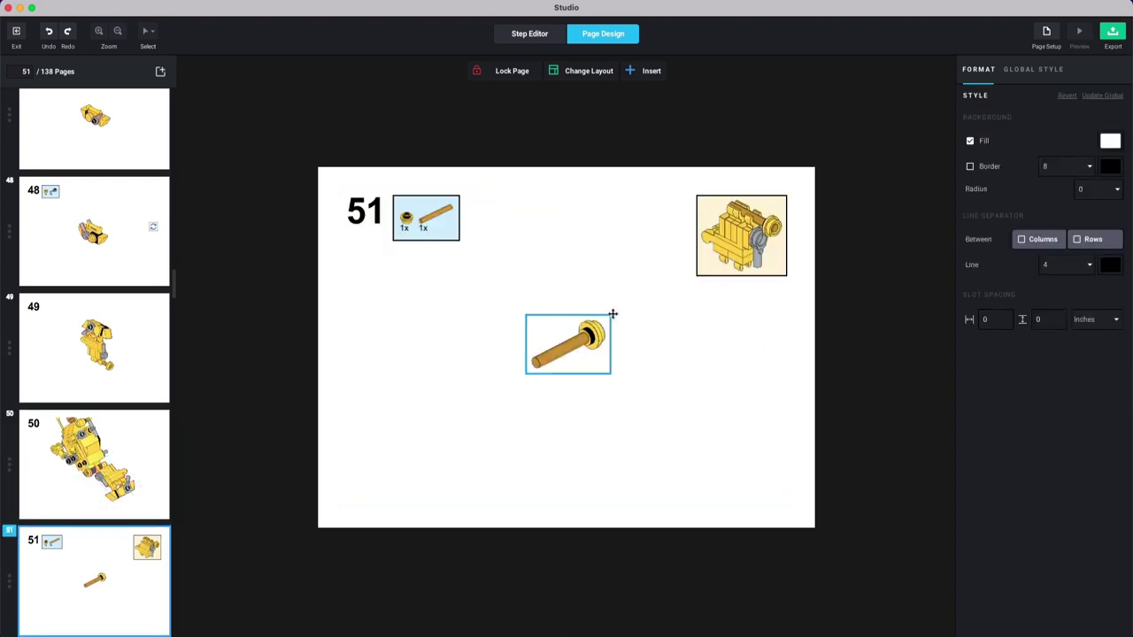
{"action": "key", "text": "Down"}
{"action": "left_click", "coordinate": [608, 351]}
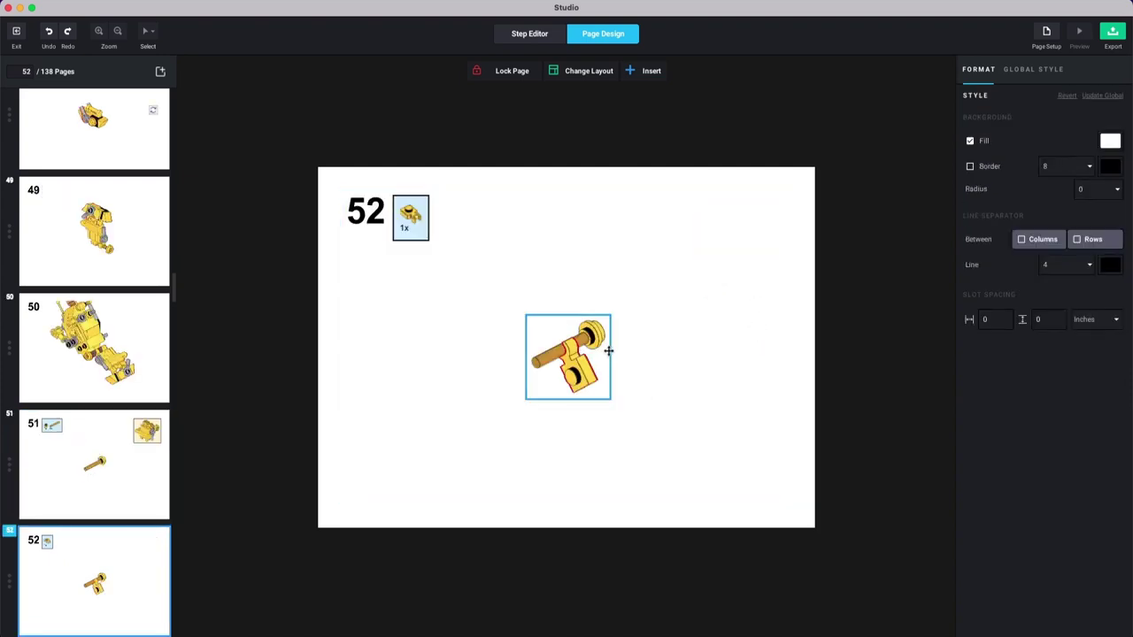
{"action": "left_click", "coordinate": [609, 375]}
{"action": "key", "text": "Down"}
{"action": "key", "text": "Up"}
{"action": "key", "text": "Up"}
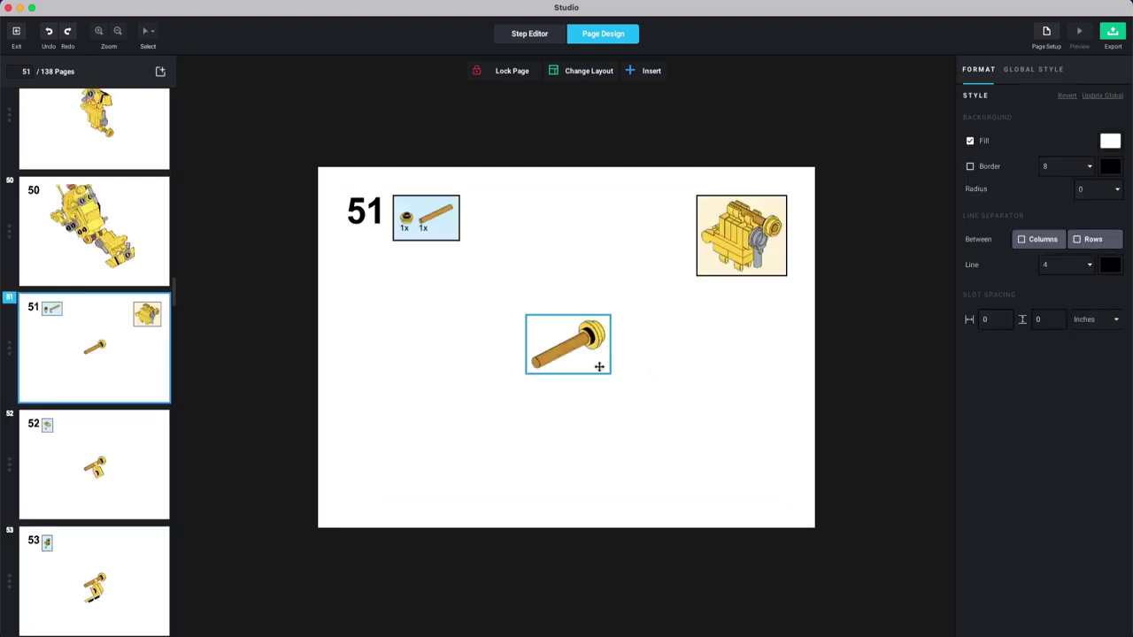
{"action": "left_click", "coordinate": [601, 363]}
{"action": "left_click", "coordinate": [1058, 97]}
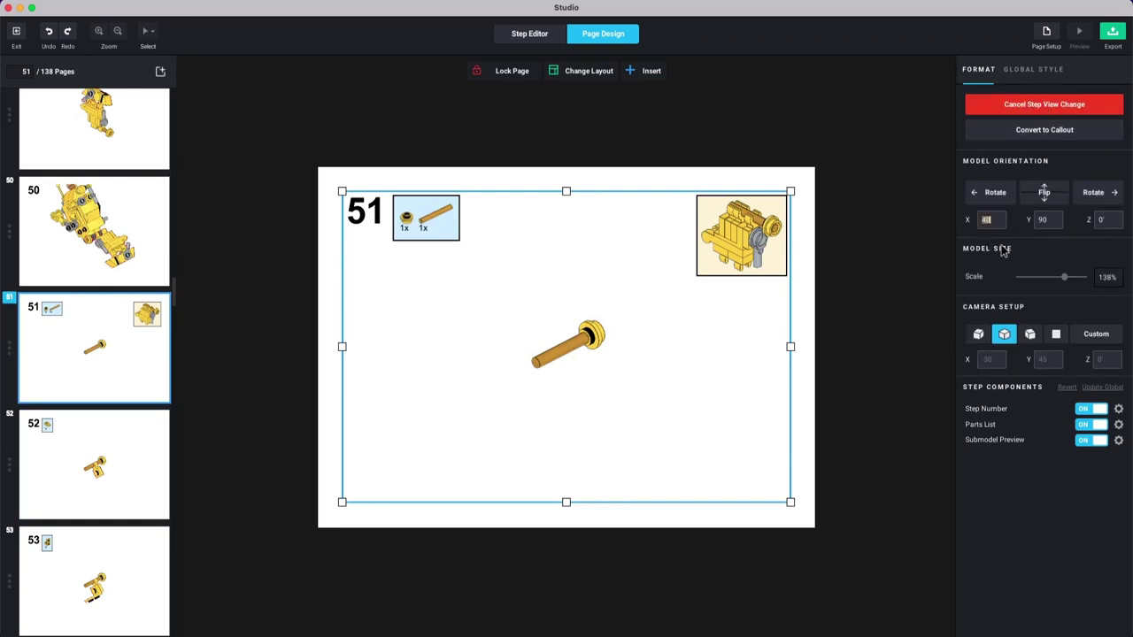
{"action": "type", "text": "0"}
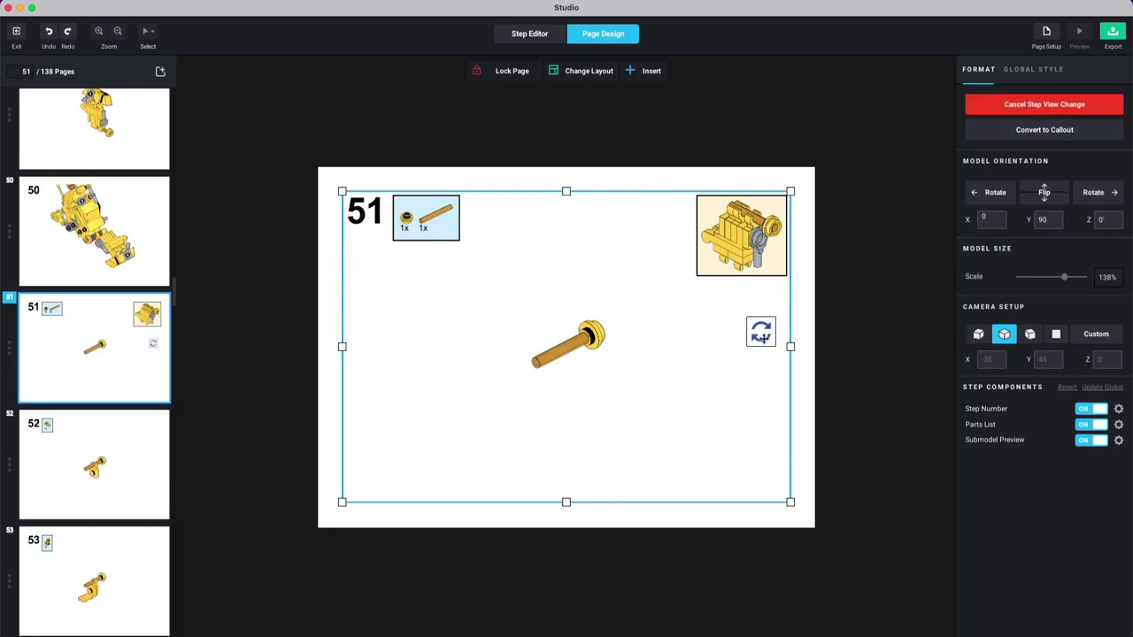
{"action": "left_click", "coordinate": [761, 331]}
{"action": "key", "text": "Delete"}
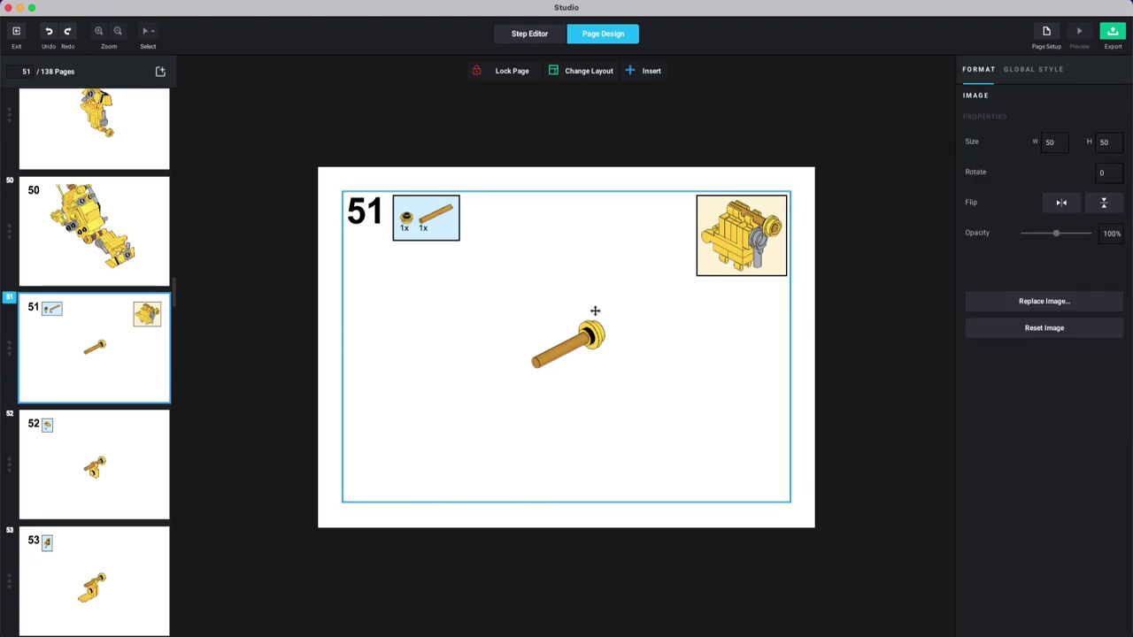
Step: Change the step view on page 57, flipping the model to orientation X 0, Y 90, Z 180, and reposition its image slightly lower
{"action": "key", "text": "Down"}
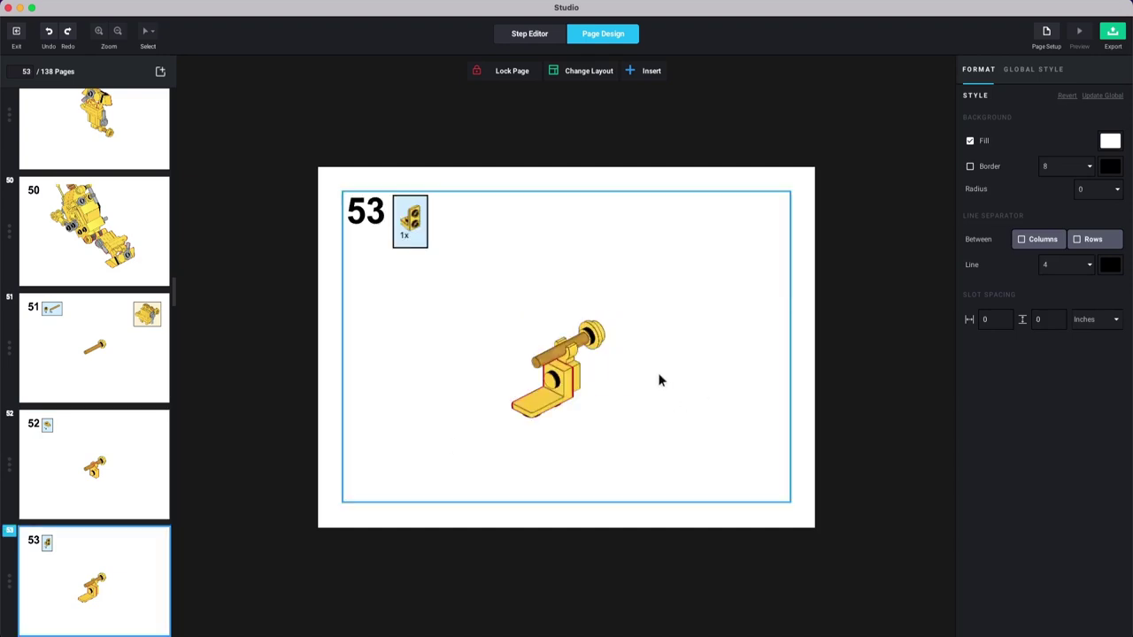
{"action": "key", "text": "Down"}
{"action": "key", "text": "Down"}
{"action": "key", "text": "Down"}
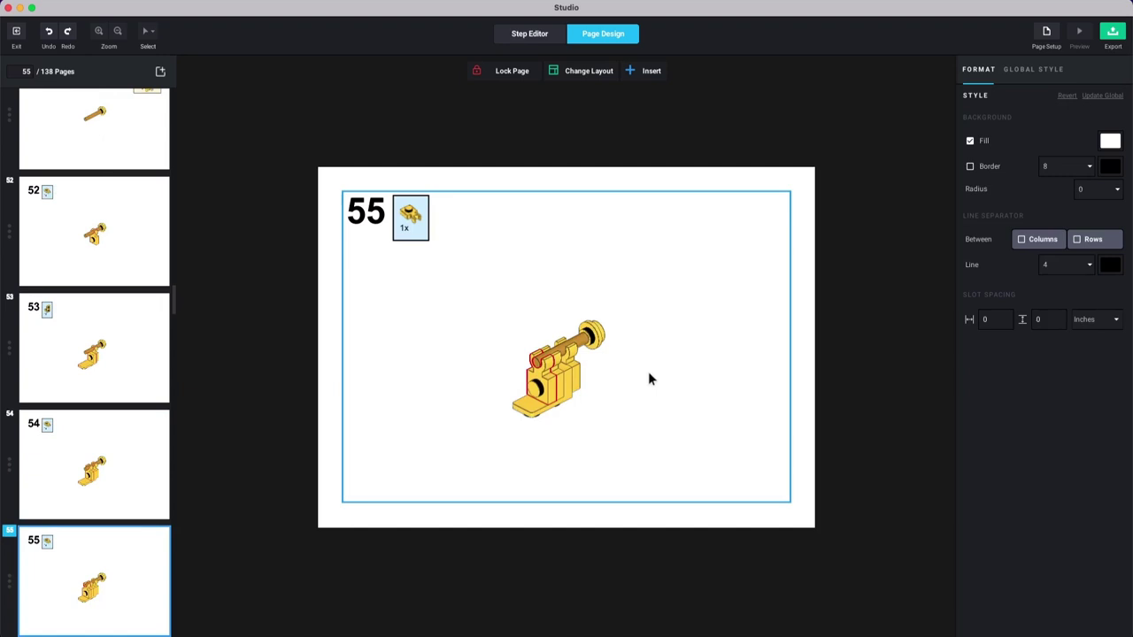
{"action": "key", "text": "Down"}
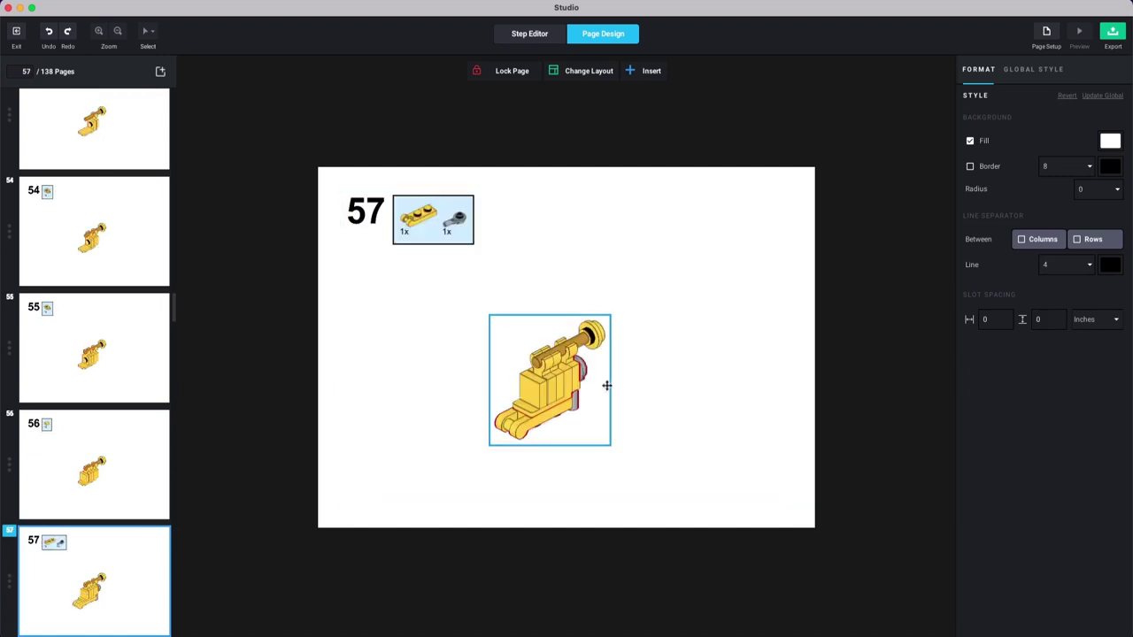
{"action": "left_click", "coordinate": [609, 385]}
{"action": "left_click", "coordinate": [1031, 103]}
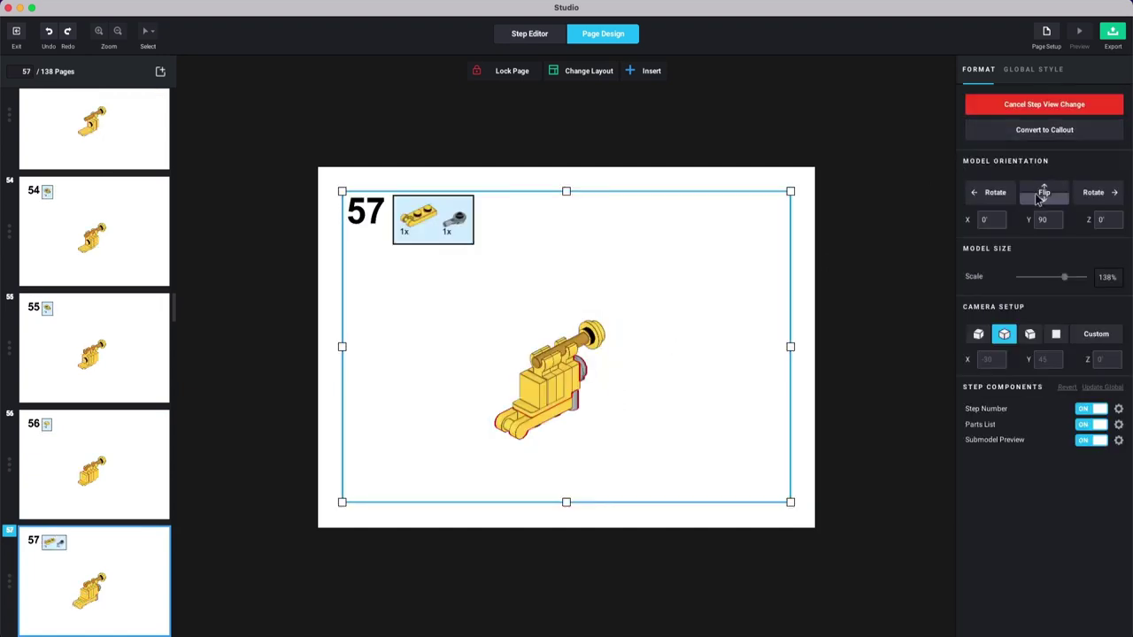
{"action": "left_click", "coordinate": [1042, 192]}
{"action": "left_click", "coordinate": [1043, 191]}
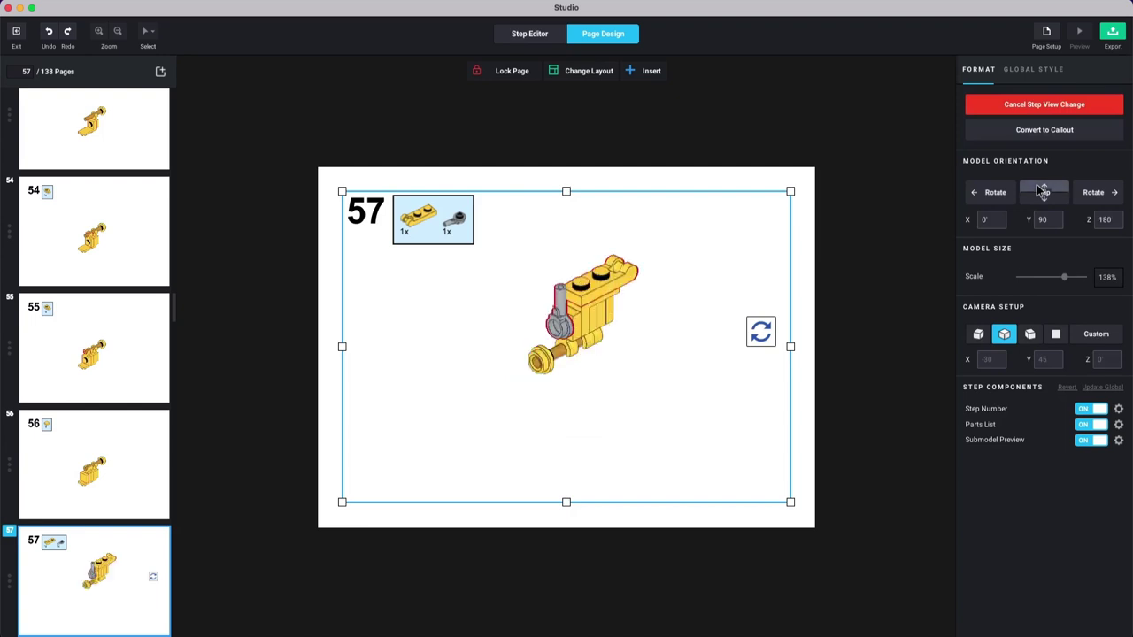
{"action": "left_click_drag", "start_coordinate": [602, 376], "coordinate": [597, 407]}
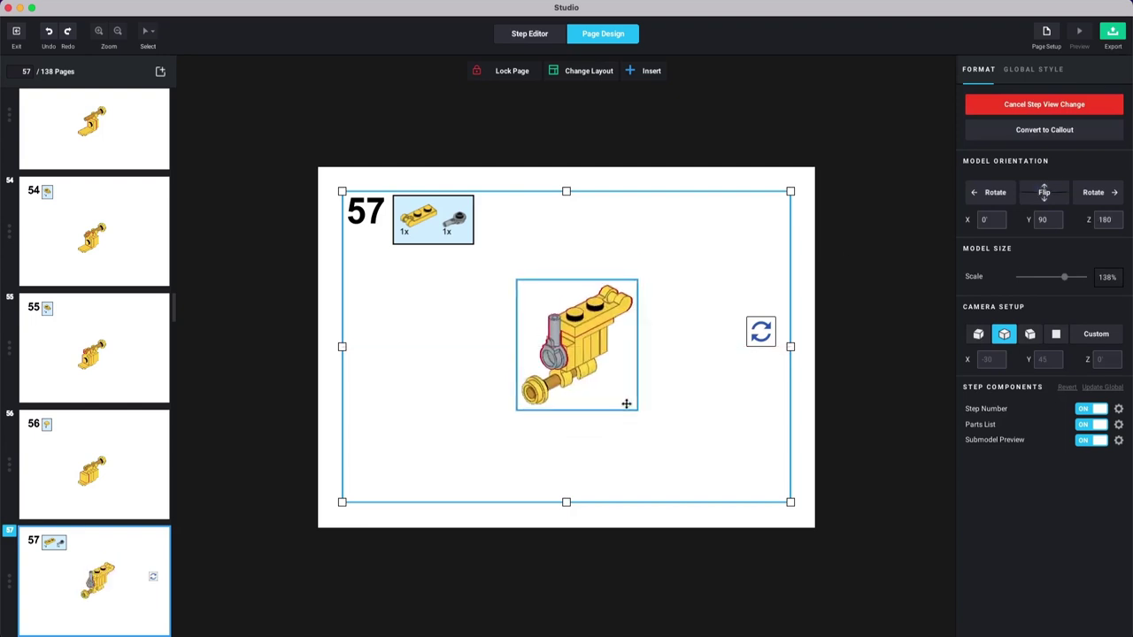
Step: Align the model image on page 58 to the previous step image
{"action": "key", "text": "Down"}
{"action": "right_click", "coordinate": [611, 344]}
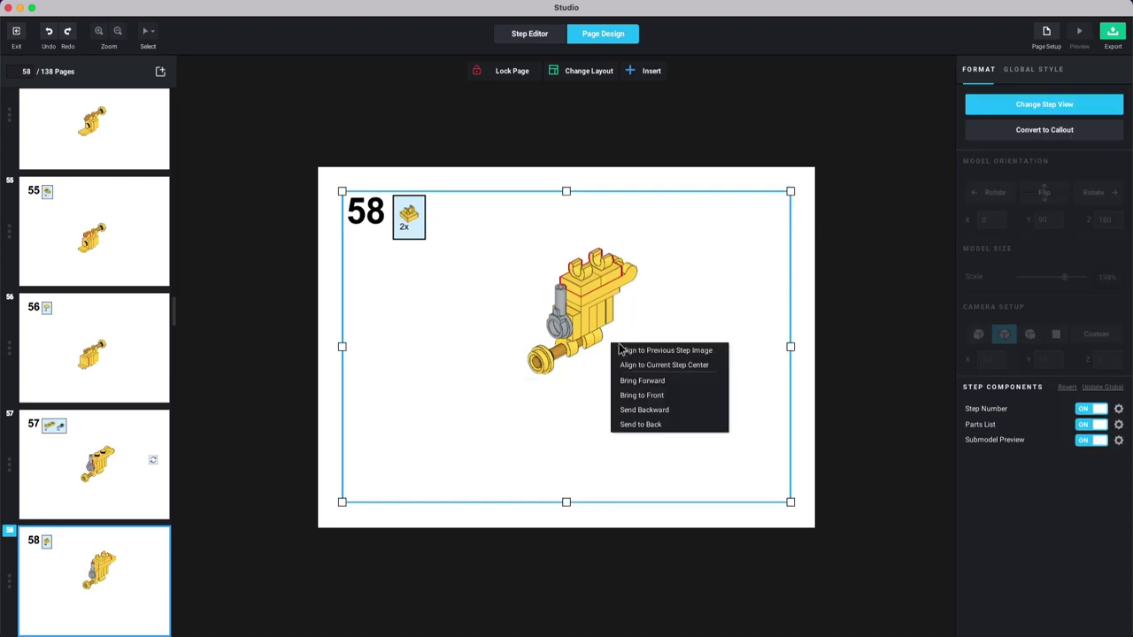
{"action": "left_click", "coordinate": [627, 351]}
Step: Change the step view on page 59 to orientation X 0, Y 180, Z 0 and delete its rotation icon
{"action": "key", "text": "Down"}
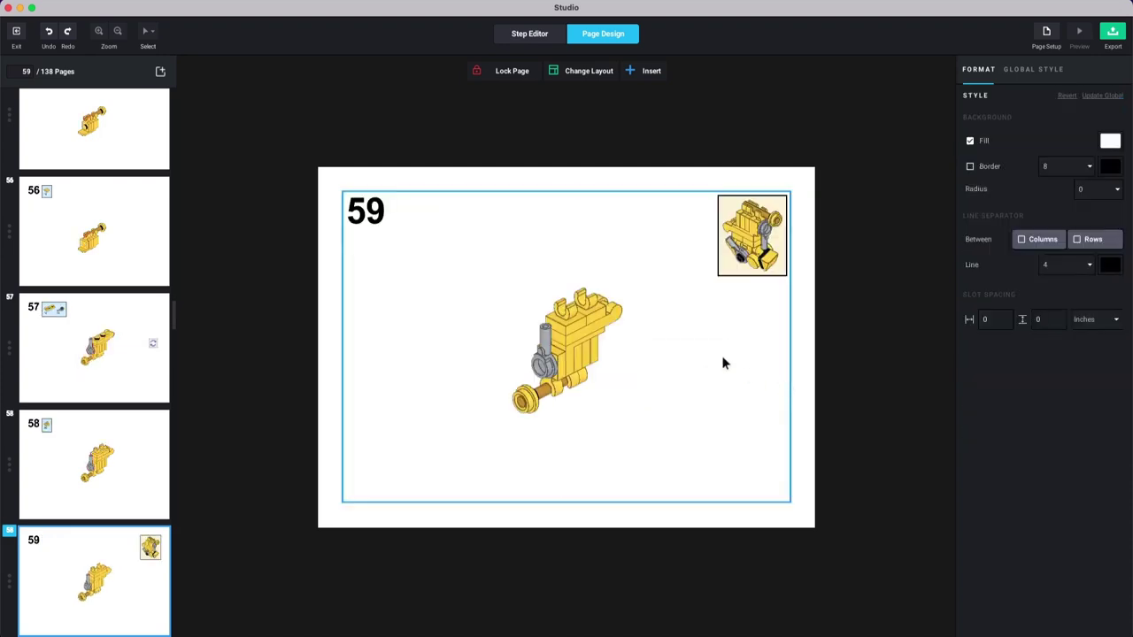
{"action": "left_click", "coordinate": [612, 361]}
{"action": "left_click", "coordinate": [606, 381]}
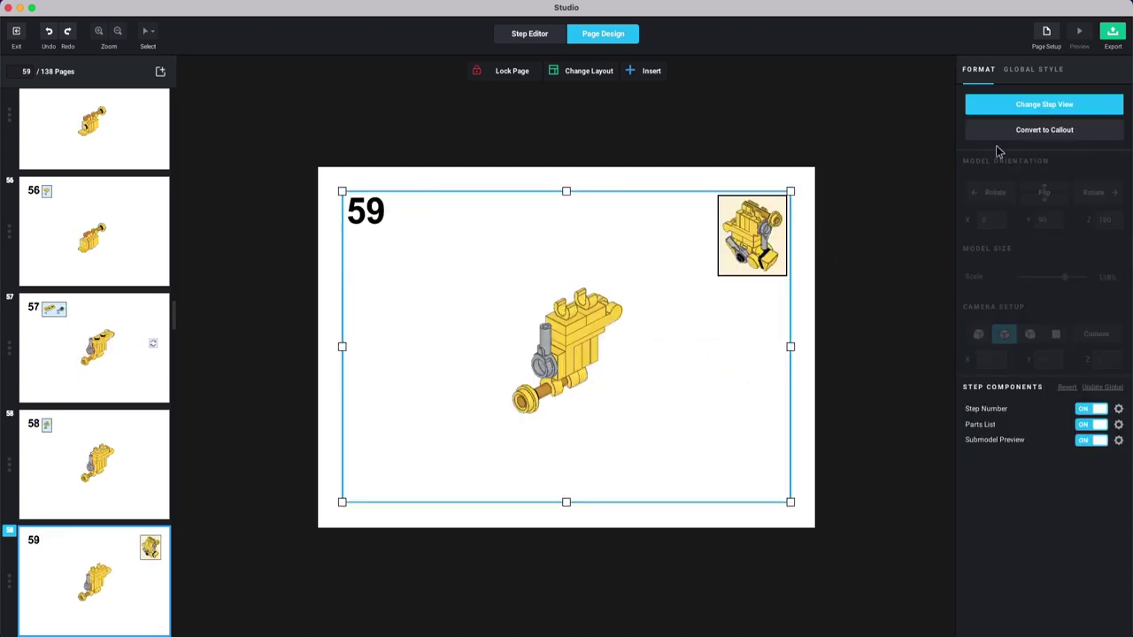
{"action": "left_click", "coordinate": [1026, 107]}
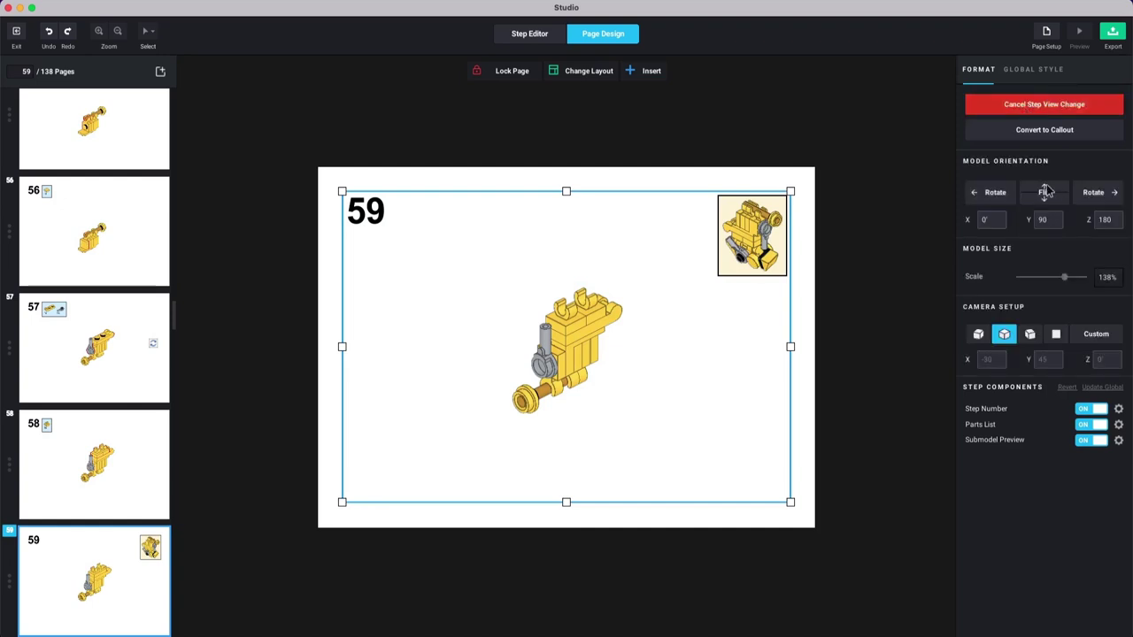
{"action": "left_click", "coordinate": [1043, 192]}
{"action": "left_click", "coordinate": [1042, 192]}
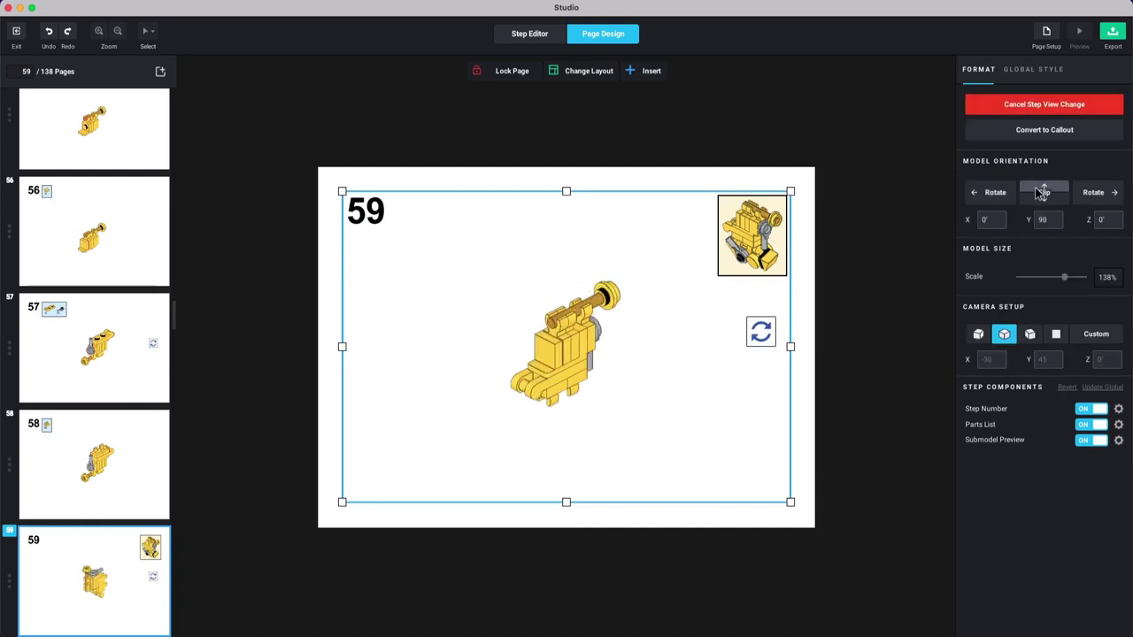
{"action": "left_click", "coordinate": [997, 196]}
{"action": "left_click", "coordinate": [996, 194]}
{"action": "left_click", "coordinate": [996, 195]}
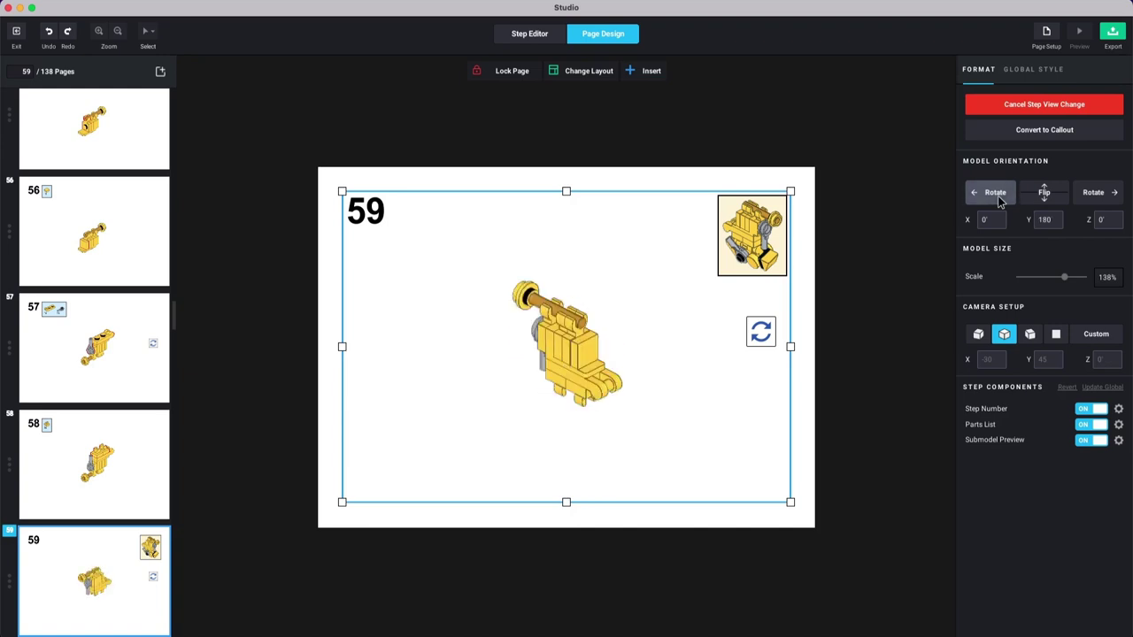
{"action": "left_click", "coordinate": [766, 335]}
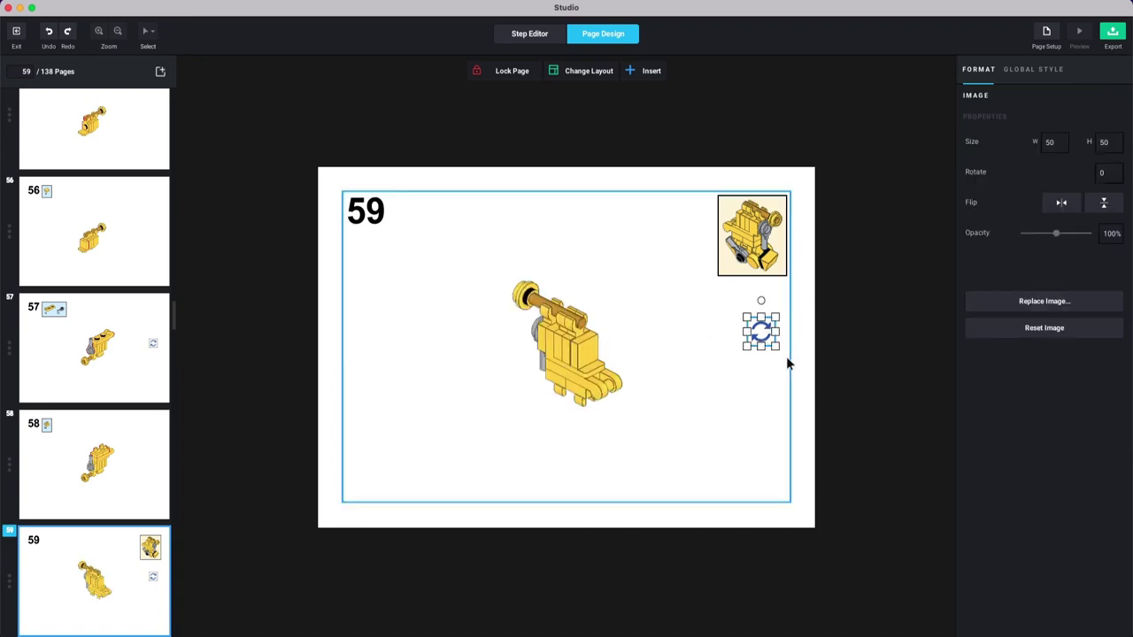
{"action": "key", "text": "Delete"}
Step: Change the step view on page 60, rotating the model half a turn, and delete its rotation icon
{"action": "key", "text": "Down"}
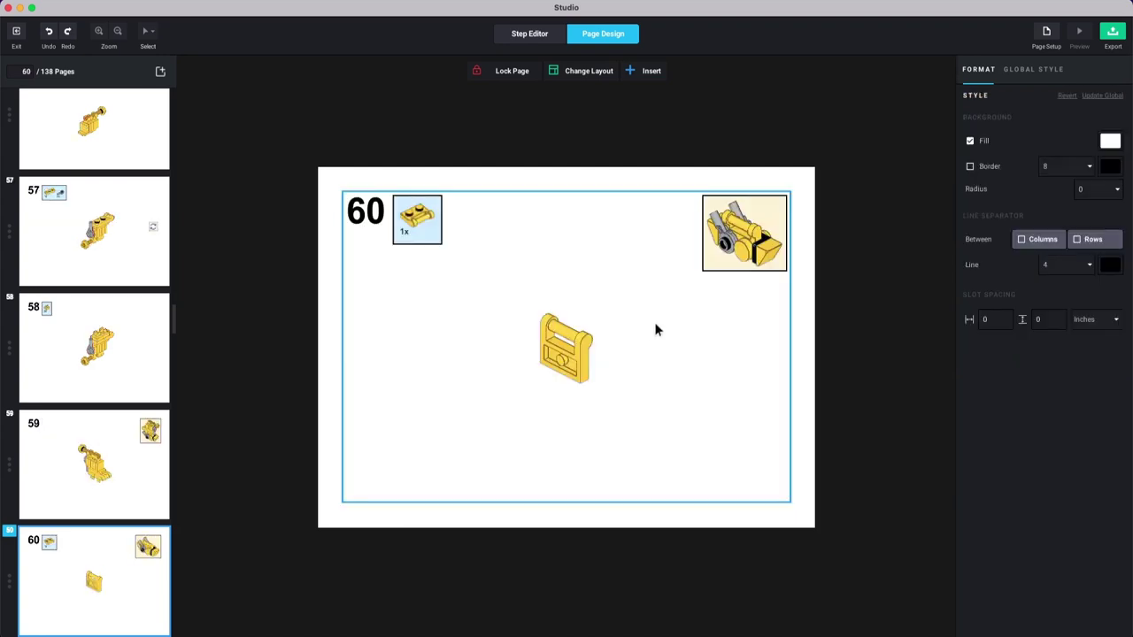
{"action": "left_click", "coordinate": [624, 347]}
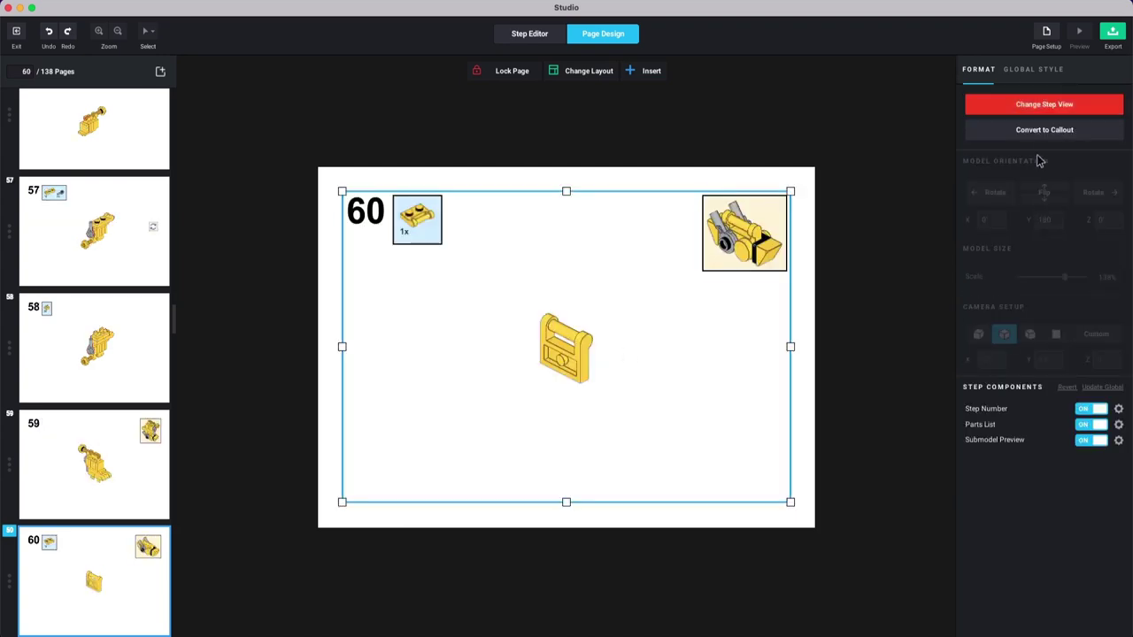
{"action": "left_click", "coordinate": [1044, 105]}
{"action": "left_click", "coordinate": [995, 192]}
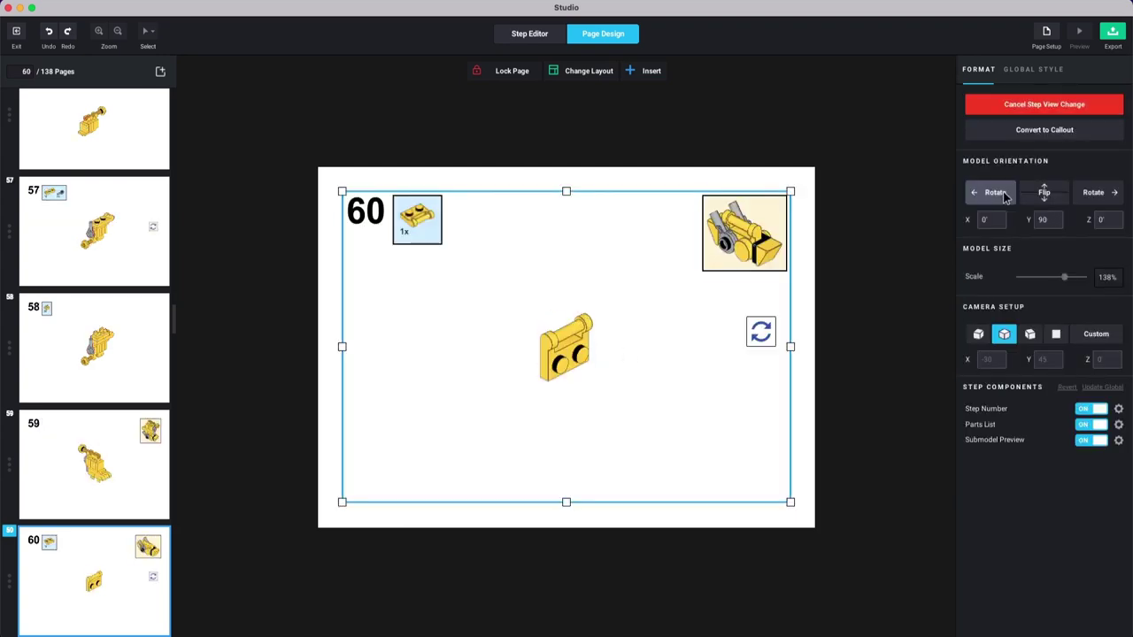
{"action": "left_click", "coordinate": [753, 332]}
{"action": "key", "text": "Delete"}
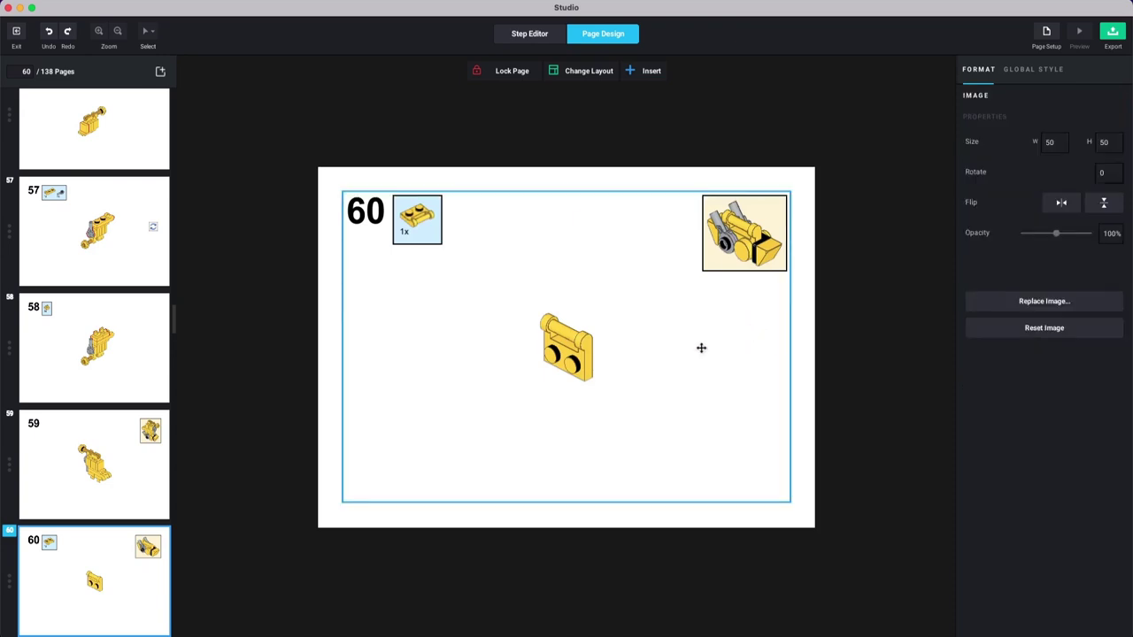
Step: Change the step view on page 64, rotating the model to a Y orientation of 270
{"action": "key", "text": "Down"}
{"action": "key", "text": "Down"}
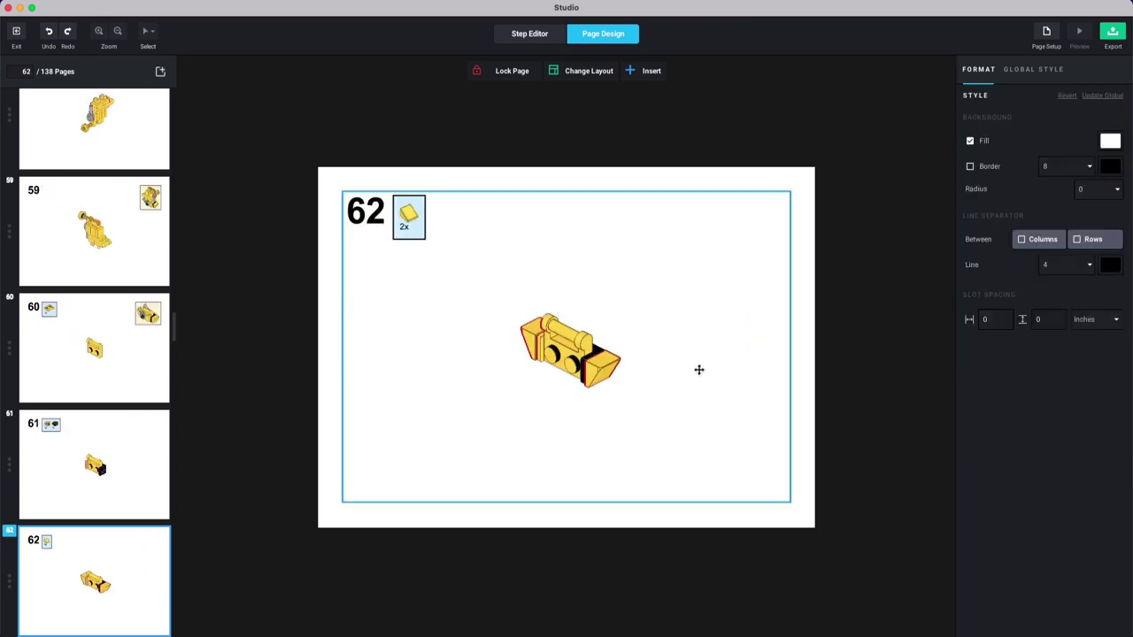
{"action": "key", "text": "Down"}
{"action": "key", "text": "Down"}
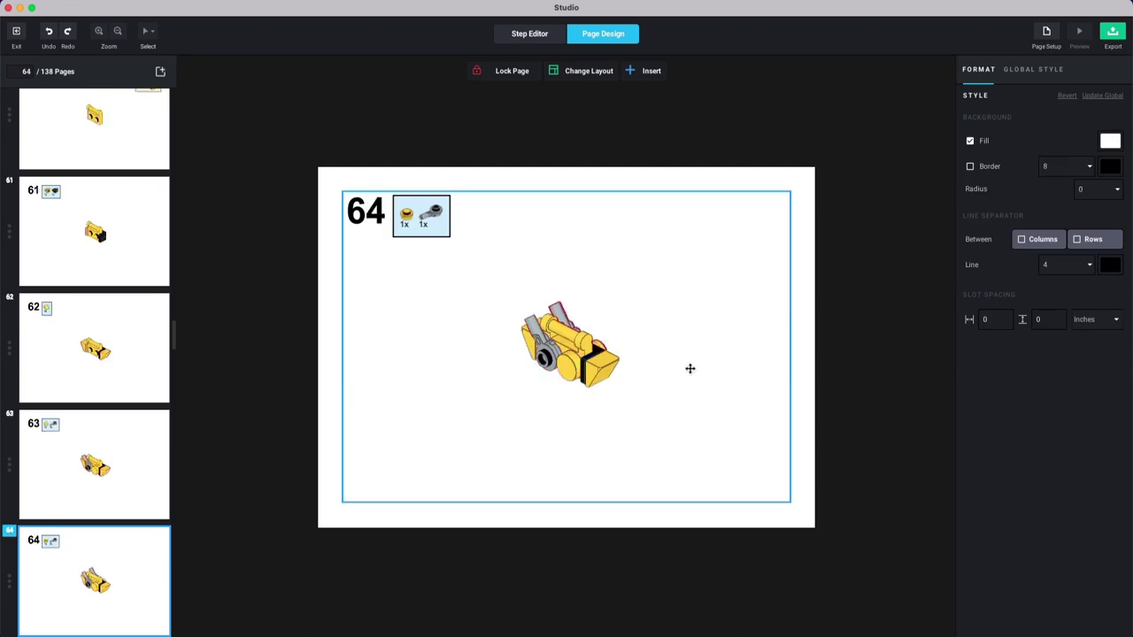
{"action": "left_click", "coordinate": [623, 341]}
{"action": "left_click", "coordinate": [1044, 103]}
{"action": "left_click", "coordinate": [993, 192]}
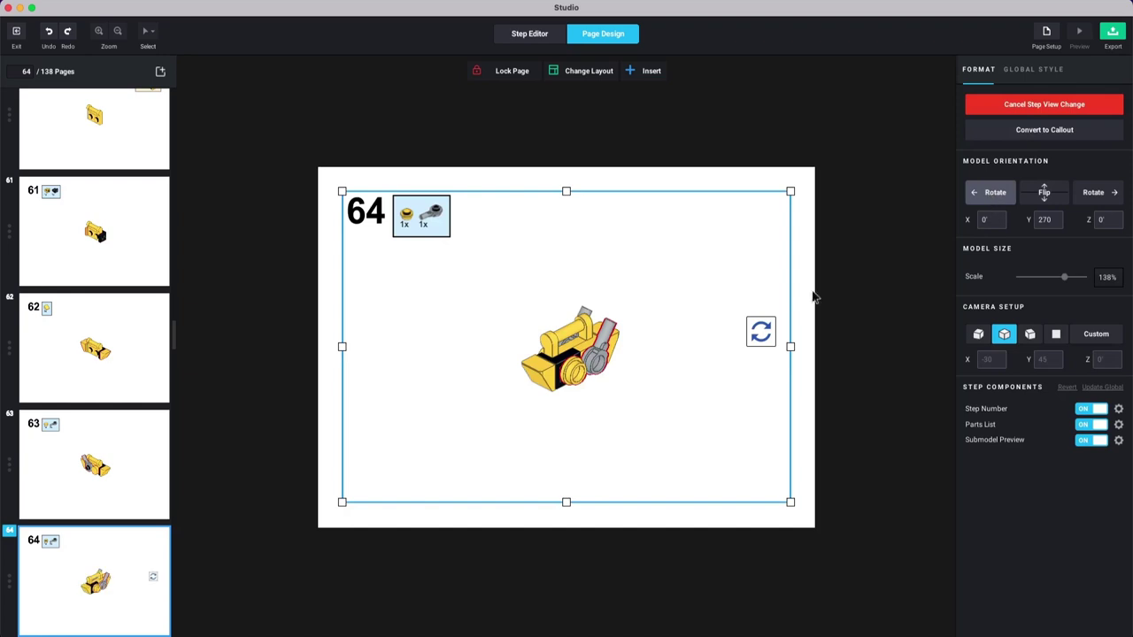
Step: Change the step view on page 65, flipping the model to orientation X 0, Y 270, Z 180
{"action": "key", "text": "Down"}
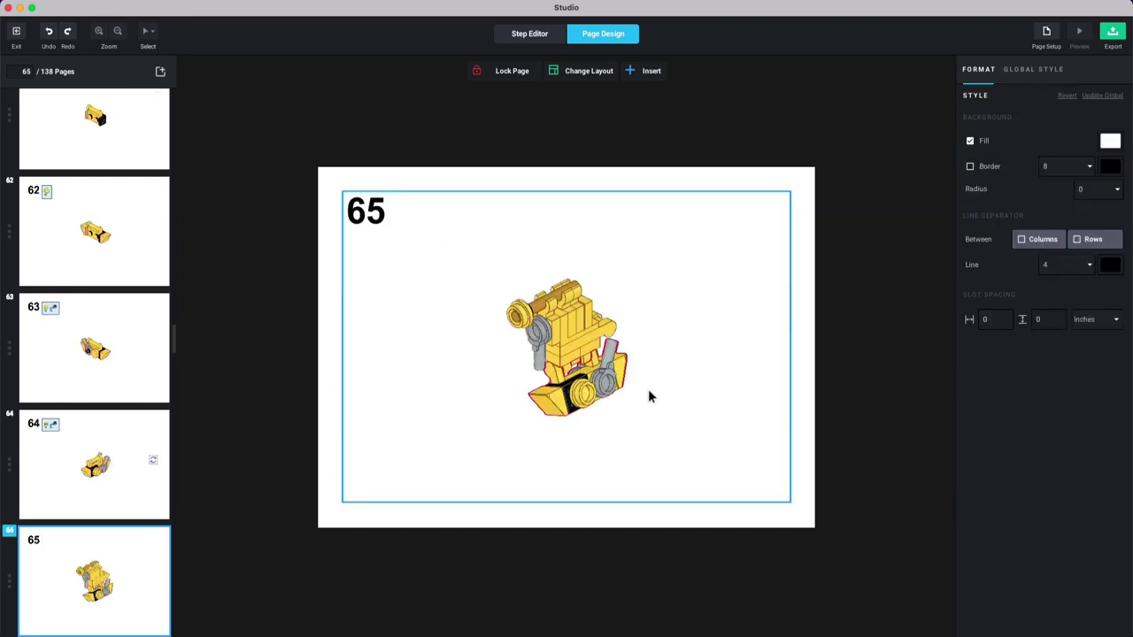
{"action": "left_click", "coordinate": [594, 424]}
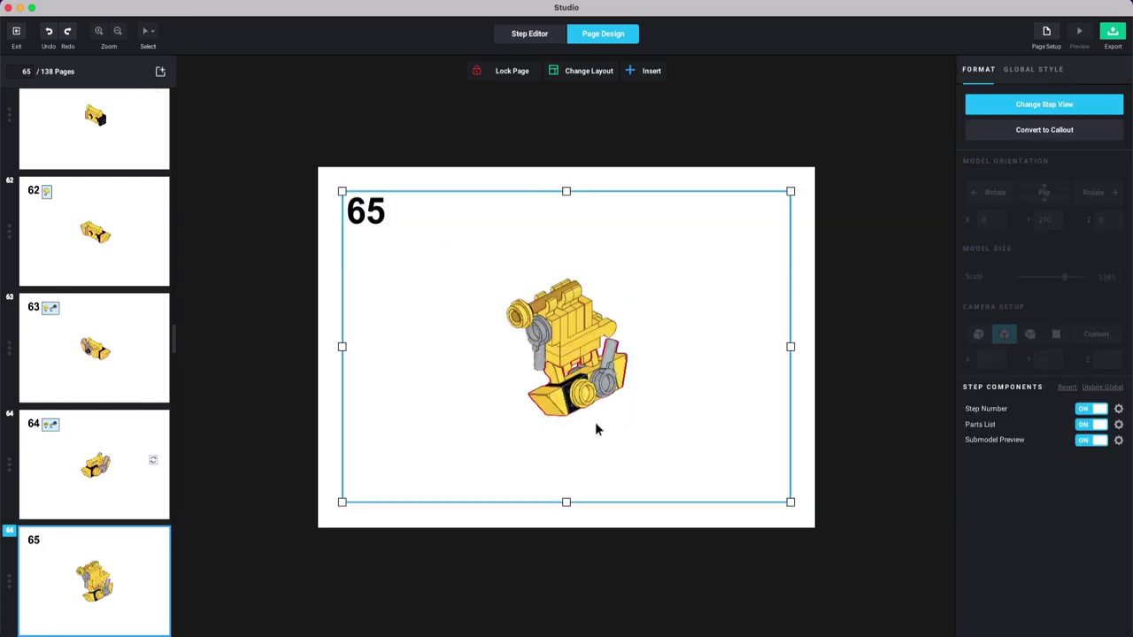
{"action": "left_click", "coordinate": [1000, 105]}
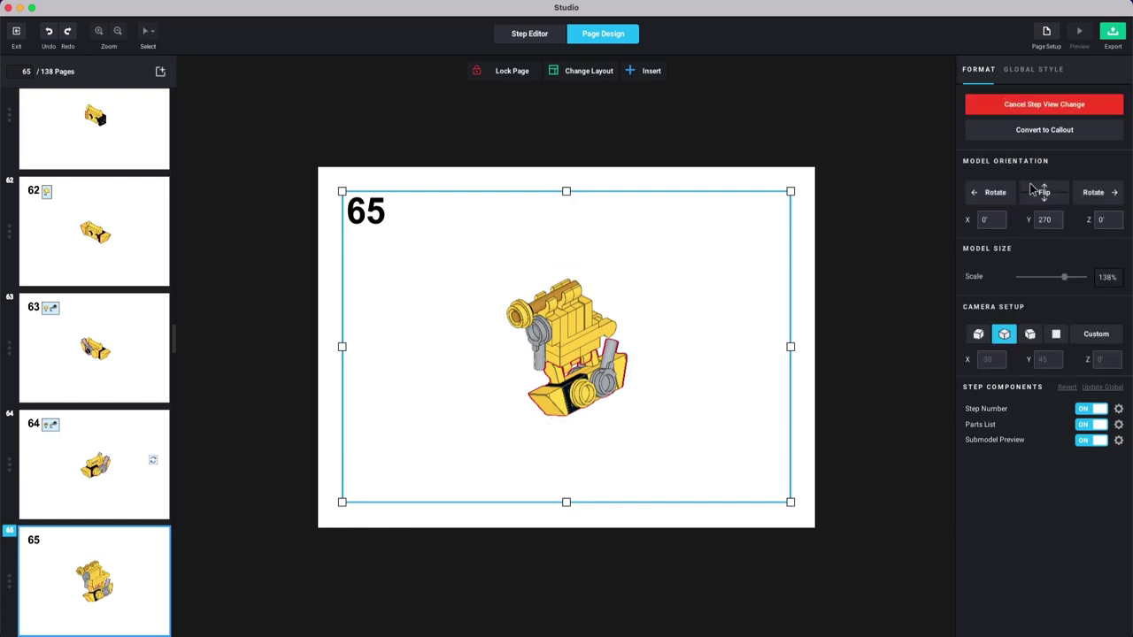
{"action": "left_click", "coordinate": [1032, 189]}
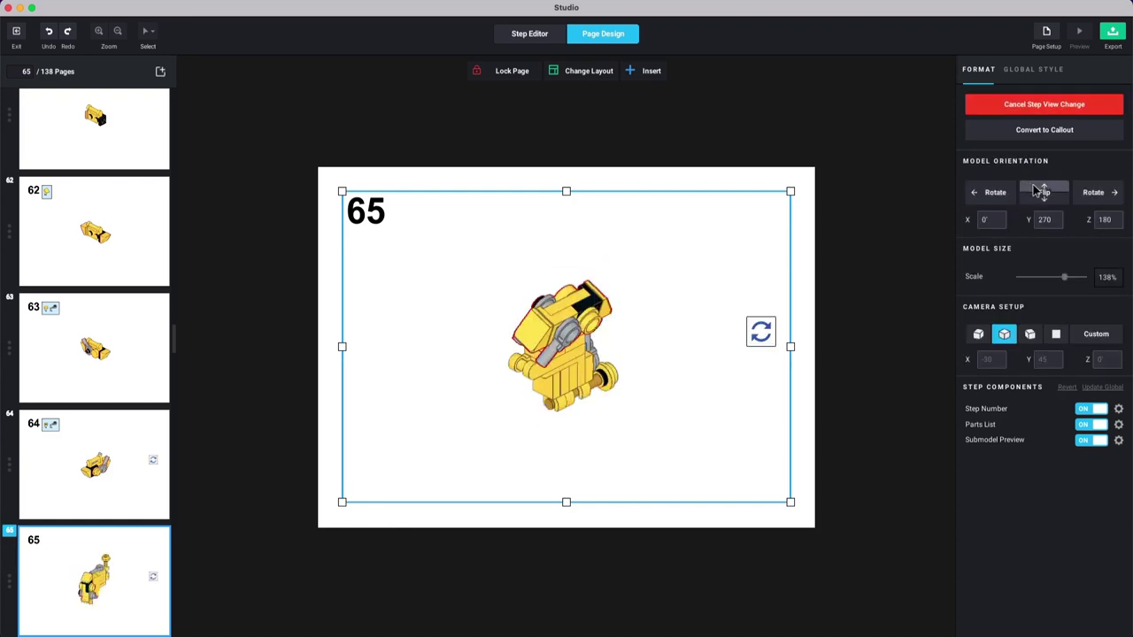
Step: Rotate and flip the model on page 65 to orientation X 0, Y 90, Z 0
{"action": "left_click", "coordinate": [1033, 188]}
{"action": "left_click", "coordinate": [1002, 197]}
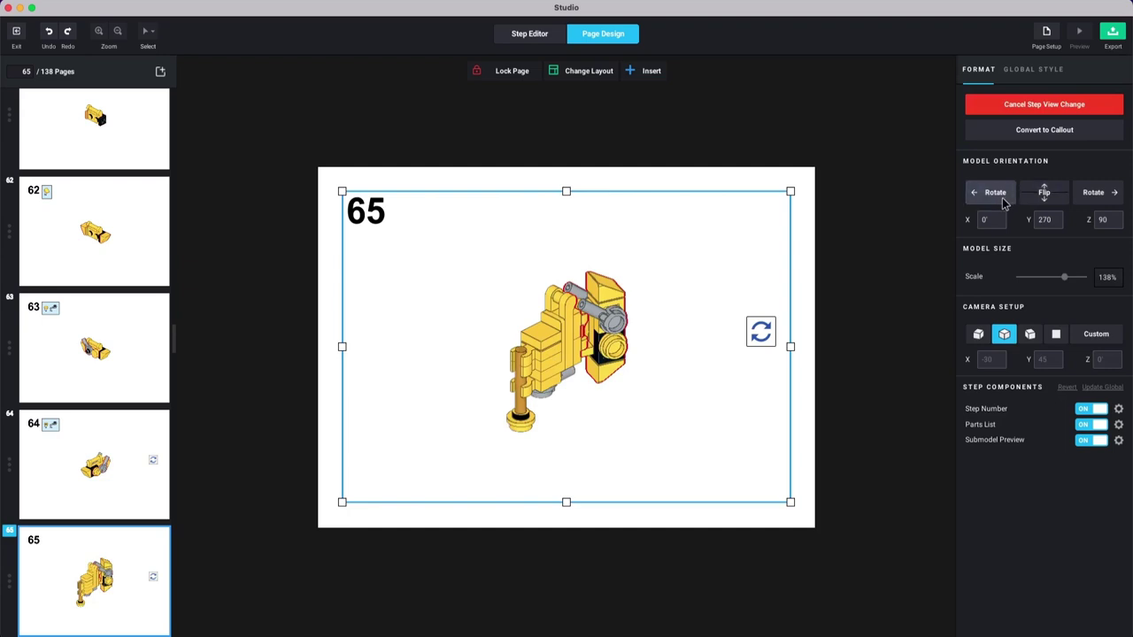
{"action": "left_click", "coordinate": [1003, 202]}
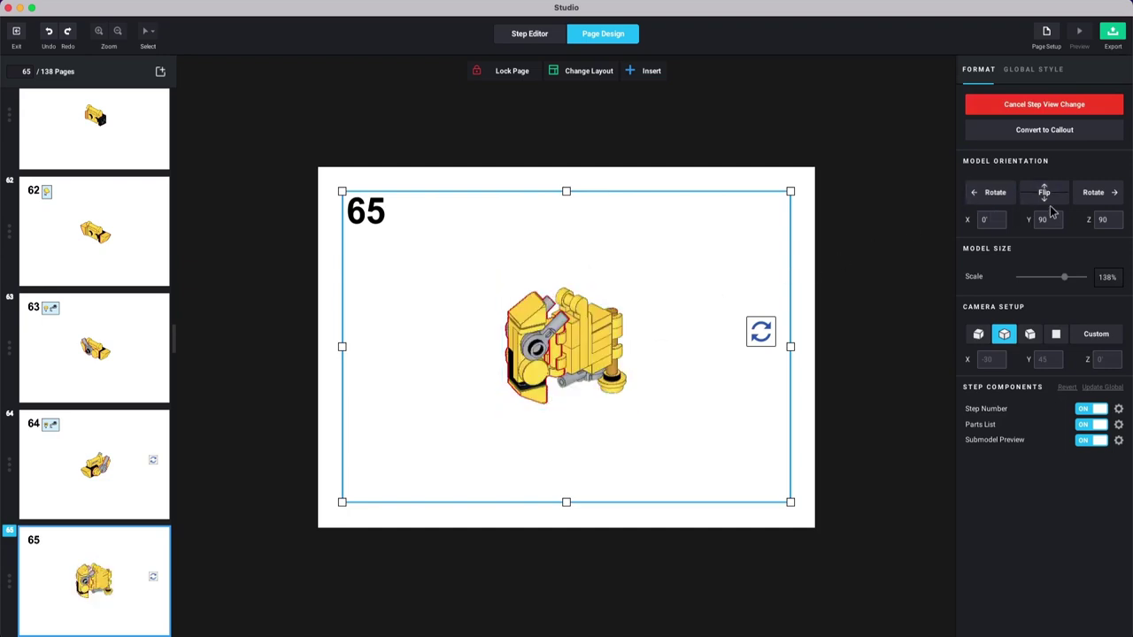
{"action": "left_click", "coordinate": [1044, 203]}
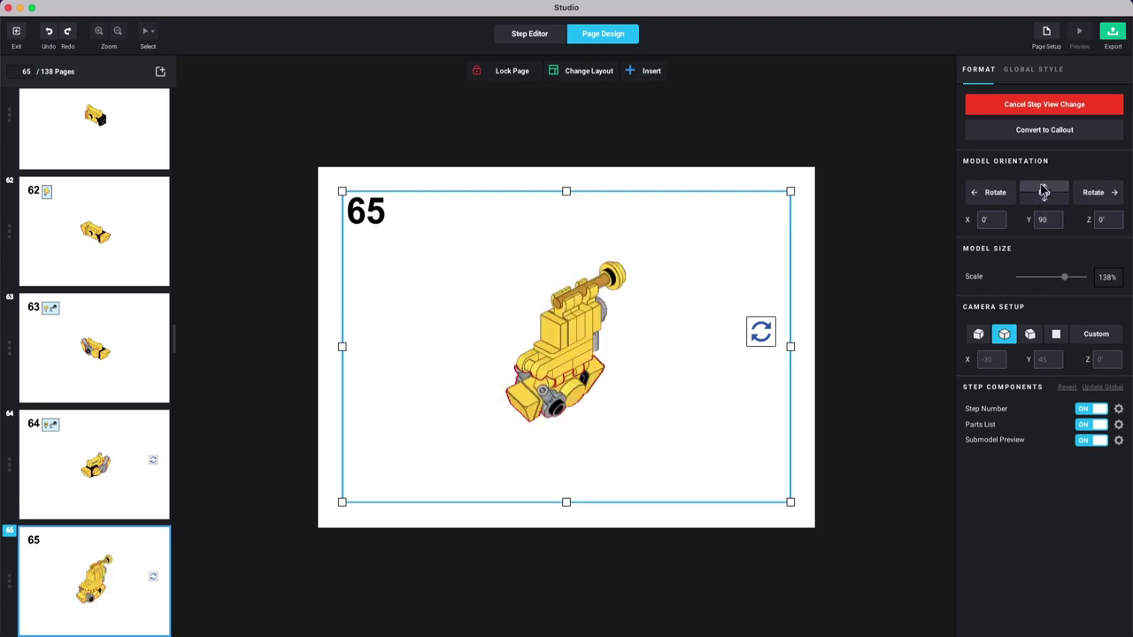
{"action": "left_click", "coordinate": [1043, 193]}
{"action": "left_click", "coordinate": [1035, 200]}
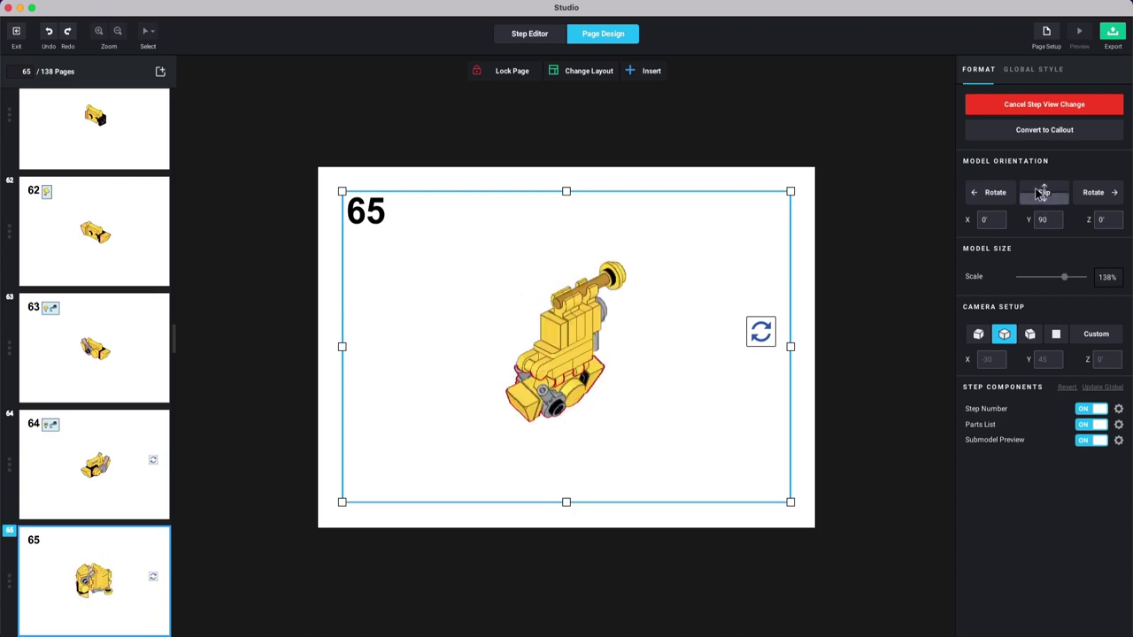
Step: Try Z orientations of 20 and 40 and a Y of 110 on page 65, and restore Y 90 and Z 0
{"action": "left_click", "coordinate": [1103, 218]}
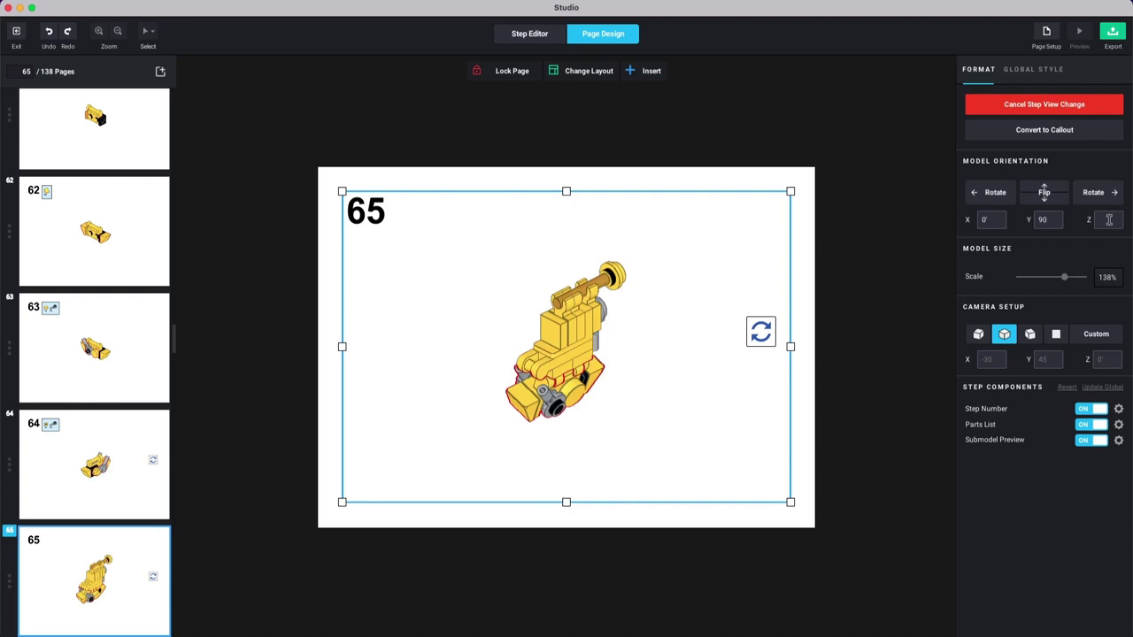
{"action": "type", "text": "20"}
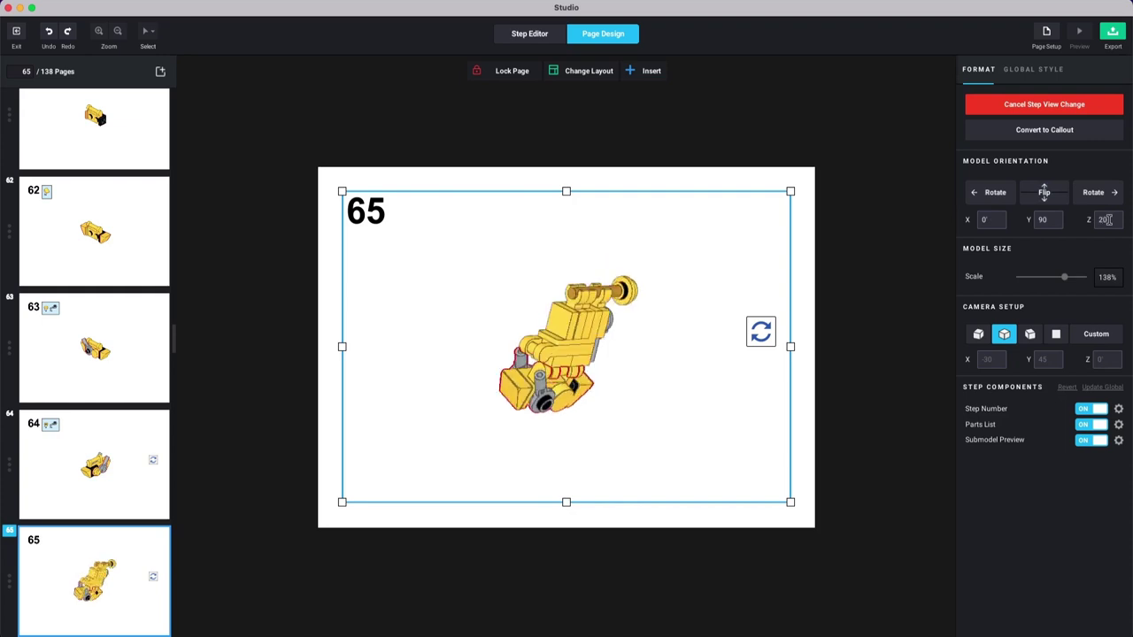
{"action": "key", "text": "BackSpace"}
{"action": "key", "text": "BackSpace"}
{"action": "type", "text": "40"}
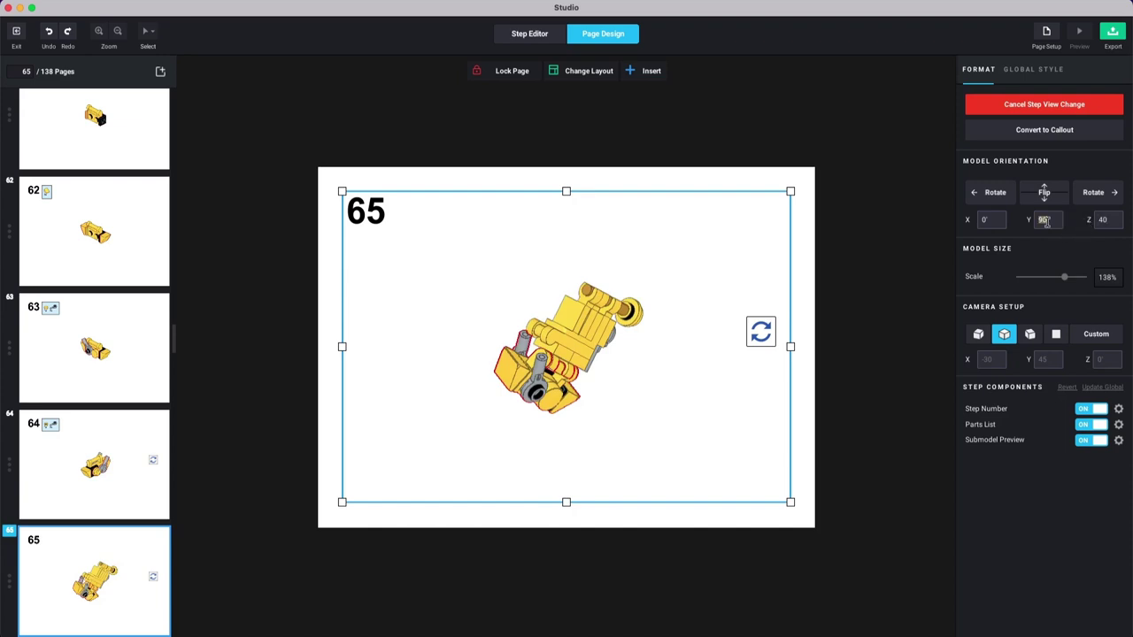
{"action": "type", "text": "15"}
{"action": "type", "text": "0"}
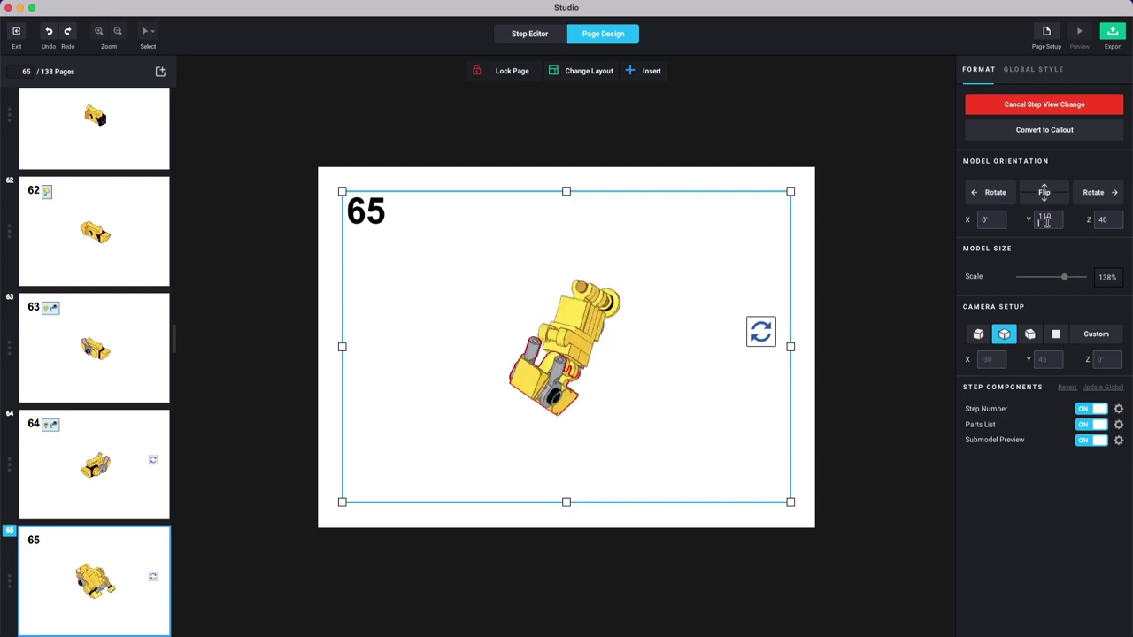
{"action": "left_click_drag", "start_coordinate": [1006, 215], "coordinate": [1000, 216]}
{"action": "type", "text": "90"}
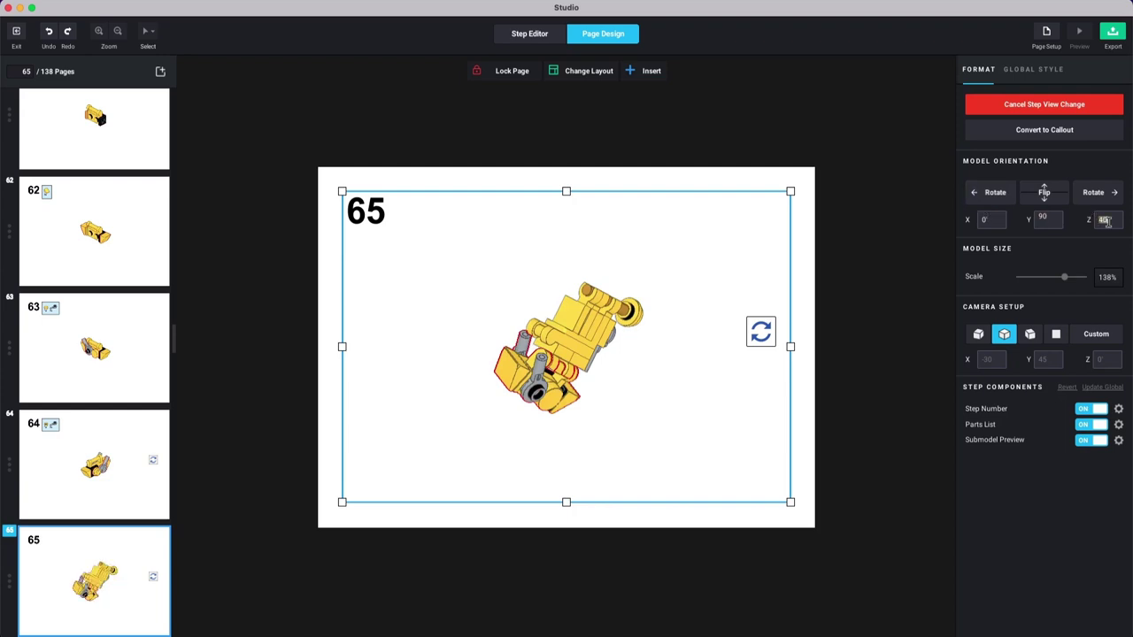
{"action": "type", "text": "0"}
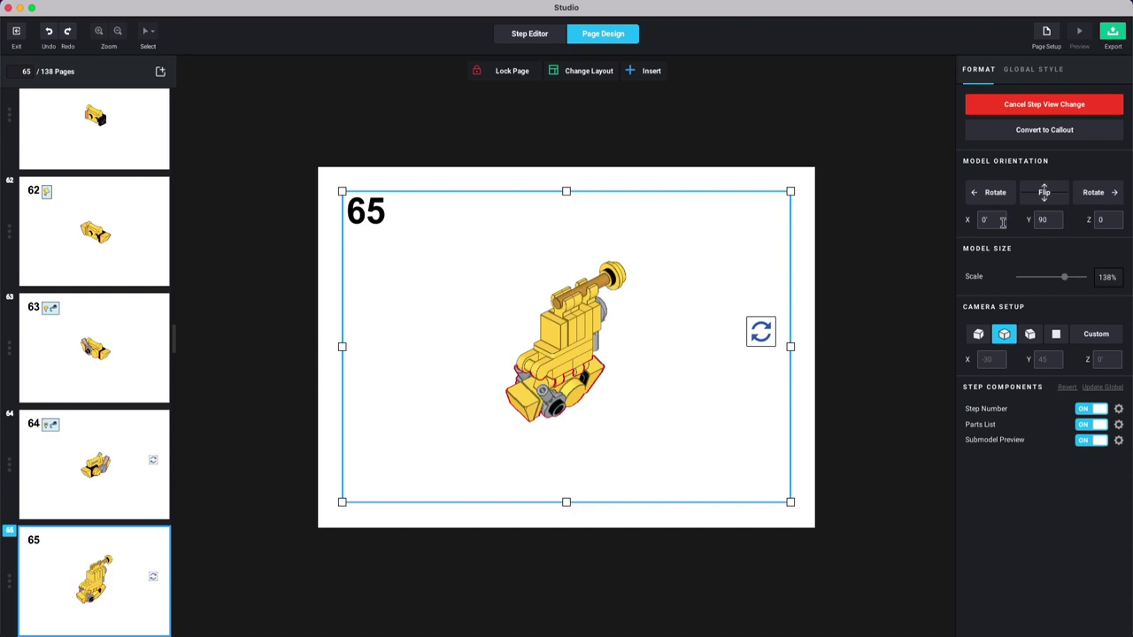
Step: Set the X orientation of the model on page 65 to 30
{"action": "type", "text": "20"}
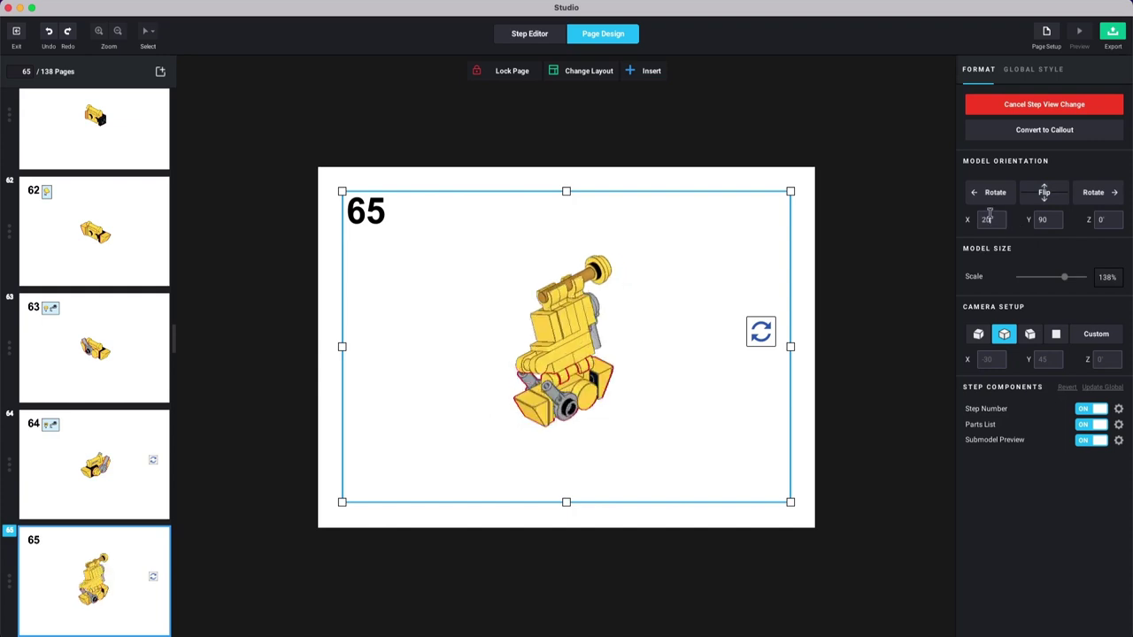
{"action": "key", "text": "BackSpace"}
{"action": "key", "text": "BackSpace"}
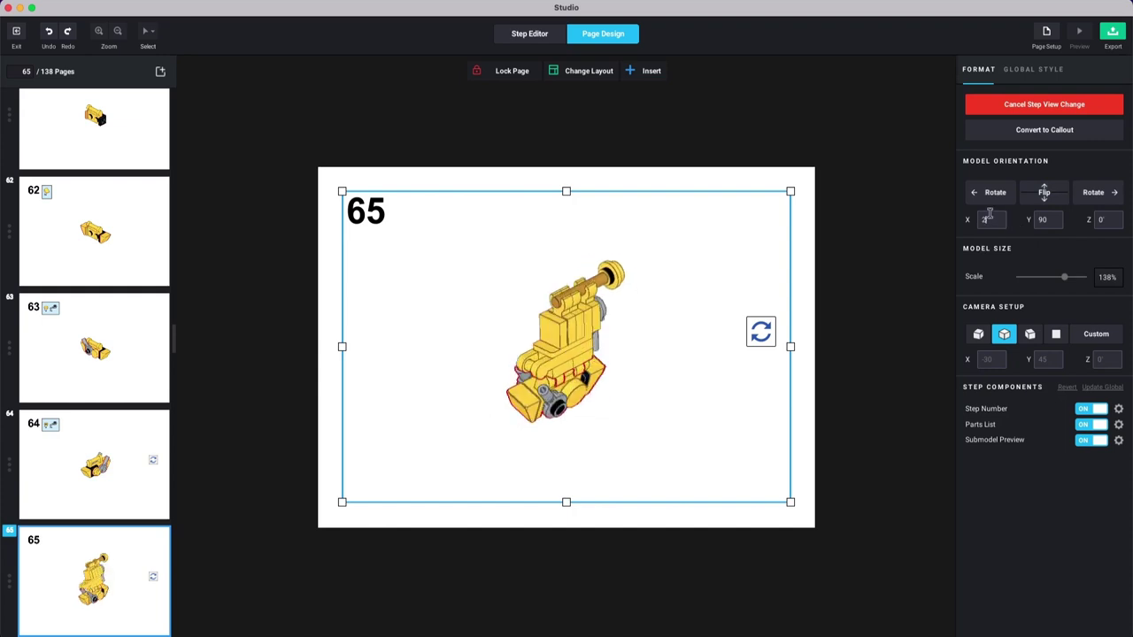
{"action": "type", "text": "30"}
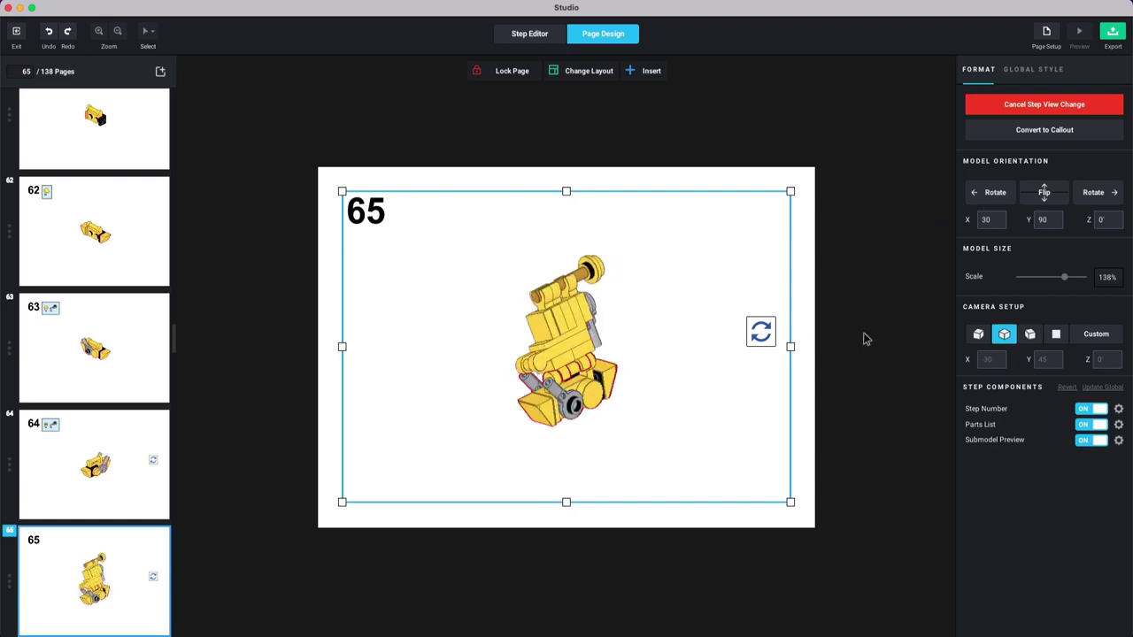
{"action": "left_click", "coordinate": [864, 334]}
Step: Check the neighbouring pages and delete the rotation icon from page 65
{"action": "key", "text": "Down"}
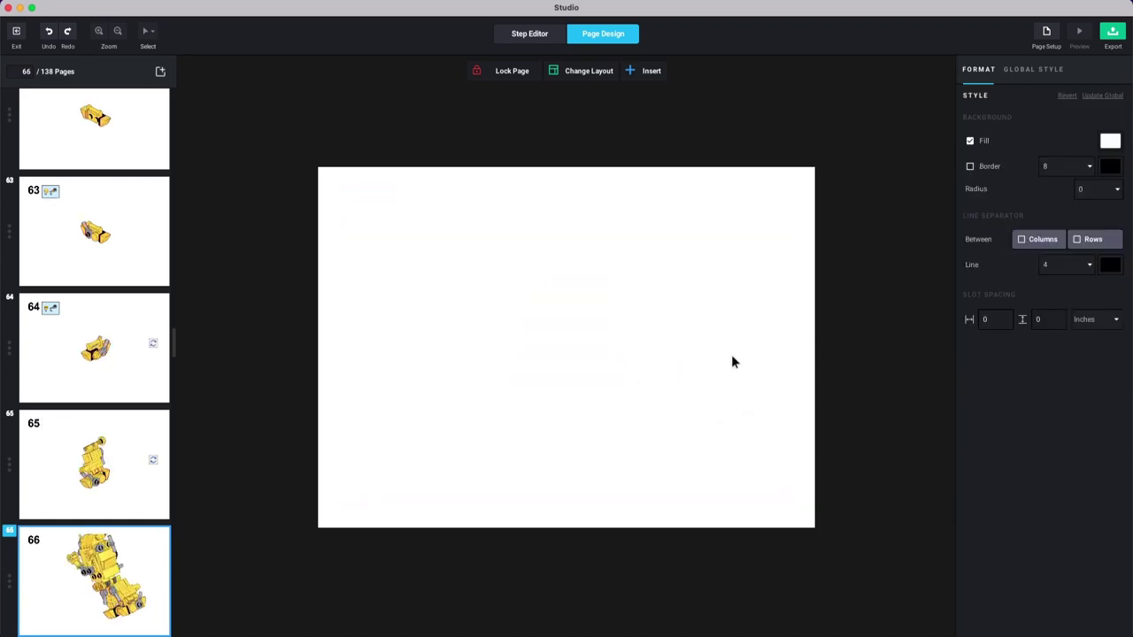
{"action": "key", "text": "Left"}
{"action": "key", "text": "Left"}
{"action": "key", "text": "Right"}
{"action": "left_click", "coordinate": [757, 331]}
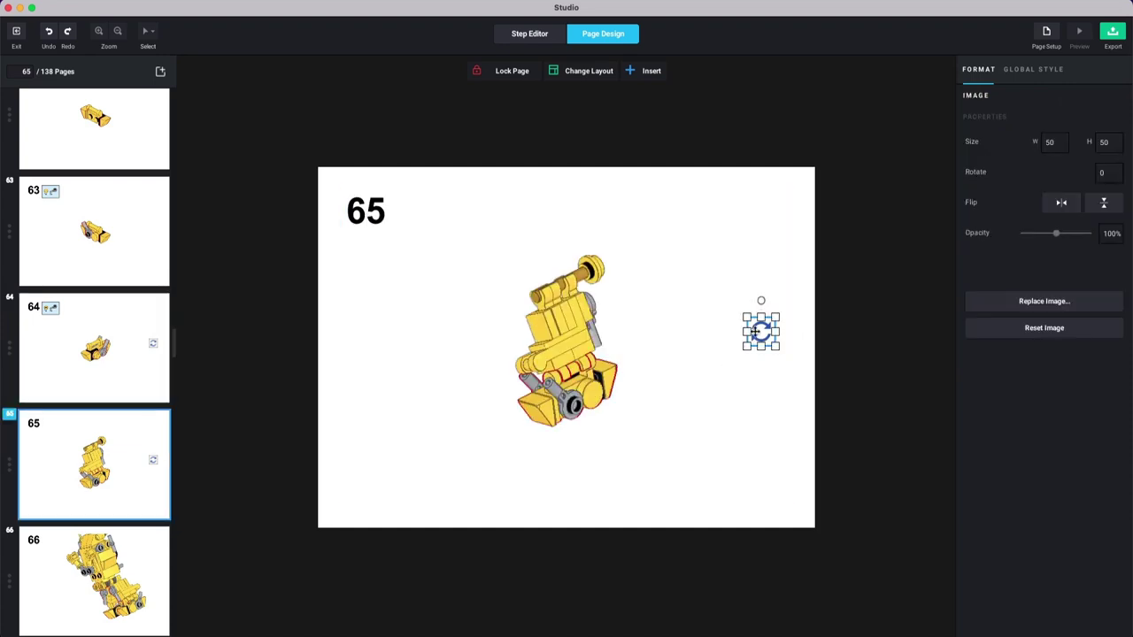
{"action": "key", "text": "Delete"}
{"action": "left_click", "coordinate": [554, 384]}
Step: Change the step view on page 66 to an X orientation of 0 and delete its rotation icon
{"action": "key", "text": "Right"}
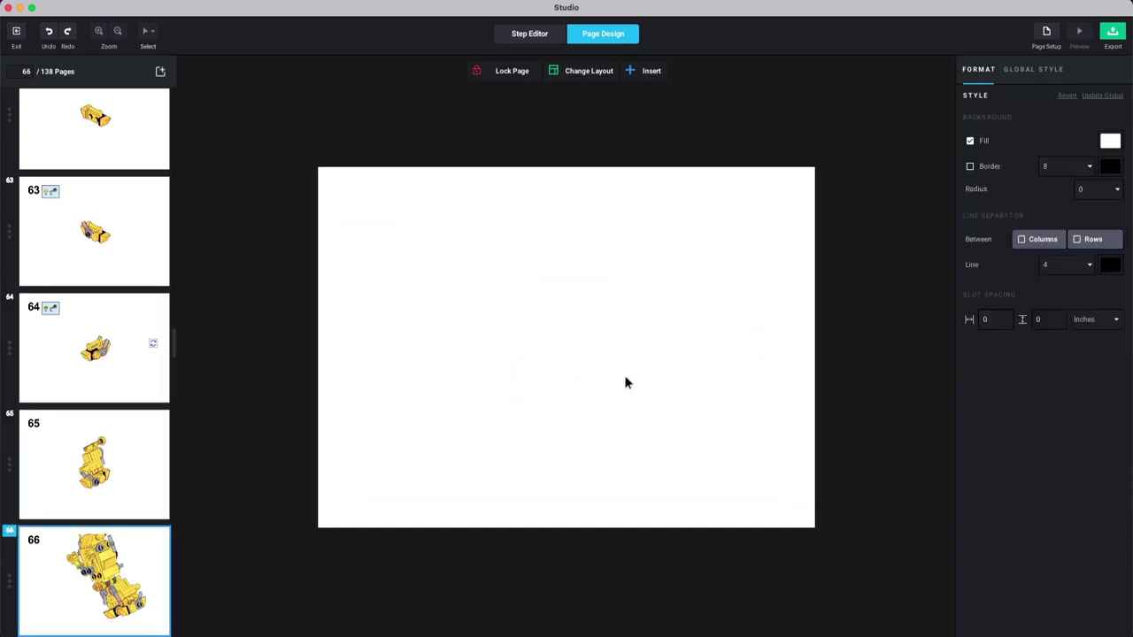
{"action": "left_click", "coordinate": [700, 330]}
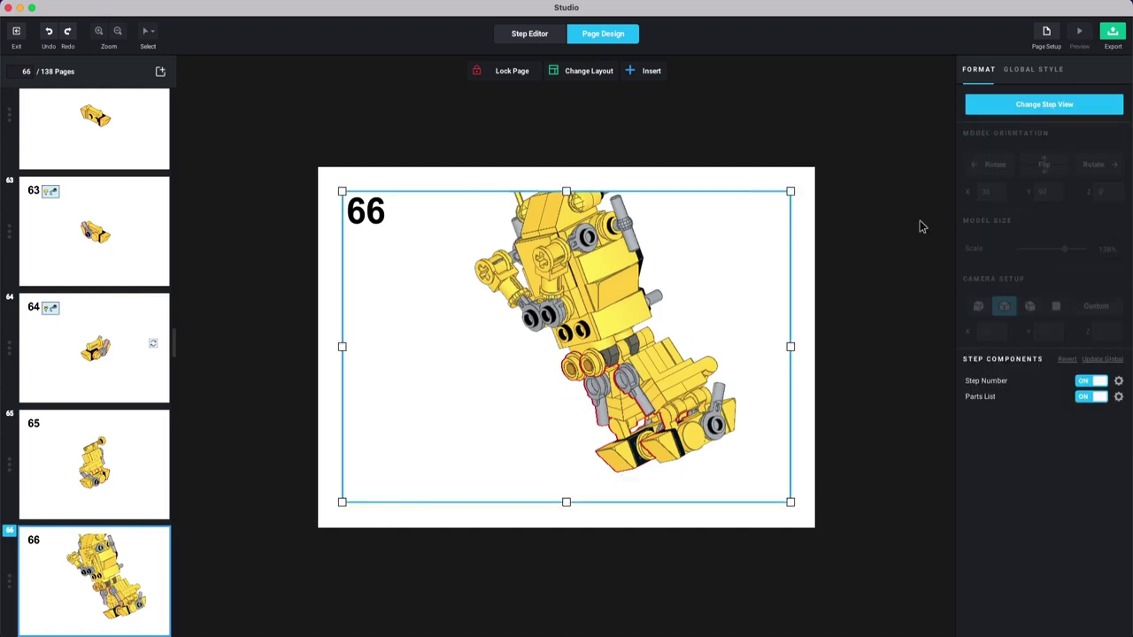
{"action": "left_click", "coordinate": [1032, 106]}
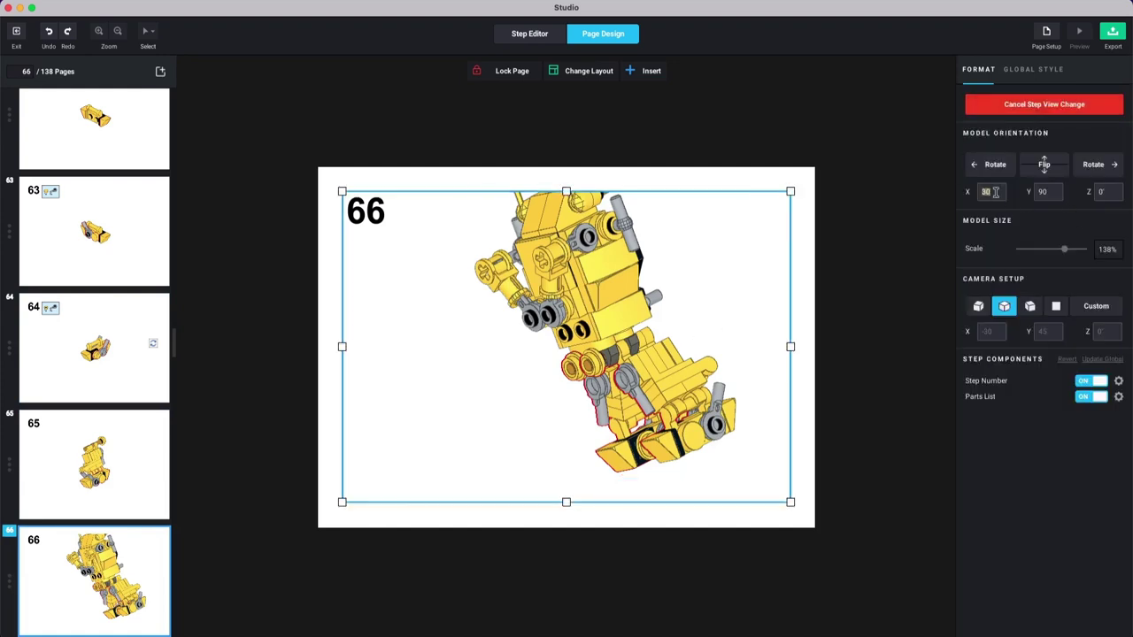
{"action": "type", "text": "0"}
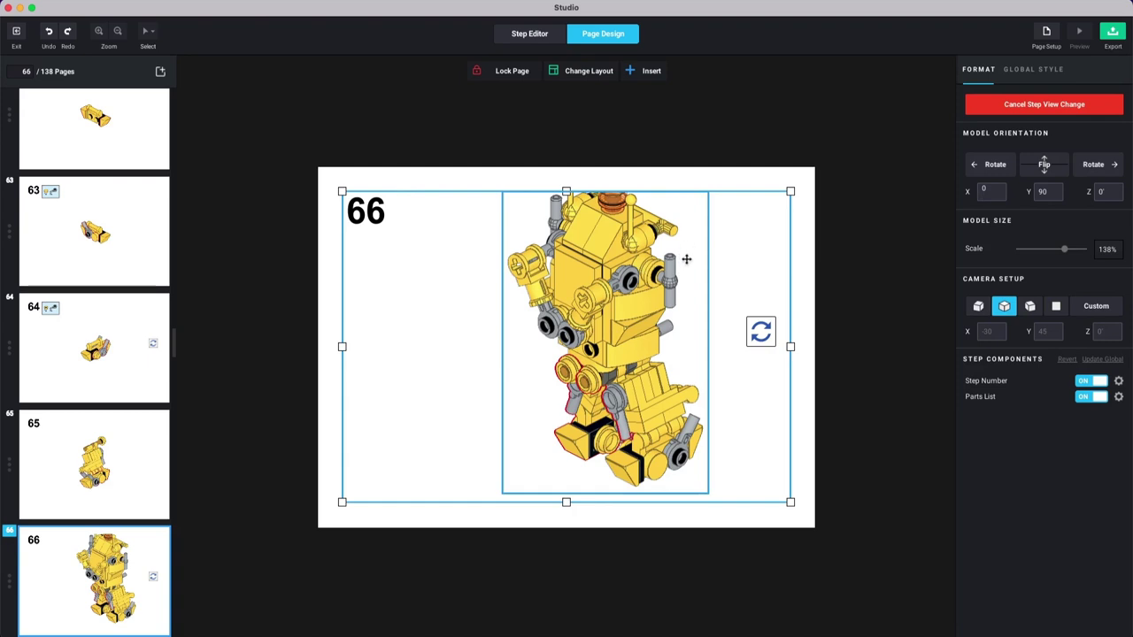
{"action": "left_click", "coordinate": [760, 330]}
{"action": "key", "text": "Delete"}
{"action": "left_click", "coordinate": [675, 363]}
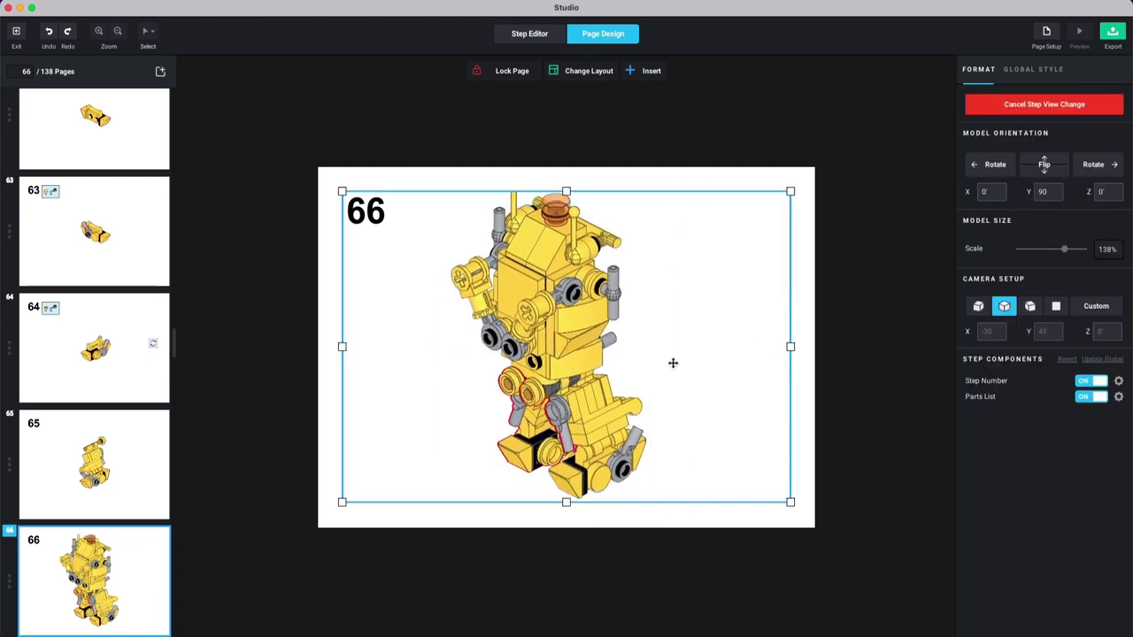
Step: Rotate the model on page 66 to a Y orientation of 270, scale it to 110% and fit it within the page
{"action": "left_click", "coordinate": [989, 167]}
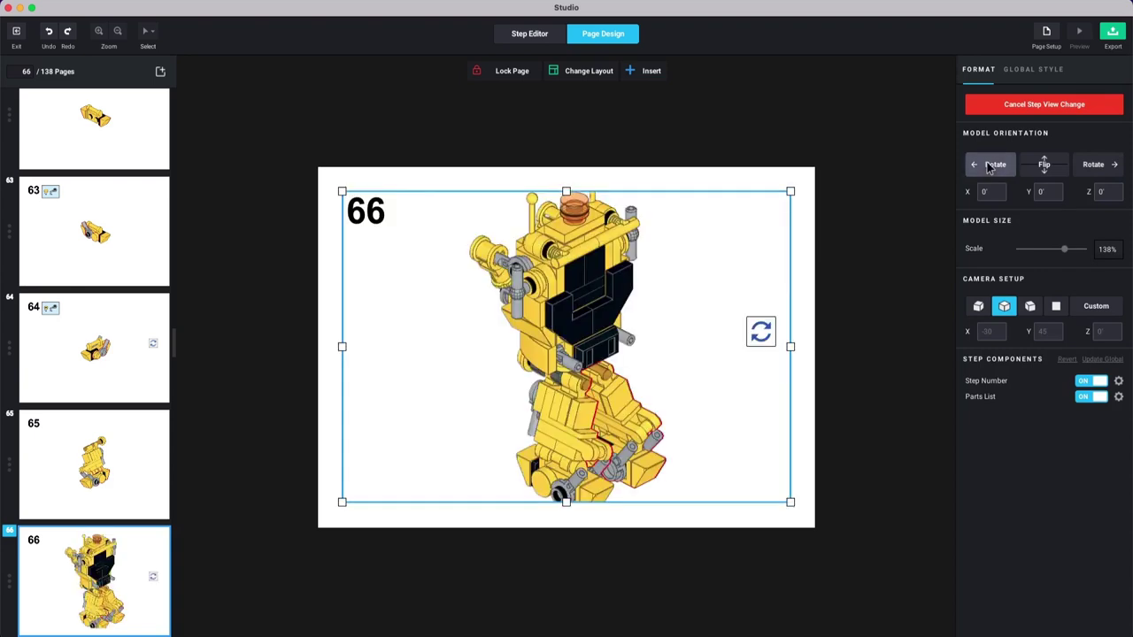
{"action": "left_click", "coordinate": [990, 166]}
{"action": "left_click_drag", "start_coordinate": [1060, 249], "coordinate": [1054, 250]}
{"action": "left_click_drag", "start_coordinate": [630, 377], "coordinate": [622, 373]}
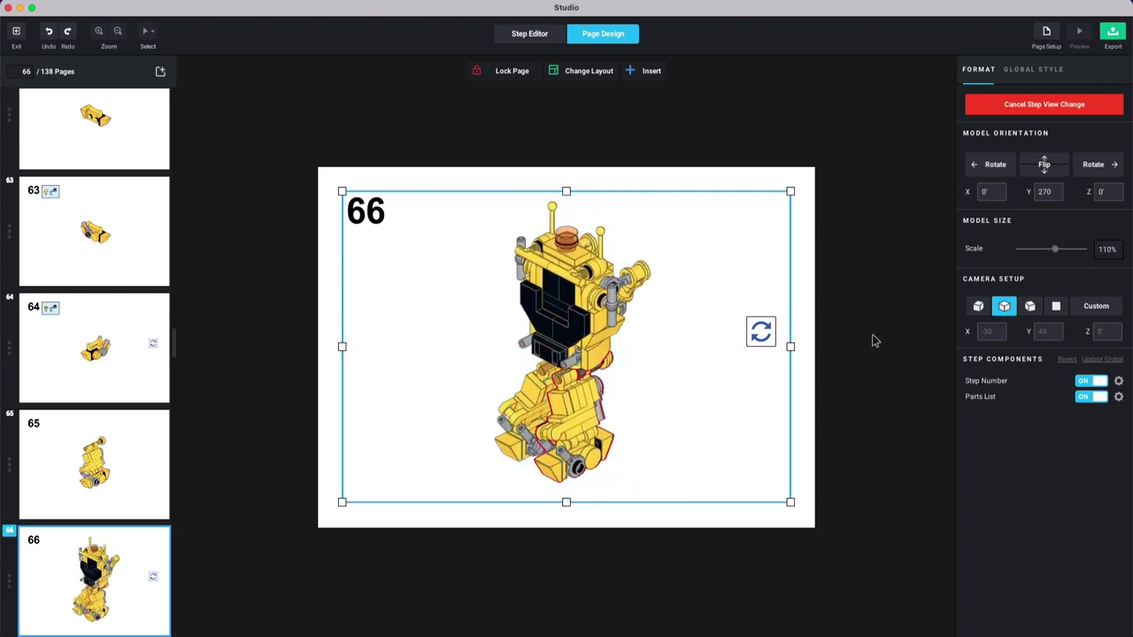
Step: Delete the rotation icon that accompanies the rotated full model on page 66
{"action": "left_click", "coordinate": [808, 341]}
{"action": "left_click", "coordinate": [774, 333]}
{"action": "key", "text": "Delete"}
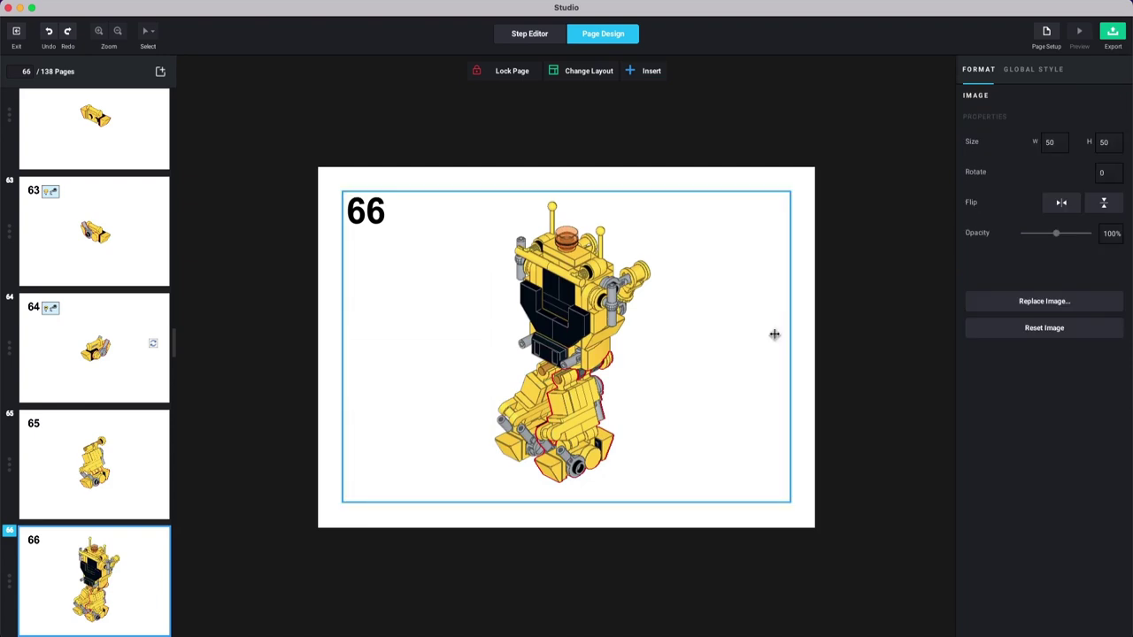
Step: Change the step view on page 68, rotating the model to orientation X 0, Y 0, Z 0
{"action": "key", "text": "Down"}
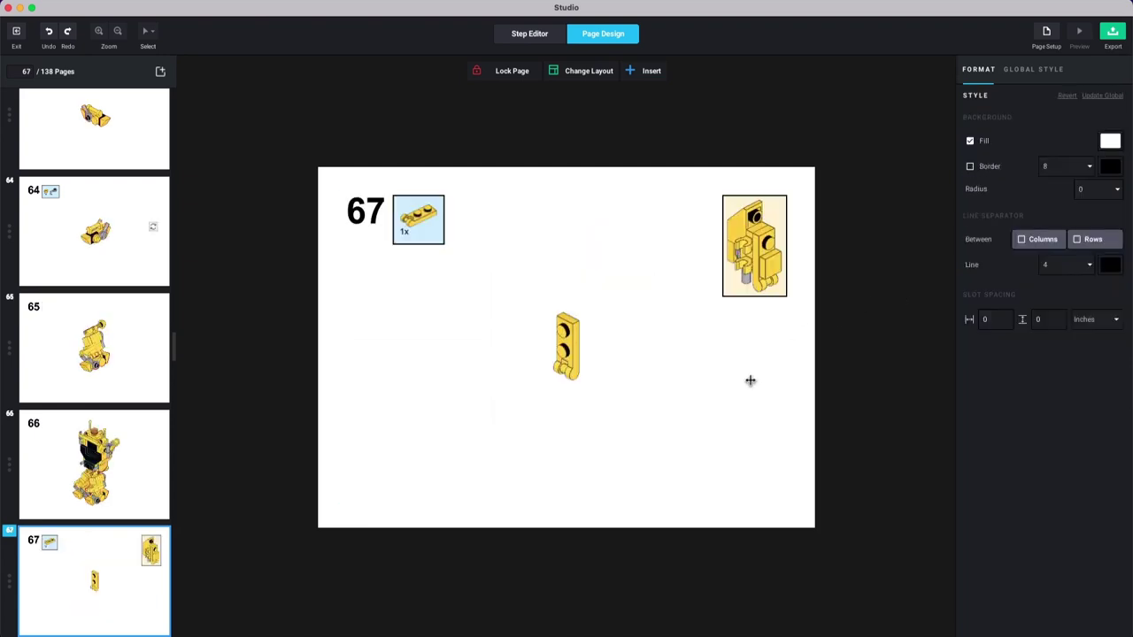
{"action": "key", "text": "Down"}
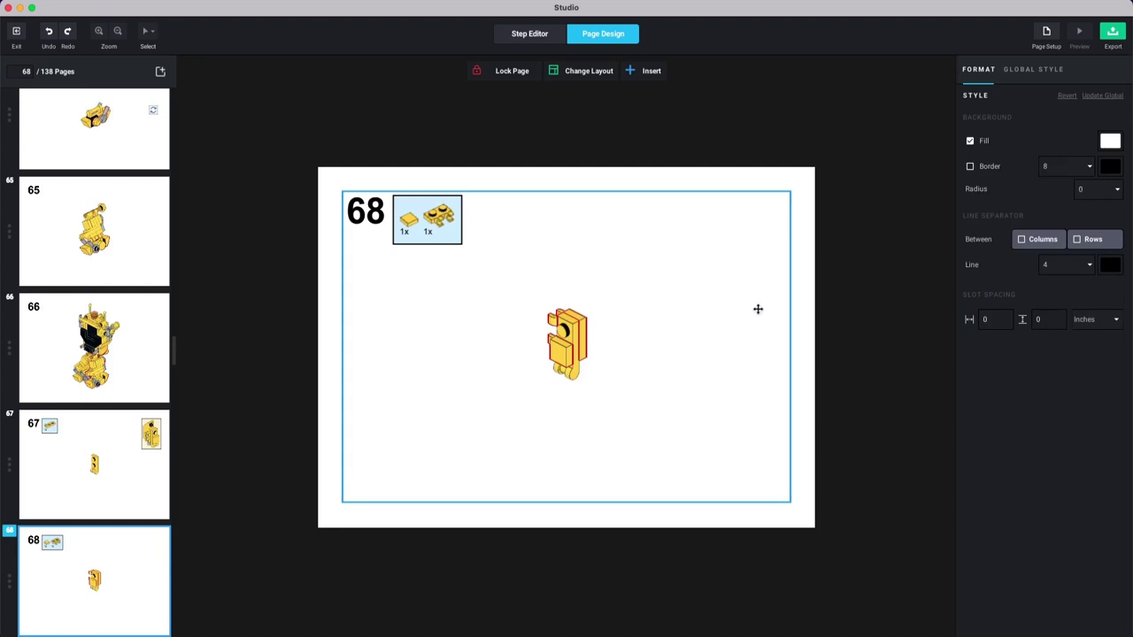
{"action": "left_click", "coordinate": [590, 374]}
{"action": "left_click", "coordinate": [1044, 105]}
{"action": "left_click", "coordinate": [987, 194]}
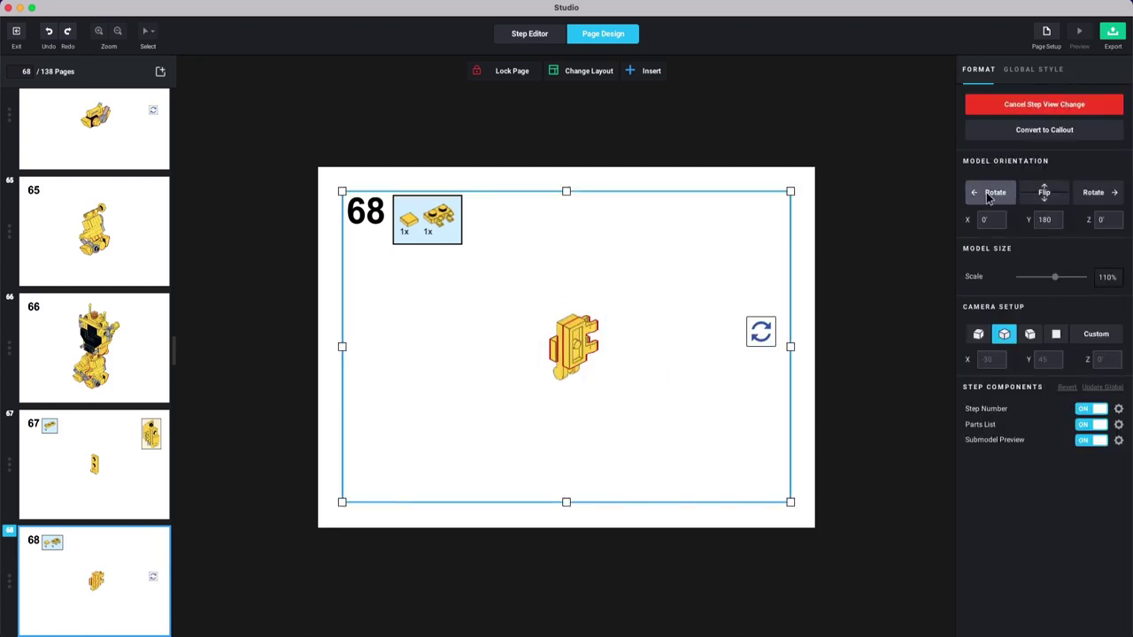
{"action": "left_click", "coordinate": [987, 194]}
{"action": "left_click", "coordinate": [987, 194]}
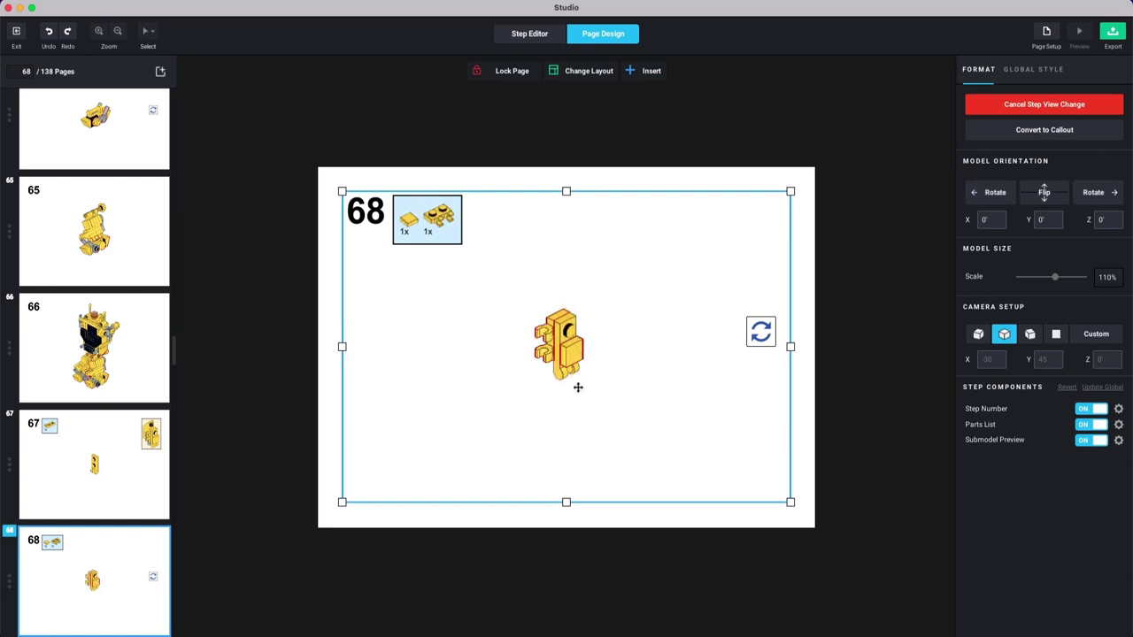
Step: Change the step view on page 70, rotating the model half a turn
{"action": "key", "text": "Down"}
{"action": "key", "text": "Down"}
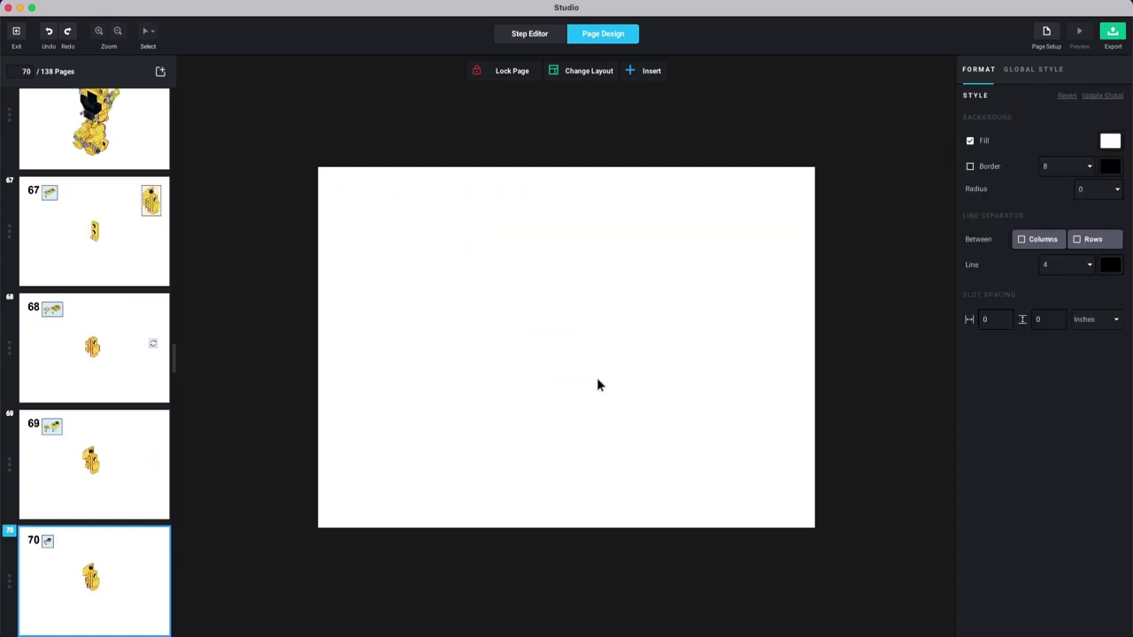
{"action": "left_click", "coordinate": [641, 337]}
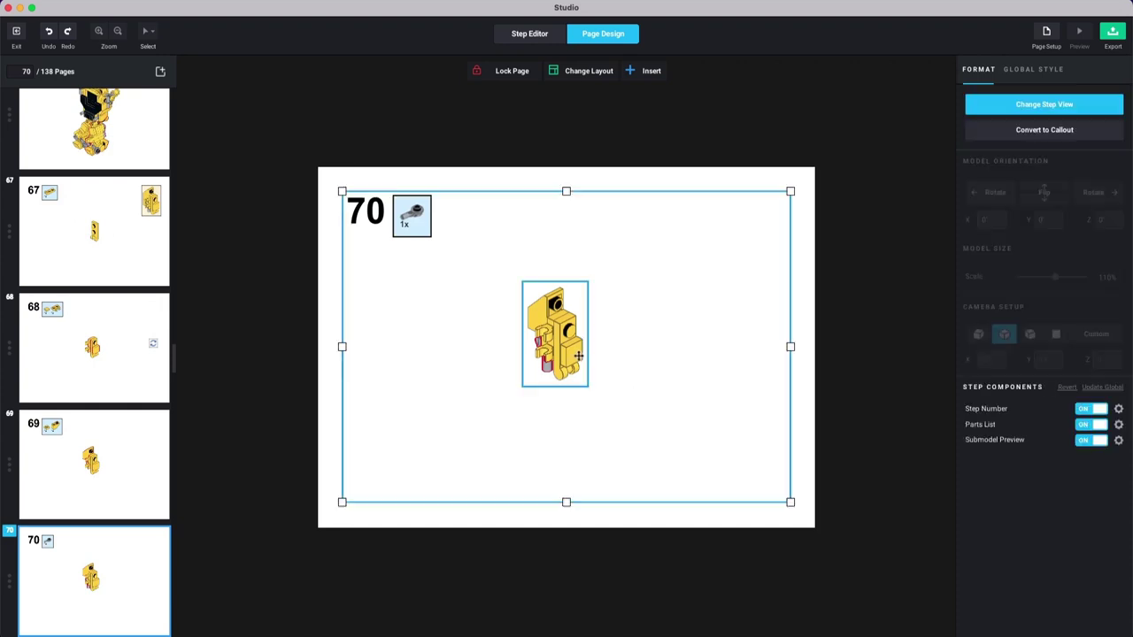
{"action": "left_click", "coordinate": [1045, 104]}
{"action": "left_click", "coordinate": [996, 193]}
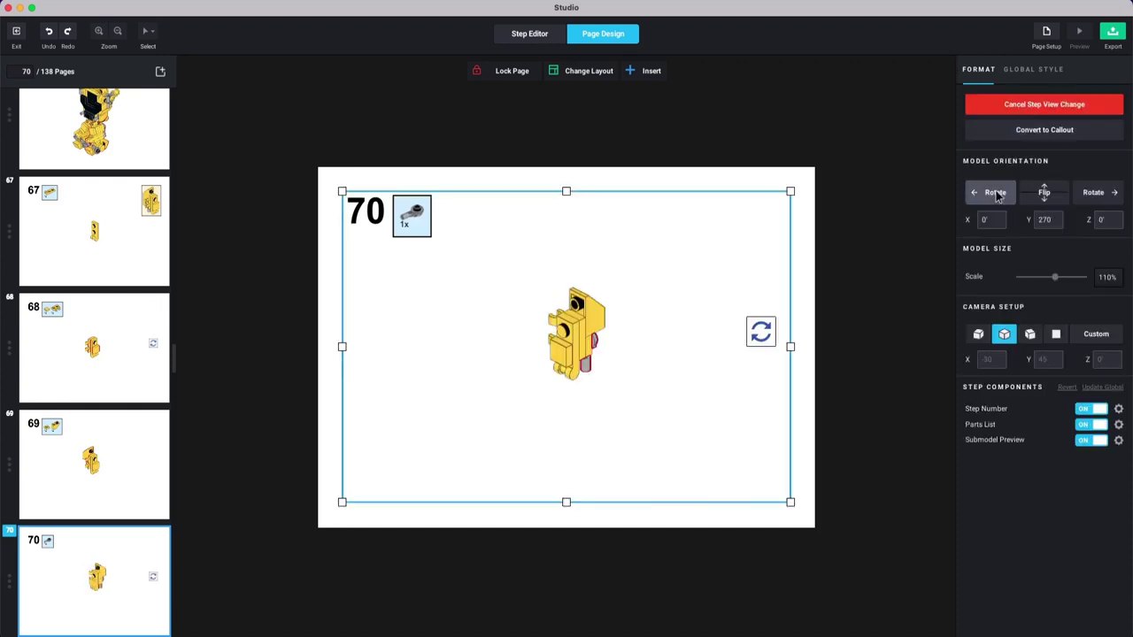
{"action": "left_click", "coordinate": [995, 193]}
Step: Change the step view on page 75, rotating the model to a Y orientation of 90
{"action": "key", "text": "Down"}
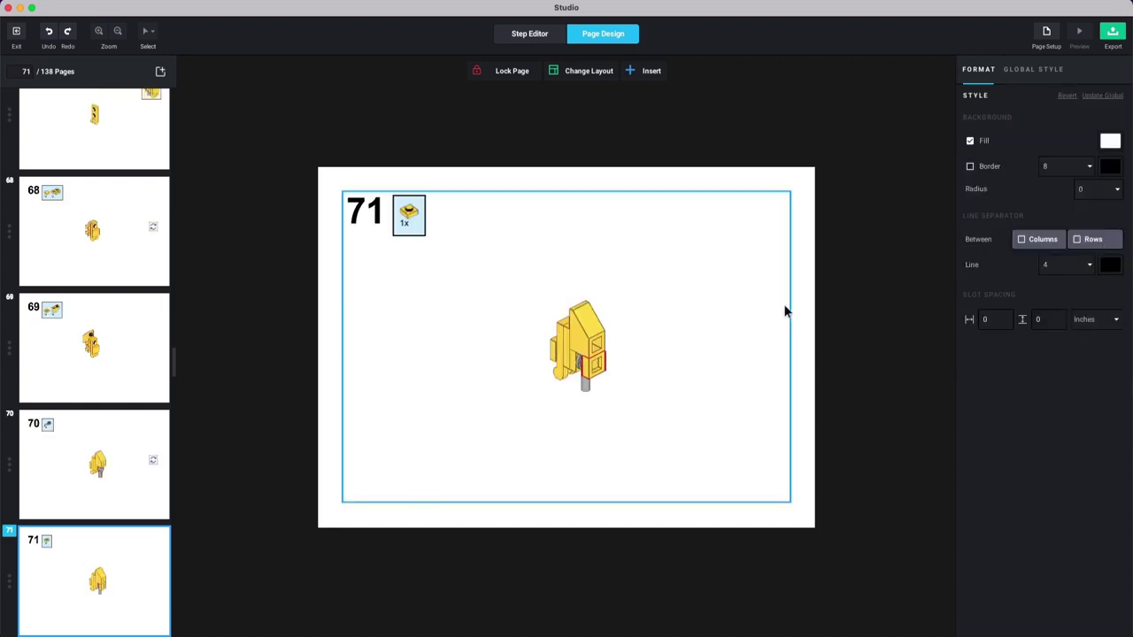
{"action": "key", "text": "Down"}
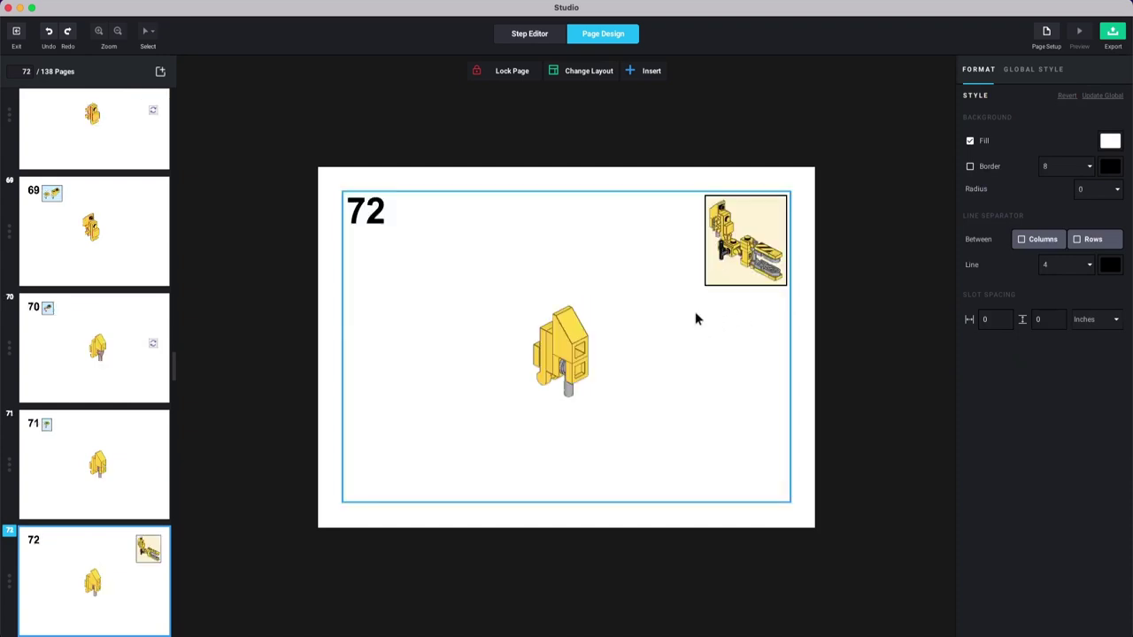
{"action": "key", "text": "Down"}
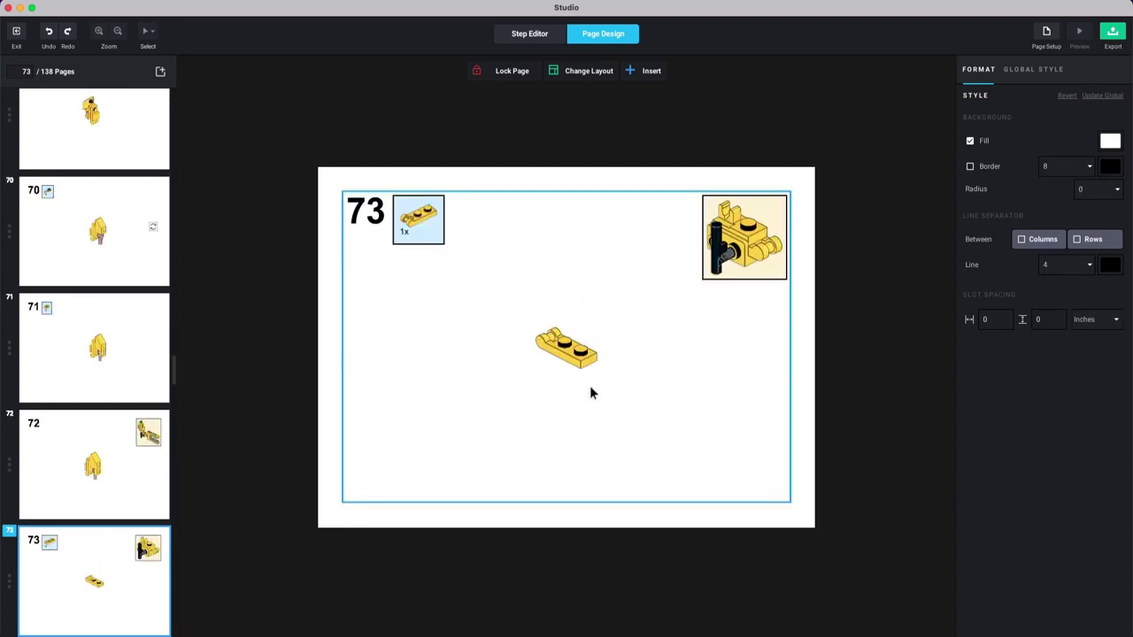
{"action": "key", "text": "Down"}
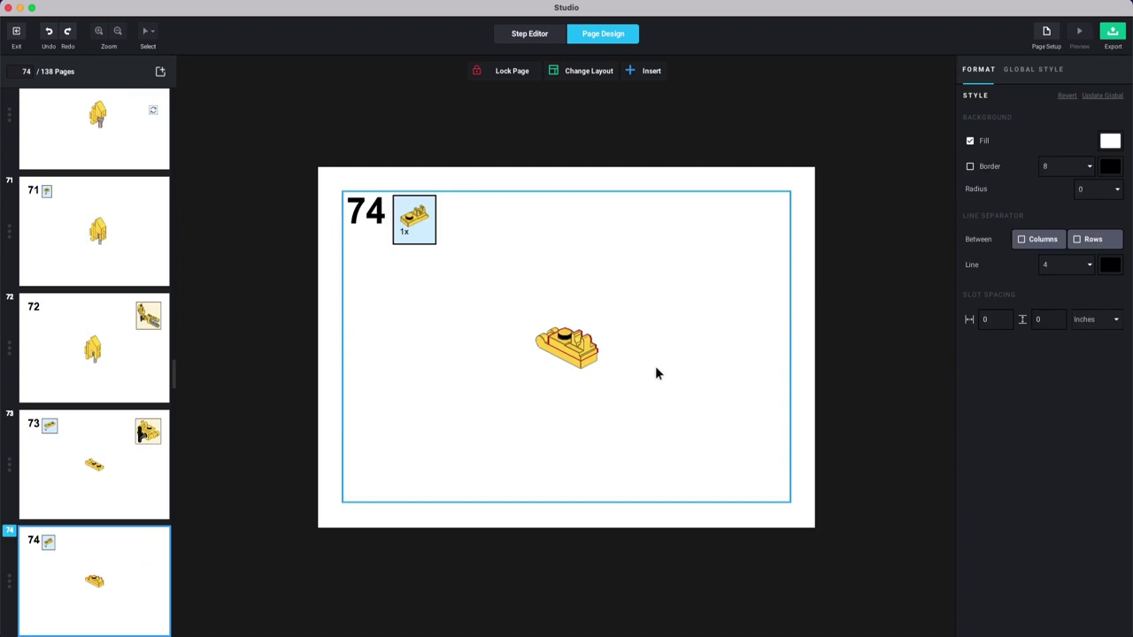
{"action": "key", "text": "Down"}
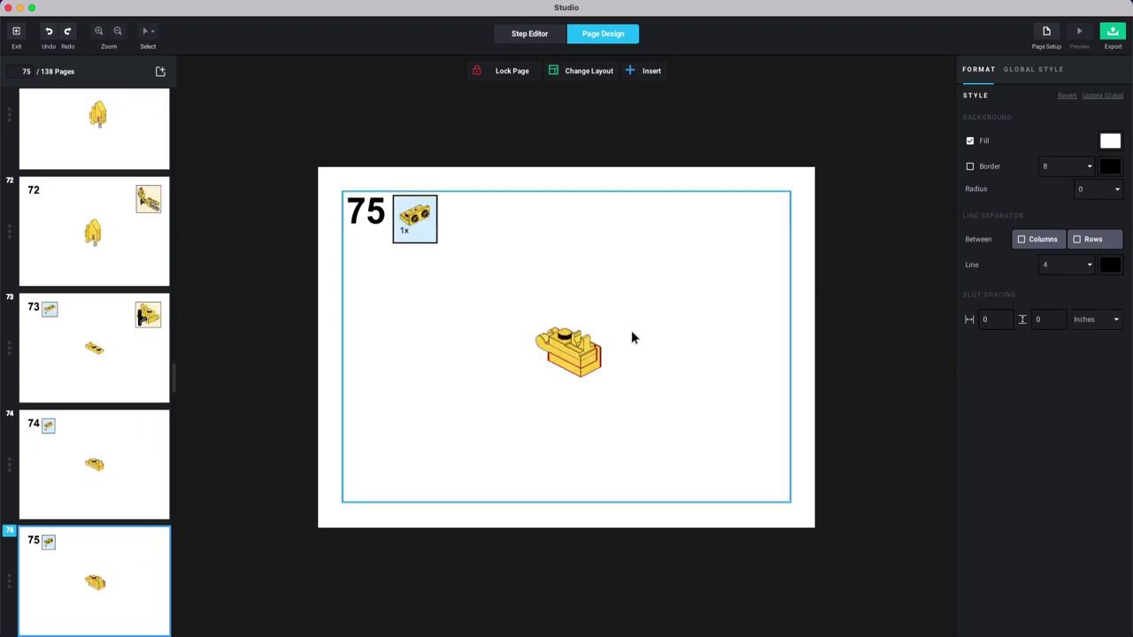
{"action": "left_click", "coordinate": [632, 334]}
{"action": "left_click", "coordinate": [1031, 105]}
{"action": "left_click", "coordinate": [995, 192]}
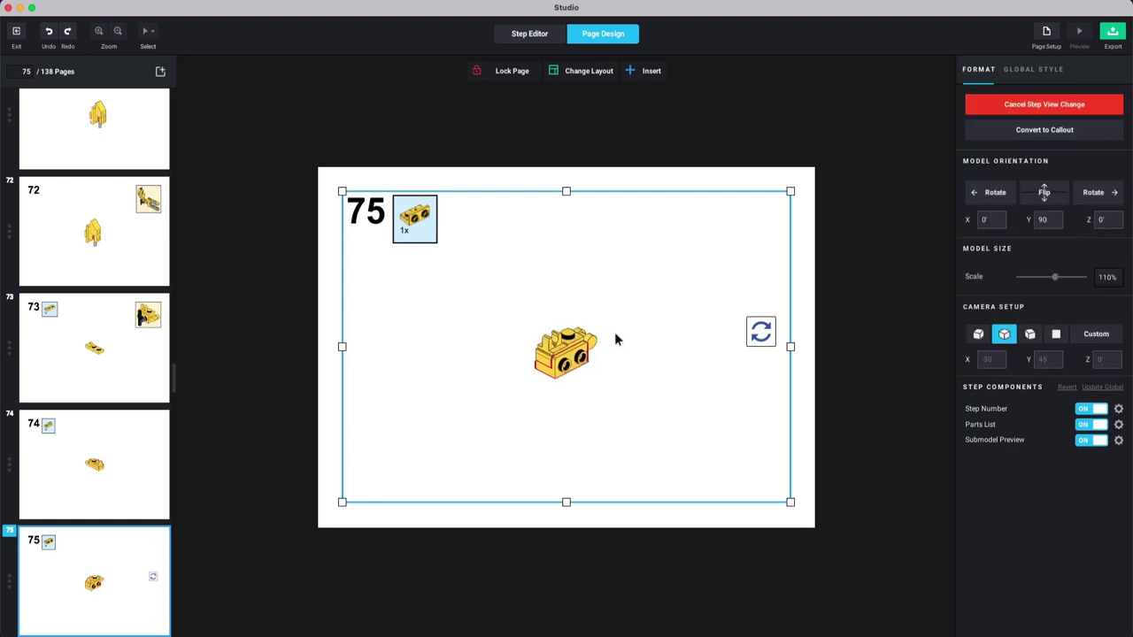
Step: Change the step view on page 77, rotating the combined arm model to a Y orientation of 270
{"action": "key", "text": "Down"}
{"action": "key", "text": "Down"}
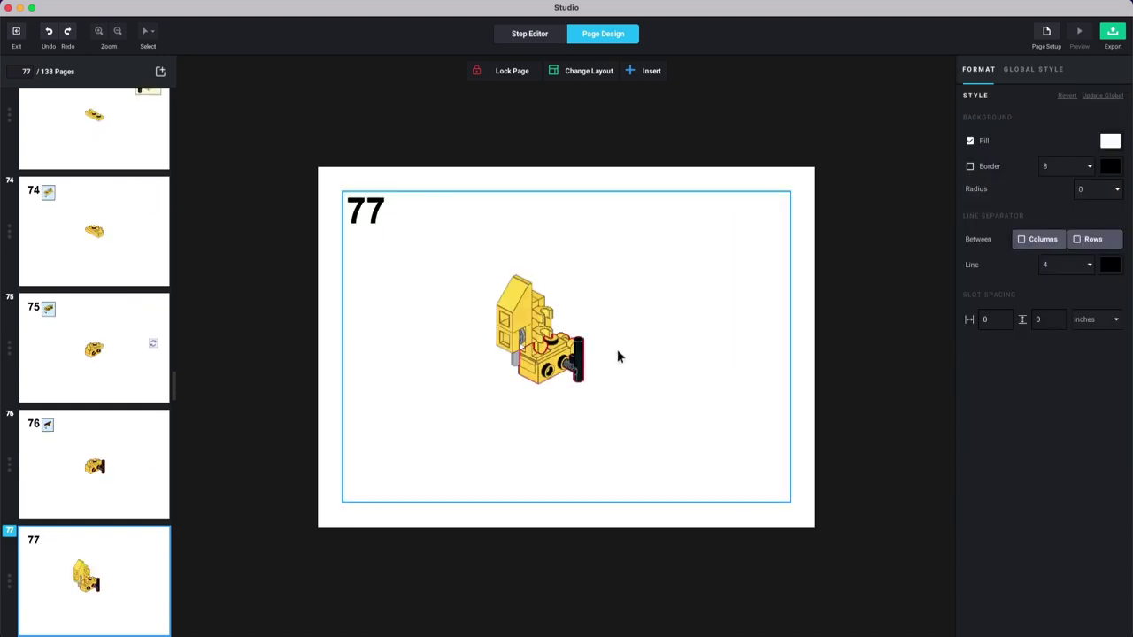
{"action": "left_click", "coordinate": [559, 314]}
{"action": "left_click_drag", "start_coordinate": [559, 313], "coordinate": [617, 312]}
{"action": "left_click", "coordinate": [1009, 107]}
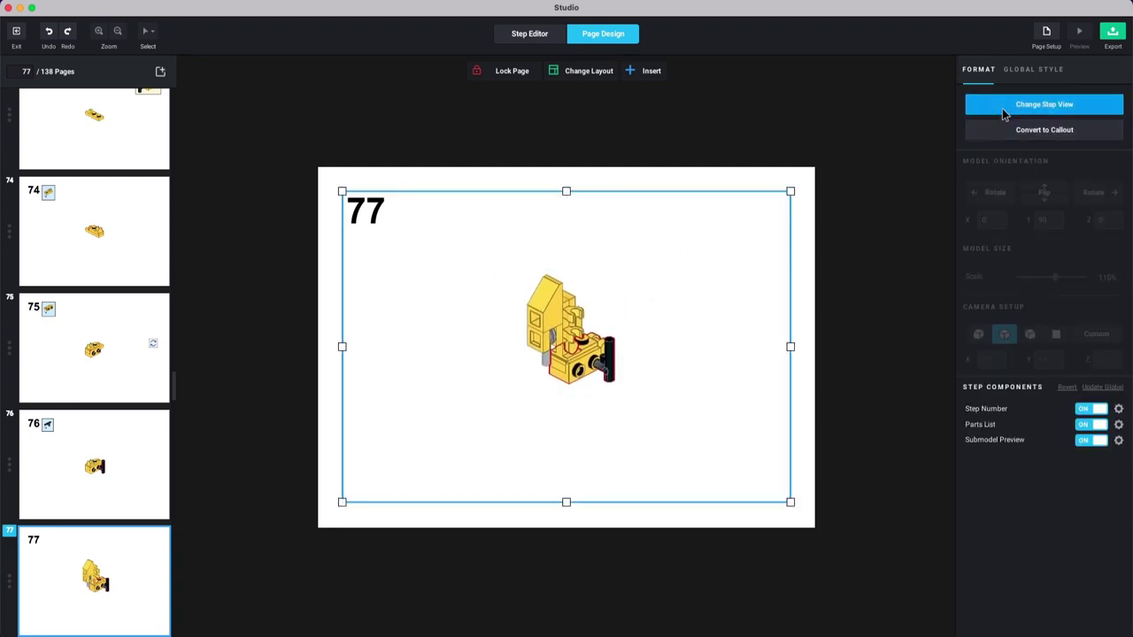
{"action": "left_click", "coordinate": [996, 193]}
{"action": "left_click", "coordinate": [995, 193]}
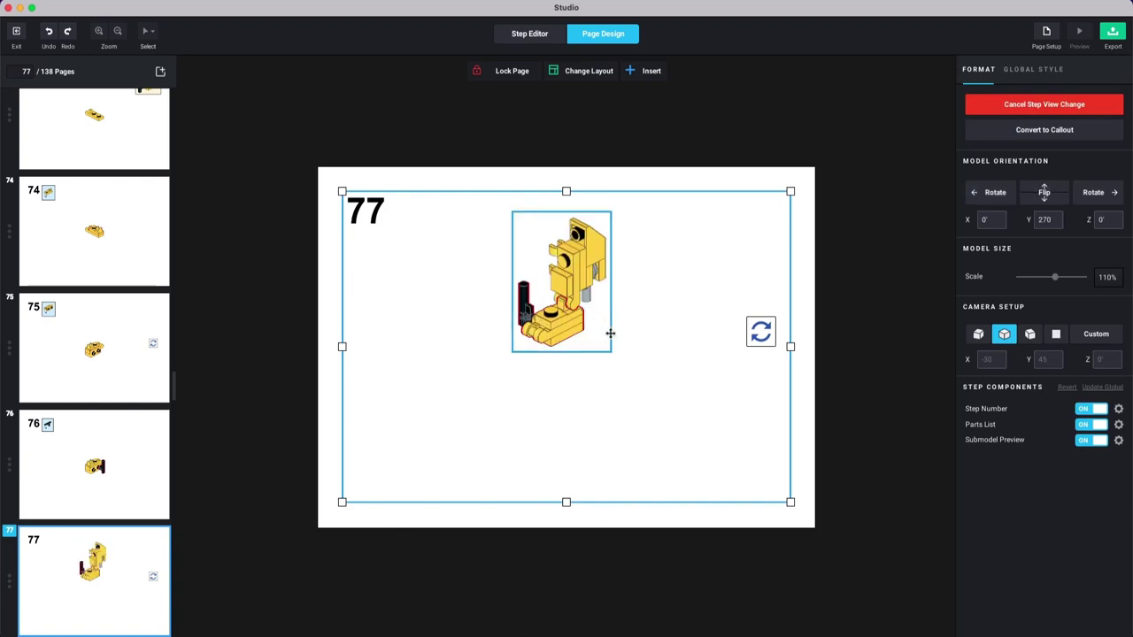
Step: Re-centre the rotated arm model on page 77 and delete the page's rotation icon
{"action": "left_click_drag", "start_coordinate": [617, 369], "coordinate": [588, 338]}
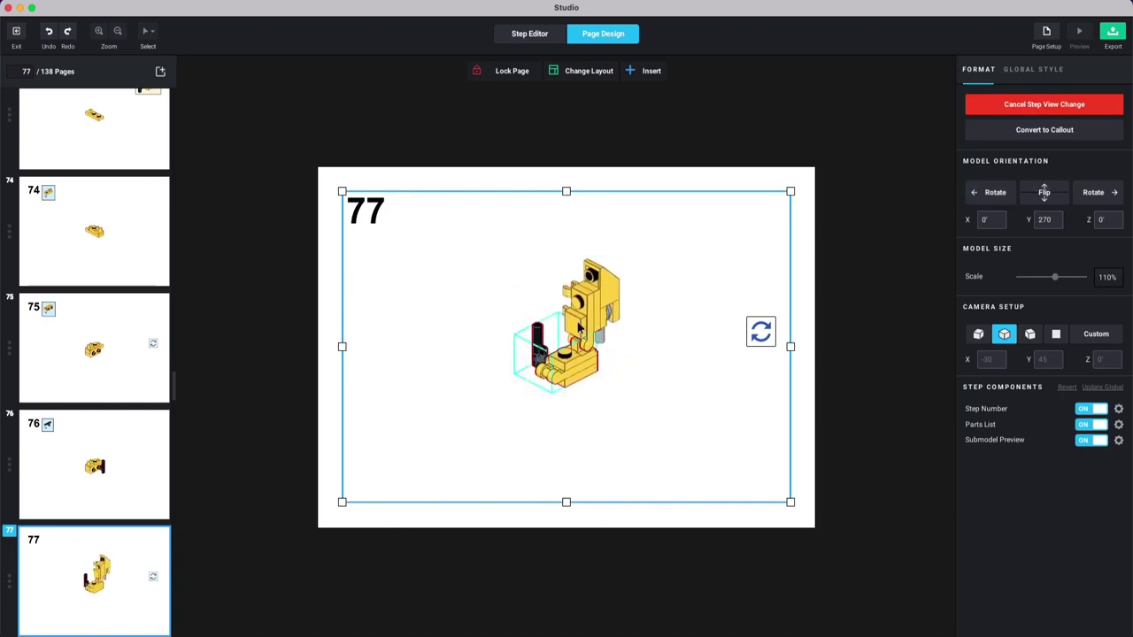
{"action": "left_click", "coordinate": [760, 331]}
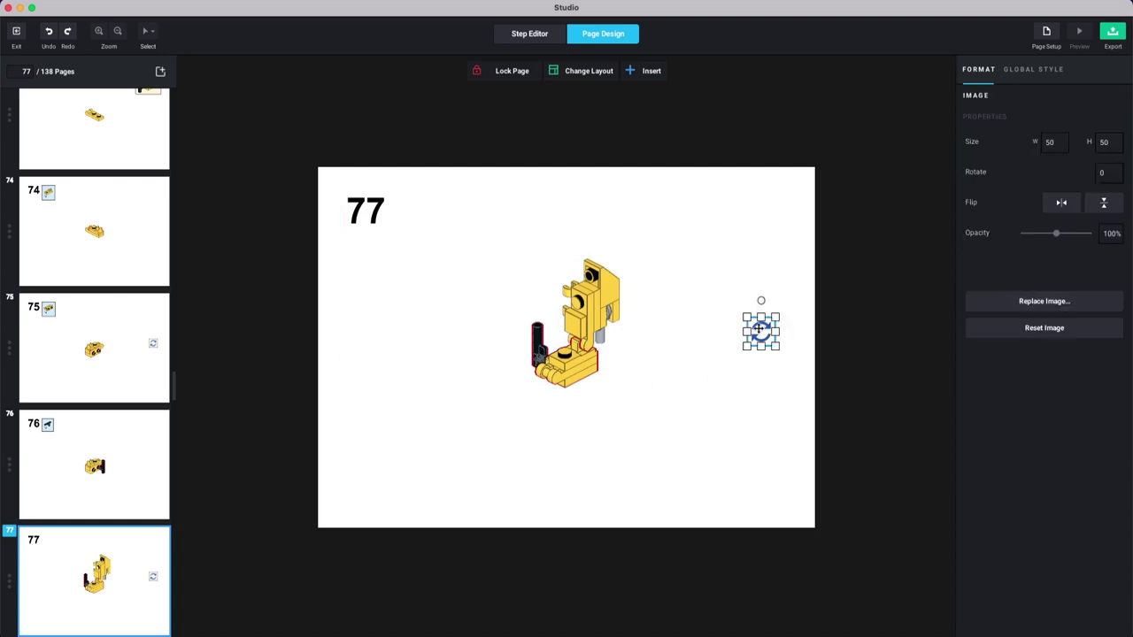
{"action": "key", "text": "Delete"}
Step: Change the step view on page 78, rotating the model a quarter turn, and delete its rotation icon
{"action": "key", "text": "Down"}
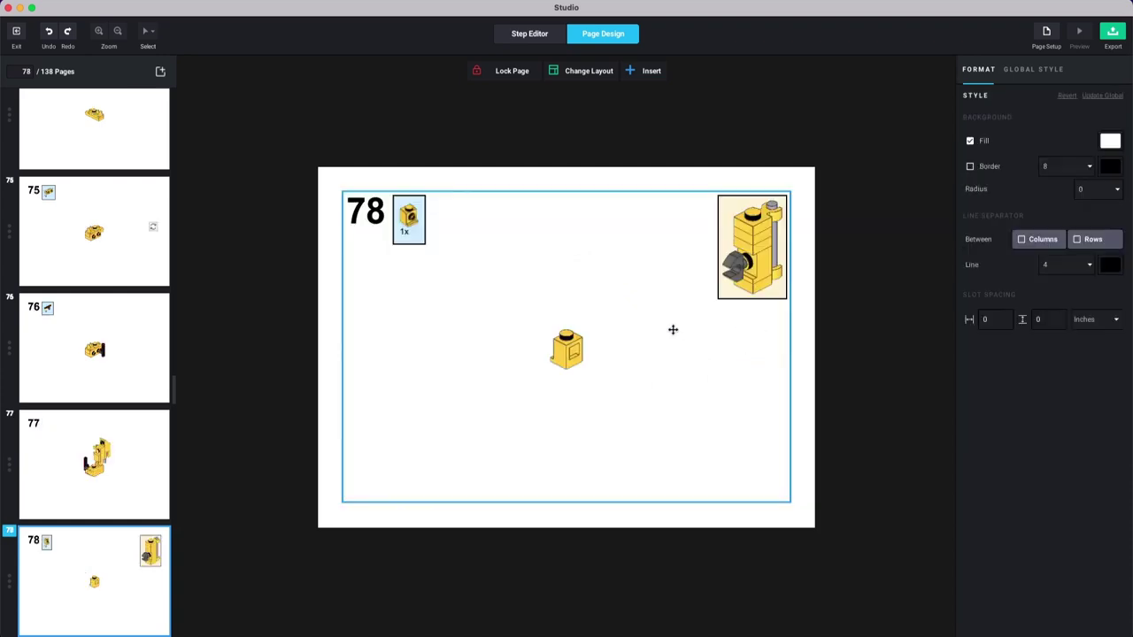
{"action": "left_click", "coordinate": [616, 375]}
{"action": "left_click", "coordinate": [1044, 105]}
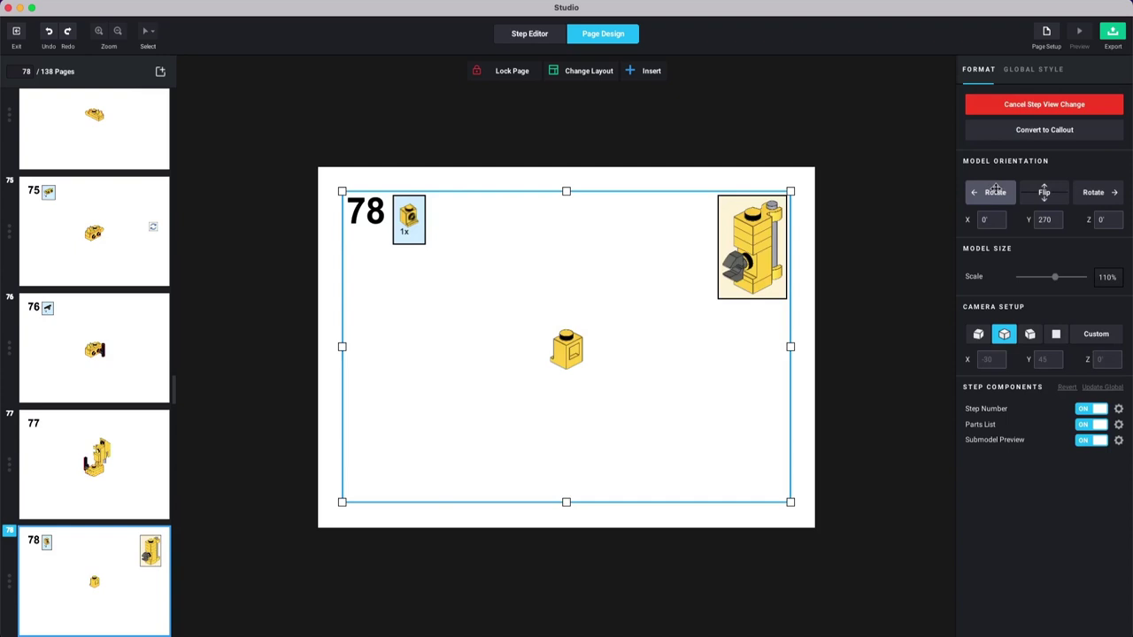
{"action": "left_click", "coordinate": [759, 329]}
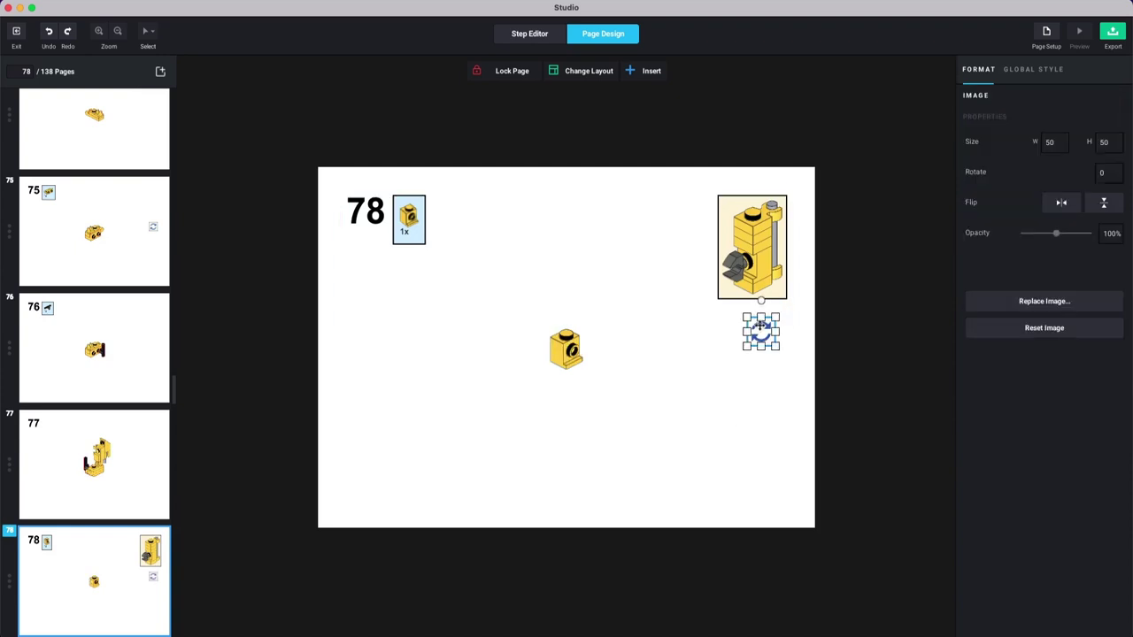
{"action": "key", "text": "BackSpace"}
Step: Change the step view on page 80, rotating the model to a Y orientation of 270
{"action": "key", "text": "Down"}
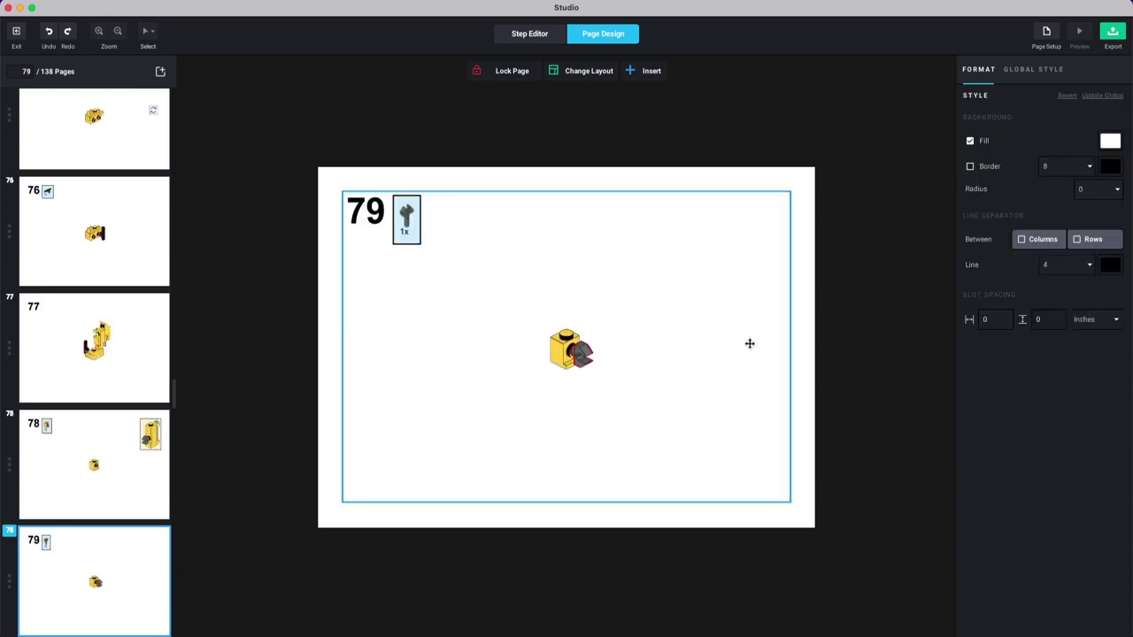
{"action": "key", "text": "Down"}
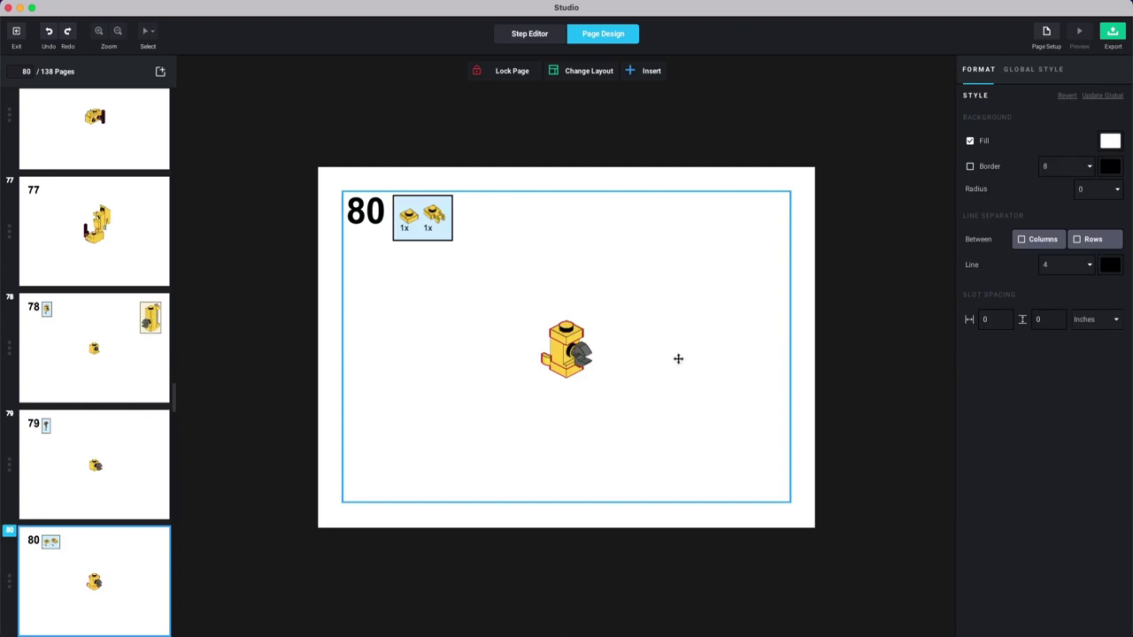
{"action": "left_click", "coordinate": [618, 374]}
{"action": "left_click", "coordinate": [1039, 104]}
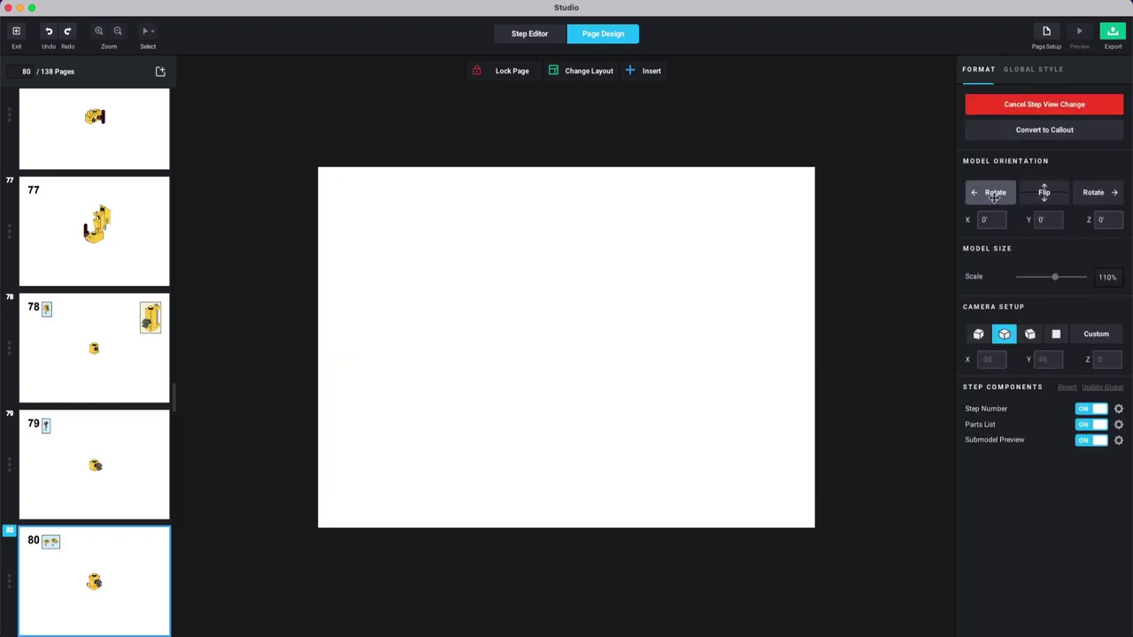
{"action": "left_click", "coordinate": [994, 195]}
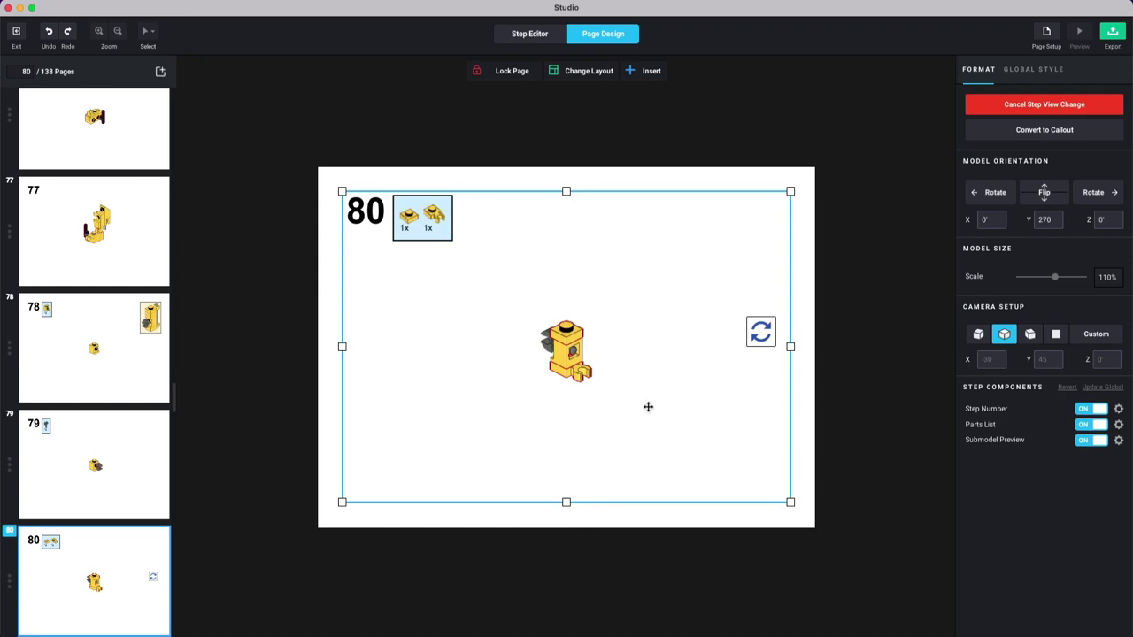
Step: Review pages 81 to 90, checking the model orientation and how the arm's finger submodels are built and attached
{"action": "key", "text": "Down"}
{"action": "key", "text": "Down"}
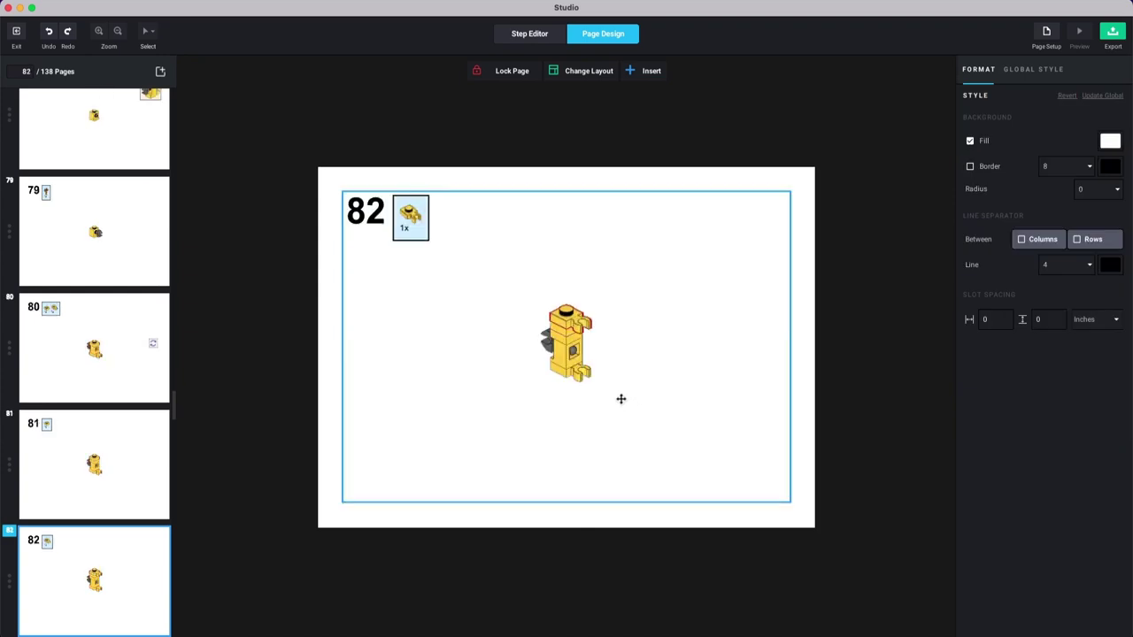
{"action": "key", "text": "Right"}
{"action": "key", "text": "Right"}
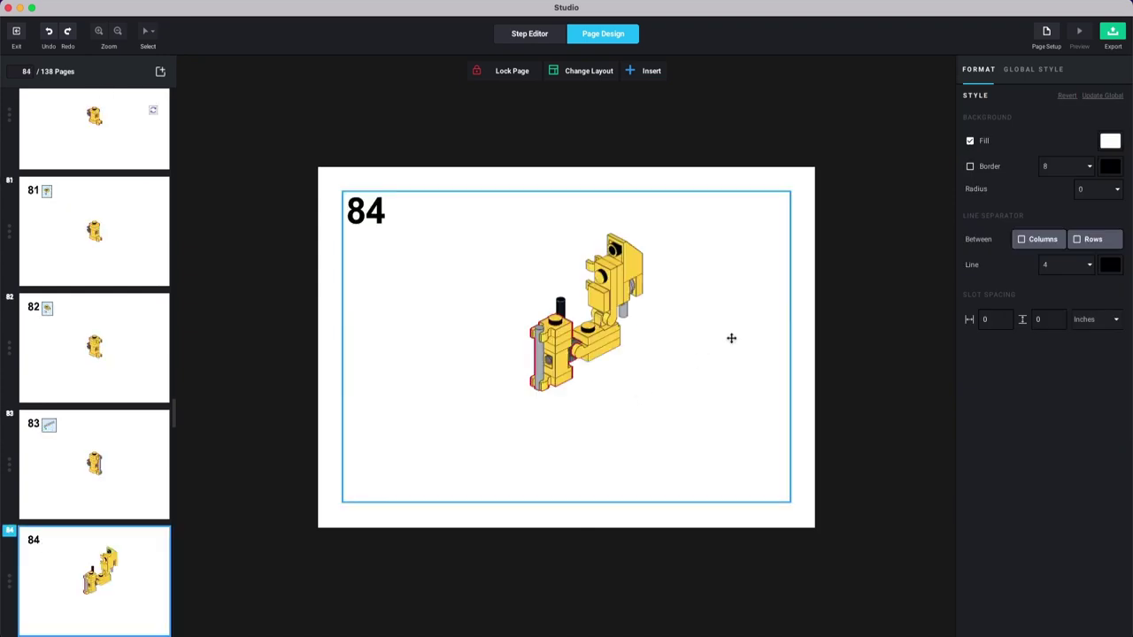
{"action": "key", "text": "Right"}
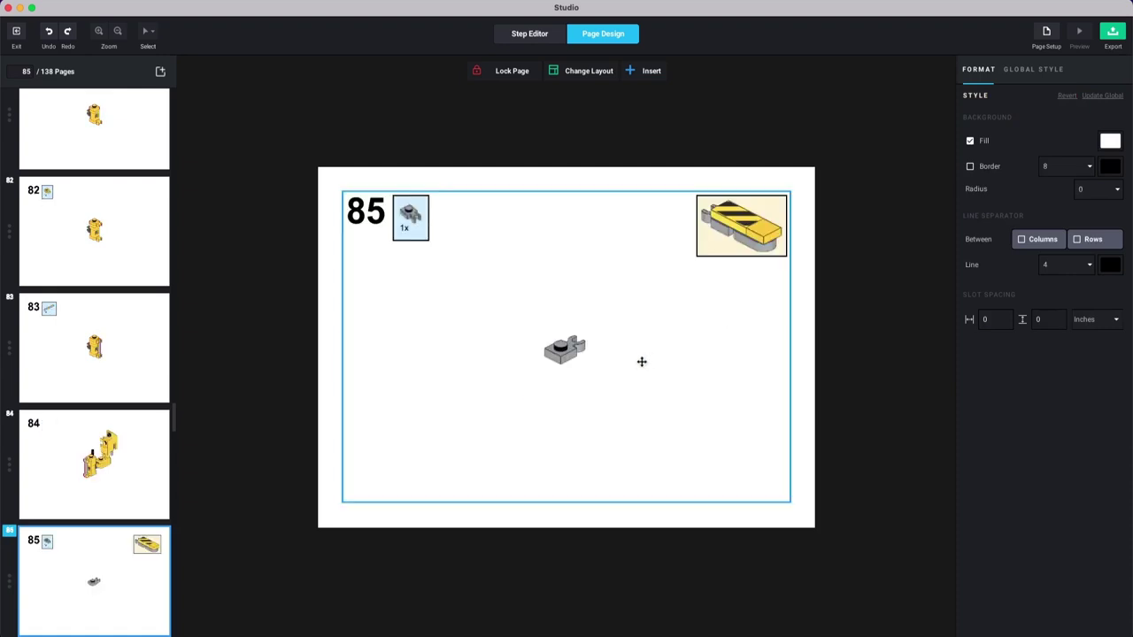
{"action": "key", "text": "Right"}
{"action": "key", "text": "Right"}
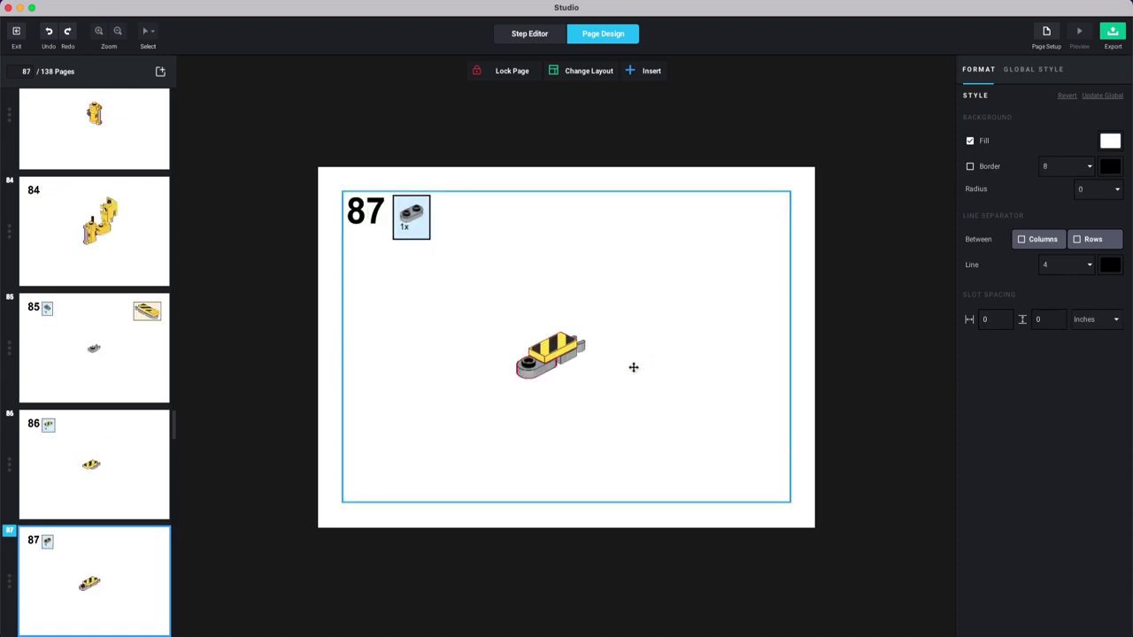
{"action": "key", "text": "Right"}
{"action": "key", "text": "Right"}
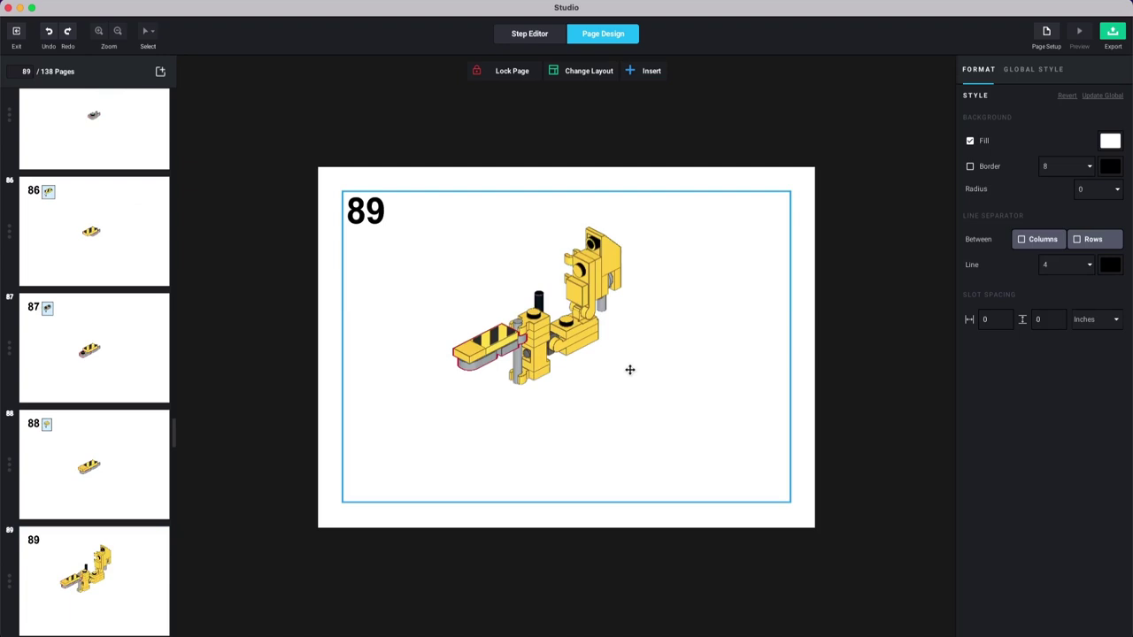
{"action": "key", "text": "Right"}
{"action": "key", "text": "Left"}
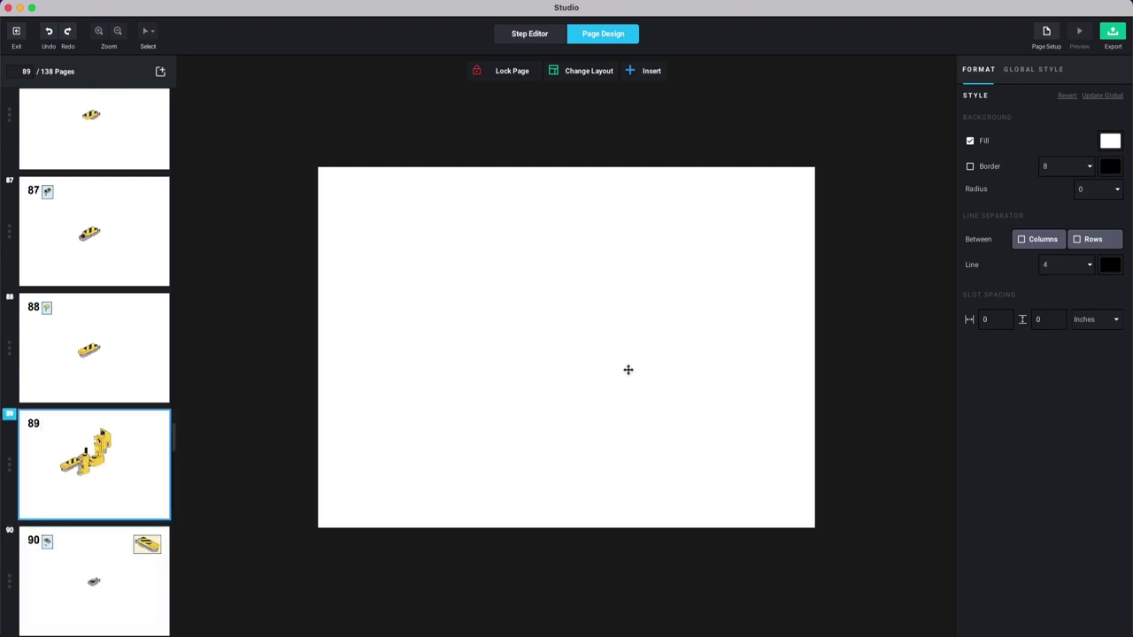
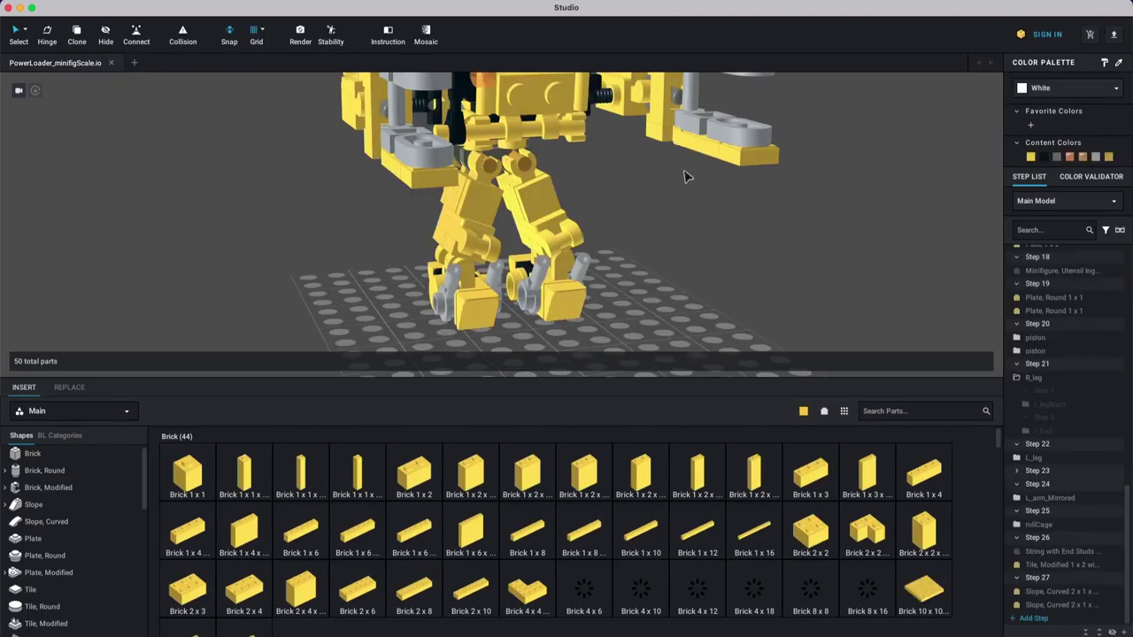
Step: Switch to the main model builder and open the L_arm submodel for viewing
{"action": "left_click", "coordinate": [758, 166]}
{"action": "middle_click_drag", "start_coordinate": [759, 166], "coordinate": [743, 232]}
{"action": "right_click", "coordinate": [719, 209]}
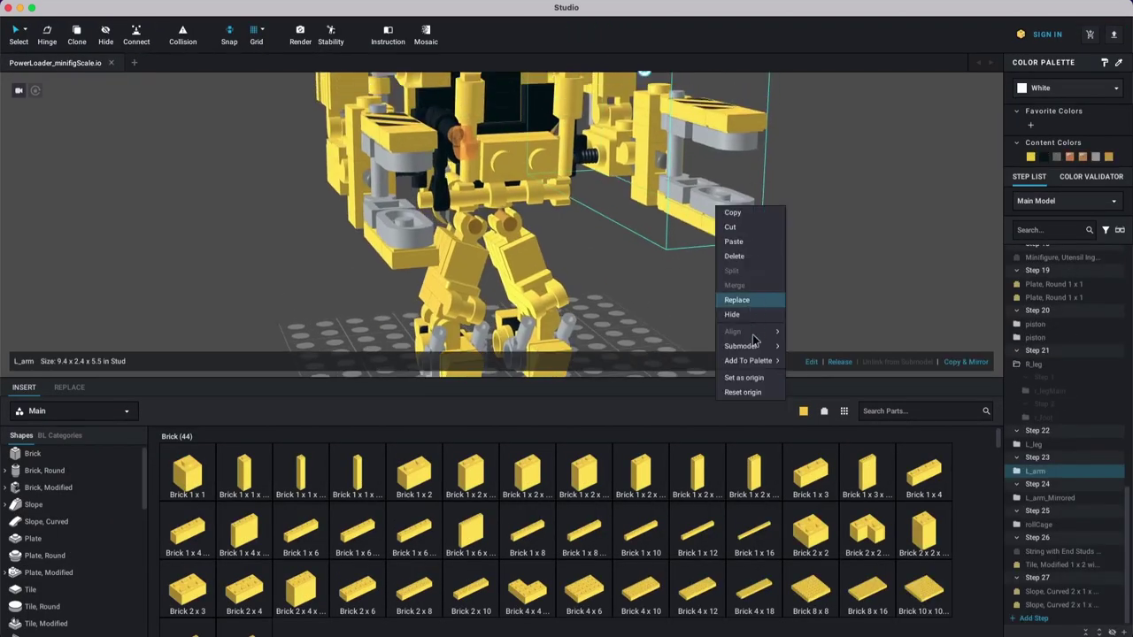
{"action": "mouse_move", "coordinate": [757, 346]}
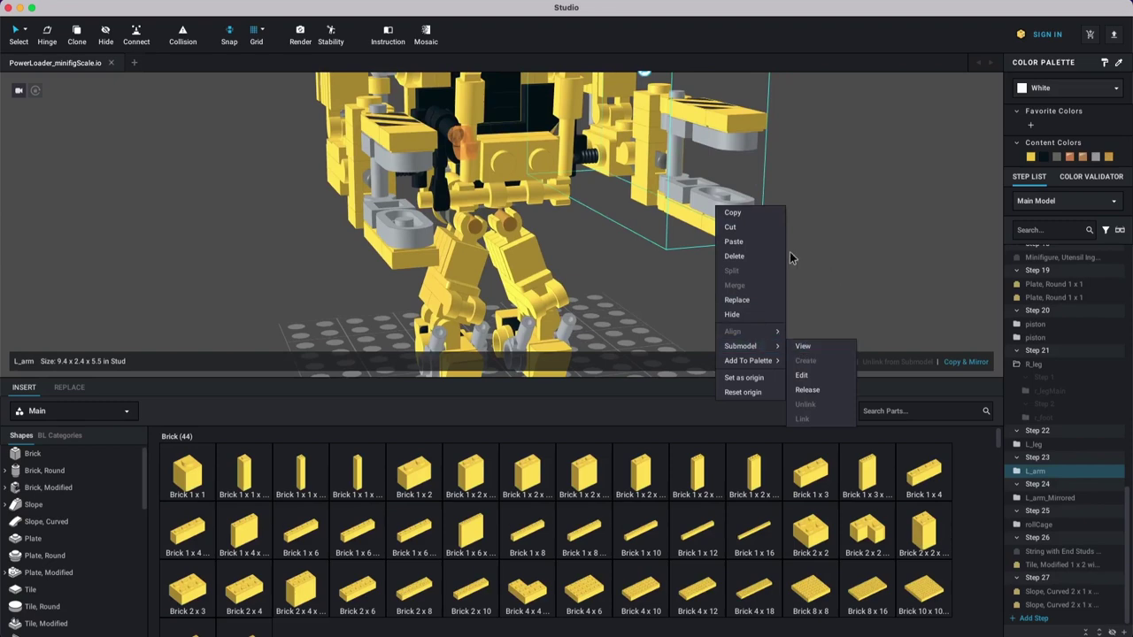
{"action": "left_click", "coordinate": [833, 270]}
{"action": "right_click", "coordinate": [716, 215]}
{"action": "mouse_move", "coordinate": [771, 355]}
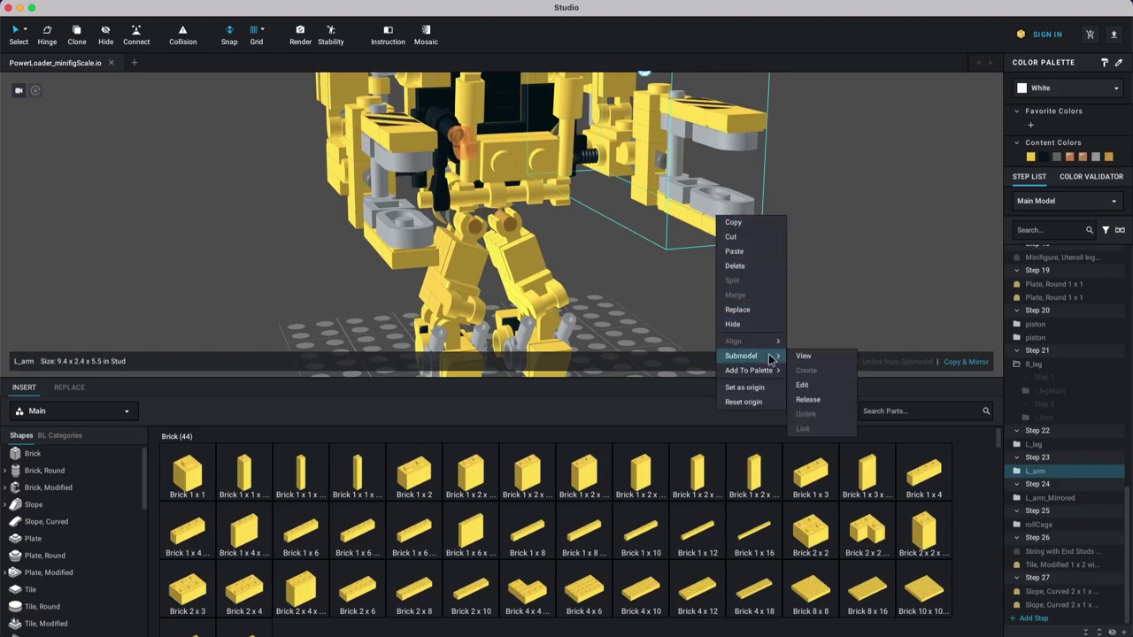
{"action": "left_click", "coordinate": [805, 356]}
{"action": "scroll", "coordinate": [726, 231], "scroll_direction": "down", "scroll_amount": 1}
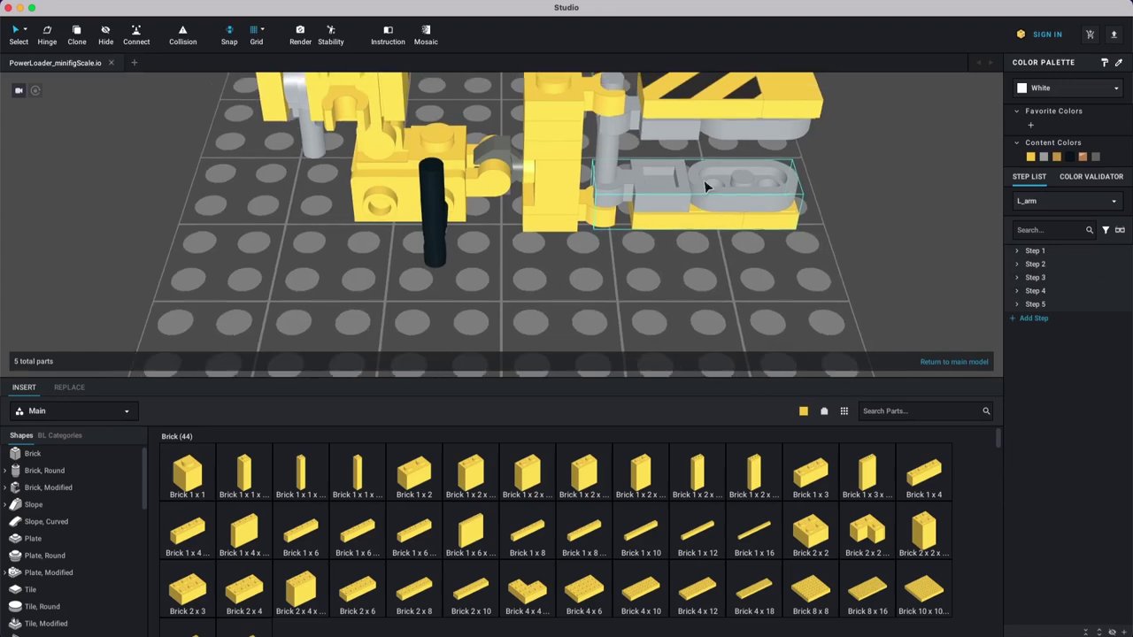
Step: Merge the lower Finger1 submodel from Step 5 of L_arm into Step 4, so both fingers share one step
{"action": "right_click", "coordinate": [705, 181]}
{"action": "left_click", "coordinate": [797, 205]}
{"action": "left_click", "coordinate": [817, 202]}
{"action": "left_click", "coordinate": [722, 204]}
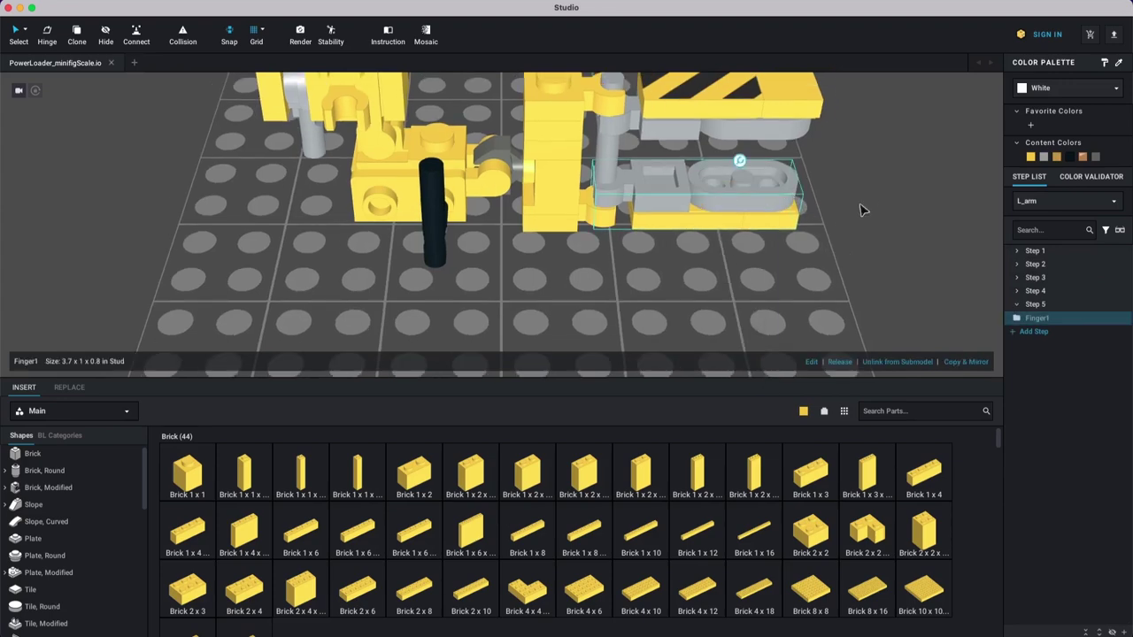
{"action": "middle_click_drag", "start_coordinate": [867, 200], "coordinate": [807, 238]}
{"action": "left_click", "coordinate": [1017, 292]}
{"action": "left_click", "coordinate": [1038, 332]}
{"action": "left_click_drag", "start_coordinate": [1047, 315], "coordinate": [1049, 315]}
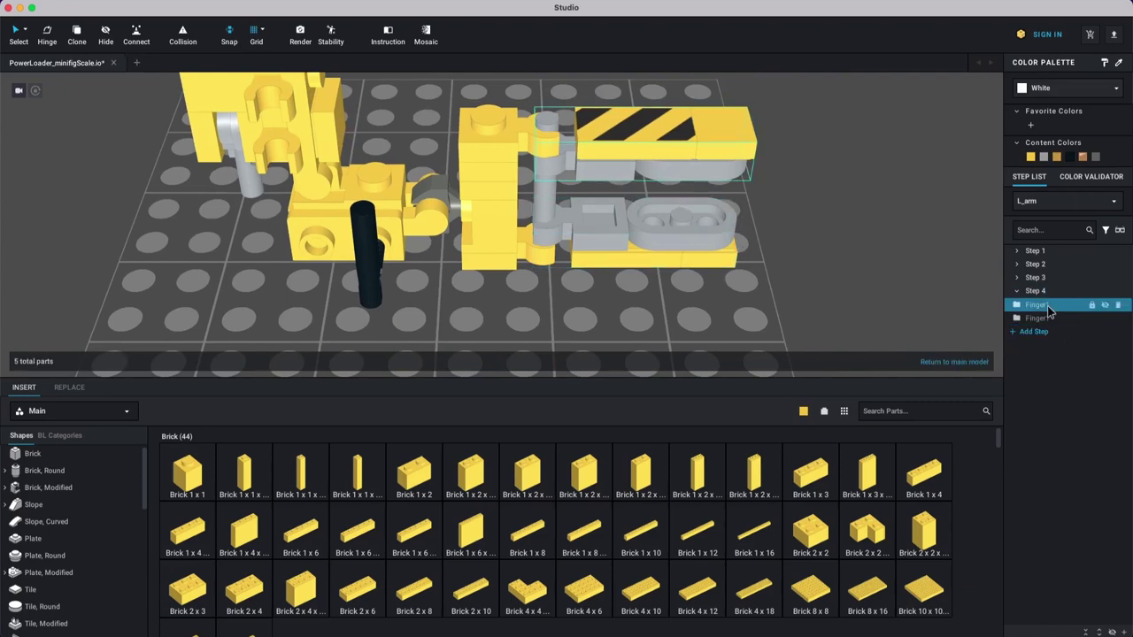
Step: Return to the main model and open the L_arm_Mirrored submodel for viewing
{"action": "left_click", "coordinate": [947, 362]}
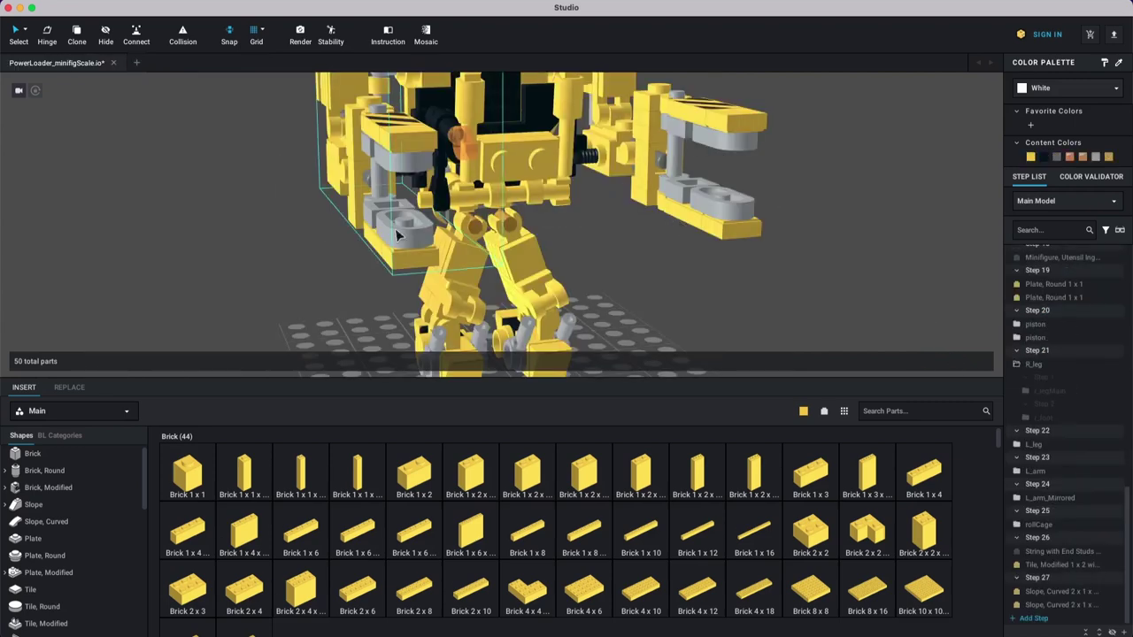
{"action": "left_click", "coordinate": [400, 238]}
{"action": "right_click", "coordinate": [395, 228]}
{"action": "mouse_move", "coordinate": [434, 366]}
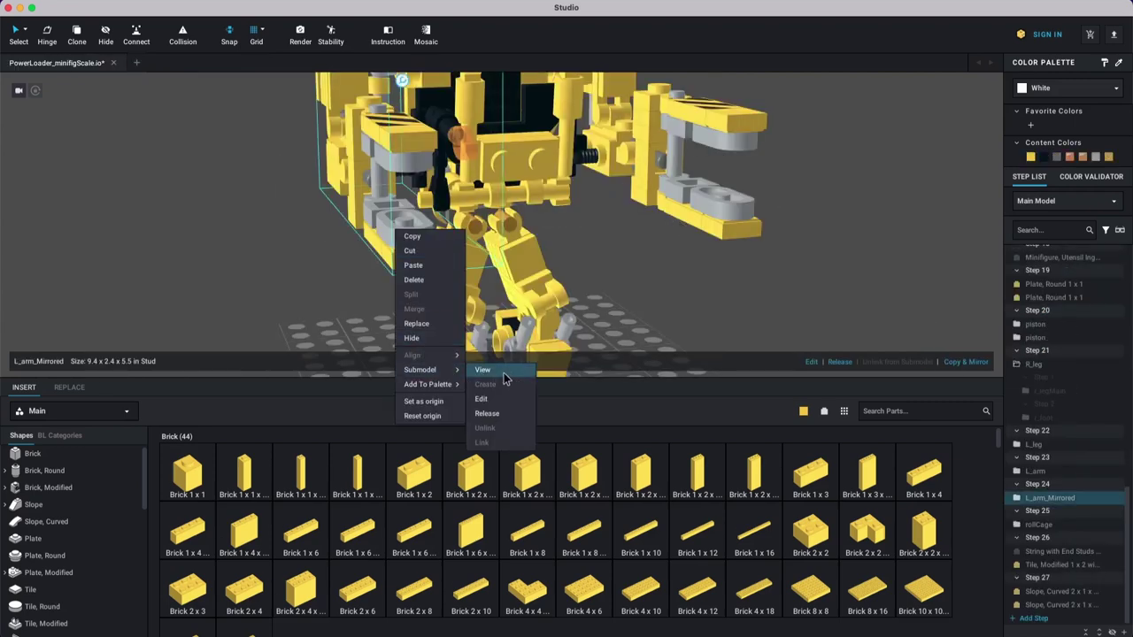
{"action": "left_click", "coordinate": [482, 370]}
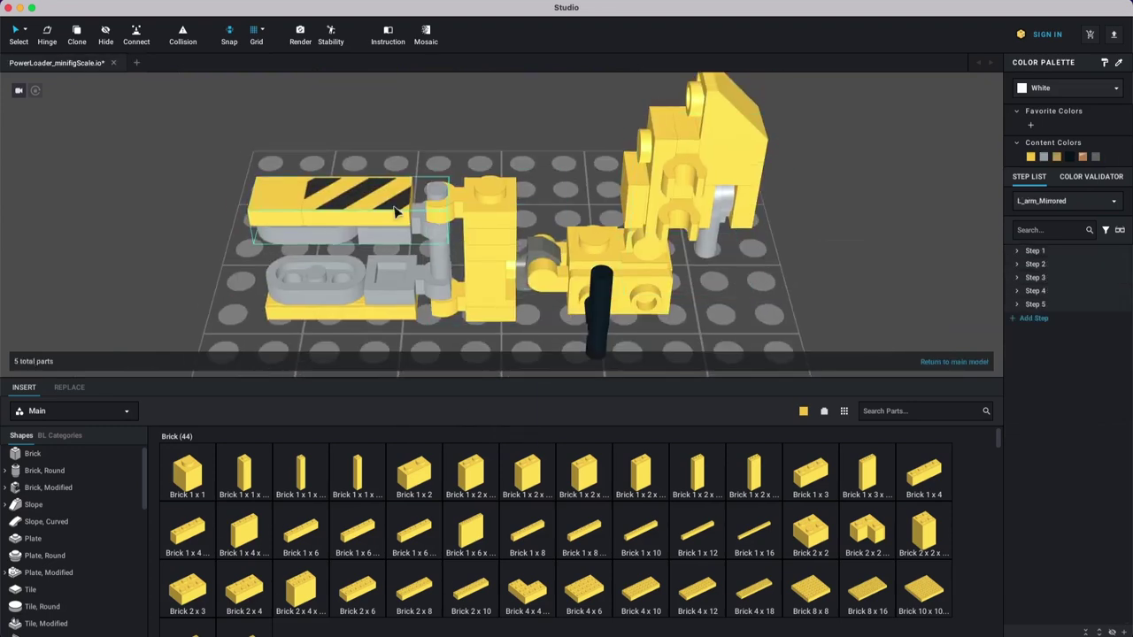
Step: Merge the lower Finger1_Mirrored copy from Step 5 of L_arm_Mirrored into Step 4 and delete the empty Step 5
{"action": "left_click", "coordinate": [395, 212]}
{"action": "right_click", "coordinate": [395, 212]}
{"action": "left_click", "coordinate": [385, 203]}
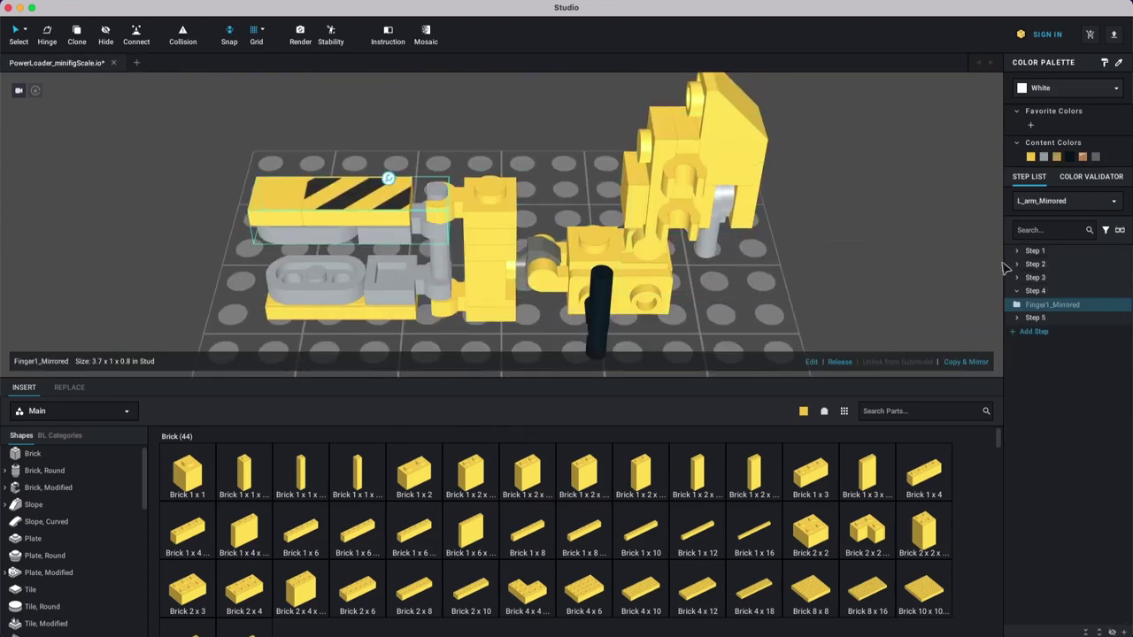
{"action": "left_click", "coordinate": [1019, 317]}
{"action": "left_click", "coordinate": [1041, 332]}
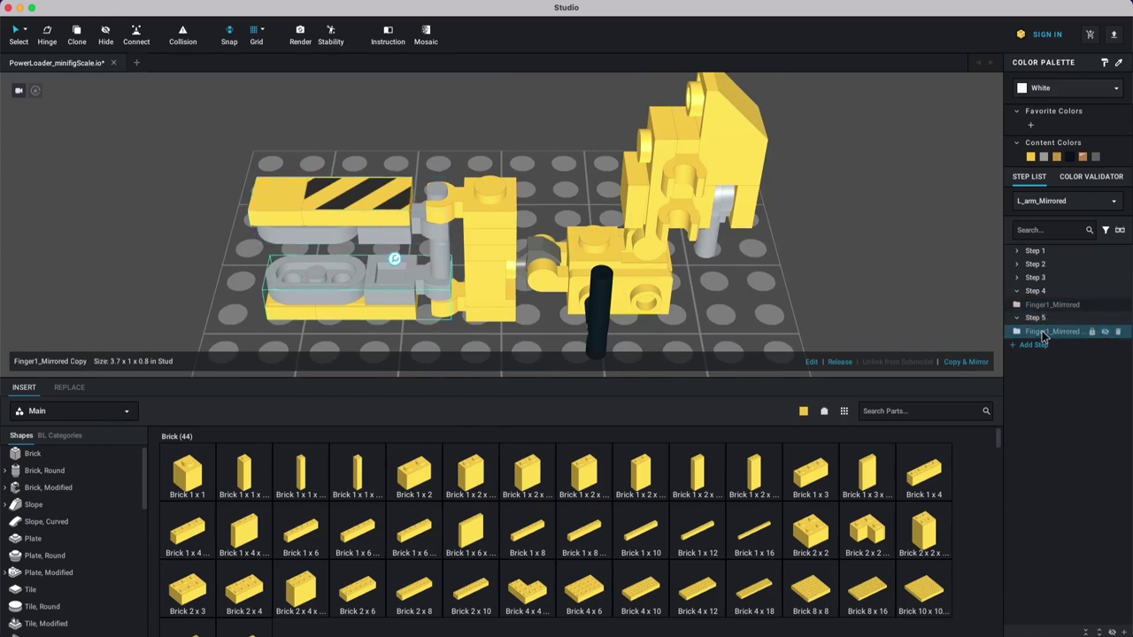
{"action": "left_click_drag", "start_coordinate": [1037, 313], "coordinate": [1038, 315]}
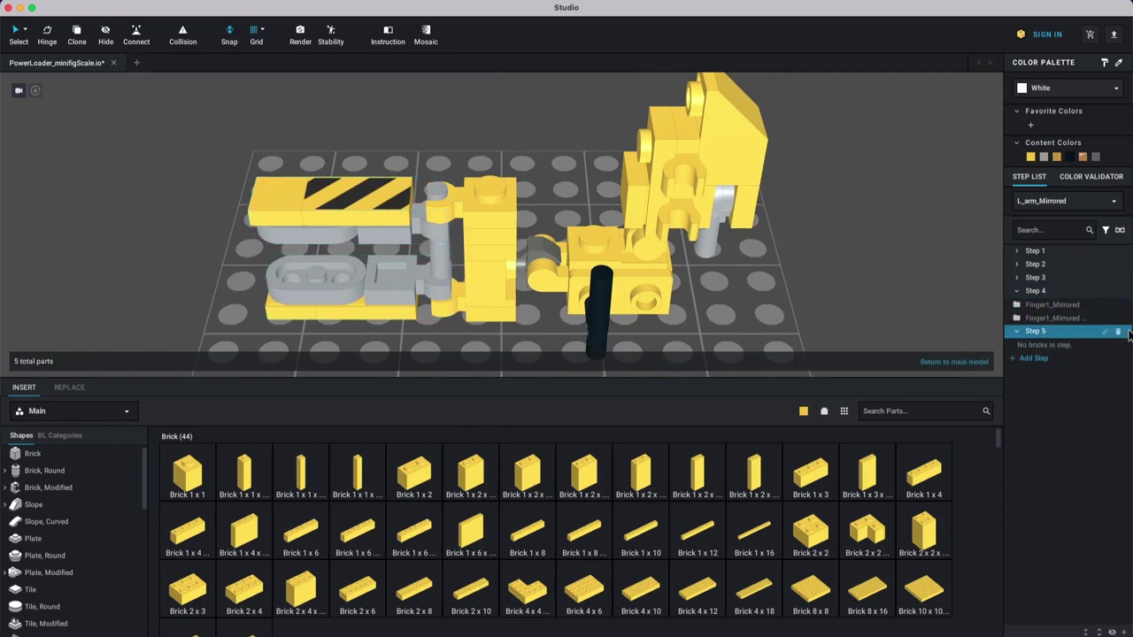
{"action": "left_click", "coordinate": [1119, 331]}
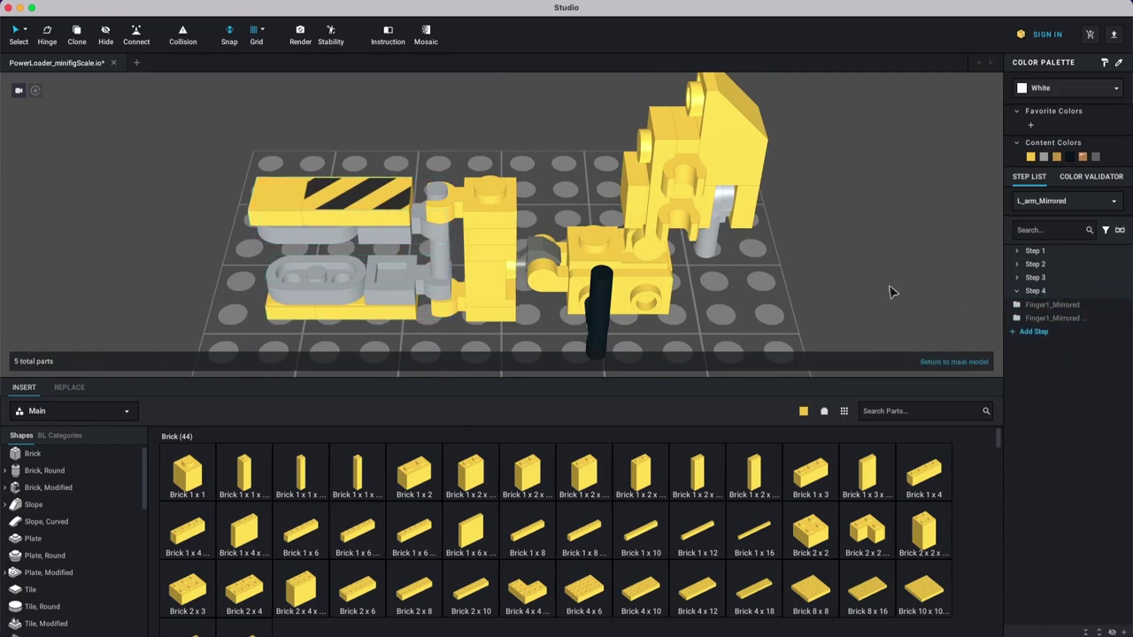
Step: Return to the main model and open page 89 of the instructions in page design
{"action": "left_click", "coordinate": [949, 363]}
{"action": "left_click", "coordinate": [735, 204]}
{"action": "left_click", "coordinate": [387, 34]}
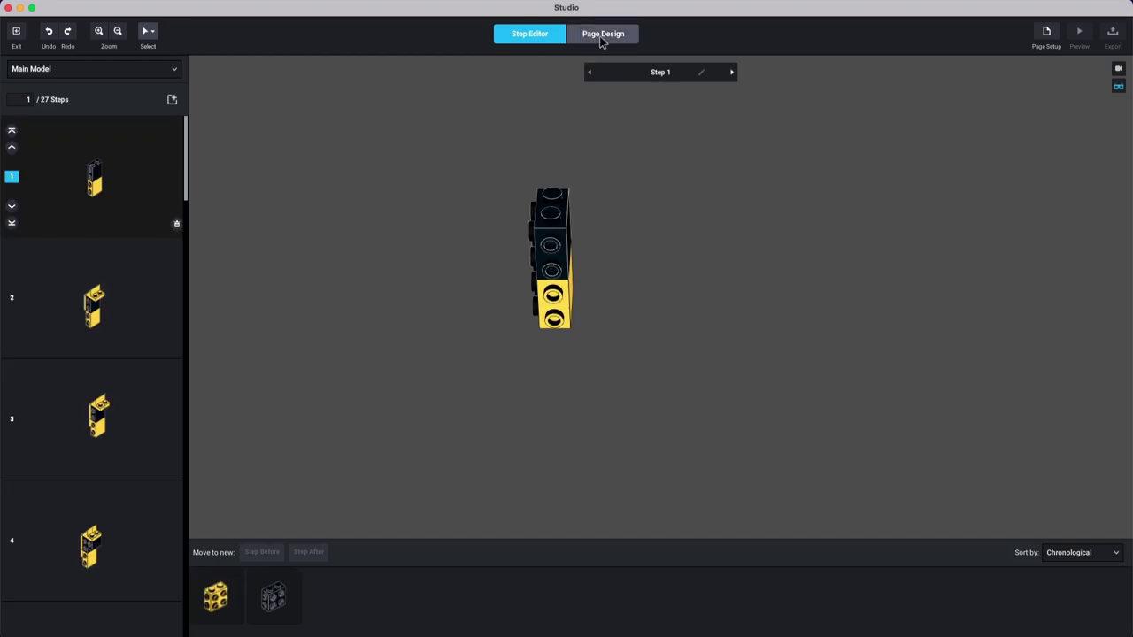
{"action": "left_click", "coordinate": [602, 36]}
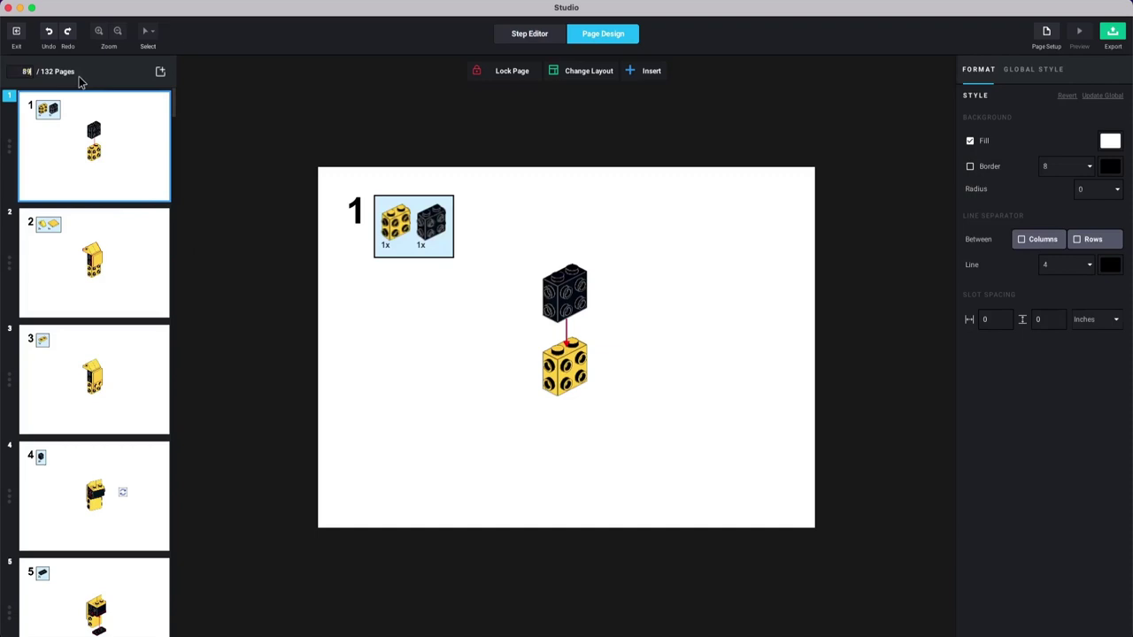
{"action": "key", "text": "Return"}
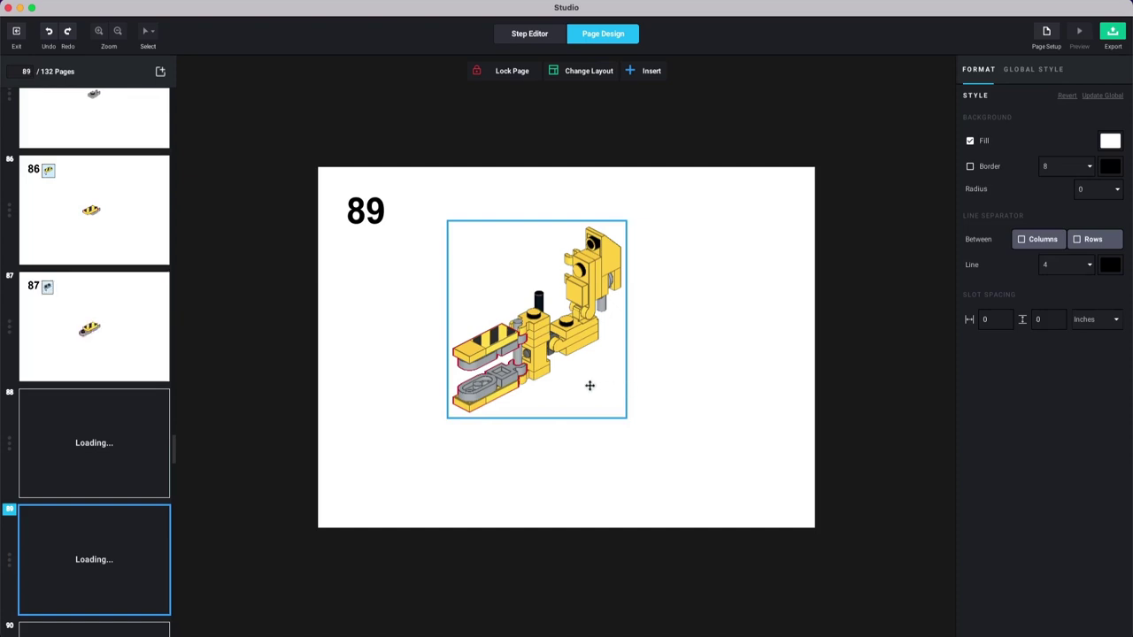
Step: Check the finger submodel's pages 85 to 89 and add an "x2" text label beside the finished finger on page 88
{"action": "left_click", "coordinate": [594, 380]}
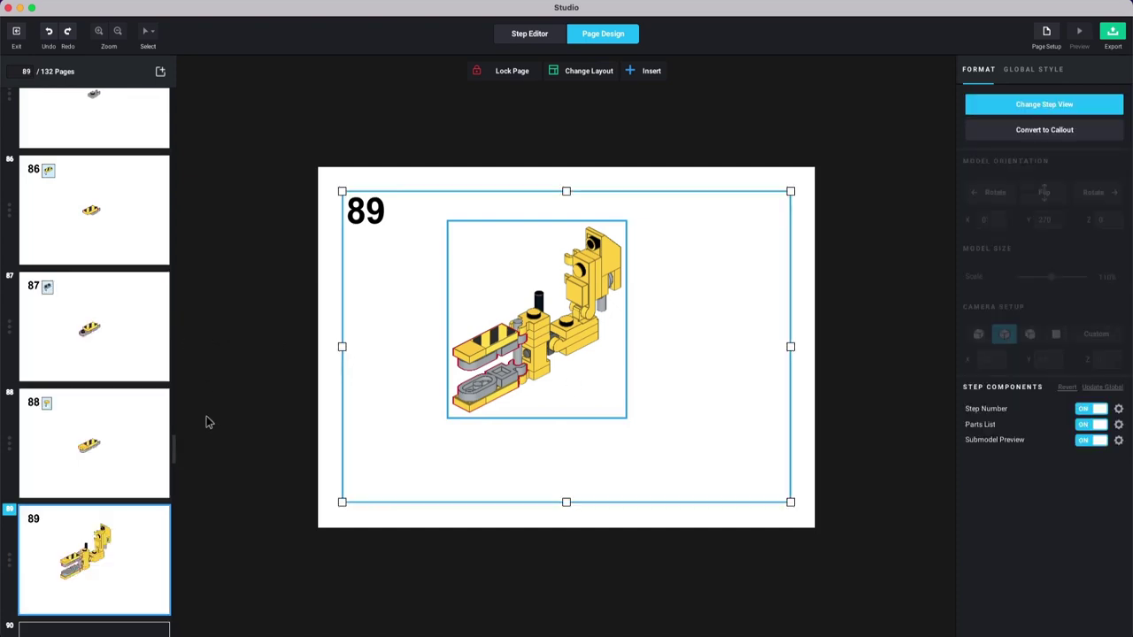
{"action": "left_click", "coordinate": [131, 446]}
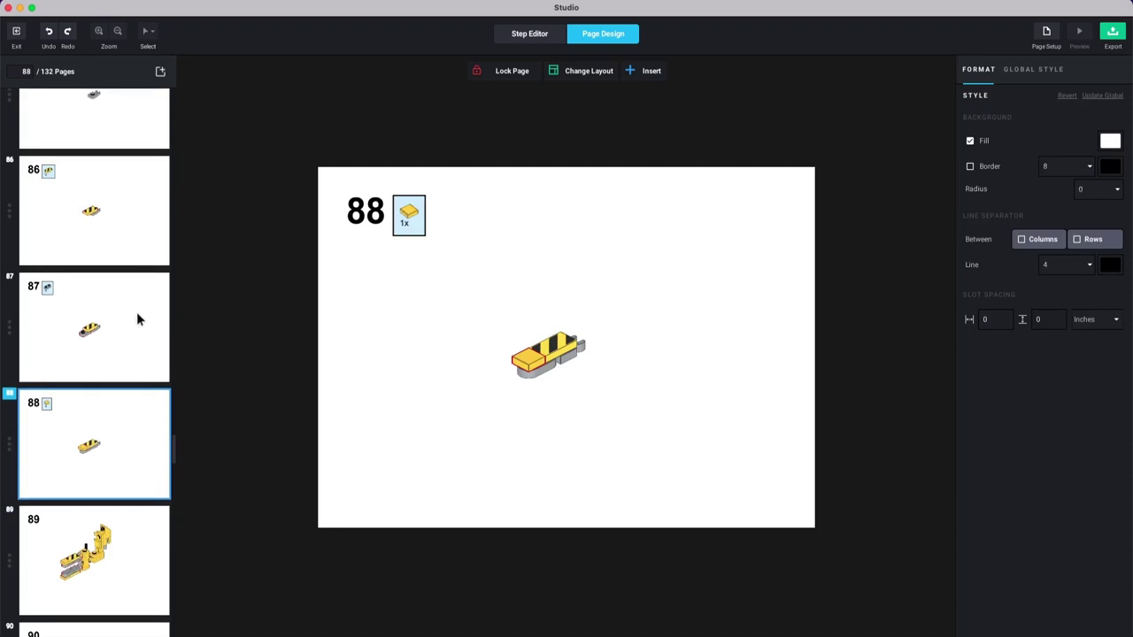
{"action": "scroll", "coordinate": [136, 314], "scroll_direction": "up", "scroll_amount": 3}
{"action": "left_click", "coordinate": [135, 177]}
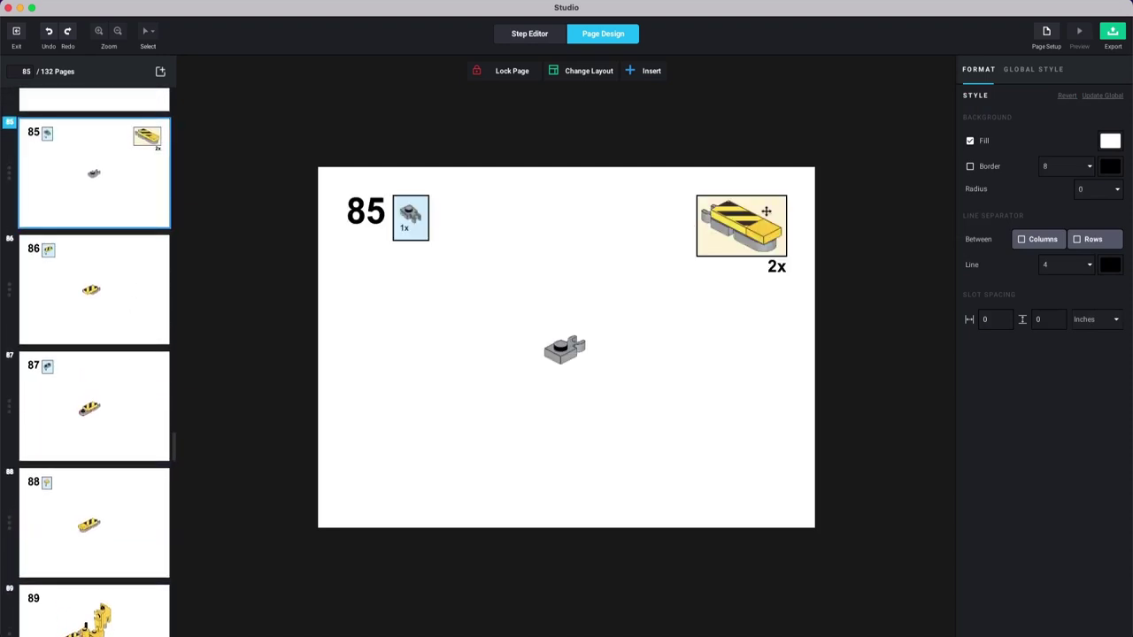
{"action": "scroll", "coordinate": [99, 412], "scroll_direction": "down", "scroll_amount": 1}
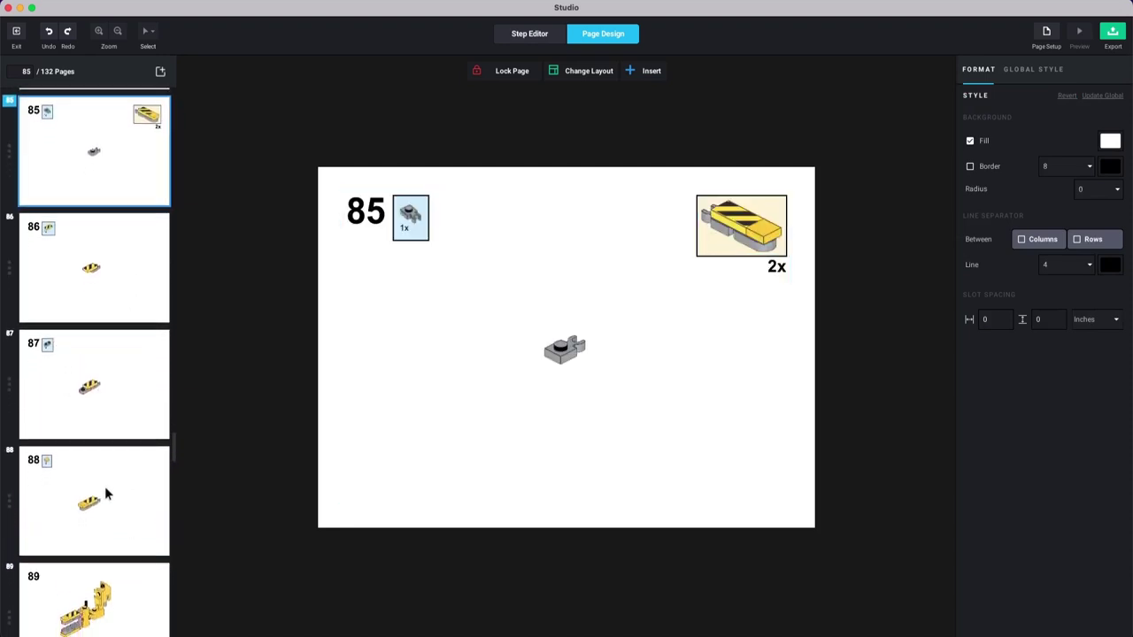
{"action": "left_click", "coordinate": [106, 493]}
{"action": "type", "text": "x2"}
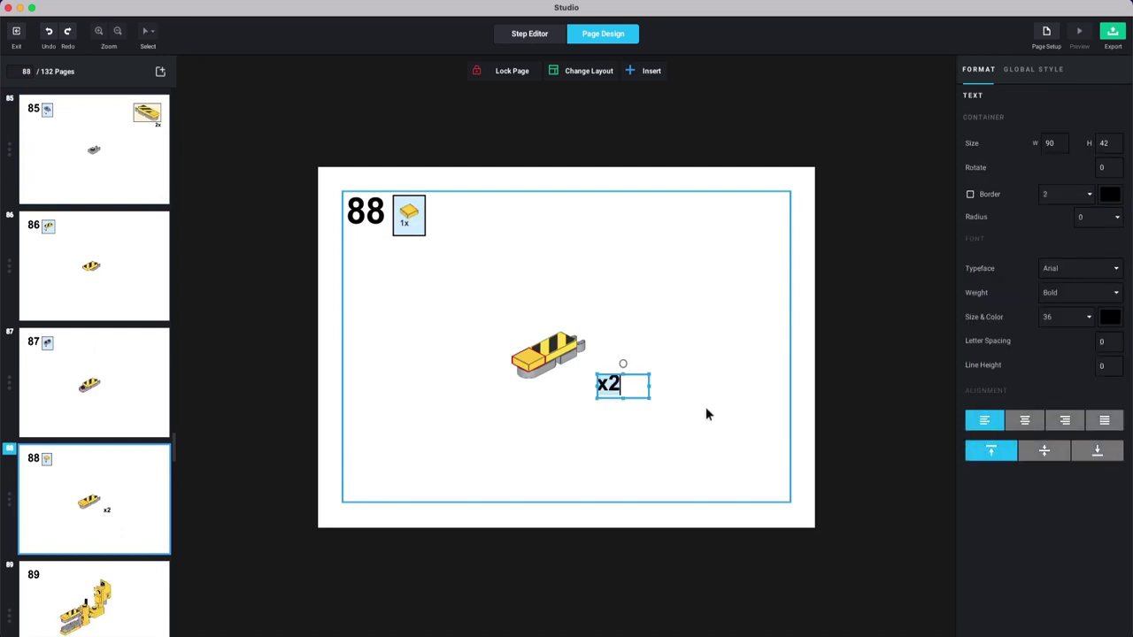
Step: Reposition the arm model on page 89 closer to the middle of the page
{"action": "scroll", "coordinate": [121, 523], "scroll_direction": "down", "scroll_amount": 2}
{"action": "left_click", "coordinate": [121, 531]}
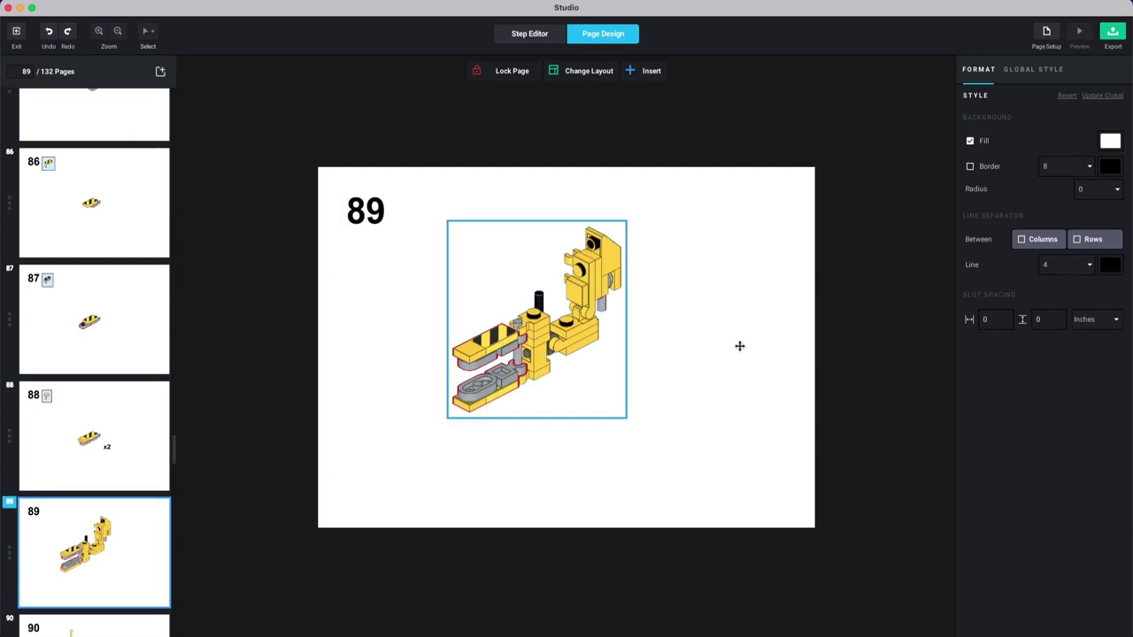
{"action": "left_click_drag", "start_coordinate": [594, 336], "coordinate": [655, 369]}
{"action": "left_click", "coordinate": [872, 395]}
Step: Centre the full model on page 90 with its orientation rotated to Y 0, and delete the page's rotation icon
{"action": "key", "text": "Down"}
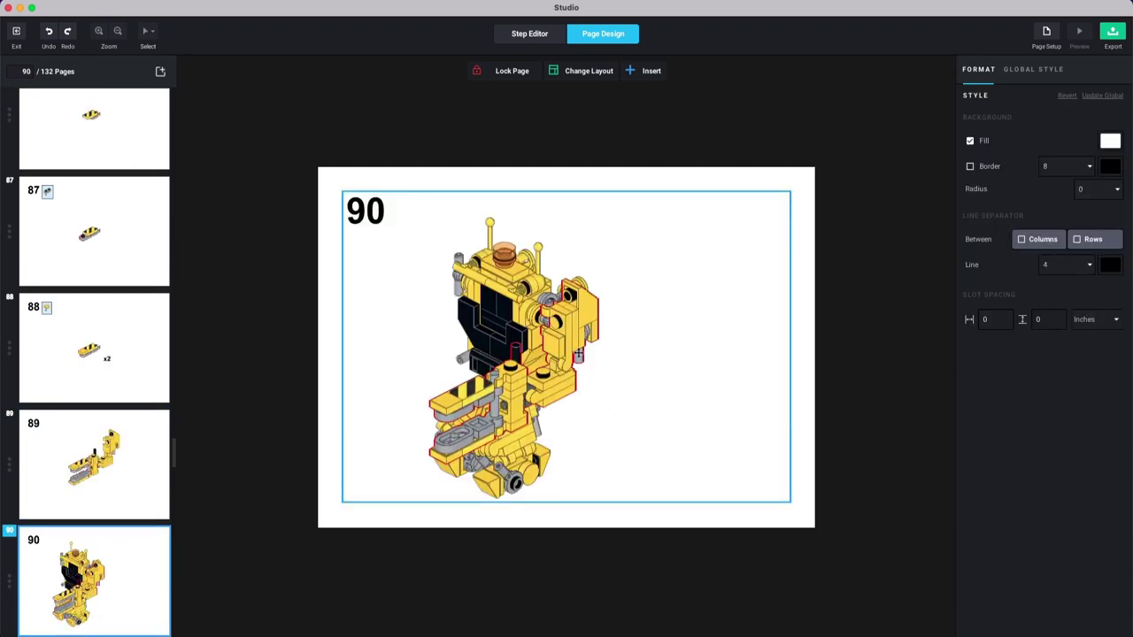
{"action": "left_click_drag", "start_coordinate": [569, 265], "coordinate": [633, 221]}
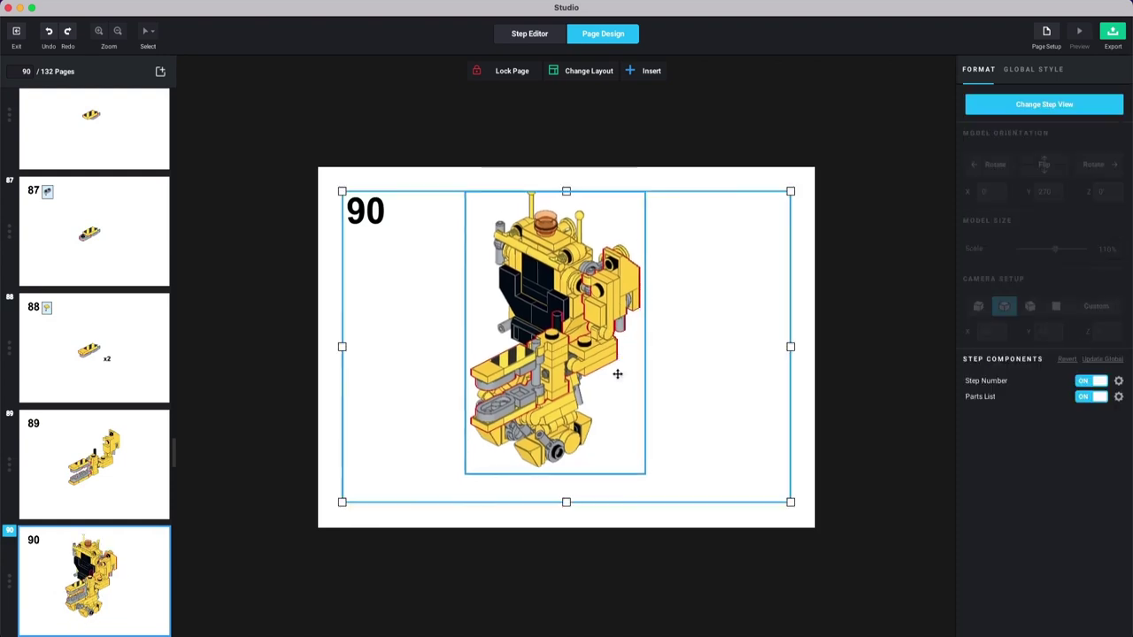
{"action": "left_click", "coordinate": [1024, 103]}
{"action": "left_click", "coordinate": [995, 165]}
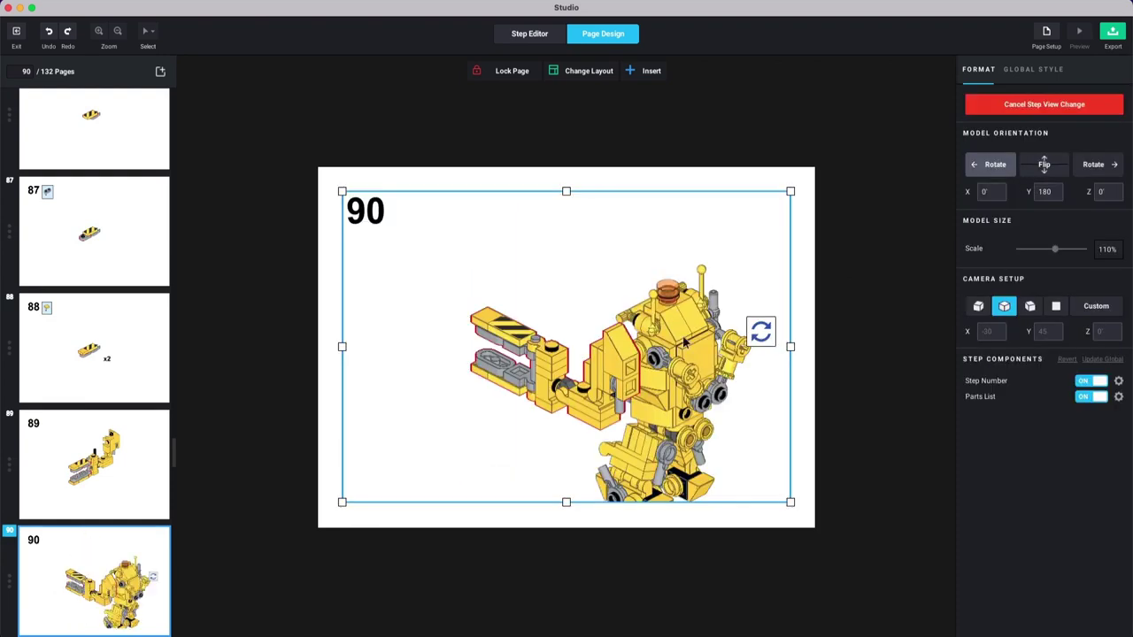
{"action": "left_click", "coordinate": [995, 168]}
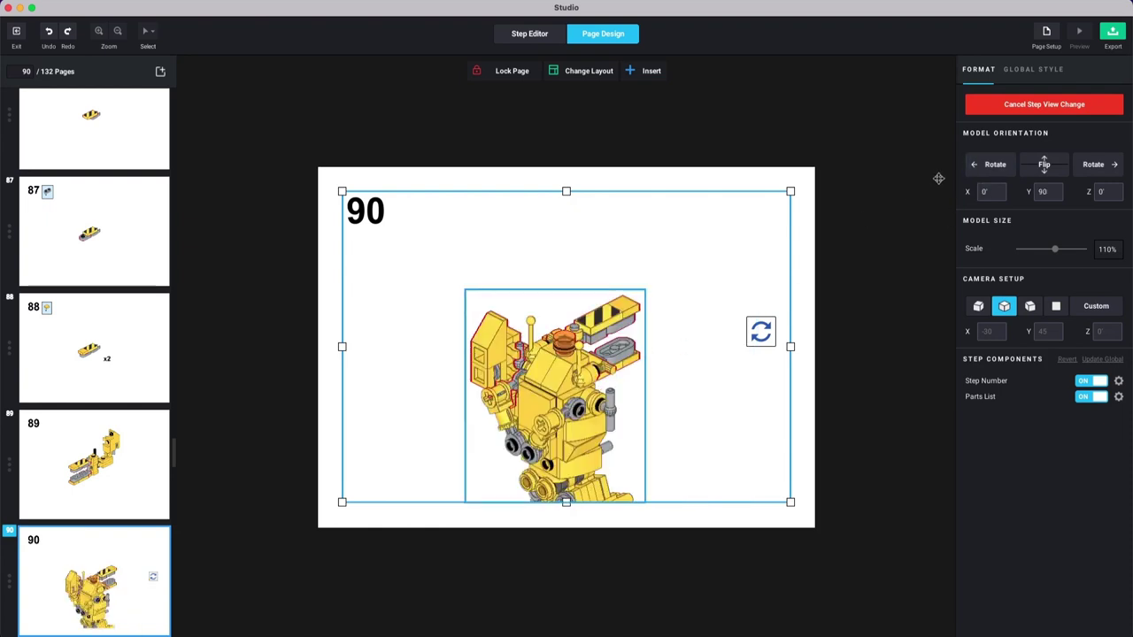
{"action": "left_click", "coordinate": [995, 169]}
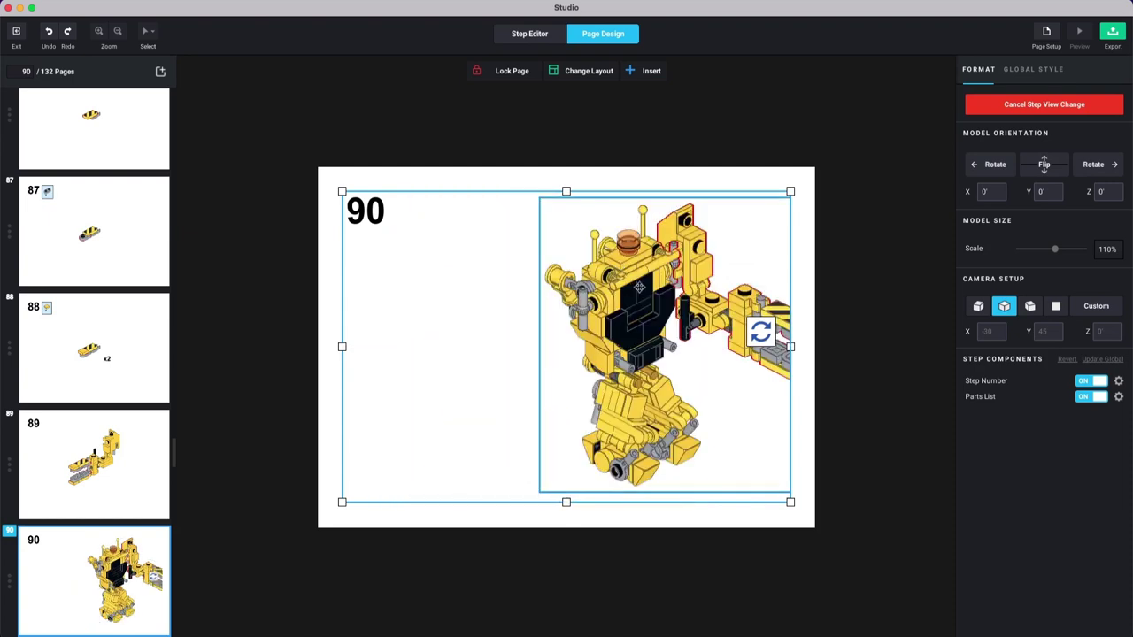
{"action": "right_click", "coordinate": [670, 281]}
{"action": "left_click", "coordinate": [725, 301]}
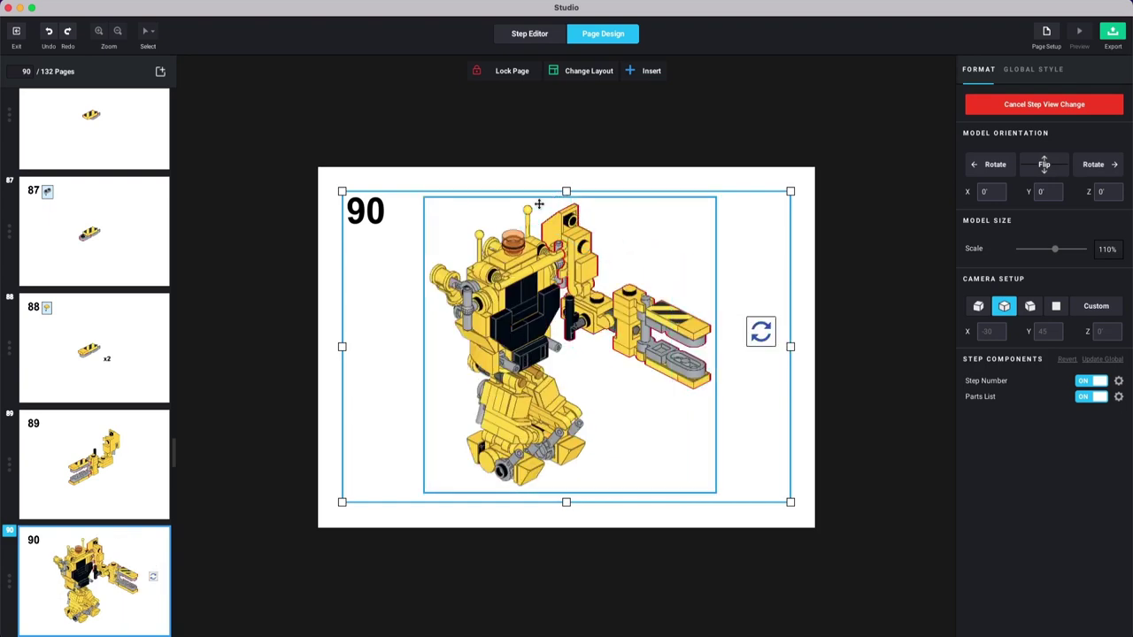
{"action": "left_click", "coordinate": [580, 173]}
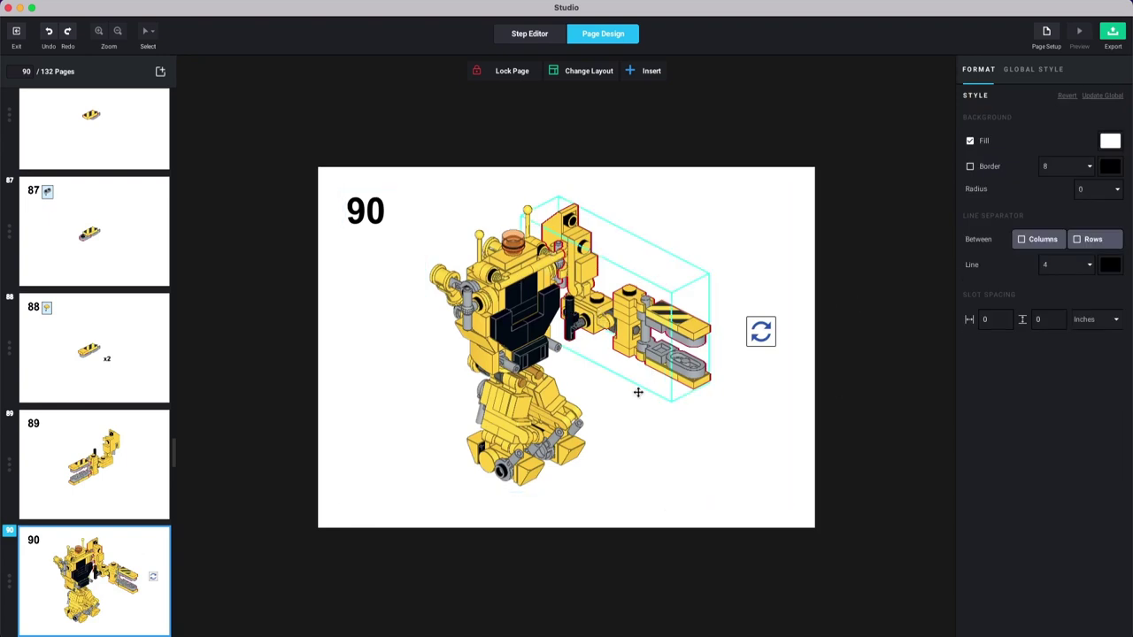
{"action": "left_click", "coordinate": [761, 331]}
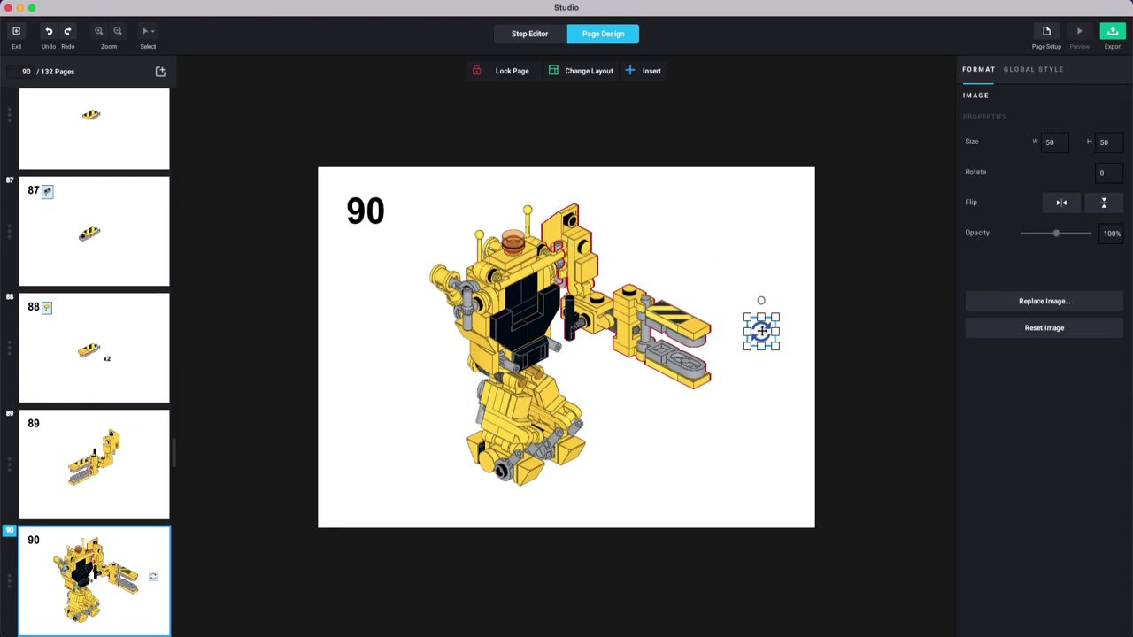
{"action": "key", "text": "Delete"}
Step: Try orienting the model on page 91 at Y 180 and delete the page's rotation icon
{"action": "key", "text": "Down"}
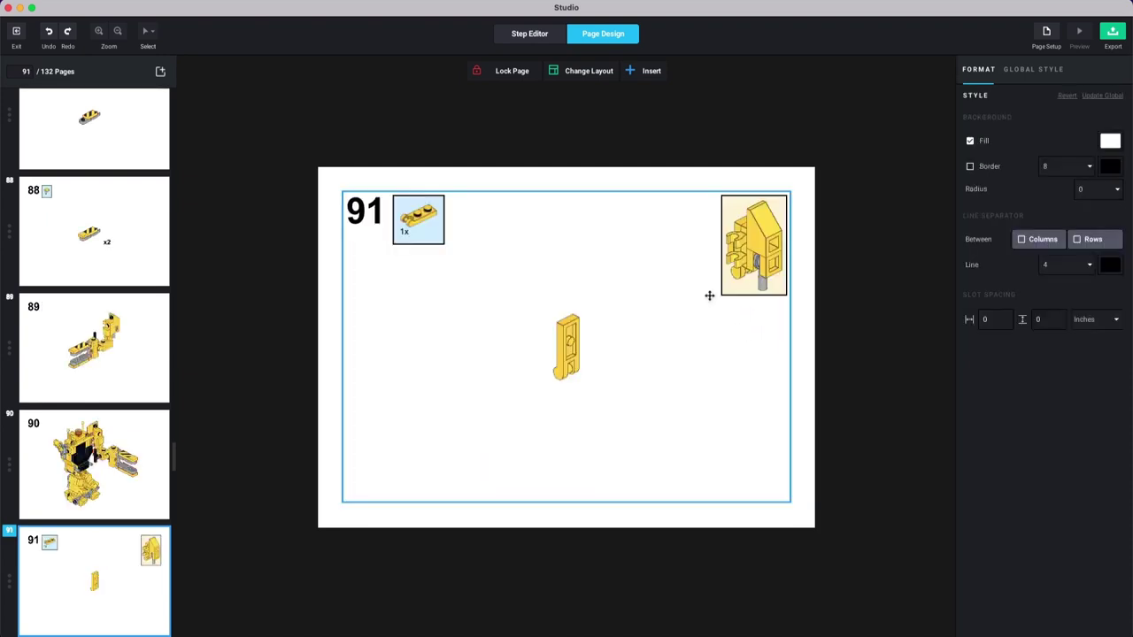
{"action": "left_click", "coordinate": [651, 353]}
{"action": "left_click", "coordinate": [1036, 103]}
{"action": "left_click", "coordinate": [996, 192]}
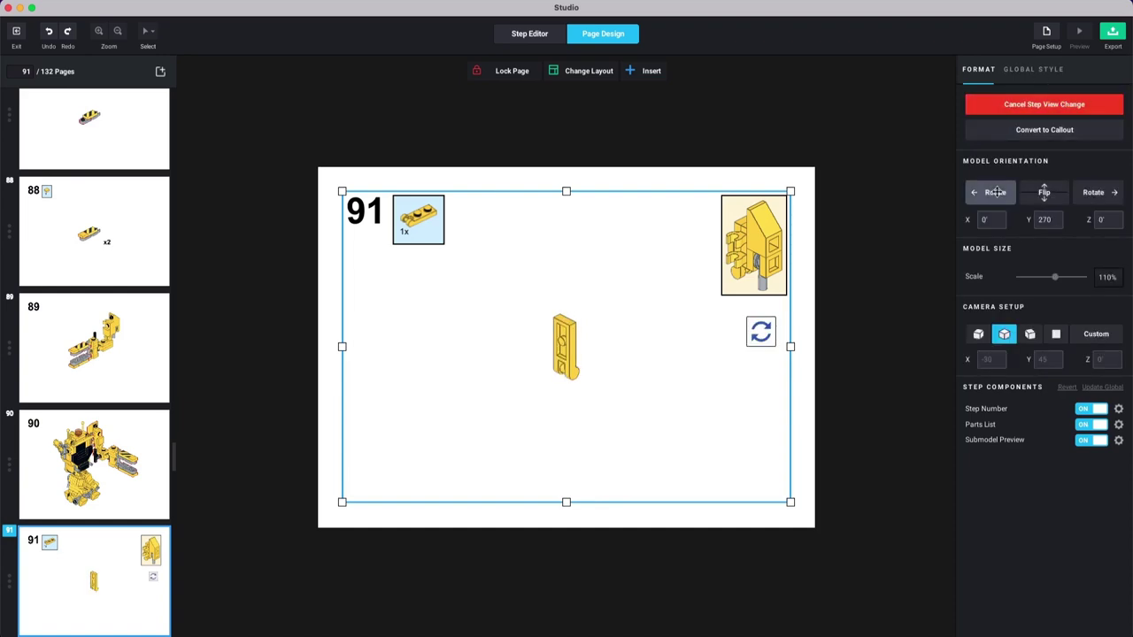
{"action": "left_click", "coordinate": [996, 192]}
{"action": "left_click", "coordinate": [757, 331]}
{"action": "key", "text": "Delete"}
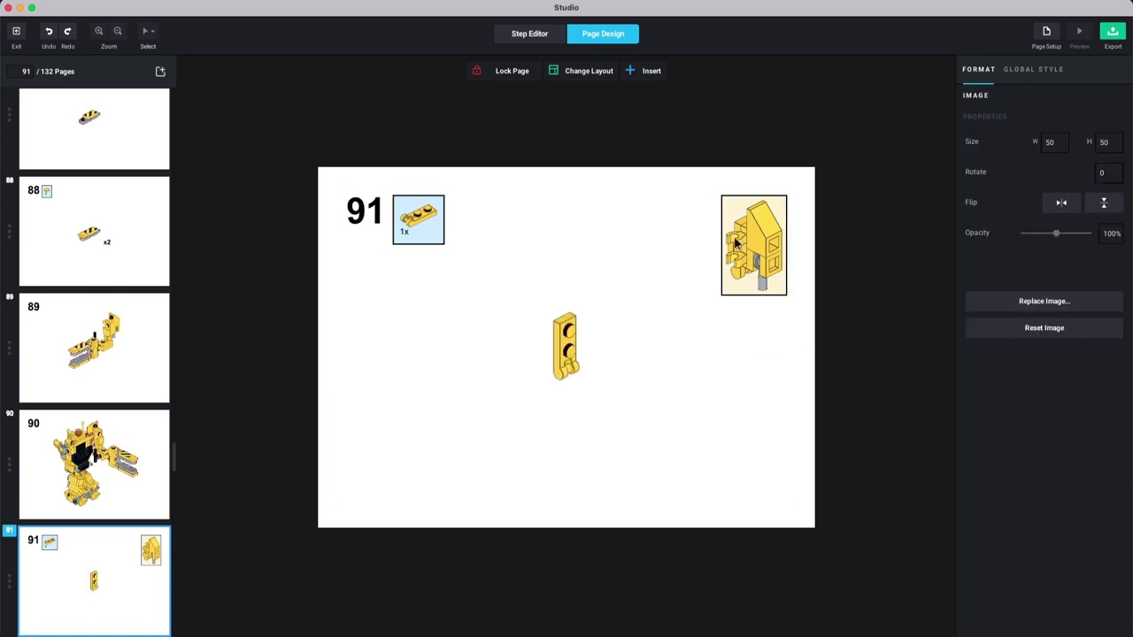
Step: Compare with page 92, set the model orientation on page 91 to Y 90 and delete the rotation icon
{"action": "key", "text": "Down"}
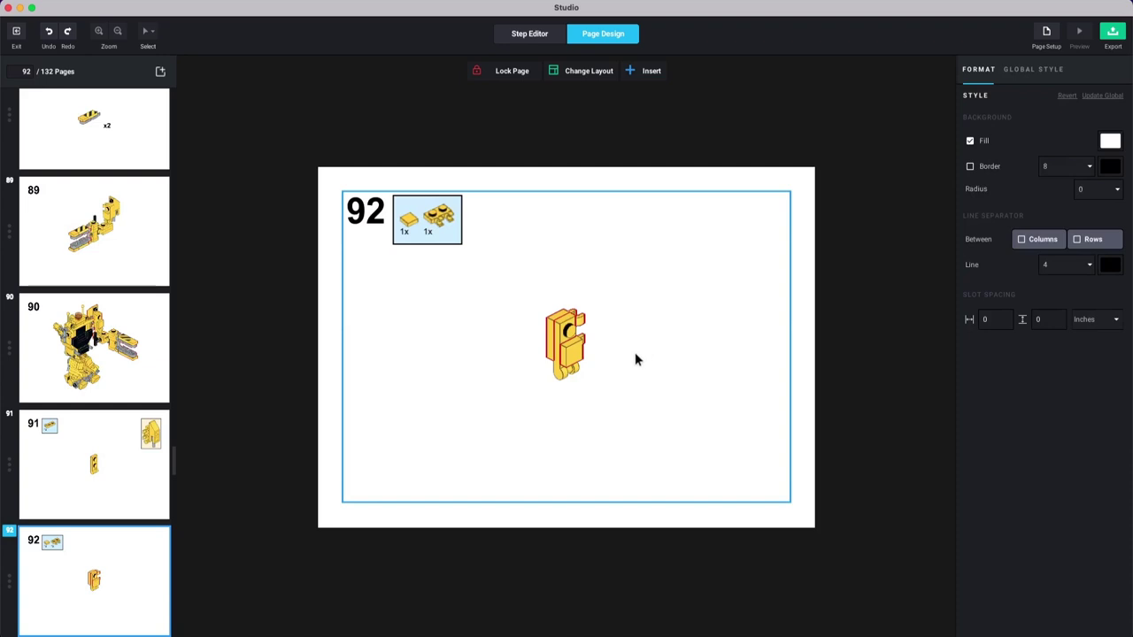
{"action": "left_click", "coordinate": [611, 361]}
{"action": "scroll", "coordinate": [675, 327], "scroll_direction": "up", "scroll_amount": 1}
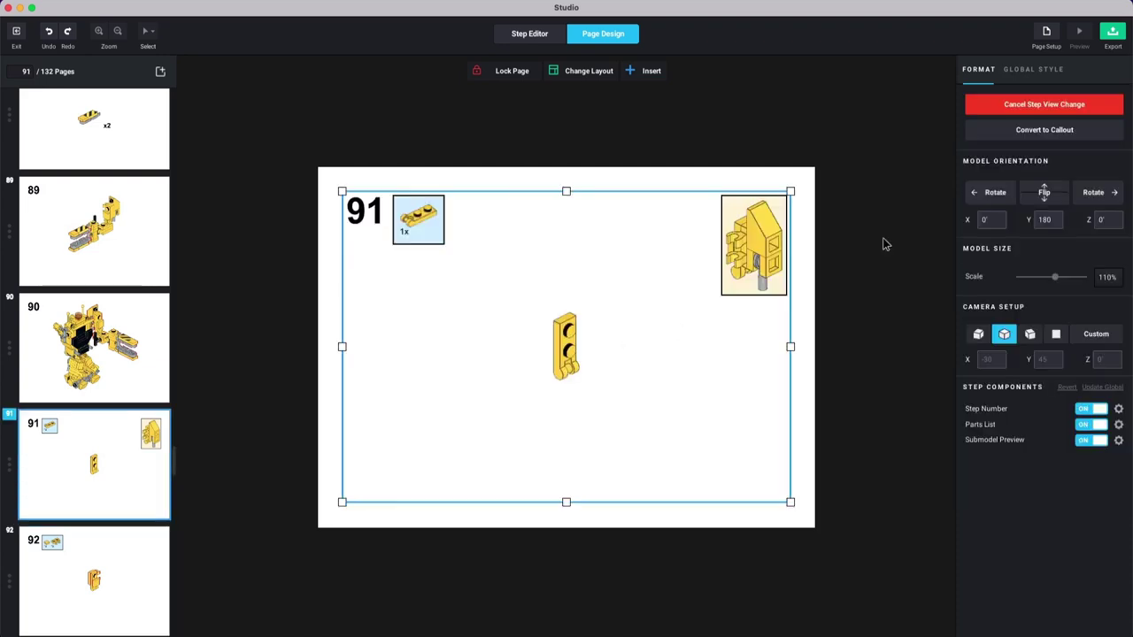
{"action": "left_click", "coordinate": [1102, 192]}
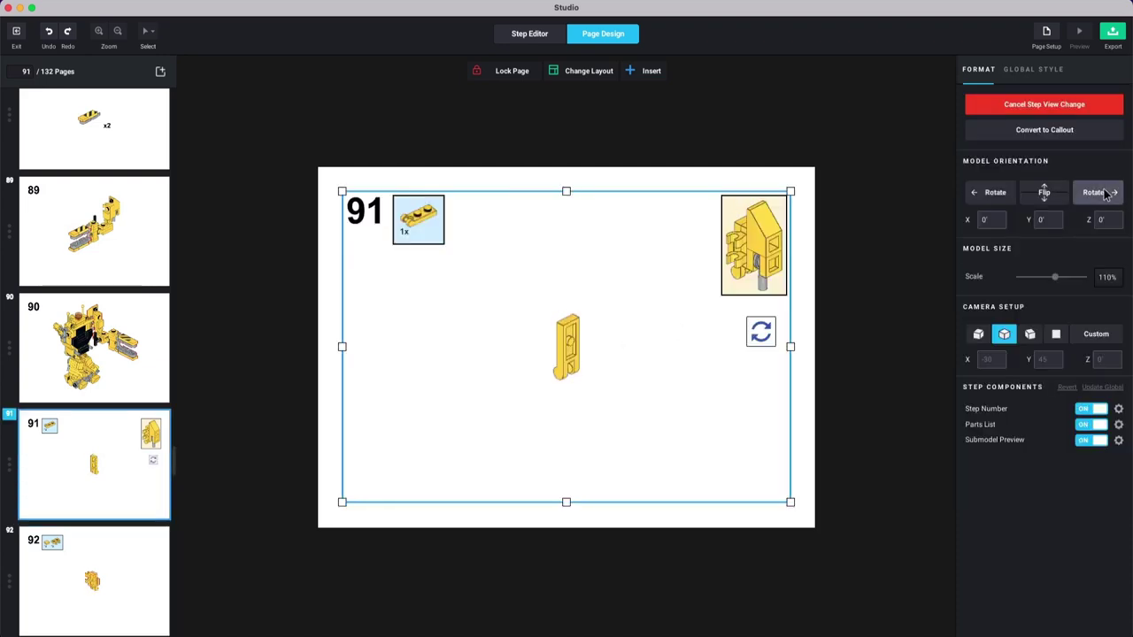
{"action": "left_click", "coordinate": [752, 336]}
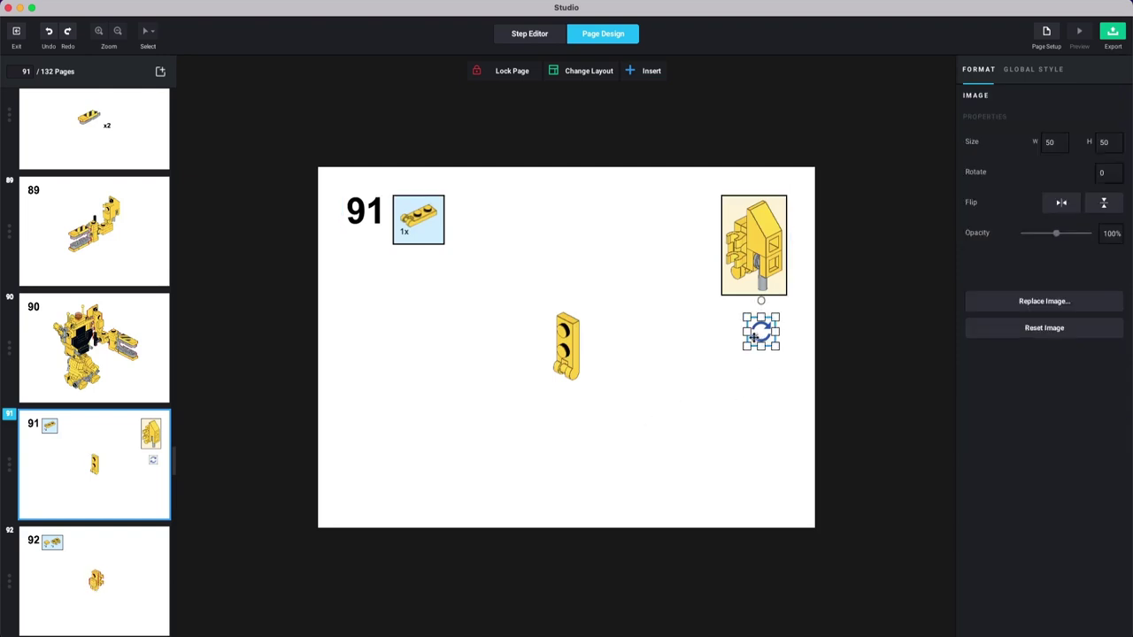
{"action": "key", "text": "Delete"}
Step: Rotate the model on page 94 to a Y orientation of 0, keeping the rotation icon
{"action": "scroll", "coordinate": [699, 354], "scroll_direction": "down", "scroll_amount": 1}
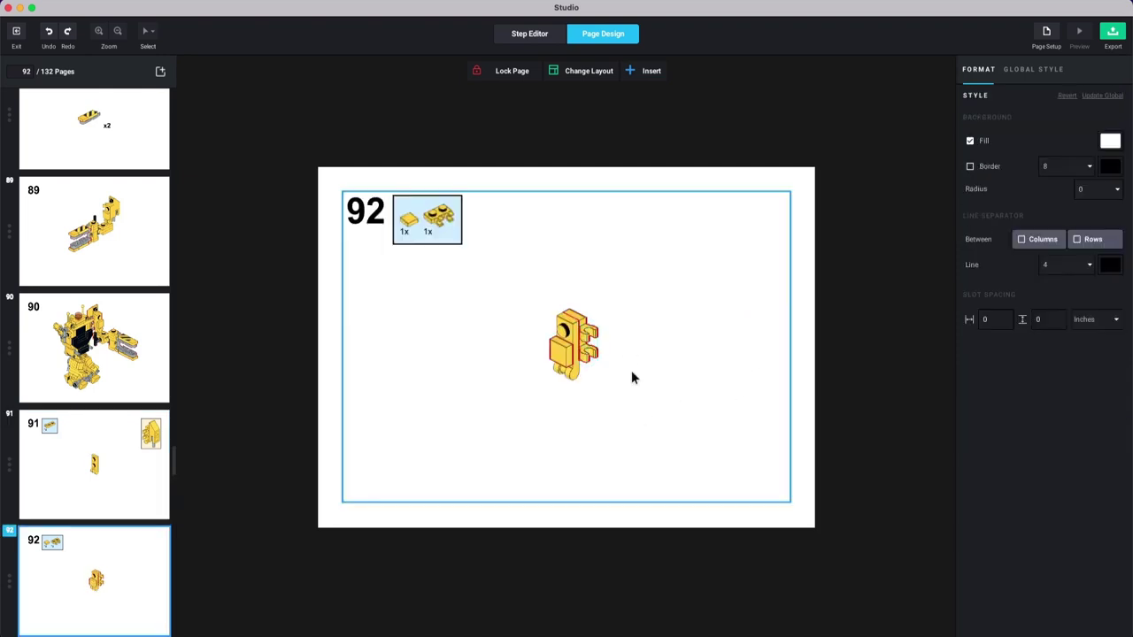
{"action": "scroll", "coordinate": [632, 372], "scroll_direction": "down", "scroll_amount": 1}
{"action": "scroll", "coordinate": [656, 365], "scroll_direction": "down", "scroll_amount": 1}
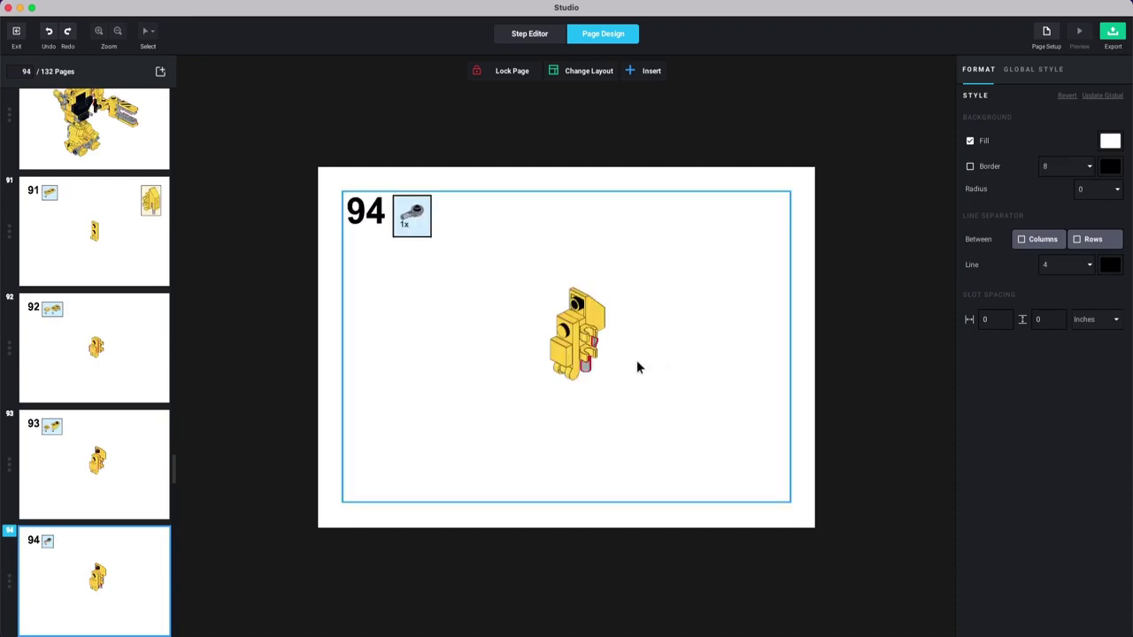
{"action": "left_click", "coordinate": [649, 366]}
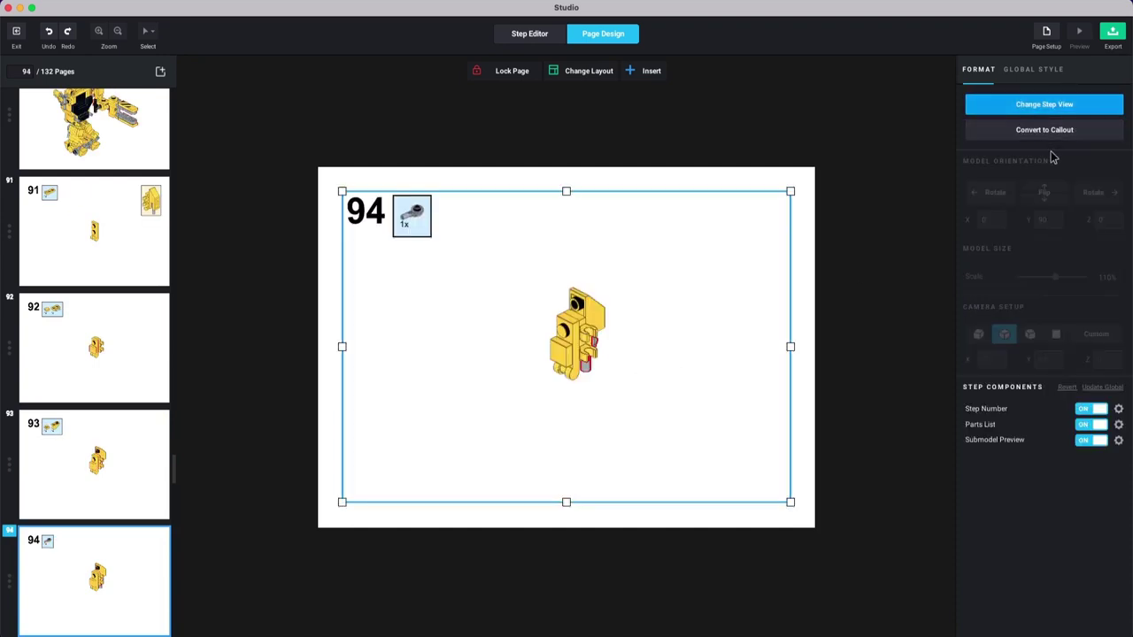
{"action": "left_click", "coordinate": [983, 104]}
{"action": "left_click", "coordinate": [991, 197]}
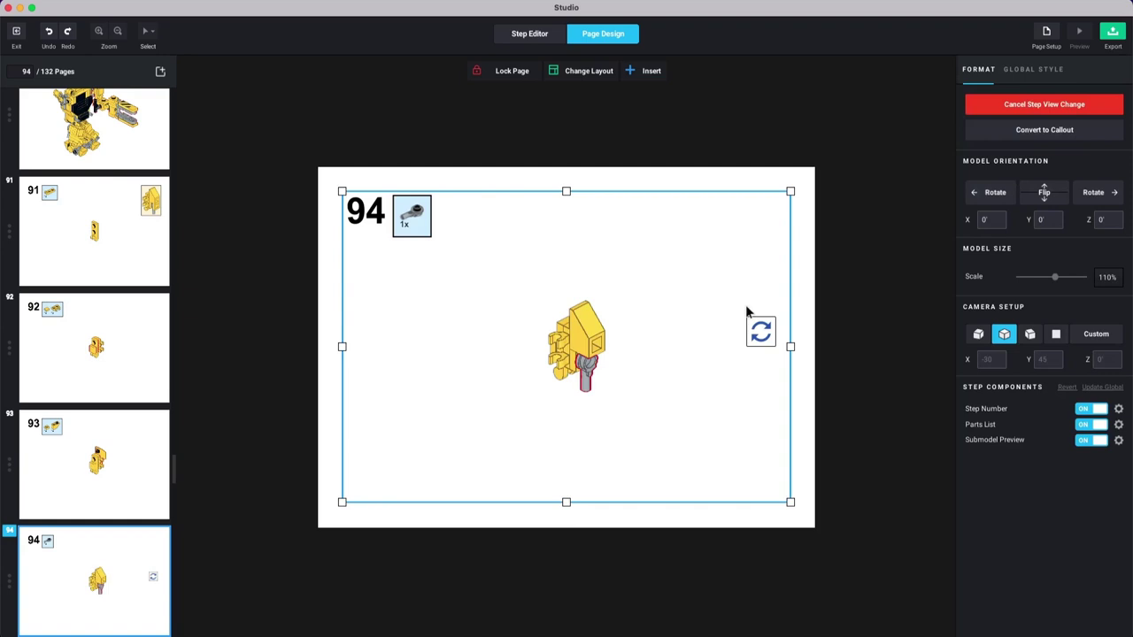
Step: Go through pages 95 to 100 and set the model orientation on page 101 to Y 180
{"action": "scroll", "coordinate": [735, 305], "scroll_direction": "down", "scroll_amount": 1}
{"action": "scroll", "coordinate": [724, 346], "scroll_direction": "down", "scroll_amount": 1}
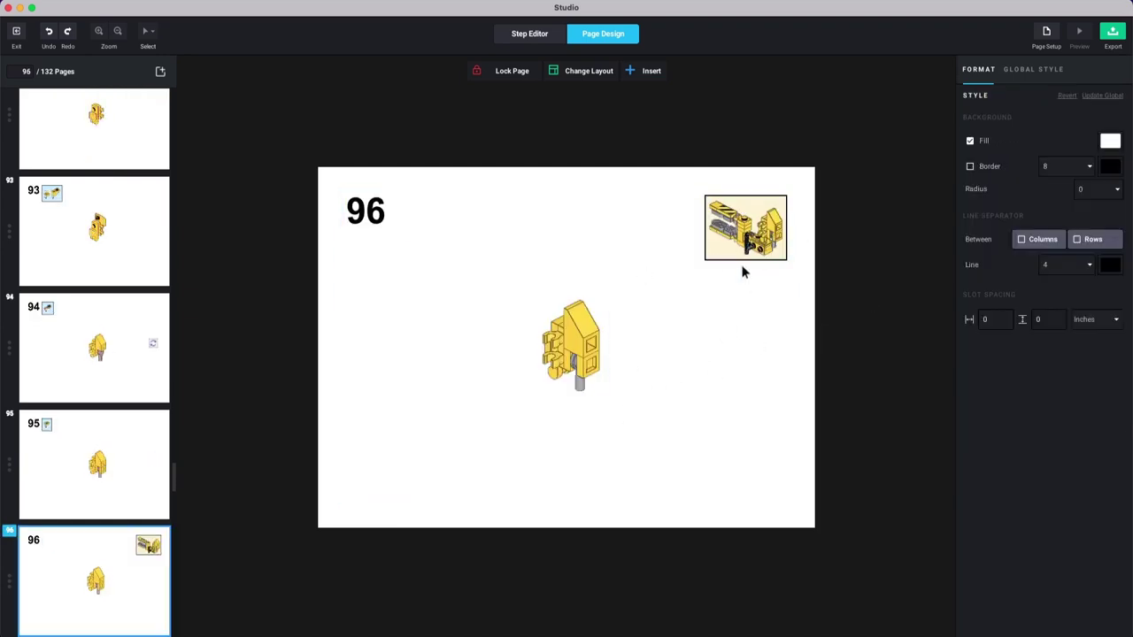
{"action": "scroll", "coordinate": [664, 374], "scroll_direction": "down", "scroll_amount": 1}
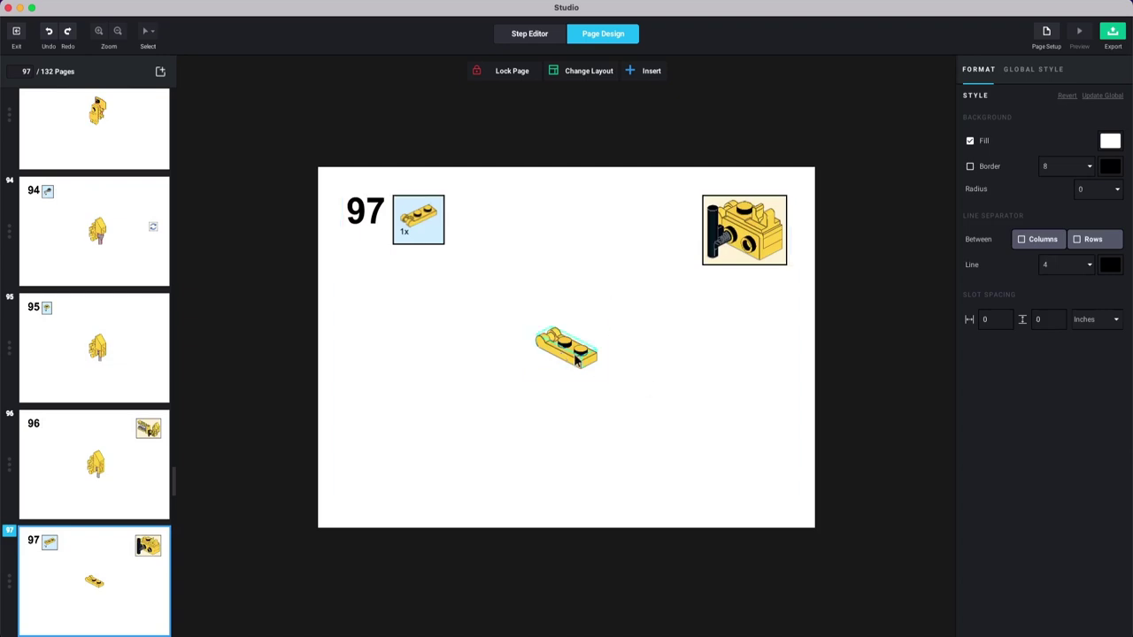
{"action": "scroll", "coordinate": [614, 400], "scroll_direction": "down", "scroll_amount": 1}
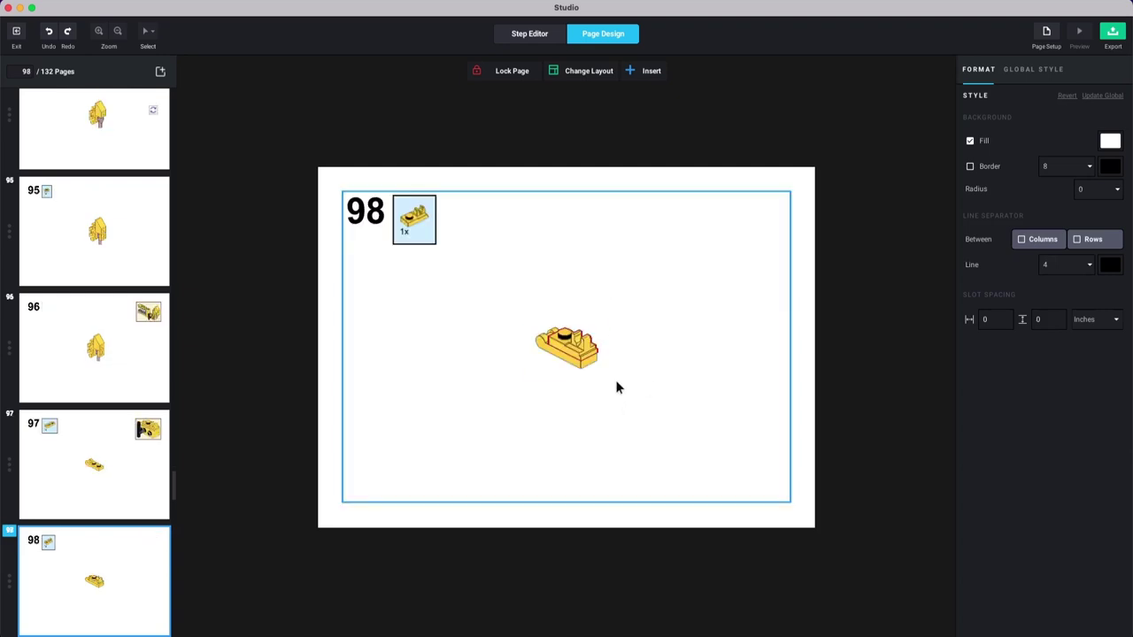
{"action": "scroll", "coordinate": [616, 386], "scroll_direction": "down", "scroll_amount": 2}
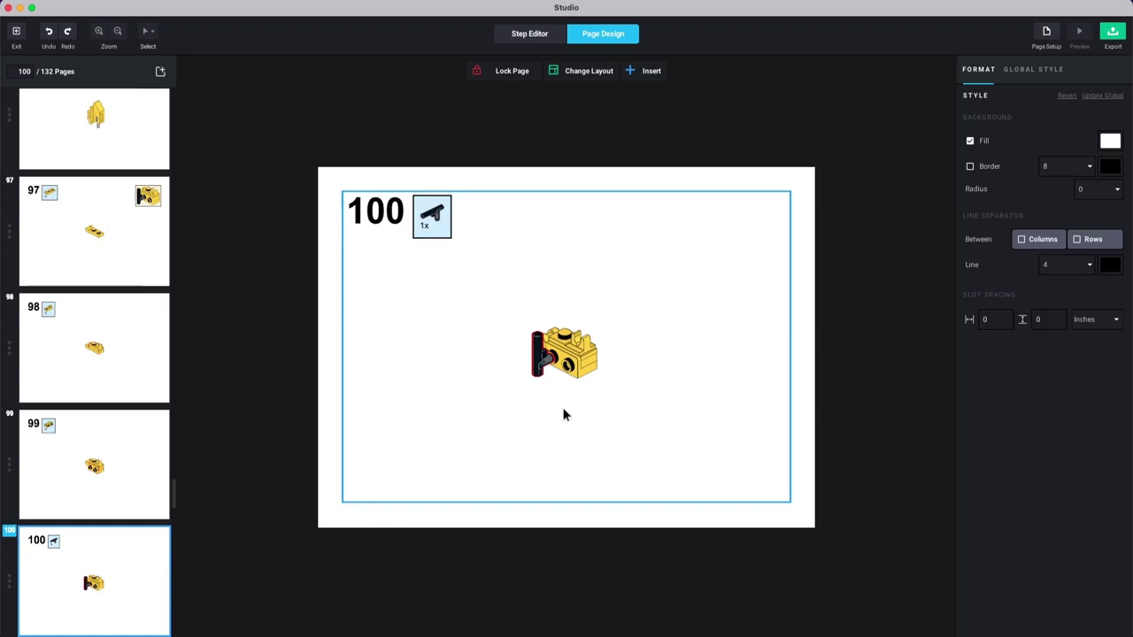
{"action": "scroll", "coordinate": [610, 390], "scroll_direction": "down", "scroll_amount": 1}
{"action": "left_click_drag", "start_coordinate": [609, 366], "coordinate": [552, 312]}
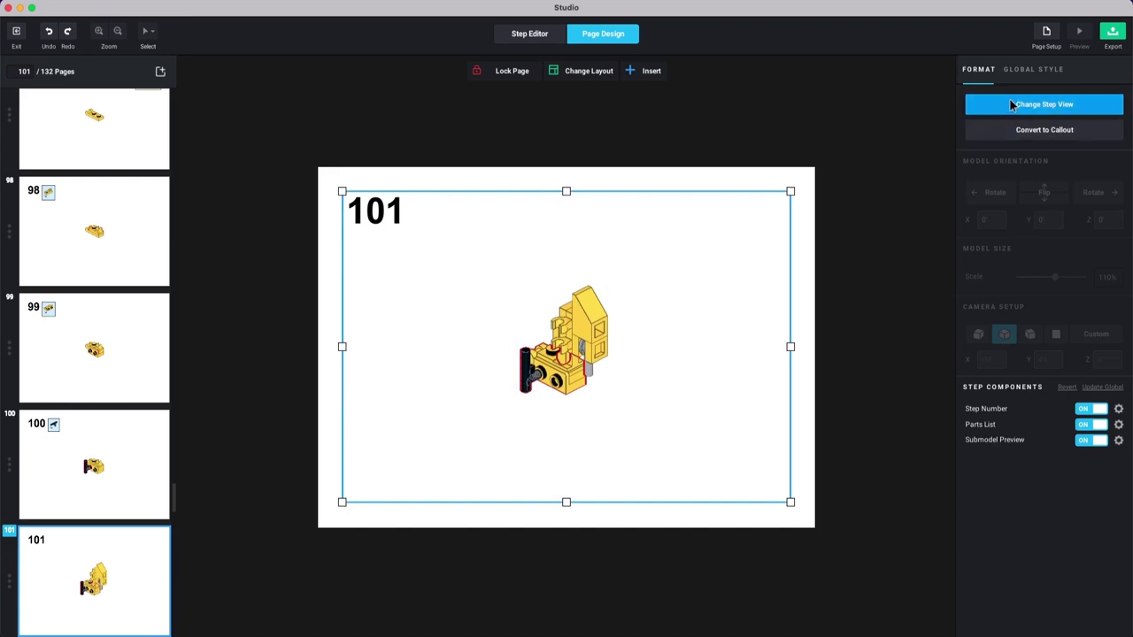
{"action": "left_click", "coordinate": [1045, 105]}
{"action": "left_click", "coordinate": [995, 192]}
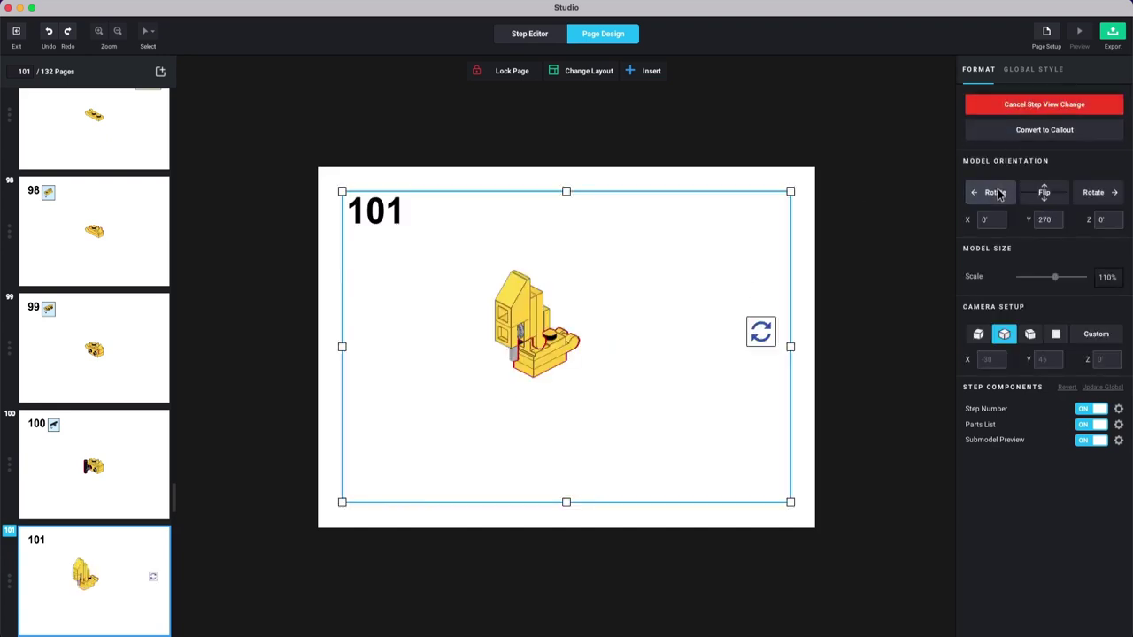
{"action": "left_click", "coordinate": [995, 192]}
{"action": "left_click", "coordinate": [1095, 193]}
{"action": "left_click", "coordinate": [995, 197]}
Step: Move the model on page 101 to the page centre and delete the page's rotation icon
{"action": "left_click", "coordinate": [573, 278]}
{"action": "left_click_drag", "start_coordinate": [574, 278], "coordinate": [593, 348]}
{"action": "left_click", "coordinate": [759, 330]}
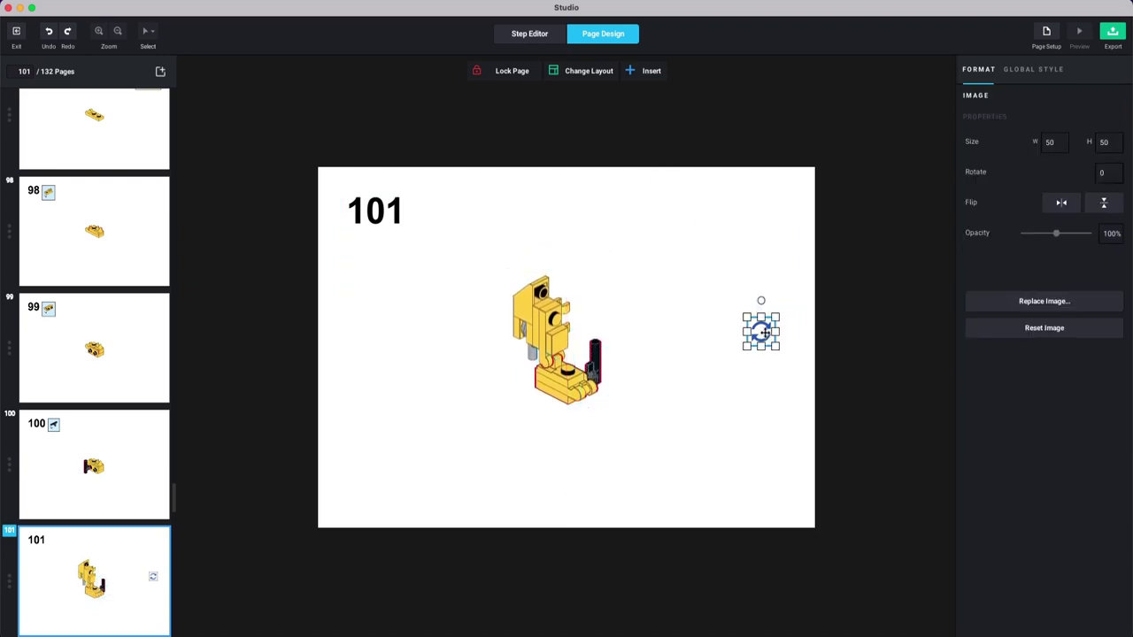
{"action": "key", "text": "Delete"}
Step: Set the model orientation on page 102 to Y 90 and delete the page's rotation icon
{"action": "key", "text": "Page_Down"}
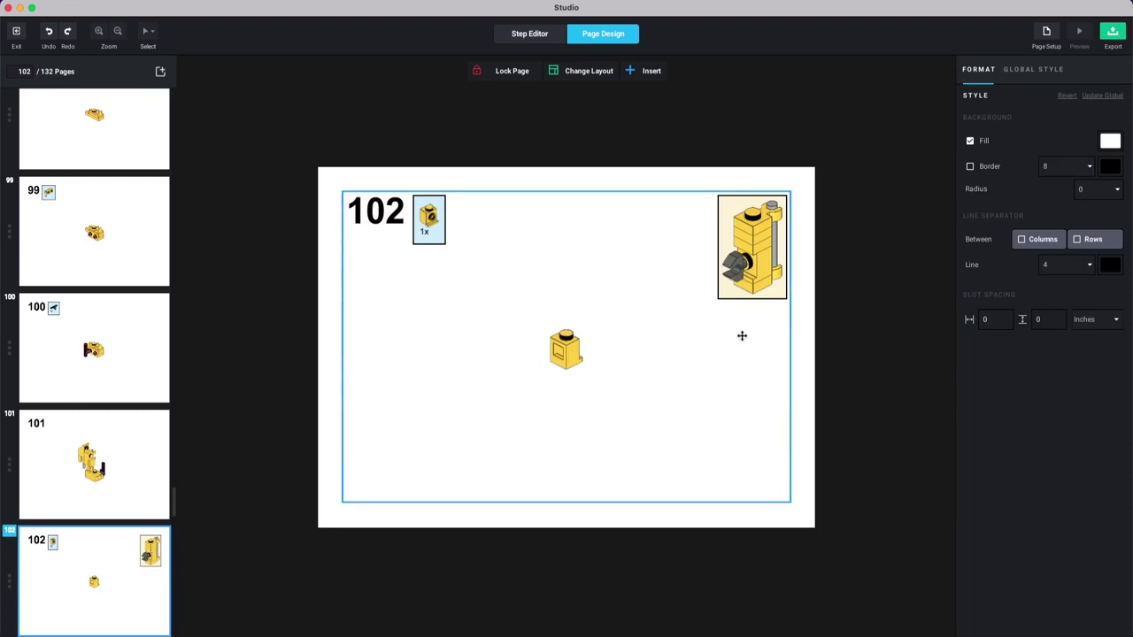
{"action": "left_click", "coordinate": [610, 404]}
{"action": "left_click", "coordinate": [1044, 104]}
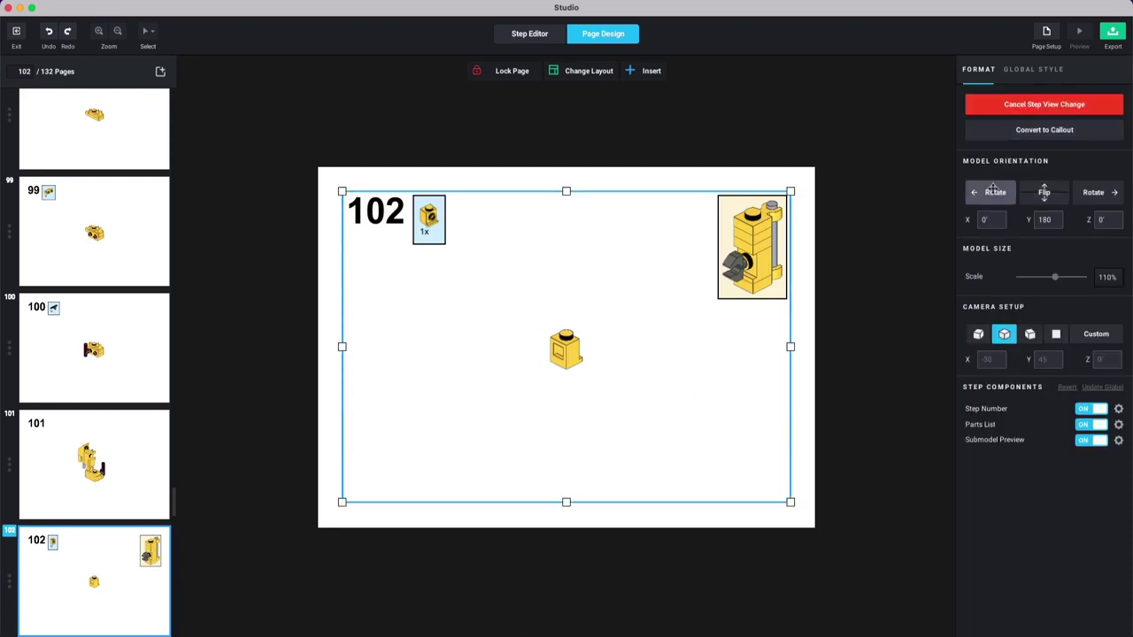
{"action": "left_click", "coordinate": [994, 191]}
{"action": "left_click", "coordinate": [759, 334]}
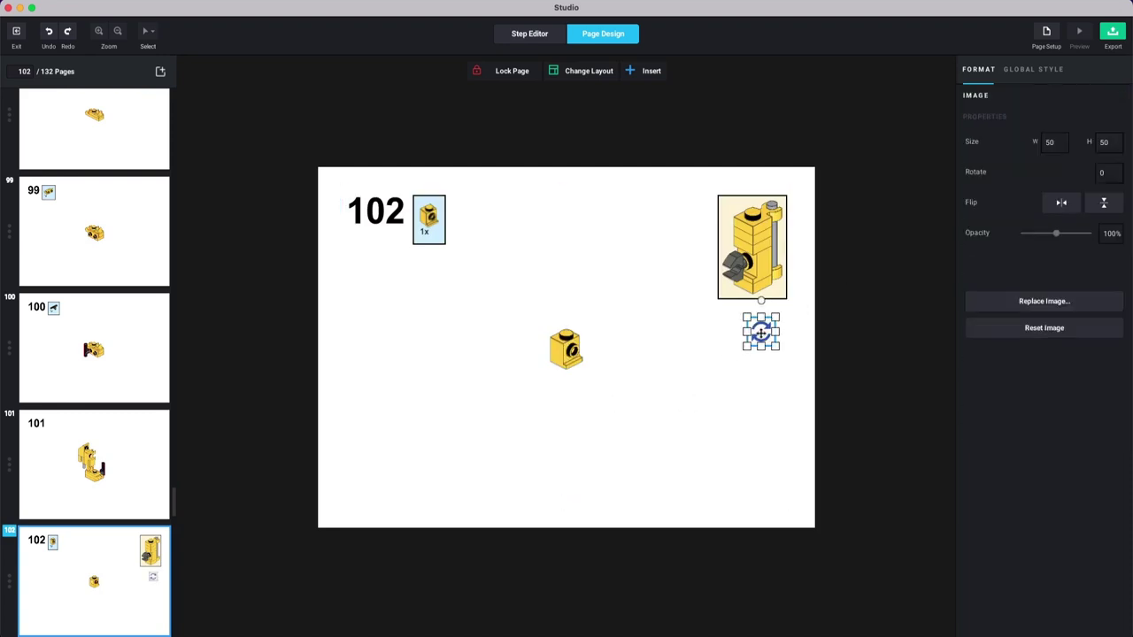
{"action": "key", "text": "Delete"}
Step: Rotate the model on page 104 to a Y orientation of 270, keeping the rotation icon
{"action": "key", "text": "Down"}
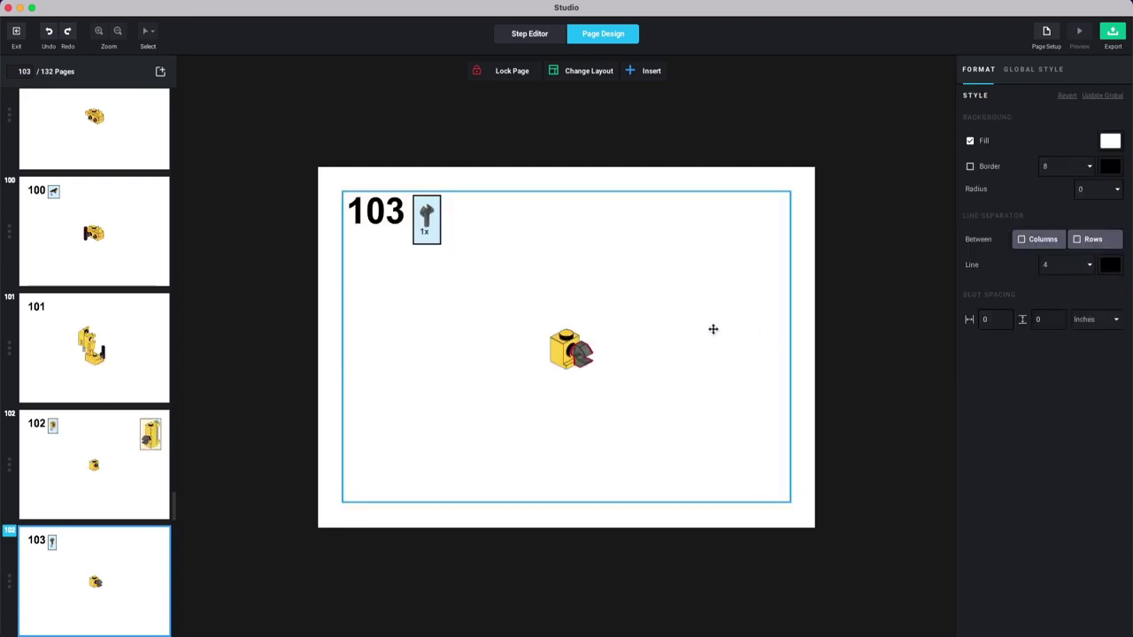
{"action": "key", "text": "Page_Down"}
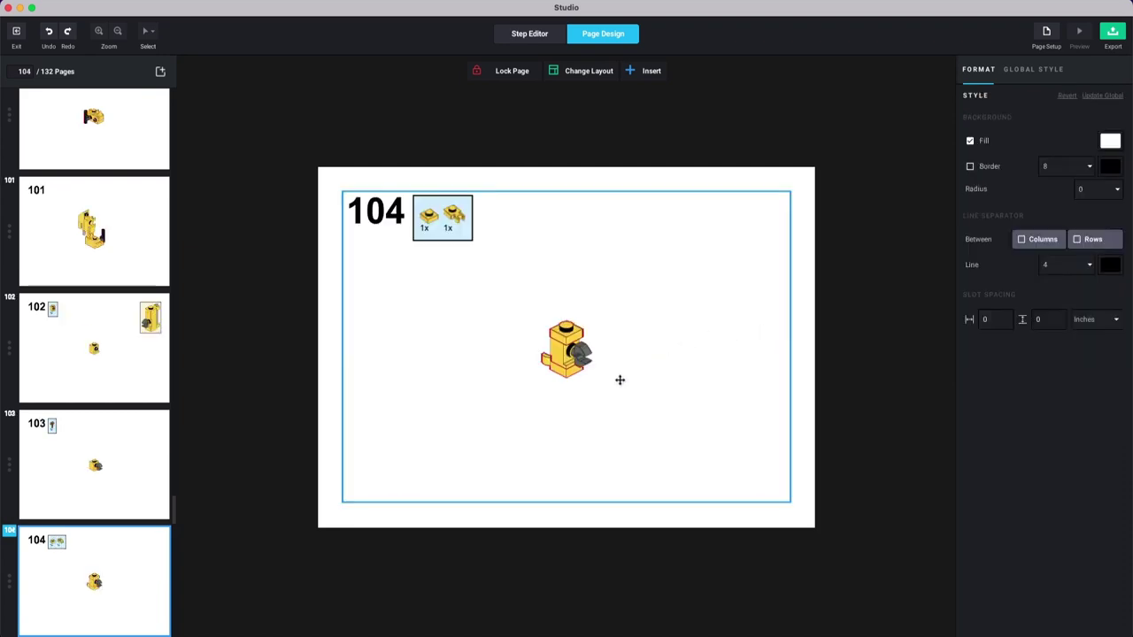
{"action": "left_click", "coordinate": [619, 371]}
{"action": "left_click", "coordinate": [1009, 104]}
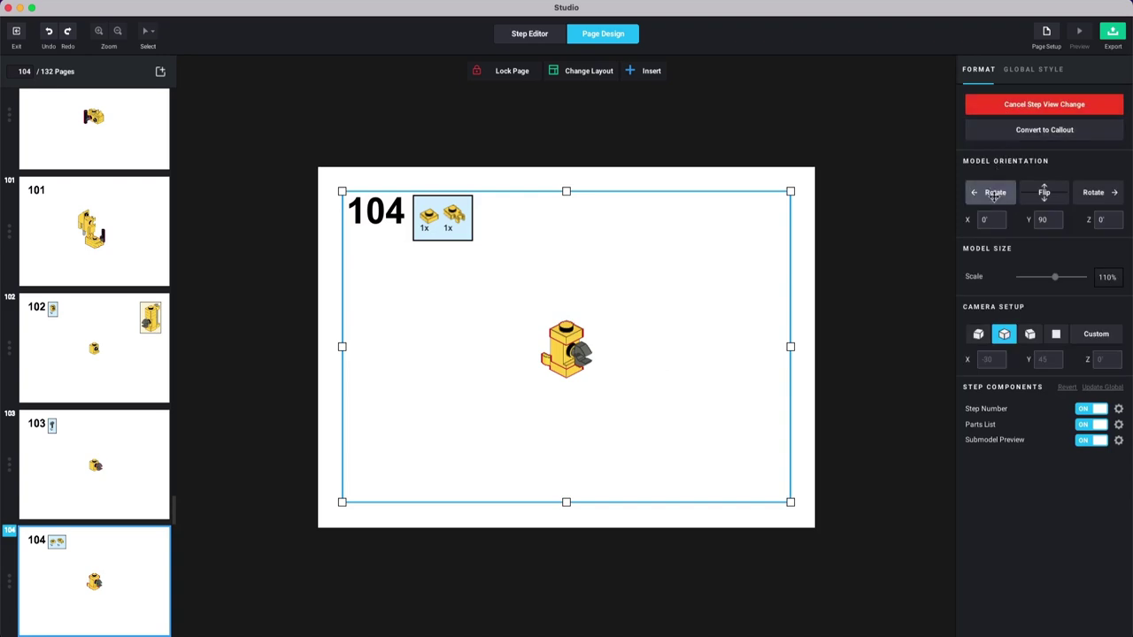
{"action": "left_click", "coordinate": [994, 193]}
{"action": "left_click", "coordinate": [994, 193]}
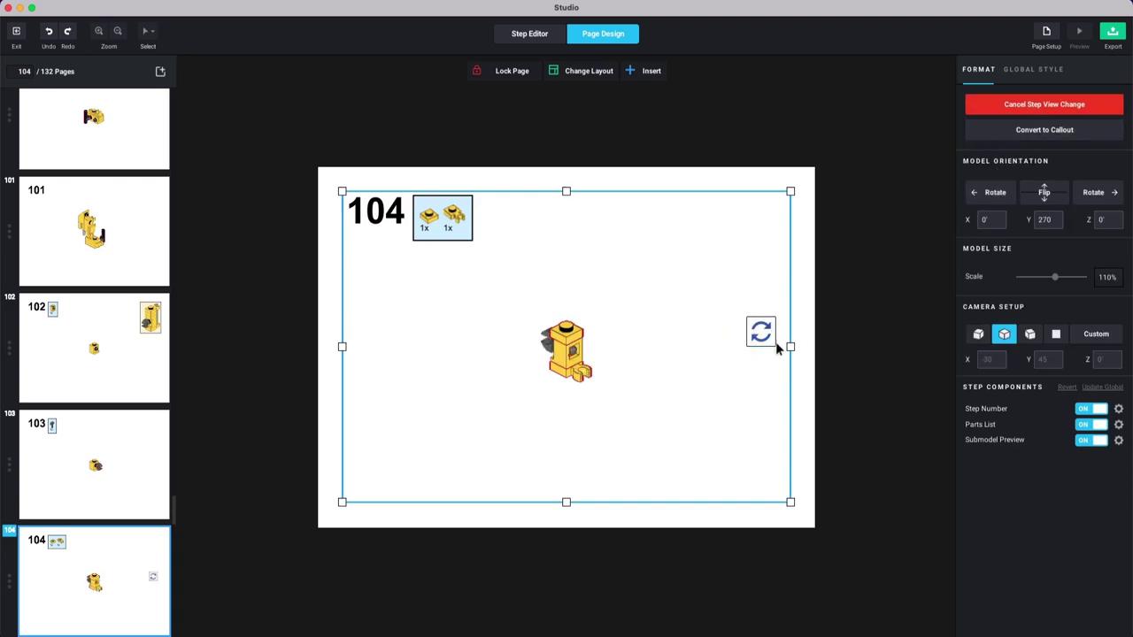
{"action": "left_click", "coordinate": [586, 447]}
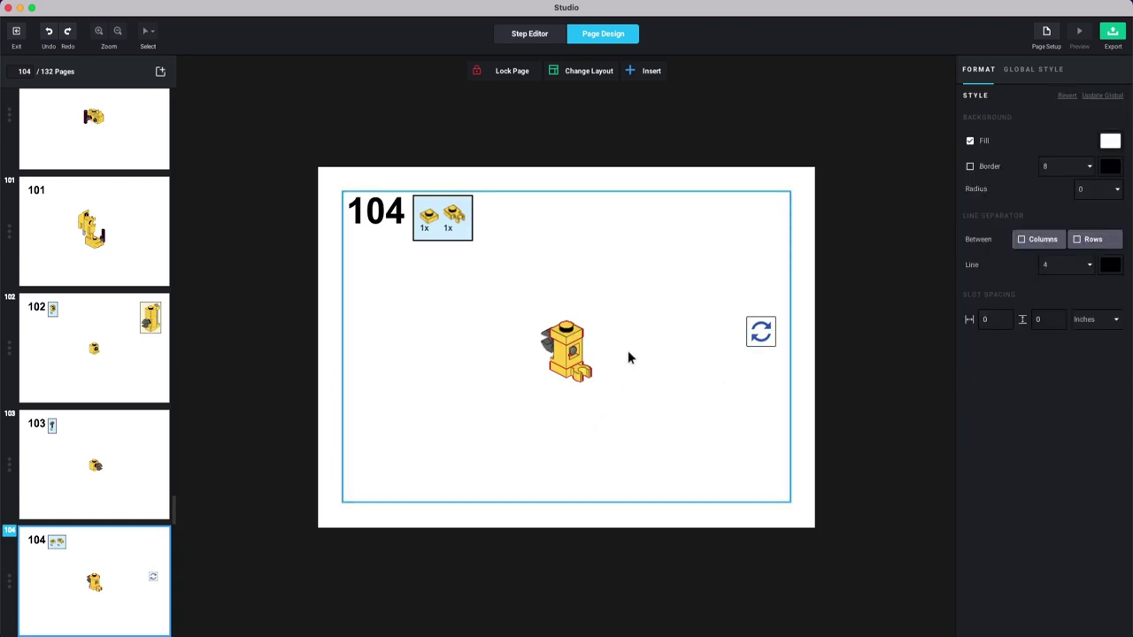
Step: Set the arm's orientation on page 108 to Y 180, centre it on the page and delete the rotation icon
{"action": "key", "text": "Down"}
{"action": "key", "text": "Down"}
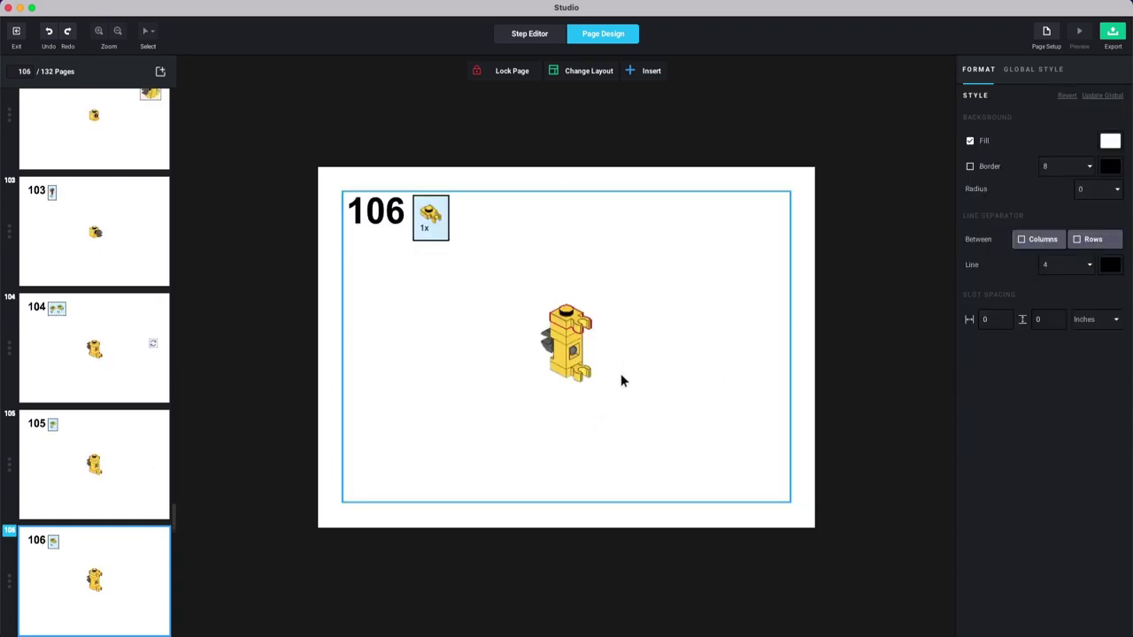
{"action": "key", "text": "Down"}
{"action": "left_click", "coordinate": [649, 71]}
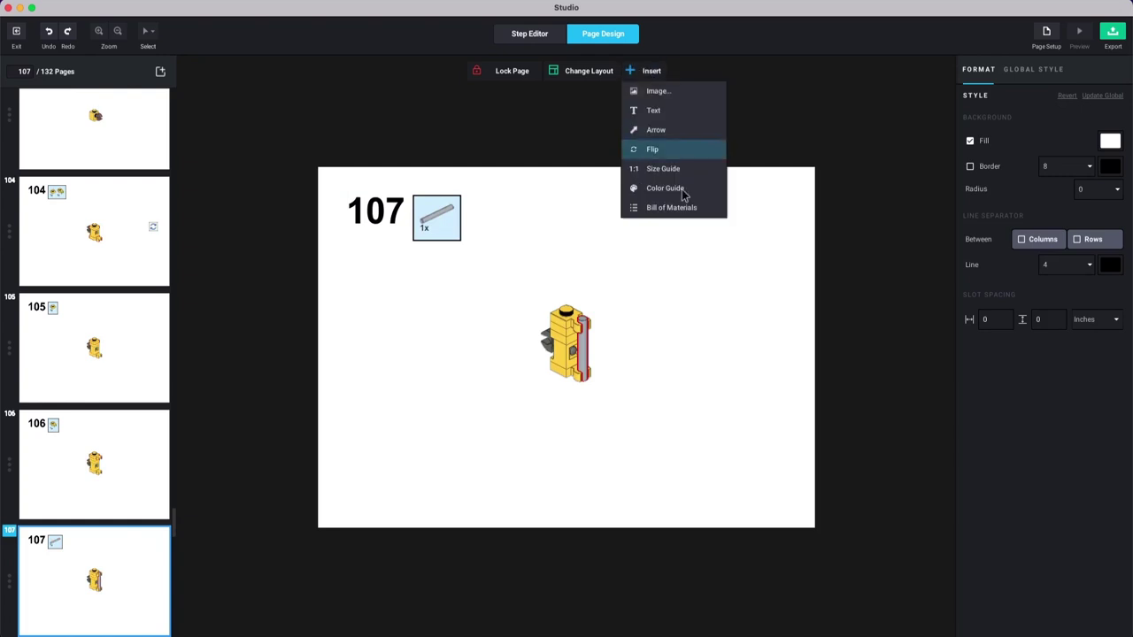
{"action": "left_click", "coordinate": [628, 245]}
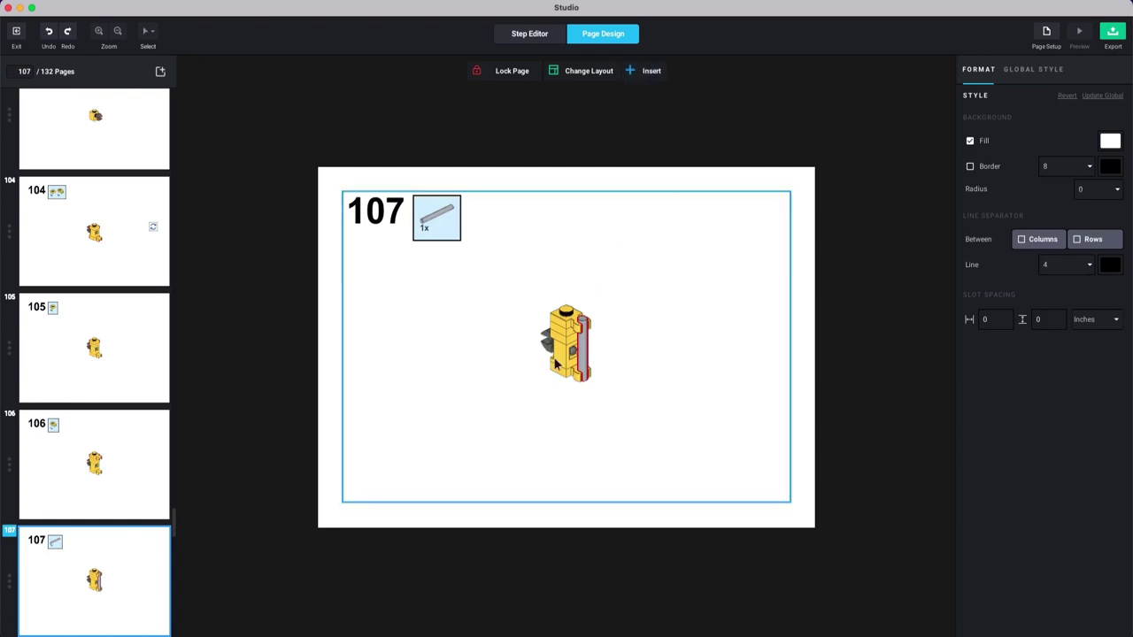
{"action": "key", "text": "Down"}
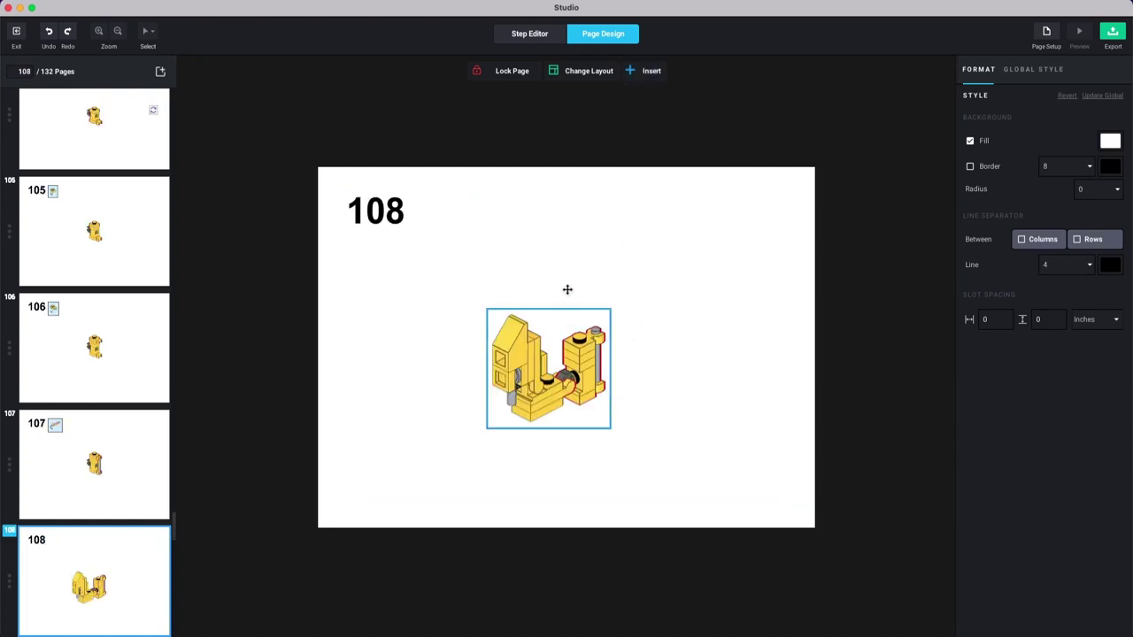
{"action": "left_click", "coordinate": [566, 411]}
{"action": "left_click", "coordinate": [982, 106]}
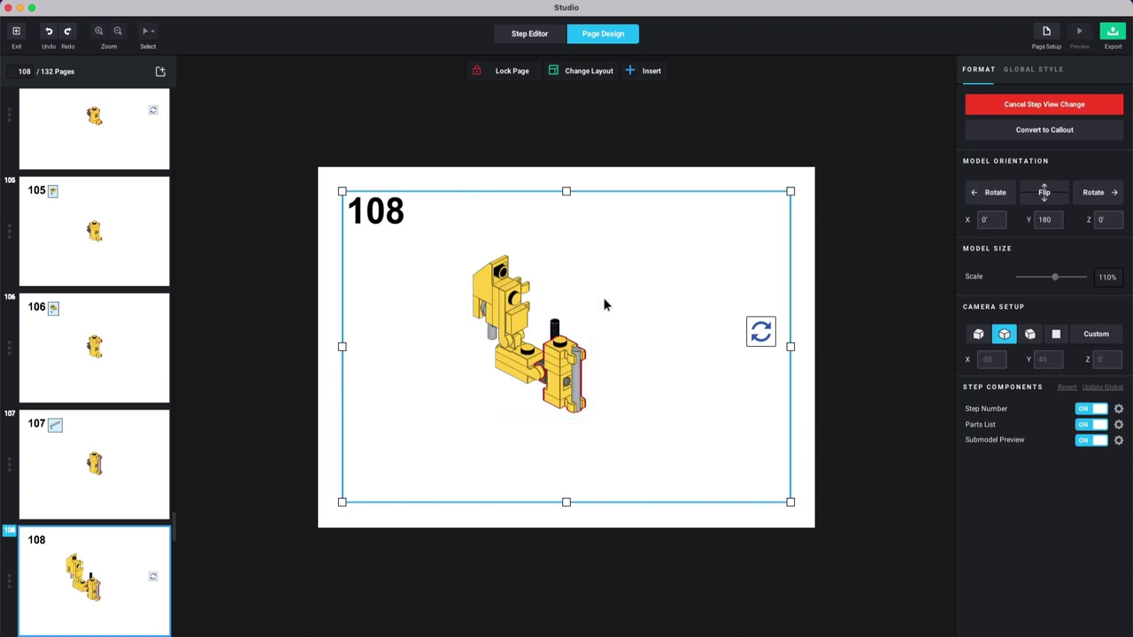
{"action": "left_click_drag", "start_coordinate": [566, 302], "coordinate": [603, 306]}
{"action": "left_click", "coordinate": [761, 330]}
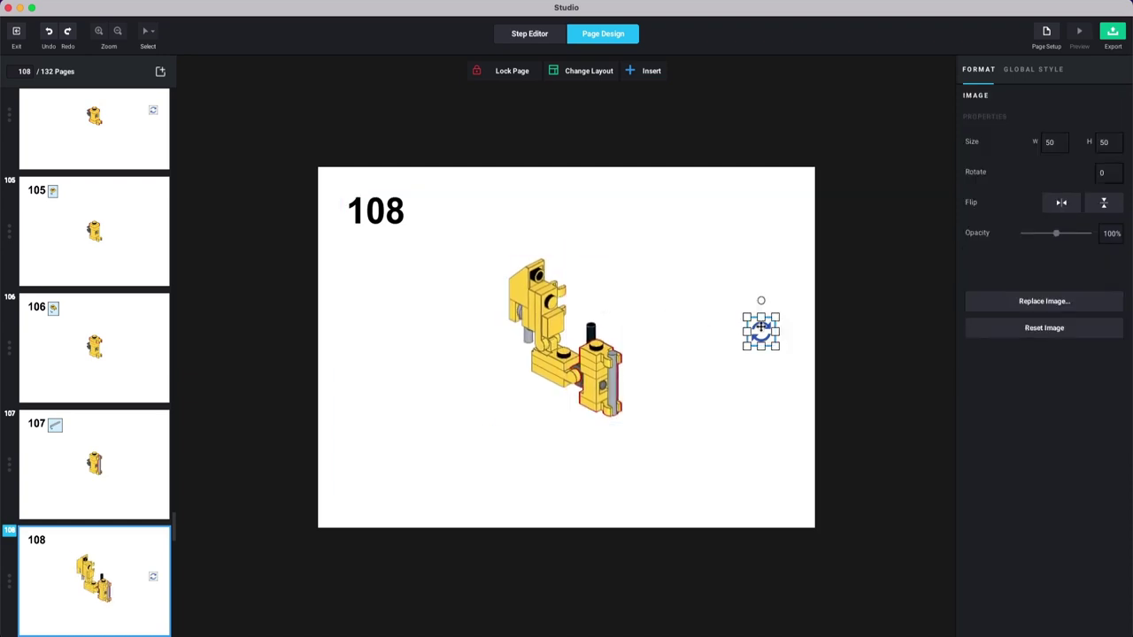
{"action": "key", "text": "Delete"}
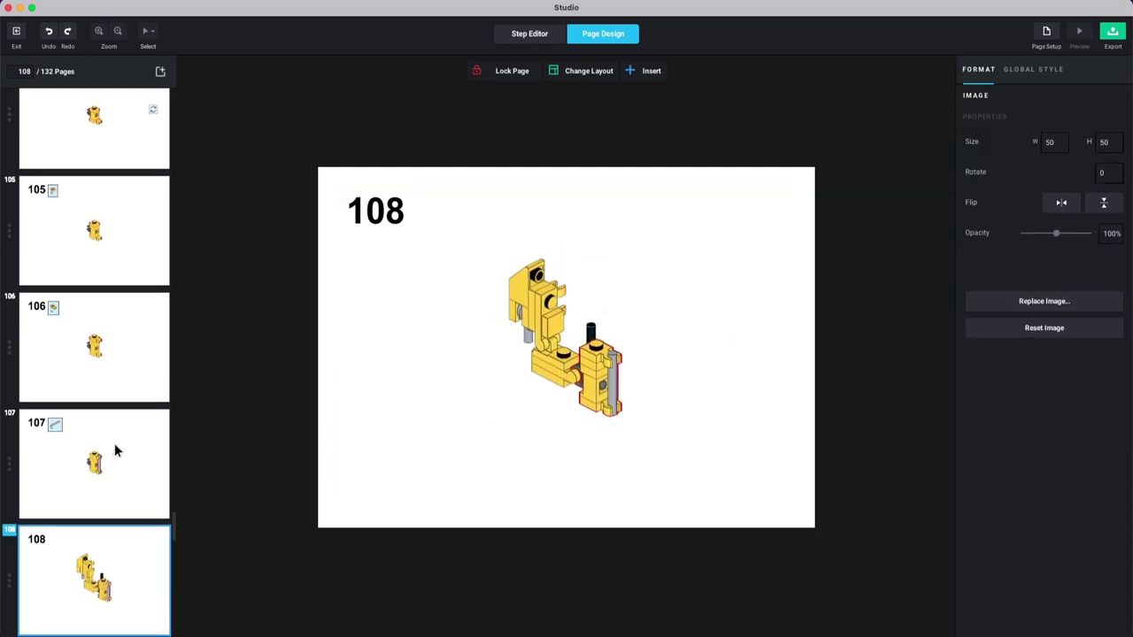
Step: Rotate the grey clip plate on page 109 a quarter turn leftward and delete the page's rotation icon
{"action": "scroll", "coordinate": [115, 451], "scroll_direction": "down", "scroll_amount": 2}
{"action": "scroll", "coordinate": [118, 449], "scroll_direction": "down", "scroll_amount": 1}
{"action": "left_click", "coordinate": [141, 531]}
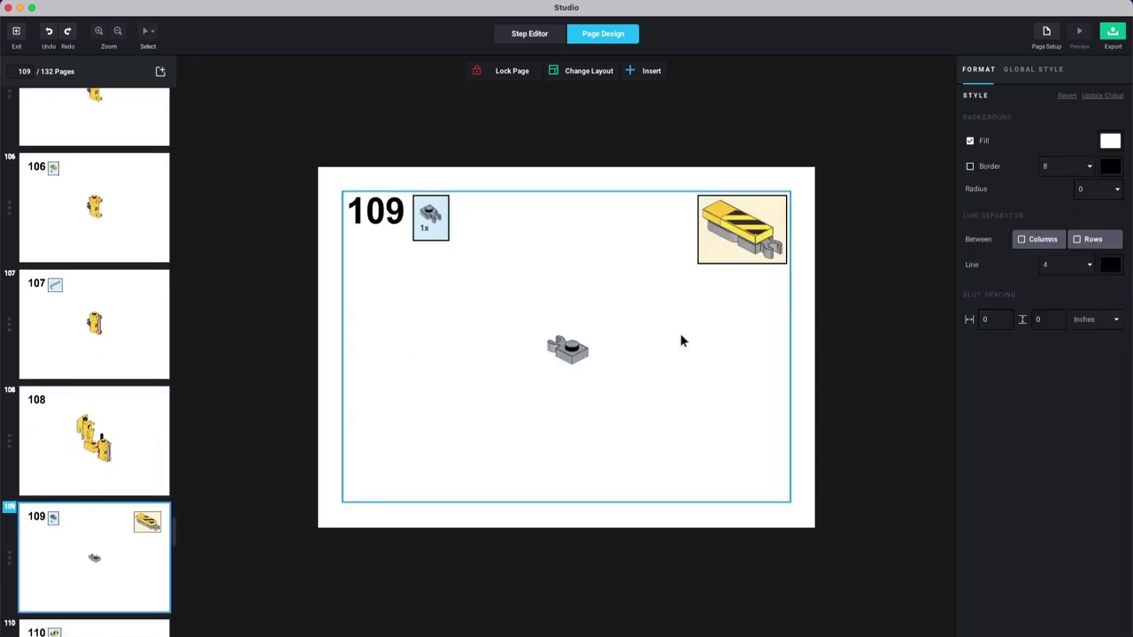
{"action": "left_click", "coordinate": [593, 403]}
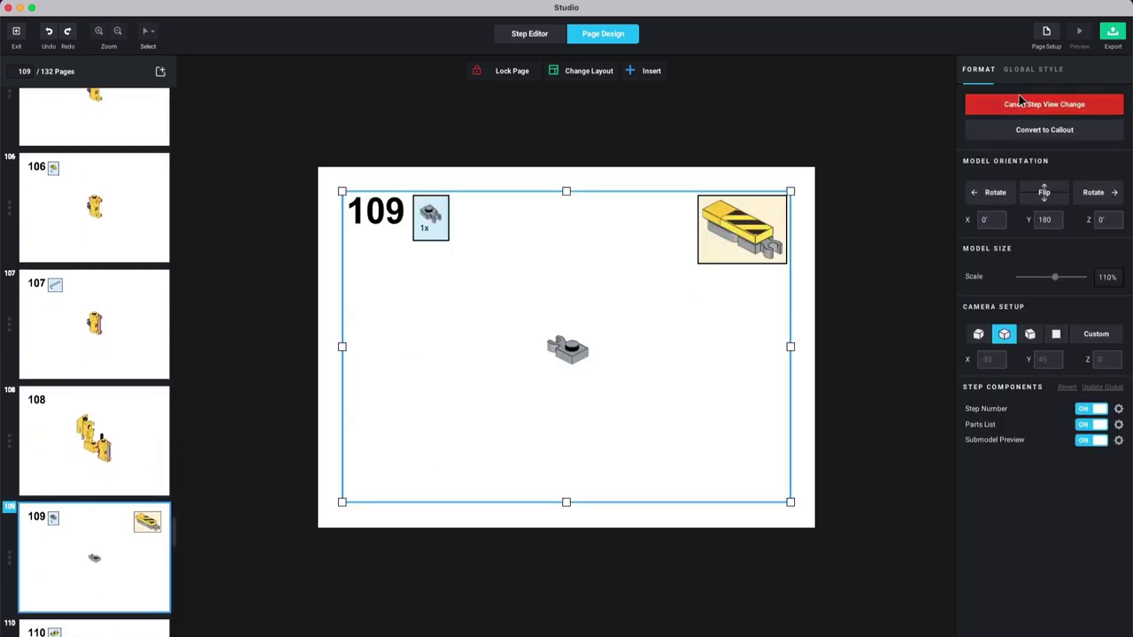
{"action": "left_click", "coordinate": [1001, 197]}
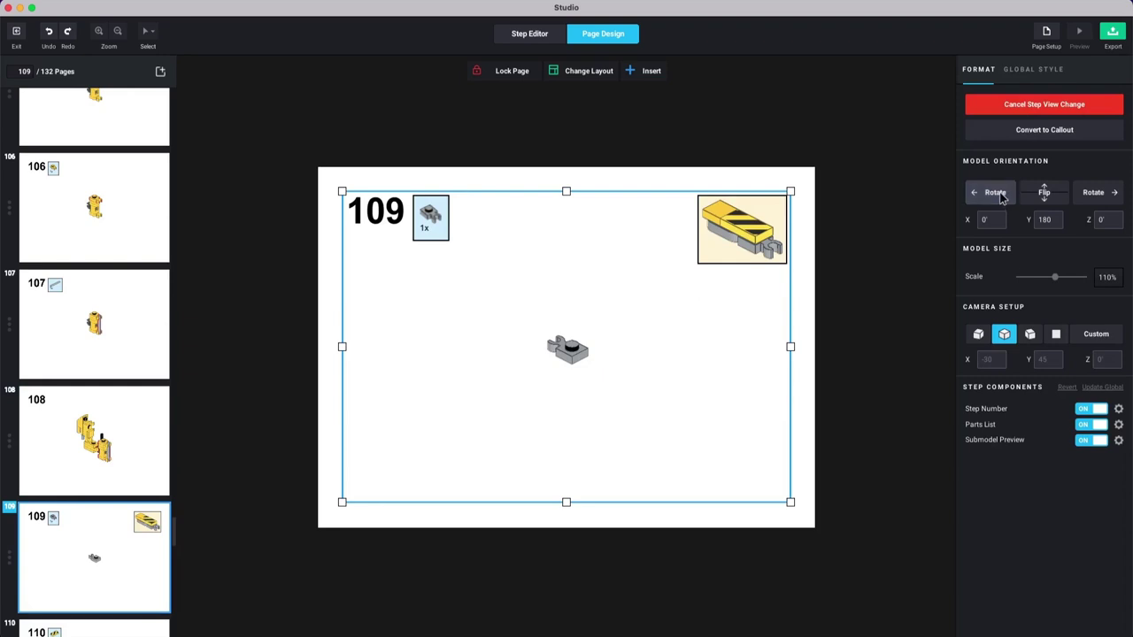
{"action": "left_click", "coordinate": [763, 333]}
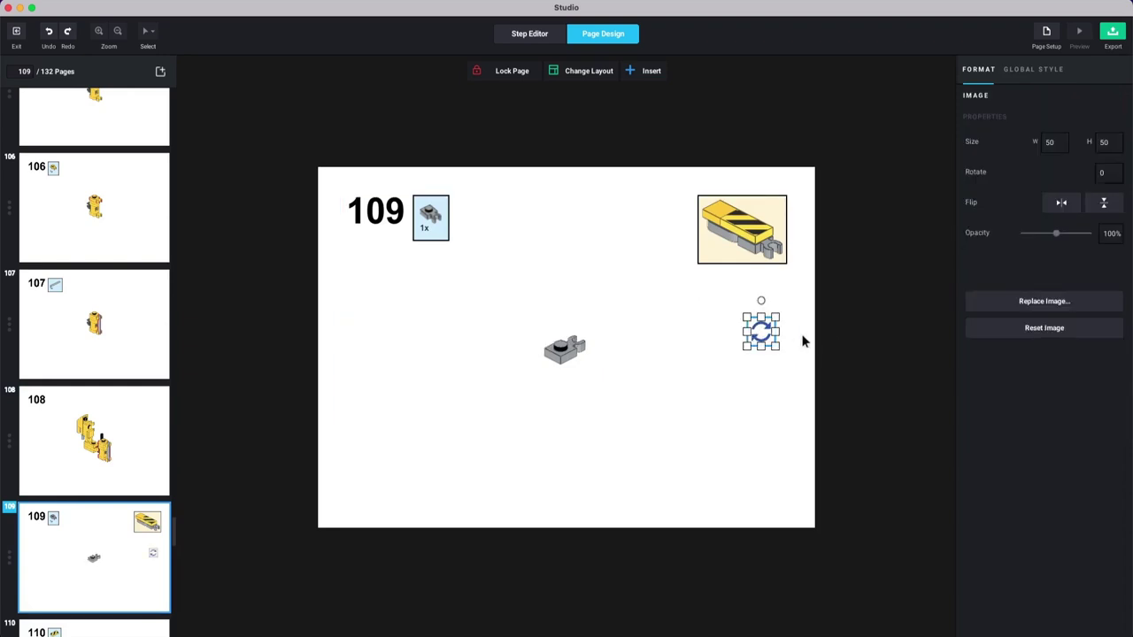
{"action": "key", "text": "Delete"}
Step: Review the finger building steps on pages 110 to 114, comparing the two finger submodels for repeated steps
{"action": "key", "text": "Down"}
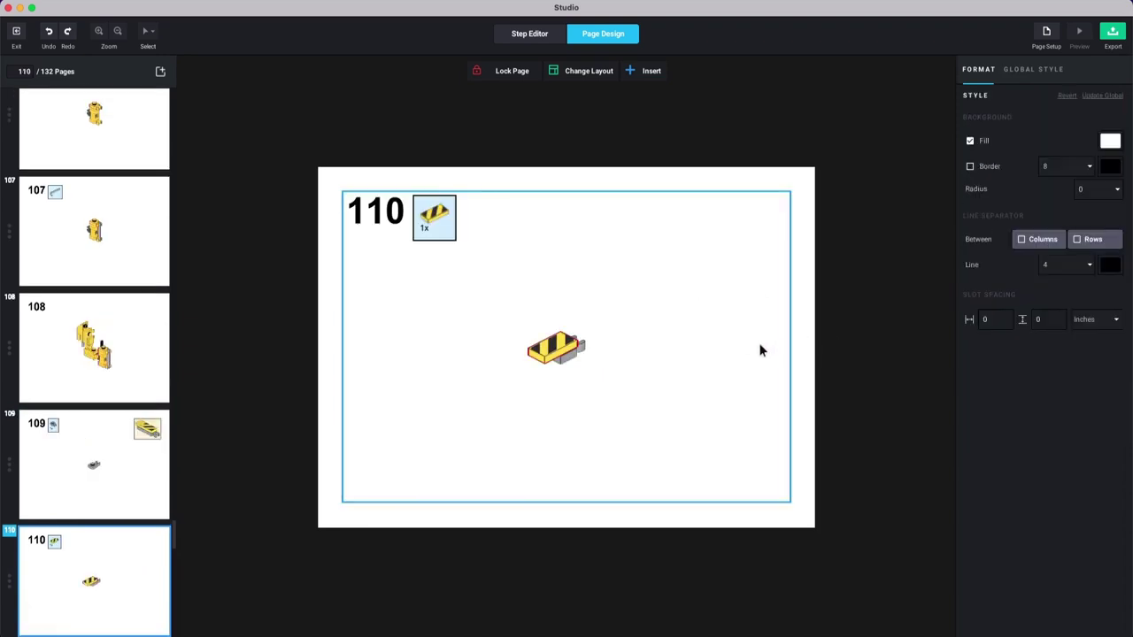
{"action": "key", "text": "Page_Down"}
{"action": "key", "text": "Page_Down"}
{"action": "key", "text": "Page_Down"}
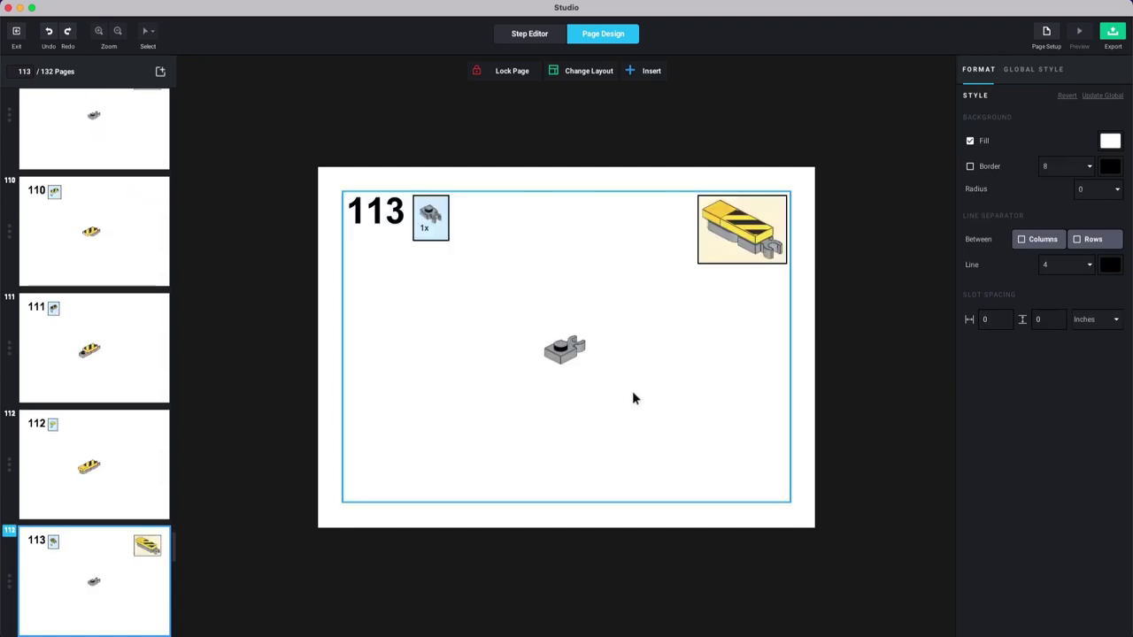
{"action": "key", "text": "Page_Down"}
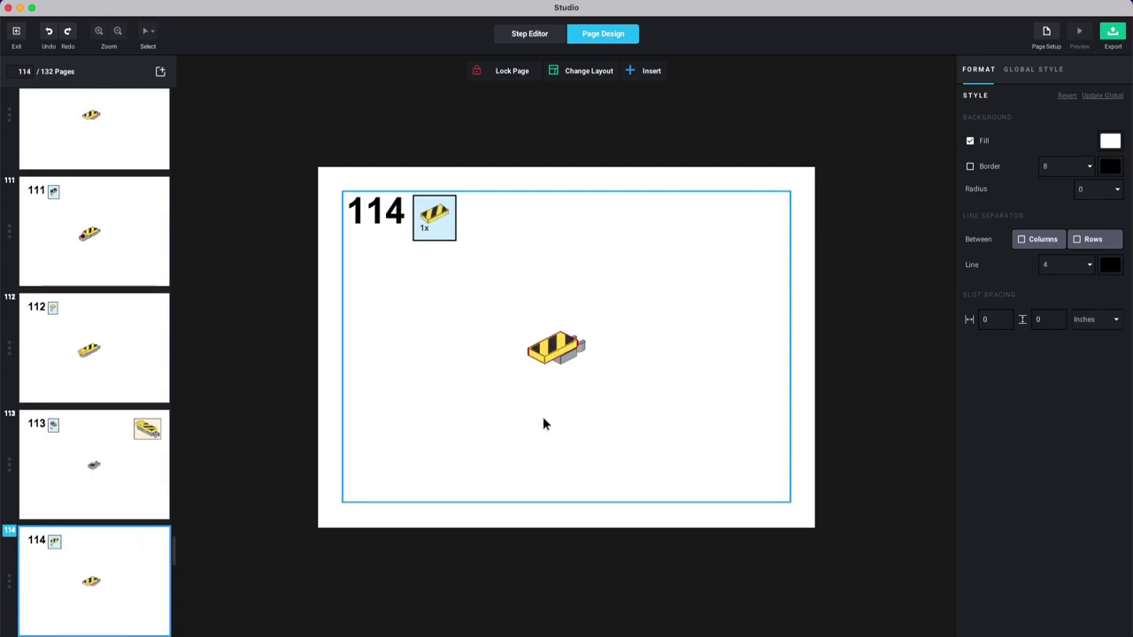
{"action": "key", "text": "Page_Up"}
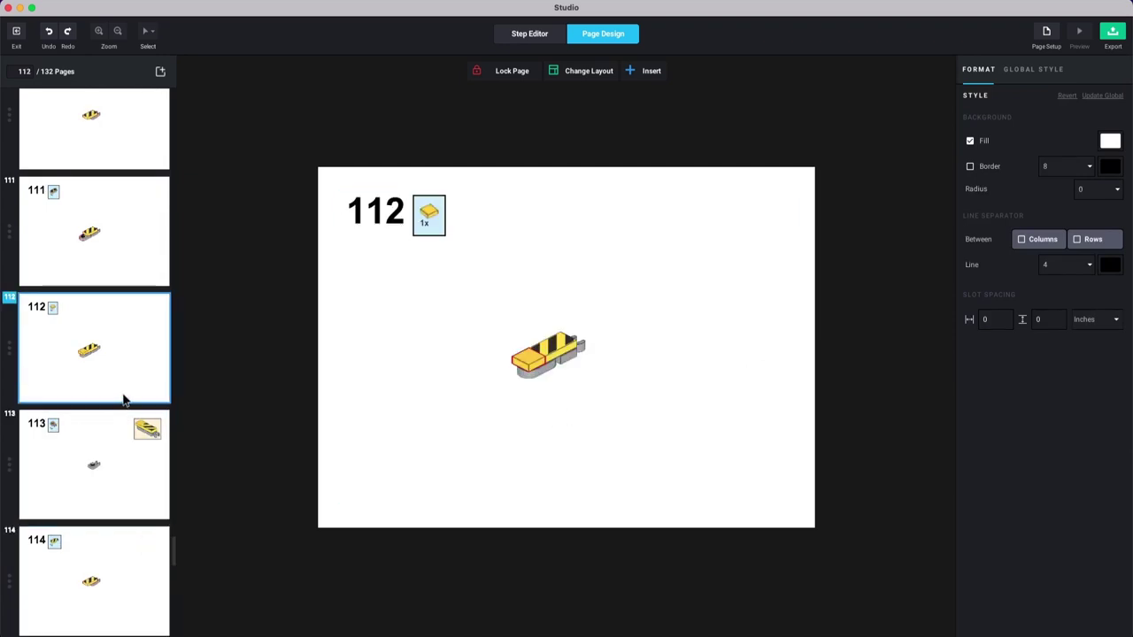
{"action": "scroll", "coordinate": [122, 397], "scroll_direction": "up", "scroll_amount": 2}
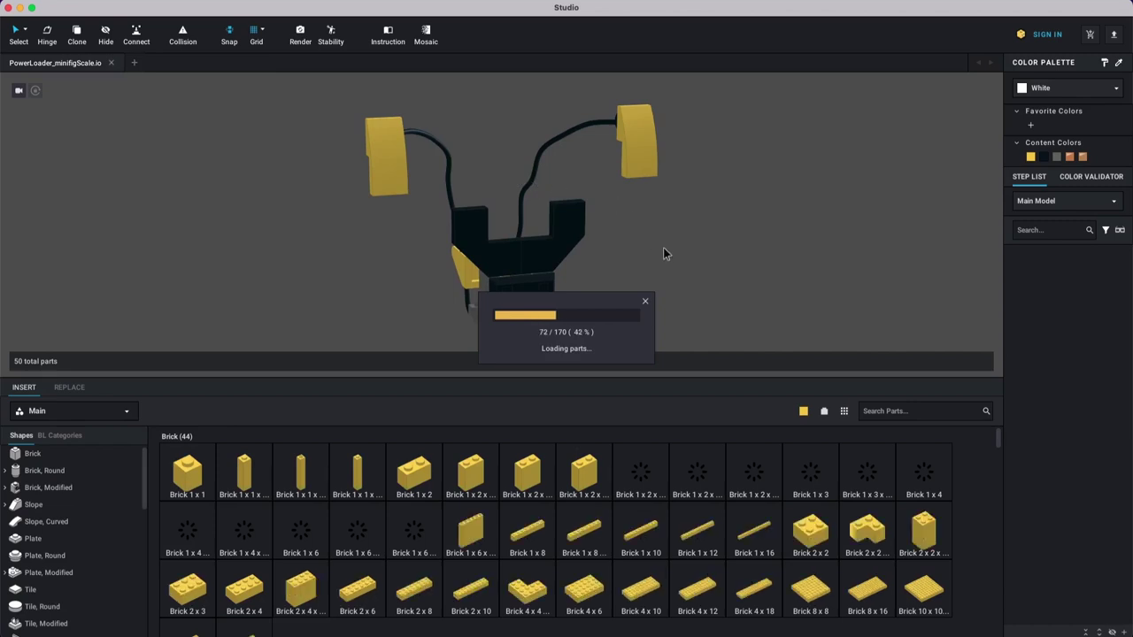
Step: Return to the main model and open the L_arm_Mirrored submodel on its own
{"action": "middle_click_drag", "start_coordinate": [697, 215], "coordinate": [682, 261]}
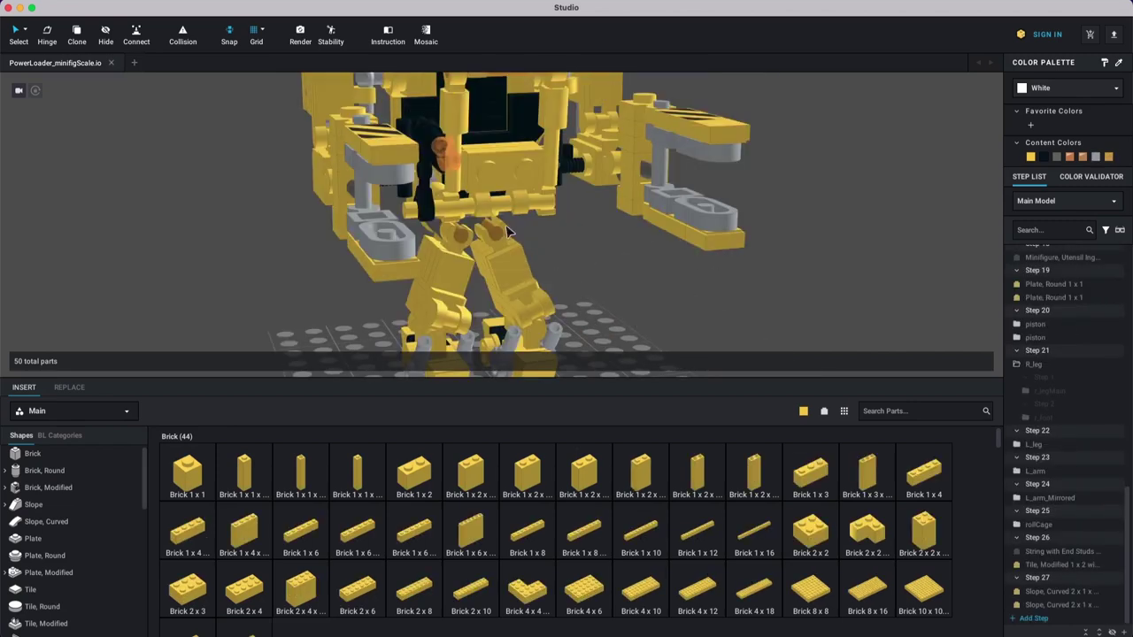
{"action": "left_click", "coordinate": [379, 241]}
{"action": "right_click", "coordinate": [379, 241]}
{"action": "mouse_move", "coordinate": [421, 381]}
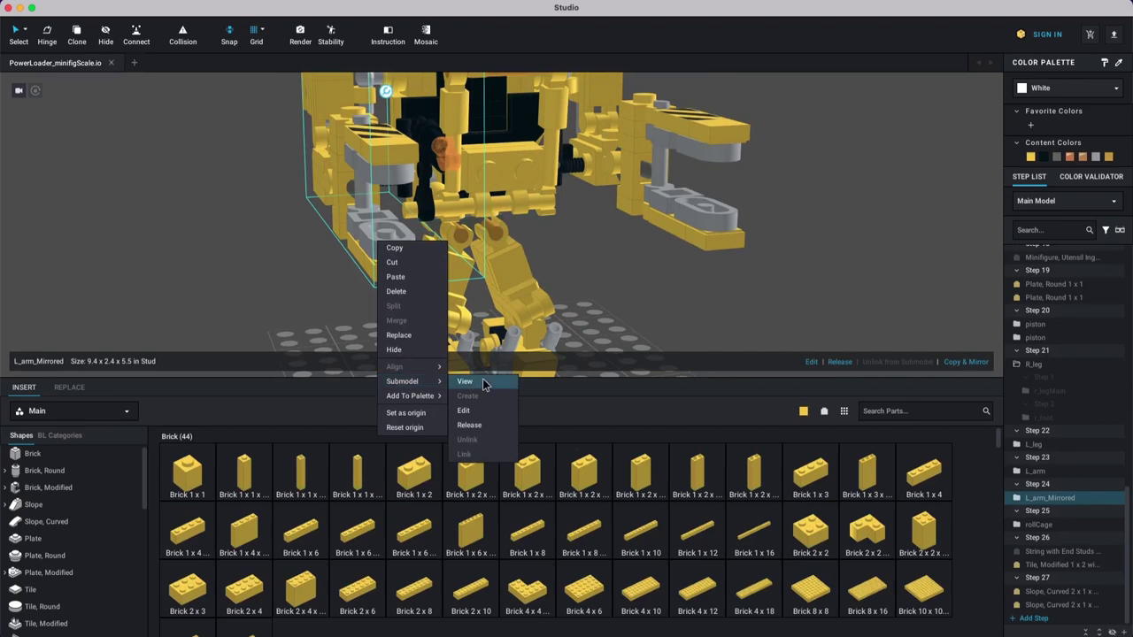
{"action": "left_click", "coordinate": [481, 383]}
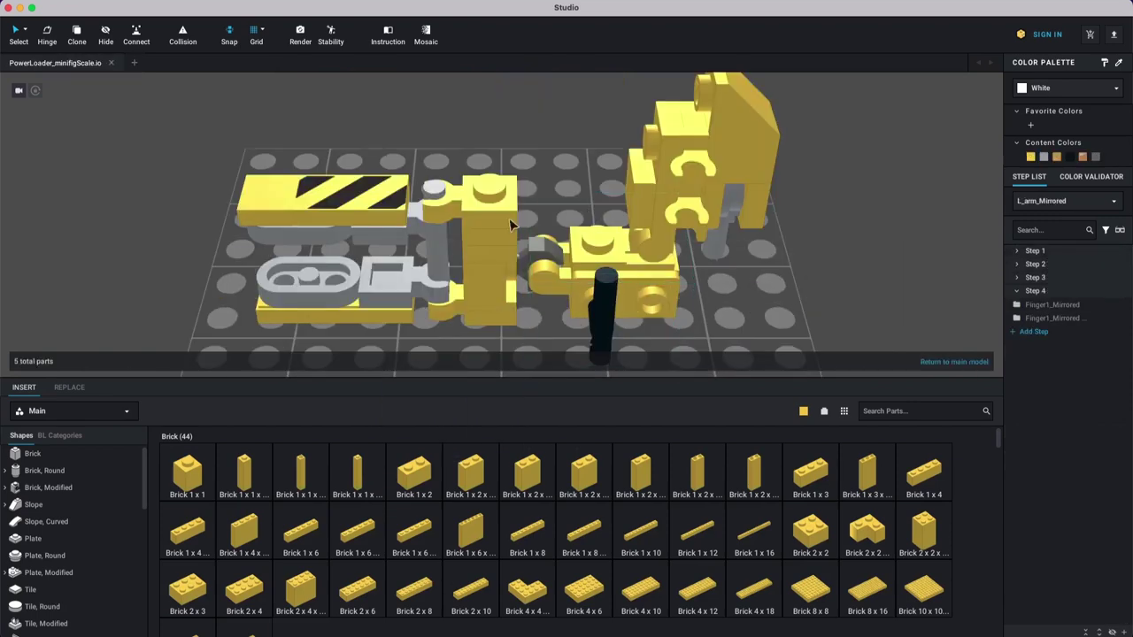
Step: Delete the lower finger, Finger1_Mirrored Copy, from Step 4 of the mirrored arm
{"action": "right_click", "coordinate": [375, 209]}
{"action": "left_click", "coordinate": [361, 203]}
{"action": "left_click", "coordinate": [1051, 318]}
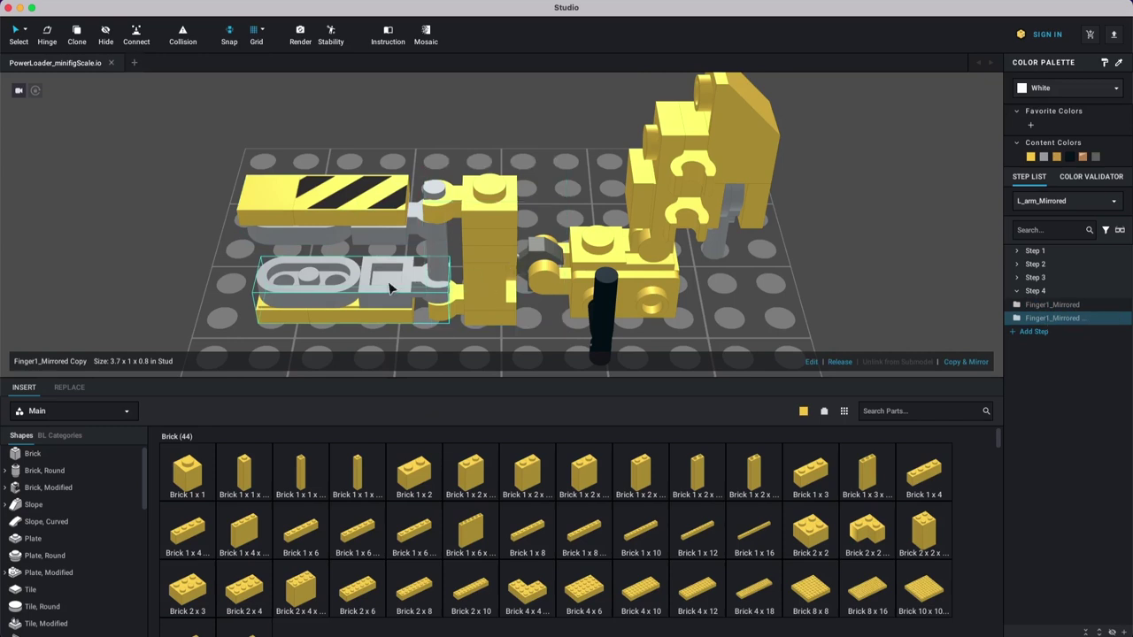
{"action": "key", "text": "Delete"}
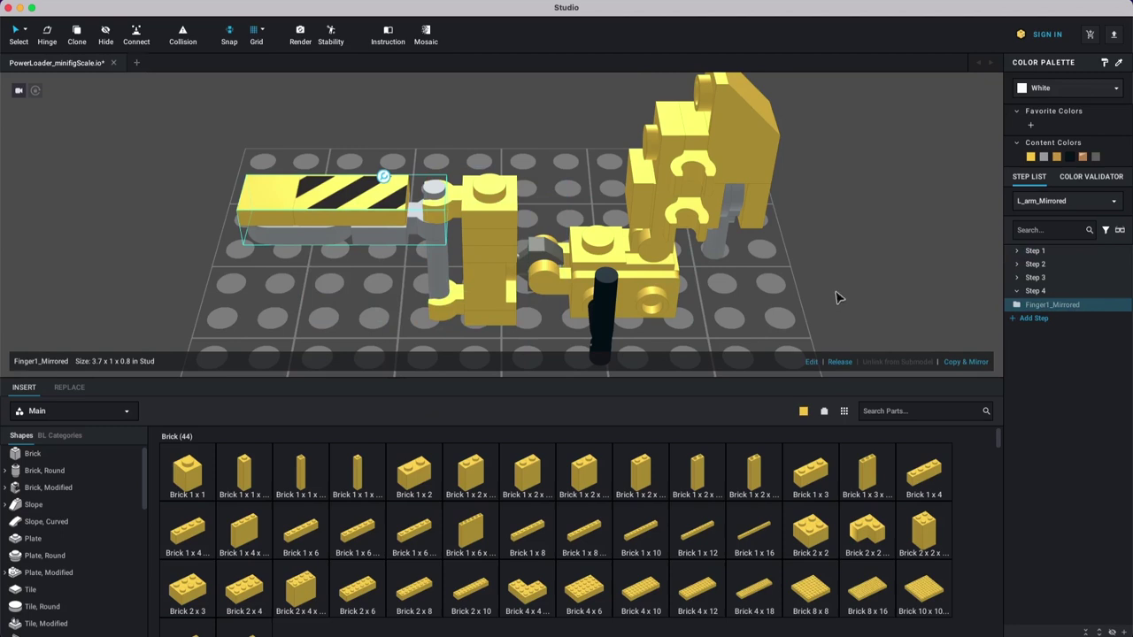
Step: Clone the remaining Finger1_Mirrored submodel, flip the clone over and attach it as the hand's lower finger
{"action": "key", "text": "super+d"}
{"action": "key", "text": "Up"}
{"action": "key", "text": "Up"}
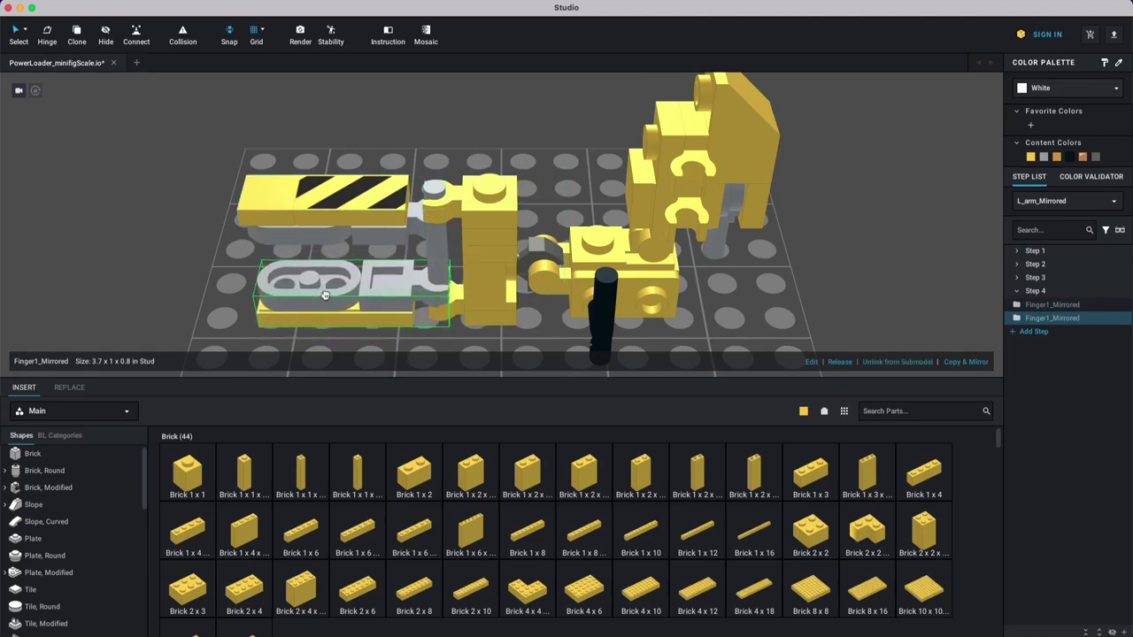
{"action": "left_click", "coordinate": [329, 291]}
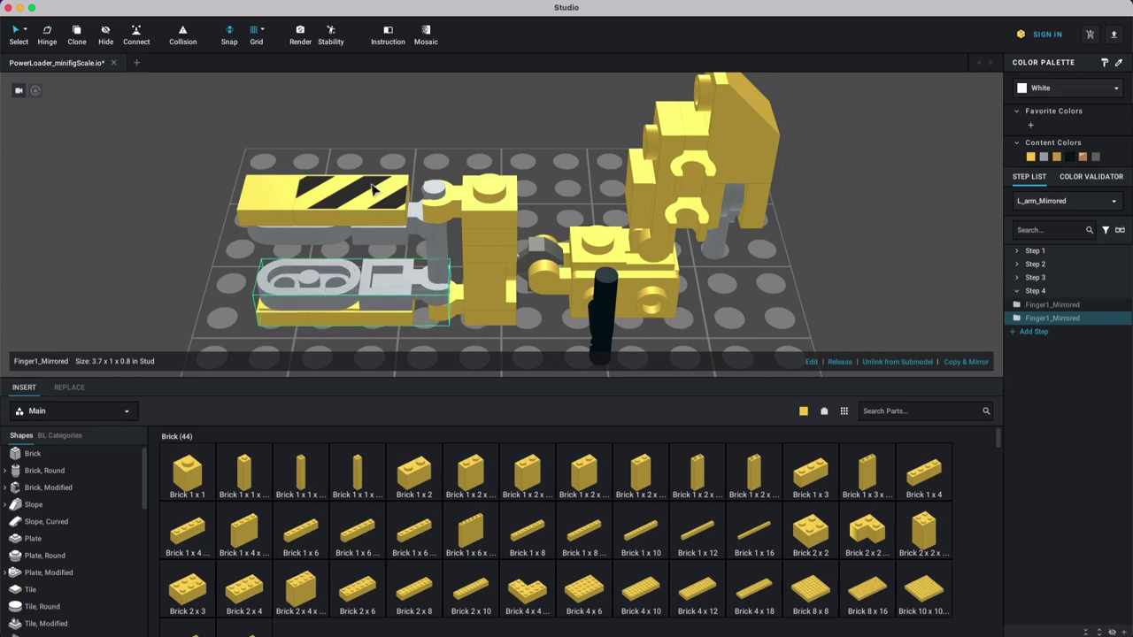
Step: Check the two fingers in Step 4 and the contents of Step 3, and return to the main model
{"action": "left_click", "coordinate": [356, 204]}
{"action": "left_click", "coordinate": [1053, 318]}
{"action": "left_click", "coordinate": [1057, 306]}
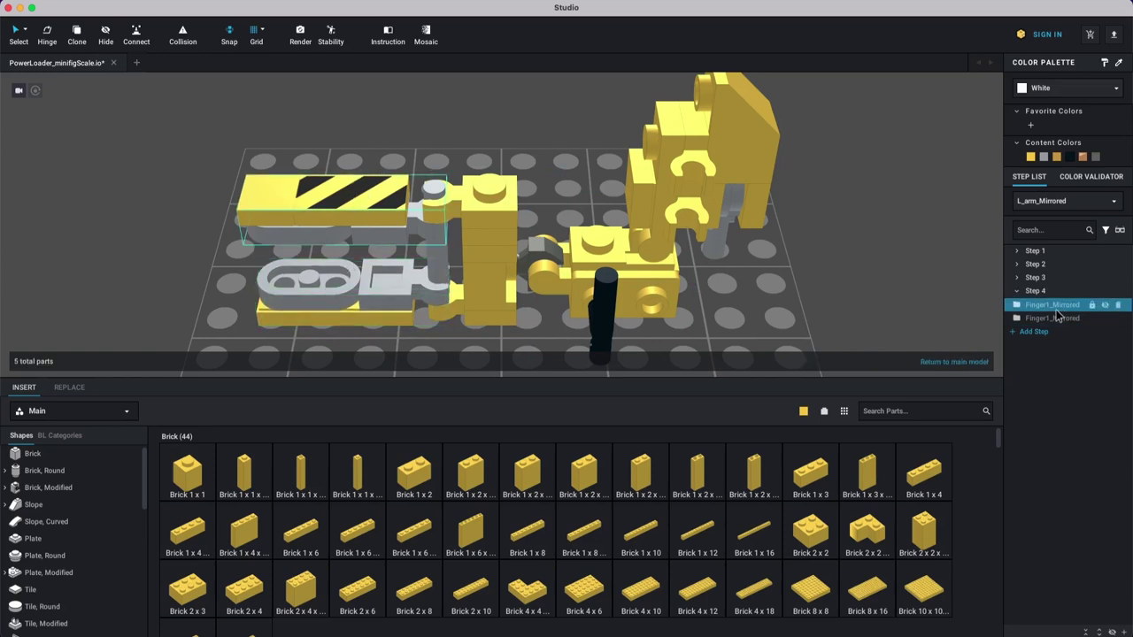
{"action": "left_click", "coordinate": [1017, 277]}
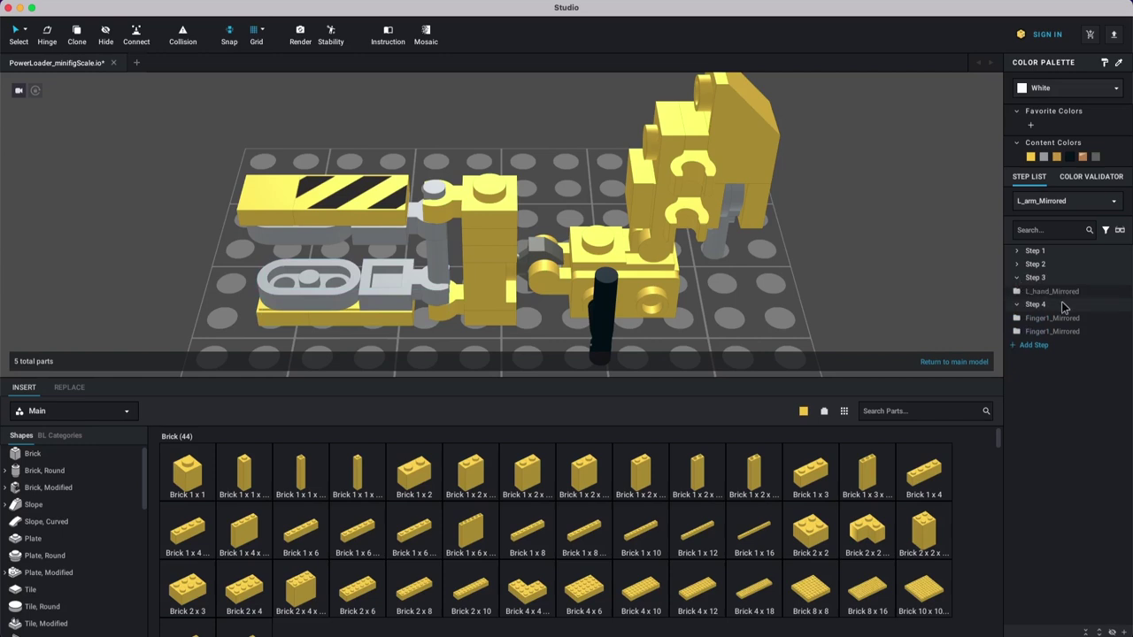
{"action": "left_click", "coordinate": [1058, 296]}
{"action": "left_click", "coordinate": [956, 255]}
{"action": "left_click", "coordinate": [984, 363]}
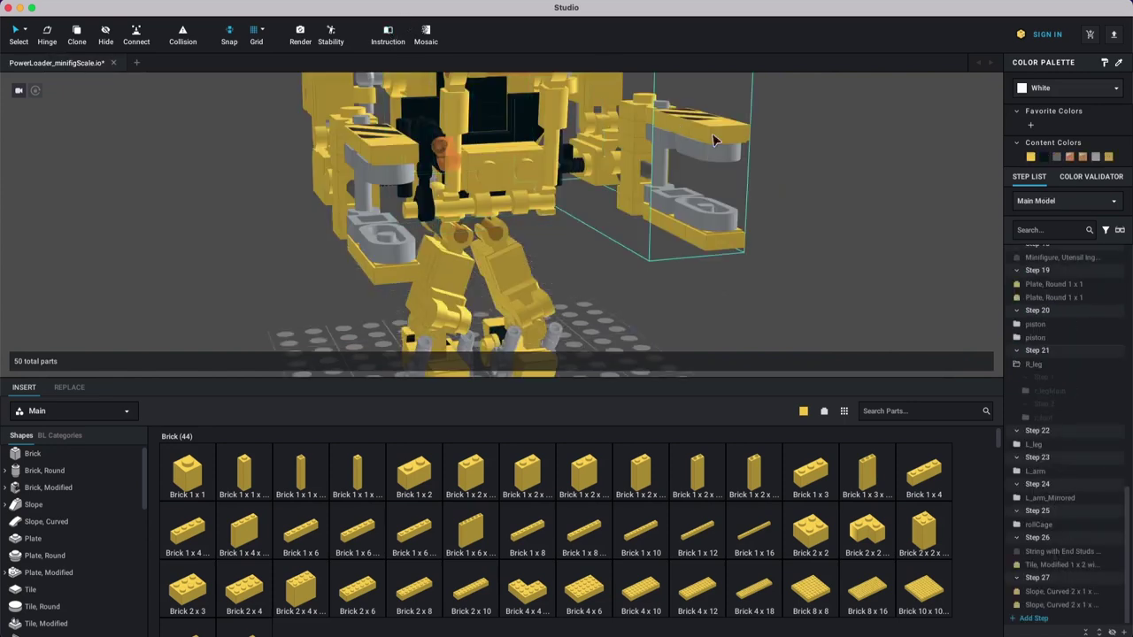
Step: Open the L_arm submodel on its own to check its two finger submodels
{"action": "left_click", "coordinate": [688, 133]}
{"action": "right_click", "coordinate": [688, 129]}
{"action": "mouse_move", "coordinate": [735, 269]}
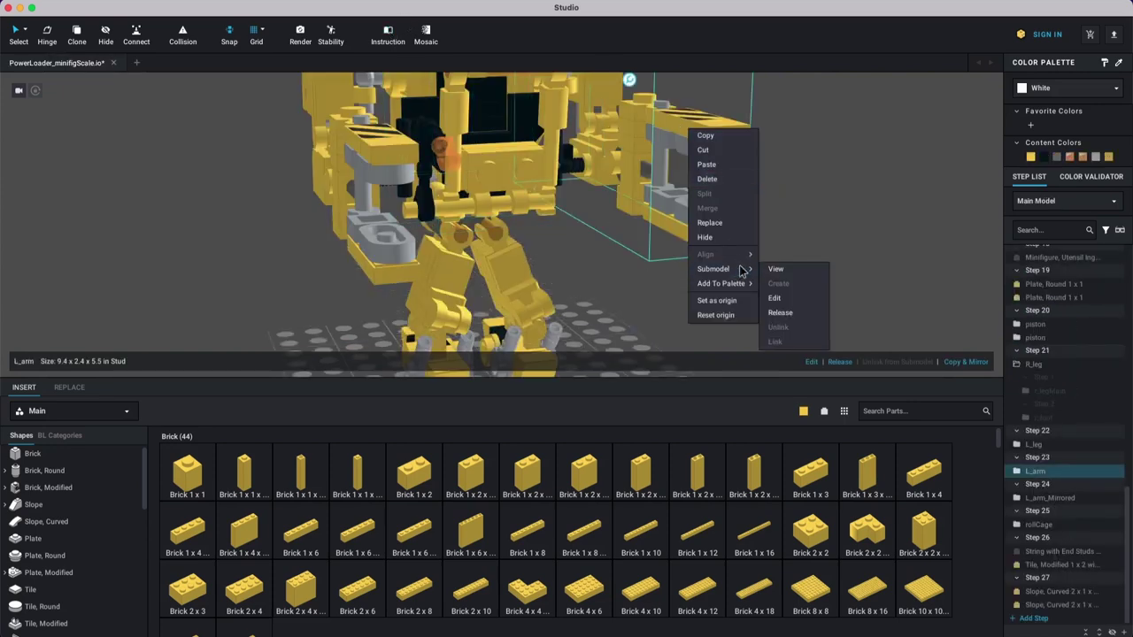
{"action": "left_click", "coordinate": [775, 269]}
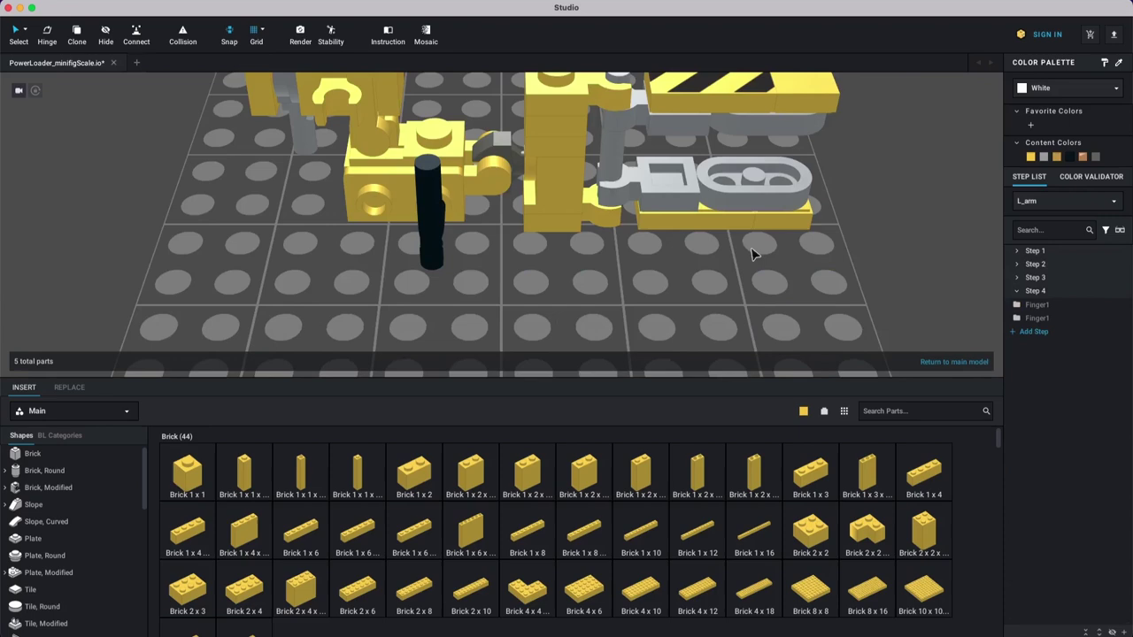
{"action": "left_click", "coordinate": [680, 188]}
{"action": "left_click", "coordinate": [873, 198]}
Step: Open the instruction page design and go to page 111
{"action": "left_click", "coordinate": [389, 36]}
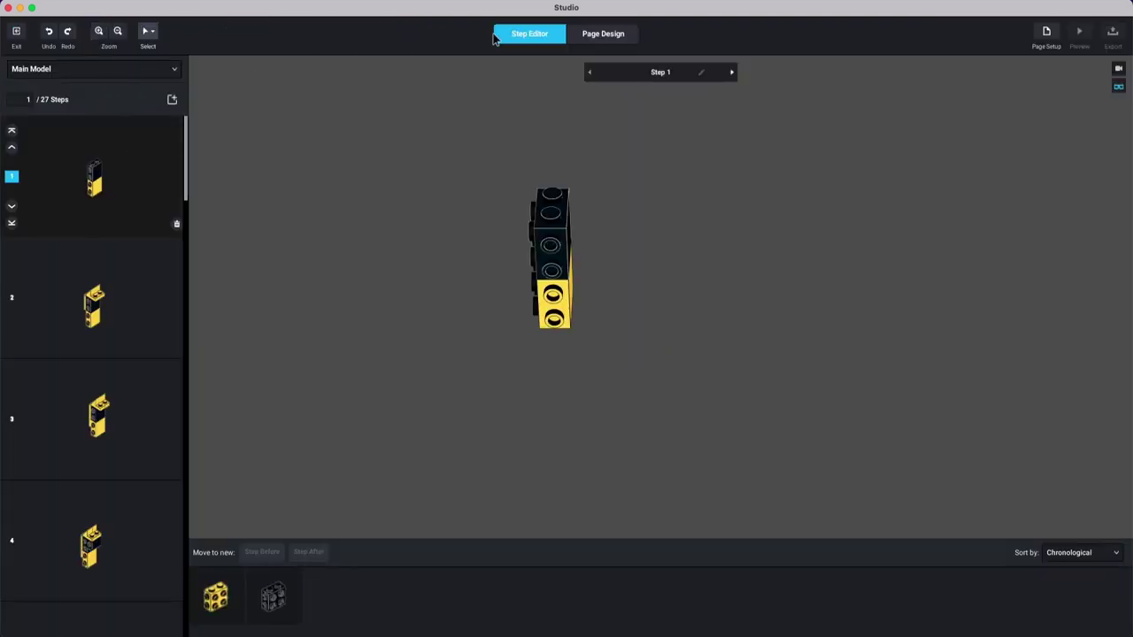
{"action": "left_click", "coordinate": [598, 35]}
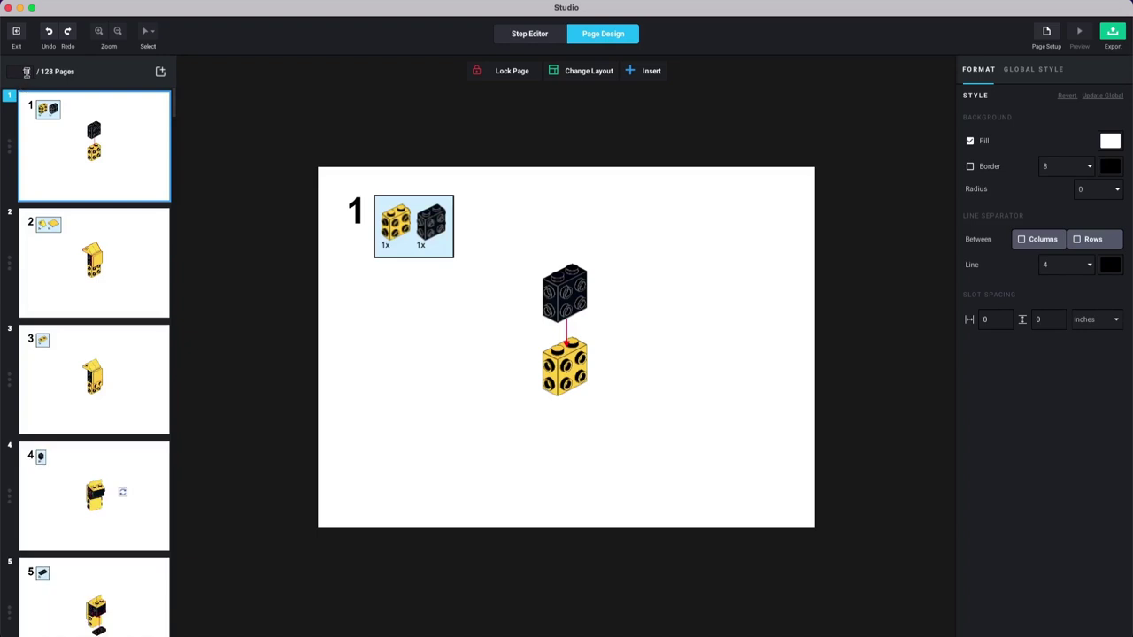
{"action": "left_click", "coordinate": [27, 72]}
{"action": "type", "text": "111"}
{"action": "key", "text": "Return"}
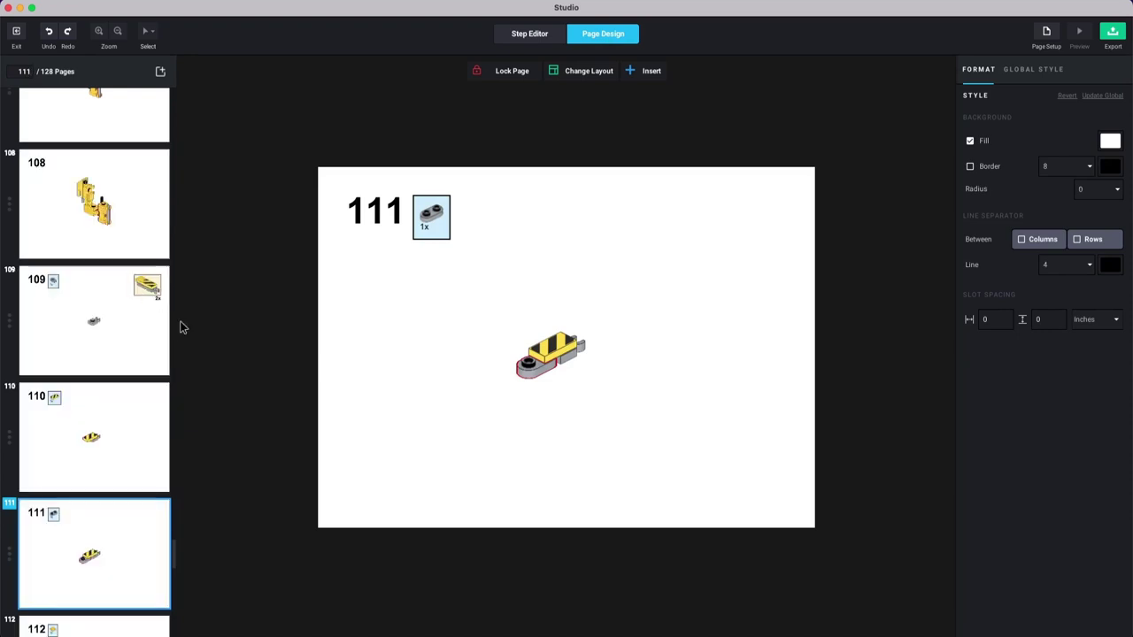
Step: Check the finger pages from 109 and add the text "x2" beside the finished finger on page 112
{"action": "left_click", "coordinate": [45, 338]}
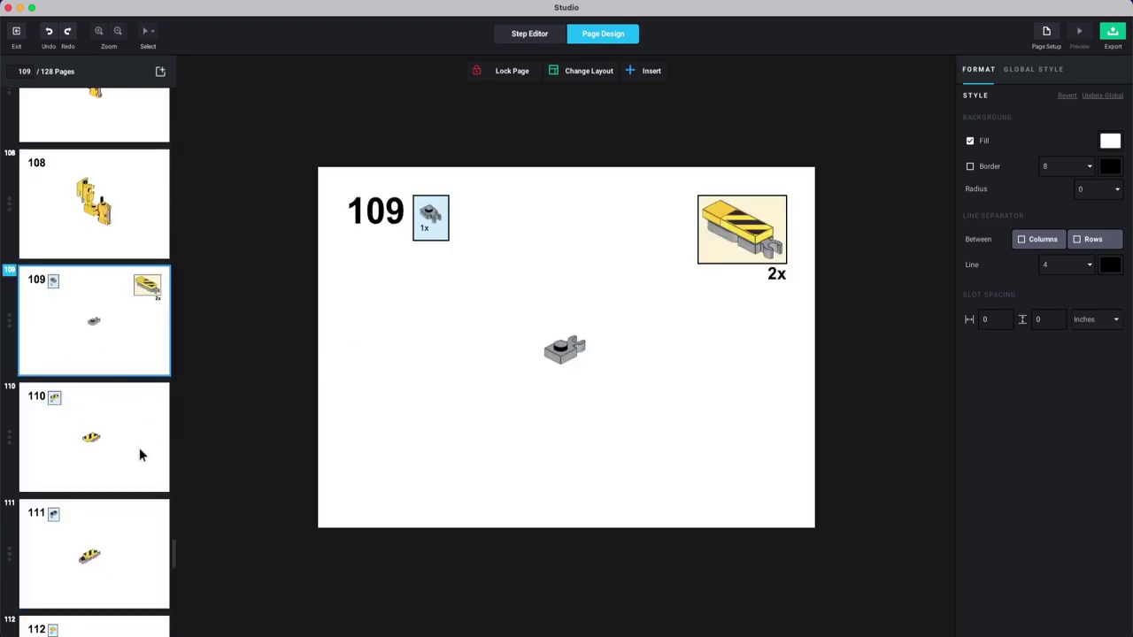
{"action": "scroll", "coordinate": [150, 453], "scroll_direction": "down", "scroll_amount": 1}
{"action": "scroll", "coordinate": [154, 460], "scroll_direction": "down", "scroll_amount": 5}
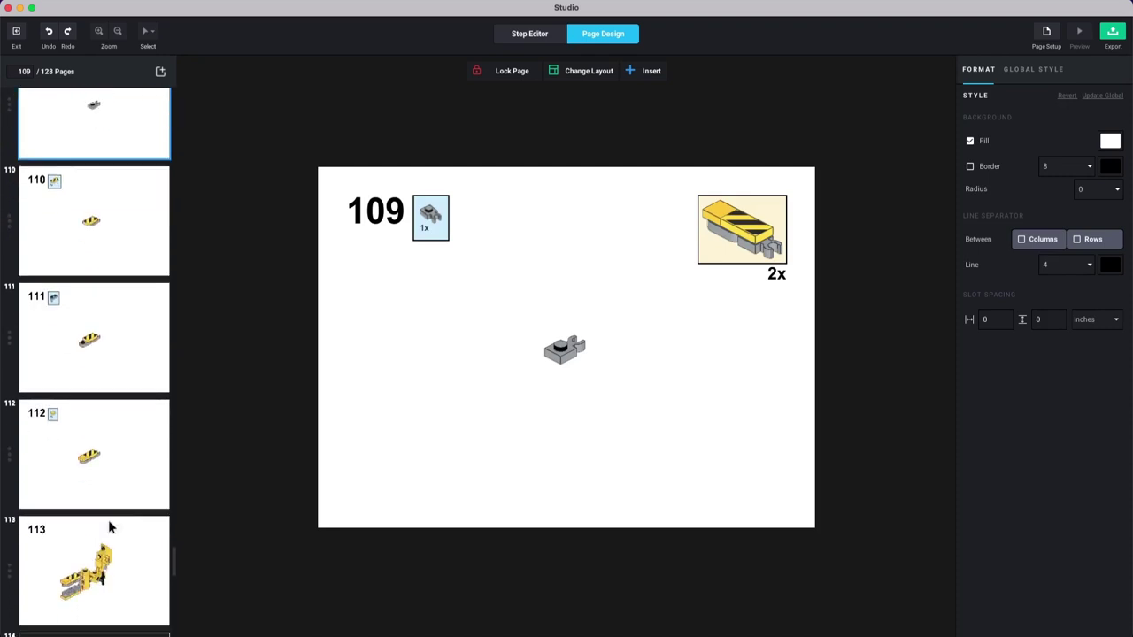
{"action": "scroll", "coordinate": [120, 493], "scroll_direction": "down", "scroll_amount": 1}
{"action": "left_click", "coordinate": [109, 352]}
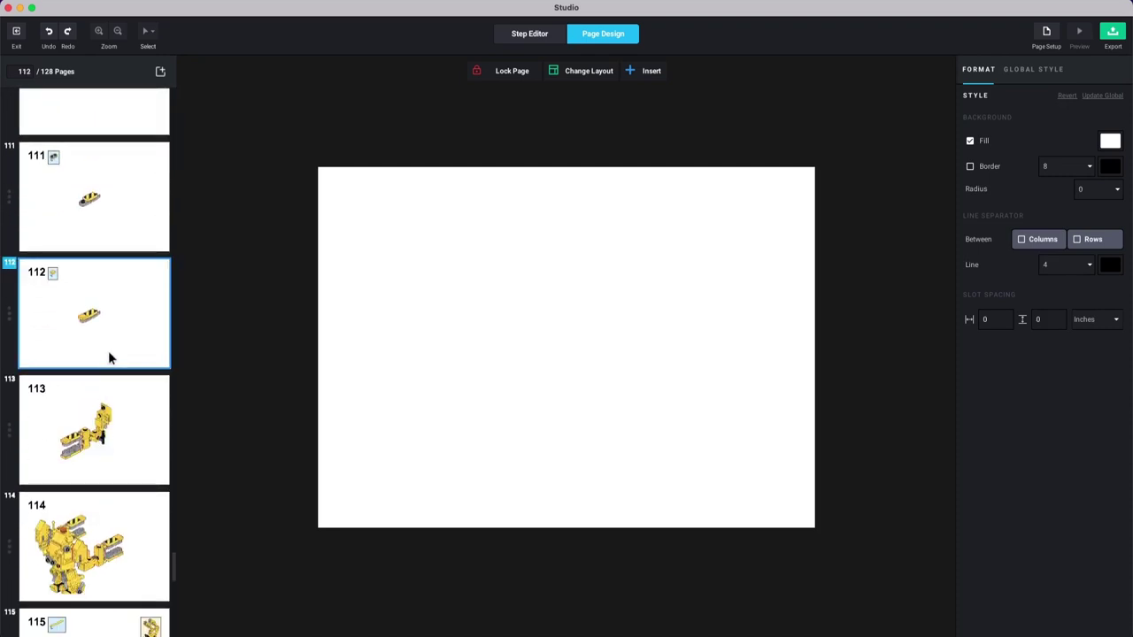
{"action": "type", "text": "x2"}
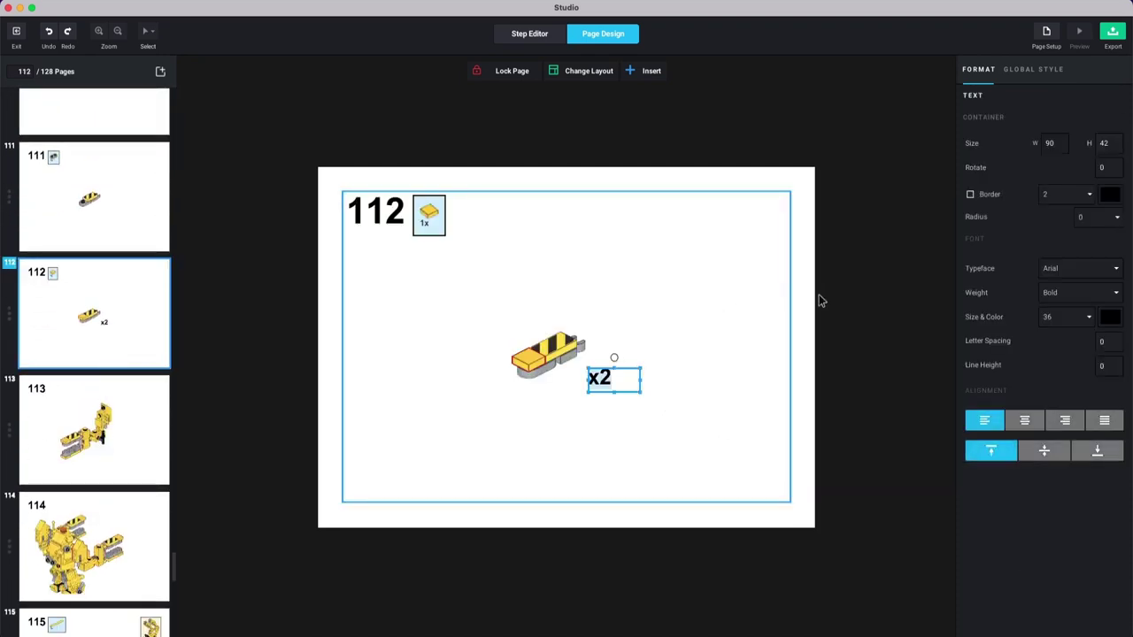
{"action": "left_click", "coordinate": [622, 275]}
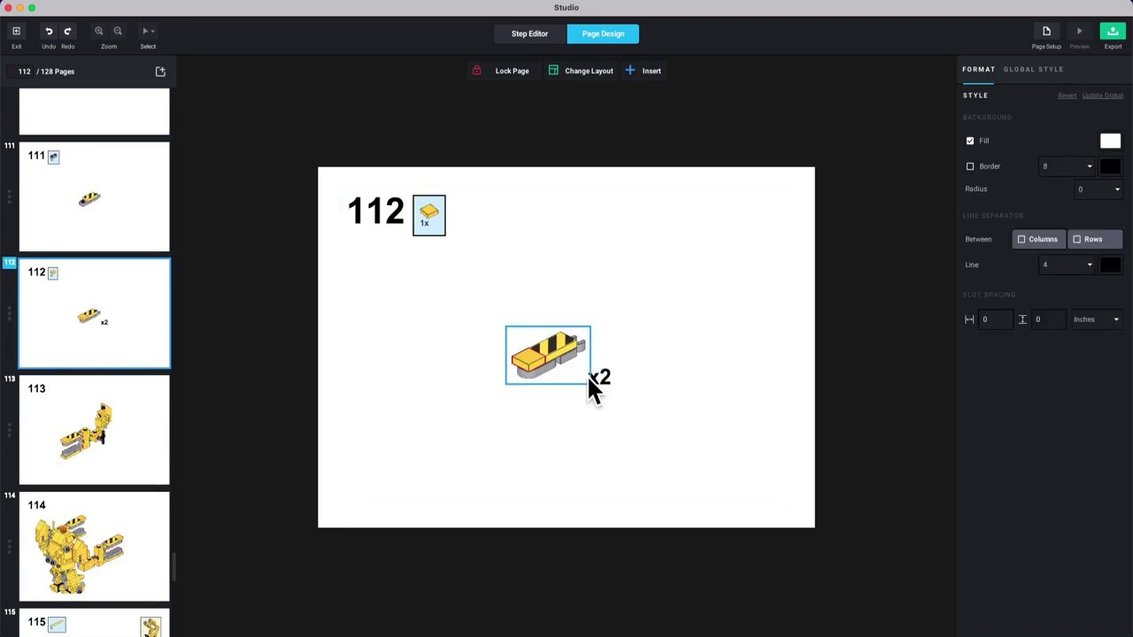
Step: Check the arm on page 113 and centre the Power Loader model on page 114
{"action": "scroll", "coordinate": [129, 452], "scroll_direction": "down", "scroll_amount": 1}
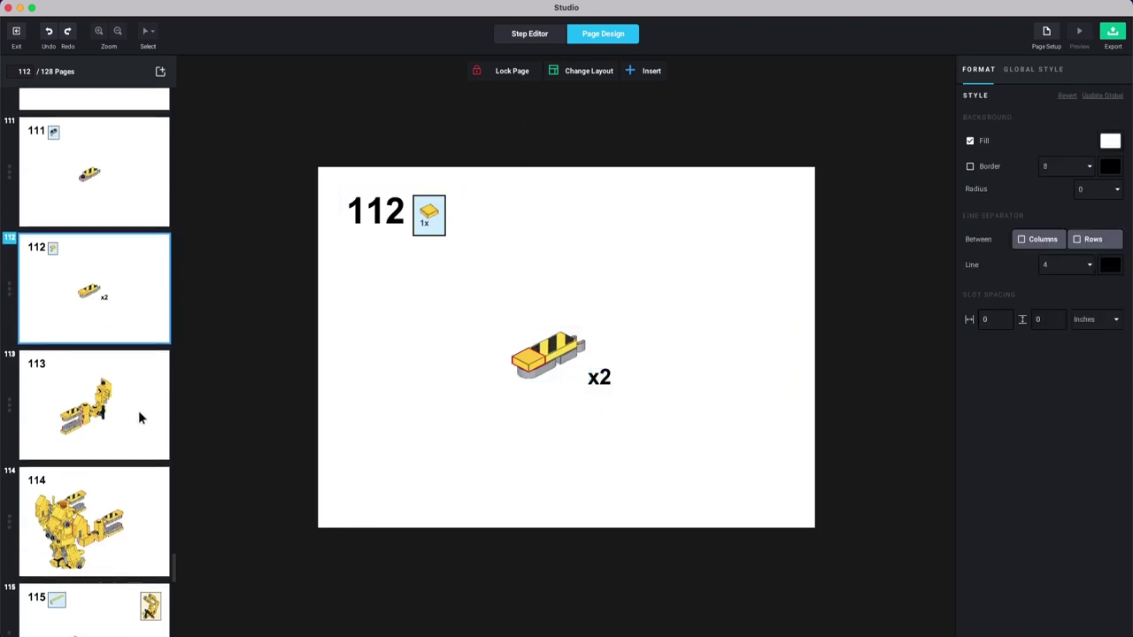
{"action": "left_click", "coordinate": [139, 417]}
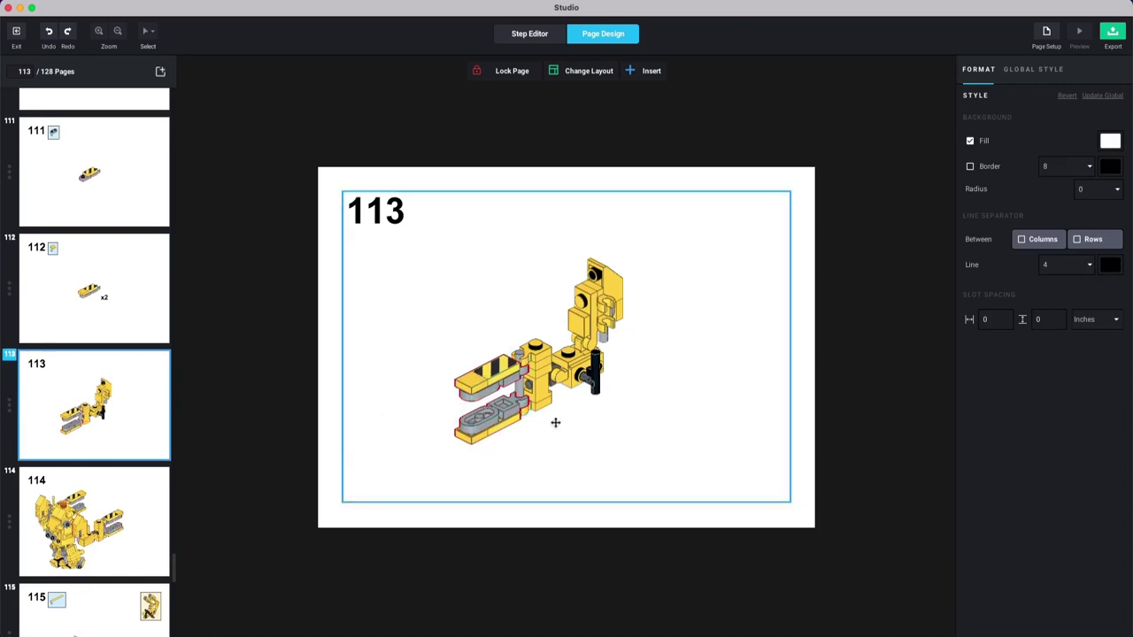
{"action": "key", "text": "Down"}
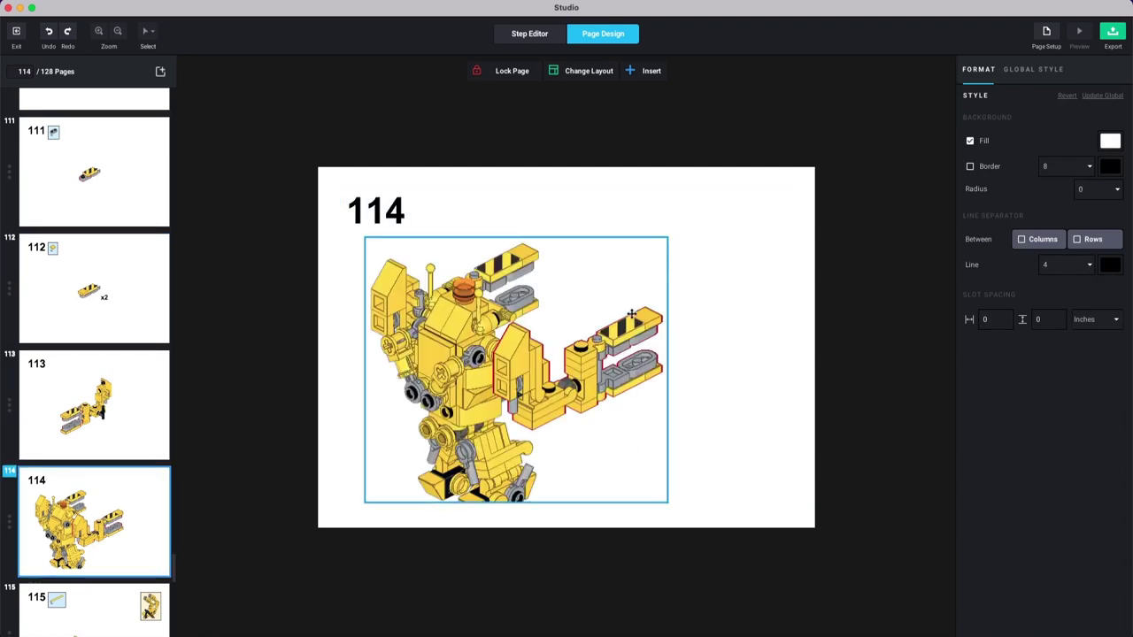
{"action": "left_click", "coordinate": [637, 273]}
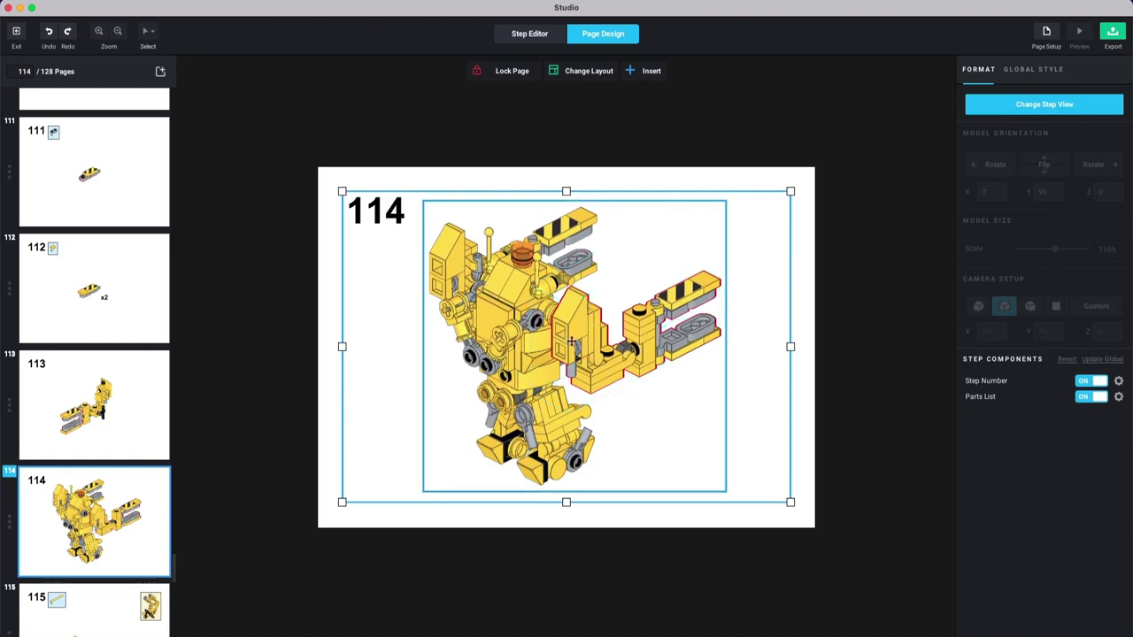
Step: Centre the yellow bar on page 115 and look ahead at page 116
{"action": "key", "text": "Down"}
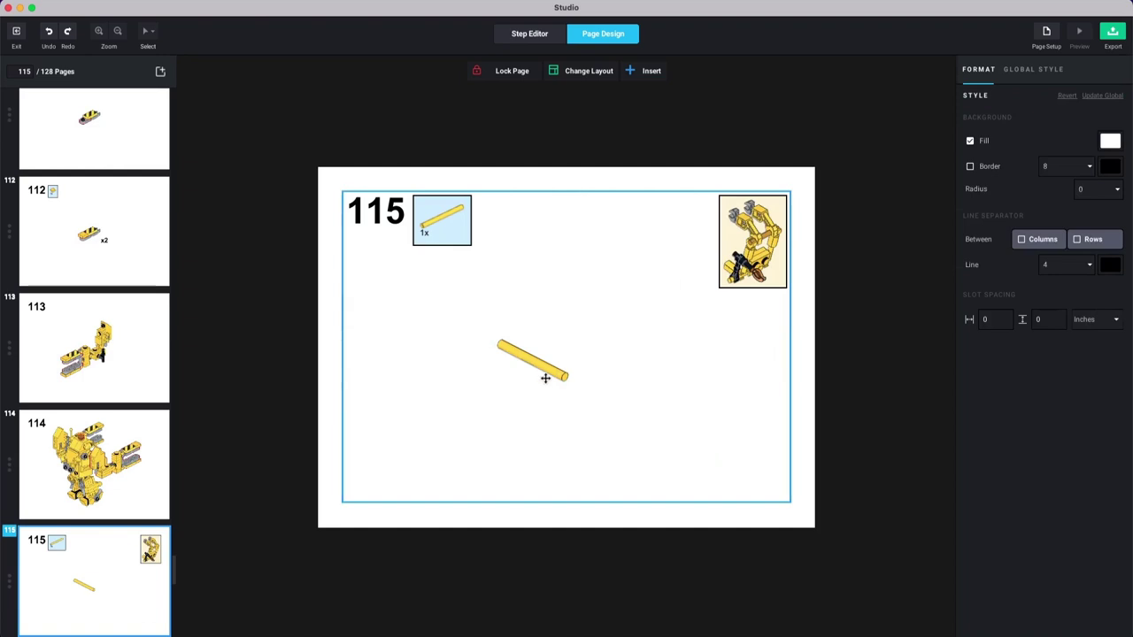
{"action": "left_click", "coordinate": [660, 397]}
{"action": "key", "text": "Down"}
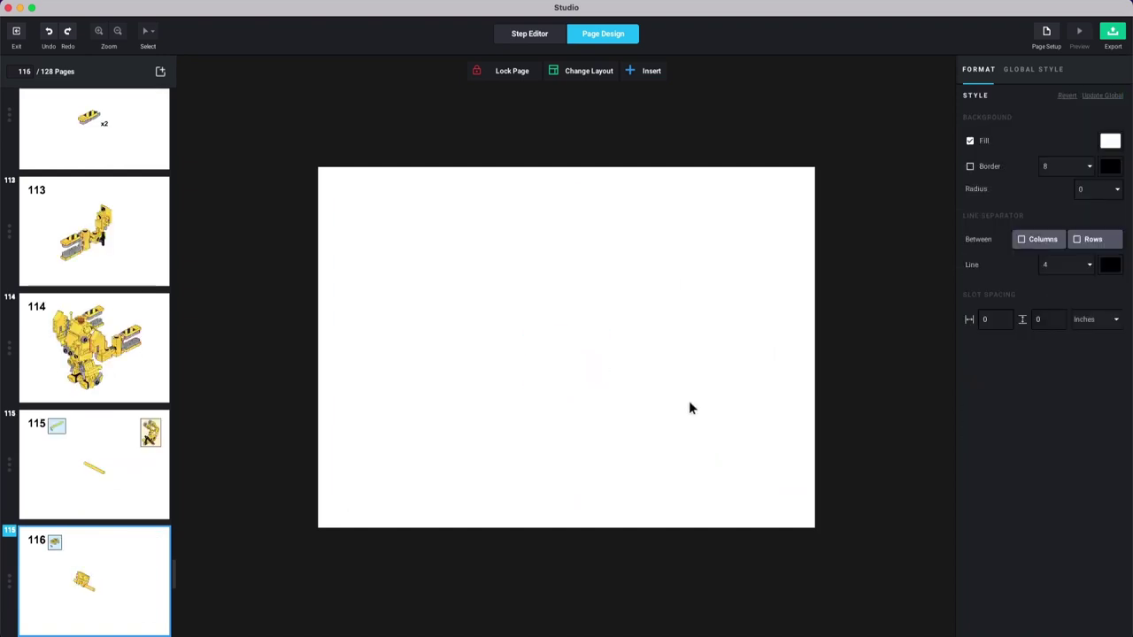
{"action": "key", "text": "Up"}
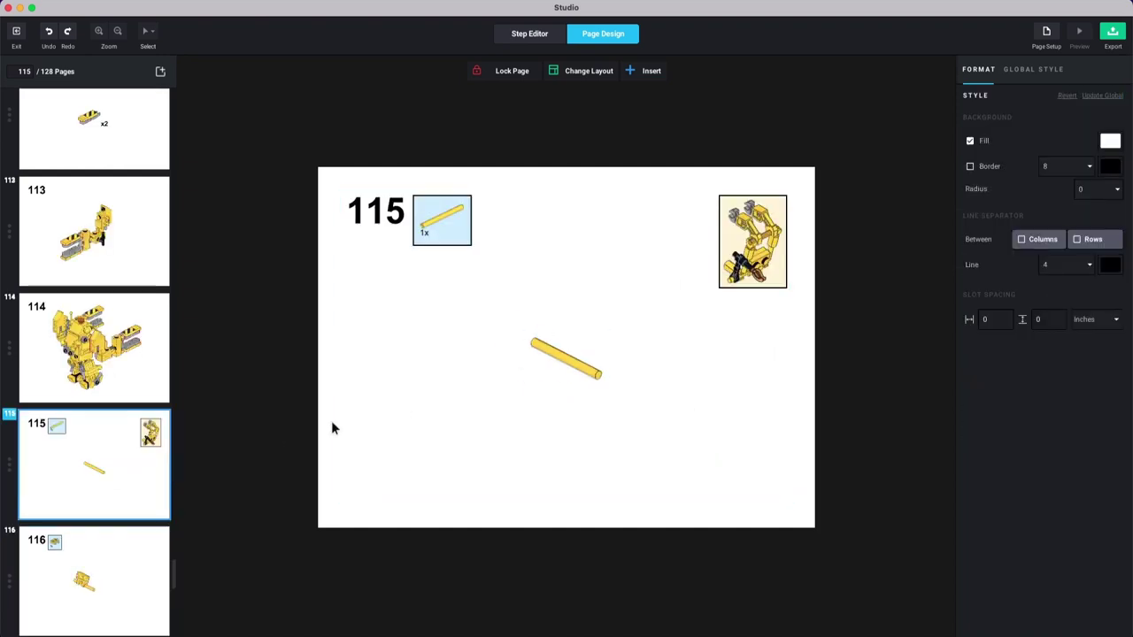
Step: Change the step view on page 115 so the bar's model orientation is X 0, Y 0 and Z -20
{"action": "left_click", "coordinate": [624, 343]}
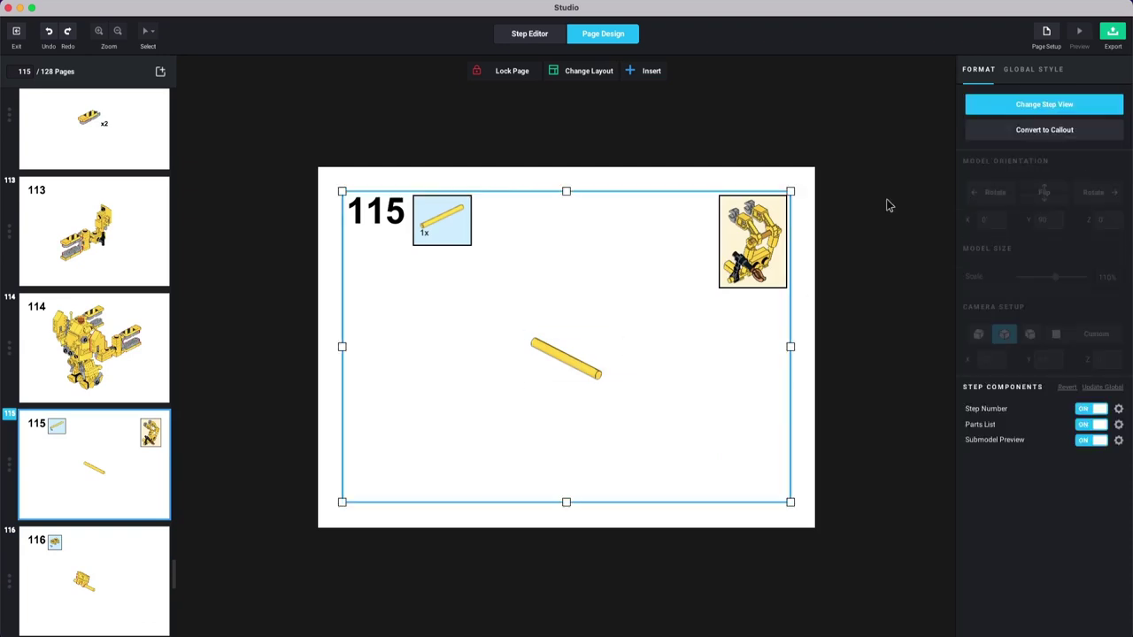
{"action": "scroll", "coordinate": [89, 403], "scroll_direction": "down", "scroll_amount": 5}
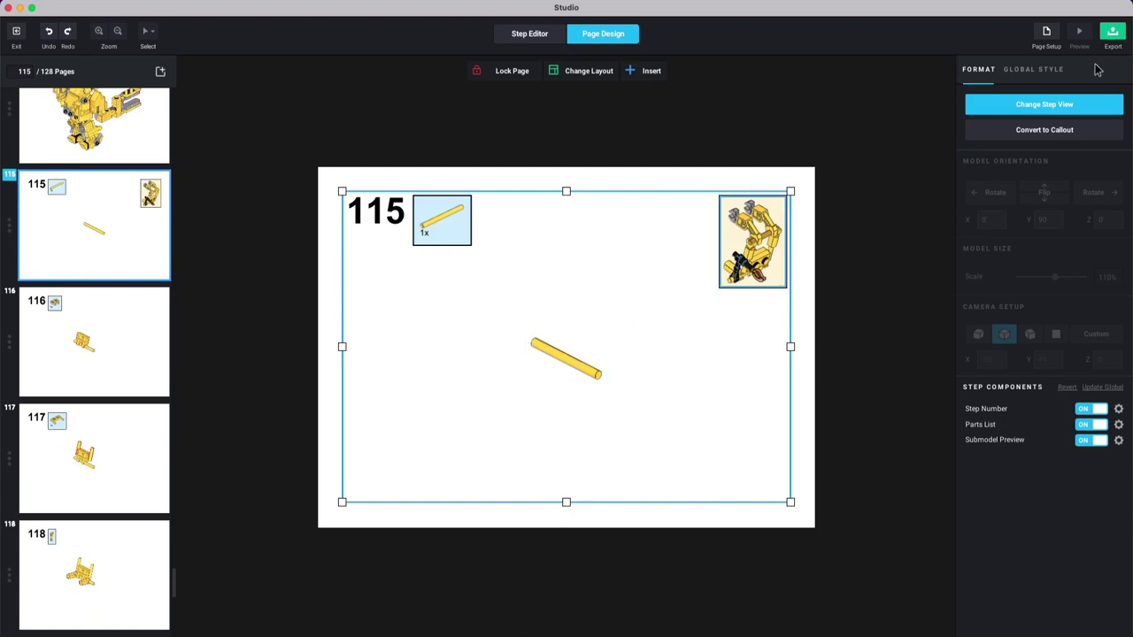
{"action": "left_click", "coordinate": [1059, 106]}
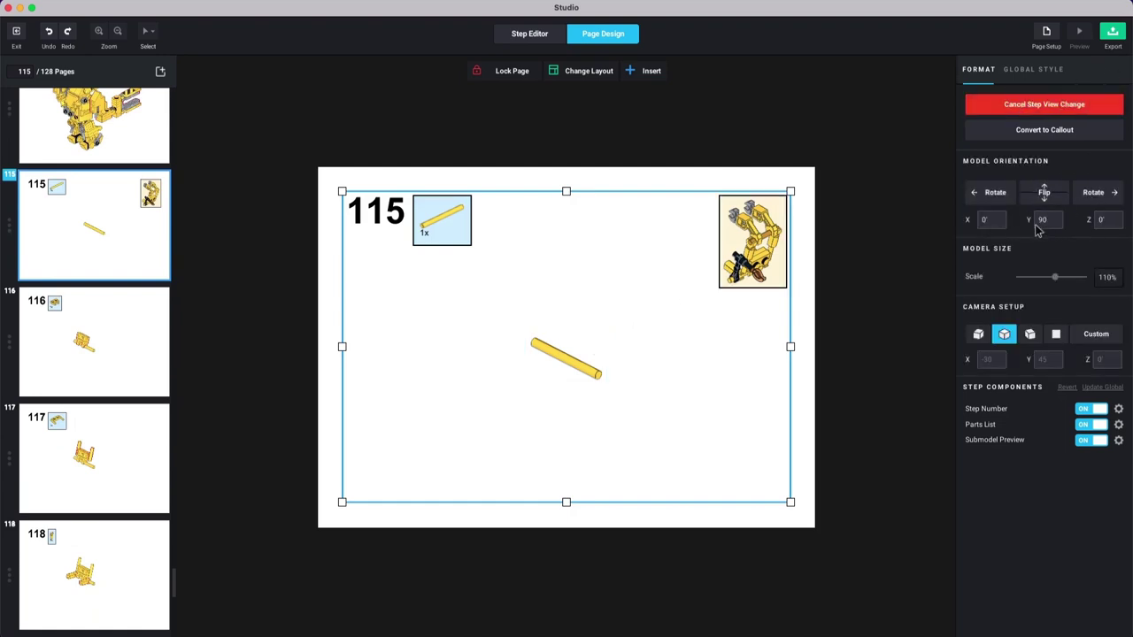
{"action": "left_click", "coordinate": [984, 191]}
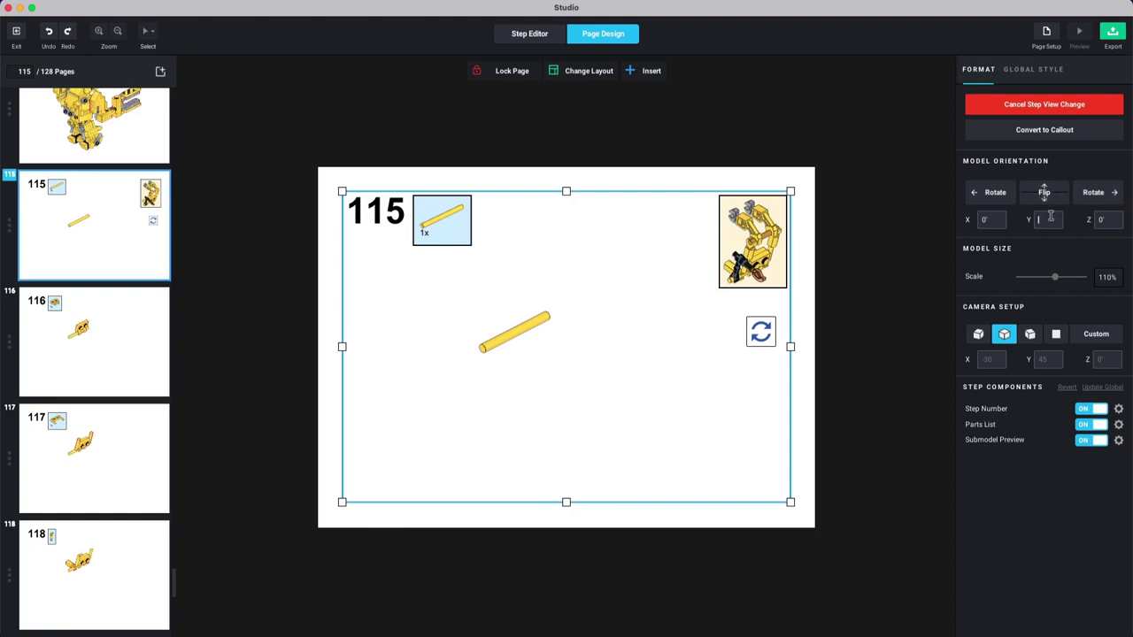
{"action": "type", "text": "20"}
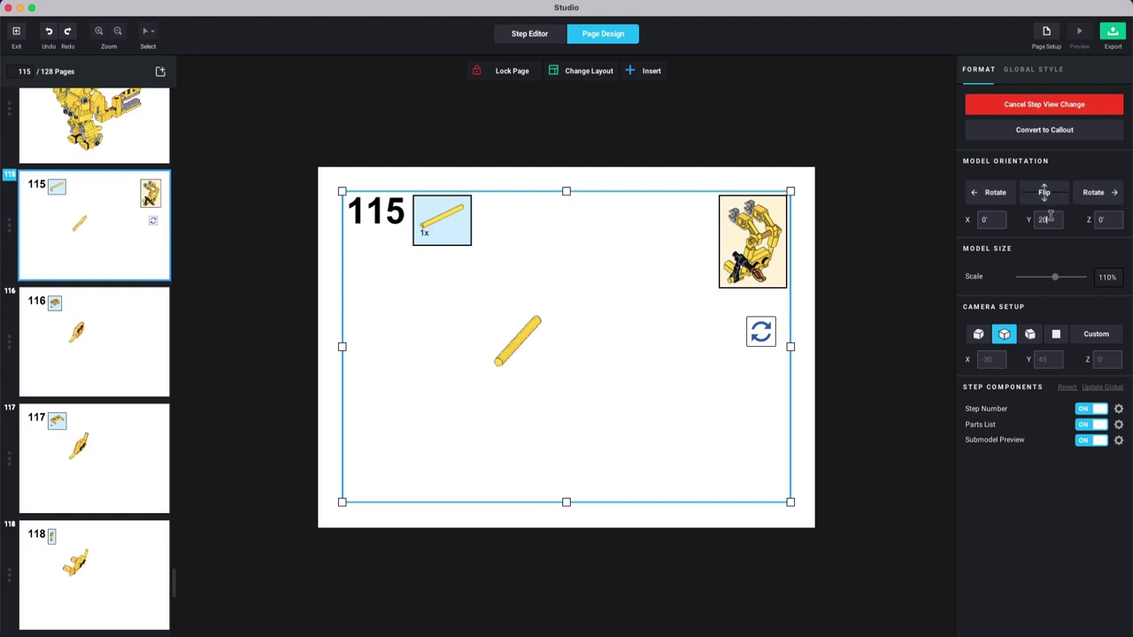
{"action": "scroll", "coordinate": [1050, 218], "scroll_direction": "up", "scroll_amount": 2}
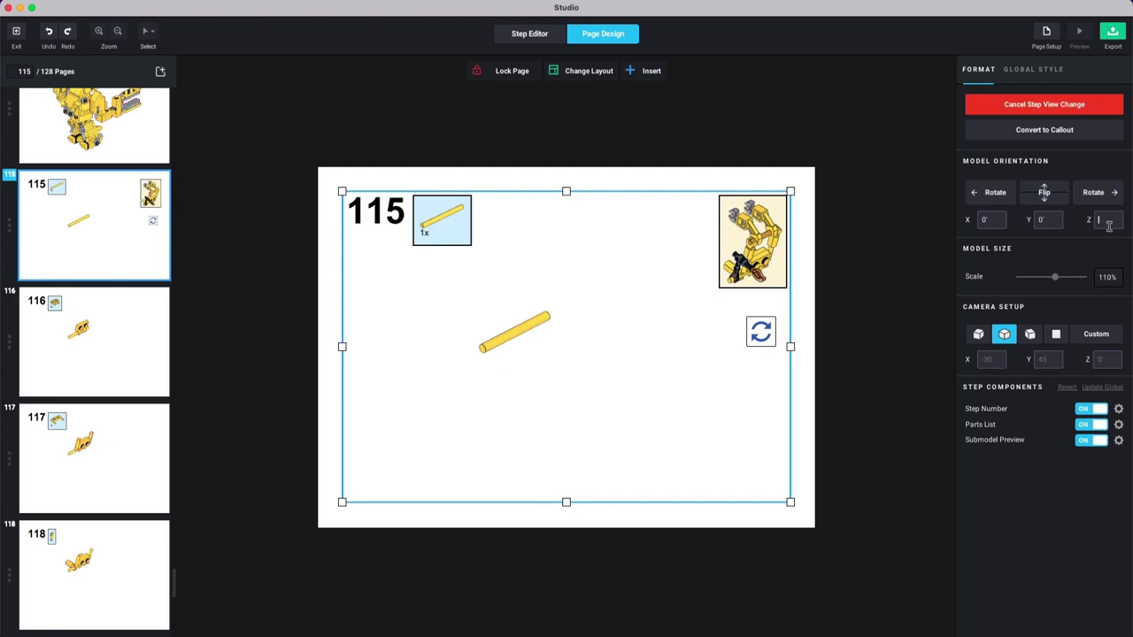
{"action": "scroll", "coordinate": [1109, 226], "scroll_direction": "up", "scroll_amount": 2}
{"action": "scroll", "coordinate": [1109, 226], "scroll_direction": "down", "scroll_amount": 4}
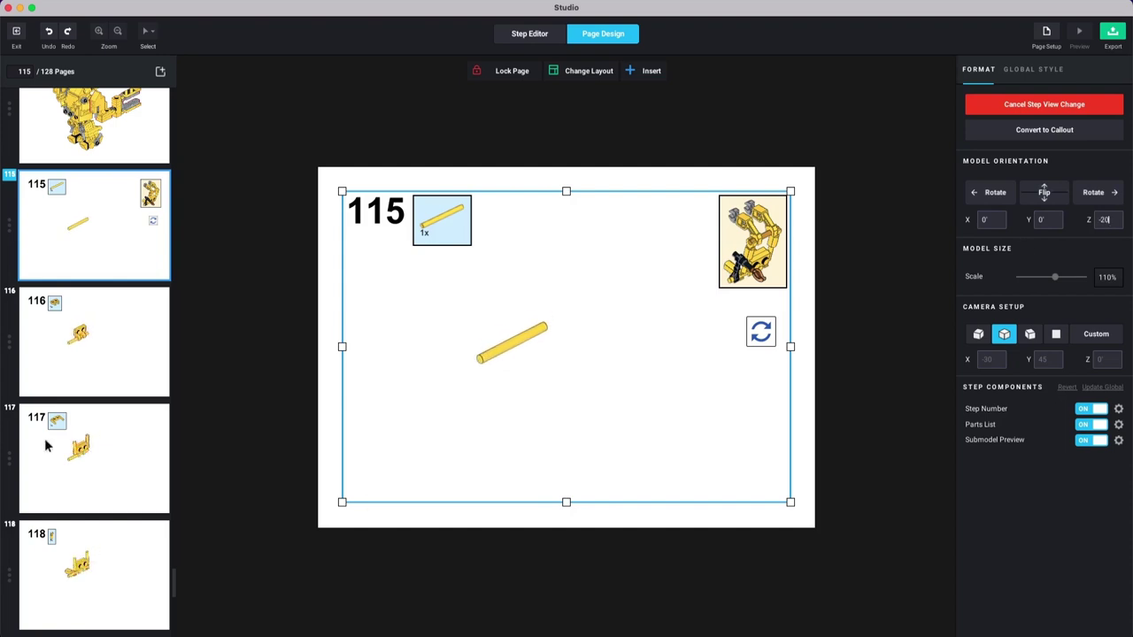
Step: Centre the reoriented bar on page 115 and delete the page's rotation icon
{"action": "left_click_drag", "start_coordinate": [531, 350], "coordinate": [606, 362]}
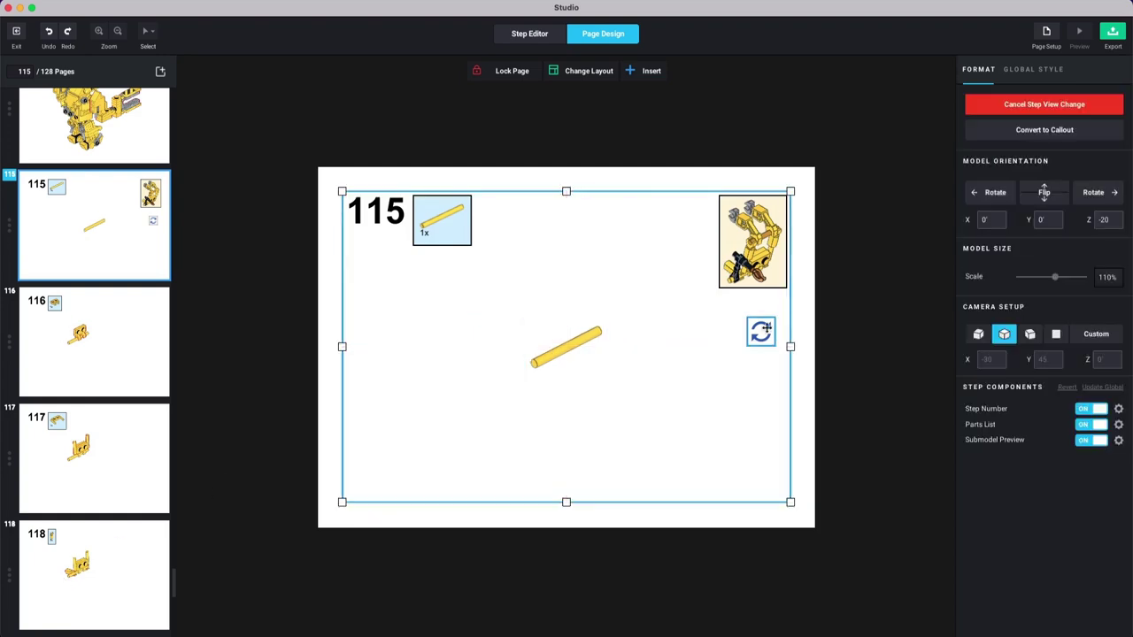
{"action": "left_click", "coordinate": [761, 331]}
{"action": "left_click", "coordinate": [765, 254]}
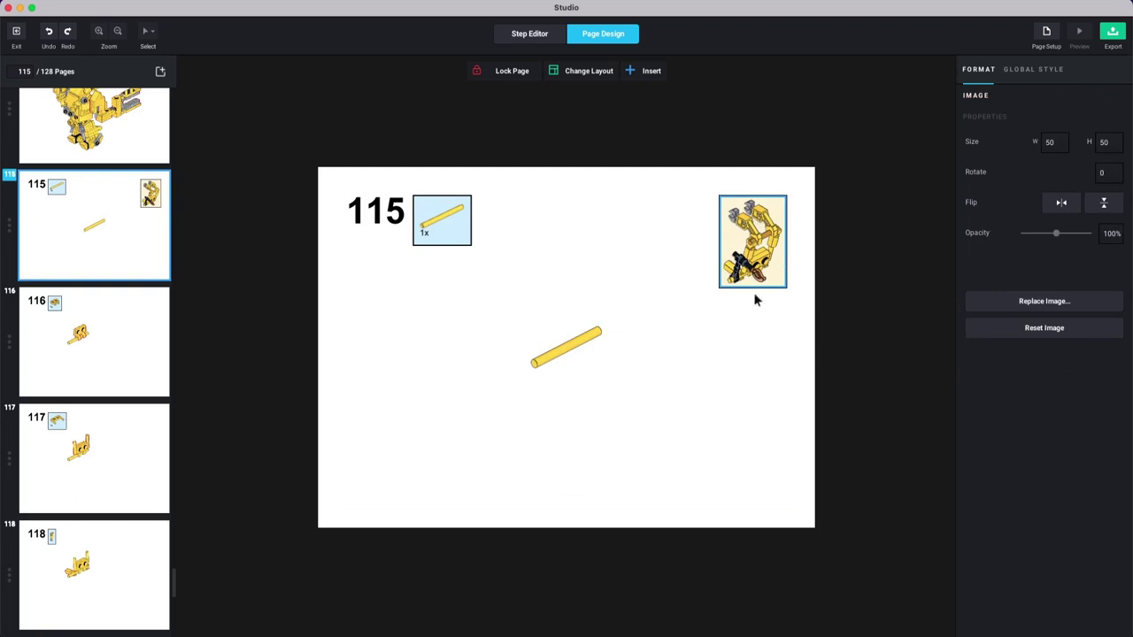
Step: Centre the model on page 116 and continue to page 117
{"action": "left_click", "coordinate": [147, 358]}
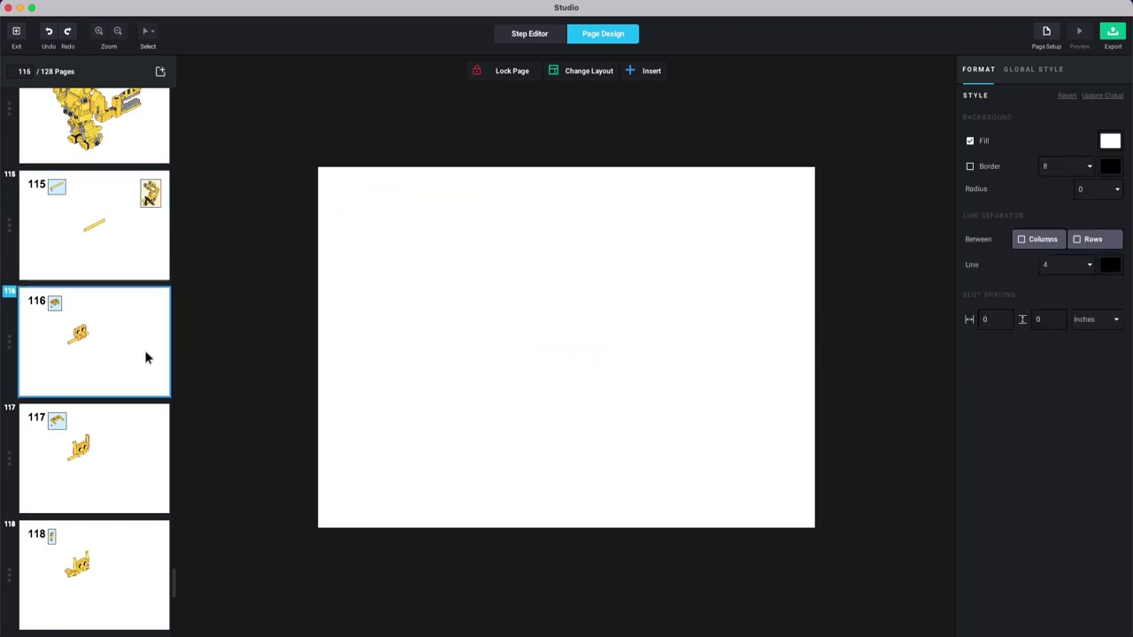
{"action": "left_click", "coordinate": [519, 286]}
{"action": "left_click_drag", "start_coordinate": [519, 286], "coordinate": [576, 305]}
{"action": "key", "text": "Down"}
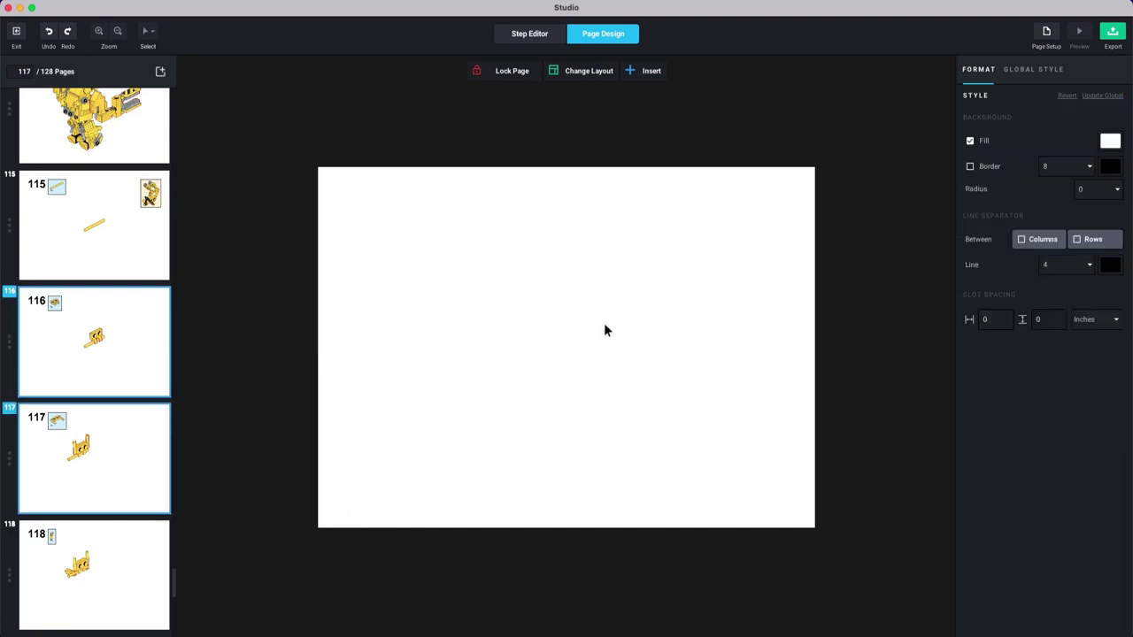
Step: Centre the step model on page 117
{"action": "left_click", "coordinate": [535, 330]}
{"action": "left_click_drag", "start_coordinate": [542, 338], "coordinate": [607, 366]}
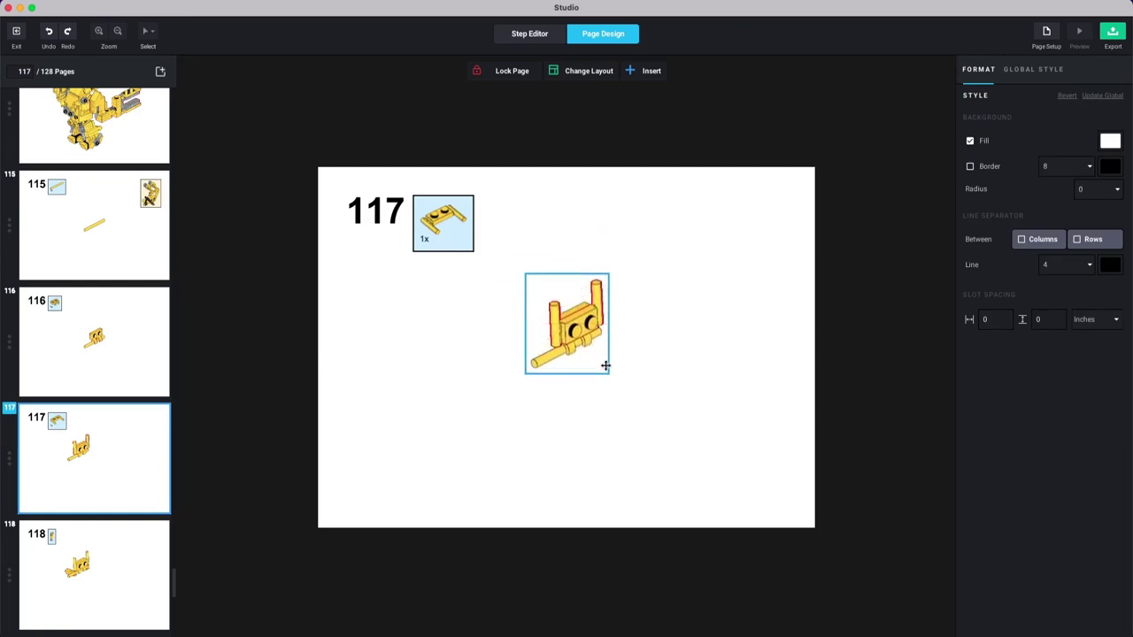
{"action": "left_click", "coordinate": [609, 338]}
{"action": "left_click", "coordinate": [617, 158]}
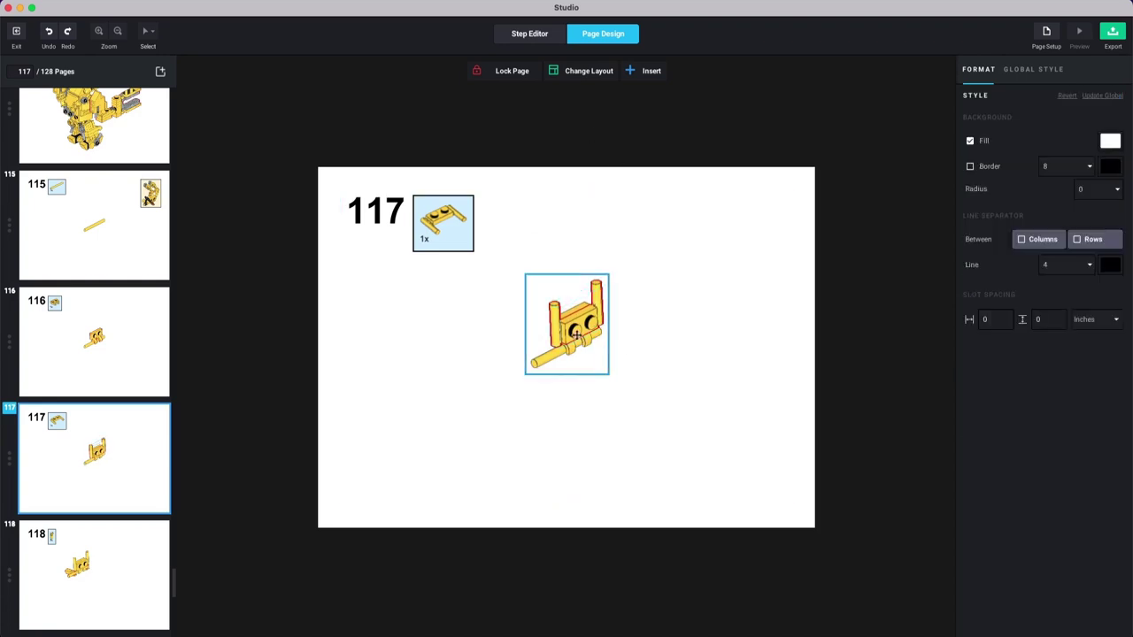
Step: On page 118, change the step view so the model orientation is Y 180, and centre the model on the page
{"action": "key", "text": "Down"}
{"action": "mouse_move", "coordinate": [589, 365]}
{"action": "left_mouse_down"}
{"action": "mouse_move", "coordinate": [594, 377]}
{"action": "mouse_move", "coordinate": [584, 369]}
{"action": "mouse_move", "coordinate": [599, 360]}
{"action": "mouse_move", "coordinate": [586, 365]}
{"action": "left_mouse_up"}
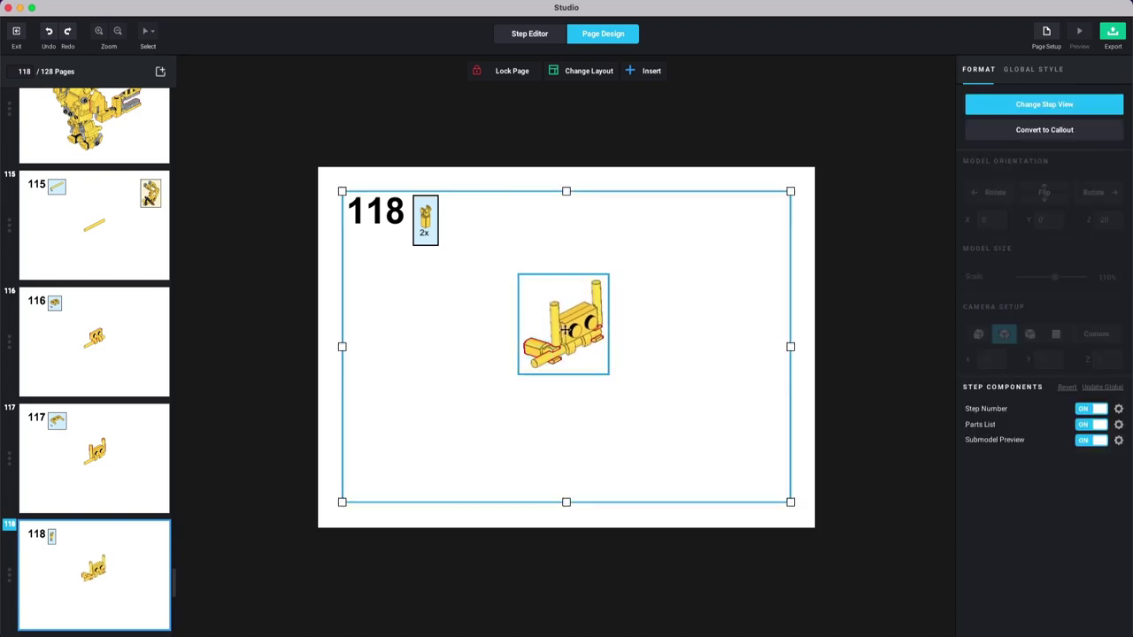
{"action": "left_click", "coordinate": [1029, 106]}
{"action": "left_click", "coordinate": [992, 195]}
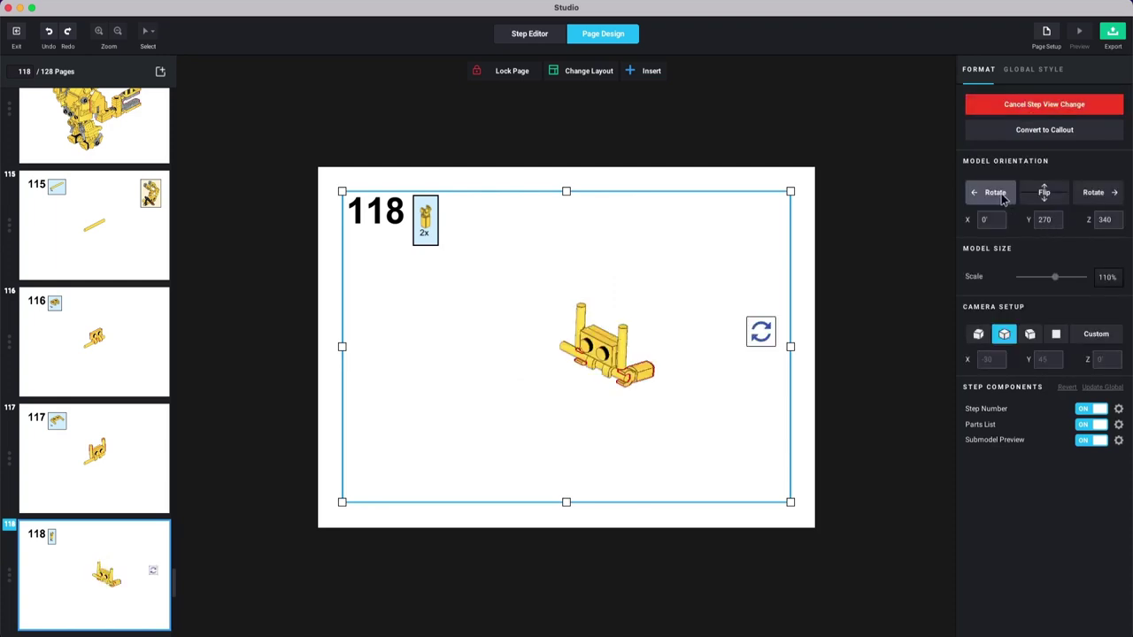
{"action": "left_click", "coordinate": [992, 195]}
{"action": "left_click_drag", "start_coordinate": [599, 344], "coordinate": [595, 318]}
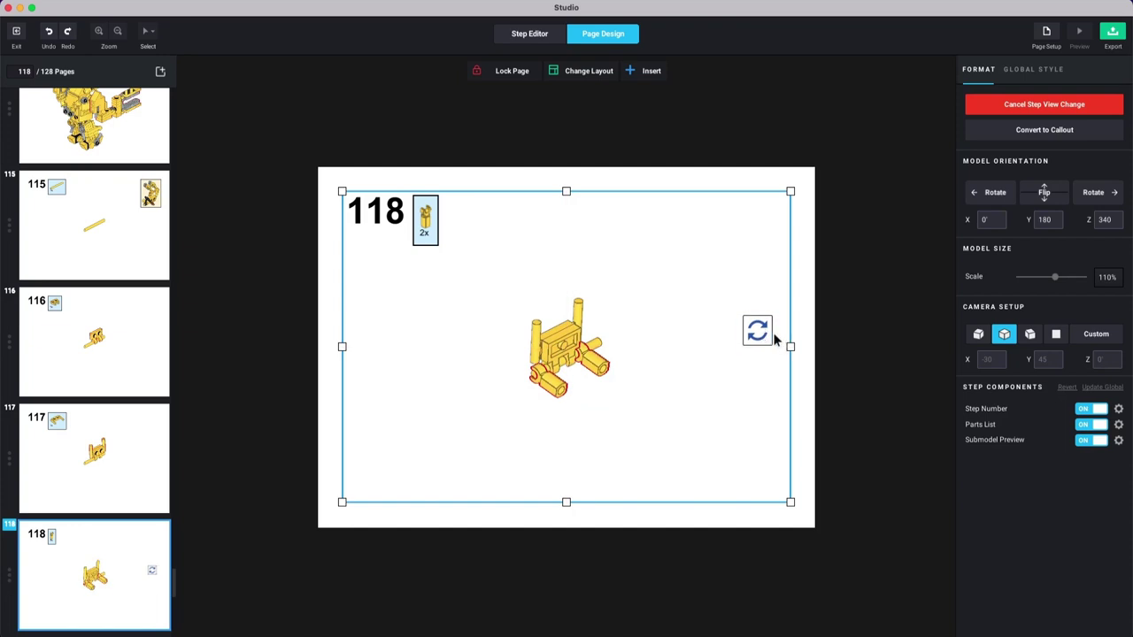
Step: Centre the step models on pages 119 and 120
{"action": "key", "text": "Down"}
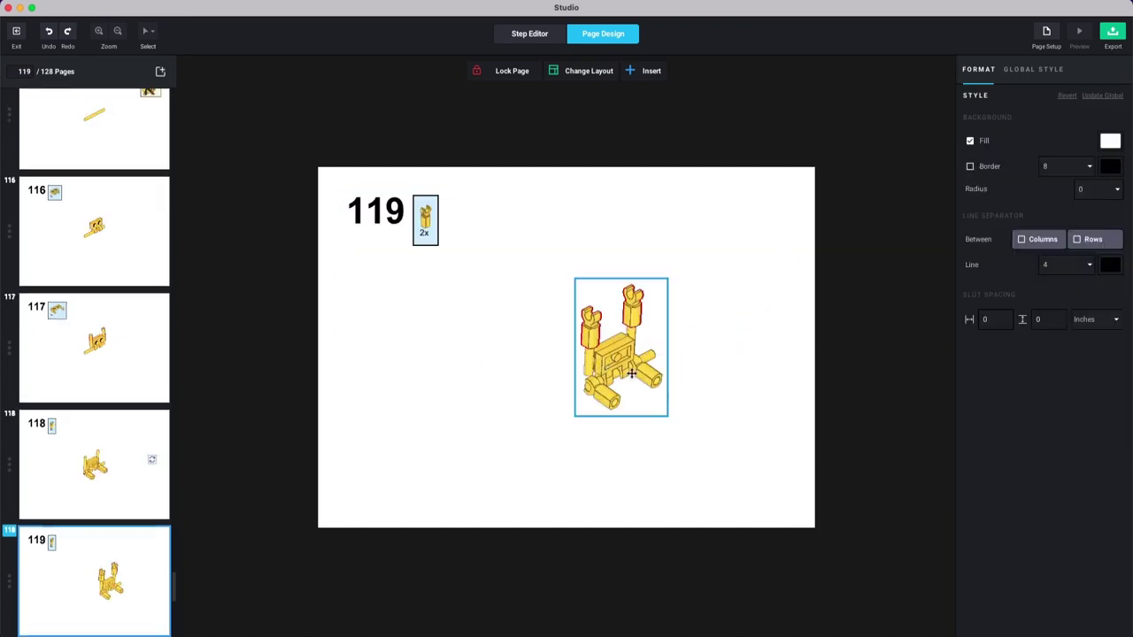
{"action": "right_click", "coordinate": [631, 373]}
{"action": "left_click", "coordinate": [652, 385]}
{"action": "key", "text": "Down"}
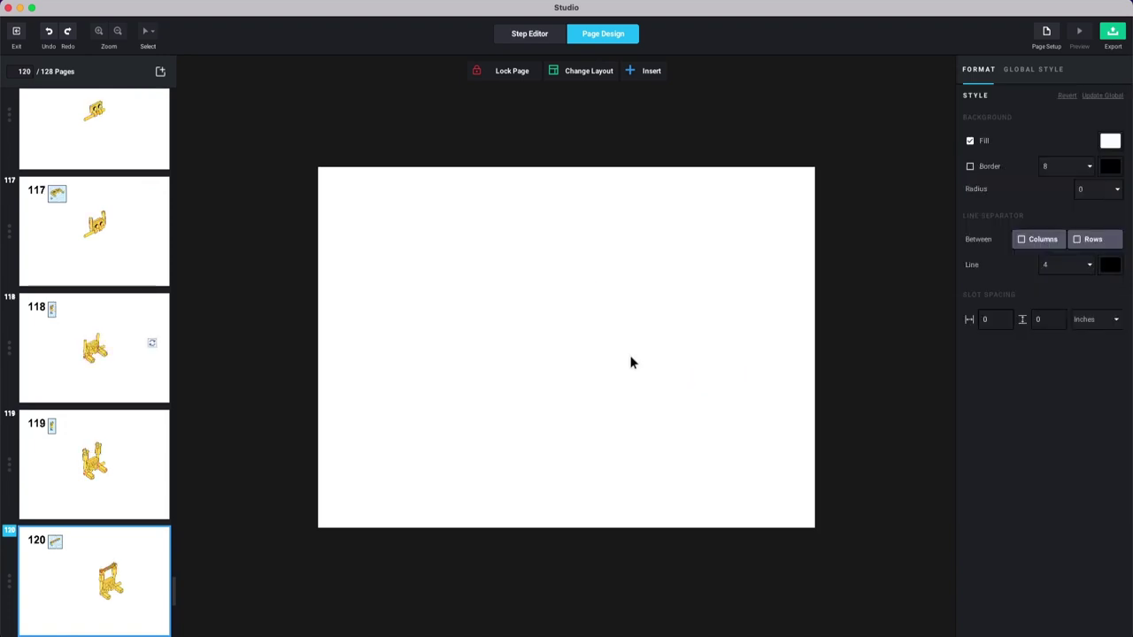
{"action": "left_click", "coordinate": [634, 359]}
{"action": "right_click", "coordinate": [615, 362]}
{"action": "left_click", "coordinate": [601, 361]}
{"action": "right_click", "coordinate": [602, 362]}
{"action": "left_click", "coordinate": [639, 377]}
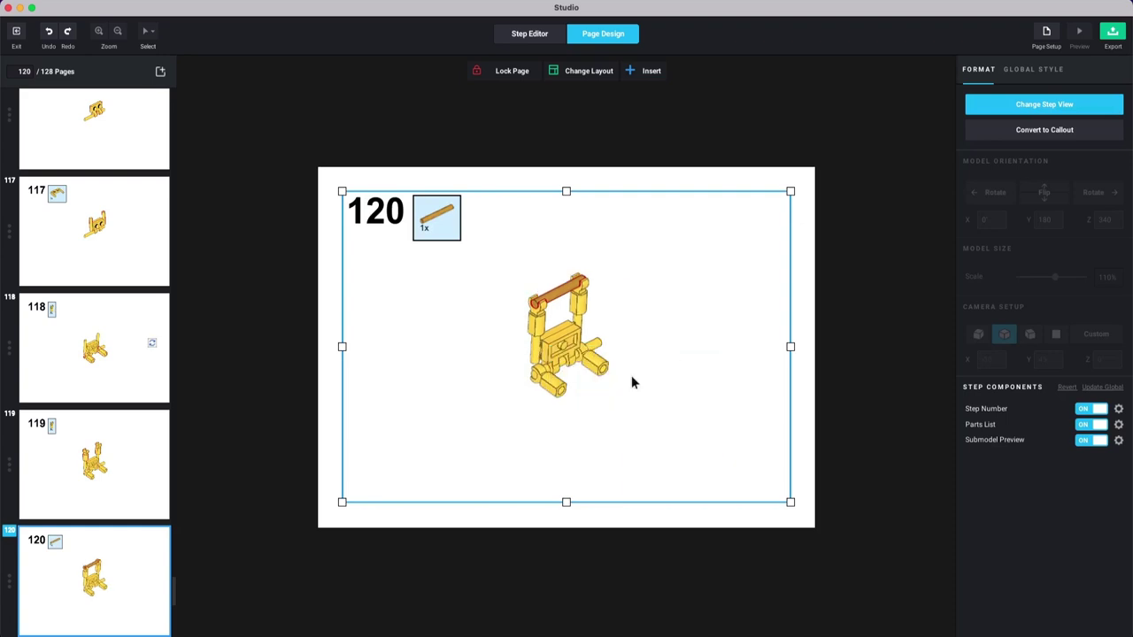
Step: On page 121, change the finger's step view to model orientation X 0, Y 0 and Z 340, and delete the rotation icon
{"action": "key", "text": "Down"}
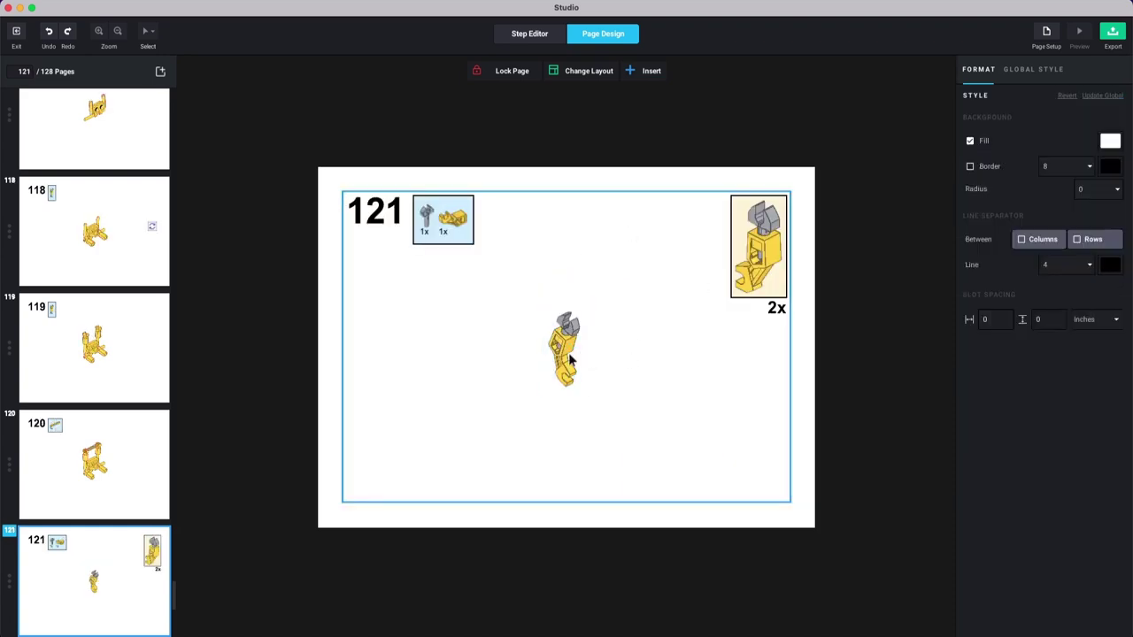
{"action": "key", "text": "Up"}
{"action": "key", "text": "Down"}
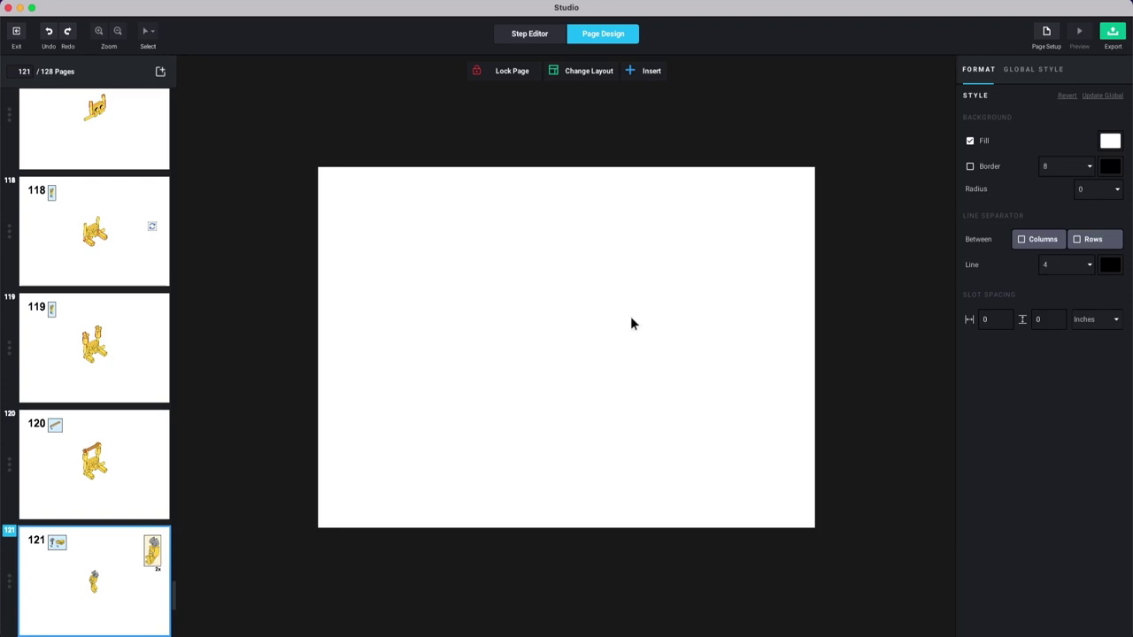
{"action": "left_click", "coordinate": [591, 363]}
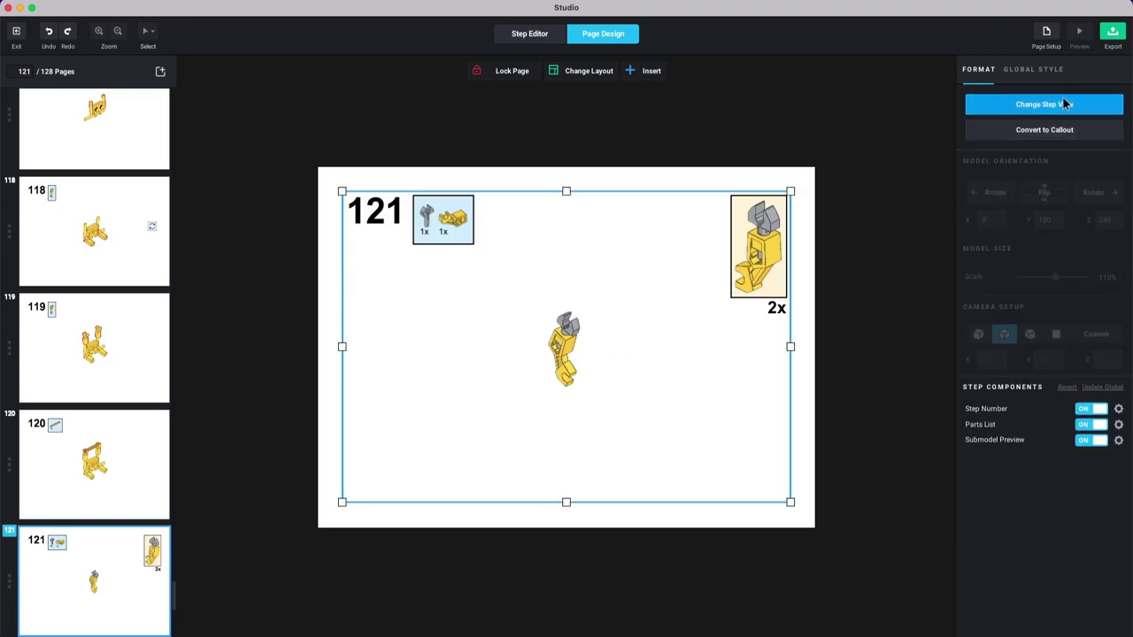
{"action": "left_click", "coordinate": [999, 103]}
{"action": "left_click", "coordinate": [1002, 198]}
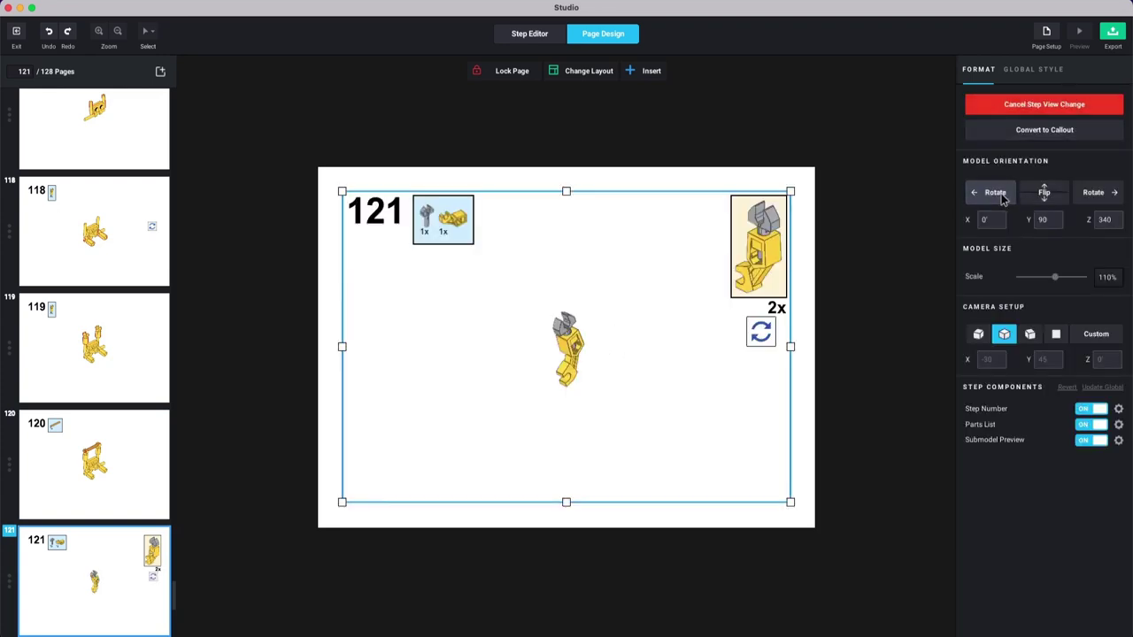
{"action": "left_click", "coordinate": [992, 200]}
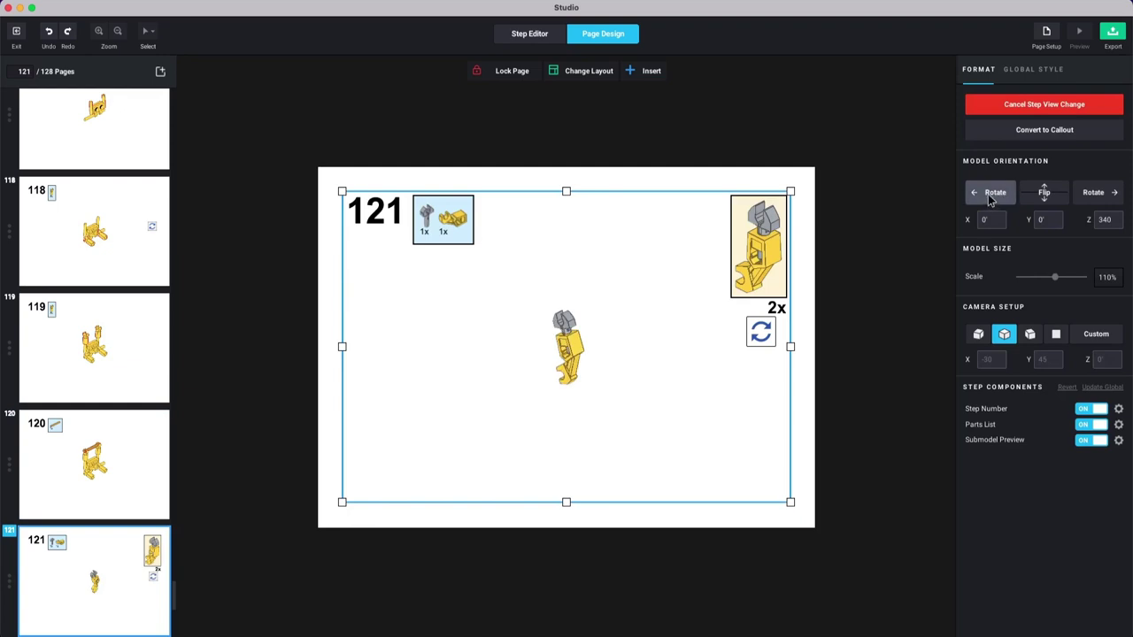
{"action": "left_click", "coordinate": [990, 200]}
{"action": "left_click", "coordinate": [1093, 199]}
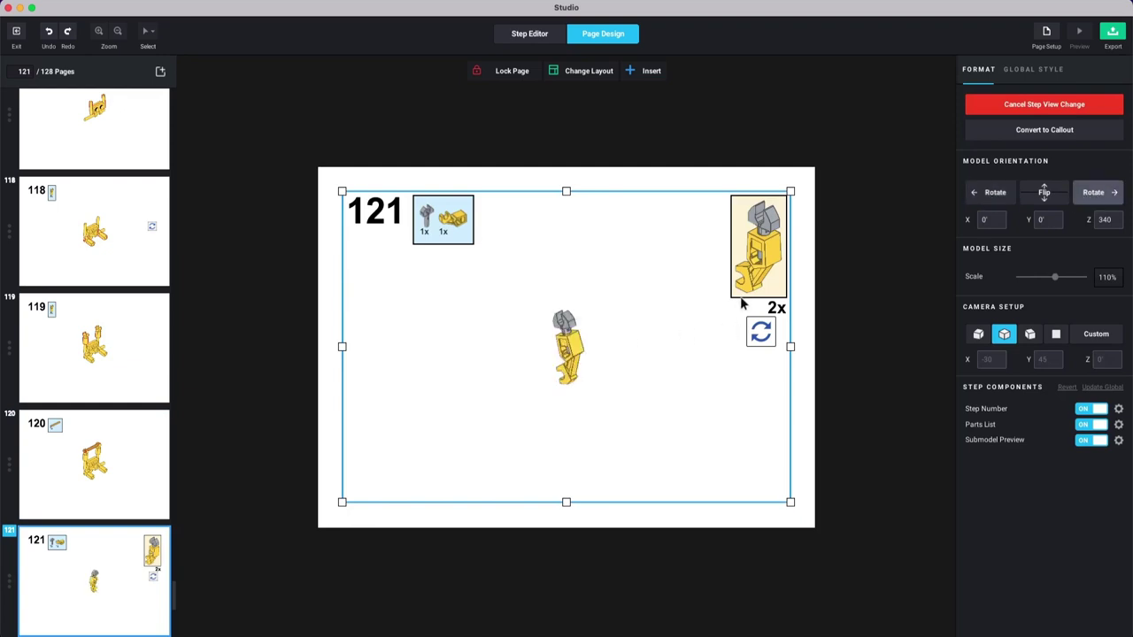
{"action": "scroll", "coordinate": [132, 458], "scroll_direction": "down", "scroll_amount": 4}
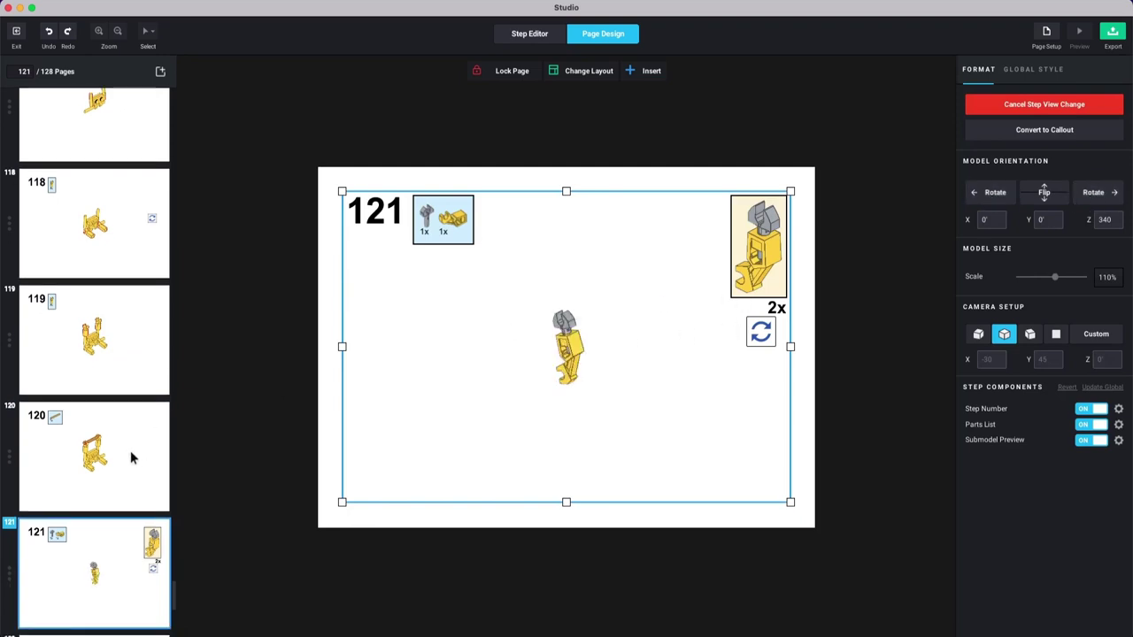
{"action": "left_click", "coordinate": [751, 331]}
Step: Activate a buffer exchange for the grey claw part on page 121, offsetting it Y 40 LDU from the yellow part
{"action": "left_click", "coordinate": [564, 324]}
{"action": "left_click", "coordinate": [1015, 116]}
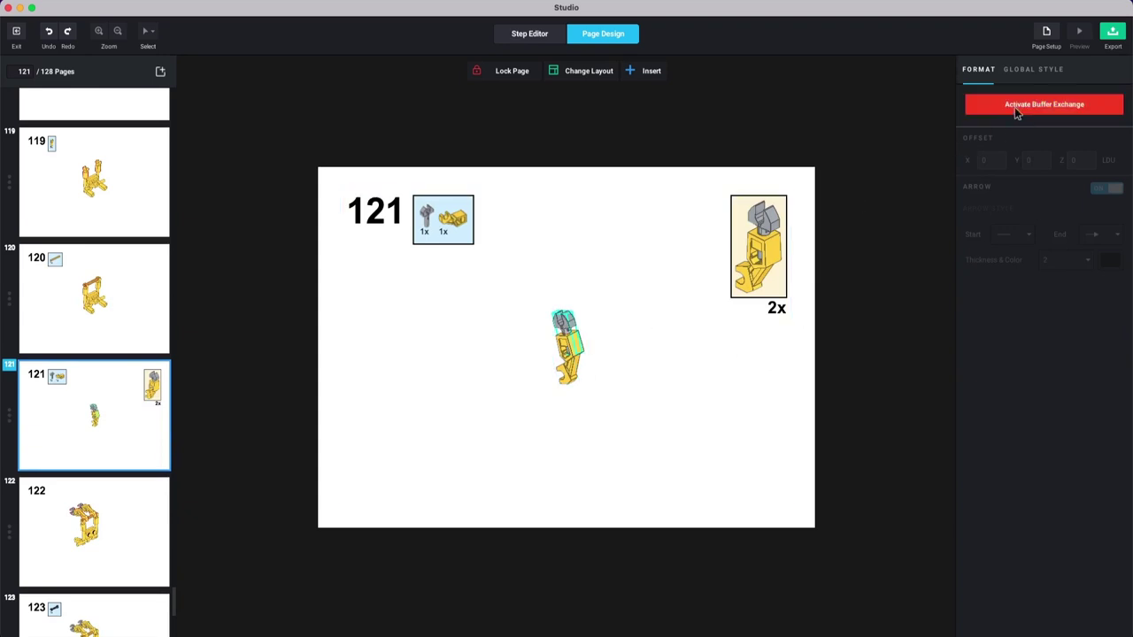
{"action": "left_click_drag", "start_coordinate": [566, 349], "coordinate": [564, 328]}
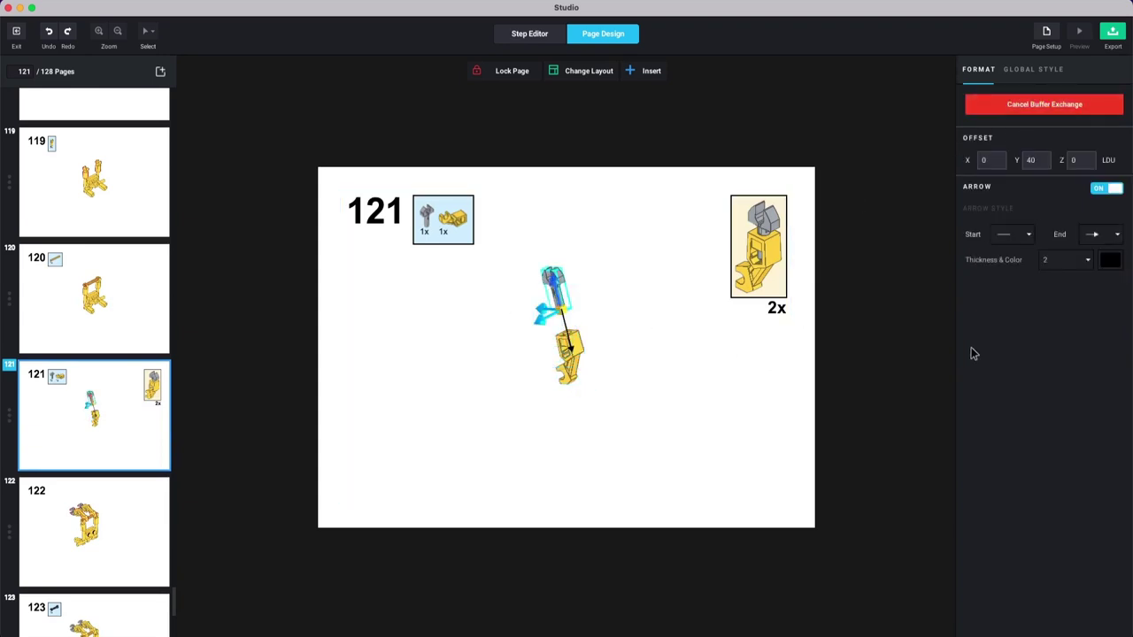
Step: Shorten the buffer exchange arrow on page 121 so it runs from the grey claw to the yellow part's upper edge
{"action": "left_click", "coordinate": [567, 336]}
{"action": "left_click", "coordinate": [567, 335]}
{"action": "left_click", "coordinate": [569, 334]}
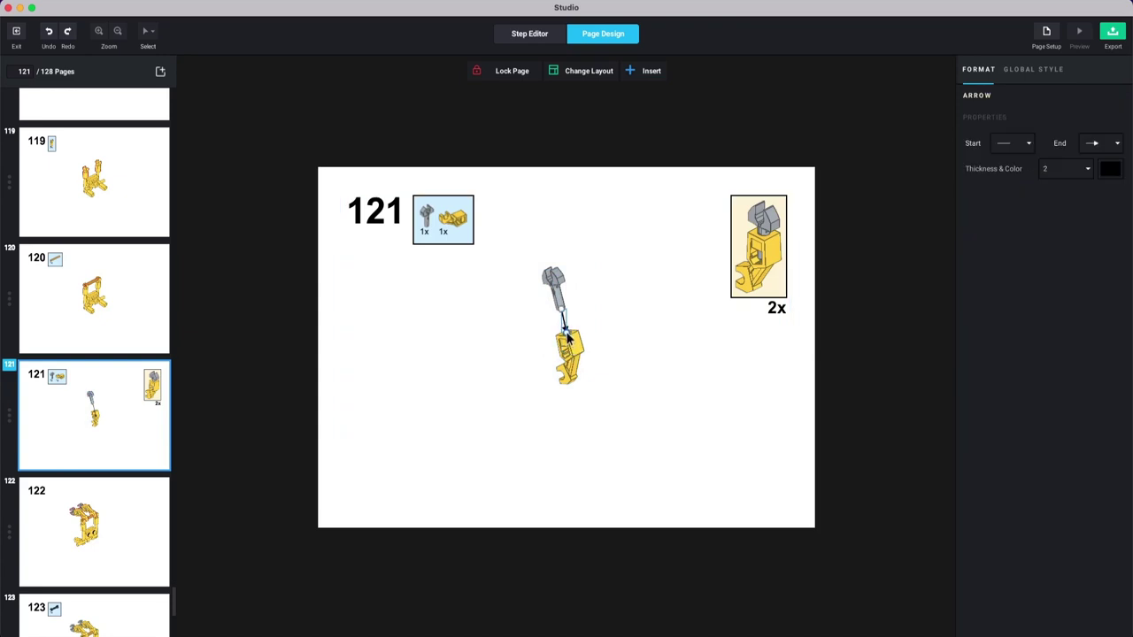
{"action": "left_click", "coordinate": [562, 350]}
{"action": "left_click", "coordinate": [560, 318]}
{"action": "left_click", "coordinate": [561, 318]}
{"action": "left_click", "coordinate": [562, 317]}
{"action": "left_click", "coordinate": [559, 163]}
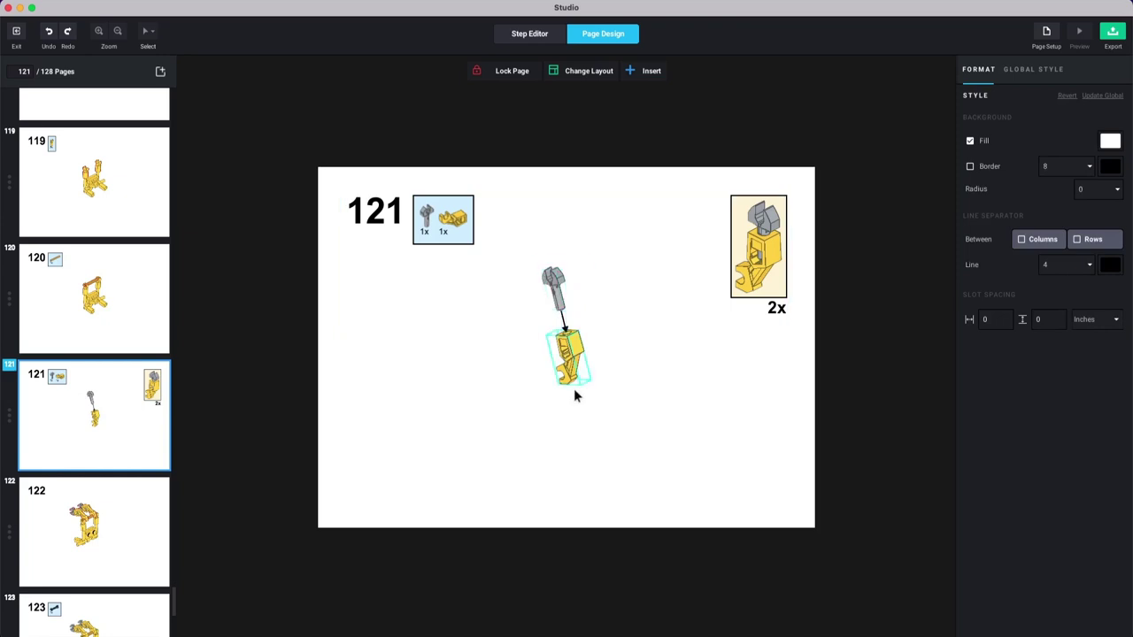
{"action": "left_click", "coordinate": [708, 379]}
Step: Centre the assembled frame models on pages 122 and 123
{"action": "key", "text": "Down"}
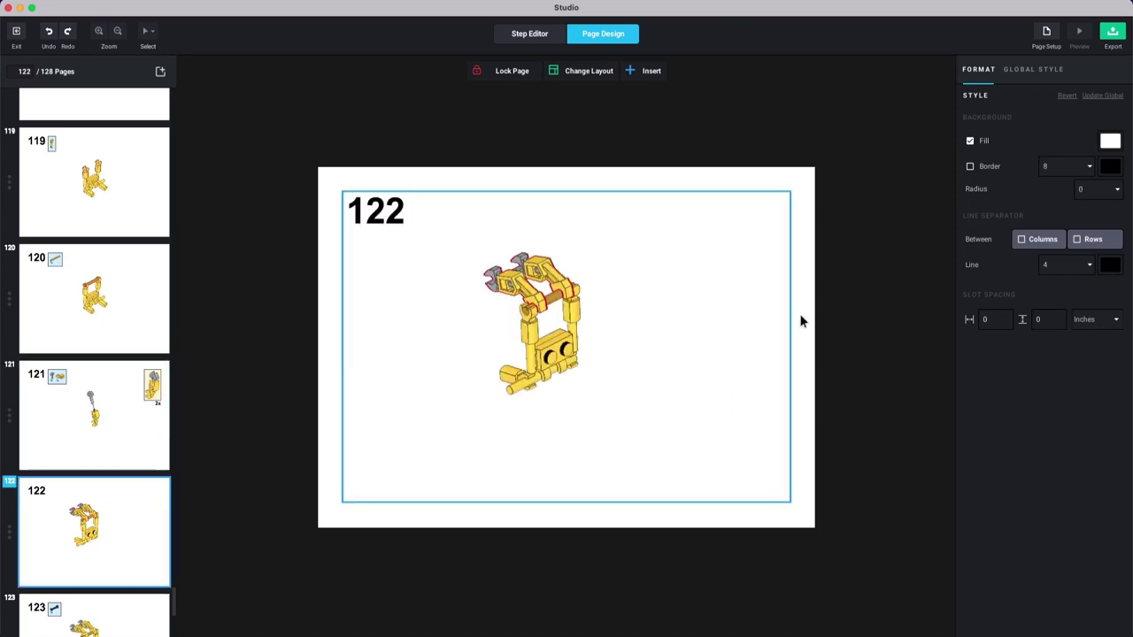
{"action": "left_click_drag", "start_coordinate": [576, 387], "coordinate": [615, 409]}
{"action": "key", "text": "Down"}
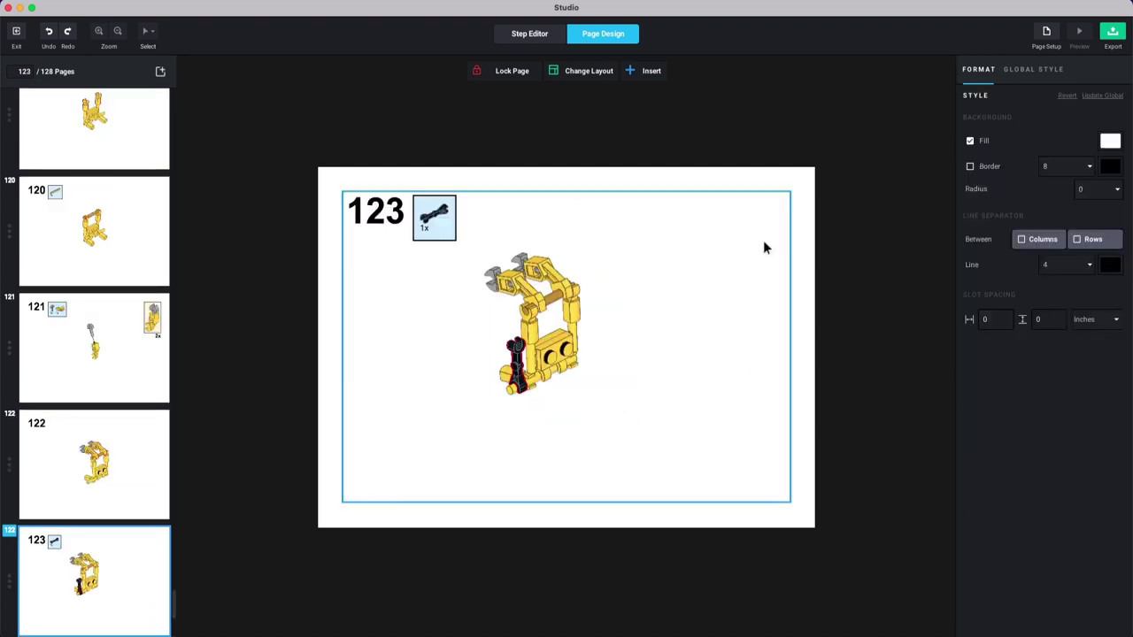
{"action": "right_click", "coordinate": [577, 334]}
{"action": "left_click", "coordinate": [595, 332]}
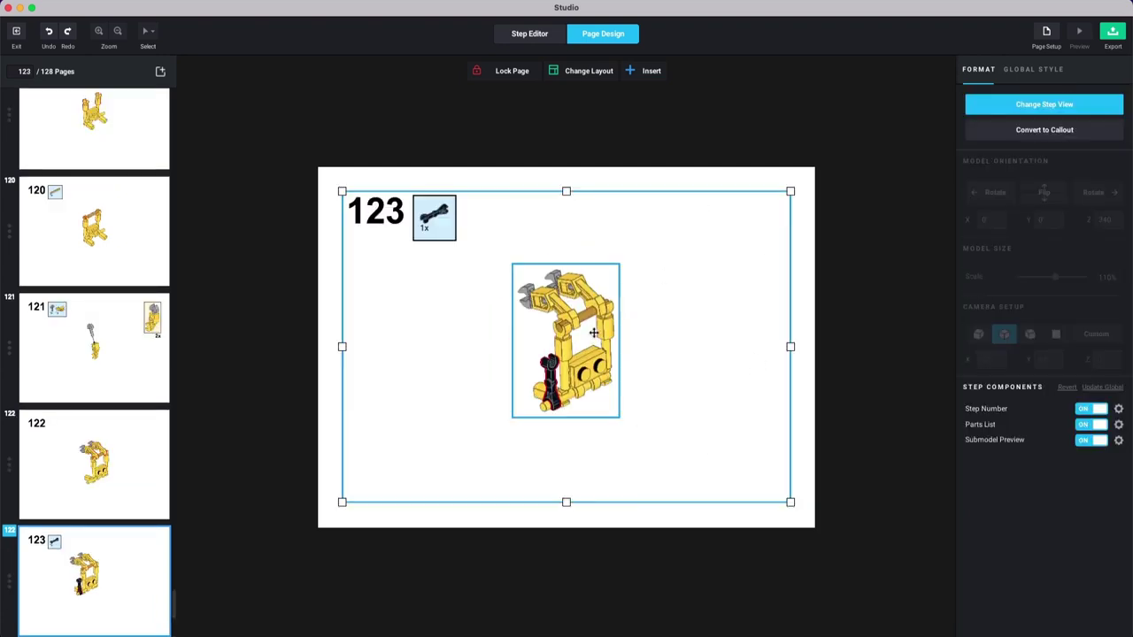
Step: Centre the assembled frame models on pages 124 and 125
{"action": "key", "text": "Down"}
{"action": "left_click_drag", "start_coordinate": [592, 389], "coordinate": [605, 396]}
{"action": "key", "text": "Down"}
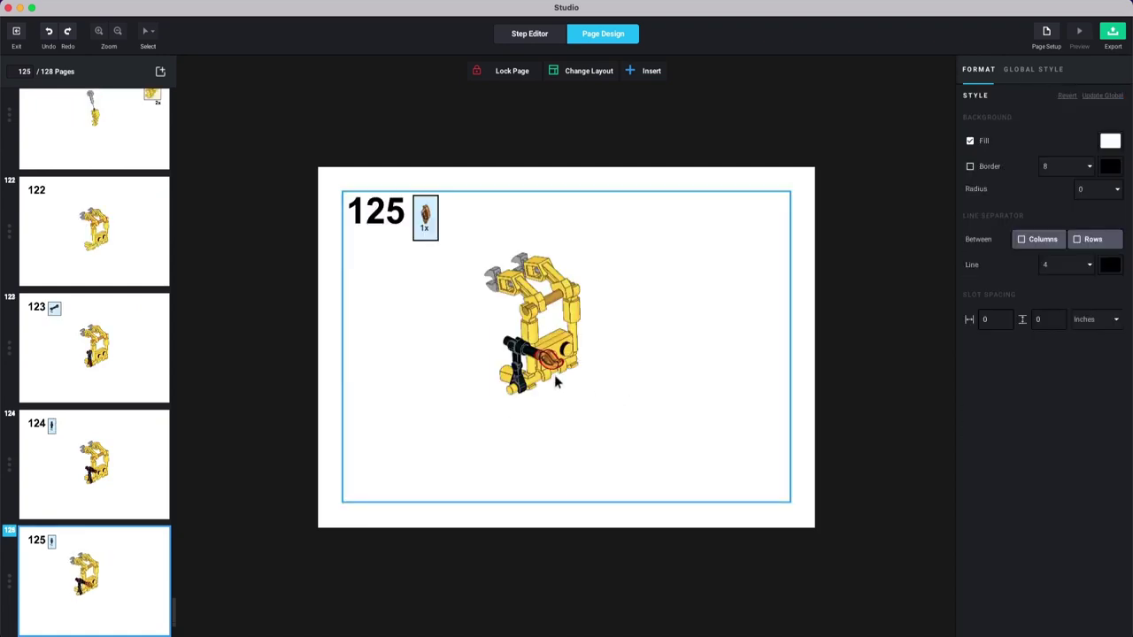
{"action": "left_click_drag", "start_coordinate": [573, 356], "coordinate": [603, 361]}
Step: On page 126, change the step view so the full model's Z orientation is 0, and centre the model on the page
{"action": "key", "text": "Right"}
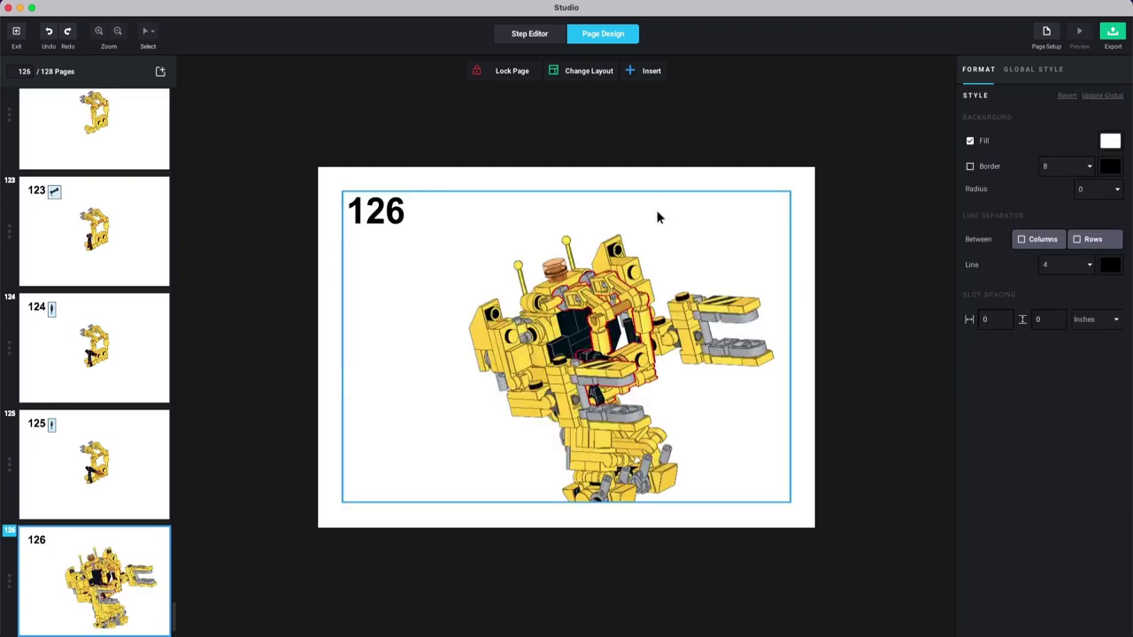
{"action": "left_click_drag", "start_coordinate": [661, 266], "coordinate": [639, 236]}
{"action": "left_click", "coordinate": [670, 222]}
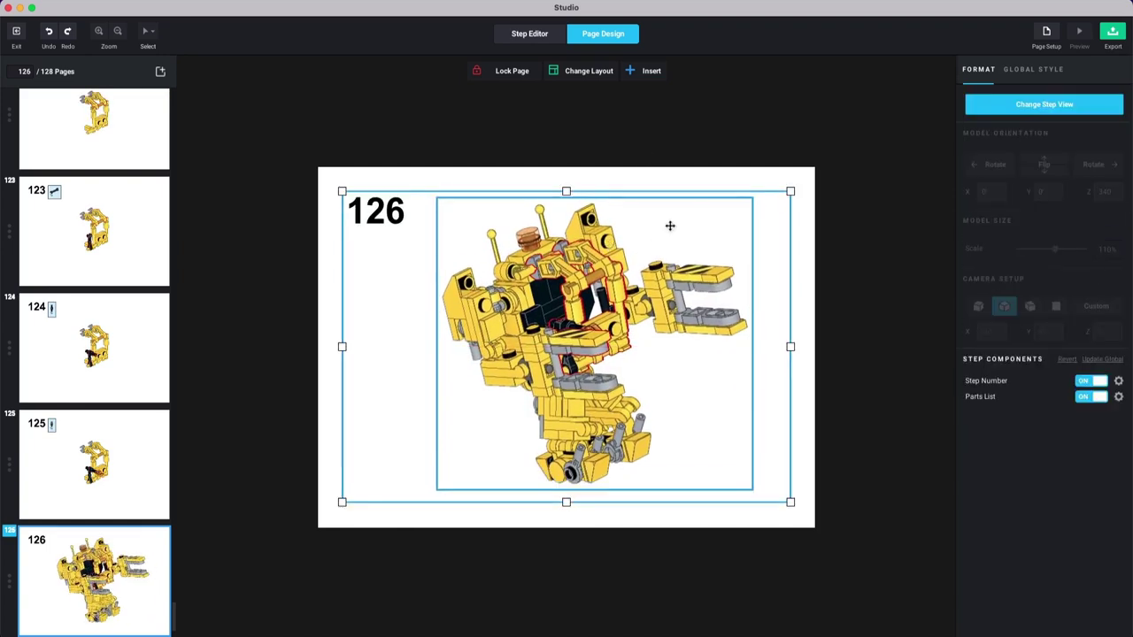
{"action": "left_click", "coordinate": [1003, 108]}
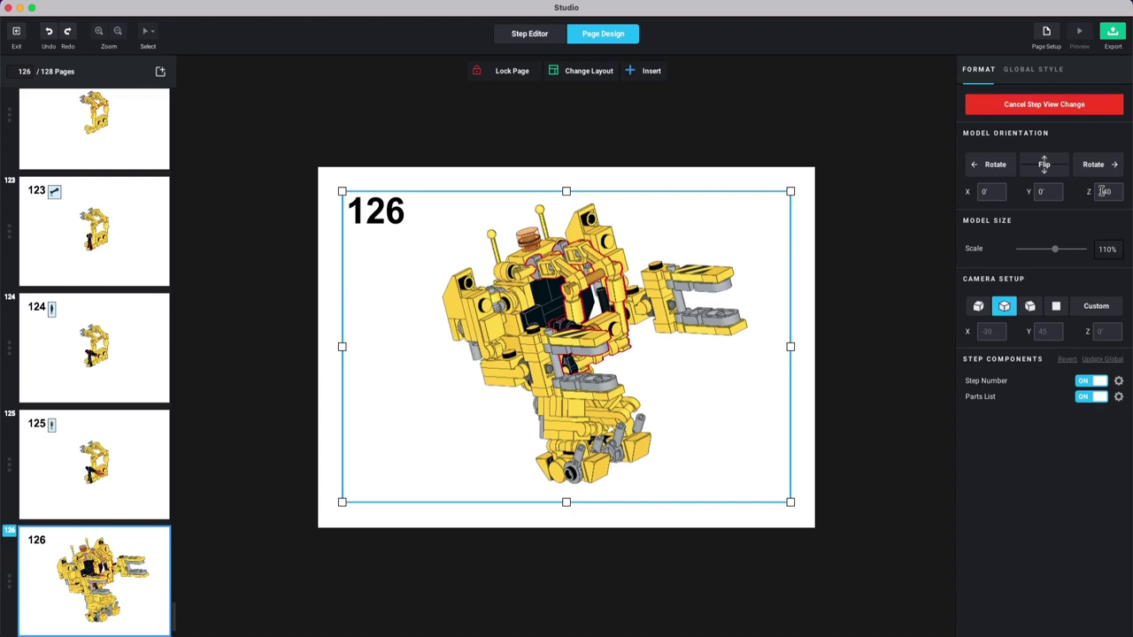
{"action": "type", "text": "2"}
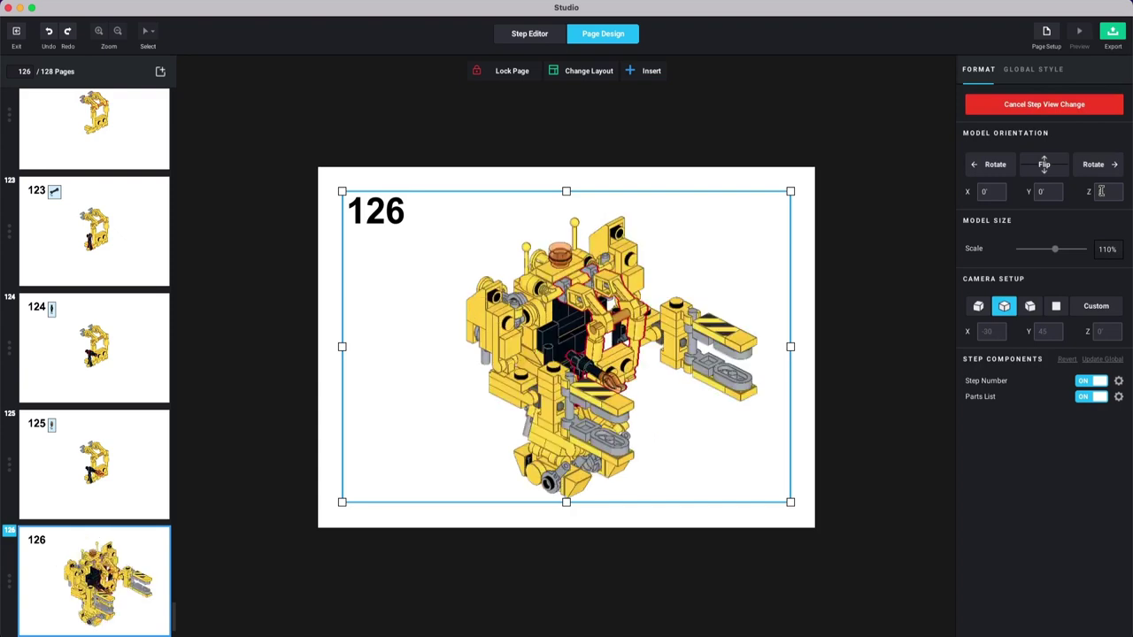
{"action": "left_click", "coordinate": [641, 113]}
{"action": "left_click_drag", "start_coordinate": [603, 281], "coordinate": [573, 269]}
{"action": "left_click", "coordinate": [675, 168]}
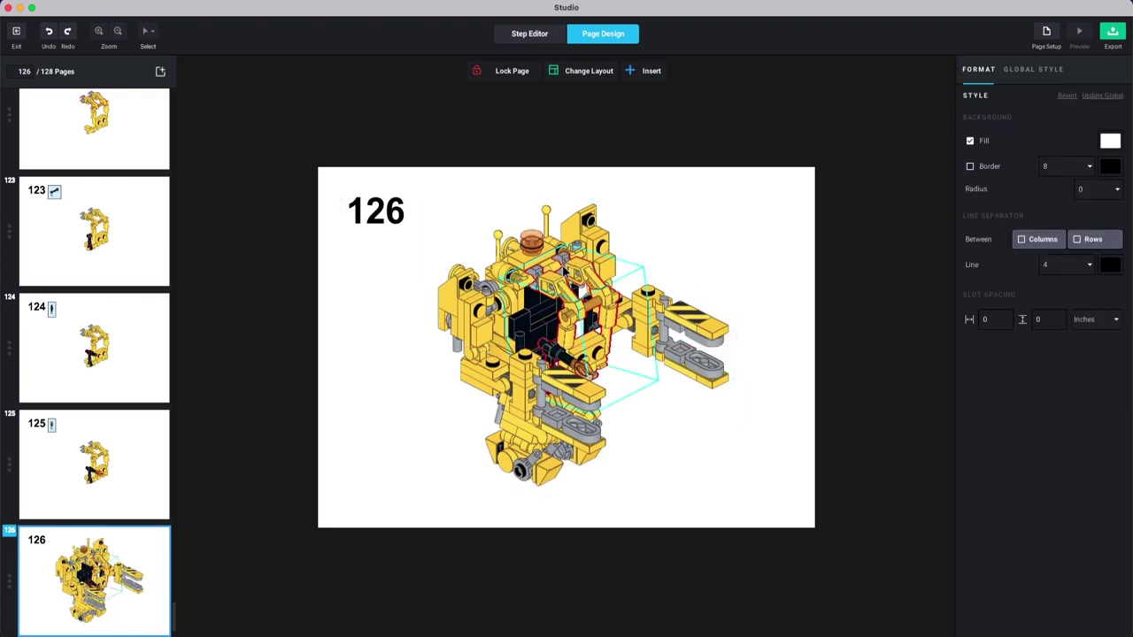
Step: Reduce the part scale of the parts list on page 127 to about 75% and reposition the model beneath it
{"action": "key", "text": "Down"}
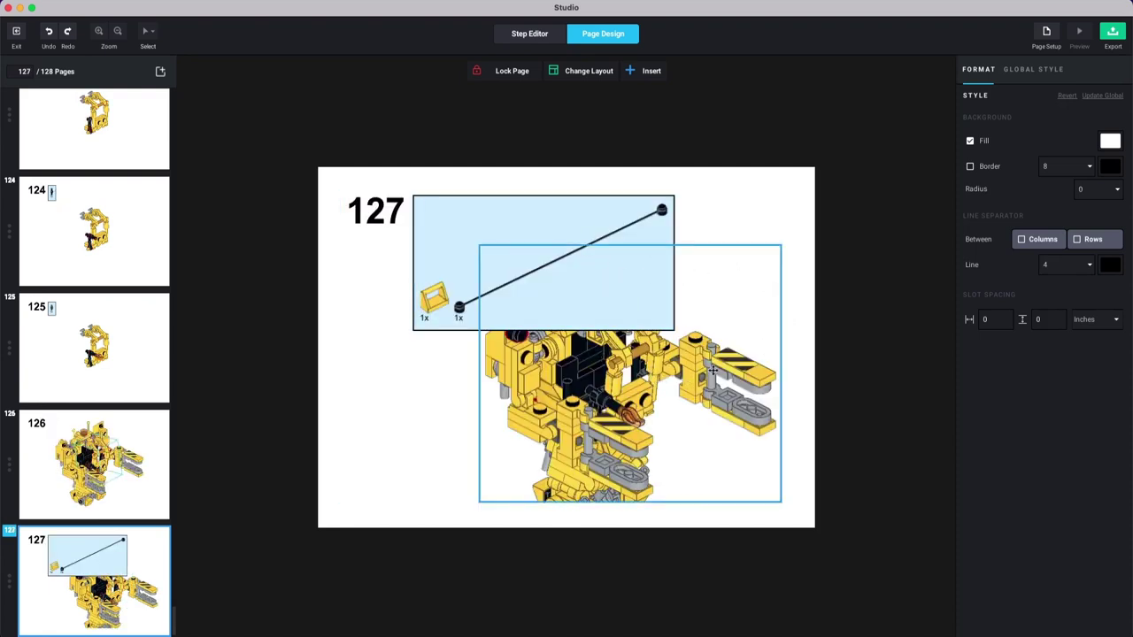
{"action": "left_click", "coordinate": [605, 259]}
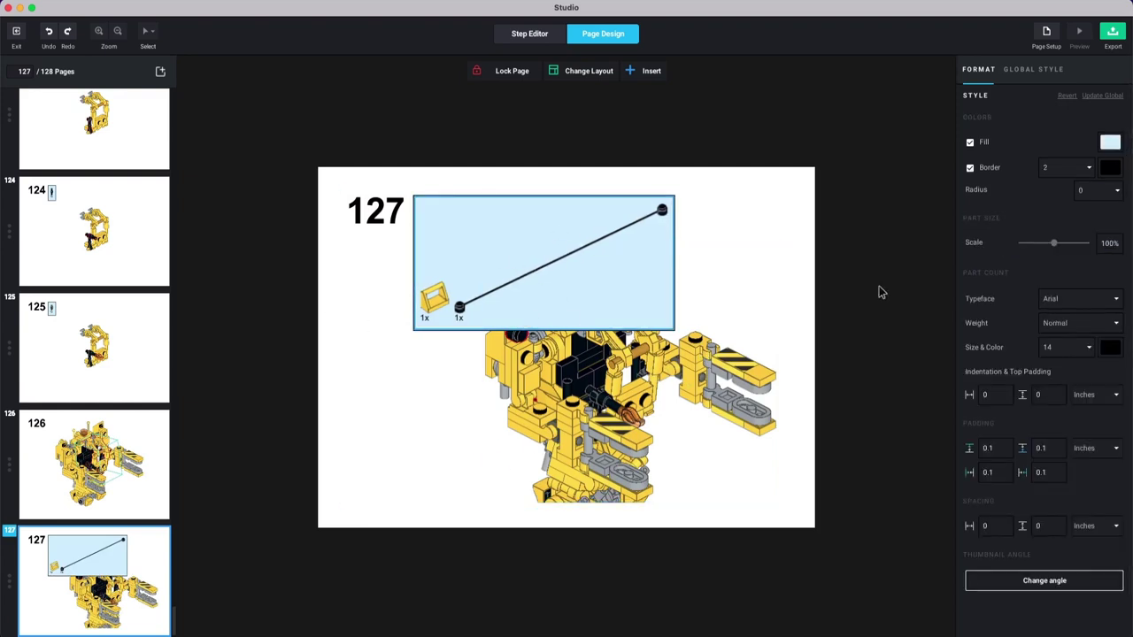
{"action": "left_click_drag", "start_coordinate": [1053, 243], "coordinate": [1046, 243]}
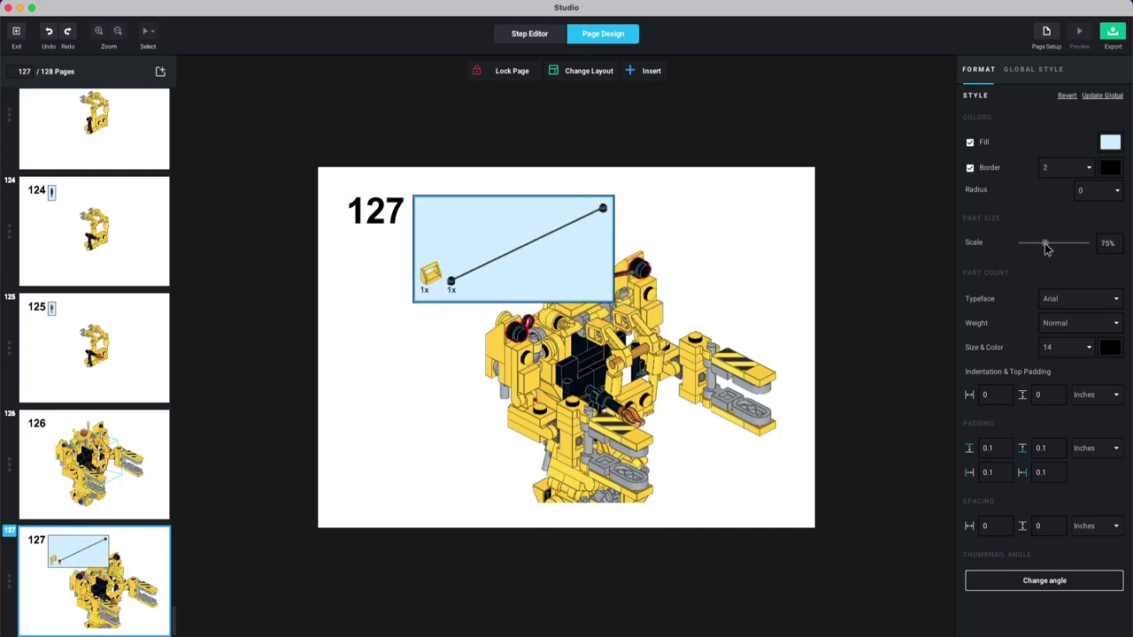
{"action": "left_click_drag", "start_coordinate": [617, 344], "coordinate": [600, 394]}
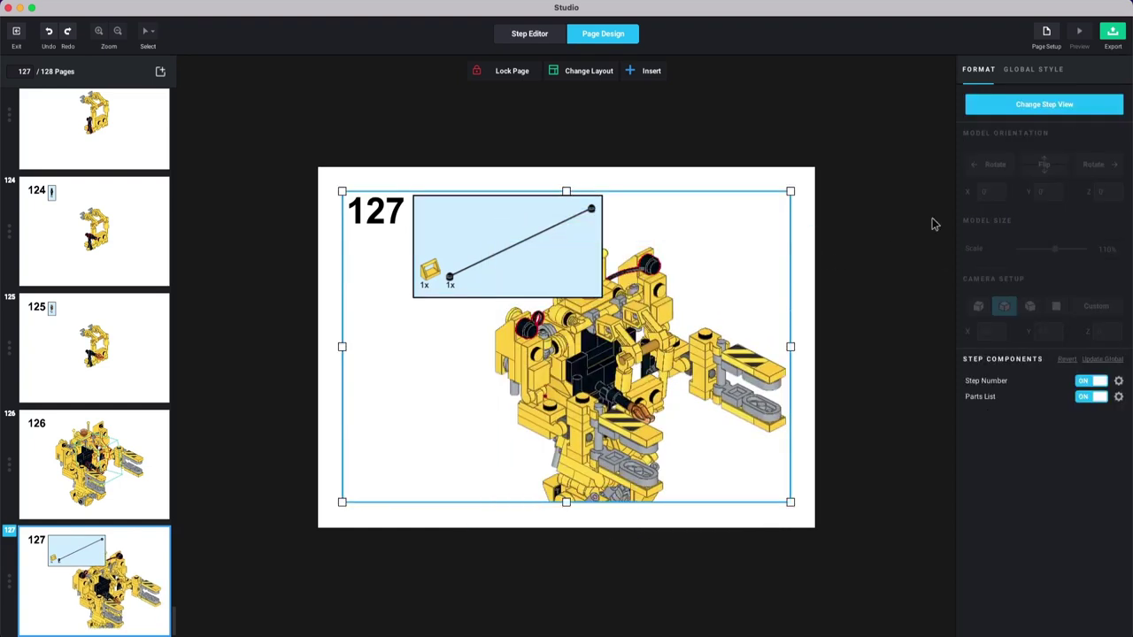
Step: Change the step view on page 127 to model orientation Y 180 and reposition the turned model beside the parts list
{"action": "left_click", "coordinate": [1017, 111]}
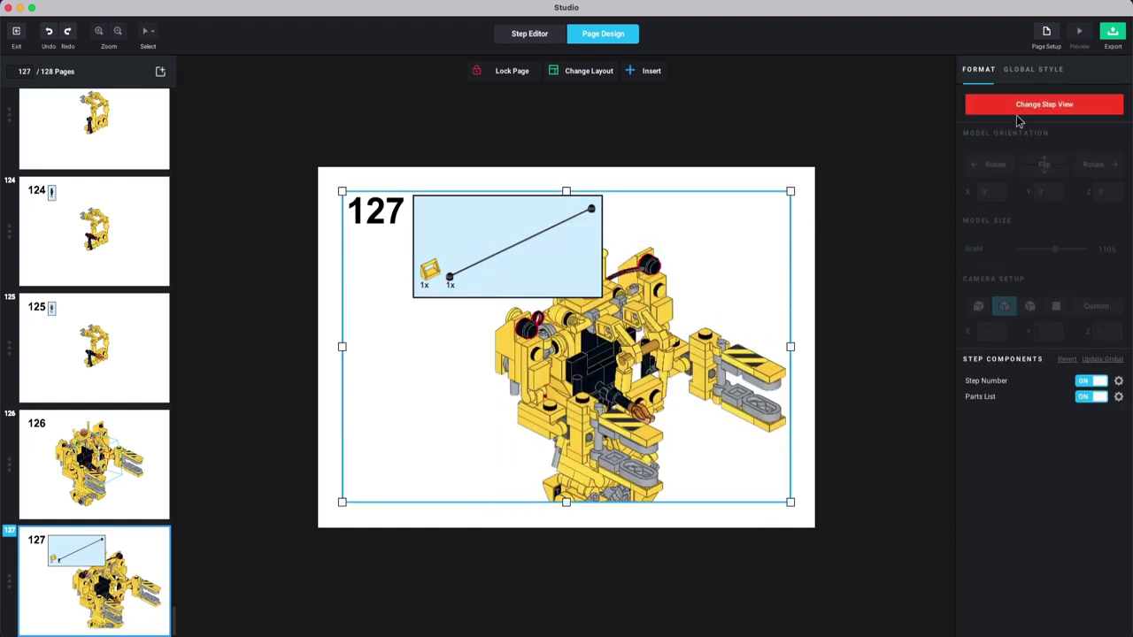
{"action": "left_click", "coordinate": [1025, 113]}
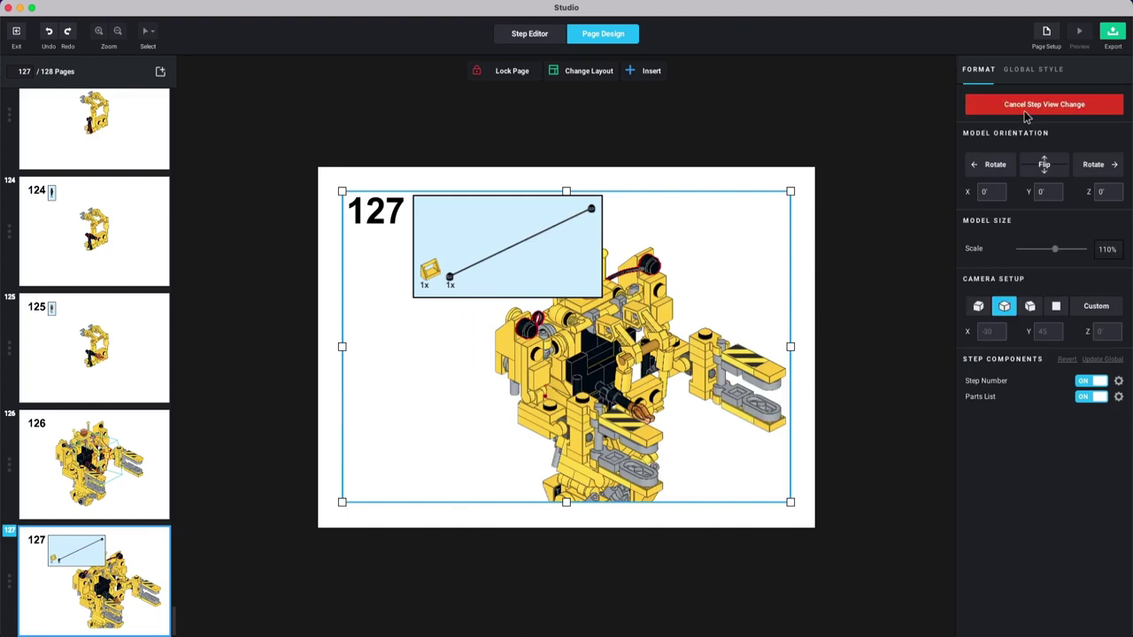
{"action": "left_click", "coordinate": [992, 168]}
{"action": "left_click", "coordinate": [992, 168]}
{"action": "left_click_drag", "start_coordinate": [570, 353], "coordinate": [681, 407]}
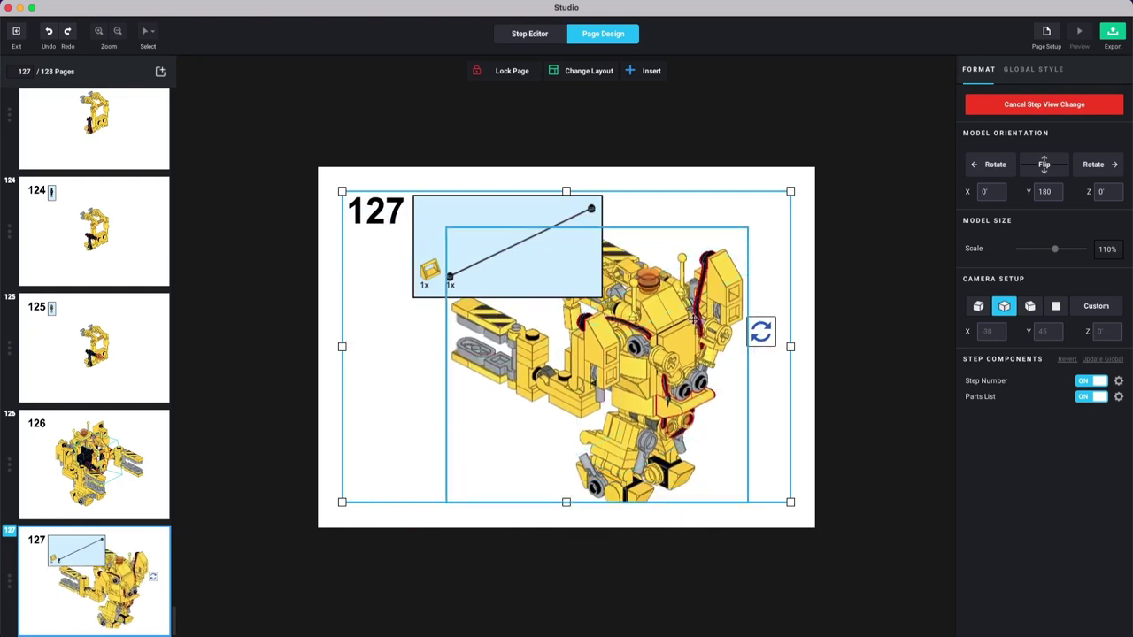
Step: On page 127, move the parts list to the page's lower-left corner and shift the model up and slightly left
{"action": "left_click", "coordinate": [563, 263]}
{"action": "left_click_drag", "start_coordinate": [560, 263], "coordinate": [493, 464]}
{"action": "left_click", "coordinate": [621, 334]}
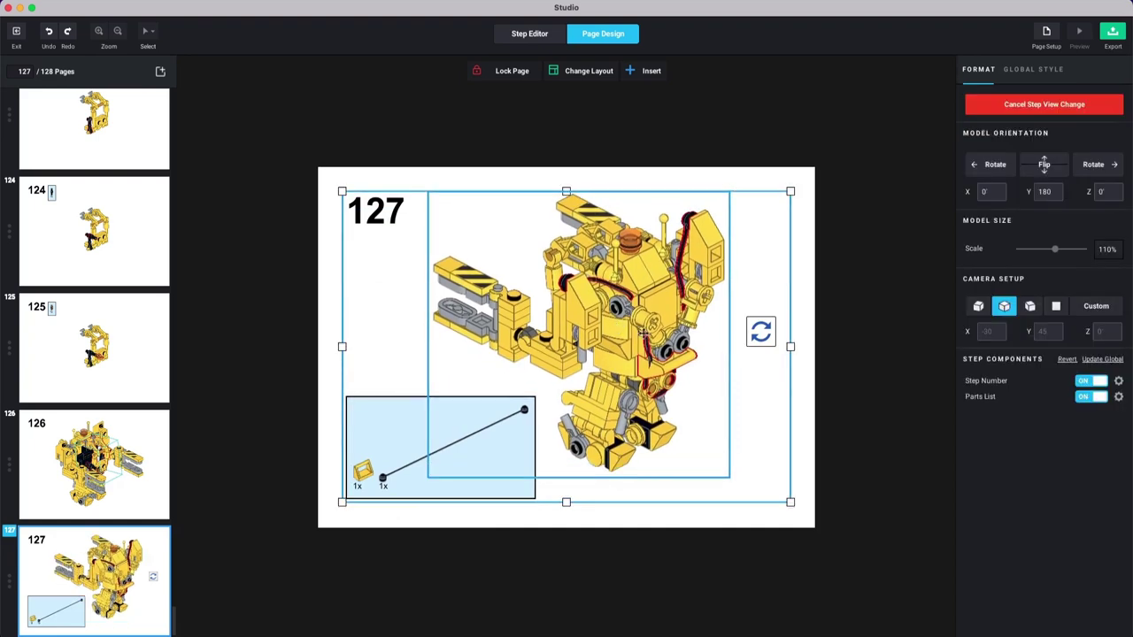
{"action": "left_click", "coordinate": [748, 185]}
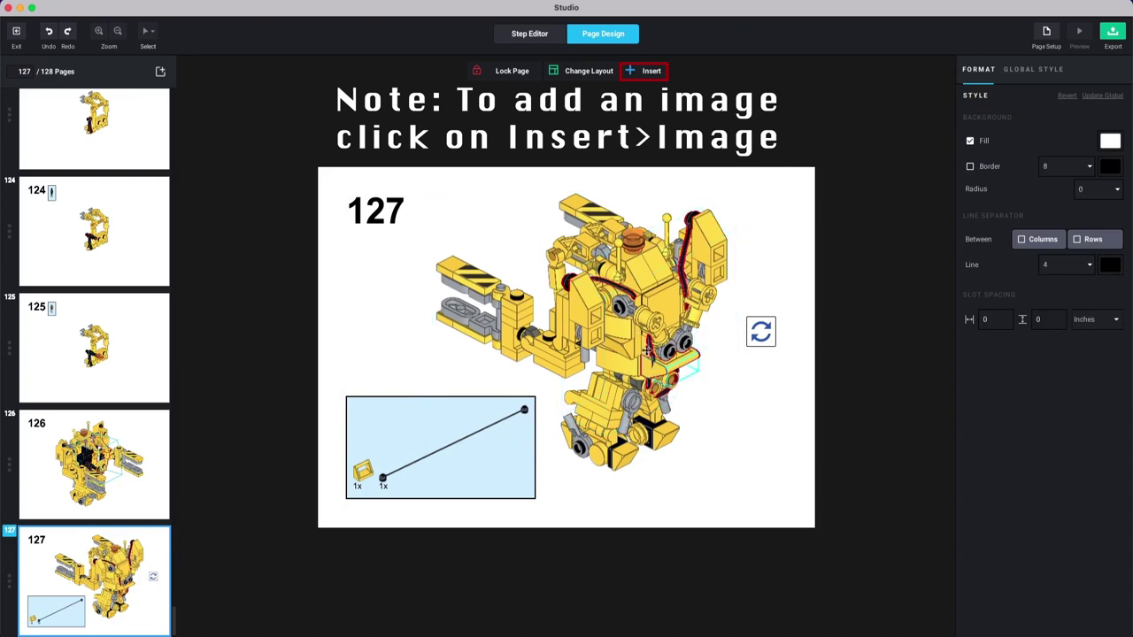
{"action": "left_click", "coordinate": [752, 333]}
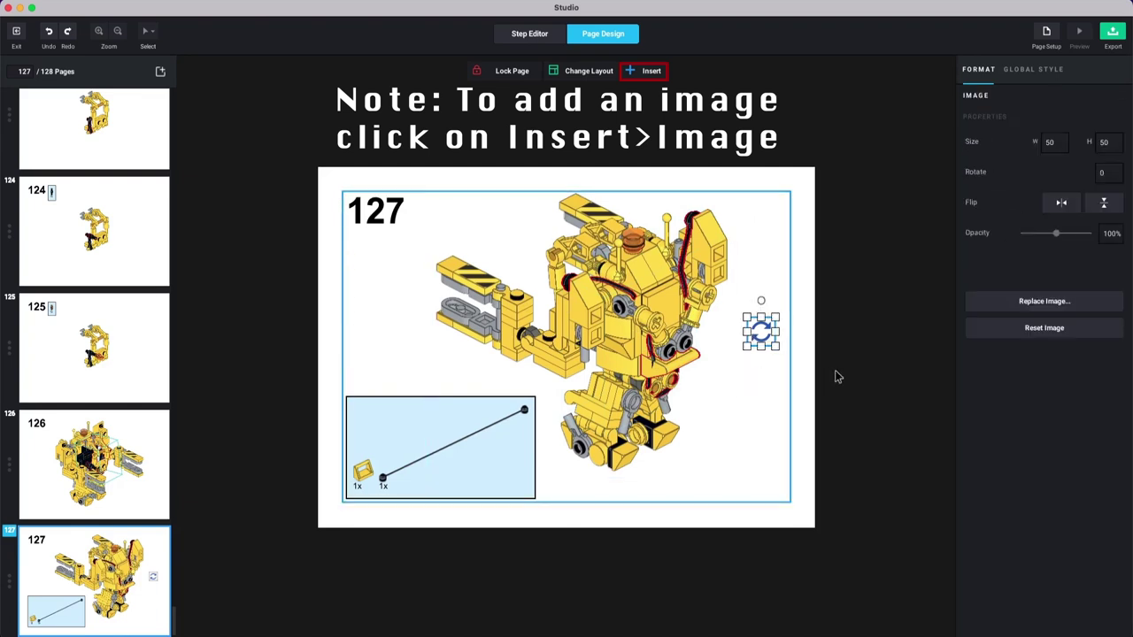
{"action": "left_click", "coordinate": [735, 346]}
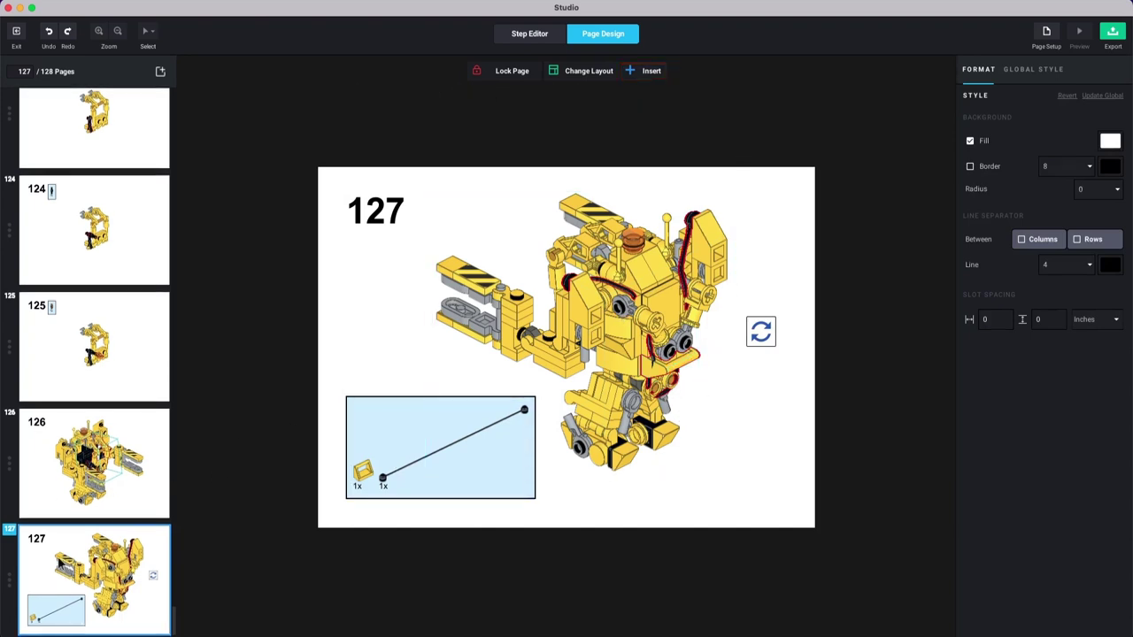
Step: On page 128, centre the model and change the step view to model orientation Y 0, turning the model back around
{"action": "scroll", "coordinate": [113, 530], "scroll_direction": "down", "scroll_amount": 2}
{"action": "scroll", "coordinate": [113, 529], "scroll_direction": "down", "scroll_amount": 1}
{"action": "left_click", "coordinate": [96, 563]}
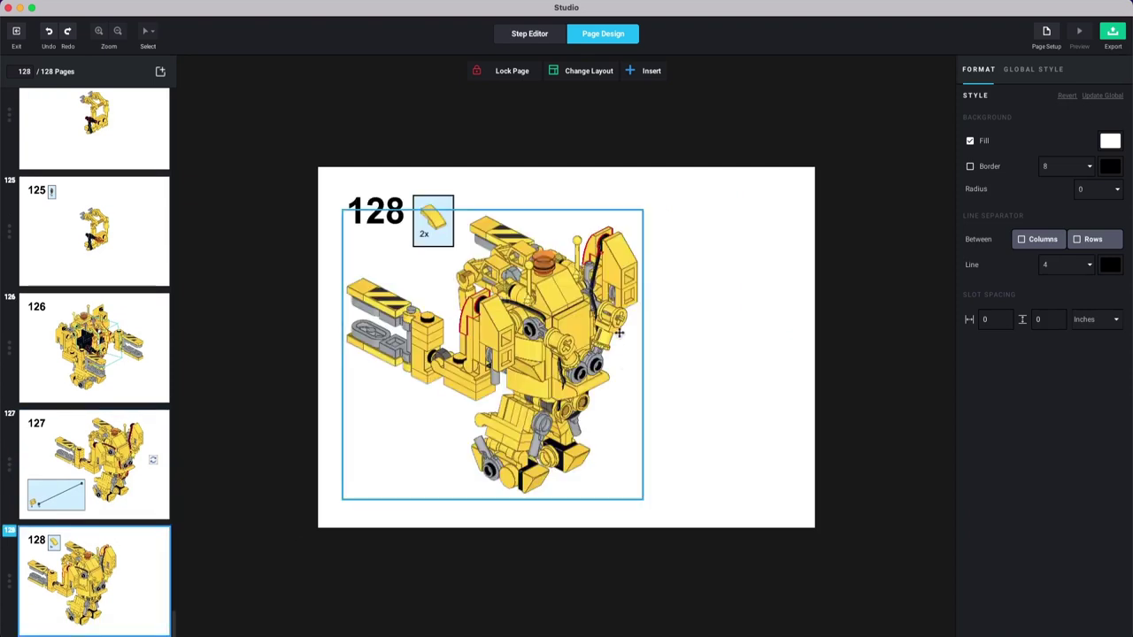
{"action": "left_click_drag", "start_coordinate": [623, 336], "coordinate": [689, 327]}
{"action": "left_click", "coordinate": [1001, 112]}
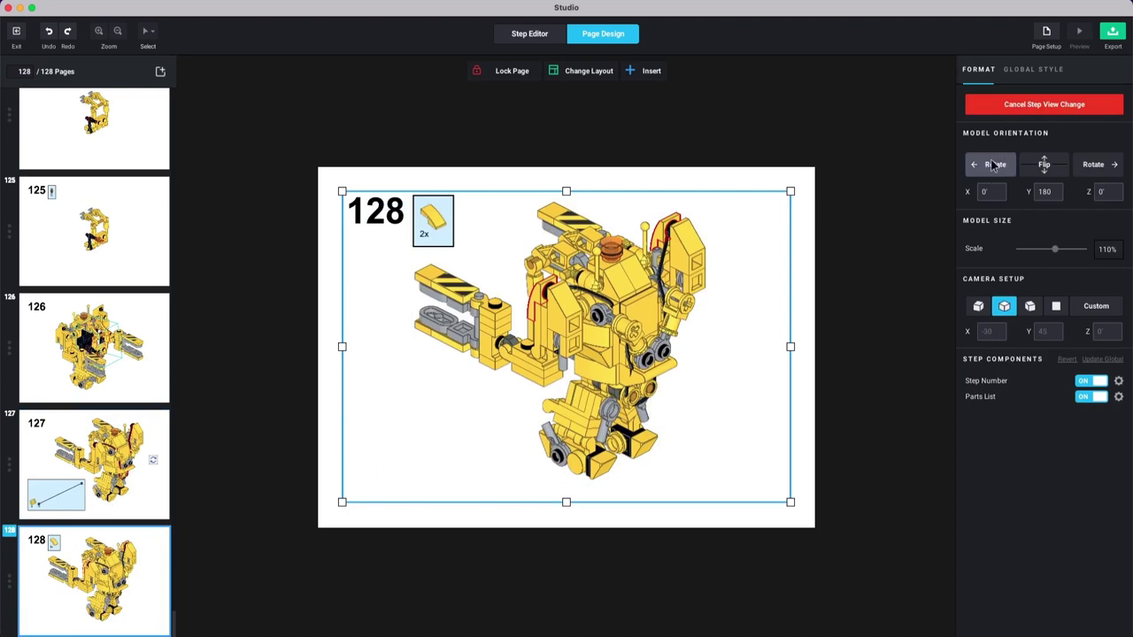
{"action": "left_click", "coordinate": [994, 164]}
{"action": "left_click", "coordinate": [993, 165]}
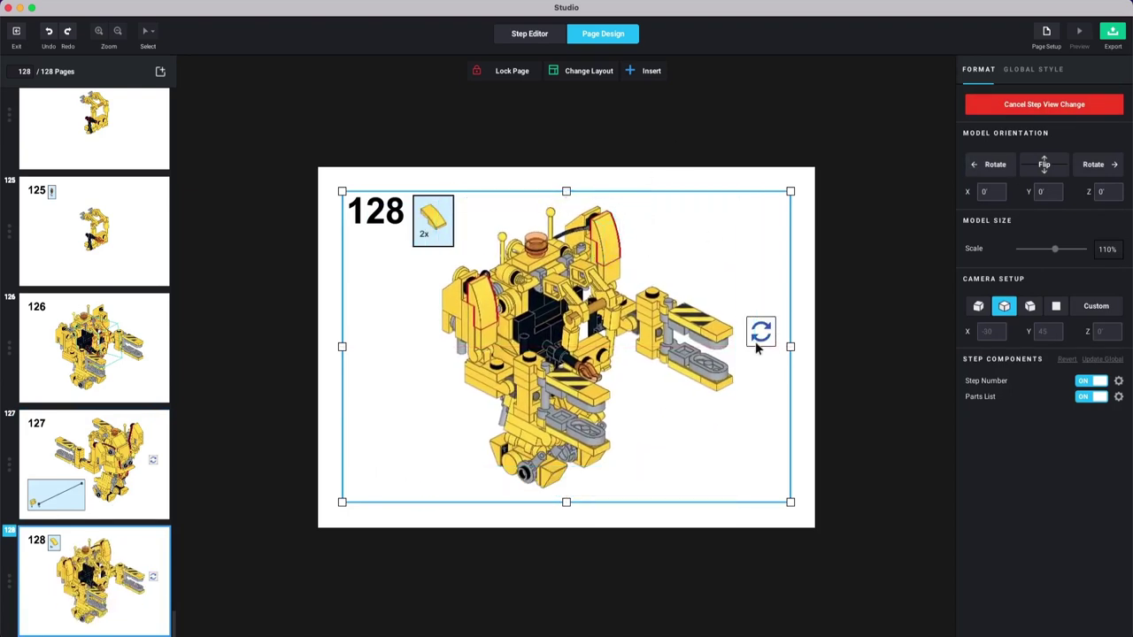
{"action": "left_click", "coordinate": [763, 329]}
{"action": "left_click", "coordinate": [899, 342]}
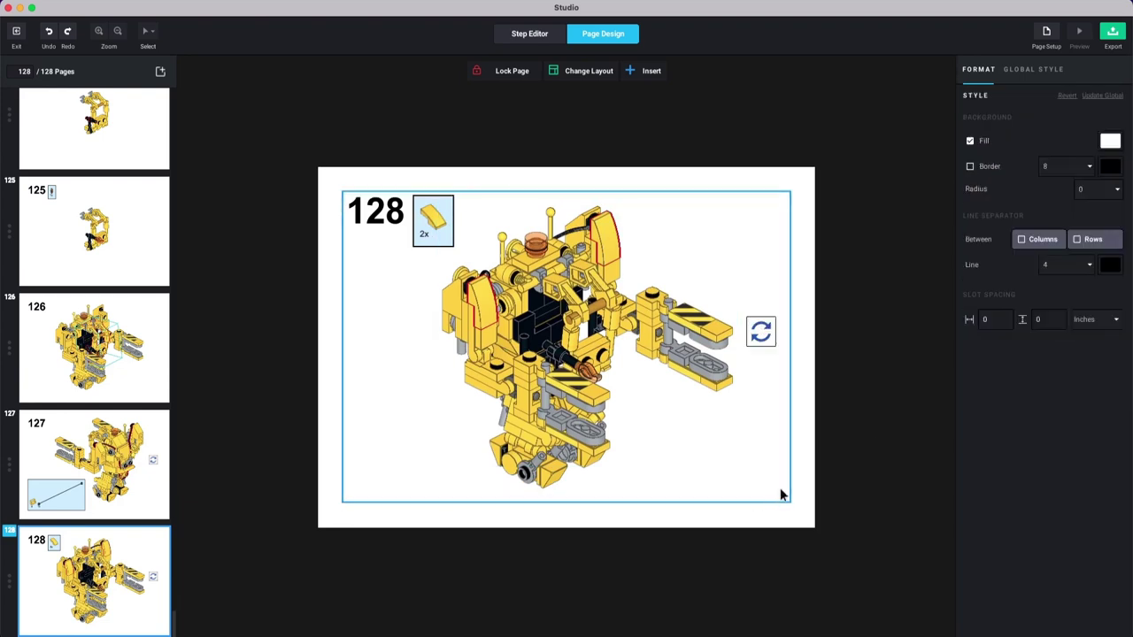
Step: Insert a new page after page 128 and add a Bill of Materials to it
{"action": "left_click", "coordinate": [8, 586]}
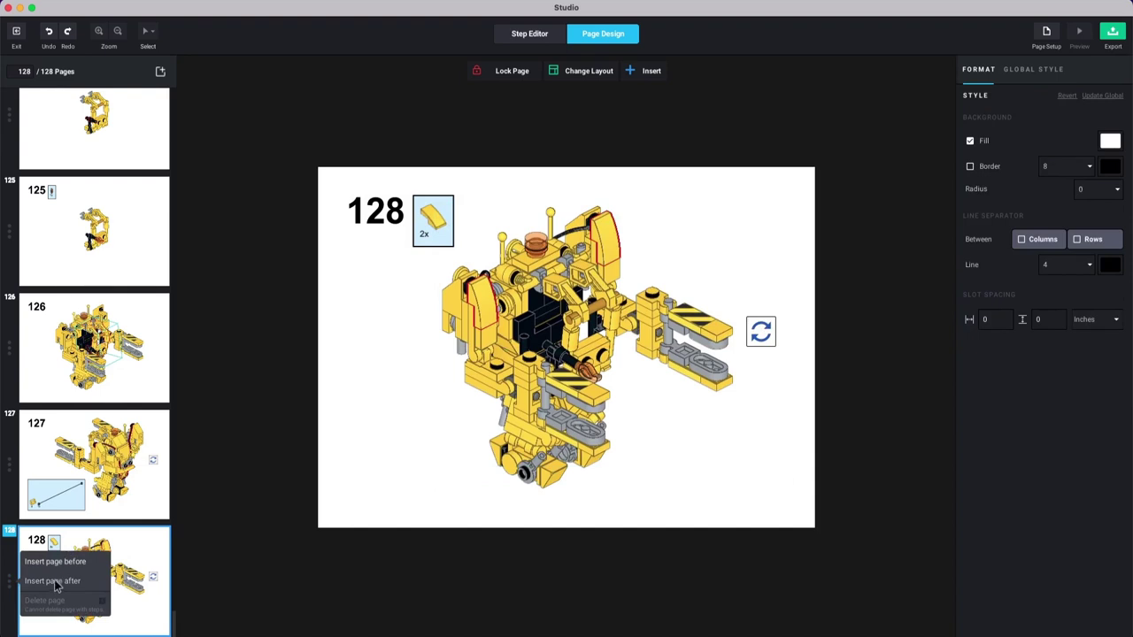
{"action": "left_click", "coordinate": [53, 581]}
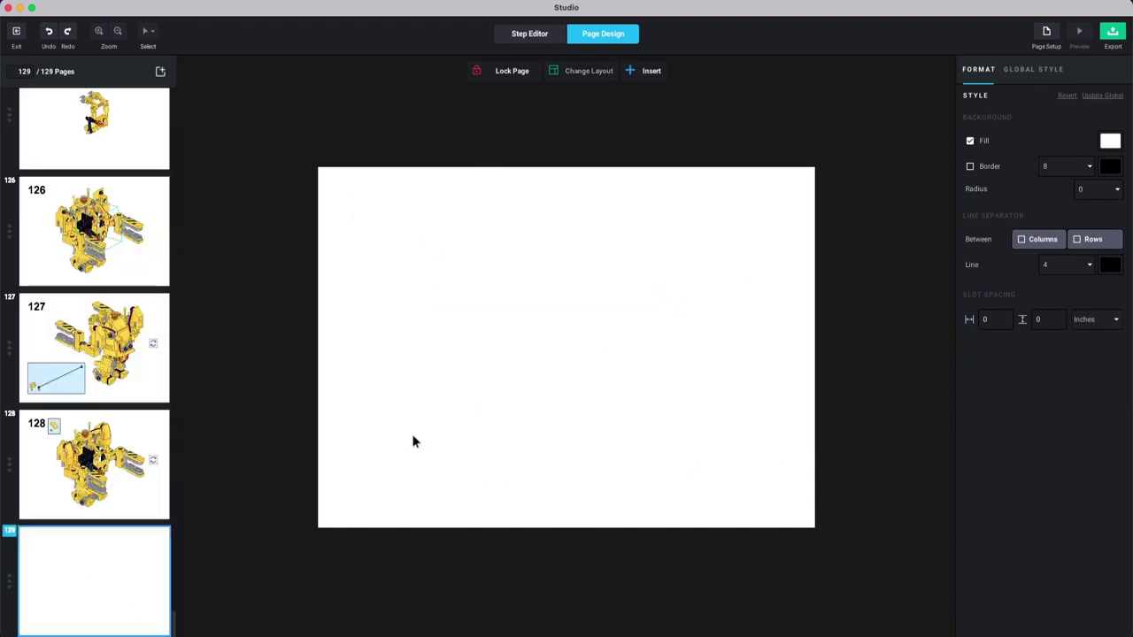
{"action": "left_click", "coordinate": [92, 478]}
{"action": "left_click", "coordinate": [80, 549]}
{"action": "left_click", "coordinate": [650, 72]}
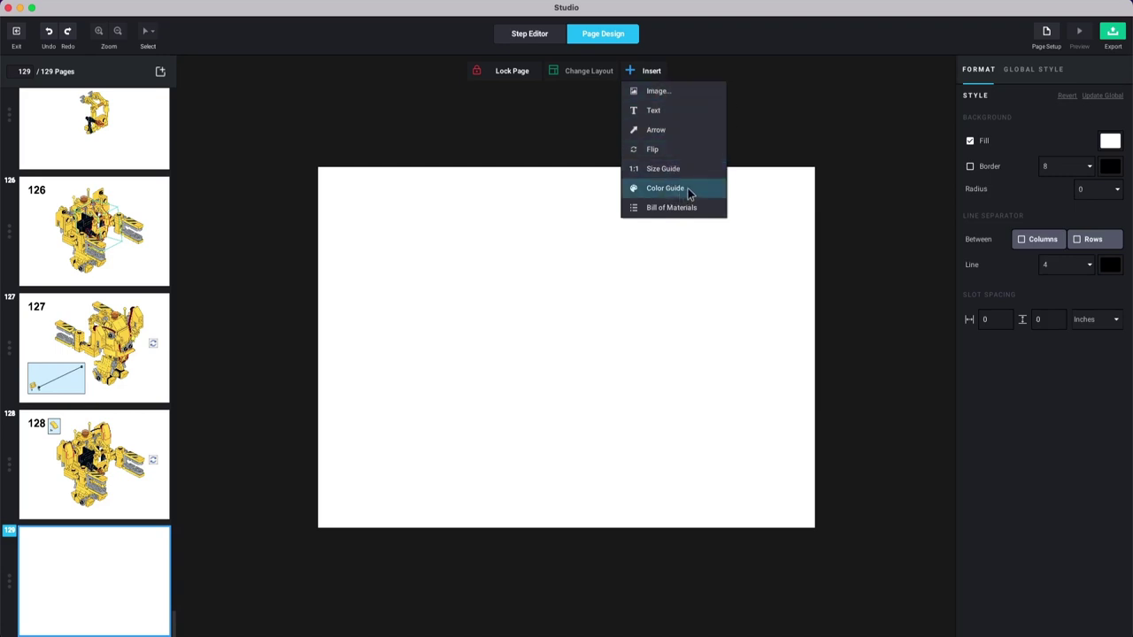
{"action": "left_click", "coordinate": [688, 210]}
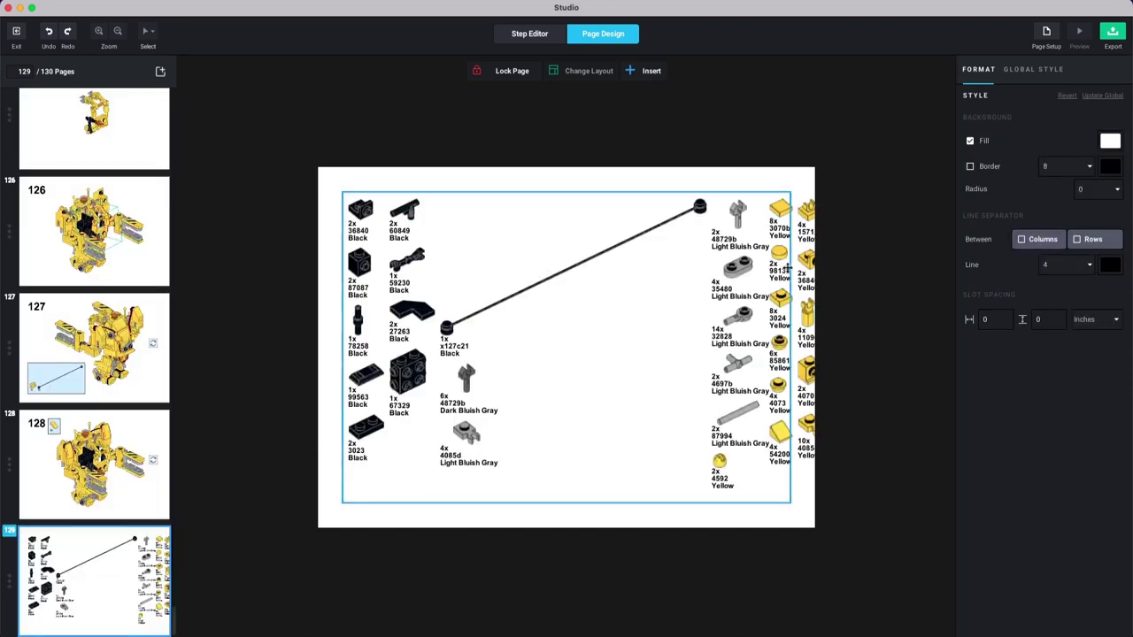
Step: Narrow the Bill of Materials frame on page 129 so the overflowing part columns move to page 130
{"action": "scroll", "coordinate": [100, 532], "scroll_direction": "down", "scroll_amount": 2}
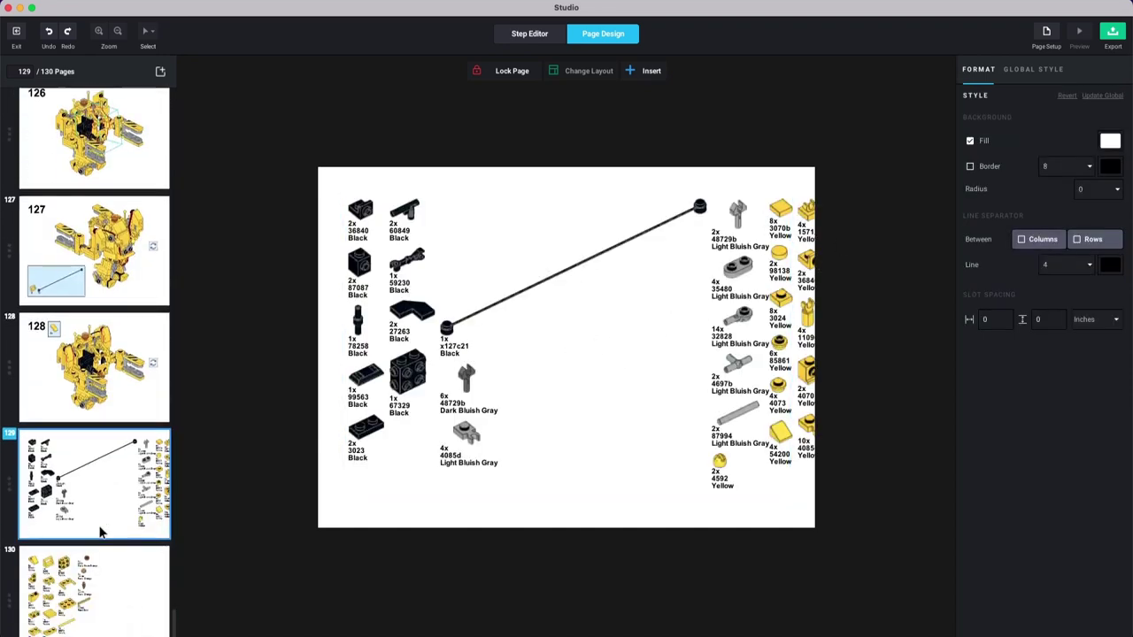
{"action": "left_click", "coordinate": [96, 585]}
{"action": "left_click", "coordinate": [129, 481]}
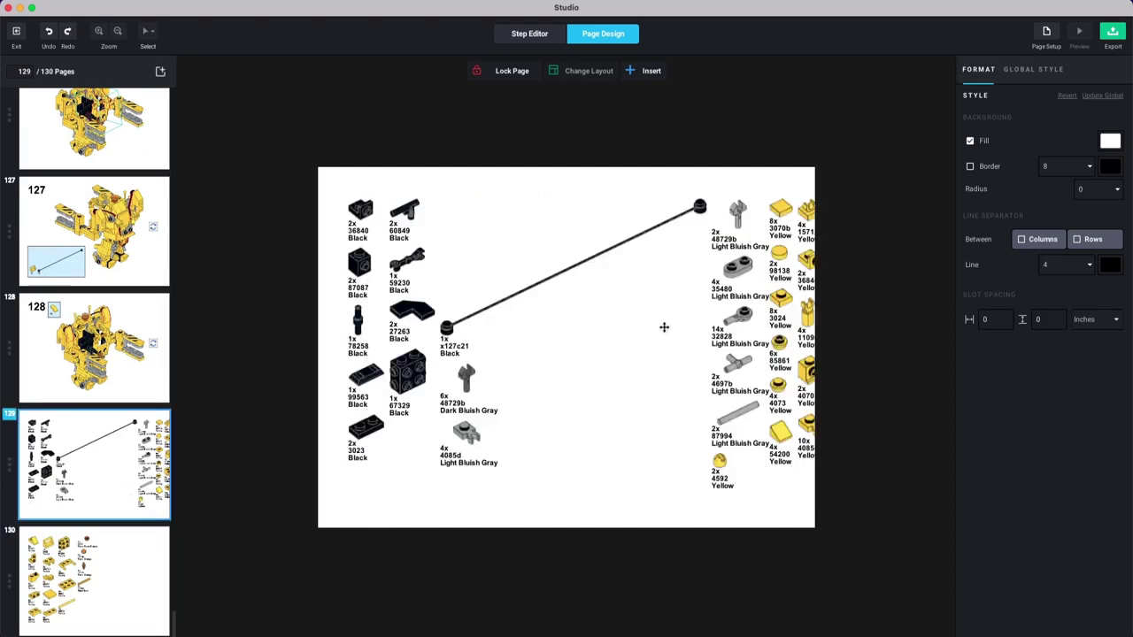
{"action": "left_click", "coordinate": [713, 314]}
{"action": "left_click_drag", "start_coordinate": [790, 350], "coordinate": [640, 354]}
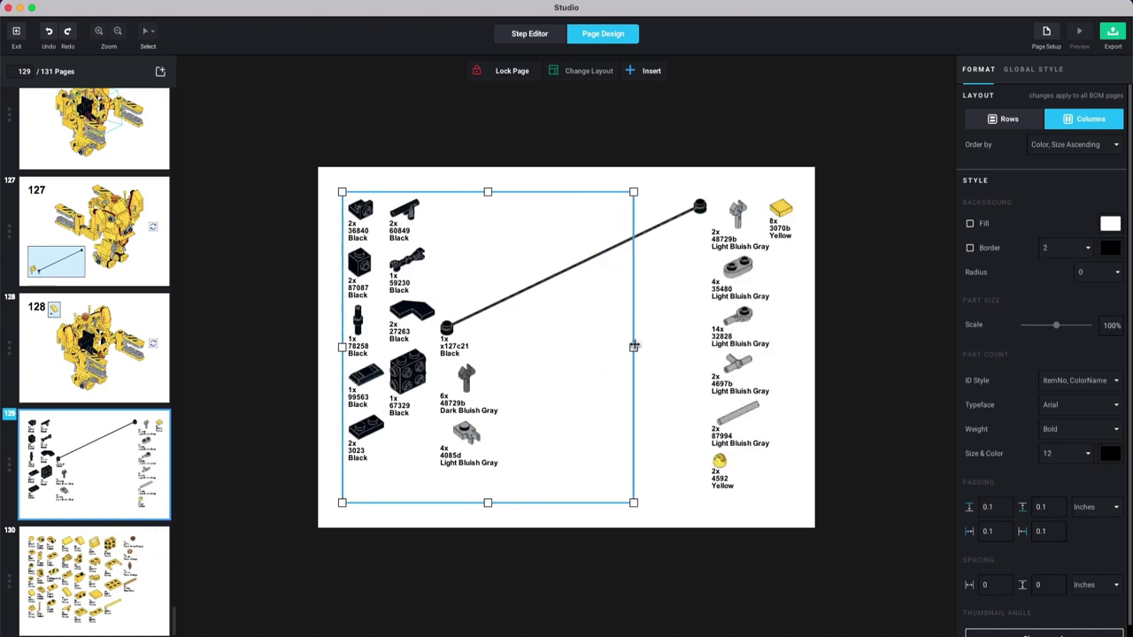
{"action": "left_click_drag", "start_coordinate": [629, 346], "coordinate": [624, 346]}
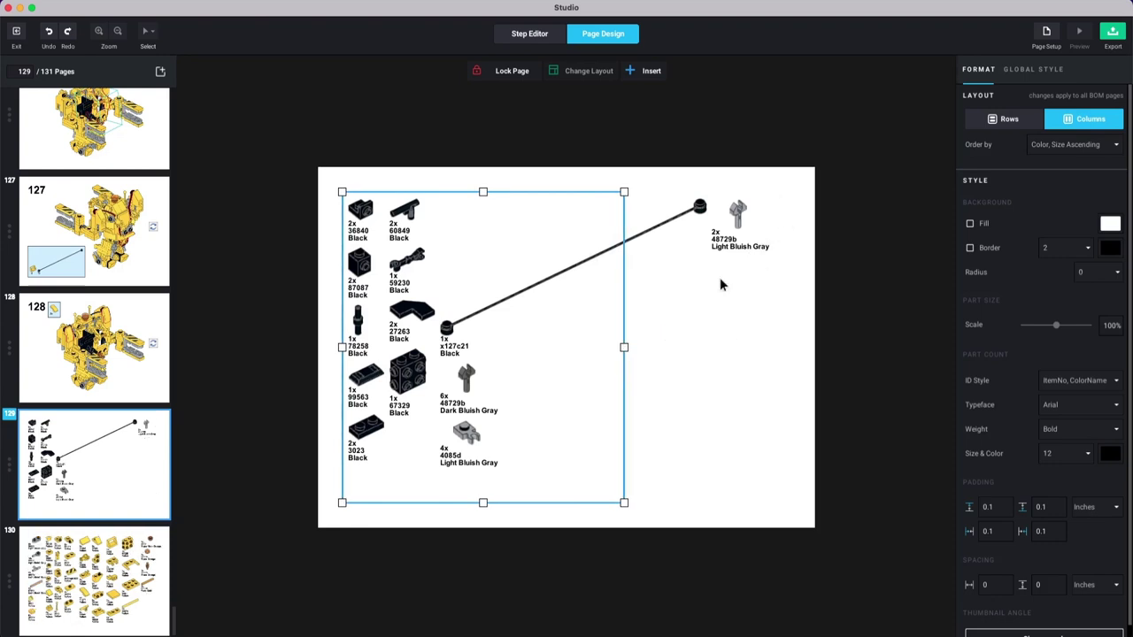
Step: Delete the blank page 131 and check the Bill of Materials on pages 129 and 130
{"action": "scroll", "coordinate": [103, 531], "scroll_direction": "down", "scroll_amount": 2}
{"action": "left_click", "coordinate": [99, 496]}
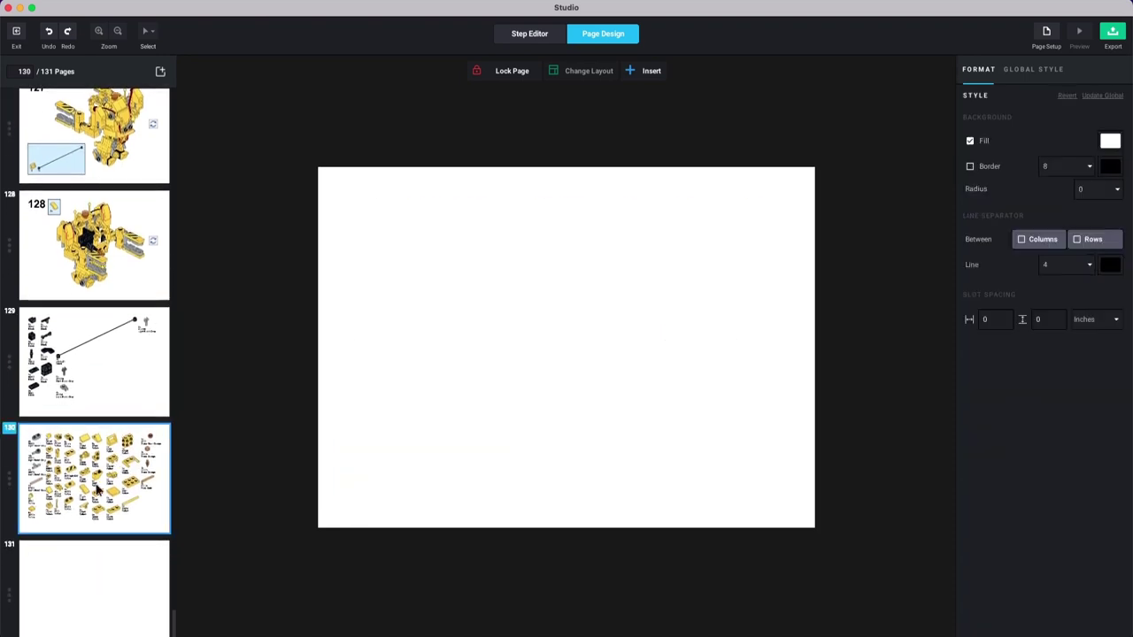
{"action": "scroll", "coordinate": [102, 571], "scroll_direction": "down", "scroll_amount": 1}
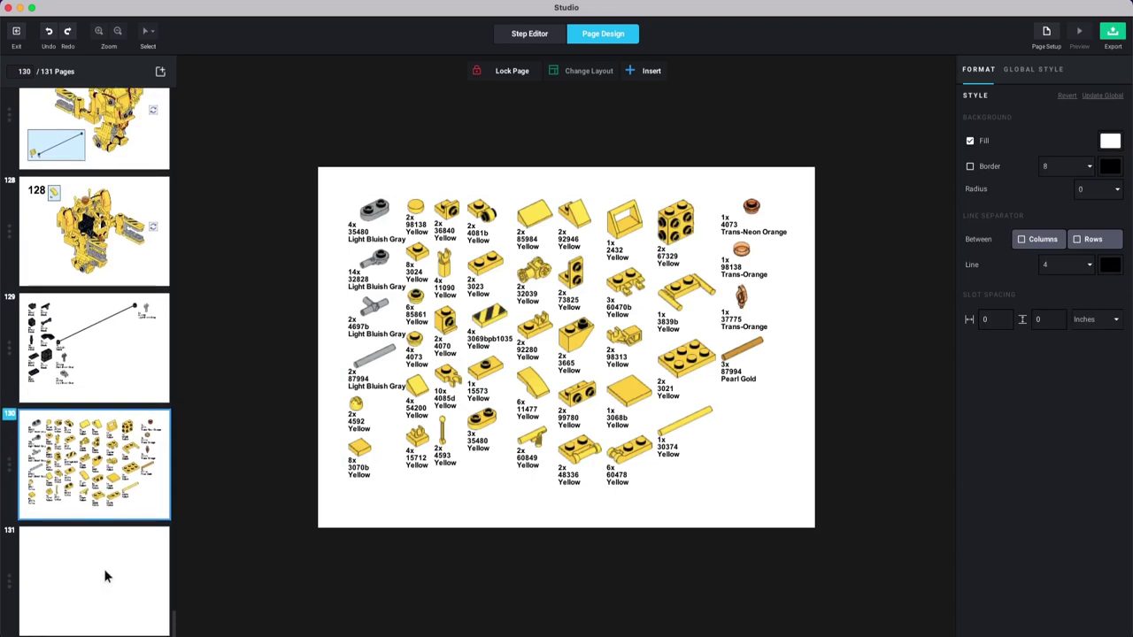
{"action": "left_click", "coordinate": [89, 555]}
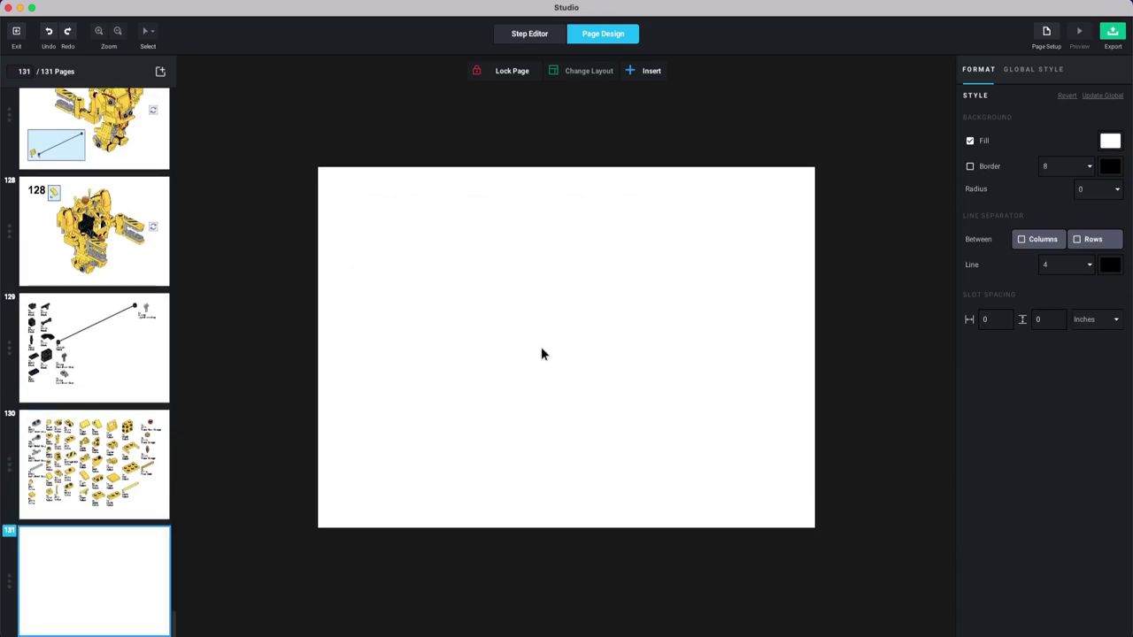
{"action": "left_click", "coordinate": [11, 584]}
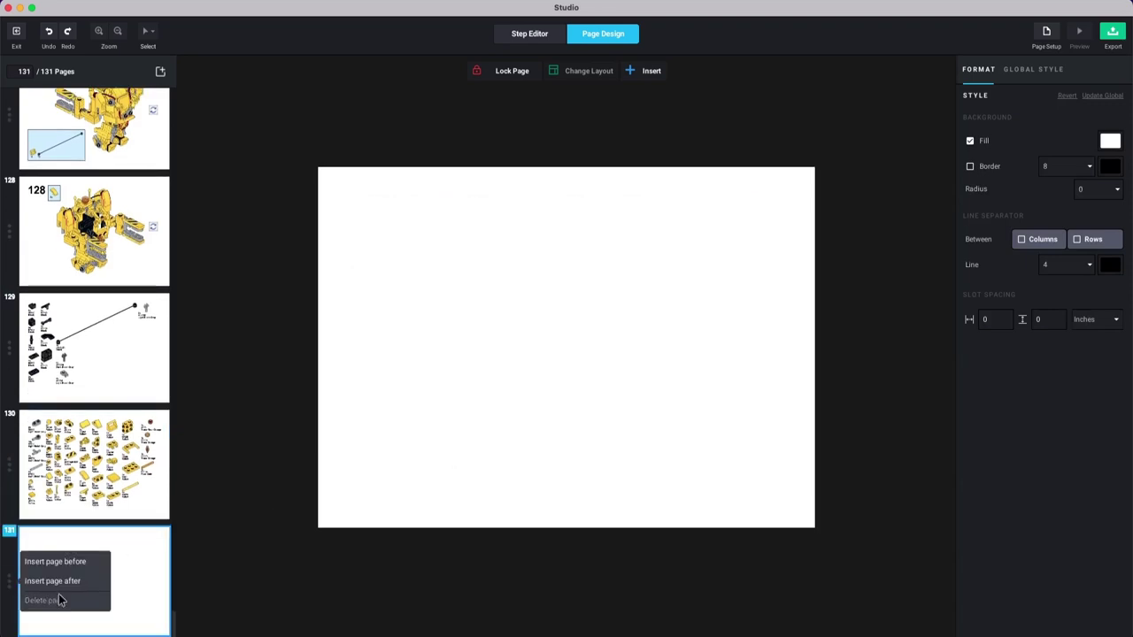
{"action": "left_click", "coordinate": [58, 602]}
{"action": "scroll", "coordinate": [112, 350], "scroll_direction": "up", "scroll_amount": 3}
{"action": "left_click", "coordinate": [106, 442]}
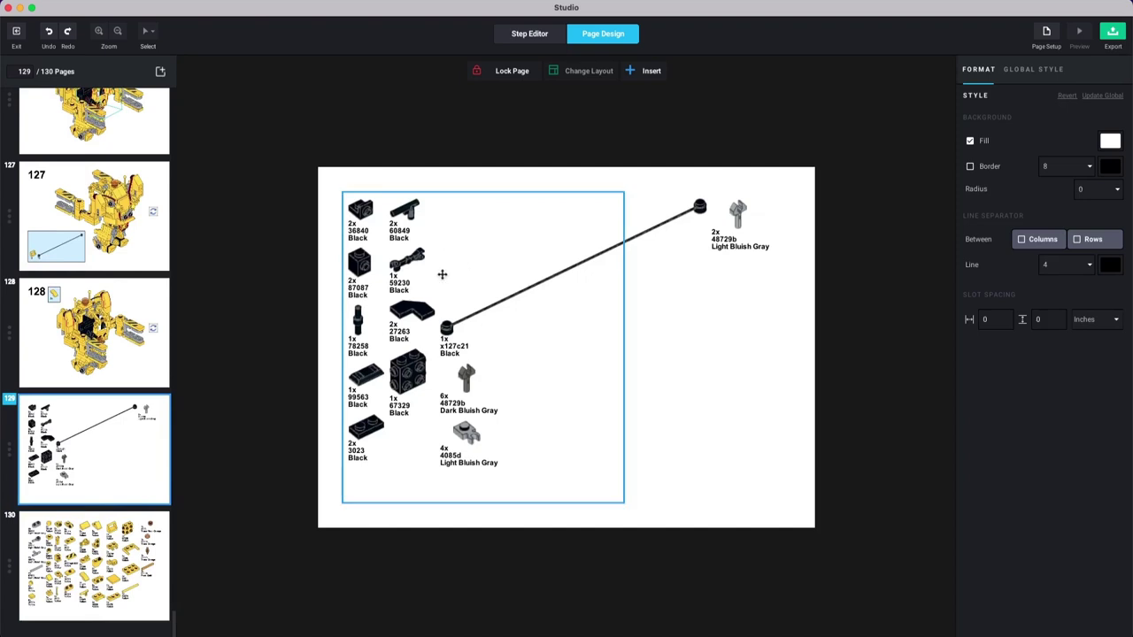
{"action": "left_click", "coordinate": [64, 531]}
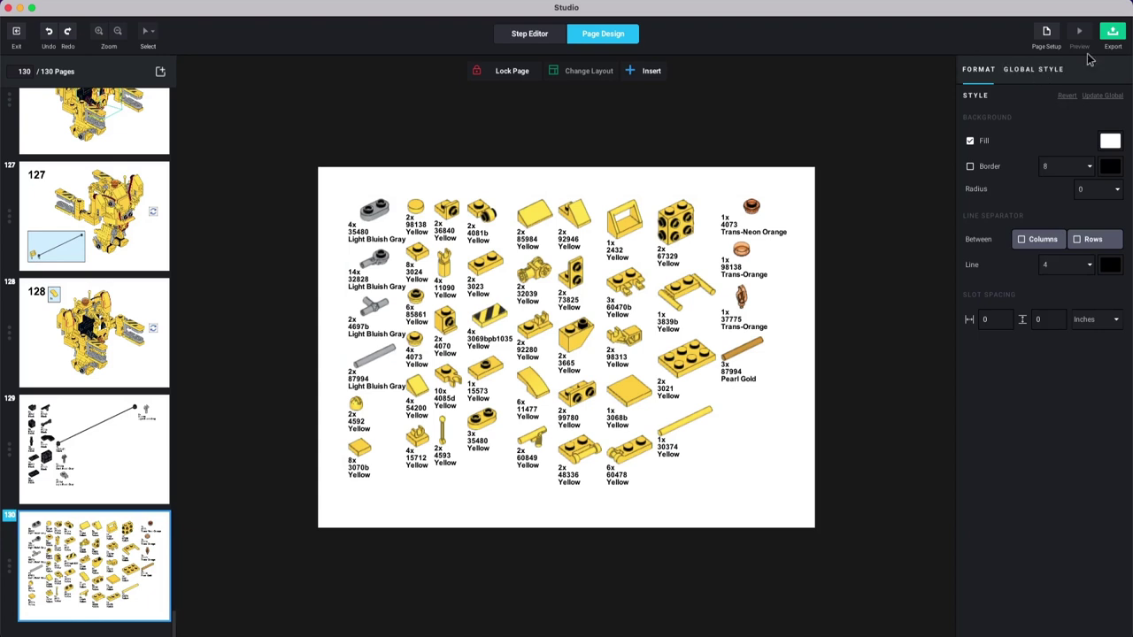
Step: Export all instruction pages as a PDF at 1x size, replacing the default file name in the save path
{"action": "left_click", "coordinate": [1112, 32]}
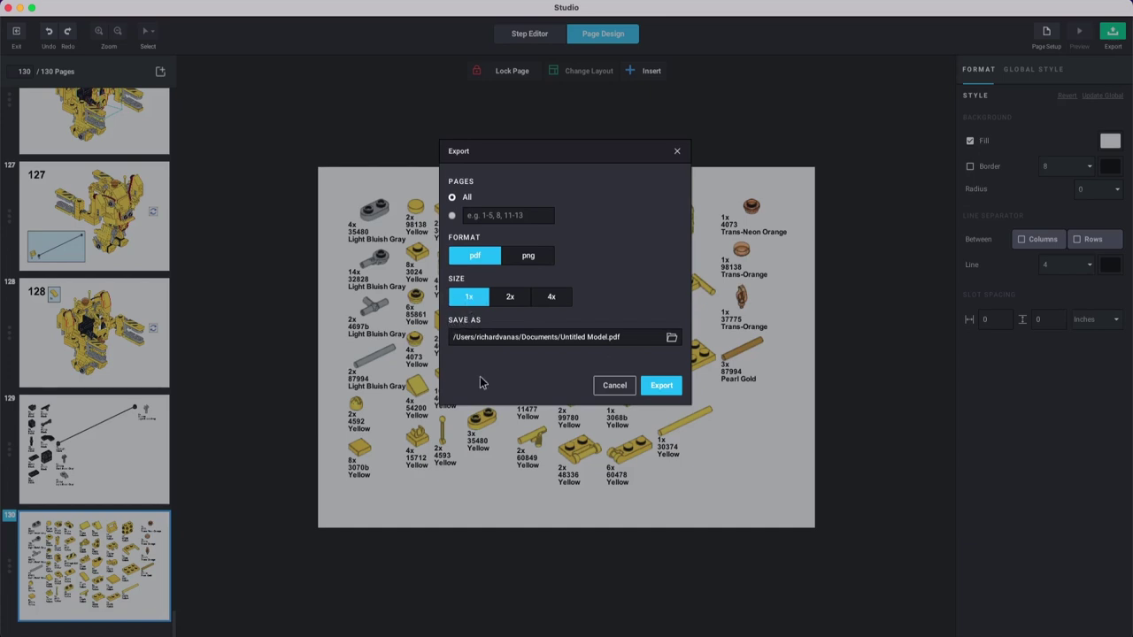
{"action": "mouse_move", "coordinate": [589, 338]}
{"action": "left_mouse_down"}
{"action": "mouse_move", "coordinate": [561, 337]}
{"action": "mouse_move", "coordinate": [590, 338]}
{"action": "left_mouse_up"}
{"action": "left_click", "coordinate": [609, 338]}
{"action": "key", "text": "BackSpace"}
{"action": "key", "text": "BackSpace"}
{"action": "key", "text": "BackSpace"}
{"action": "key", "text": "BackSpace"}
{"action": "key", "text": "BackSpace"}
{"action": "key", "text": "BackSpace"}
{"action": "left_click", "coordinate": [650, 392]}
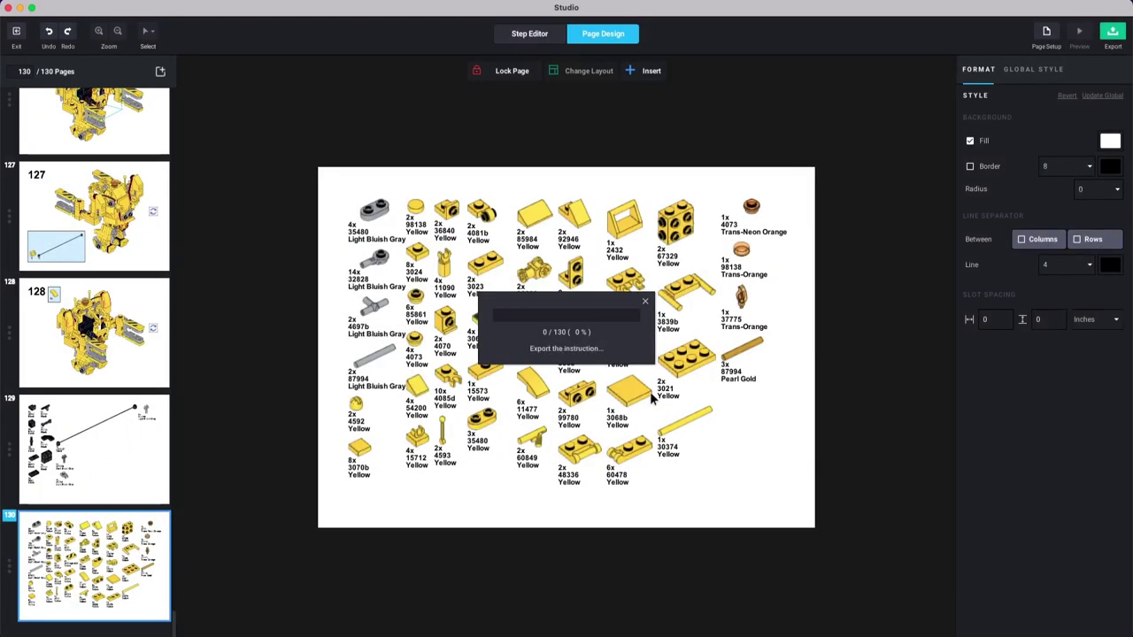